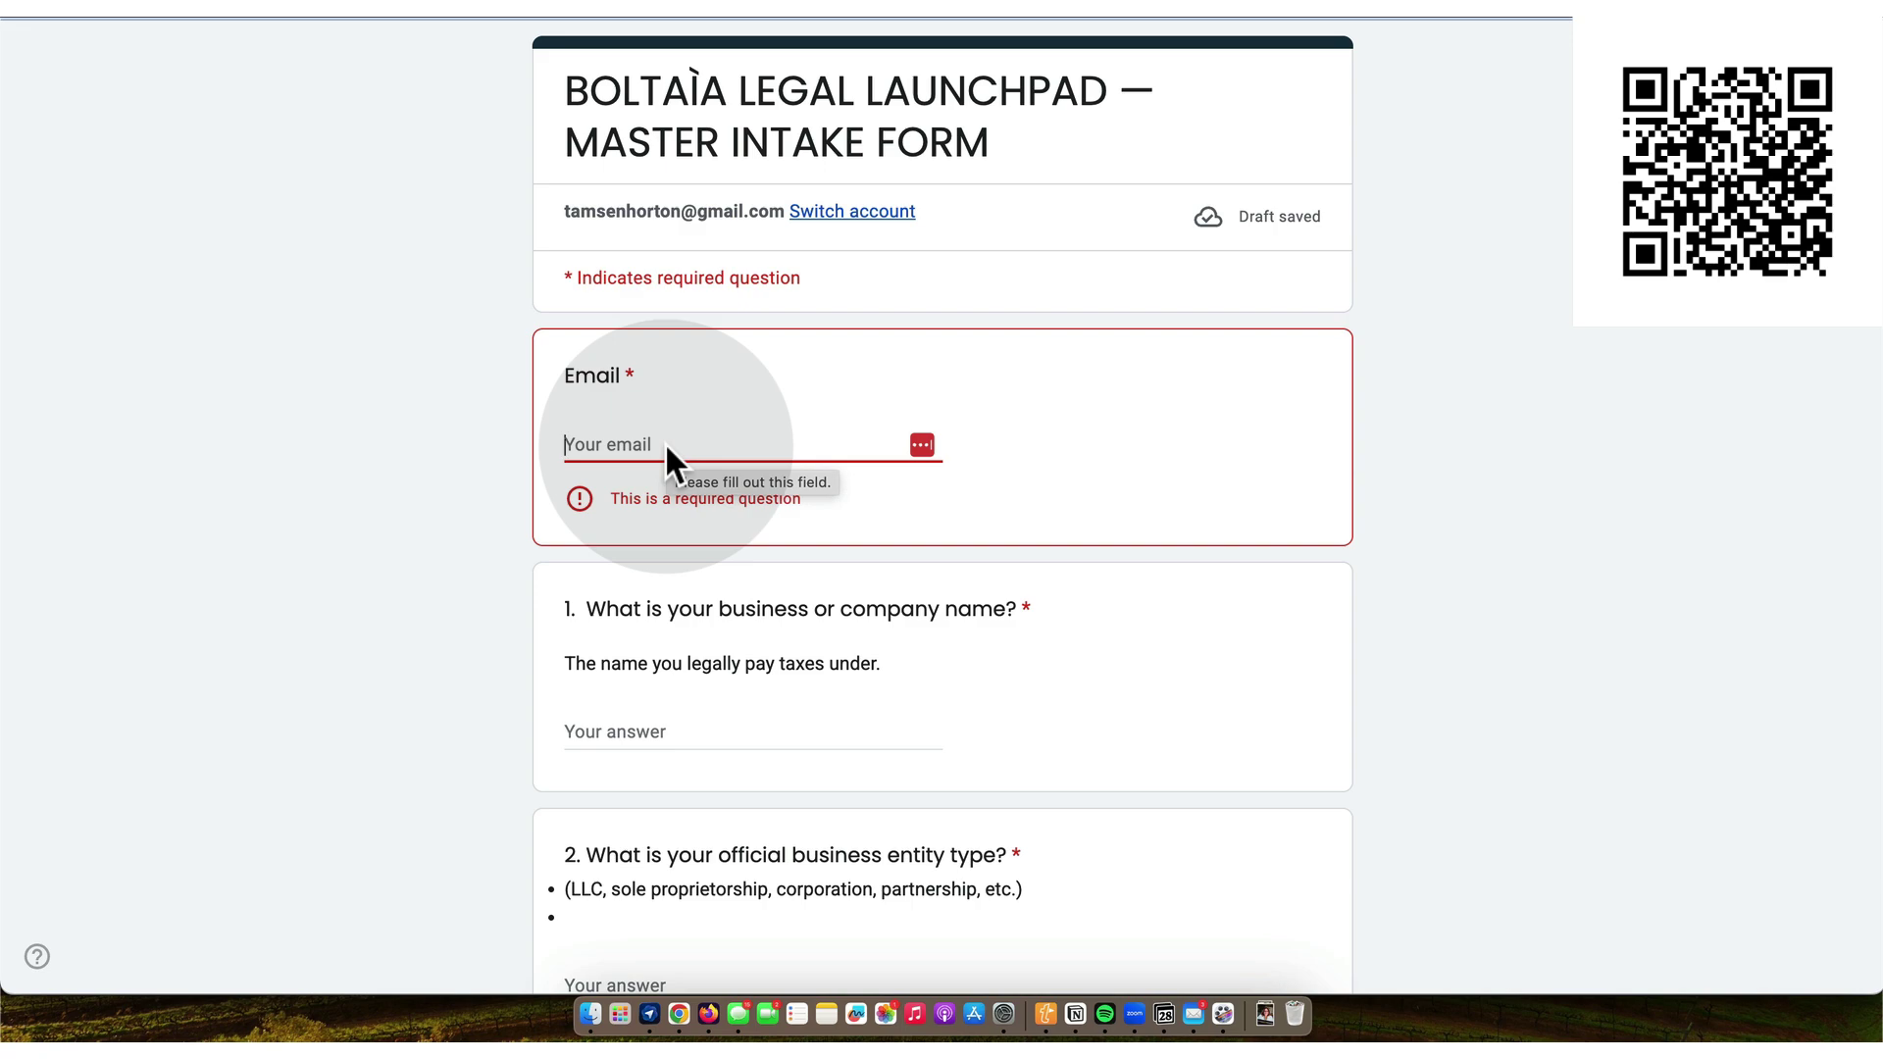
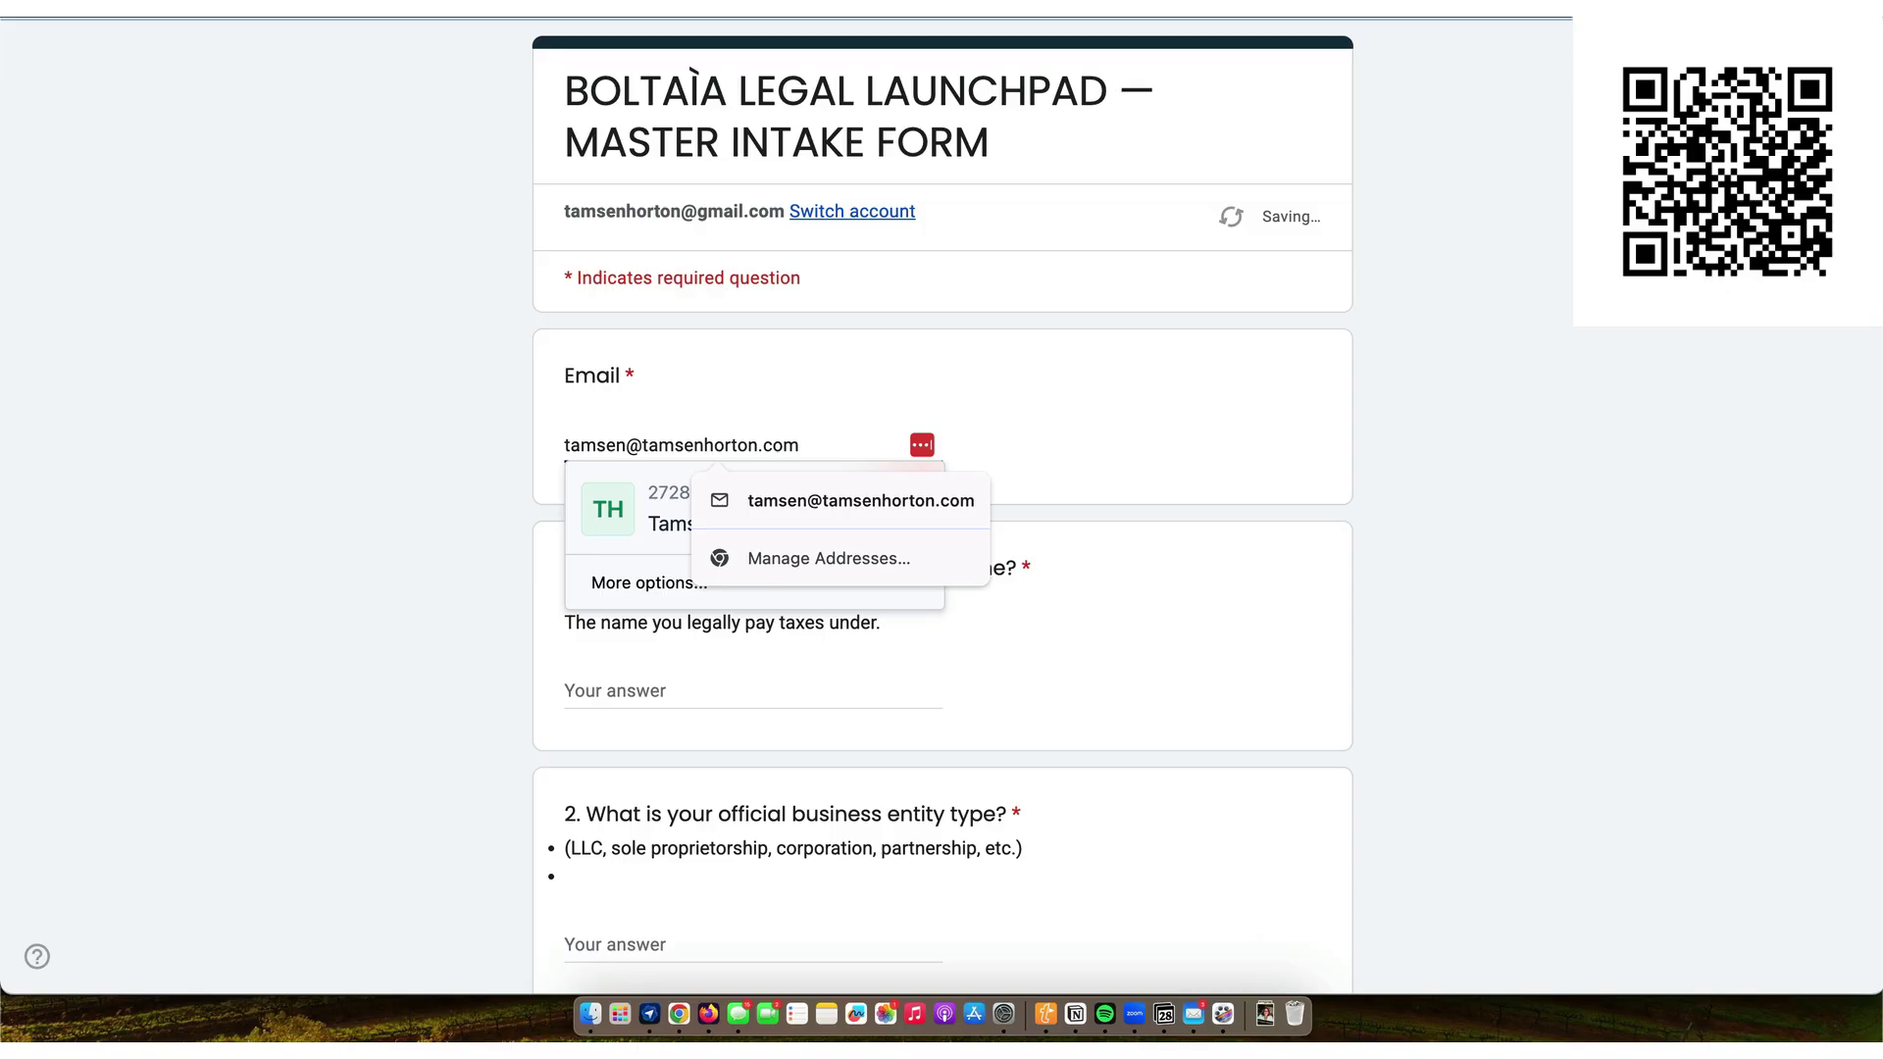
# - Enter the contact e-mail, business name Vacationing Life LLC, entity type LLC and legal contact e-mail
pyautogui.press('Tab')
pyautogui.write('Vac')
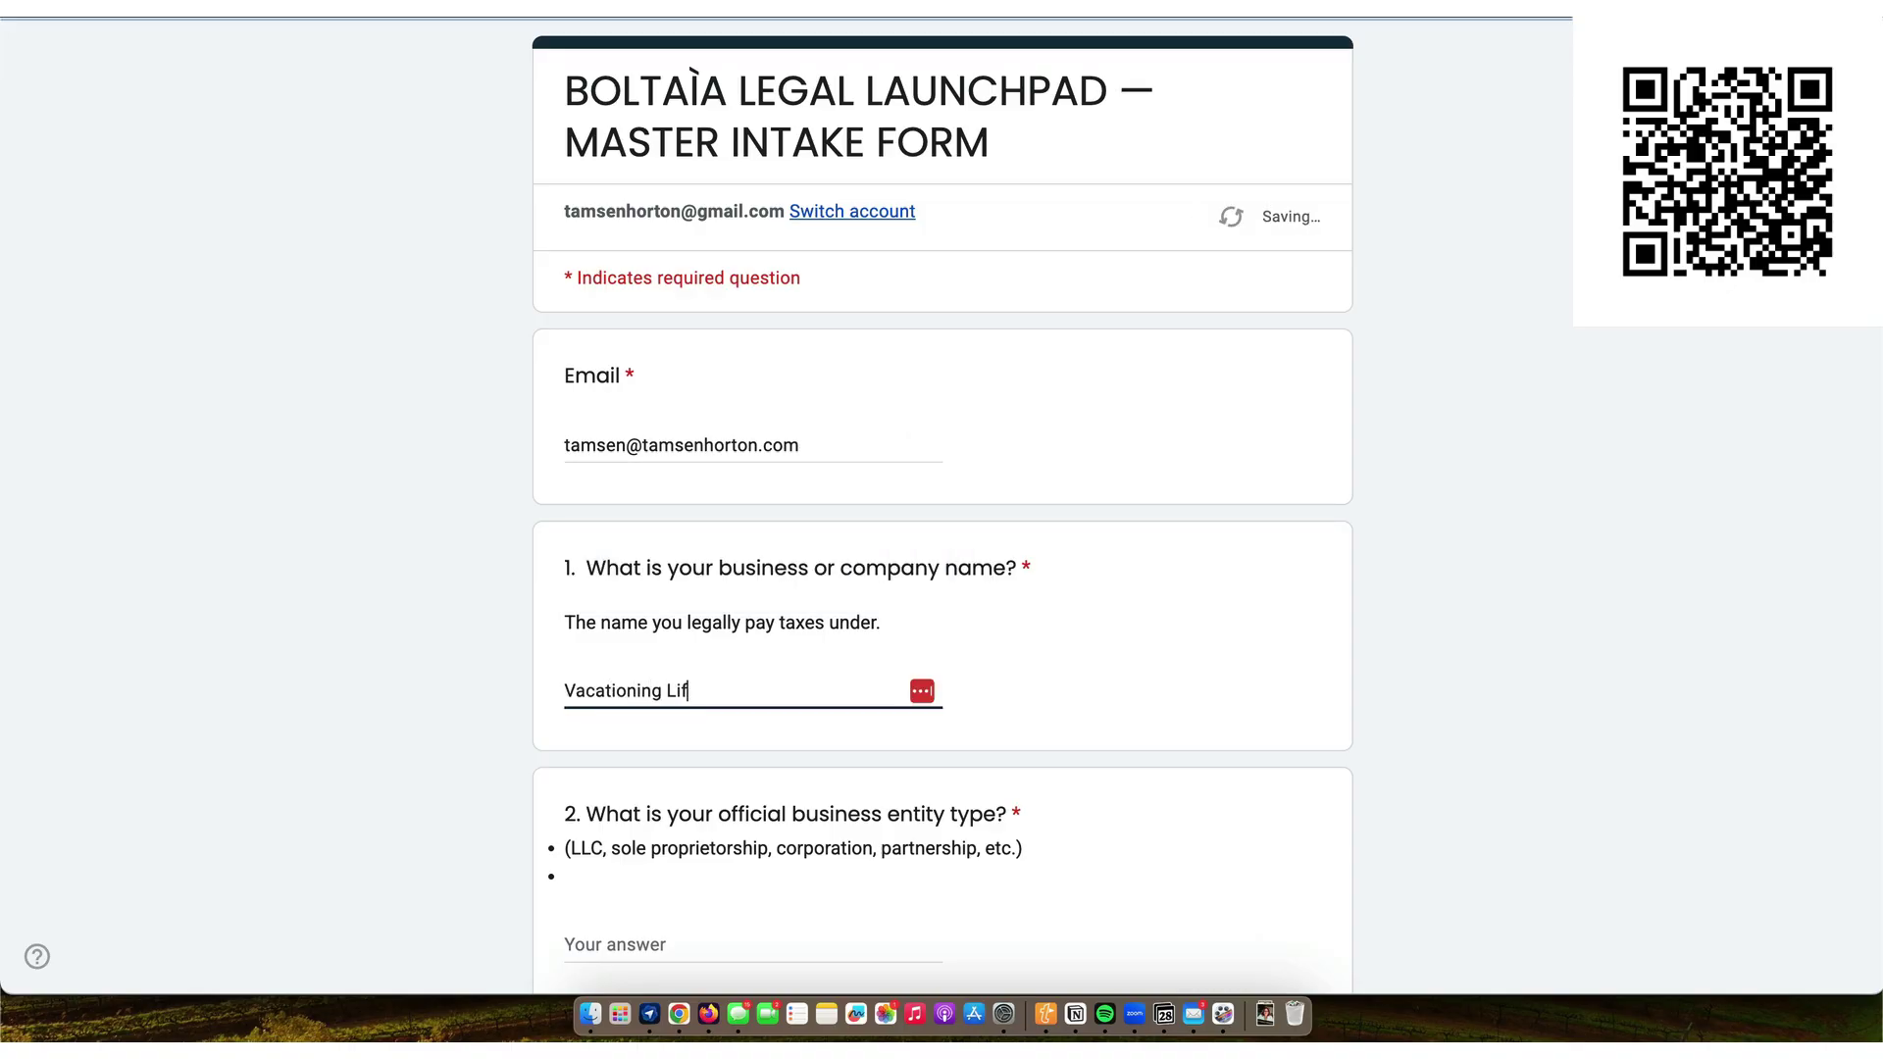
pyautogui.scroll(-5, 942, 589)
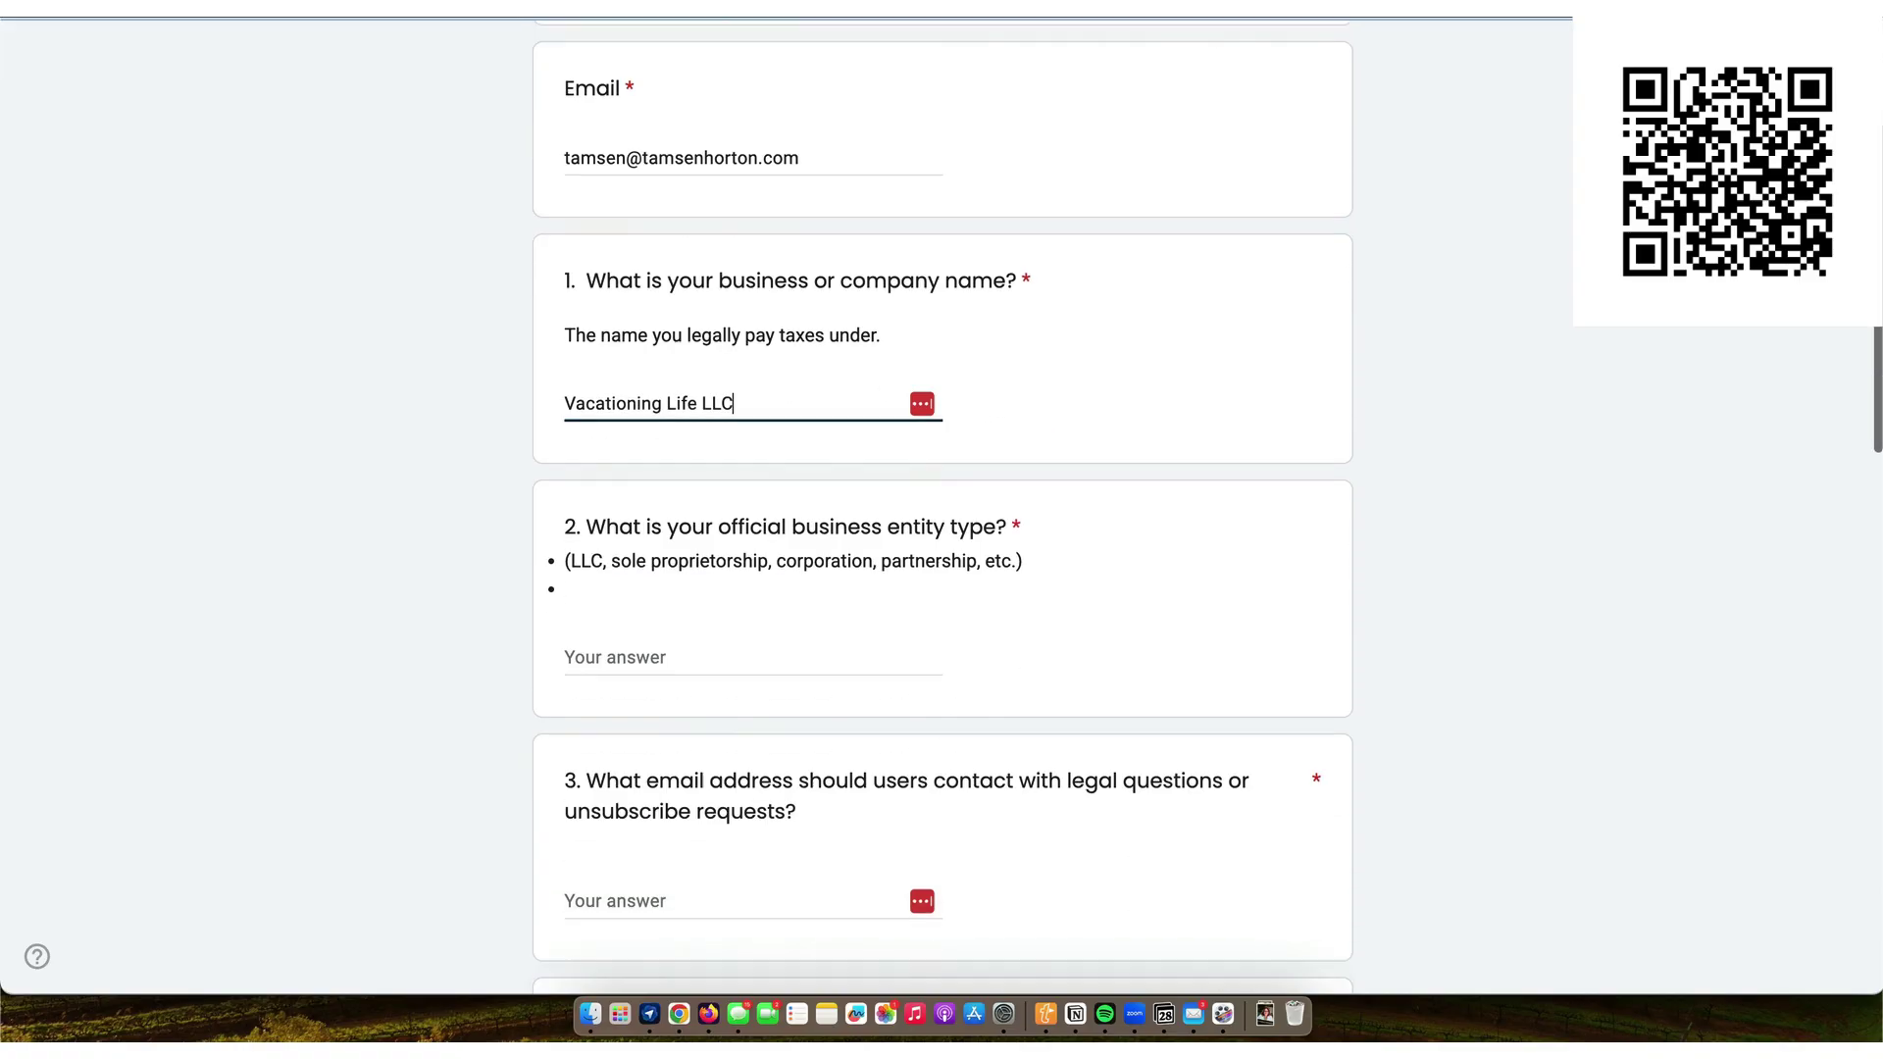
pyautogui.click(611, 600)
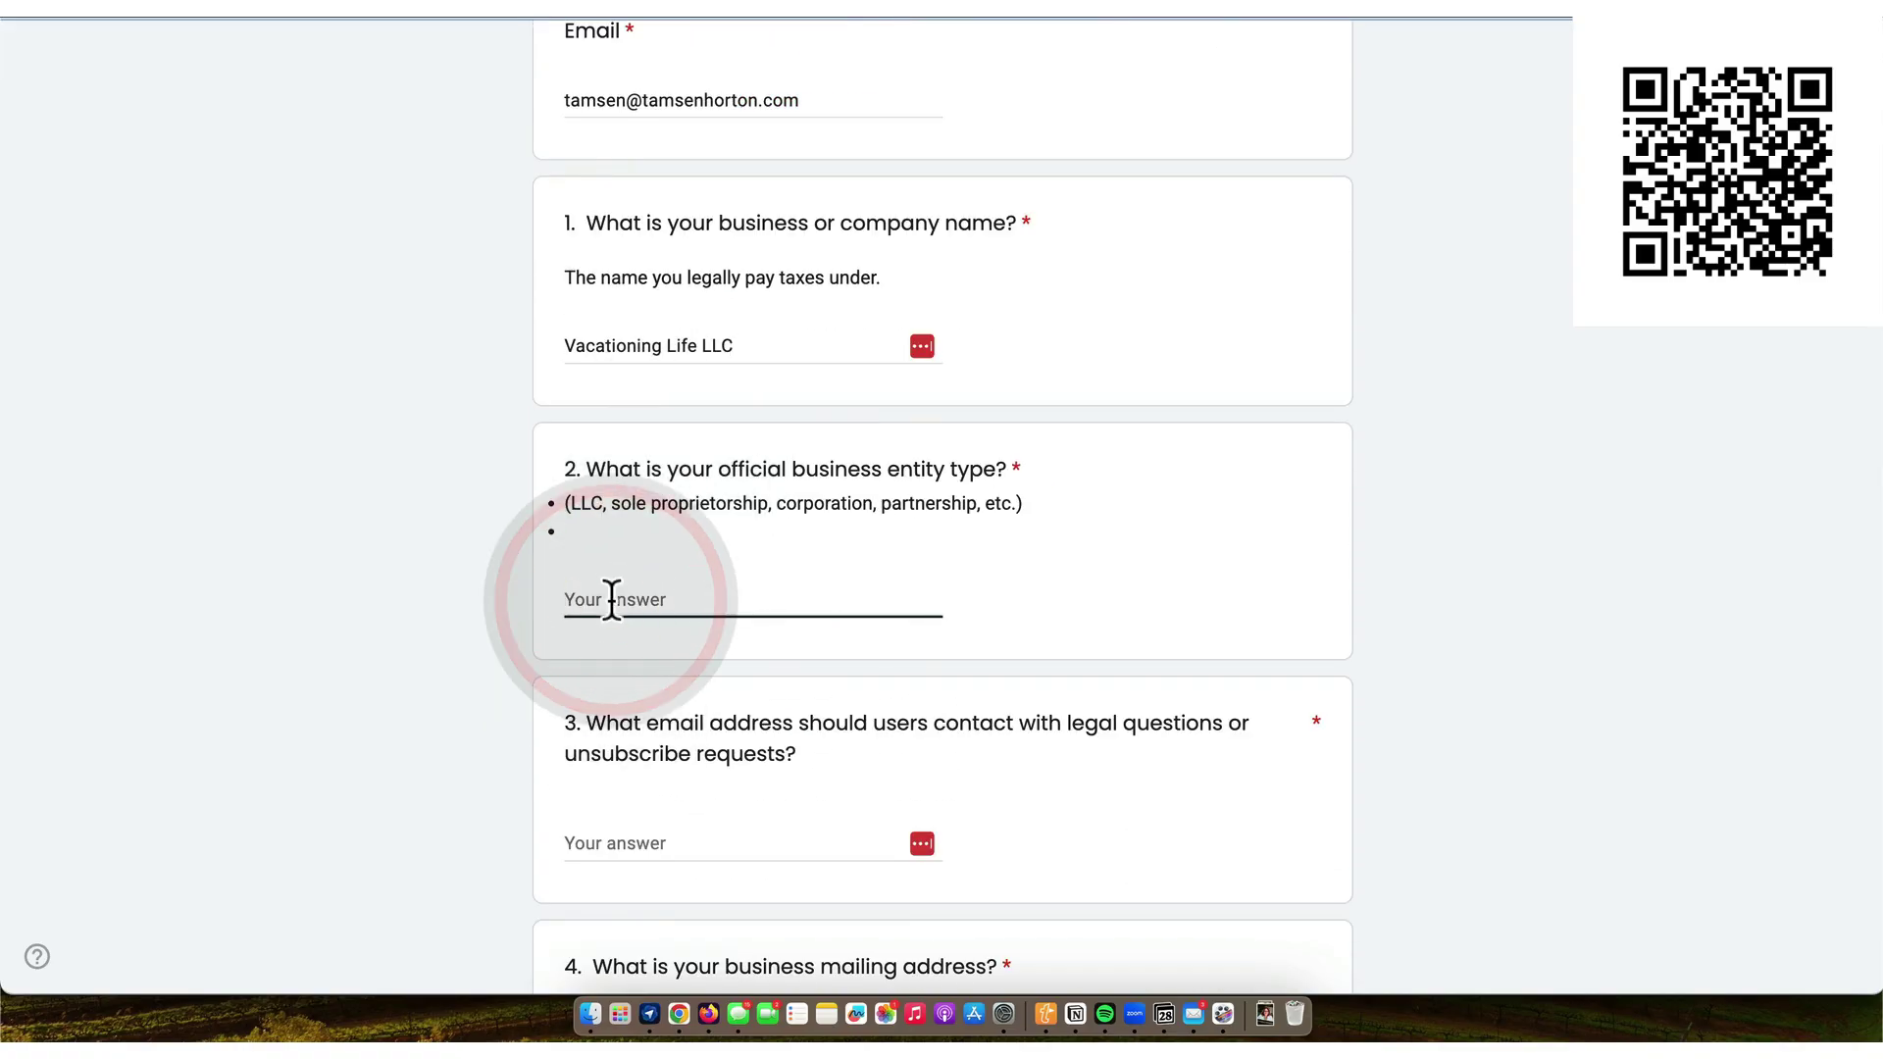
pyautogui.write('LLC')
pyautogui.scroll(-3, 942, 530)
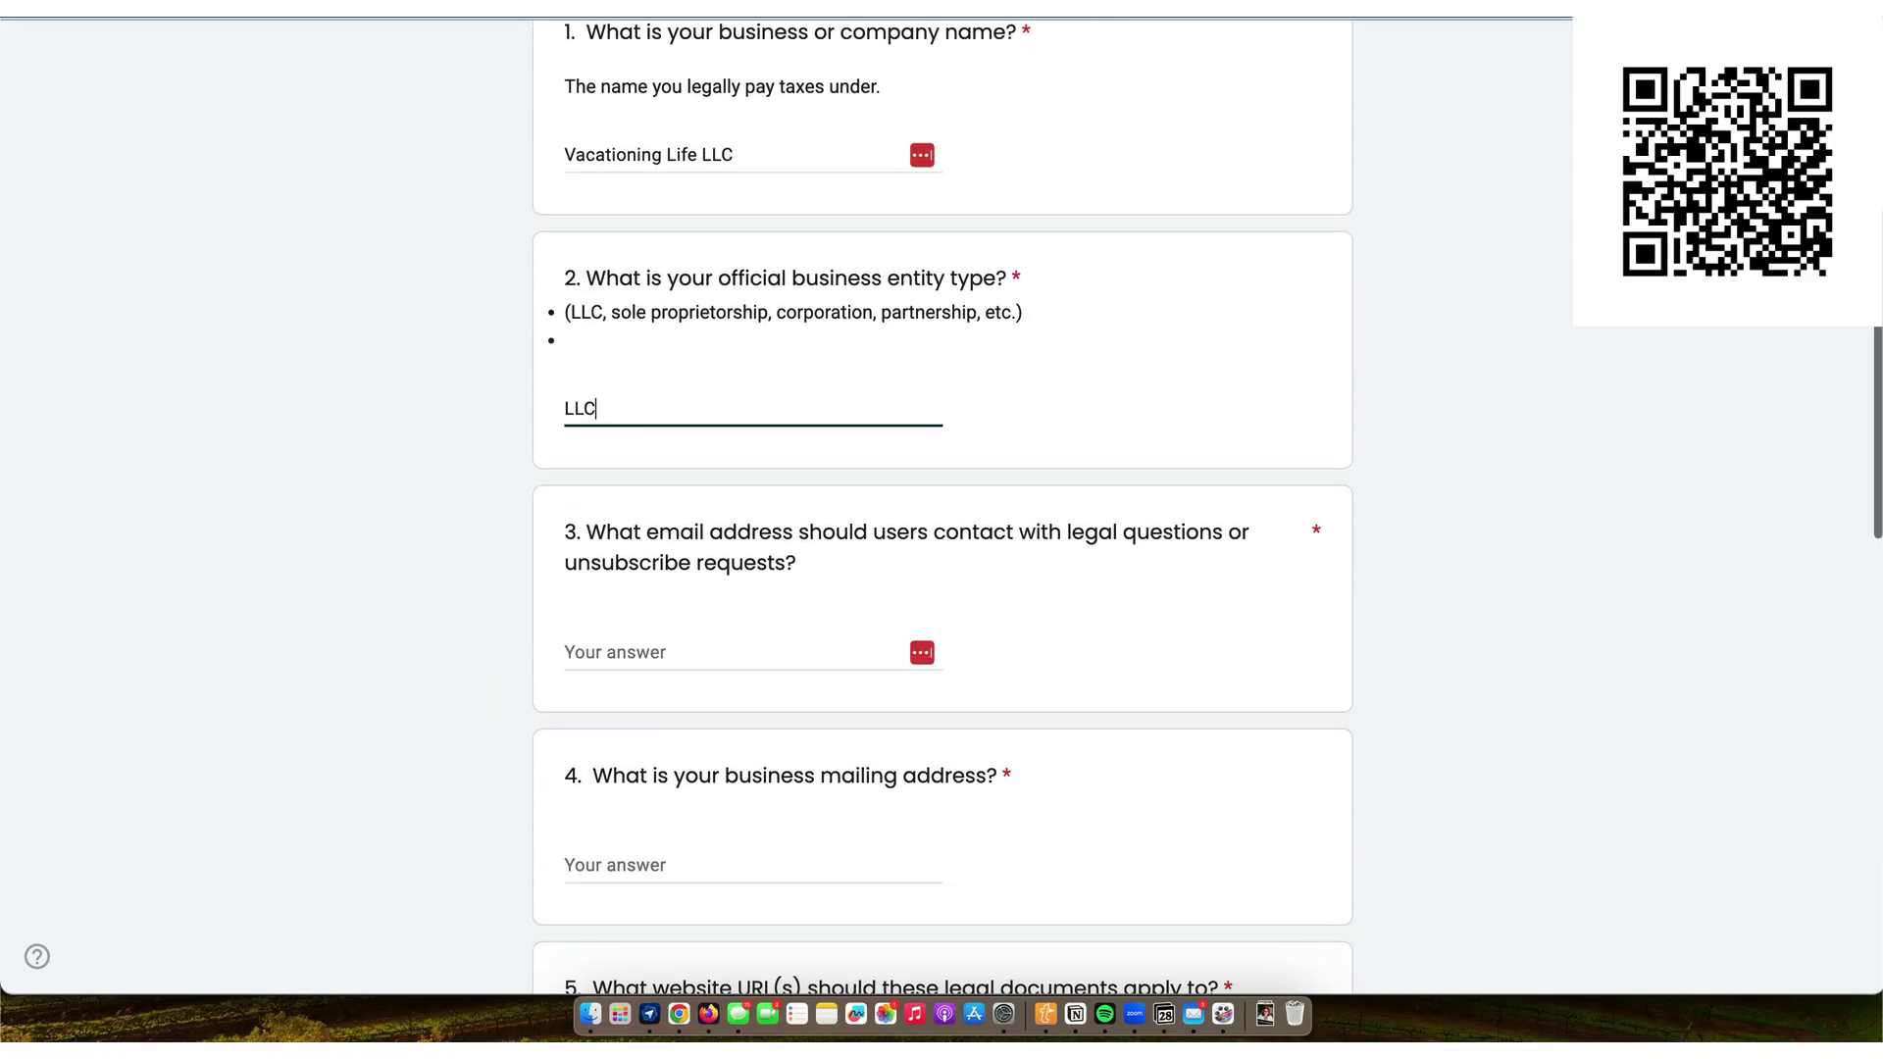
pyautogui.click(606, 653)
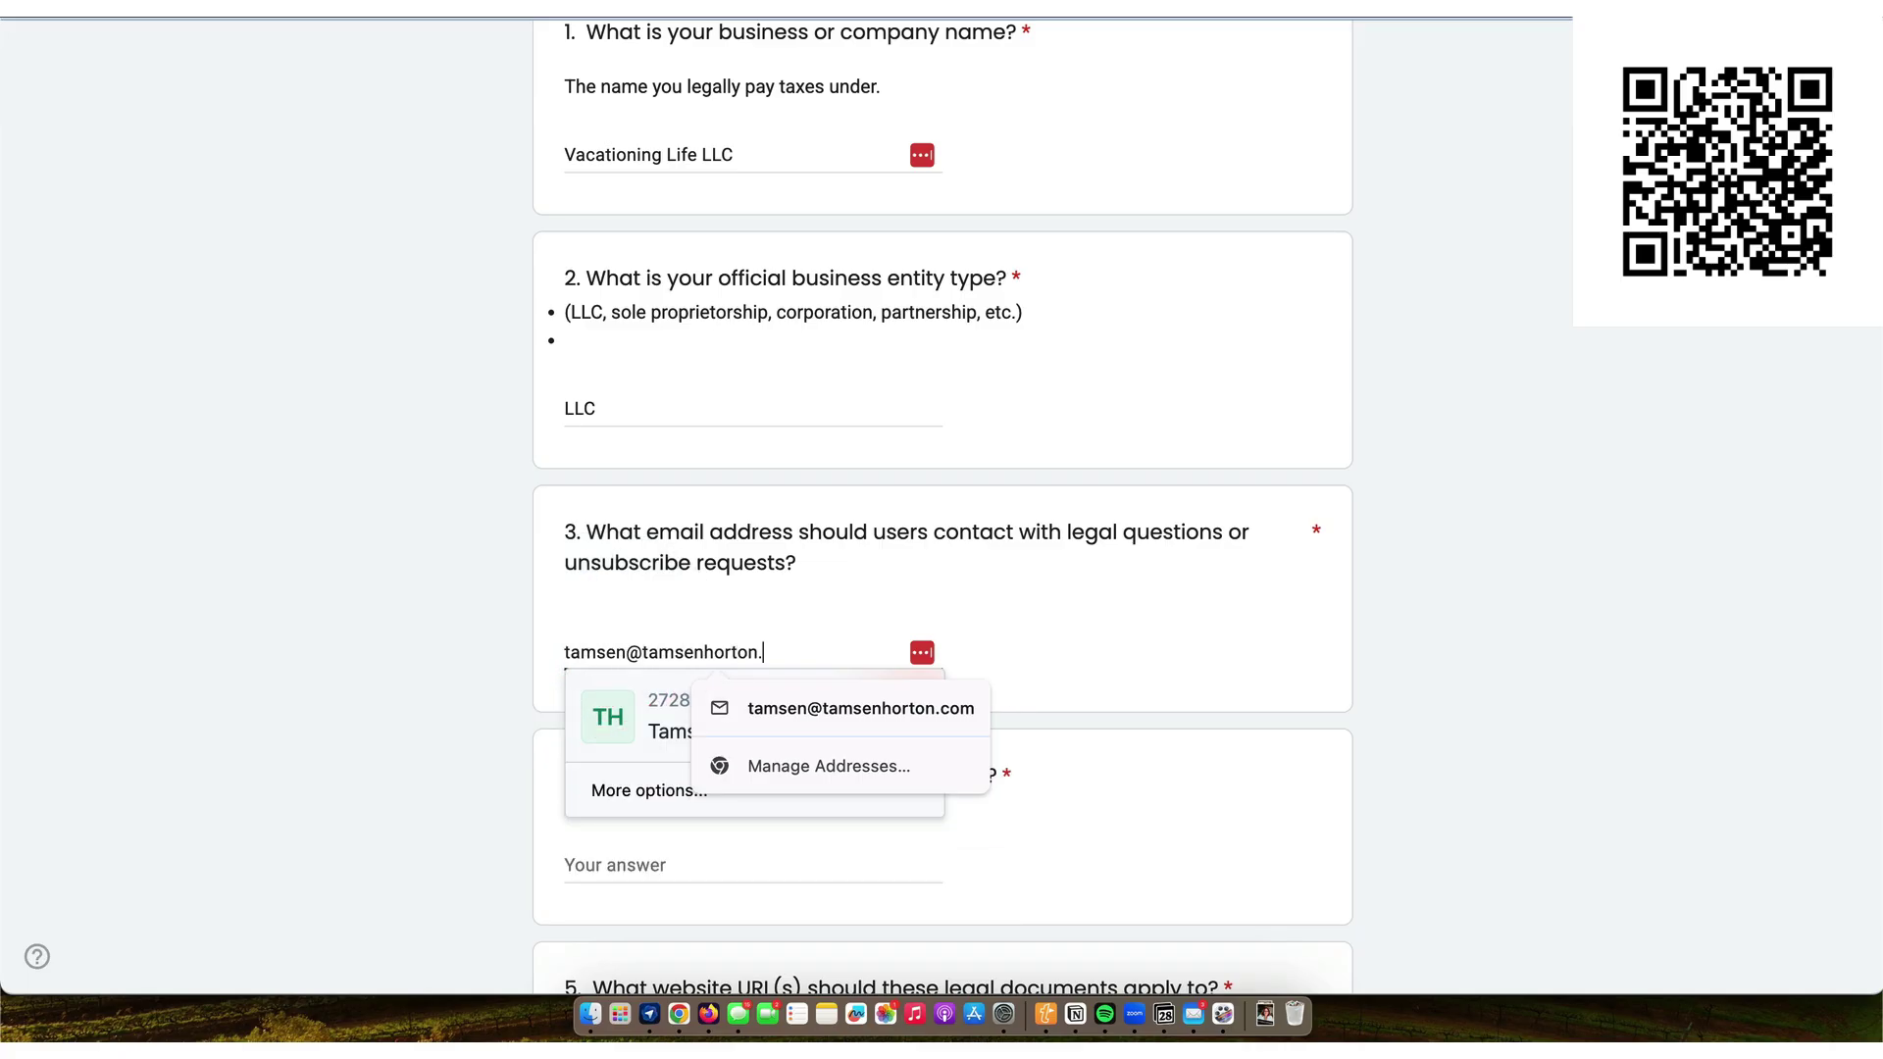
pyautogui.press('Tab')
# - Fill in the business mailing address, the website URL and the primary legal contact's name
pyautogui.scroll(-3, 942, 530)
pyautogui.click(618, 577)
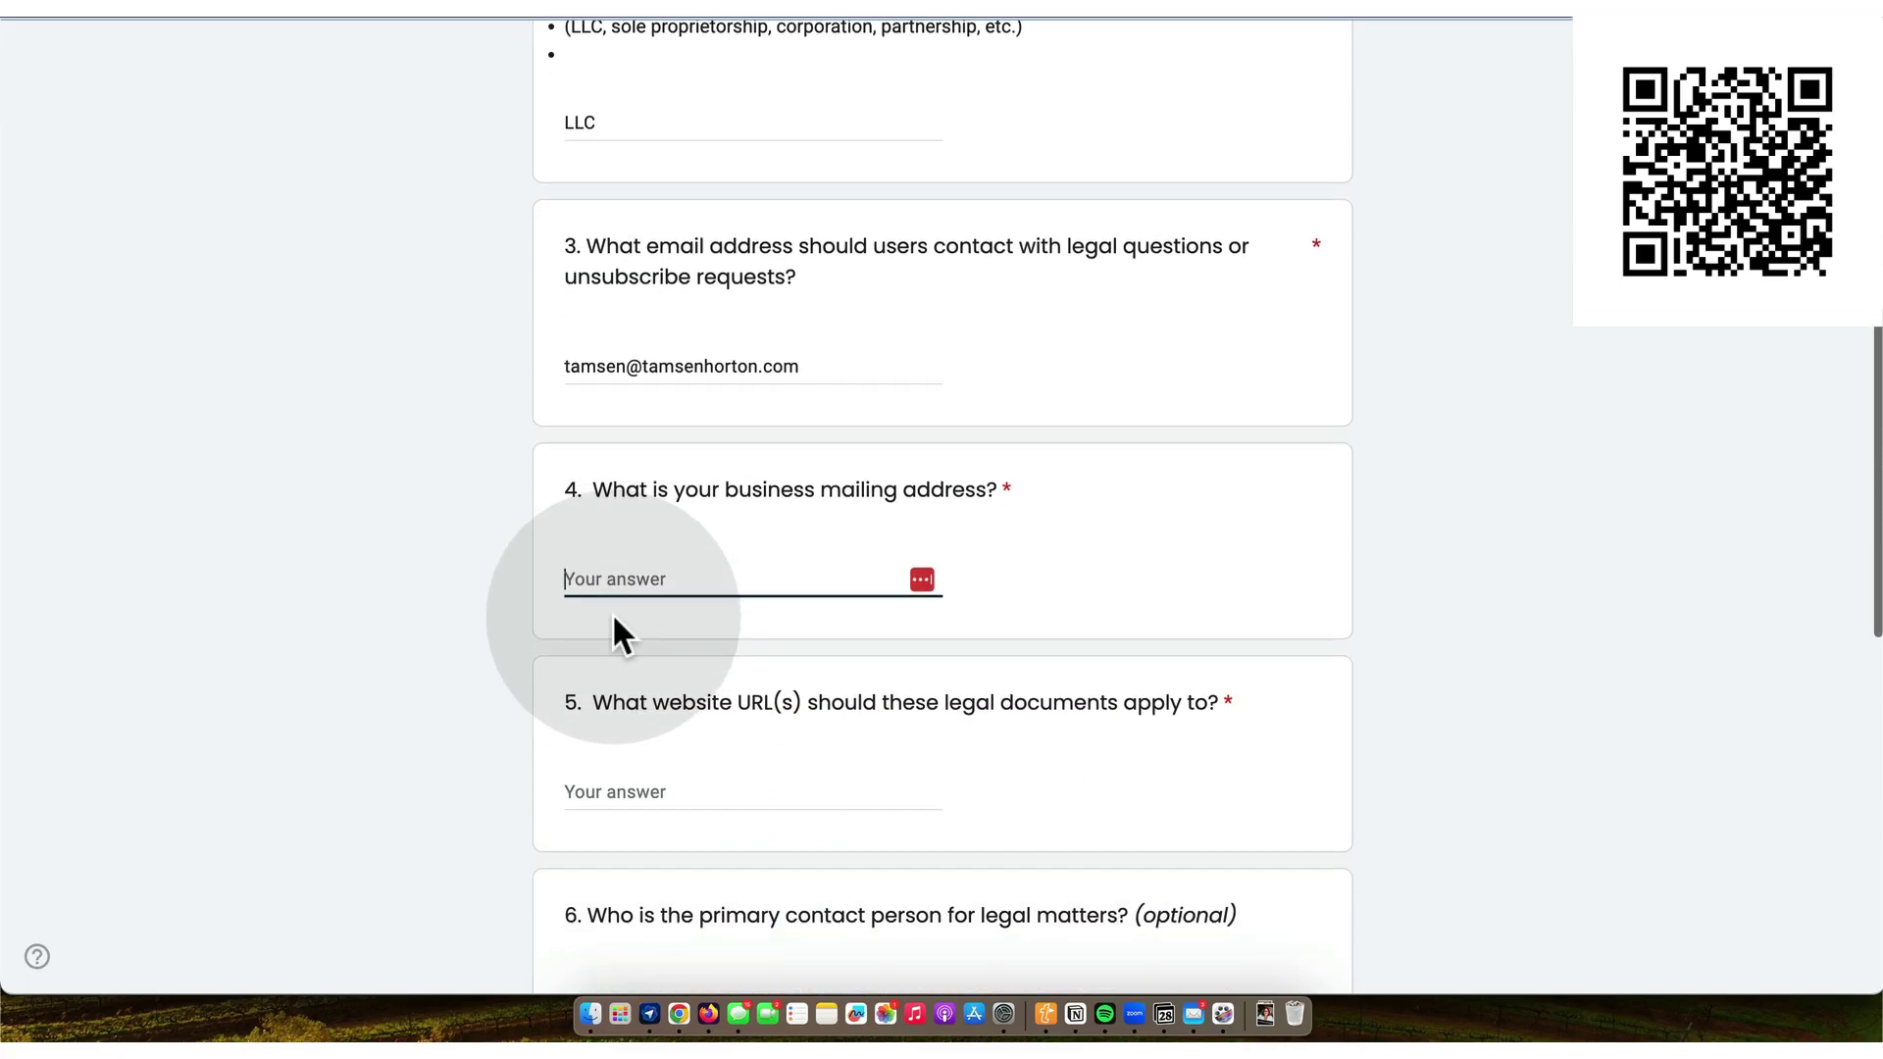
pyautogui.click(618, 577)
pyautogui.write('Wyoming, MI 49519 United States')
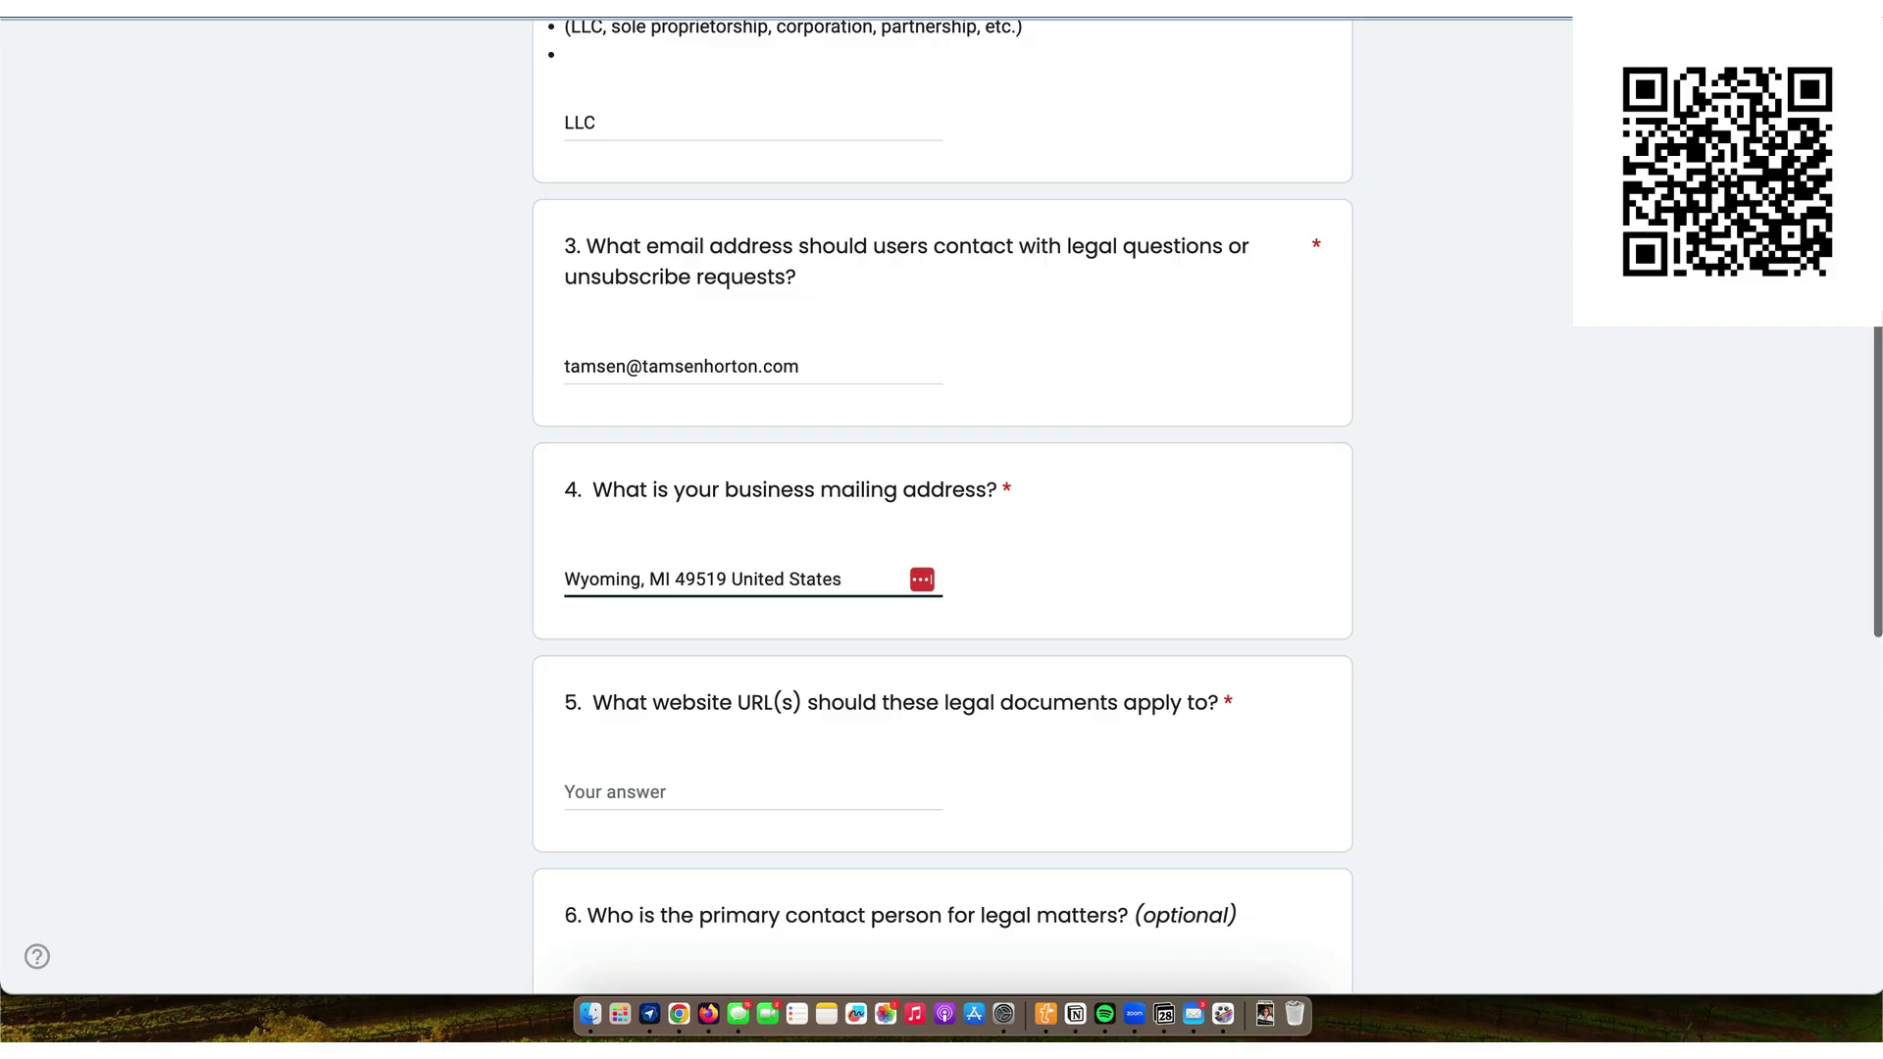
pyautogui.scroll(-2, 604, 608)
pyautogui.click(598, 613)
pyautogui.write('www.tamsenhorton.com')
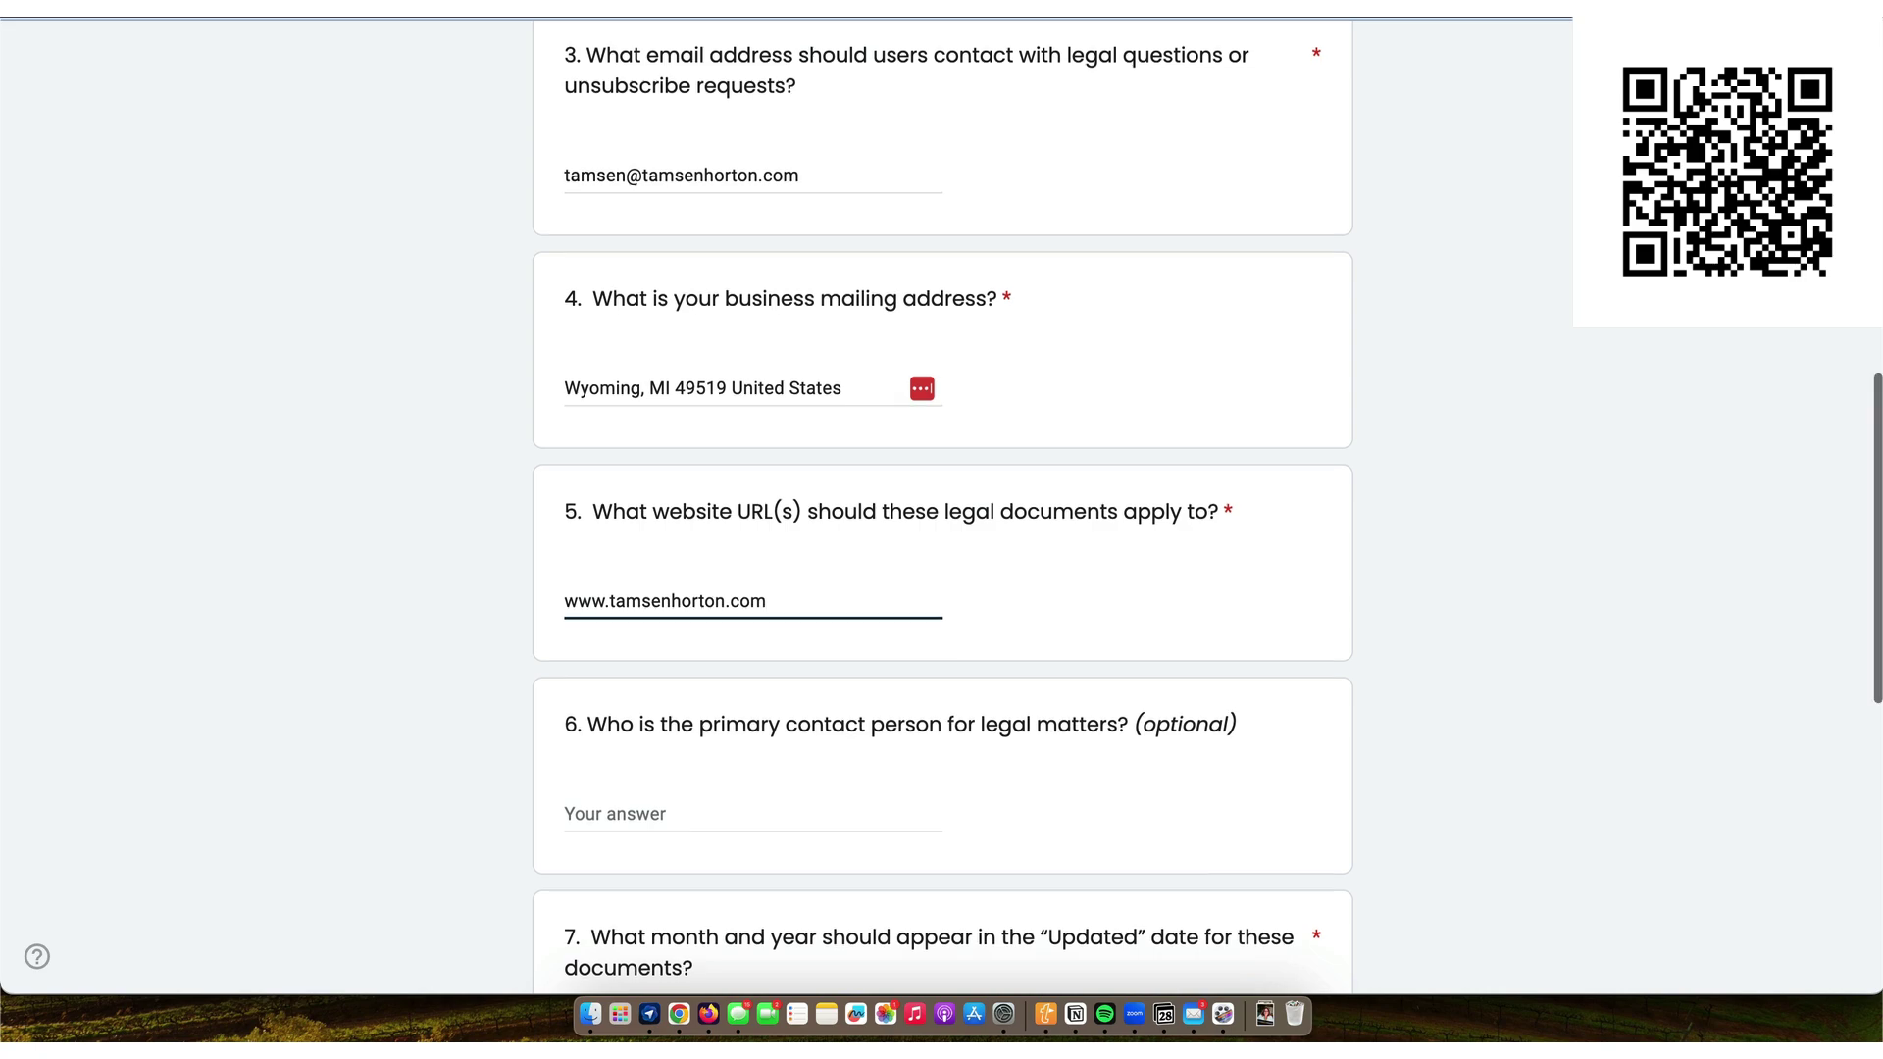
pyautogui.scroll(-3, 593, 609)
pyautogui.click(587, 576)
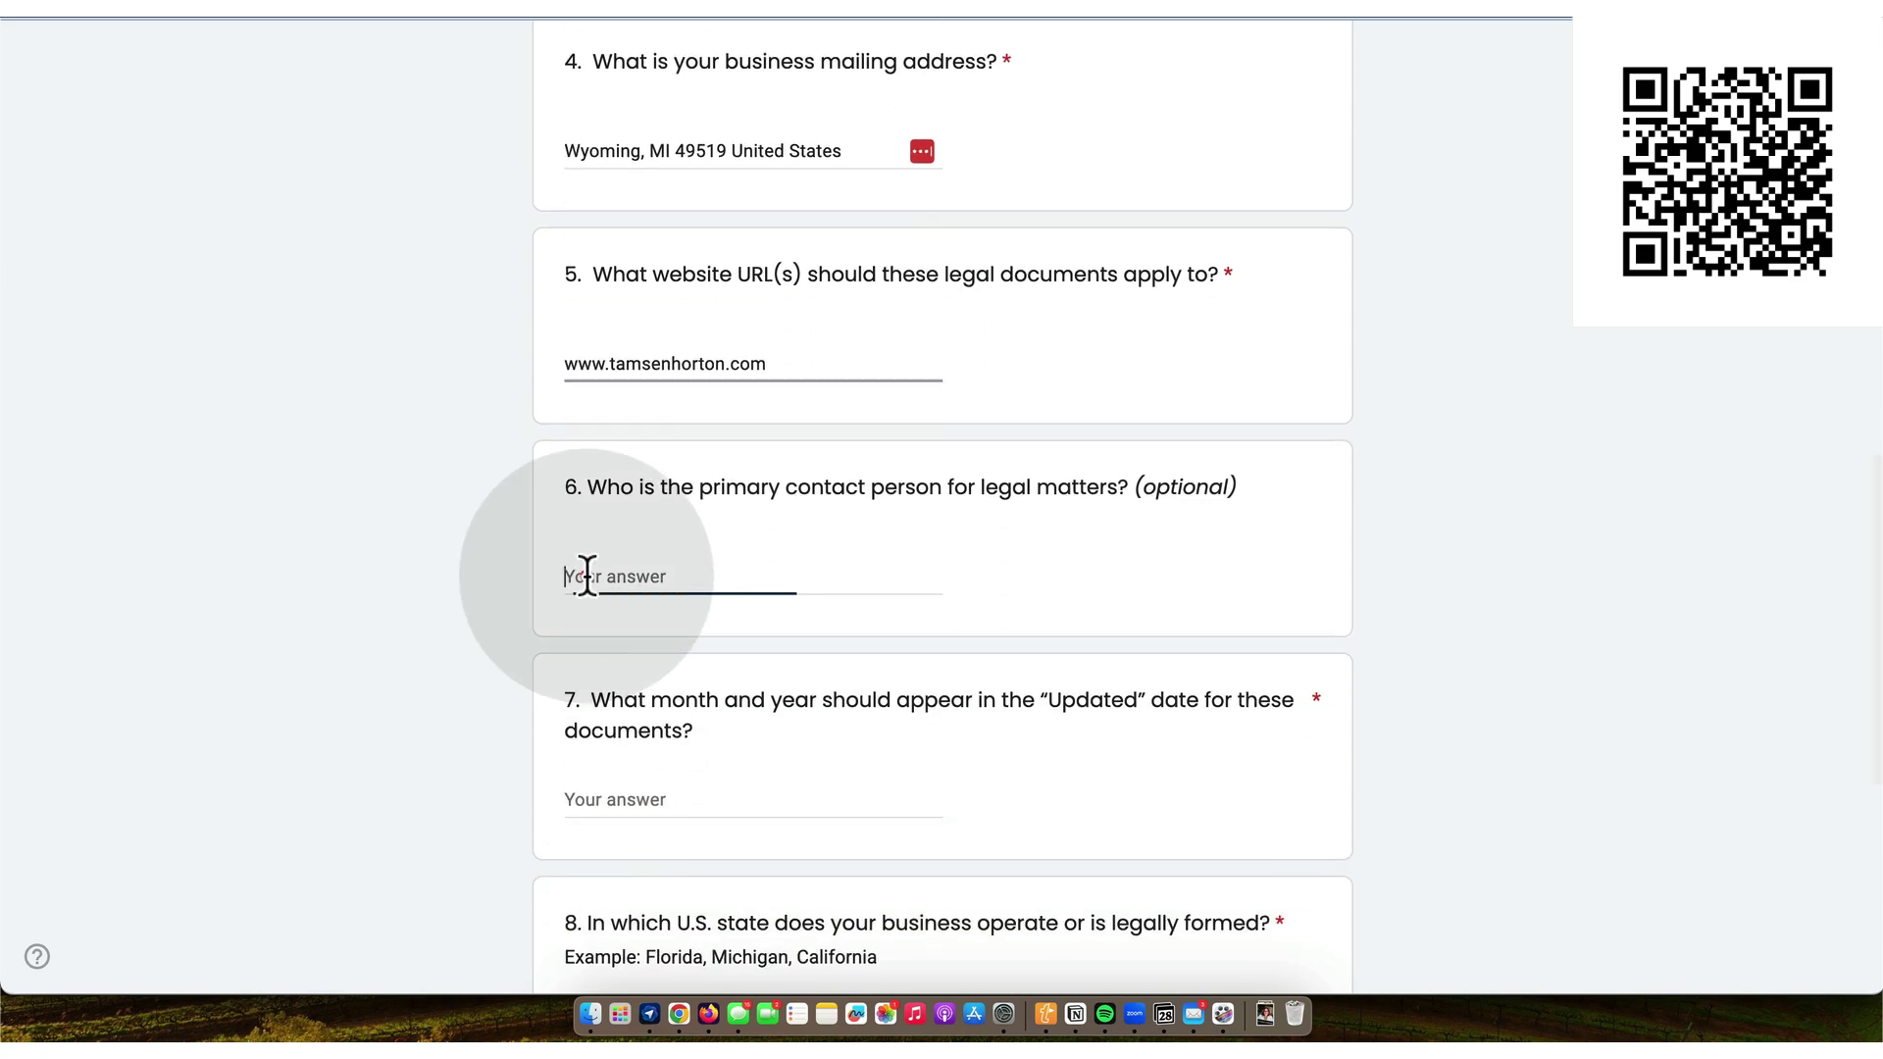
pyautogui.write('Tamsen Horton')
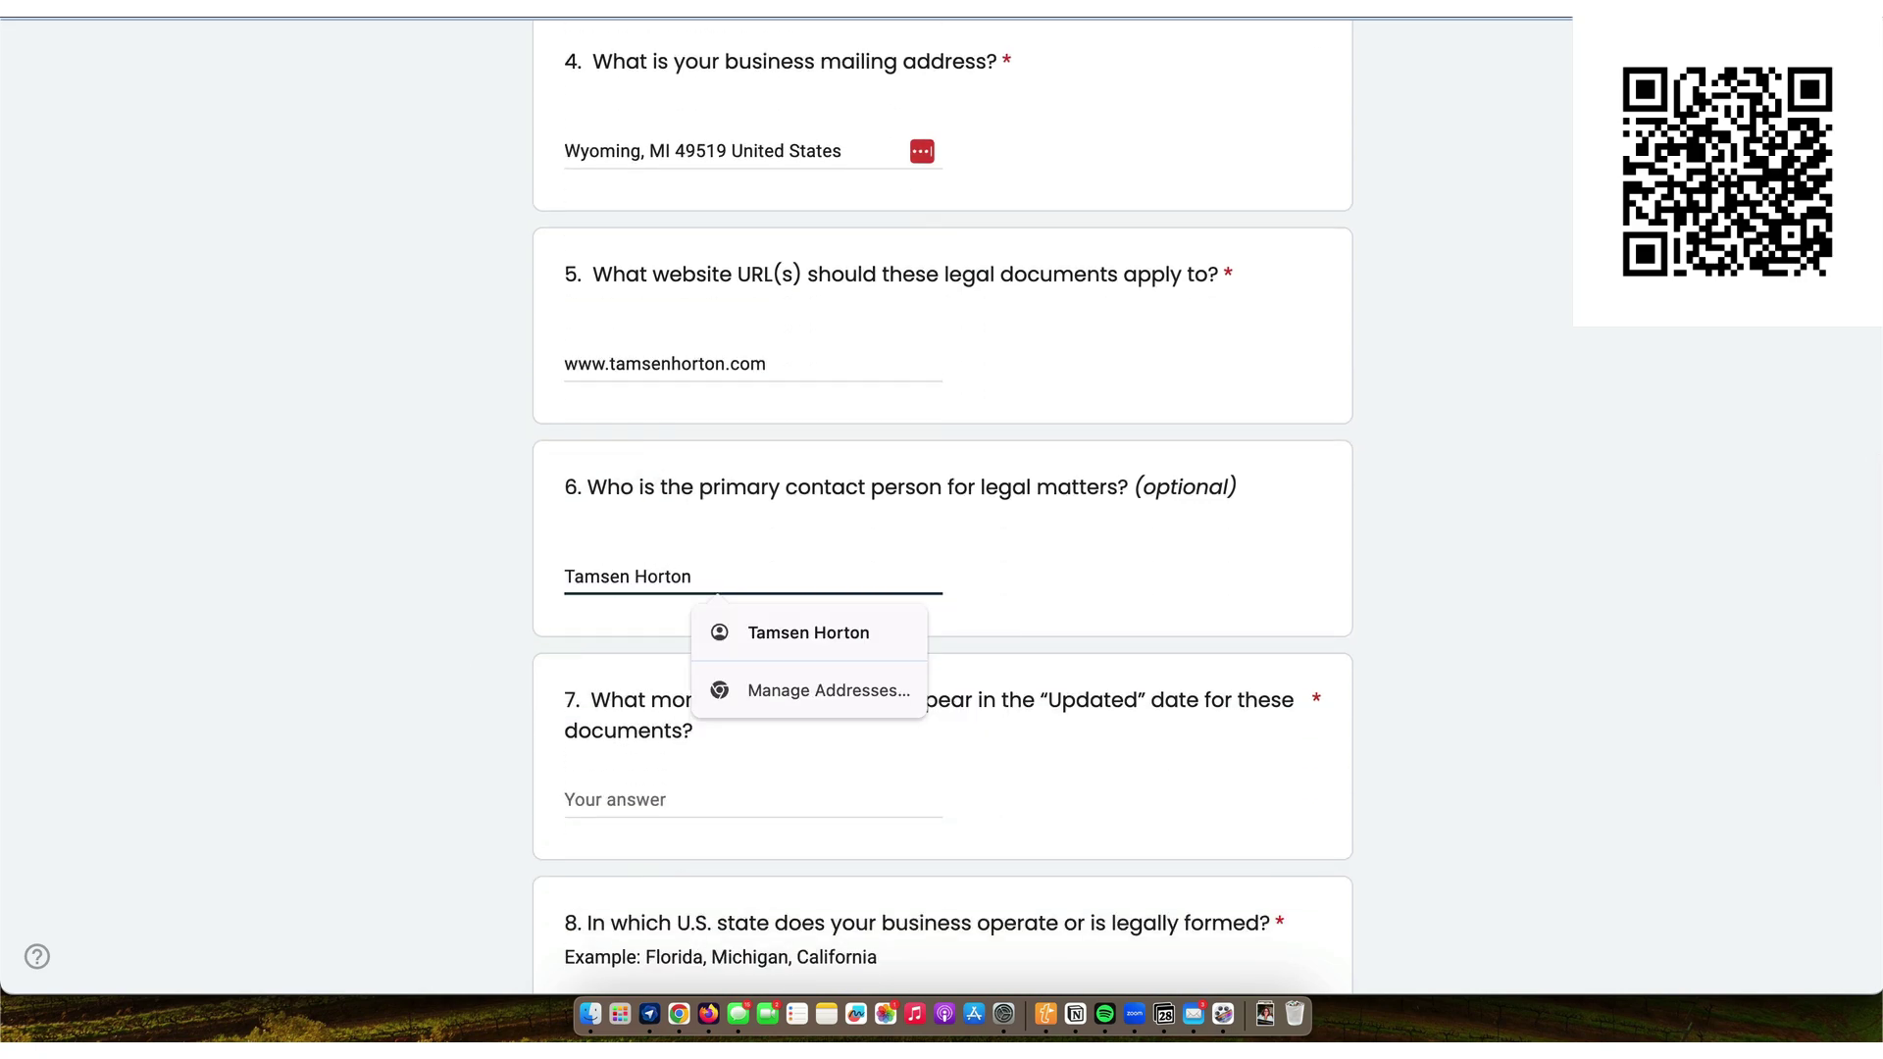
# - Answer updated date December 2026, state Michigan and jurisdiction Kent County
pyautogui.click(615, 794)
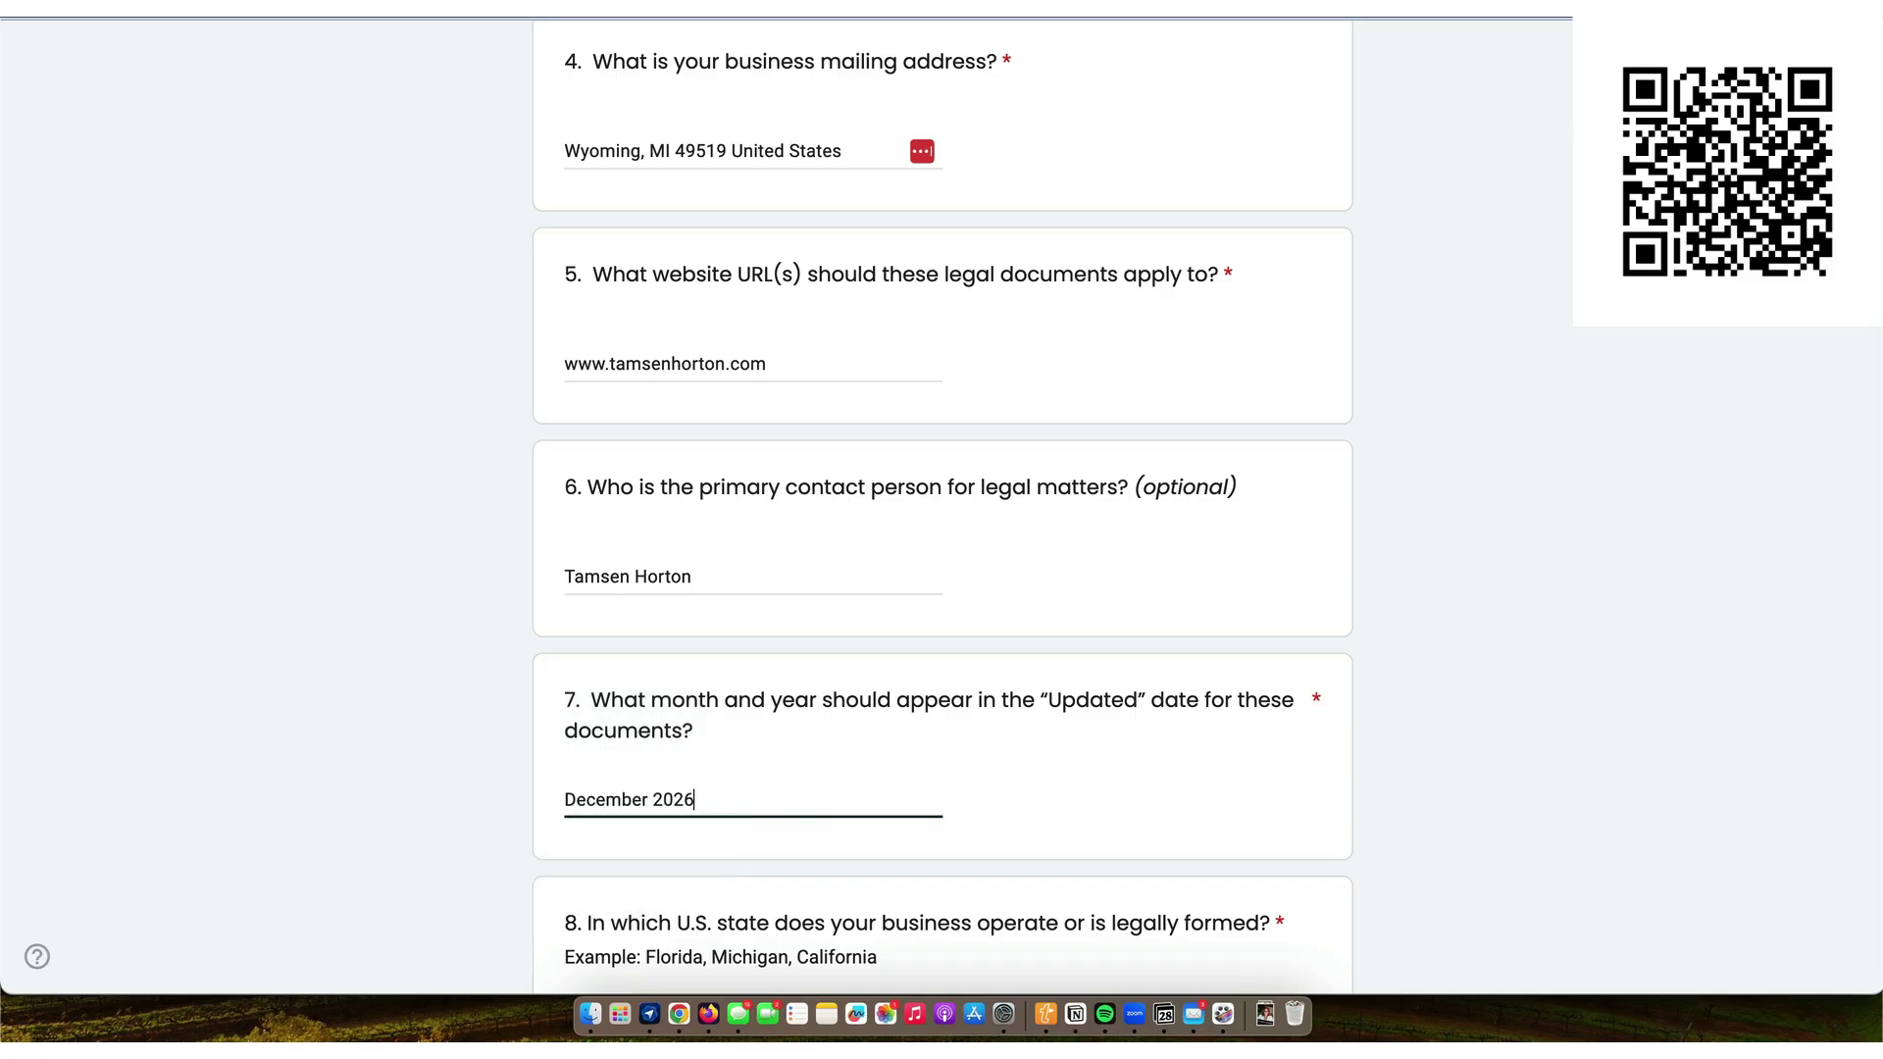
pyautogui.scroll(-5, 628, 785)
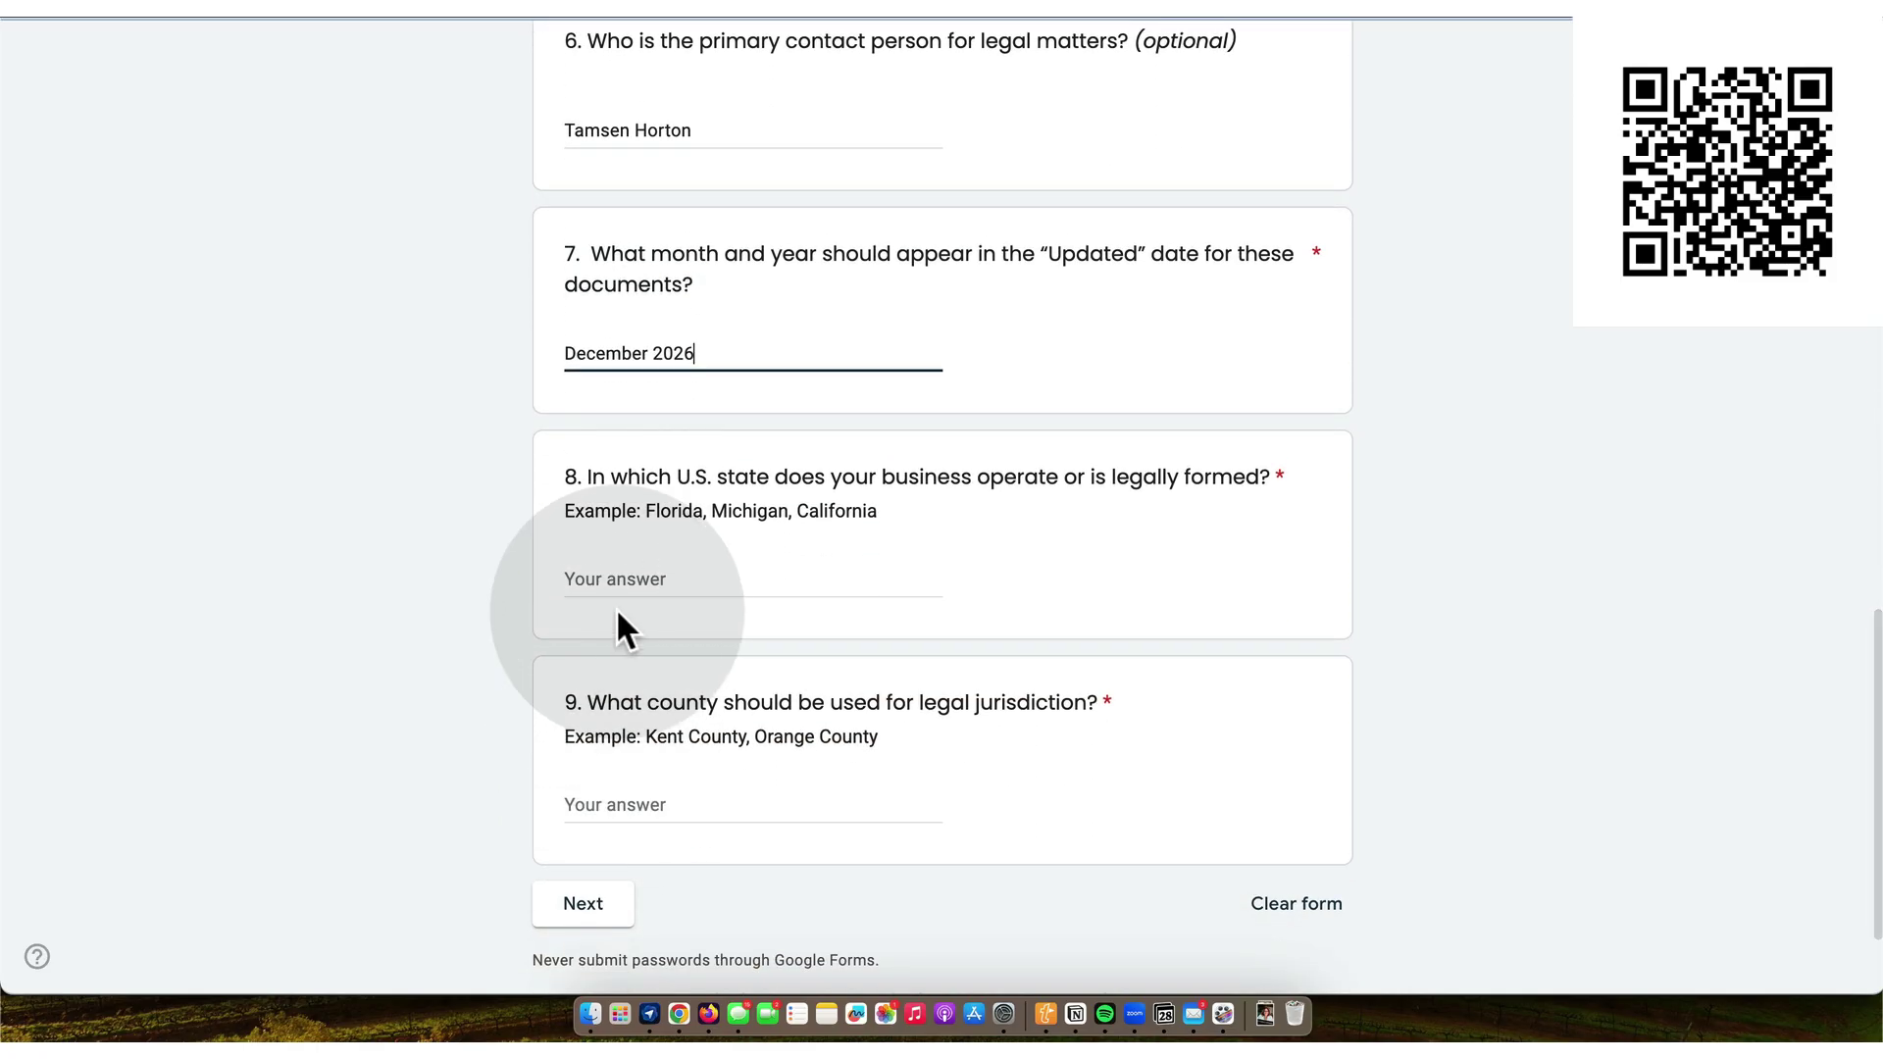
pyautogui.click(619, 577)
pyautogui.write('Michiga')
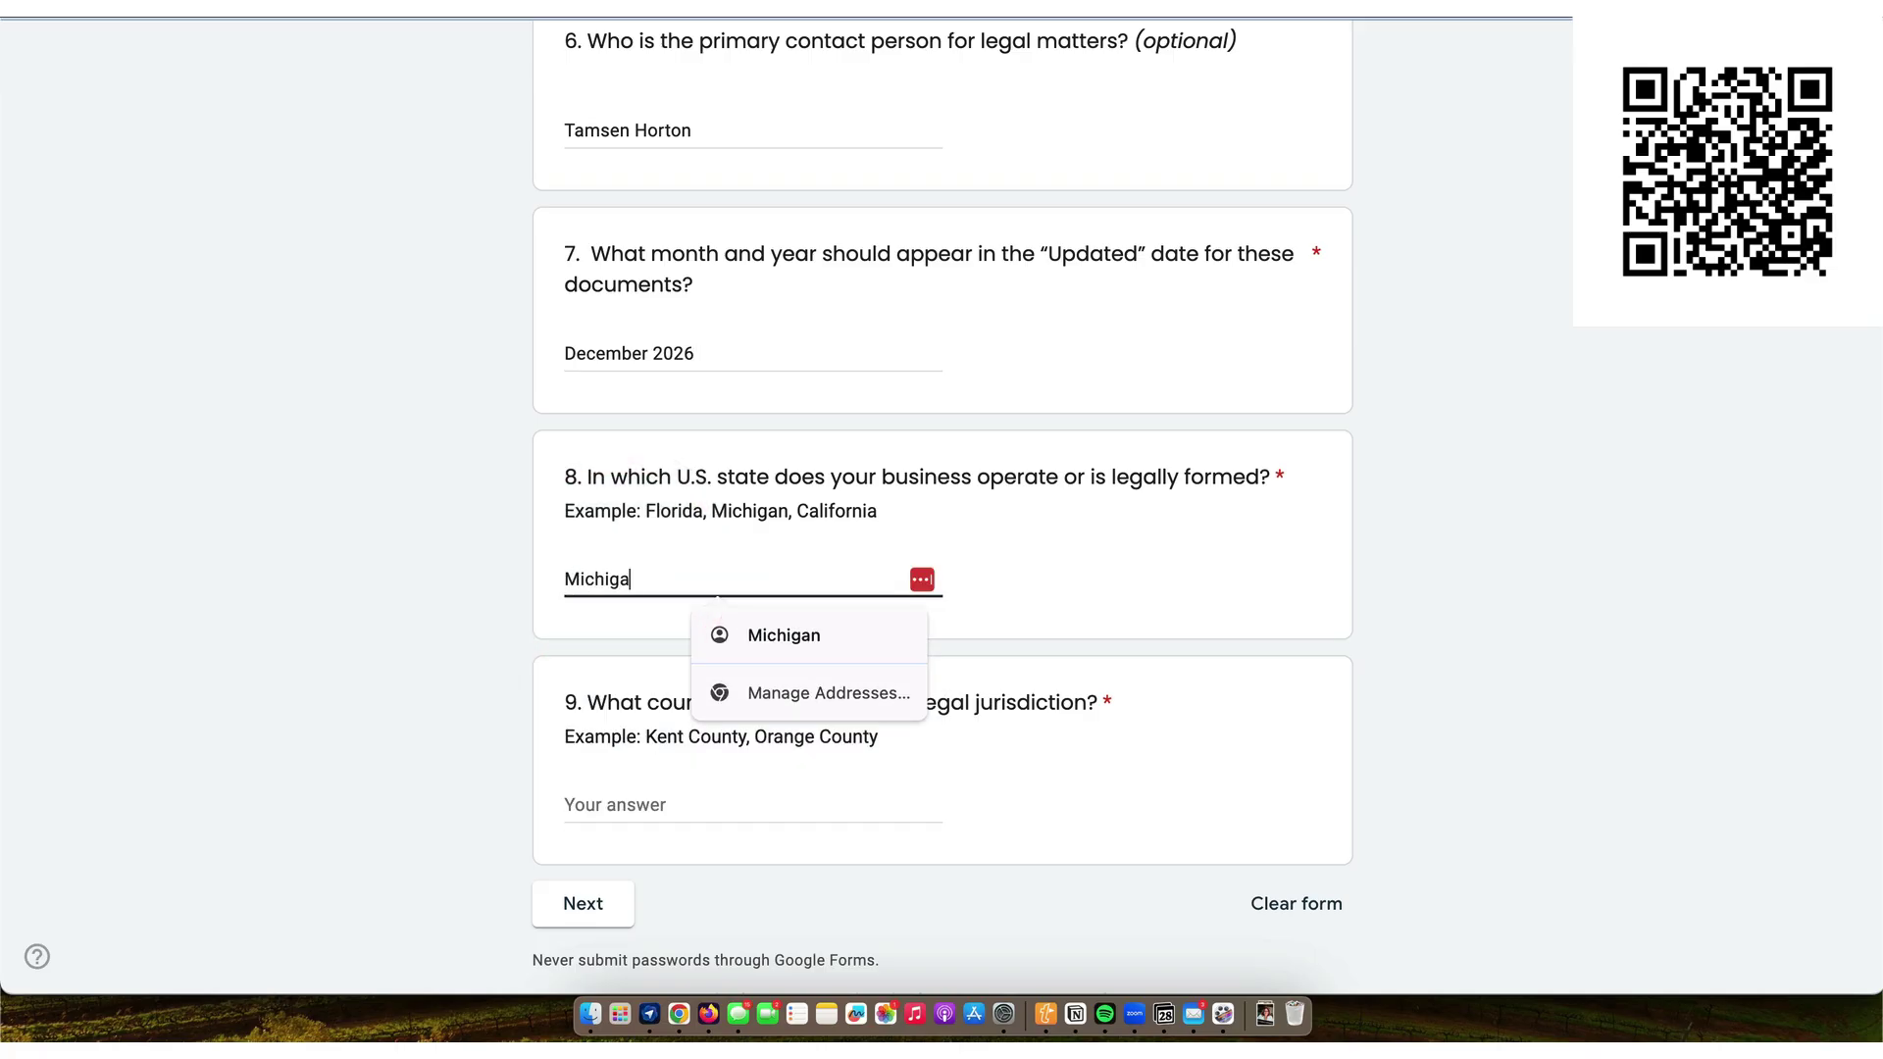
pyautogui.write('n')
pyautogui.click(631, 800)
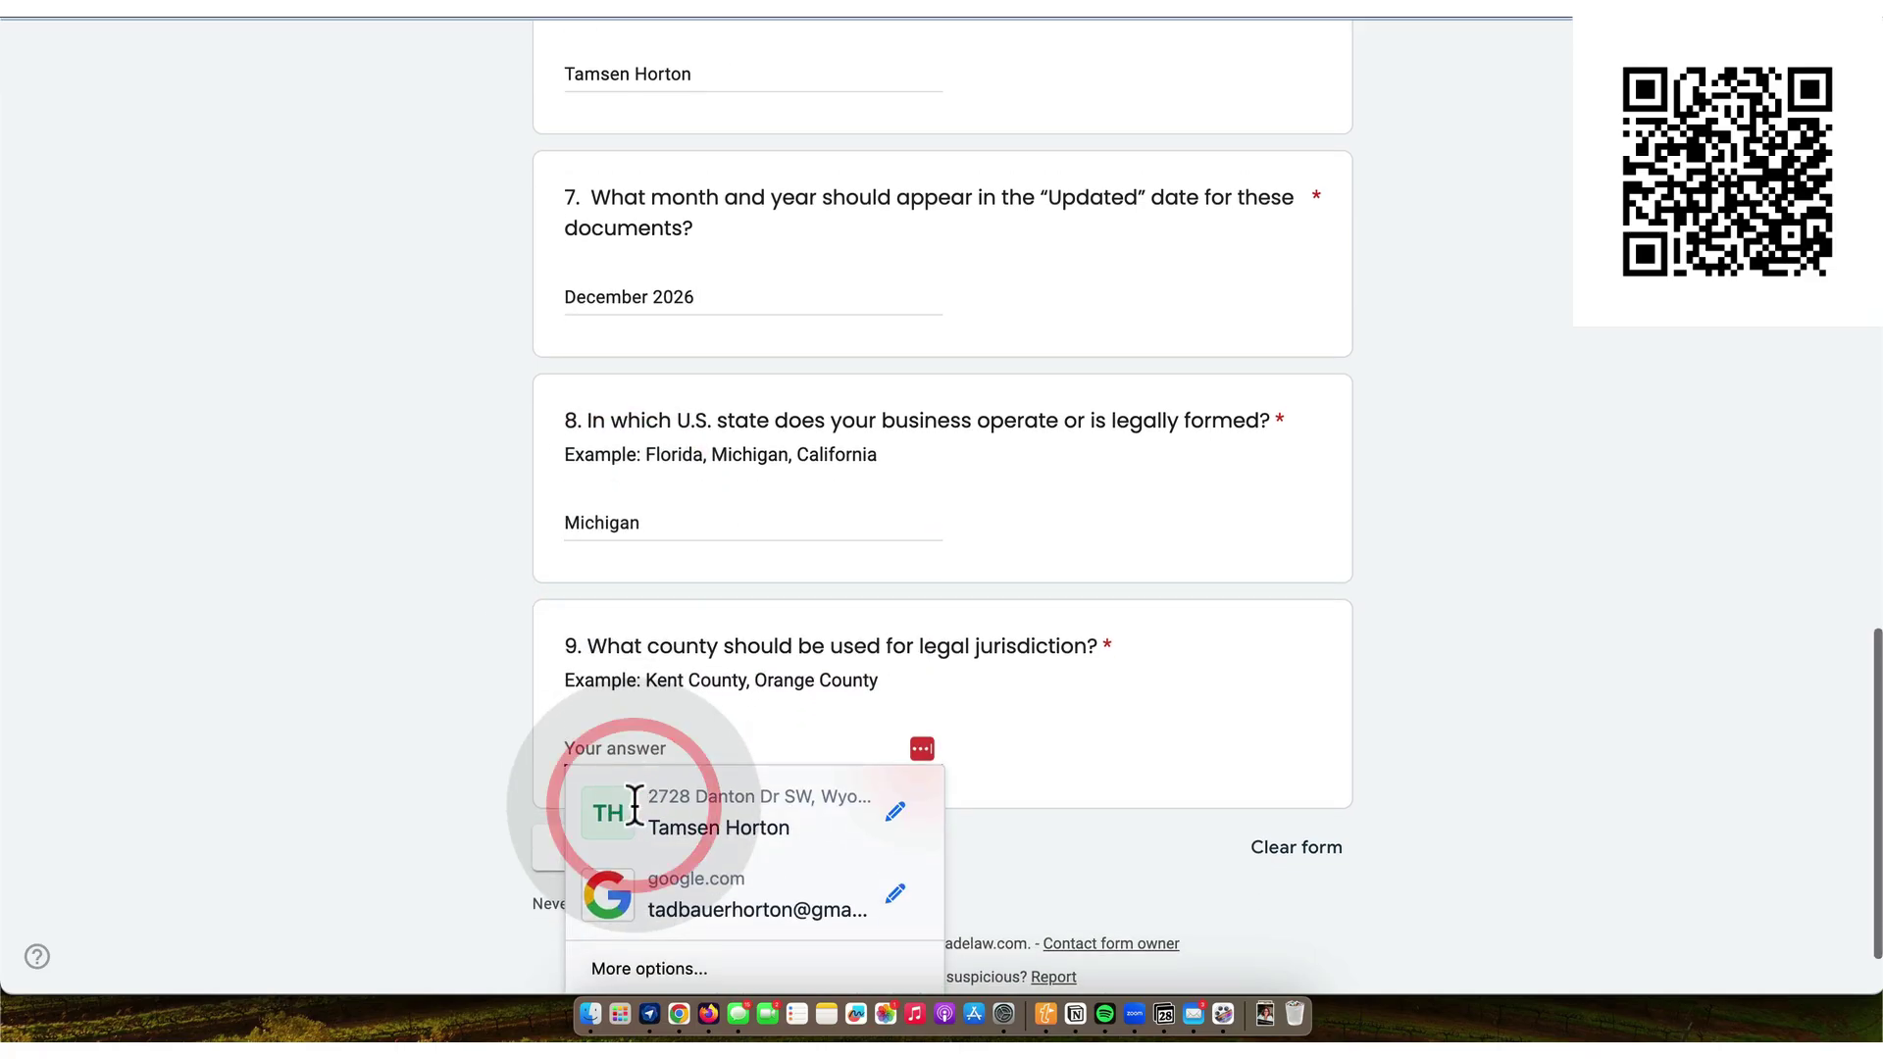
pyautogui.write('Ken')
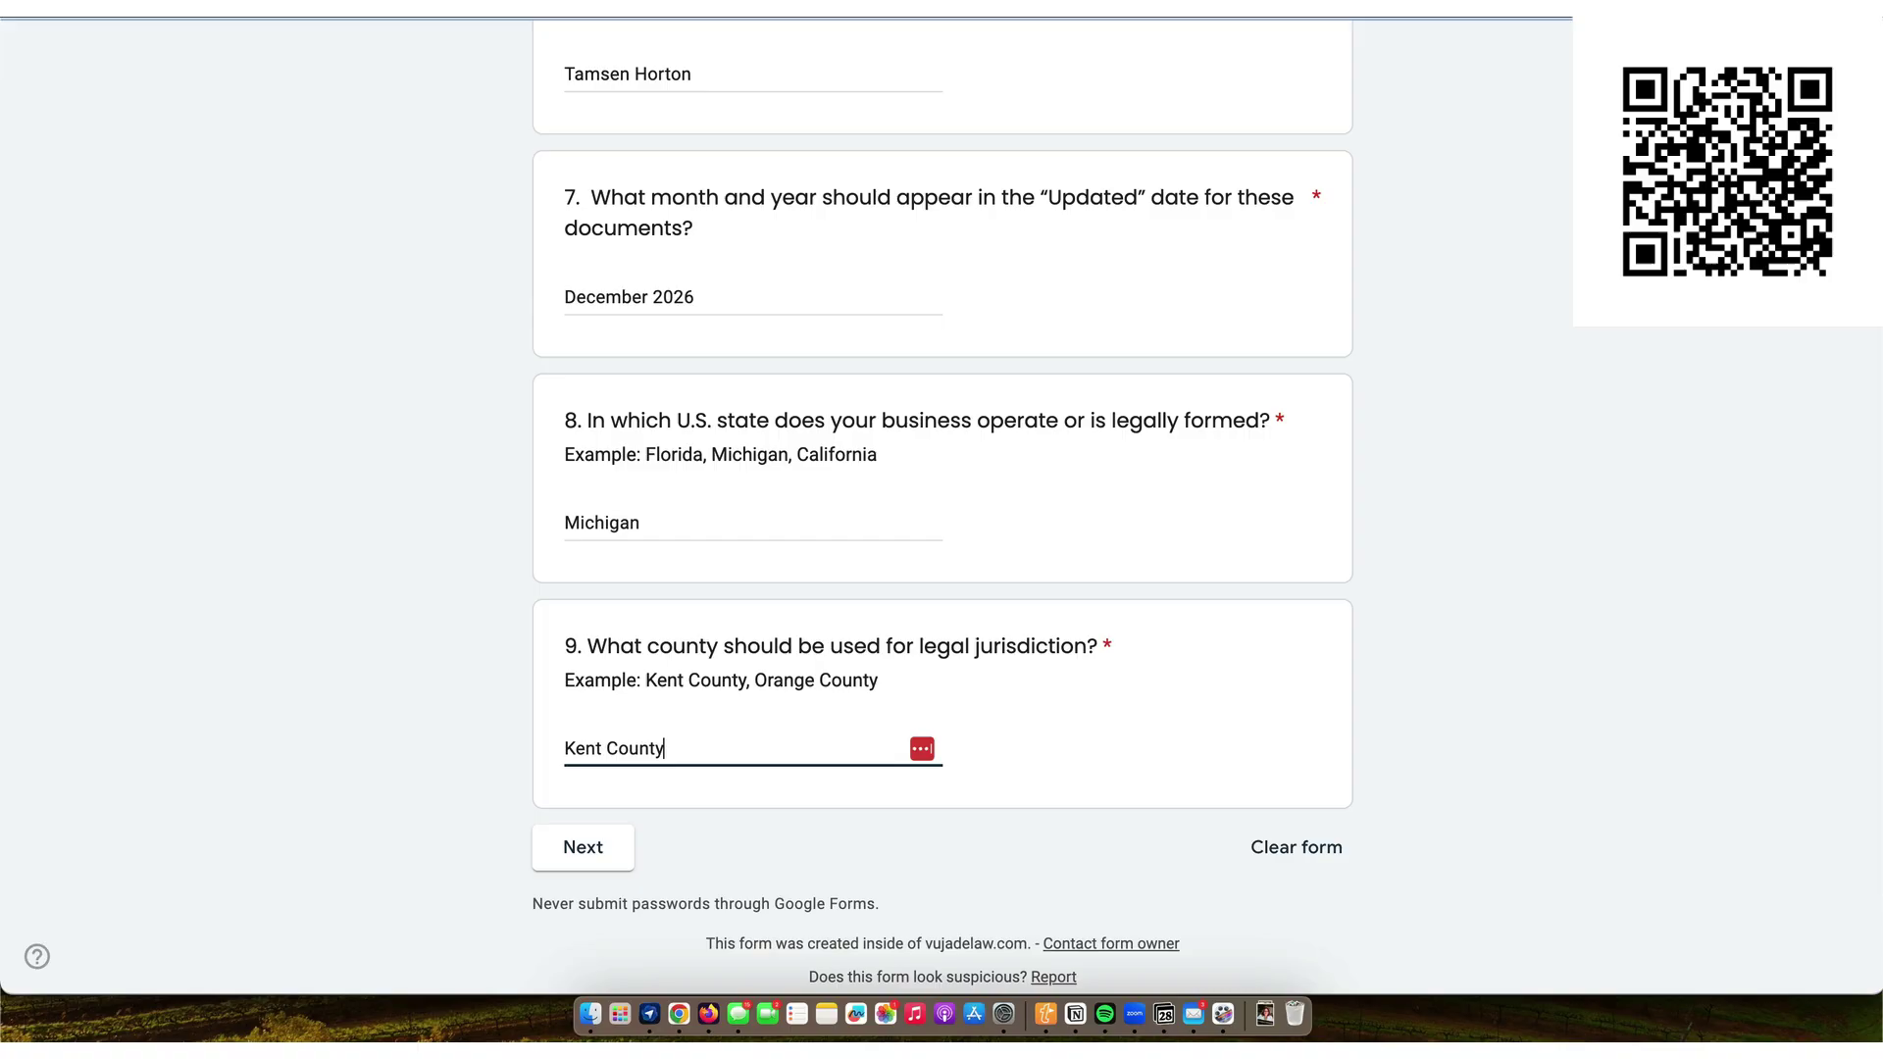
pyautogui.write('t County')
# - Describe the products or services sold, and give Entrepreneurs as the target audience
pyautogui.click(610, 851)
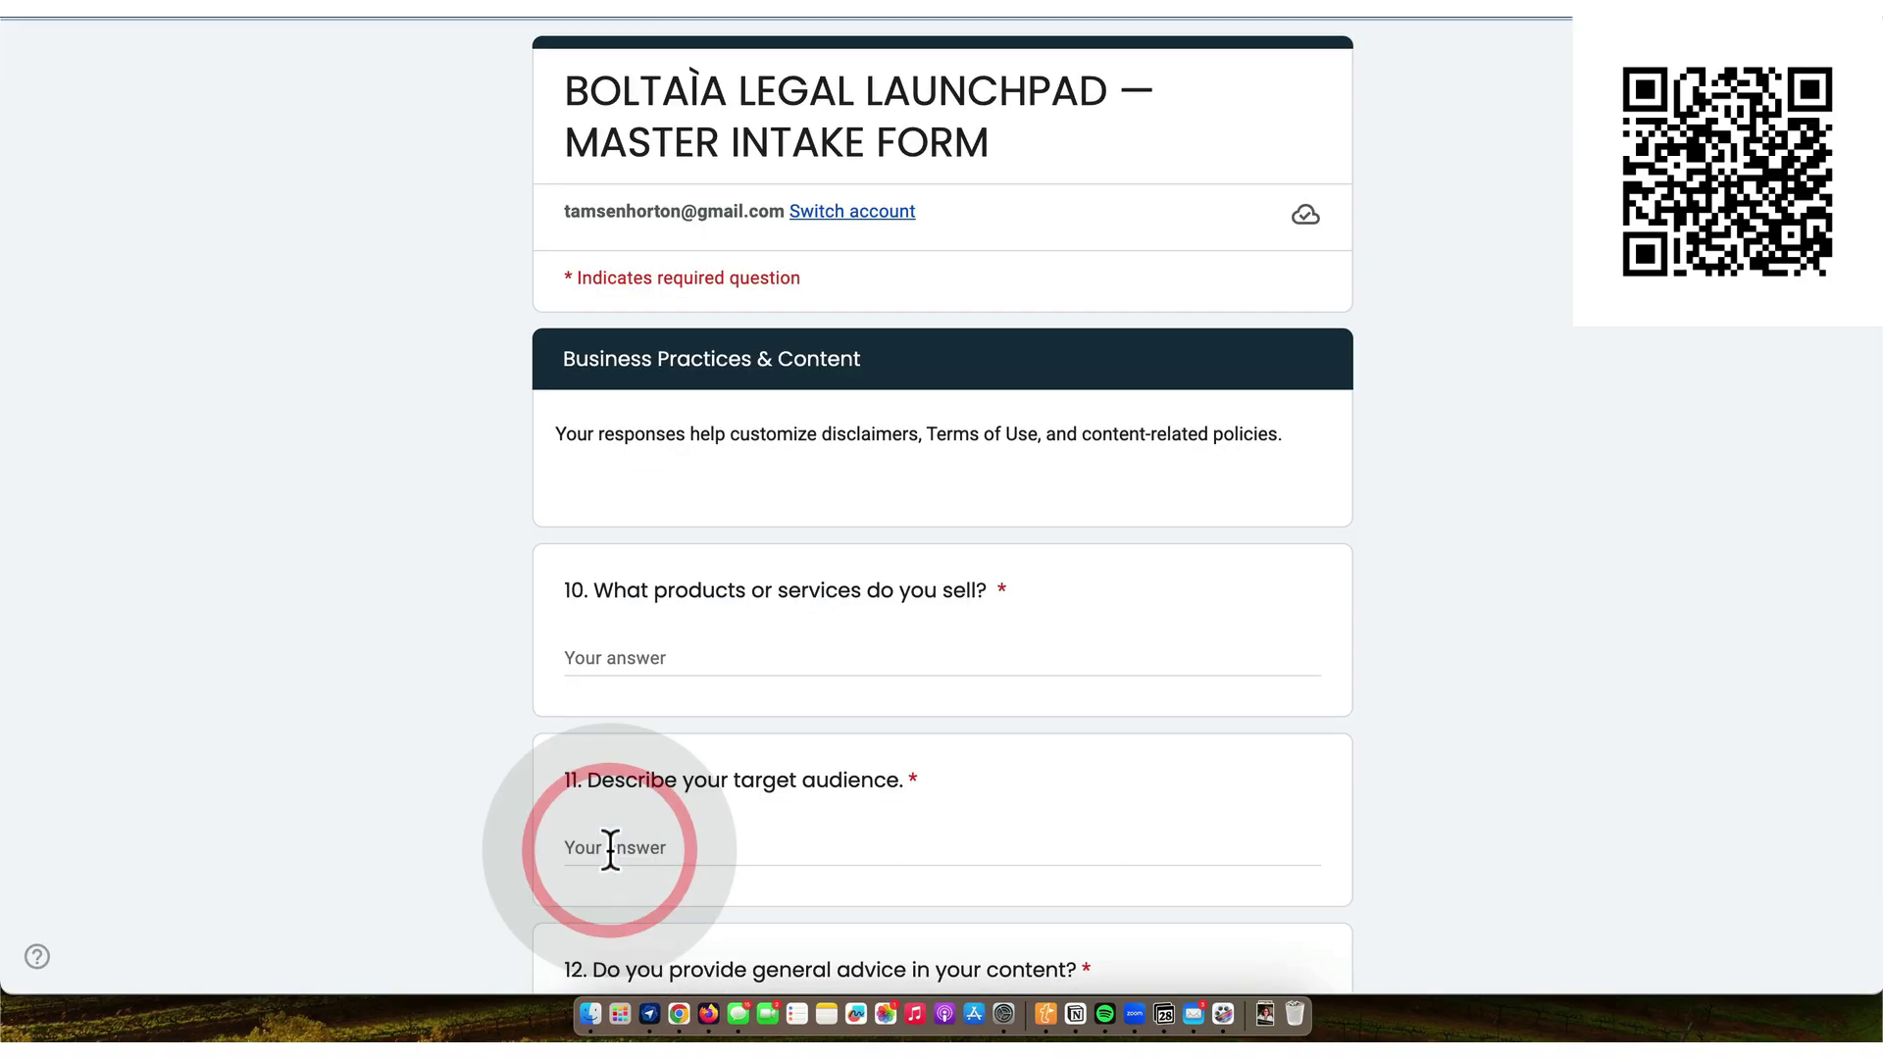
pyautogui.scroll(-2, 699, 625)
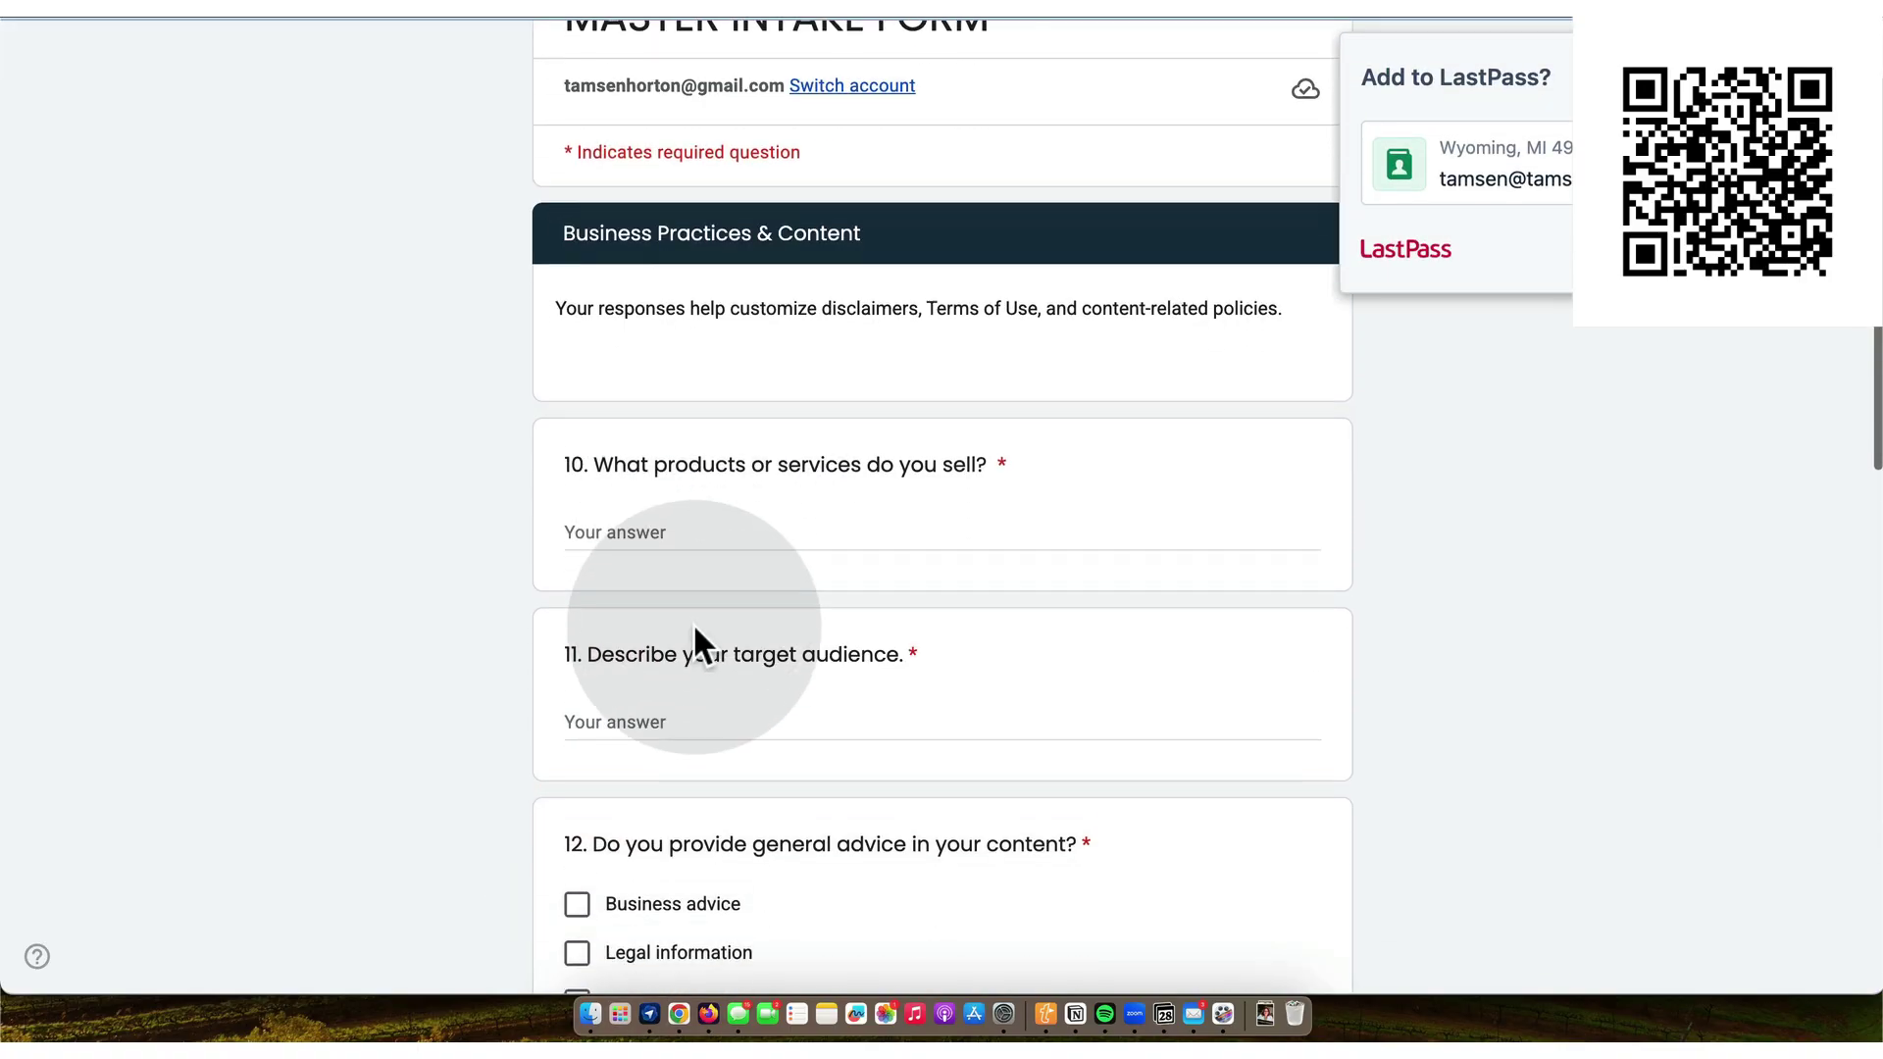
pyautogui.click(641, 537)
pyautogui.write('Di')
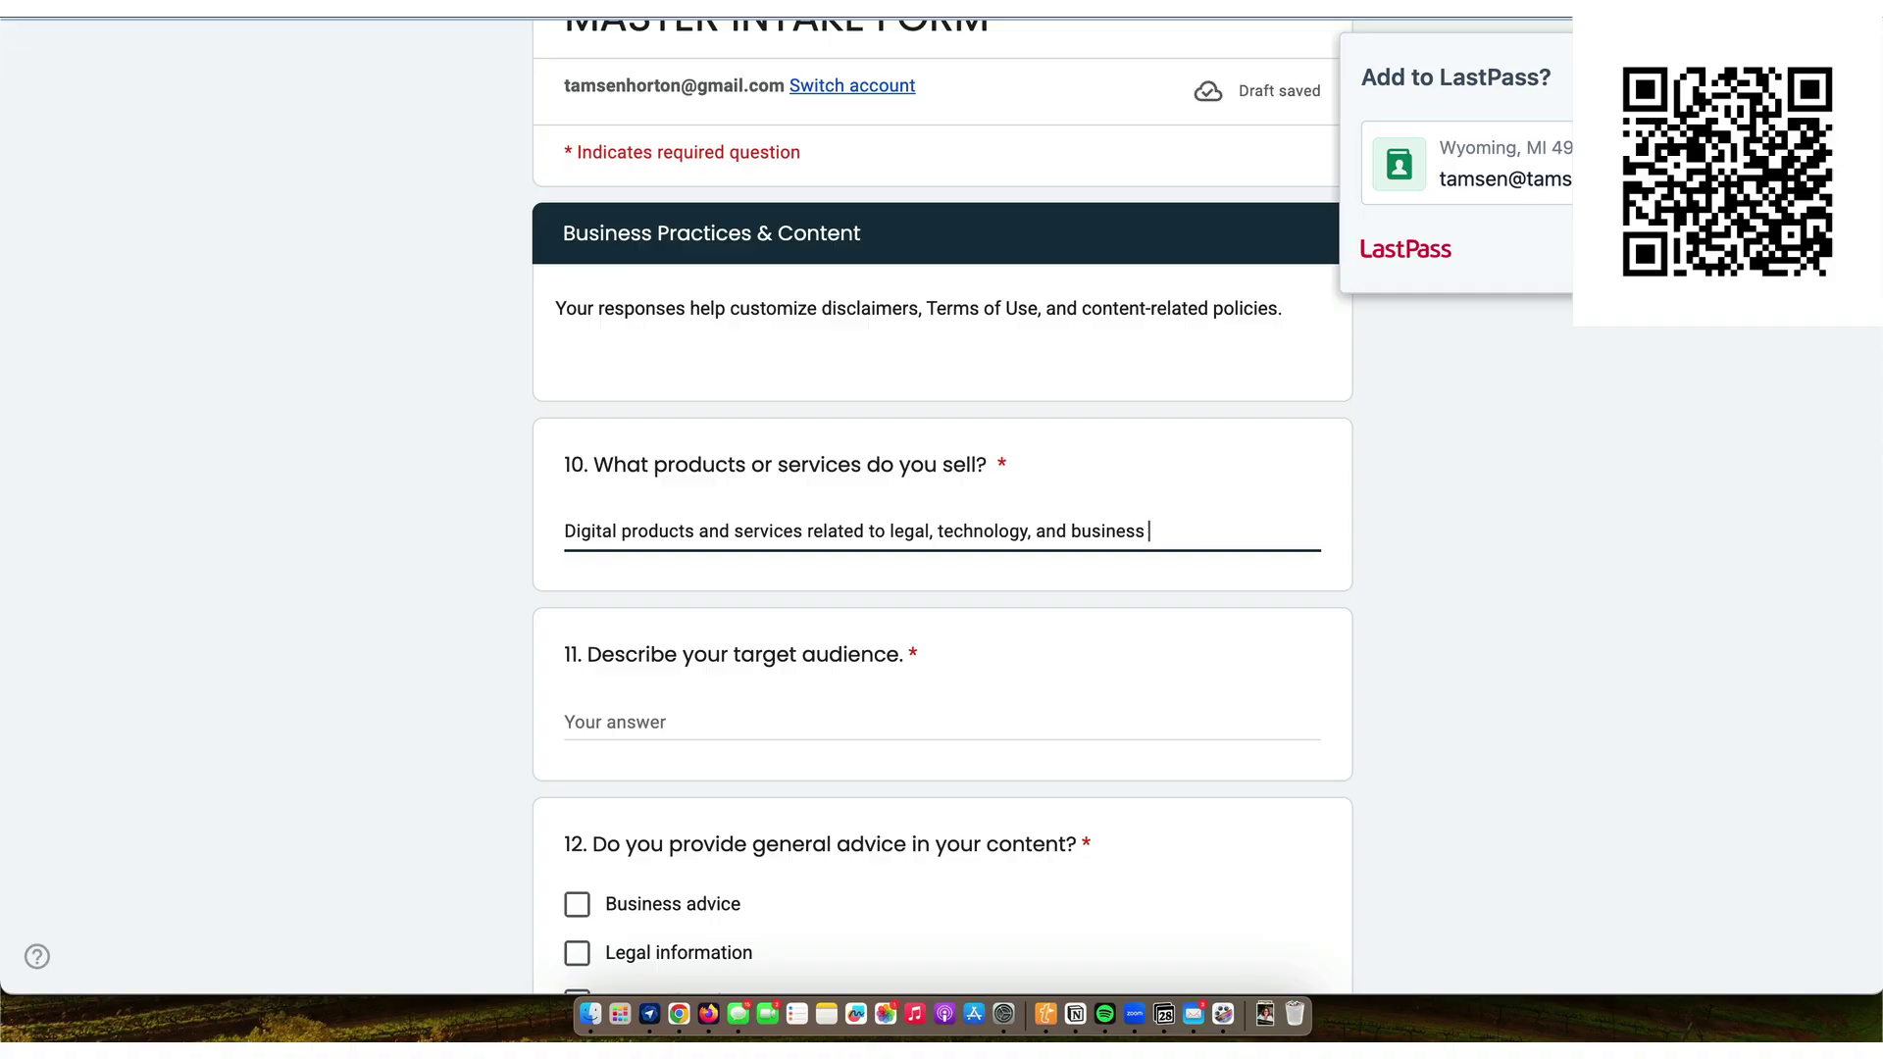
pyautogui.scroll(-3, 613, 589)
pyautogui.click(623, 592)
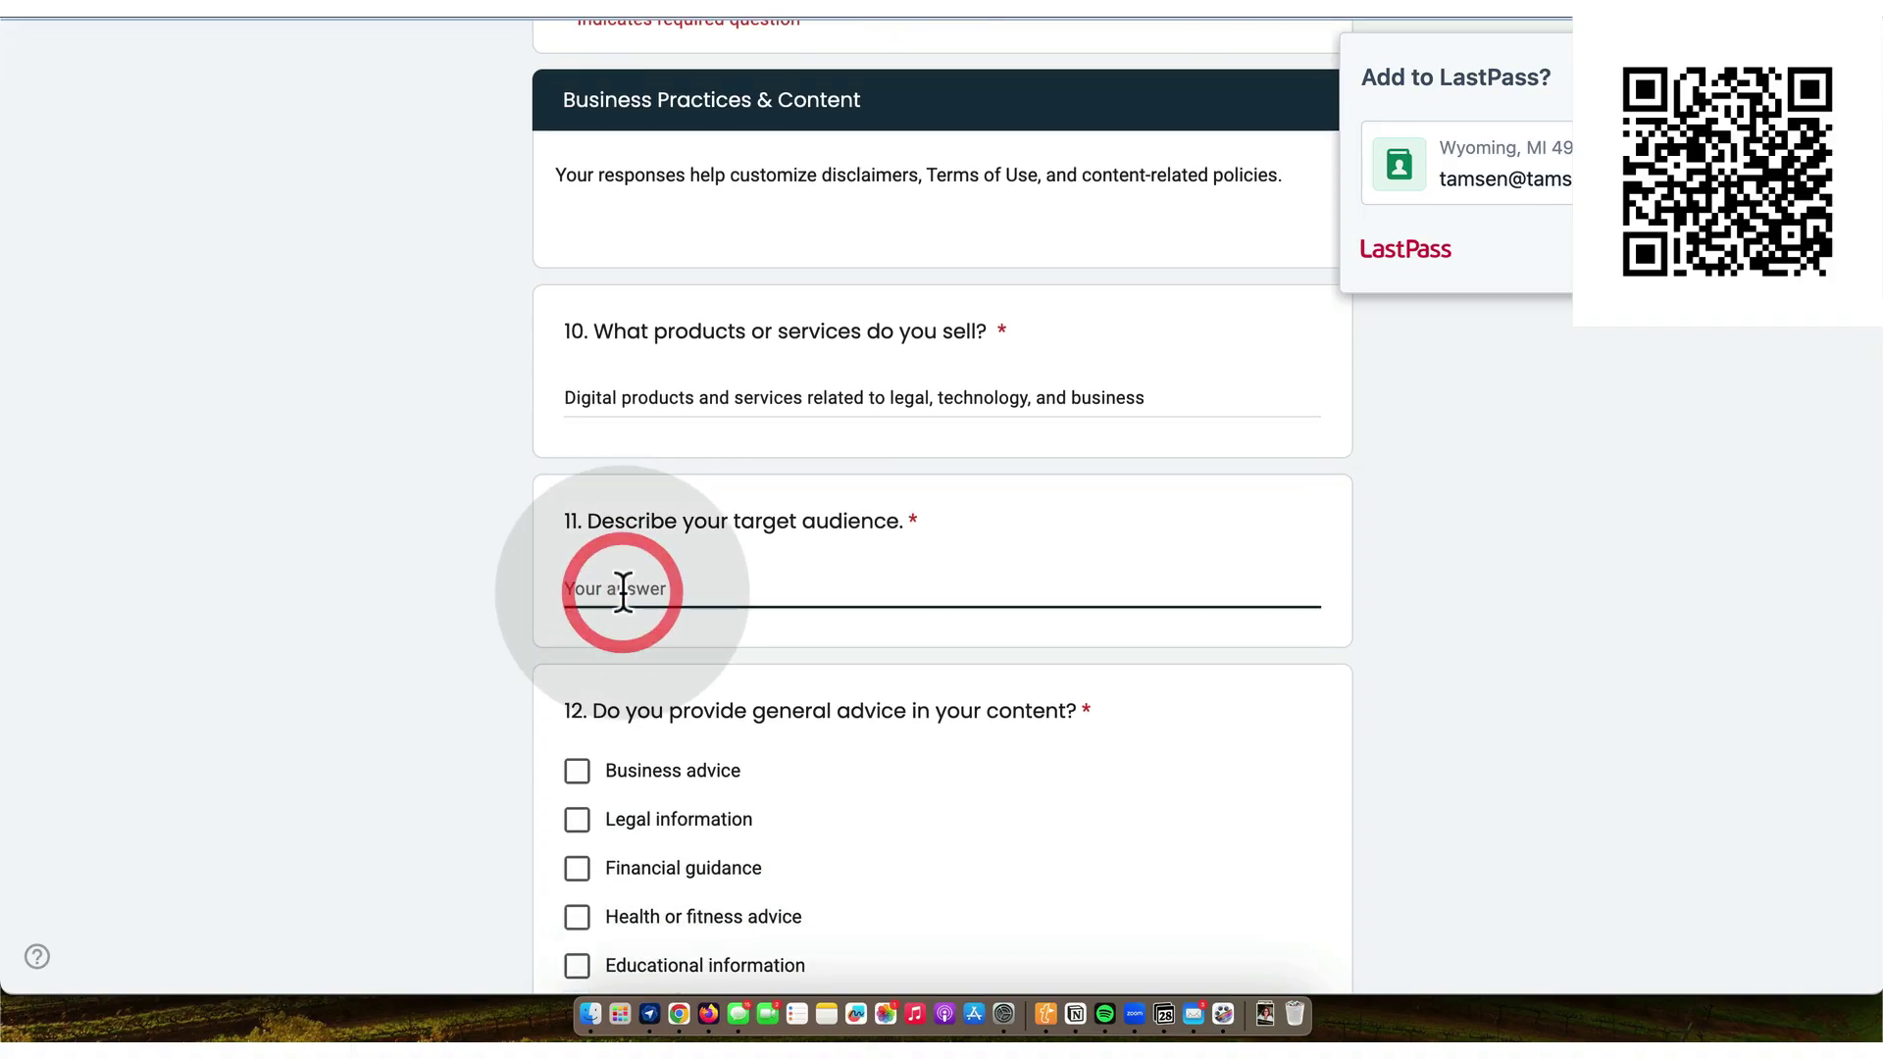
pyautogui.write('Entrepreneurs')
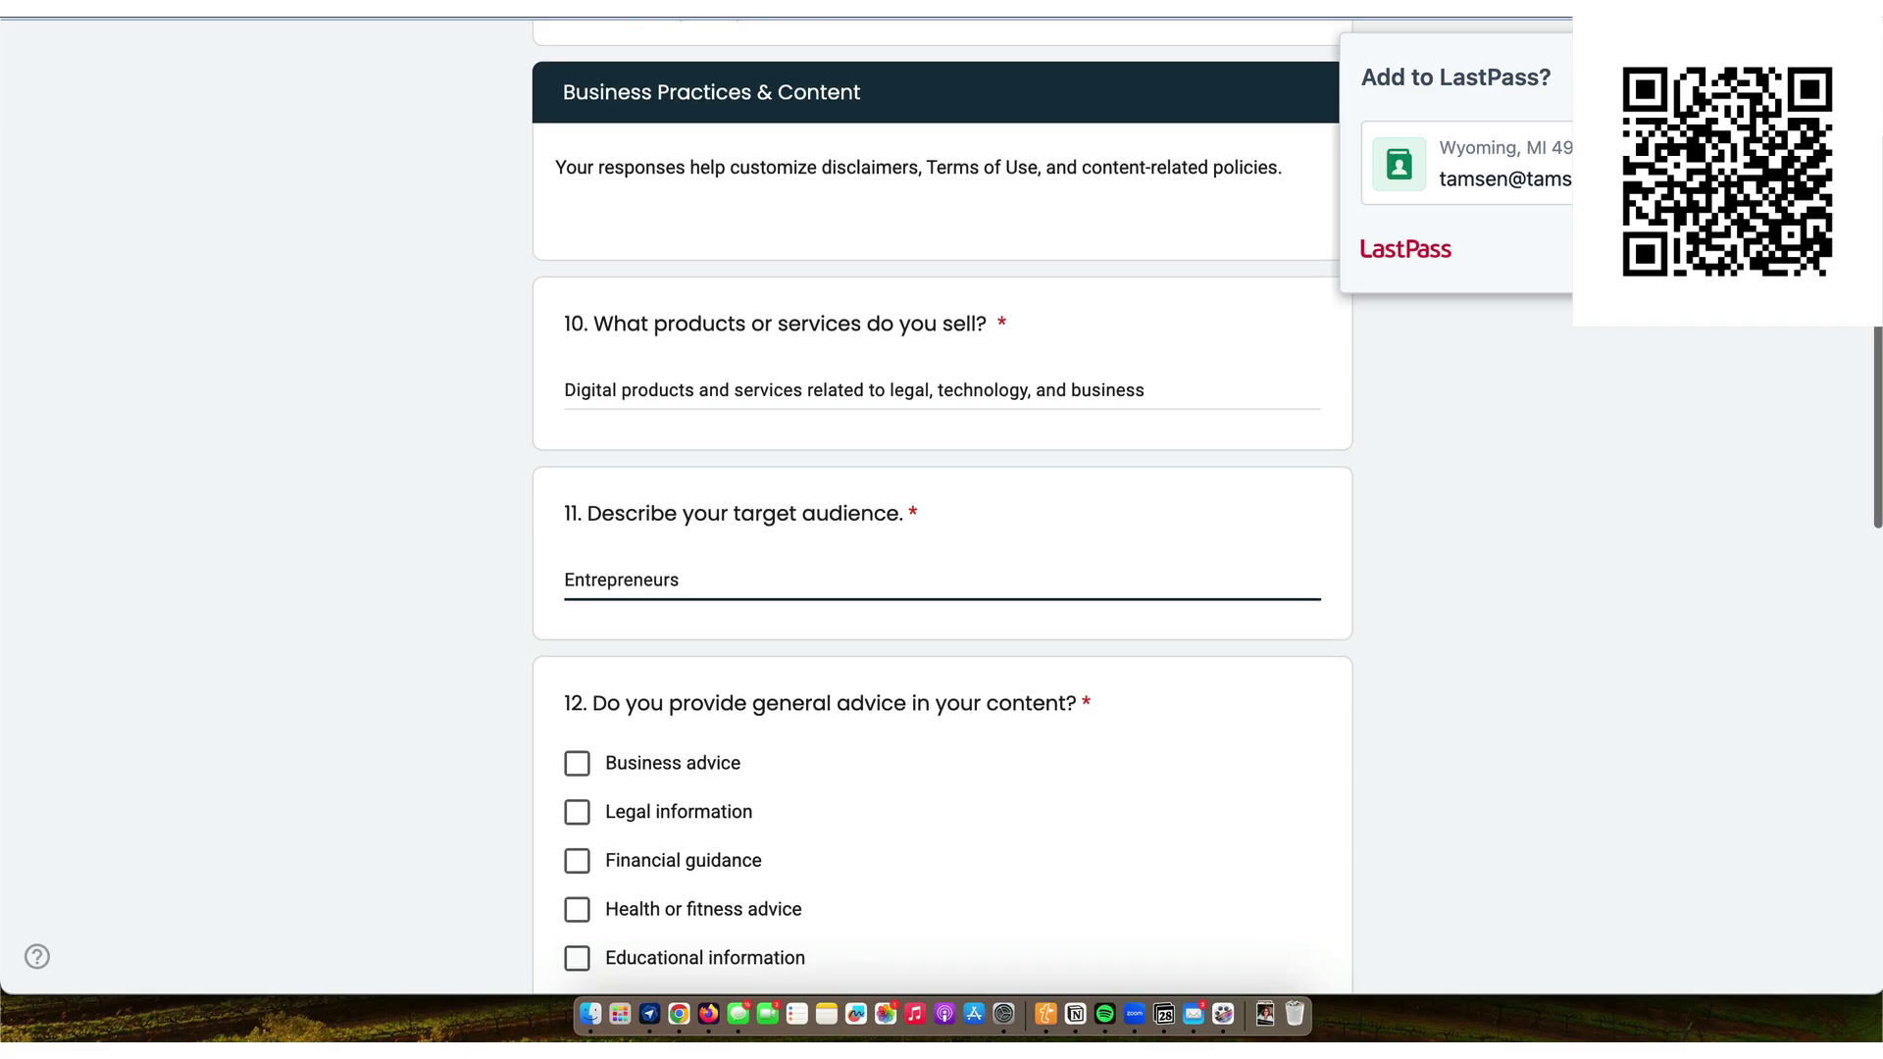
# - Tick Business advice and Legal information, then answer Yes — Legal for regulation and Yes for user content
pyautogui.scroll(-6, 608, 598)
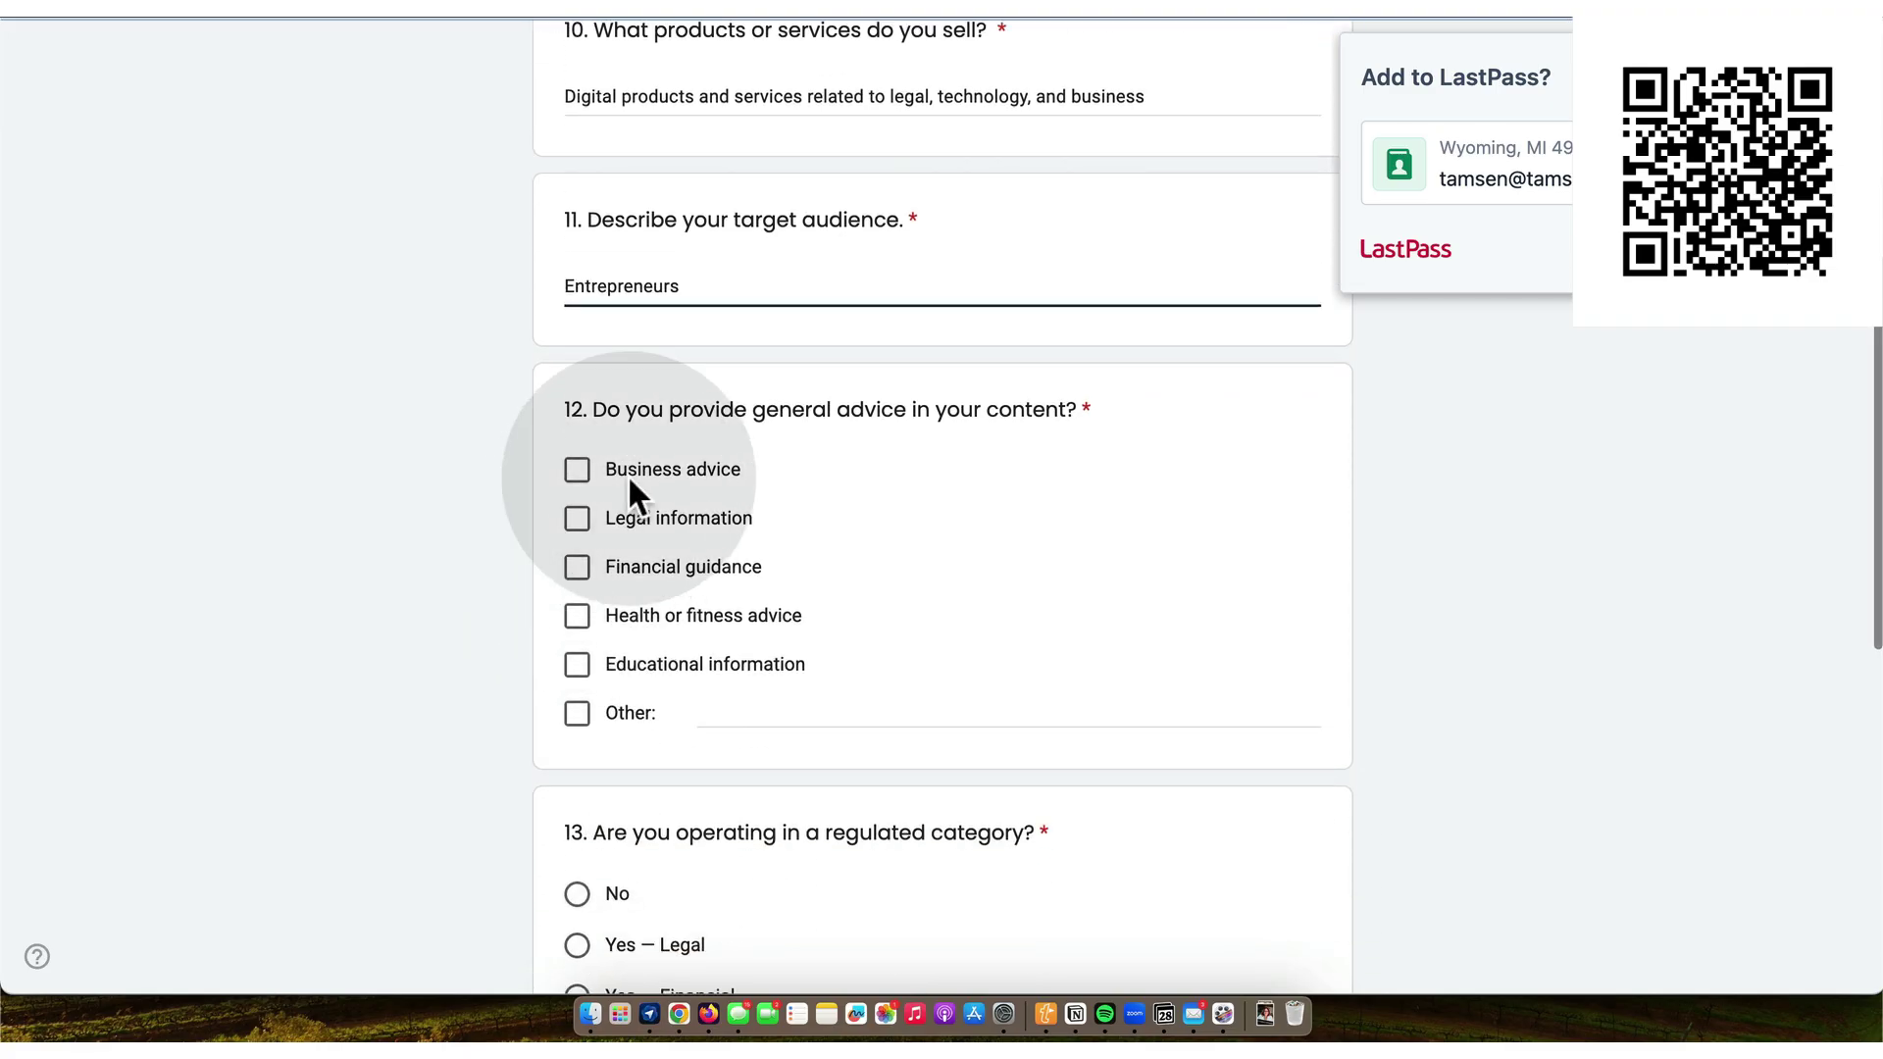
pyautogui.click(579, 472)
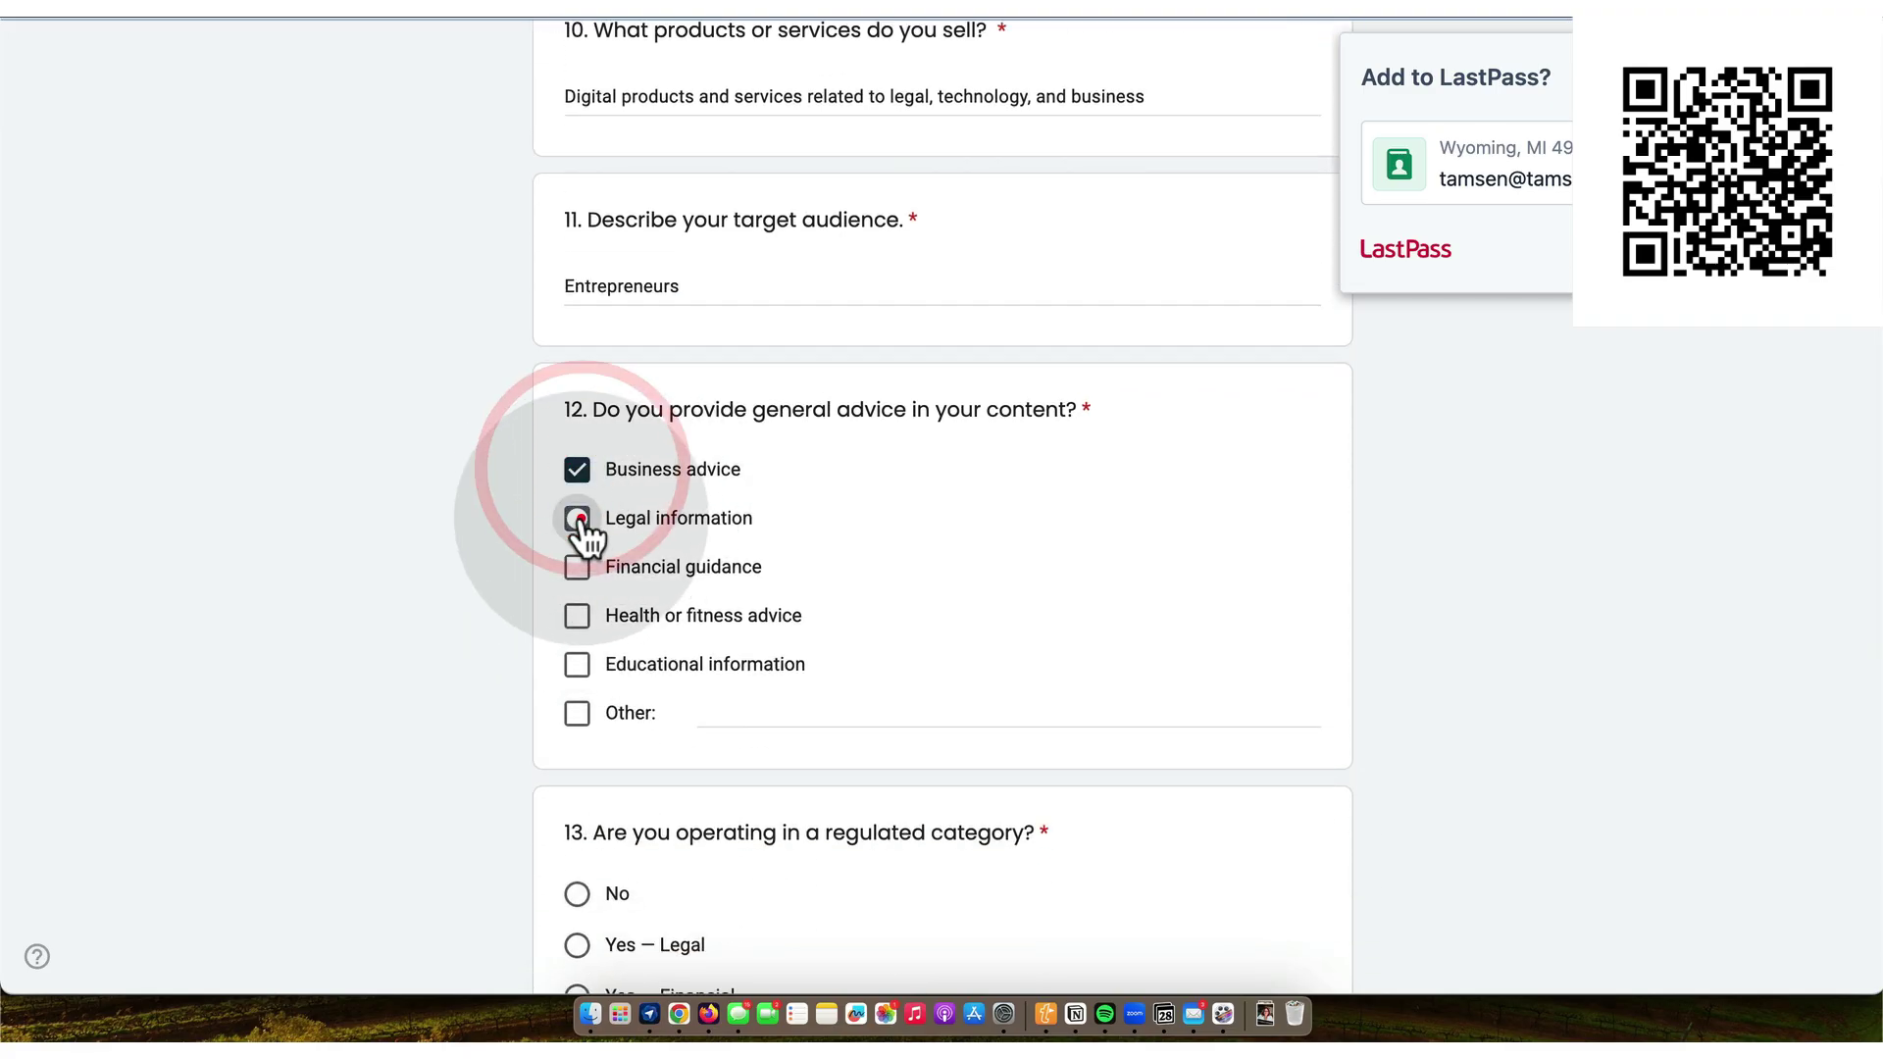
pyautogui.click(579, 520)
pyautogui.scroll(-7, 581, 529)
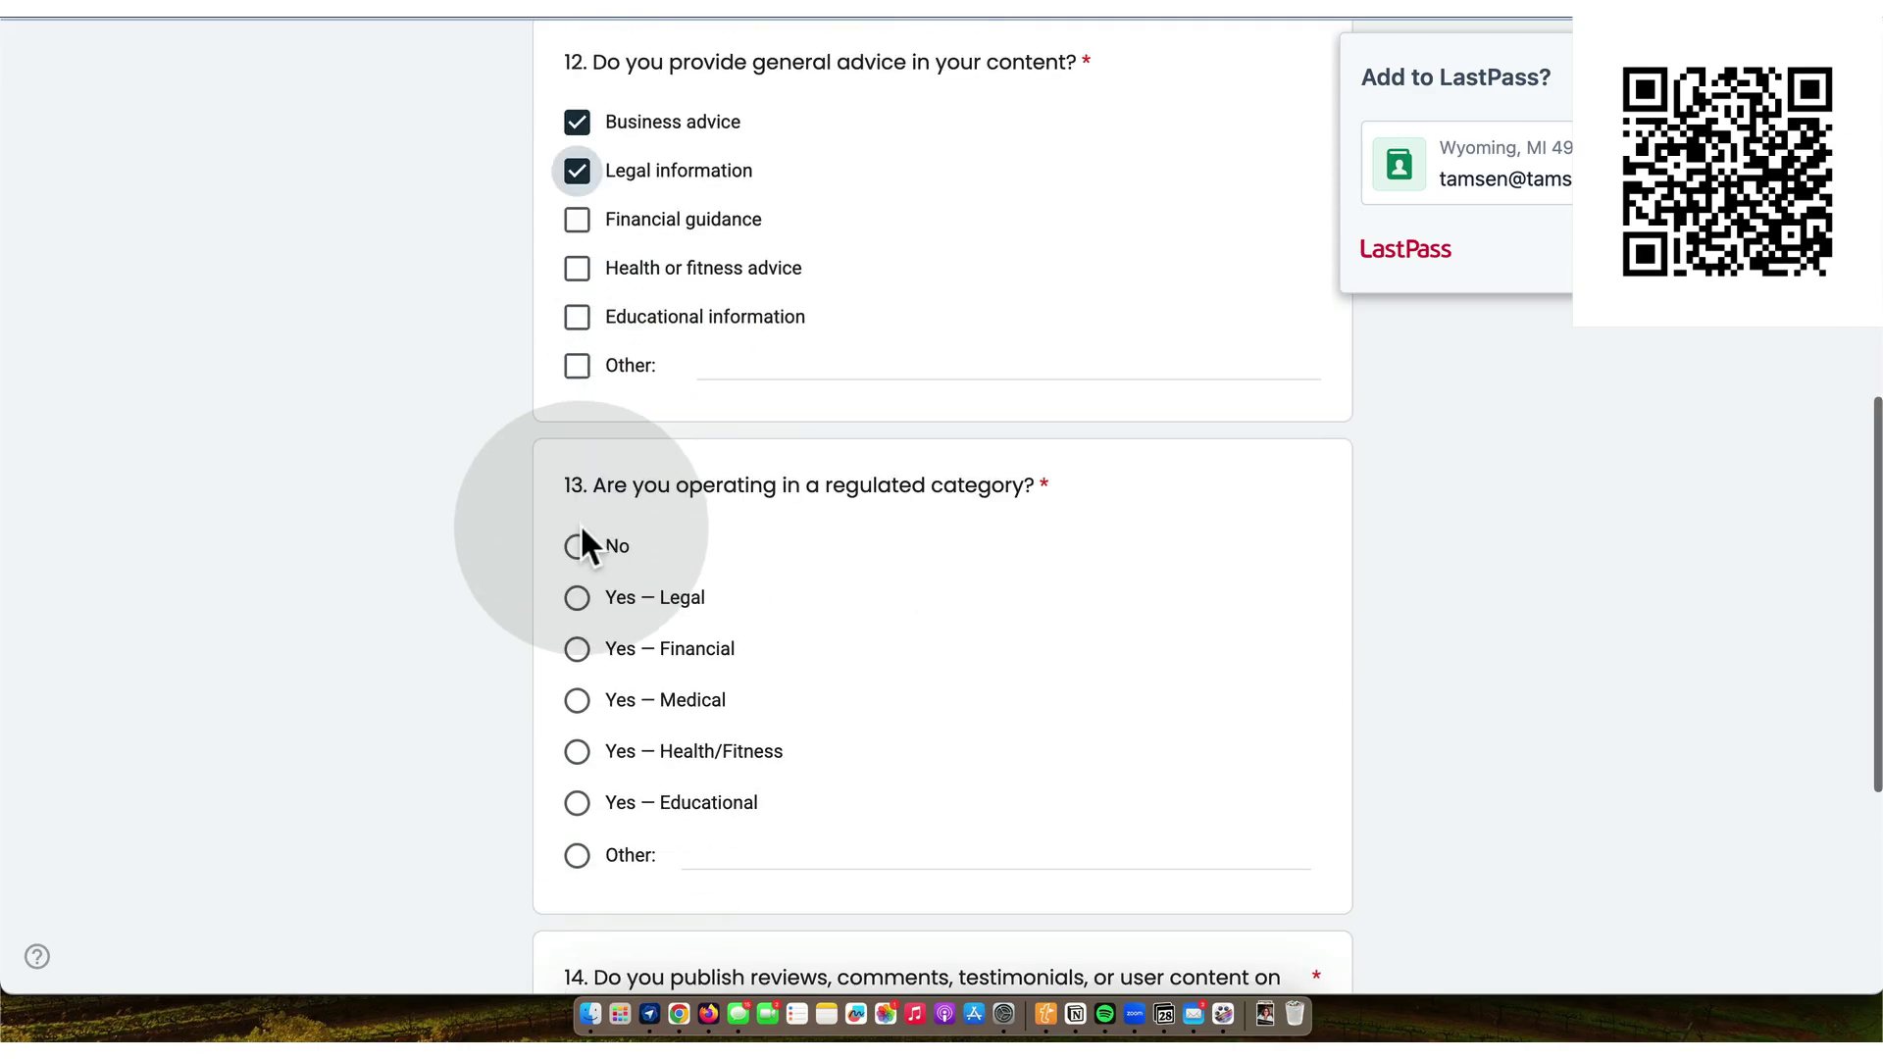
pyautogui.click(579, 600)
pyautogui.scroll(-10, 574, 603)
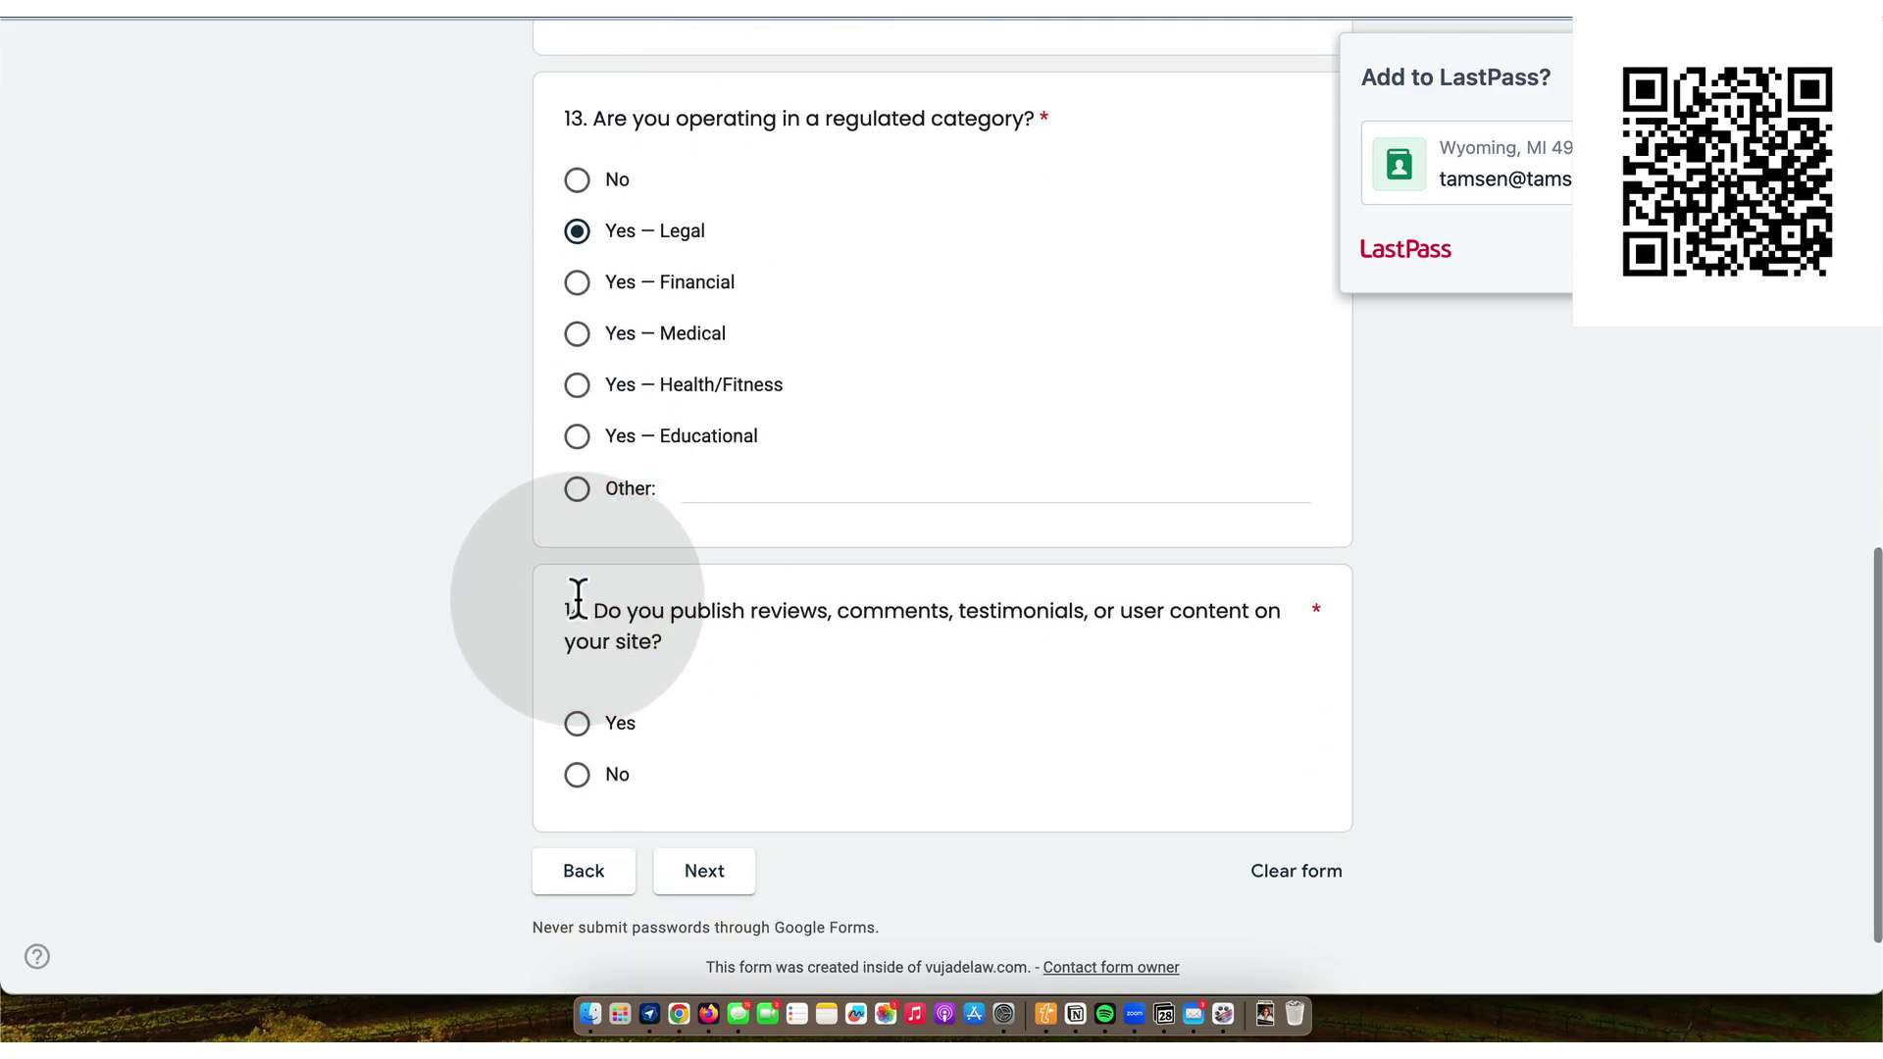
pyautogui.click(579, 649)
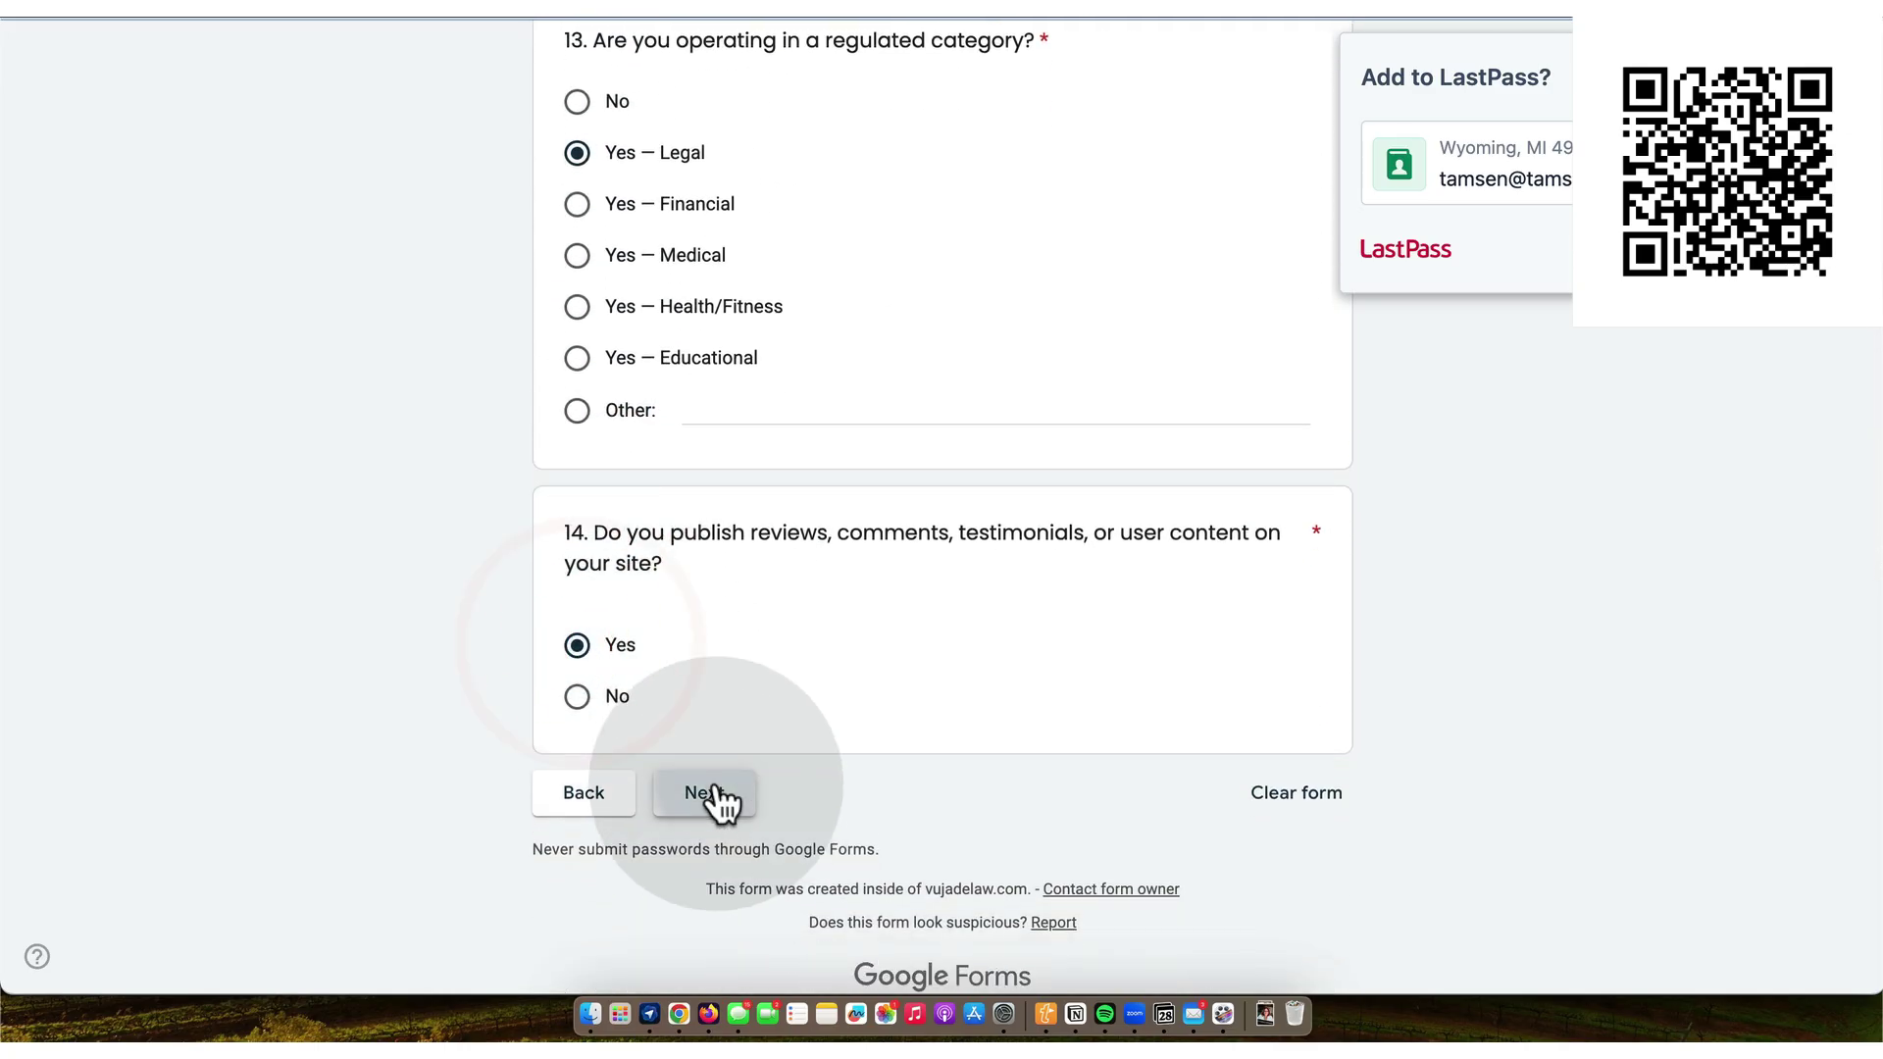
pyautogui.click(719, 797)
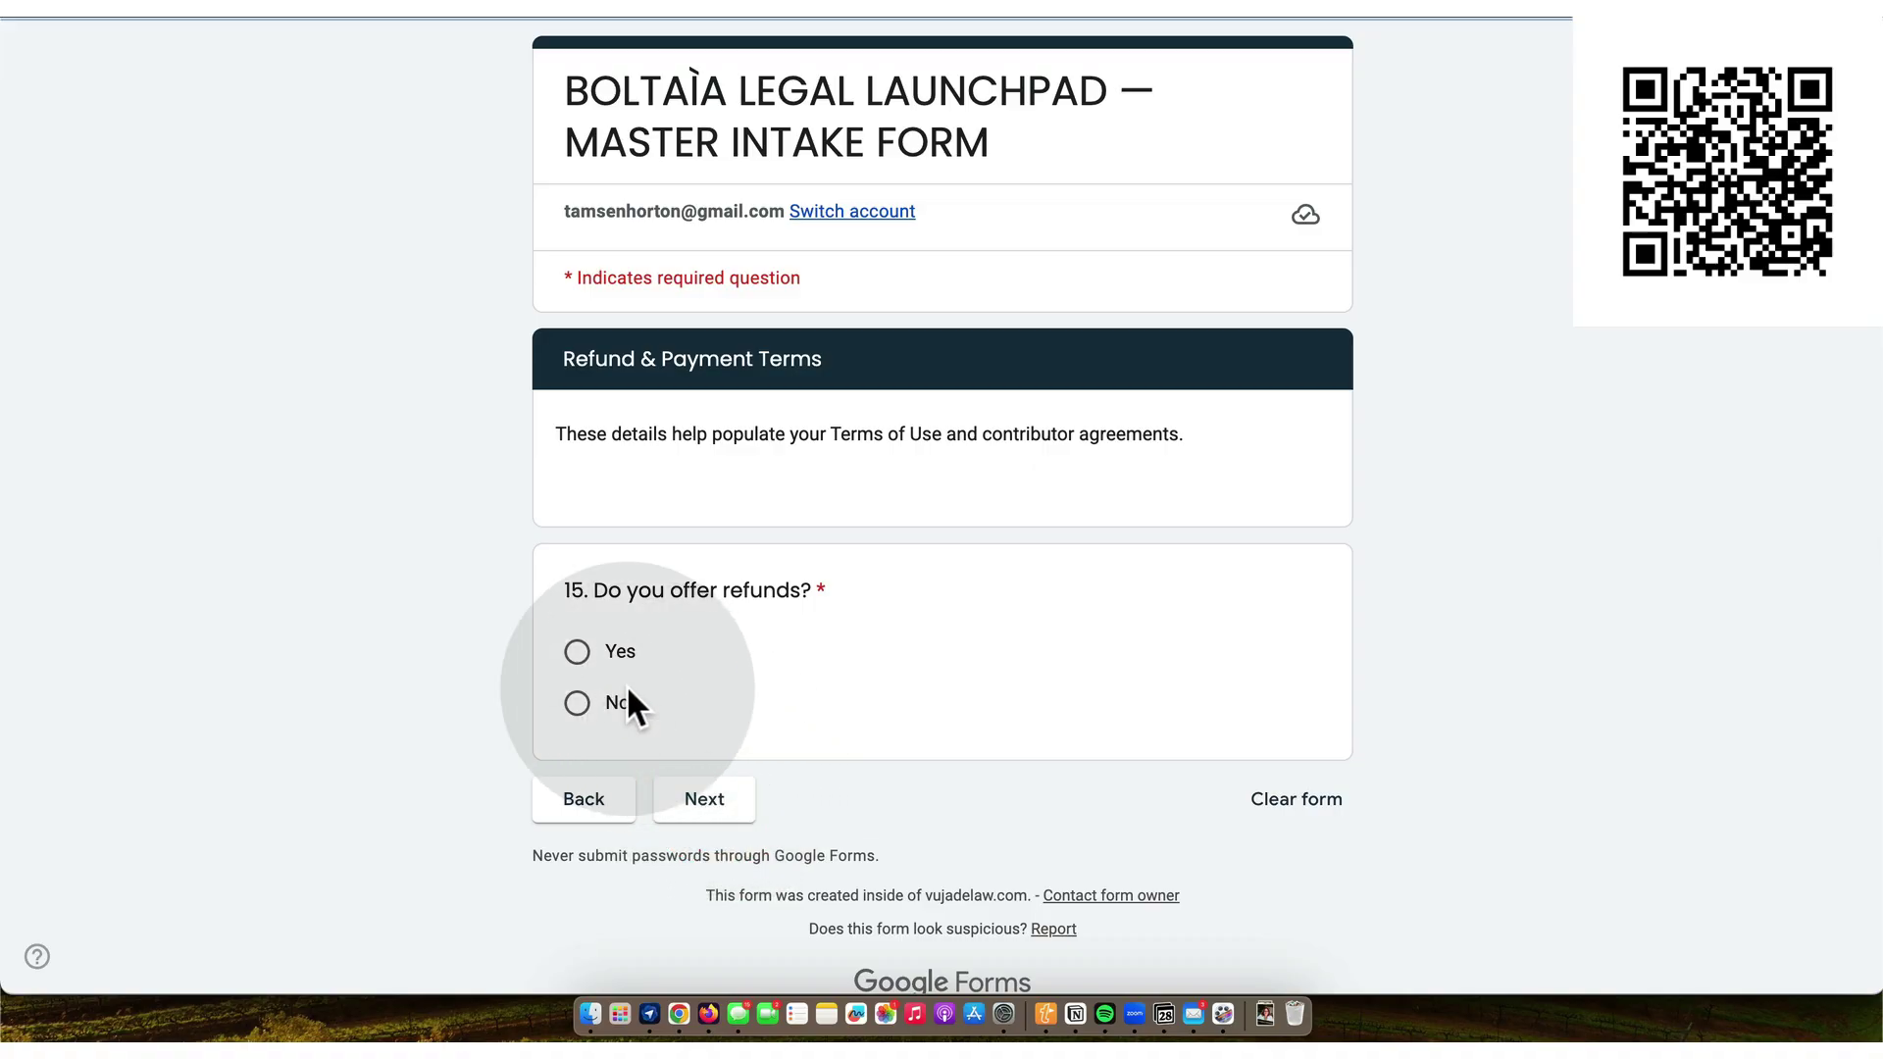
# - Answer refunds Yes with a 30-day window, cancellation 'cancel anytime', and payment plans Yes
pyautogui.click(578, 652)
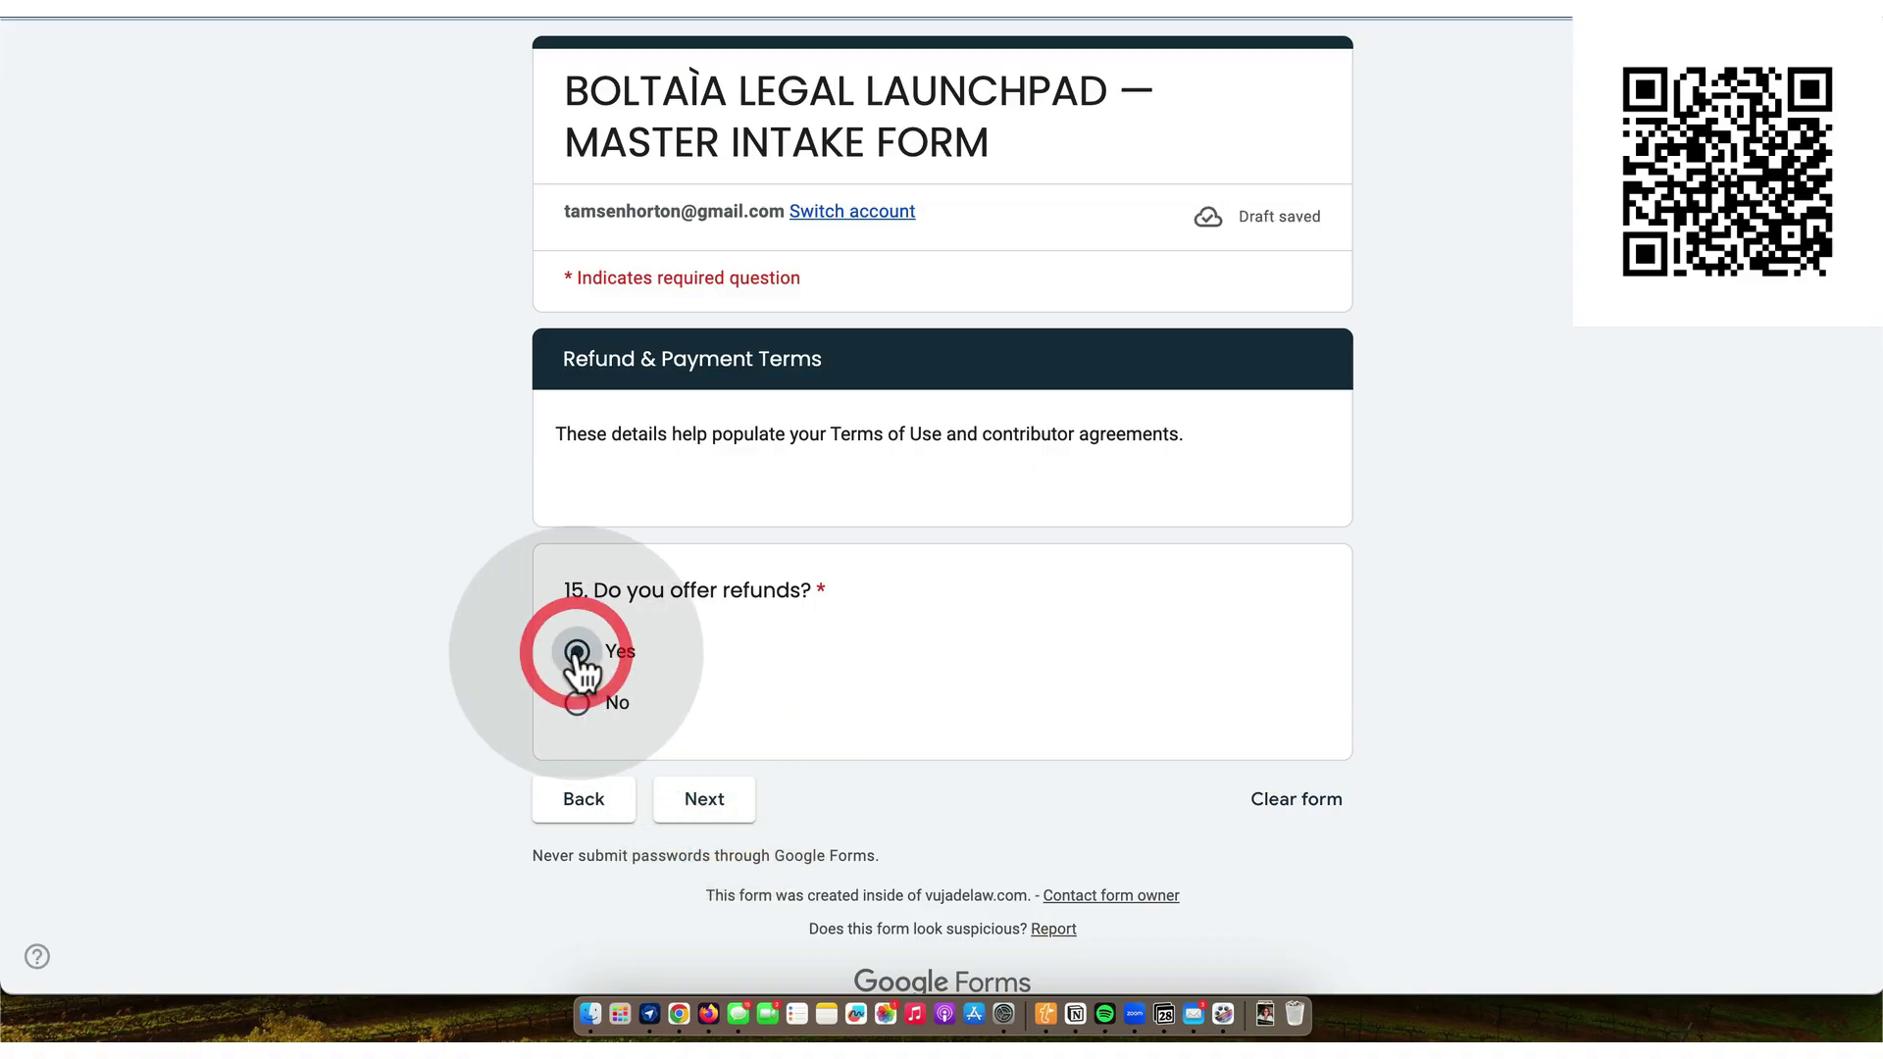
pyautogui.click(715, 800)
pyautogui.click(610, 633)
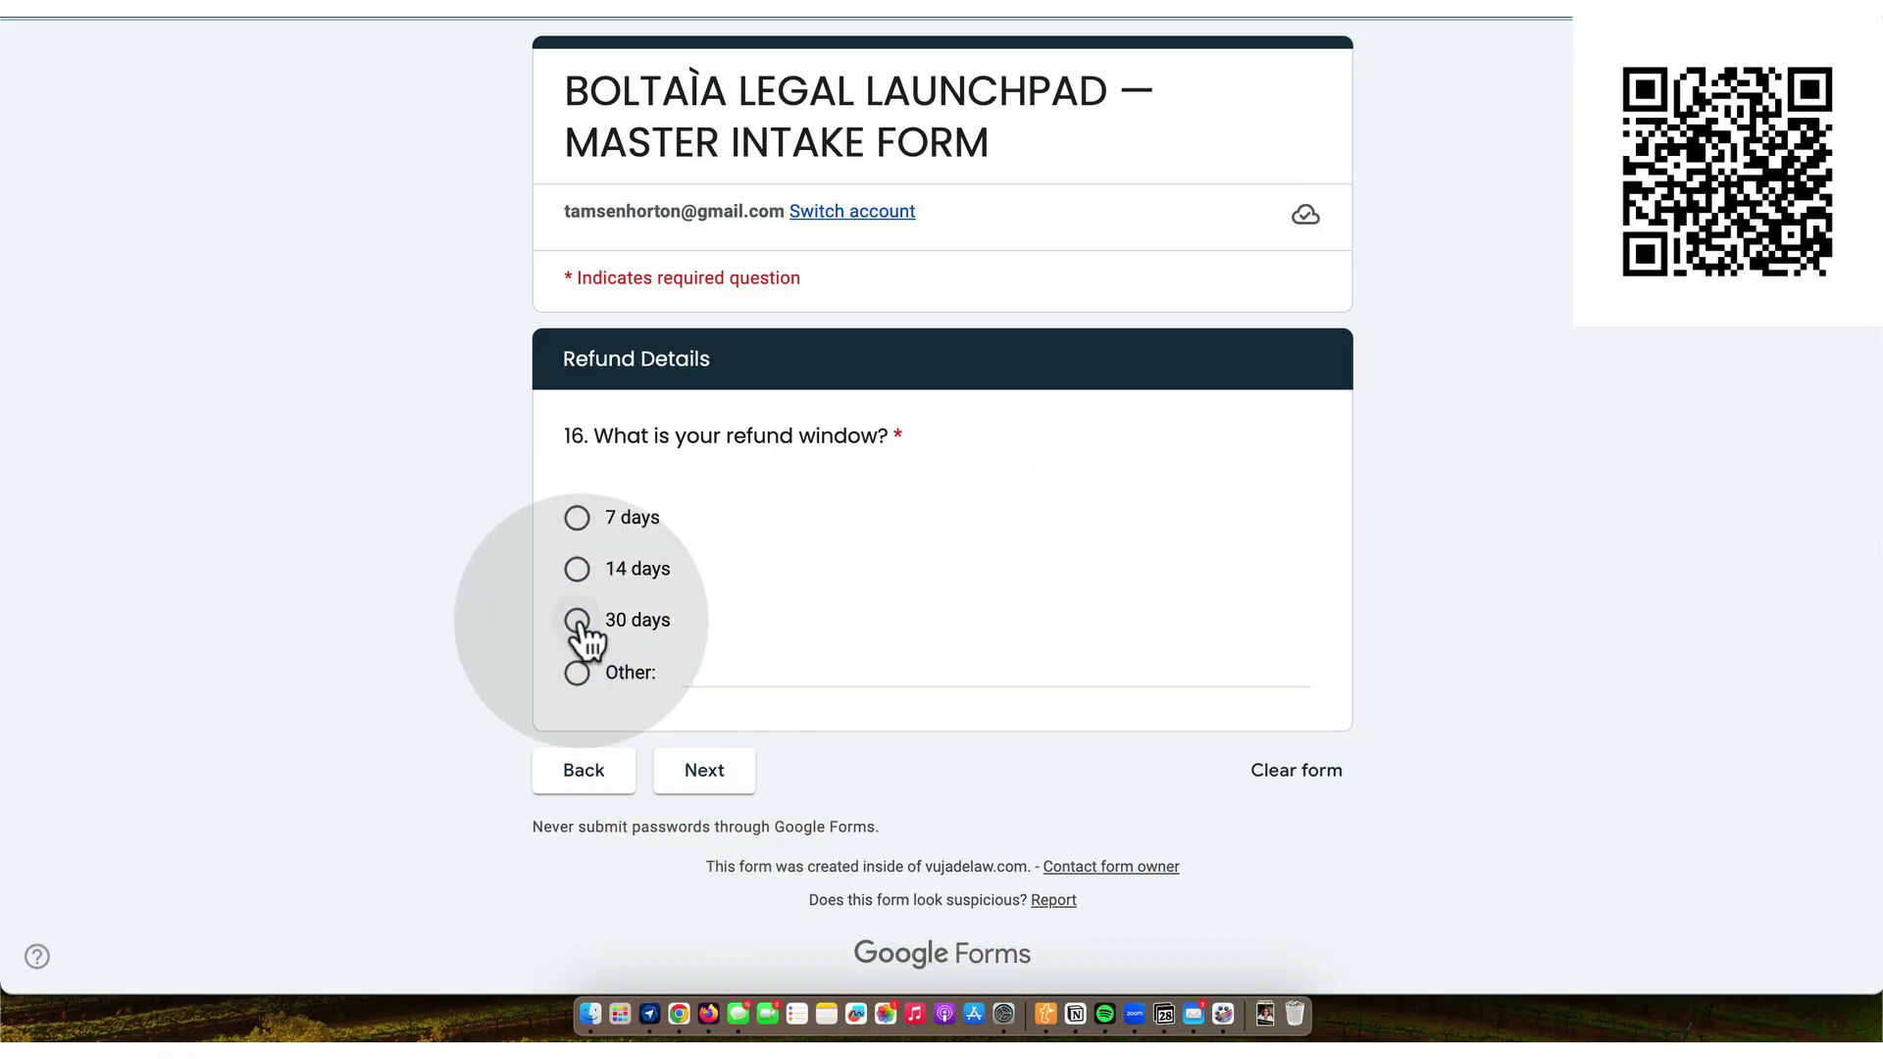
pyautogui.click(717, 771)
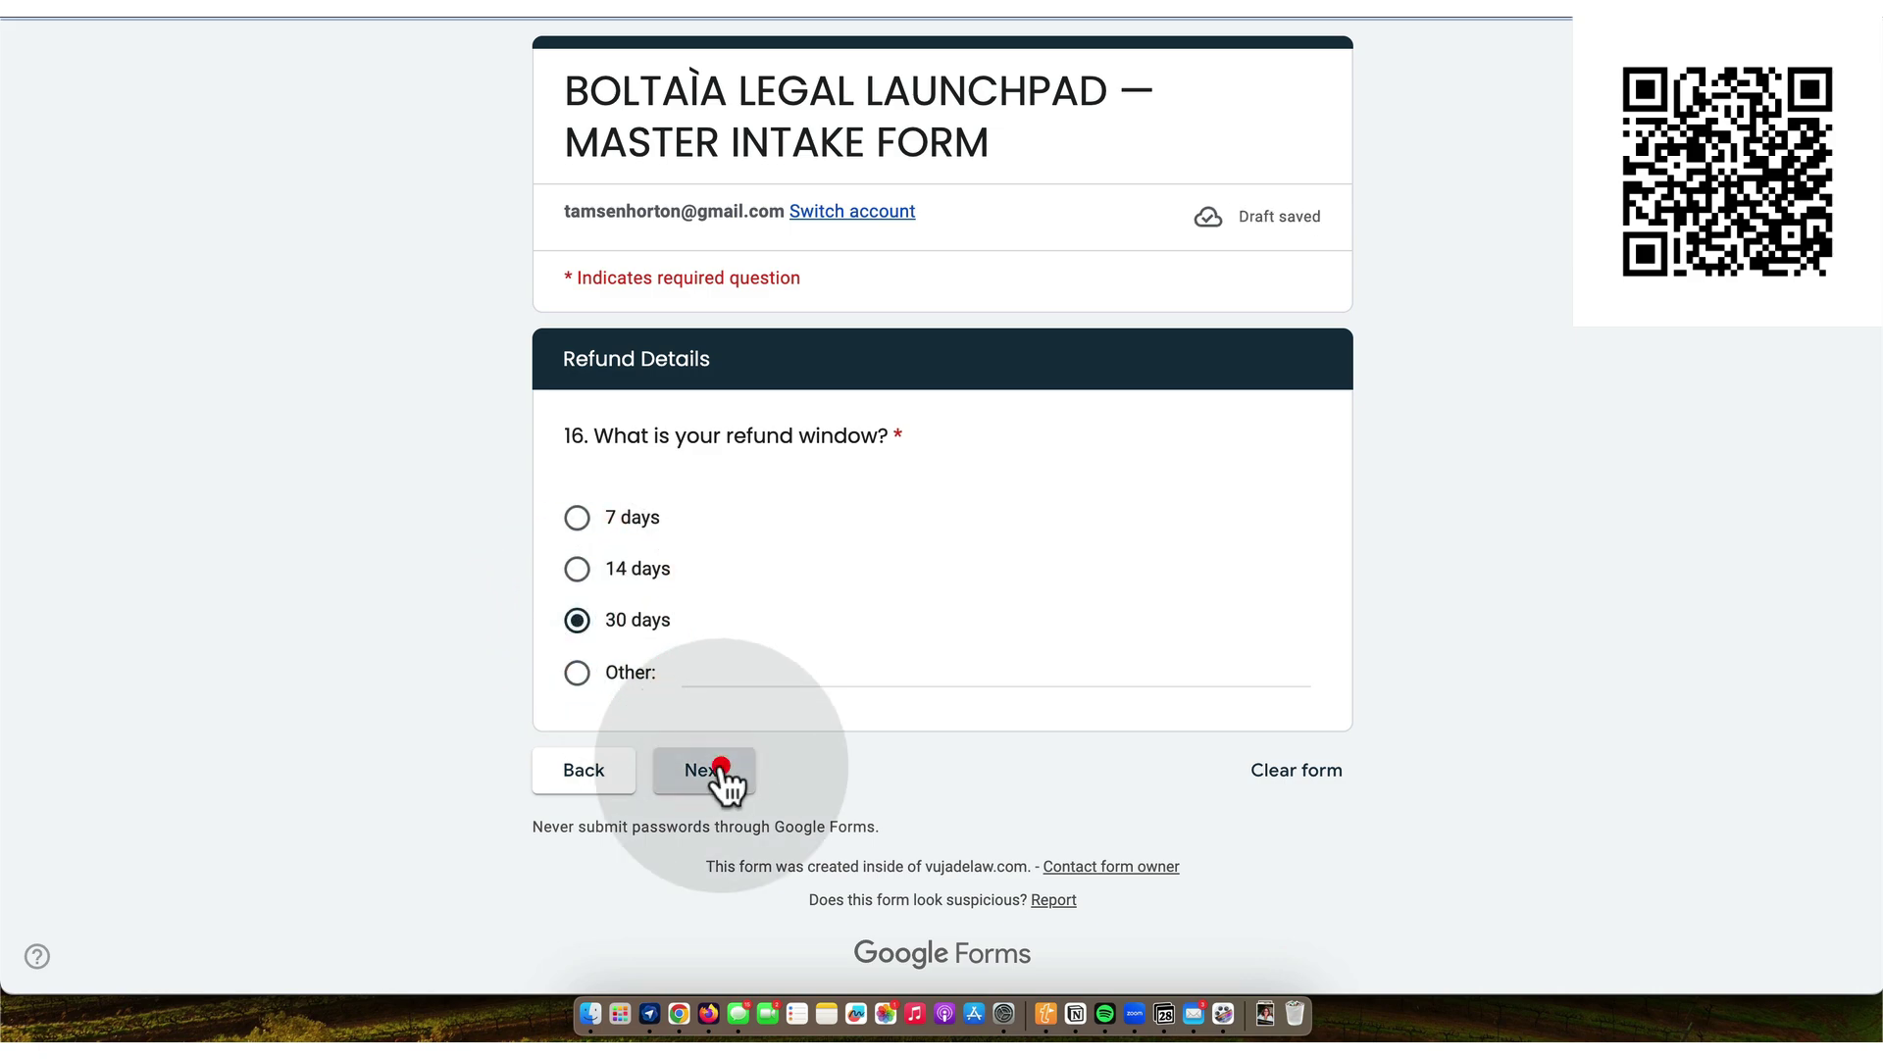
pyautogui.click(655, 524)
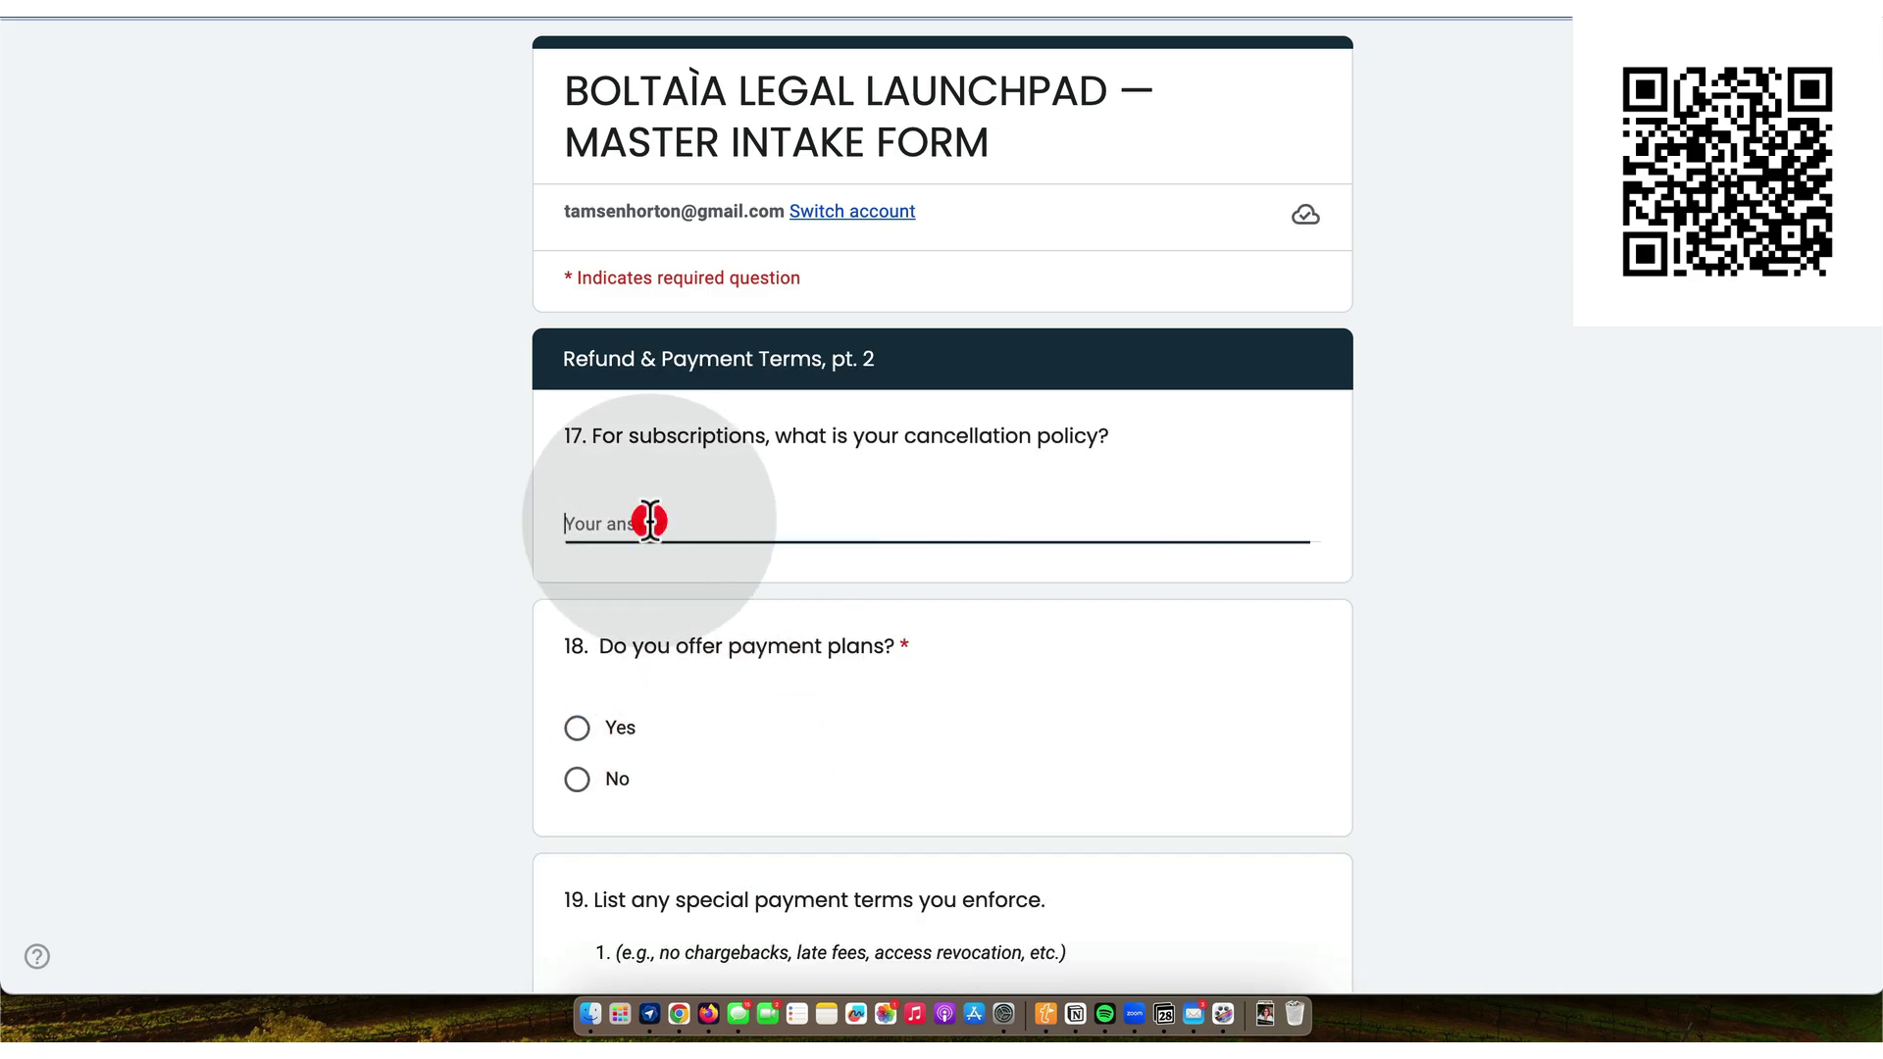
pyautogui.write('cel')
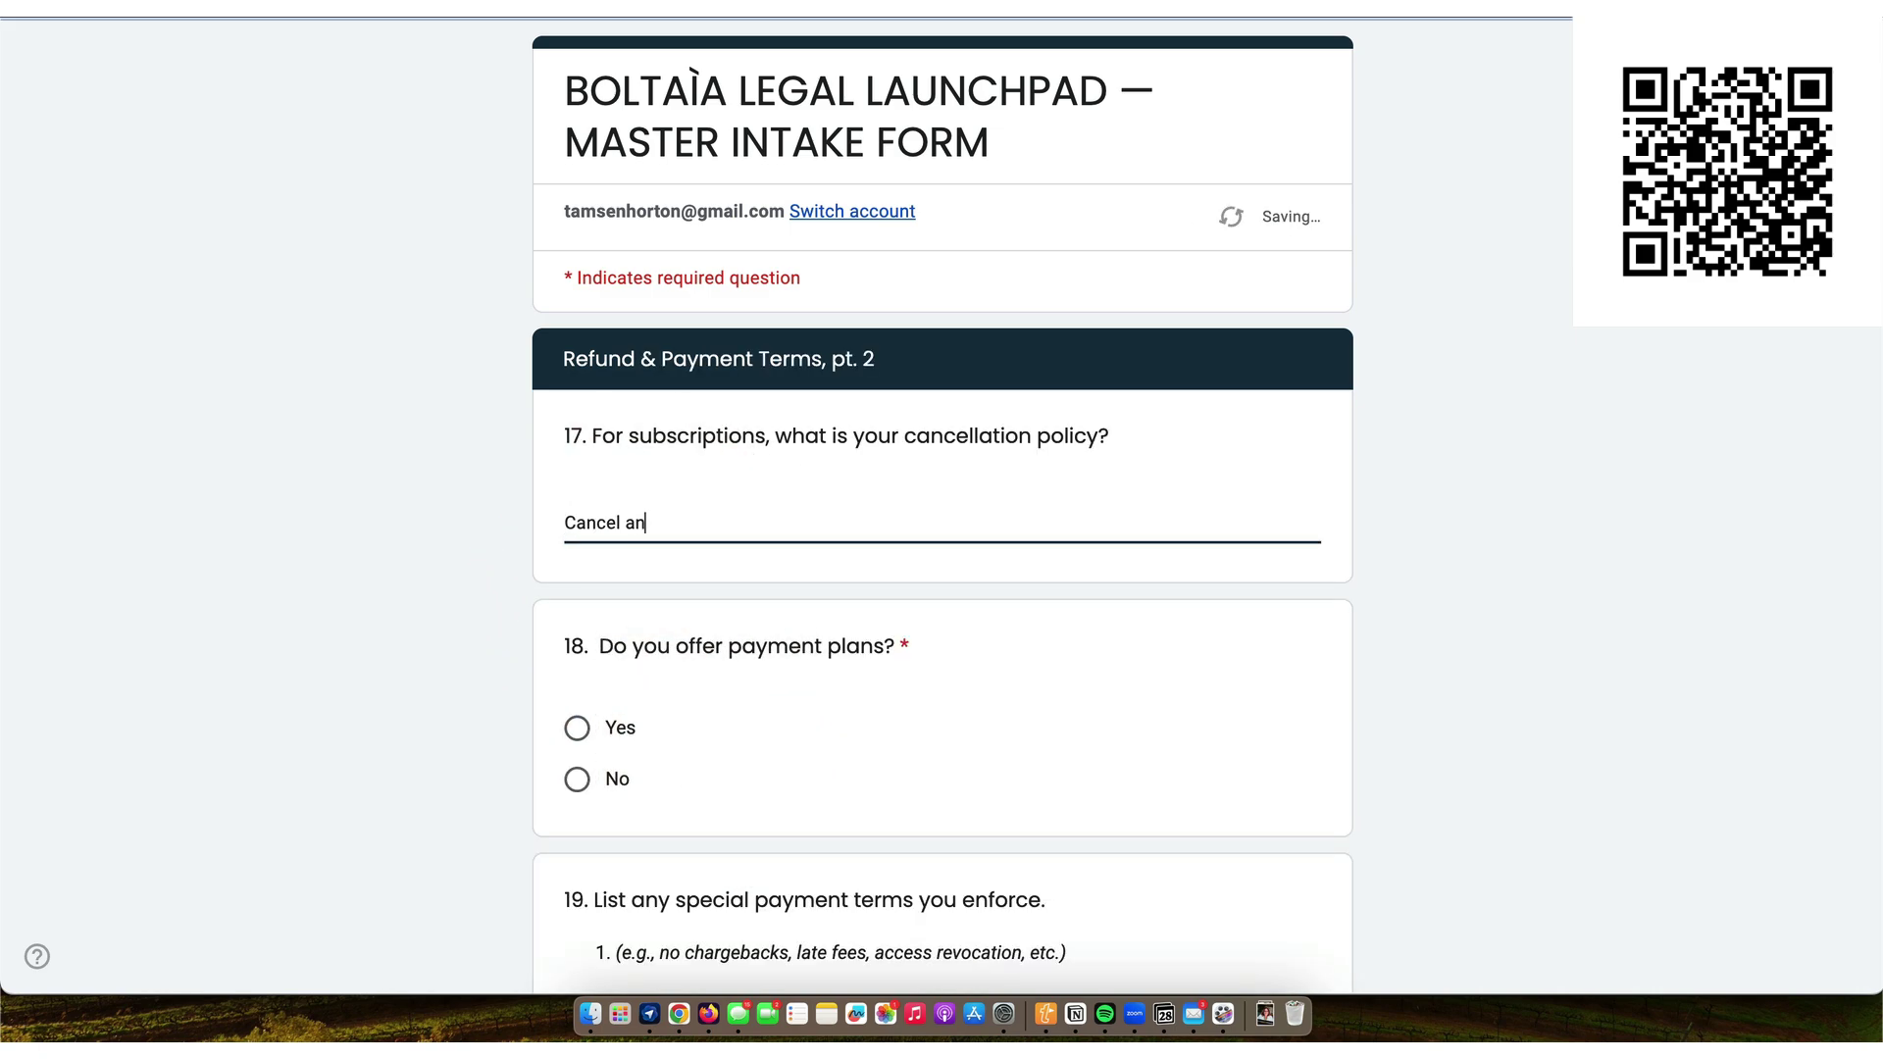
pyautogui.write('ancel anytime')
pyautogui.scroll(-3, 942, 530)
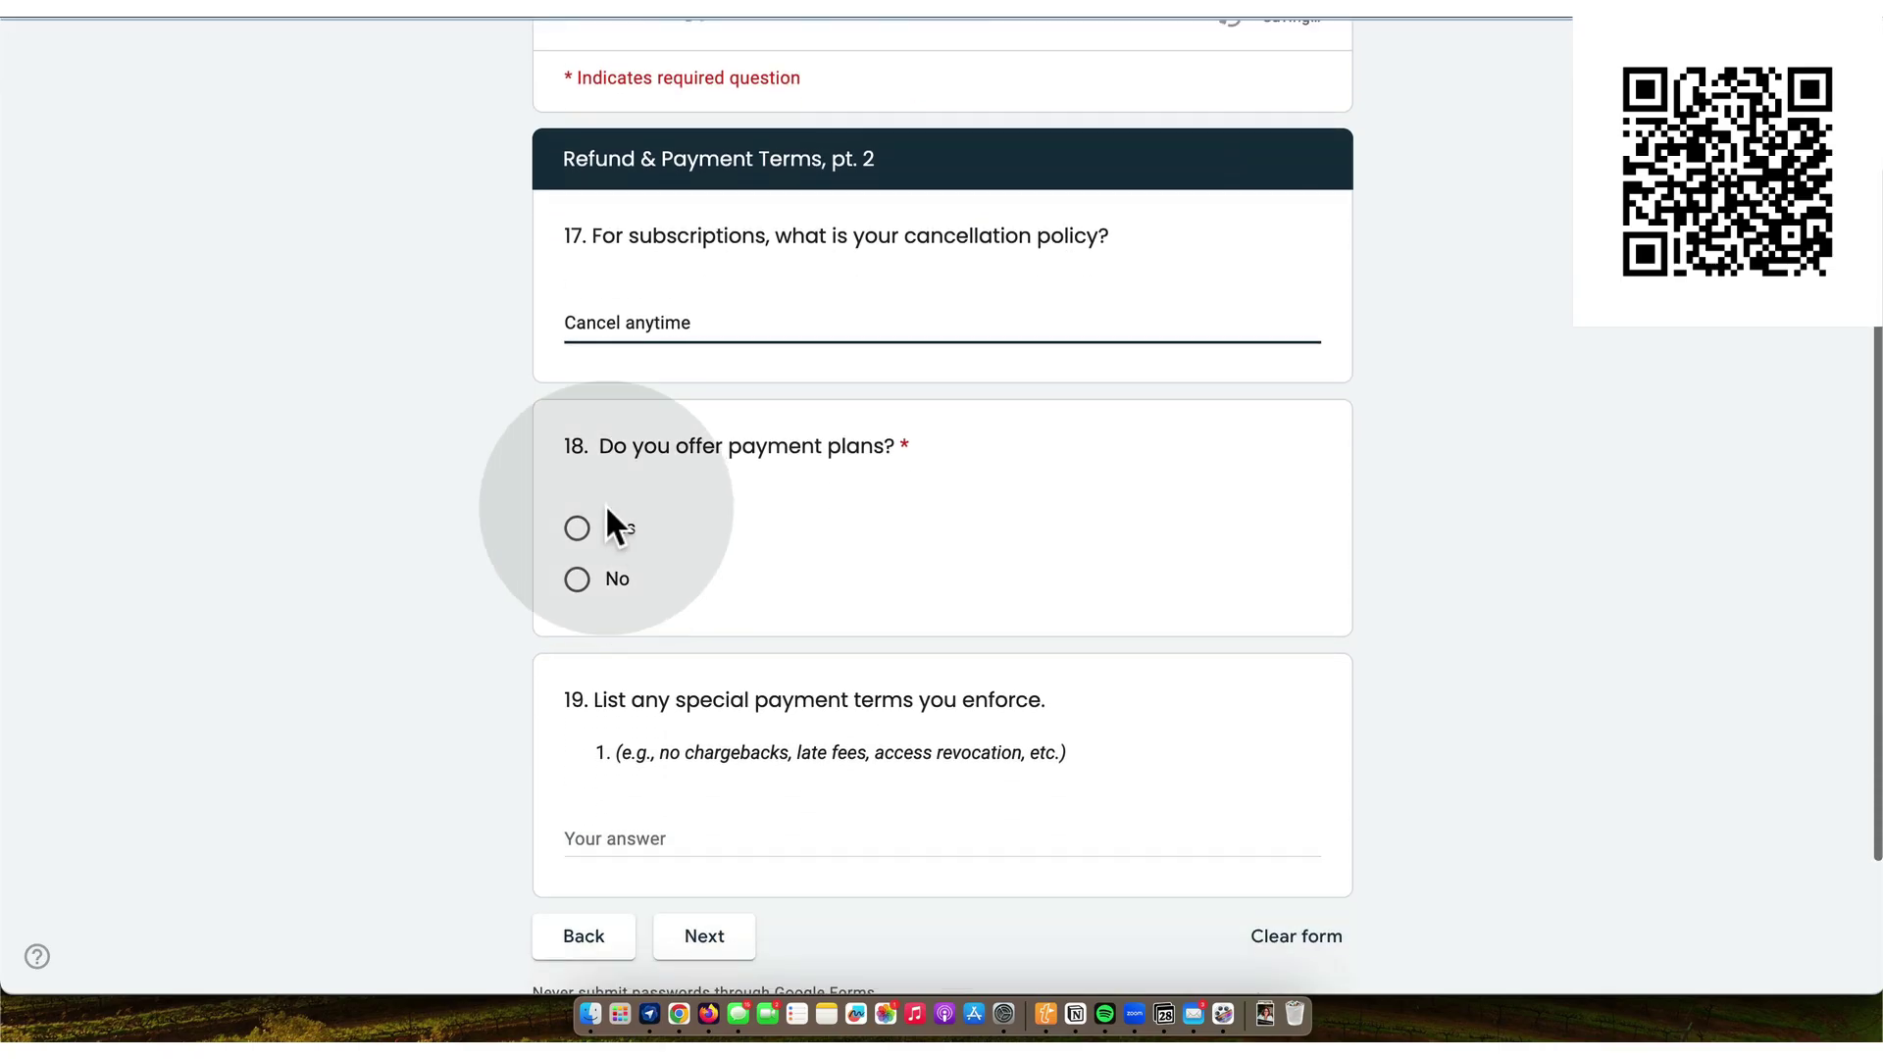
pyautogui.click(577, 528)
pyautogui.scroll(-4, 576, 534)
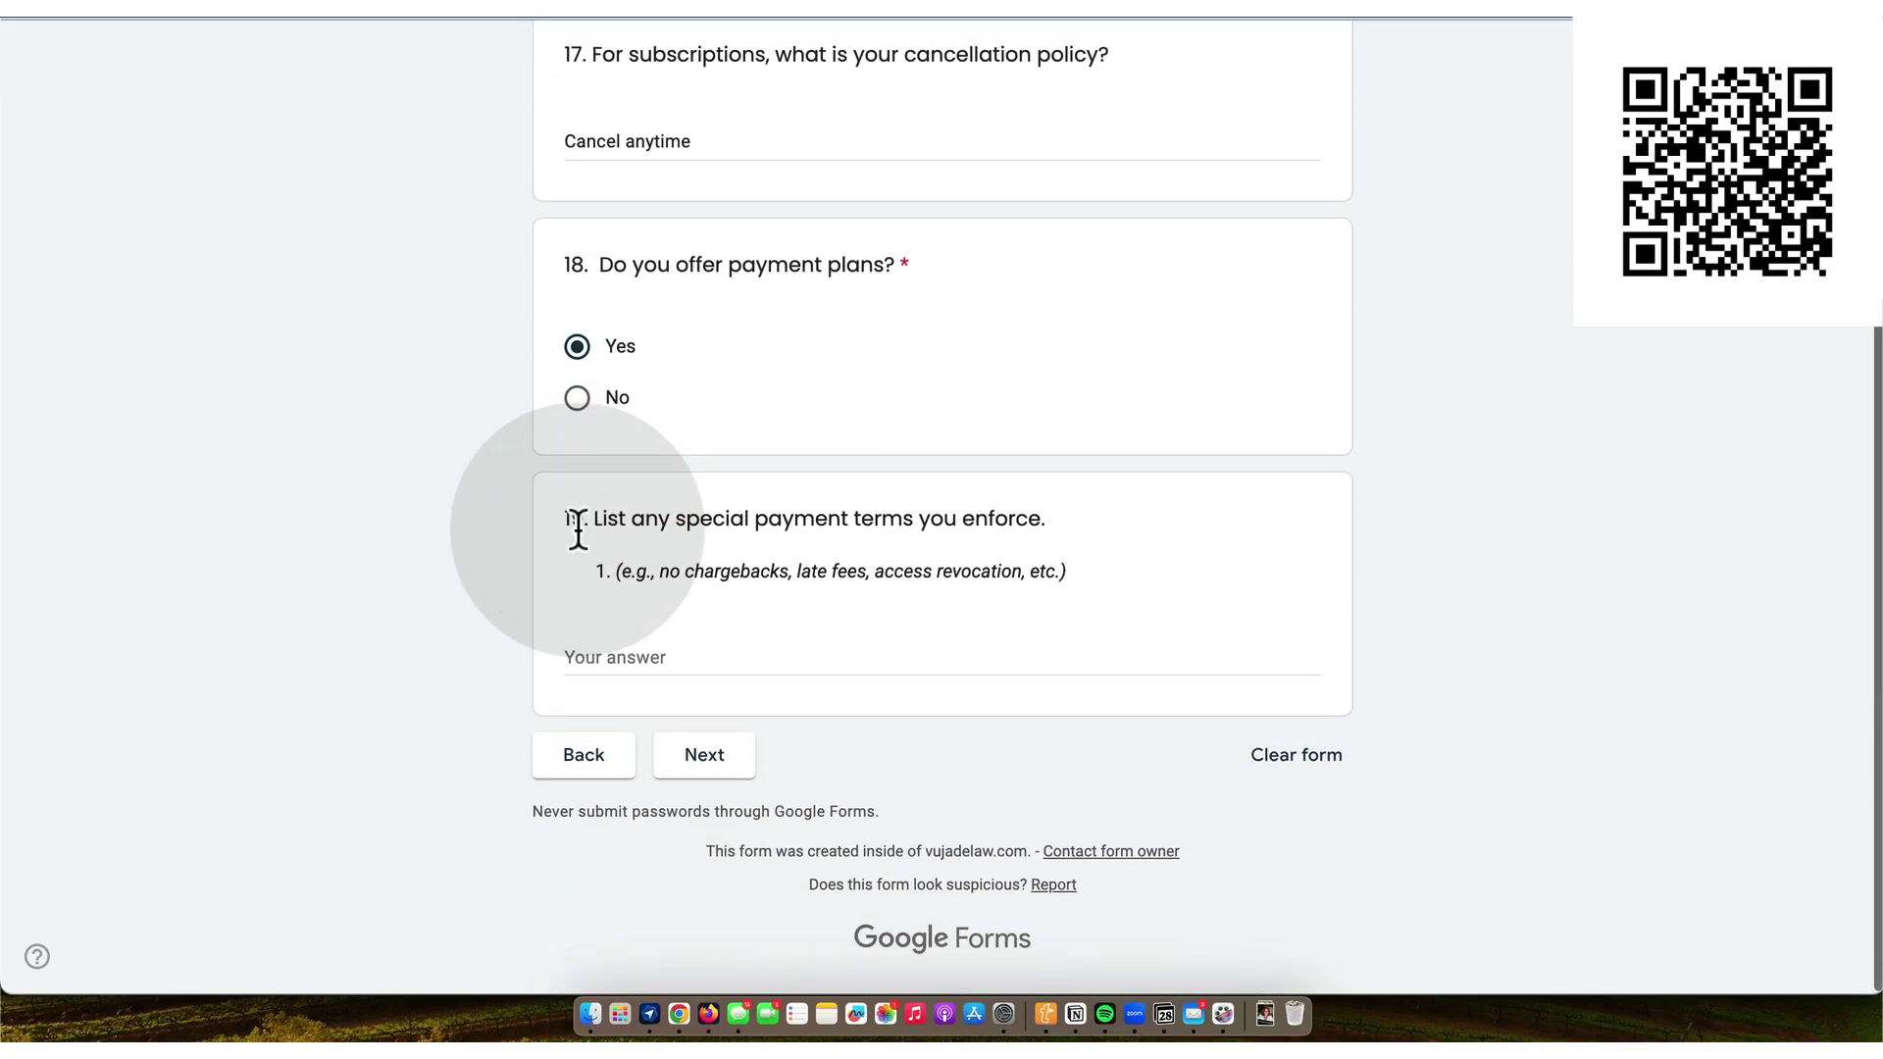
pyautogui.click(736, 767)
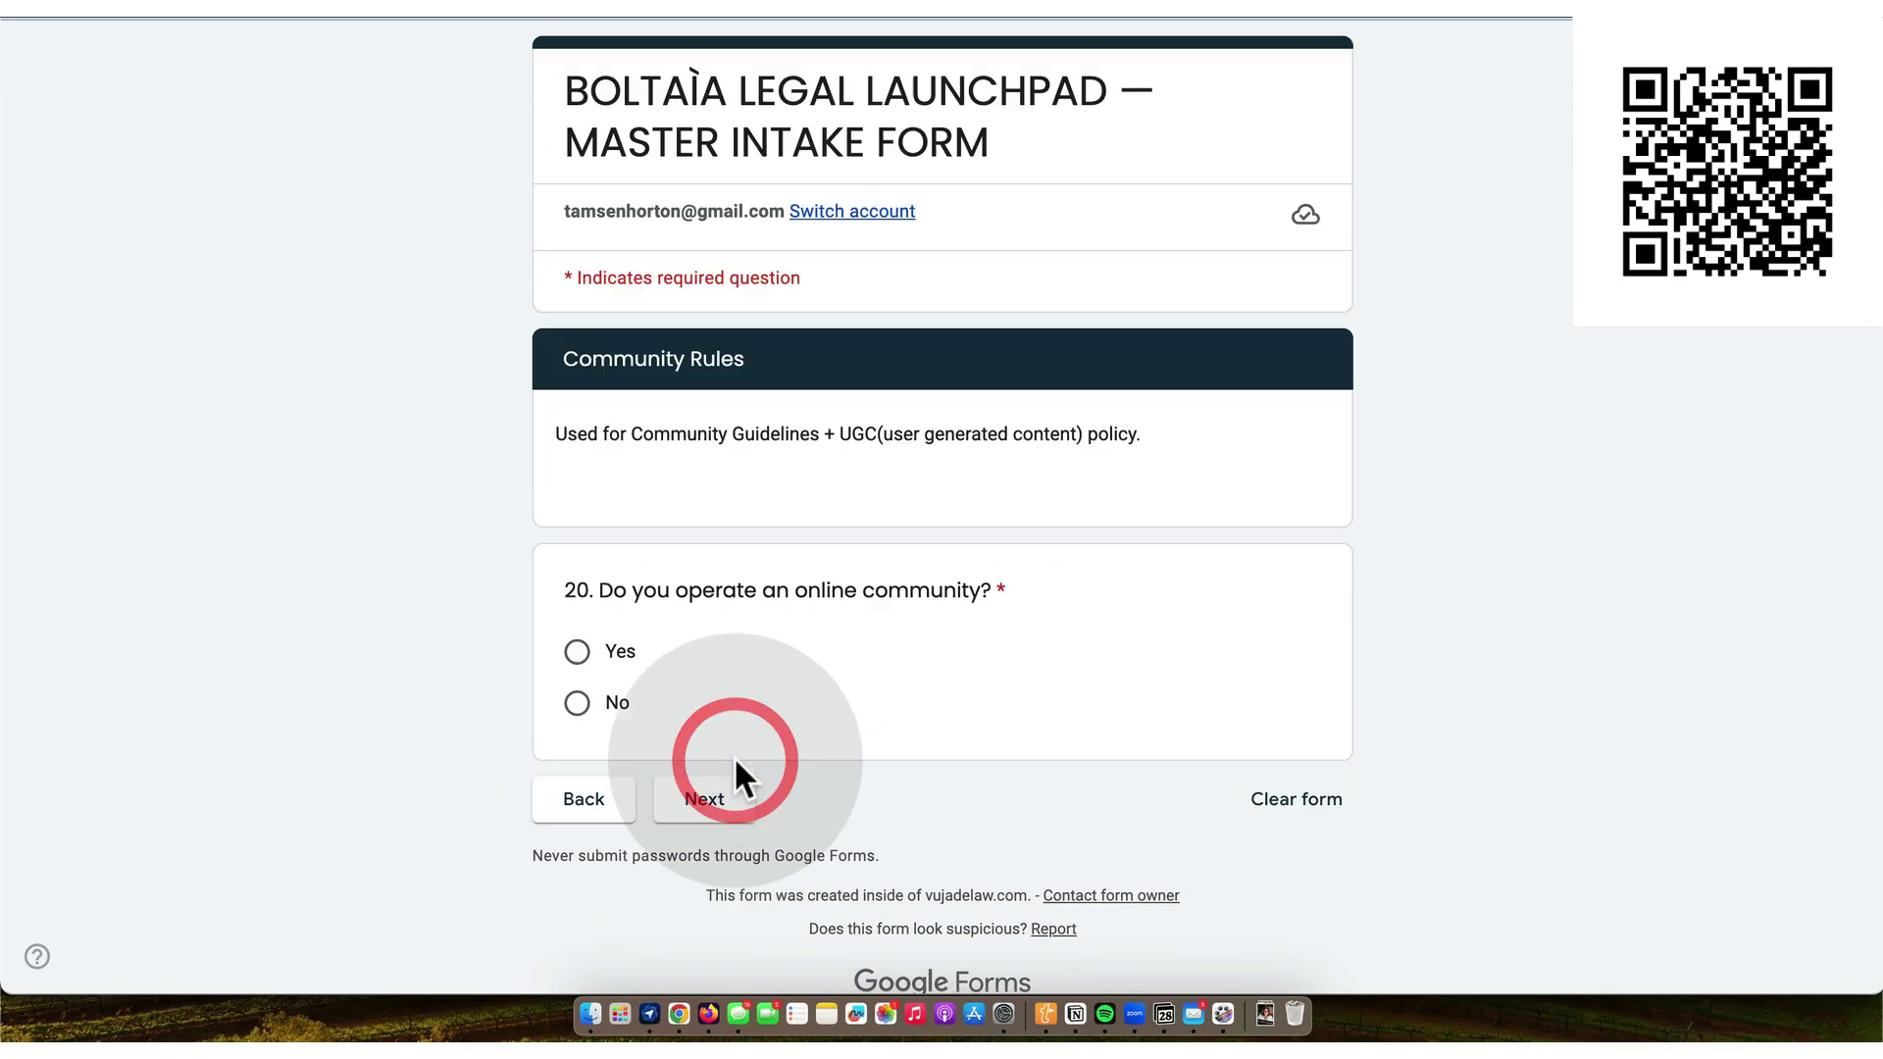
# - Confirm an online community is operated and name it boltaia HUB
pyautogui.click(577, 651)
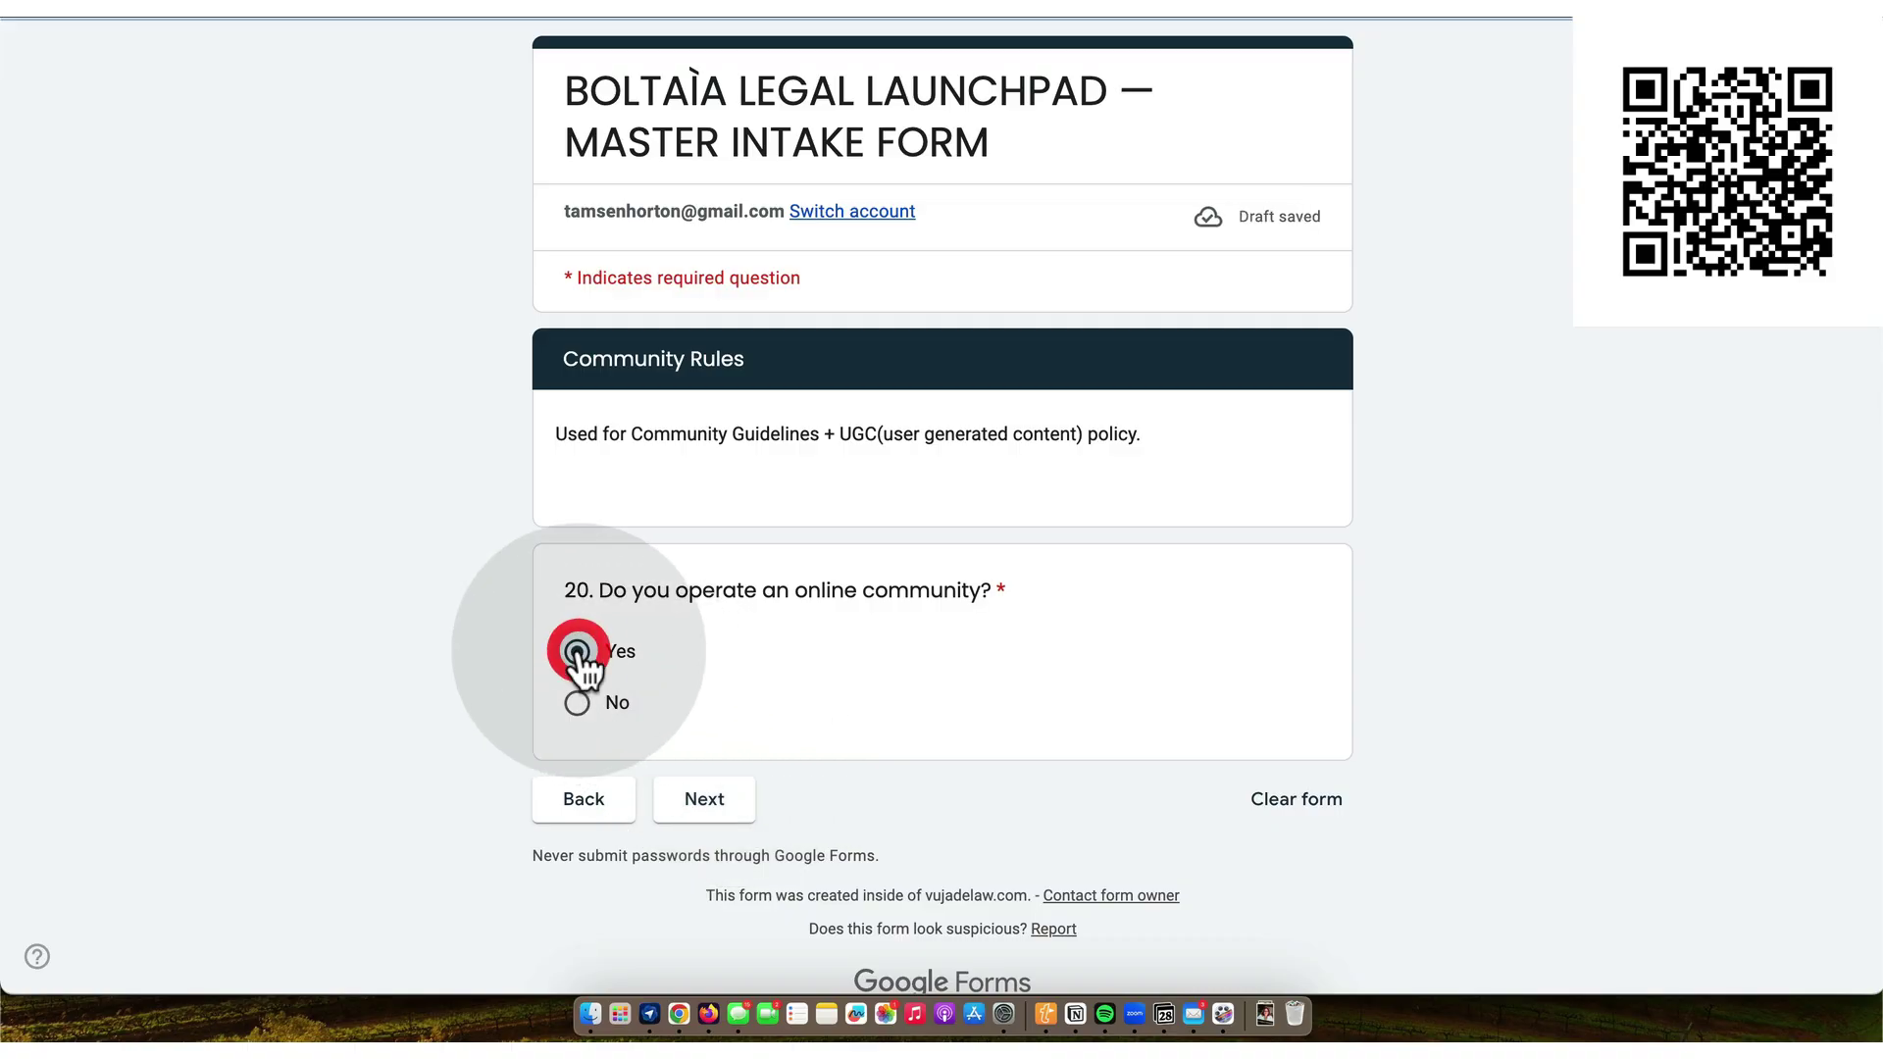
pyautogui.click(708, 803)
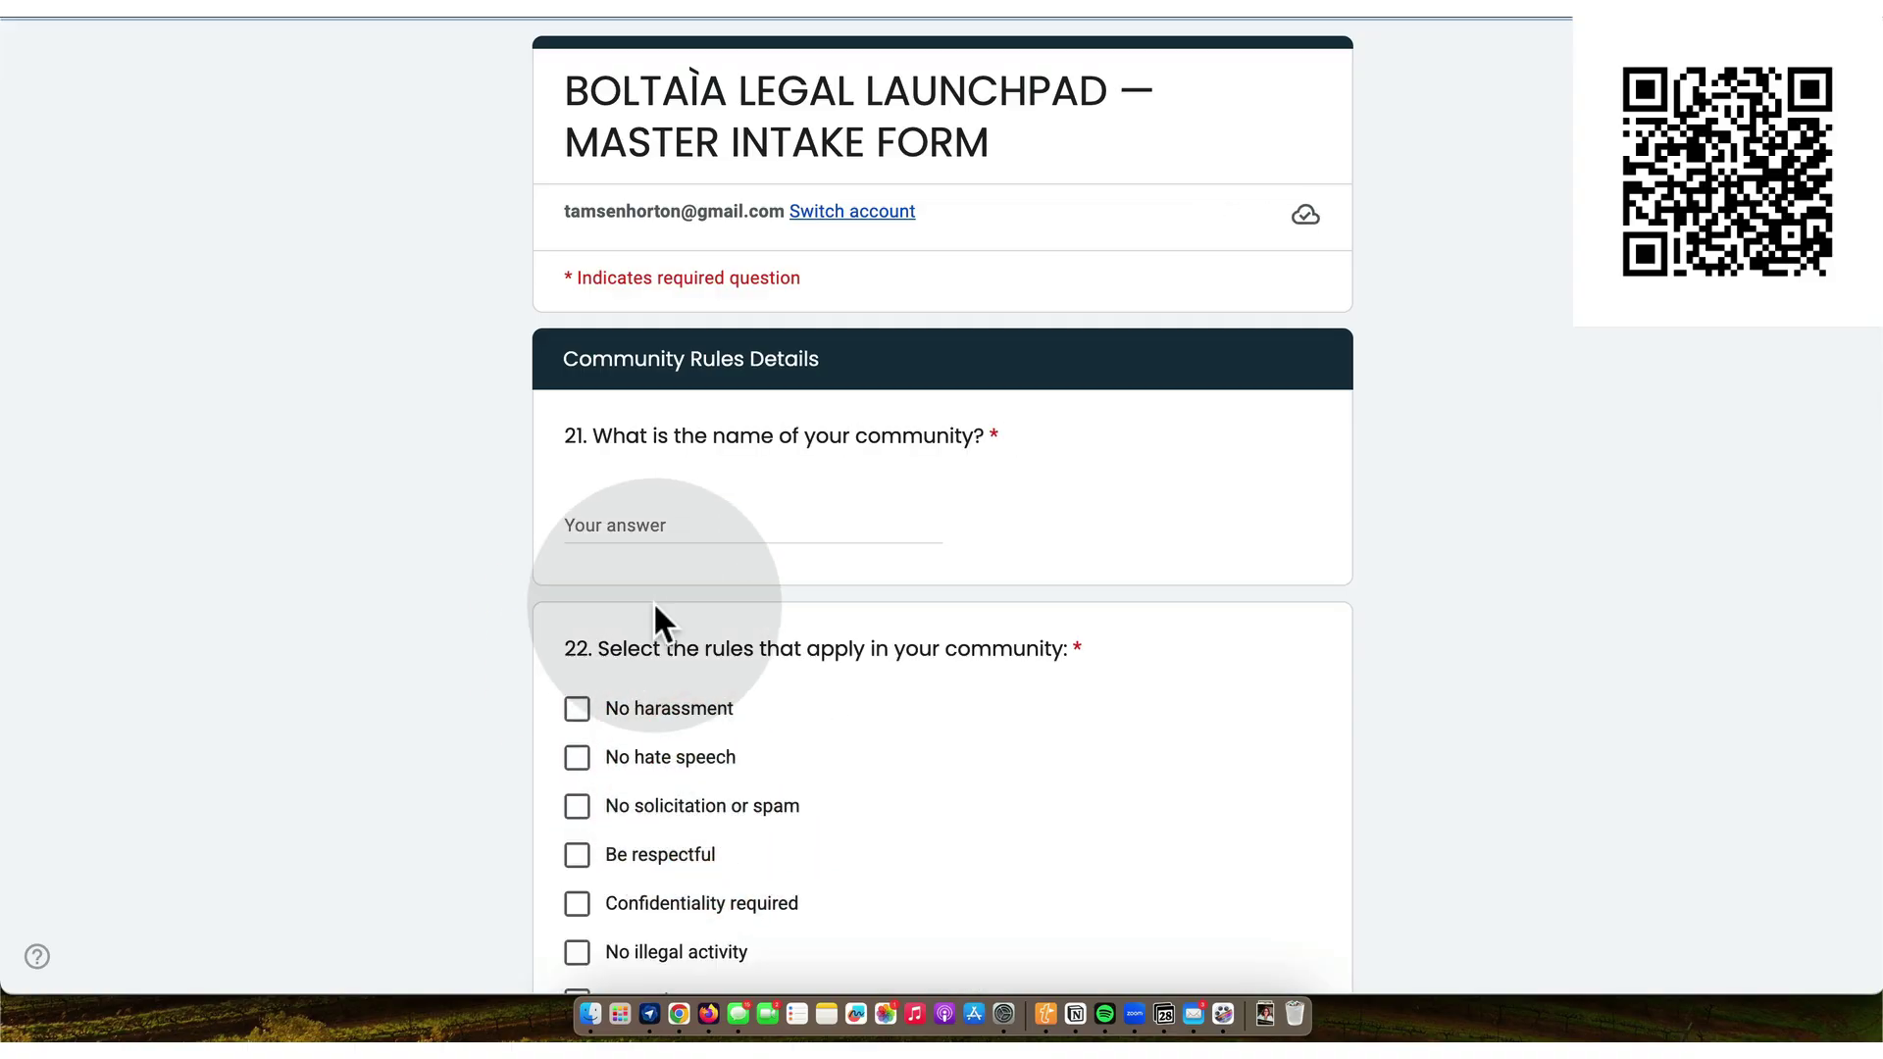
pyautogui.click(607, 520)
pyautogui.write('bolt')
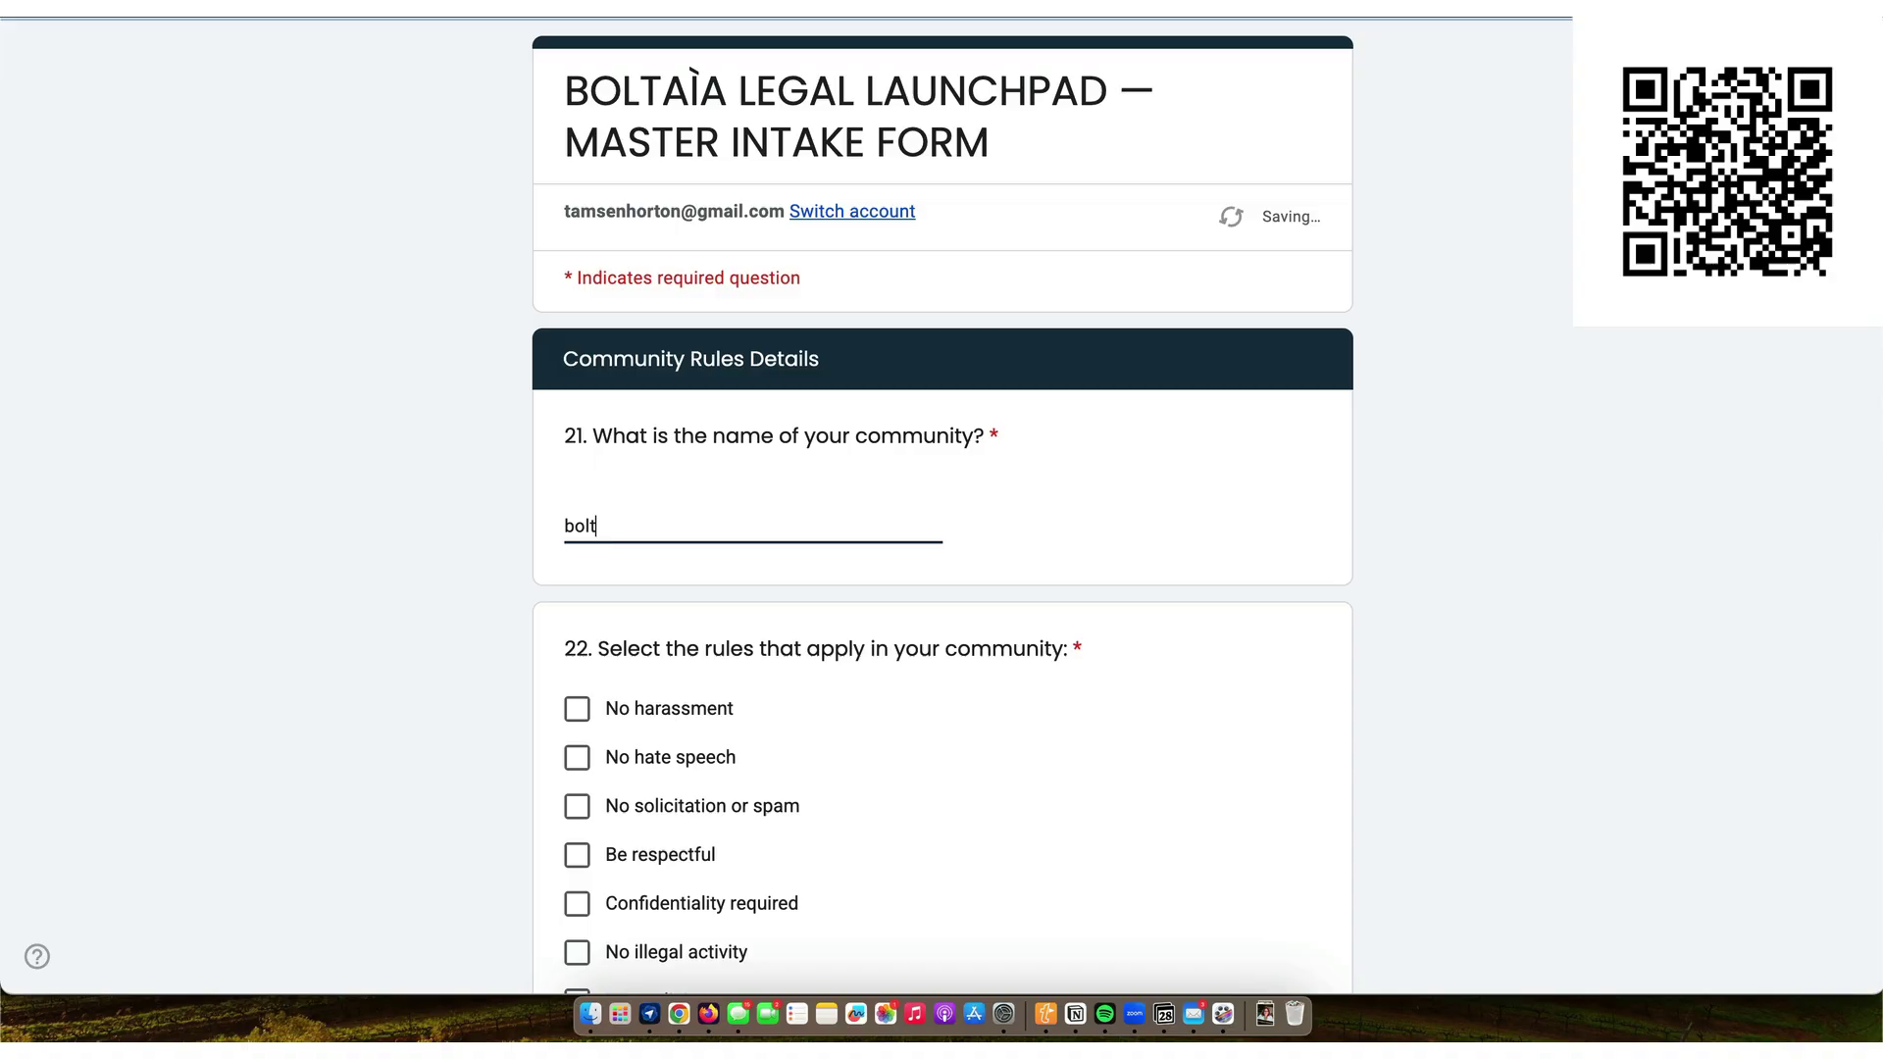
pyautogui.write('ai')
pyautogui.press('Escape')
pyautogui.write('a HUB')
# - Tick all eight community rules, from No harassment through No AI-generated spam
pyautogui.scroll(-3, 687, 490)
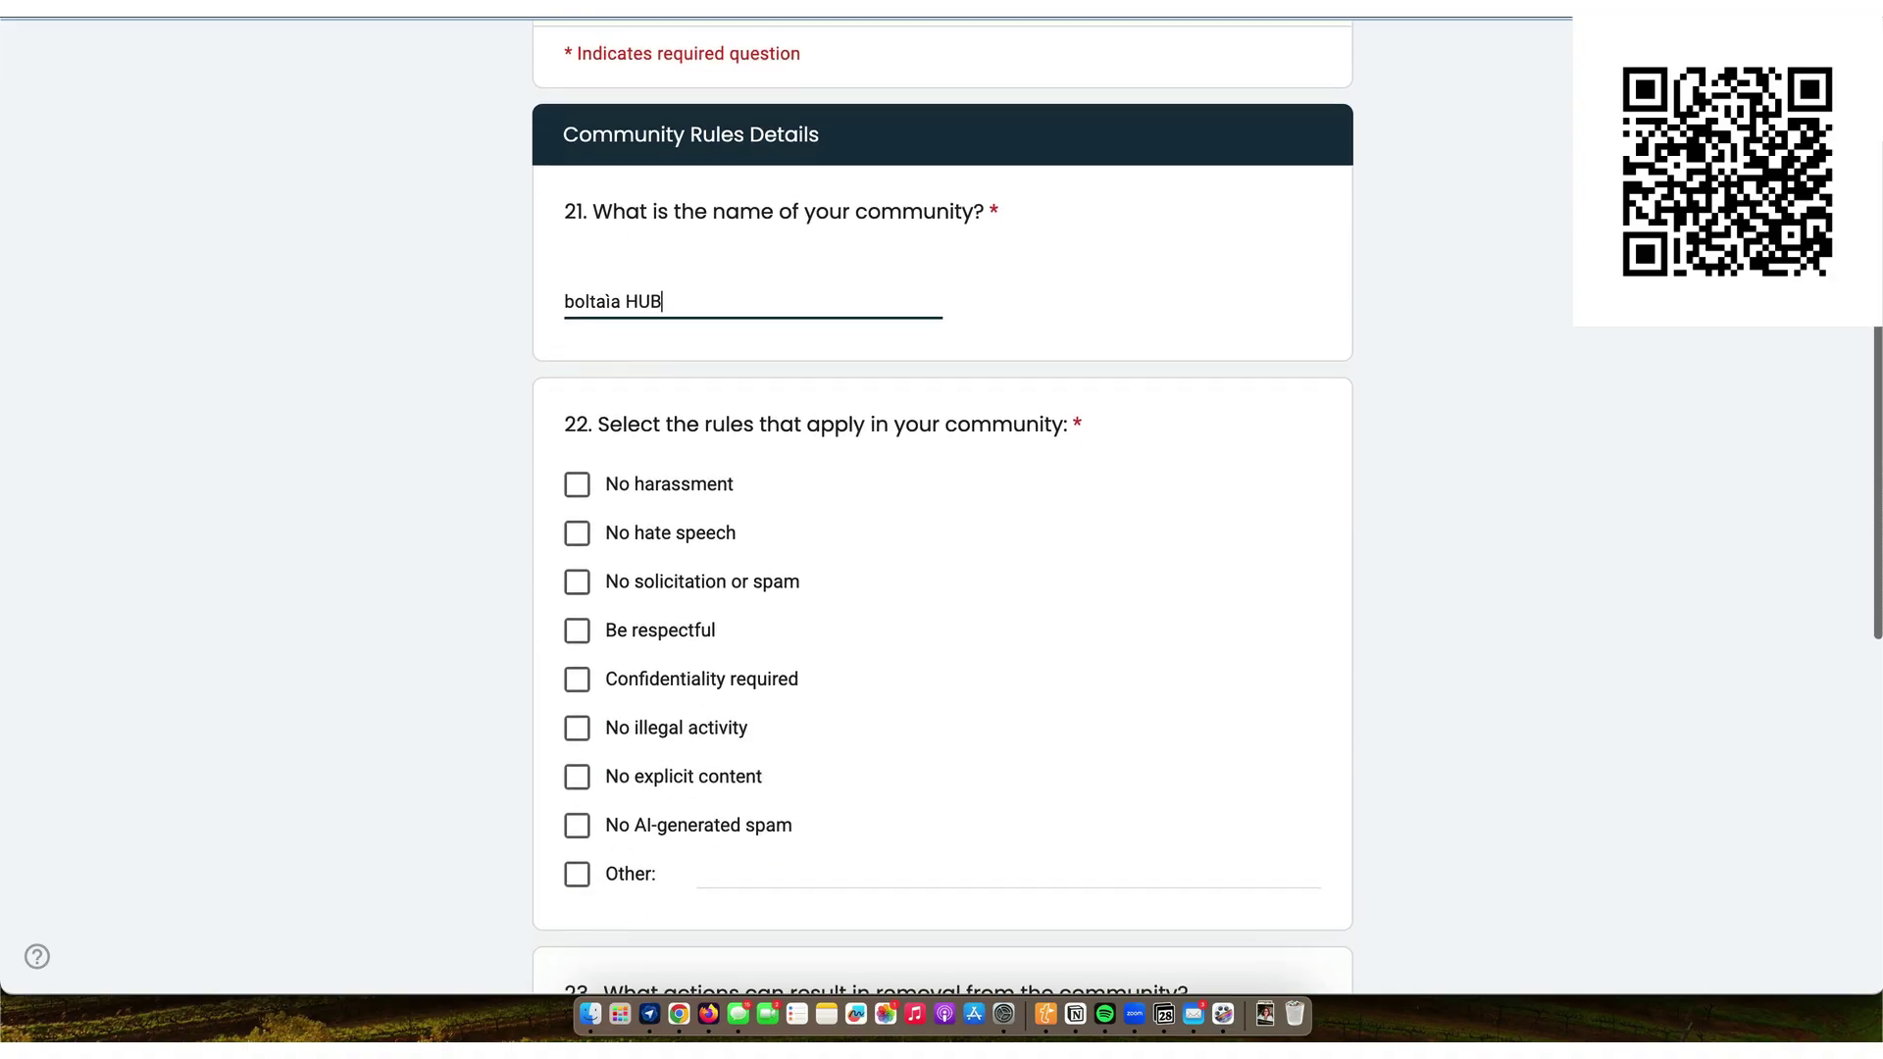
pyautogui.click(579, 473)
pyautogui.click(578, 521)
pyautogui.click(578, 570)
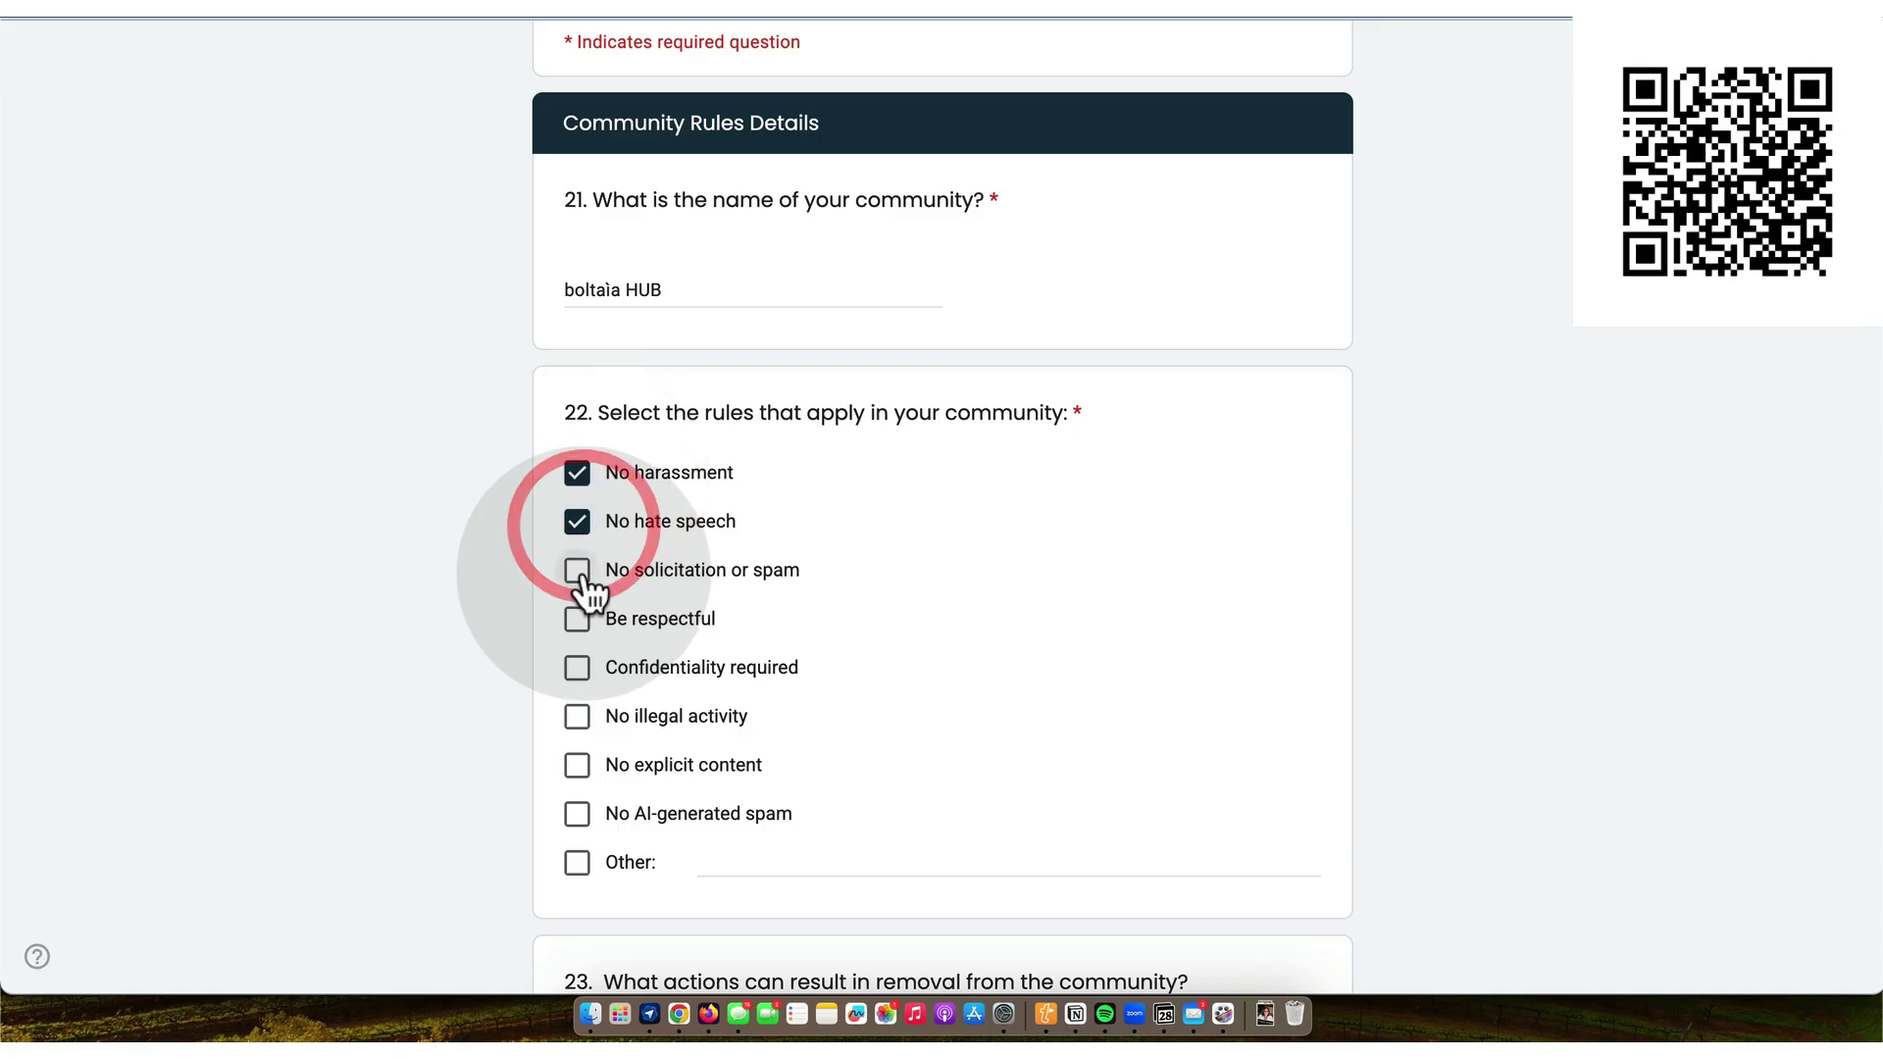
pyautogui.click(578, 619)
pyautogui.click(577, 668)
pyautogui.click(578, 716)
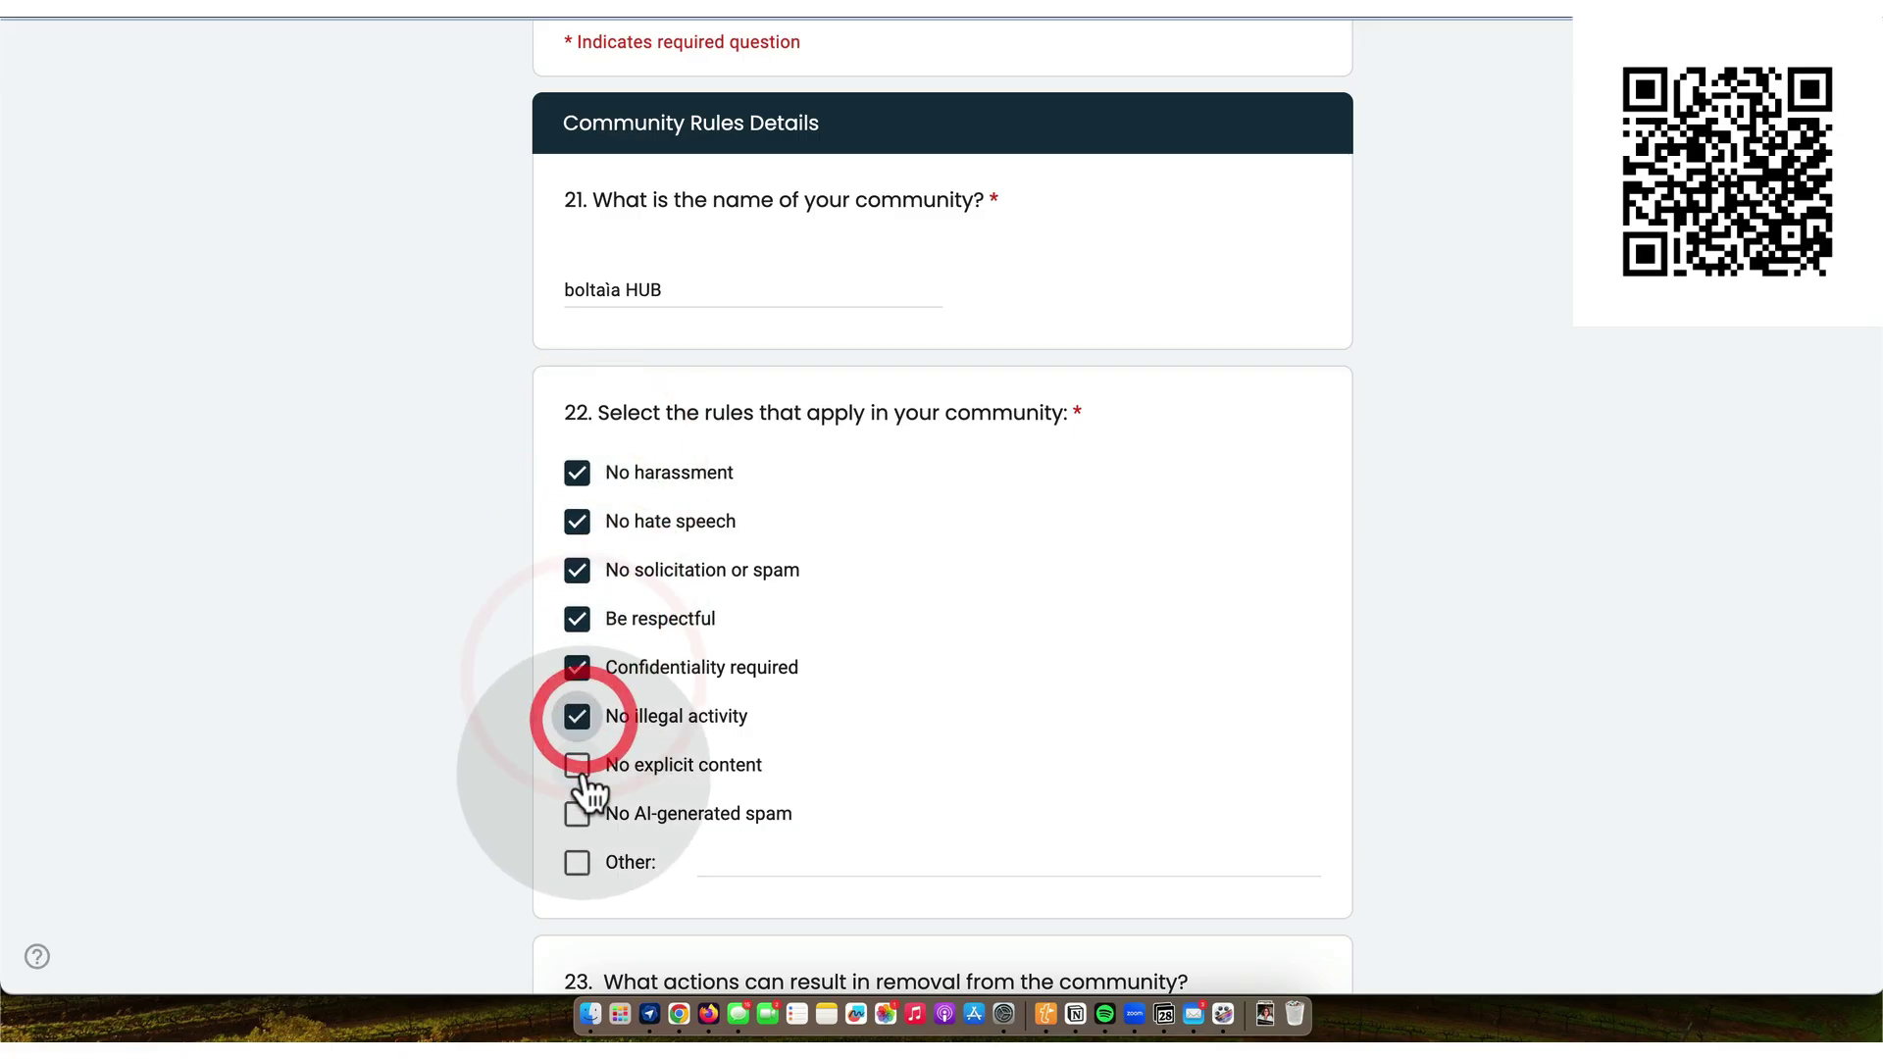
pyautogui.click(578, 765)
pyautogui.click(578, 814)
pyautogui.scroll(-4, 584, 829)
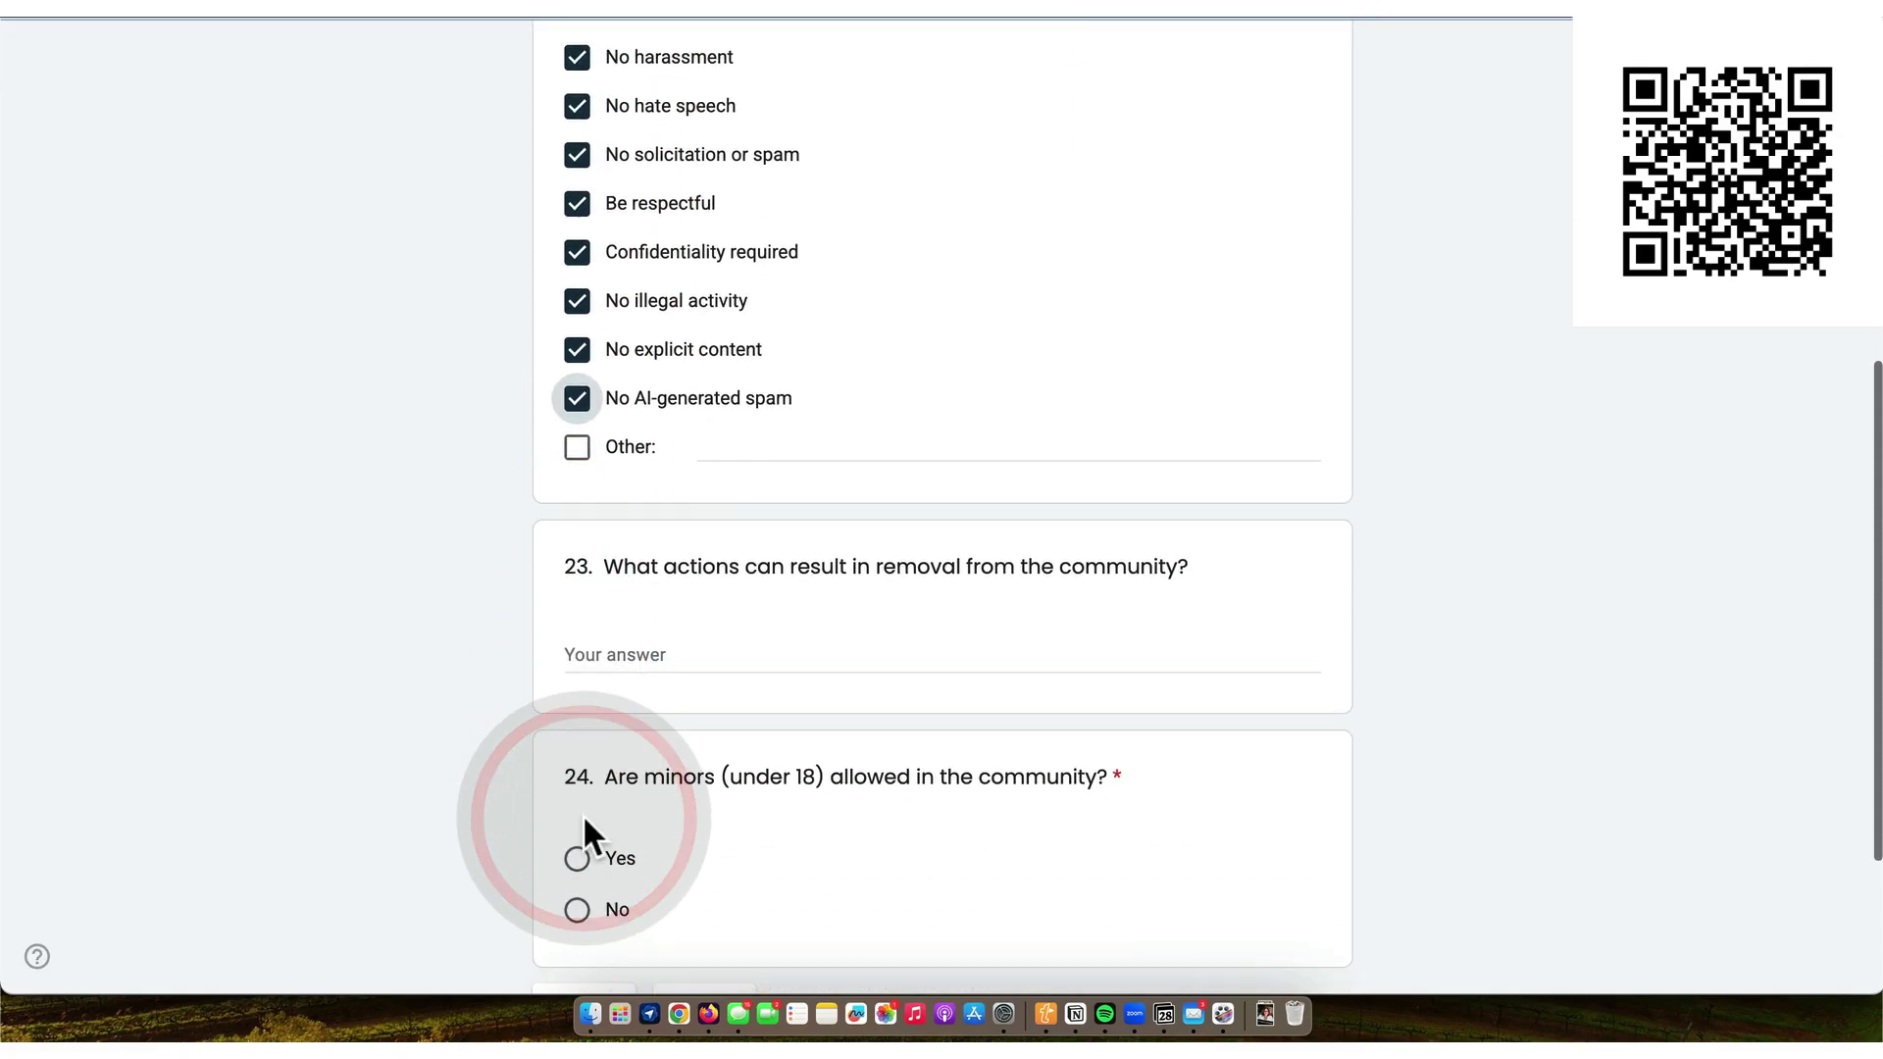
# - Describe removal for rule violations and state that minors are not allowed
pyautogui.click(603, 653)
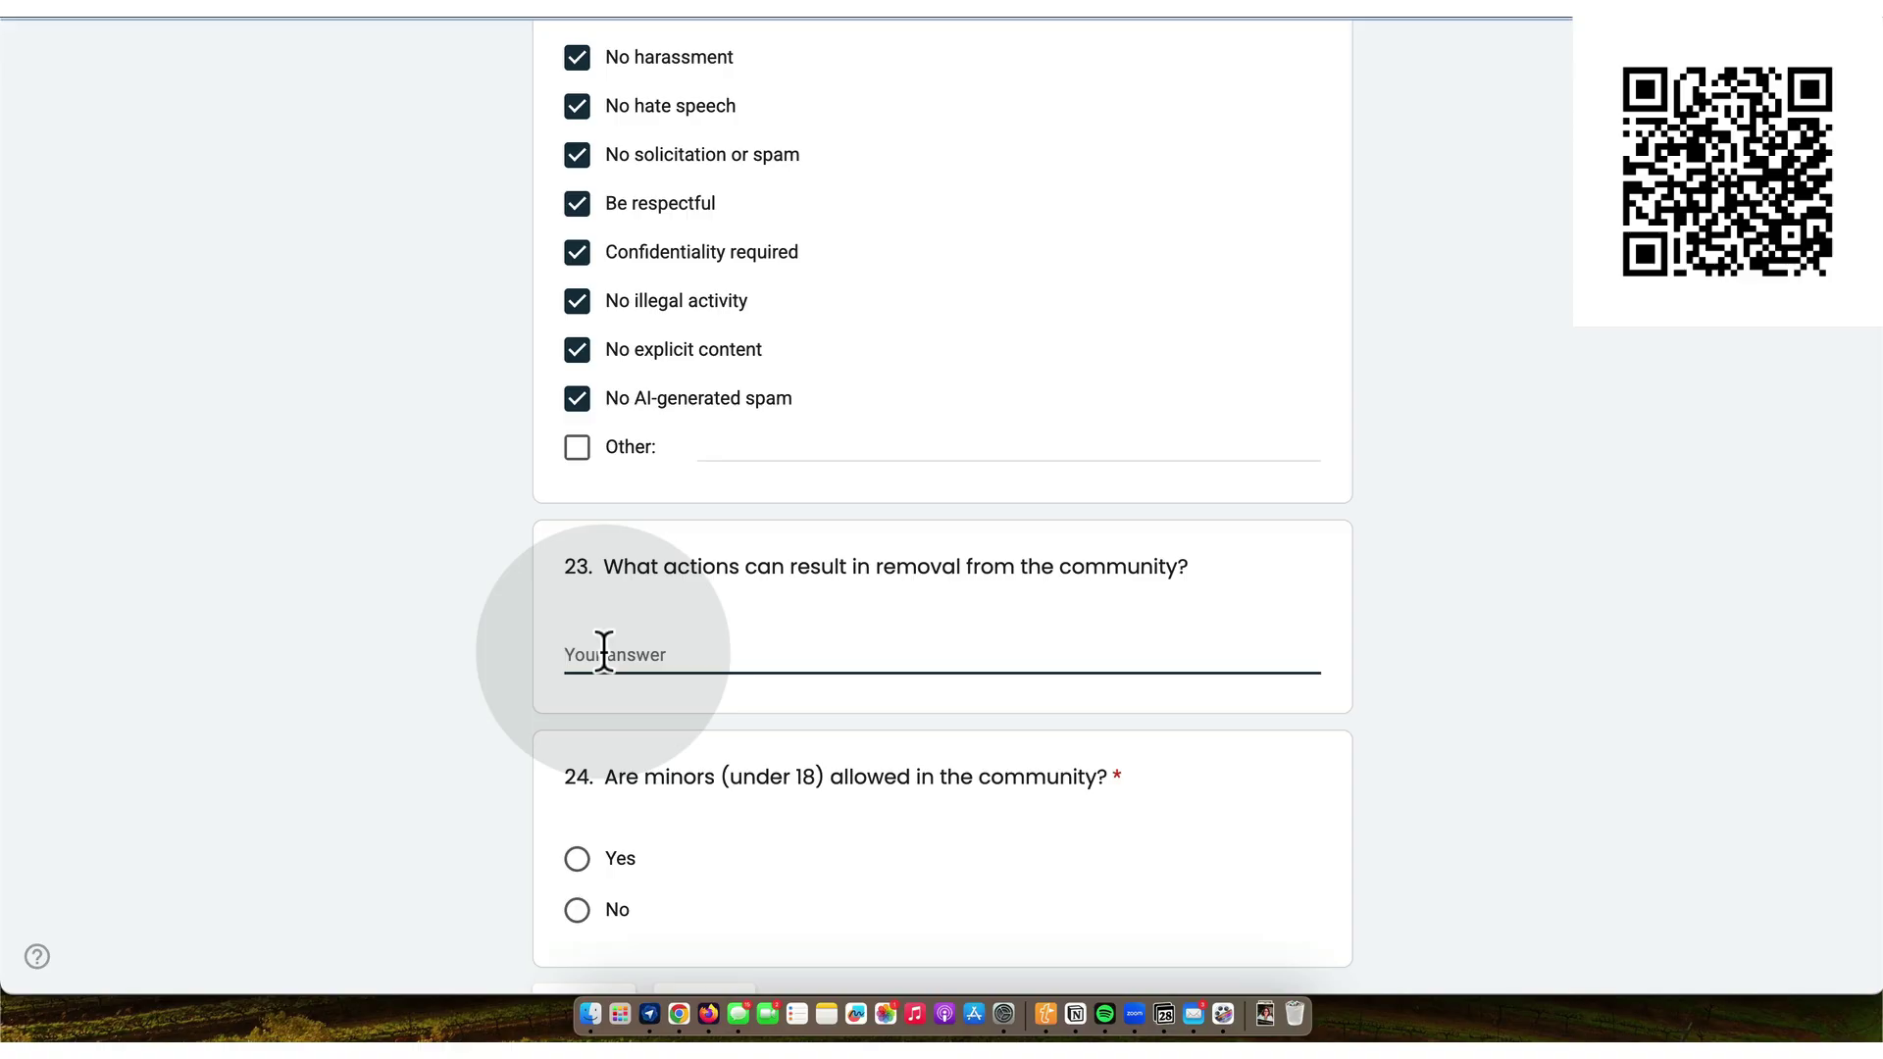
pyautogui.write('V')
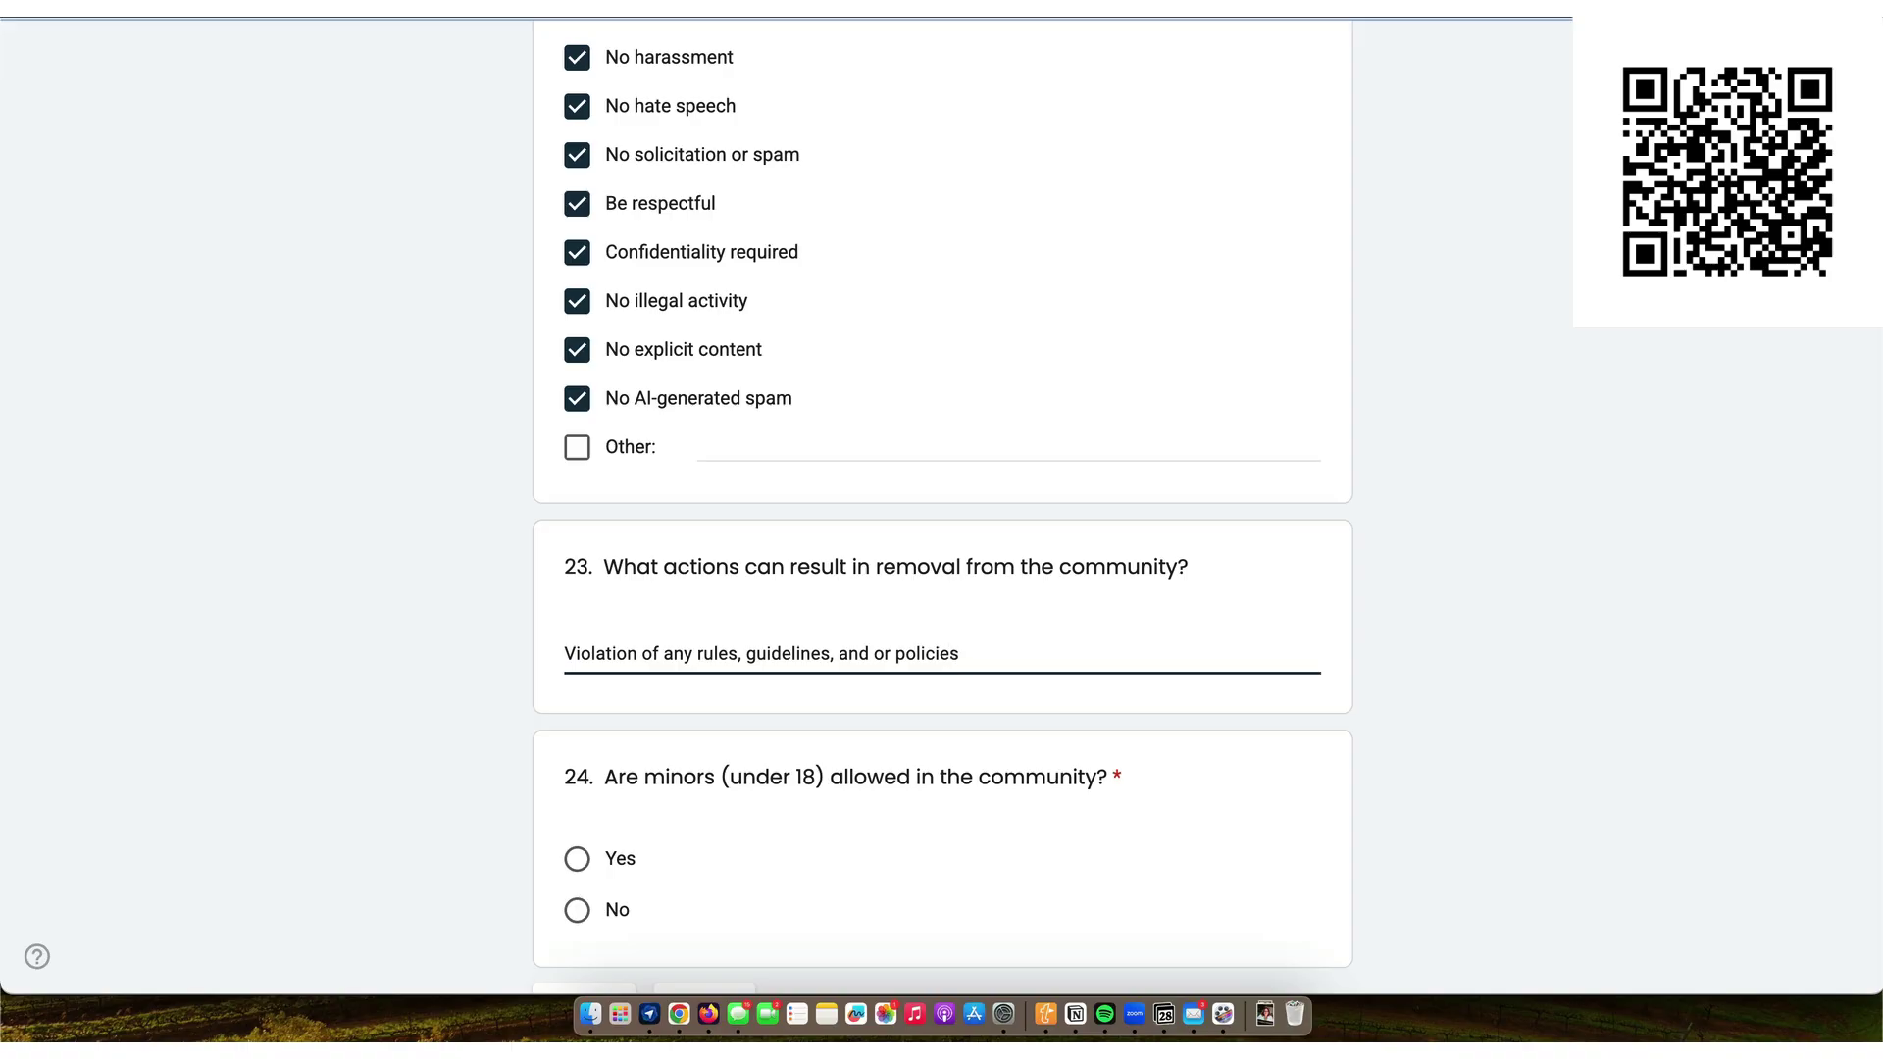
pyautogui.scroll(-3, 942, 506)
pyautogui.click(579, 680)
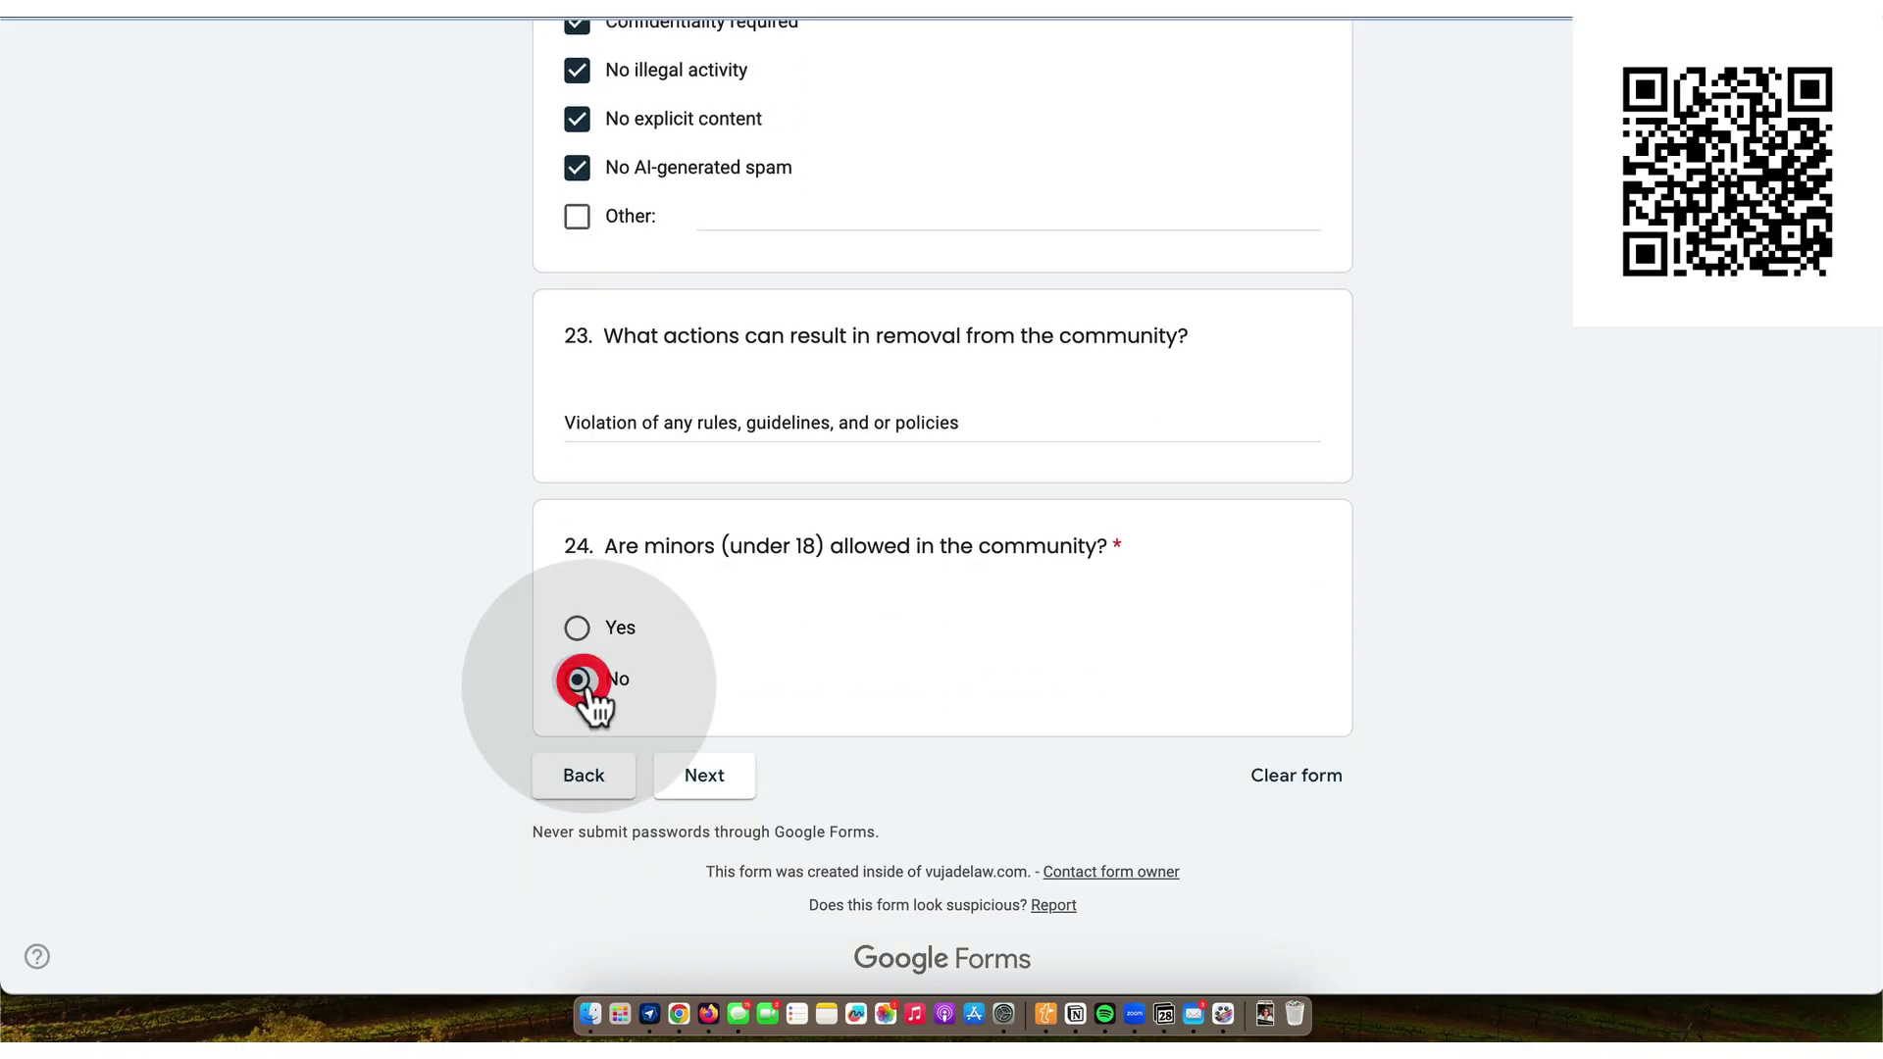
pyautogui.click(706, 782)
pyautogui.scroll(-3, 704, 767)
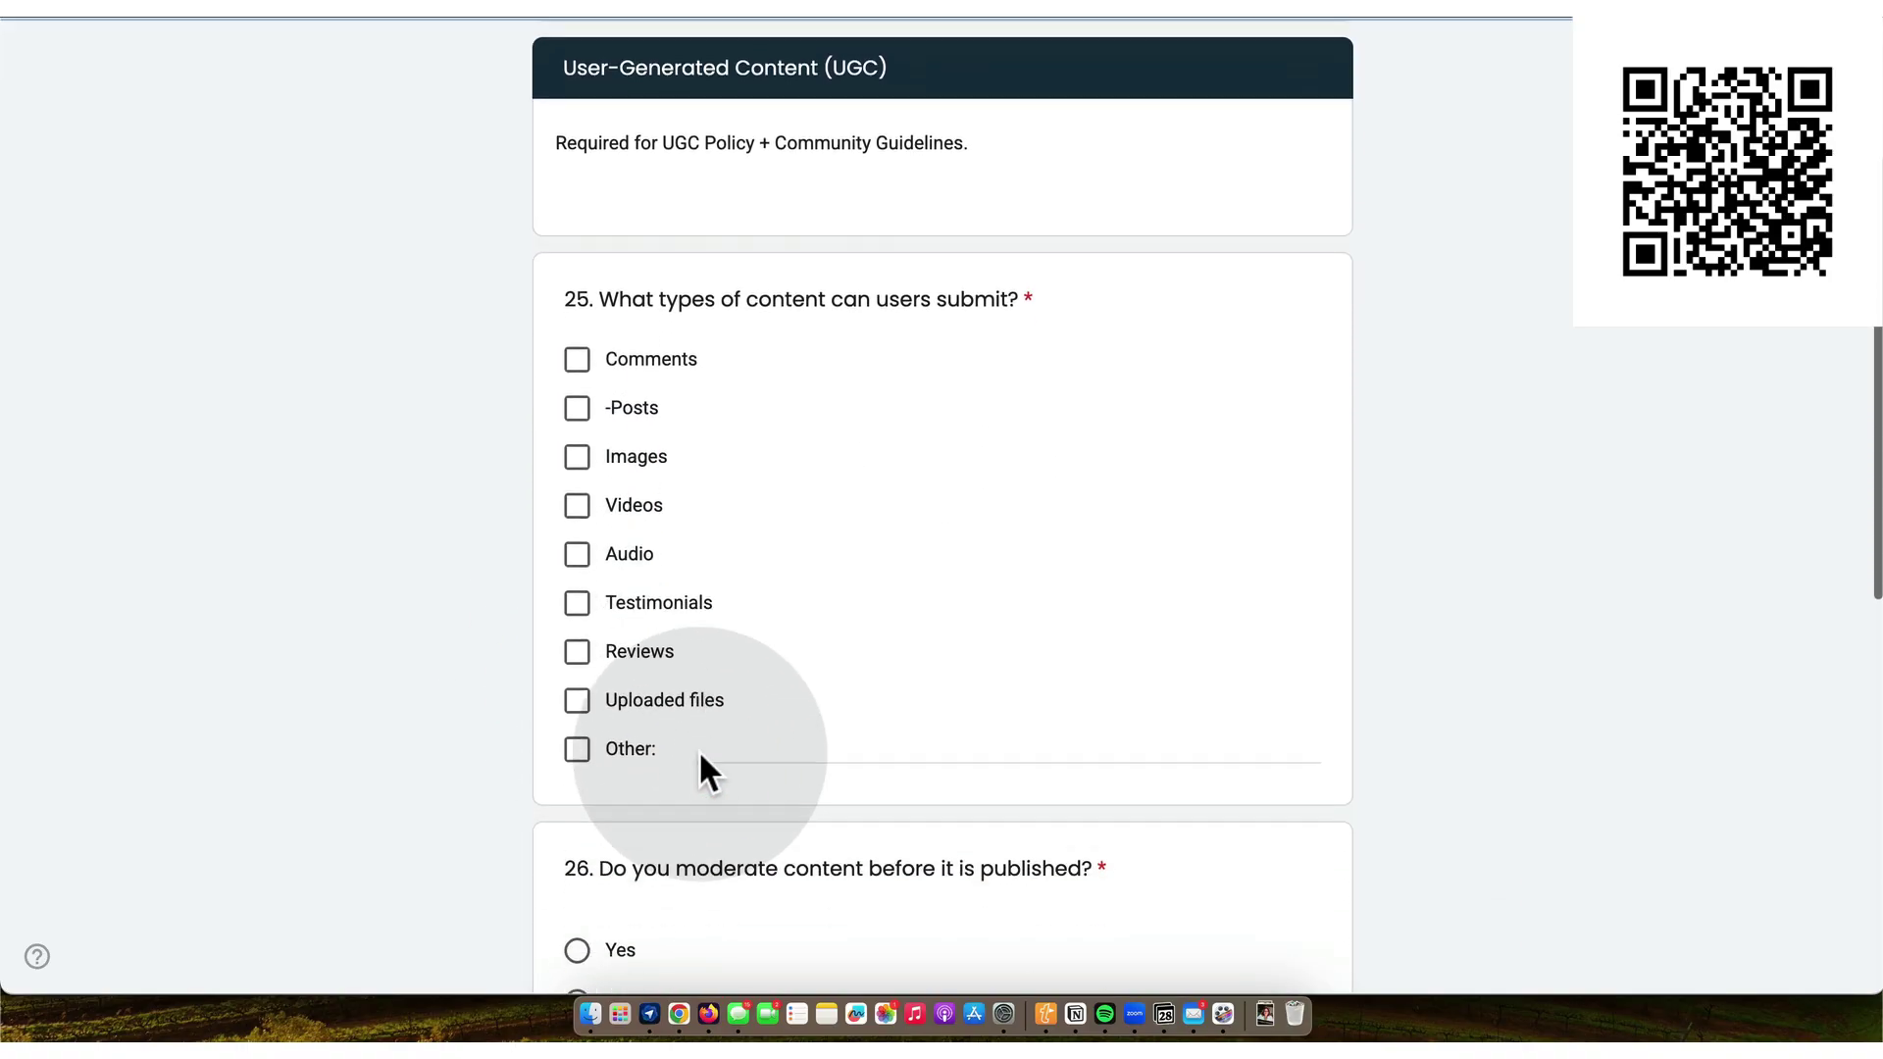
# - Allow all eight user content types, from Comments through Uploaded files
pyautogui.click(578, 359)
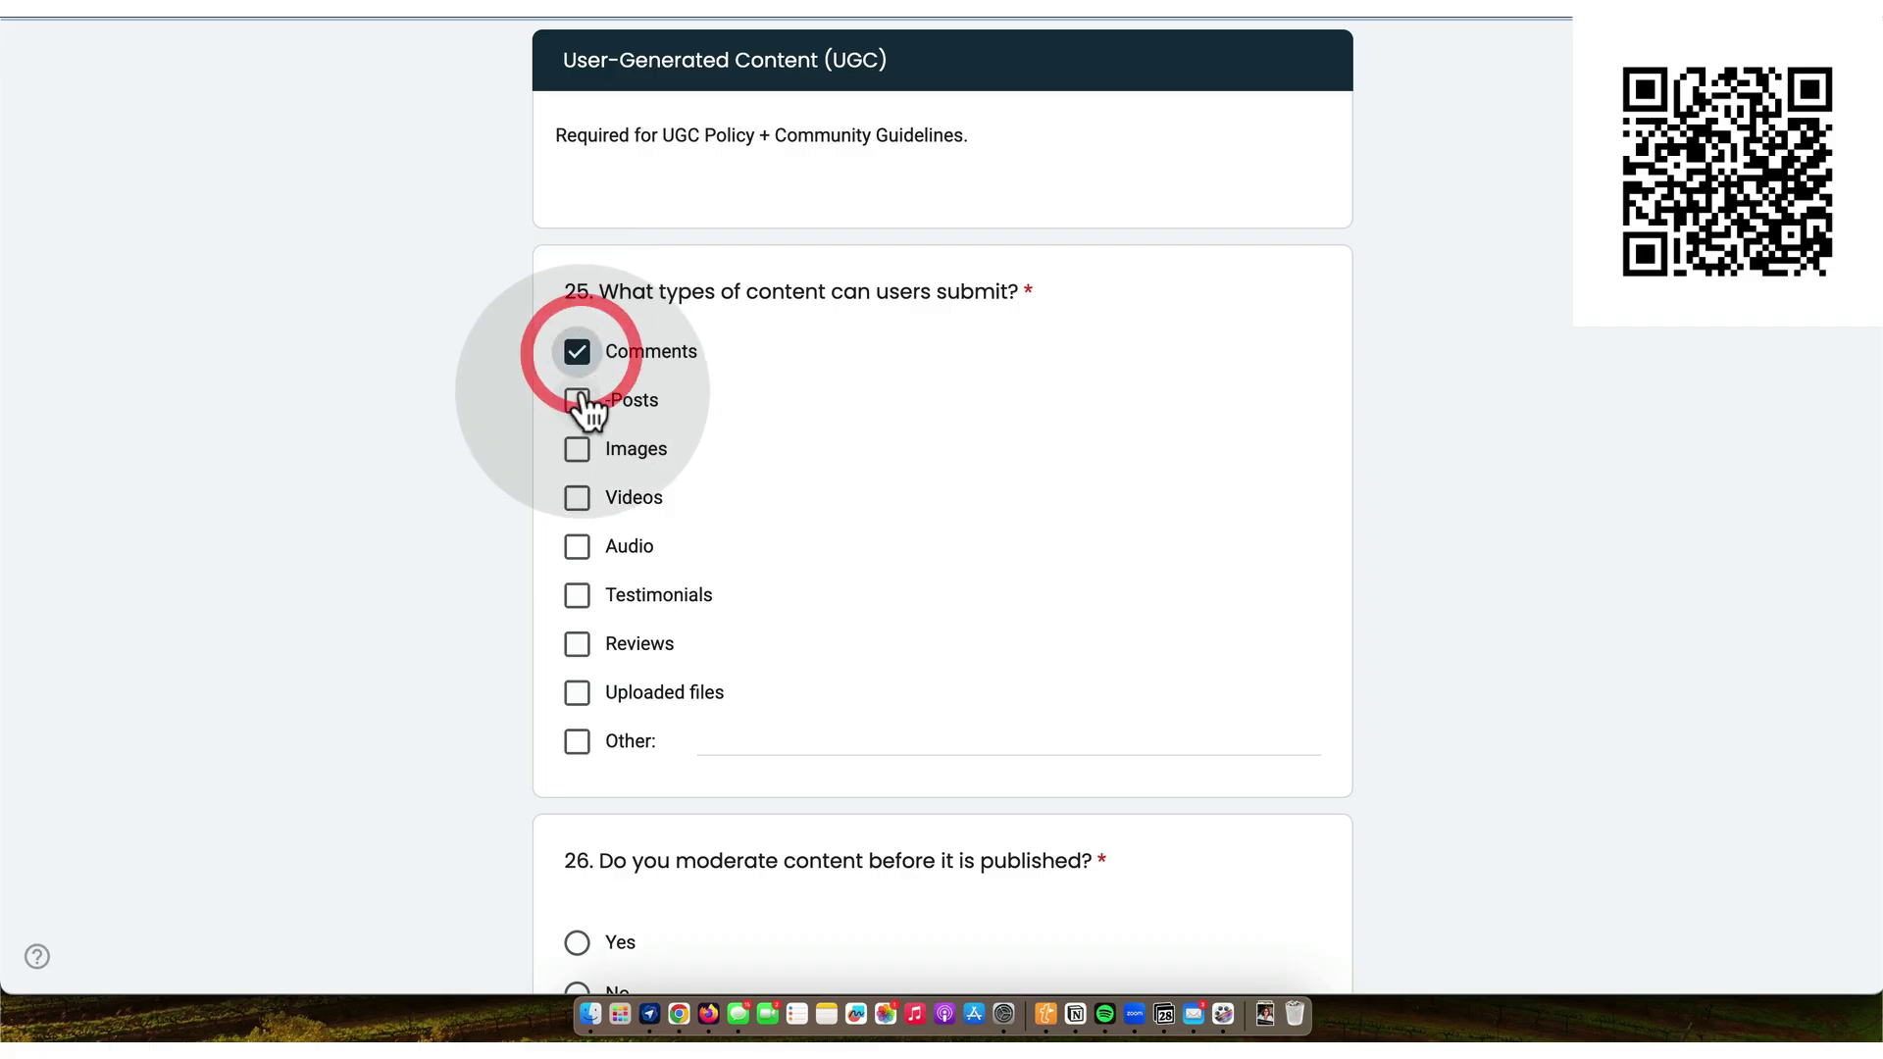
pyautogui.click(580, 400)
pyautogui.click(580, 449)
pyautogui.click(580, 498)
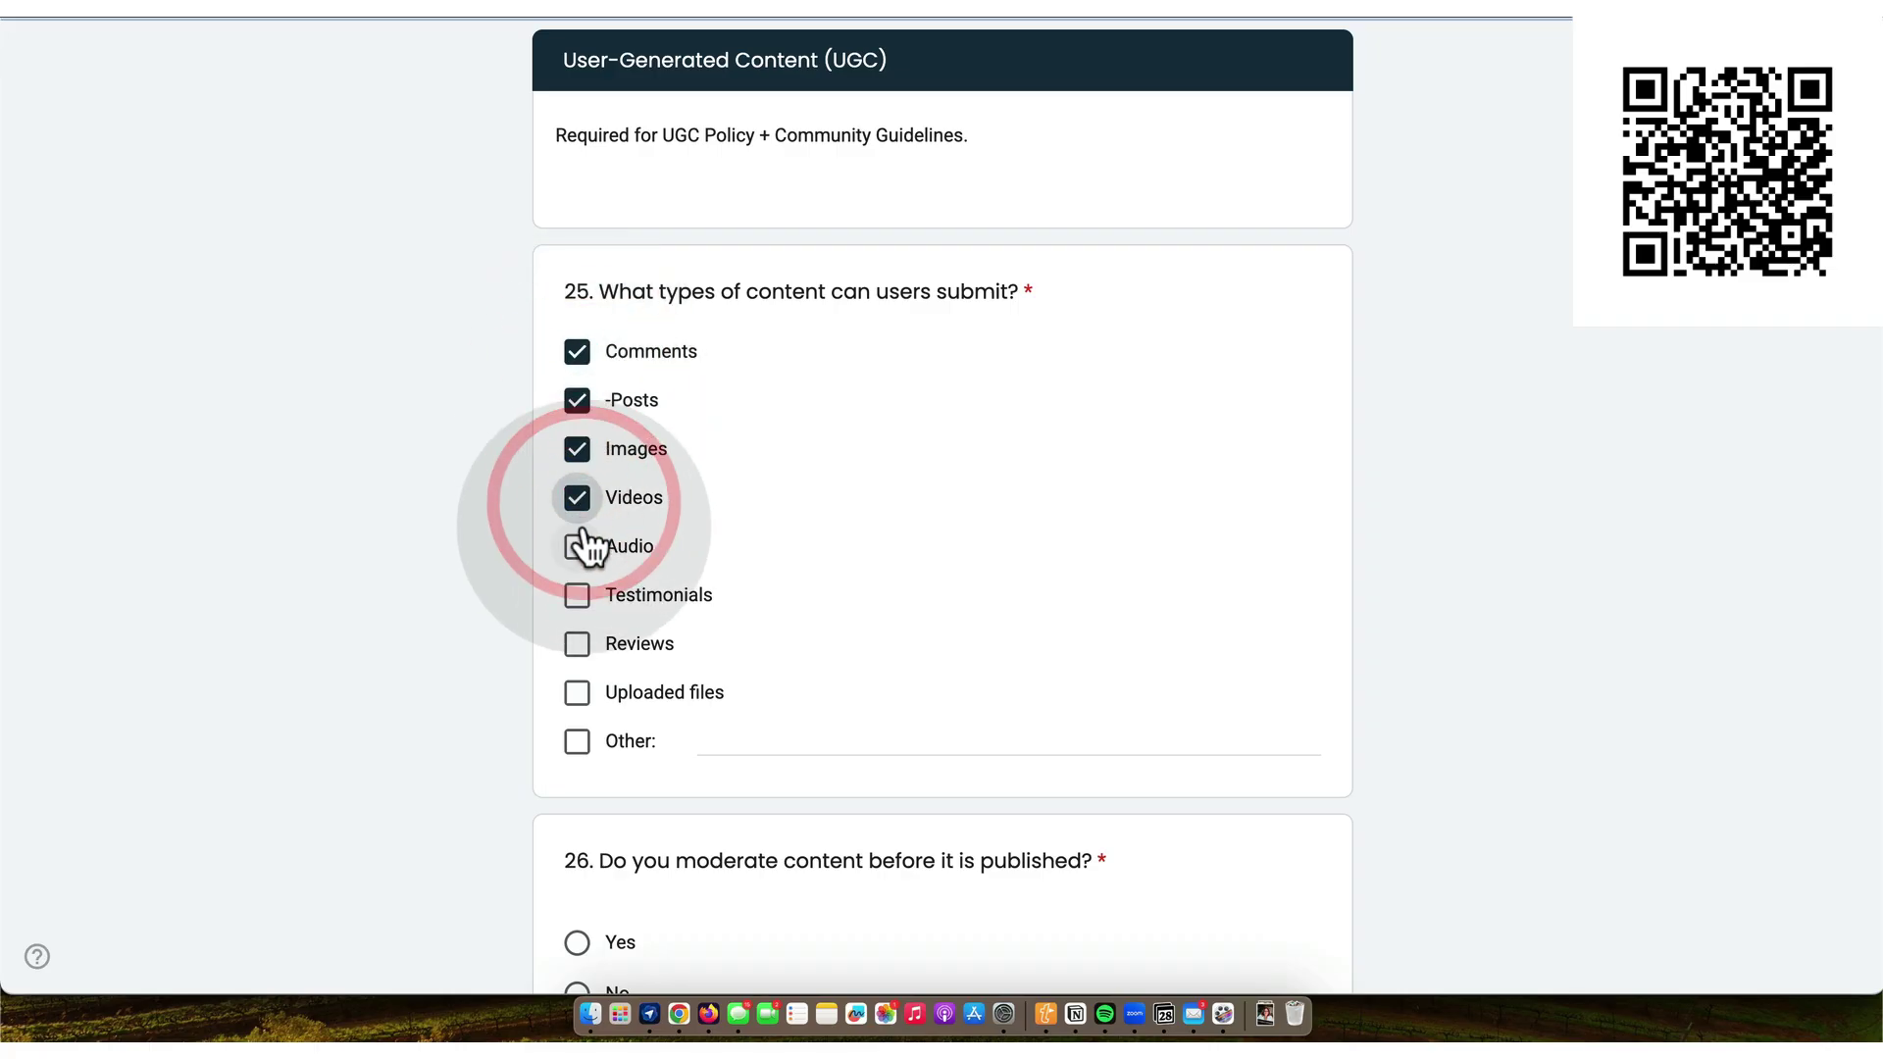
pyautogui.click(580, 547)
pyautogui.click(578, 595)
pyautogui.click(578, 645)
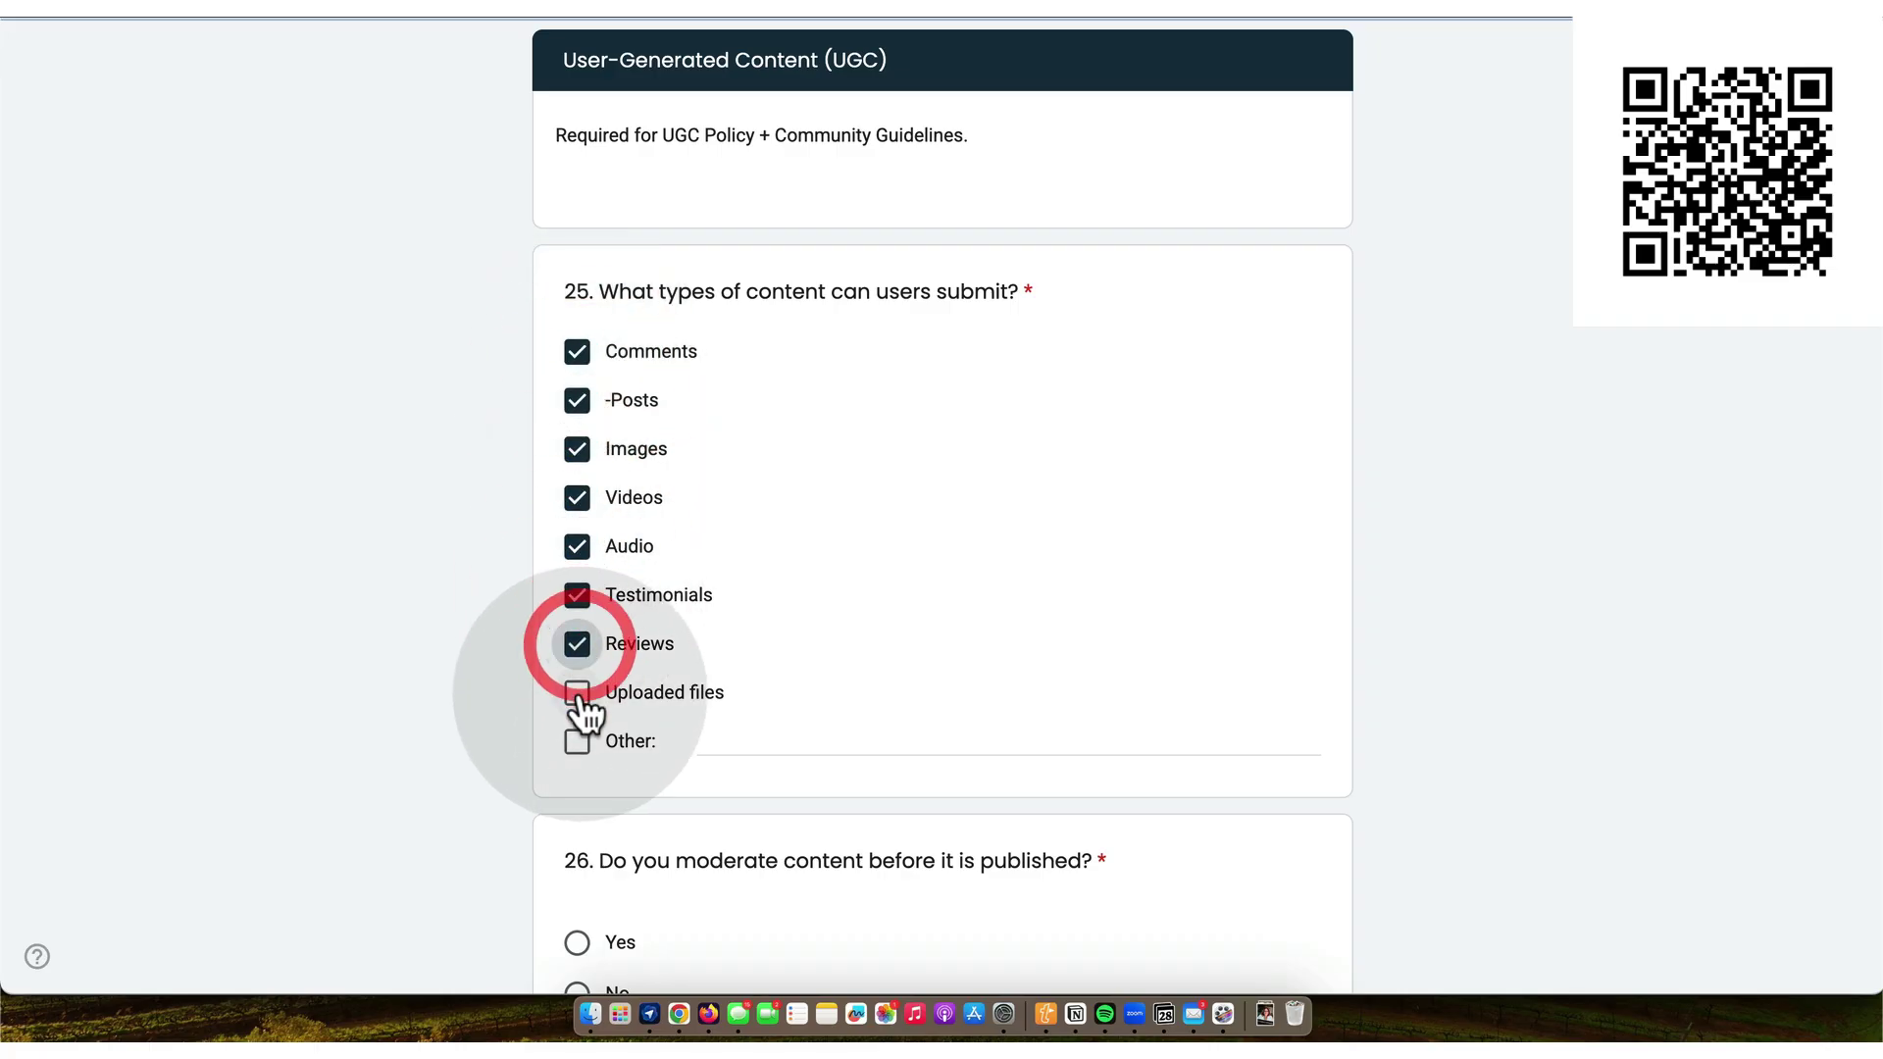
pyautogui.click(578, 694)
# - Answer No to pre-moderation, and Yes to users deleting submissions and to company reuse of content
pyautogui.scroll(-3, 580, 701)
pyautogui.click(578, 731)
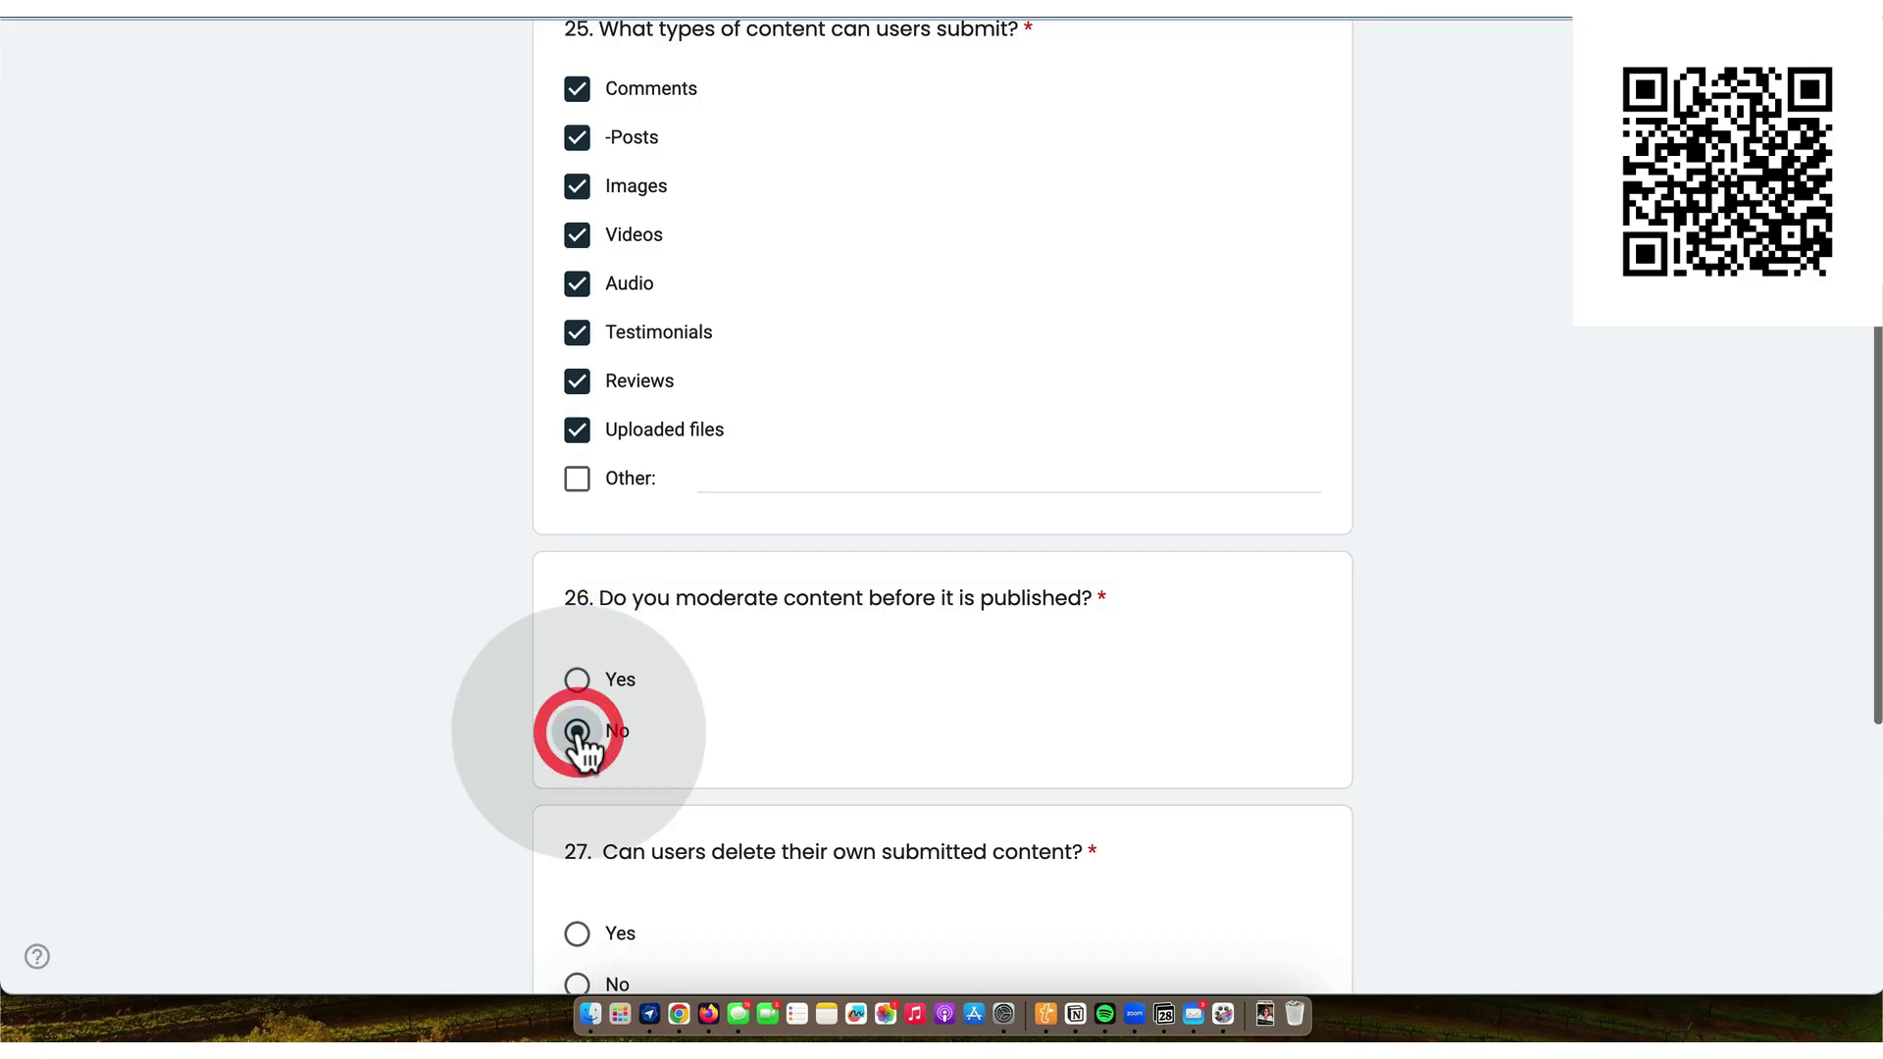
pyautogui.scroll(-3, 583, 750)
pyautogui.click(578, 694)
pyautogui.scroll(-3, 584, 702)
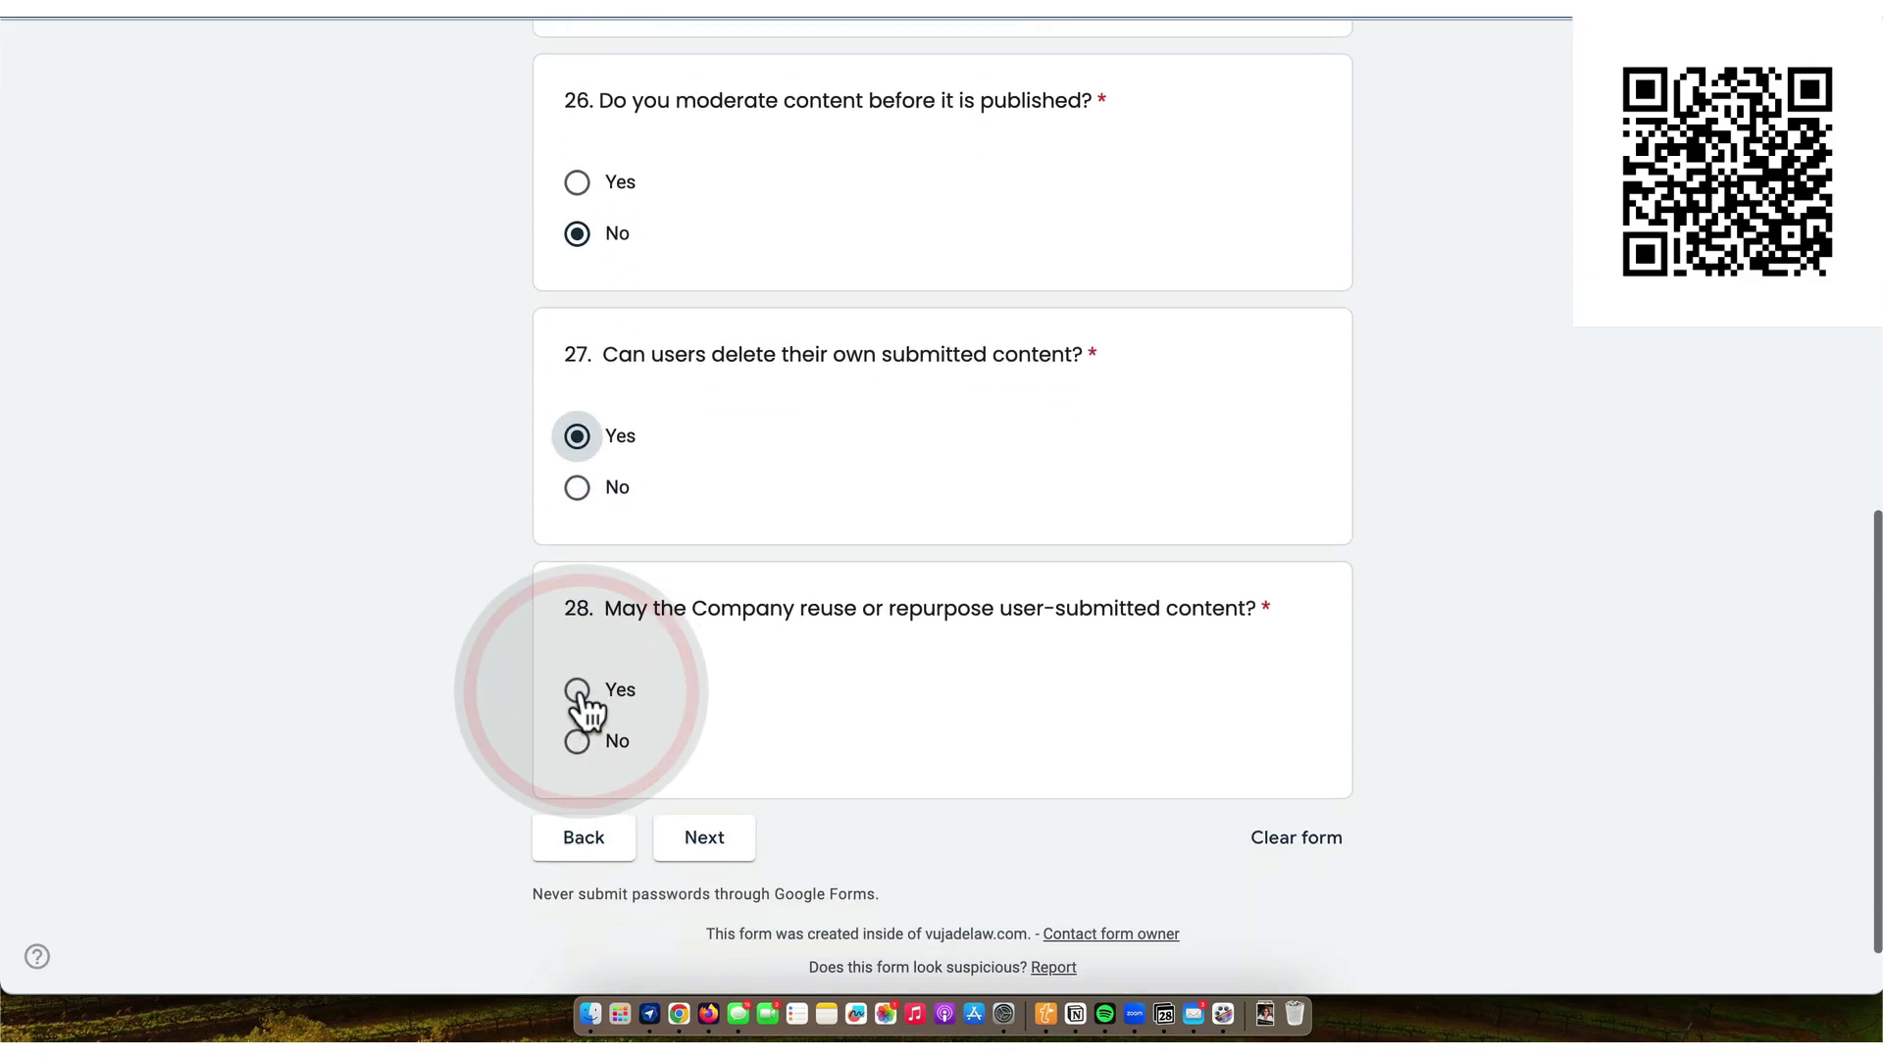
pyautogui.click(577, 690)
pyautogui.click(719, 841)
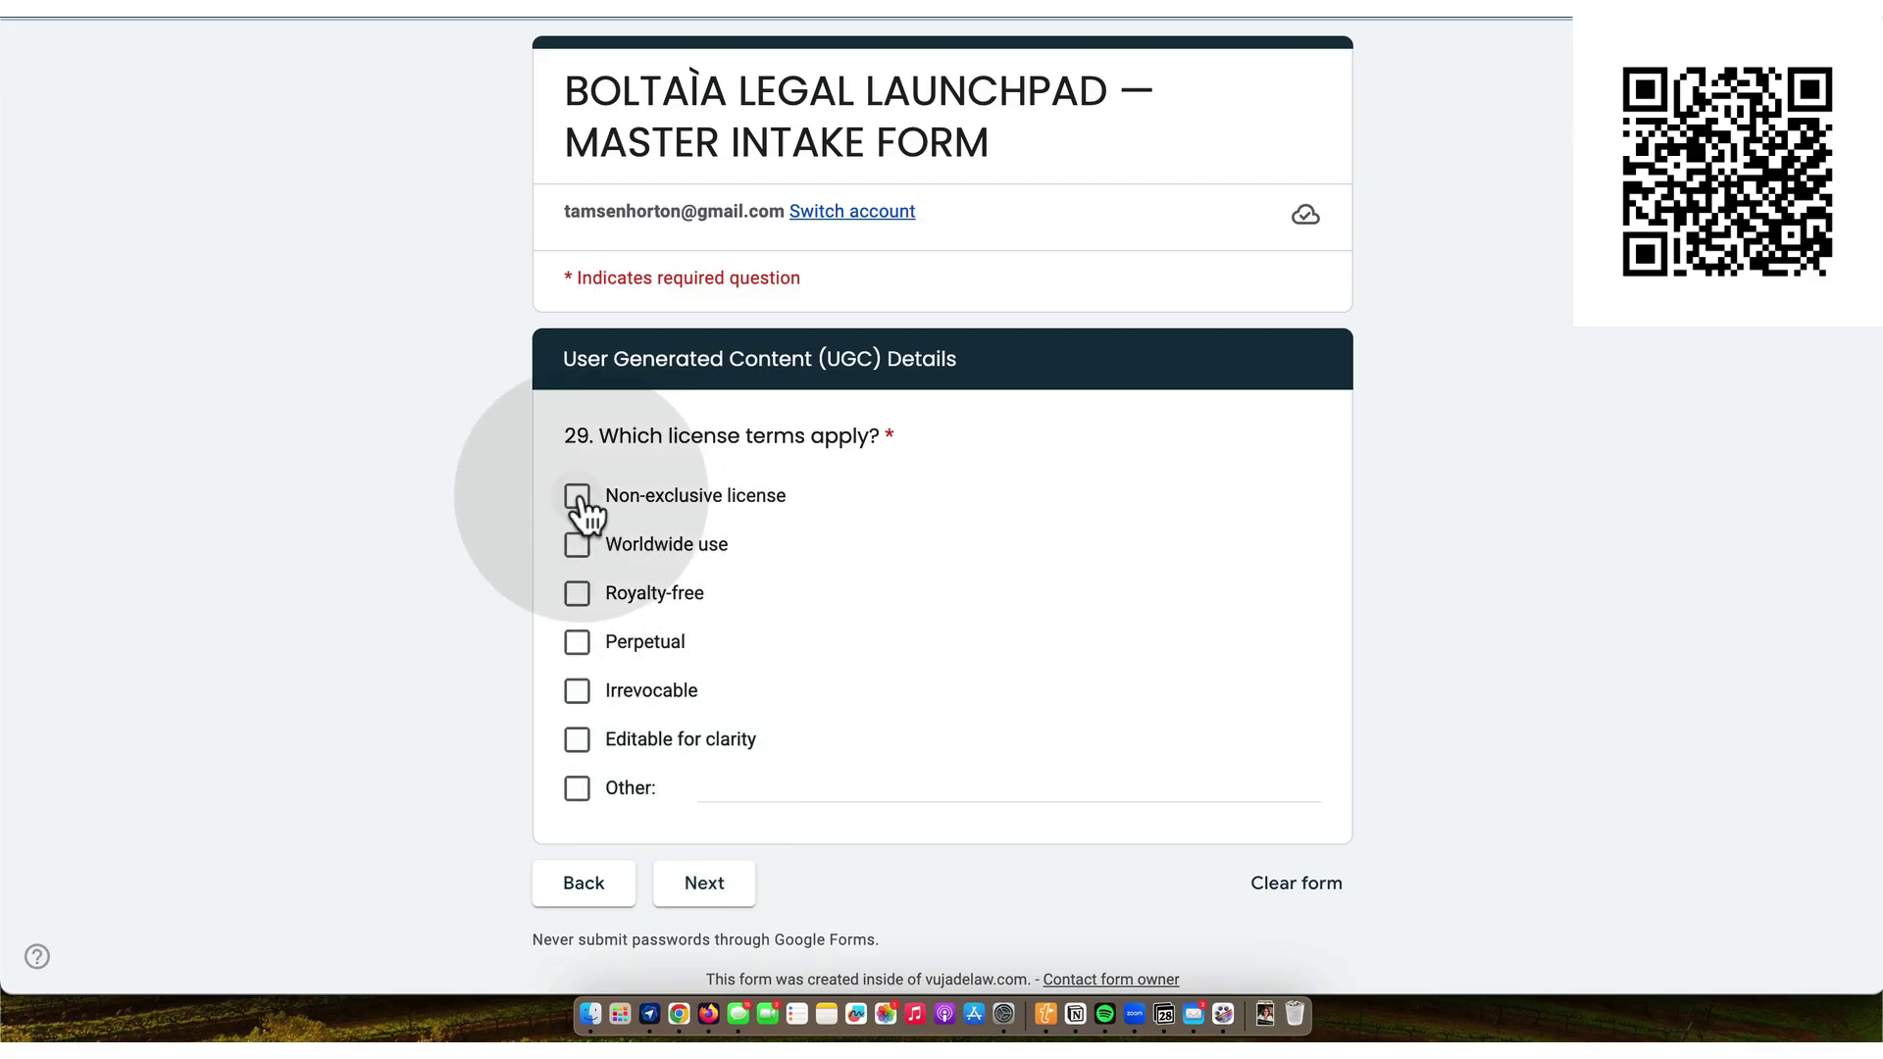
# - Apply all six license terms: Non-exclusive, Worldwide, Royalty-free, Perpetual, Irrevocable, Editable for clarity
pyautogui.click(578, 496)
pyautogui.click(578, 545)
pyautogui.click(578, 595)
pyautogui.click(578, 644)
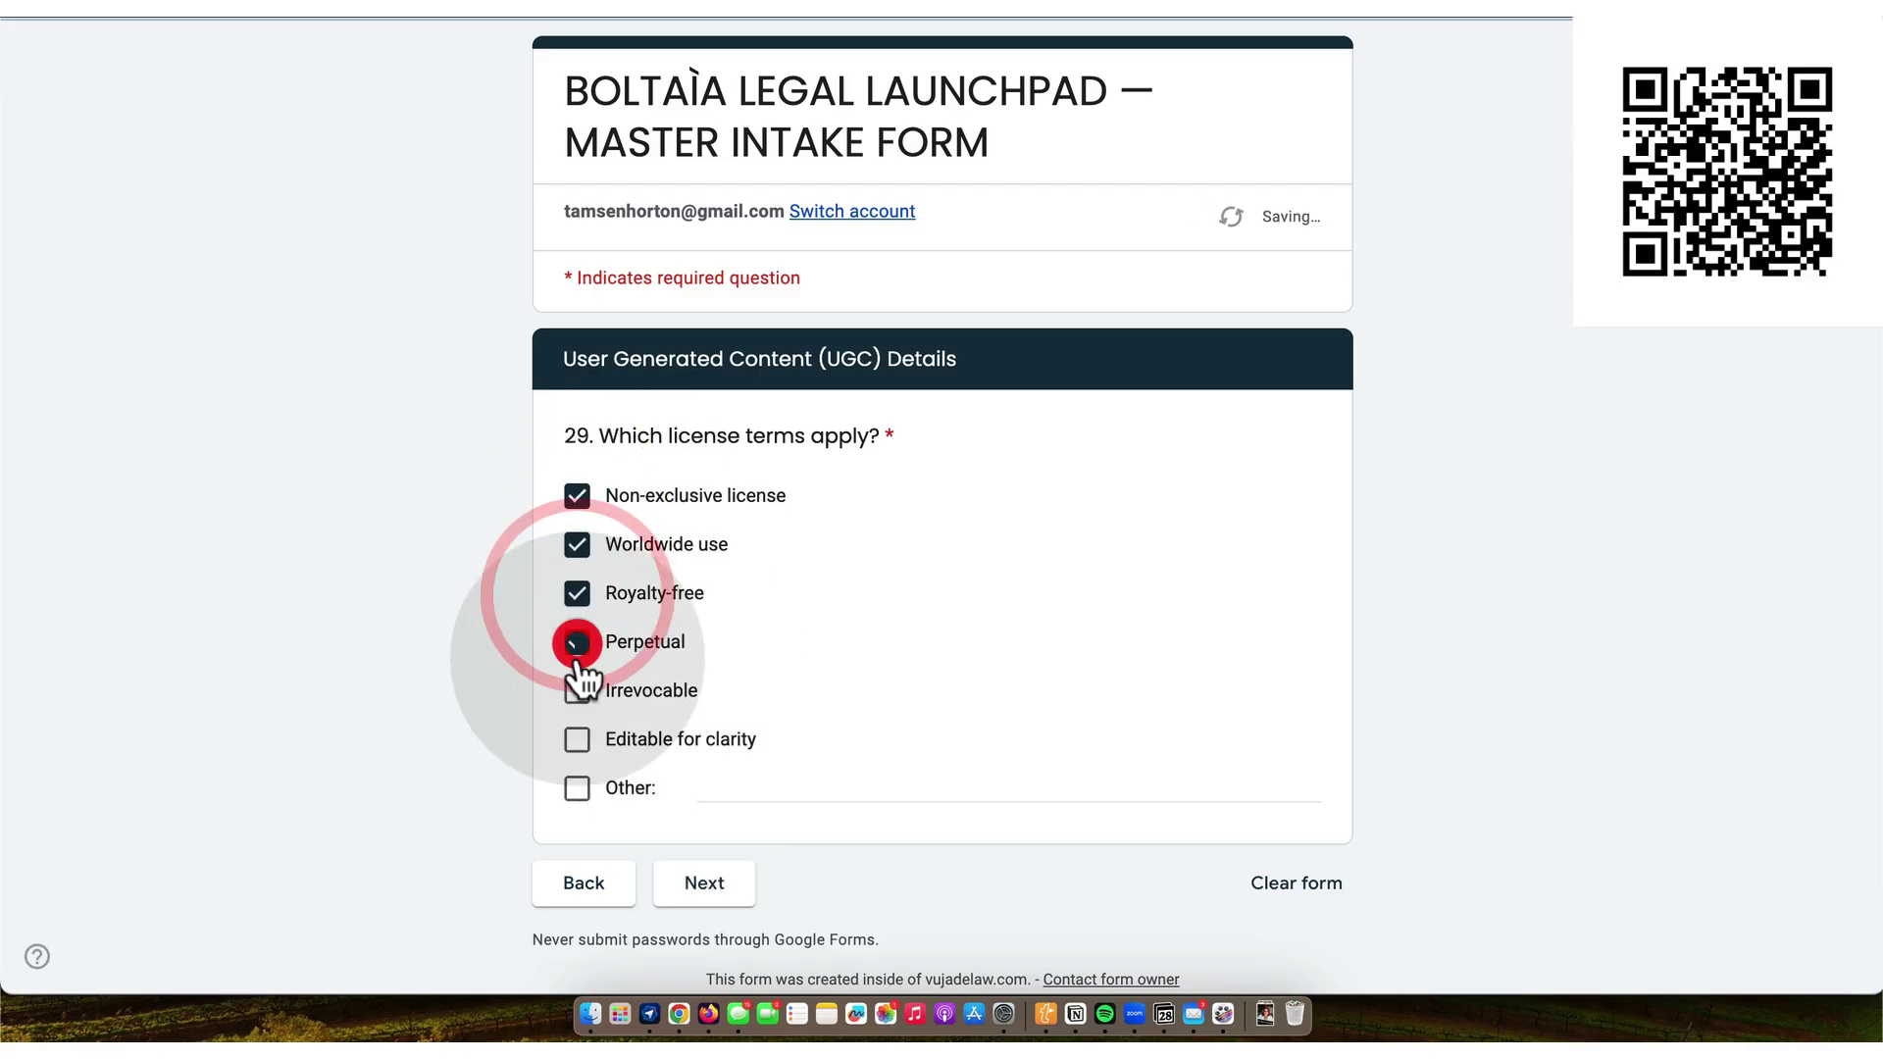
pyautogui.click(578, 691)
pyautogui.click(578, 741)
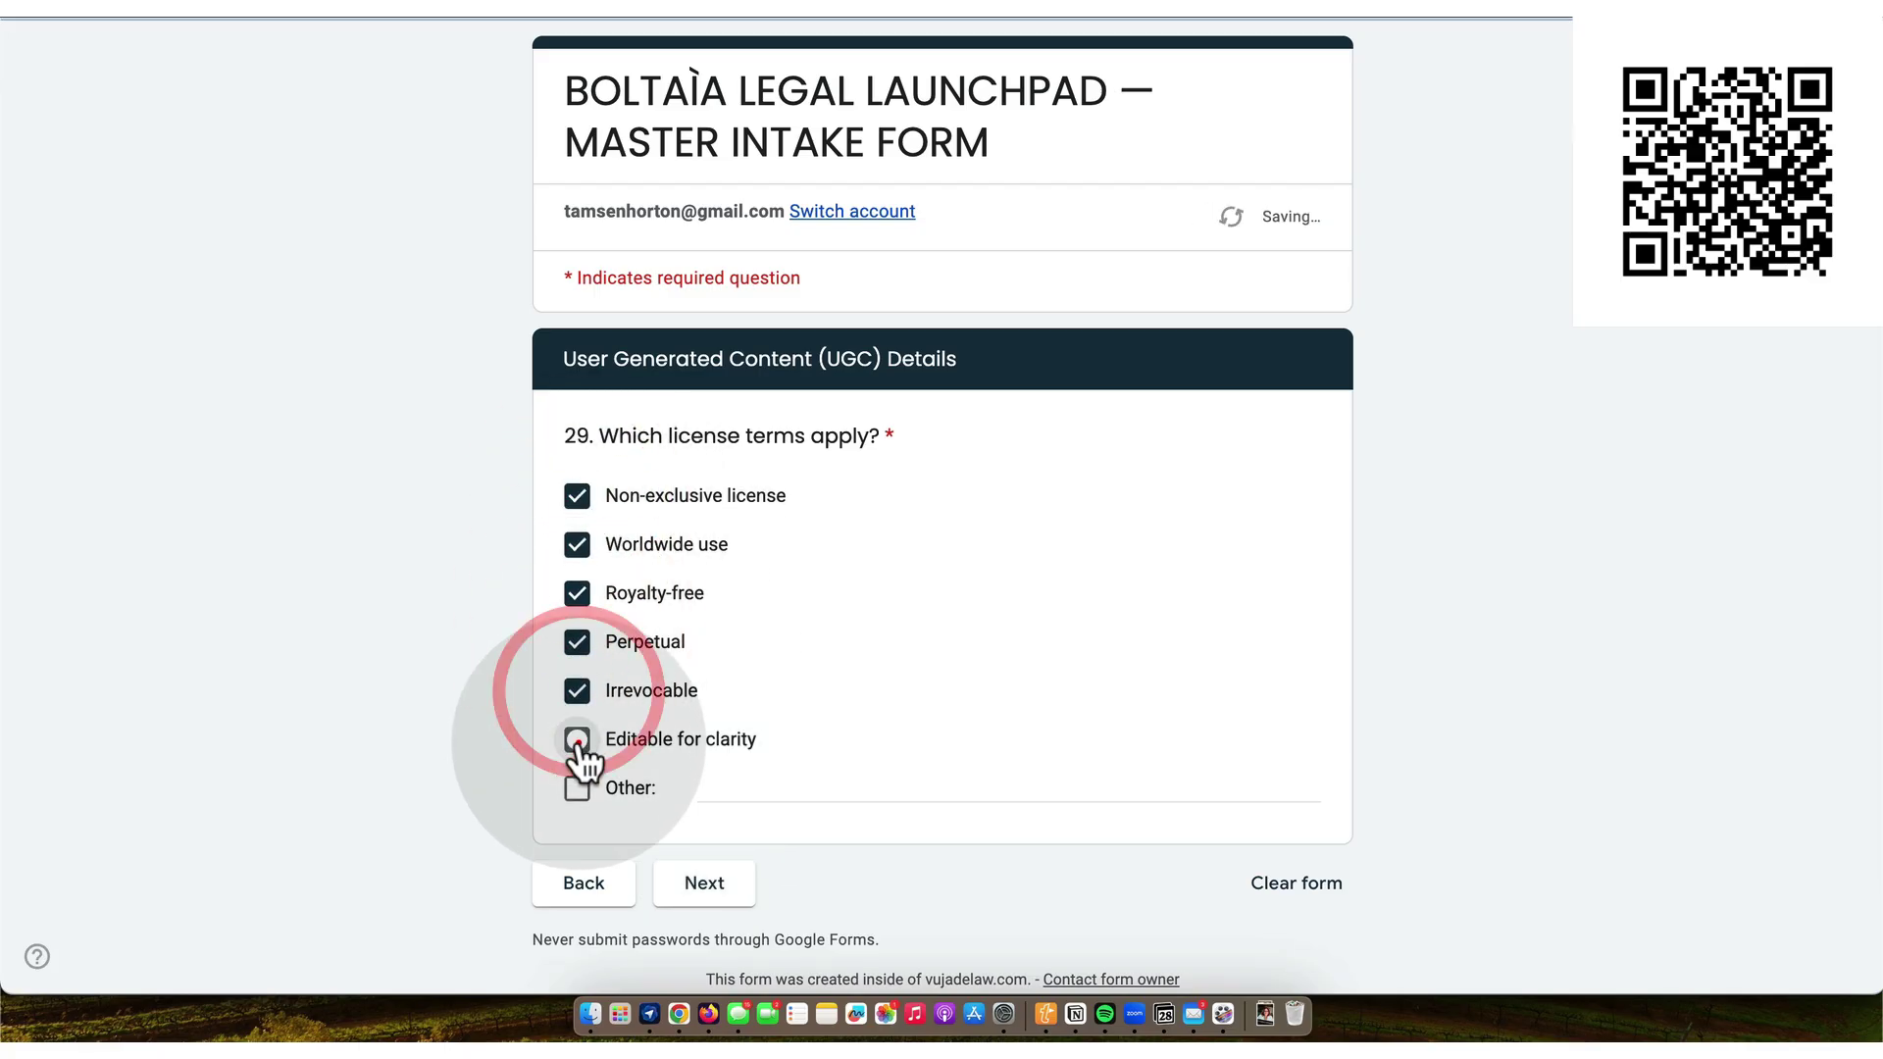
pyautogui.click(715, 880)
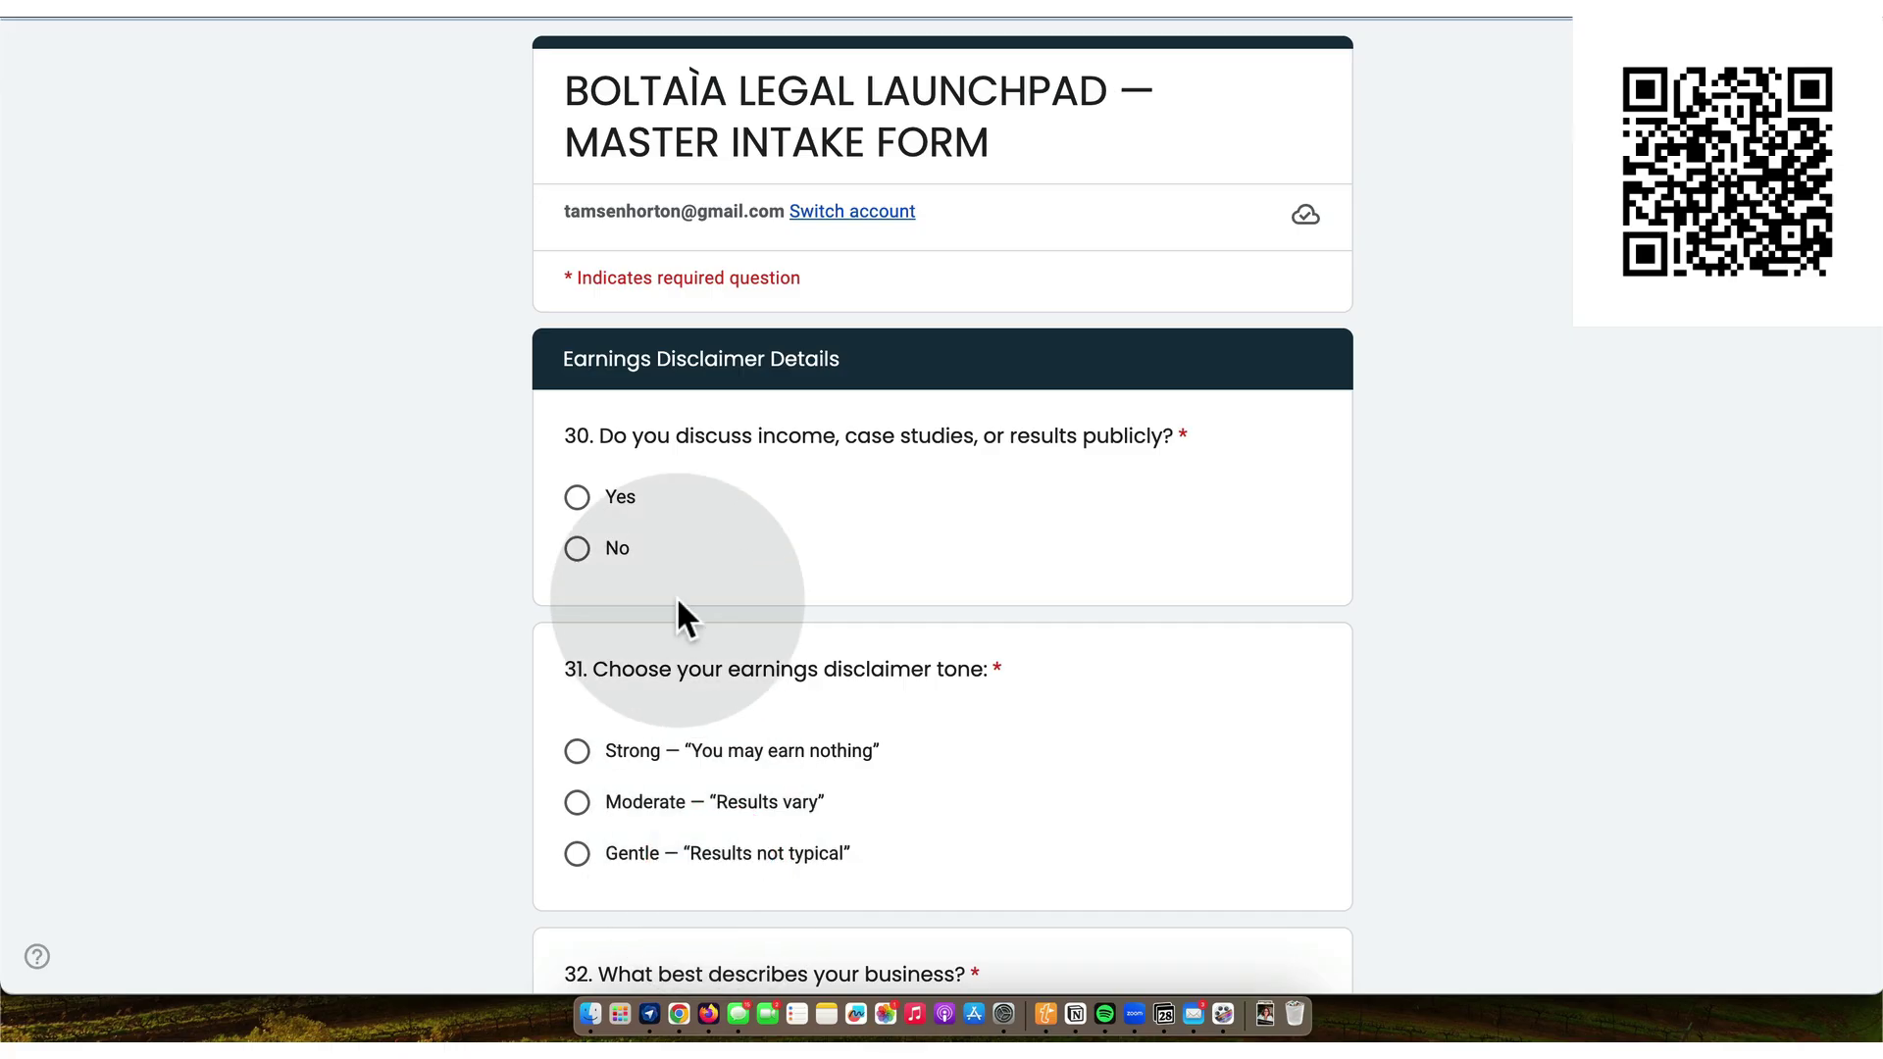
# - Say income and results are discussed publicly, and set the disclaimer tone to Moderate
pyautogui.click(578, 499)
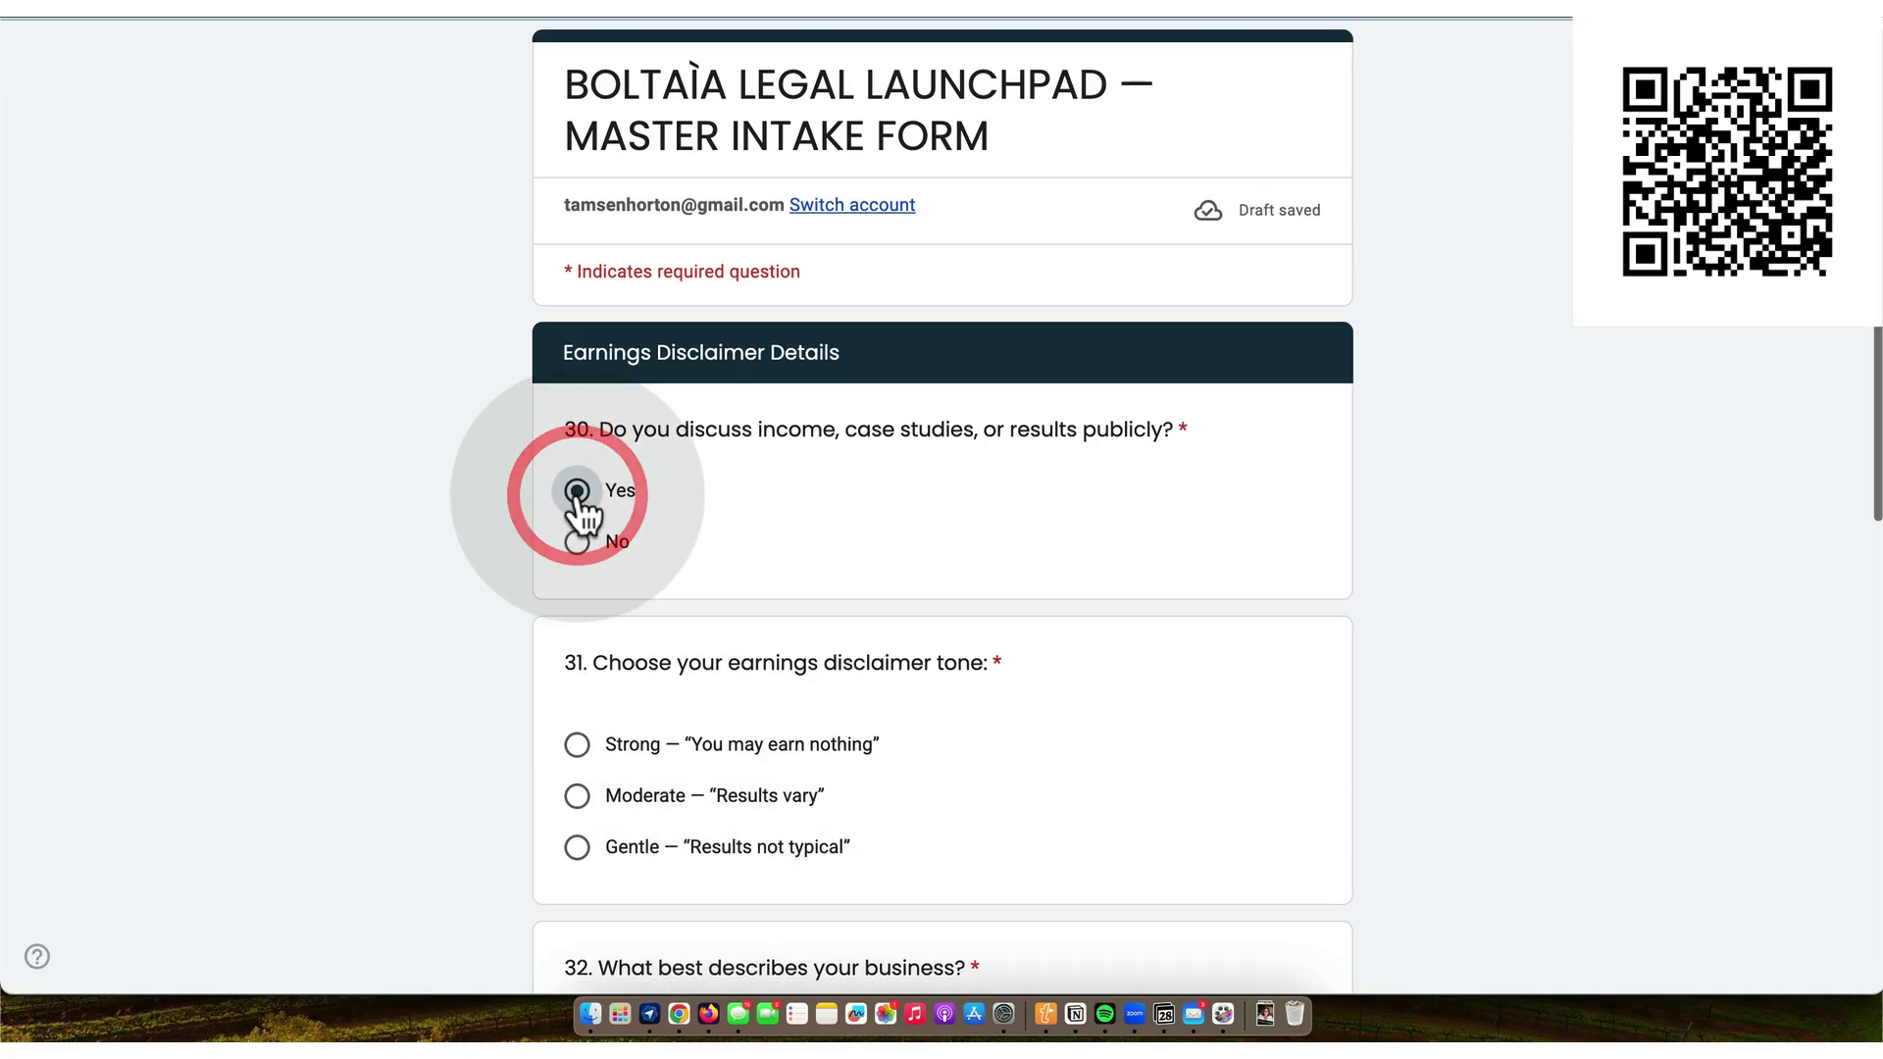
pyautogui.scroll(-3, 581, 515)
pyautogui.click(579, 529)
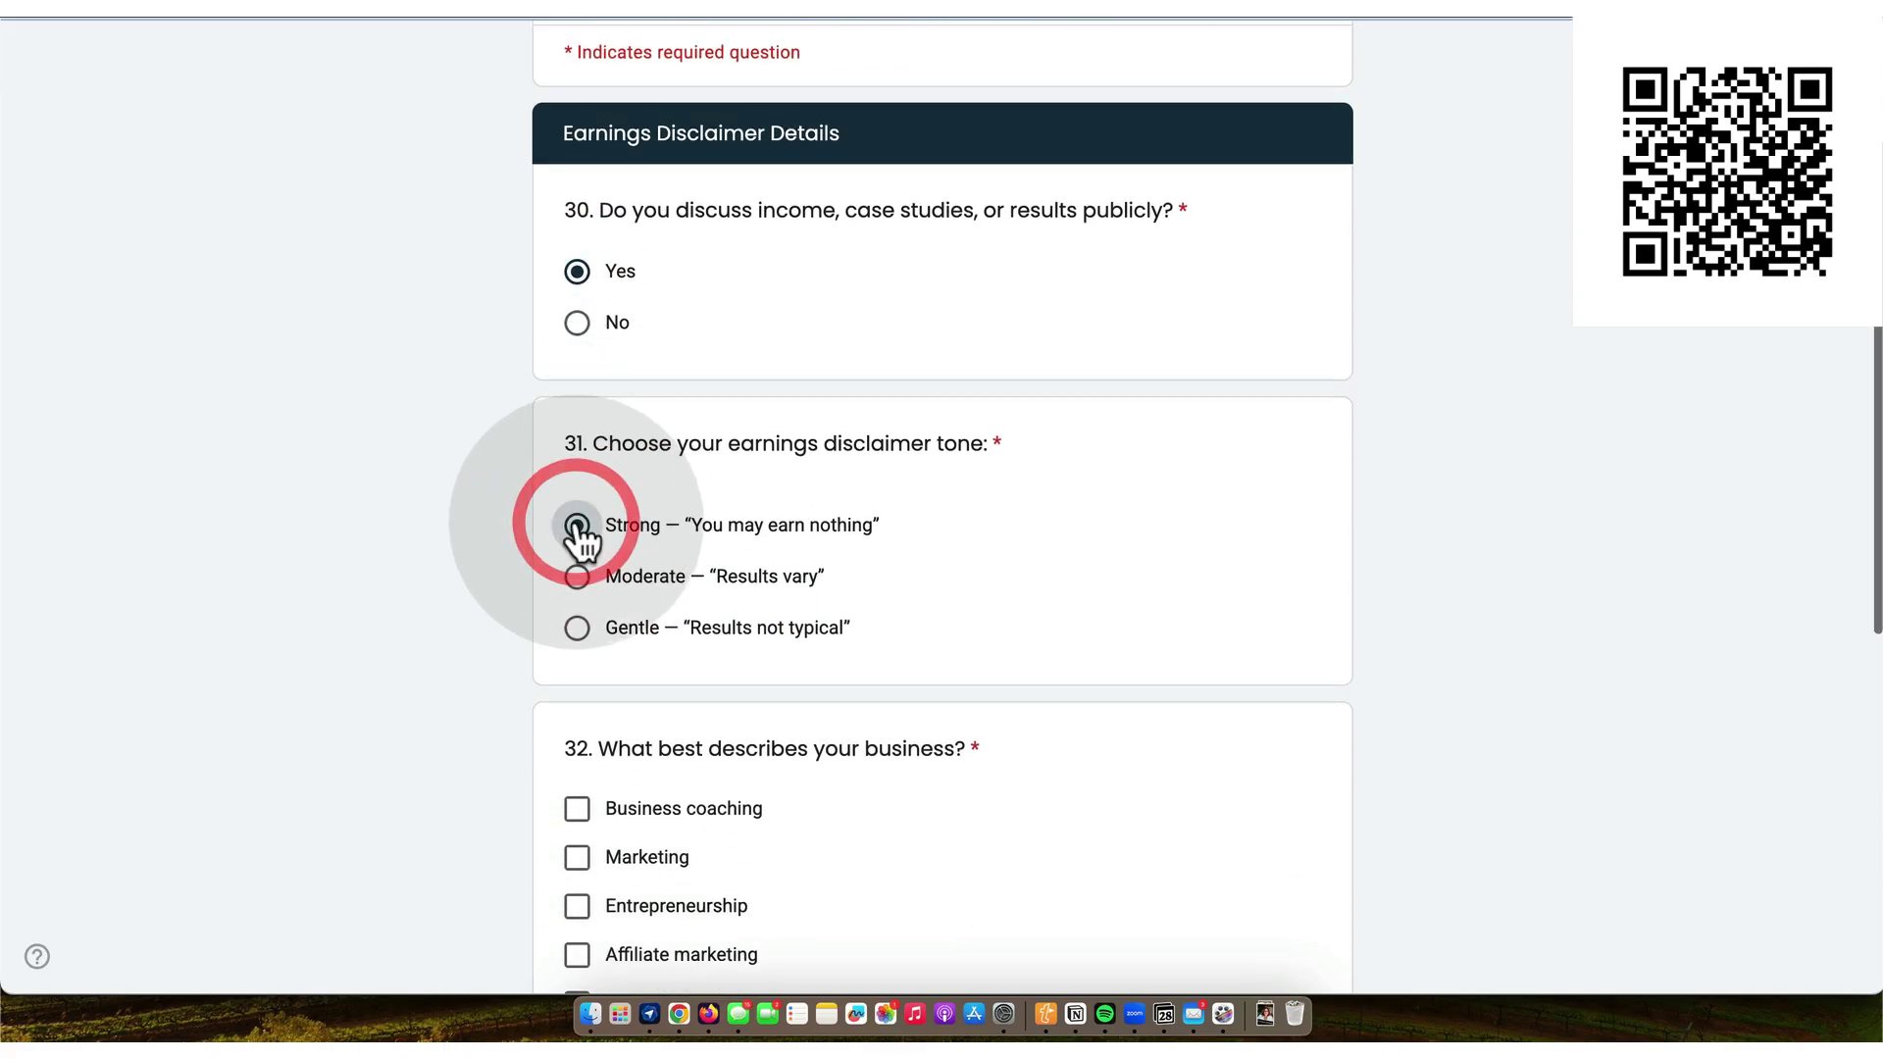
pyautogui.scroll(-1, 580, 520)
pyautogui.click(578, 488)
pyautogui.scroll(-2, 581, 500)
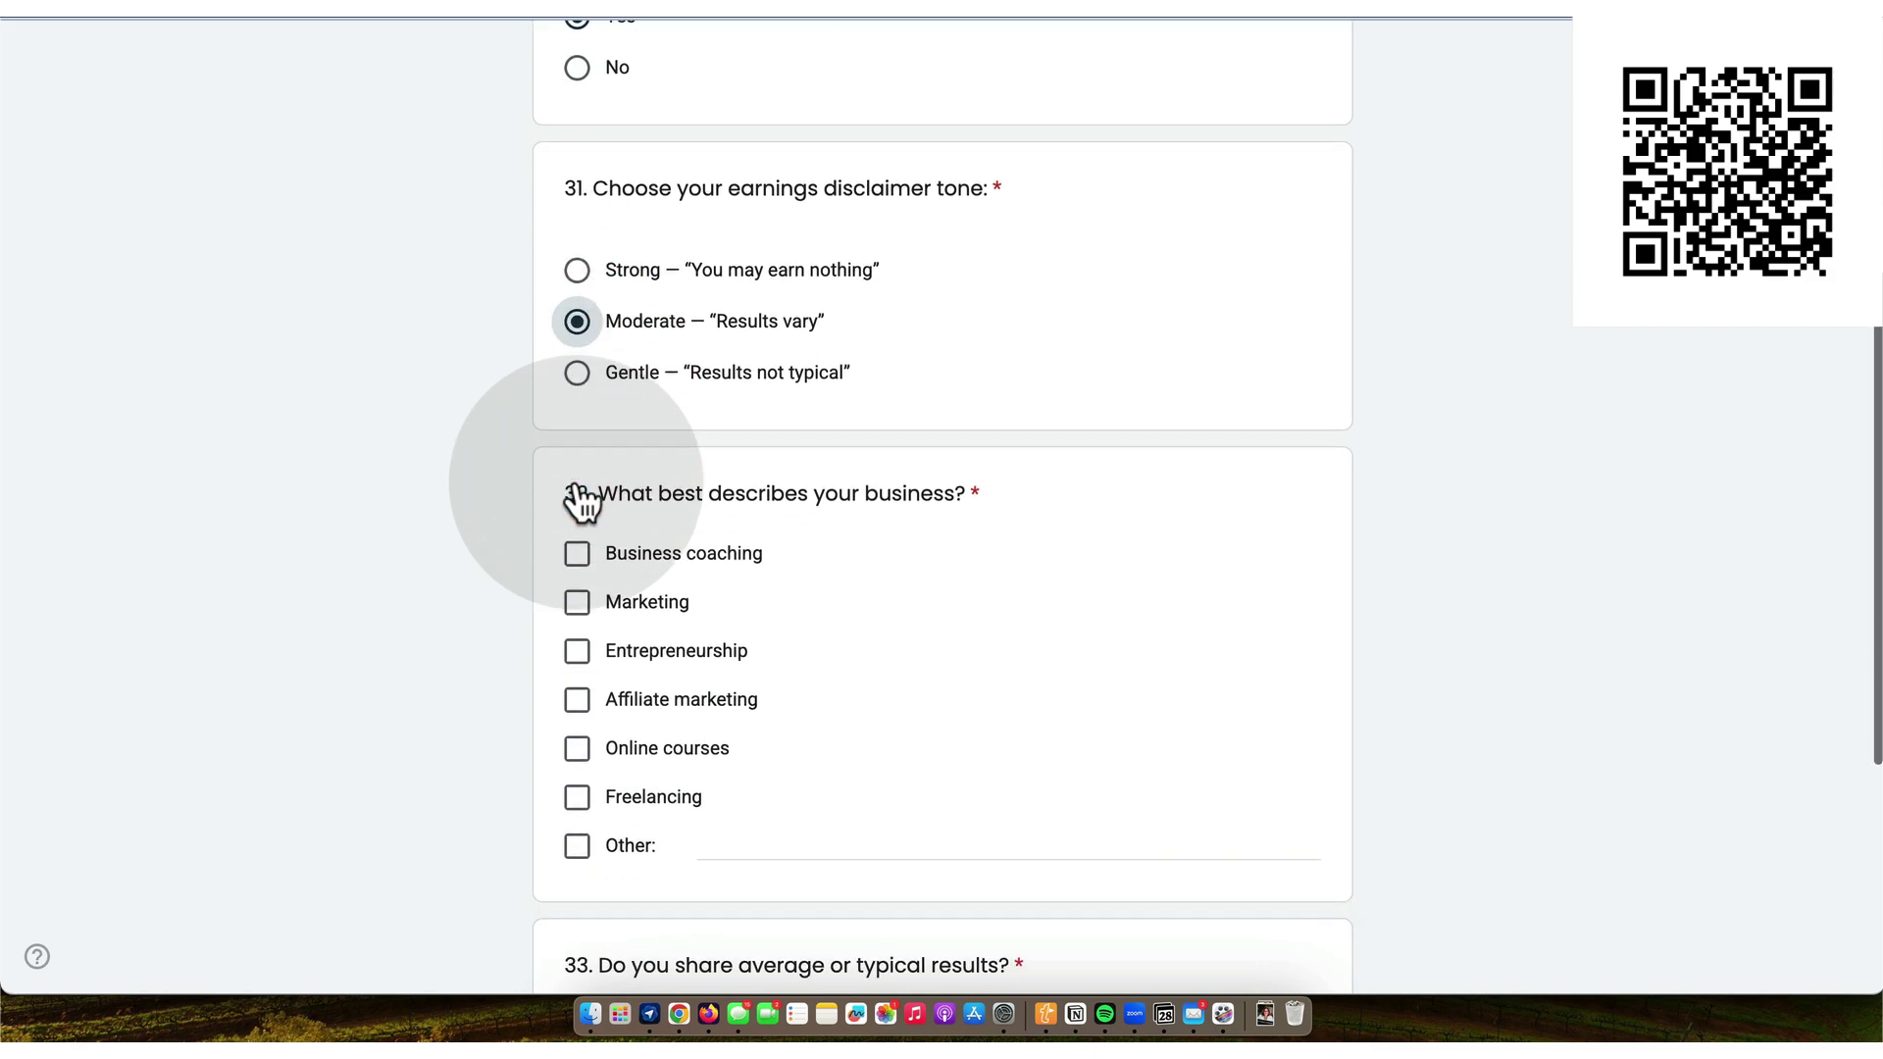
# - Select Business coaching, Entrepreneurship and Other 'general legal education for entrepreneurs', and answer Yes on typical results
pyautogui.click(578, 554)
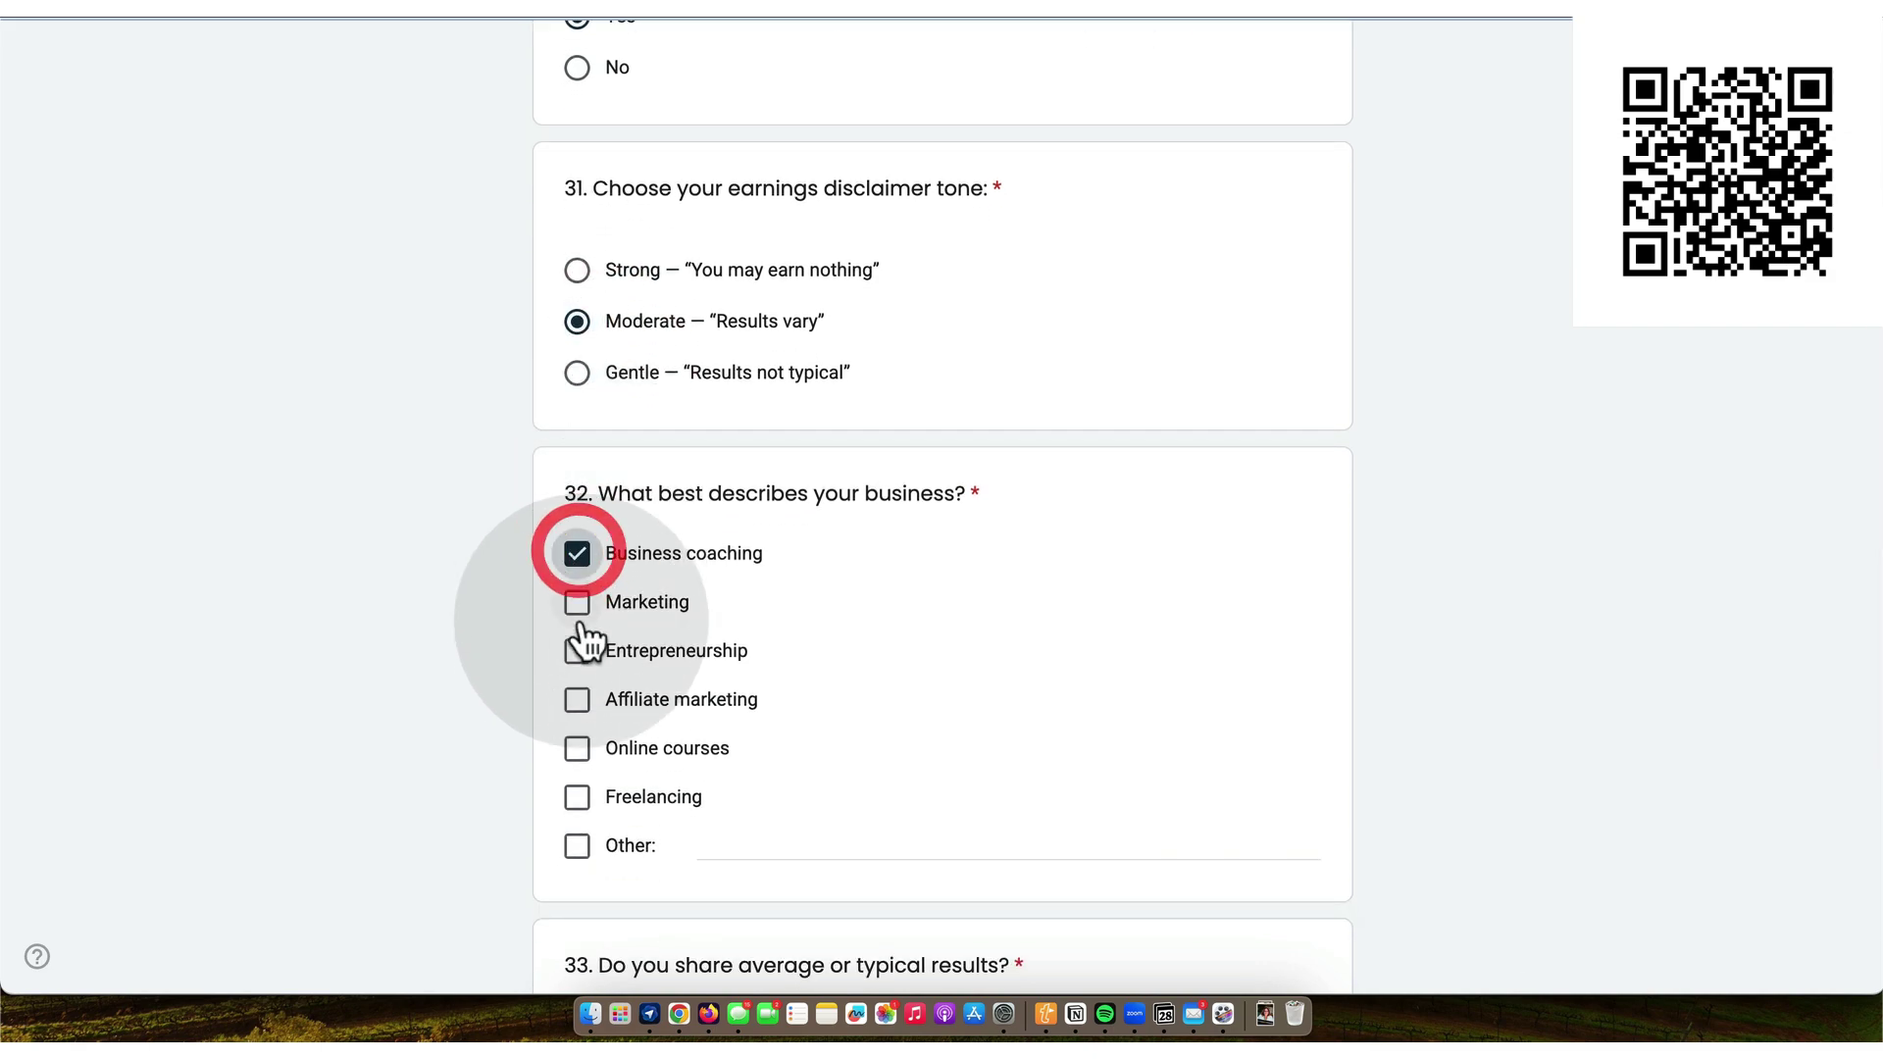
pyautogui.click(577, 651)
pyautogui.scroll(-1, 584, 667)
pyautogui.scroll(-1, 585, 671)
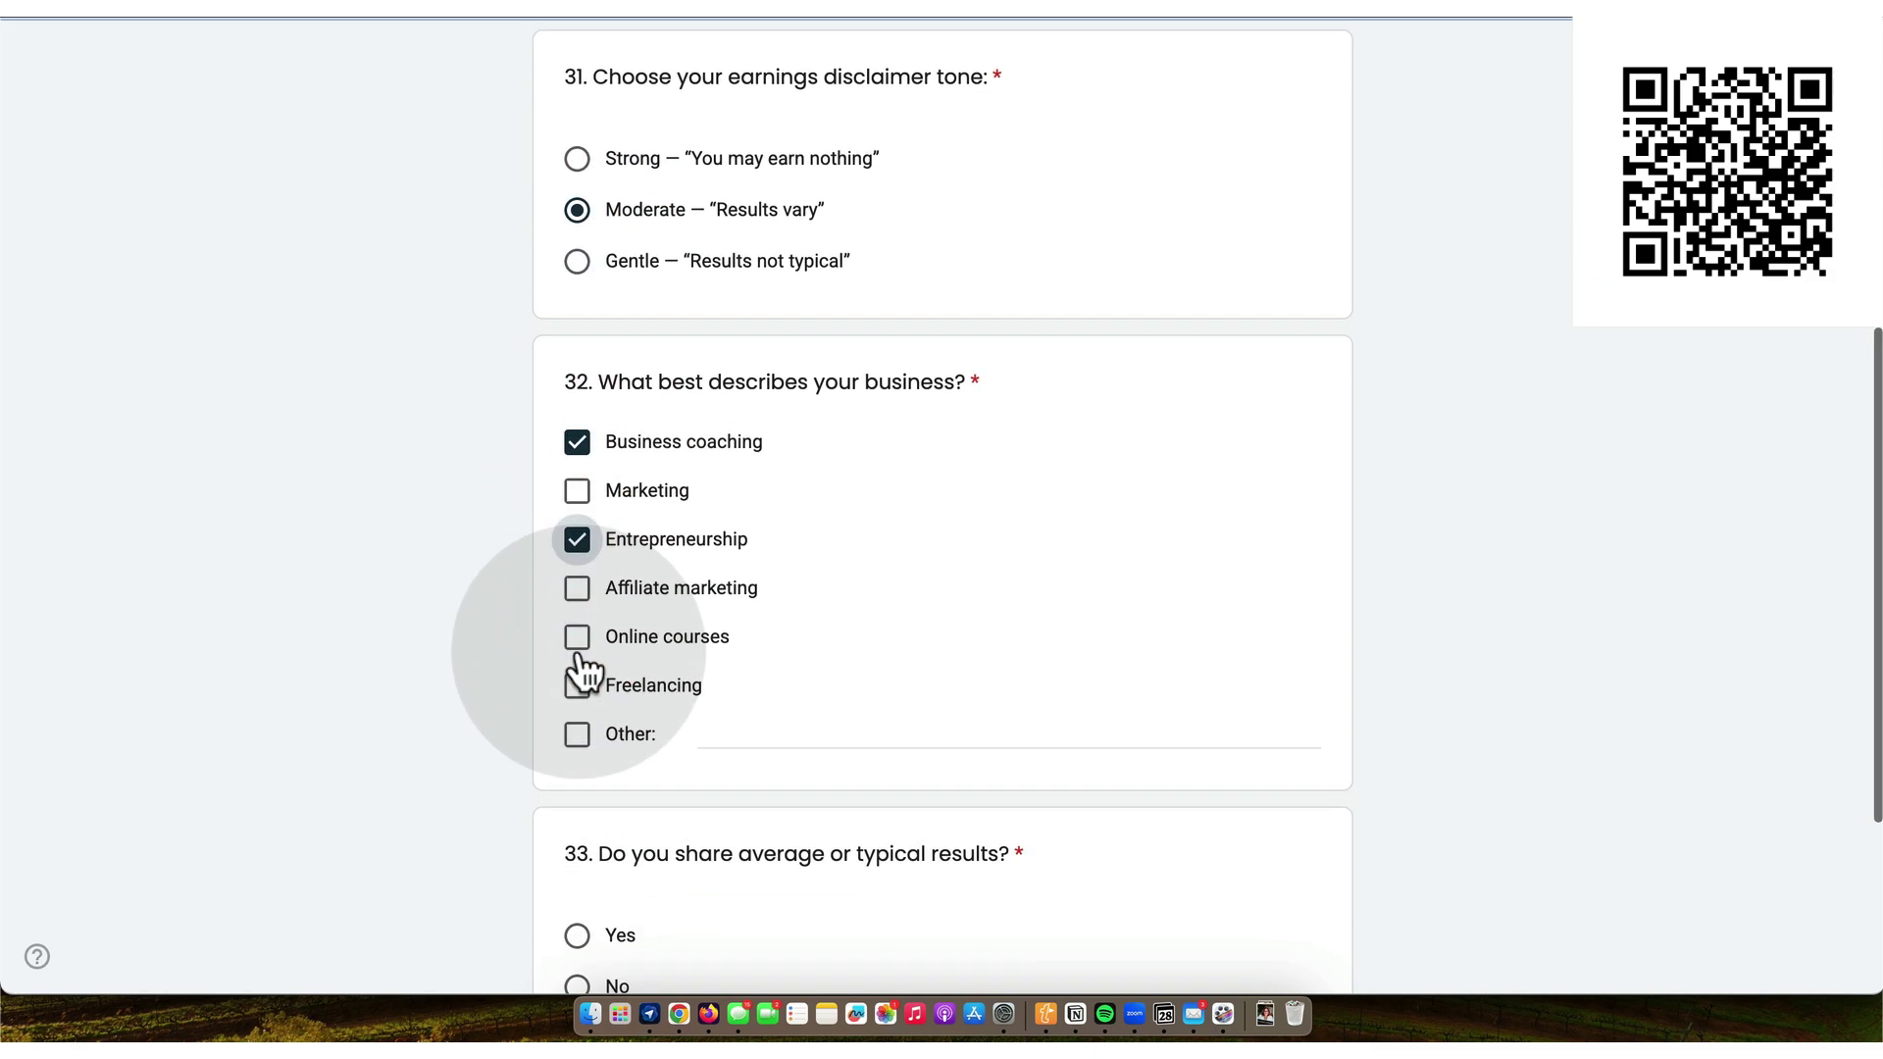
pyautogui.scroll(-1, 584, 670)
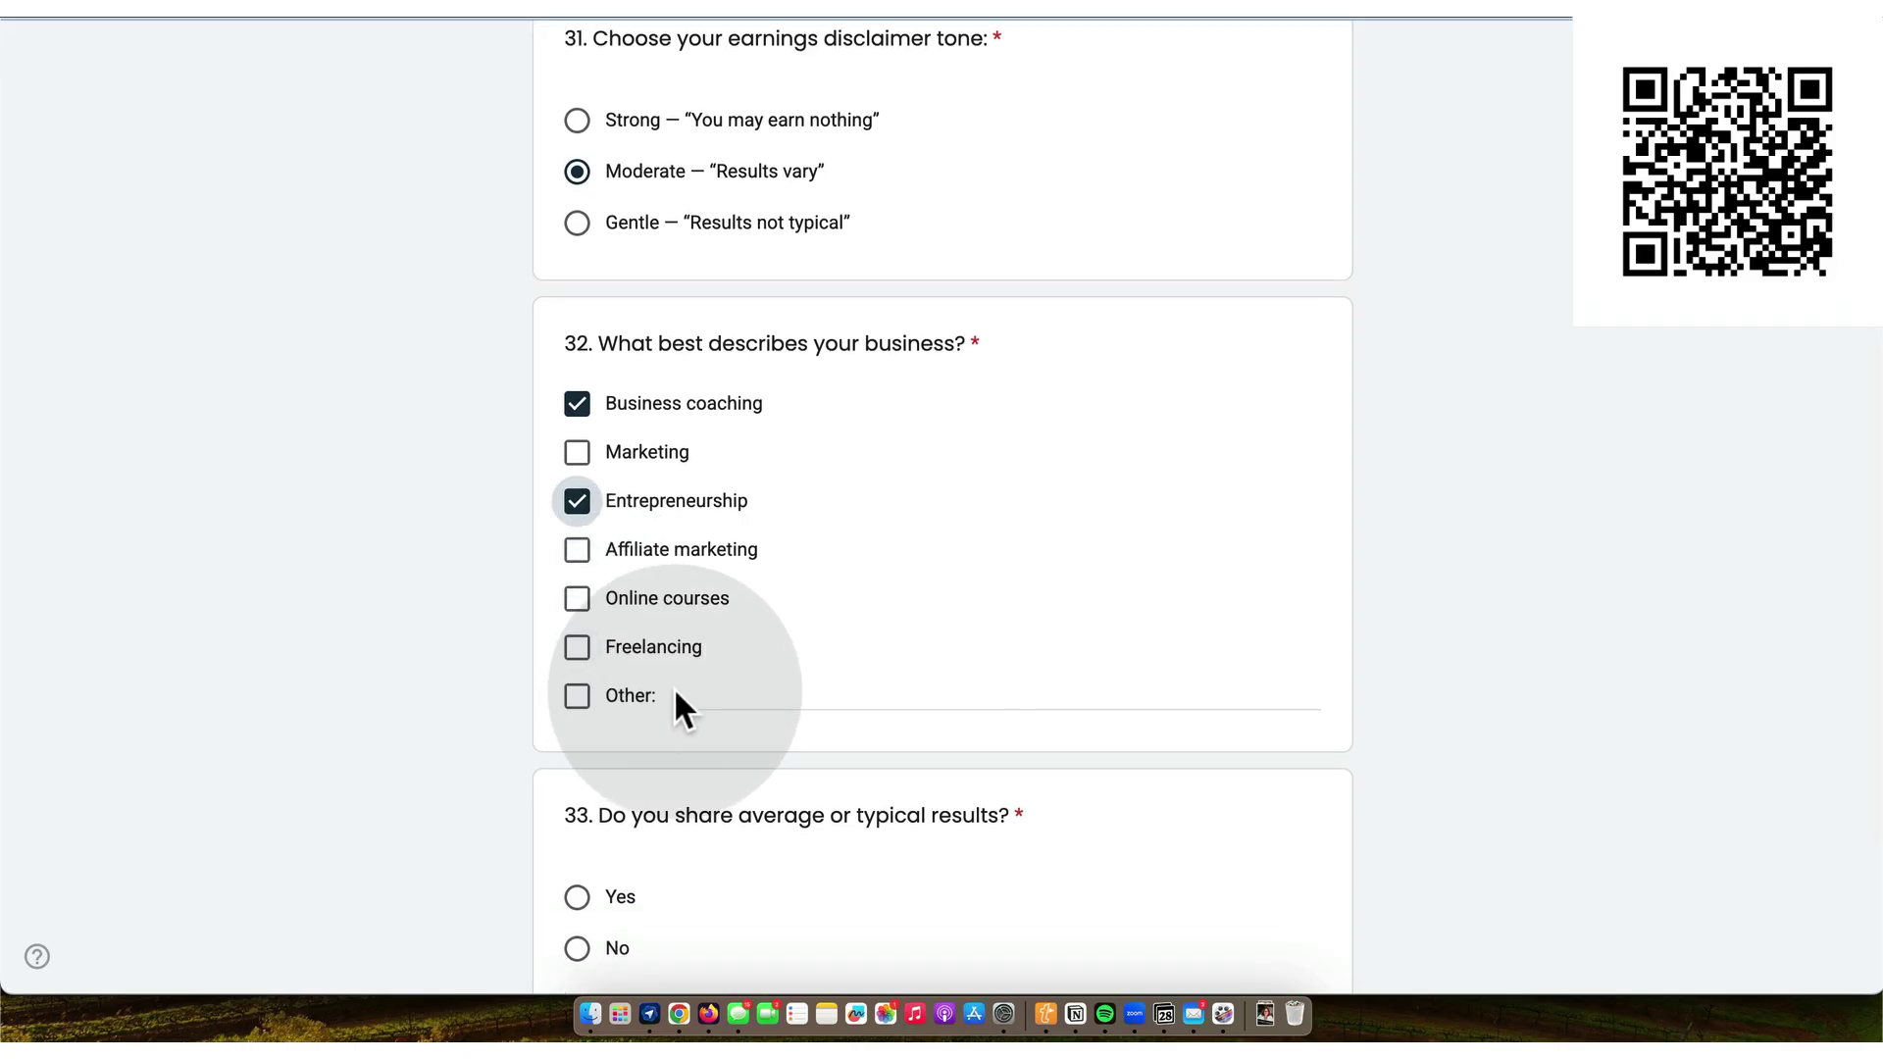
pyautogui.click(579, 697)
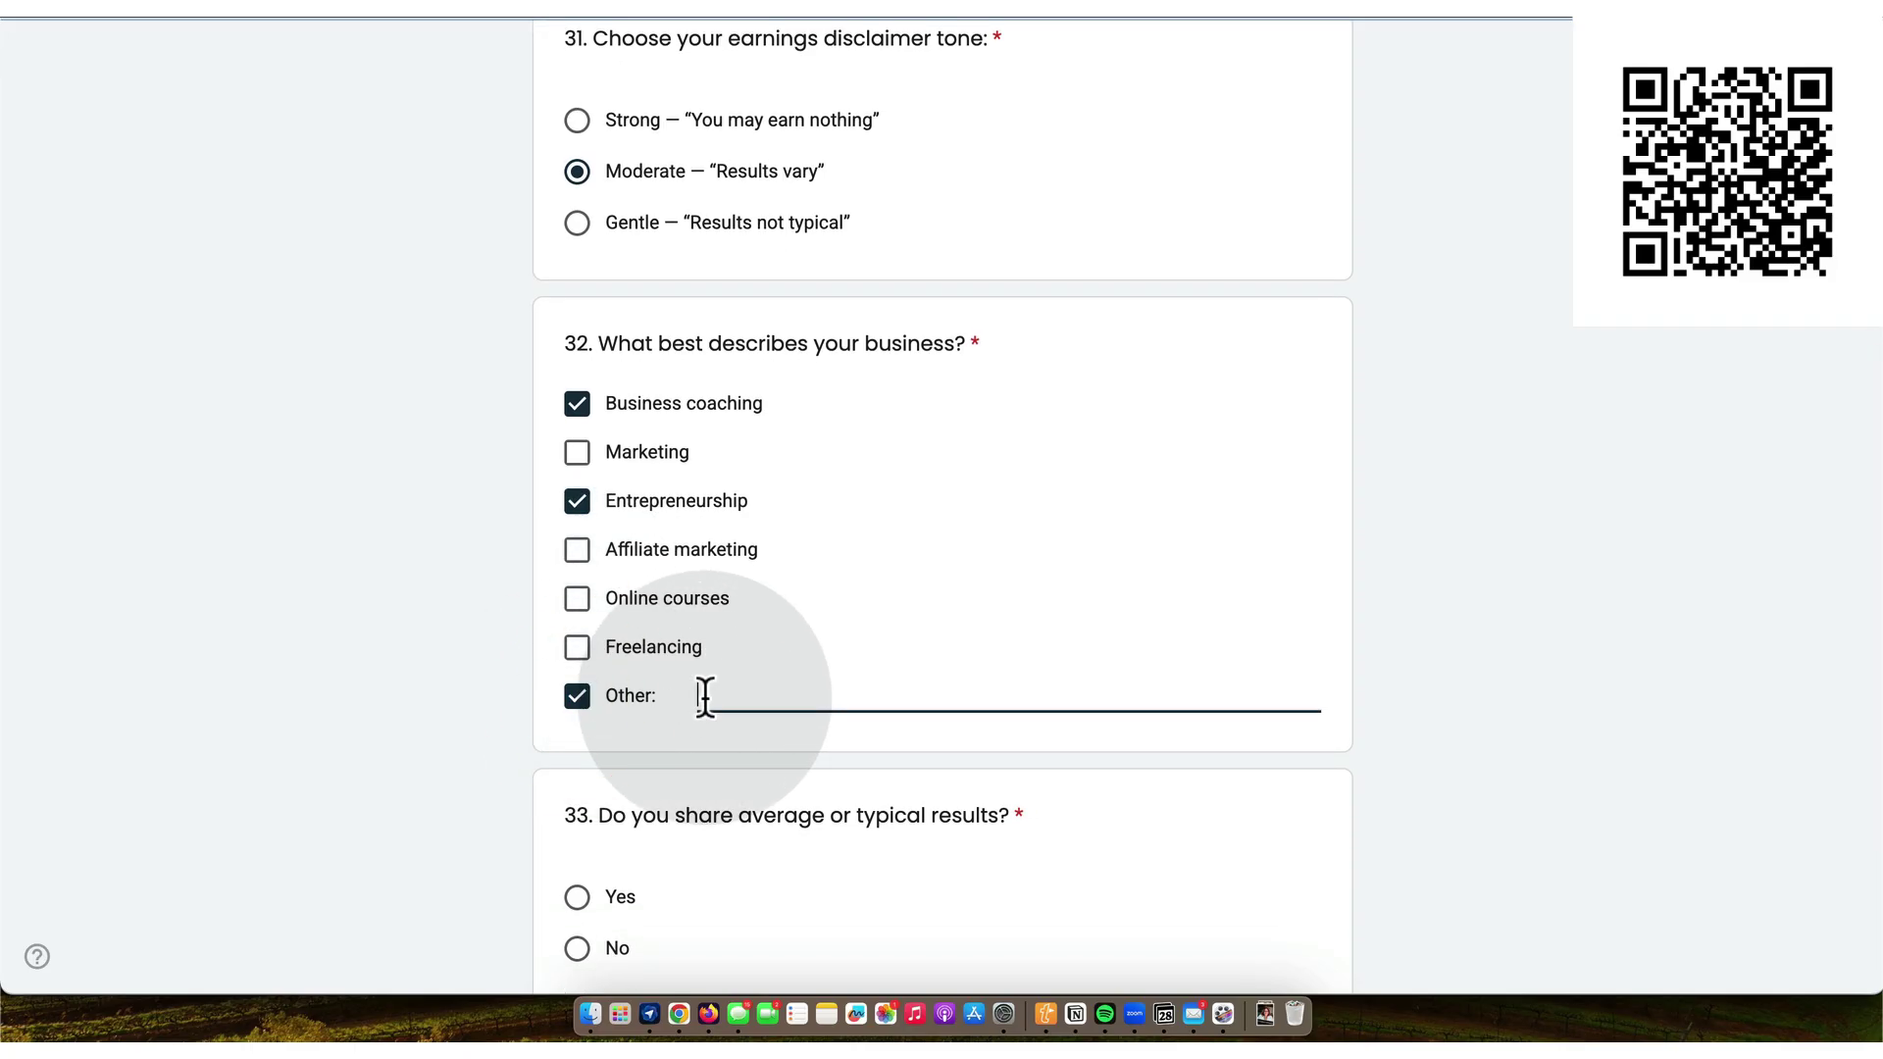
pyautogui.write('G')
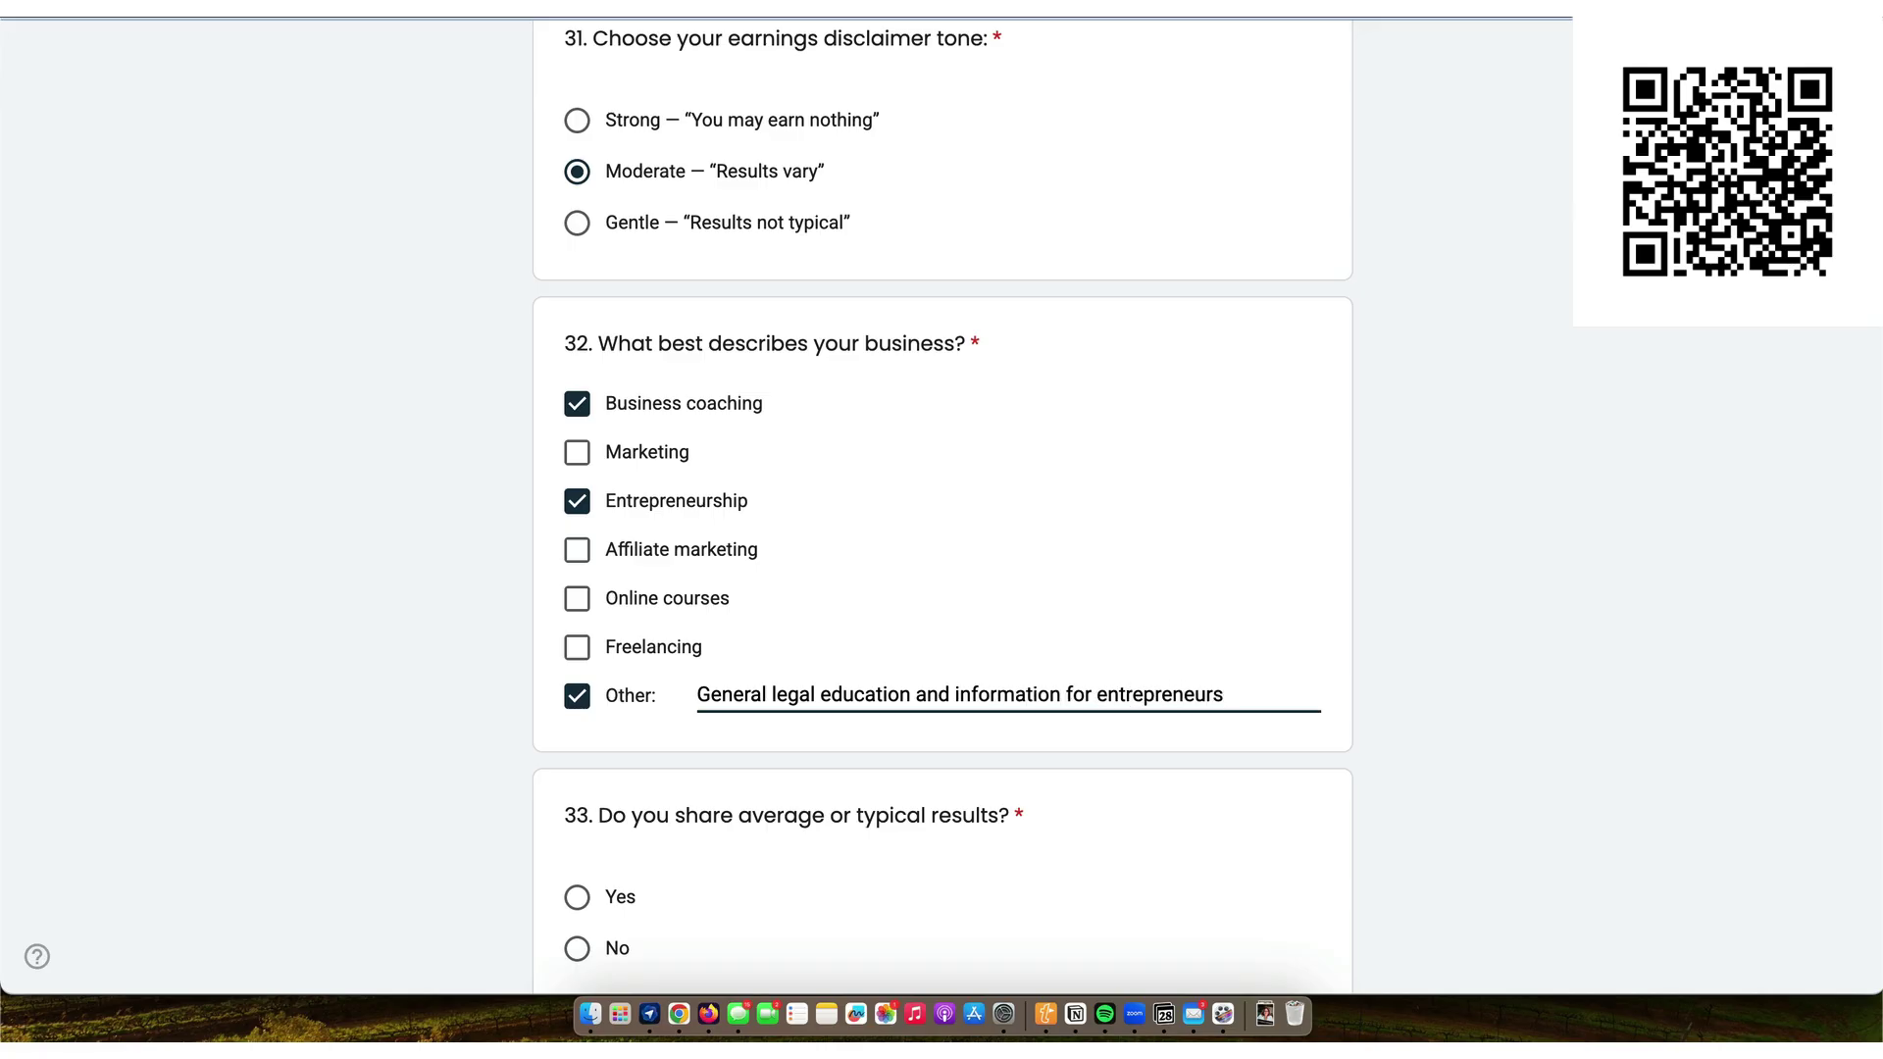
pyautogui.scroll(-3, 673, 714)
pyautogui.click(576, 635)
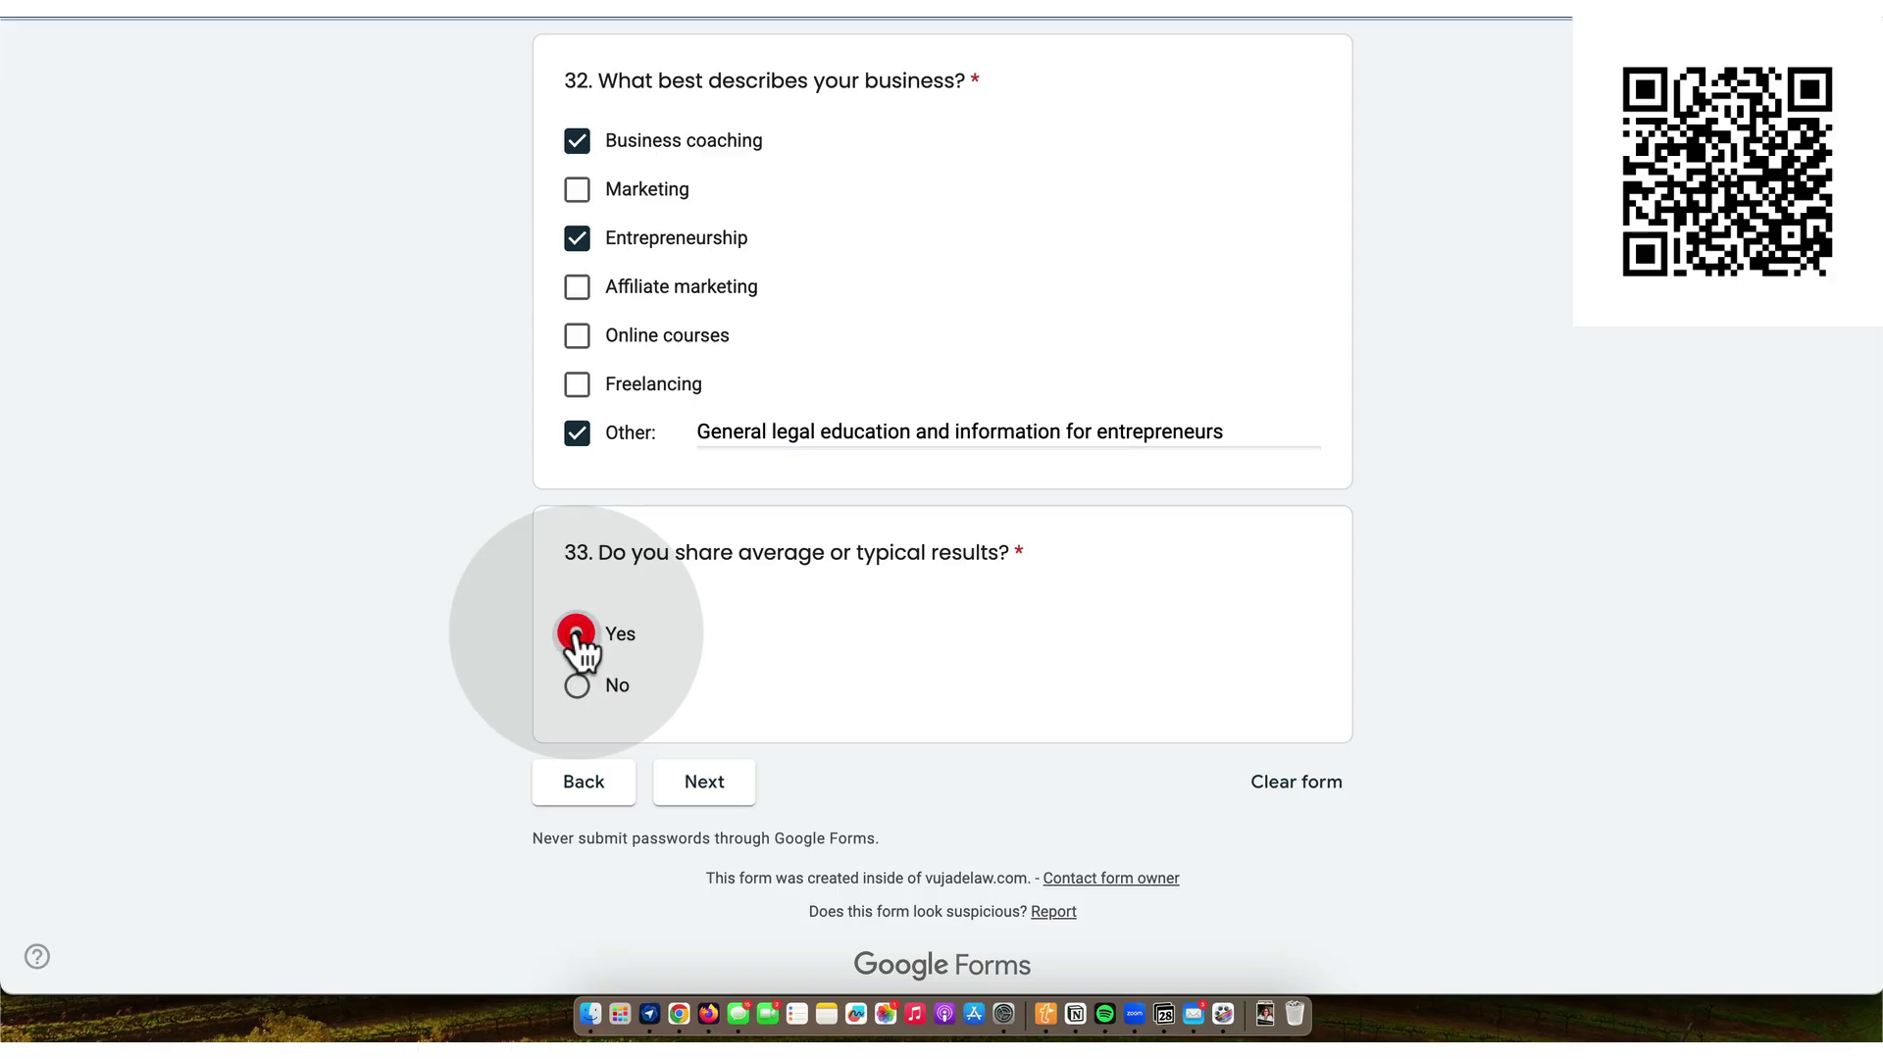
pyautogui.click(719, 782)
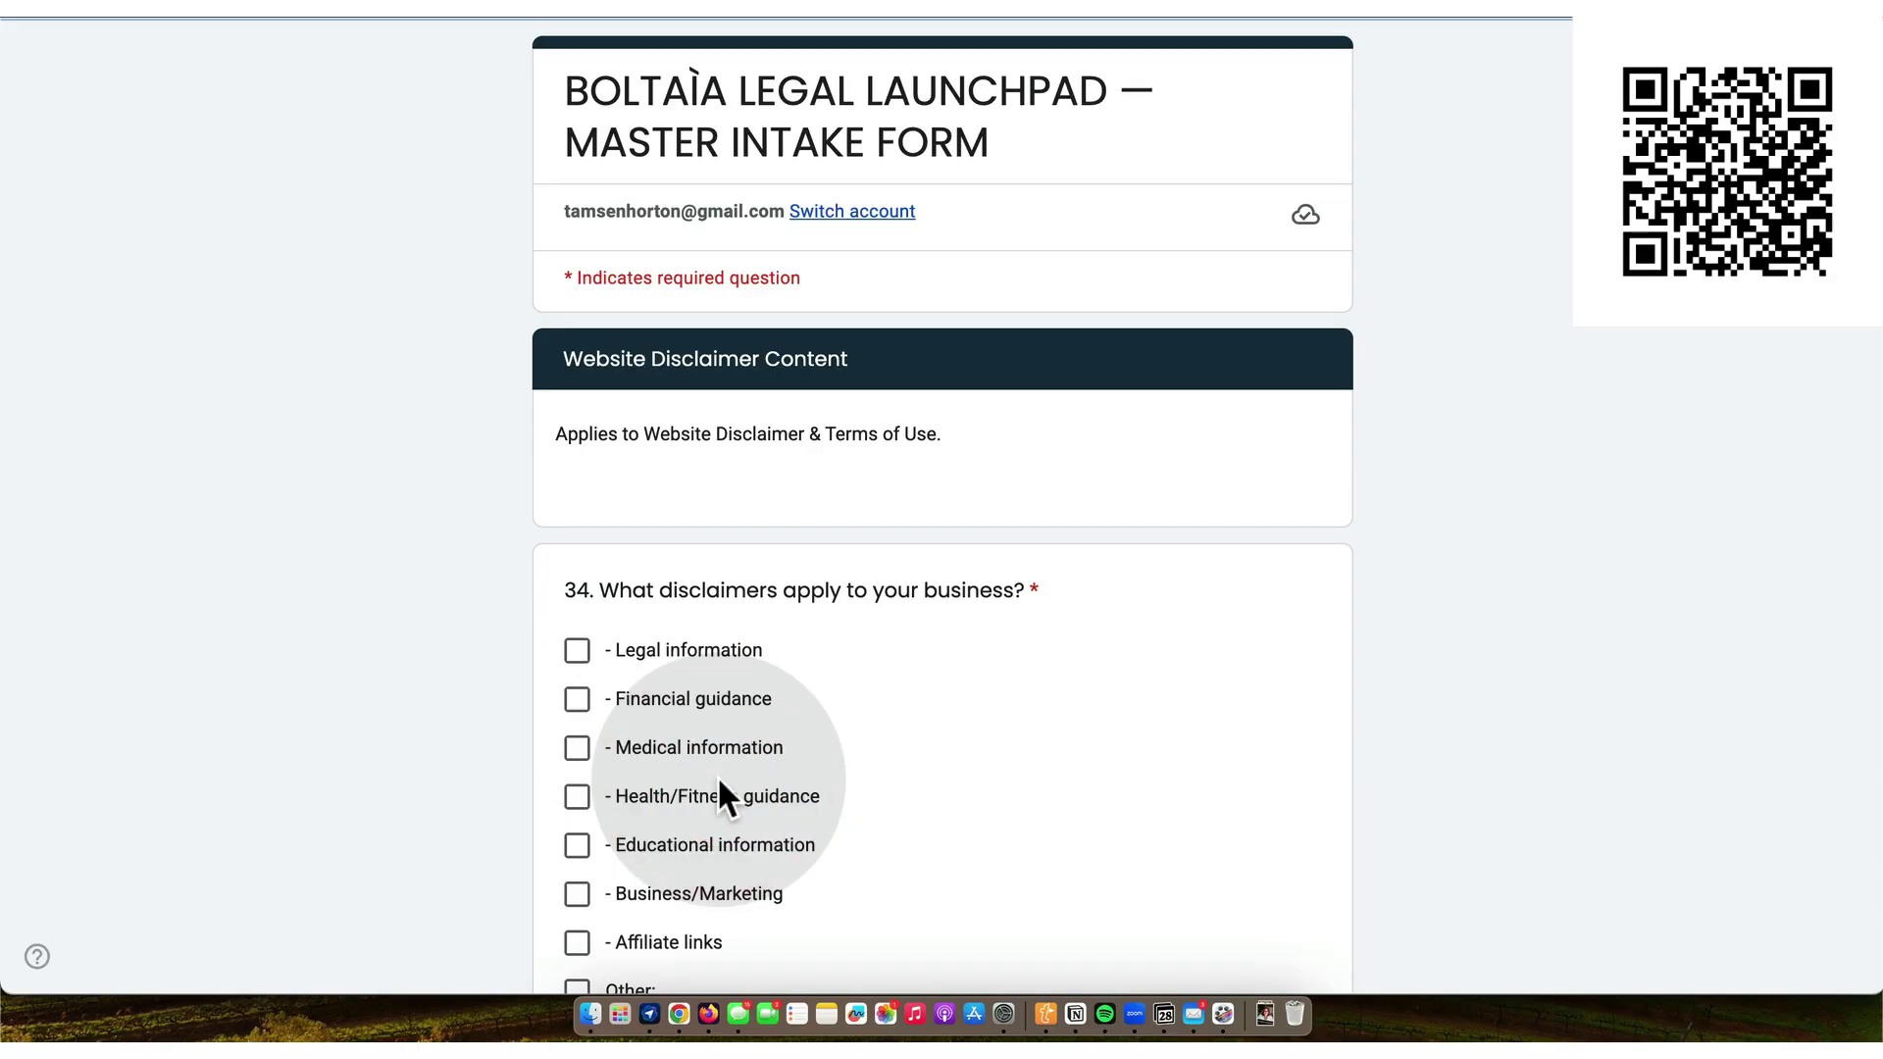
# - Mark Legal information and Affiliate links as applicable disclaimers alongside Business/Marketing
pyautogui.scroll(-2, 719, 790)
pyautogui.click(579, 579)
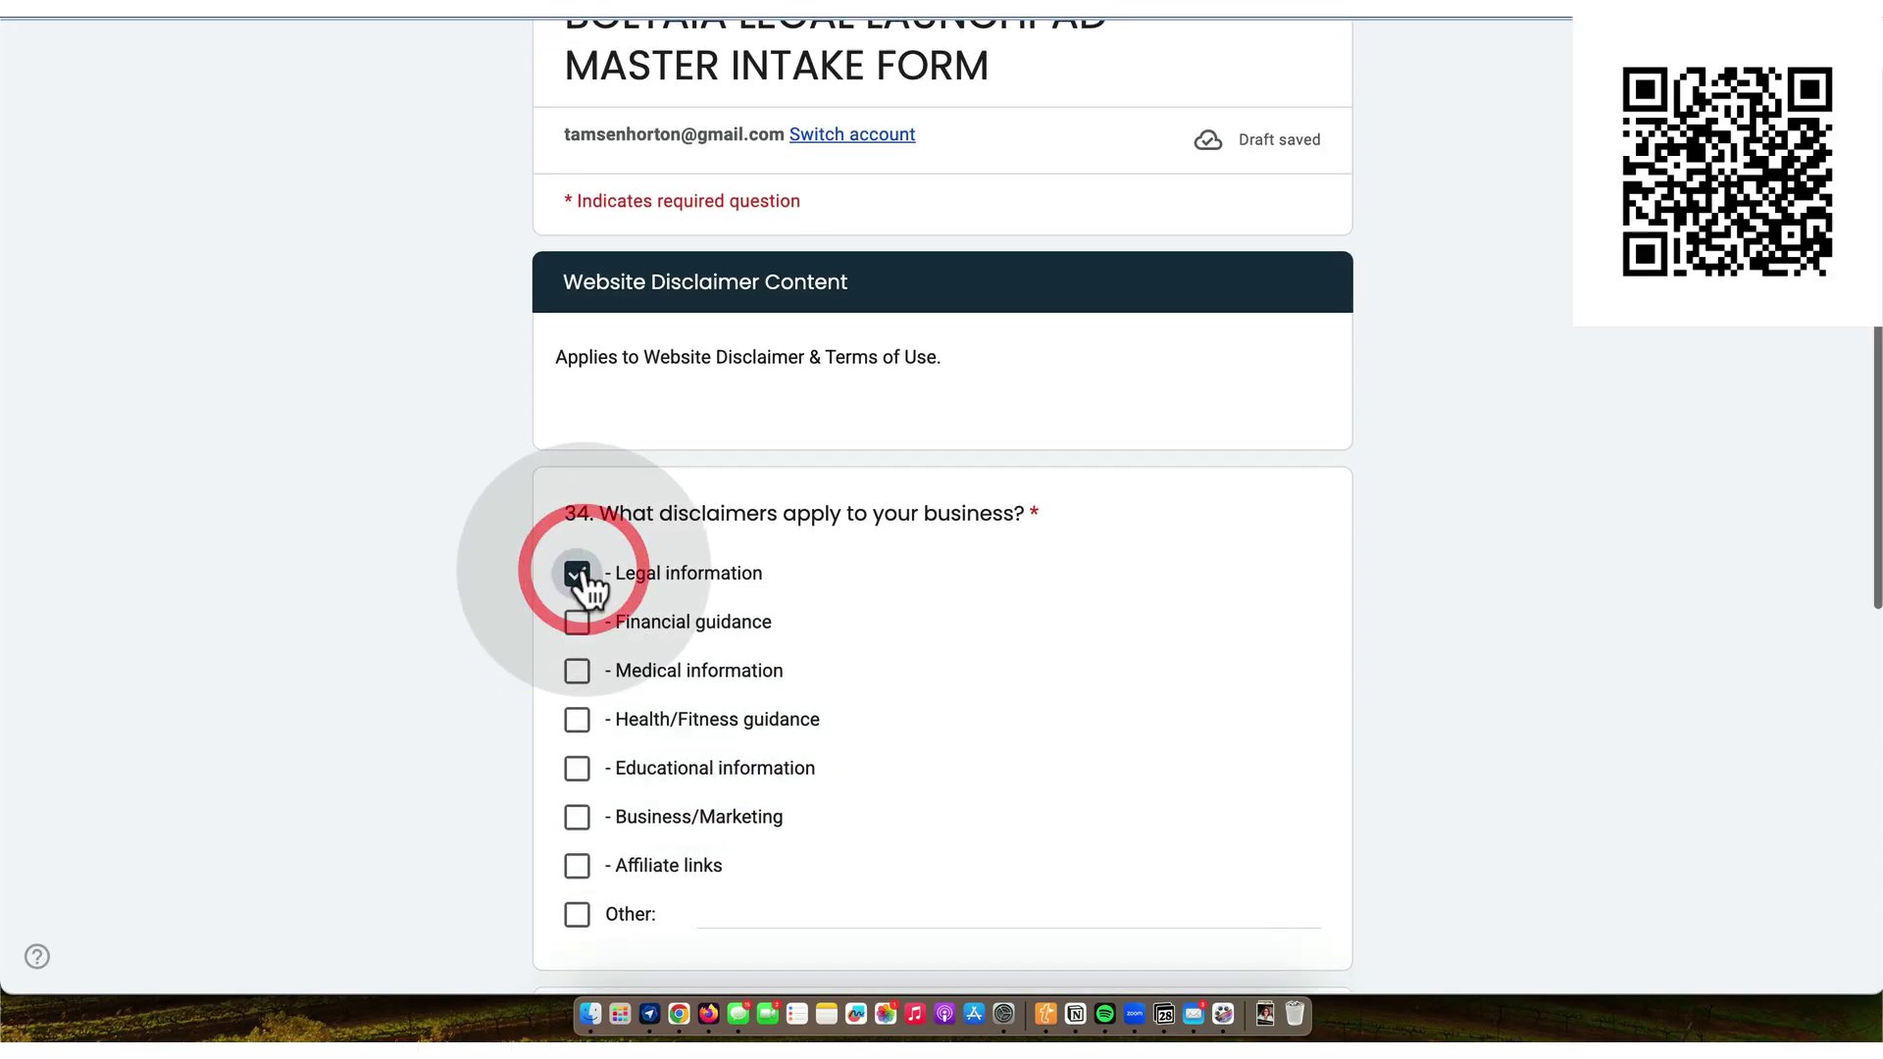
pyautogui.scroll(-3, 587, 589)
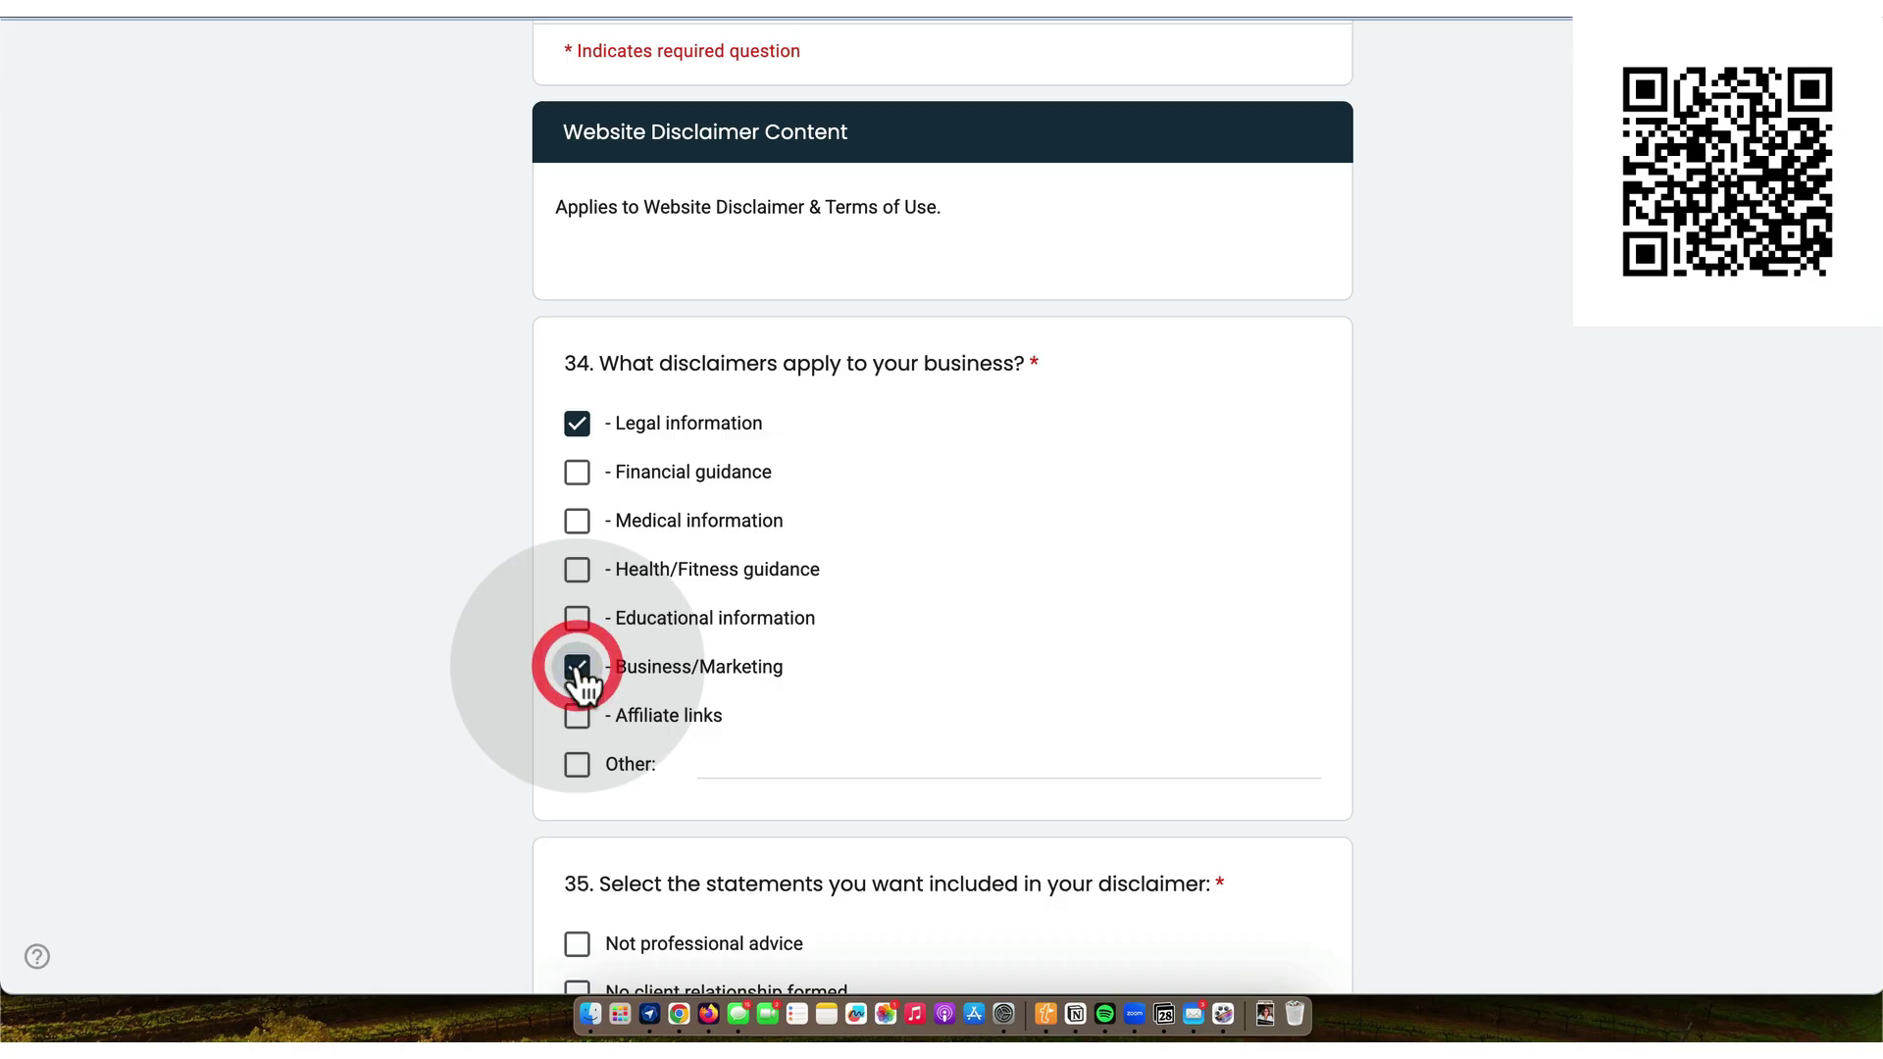
pyautogui.click(578, 716)
pyautogui.scroll(-7, 585, 731)
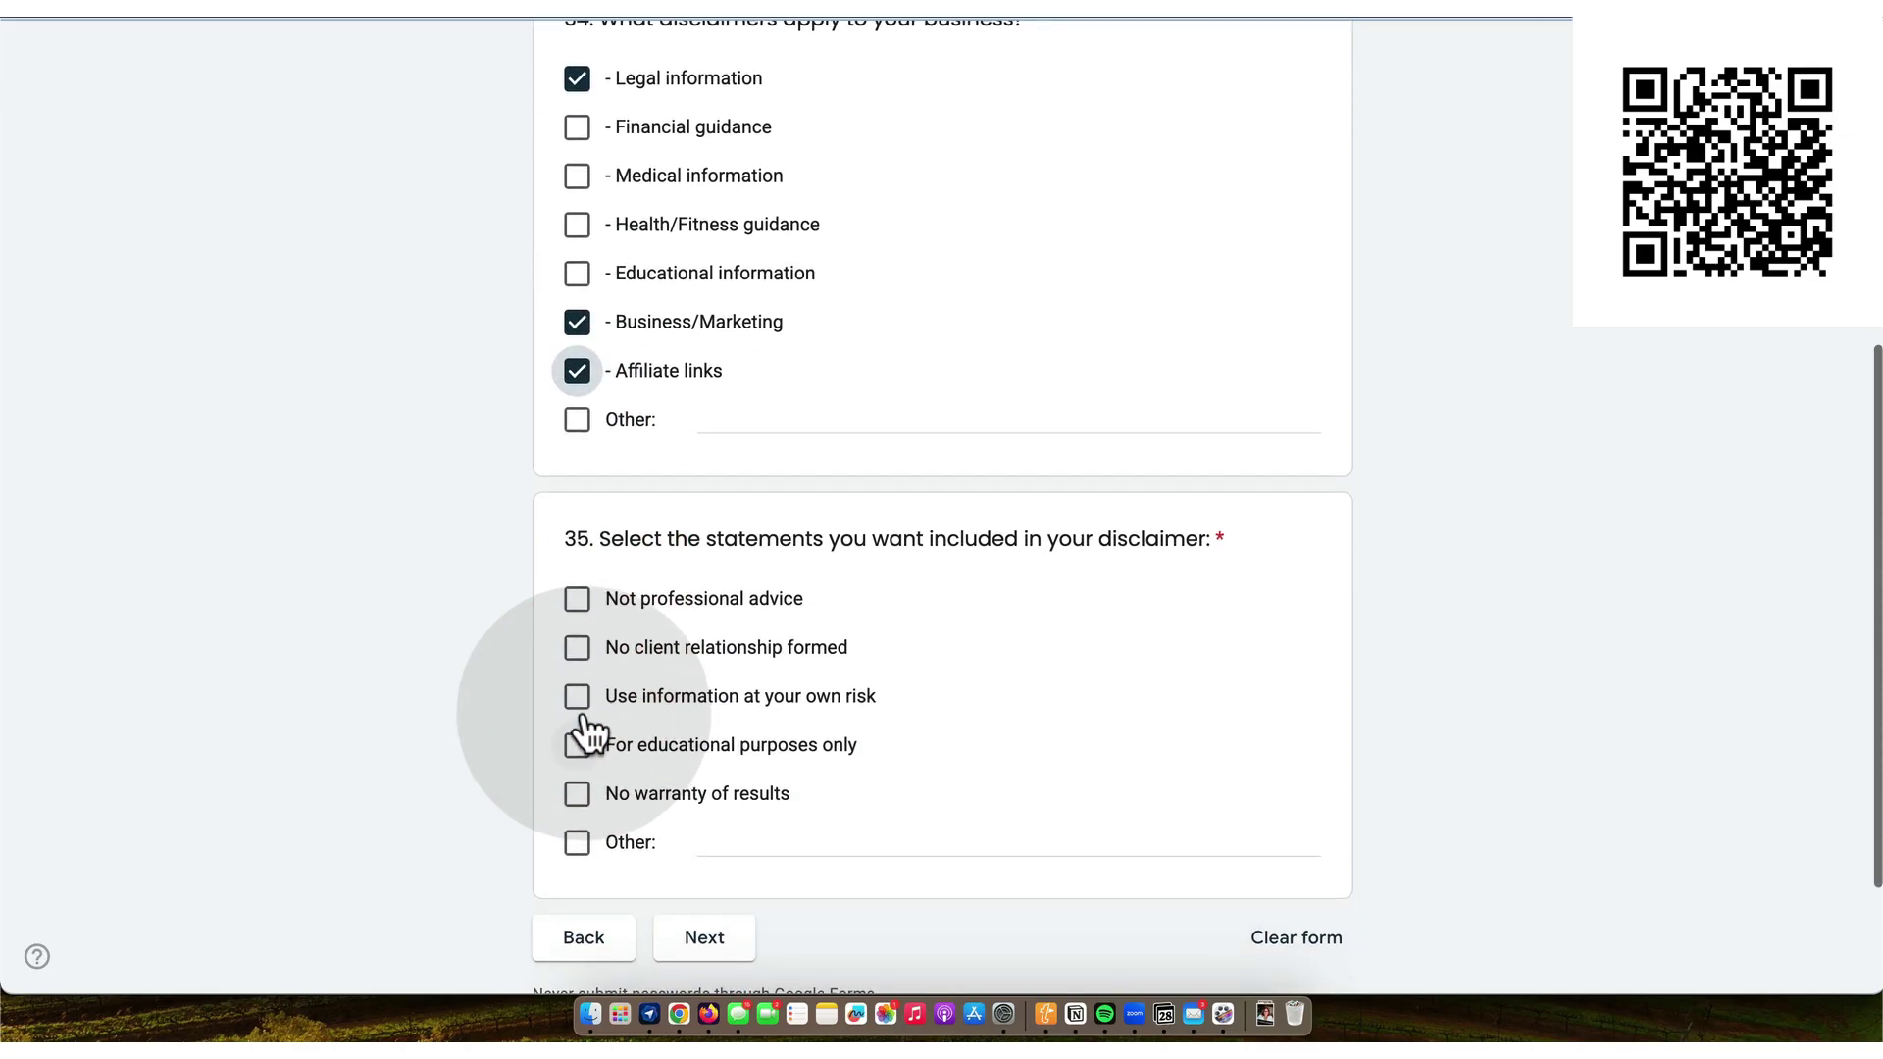
# - Include all five disclaimer statements, from Not professional advice through No warranty of results
pyautogui.click(579, 601)
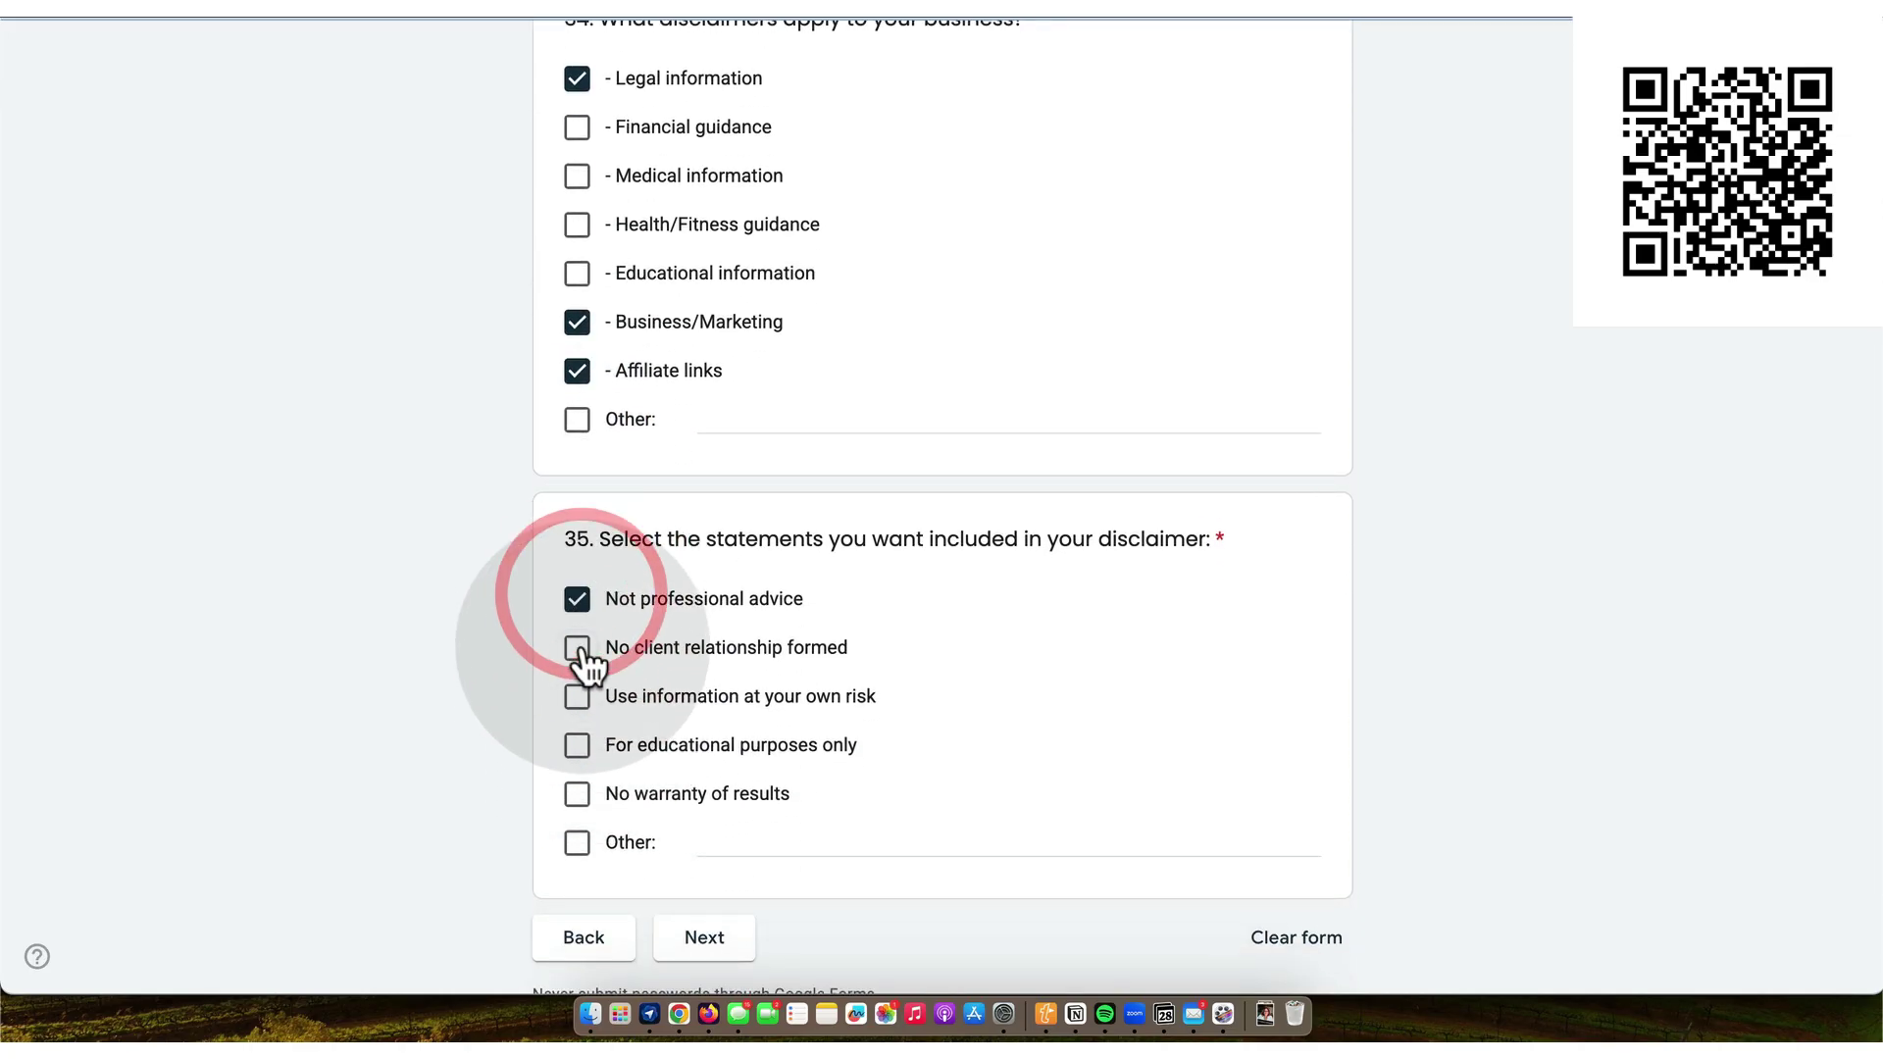
pyautogui.click(578, 648)
pyautogui.click(578, 698)
pyautogui.click(579, 745)
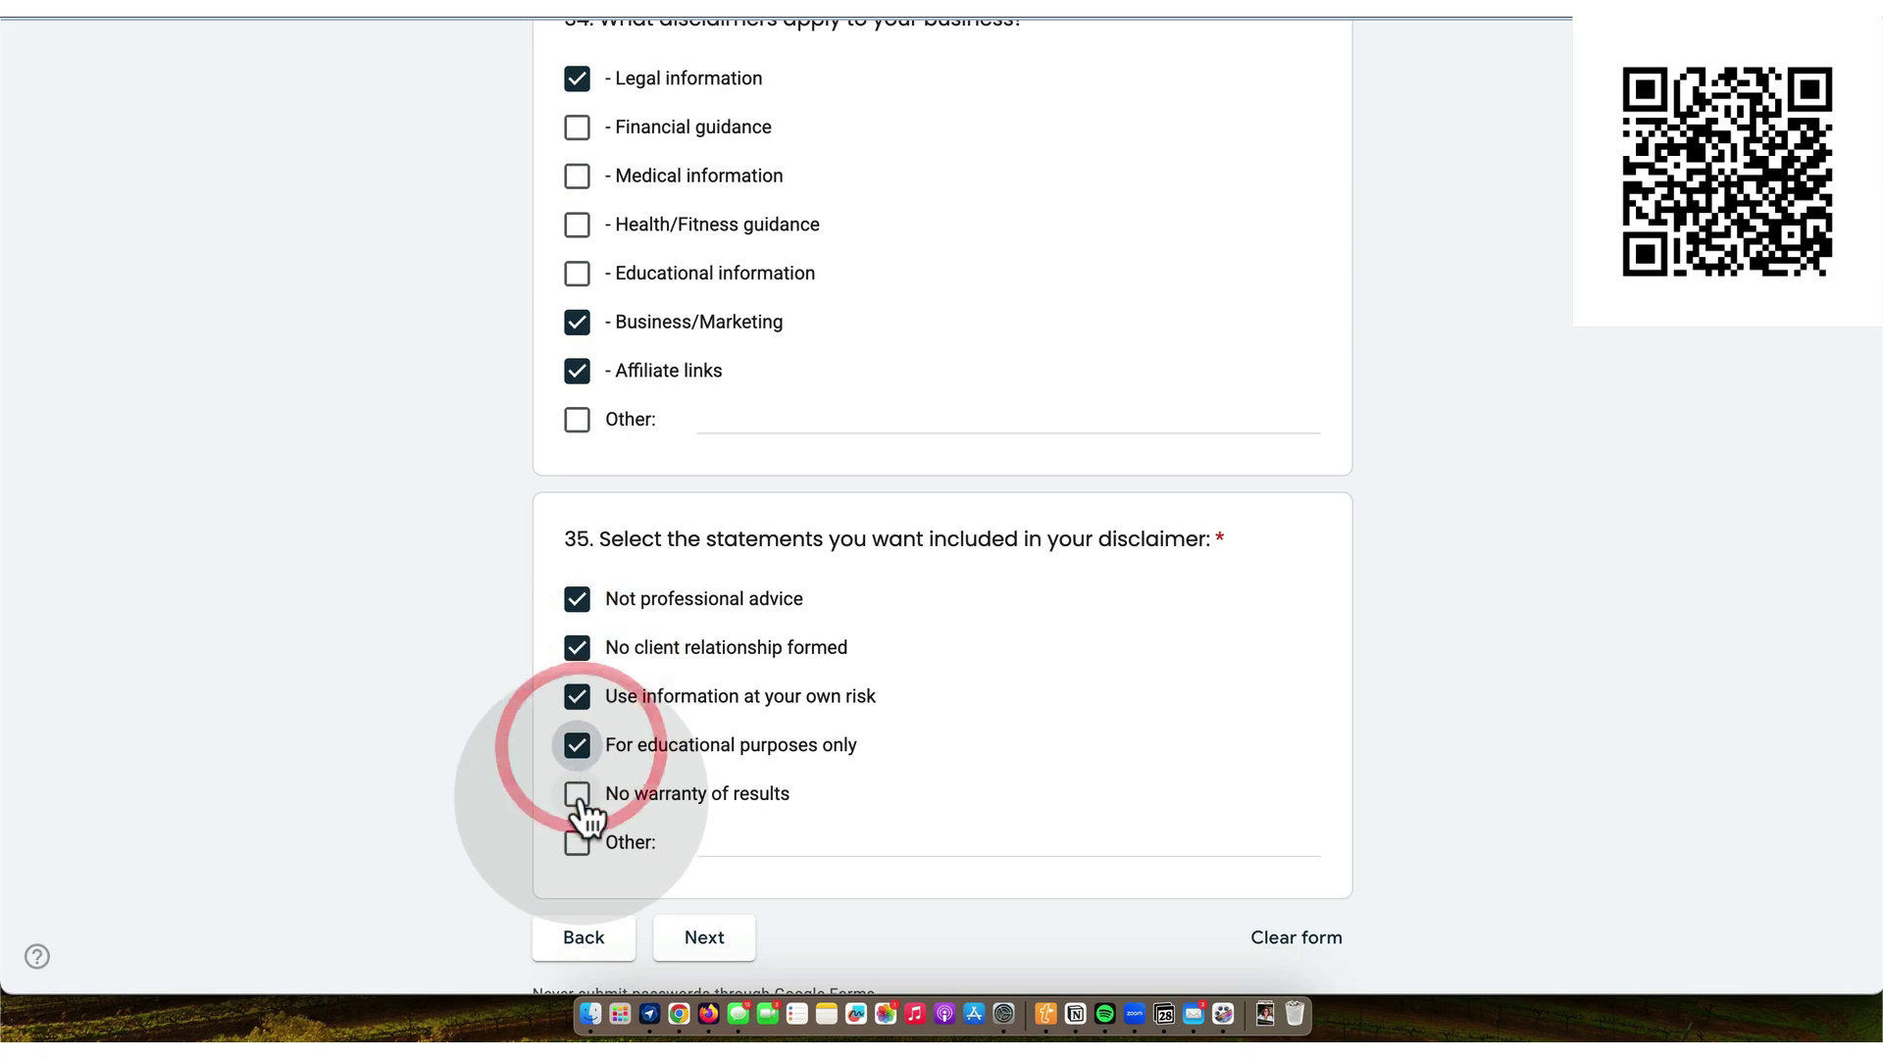
pyautogui.click(578, 795)
pyautogui.scroll(-4, 701, 790)
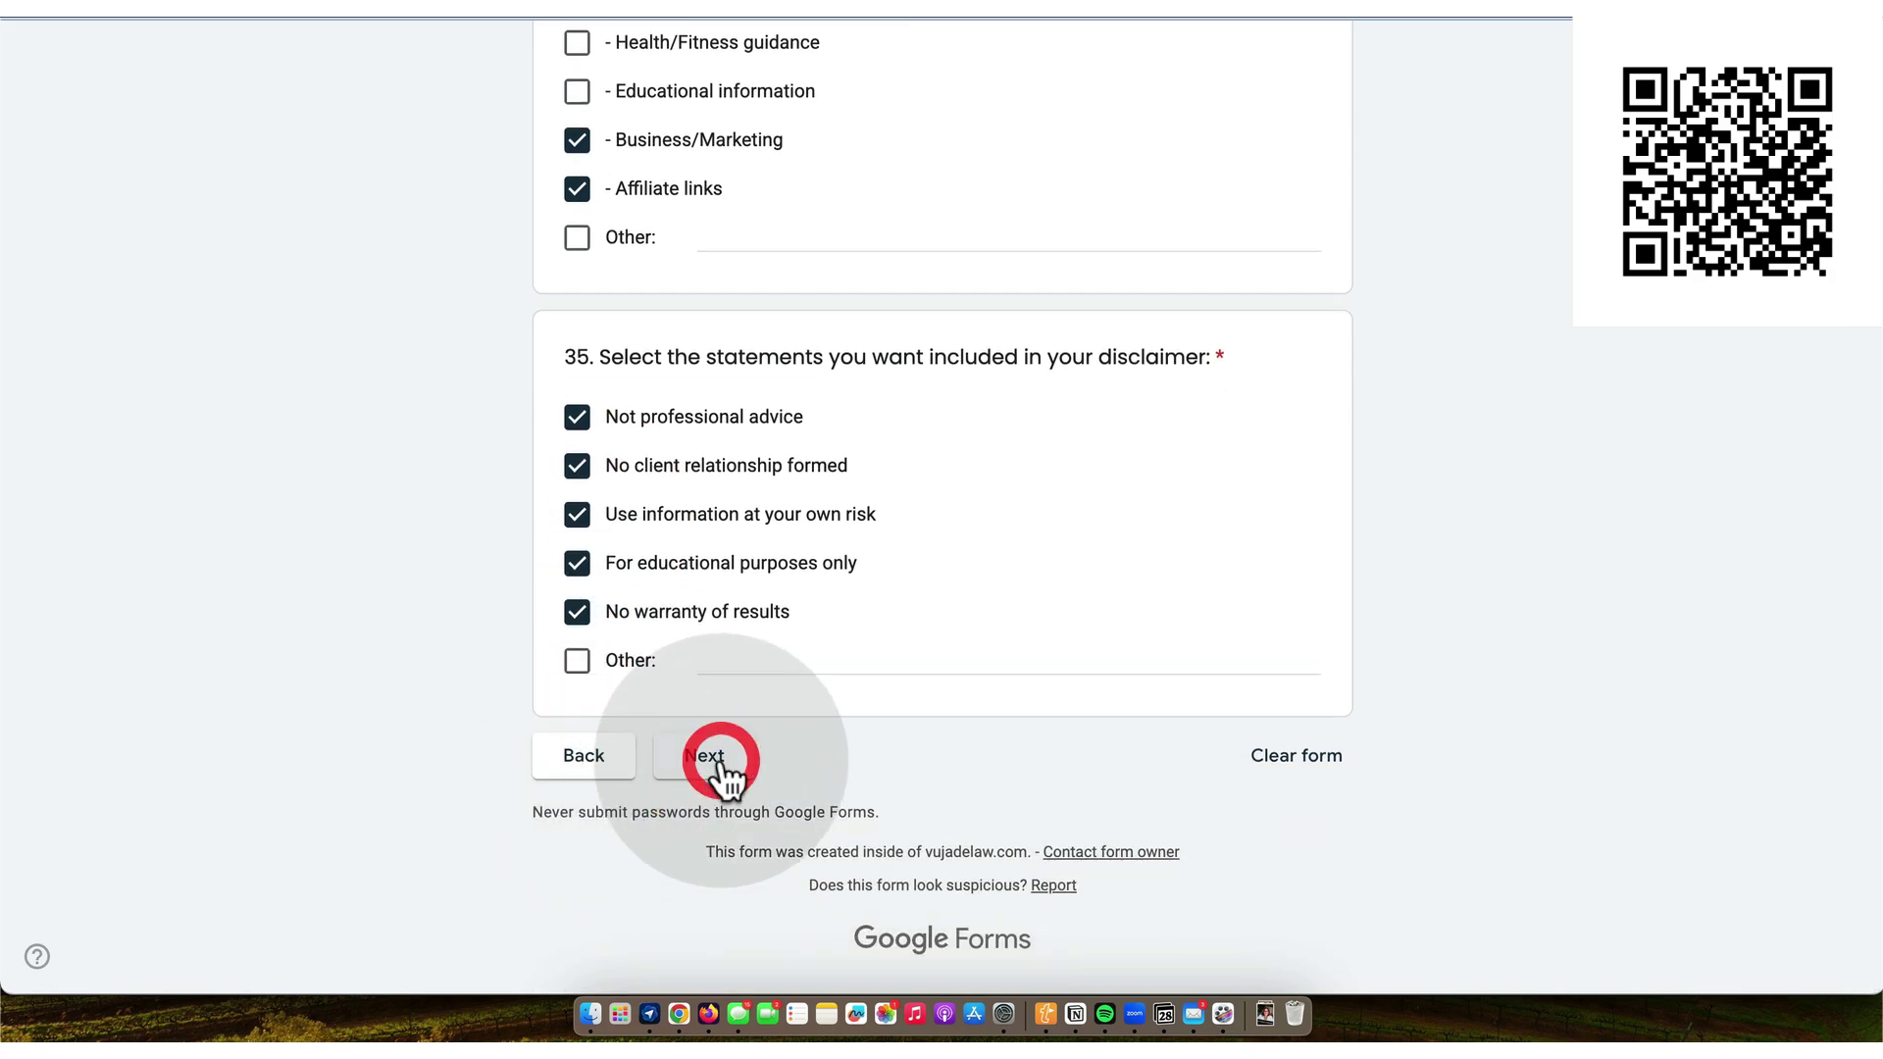
pyautogui.click(720, 756)
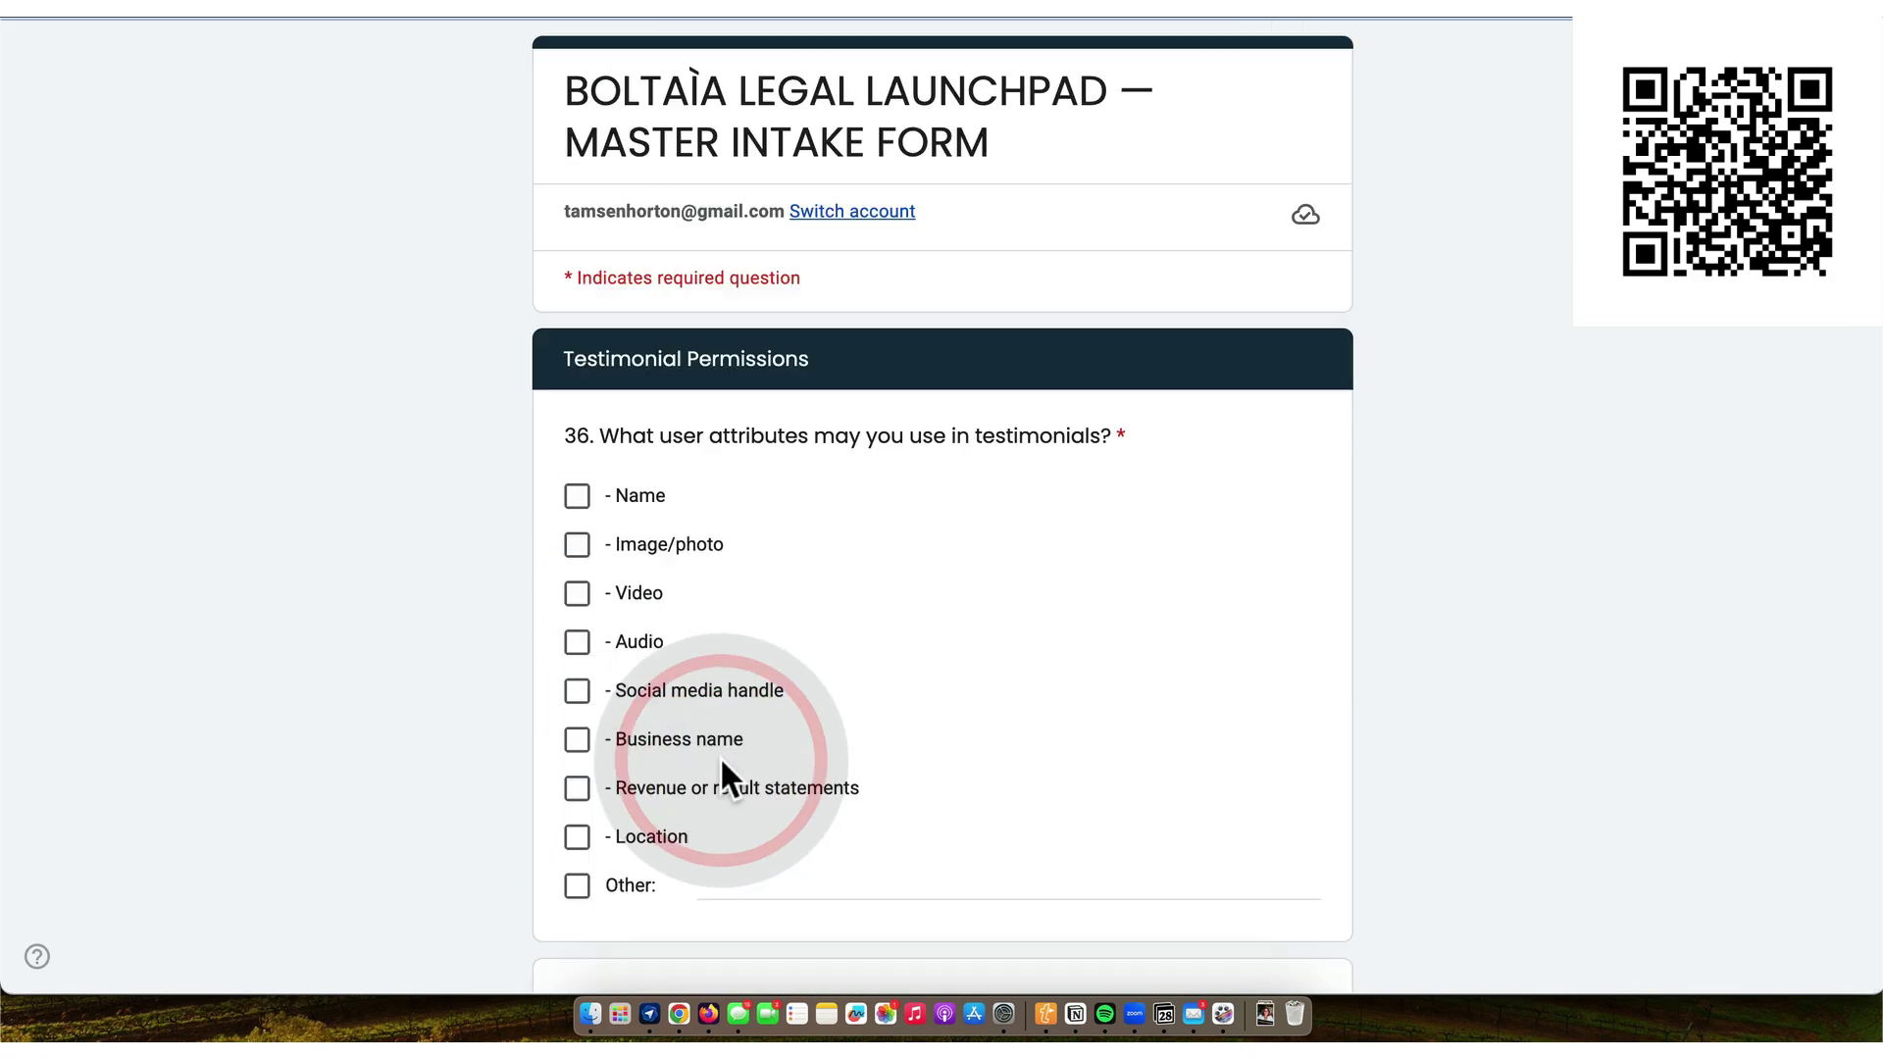
# - Allow all eight testimonial attributes, from Name and Image/photo through Revenue statements and Location
pyautogui.click(578, 497)
pyautogui.click(578, 545)
pyautogui.click(578, 594)
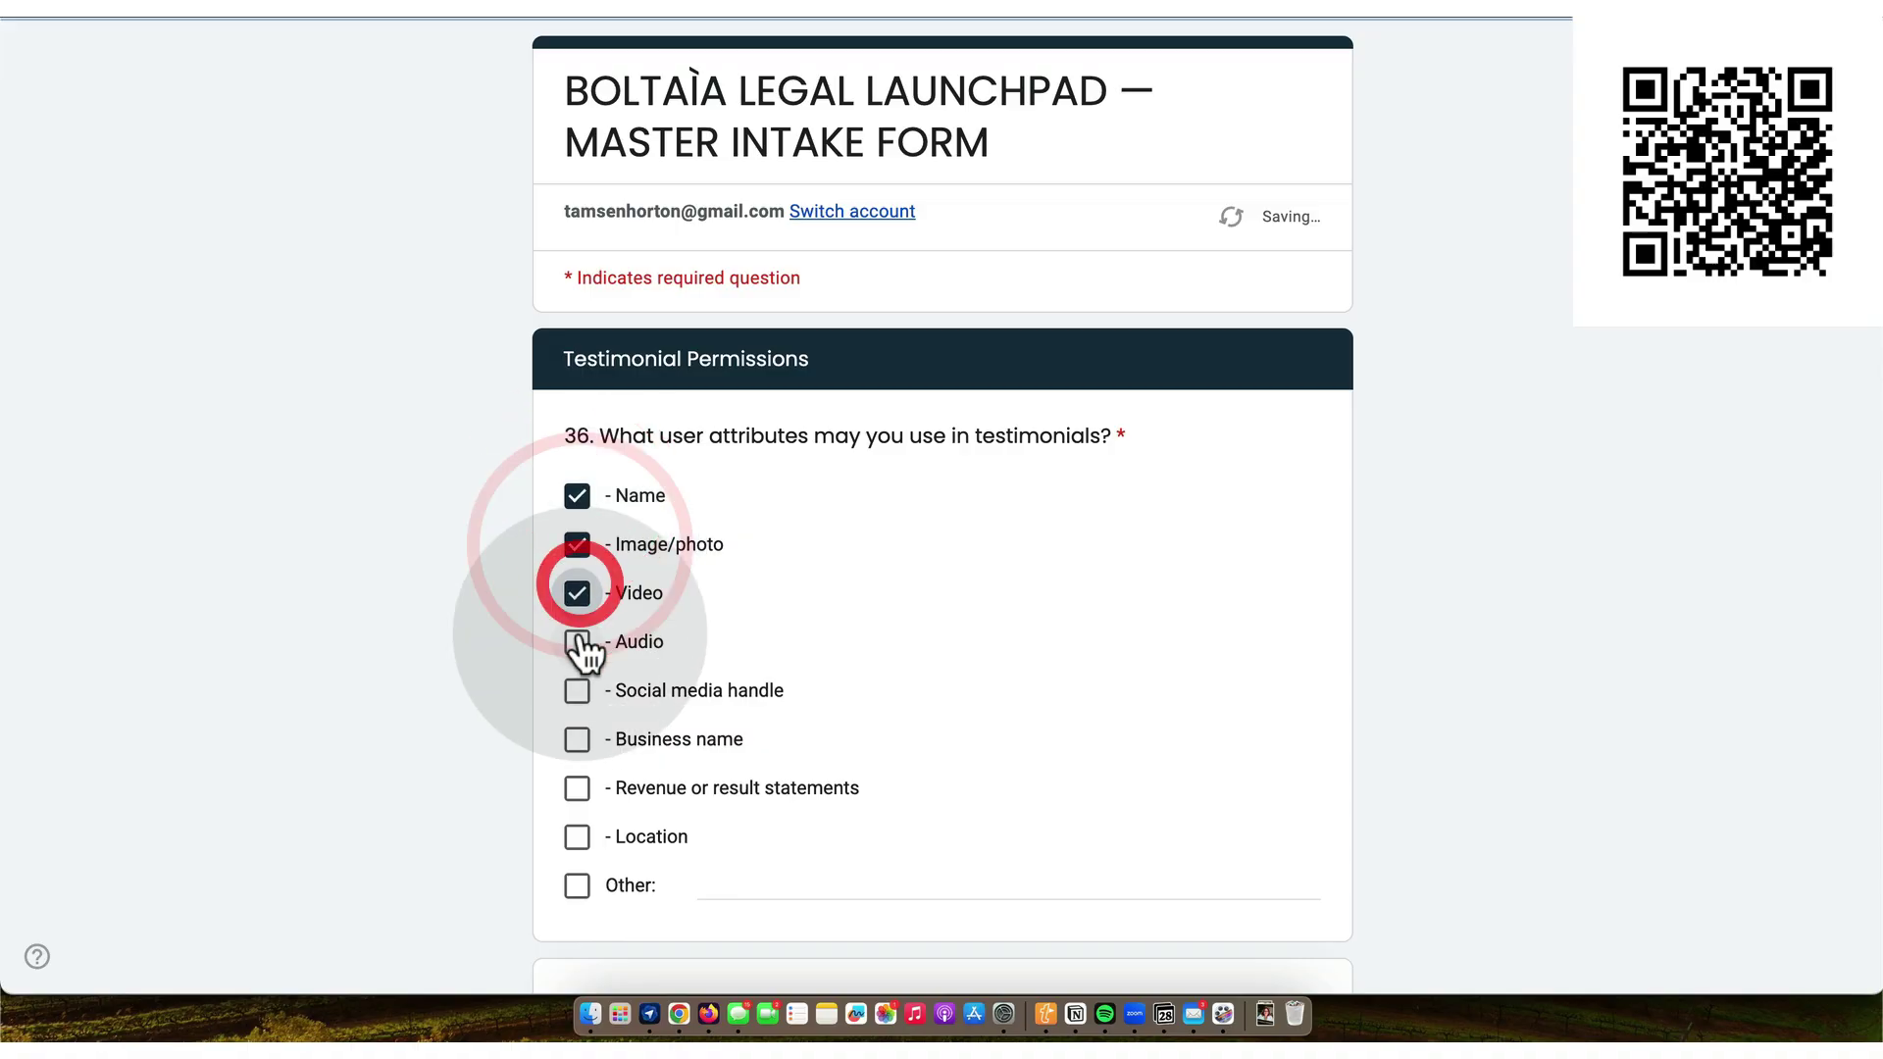
pyautogui.click(578, 644)
pyautogui.click(578, 692)
pyautogui.click(577, 740)
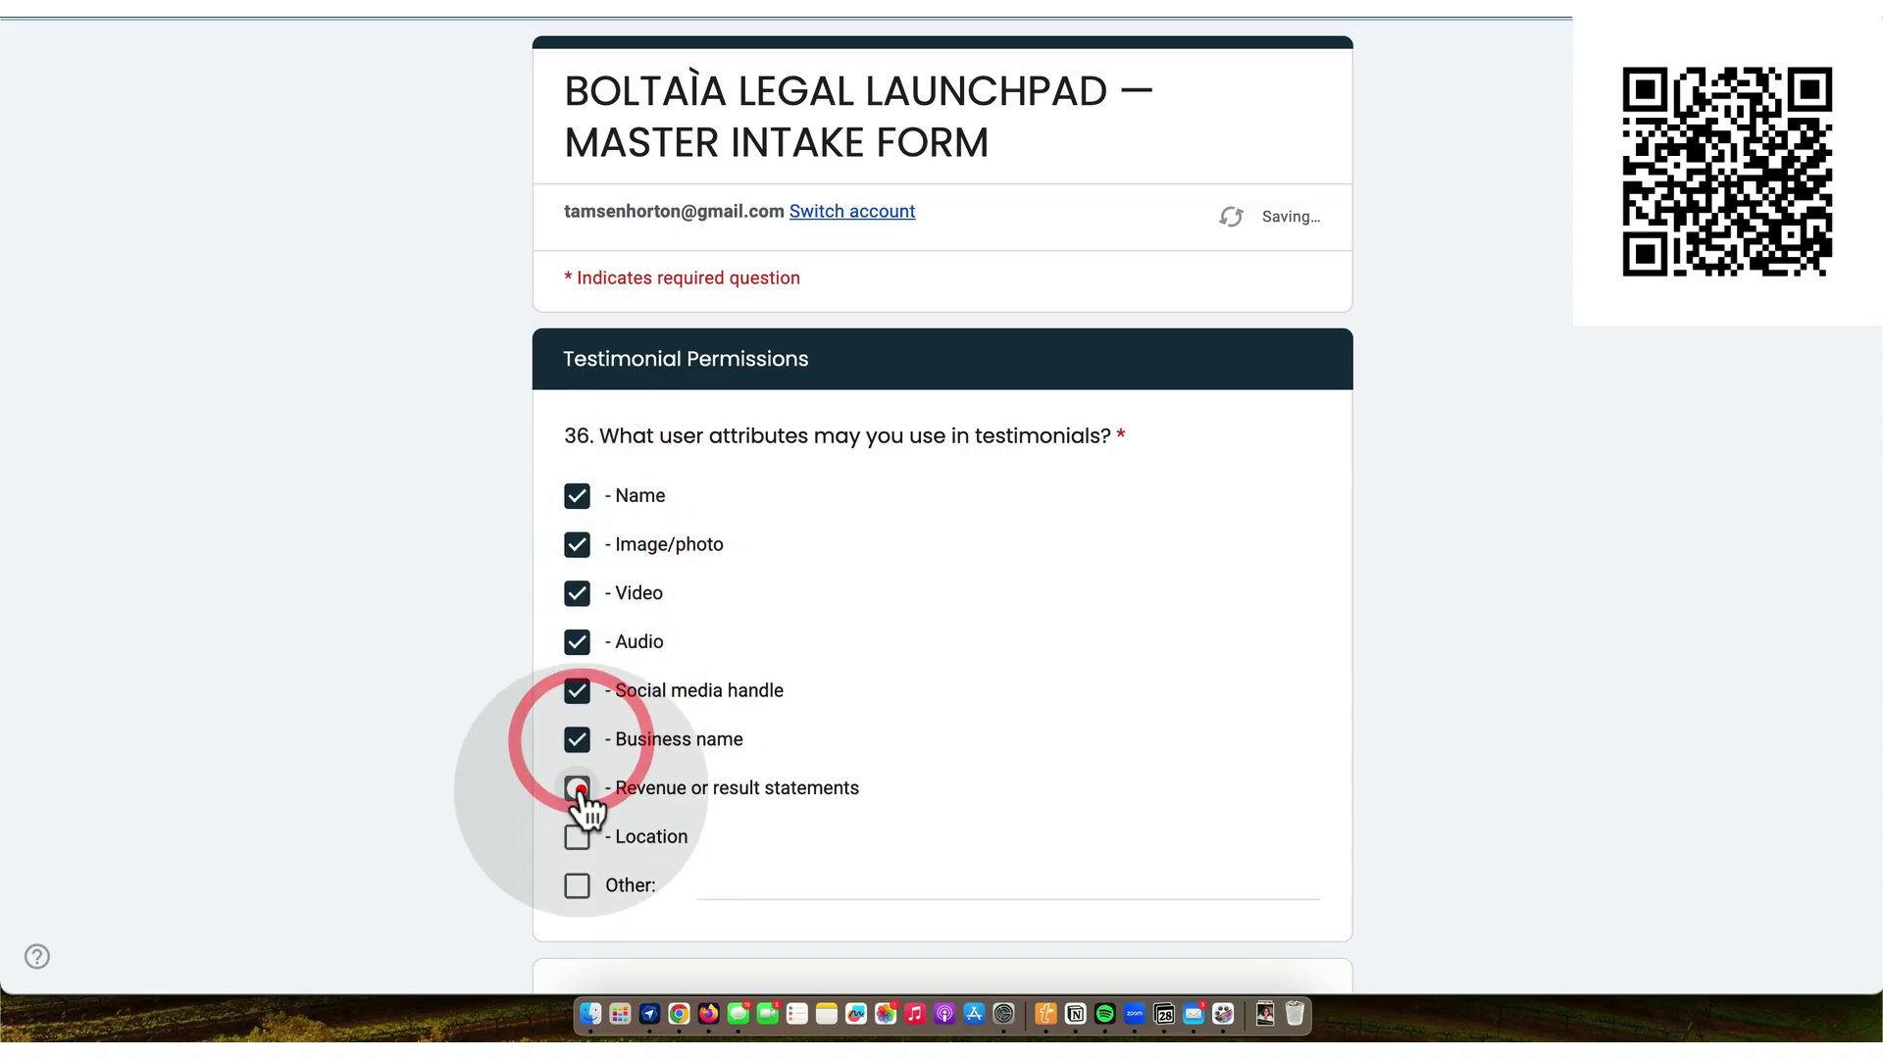
pyautogui.click(578, 789)
pyautogui.click(579, 840)
# - Set testimonial use to Perpetual and allow Website, Sales pages, Social media, Emails, Ads and Print
pyautogui.scroll(-6, 628, 785)
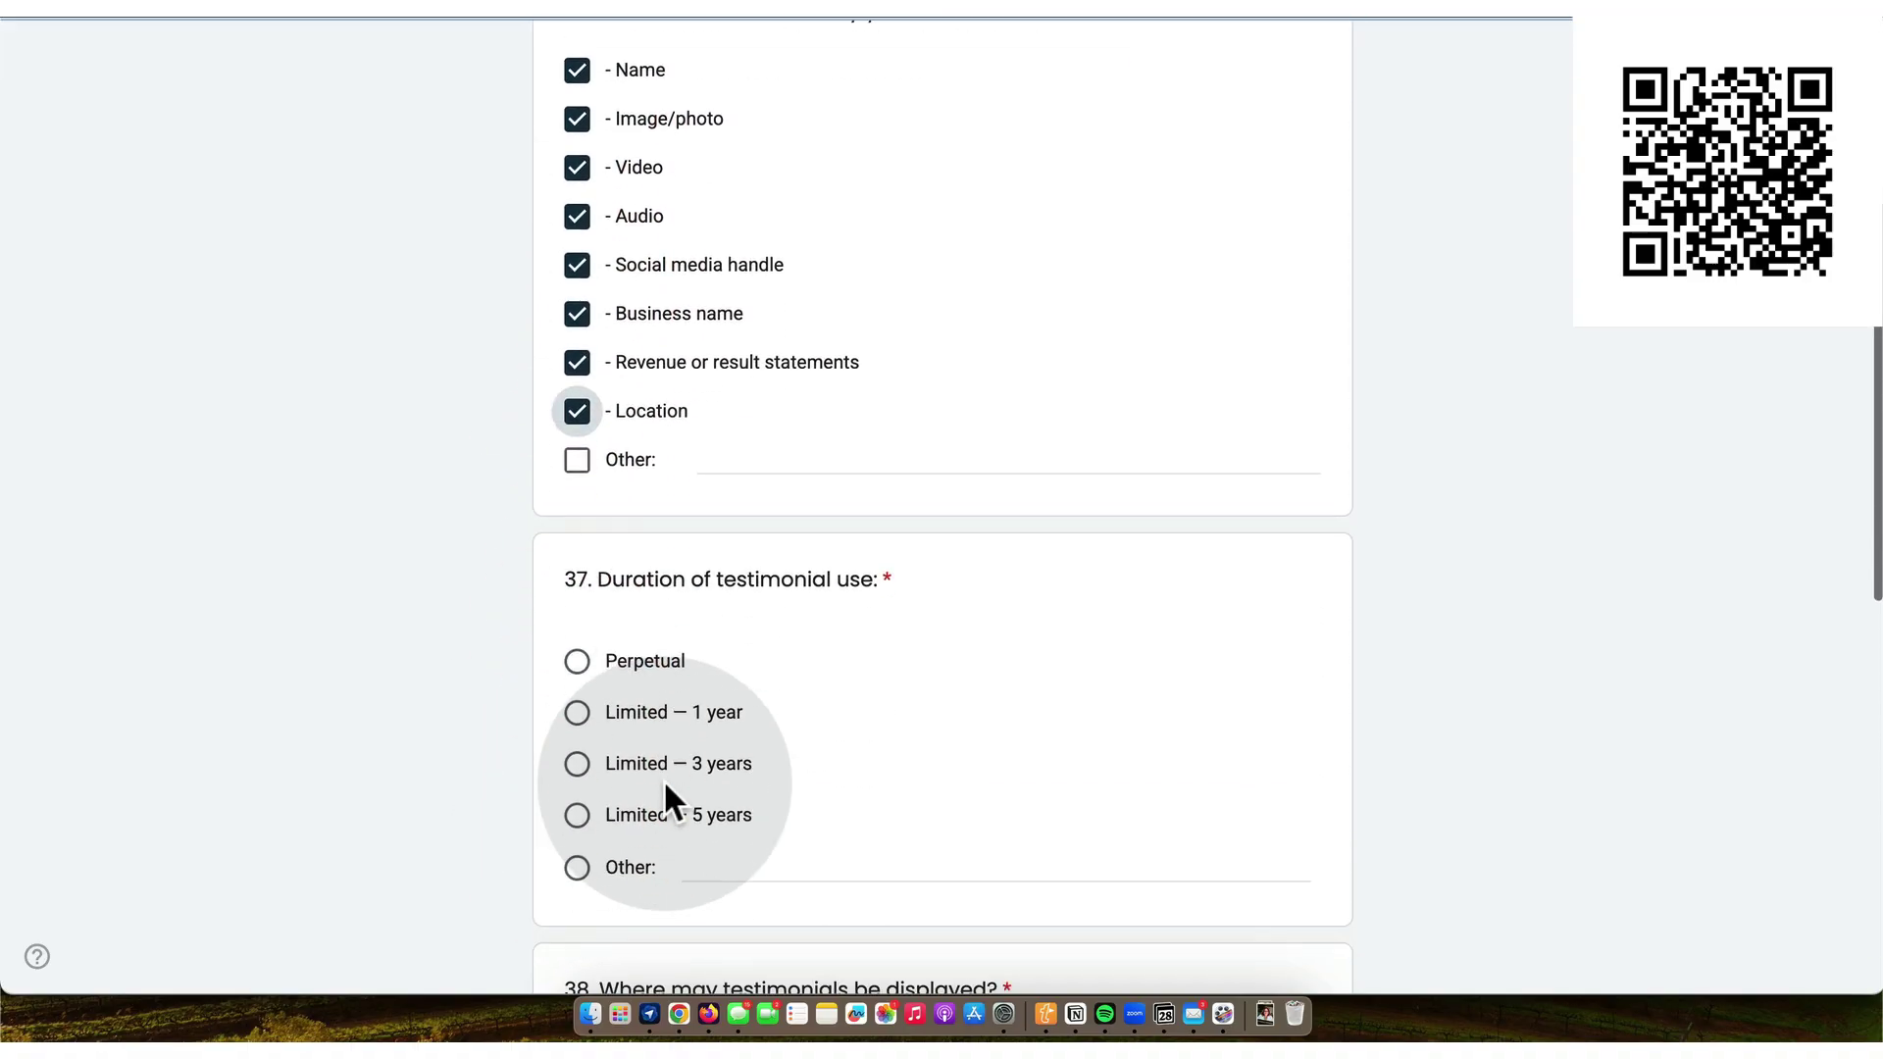
pyautogui.click(577, 475)
pyautogui.scroll(-2, 579, 481)
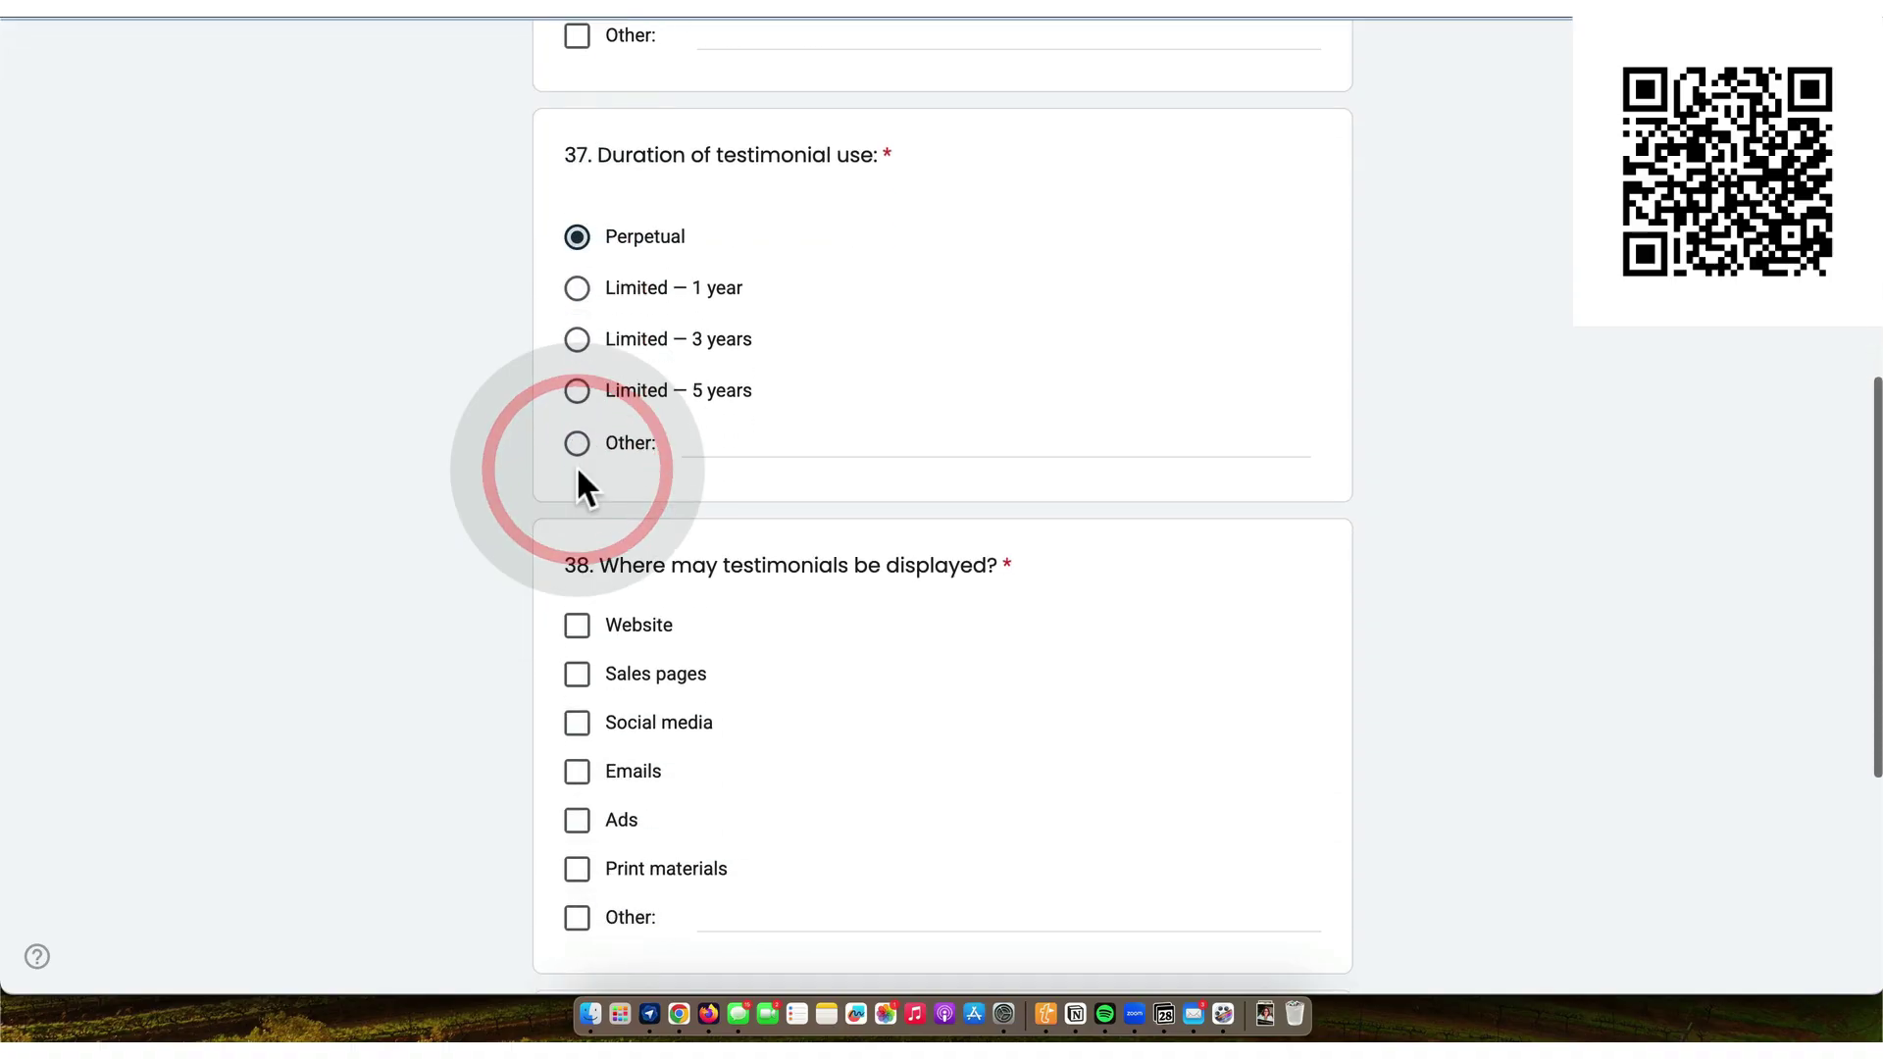
pyautogui.click(577, 626)
pyautogui.click(578, 675)
pyautogui.click(579, 724)
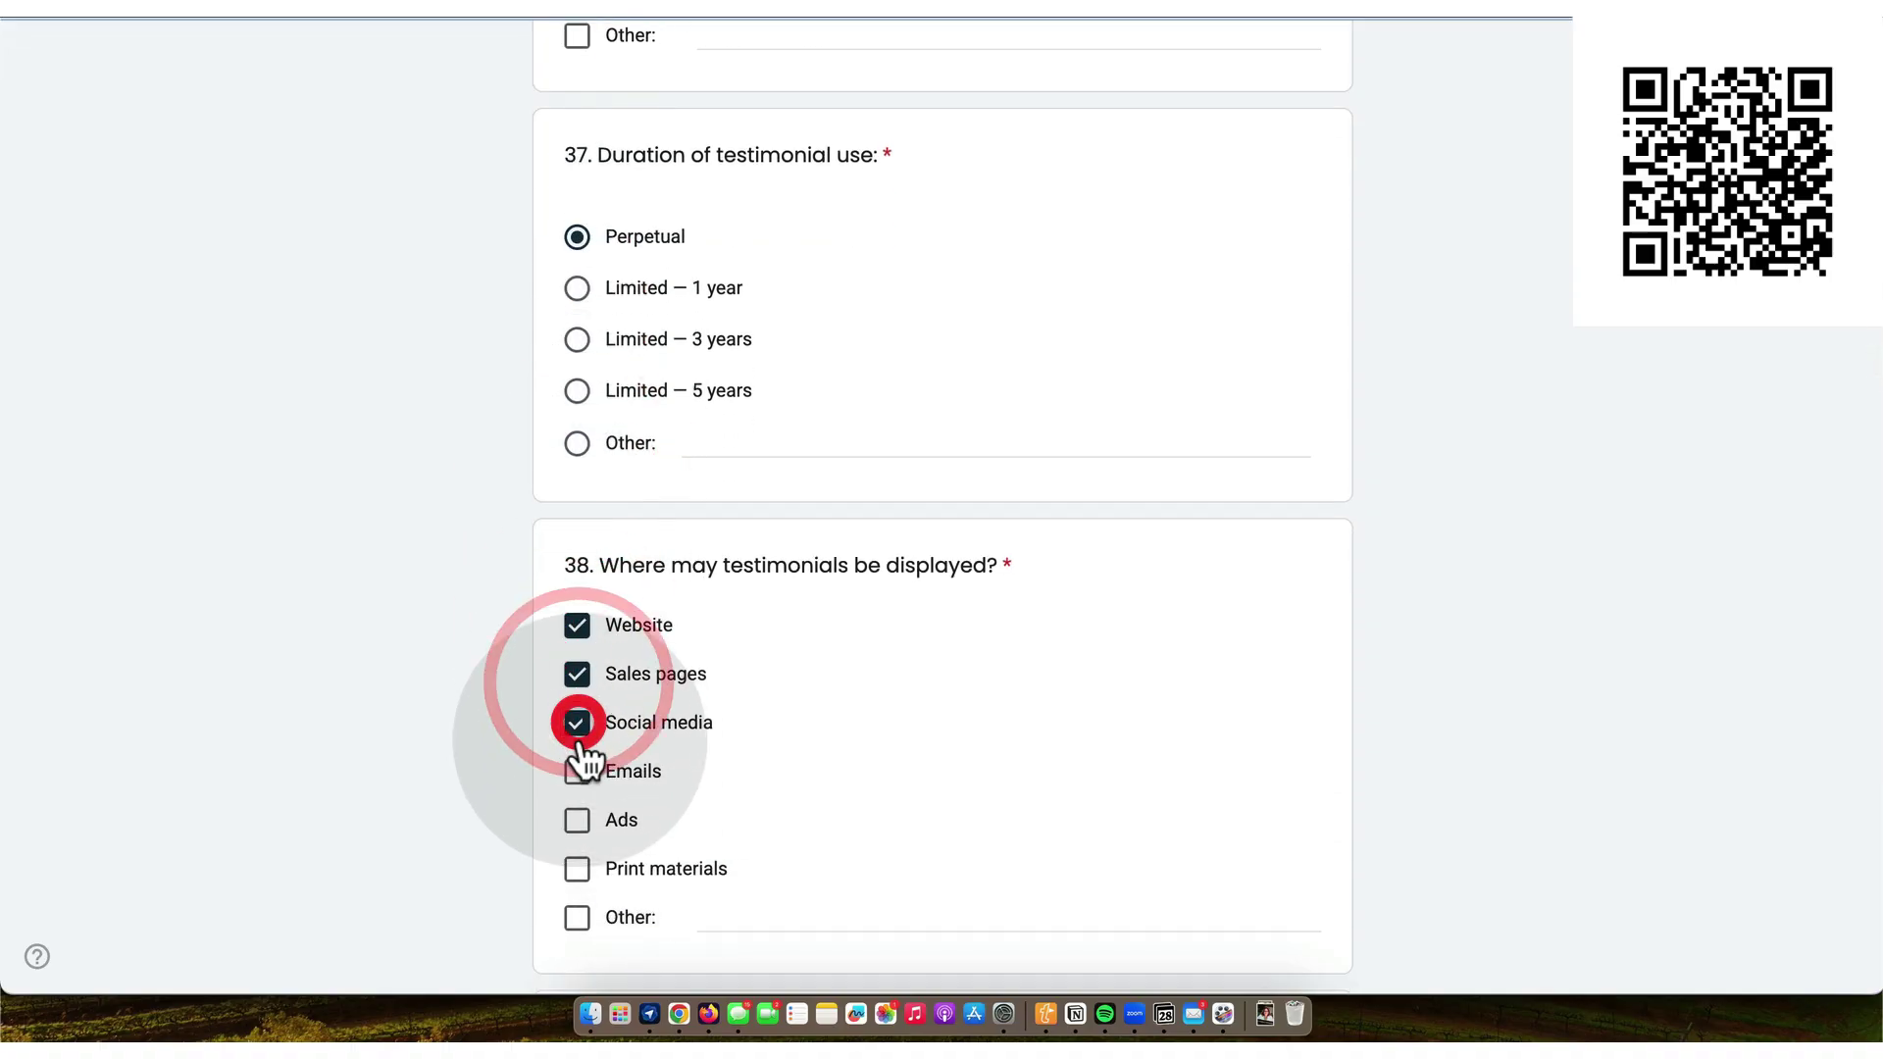
pyautogui.click(579, 772)
pyautogui.click(579, 820)
pyautogui.click(581, 869)
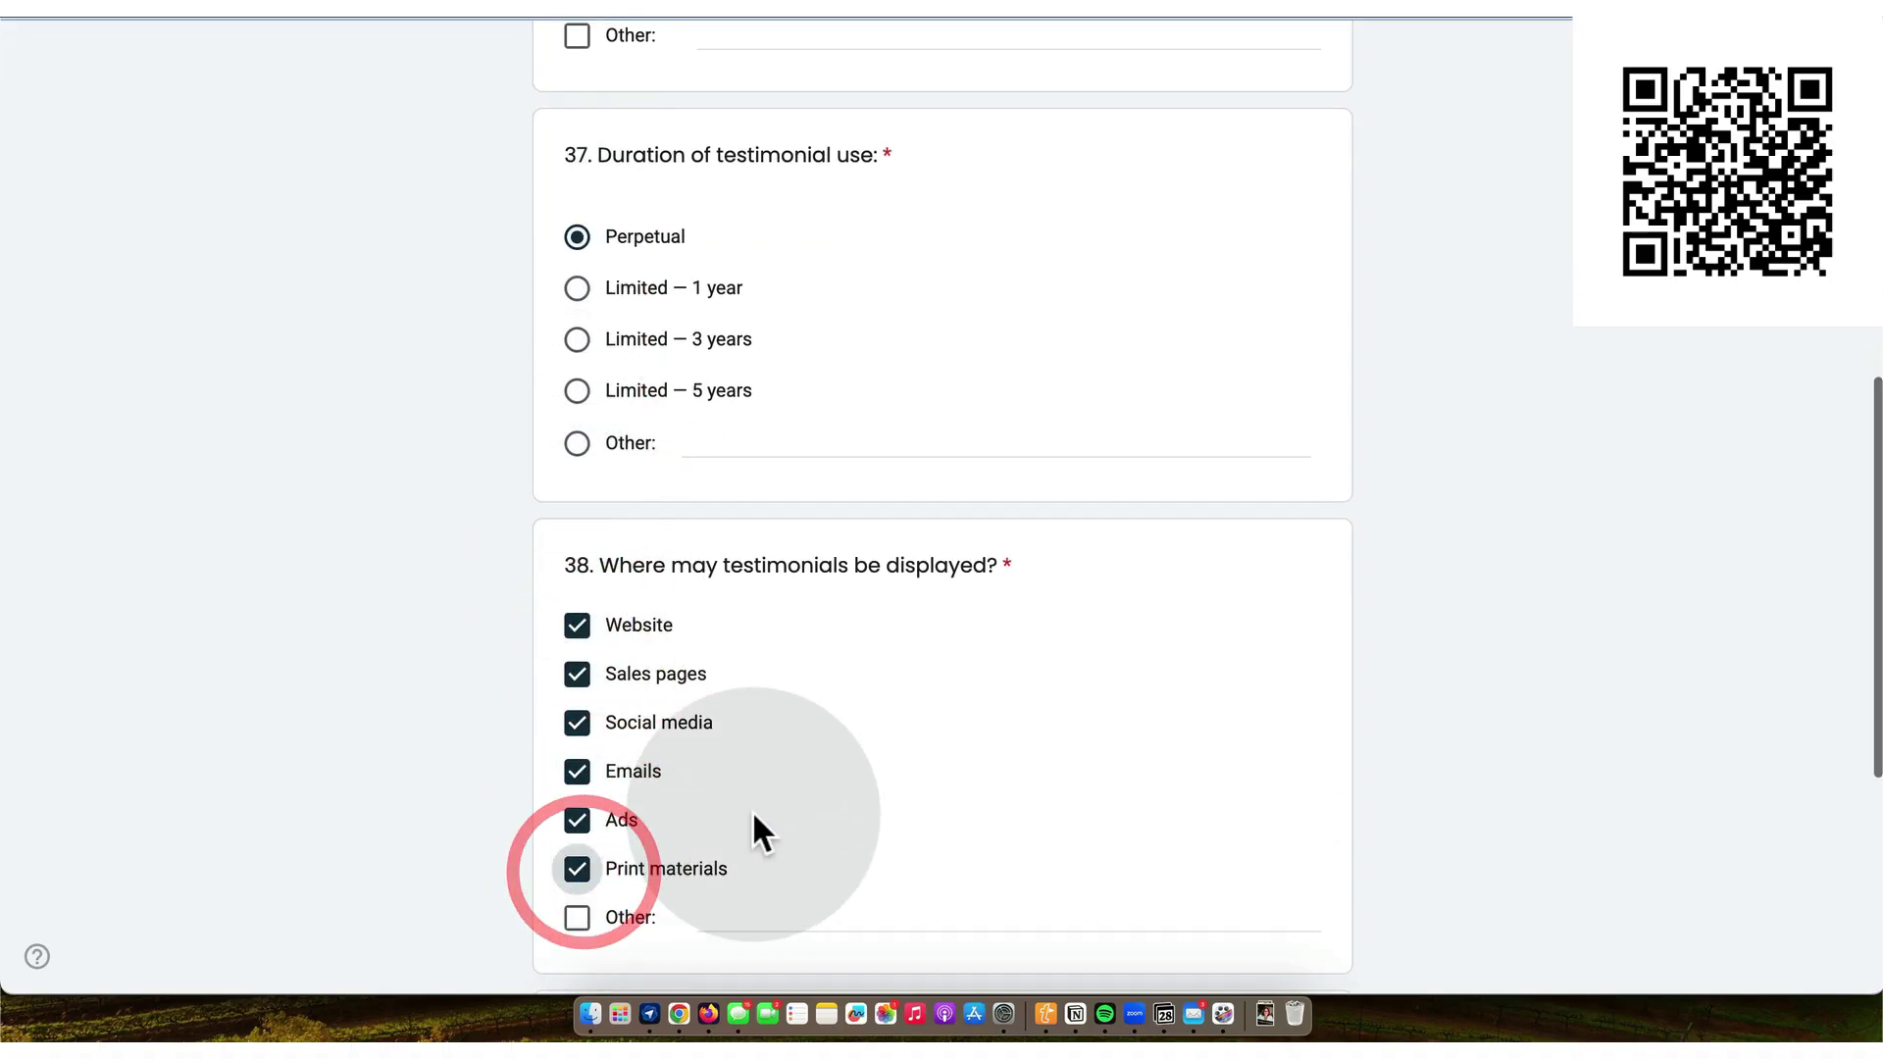
# - Permit editing testimonials for clarity and grammar, then continue to the Contributor Agreement section
pyautogui.scroll(-3, 751, 810)
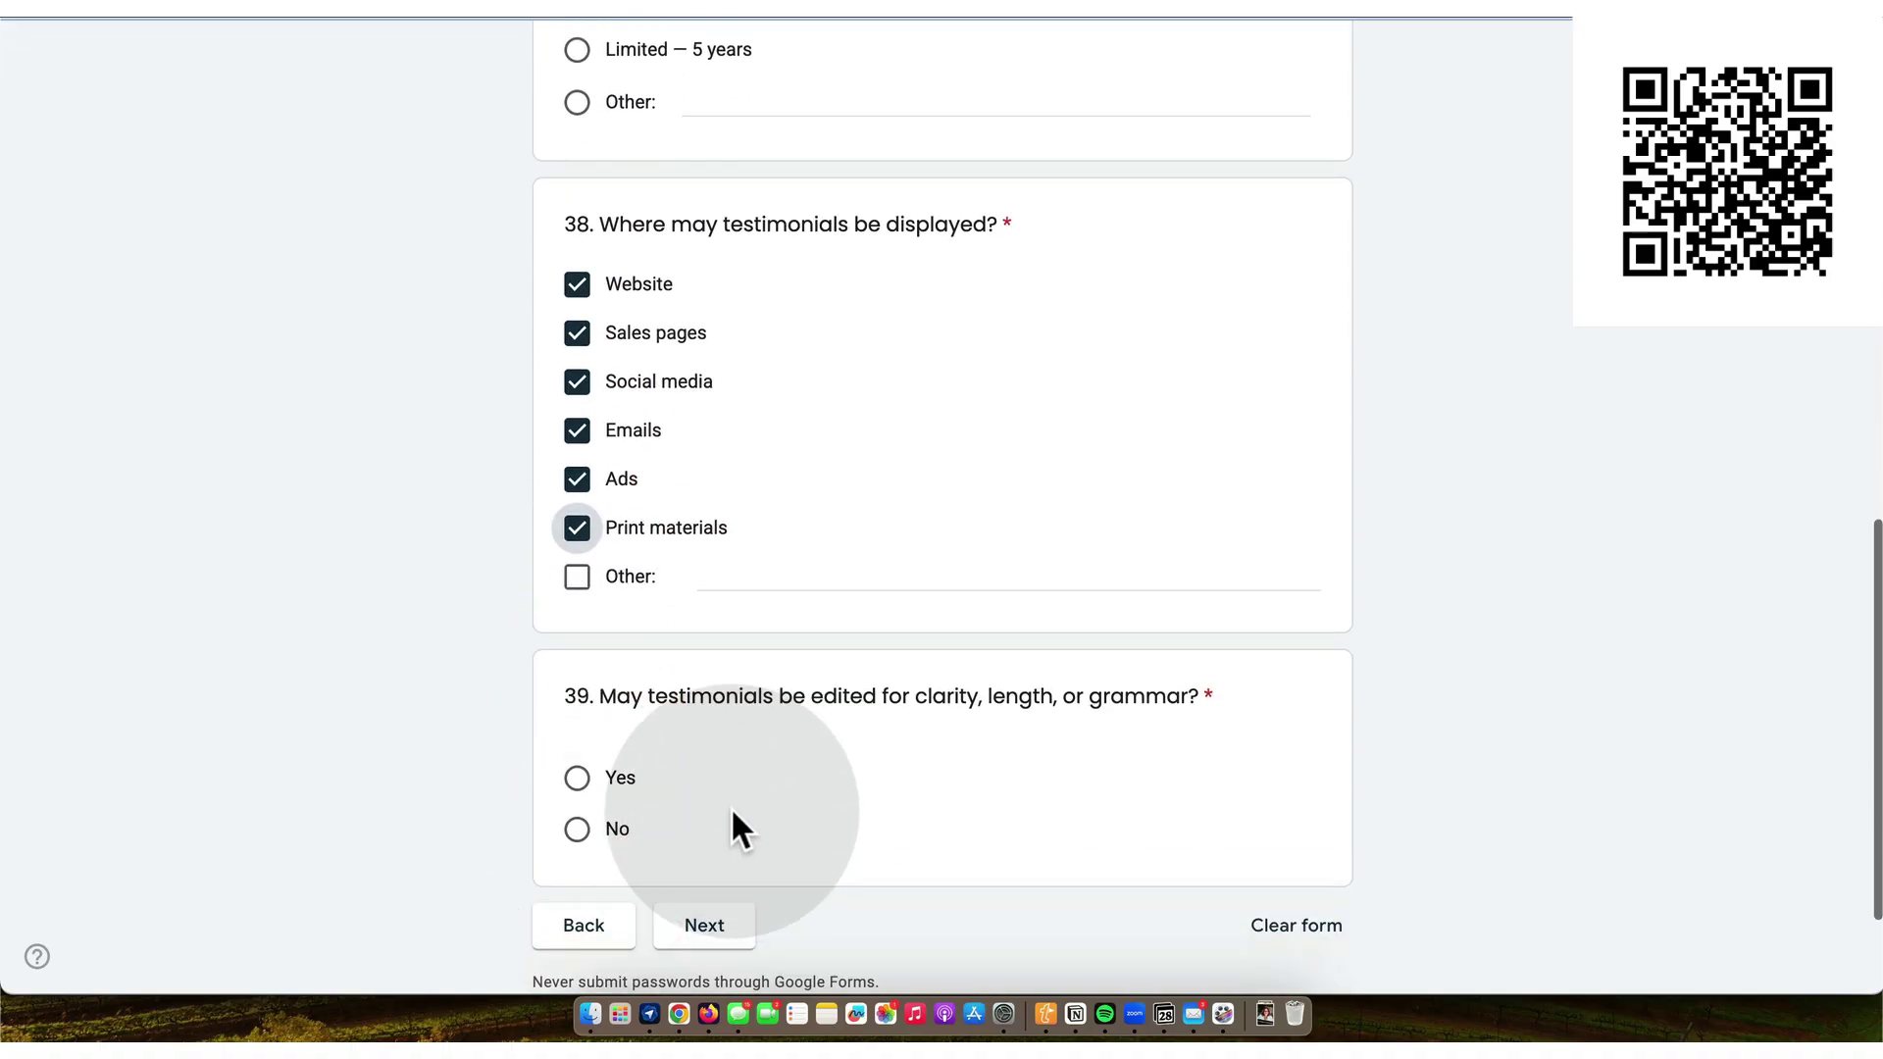
pyautogui.click(578, 767)
pyautogui.scroll(-1, 727, 782)
pyautogui.click(716, 870)
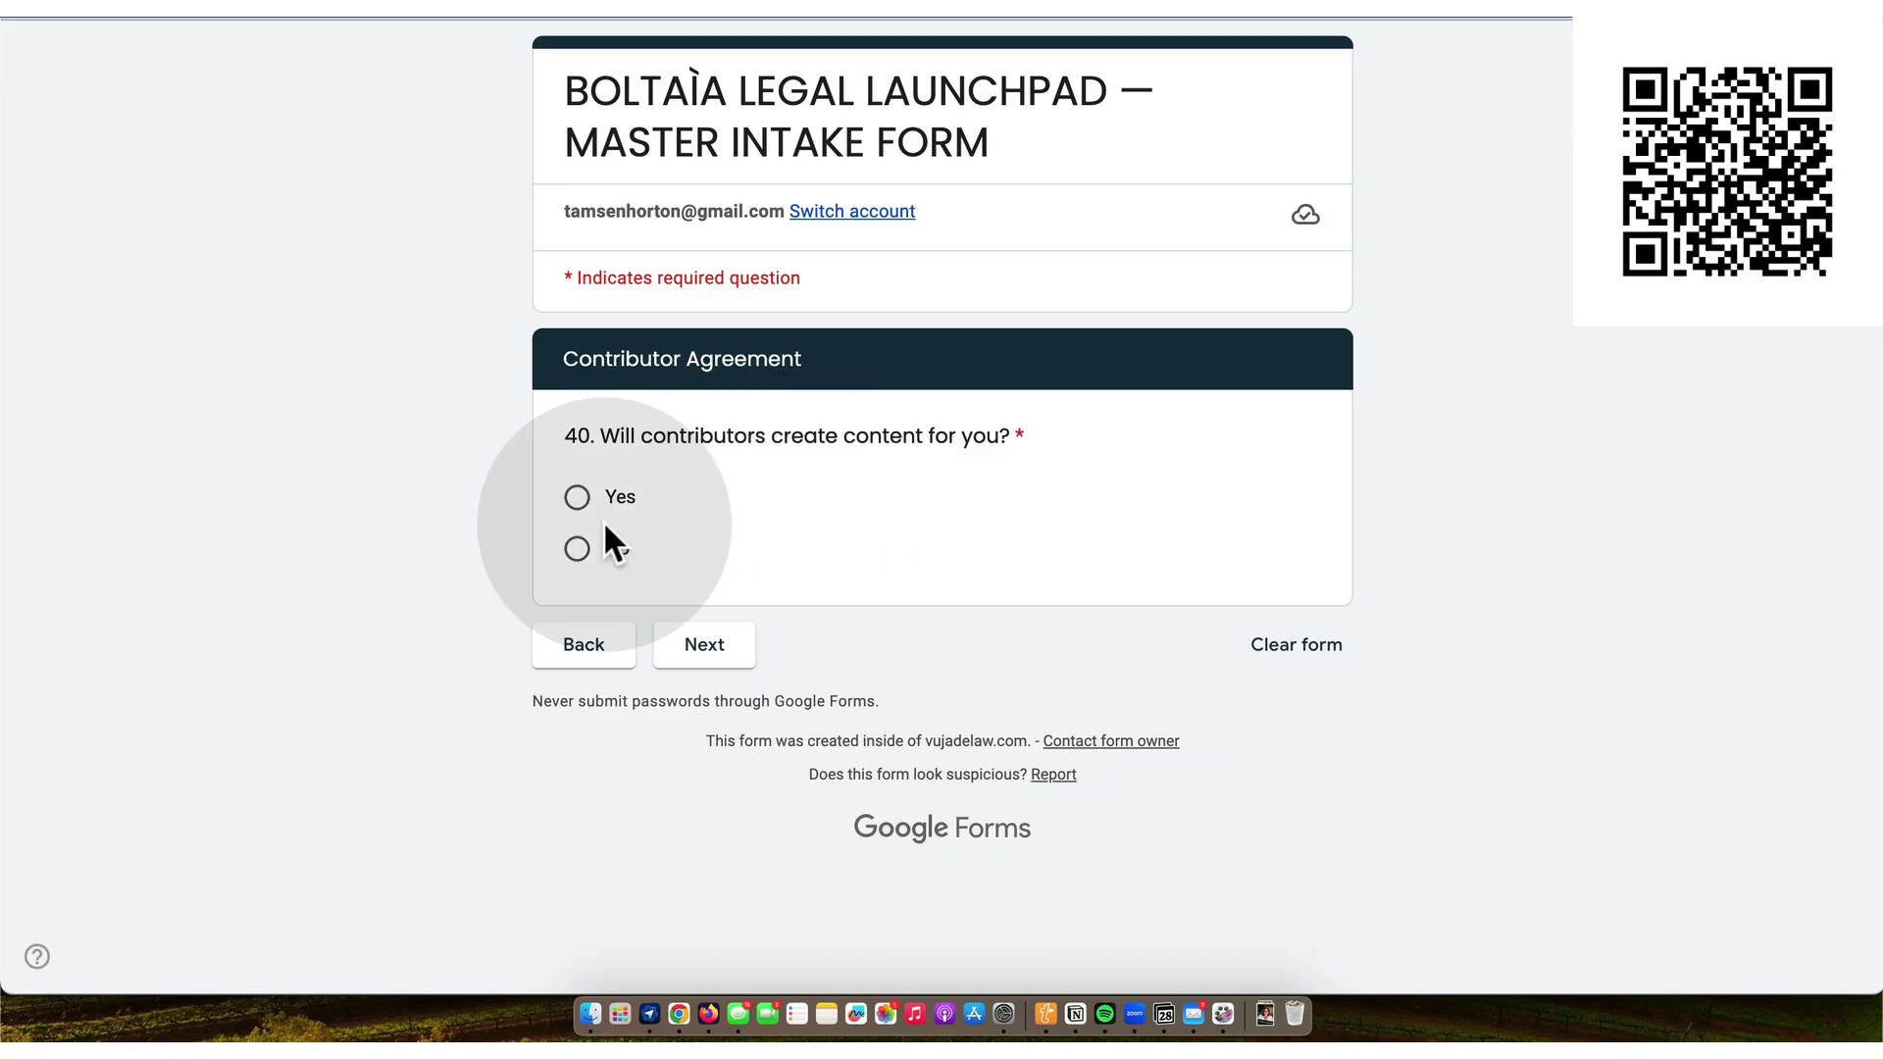
# - Continue to the contributor terms and choose the contributor compensation option
pyautogui.click(713, 652)
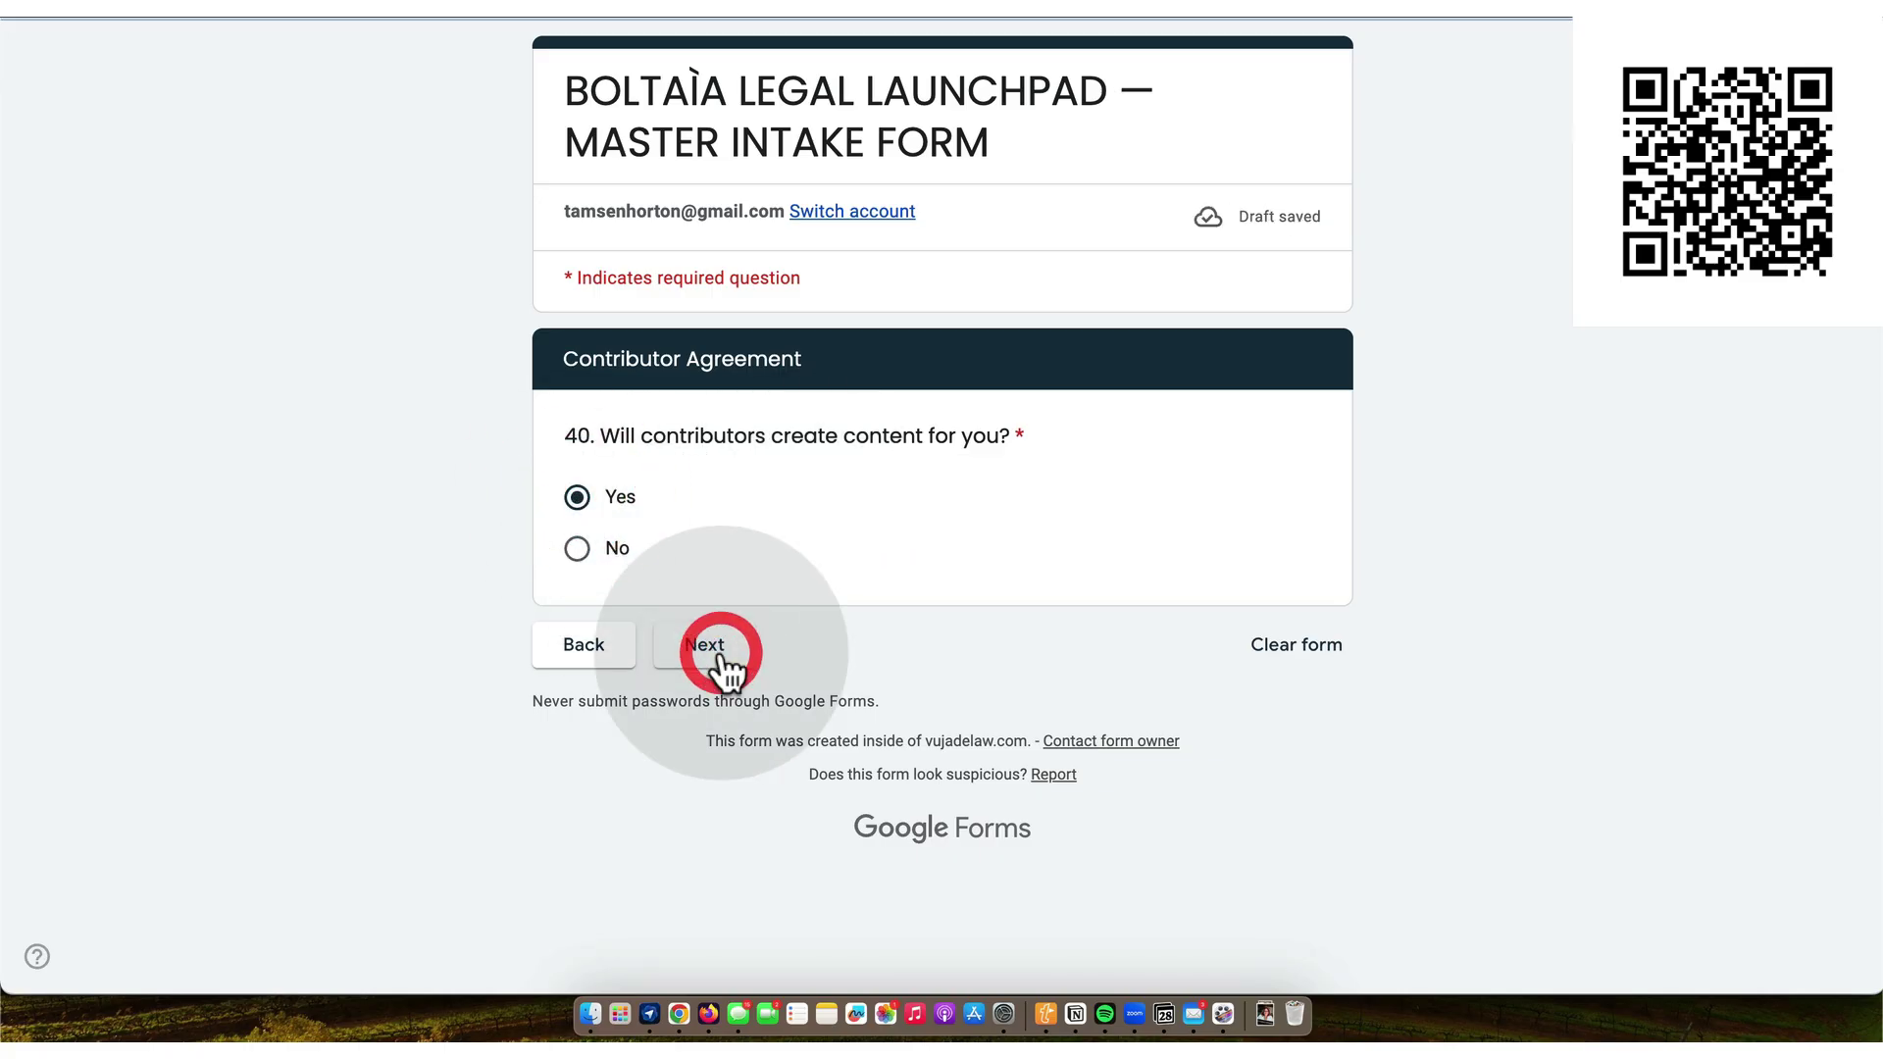
pyautogui.scroll(-1, 719, 650)
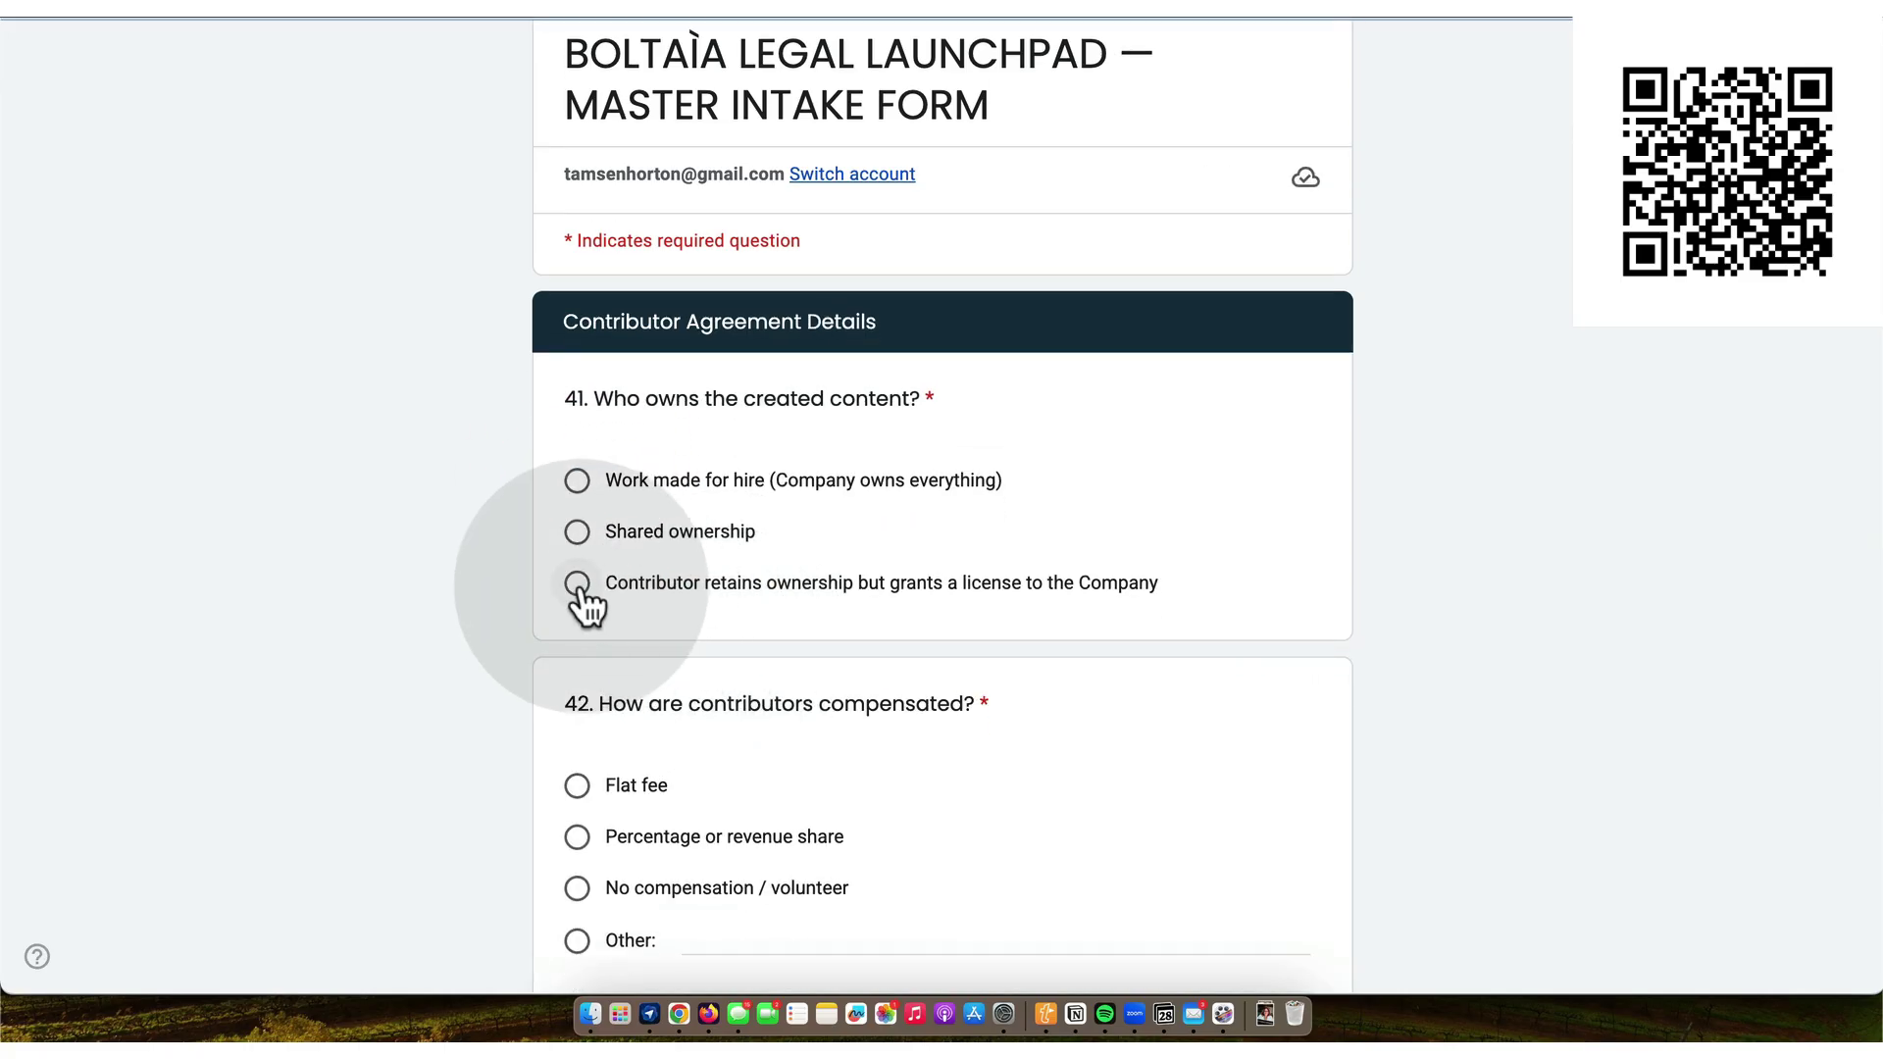
pyautogui.scroll(-5, 586, 596)
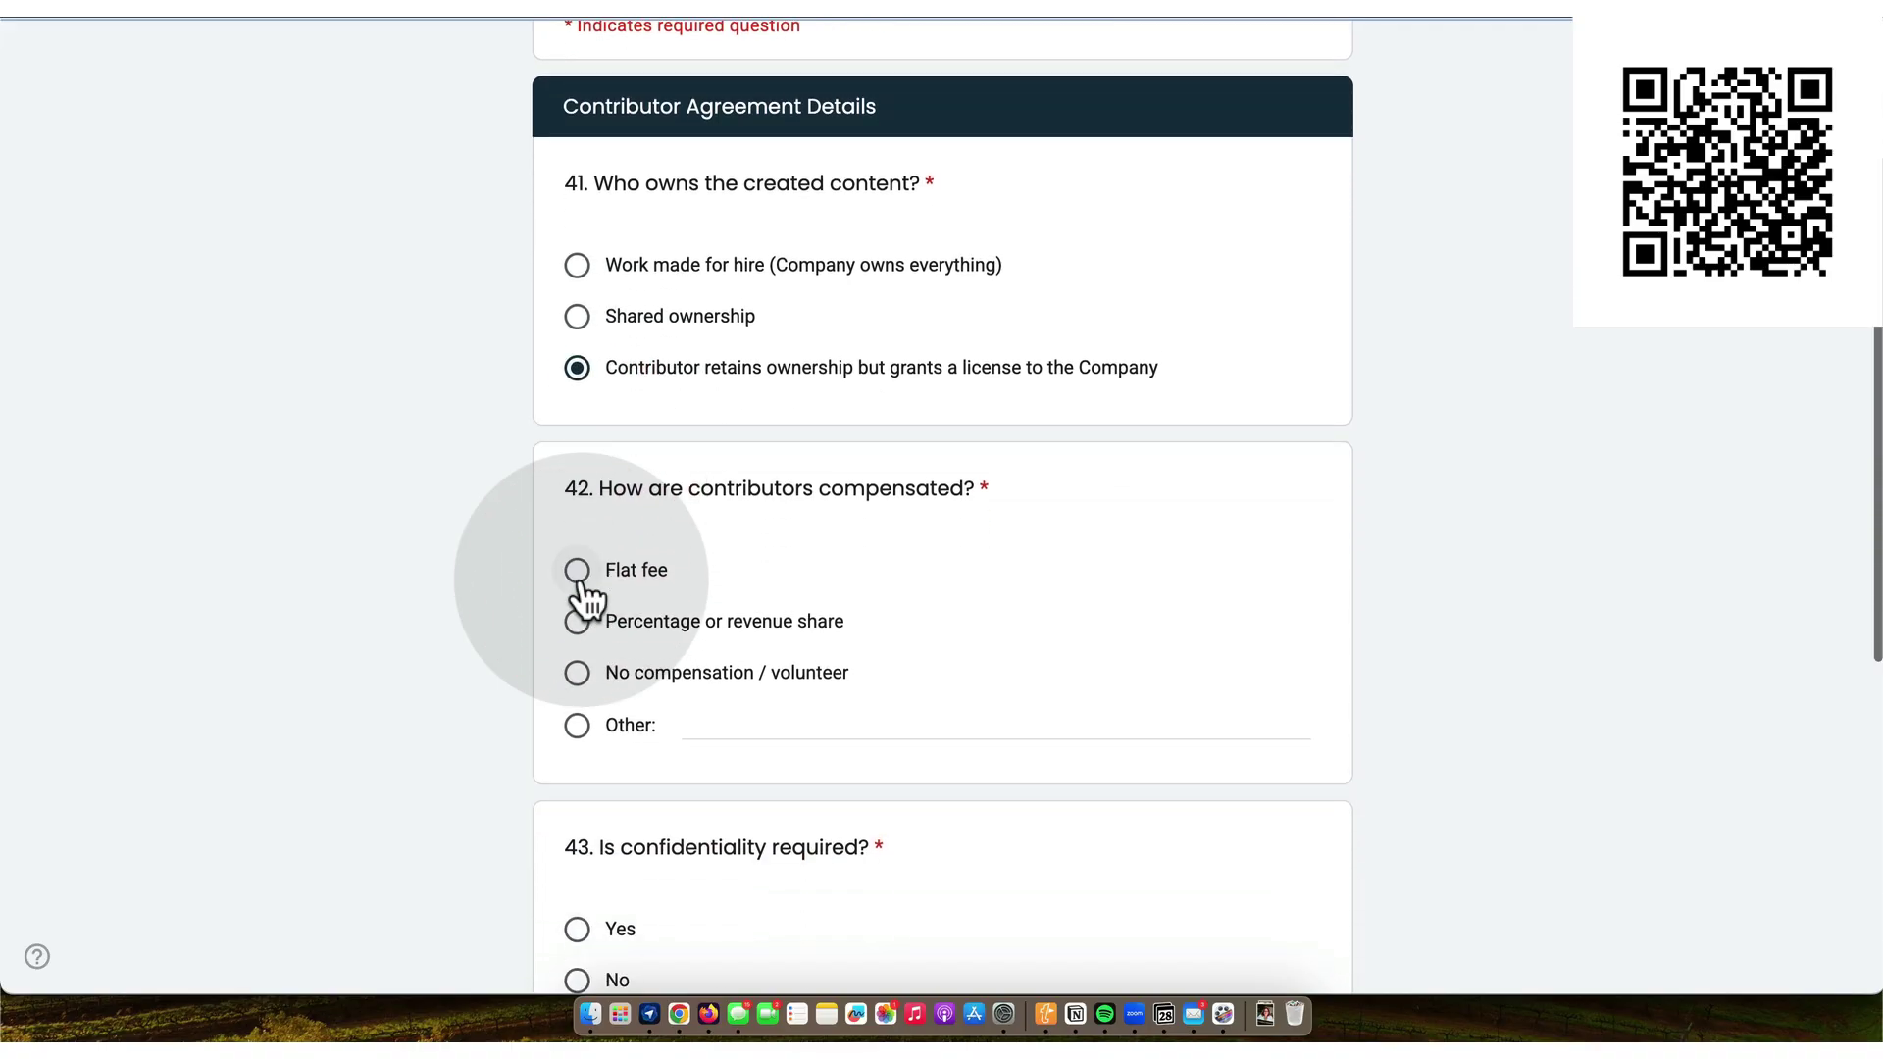
pyautogui.click(579, 570)
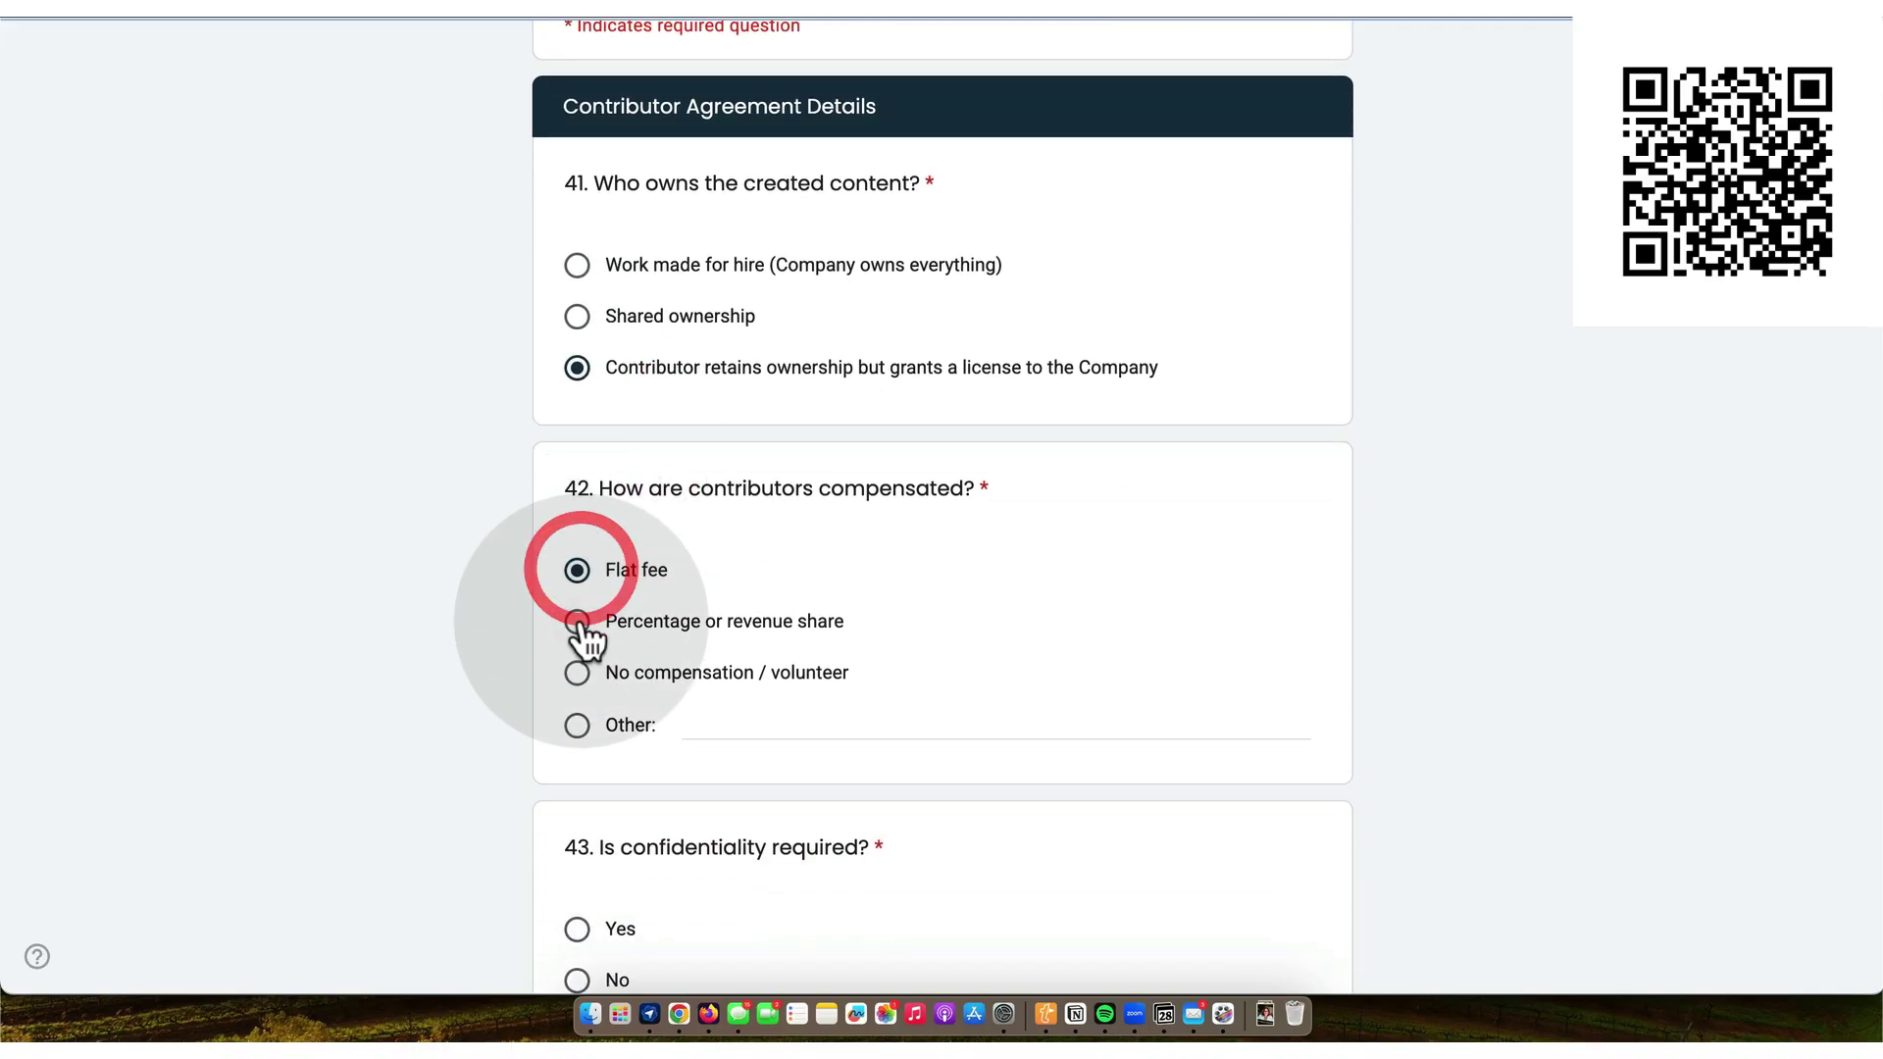
pyautogui.click(579, 621)
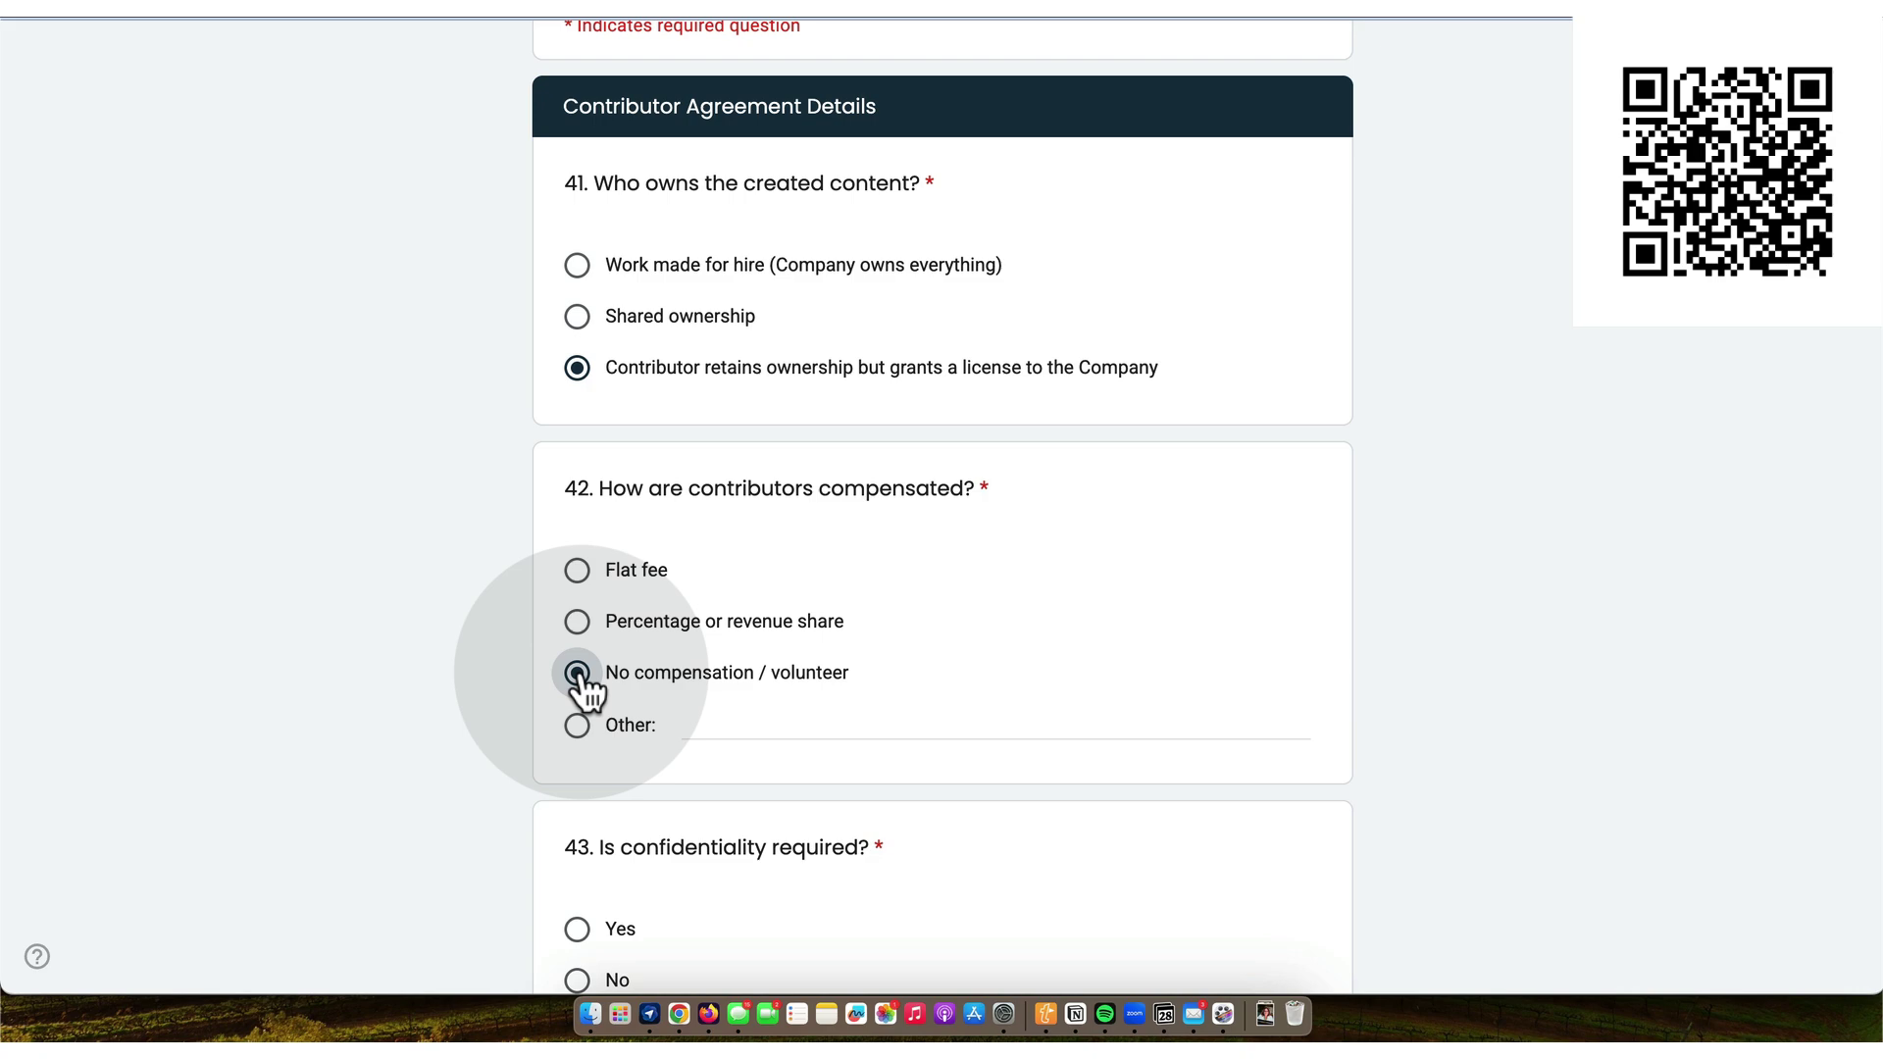
# - Answer Yes to requiring confidentiality and to repurposing contributor content, then go to Final Details
pyautogui.scroll(-7, 585, 691)
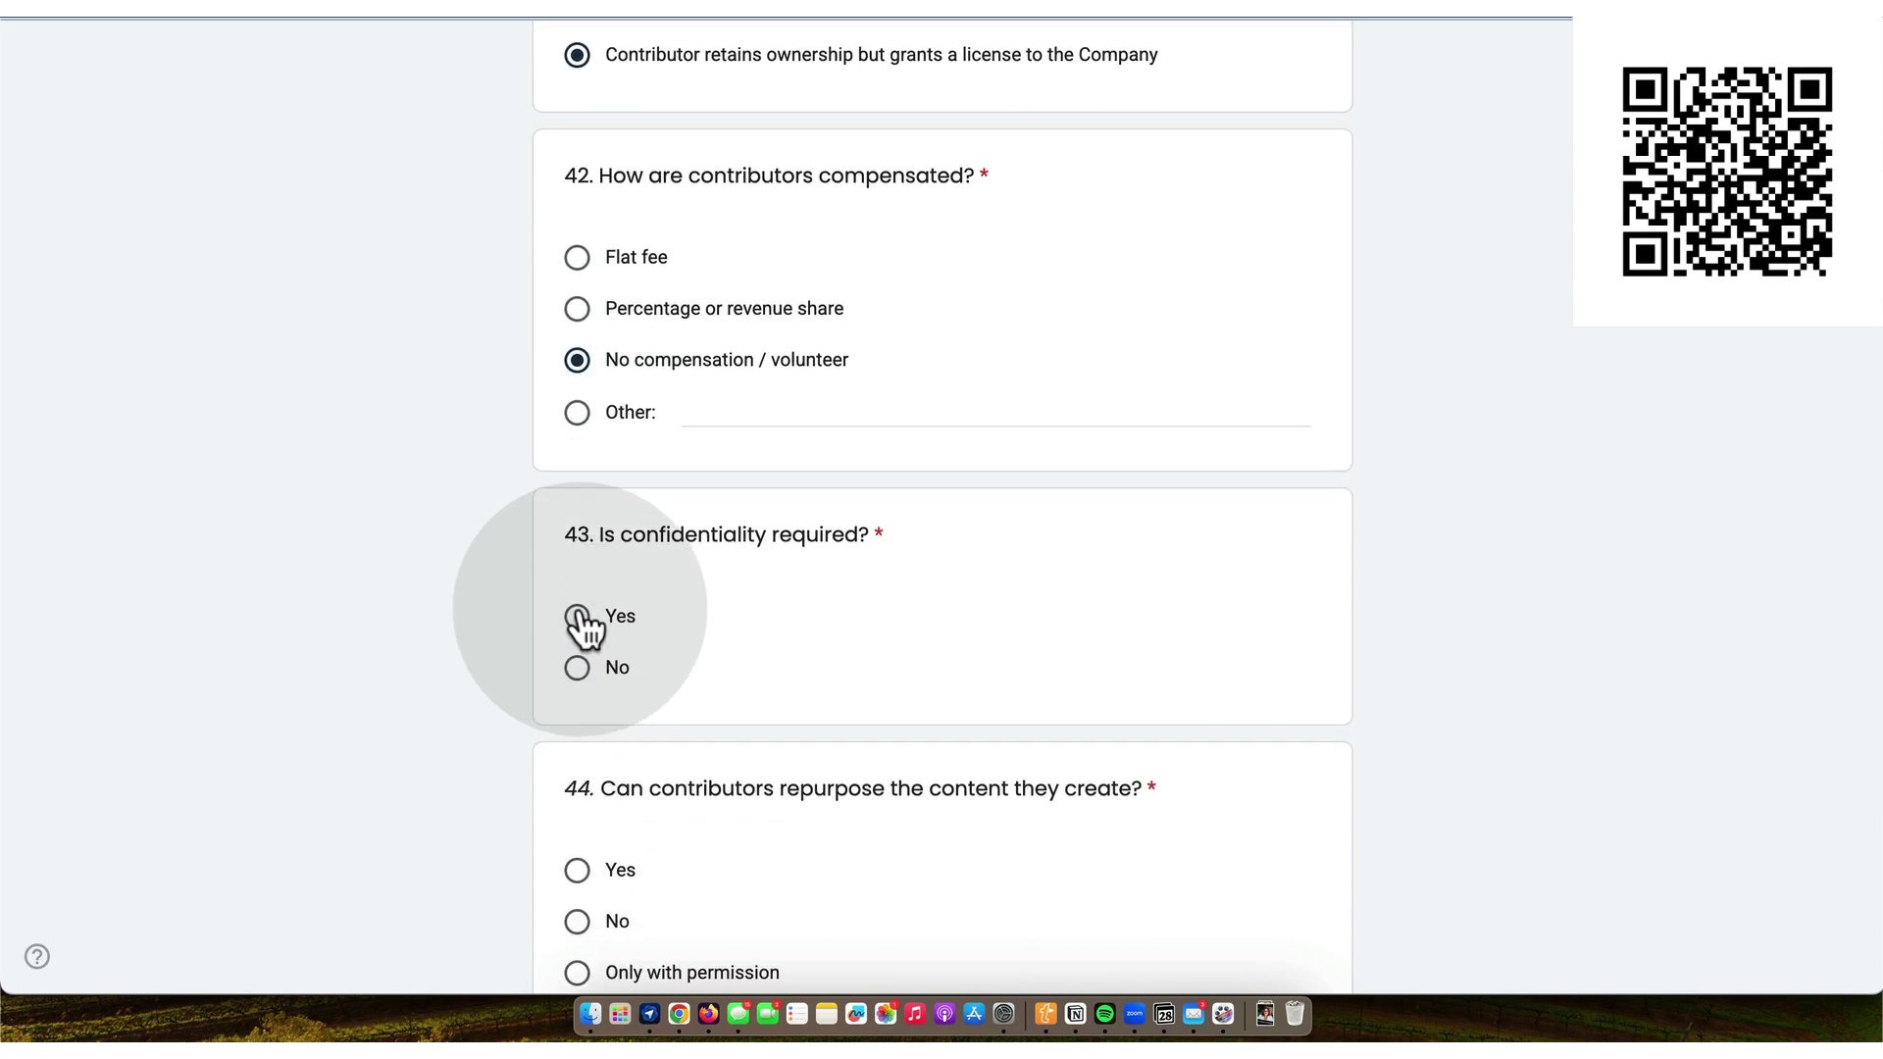
pyautogui.click(579, 618)
pyautogui.scroll(-3, 579, 677)
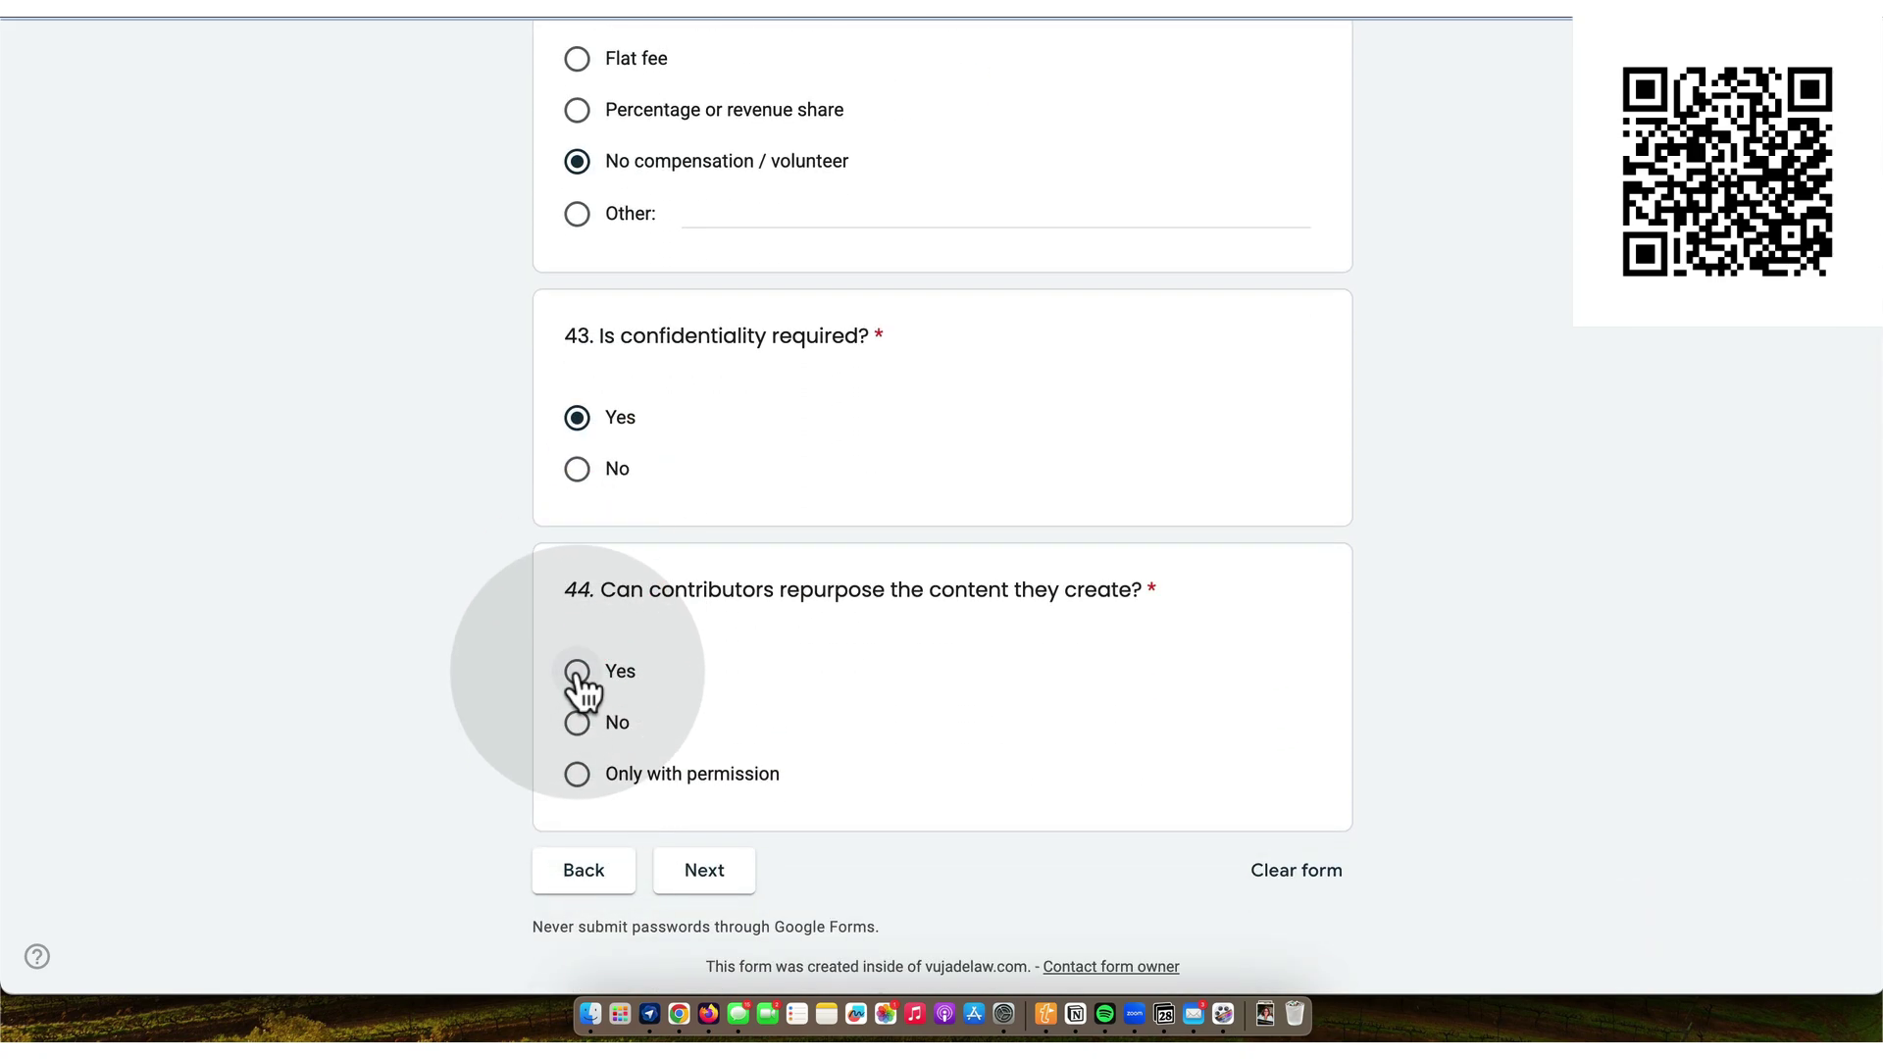
pyautogui.click(578, 672)
pyautogui.scroll(-2, 628, 726)
pyautogui.click(705, 761)
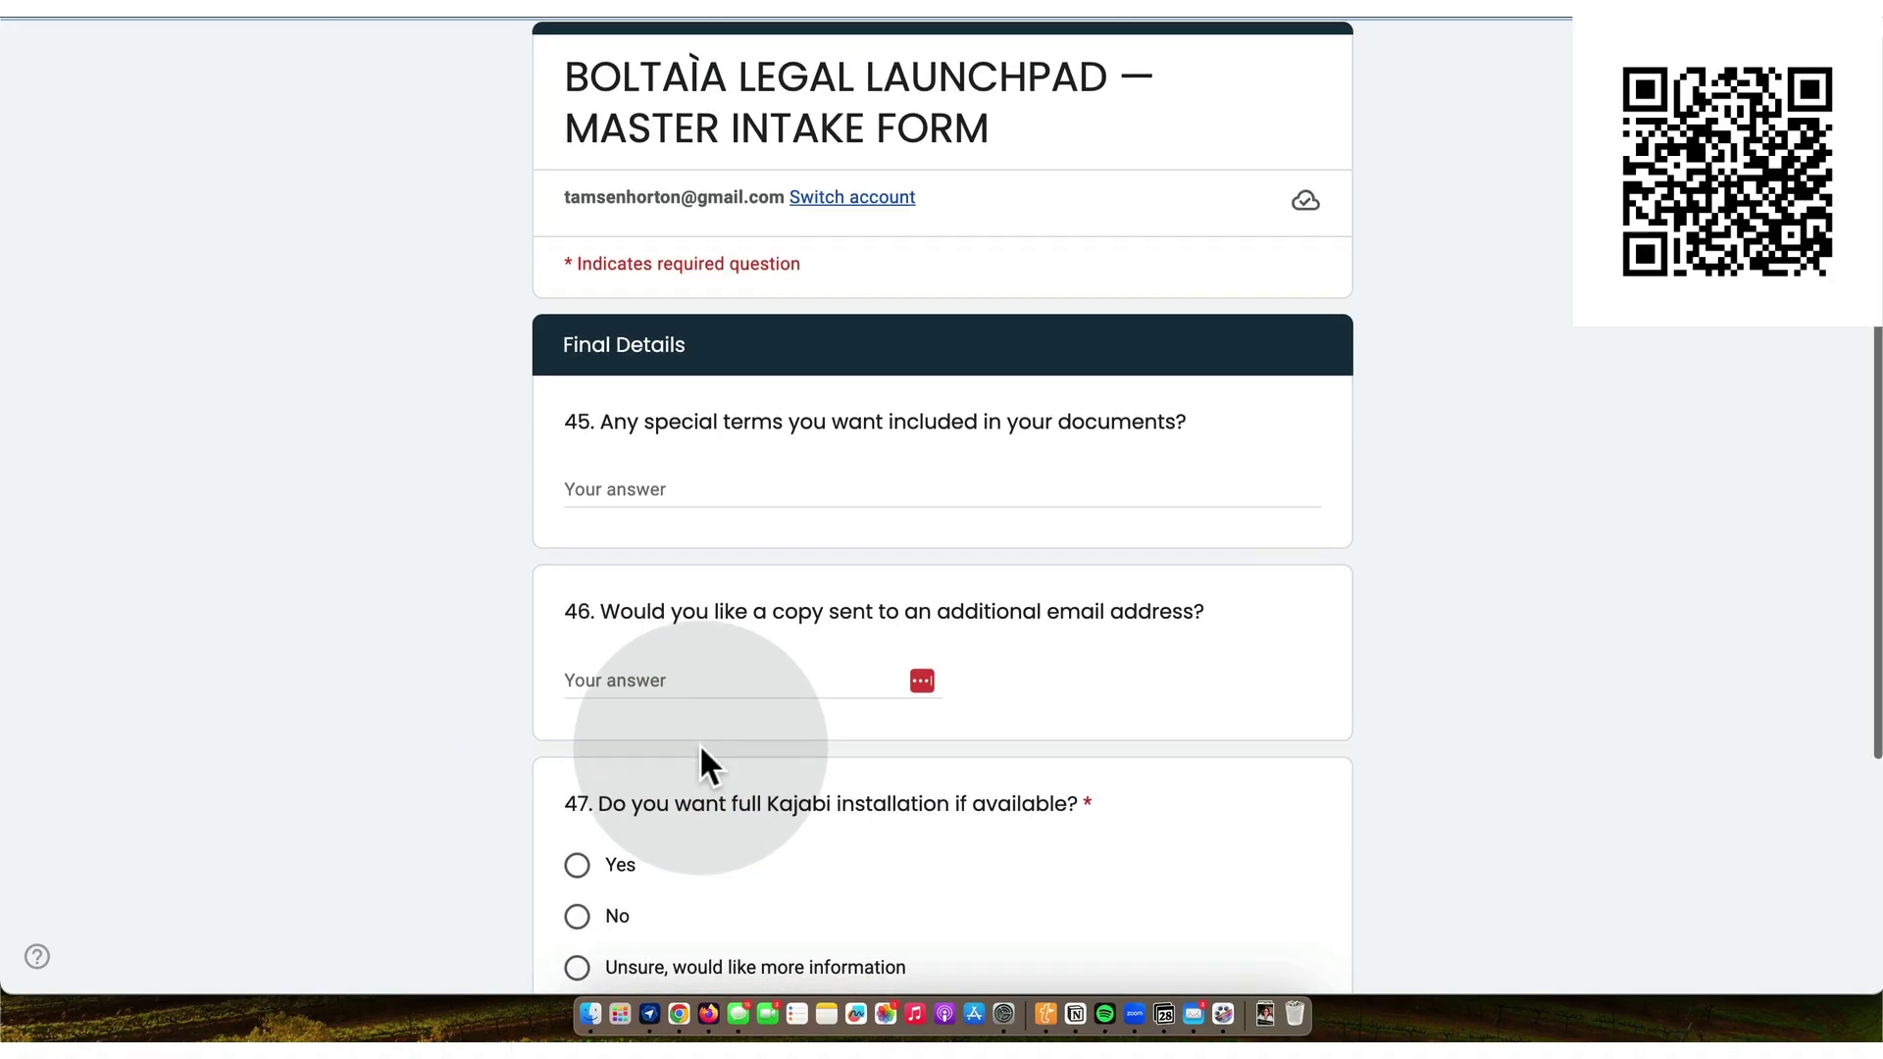
# - Answer No to full Kajabi installation and submit the completed intake form
pyautogui.scroll(-3, 700, 750)
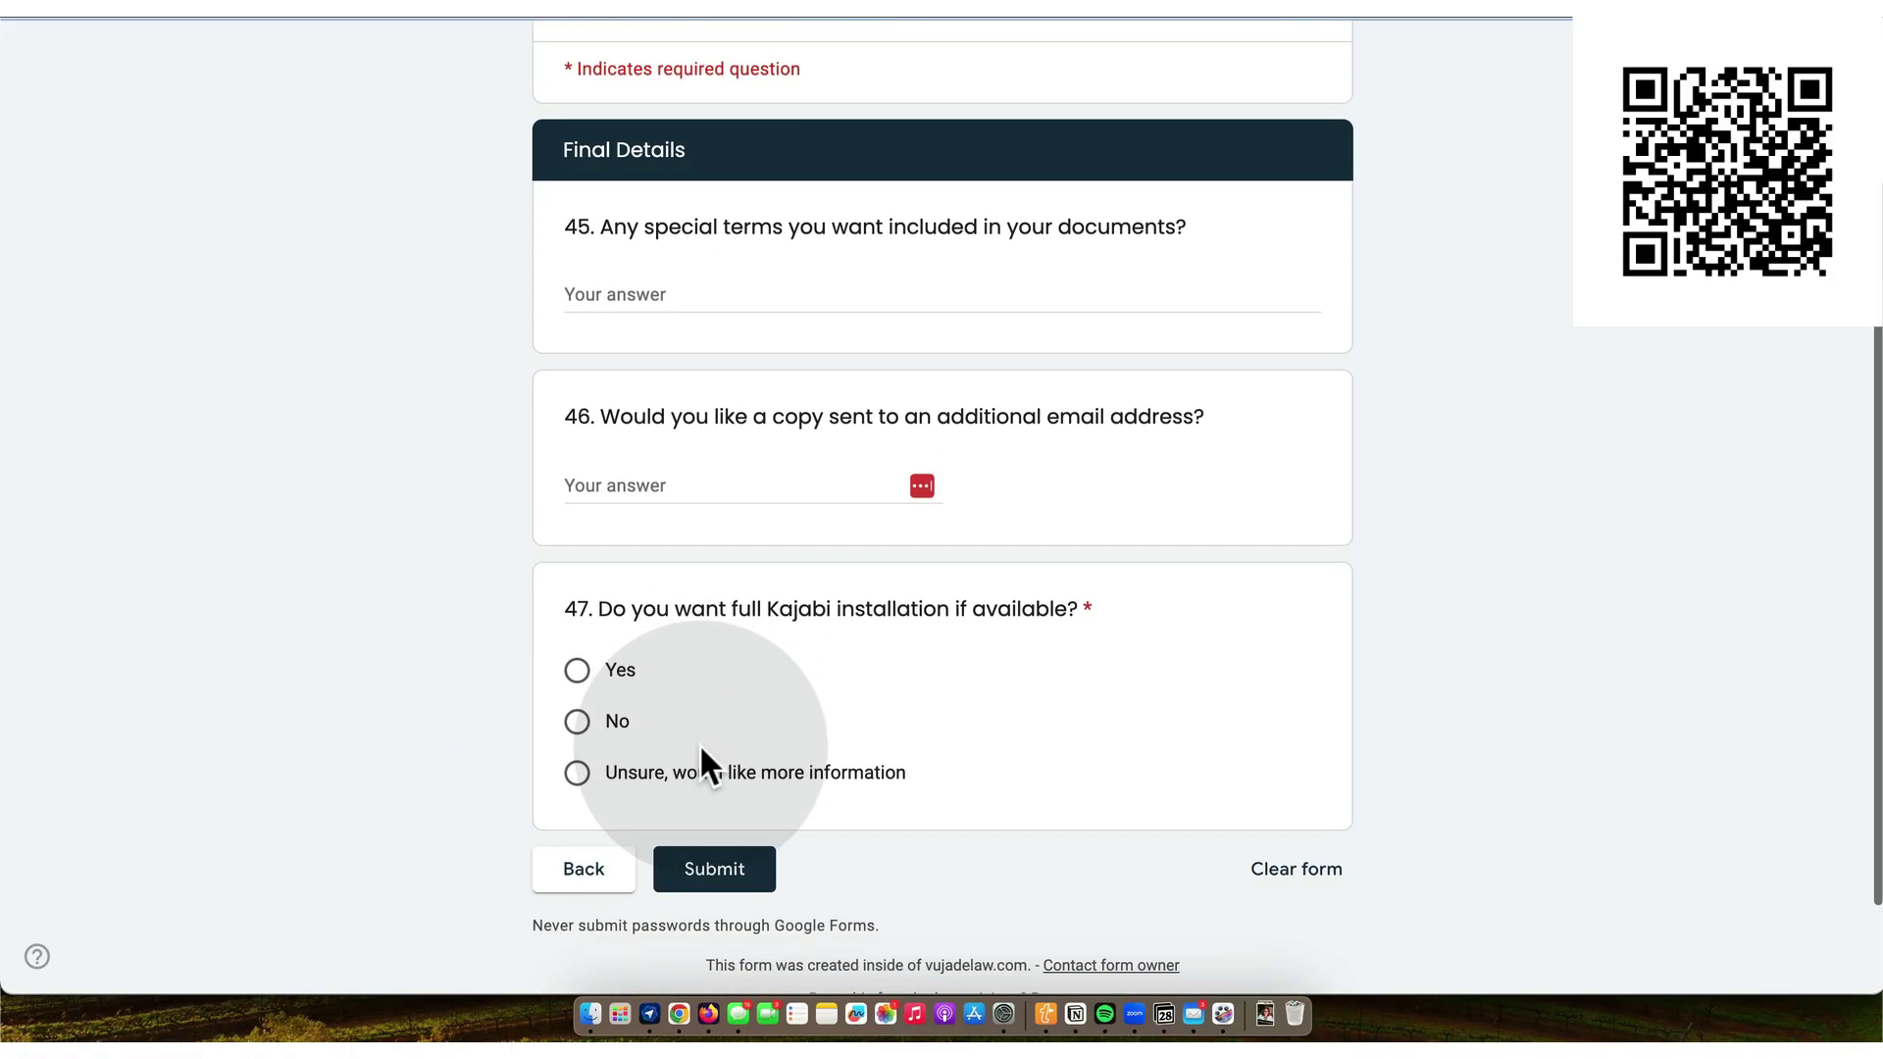
pyautogui.scroll(-1, 698, 743)
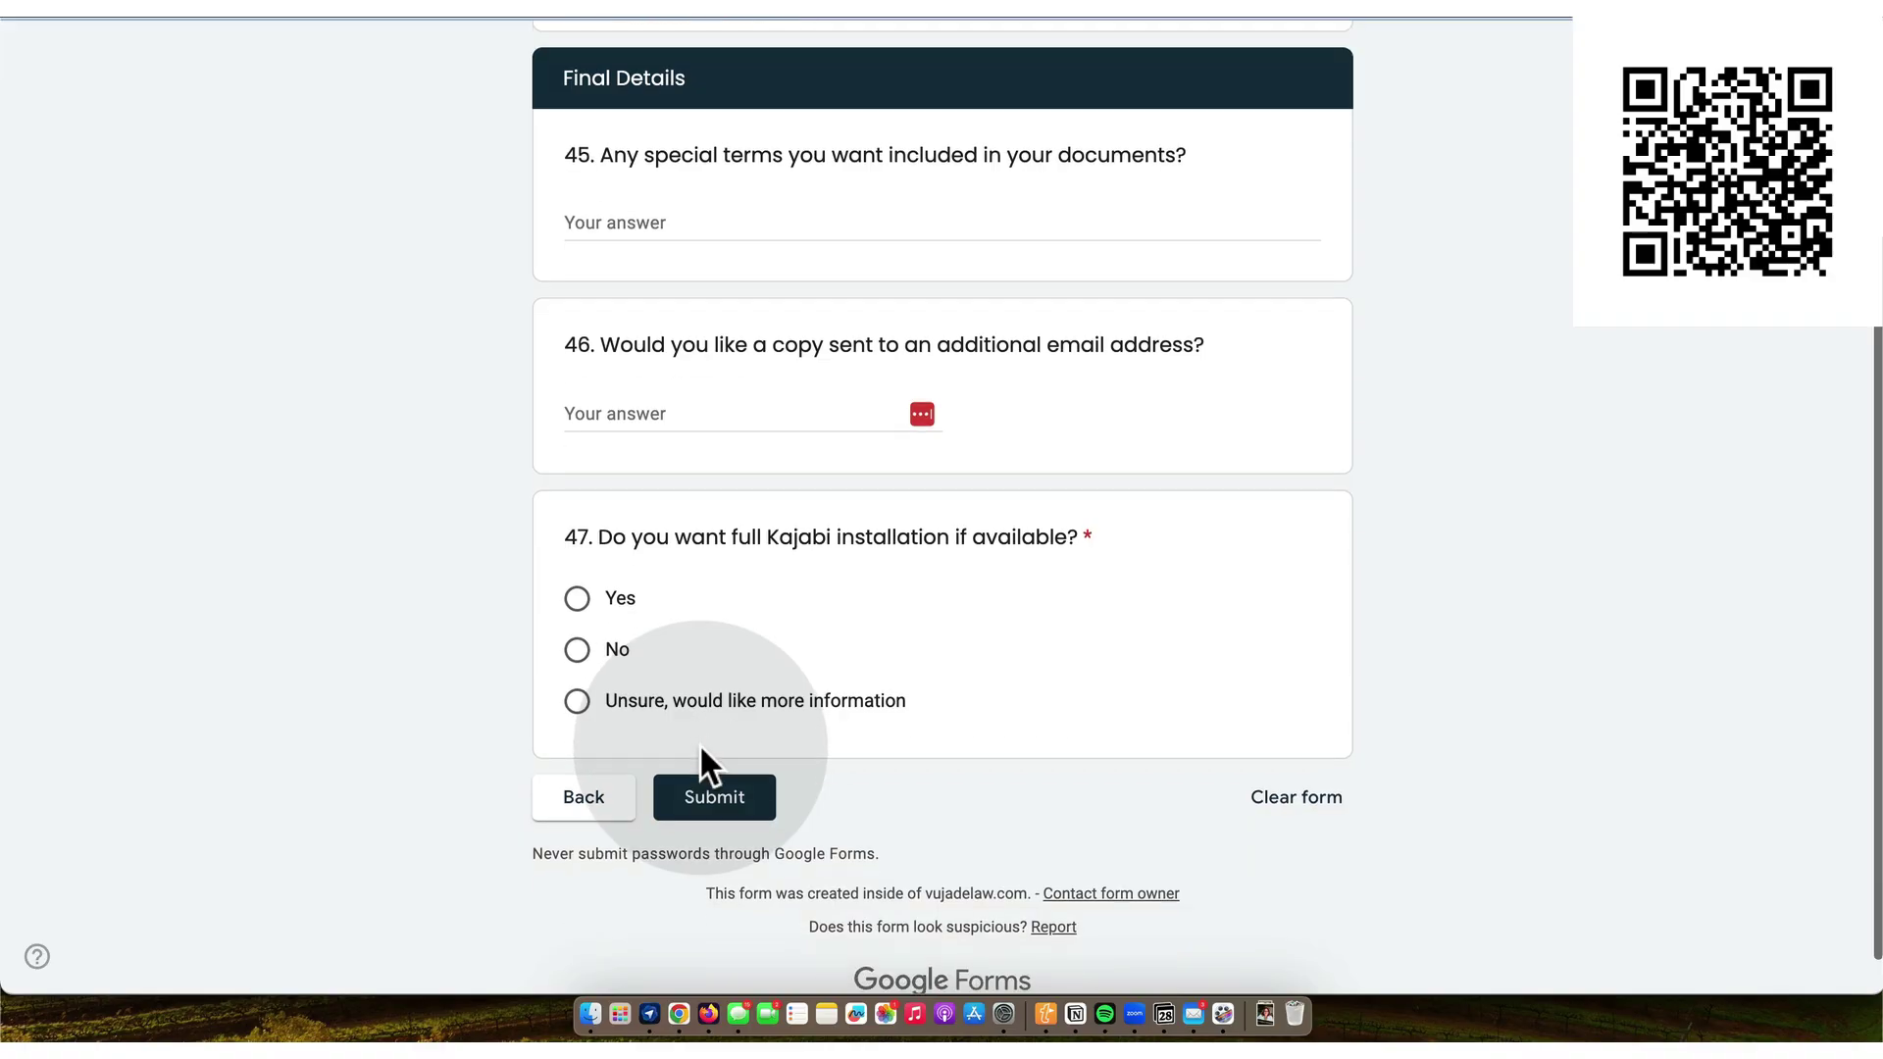
pyautogui.click(580, 651)
pyautogui.scroll(-1, 744, 660)
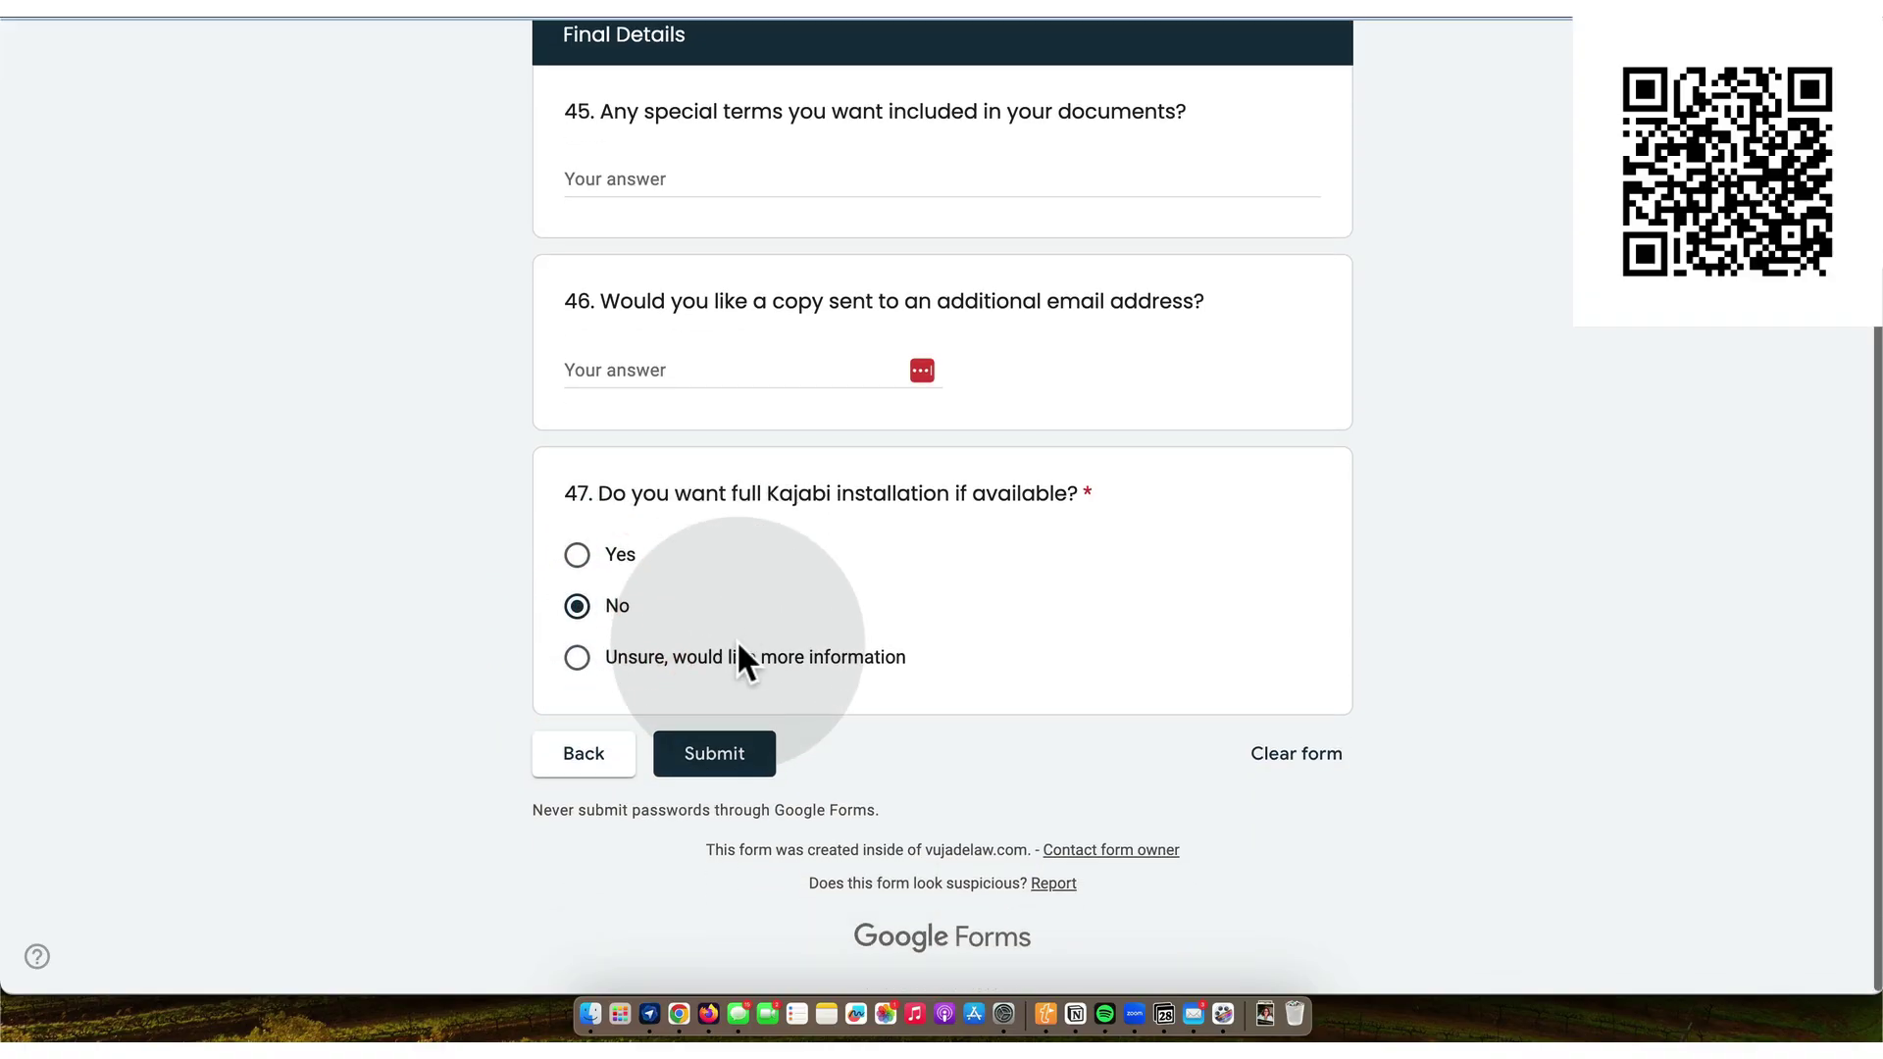
pyautogui.click(736, 755)
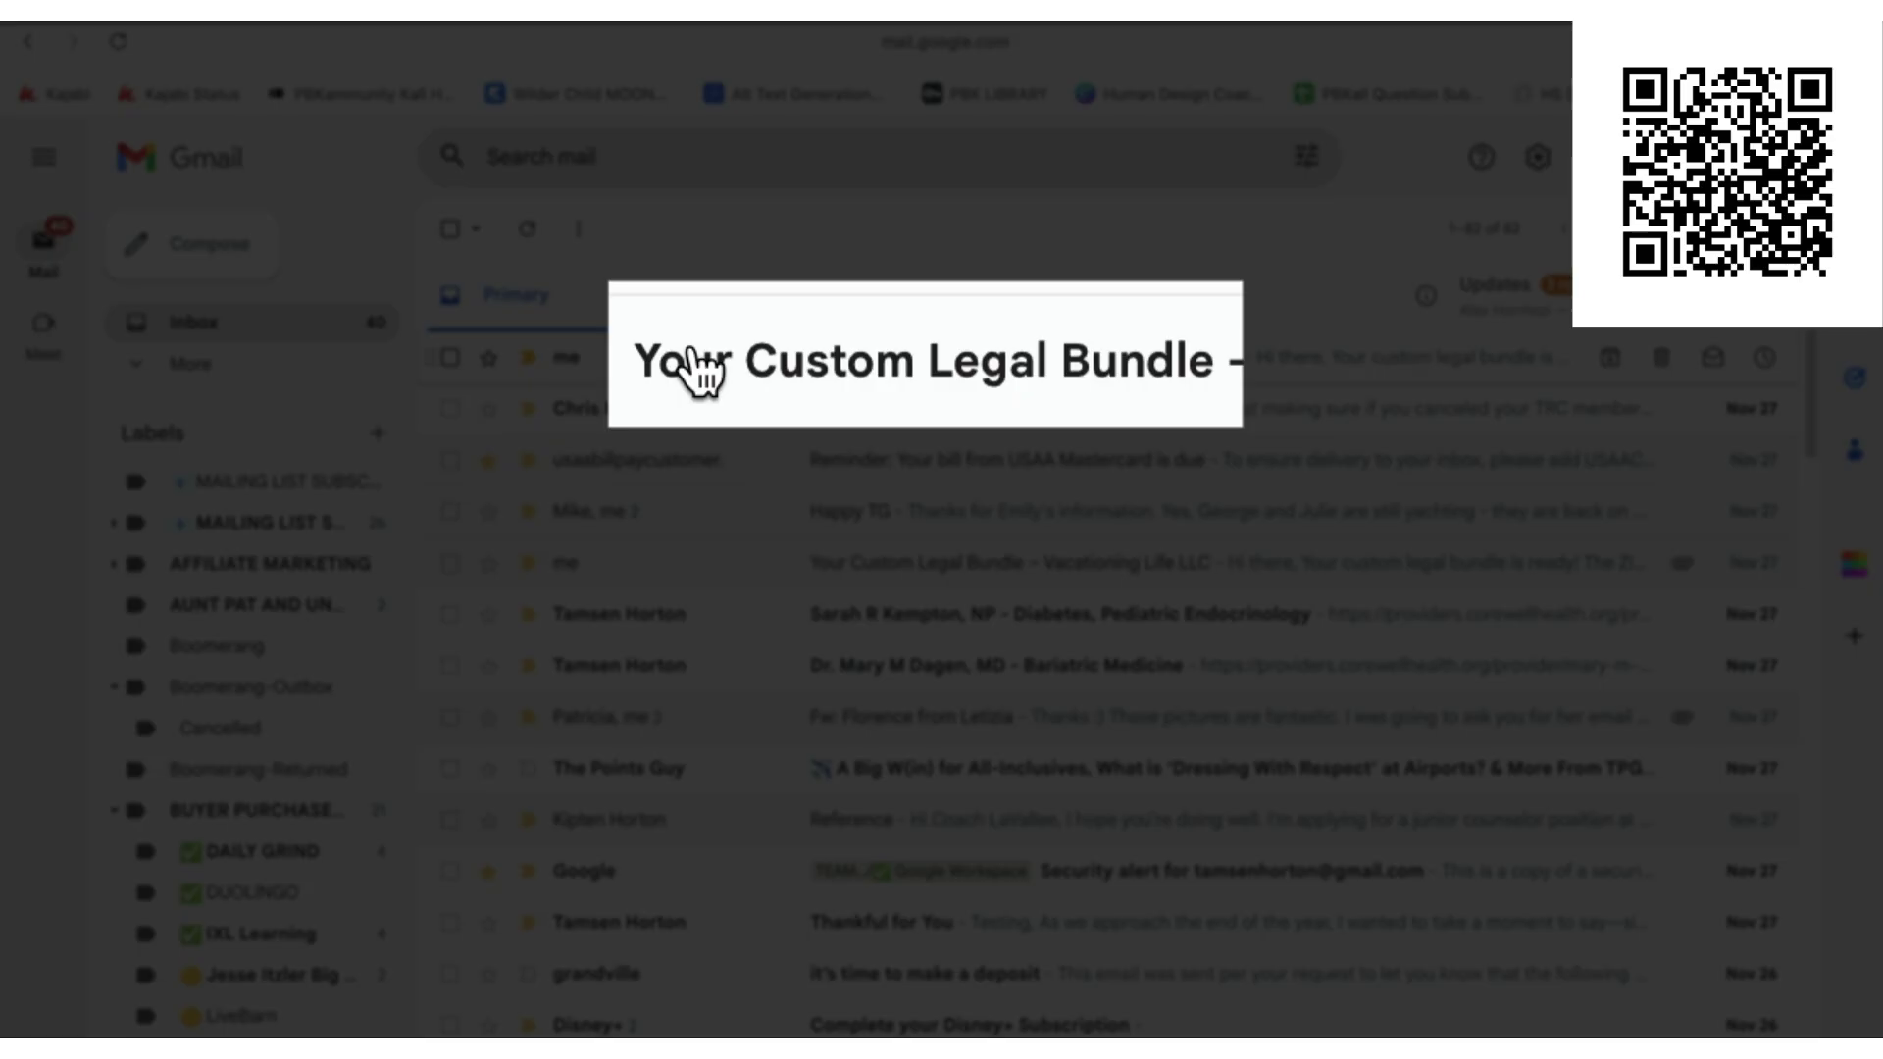
# - Open the Custom Legal Bundle email and follow its Drive folder link
pyautogui.click(693, 353)
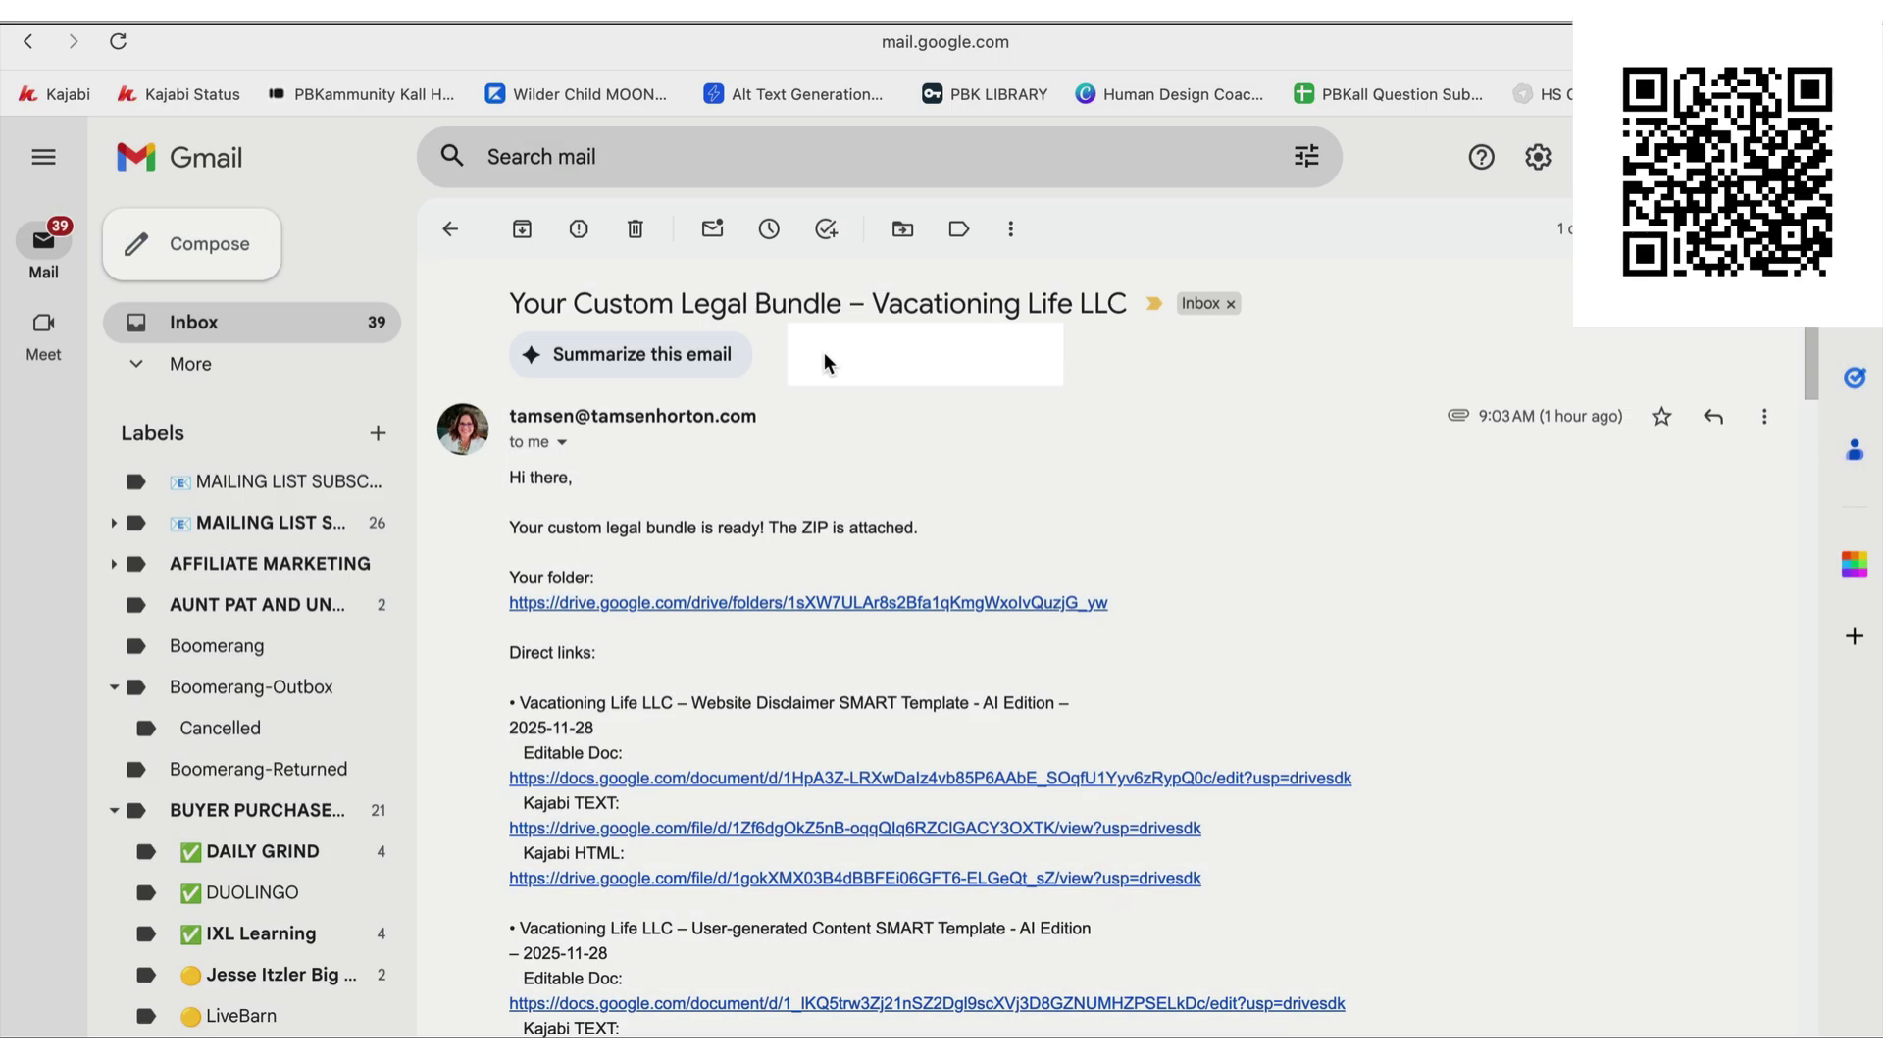
pyautogui.scroll(-2, 960, 510)
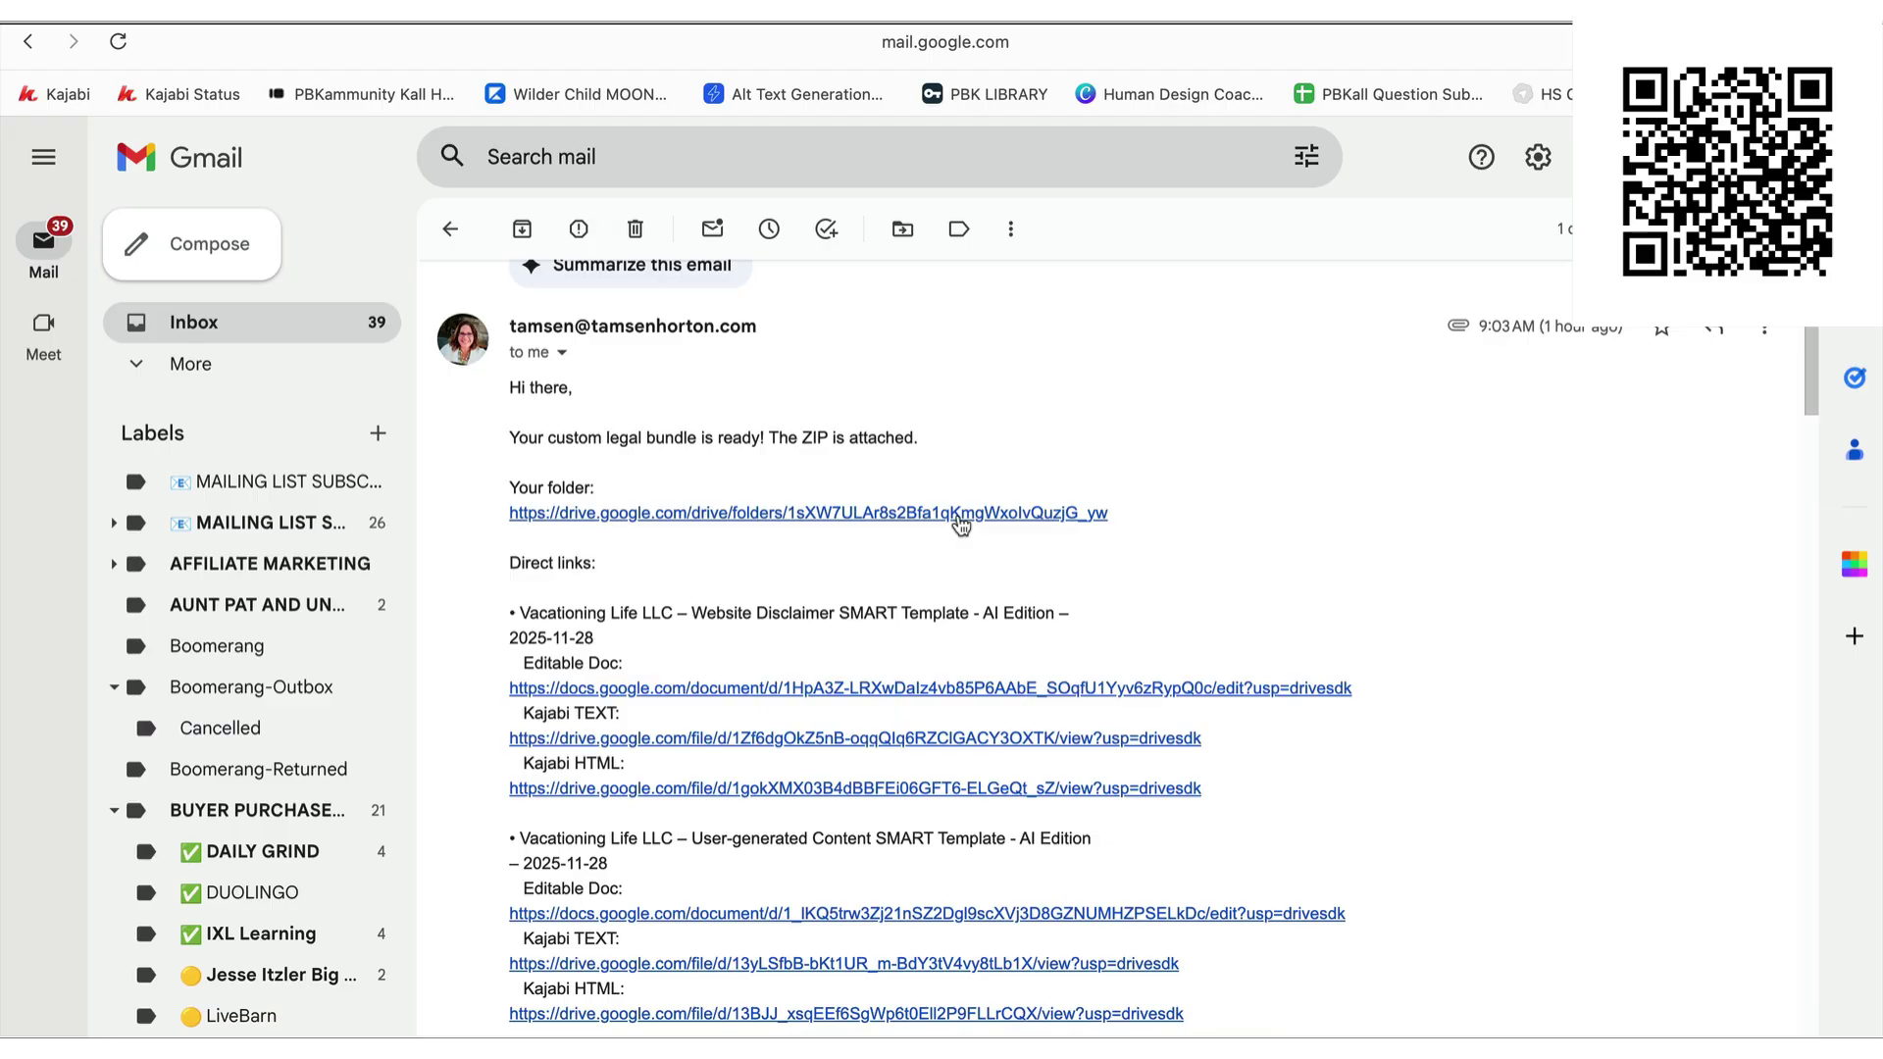
pyautogui.click(960, 523)
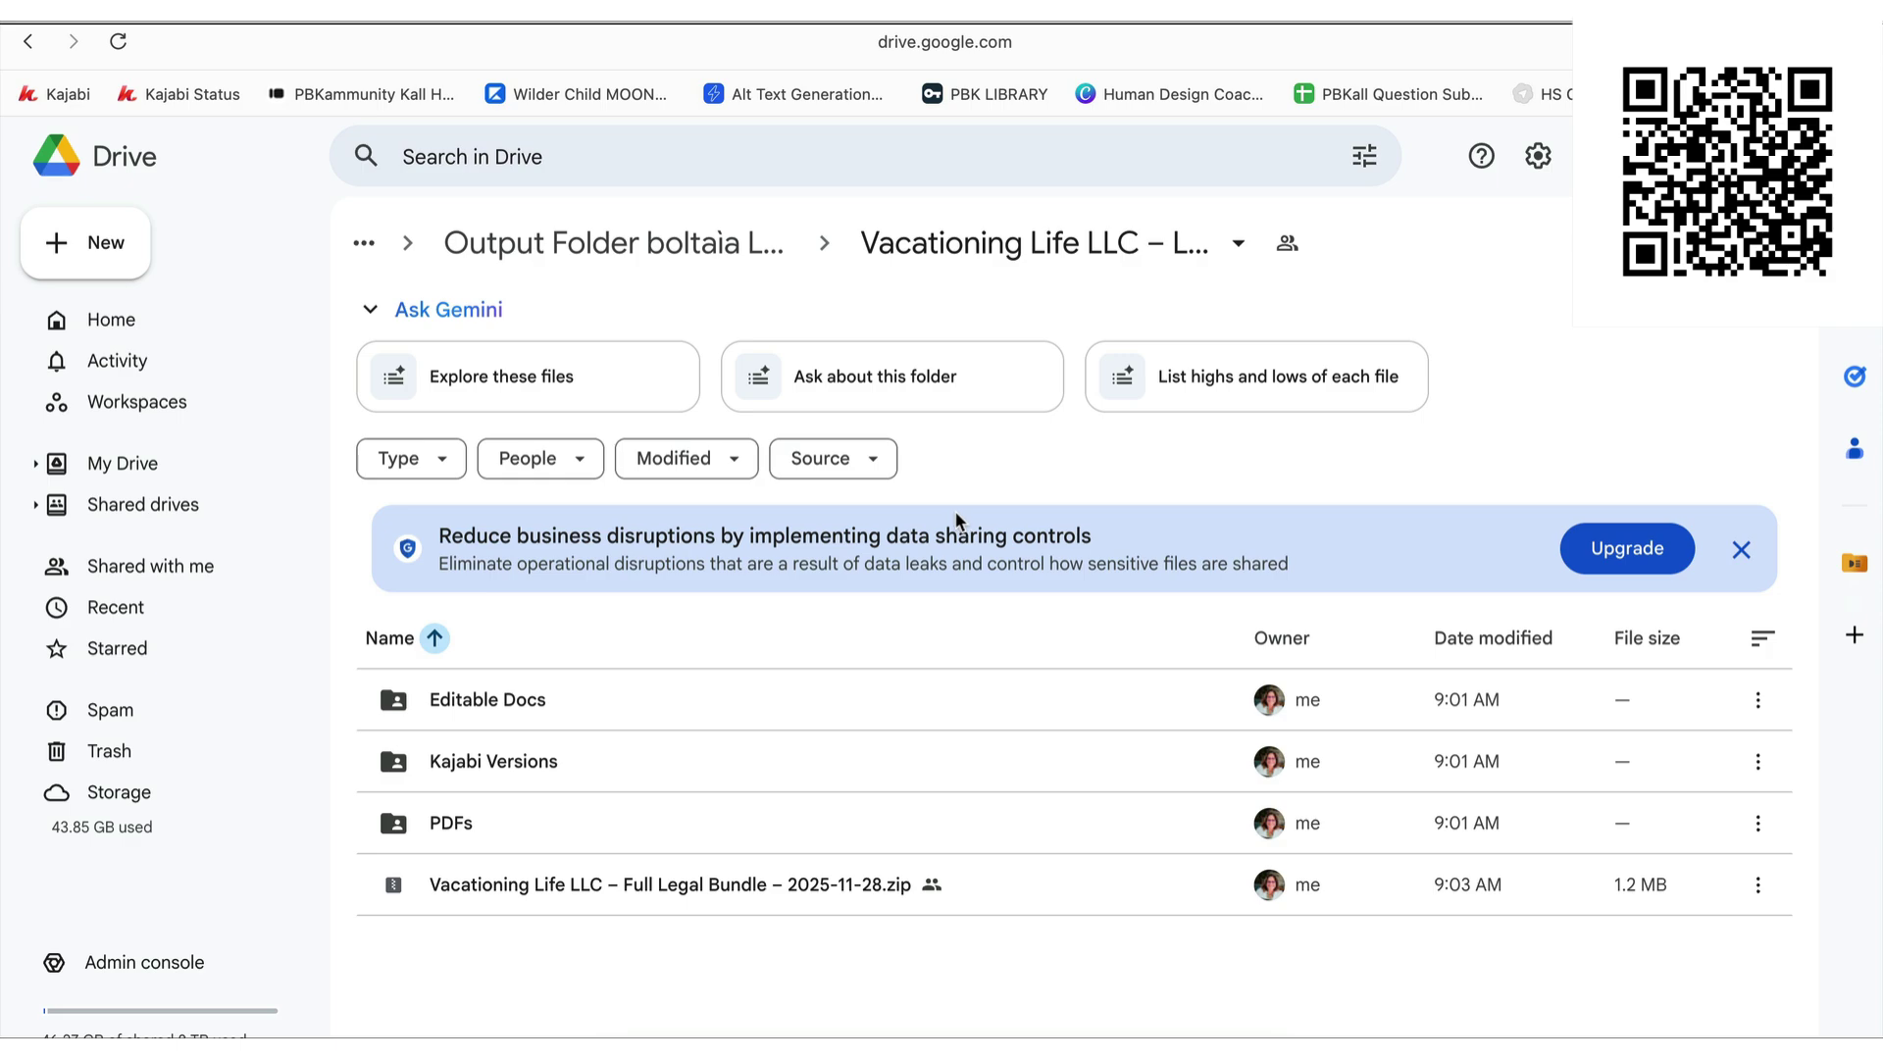
# - Back in the bundle email, open the Website Disclaimer editable doc link
pyautogui.hotkey('ctrl', 'Tab')
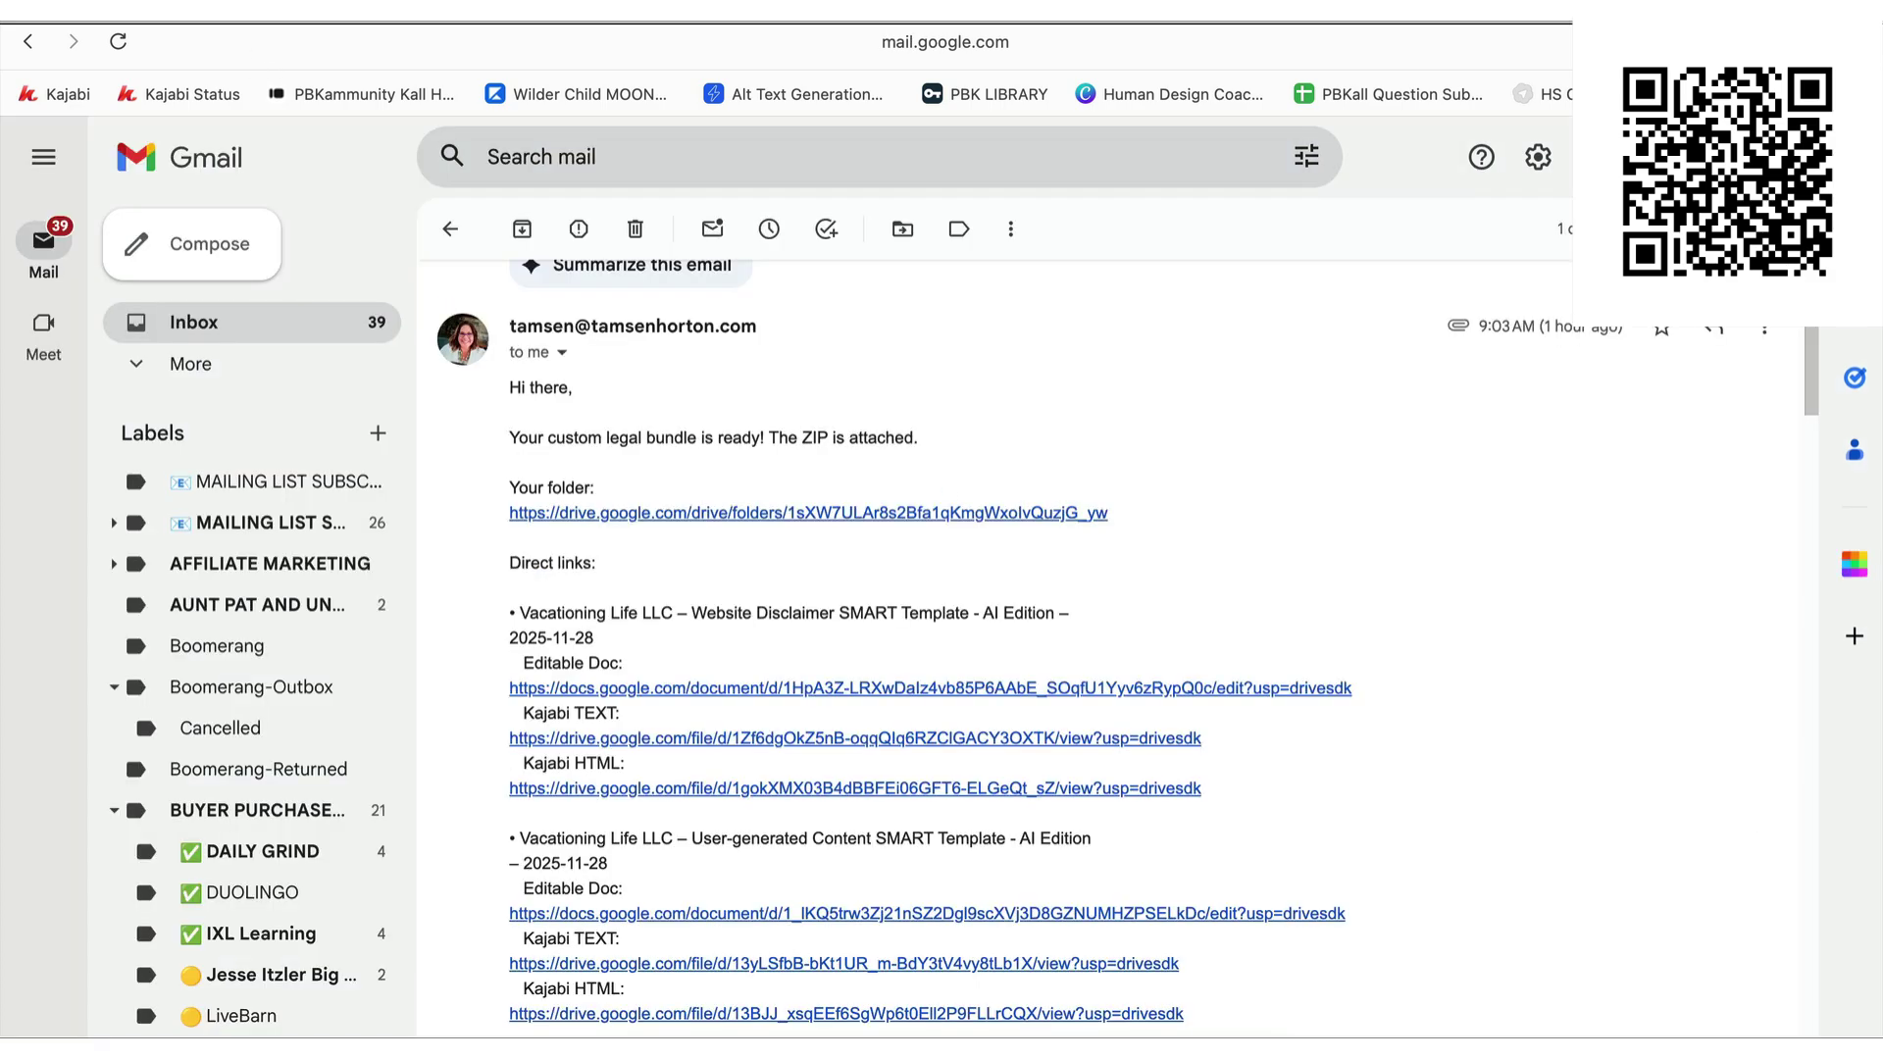
pyautogui.scroll(-2, 743, 585)
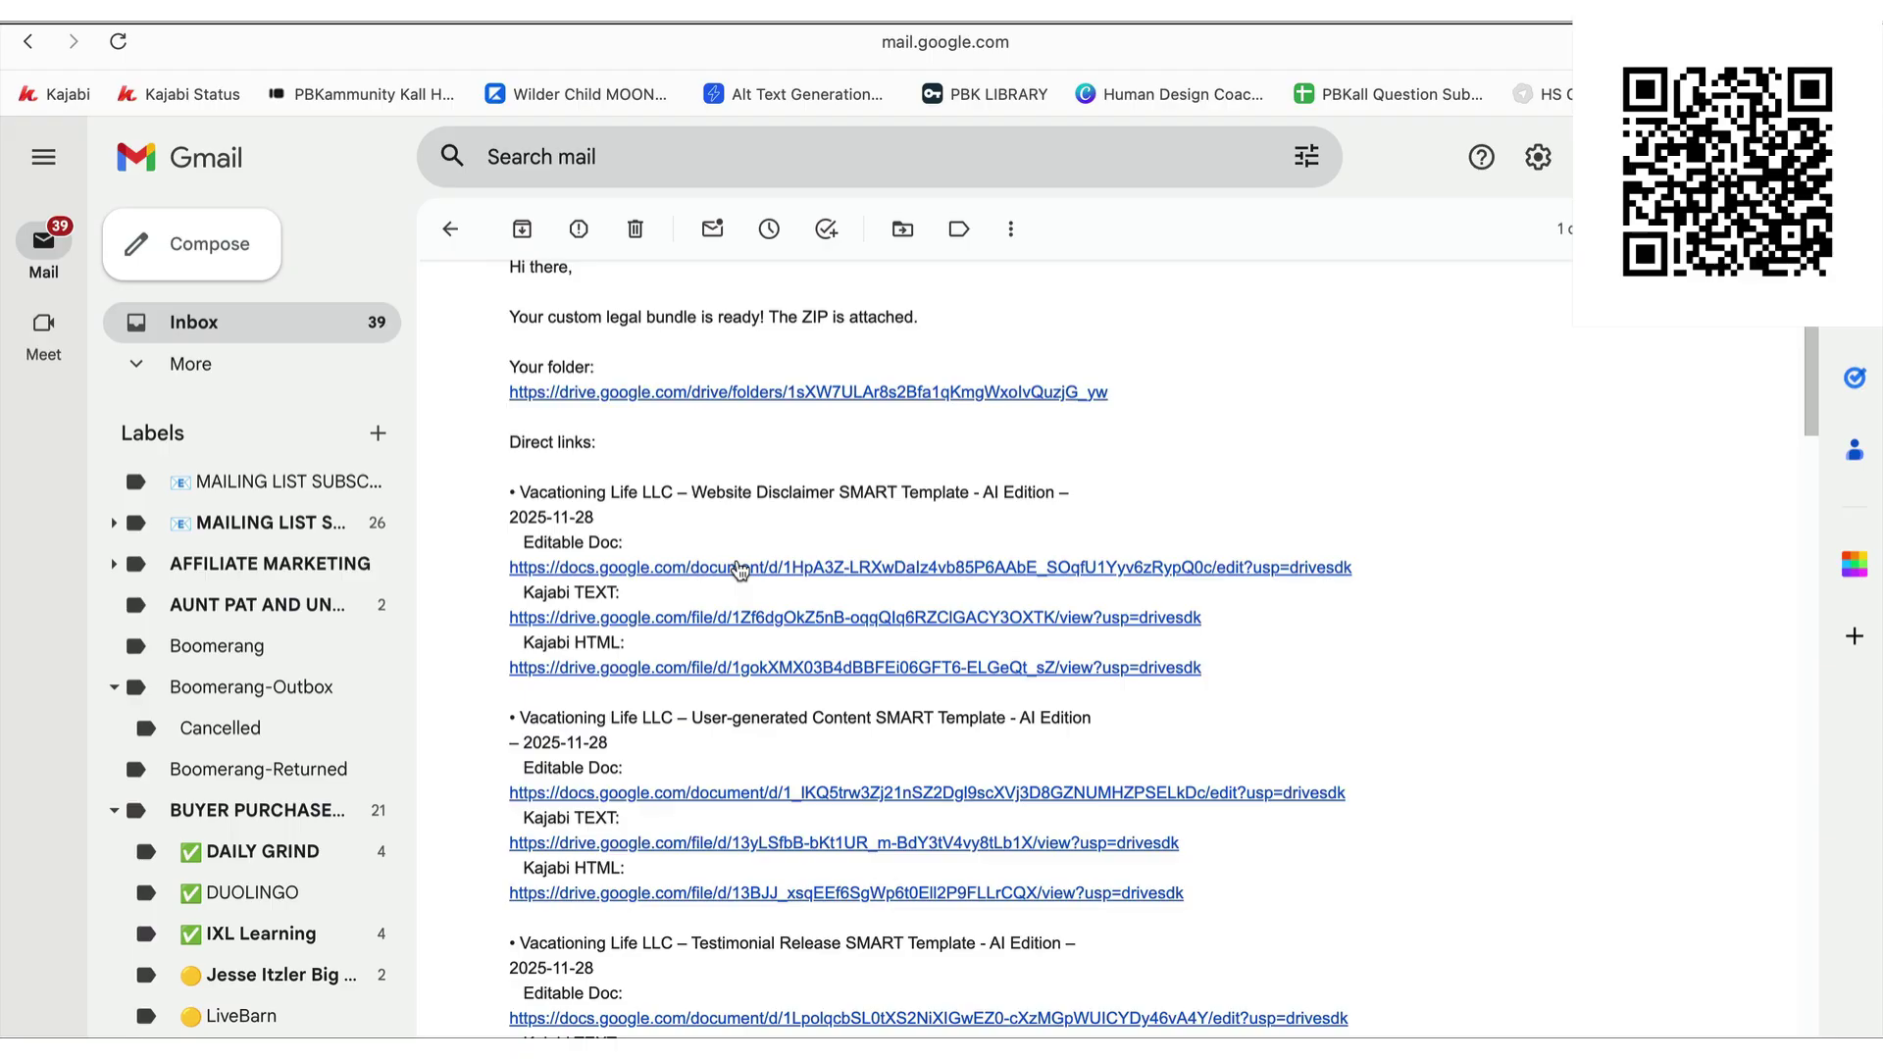
pyautogui.click(740, 569)
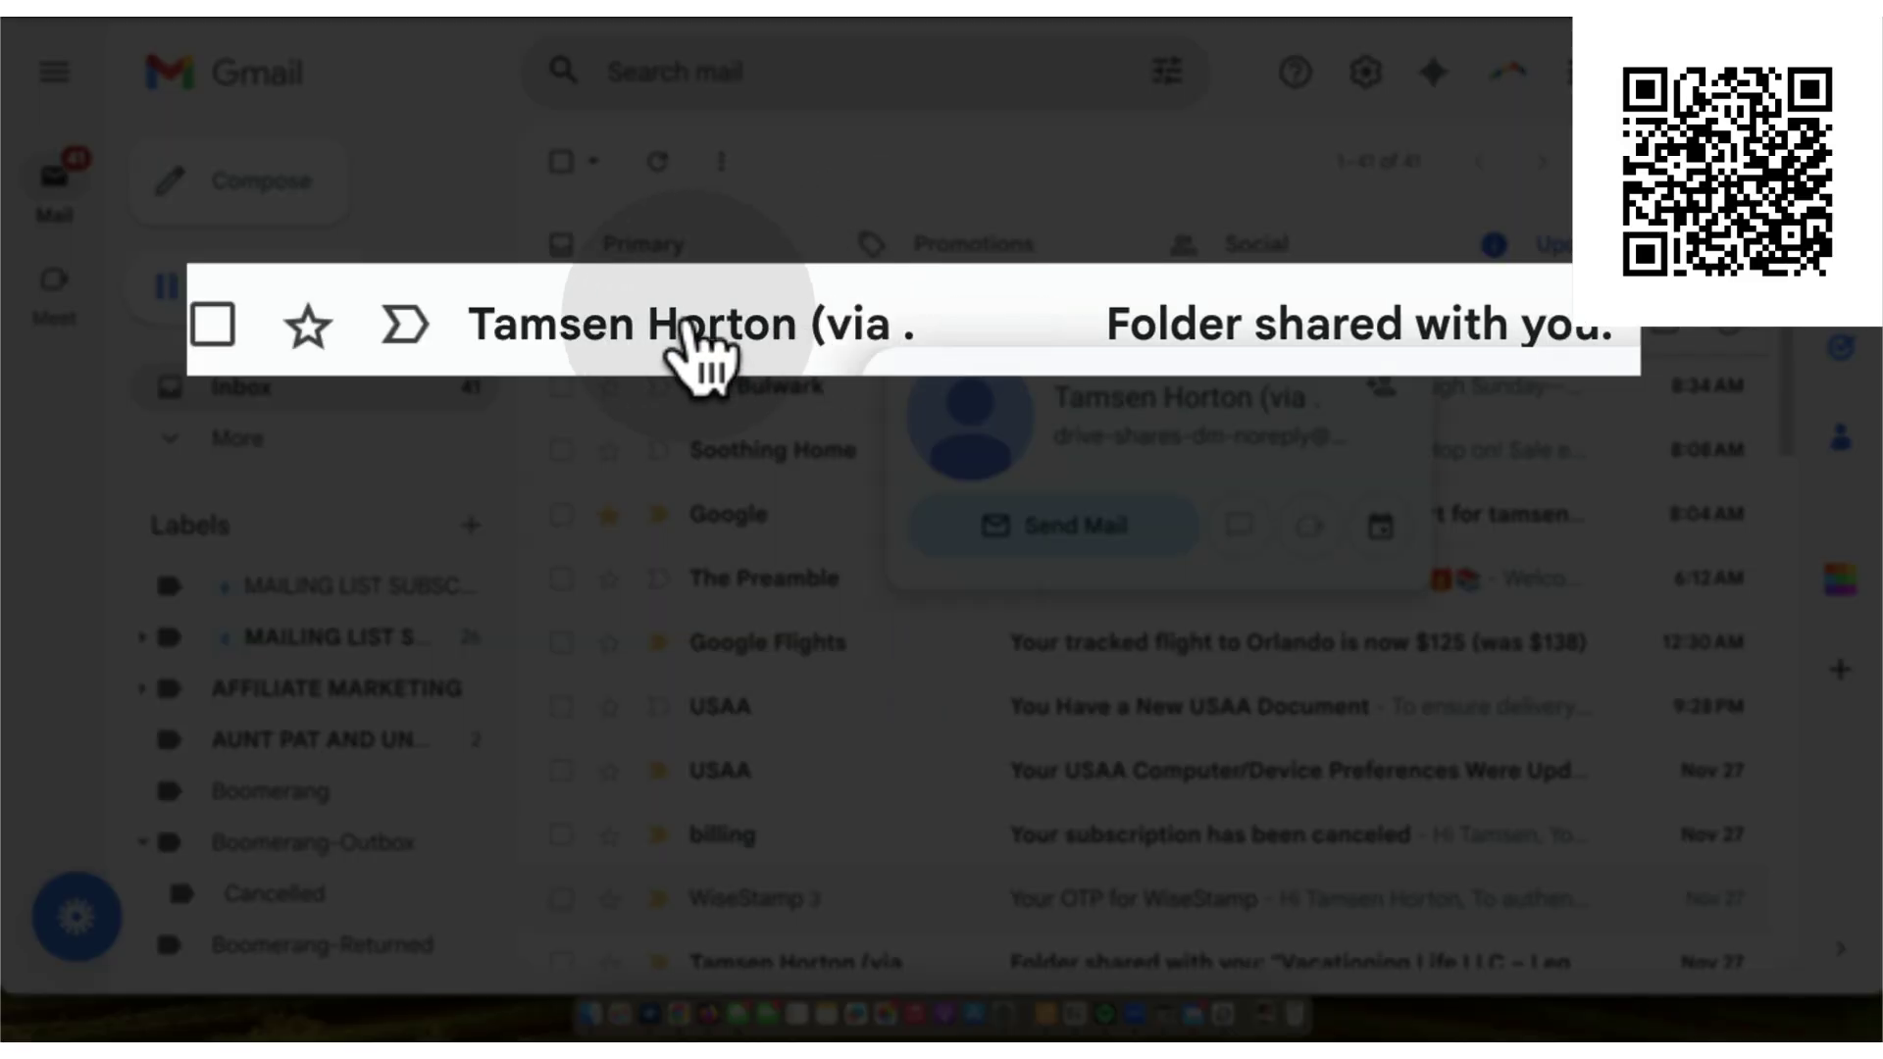
# - From the 'Folder shared with you' email, open the legal bundle folder in Drive
pyautogui.click(687, 328)
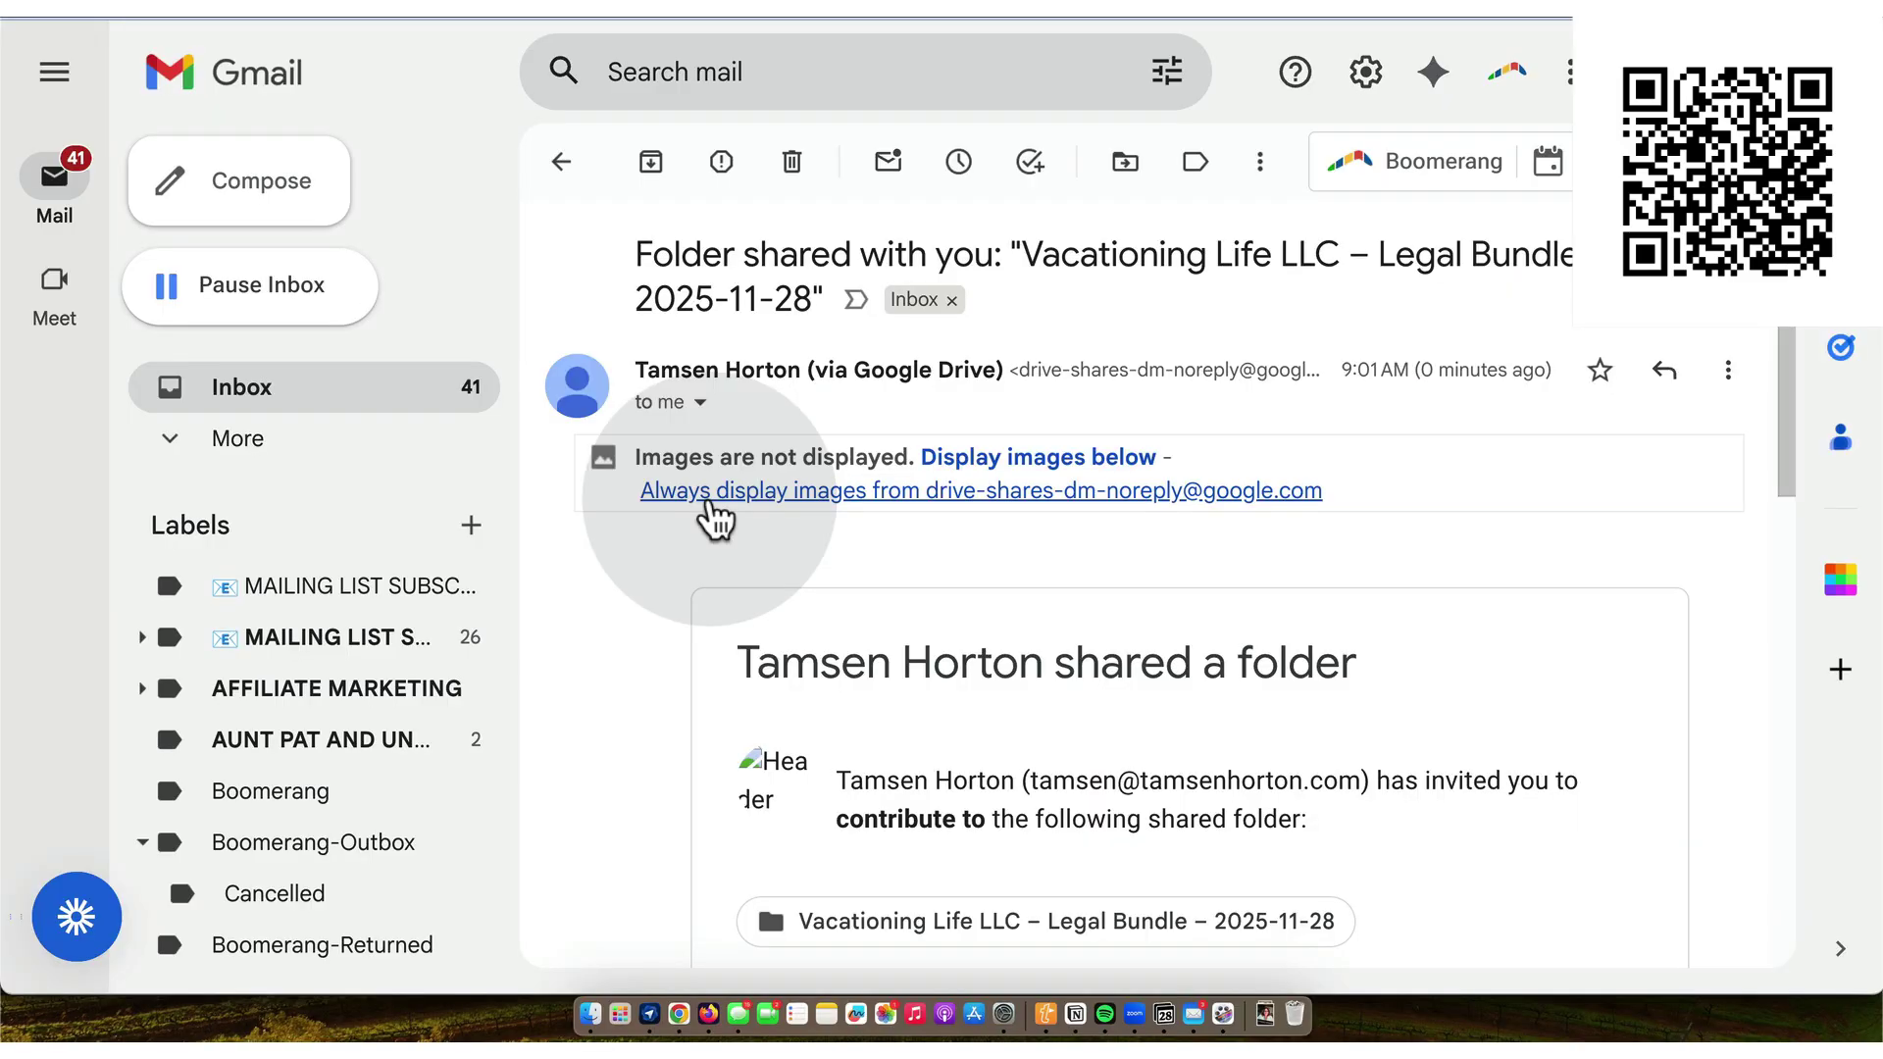
pyautogui.scroll(-1, 716, 520)
pyautogui.scroll(1, 711, 506)
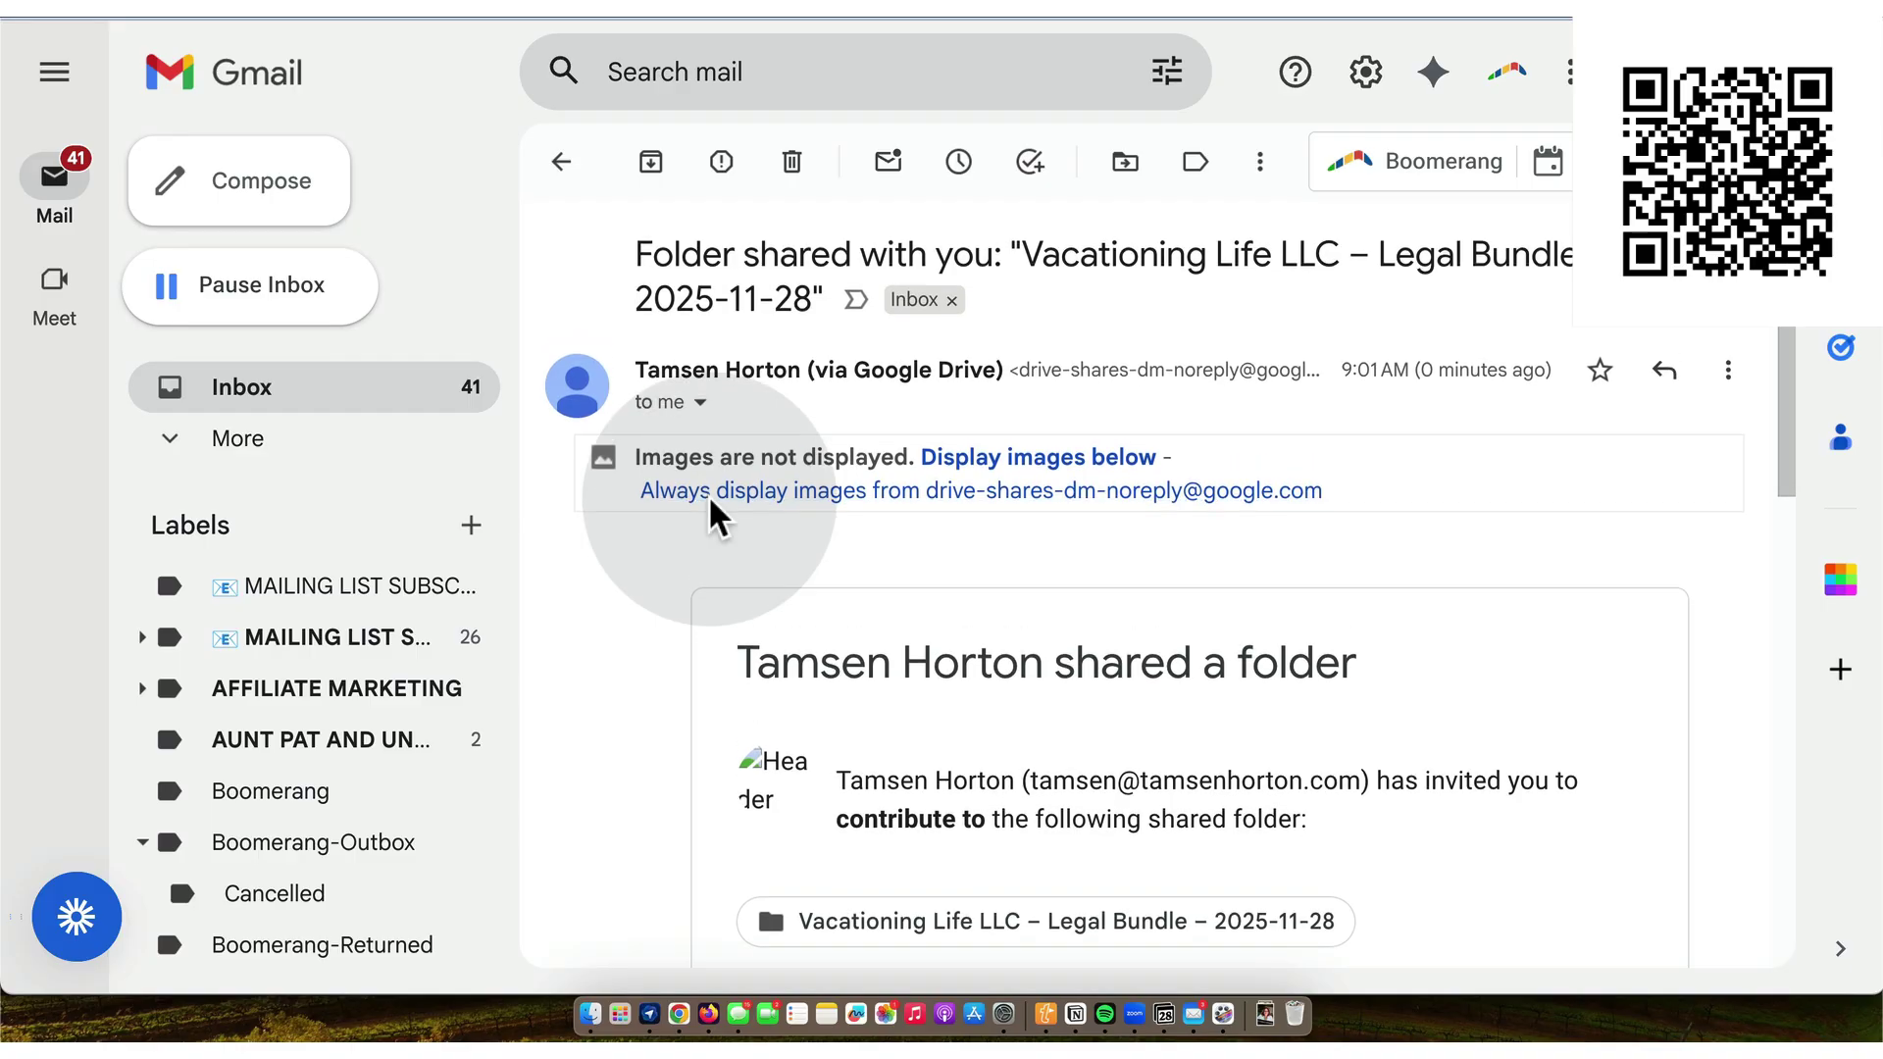
pyautogui.scroll(-3, 1089, 534)
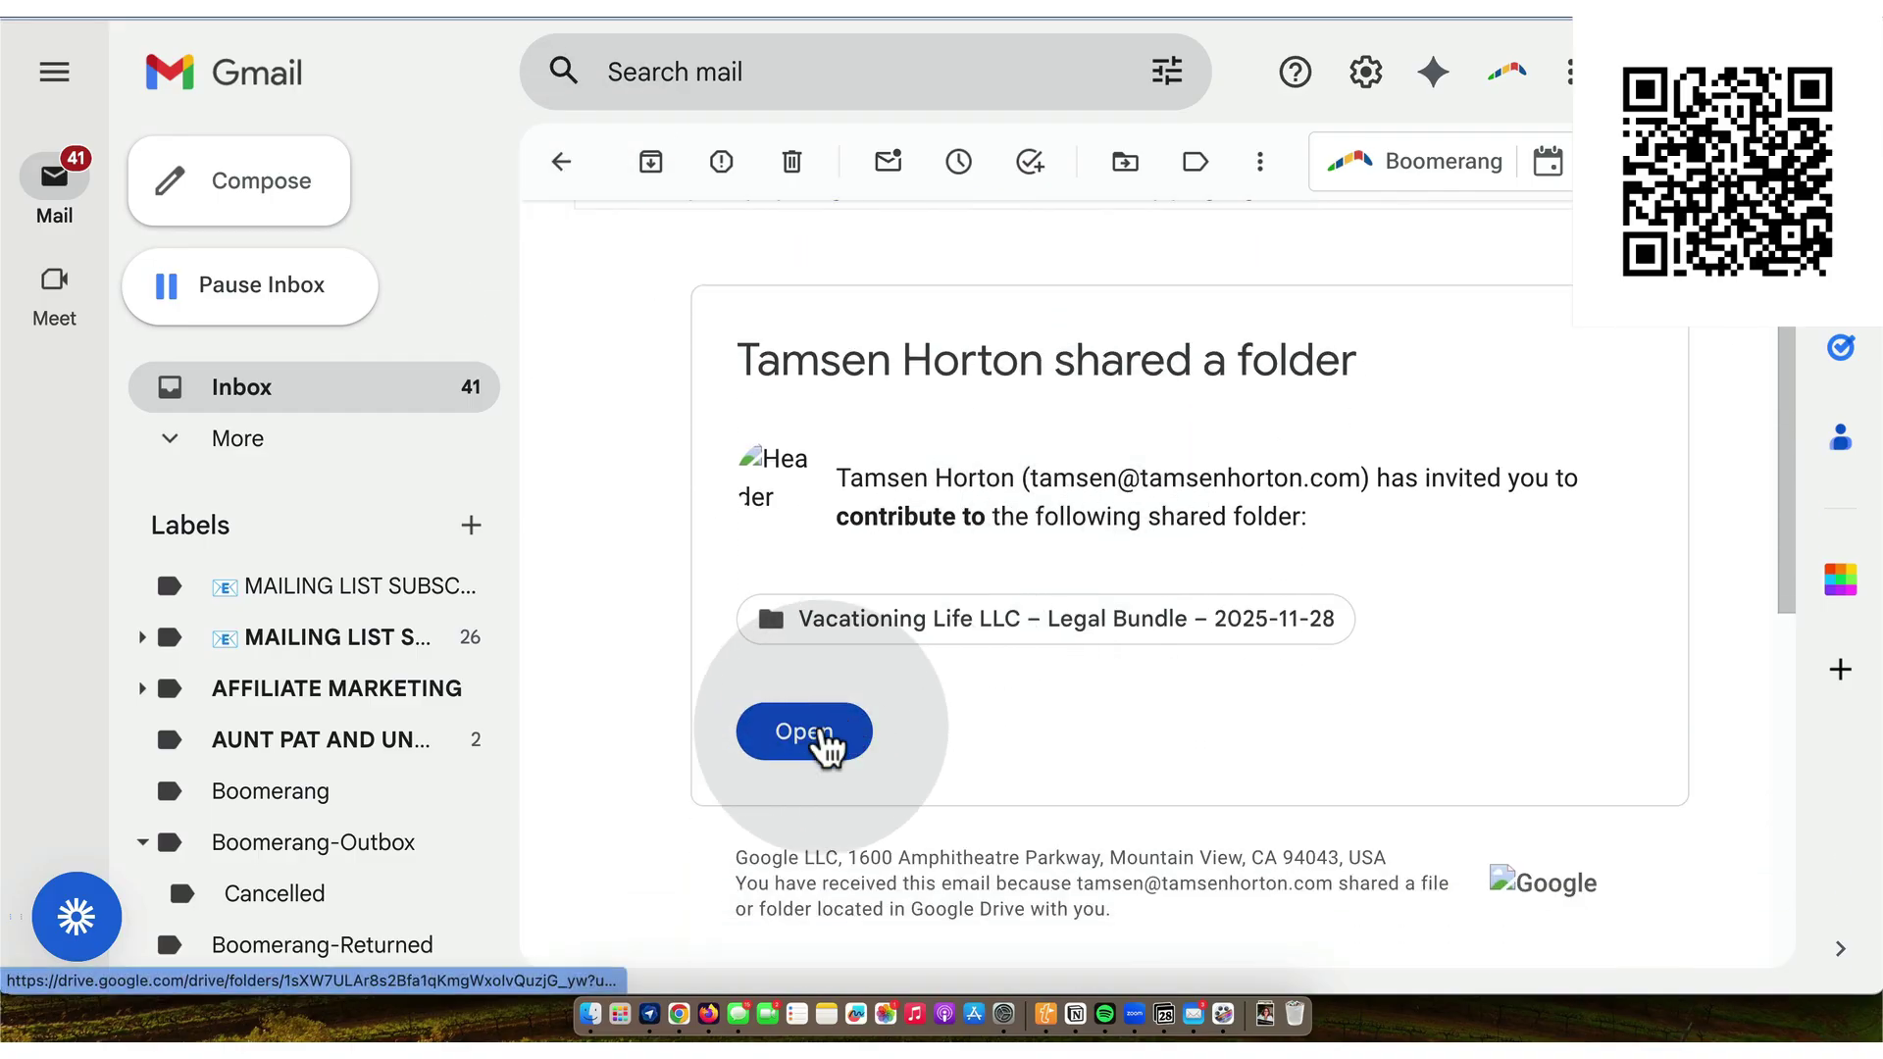
pyautogui.click(820, 728)
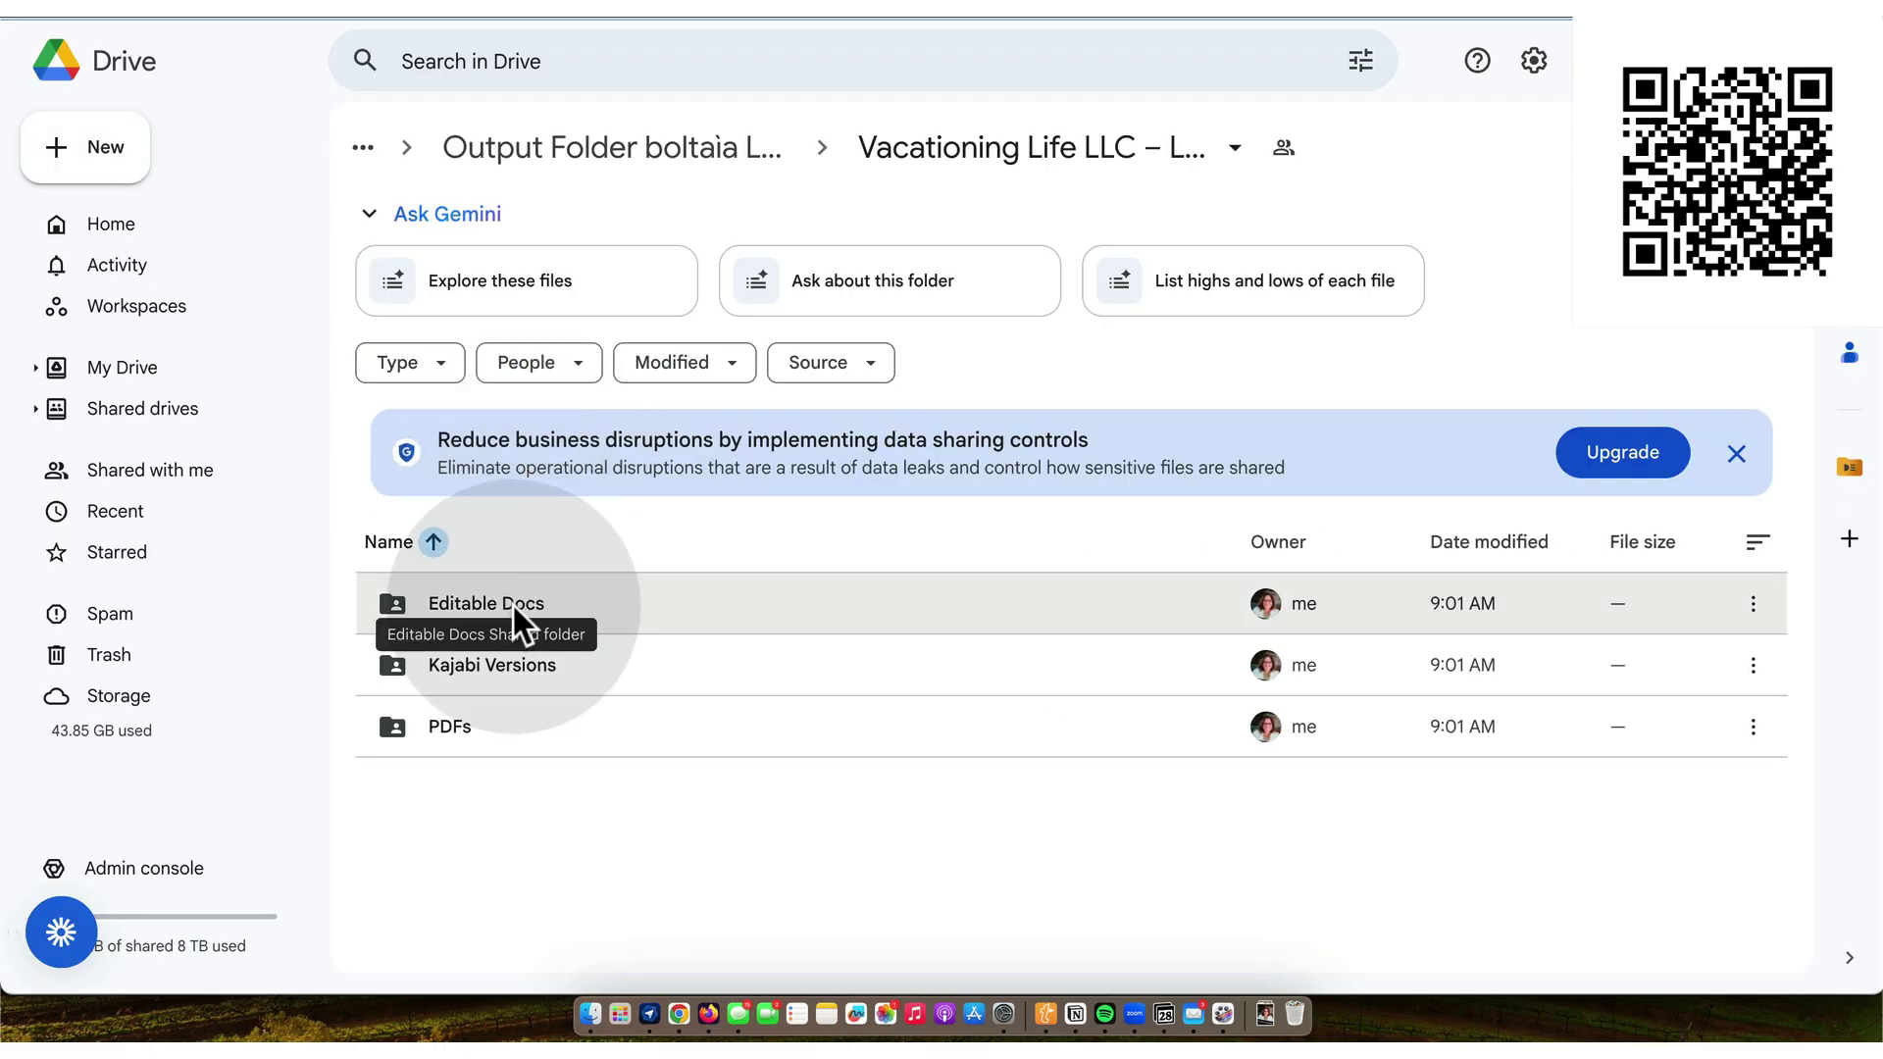
# - Open the Privacy Policy template in Editable Docs, scroll through it, and close it
pyautogui.doubleClick(514, 605)
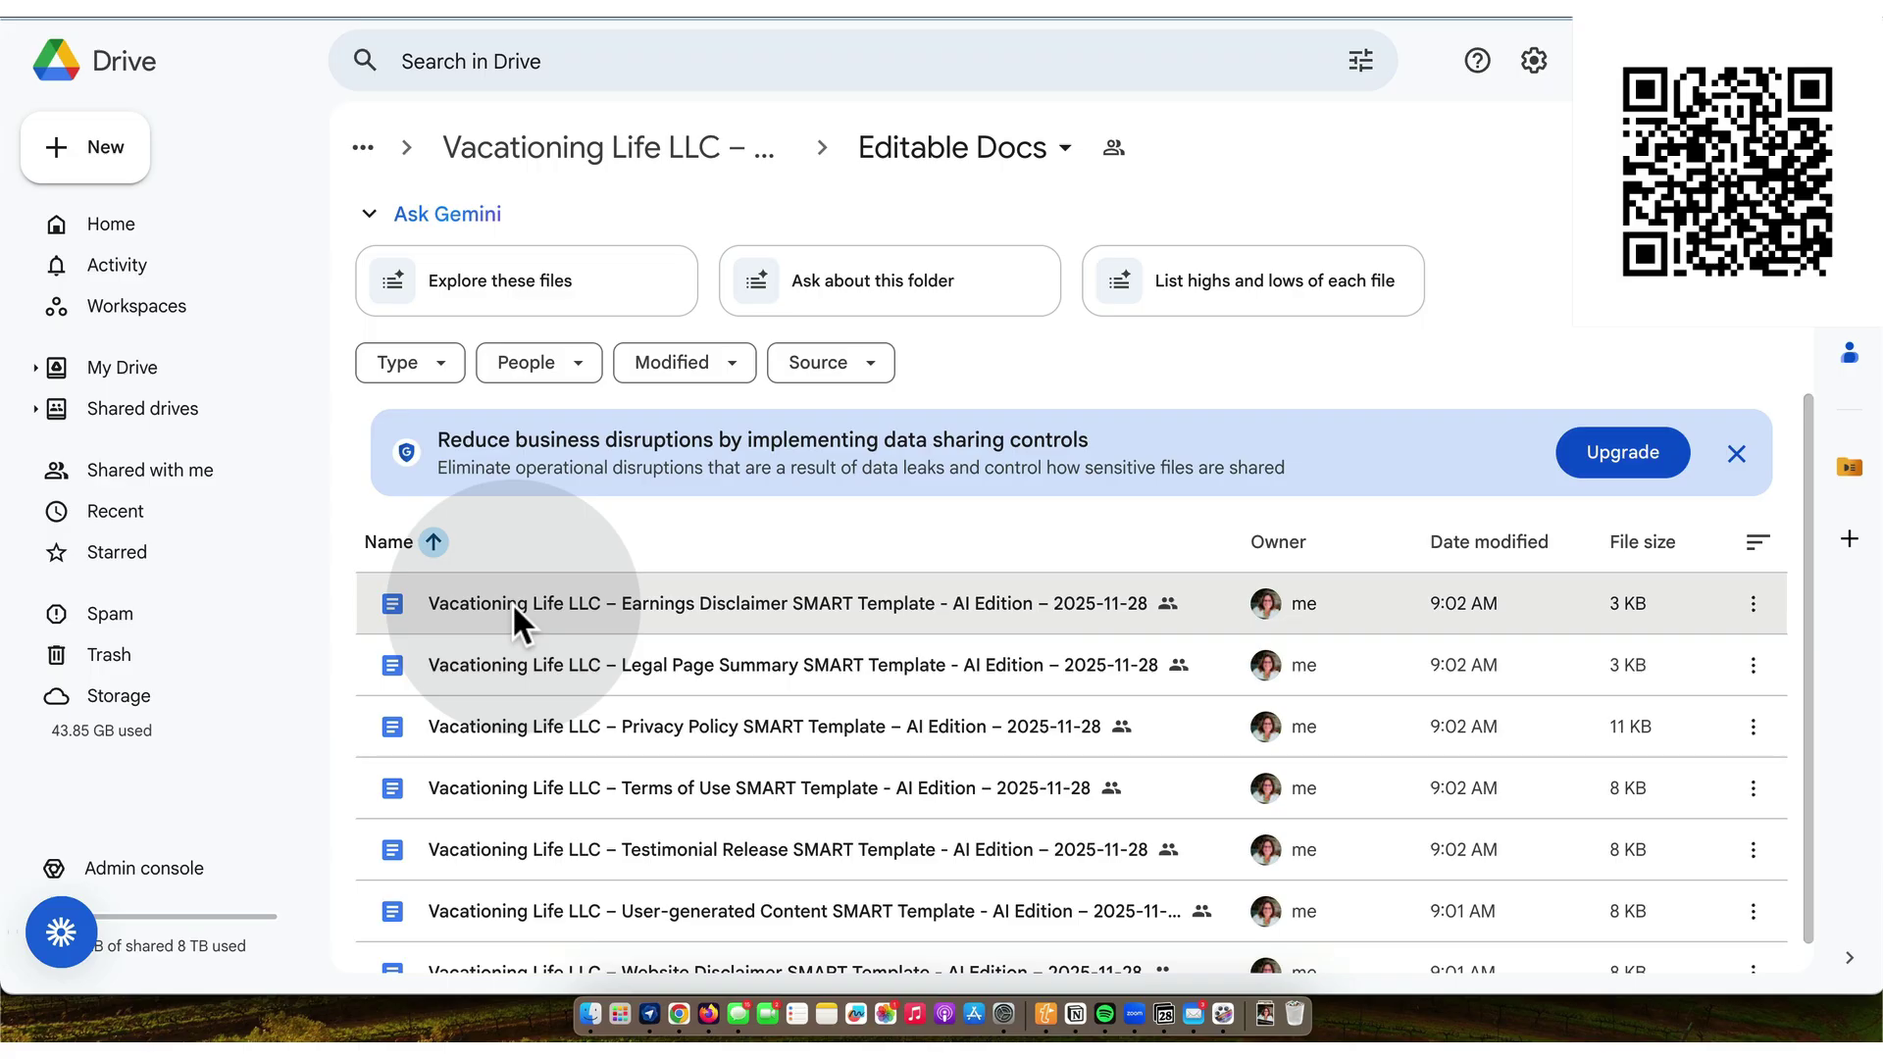
pyautogui.doubleClick(634, 728)
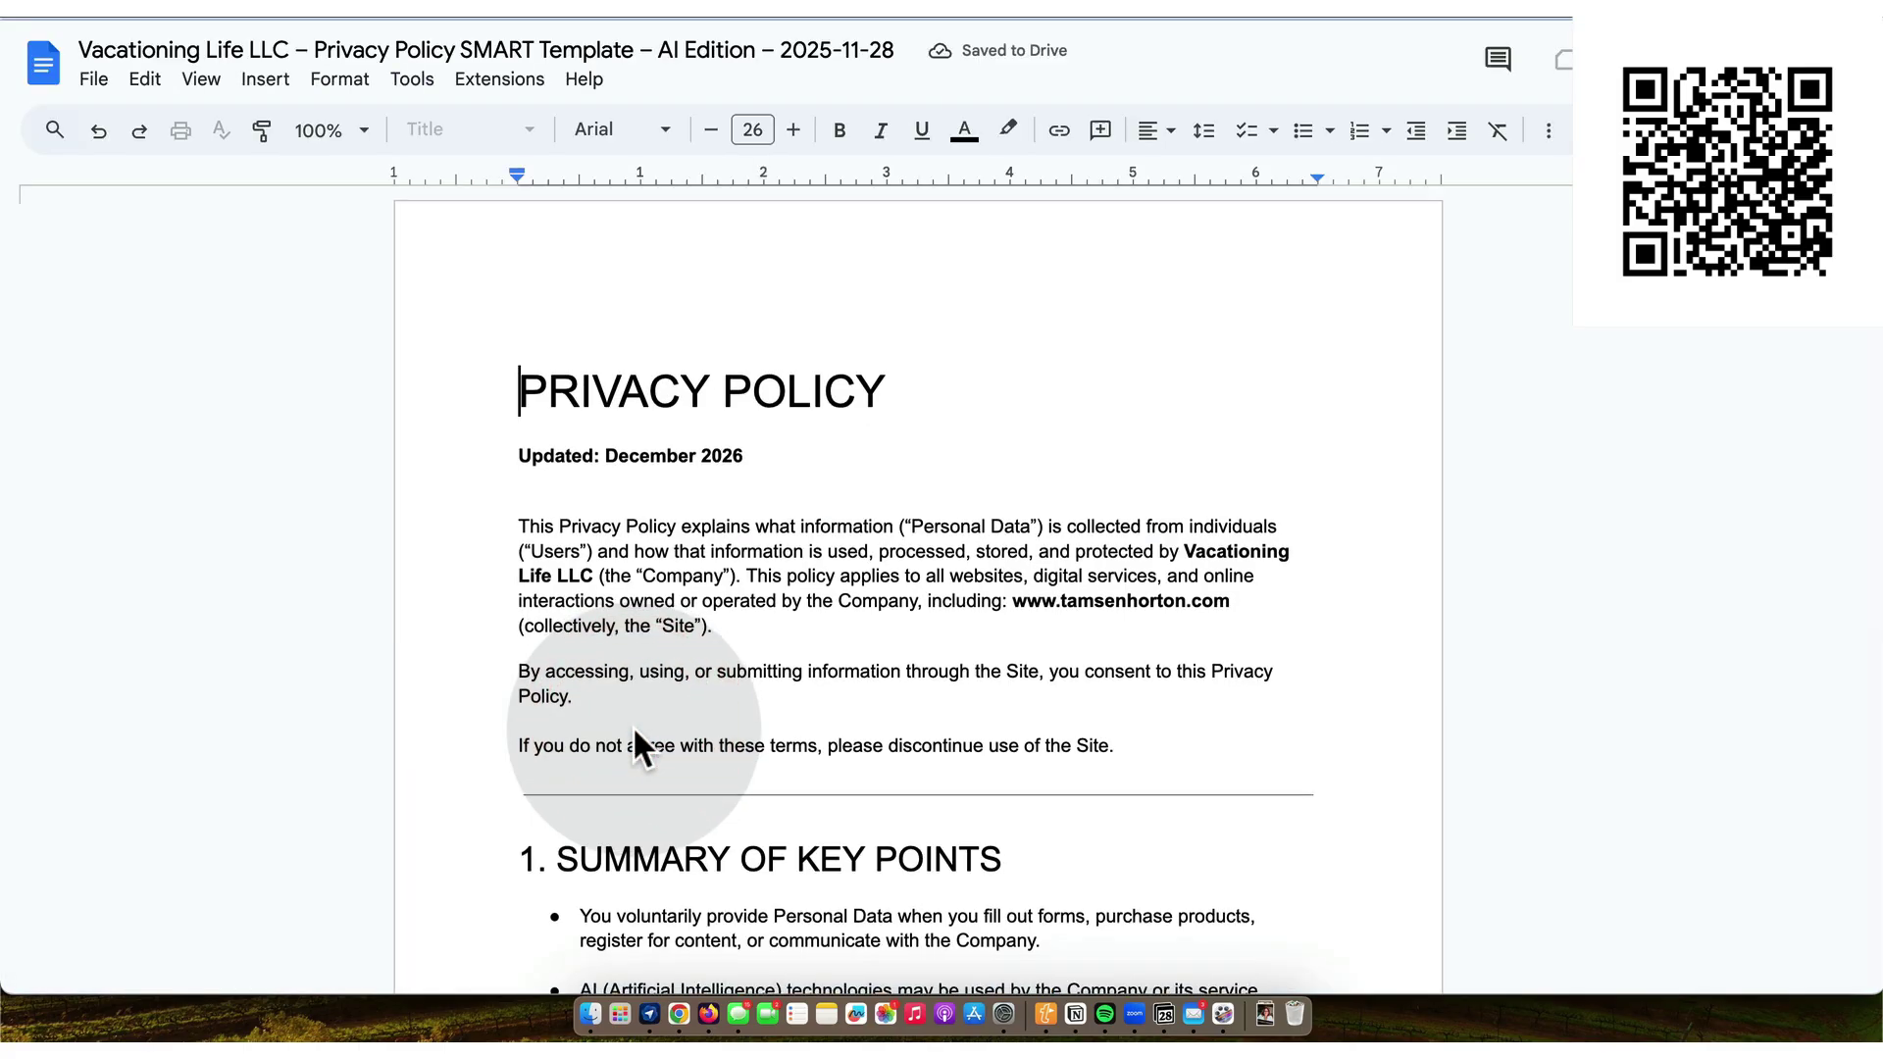
pyautogui.scroll(-5, 633, 735)
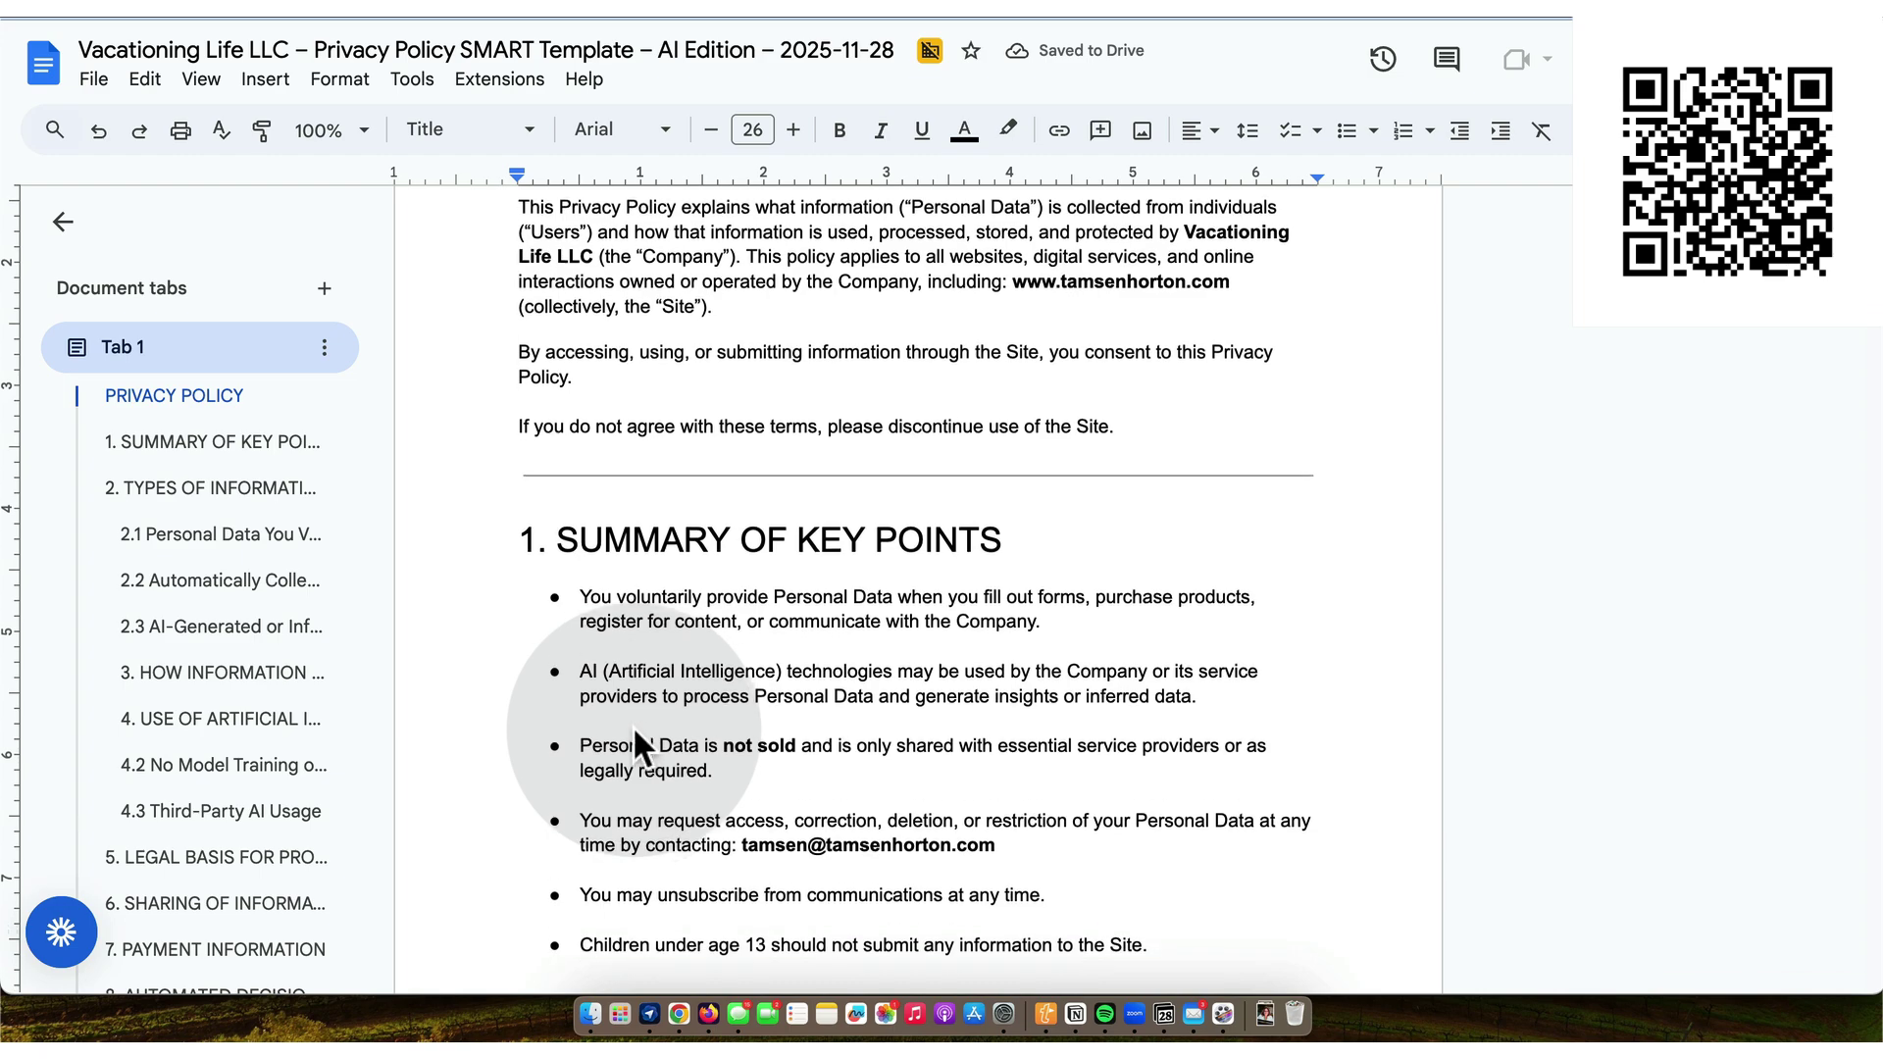
pyautogui.scroll(-4, 634, 734)
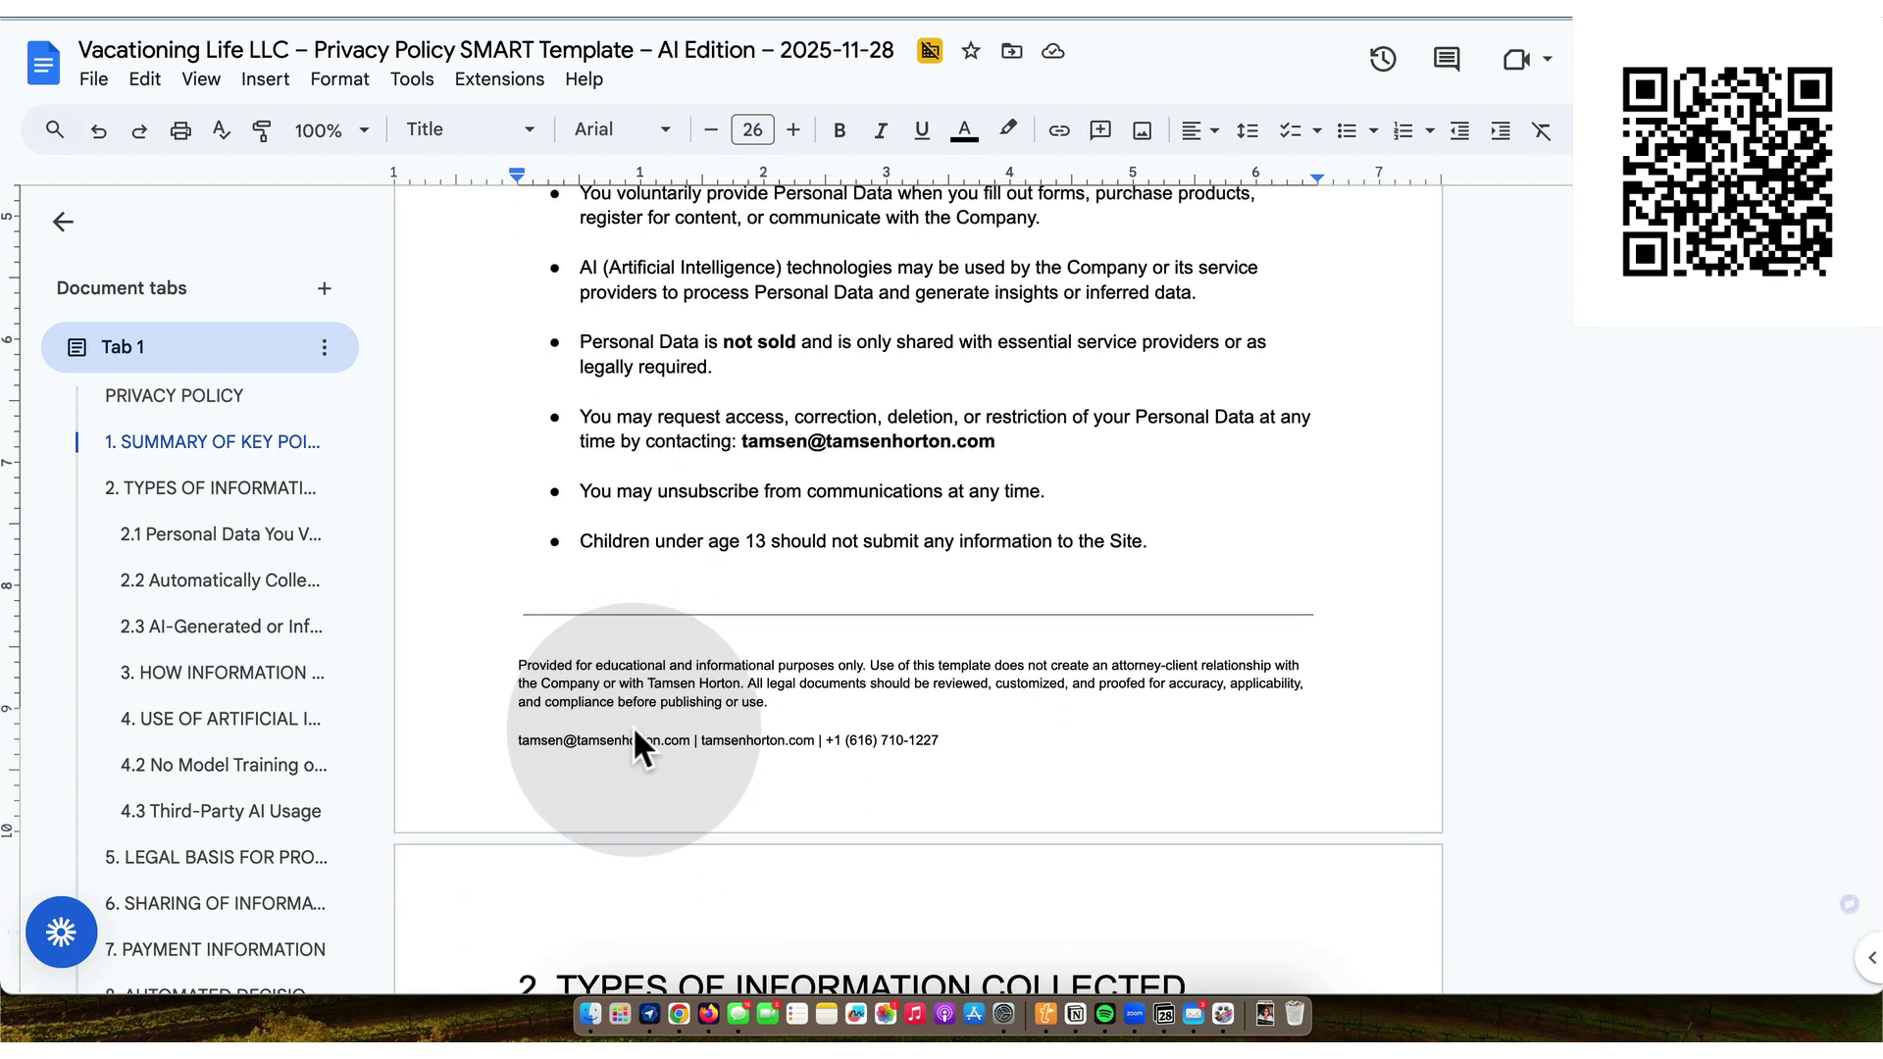
pyautogui.scroll(-5, 633, 726)
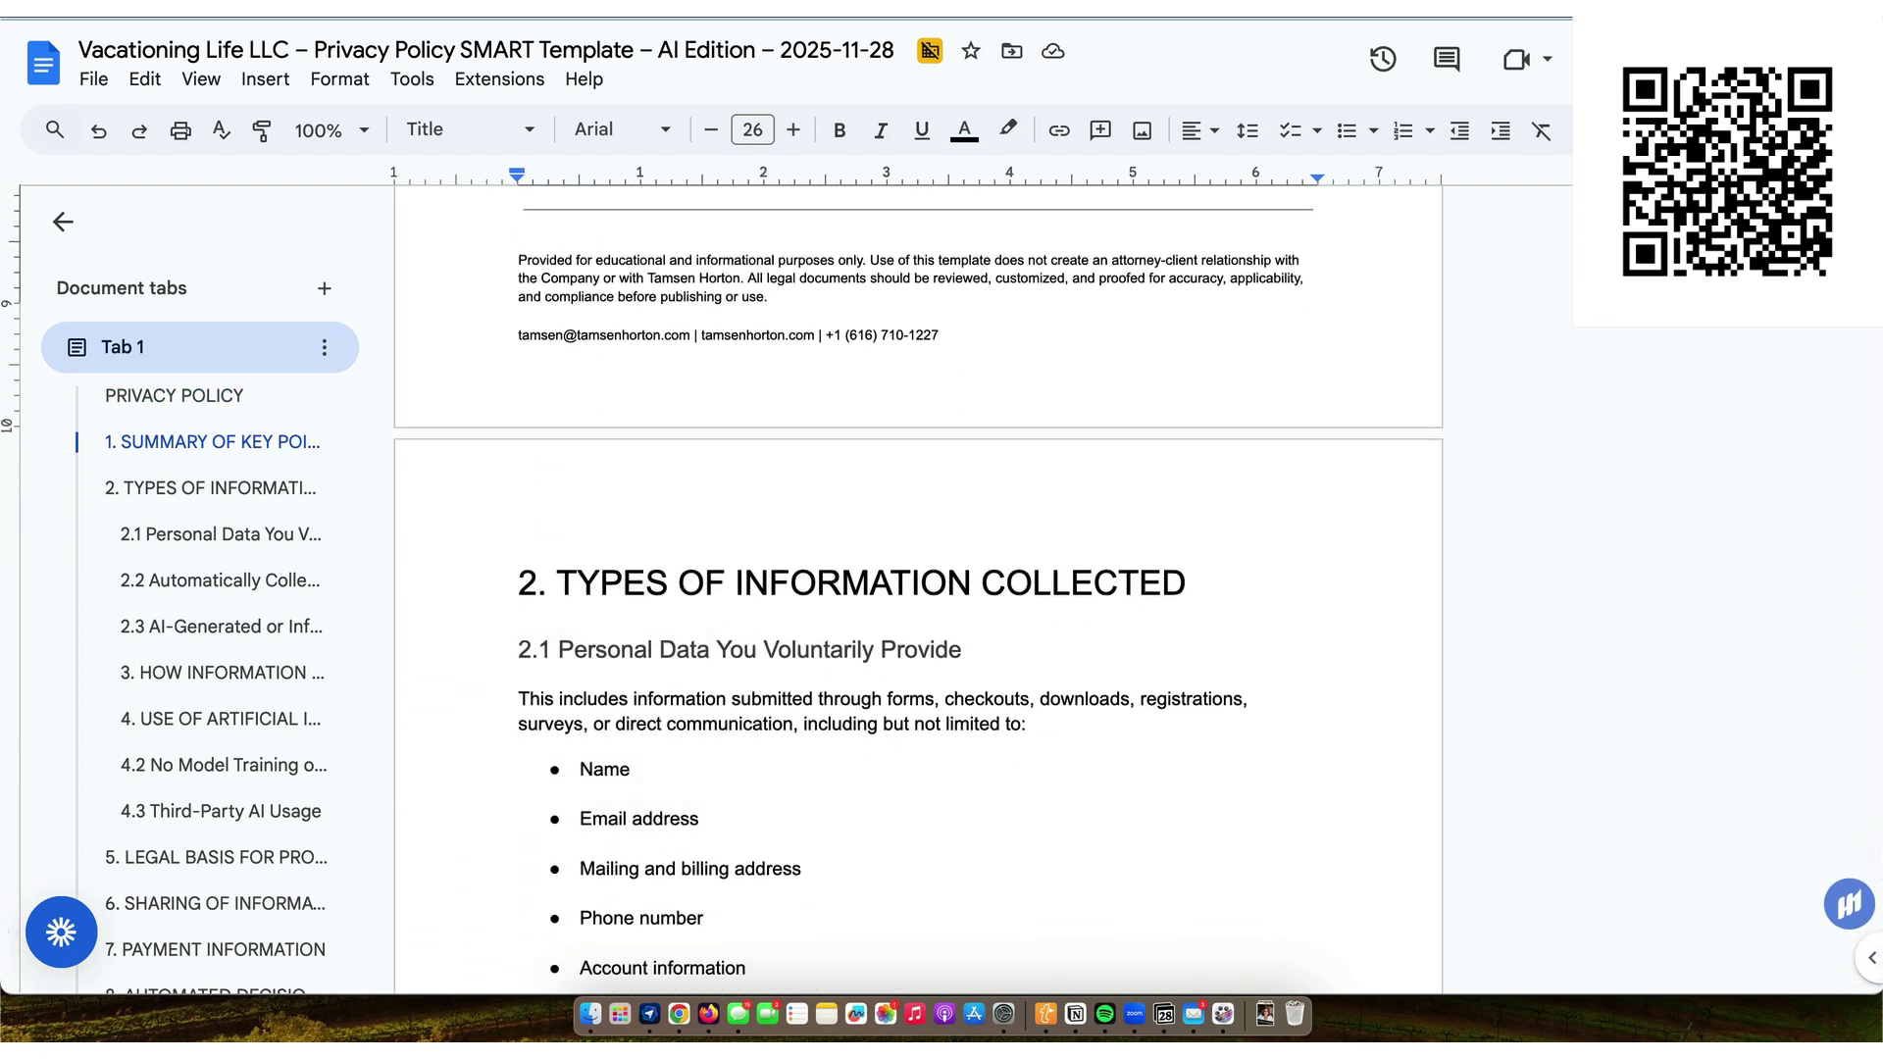
pyautogui.press('super+w')
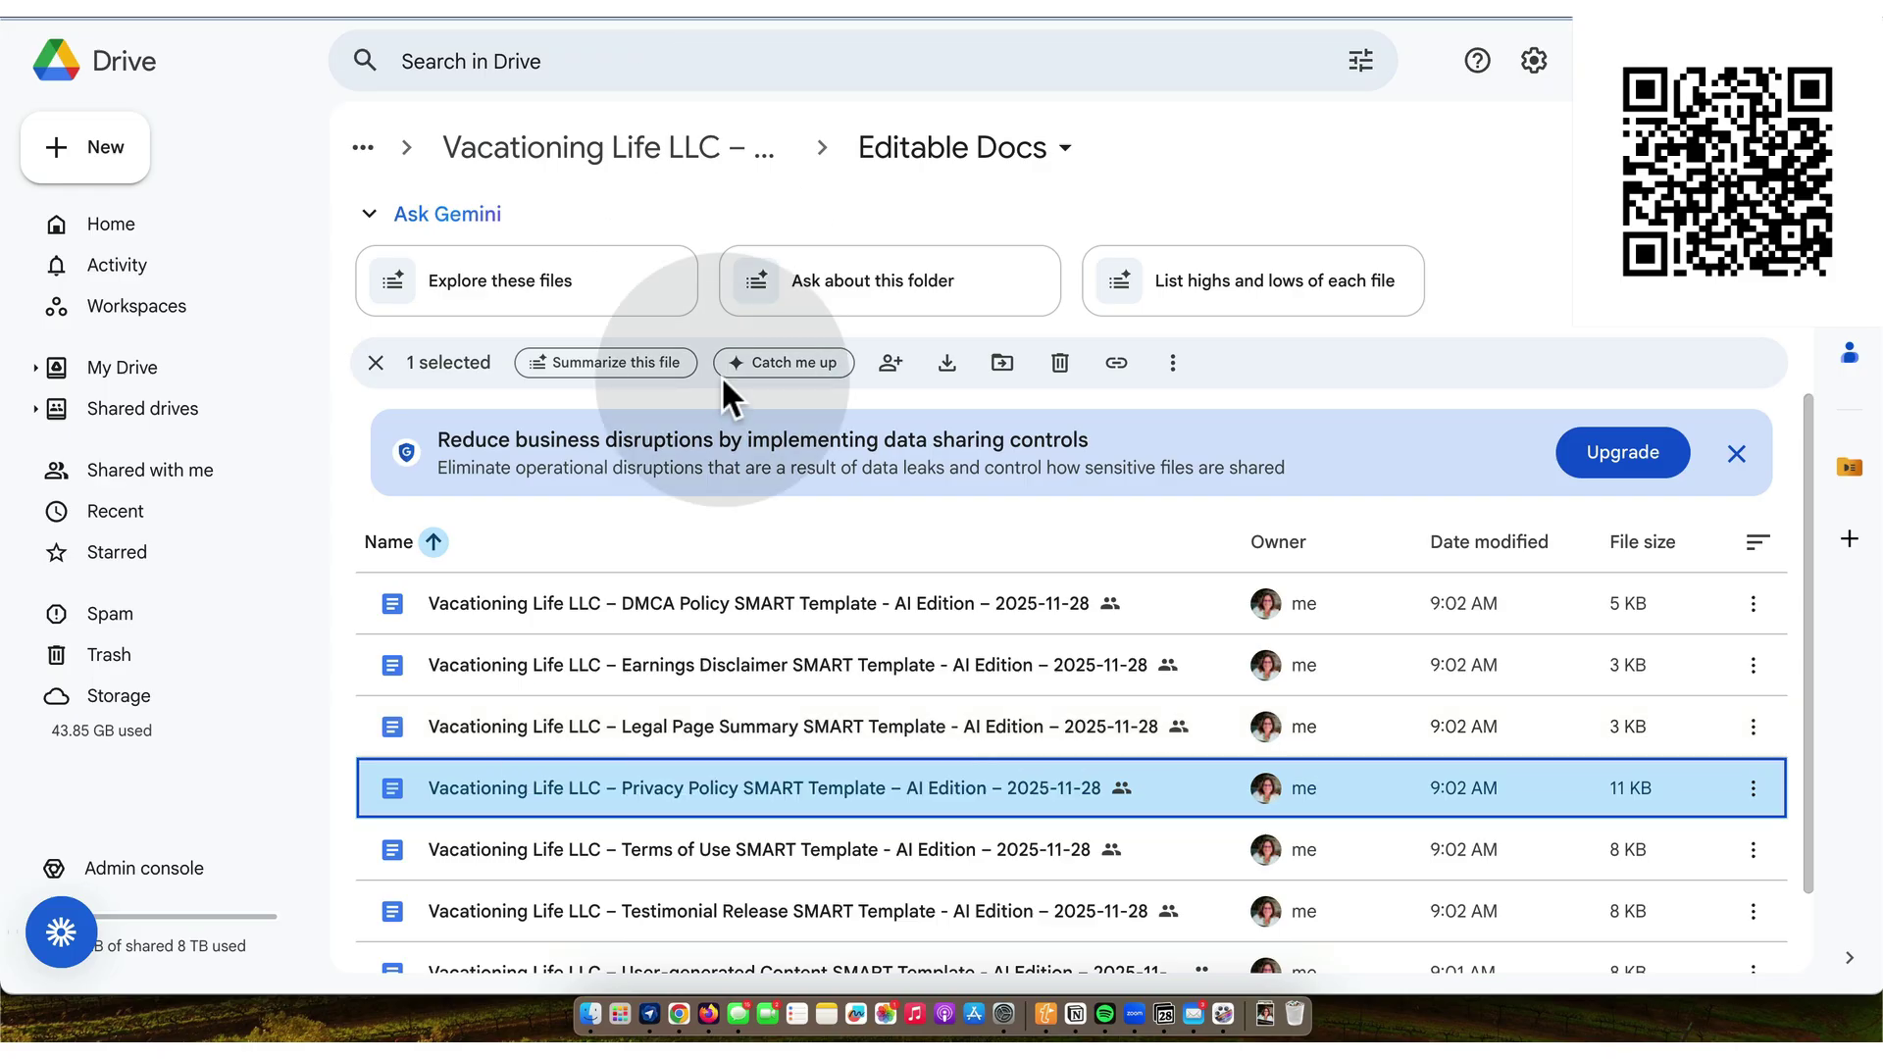
# - Go up to the bundle folder and open Kajabi Versions to view its HTML and TEXT files
pyautogui.click(667, 177)
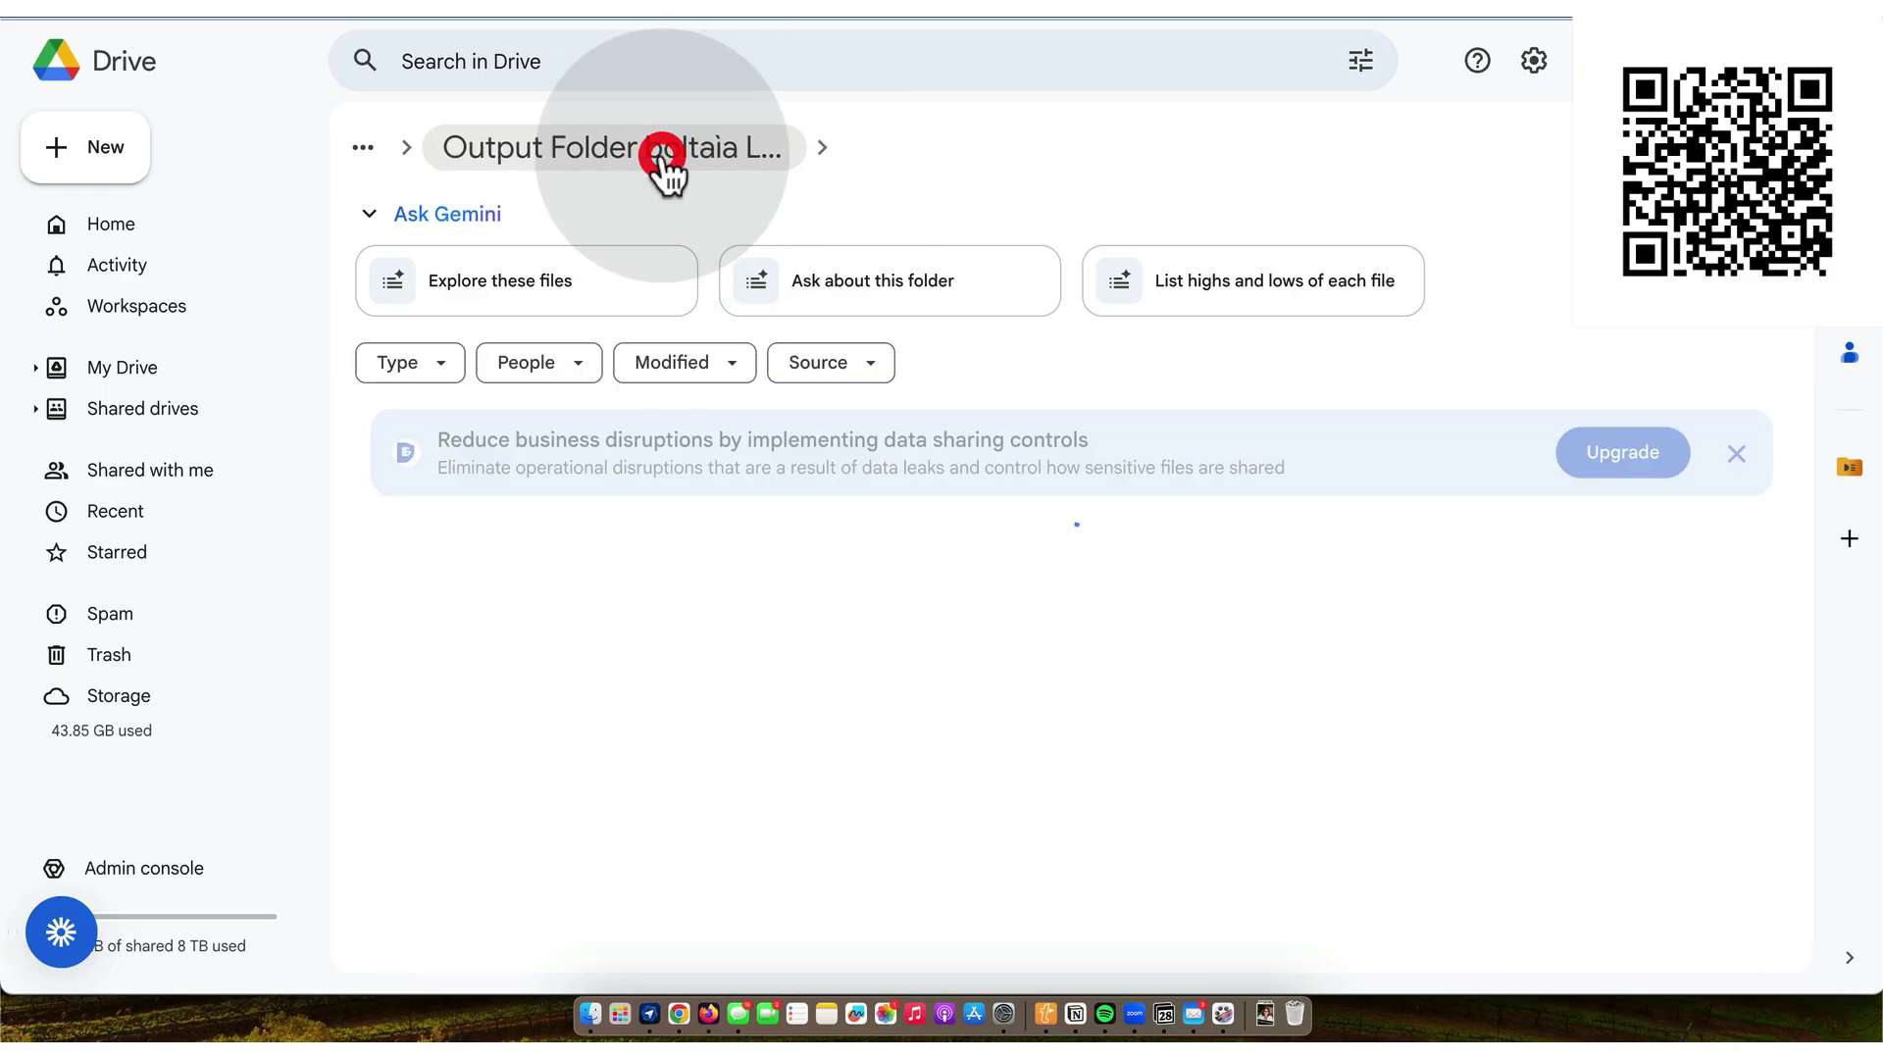
pyautogui.doubleClick(516, 664)
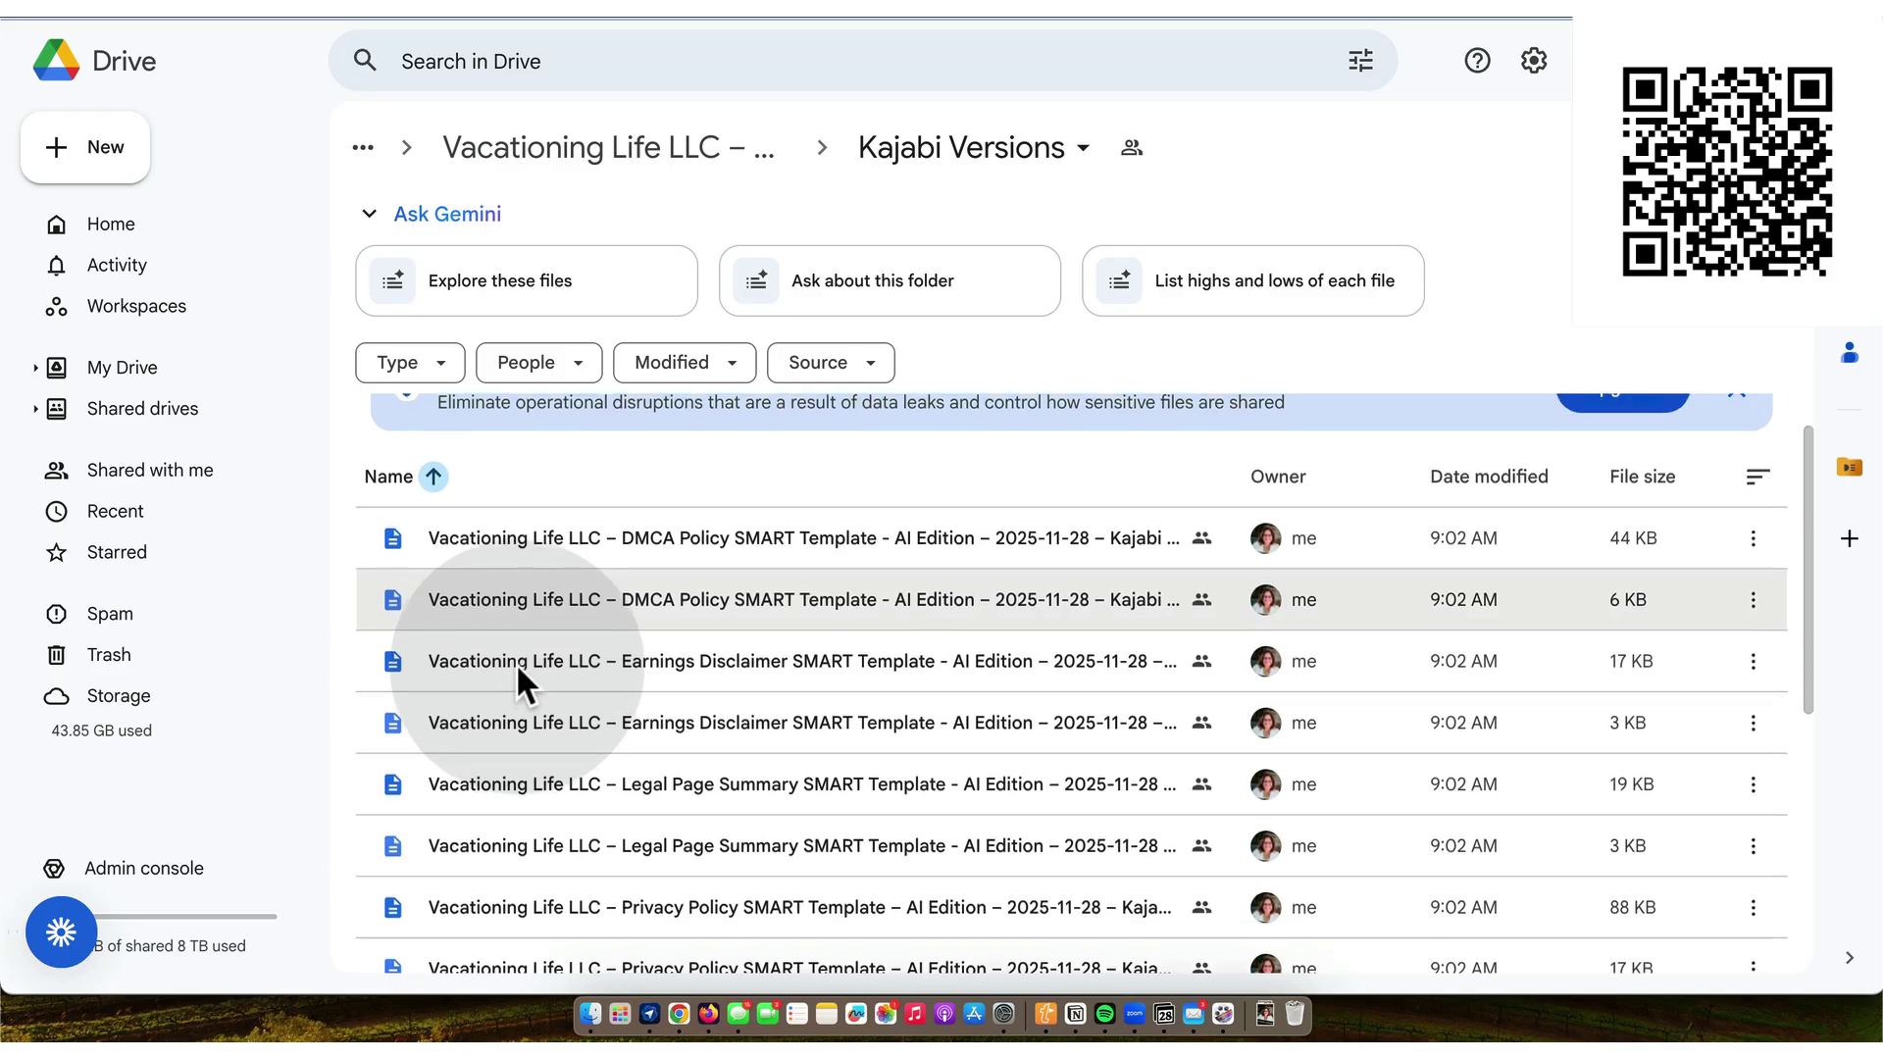
pyautogui.scroll(-5, 516, 663)
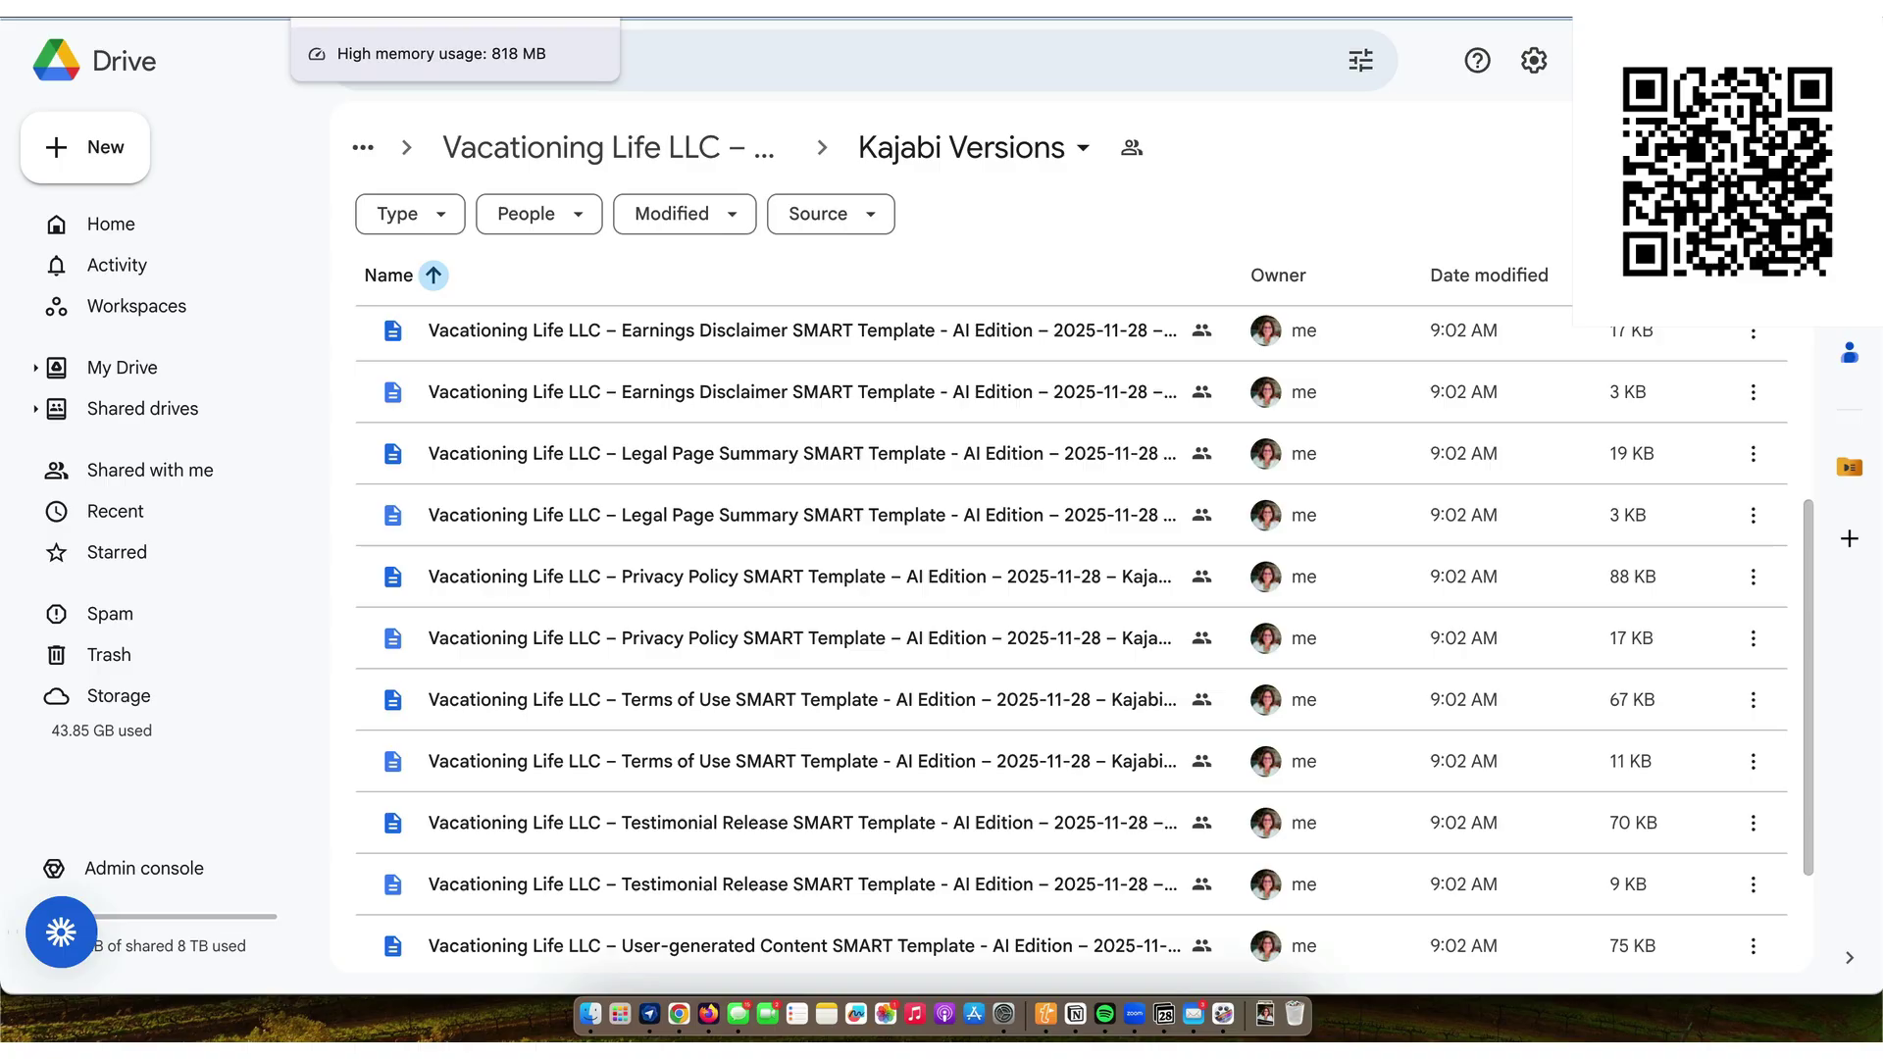
# - Search Kajabi landing pages for 'leg' and open Legal Information in the page editor
pyautogui.click(755, 677)
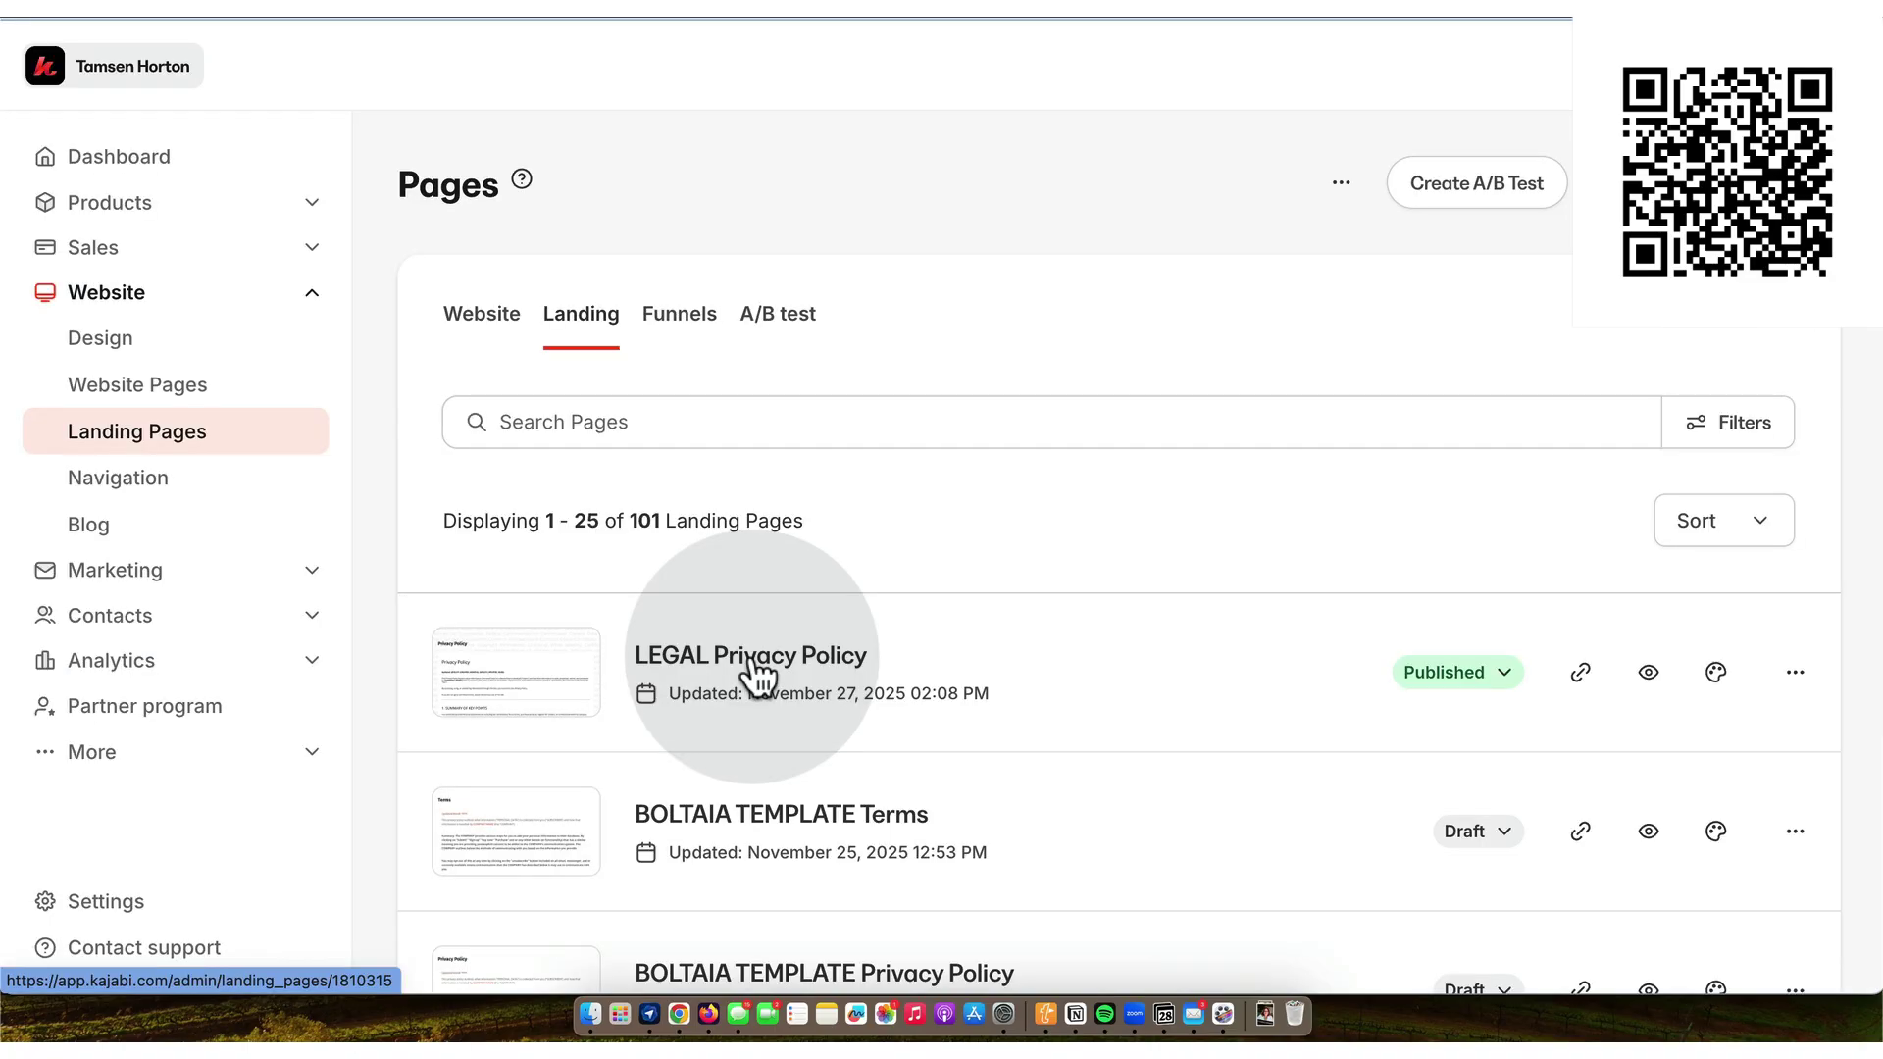
pyautogui.click(806, 428)
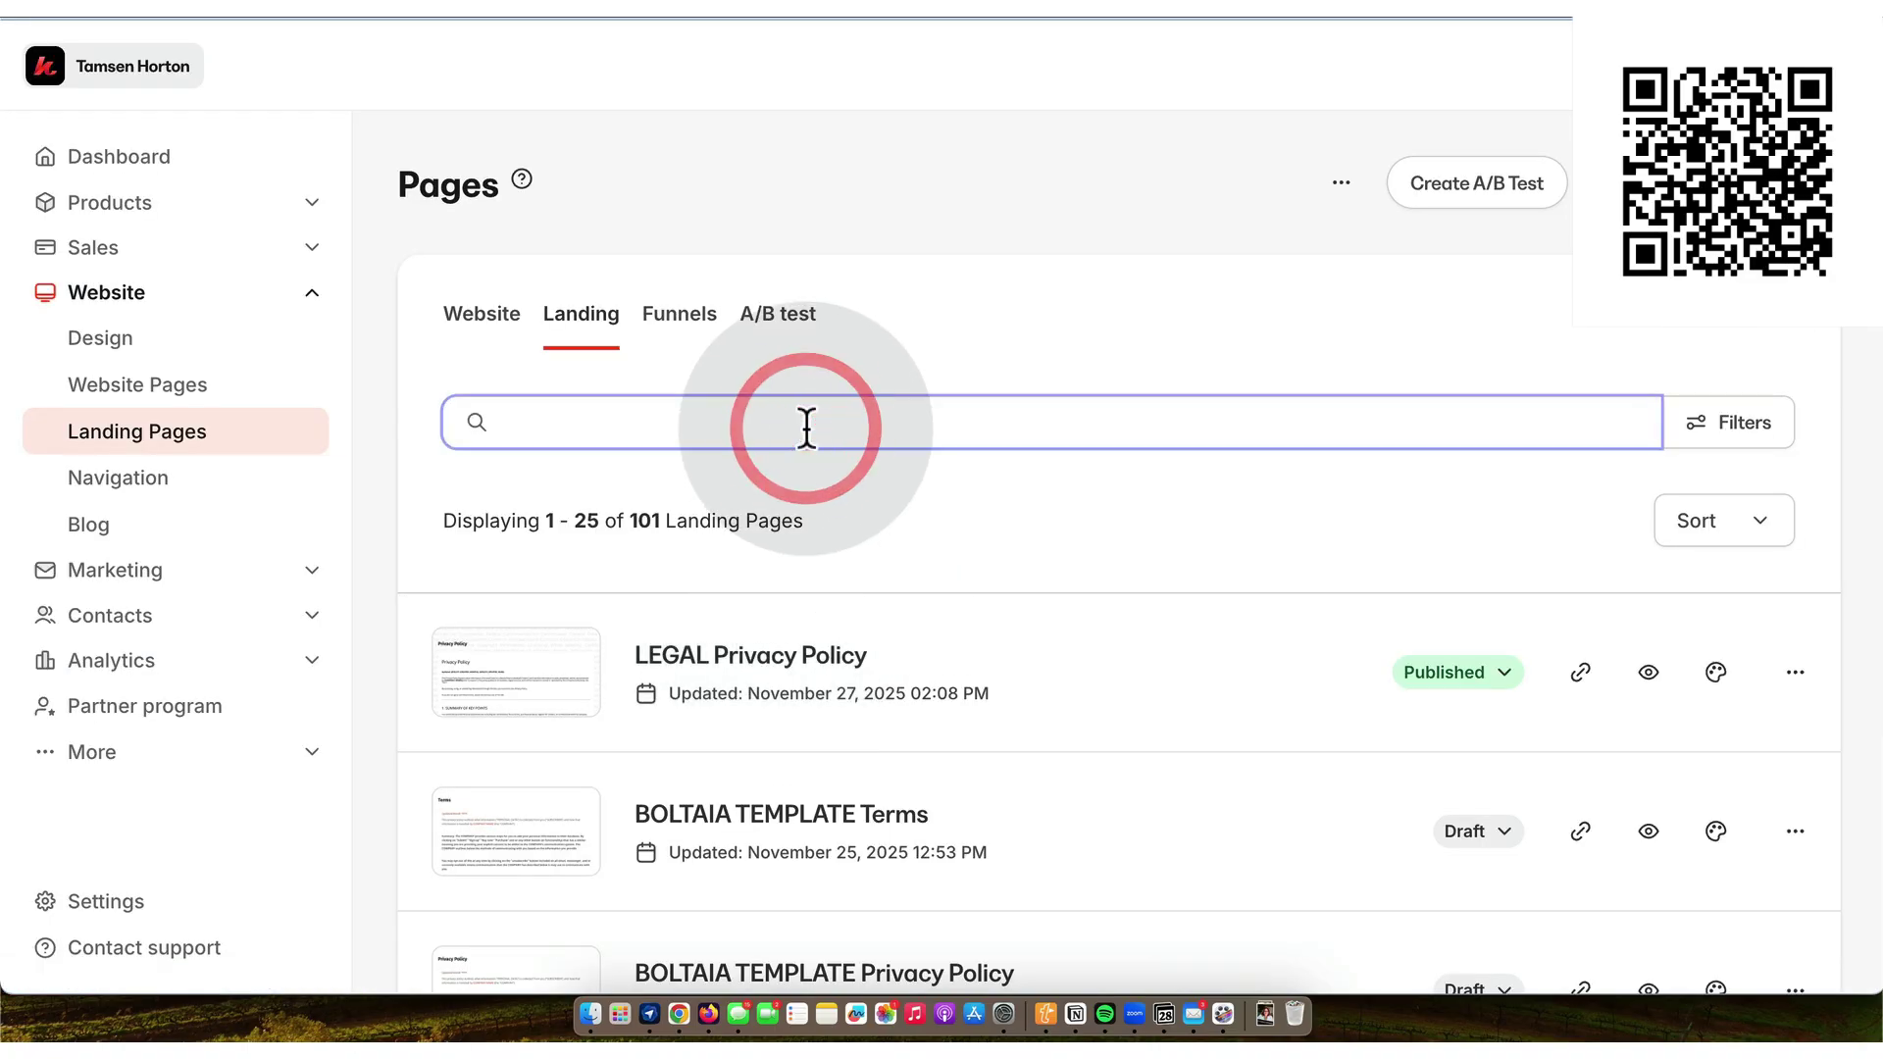
pyautogui.write('legal')
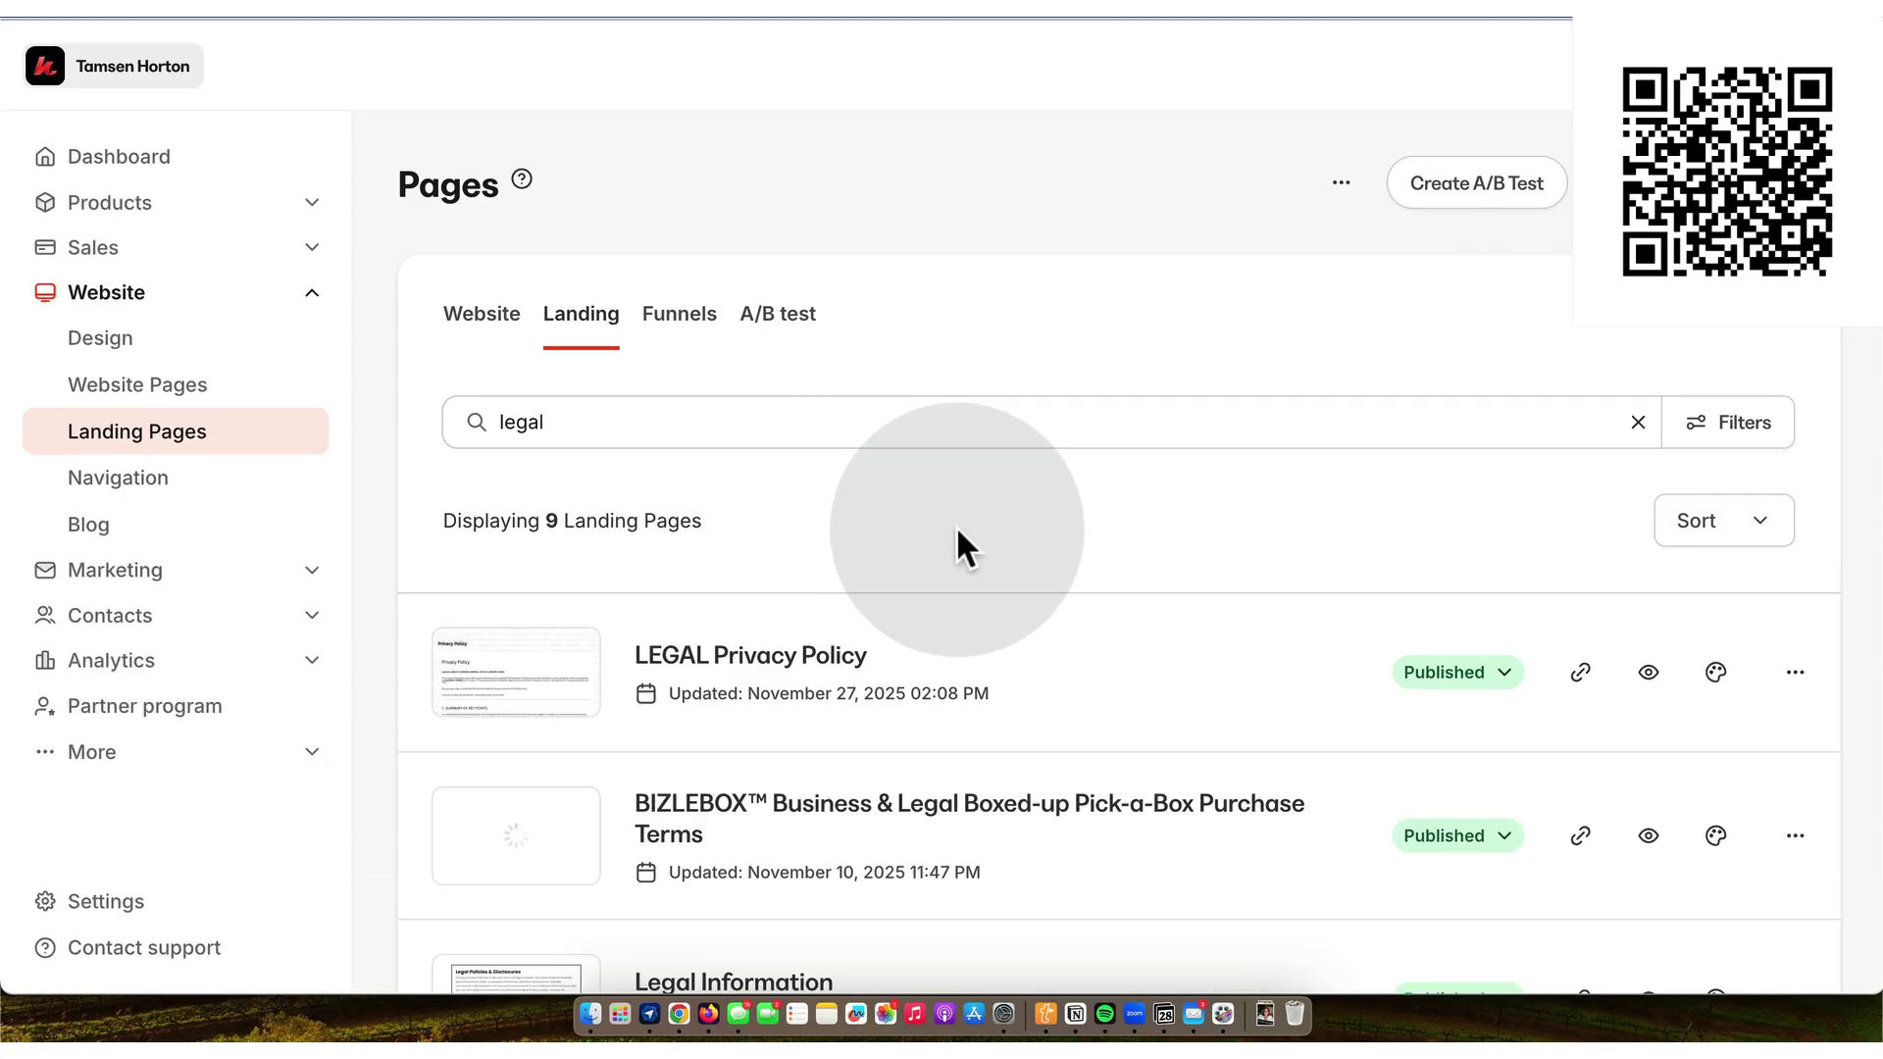
pyautogui.scroll(-2, 958, 530)
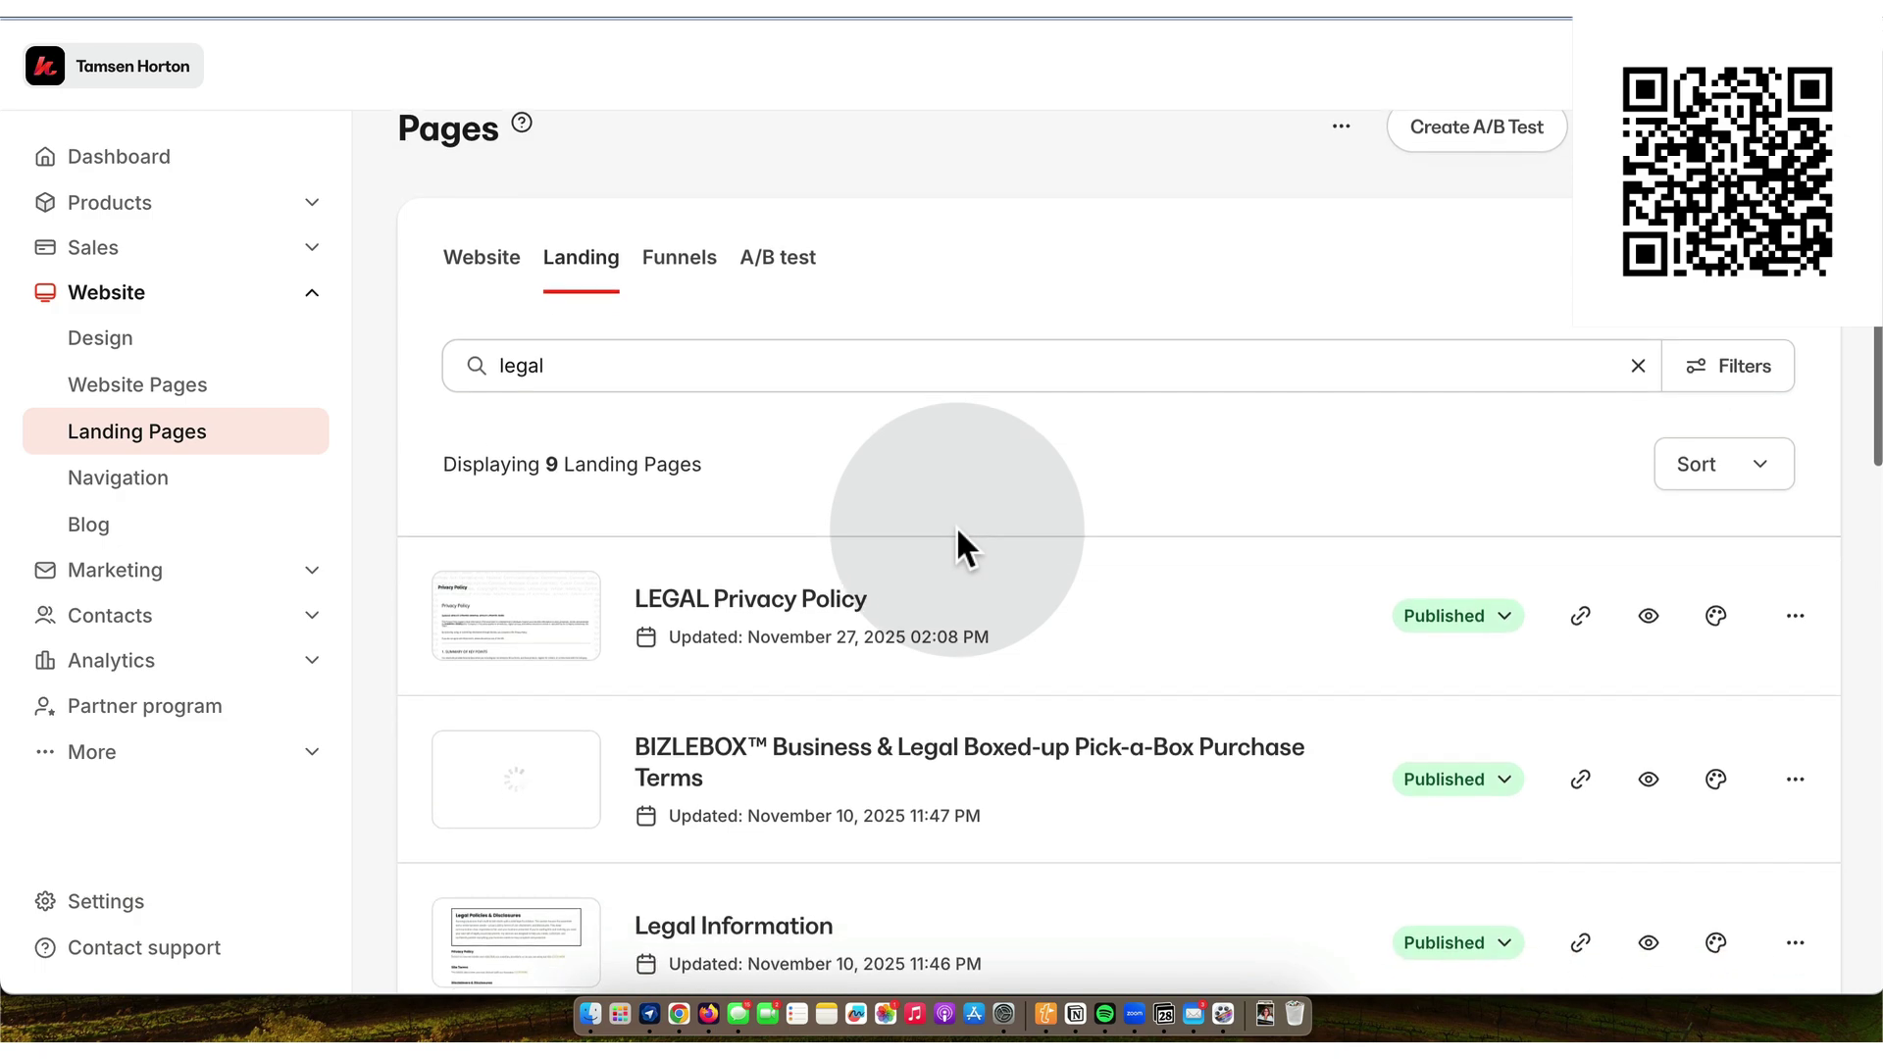
pyautogui.scroll(-4, 958, 529)
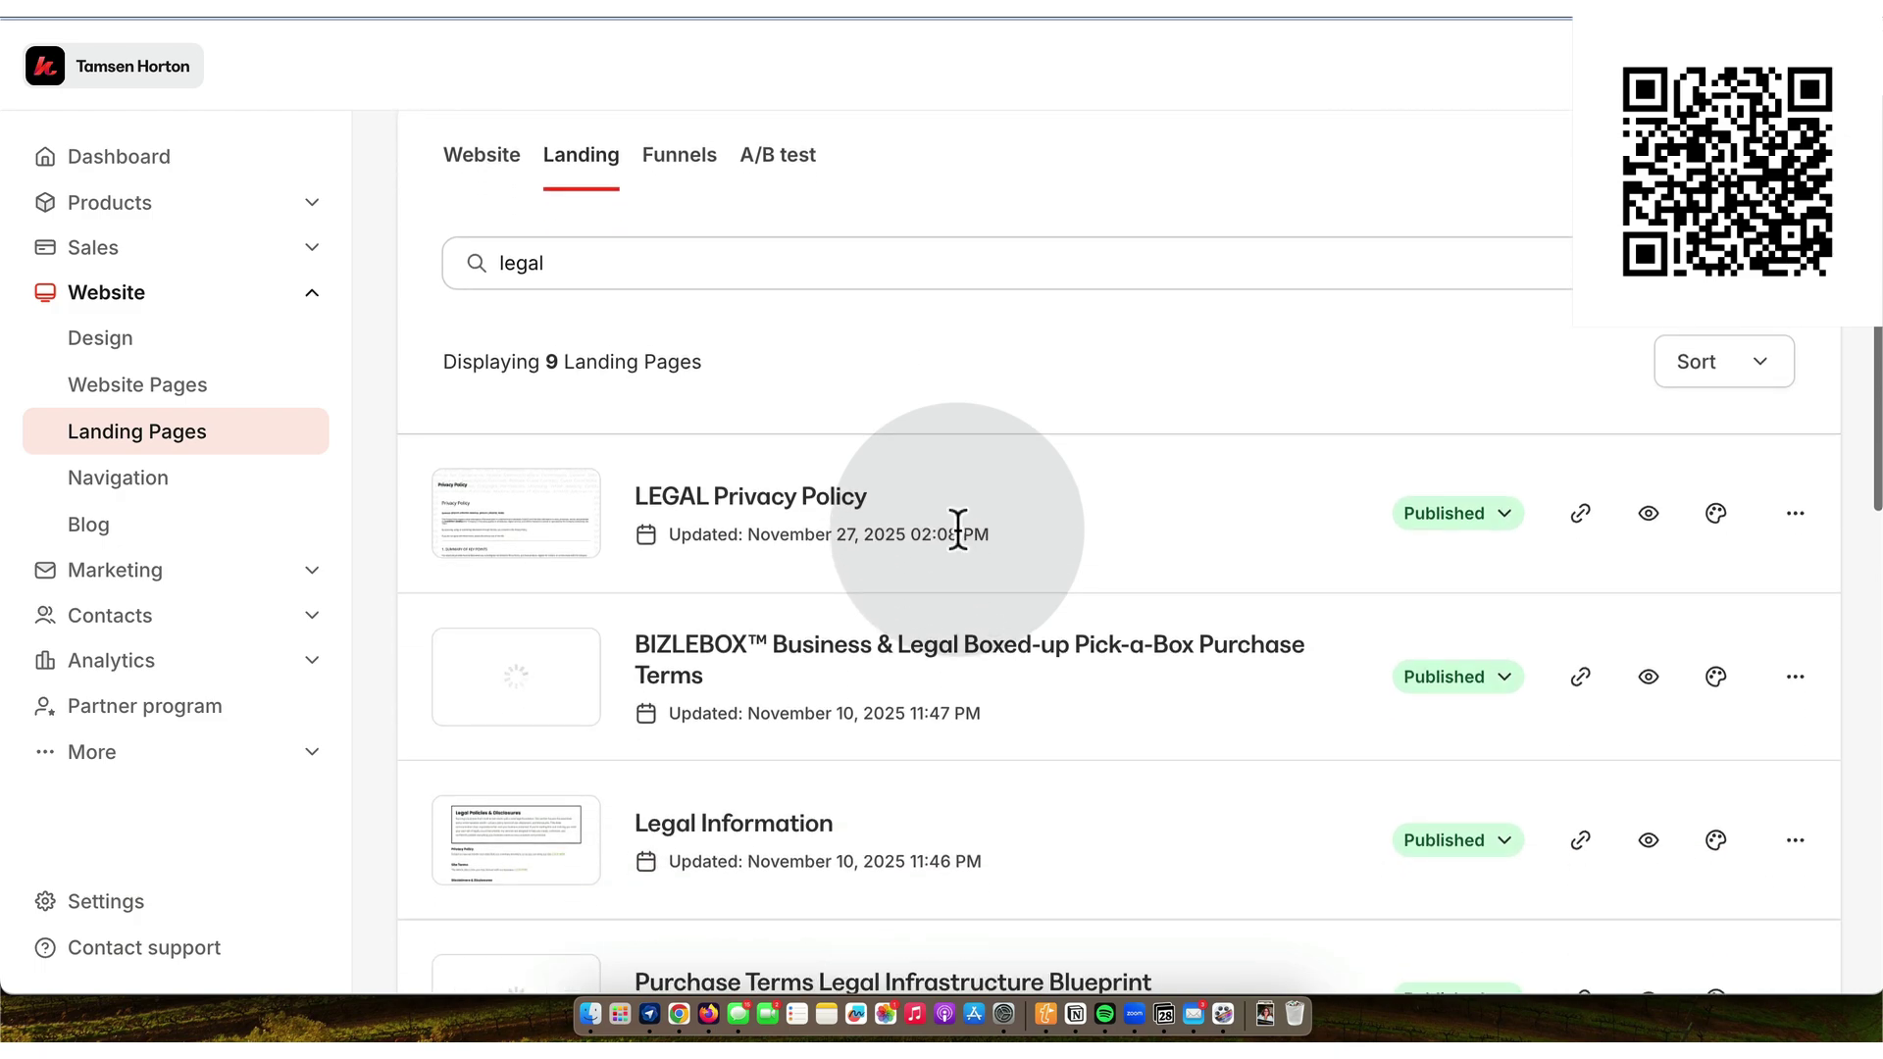
pyautogui.scroll(-4, 958, 530)
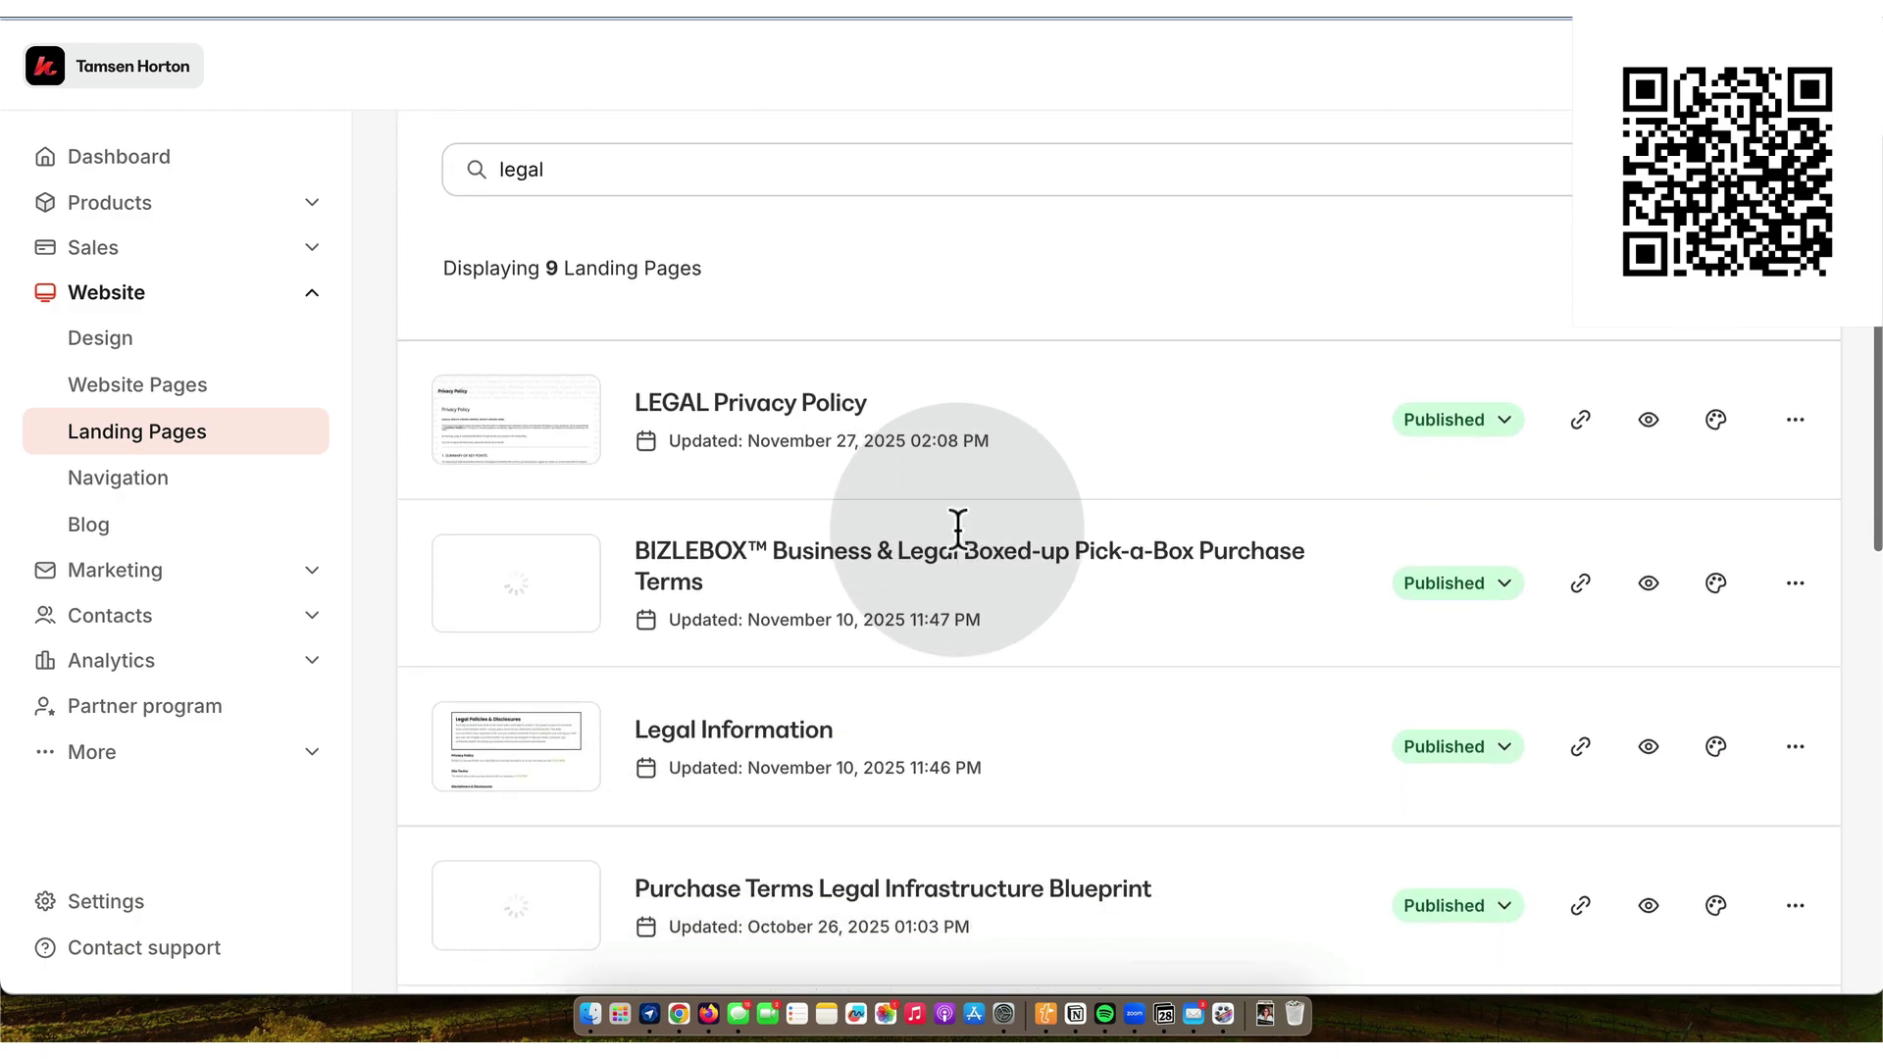
pyautogui.click(795, 722)
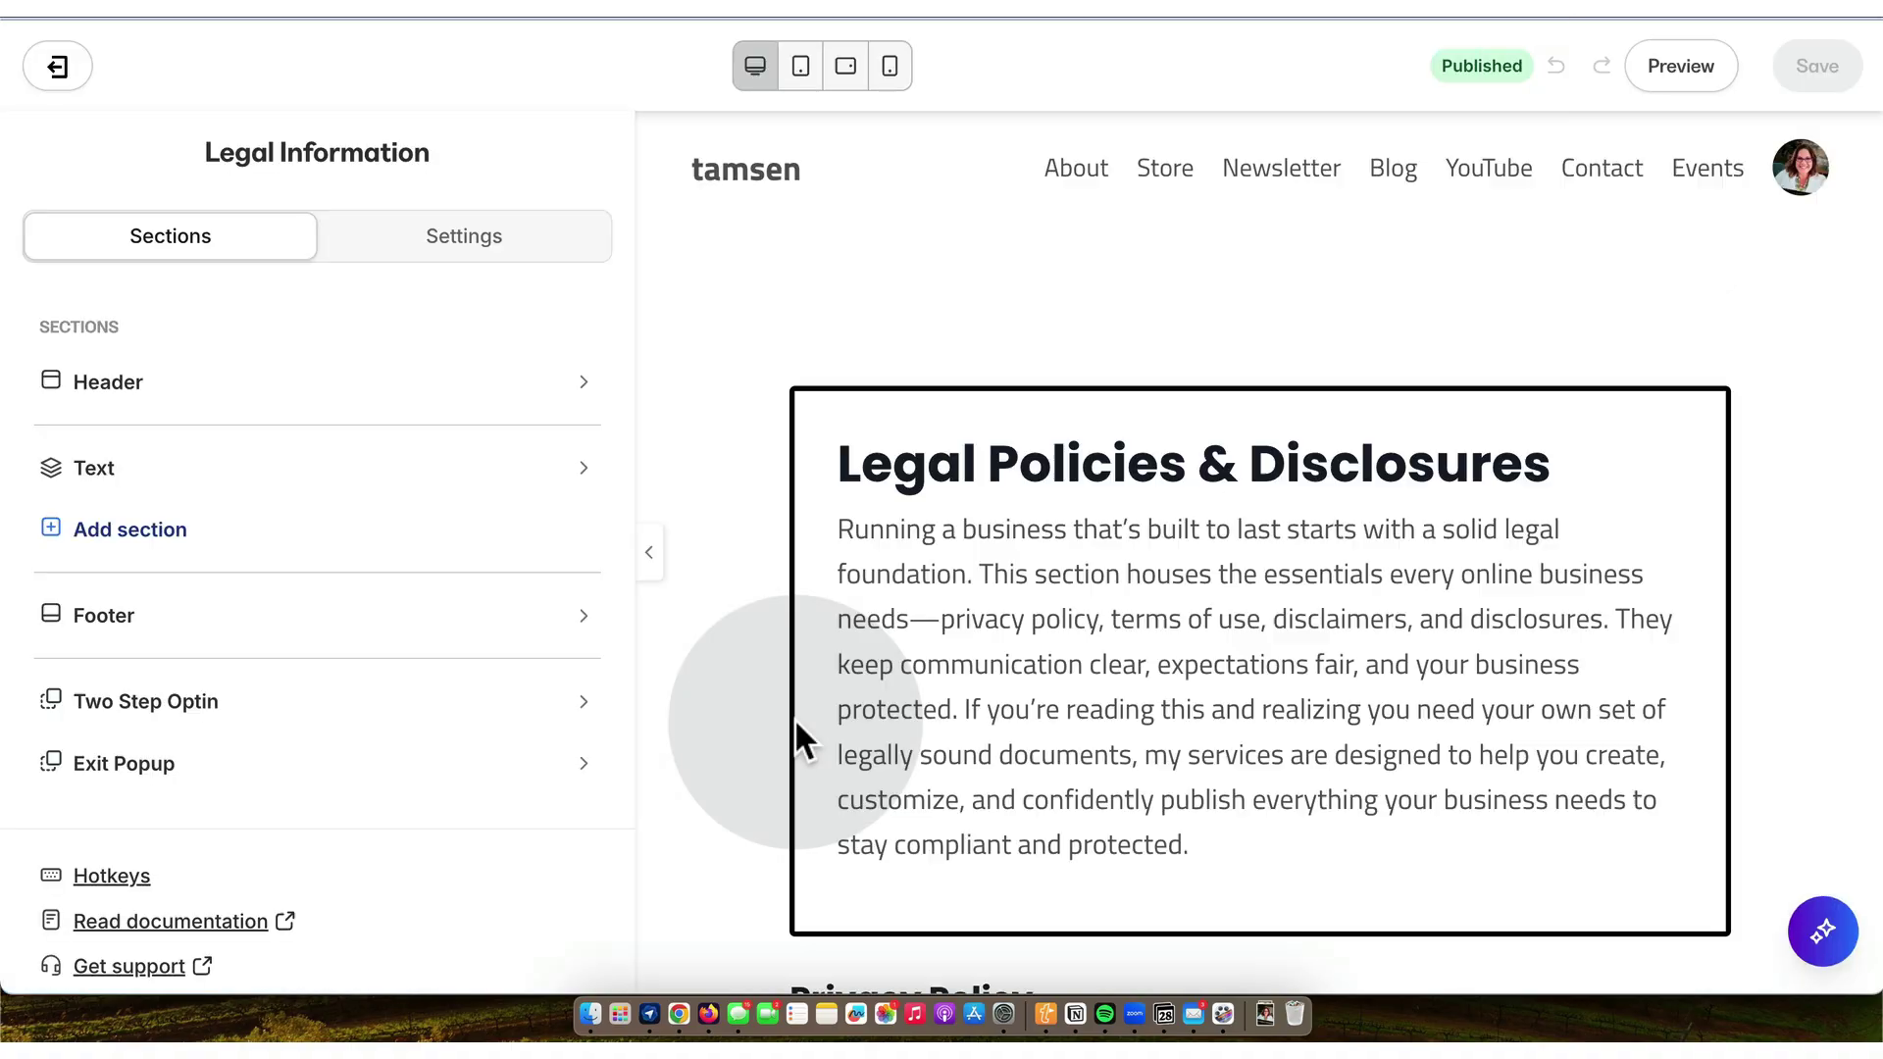
# - Add a Text section above the footer and set its text block width to 12 columns
pyautogui.scroll(-5, 794, 718)
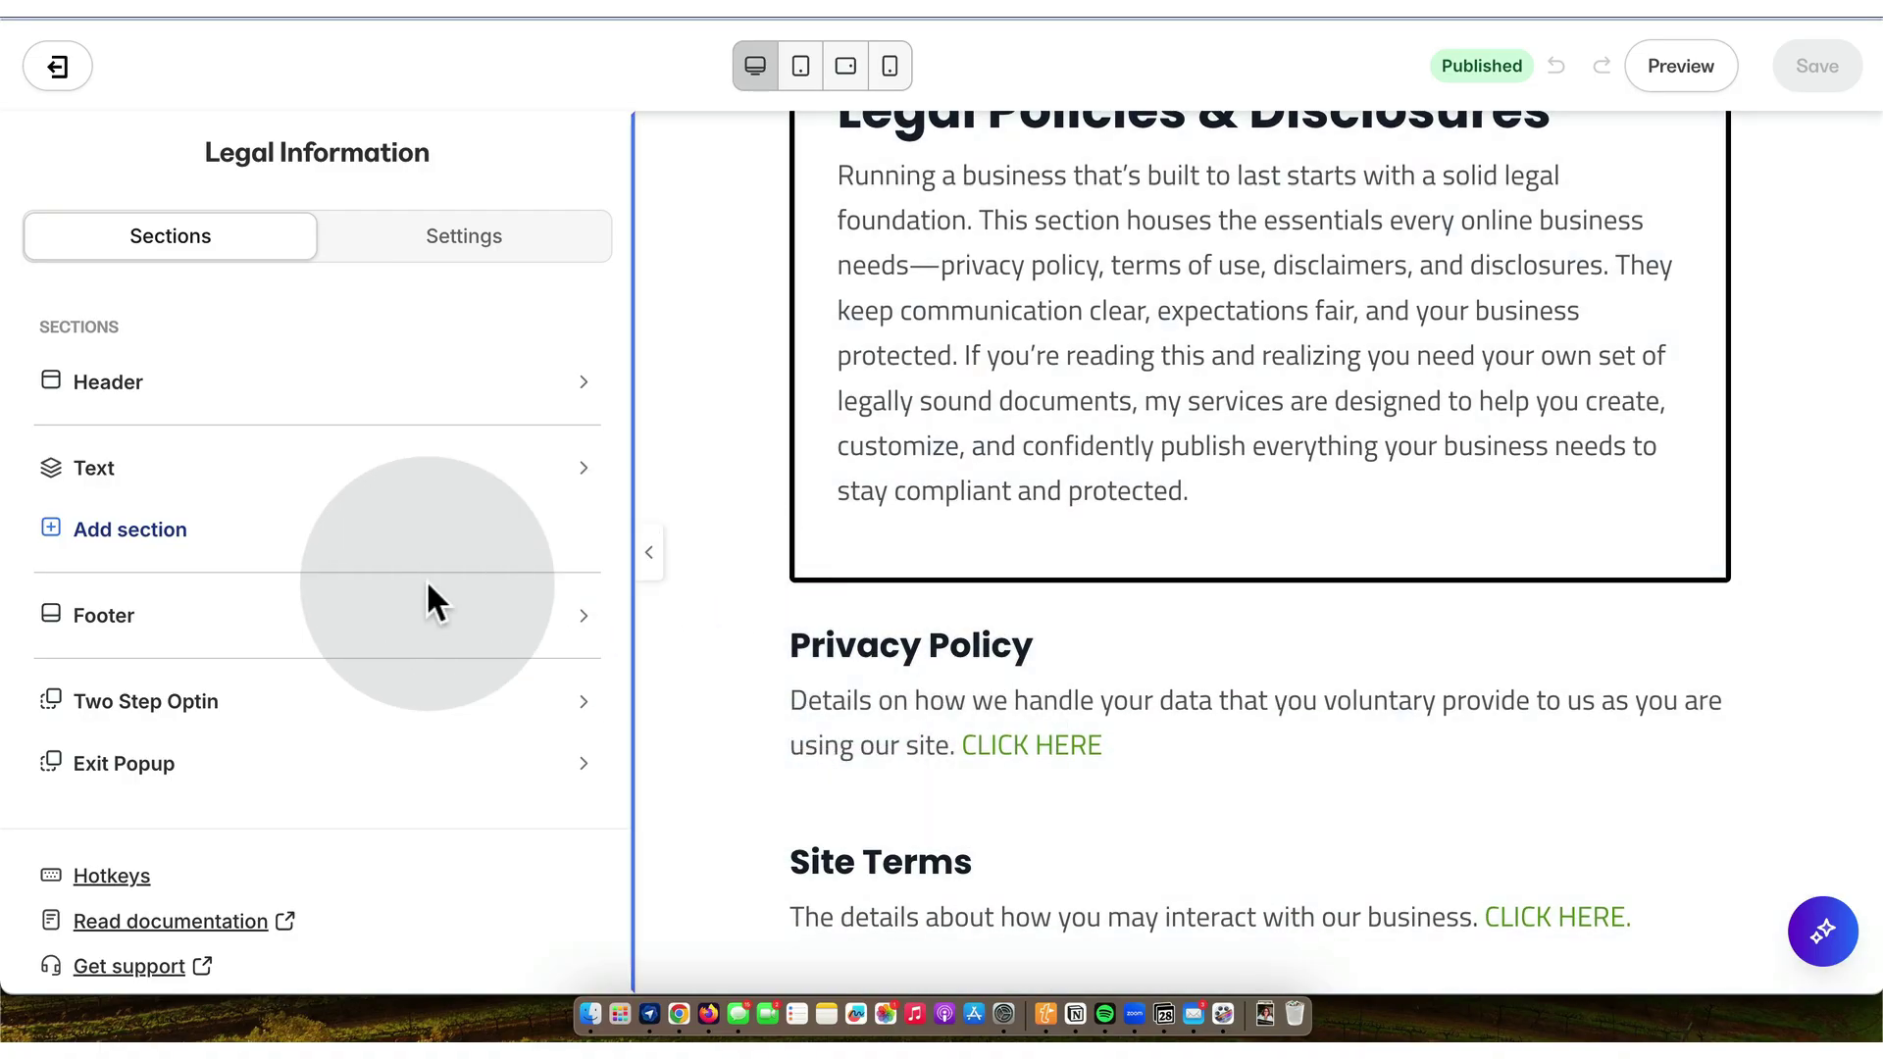
pyautogui.click(148, 535)
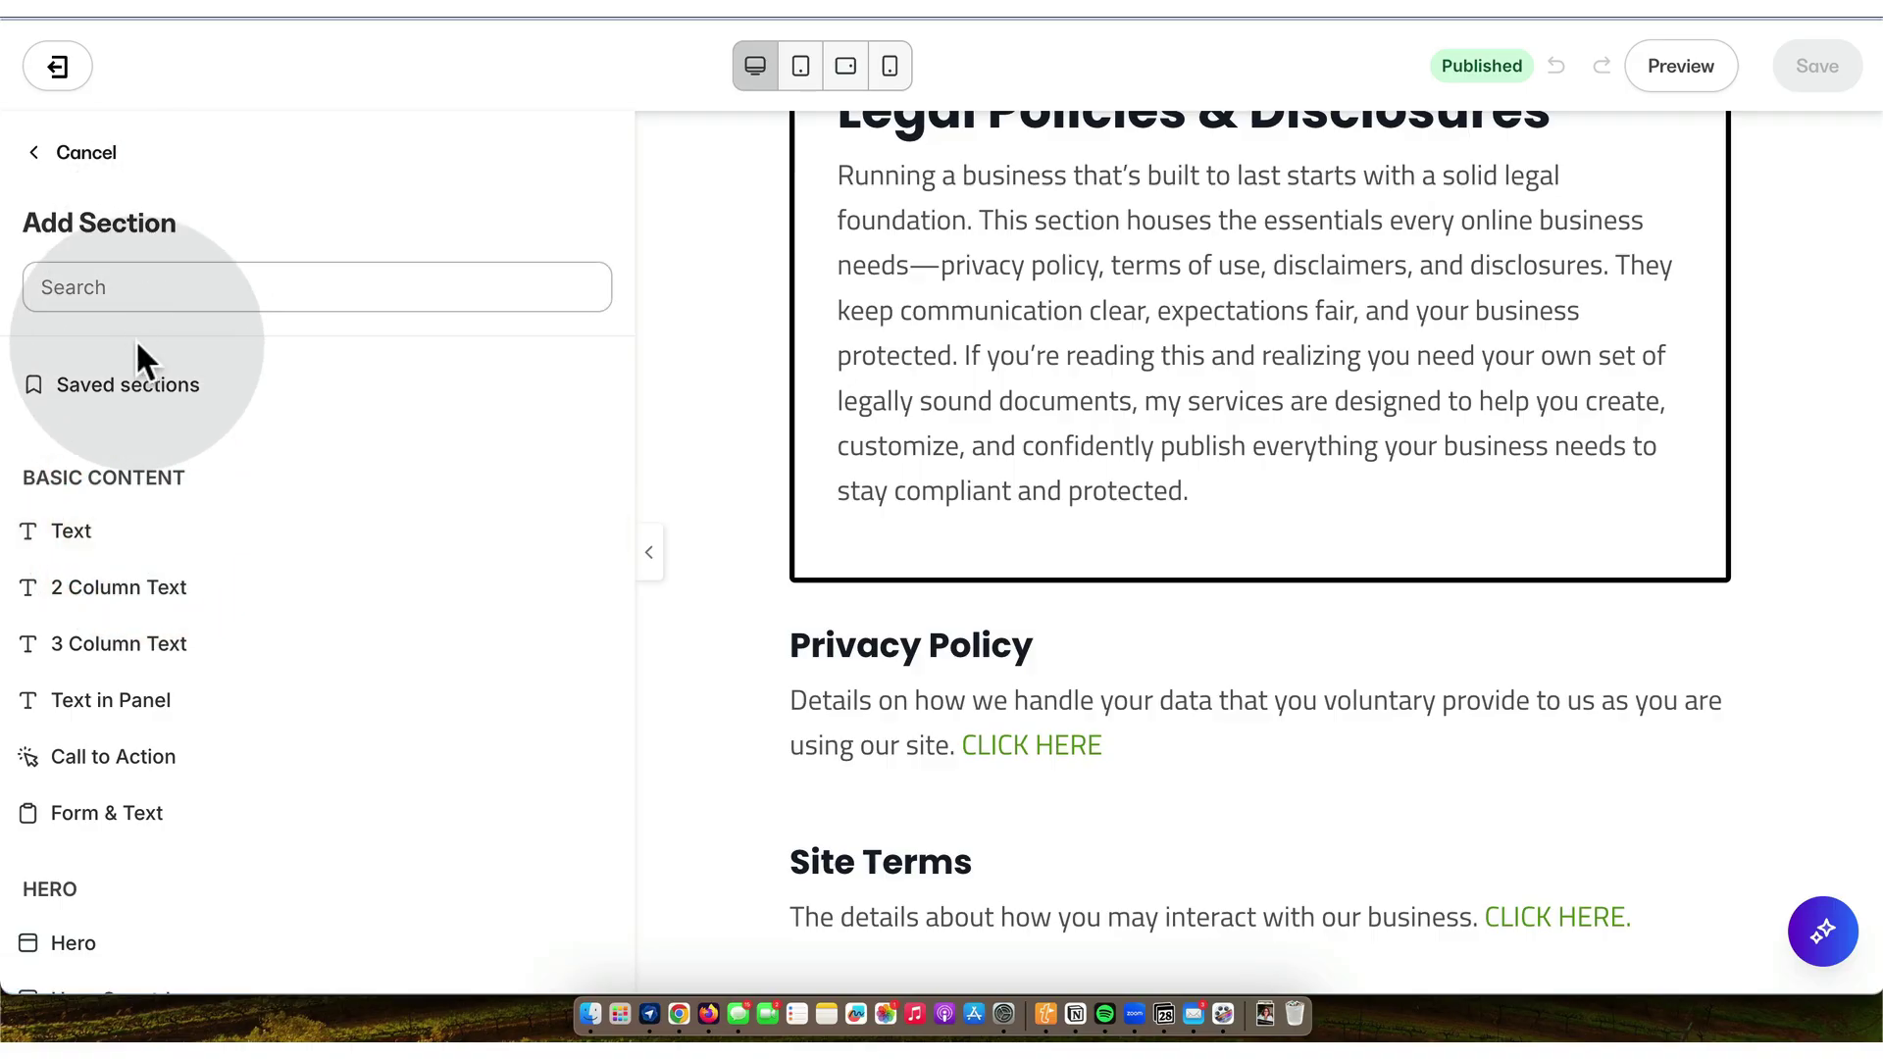
pyautogui.click(80, 538)
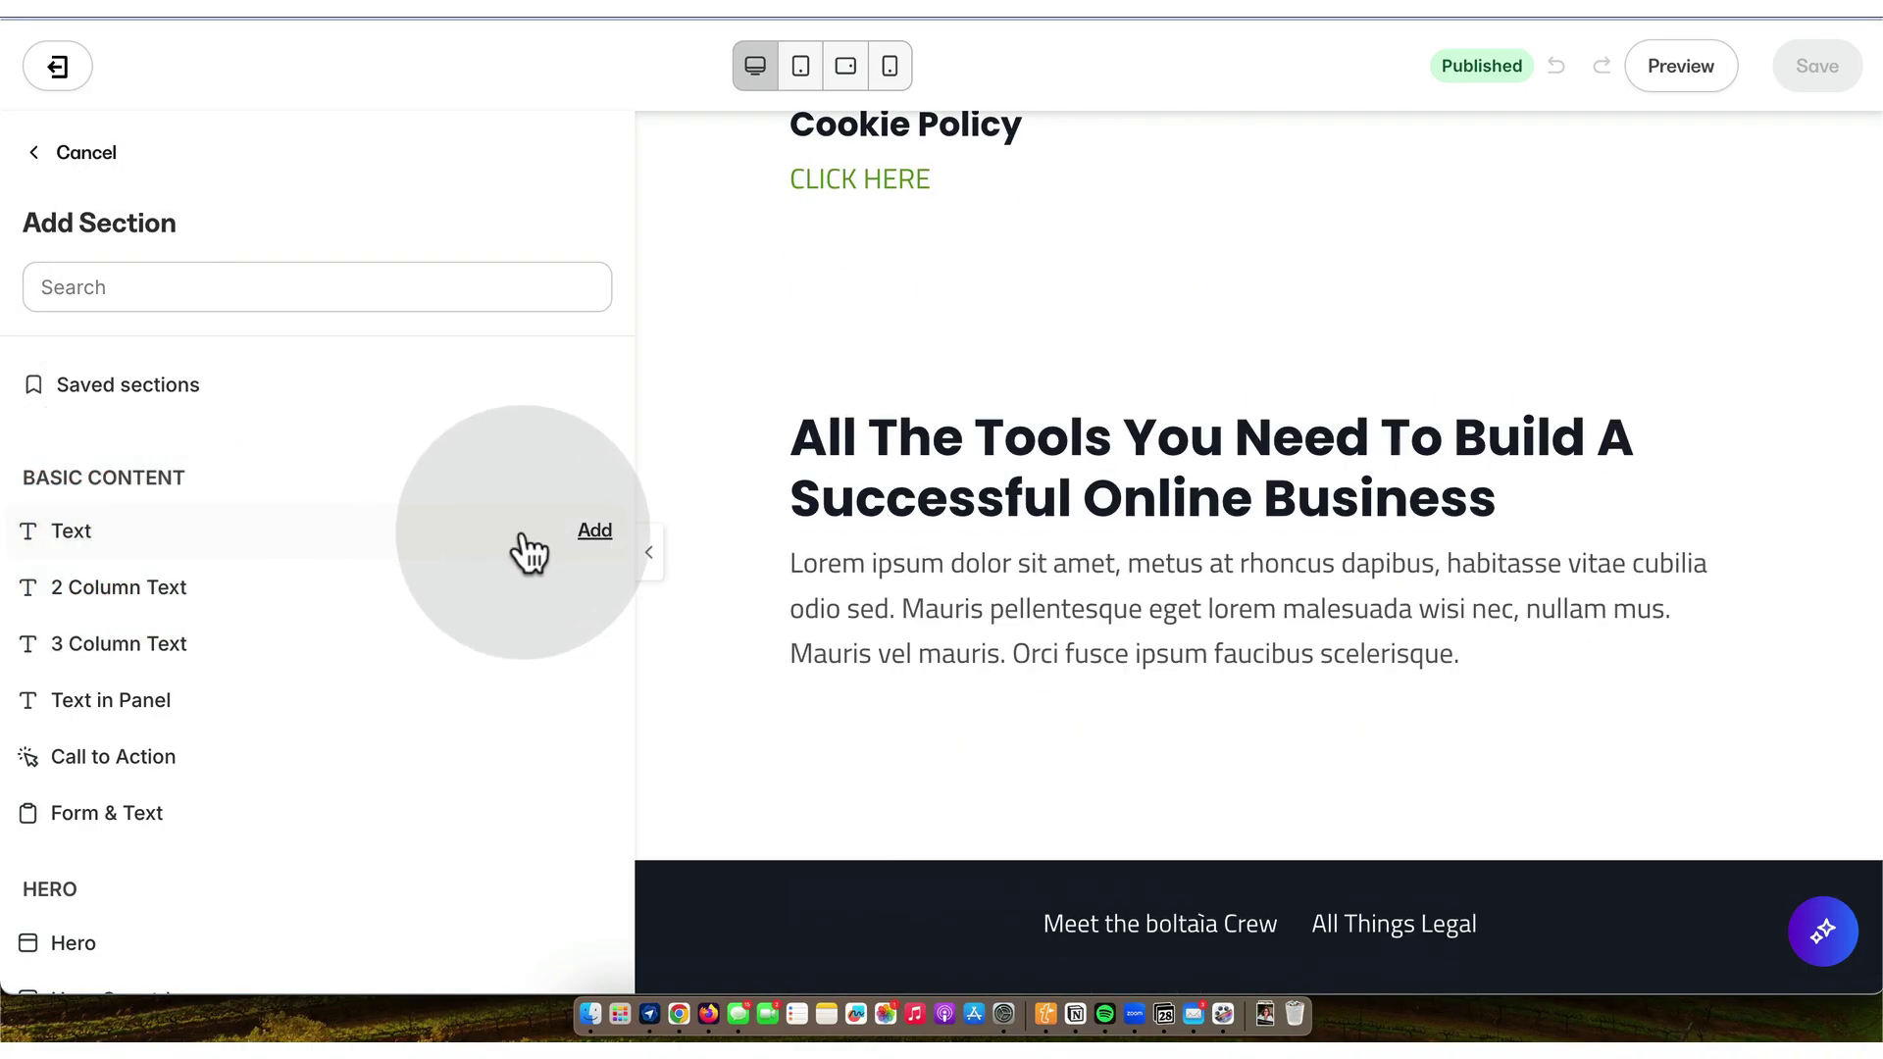
pyautogui.click(595, 533)
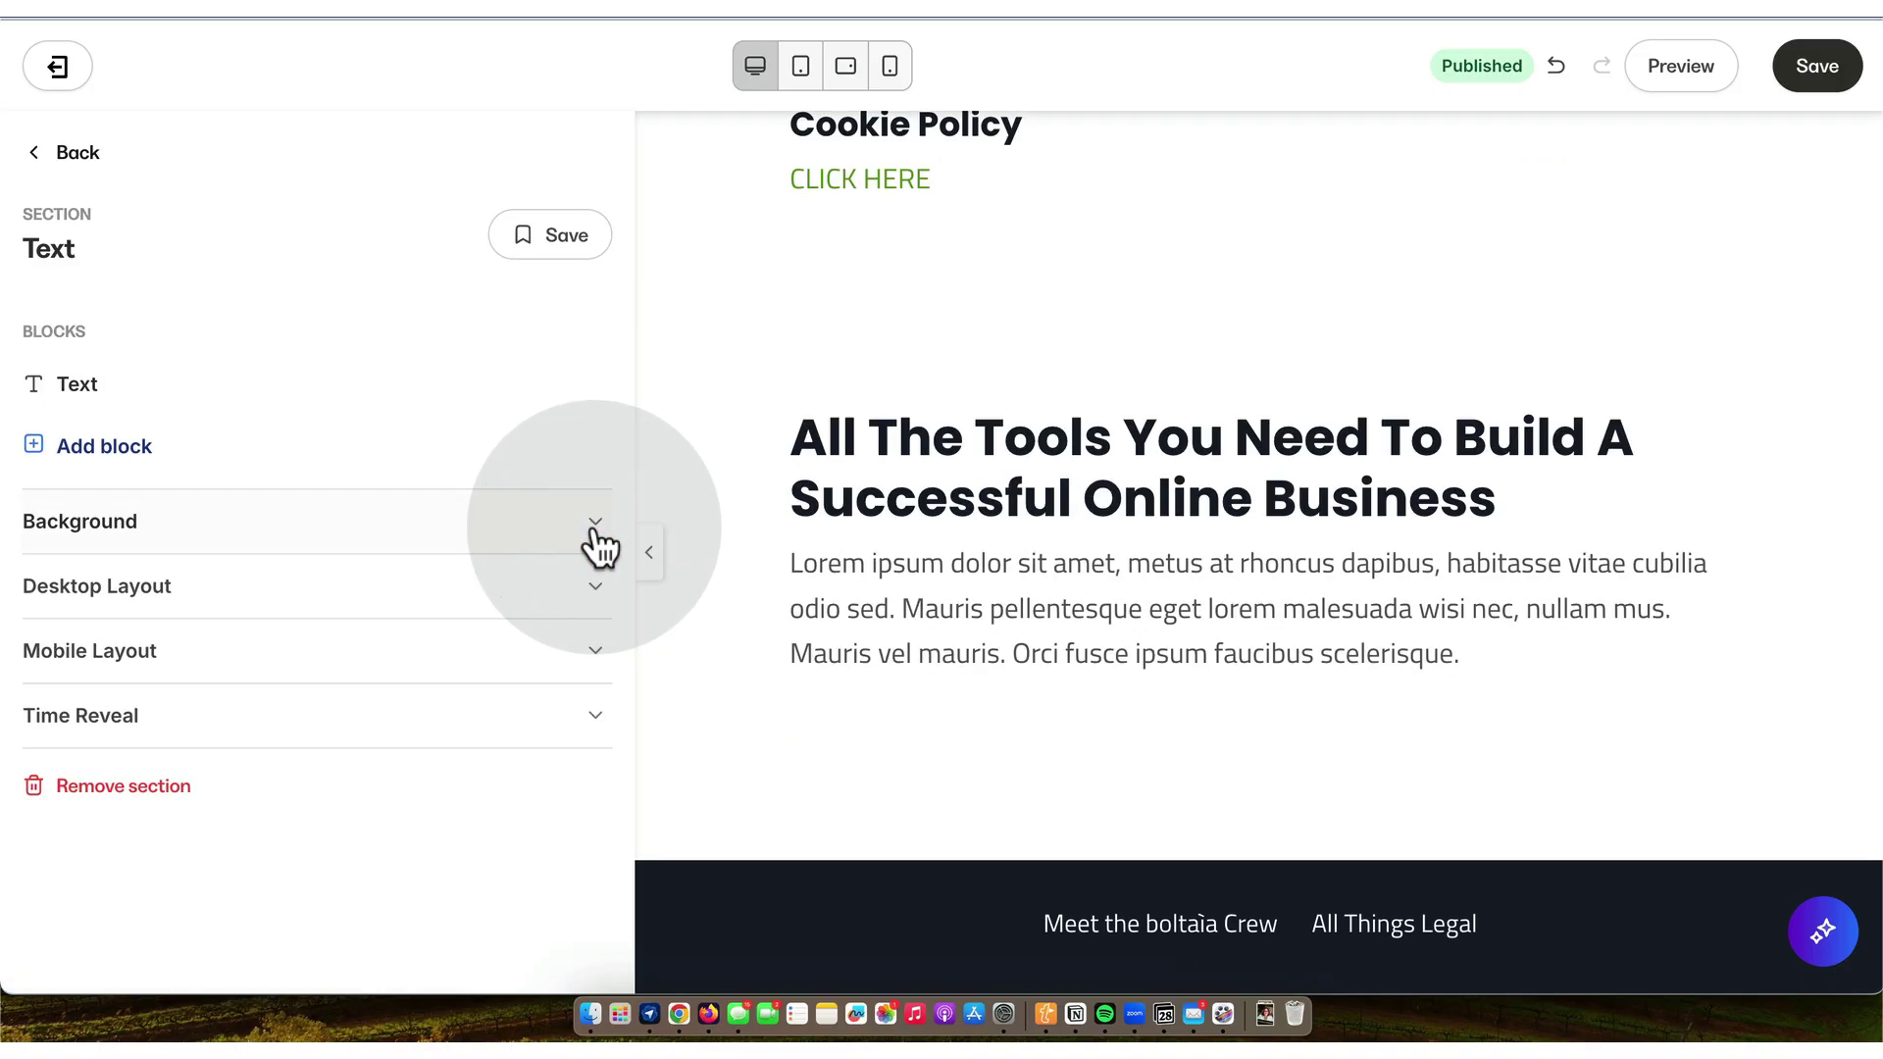
pyautogui.click(76, 386)
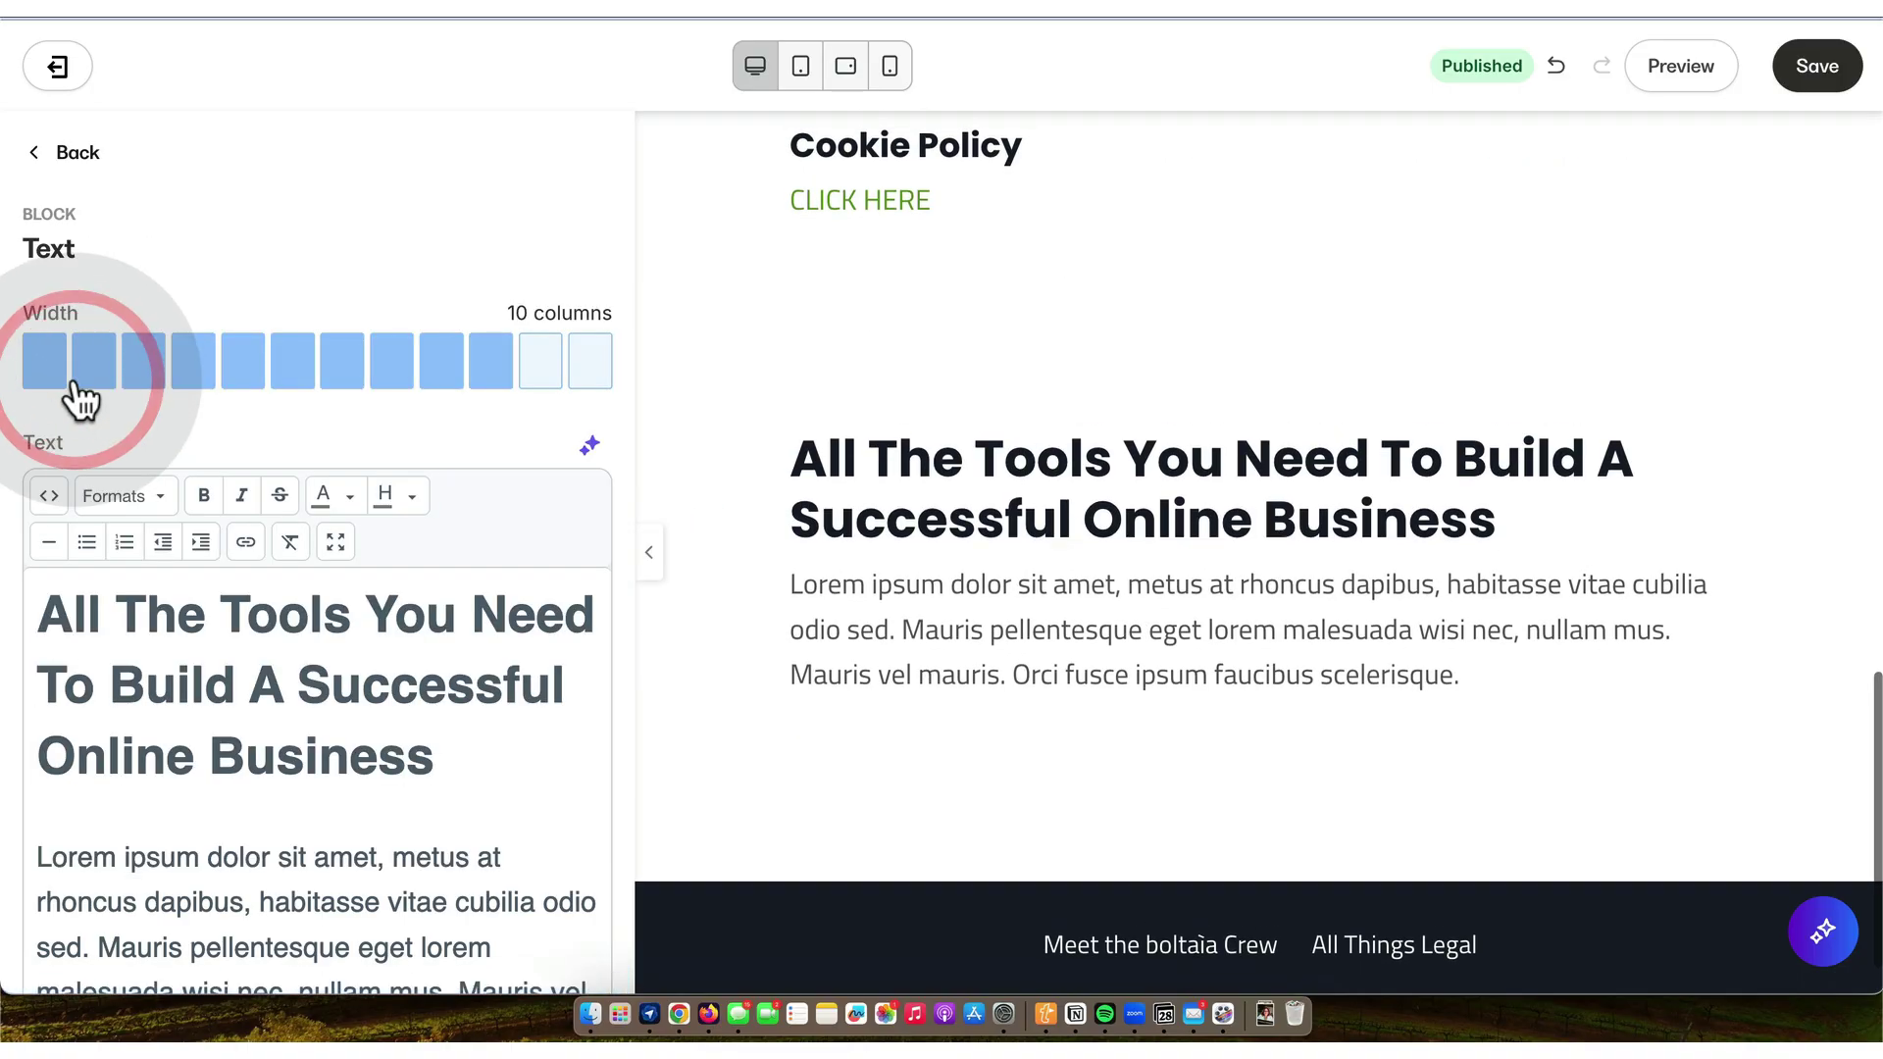
pyautogui.click(591, 359)
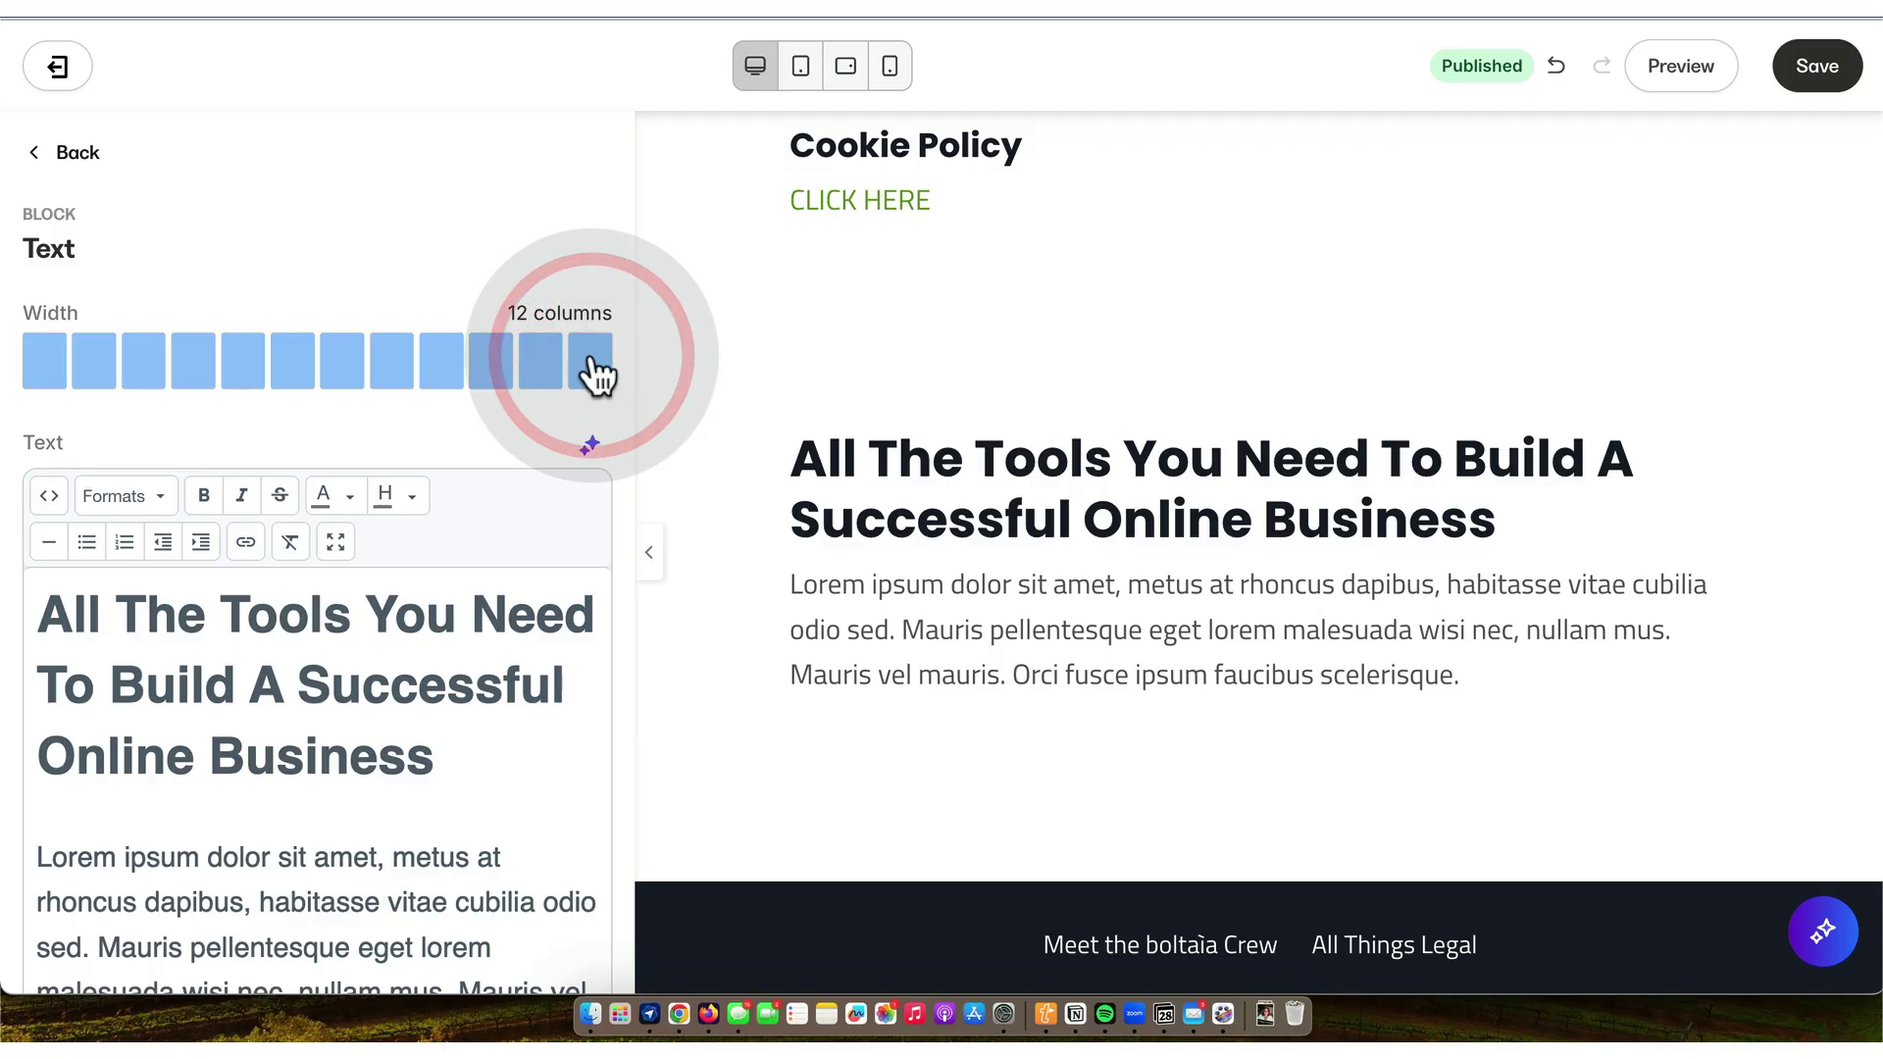
pyautogui.hotkey('ctrl', 'Tab')
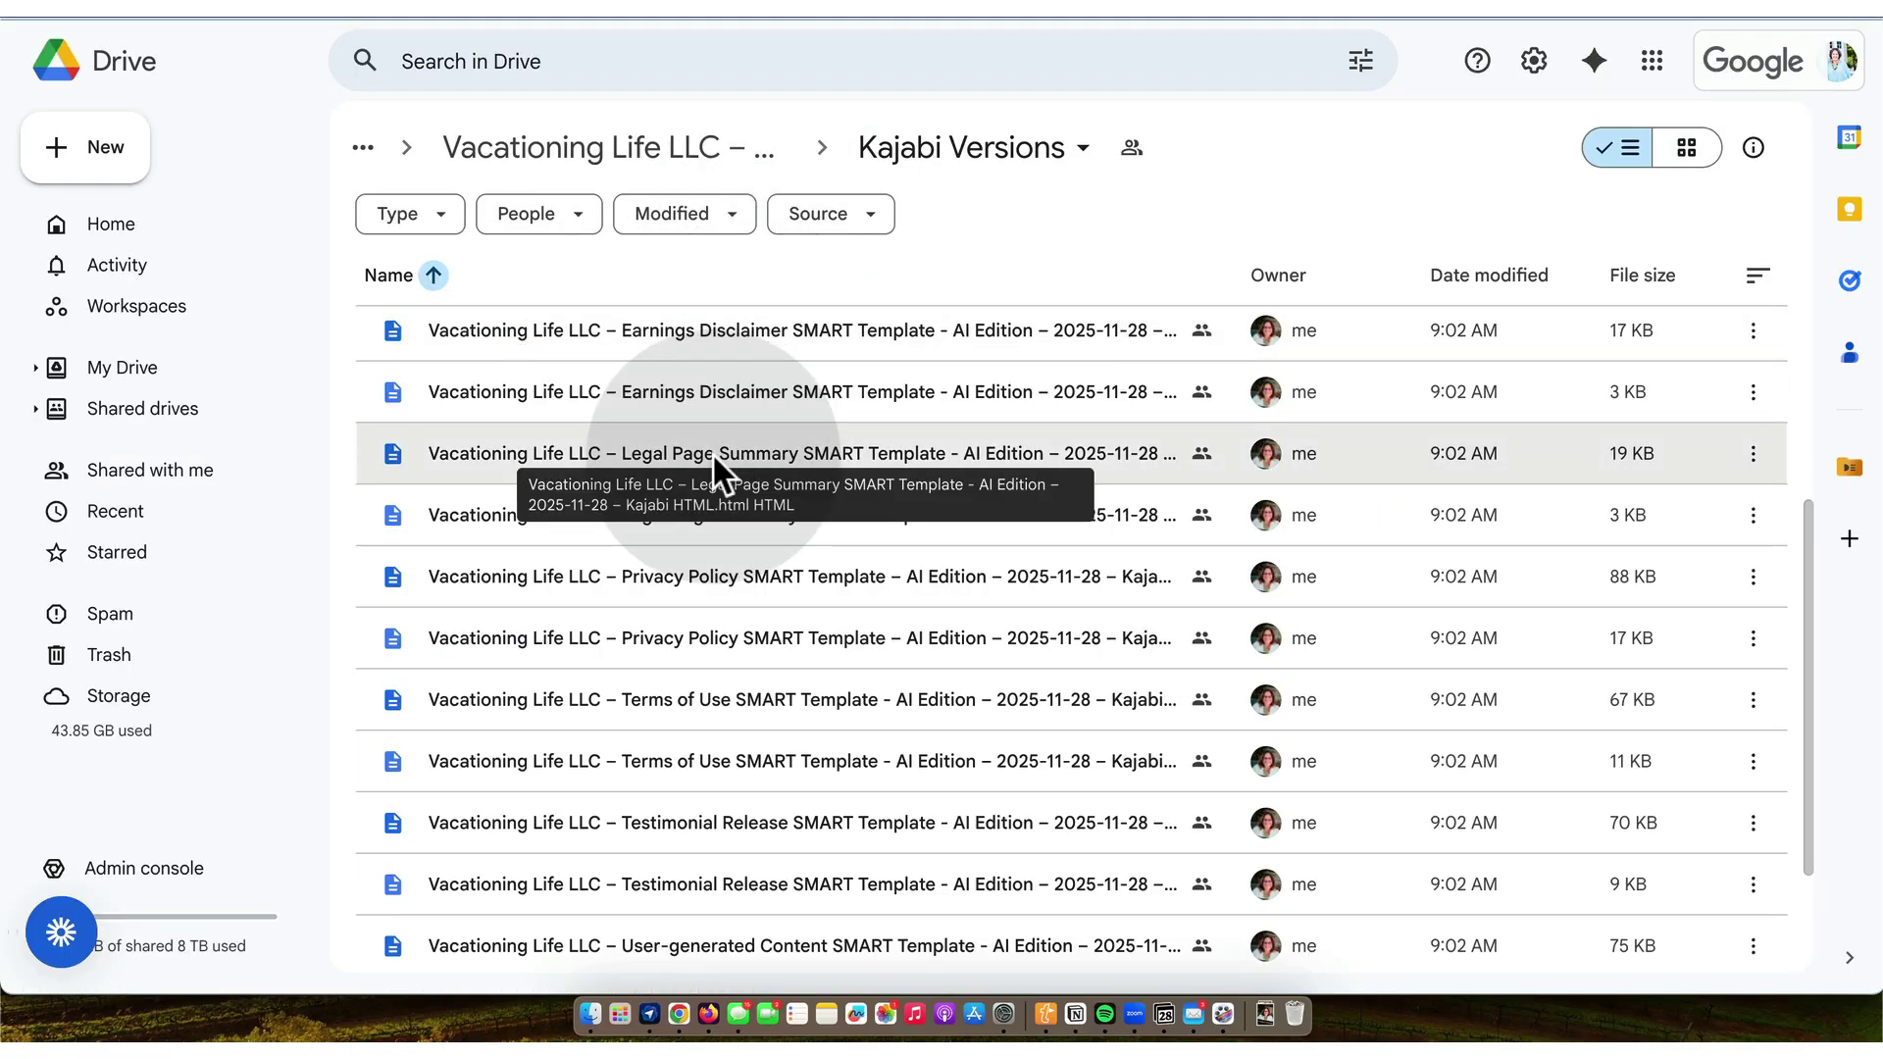
# - Preview the Legal Page Summary Kajabi HTML file and copy its entire source
pyautogui.doubleClick(712, 451)
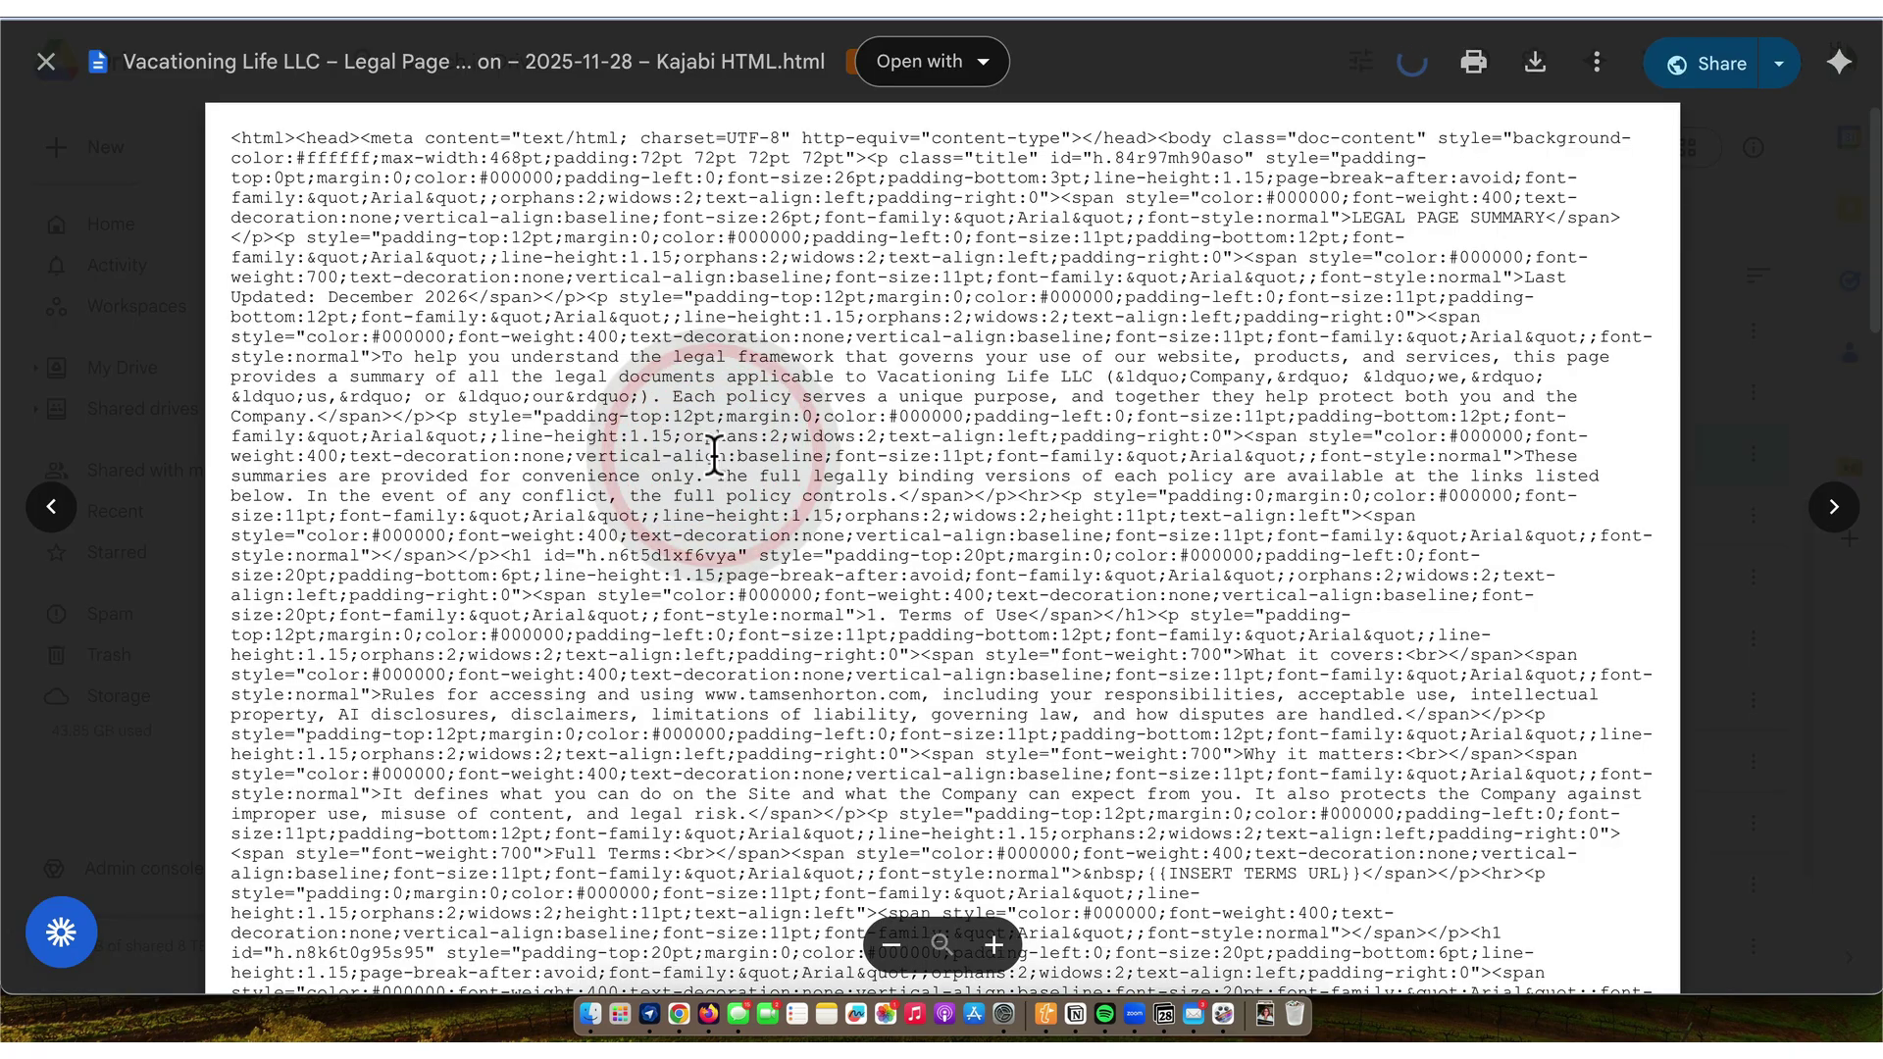
pyautogui.press('super+a')
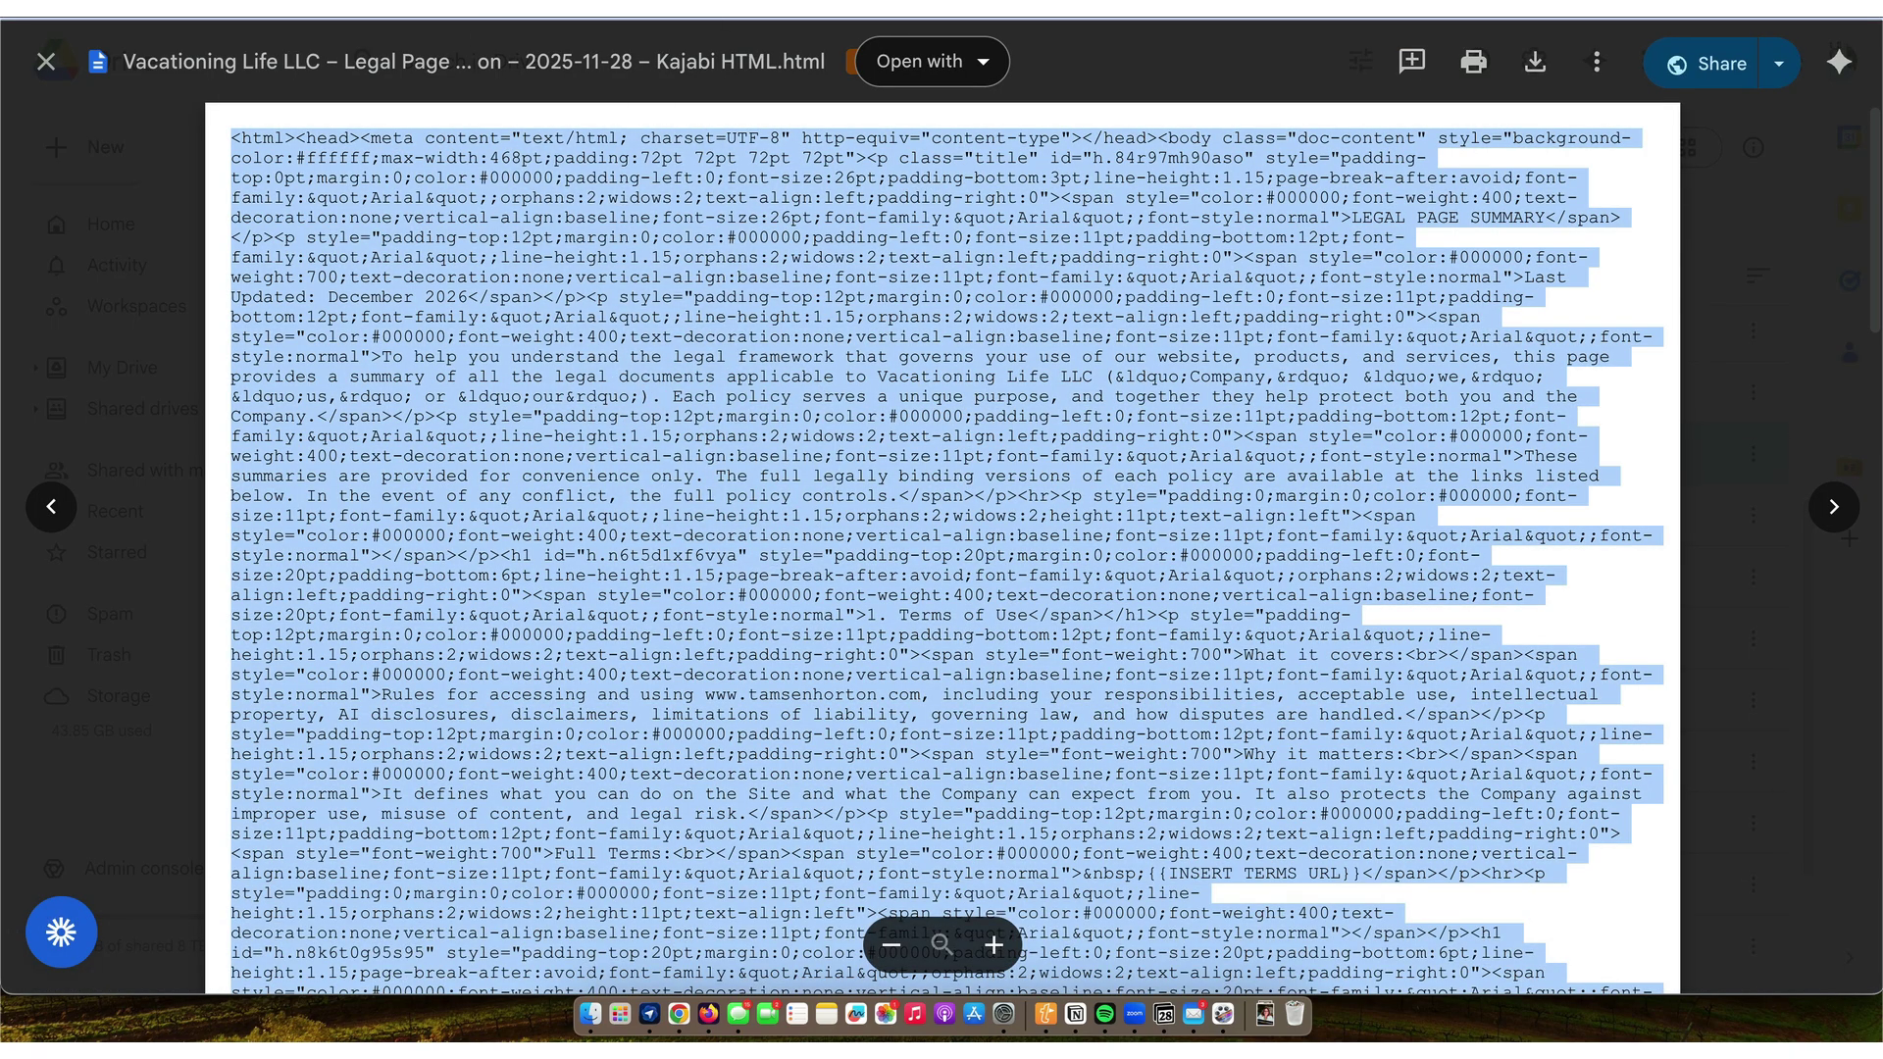
pyautogui.hotkey('ctrl', 'Tab')
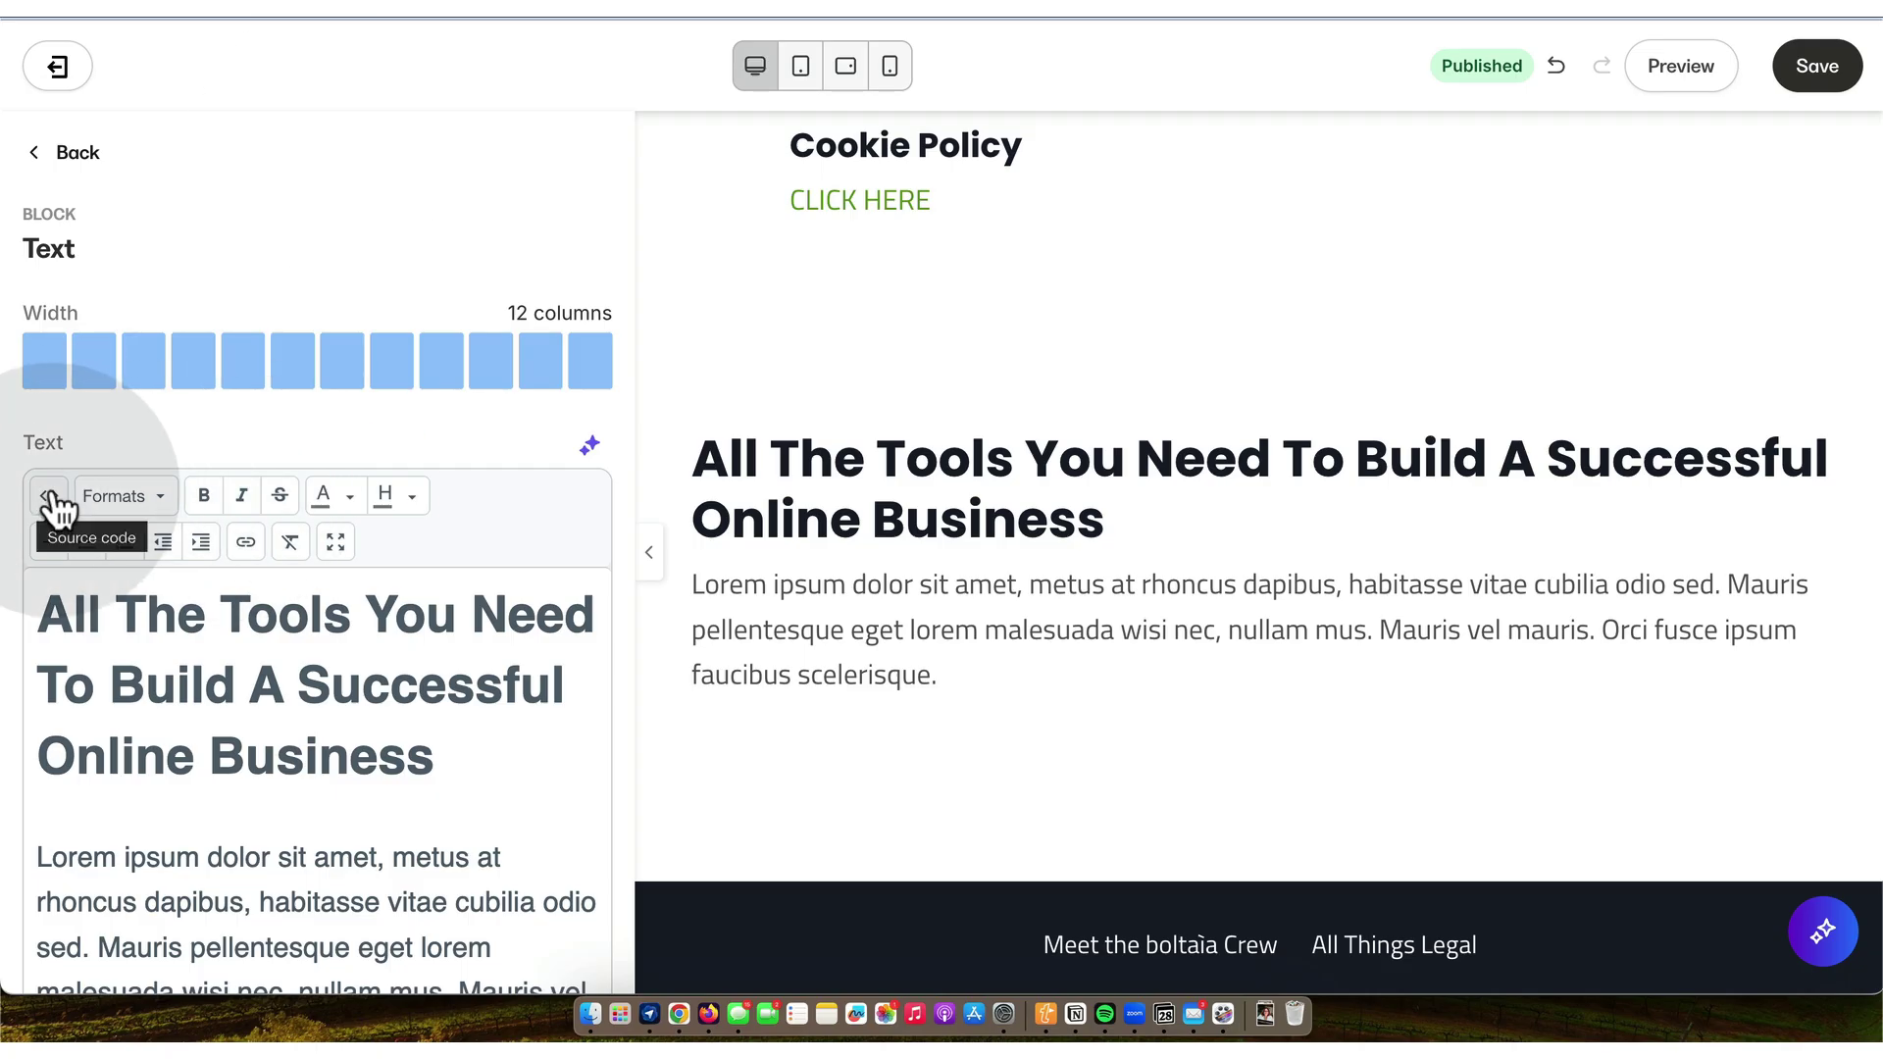
# - Swap the new text block's HTML source for the pasted Legal Page Summary HTML and save the page
pyautogui.click(50, 496)
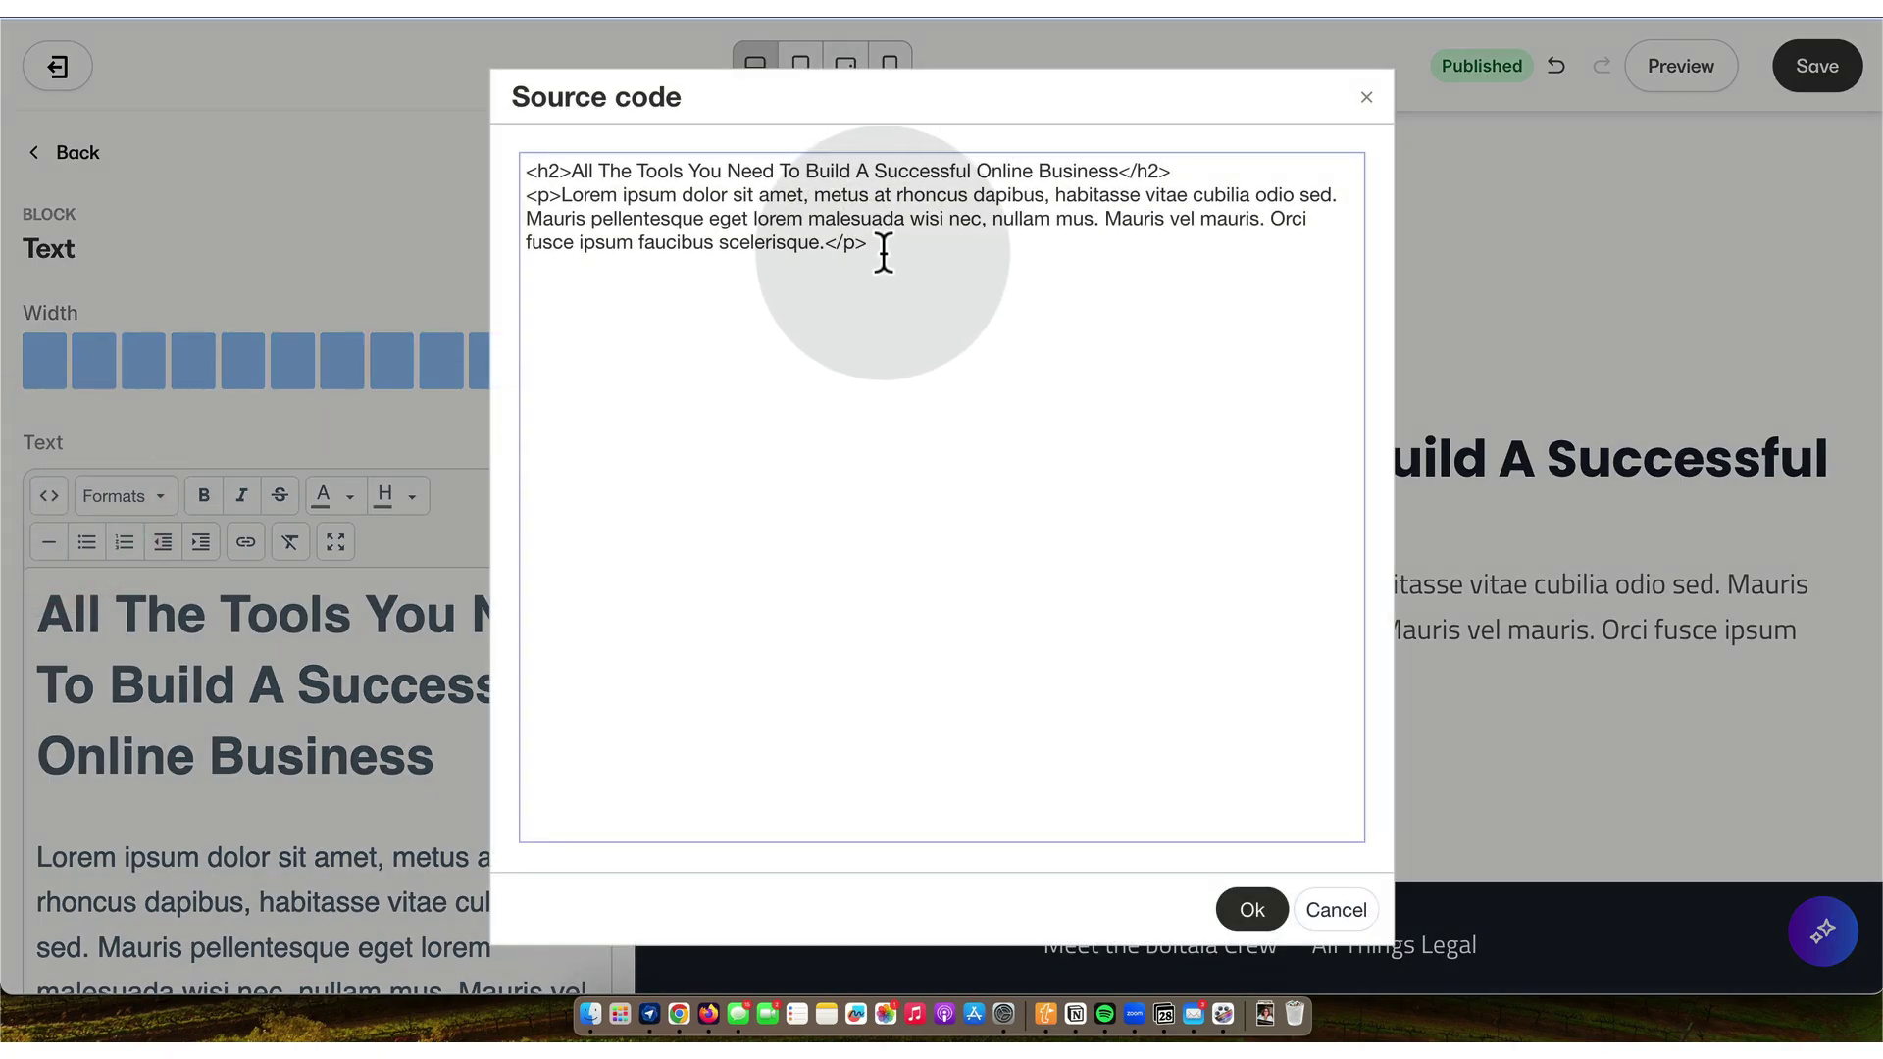
pyautogui.moveTo(883, 253); pyautogui.dragTo(508, 148)
pyautogui.press('super+BackSpace')
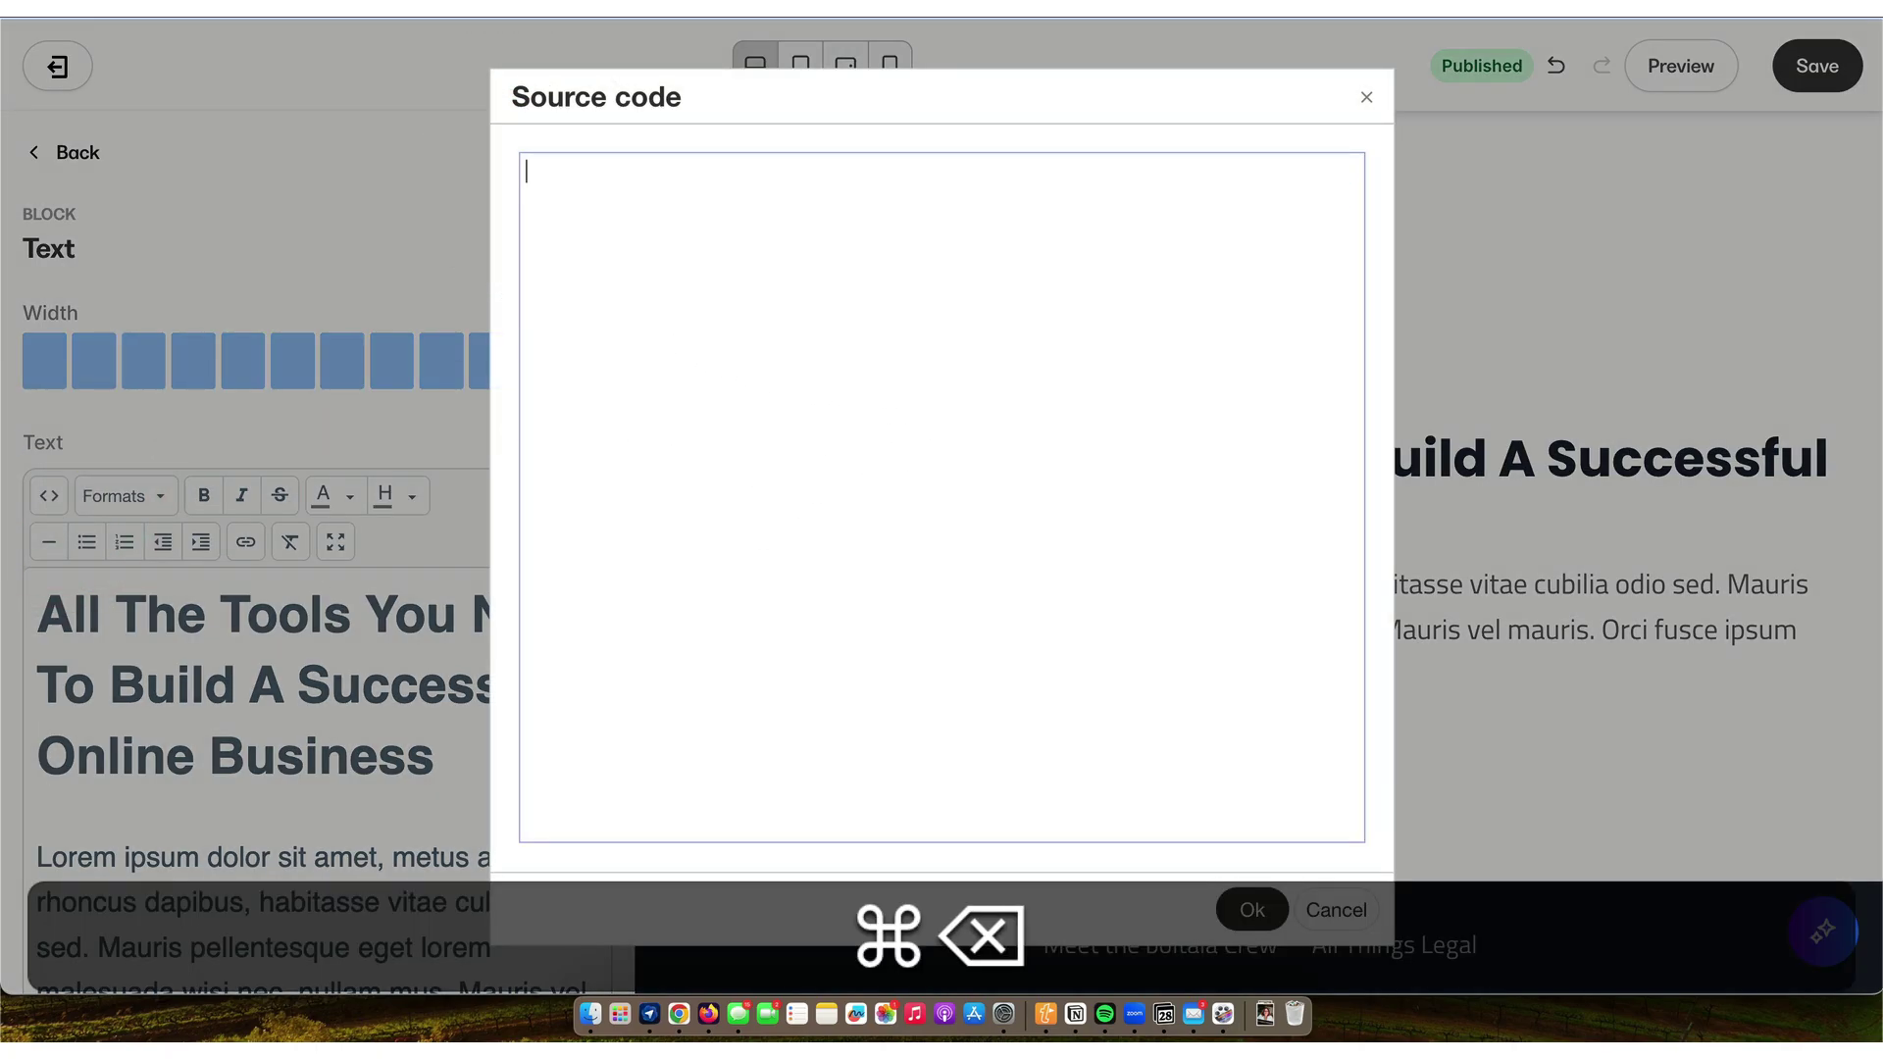
pyautogui.press('super+v')
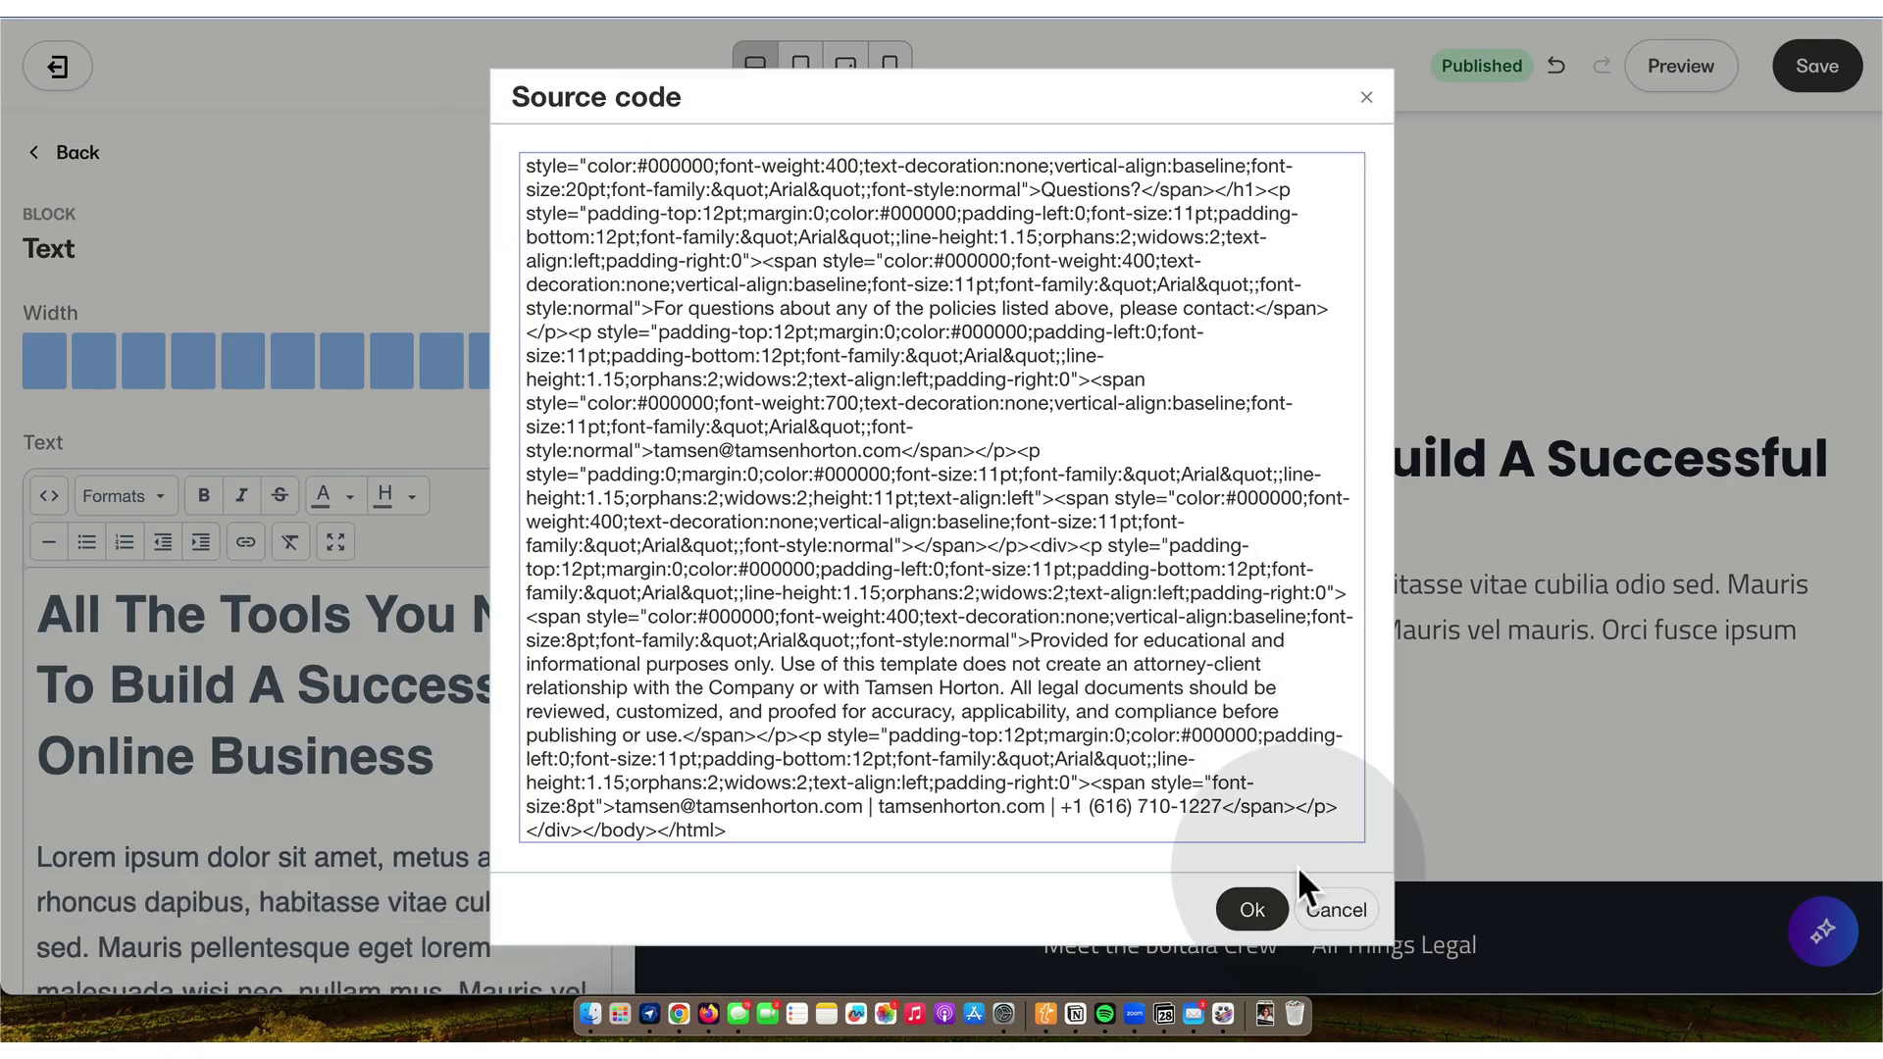
pyautogui.click(1253, 912)
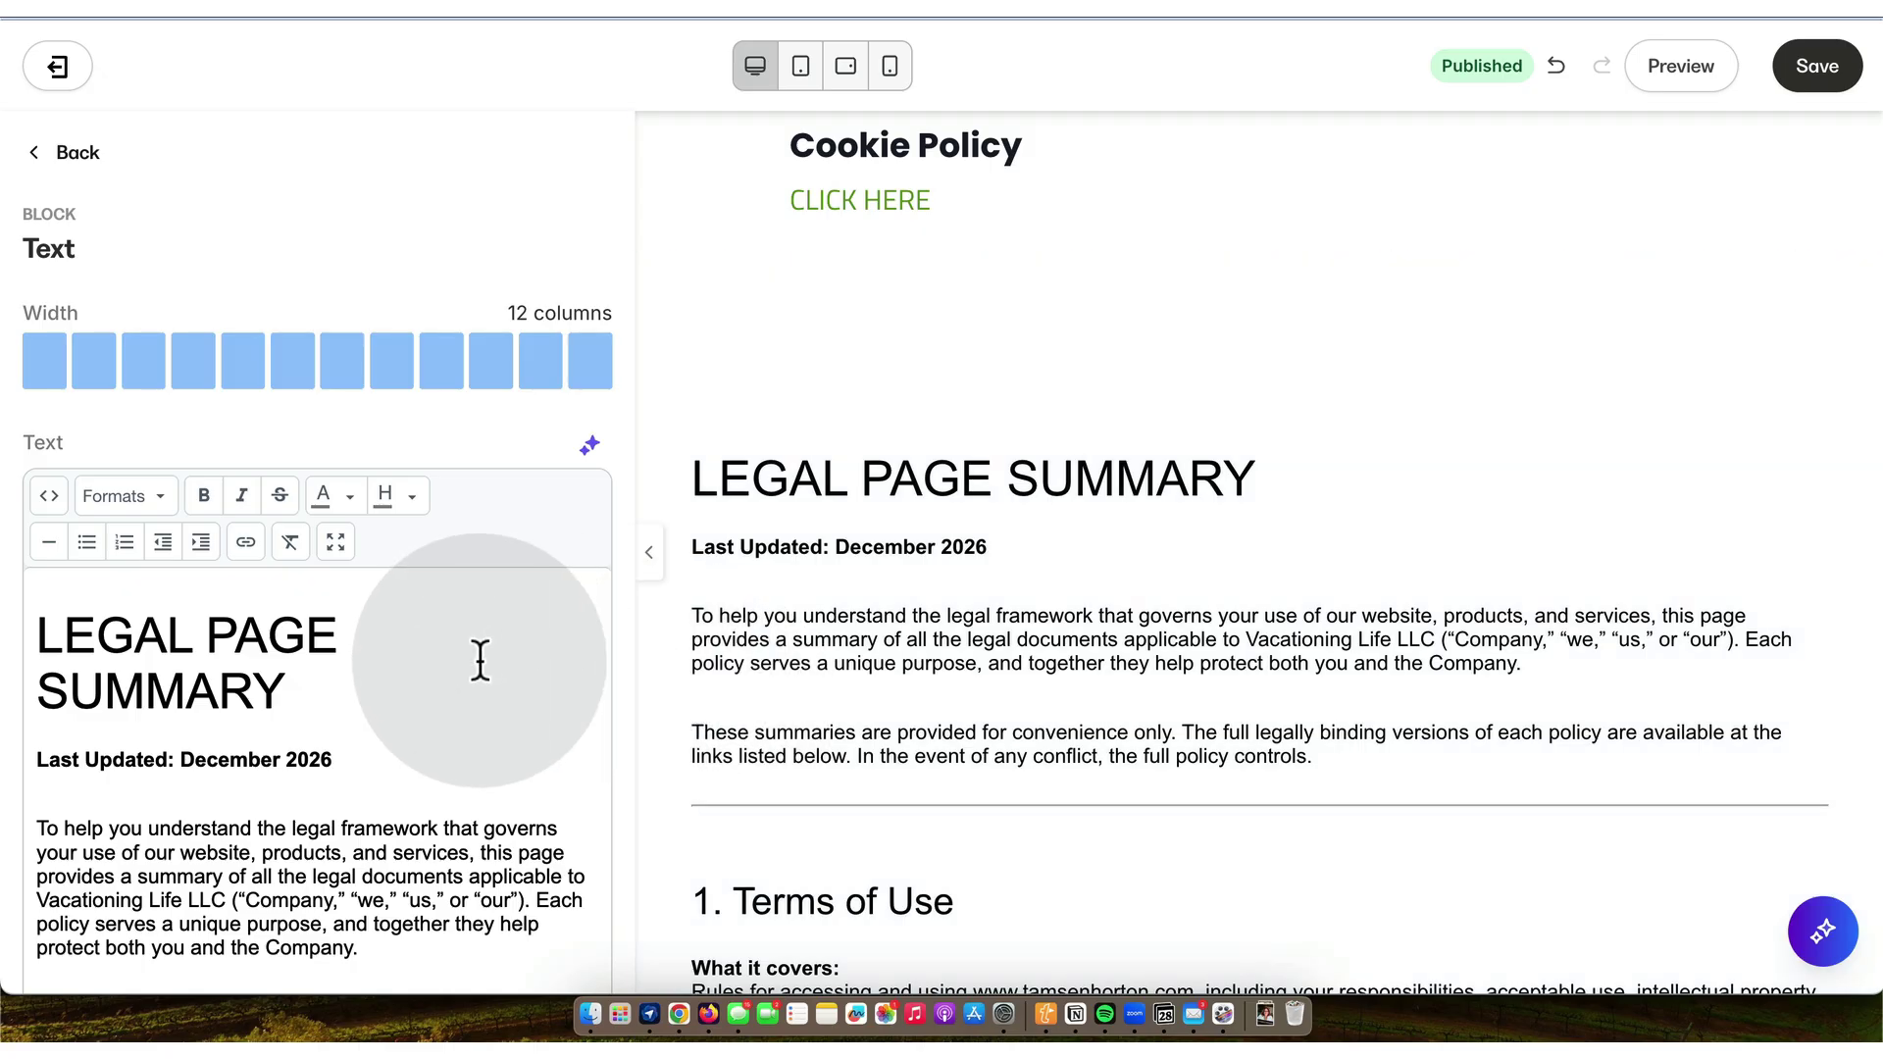
pyautogui.click(1817, 69)
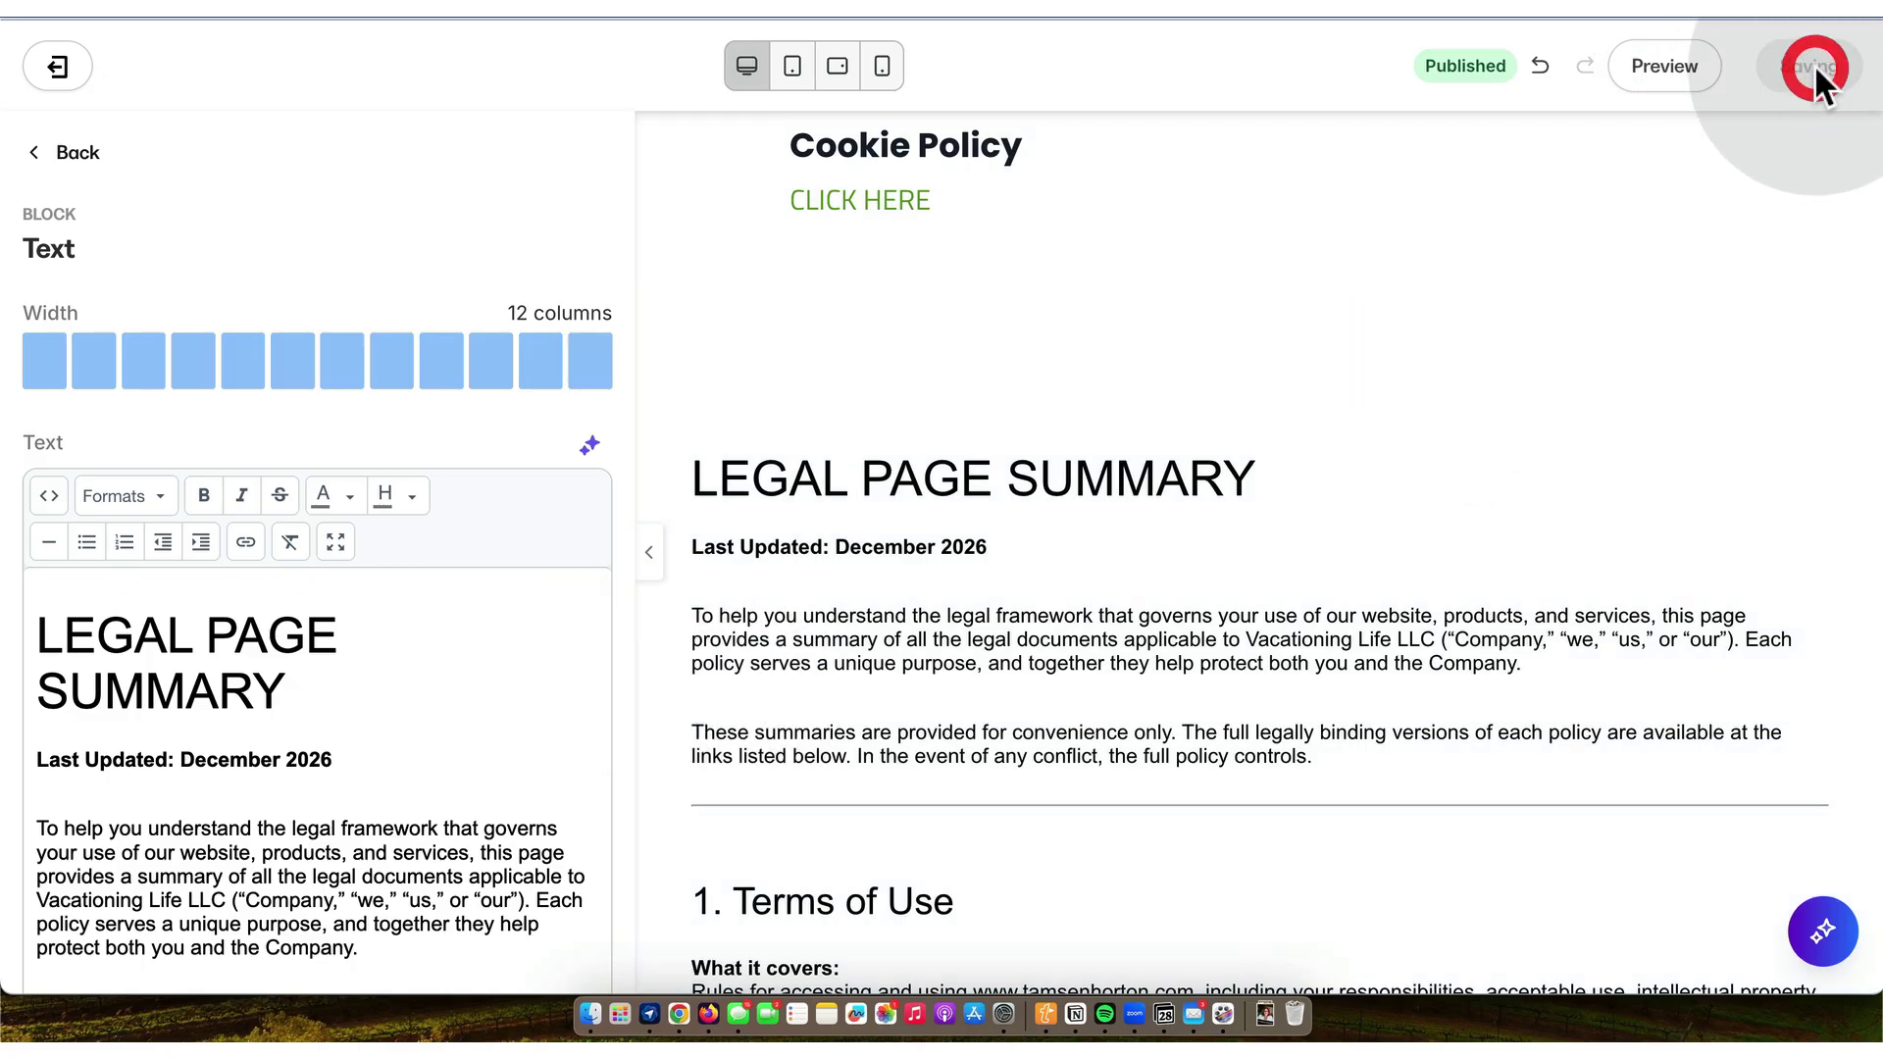
pyautogui.click(65, 151)
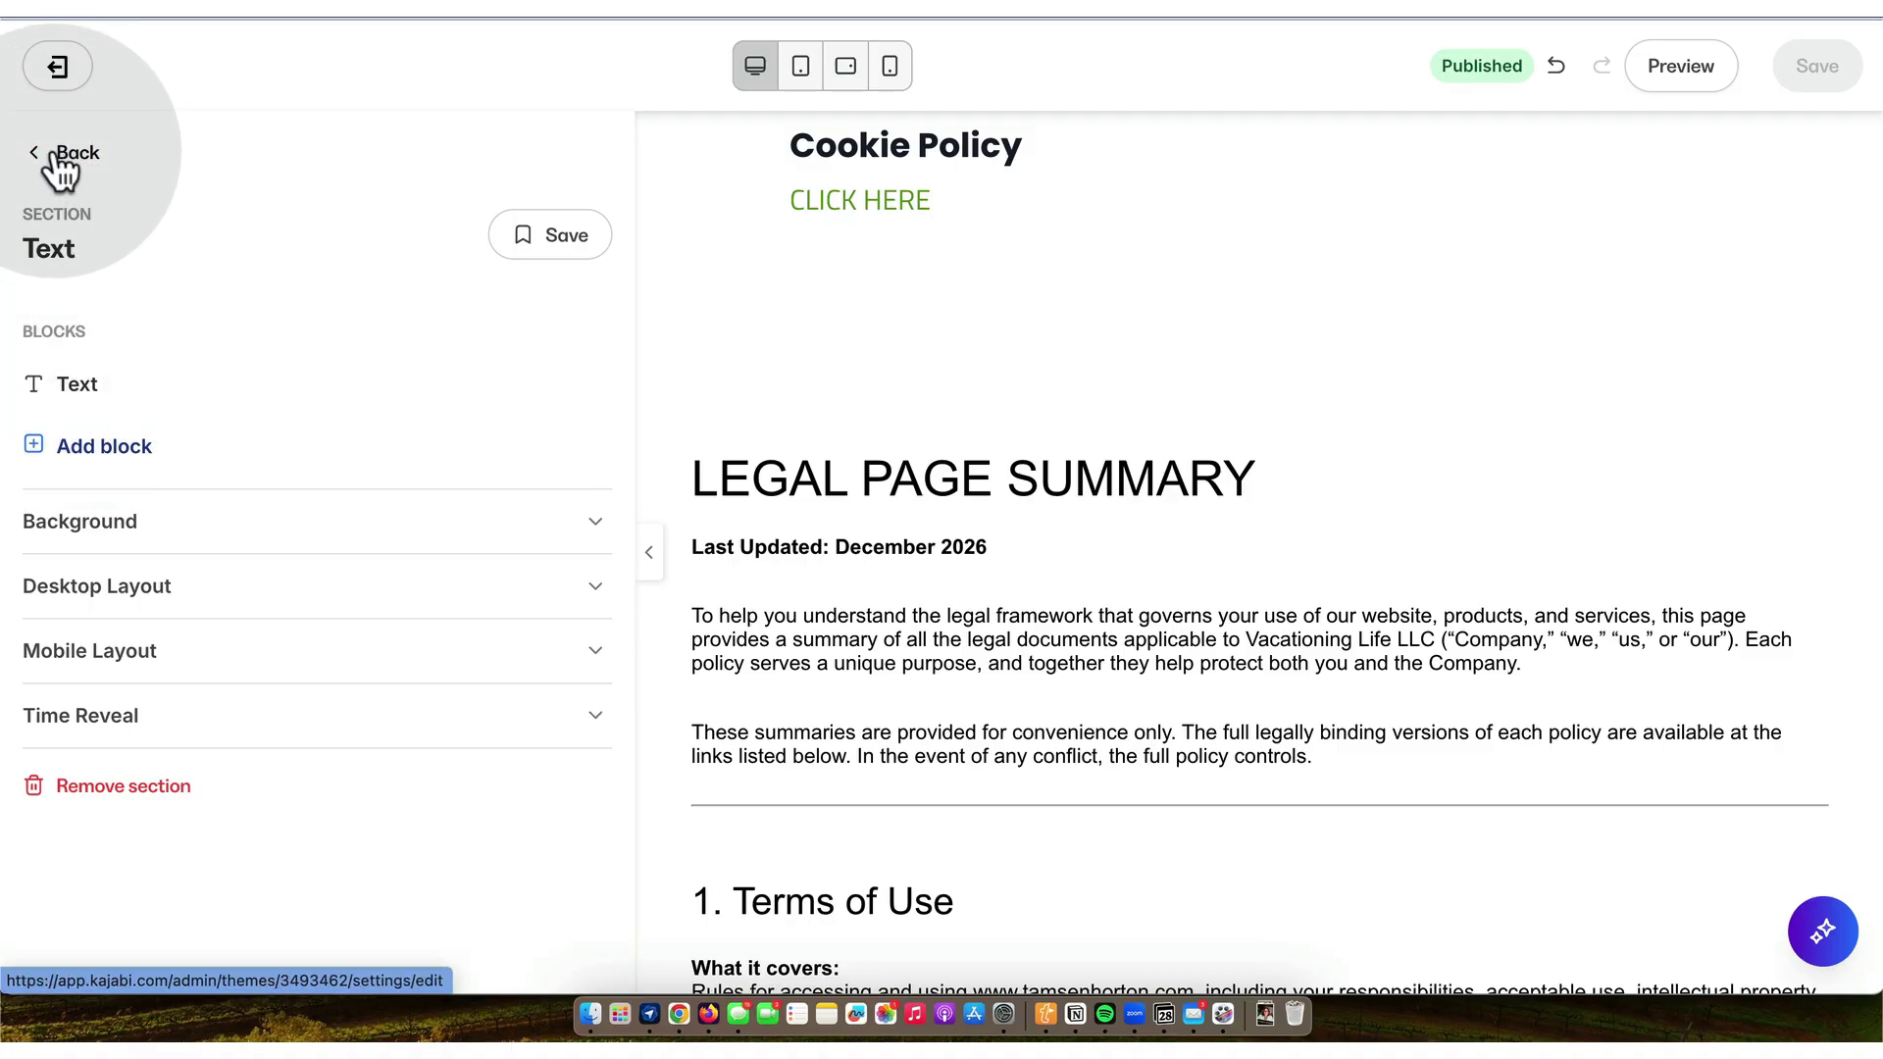
# - Rename the second Text section to 'Legal Page Summary 20251128'
pyautogui.click(51, 155)
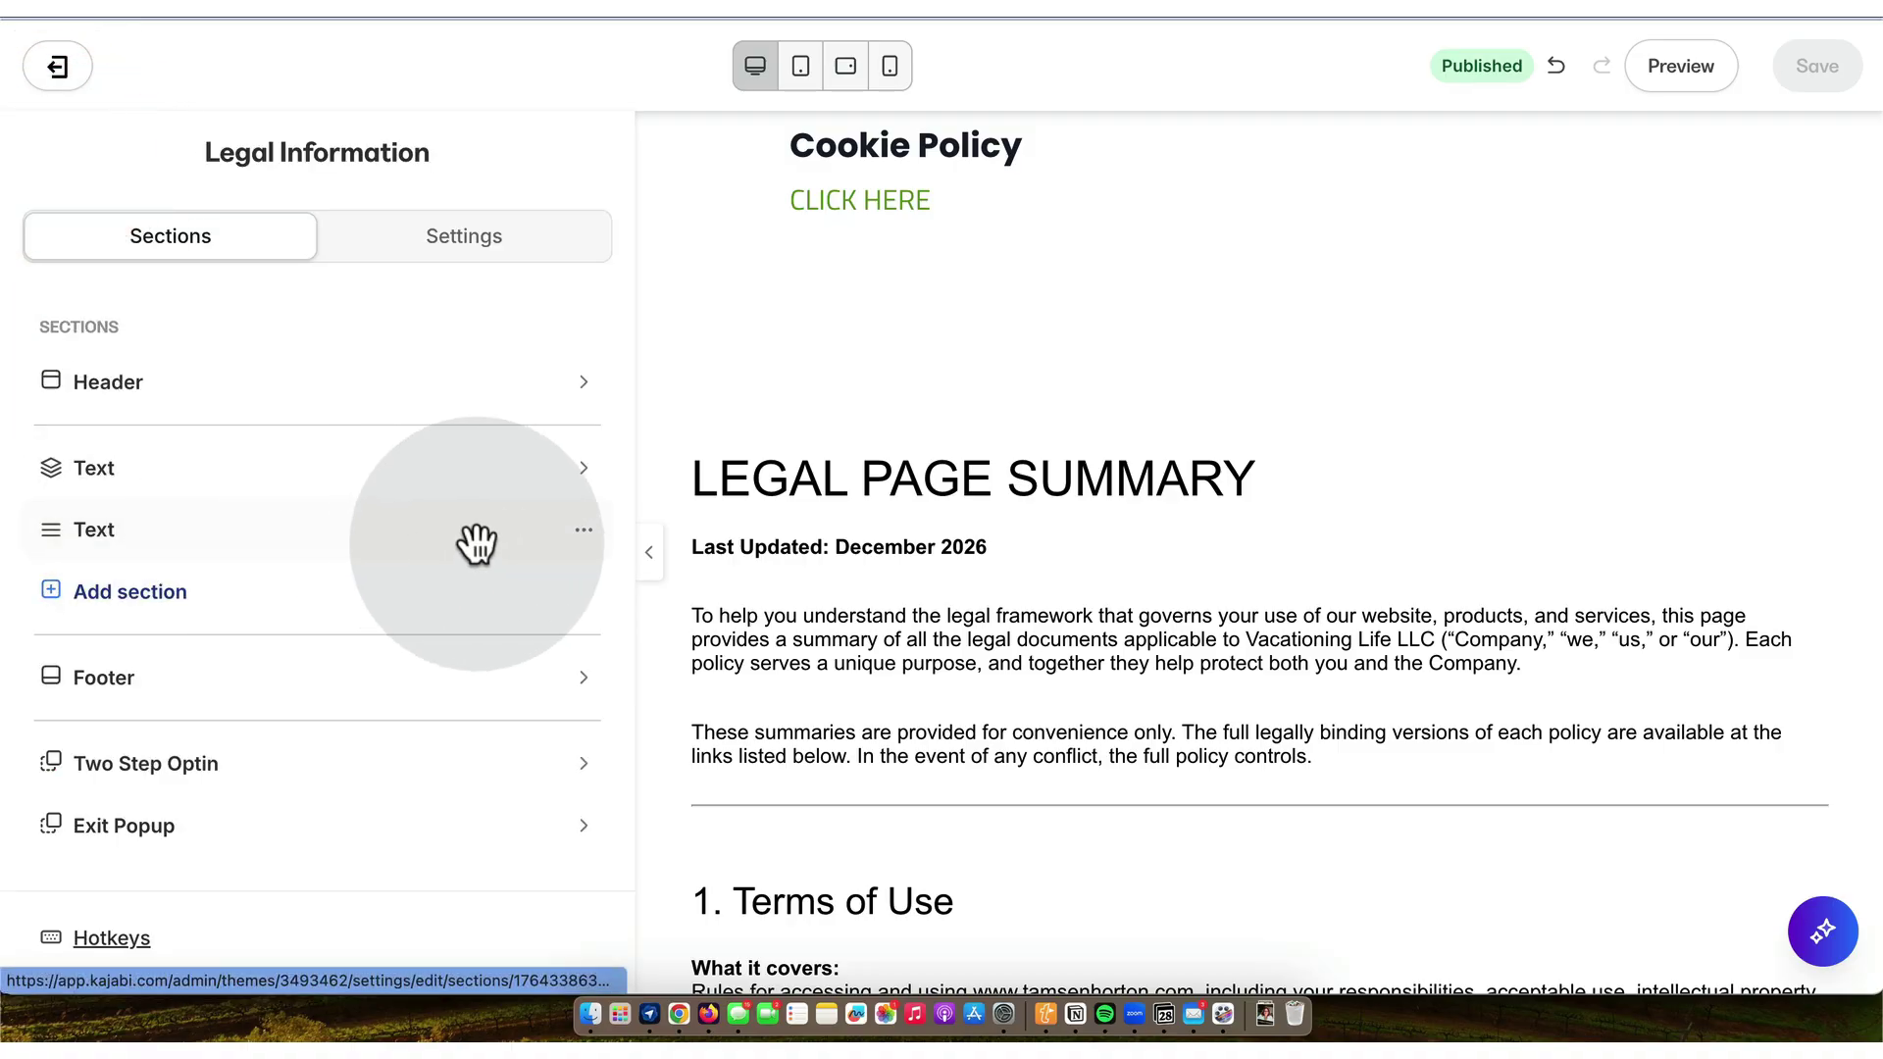
pyautogui.click(588, 545)
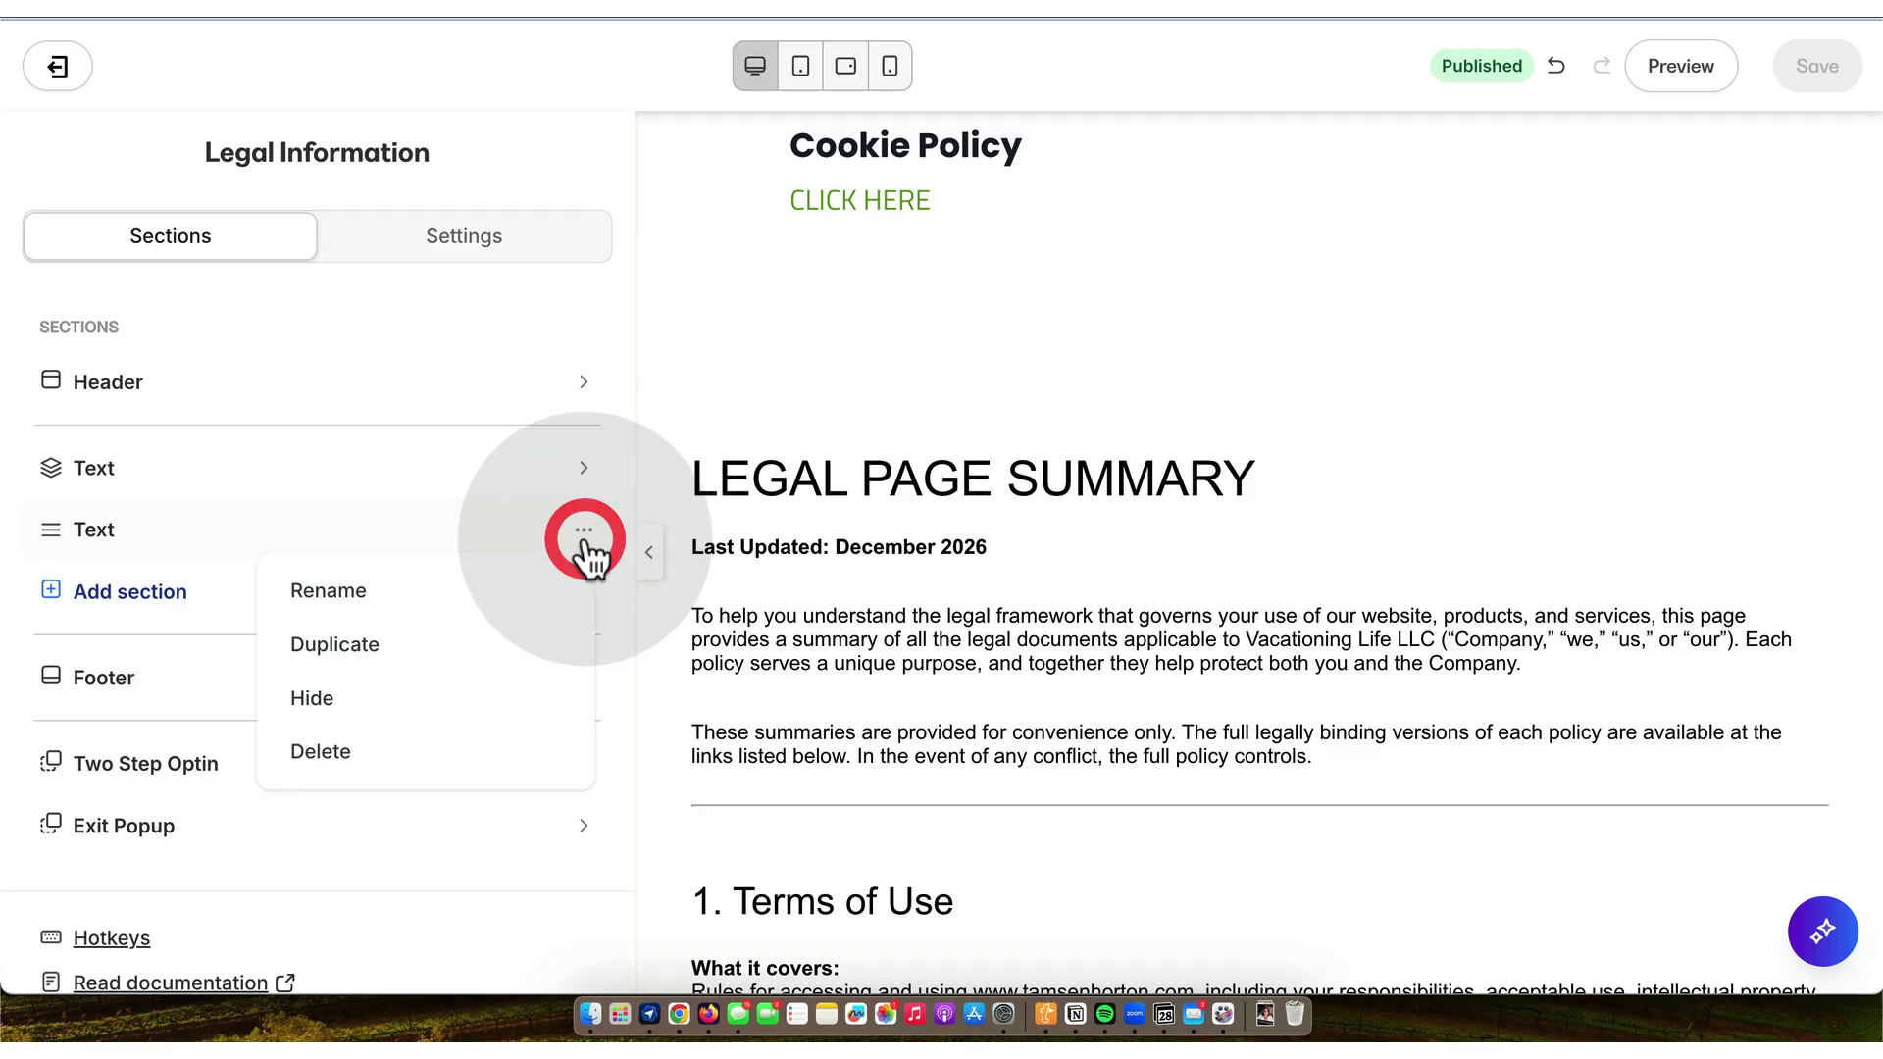
pyautogui.click(393, 593)
pyautogui.doubleClick(292, 543)
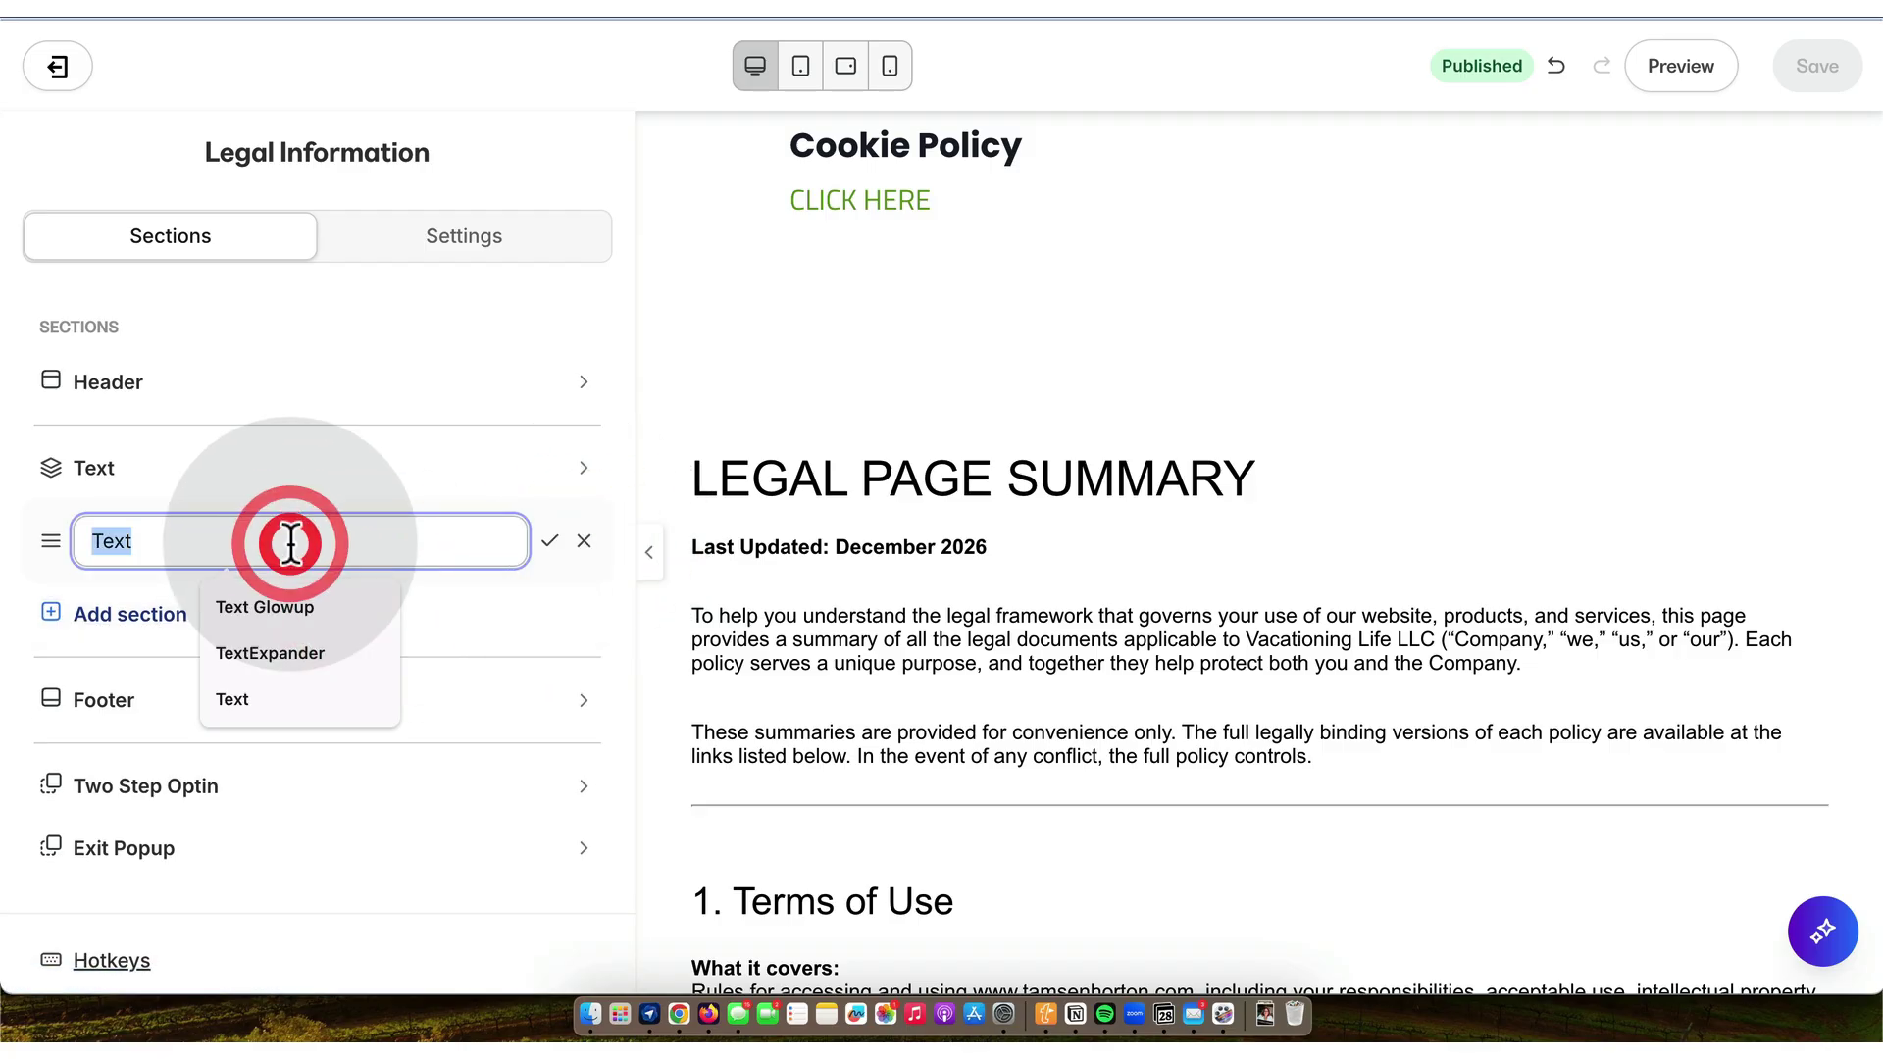
pyautogui.write('Leg')
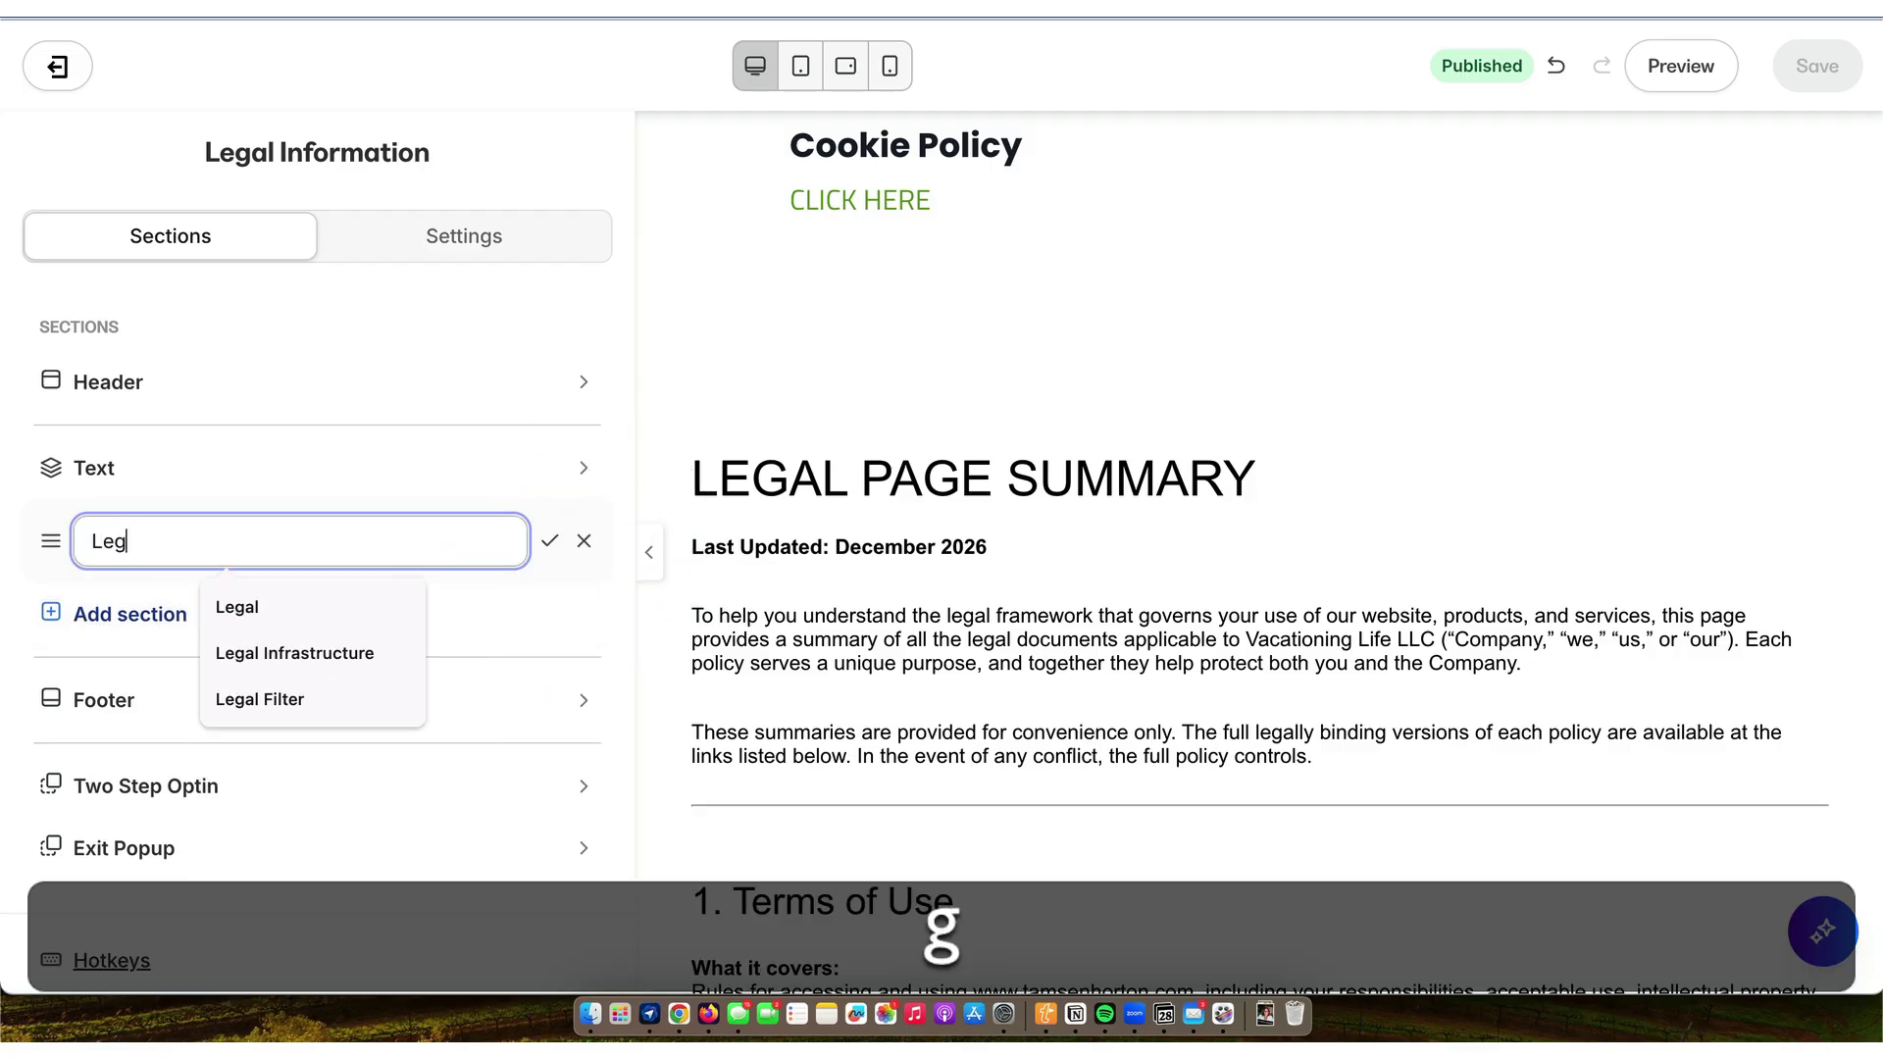
pyautogui.write('al Page Summary 2025')
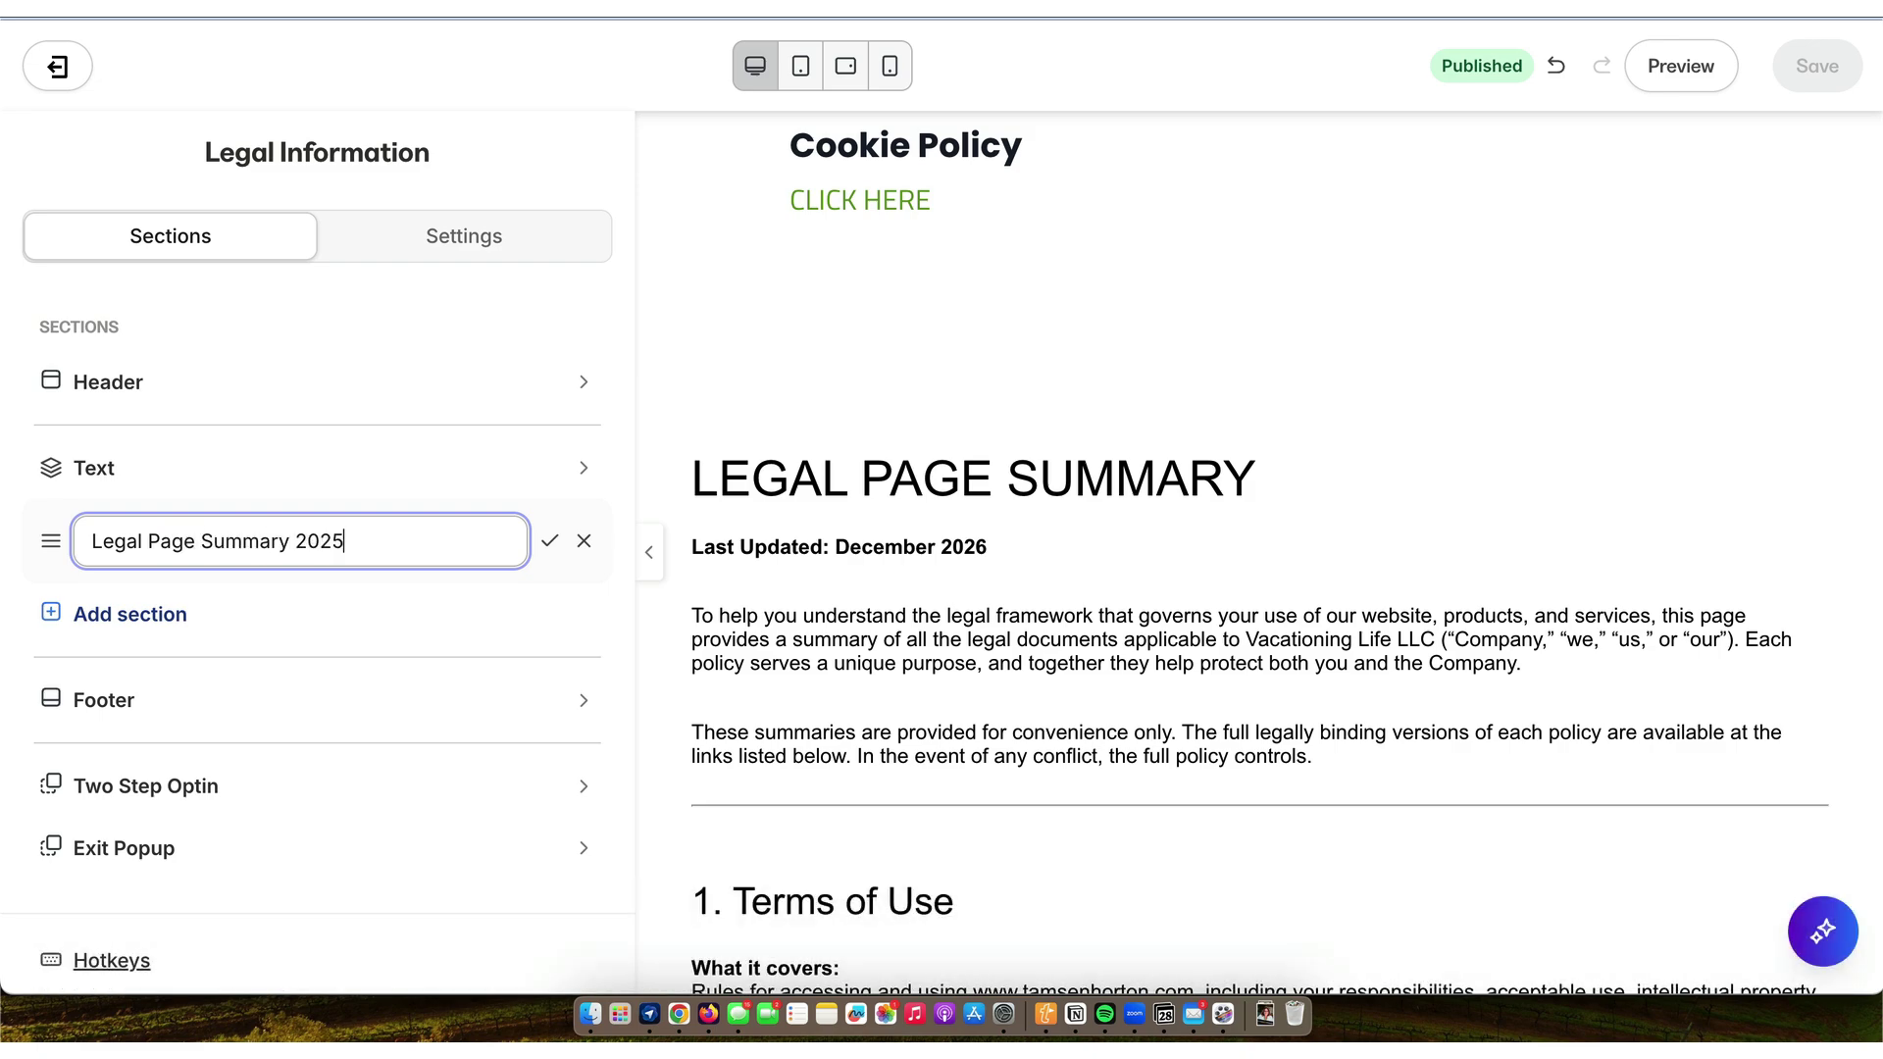
pyautogui.write('112')
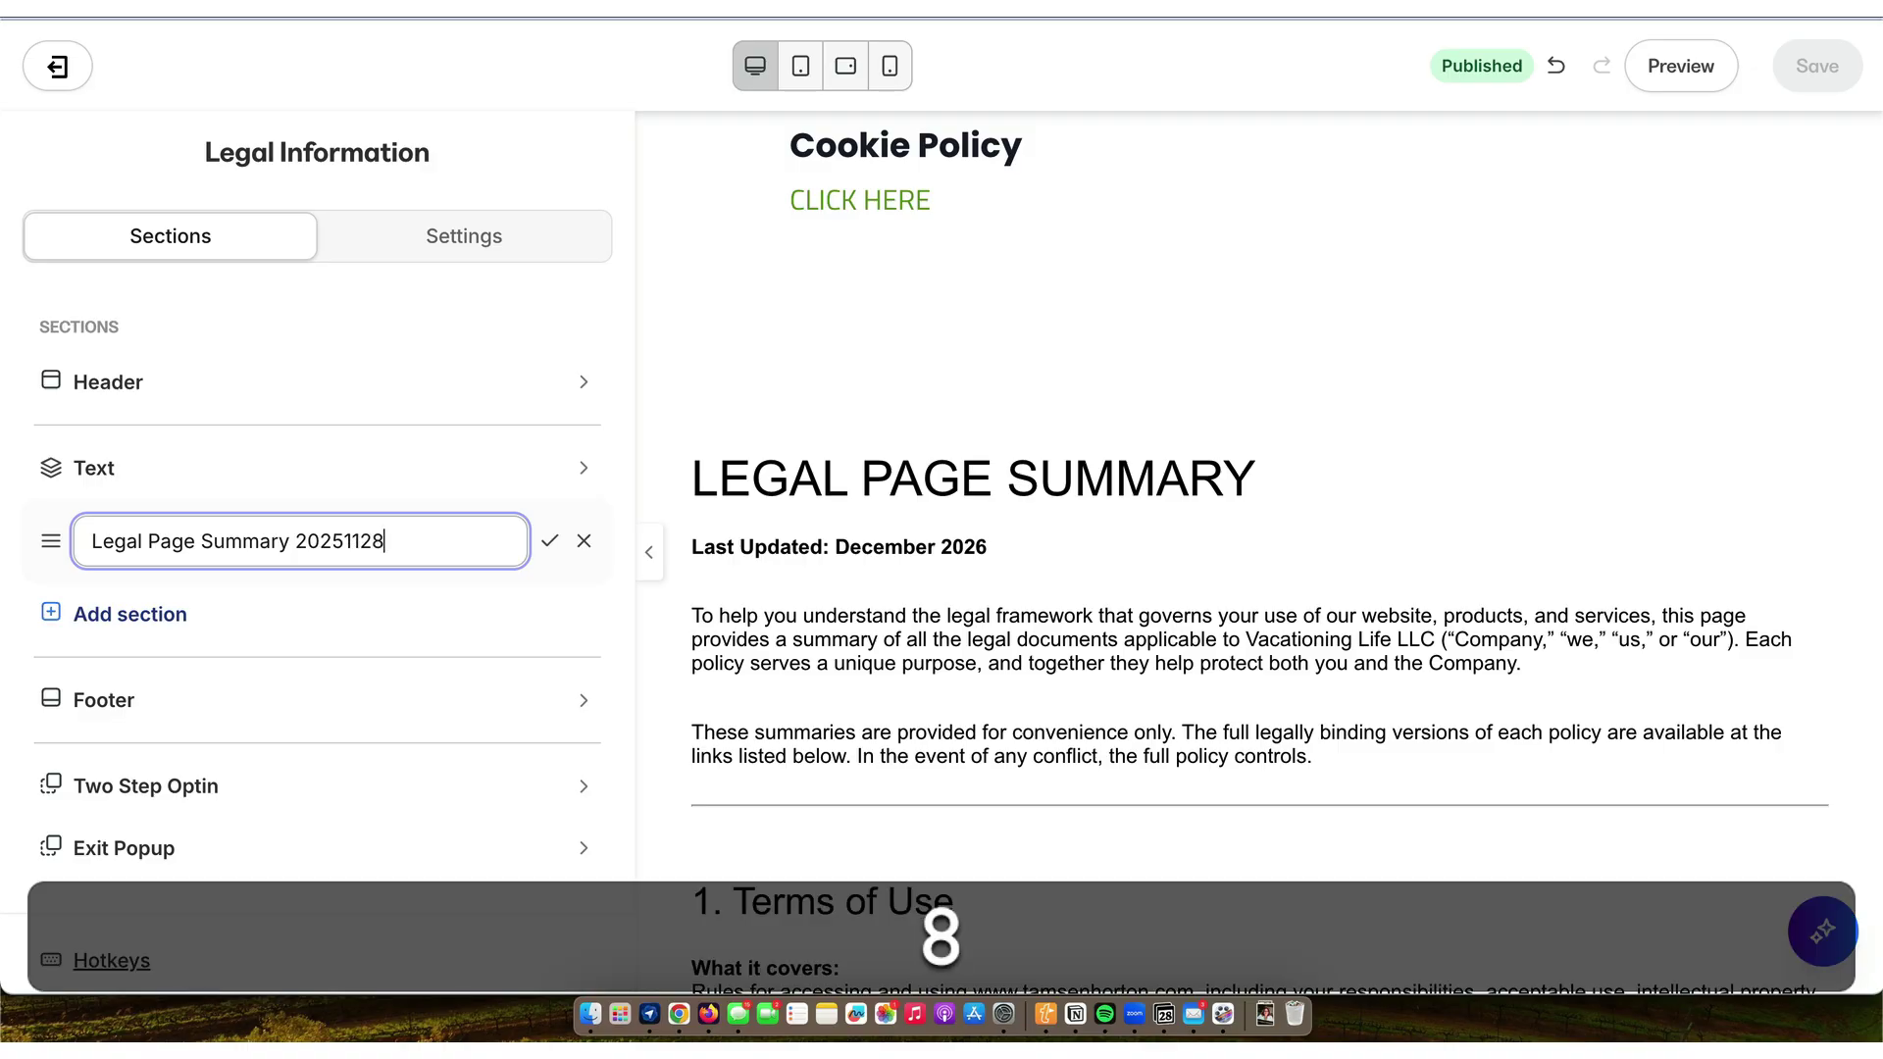
pyautogui.write('8')
pyautogui.press('Return')
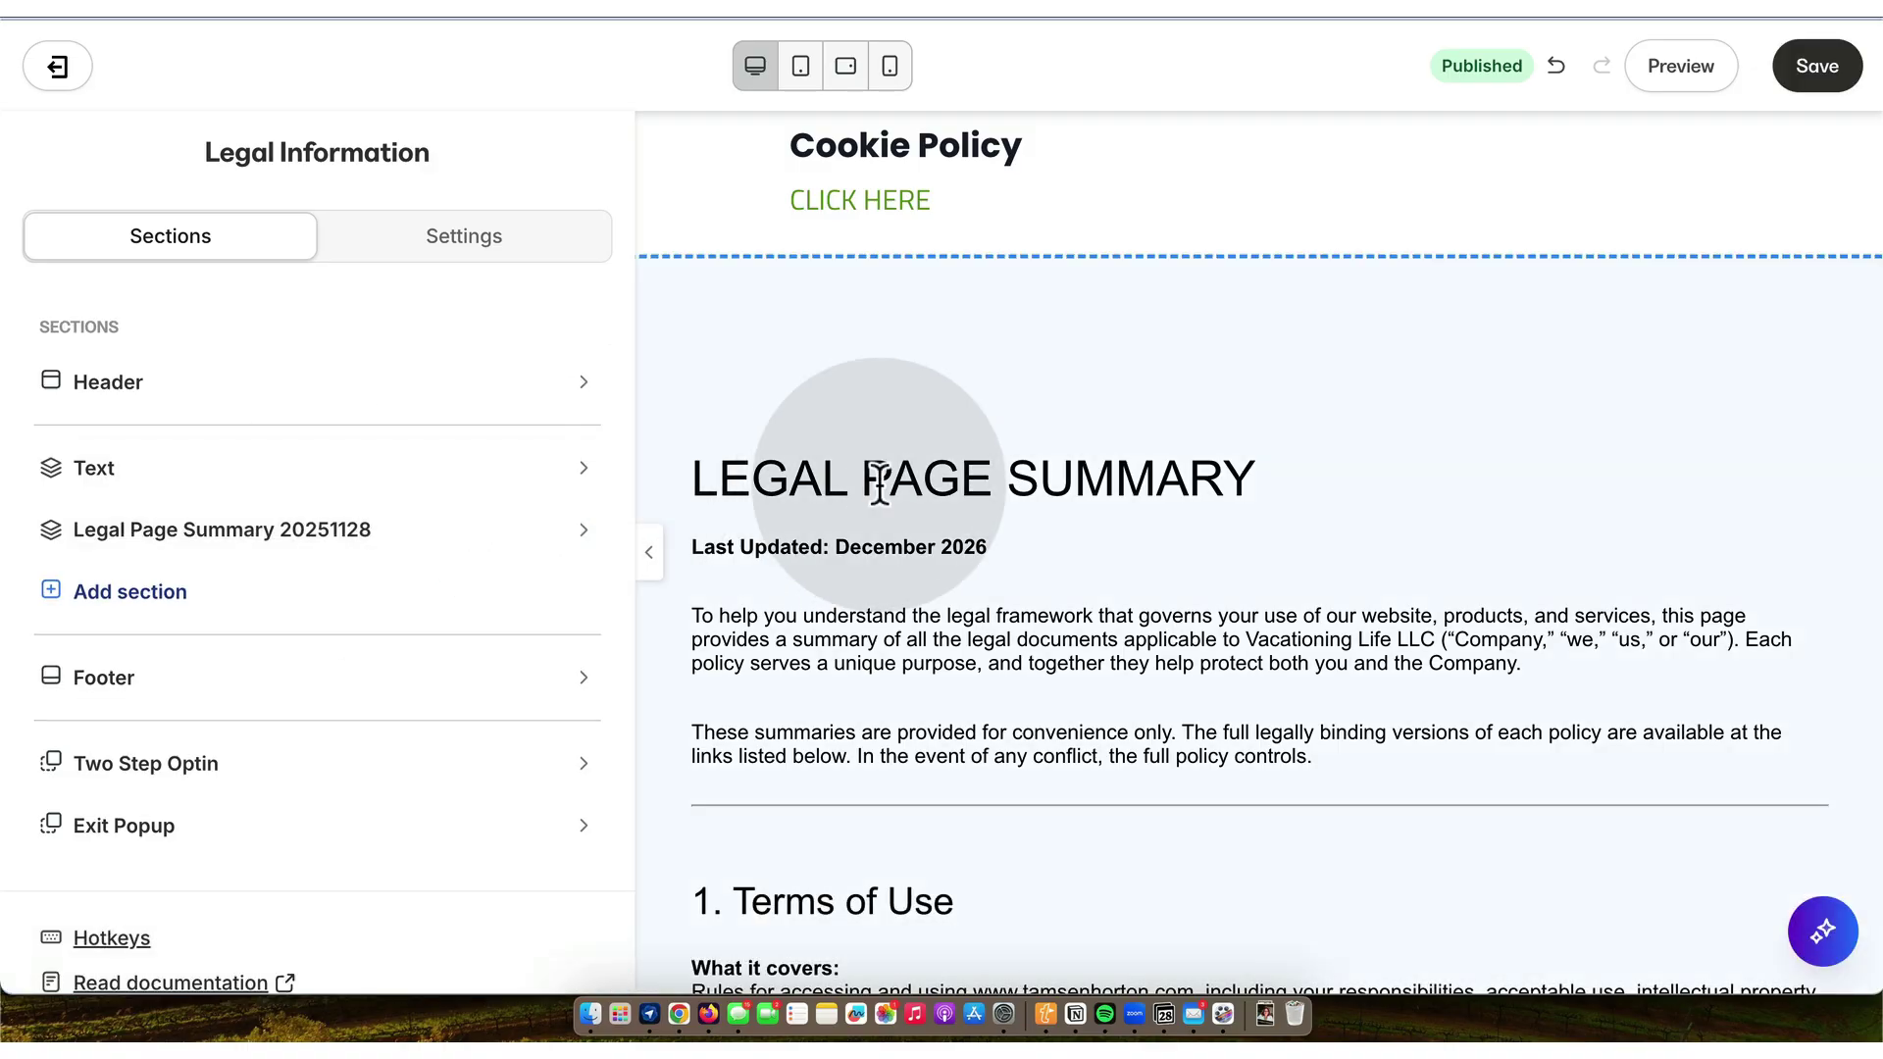
pyautogui.scroll(15, 879, 476)
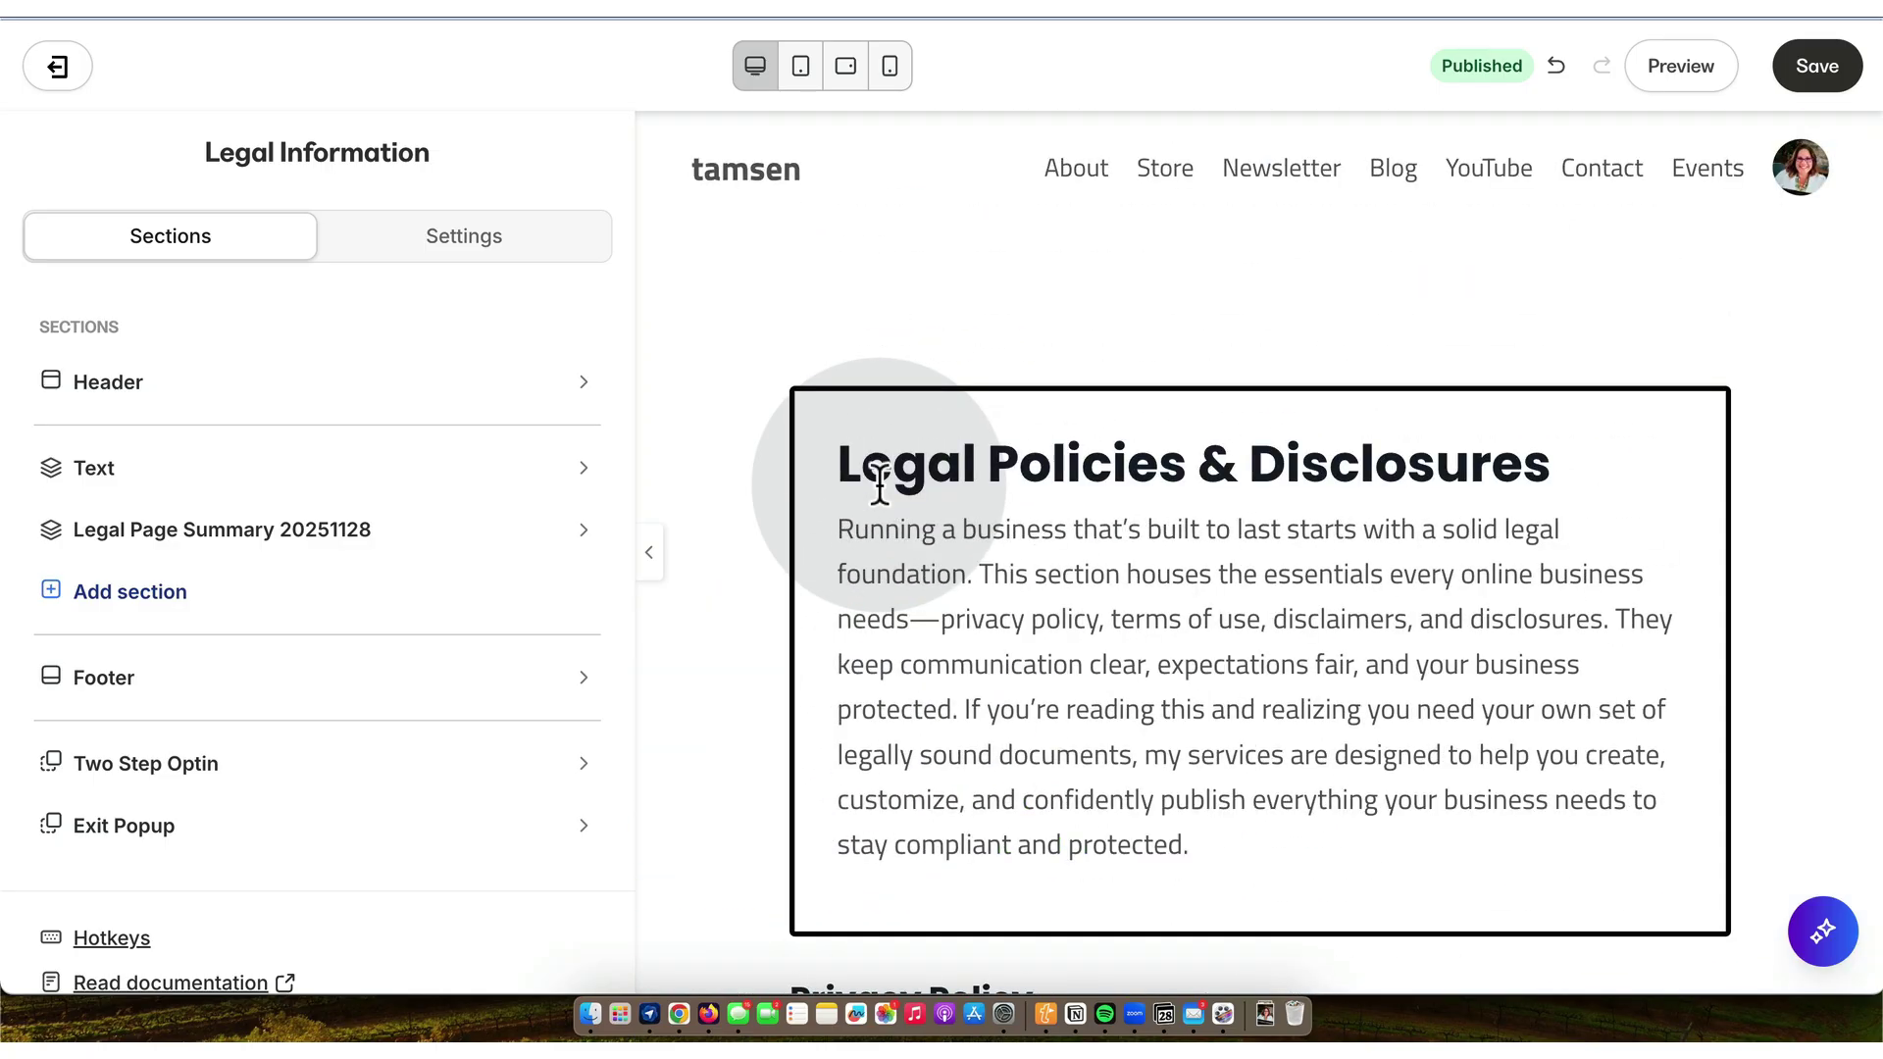
# - Rename the first Text section to 'Legal Page ARCHIVED 20251128'
pyautogui.click(586, 479)
pyautogui.click(379, 527)
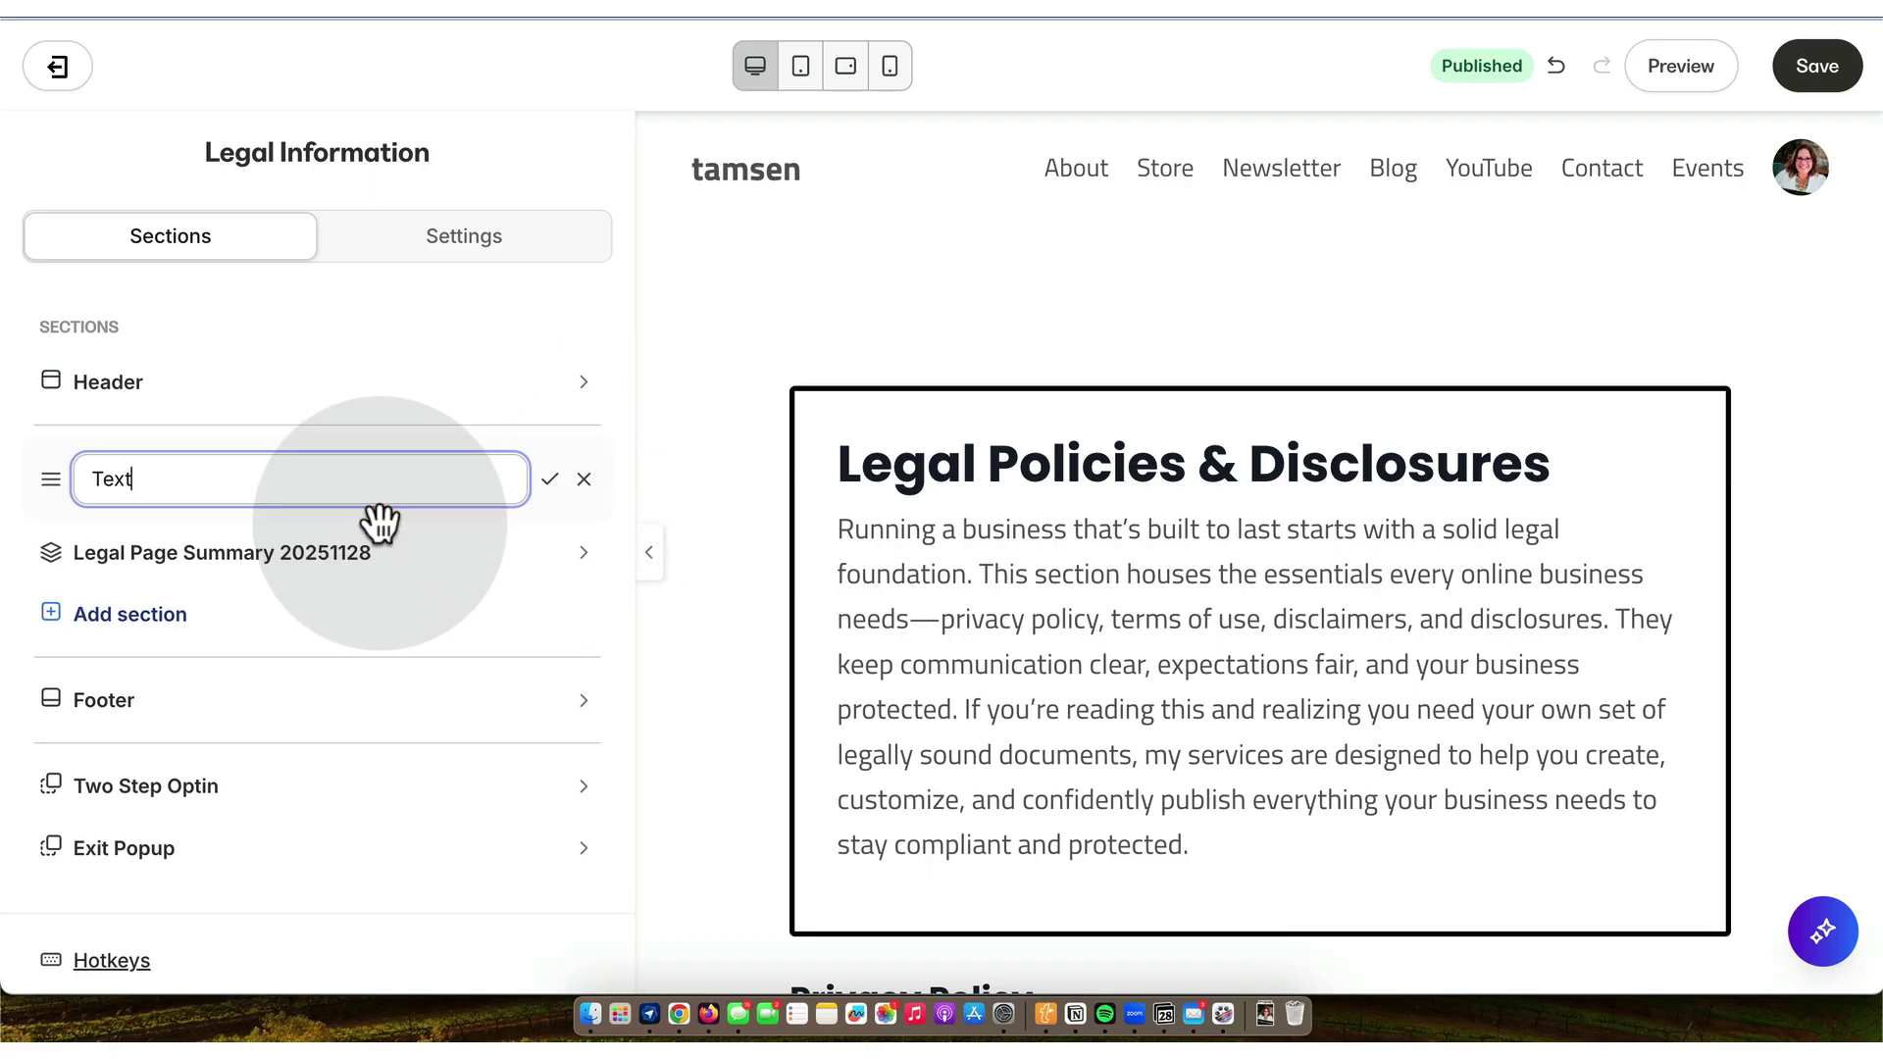
pyautogui.doubleClick(259, 482)
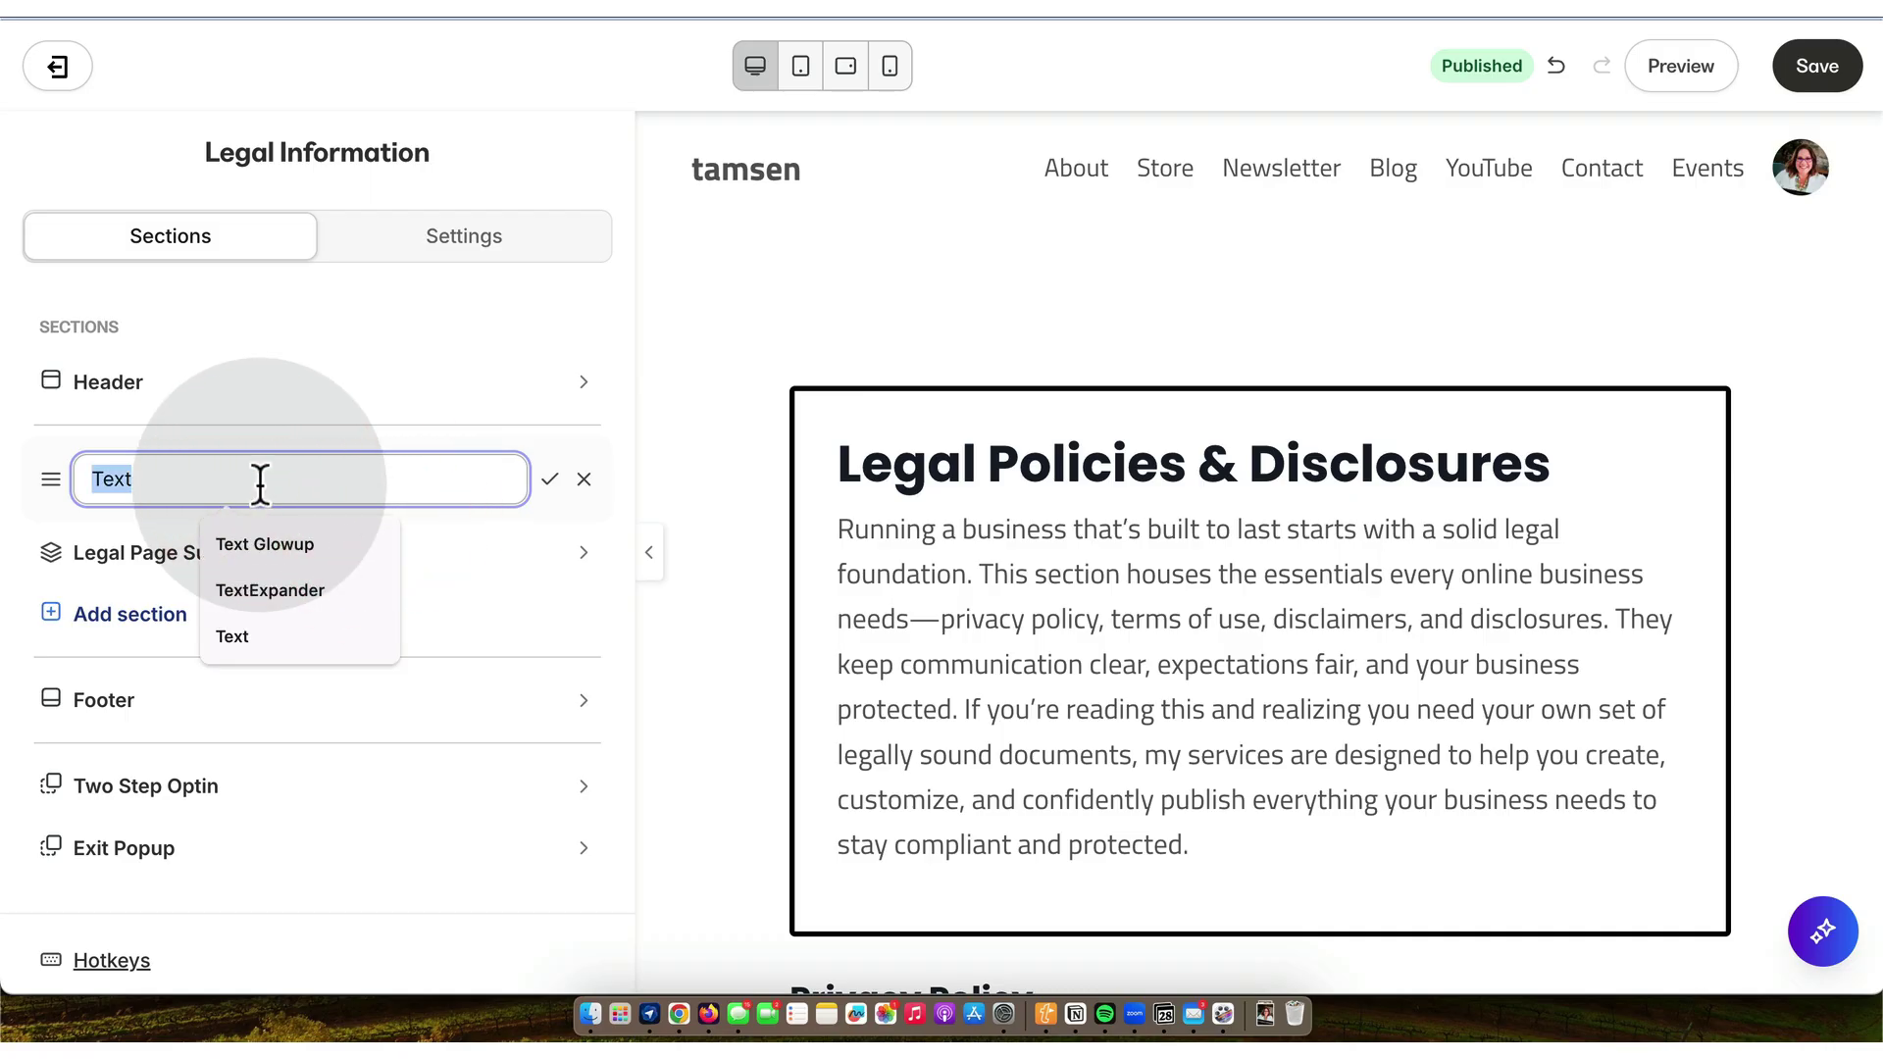
pyautogui.press('shift')
pyautogui.write('Legal P')
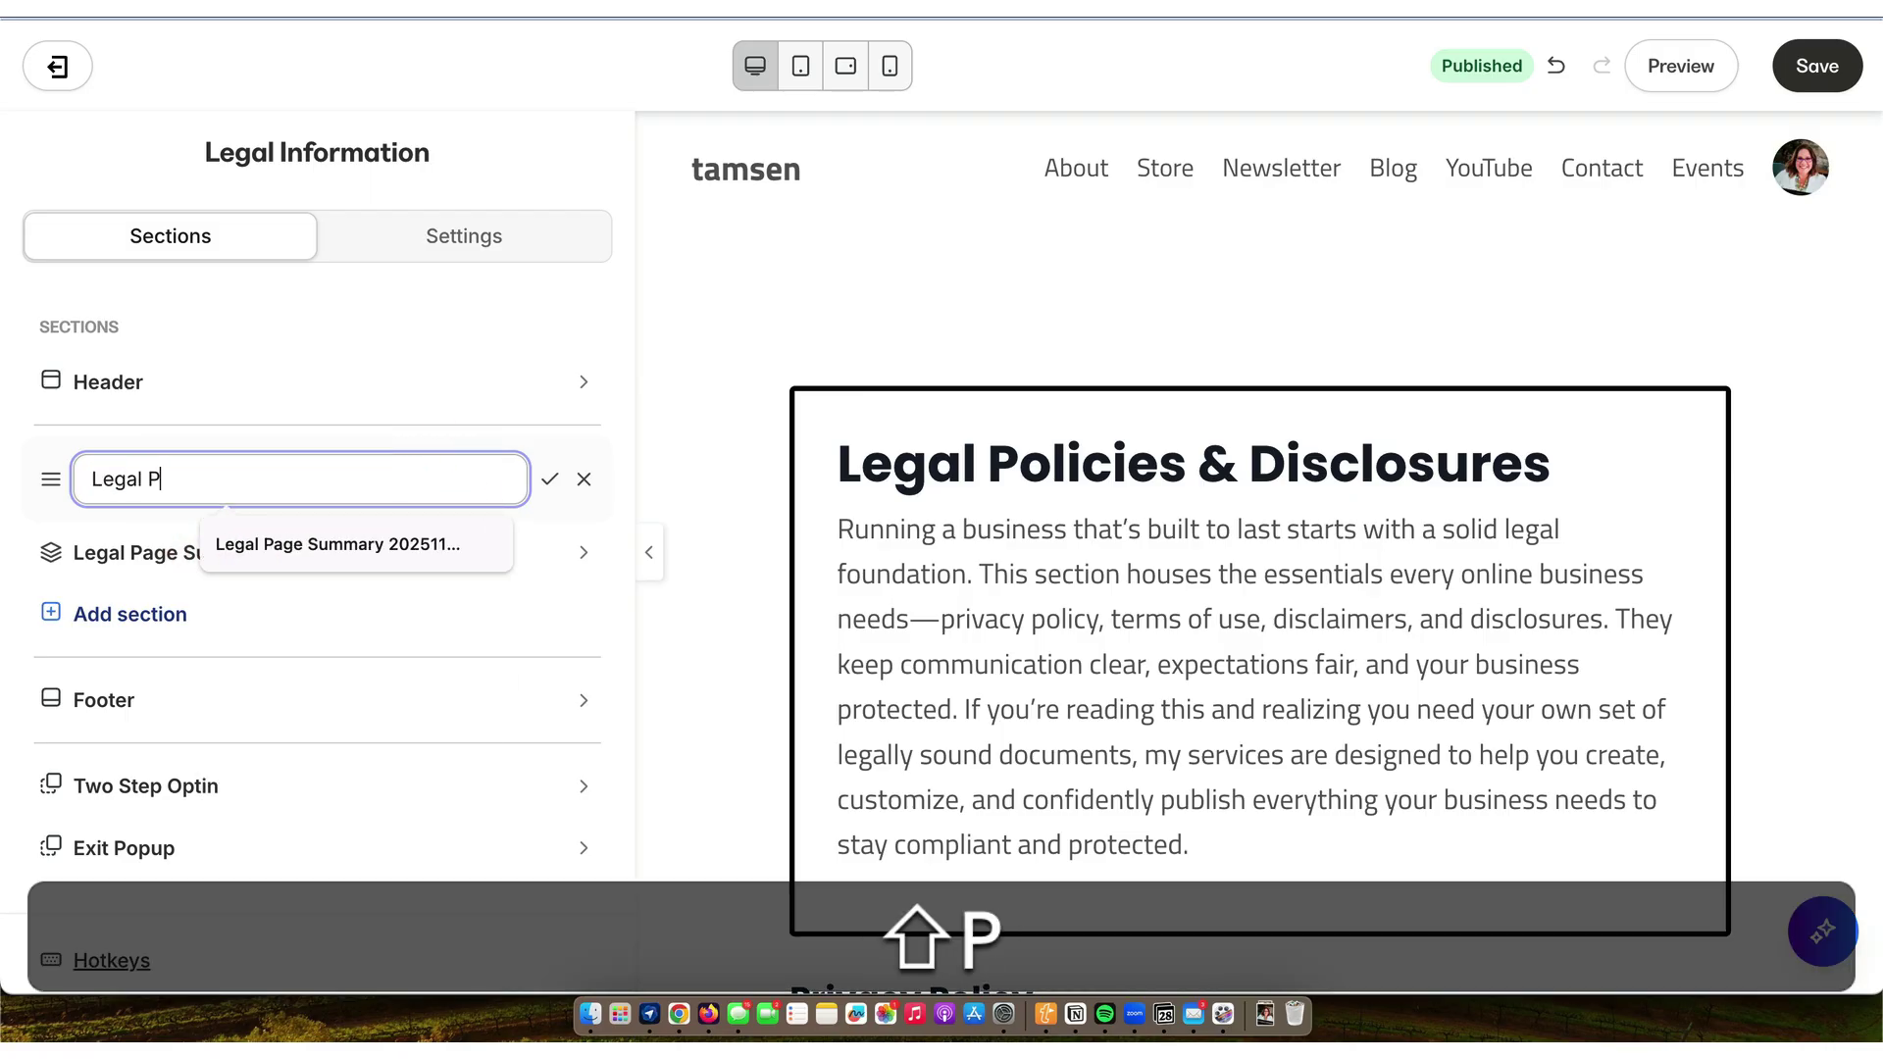
pyautogui.write('age ')
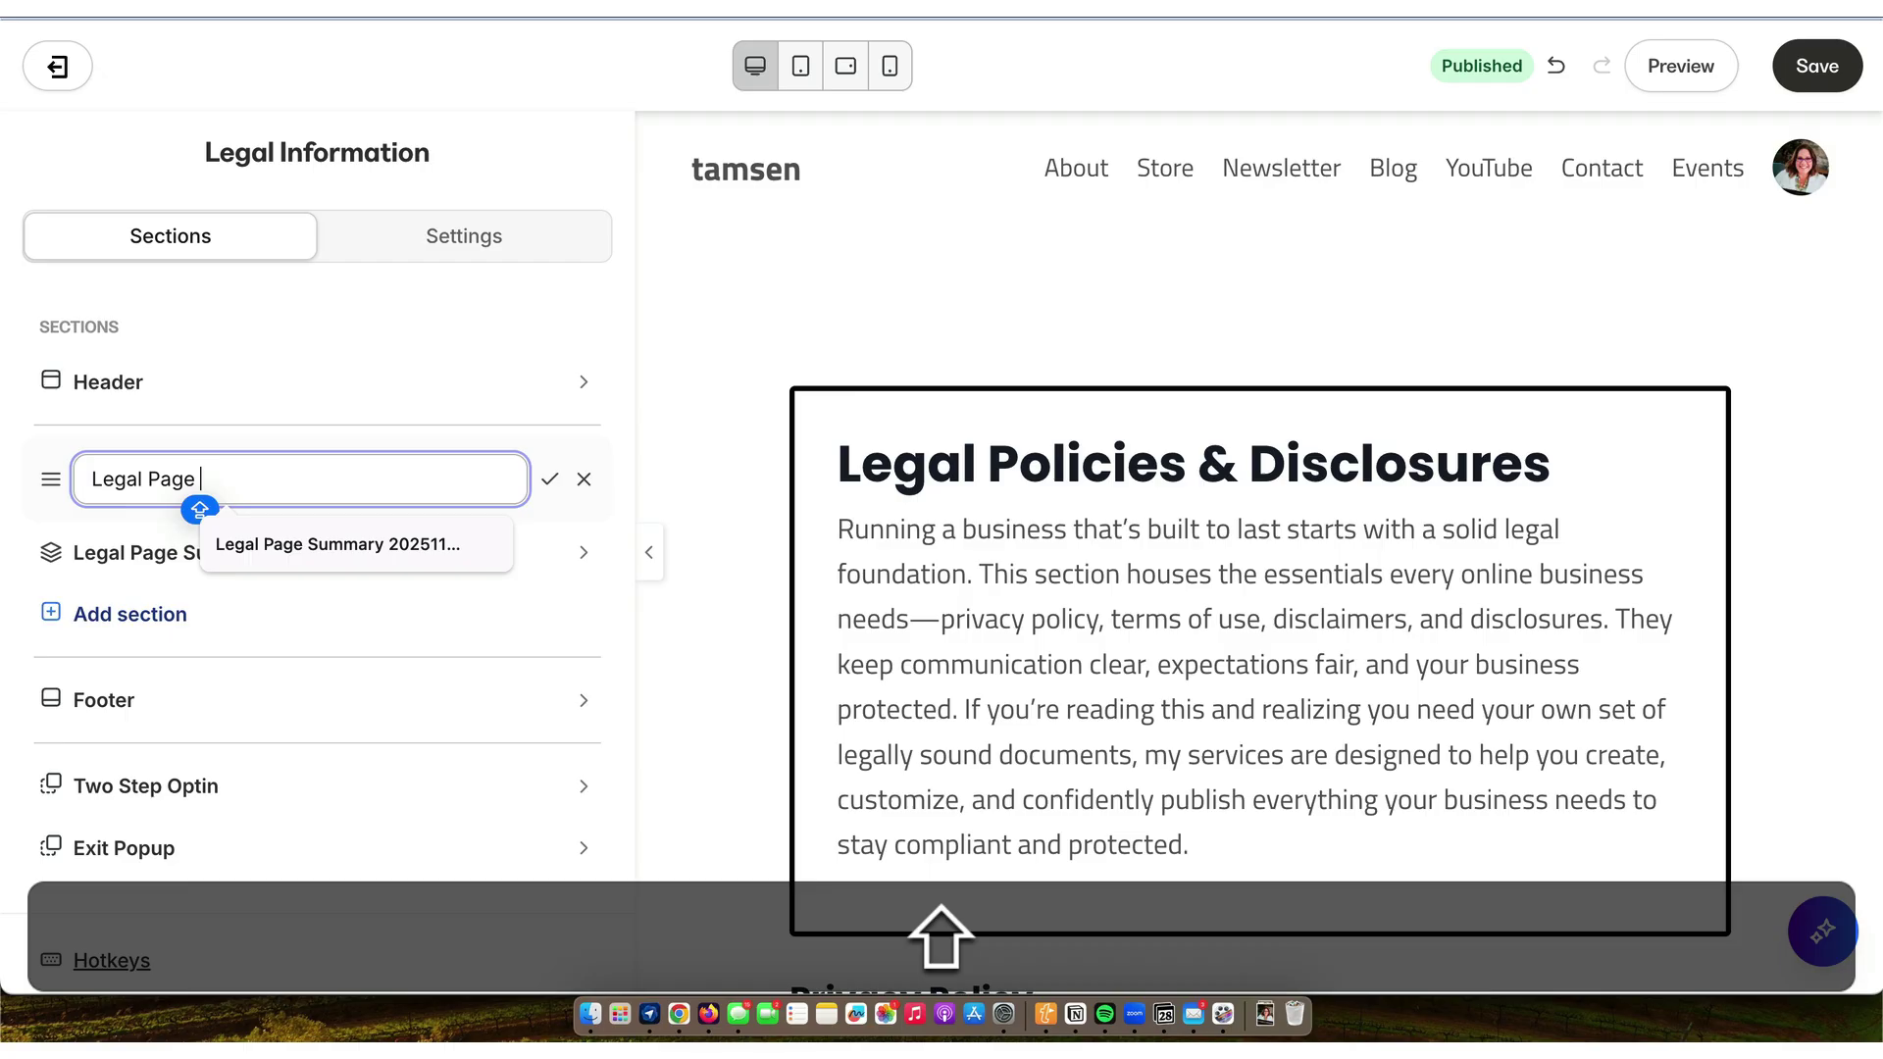
pyautogui.write('ARCHIVED')
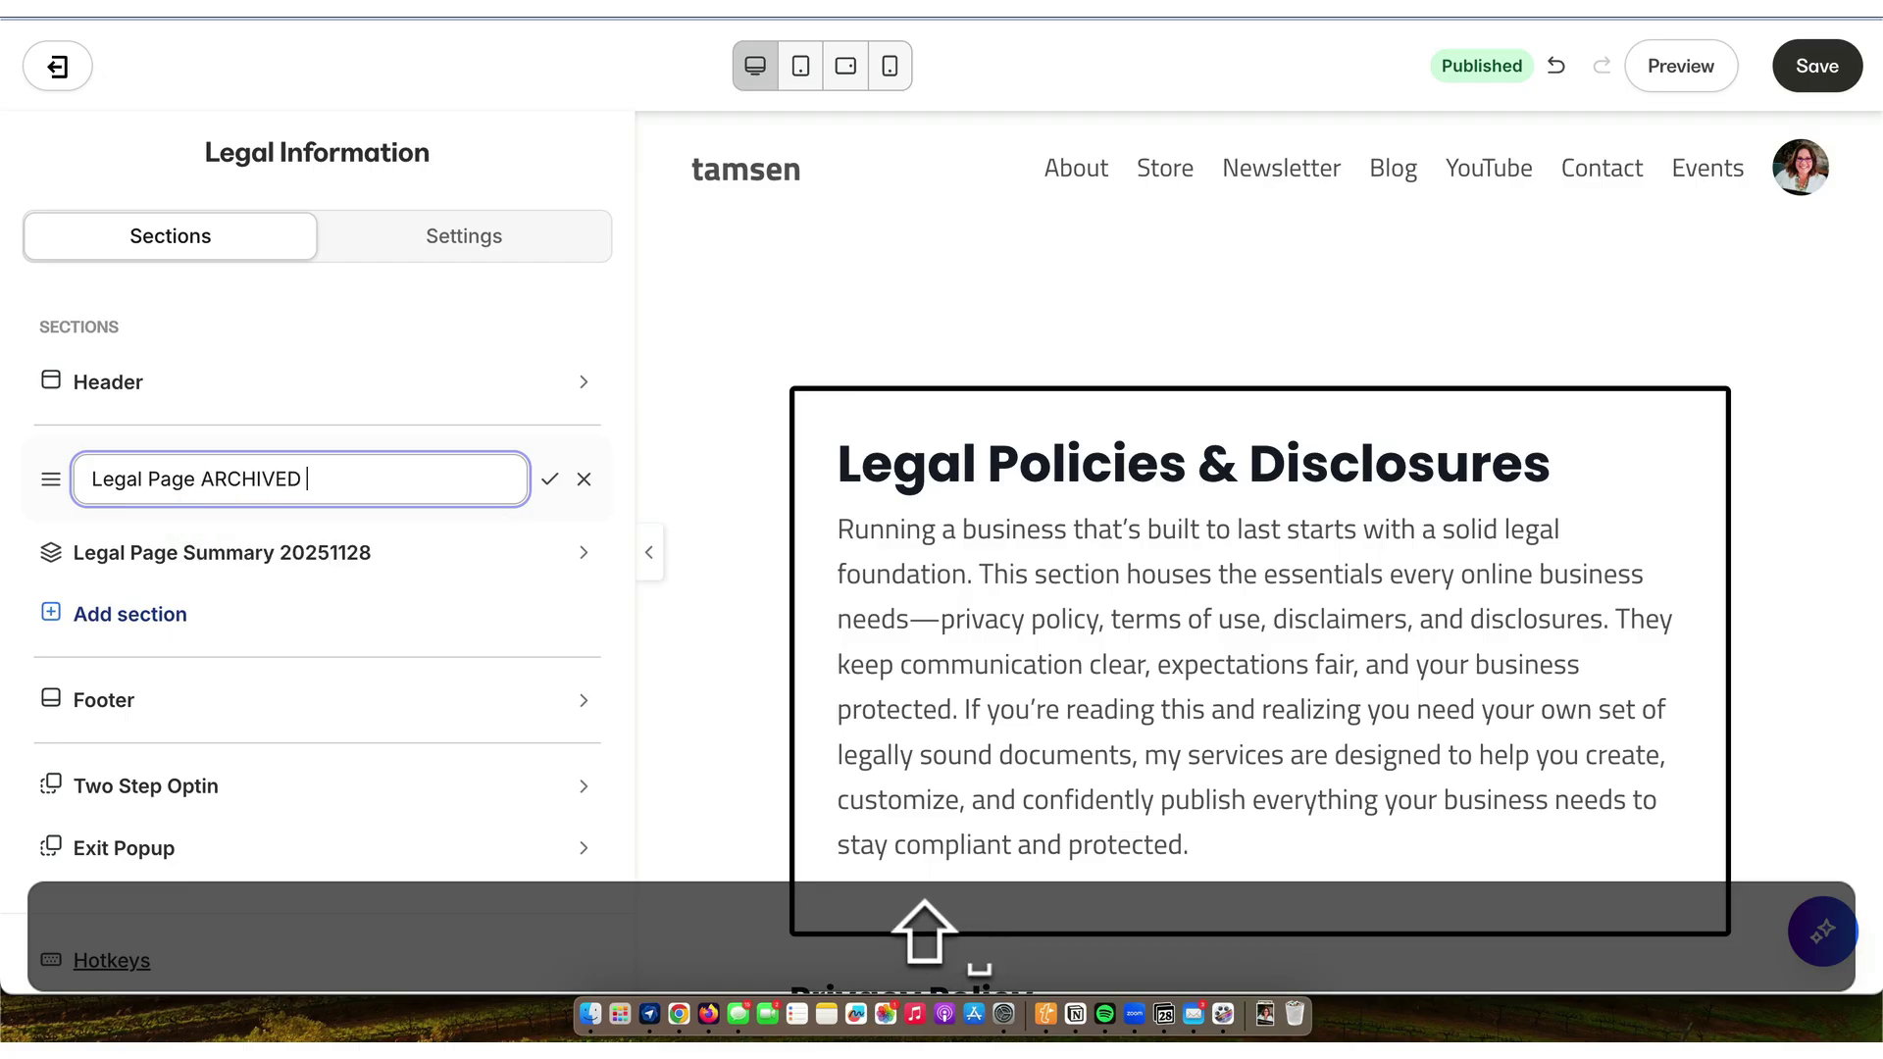
pyautogui.write(' 20251128')
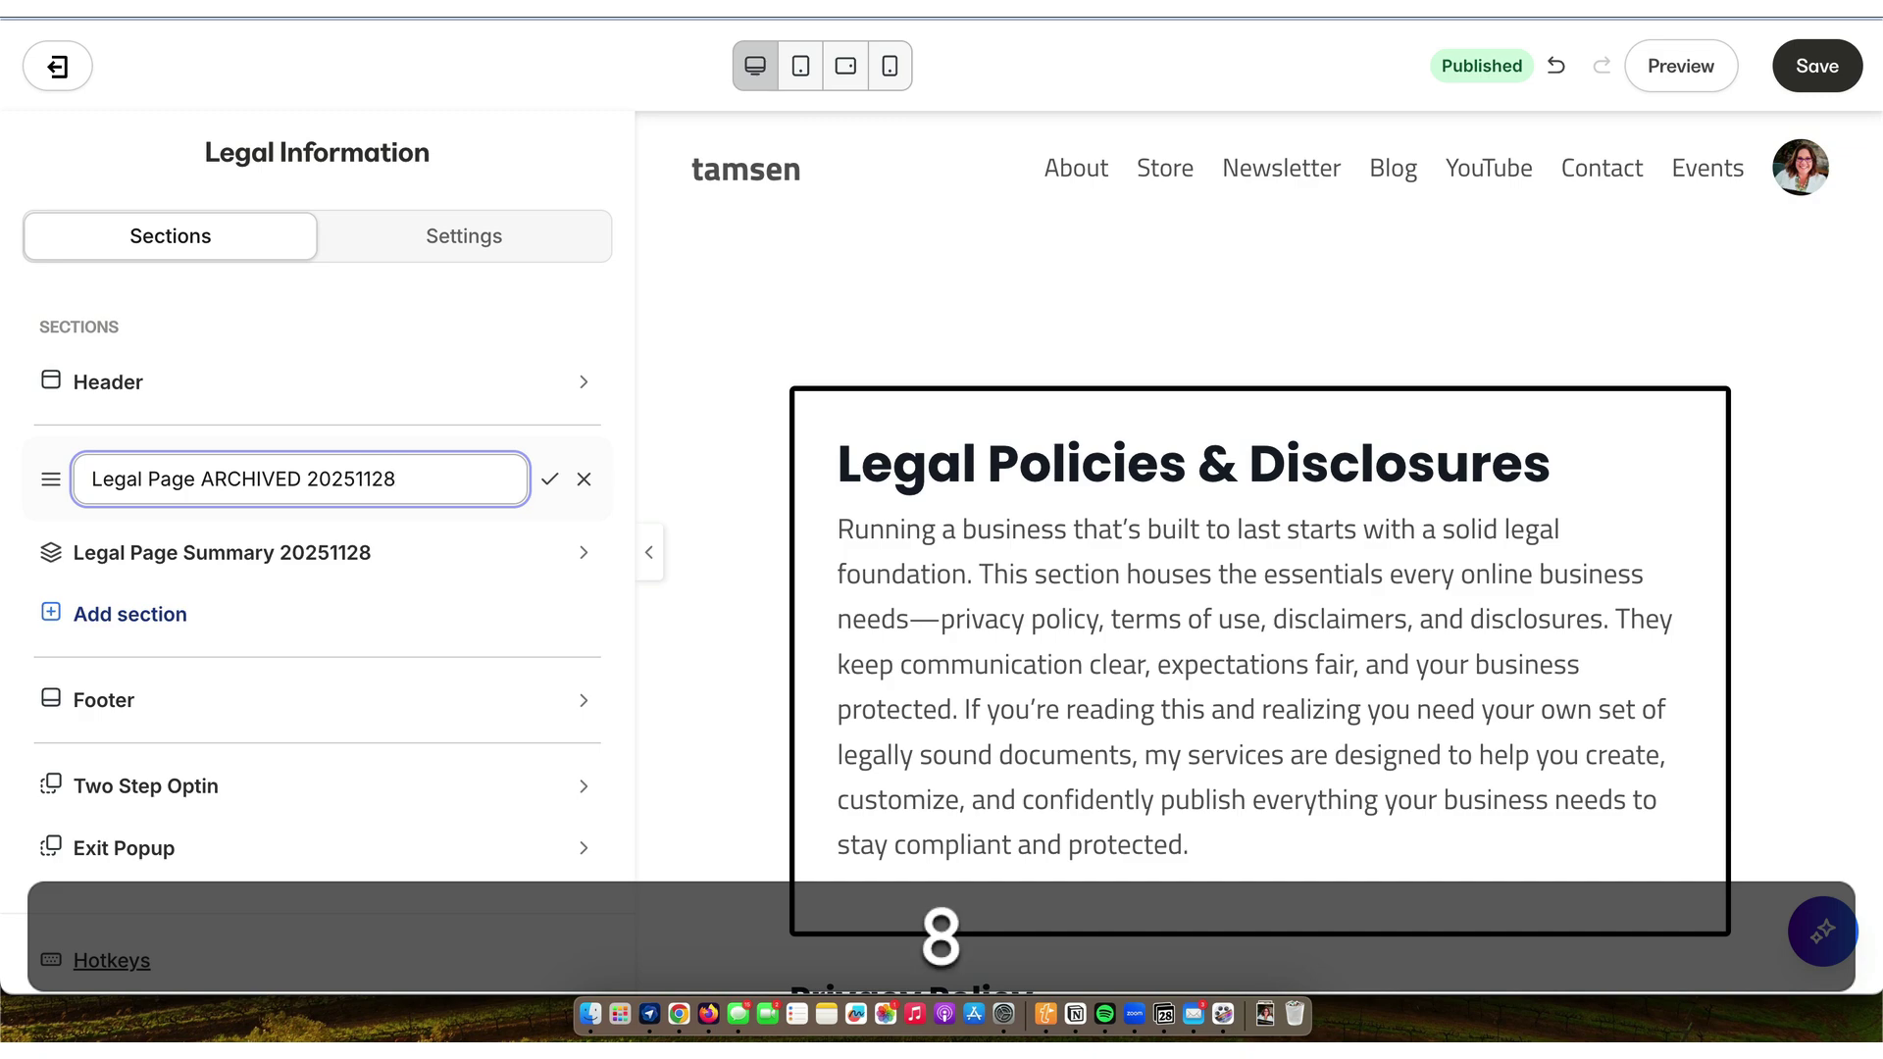
pyautogui.press('Return')
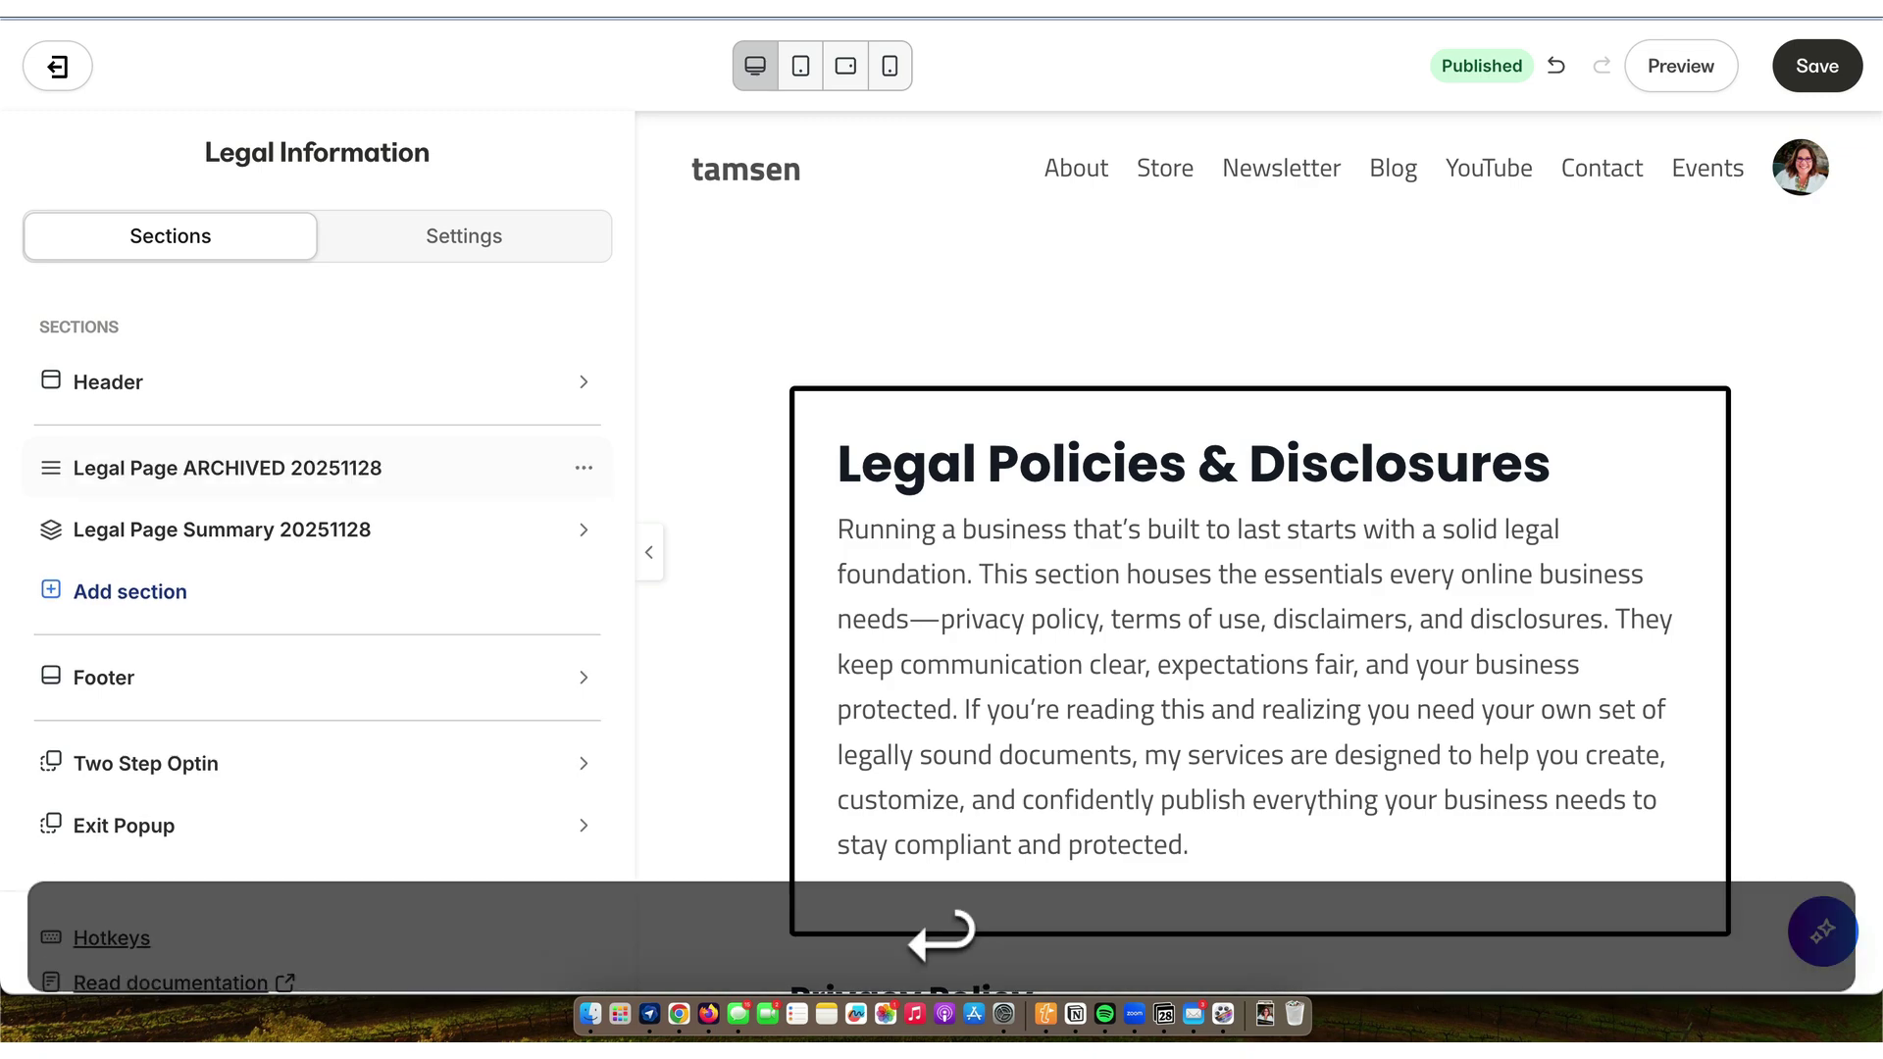
# - Hide the archived section, save the page, and bring up Notion's Pages database
pyautogui.click(584, 470)
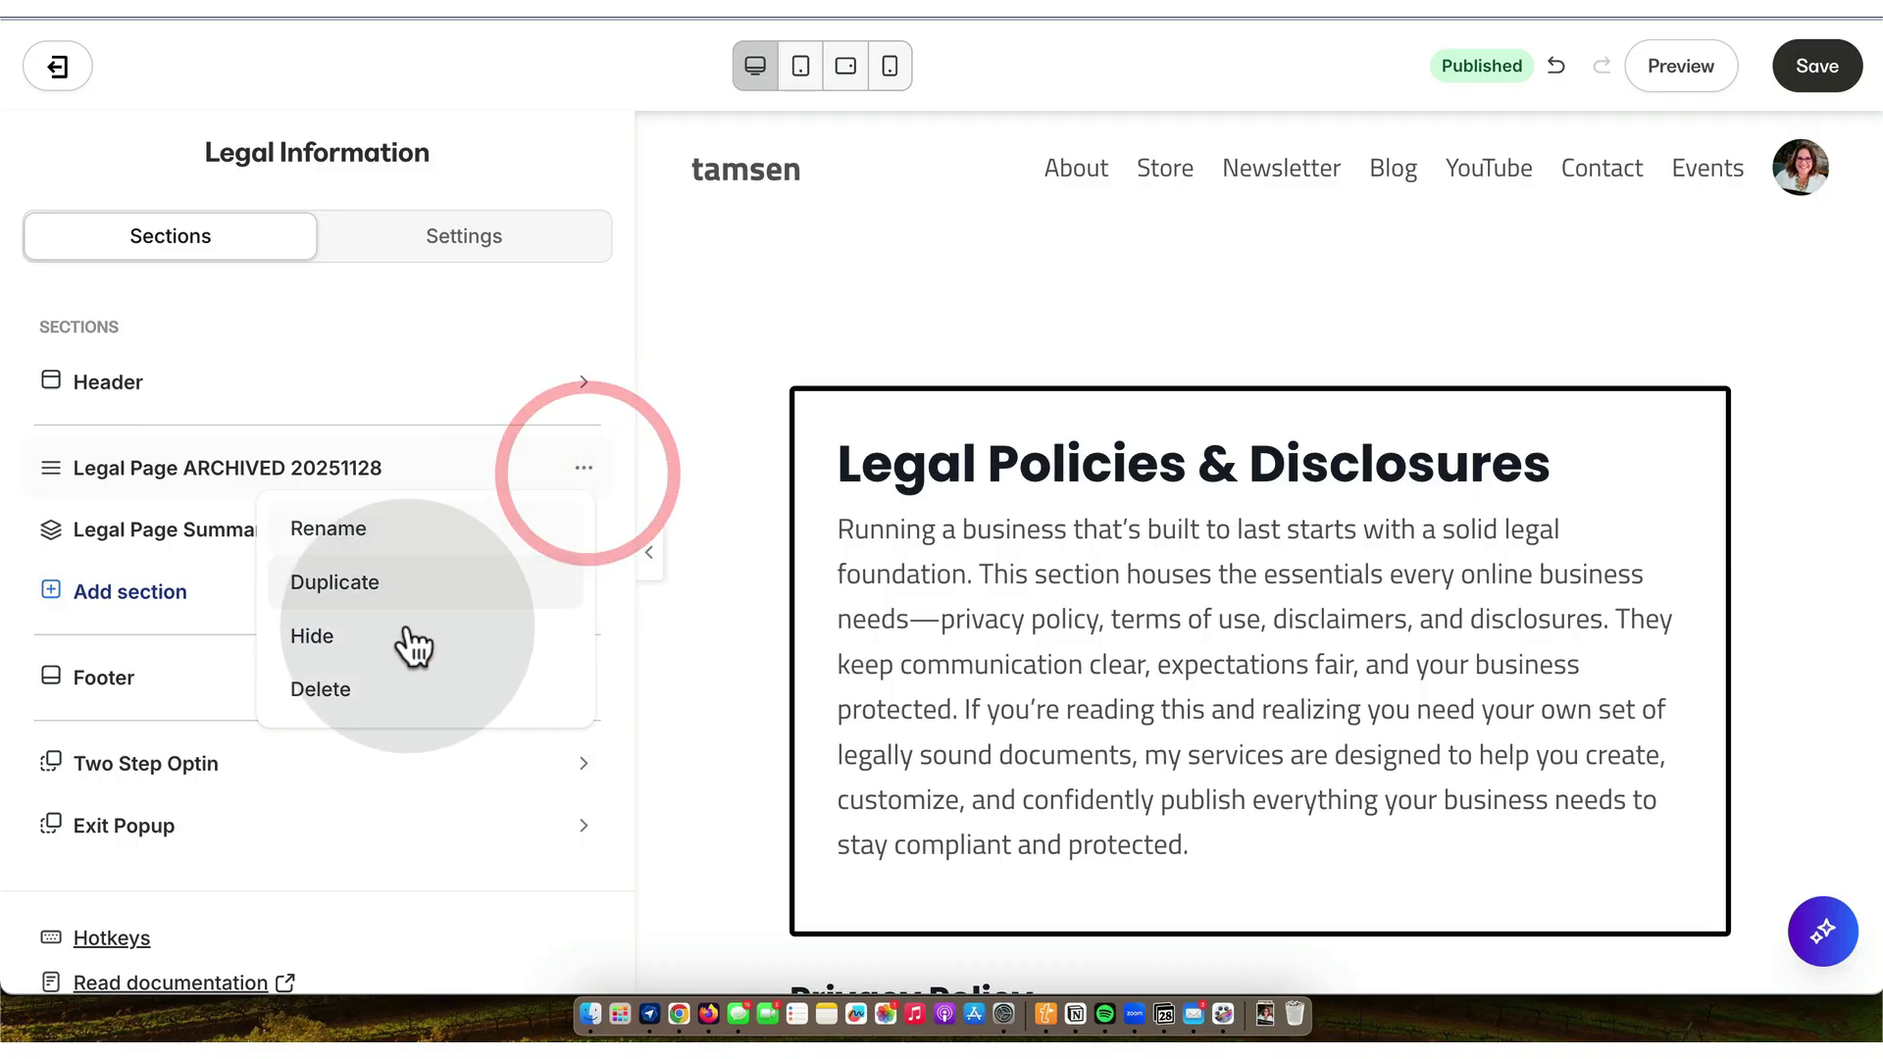
pyautogui.click(339, 634)
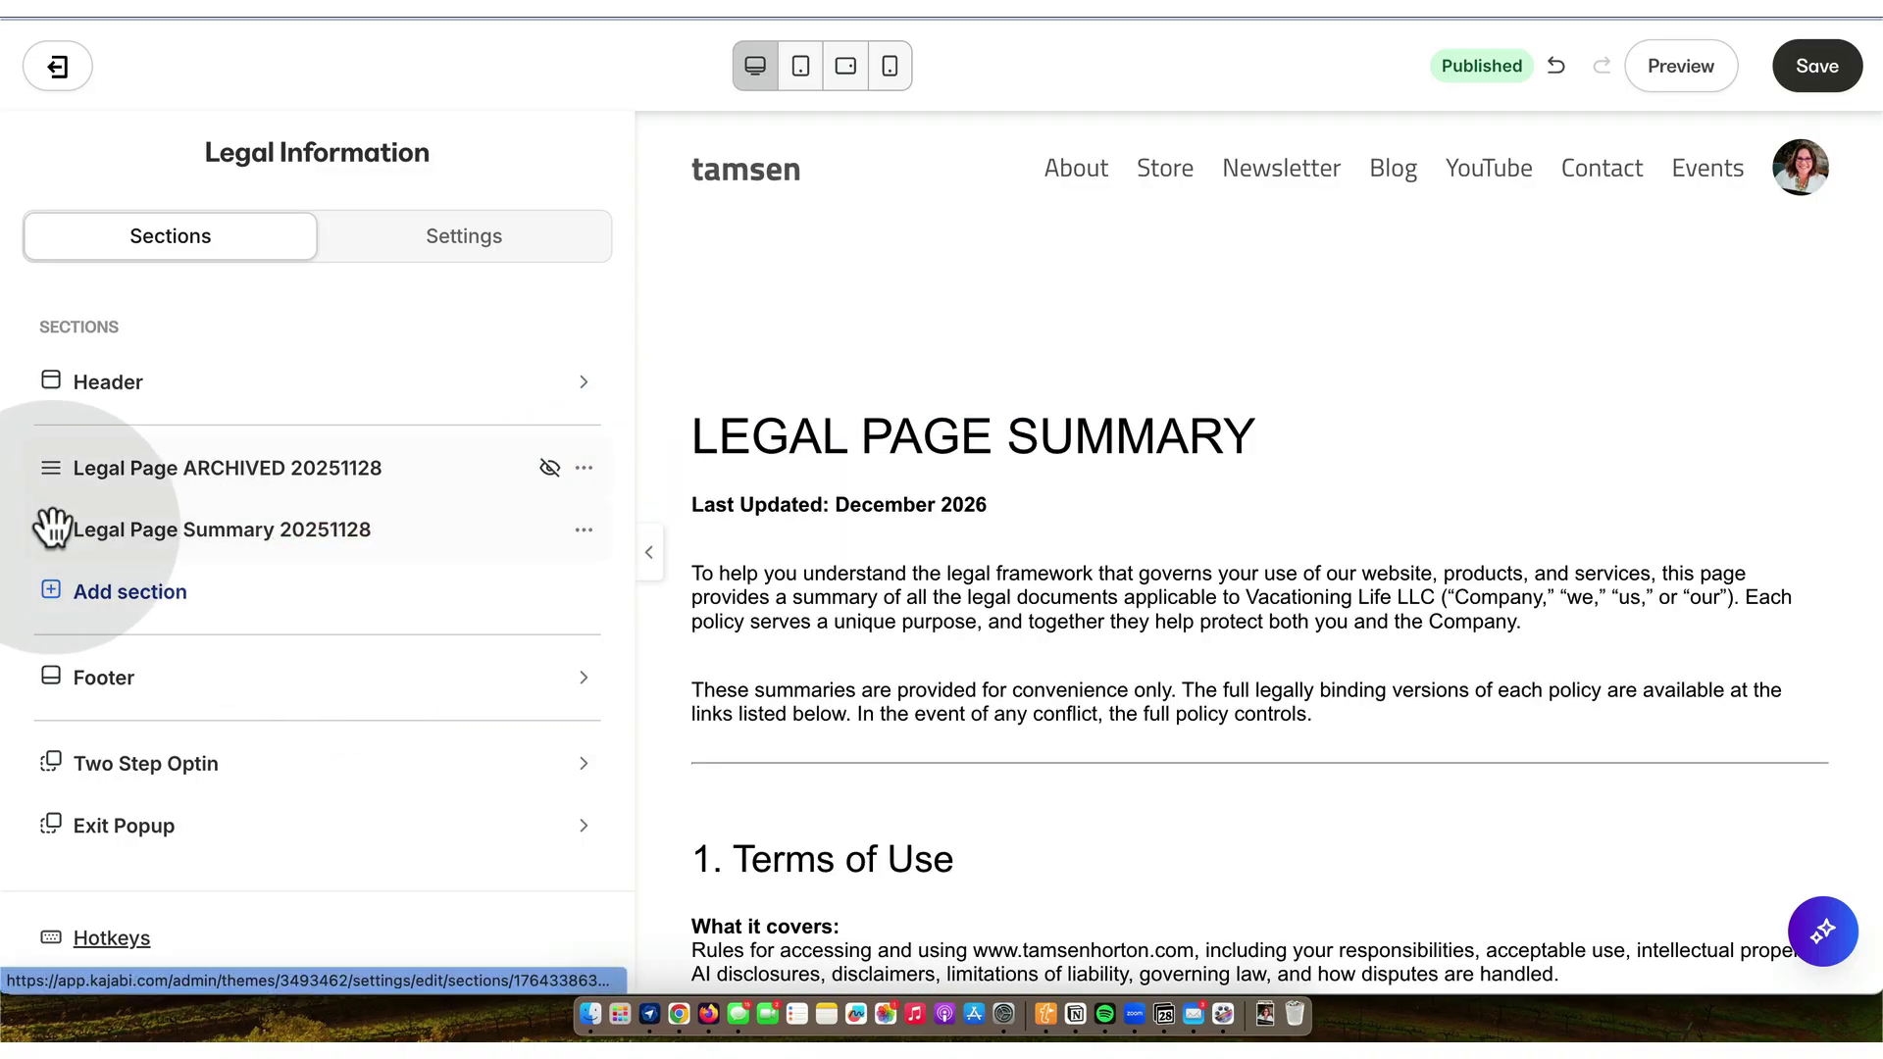
pyautogui.click(1820, 66)
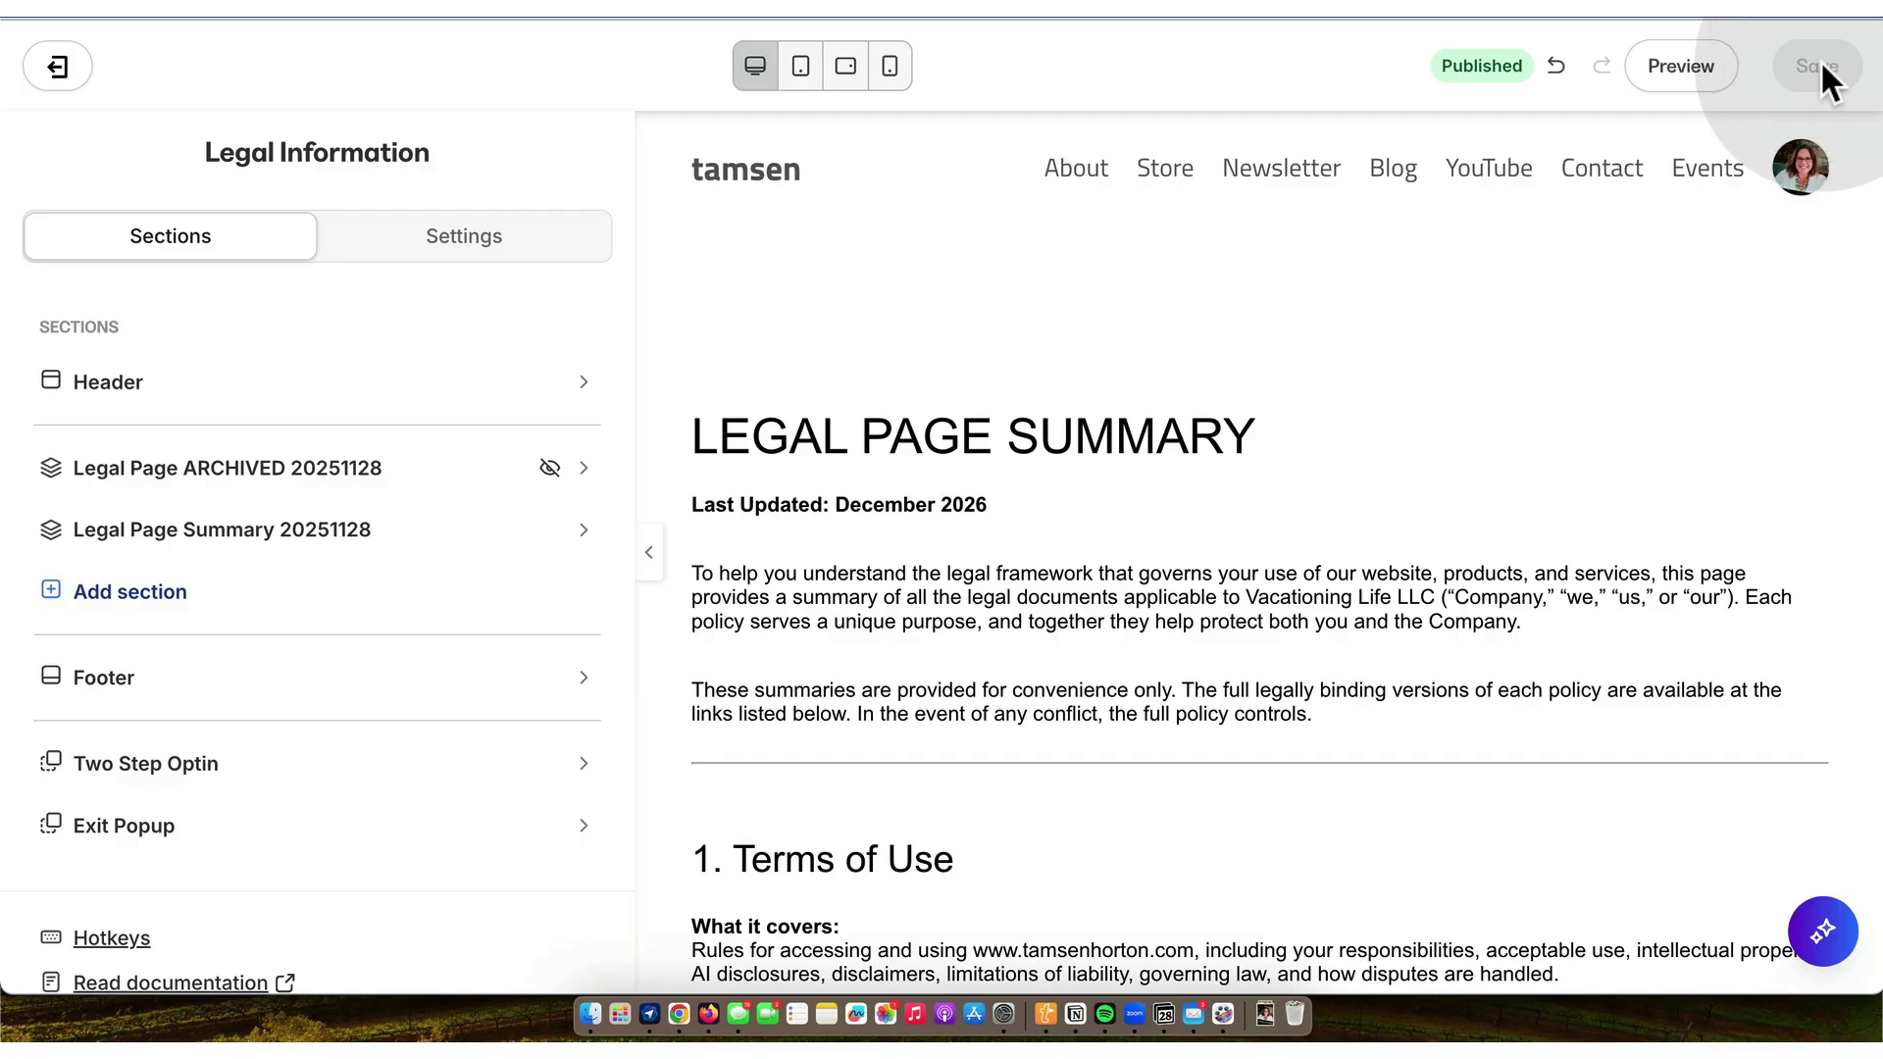
pyautogui.scroll(-1, 1240, 335)
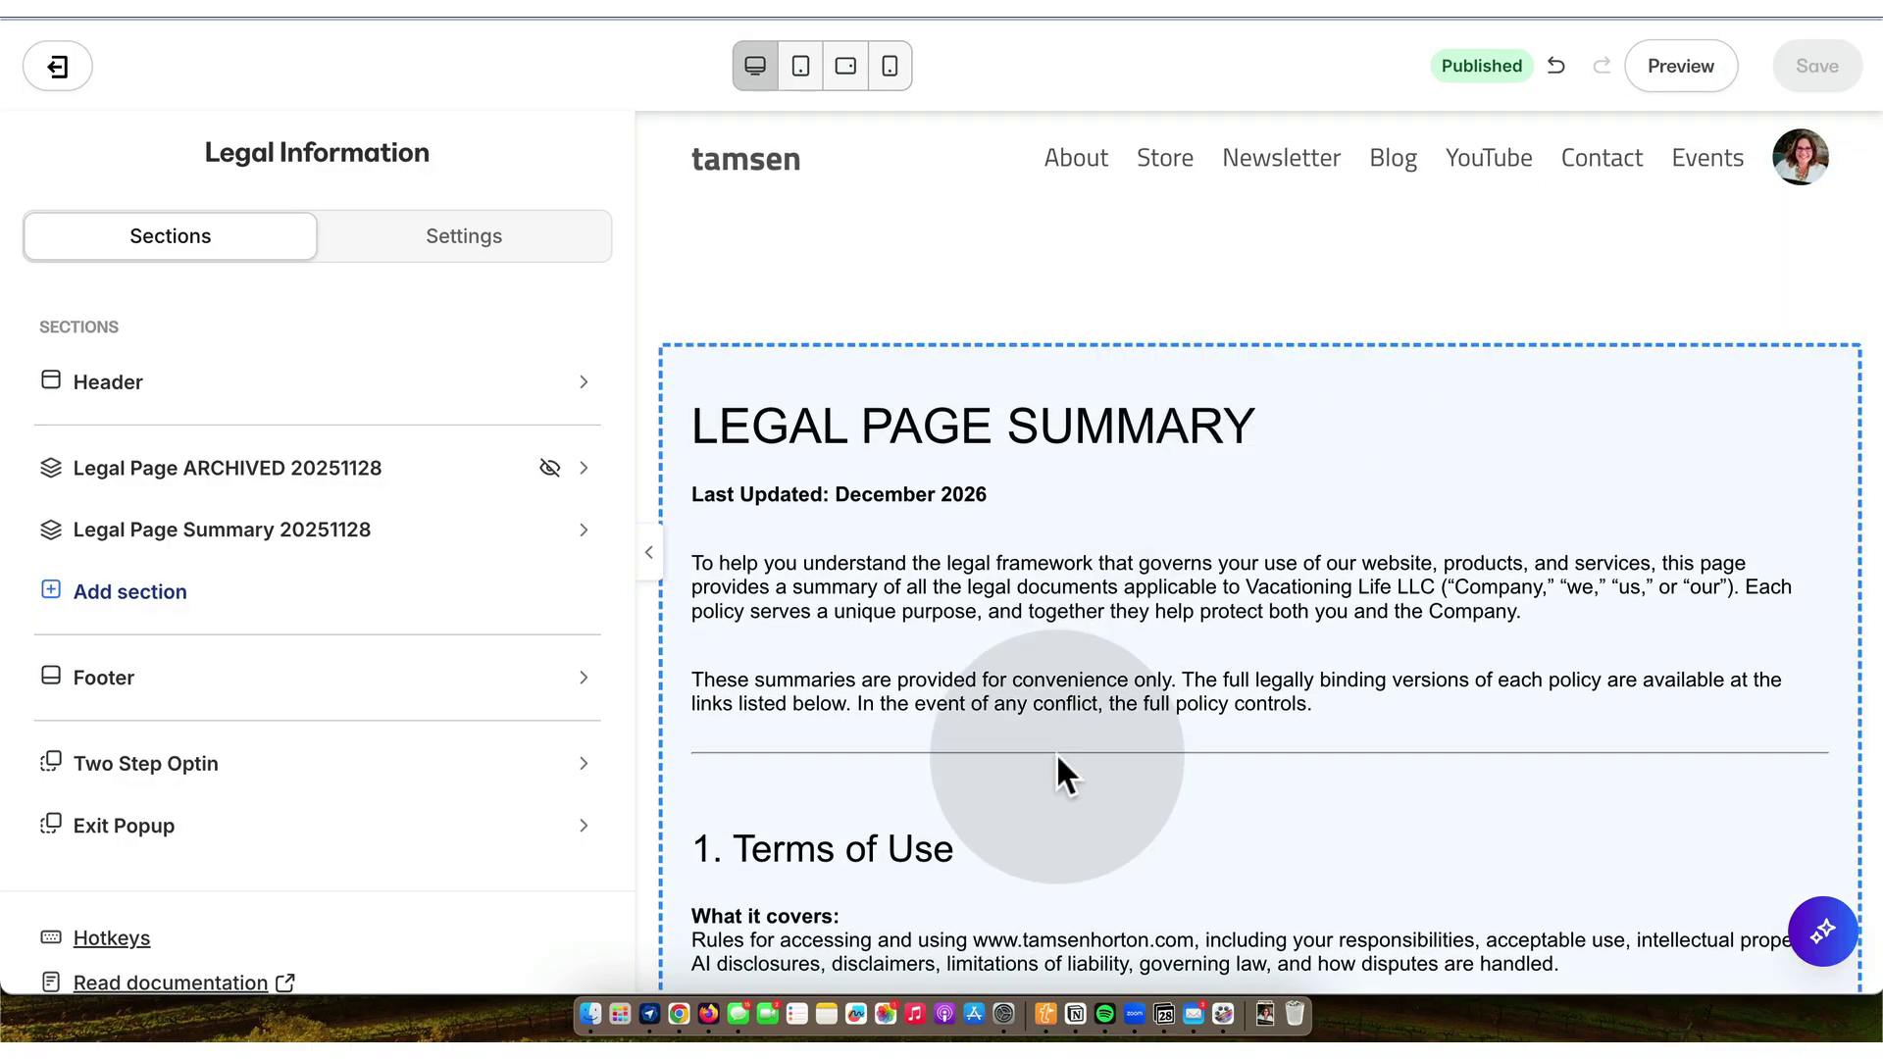
pyautogui.click(1074, 1010)
pyautogui.click(189, 474)
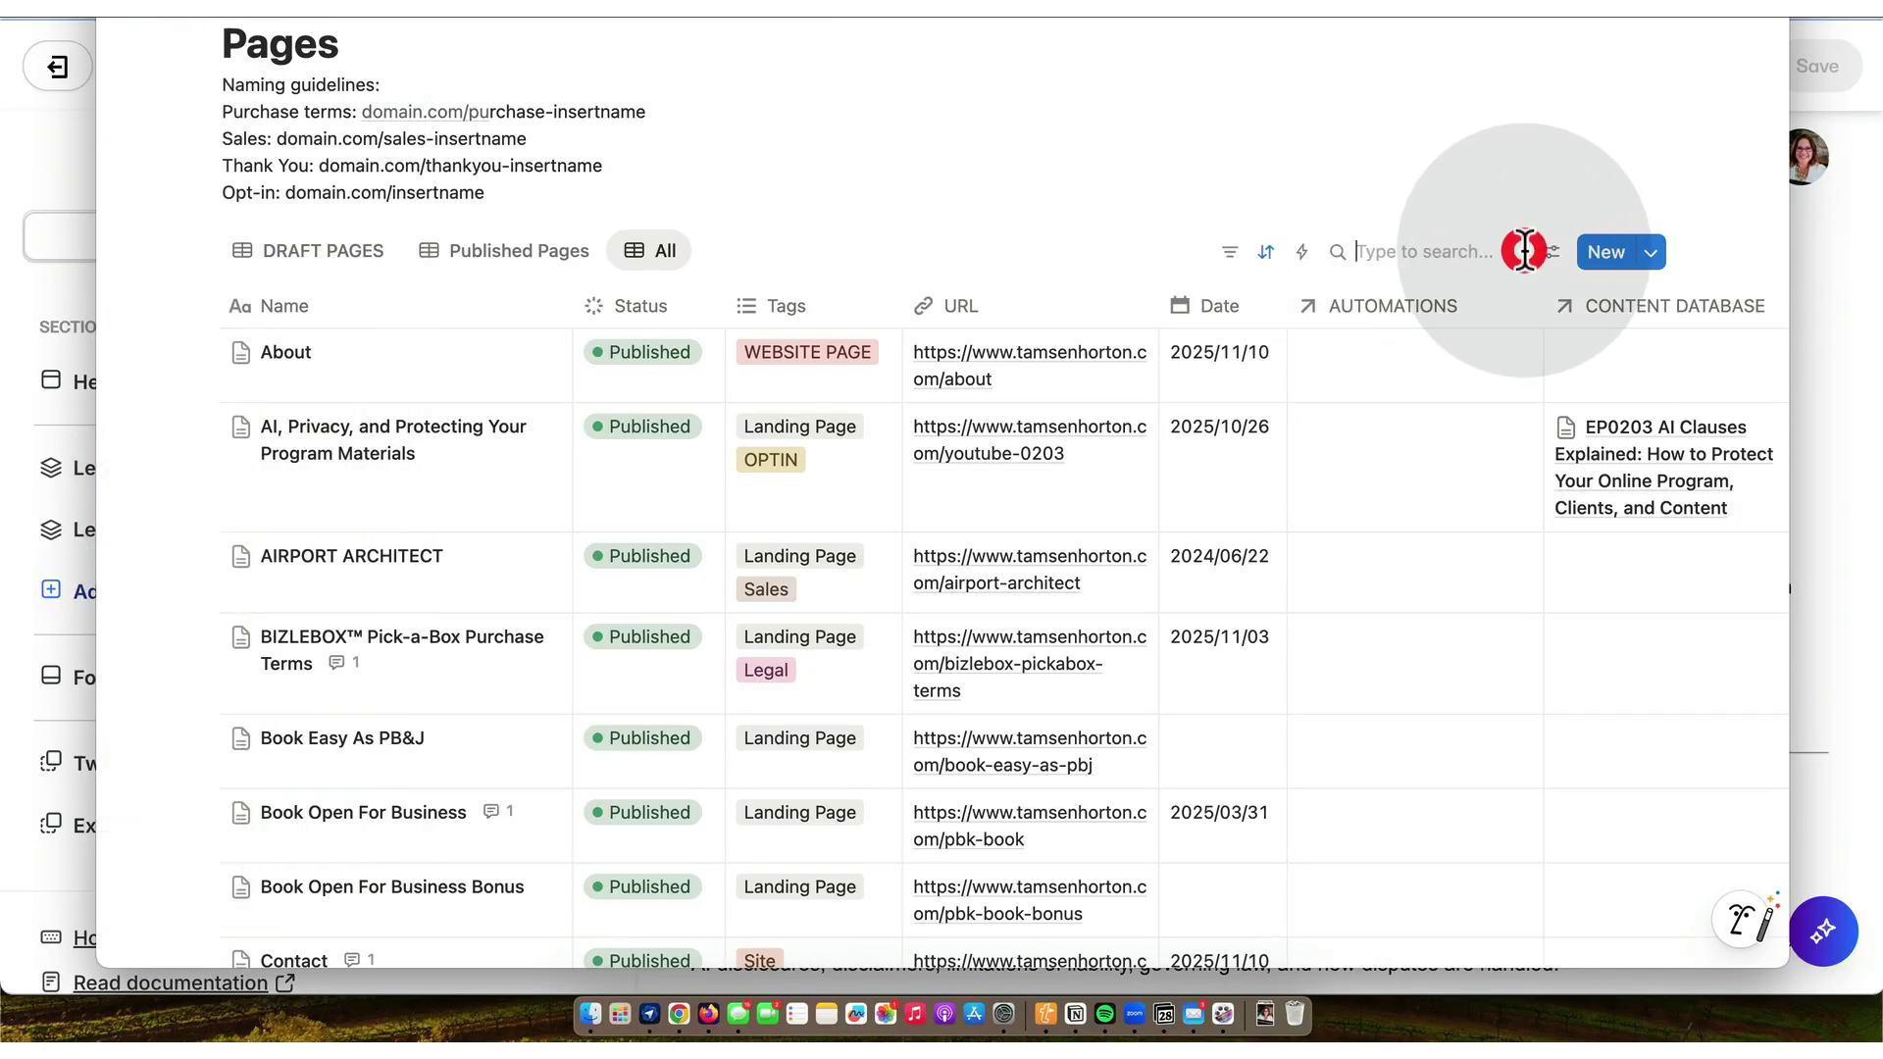
# - Filter the Notion pages list by 'legal' and open the LEGAL INFORMATION record
pyautogui.write('lega')
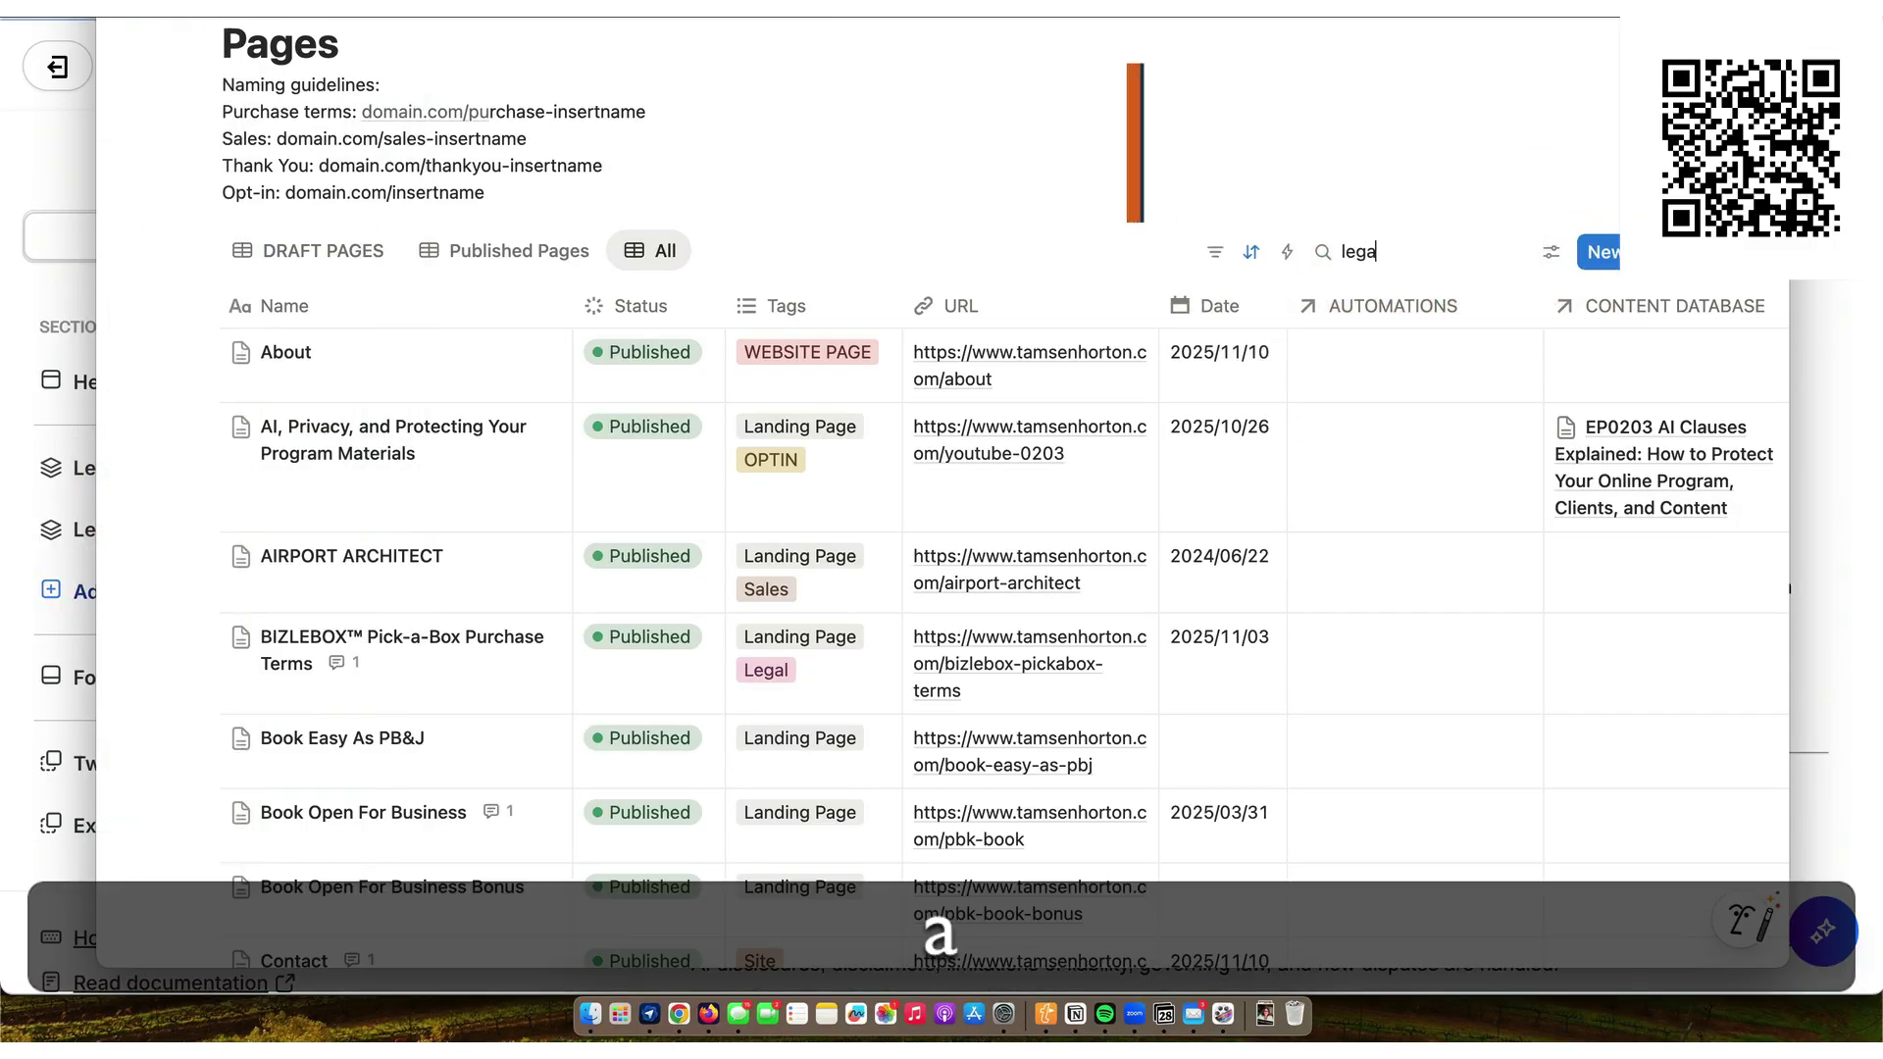
pyautogui.write('l')
pyautogui.press('Return')
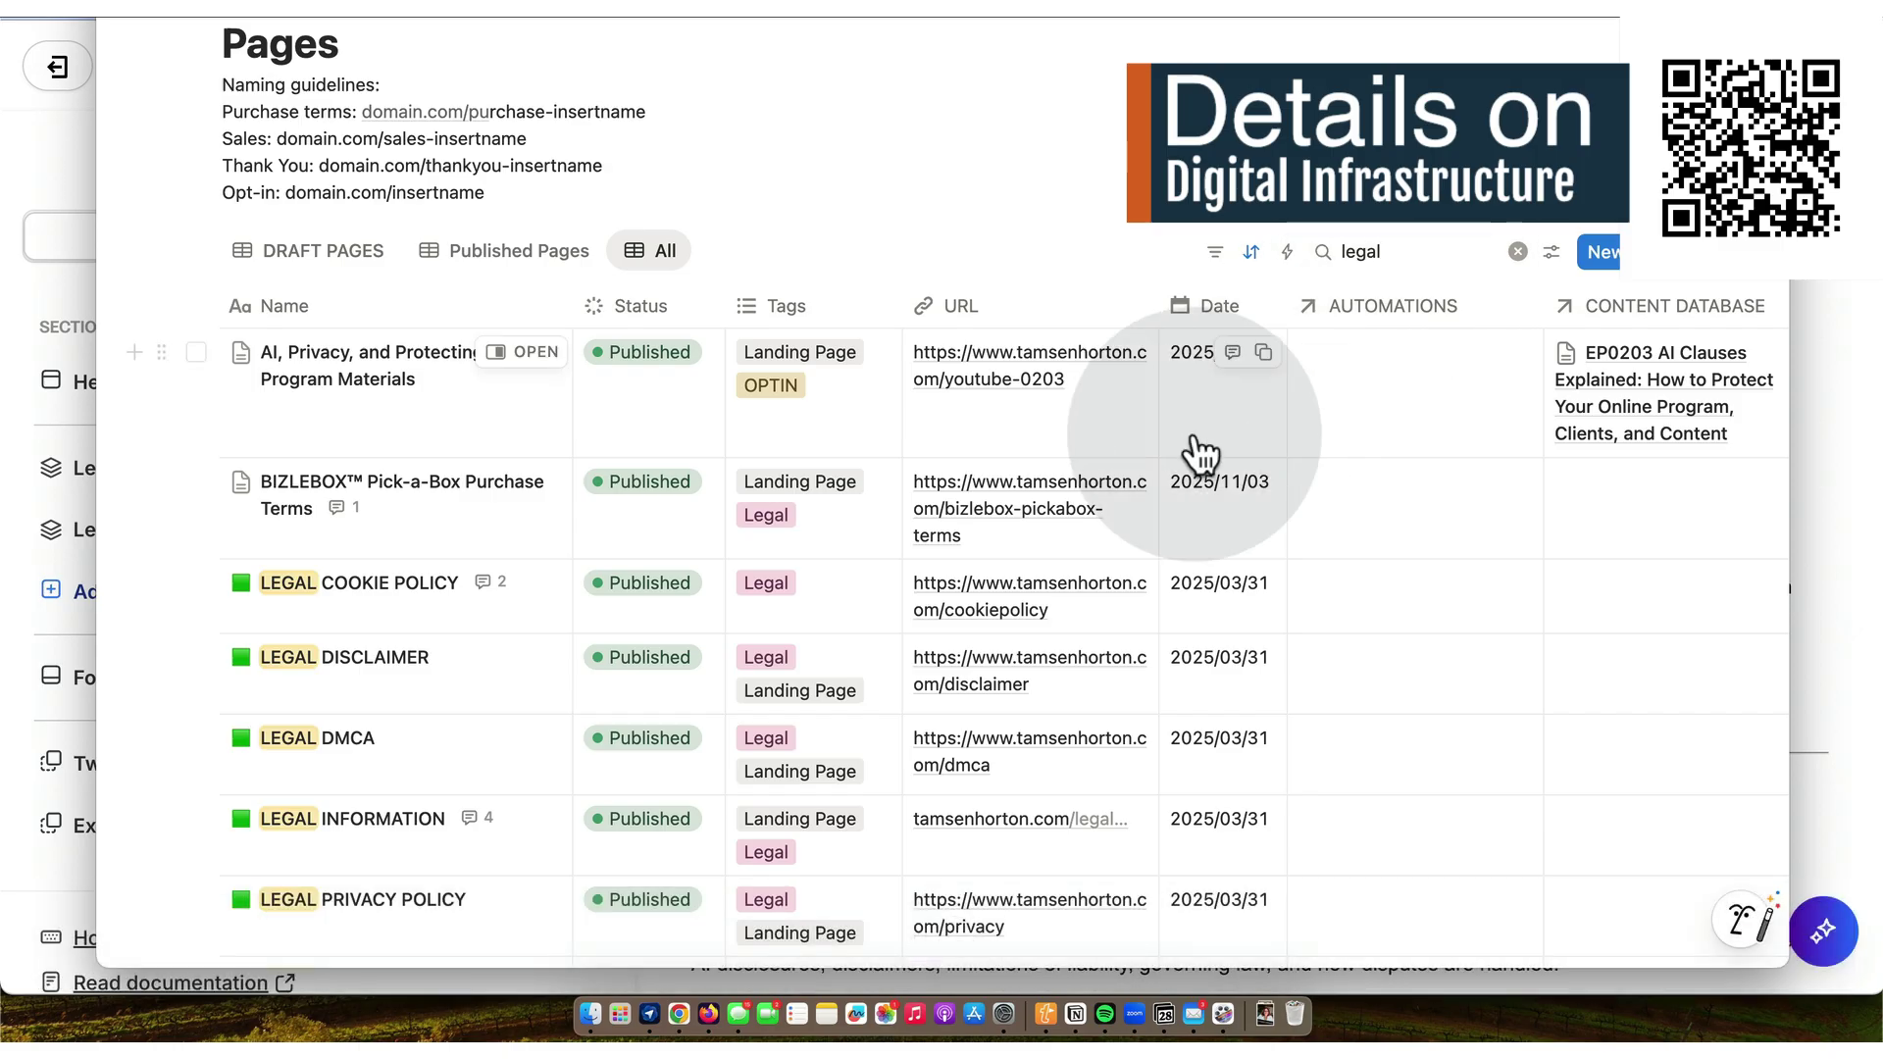
pyautogui.scroll(-5, 1216, 451)
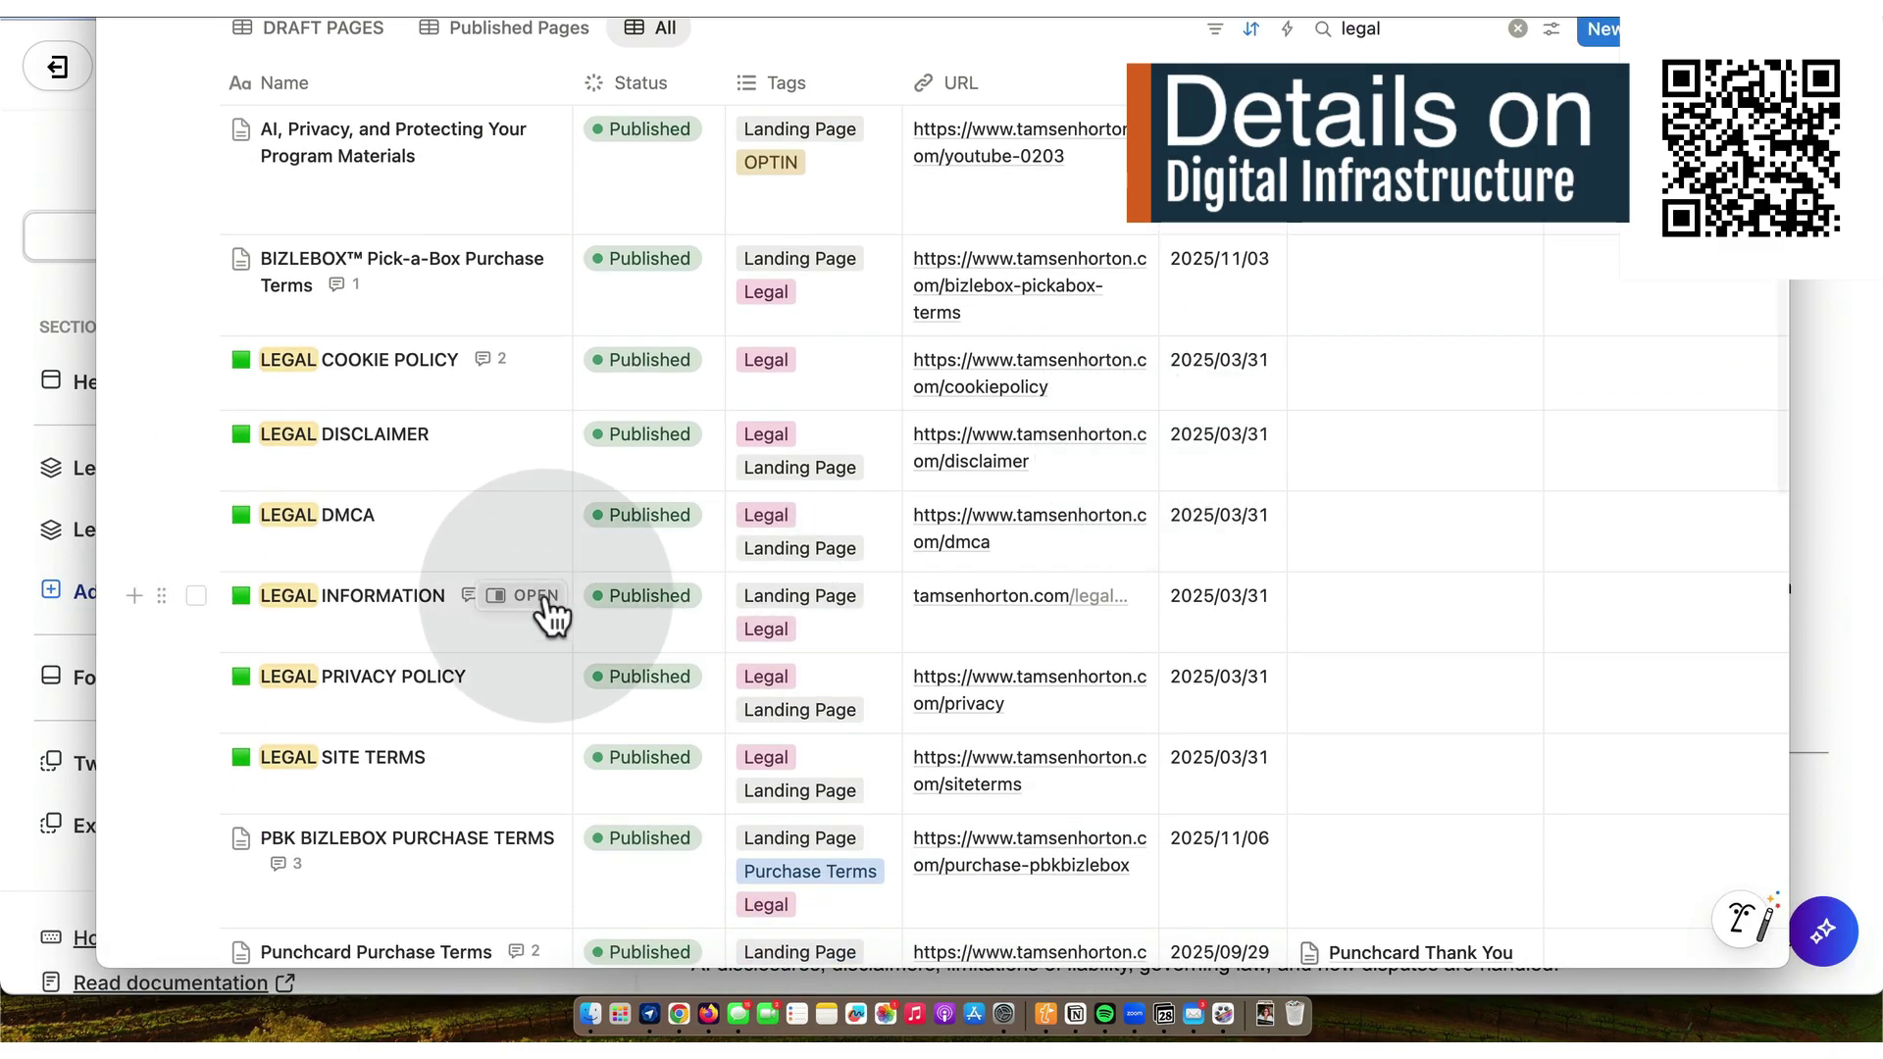
pyautogui.click(542, 599)
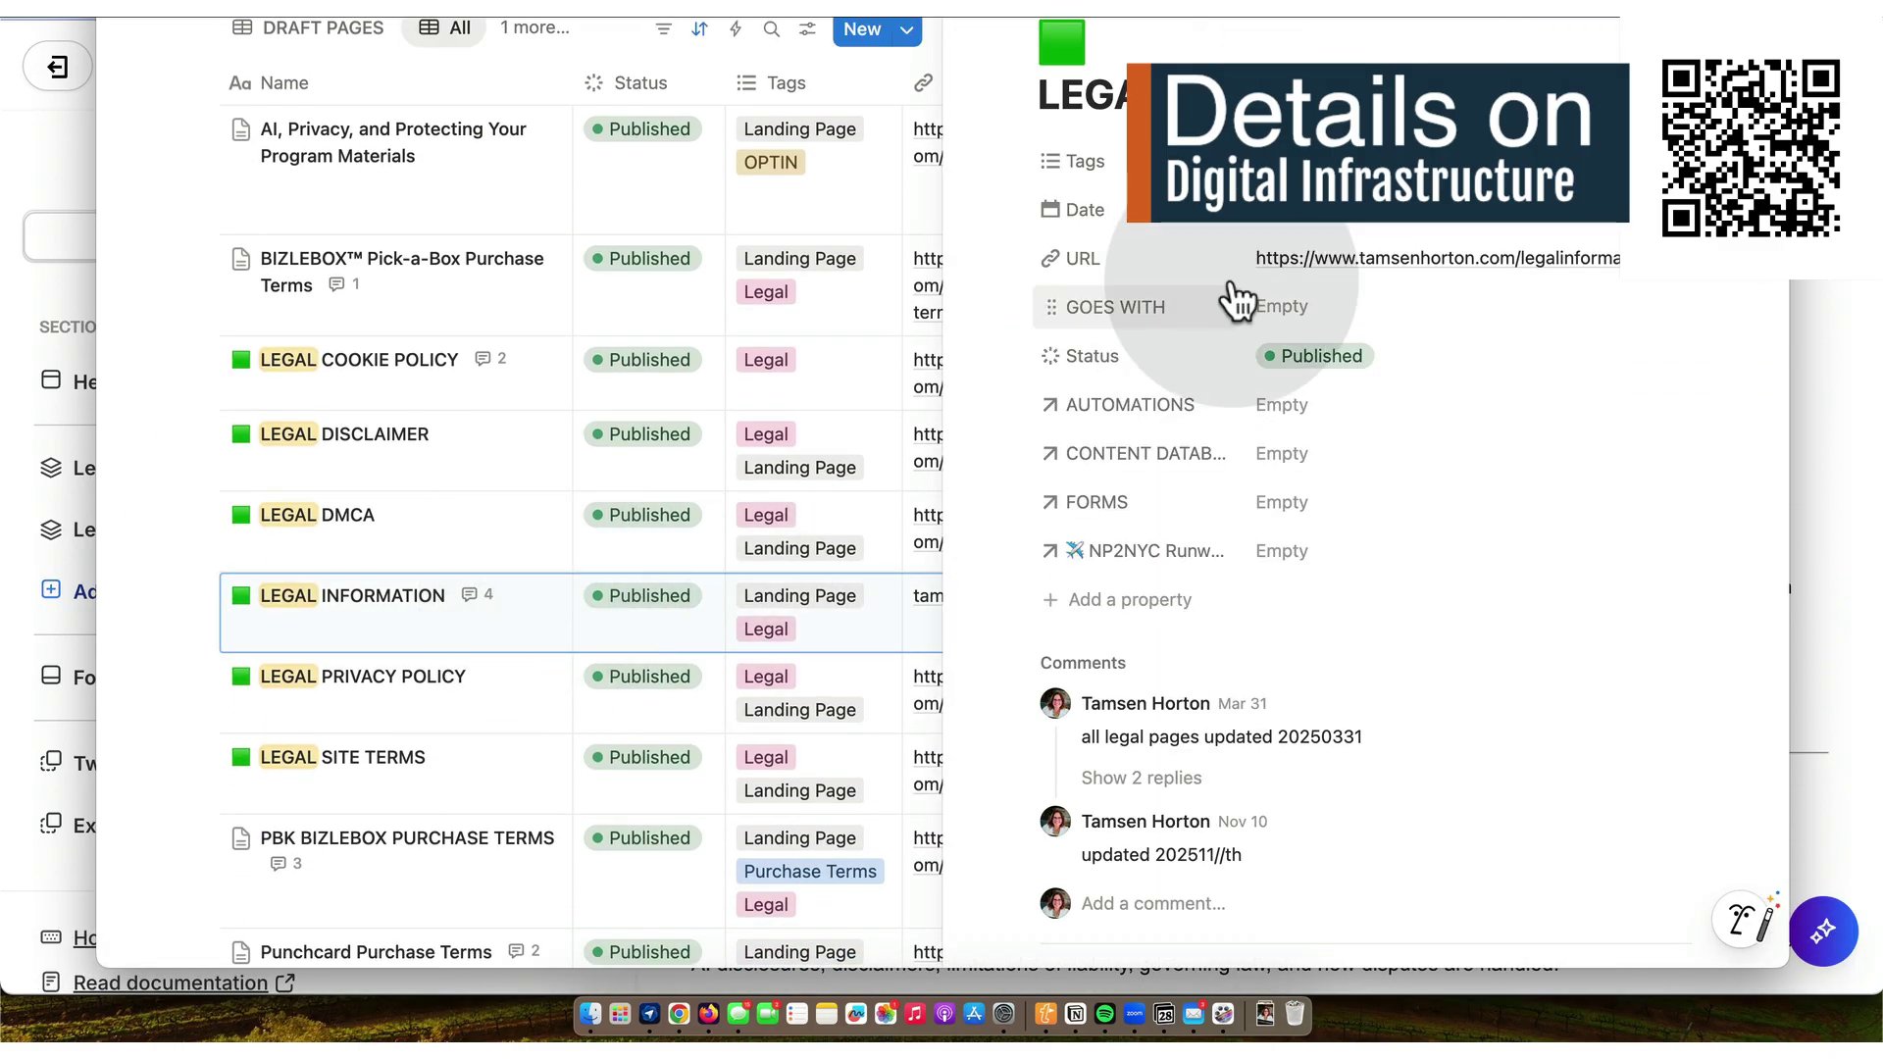
# - Set the LEGAL INFORMATION page date to 28 November 2025
pyautogui.click(1295, 223)
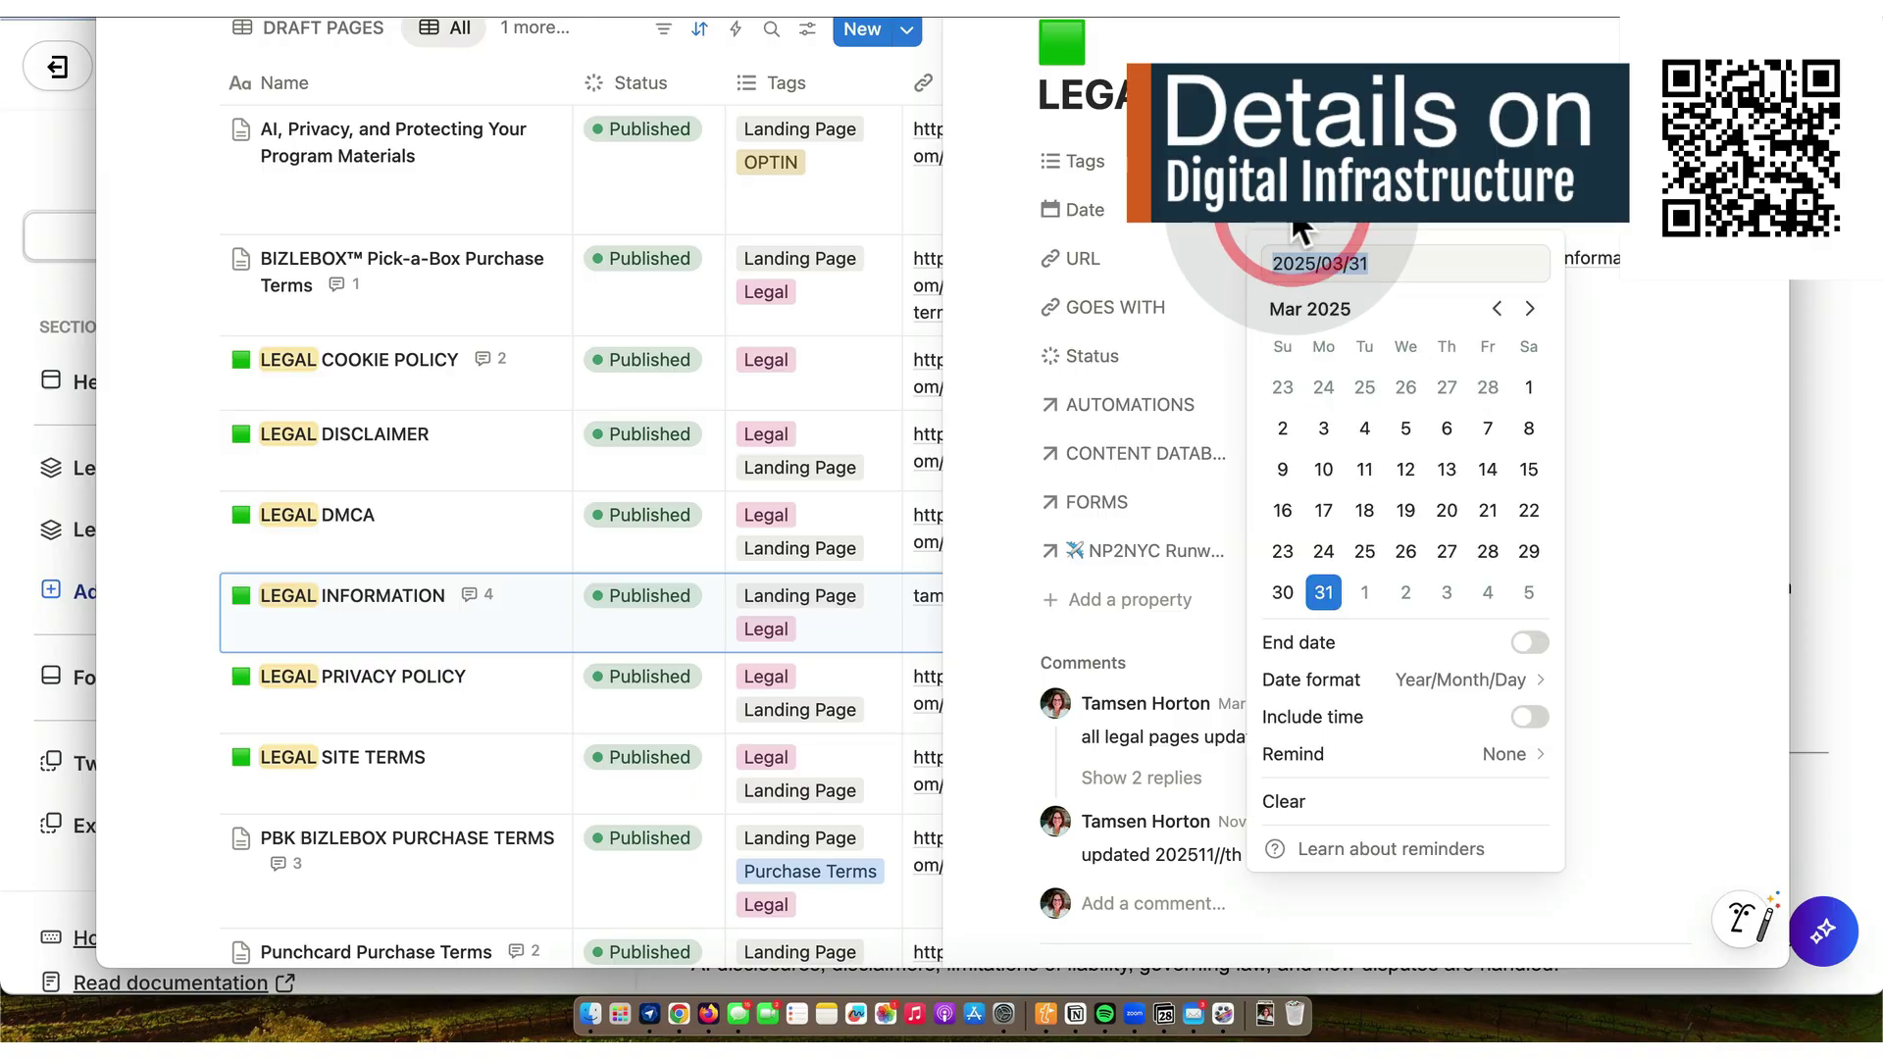
pyautogui.click(1531, 308)
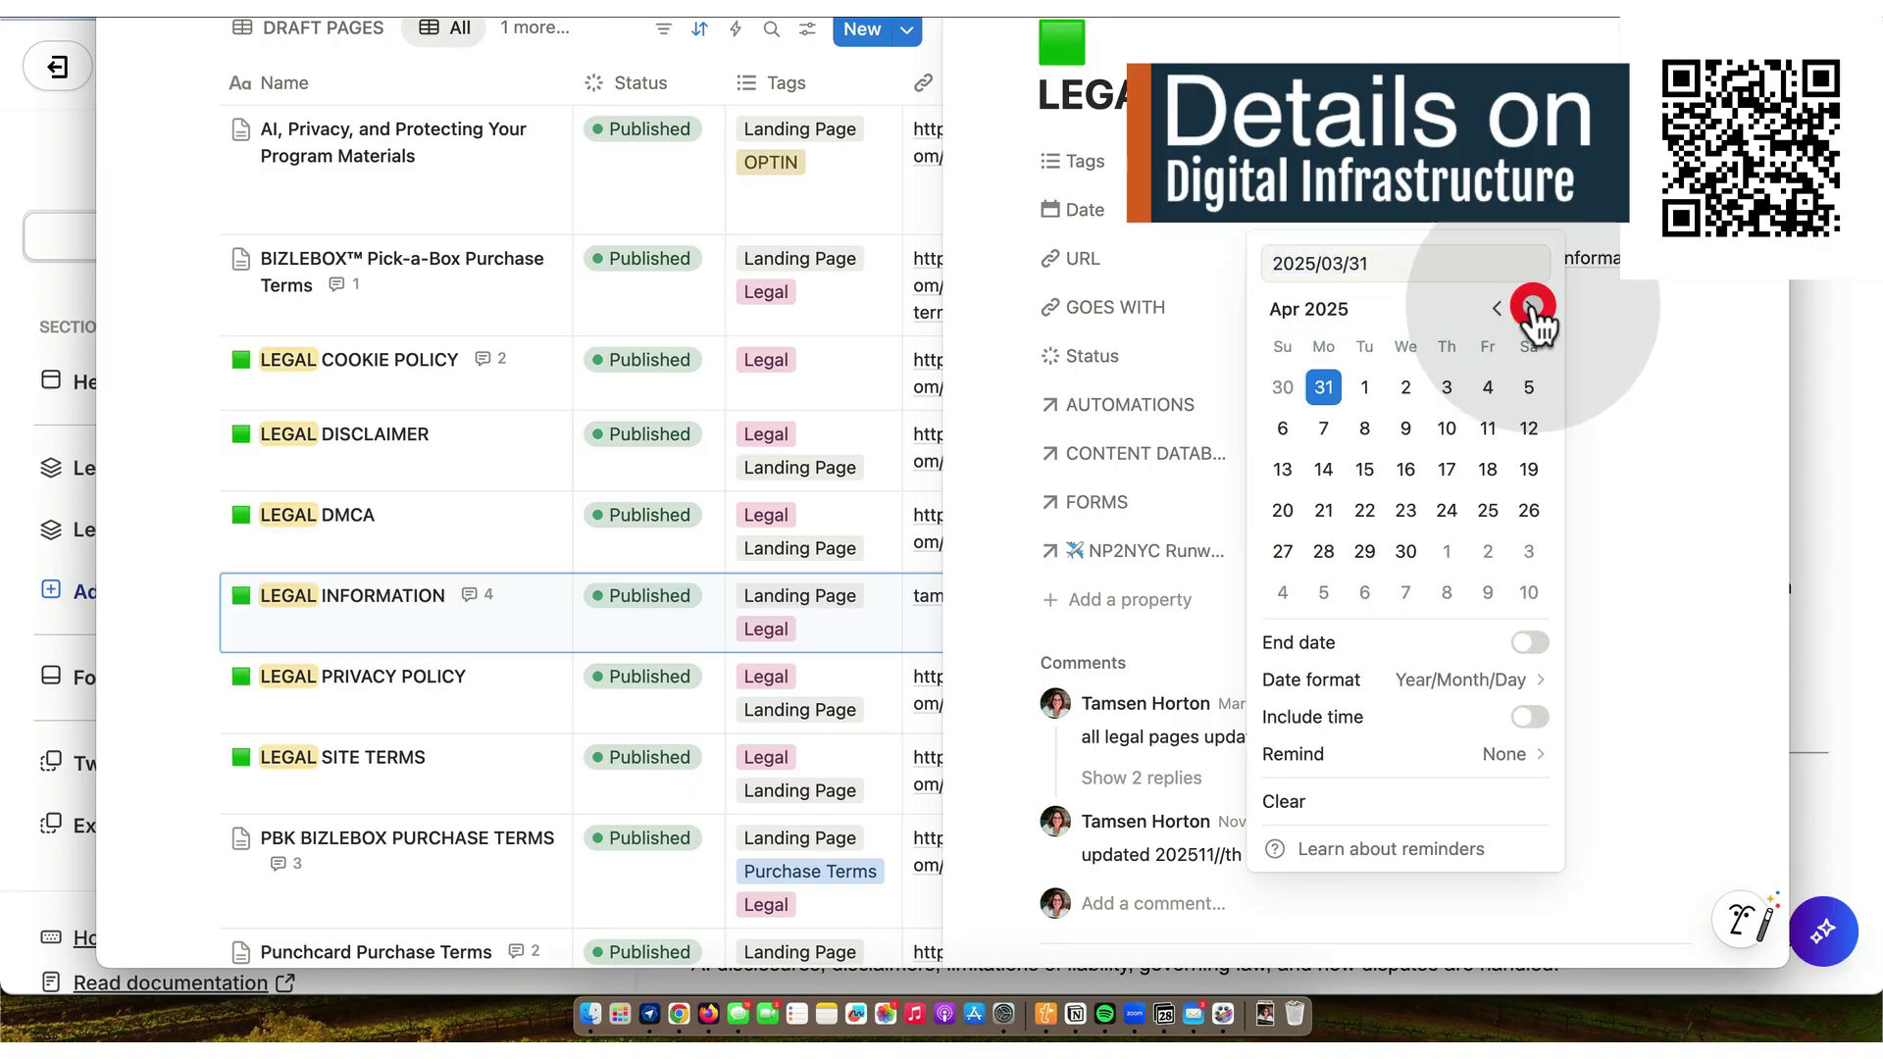
pyautogui.click(1532, 308)
pyautogui.click(1531, 308)
pyautogui.click(1531, 308)
pyautogui.click(1531, 308)
pyautogui.click(1531, 308)
pyautogui.click(1531, 308)
pyautogui.click(1531, 308)
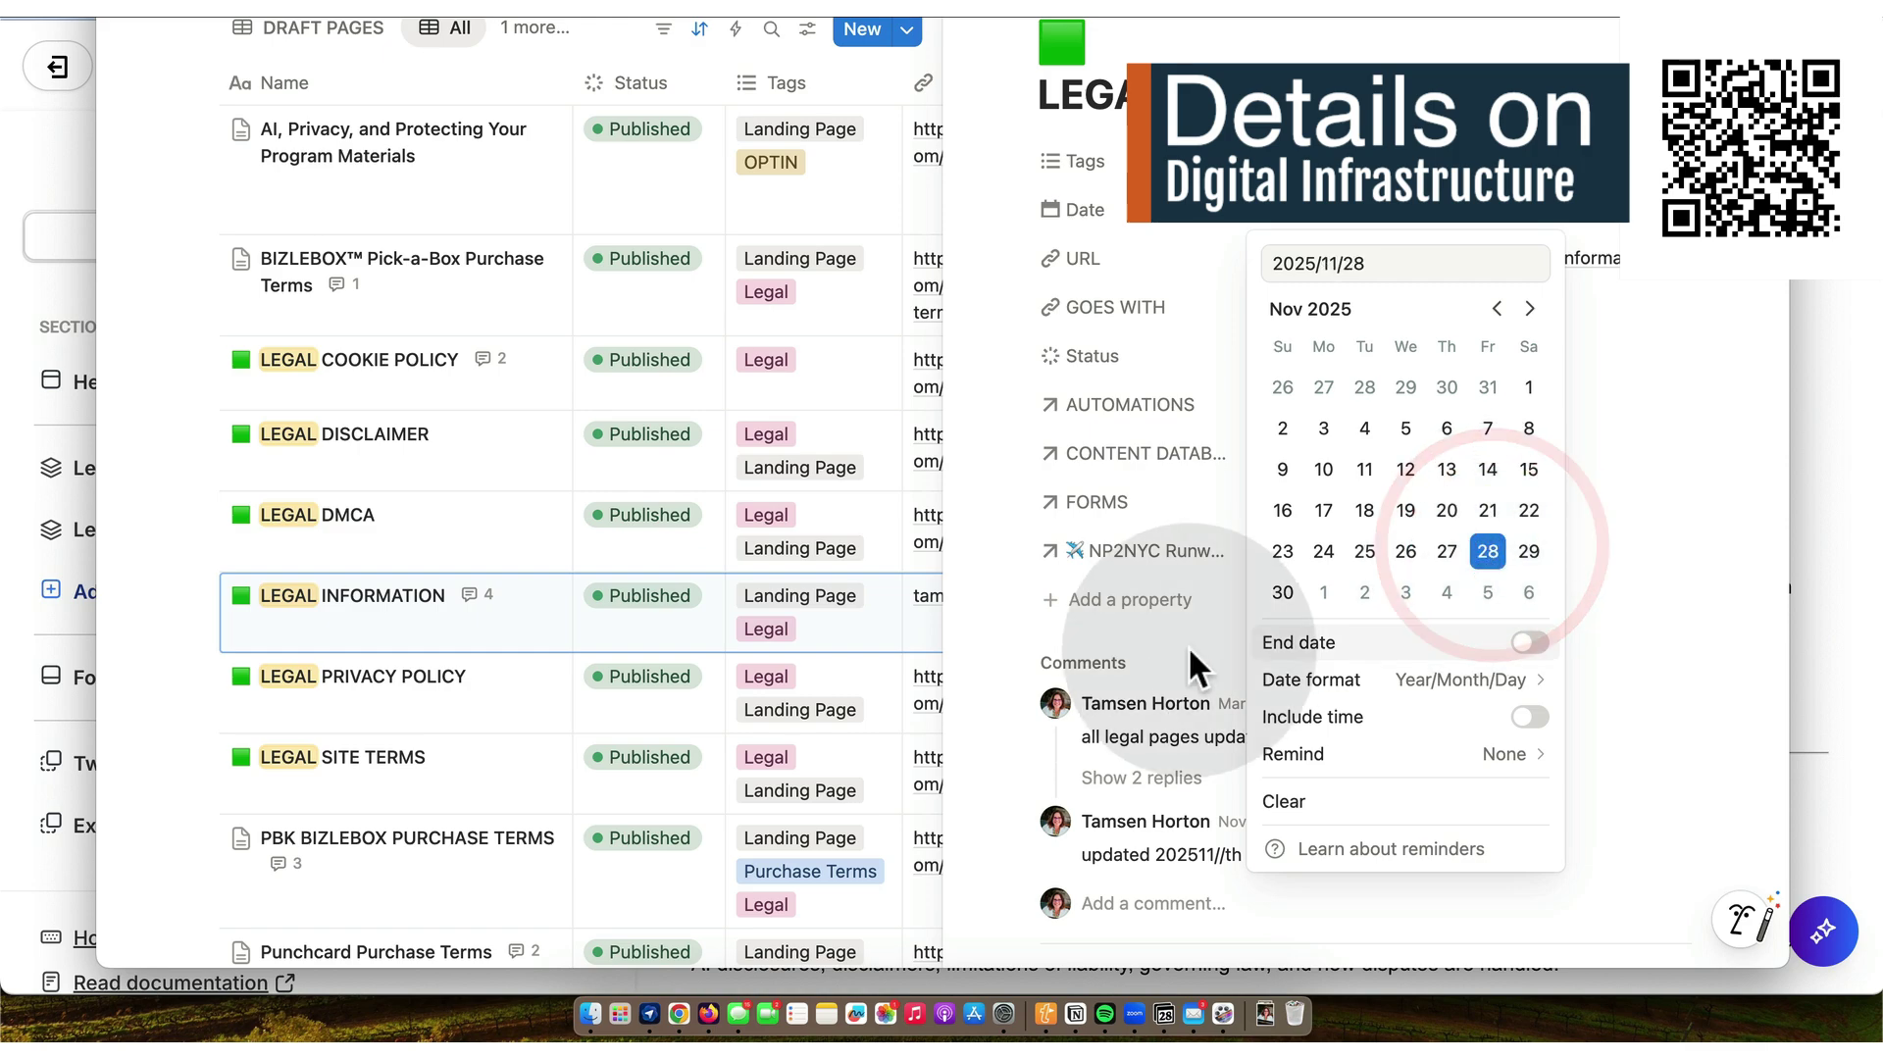
# - Post the comment 'updated with new legal bundle generator.' and return to the Kajabi editor
pyautogui.click(1126, 903)
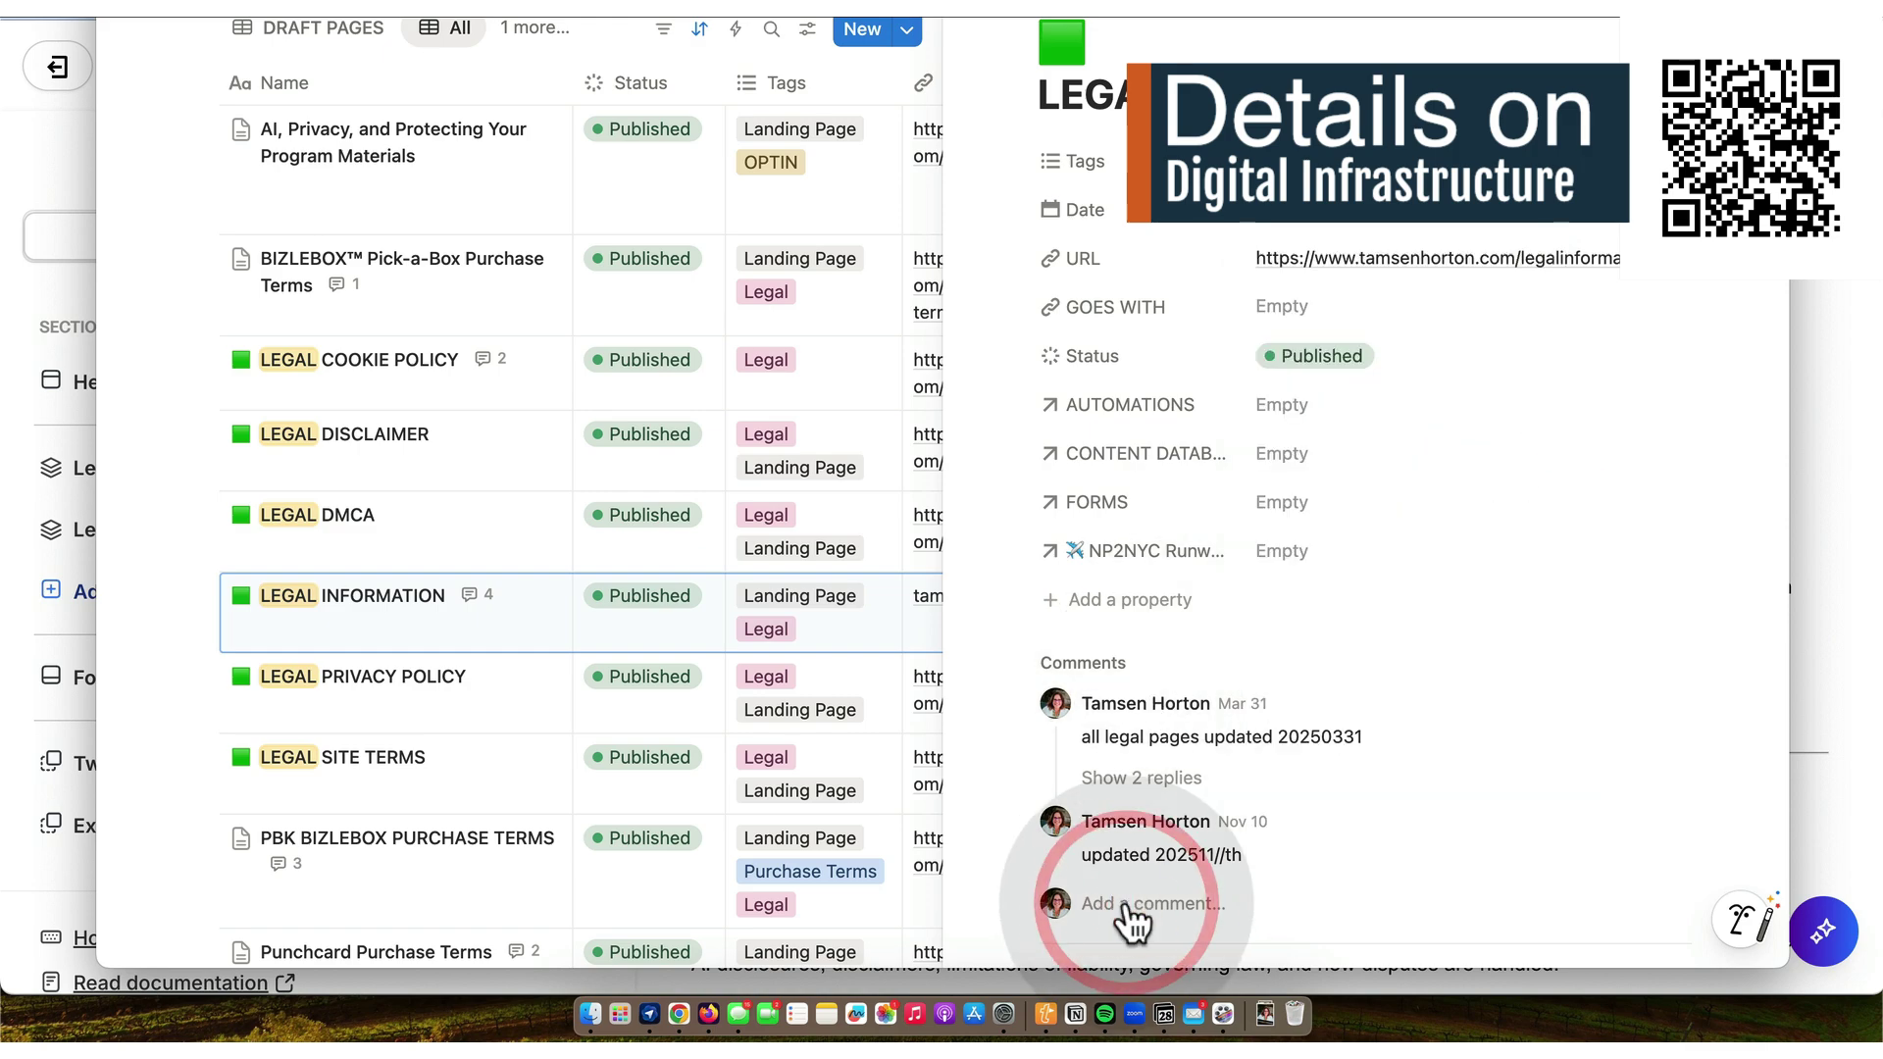
pyautogui.write('u')
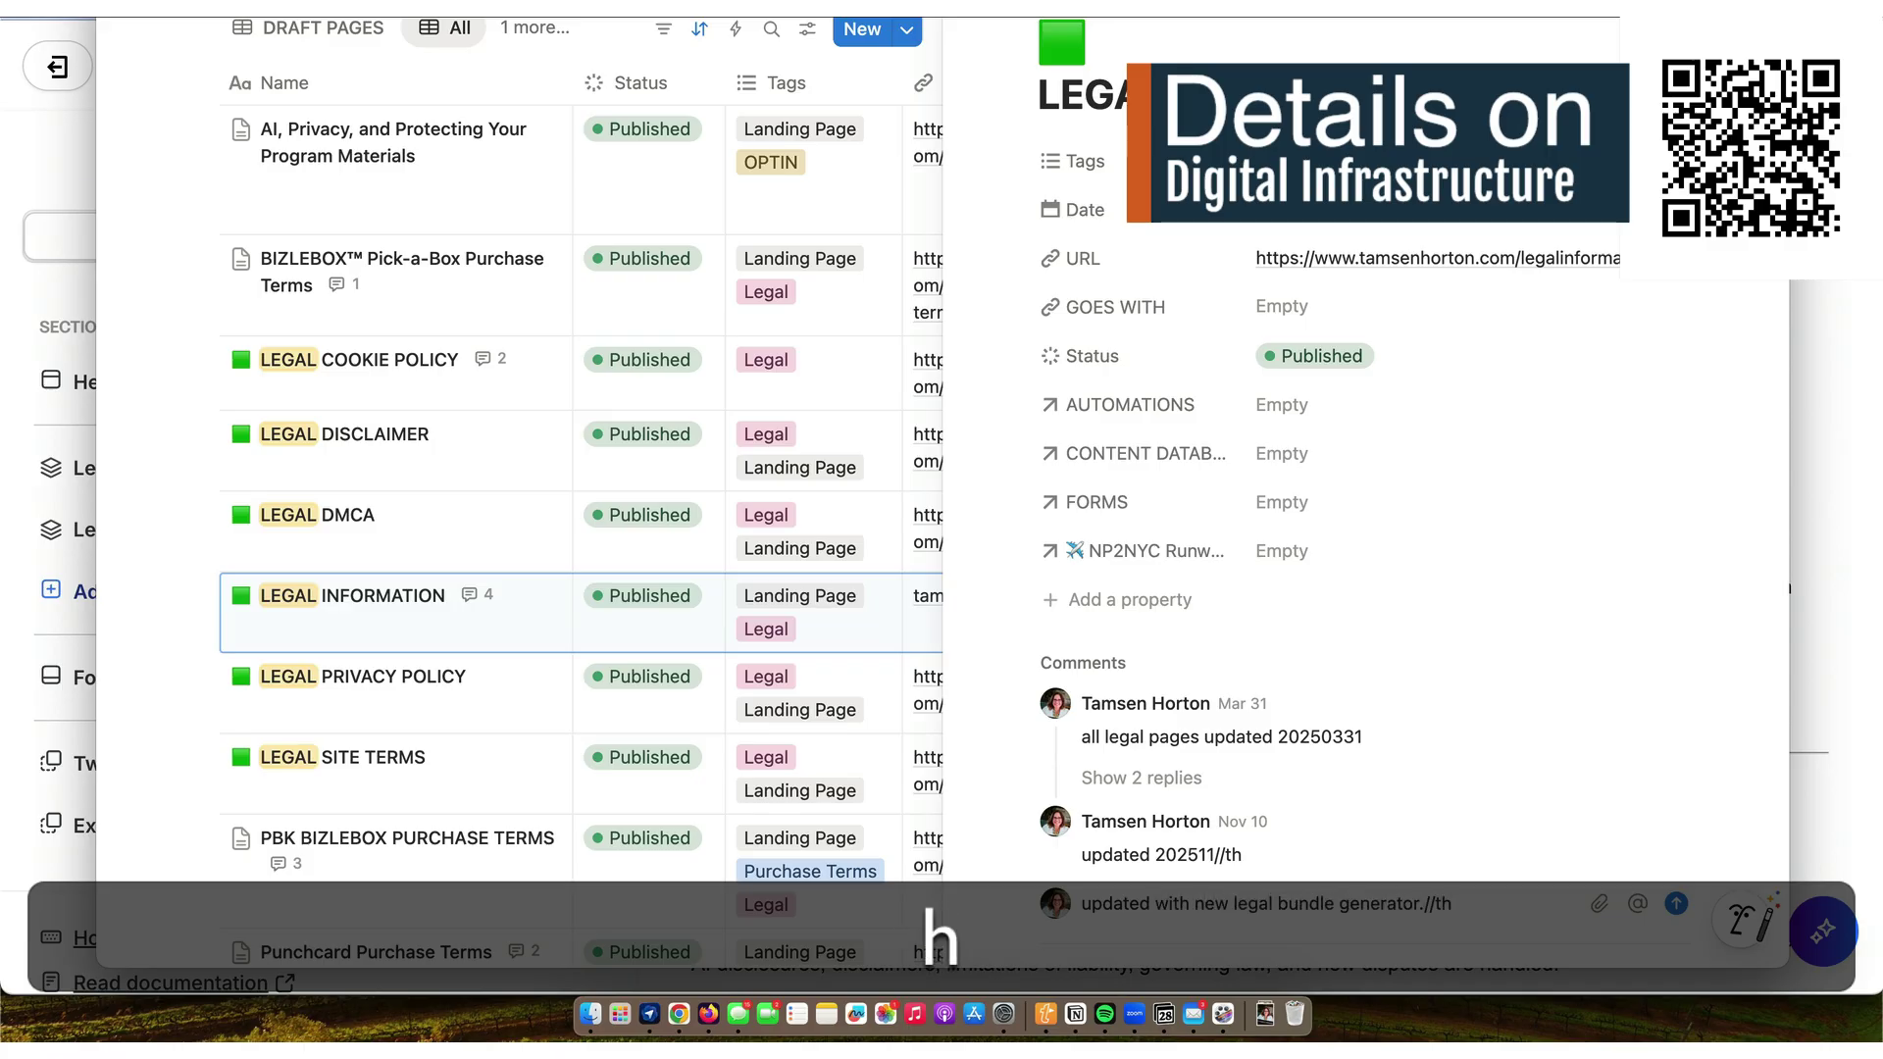
pyautogui.press('Return')
pyautogui.scroll(-5, 1190, 829)
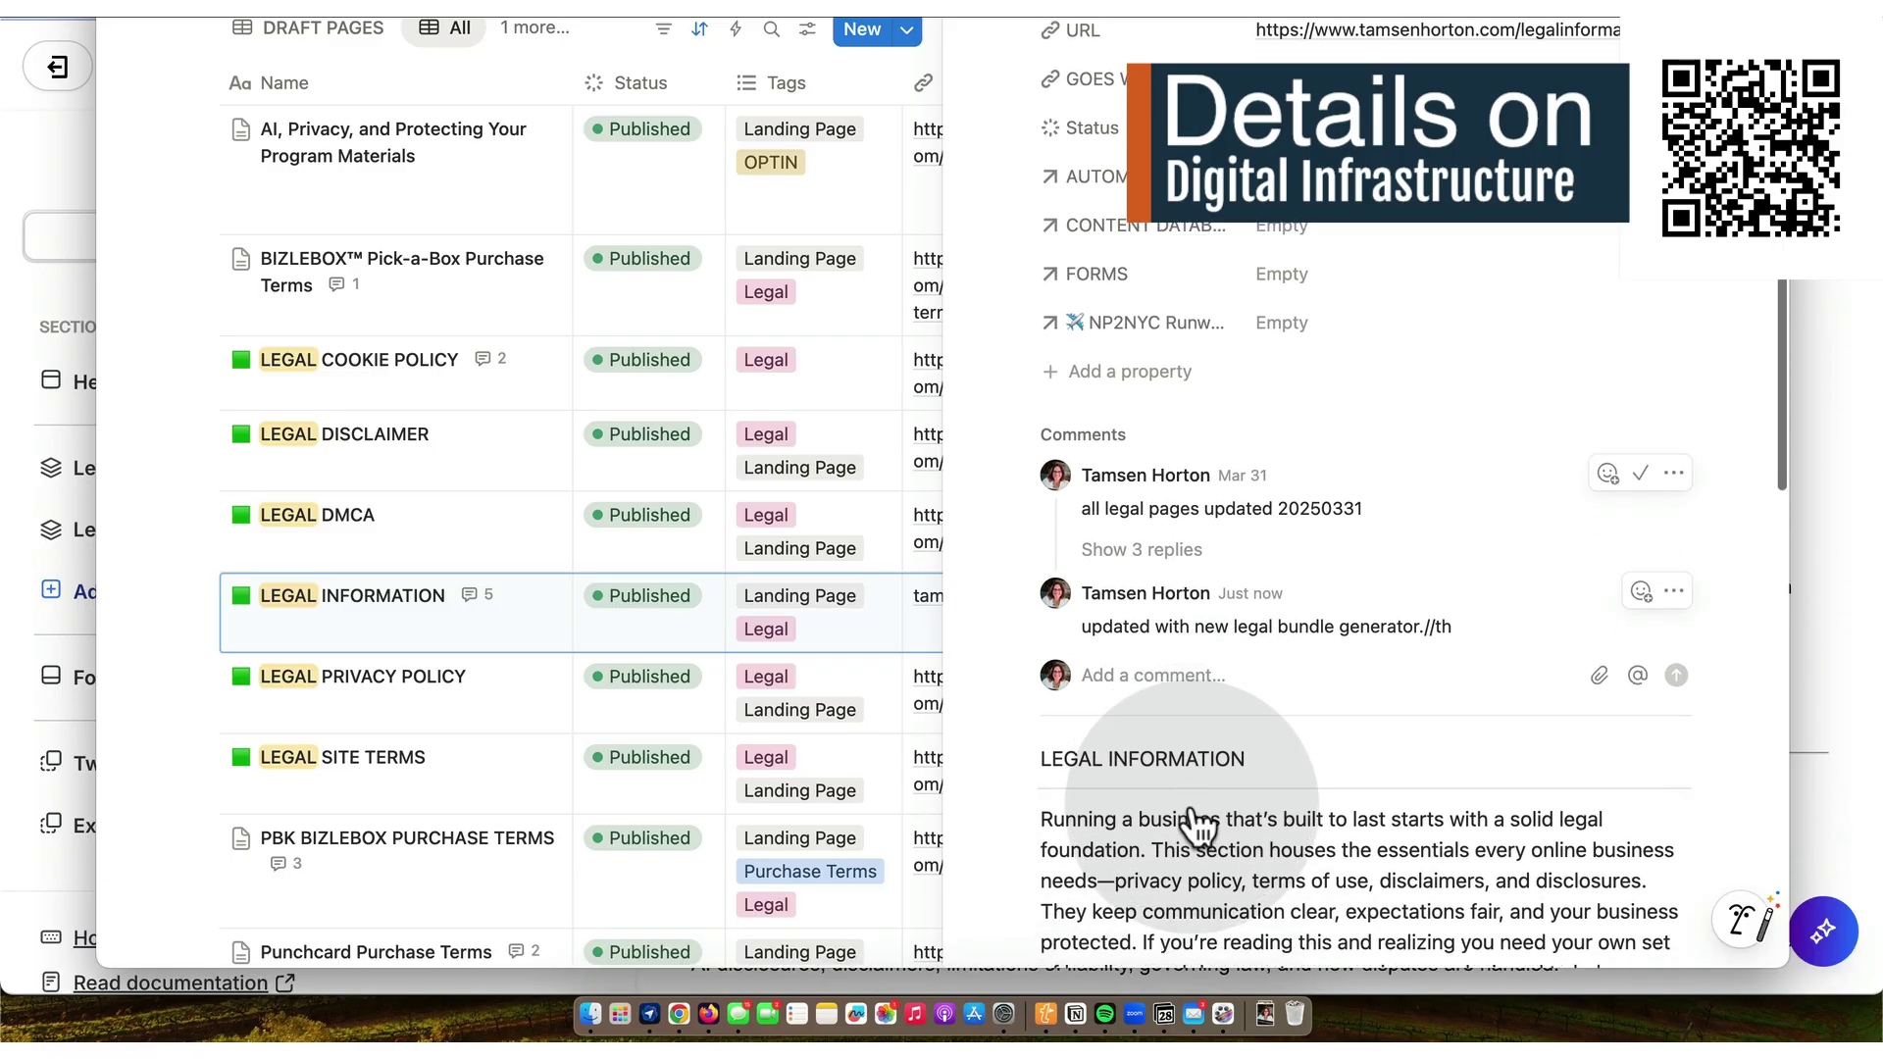
pyautogui.scroll(5, 1190, 814)
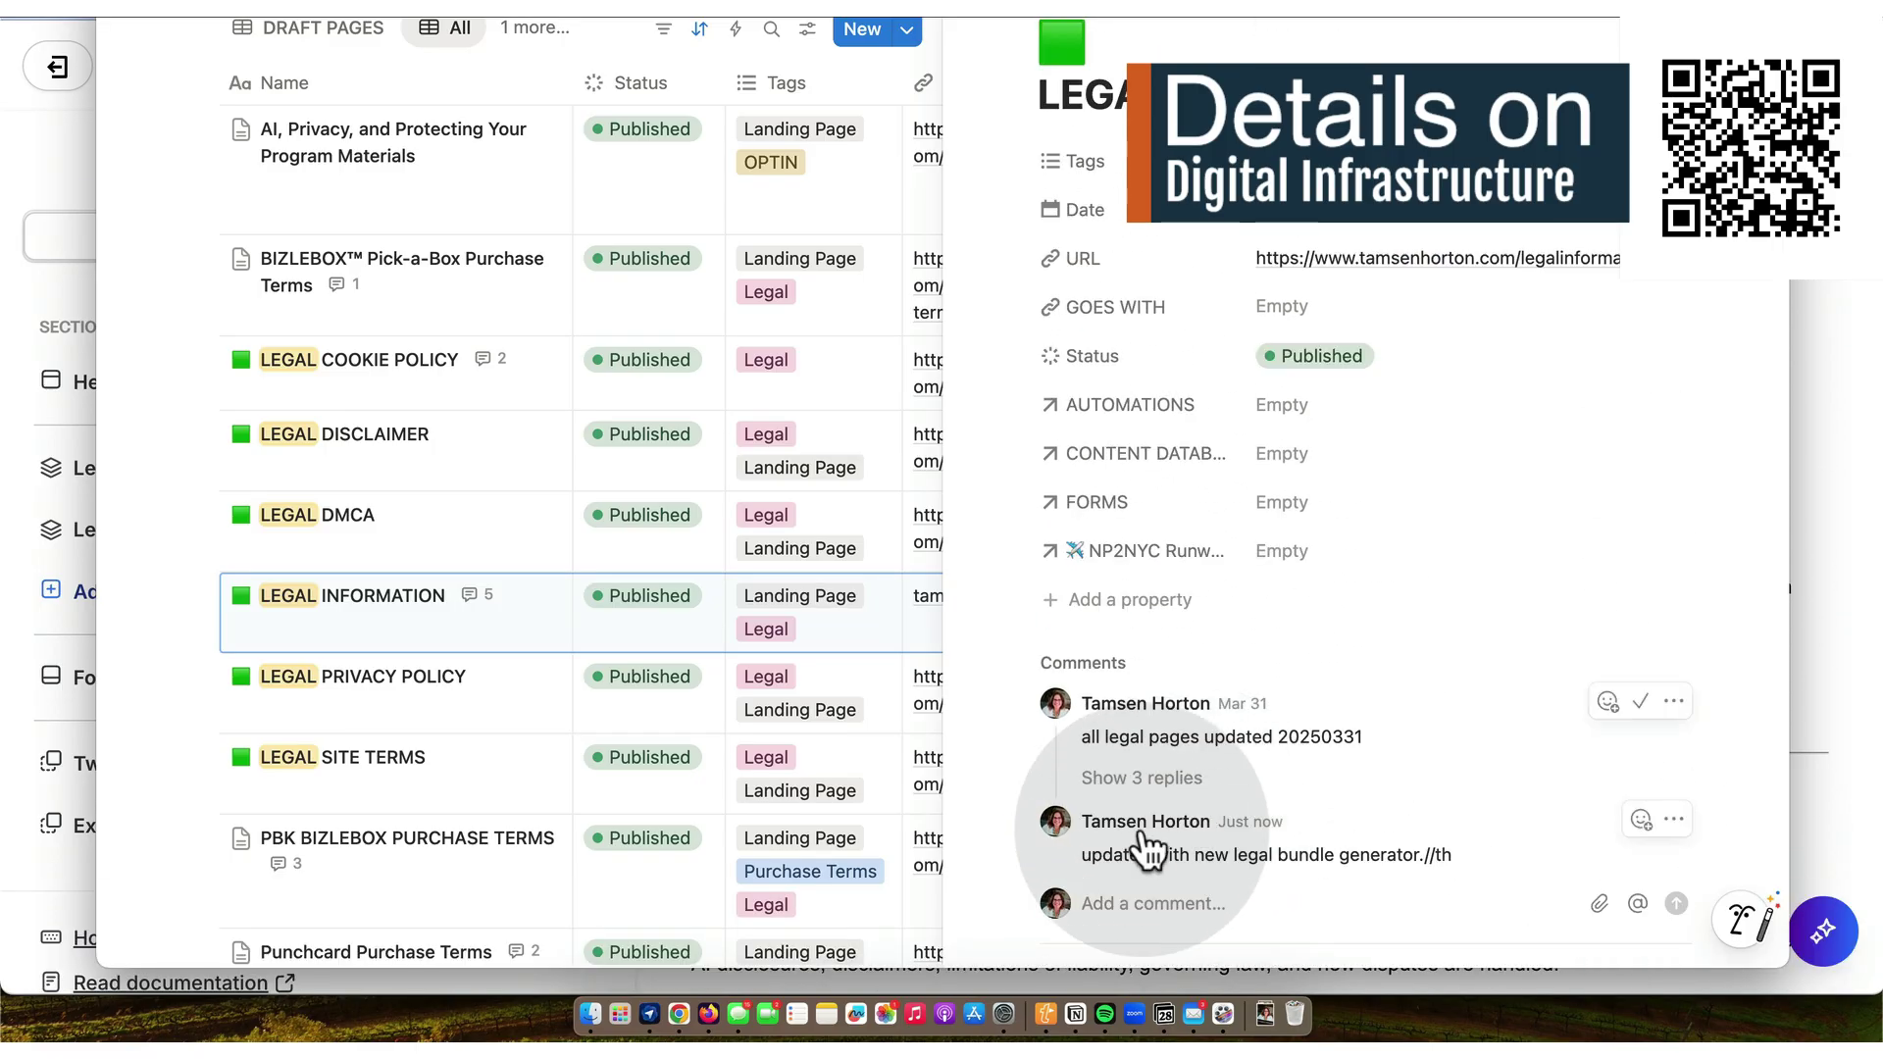
pyautogui.click(678, 1014)
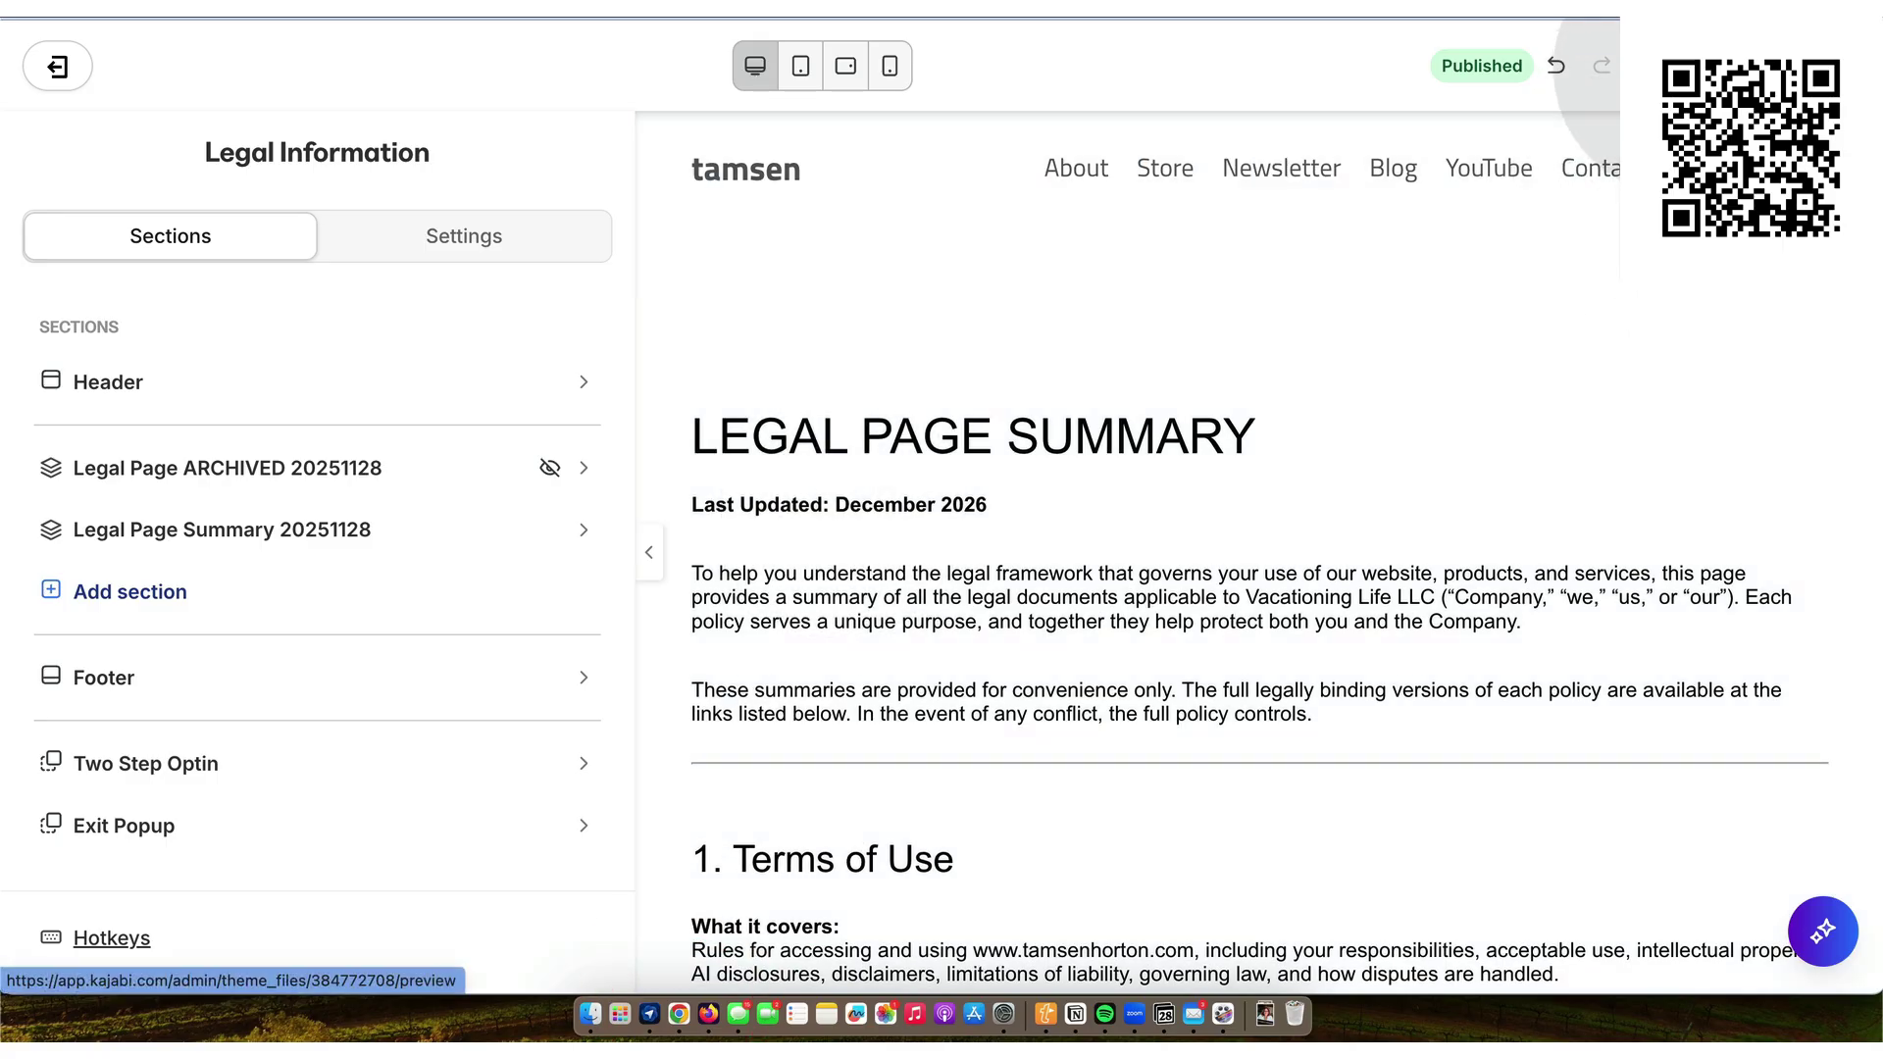
# - Preview the legal summary page, then open its text block for editing
pyautogui.click(1630, 71)
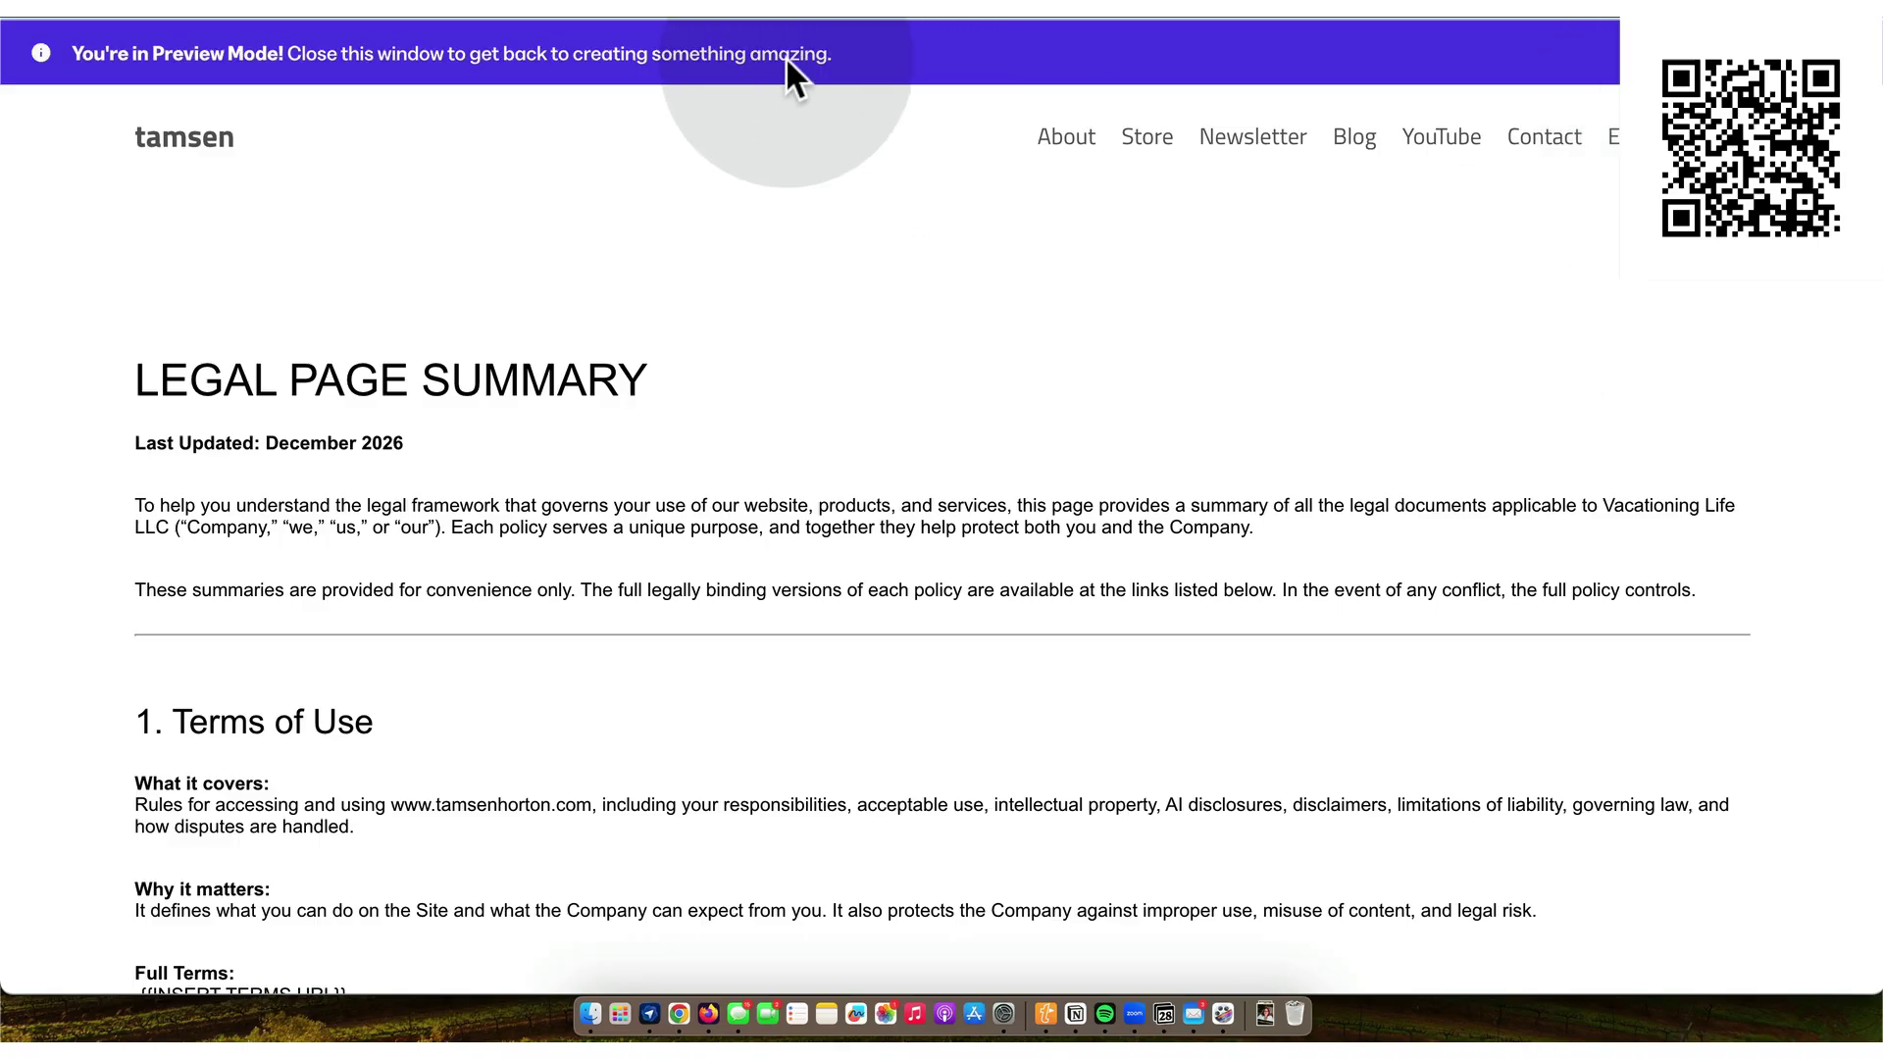
pyautogui.press('super+w')
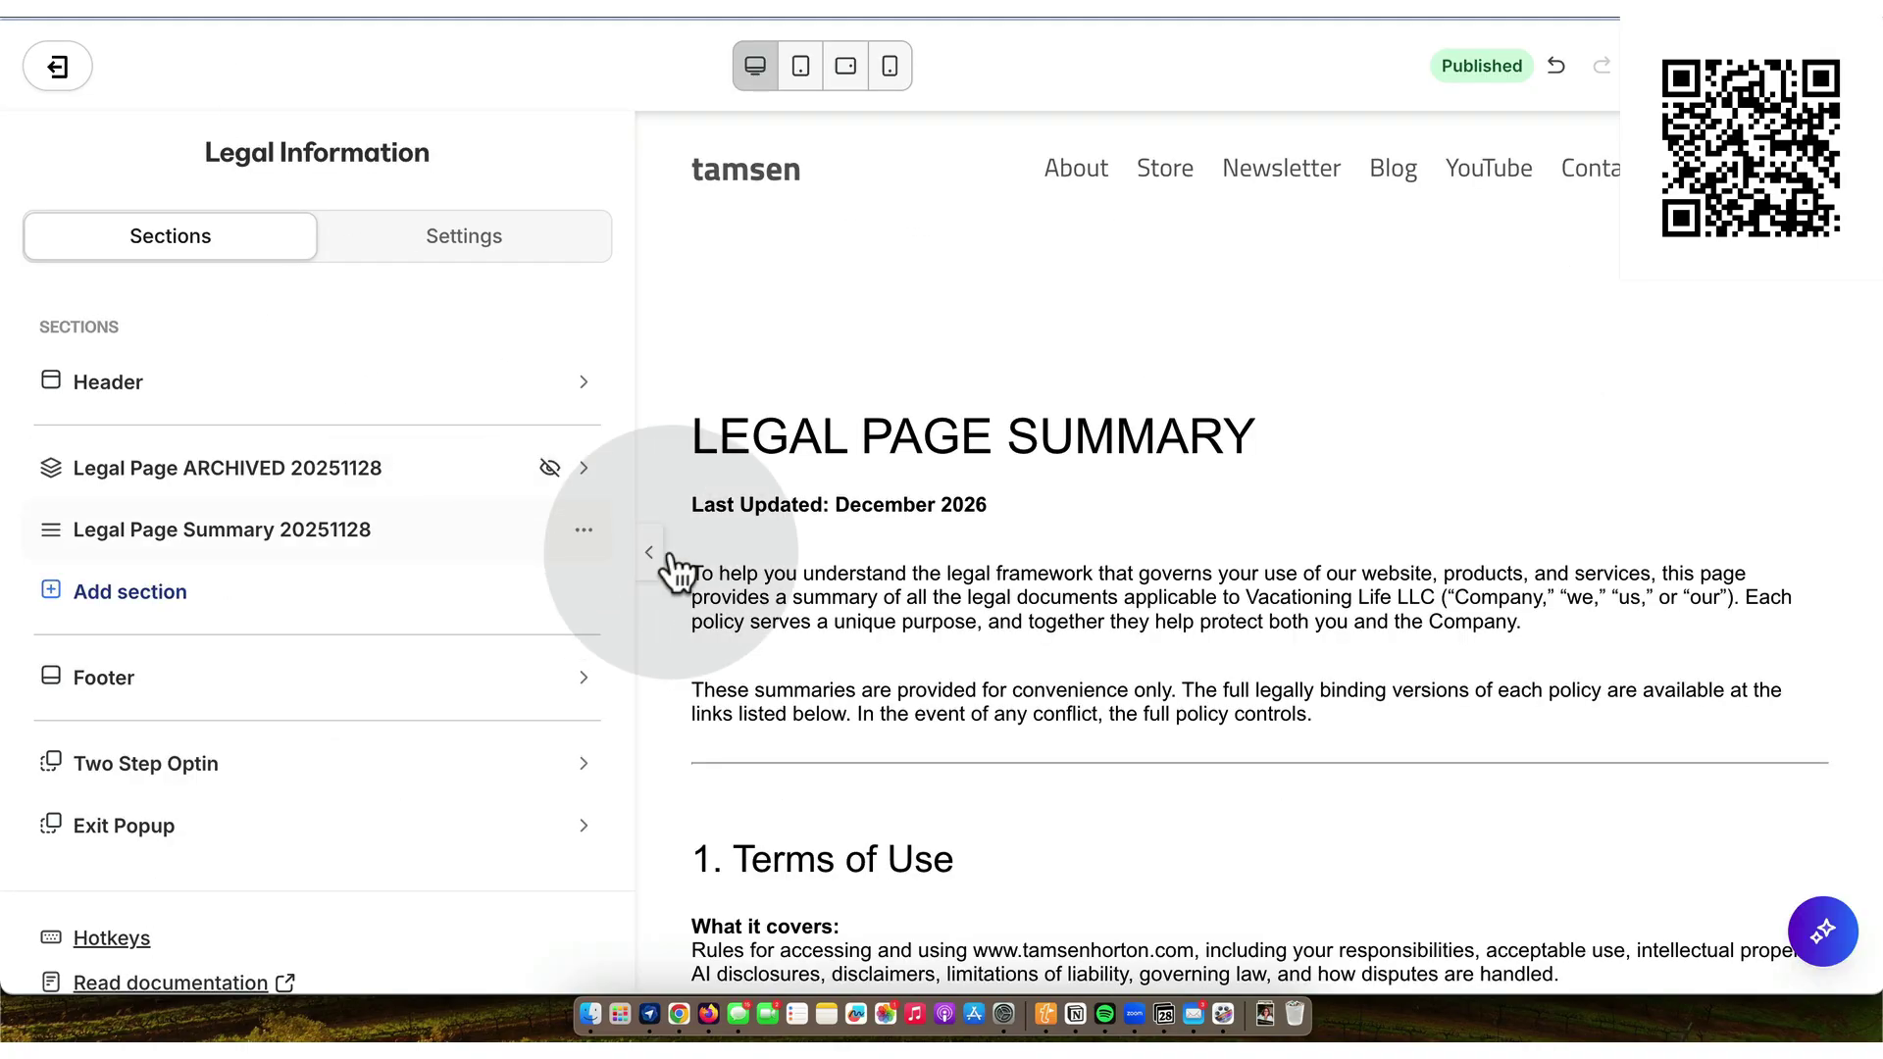
pyautogui.click(889, 545)
pyautogui.scroll(-15, 888, 545)
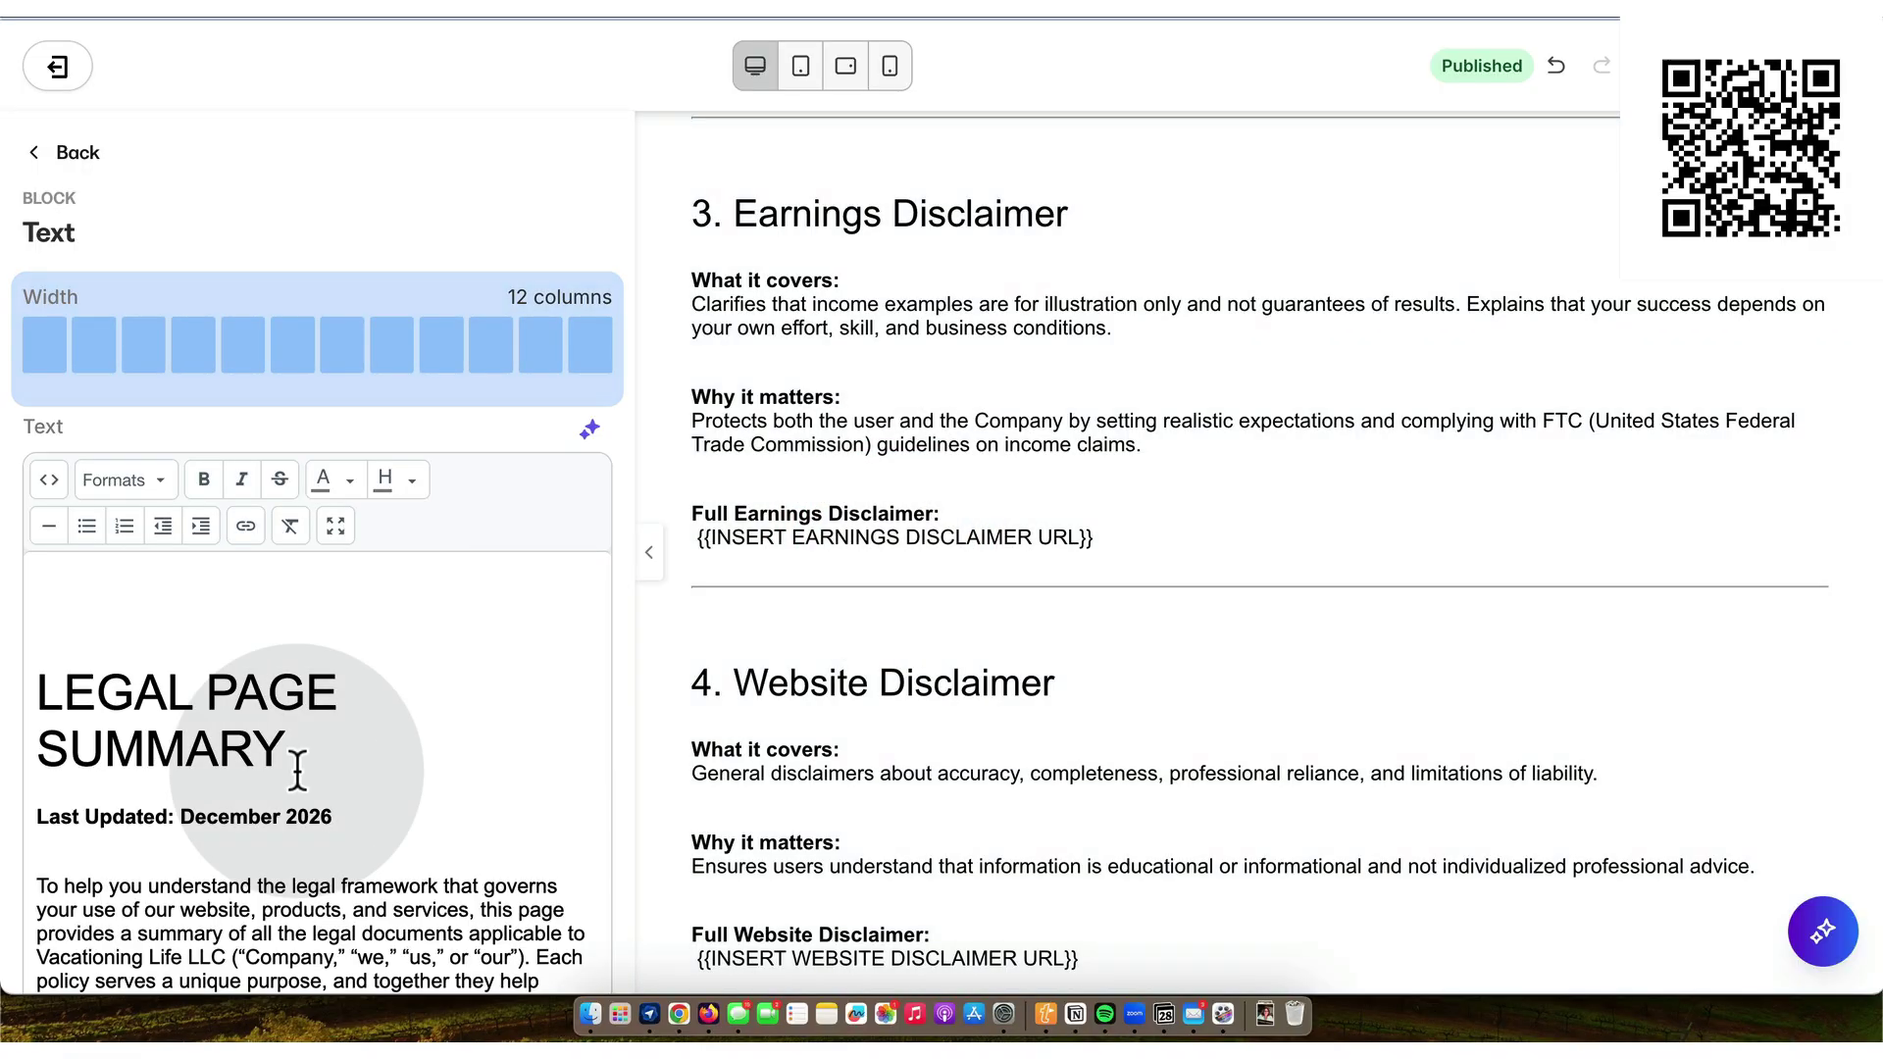
# - Change the Last Updated year from December 2026 to December 2025
pyautogui.click(335, 814)
pyautogui.press('BackSpace')
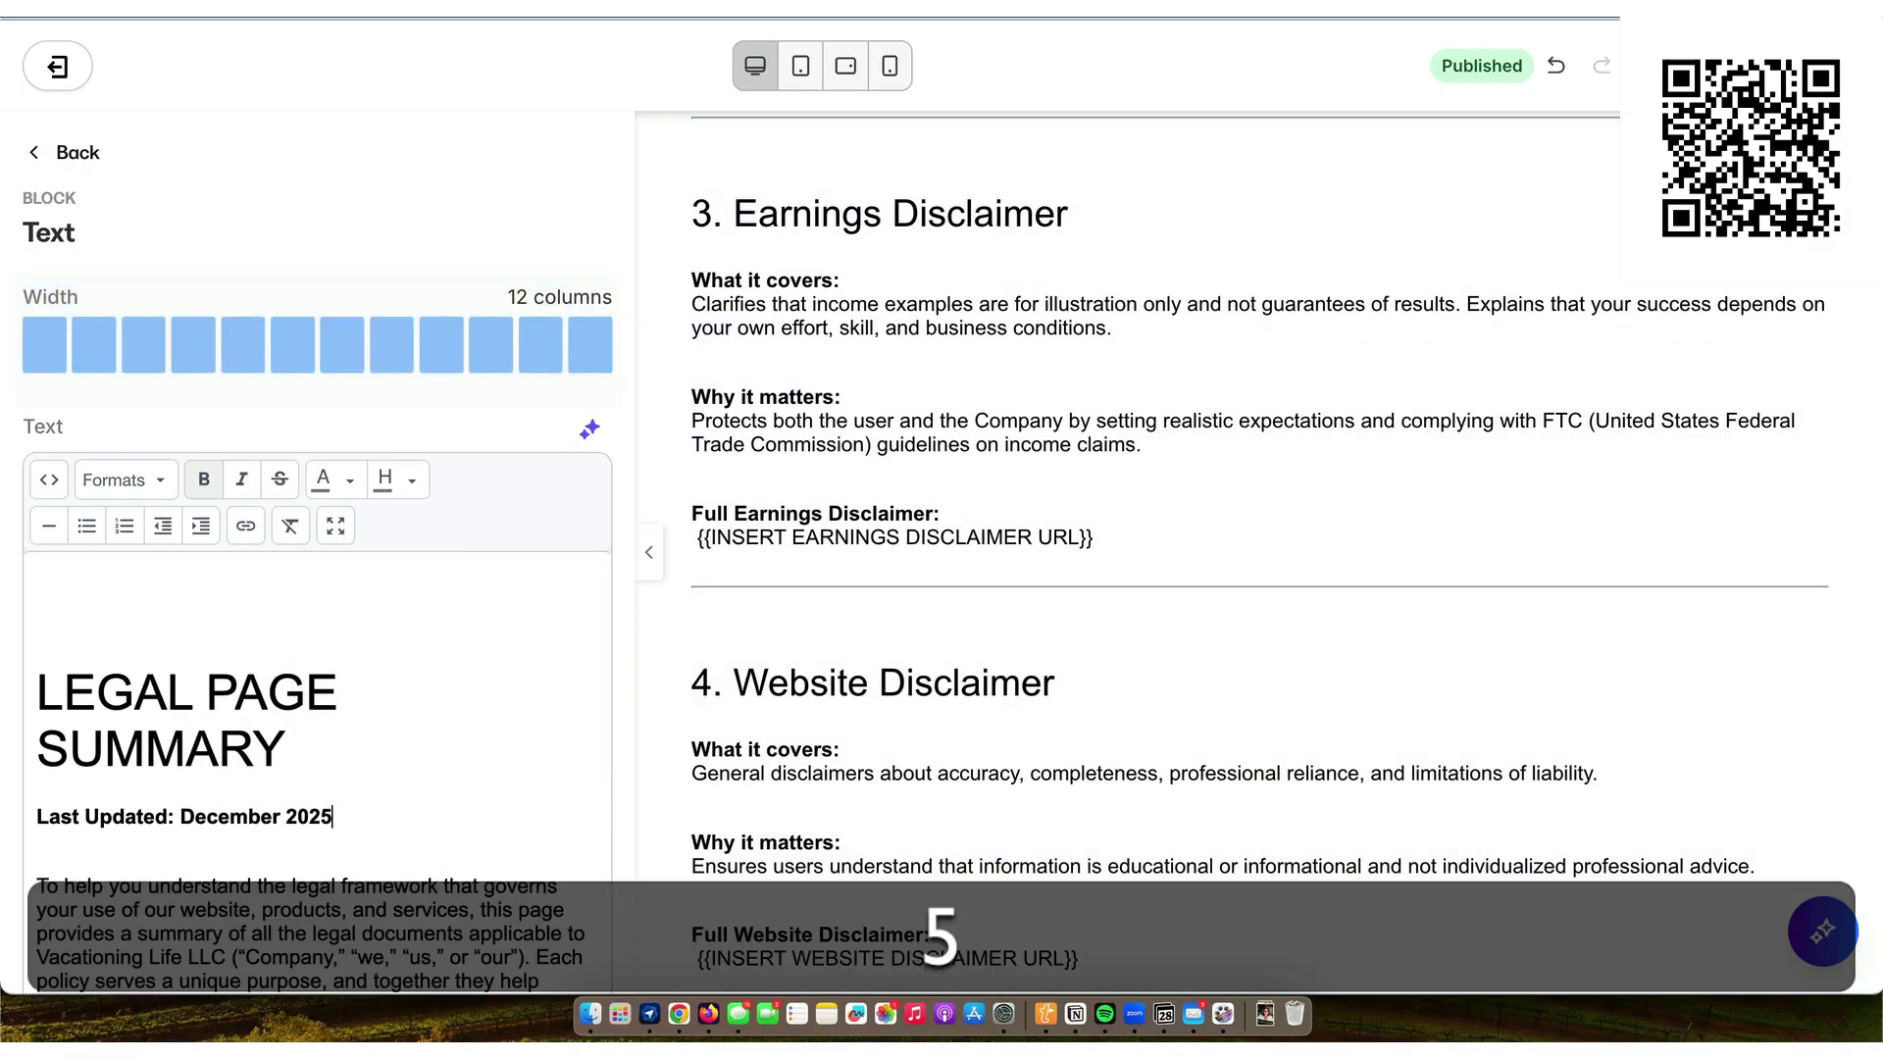
pyautogui.write('5')
pyautogui.click(1290, 509)
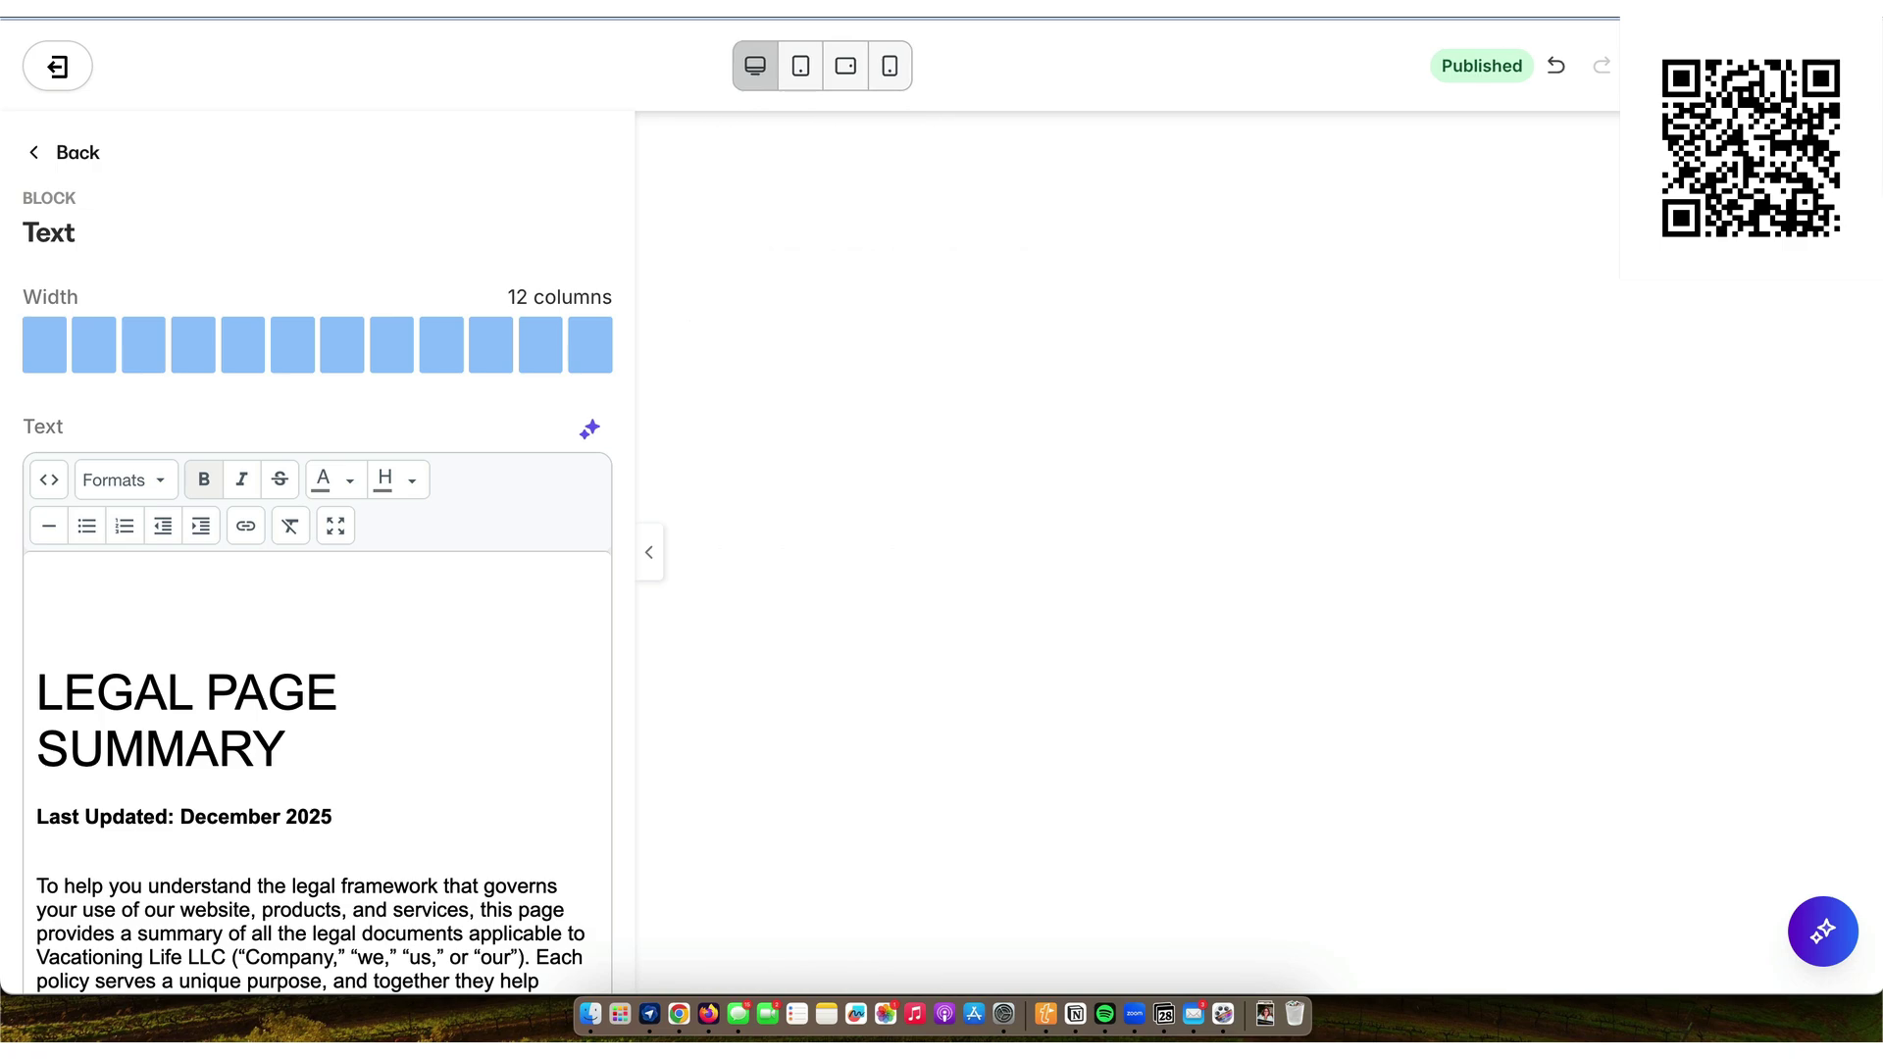
pyautogui.click(1438, 331)
# - Select the {{INSERT TERMS URL}} placeholder in the summary text
pyautogui.scroll(15, 1438, 332)
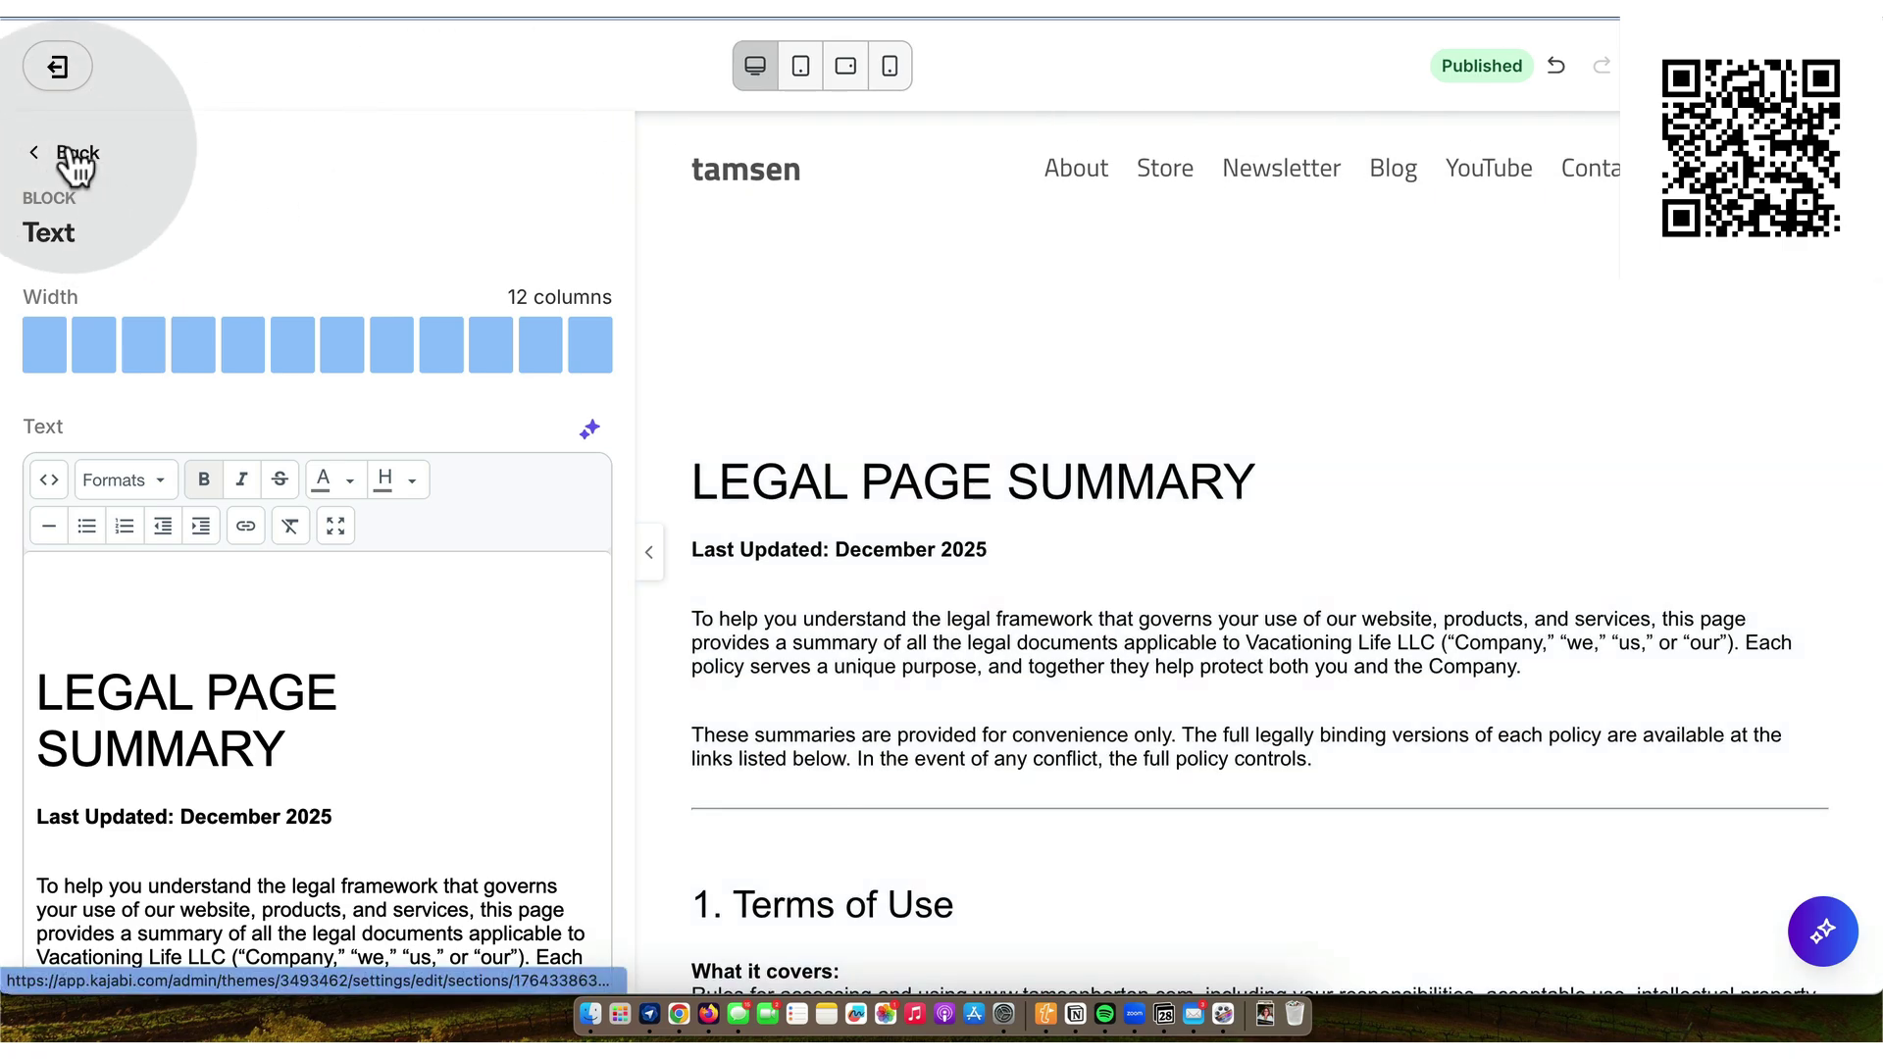
pyautogui.click(961, 603)
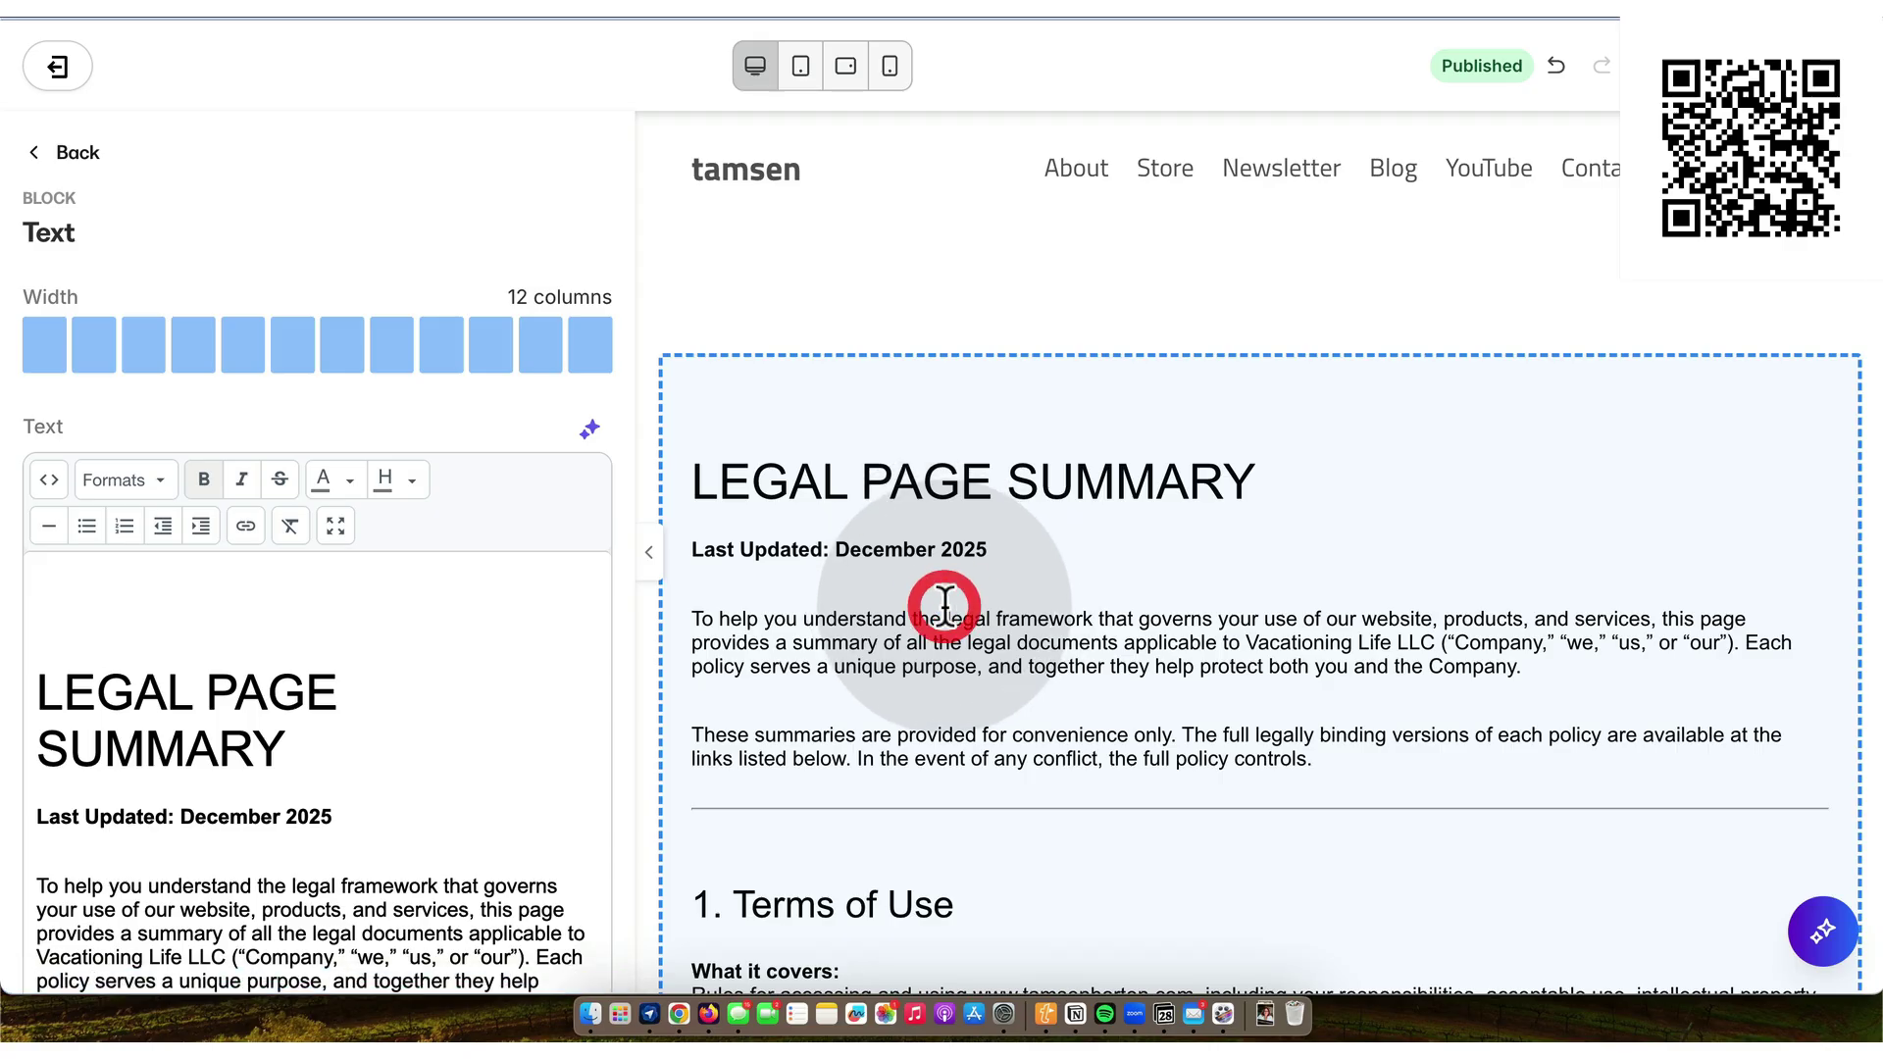
pyautogui.scroll(-5, 943, 603)
pyautogui.click(943, 746)
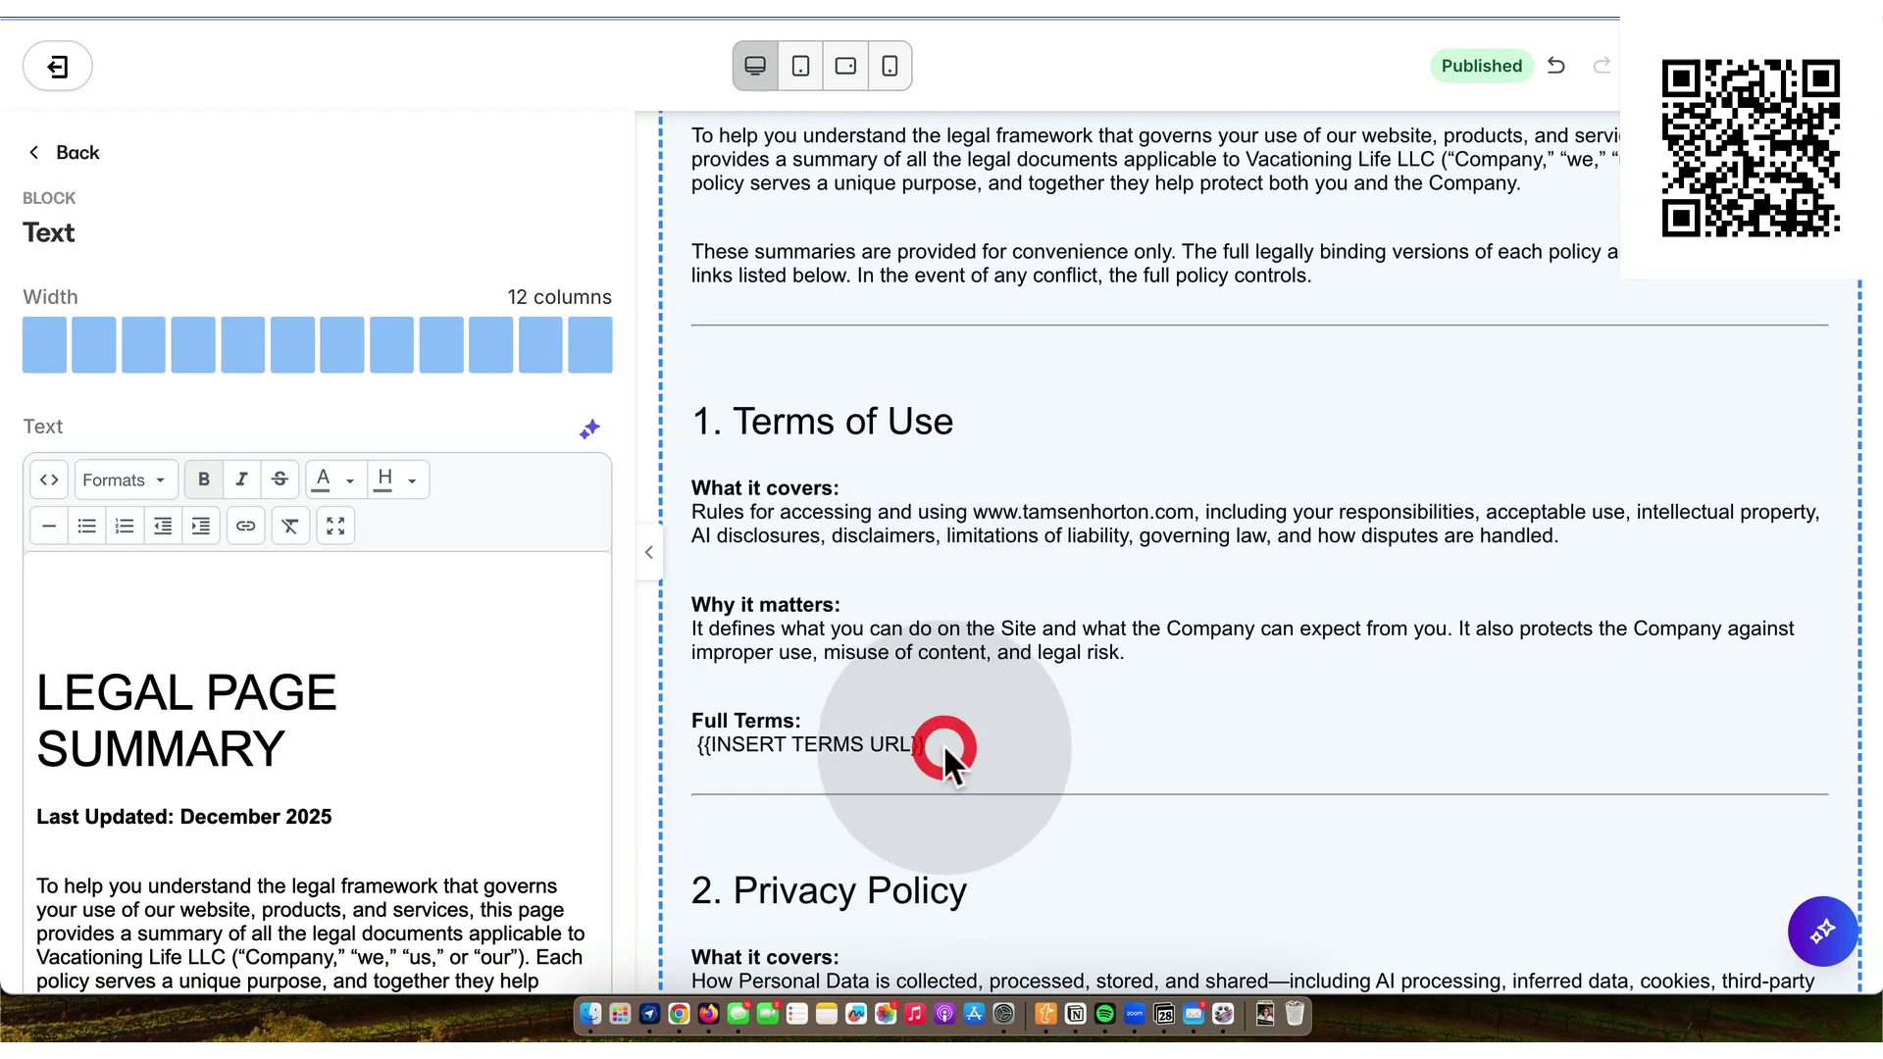
pyautogui.click(925, 742)
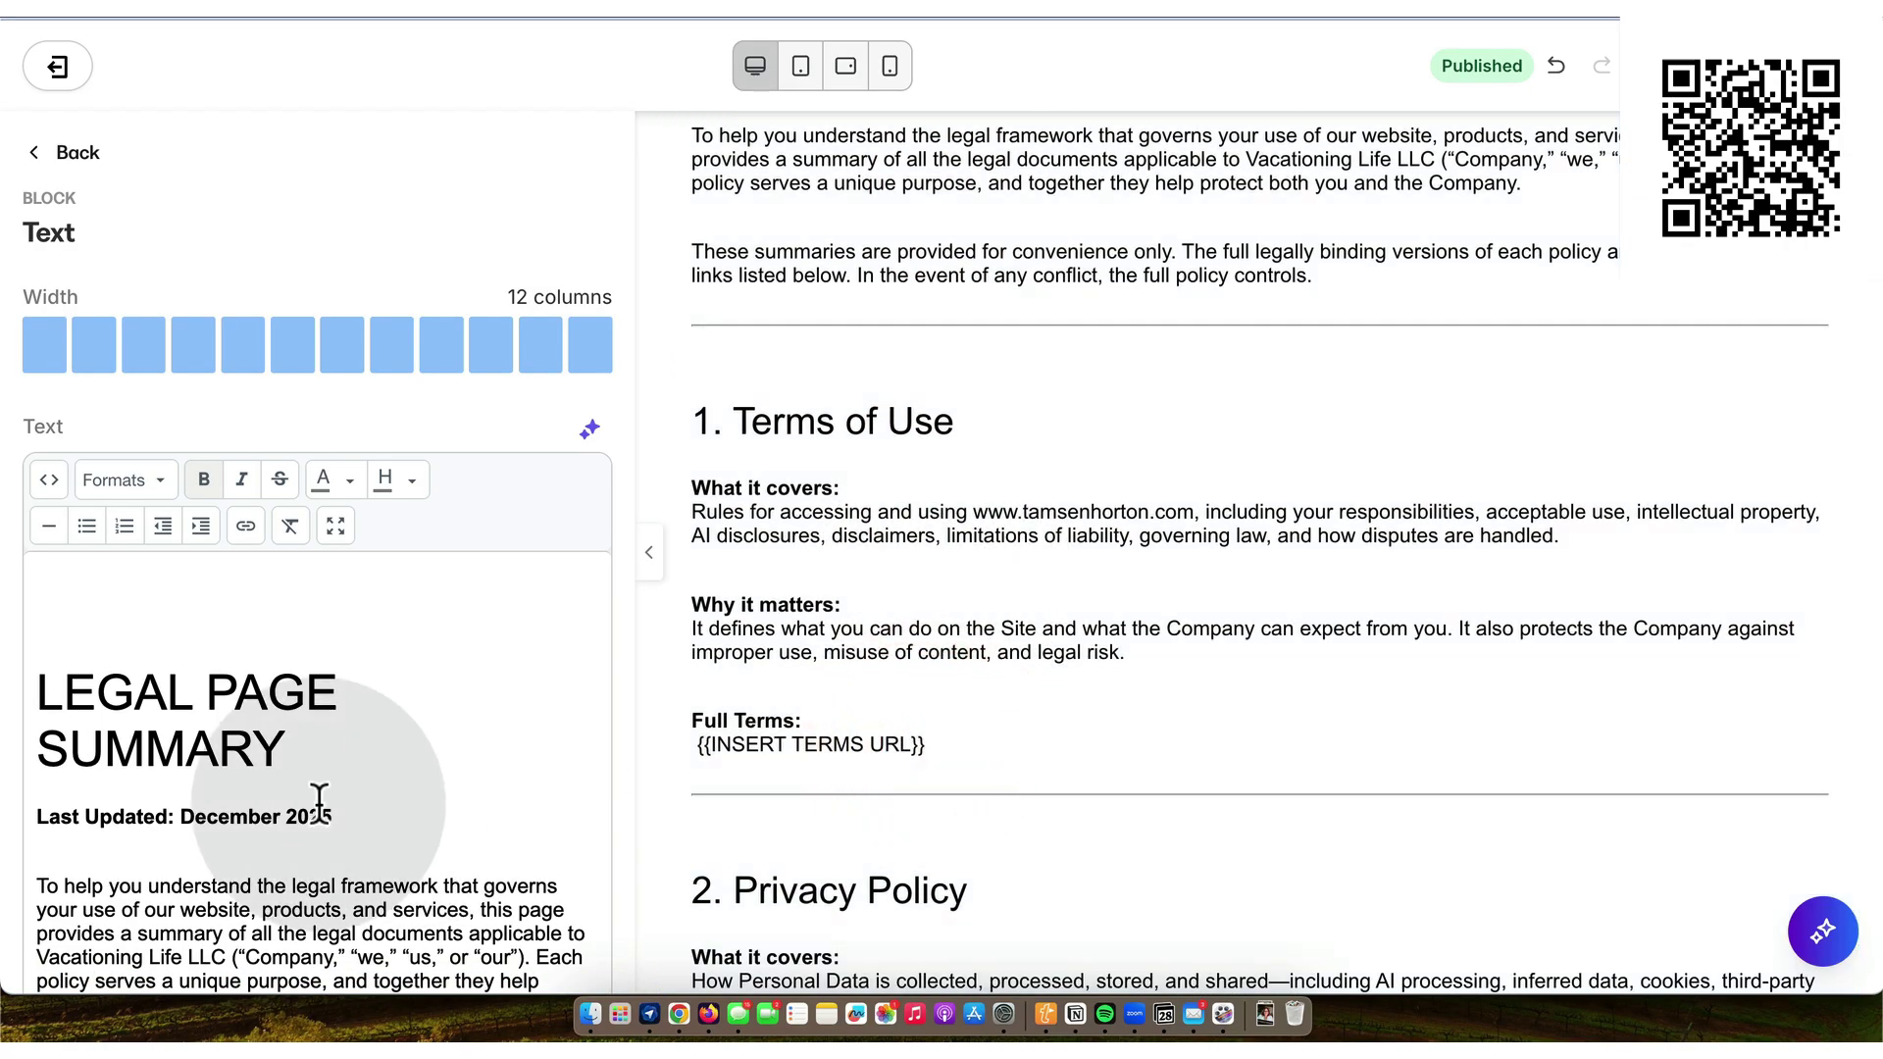
pyautogui.scroll(-15, 319, 802)
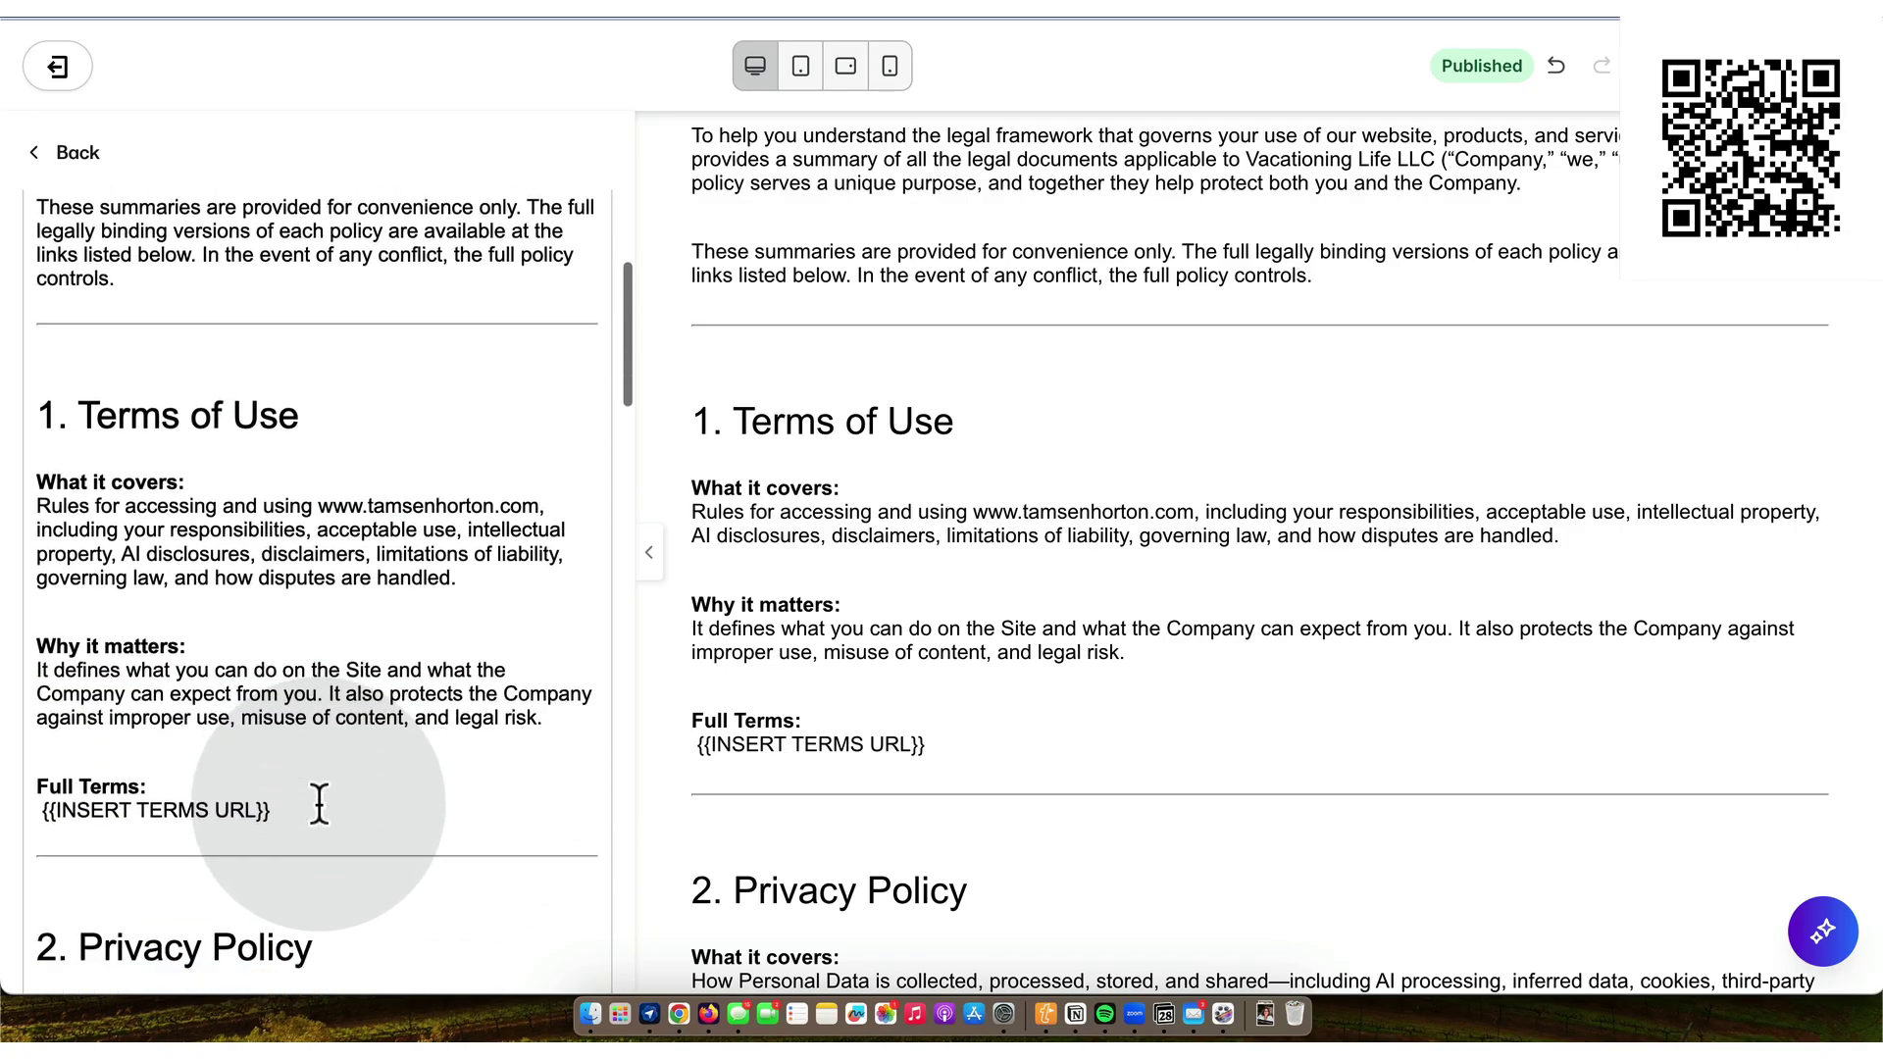
pyautogui.moveTo(275, 768); pyautogui.dragTo(30, 763)
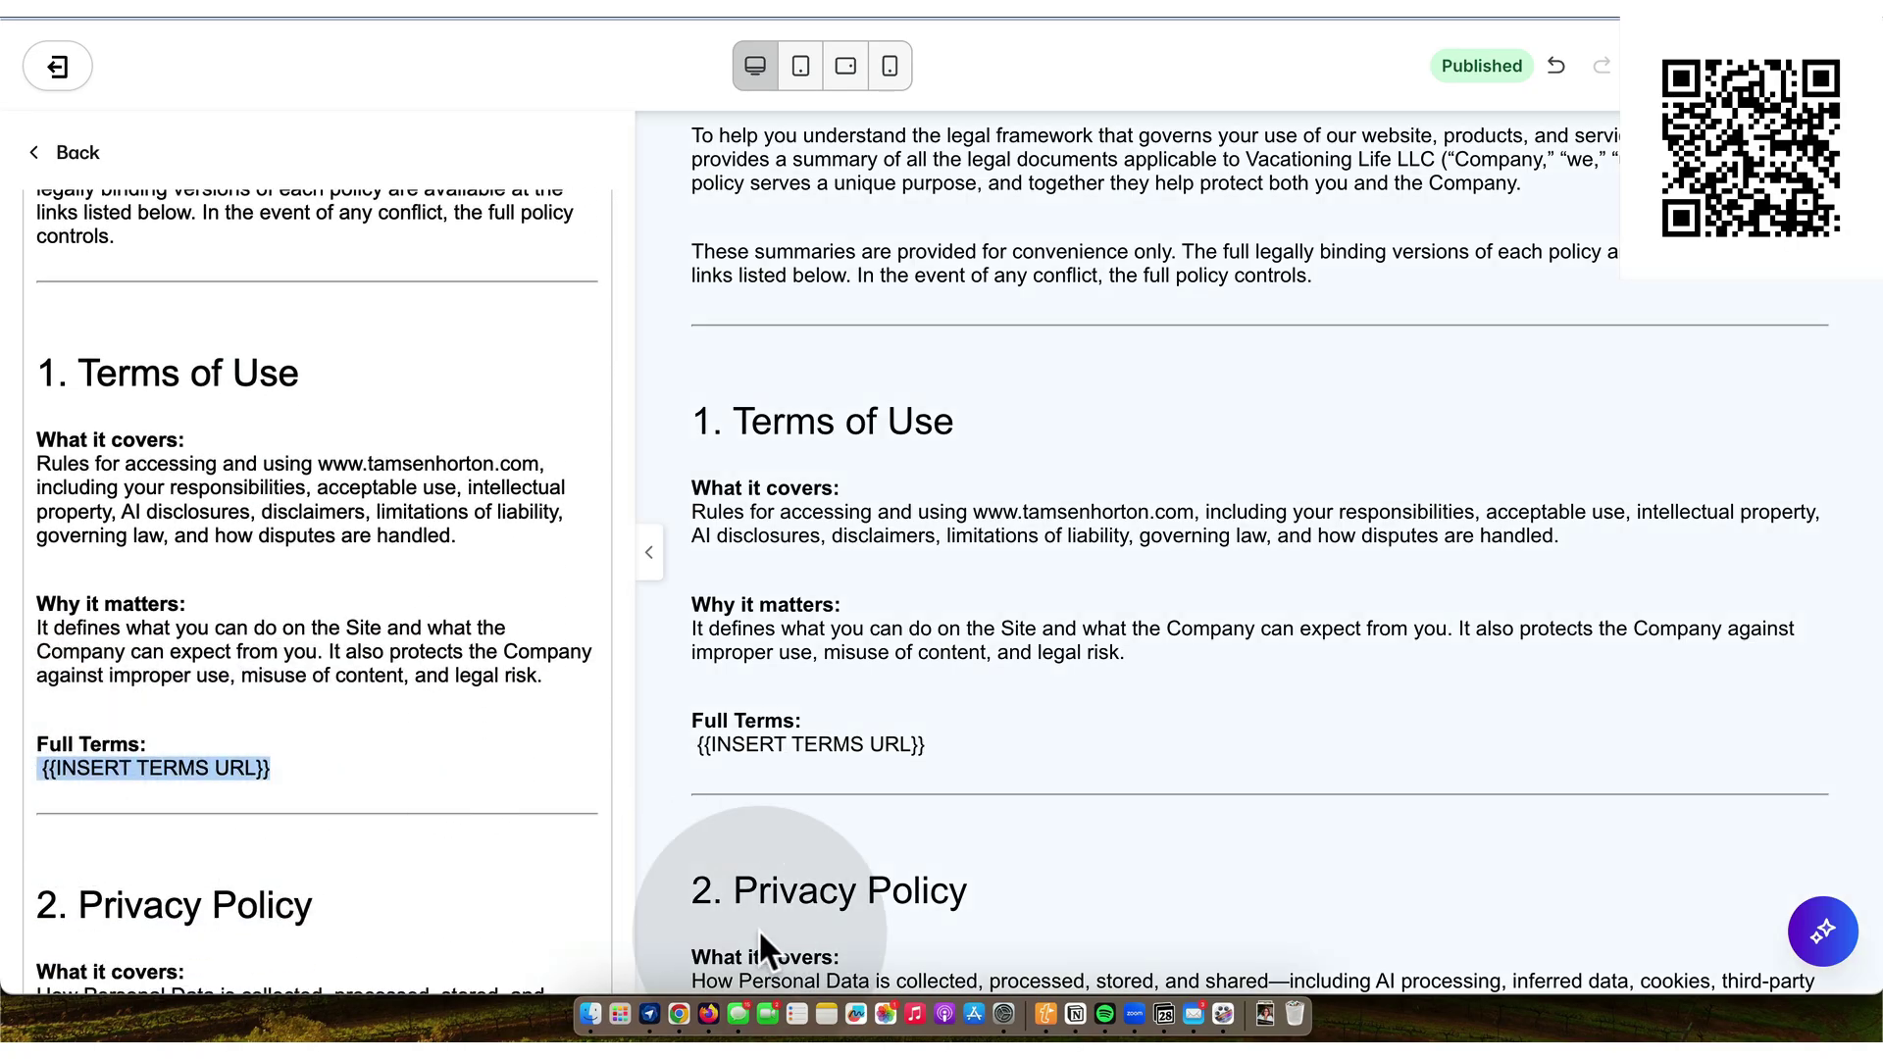
# - Copy the LEGAL SITE TERMS page URL from Notion and return to the Kajabi editor
pyautogui.click(1076, 1015)
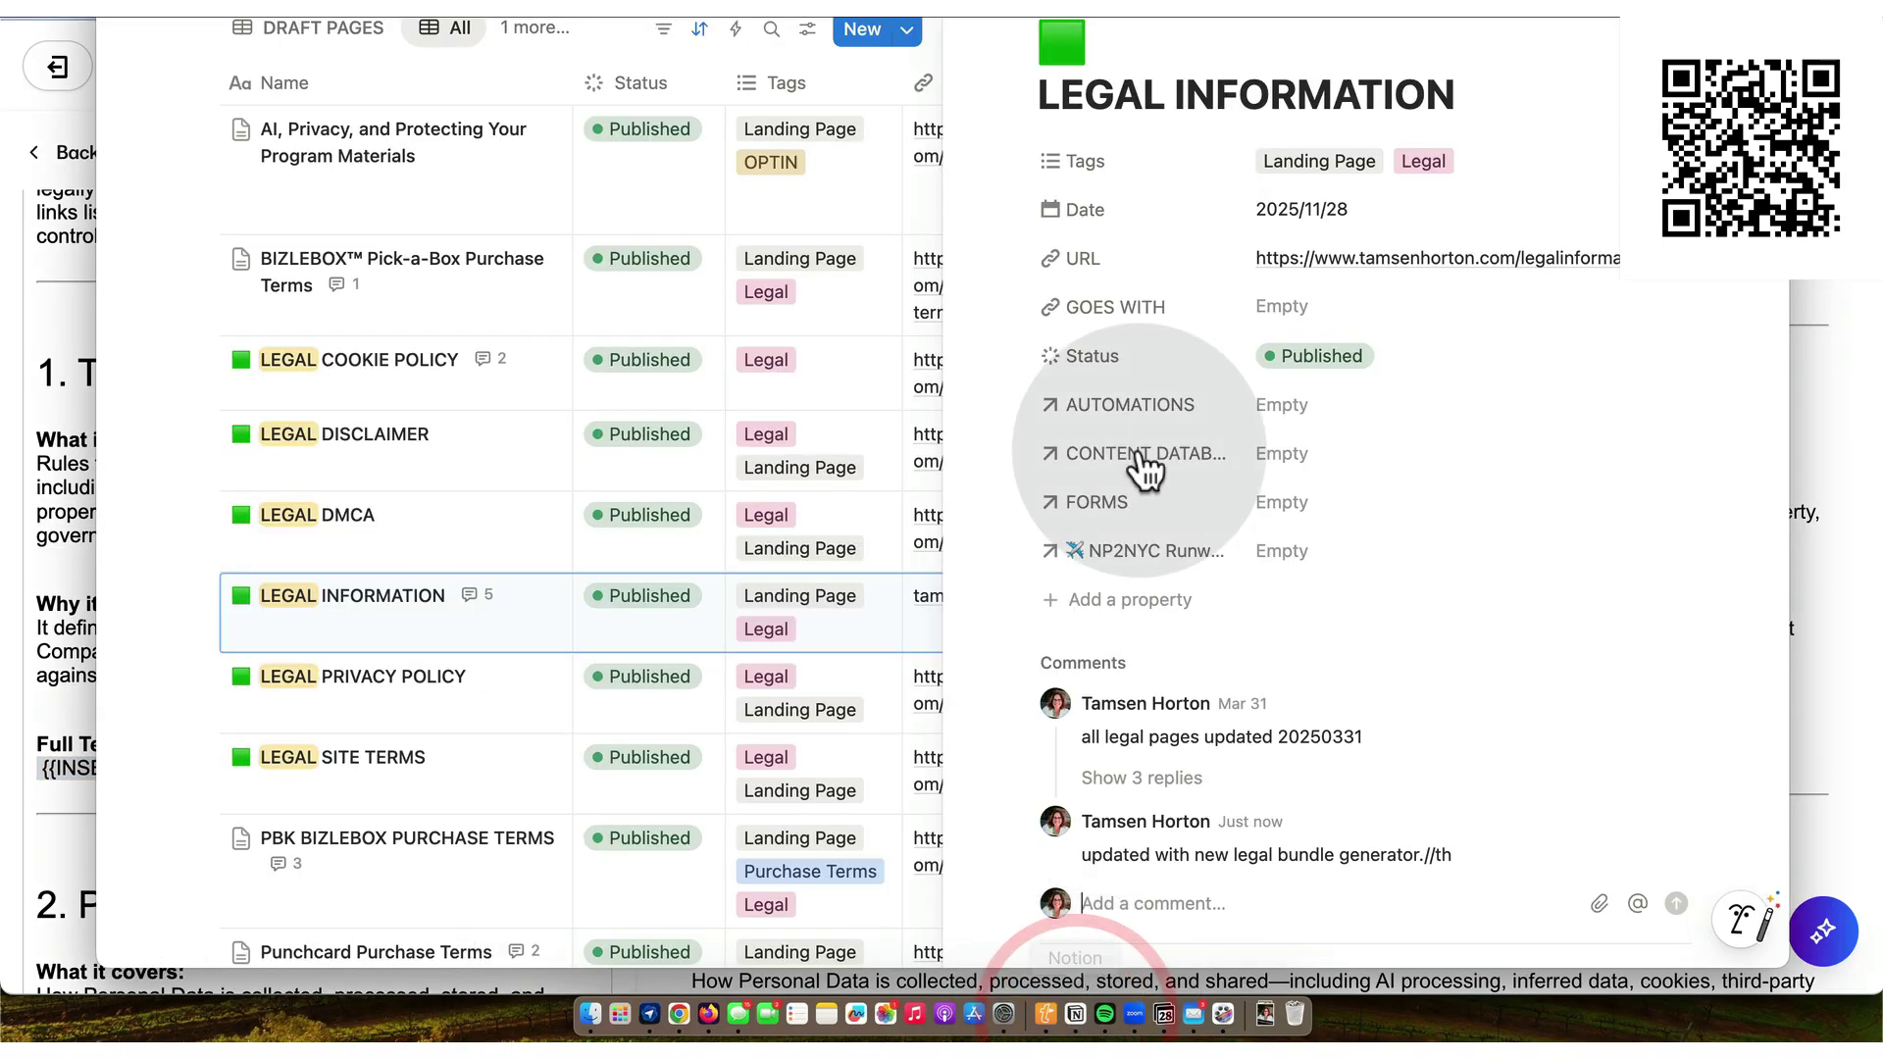
pyautogui.click(1083, 904)
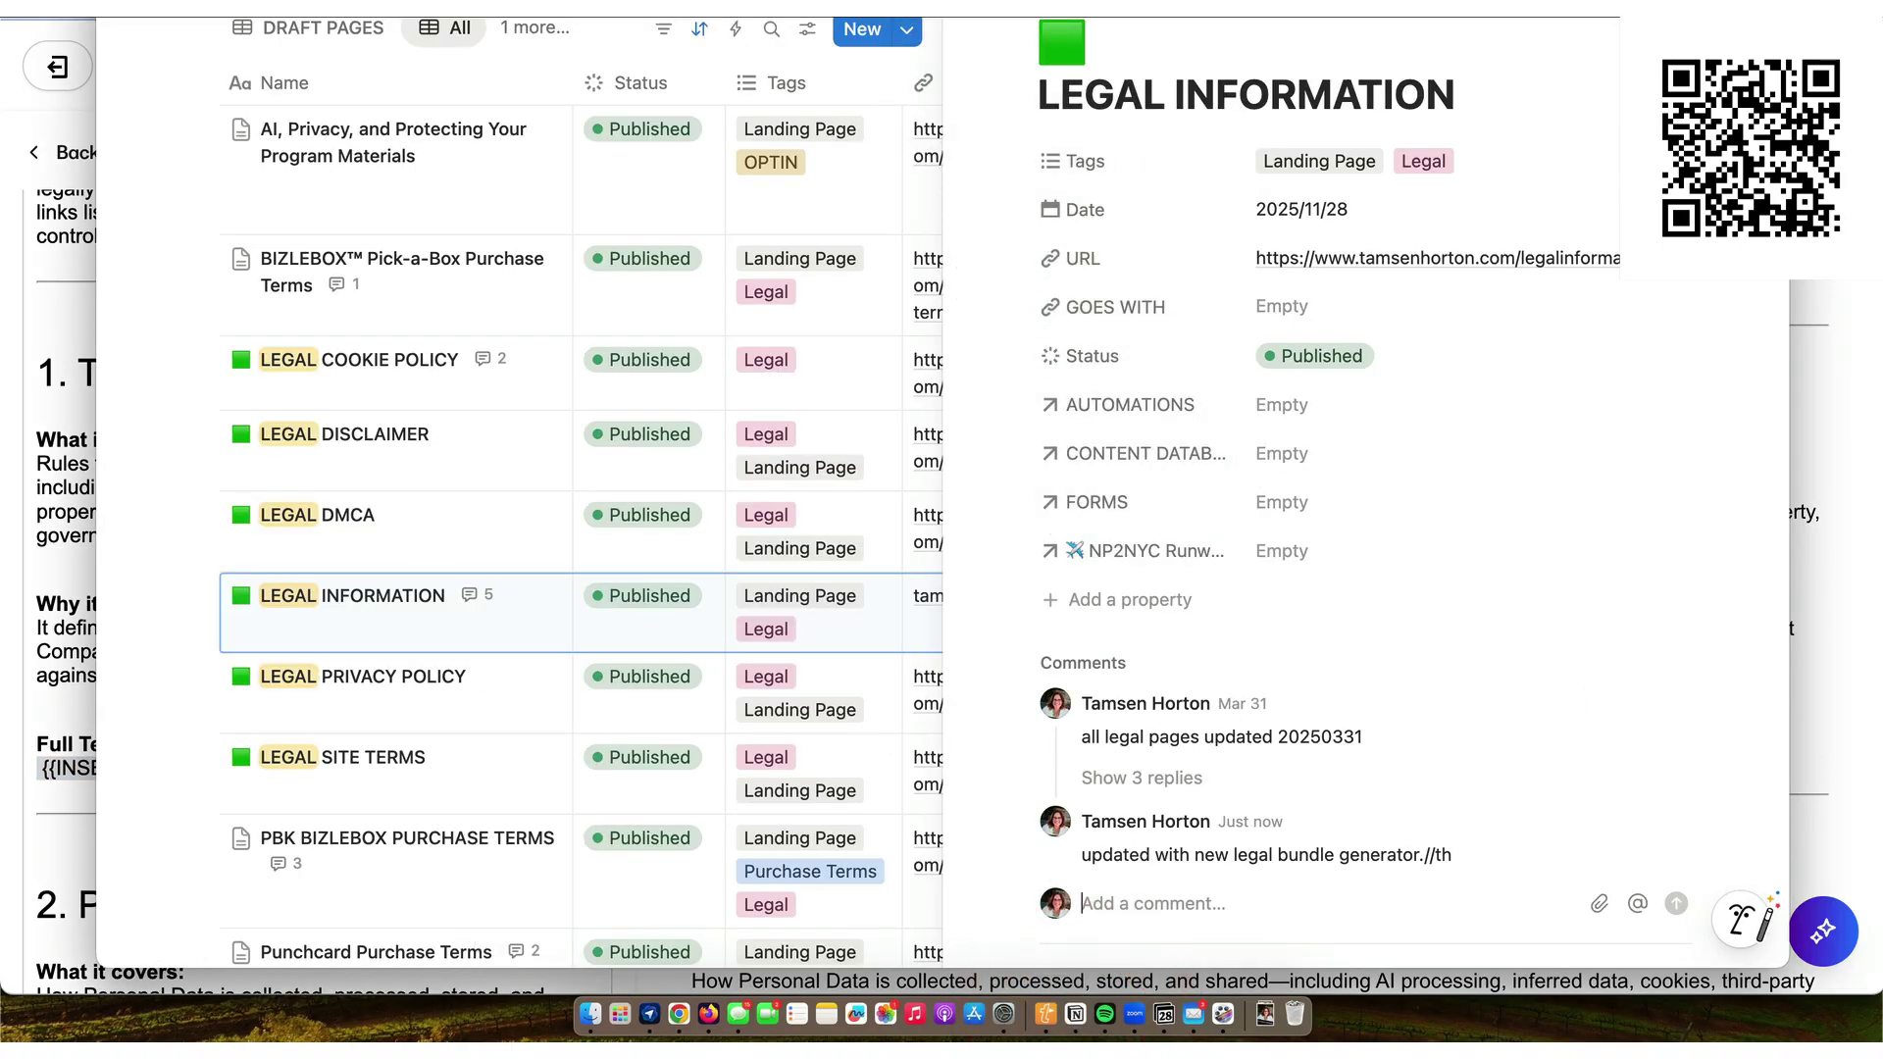
pyautogui.press('Escape')
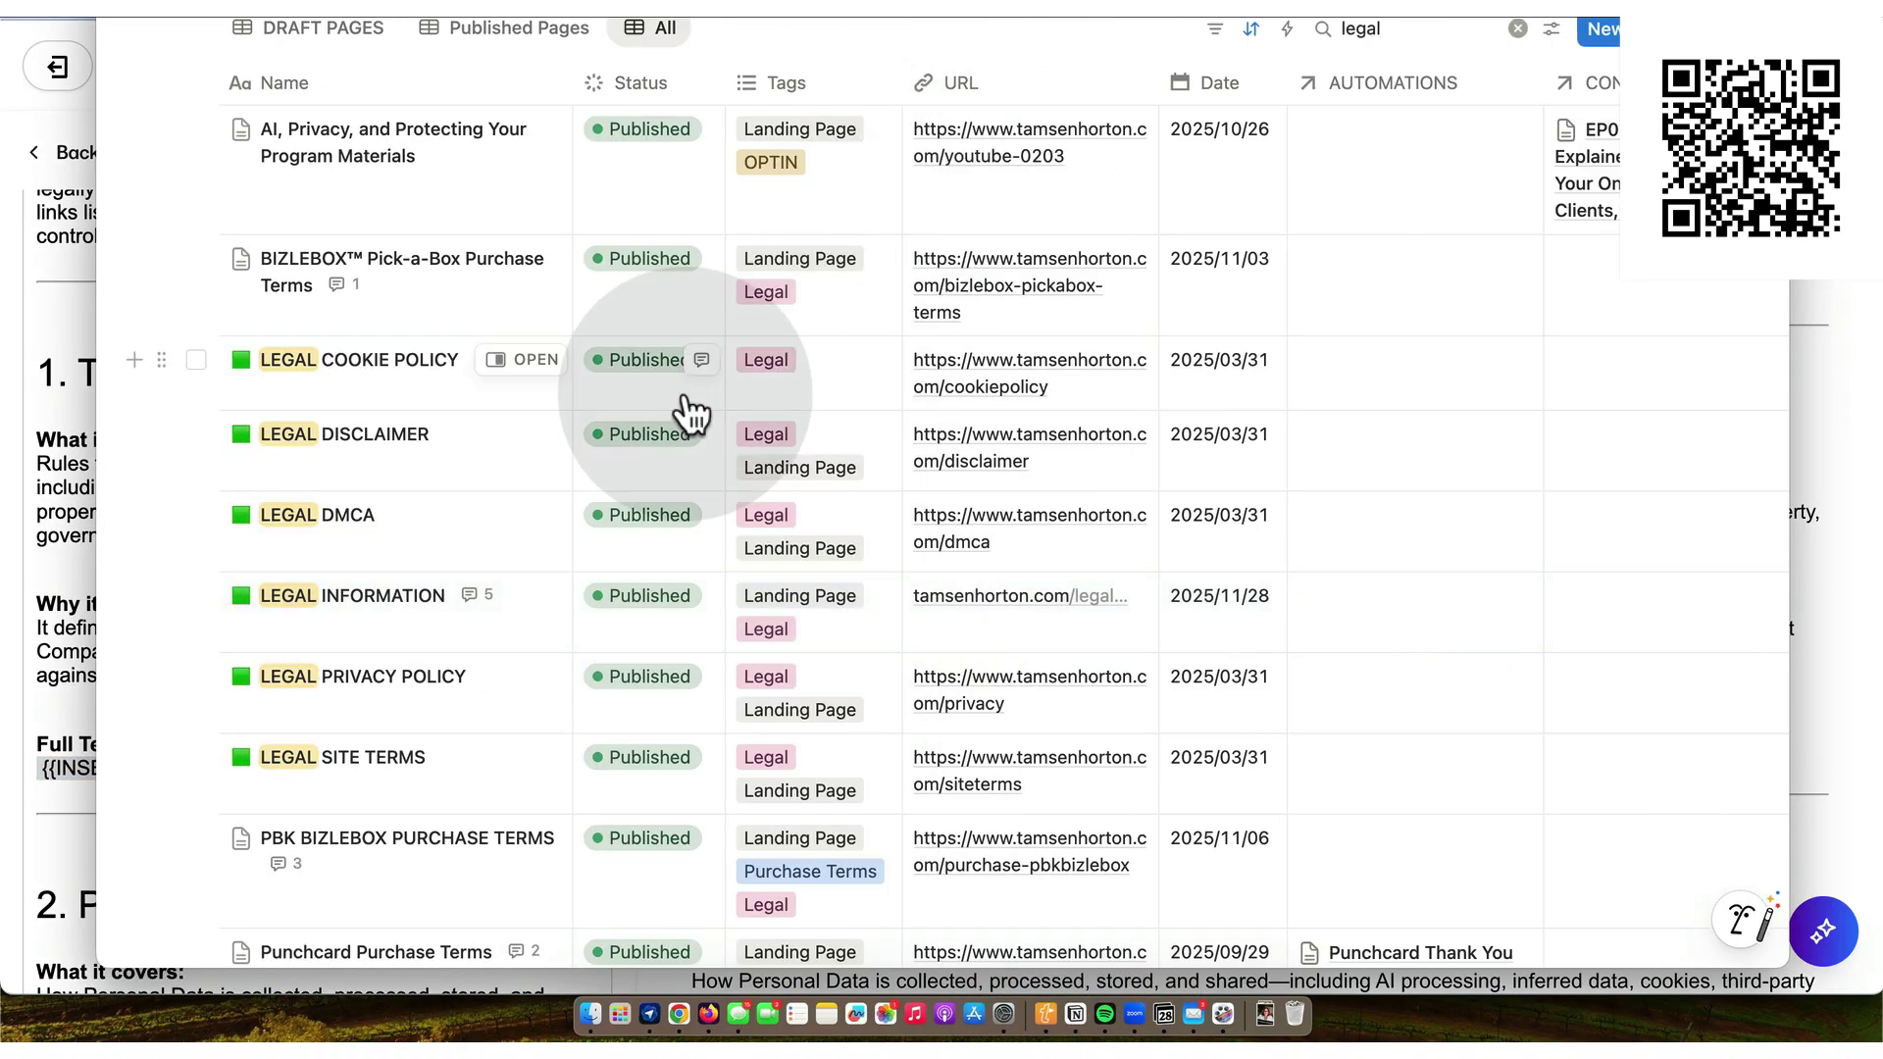
pyautogui.click(532, 768)
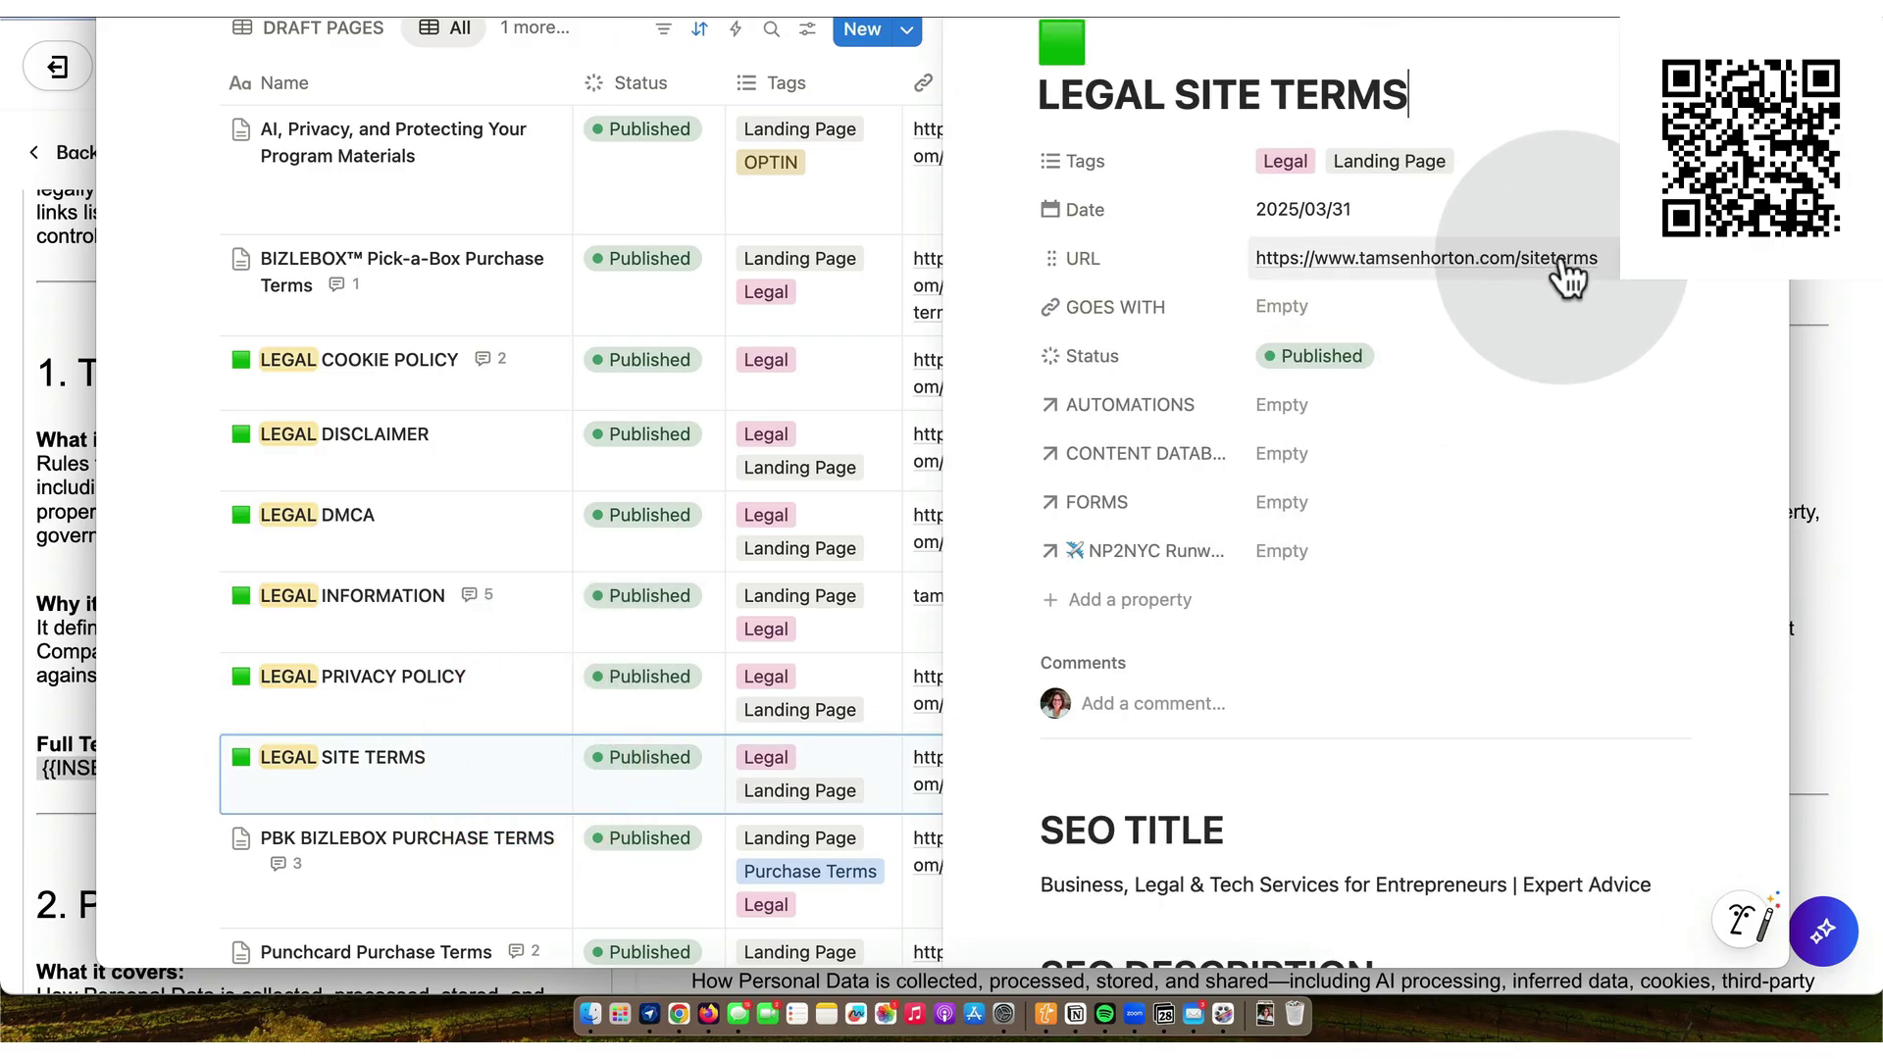
pyautogui.click(1680, 285)
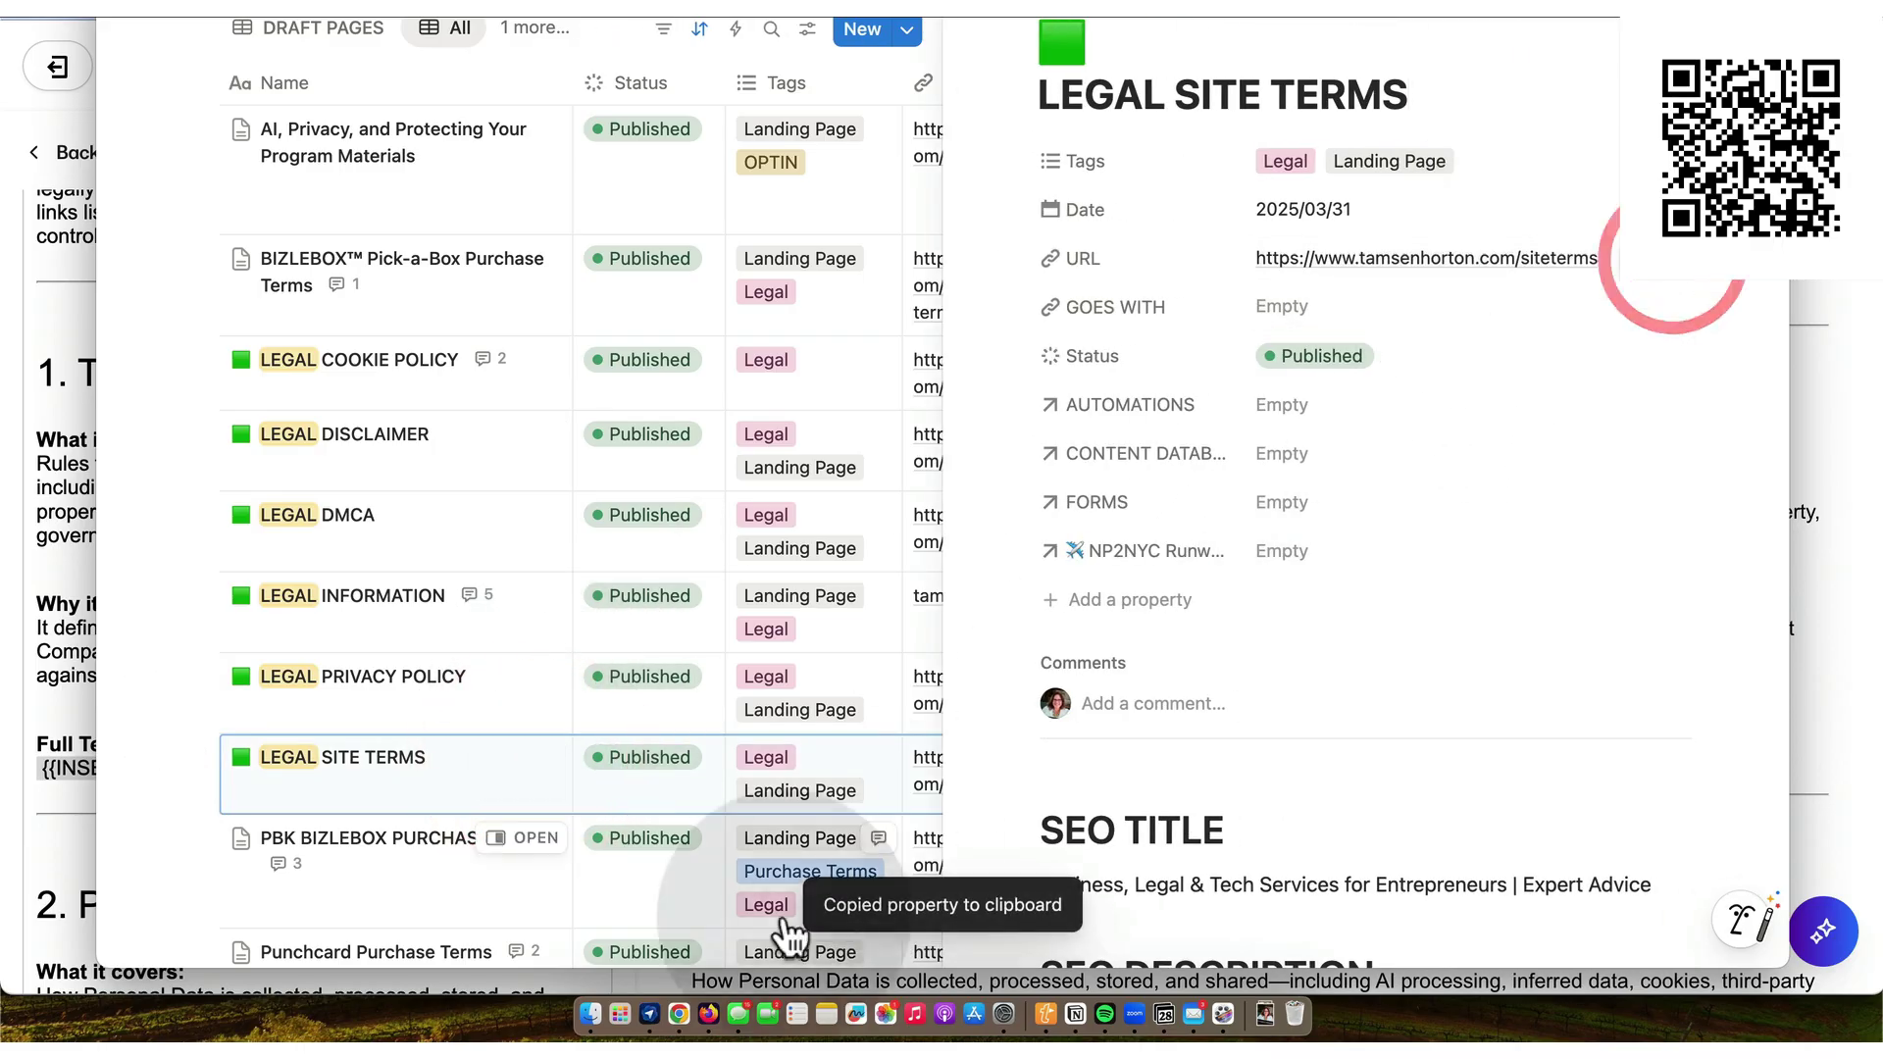
pyautogui.click(680, 1015)
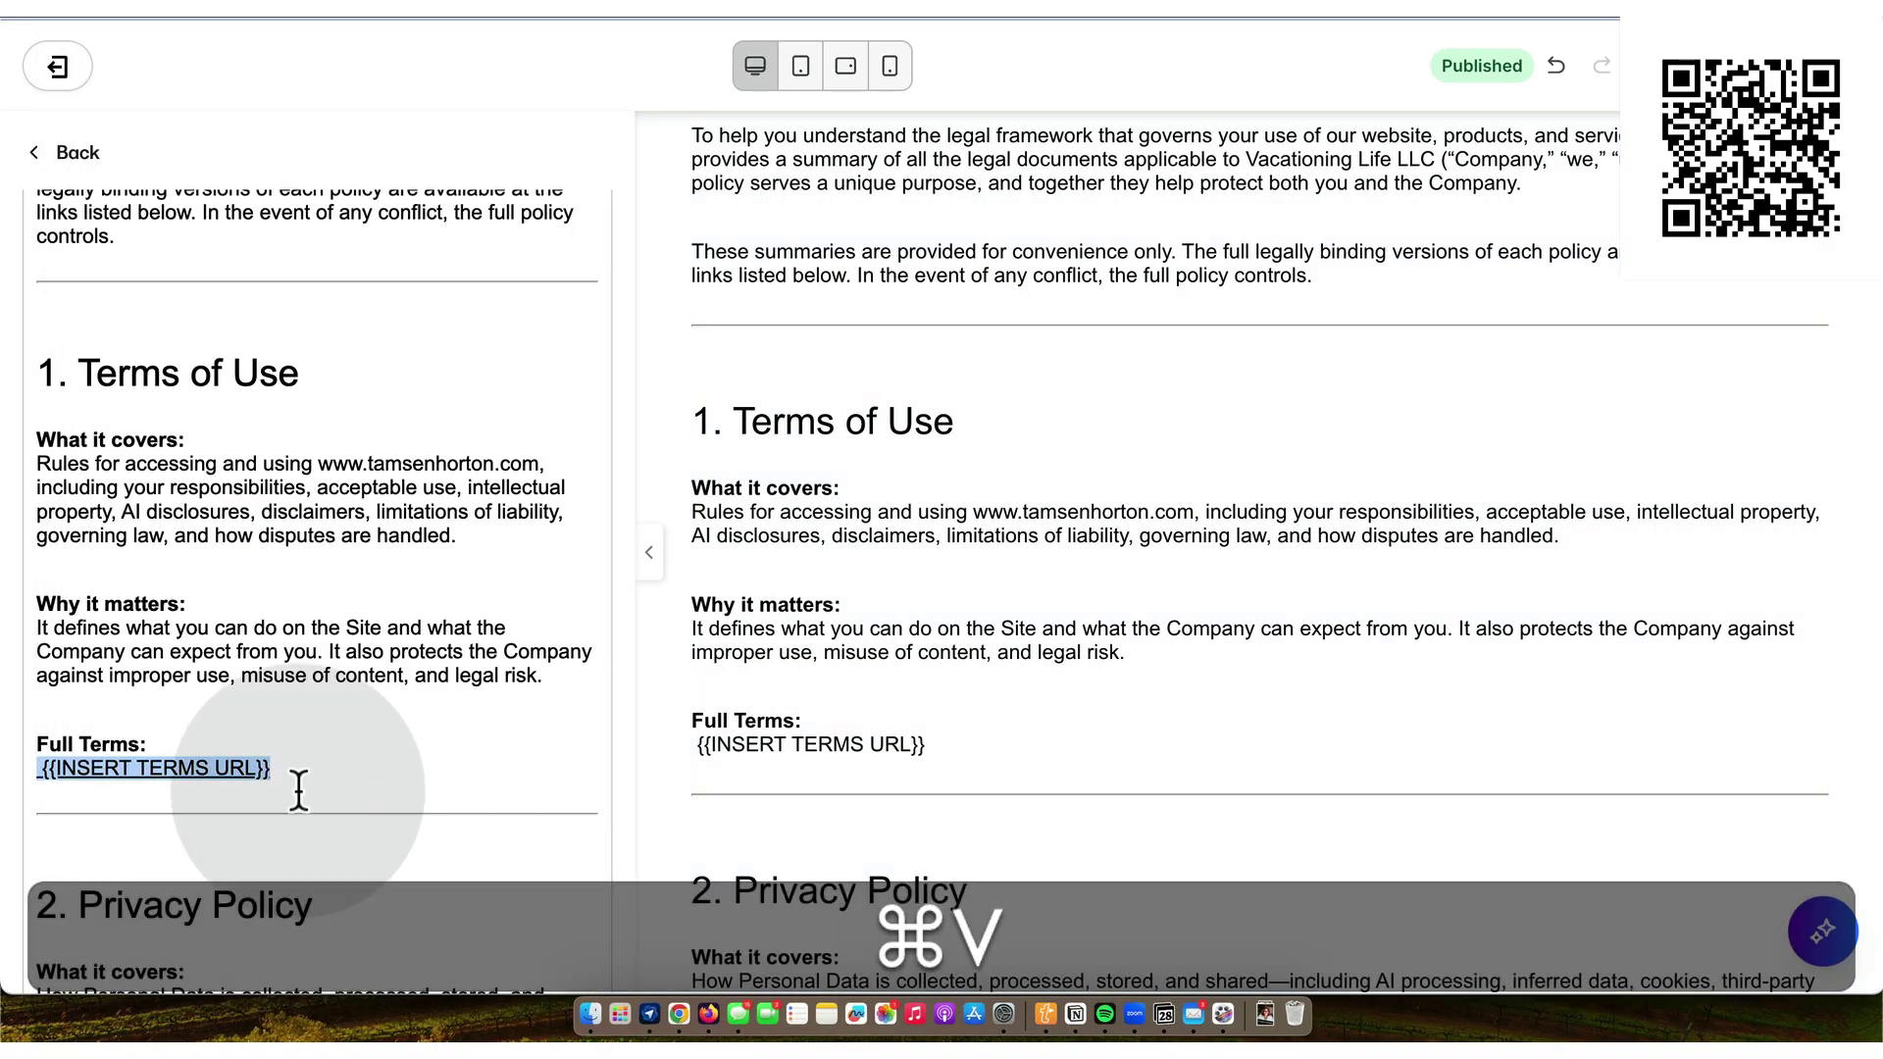
pyautogui.click(291, 768)
pyautogui.press('super+v')
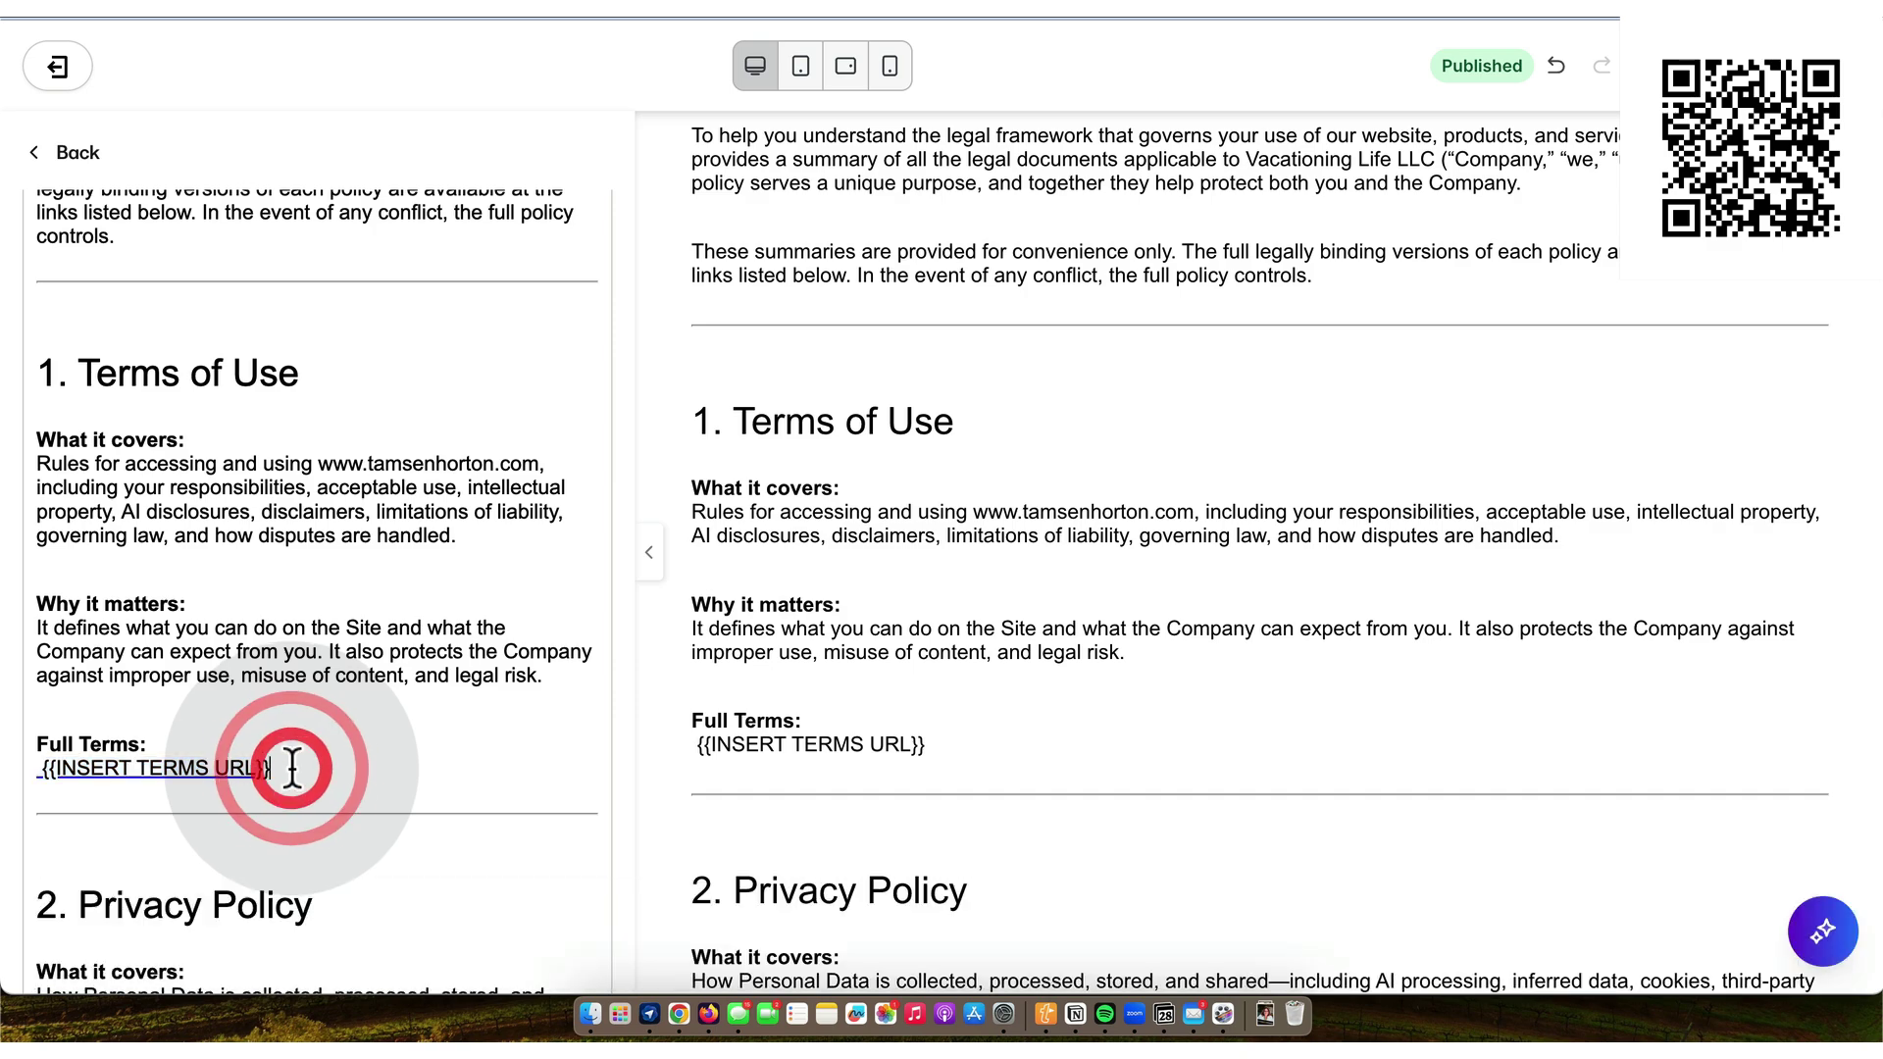
pyautogui.press('BackSpace')
pyautogui.press('BackSpace')
pyautogui.press('BackSpace')
pyautogui.press('BackSpace')
pyautogui.press('BackSpace')
pyautogui.press('BackSpace')
pyautogui.press('BackSpace')
pyautogui.press('BackSpace')
pyautogui.press('BackSpace')
pyautogui.press('BackSpace')
pyautogui.press('BackSpace')
pyautogui.press('BackSpace')
pyautogui.press('BackSpace')
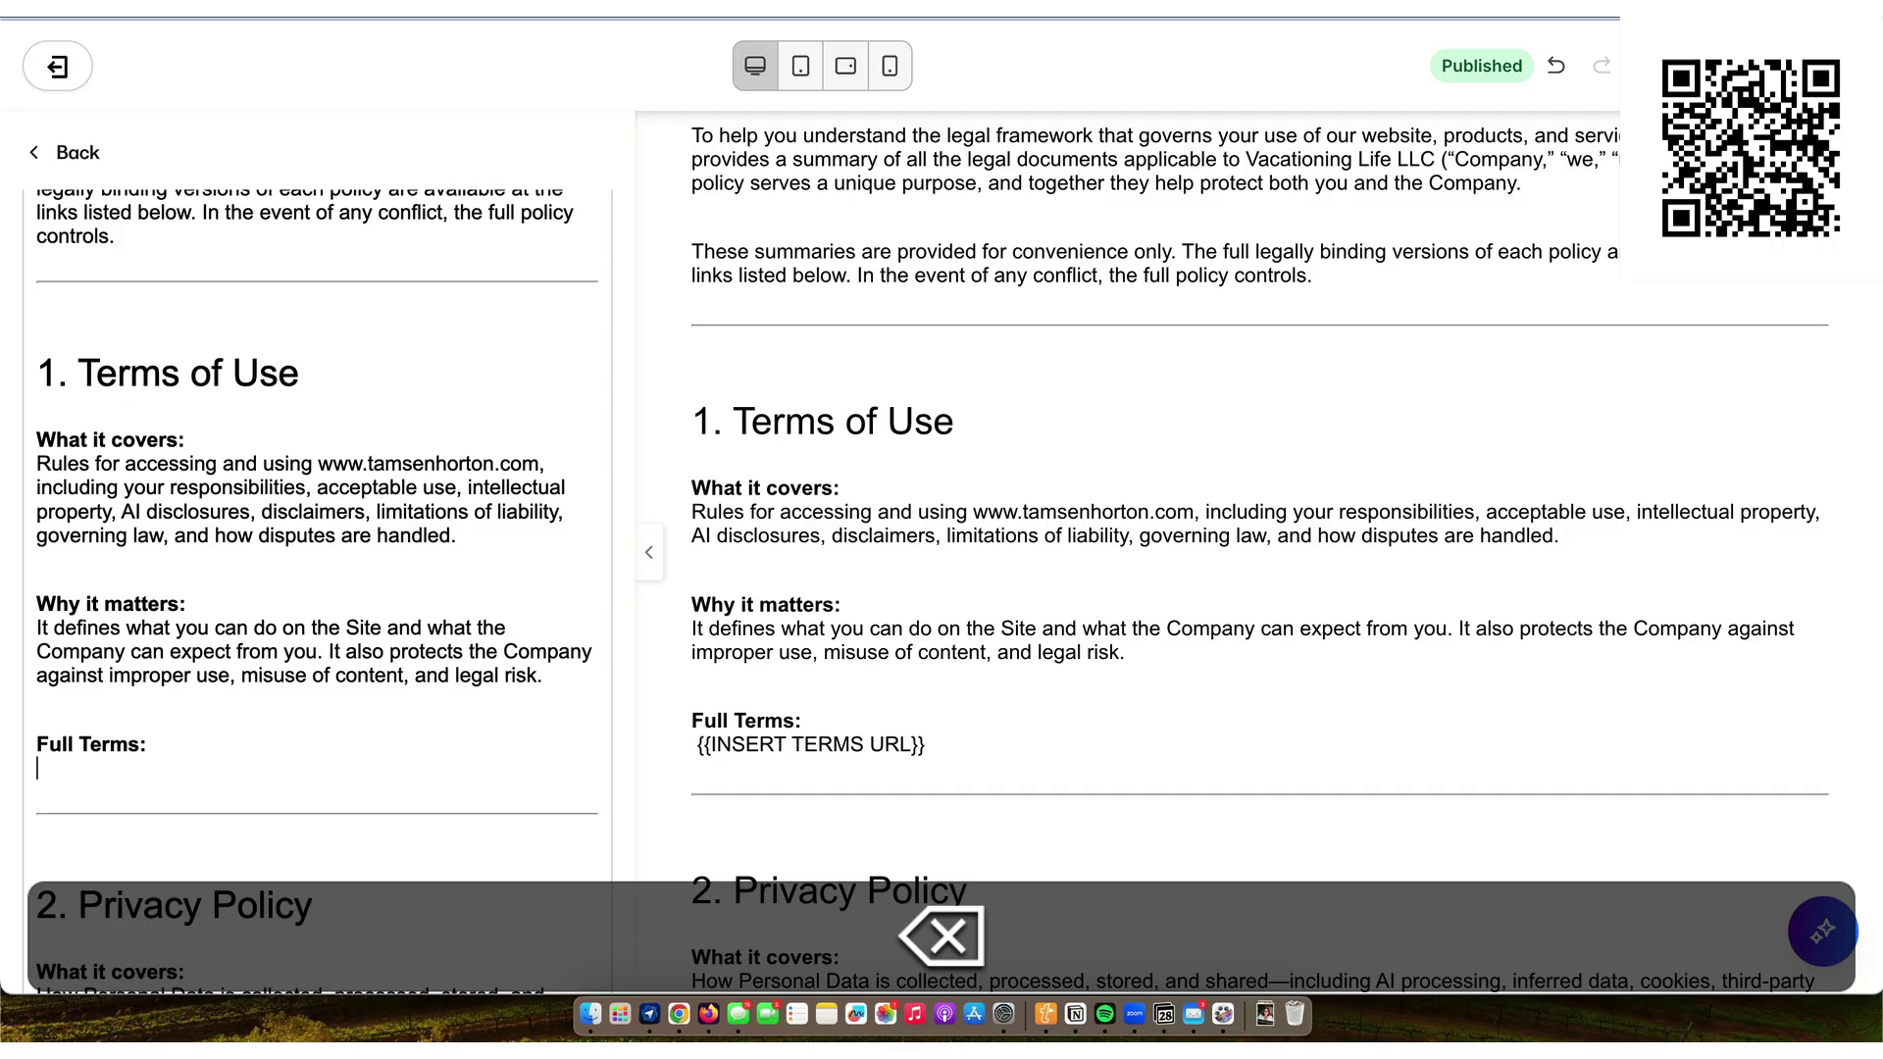
pyautogui.click(1076, 1015)
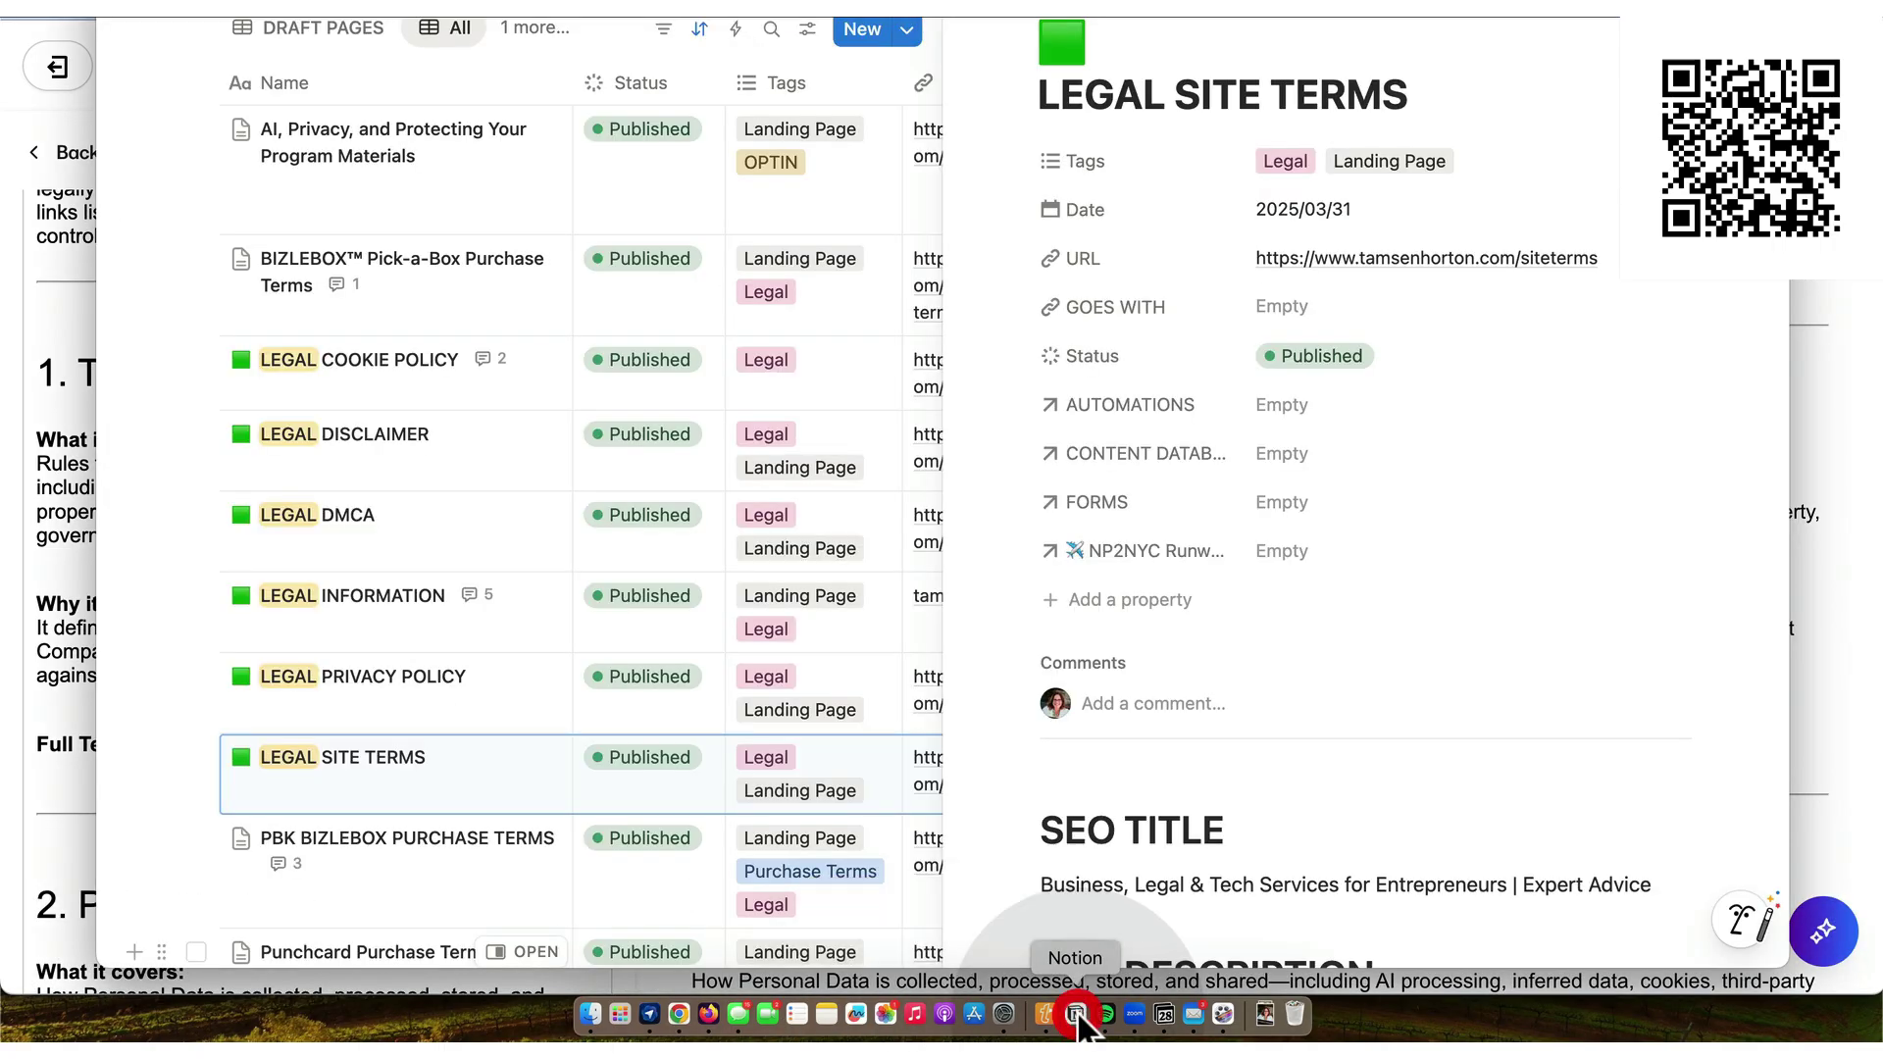
pyautogui.click(1677, 281)
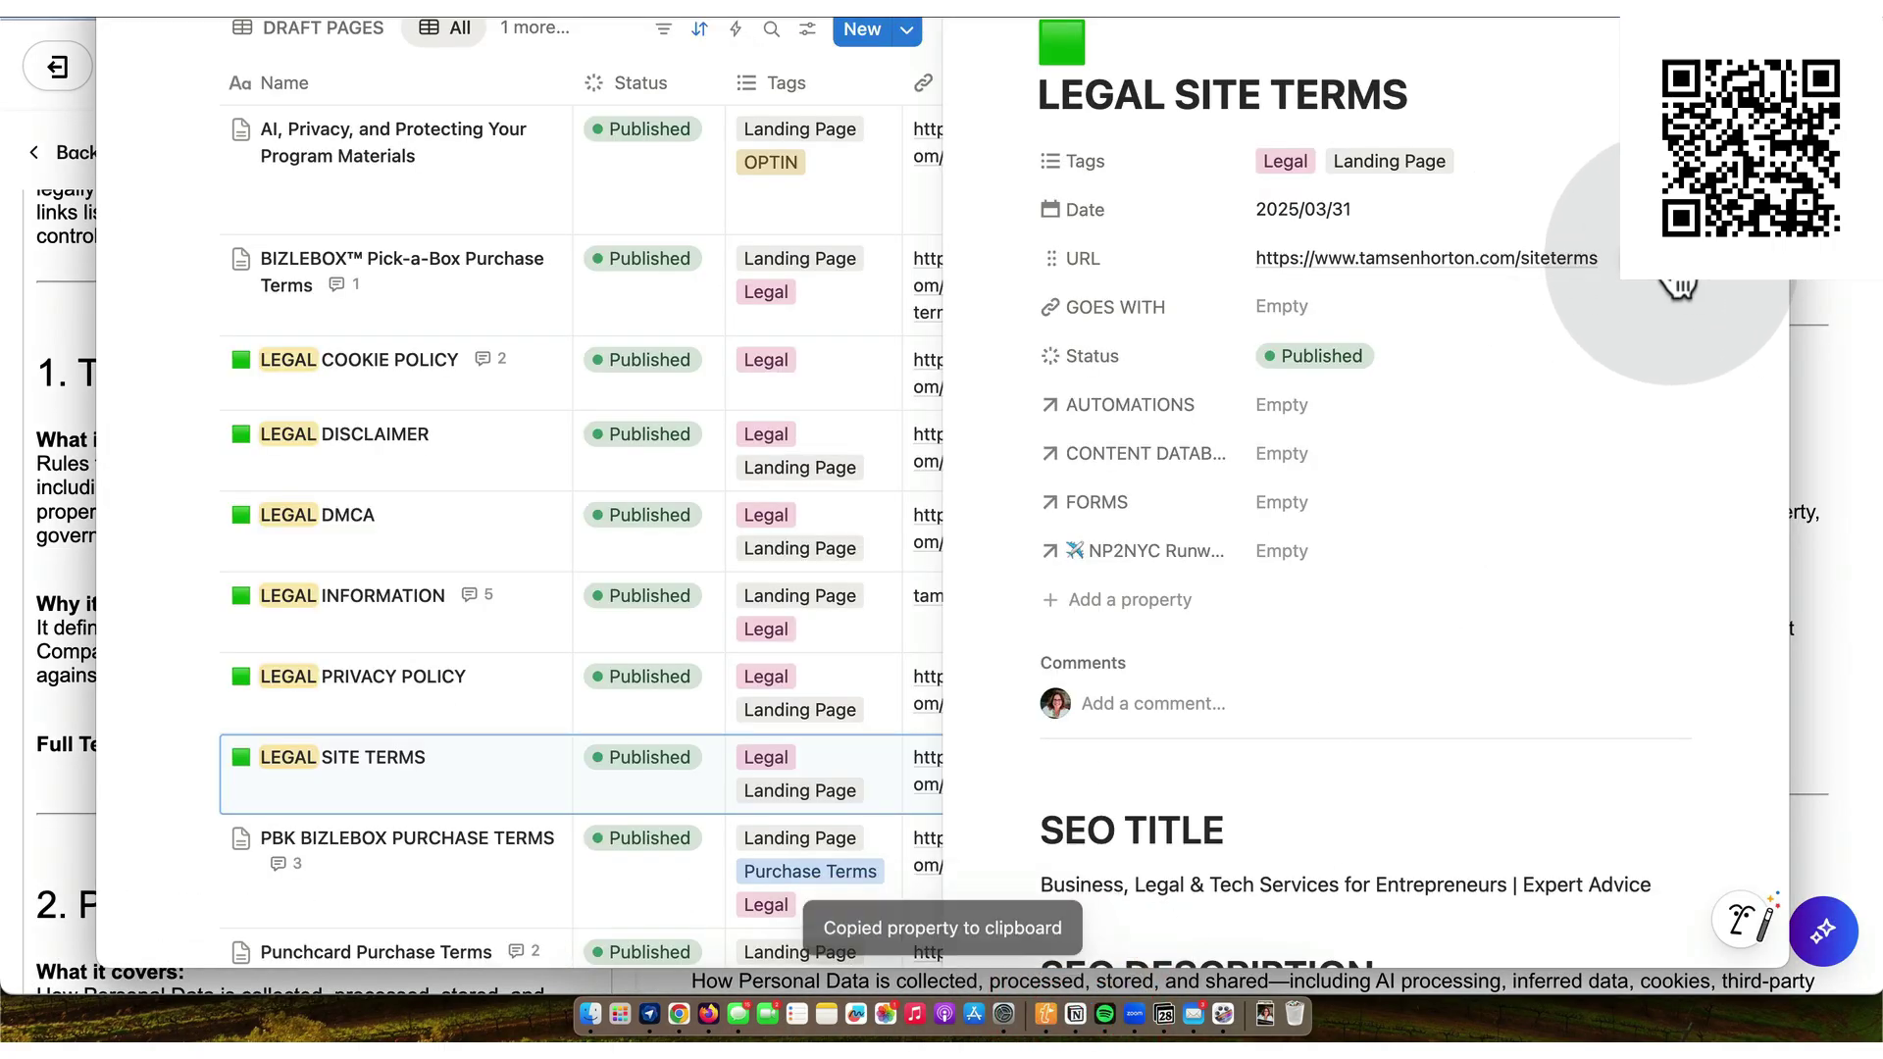
pyautogui.click(679, 1014)
pyautogui.press('super+v')
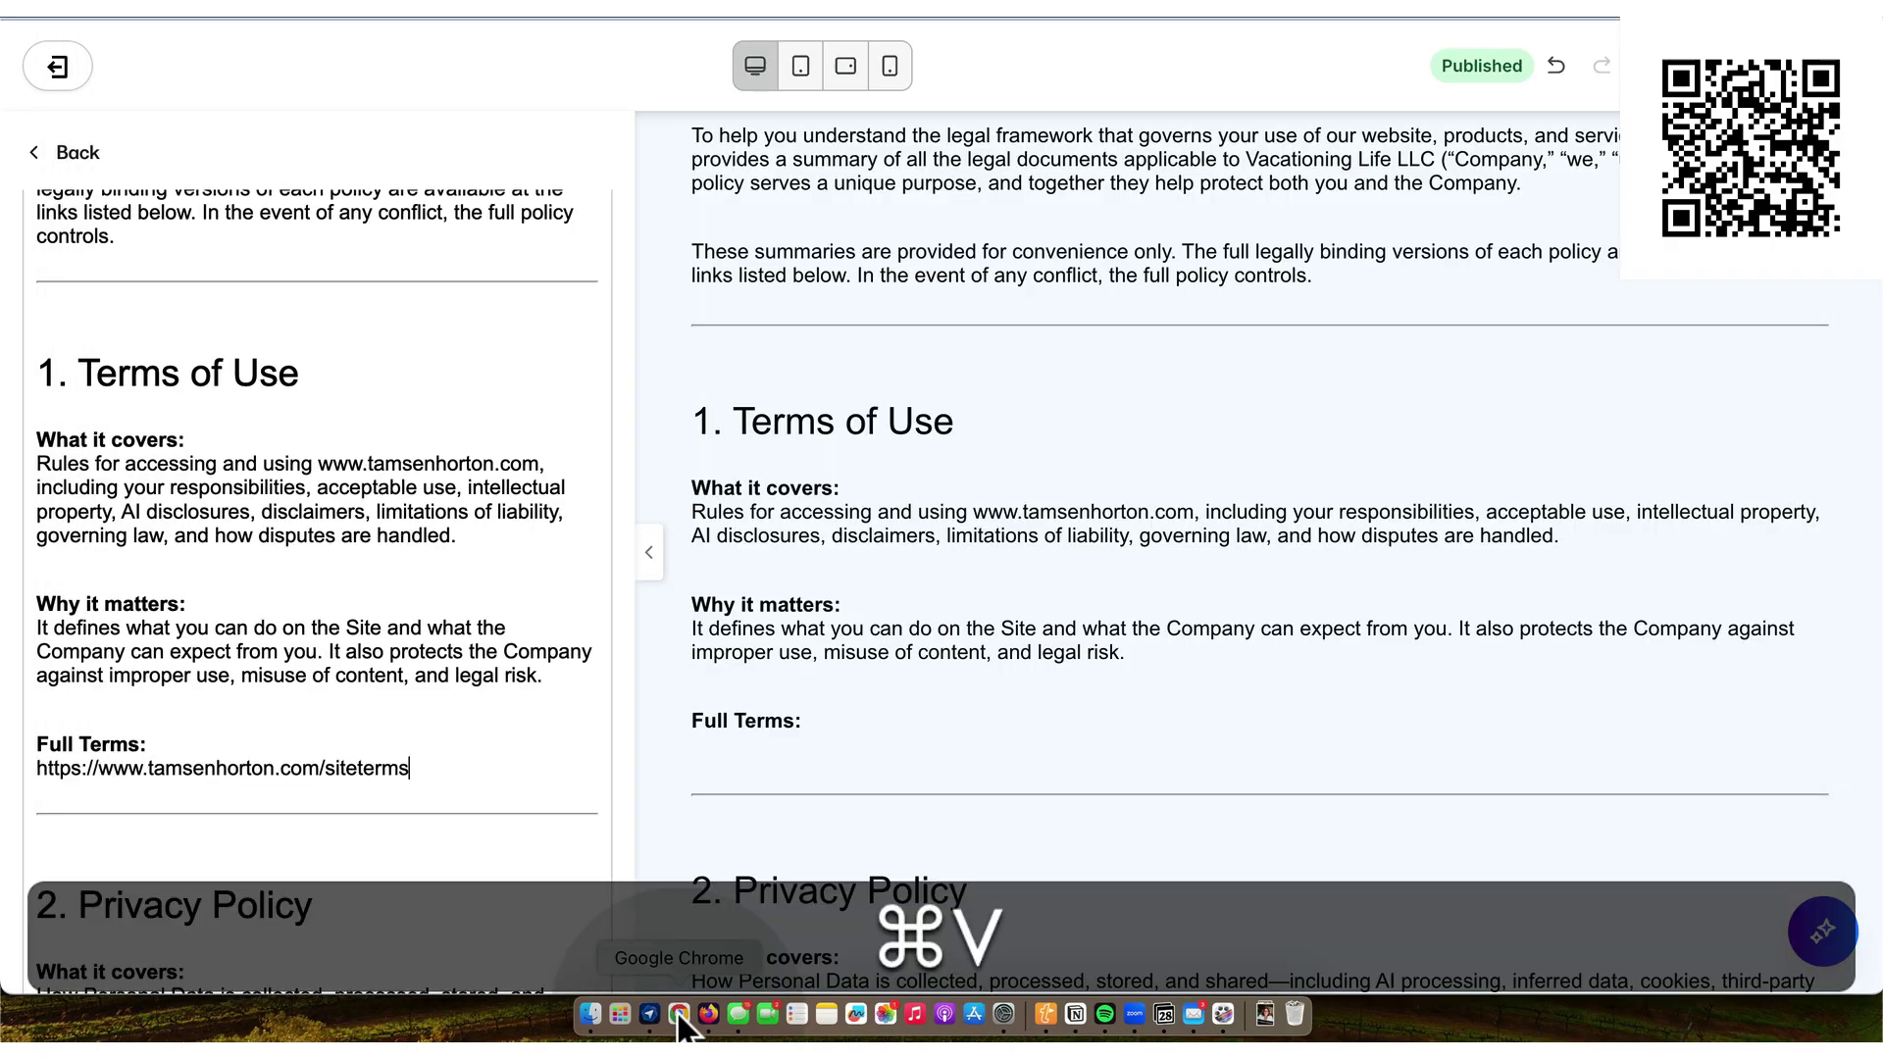
# - Delete the {{INSERT PRIVACY URL}} placeholder under Full Privacy Policy
pyautogui.scroll(-5, 502, 730)
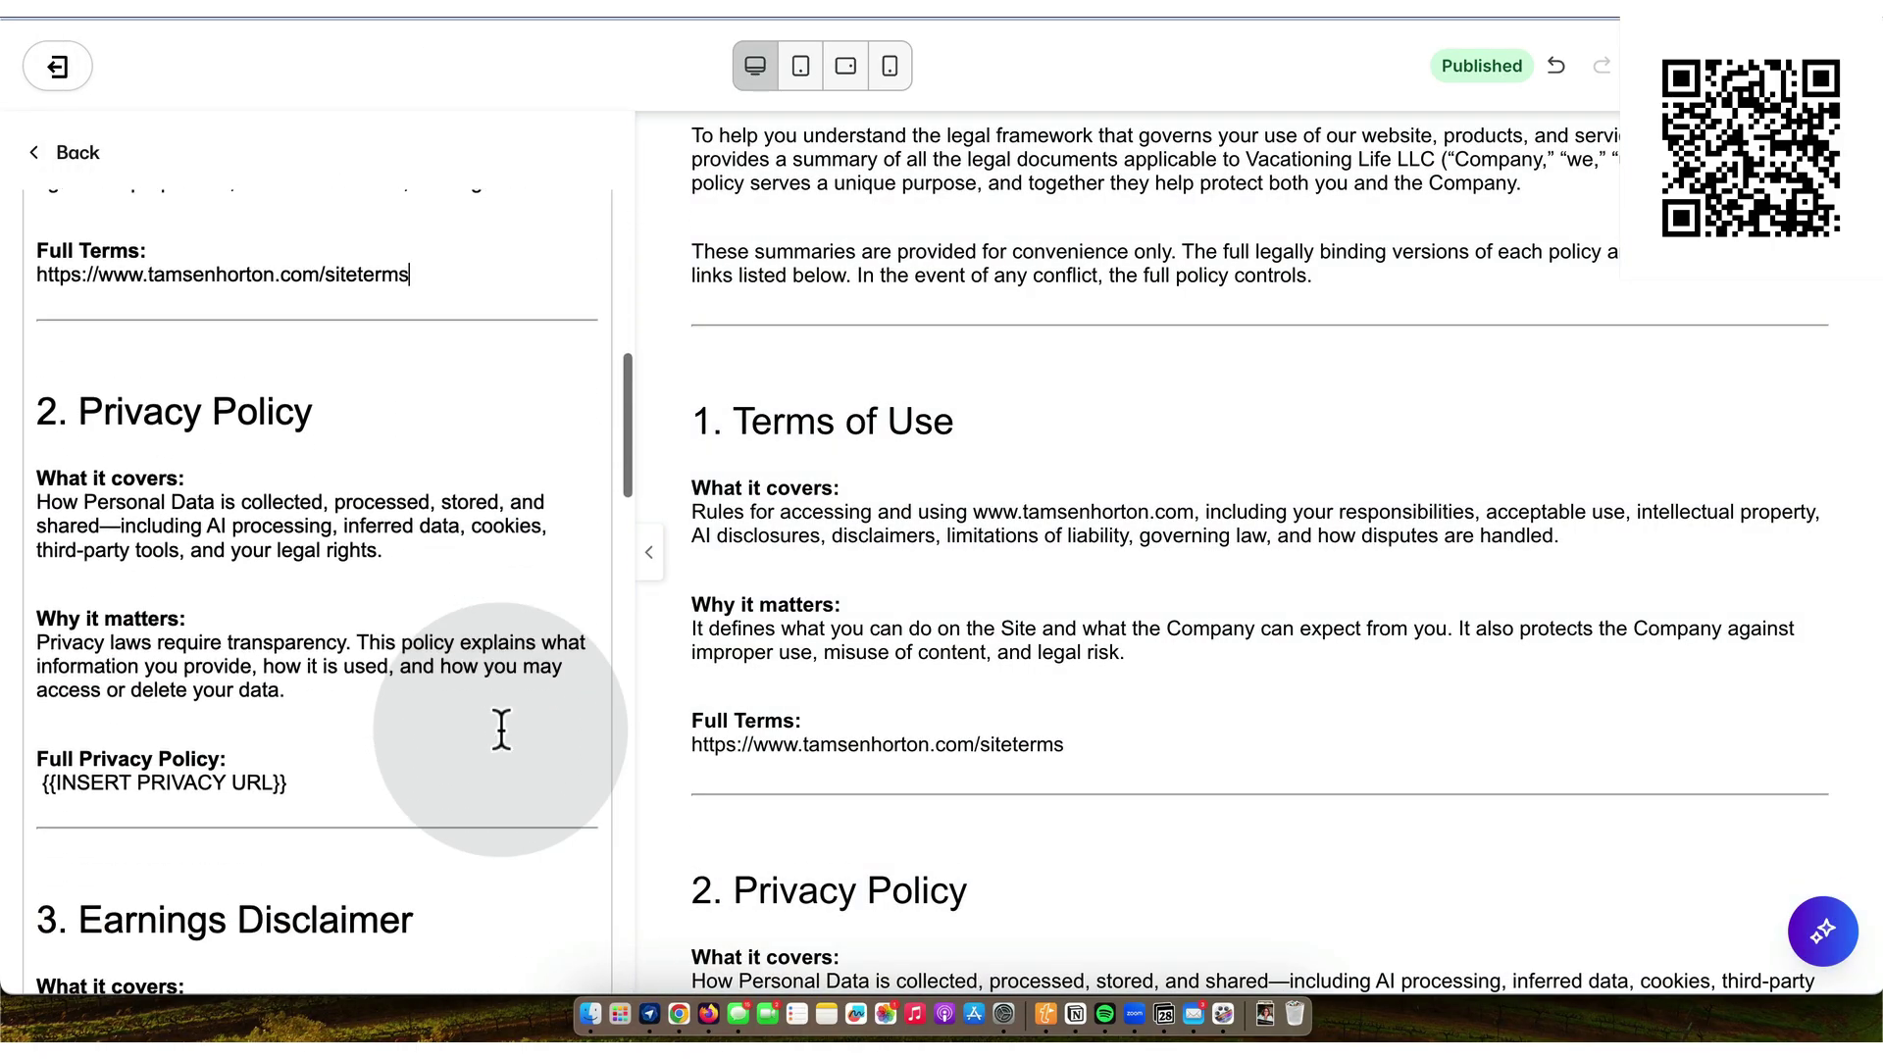
pyautogui.scroll(-1, 501, 731)
pyautogui.press('BackSpace')
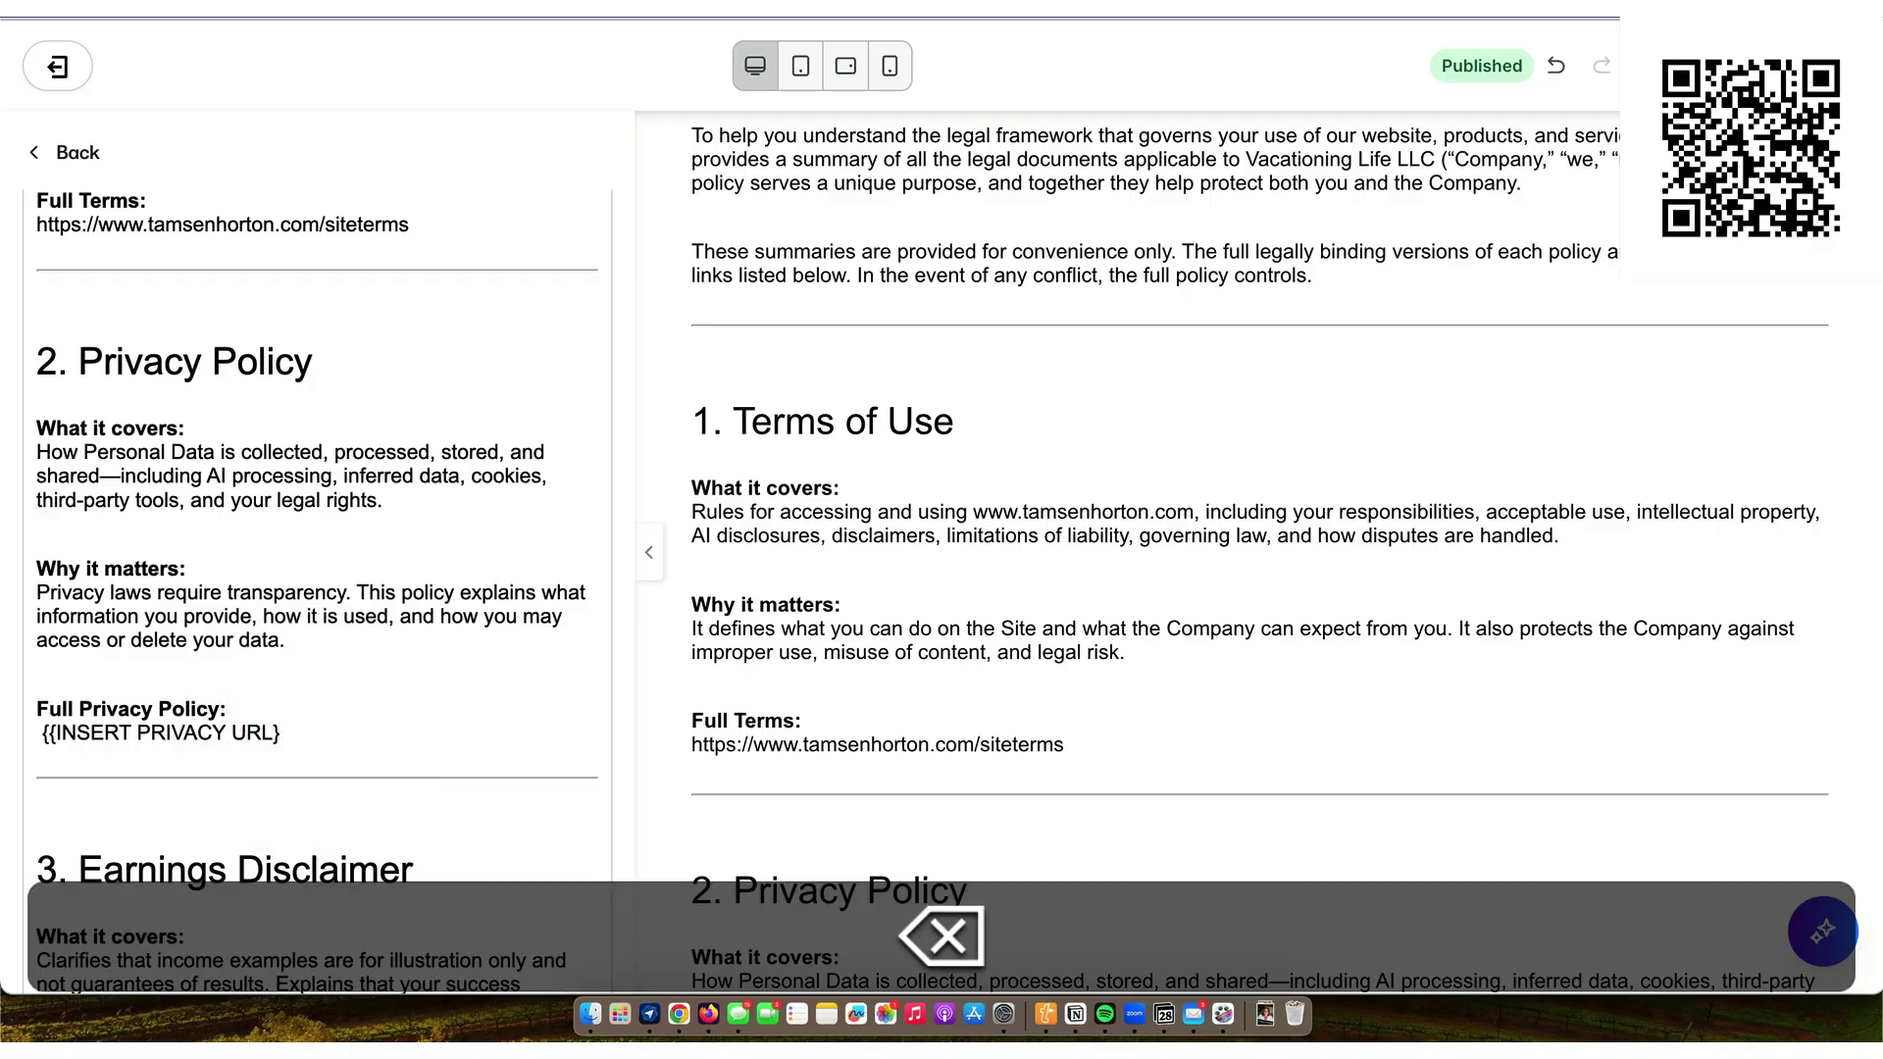
pyautogui.press('BackSpace')
pyautogui.press('BackSpace')
pyautogui.press('BackSpace')
pyautogui.press('BackSpace')
pyautogui.press('BackSpace')
pyautogui.press('BackSpace')
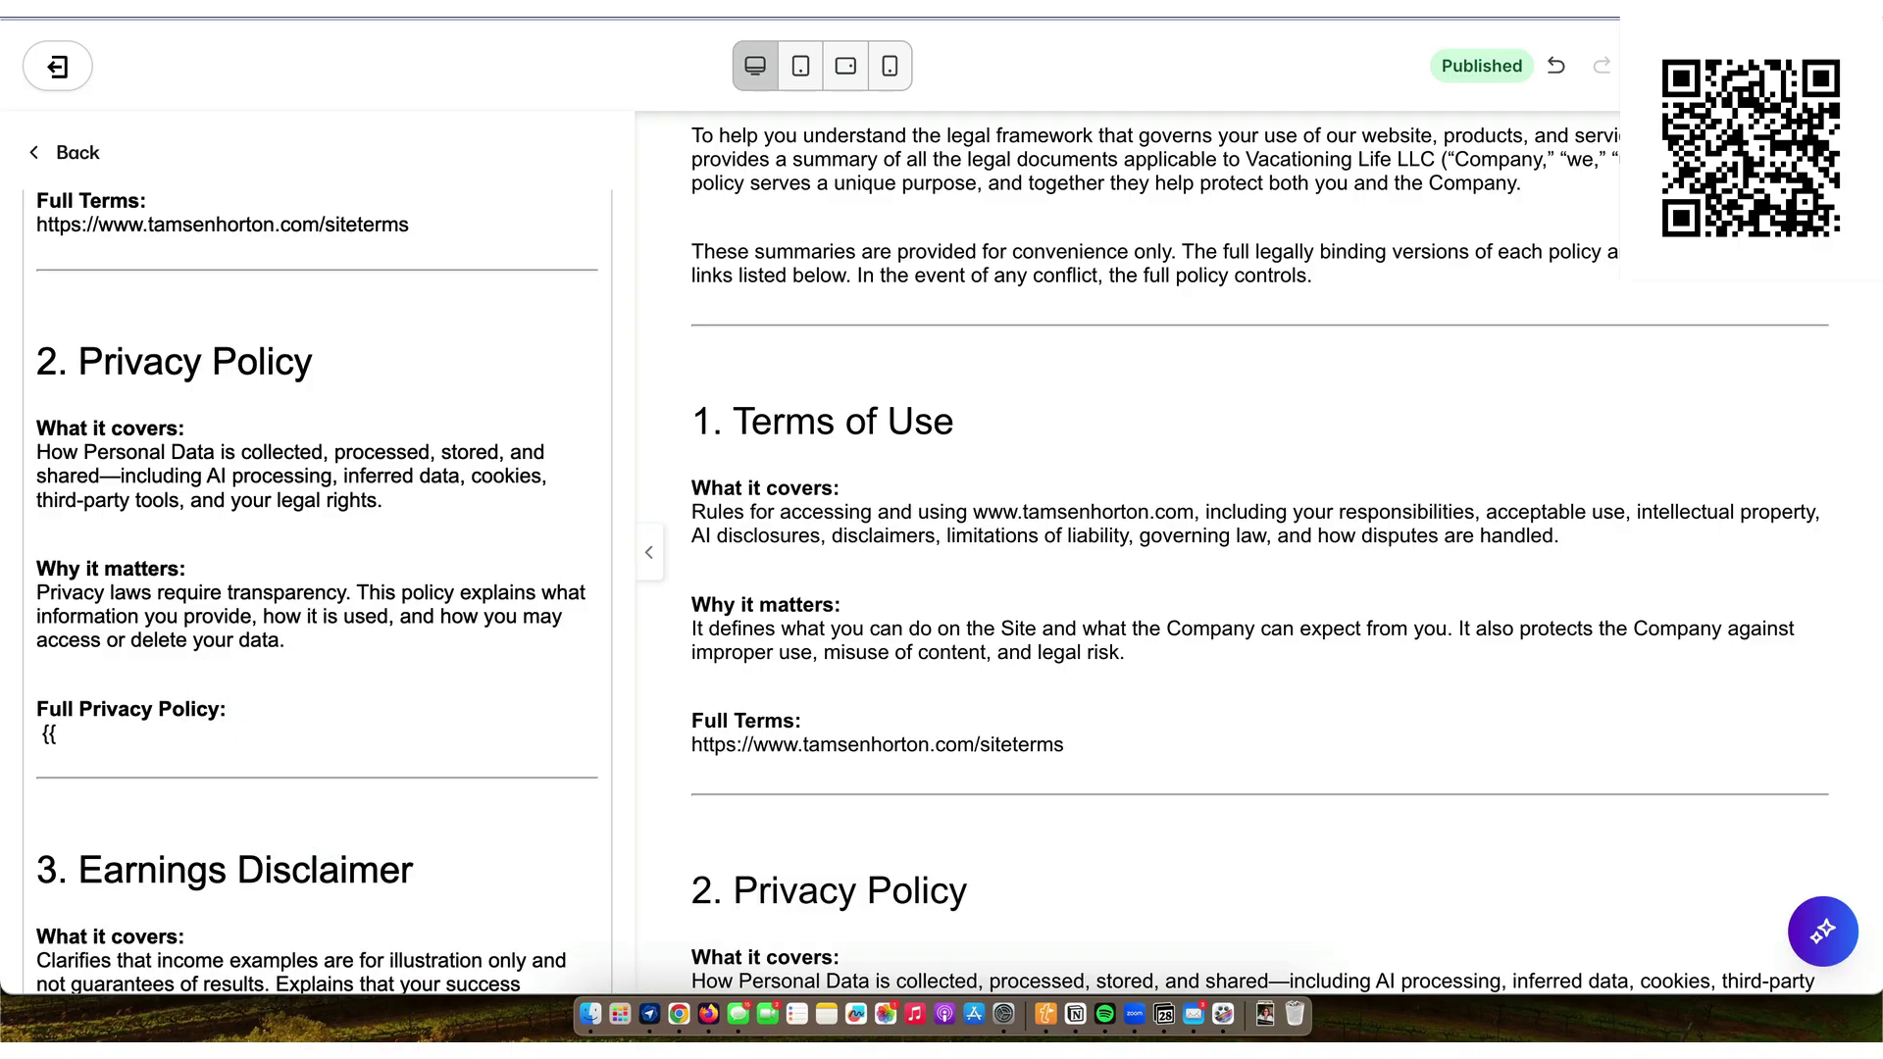
pyautogui.press('BackSpace')
pyautogui.press('BackSpace')
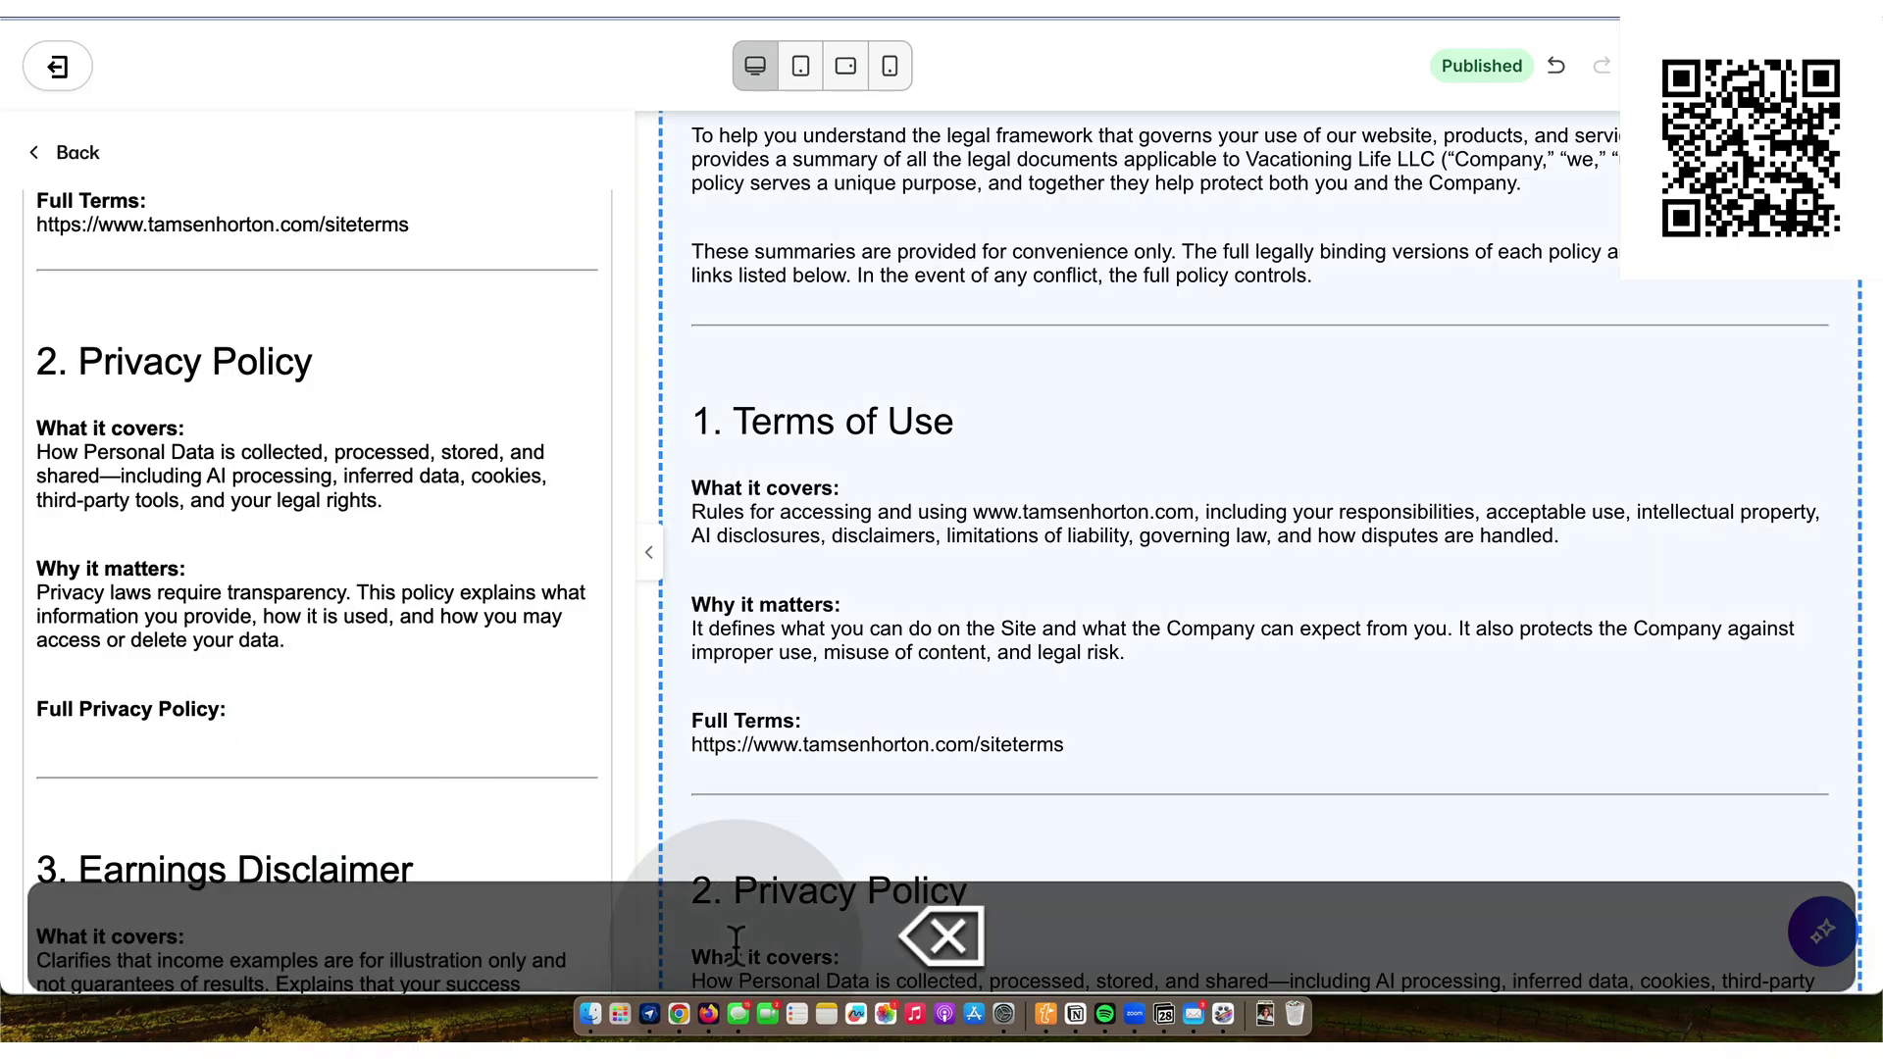
# - Close the page preview in Notion and copy the LEGAL PRIVACY POLICY URL
pyautogui.click(1075, 1011)
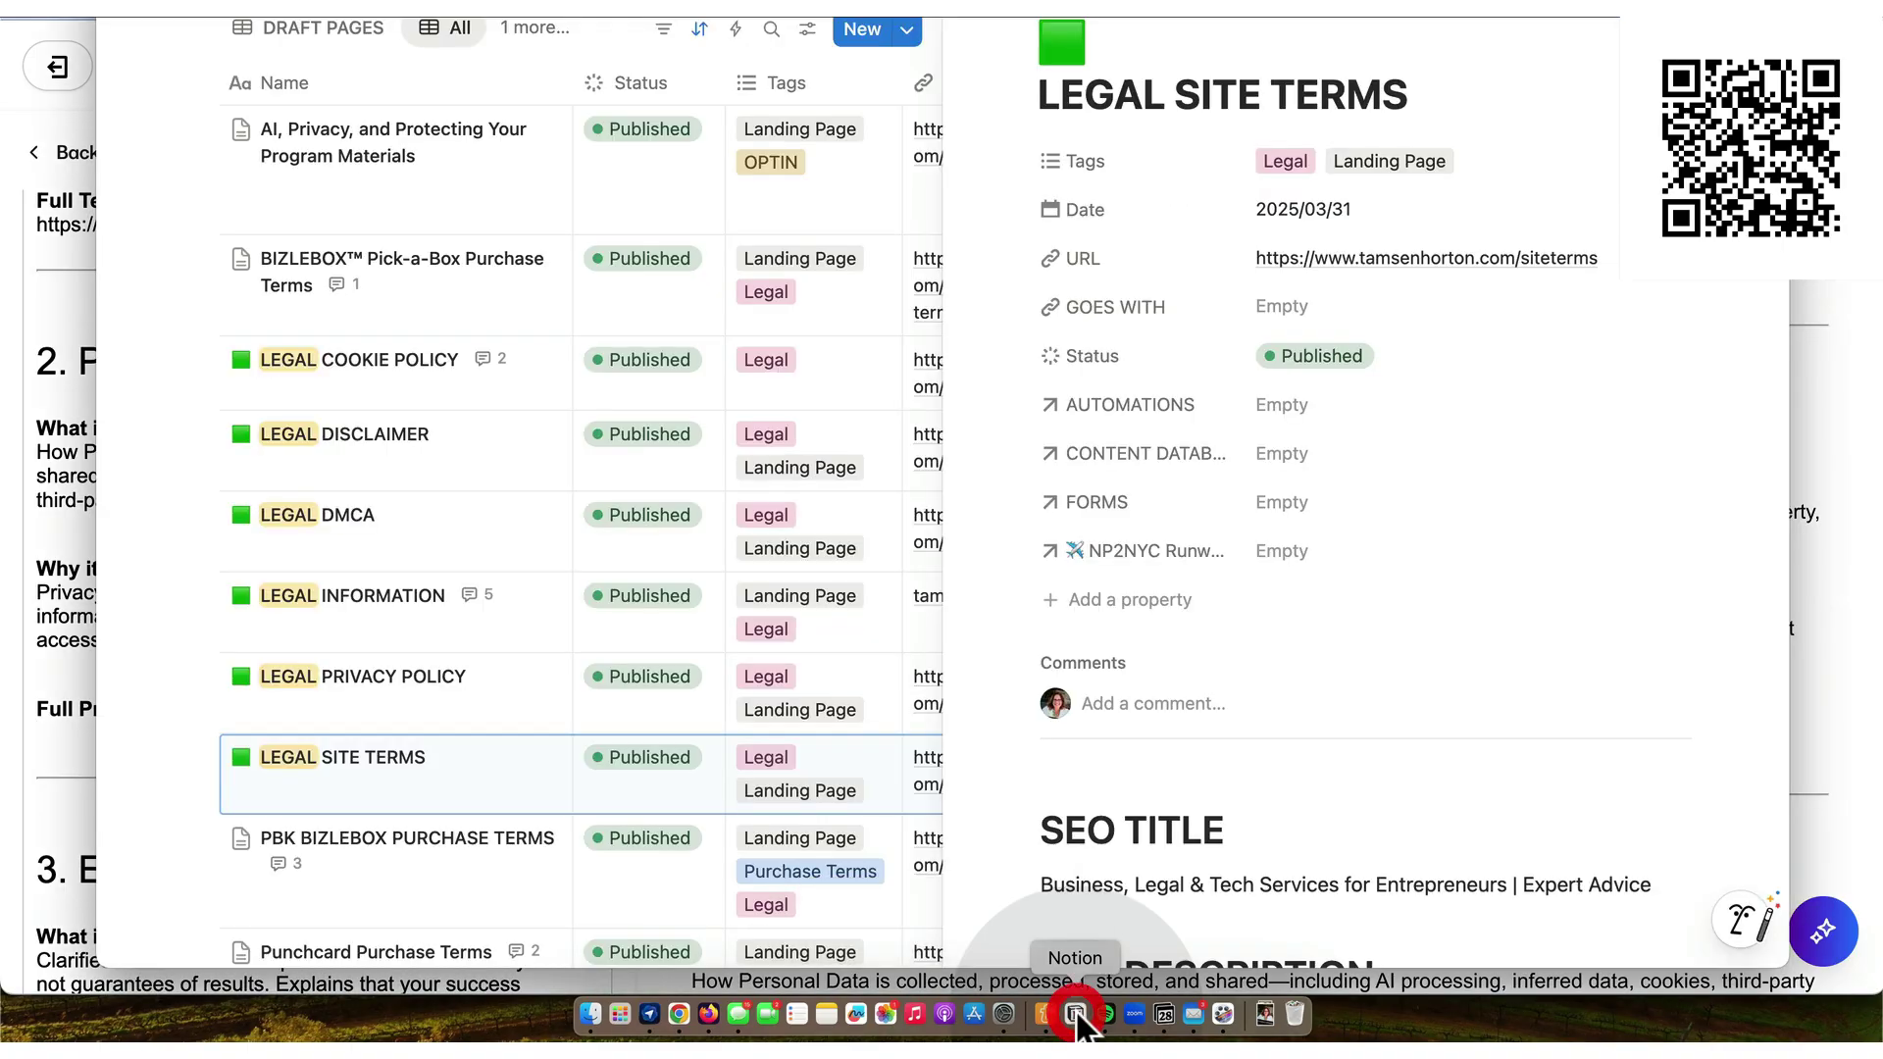
pyautogui.press('Escape')
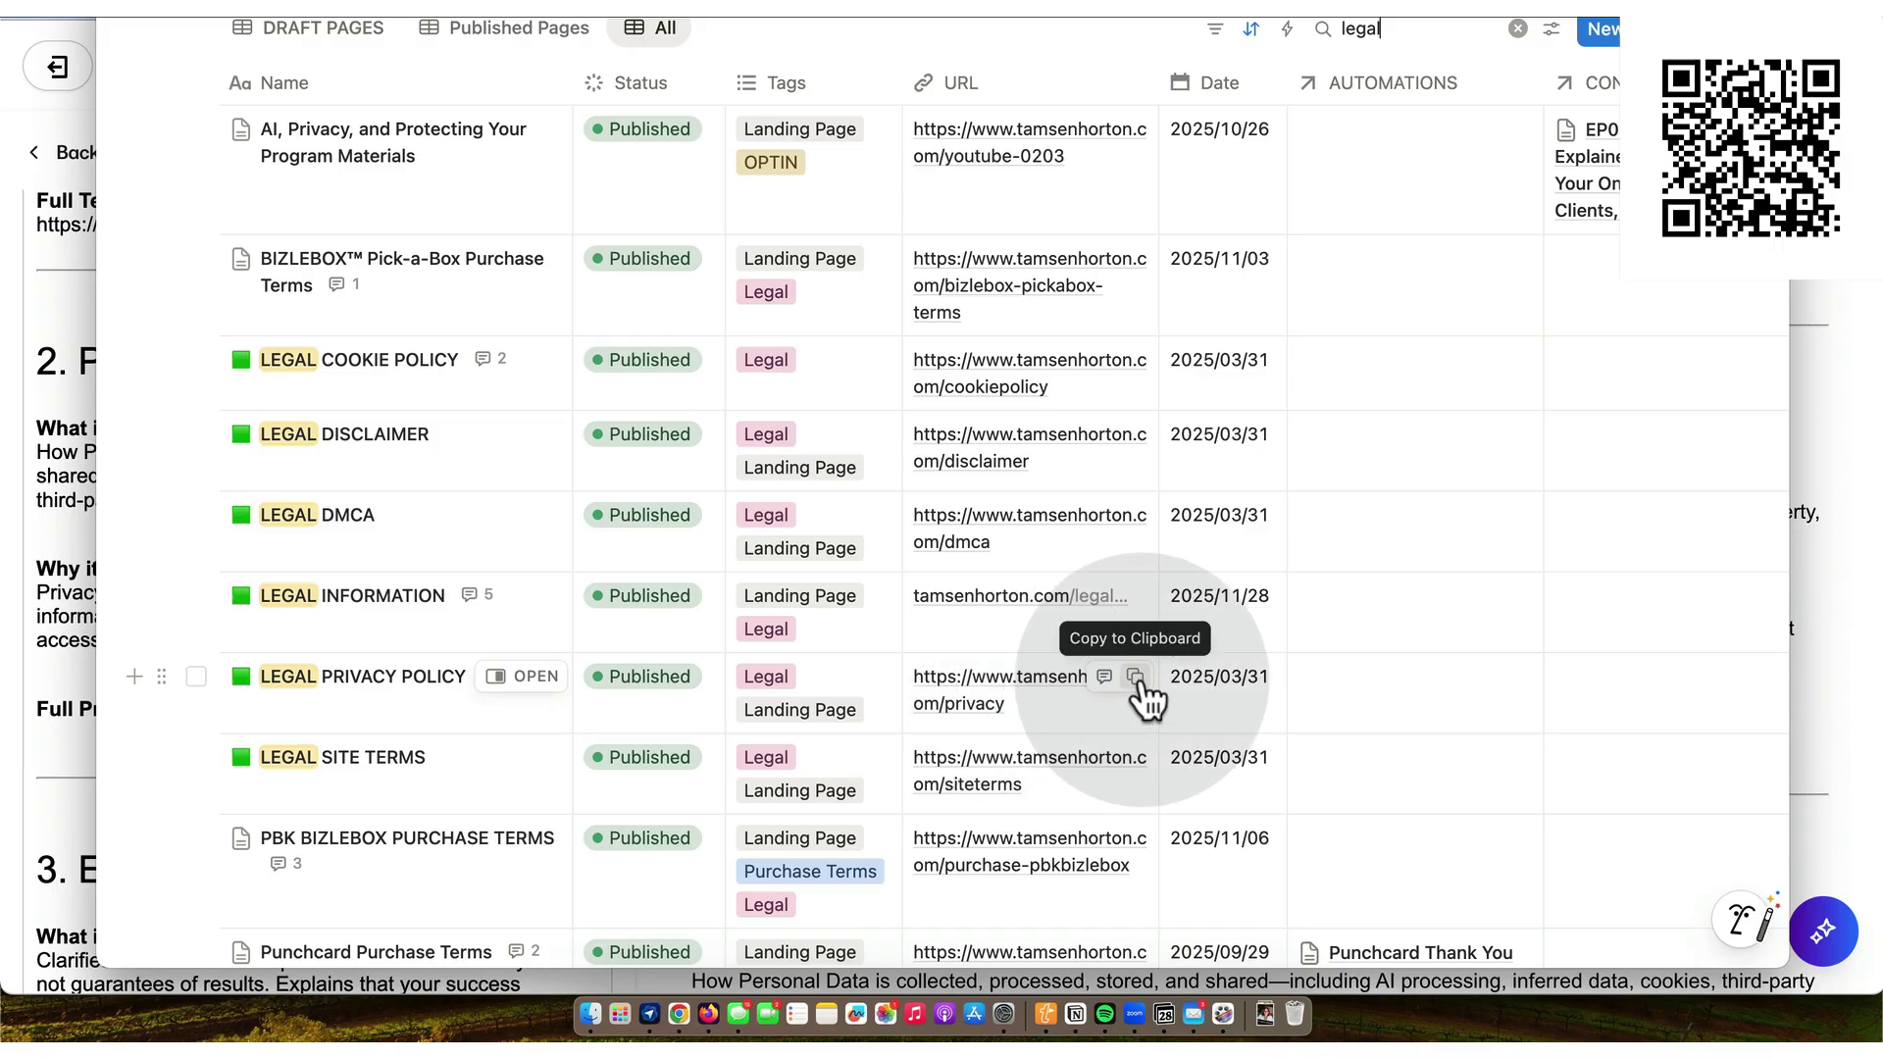
pyautogui.click(1135, 677)
pyautogui.click(679, 1013)
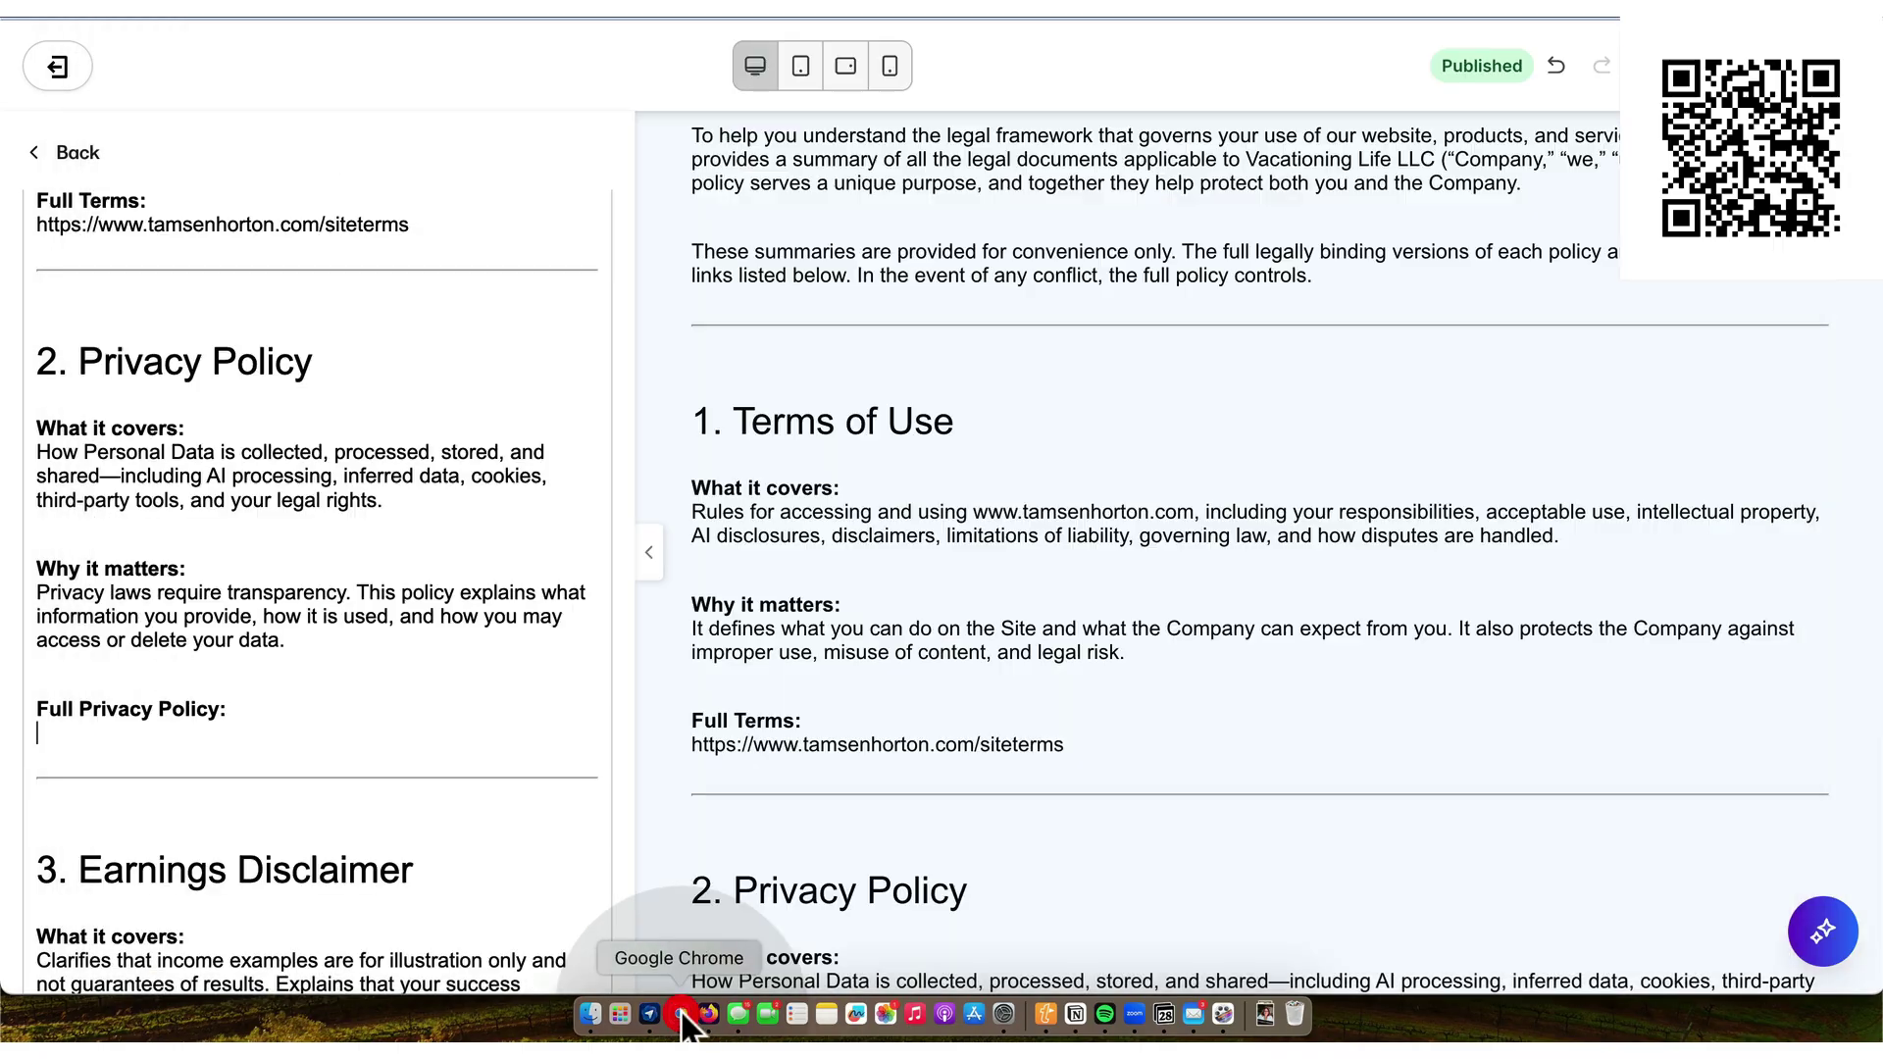
pyautogui.press('super+v')
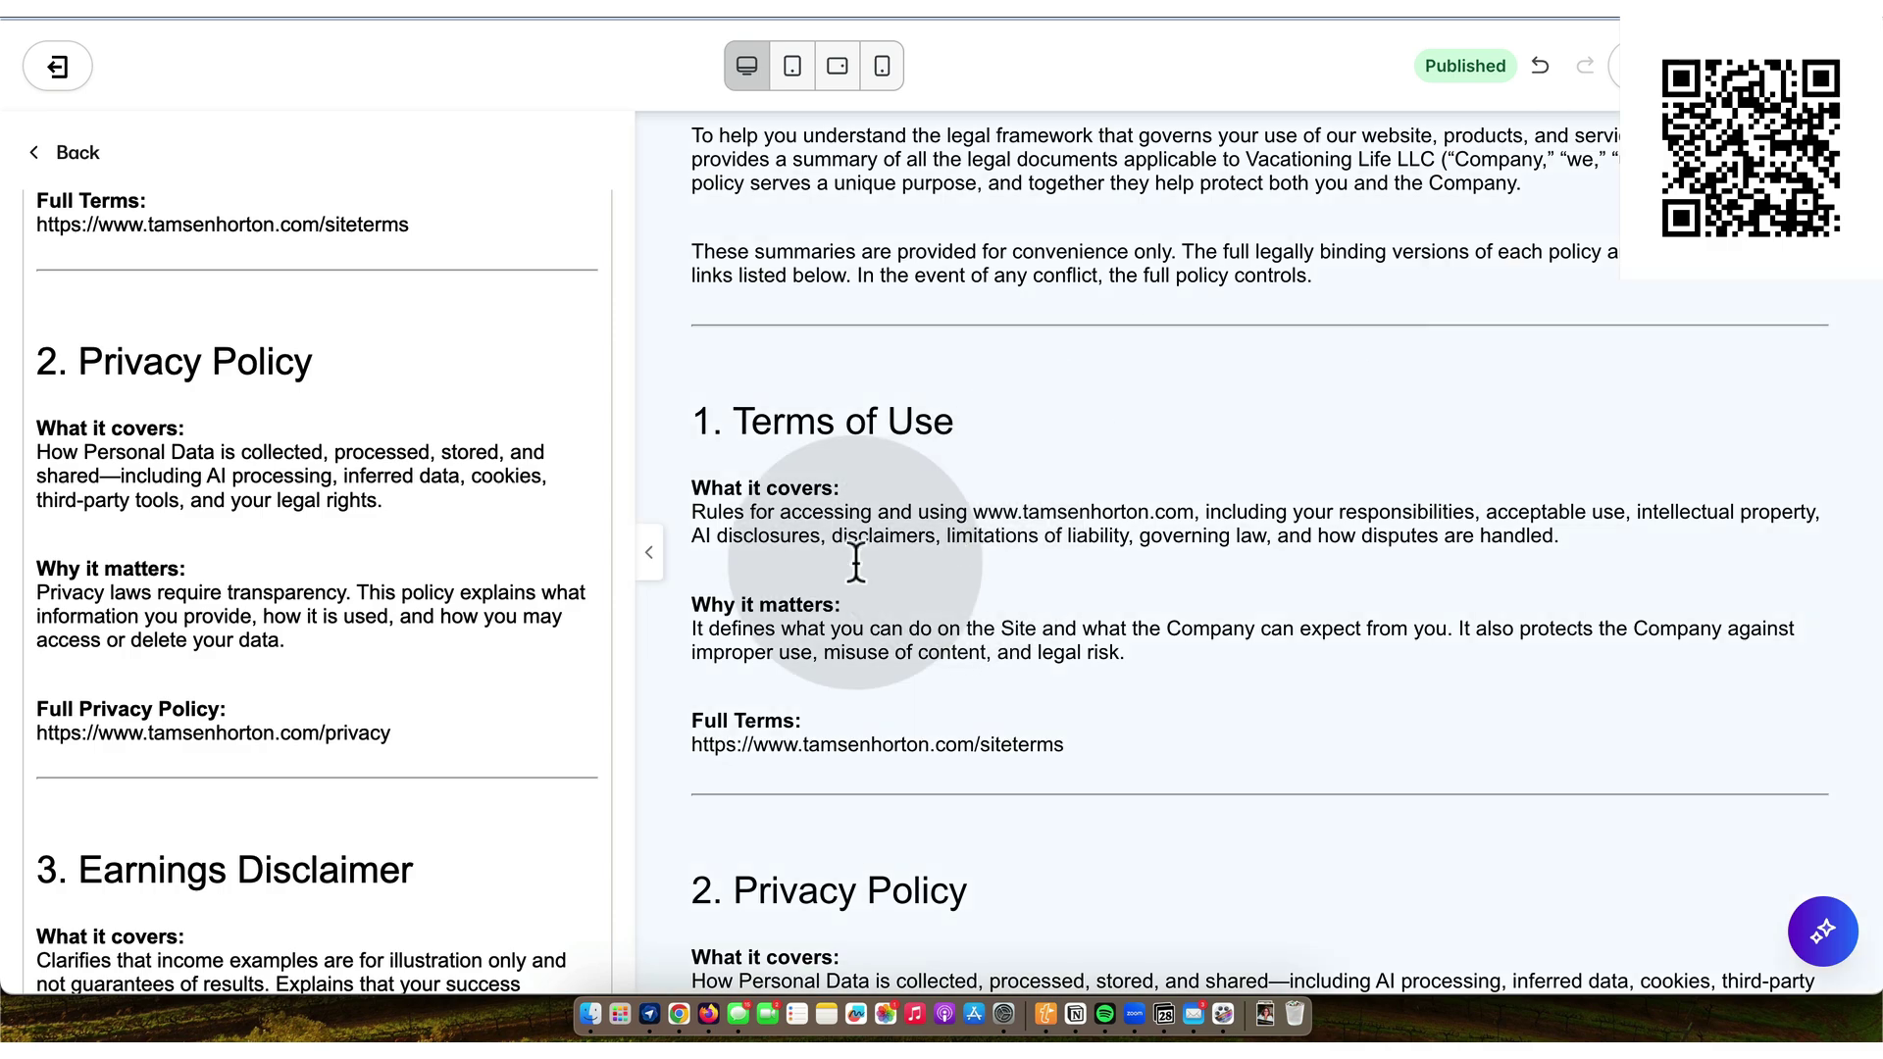
pyautogui.scroll(-5, 467, 655)
pyautogui.scroll(-3, 466, 659)
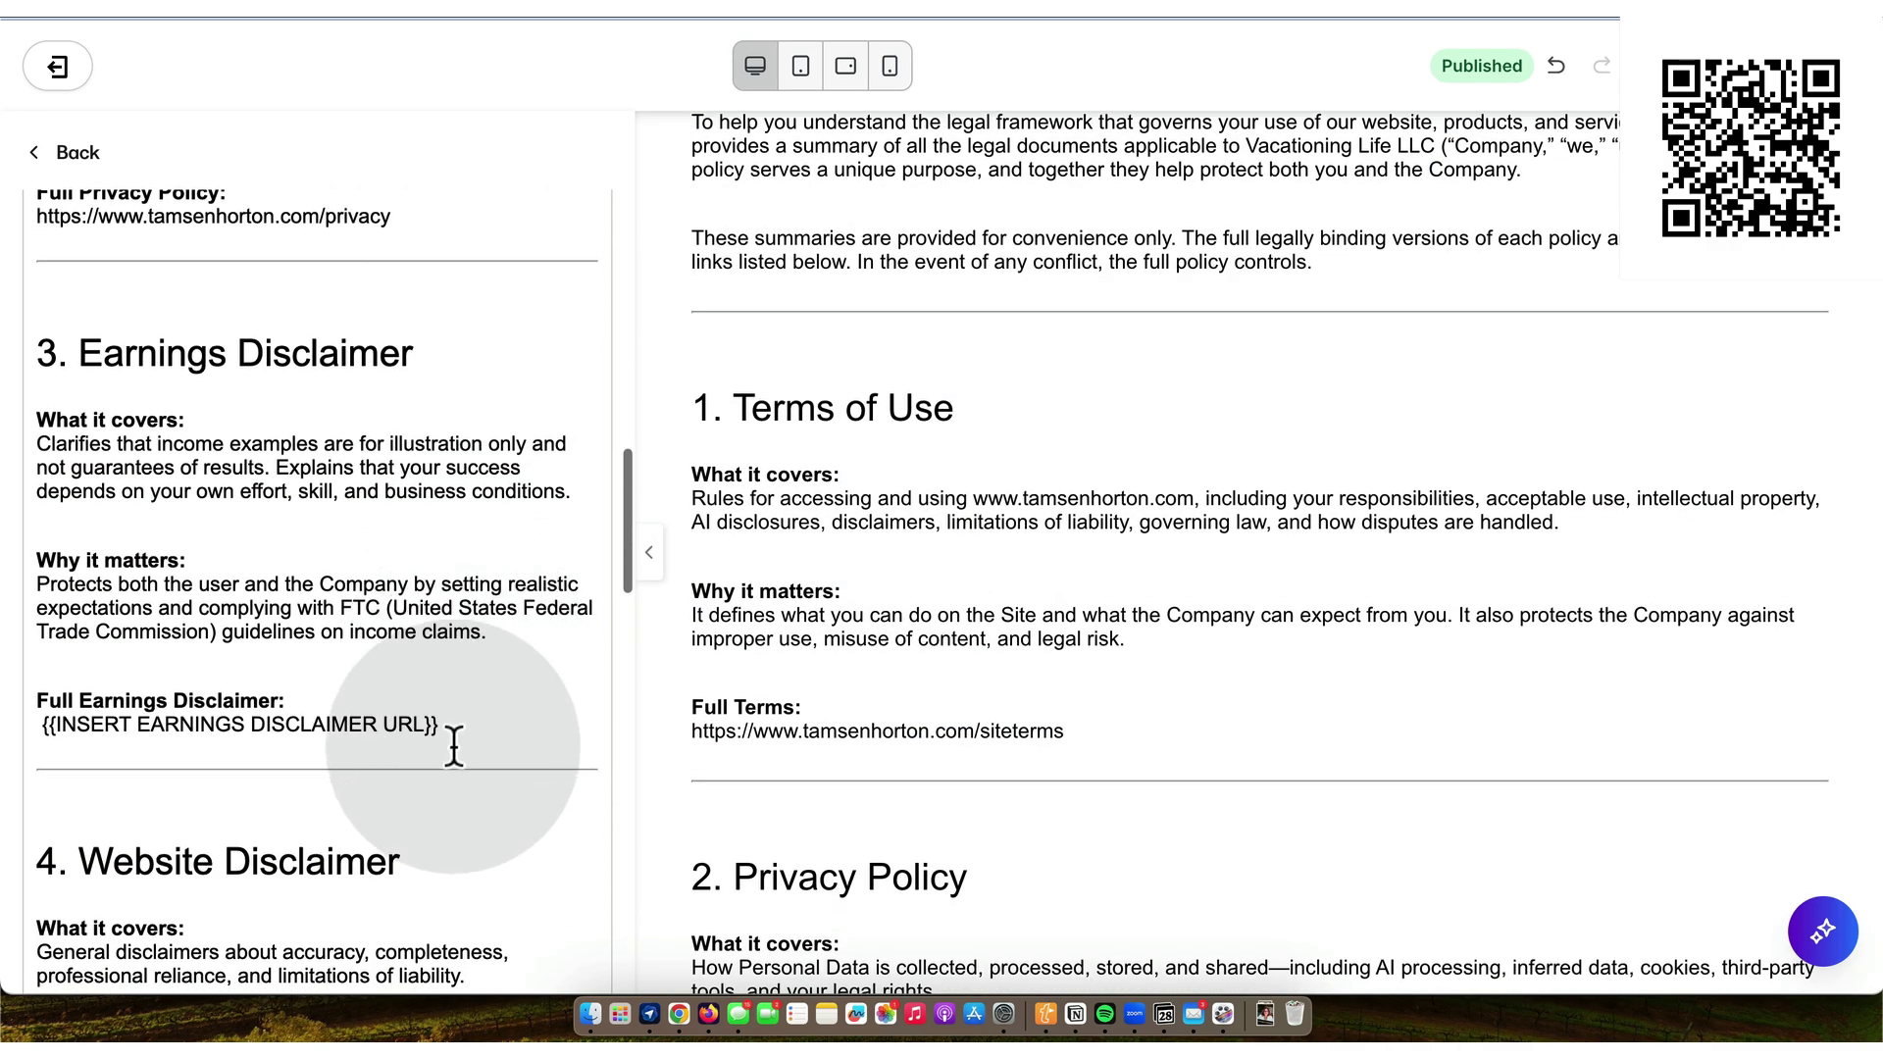
pyautogui.click(451, 724)
pyautogui.press('BackSpace')
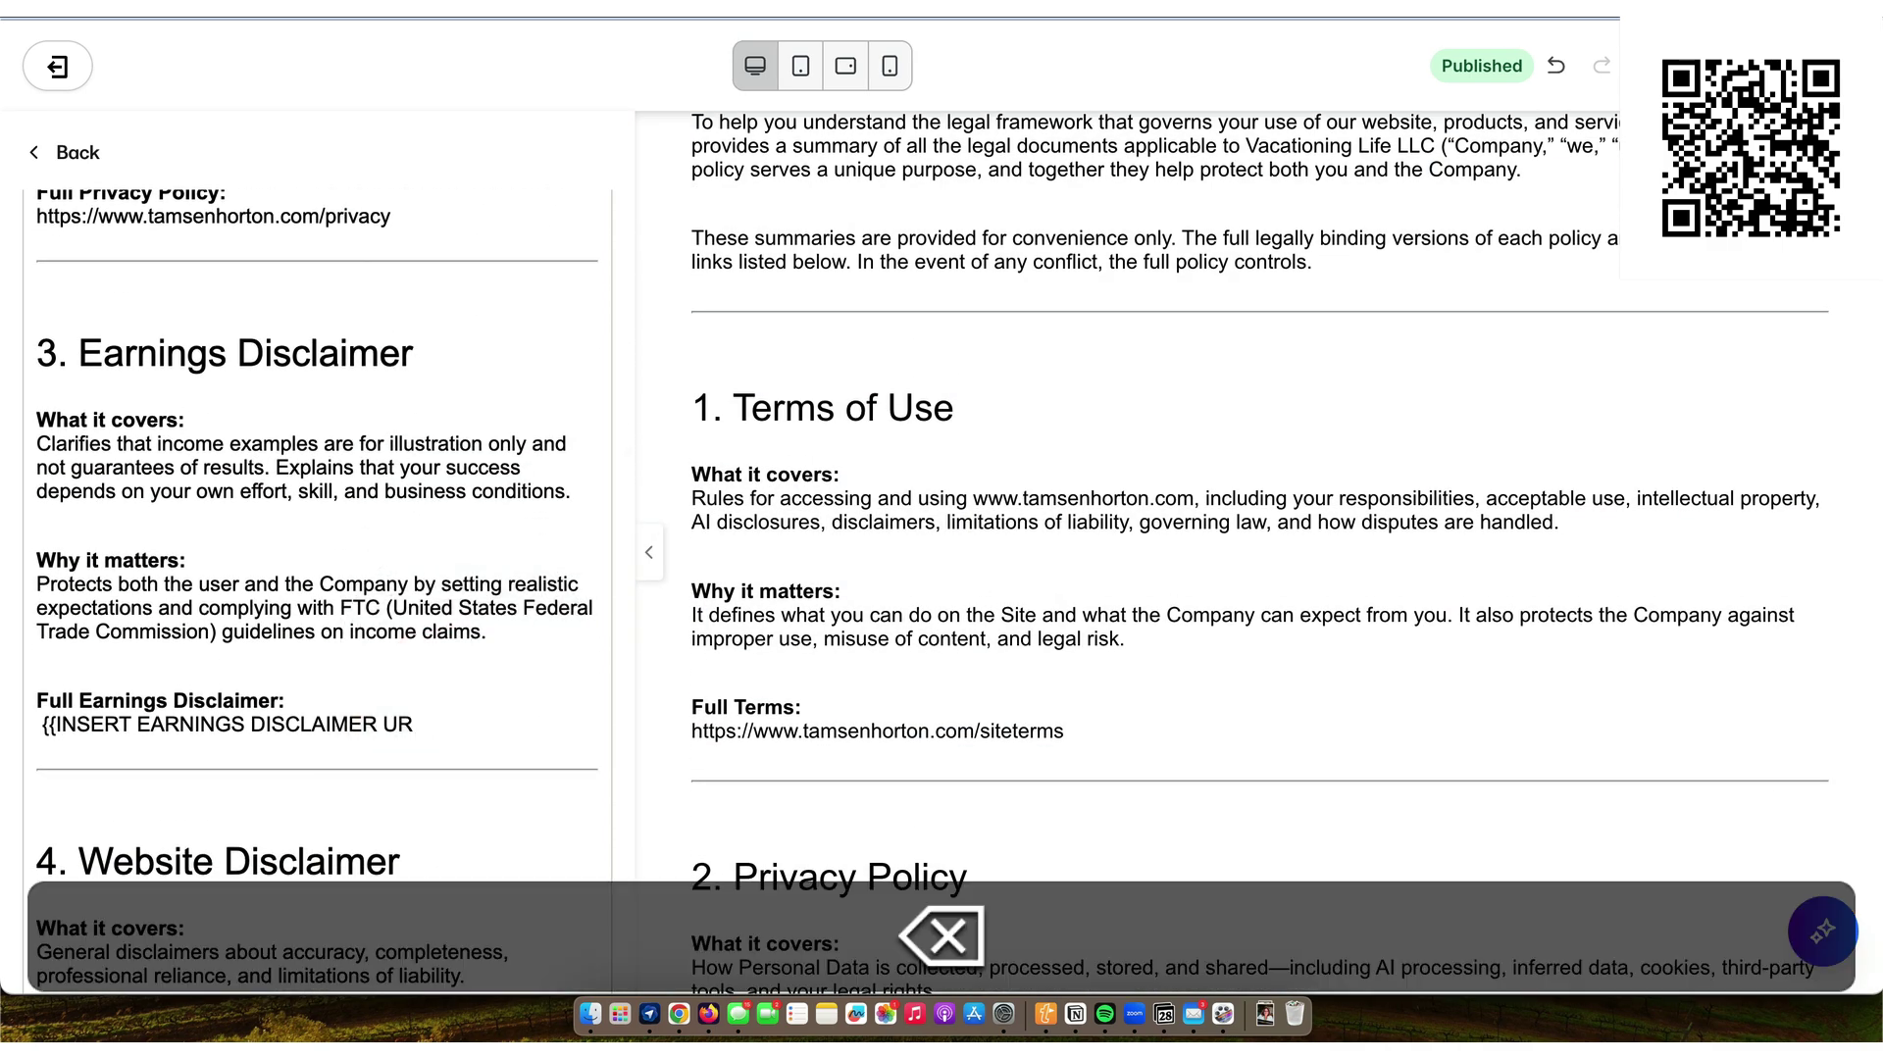
pyautogui.press('BackSpace')
pyautogui.press('BackSpace')
pyautogui.press('BackSpace')
pyautogui.press('BackSpace')
pyautogui.press('BackSpace')
pyautogui.press('BackSpace')
pyautogui.press('BackSpace')
pyautogui.press('BackSpace')
pyautogui.press('BackSpace')
pyautogui.press('BackSpace')
pyautogui.press('BackSpace')
pyautogui.press('BackSpace')
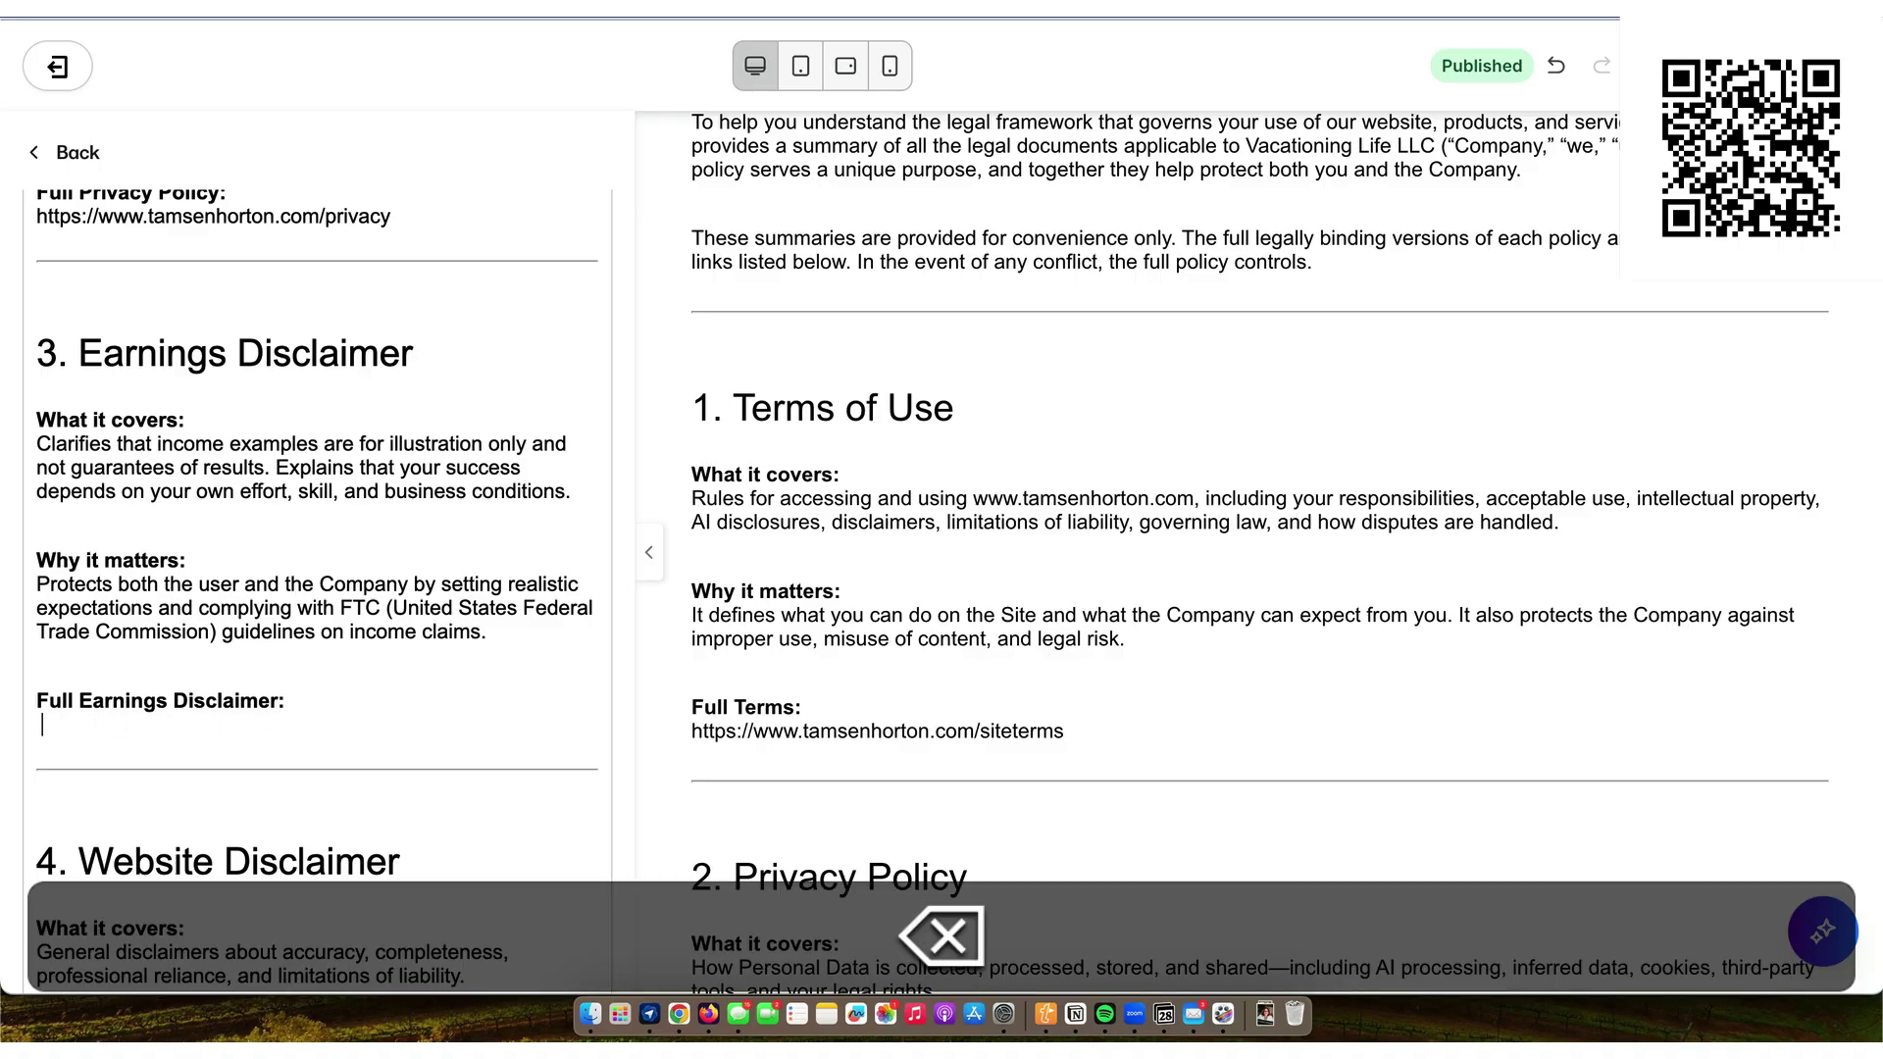
pyautogui.press('BackSpace')
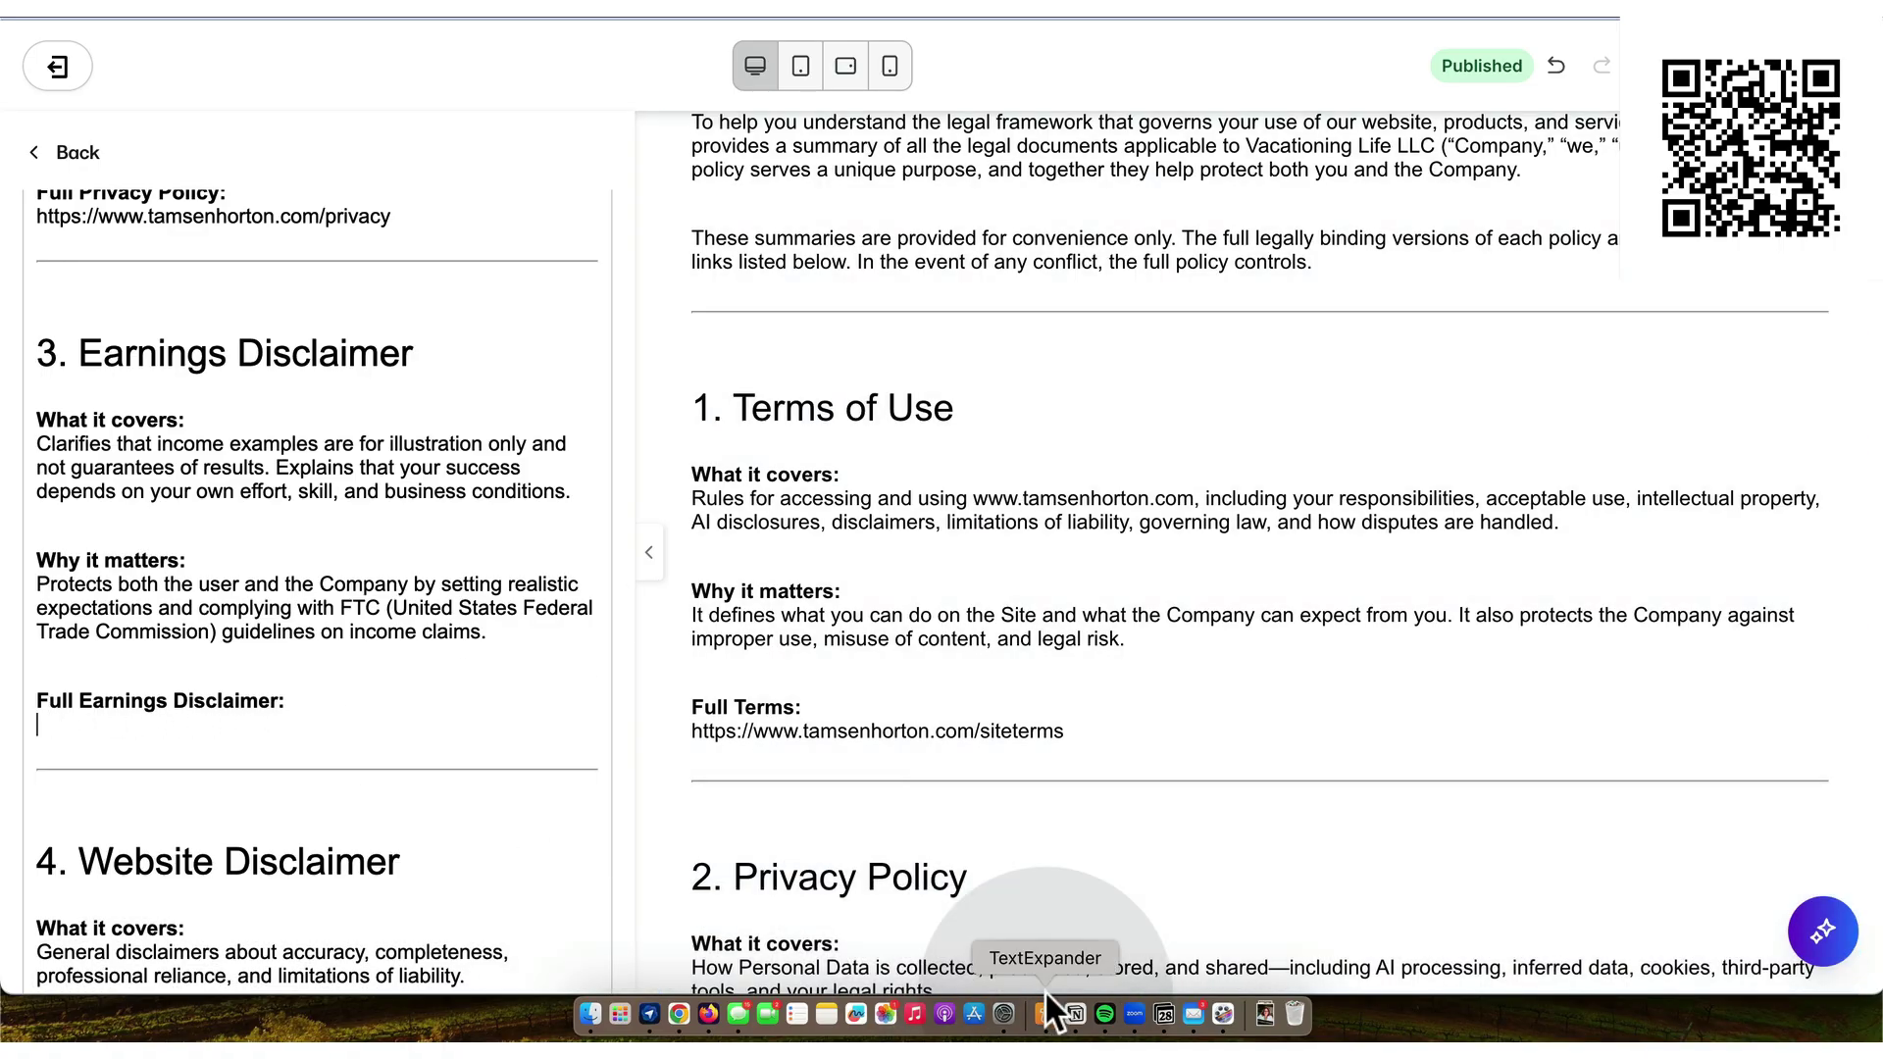
# - Review the existing LEGAL DISCLAIMER page in Notion's Pages database
pyautogui.click(1075, 1013)
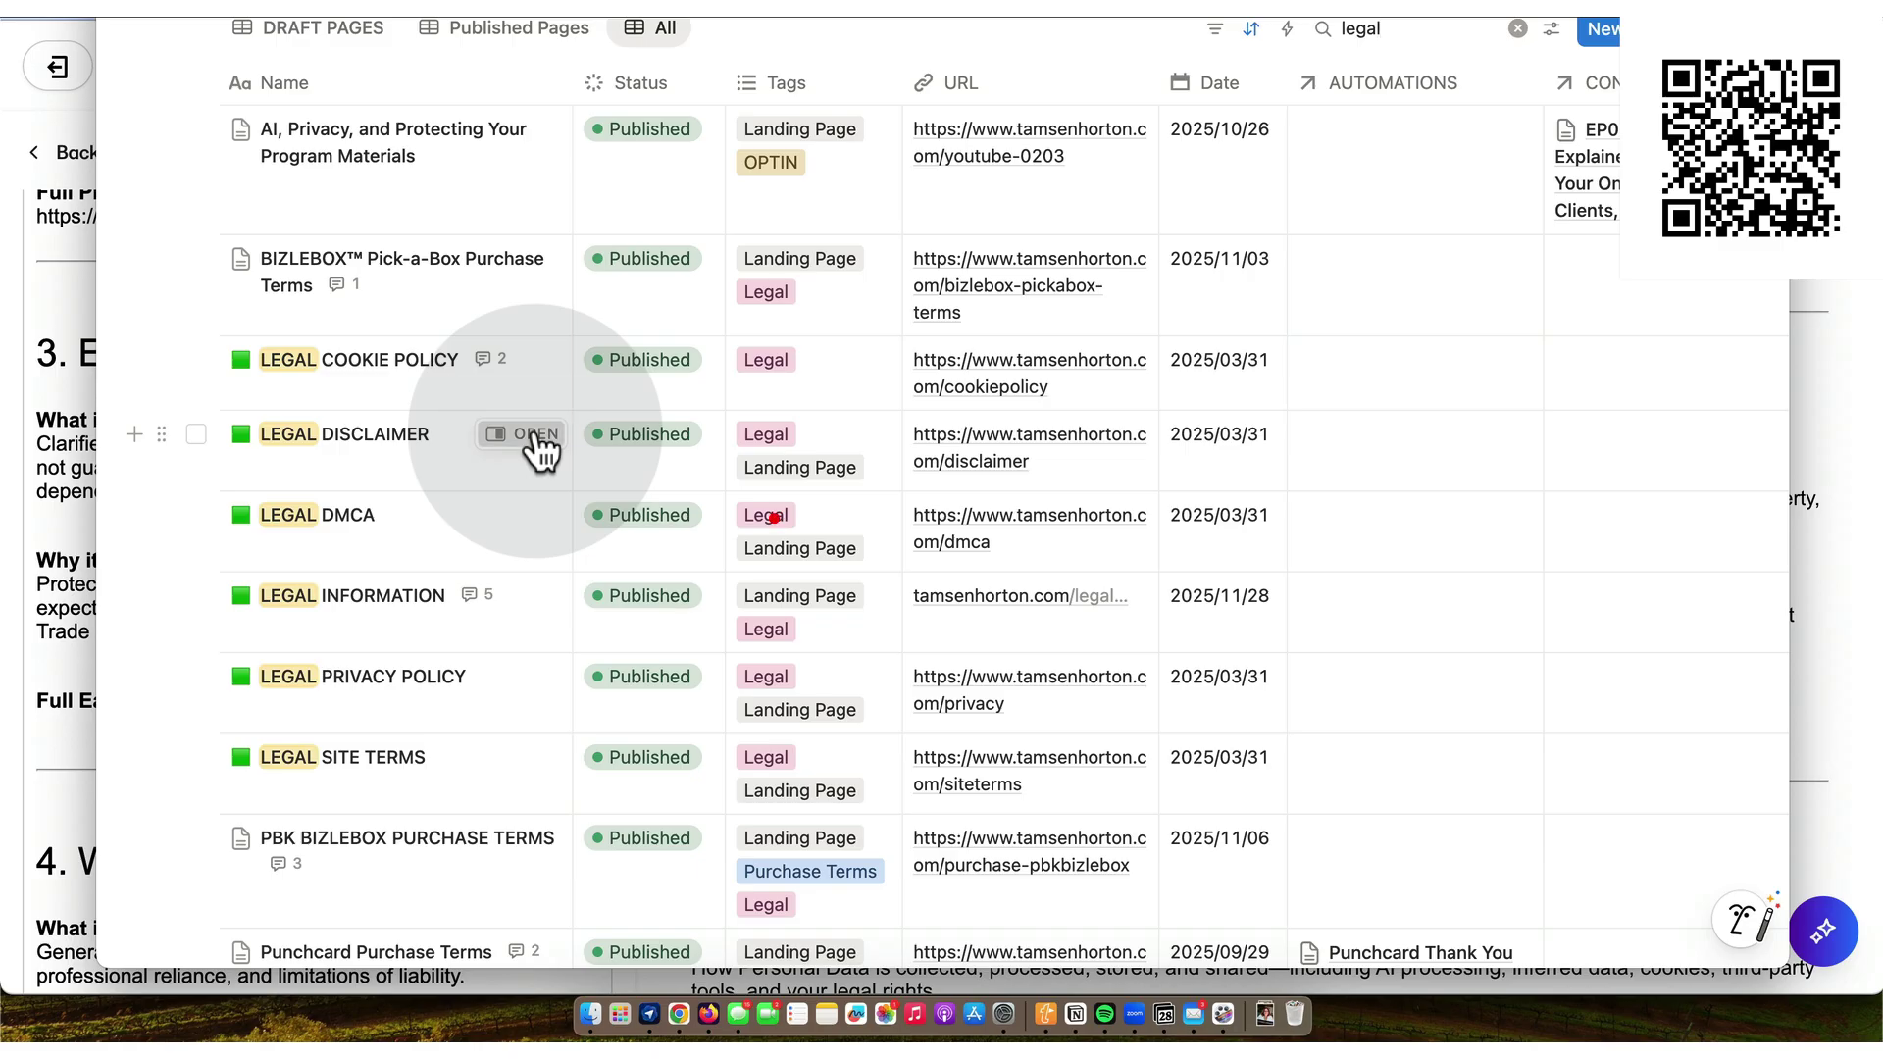
pyautogui.click(535, 437)
pyautogui.scroll(-15, 1320, 731)
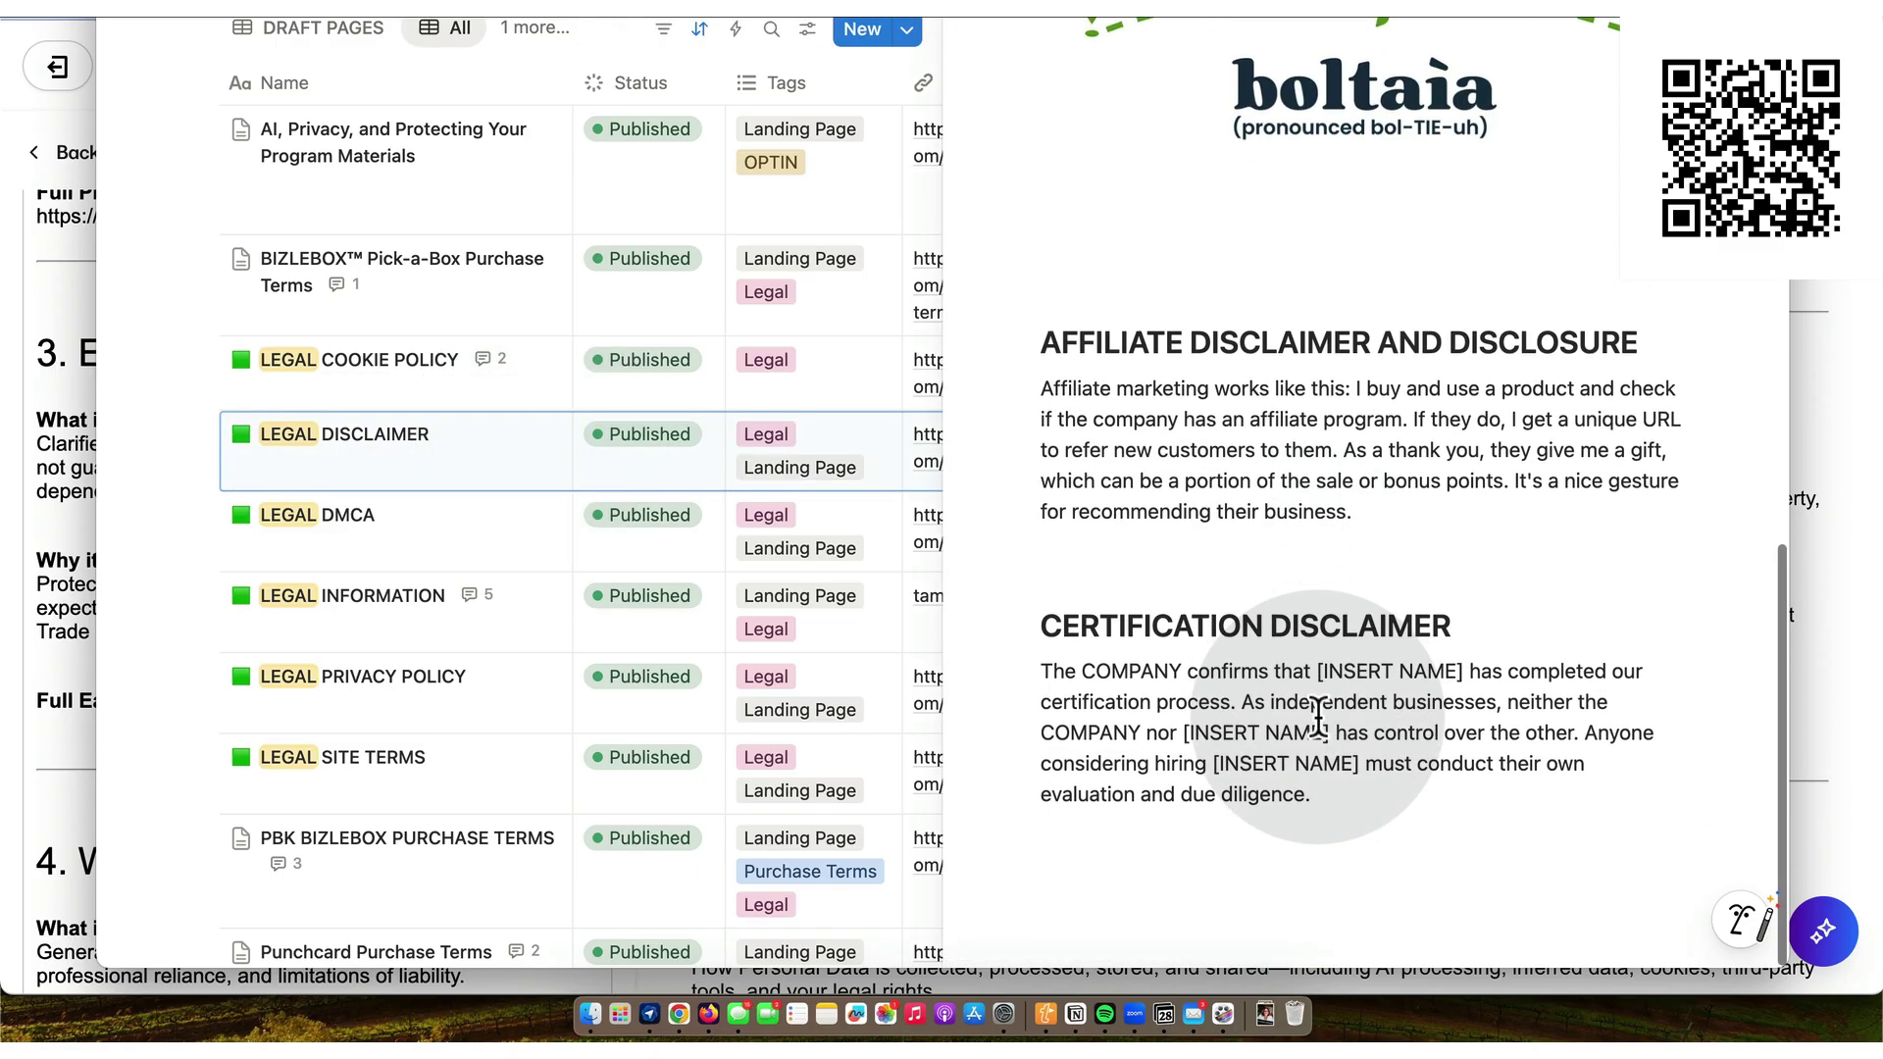
pyautogui.scroll(5, 1320, 717)
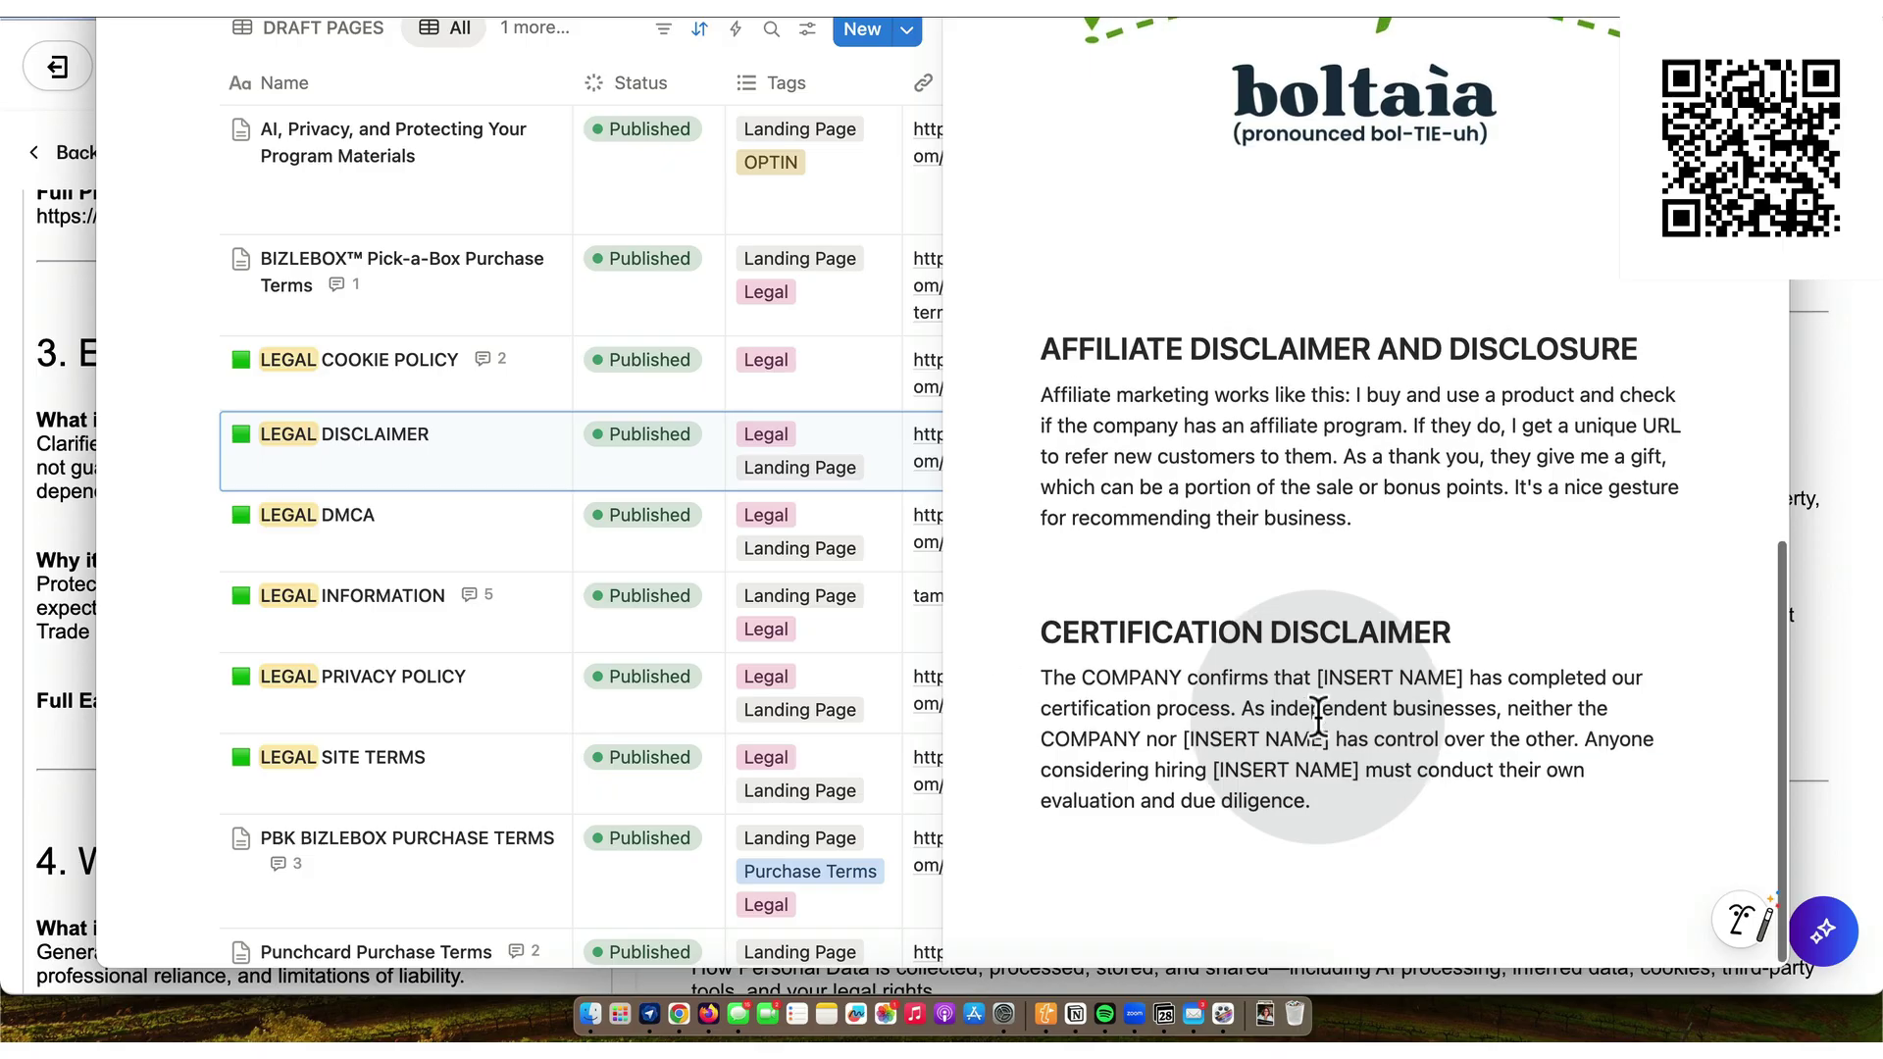
pyautogui.scroll(10, 1319, 715)
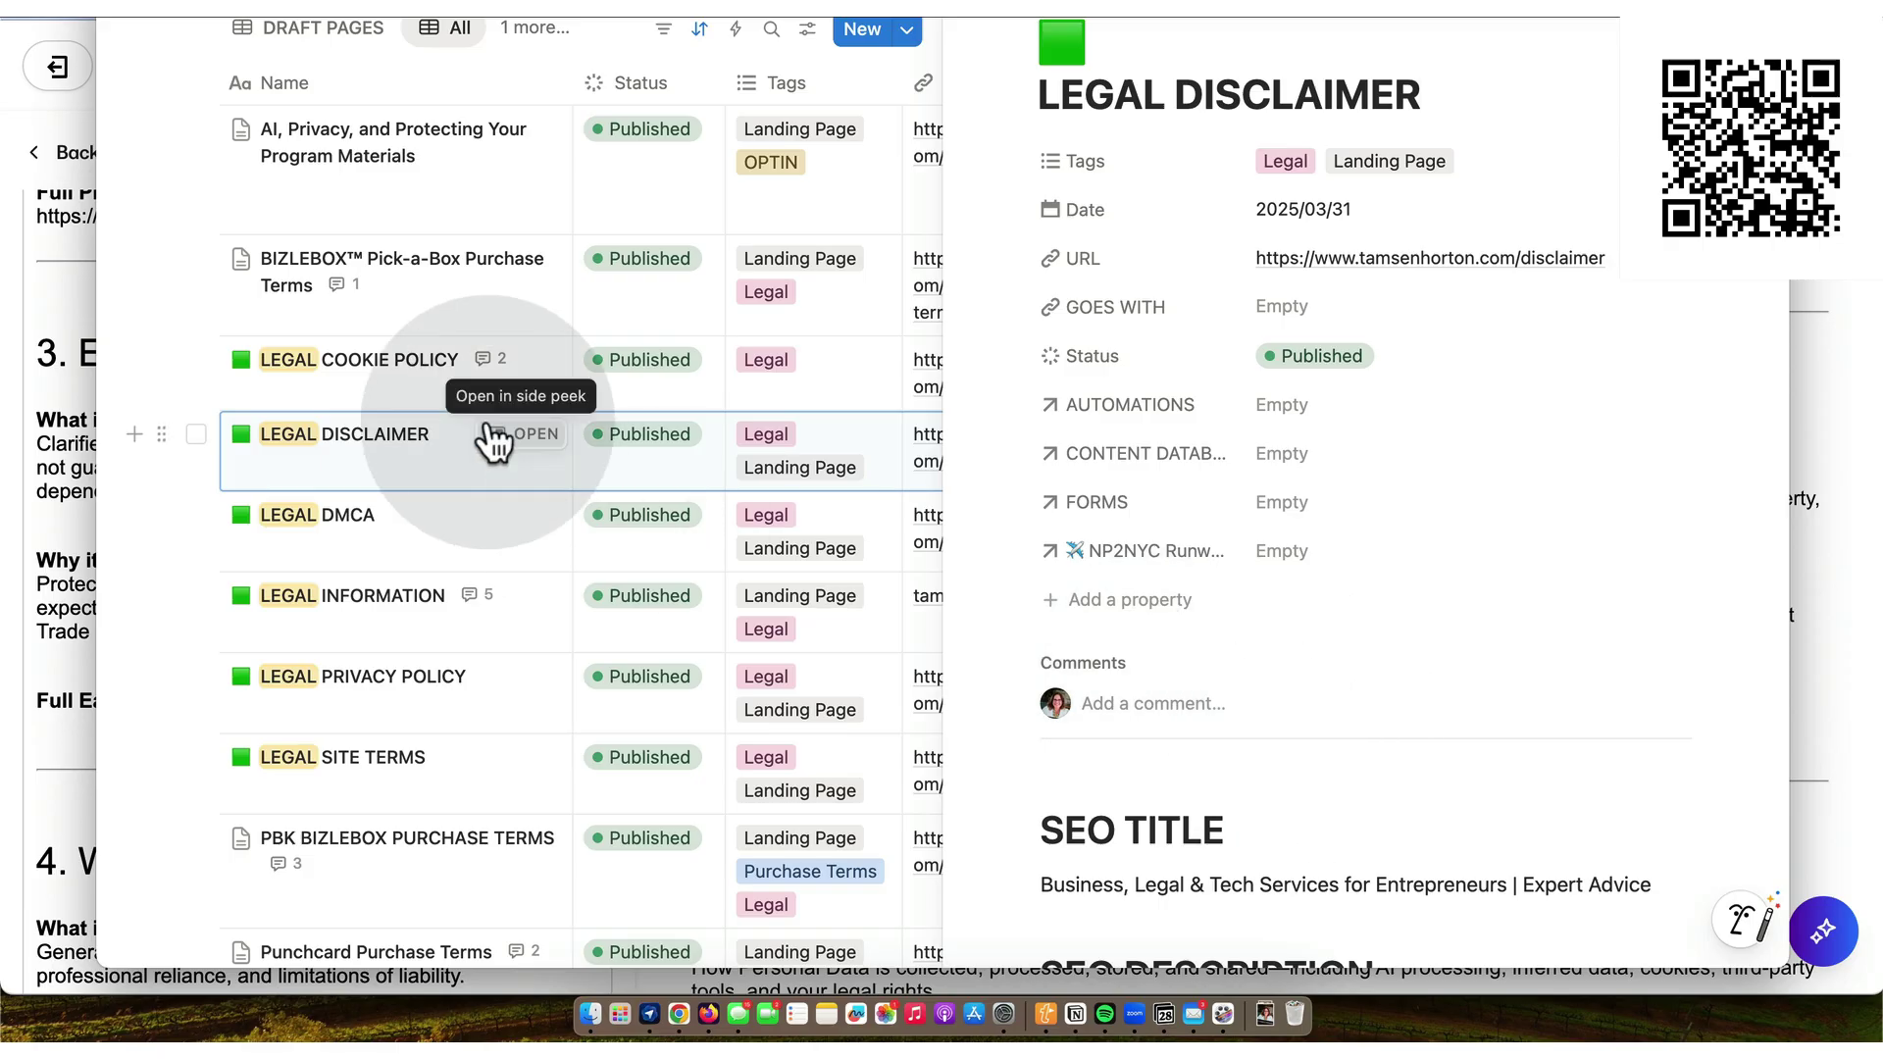
pyautogui.scroll(1, 488, 433)
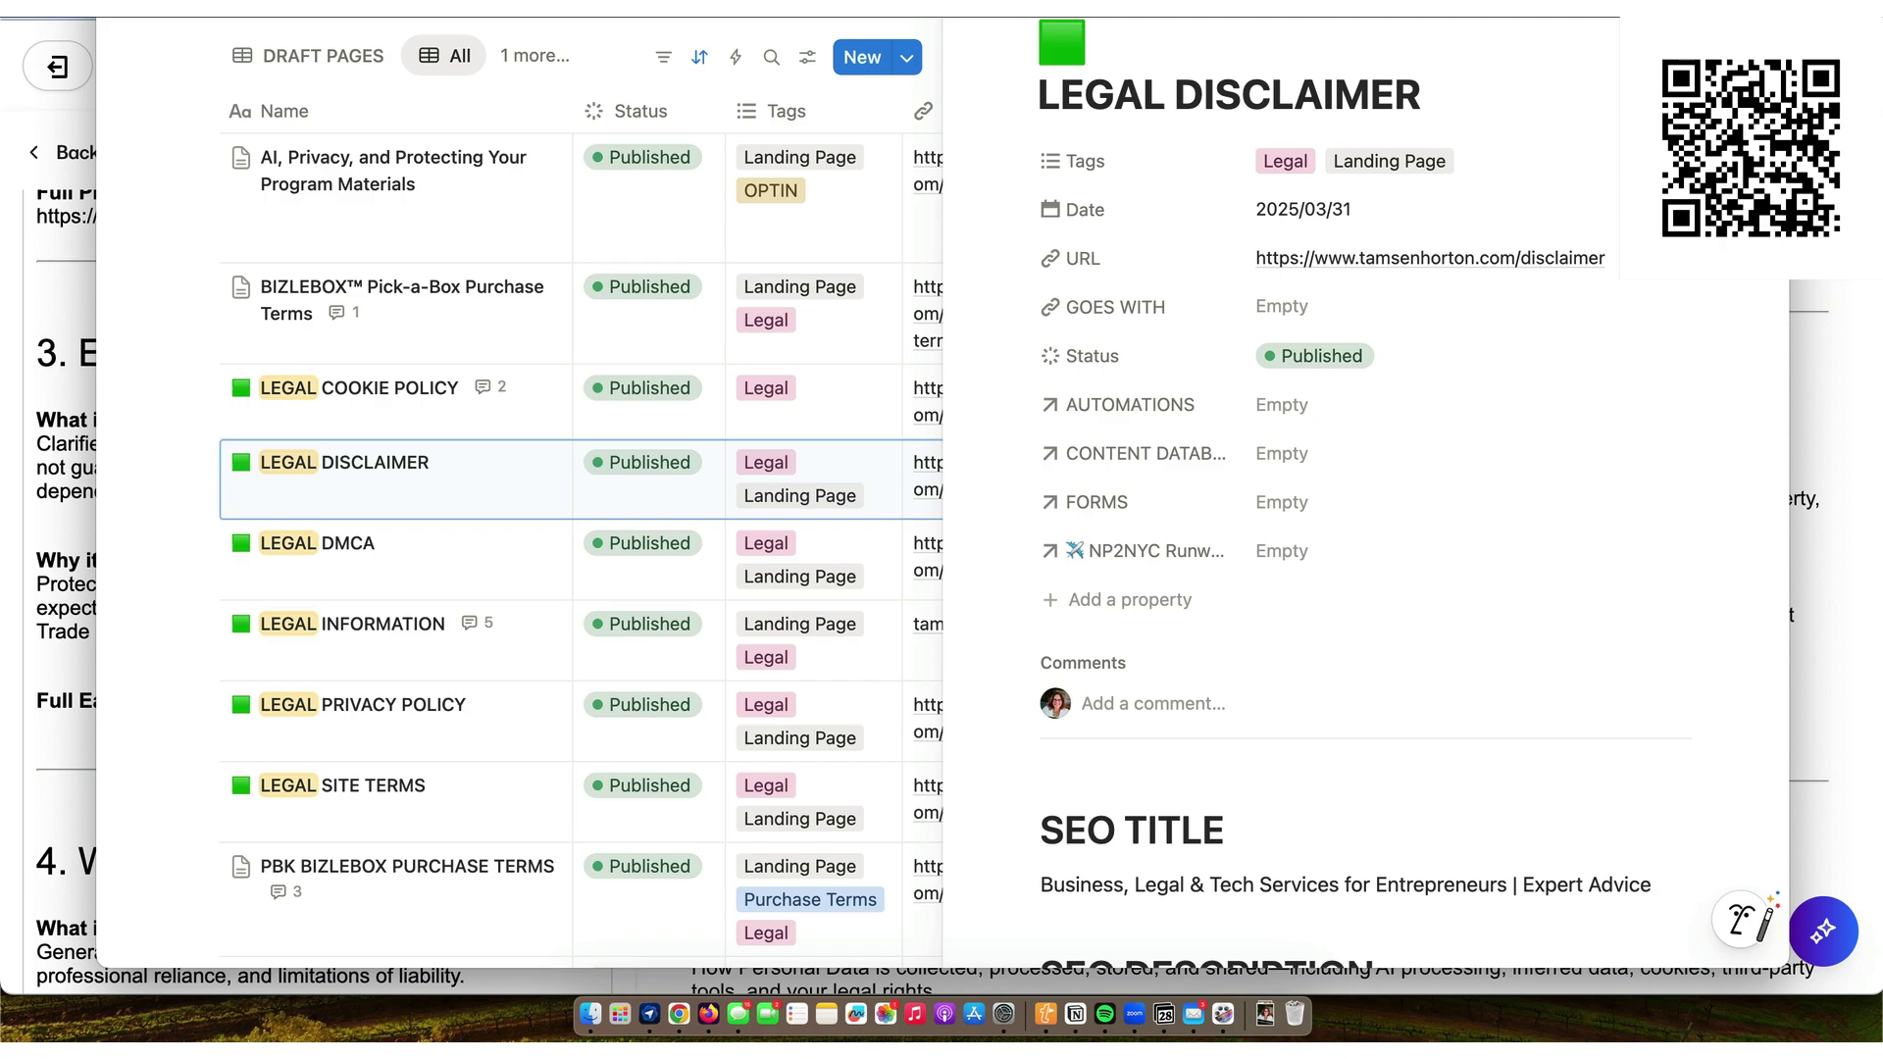
pyautogui.press('Escape')
pyautogui.scroll(3, 1118, 402)
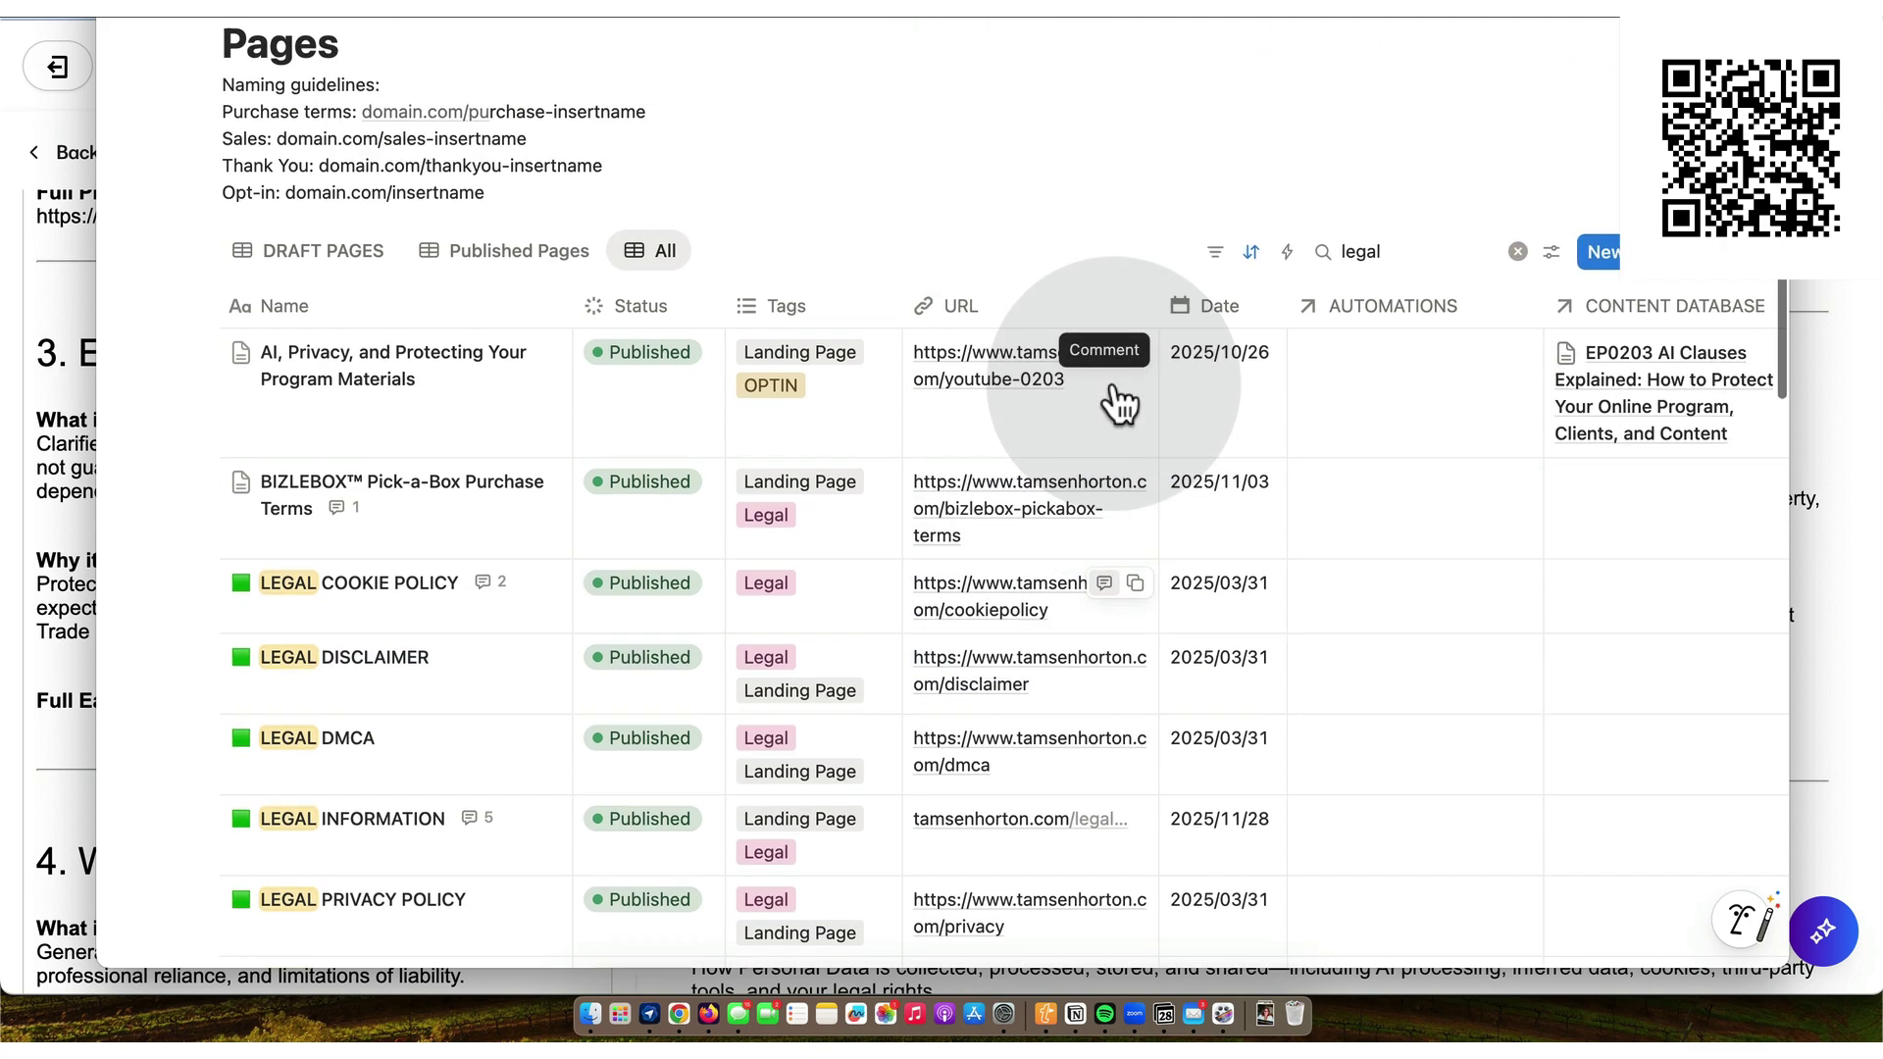
# - Add a new LEGAL EARNINGS DISCLAIMER page dated 28 November 2025
pyautogui.click(1603, 257)
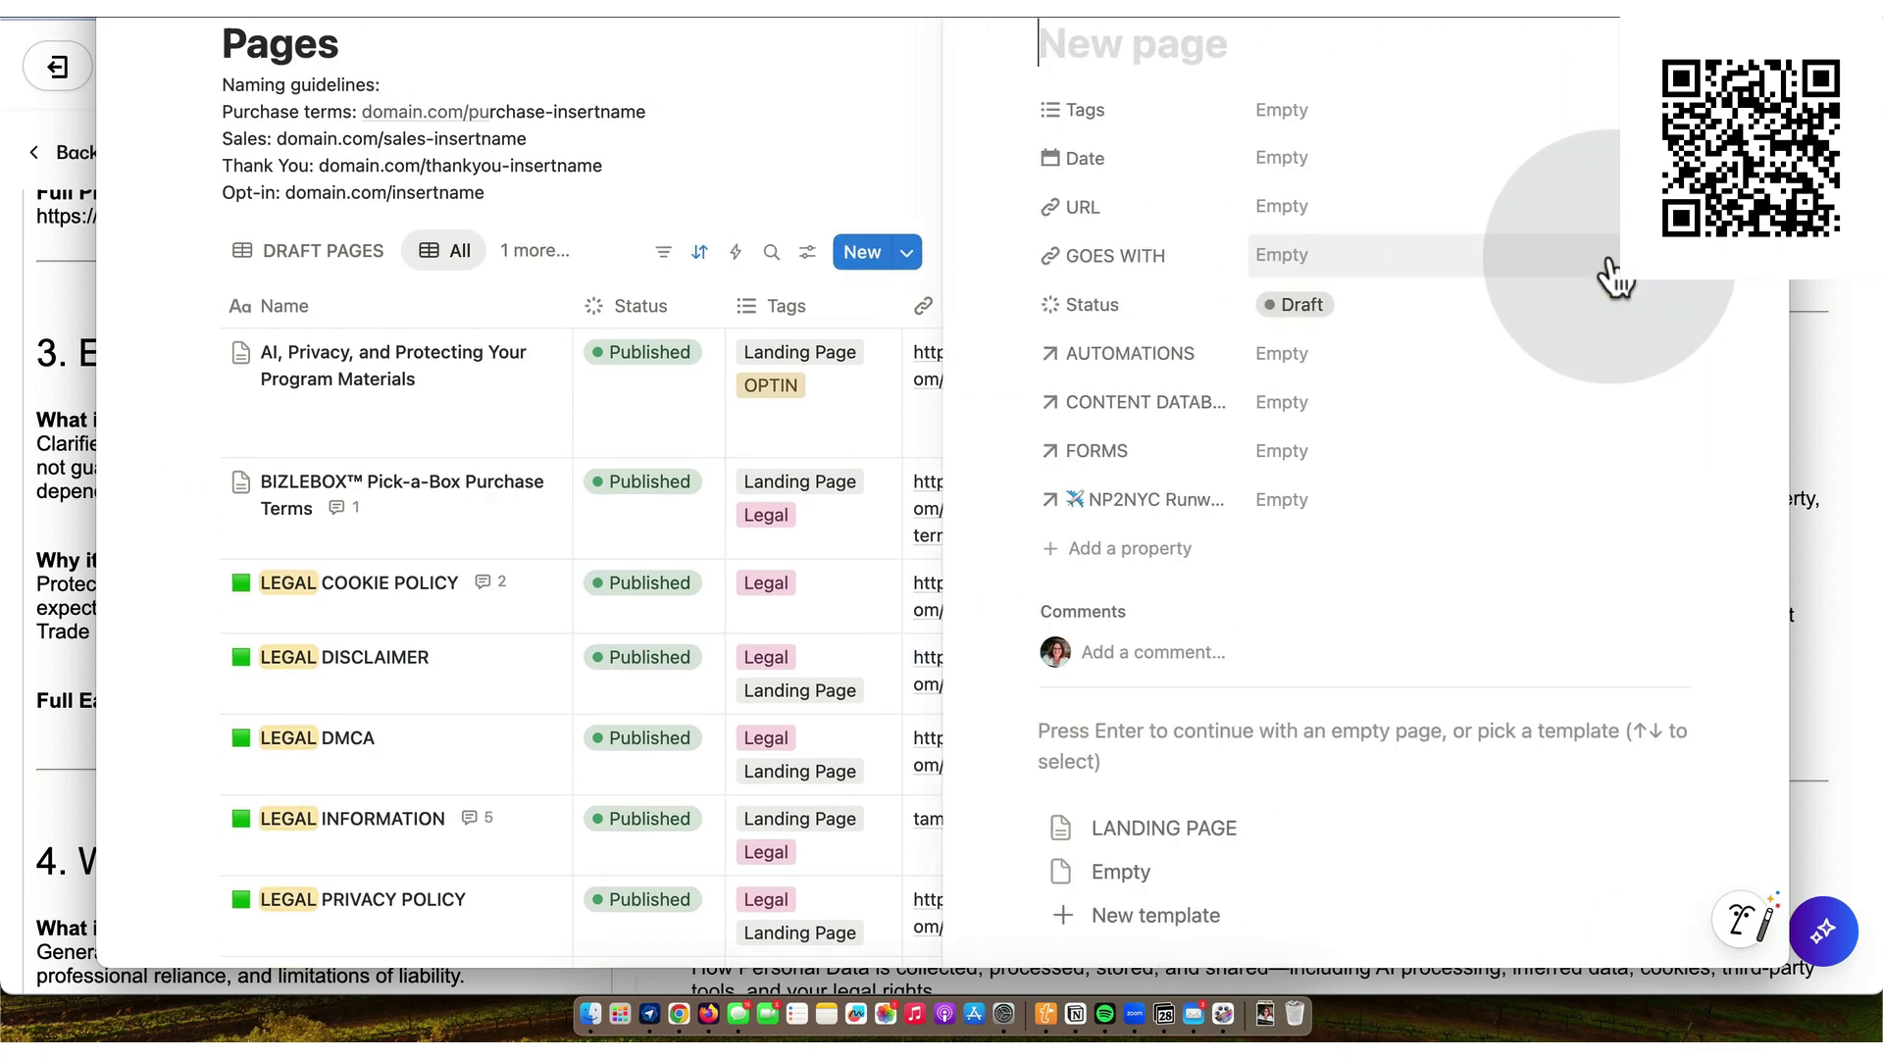
pyautogui.write('LE')
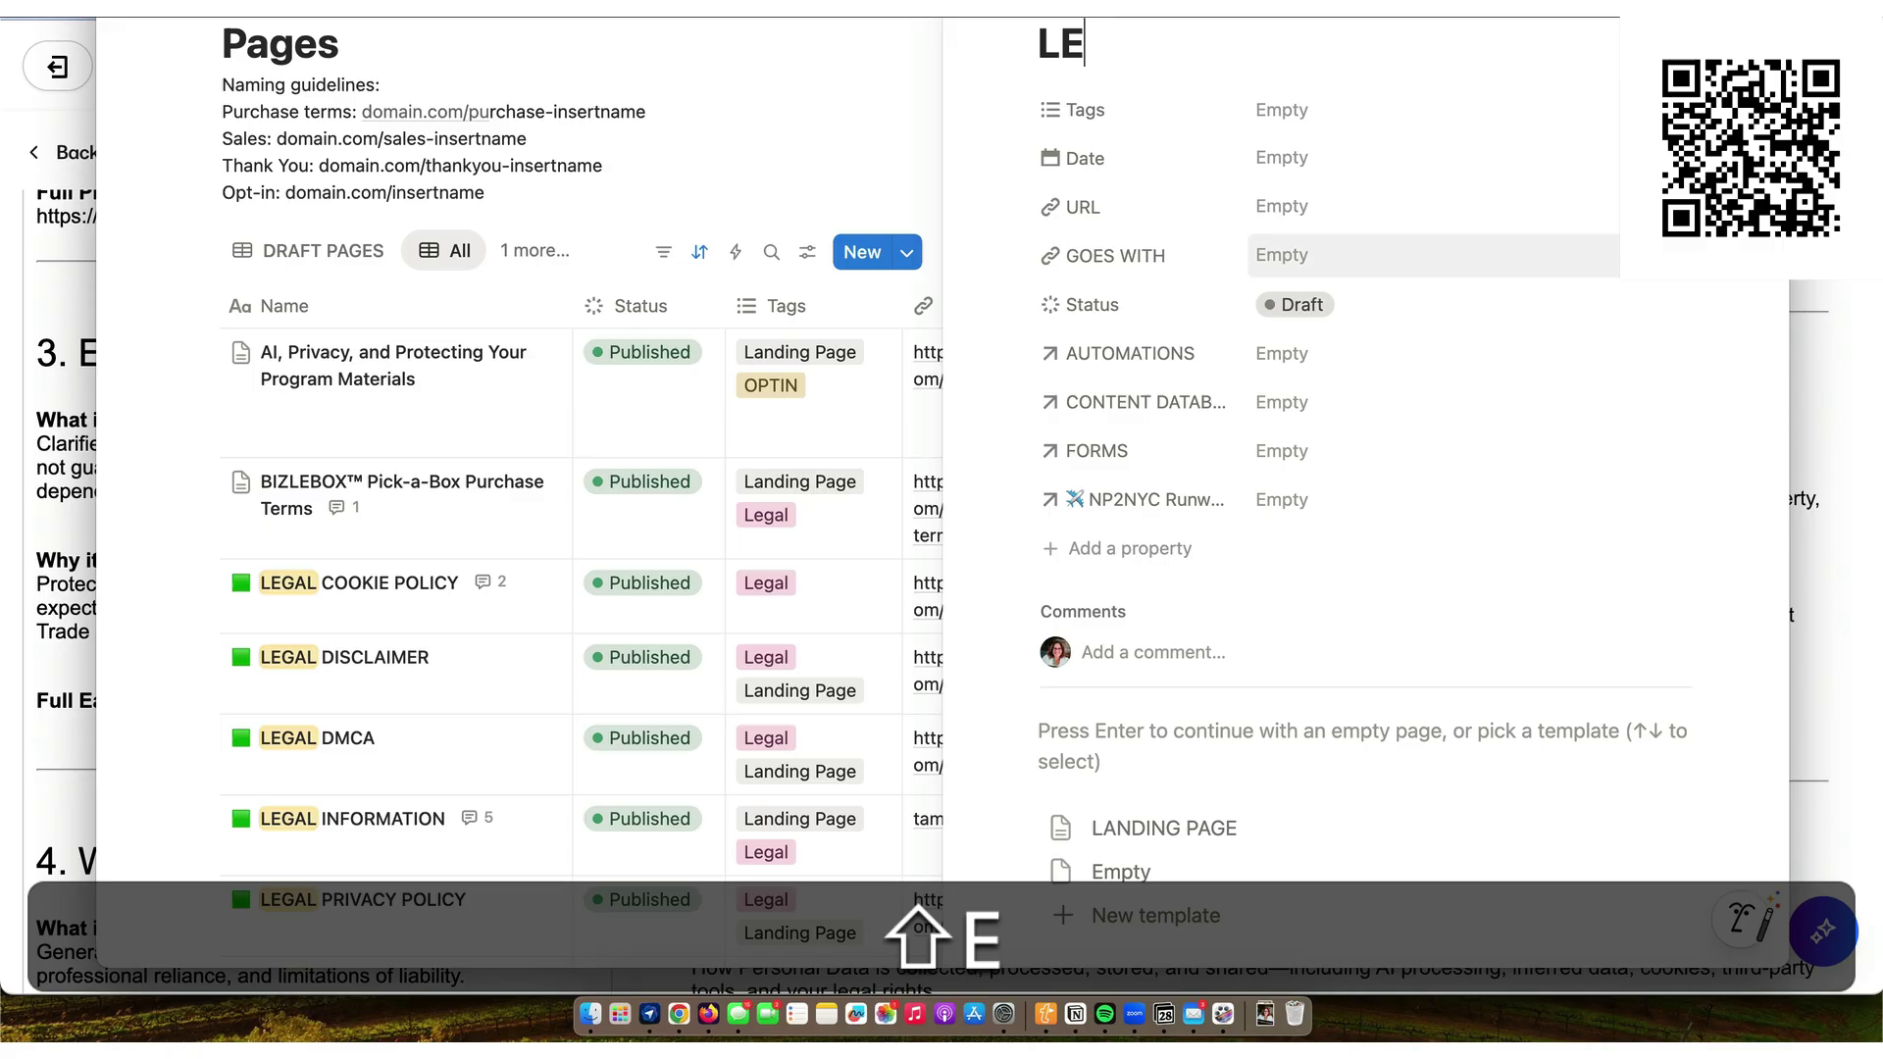
pyautogui.write('GAL EARNINGS')
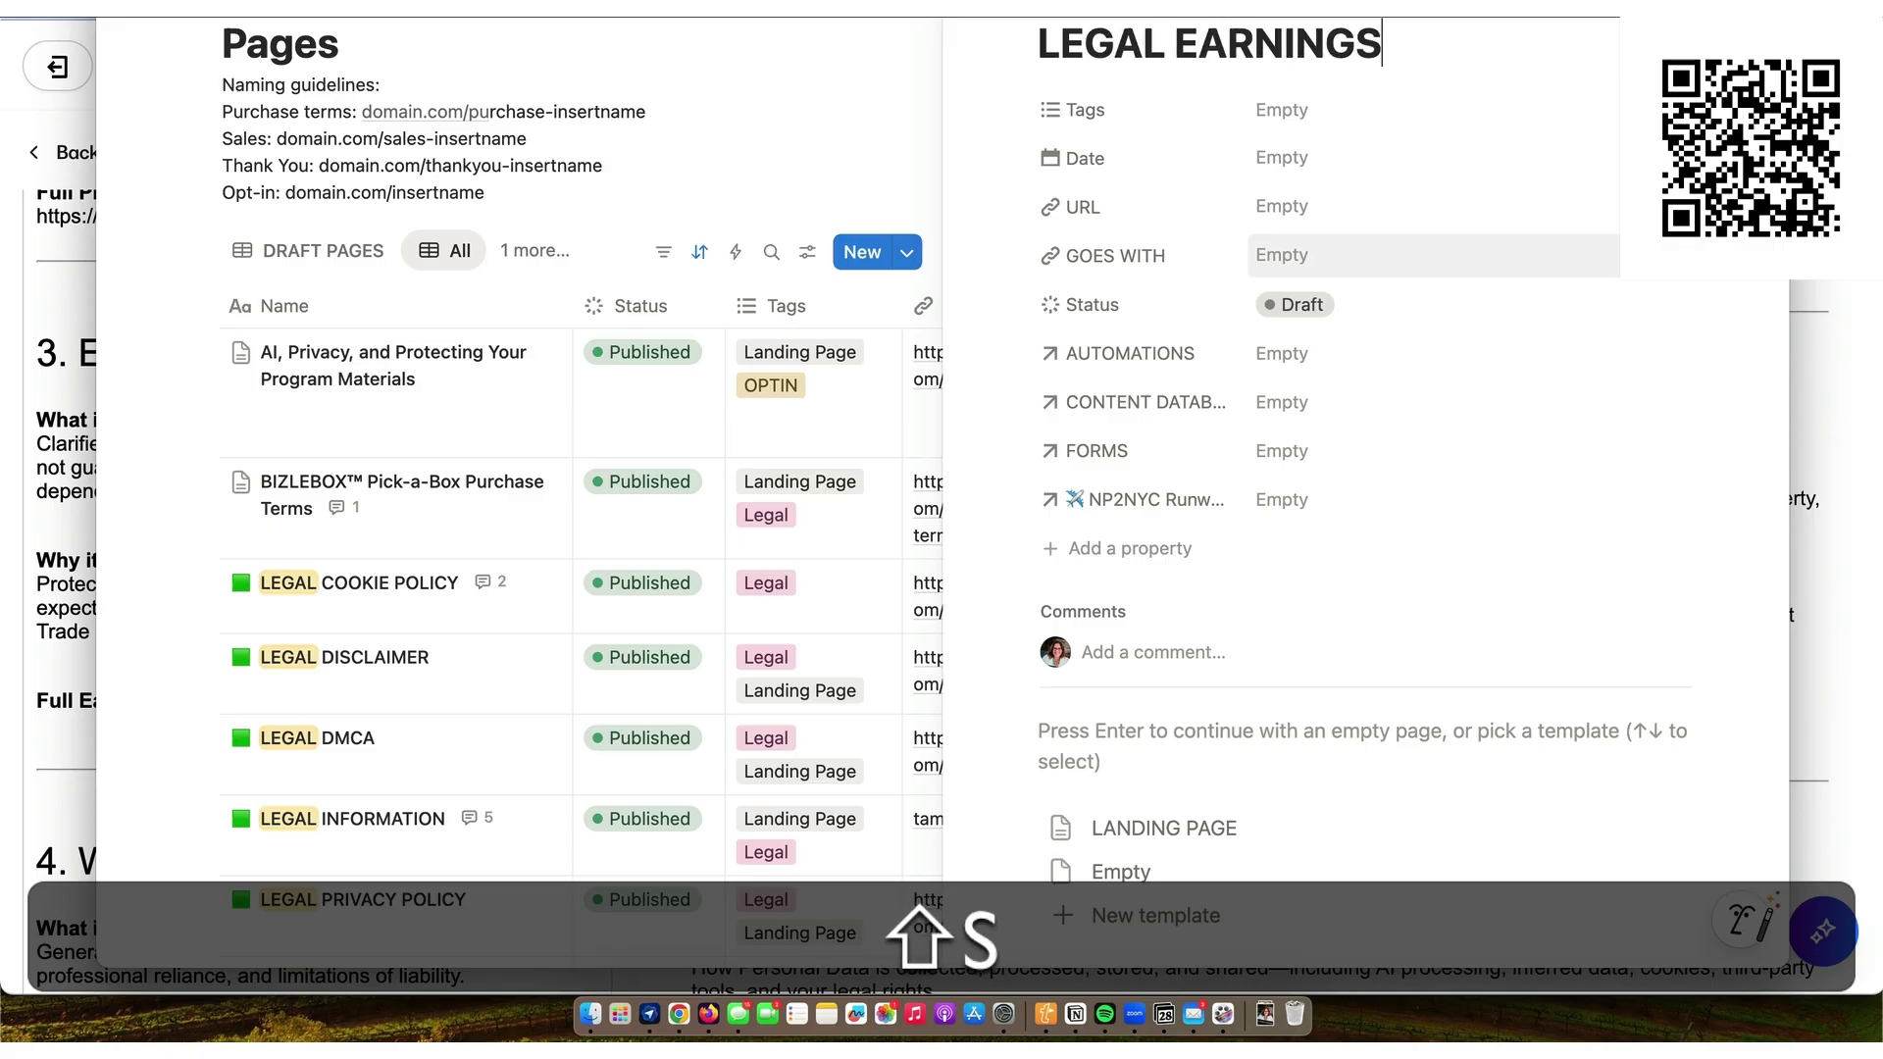
pyautogui.write(' DISCLAIMER')
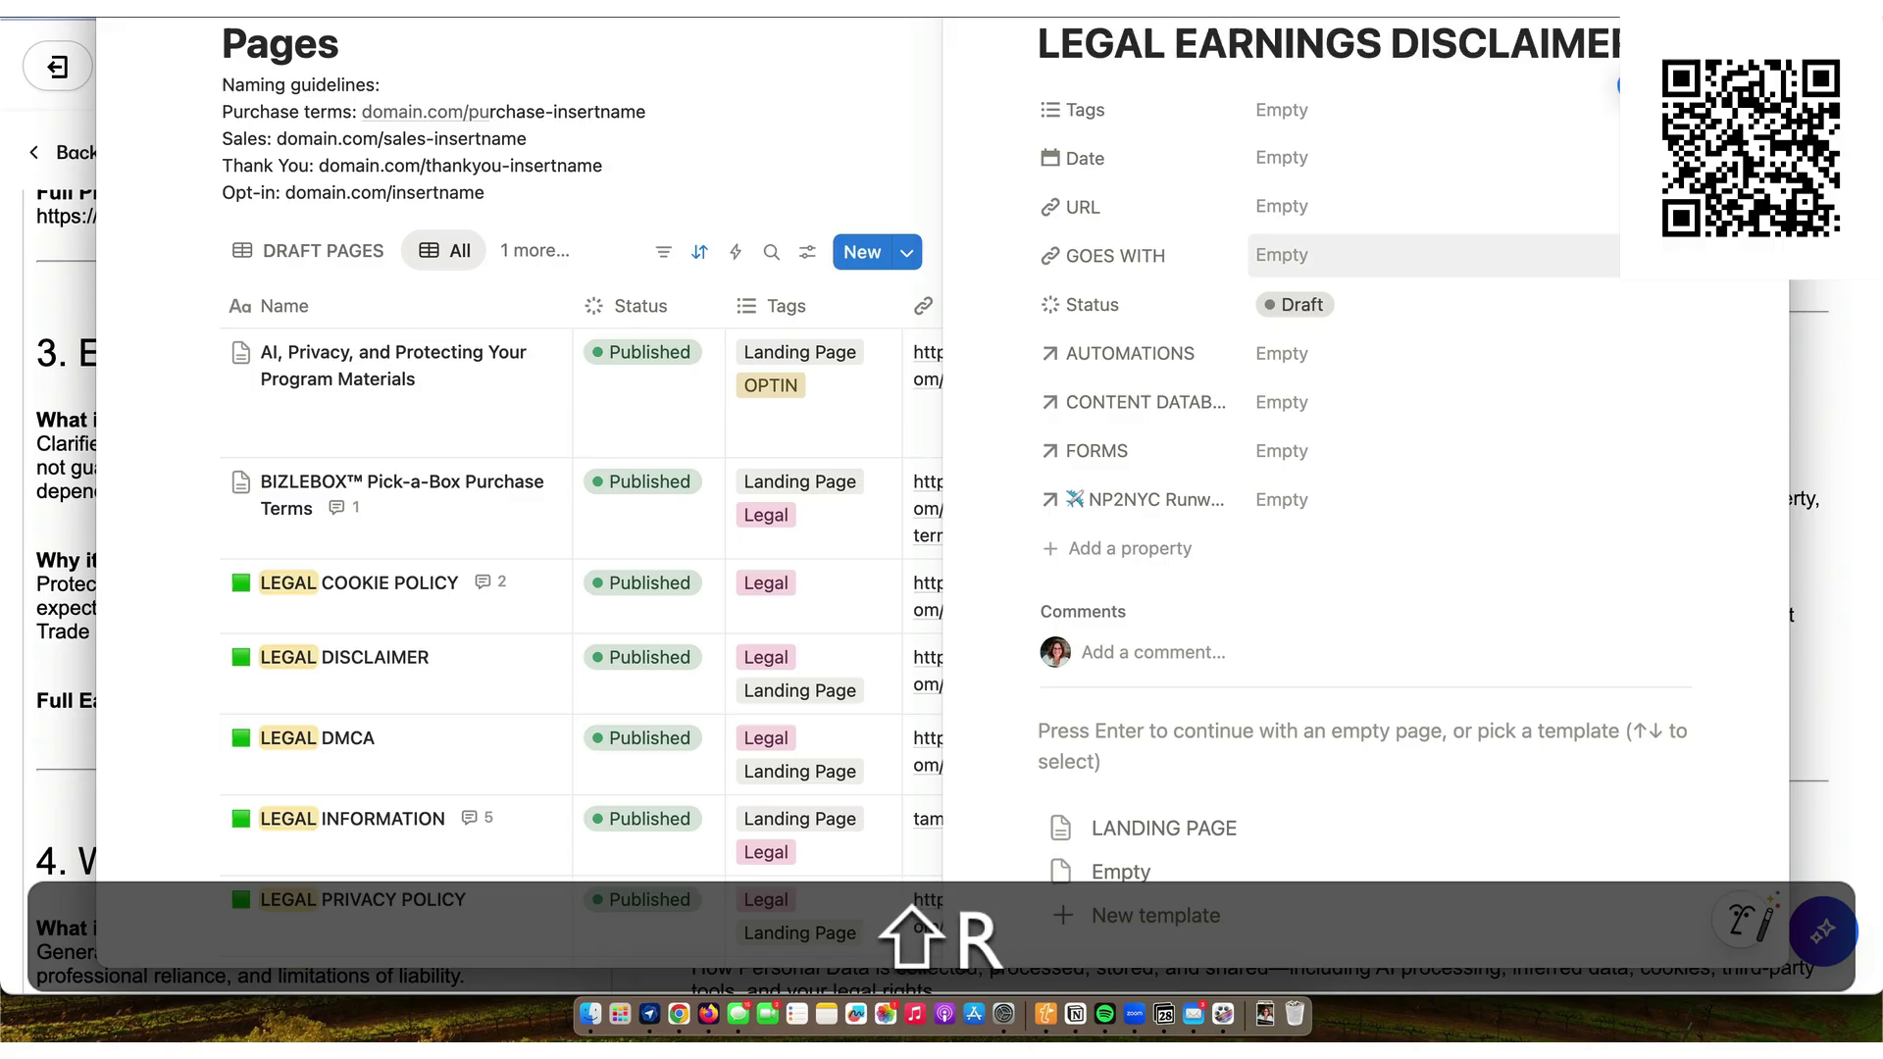
pyautogui.click(1284, 159)
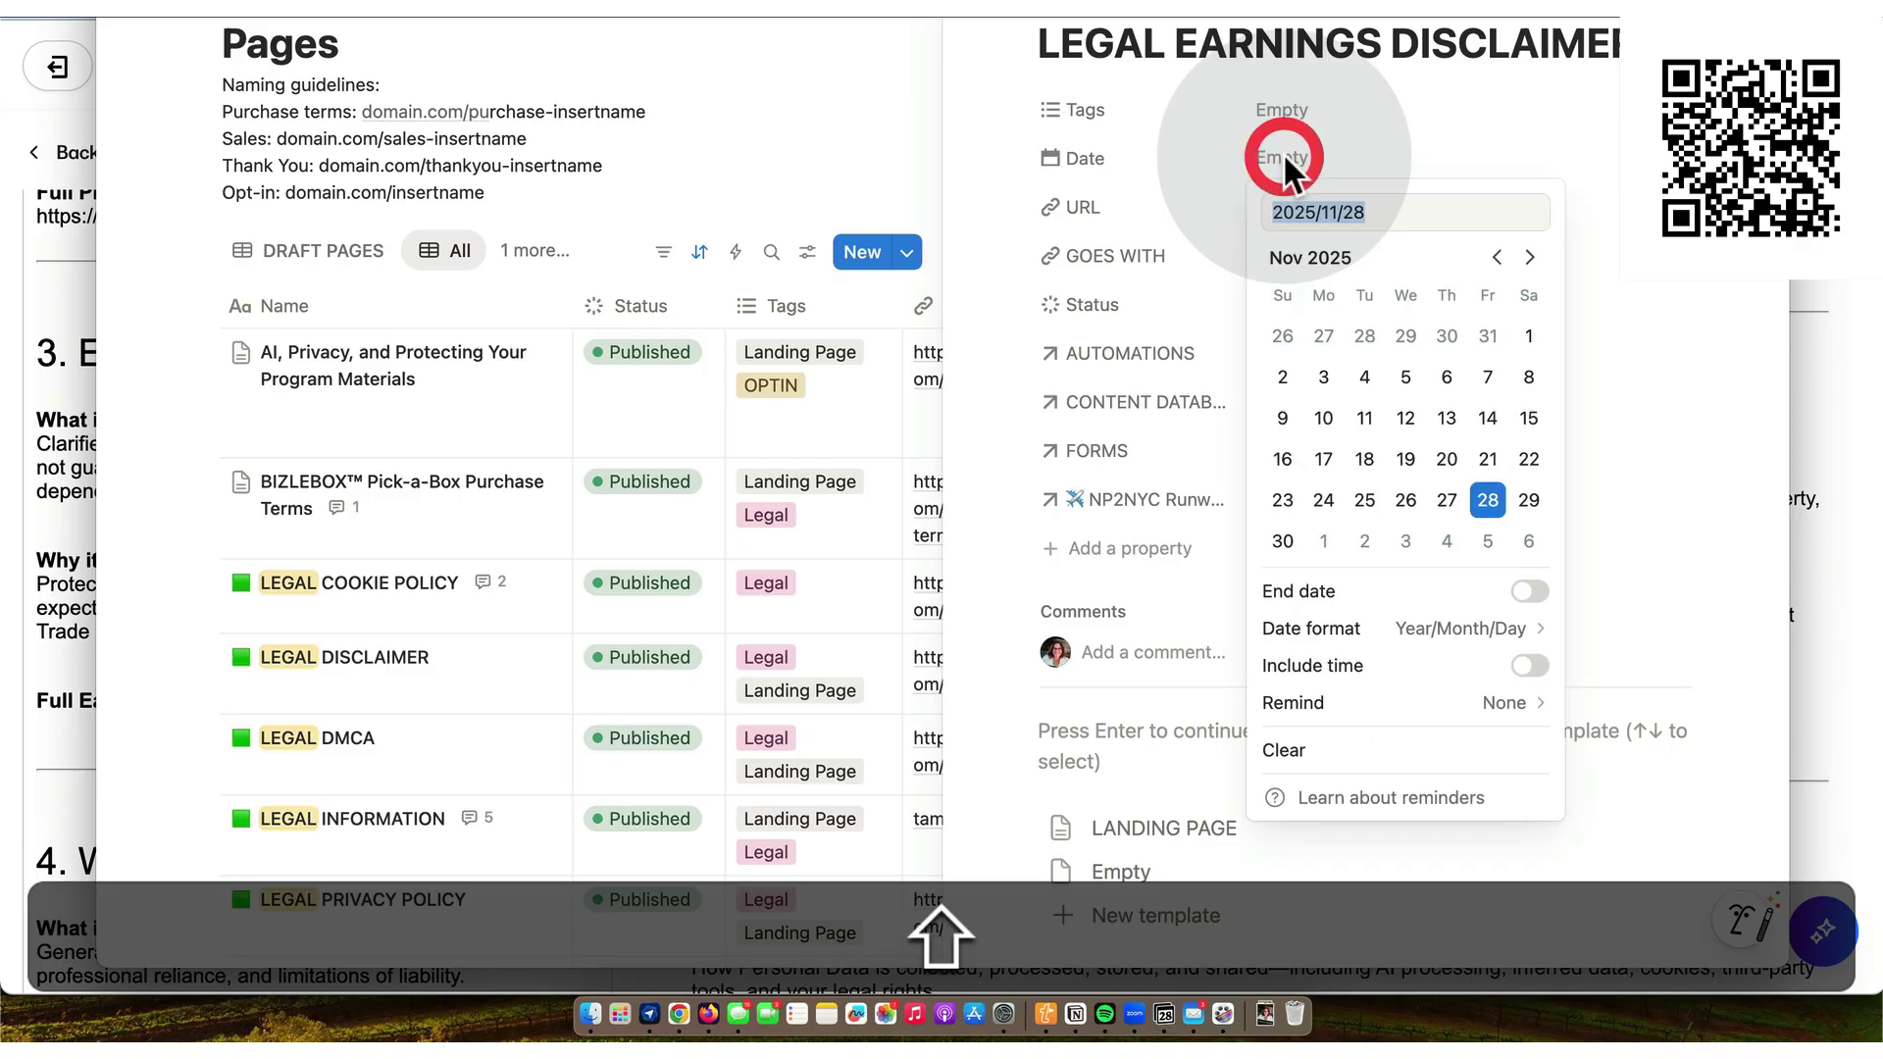
pyautogui.click(1490, 506)
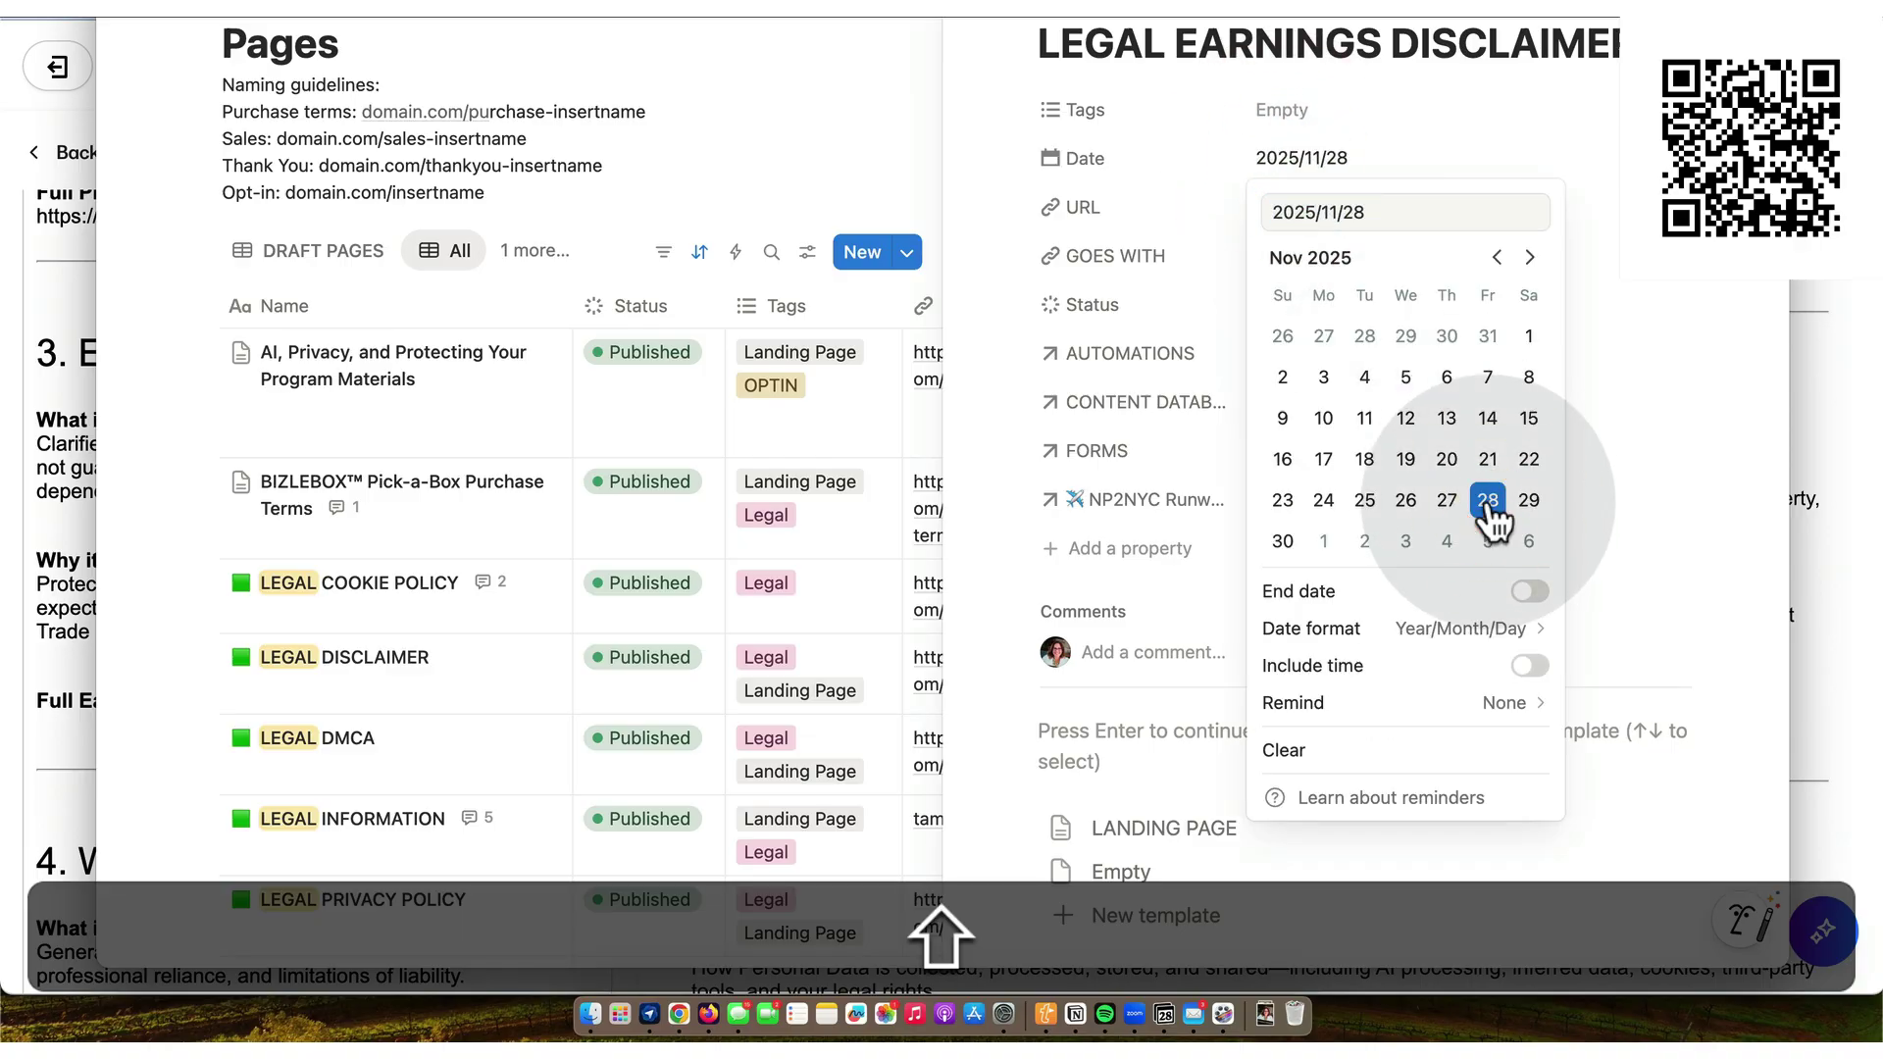
pyautogui.click(1116, 208)
pyautogui.click(1317, 203)
pyautogui.write('https')
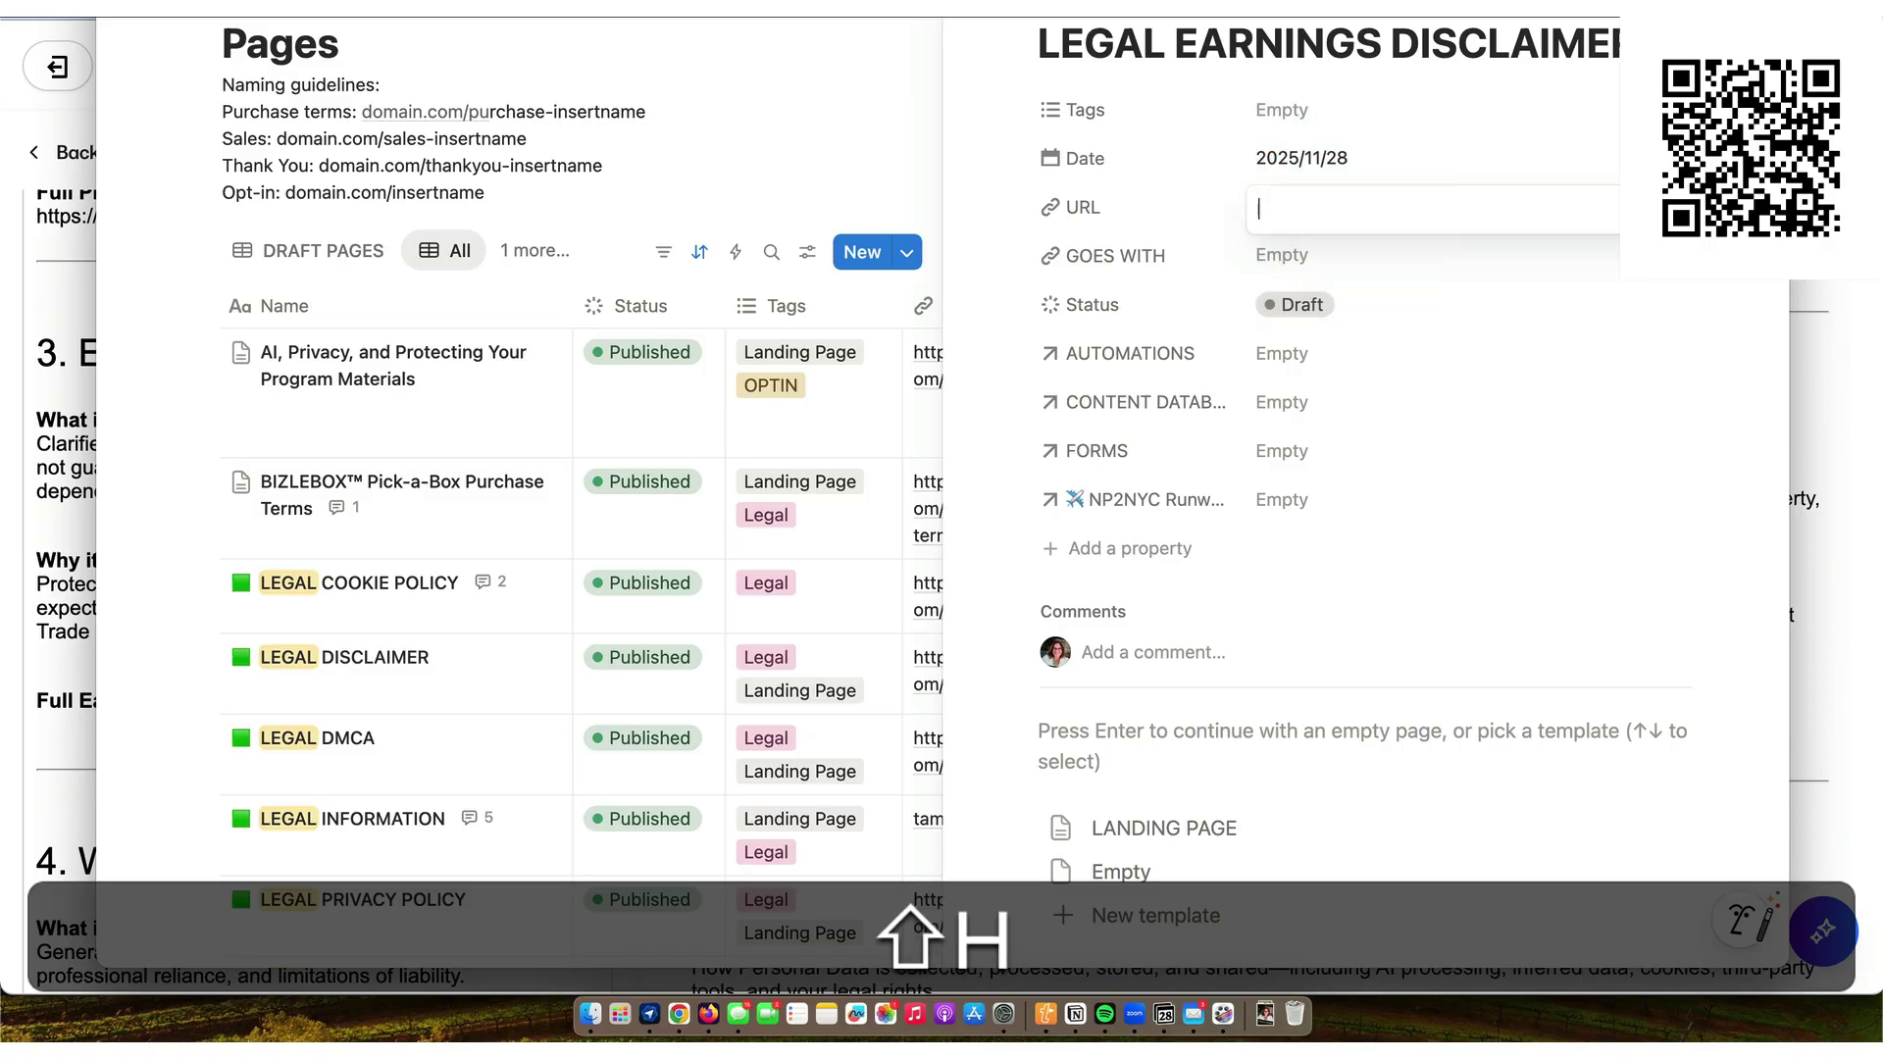
pyautogui.write('://www.tam')
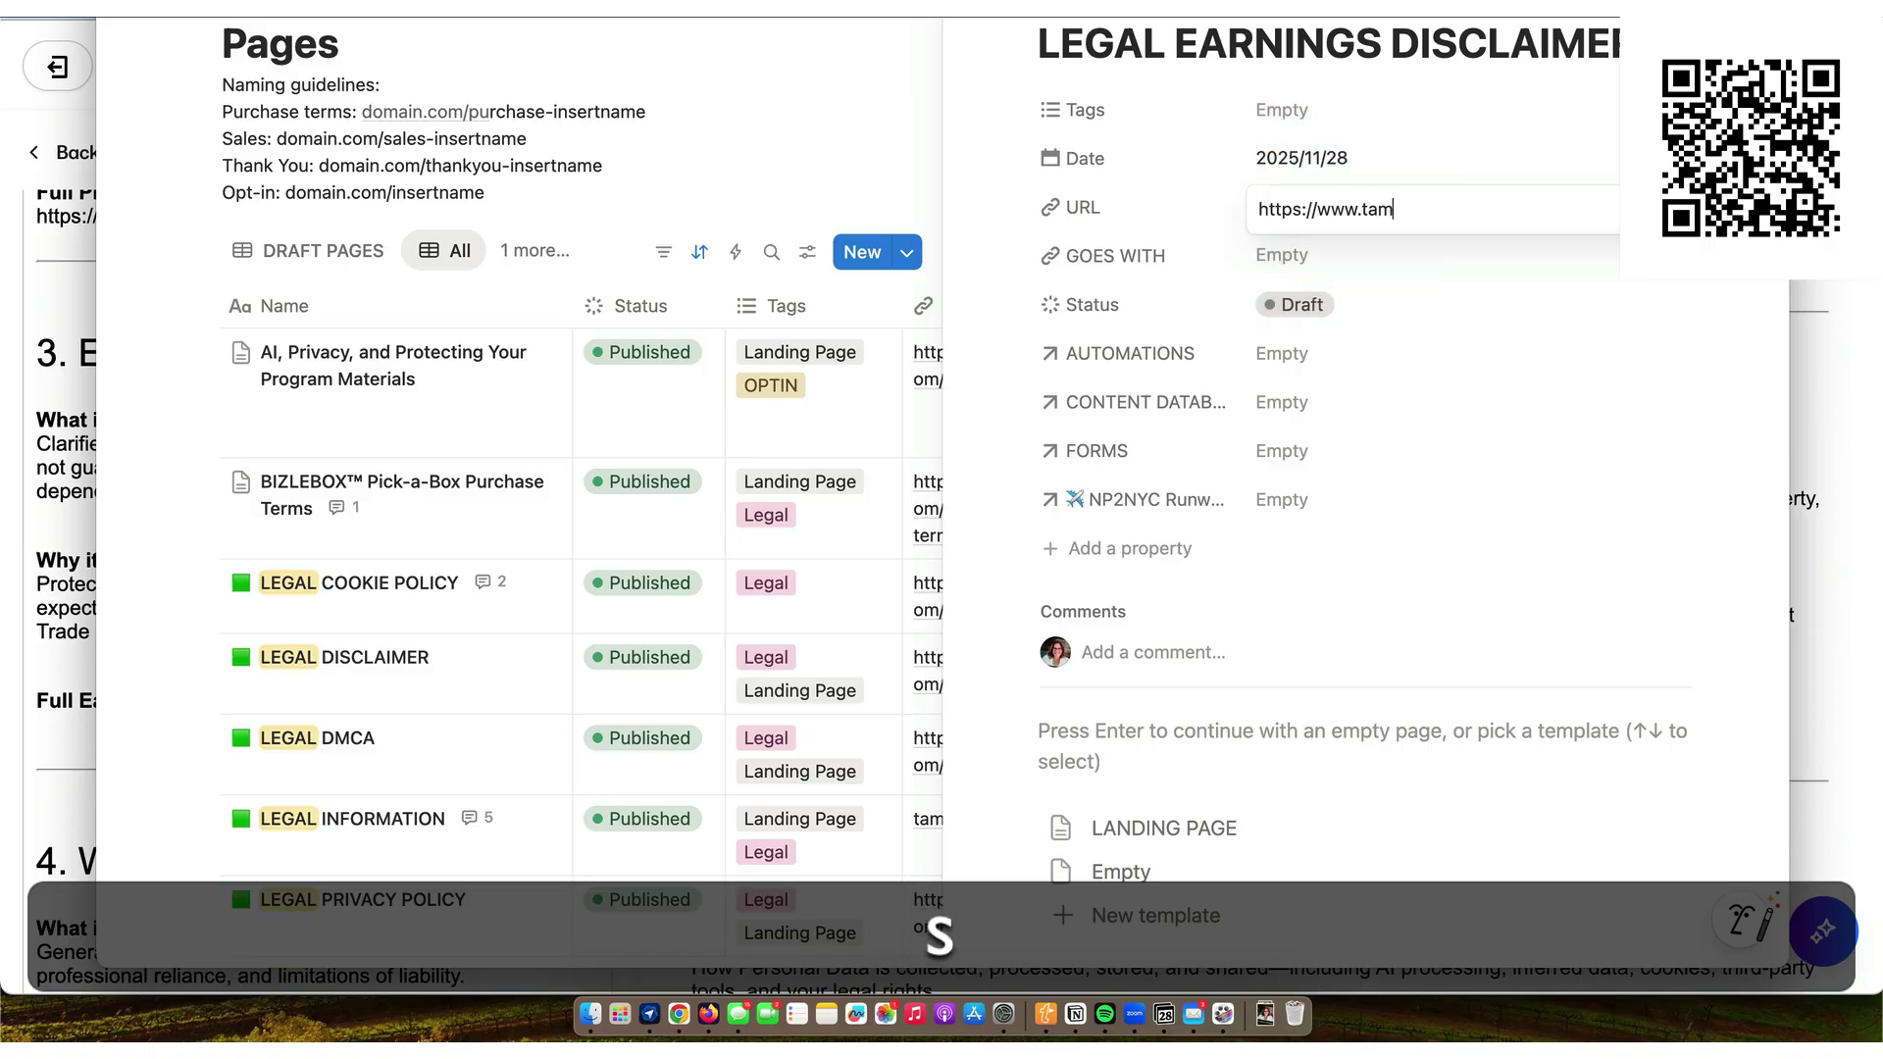
pyautogui.write('senhorton.com/')
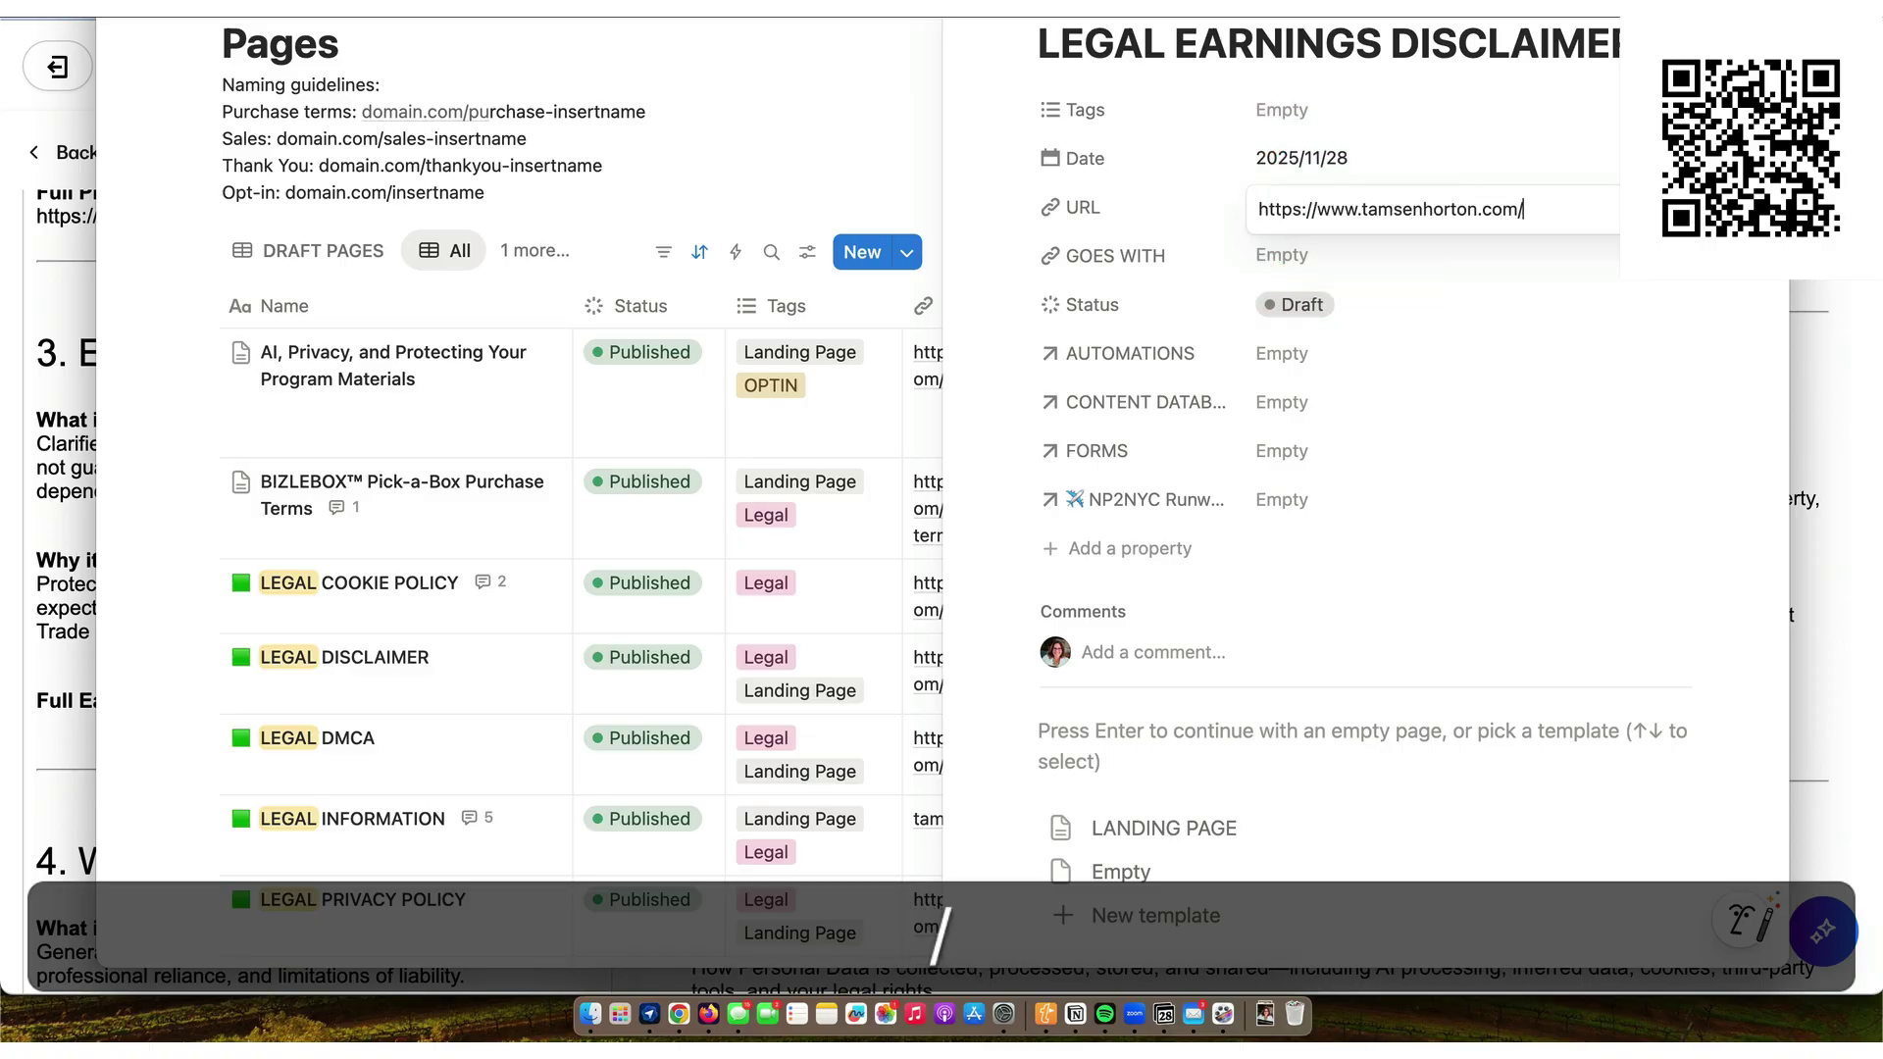
pyautogui.write('earnings-disclaimer')
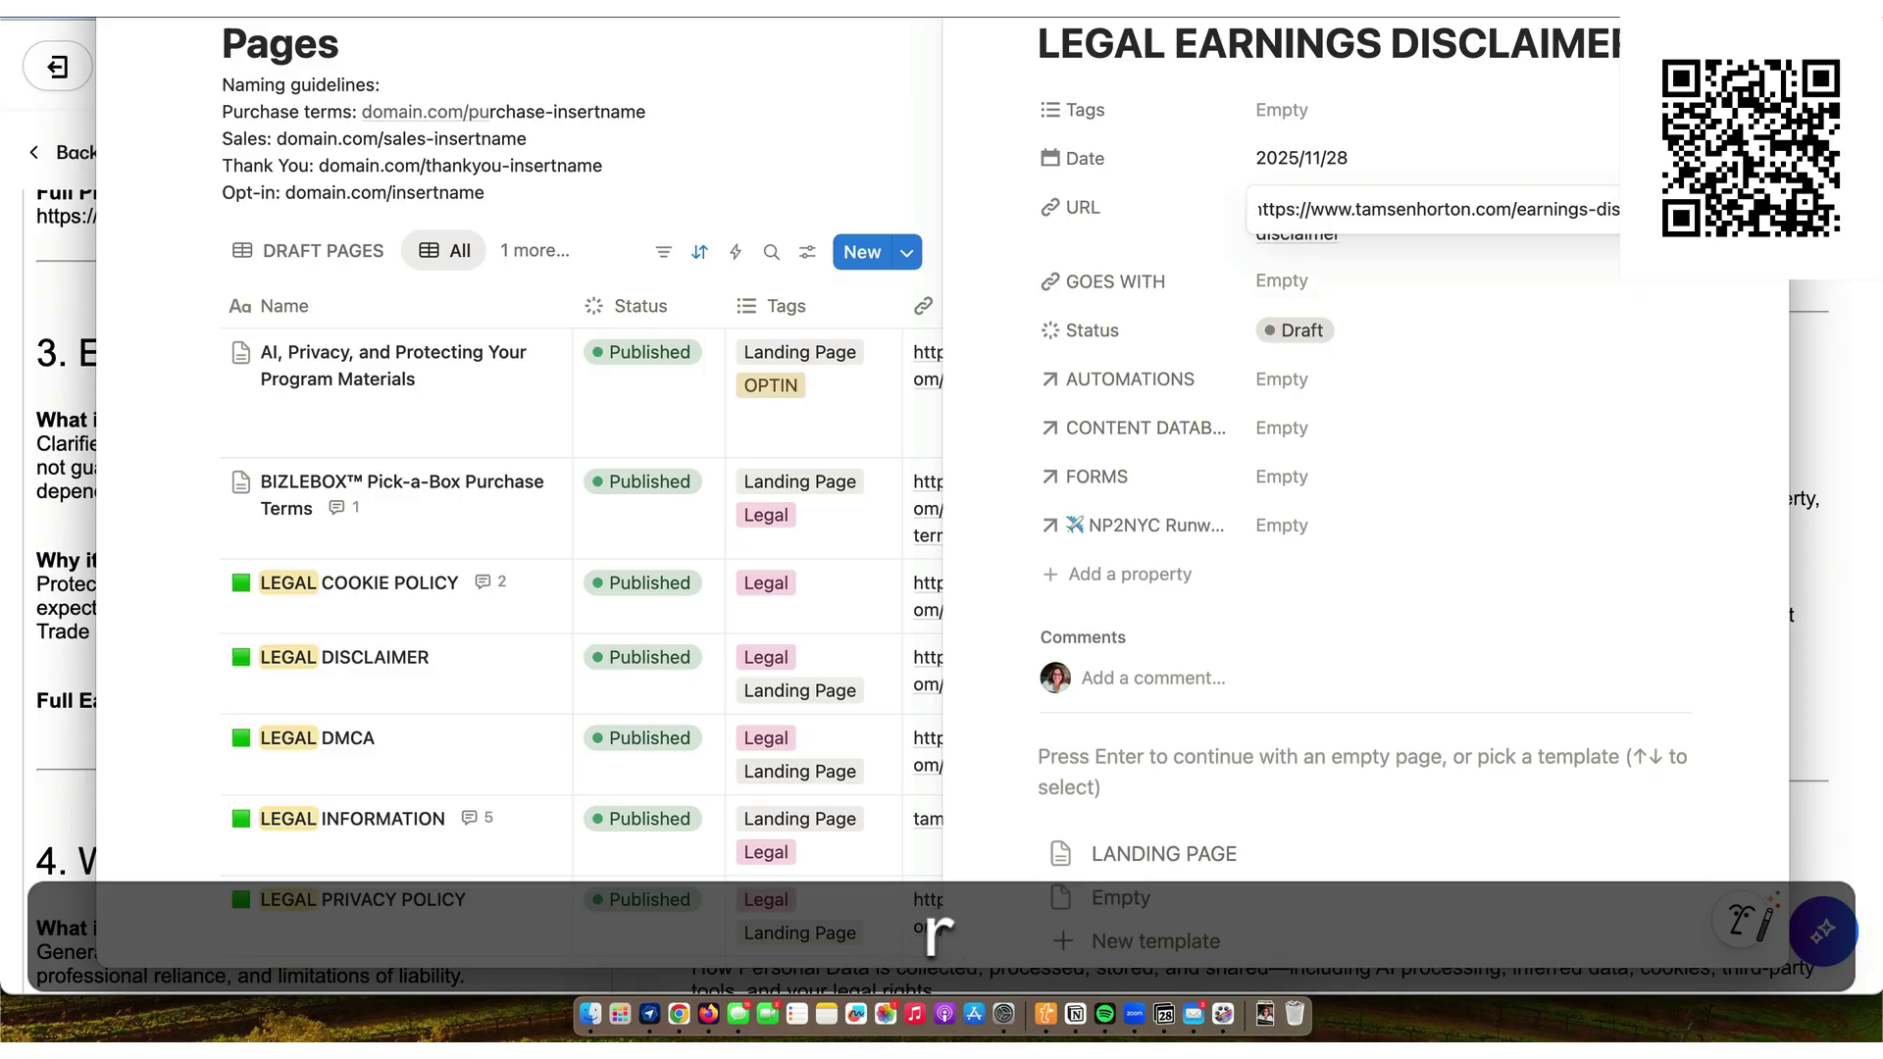
pyautogui.press('Return')
pyautogui.click(1659, 208)
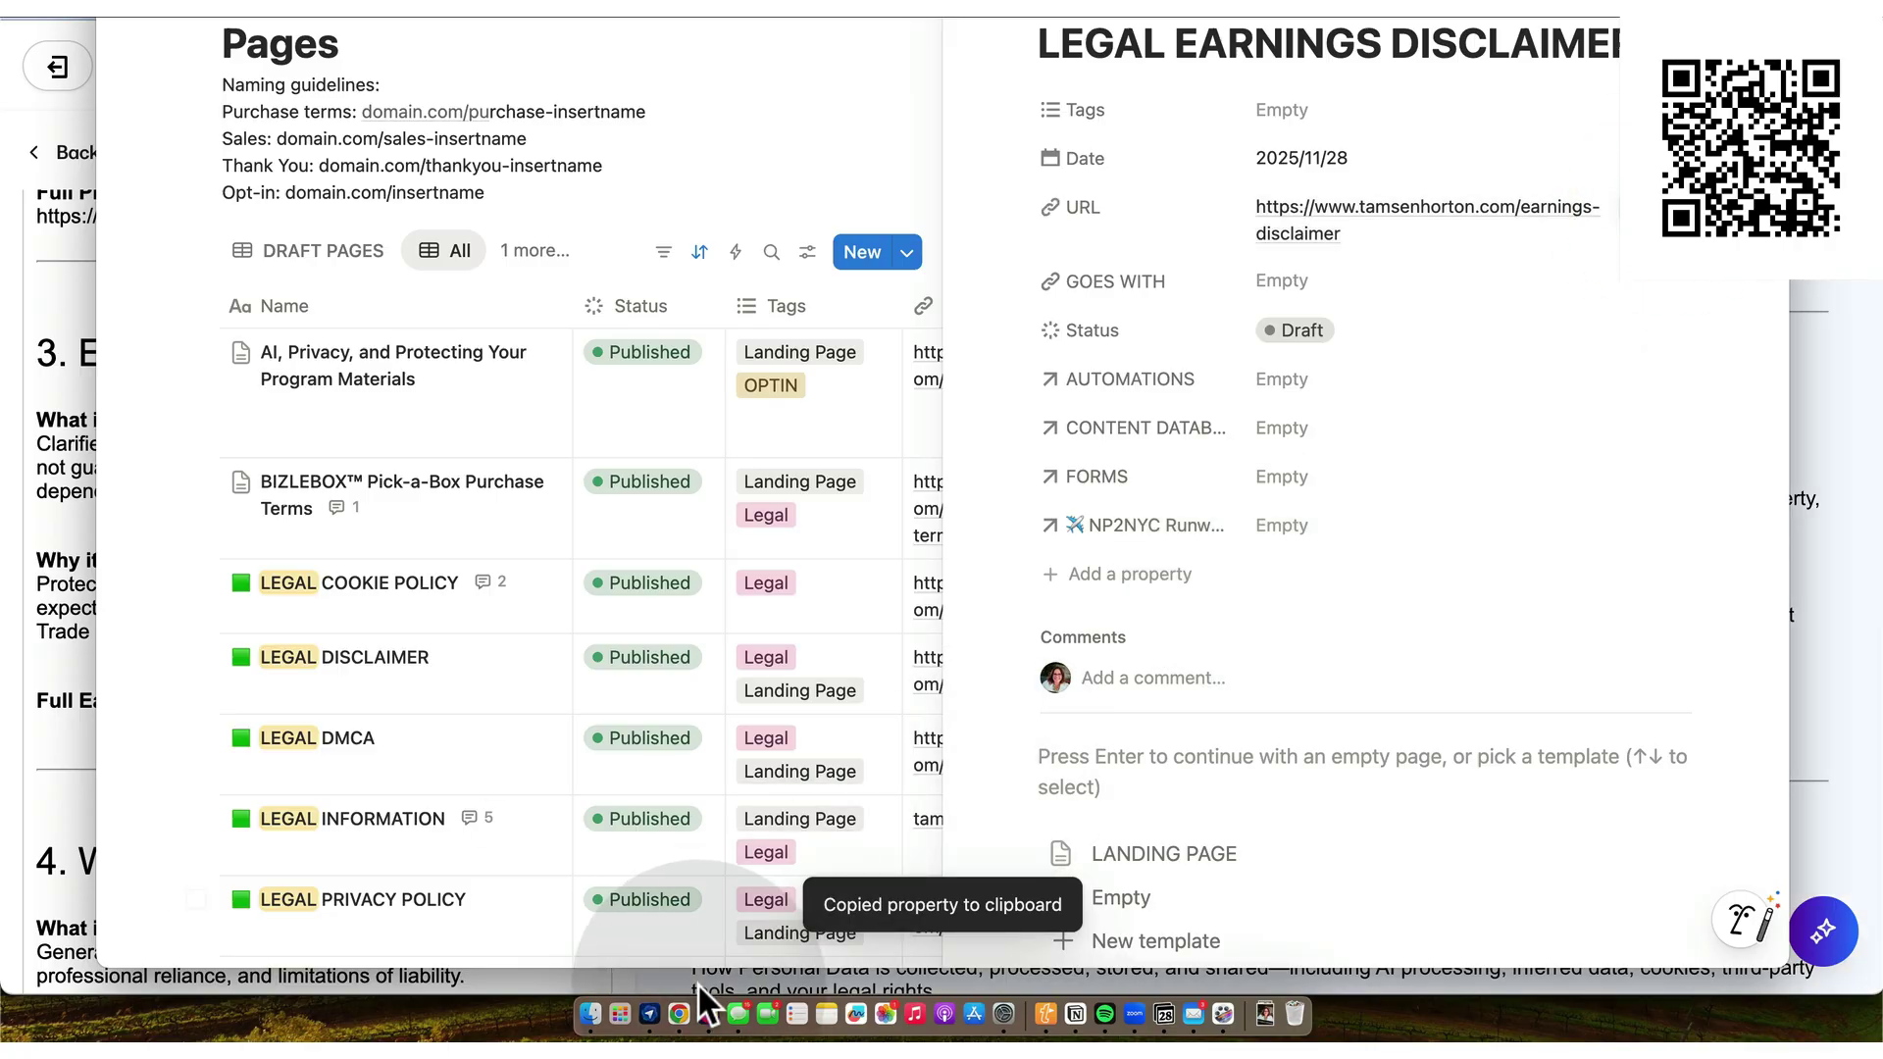
pyautogui.click(677, 1012)
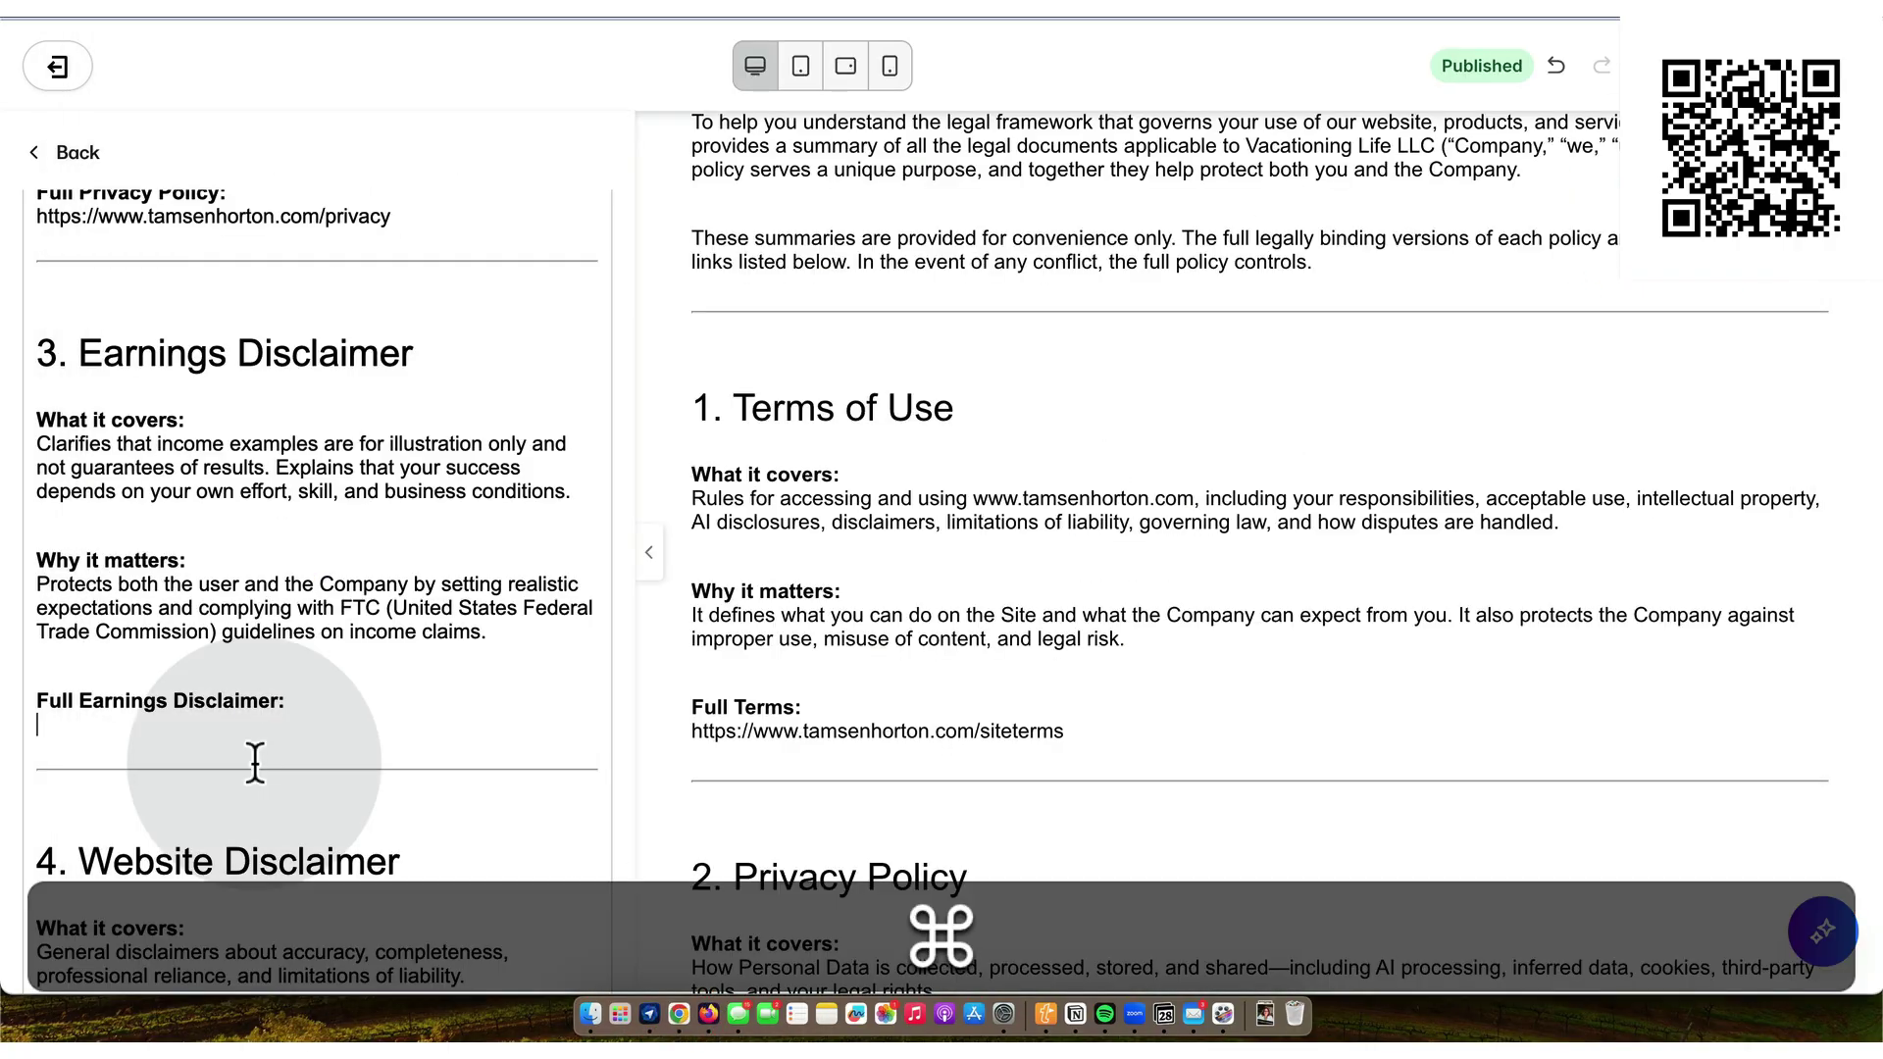
pyautogui.press('super+v')
pyautogui.scroll(-5, 402, 694)
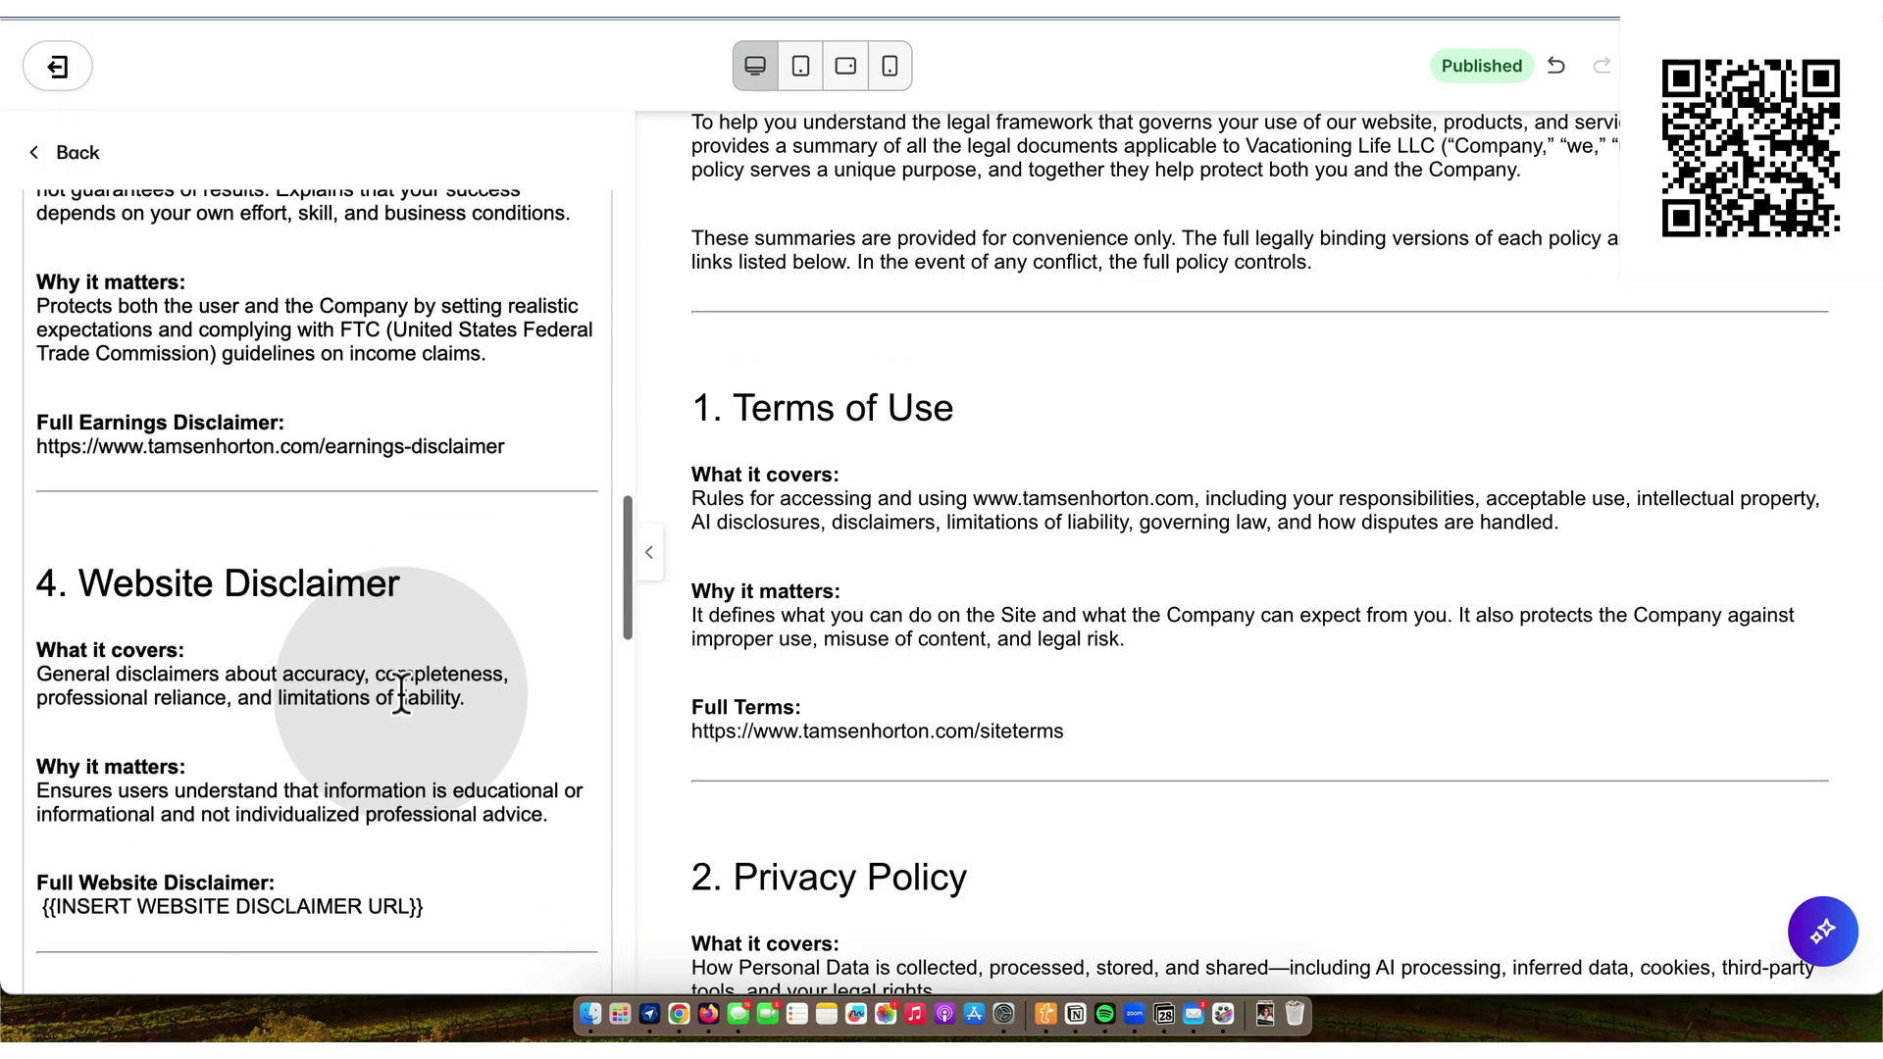
# - Erase the website disclaimer placeholder and save the Legal Information page
pyautogui.click(438, 730)
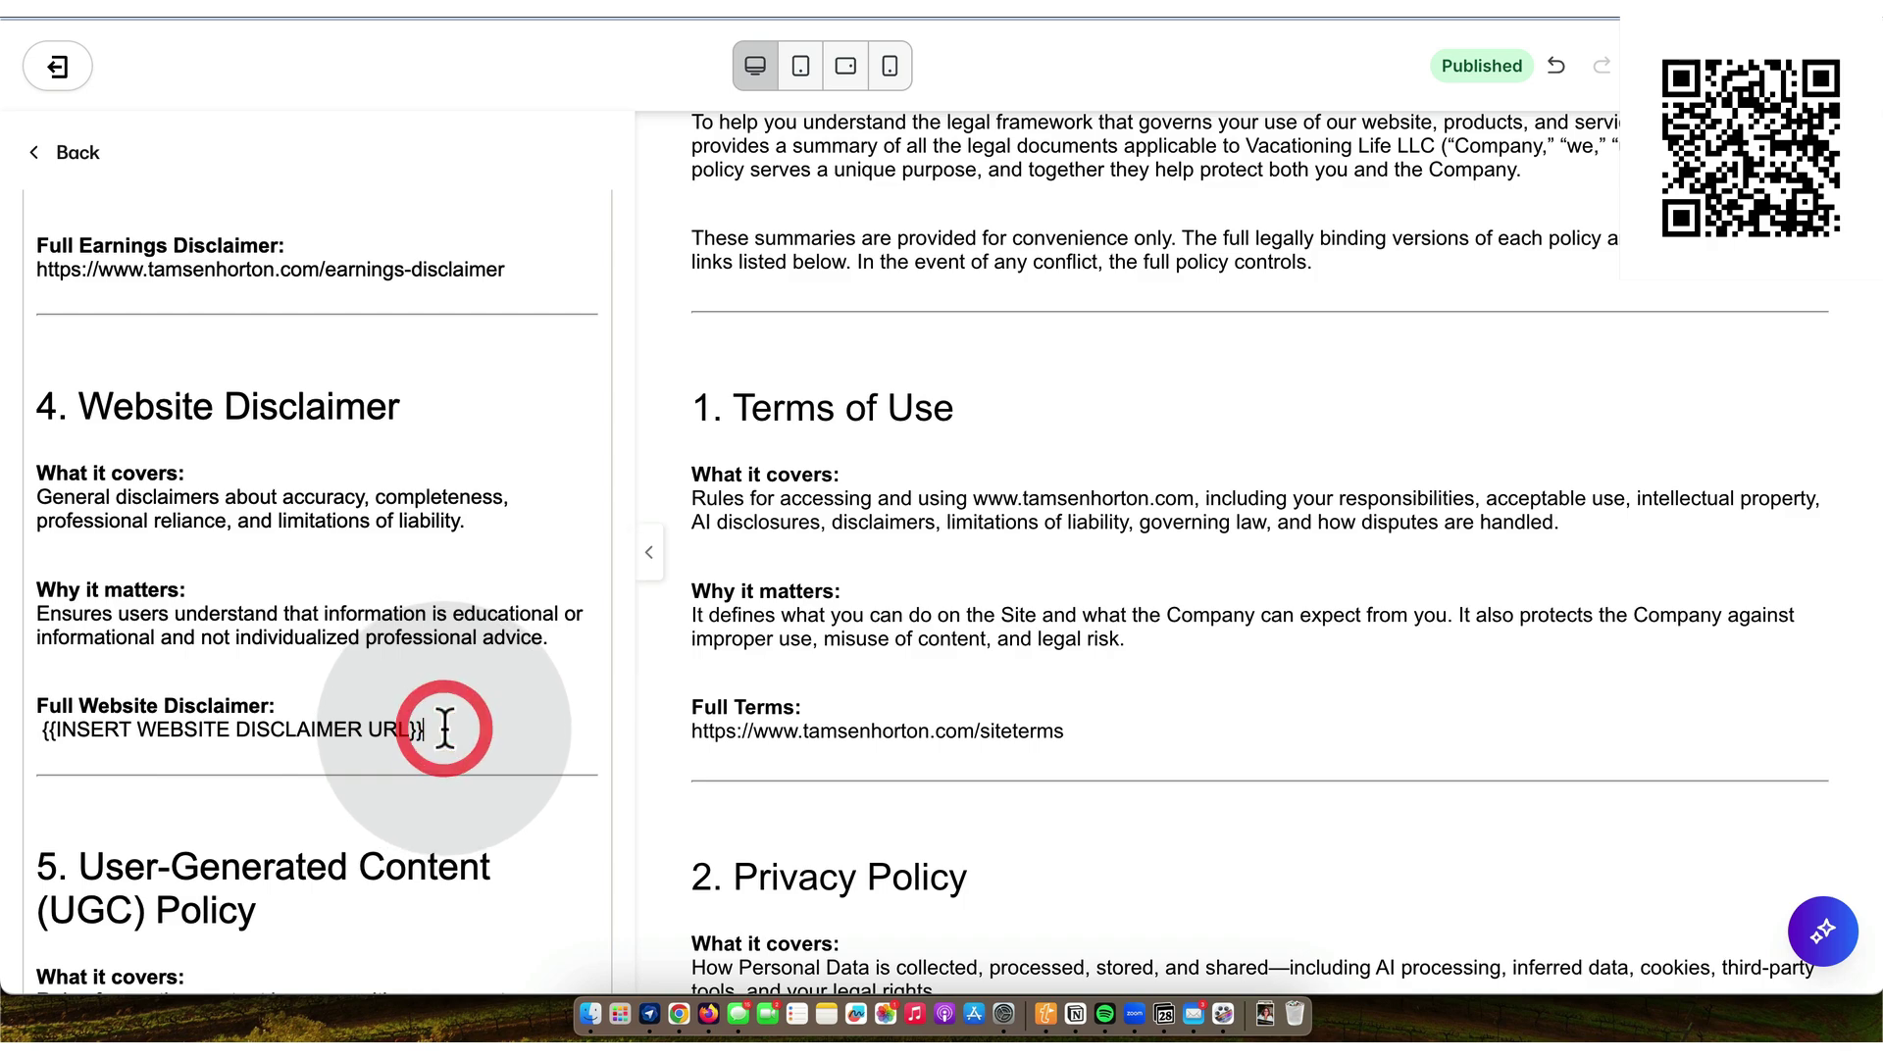
pyautogui.press('BackSpace')
pyautogui.press('BackSpace')
pyautogui.press('BackSpace')
pyautogui.press('BackSpace')
pyautogui.press('BackSpace')
pyautogui.press('BackSpace')
pyautogui.press('BackSpace')
pyautogui.press('BackSpace')
pyautogui.press('BackSpace')
pyautogui.press('BackSpace')
pyautogui.press('BackSpace')
pyautogui.press('BackSpace')
pyautogui.press('BackSpace')
pyautogui.press('BackSpace')
pyautogui.press('BackSpace')
pyautogui.press('BackSpace')
pyautogui.press('BackSpace')
pyautogui.press('BackSpace')
pyautogui.press('BackSpace')
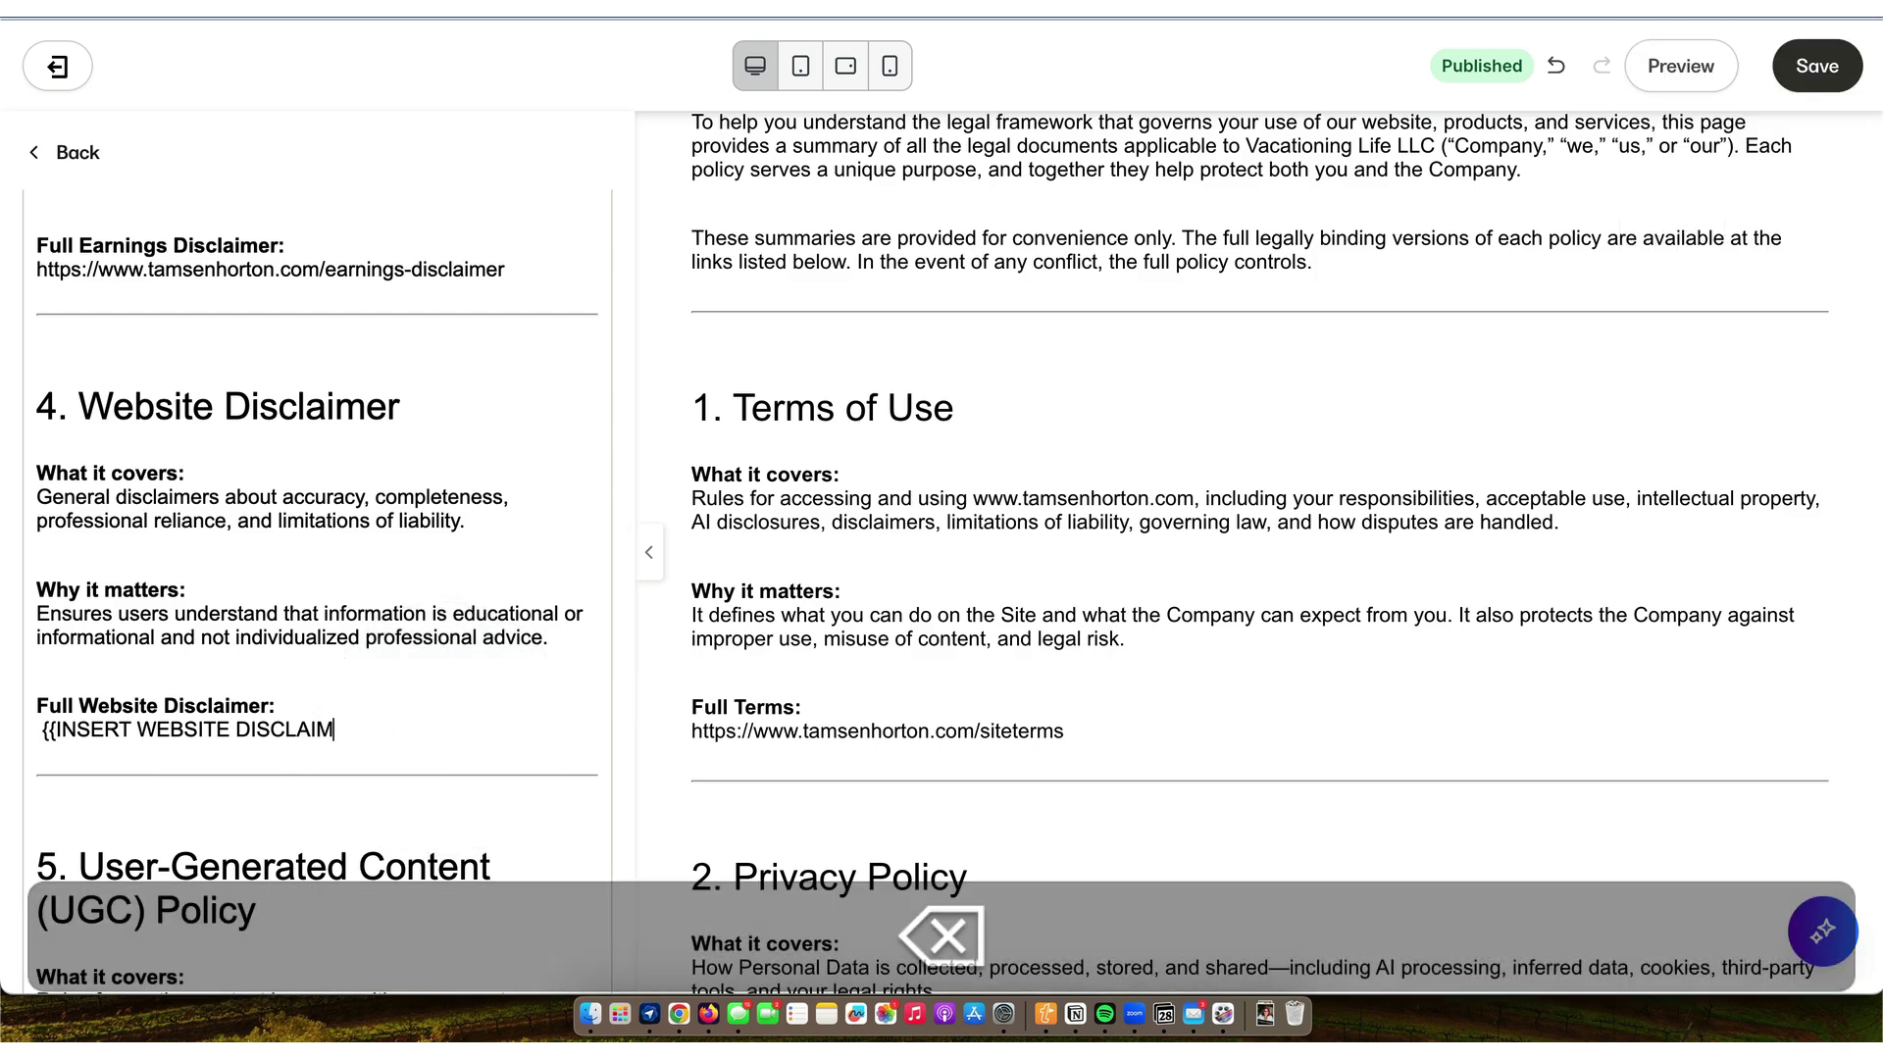
pyautogui.press('BackSpace')
pyautogui.press('BackSpace')
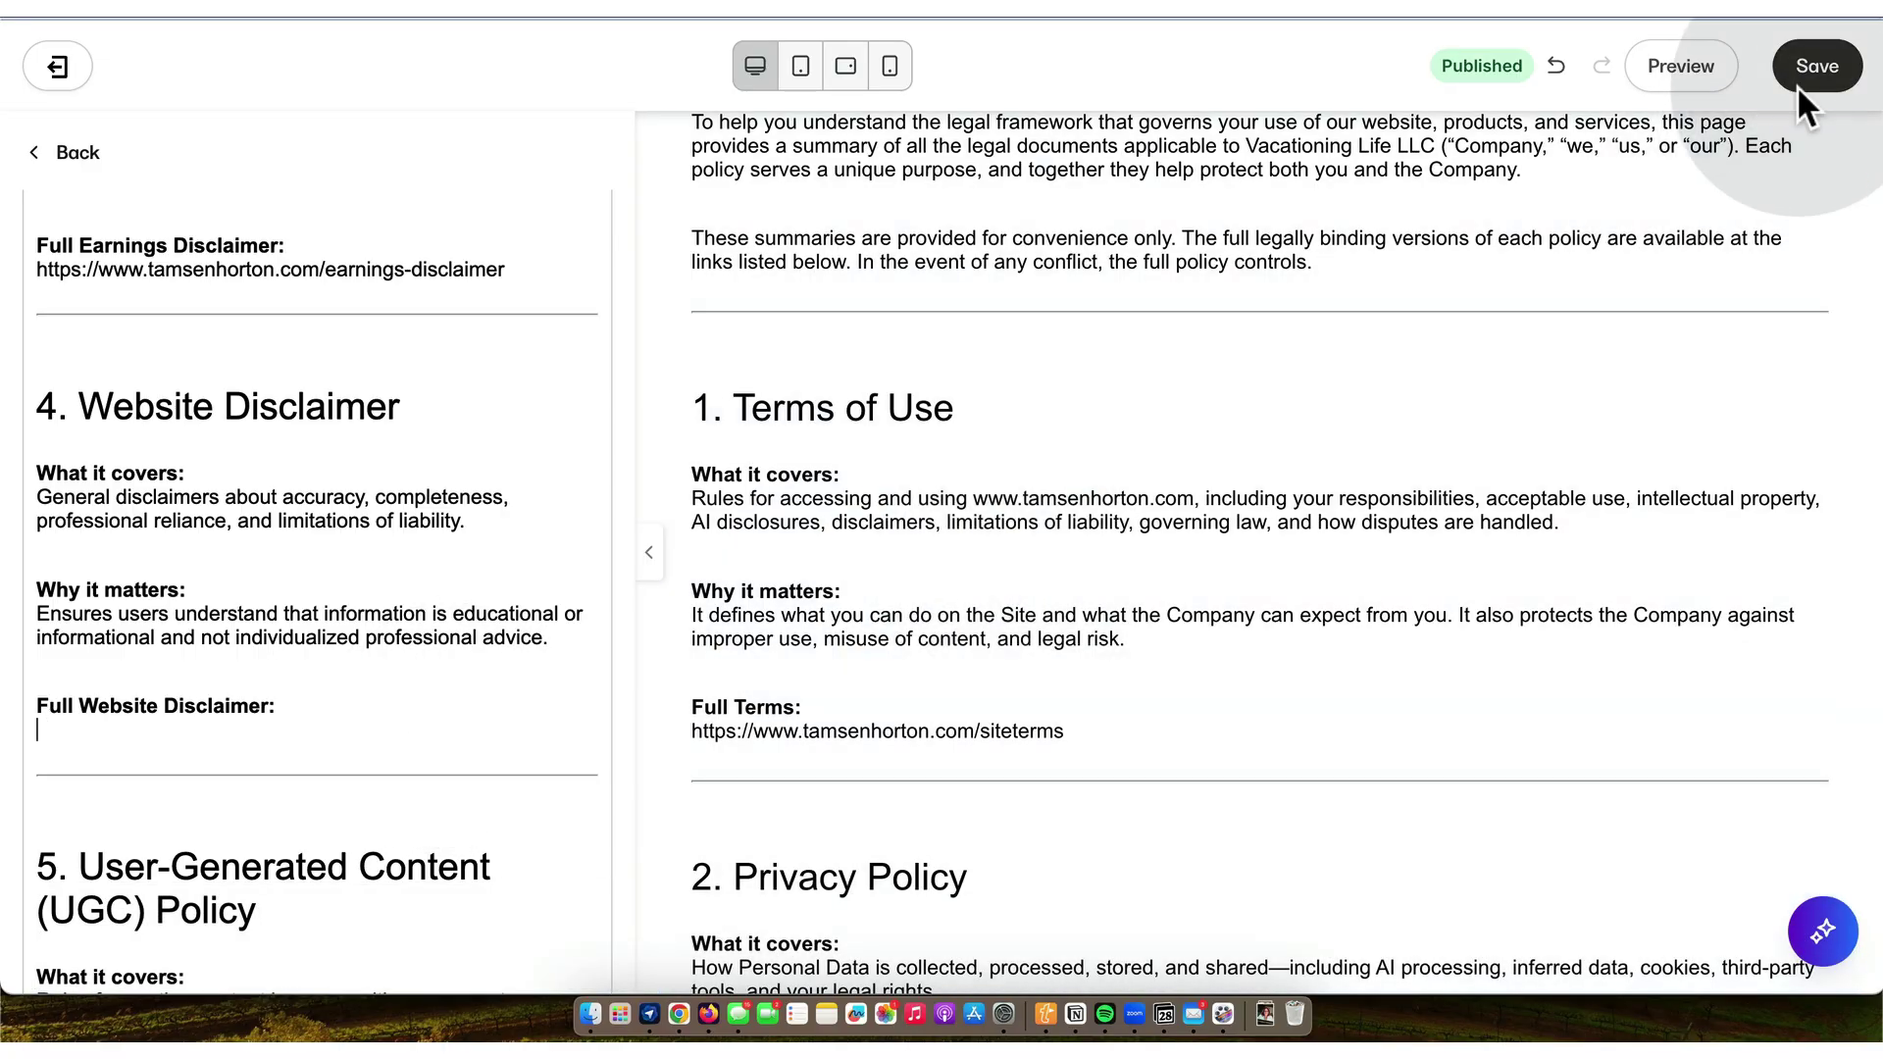
pyautogui.click(1815, 67)
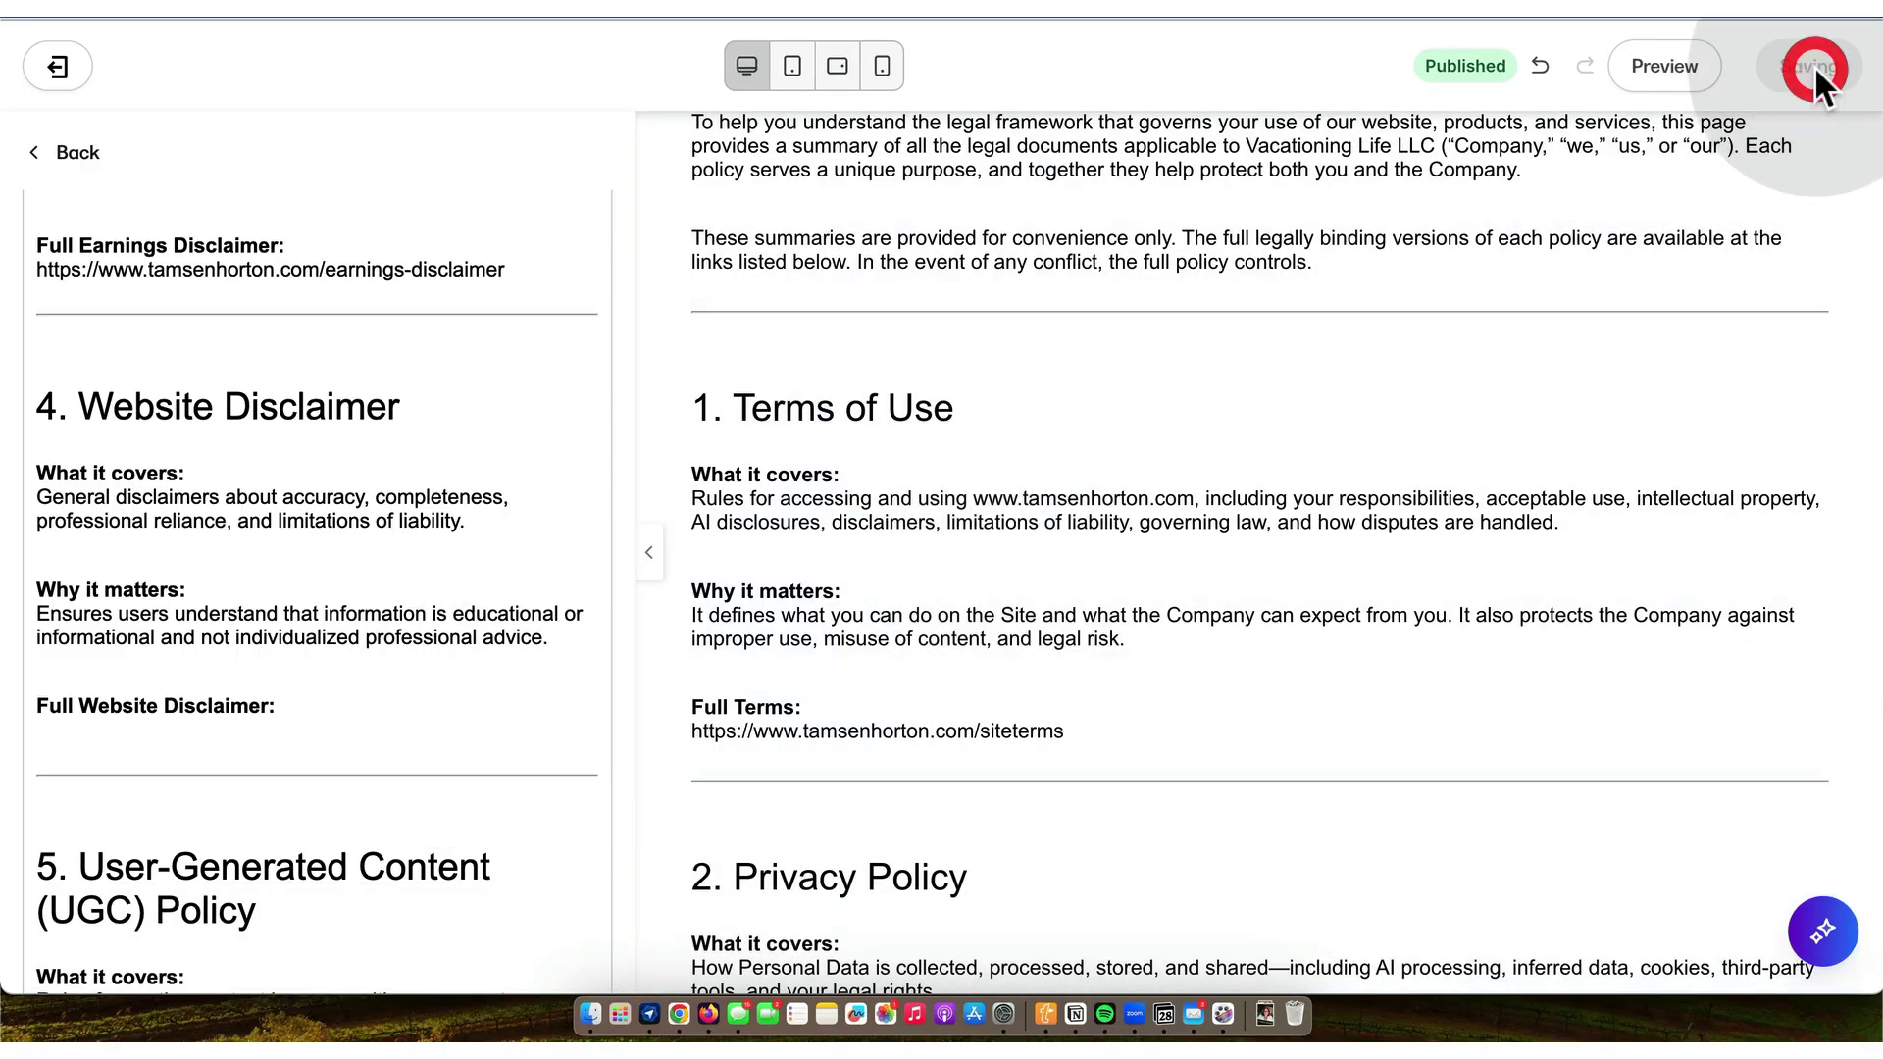
# - Create a new Notion page titled WEBSITE DISCLAIMER dated 2025/11/28
pyautogui.click(1076, 1016)
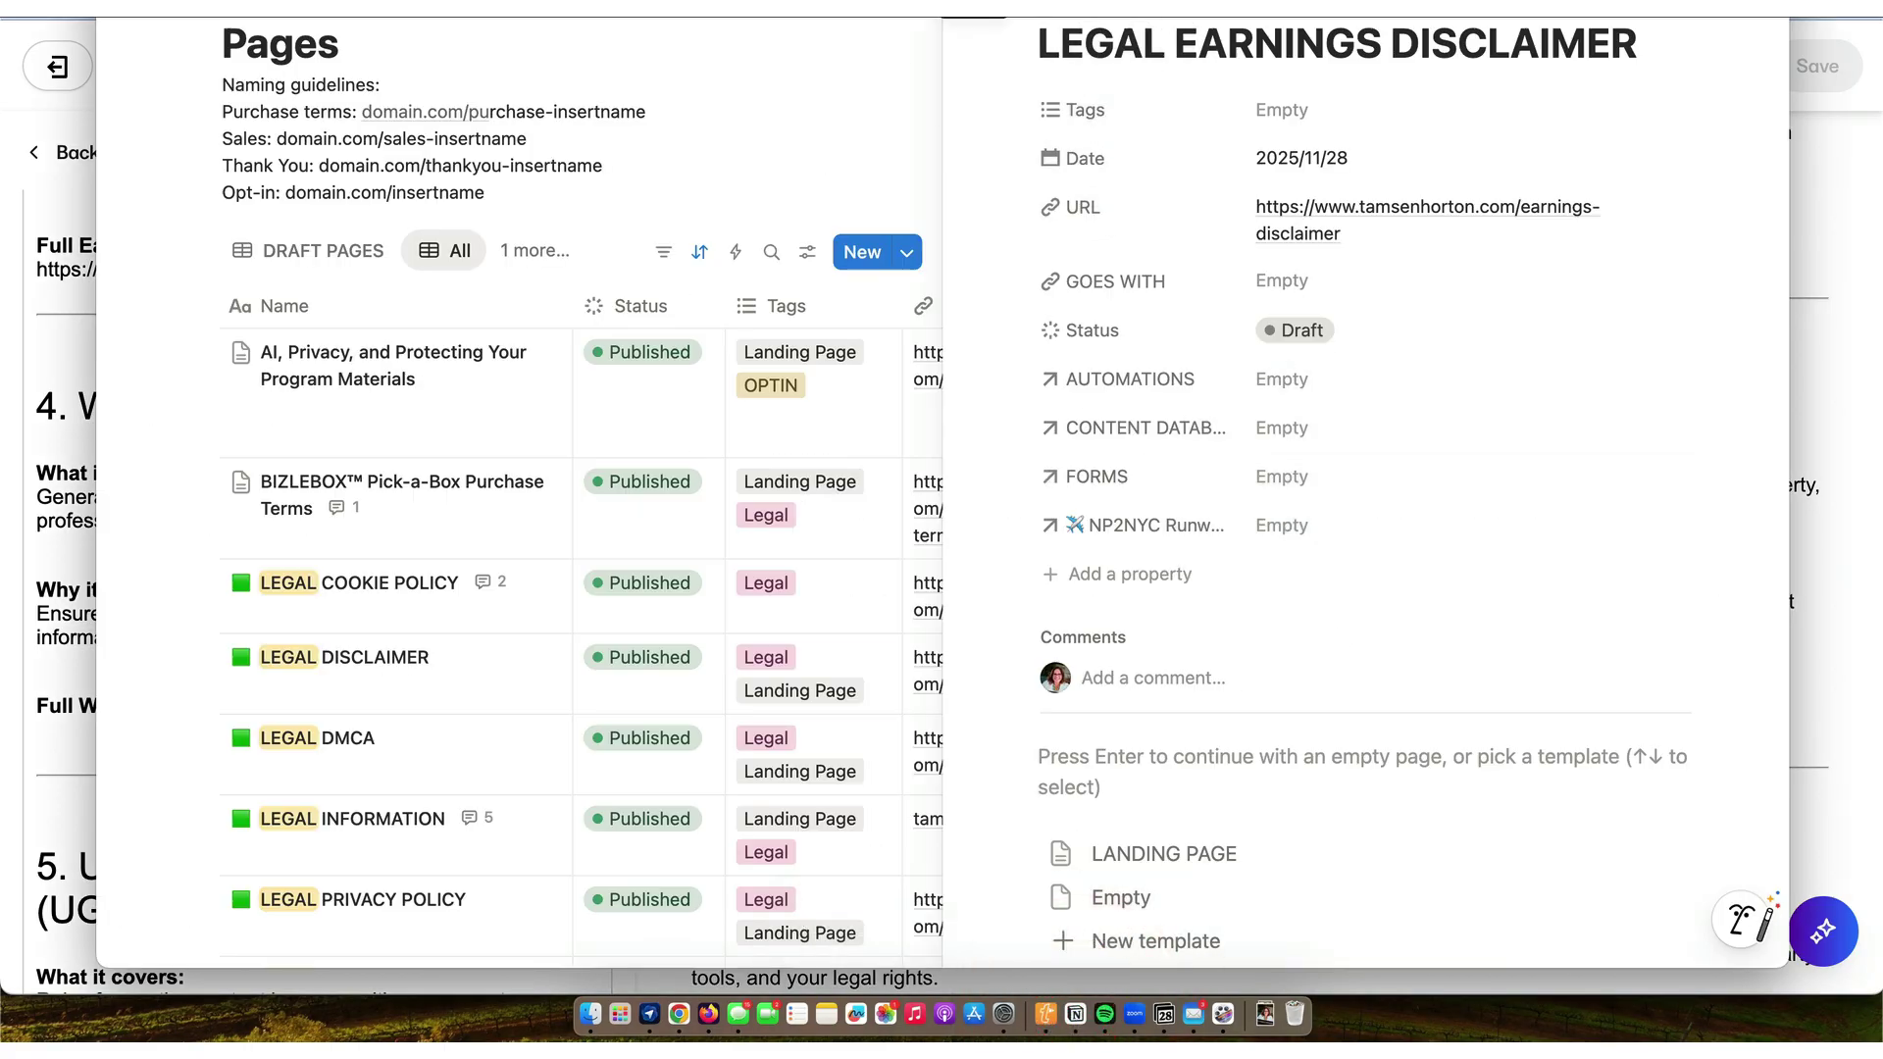
pyautogui.press('Escape')
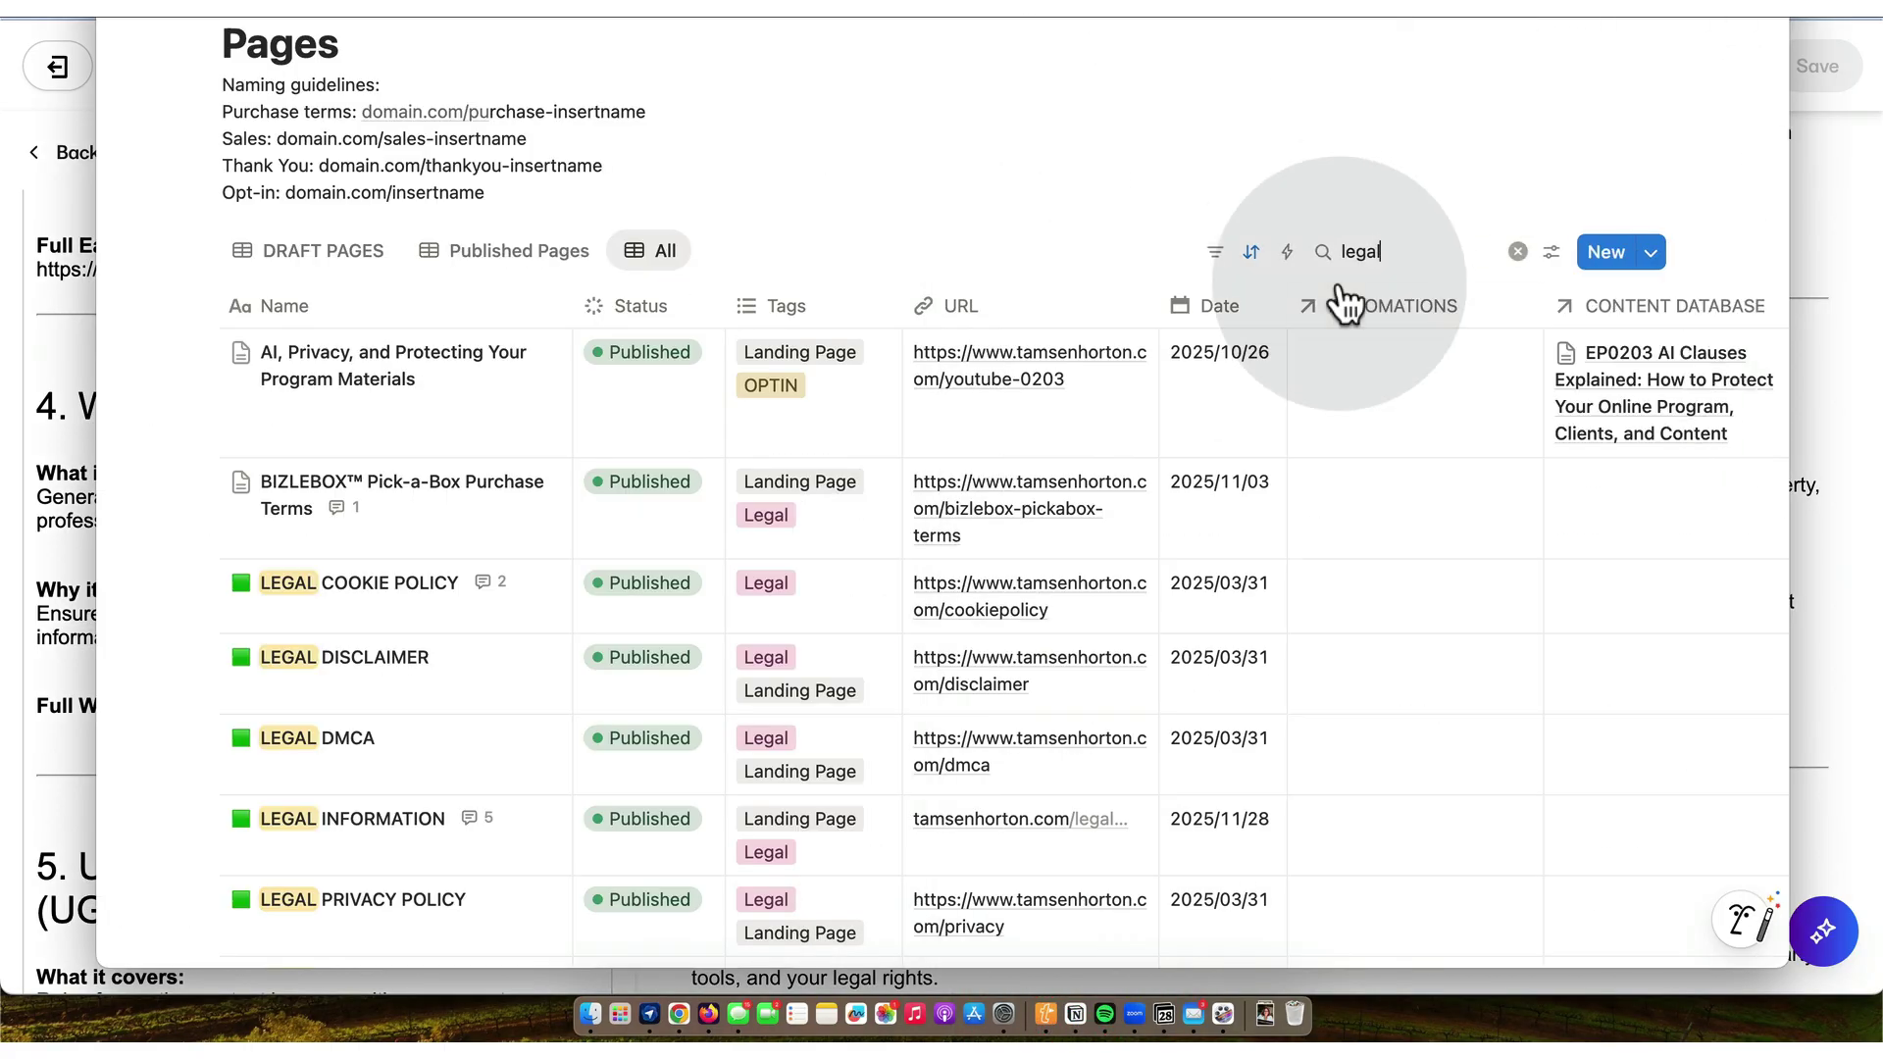
pyautogui.click(1614, 257)
pyautogui.write('W')
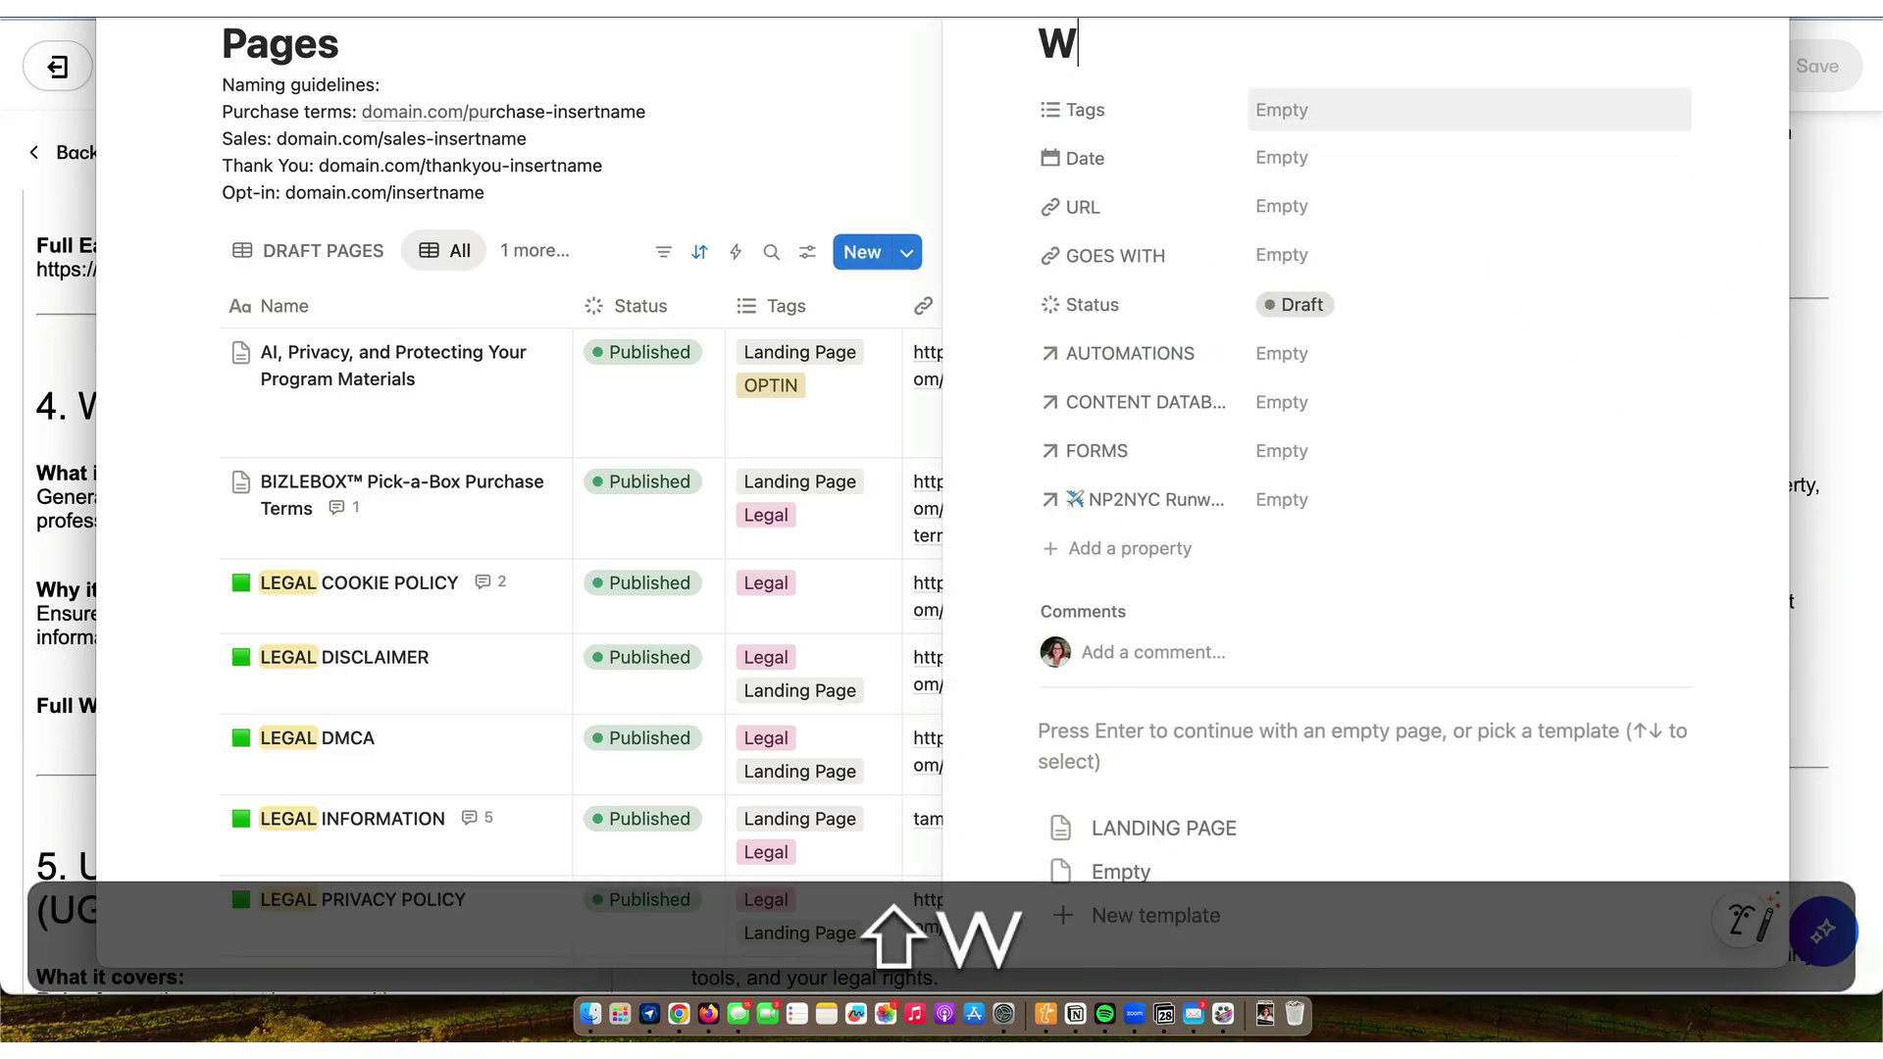
pyautogui.write('EBSITE DISCLAIMER')
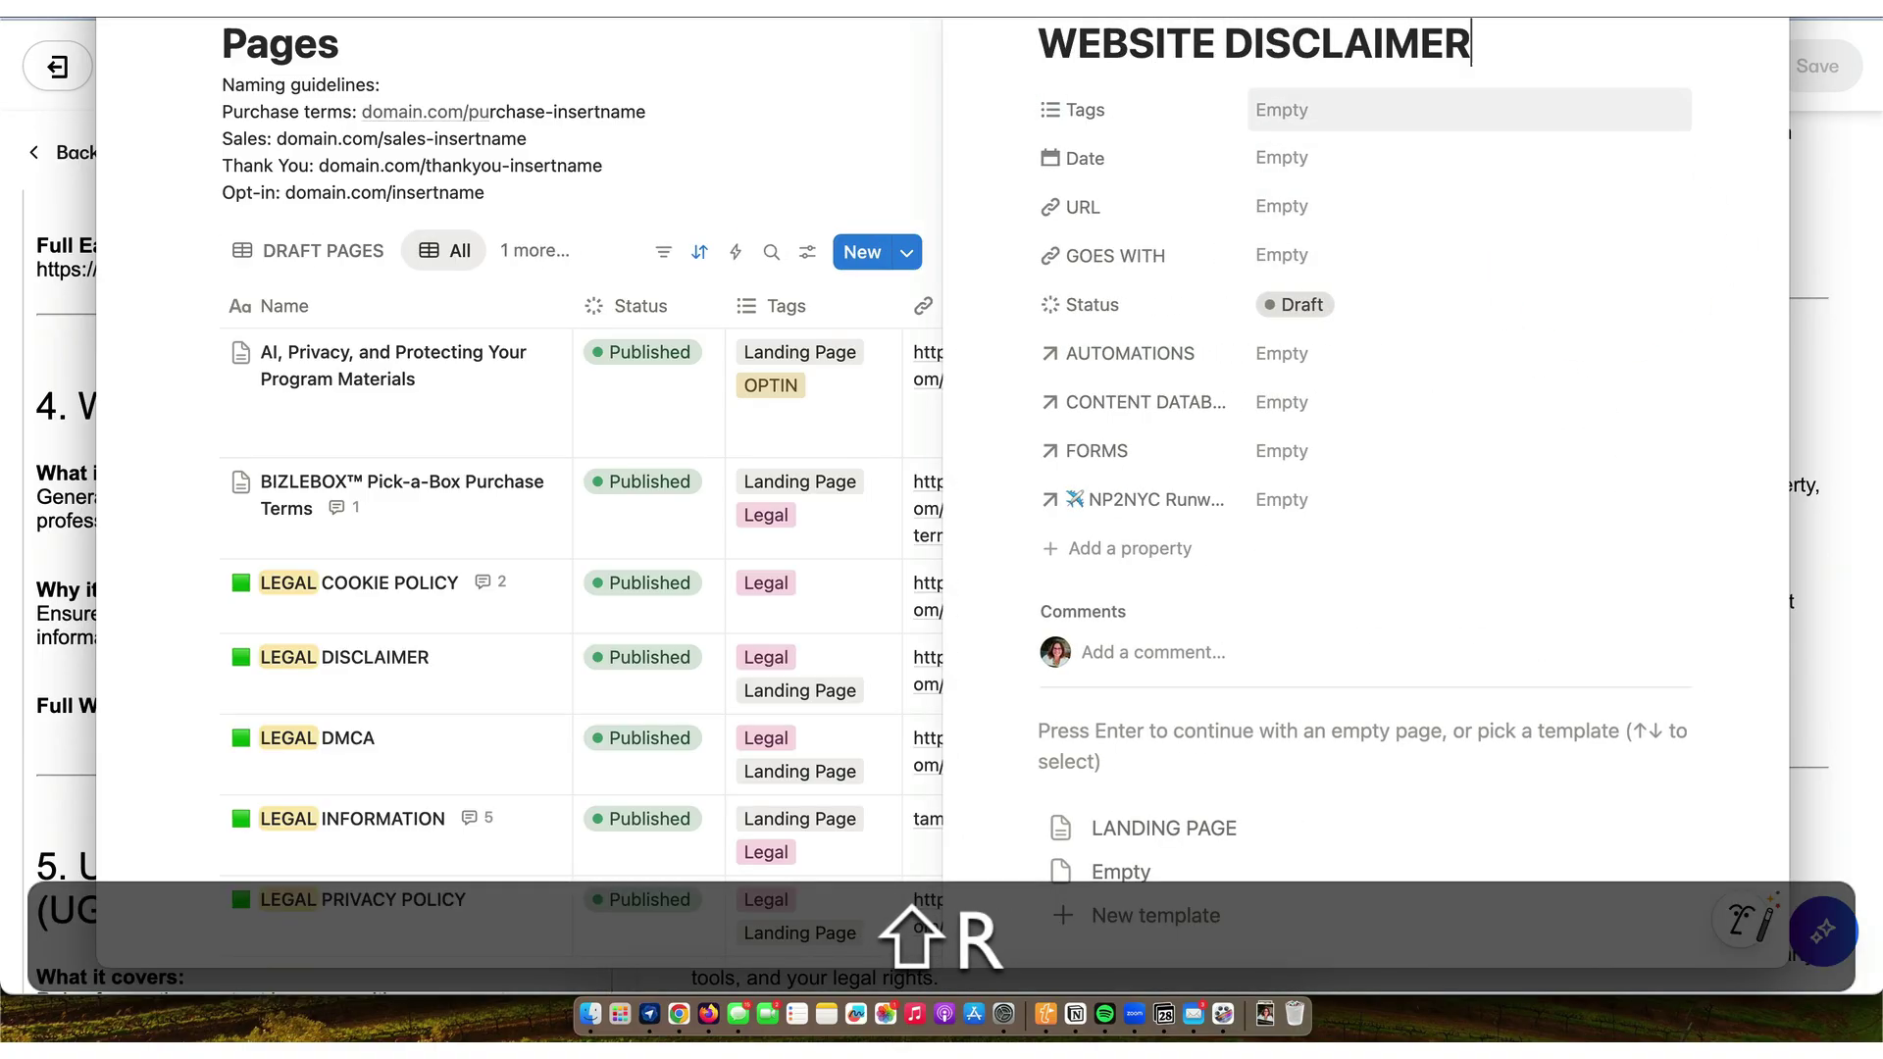
pyautogui.click(1315, 157)
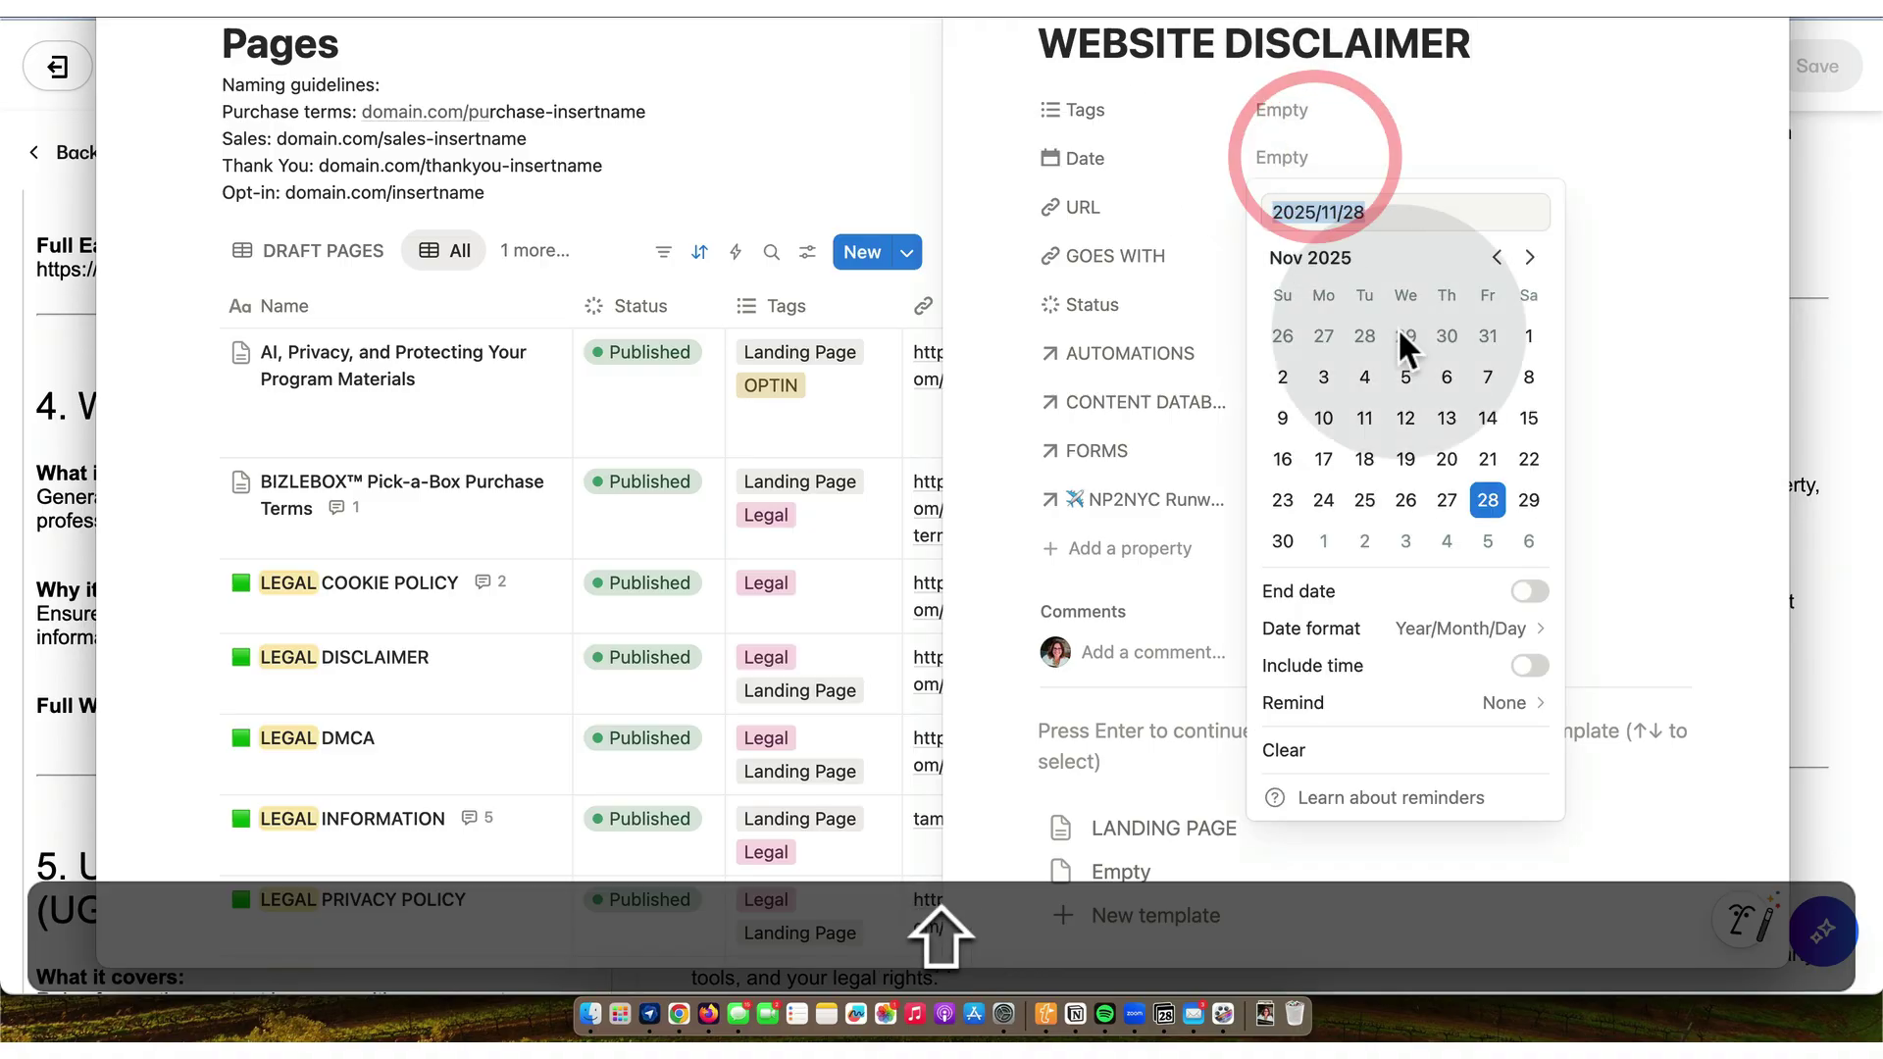
pyautogui.click(1488, 501)
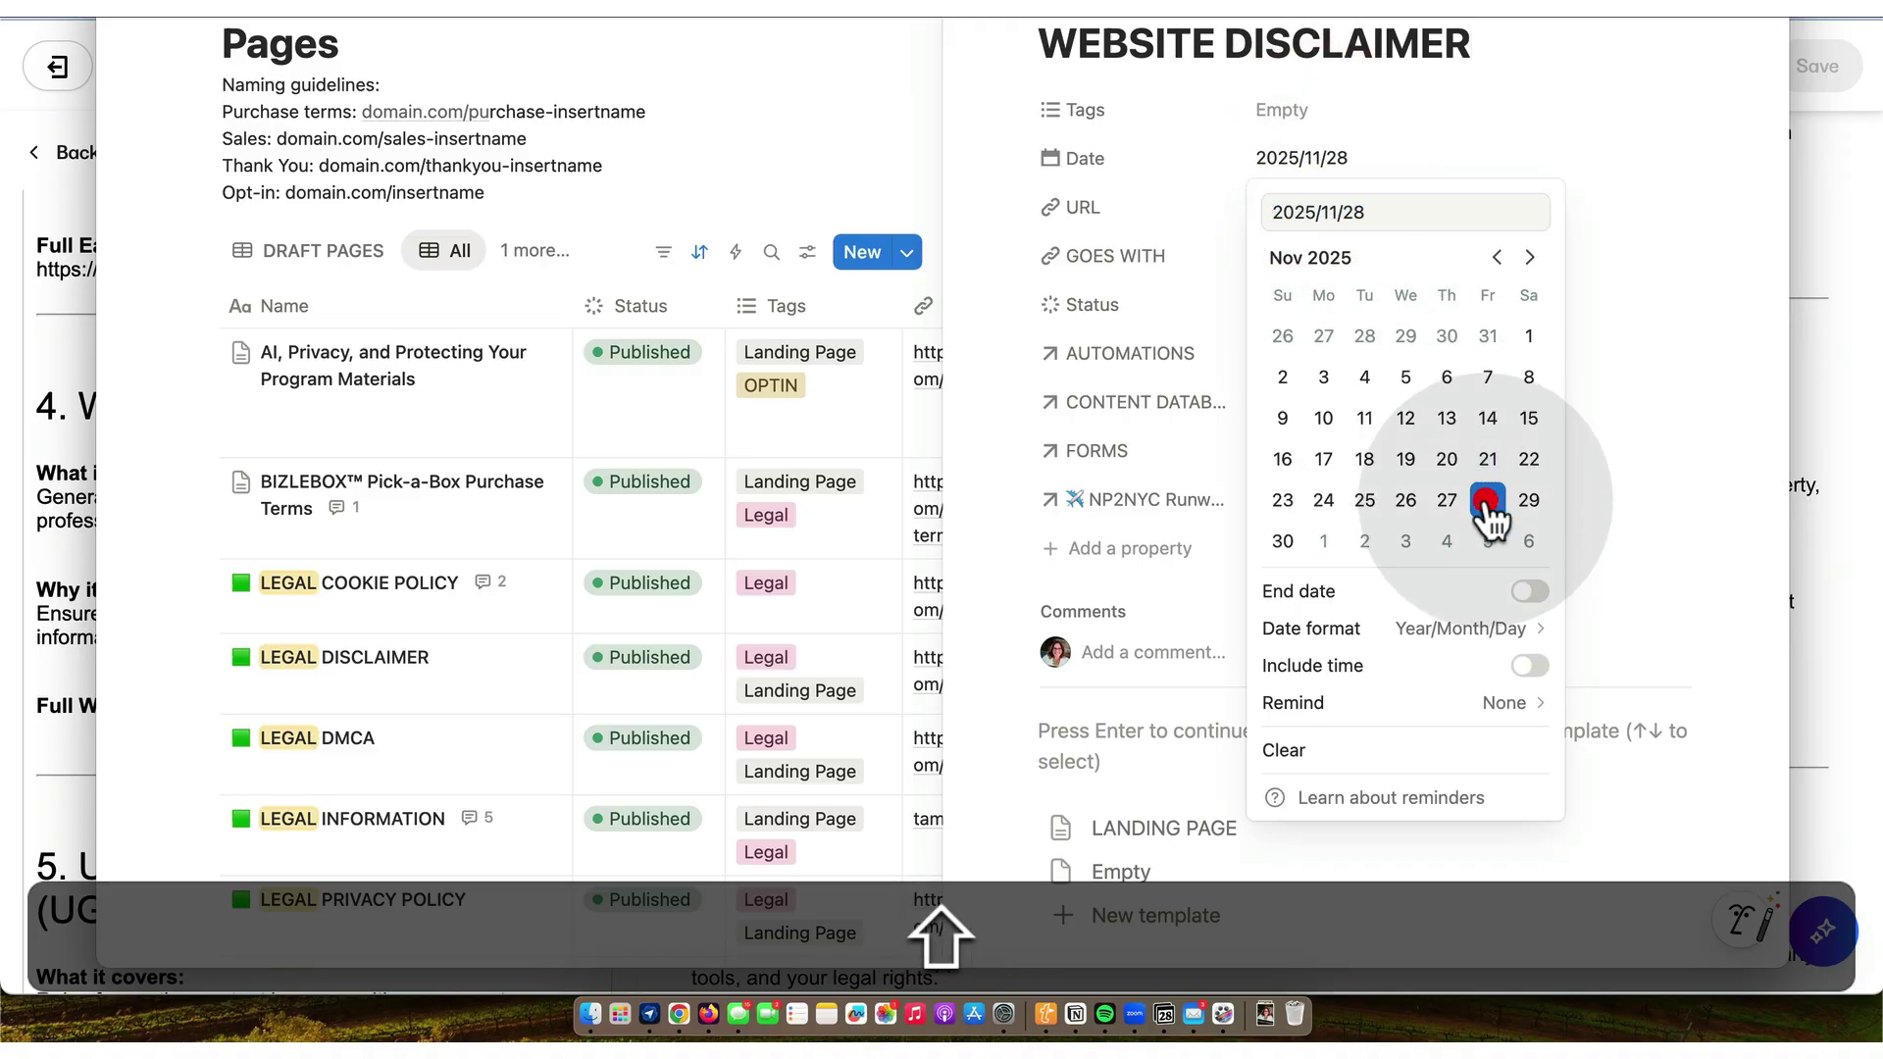
pyautogui.click(1130, 206)
pyautogui.click(1265, 204)
pyautogui.write('J')
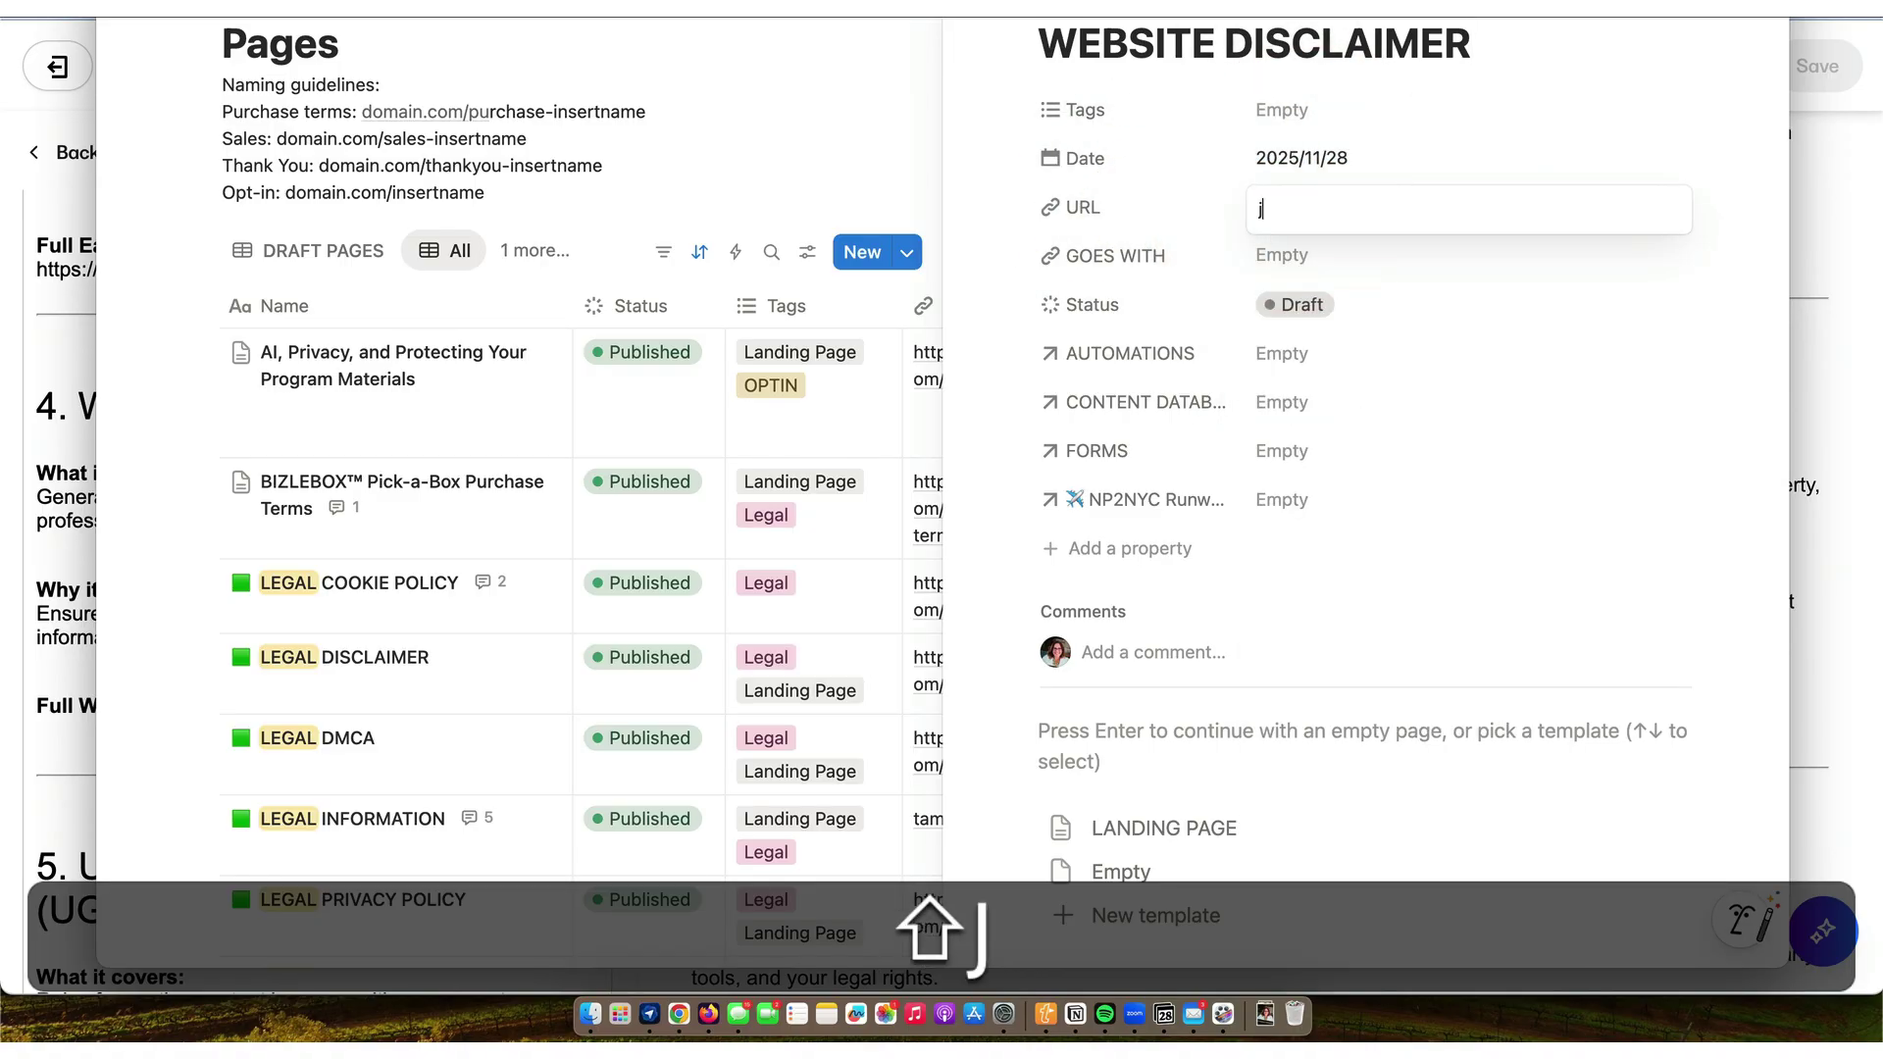
pyautogui.press('BackSpace')
pyautogui.write('https:/')
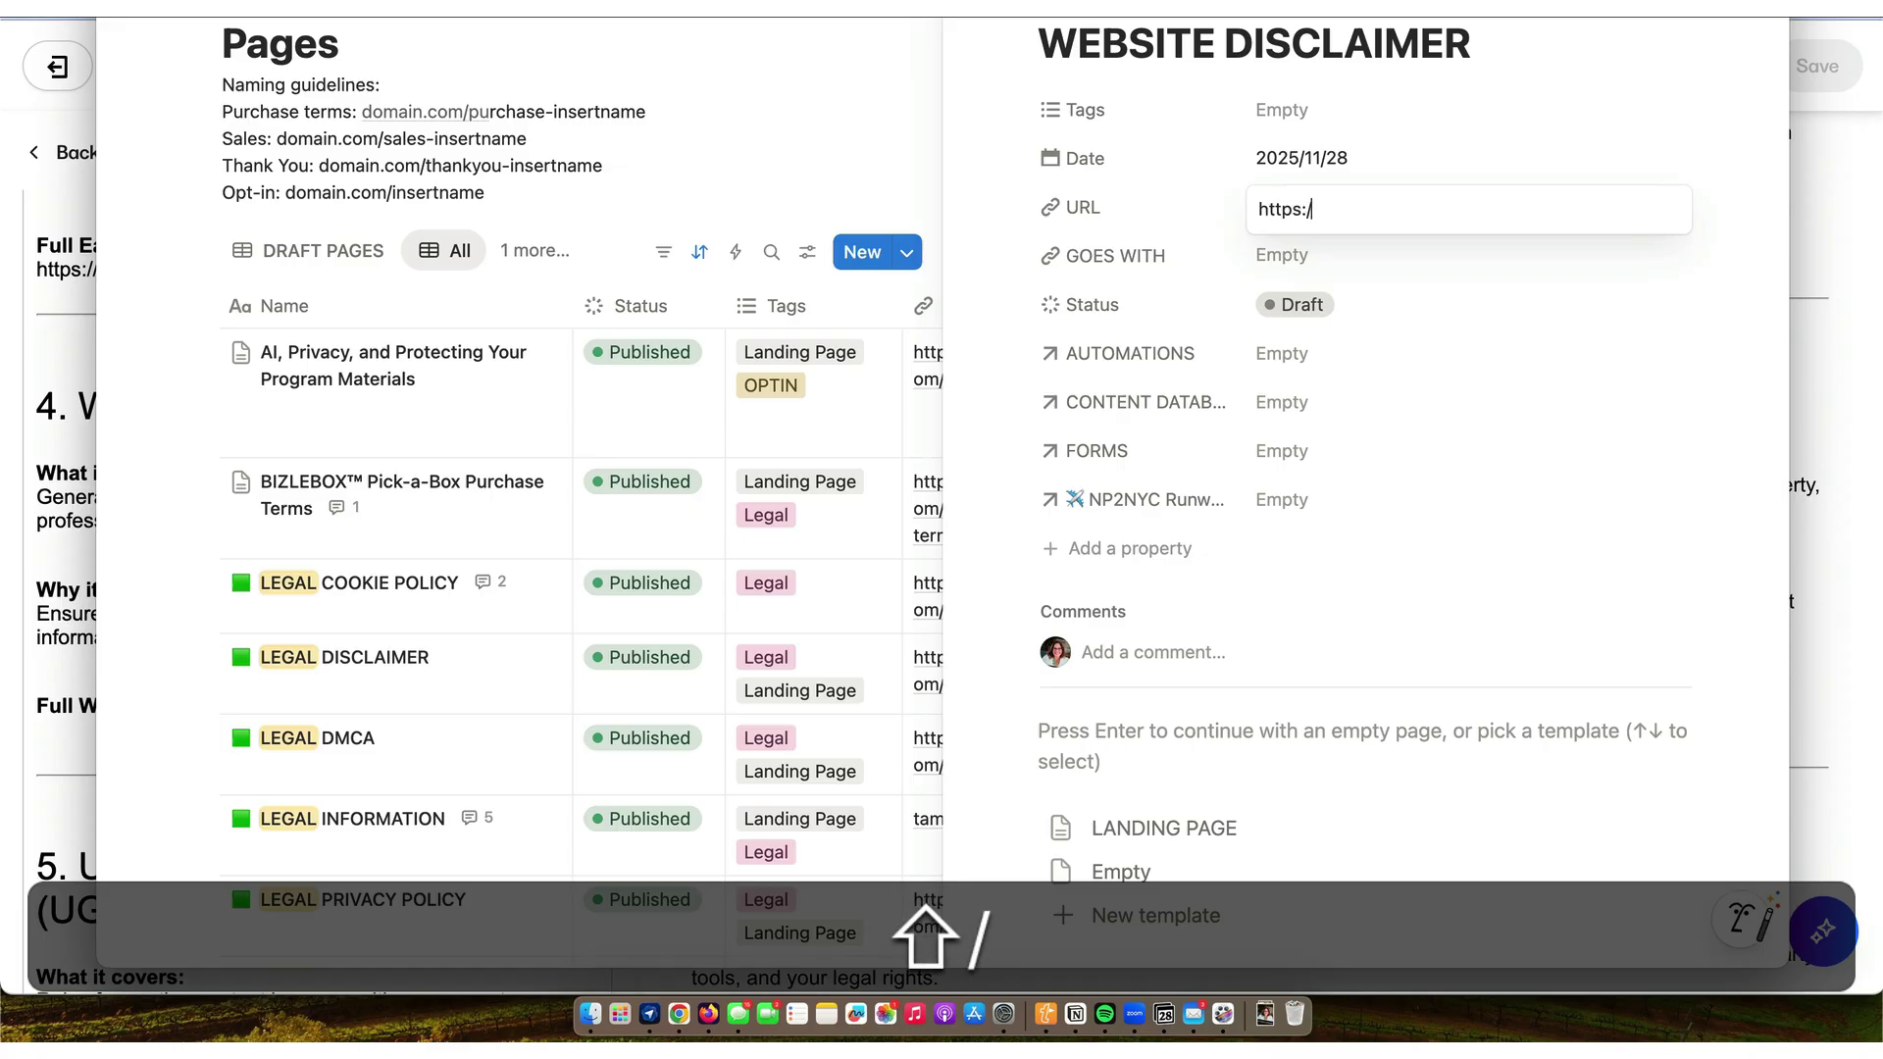
pyautogui.write('/www.tamsenhorton')
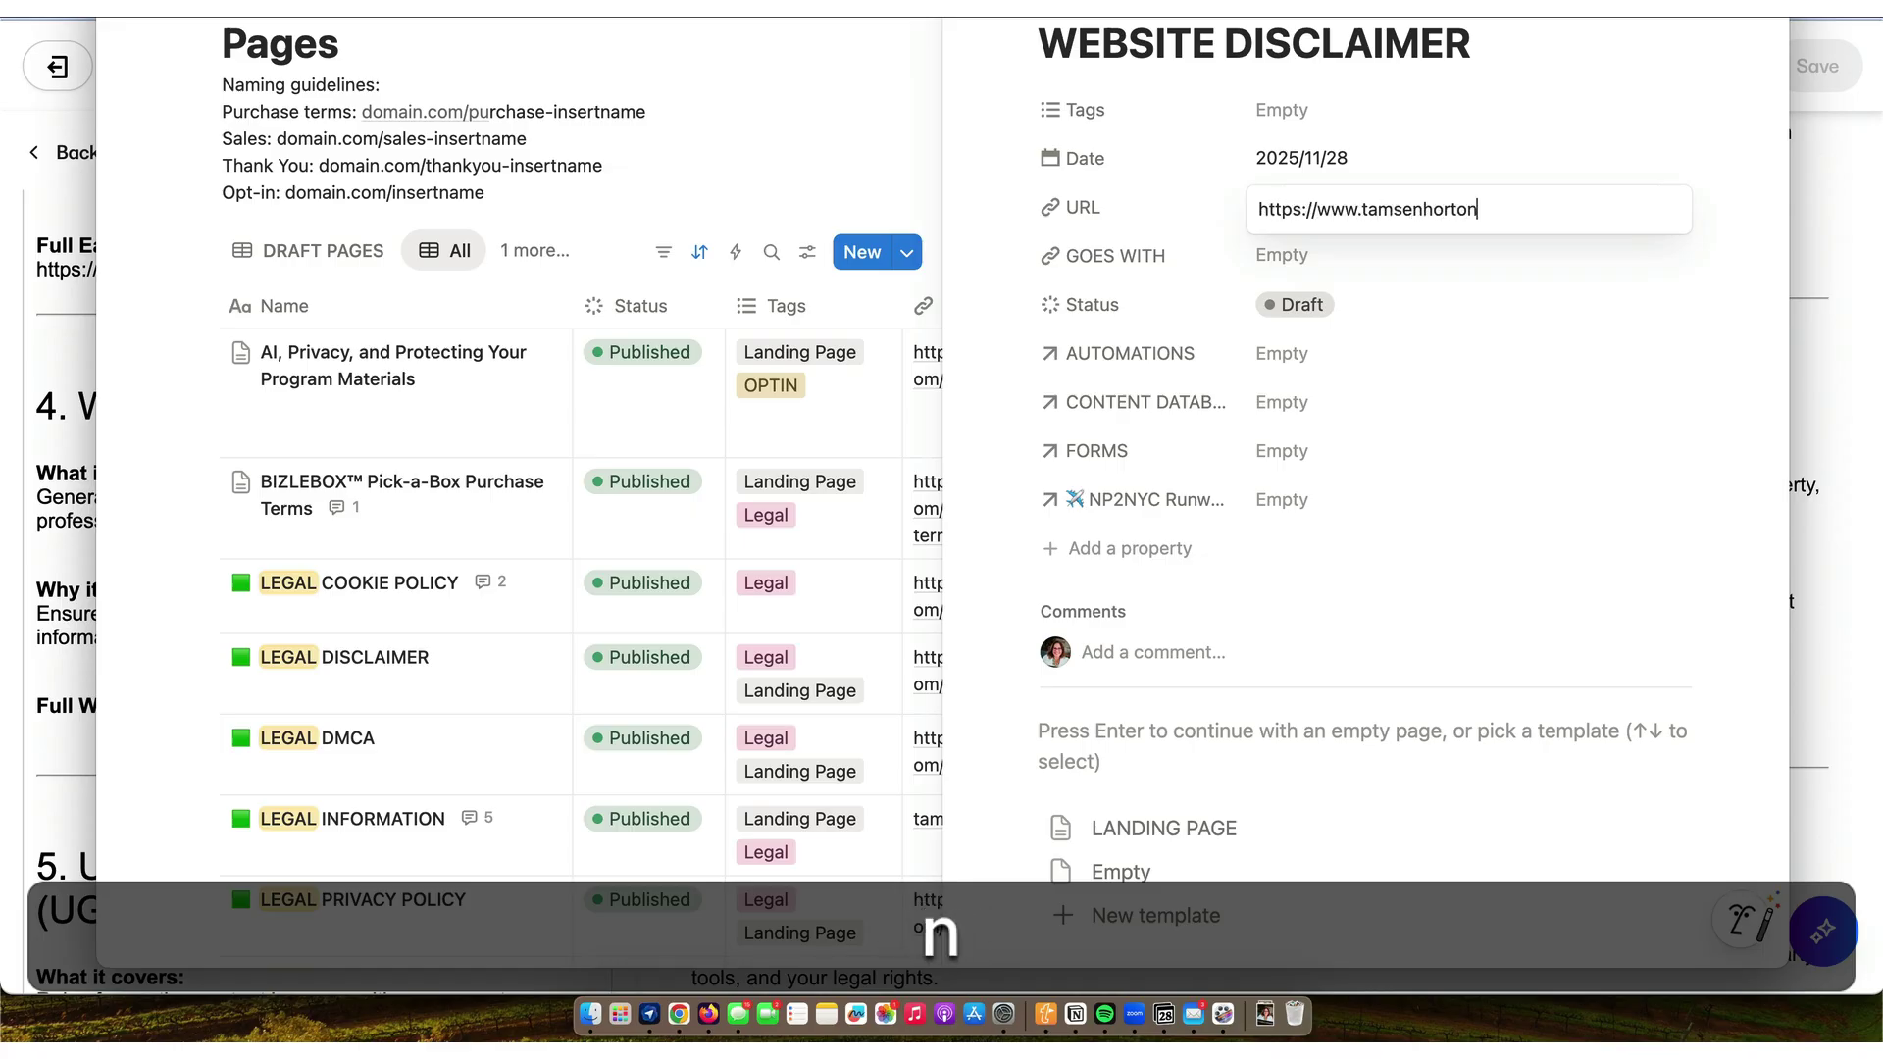
pyautogui.write('.com/website-disclaimer')
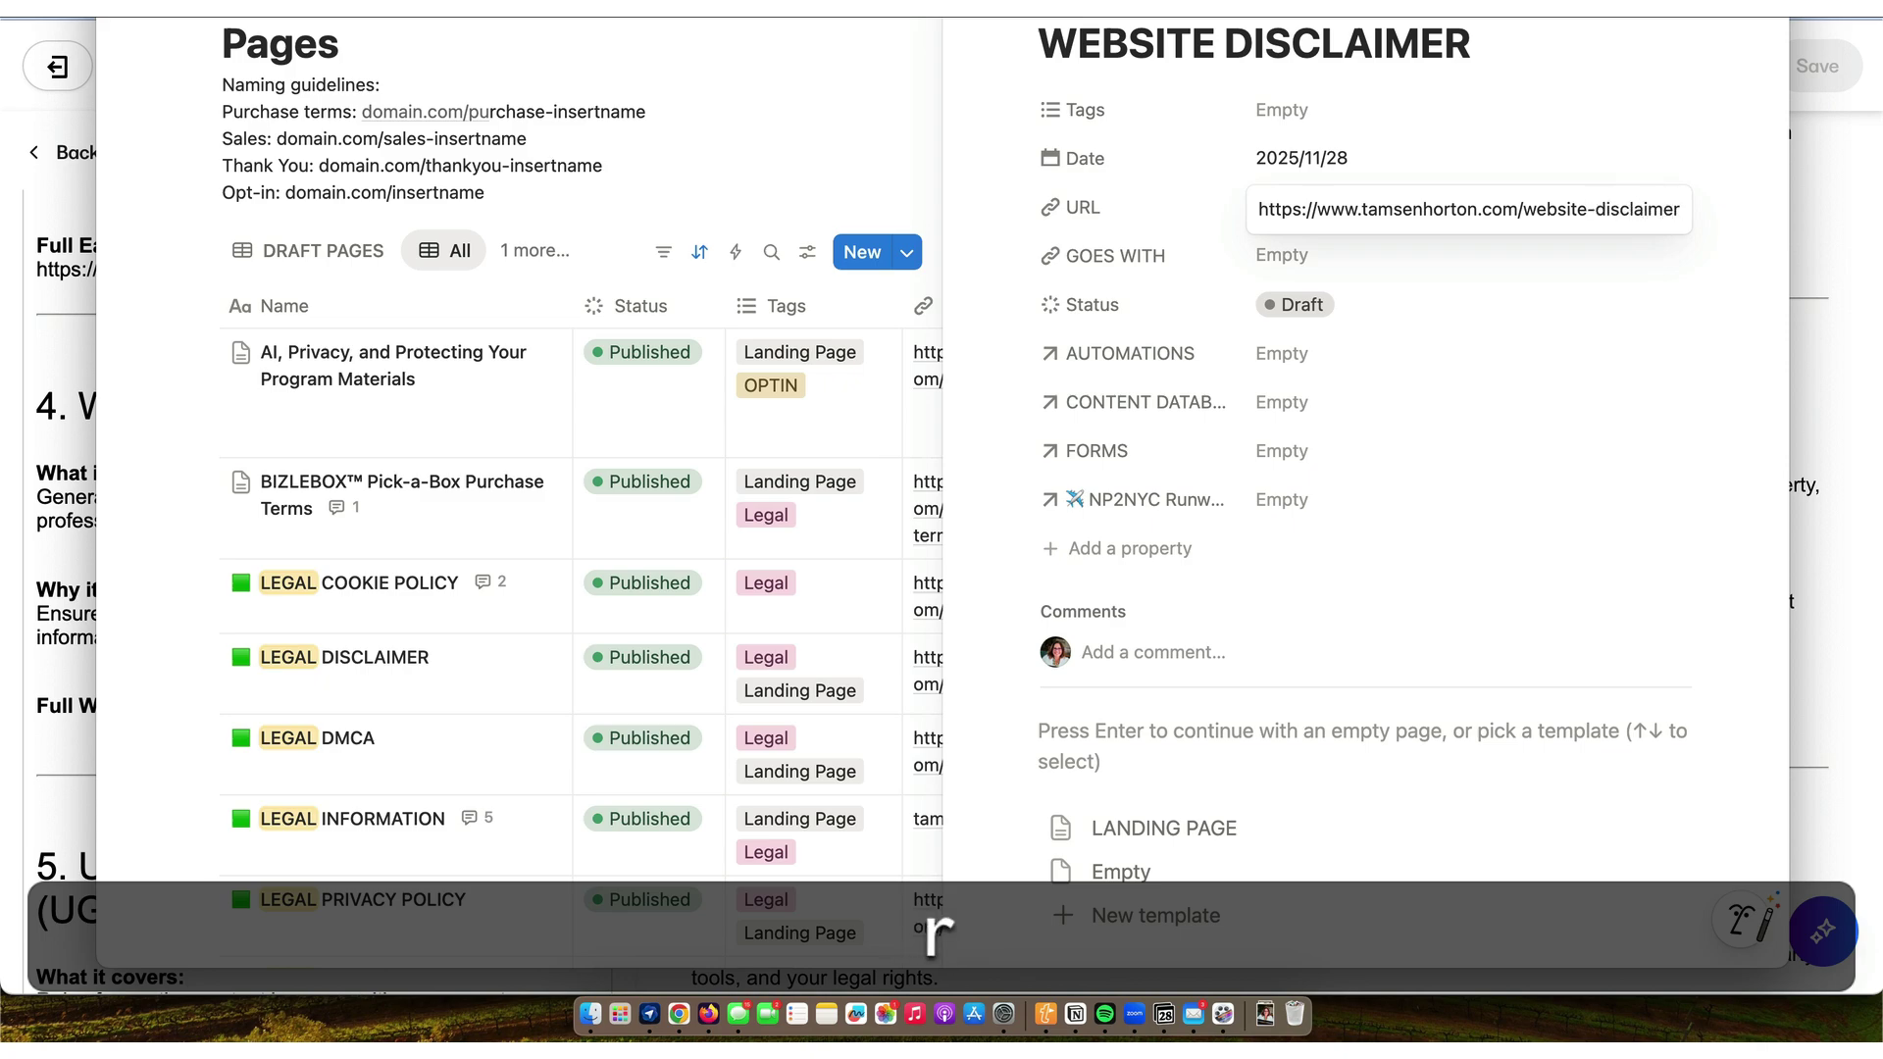
pyautogui.press('Return')
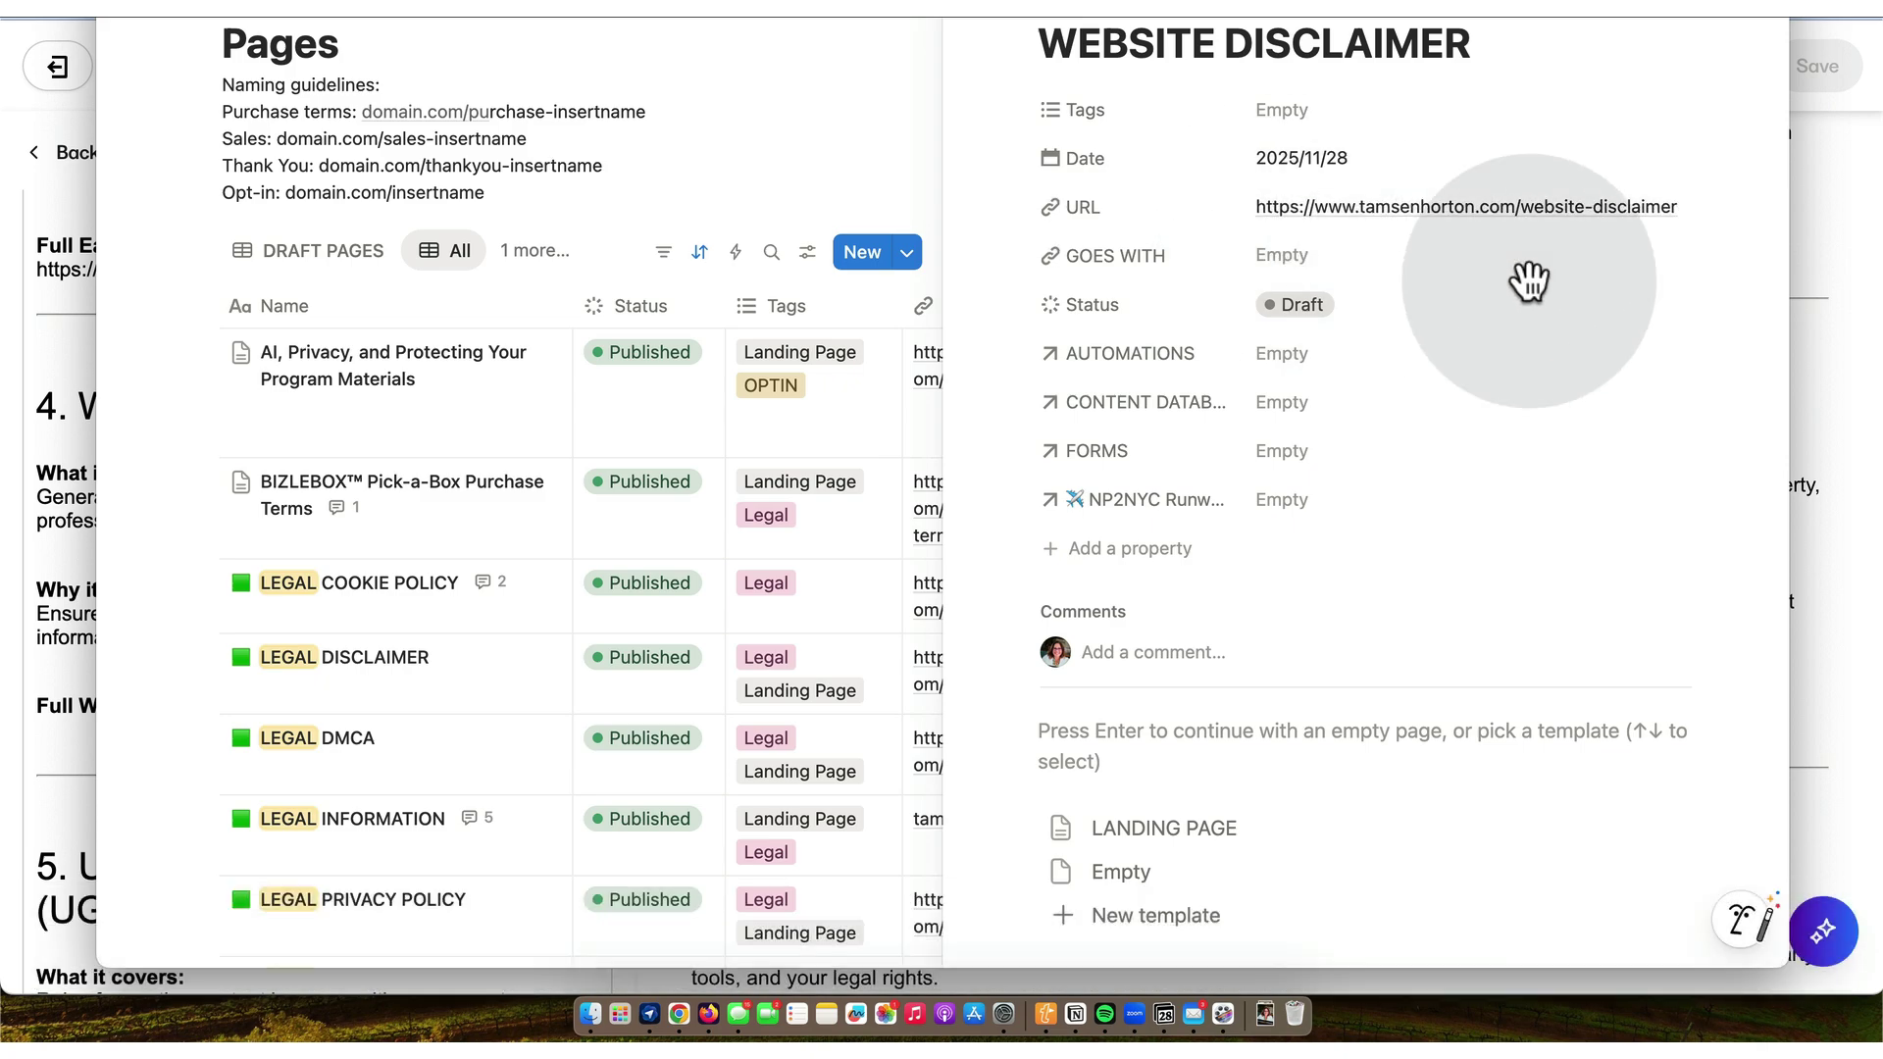
pyautogui.click(1672, 208)
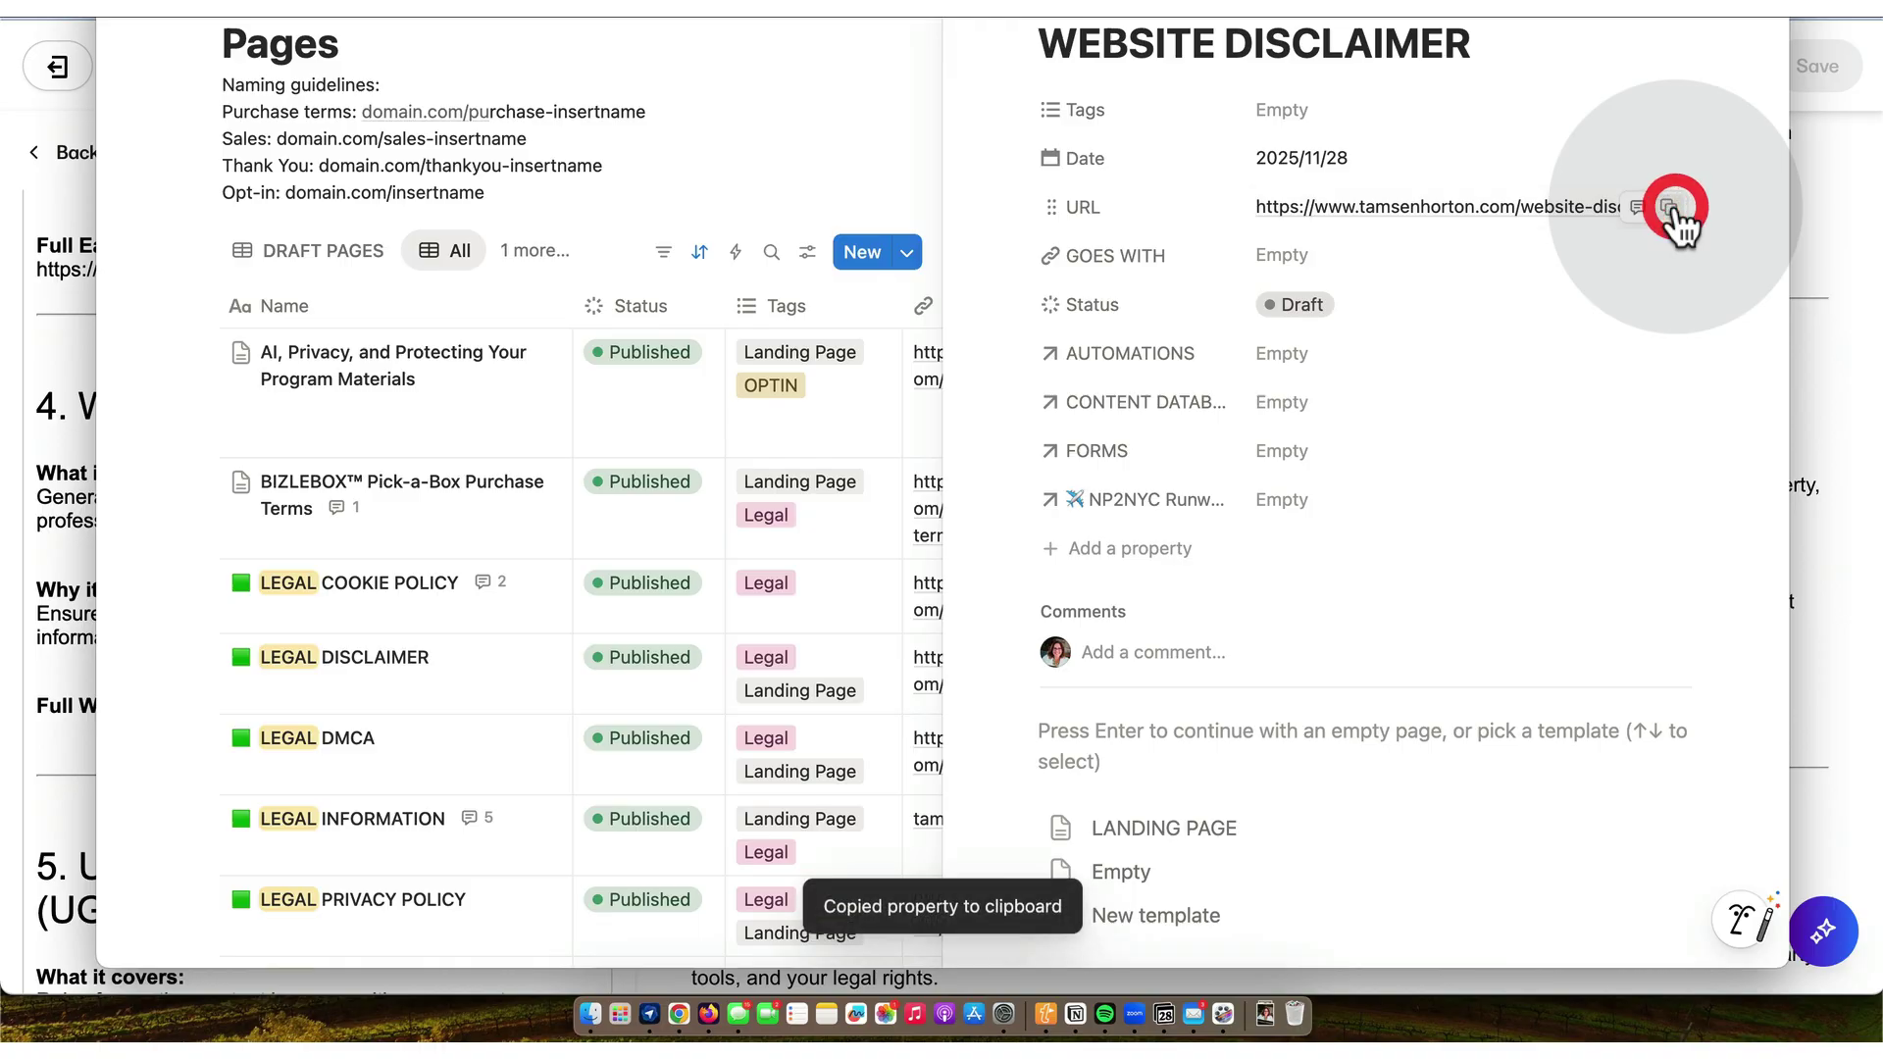
# - Paste the website-disclaimer link under Full Website Disclaimer in Kajabi
pyautogui.click(680, 1016)
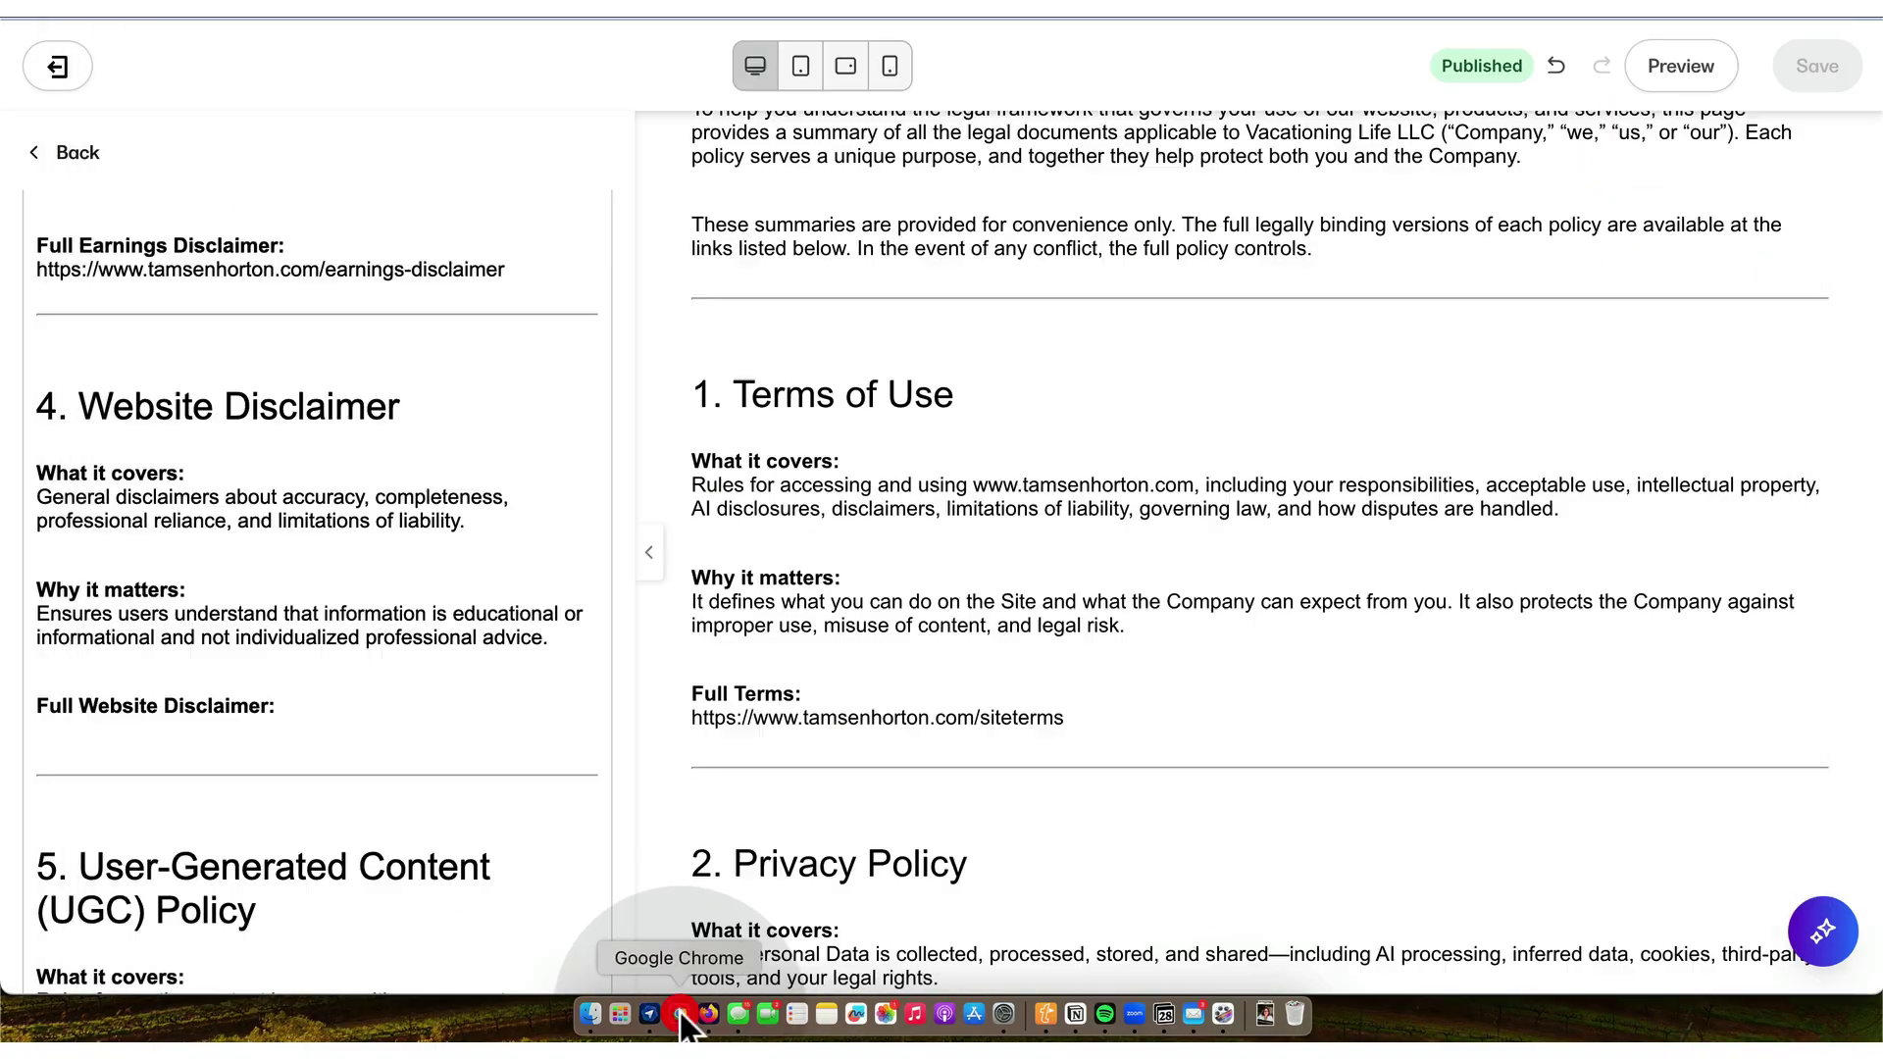
pyautogui.click(131, 734)
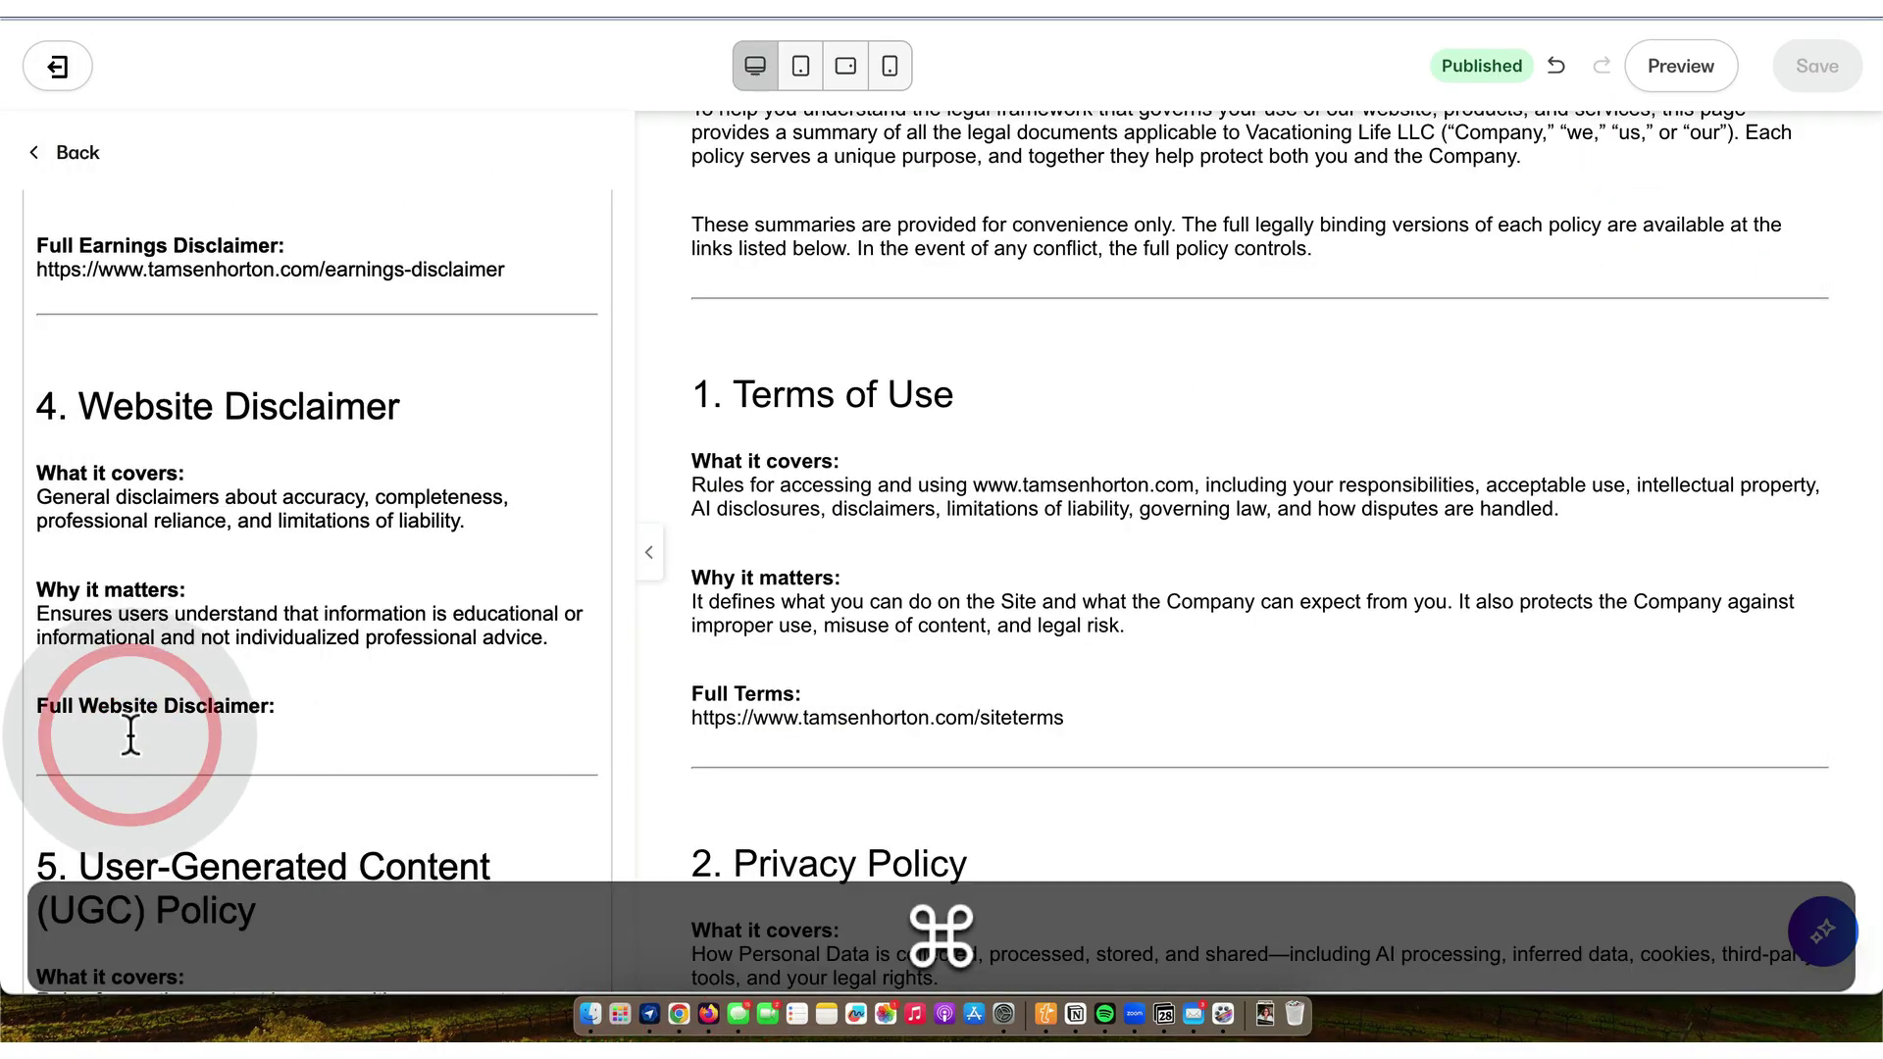
pyautogui.press('cmd+v')
# - Start deleting the {{INSERT UGC URL}} placeholder in the UGC section
pyautogui.scroll(-5, 130, 734)
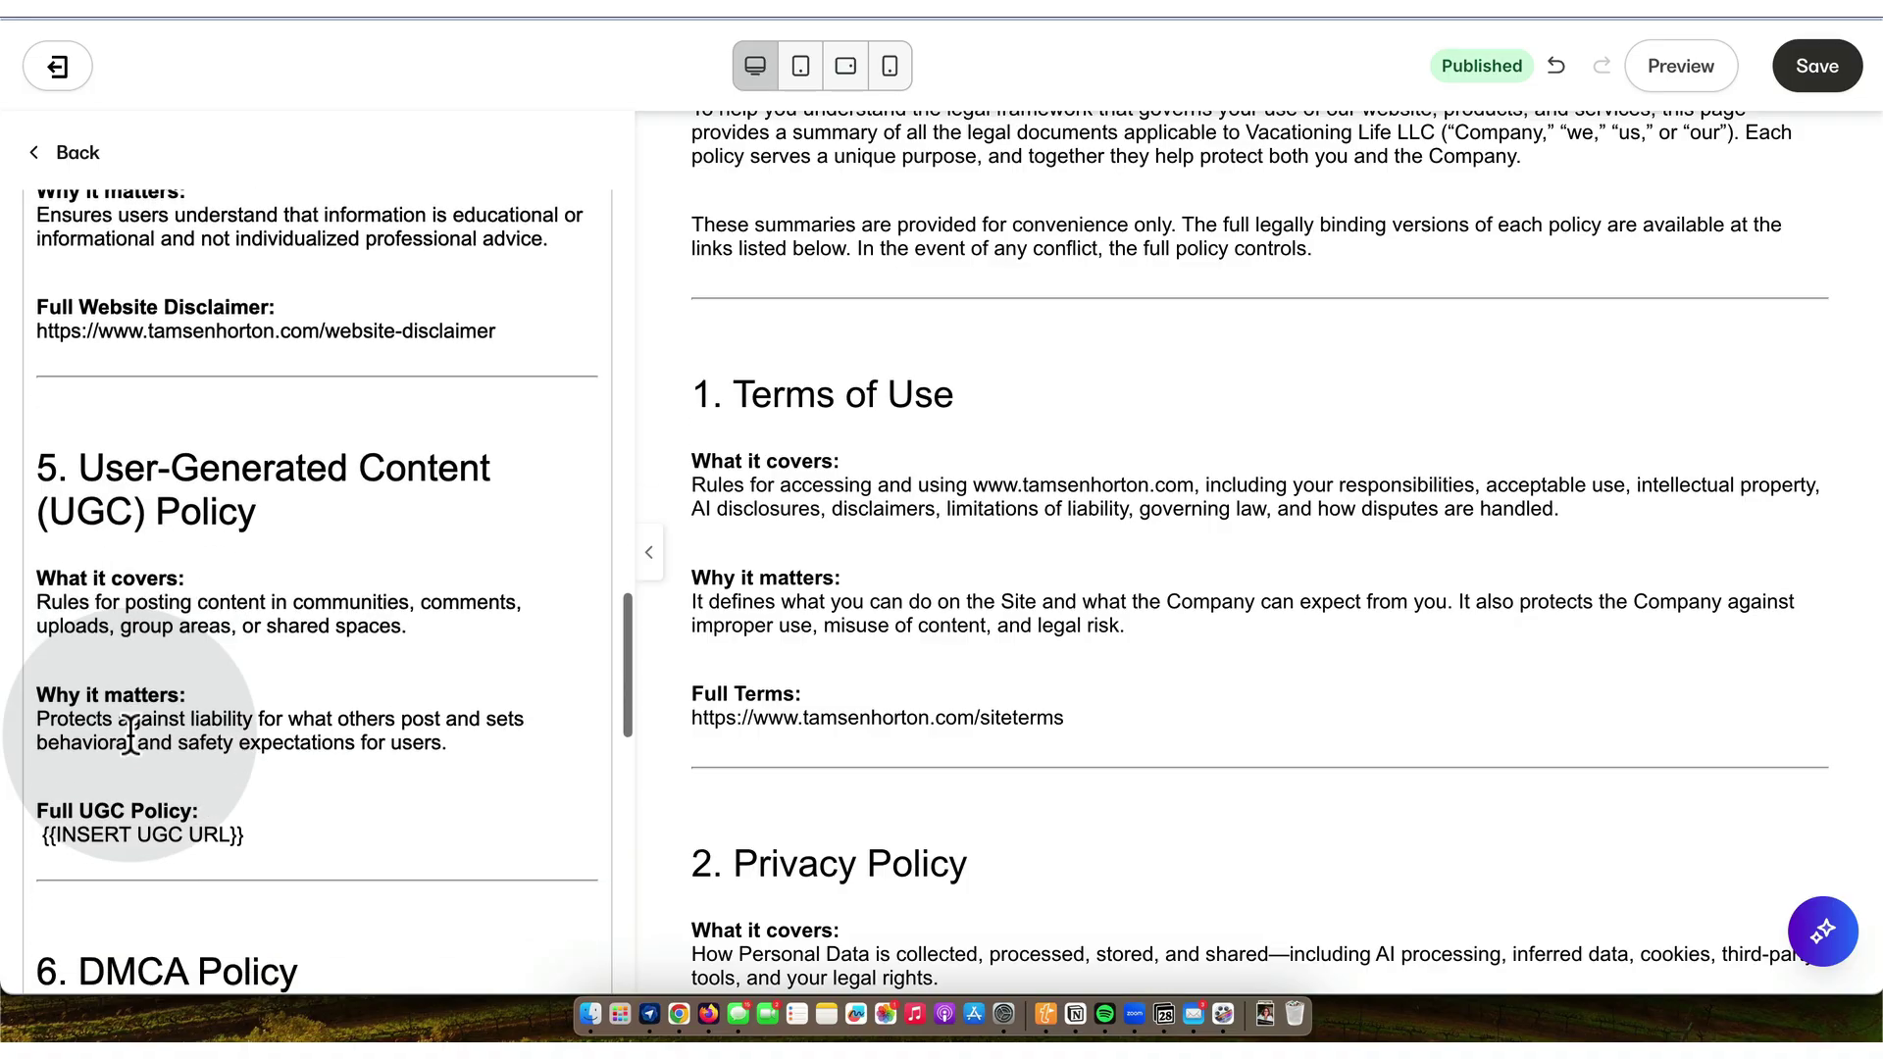
pyautogui.scroll(-2, 131, 734)
pyautogui.click(253, 740)
pyautogui.press('BackSpace')
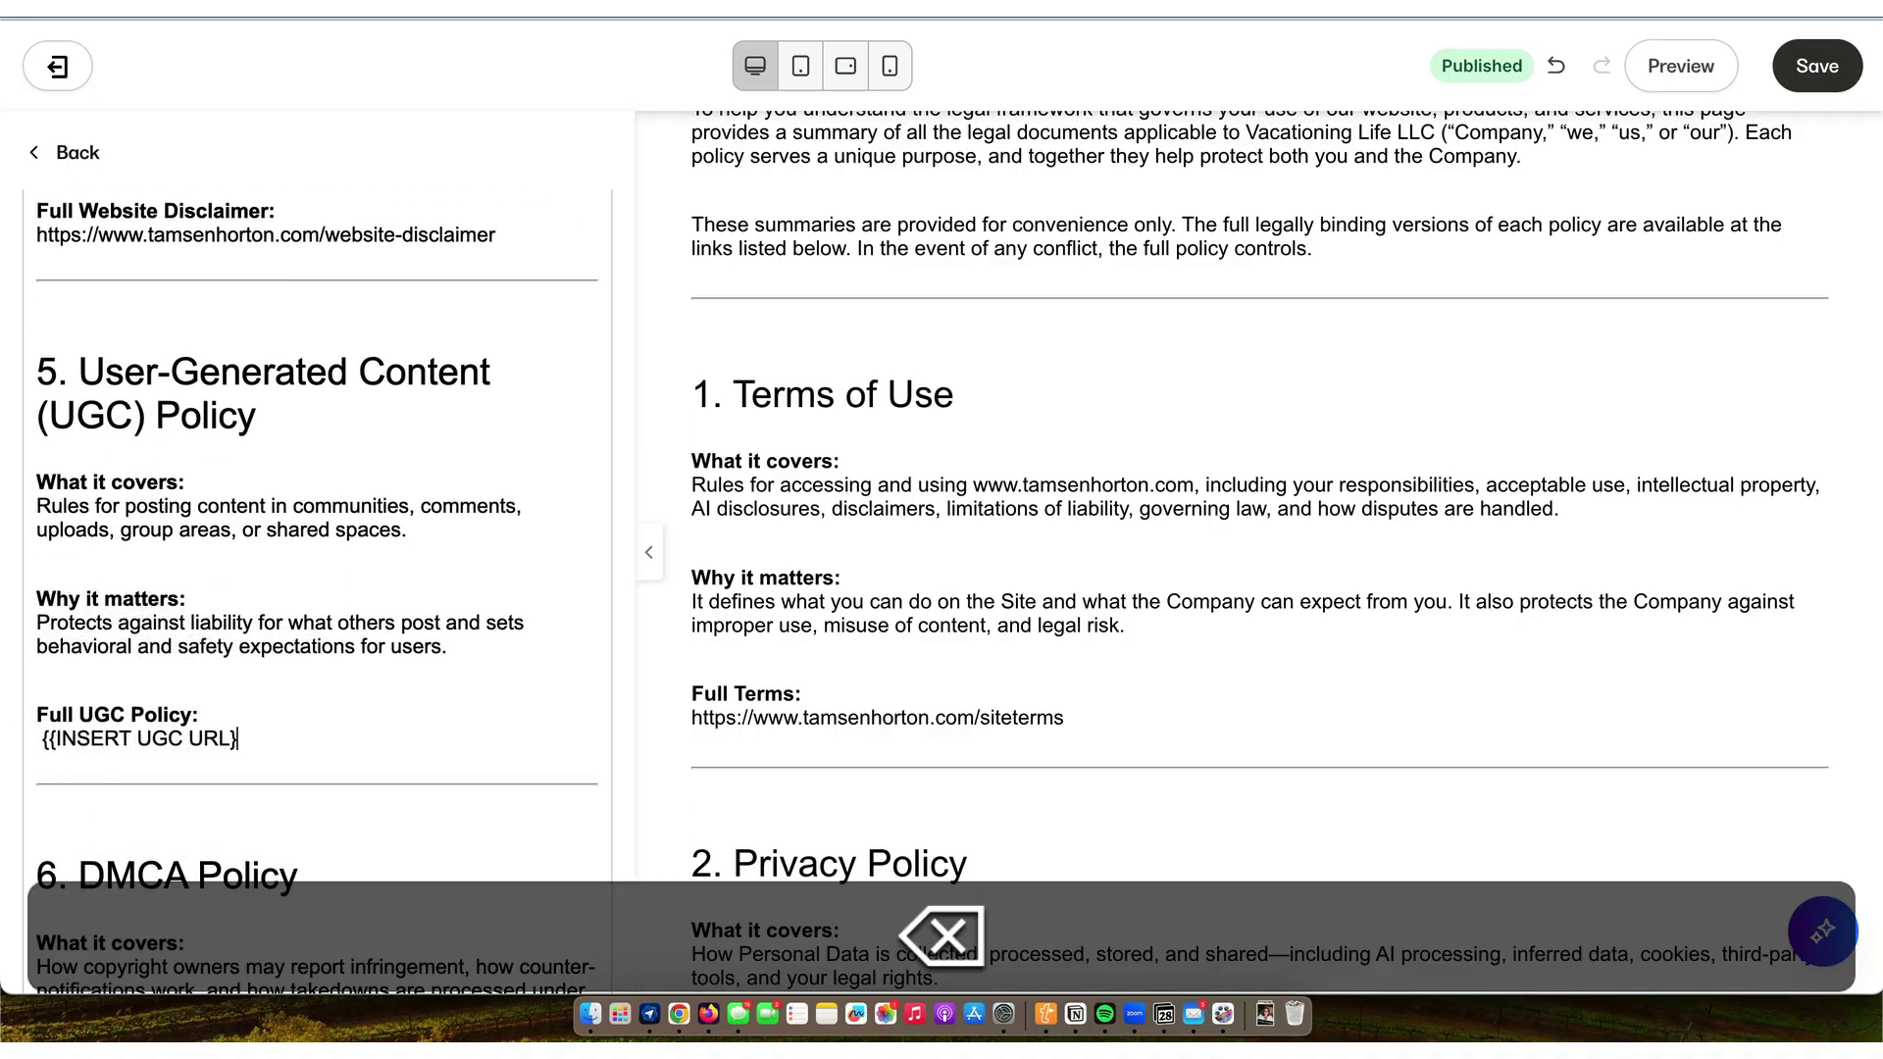
pyautogui.press('BackSpace')
pyautogui.press('BackSpace')
pyautogui.press('BackSpace')
pyautogui.press('BackSpace')
pyautogui.press('BackSpace')
pyautogui.press('BackSpace')
pyautogui.press('BackSpace')
pyautogui.press('BackSpace')
pyautogui.press('BackSpace')
pyautogui.press('BackSpace')
pyautogui.press('BackSpace')
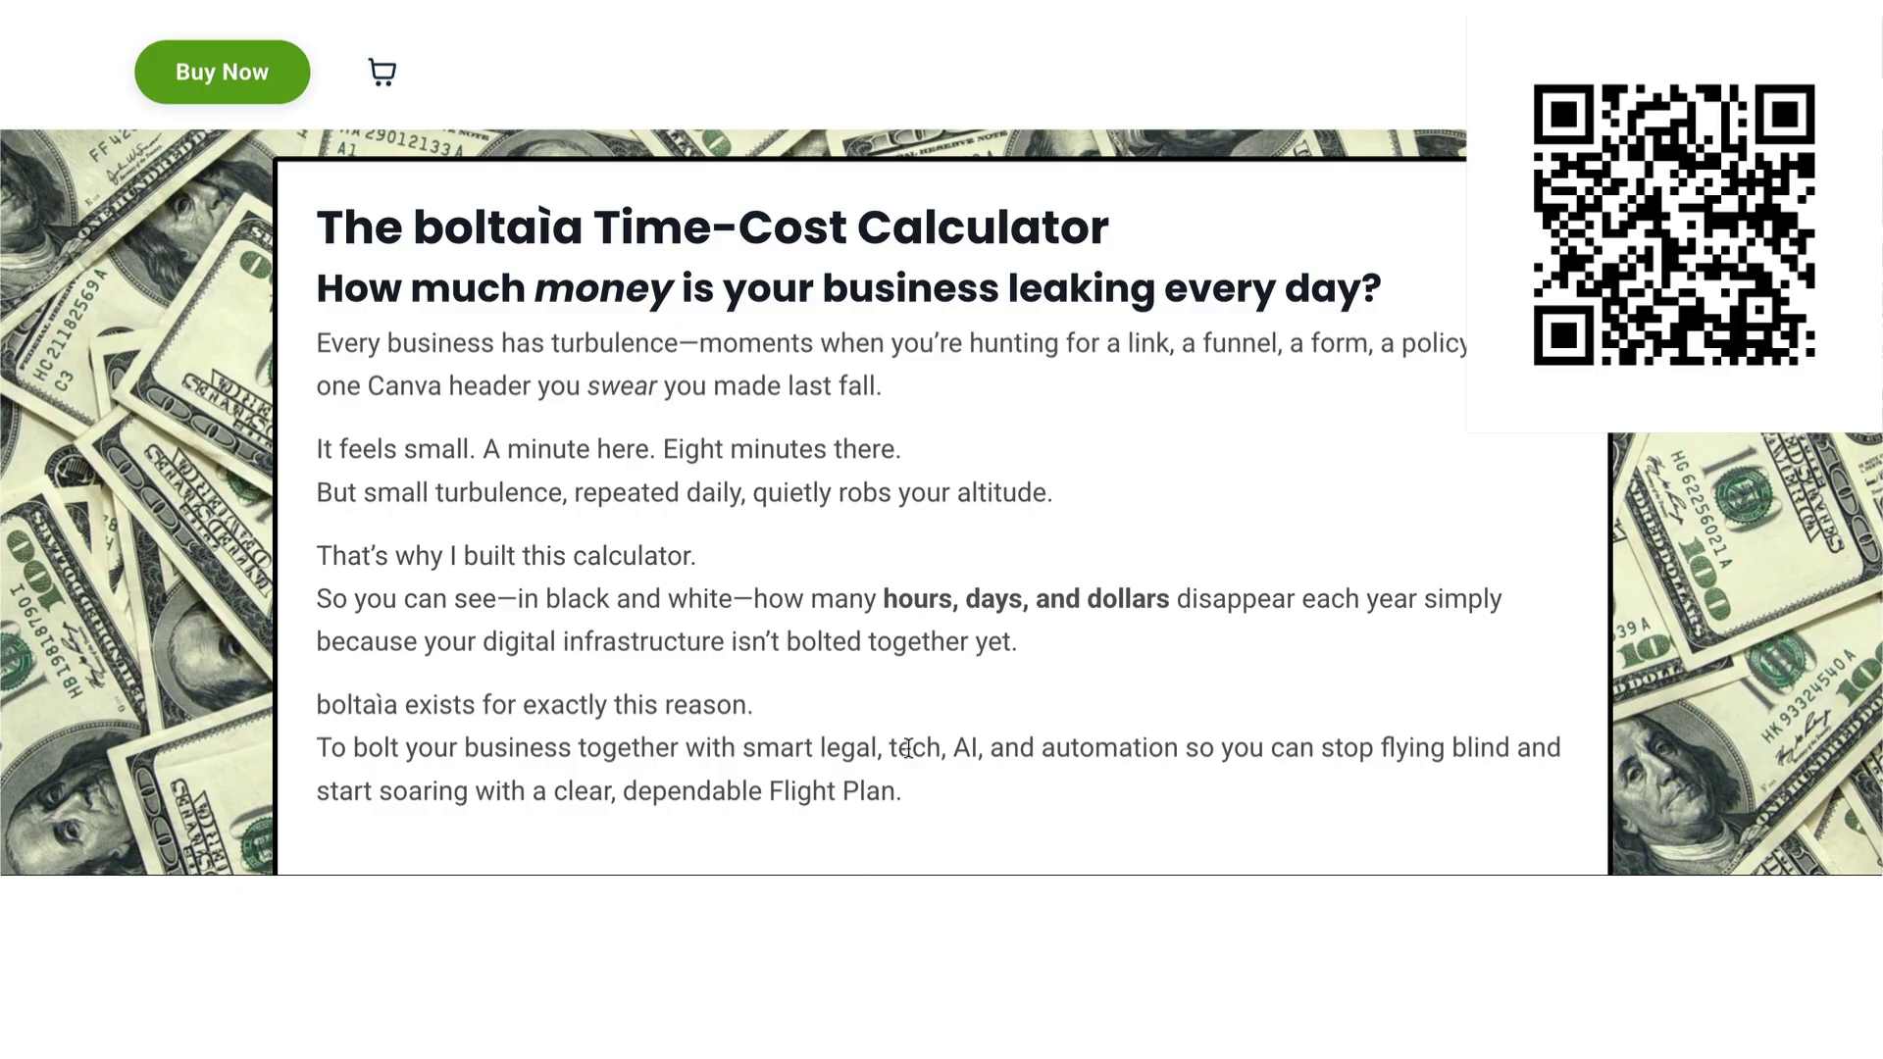
# - Scroll down to the Your Time Cost Calculator section with its blank minutes and hourly-rate inputs
pyautogui.scroll(-4, 908, 750)
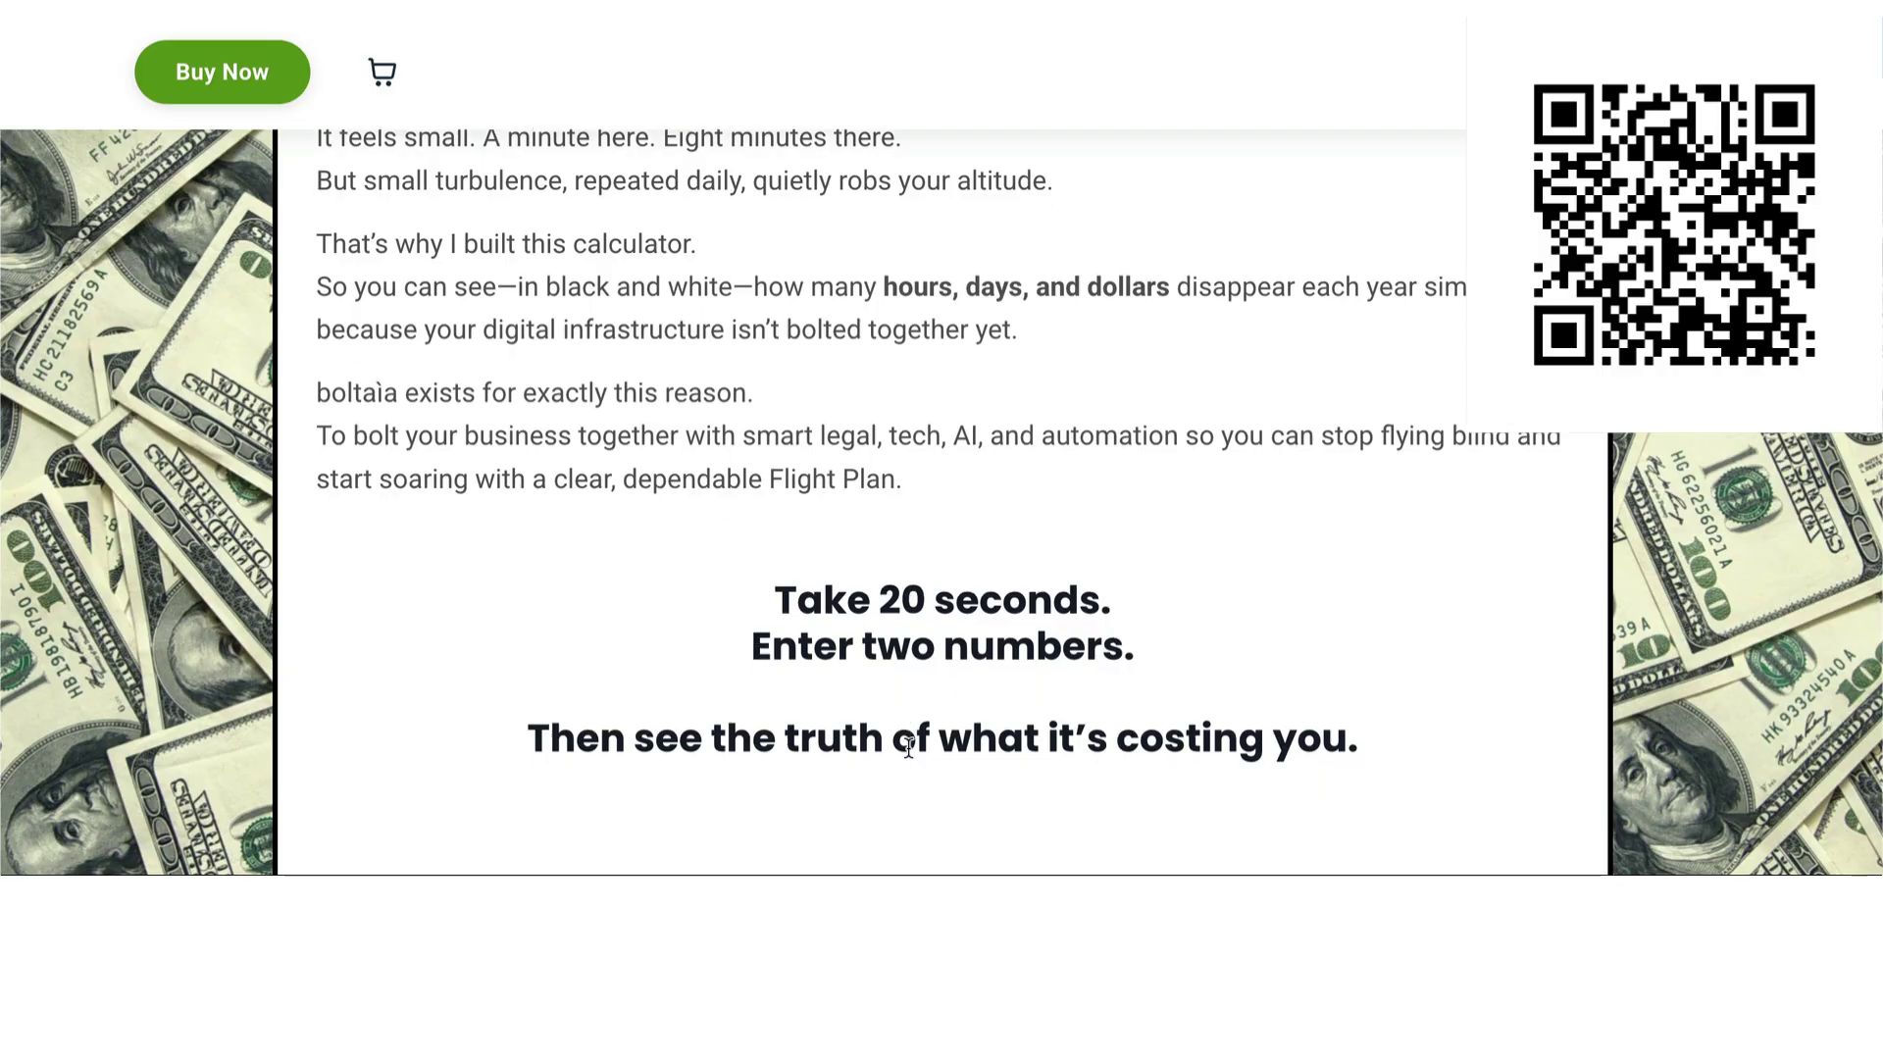
pyautogui.scroll(-5, 908, 748)
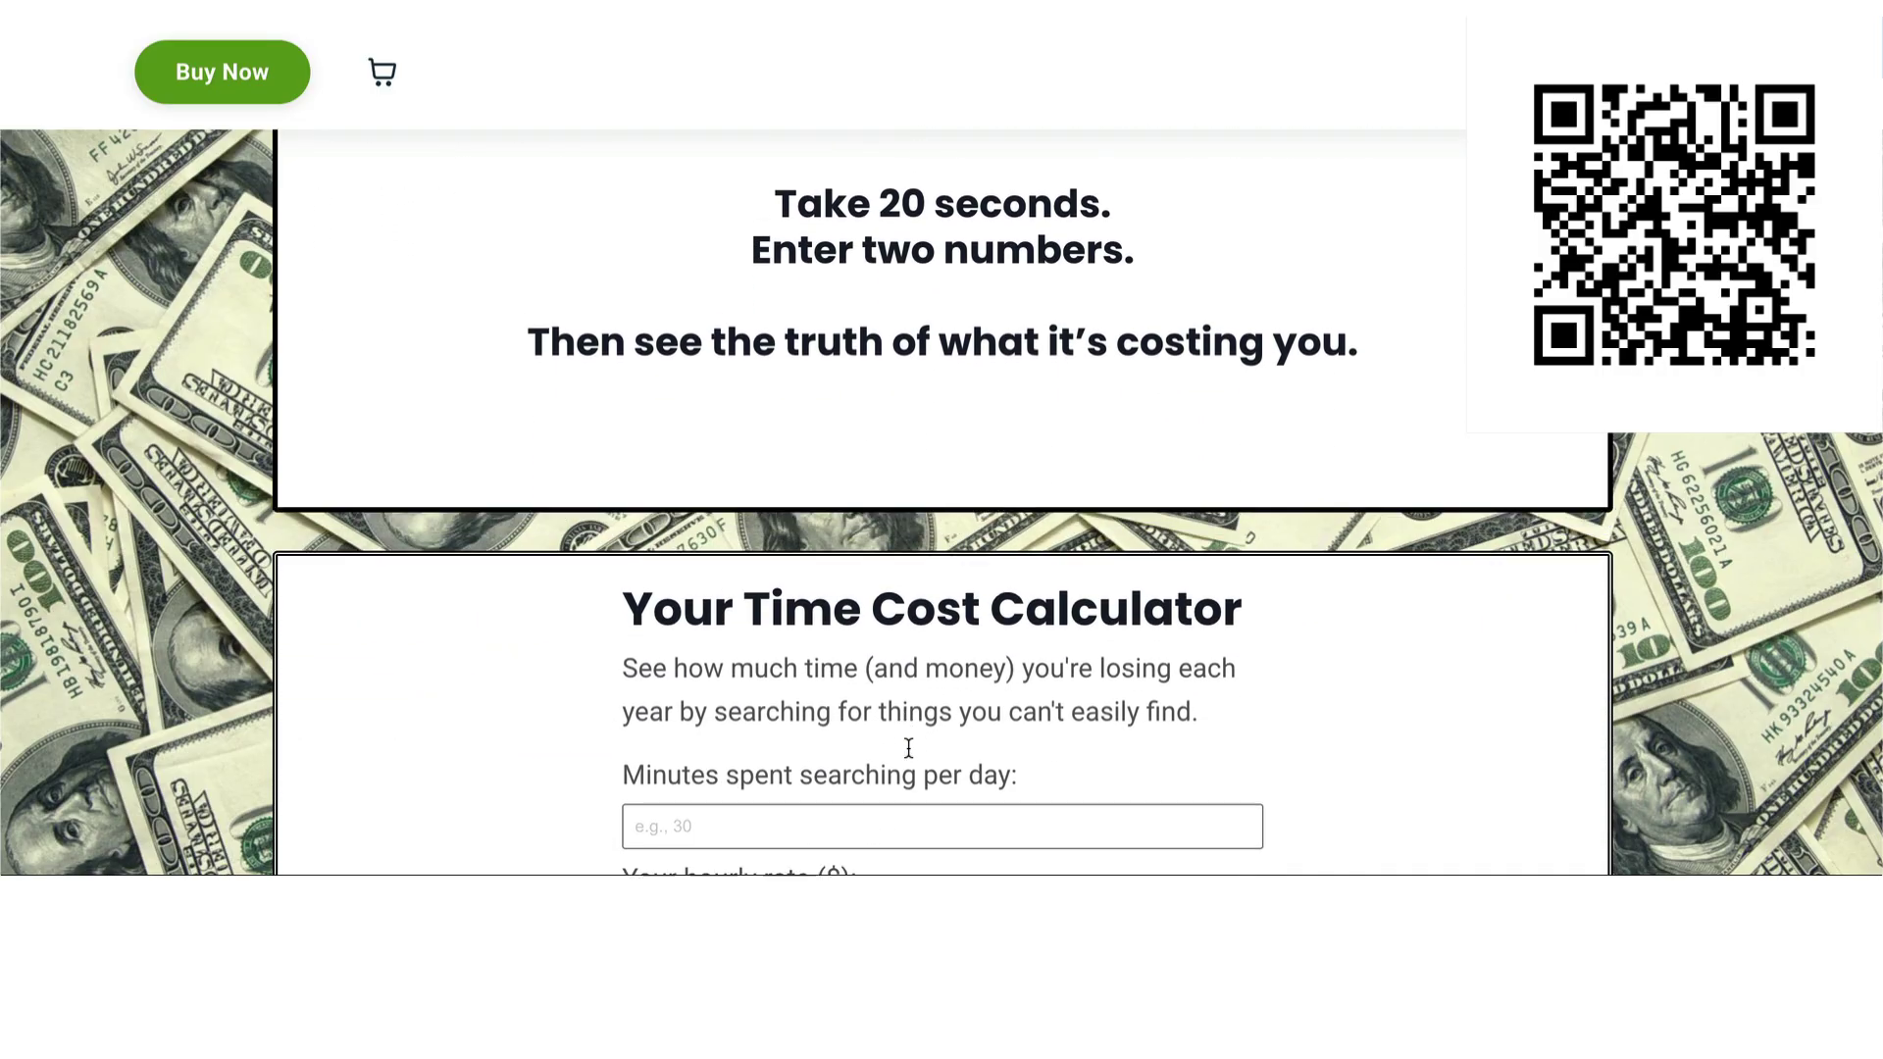
pyautogui.scroll(-3, 908, 748)
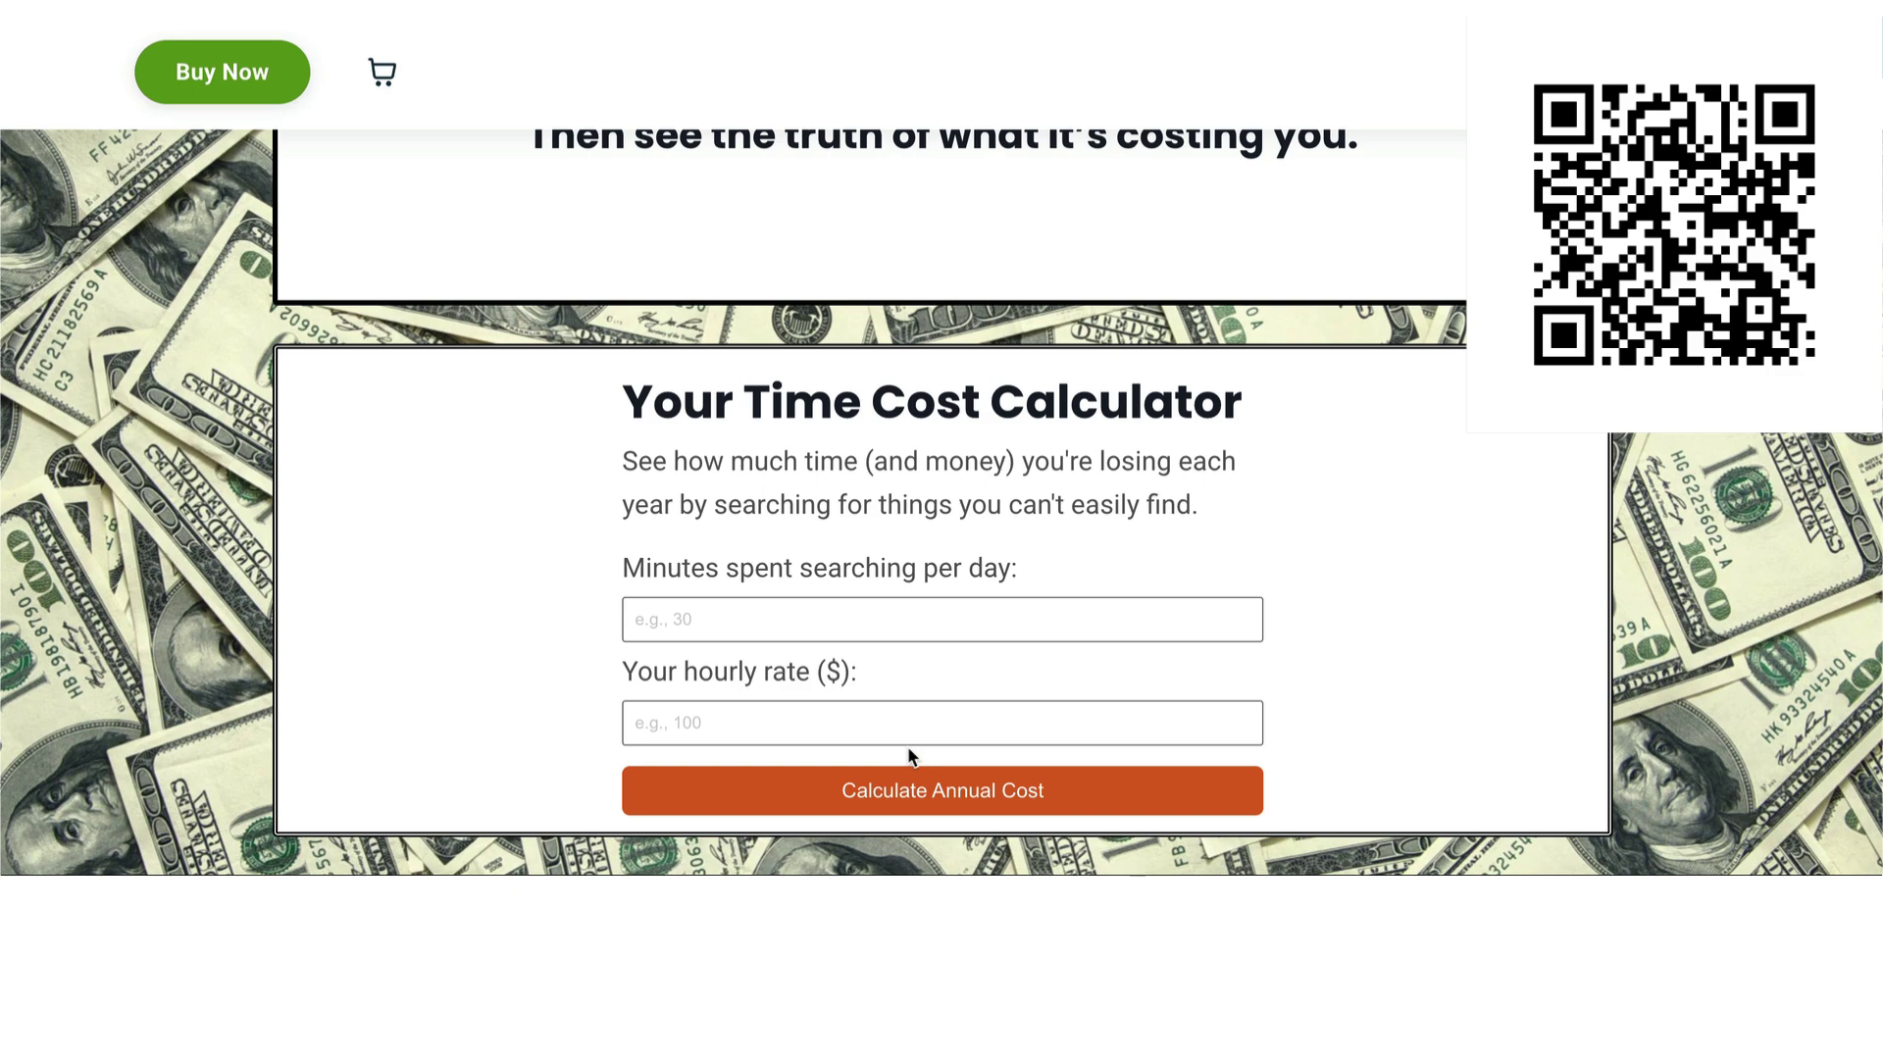
pyautogui.scroll(-1, 909, 751)
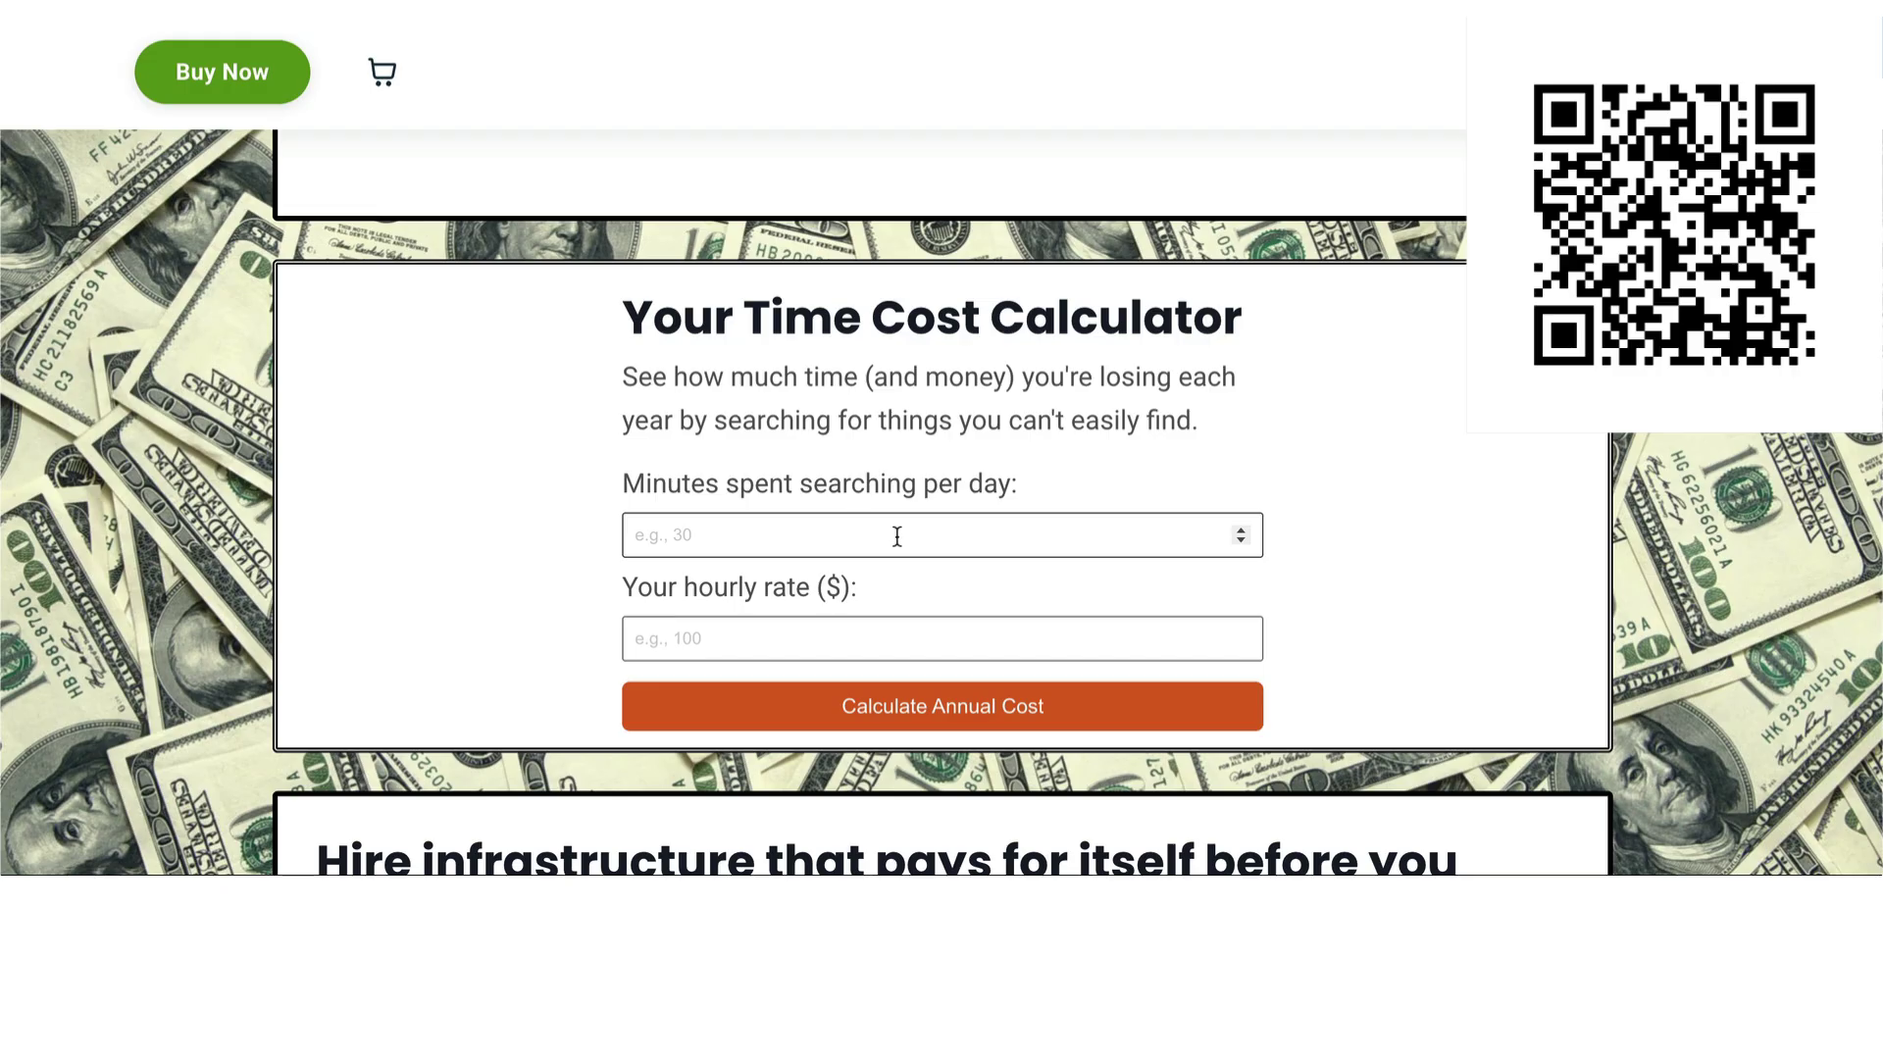
# - Calculate the annual cost for 30 minutes a day at $250/hour, showing $45,625.00
pyautogui.click(883, 533)
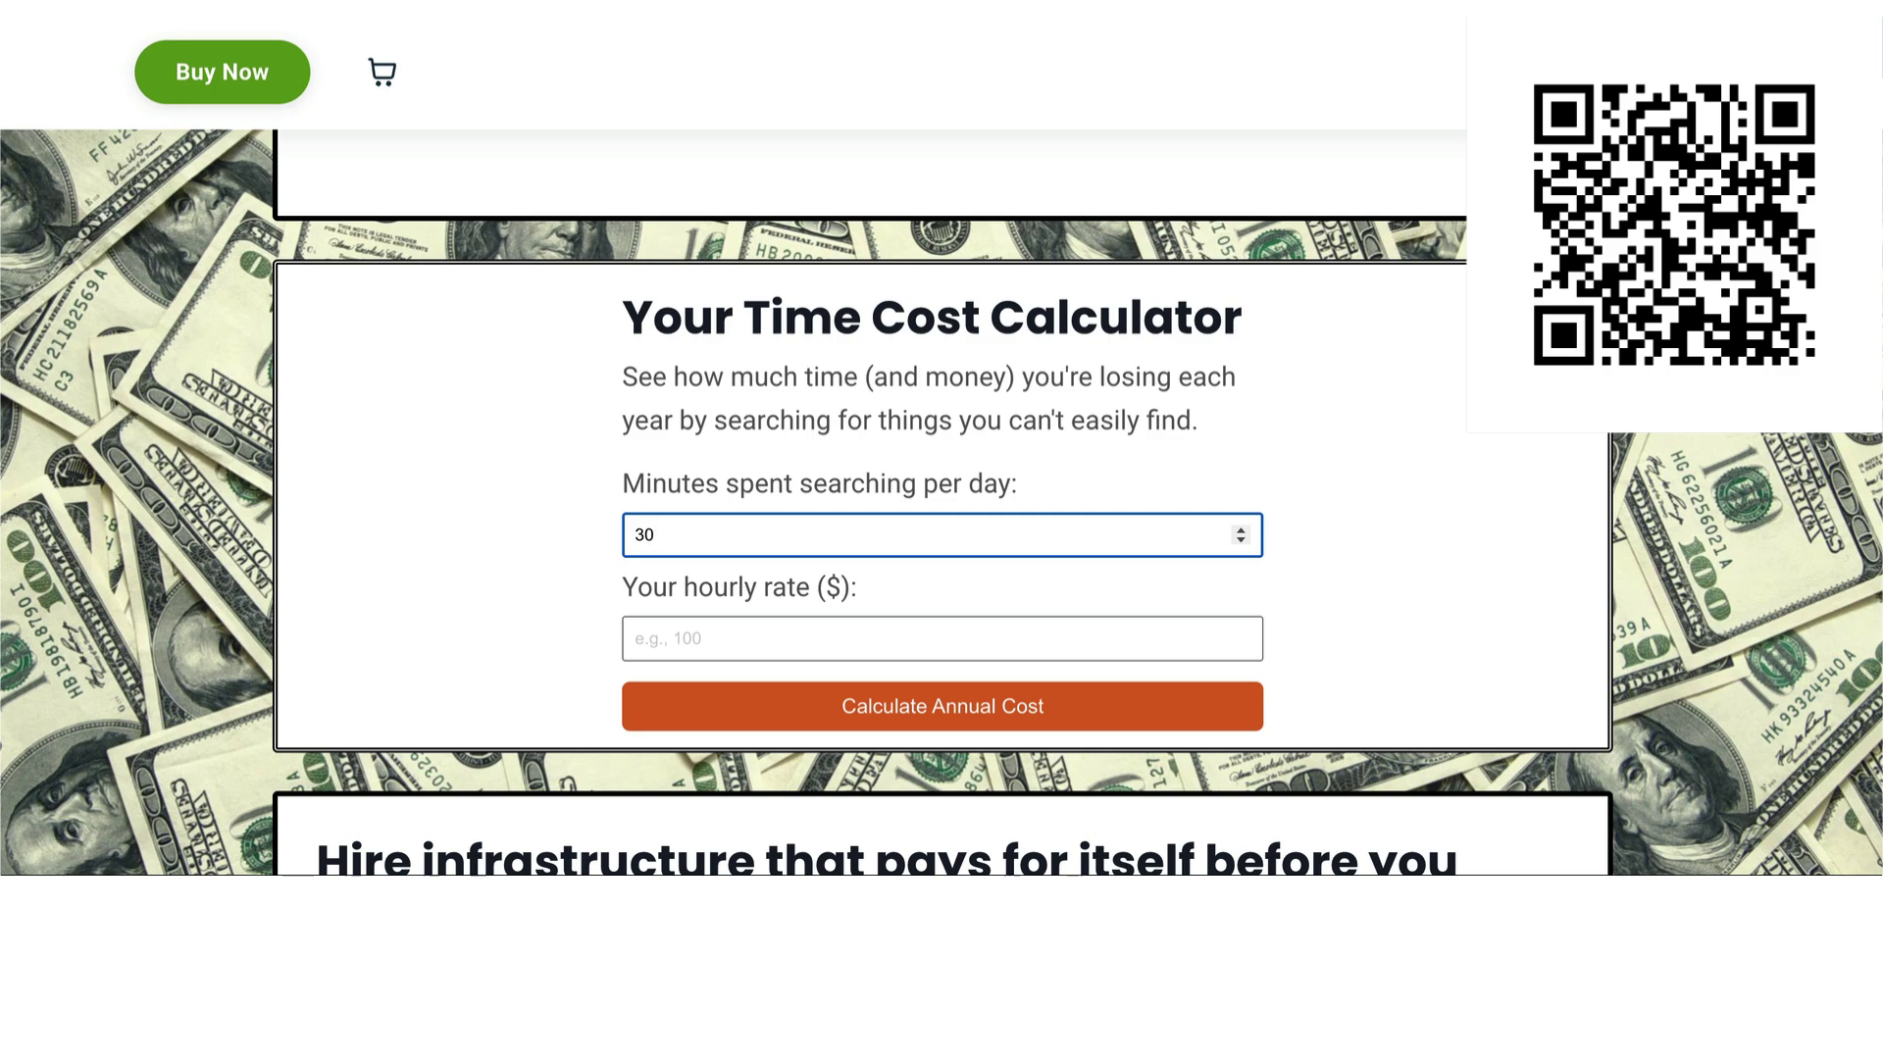
pyautogui.click(833, 637)
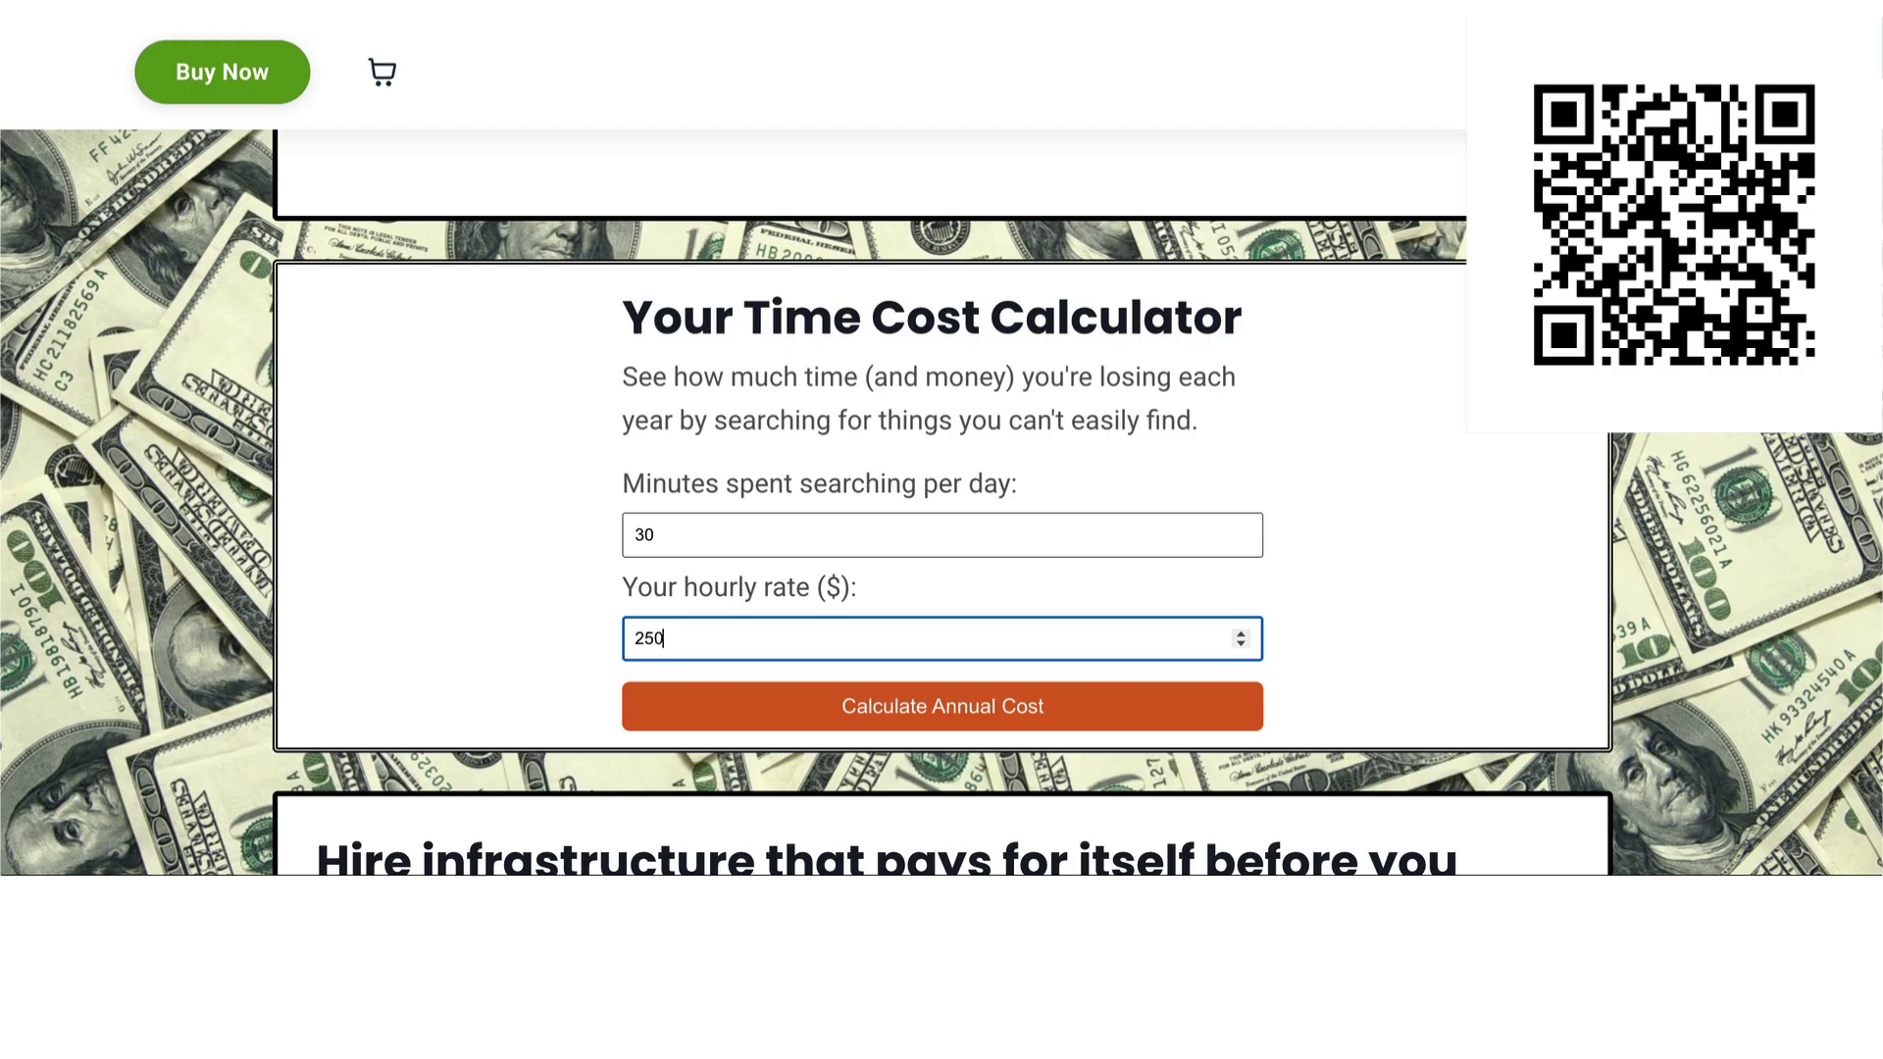
pyautogui.click(958, 718)
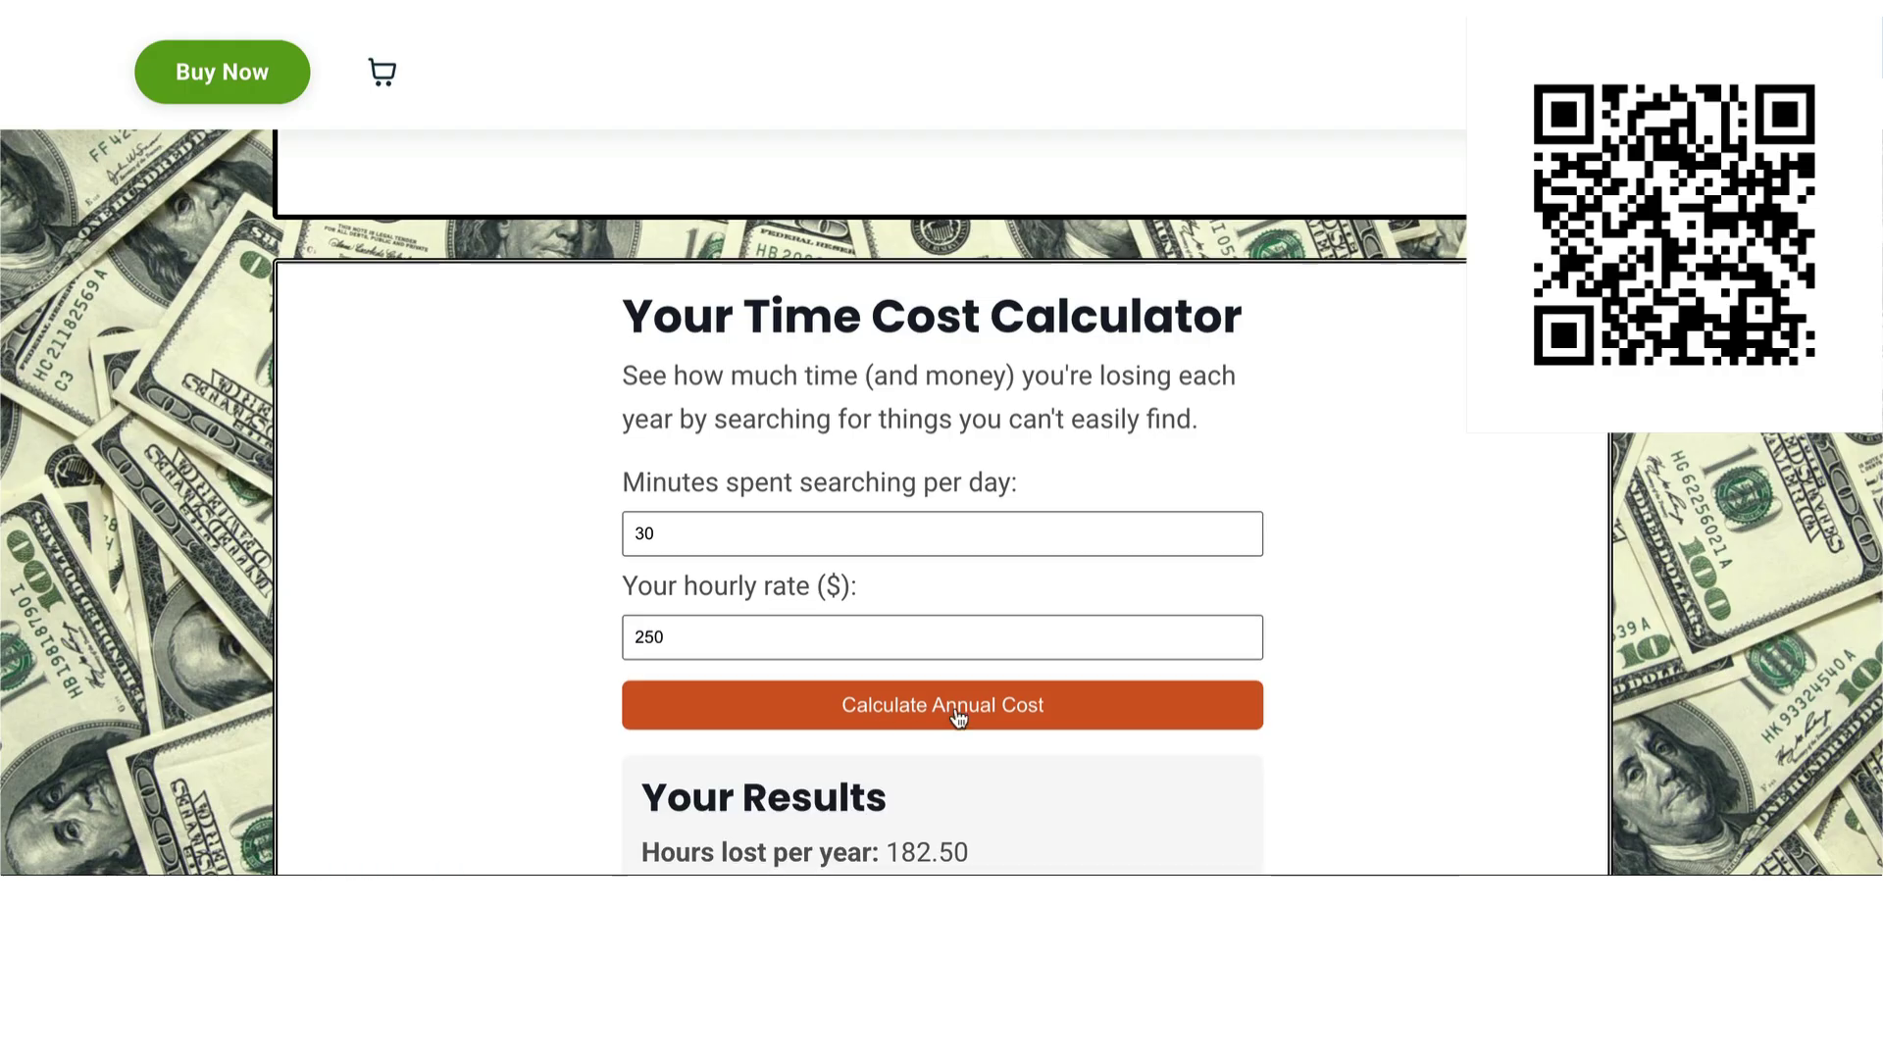
pyautogui.scroll(-3, 958, 718)
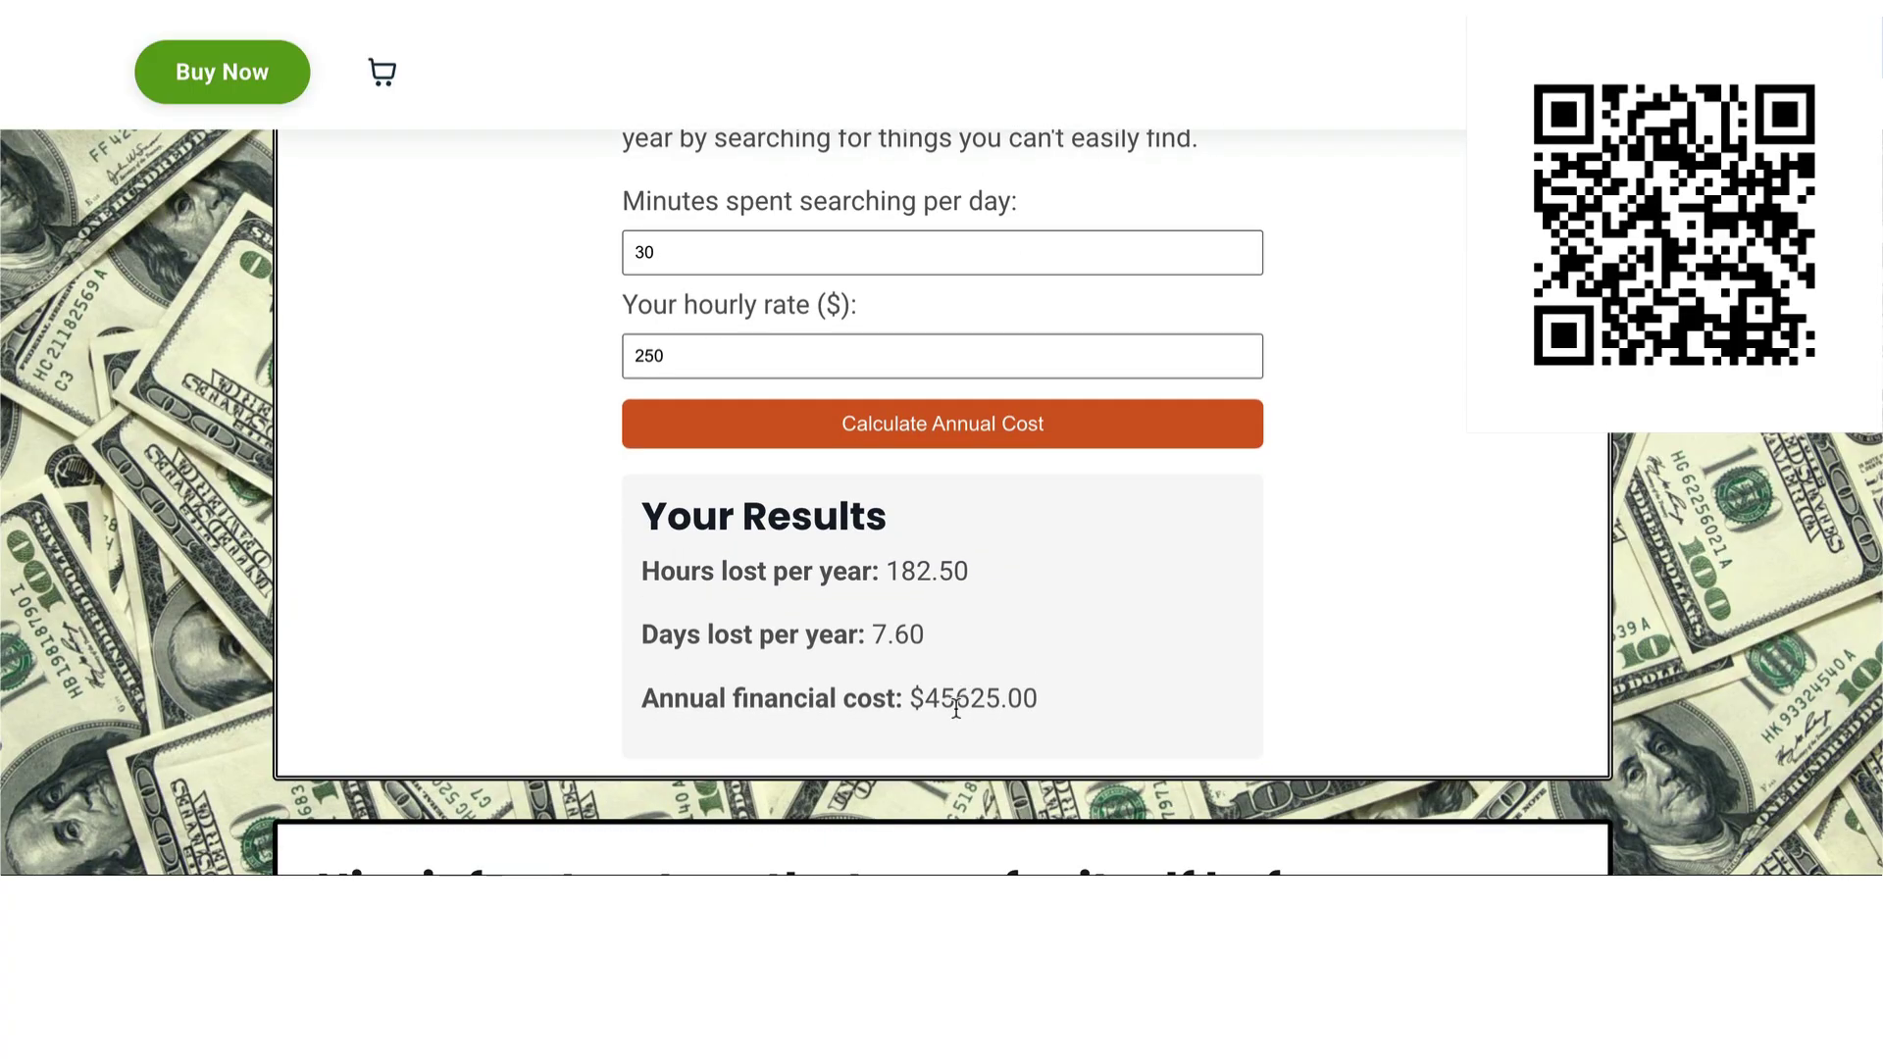
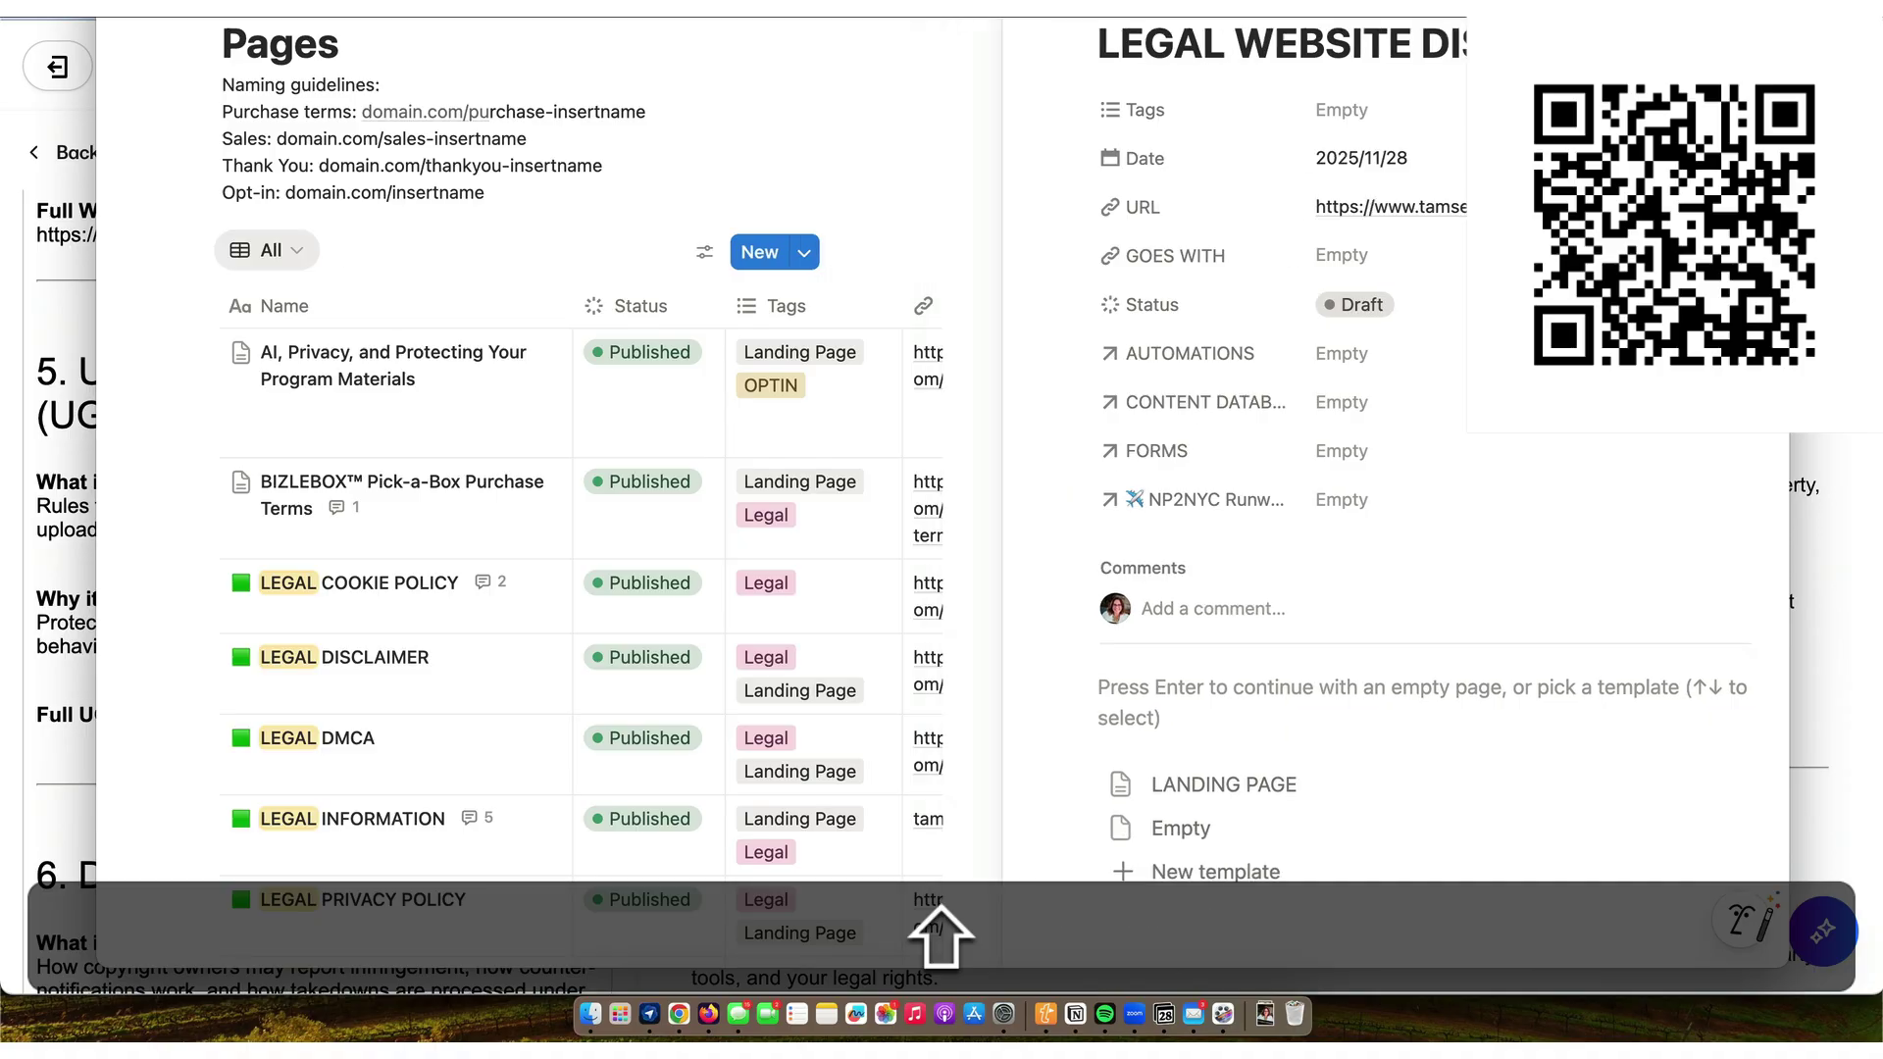
# - Add a LEGAL USER-GENERATED CONTENT POLICY Notion page dated 28 Nov with its ugc-policy URL, and copy the URL
pyautogui.scroll(-3, 429, 587)
pyautogui.scroll(-5, 429, 586)
pyautogui.scroll(8, 429, 587)
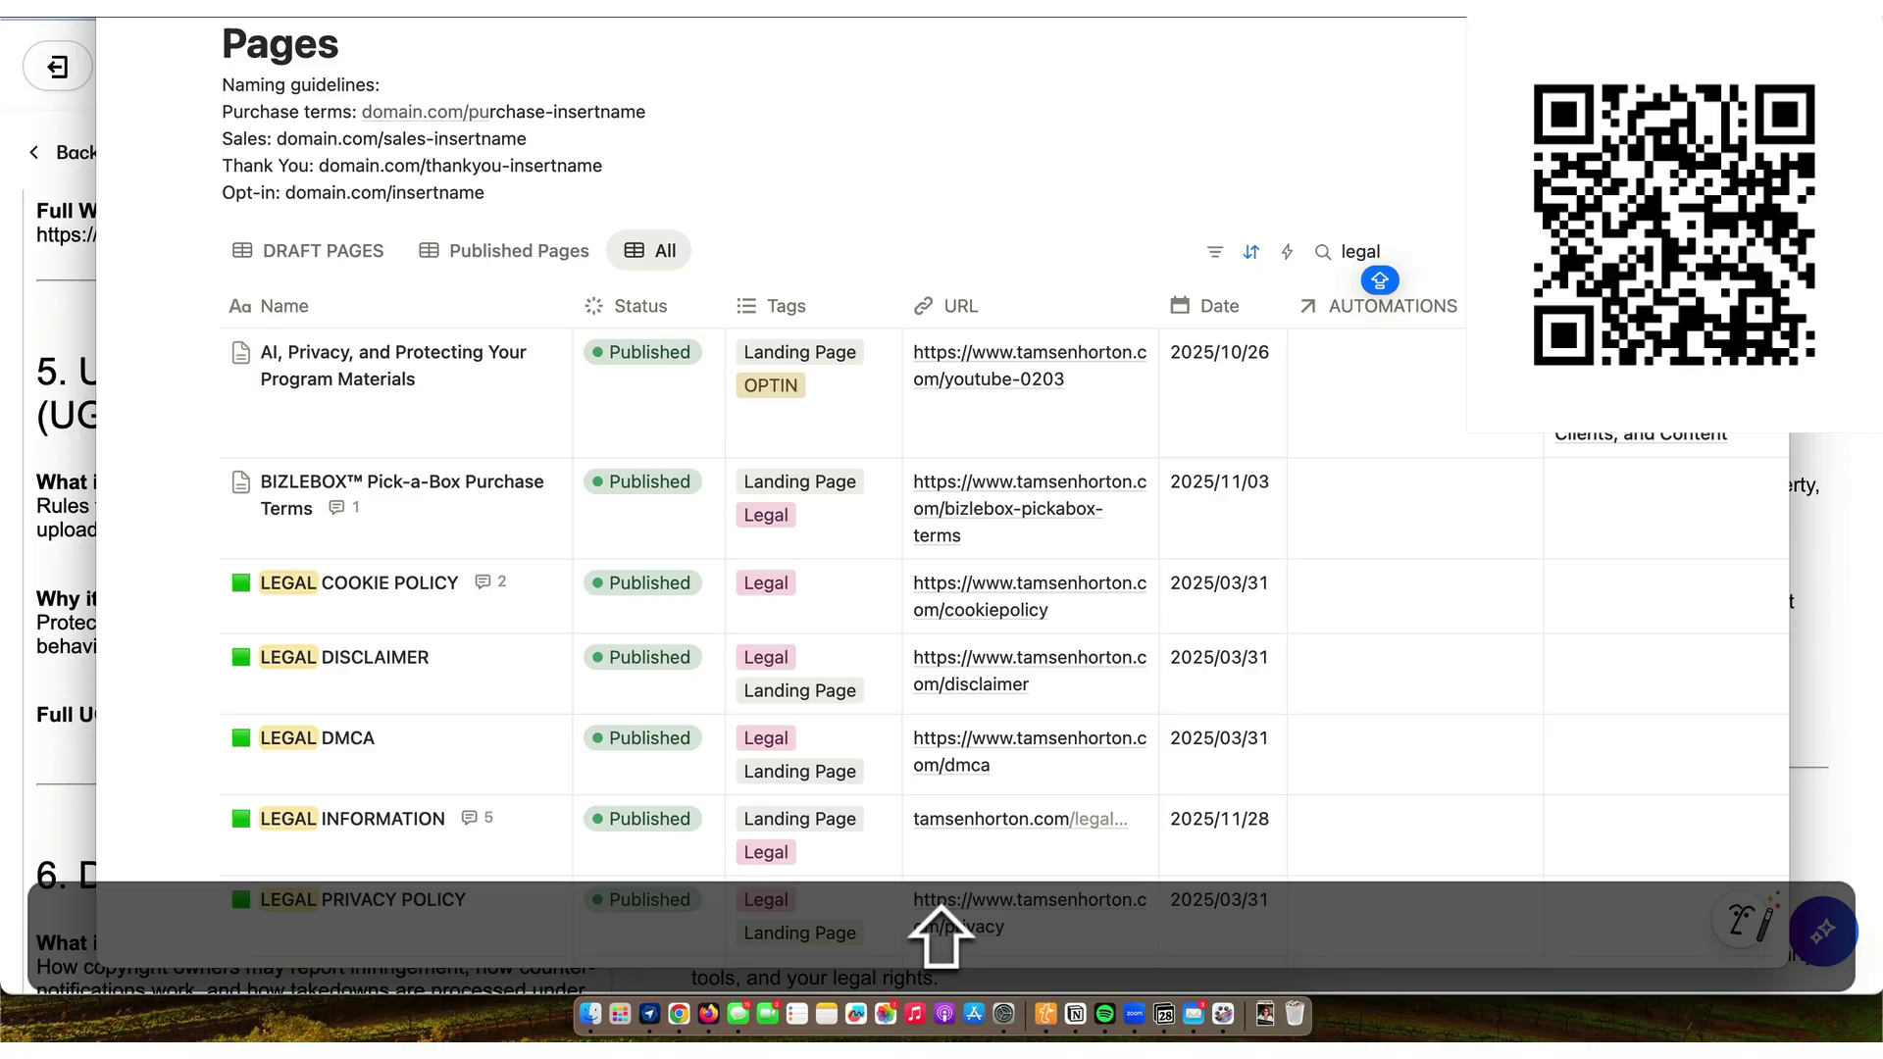
pyautogui.click(1427, 252)
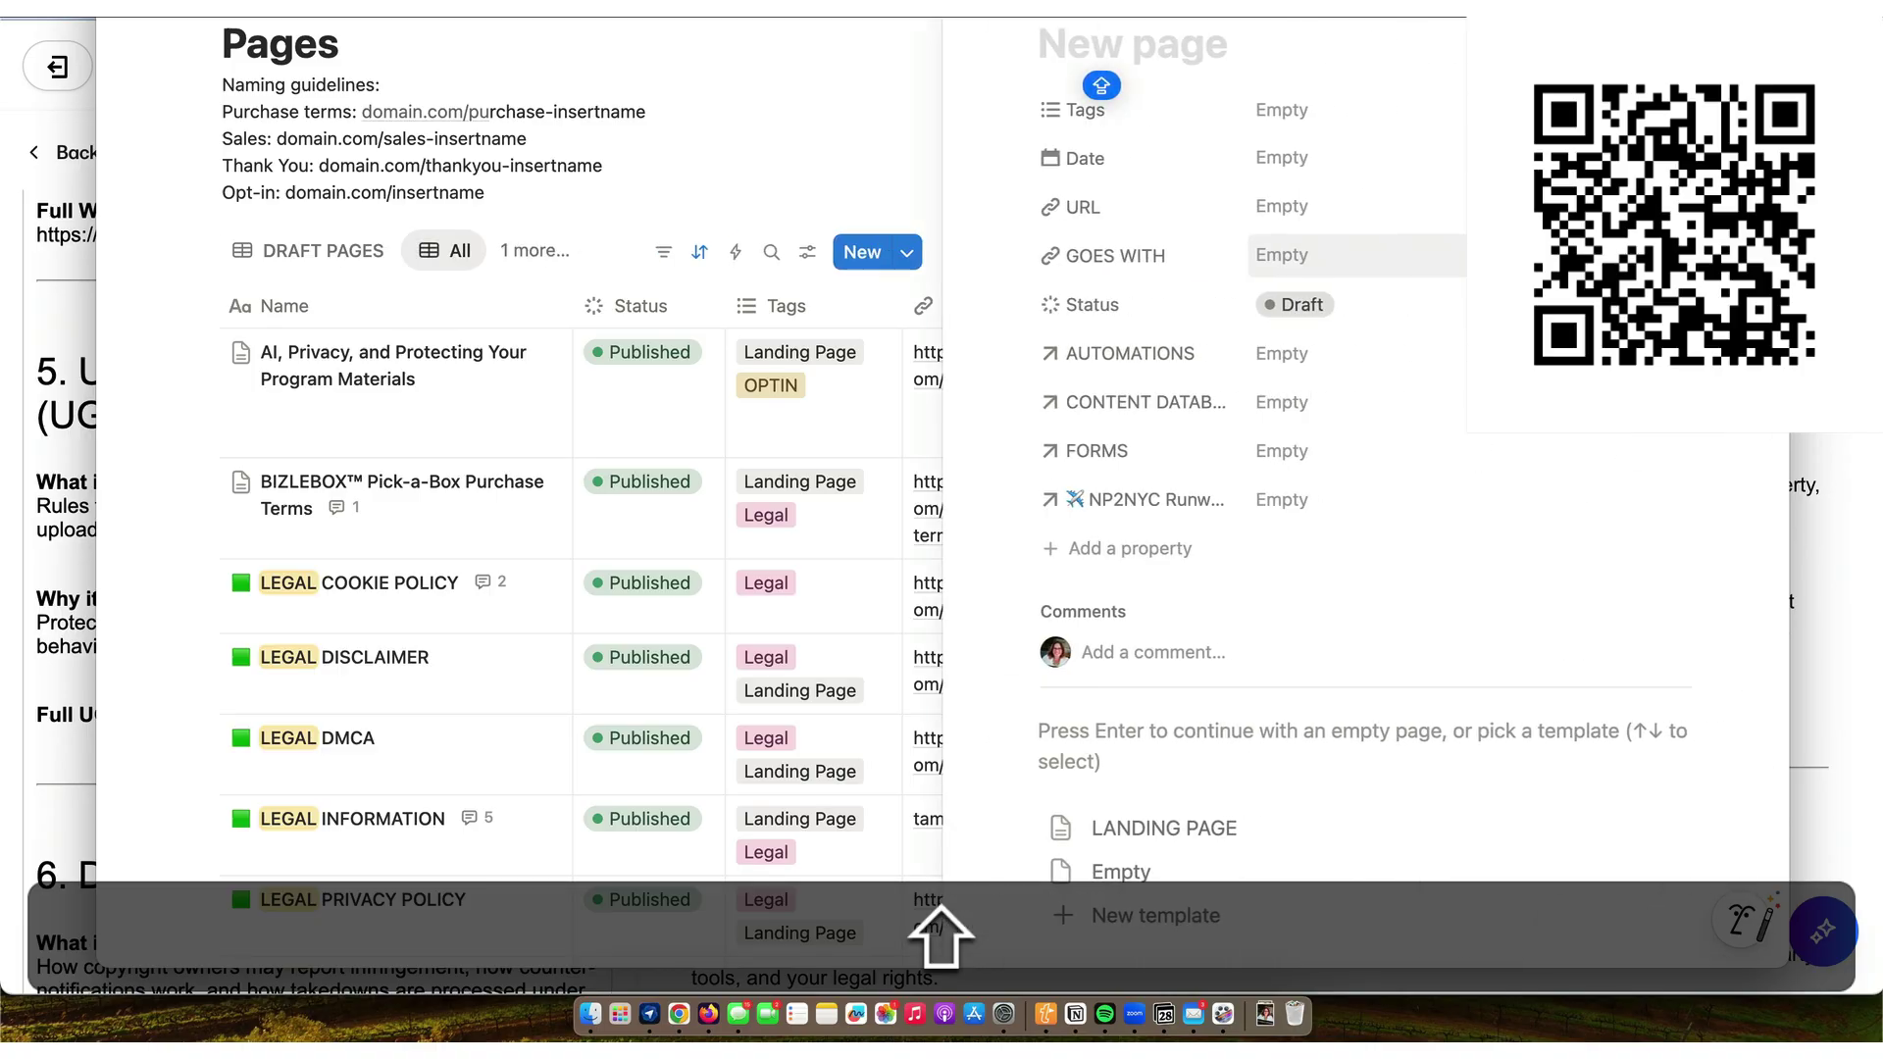
pyautogui.write('LEGAL US')
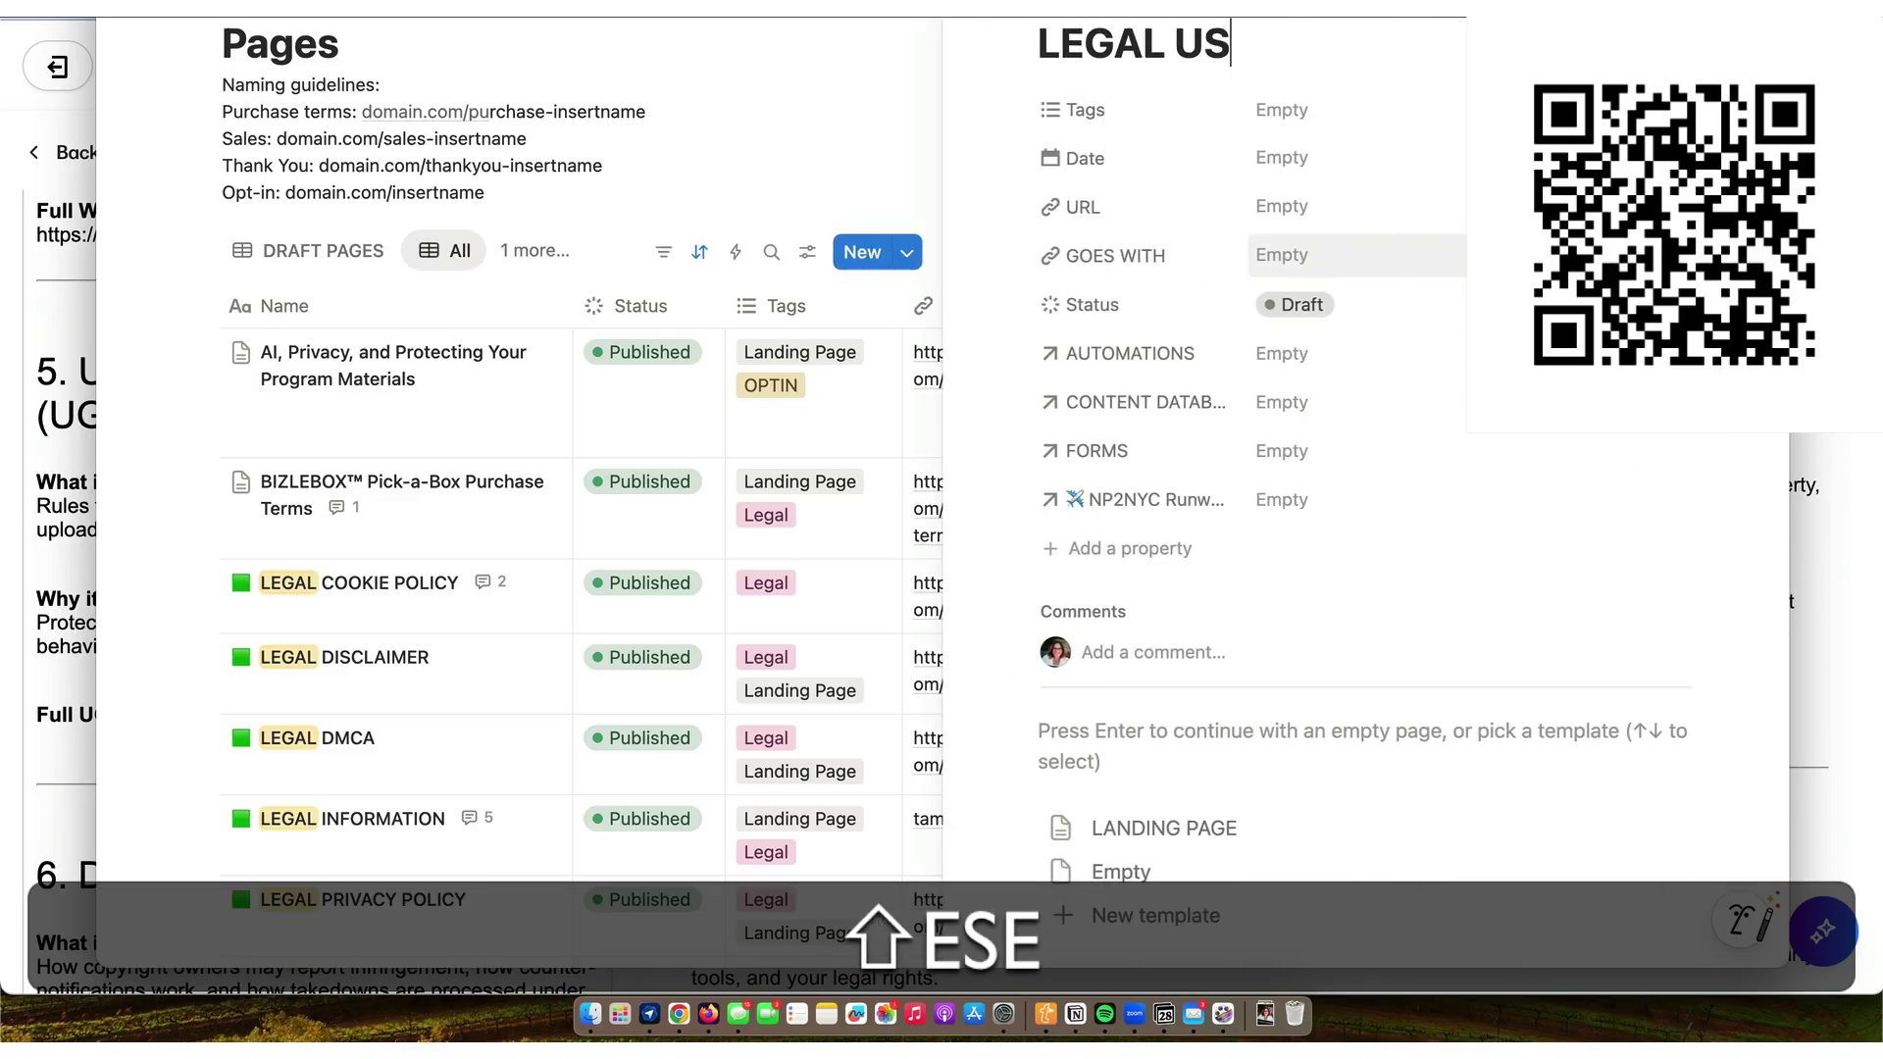
pyautogui.write('ER-GENERATE')
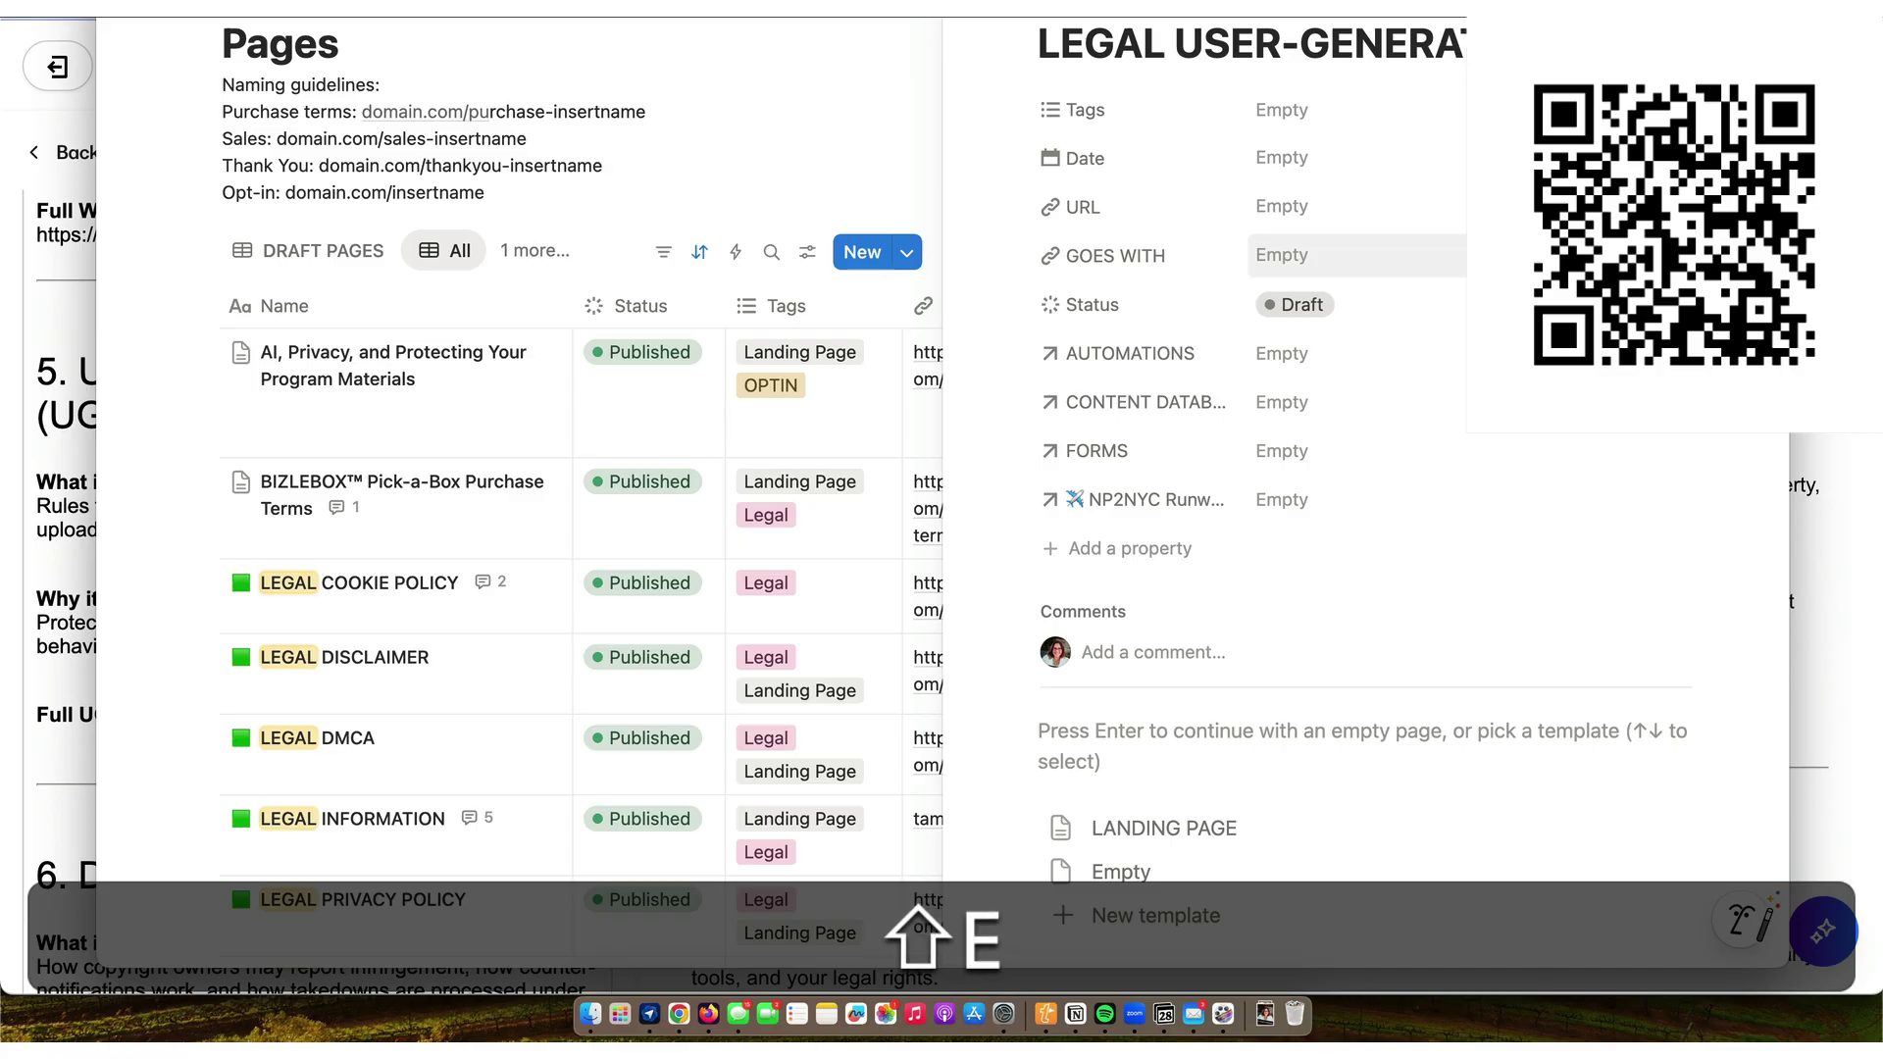
pyautogui.write('D CONTENT POLICY')
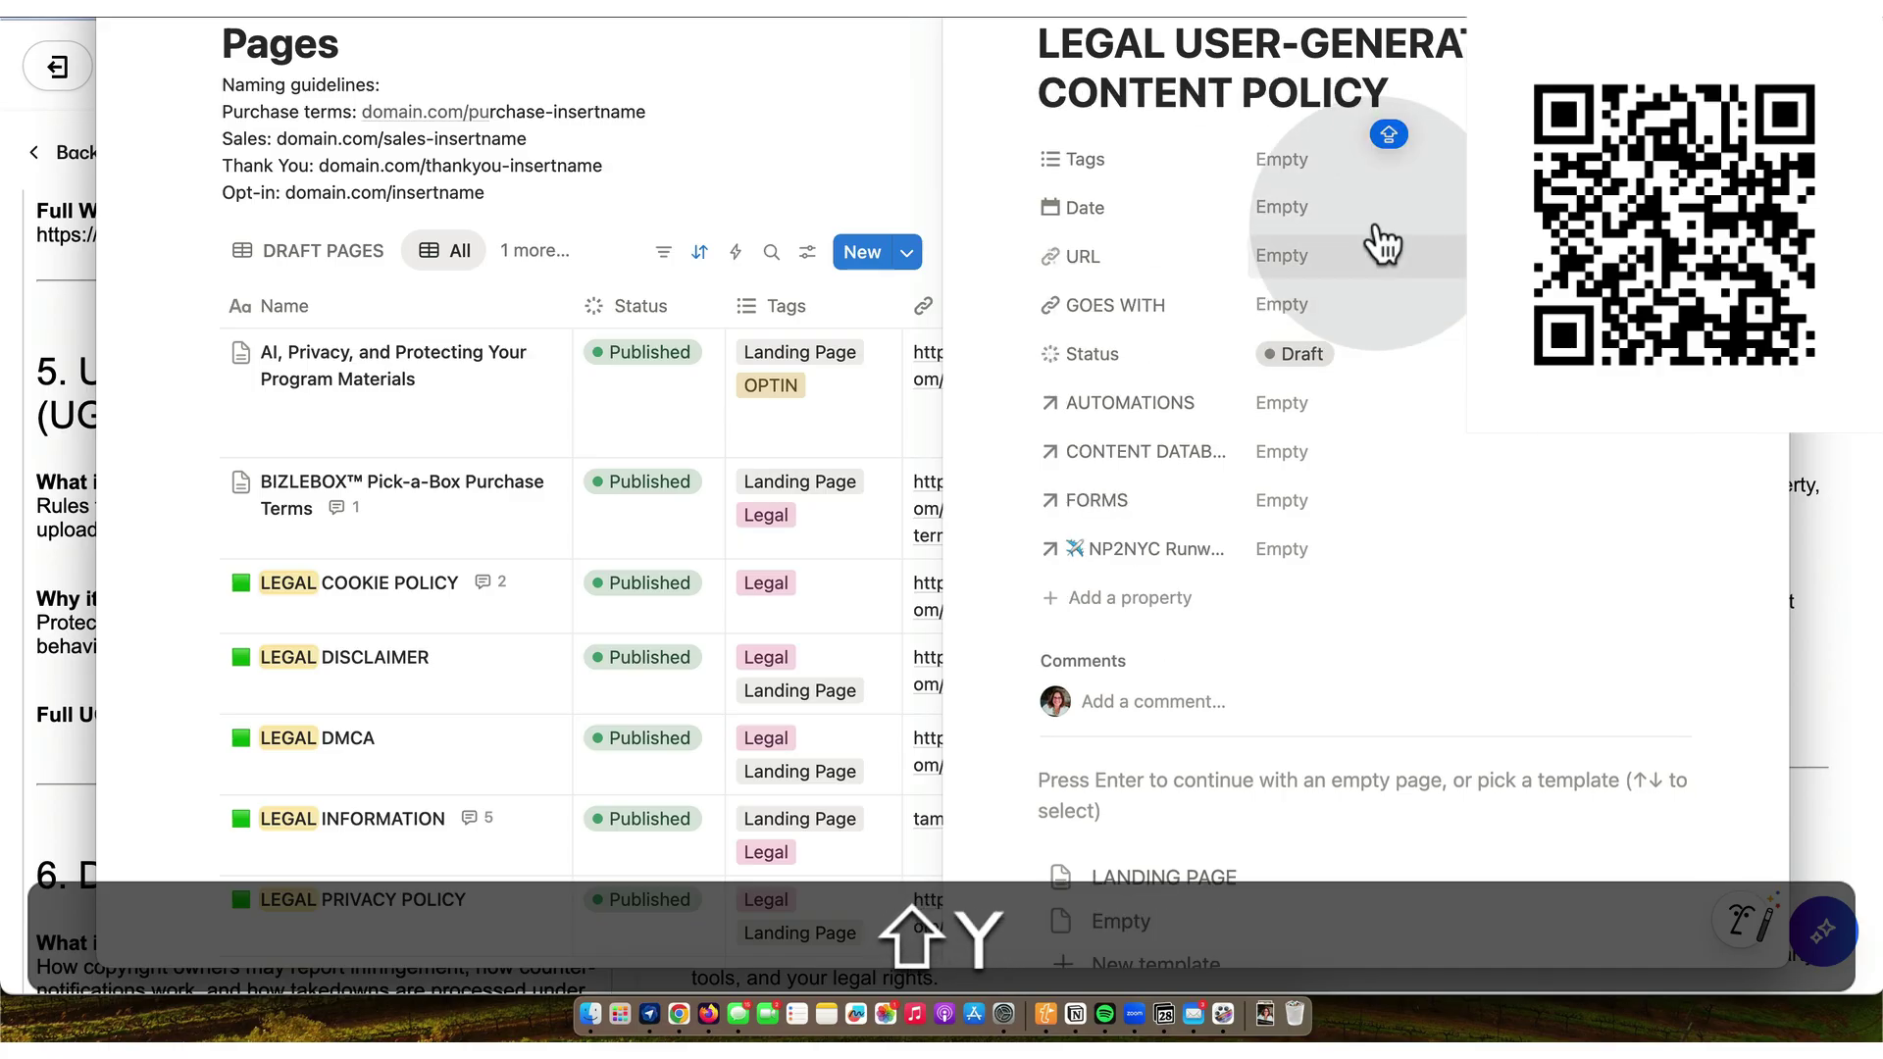
pyautogui.click(1290, 207)
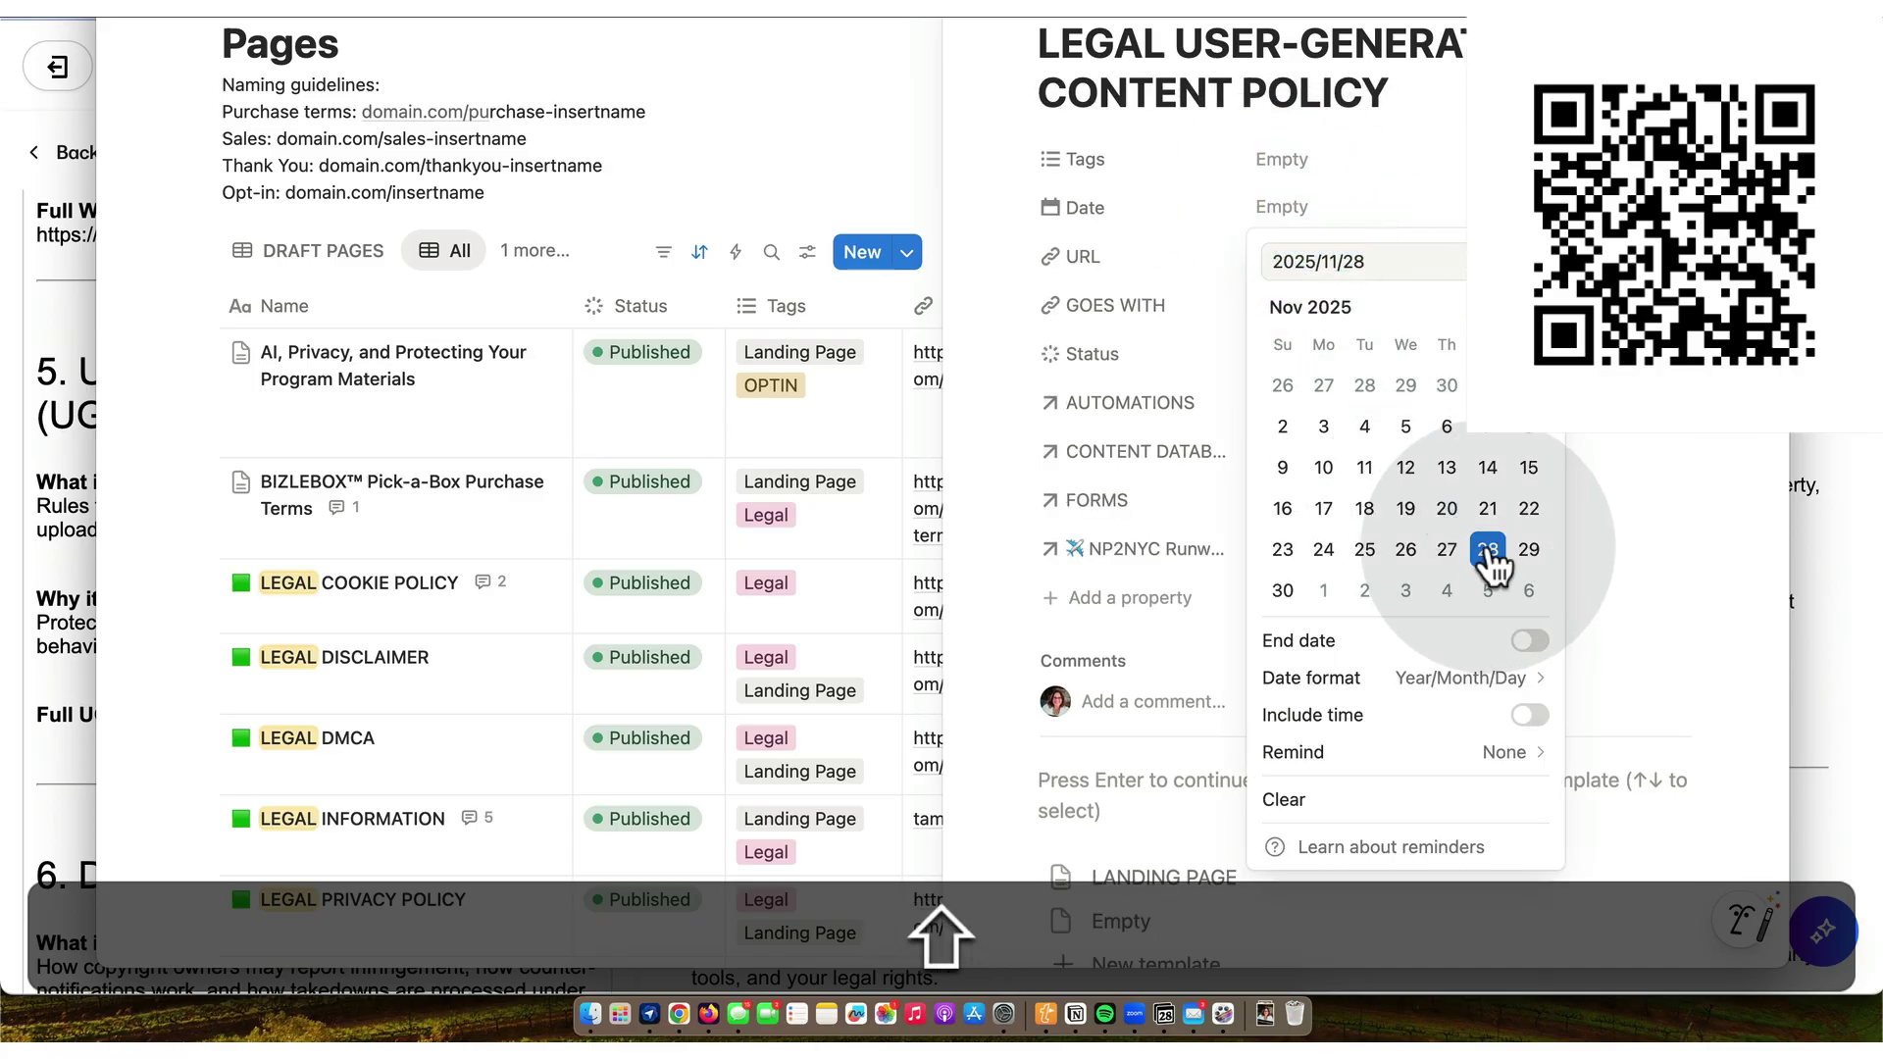
pyautogui.click(1267, 252)
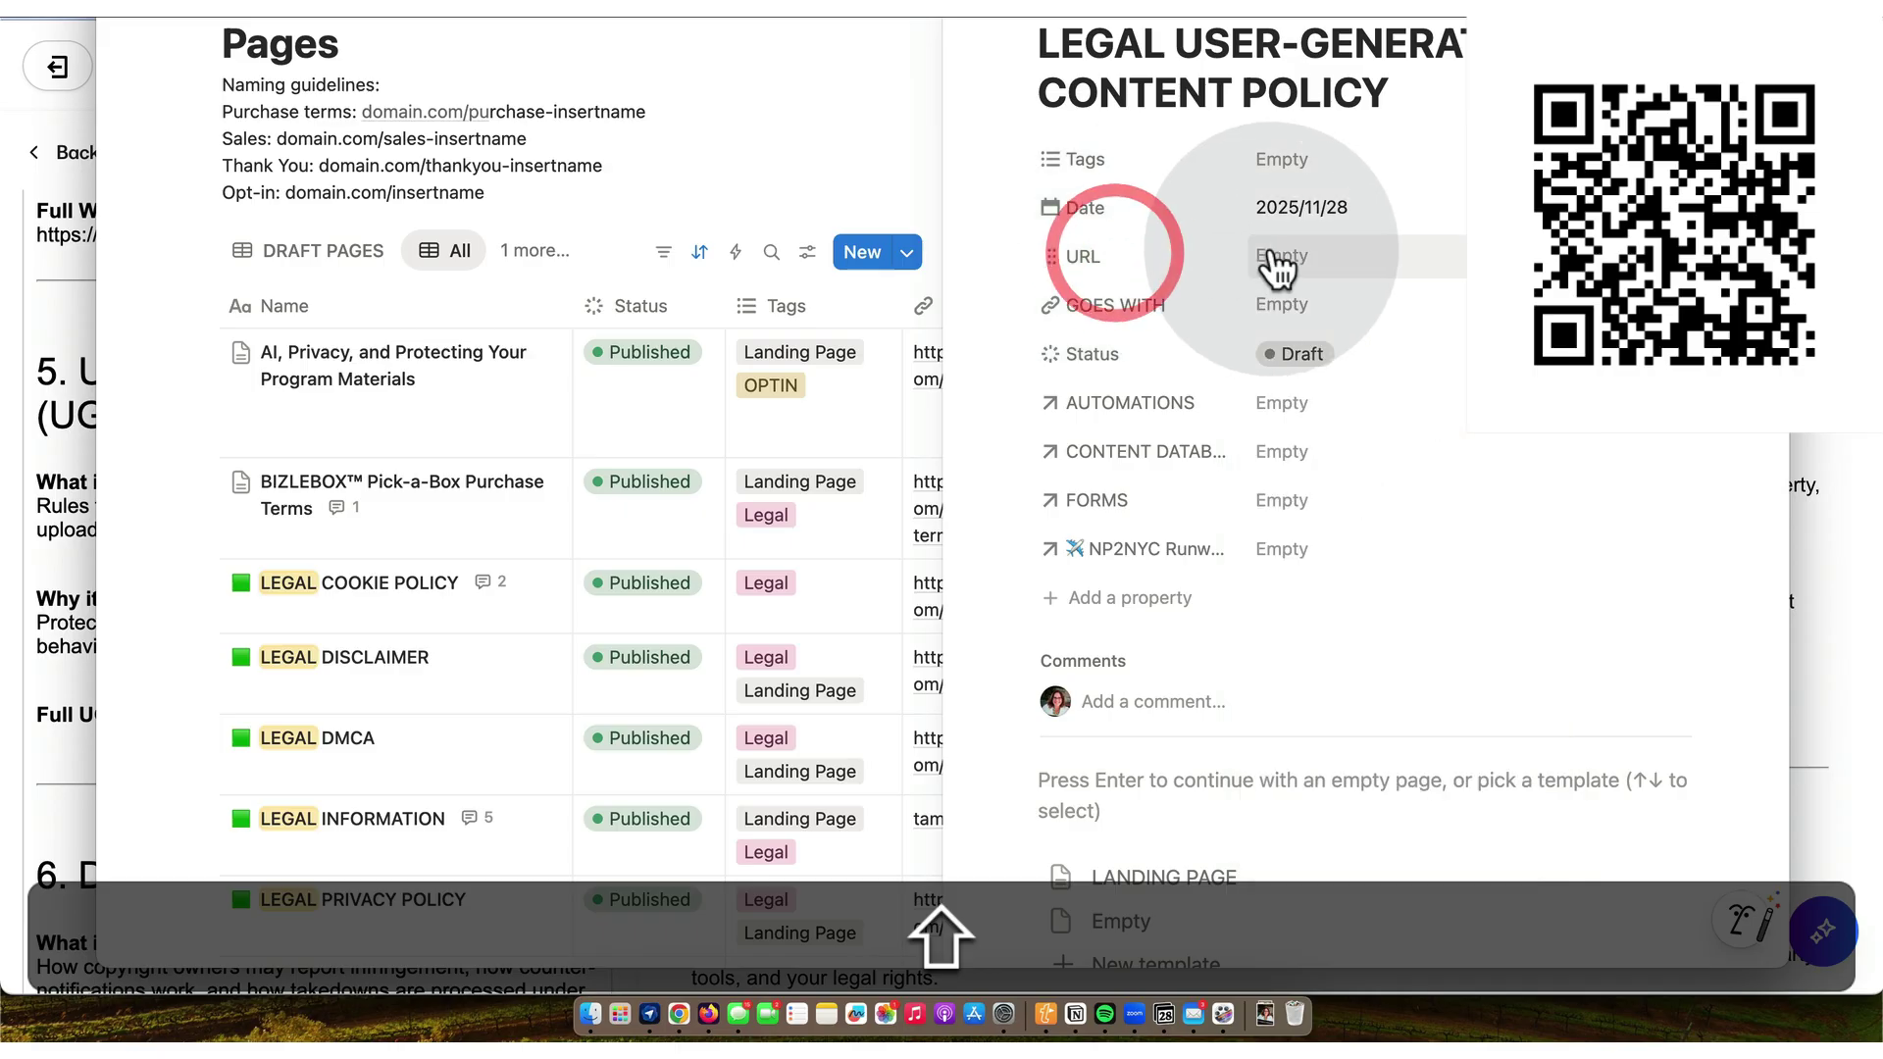
pyautogui.write('https://www.tamsenhorto')
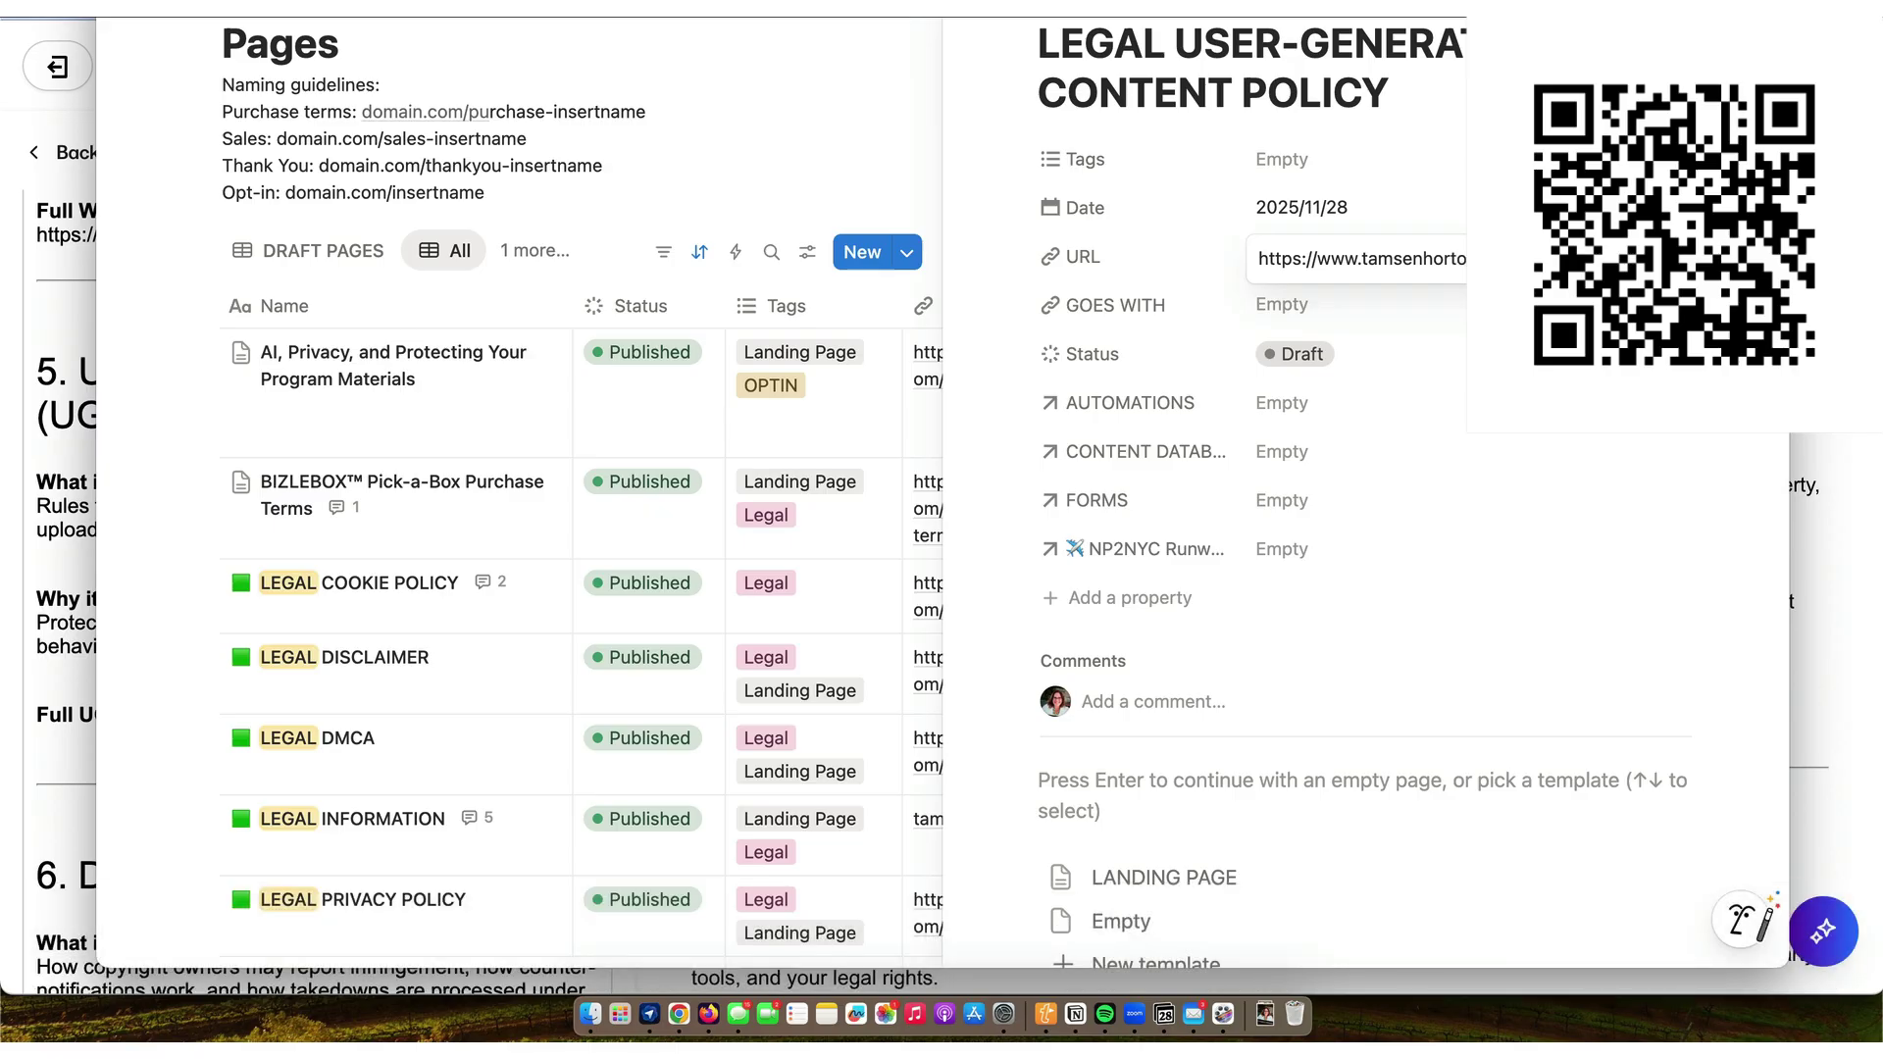
pyautogui.write('a')
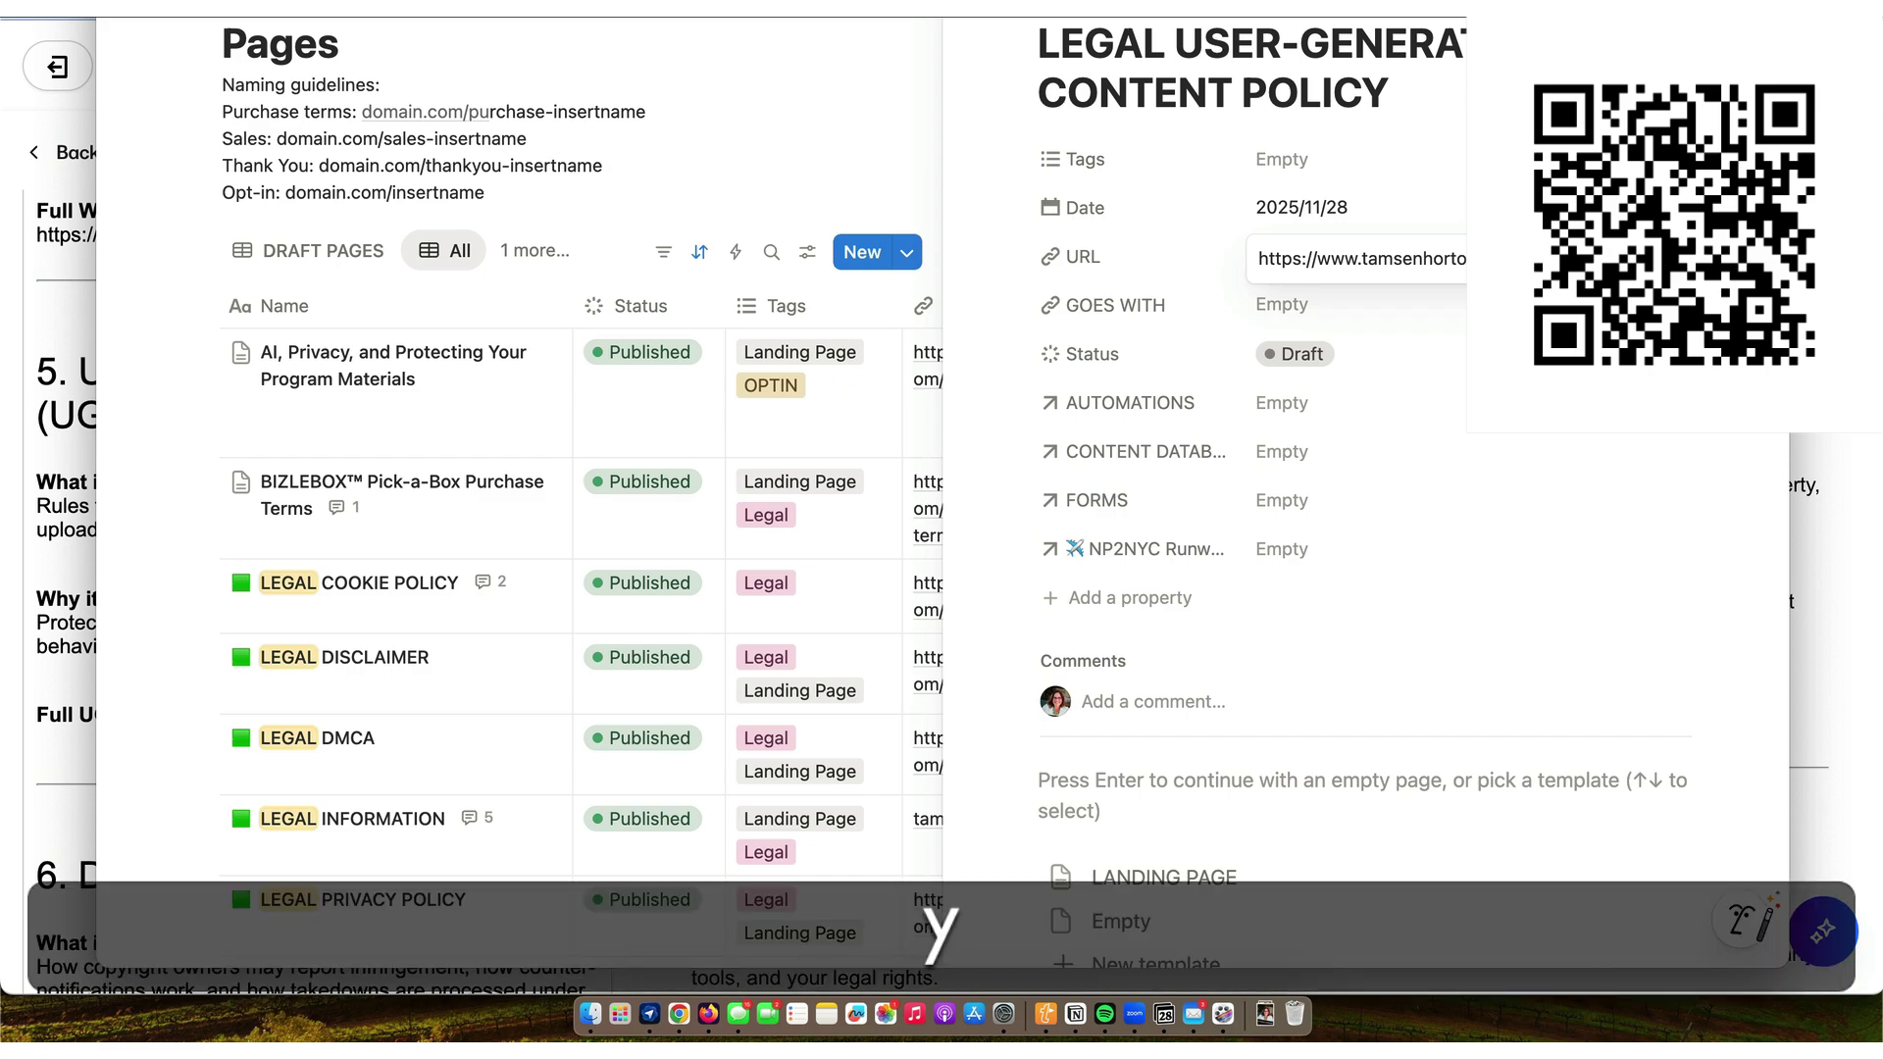
pyautogui.press('Return')
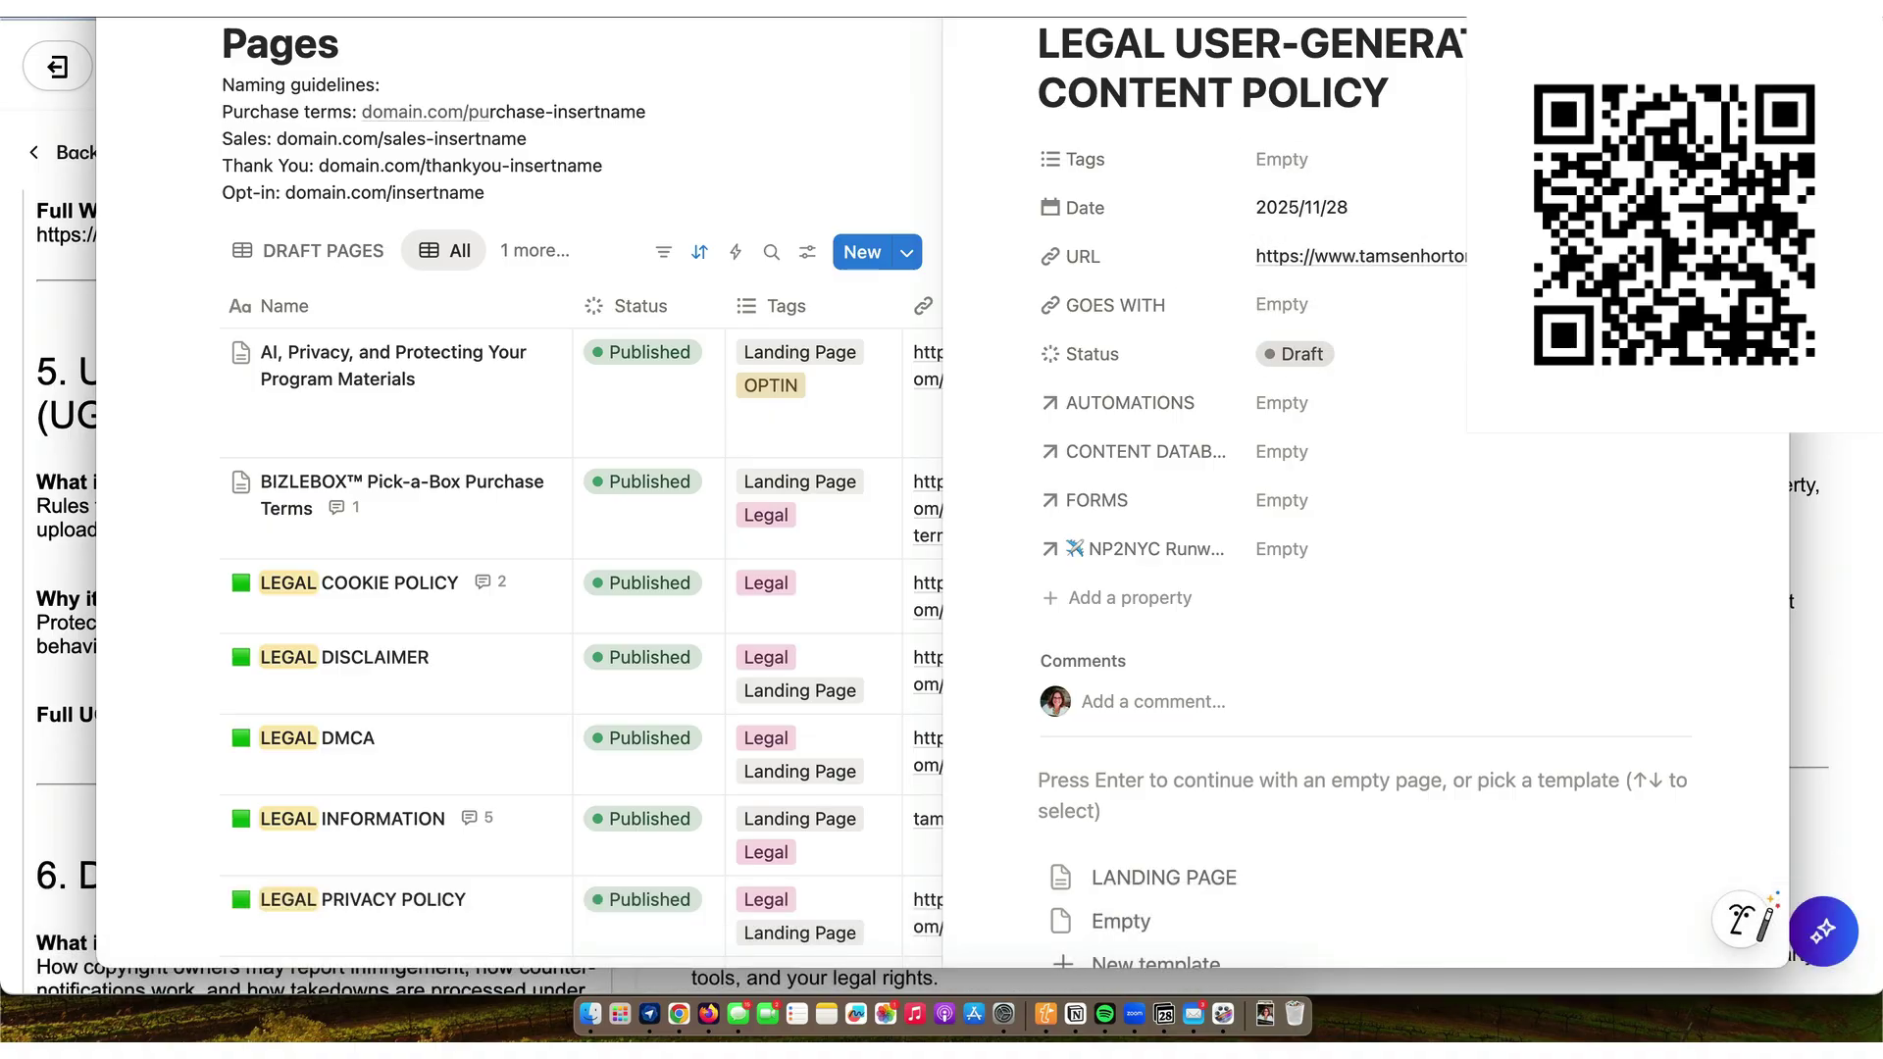
pyautogui.click(1491, 256)
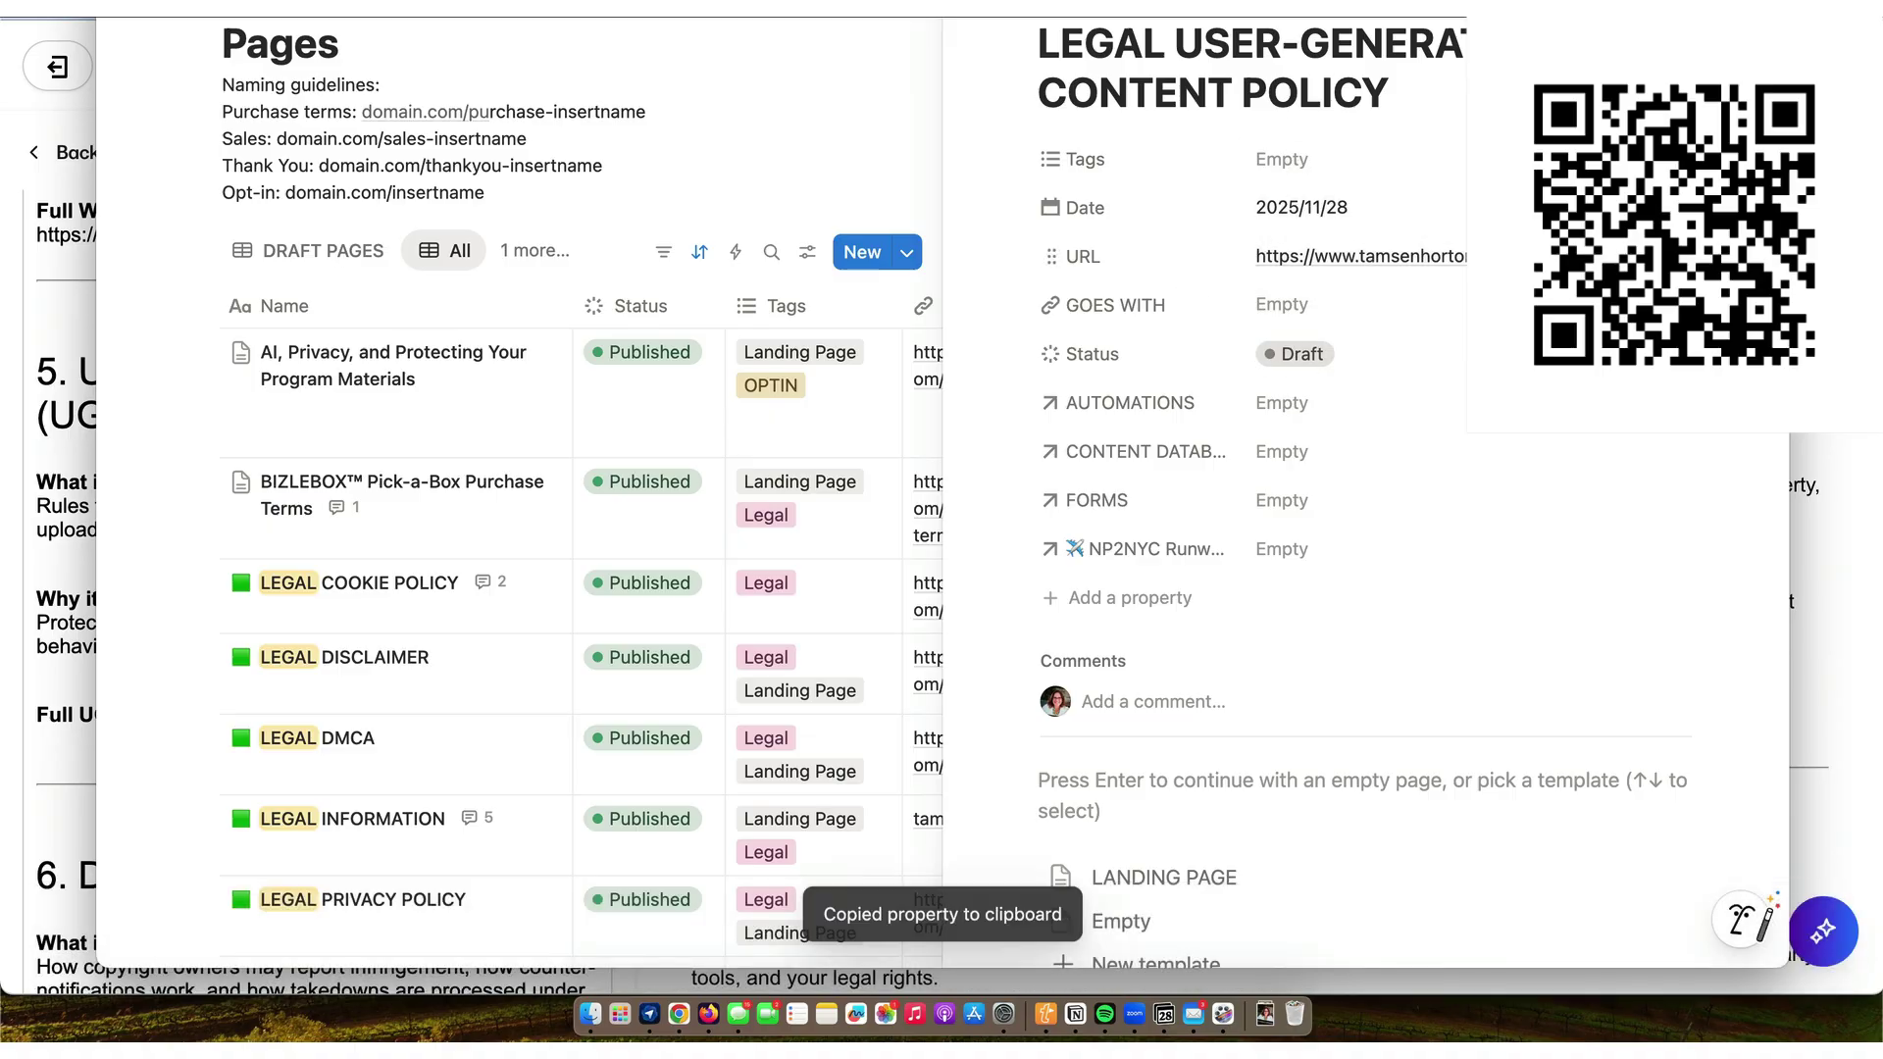
pyautogui.click(678, 1009)
# - Paste the UGC policy URL under Full UGC Policy and erase the {{INSERT DMCA URL}} placeholder
pyautogui.press('super+v')
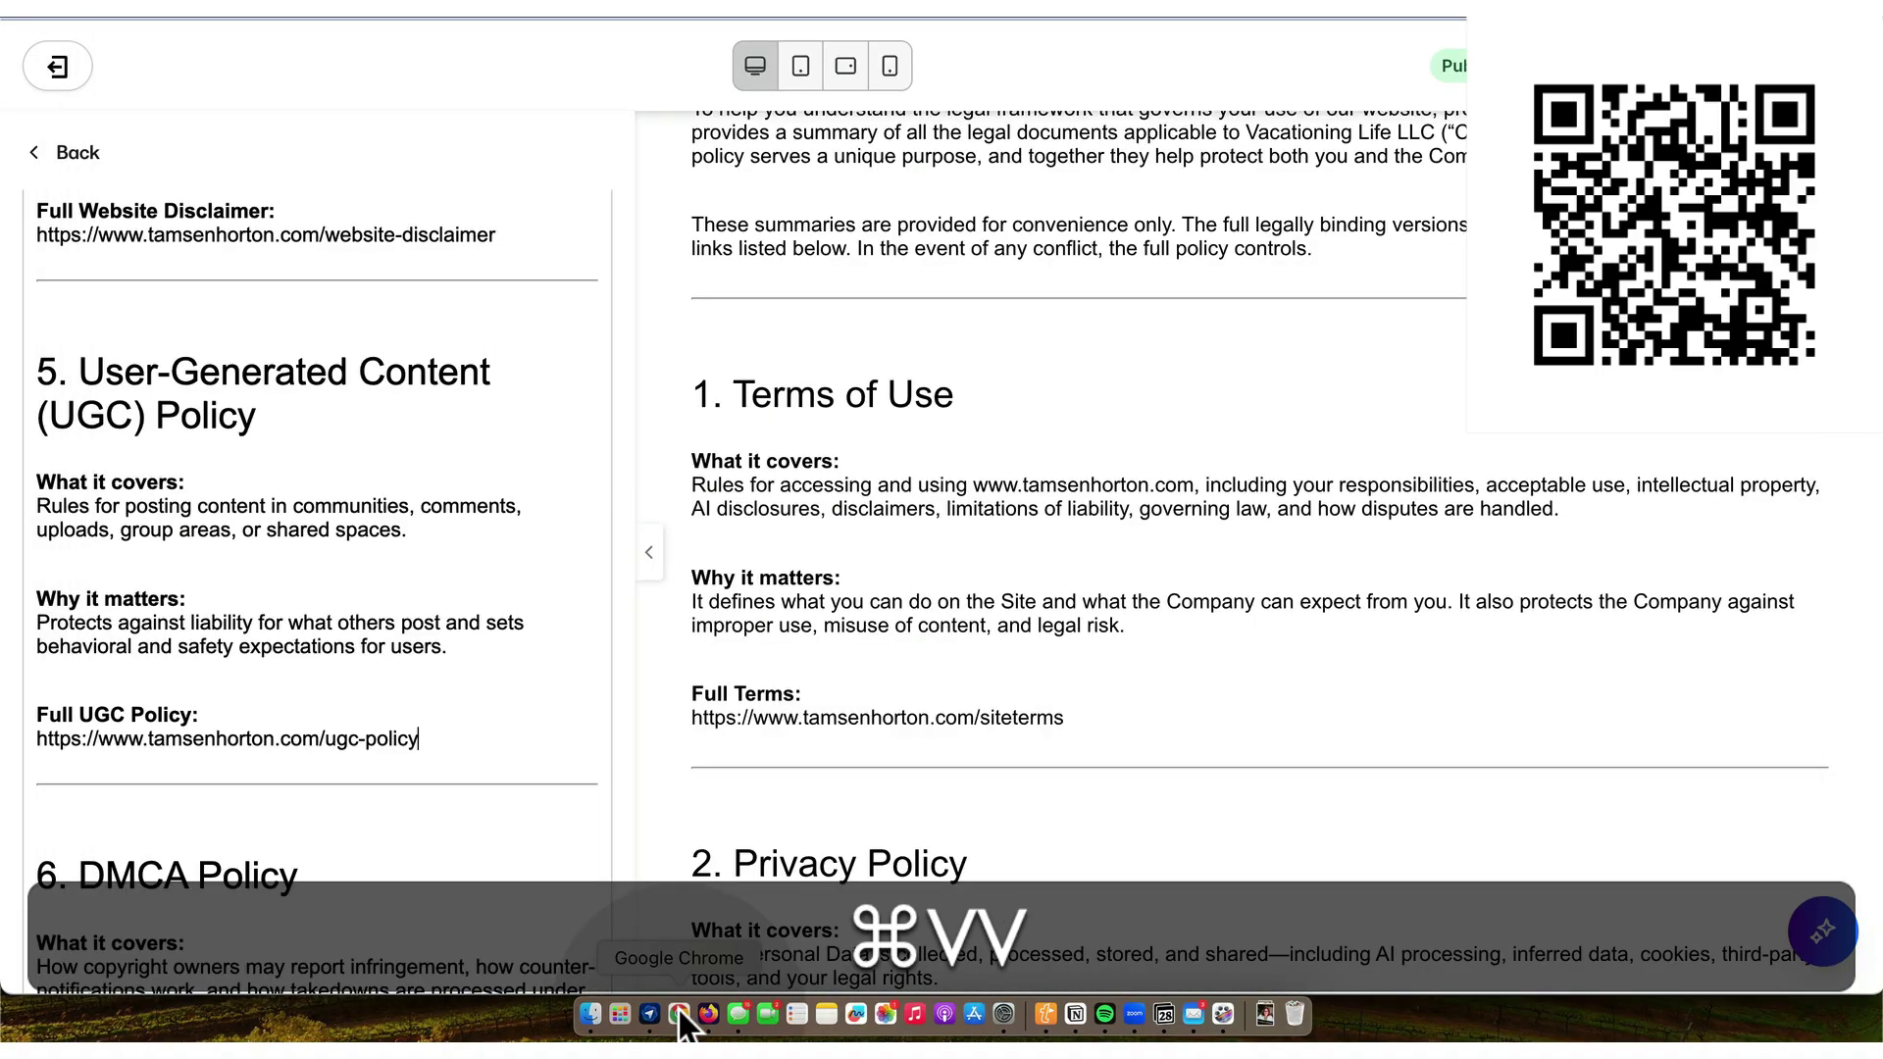
pyautogui.scroll(-5, 357, 651)
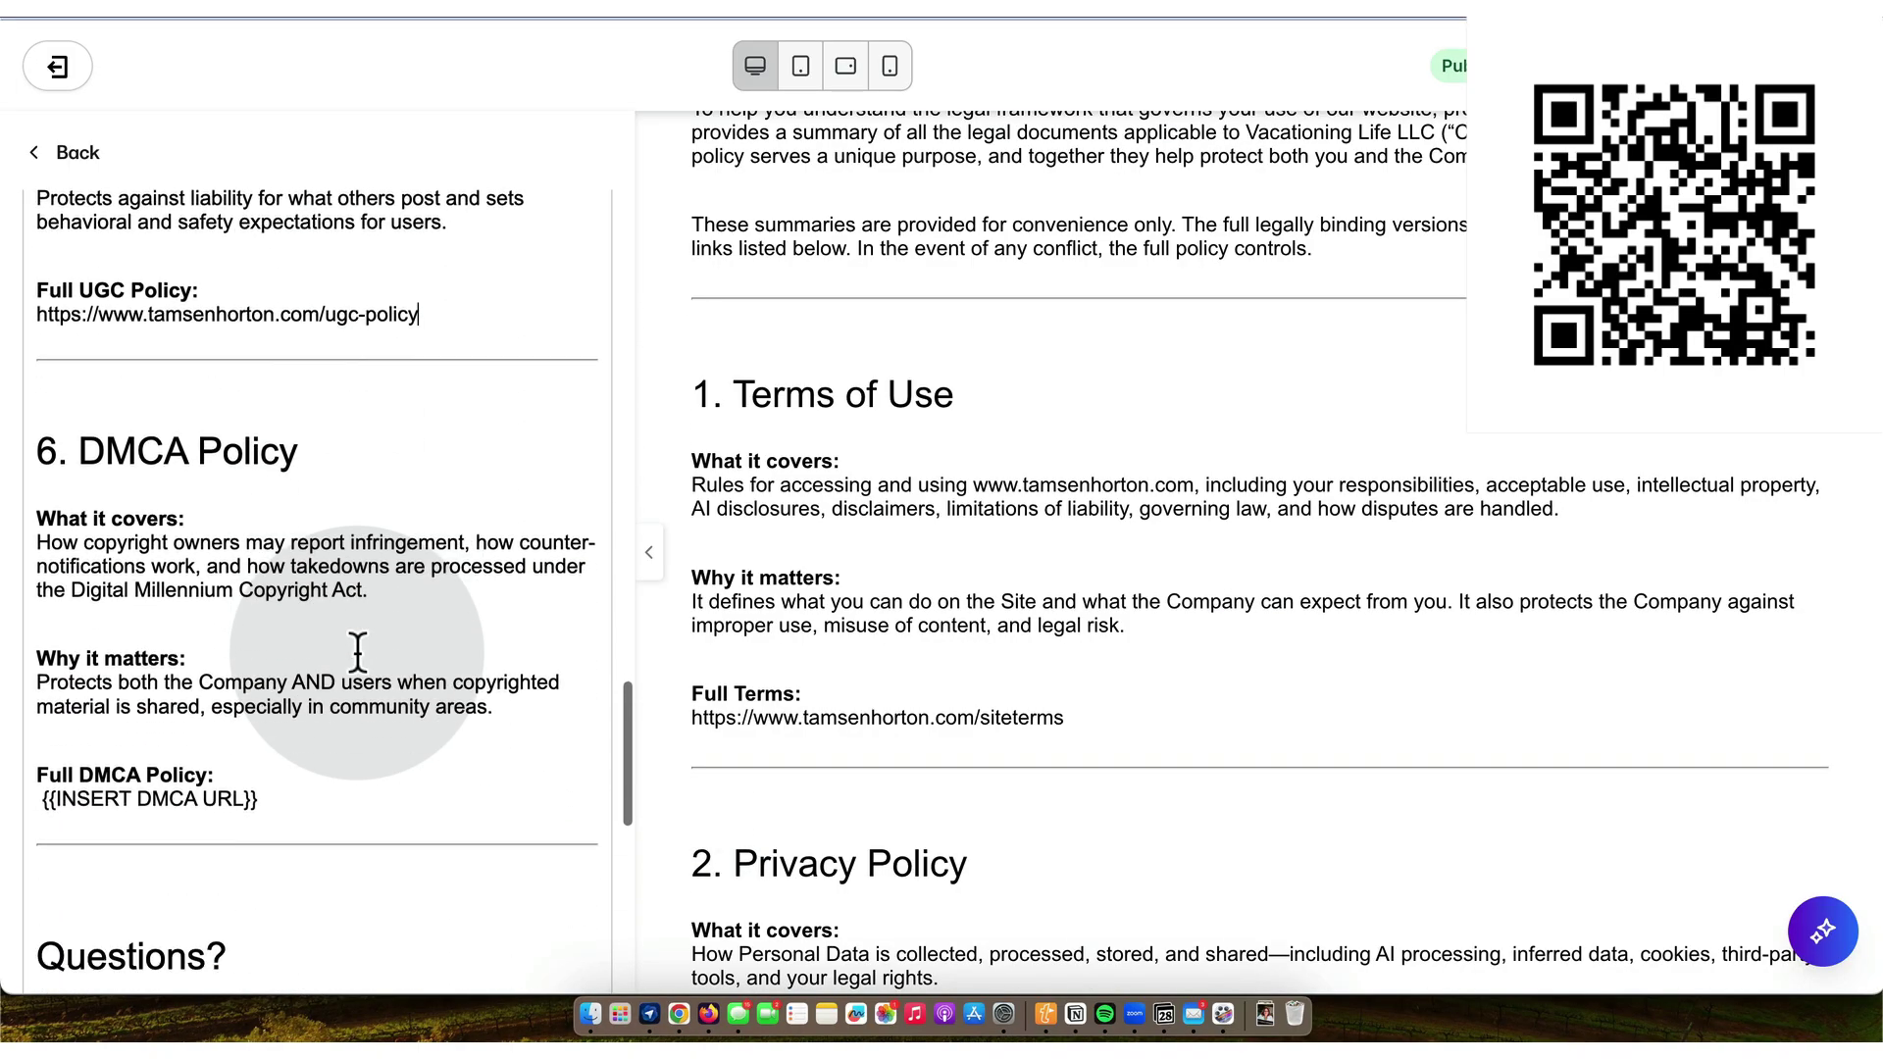
pyautogui.click(281, 798)
pyautogui.press('BackSpace')
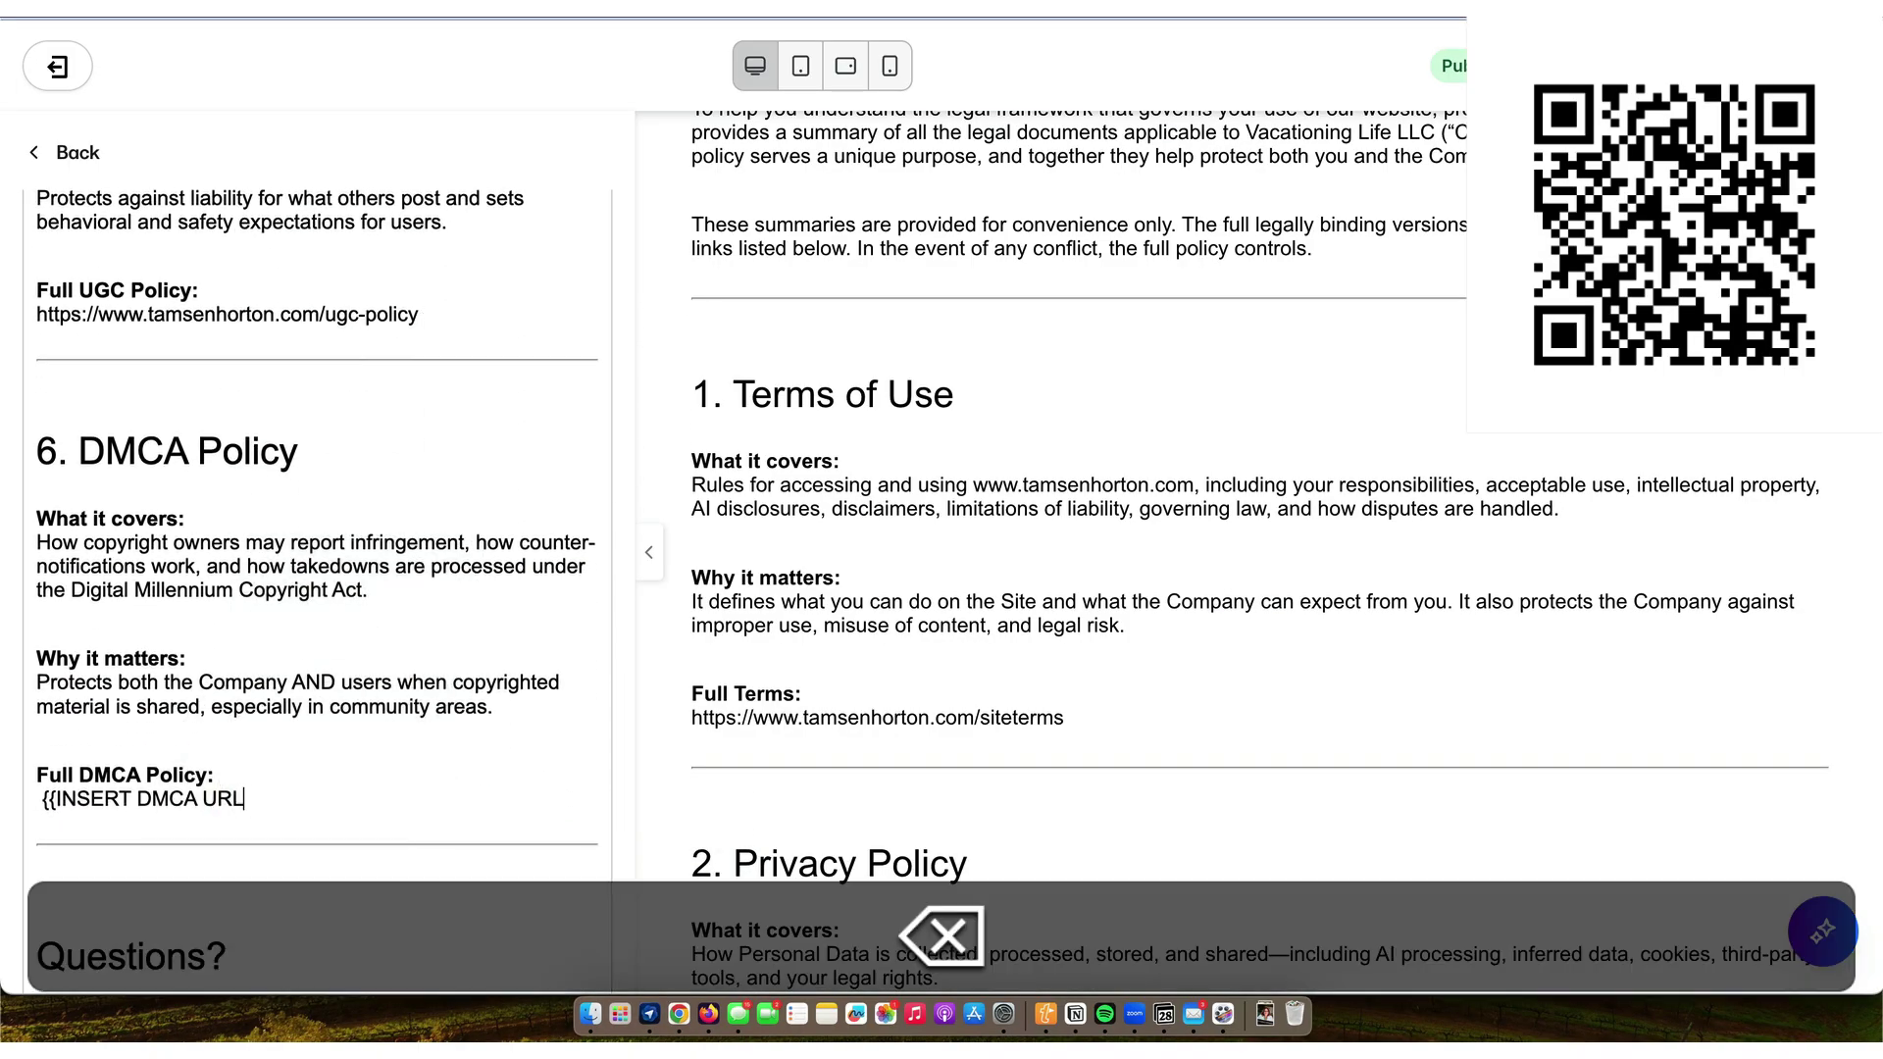
pyautogui.press('BackSpace')
pyautogui.press('BackSpace')
pyautogui.press('BackSpace')
pyautogui.press('BackSpace')
pyautogui.press('BackSpace')
pyautogui.press('BackSpace')
pyautogui.press('BackSpace')
pyautogui.press('BackSpace')
pyautogui.press('BackSpace')
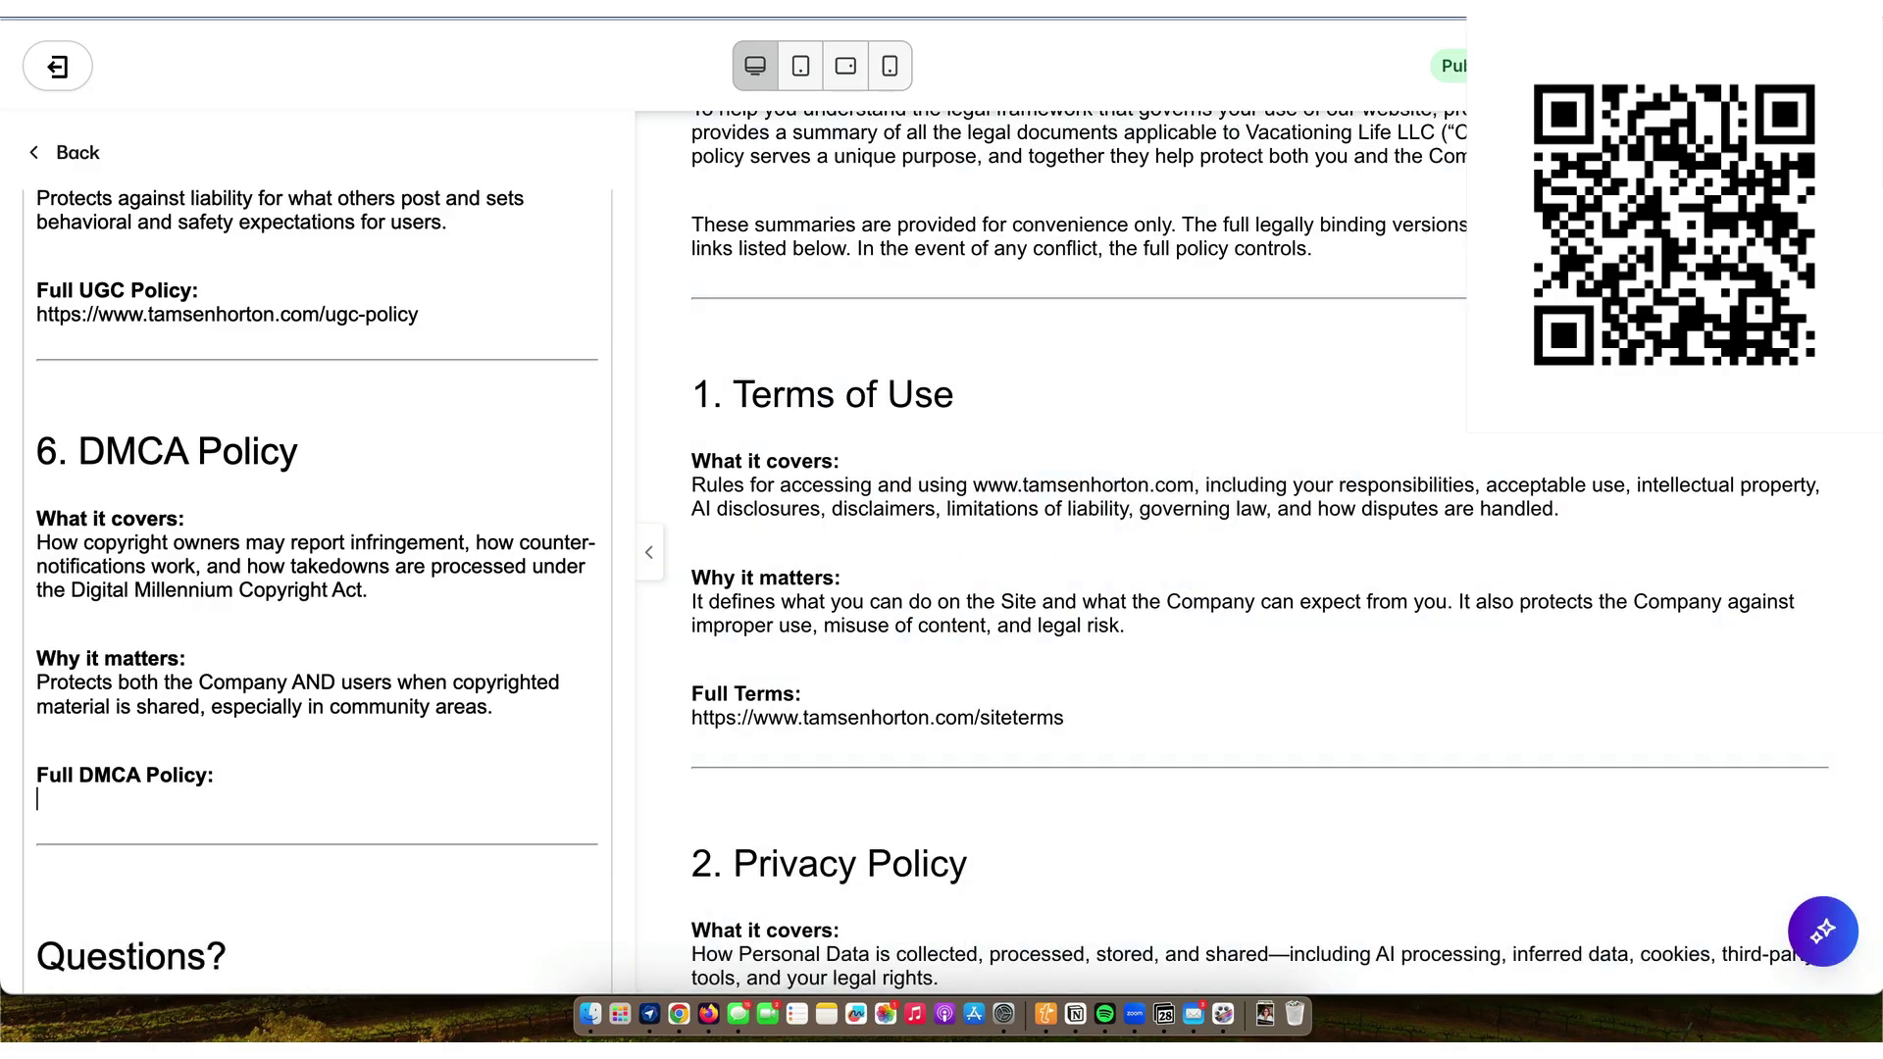
# - Copy the LEGAL DMCA page URL from Notion and paste it under Full DMCA Policy
pyautogui.click(1076, 1012)
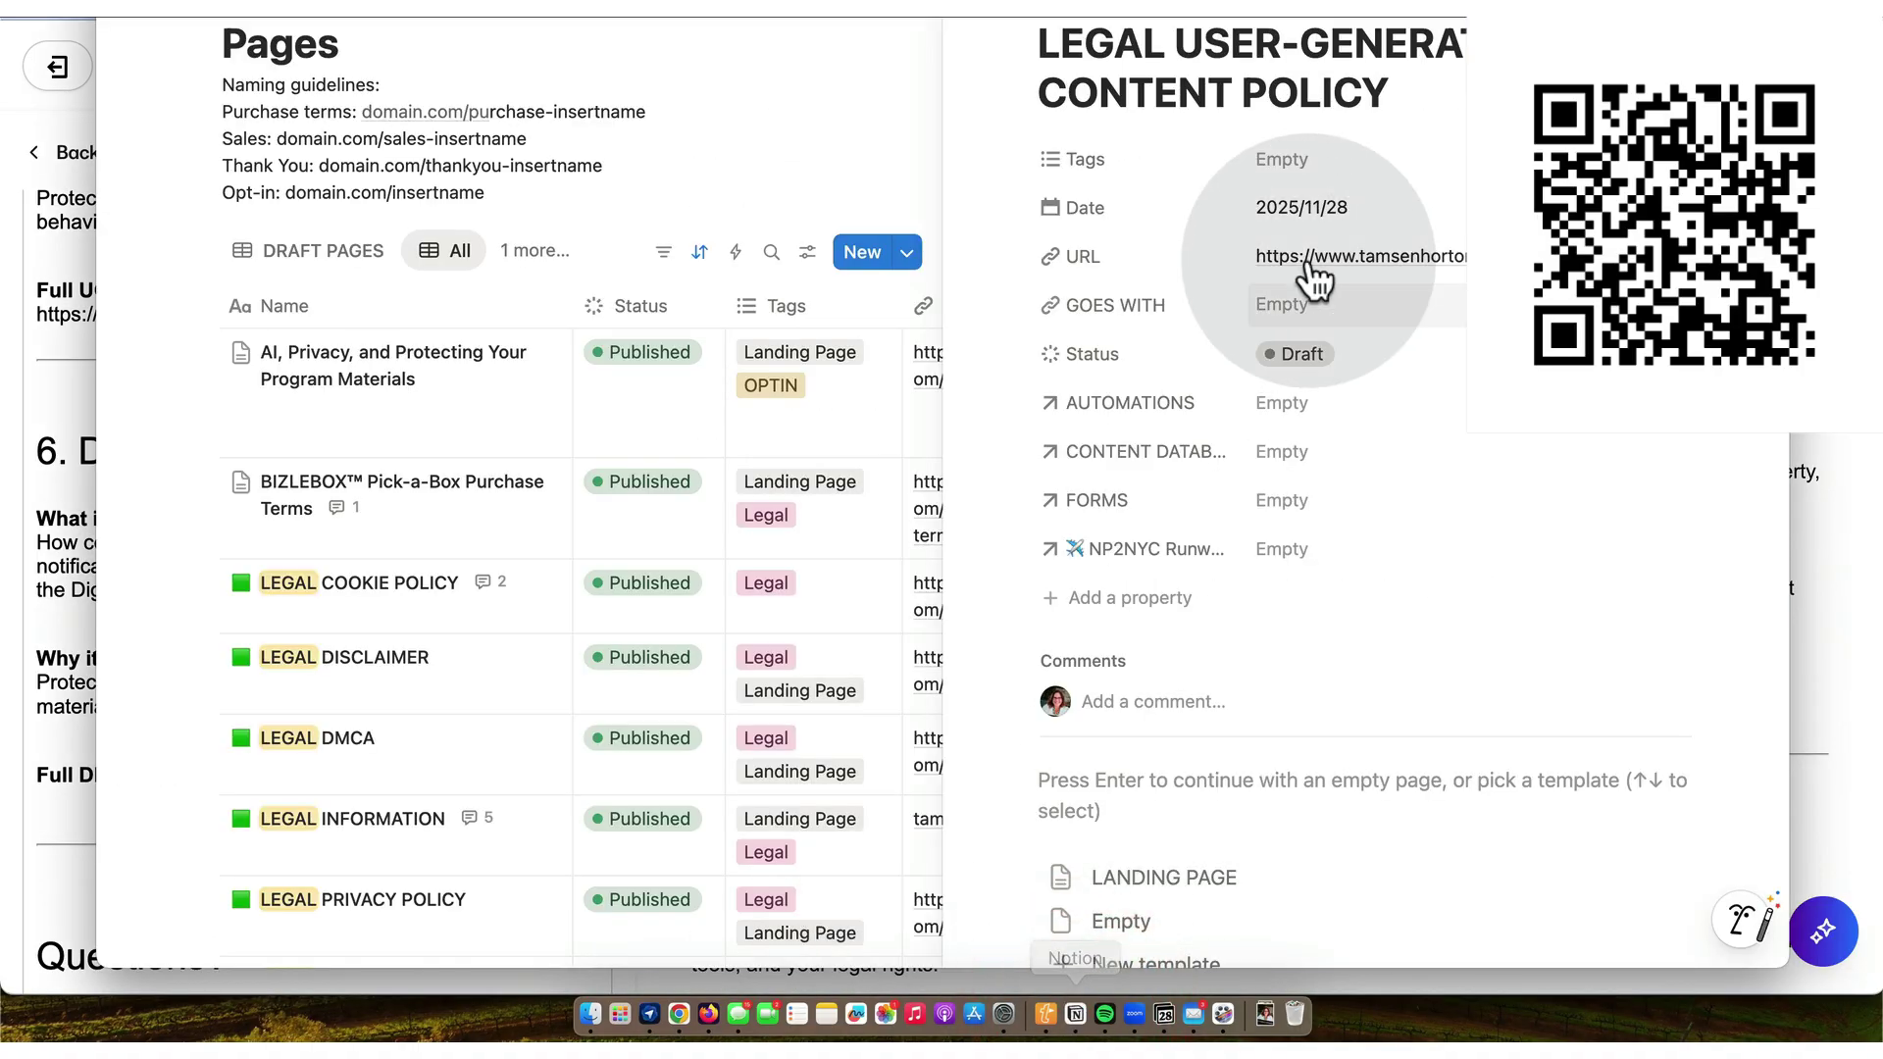
pyautogui.press('Escape')
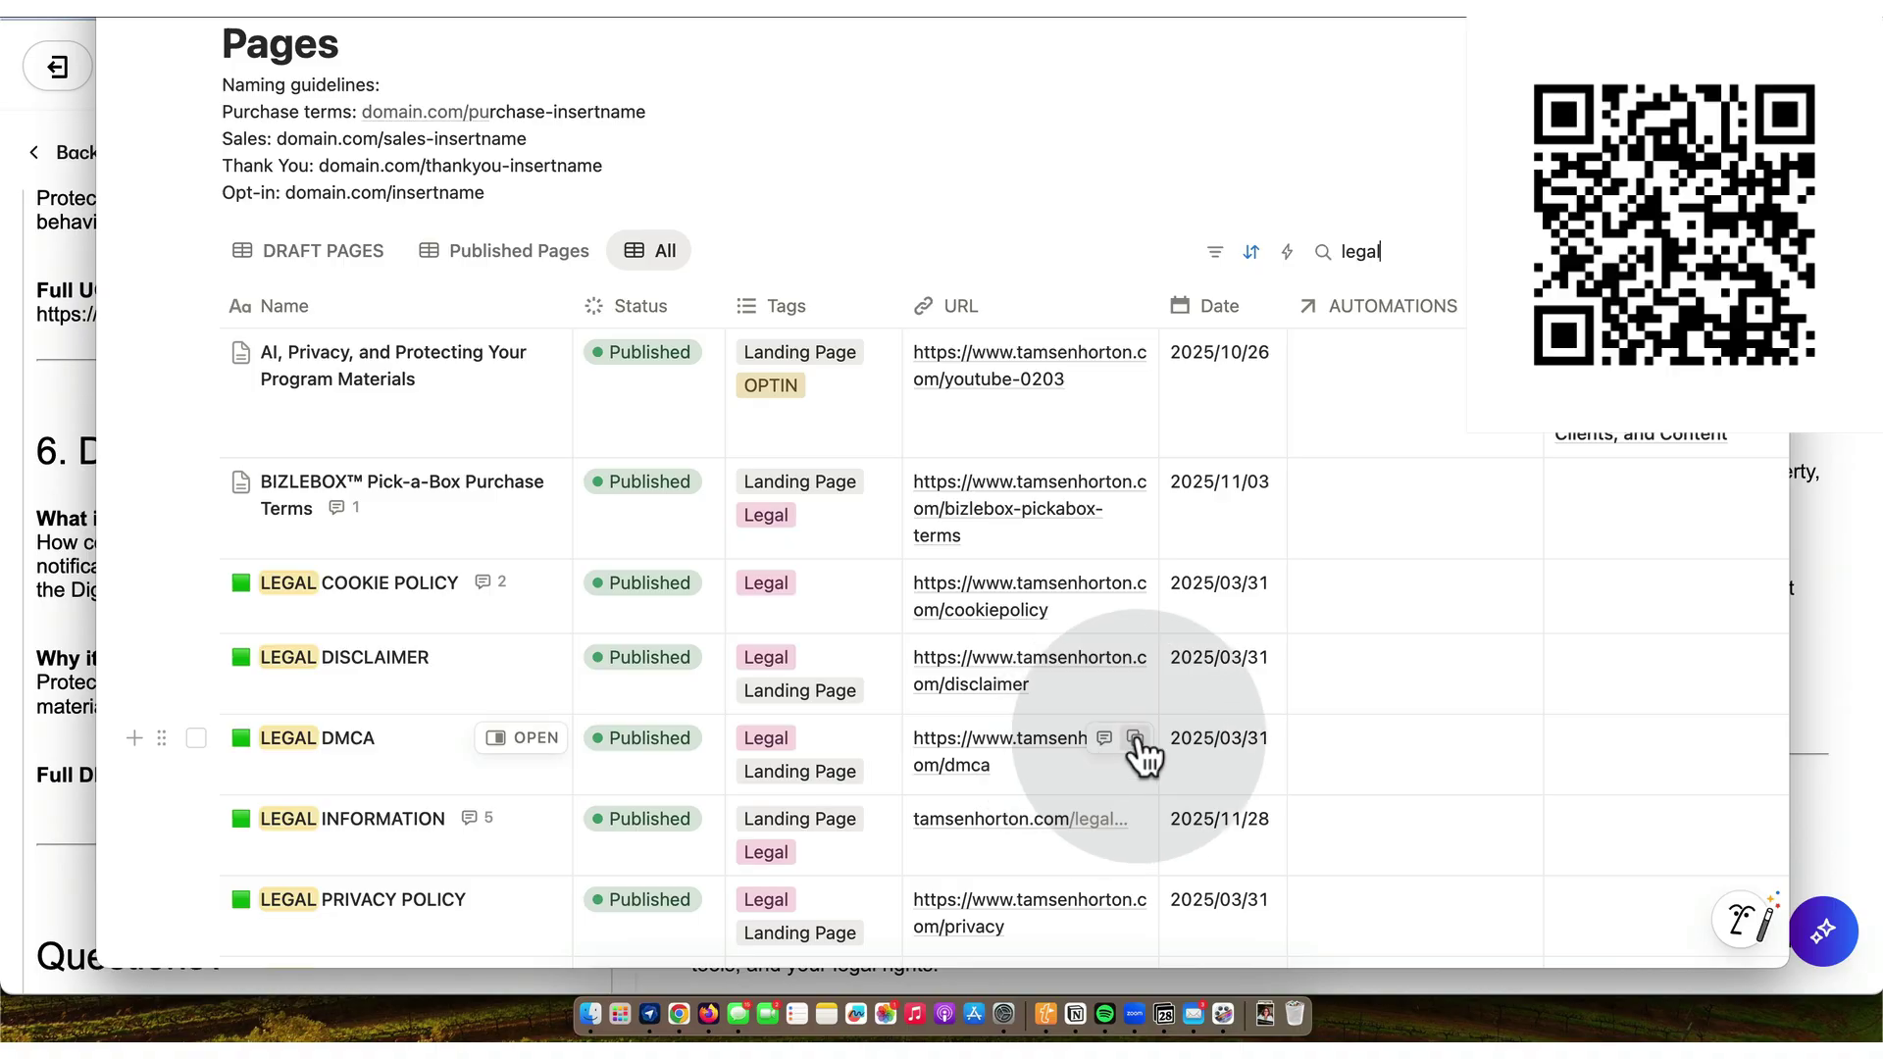
pyautogui.click(1134, 738)
pyautogui.click(676, 1013)
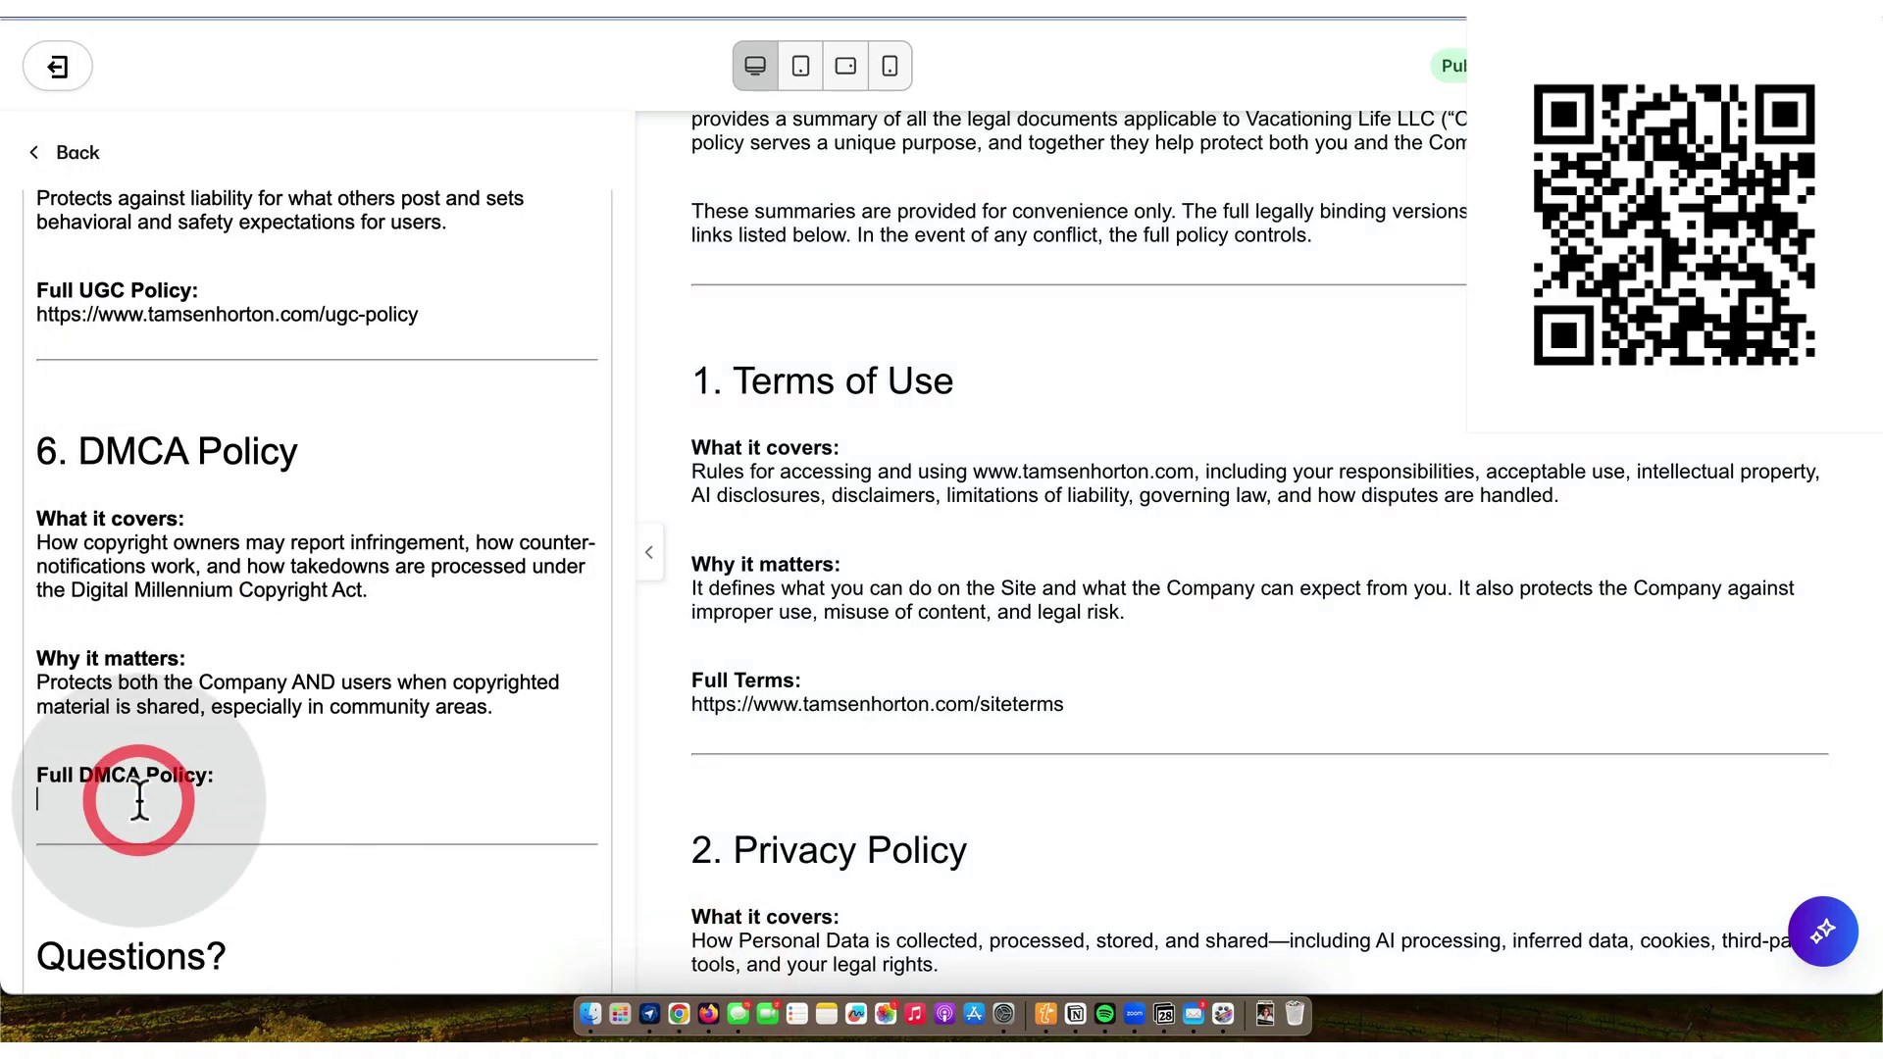
pyautogui.press('super+v')
# - Delete the template disclaimer, contact footer and trailing empty line below Questions
pyautogui.scroll(-5, 139, 800)
pyautogui.scroll(-4, 139, 799)
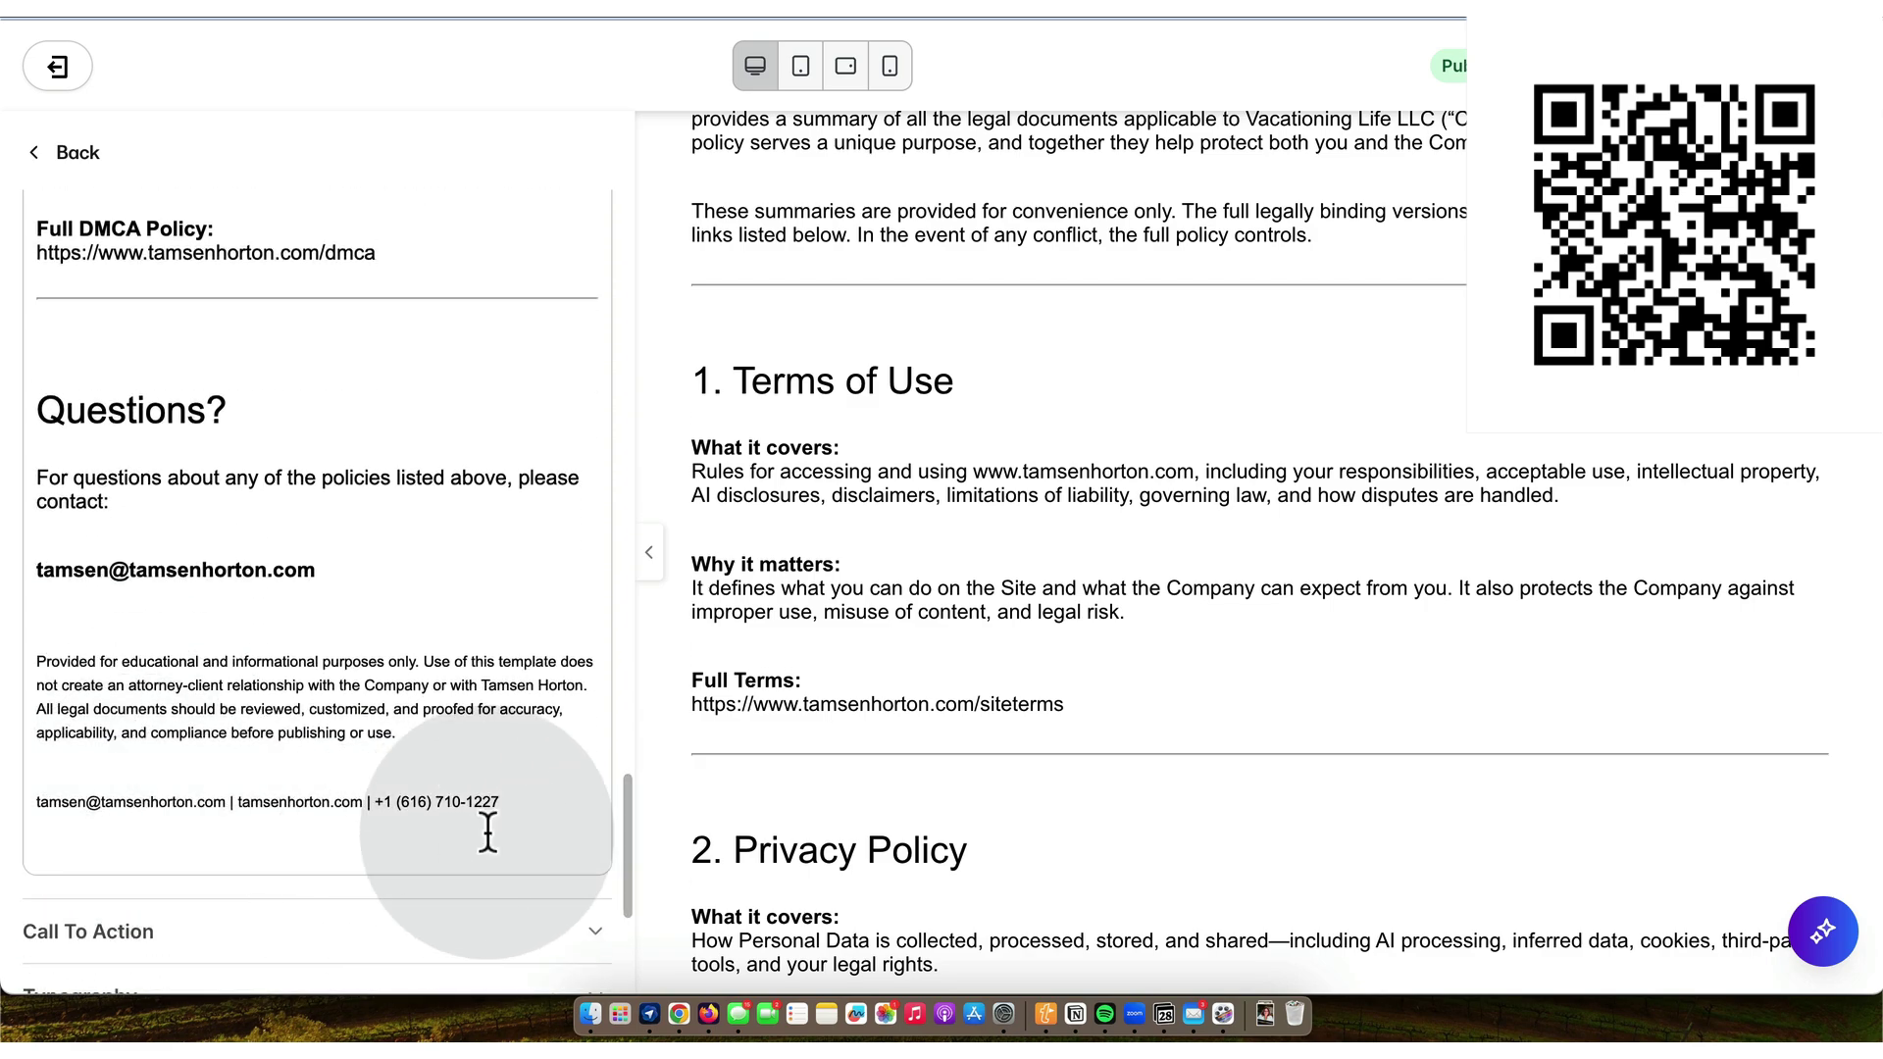
pyautogui.moveTo(517, 803); pyautogui.dragTo(36, 662)
pyautogui.press('BackSpace')
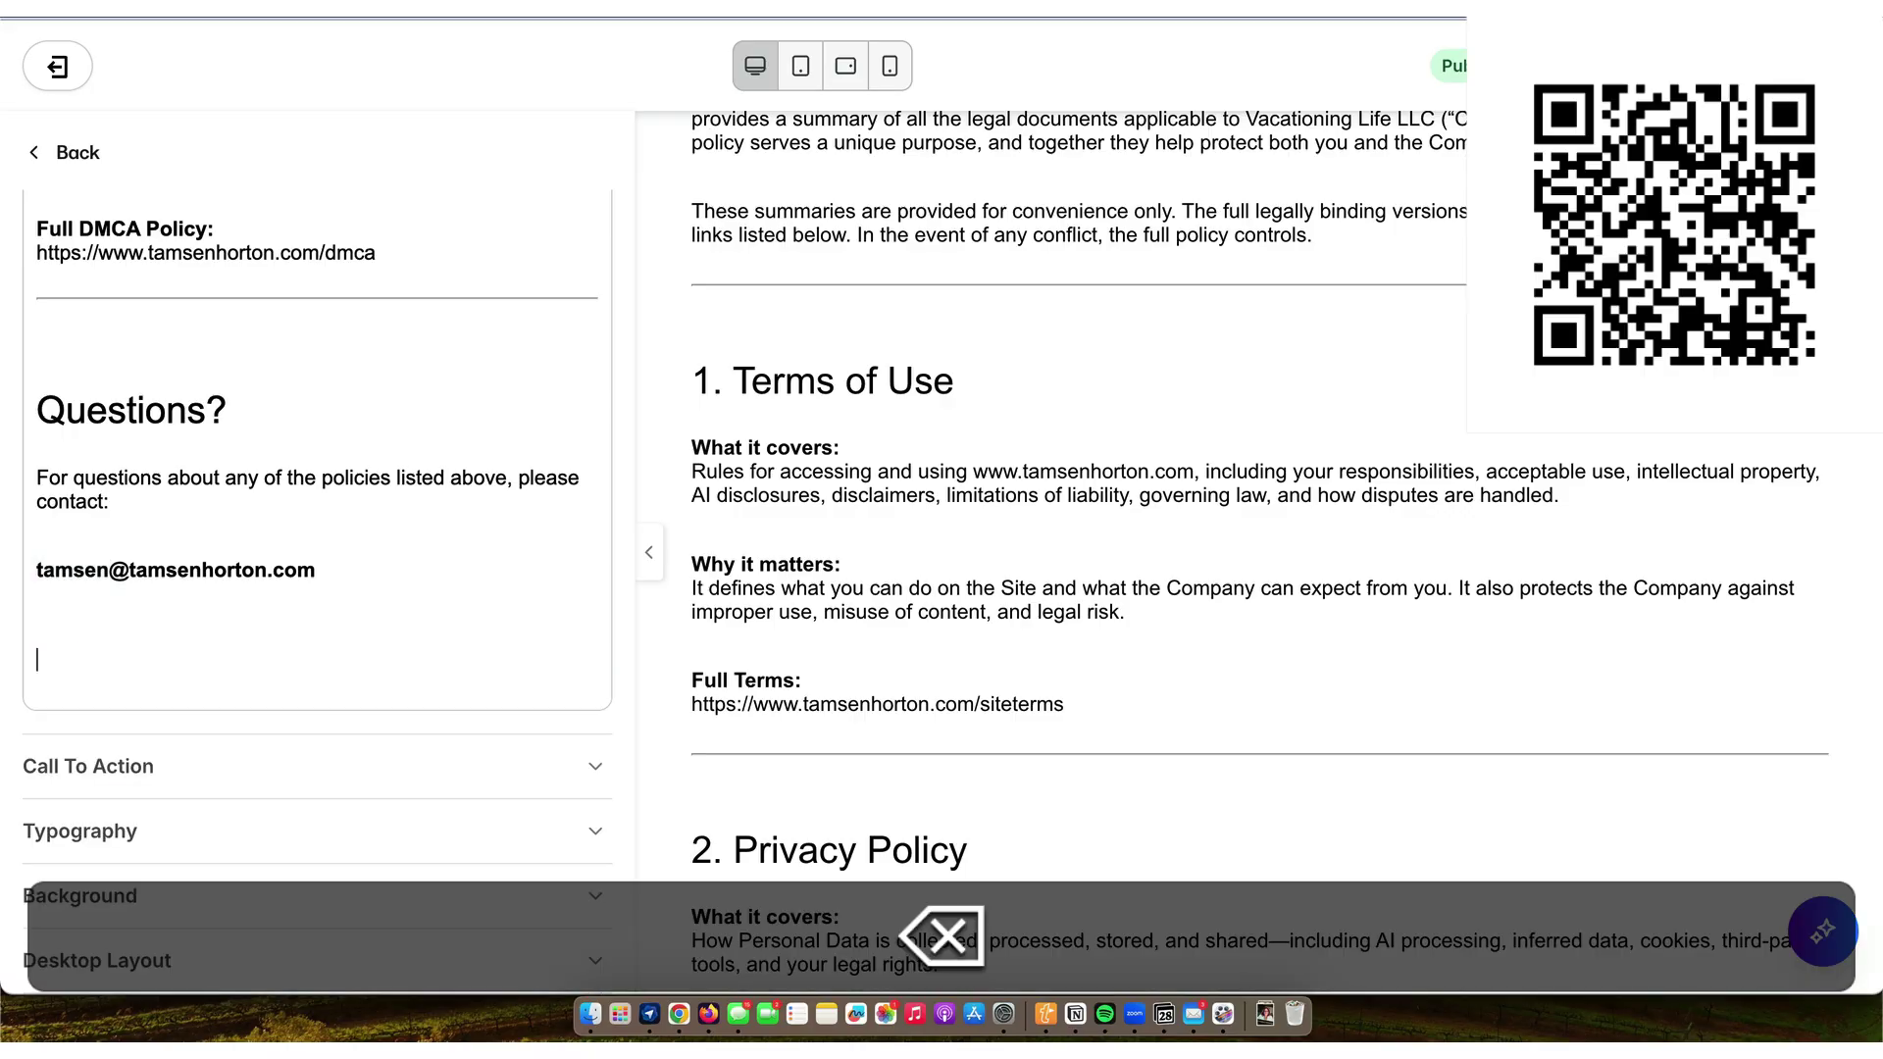
pyautogui.press('BackSpace')
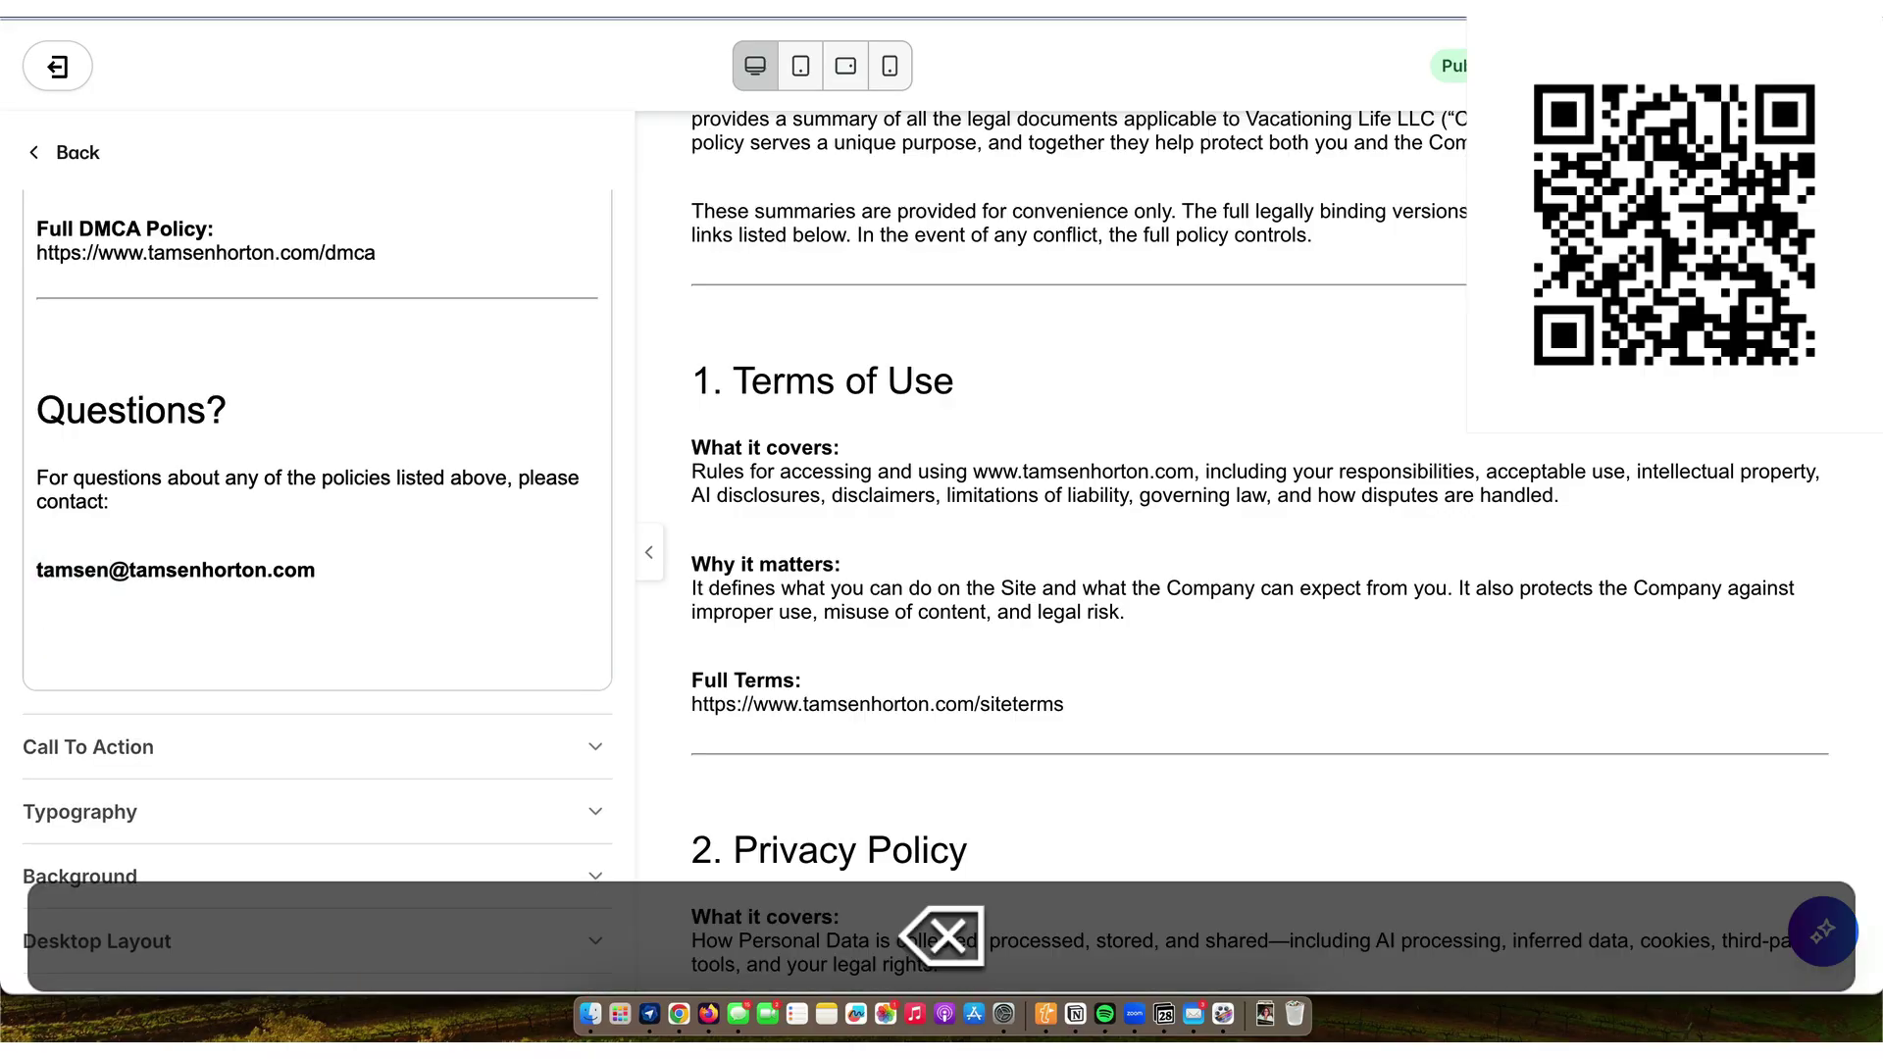
pyautogui.press('Delete')
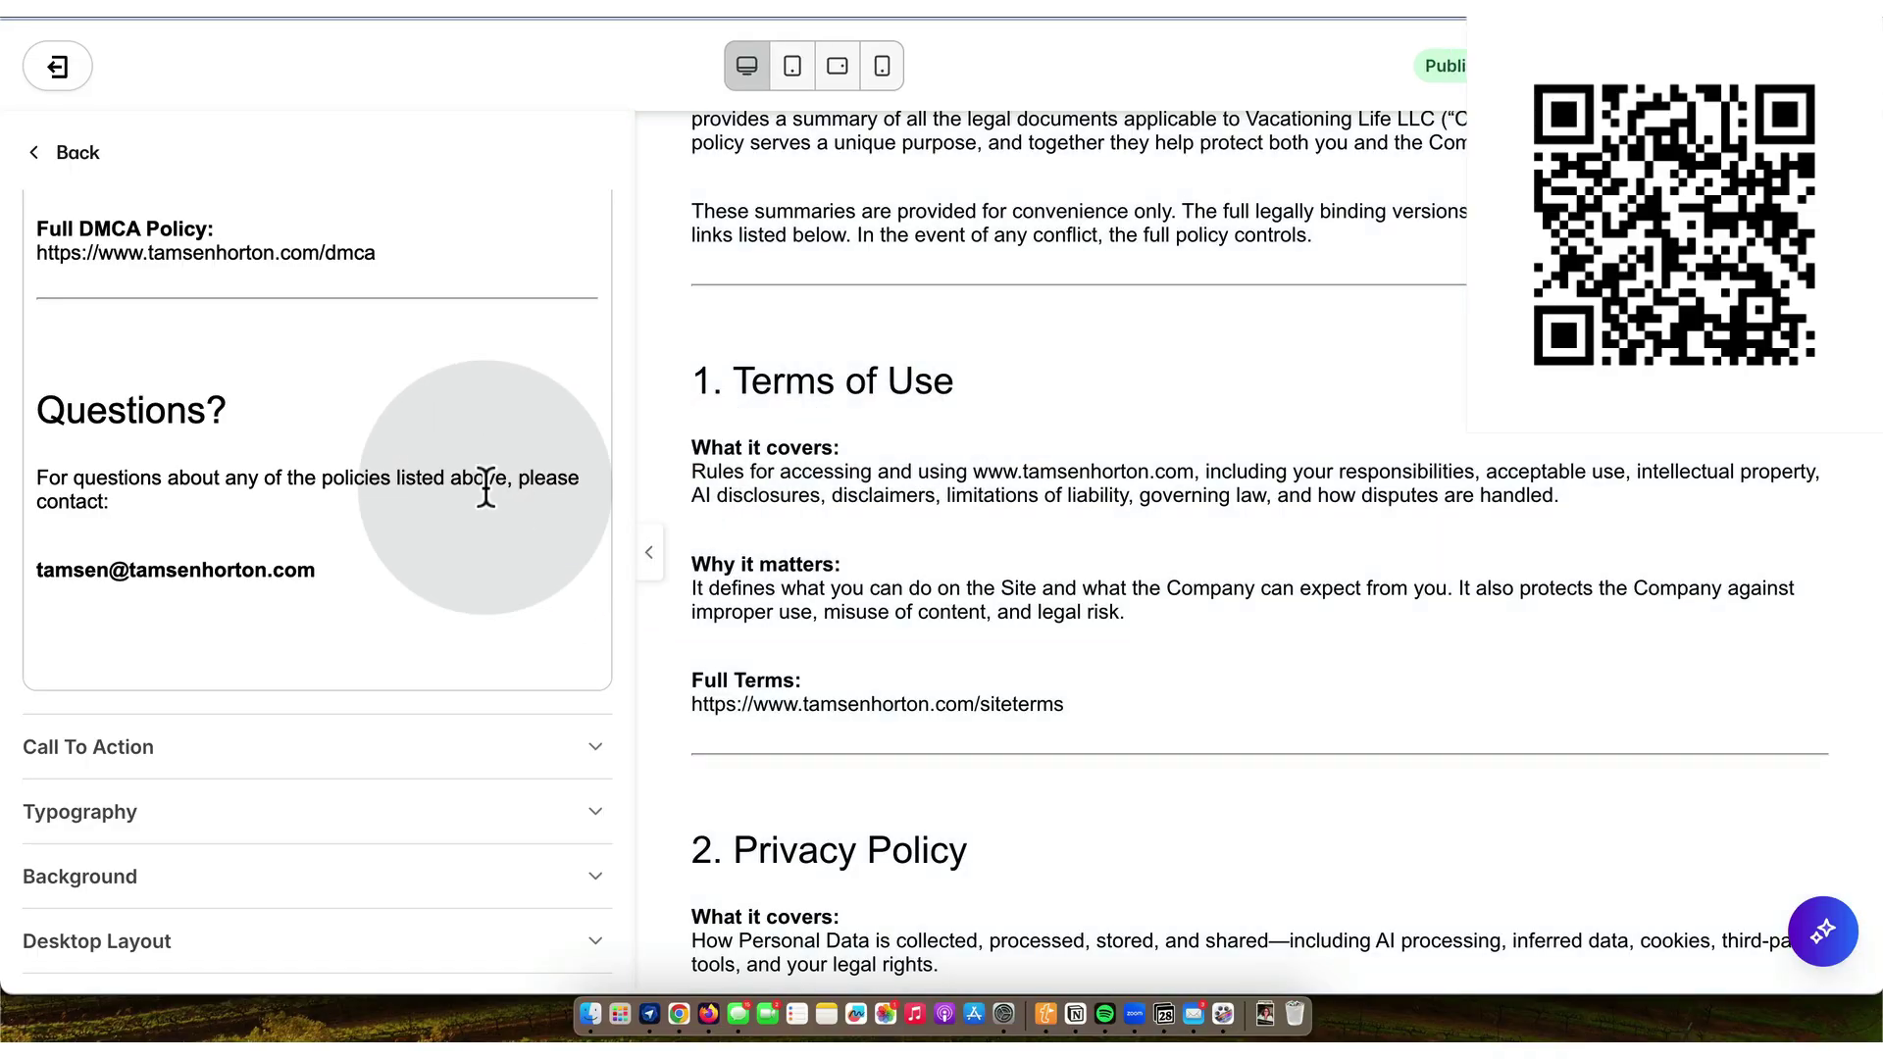
pyautogui.scroll(5, 488, 483)
pyautogui.scroll(10, 486, 487)
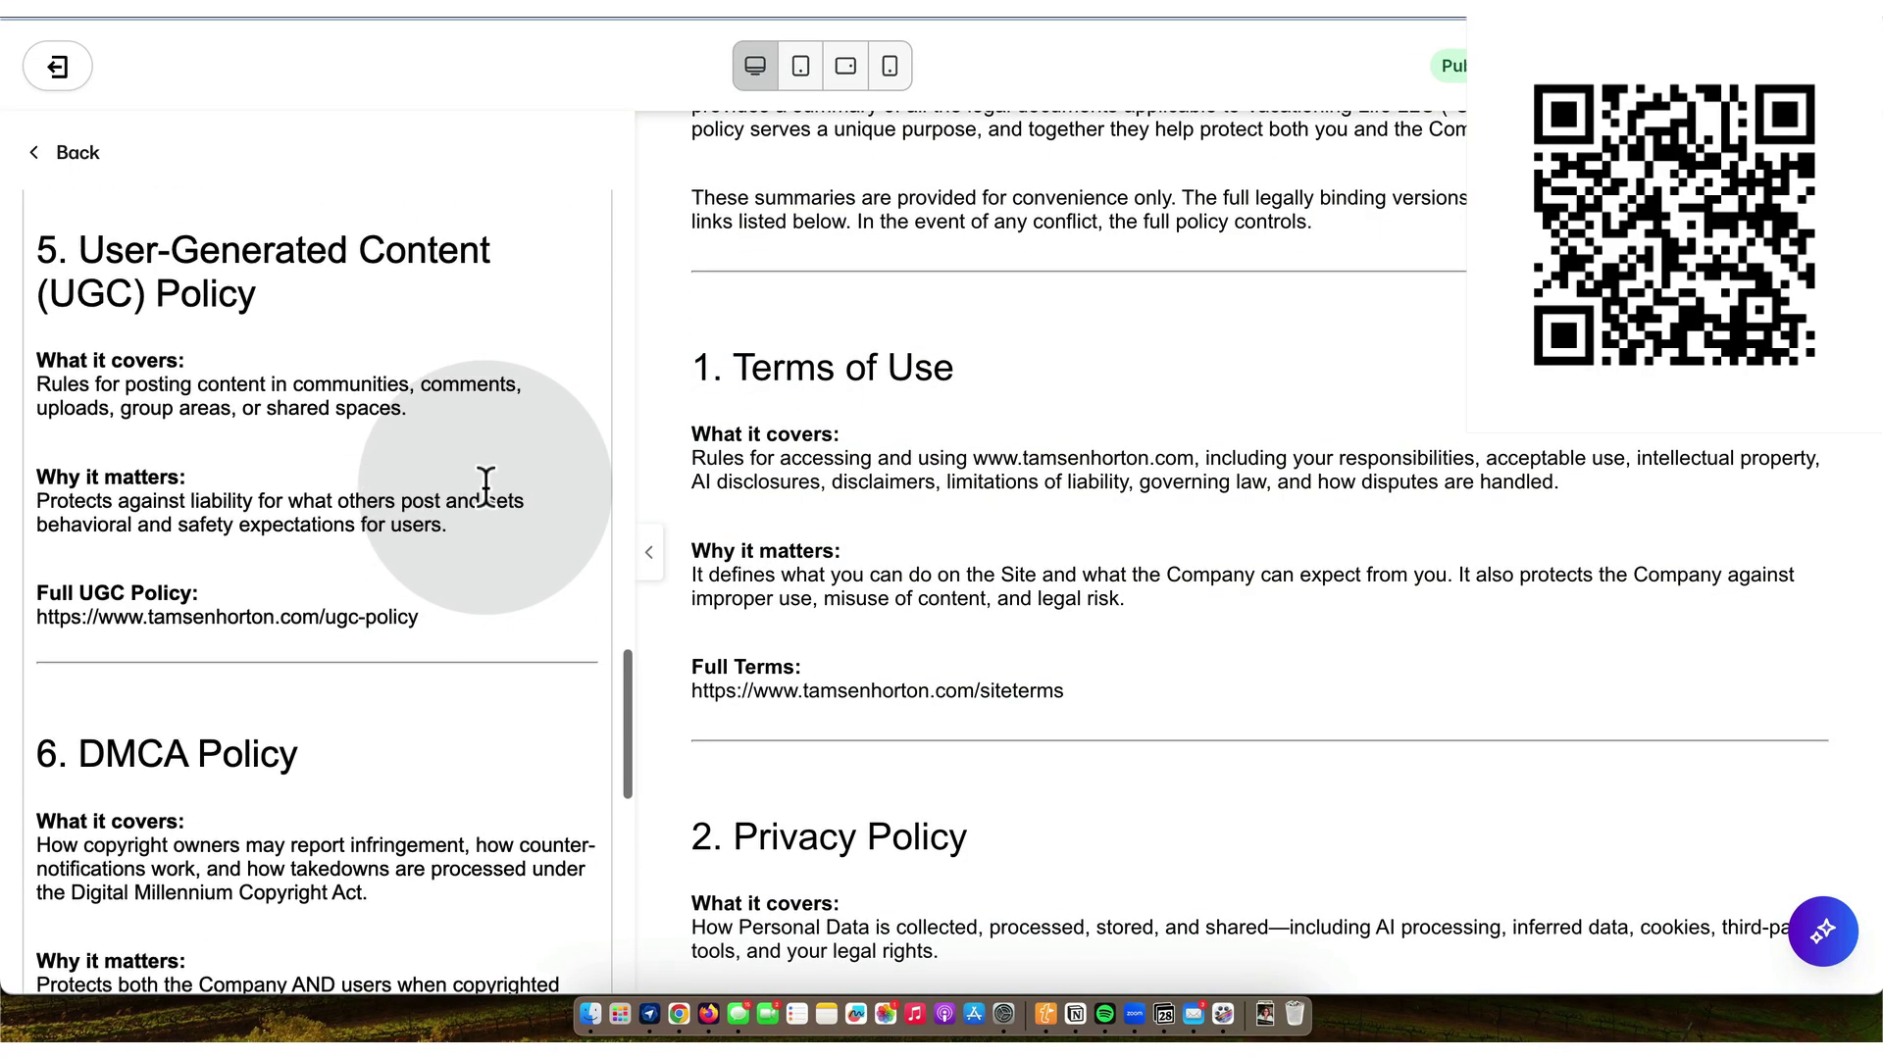
pyautogui.scroll(15, 486, 488)
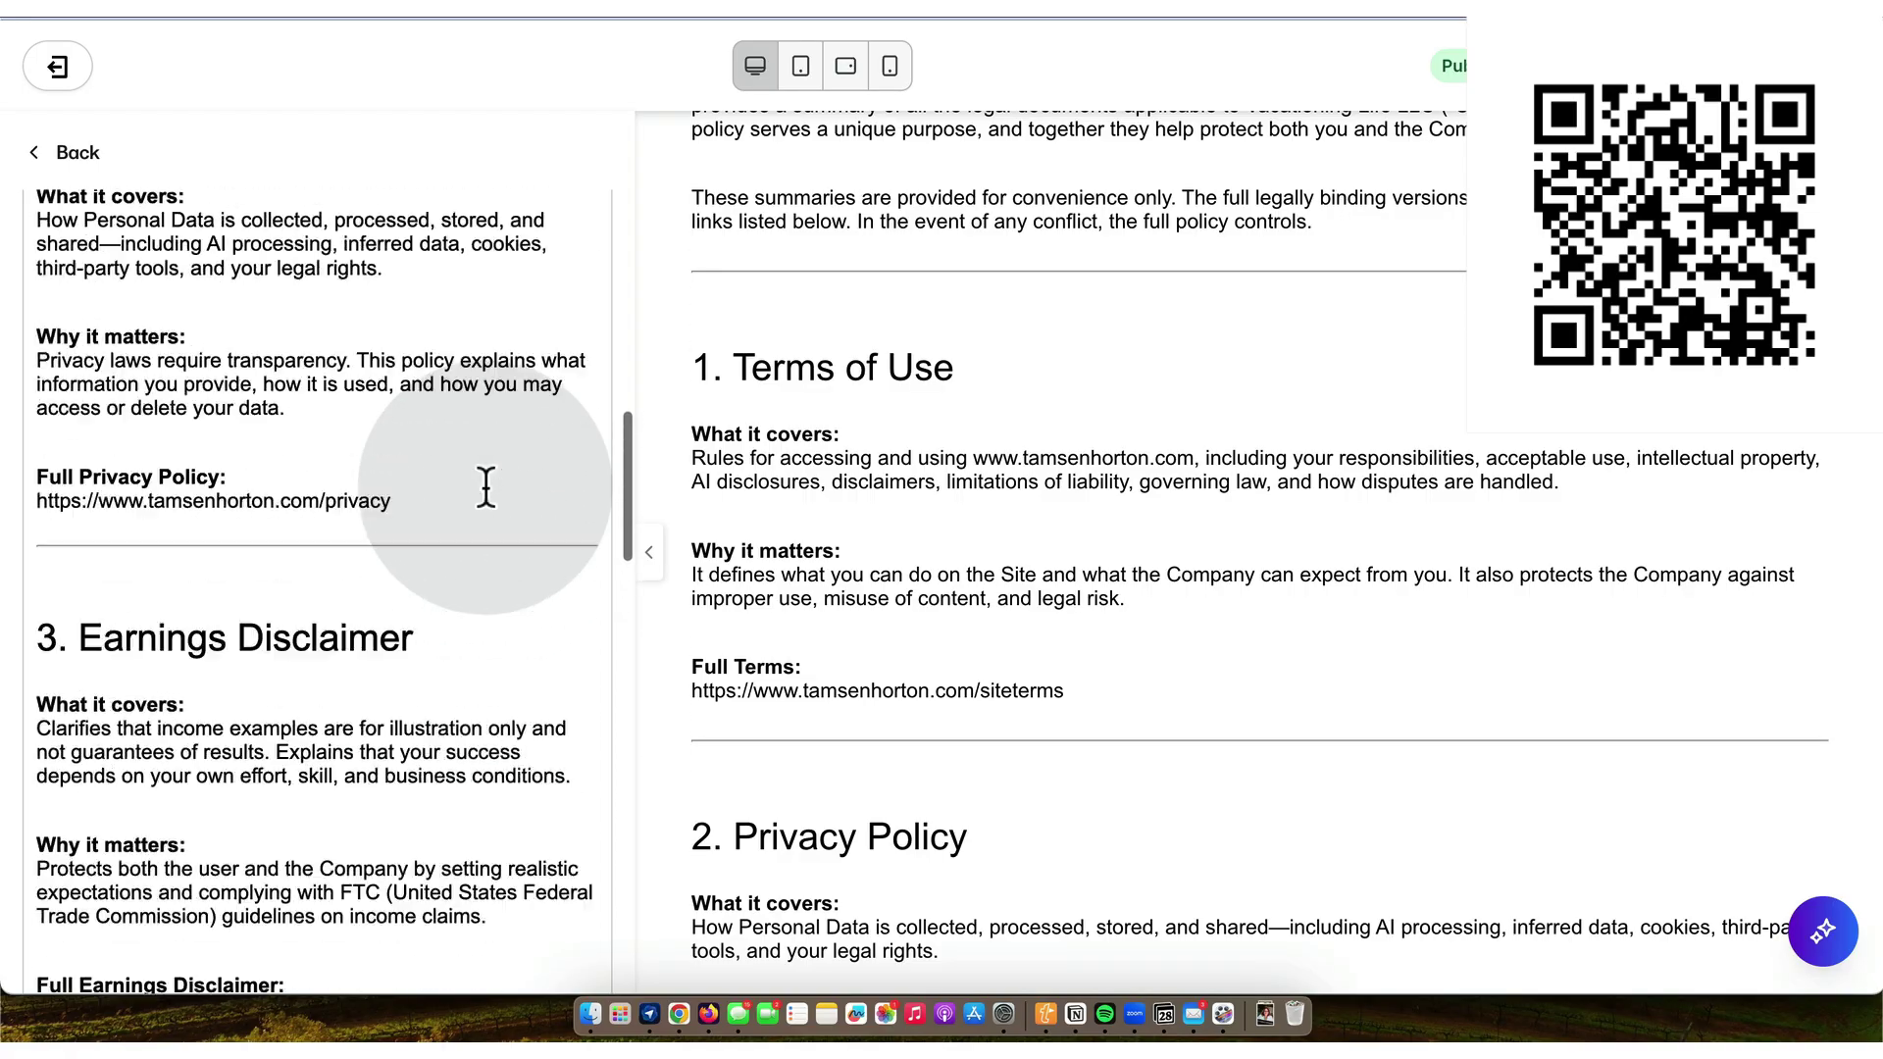
pyautogui.scroll(7, 487, 488)
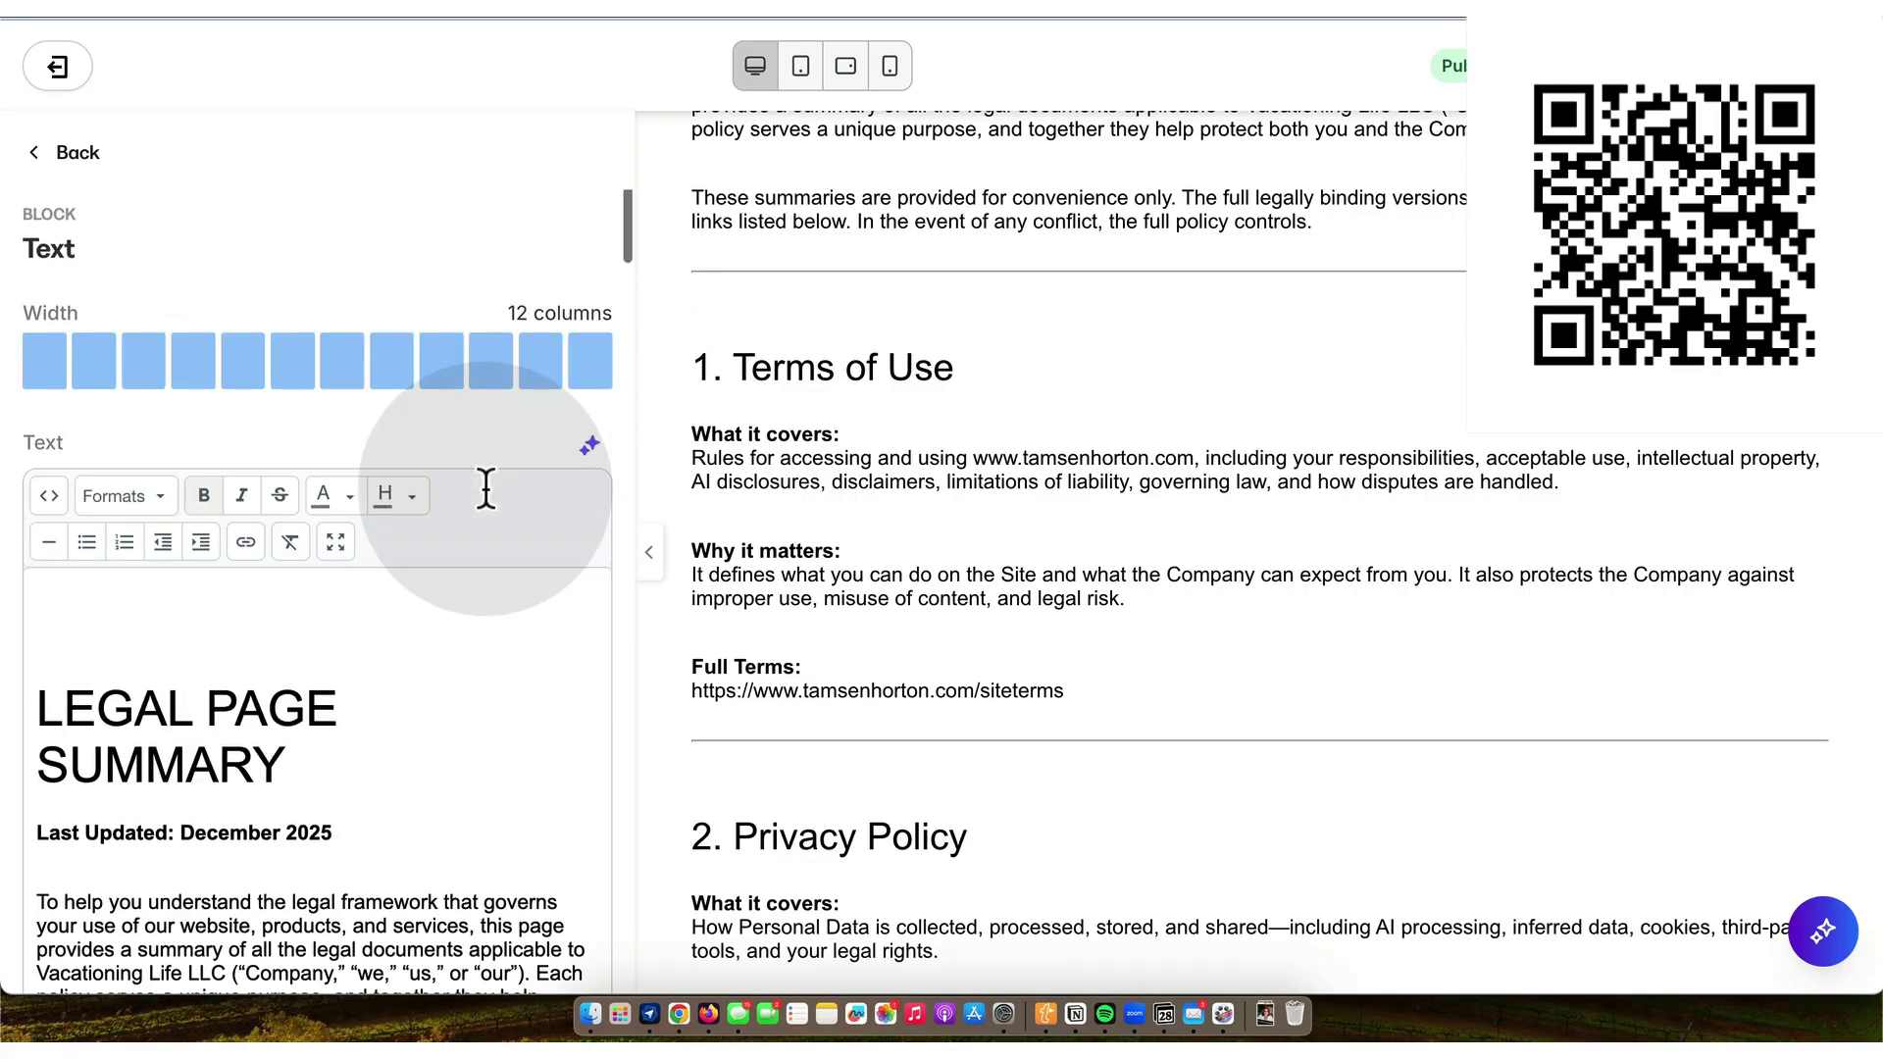
# - Remove the empty first paragraph from the text block's source code and apply the HTML
pyautogui.click(49, 495)
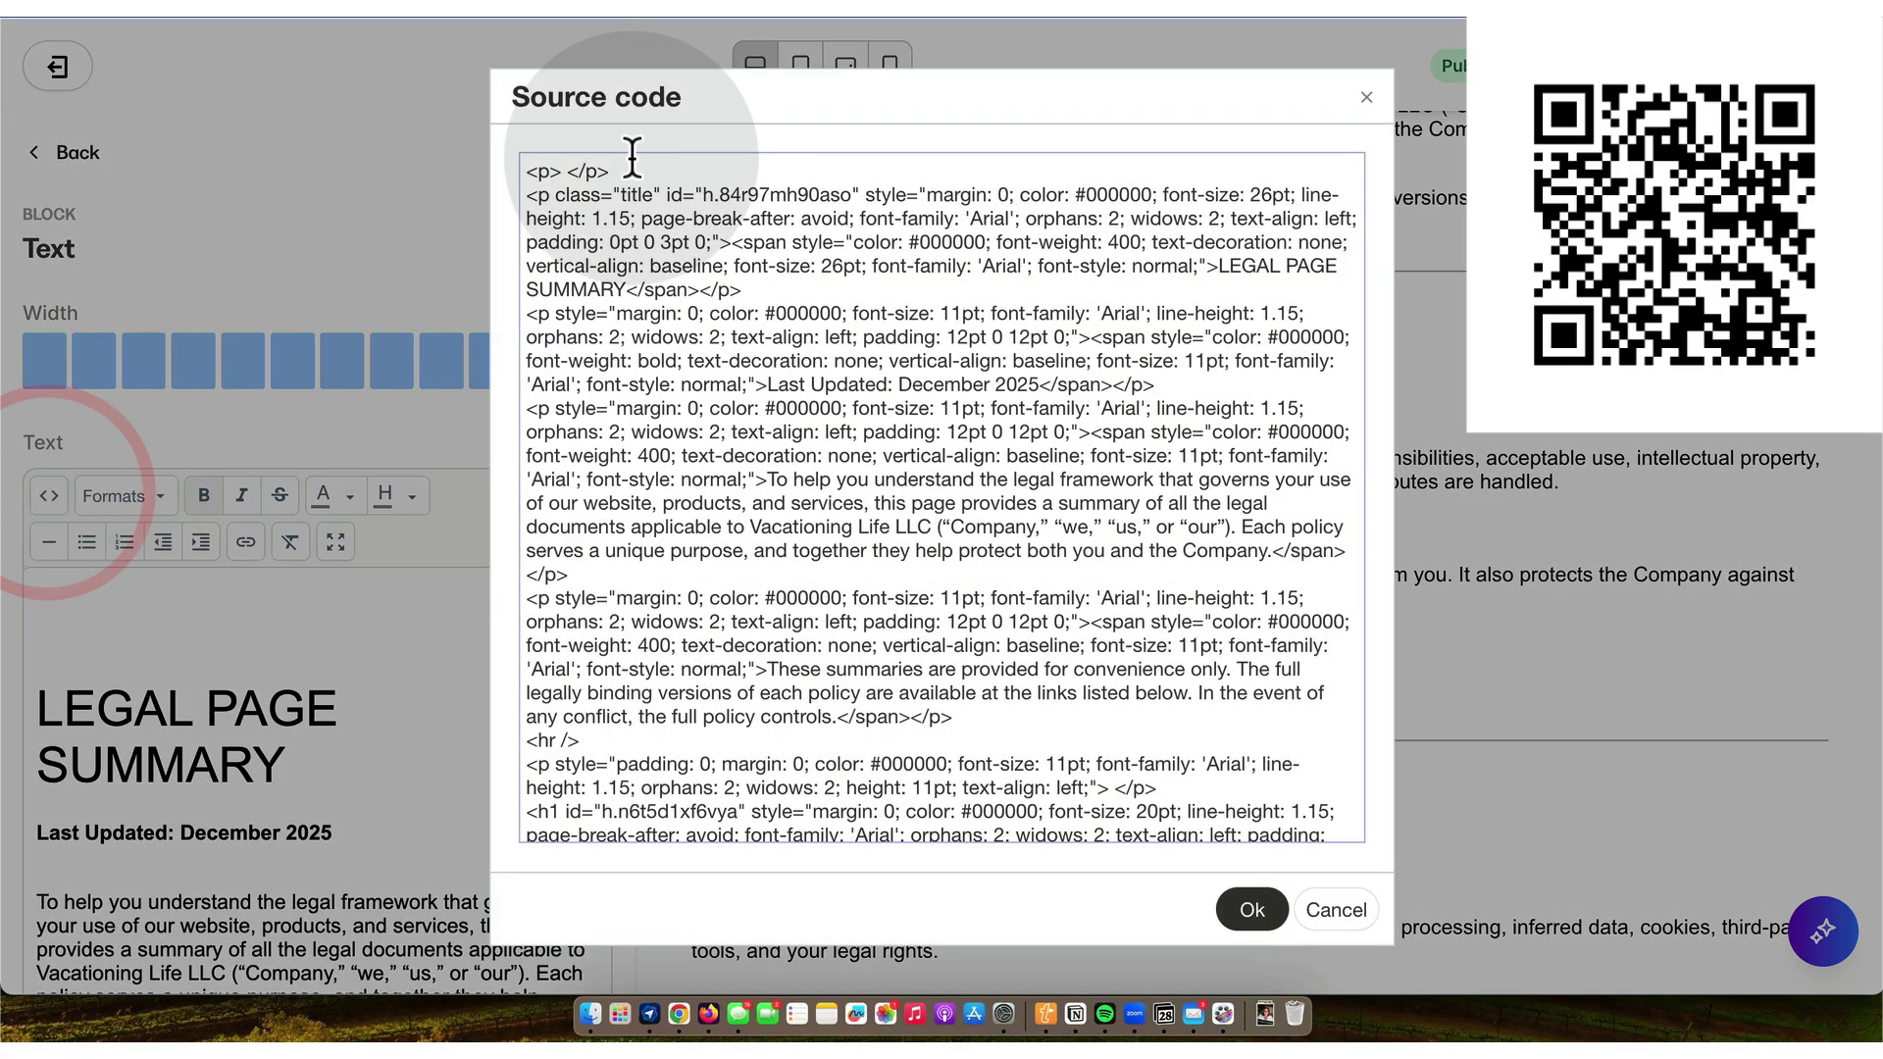
pyautogui.moveTo(613, 171); pyautogui.dragTo(535, 171)
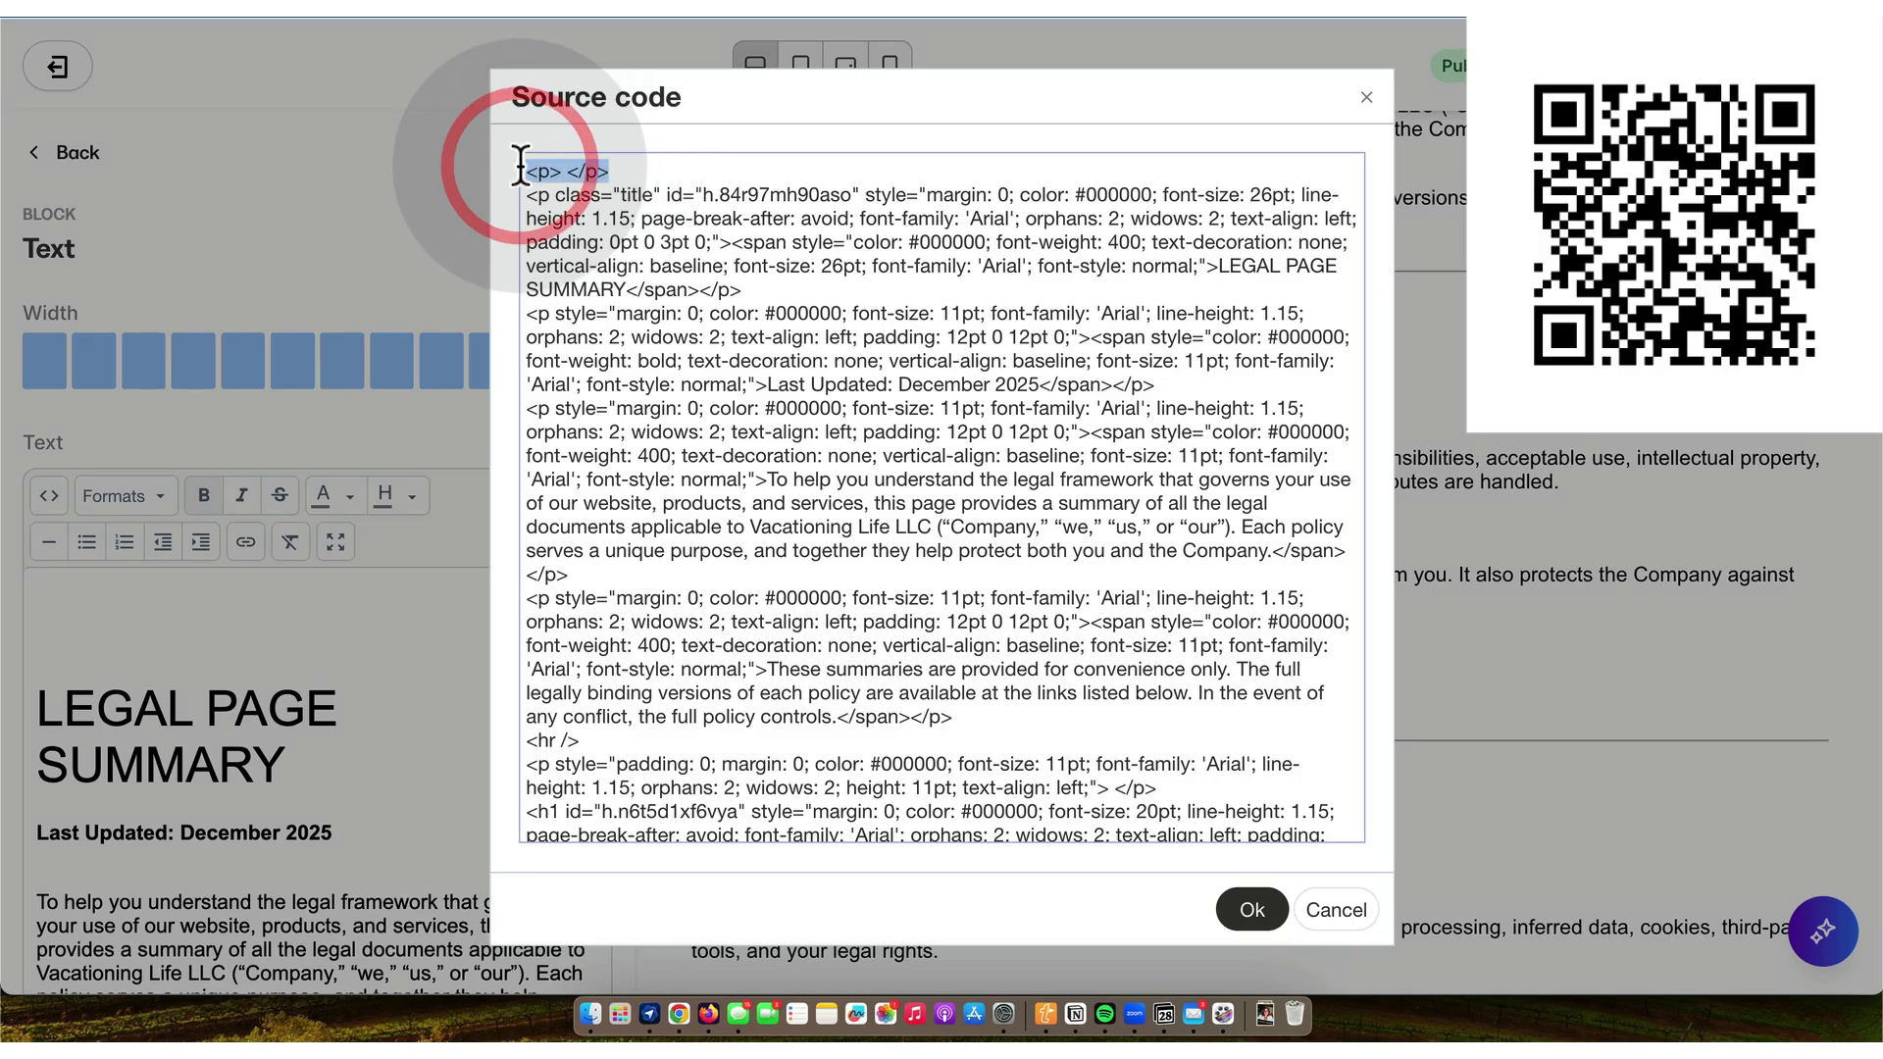
pyautogui.press('BackSpace')
pyautogui.press('Delete')
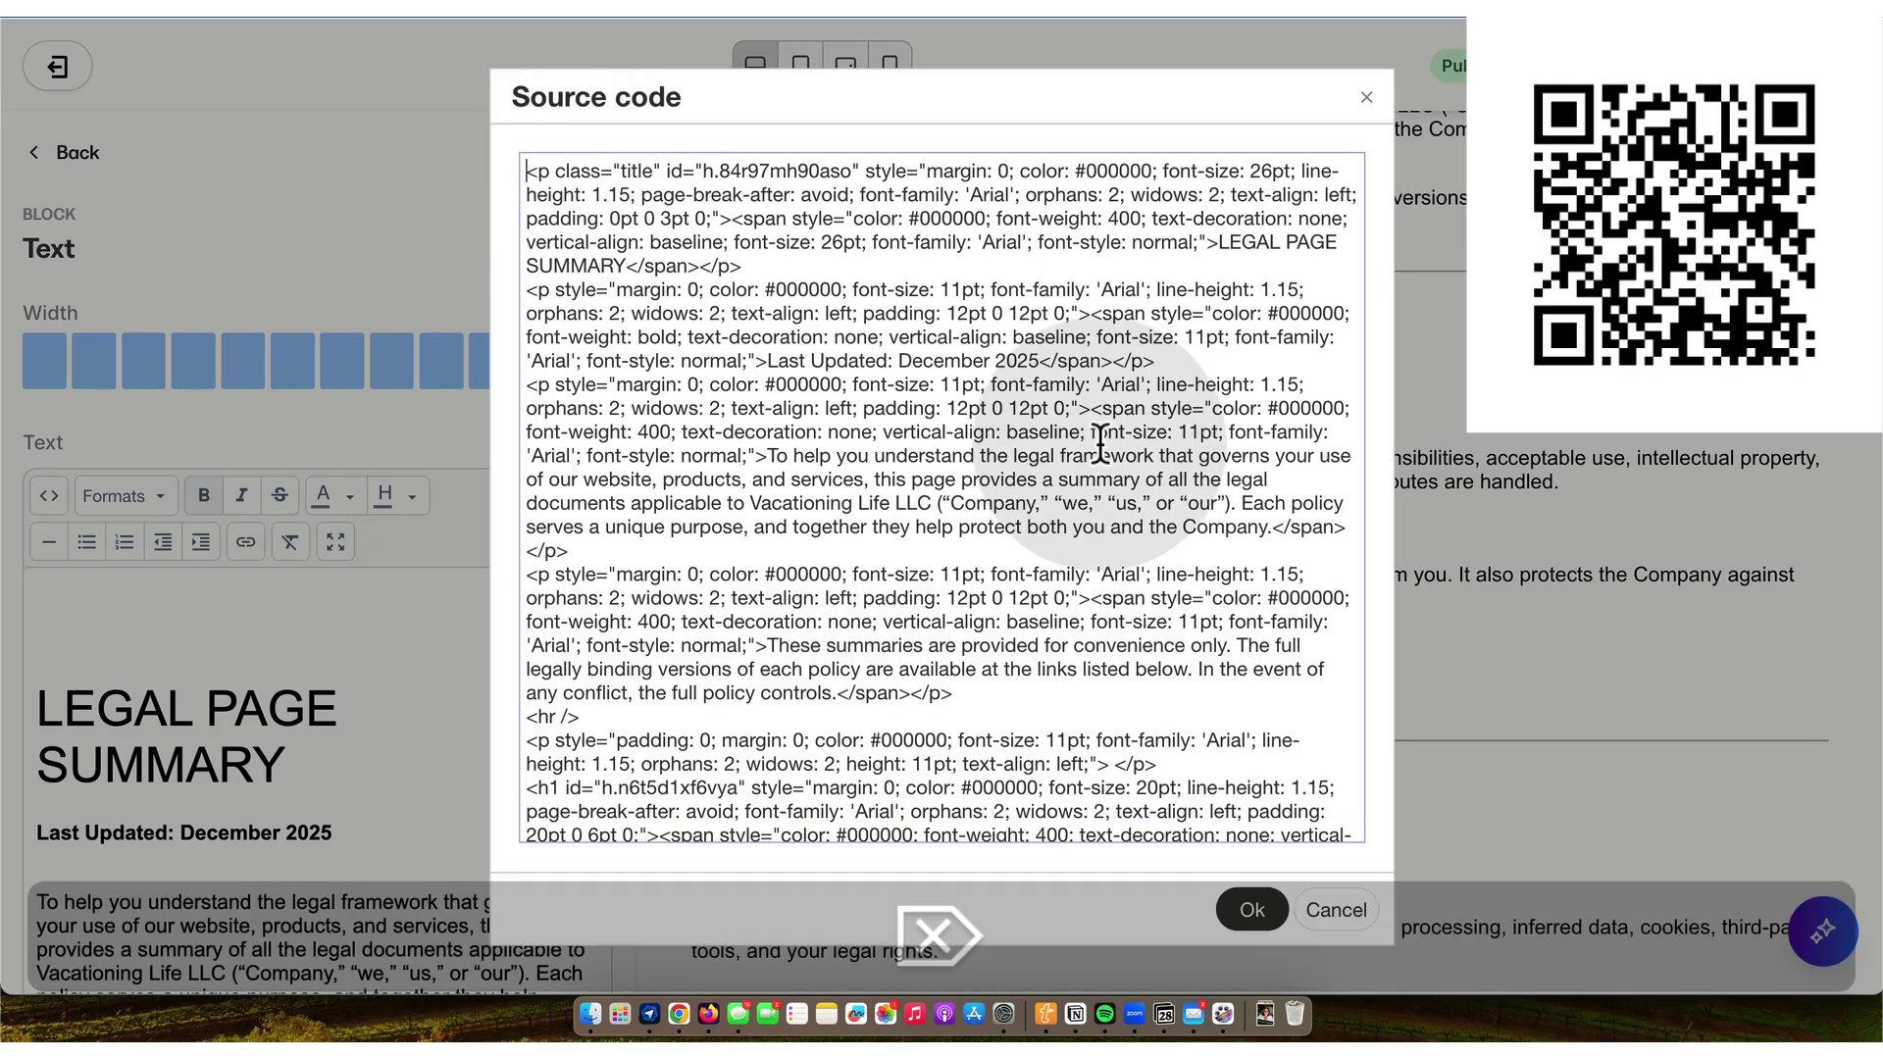
pyautogui.click(1251, 910)
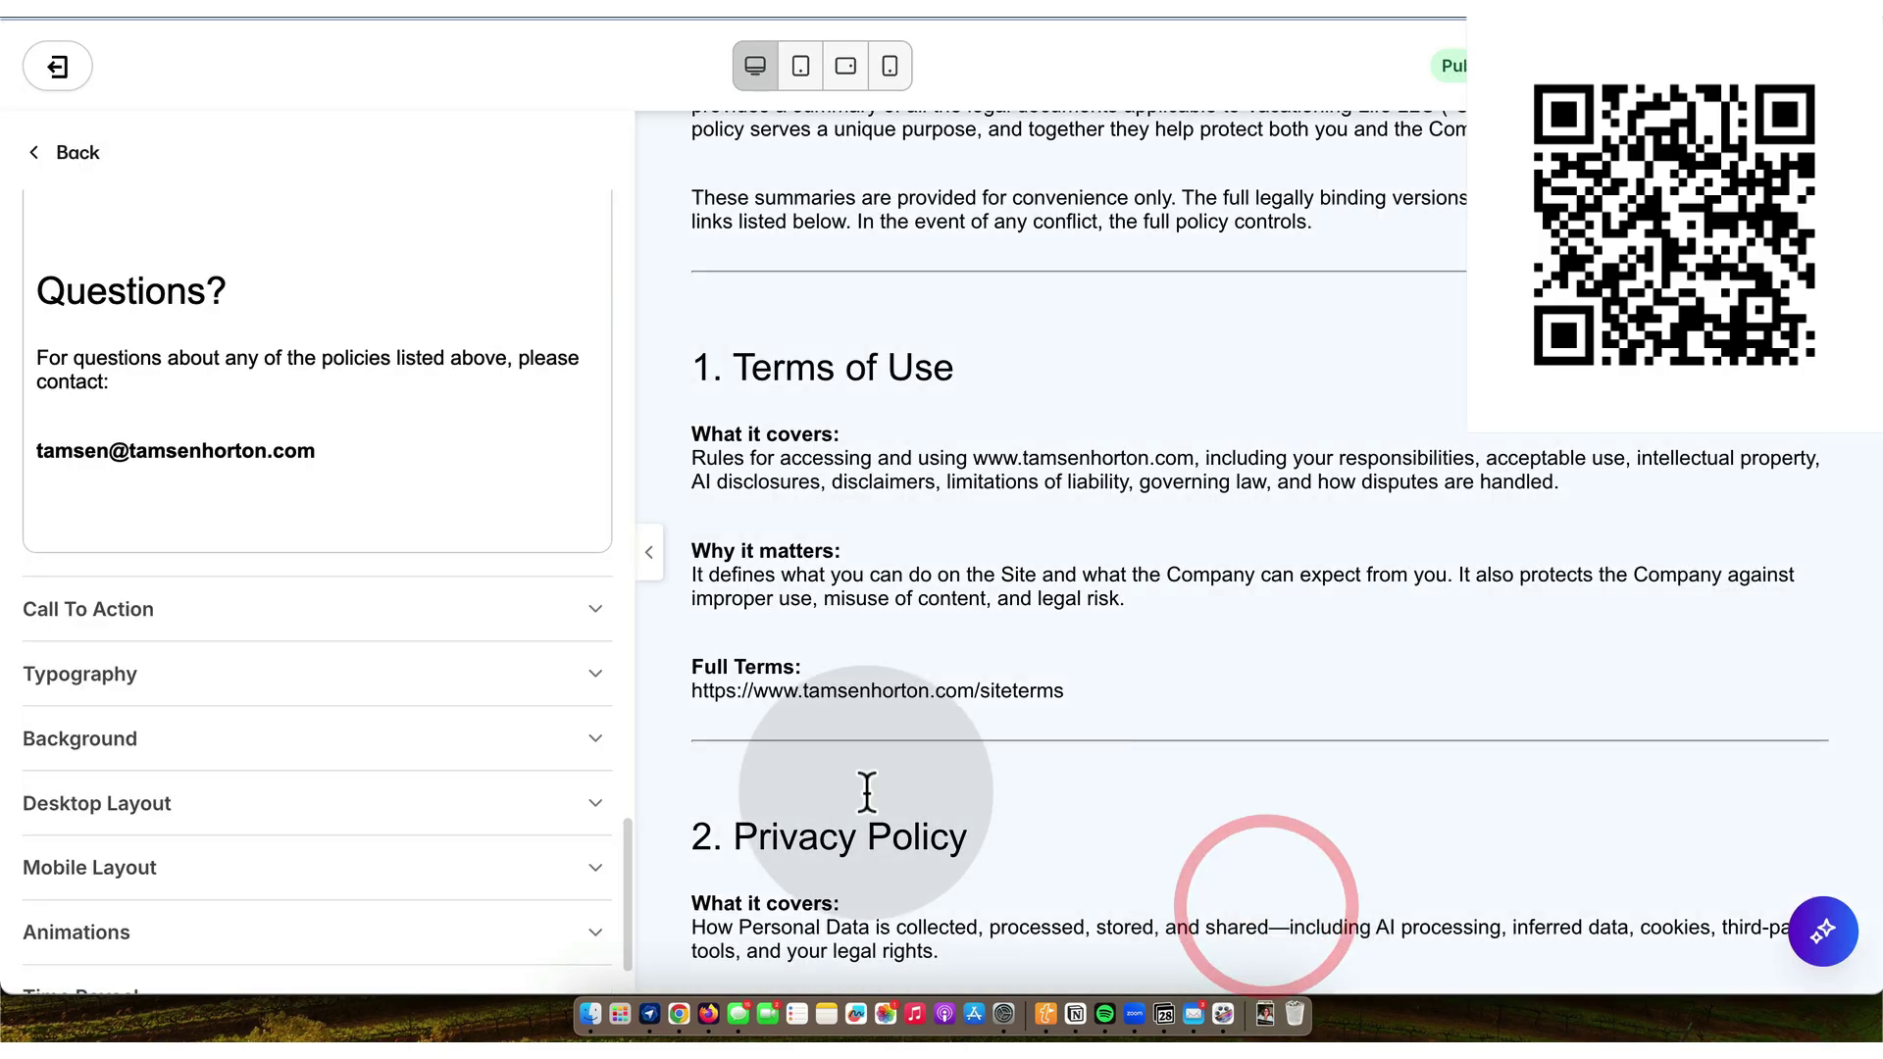
# - Save the updated Legal Page Summary page
pyautogui.scroll(-2, 1104, 477)
pyautogui.scroll(5, 1104, 476)
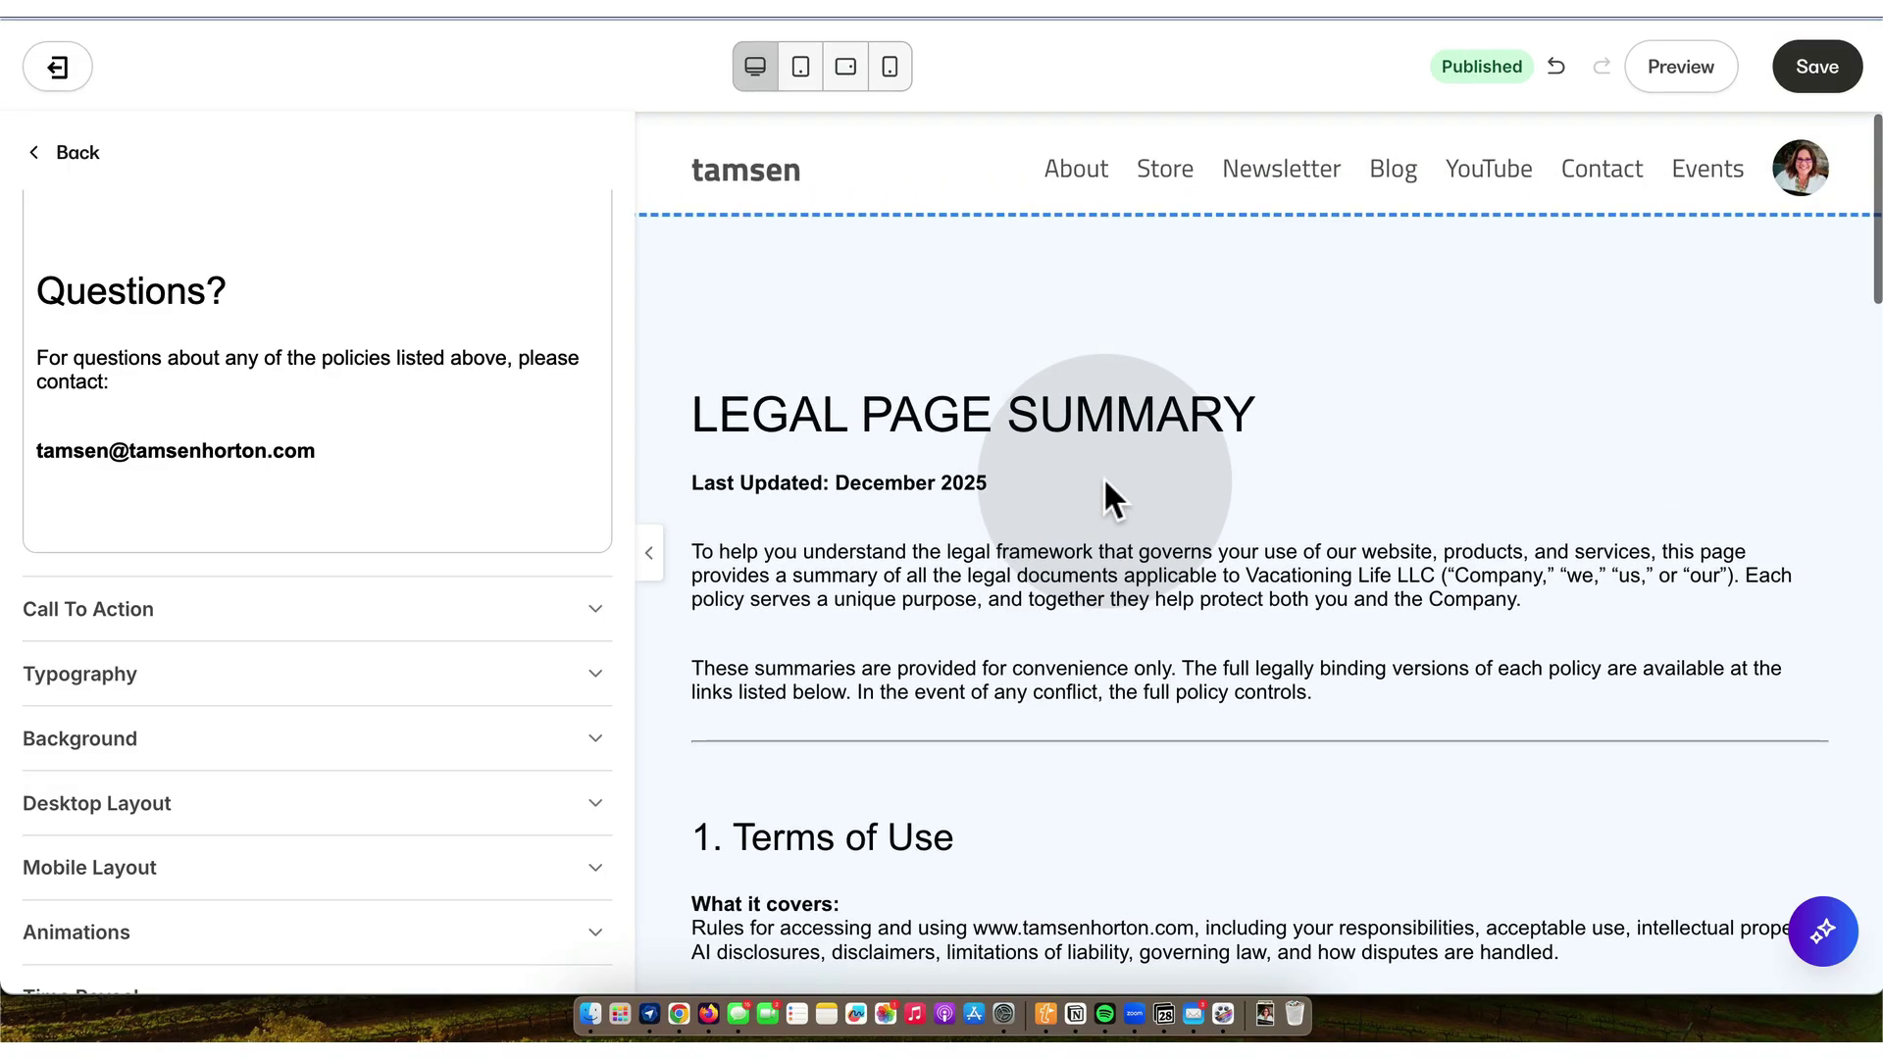
pyautogui.click(1820, 66)
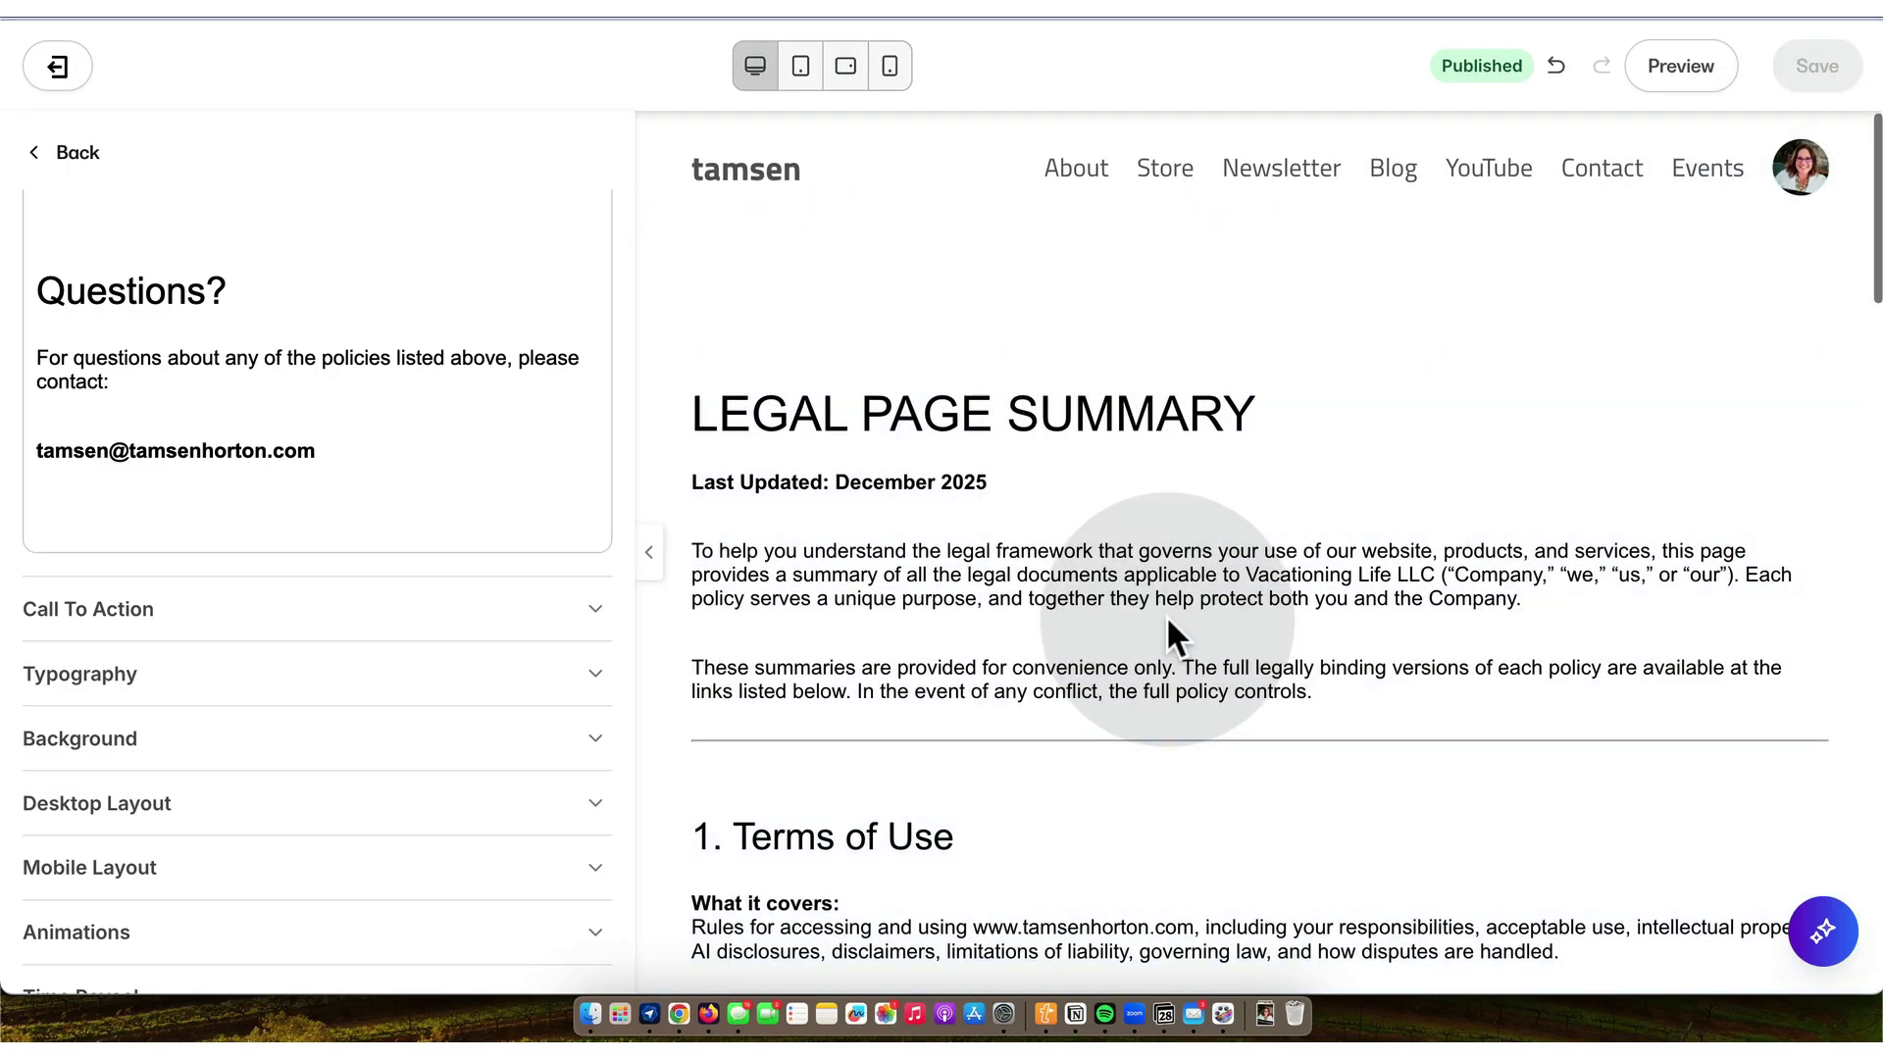
pyautogui.scroll(-1, 1167, 615)
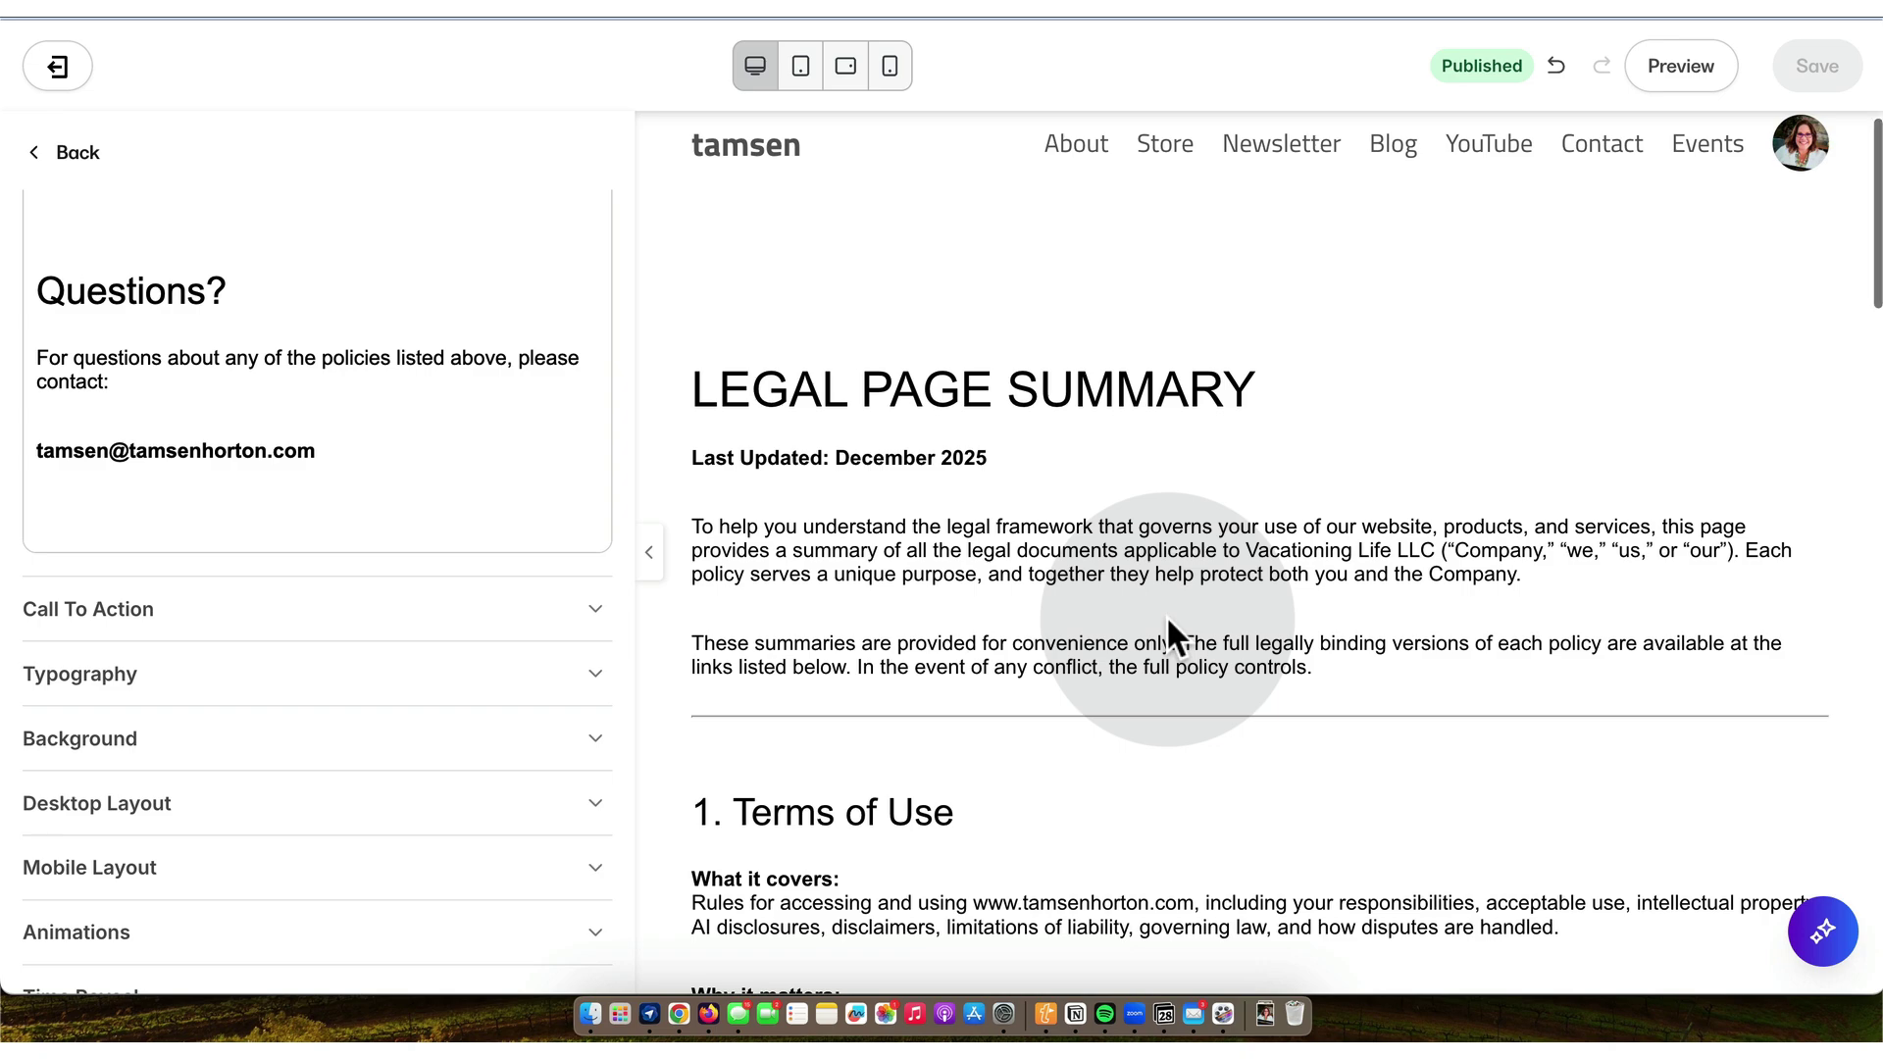
pyautogui.scroll(1, 1167, 615)
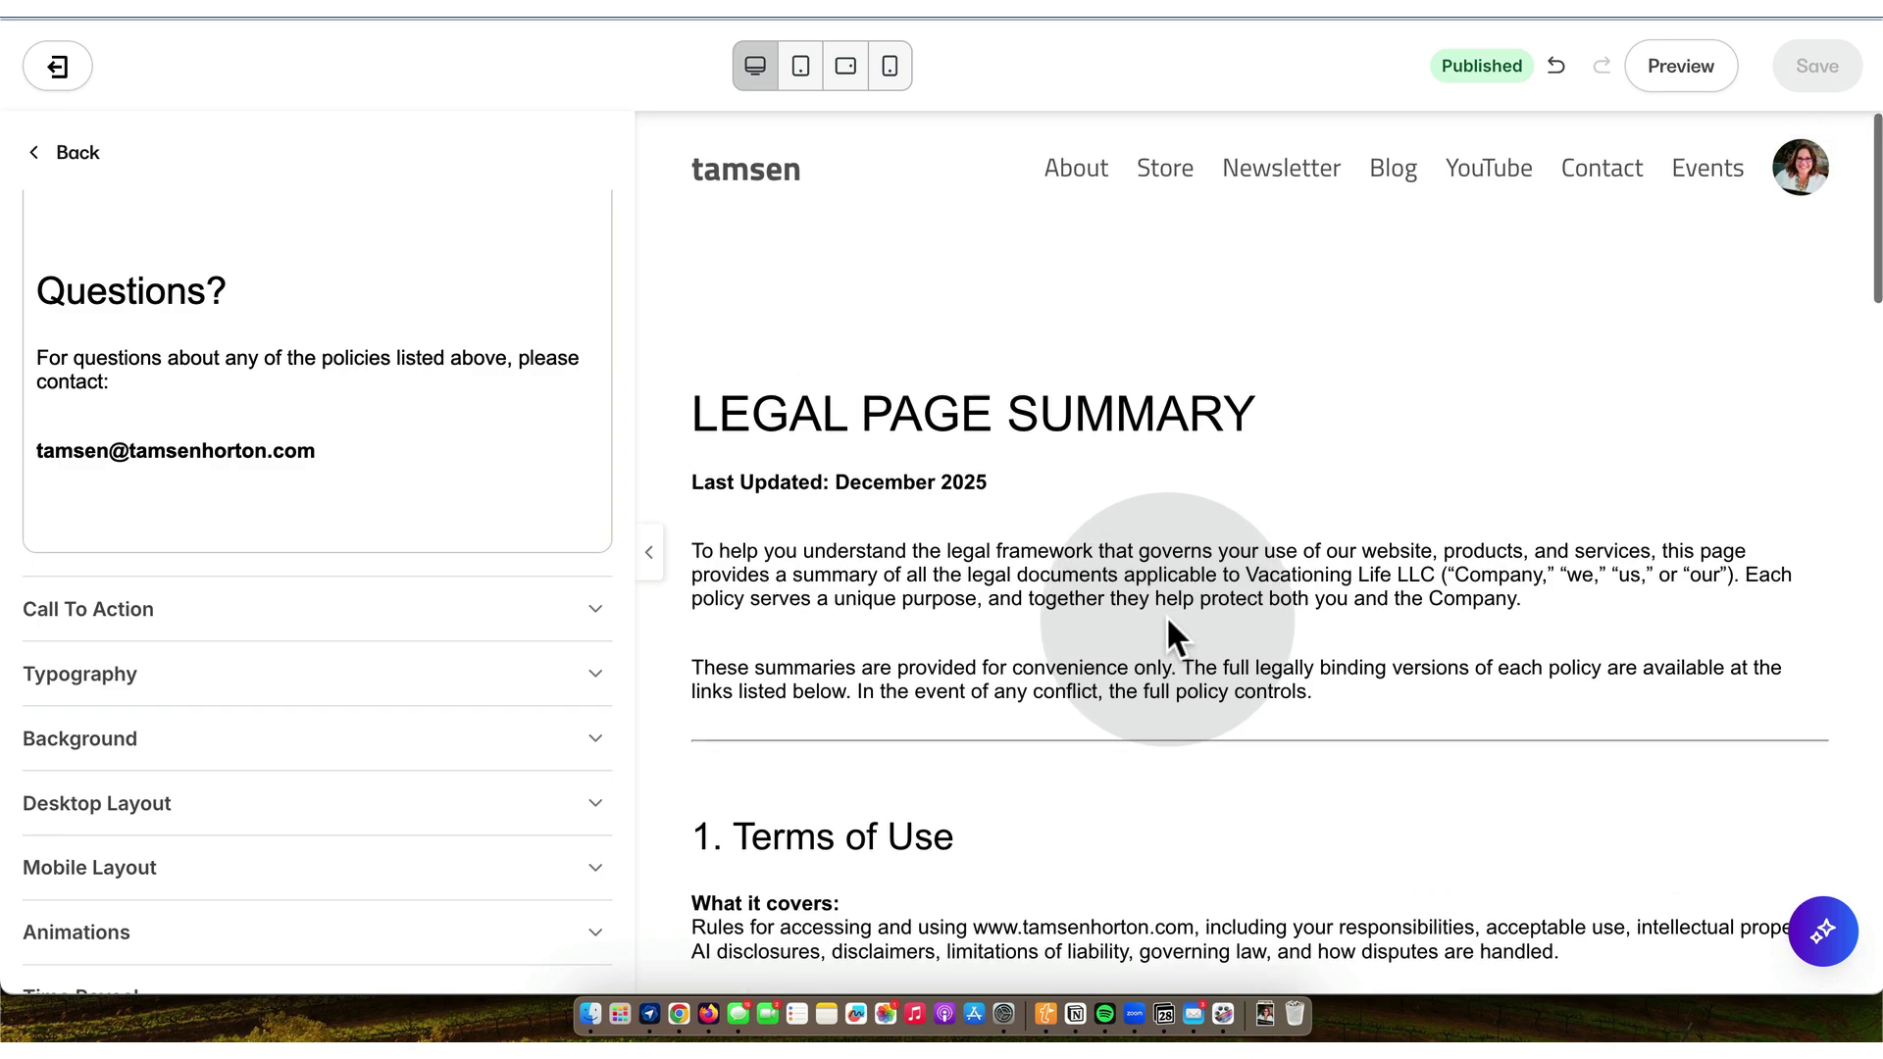
# - Rename the Text block to 'Legal Page Summary LIVE' and save the page
pyautogui.click(72, 154)
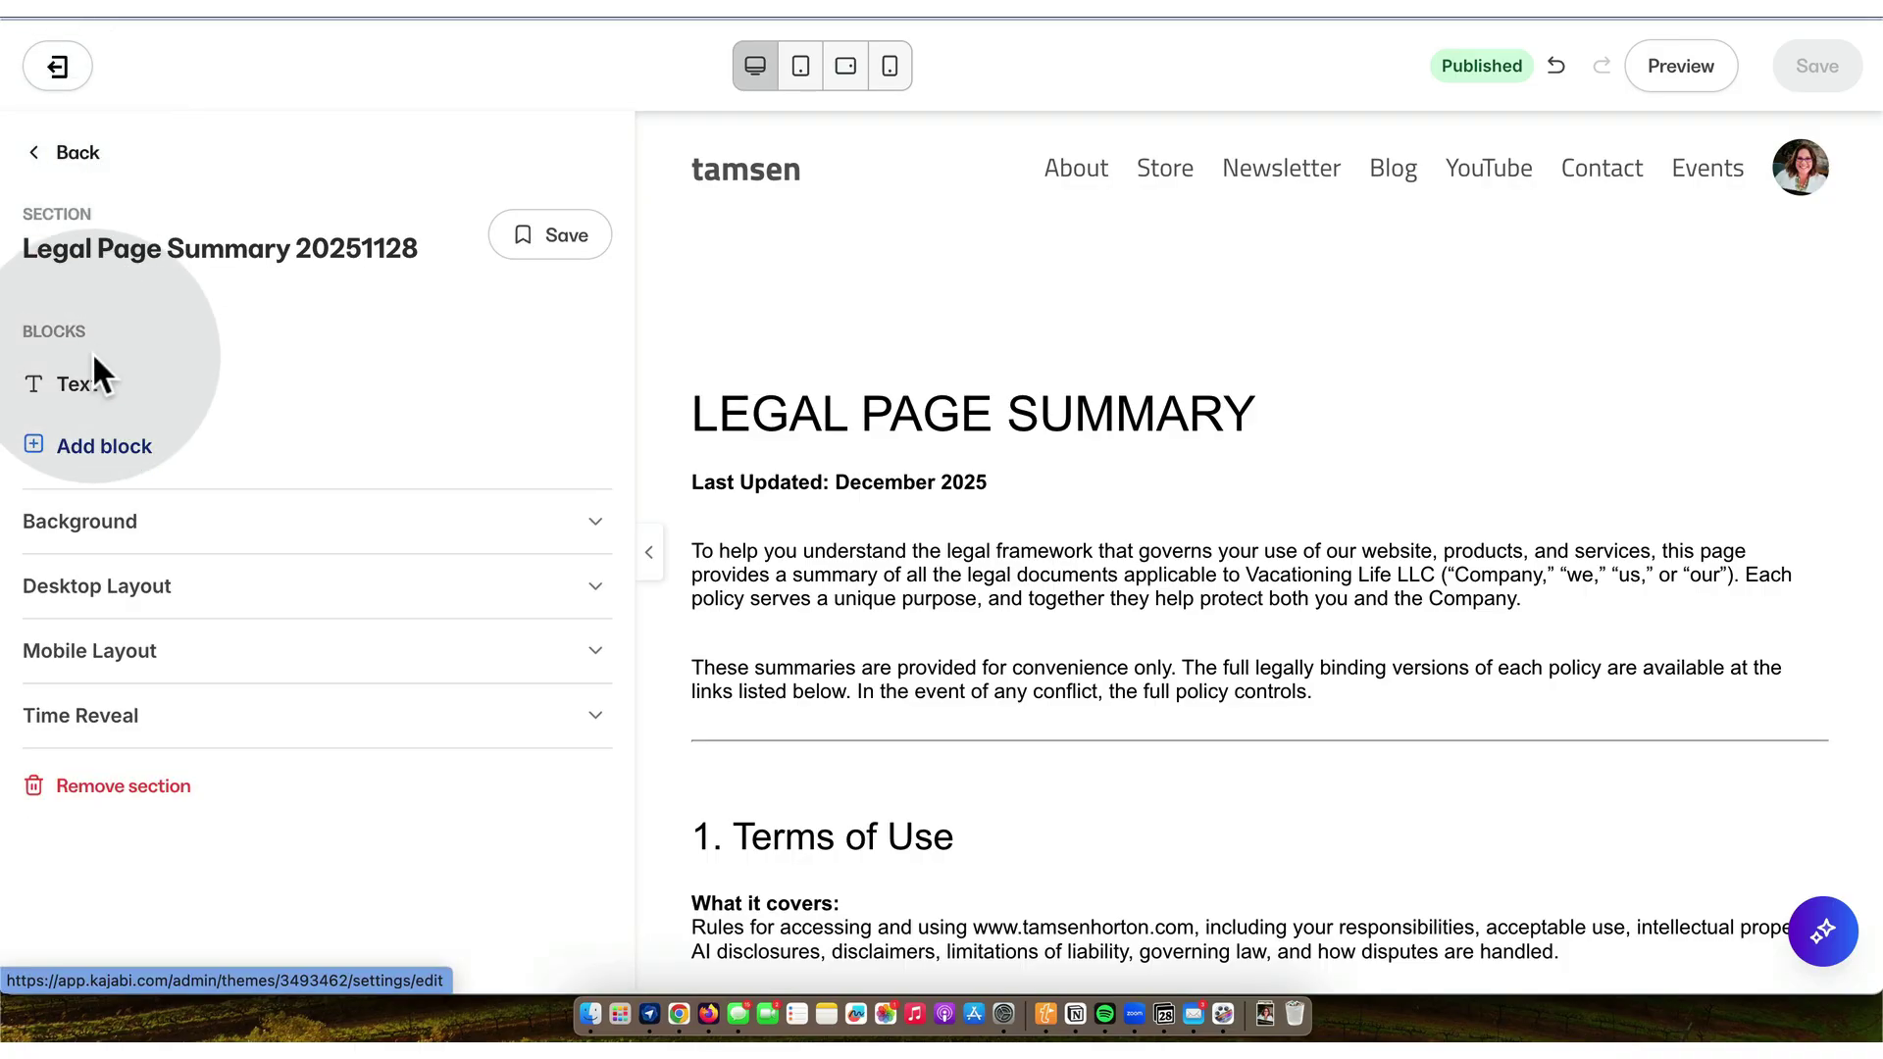
pyautogui.click(601, 386)
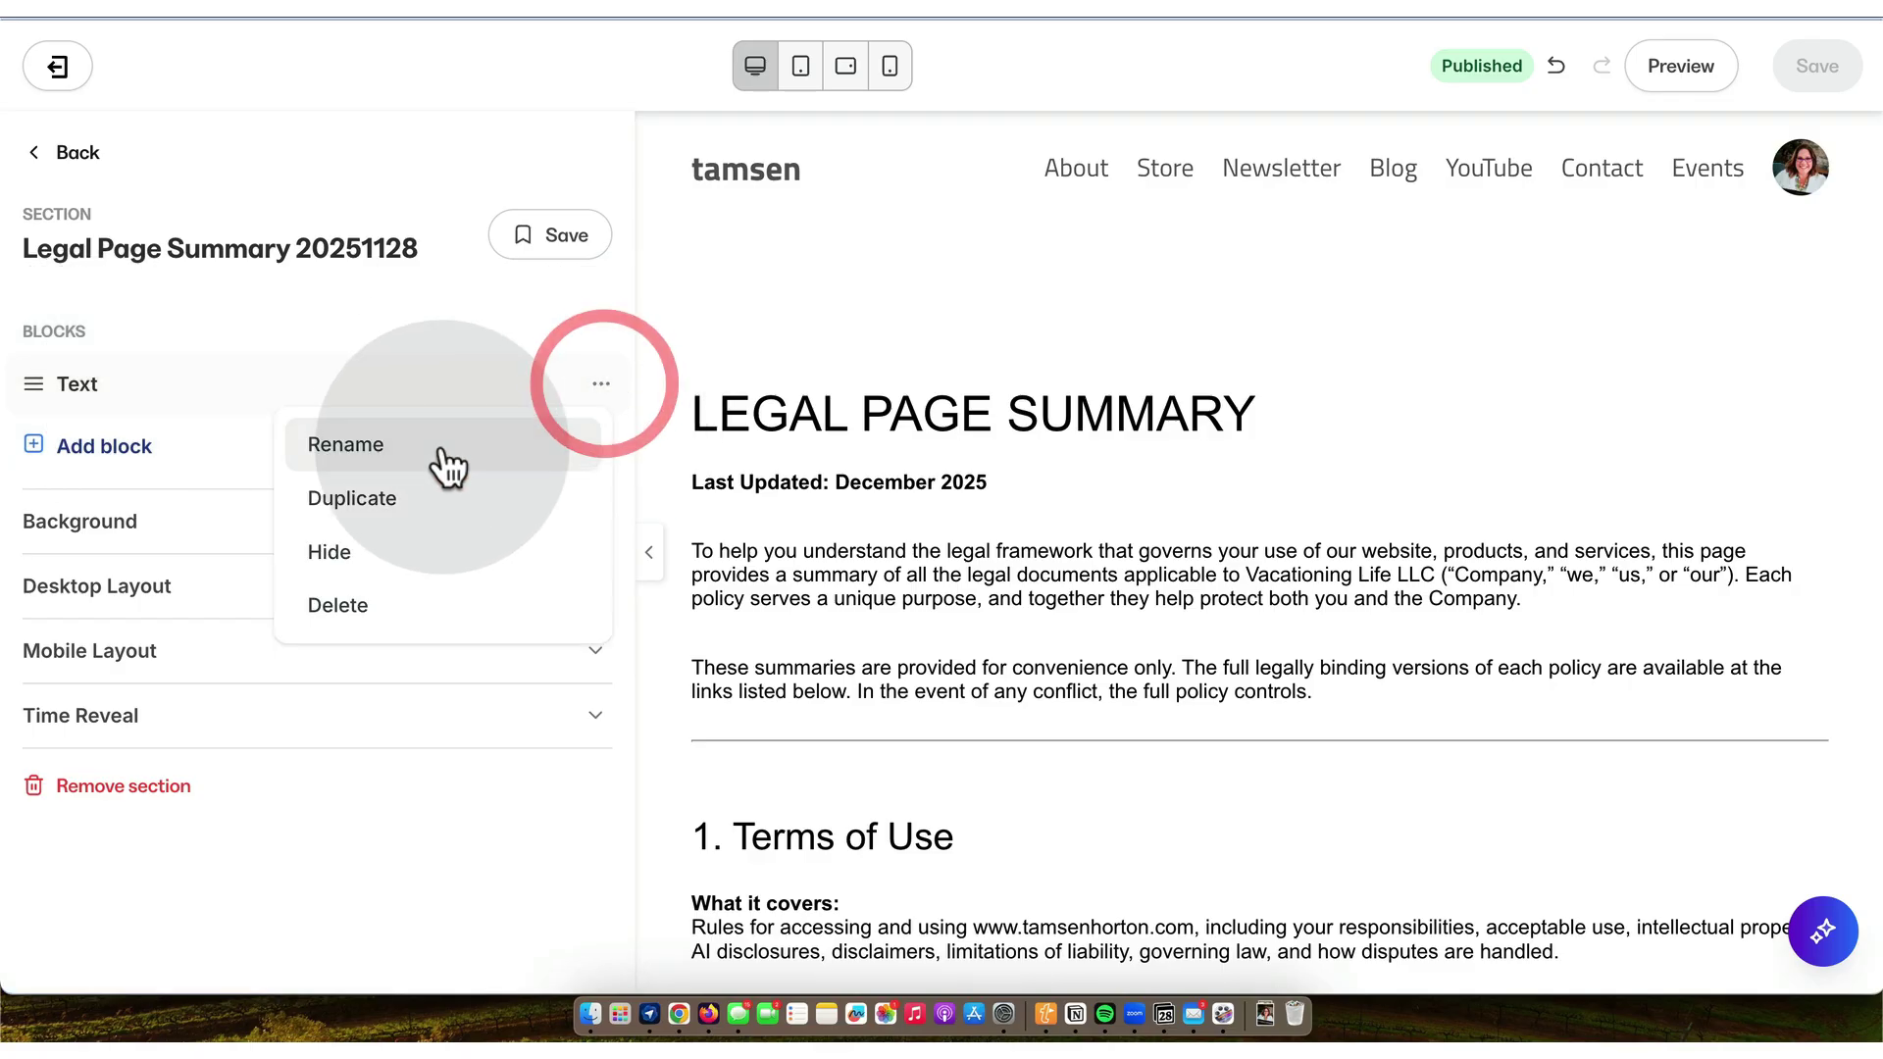
pyautogui.click(417, 444)
pyautogui.doubleClick(344, 392)
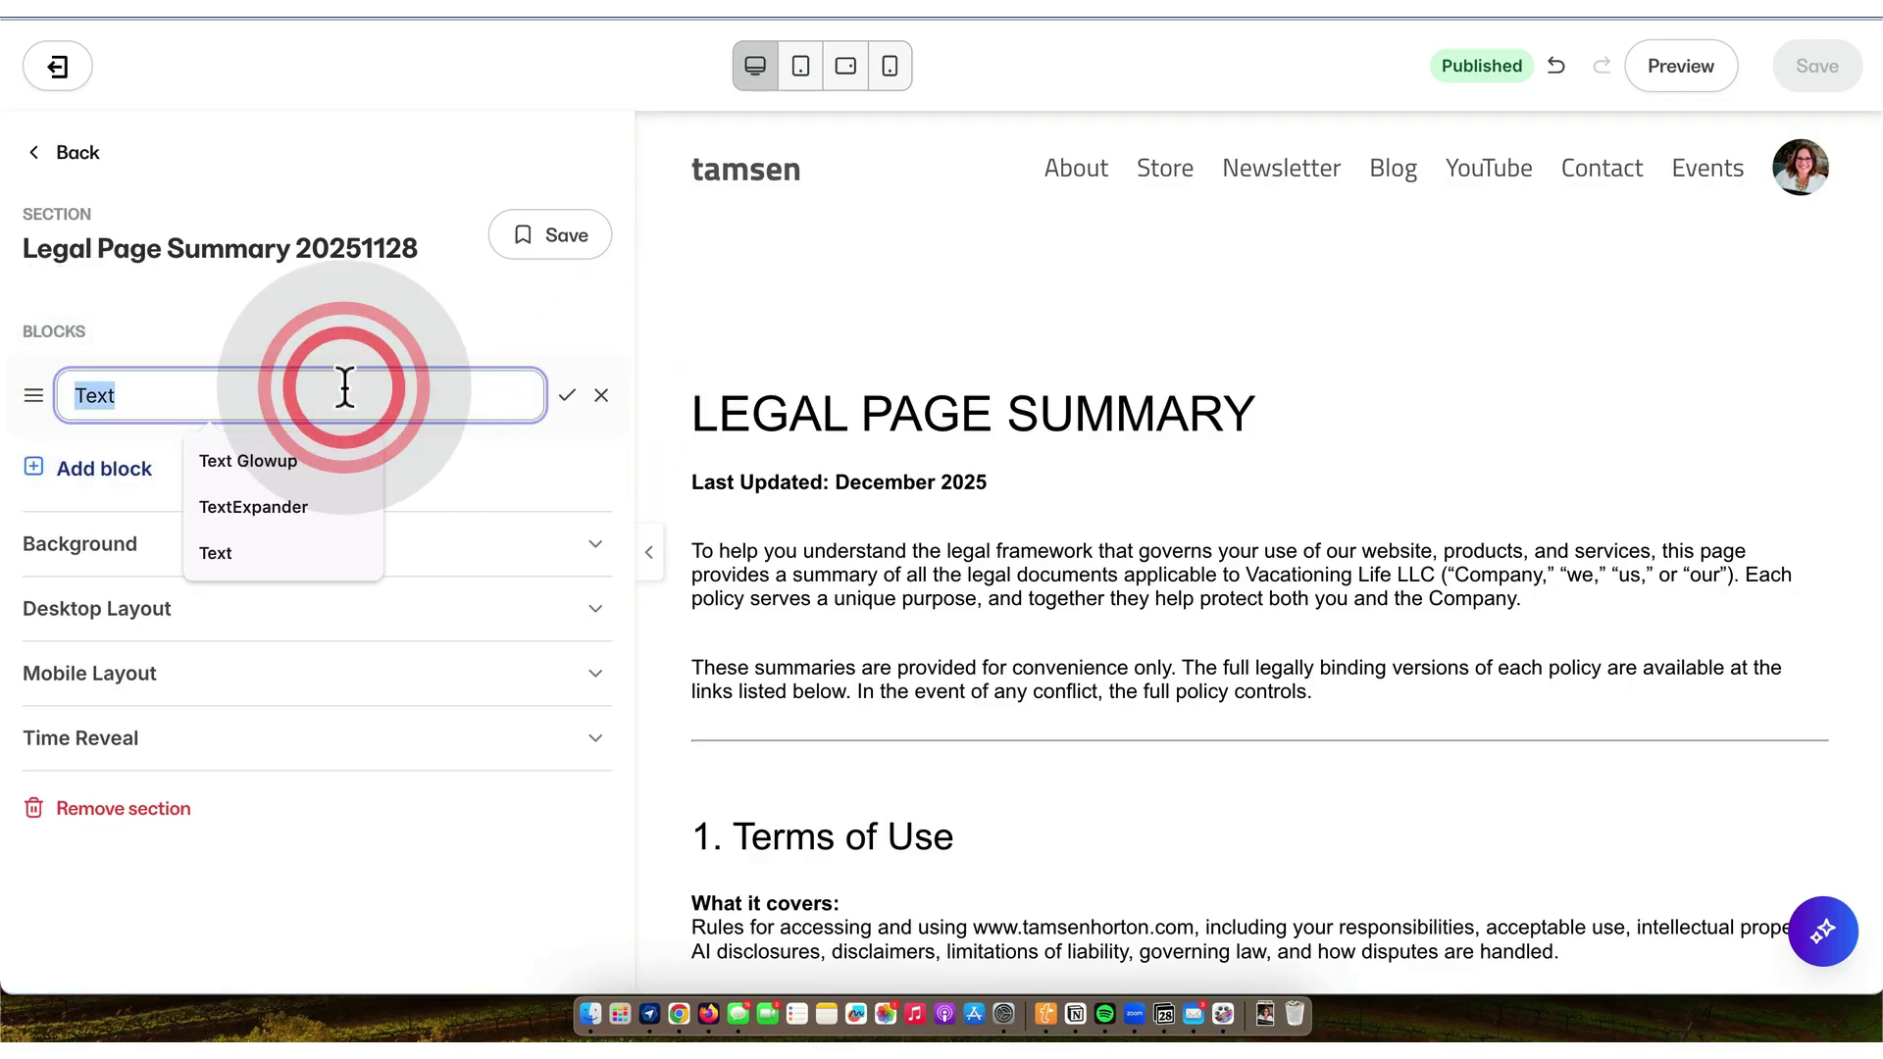
pyautogui.write('Legal')
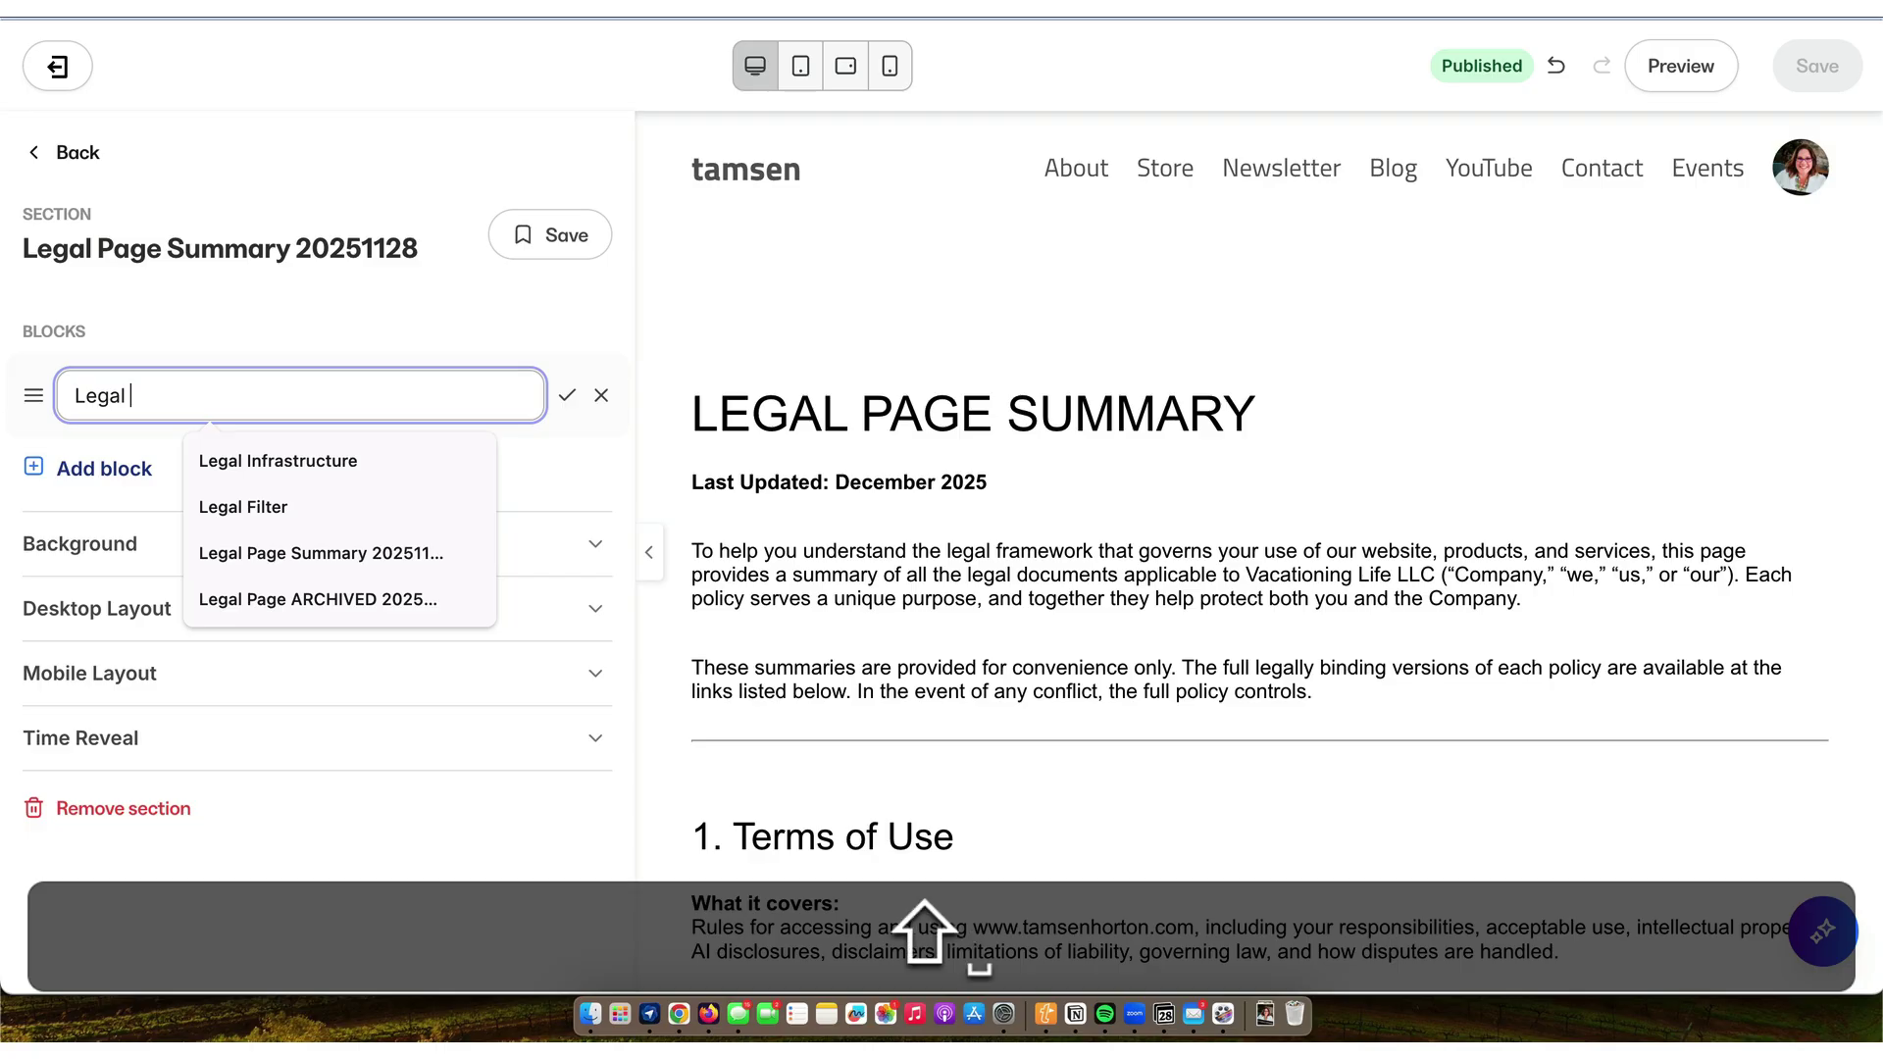
pyautogui.write(' Page Summary LIVE')
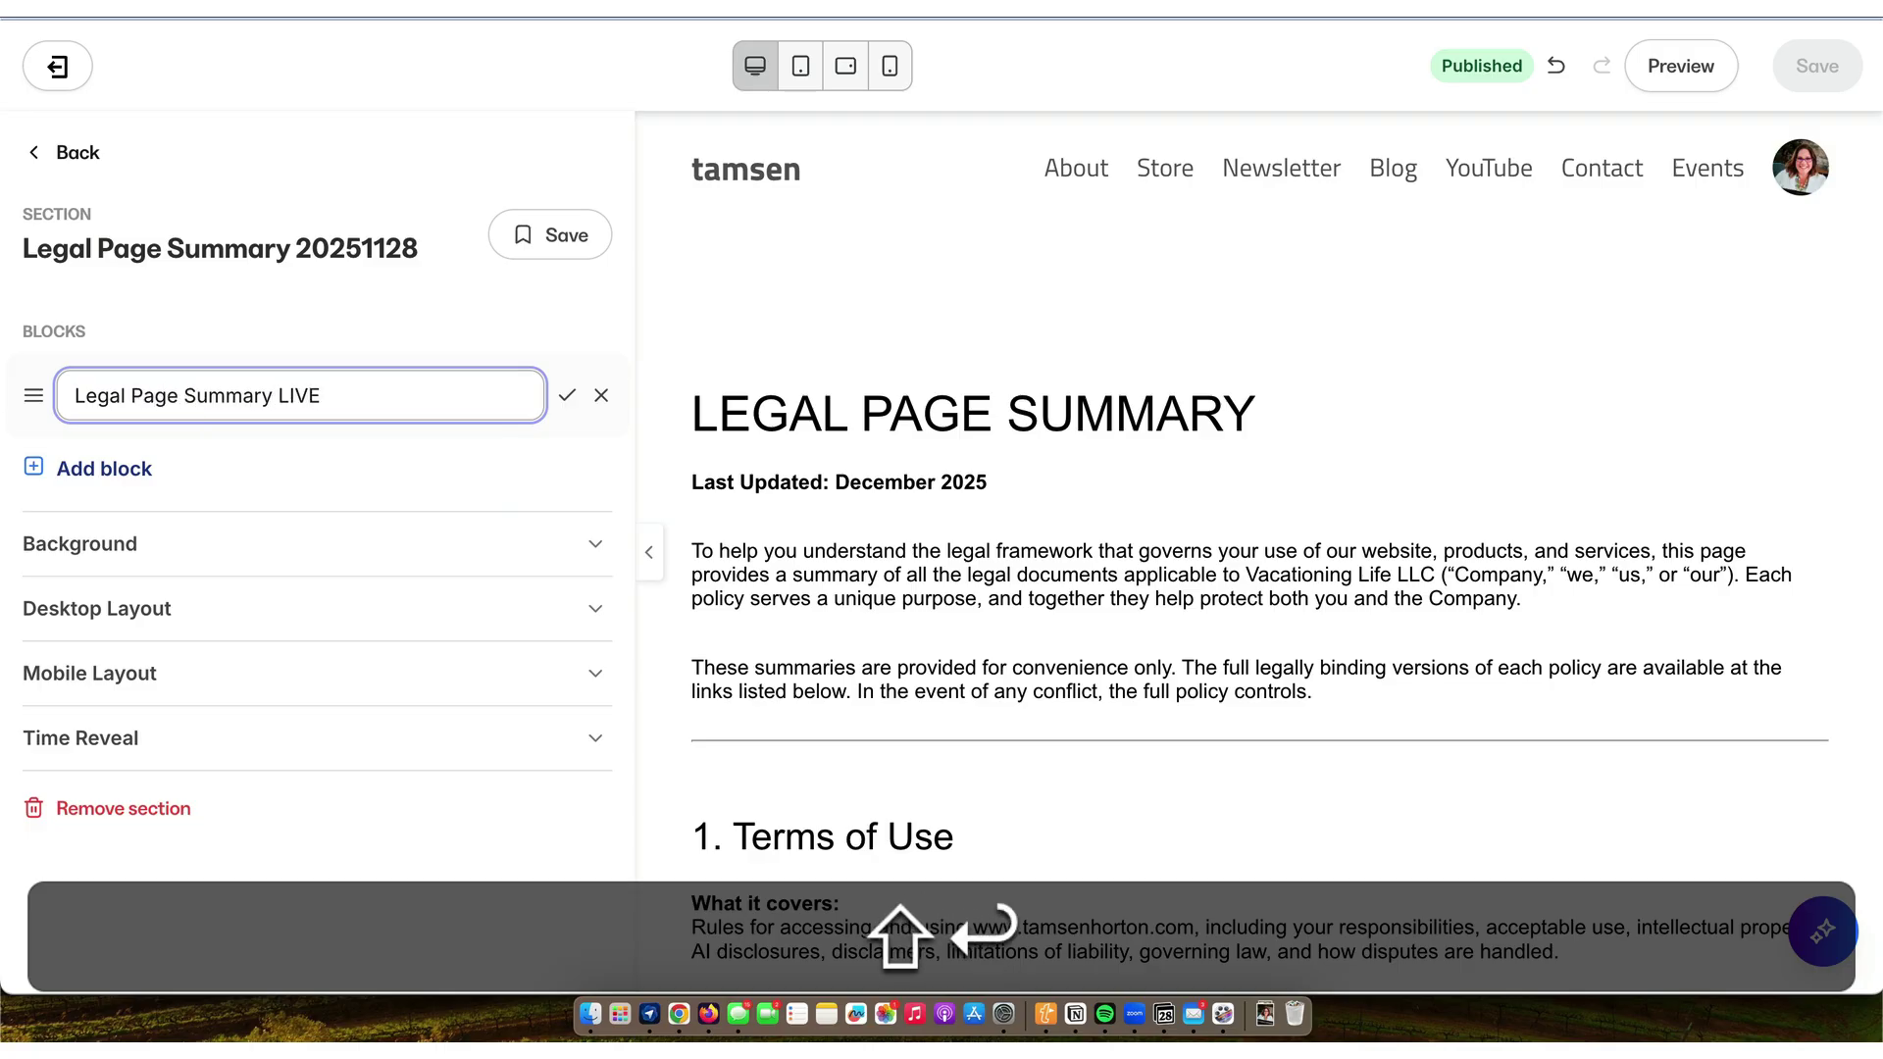
pyautogui.press('Return')
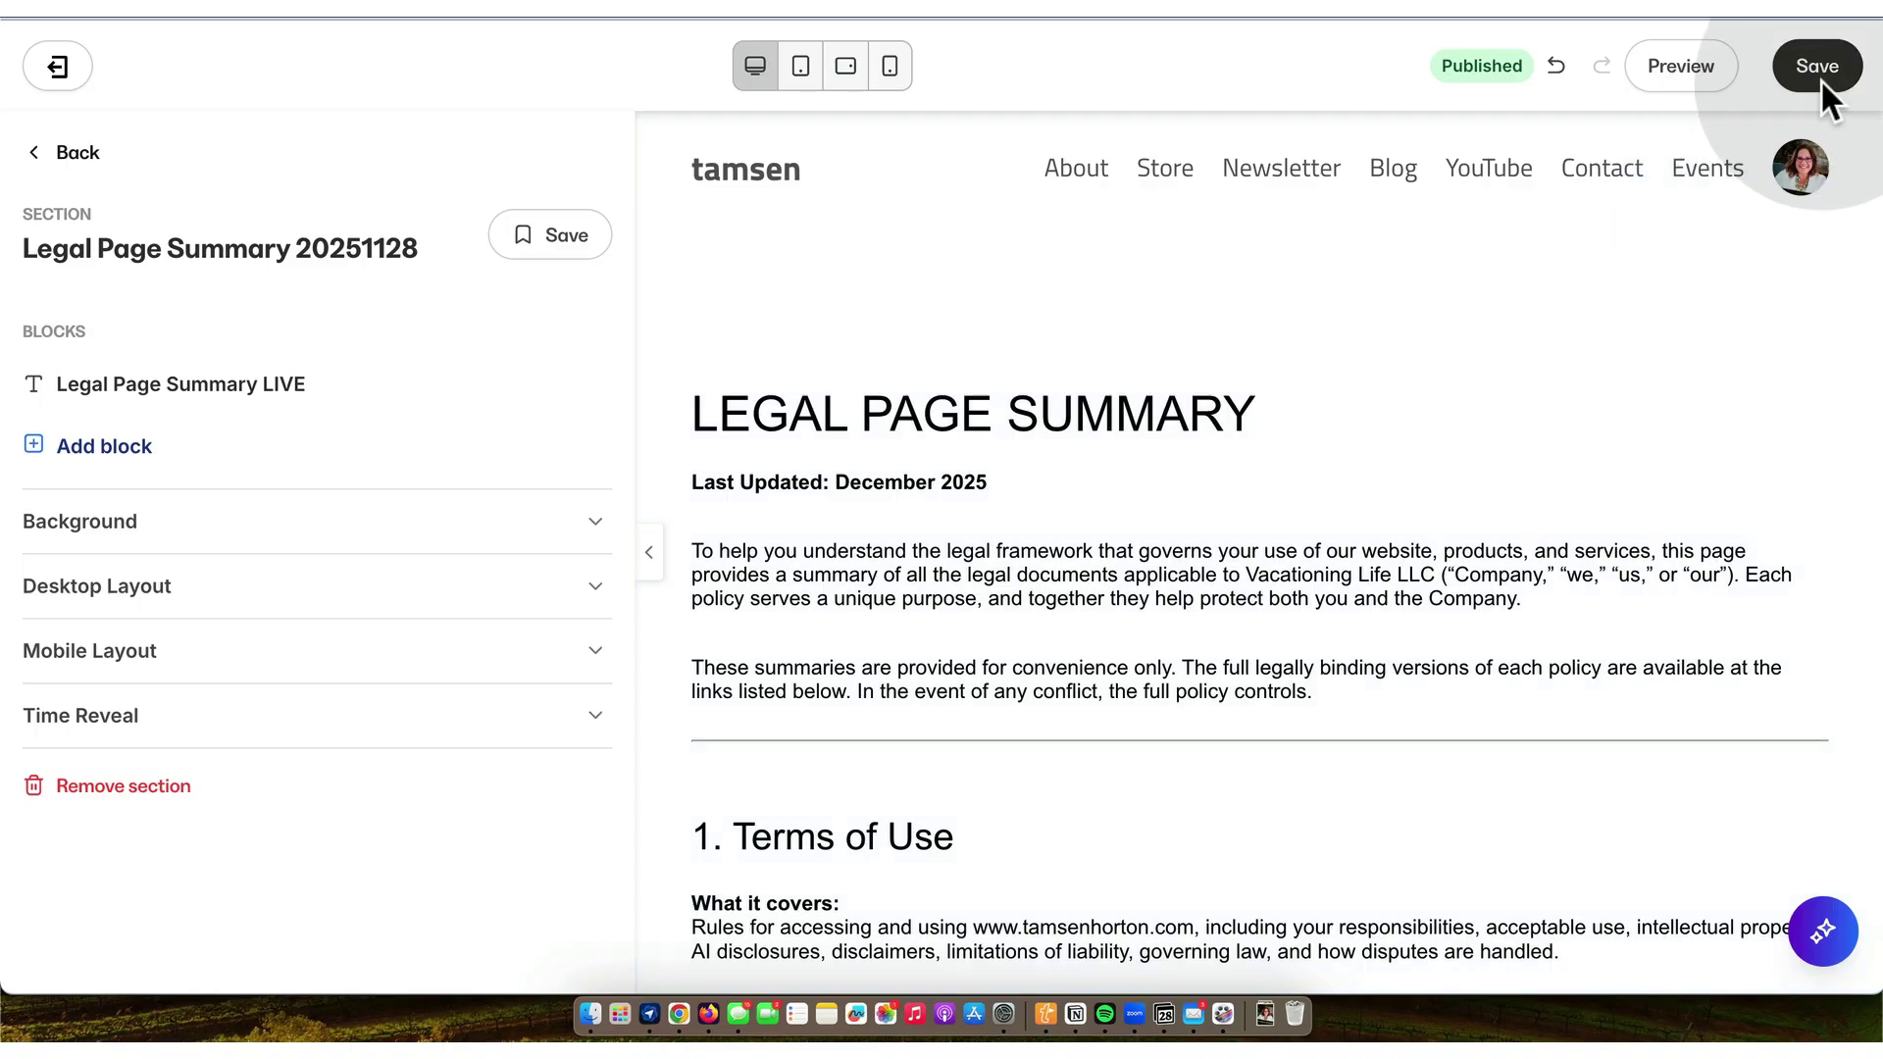
pyautogui.click(1818, 71)
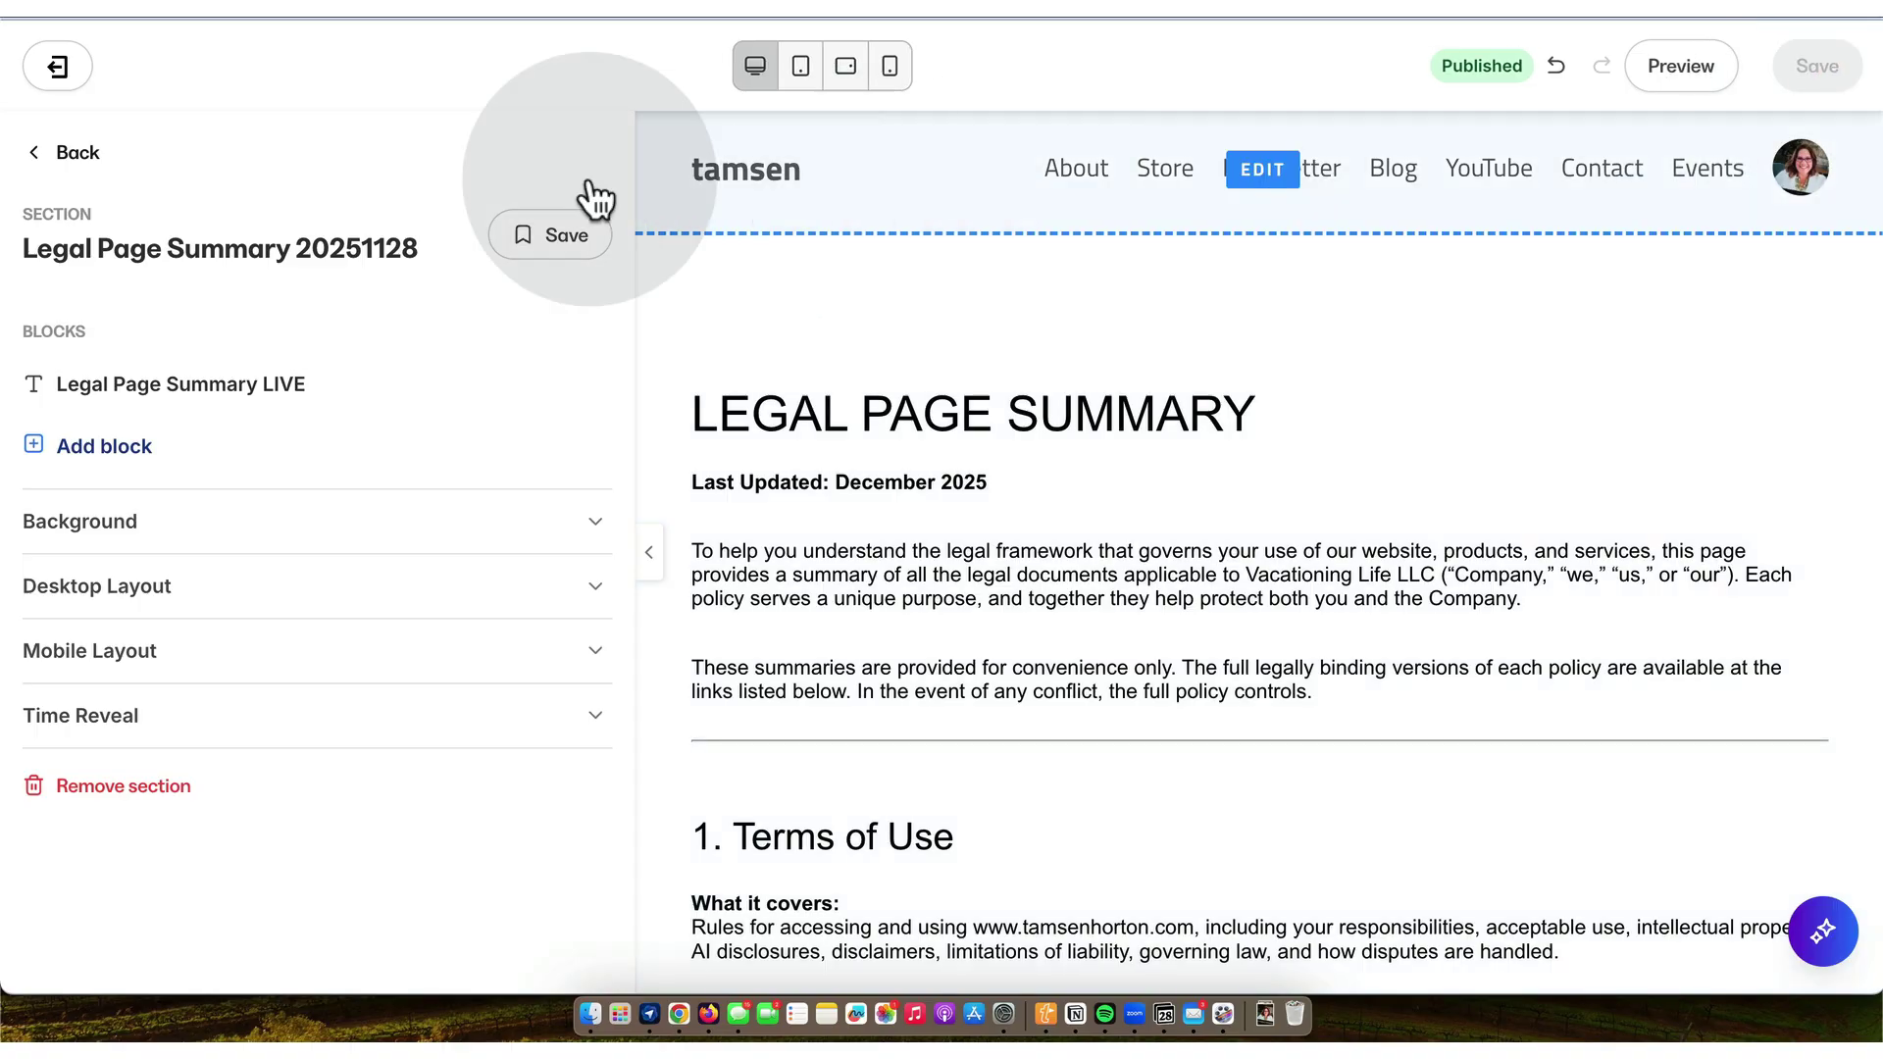
# - Return to Landing Pages, search for legal, and open the LEGAL Privacy Policy page
pyautogui.click(69, 150)
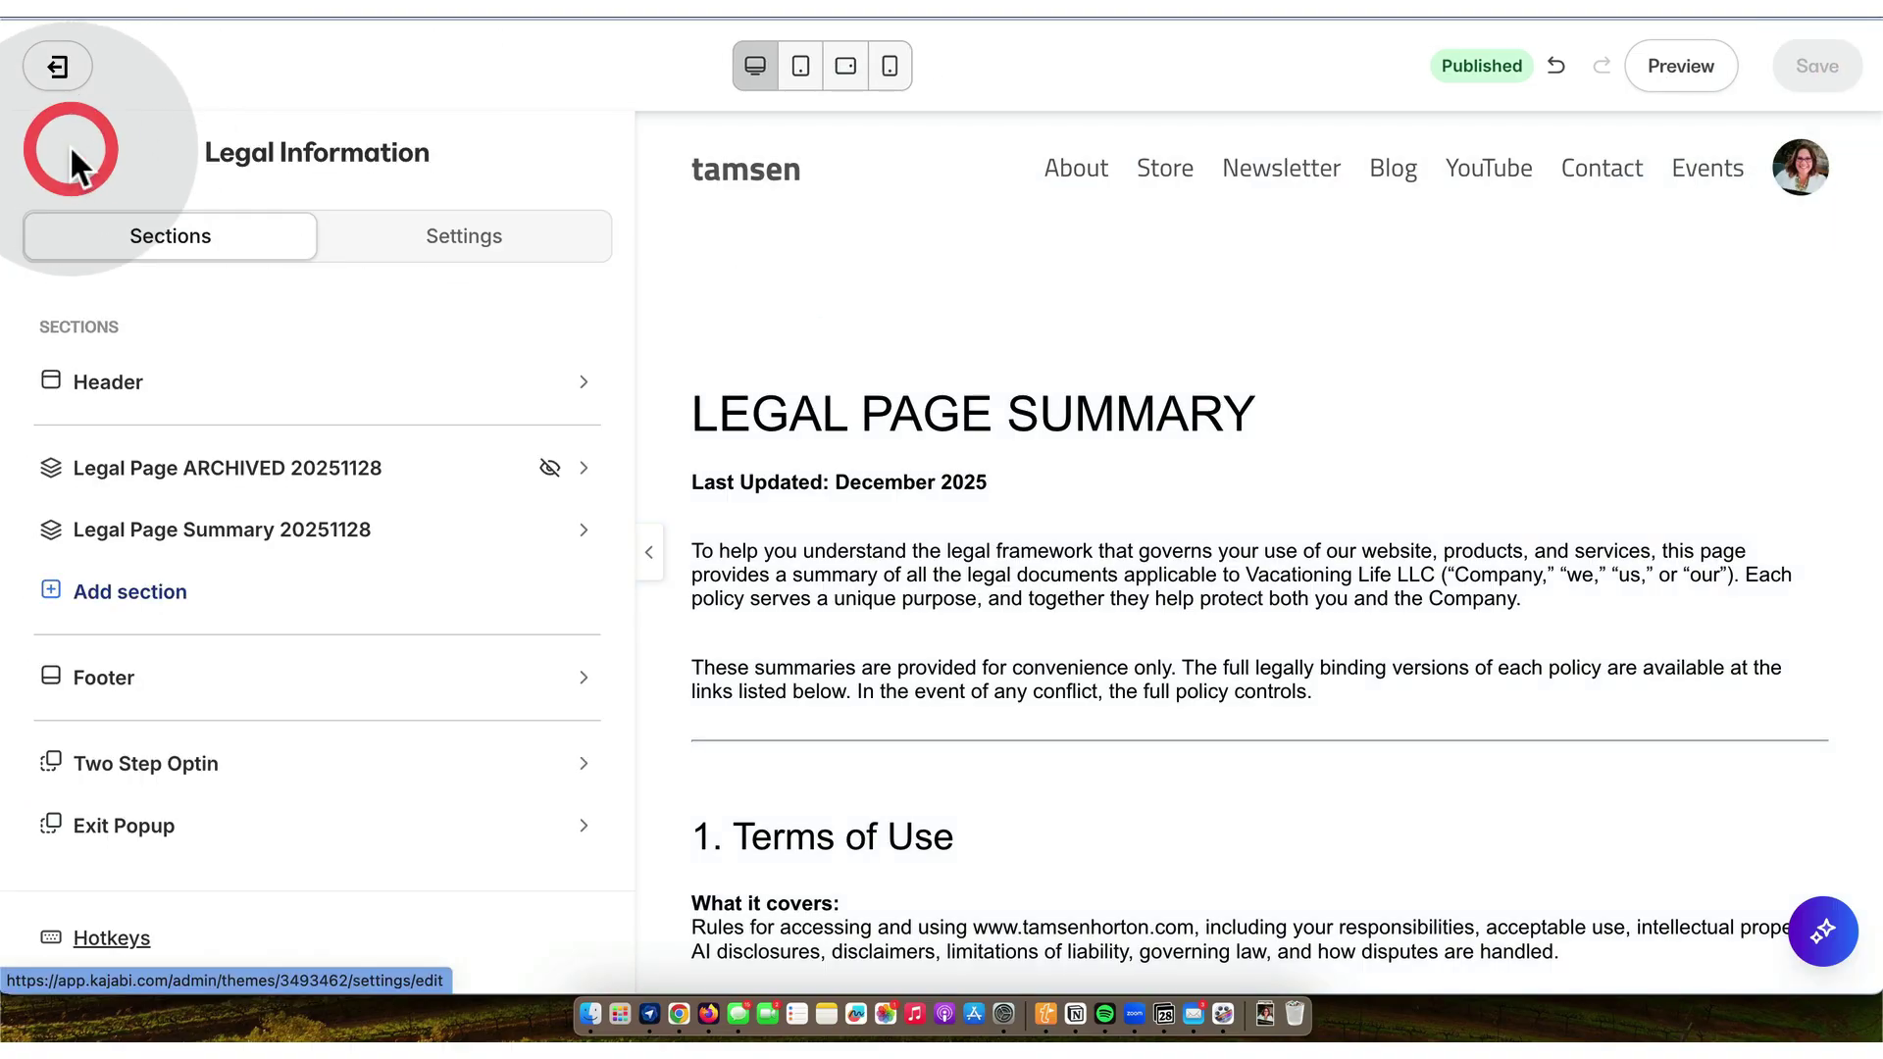
pyautogui.click(59, 71)
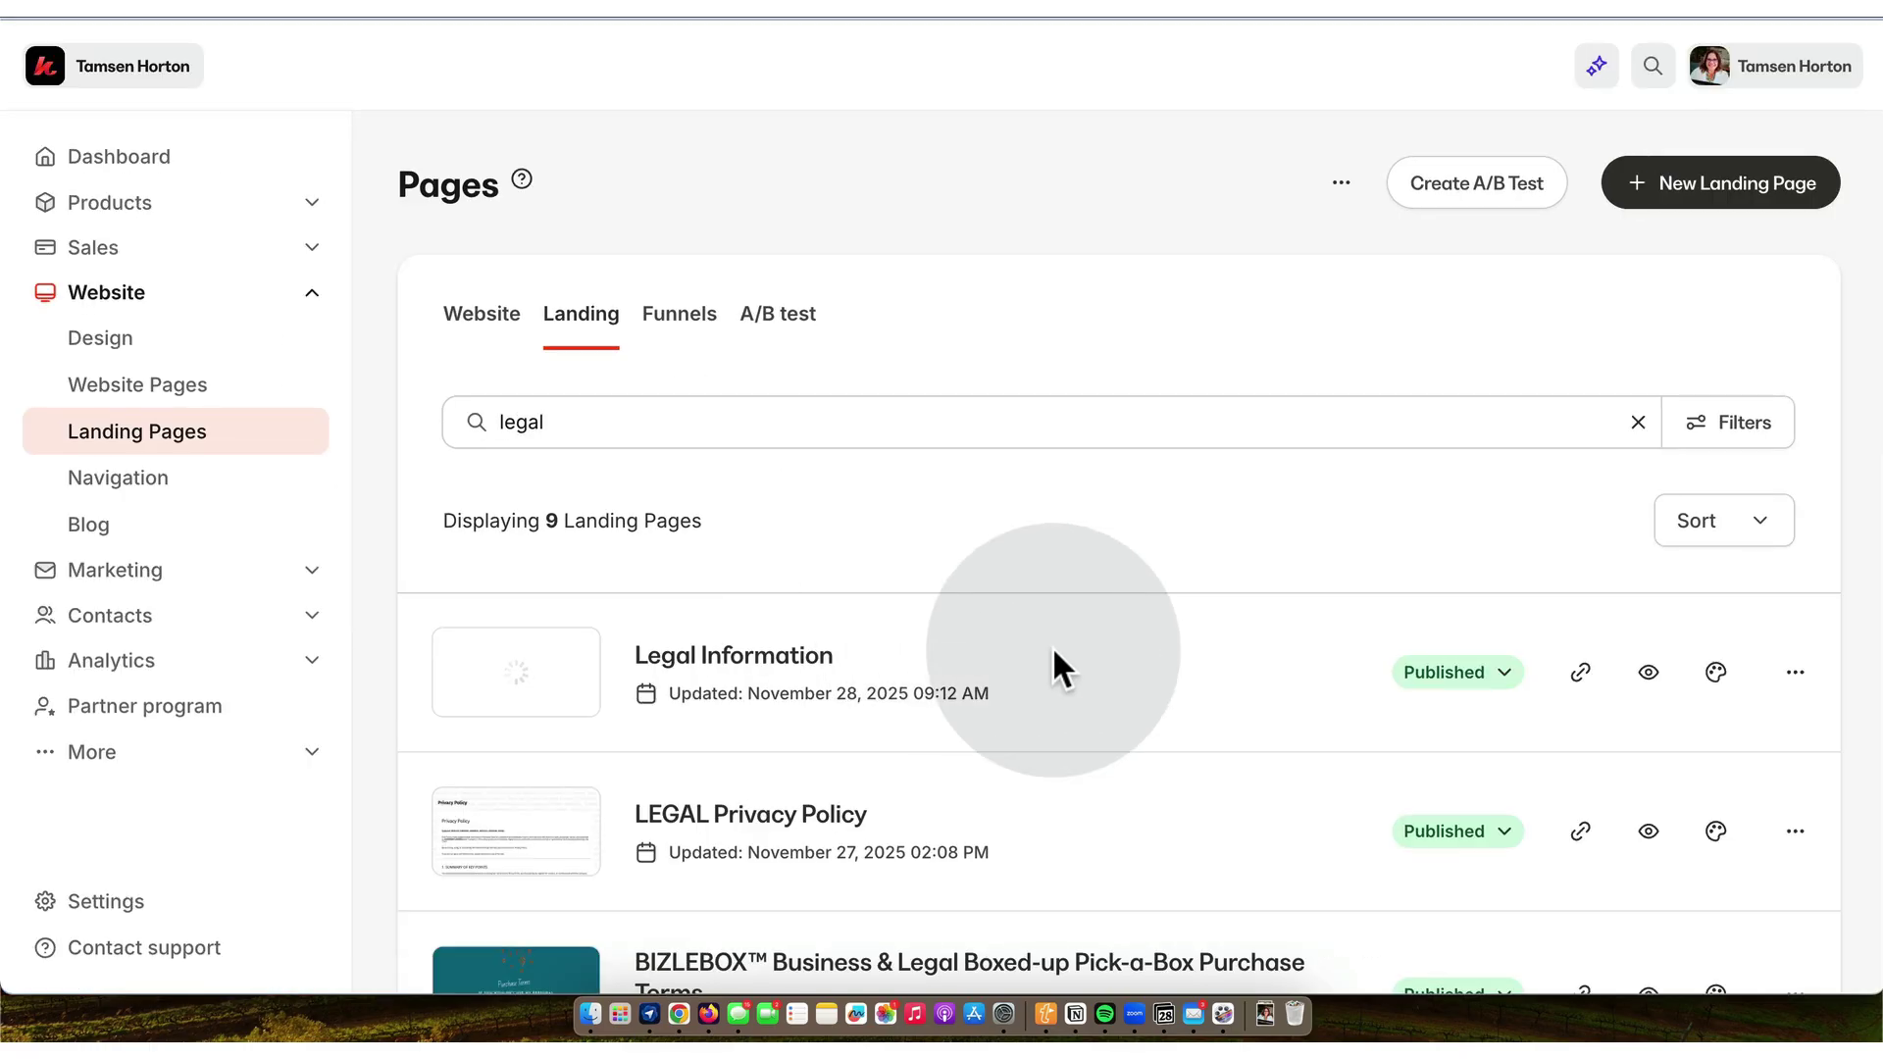
pyautogui.click(697, 422)
pyautogui.scroll(-2, 699, 422)
pyautogui.scroll(-1, 700, 422)
pyautogui.click(722, 691)
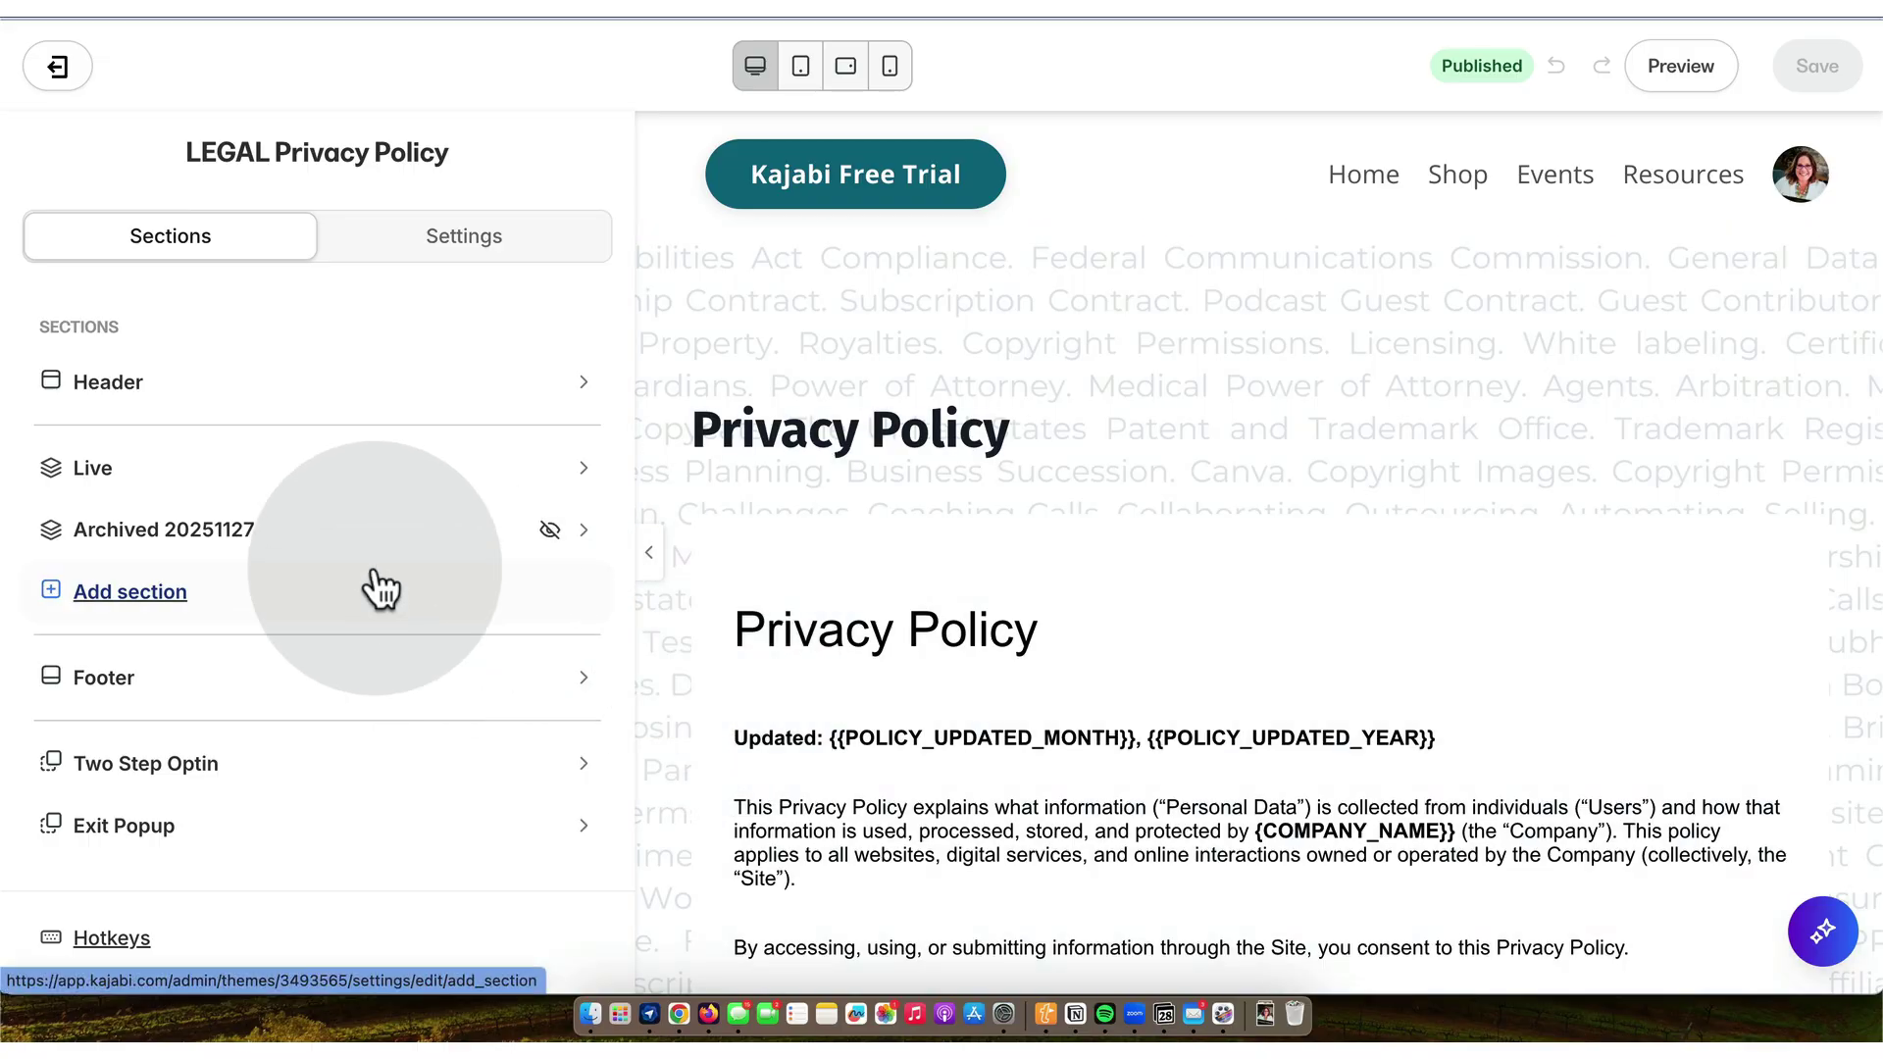
pyautogui.scroll(-4, 371, 621)
# - Set the Live section's Background Media Type to None and save the page
pyautogui.scroll(4, 374, 563)
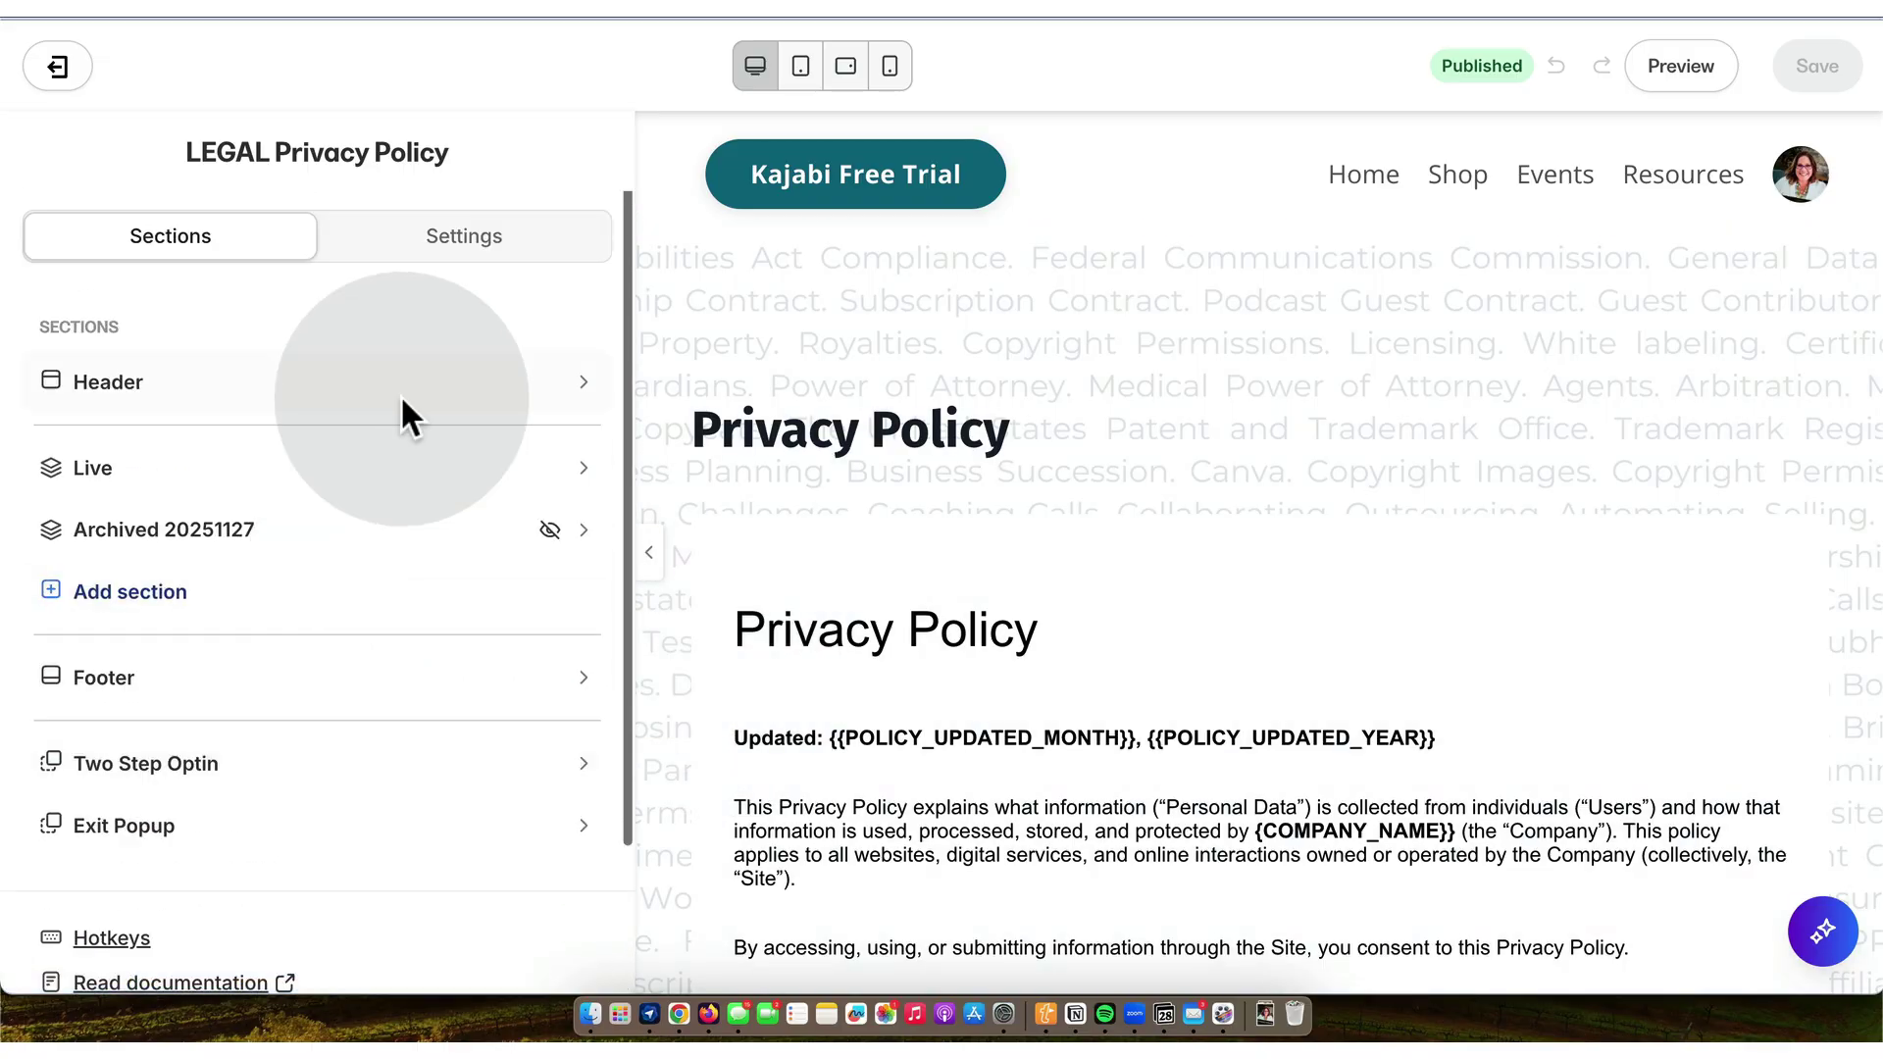
pyautogui.click(797, 287)
pyautogui.scroll(-10, 797, 287)
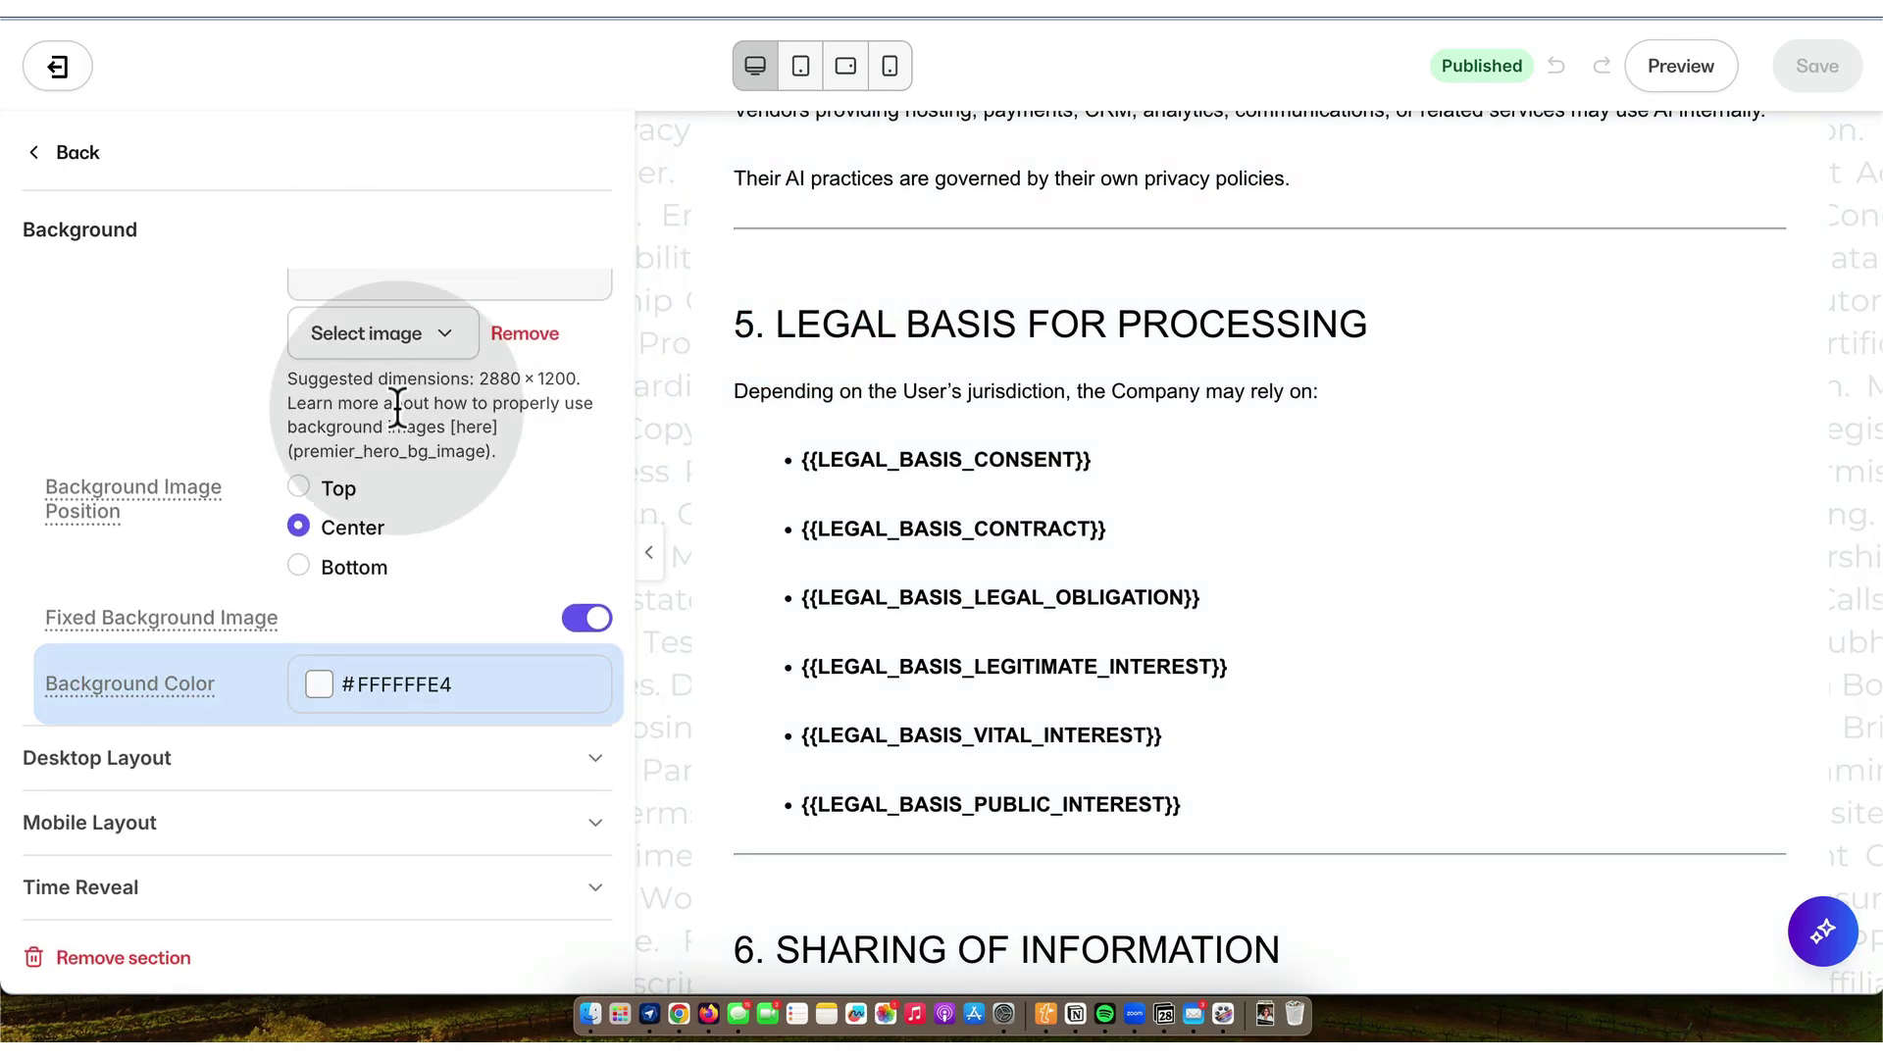
pyautogui.scroll(5, 396, 408)
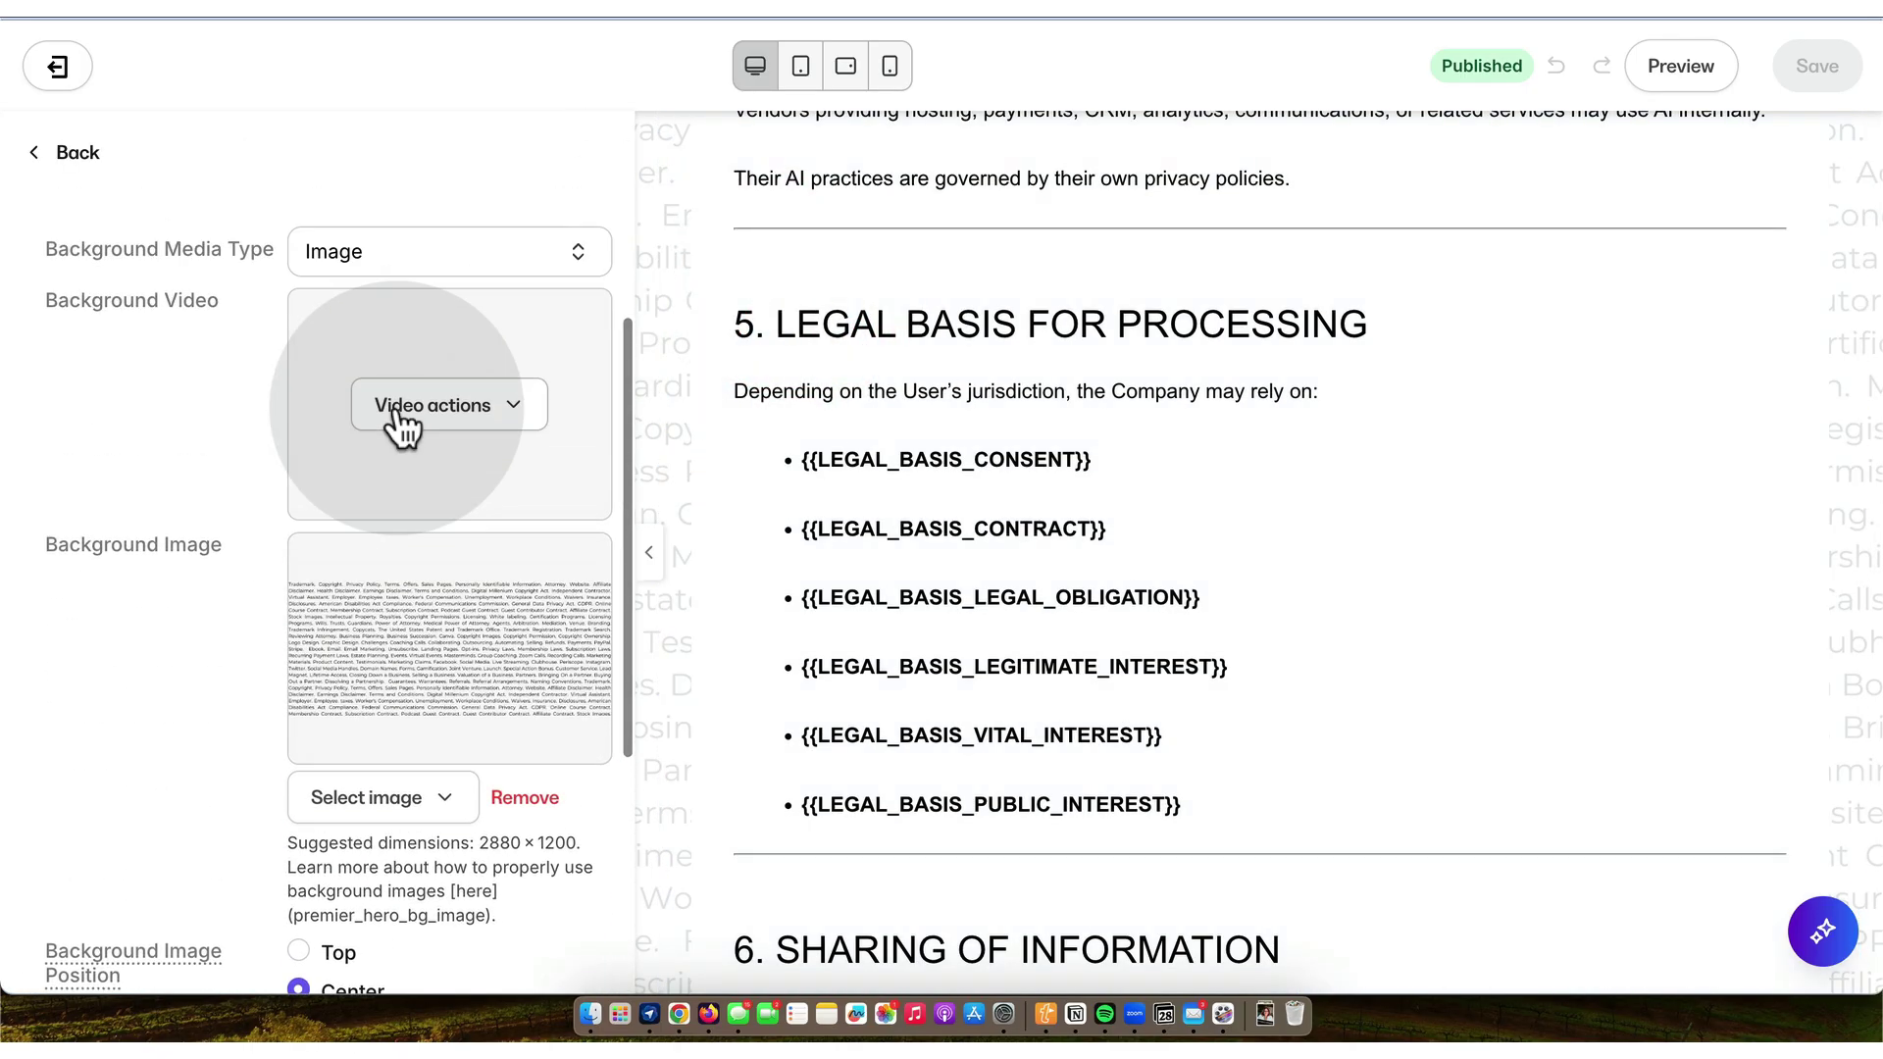
pyautogui.scroll(2, 402, 412)
pyautogui.click(578, 443)
pyautogui.click(443, 392)
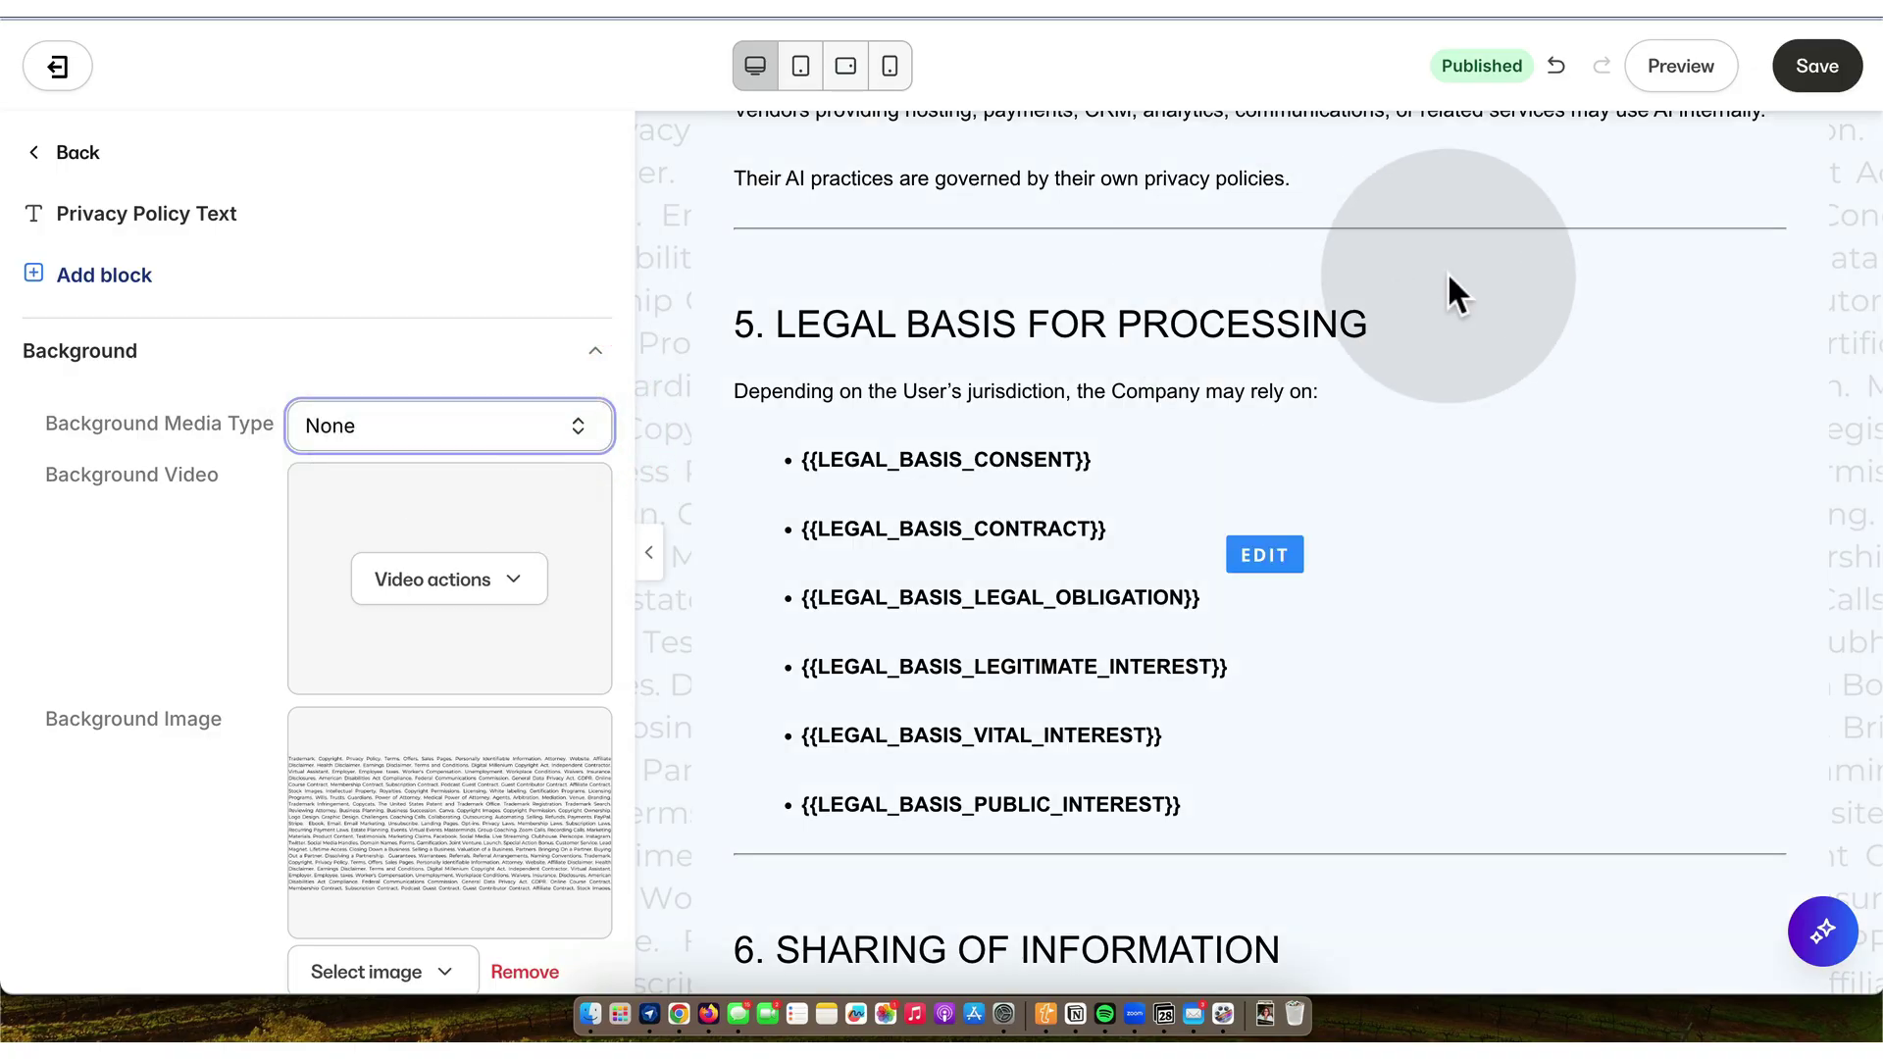
pyautogui.click(1815, 65)
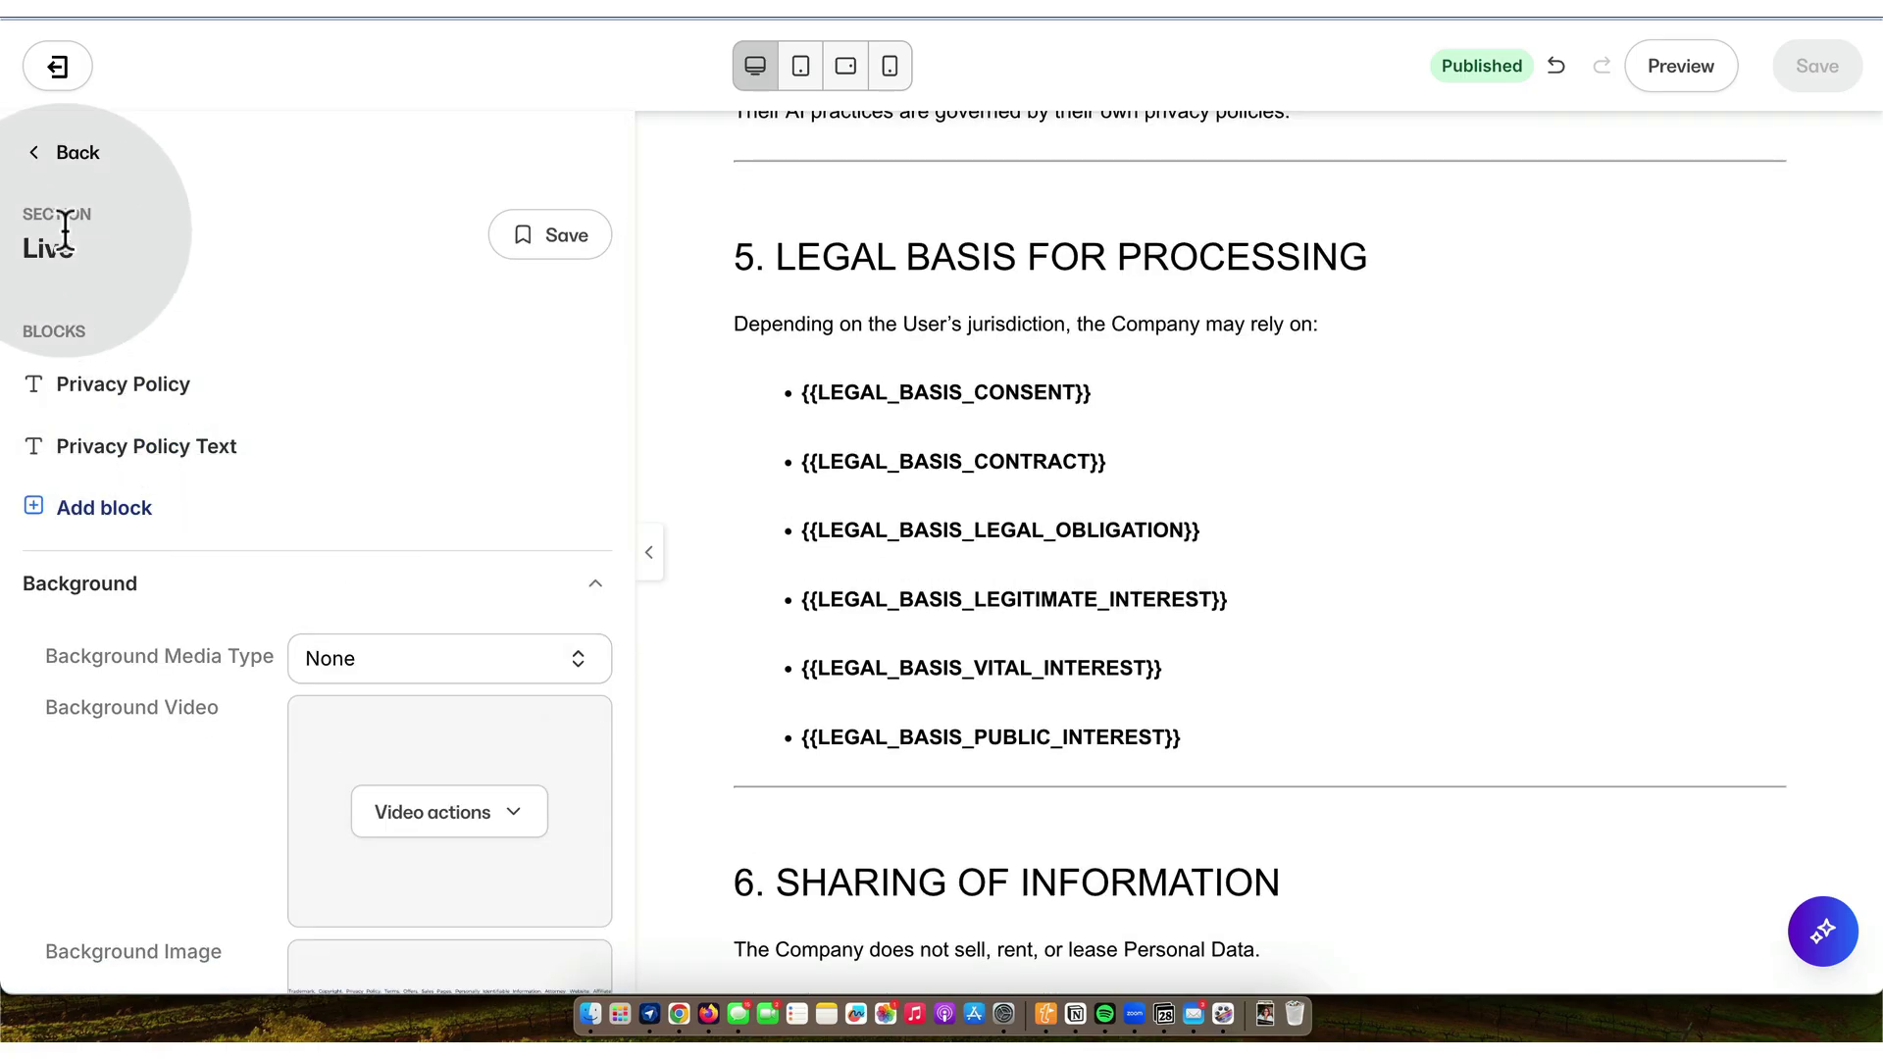
# - Rename the Live section to 'Privacy Policy 20251128'
pyautogui.click(57, 149)
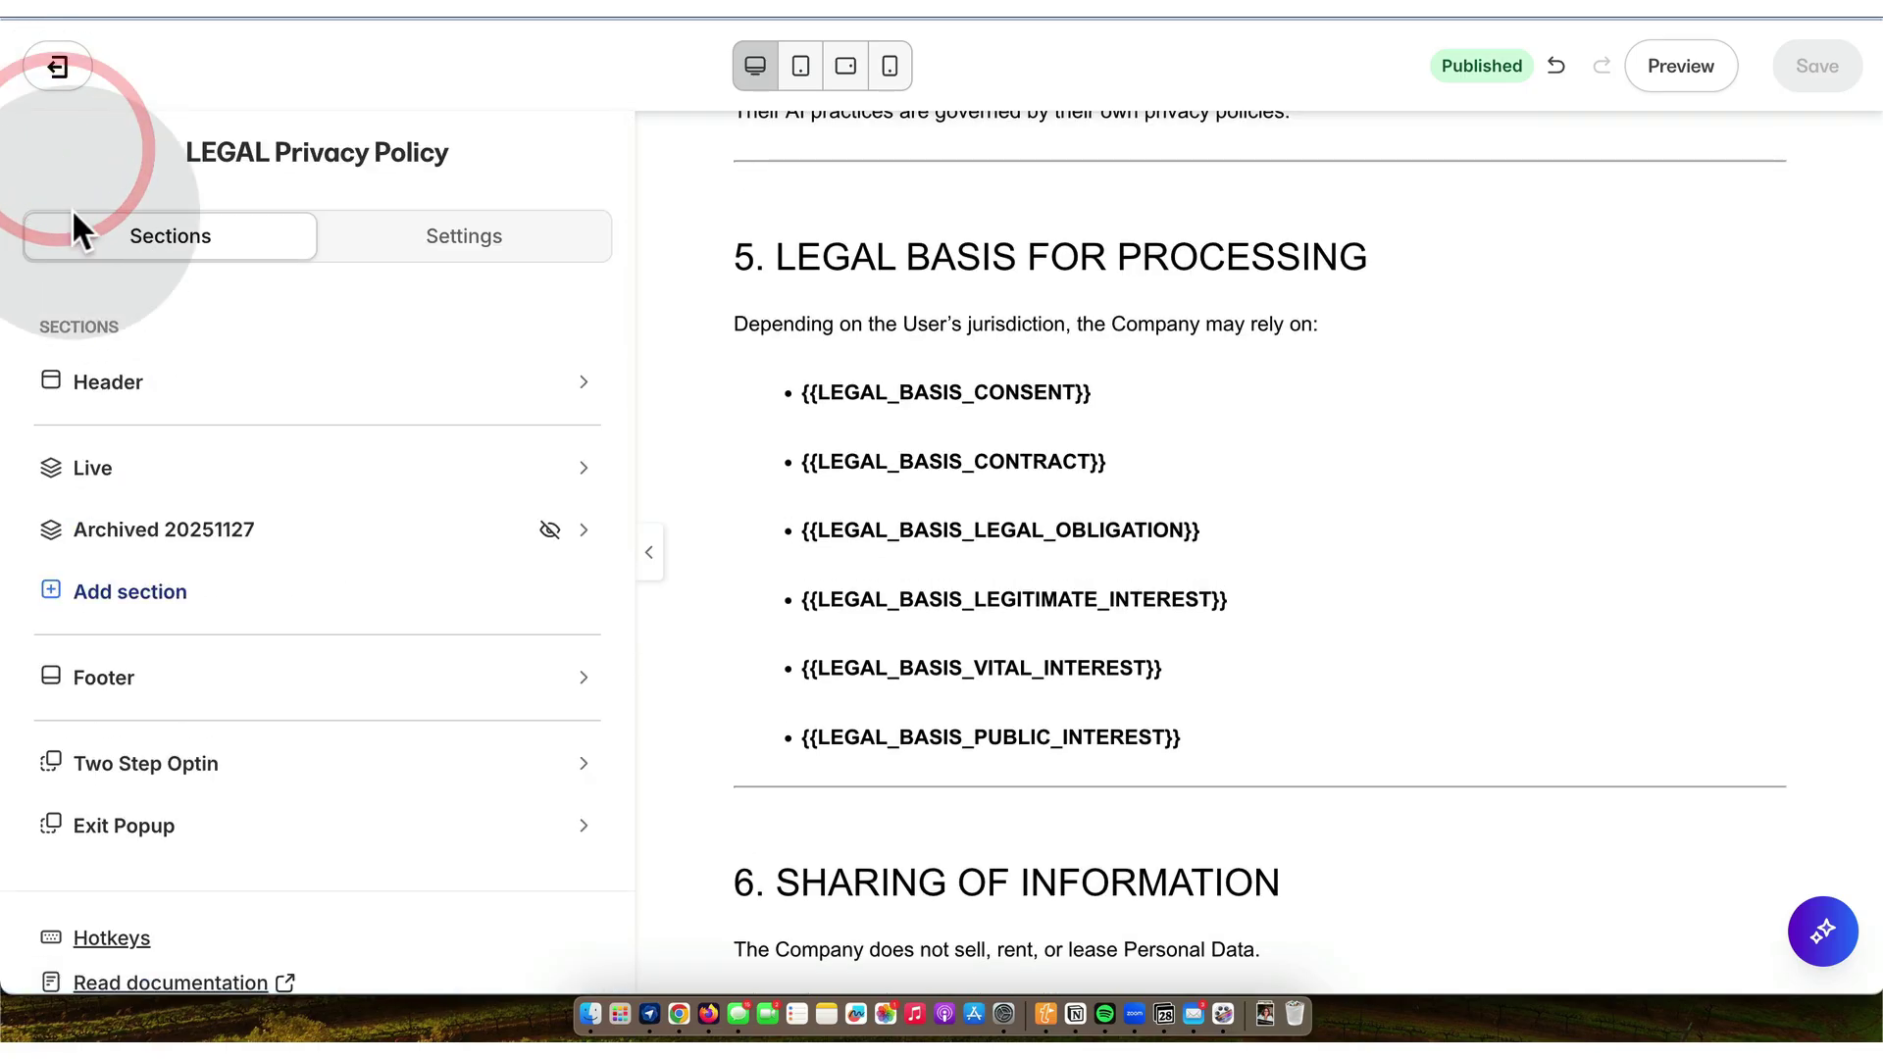
pyautogui.click(588, 481)
pyautogui.click(437, 530)
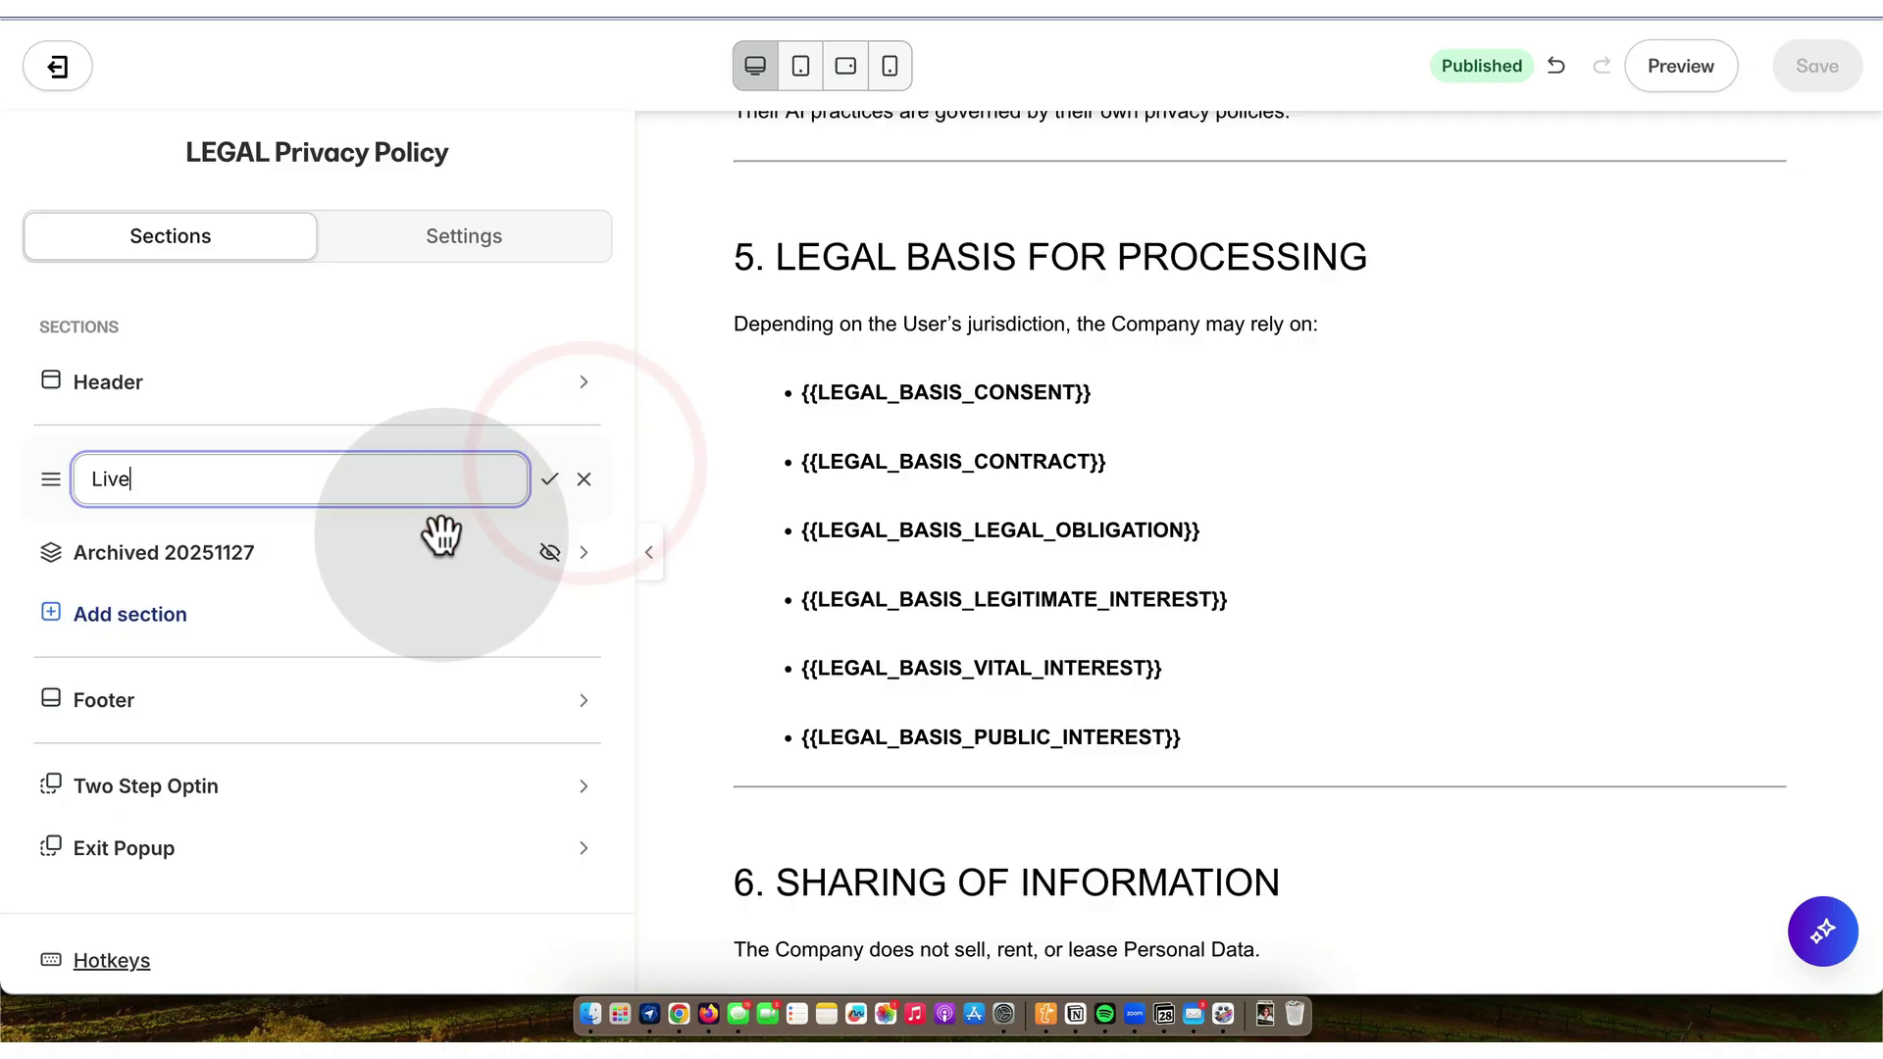
pyautogui.click(255, 491)
pyautogui.press('BackSpace')
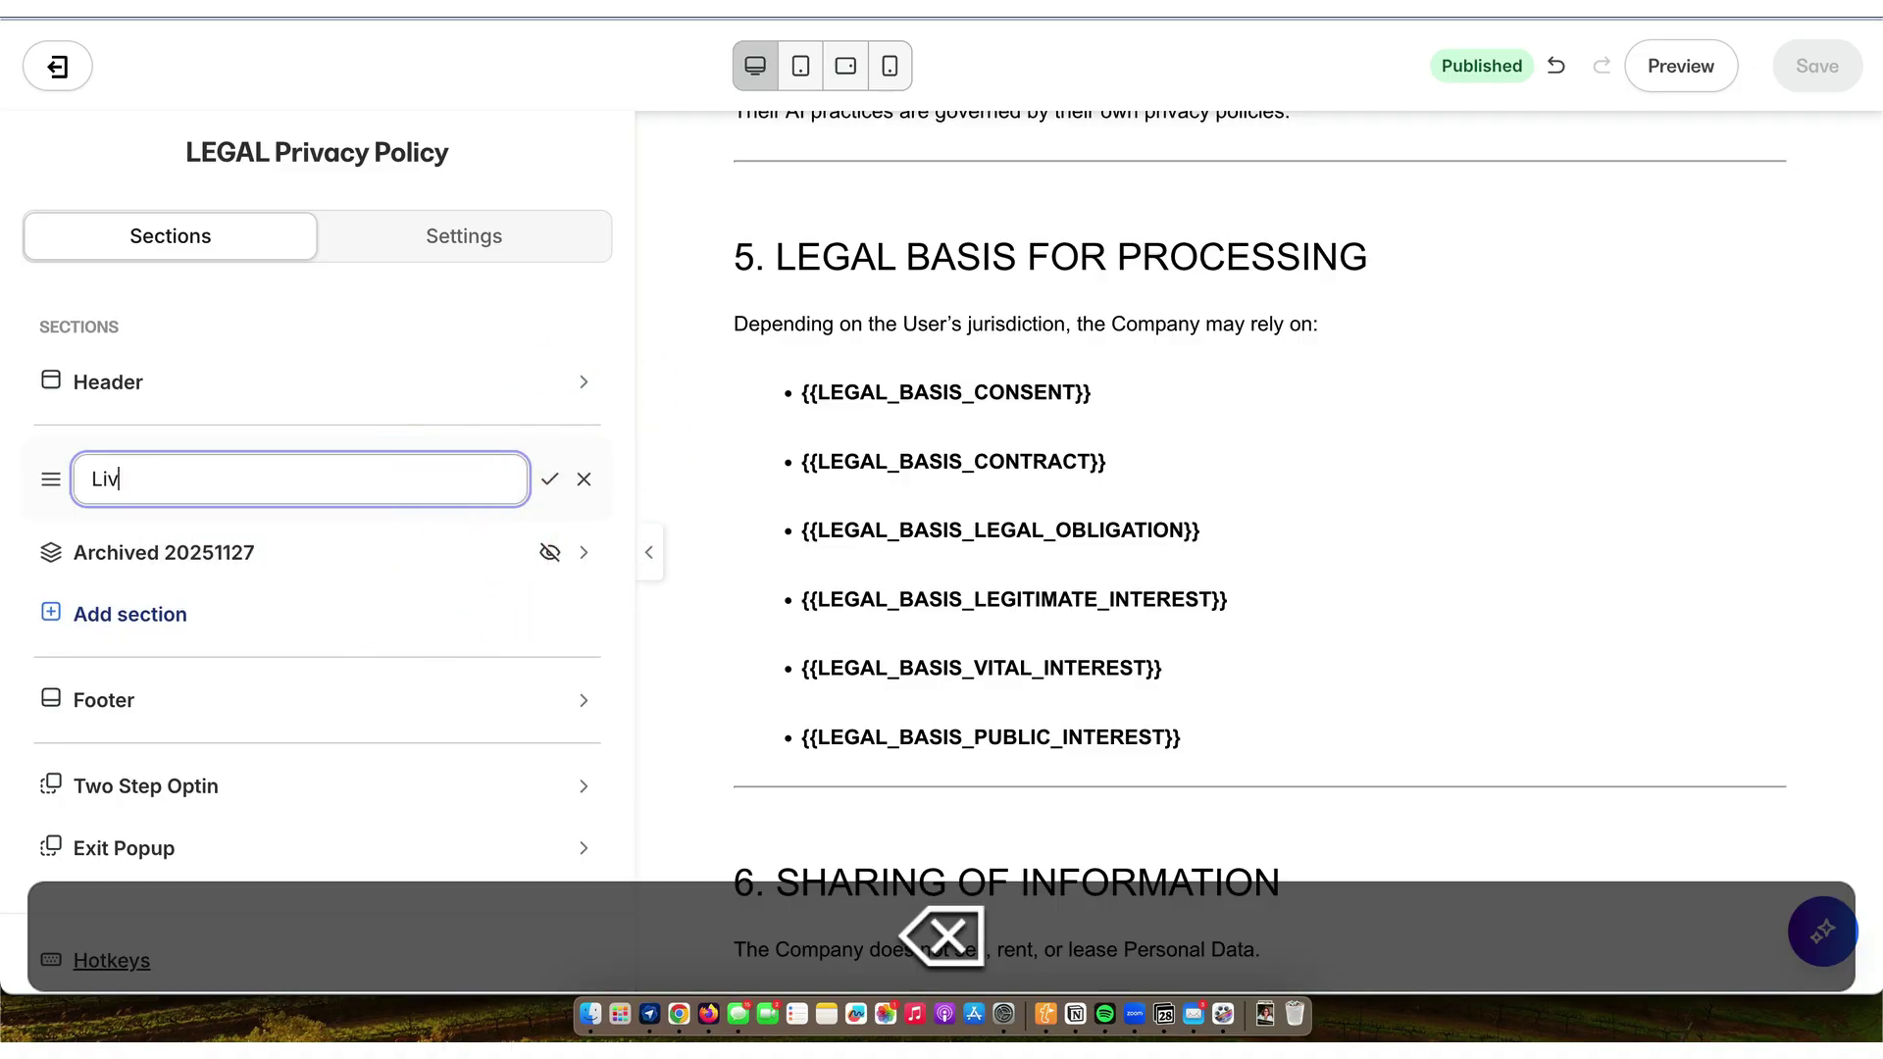
pyautogui.write('Privacy')
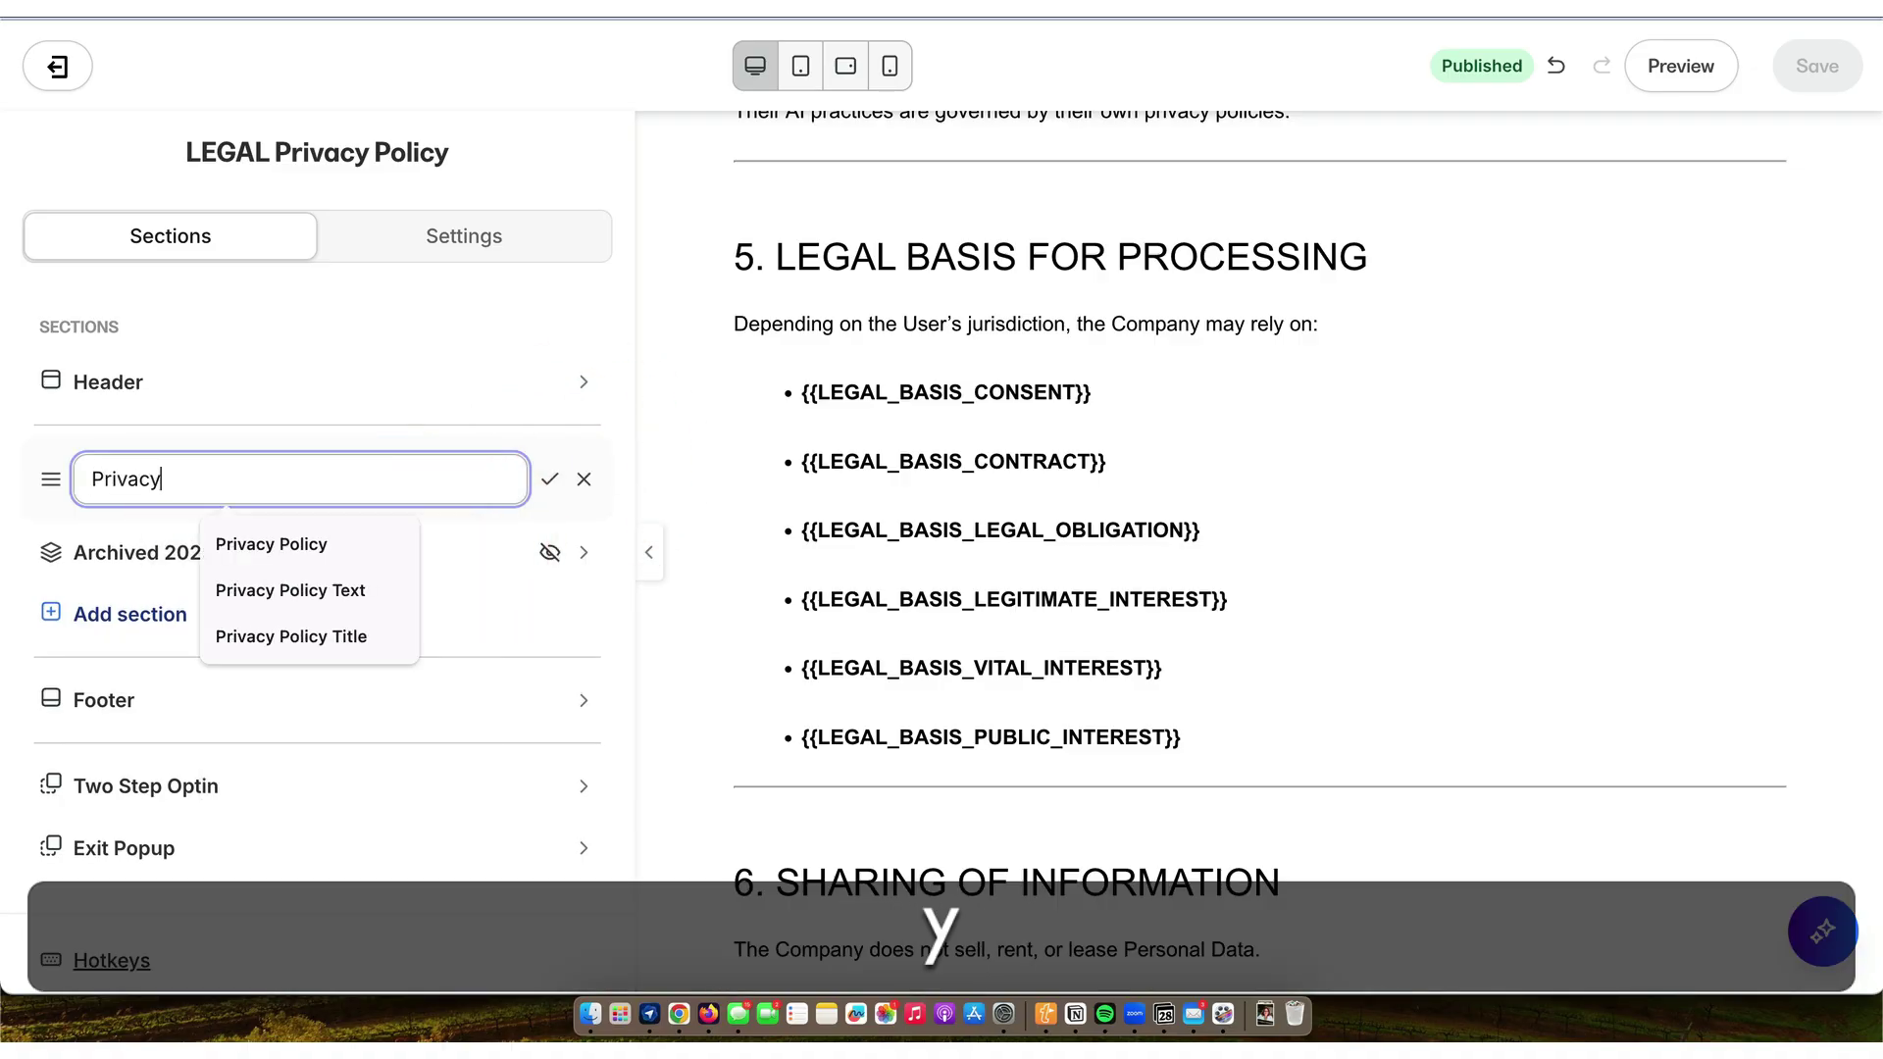
pyautogui.write(' Policy 20251128')
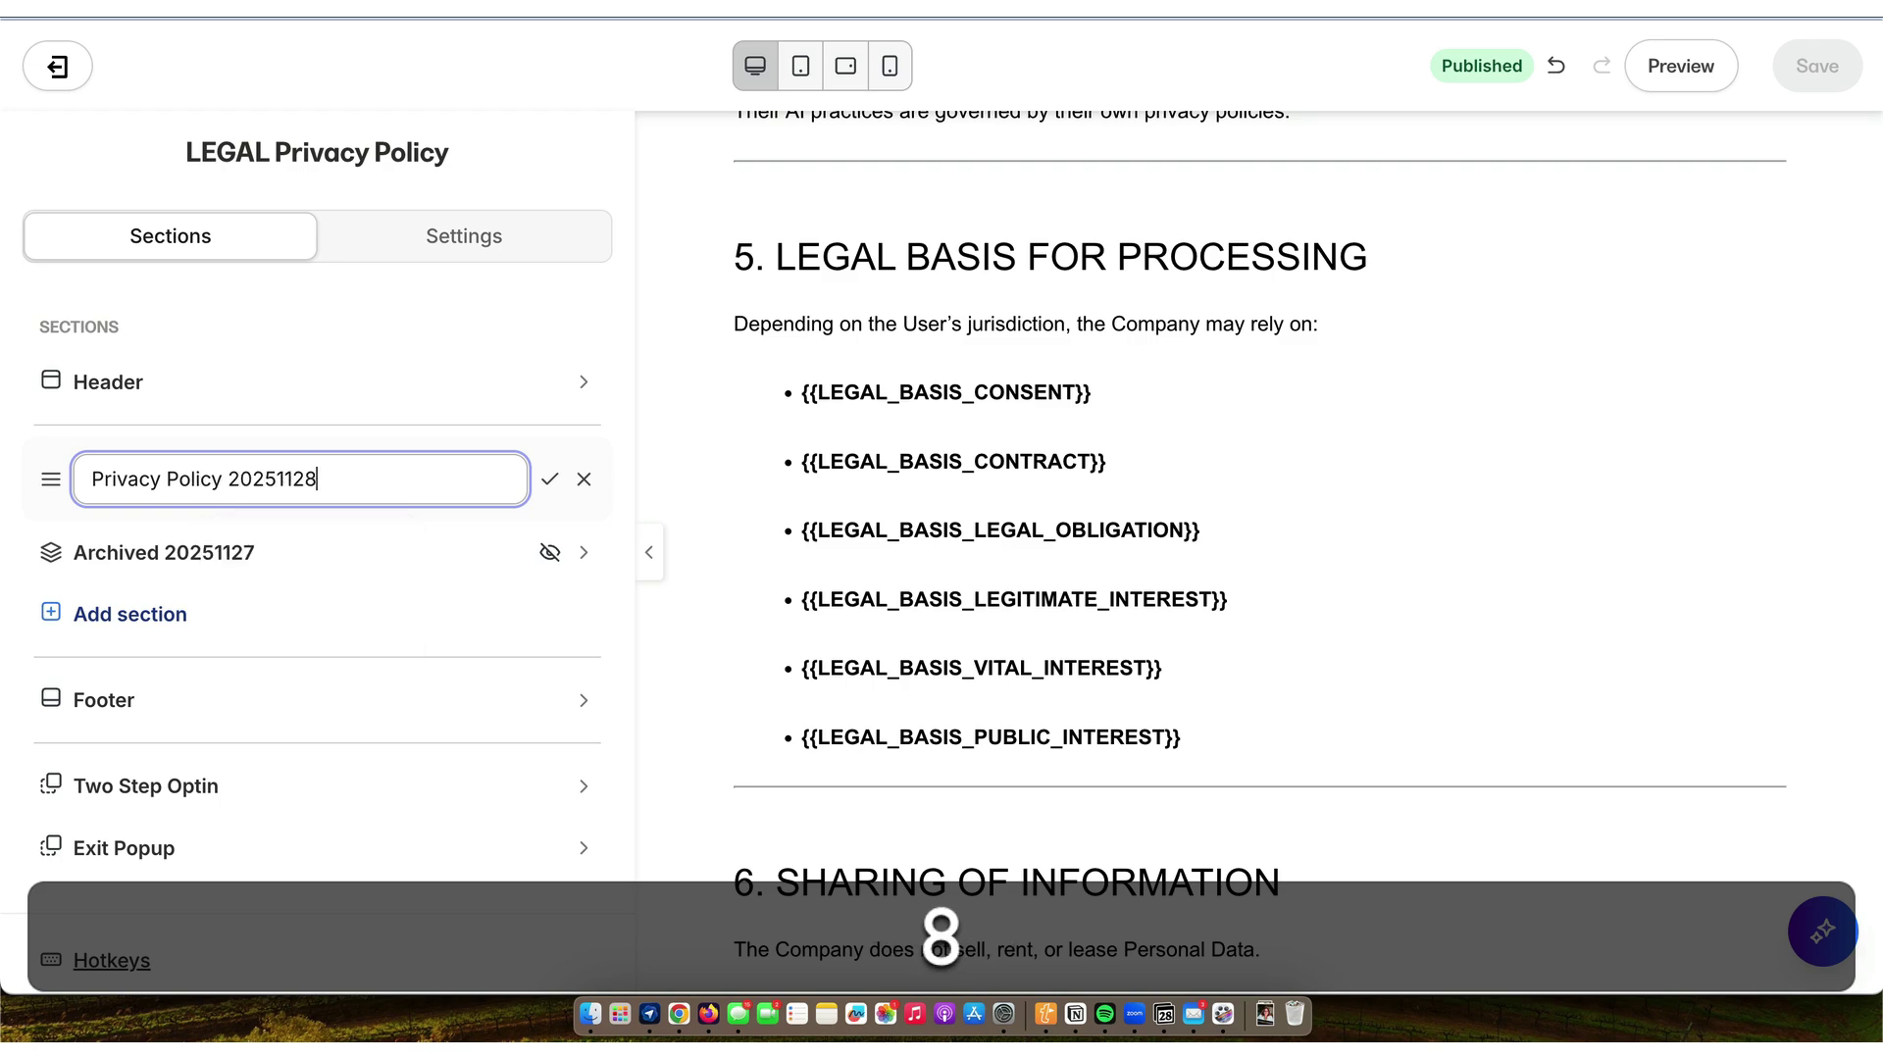
pyautogui.press('Return')
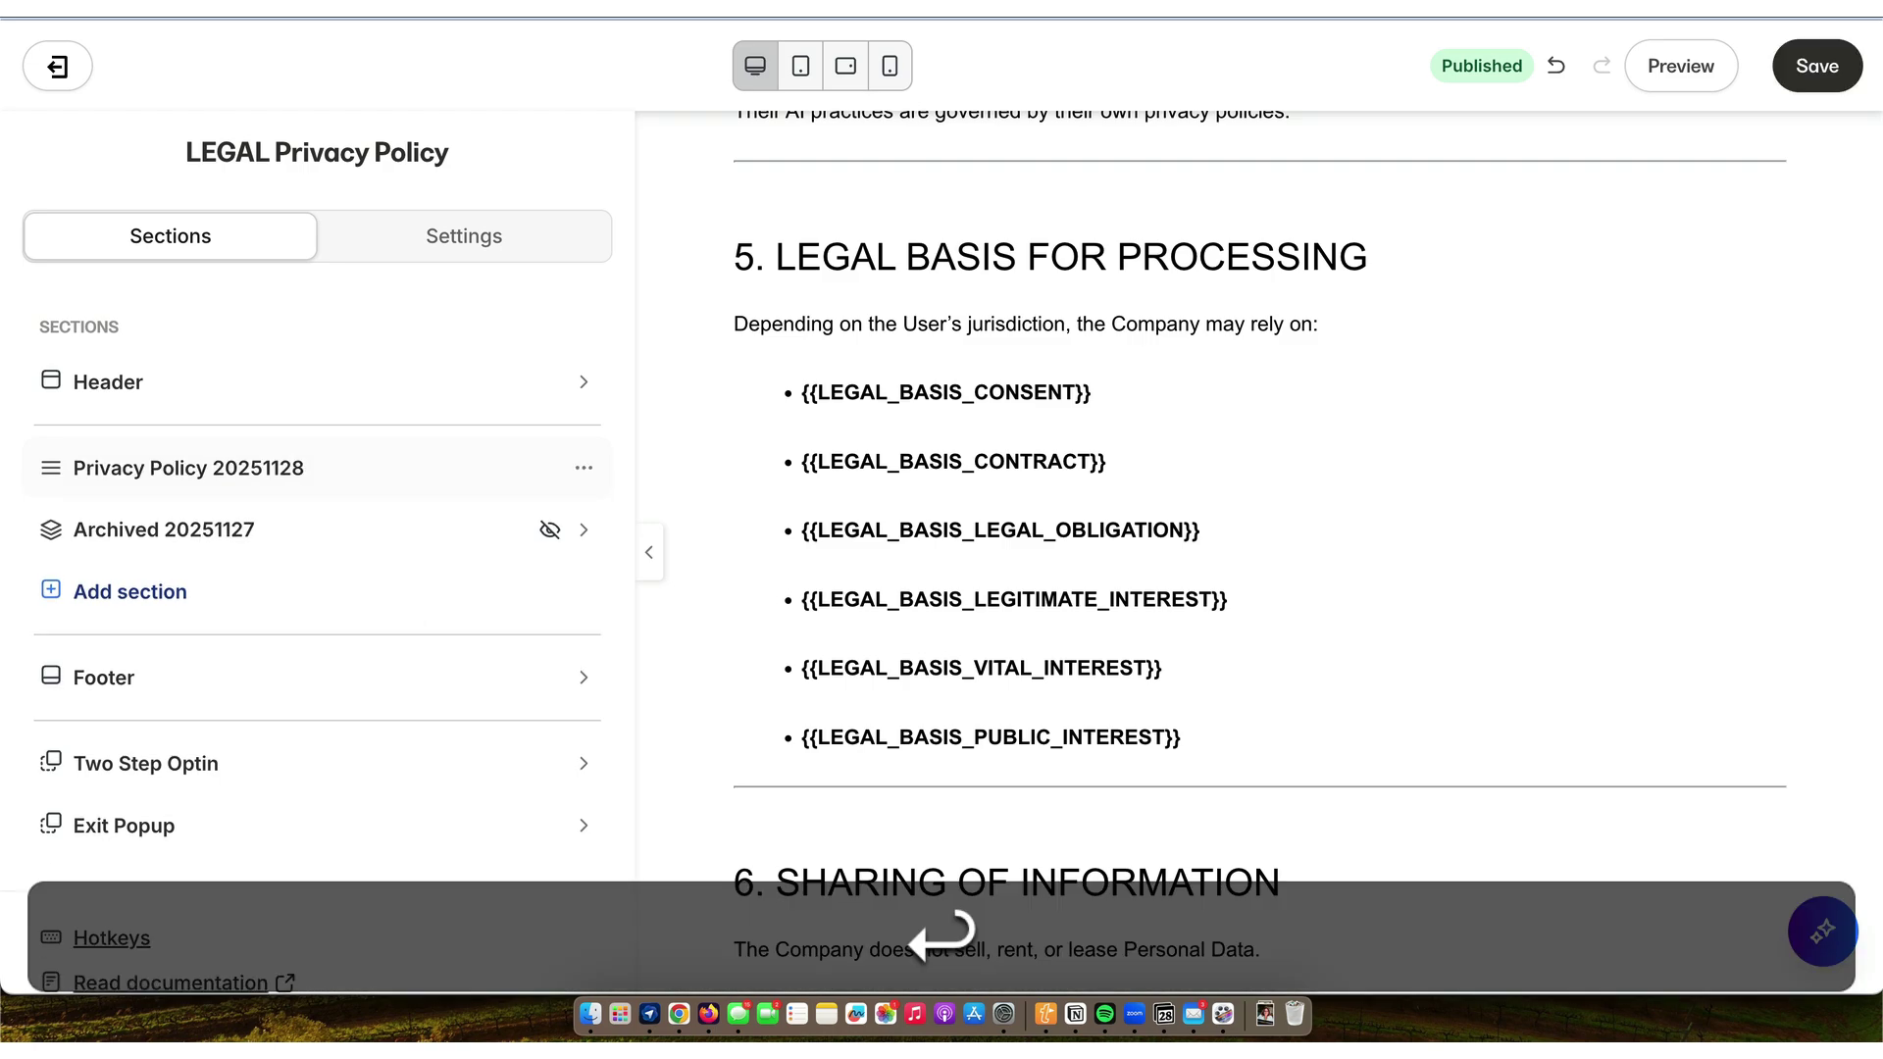
# - Open the Privacy Policy Text block's source code and delete all its existing HTML
pyautogui.click(208, 480)
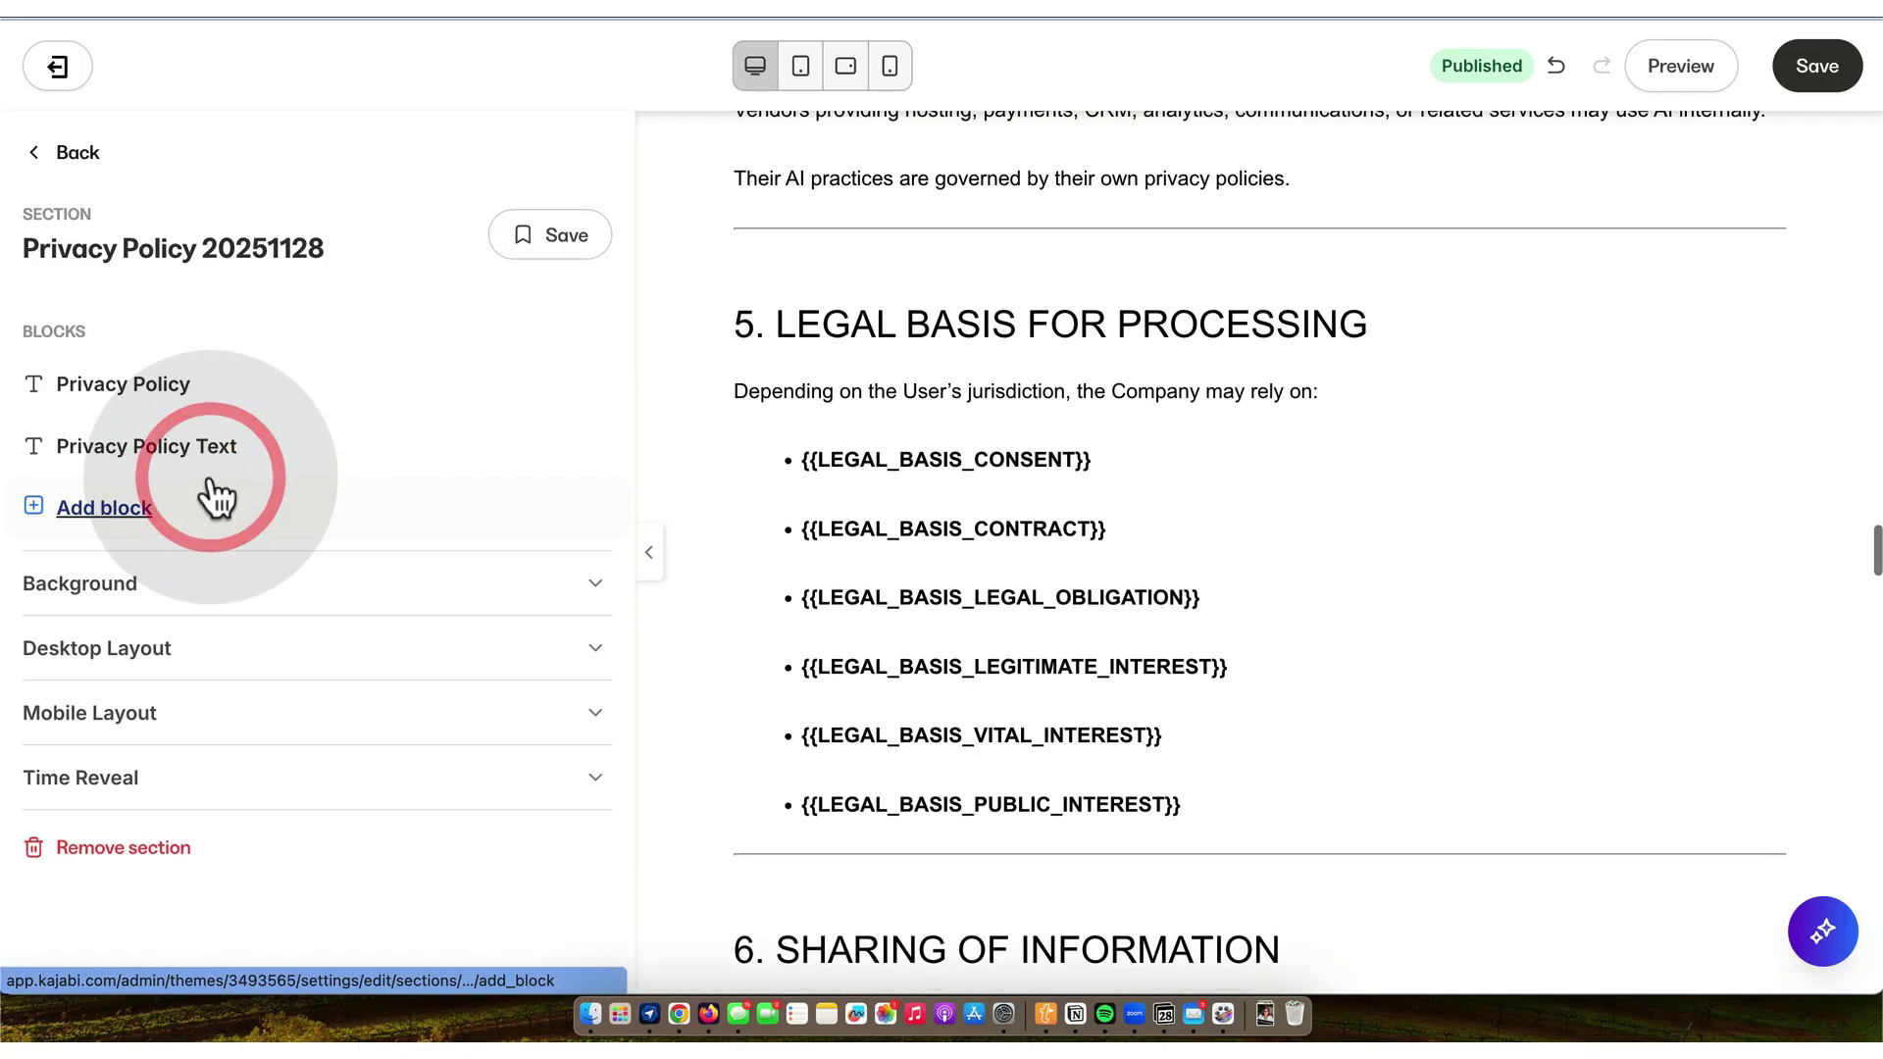
pyautogui.click(131, 453)
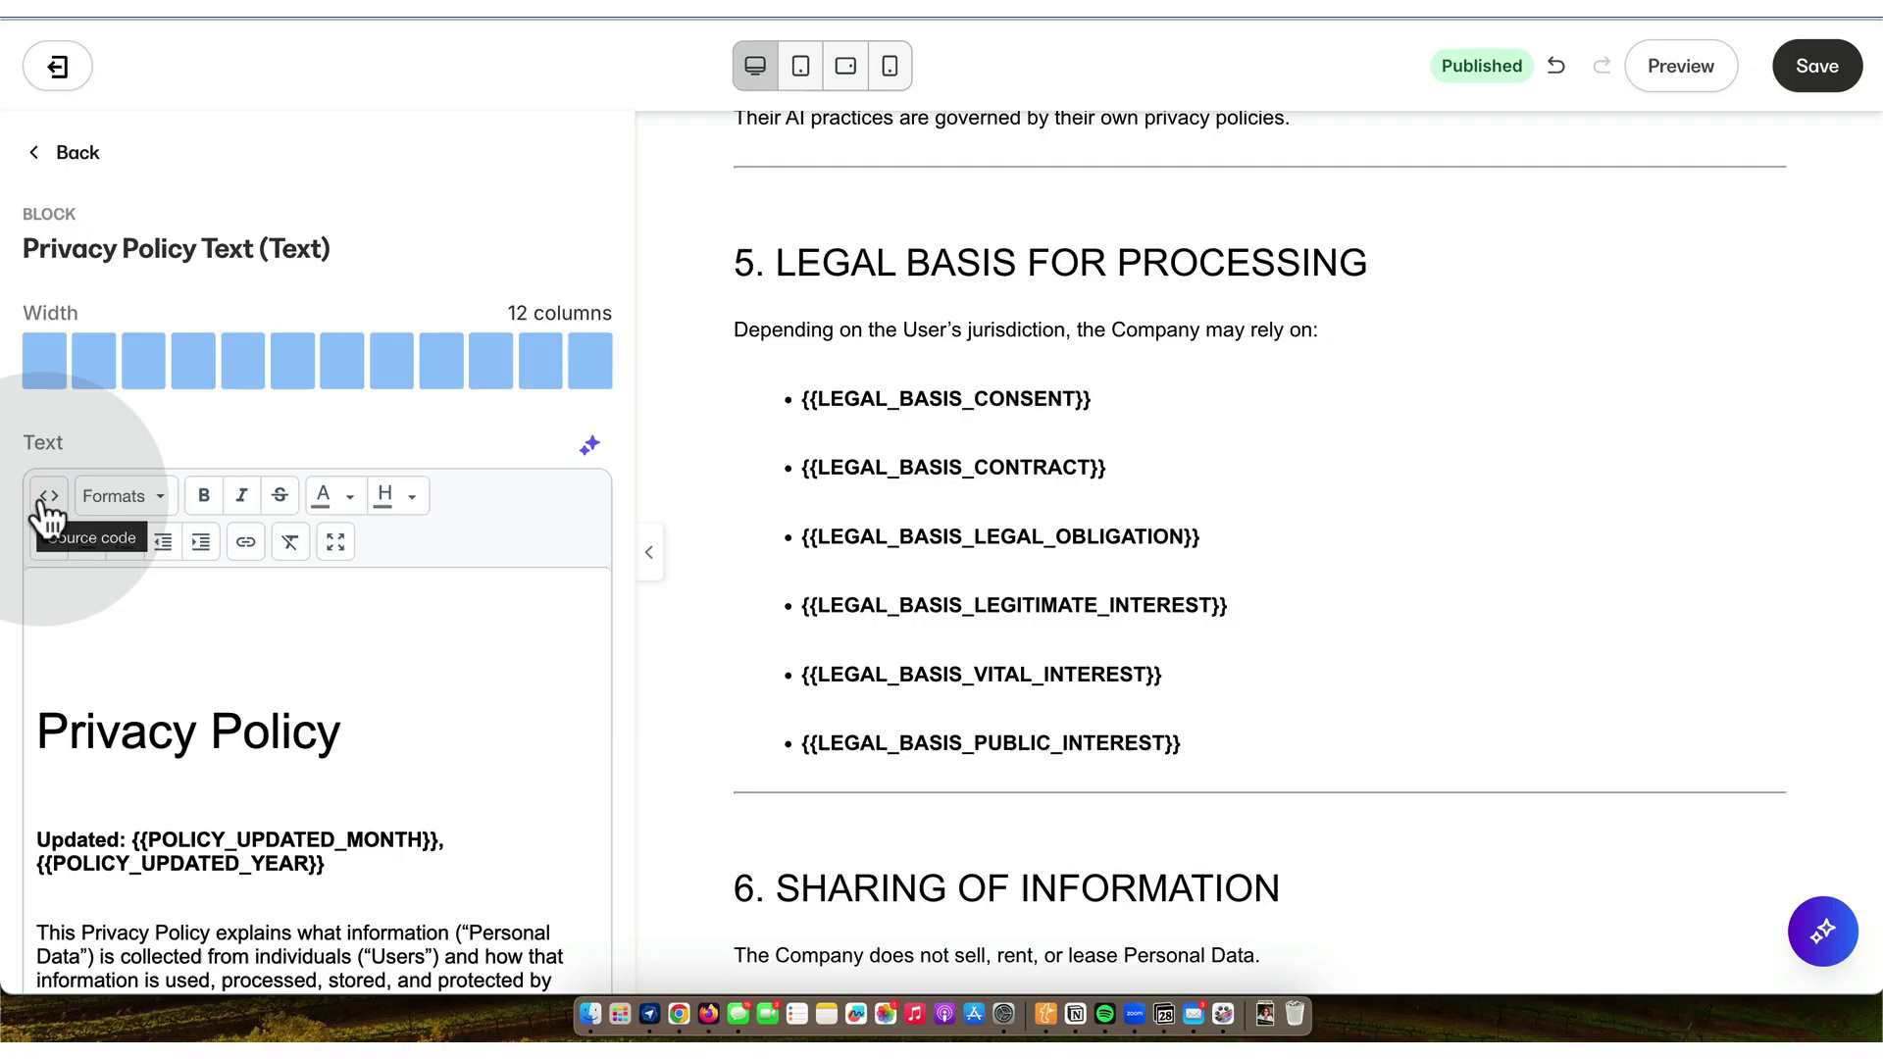
pyautogui.click(47, 496)
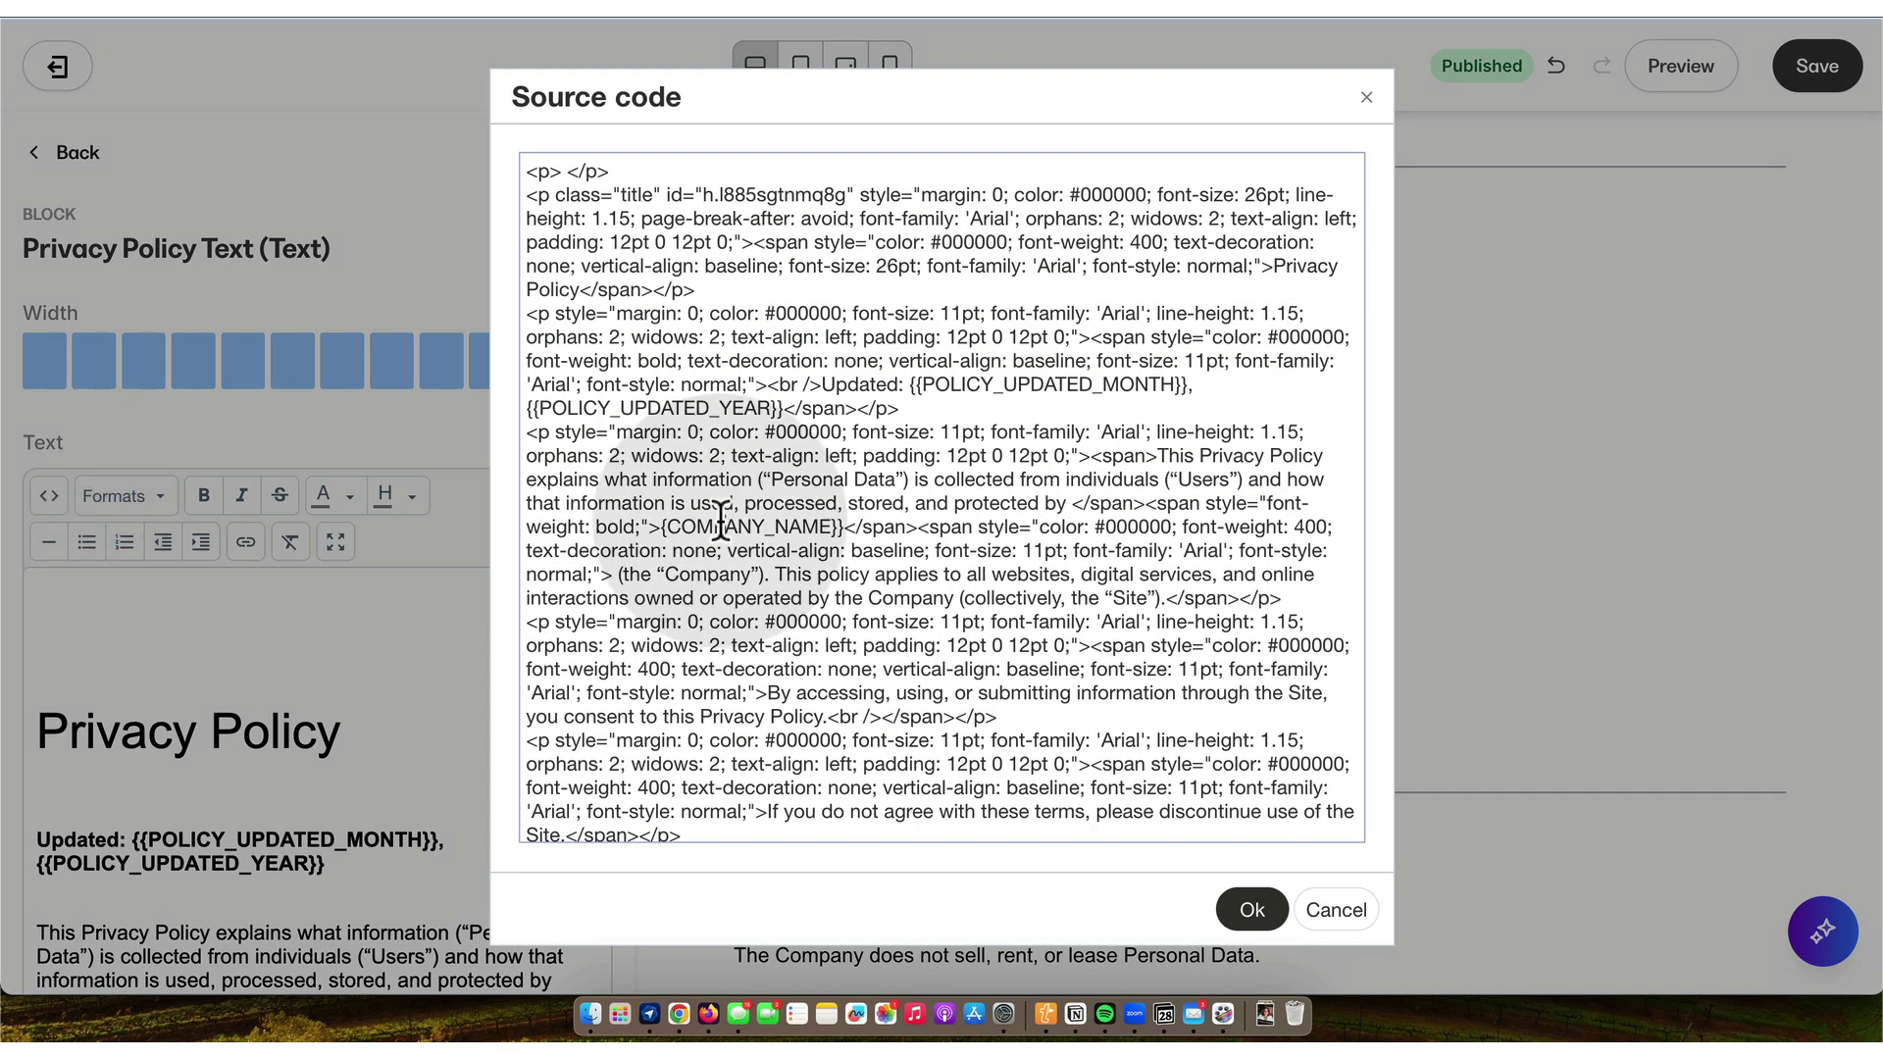
pyautogui.click(721, 517)
pyautogui.press('super+a')
pyautogui.press('super+BackSpace')
pyautogui.press('BackSpace')
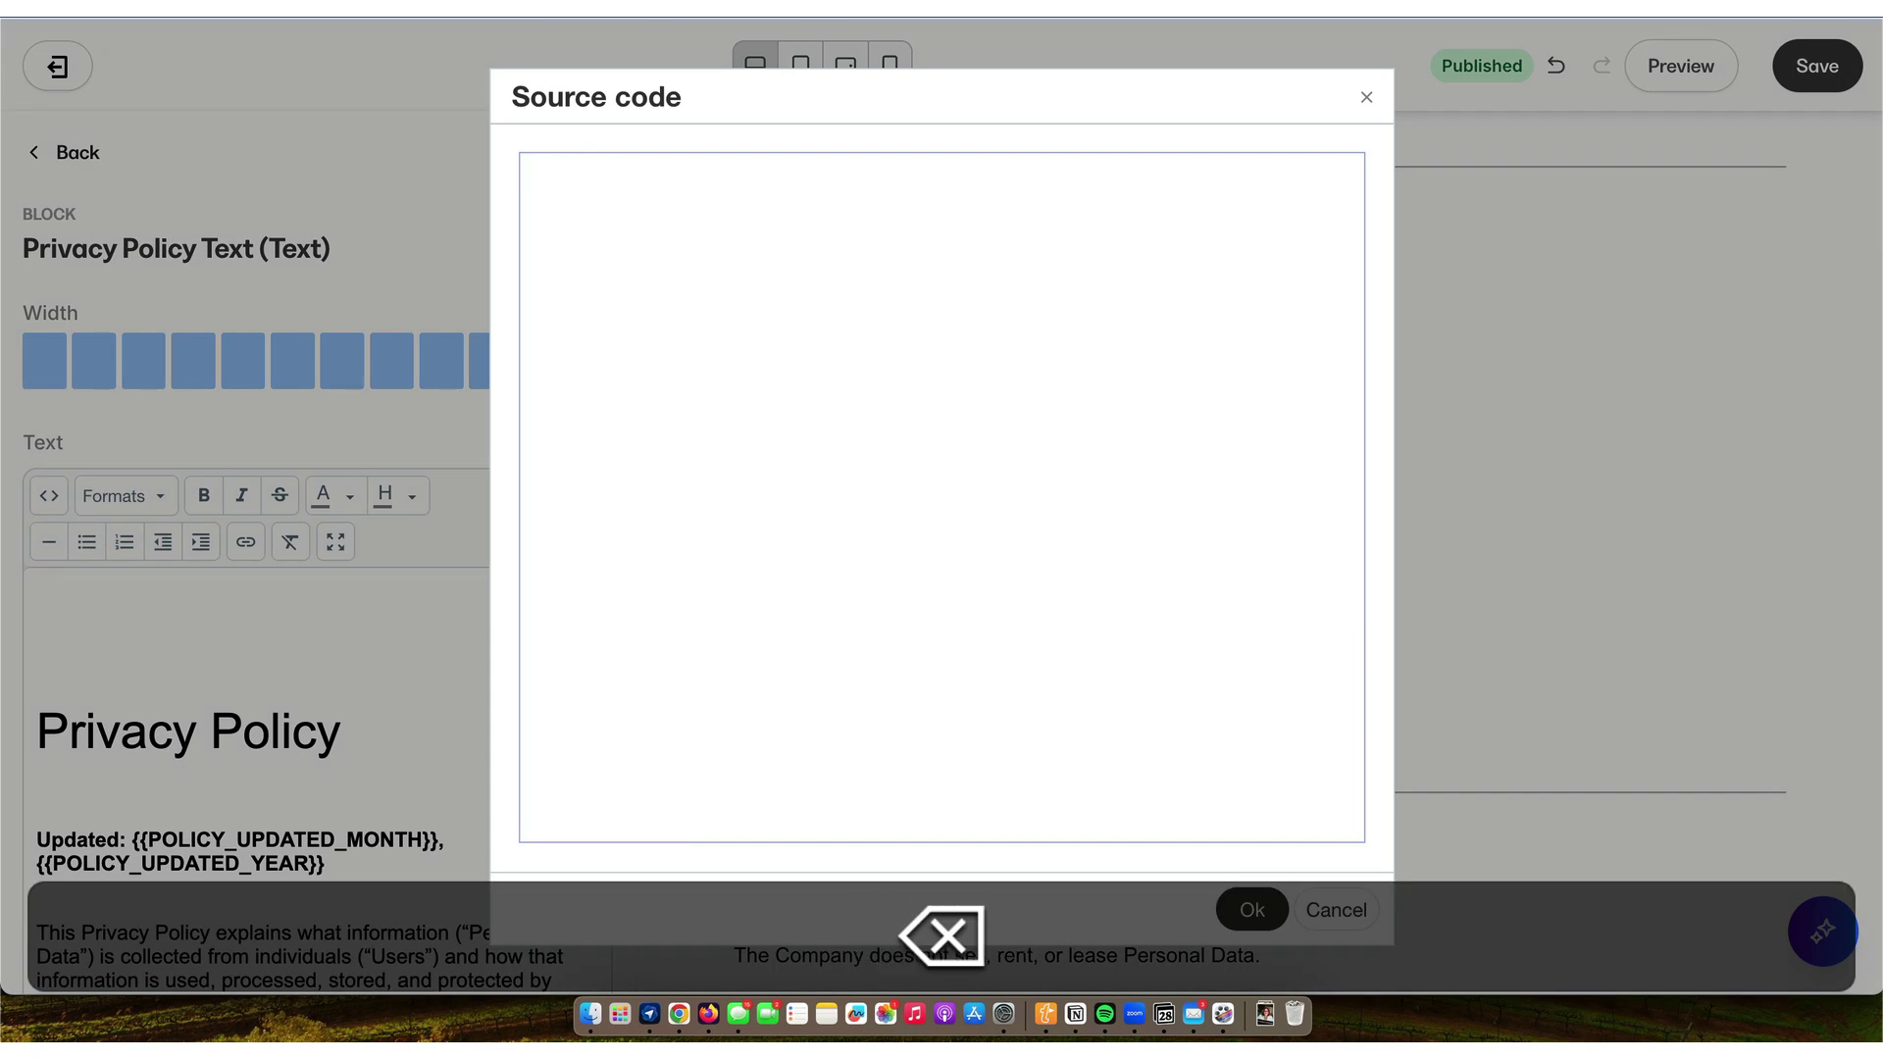
# - Open the Privacy Policy SMART Template Kajabi HTML file in Google Drive and copy all its HTML
pyautogui.click(679, 1014)
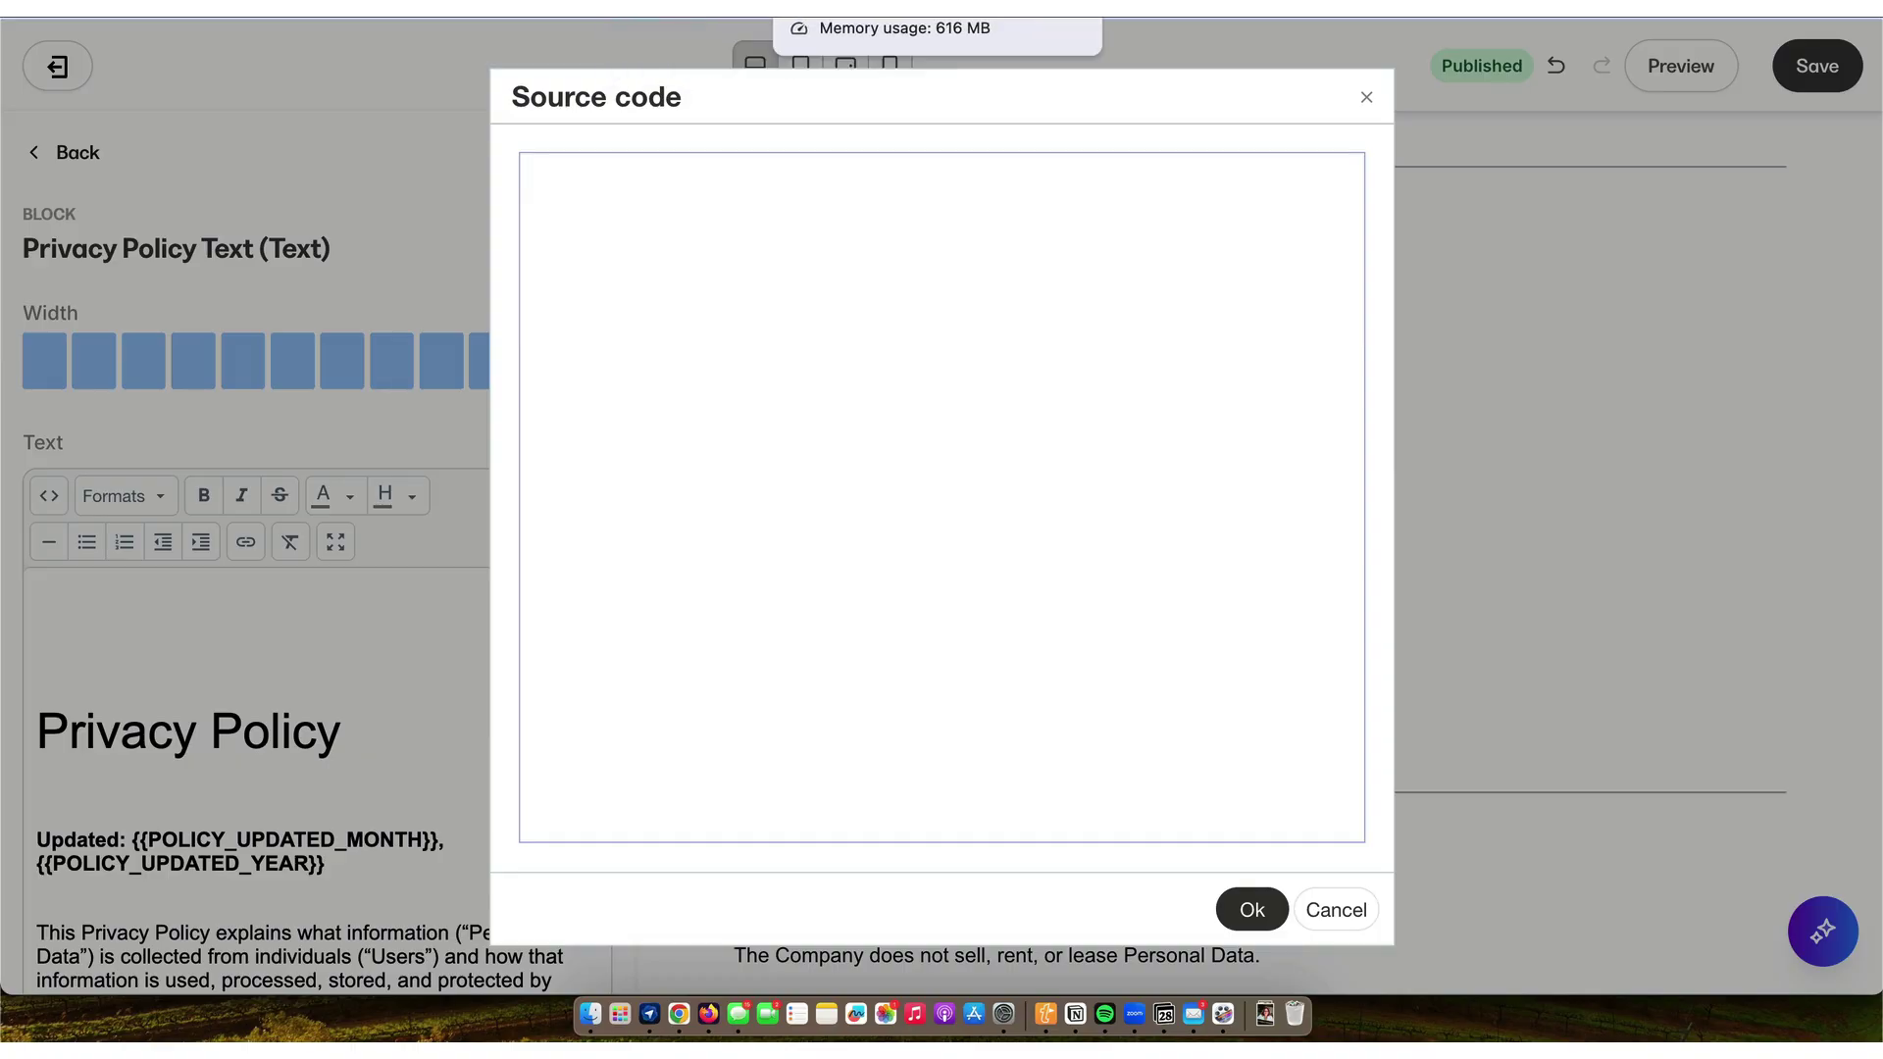
pyautogui.click(932, 10)
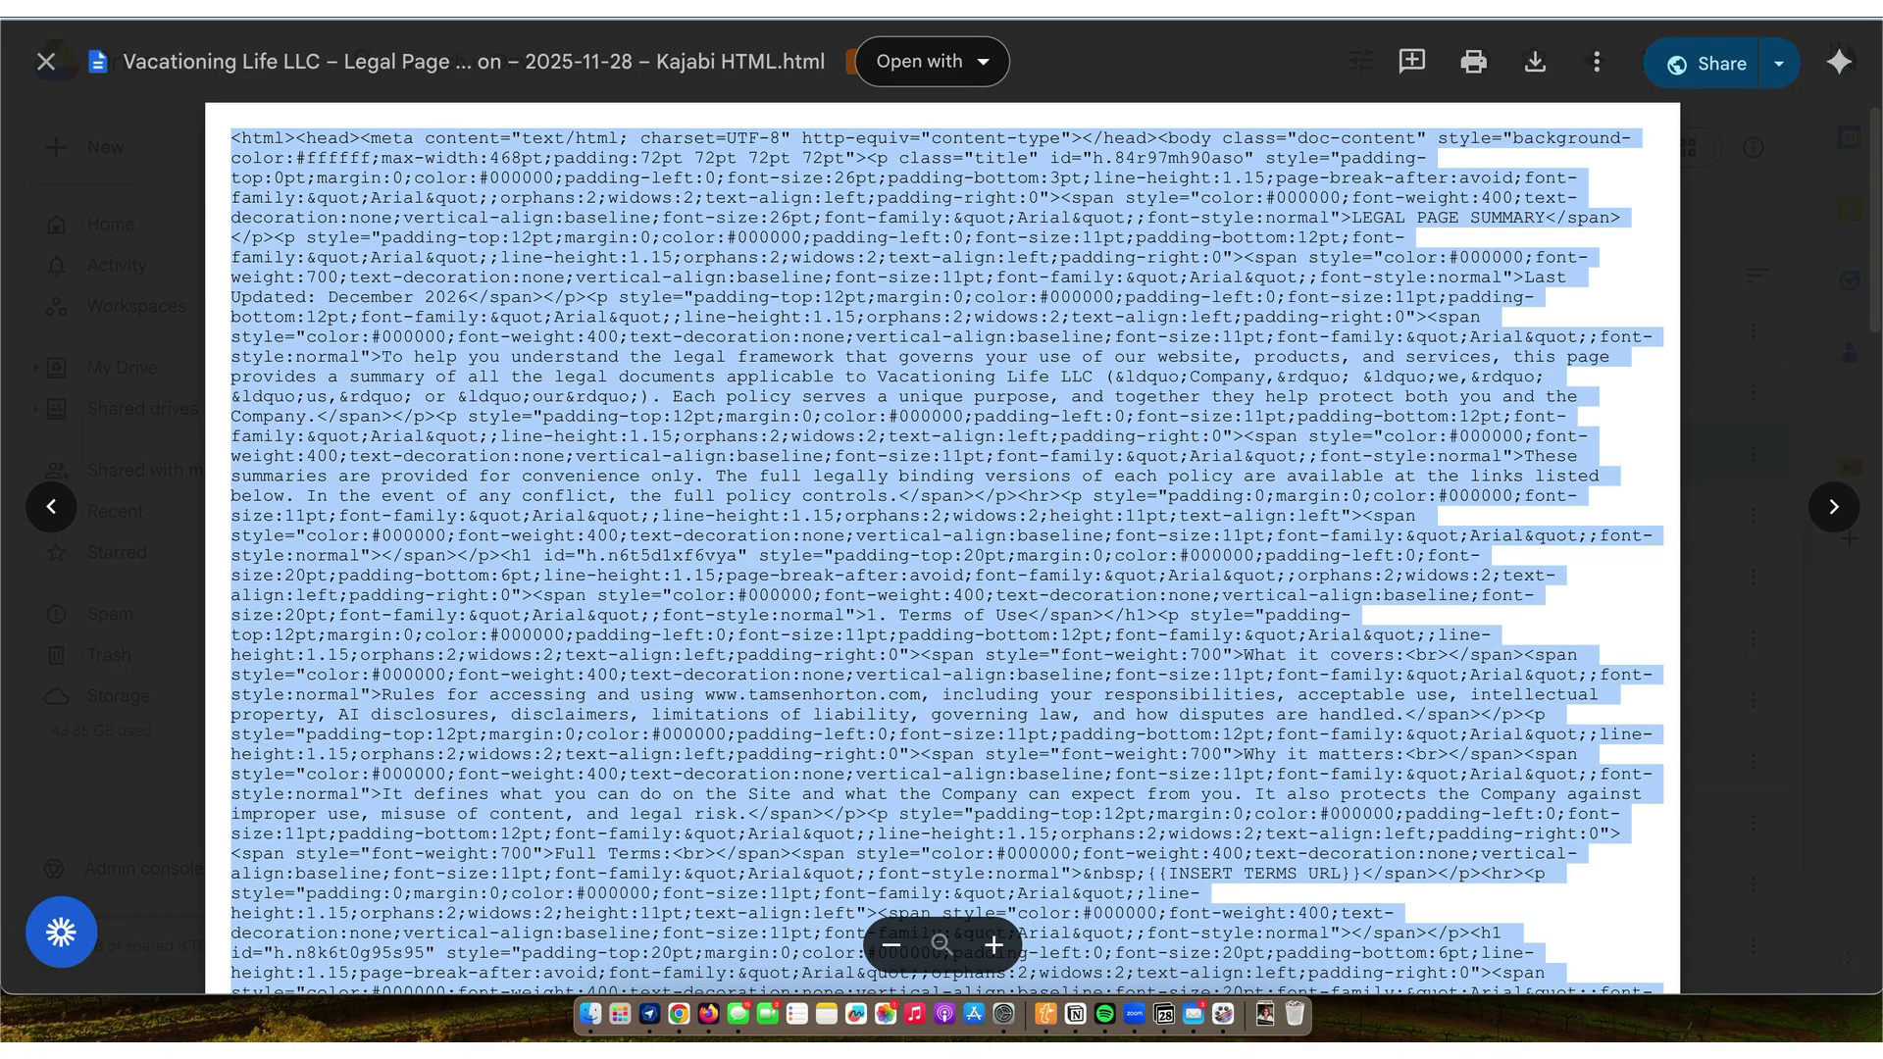
pyautogui.click(45, 65)
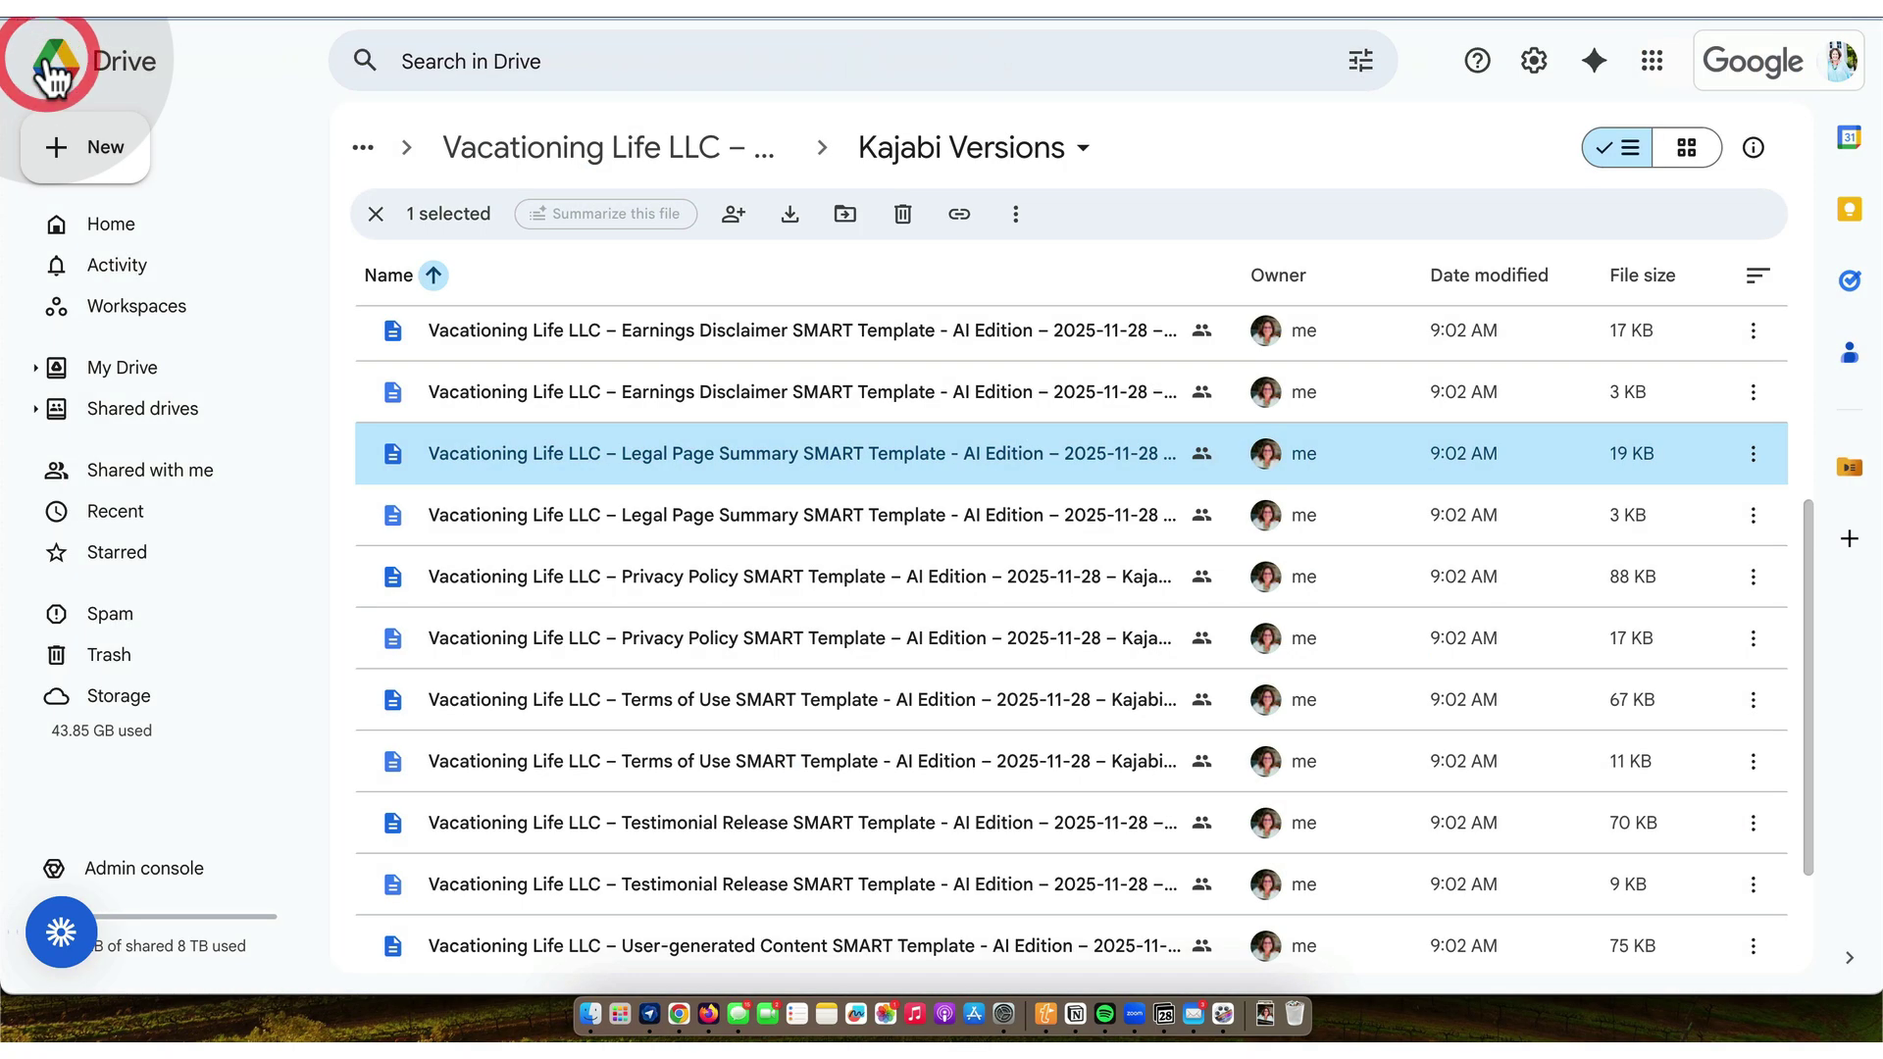
pyautogui.click(626, 584)
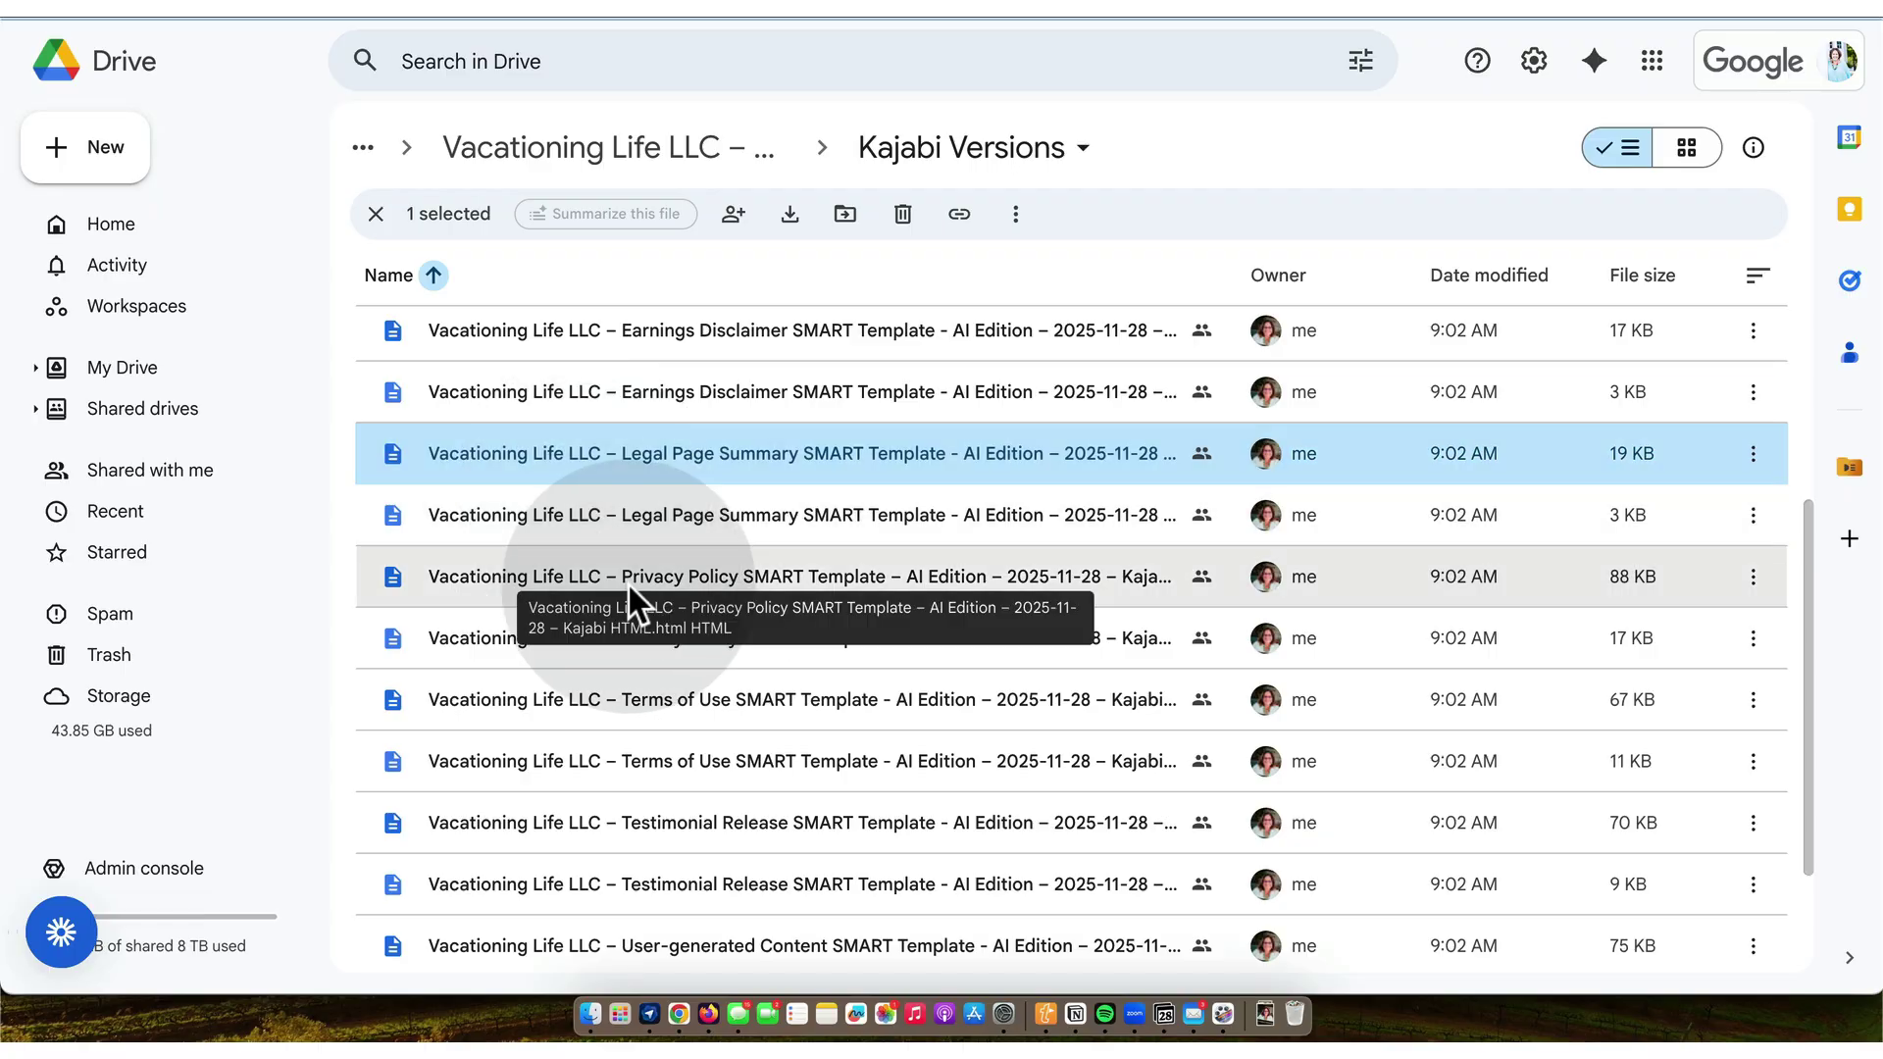
pyautogui.doubleClick(632, 576)
pyautogui.press('super+a')
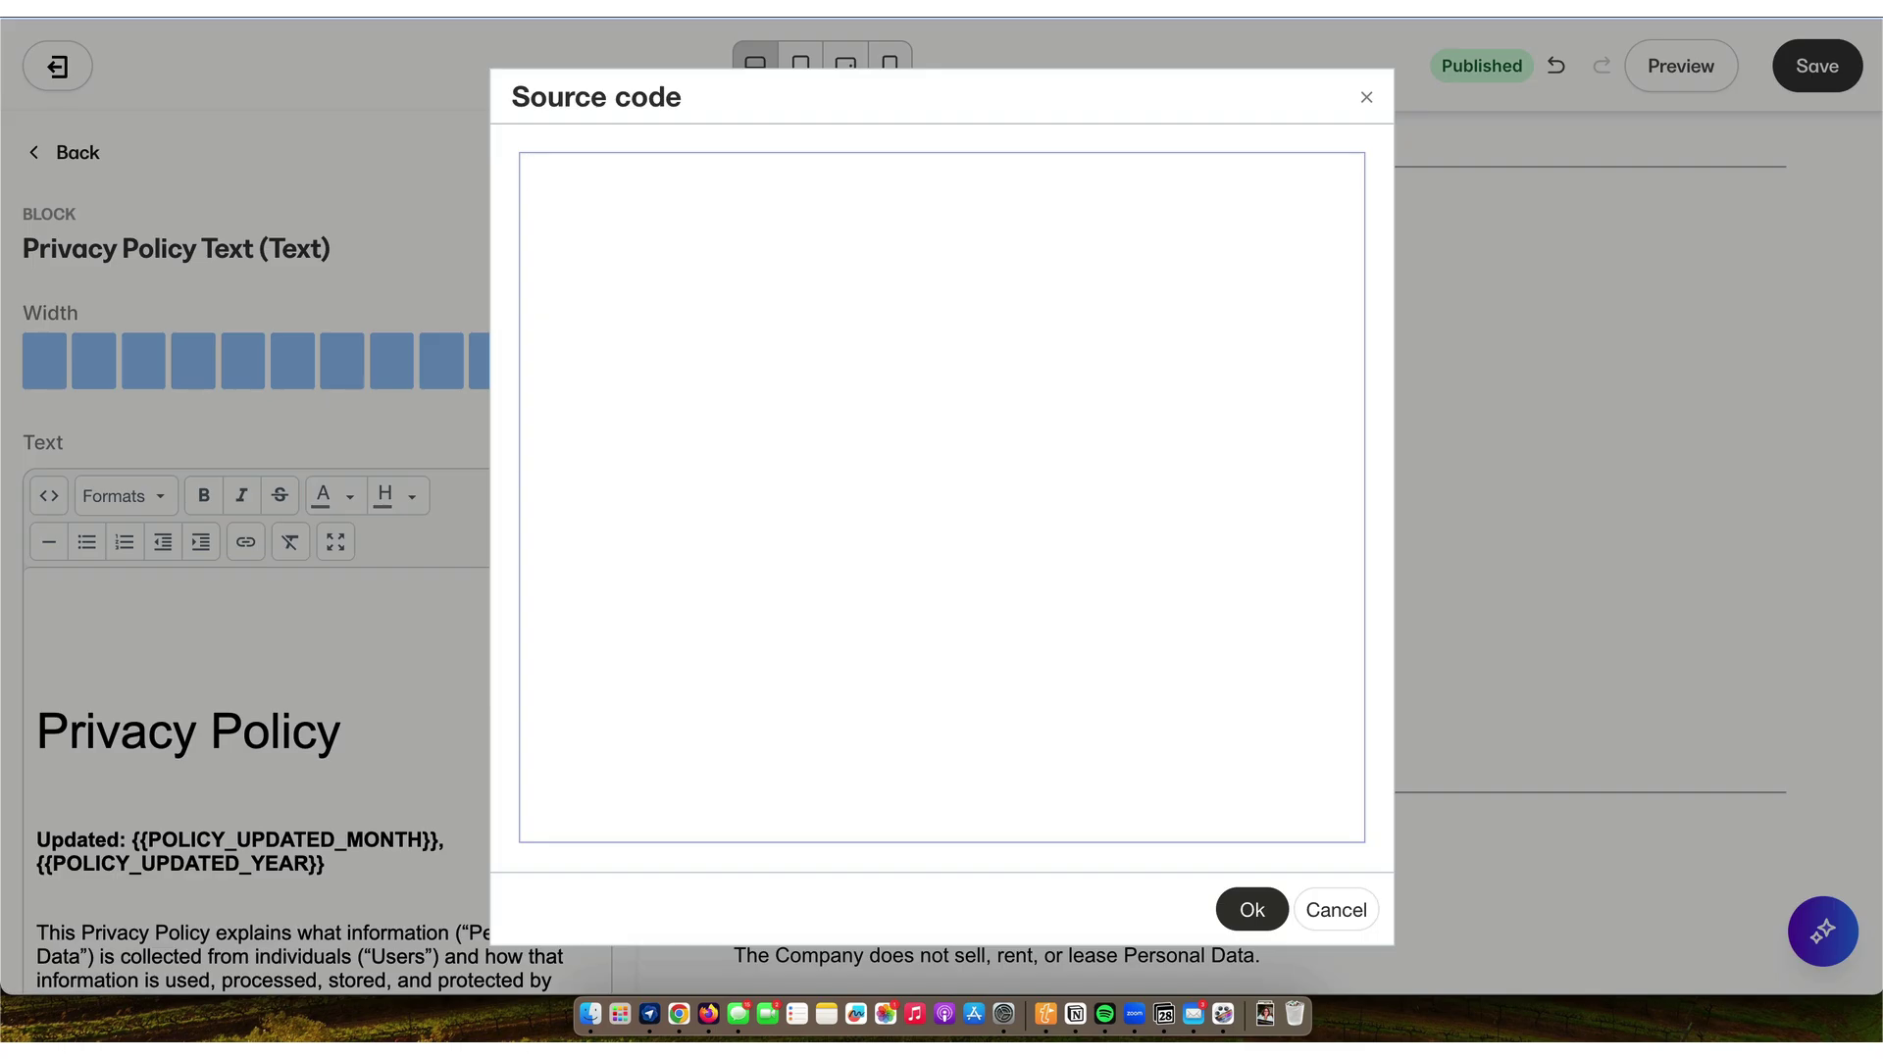
# - Paste the Privacy Policy template HTML into the empty source box and apply it to the block
pyautogui.press('super+v')
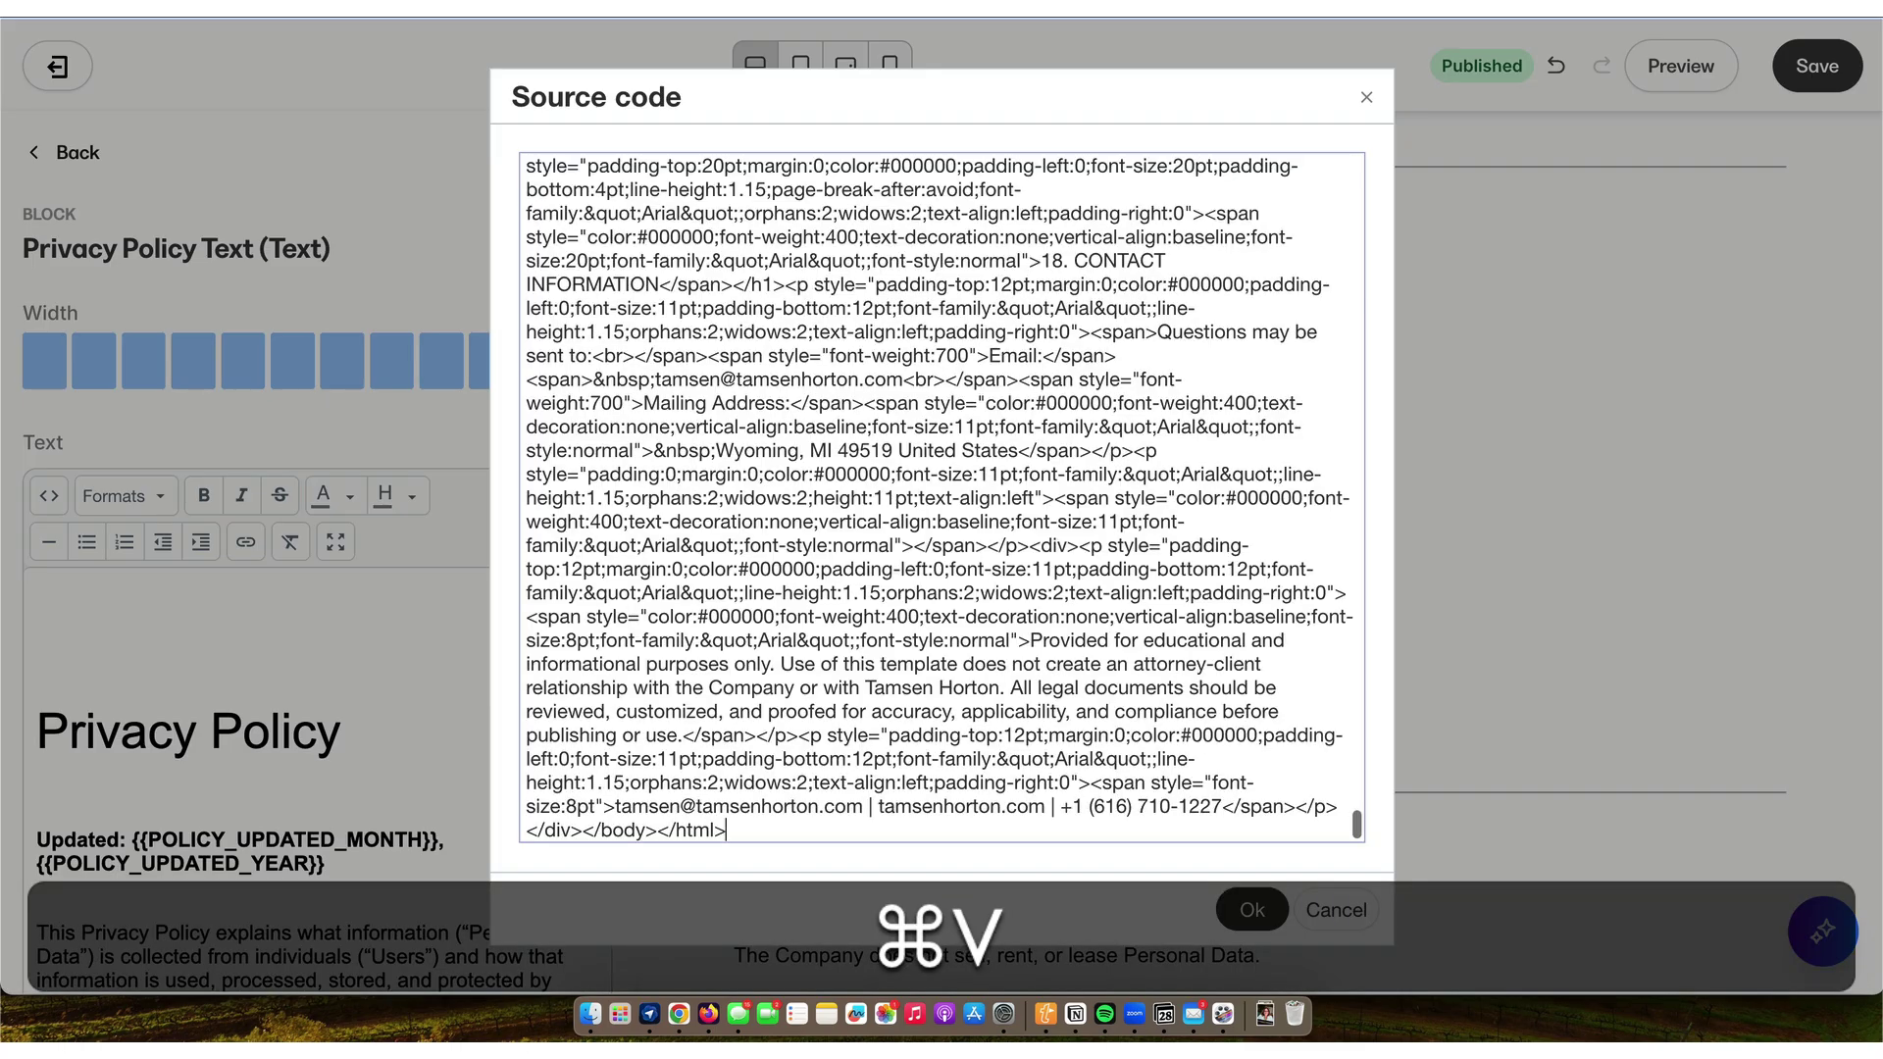
pyautogui.scroll(5, 858, 342)
pyautogui.scroll(15, 858, 342)
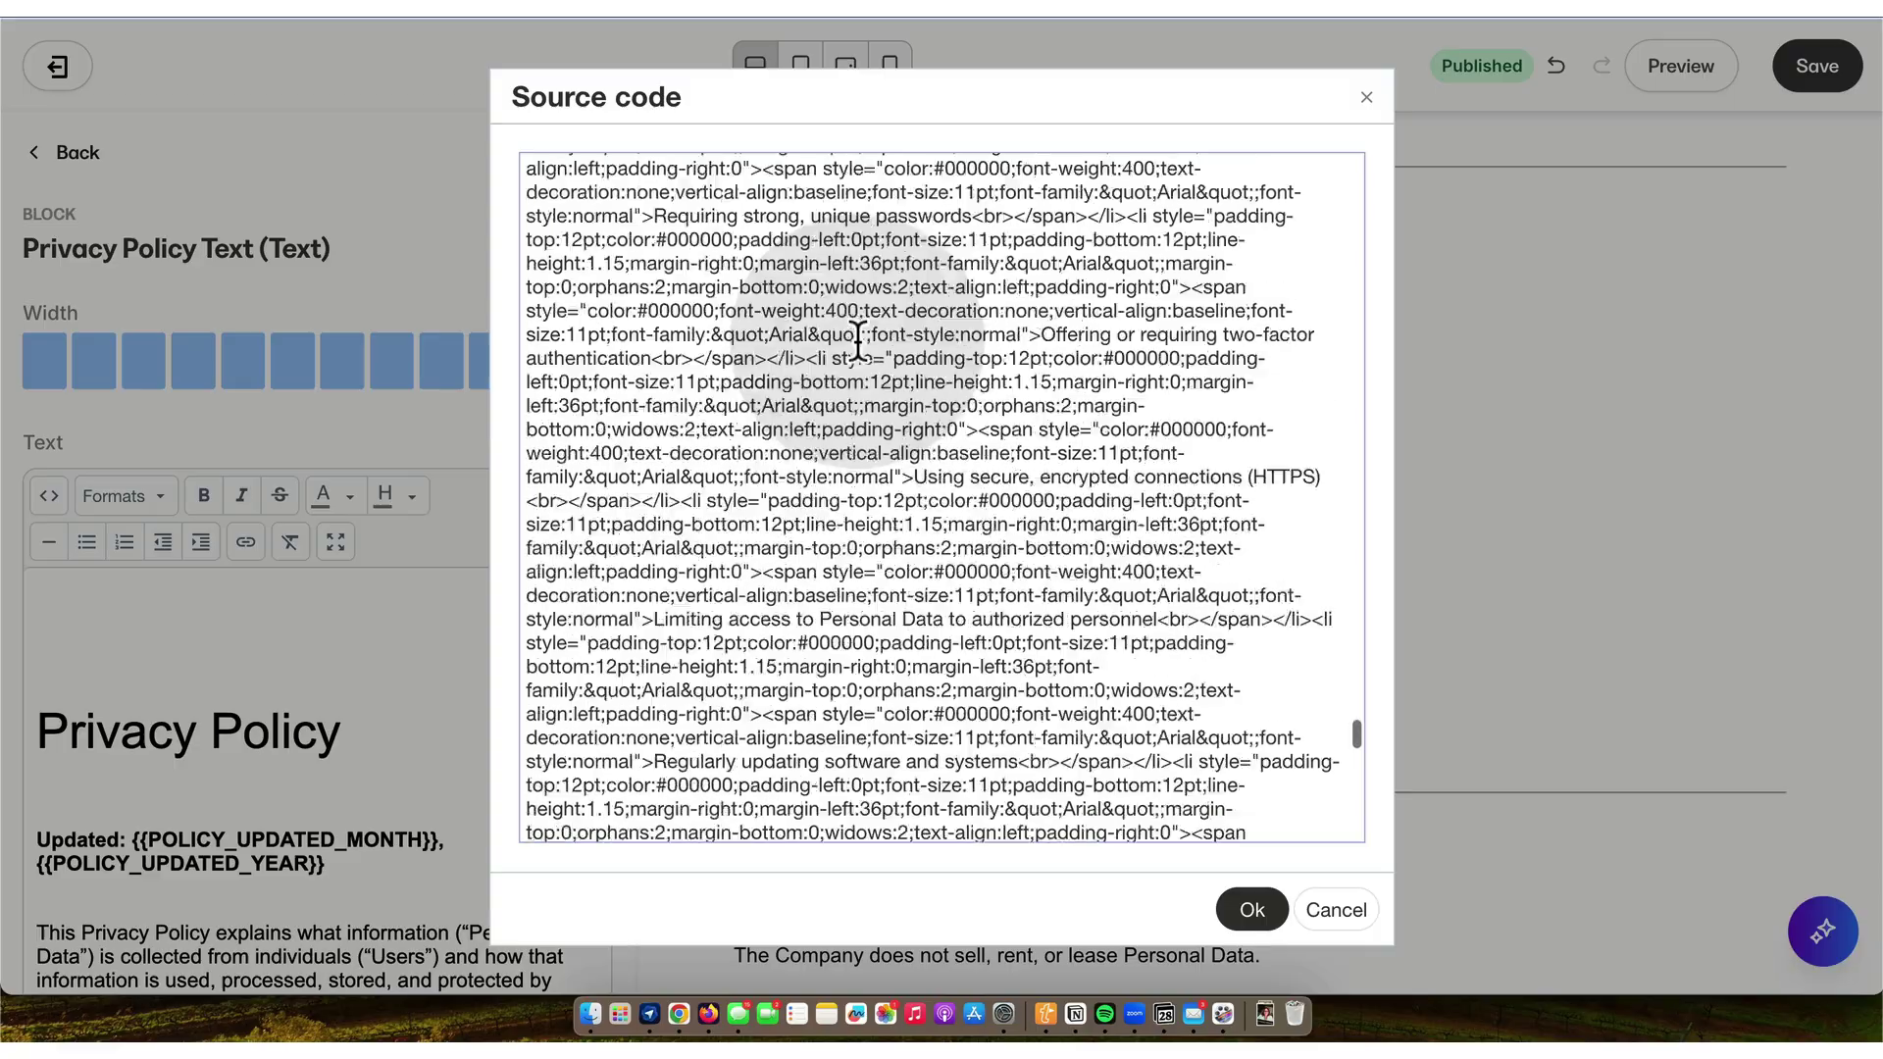
pyautogui.scroll(15, 858, 341)
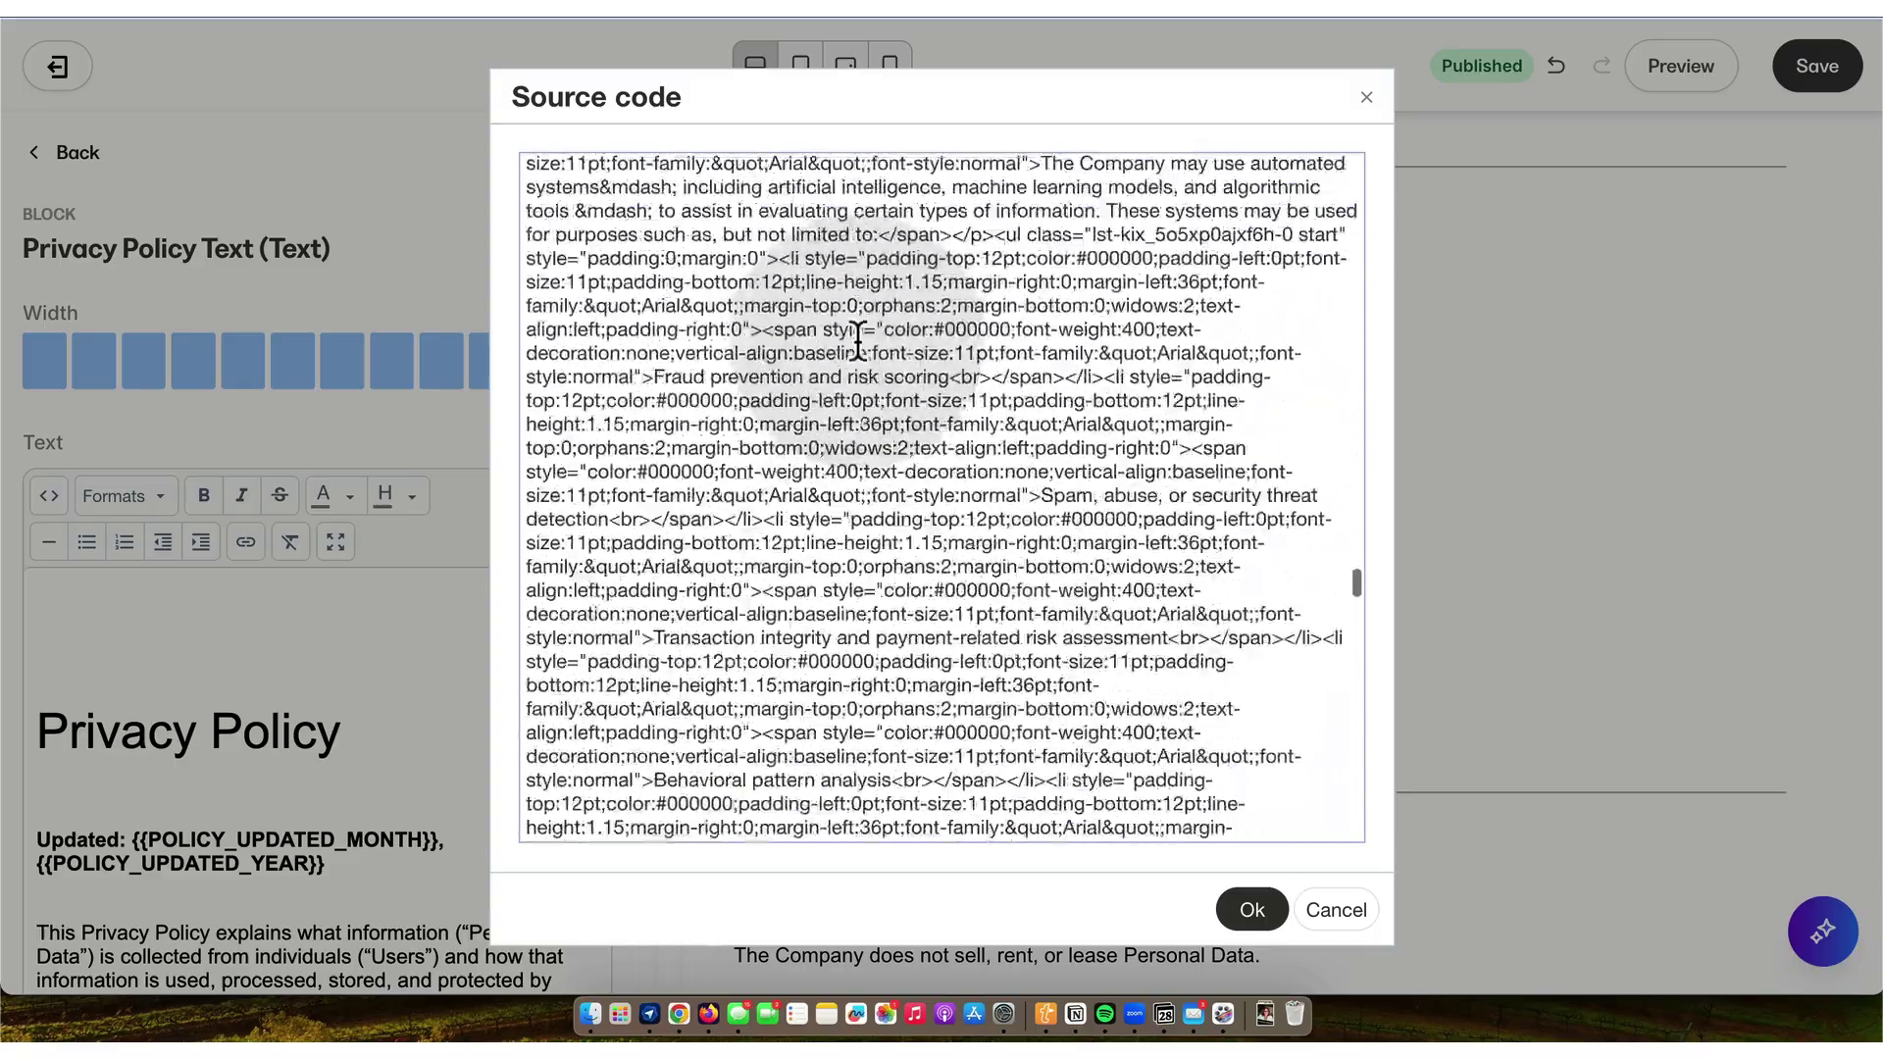
pyautogui.scroll(10, 858, 341)
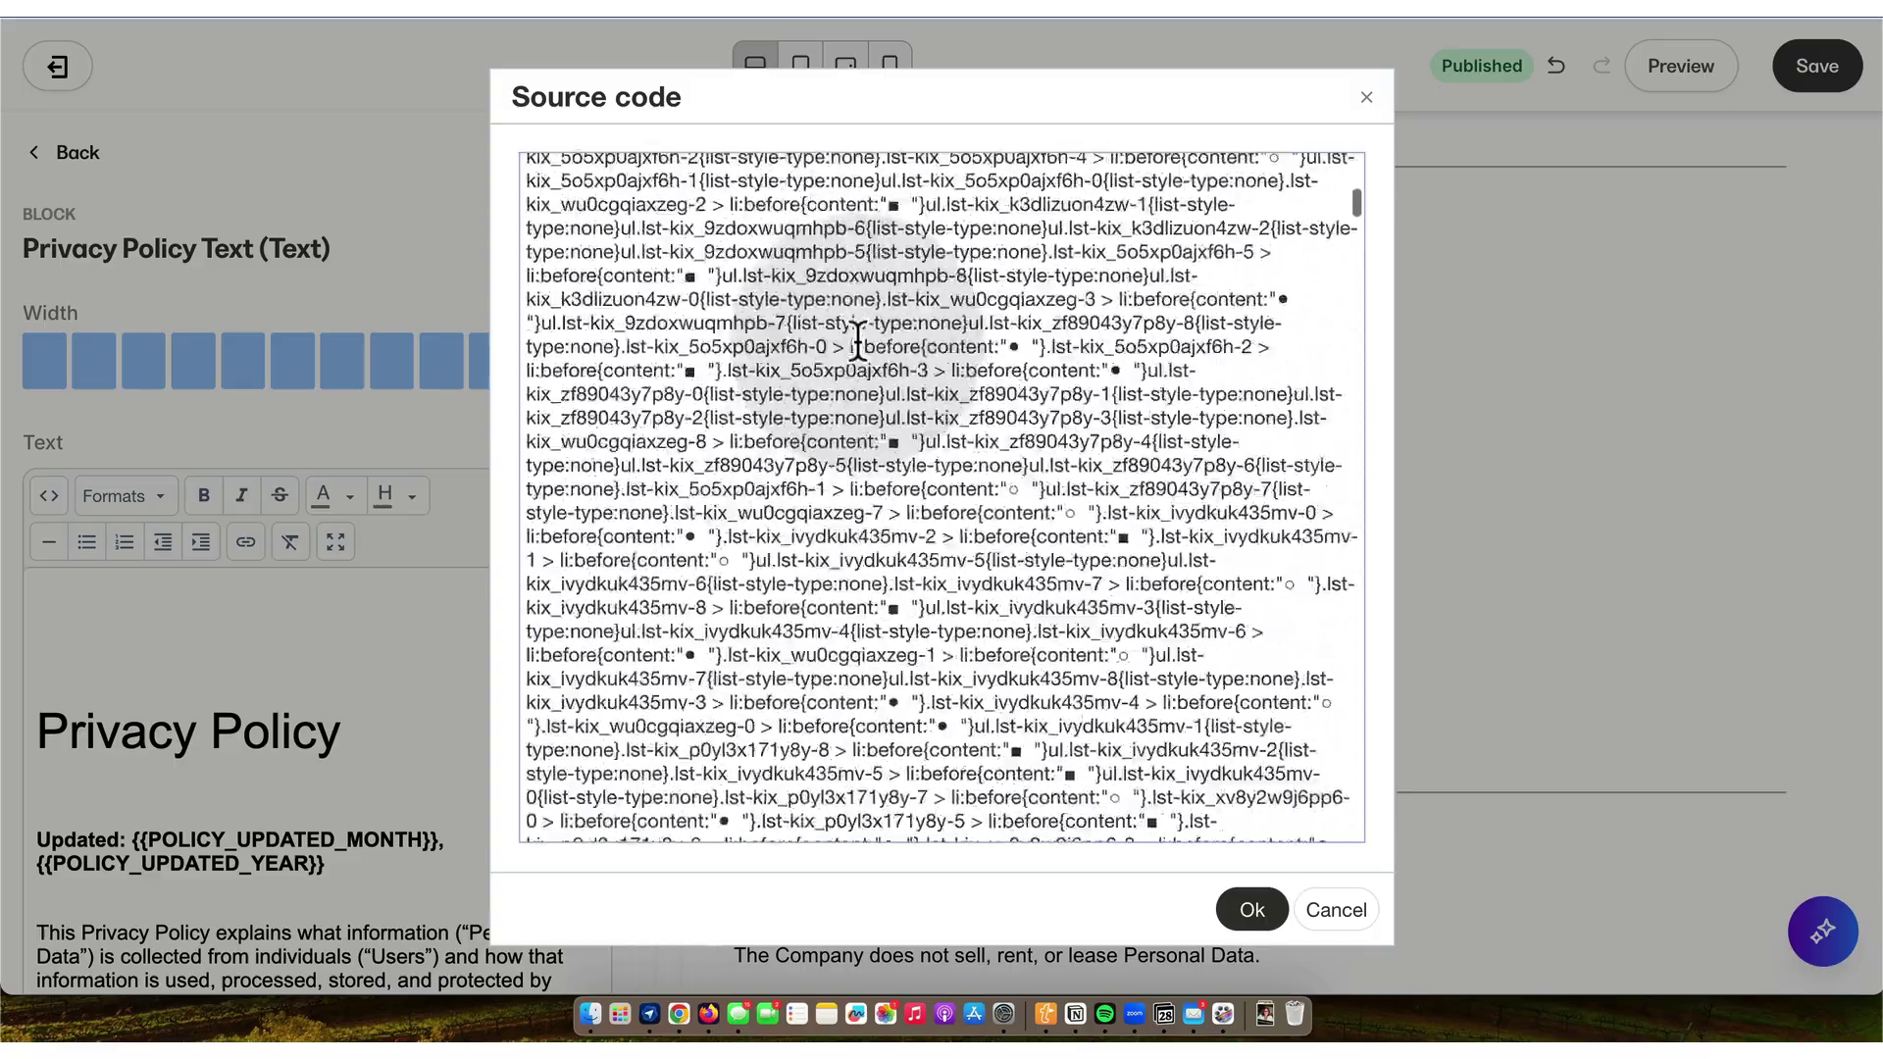
pyautogui.click(1244, 912)
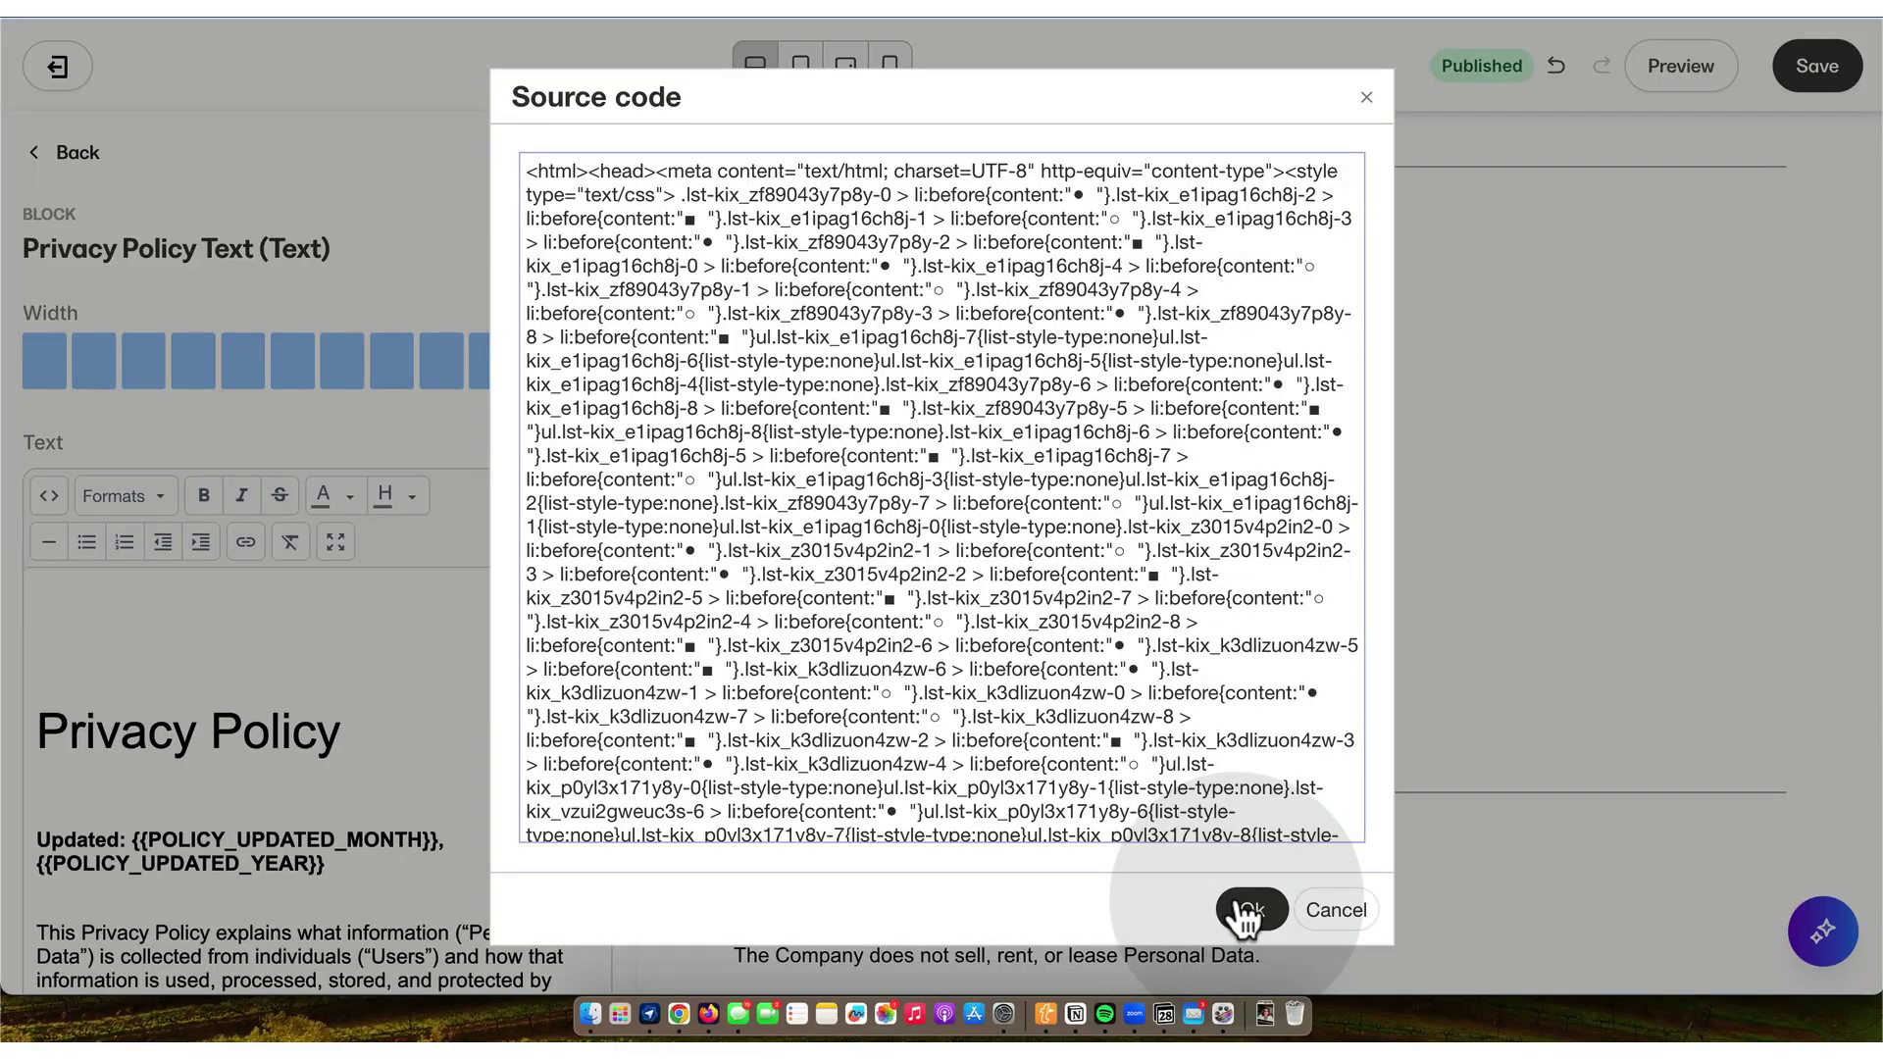
pyautogui.click(1253, 912)
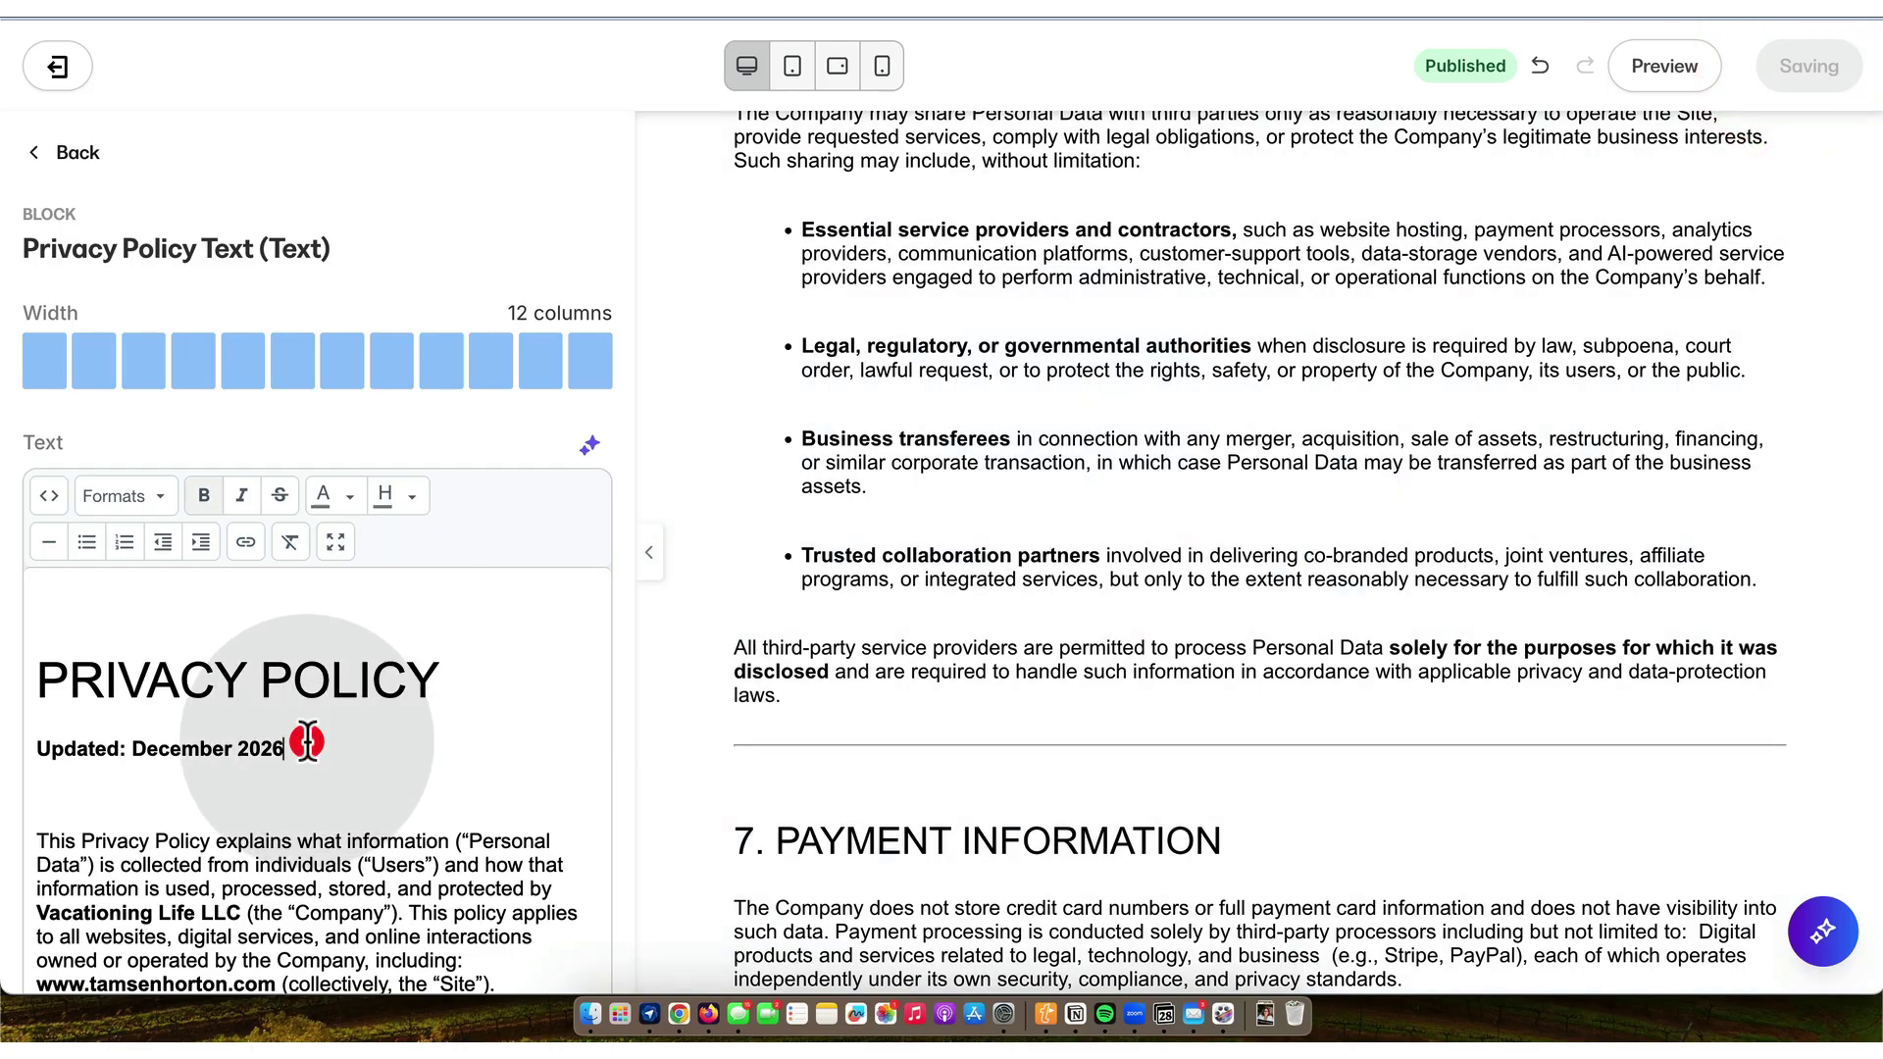
# - Fix the Updated line to December 2025 and strip the empty <p></p> from the top of the source
pyautogui.press('BackSpace')
pyautogui.write('5')
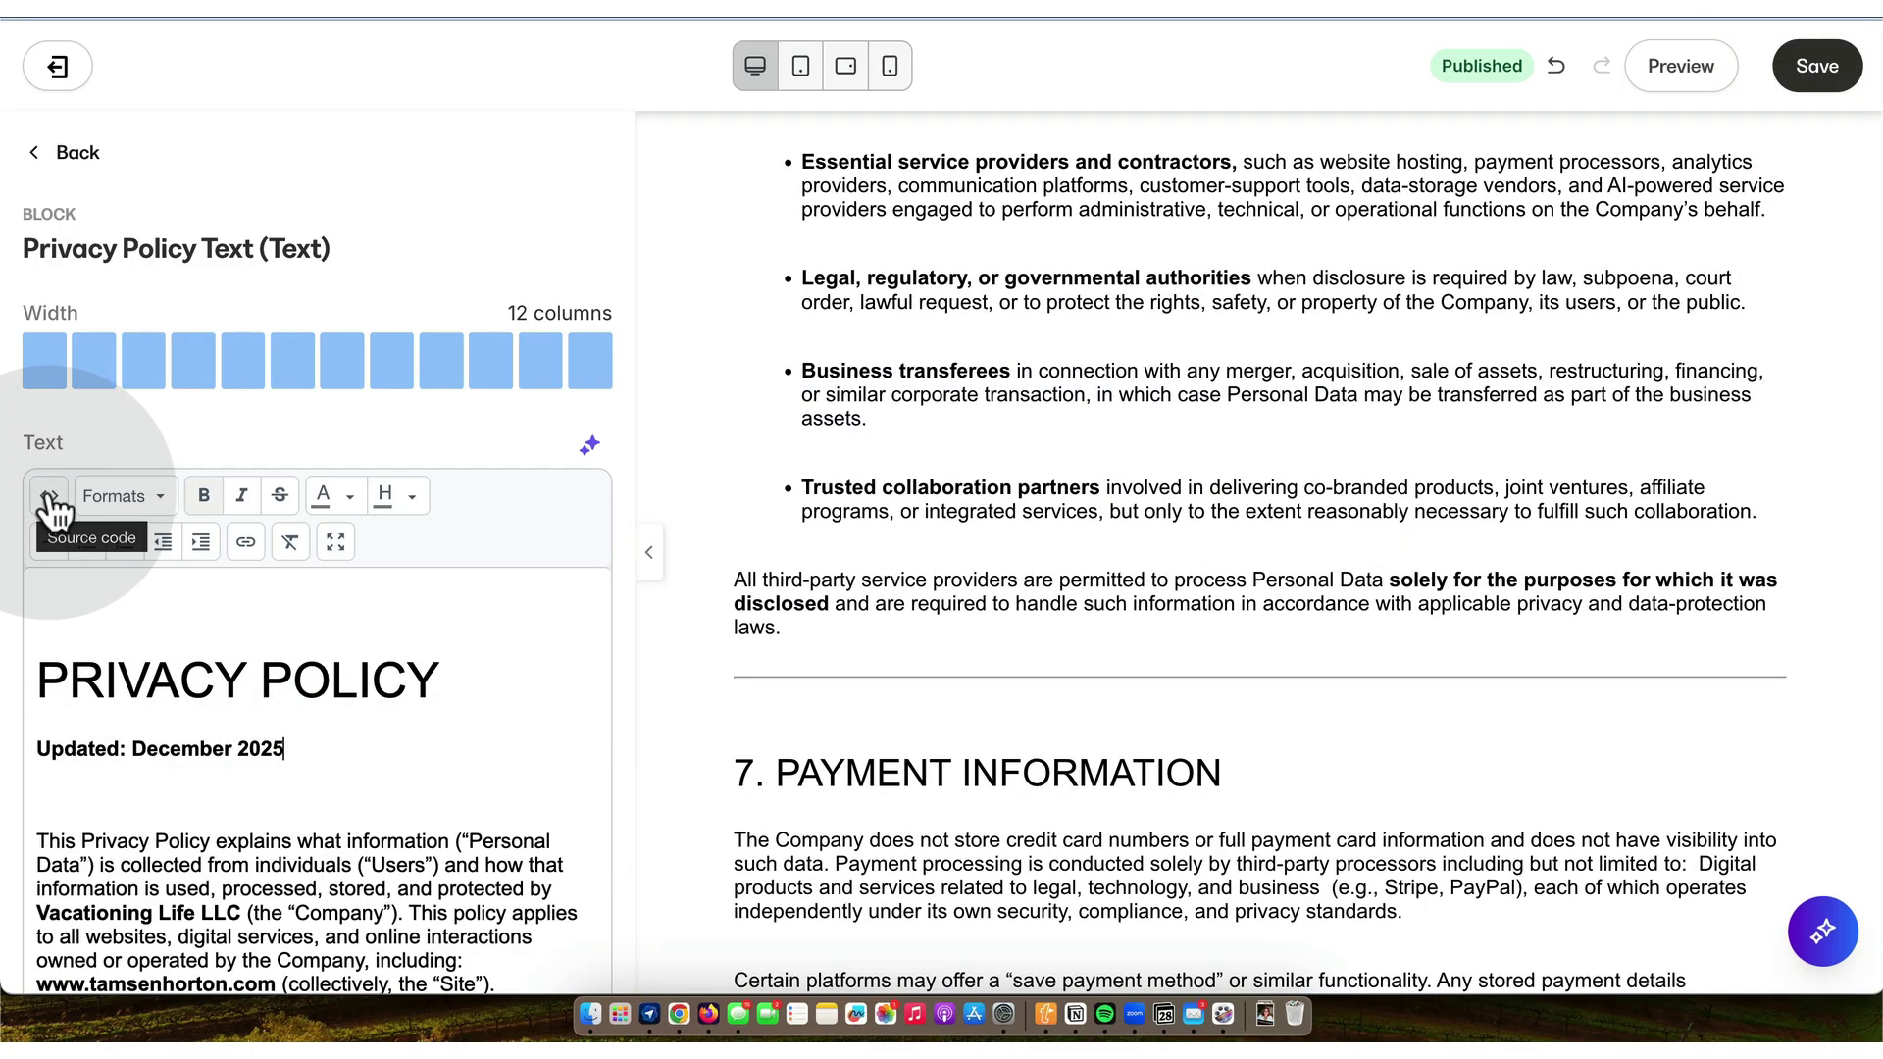
pyautogui.click(49, 496)
pyautogui.moveTo(631, 168); pyautogui.dragTo(520, 164)
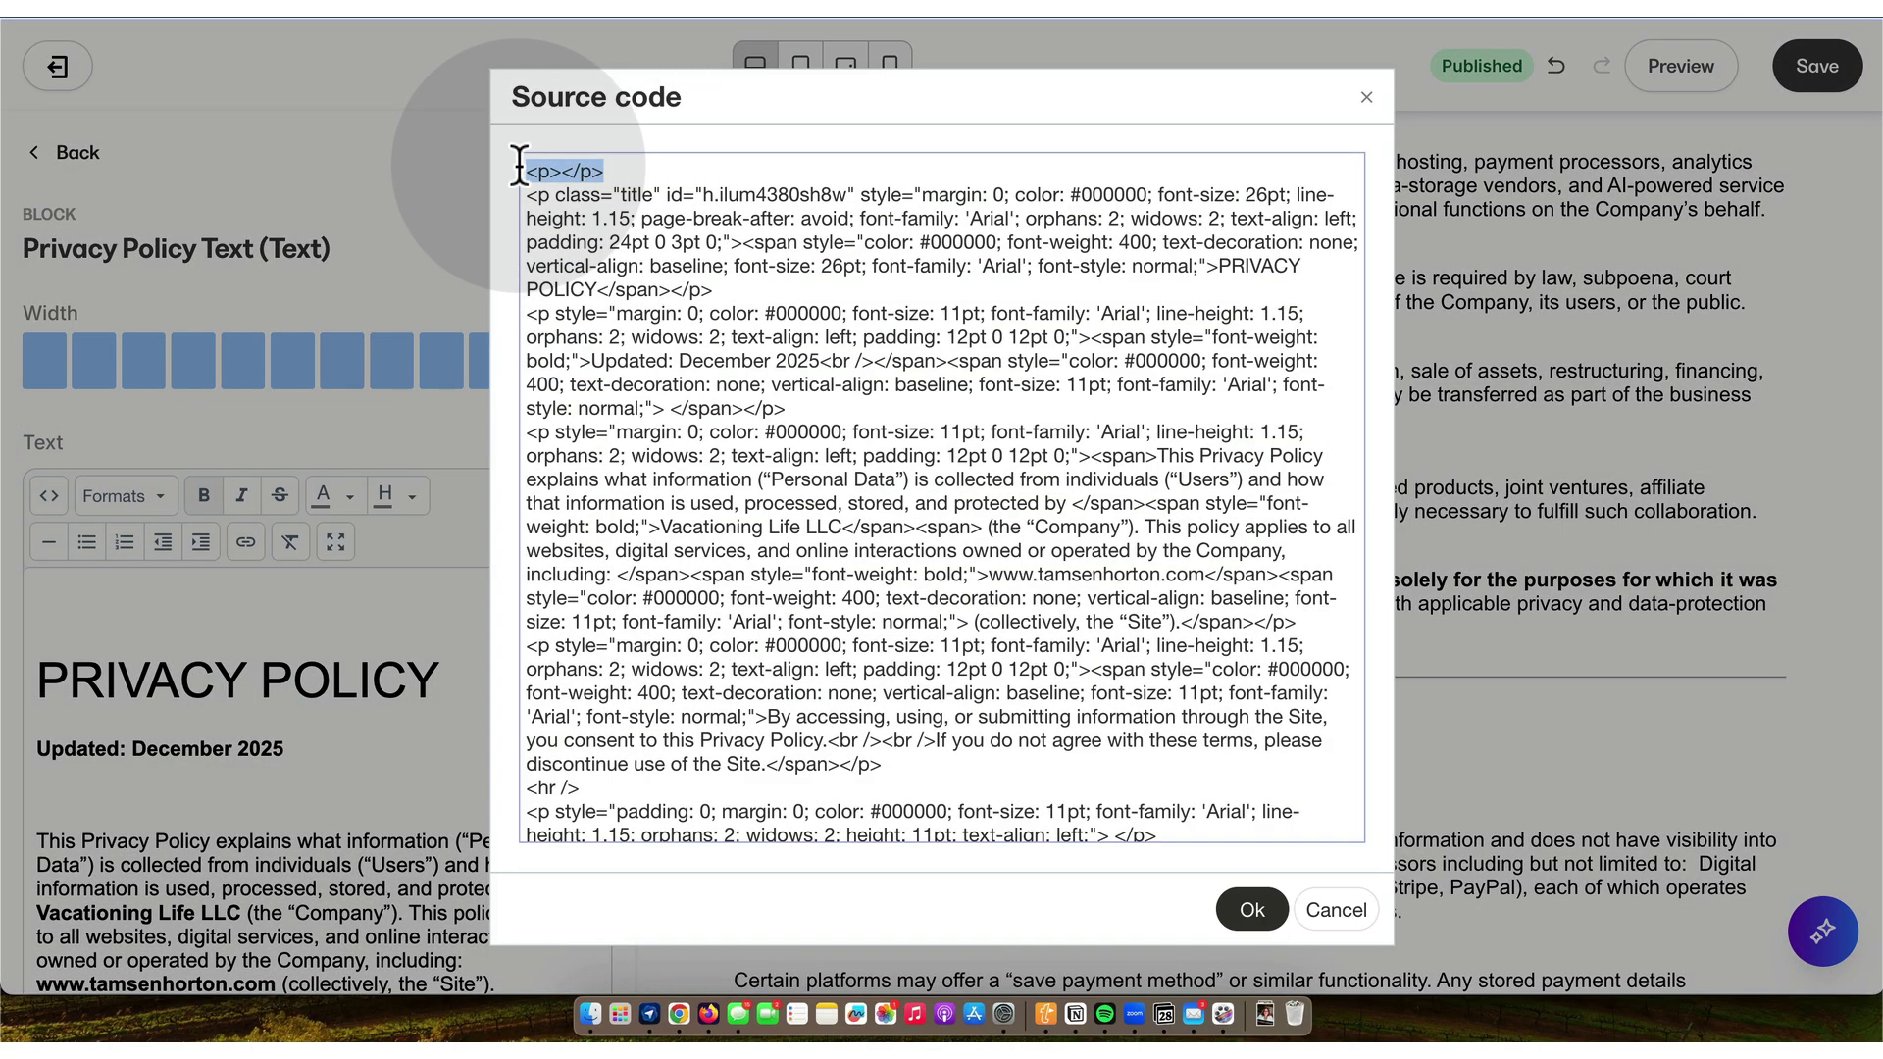
pyautogui.press('BackSpace')
pyautogui.press('Delete')
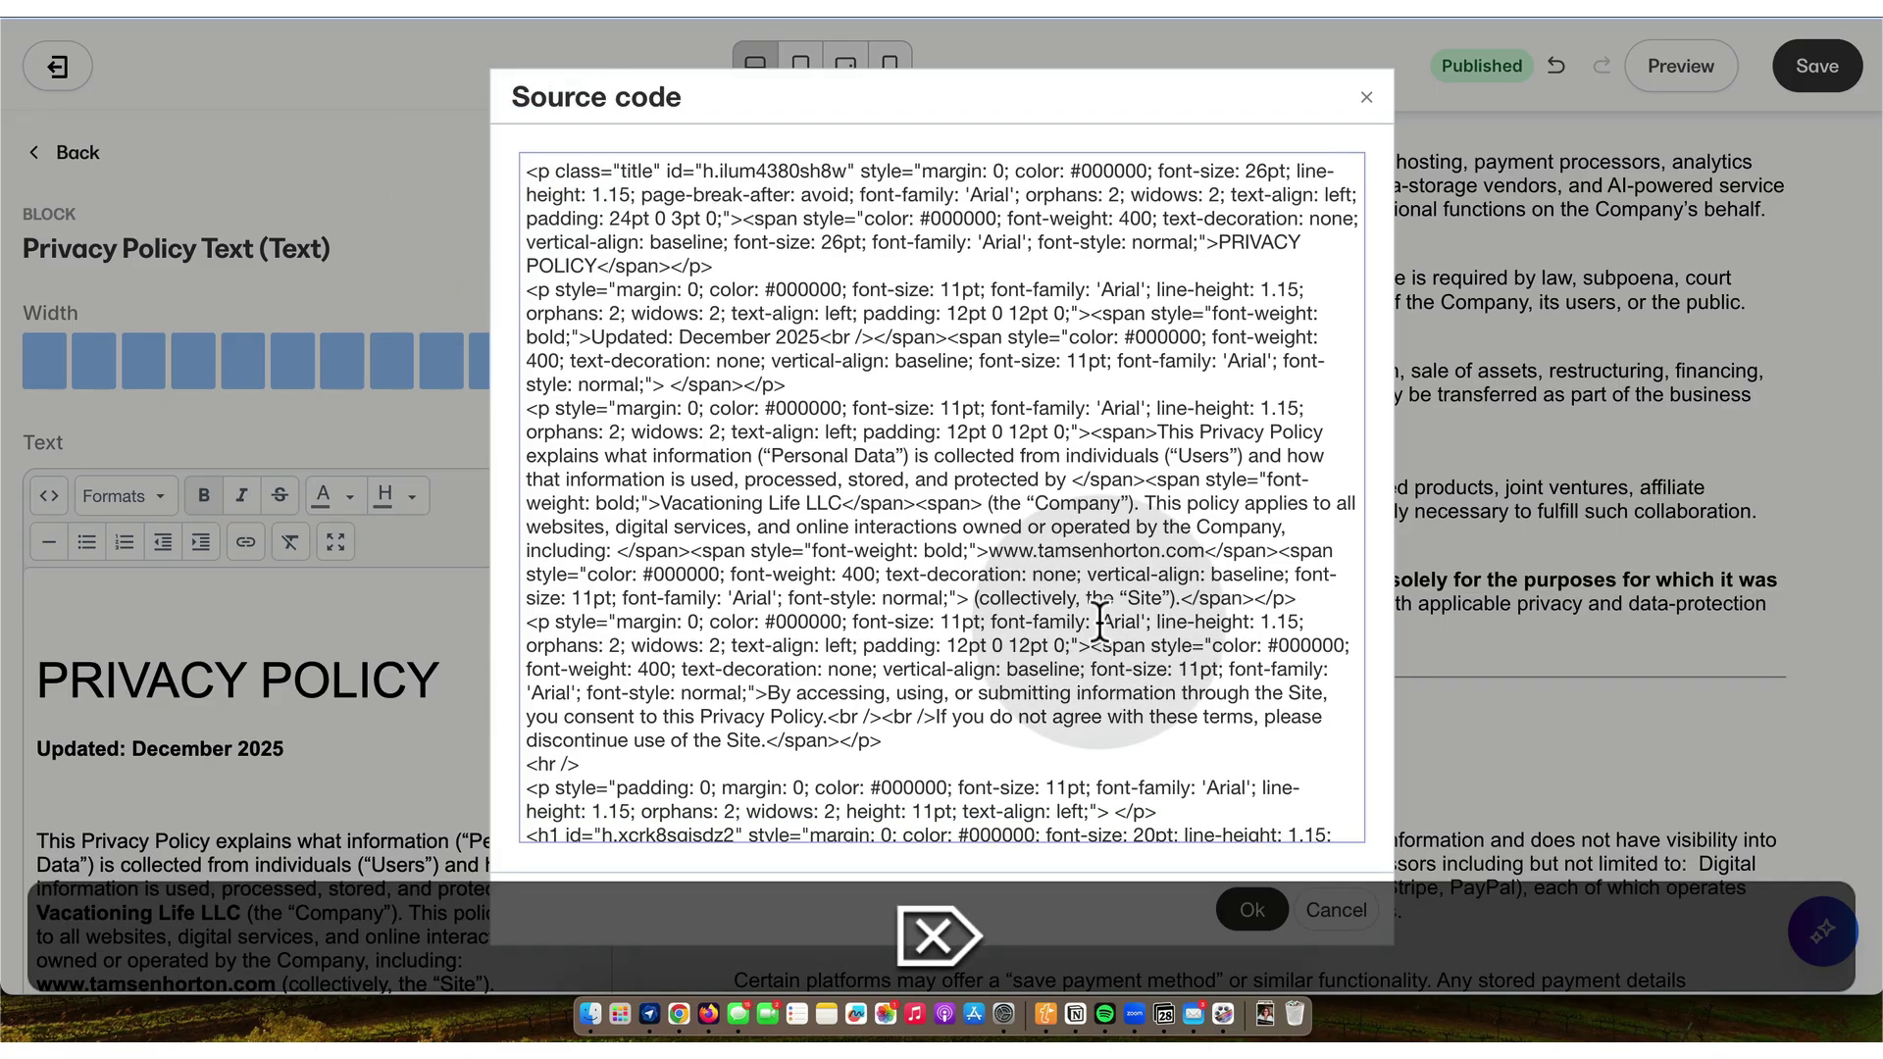
pyautogui.click(1253, 910)
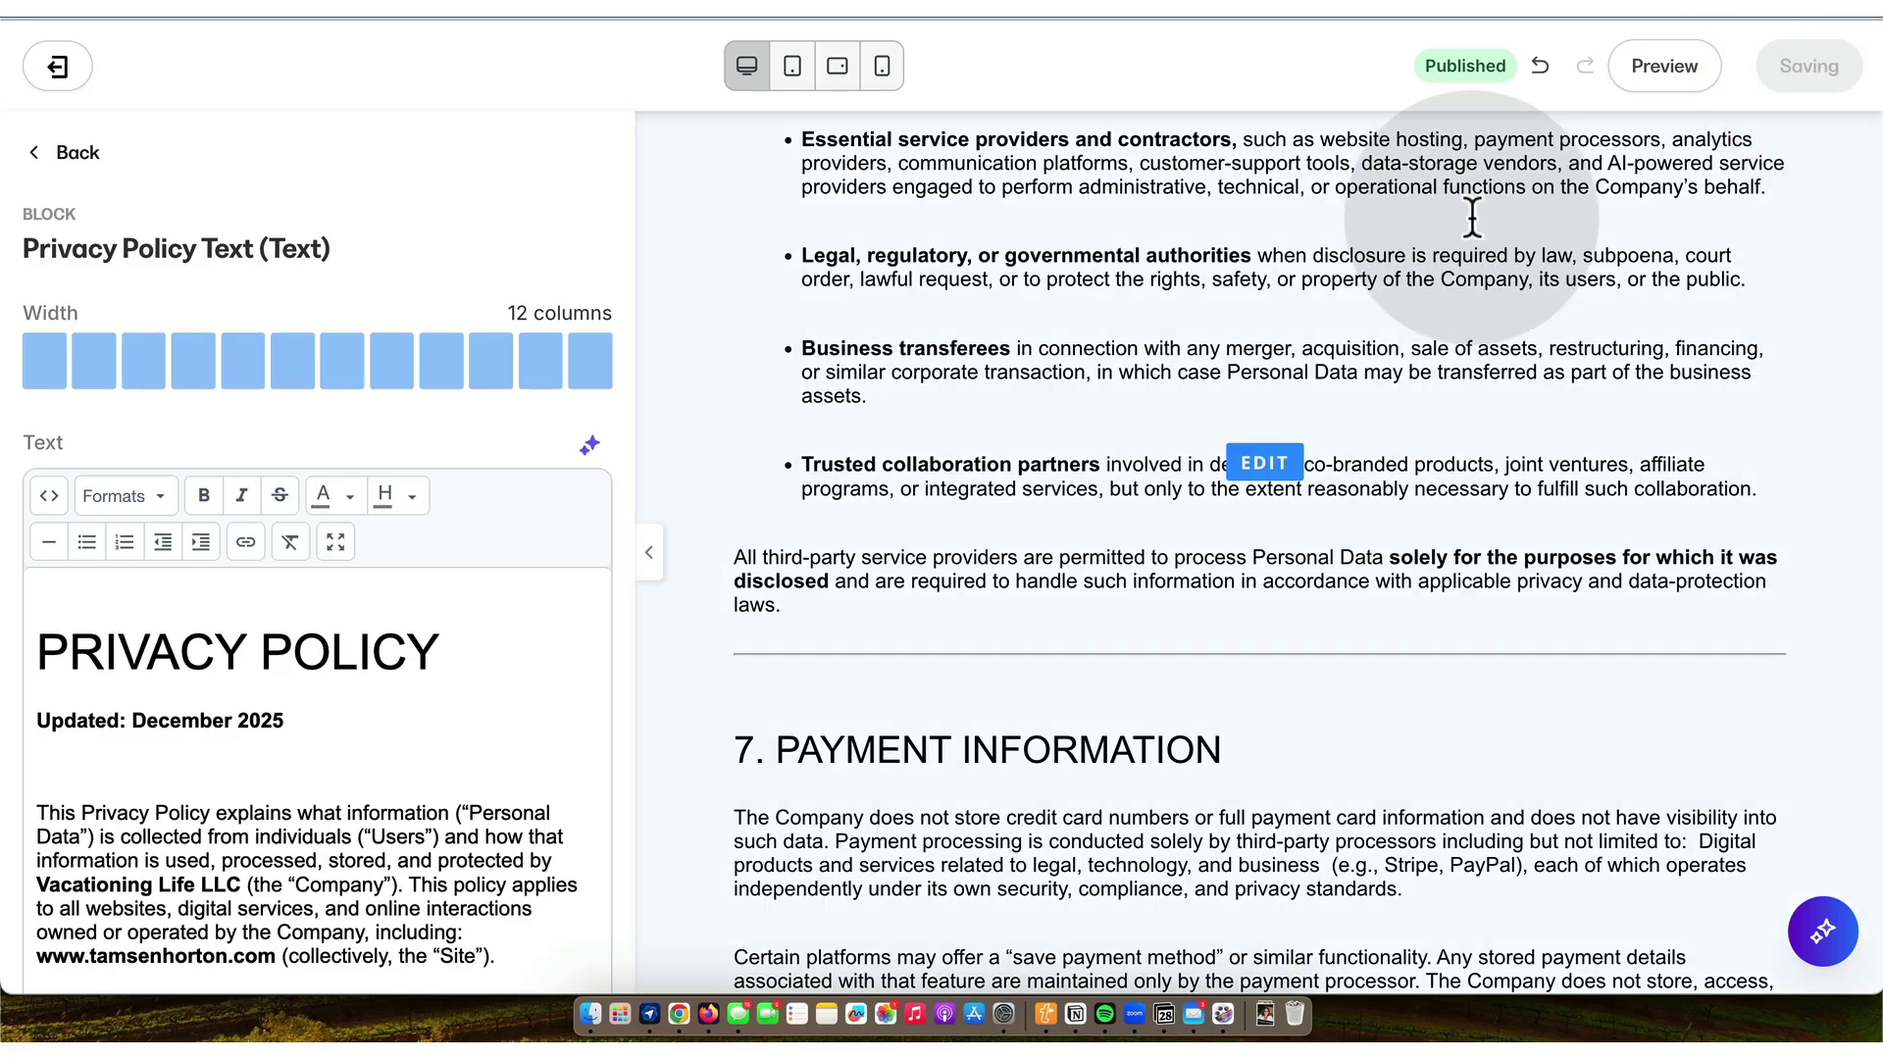
# - Delete the empty paragraph after the Privacy Policy's payment section
pyautogui.scroll(-3, 418, 677)
pyautogui.scroll(-5, 418, 677)
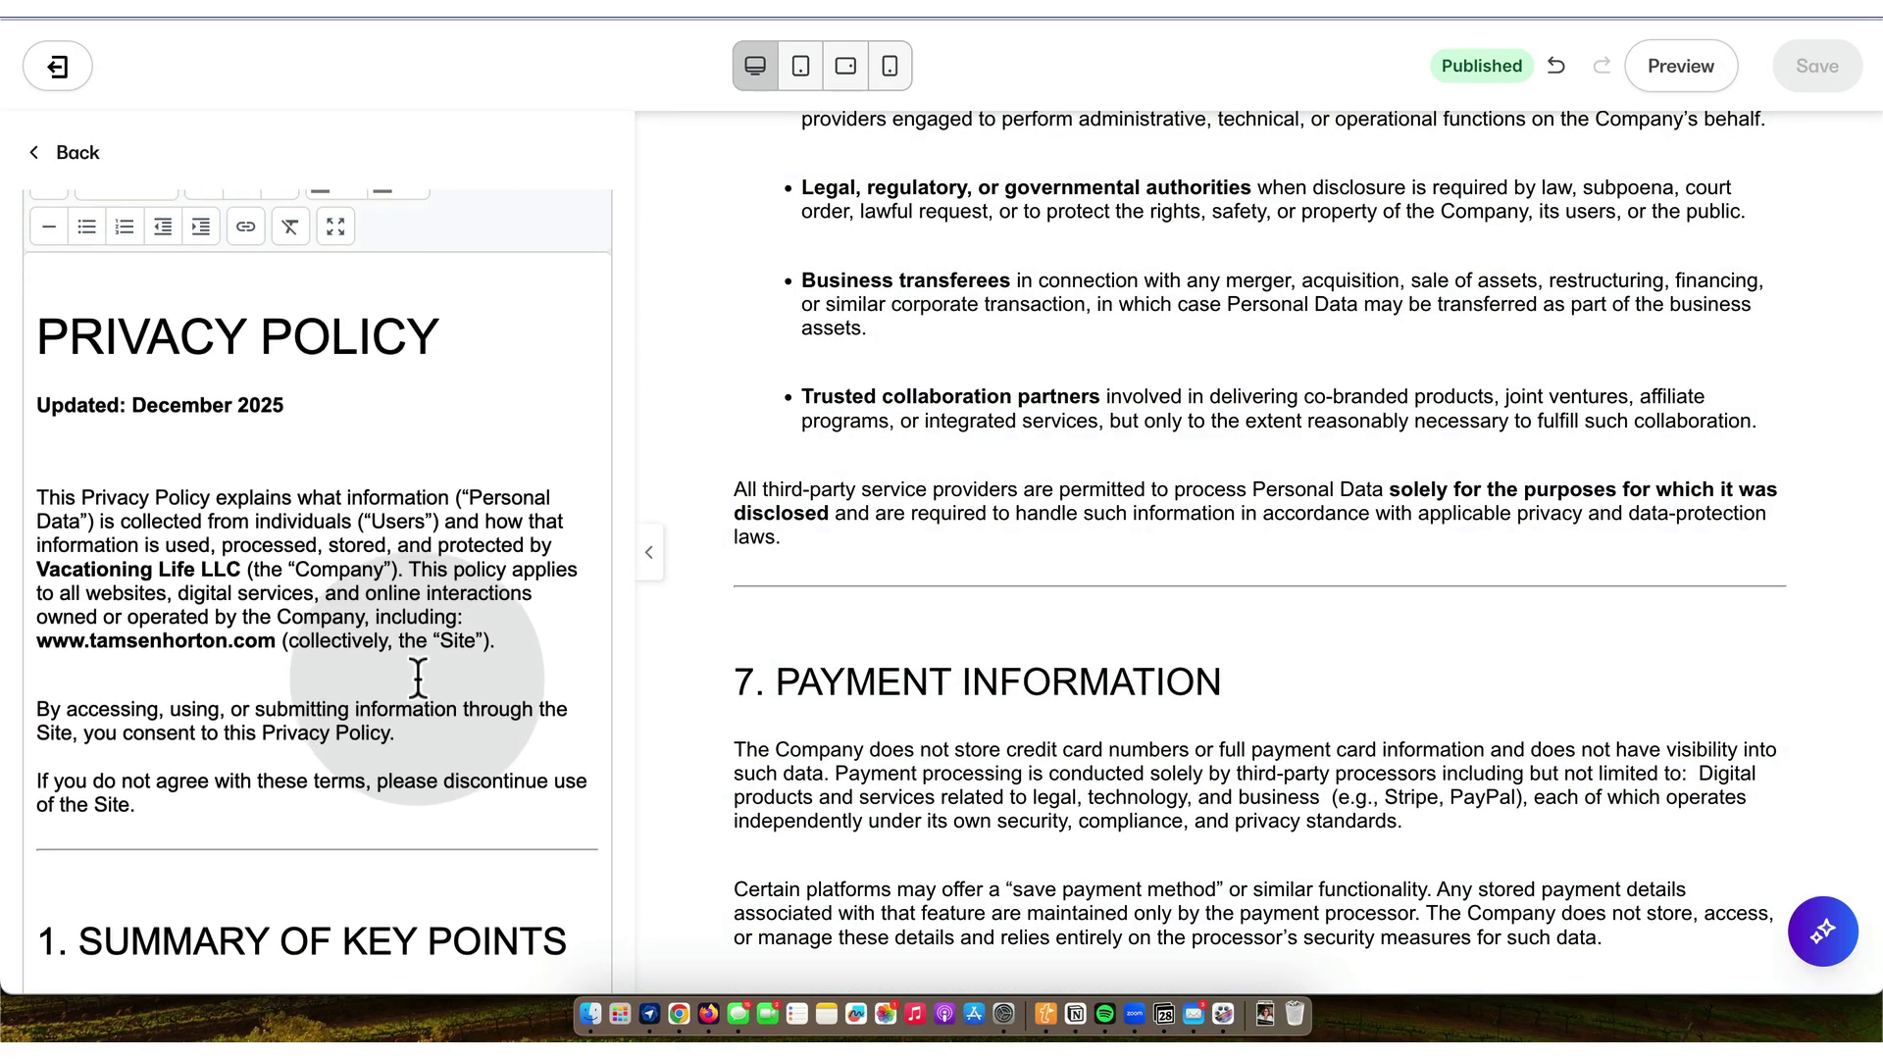
pyautogui.scroll(-14, 418, 677)
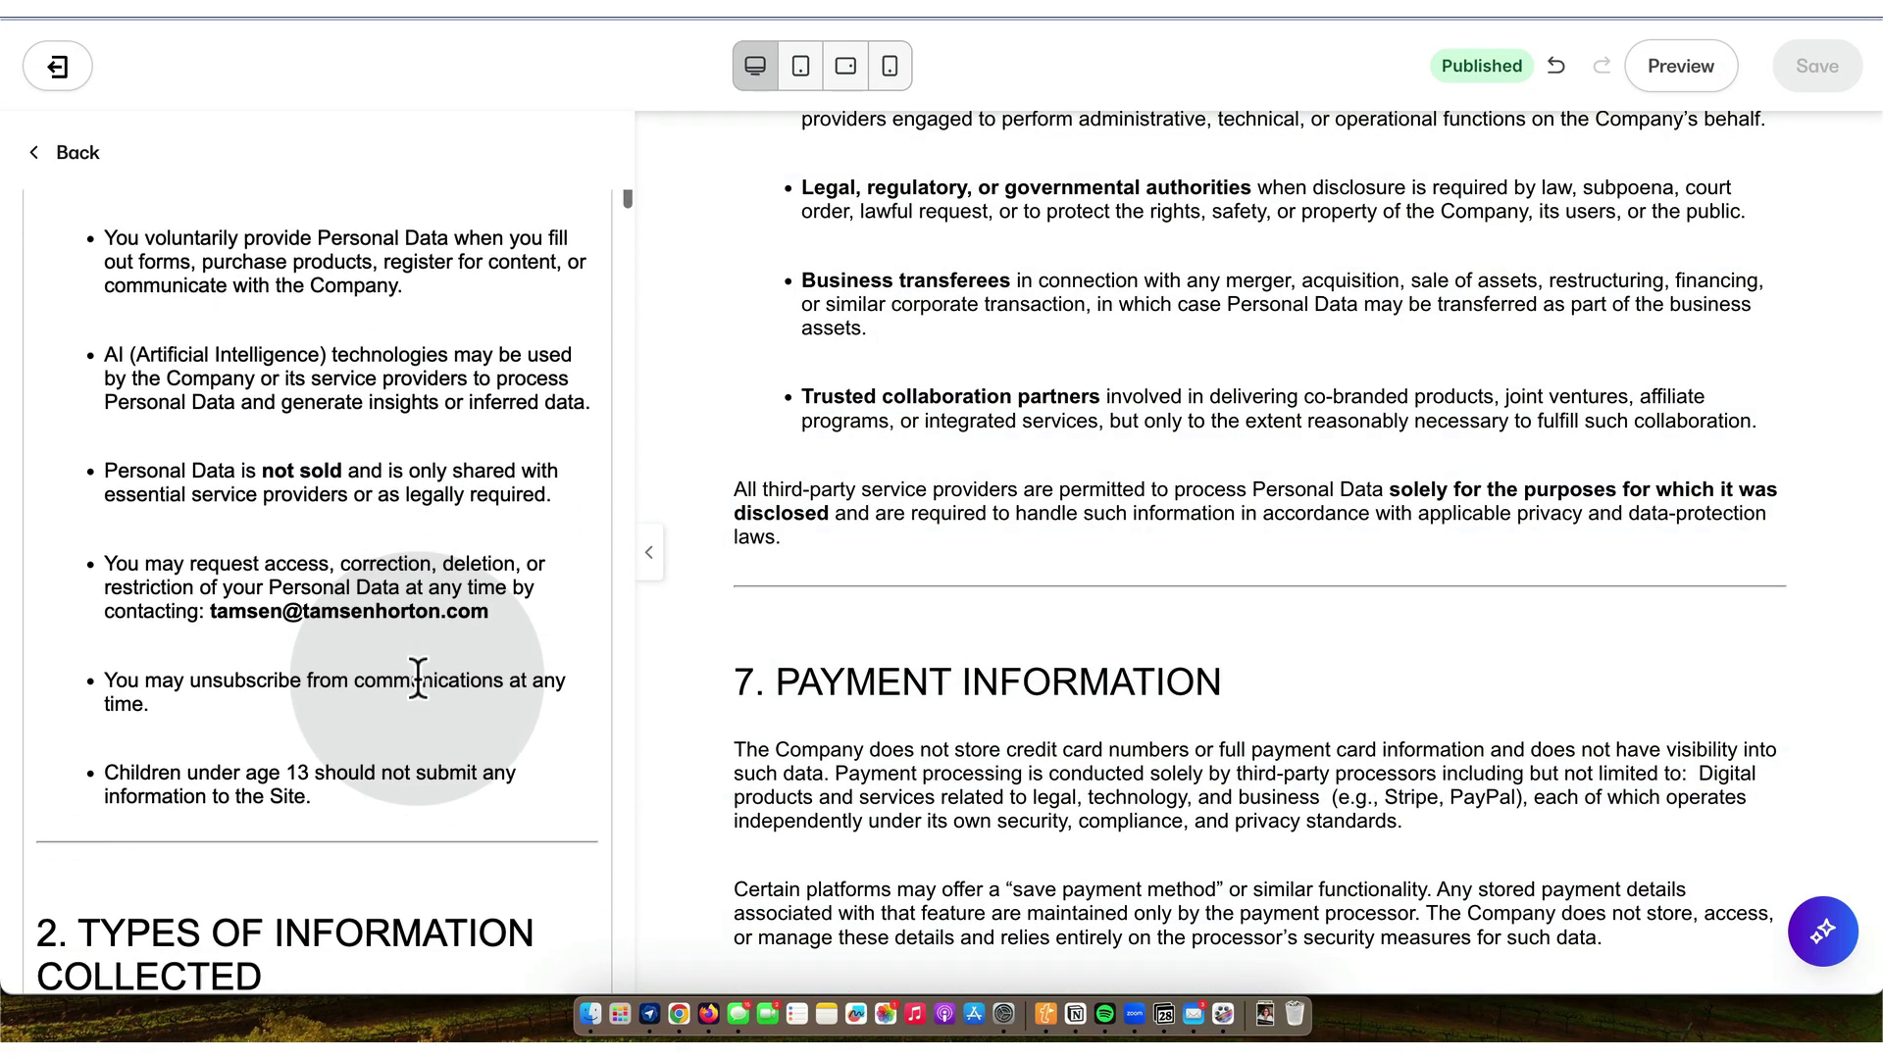
pyautogui.scroll(-10, 418, 676)
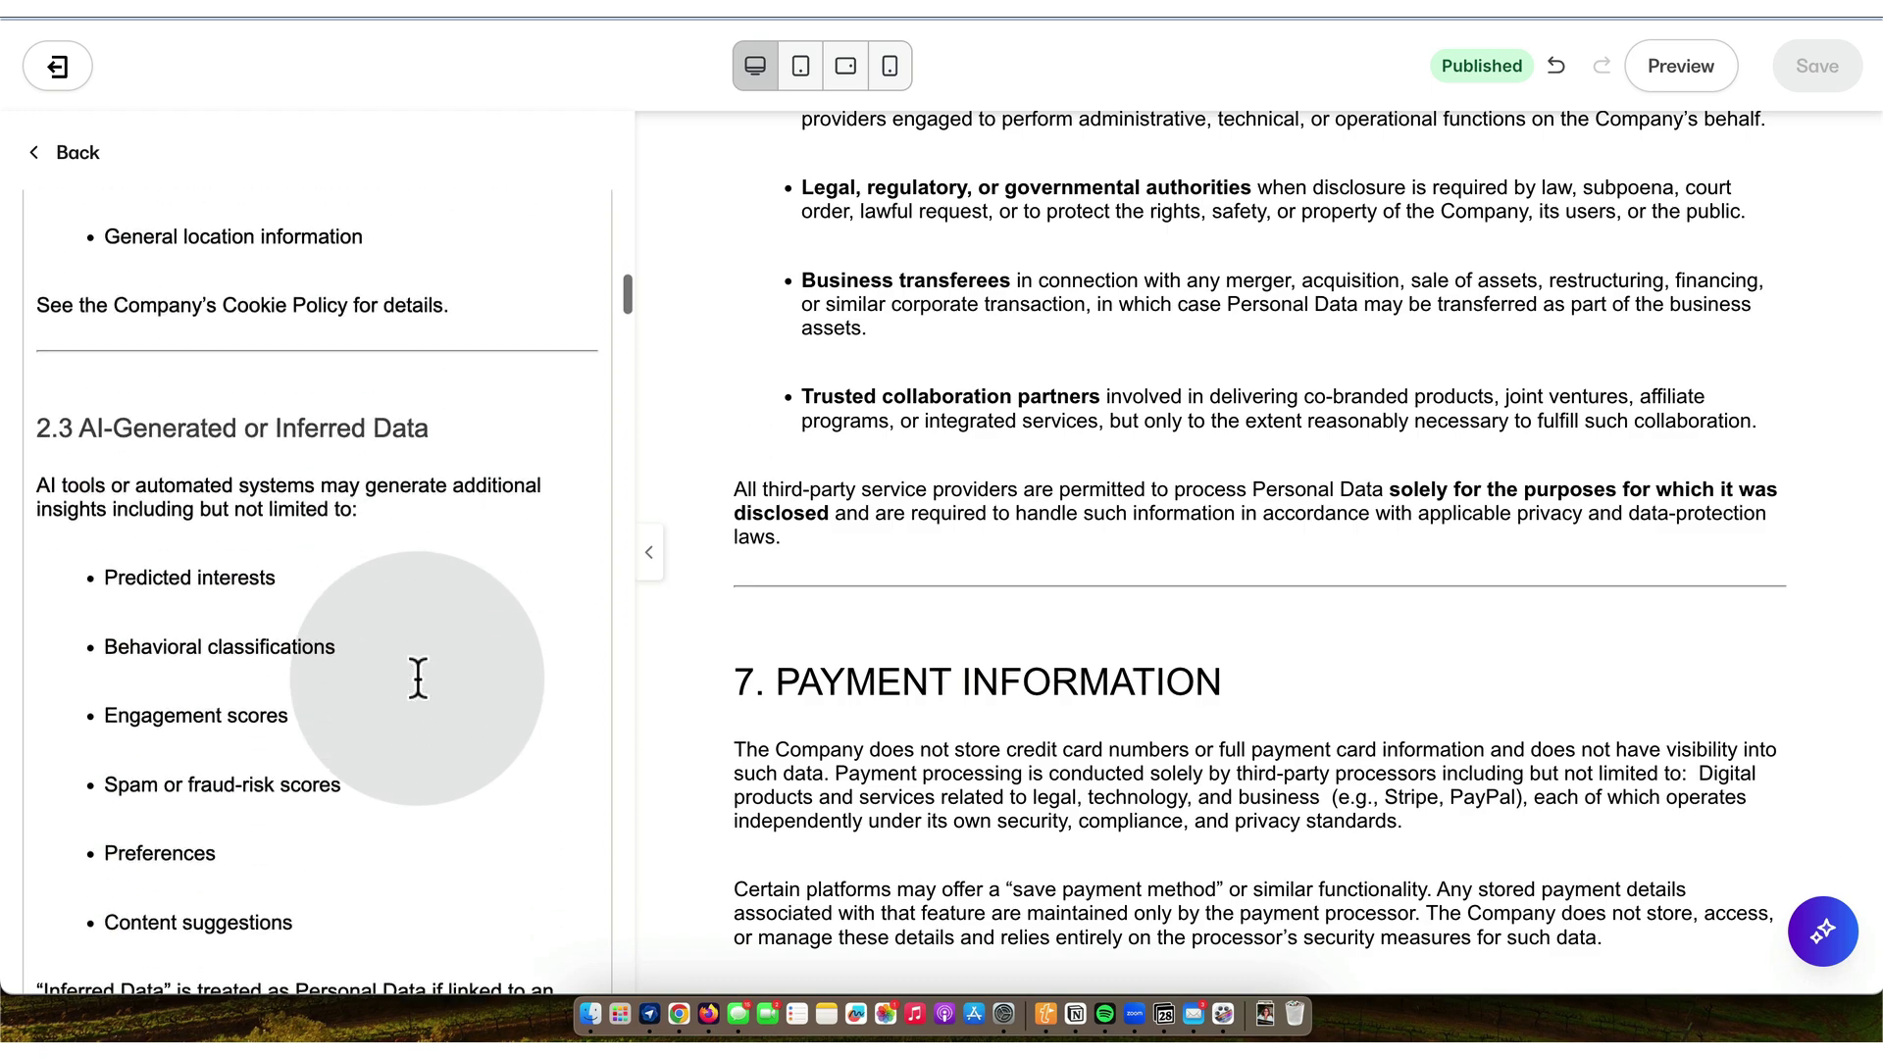
pyautogui.scroll(-16, 418, 677)
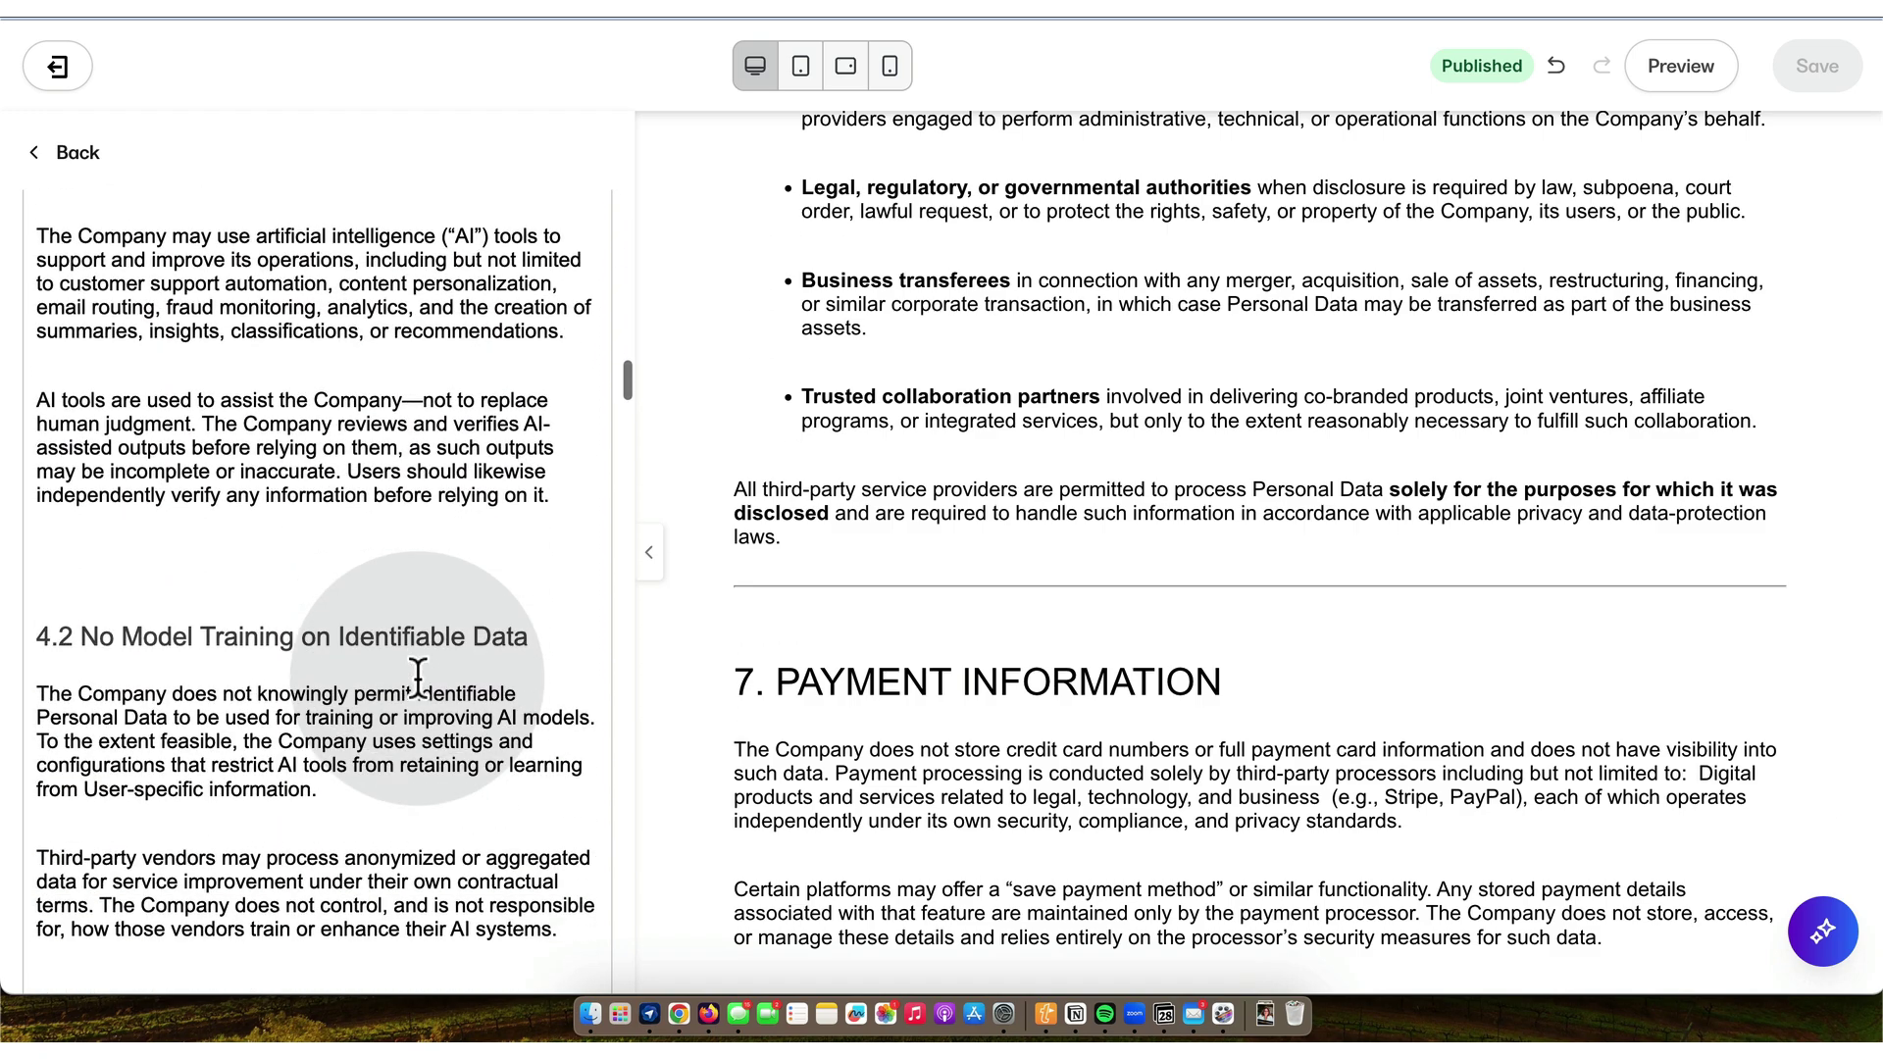
pyautogui.scroll(-15, 418, 677)
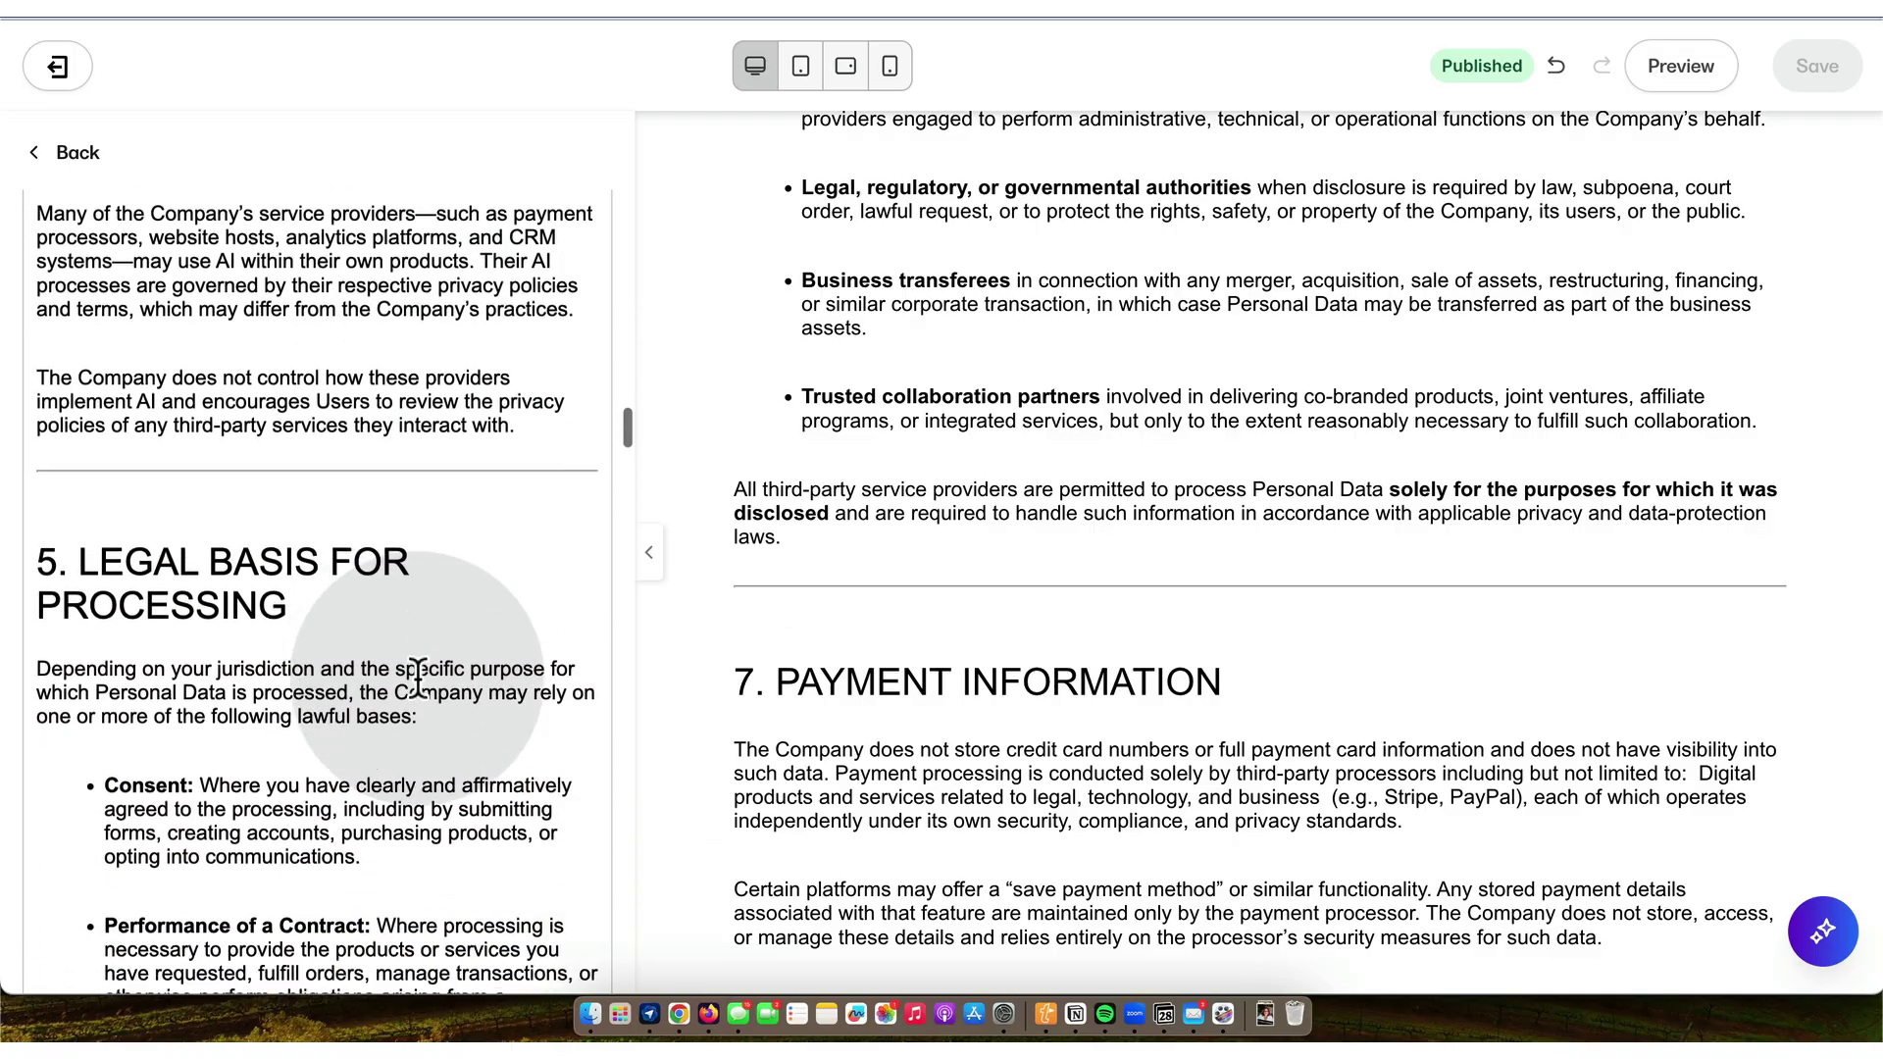
pyautogui.scroll(-15, 418, 677)
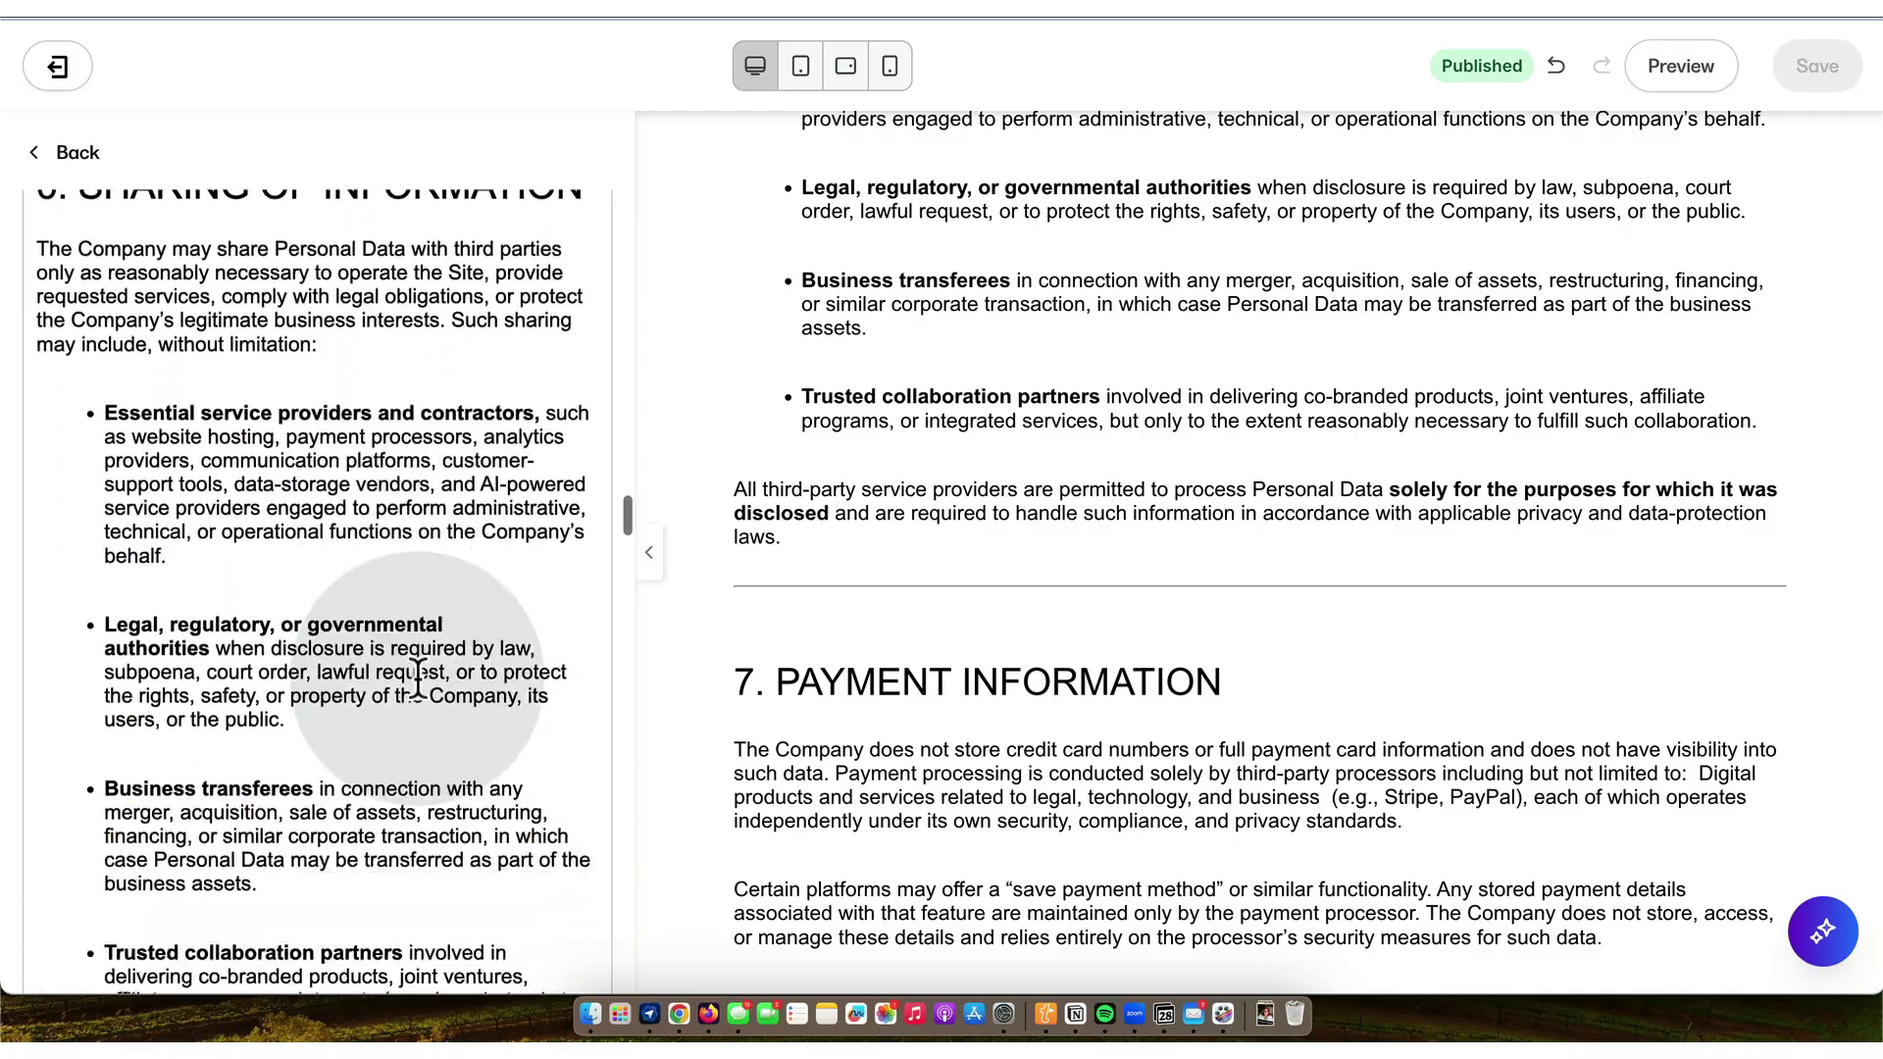
pyautogui.scroll(-8, 418, 677)
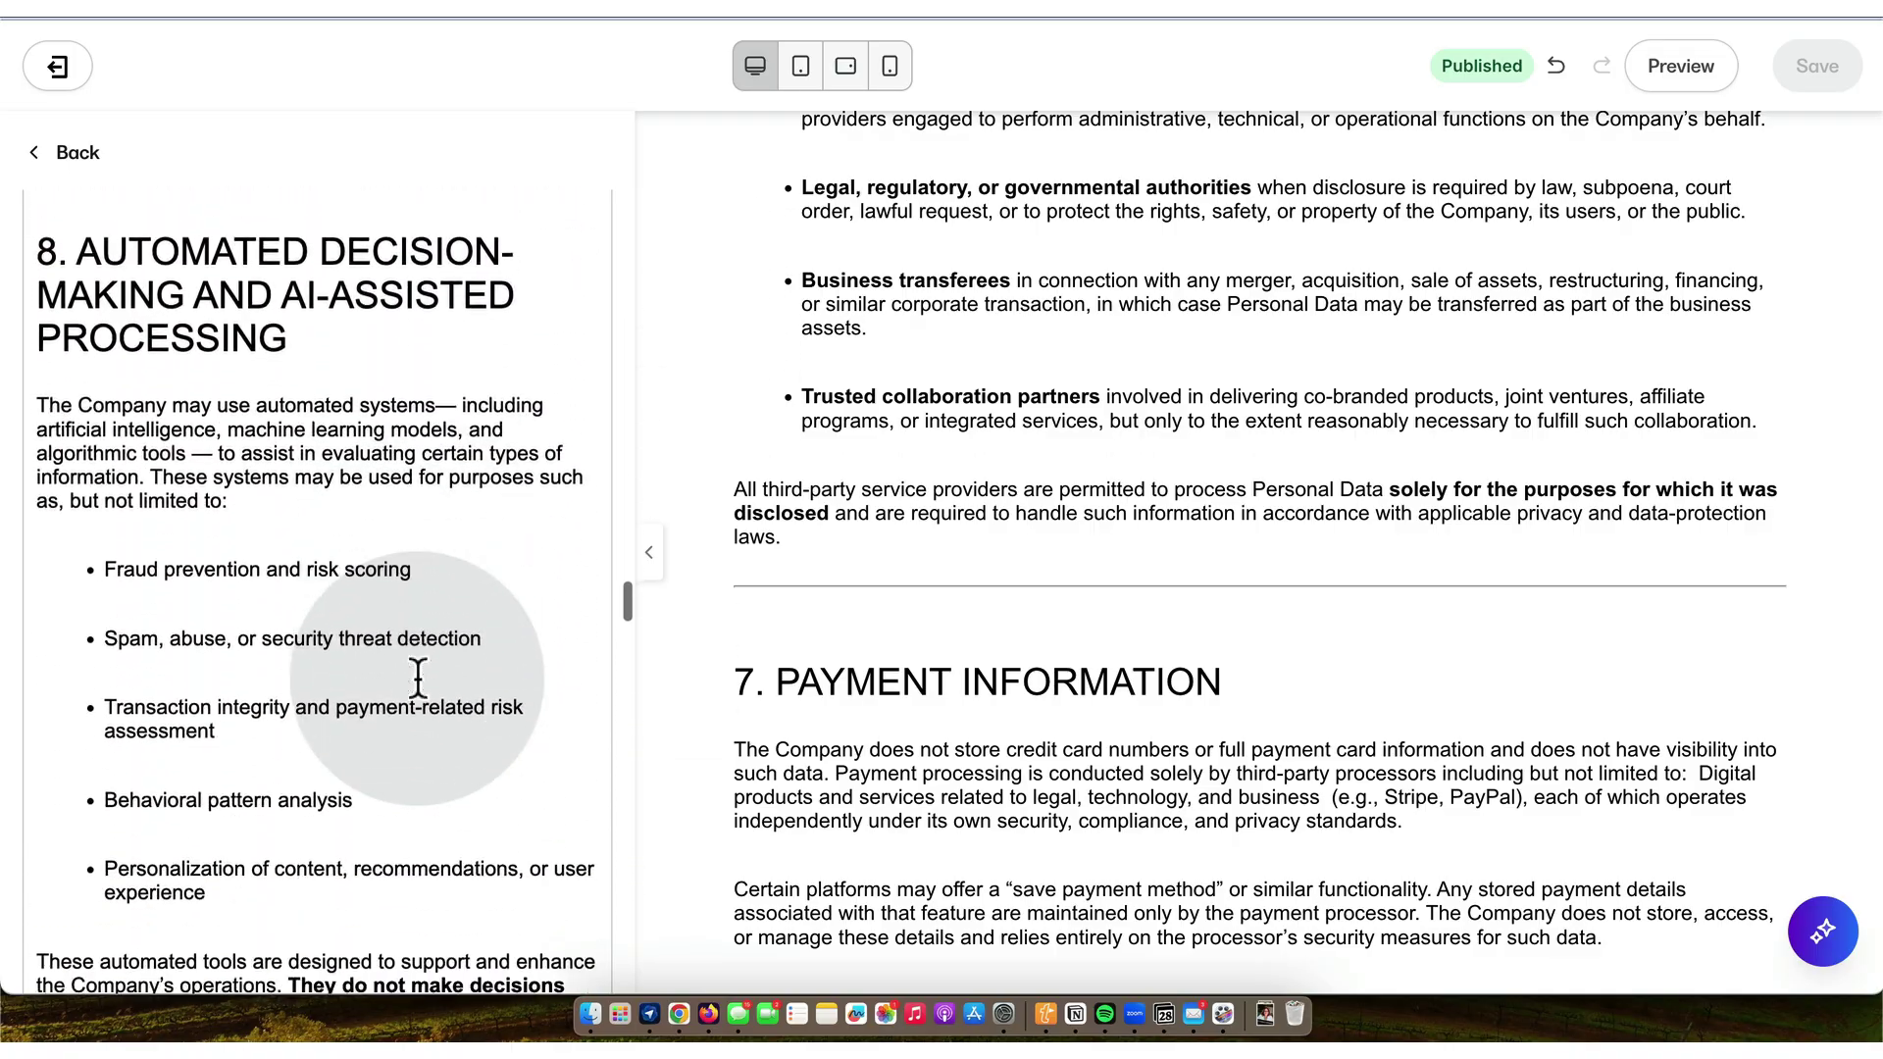
pyautogui.scroll(3, 418, 677)
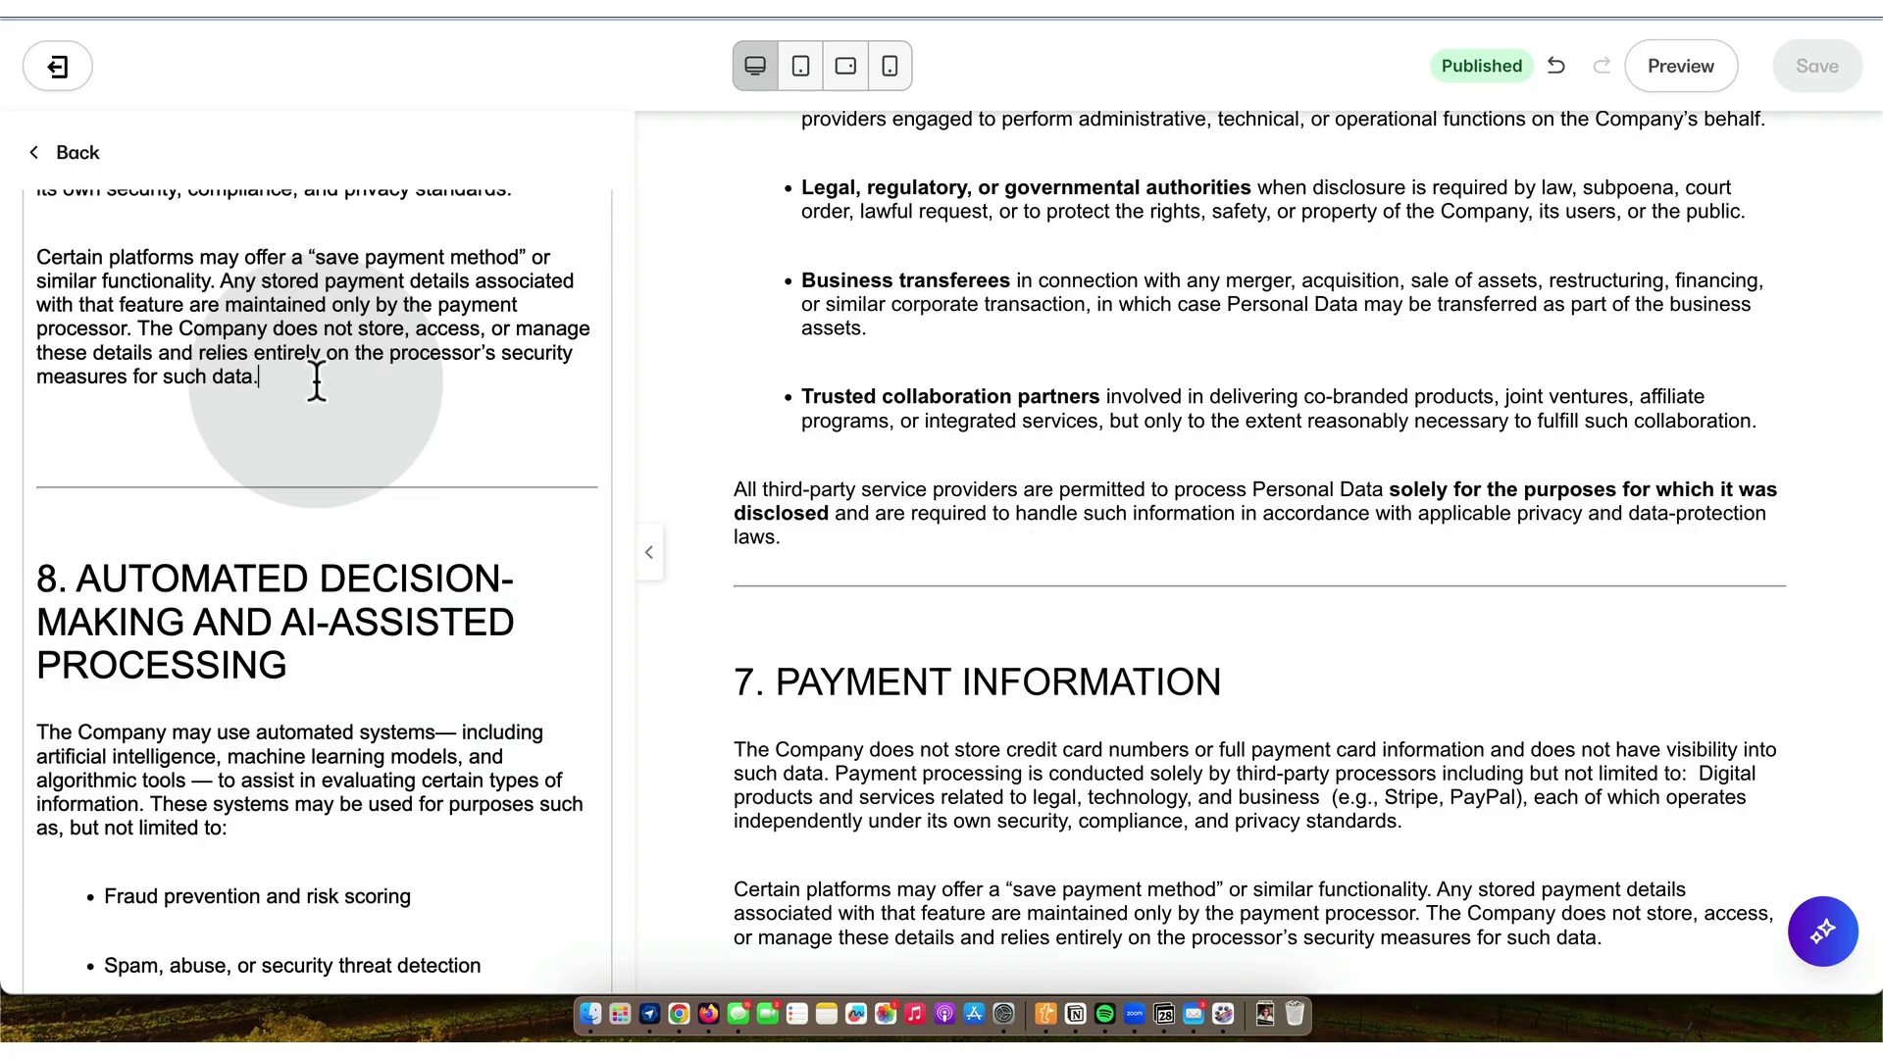
pyautogui.press('Delete')
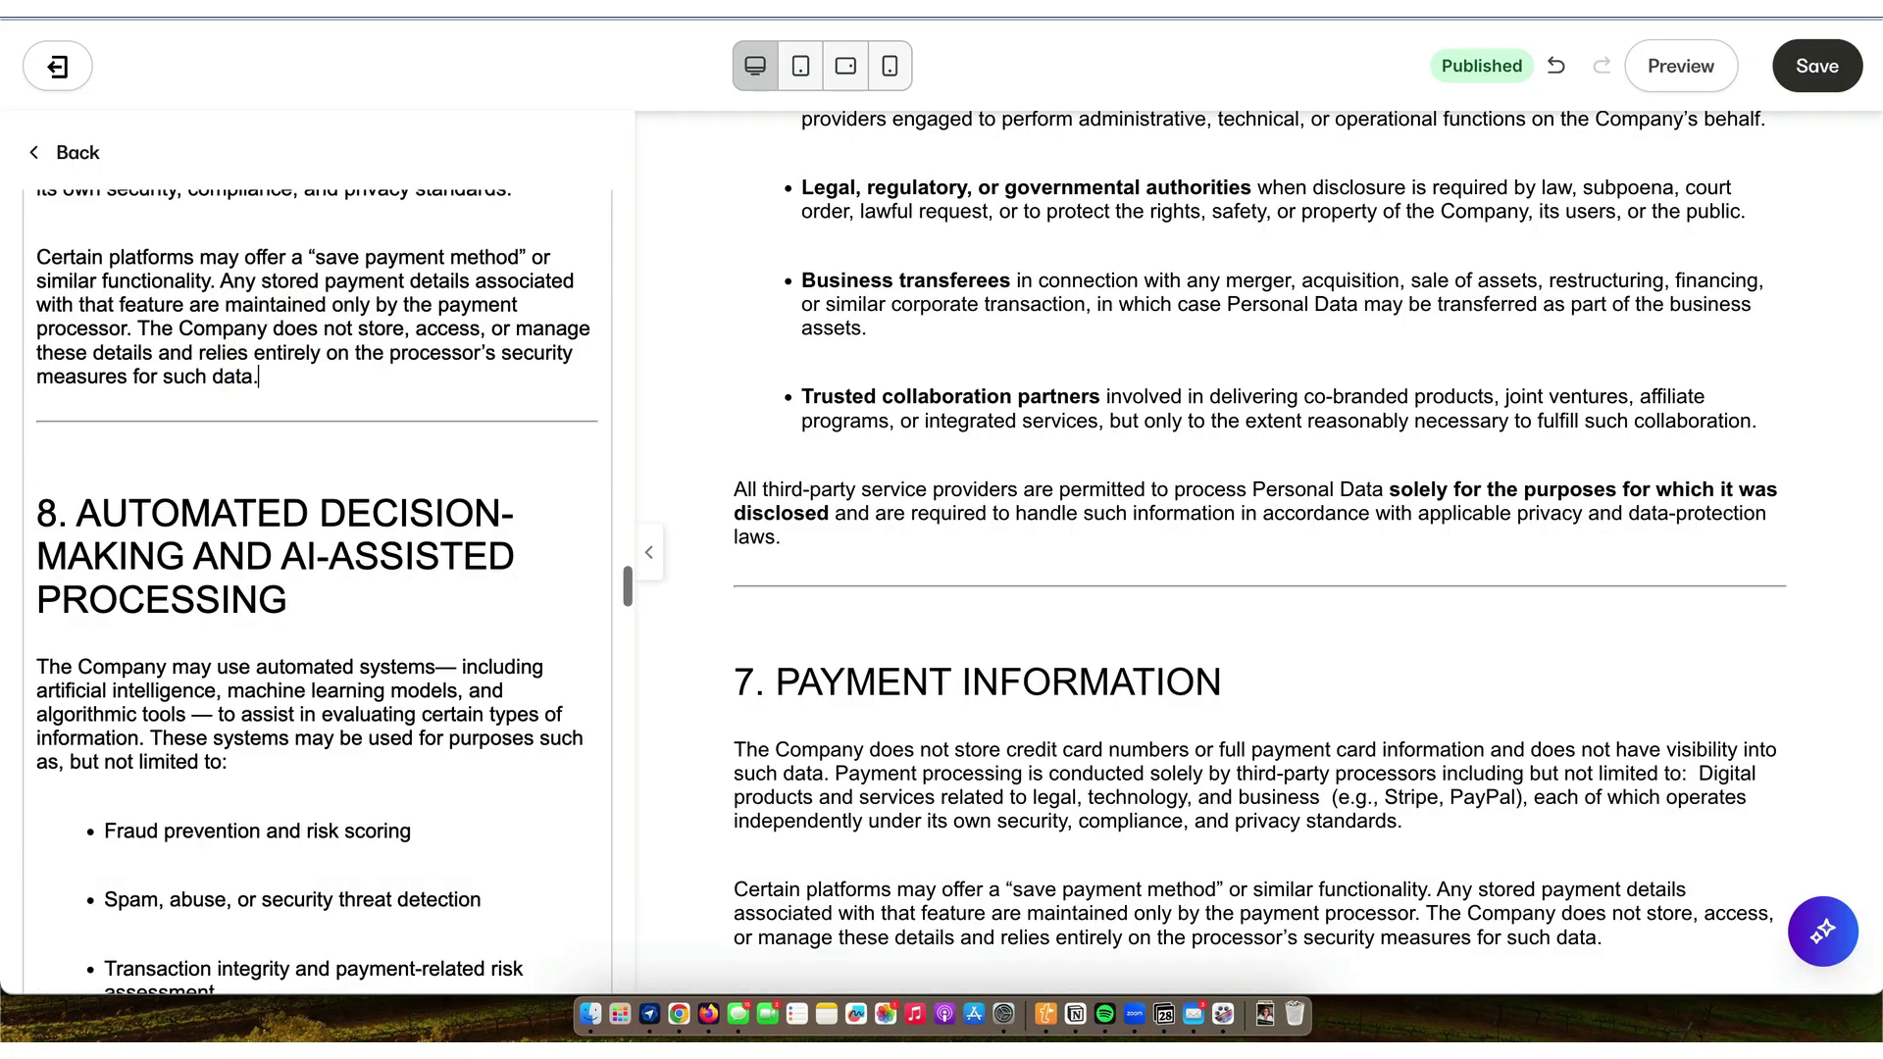
# - Delete the template disclaimer and footer below the mailing address, then save the page
pyautogui.scroll(-10, 318, 589)
pyautogui.scroll(-10, 319, 589)
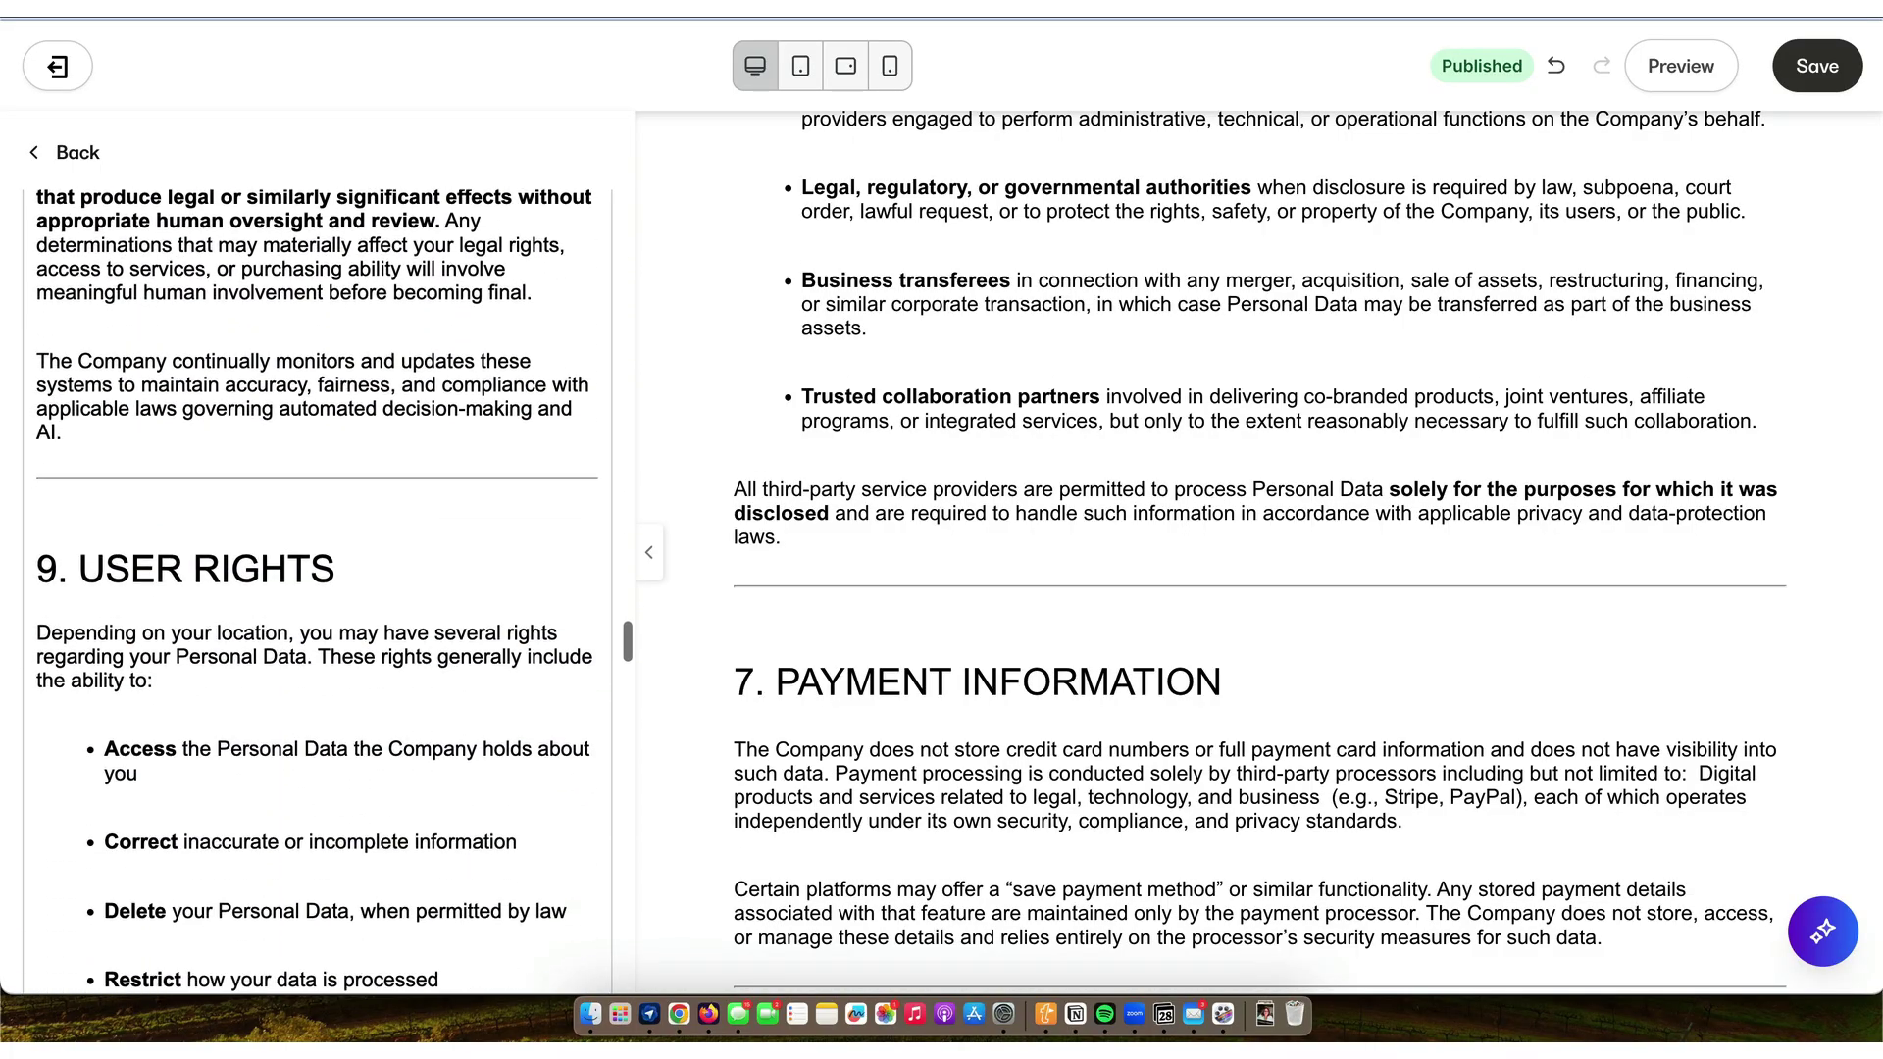
pyautogui.scroll(-12, 318, 588)
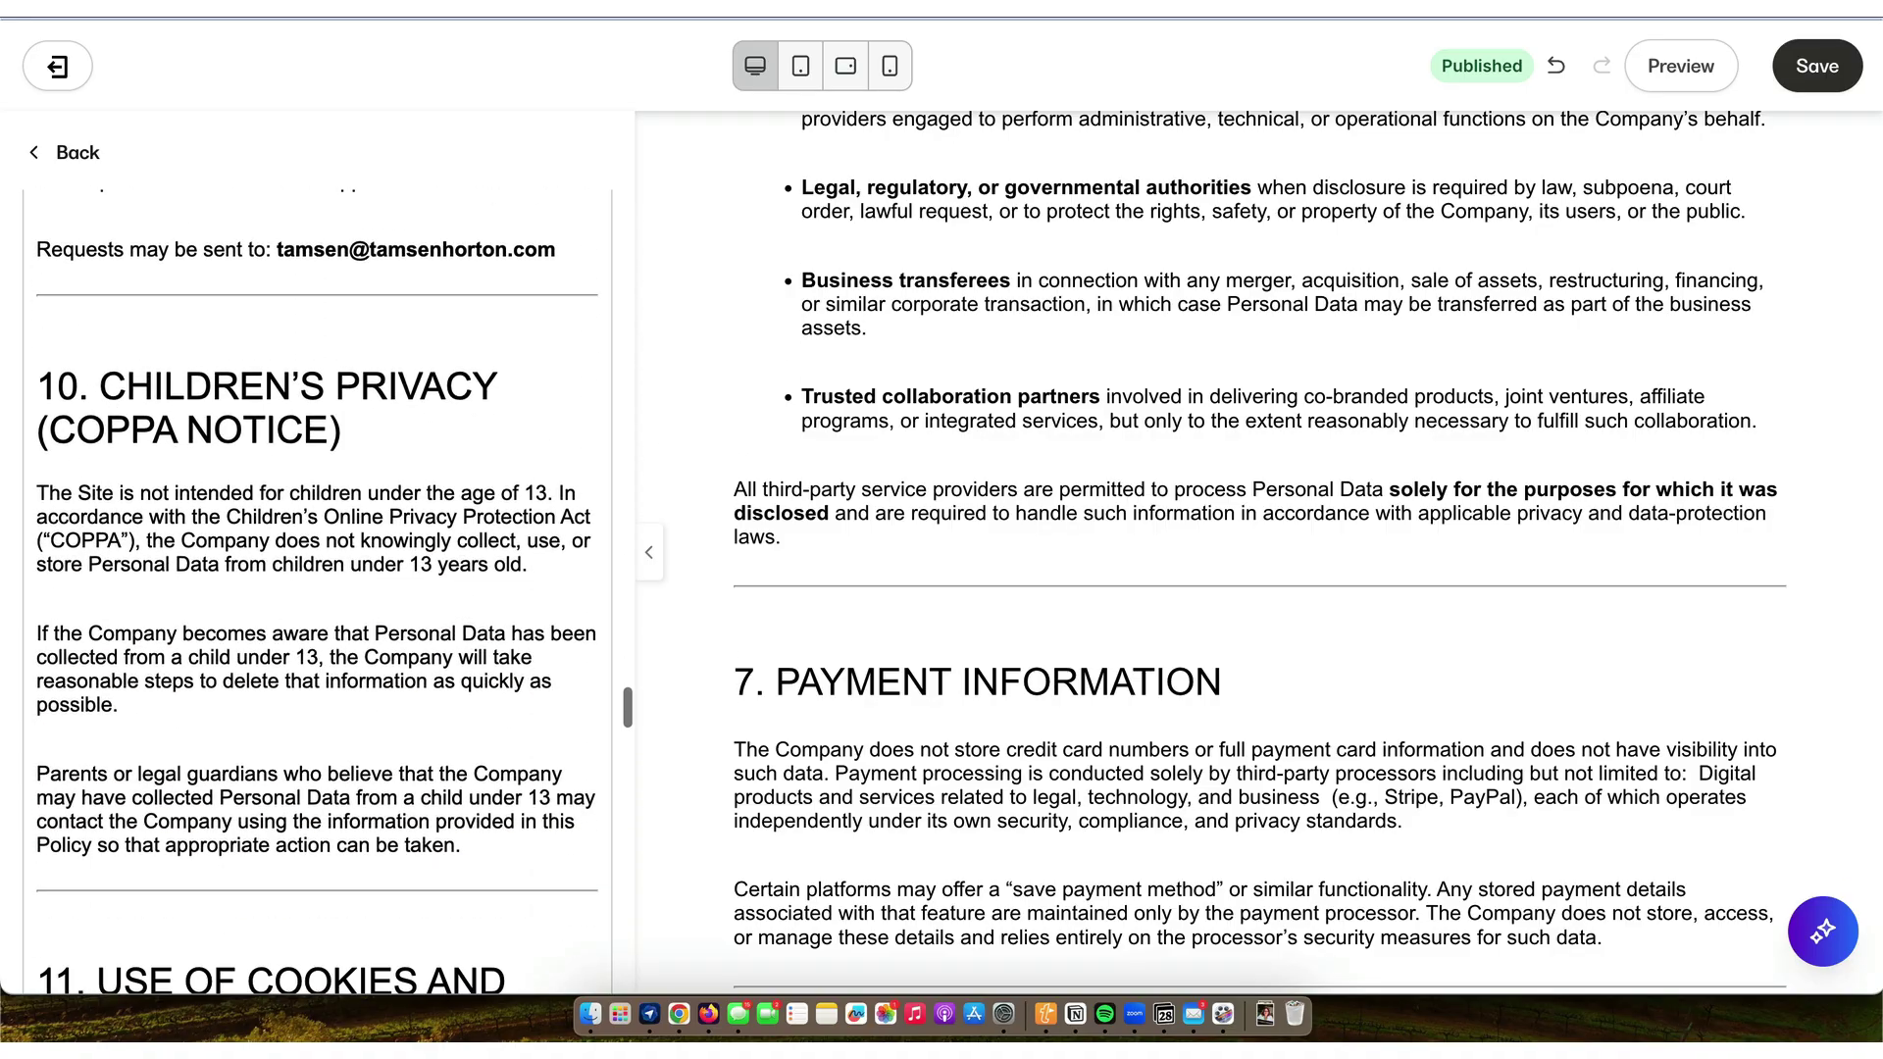
pyautogui.scroll(-12, 319, 588)
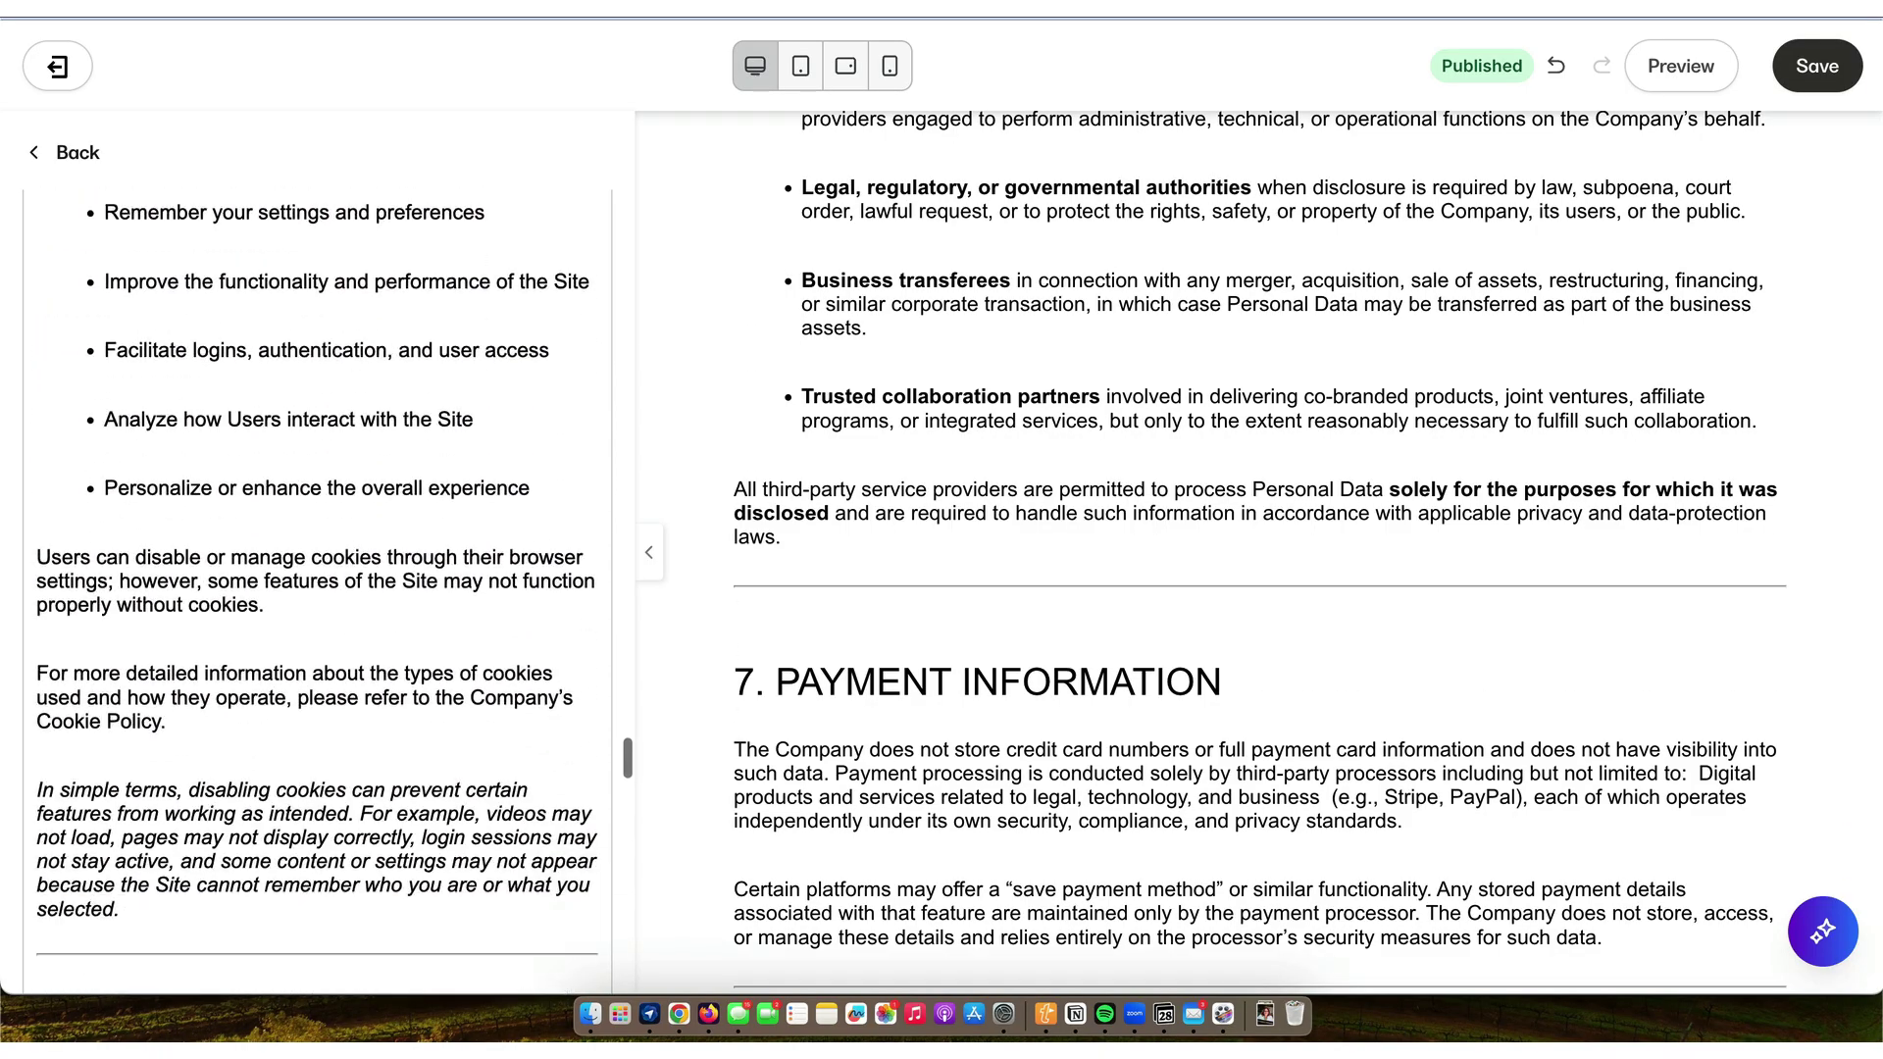
pyautogui.scroll(-12, 319, 589)
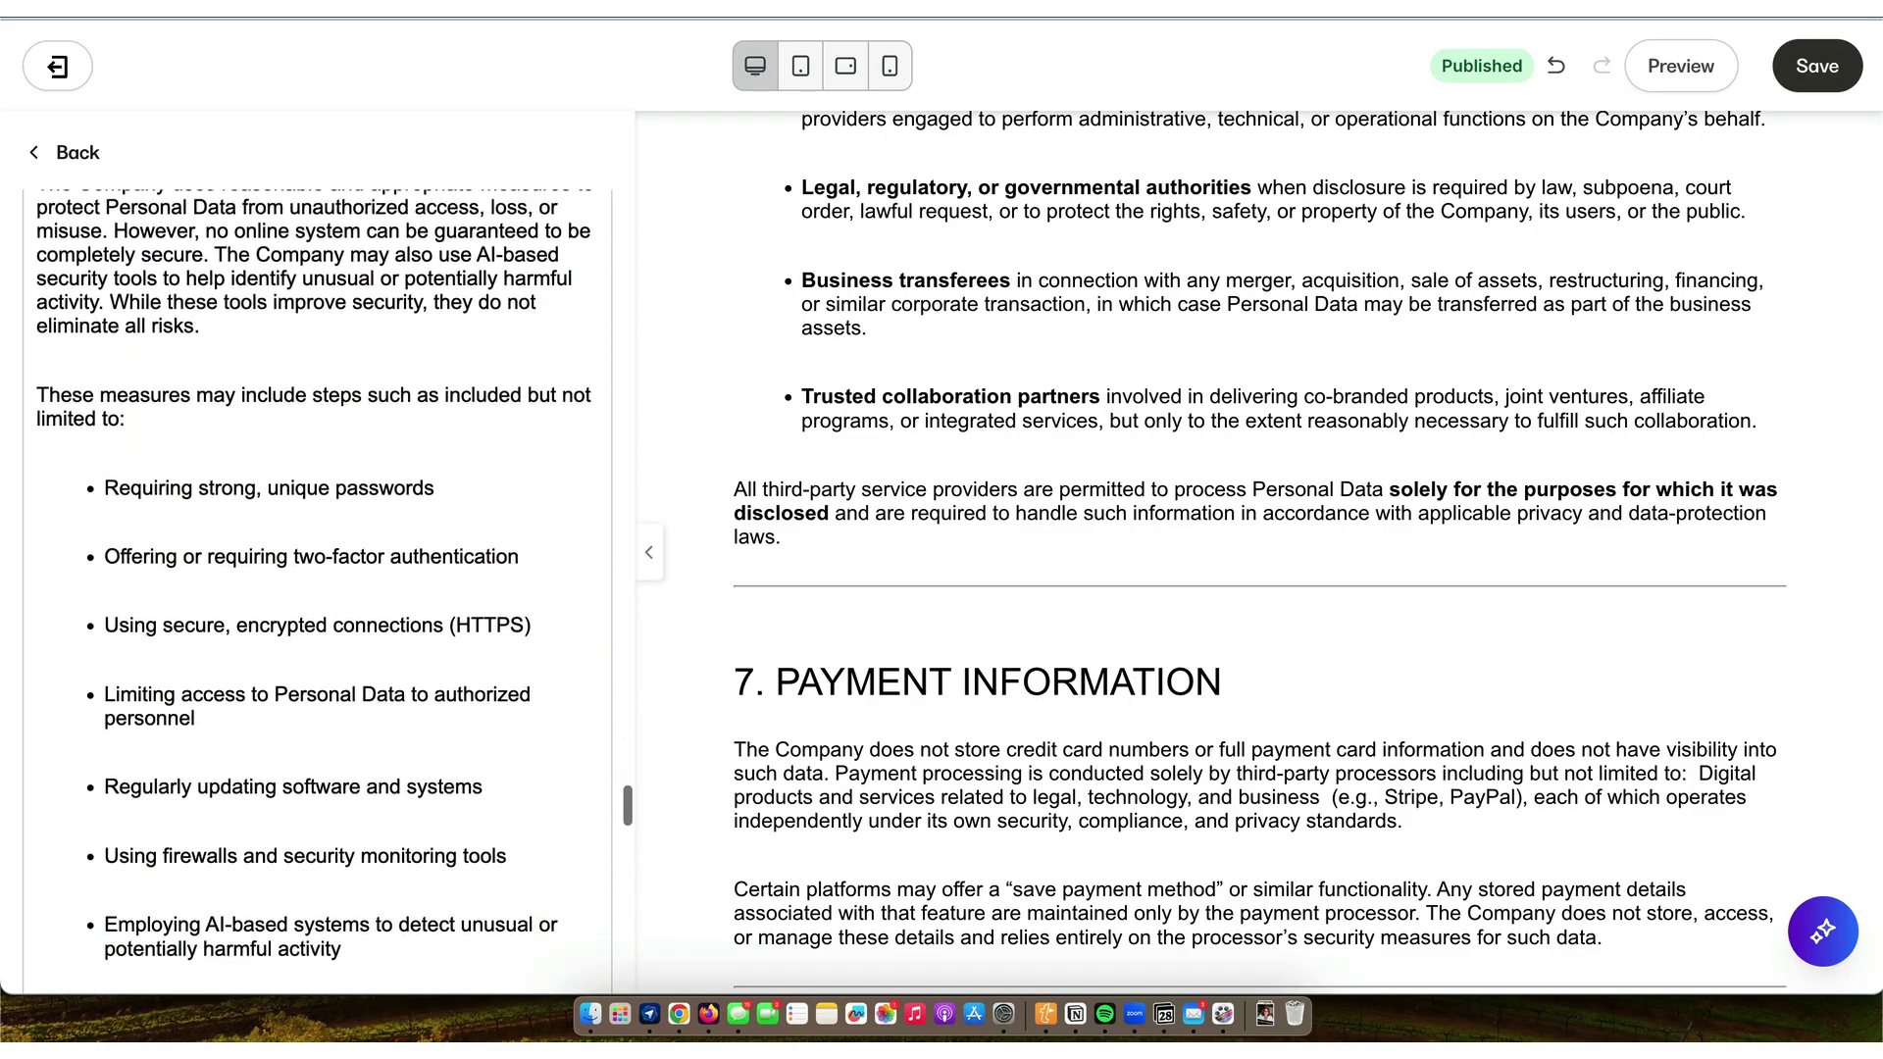
pyautogui.scroll(-12, 318, 588)
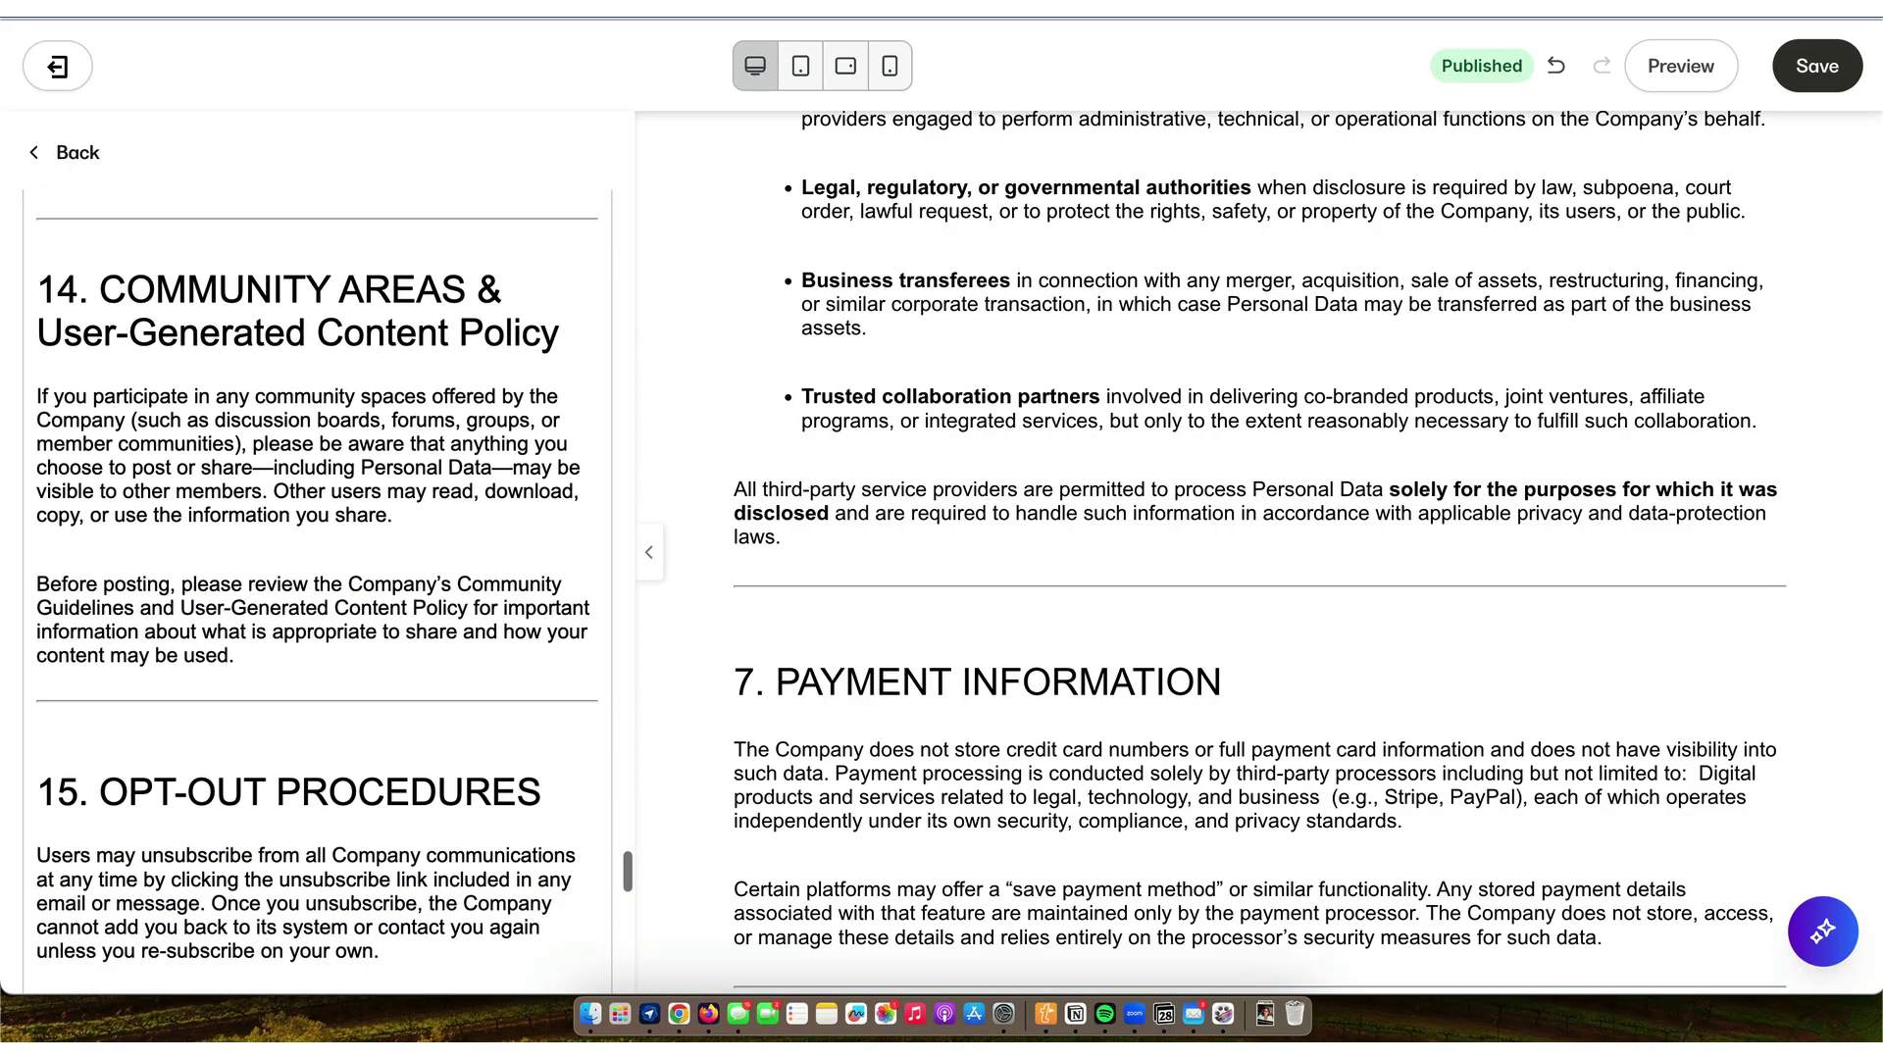
pyautogui.scroll(-8, 318, 588)
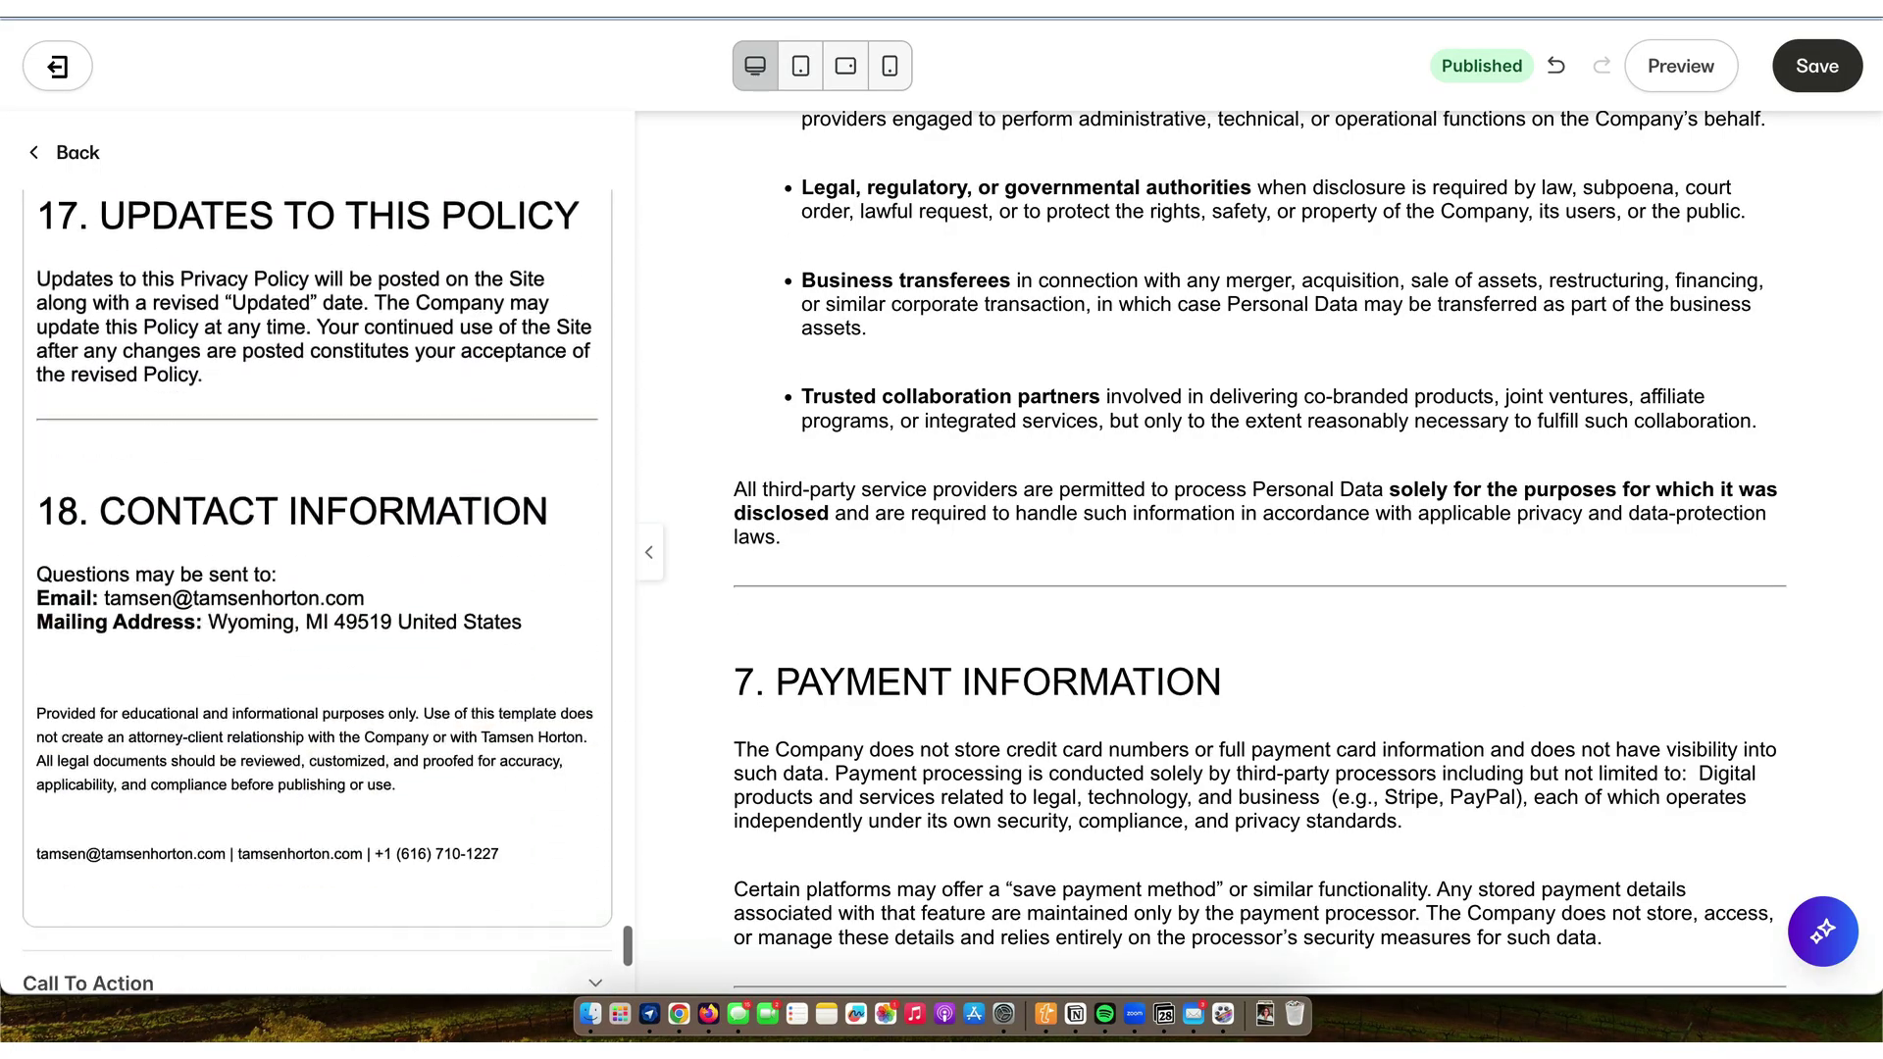
pyautogui.scroll(-2, 303, 361)
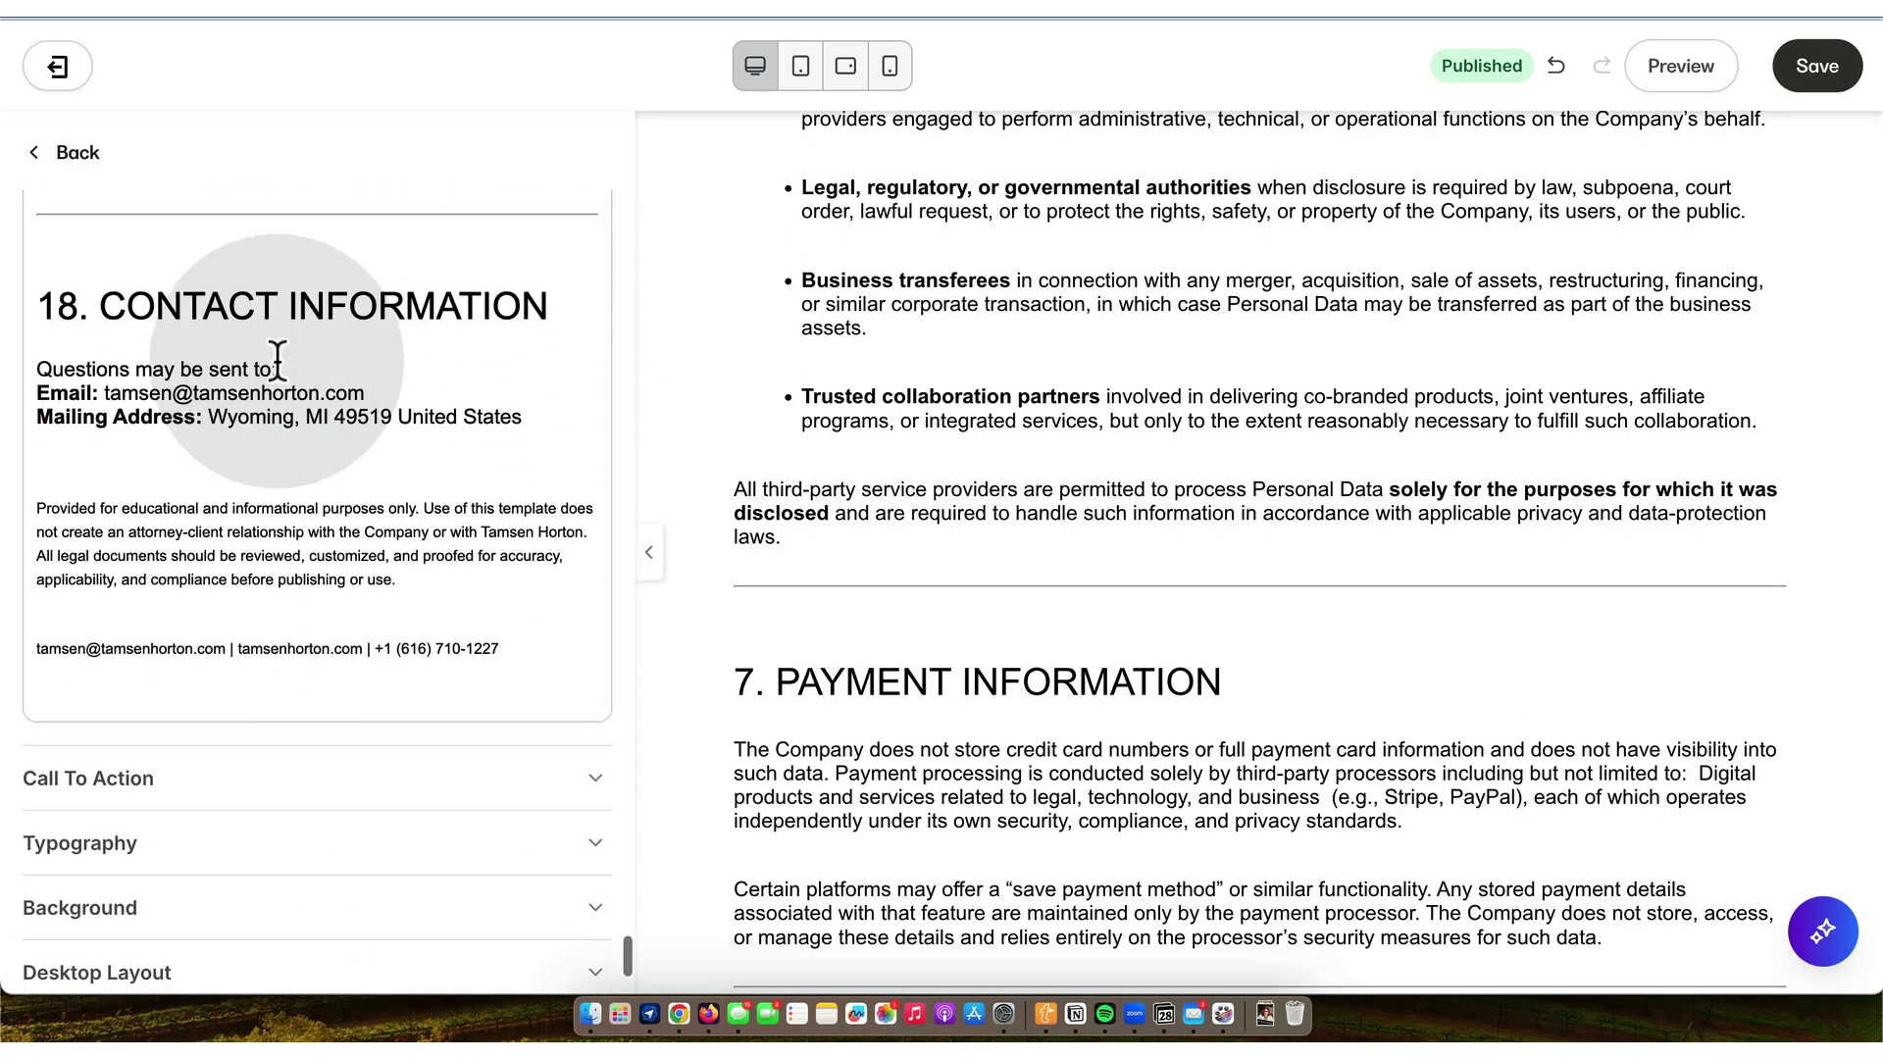
pyautogui.moveTo(525, 653); pyautogui.dragTo(29, 495)
pyautogui.press('BackSpace')
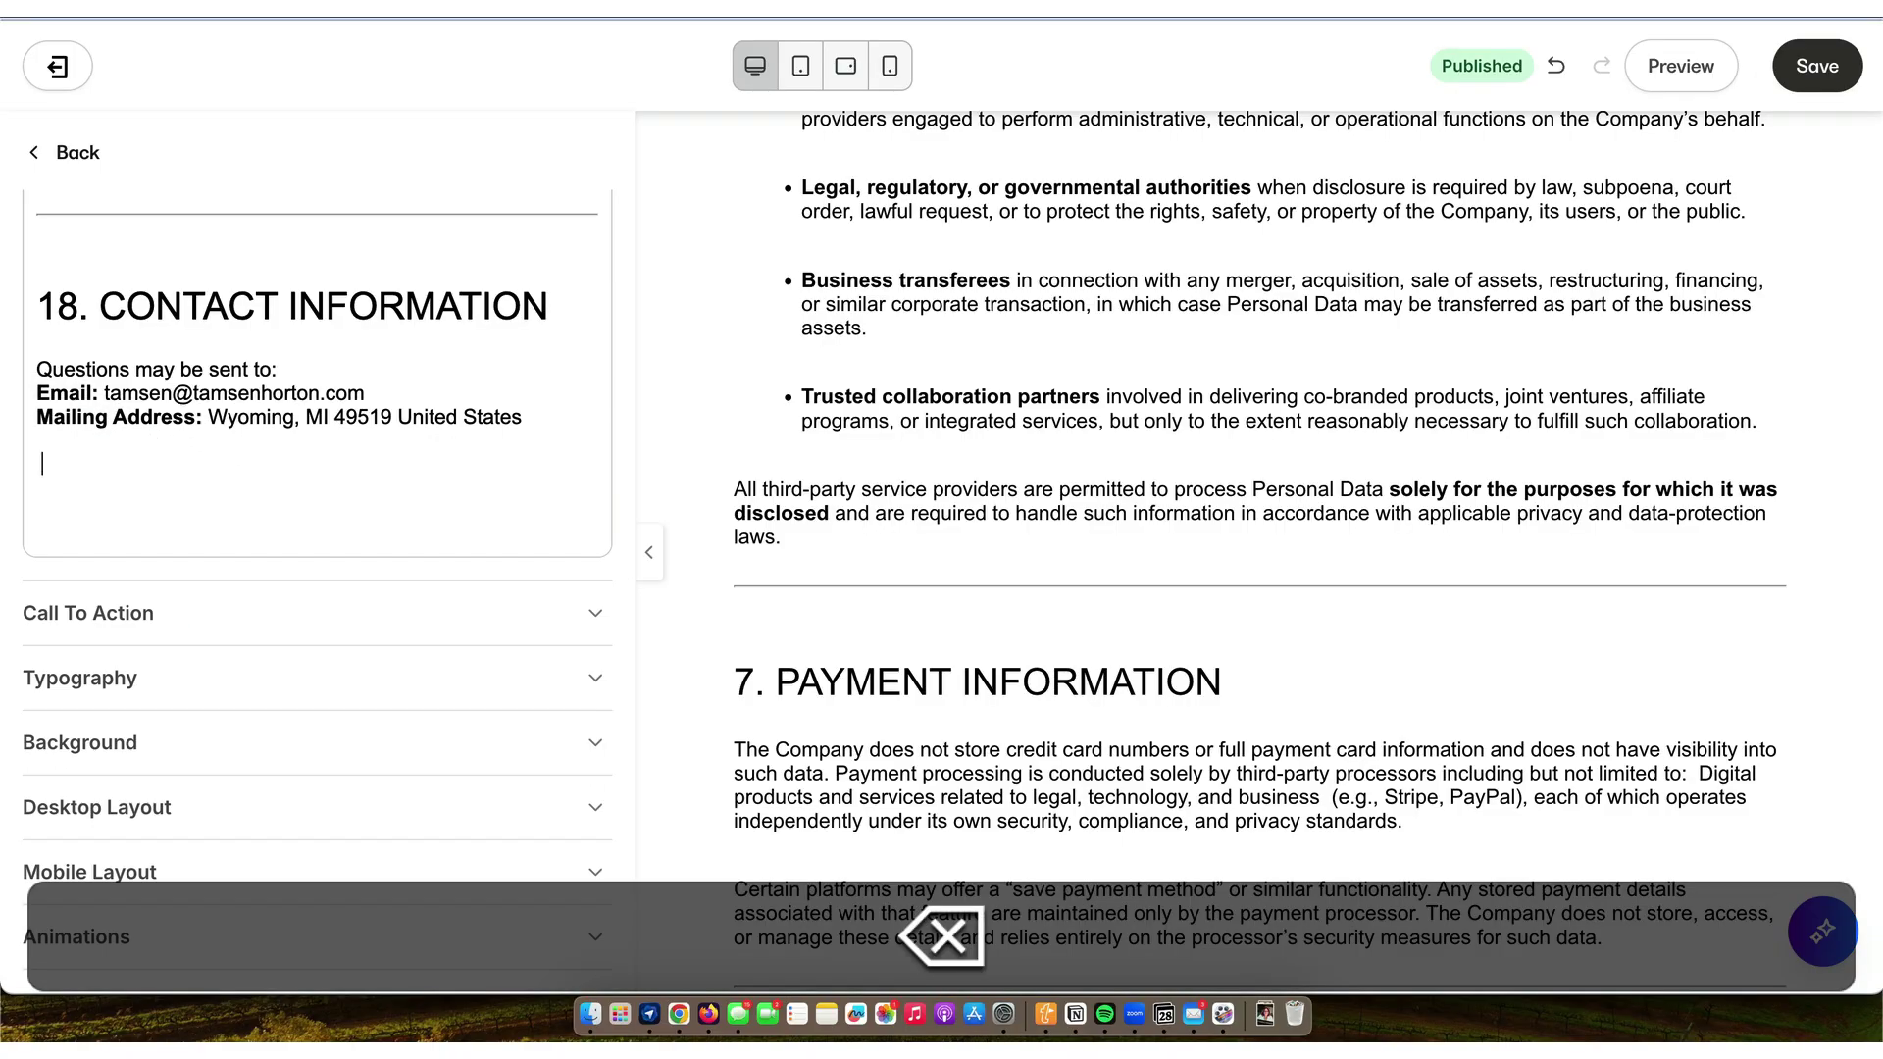
pyautogui.press('BackSpace')
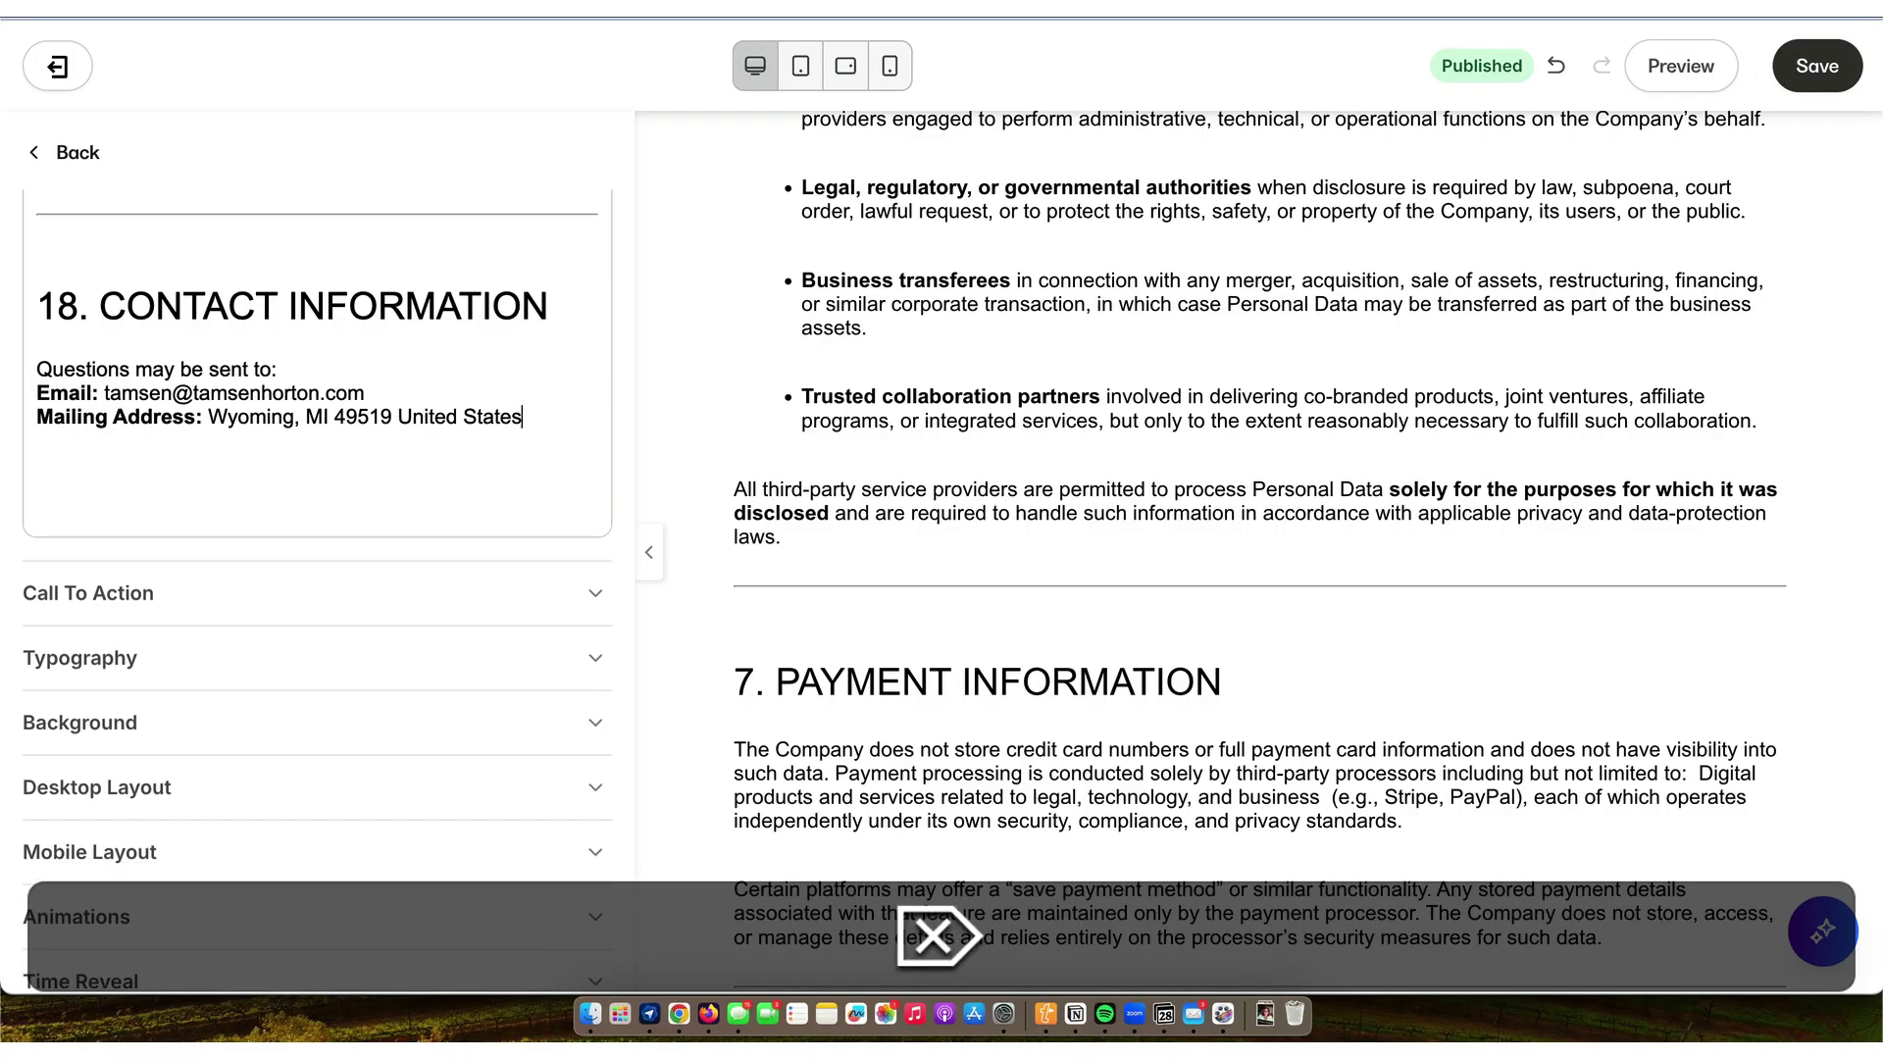
pyautogui.click(1819, 66)
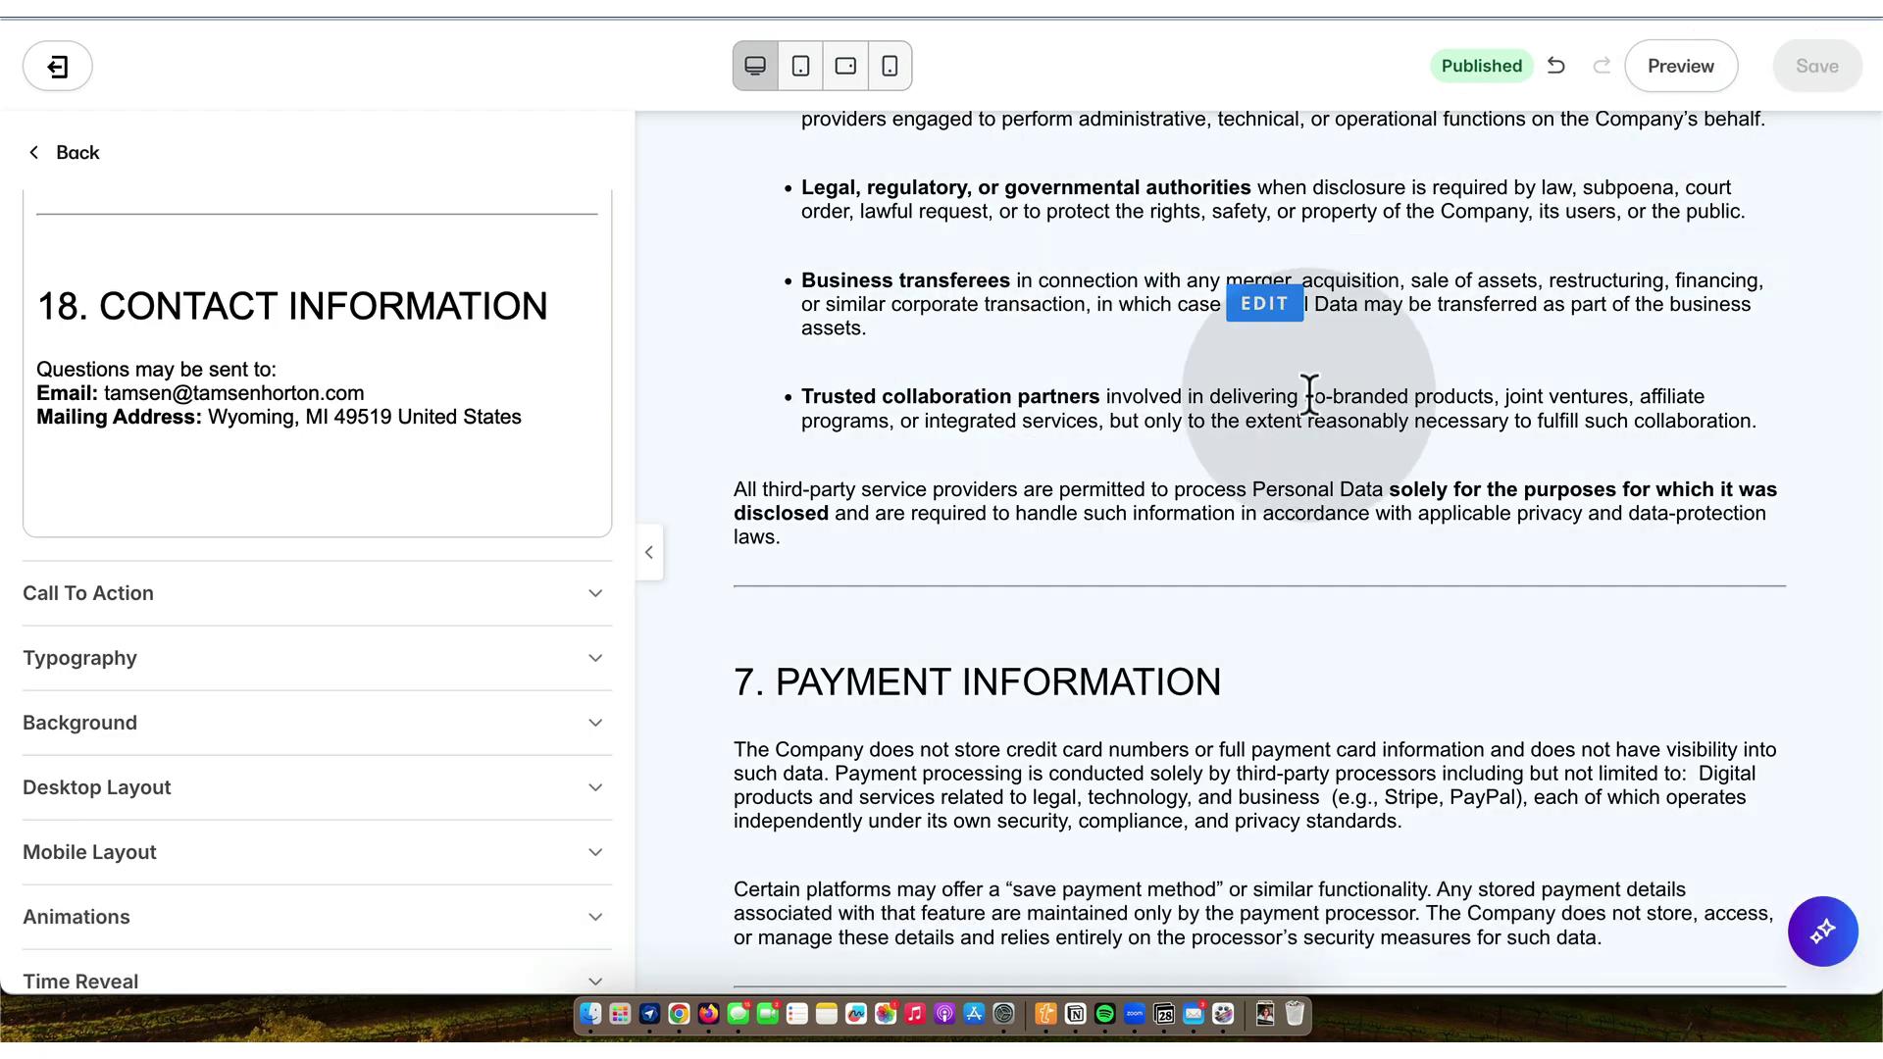
pyautogui.scroll(-1, 1210, 831)
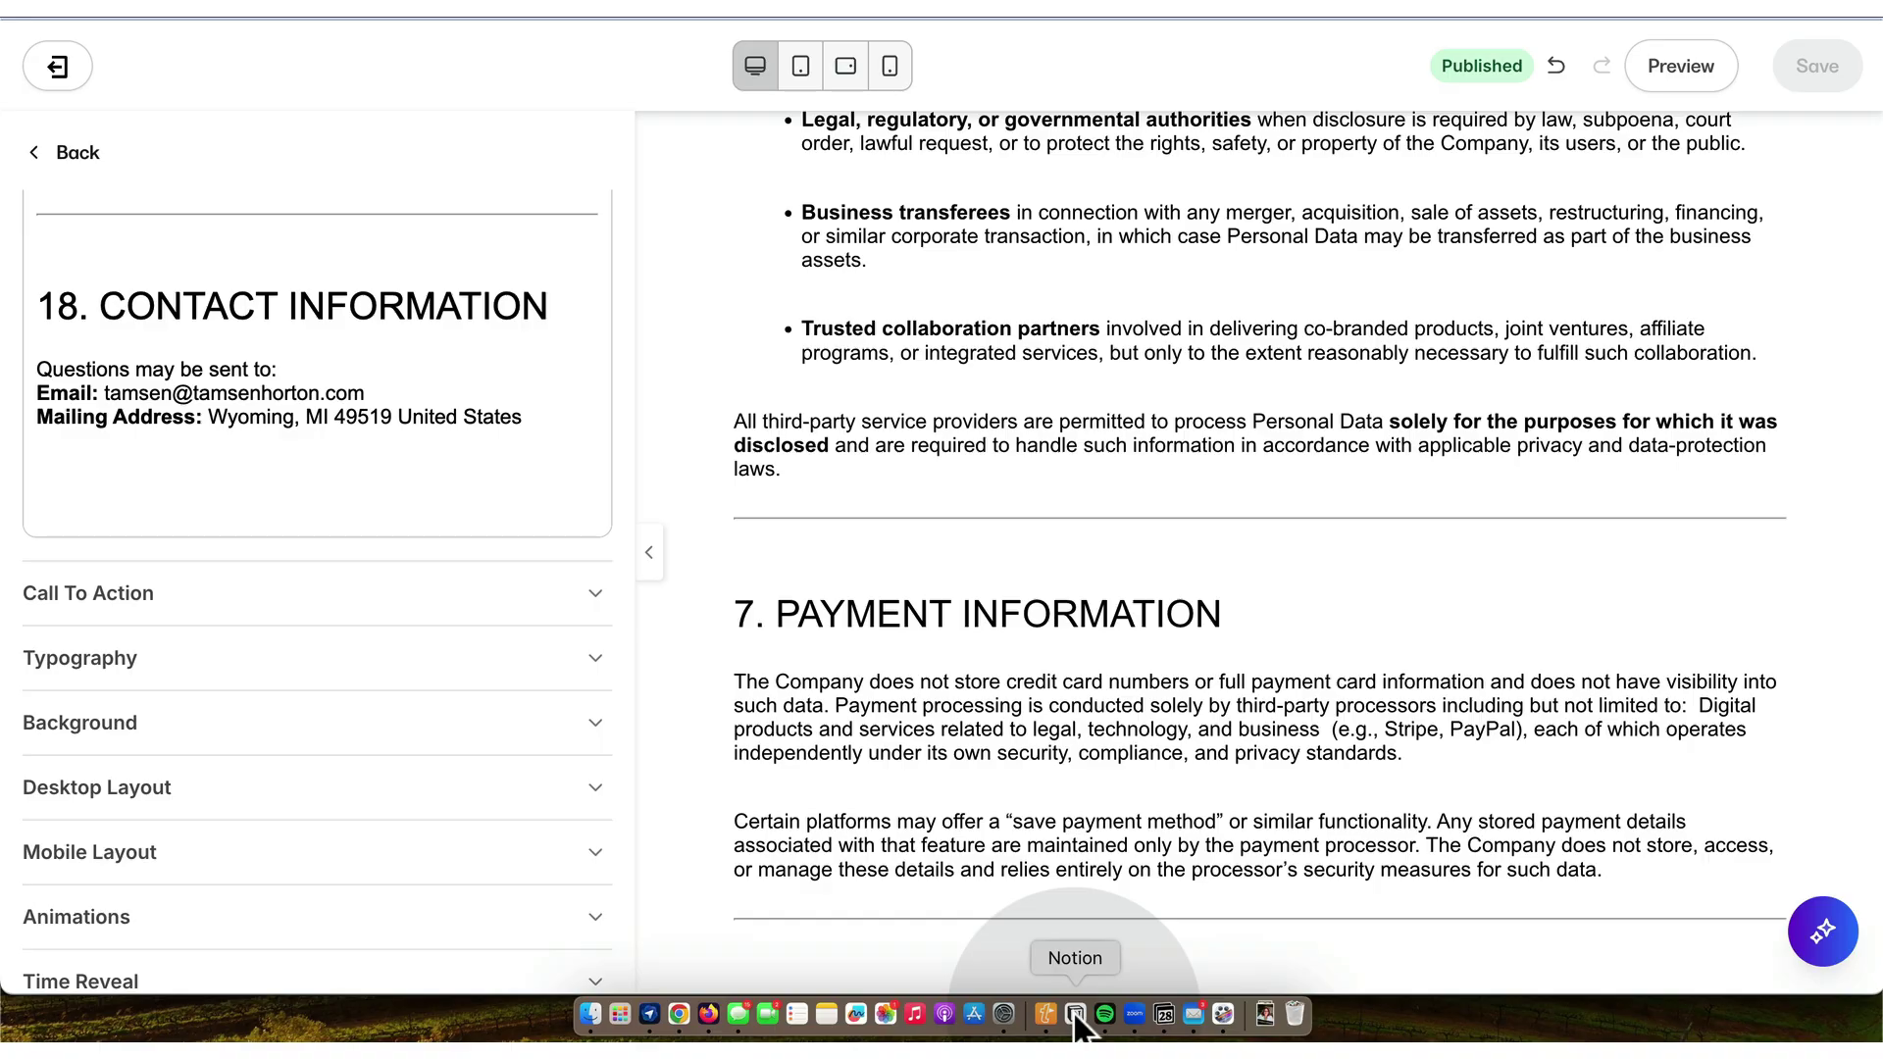
pyautogui.click(1073, 1010)
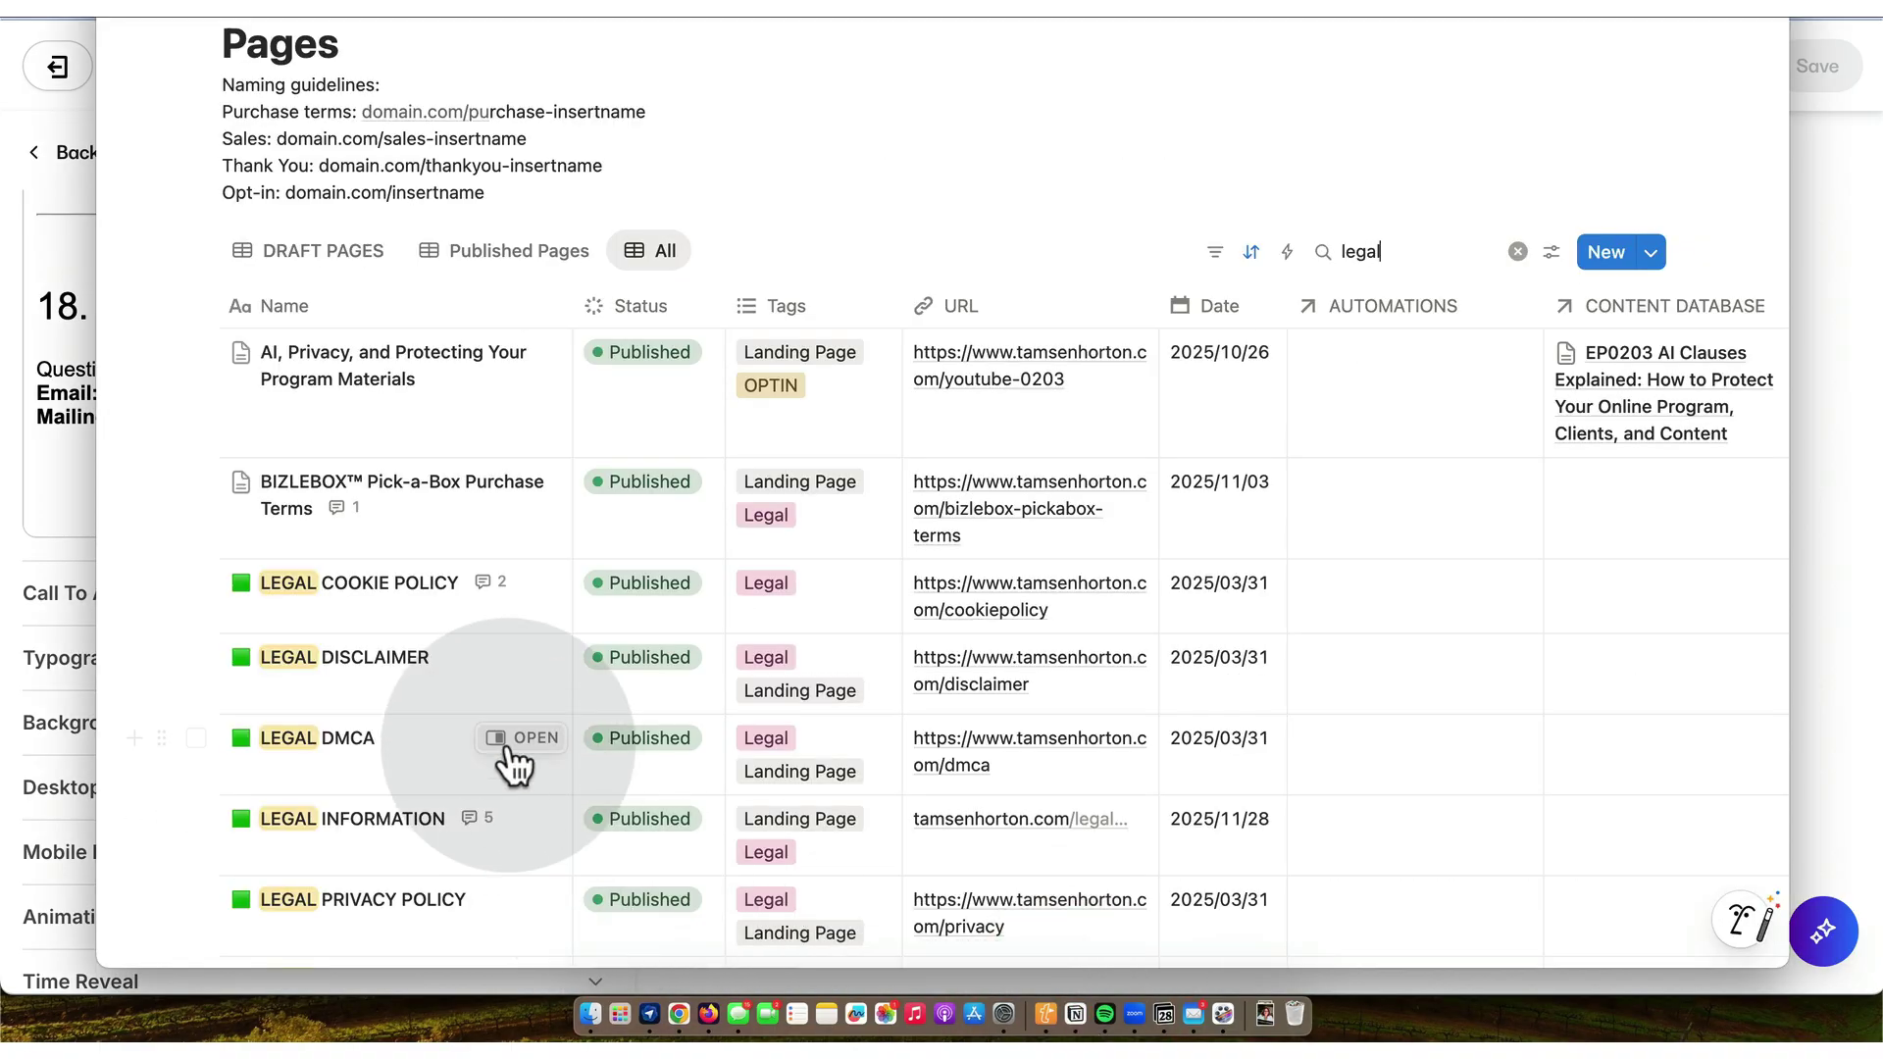
# - Set the LEGAL PRIVACY POLICY entry's Date to 2025/11/28
pyautogui.scroll(-3, 510, 765)
pyautogui.click(527, 728)
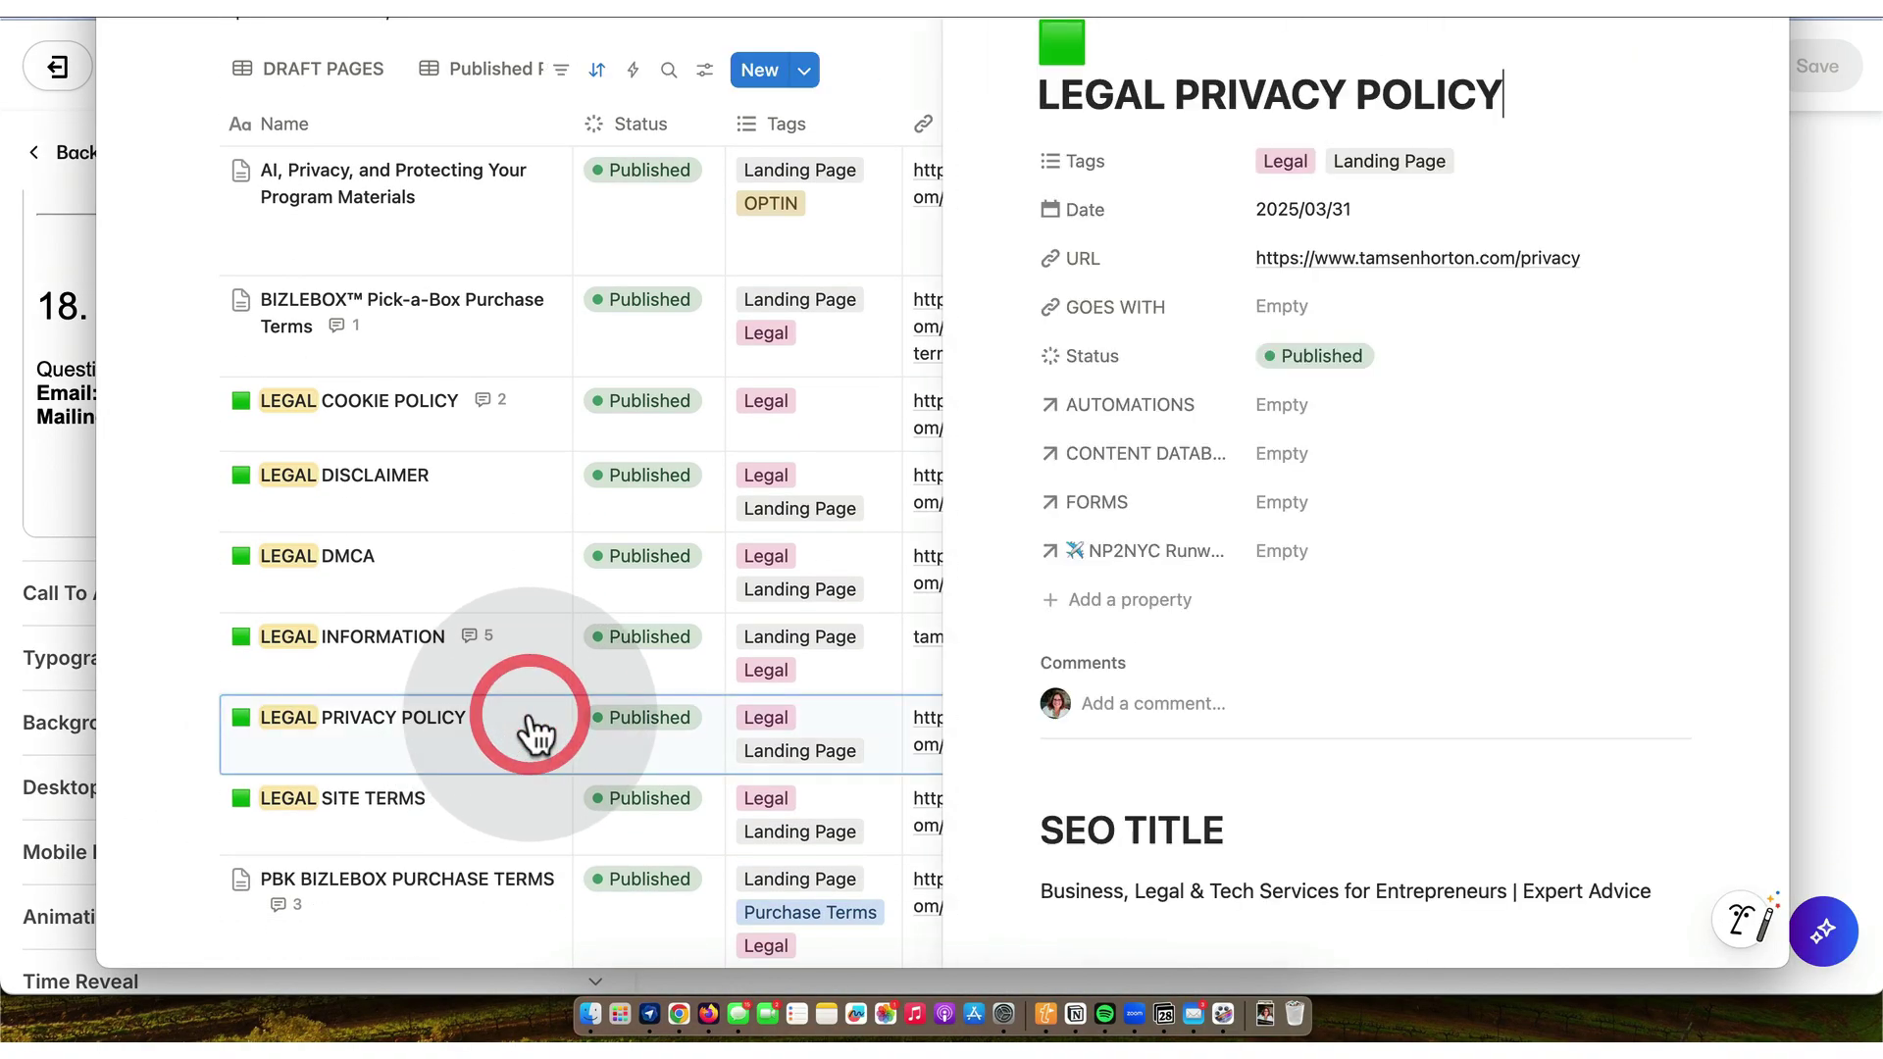
pyautogui.click(1350, 208)
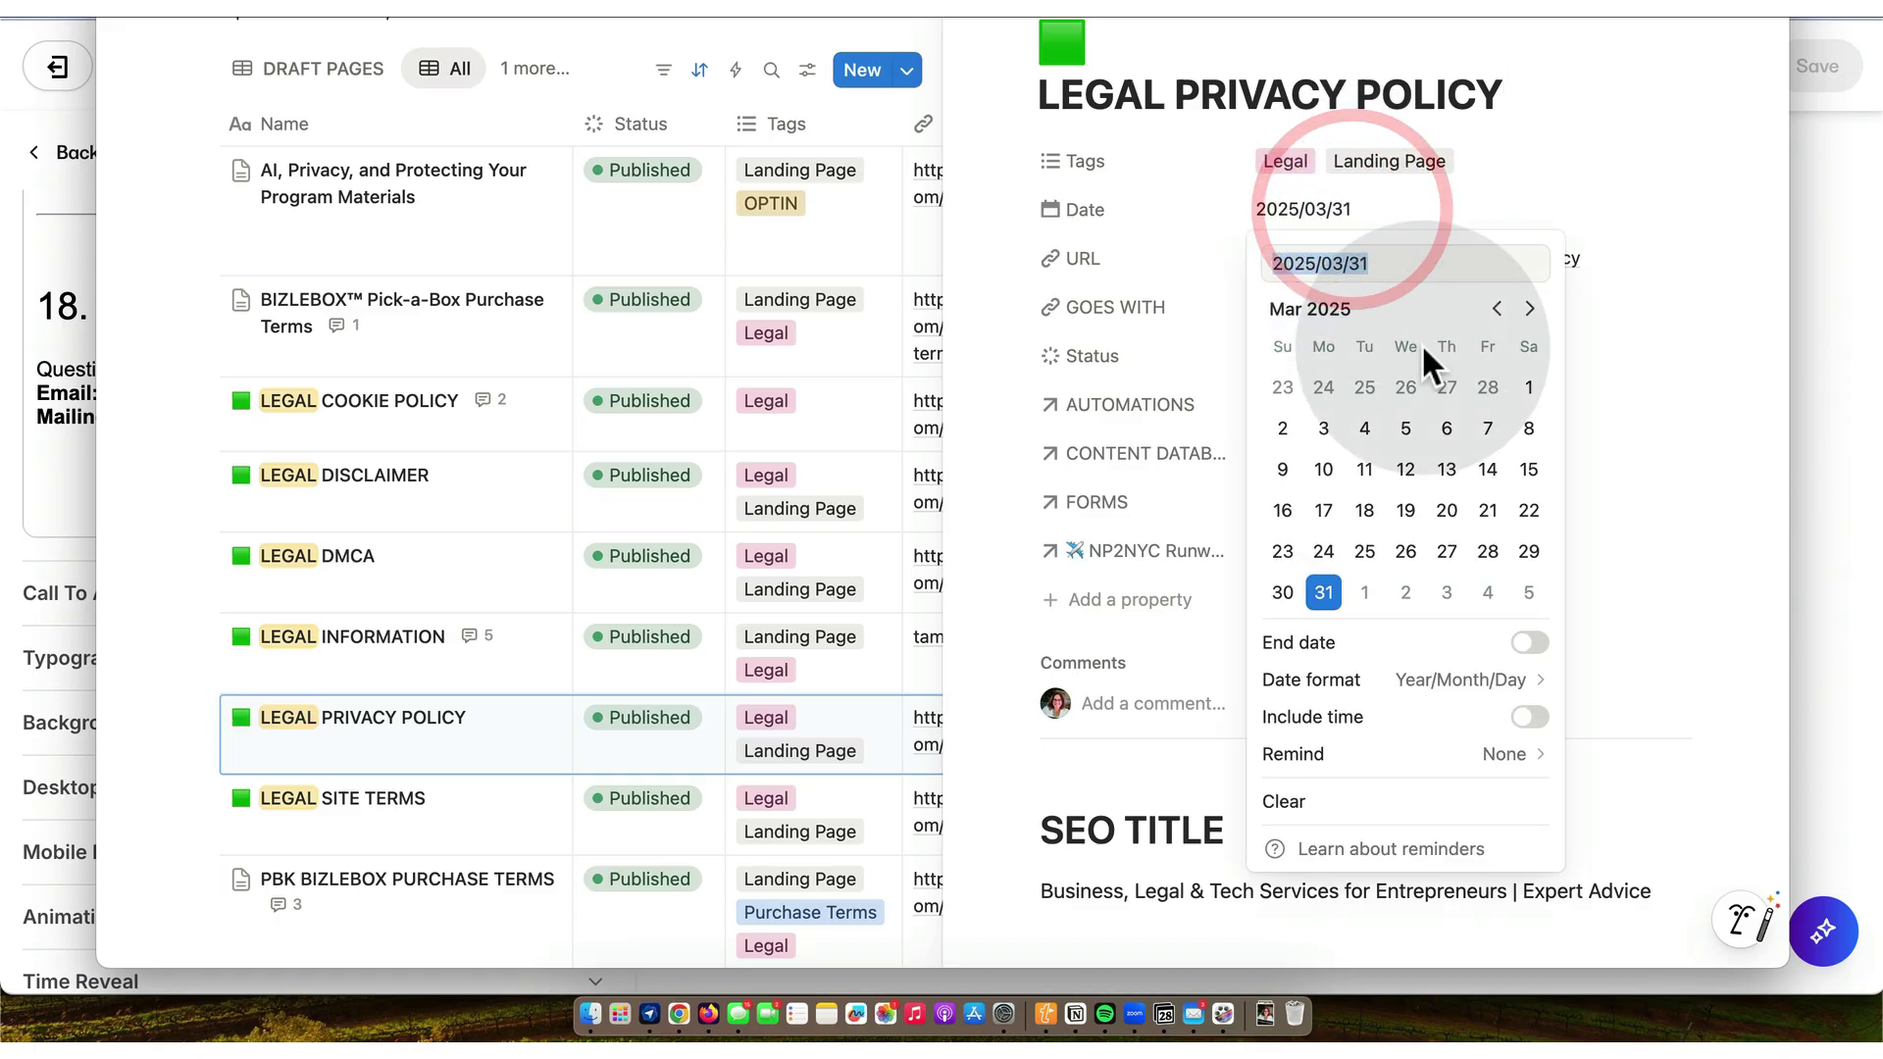
pyautogui.click(1534, 307)
pyautogui.click(1534, 307)
pyautogui.click(1534, 307)
pyautogui.click(1534, 307)
pyautogui.click(1534, 307)
pyautogui.click(1535, 307)
pyautogui.click(1534, 307)
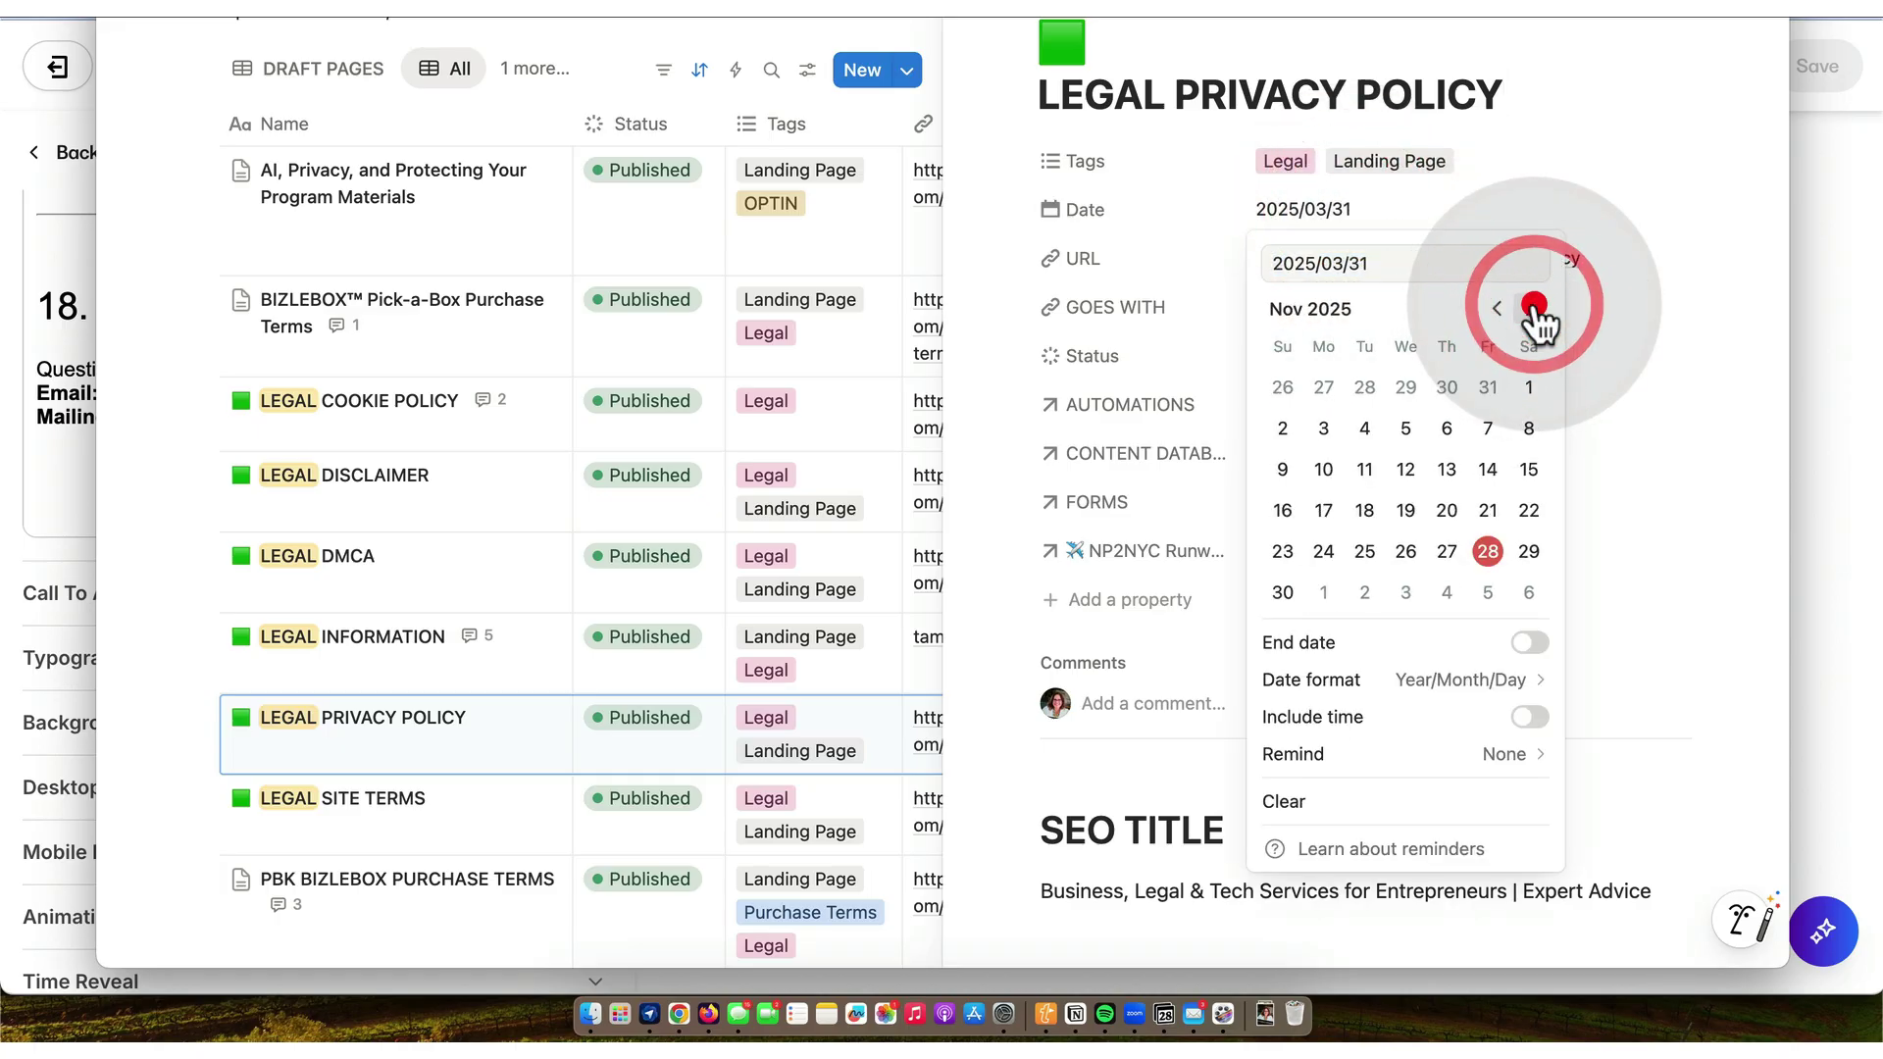
pyautogui.click(1488, 551)
# - Post the comment 'updated with legal bundle generator' on the entry and close it
pyautogui.click(1128, 703)
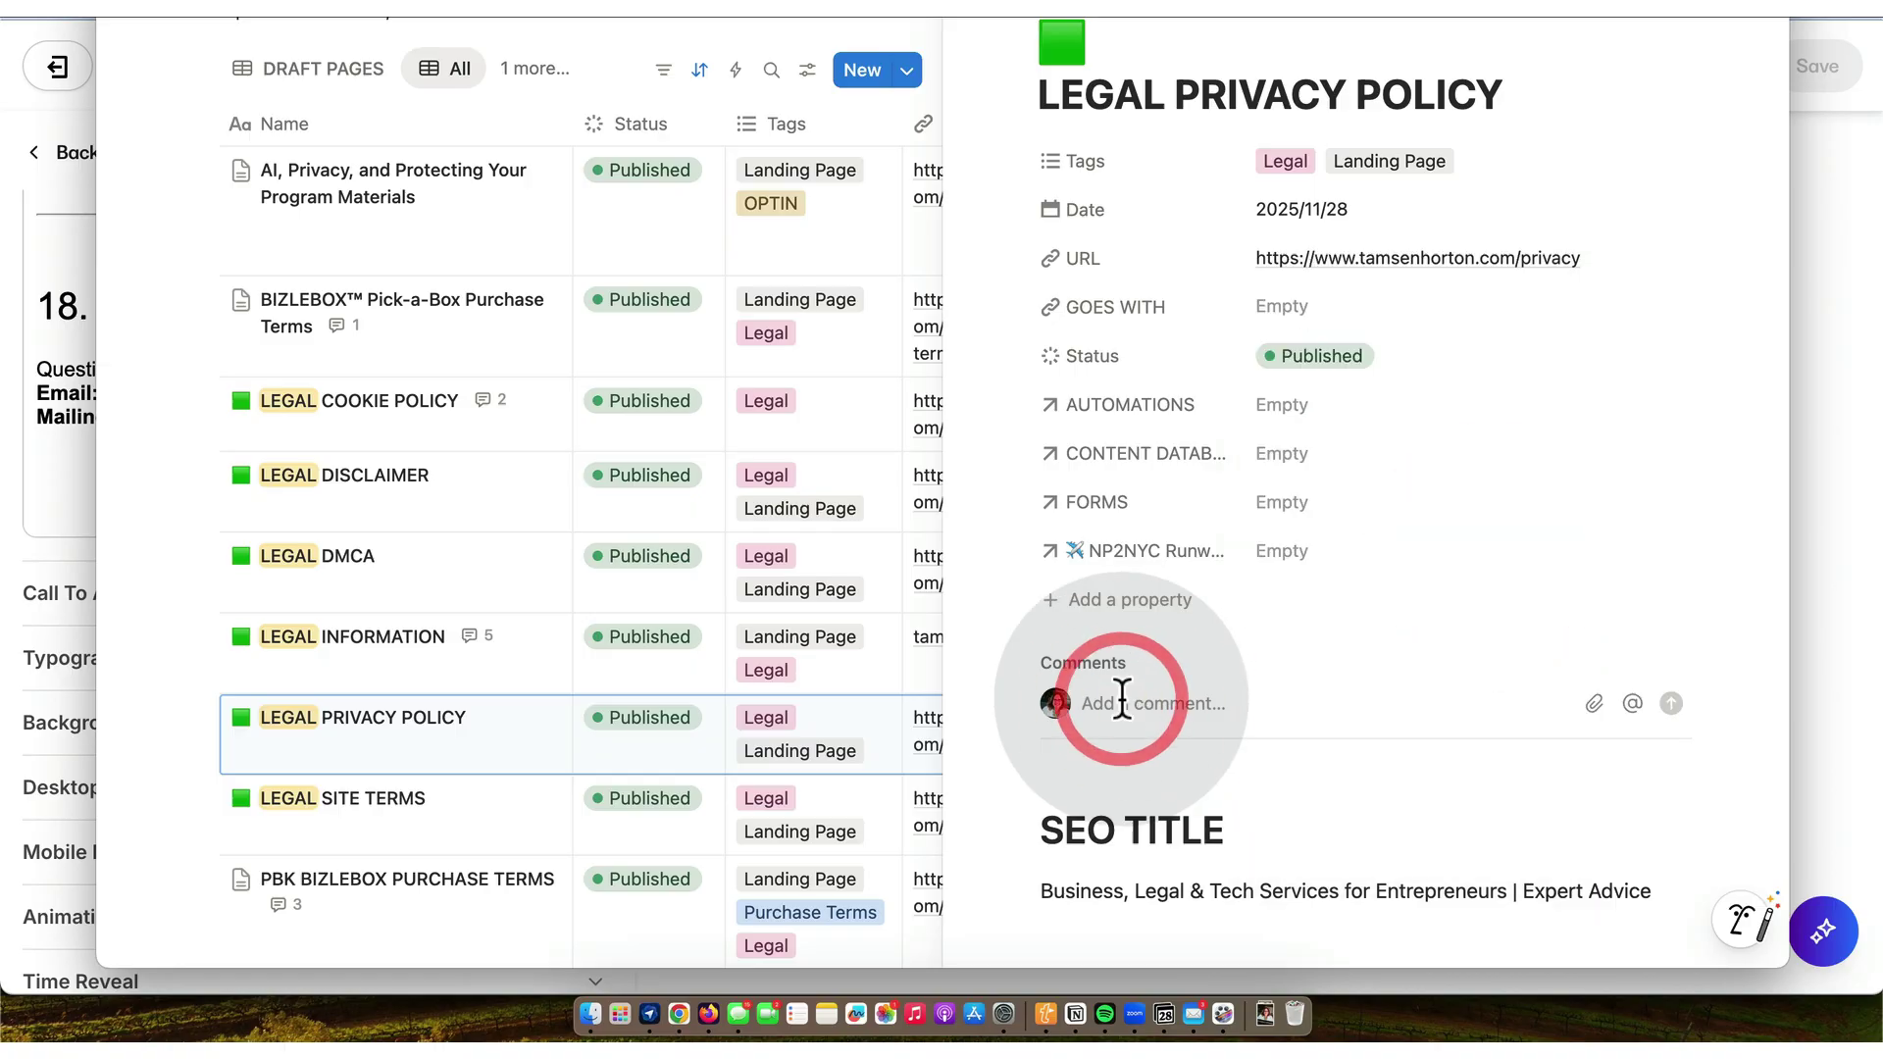
pyautogui.write('u')
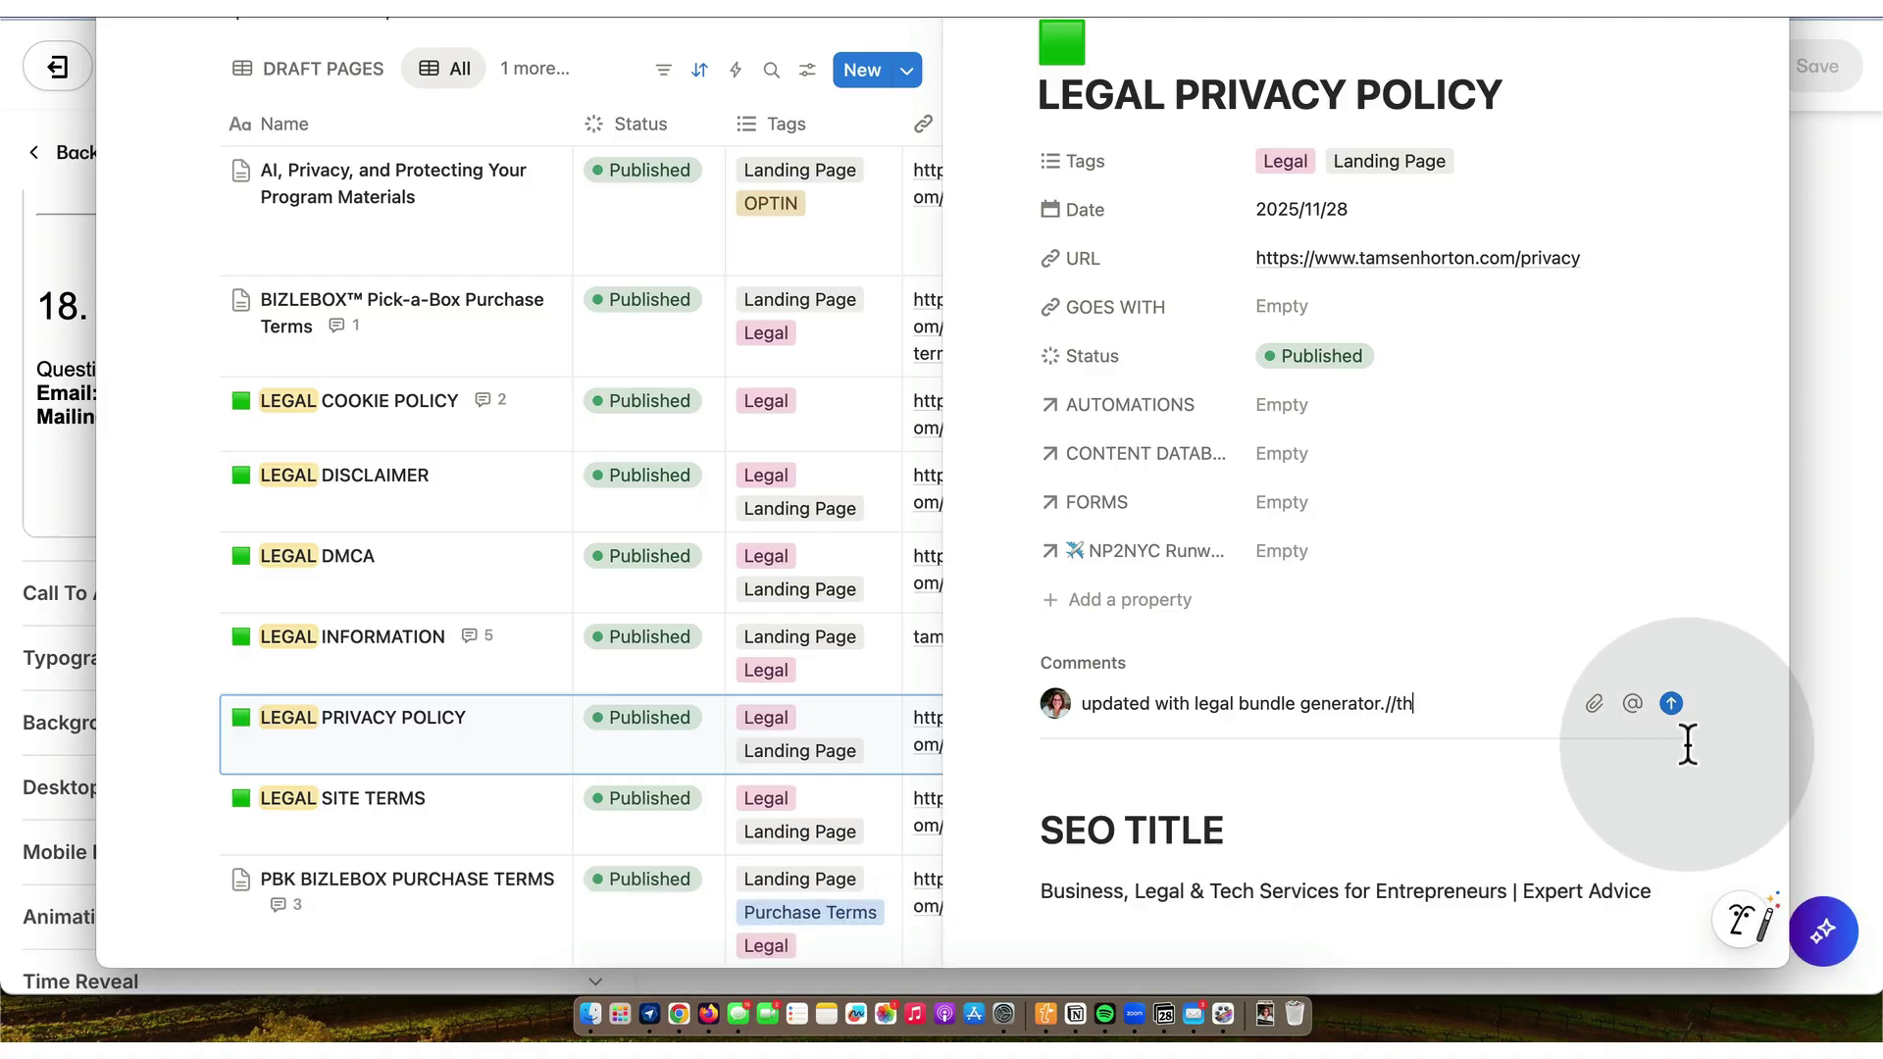
pyautogui.click(1671, 704)
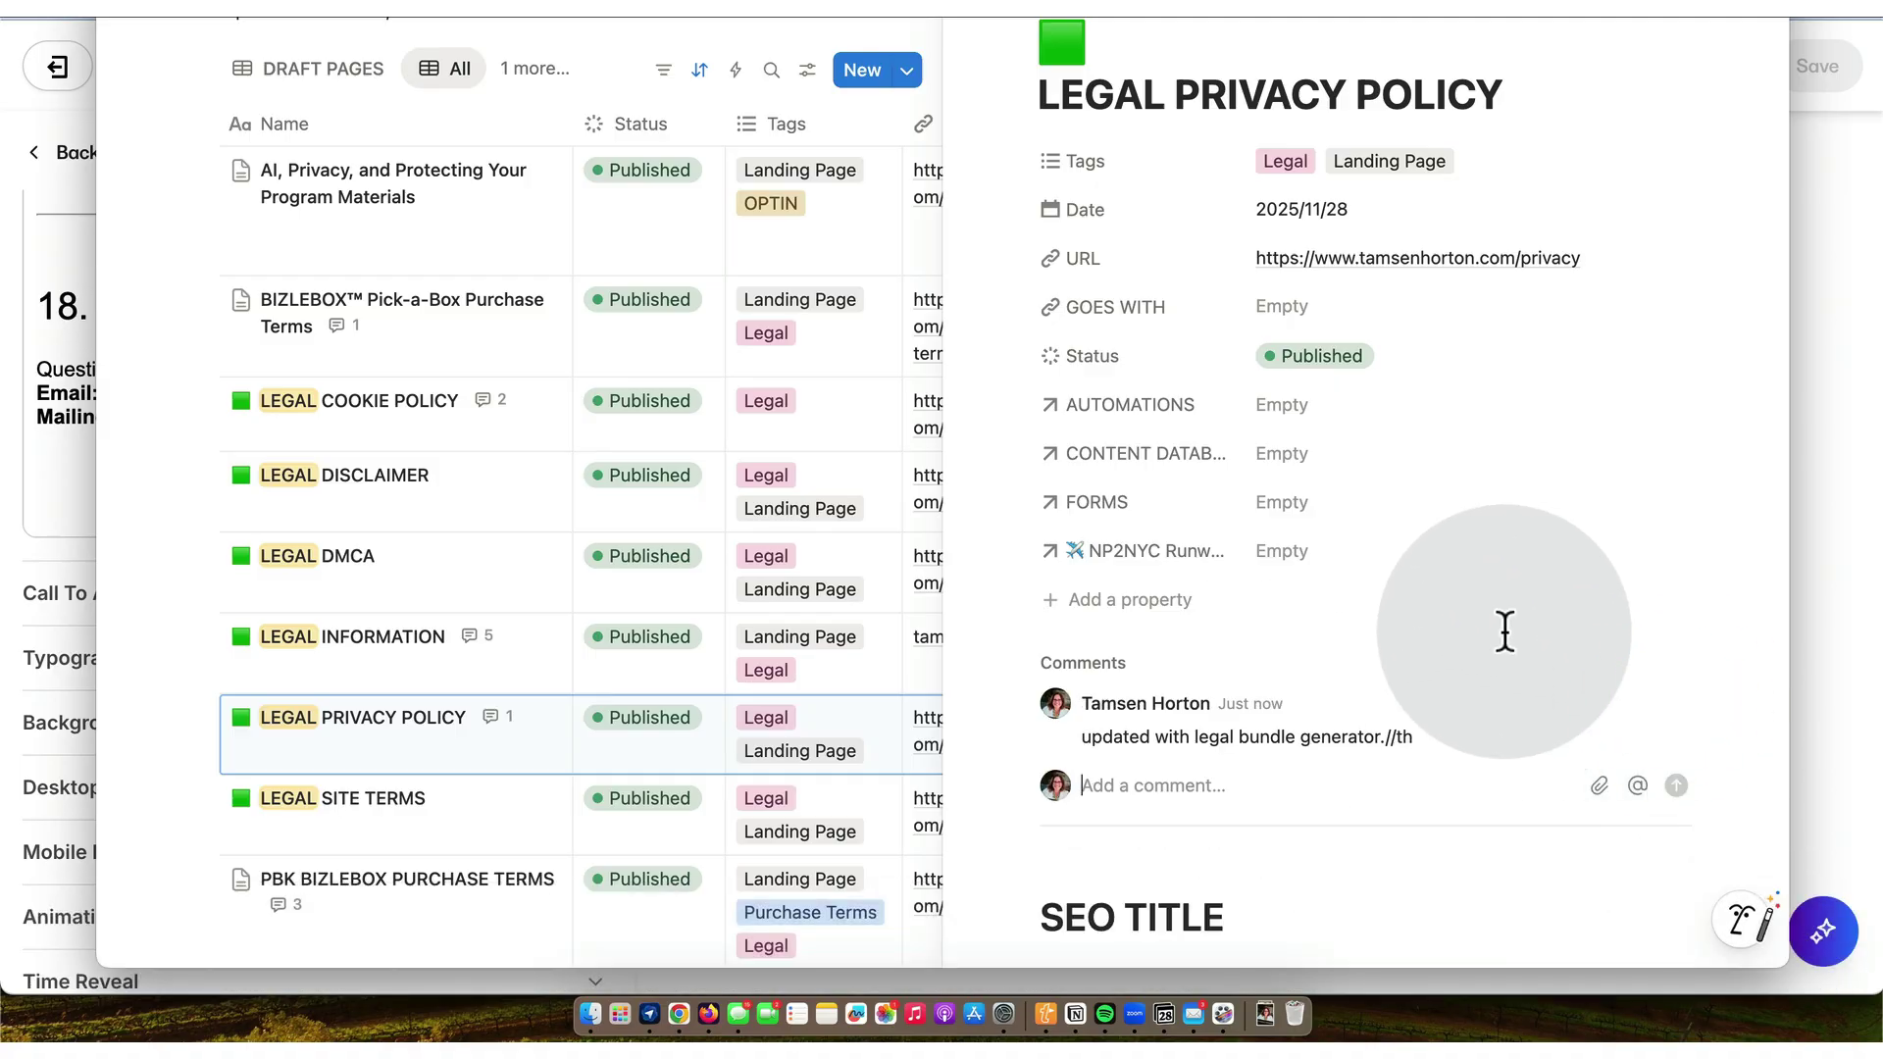
pyautogui.press('Escape')
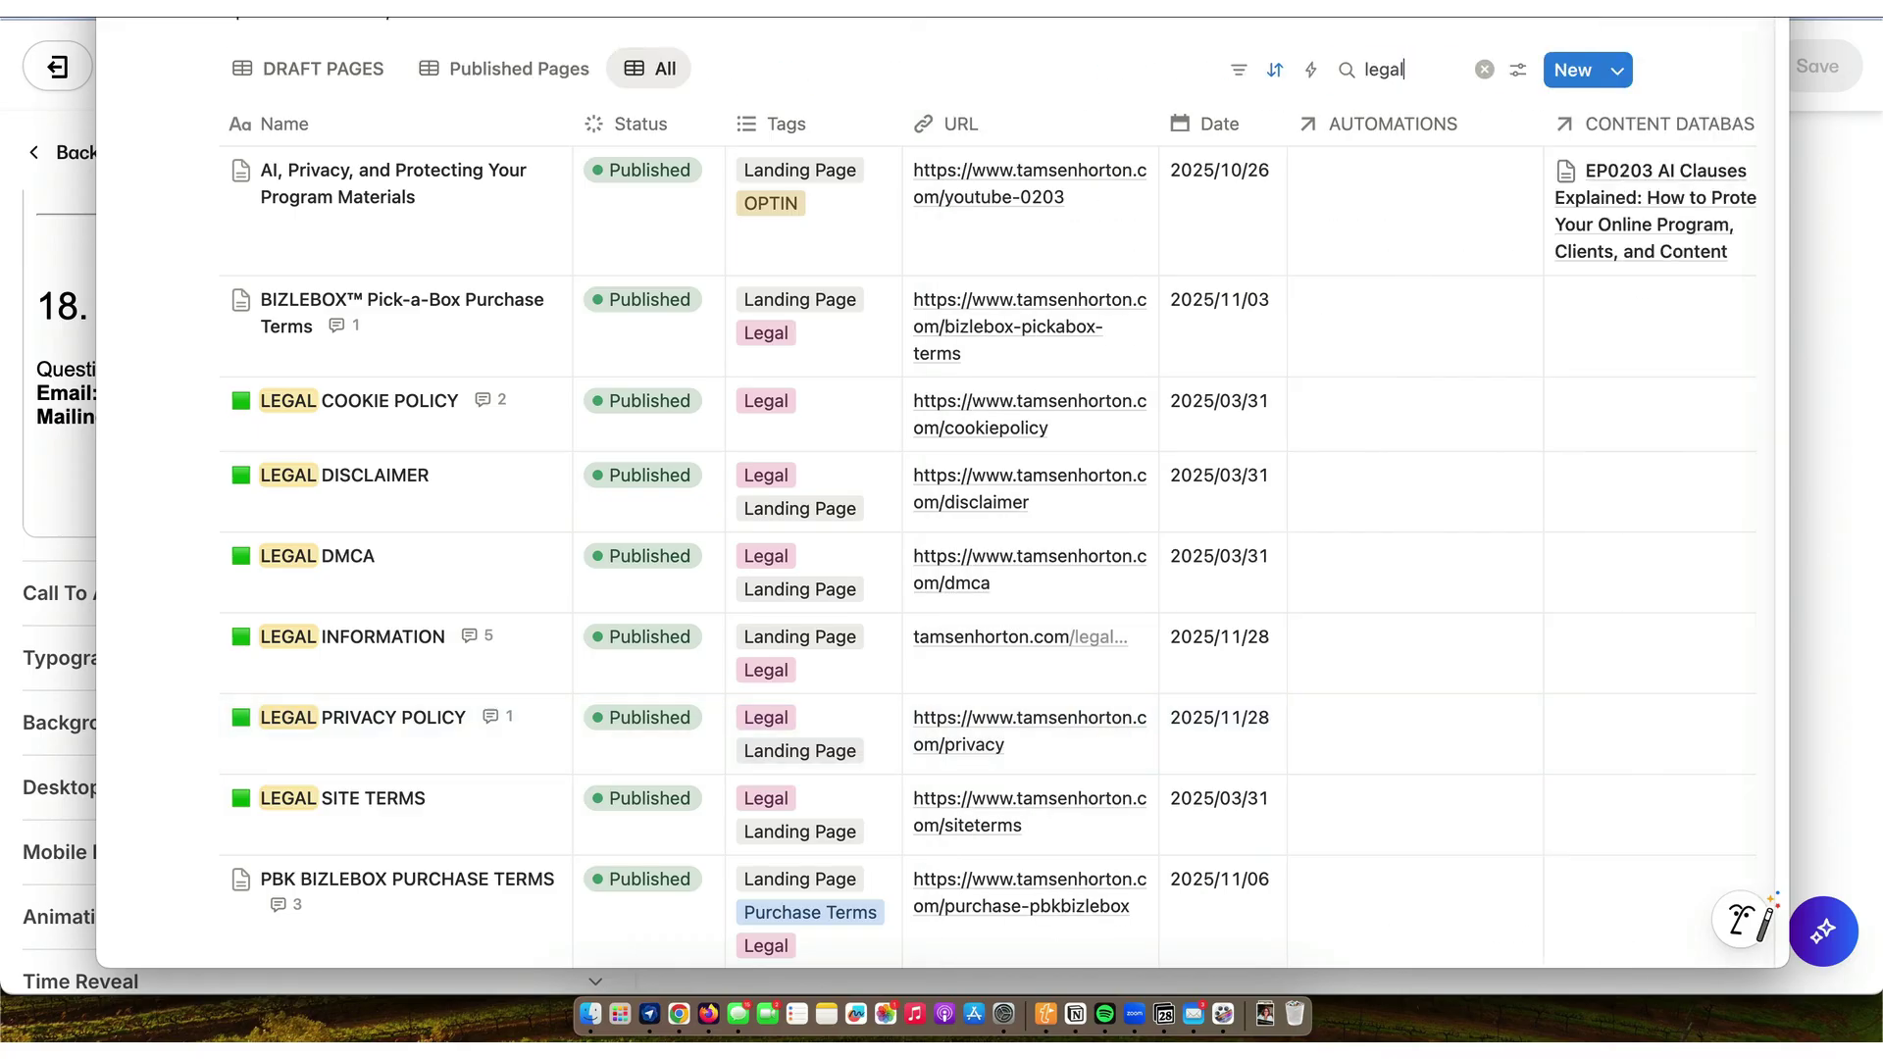
pyautogui.click(677, 1018)
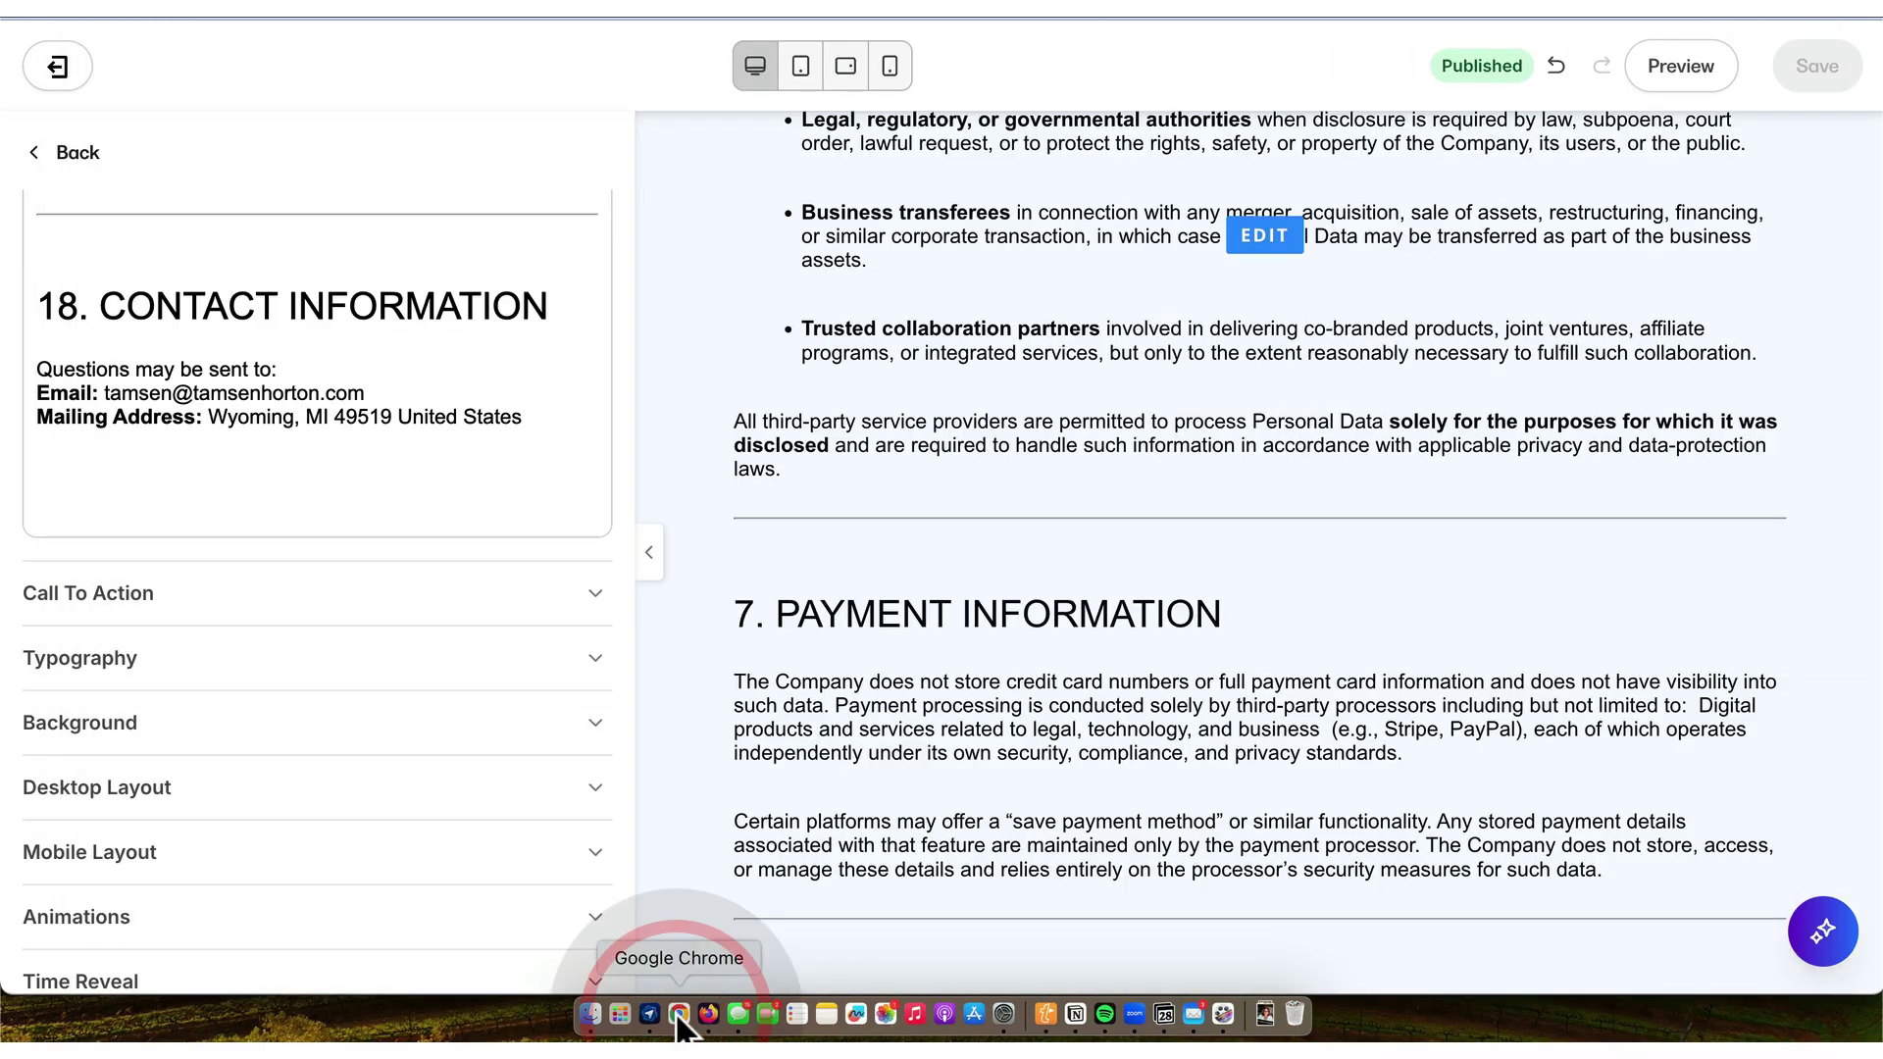
# - Leave the Privacy Policy editor and open the LEGAL Site Terms landing page
pyautogui.click(78, 154)
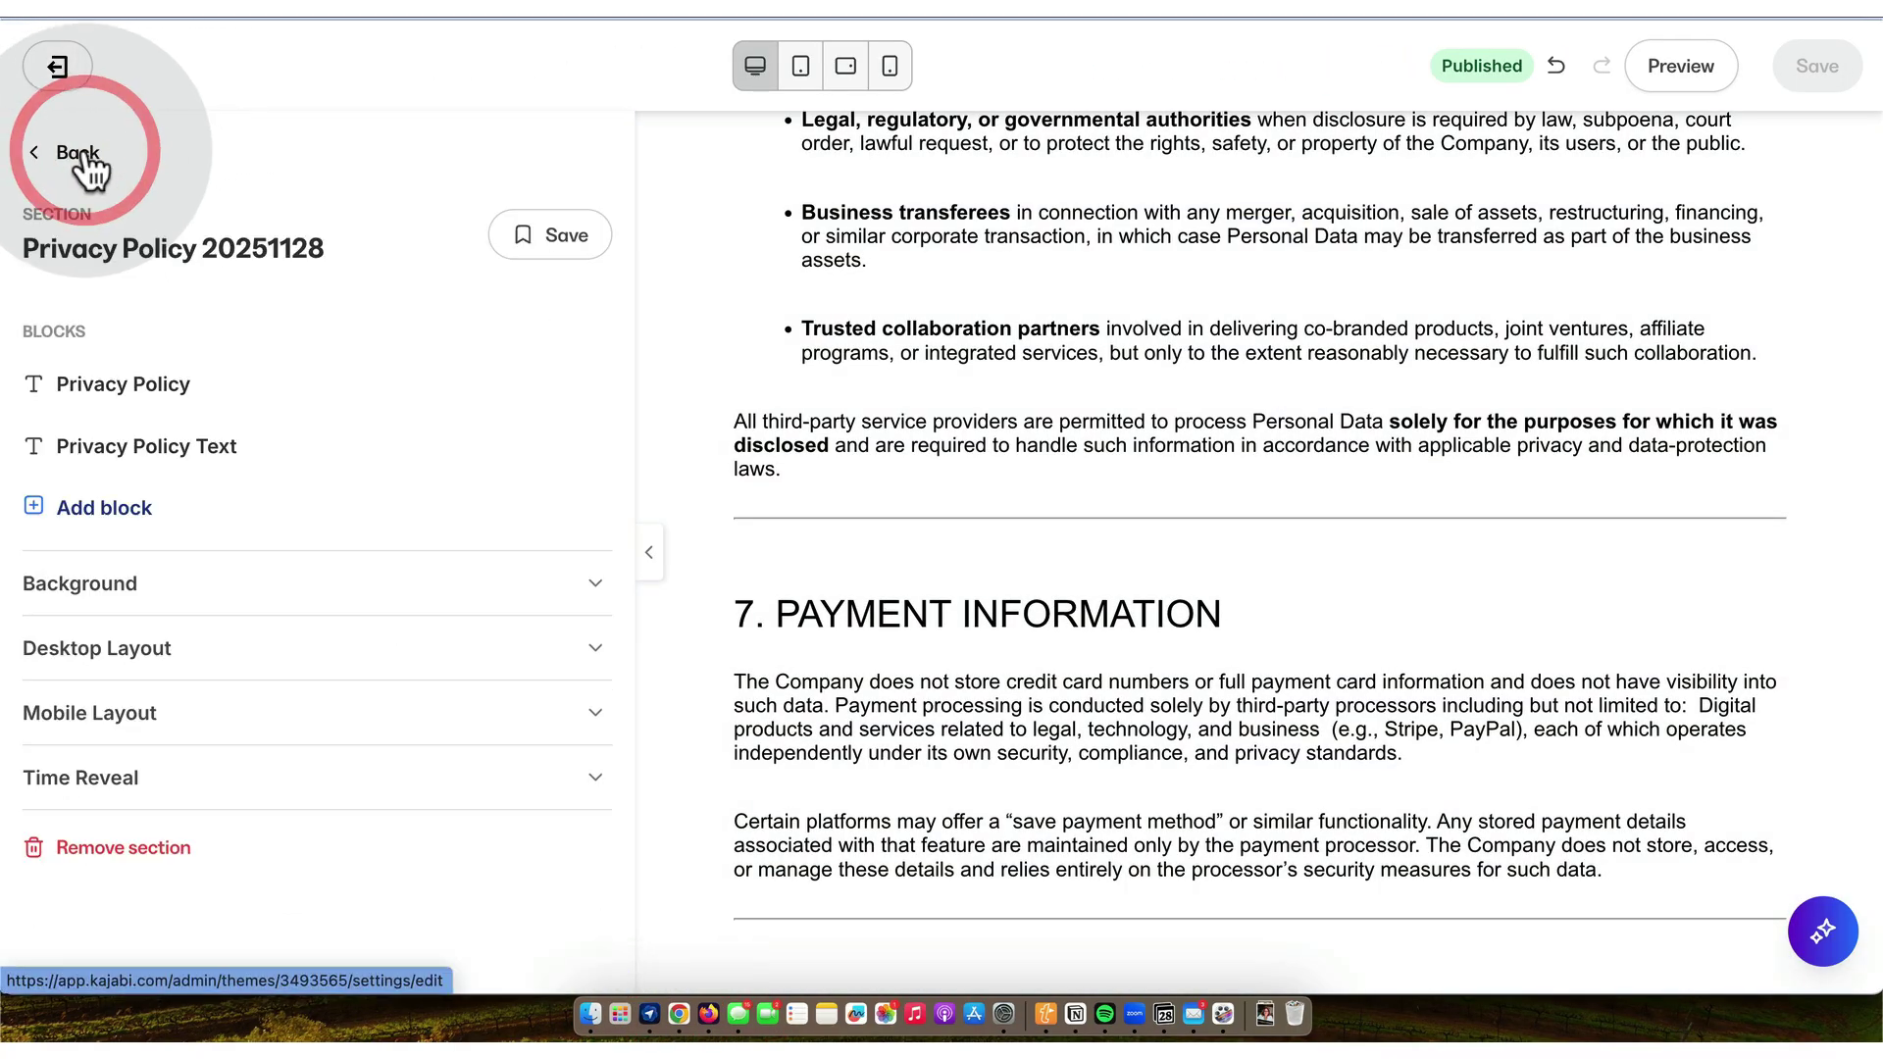
pyautogui.click(80, 154)
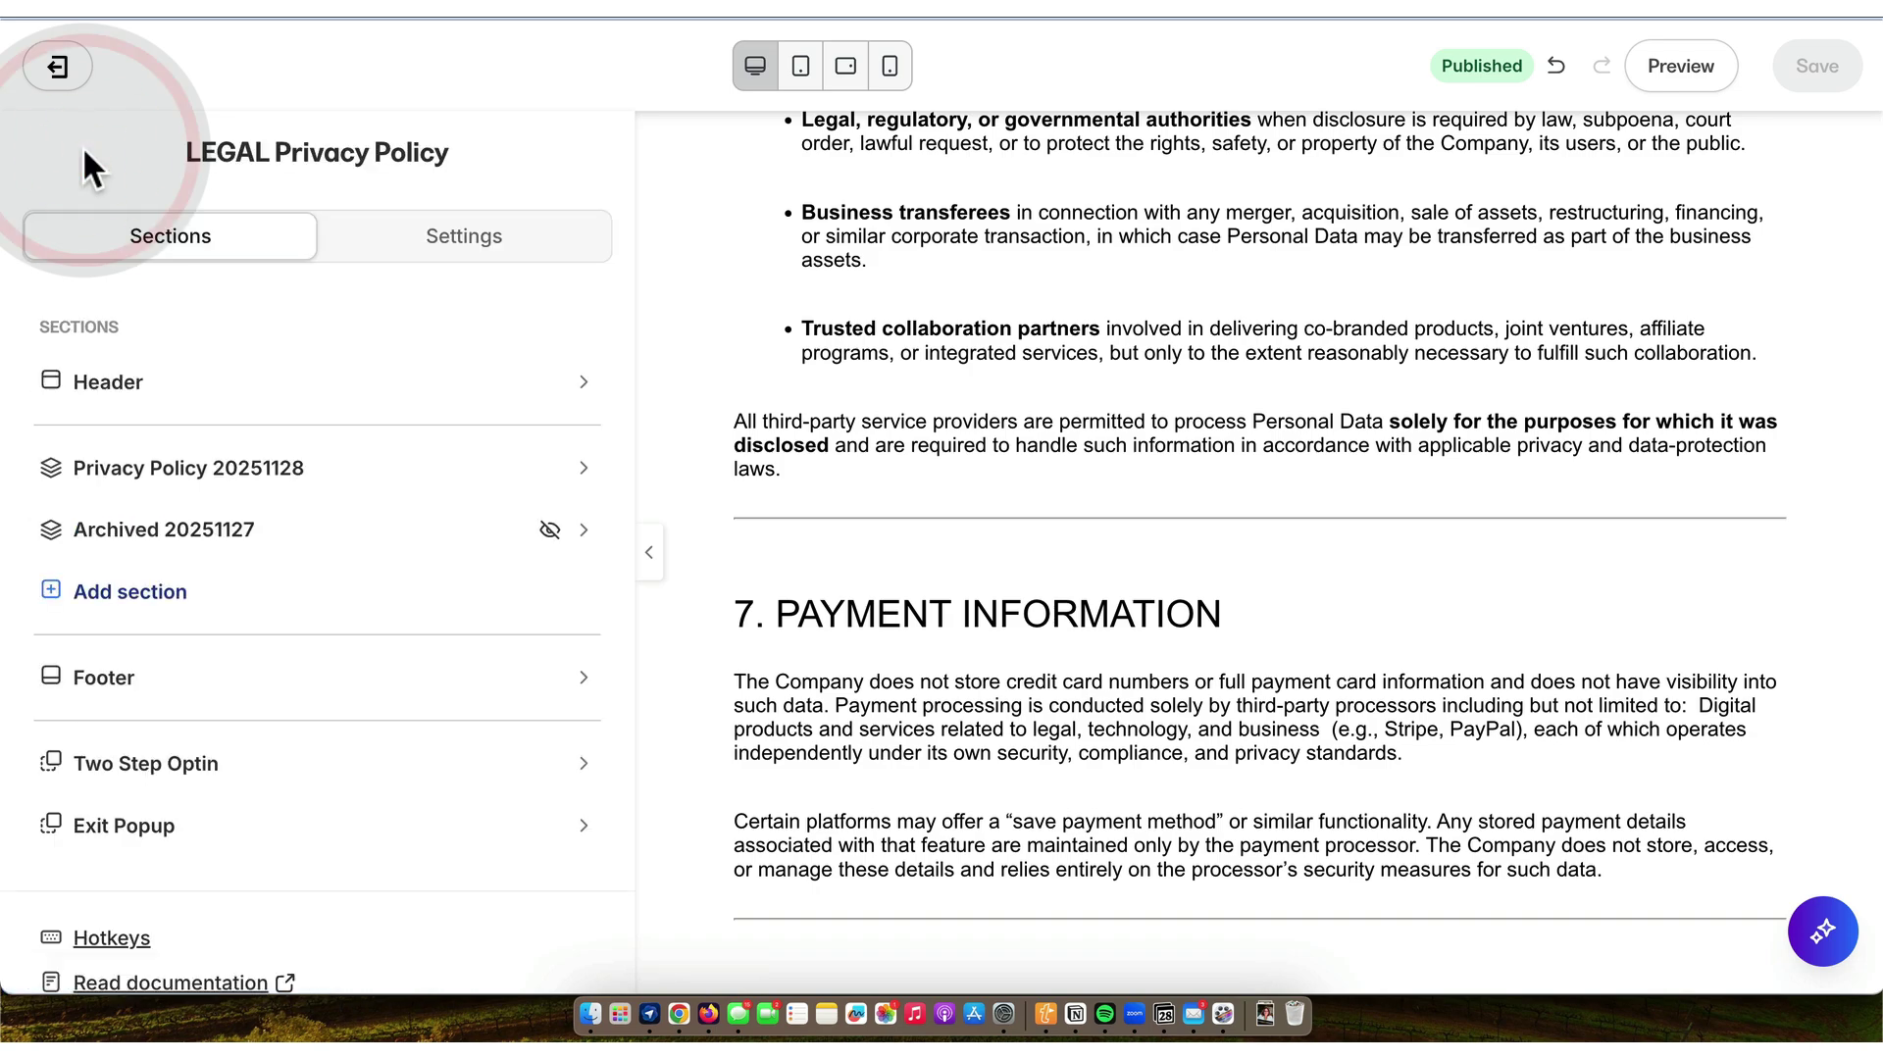
pyautogui.click(59, 69)
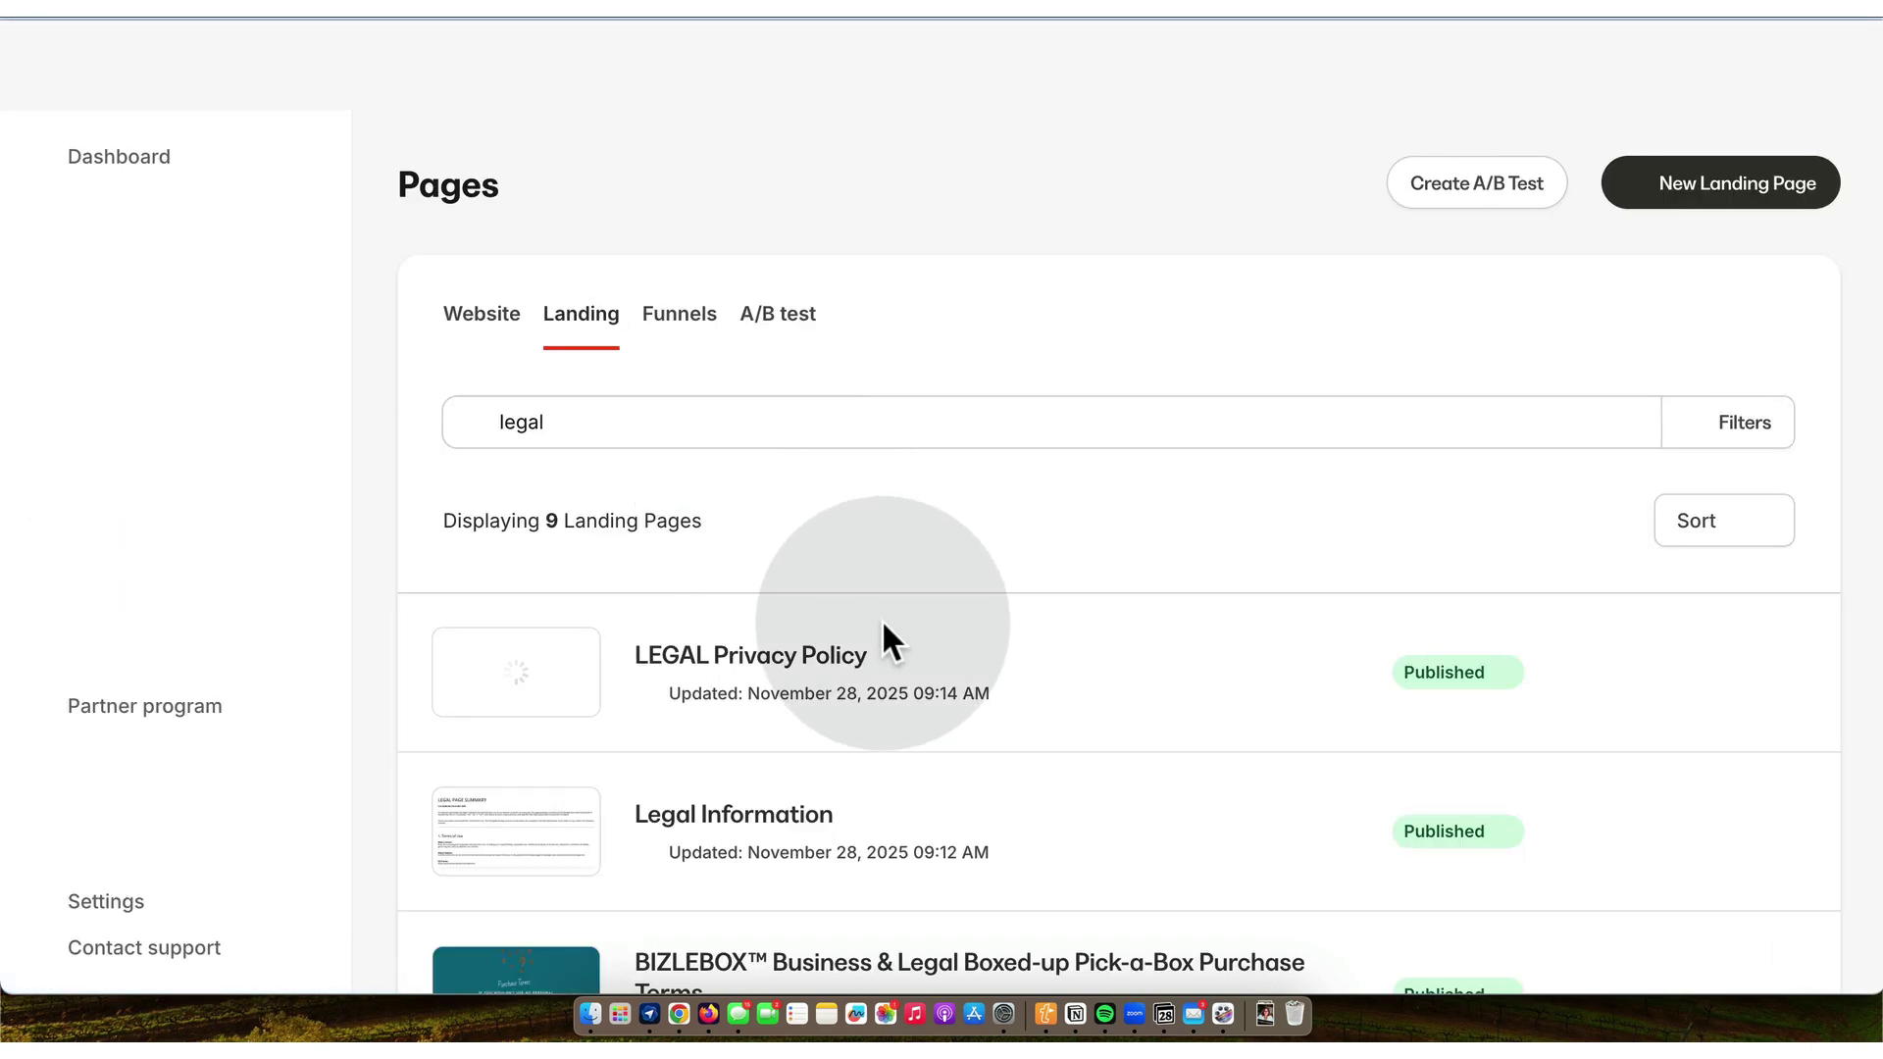
pyautogui.scroll(-3, 881, 620)
pyautogui.scroll(-7, 881, 620)
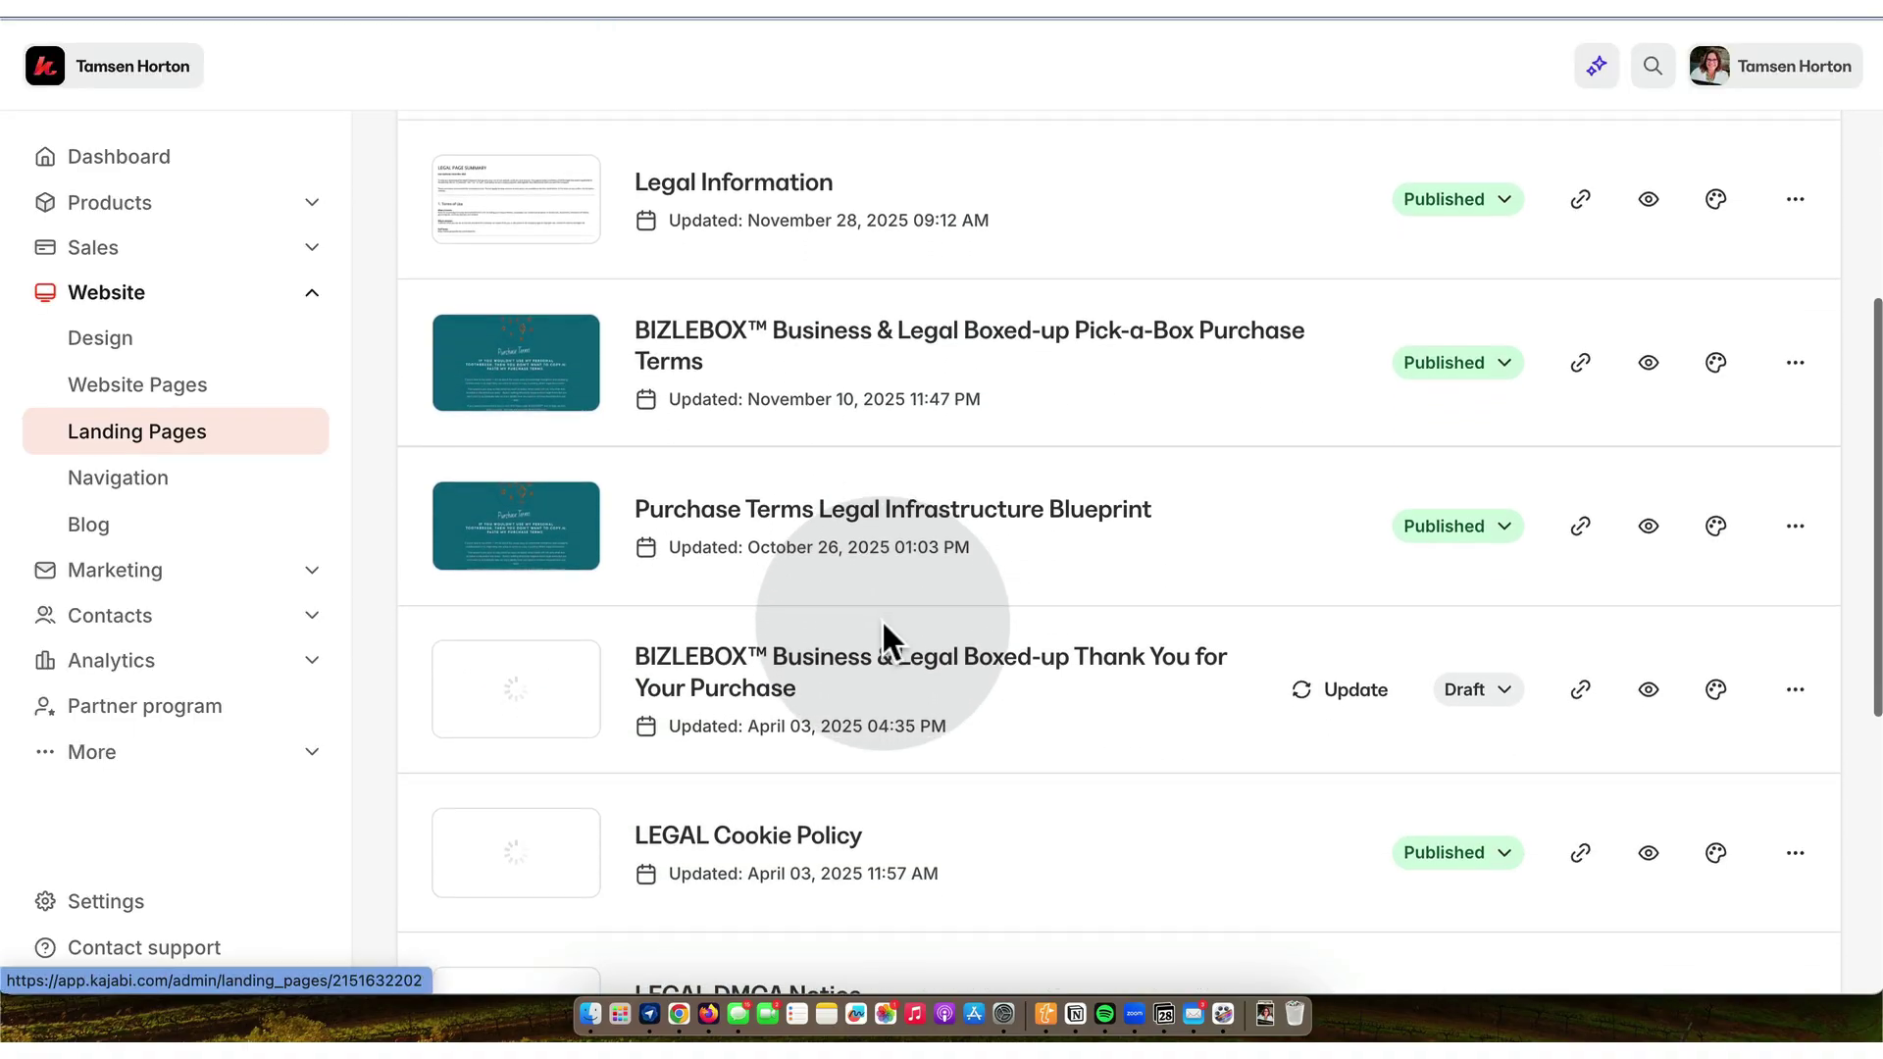
pyautogui.scroll(-4, 881, 620)
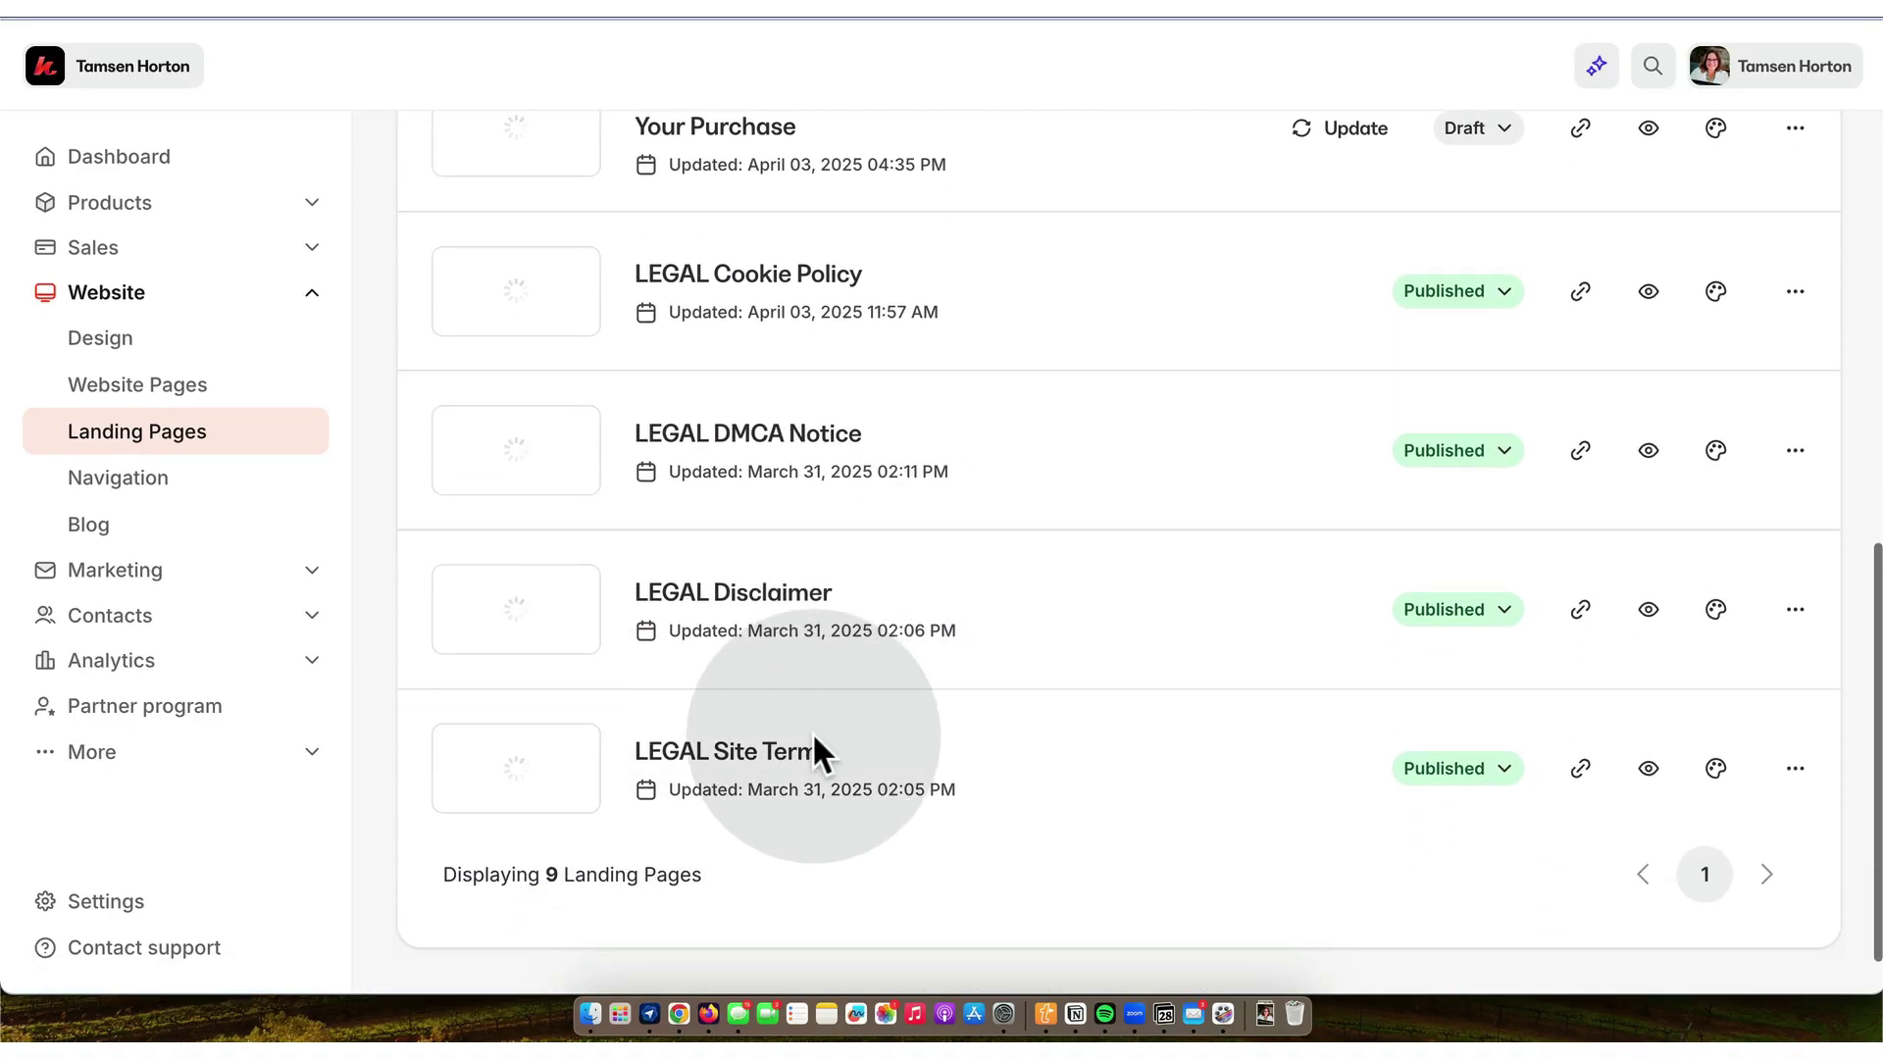
pyautogui.click(800, 753)
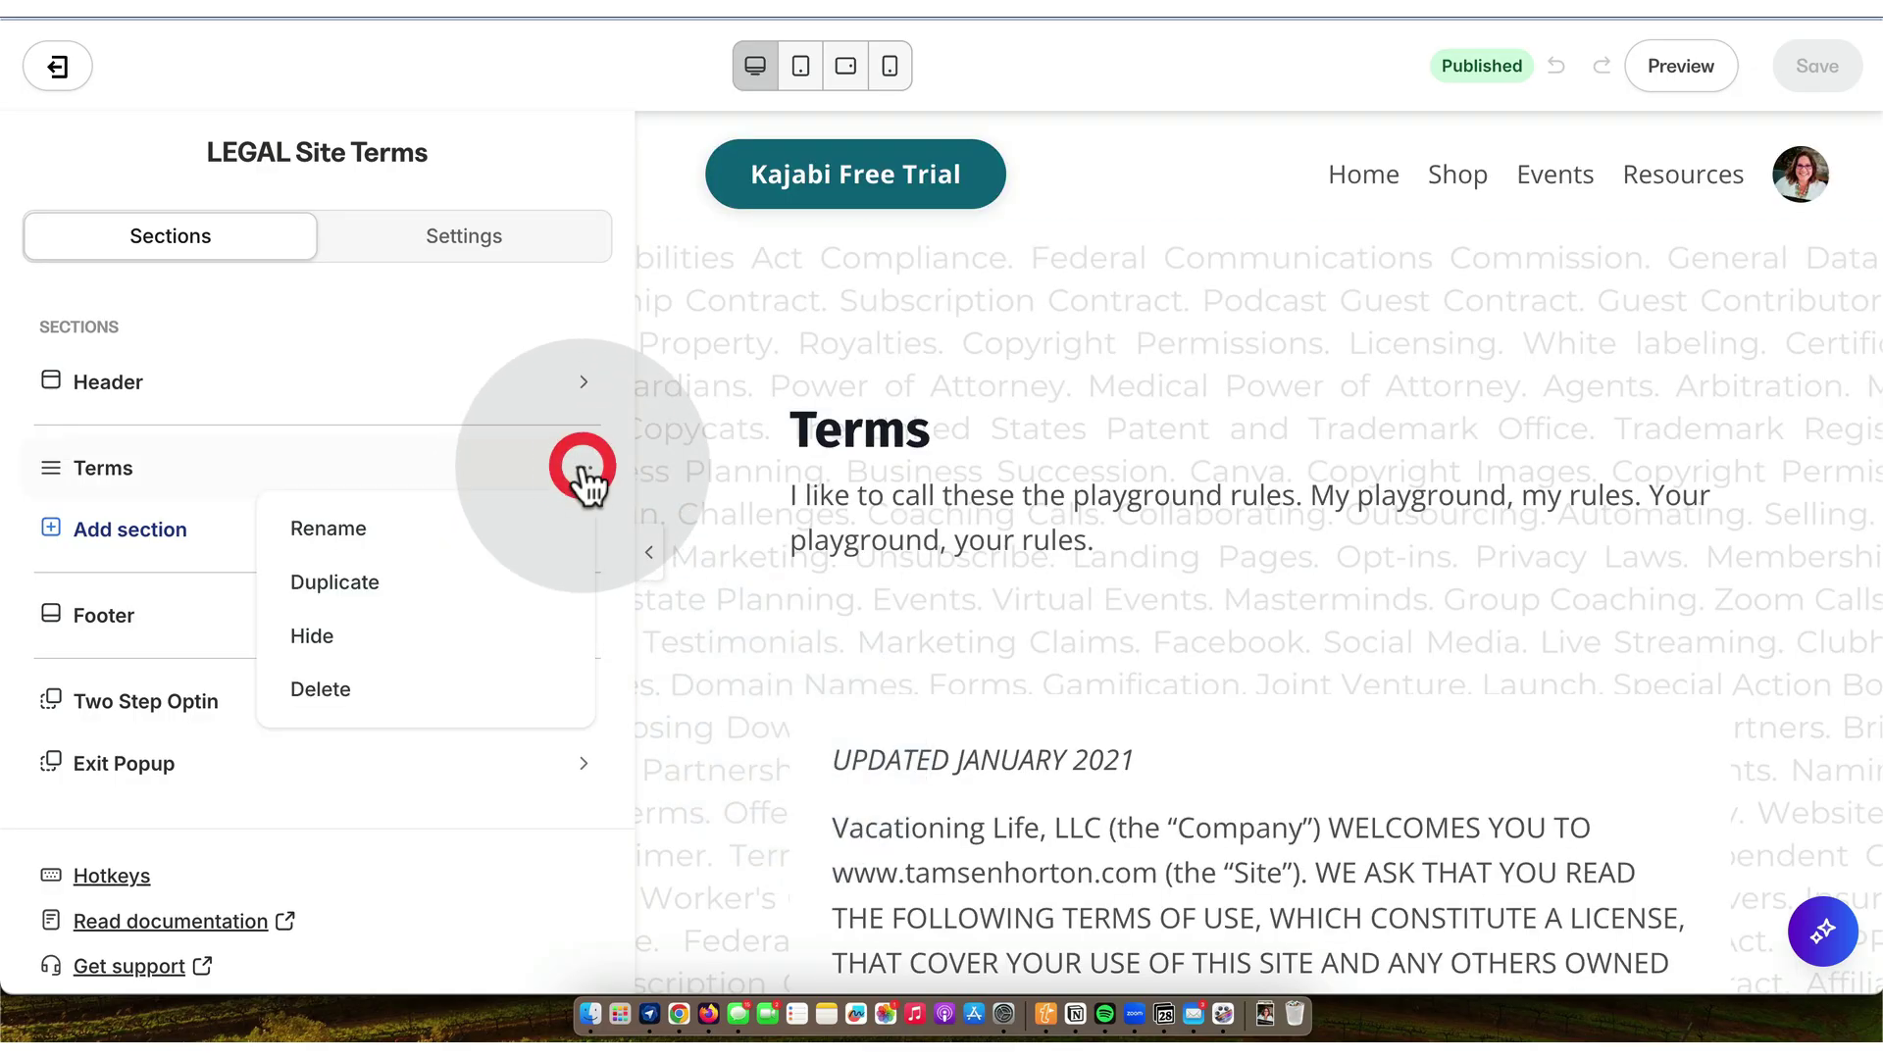
# - Rename the Terms section to 'Terms ARCHIVED 20251128'
pyautogui.click(456, 536)
pyautogui.click(257, 485)
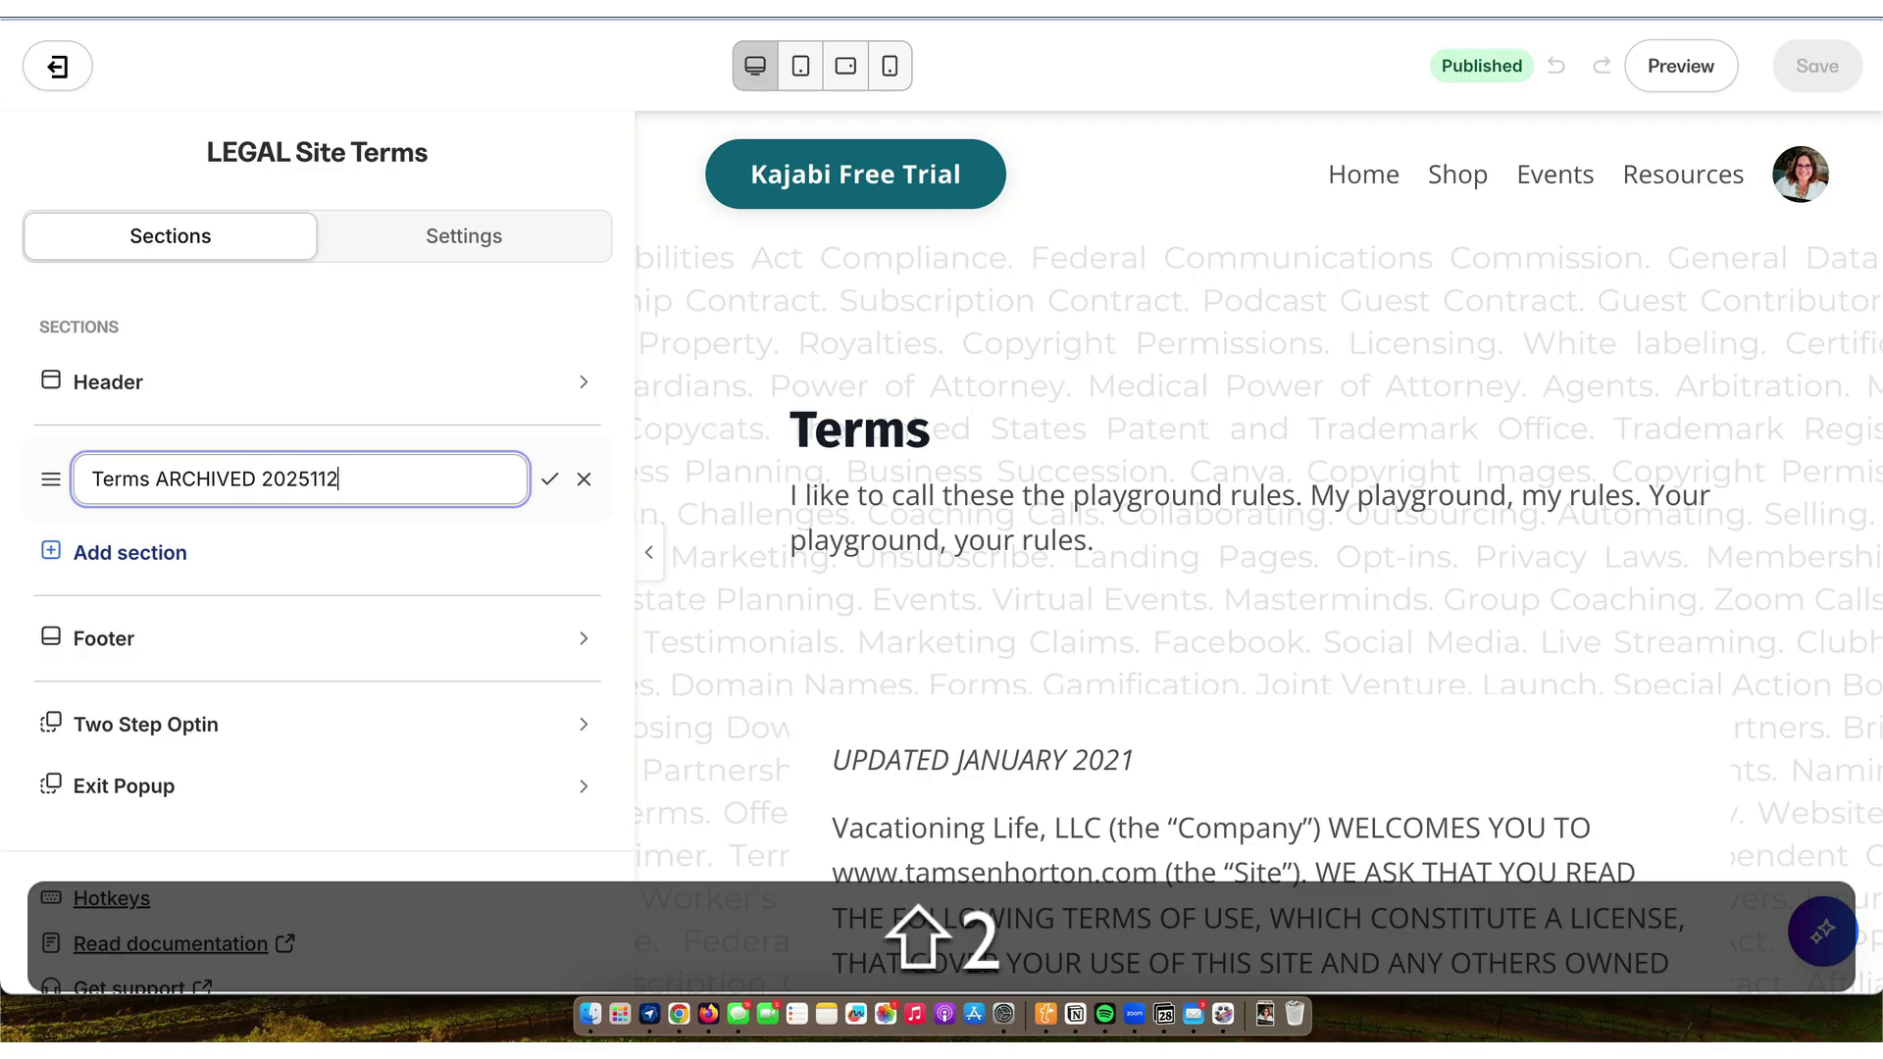
pyautogui.hotkey('shift', 'Return')
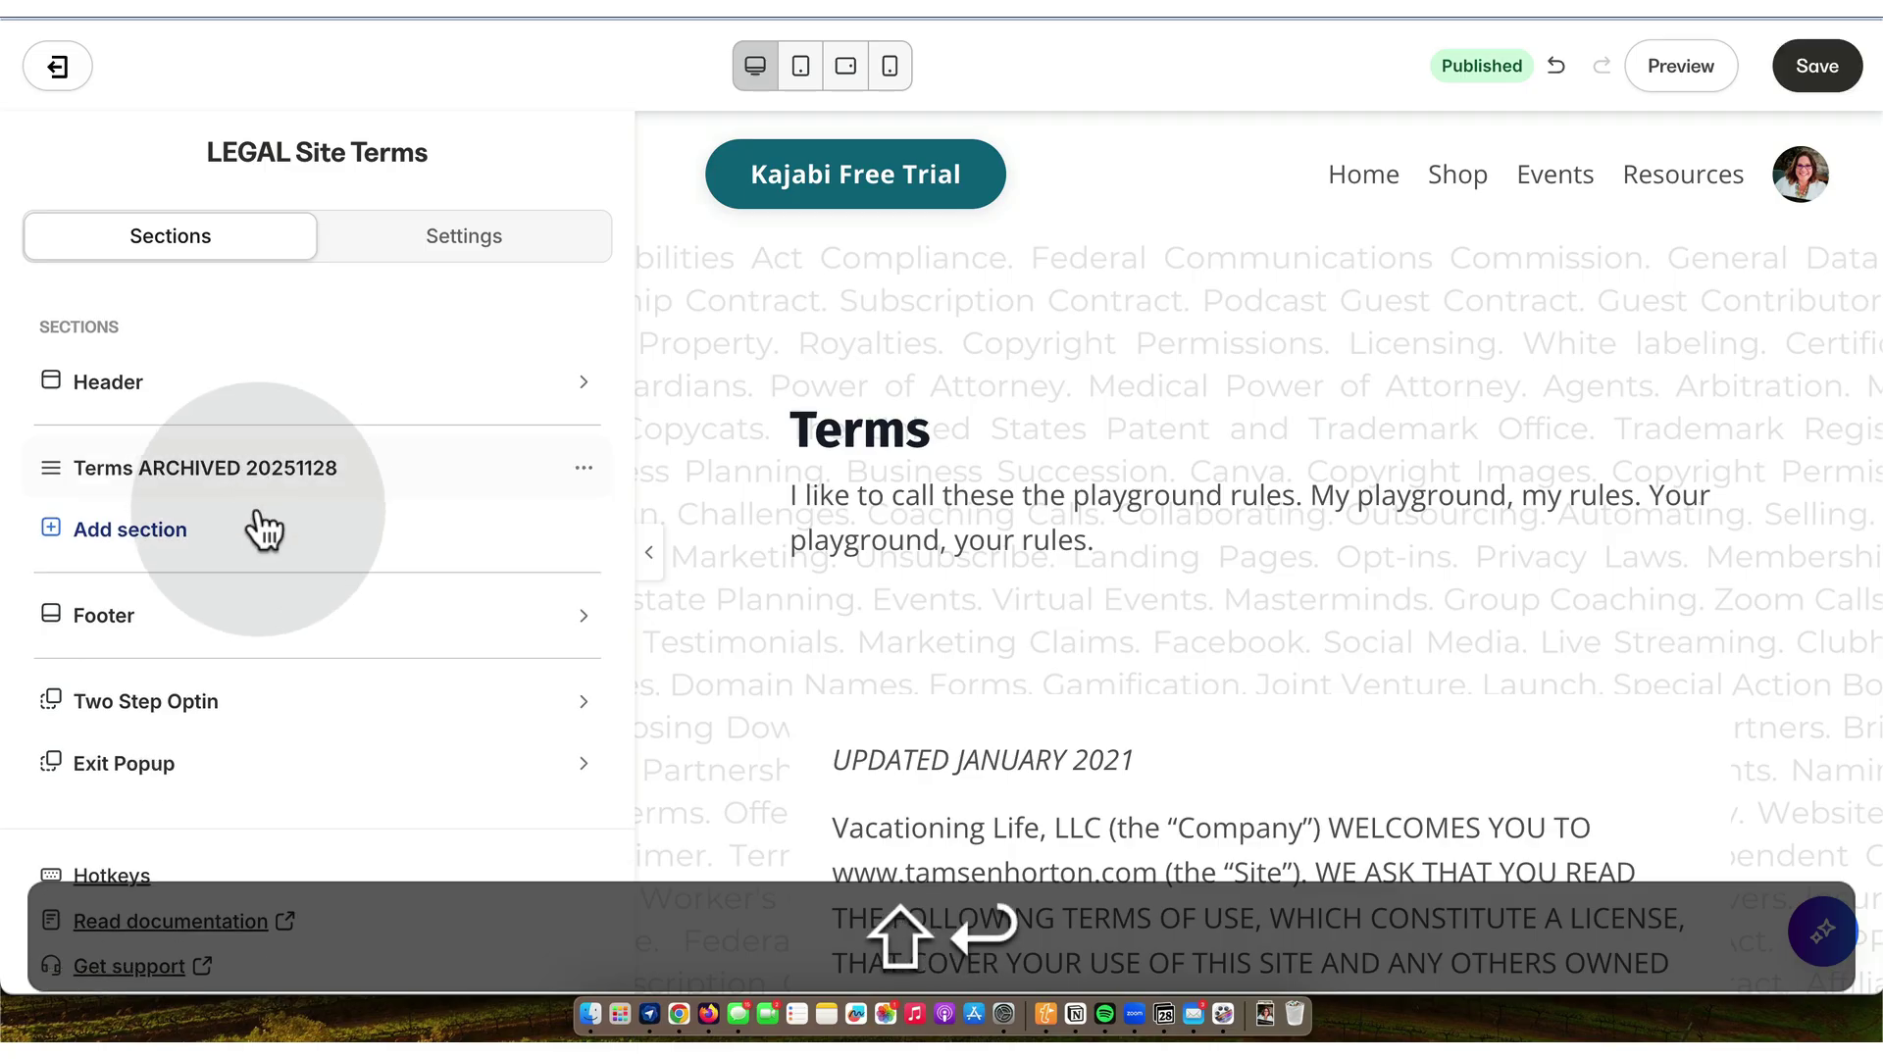
# - Add a Text section and name its block 'Site Terms LIVE 20251128'
pyautogui.click(154, 530)
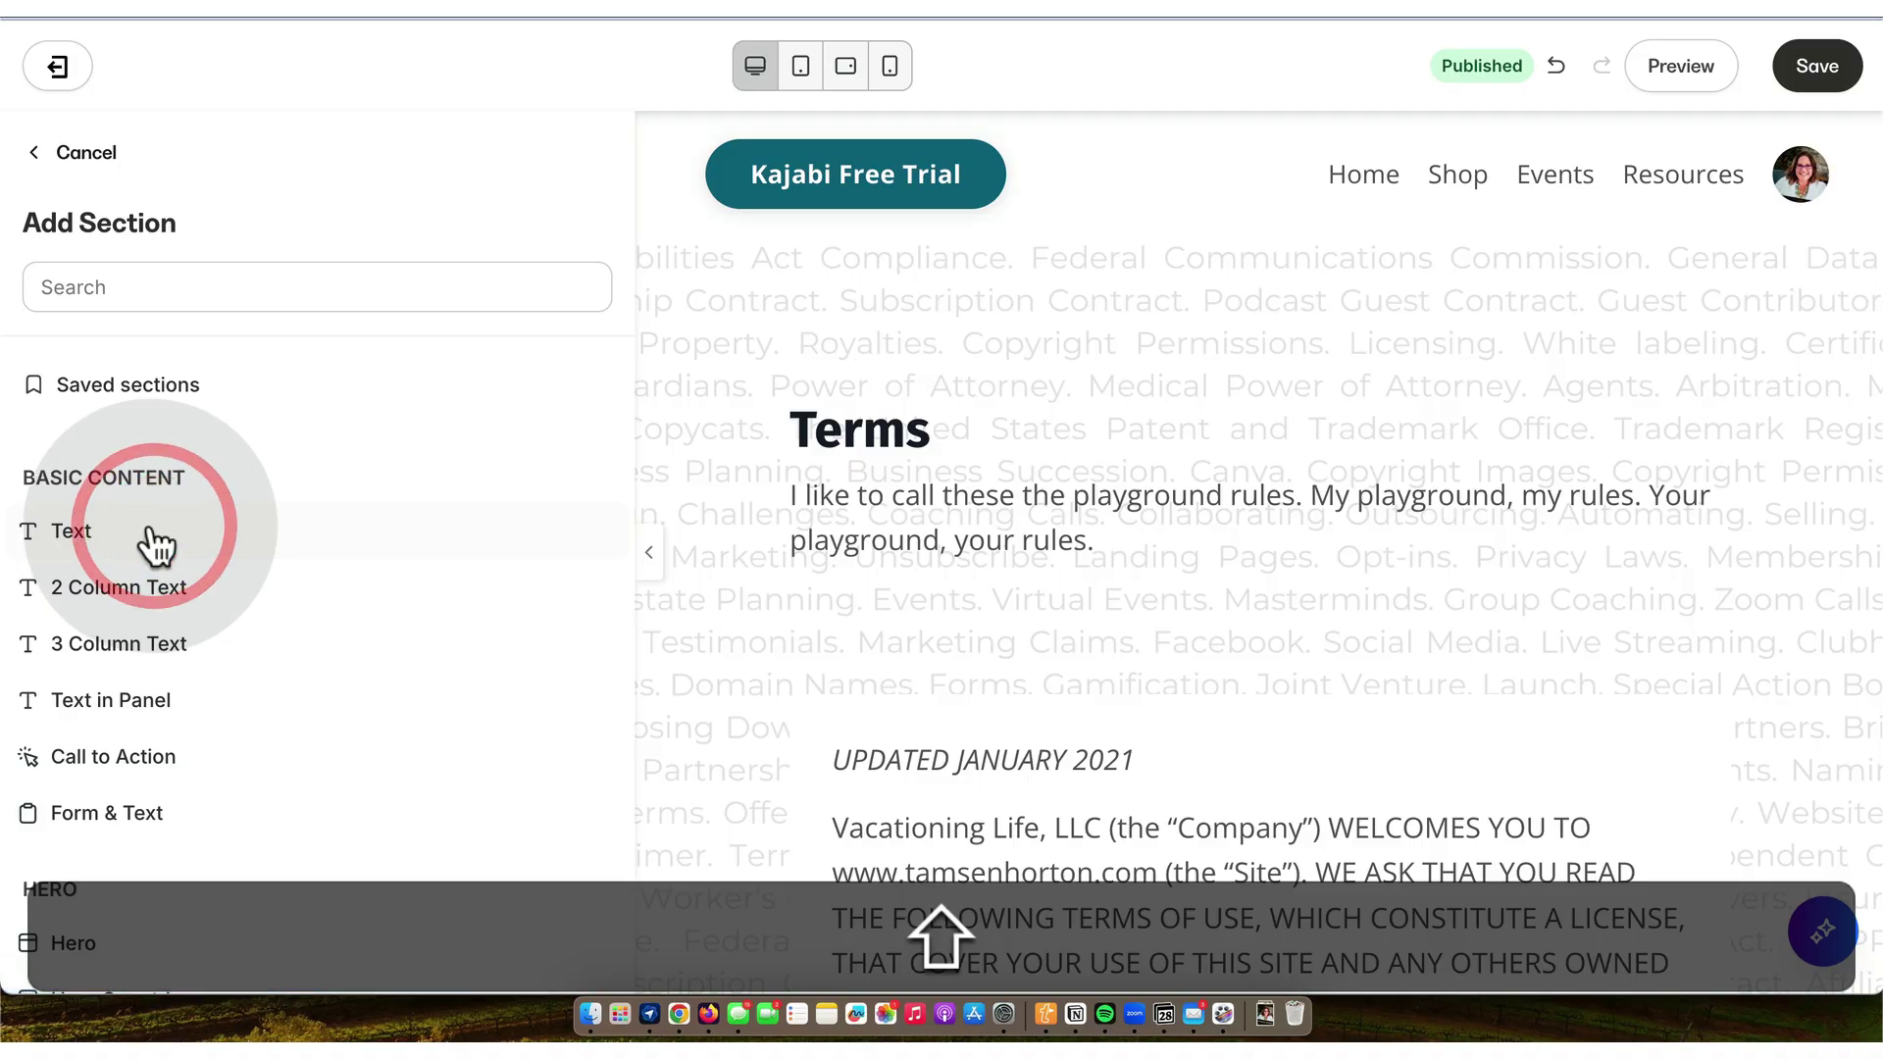
pyautogui.click(90, 530)
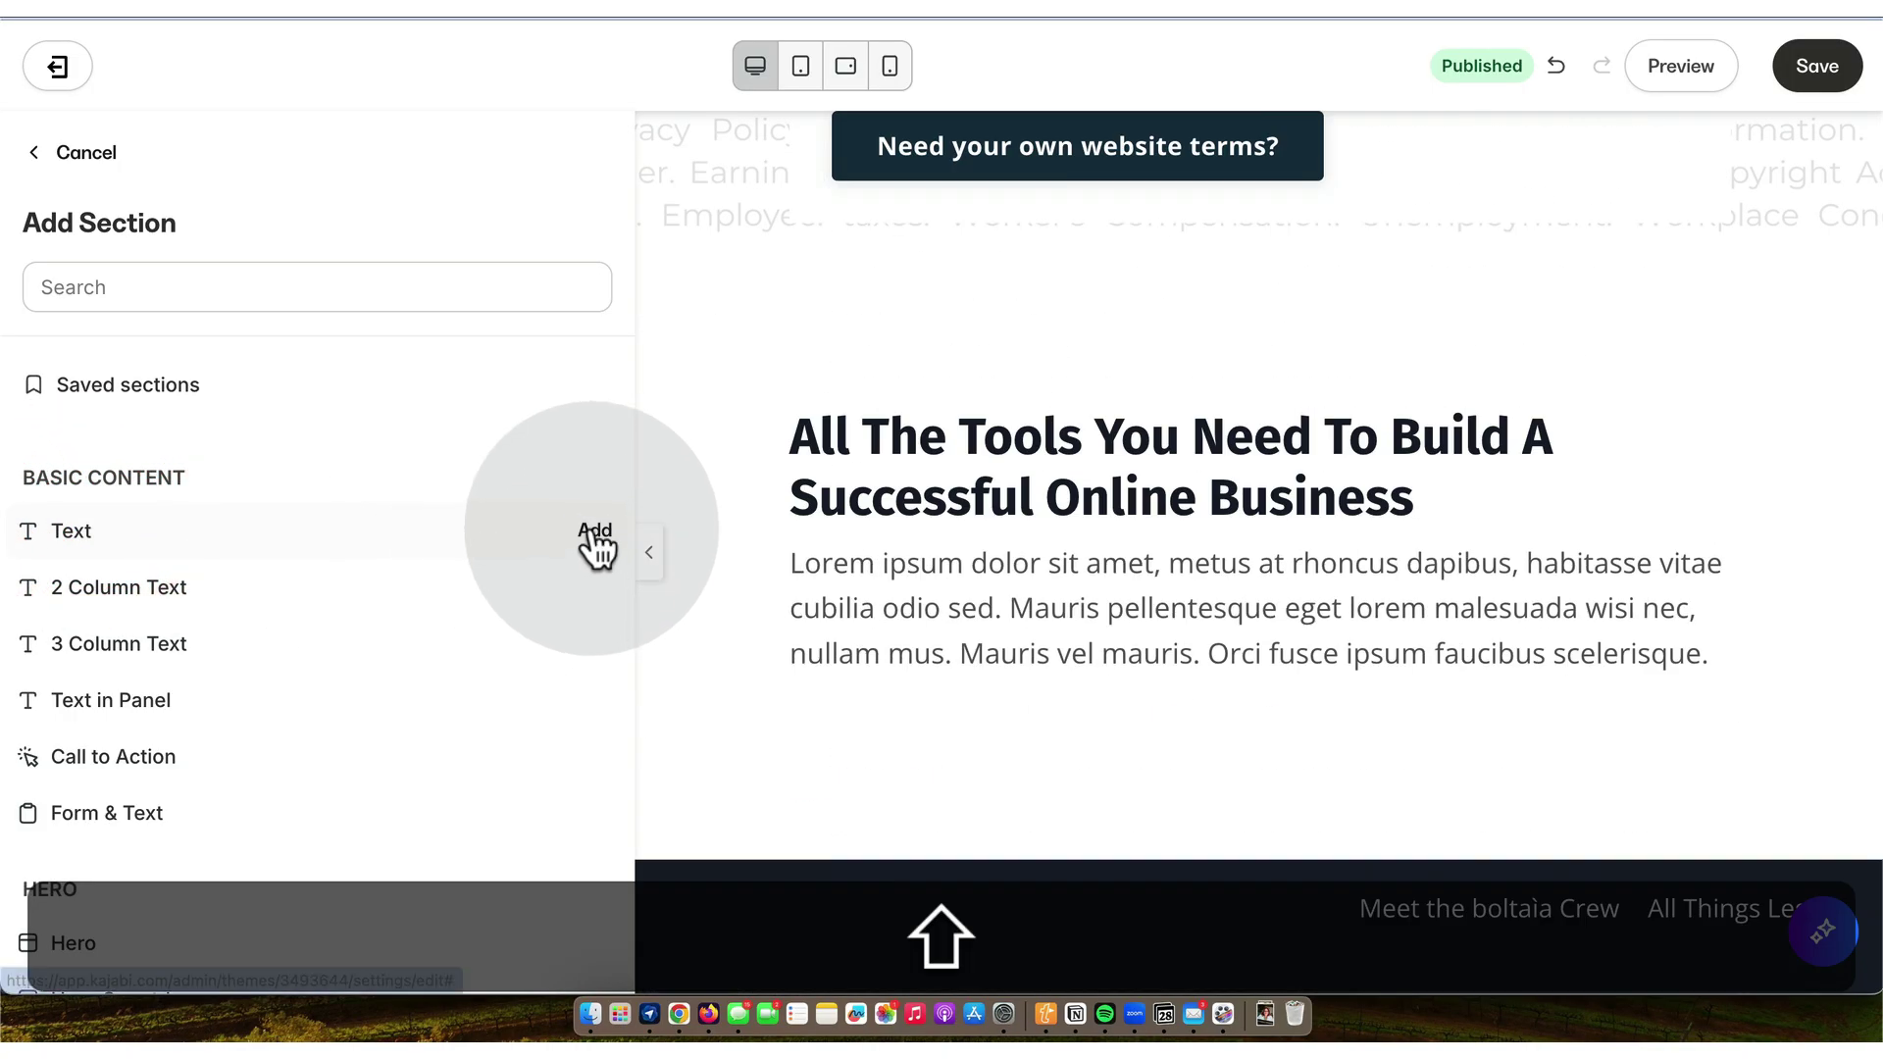
pyautogui.click(596, 533)
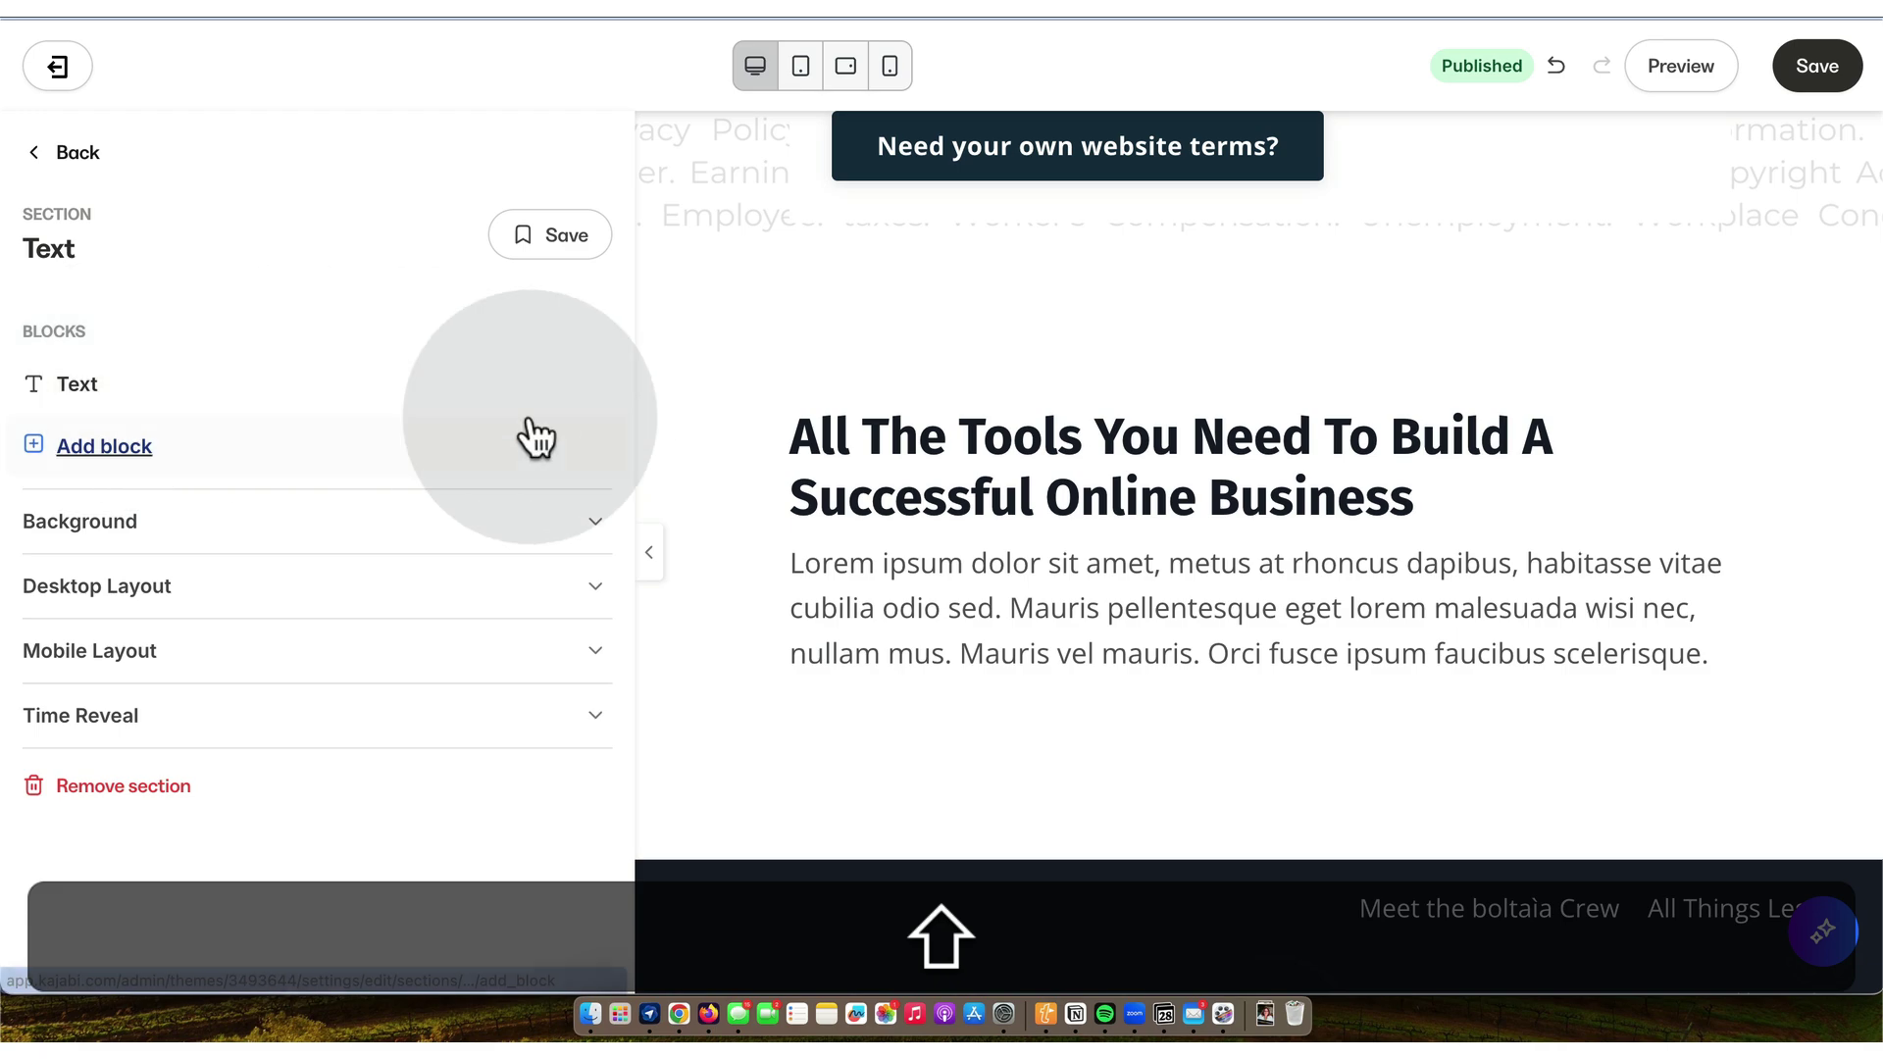
pyautogui.click(602, 388)
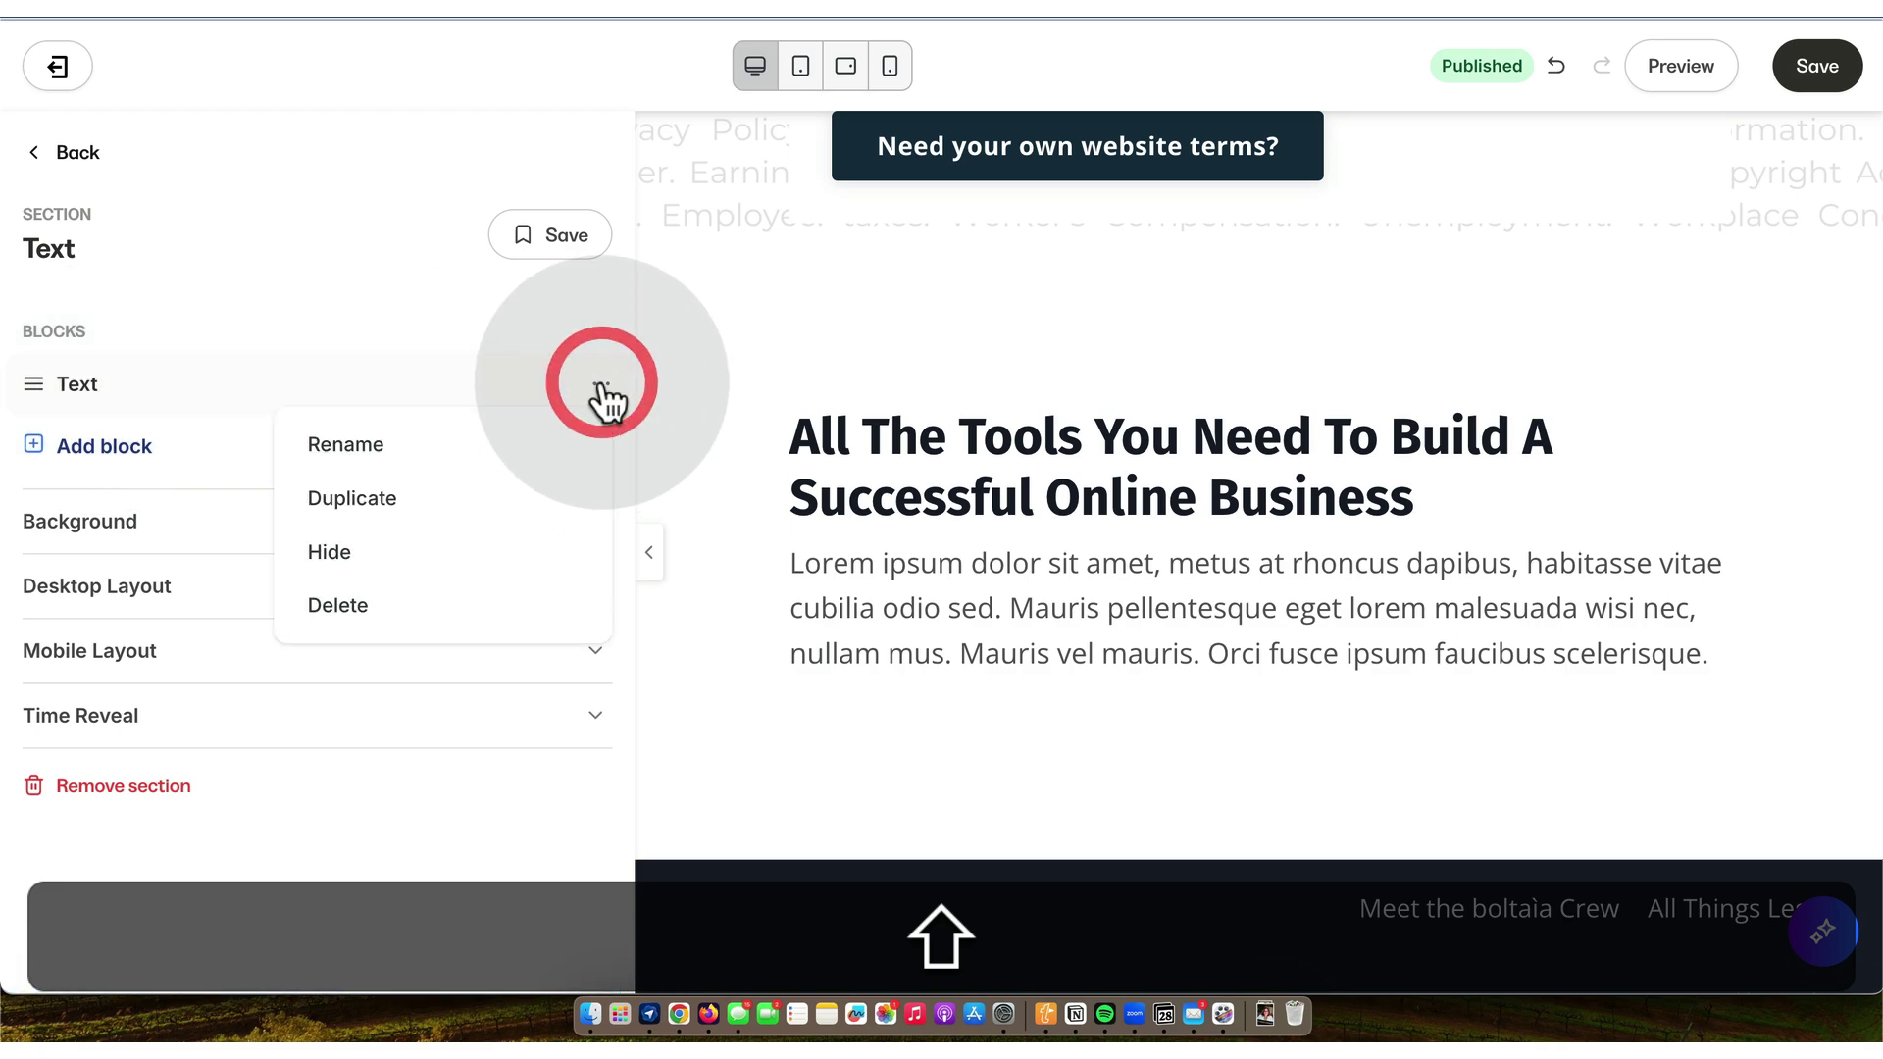
pyautogui.click(417, 445)
pyautogui.doubleClick(301, 388)
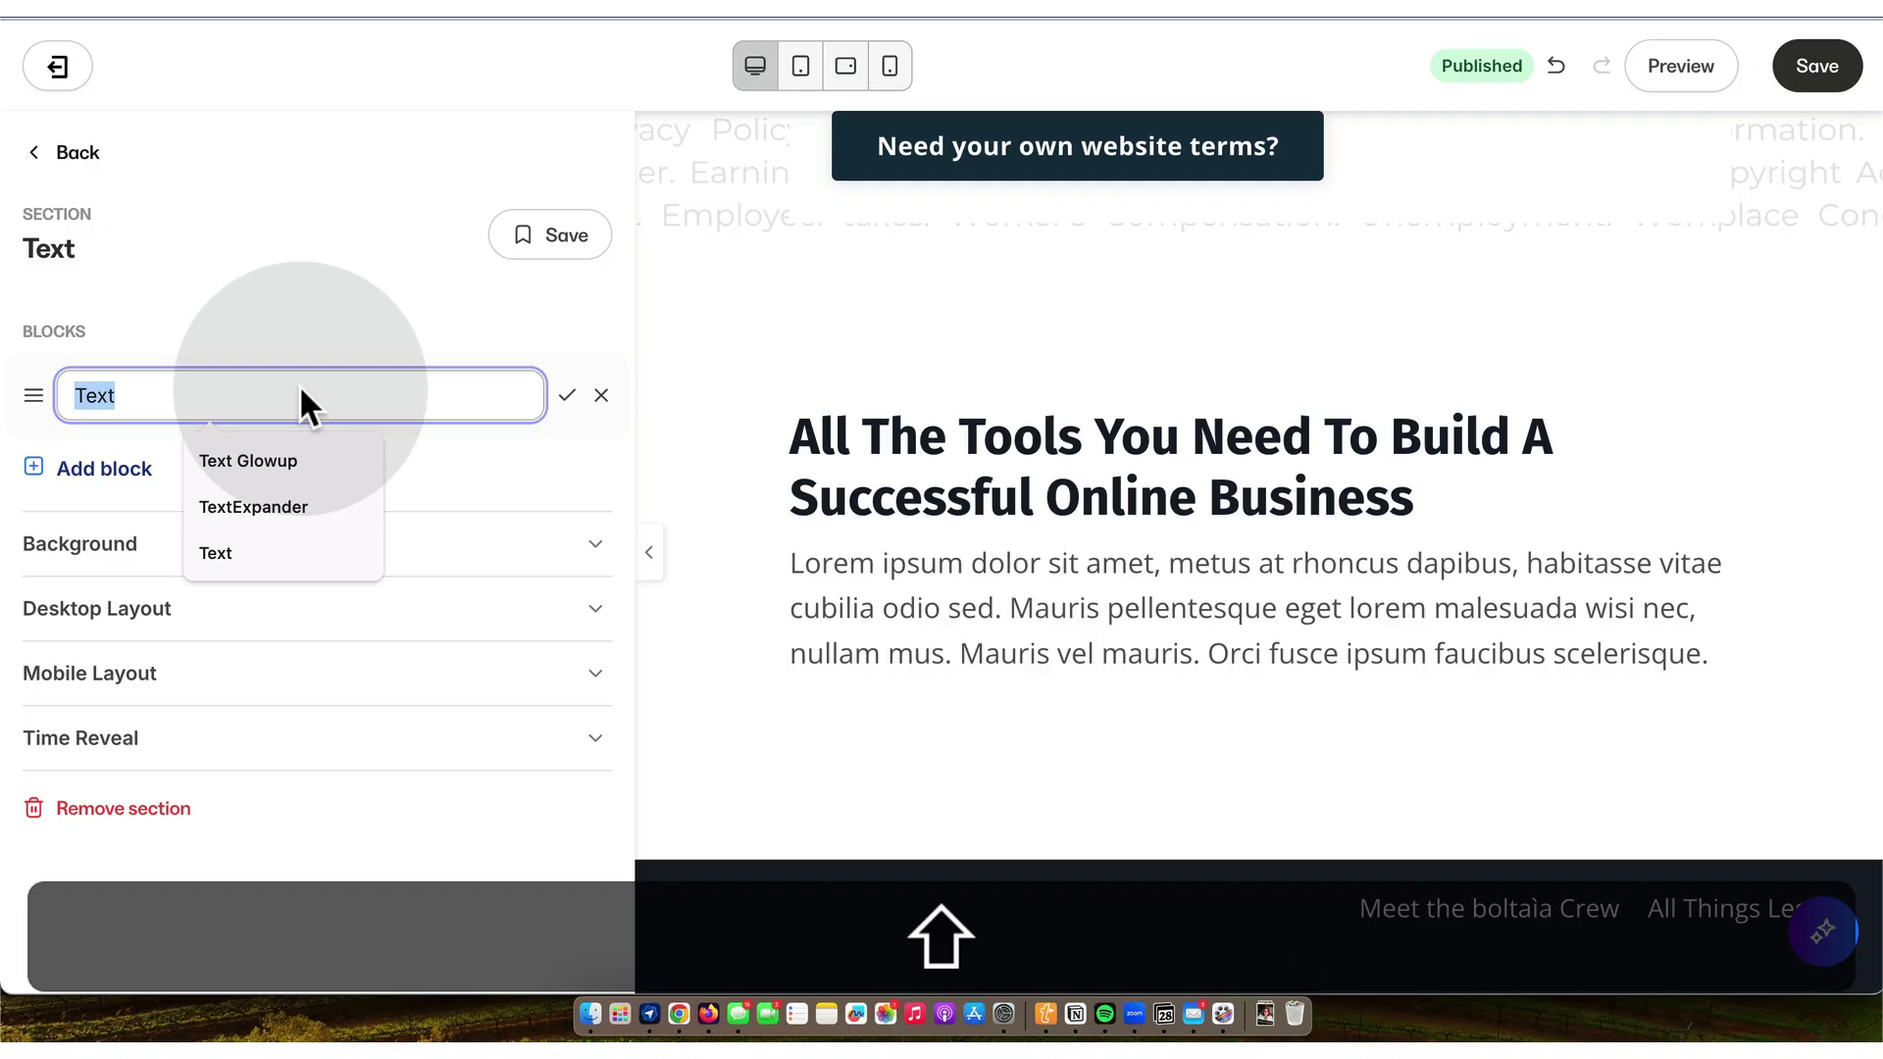
pyautogui.write('Site Terms LIVE 20251128')
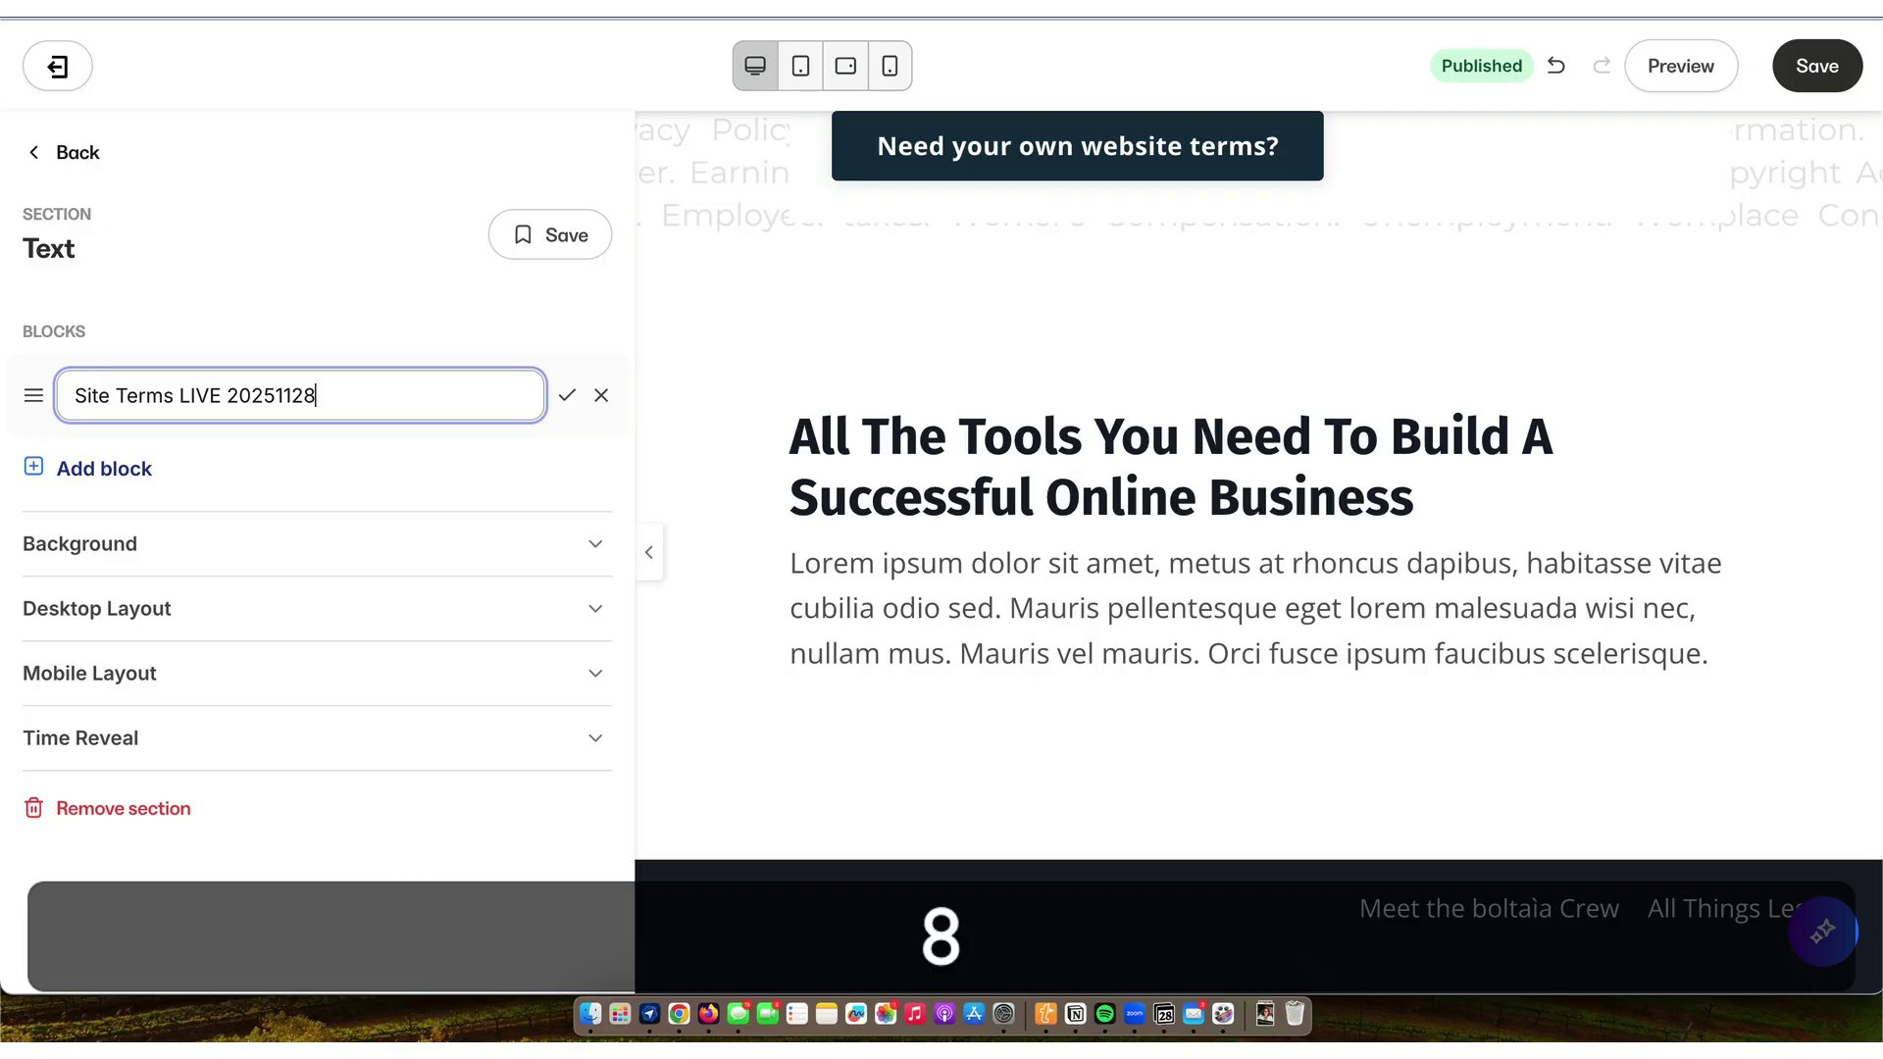
pyautogui.press('Return')
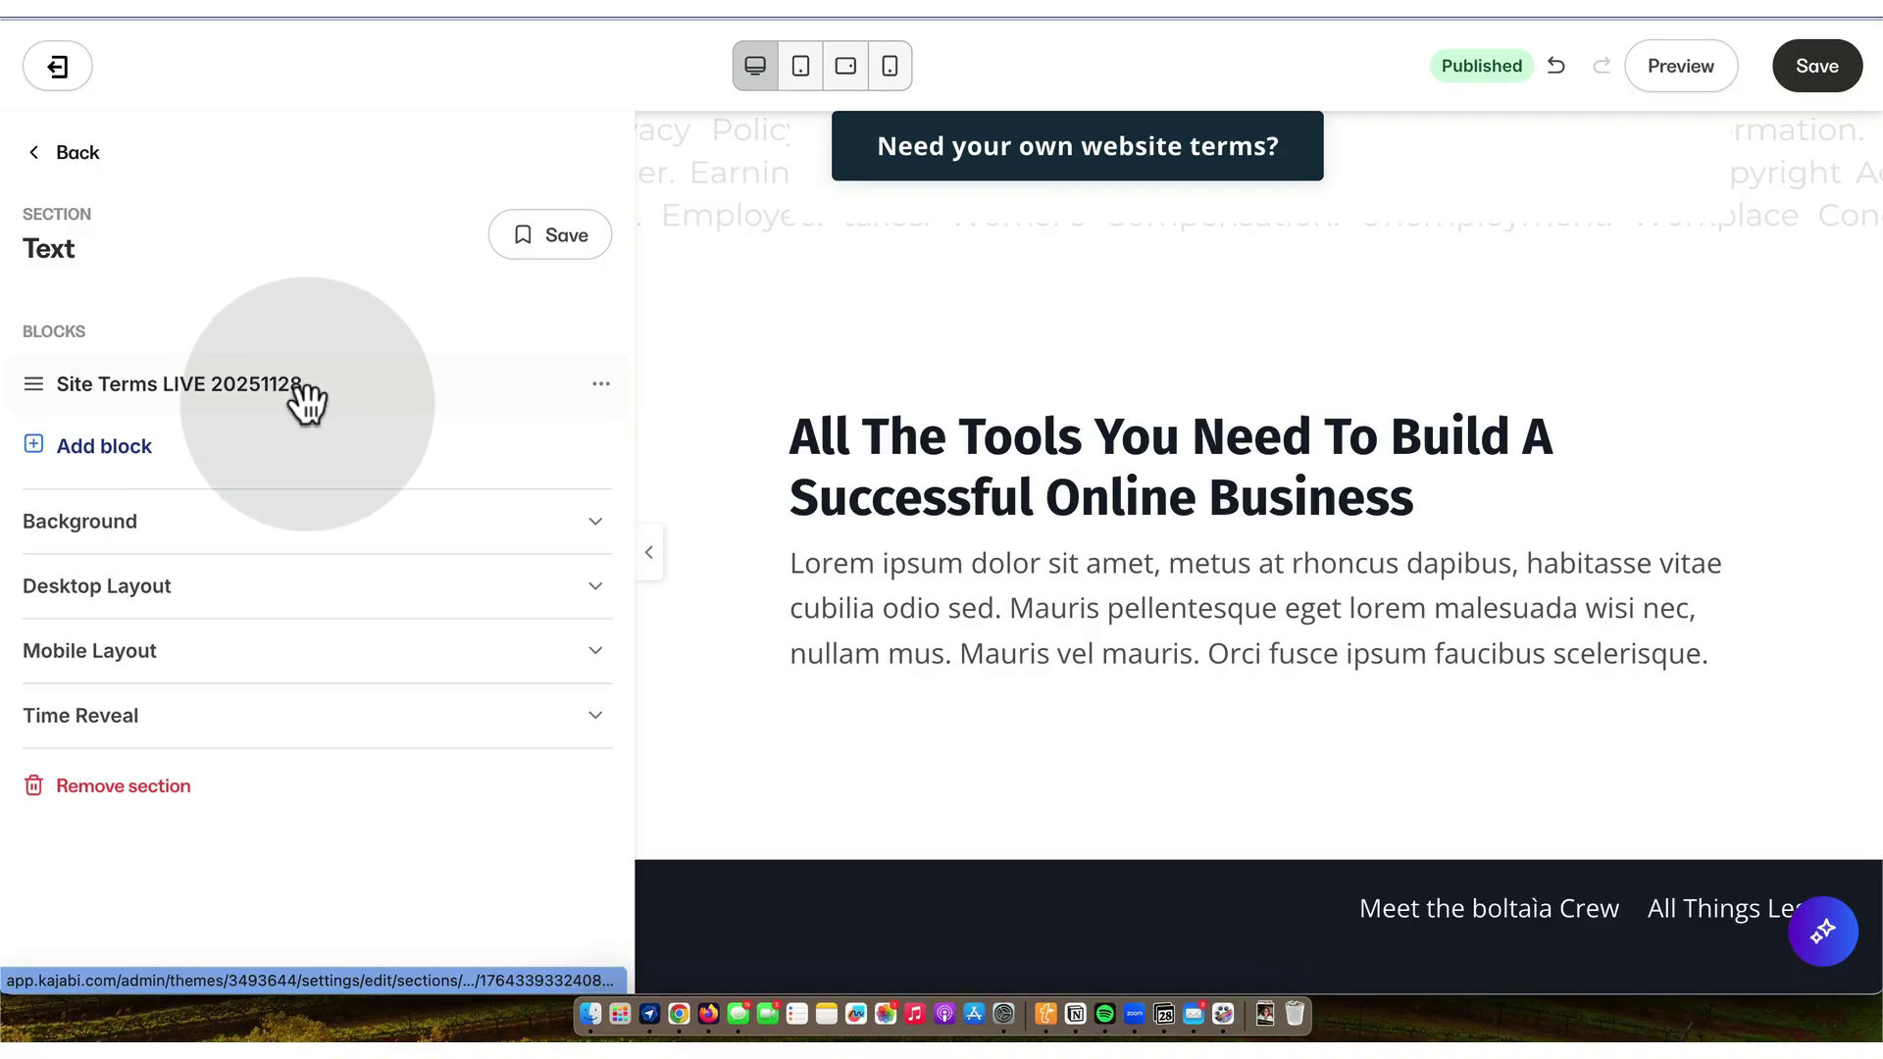
# - Widen the block to 12 columns and clear all its placeholder source code
pyautogui.click(175, 393)
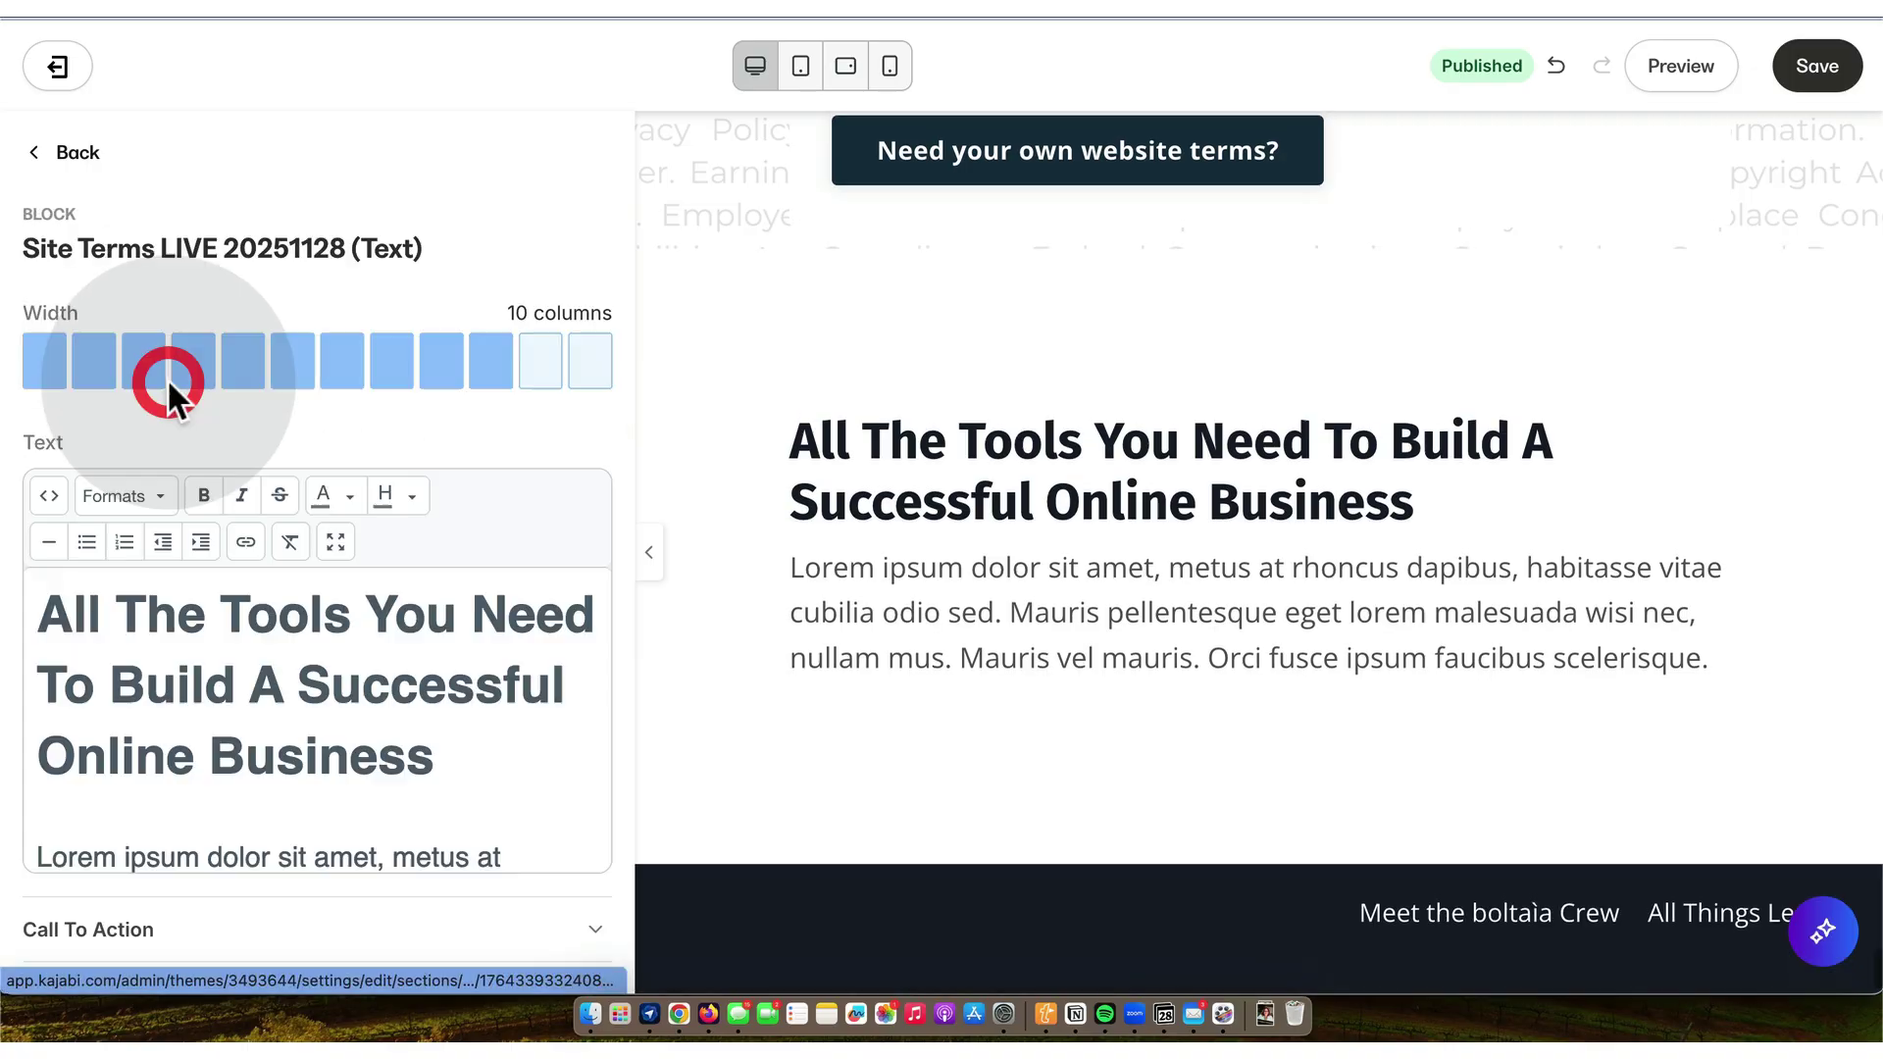
pyautogui.click(595, 369)
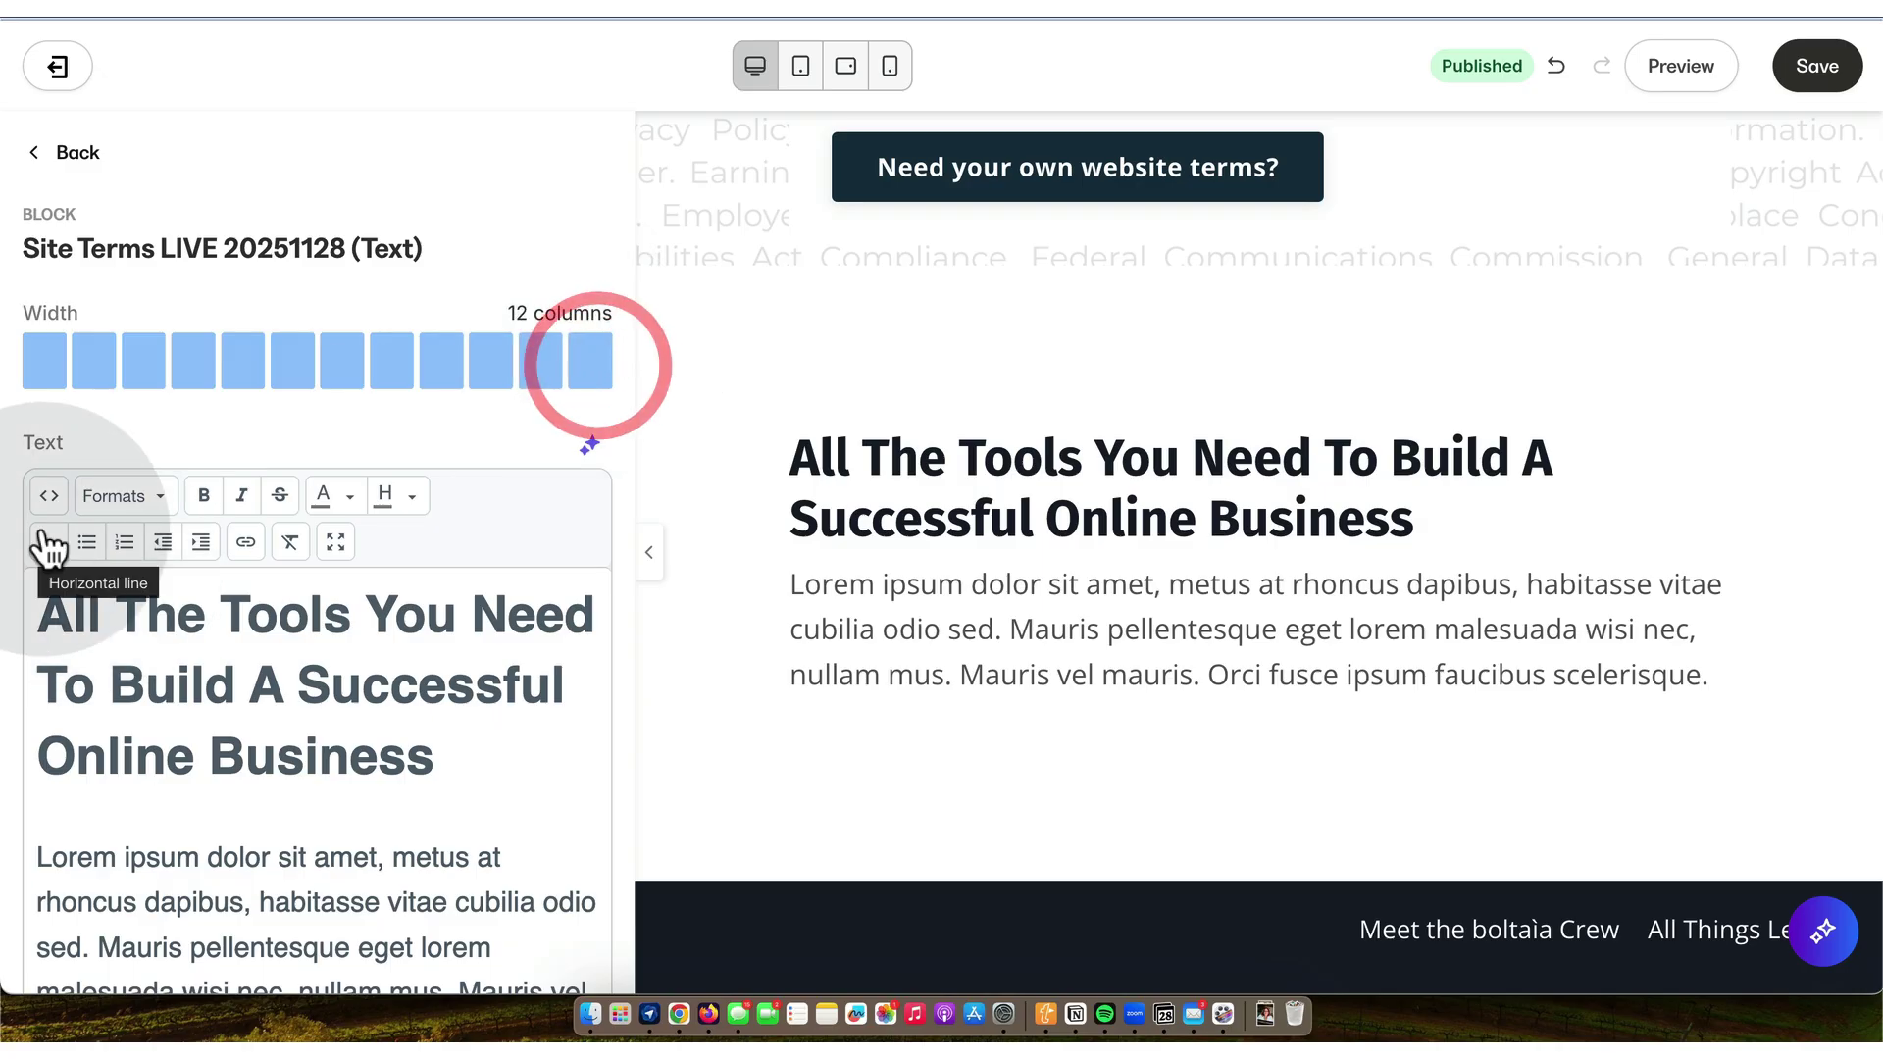
pyautogui.click(48, 495)
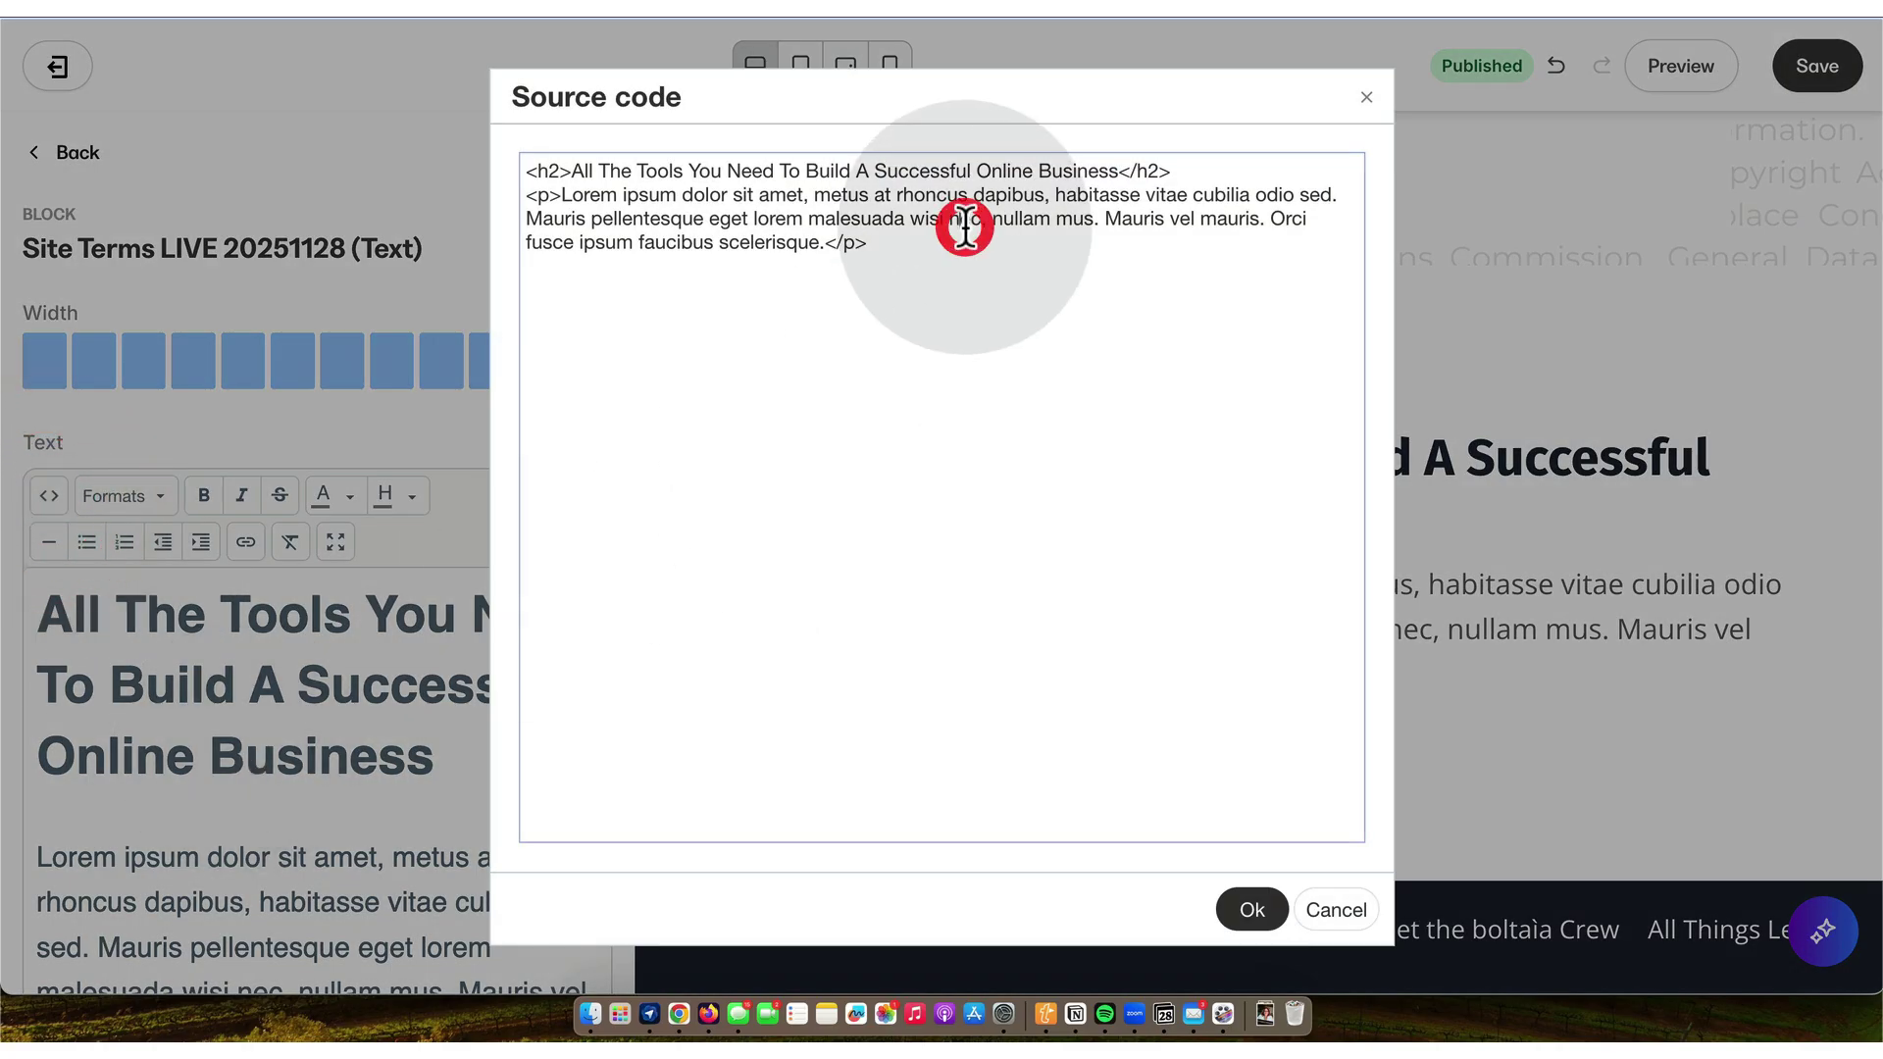
pyautogui.press('super+a')
pyautogui.press('super+BackSpace')
pyautogui.press('BackSpace')
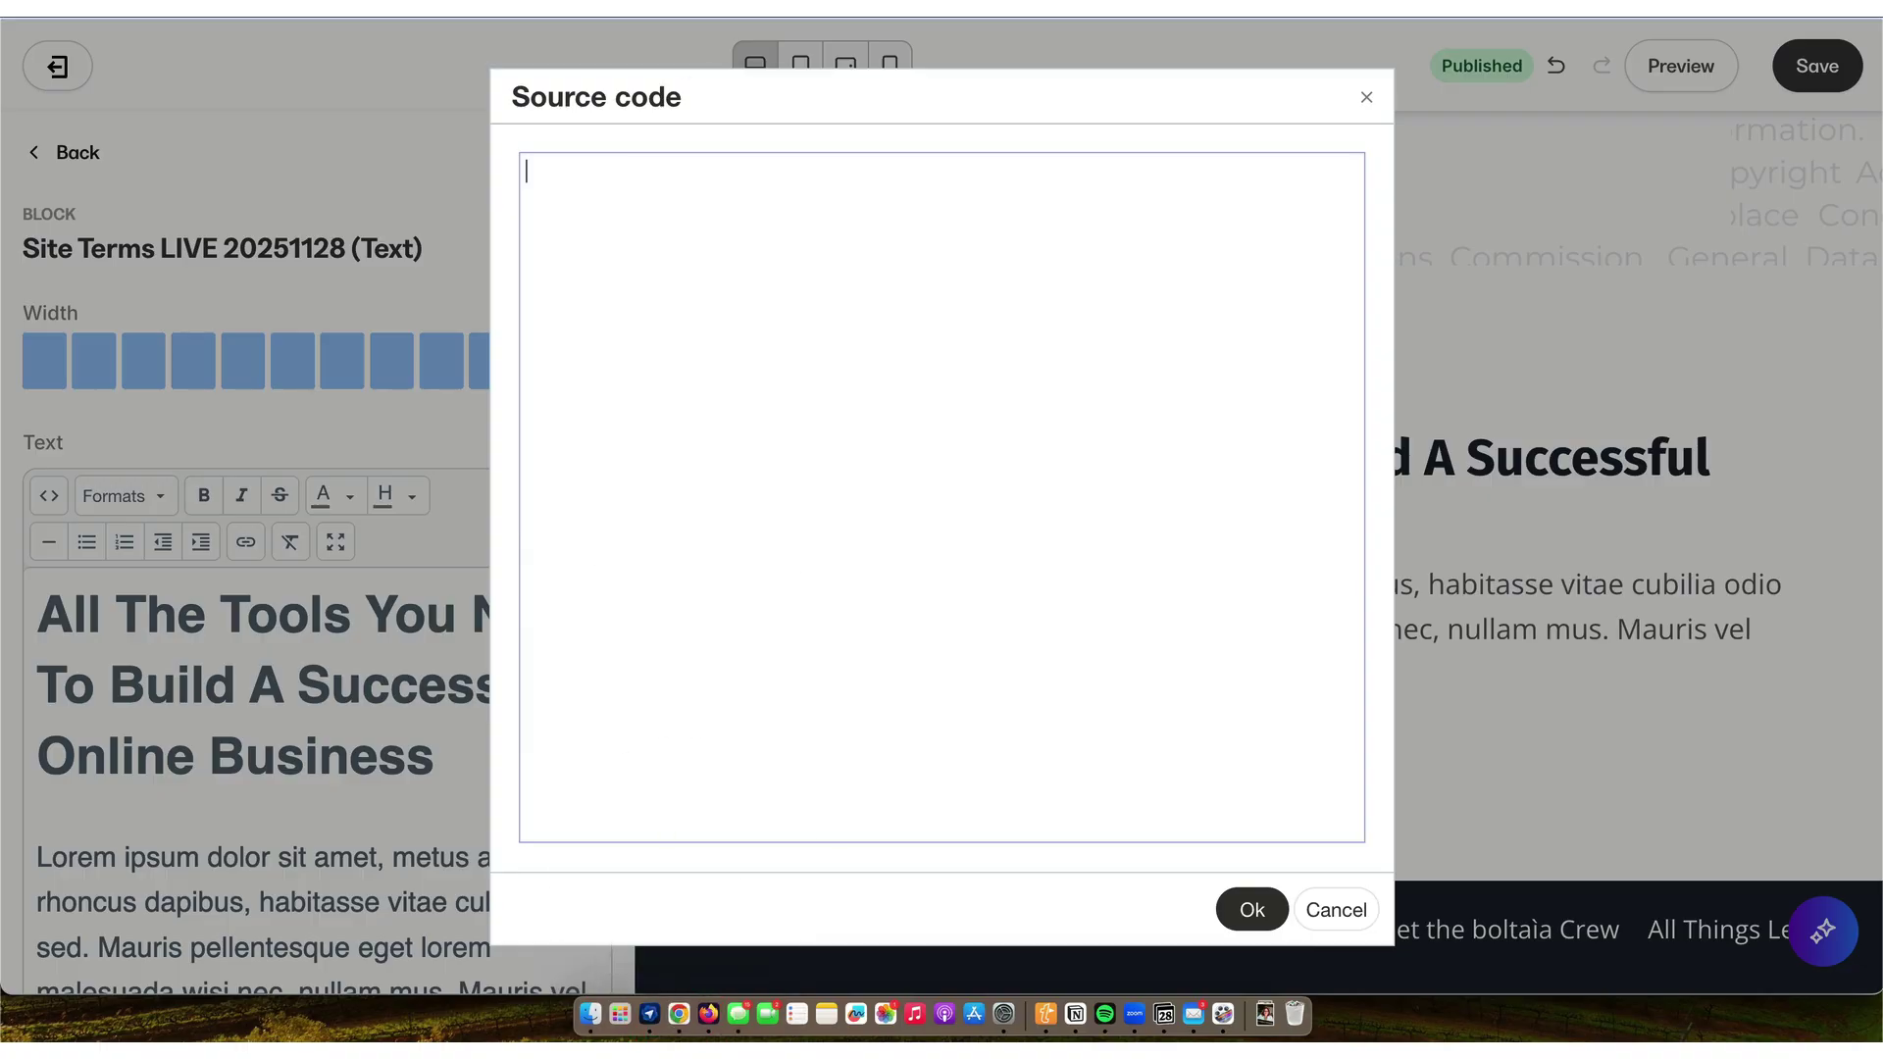
pyautogui.press('super+Tab')
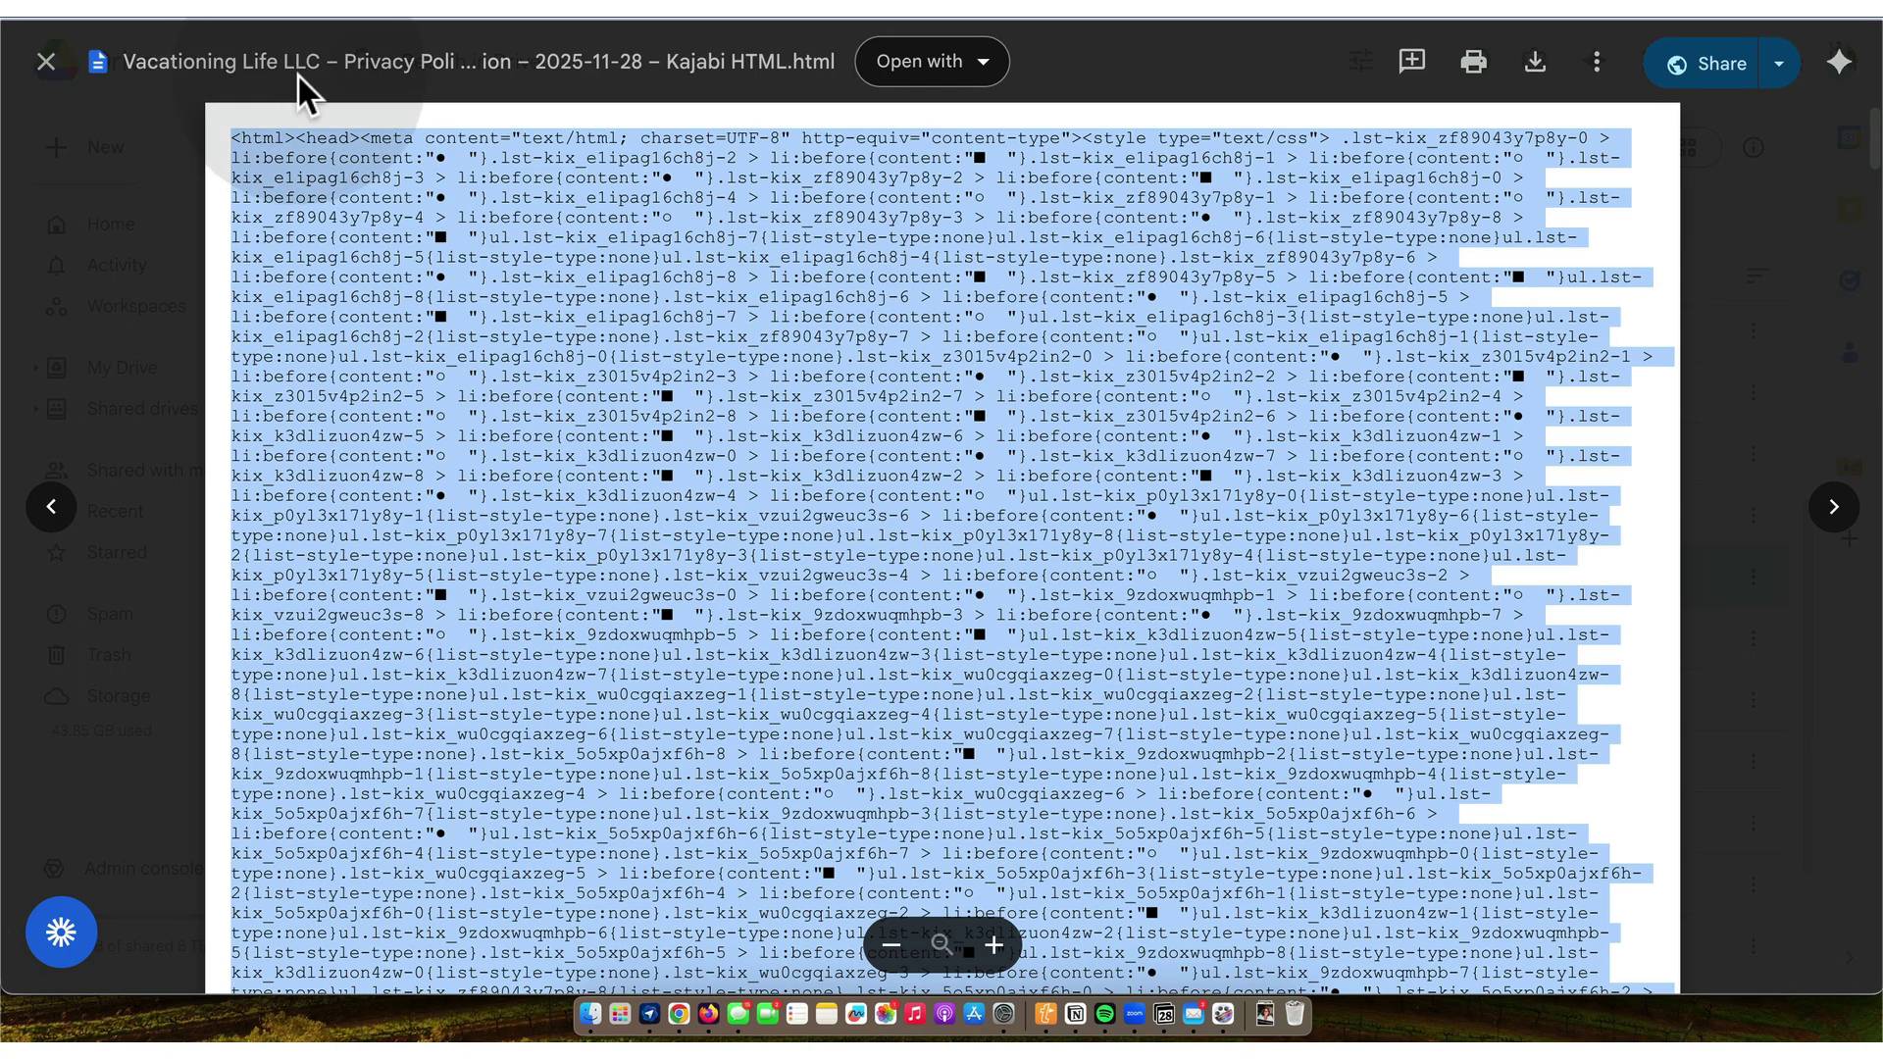
# - Copy all the code from the Terms of Use SMART Template Kajabi HTML file in Drive
pyautogui.click(47, 62)
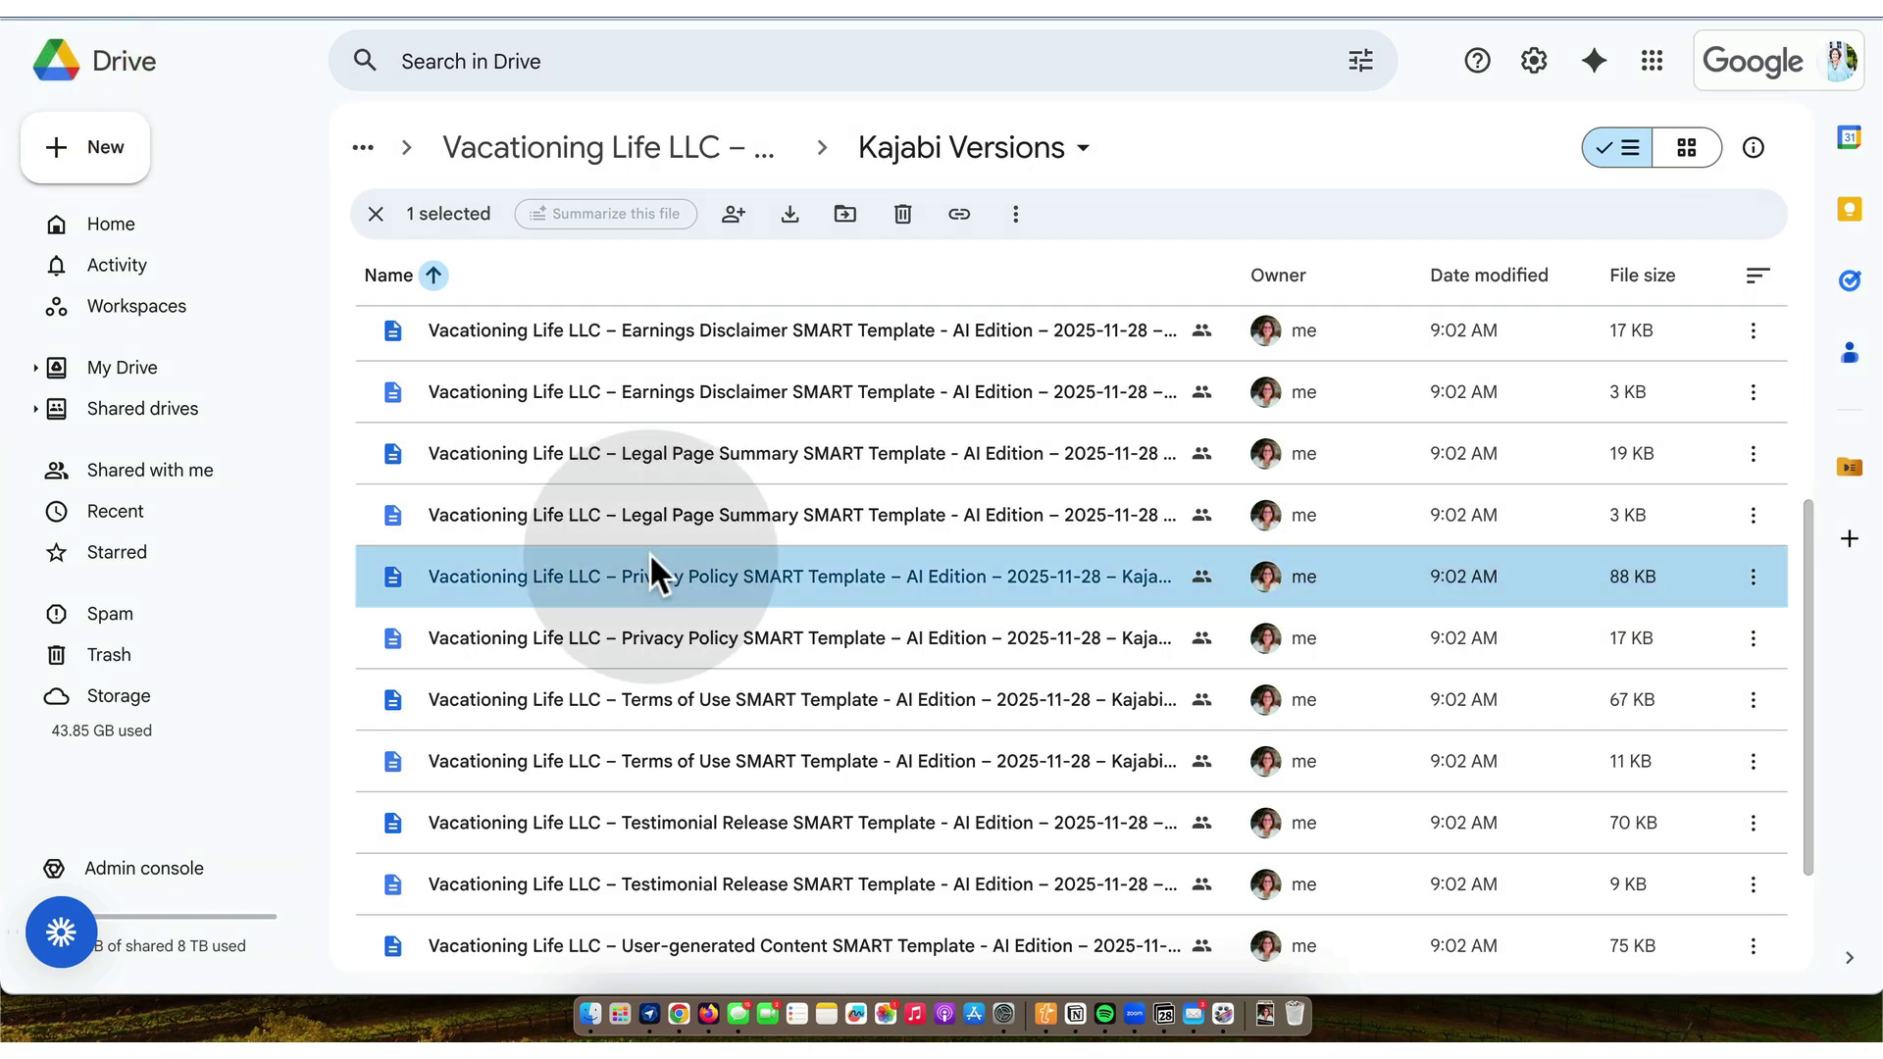
pyautogui.click(649, 551)
pyautogui.doubleClick(667, 698)
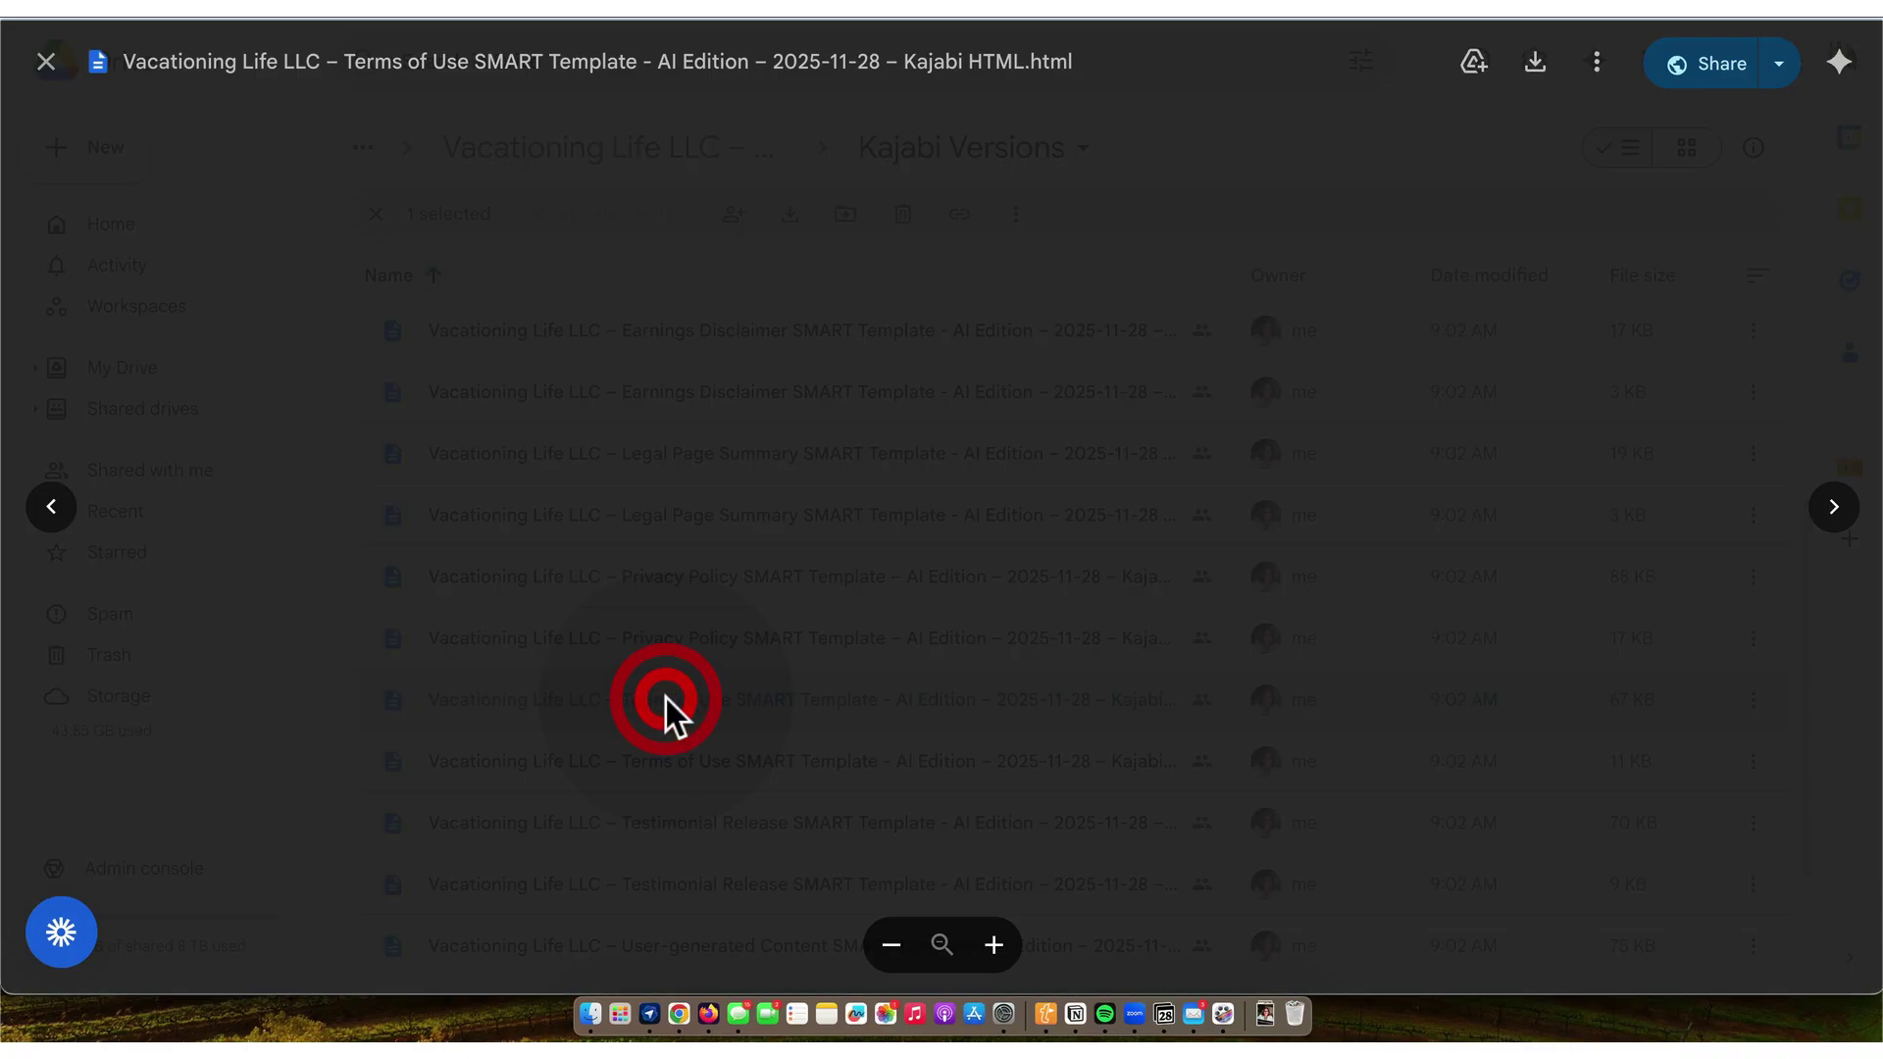
pyautogui.press('super')
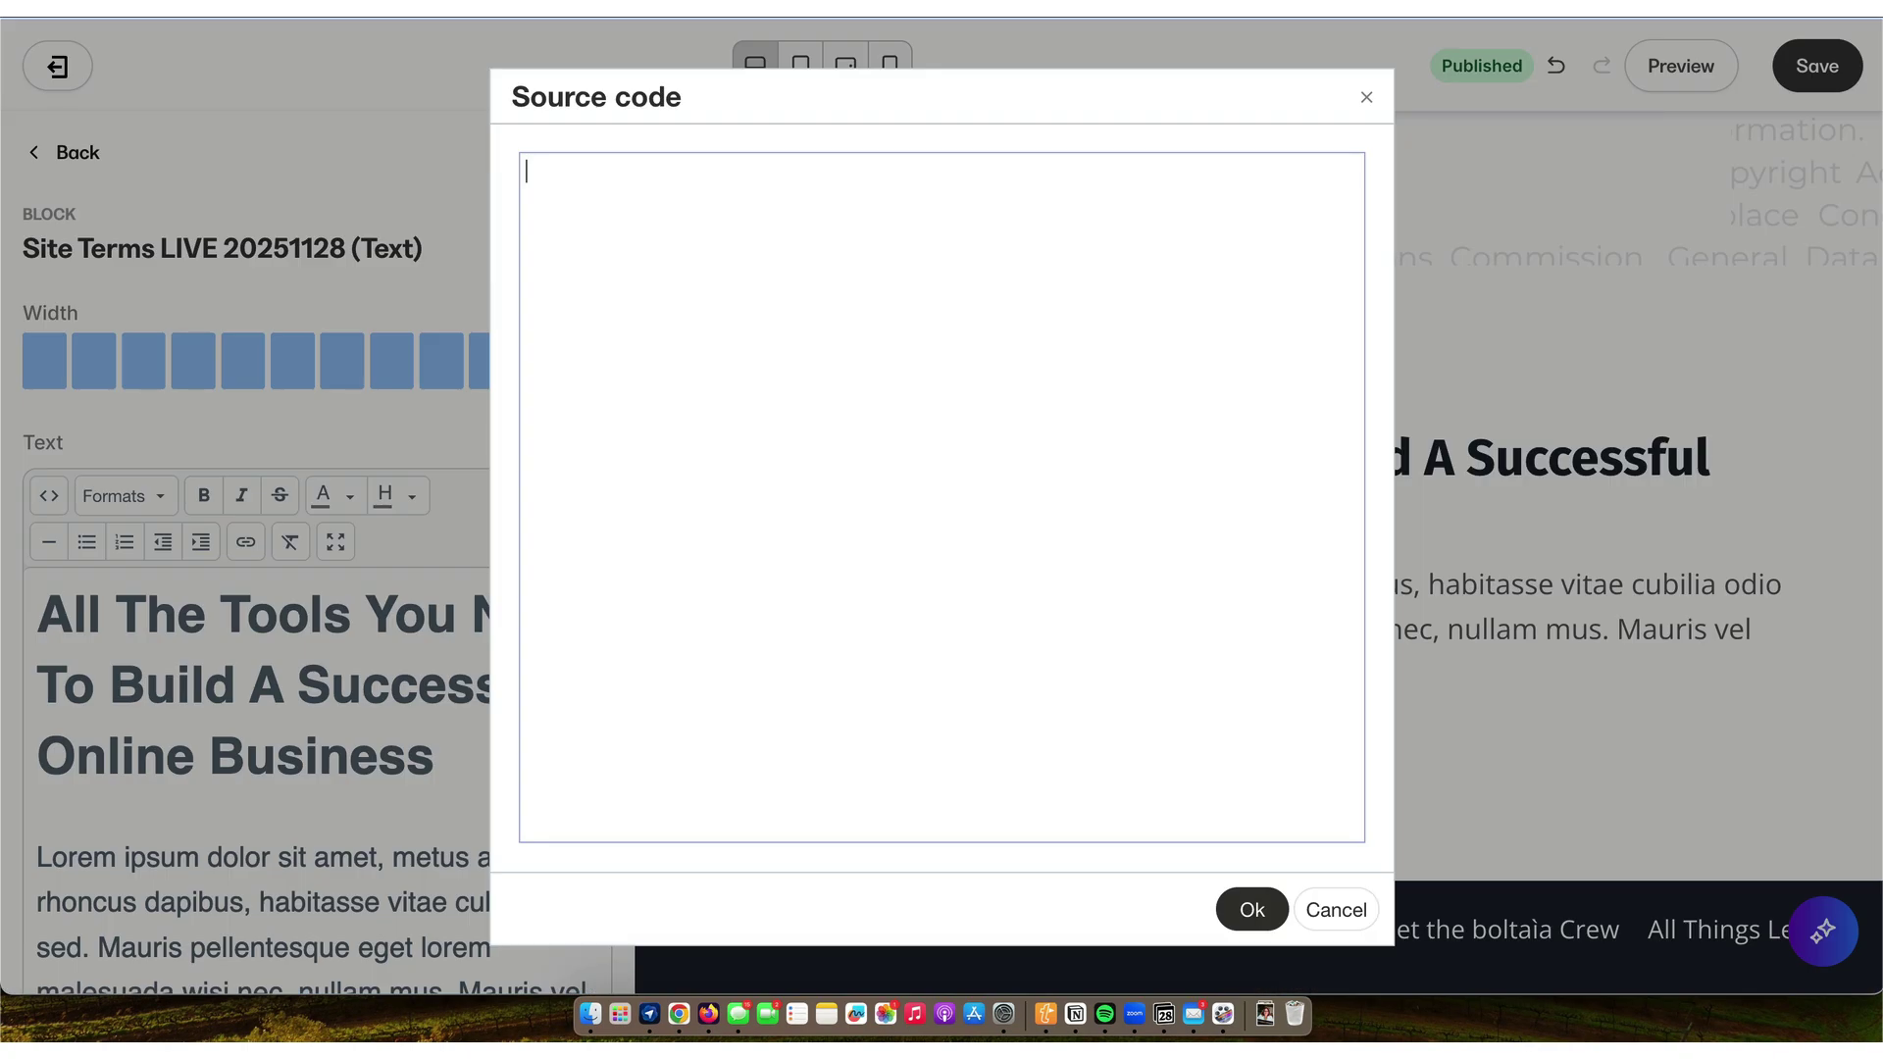
pyautogui.click(596, 212)
# - Paste the Terms of Use HTML into the block's source and save the page
pyautogui.press('super+v')
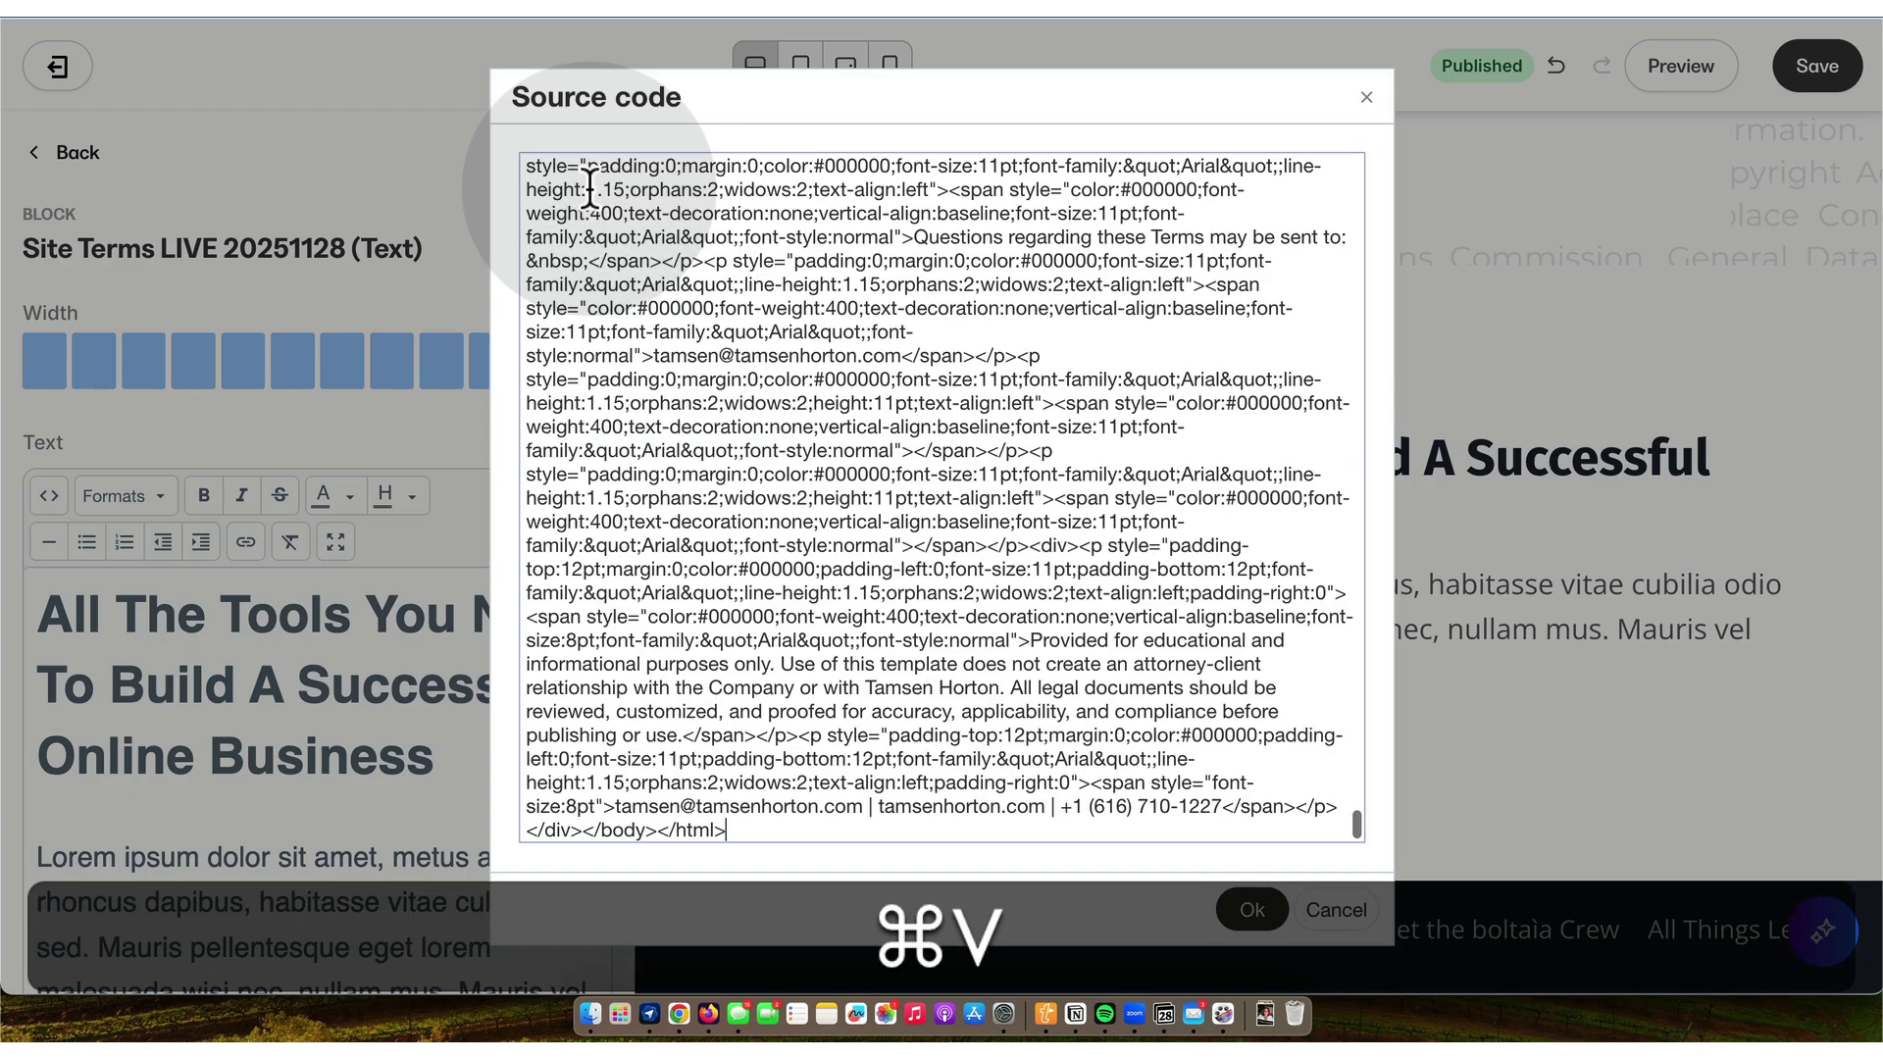
pyautogui.click(1239, 934)
pyautogui.click(1254, 912)
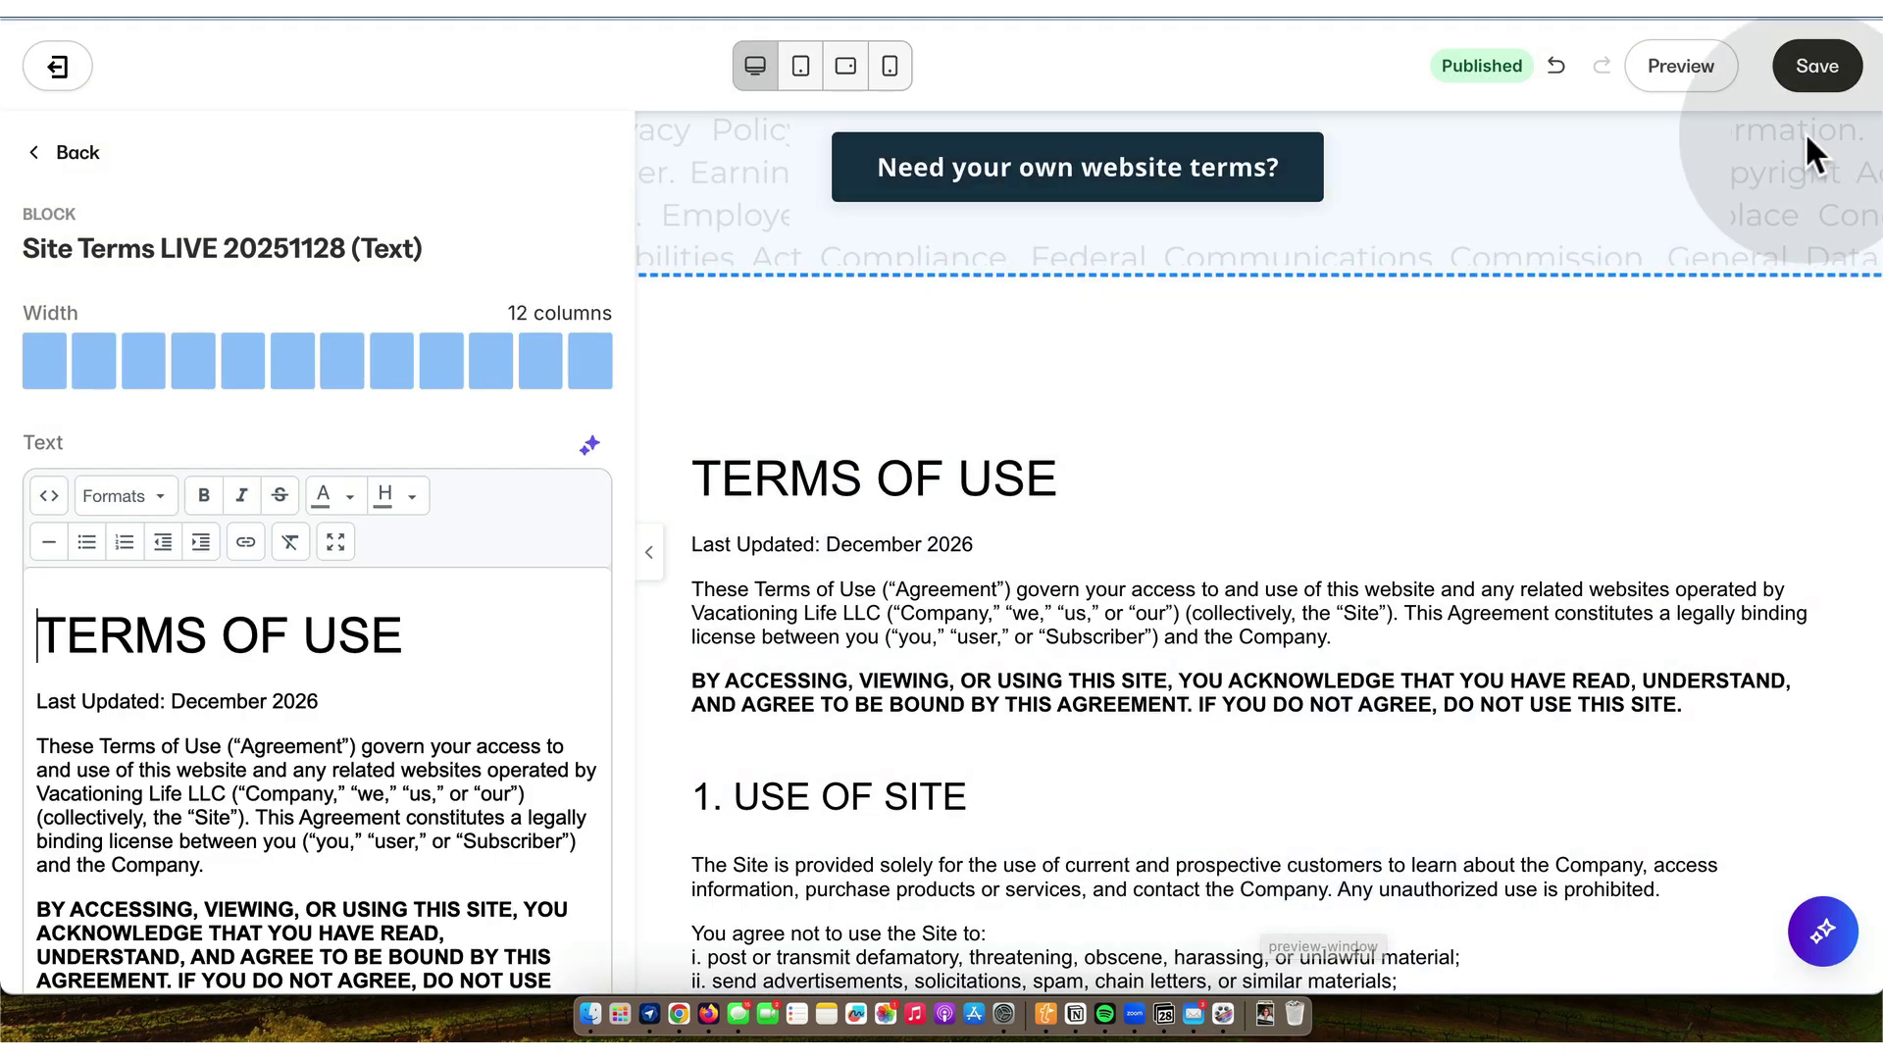
pyautogui.click(1815, 66)
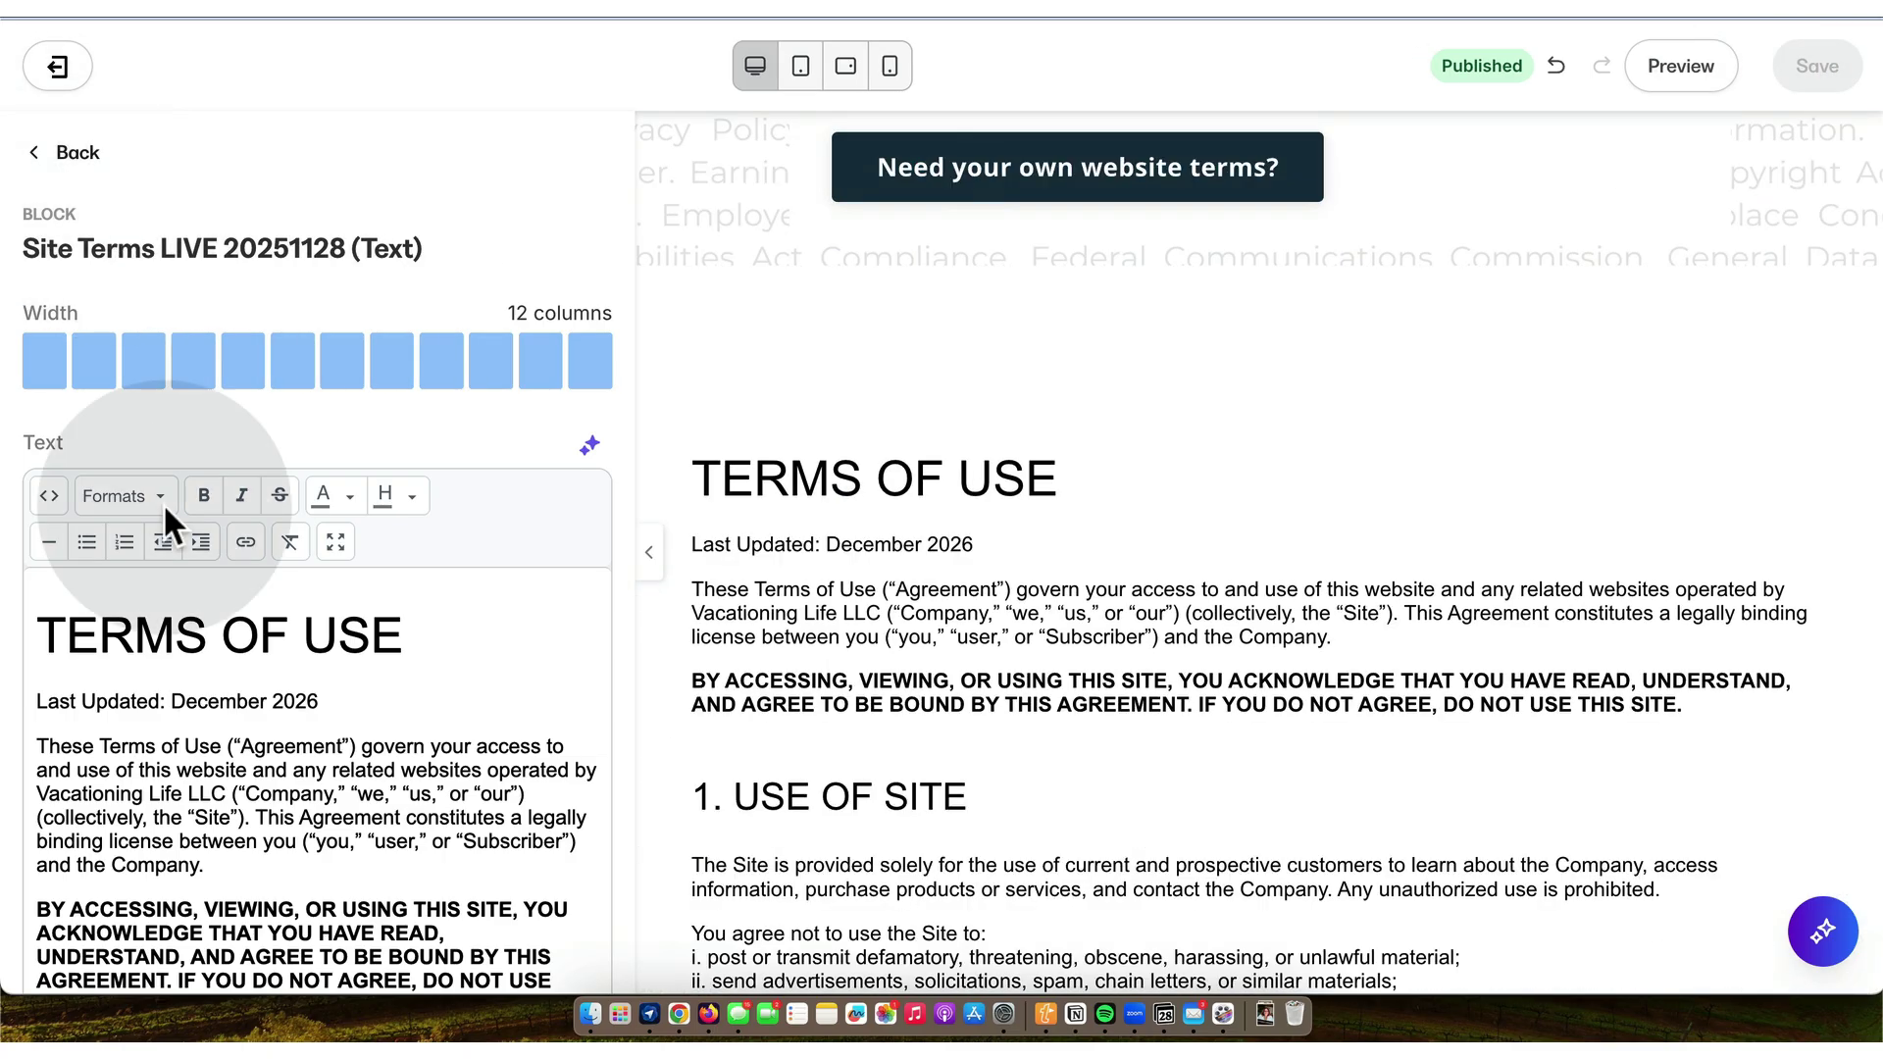
# - Correct Last Updated to December 2025 and review the Terms text down through Indemnification
pyautogui.press('BackSpace')
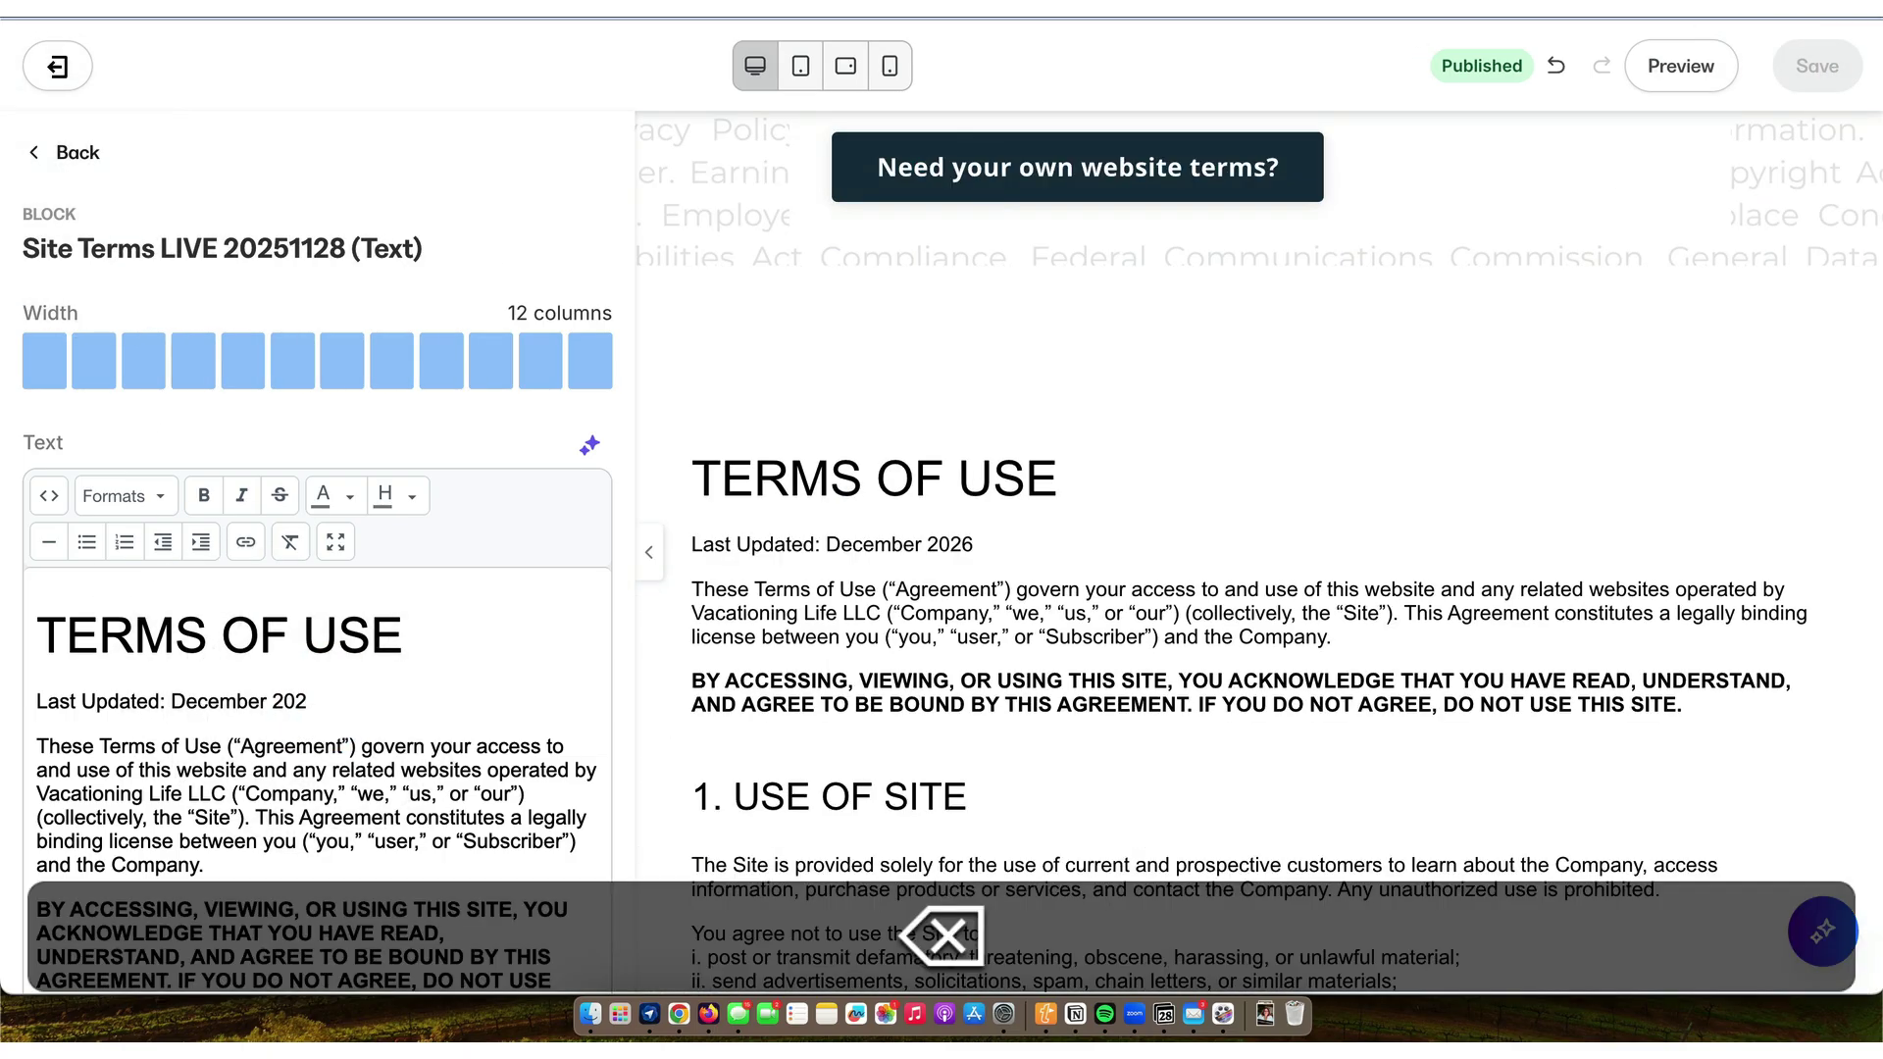
pyautogui.scroll(-3, 342, 812)
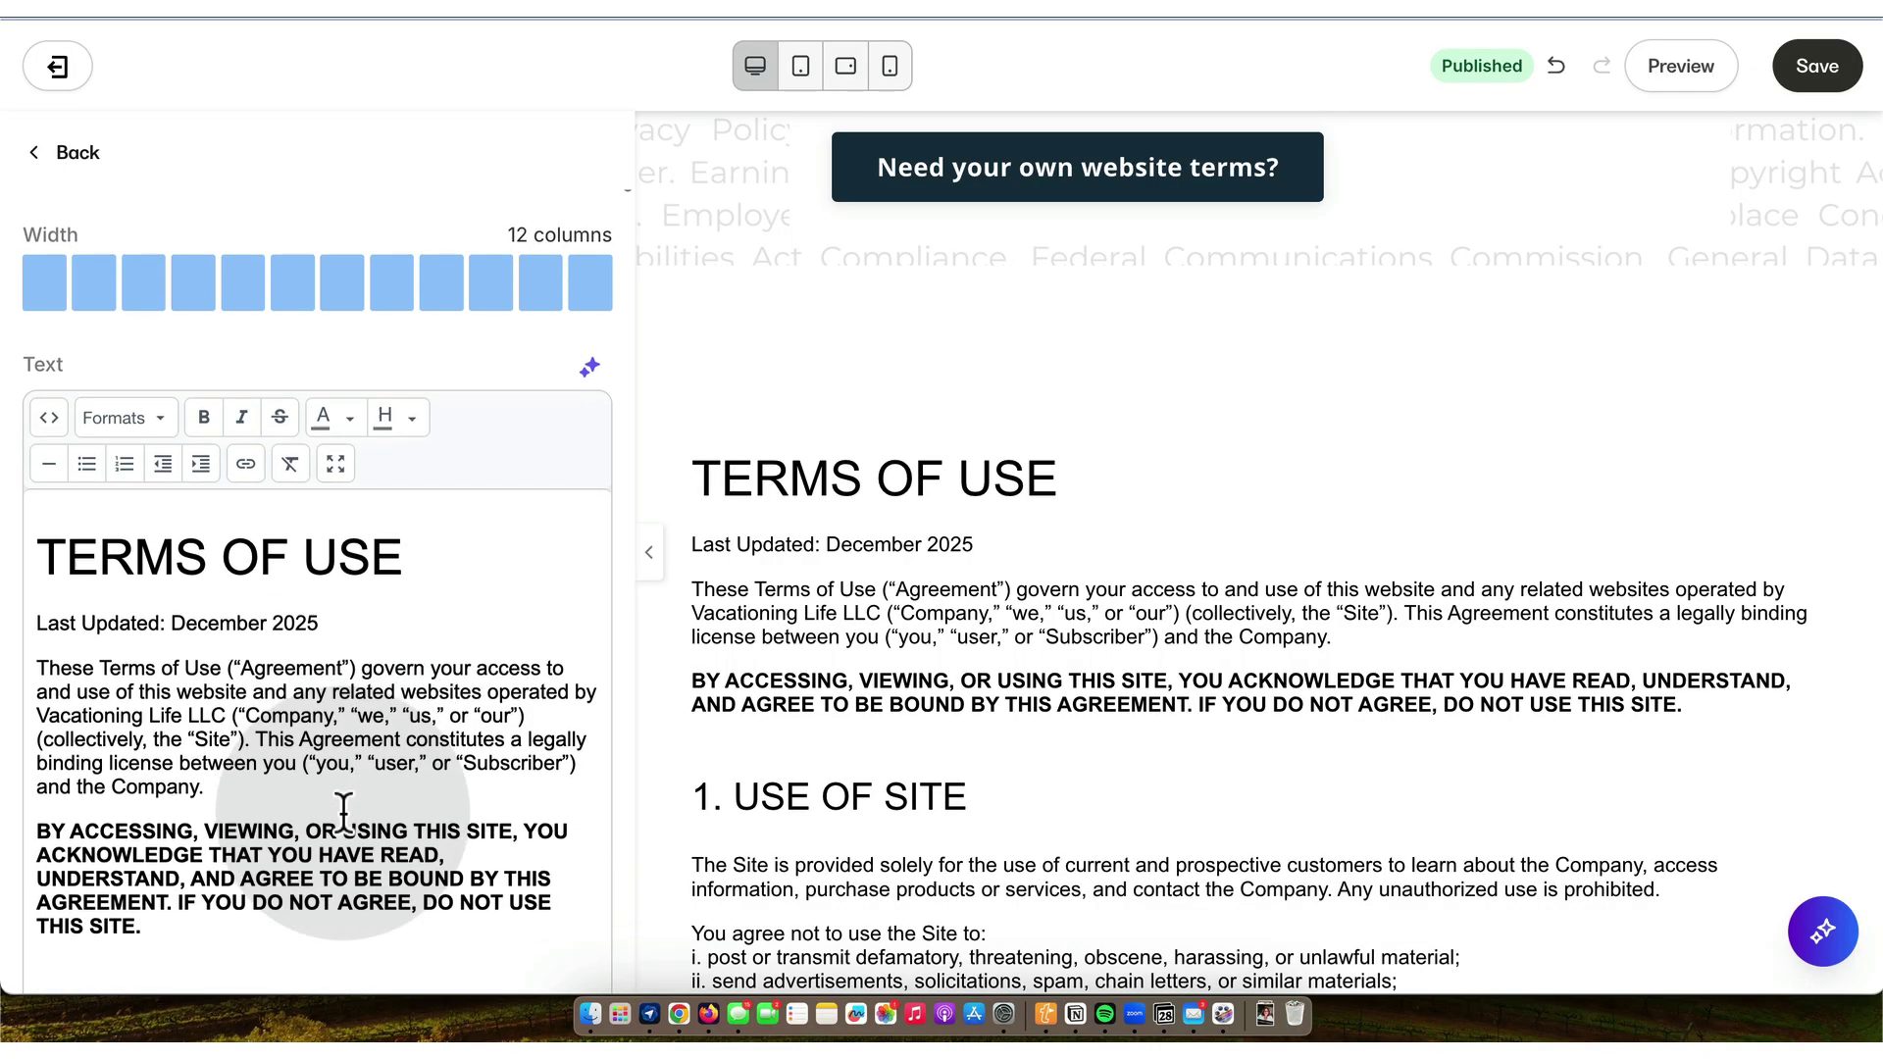
pyautogui.scroll(-15, 342, 812)
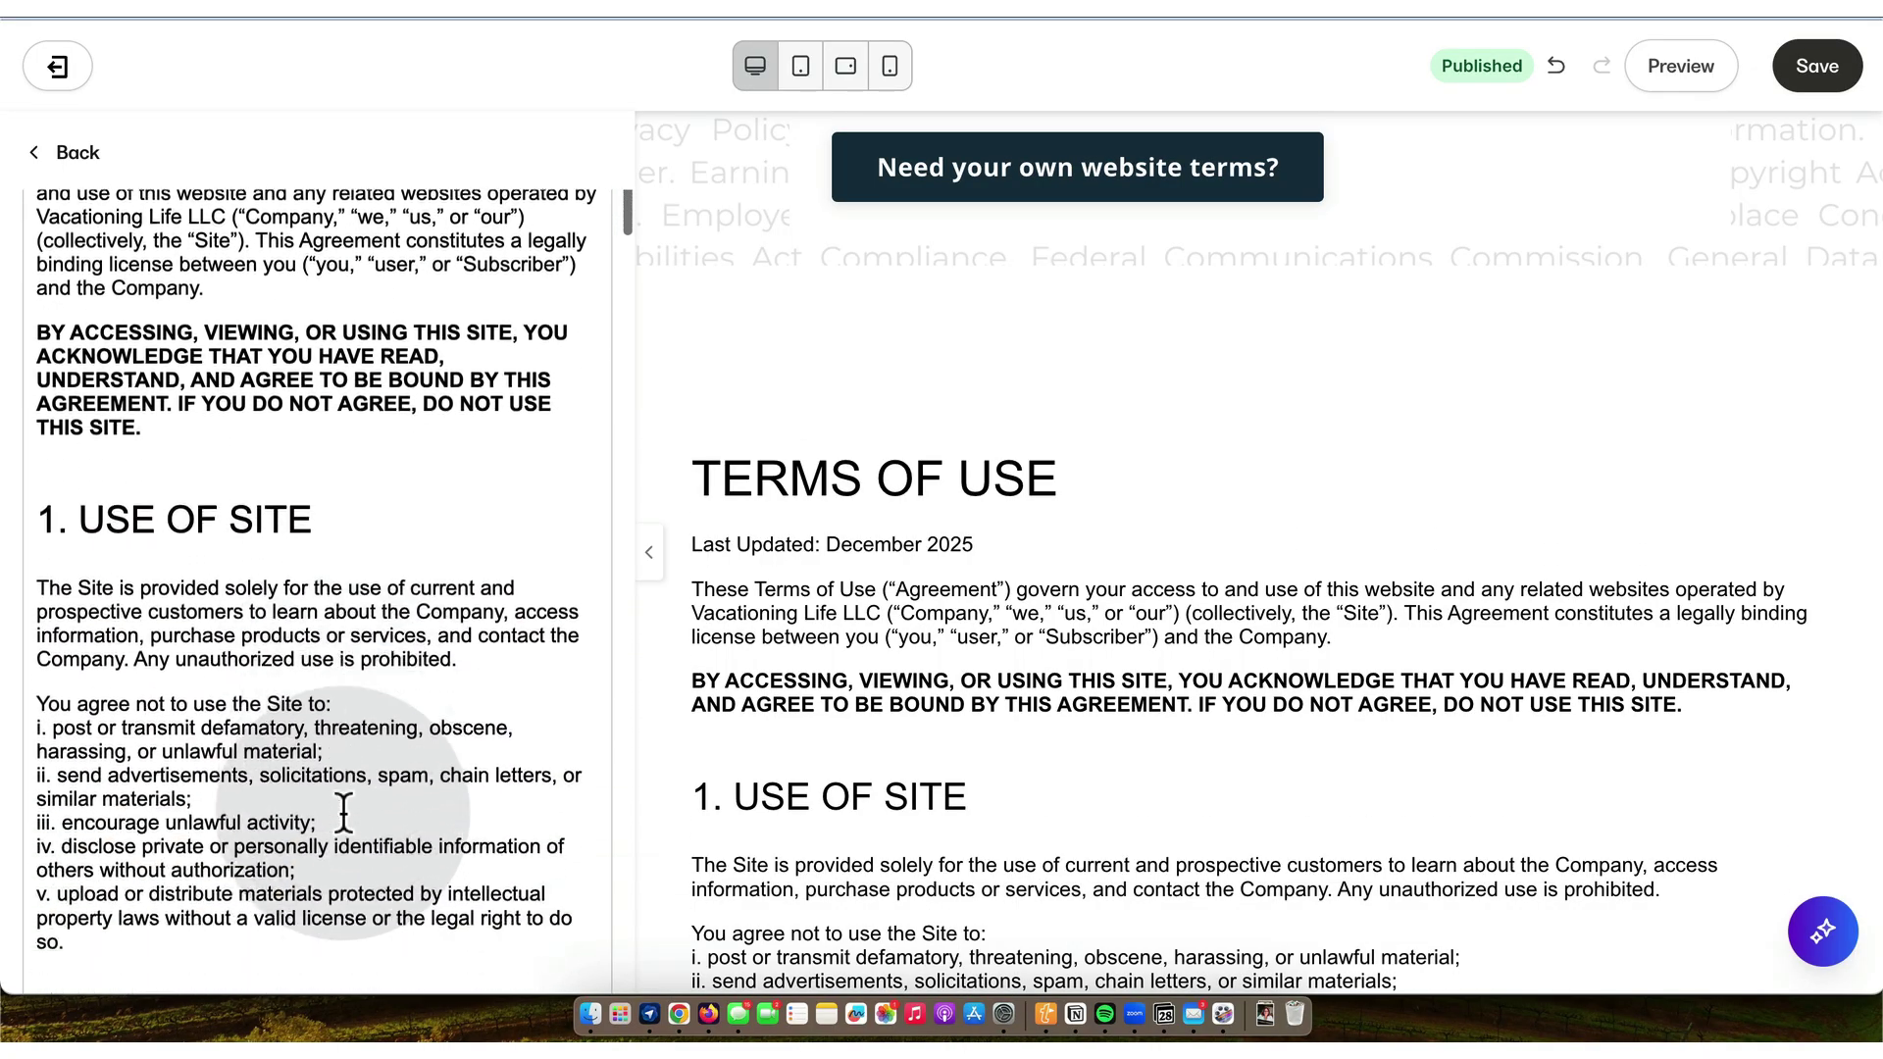
pyautogui.scroll(-10, 342, 813)
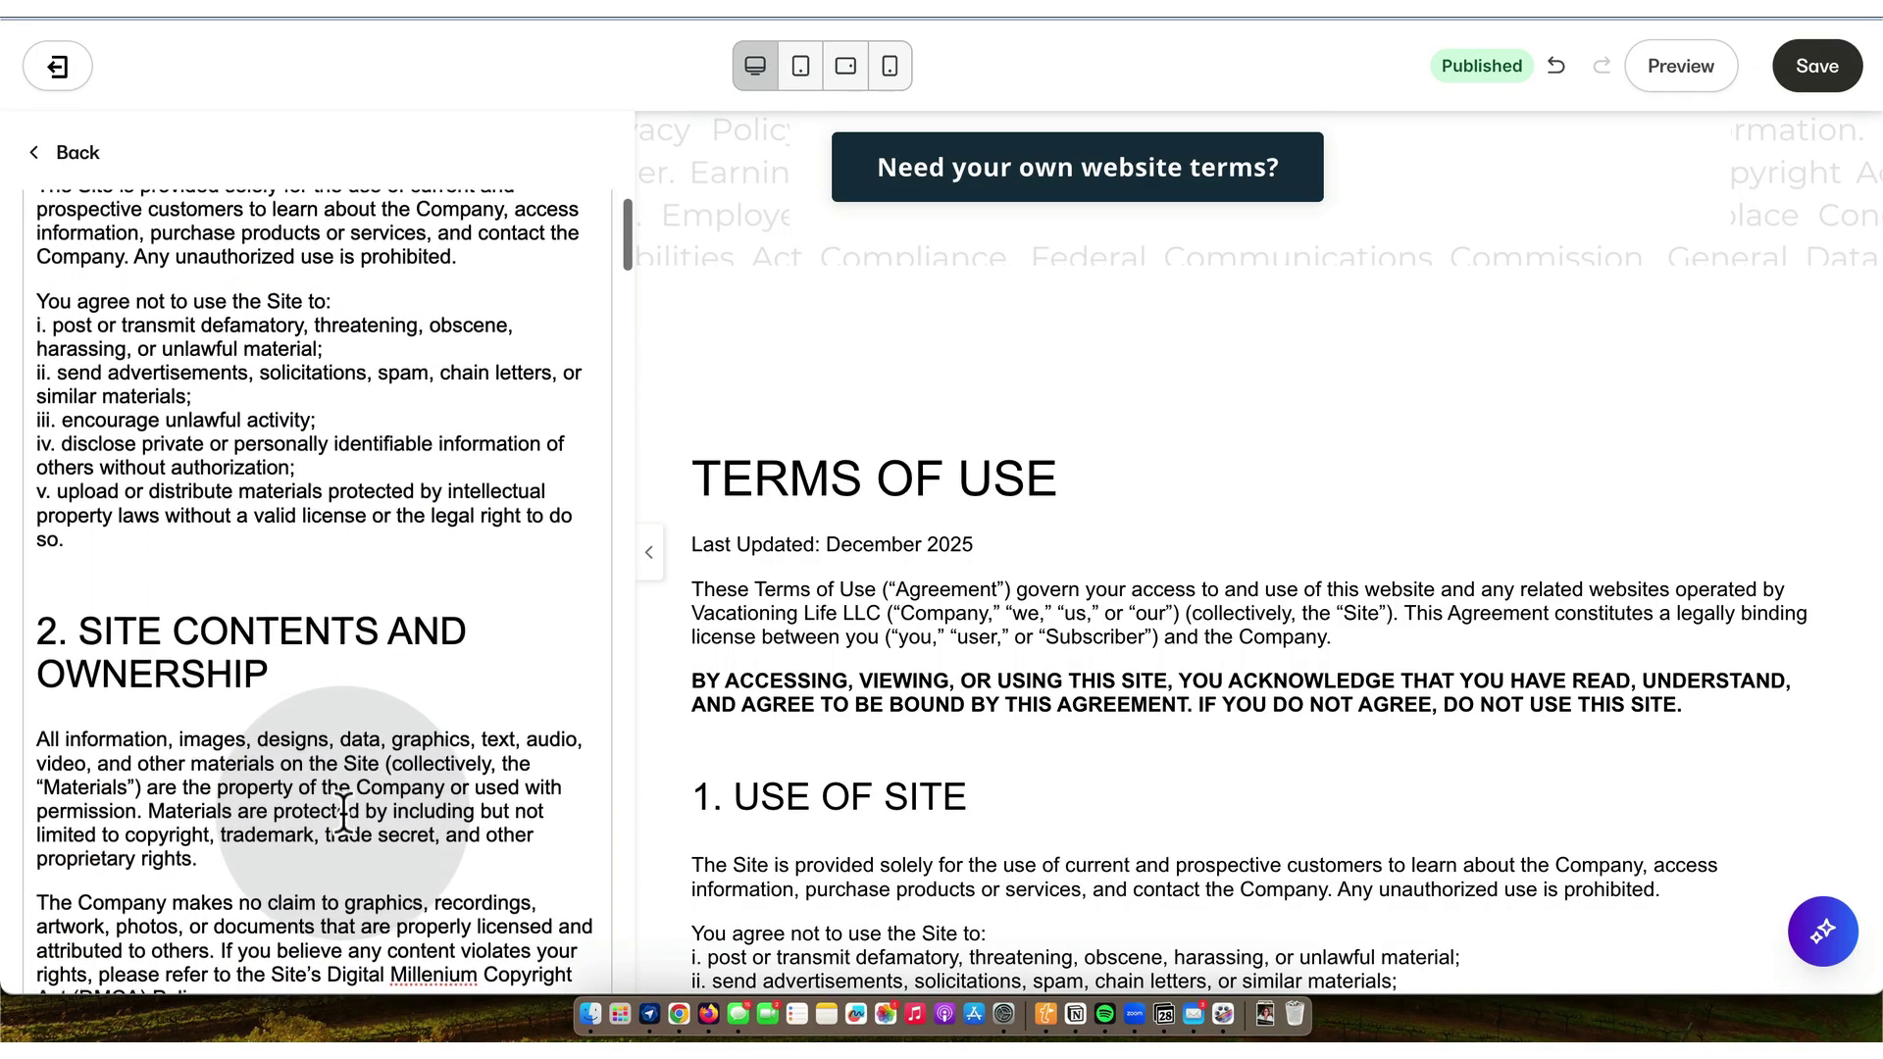
pyautogui.scroll(-10, 343, 812)
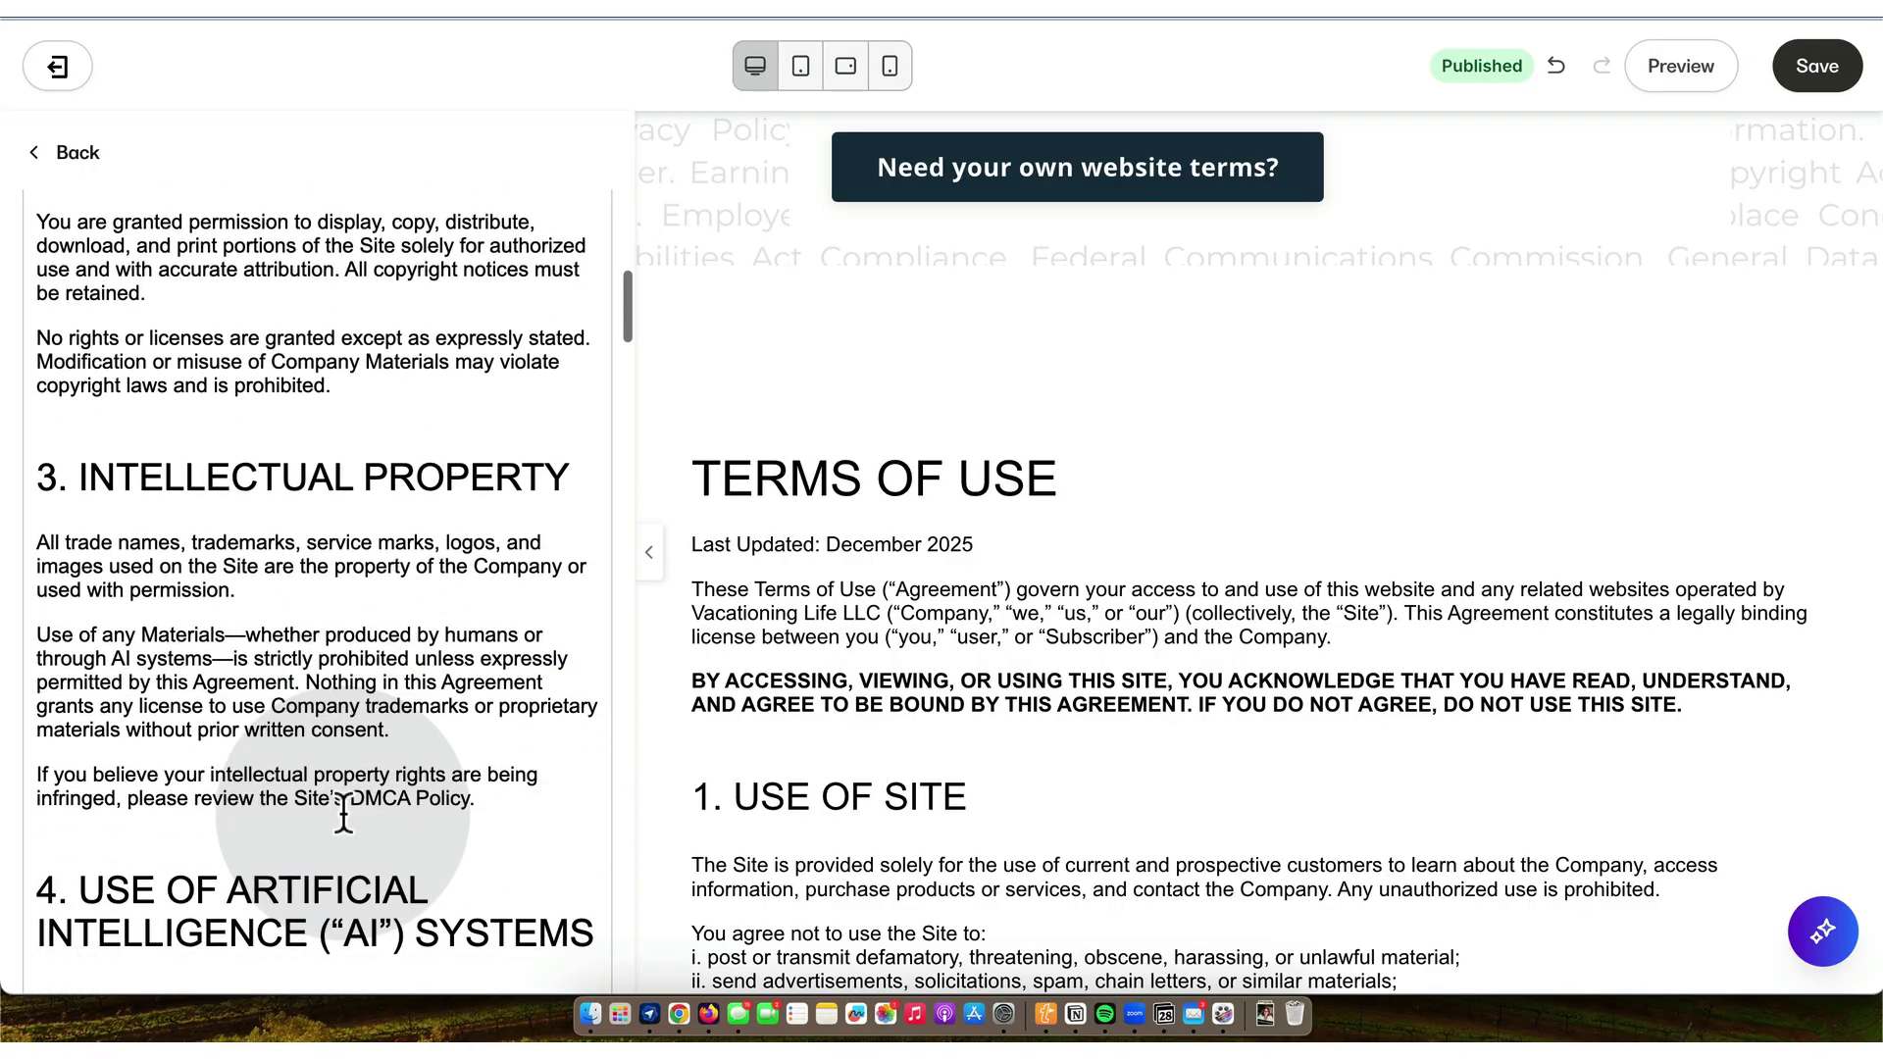
pyautogui.scroll(-3, 342, 812)
pyautogui.scroll(-5, 903, 791)
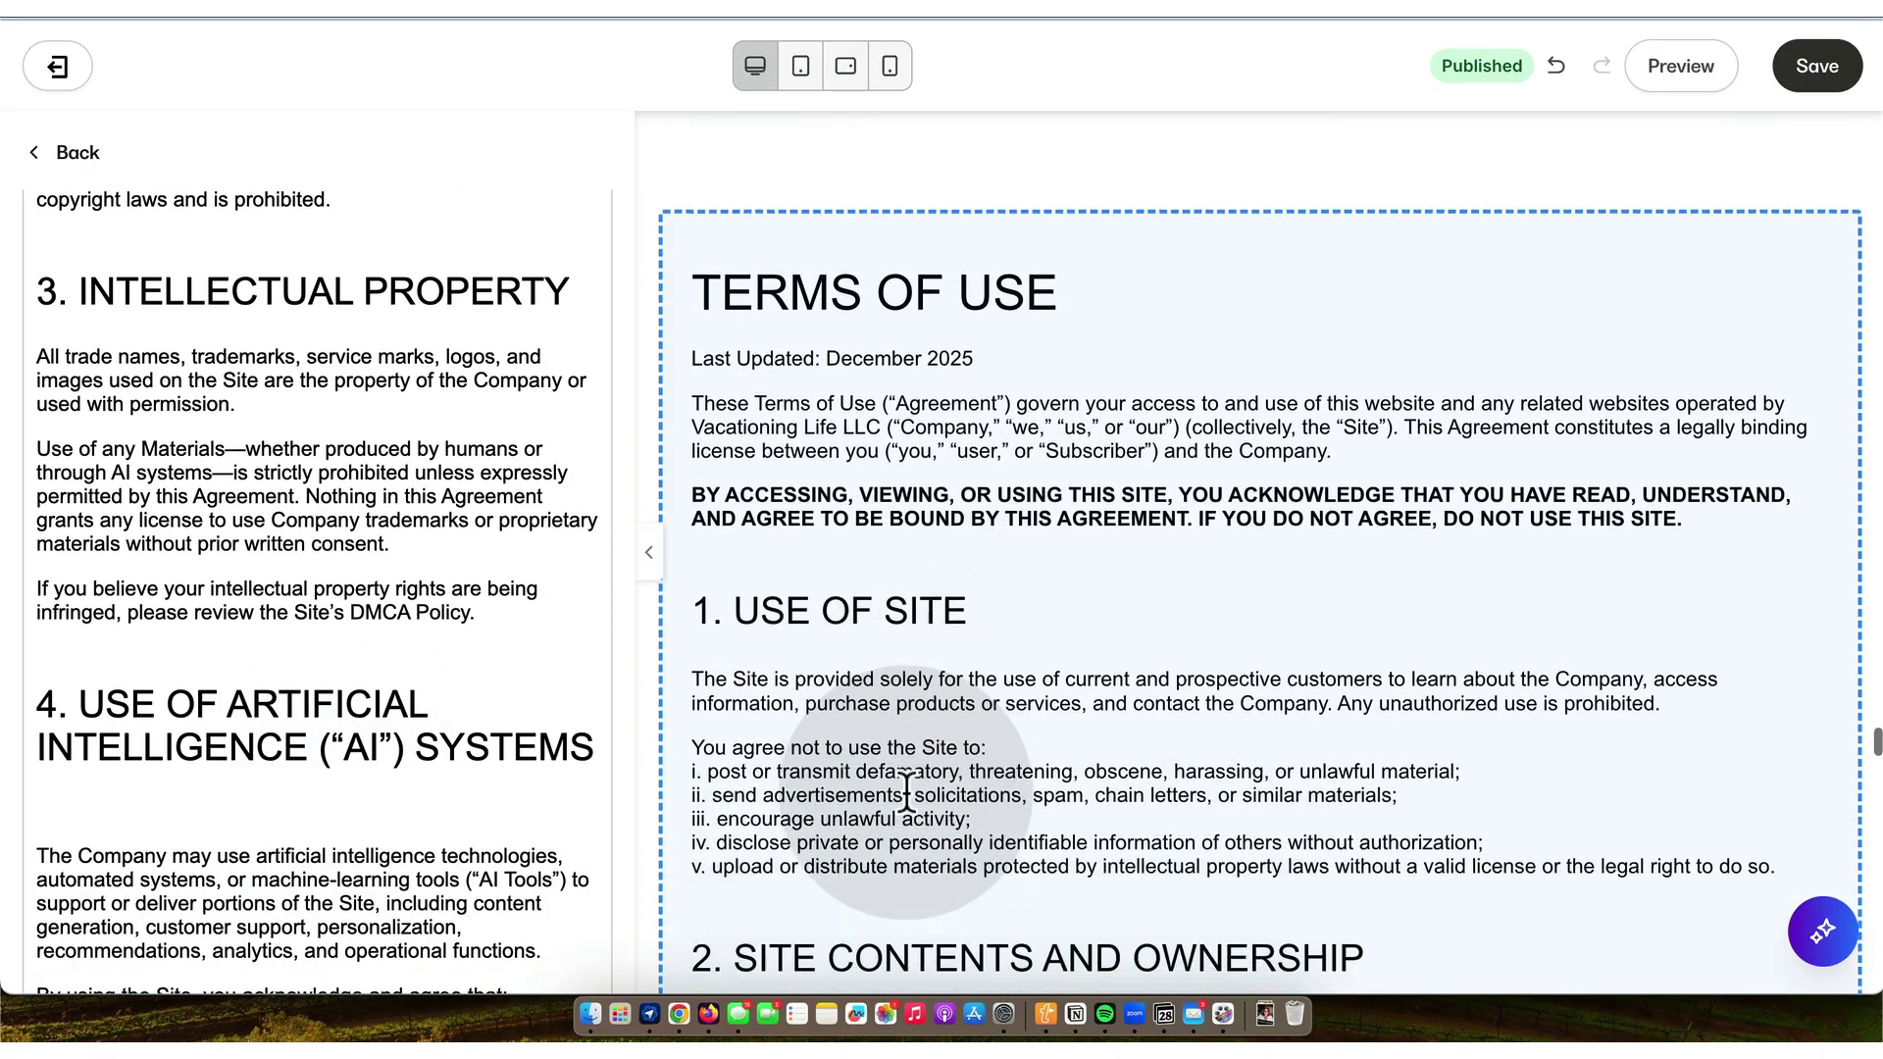
pyautogui.scroll(-10, 908, 790)
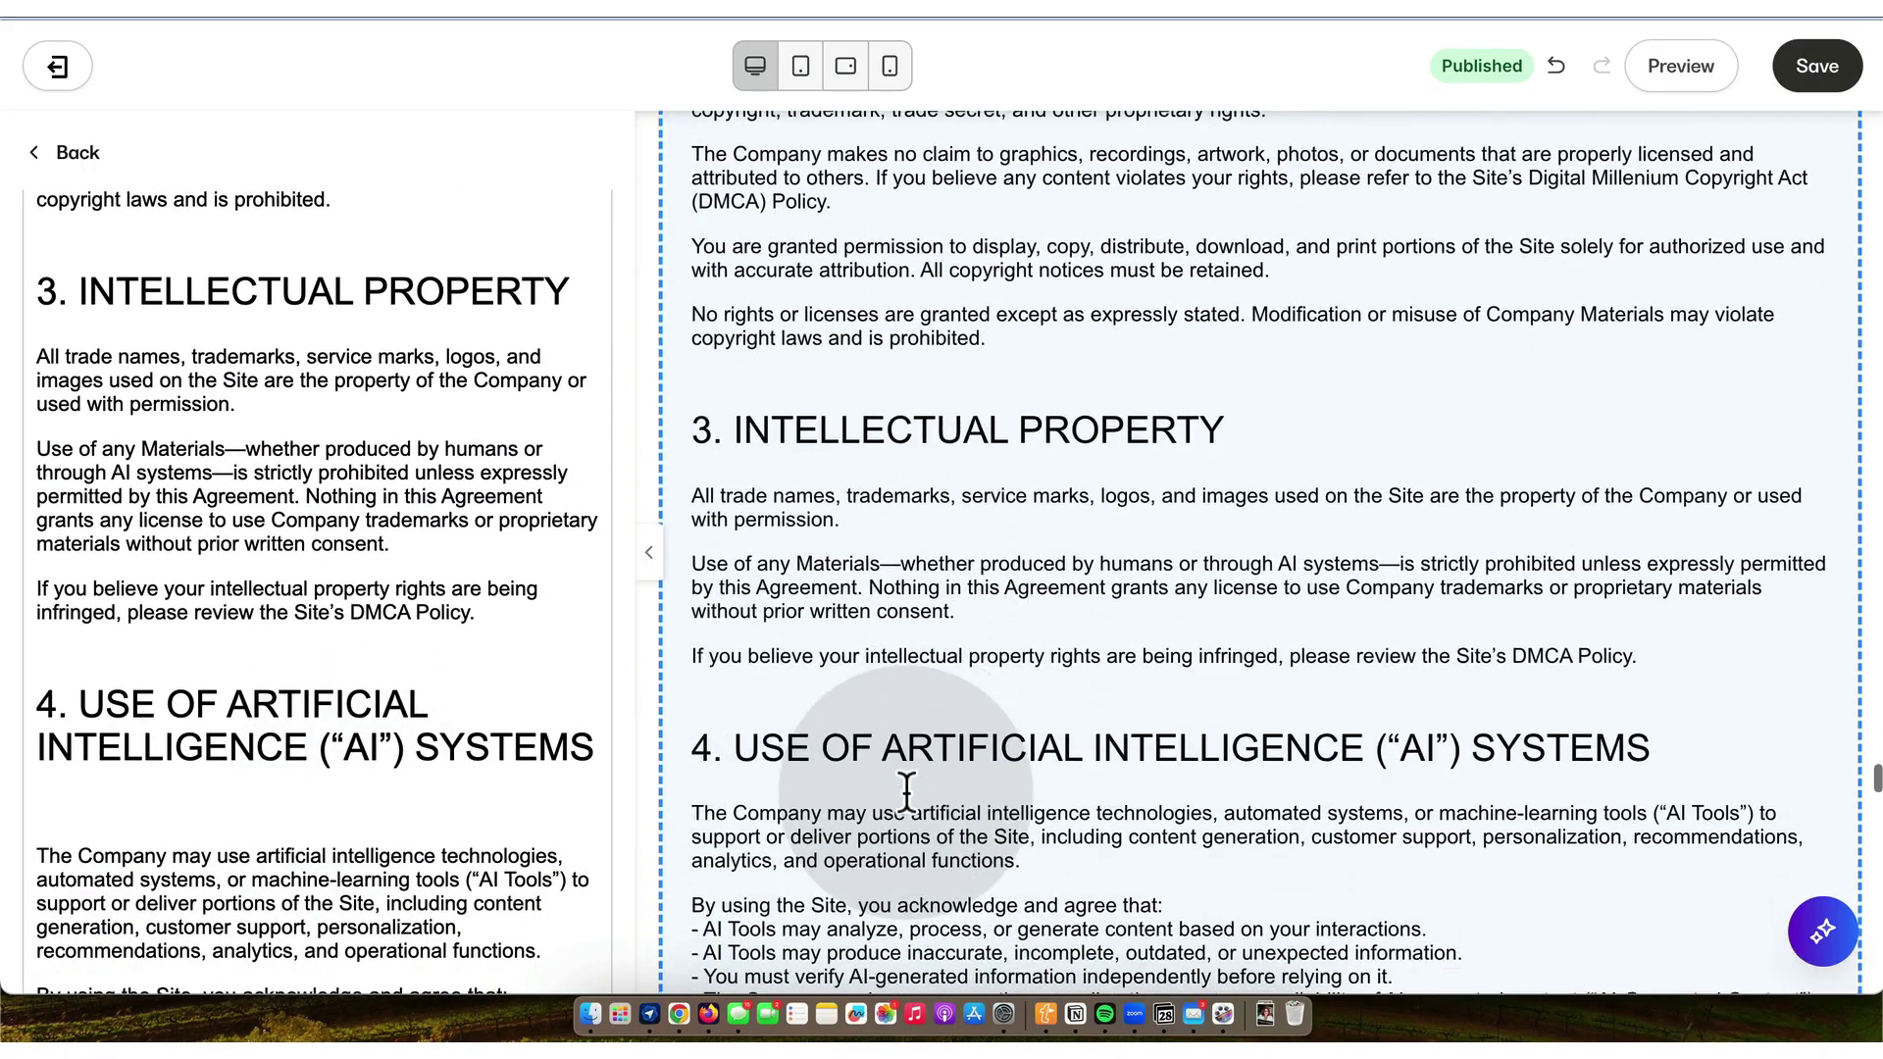
pyautogui.scroll(-1, 907, 790)
pyautogui.scroll(-5, 907, 797)
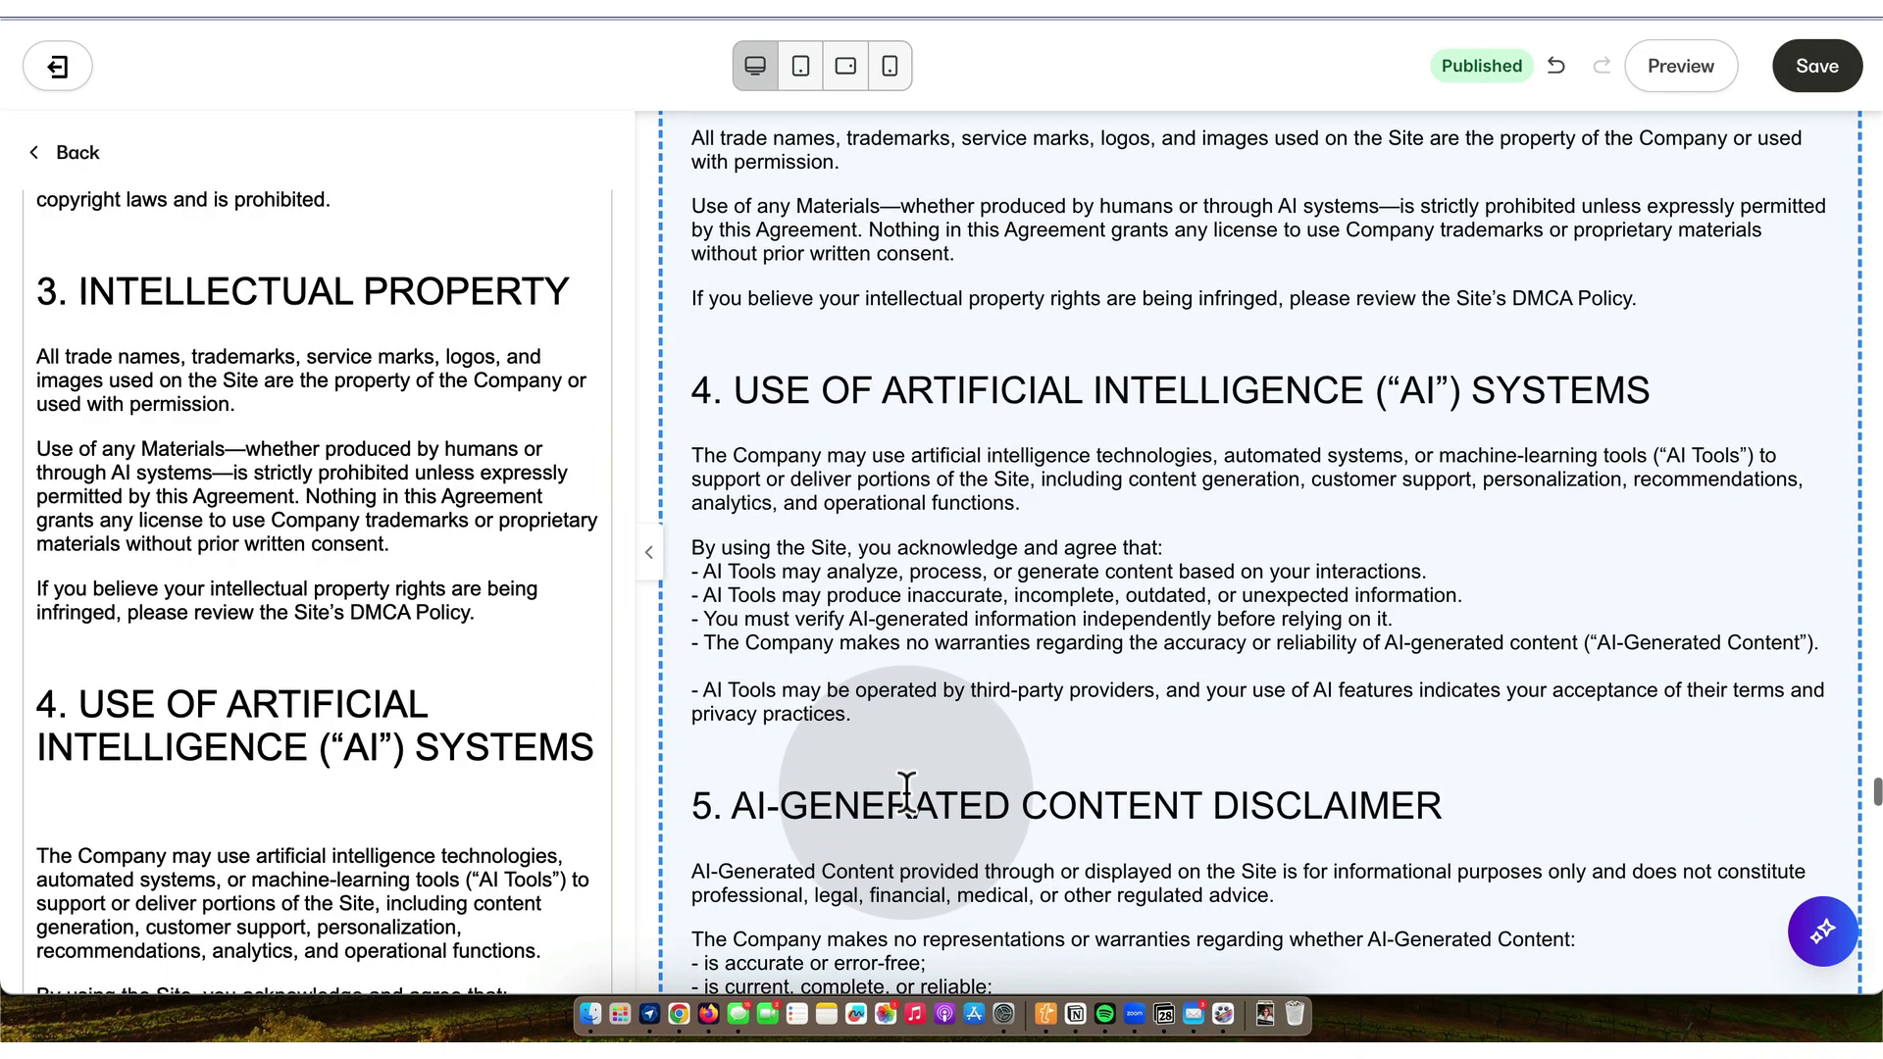
pyautogui.scroll(-7, 906, 797)
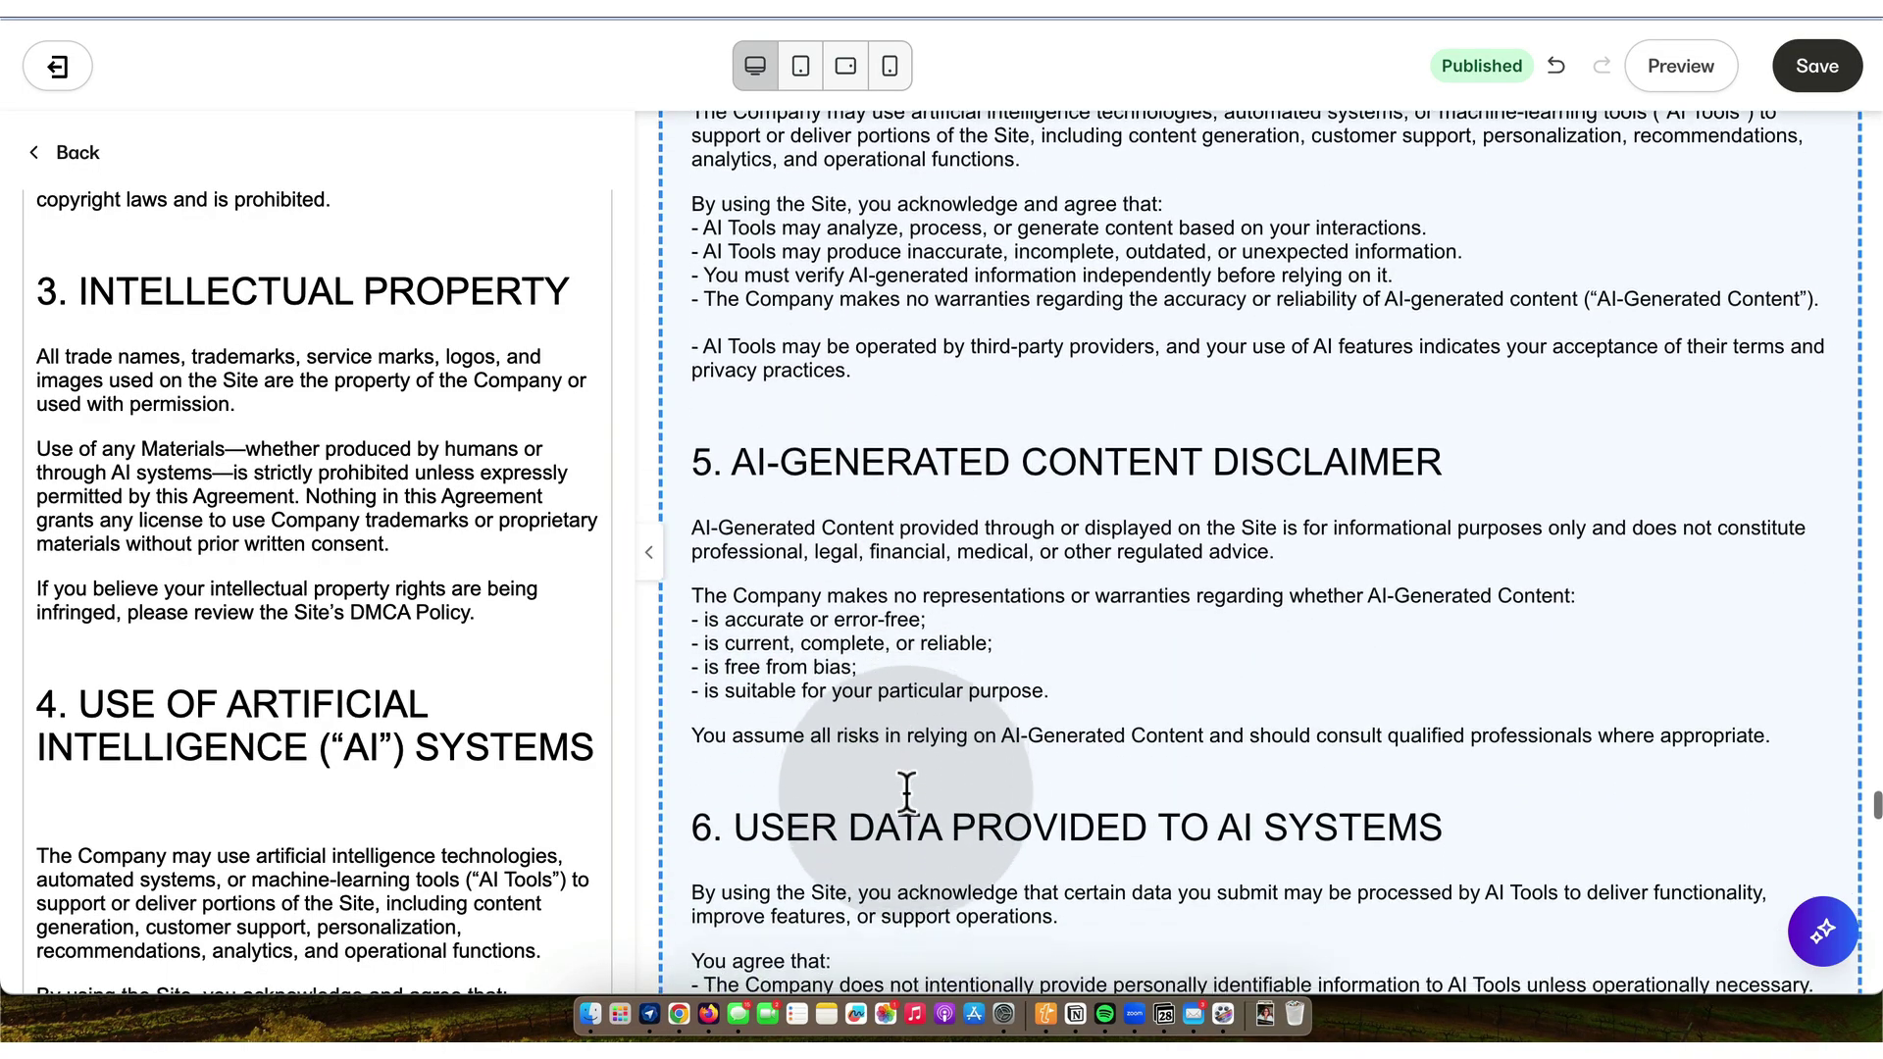
pyautogui.scroll(-8, 906, 792)
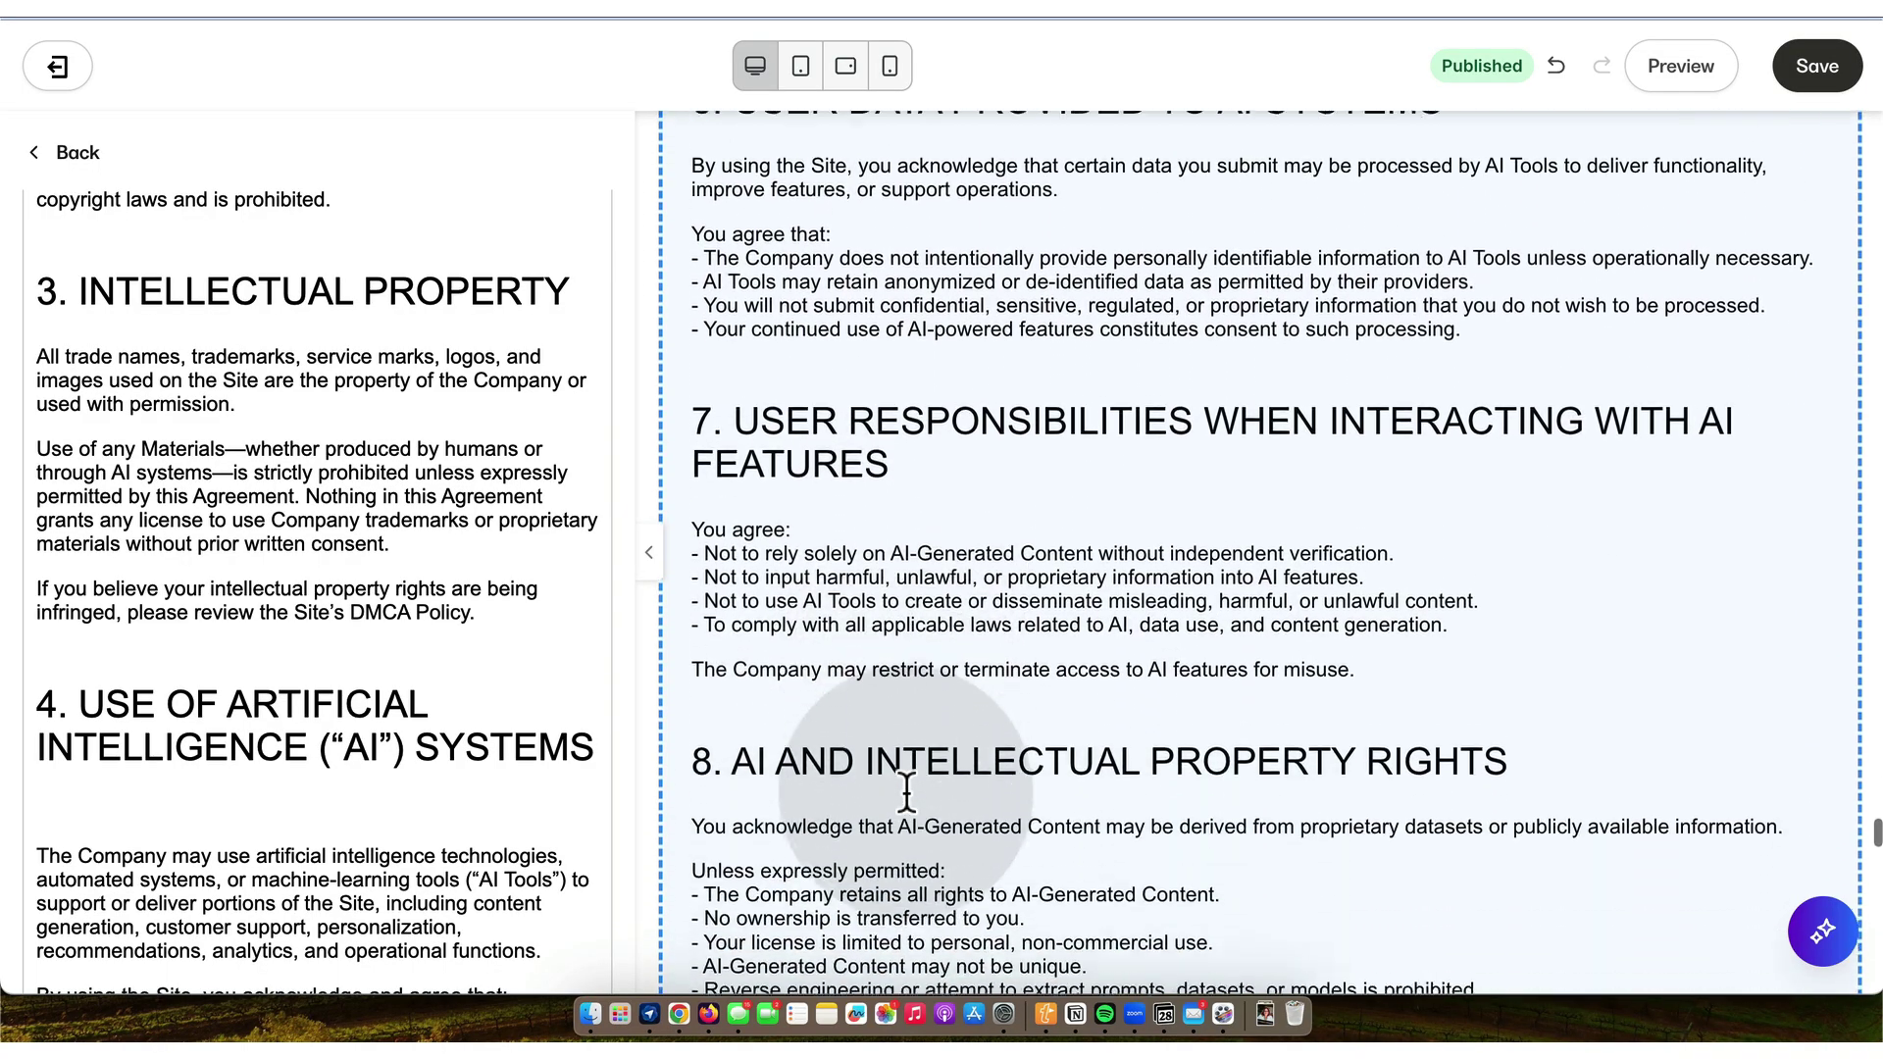
pyautogui.scroll(-2, 906, 797)
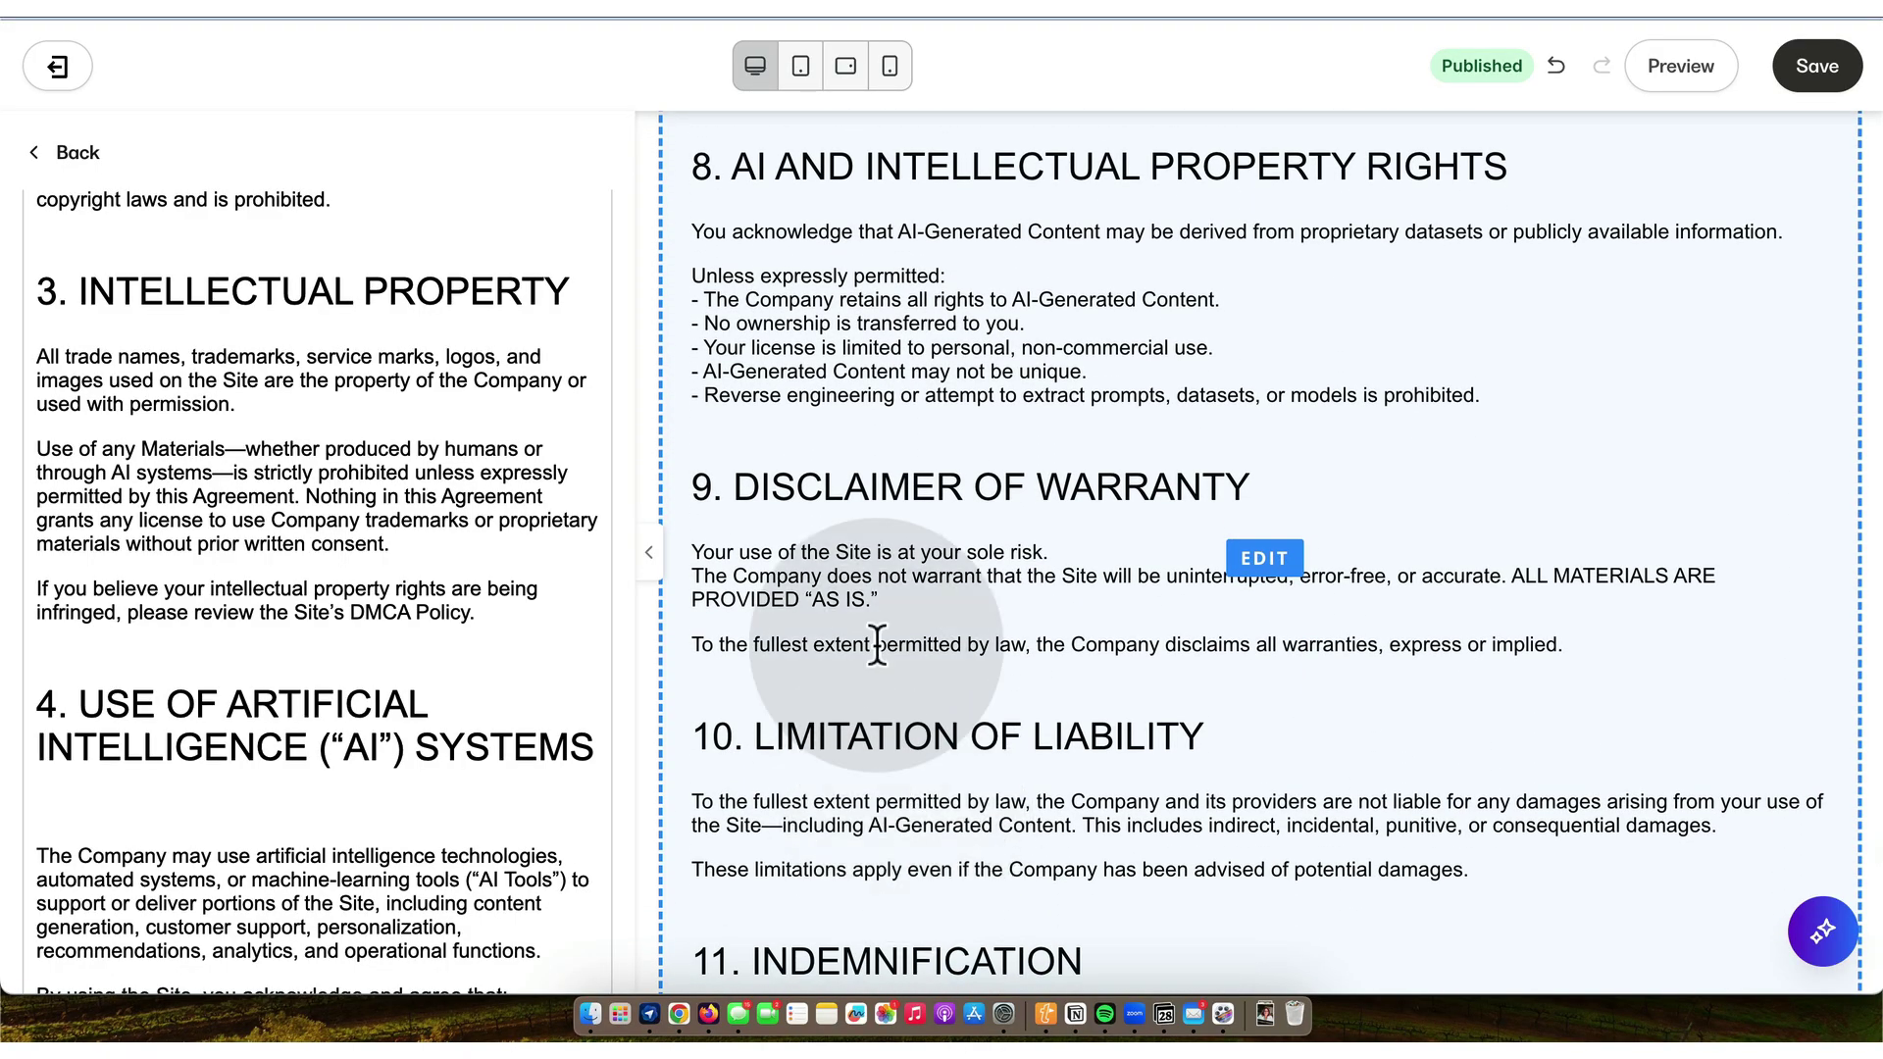
# - Tidy the spacing after 'risk.' and join section 9's first two sentences onto one line
pyautogui.click(856, 605)
pyautogui.scroll(-15, 349, 806)
pyautogui.scroll(-15, 351, 811)
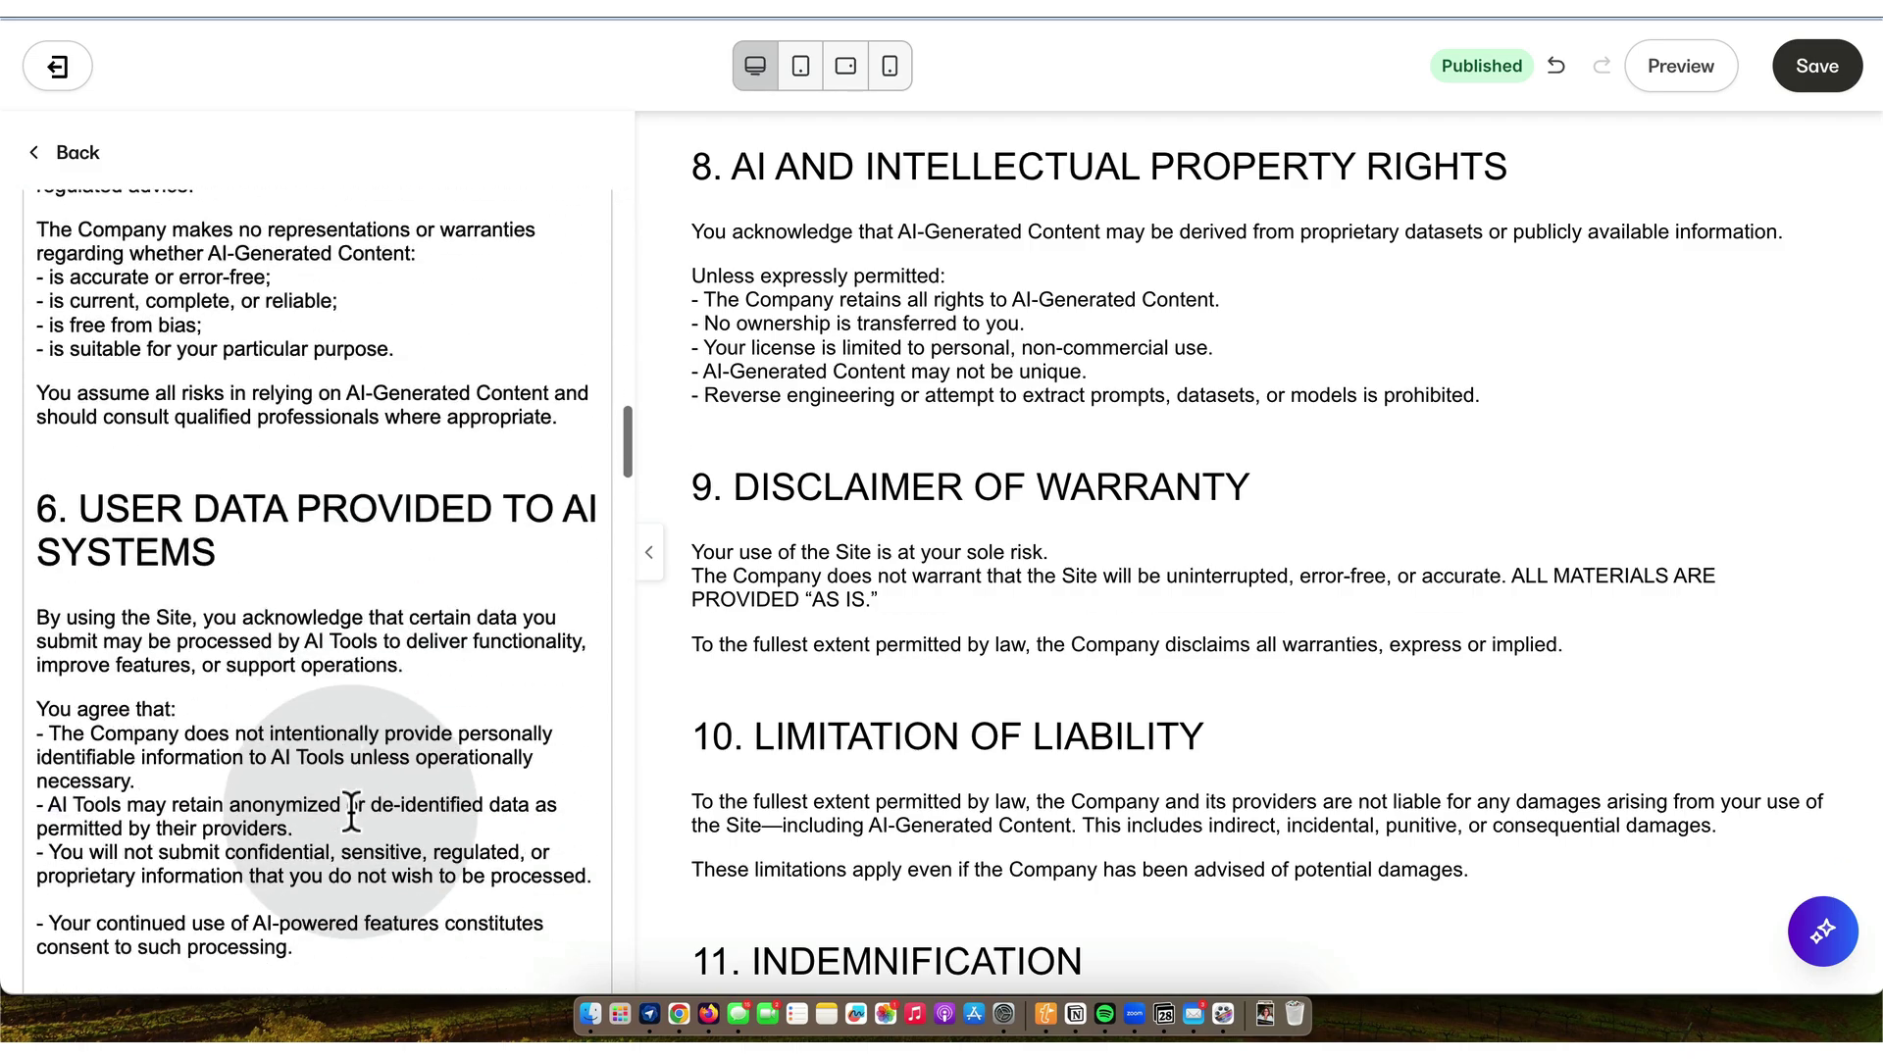
pyautogui.scroll(-15, 352, 812)
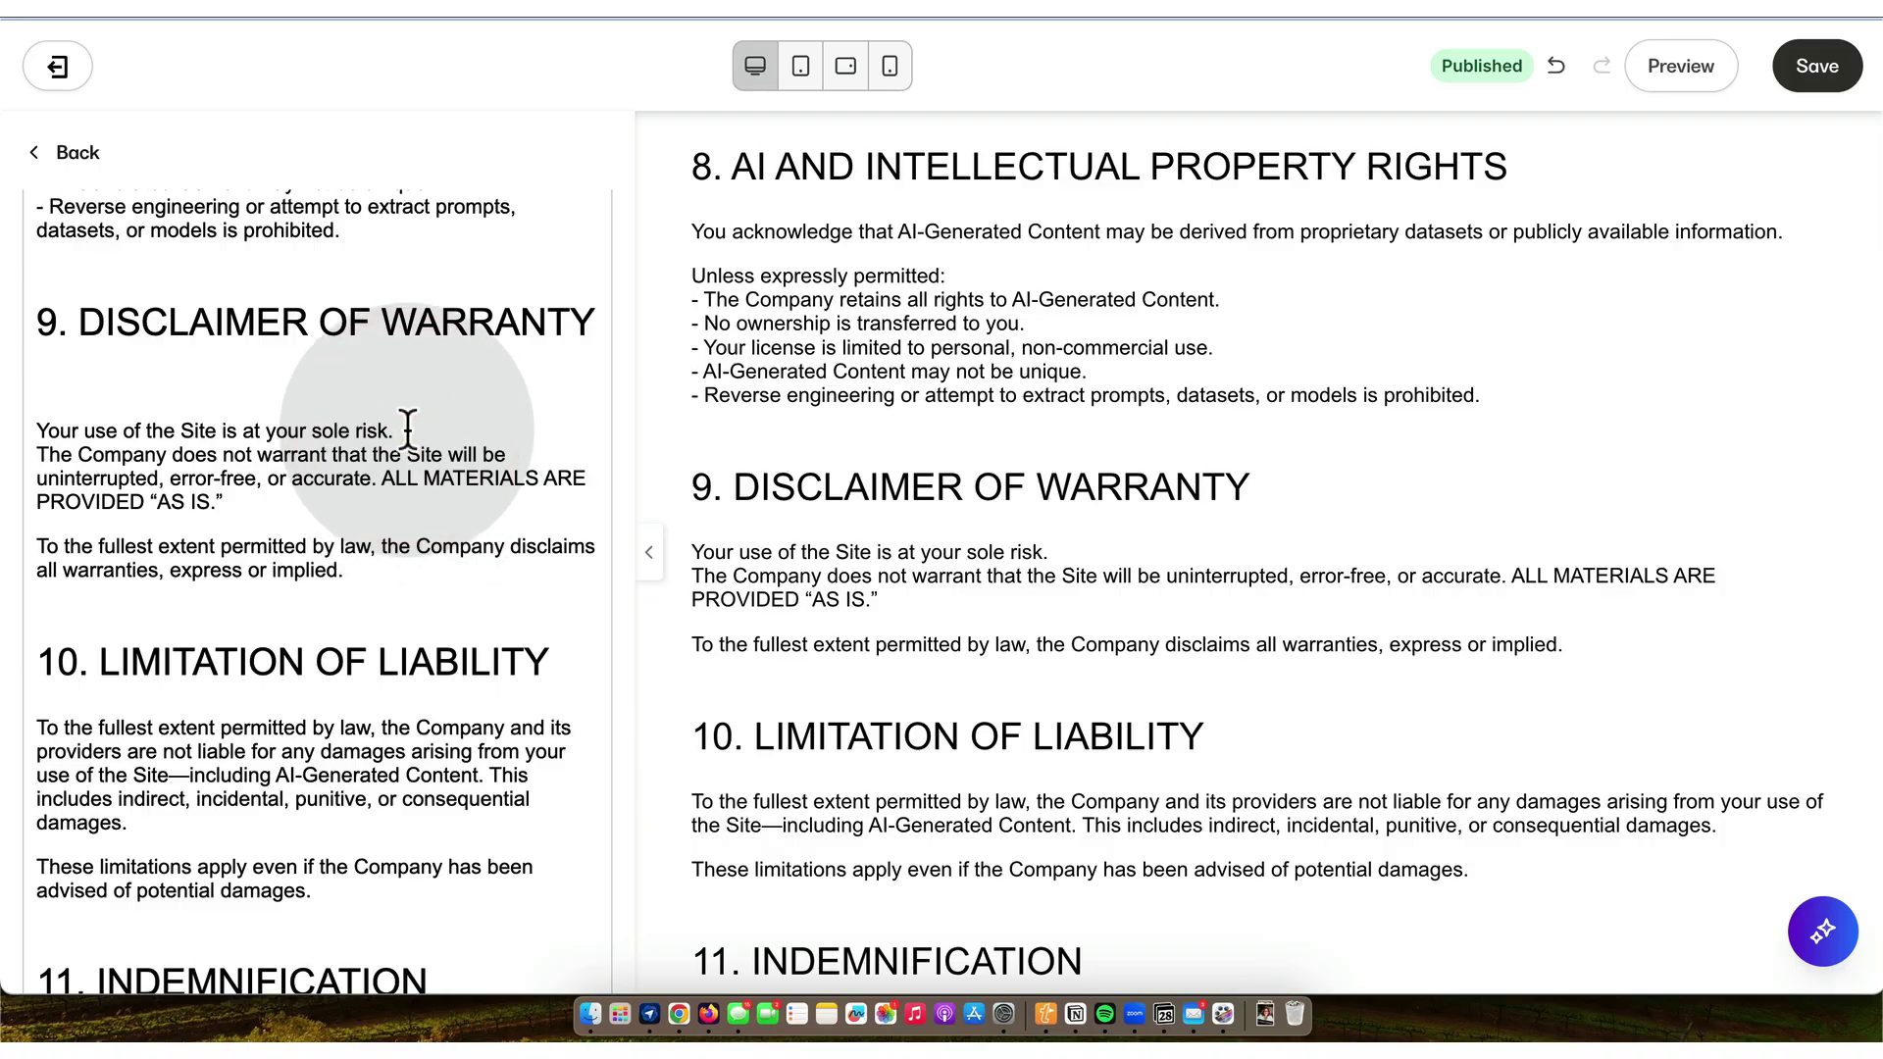
pyautogui.press('BackSpace')
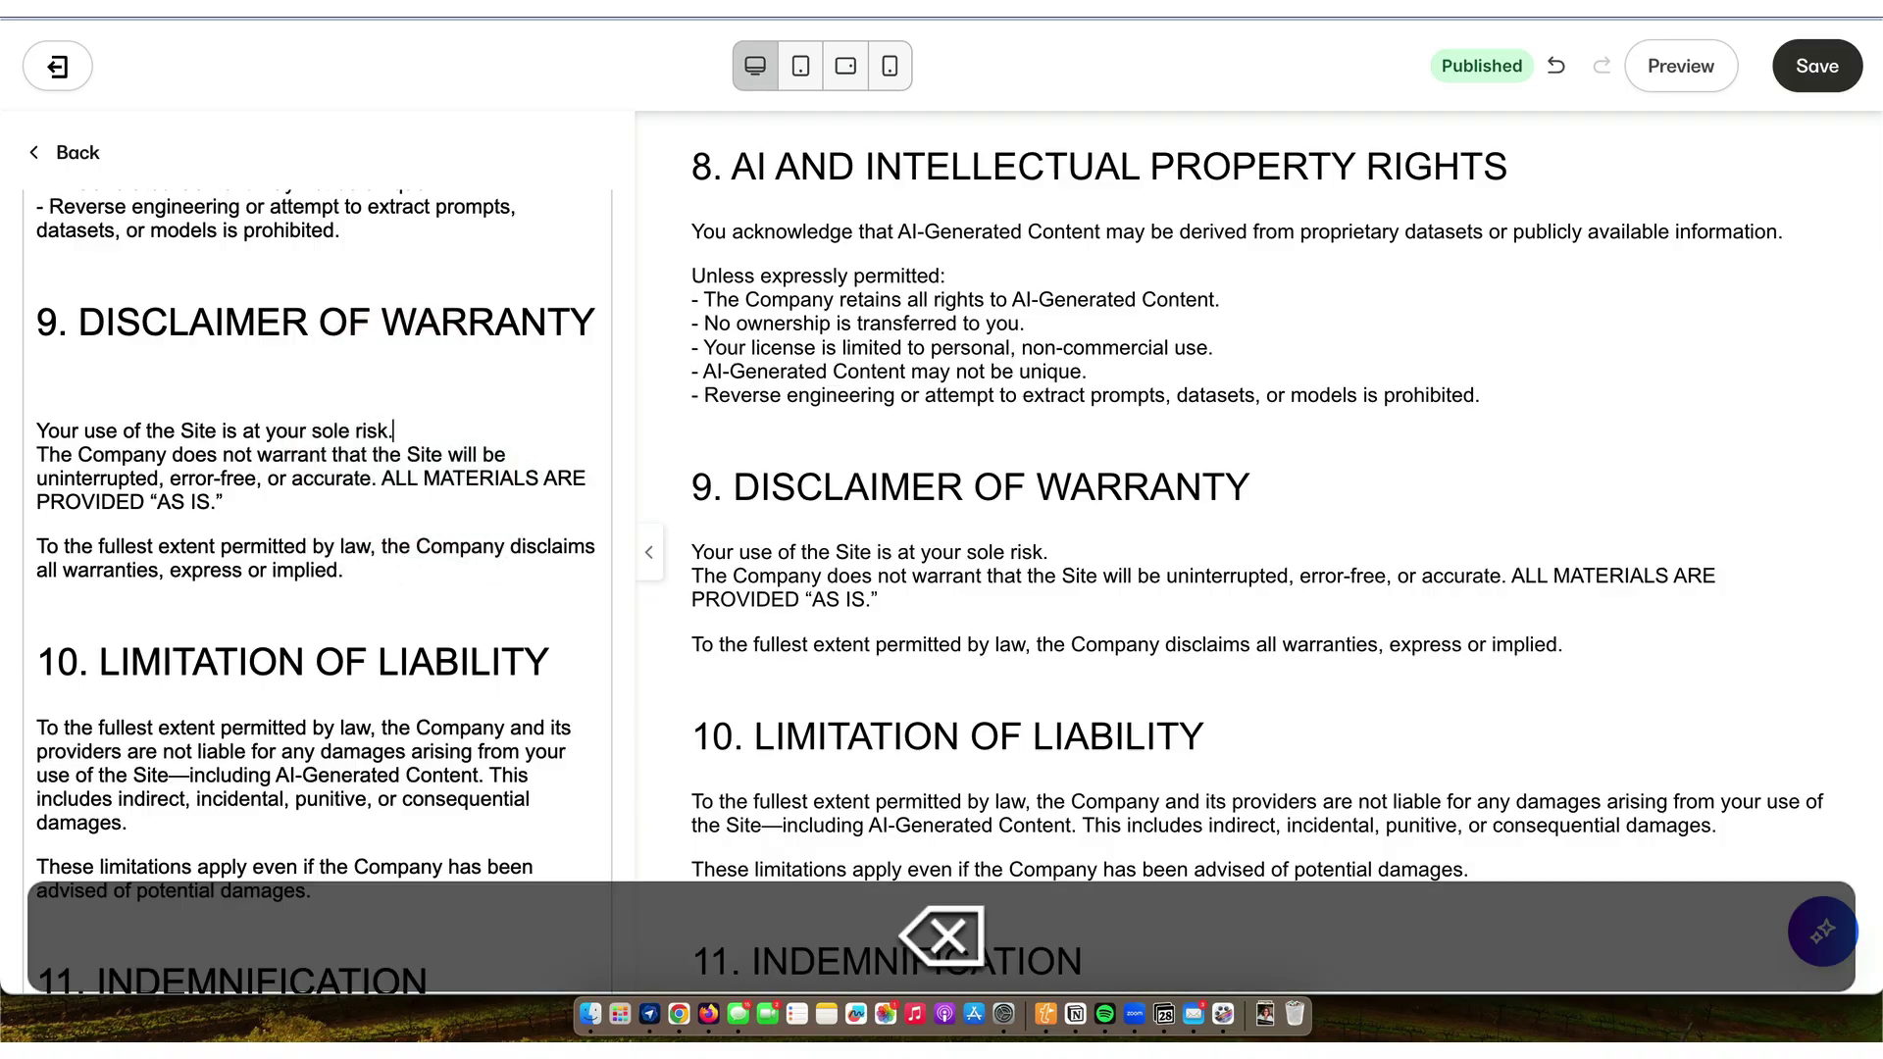
pyautogui.press('Delete')
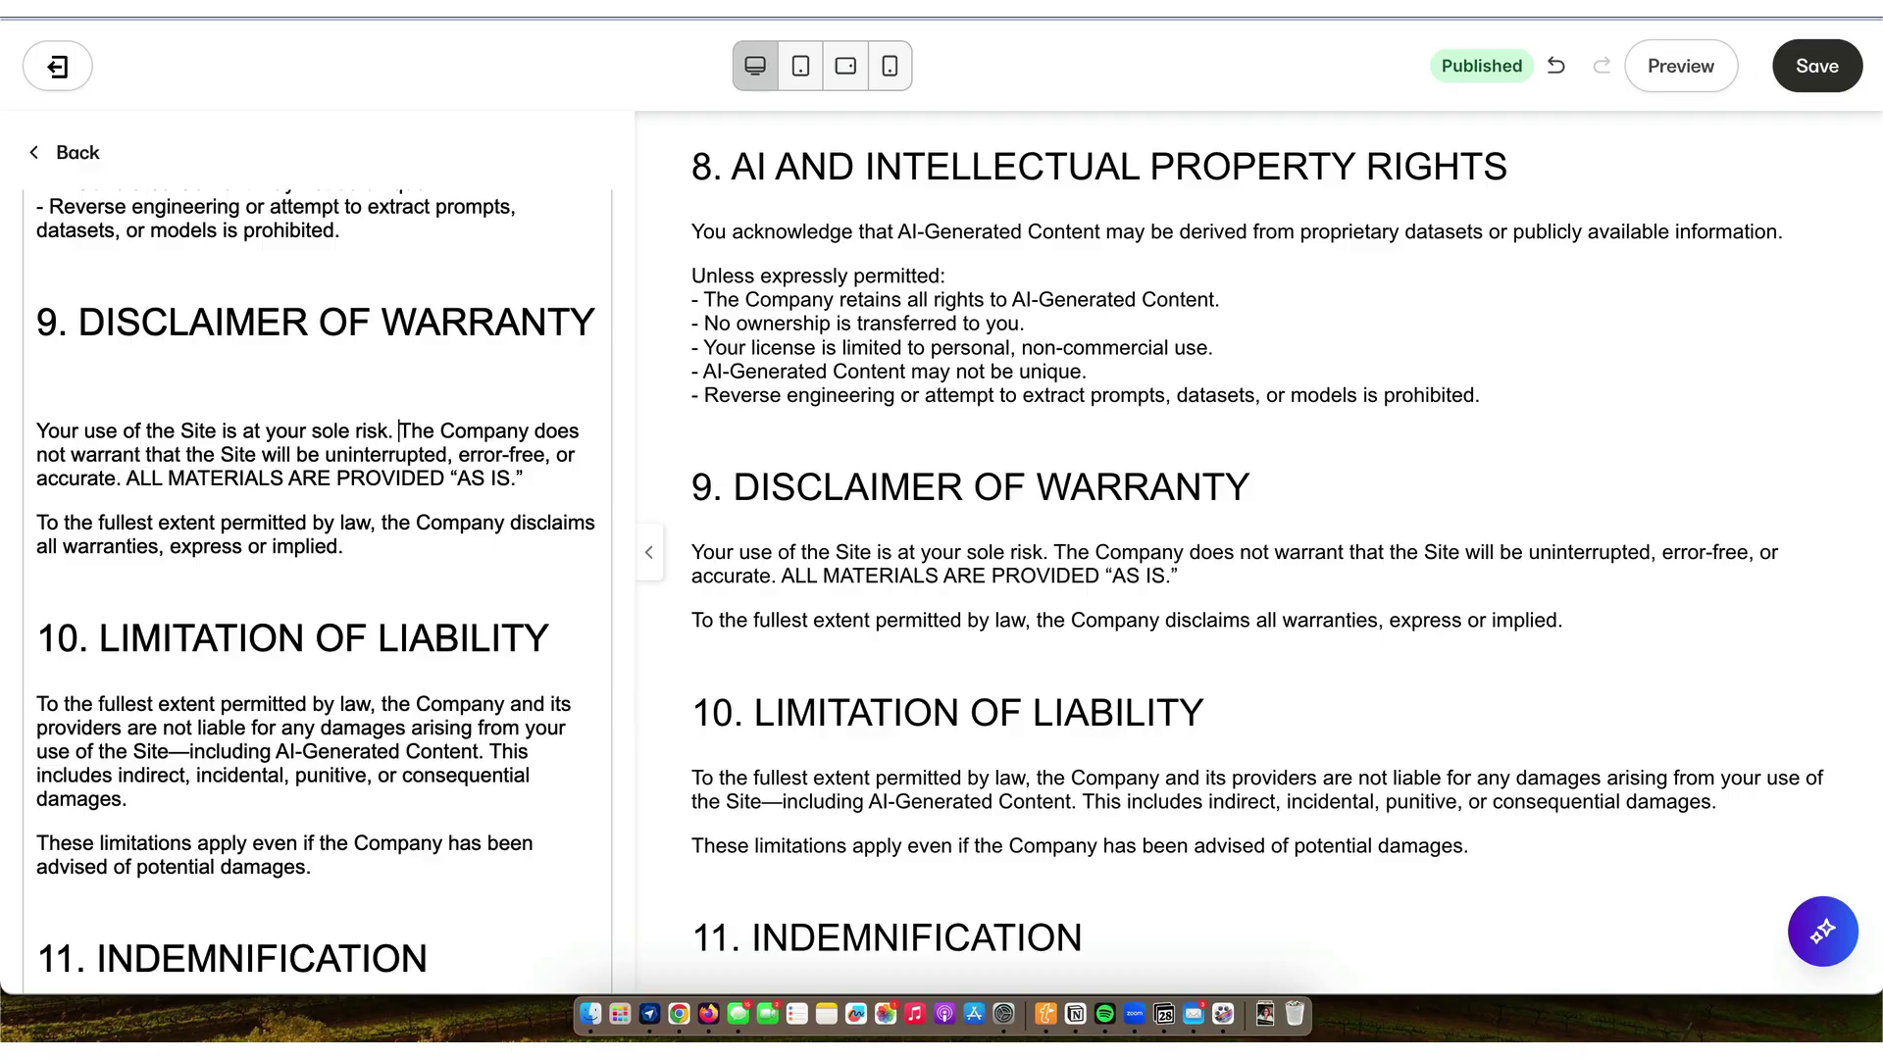
# - Join the sentence after 'In simpler terms, this means:' onto that line
pyautogui.scroll(-1, 402, 505)
pyautogui.scroll(-10, 402, 502)
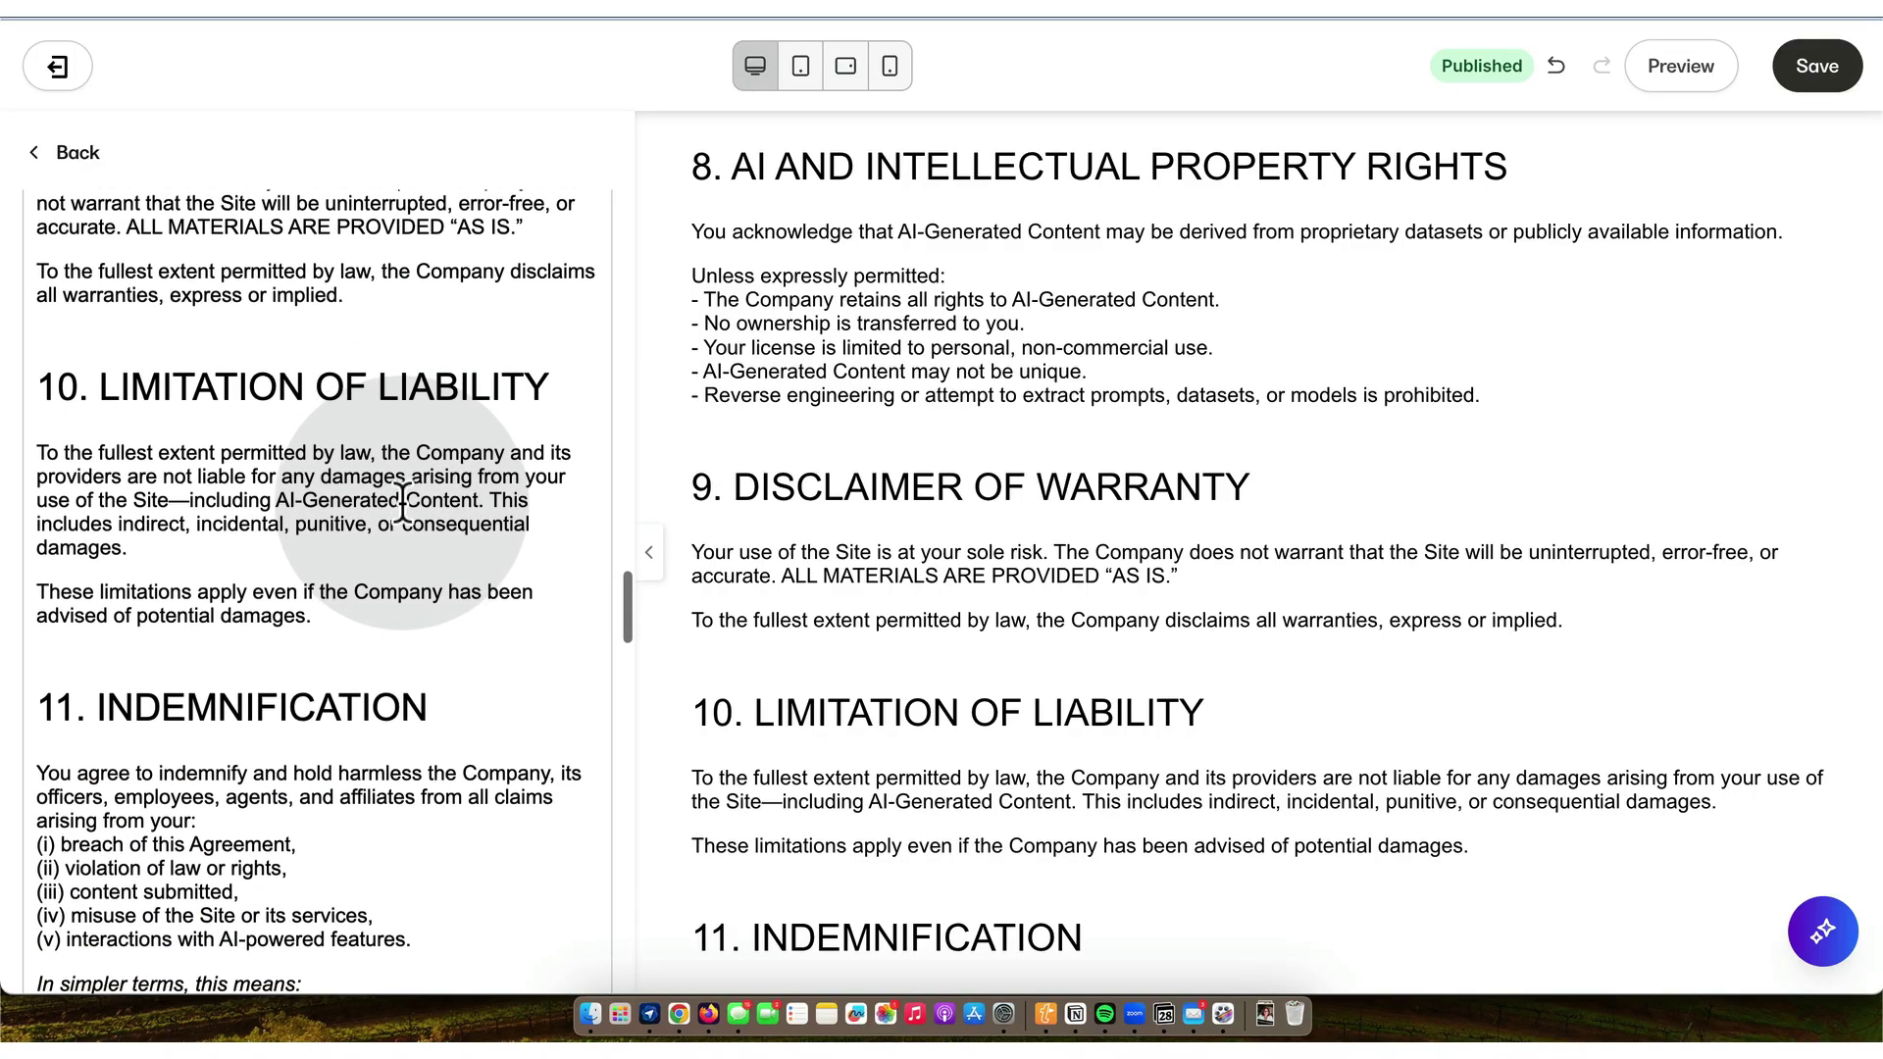
pyautogui.scroll(-2, 392, 510)
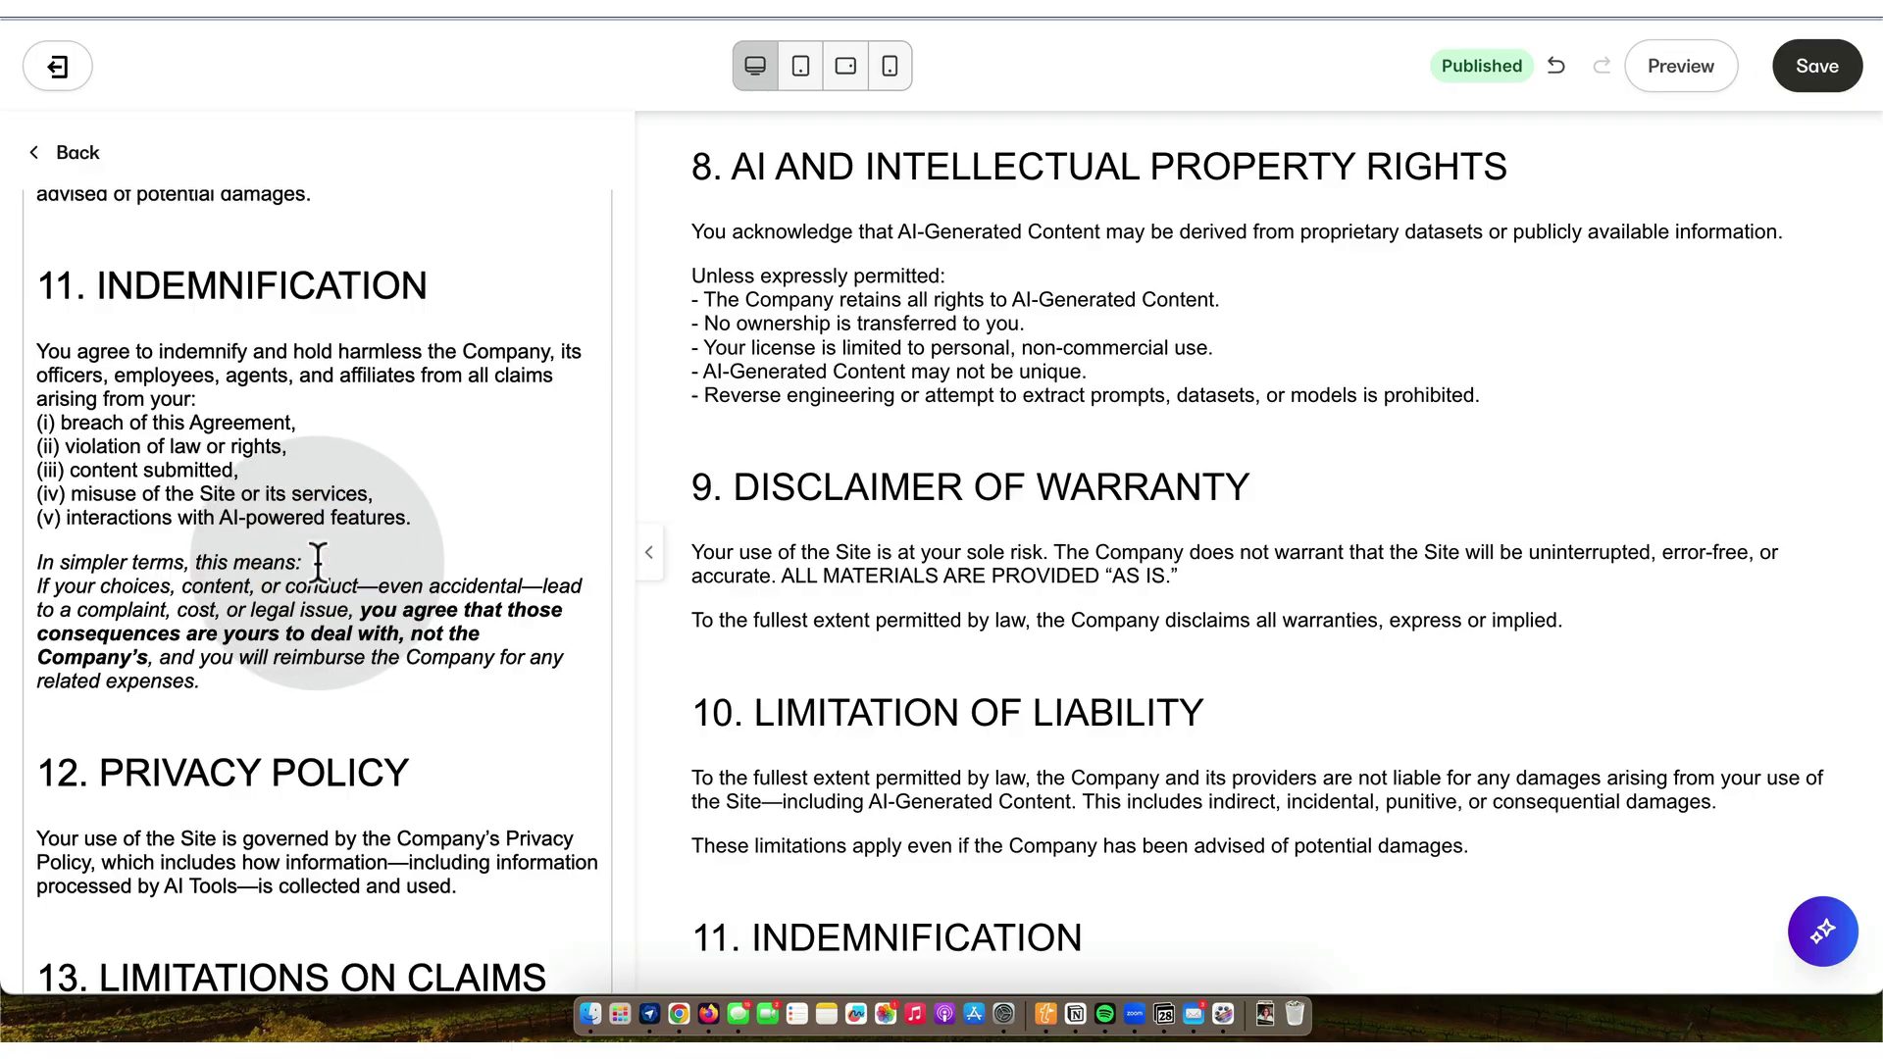
pyautogui.press('Delete')
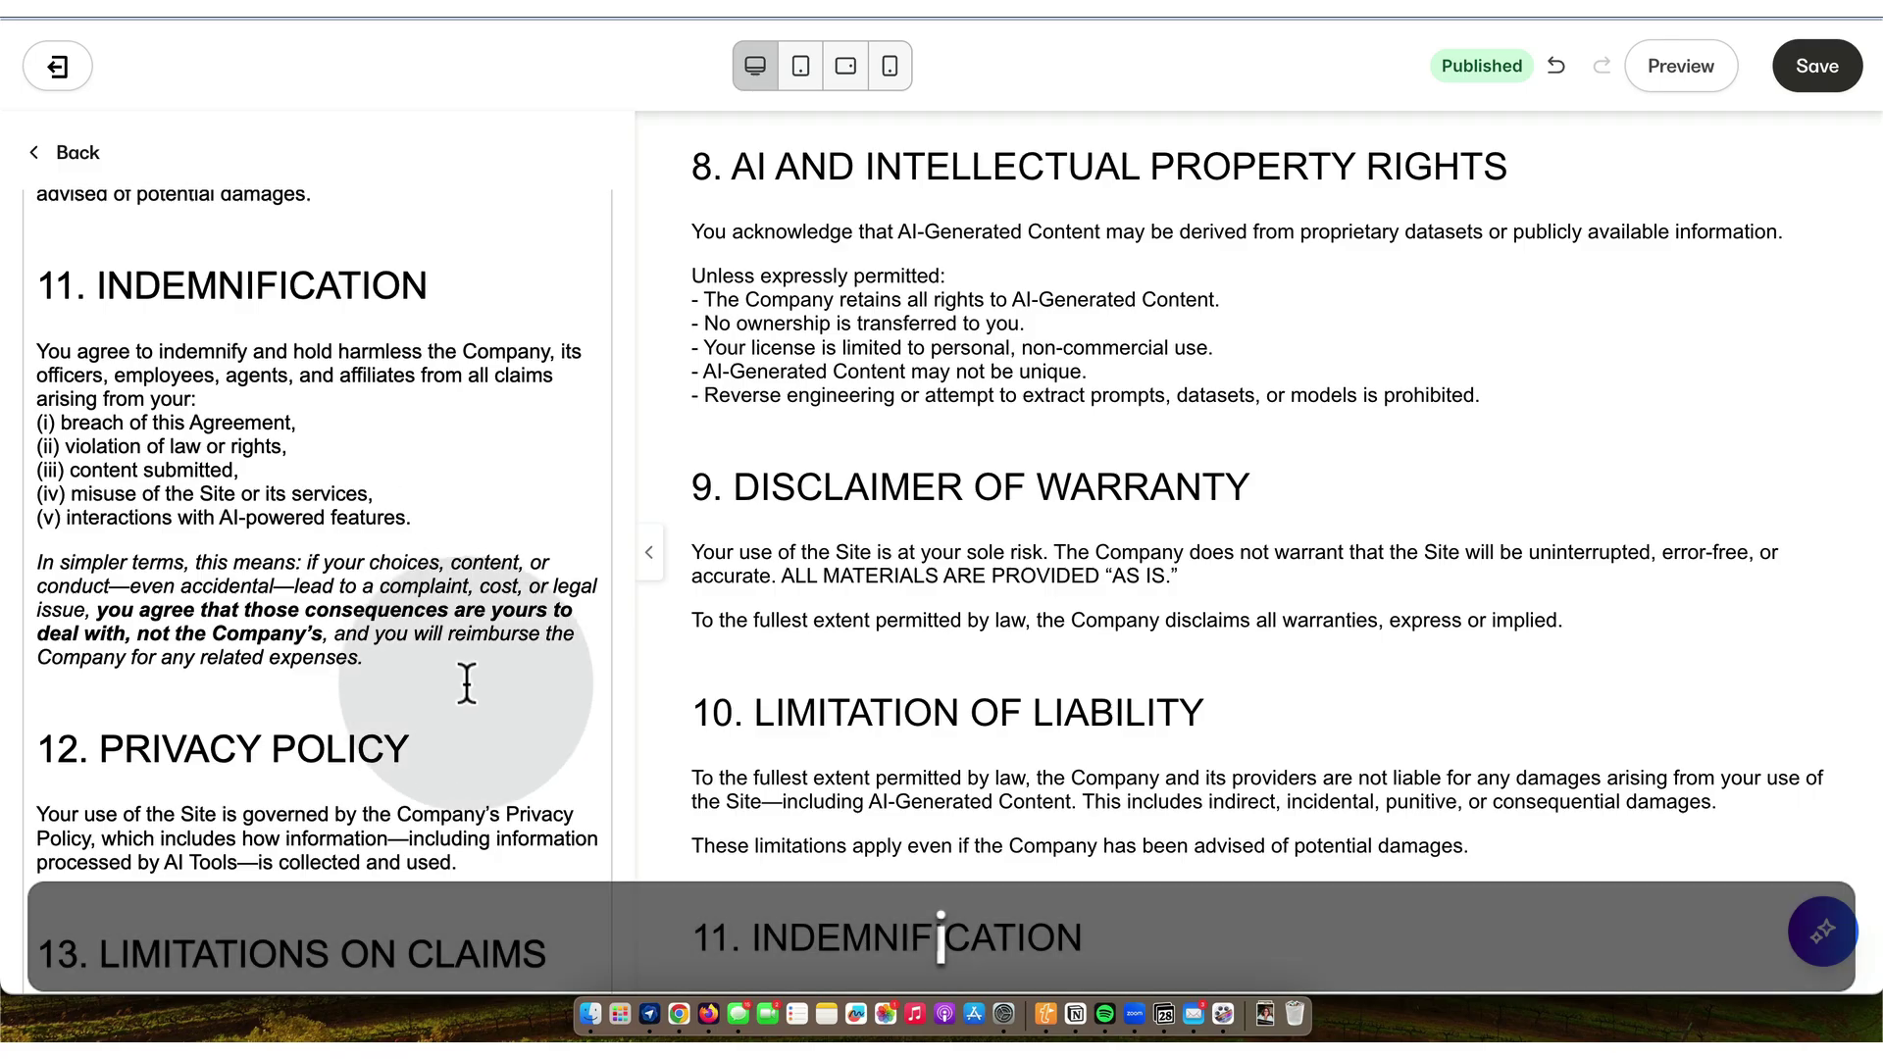
pyautogui.scroll(-3, 428, 666)
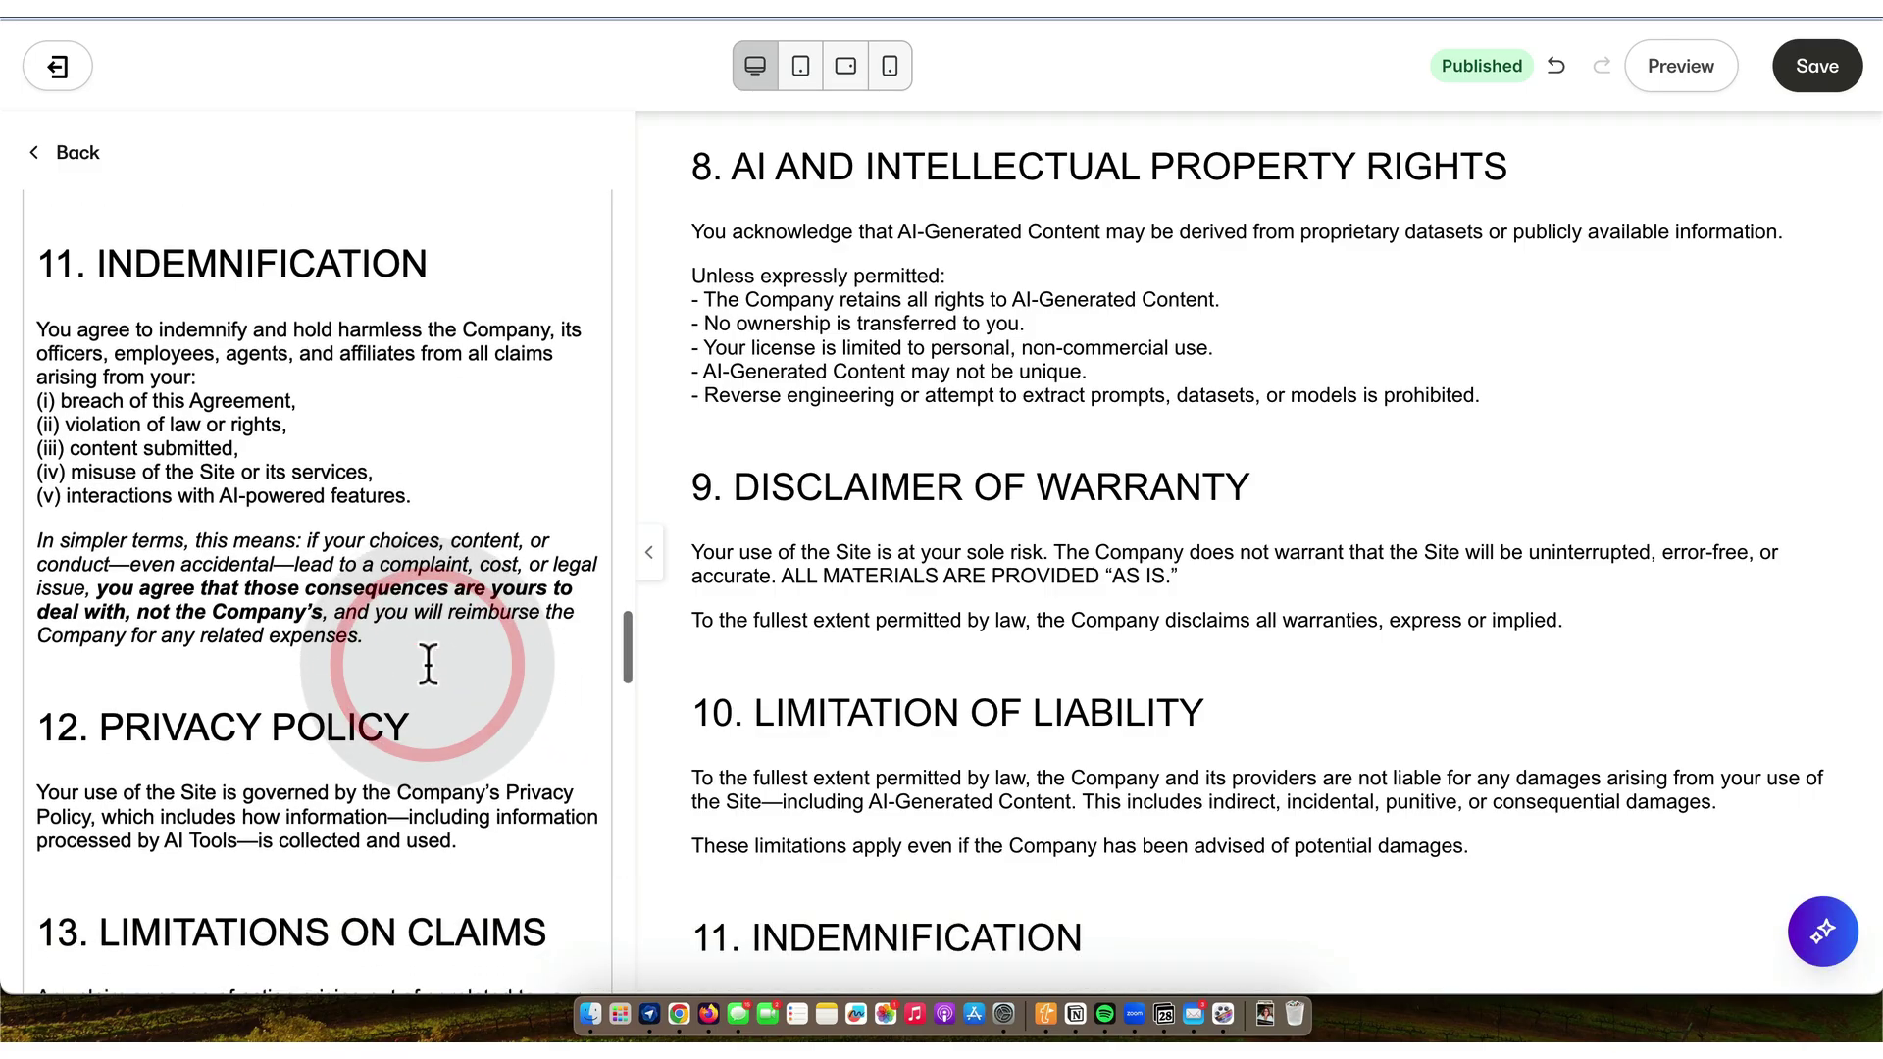
pyautogui.scroll(-10, 428, 666)
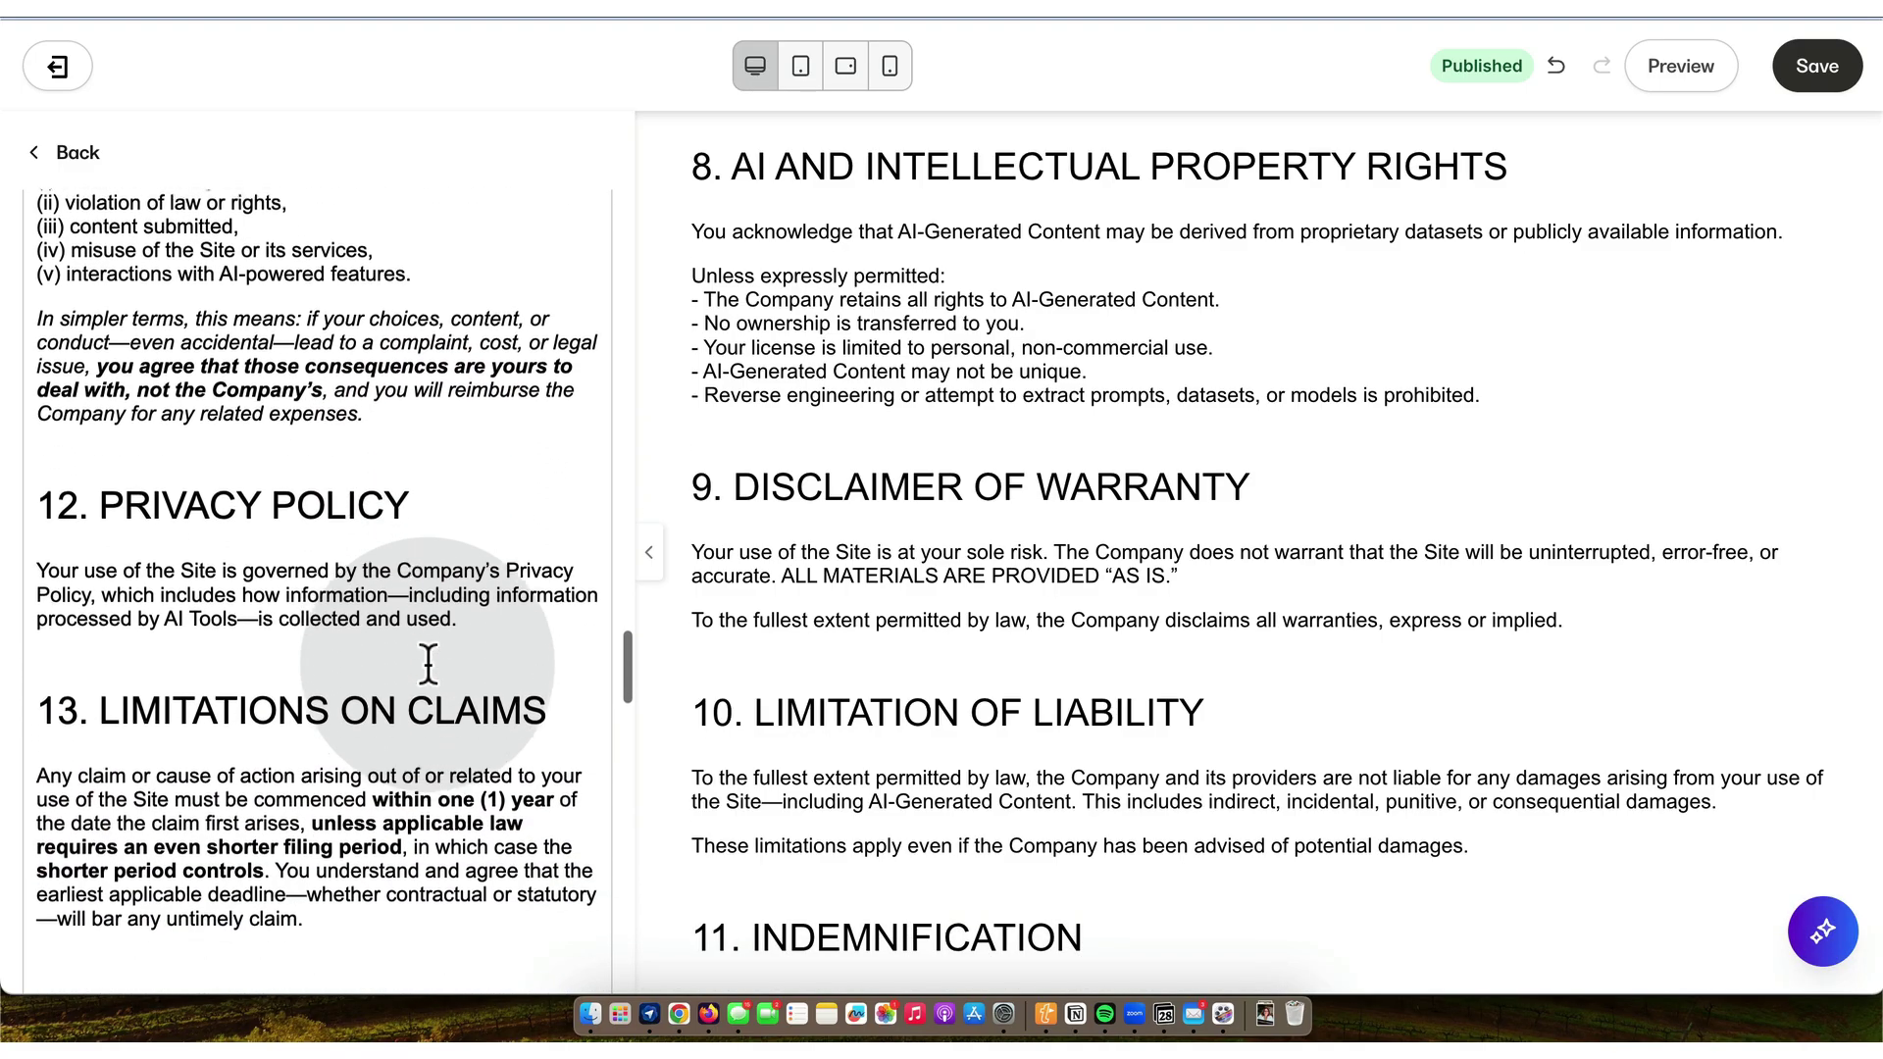
pyautogui.scroll(-6, 428, 666)
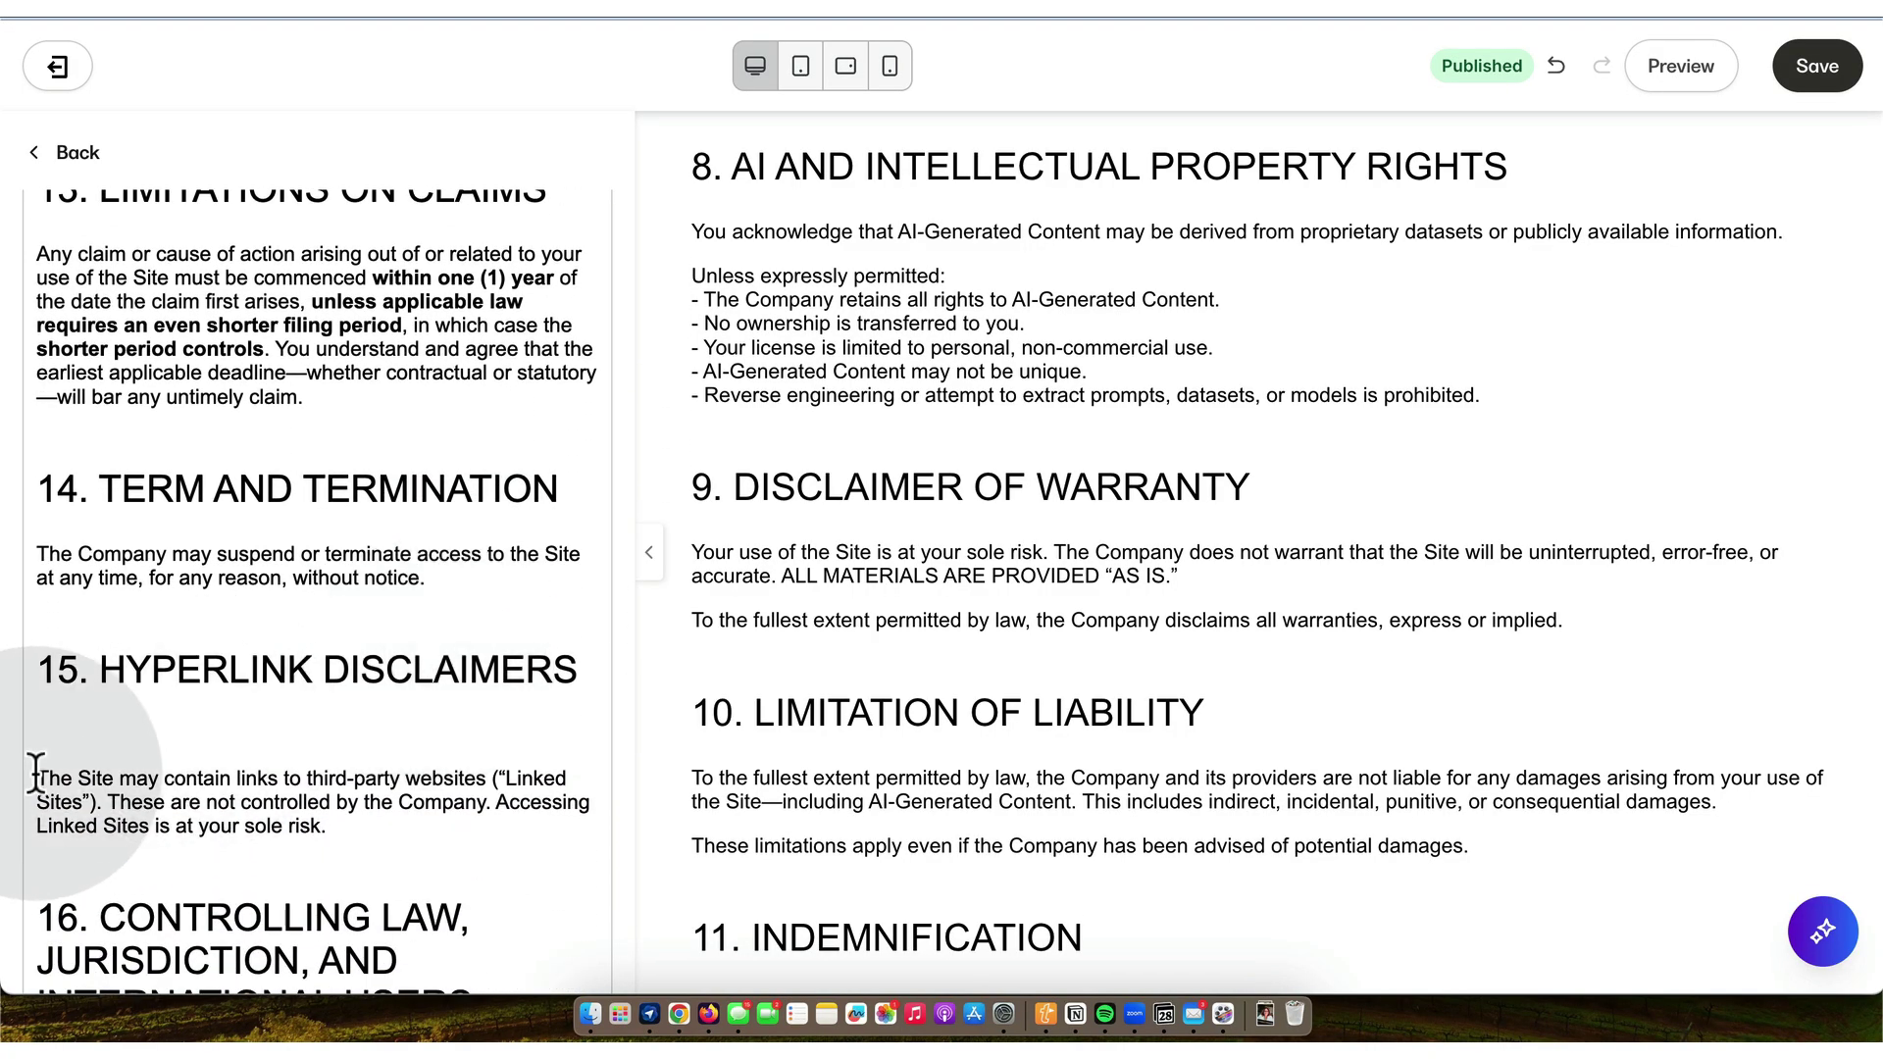
# - Remove the blank lines and stray space above the section 15 text
pyautogui.click(35, 775)
pyautogui.press('BackSpace')
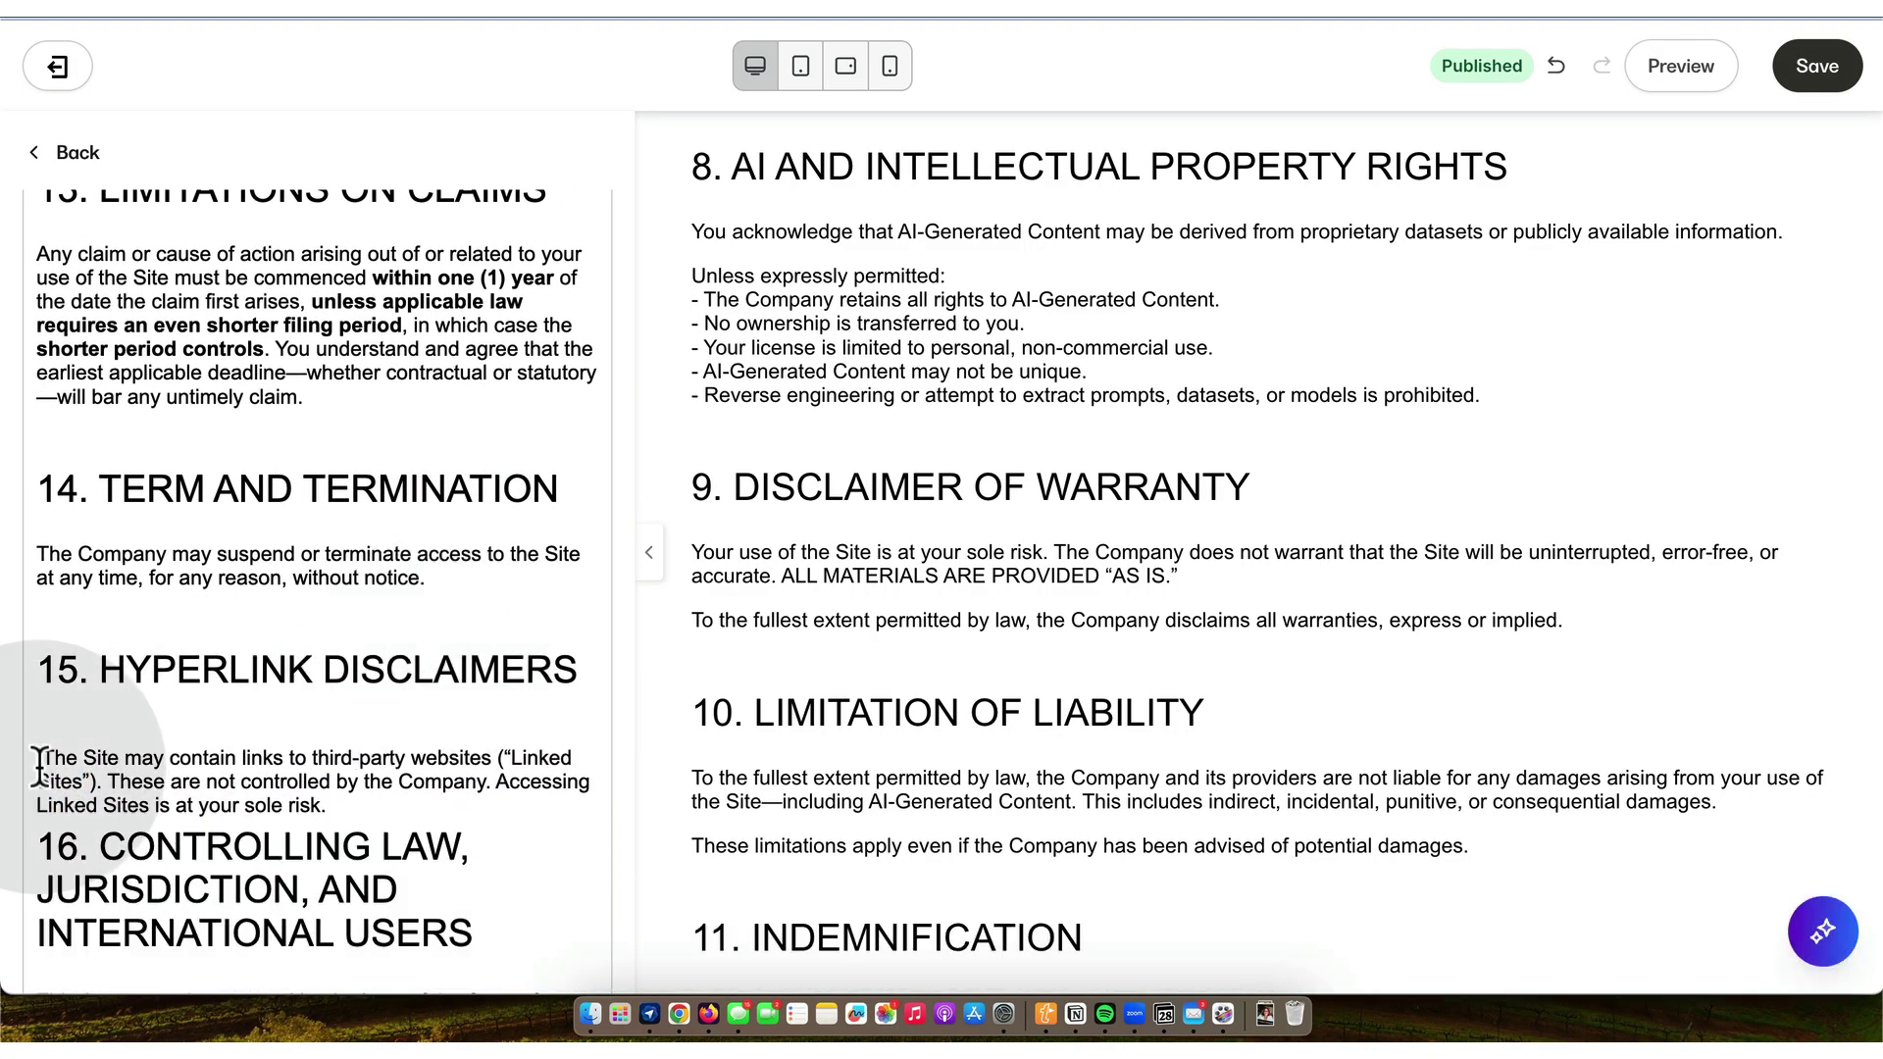
pyautogui.press('BackSpace')
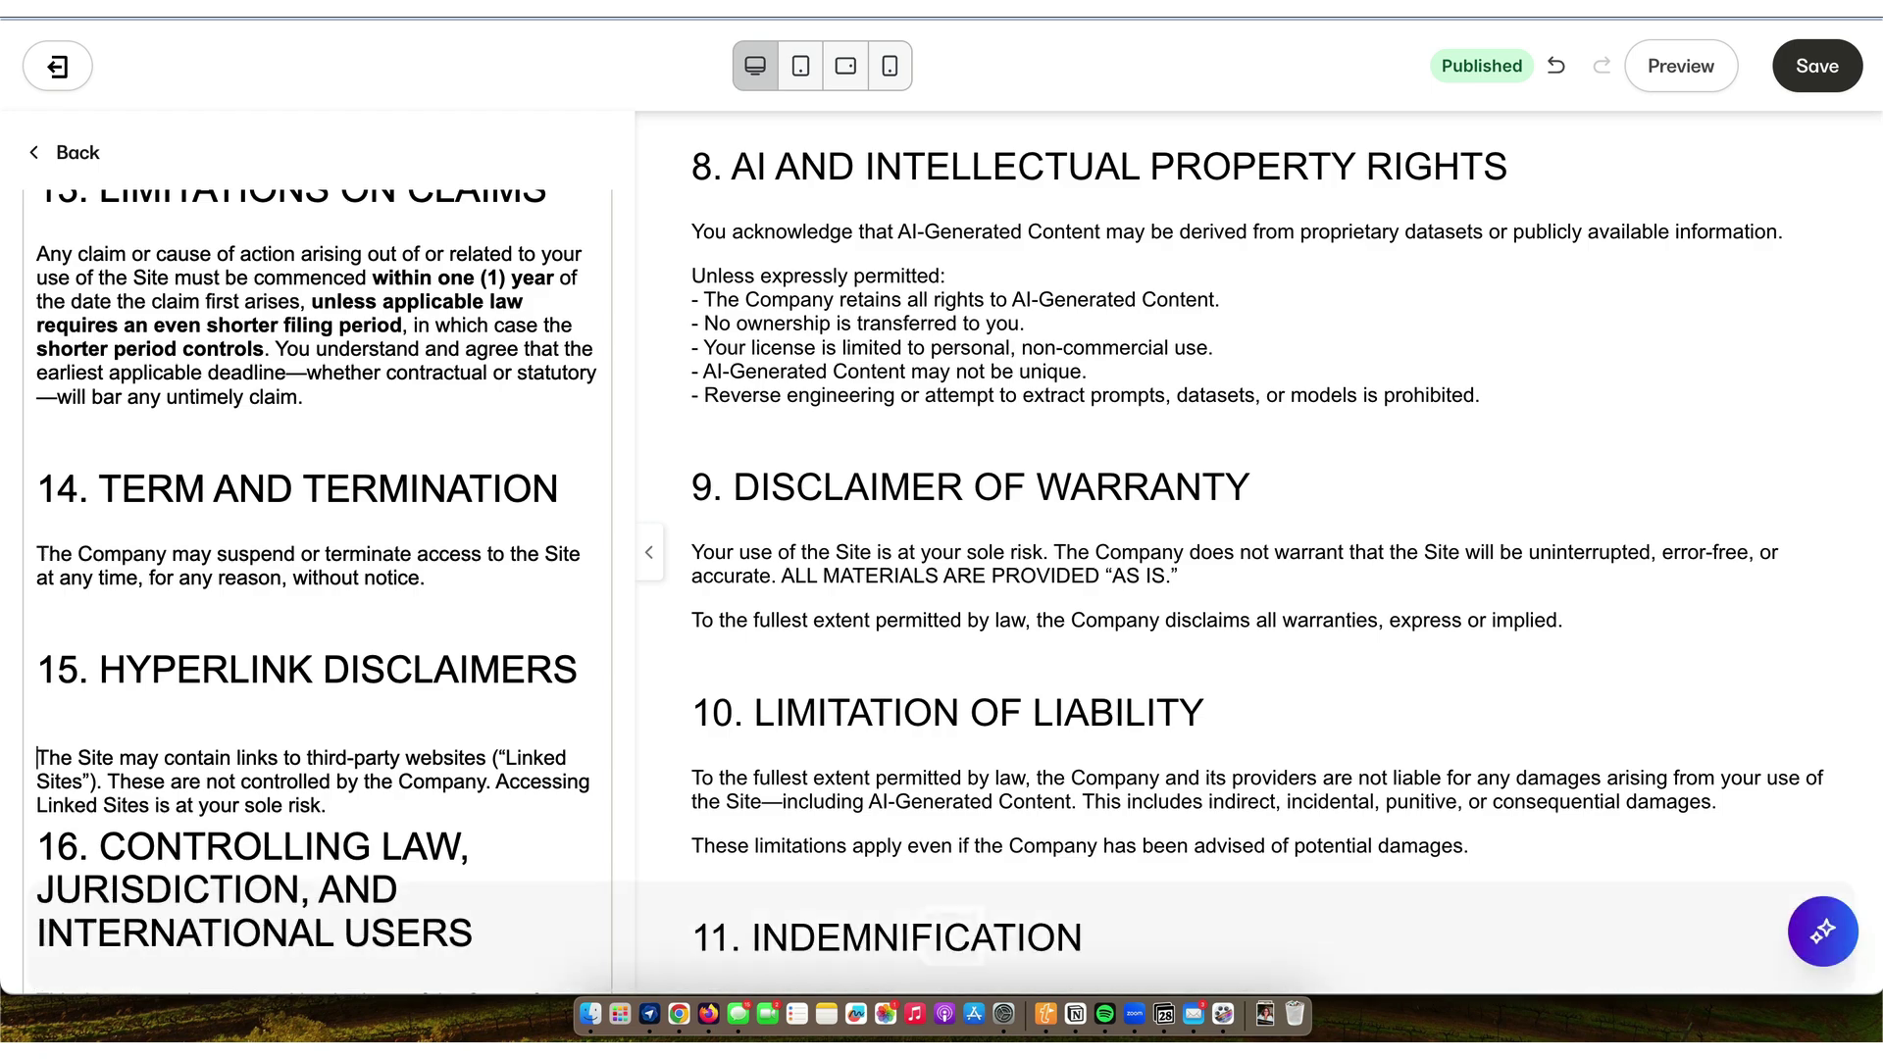
pyautogui.press('BackSpace')
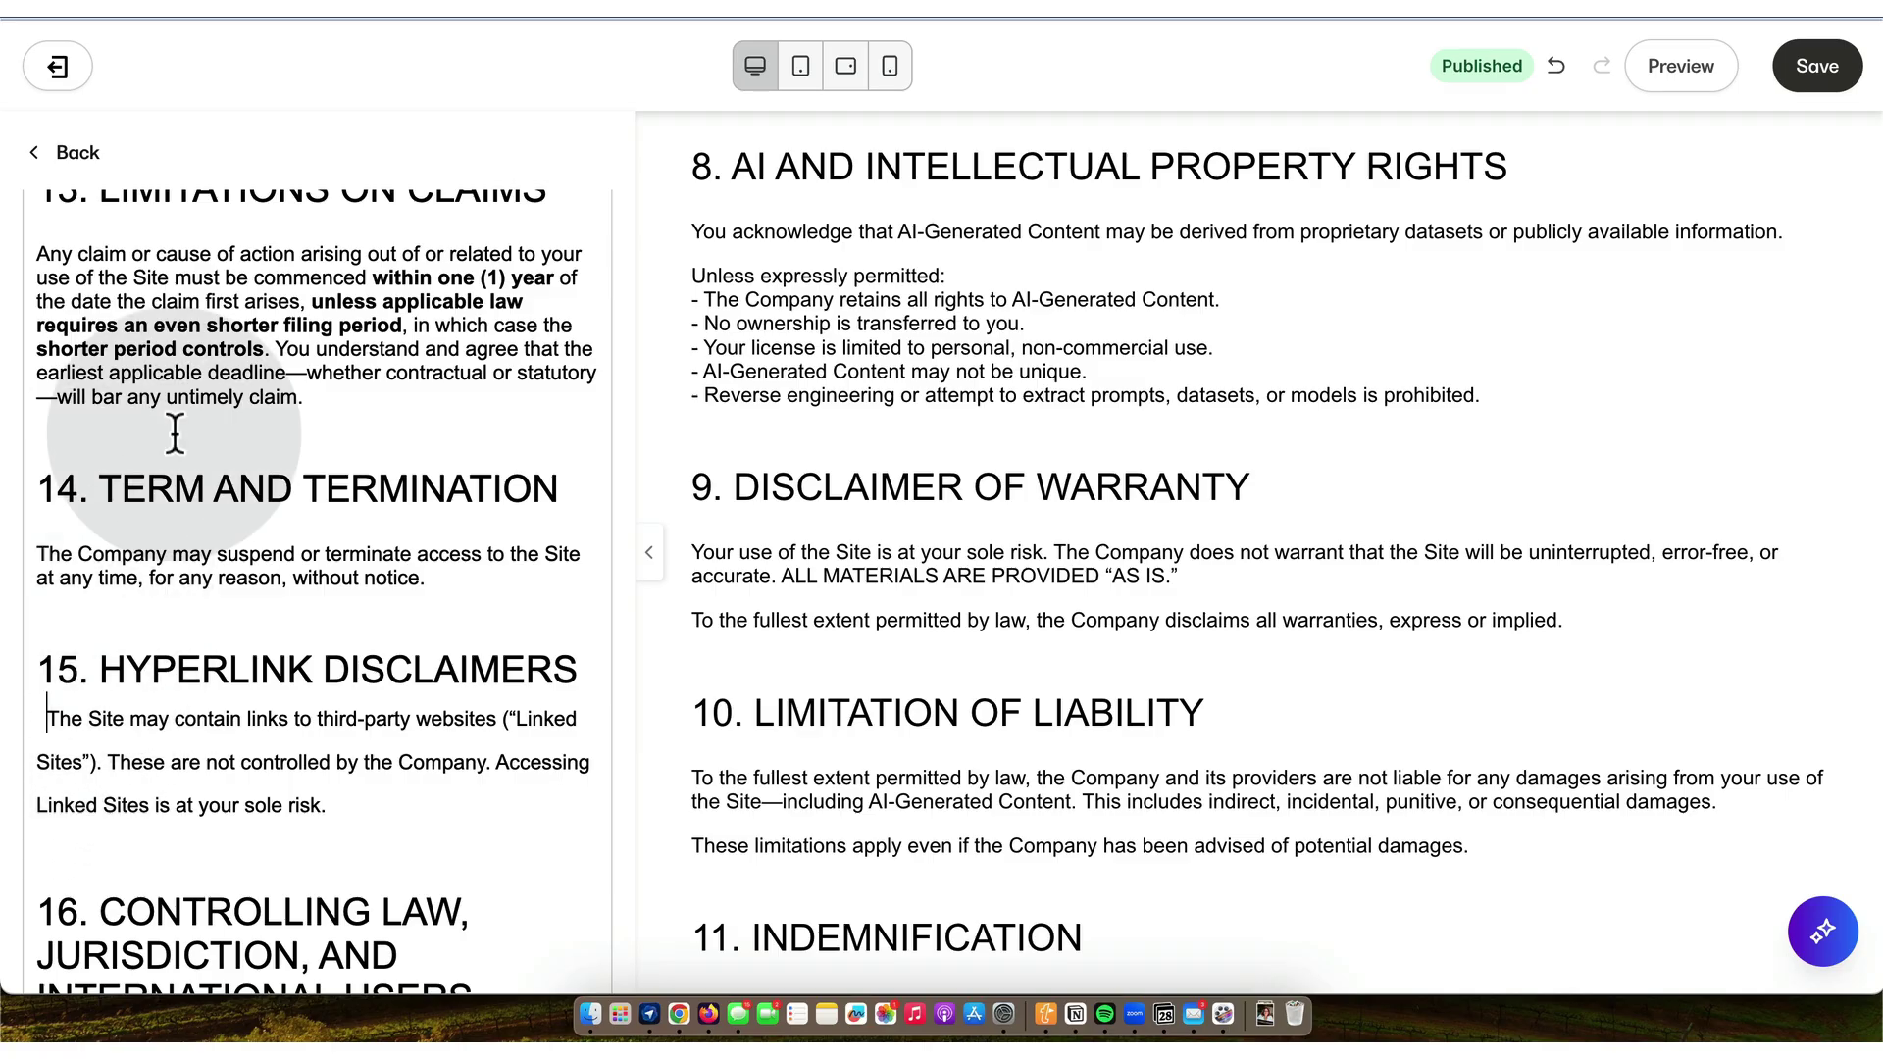
pyautogui.scroll(15, 225, 373)
pyautogui.scroll(20, 225, 372)
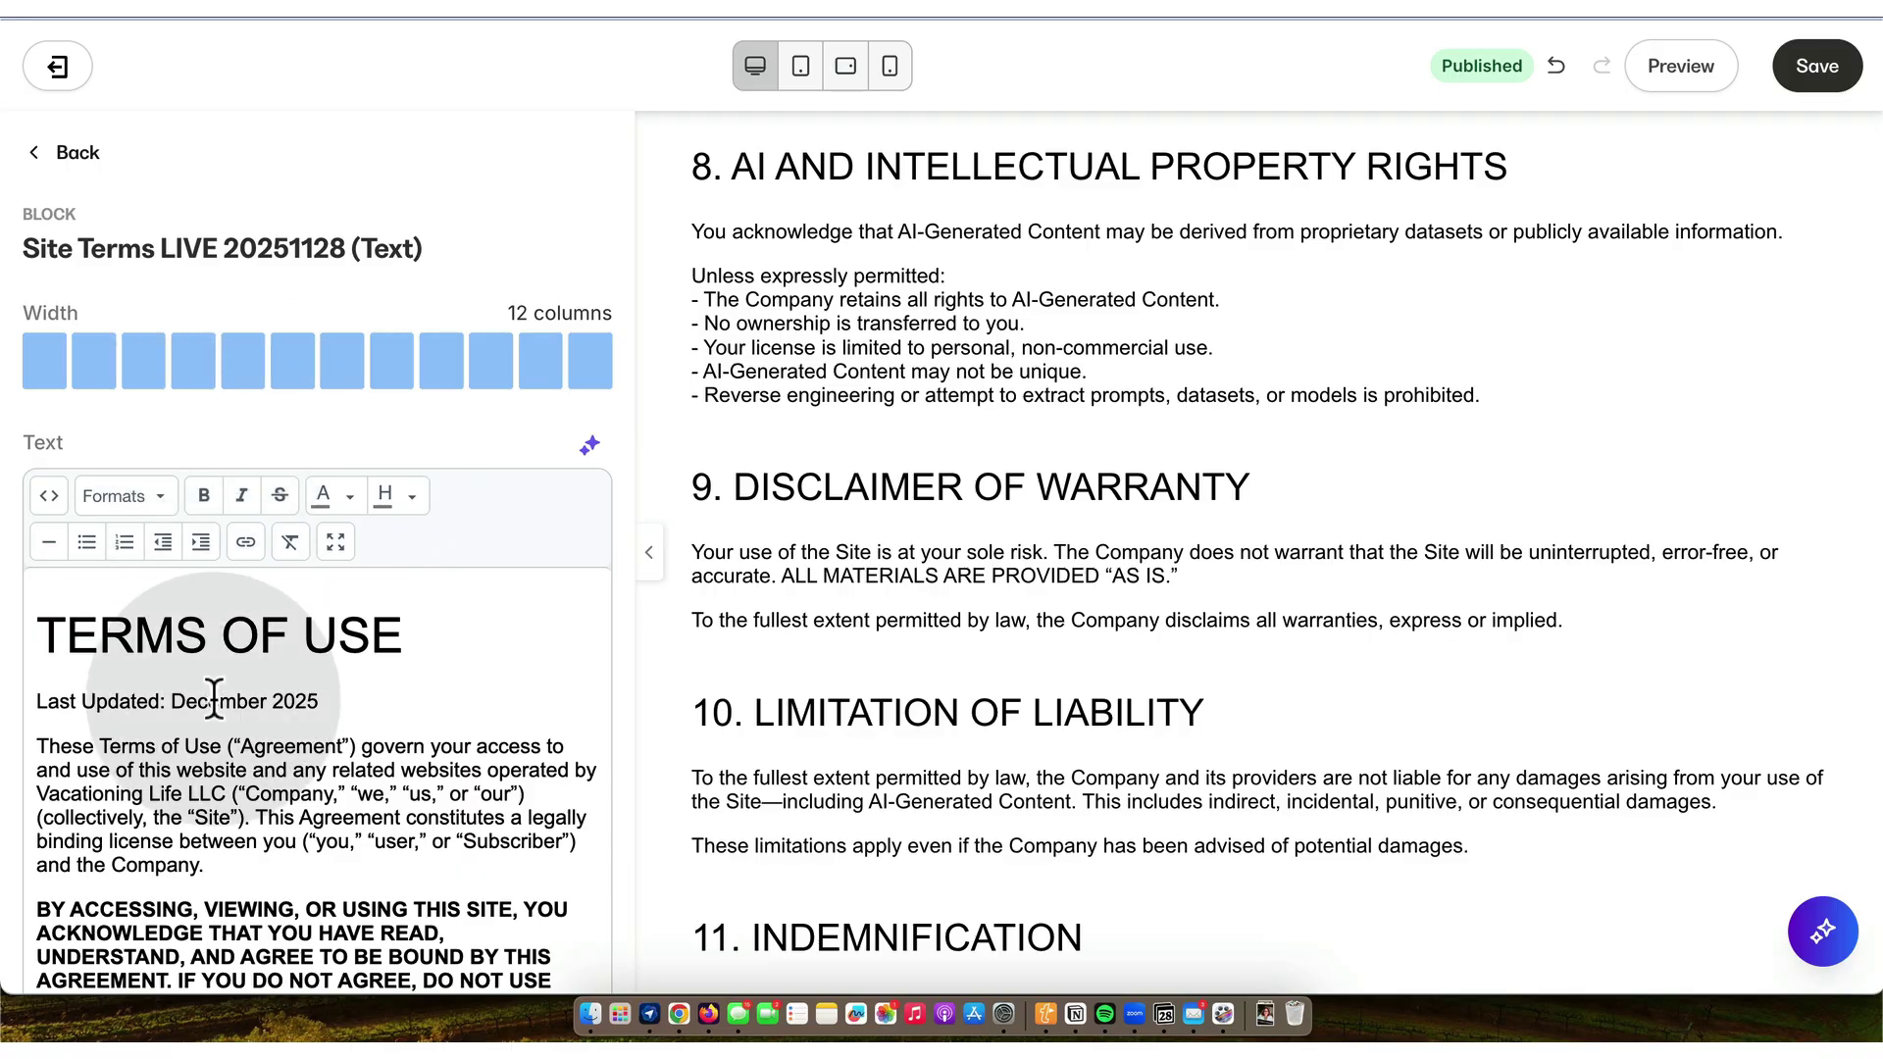
pyautogui.scroll(-20, 214, 707)
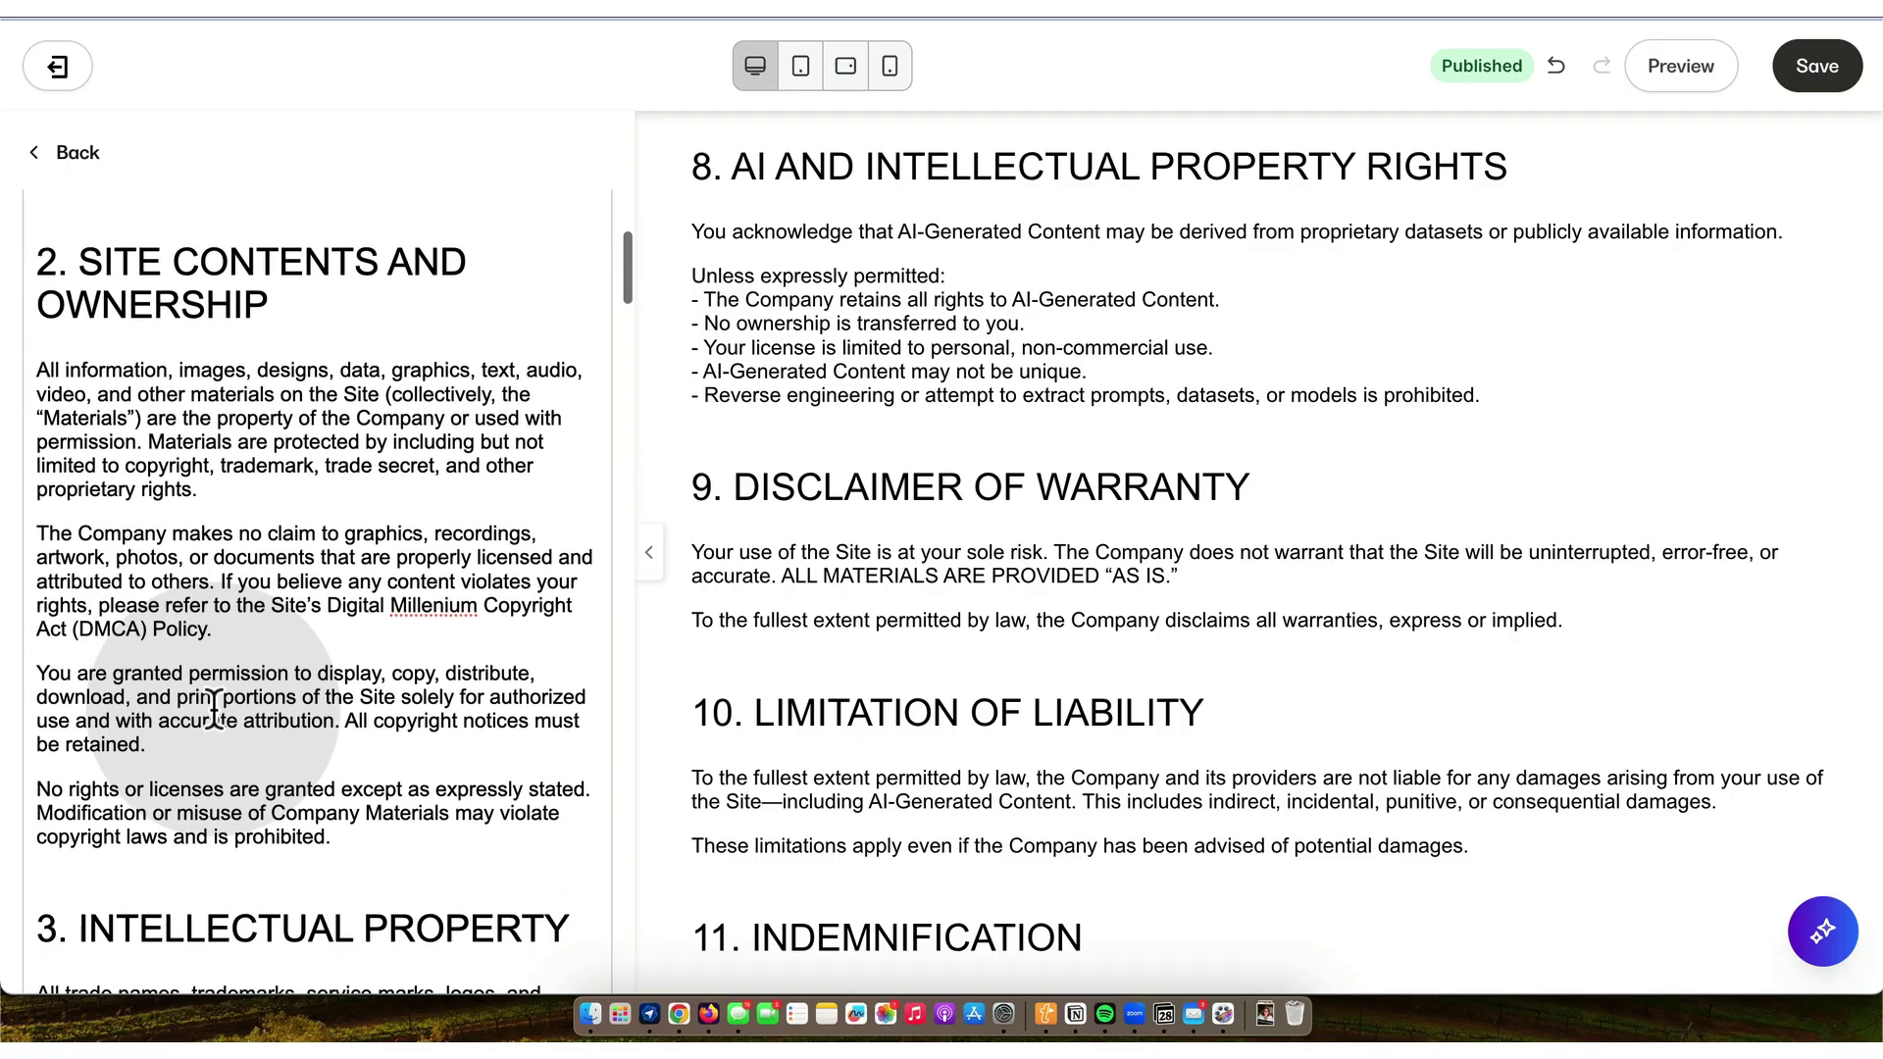
pyautogui.scroll(-20, 214, 707)
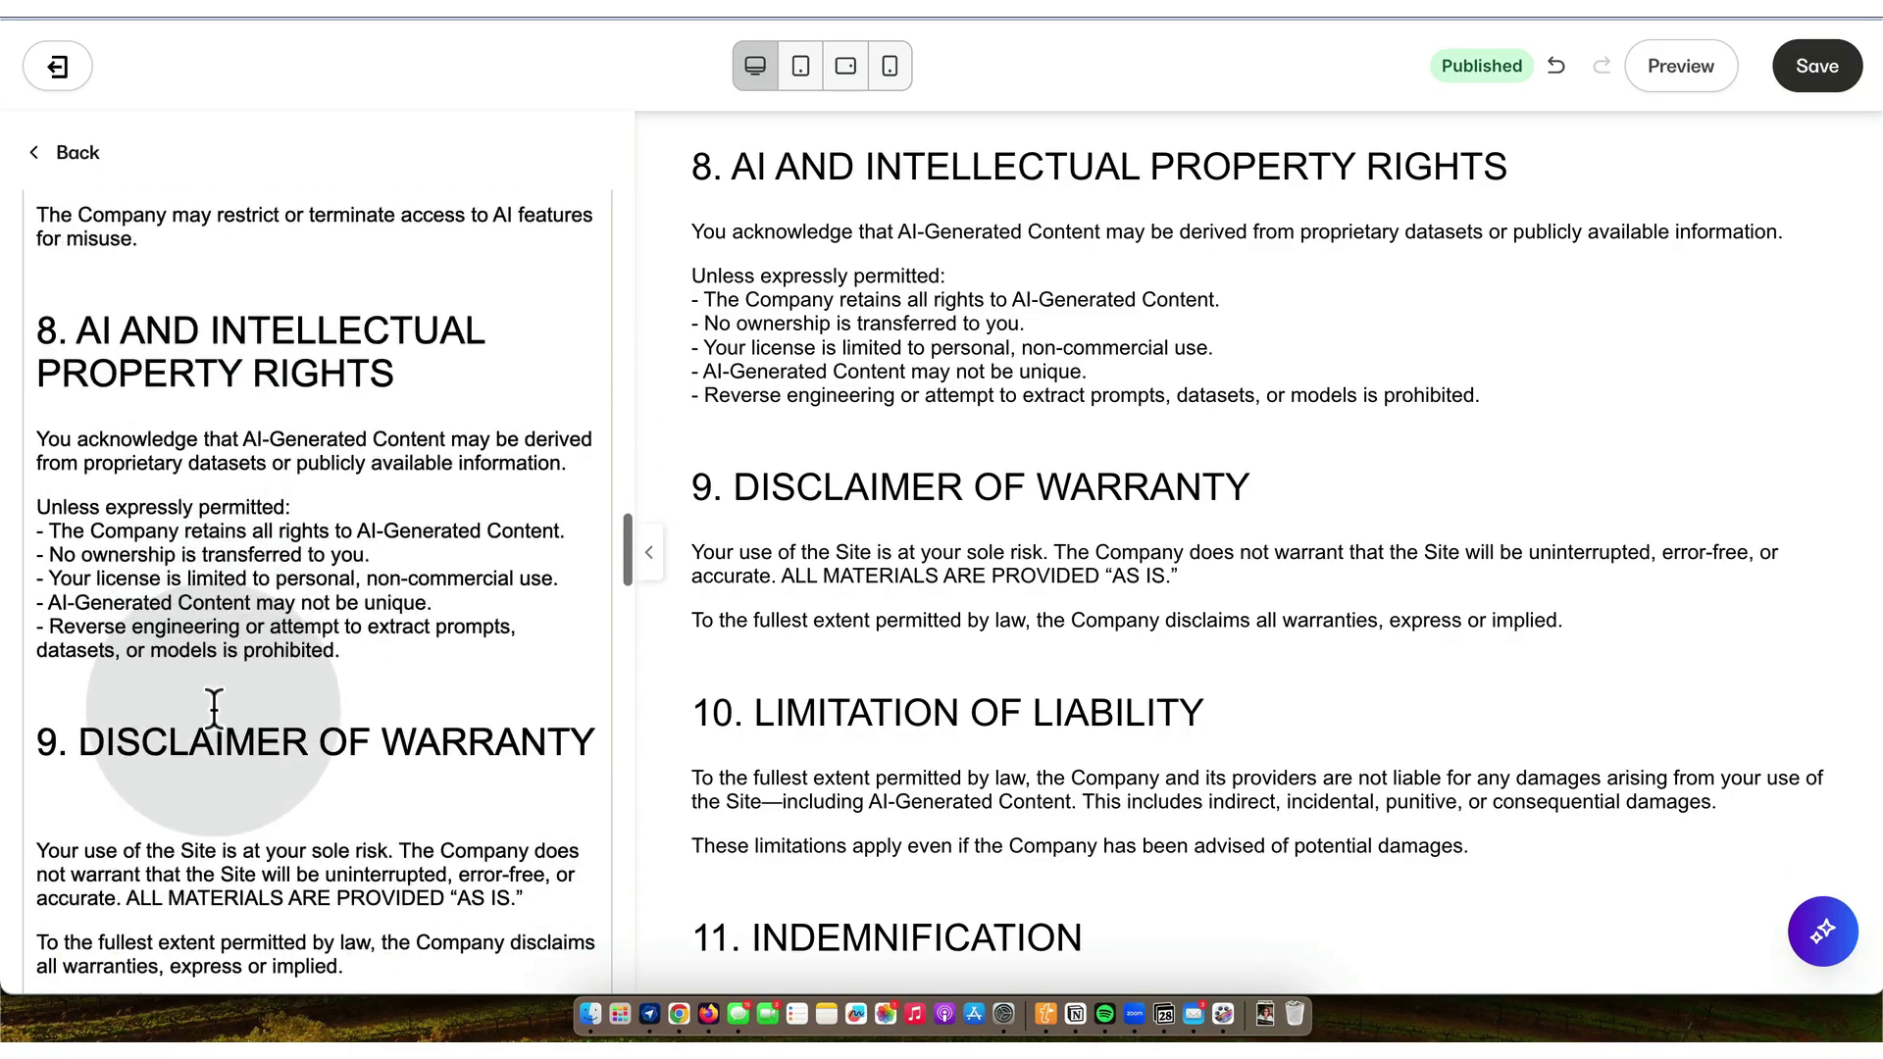
pyautogui.scroll(-20, 214, 707)
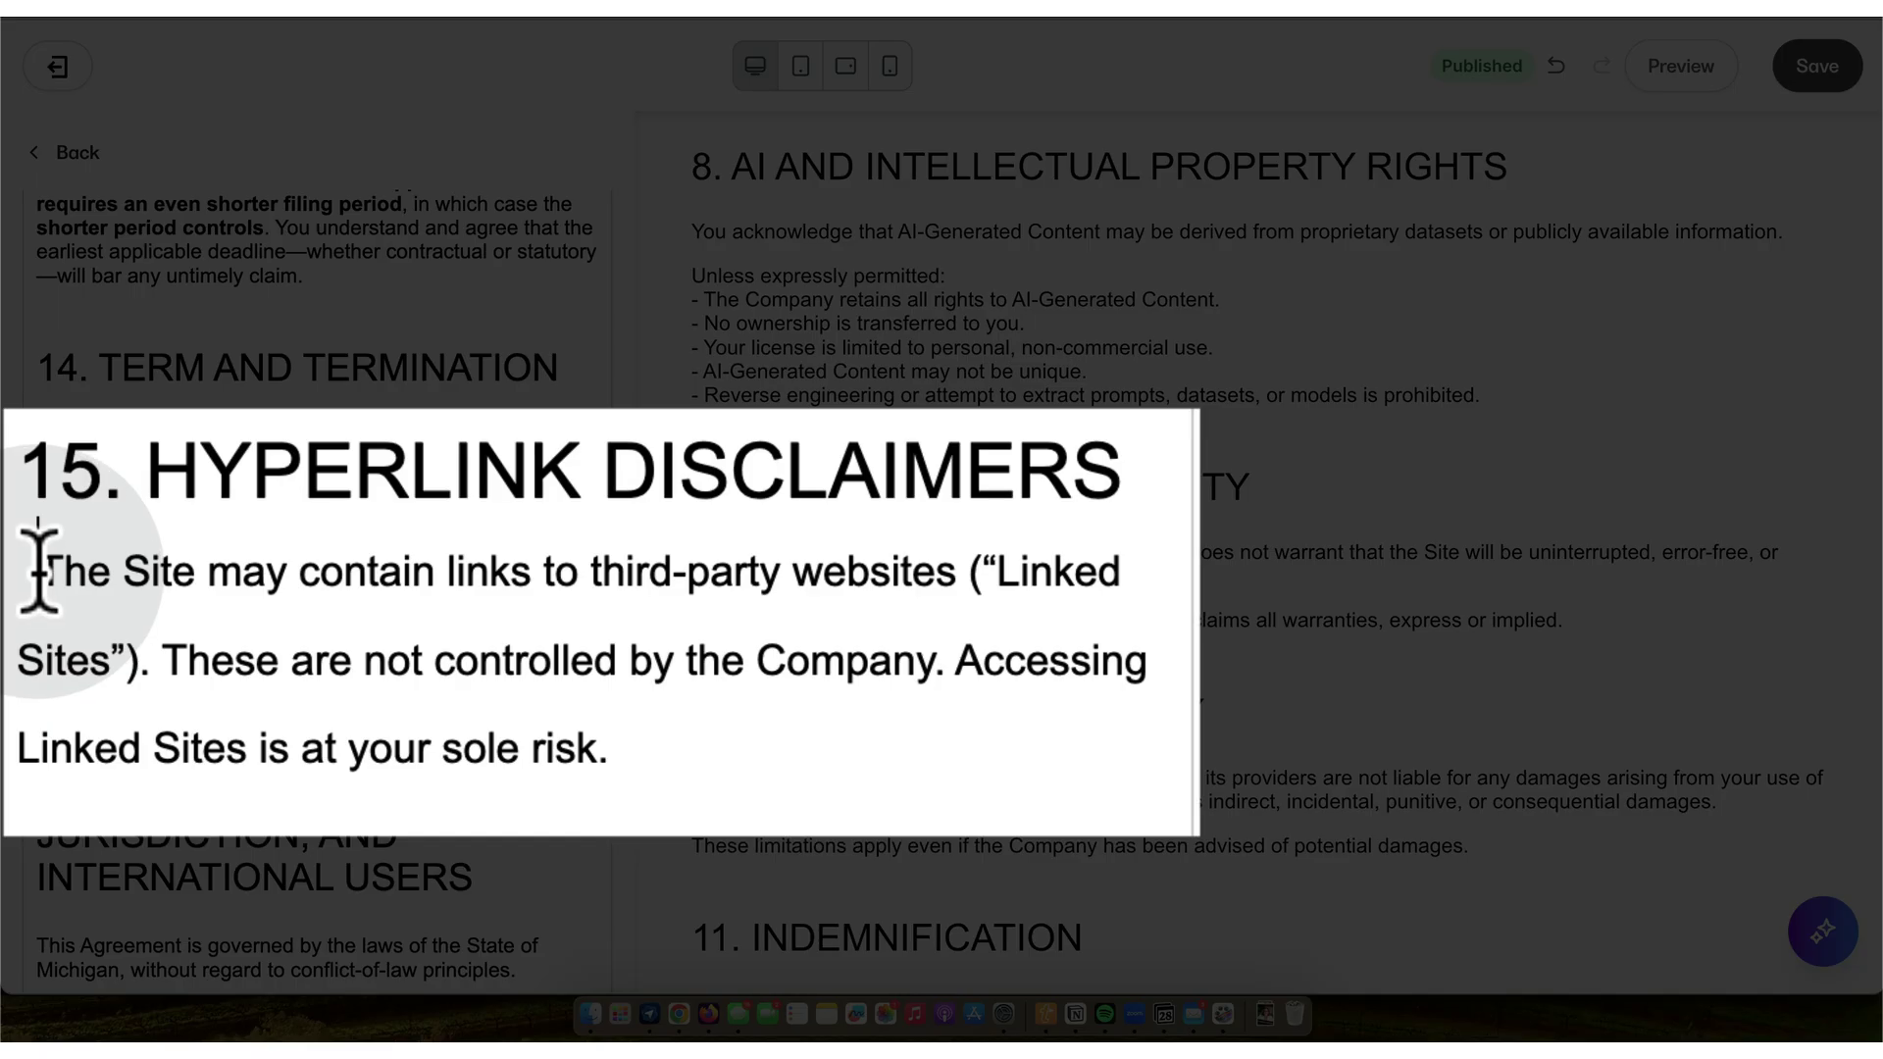
# - Put the Hyperlink Disclaimers text on its own line and format it as a Paragraph
pyautogui.hotkey('shift', 'Return')
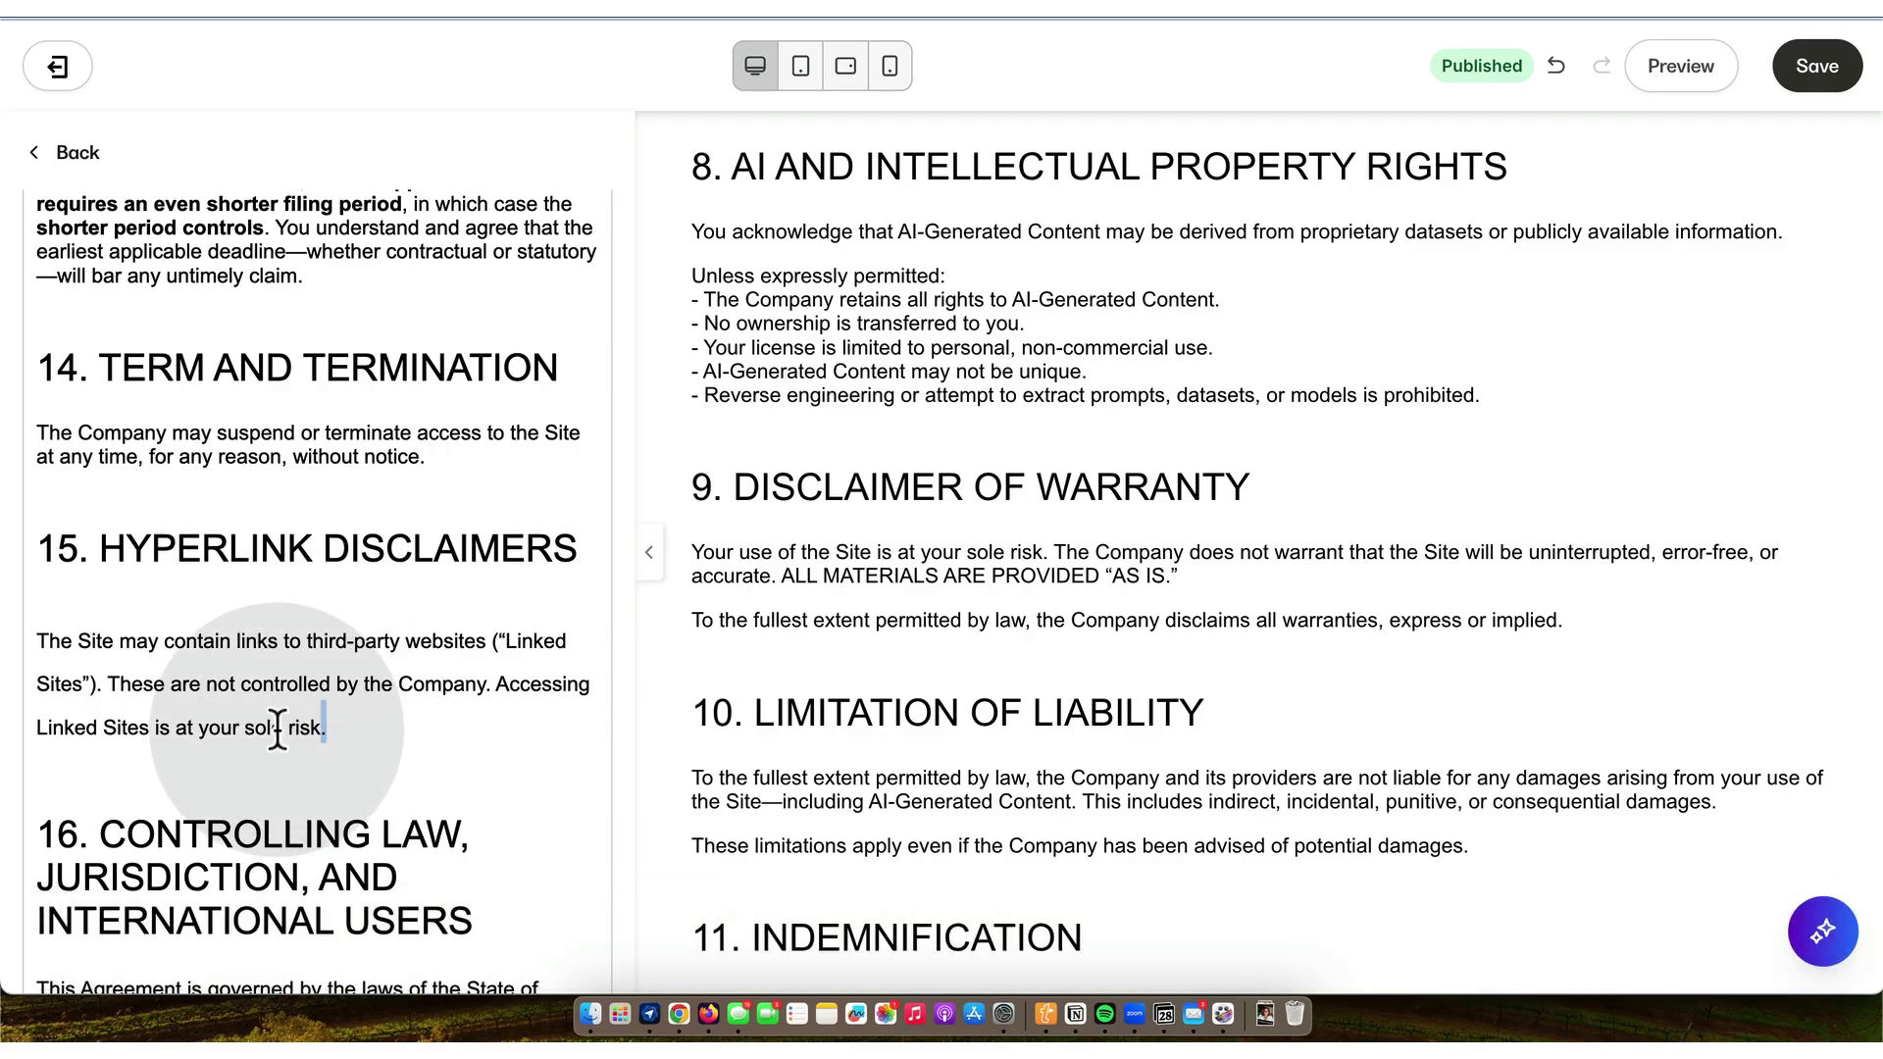
pyautogui.moveTo(316, 731); pyautogui.dragTo(43, 627)
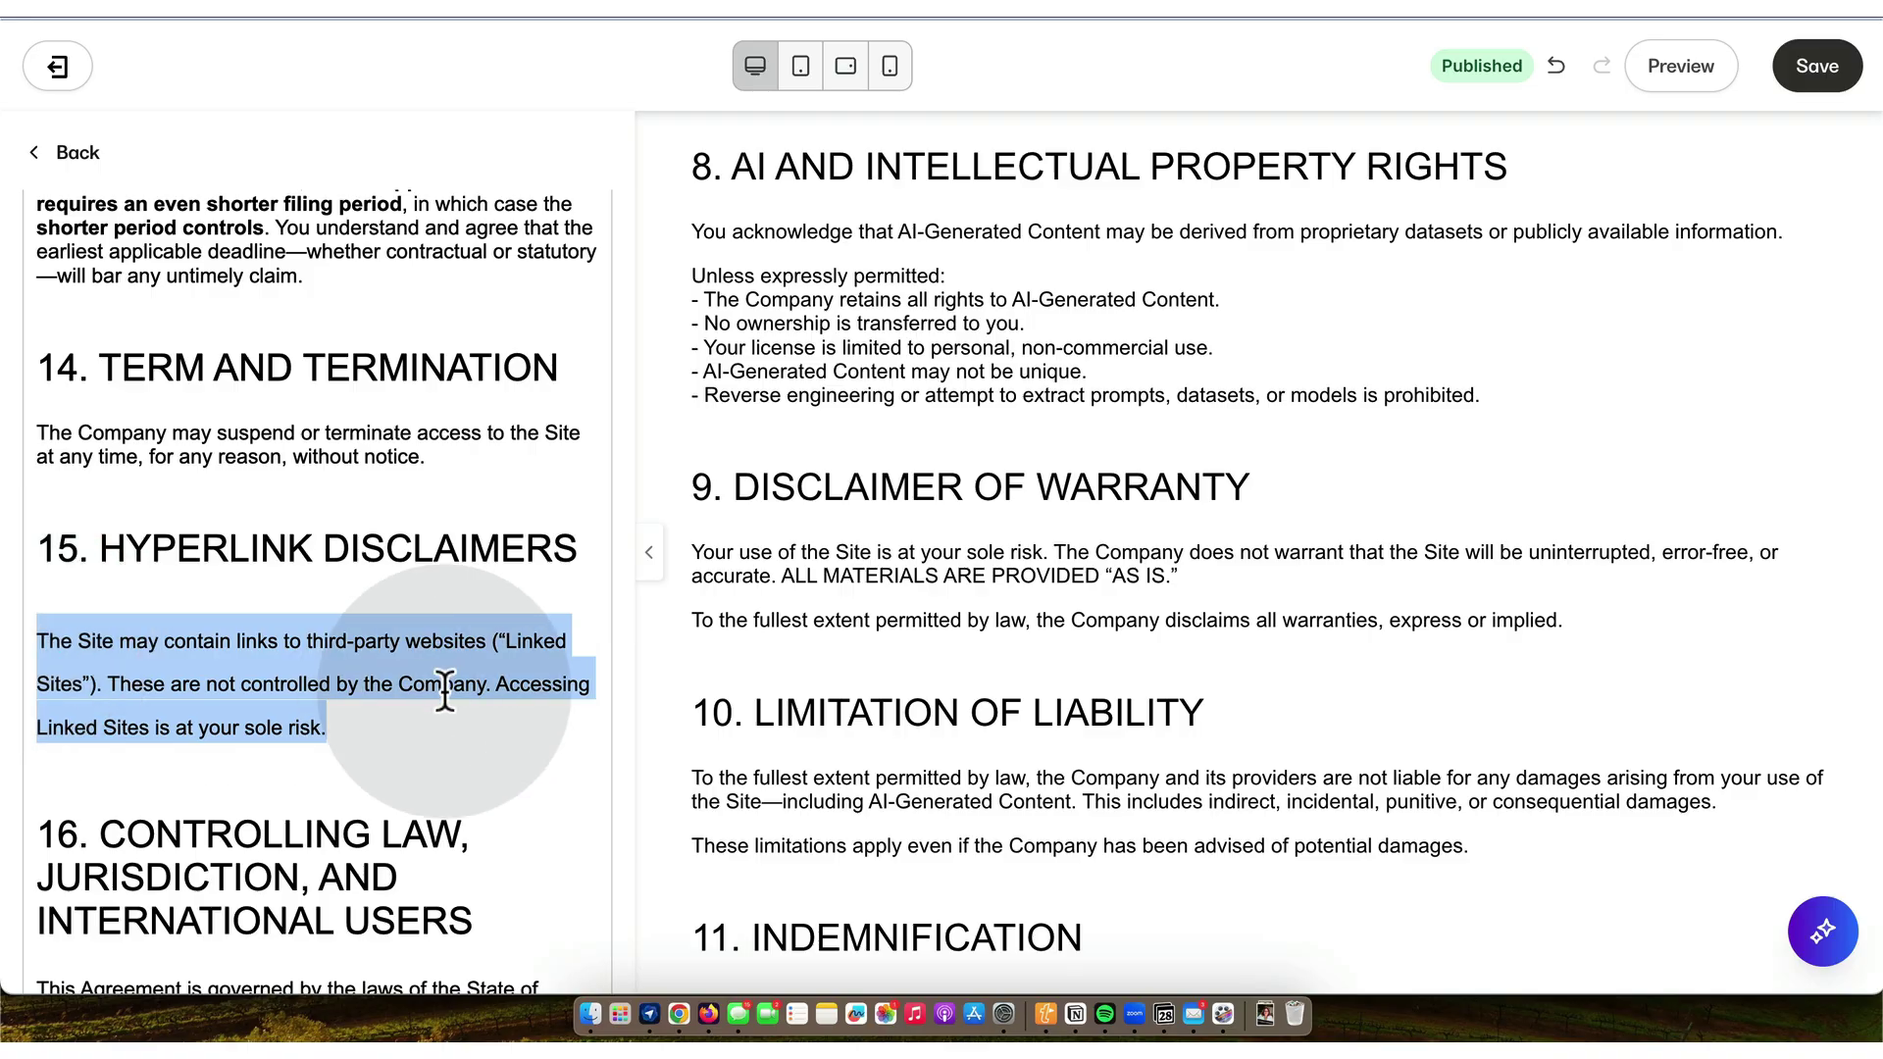
pyautogui.scroll(8, 574, 420)
pyautogui.scroll(20, 575, 420)
pyautogui.scroll(5, 574, 420)
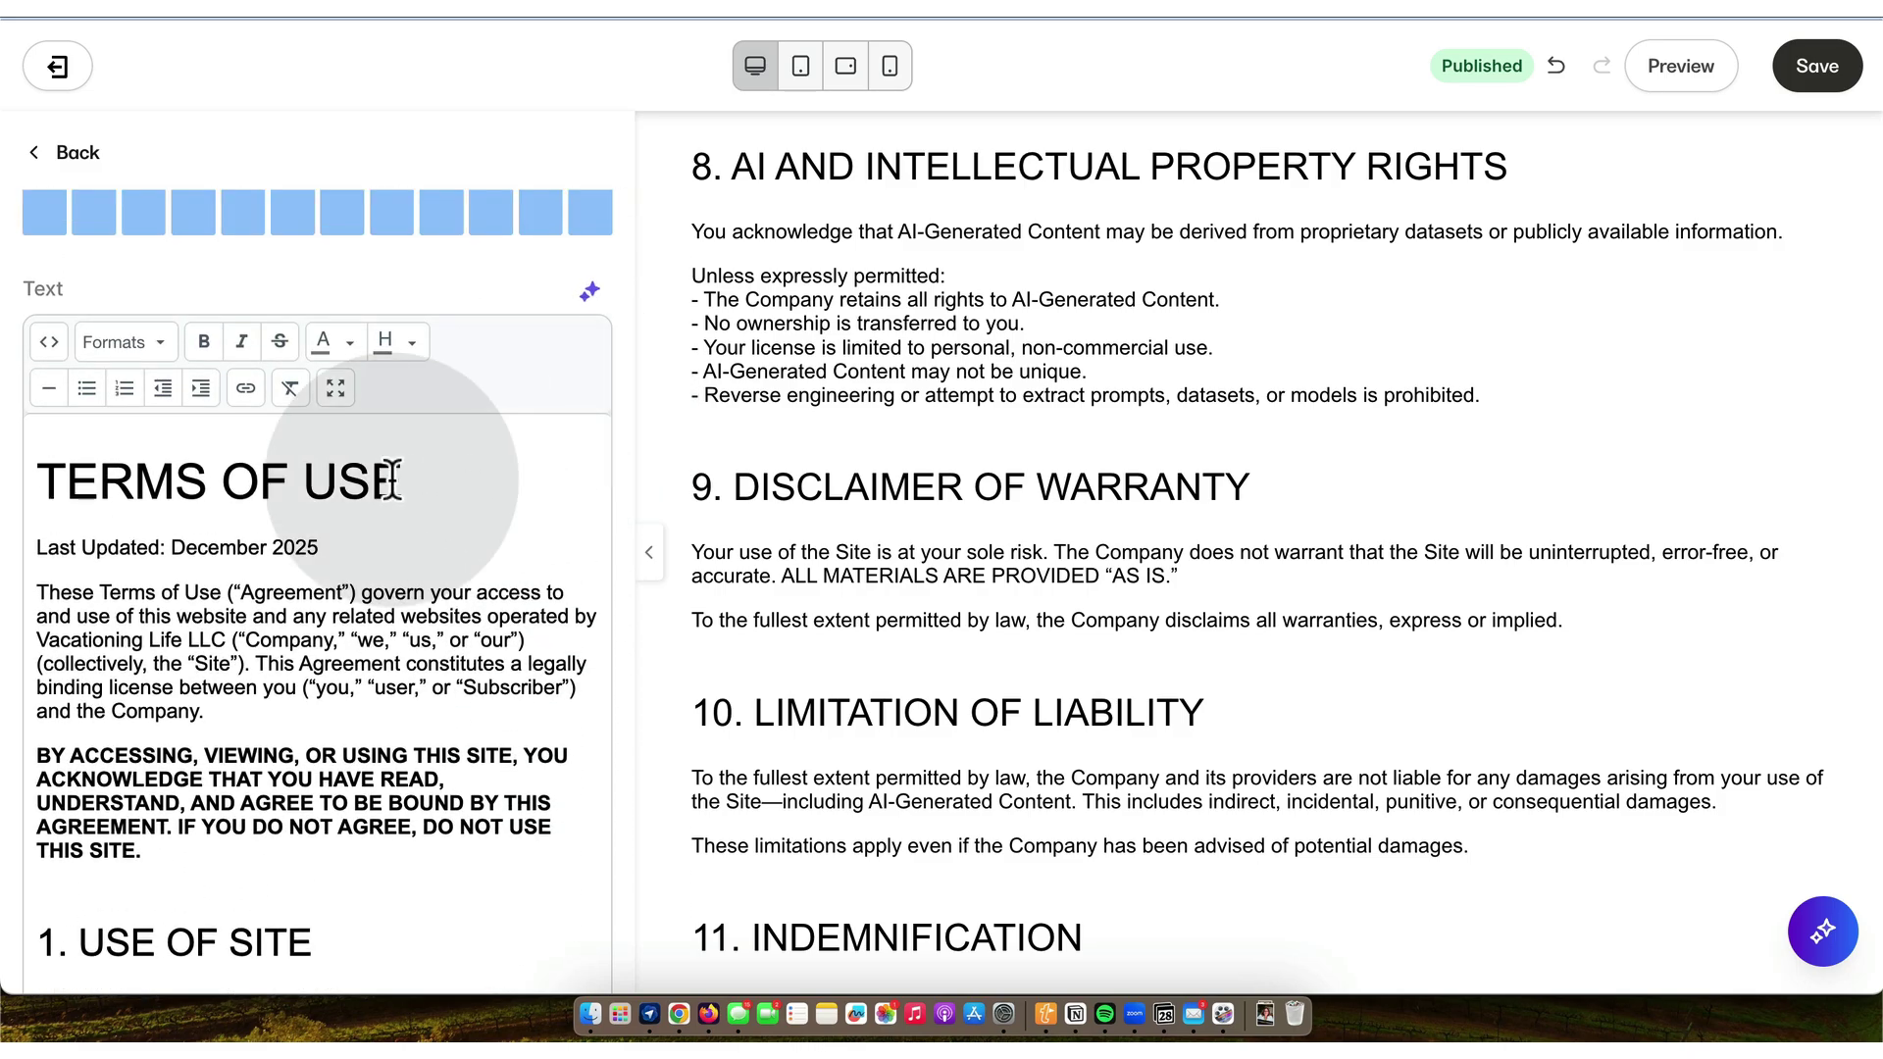
pyautogui.click(159, 342)
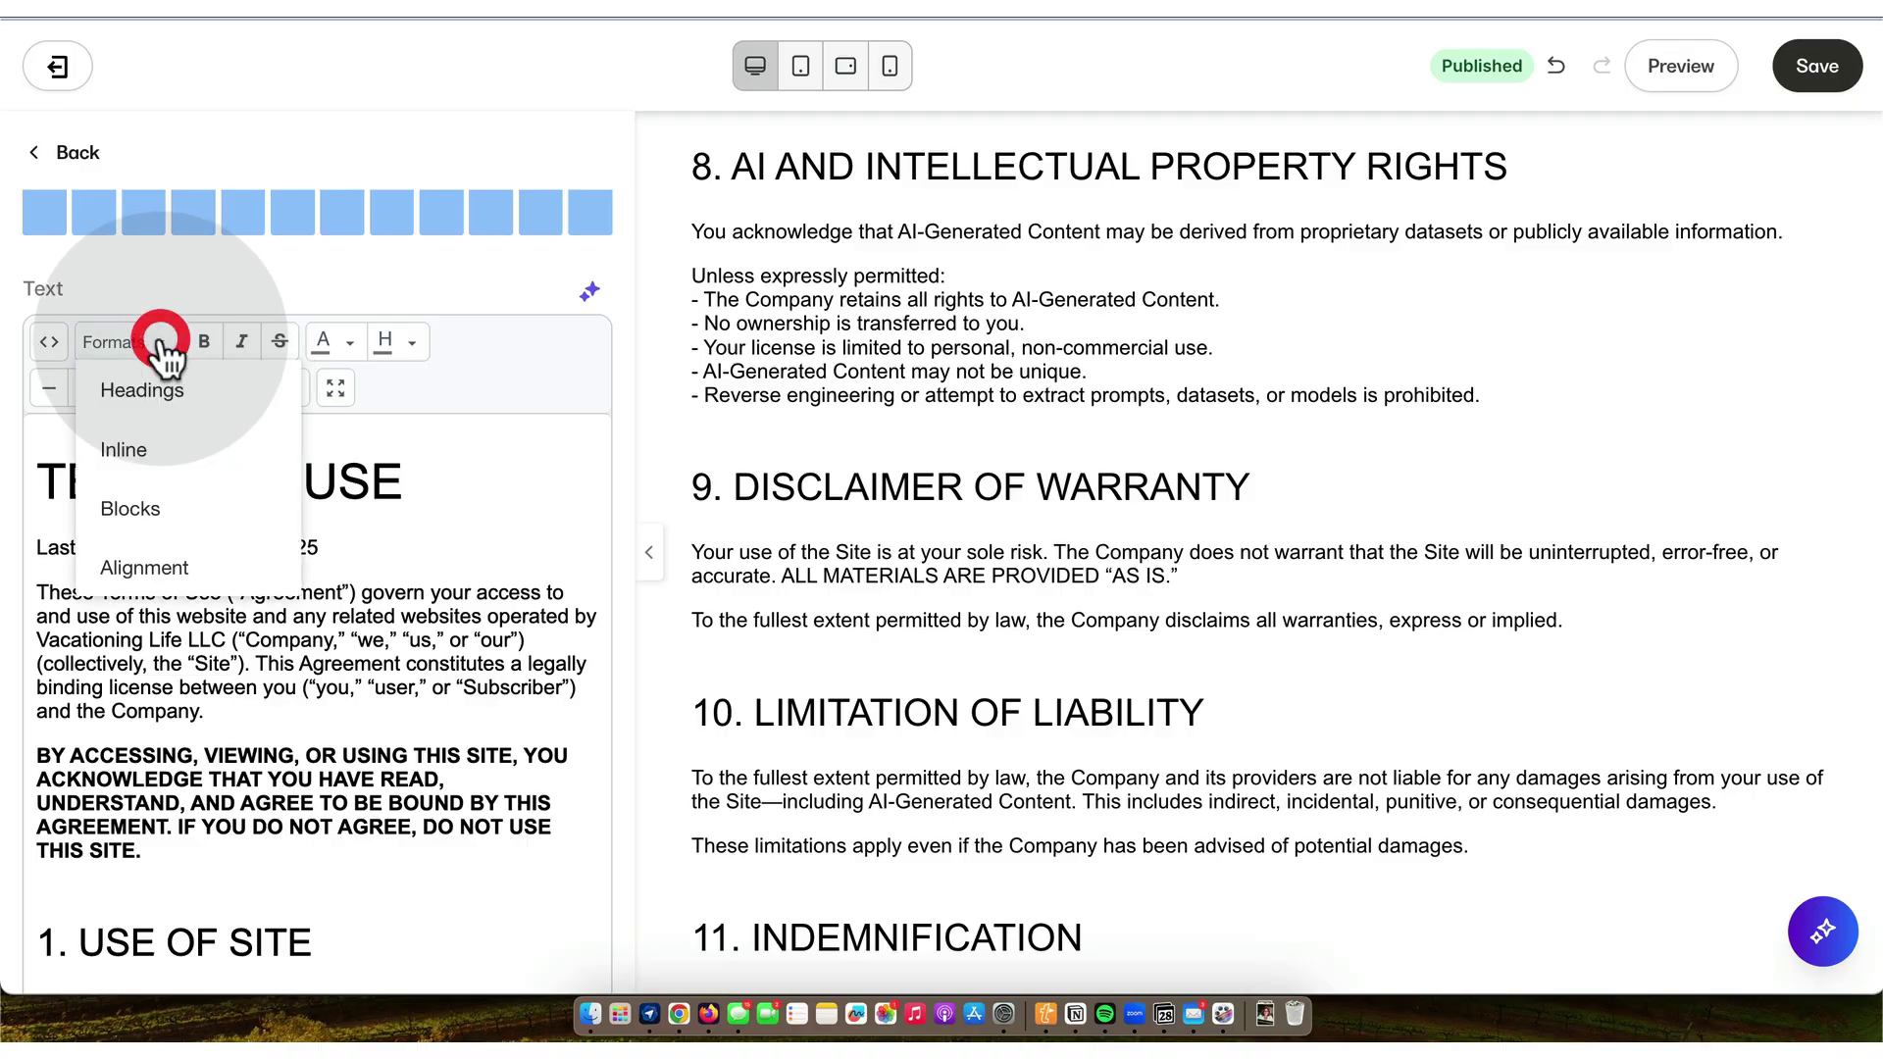
pyautogui.moveTo(176, 512)
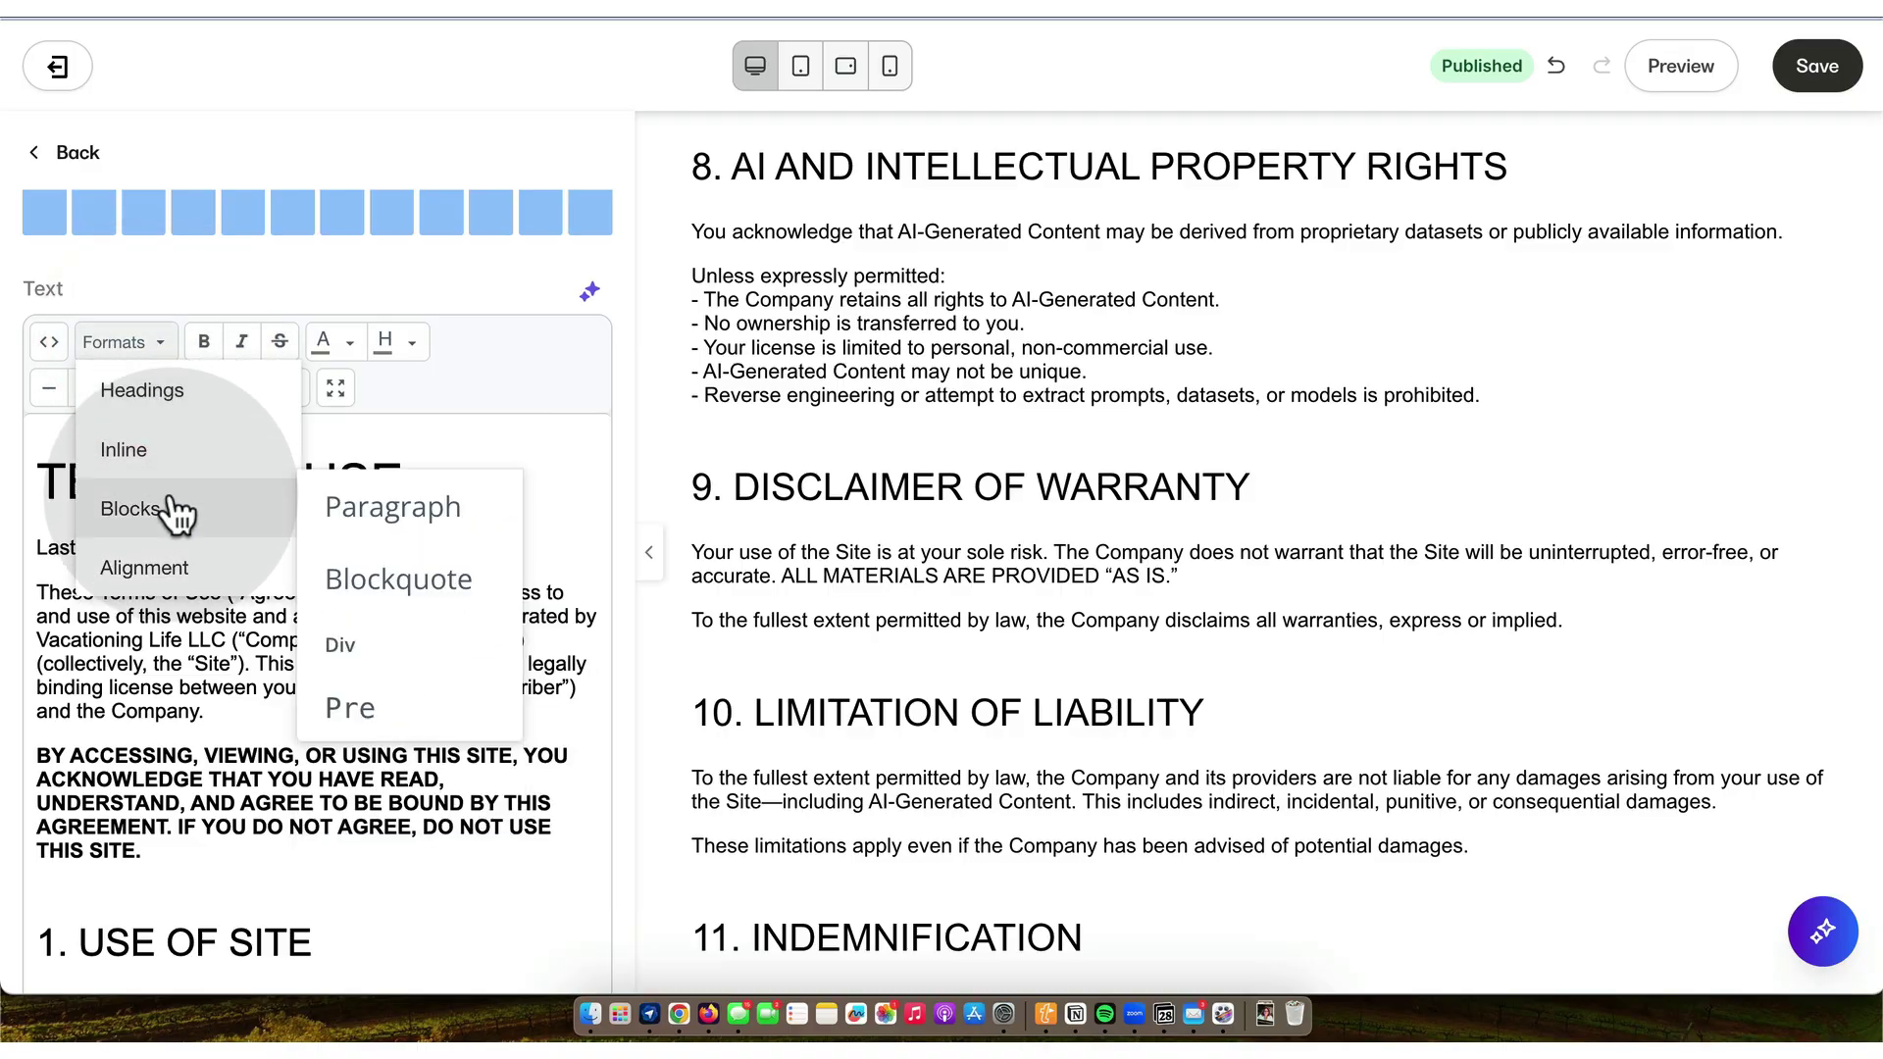
pyautogui.click(397, 524)
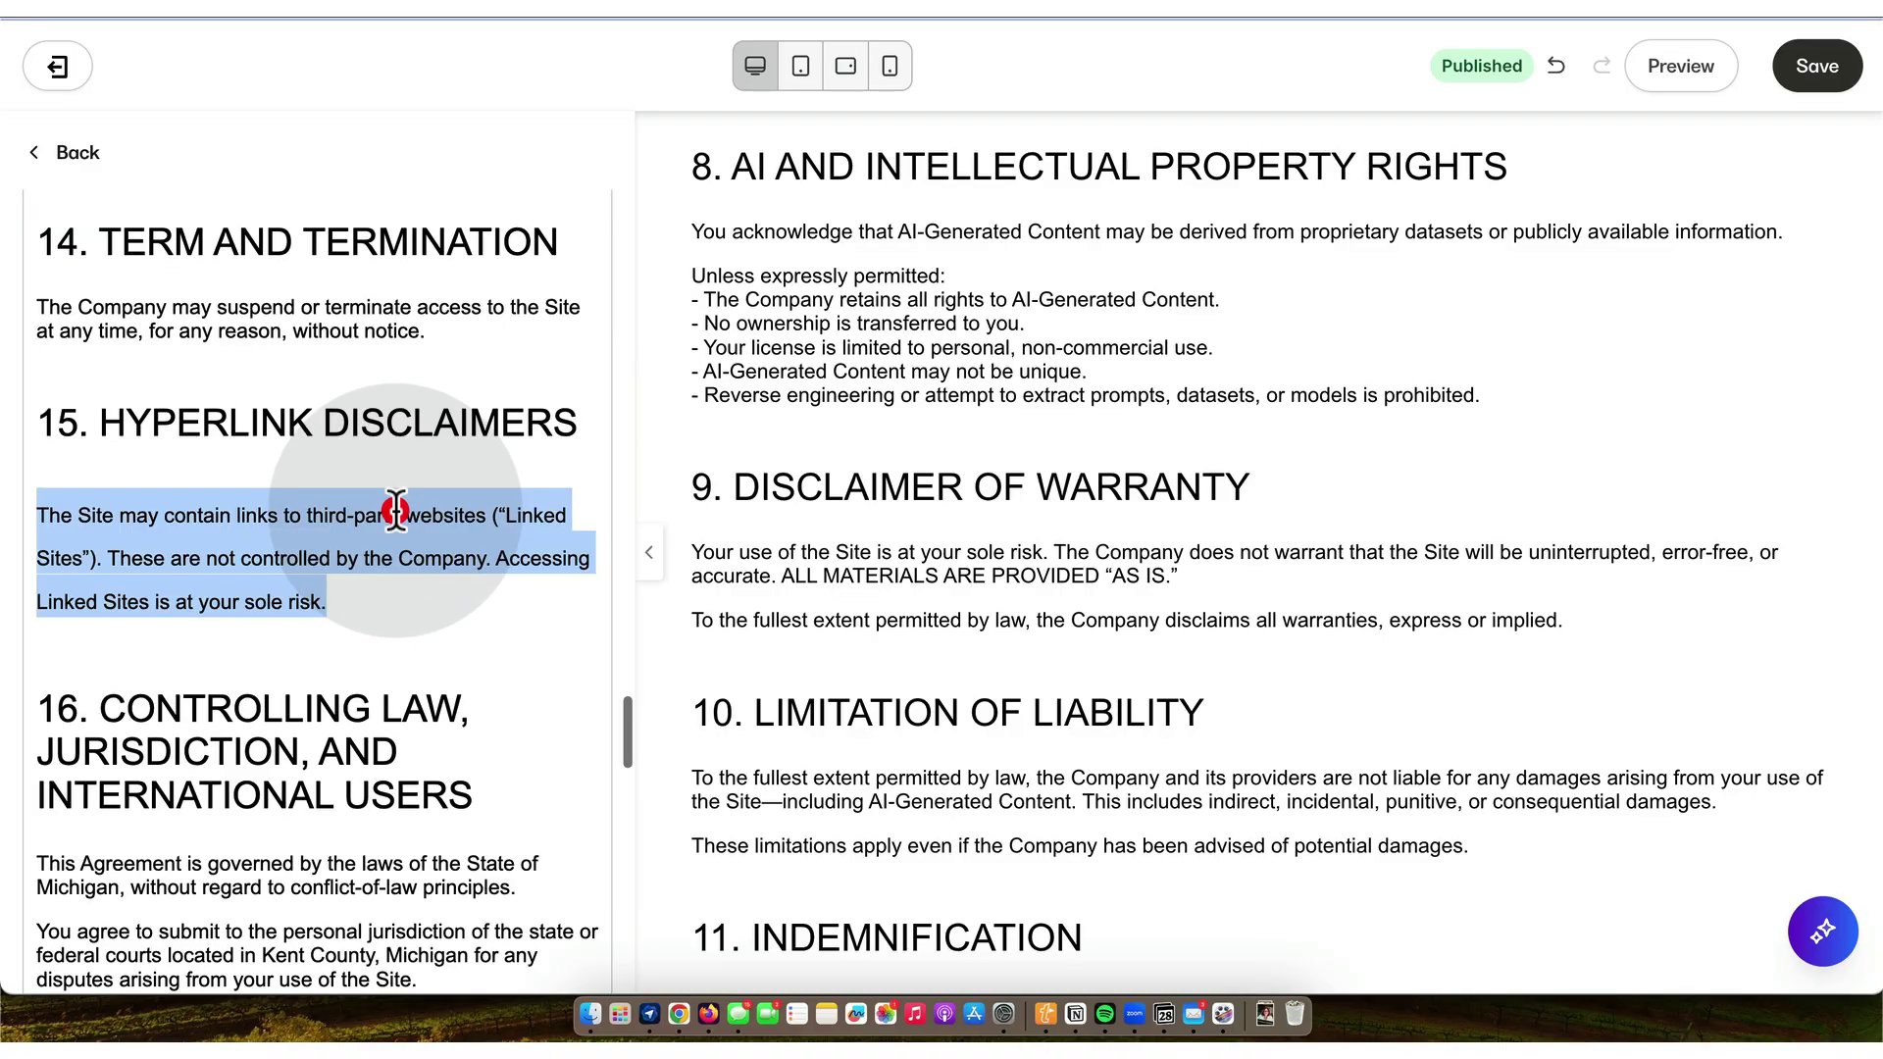
# - Scroll toward the end of the Site Terms, checking 'majeure' spelling without changing it
pyautogui.click(344, 601)
pyautogui.scroll(-4, 344, 596)
pyautogui.scroll(-10, 811, 715)
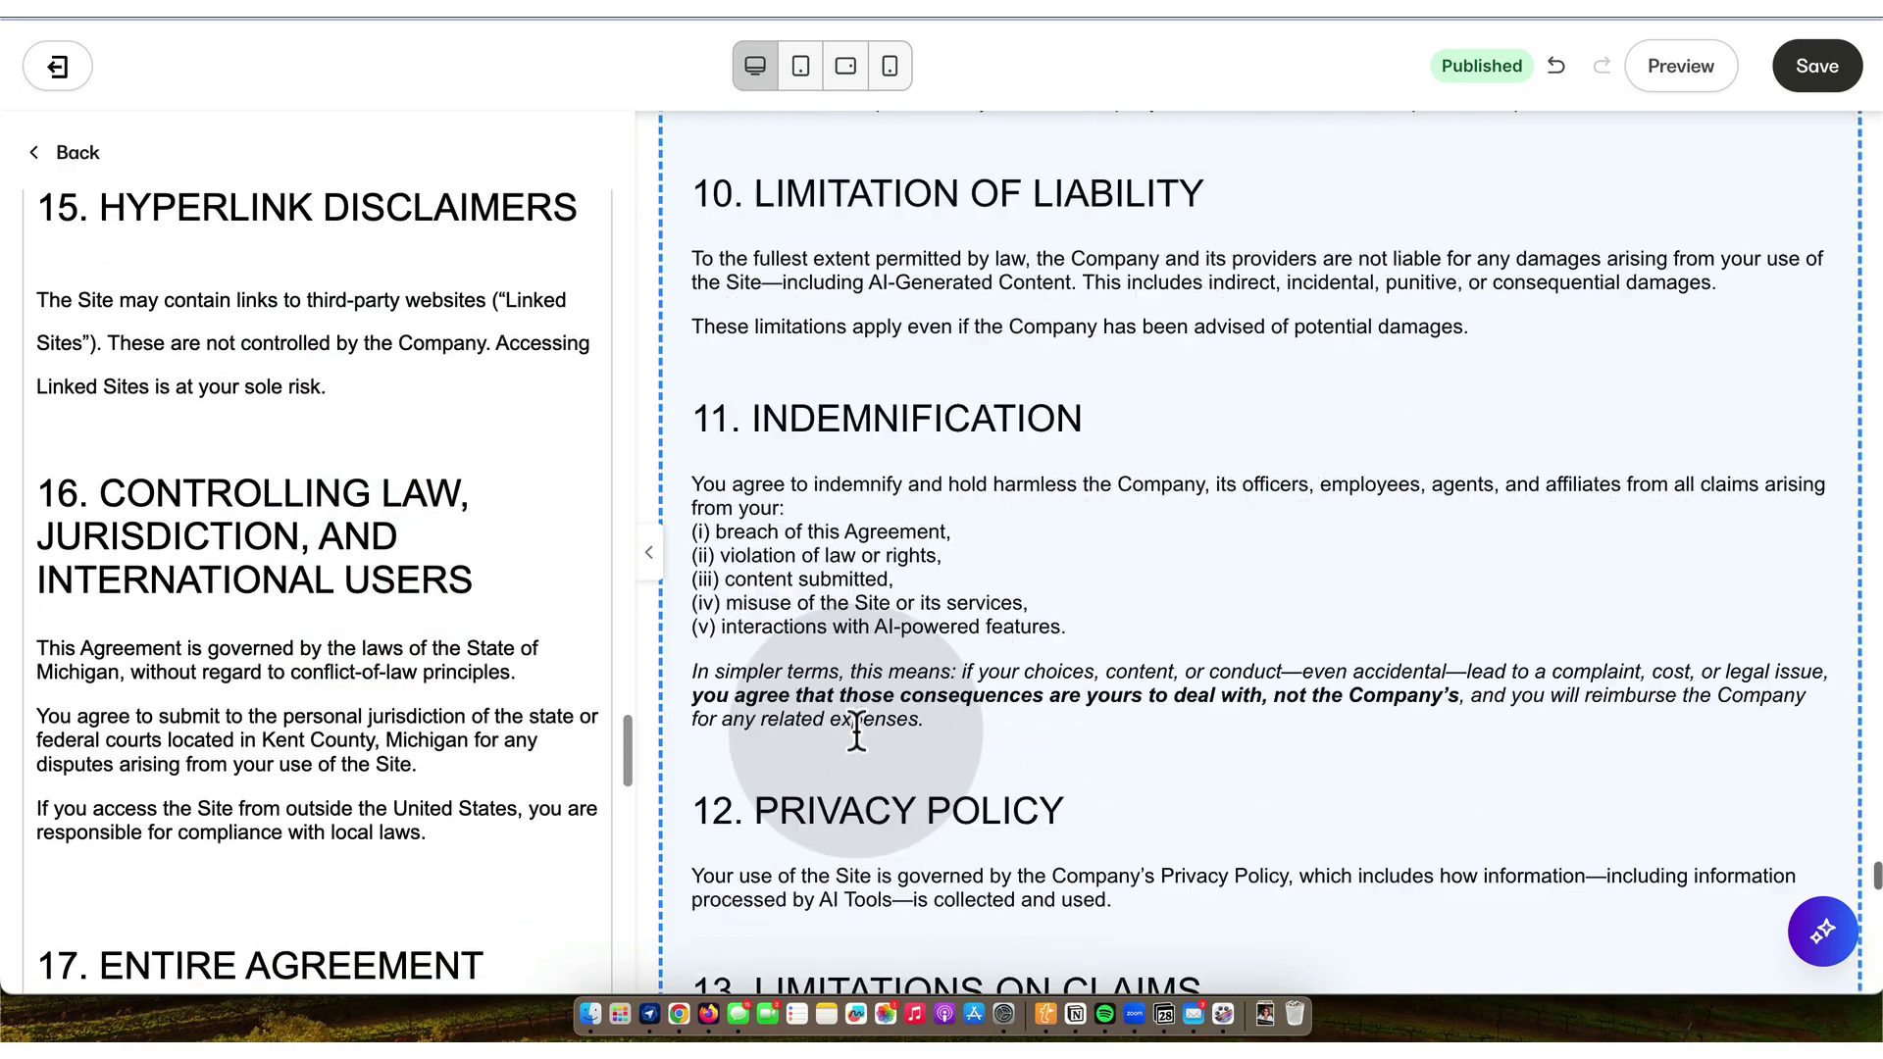
pyautogui.scroll(-10, 856, 728)
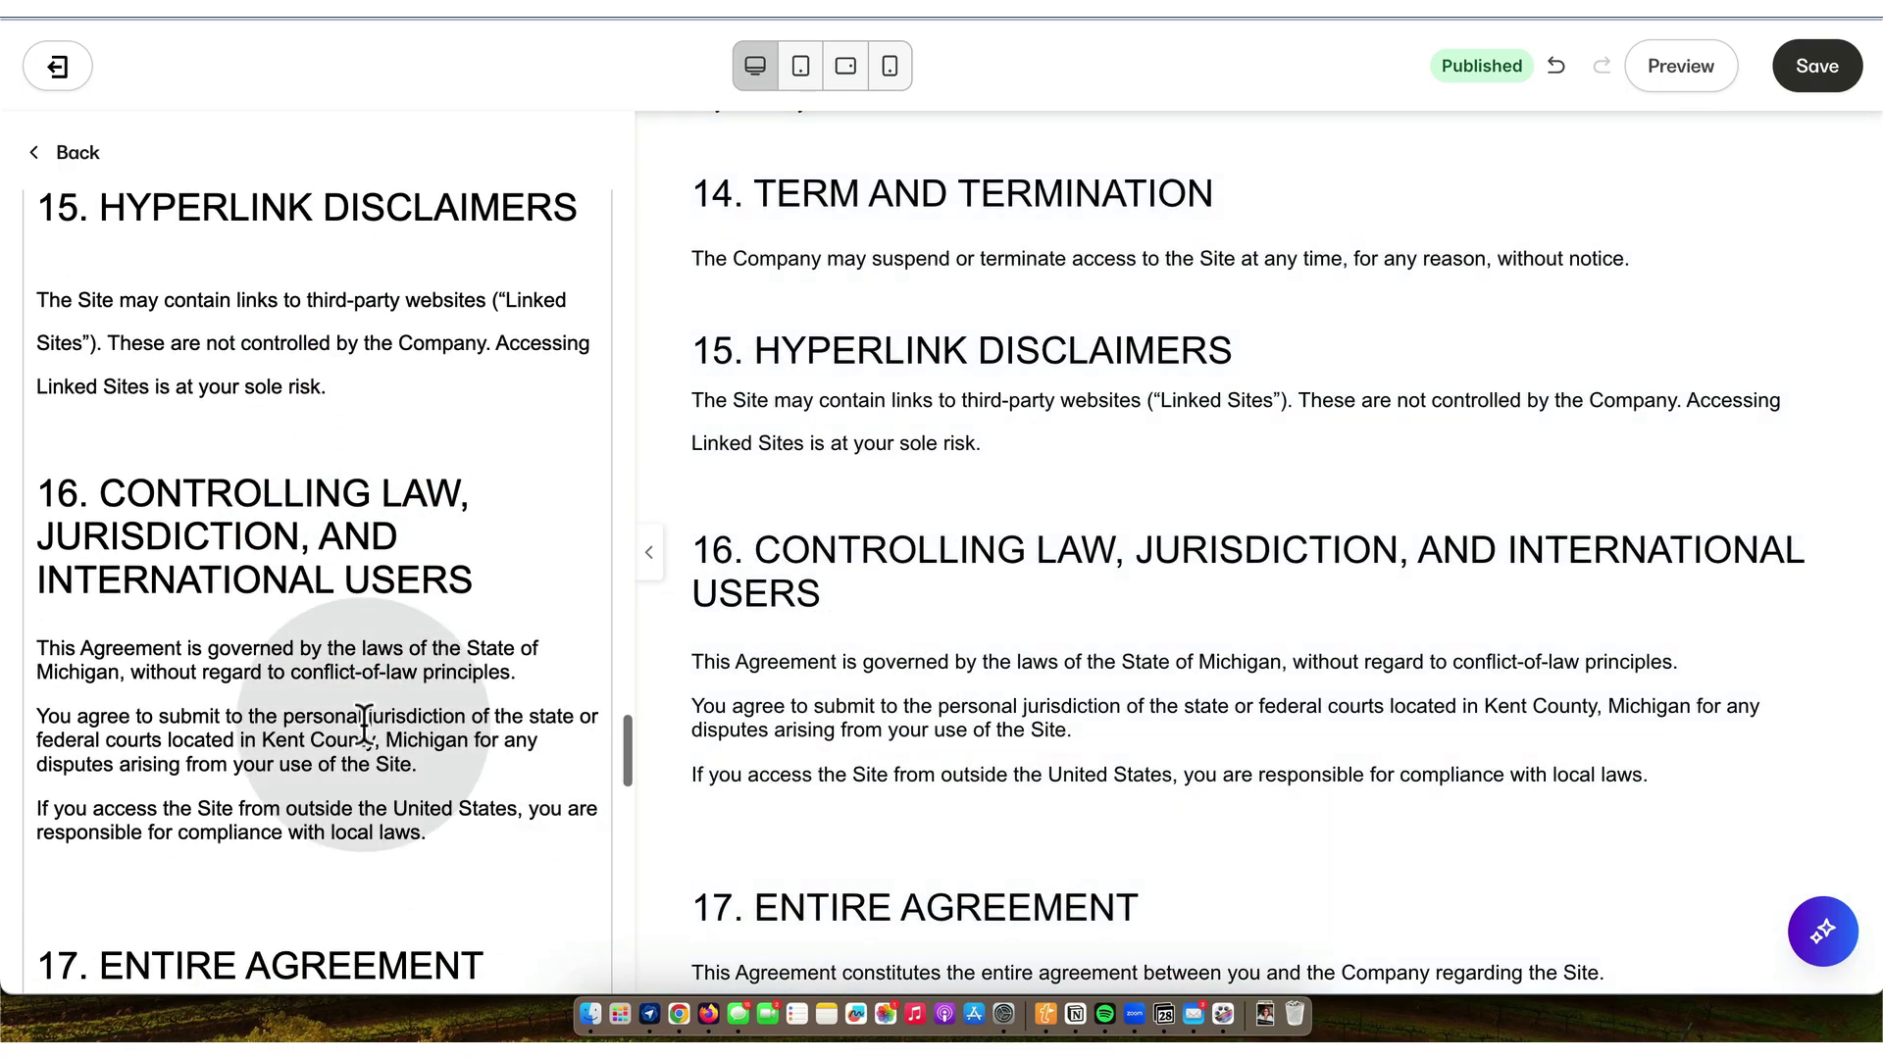
pyautogui.scroll(-9, 364, 723)
pyautogui.scroll(-10, 364, 722)
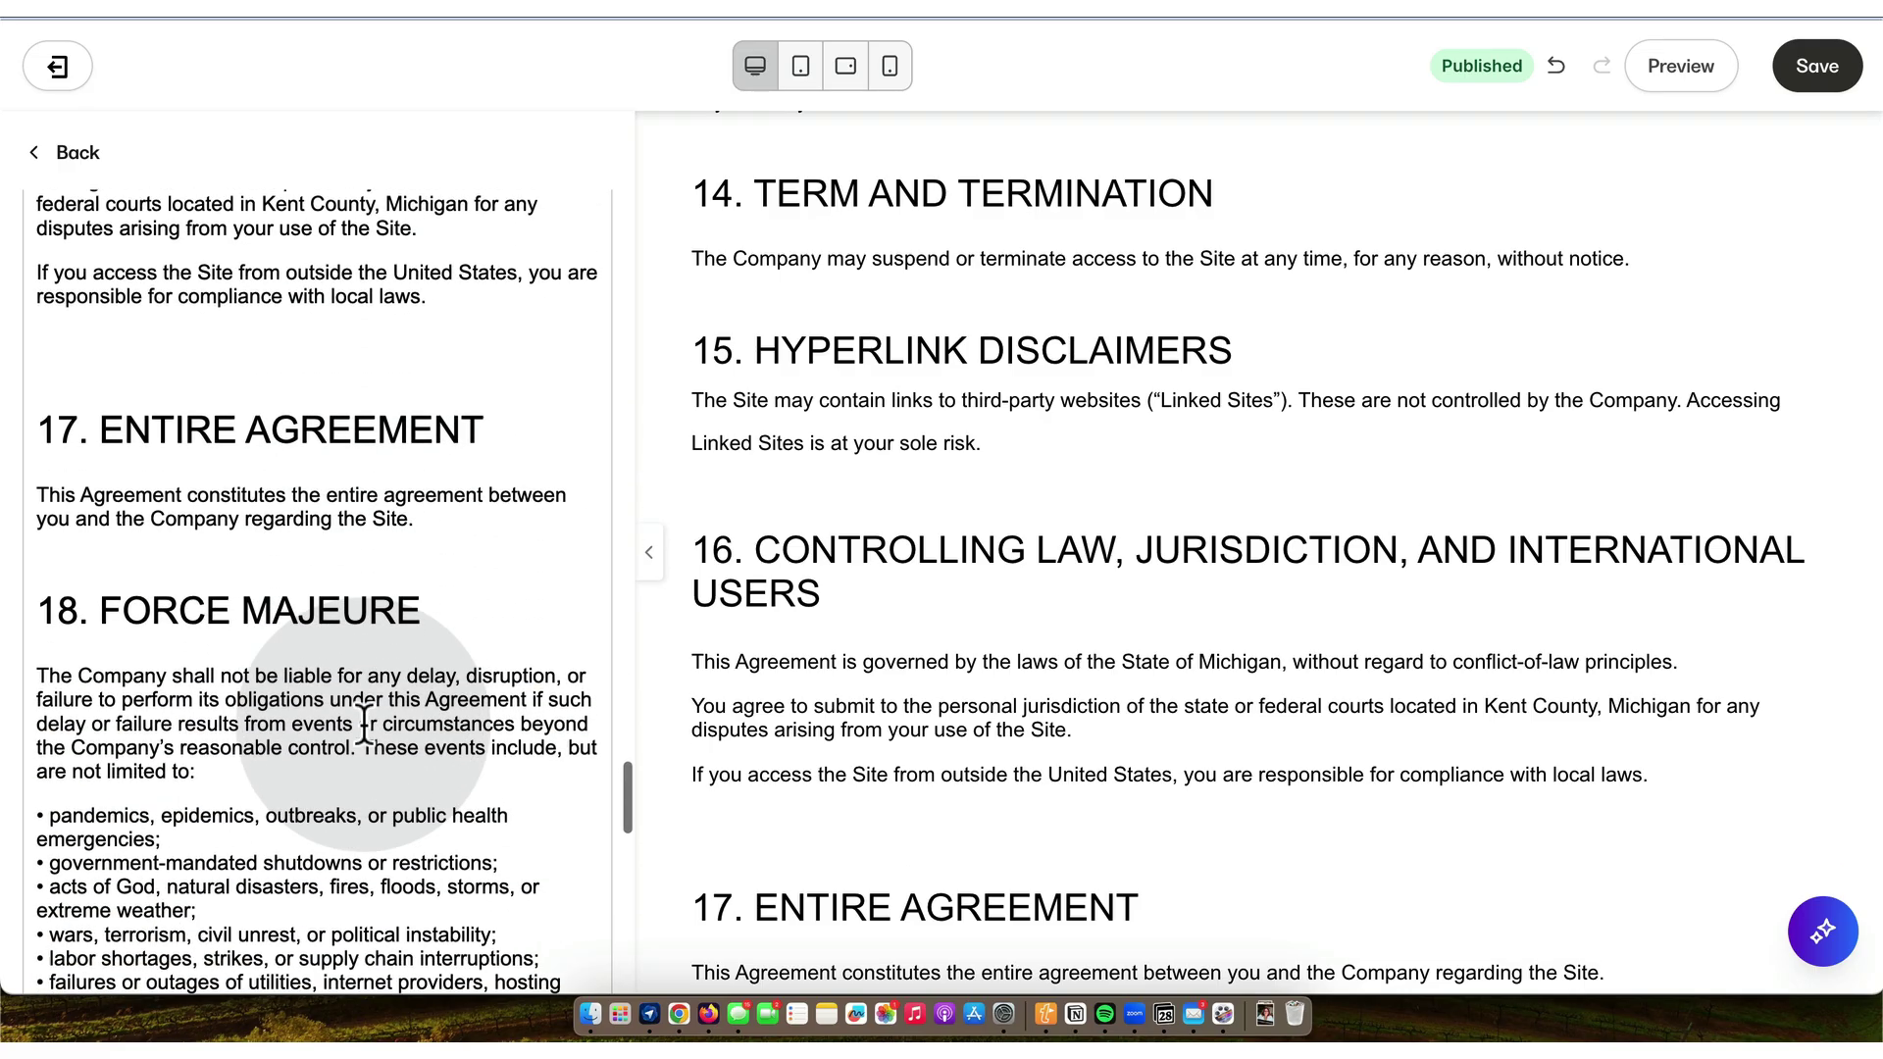
pyautogui.scroll(-5, 364, 725)
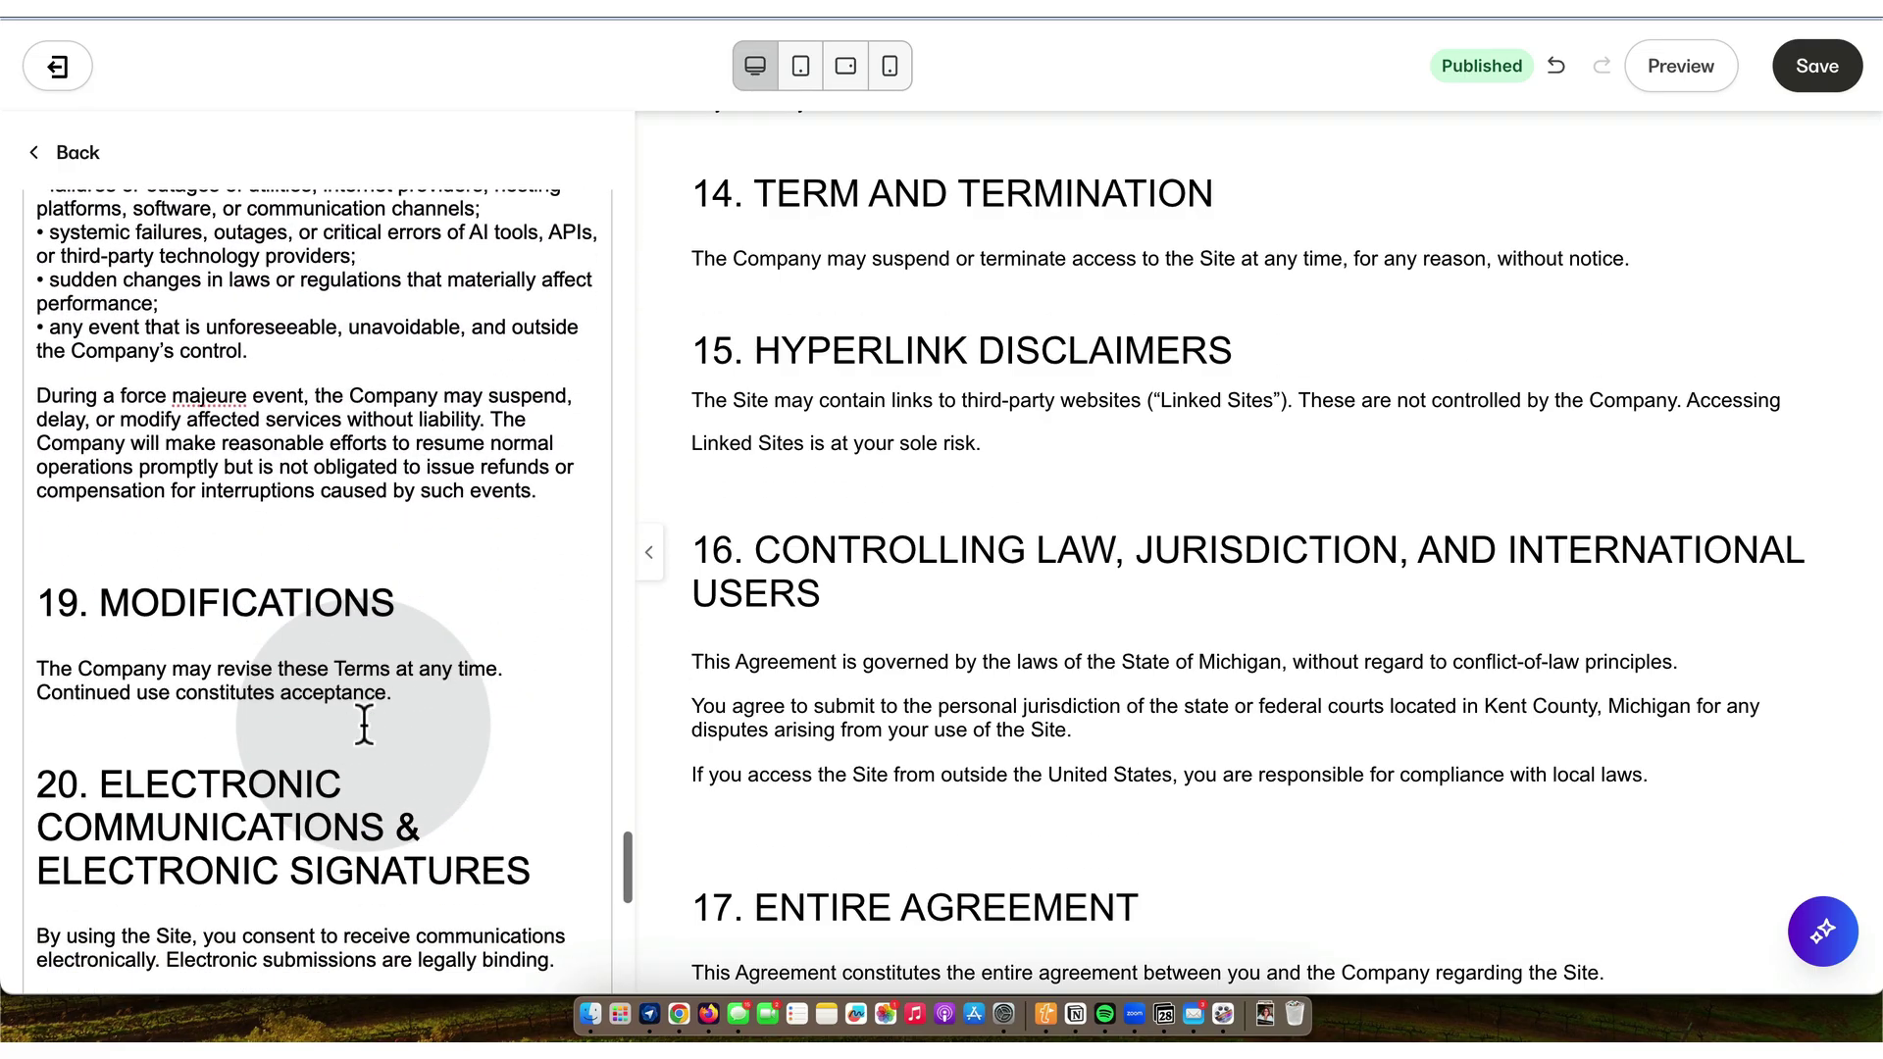
pyautogui.rightClick(211, 392)
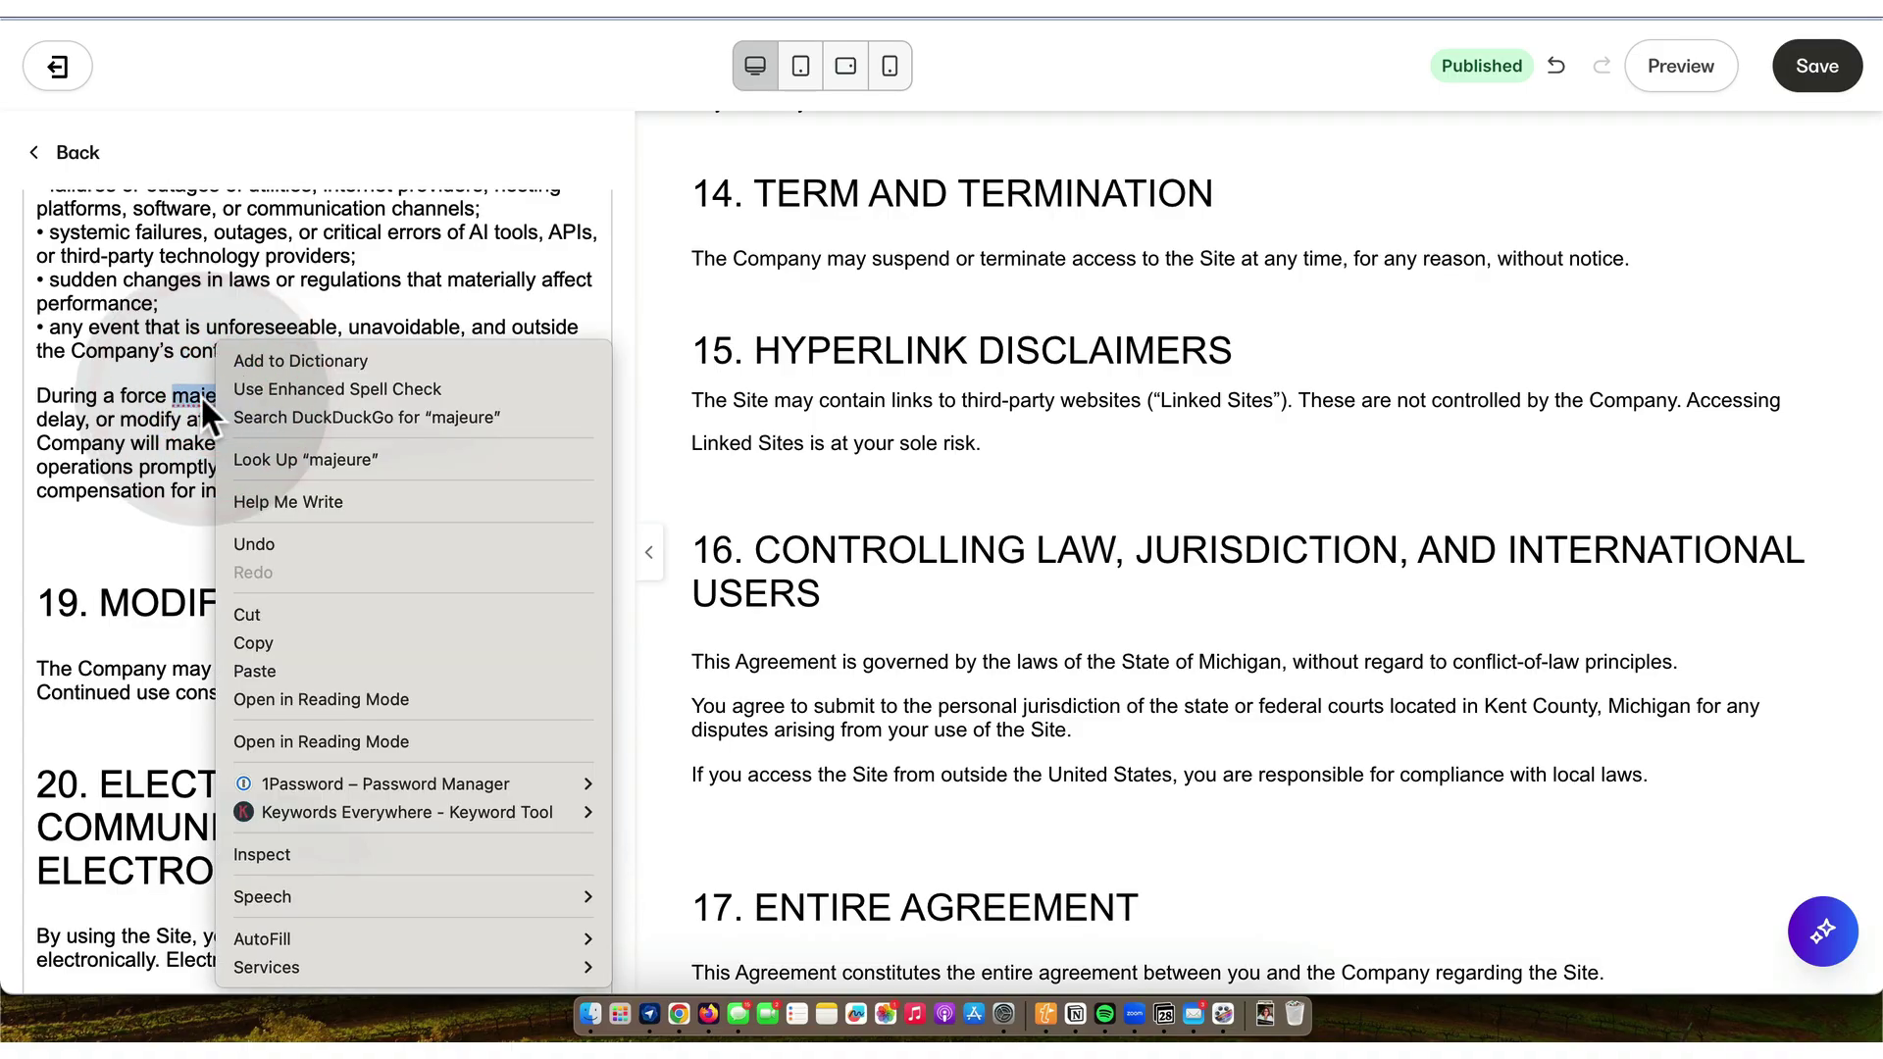
pyautogui.click(202, 395)
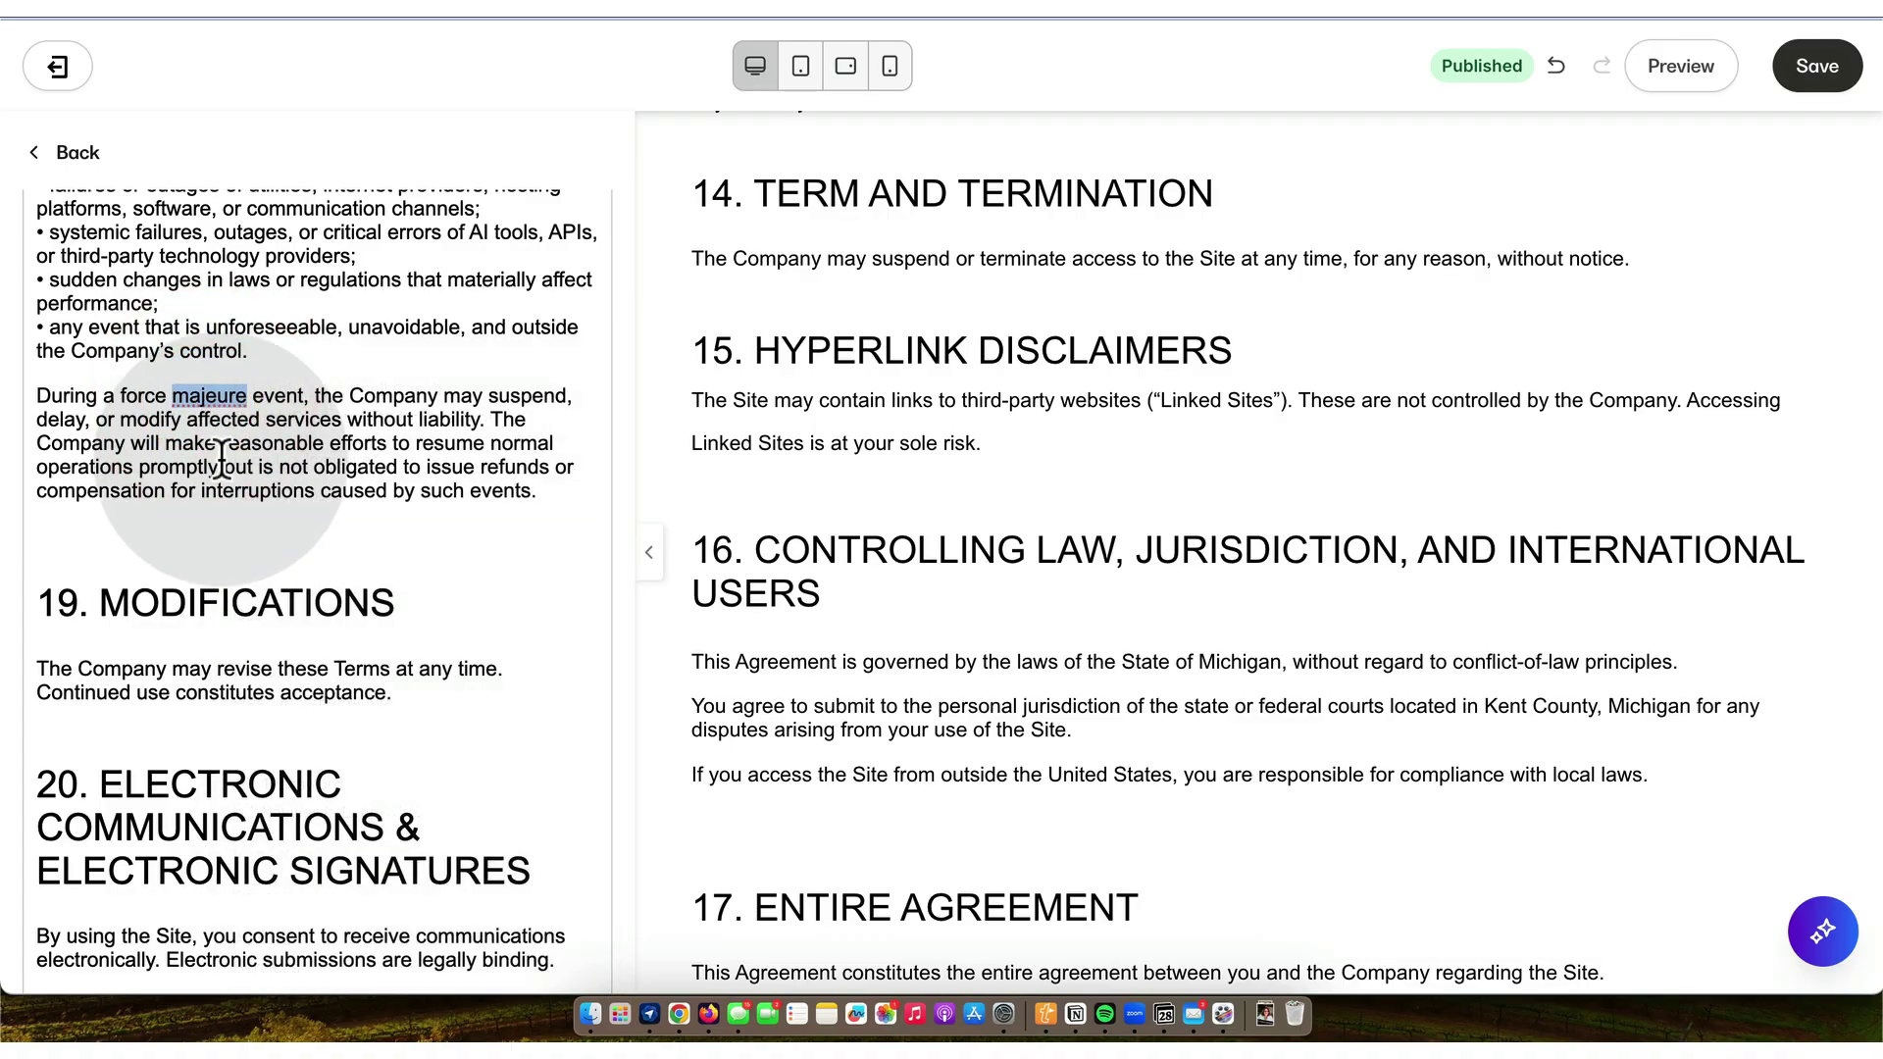
# - Delete the template disclaimer, footer and trailing empty lines below the contact email
pyautogui.scroll(-10, 222, 461)
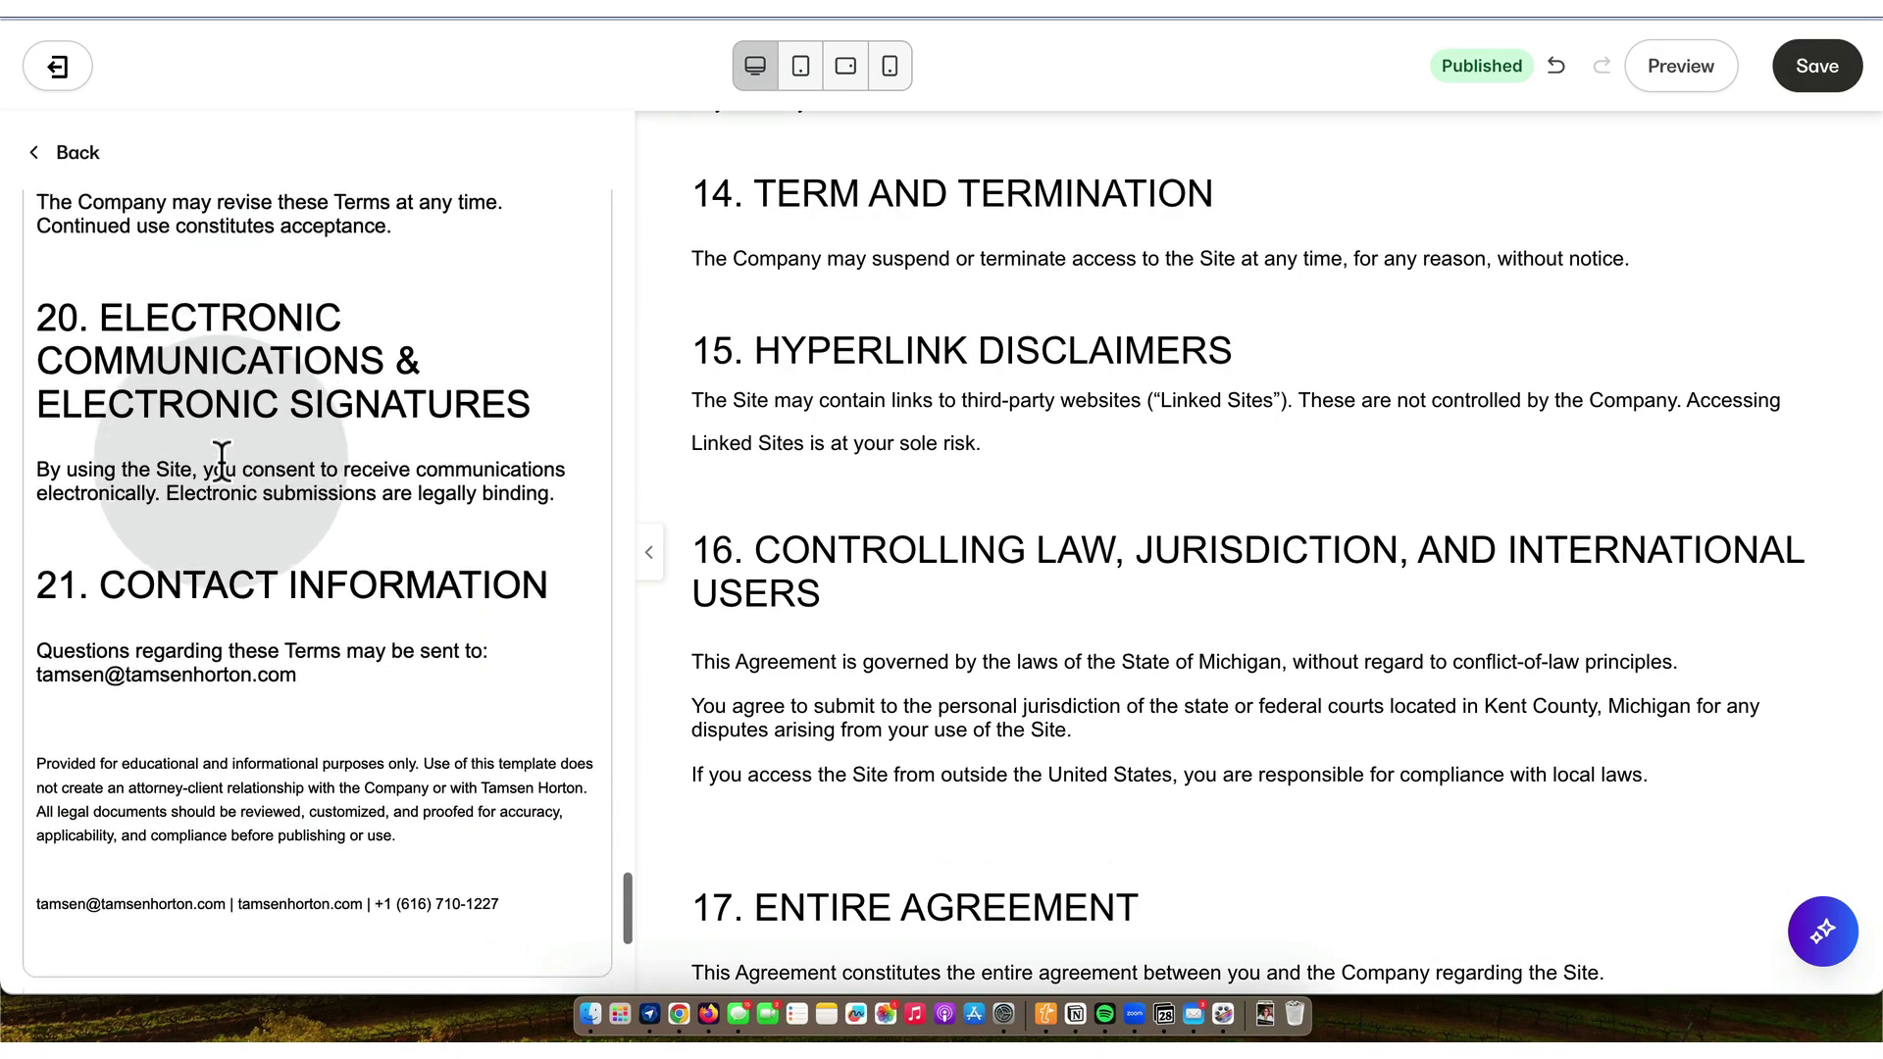
pyautogui.scroll(-3, 222, 461)
pyautogui.moveTo(521, 716); pyautogui.dragTo(50, 564)
pyautogui.press('BackSpace')
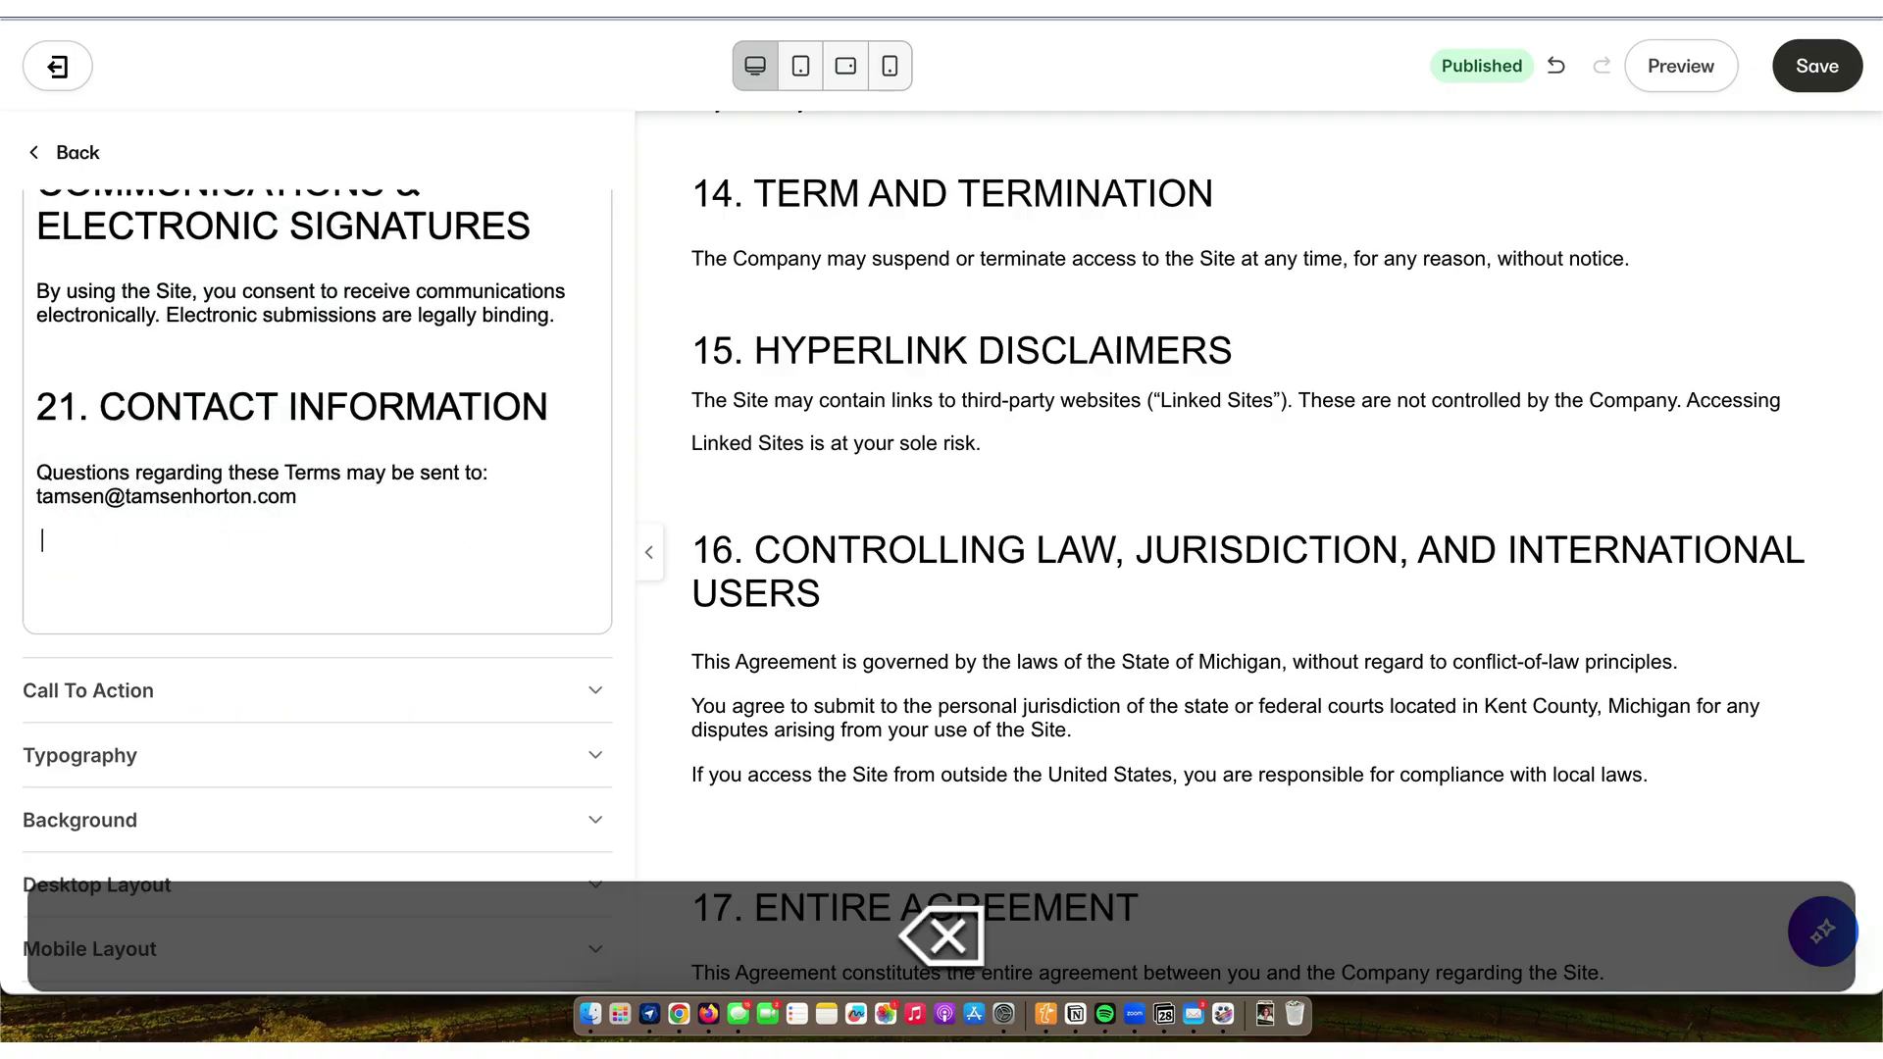
pyautogui.press('BackSpace')
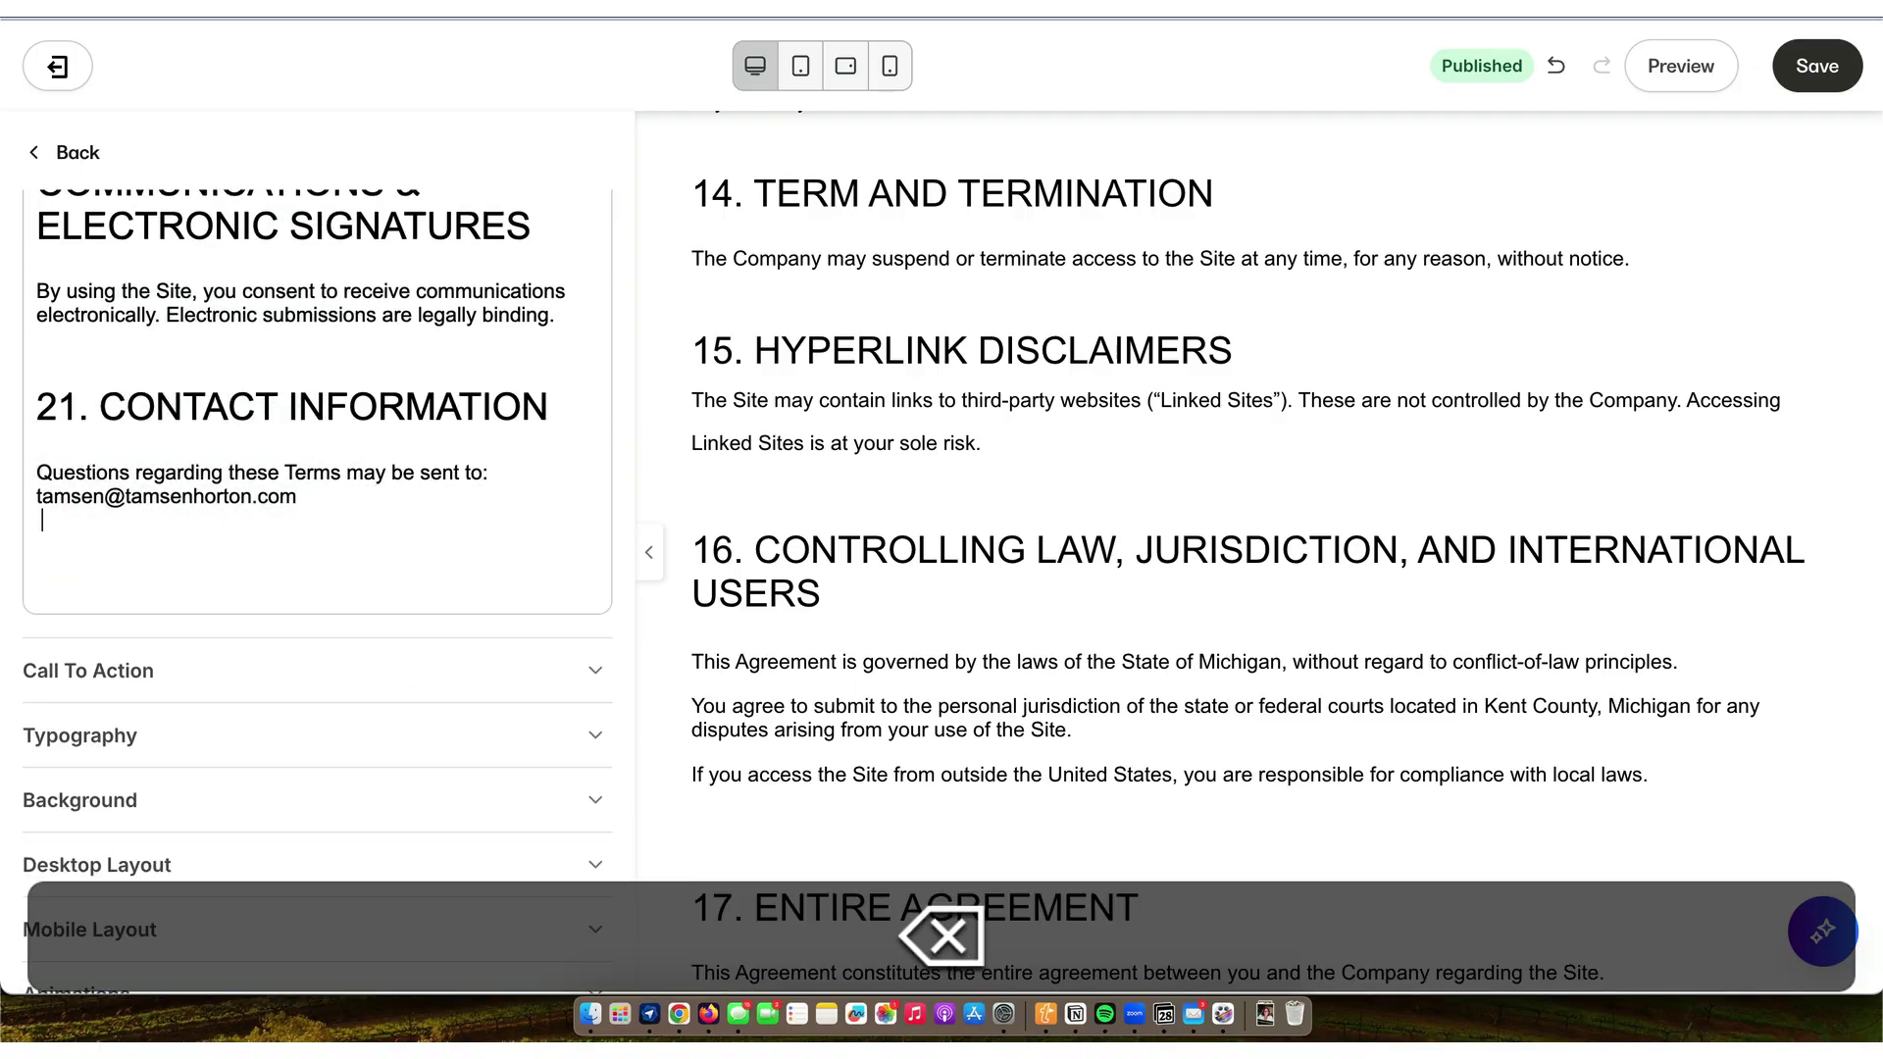
pyautogui.press('BackSpace')
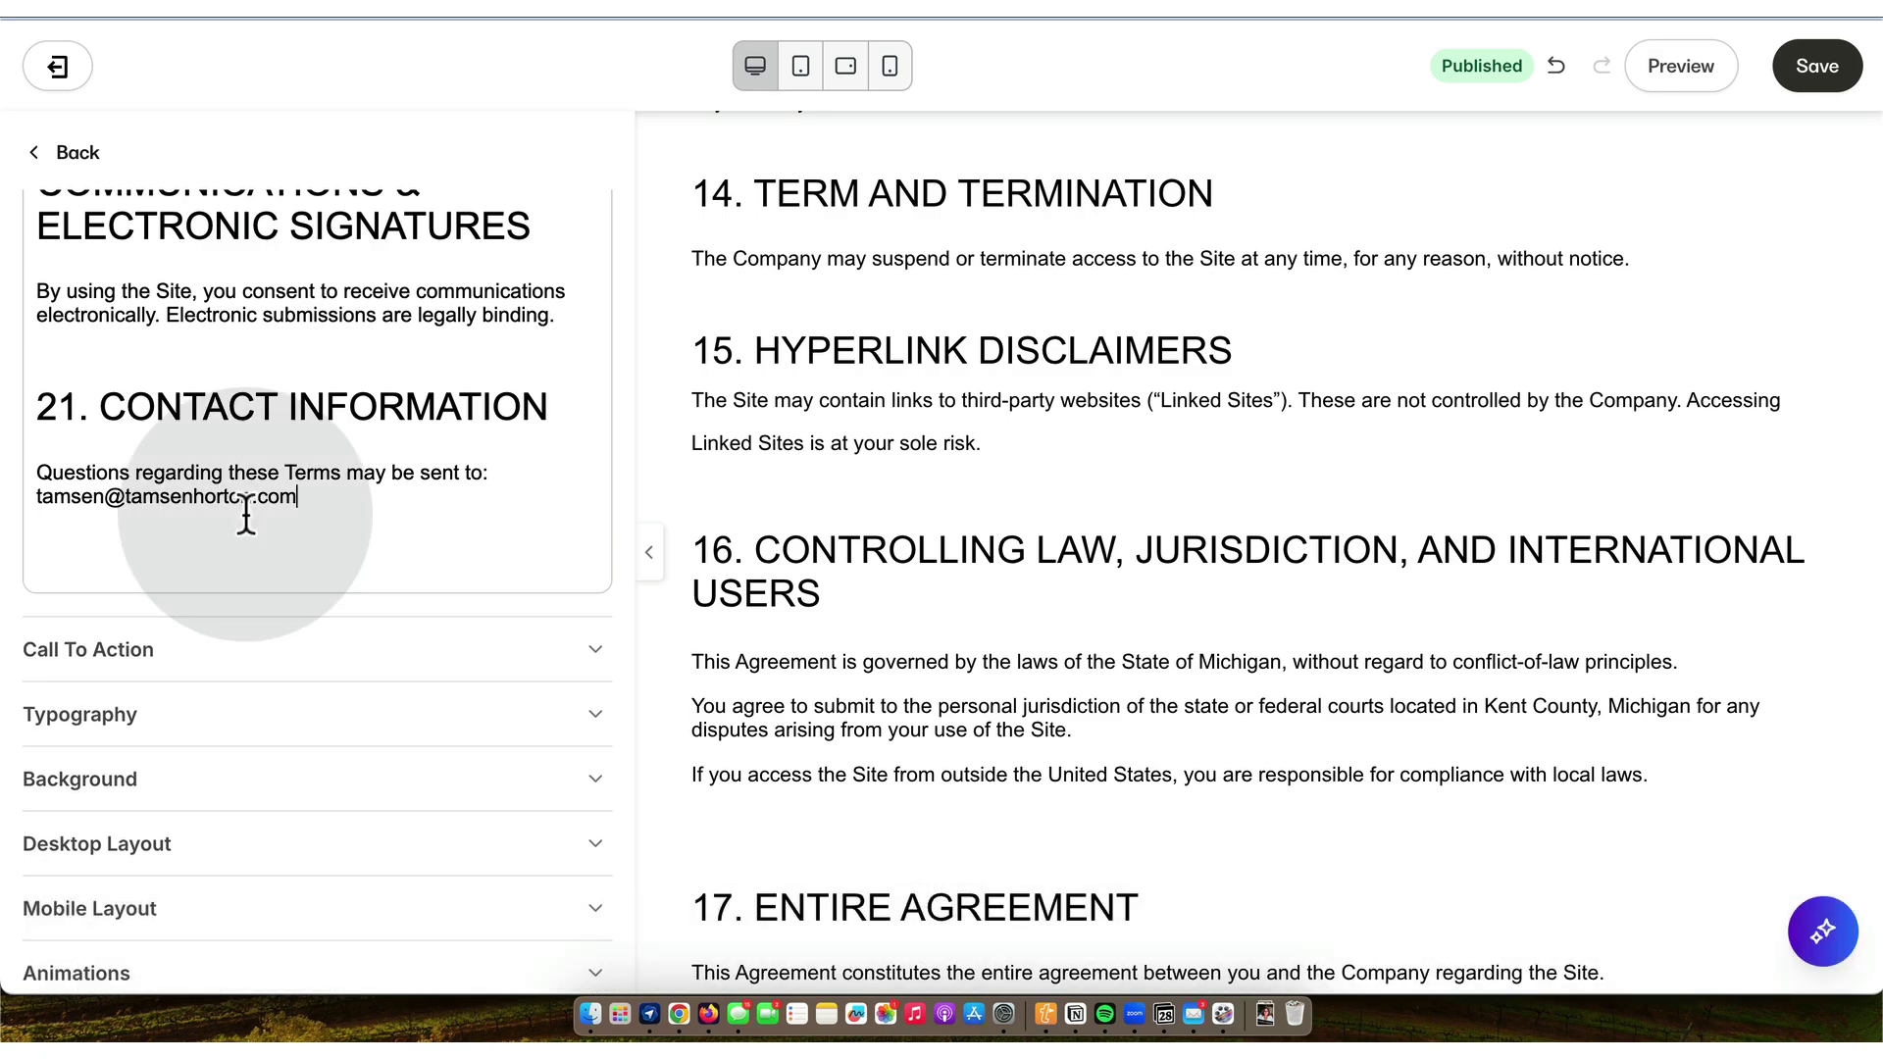
# - Delete the blank line above '17. ENTIRE AGREEMENT' in the Site Terms text block
pyautogui.click(1816, 69)
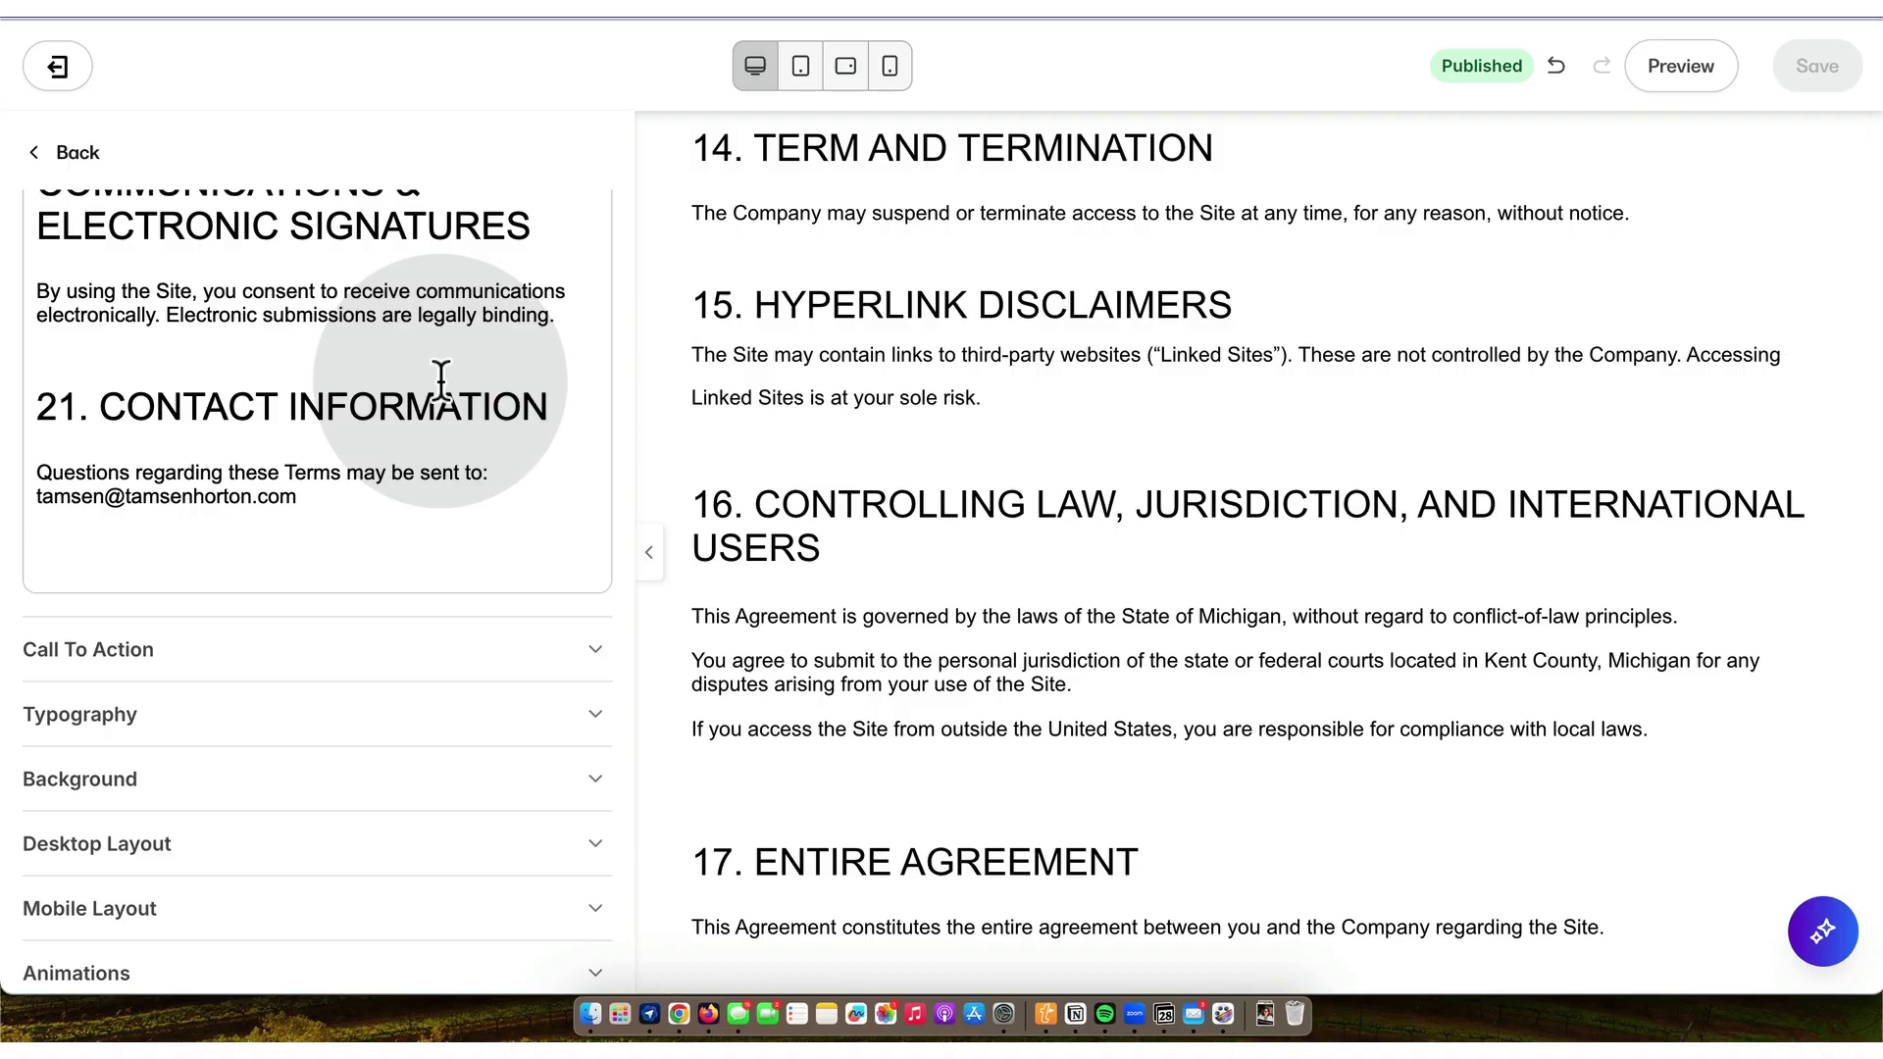
pyautogui.scroll(5, 441, 380)
pyautogui.scroll(-5, 442, 380)
pyautogui.scroll(8, 442, 381)
pyautogui.scroll(6, 442, 381)
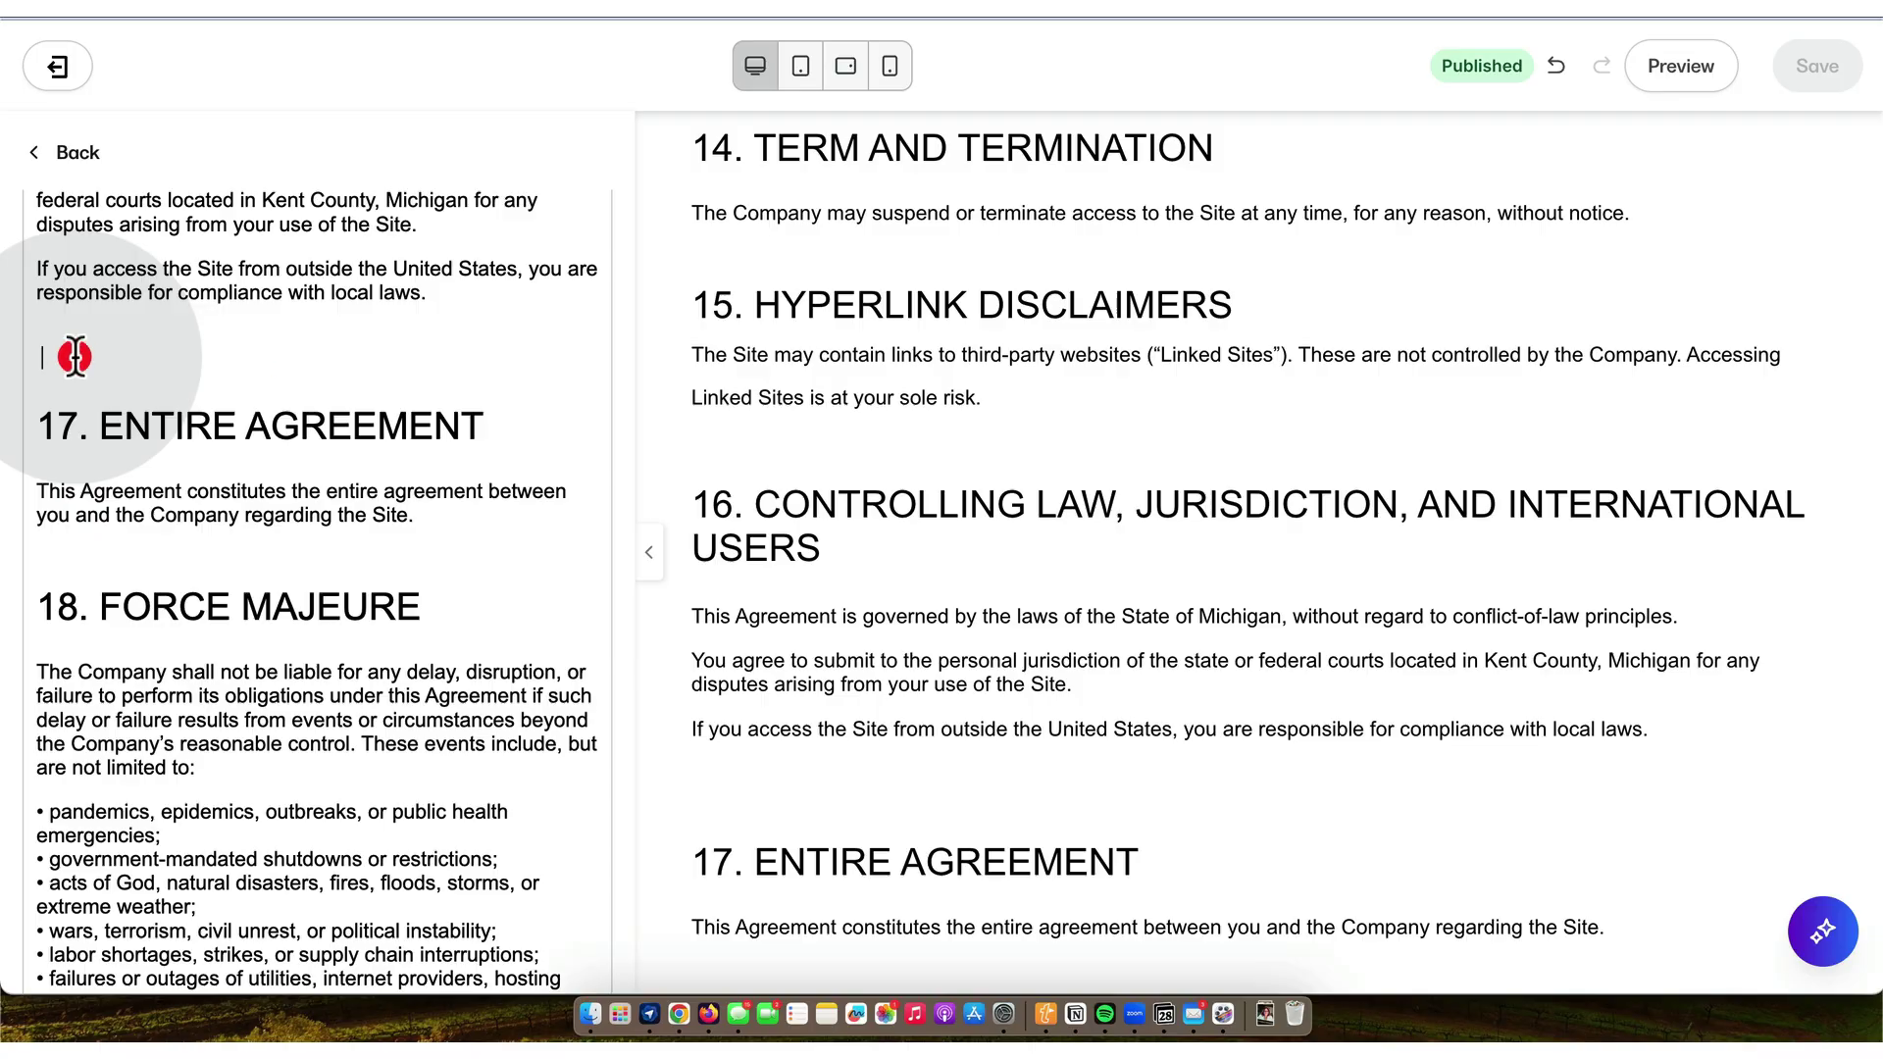
pyautogui.press('BackSpace')
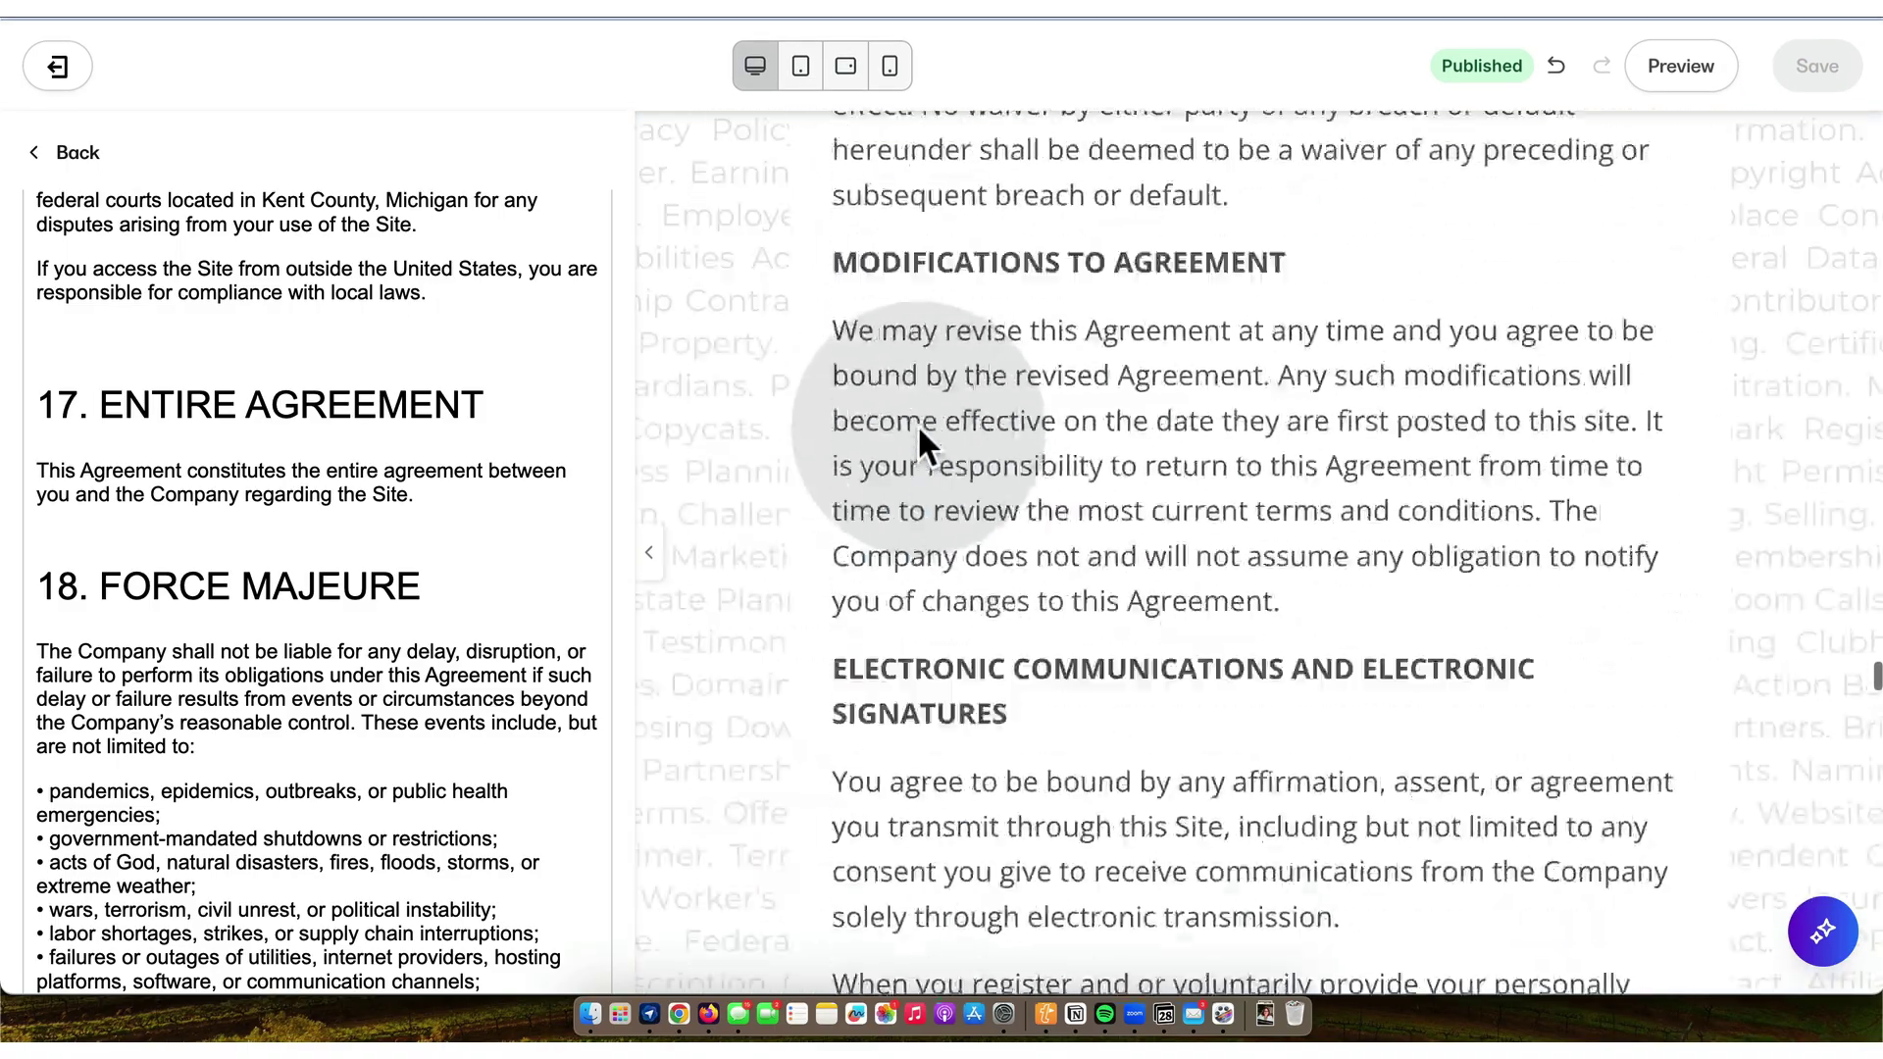
pyautogui.click(78, 152)
# - Hide the Terms ARCHIVED section on the Site Terms page
pyautogui.click(71, 150)
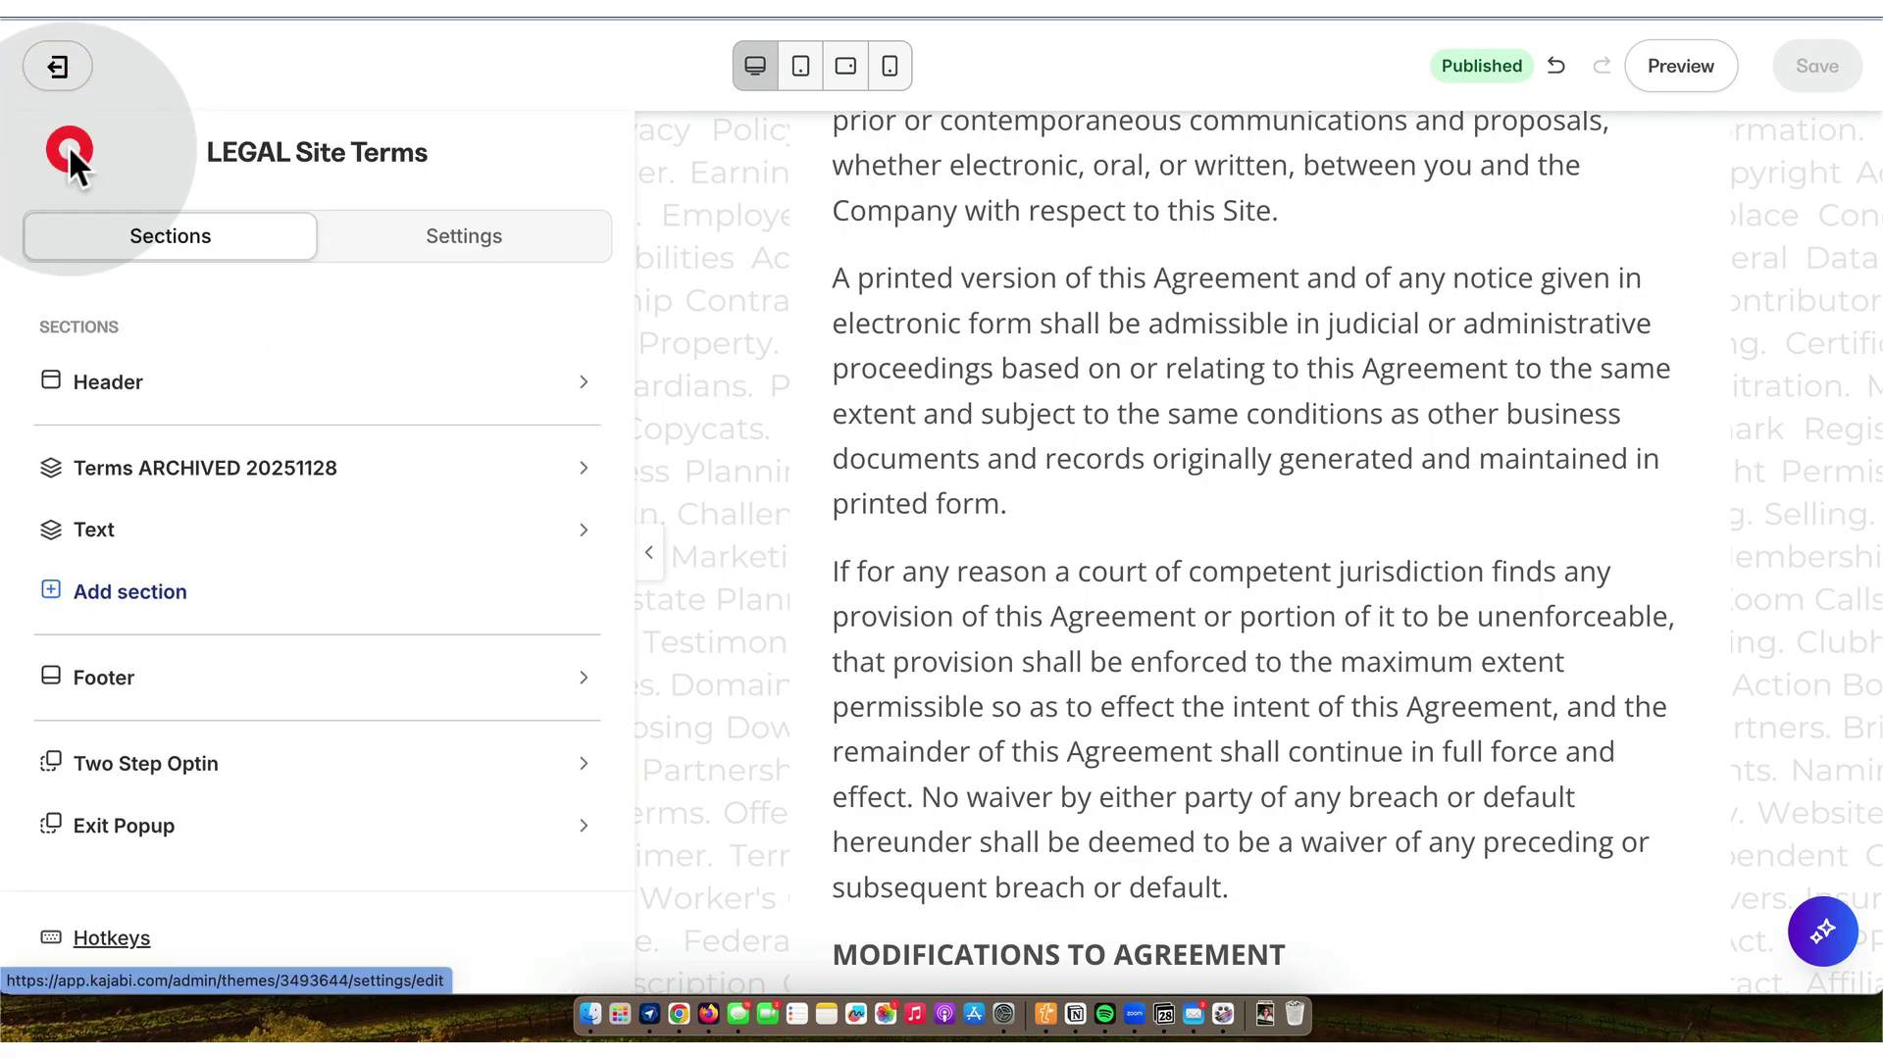
pyautogui.moveTo(210, 547)
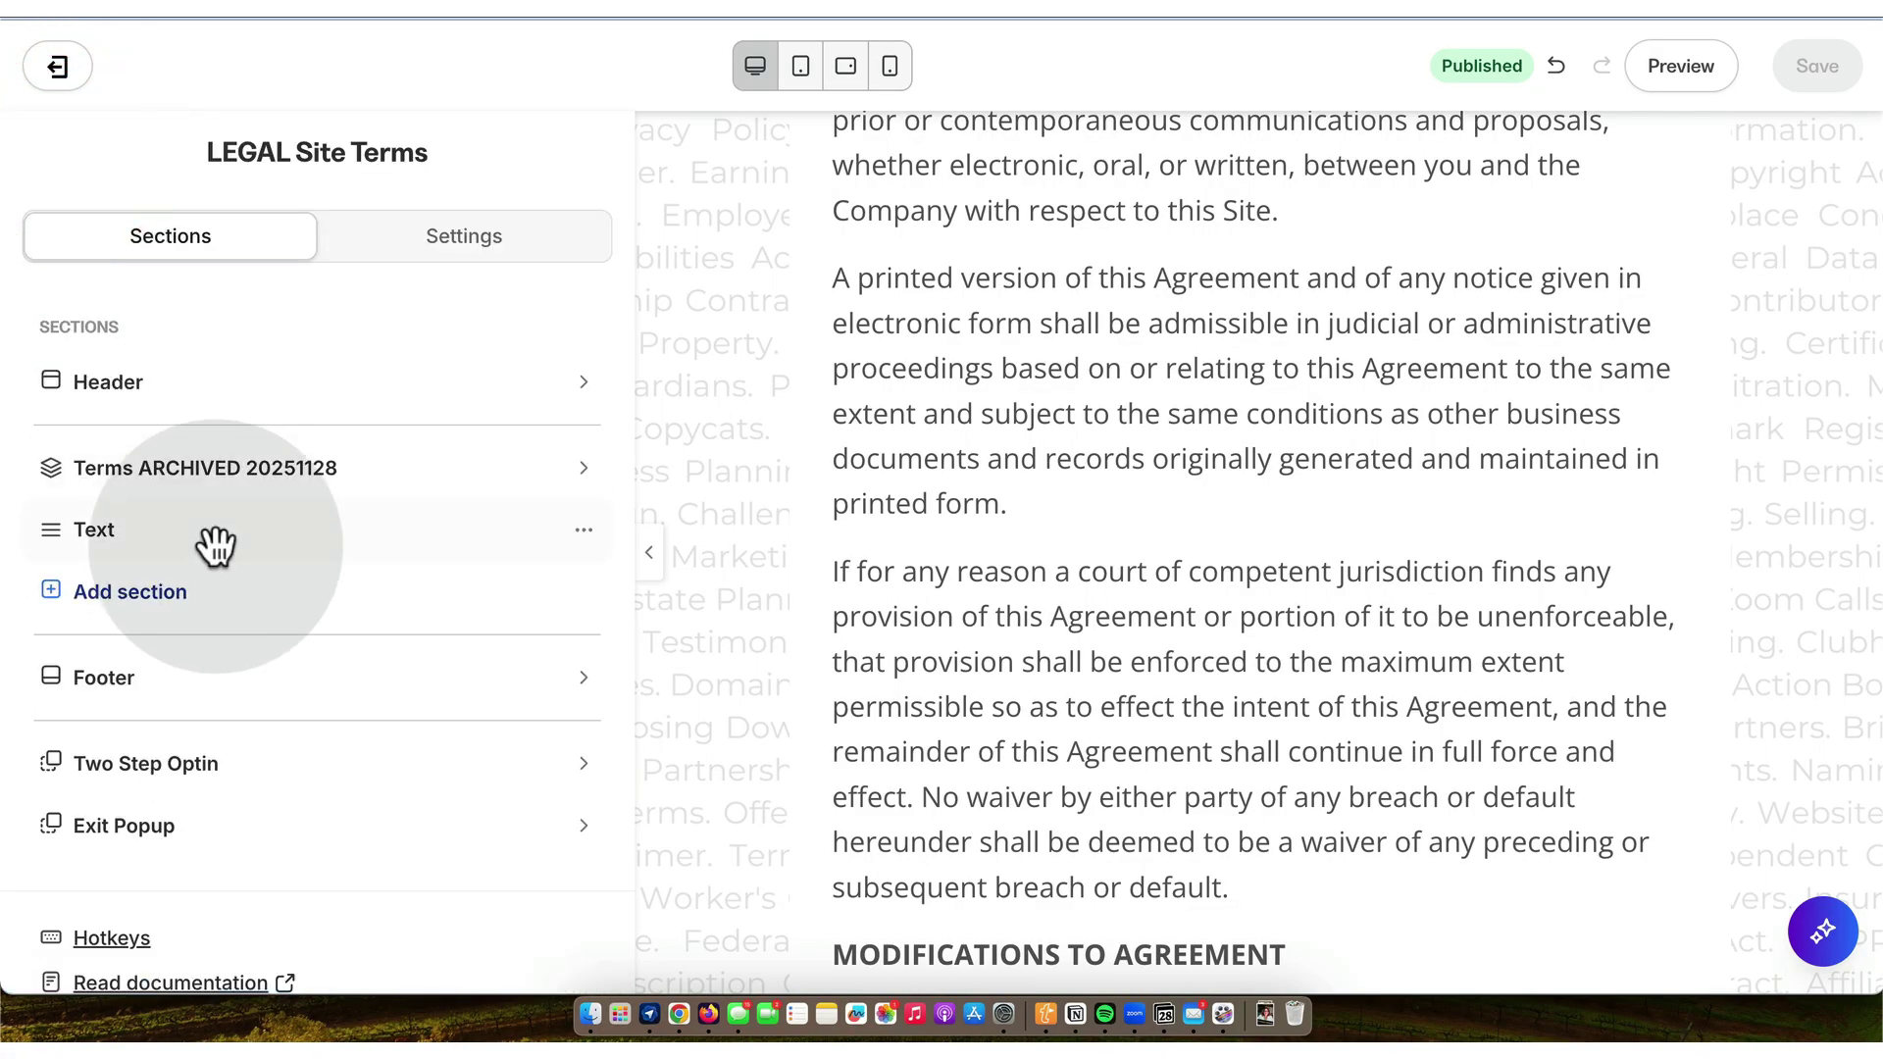
pyautogui.click(587, 471)
pyautogui.click(380, 638)
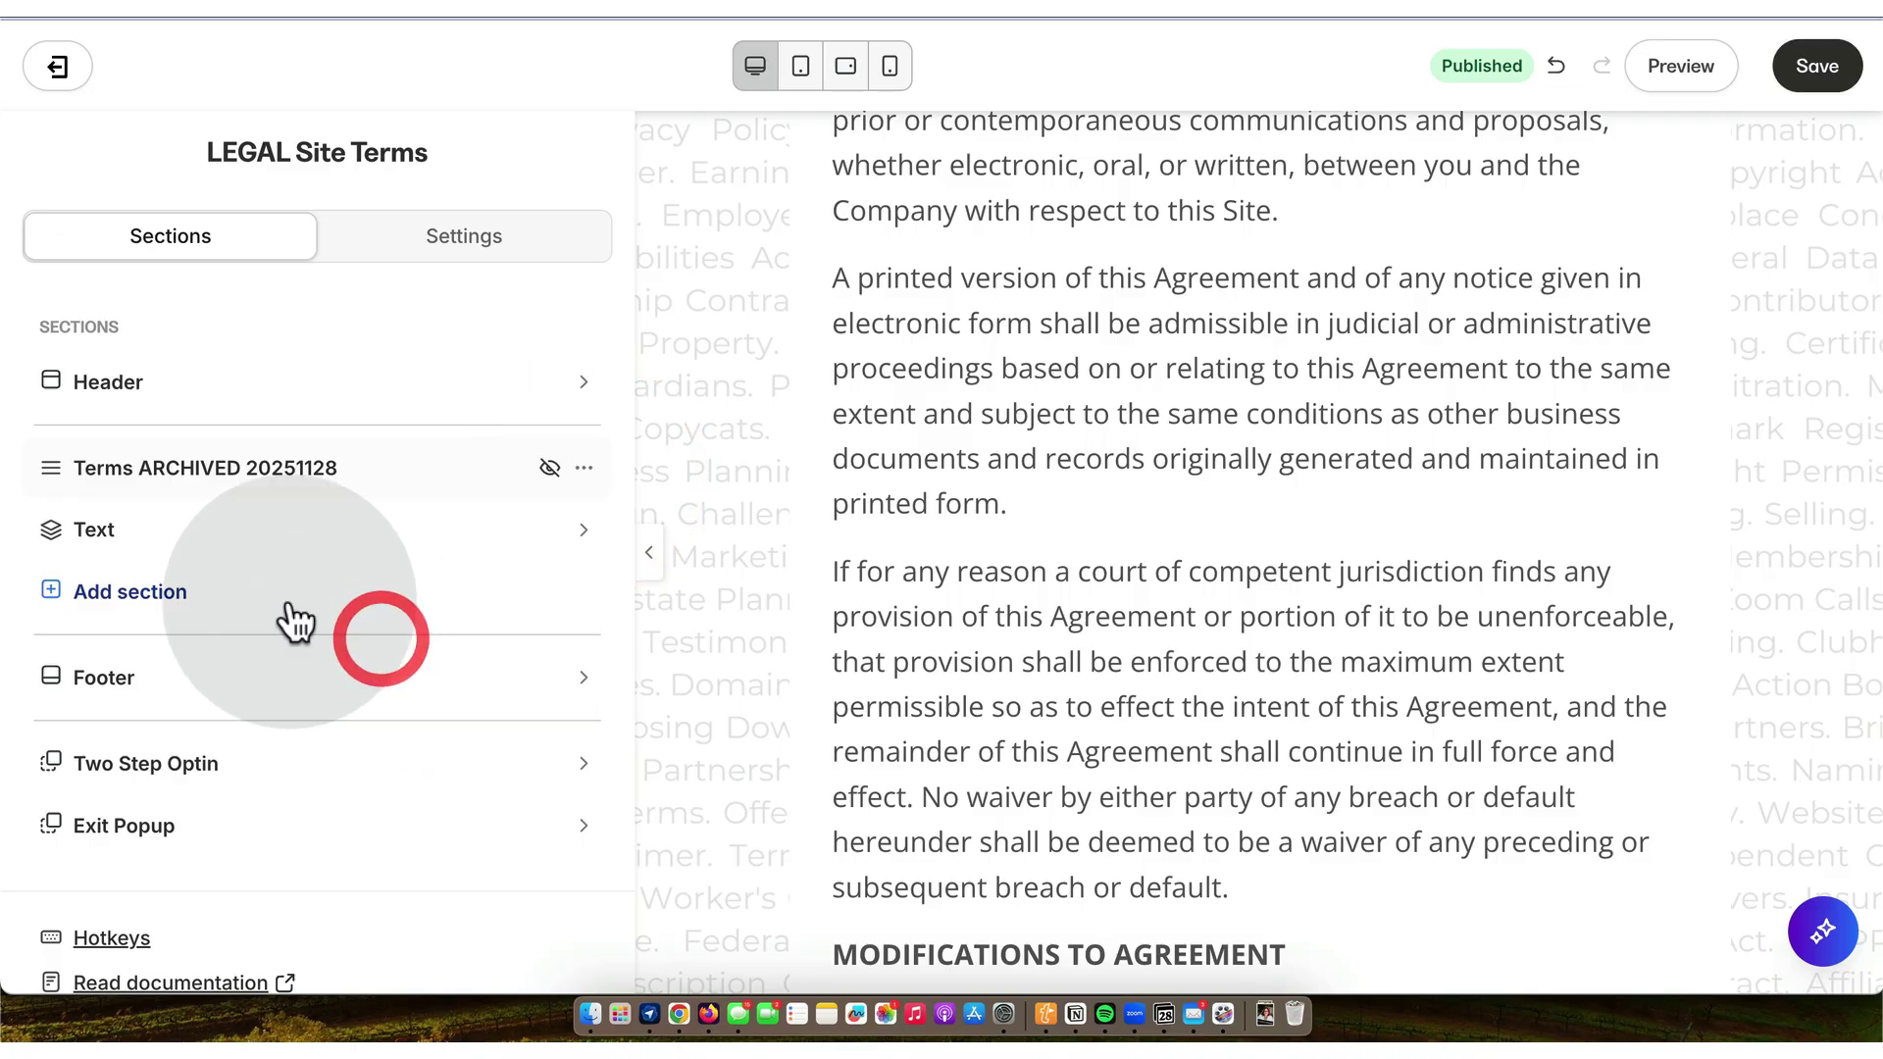
# - Rename the Text section to 'Site Terms LIVE 20251128'
pyautogui.click(584, 530)
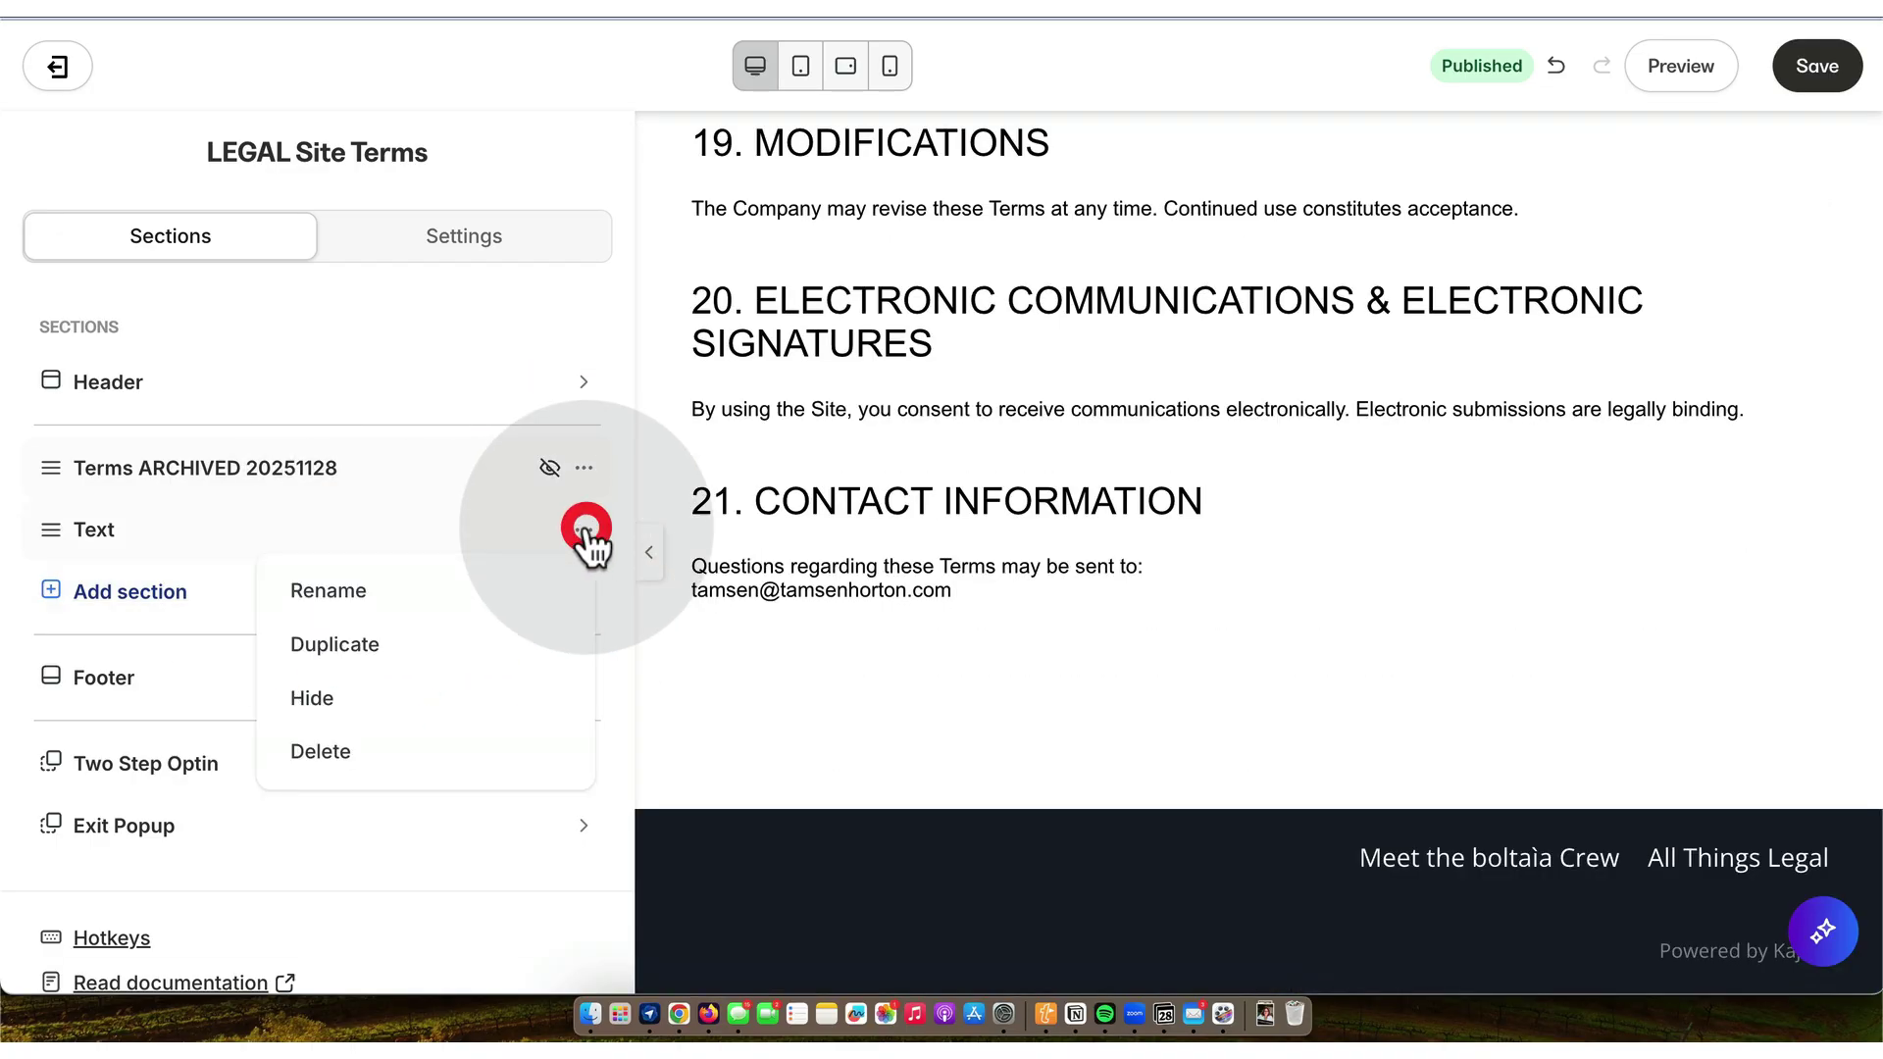
pyautogui.click(405, 613)
pyautogui.doubleClick(253, 547)
pyautogui.write('Site Terms')
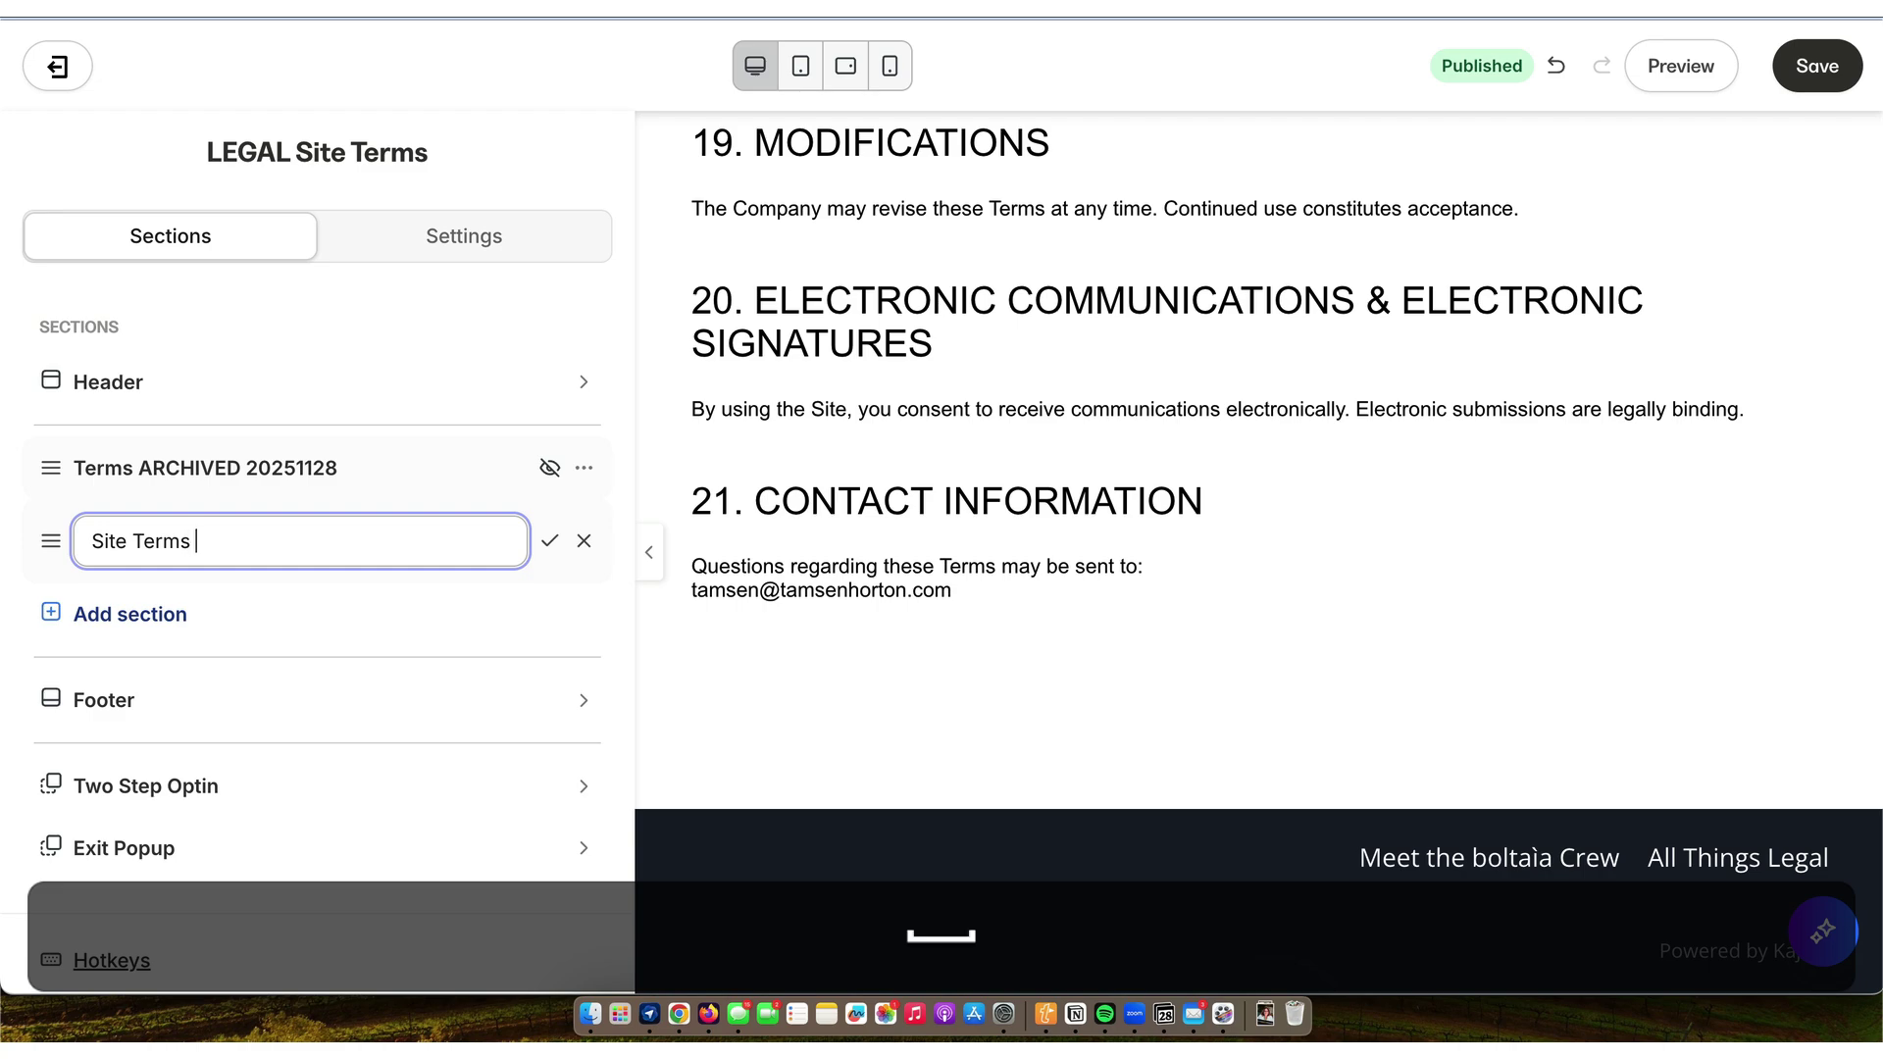
pyautogui.press('shift')
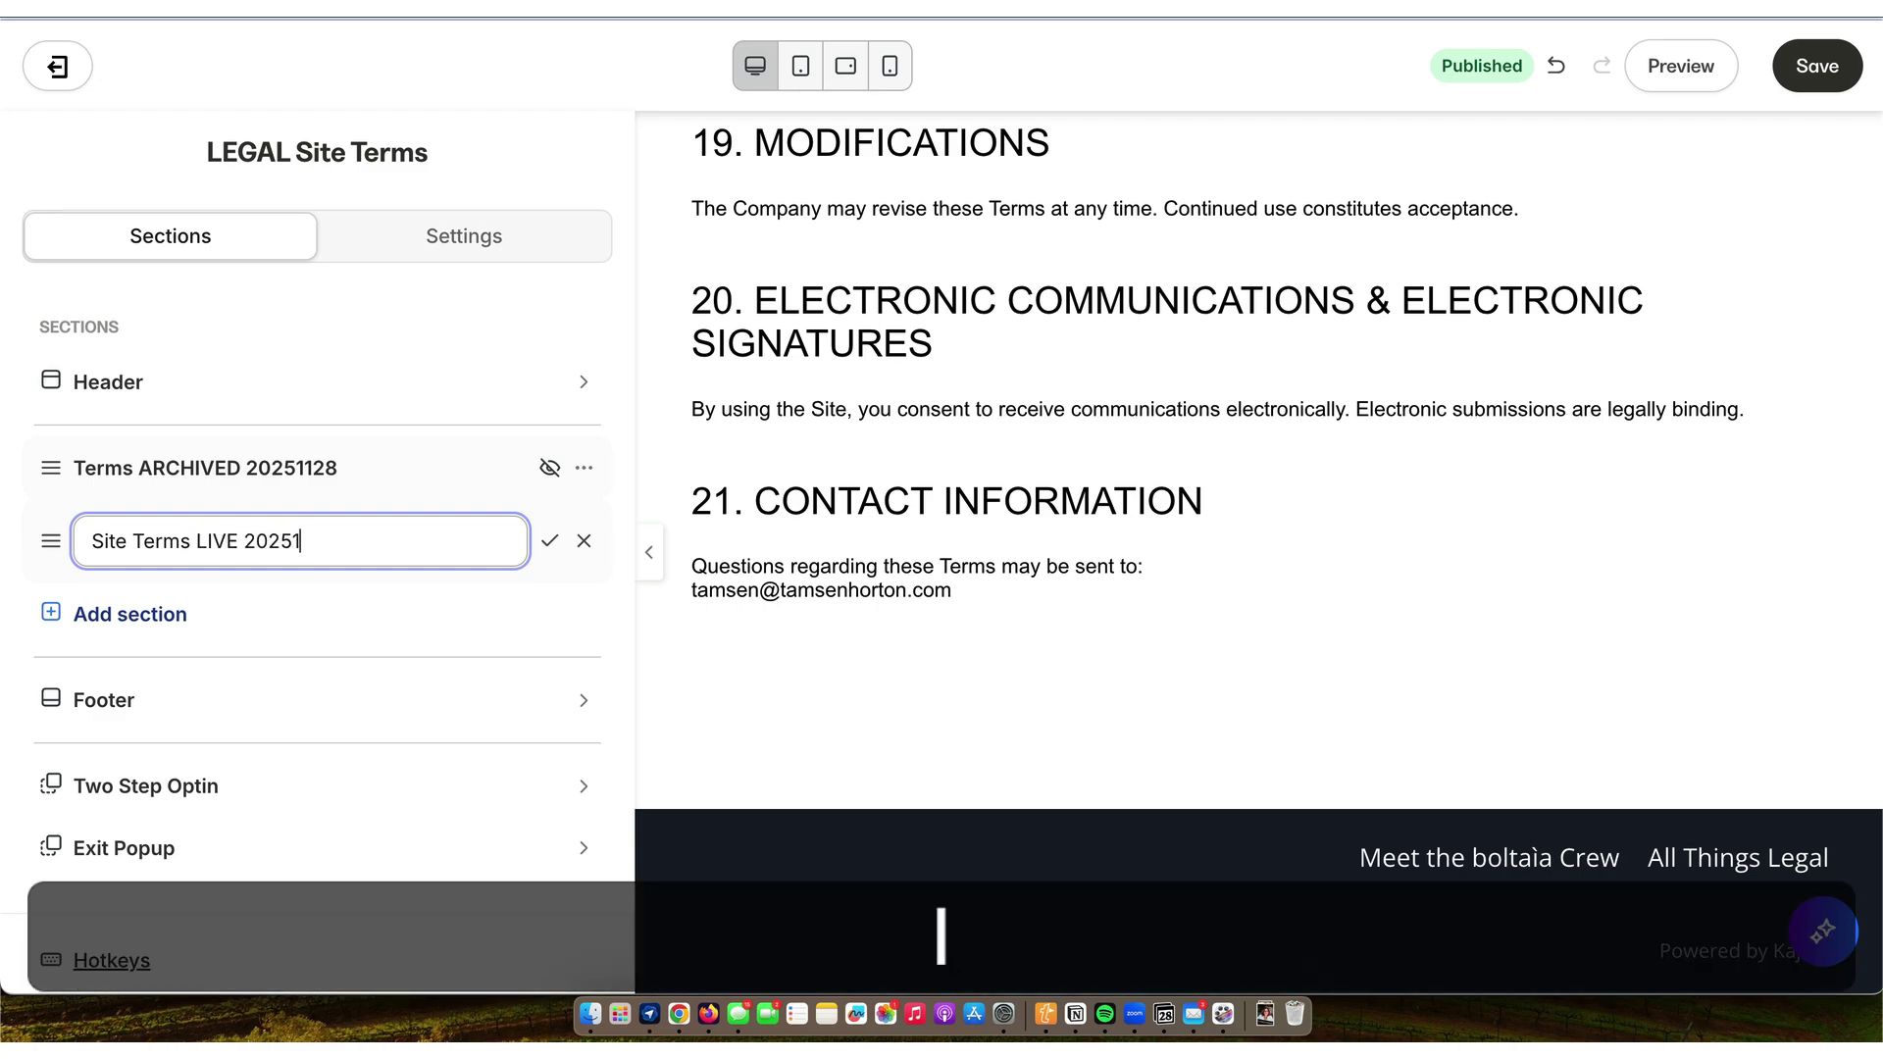
pyautogui.press('Return')
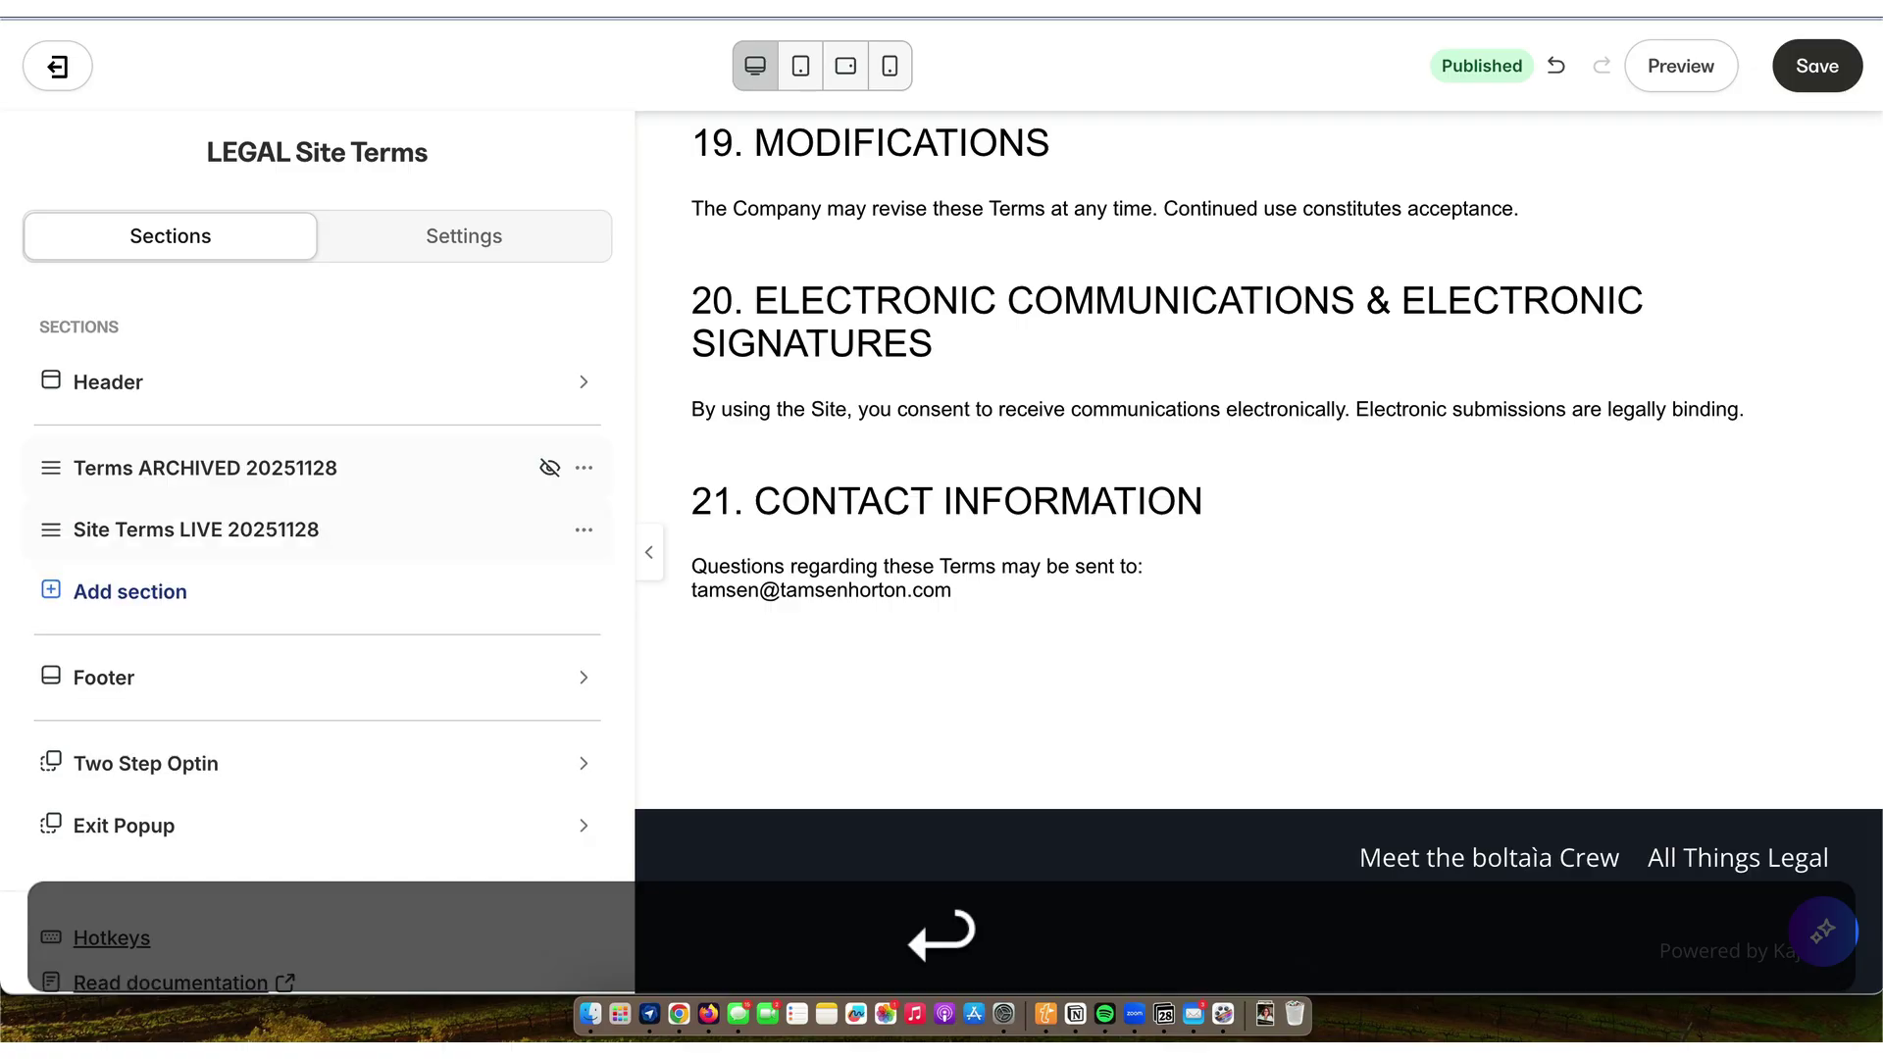
# - Check the Site Terms LIVE section settings, save the page and leave the editor
pyautogui.scroll(-1, 261, 593)
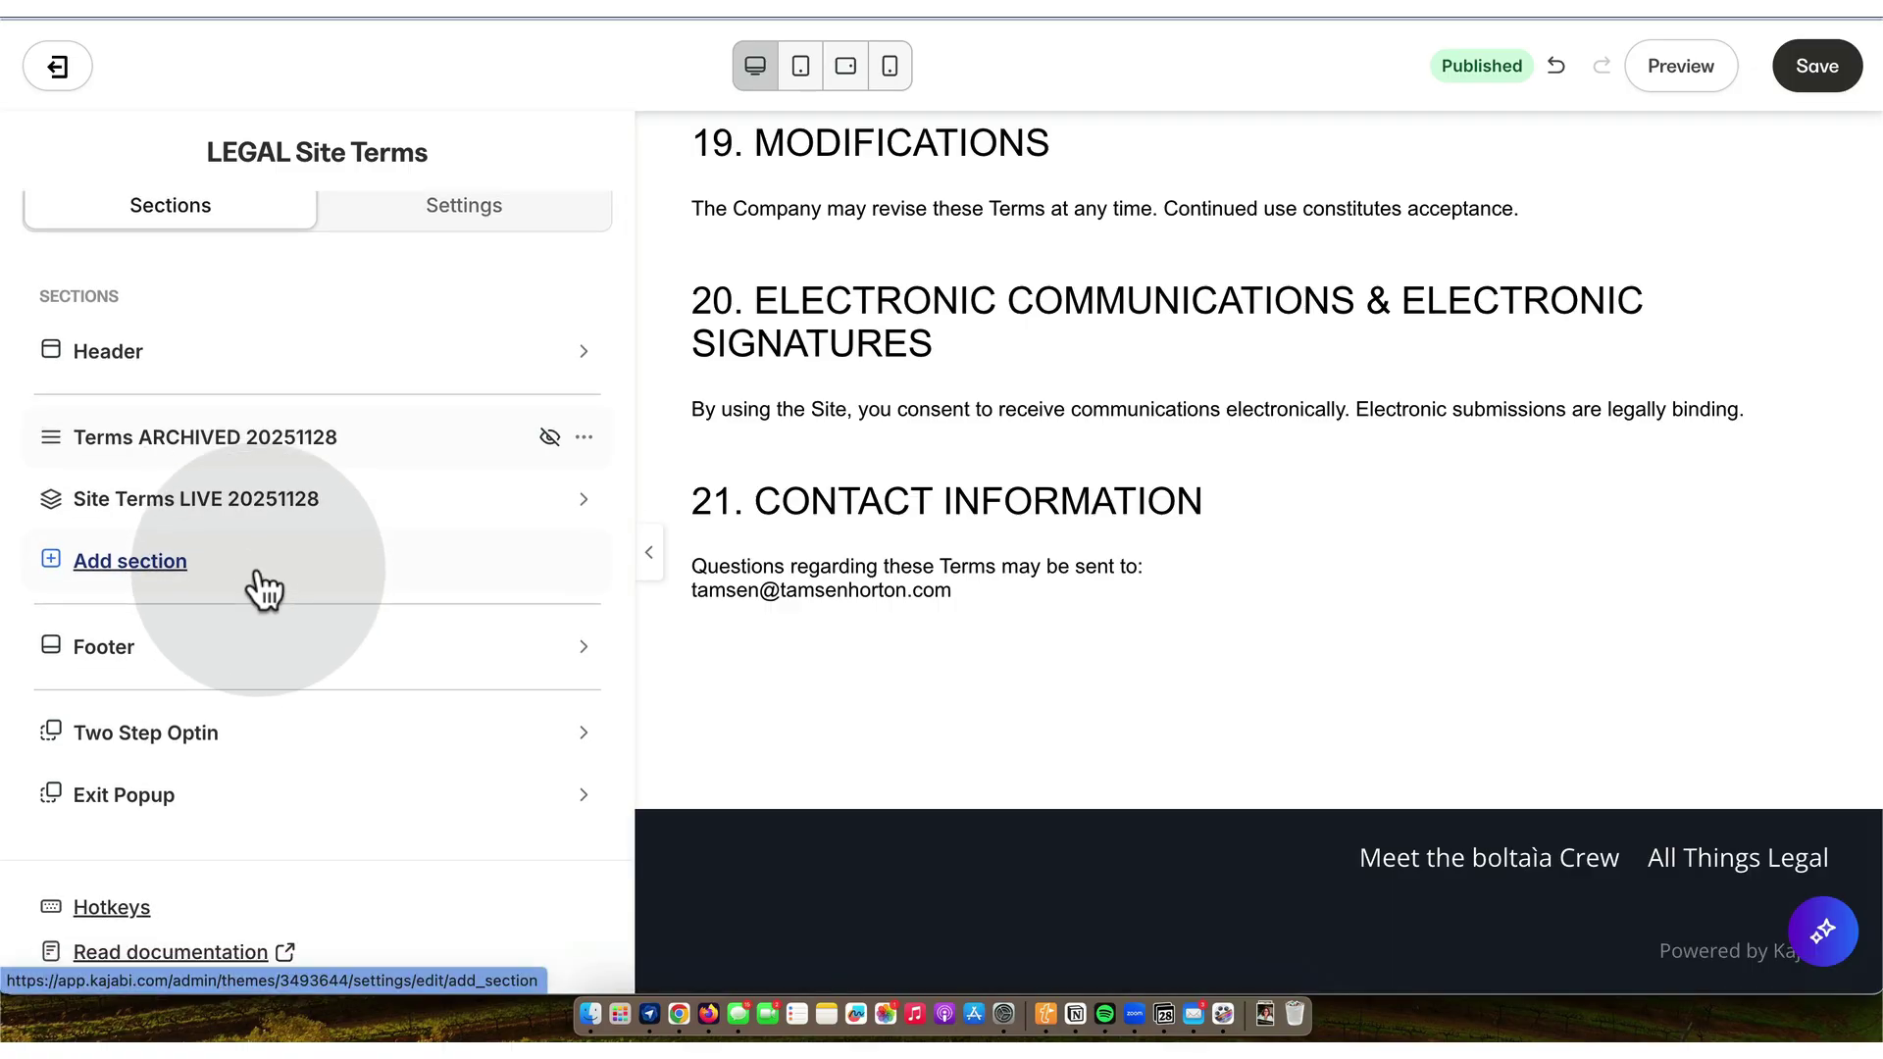
pyautogui.scroll(1, 313, 490)
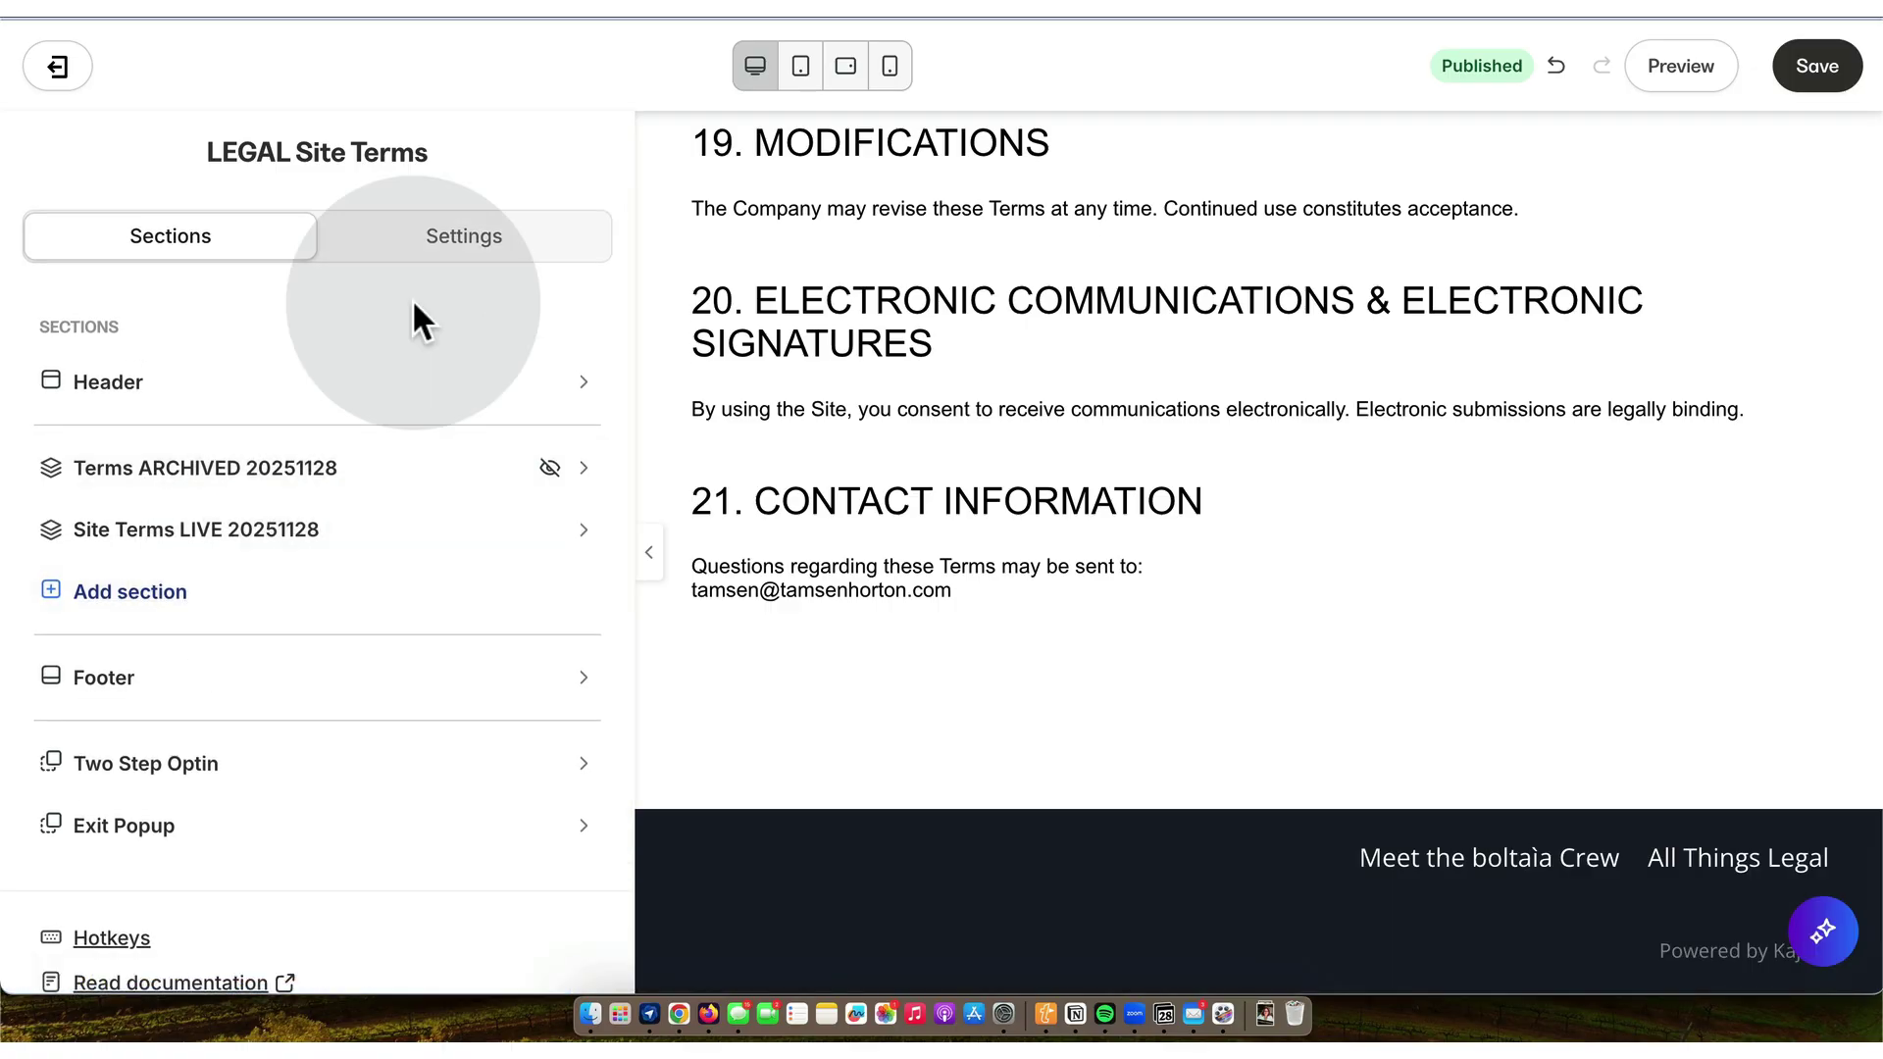
pyautogui.scroll(20, 669, 211)
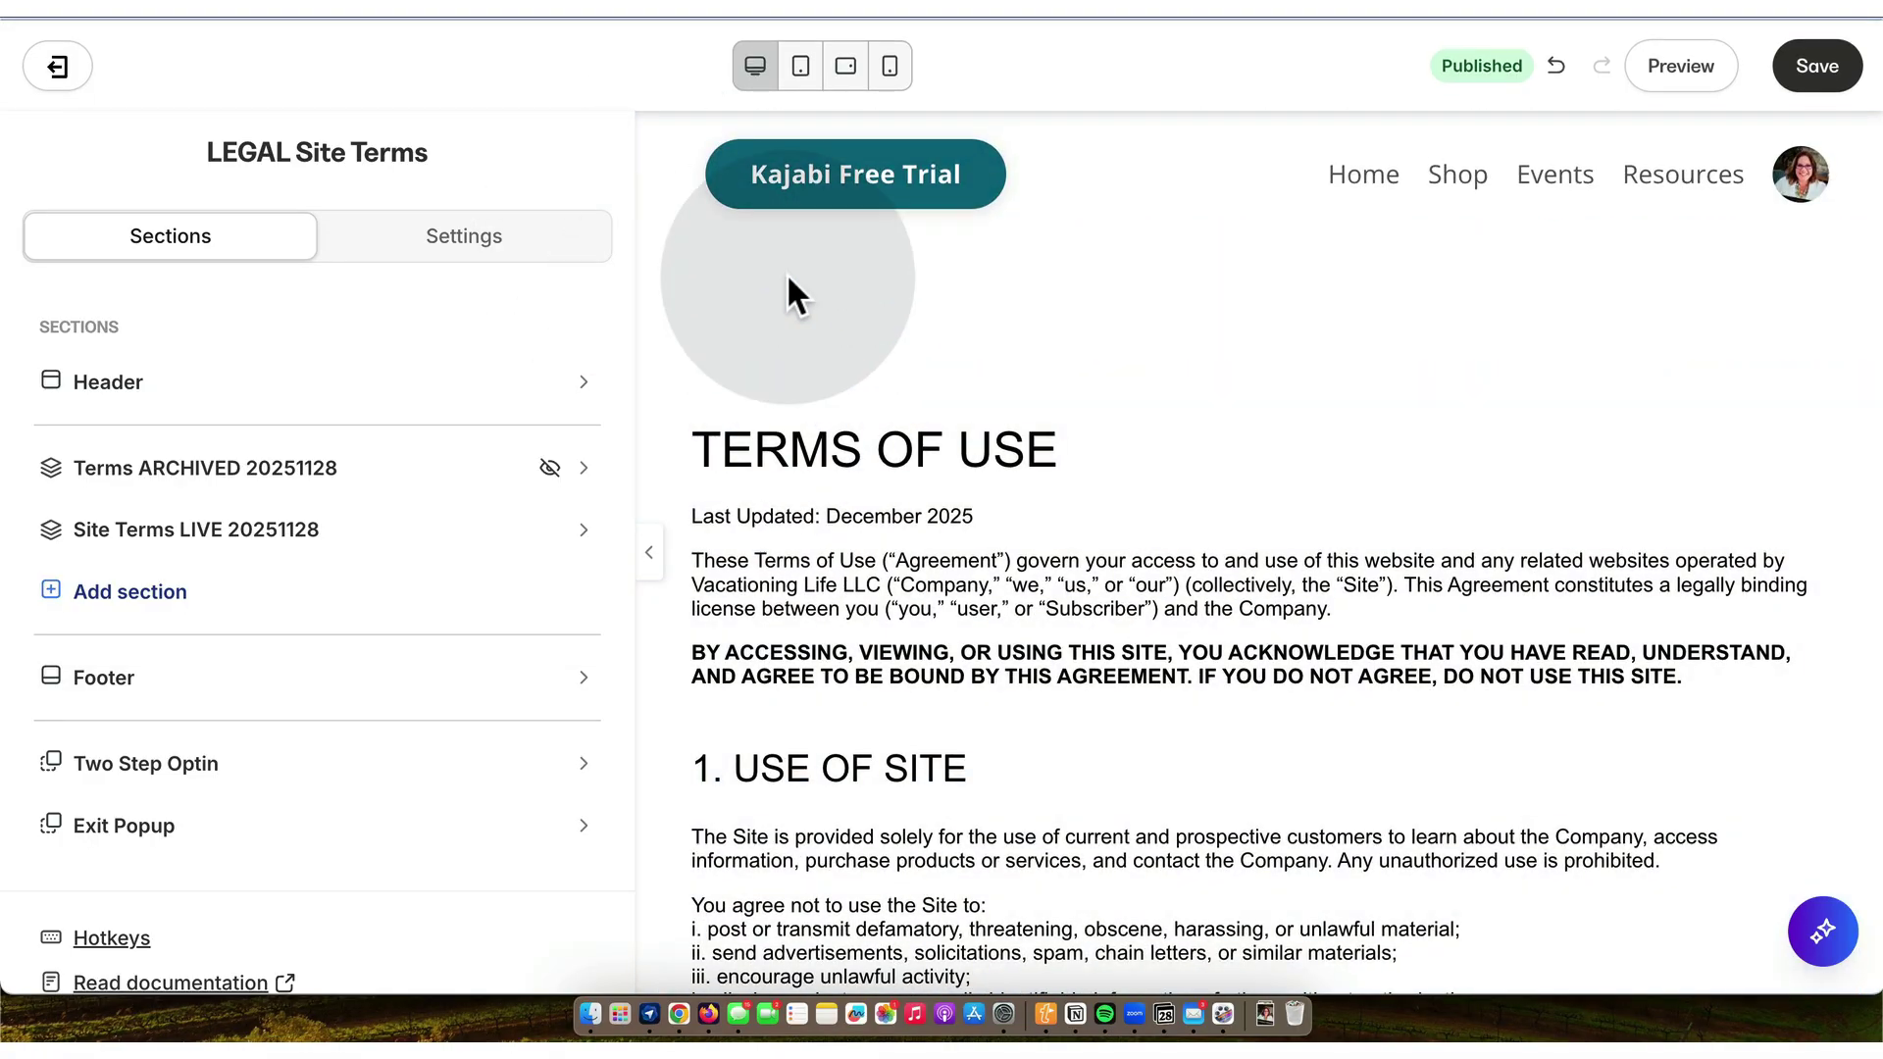
pyautogui.click(787, 273)
pyautogui.scroll(-15, 780, 269)
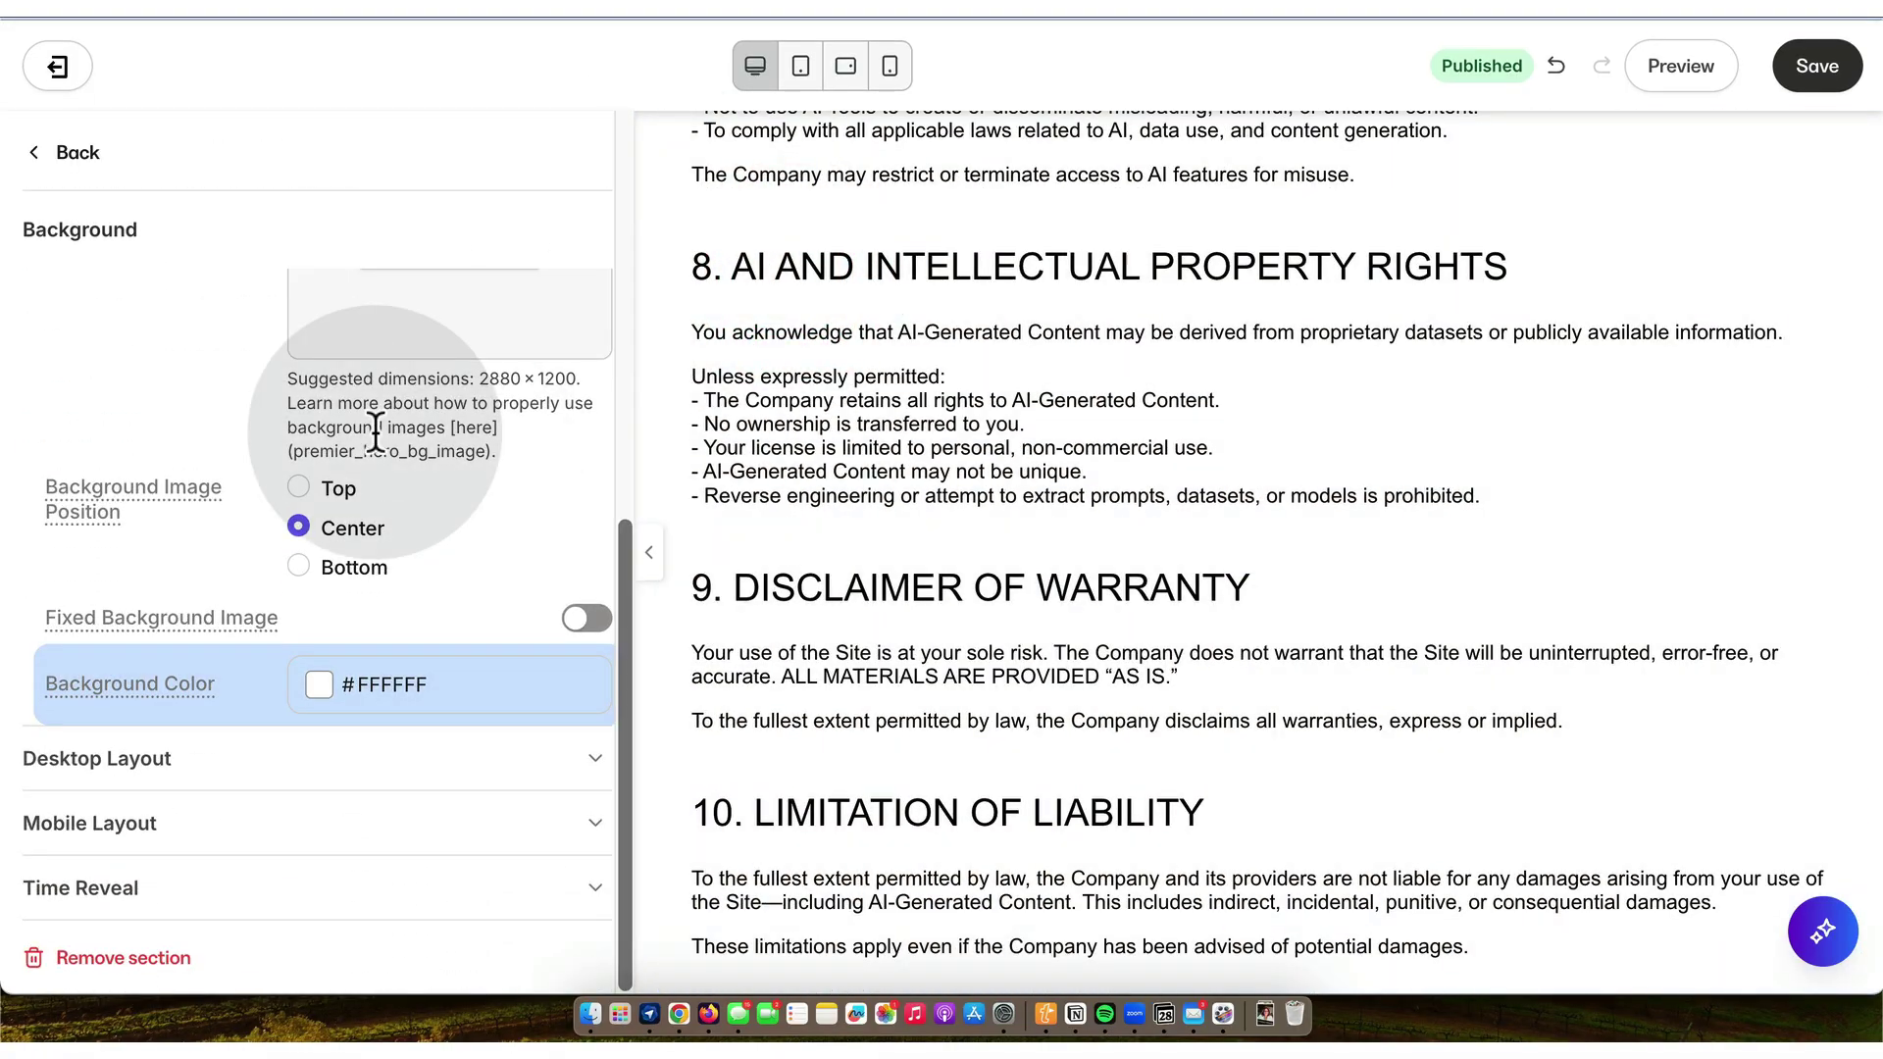
pyautogui.scroll(6, 373, 427)
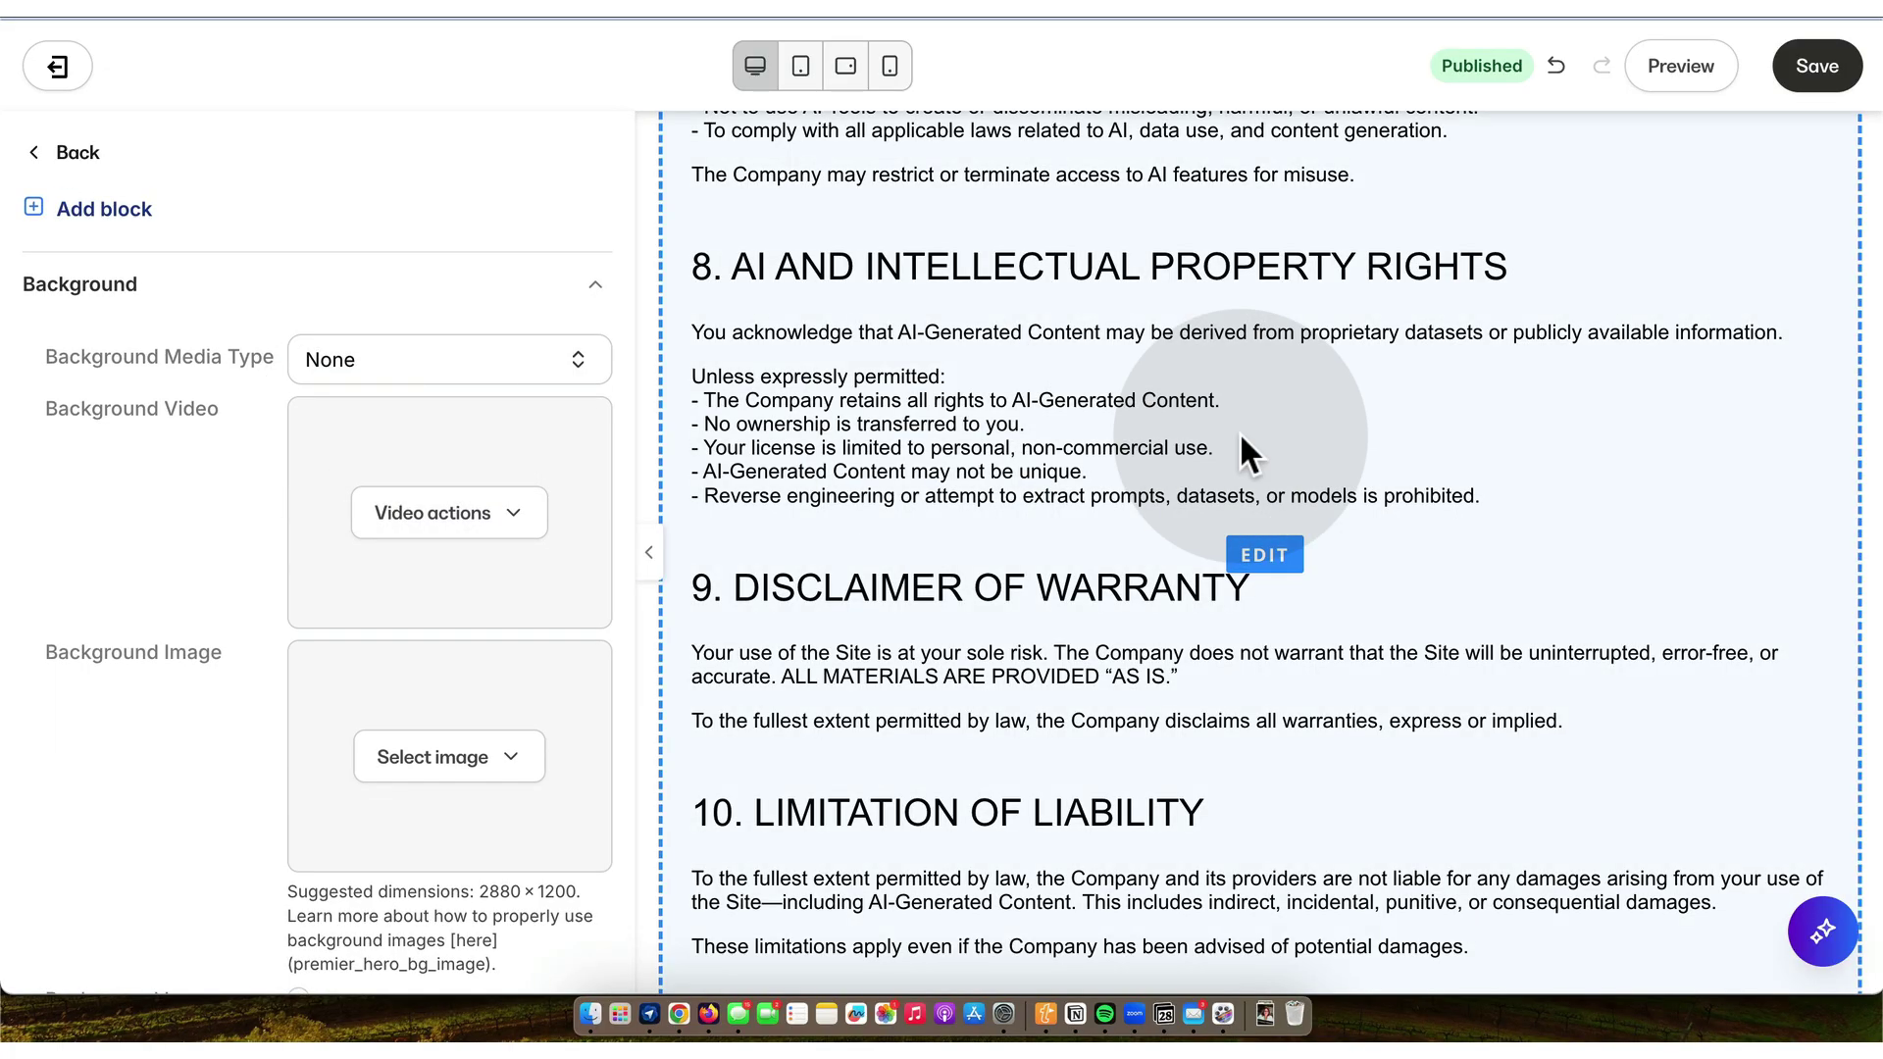
pyautogui.scroll(20, 1239, 431)
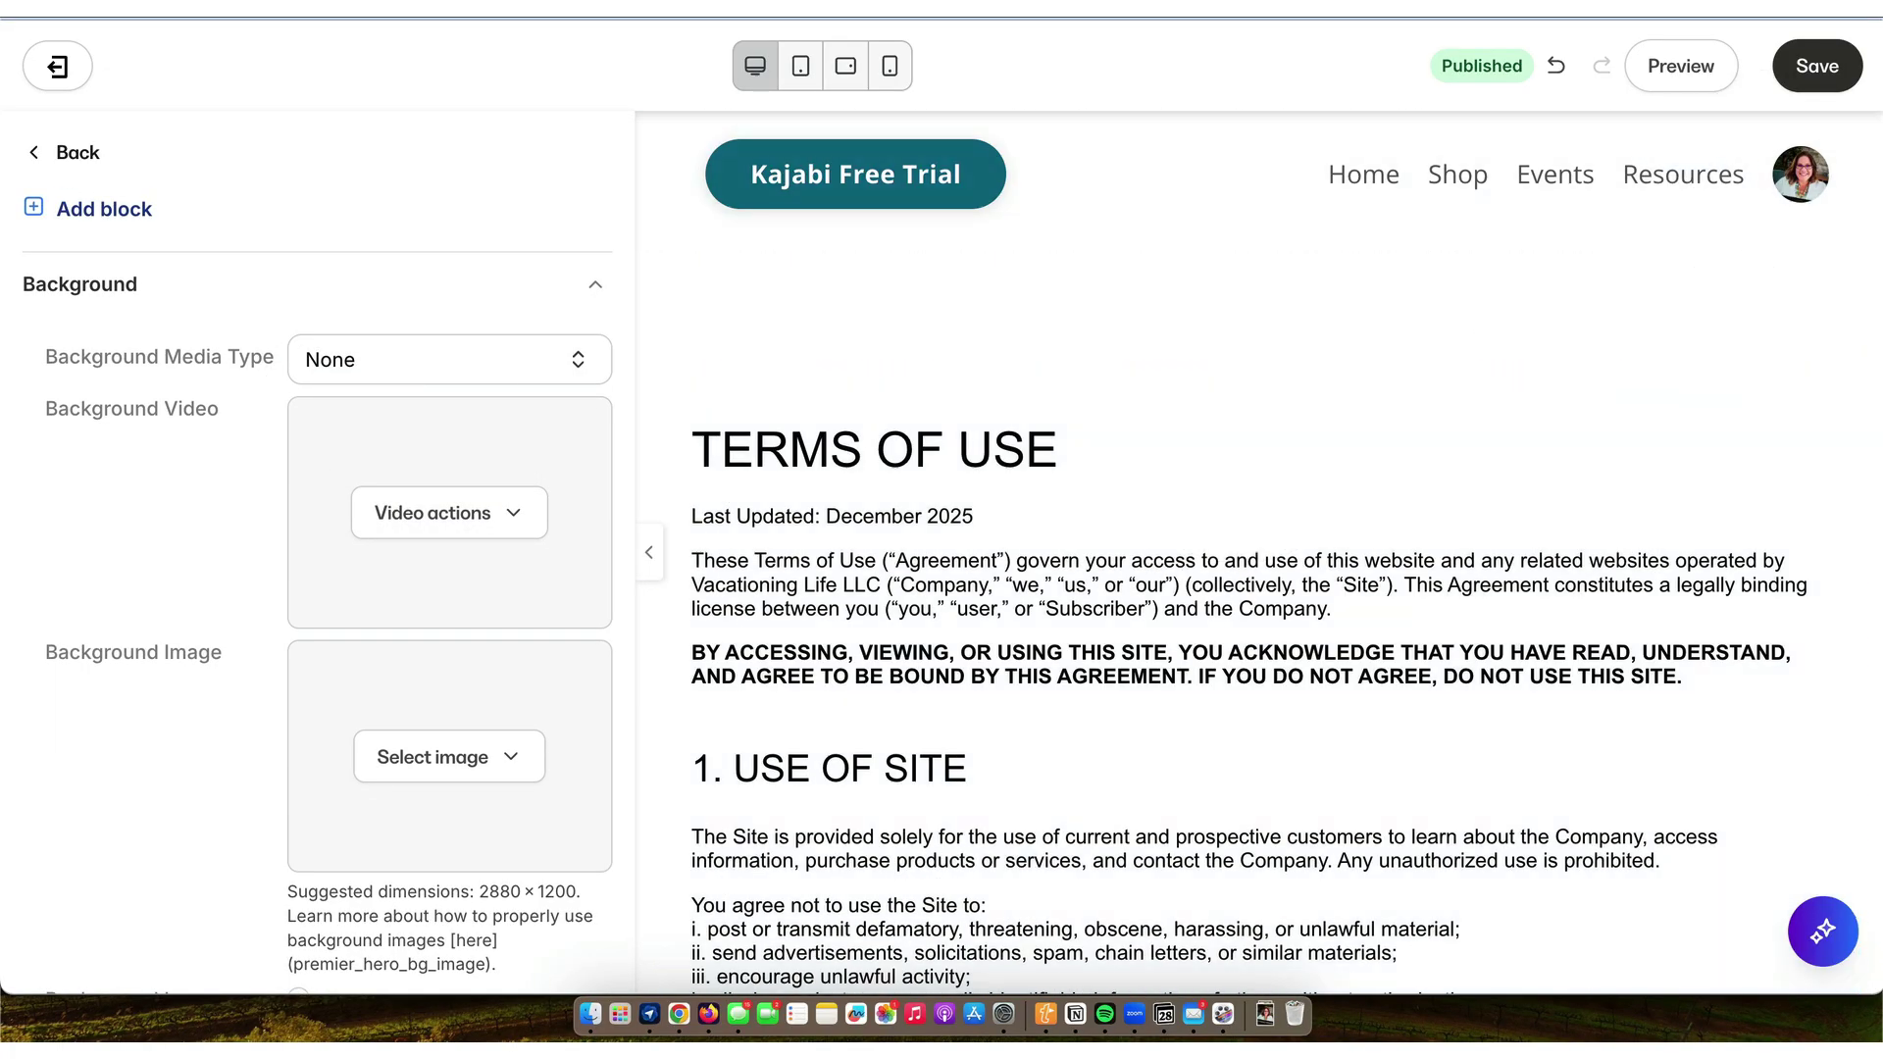
pyautogui.click(1823, 66)
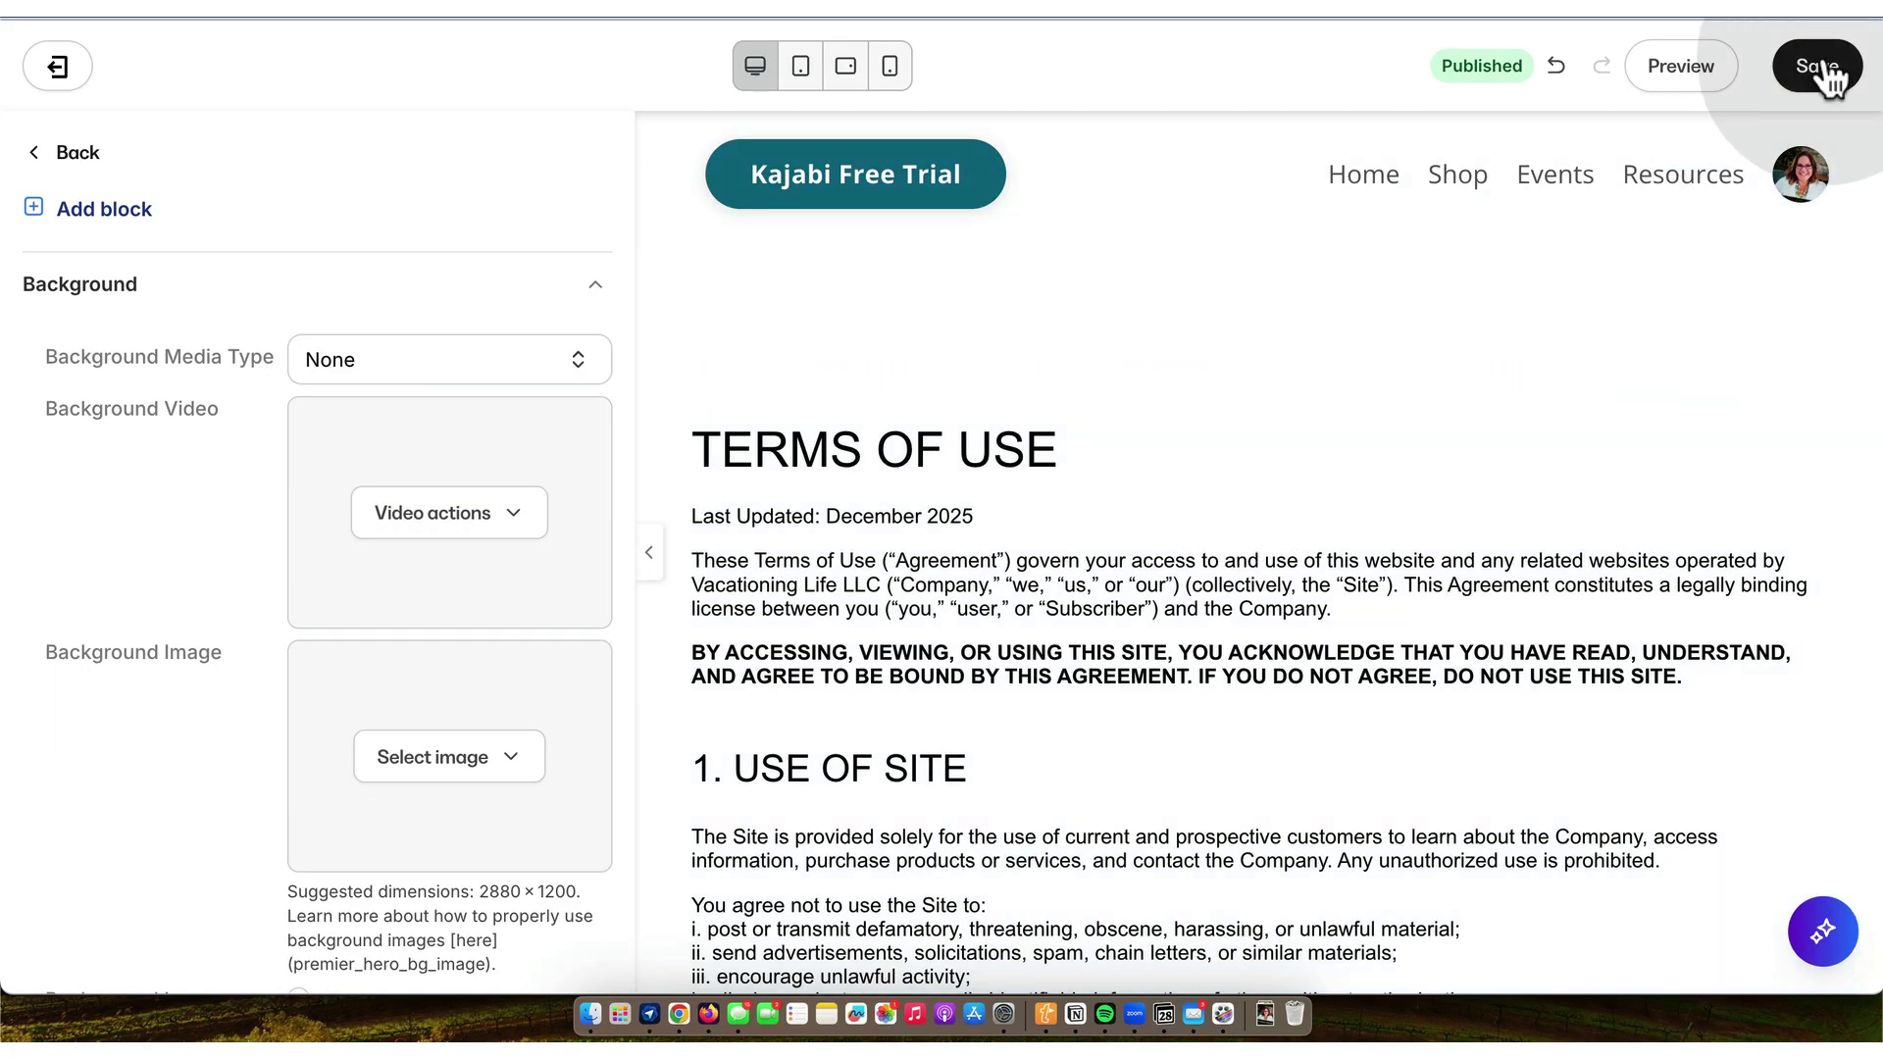
pyautogui.click(61, 153)
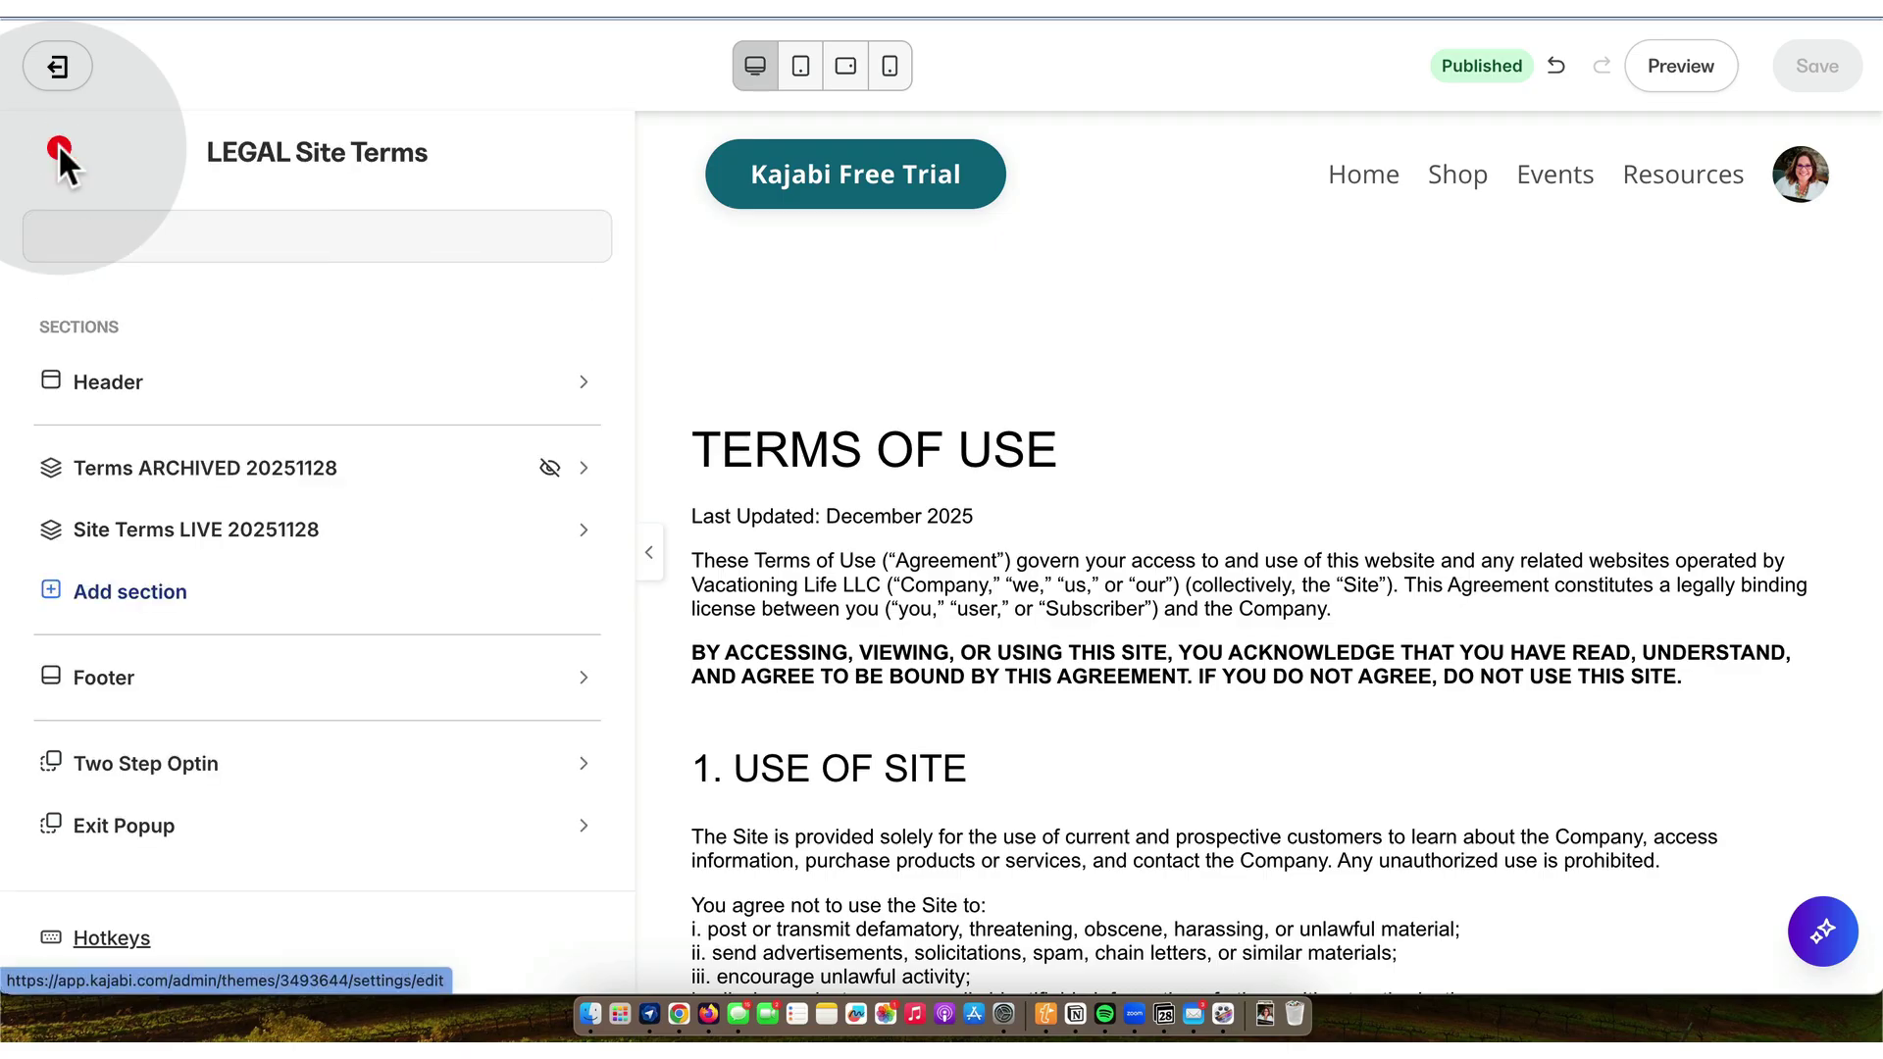
pyautogui.click(59, 66)
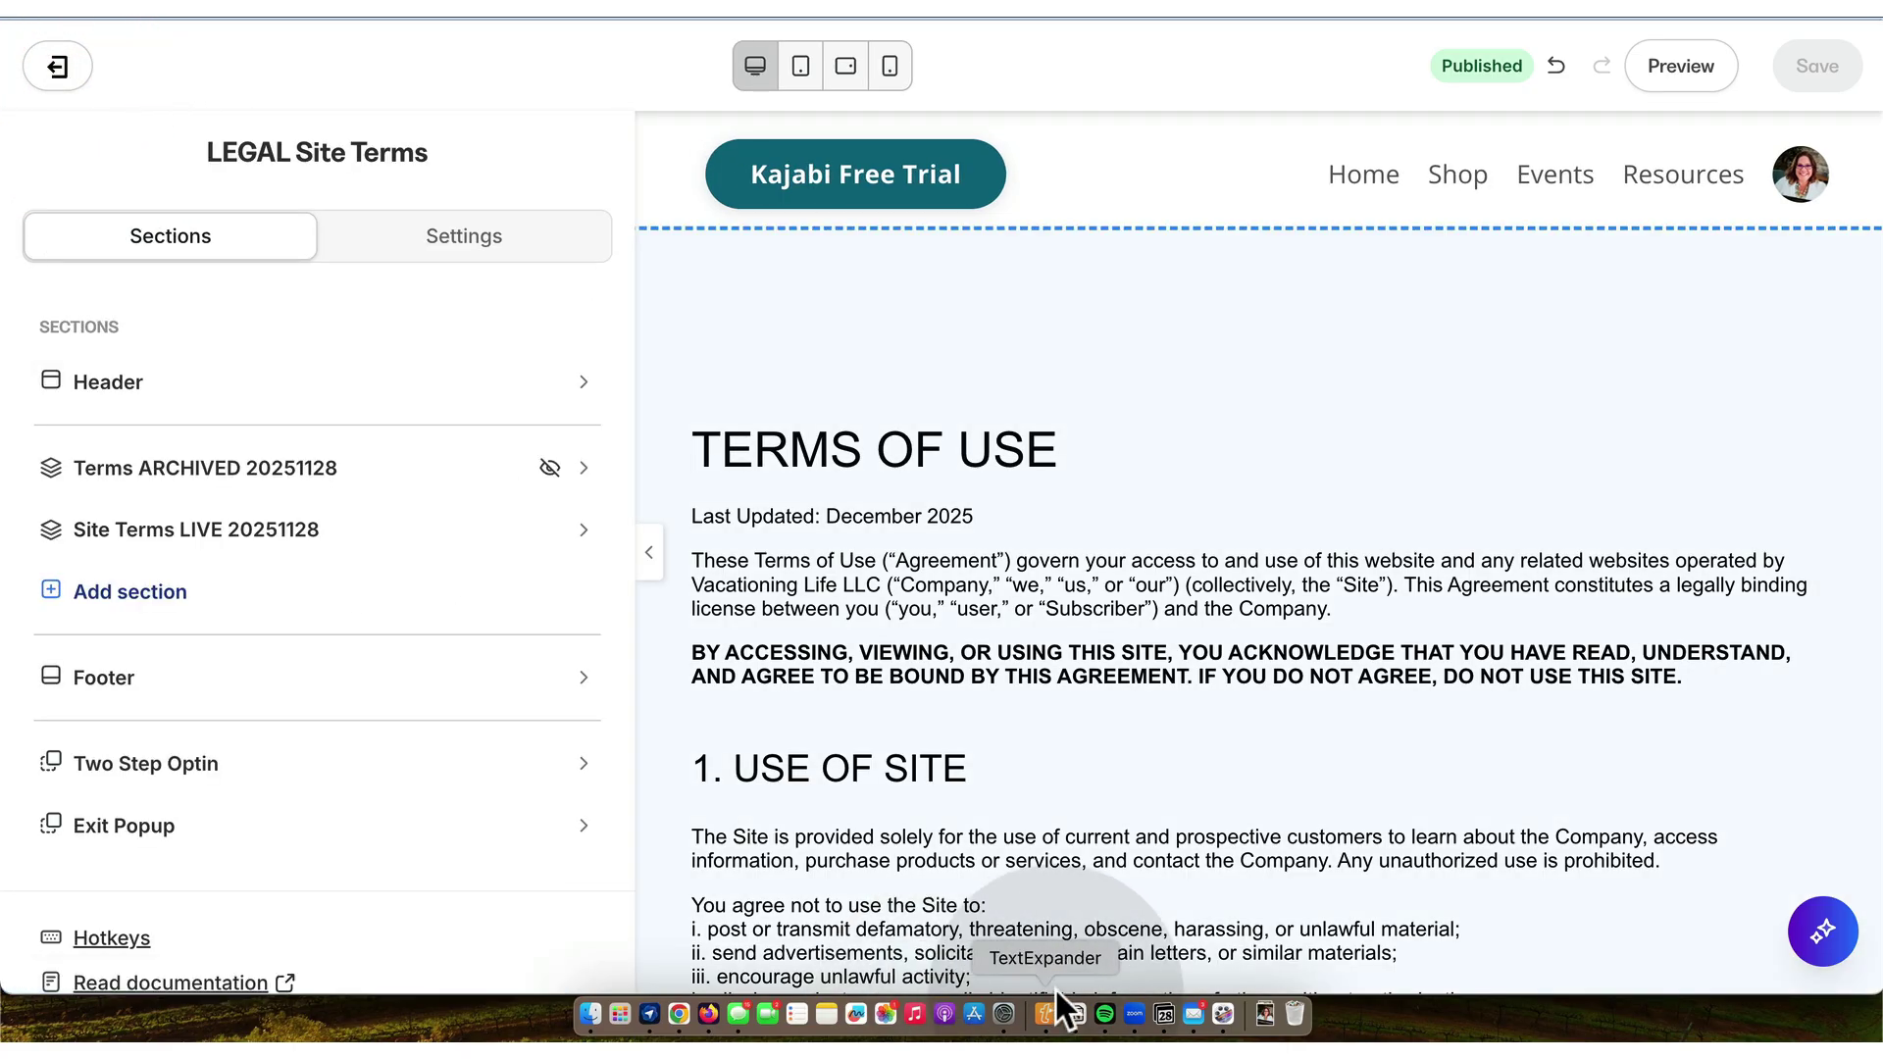
# - Set the LEGAL SITE TERMS entry's date to November 28, 2025
pyautogui.click(1075, 1013)
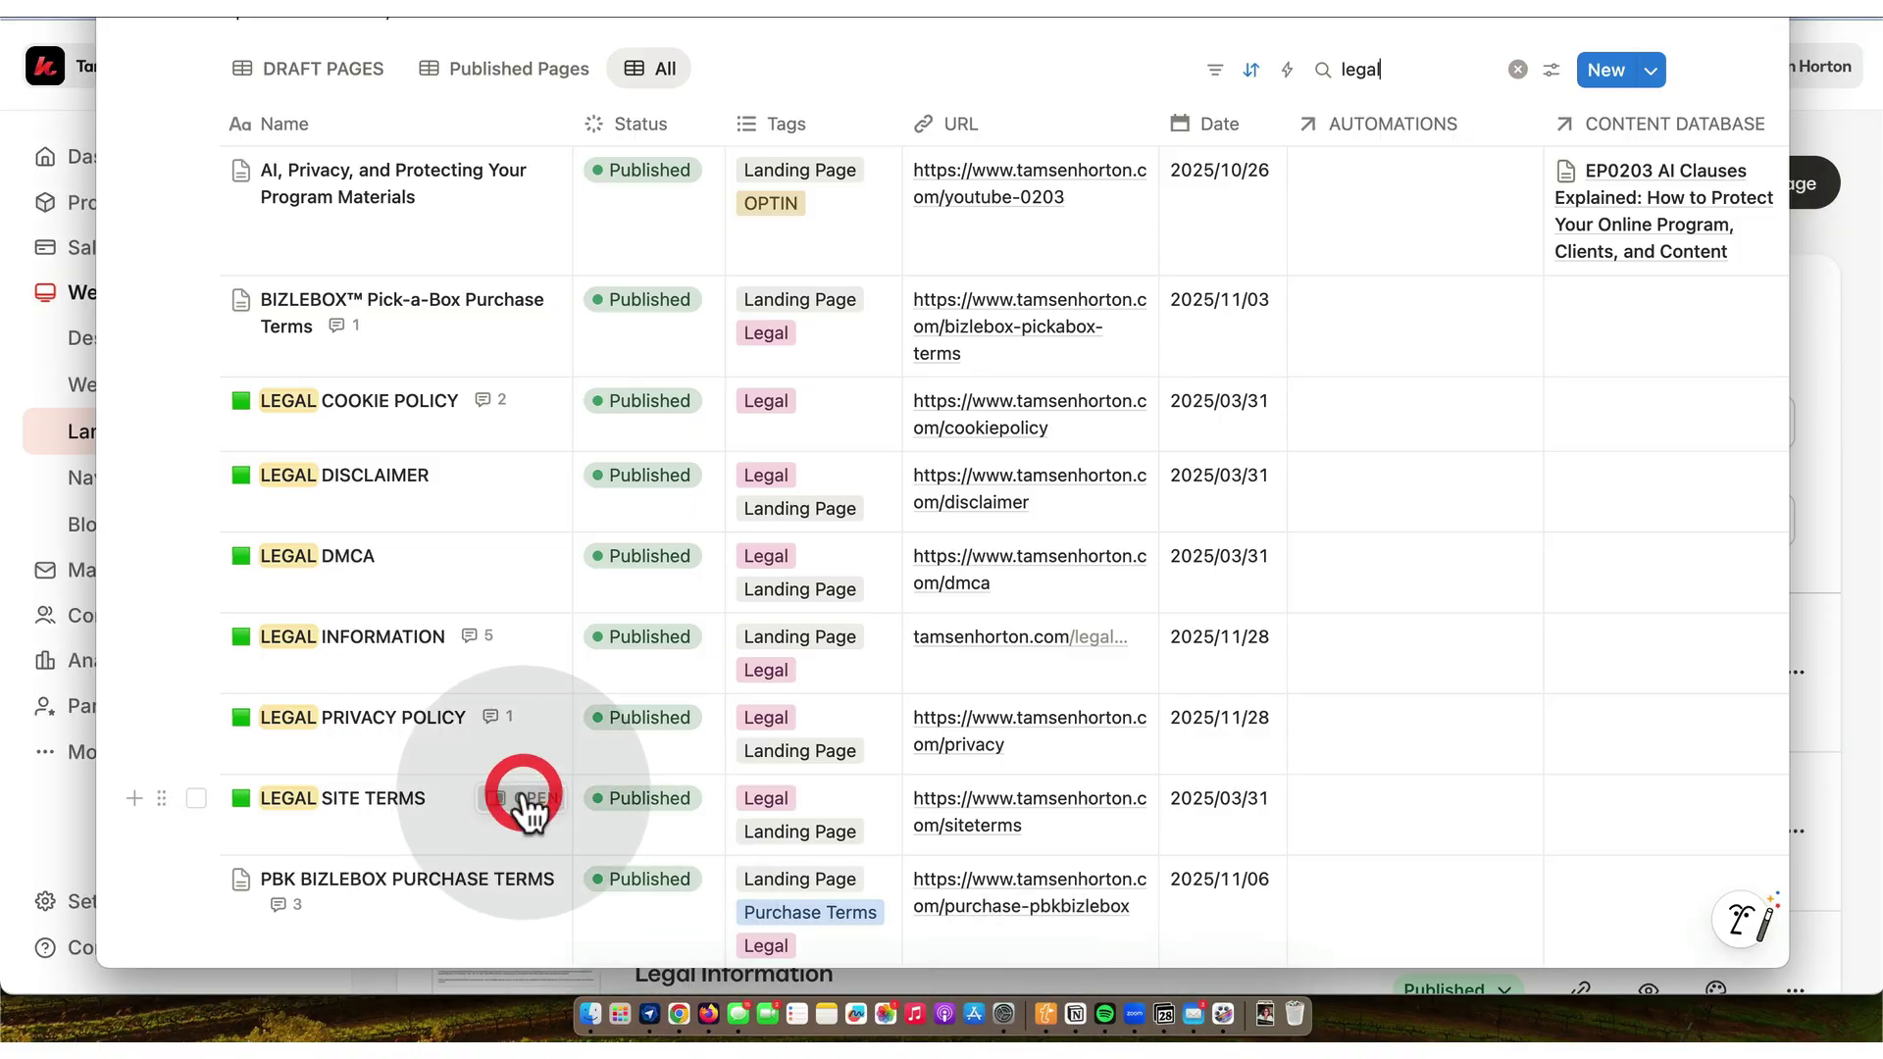
pyautogui.click(526, 799)
pyautogui.click(1291, 206)
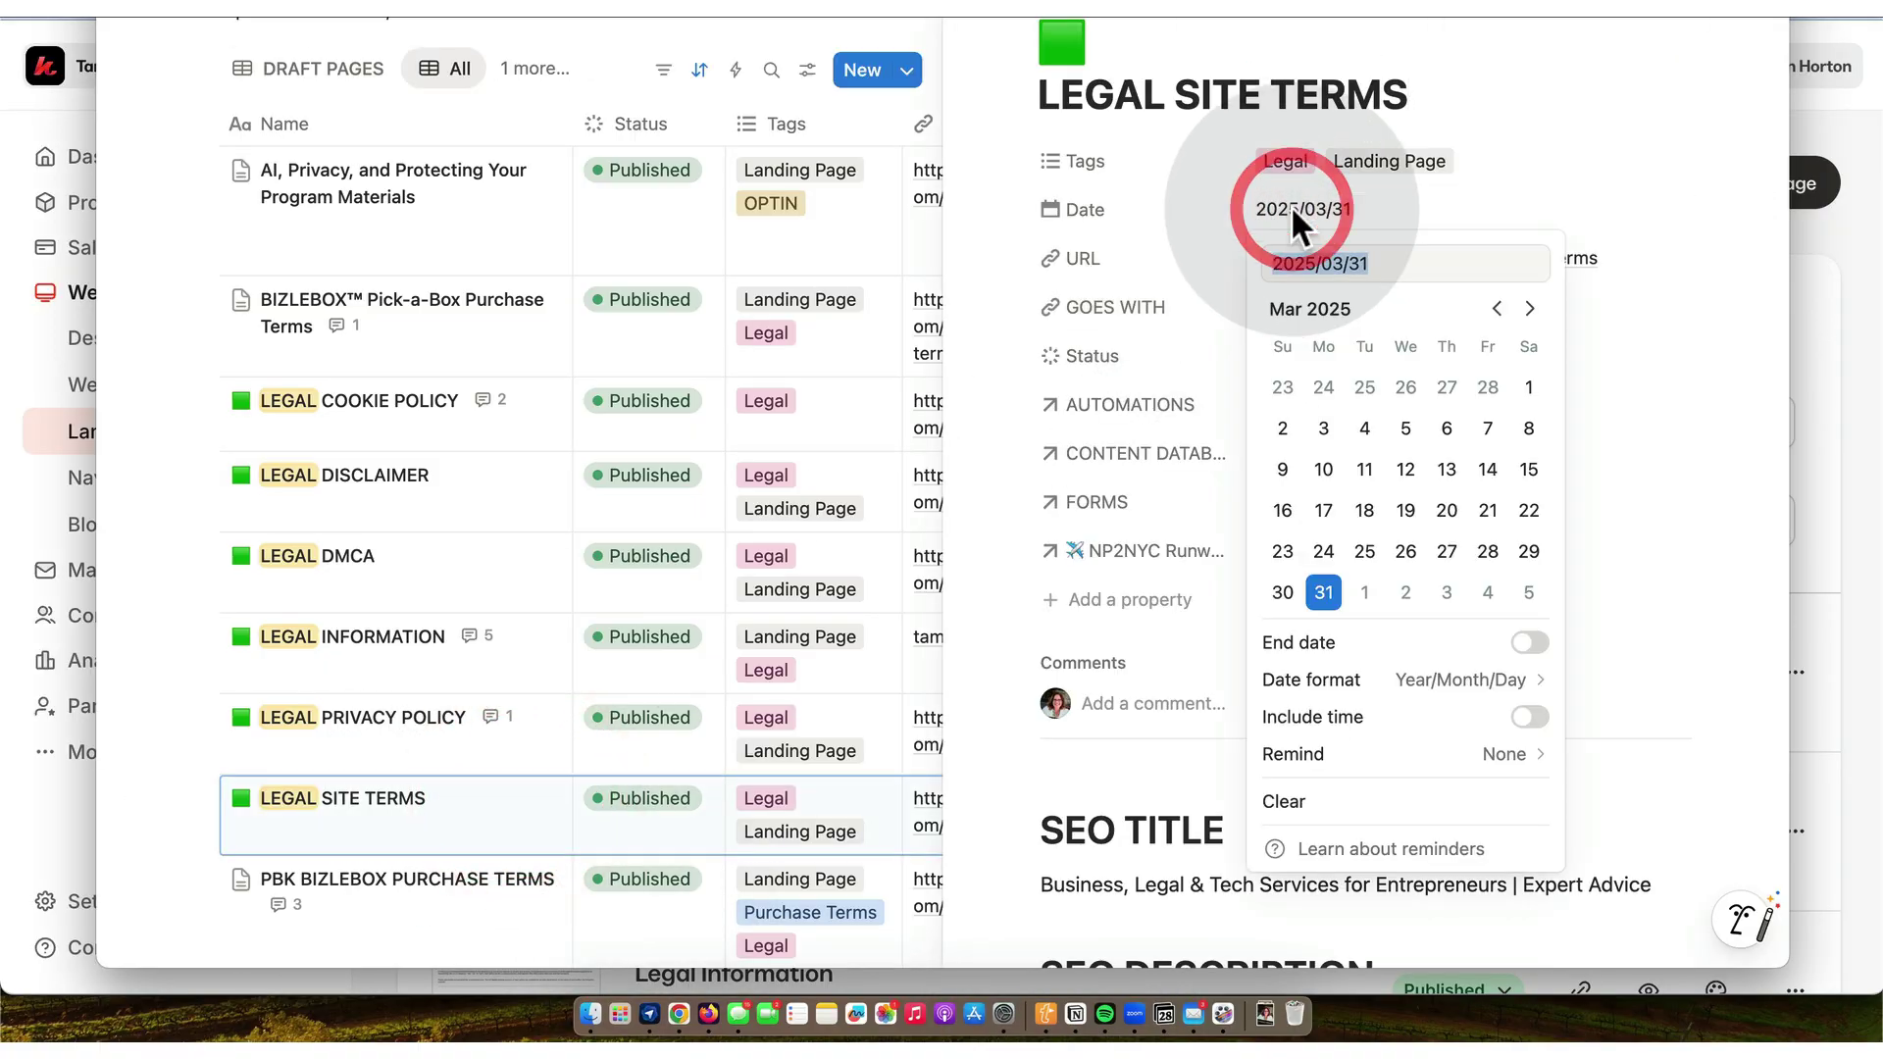
pyautogui.click(1528, 309)
pyautogui.click(1529, 309)
pyautogui.click(1529, 309)
pyautogui.click(1528, 309)
pyautogui.click(1528, 308)
pyautogui.click(1528, 309)
pyautogui.click(1528, 309)
pyautogui.click(1529, 309)
pyautogui.click(1485, 555)
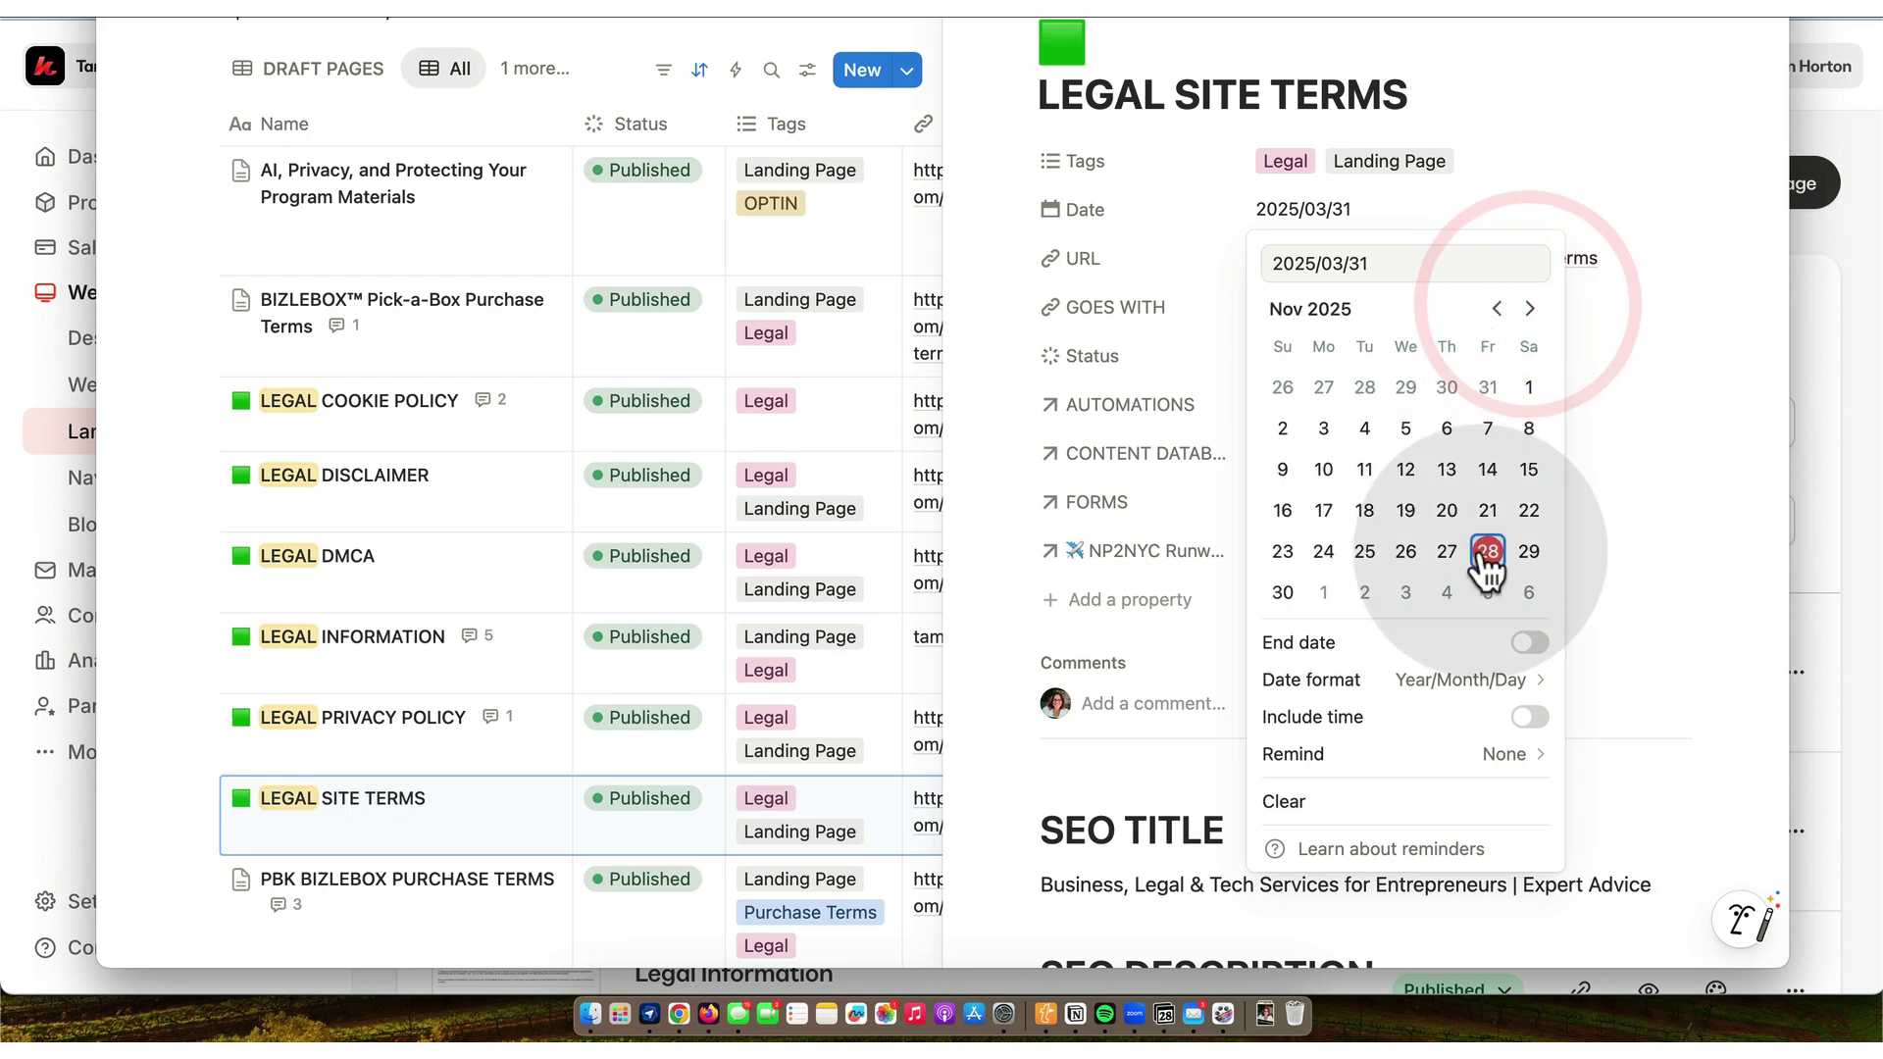
pyautogui.click(985, 577)
# - Comment 'updated from legal bundle generator' on the LEGAL SITE TERMS entry
pyautogui.click(1109, 705)
pyautogui.press('u')
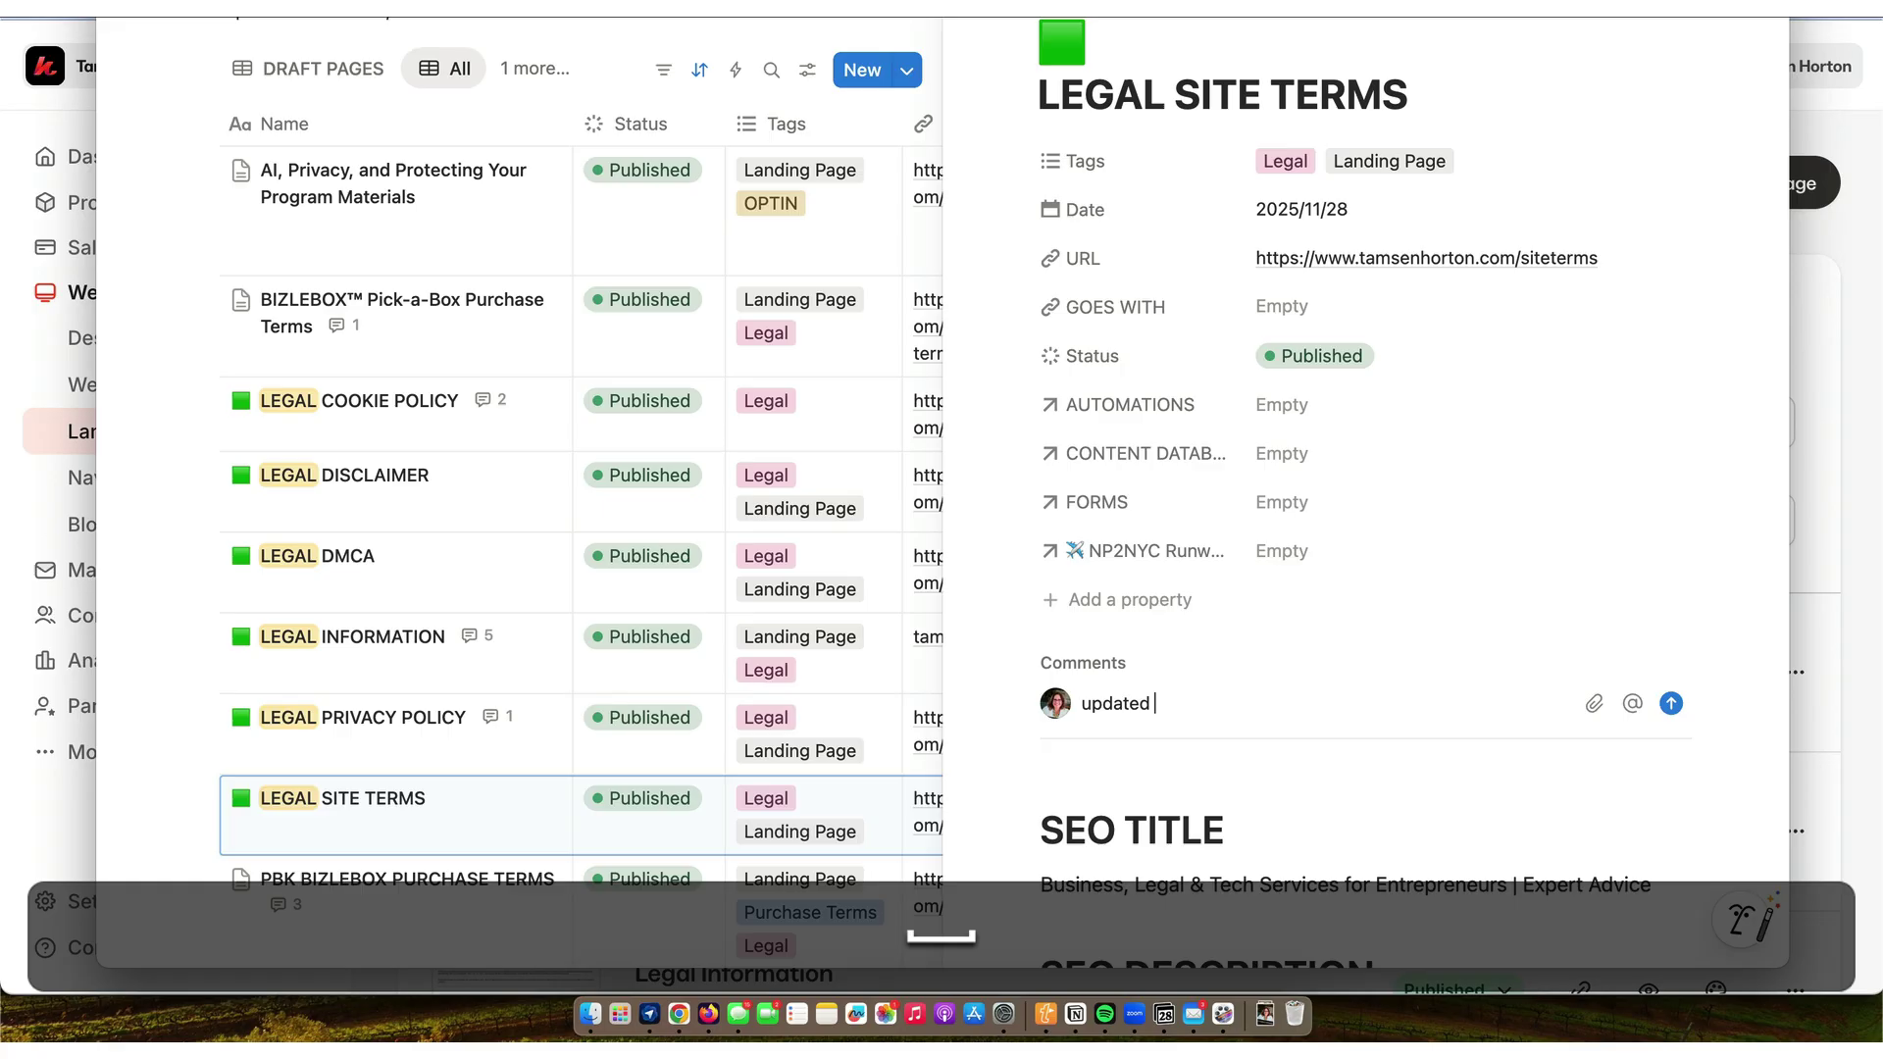
pyautogui.write('pdated from legal bundle generator.//th')
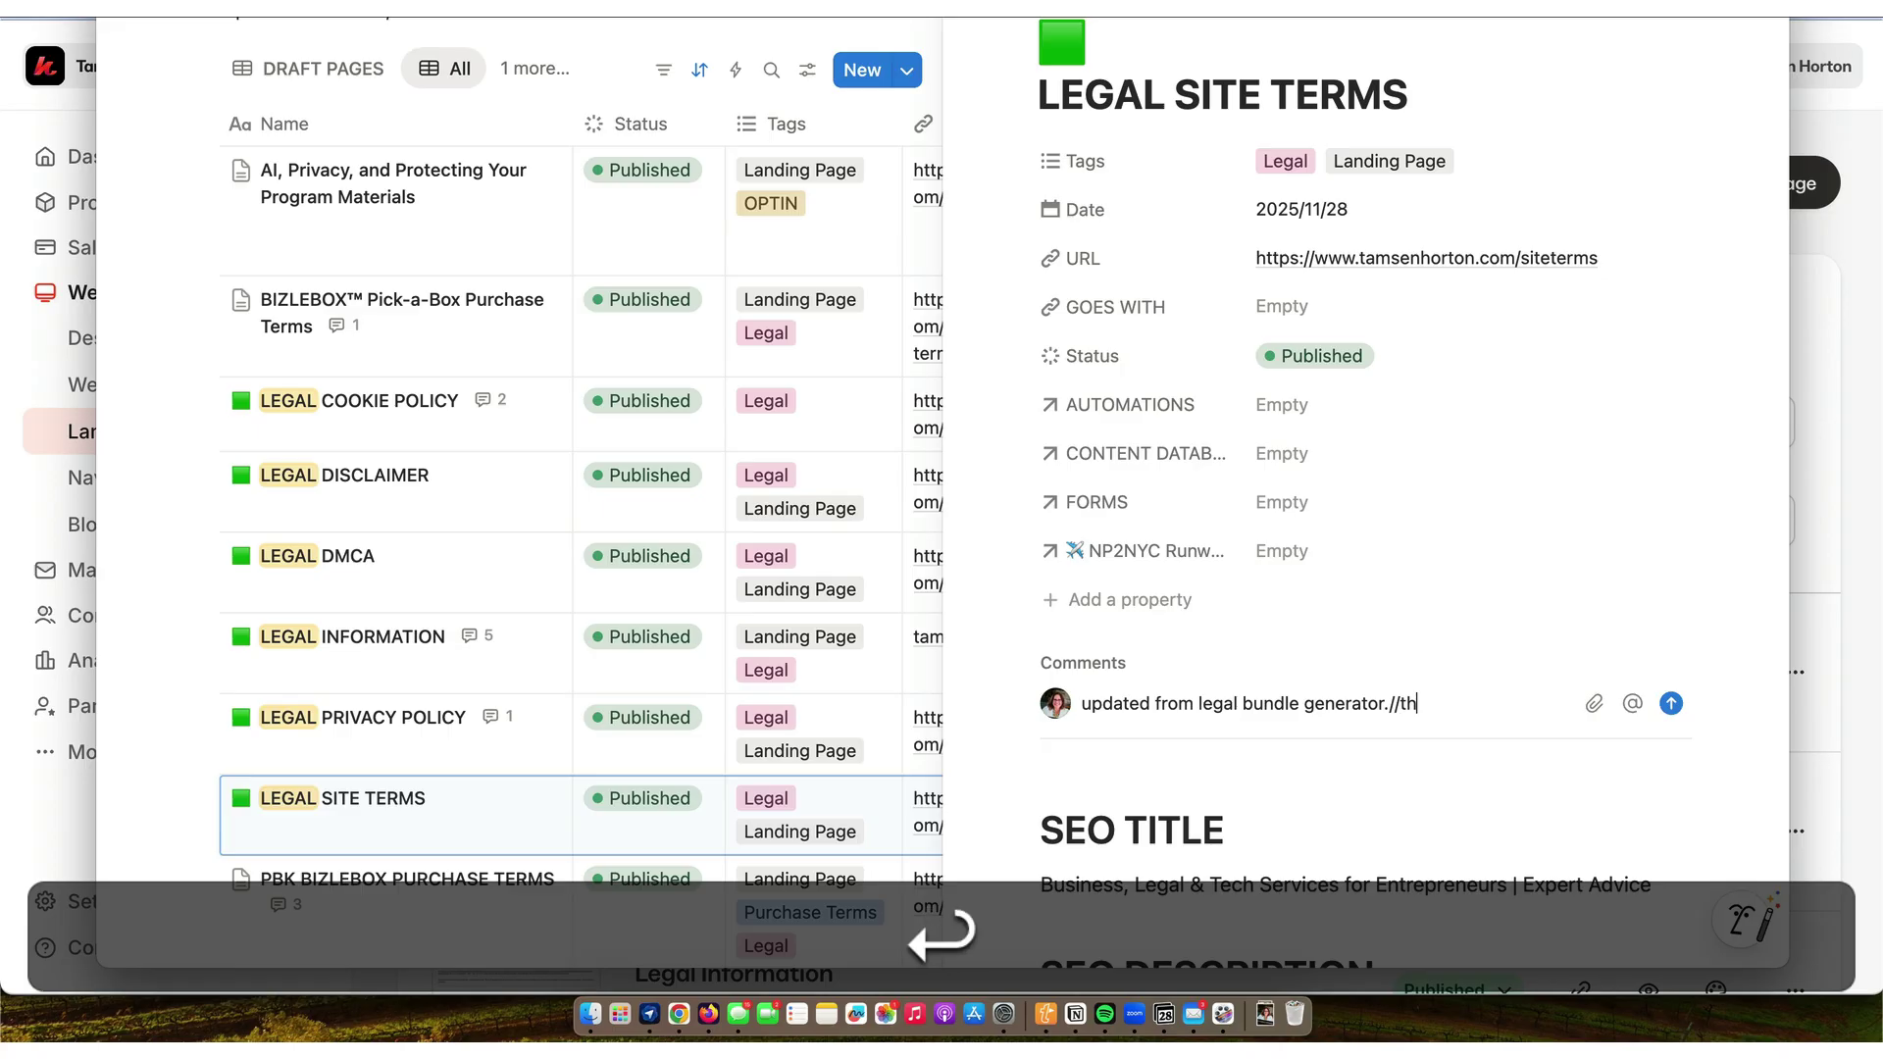
pyautogui.press('Return')
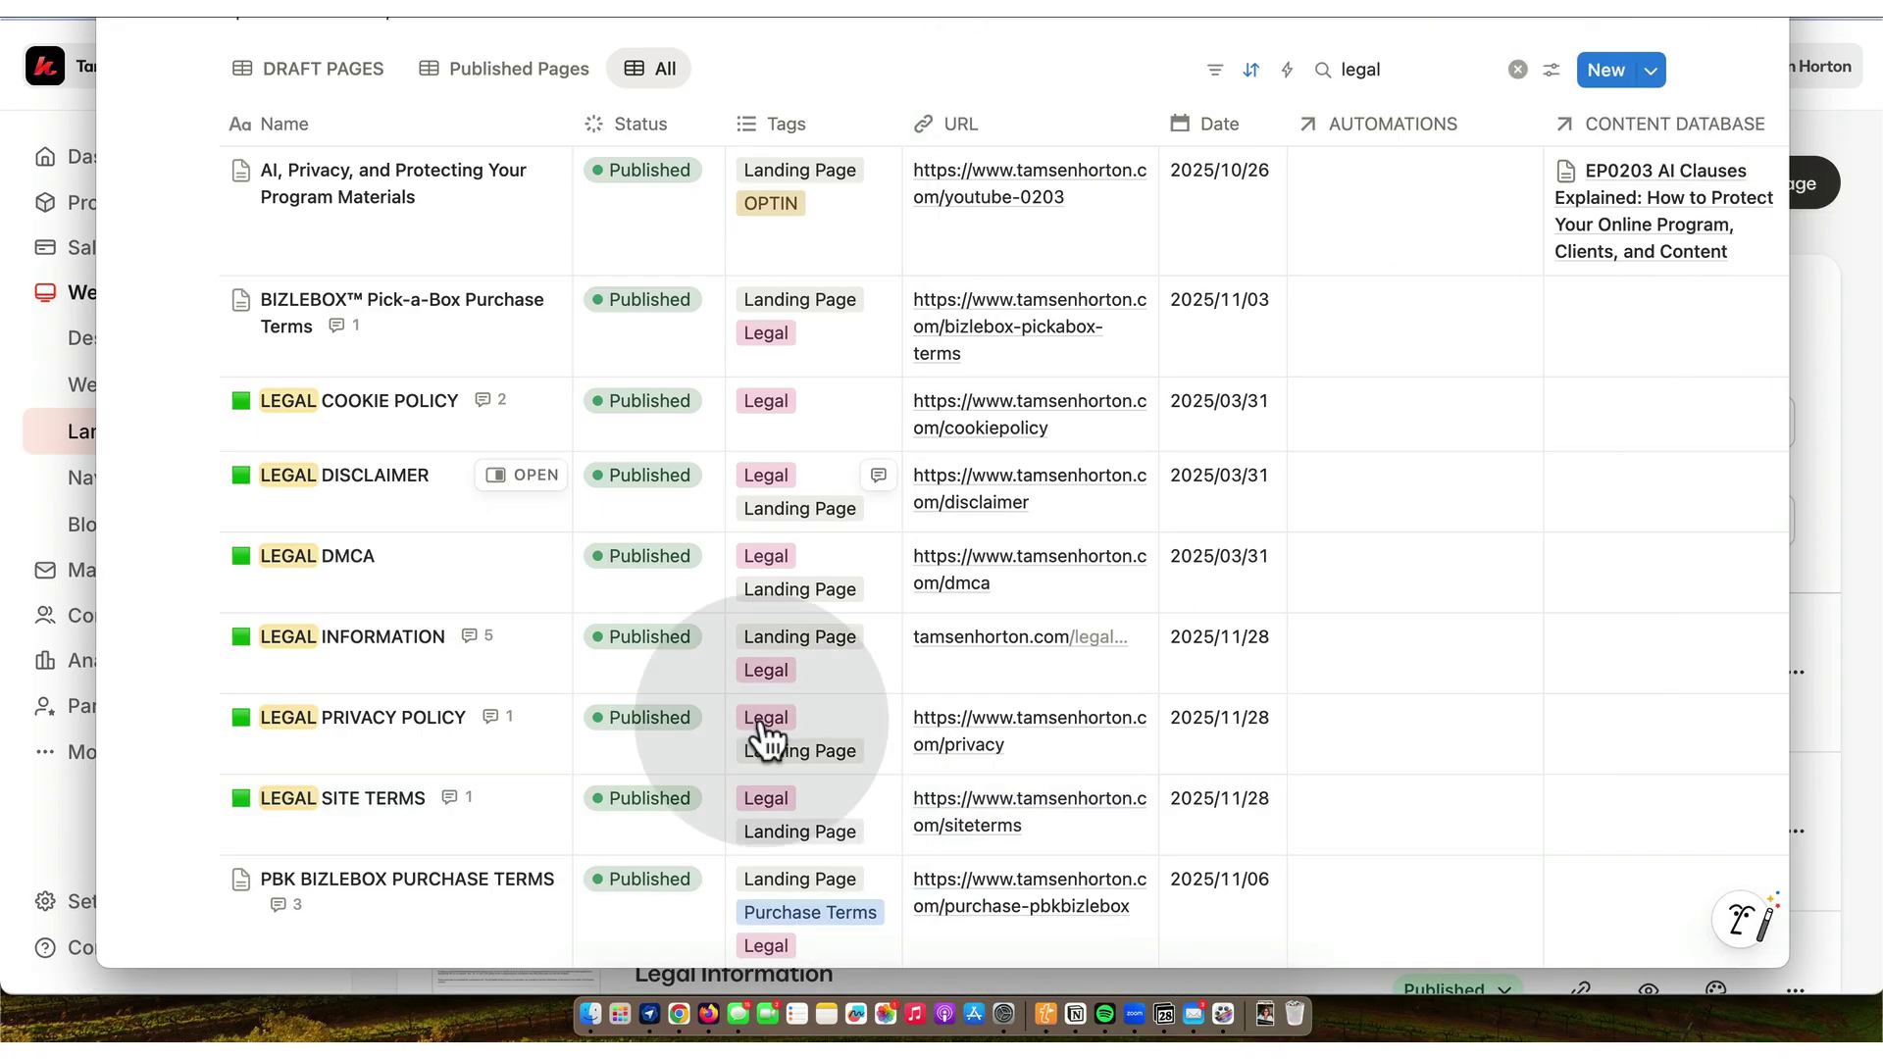
# - Open the LEGAL DMCA Notice landing page for editing
pyautogui.click(680, 1015)
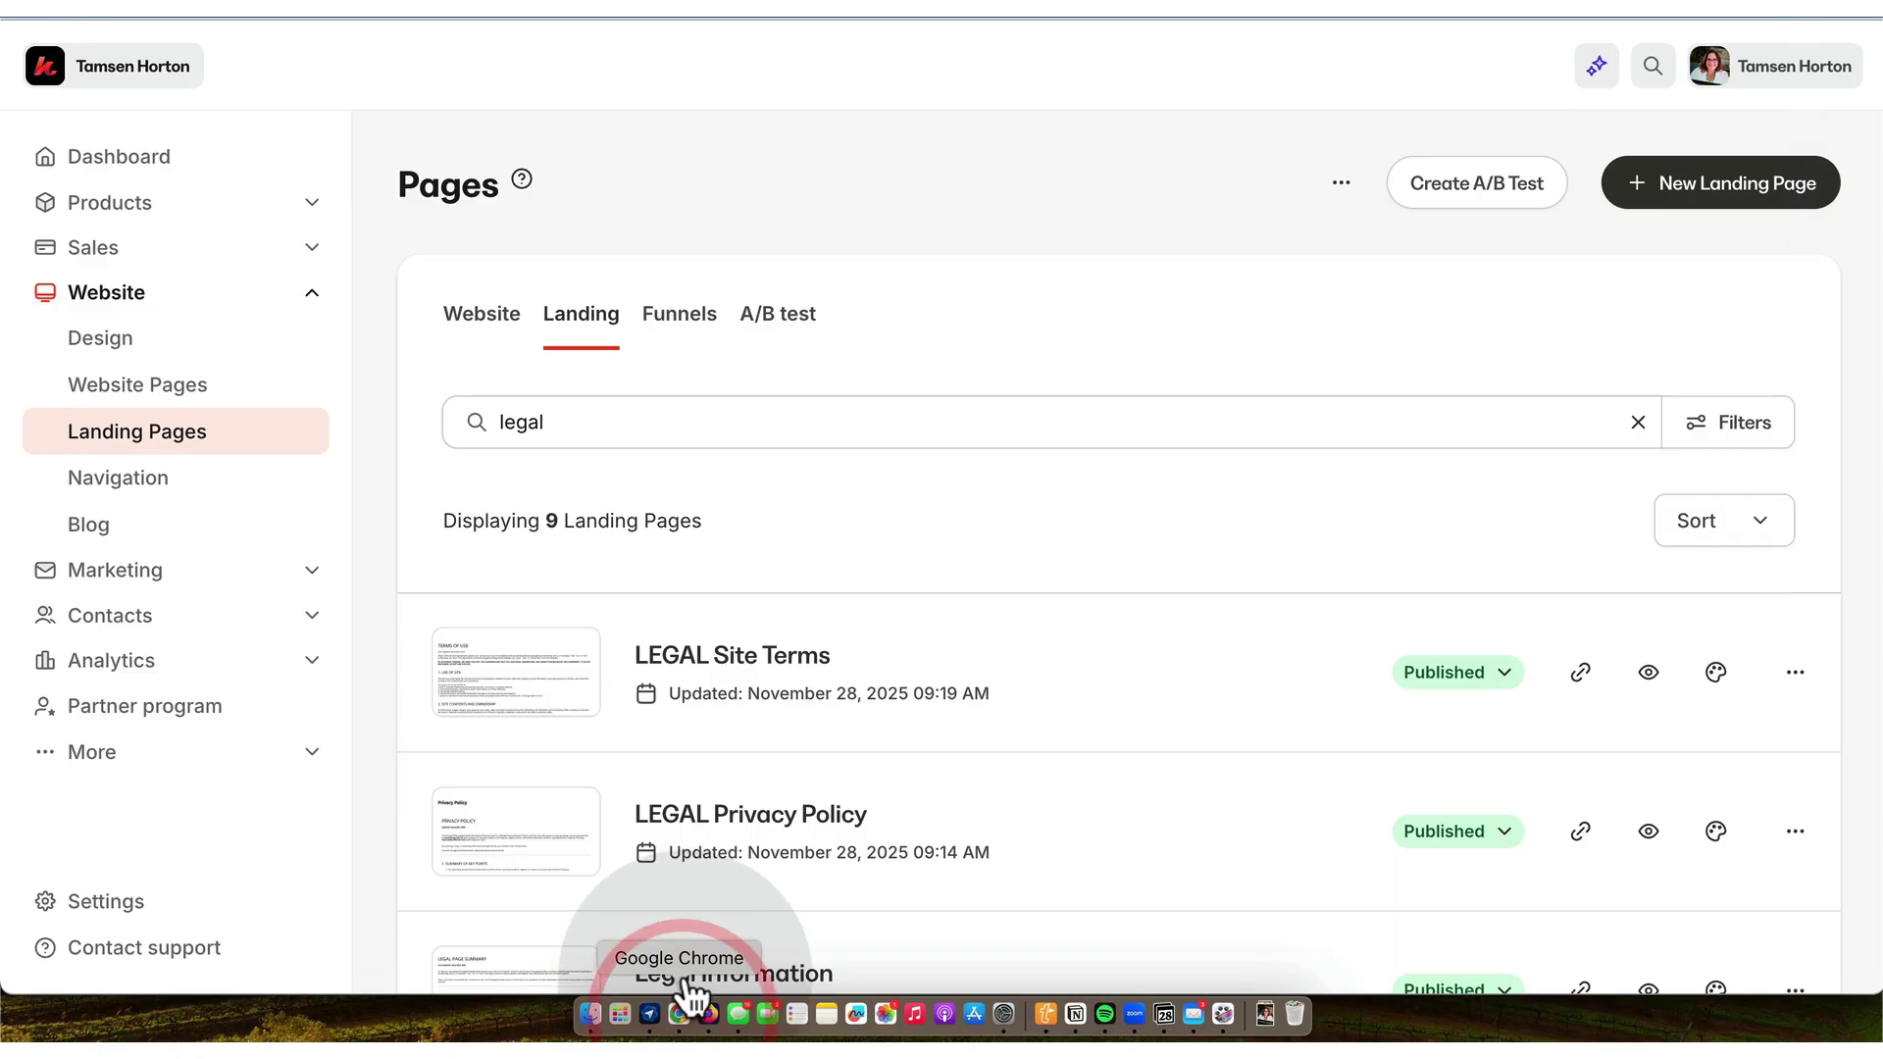
pyautogui.scroll(-2, 771, 667)
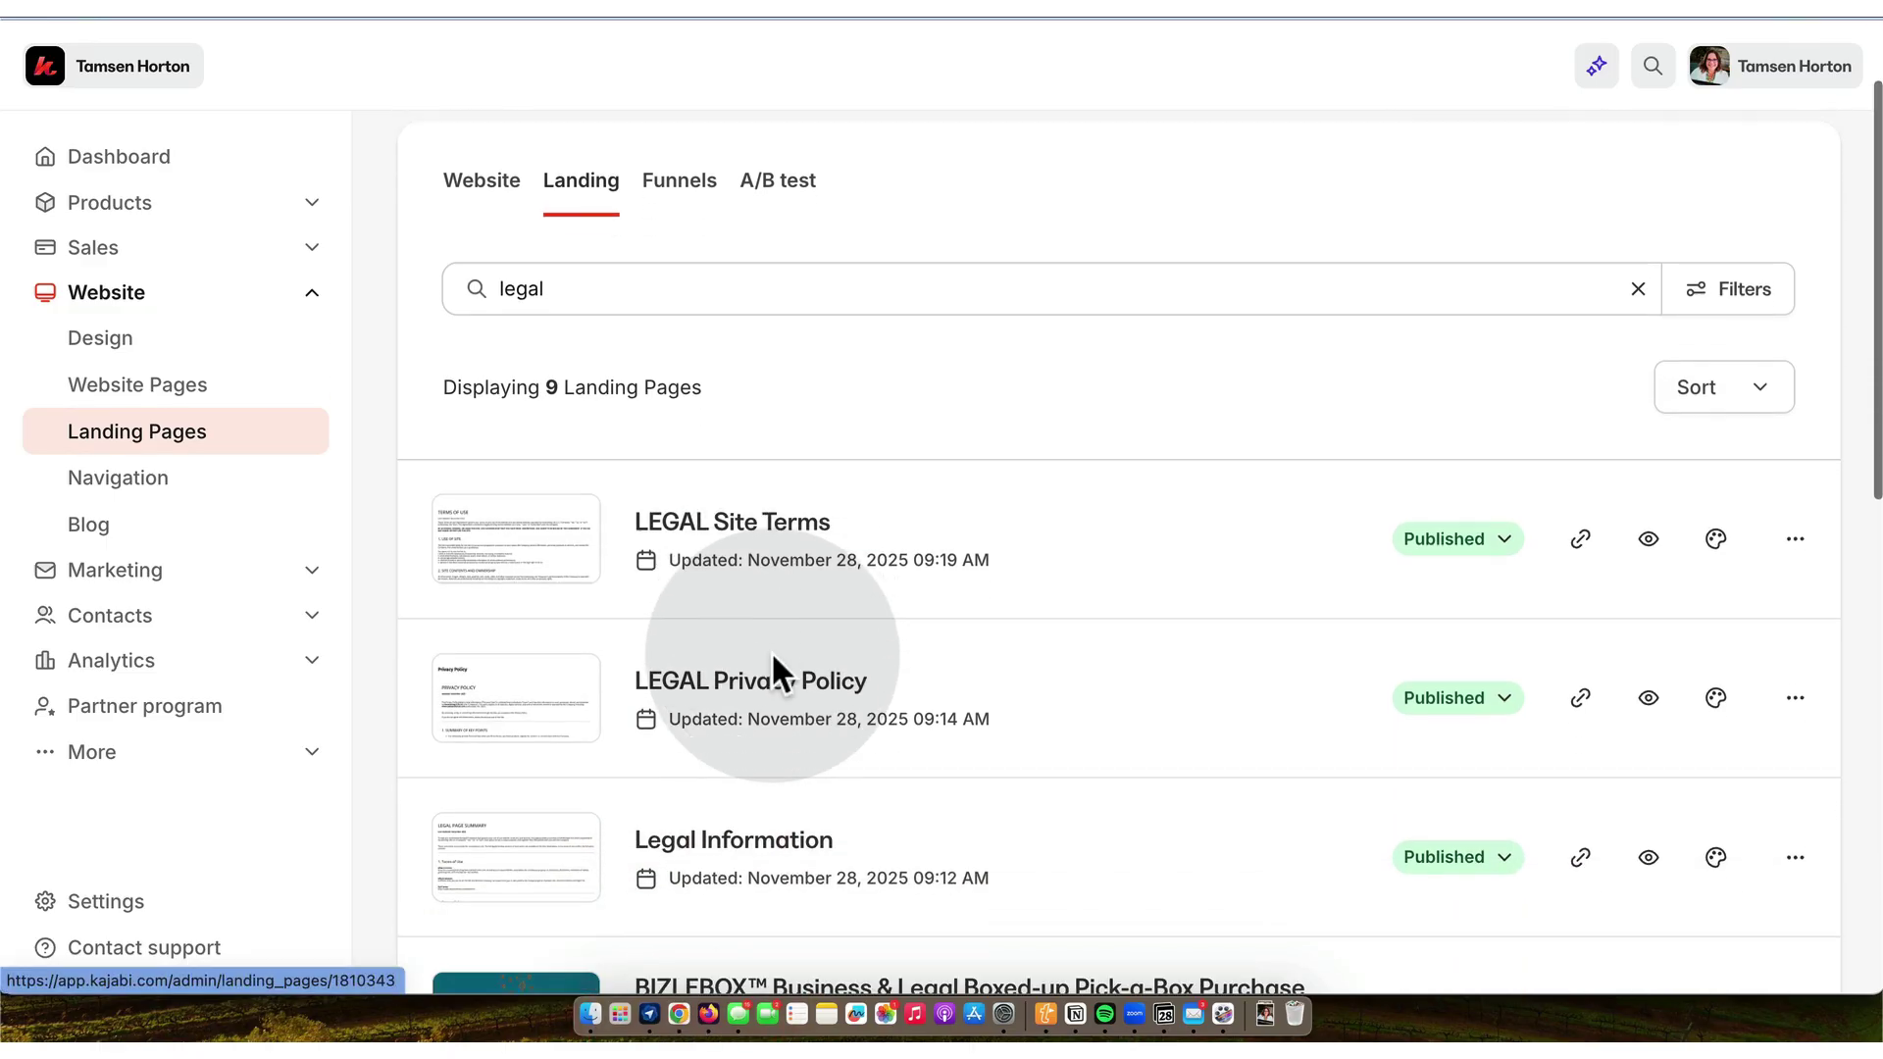
pyautogui.scroll(-7, 771, 651)
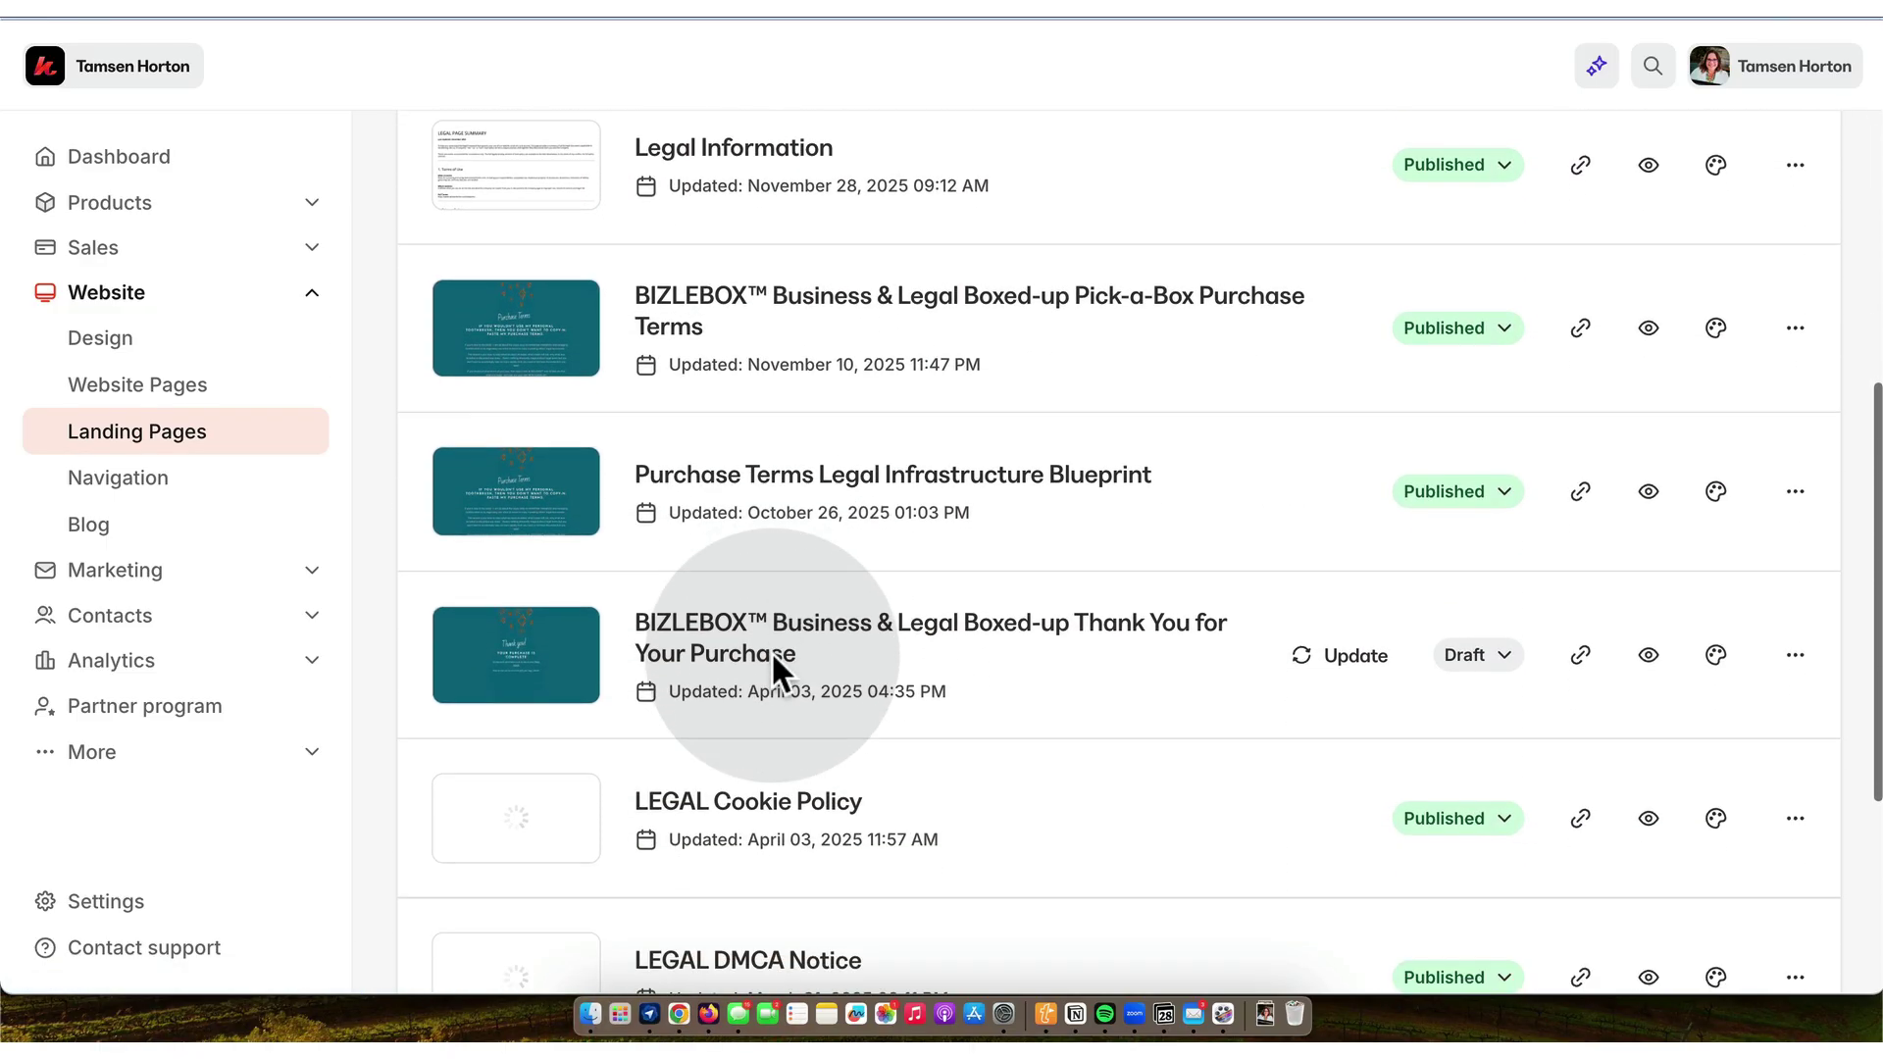
pyautogui.scroll(-4, 771, 651)
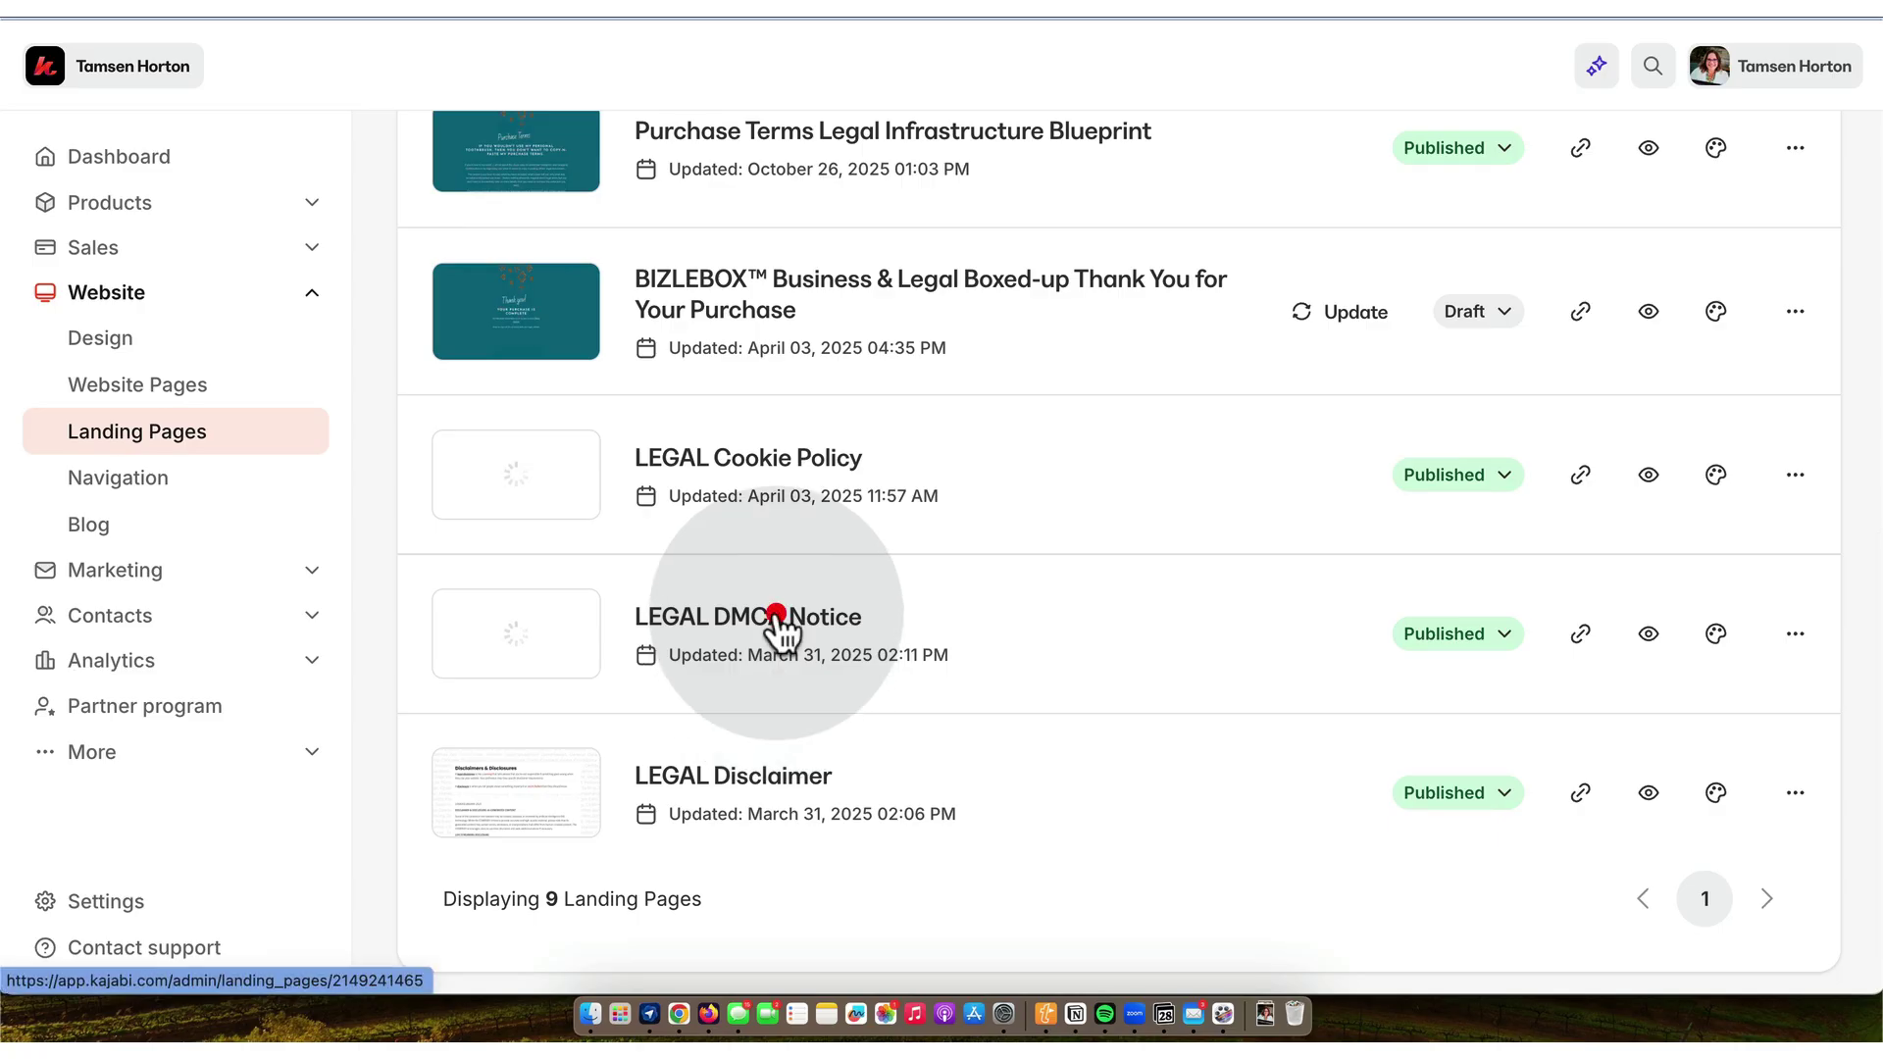
pyautogui.click(776, 616)
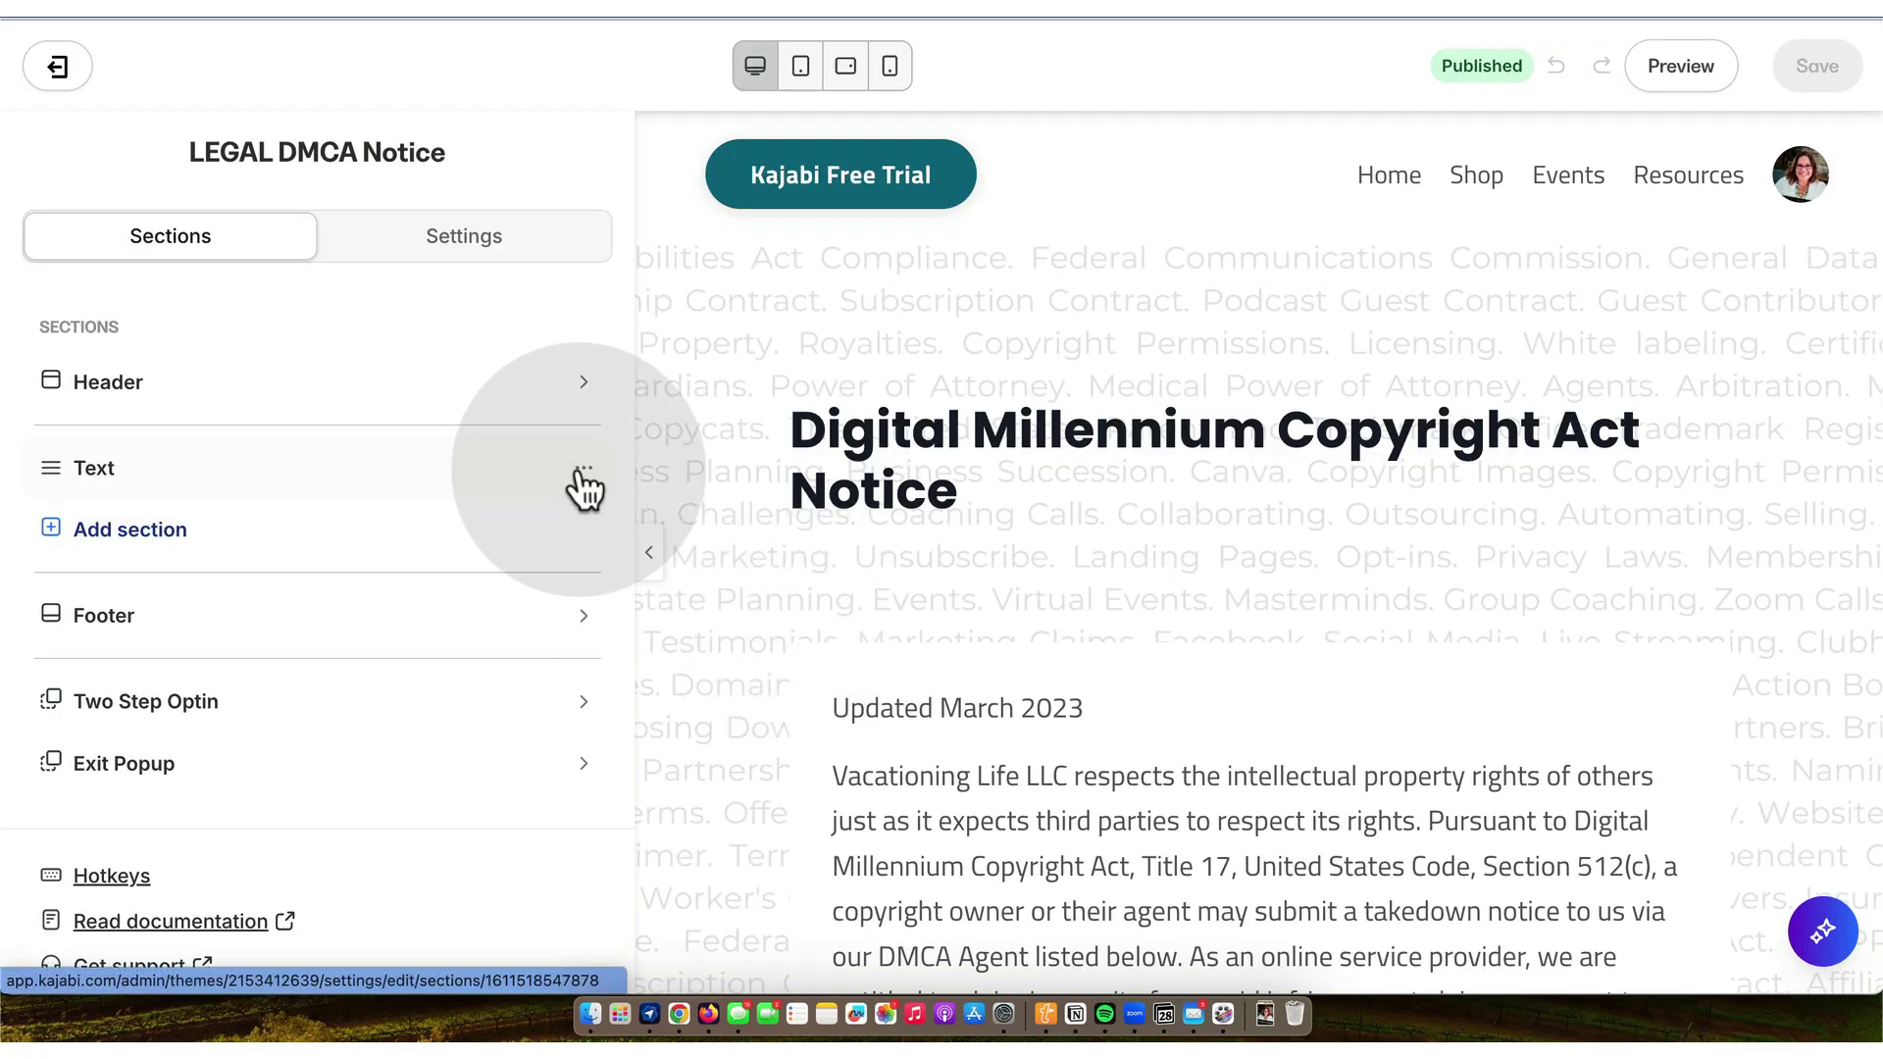
# - Set the DMCA Text section's background media type to None
pyautogui.click(692, 323)
pyautogui.scroll(-10, 692, 333)
pyautogui.scroll(-5, 594, 331)
pyautogui.scroll(10, 454, 379)
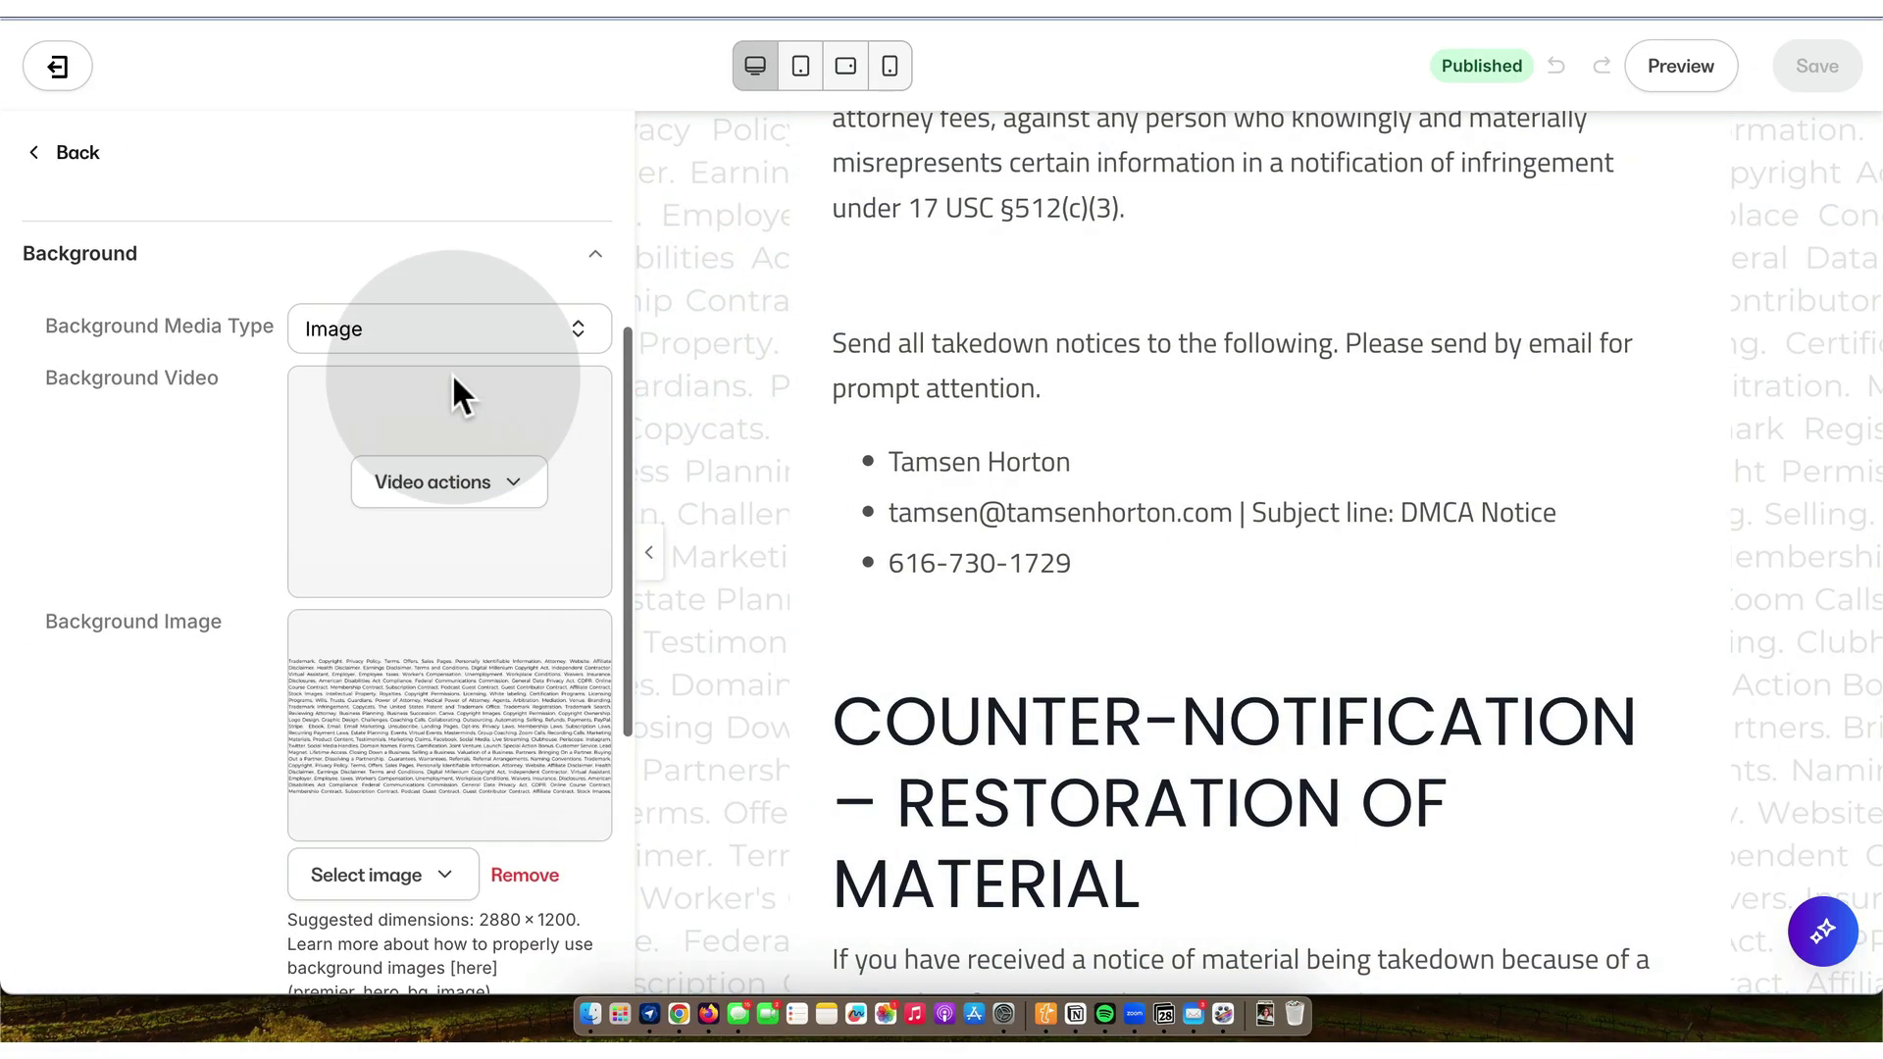
pyautogui.click(579, 453)
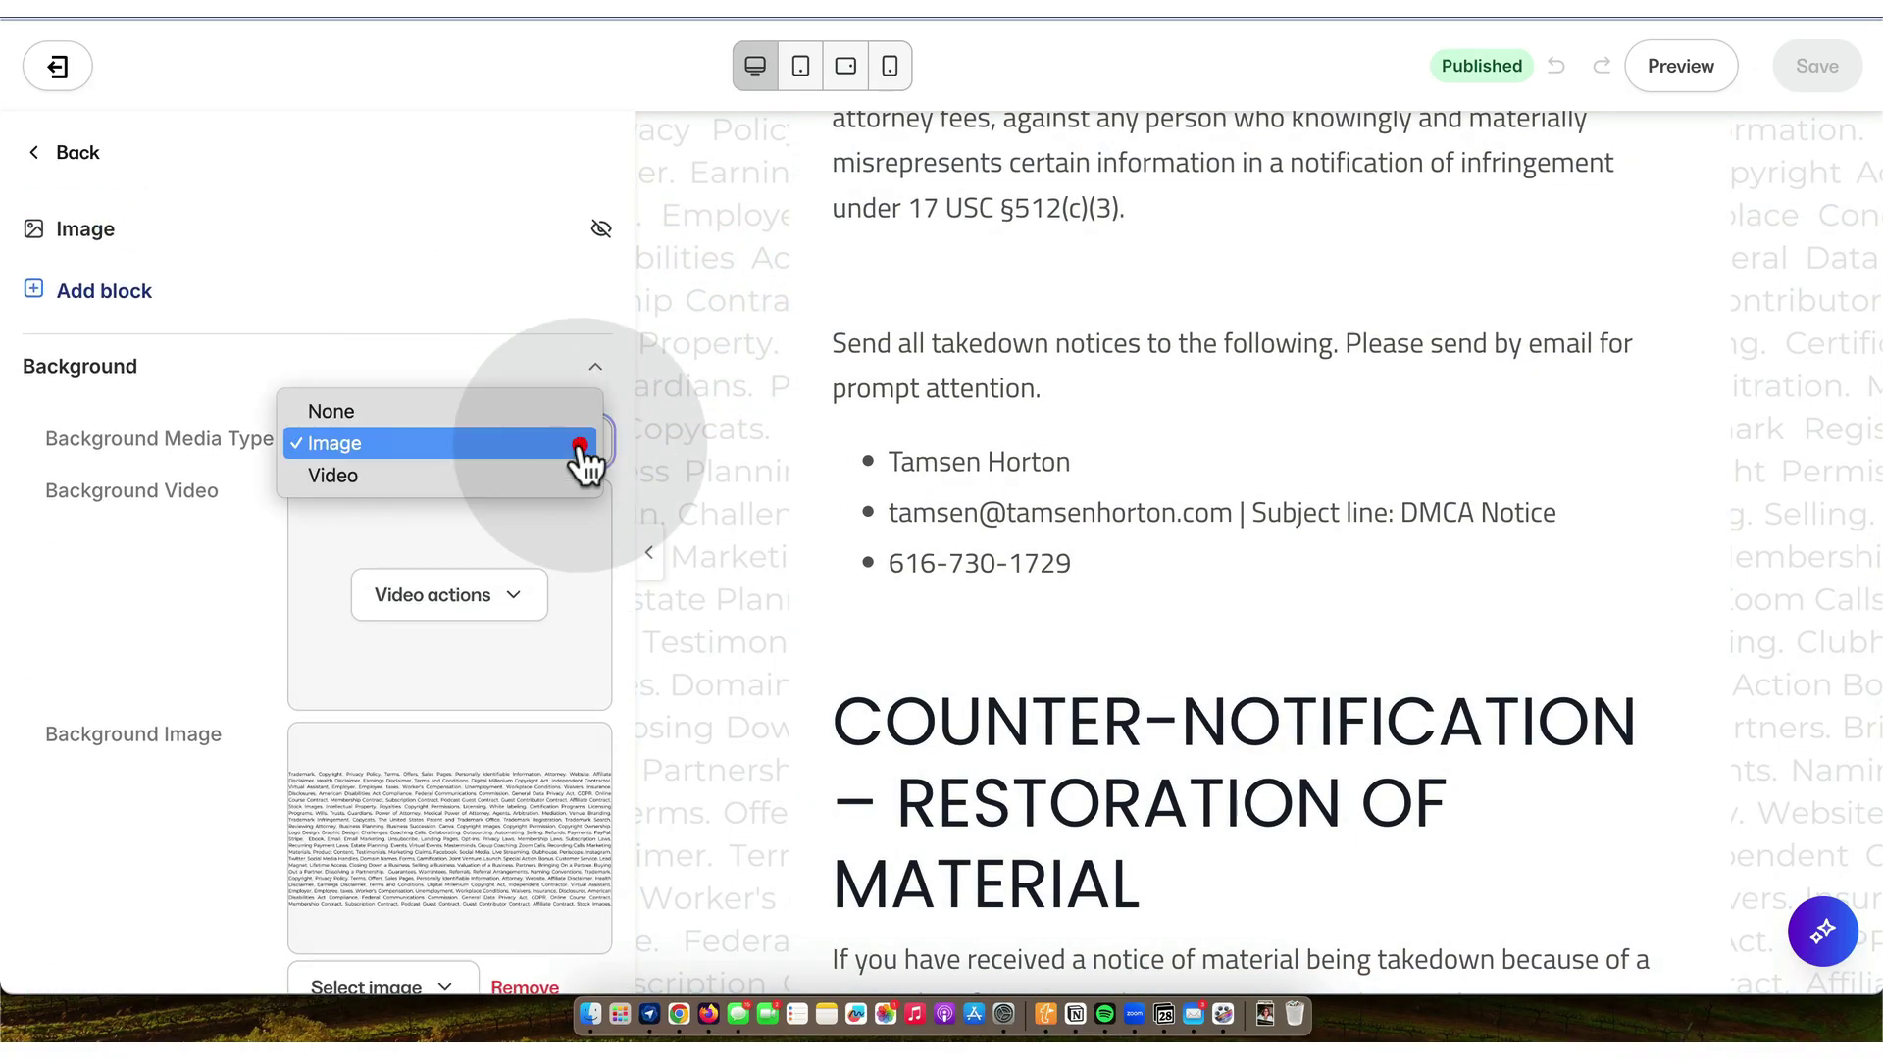
pyautogui.click(452, 408)
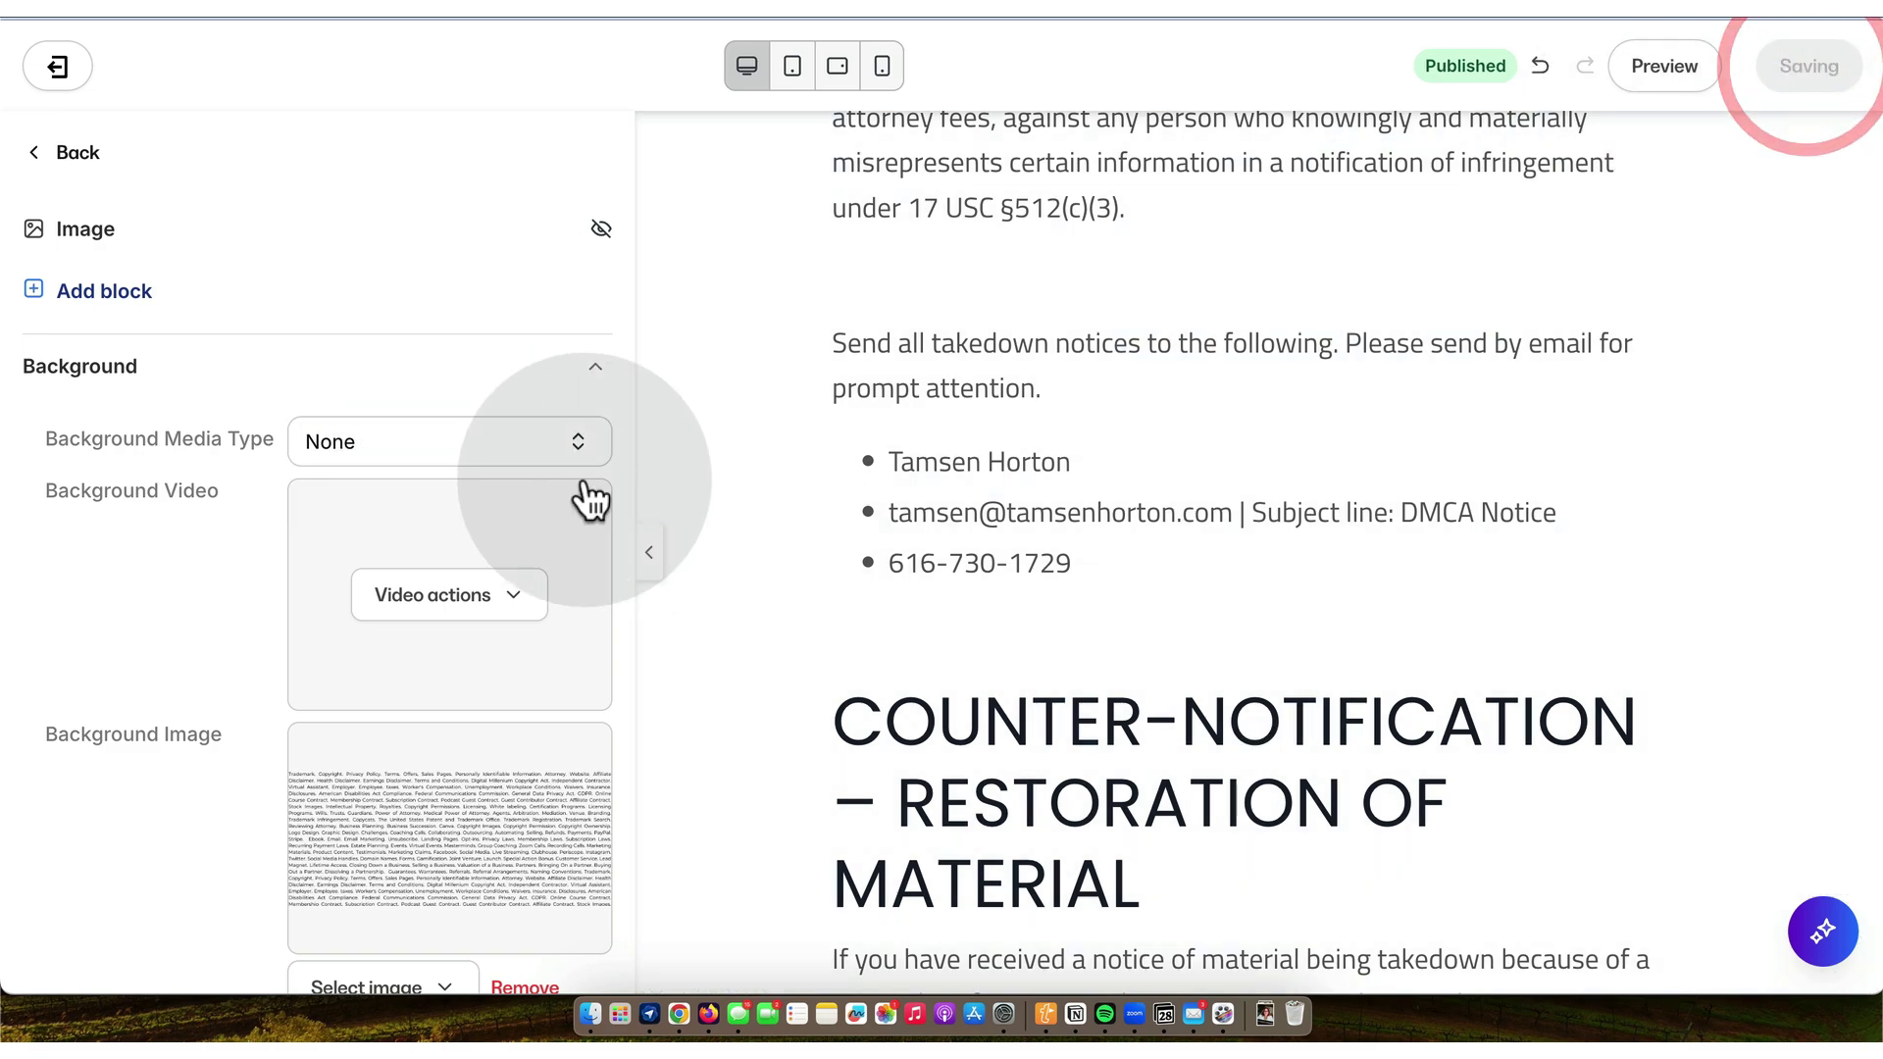
pyautogui.scroll(5, 471, 474)
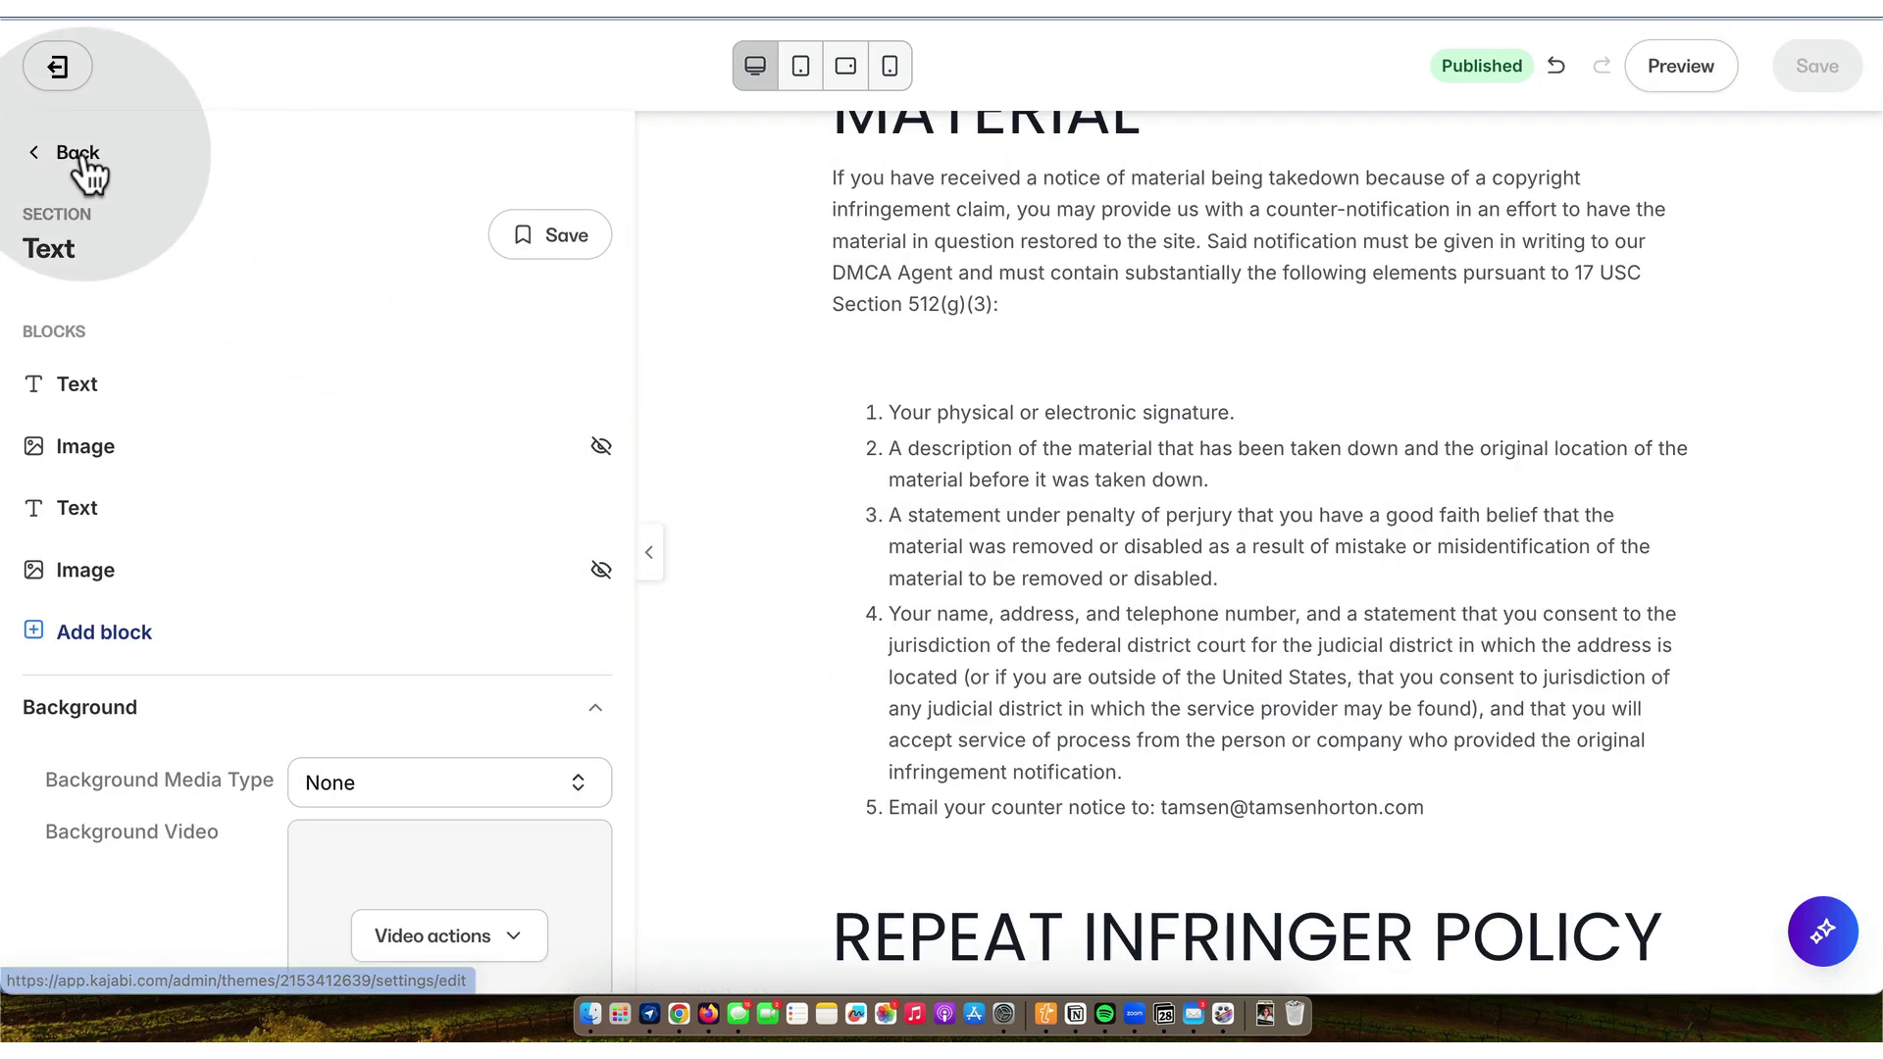
pyautogui.click(78, 155)
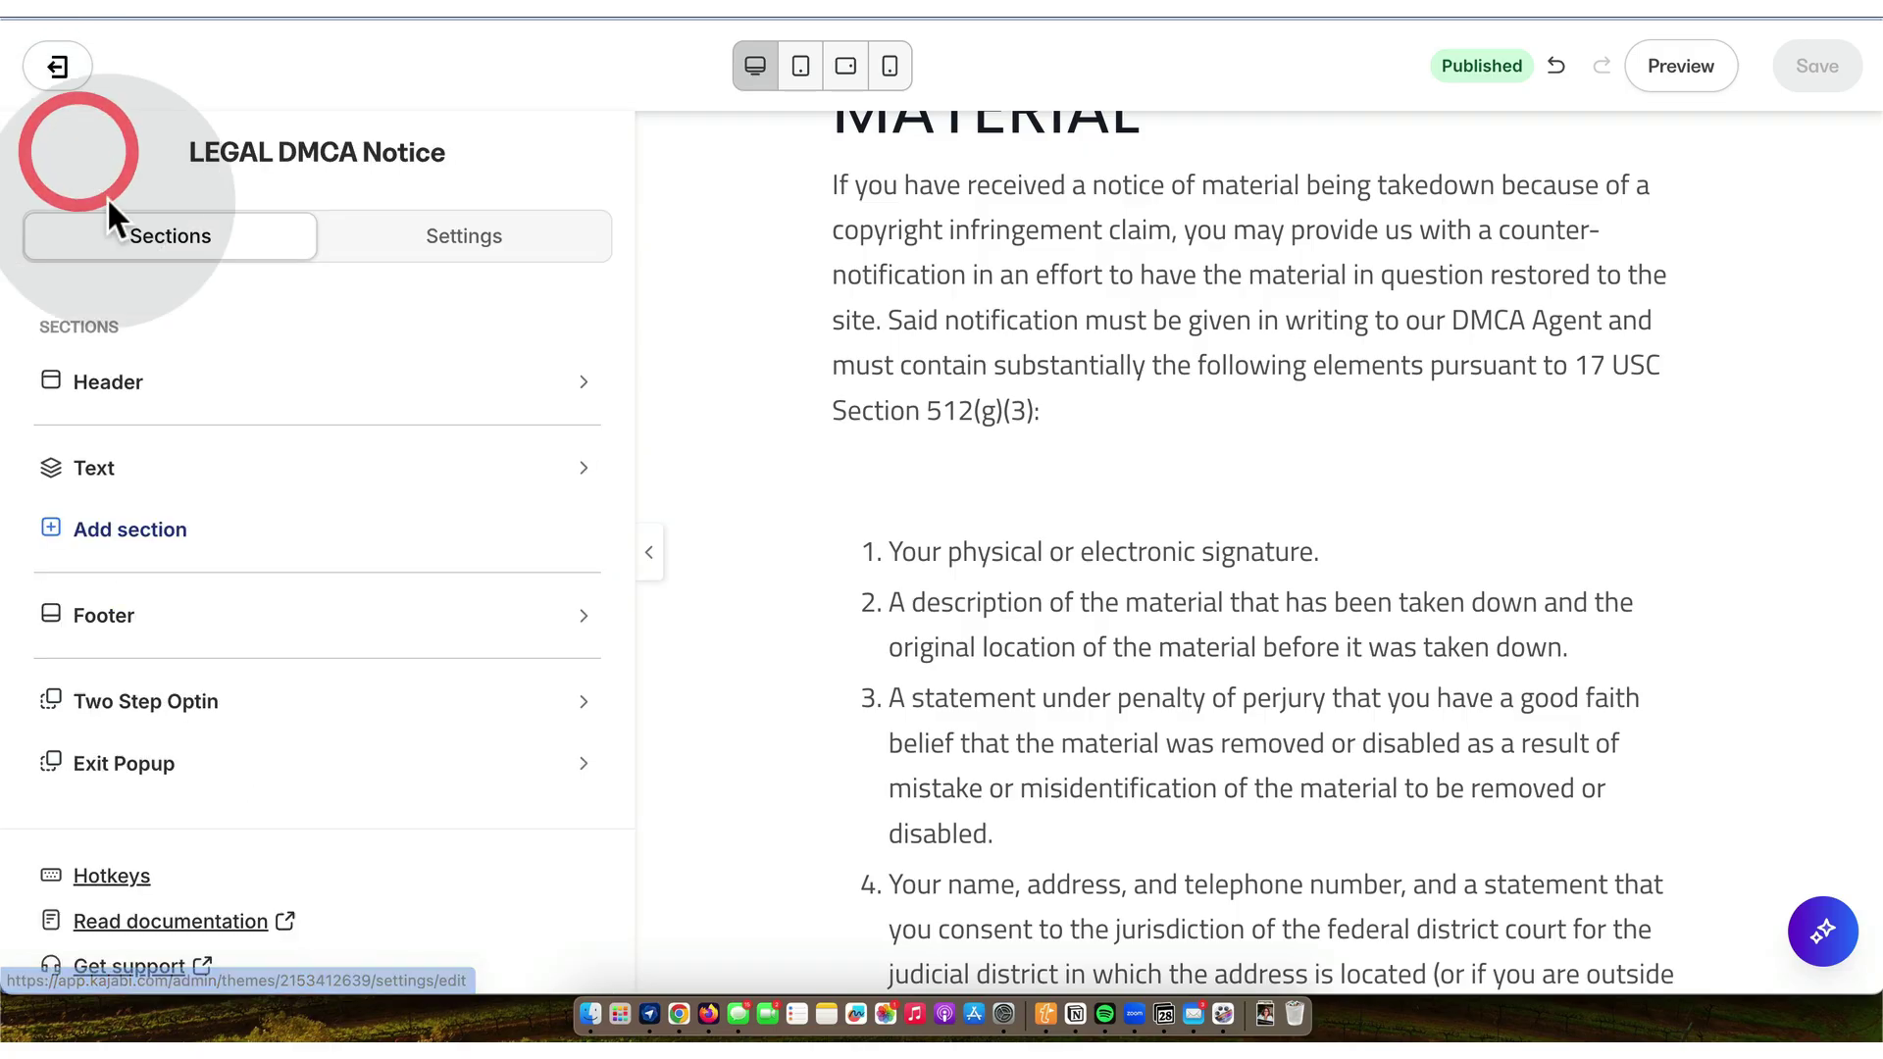
# - Start renaming the old Text section with its DMCA ARCHIVED name
pyautogui.click(587, 476)
pyautogui.click(403, 534)
pyautogui.doubleClick(307, 480)
pyautogui.write('DMCA ARCHIVED 20251128')
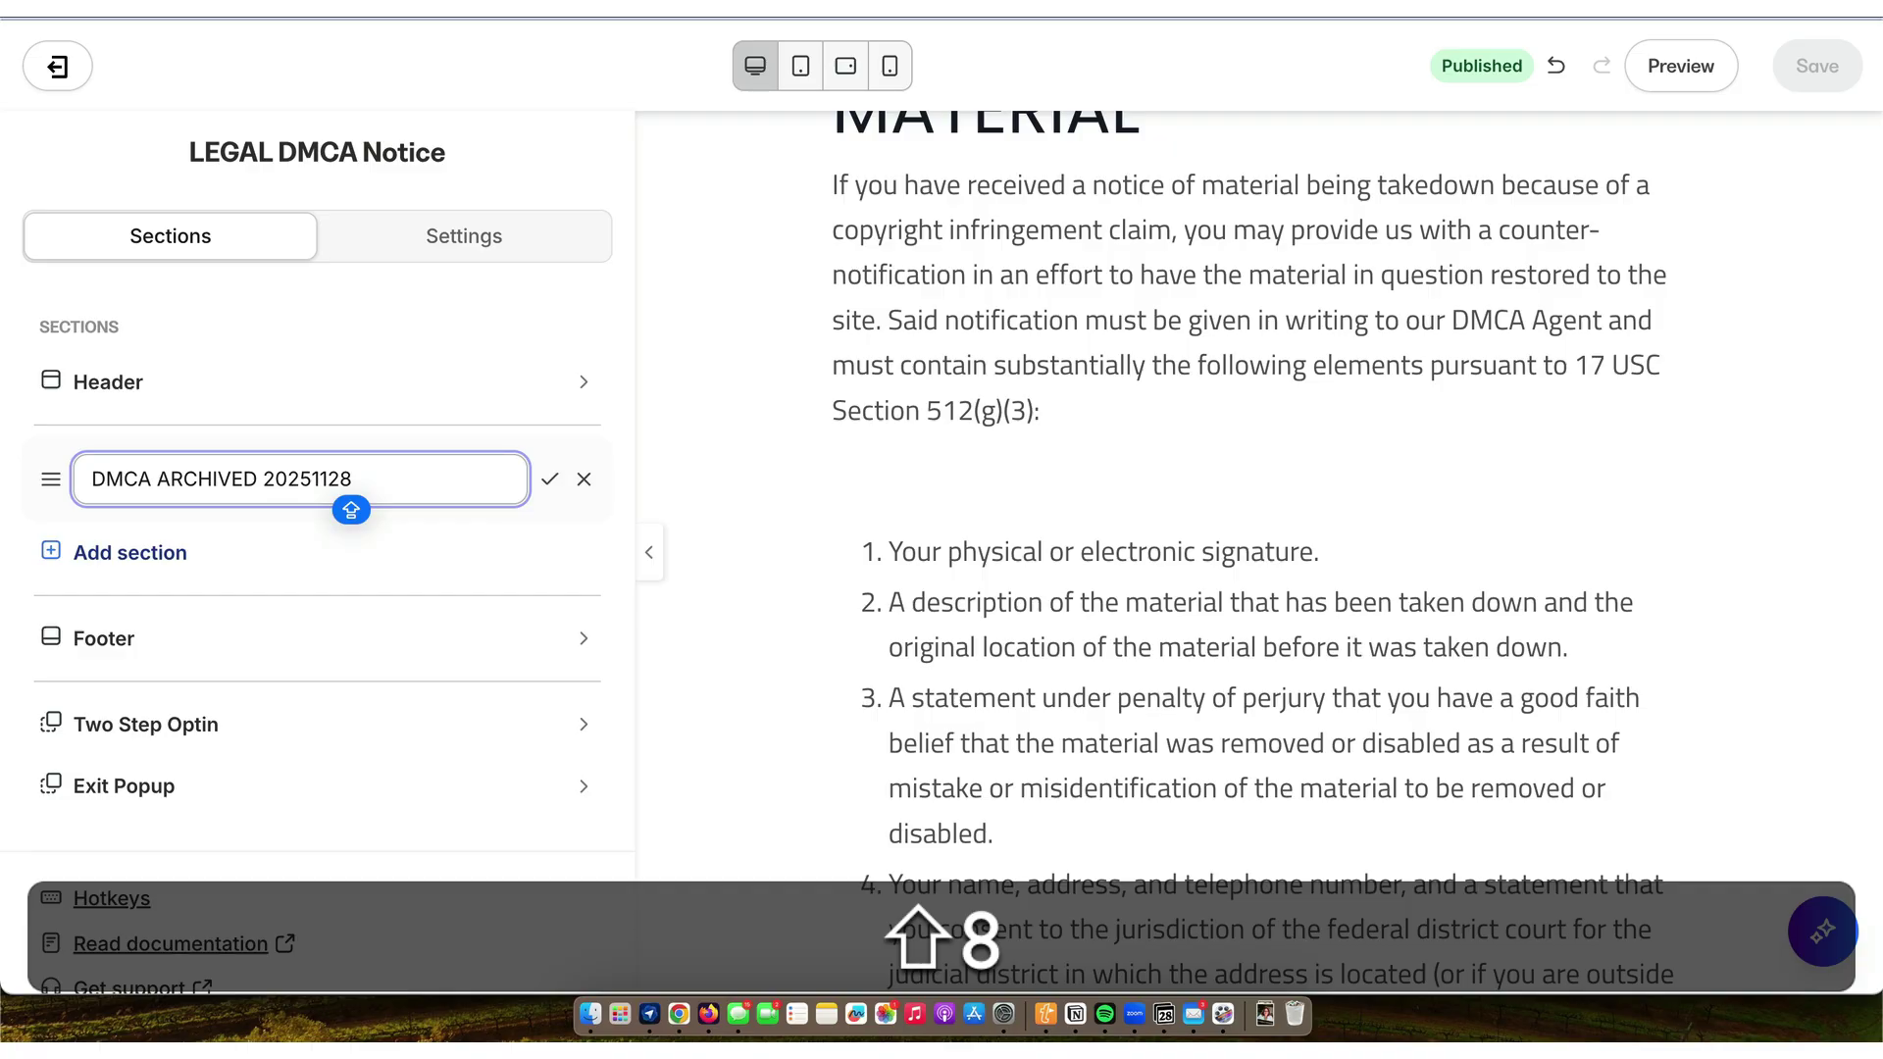
# - Confirm the archived section name and add a new Text section
pyautogui.press('Return')
pyautogui.click(152, 546)
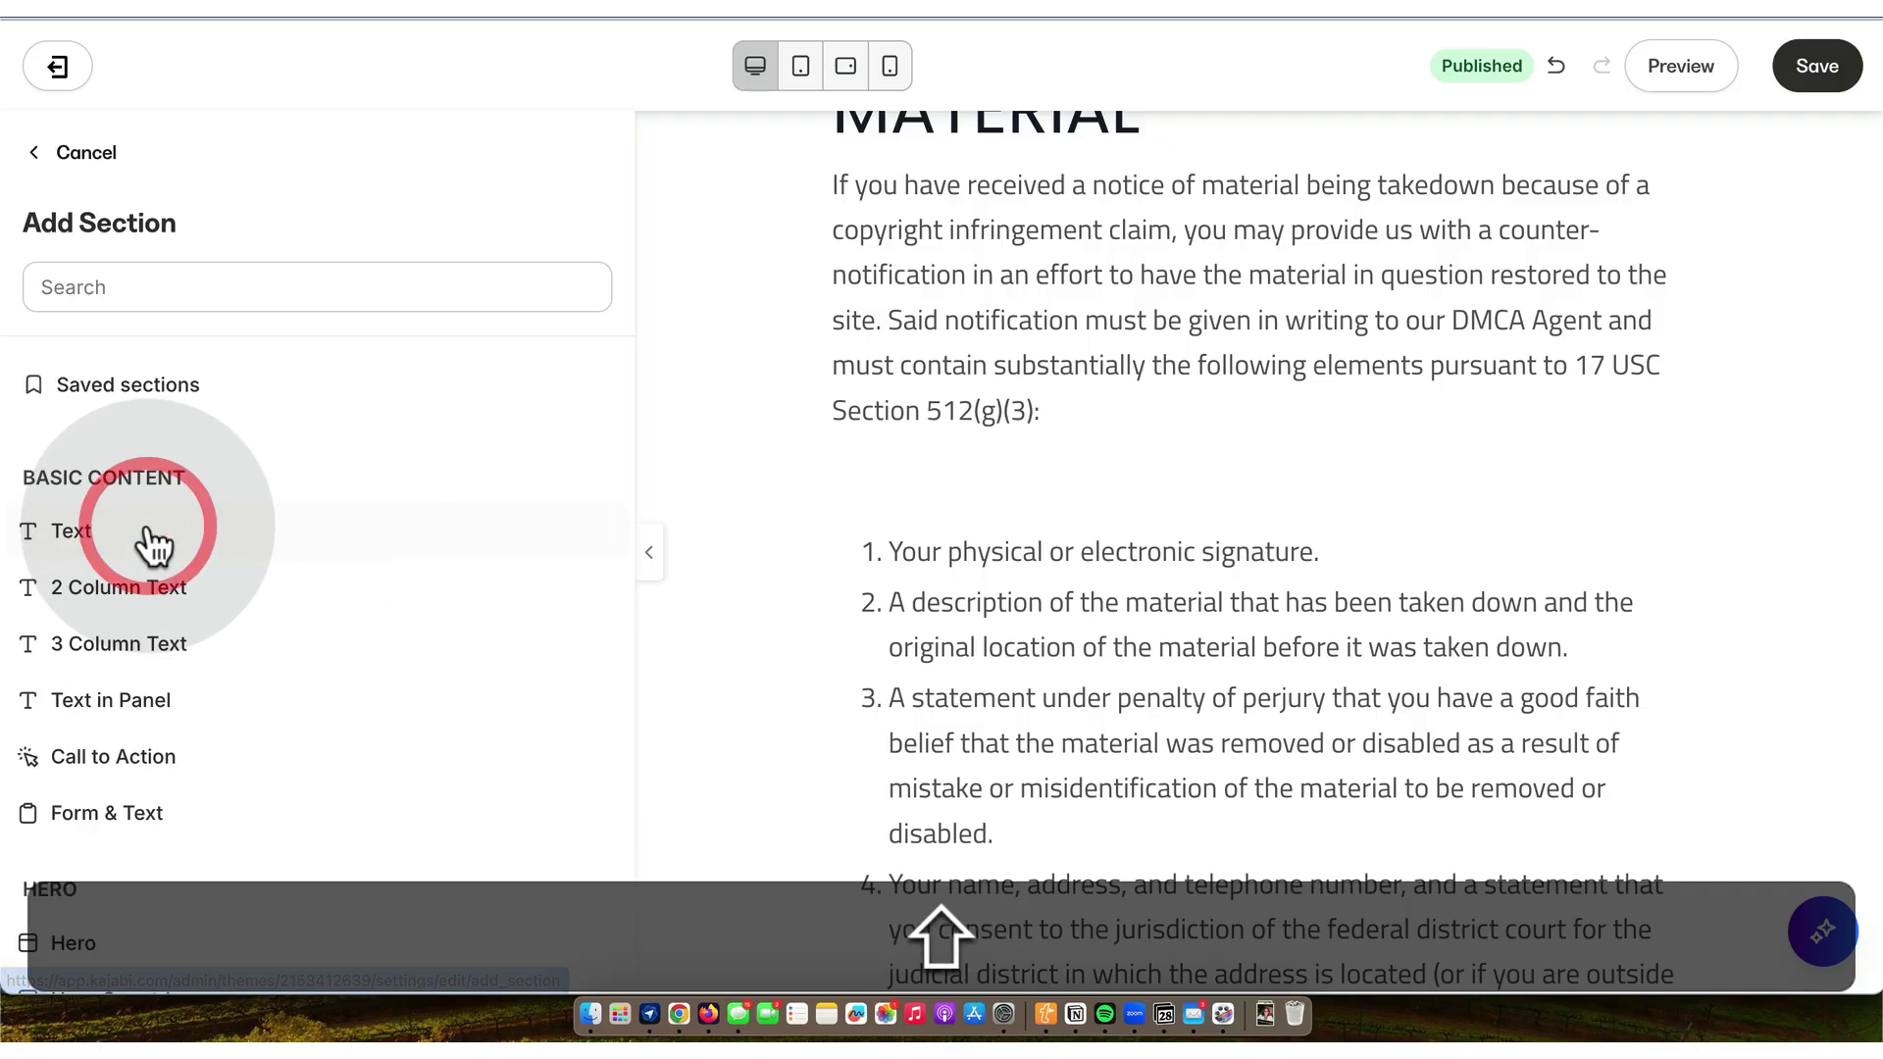
pyautogui.click(90, 544)
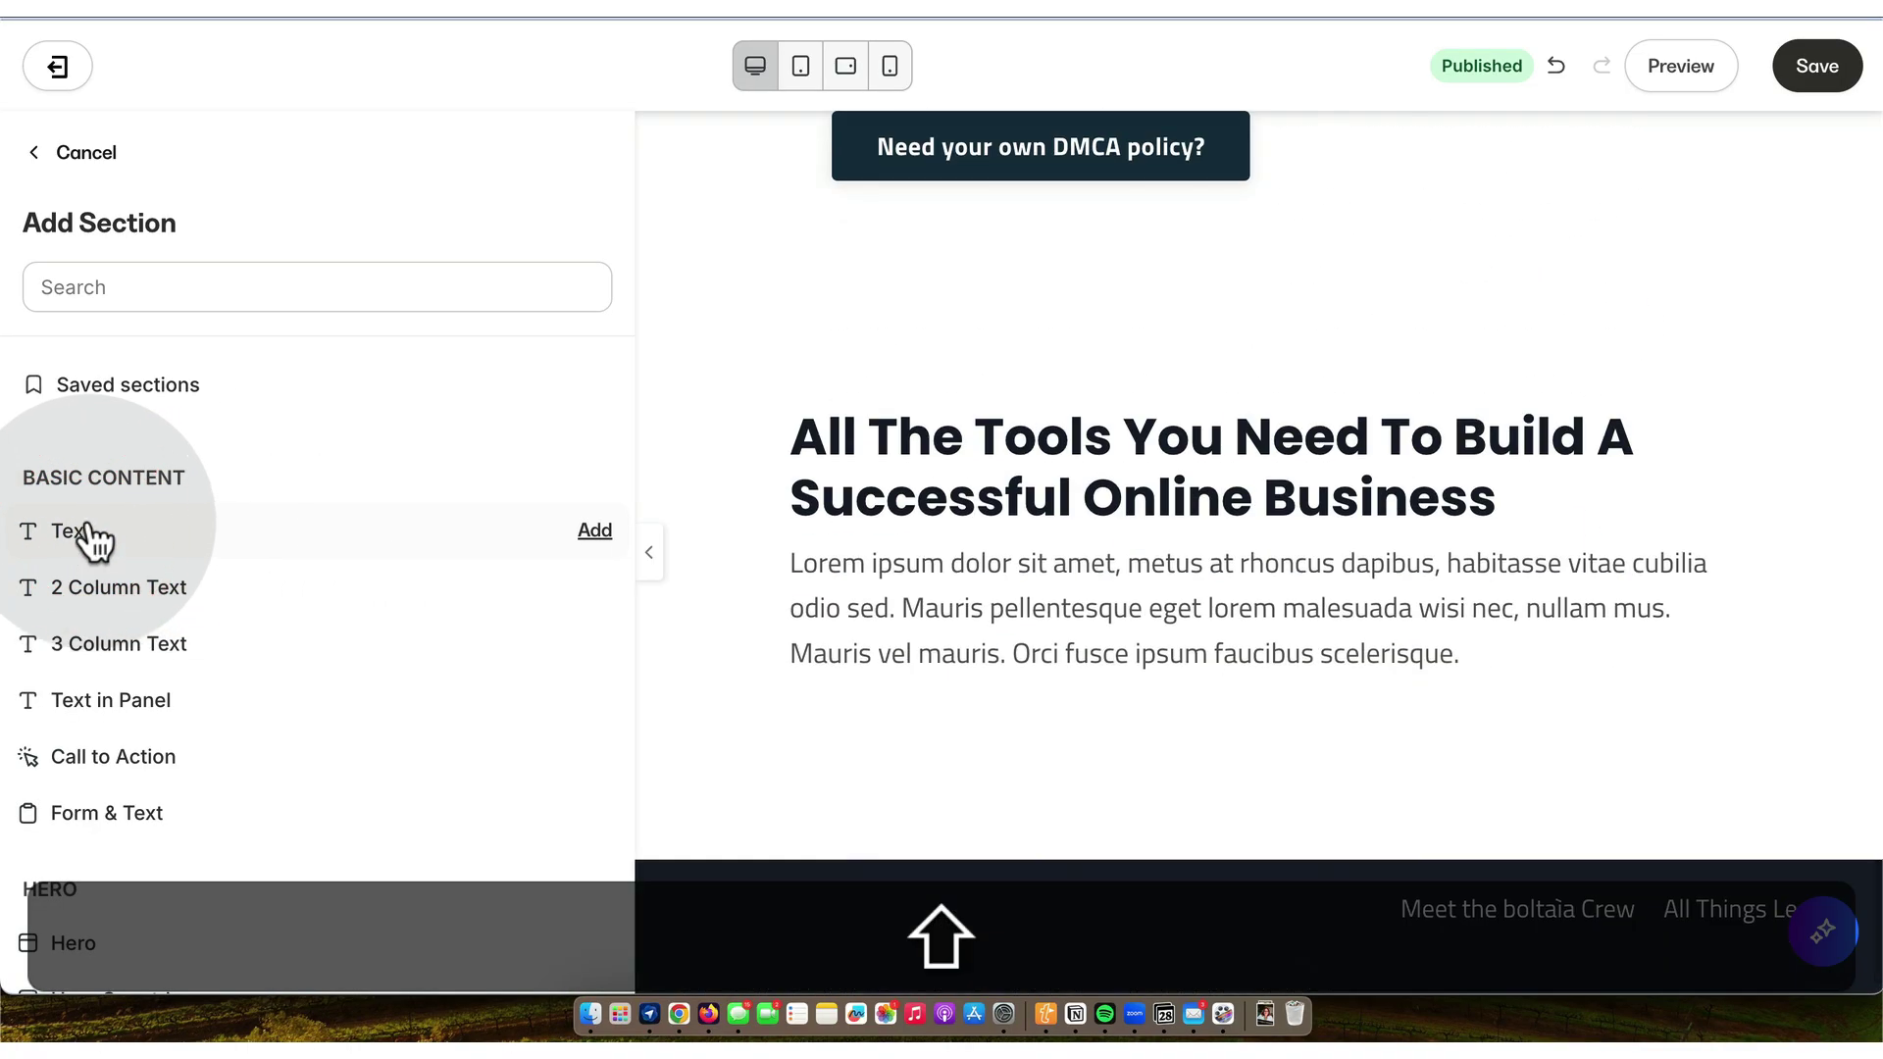
pyautogui.click(593, 534)
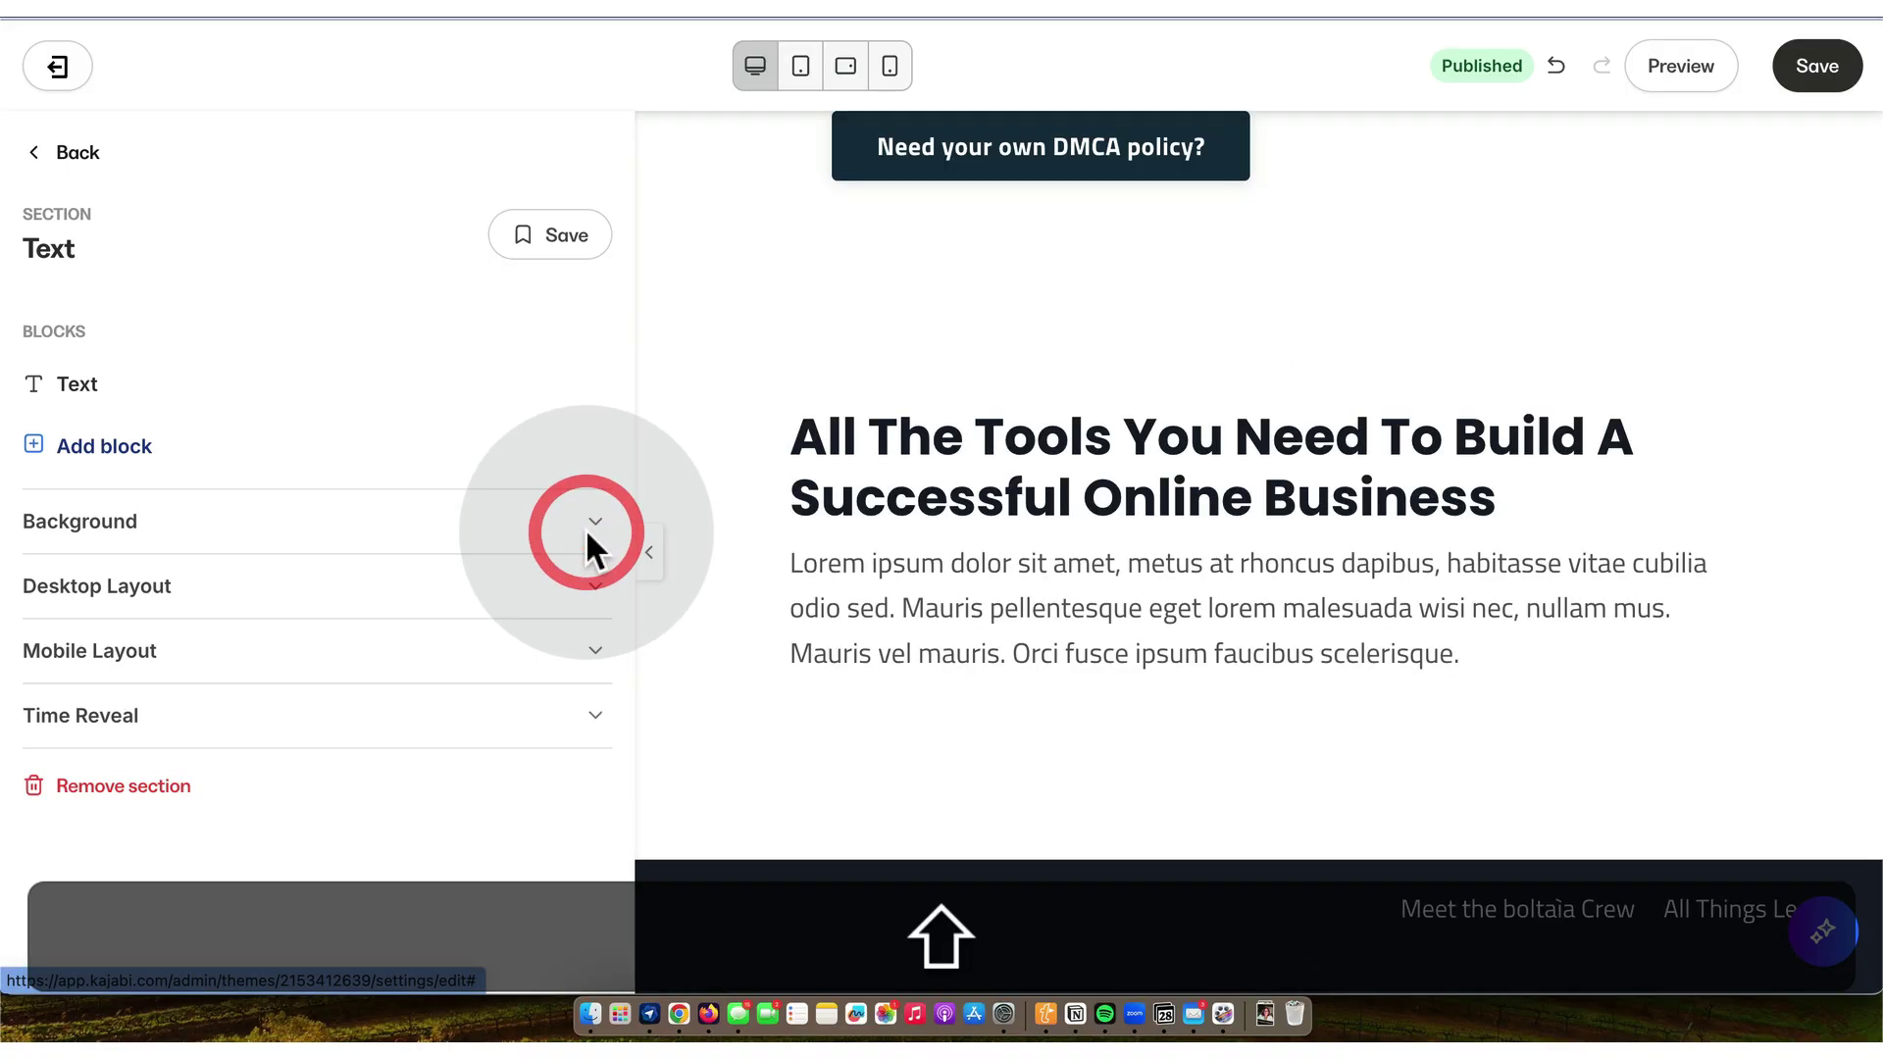
# - Rename the new text block to 'LIVE DMCA 20251128'
pyautogui.click(600, 384)
pyautogui.click(412, 447)
pyautogui.doubleClick(374, 402)
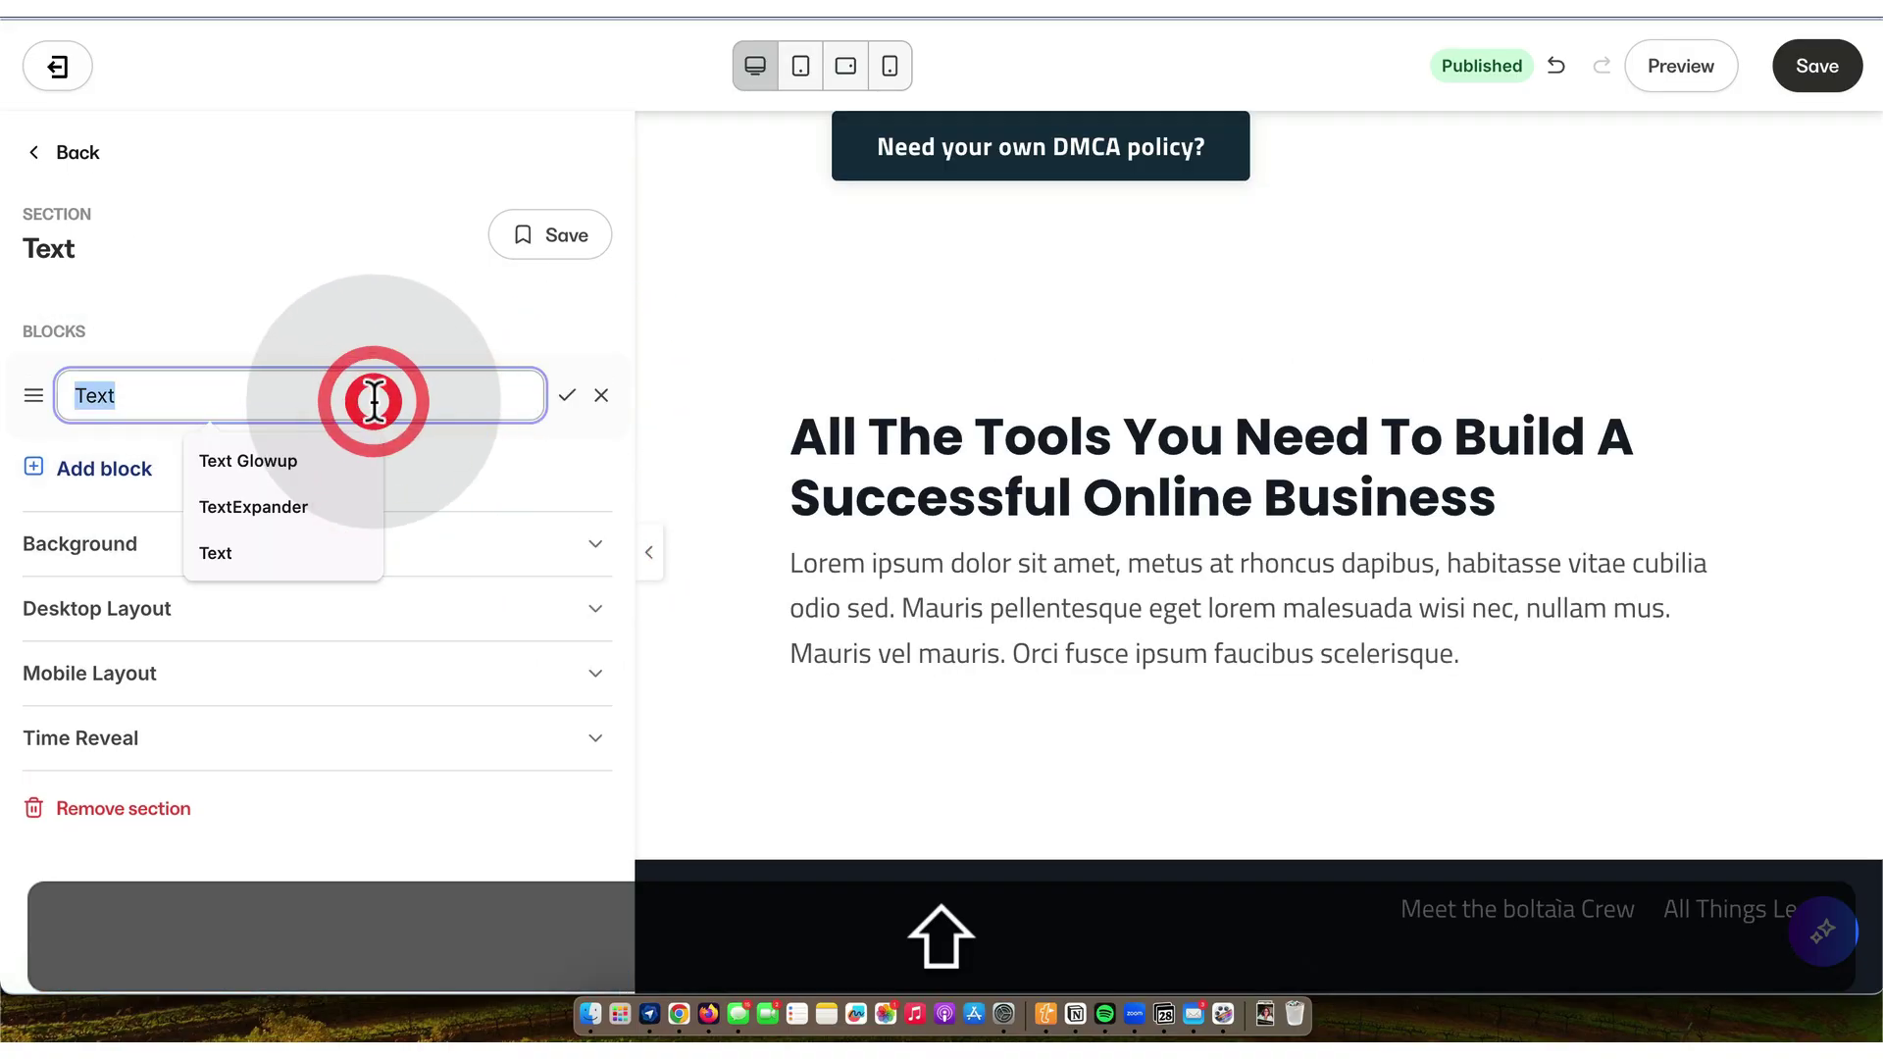
pyautogui.write('LIVE DMCA 20251128')
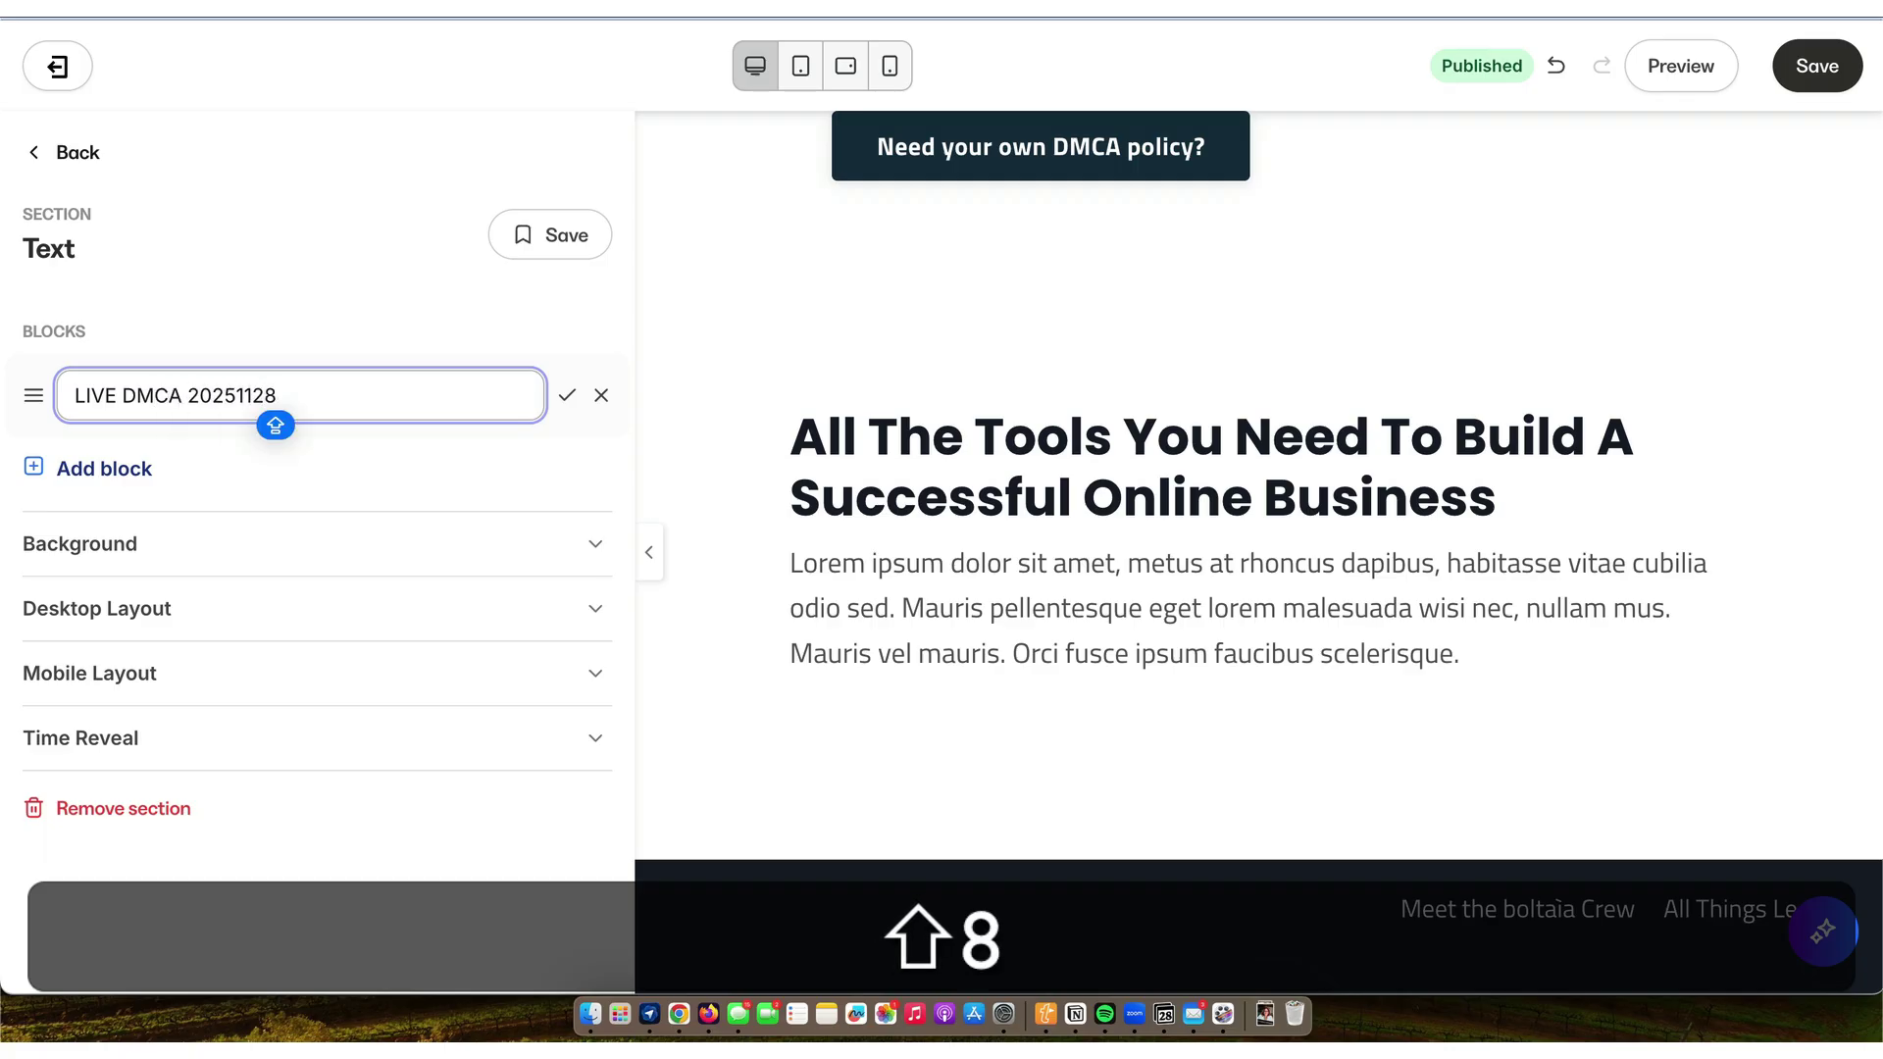
pyautogui.press('Return')
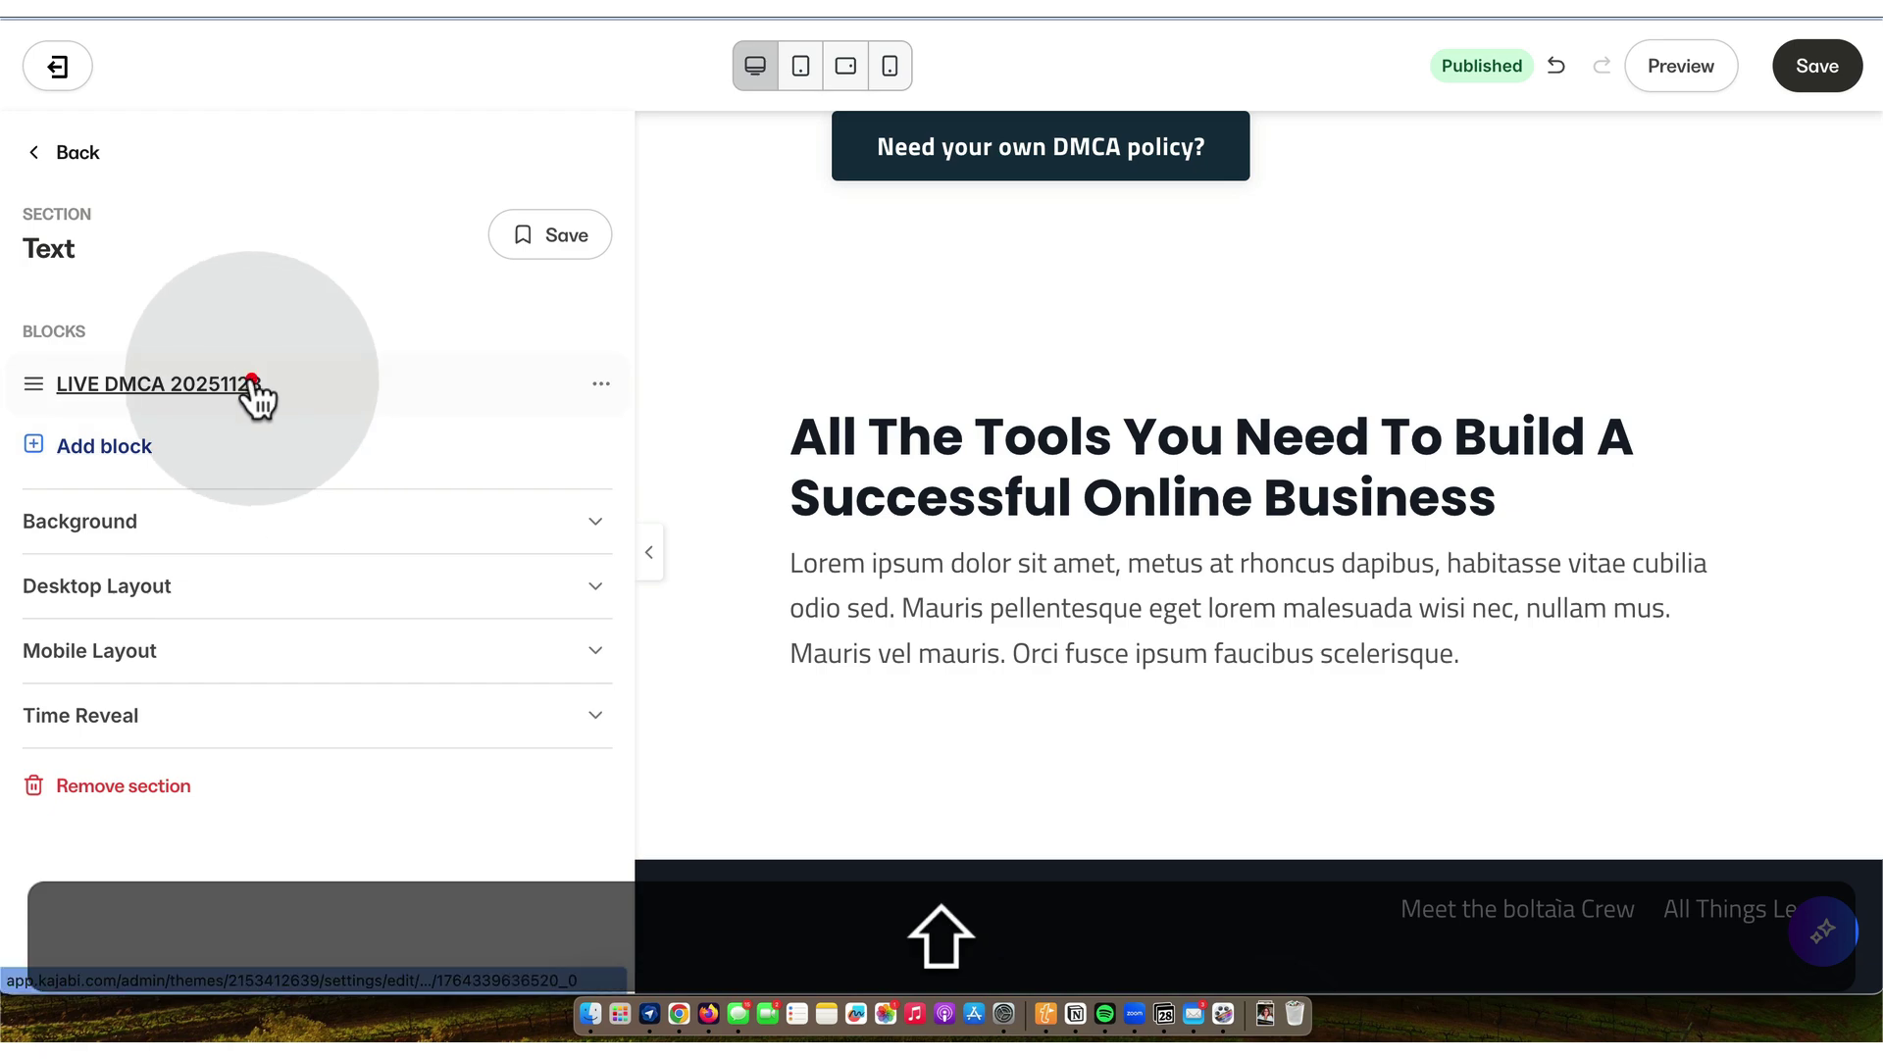
# - Make the block 12 columns wide and delete its placeholder source code
pyautogui.click(253, 401)
pyautogui.click(589, 361)
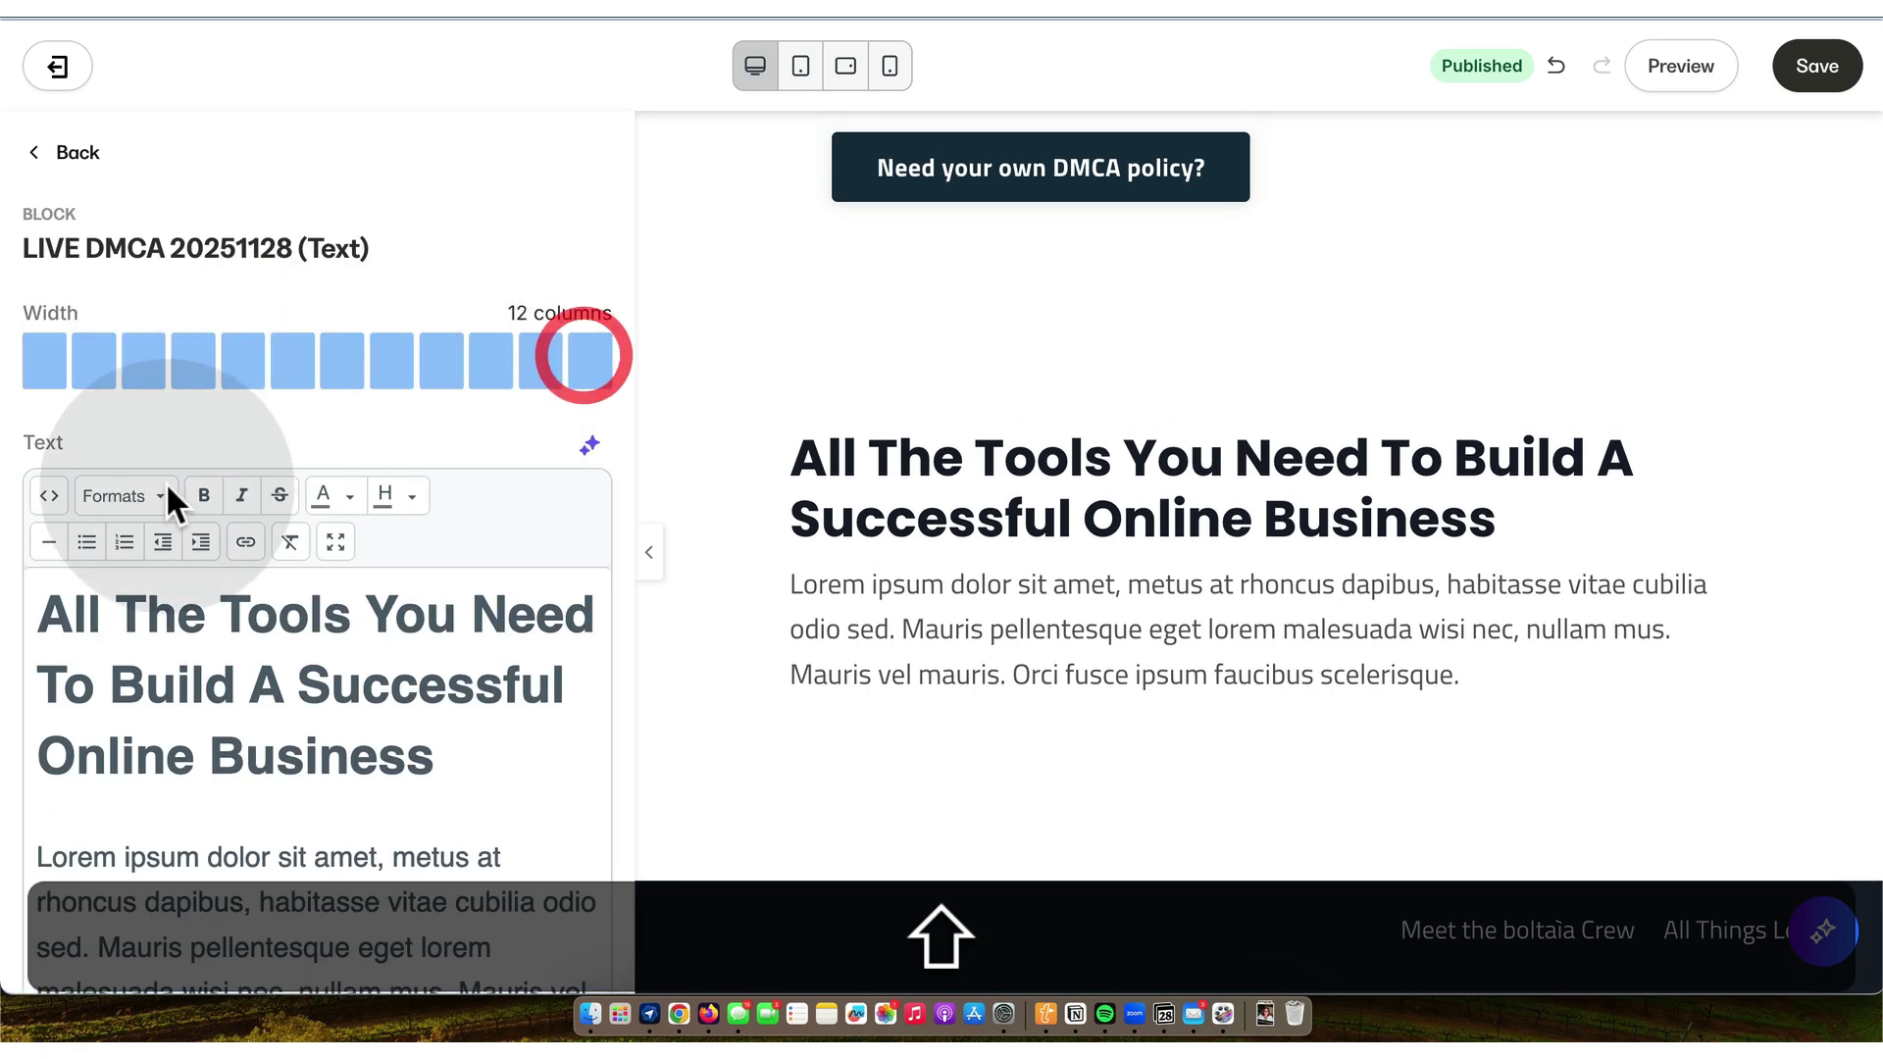
pyautogui.click(48, 495)
pyautogui.moveTo(873, 253); pyautogui.dragTo(511, 157)
pyautogui.hotkey('shift', 'BackSpace')
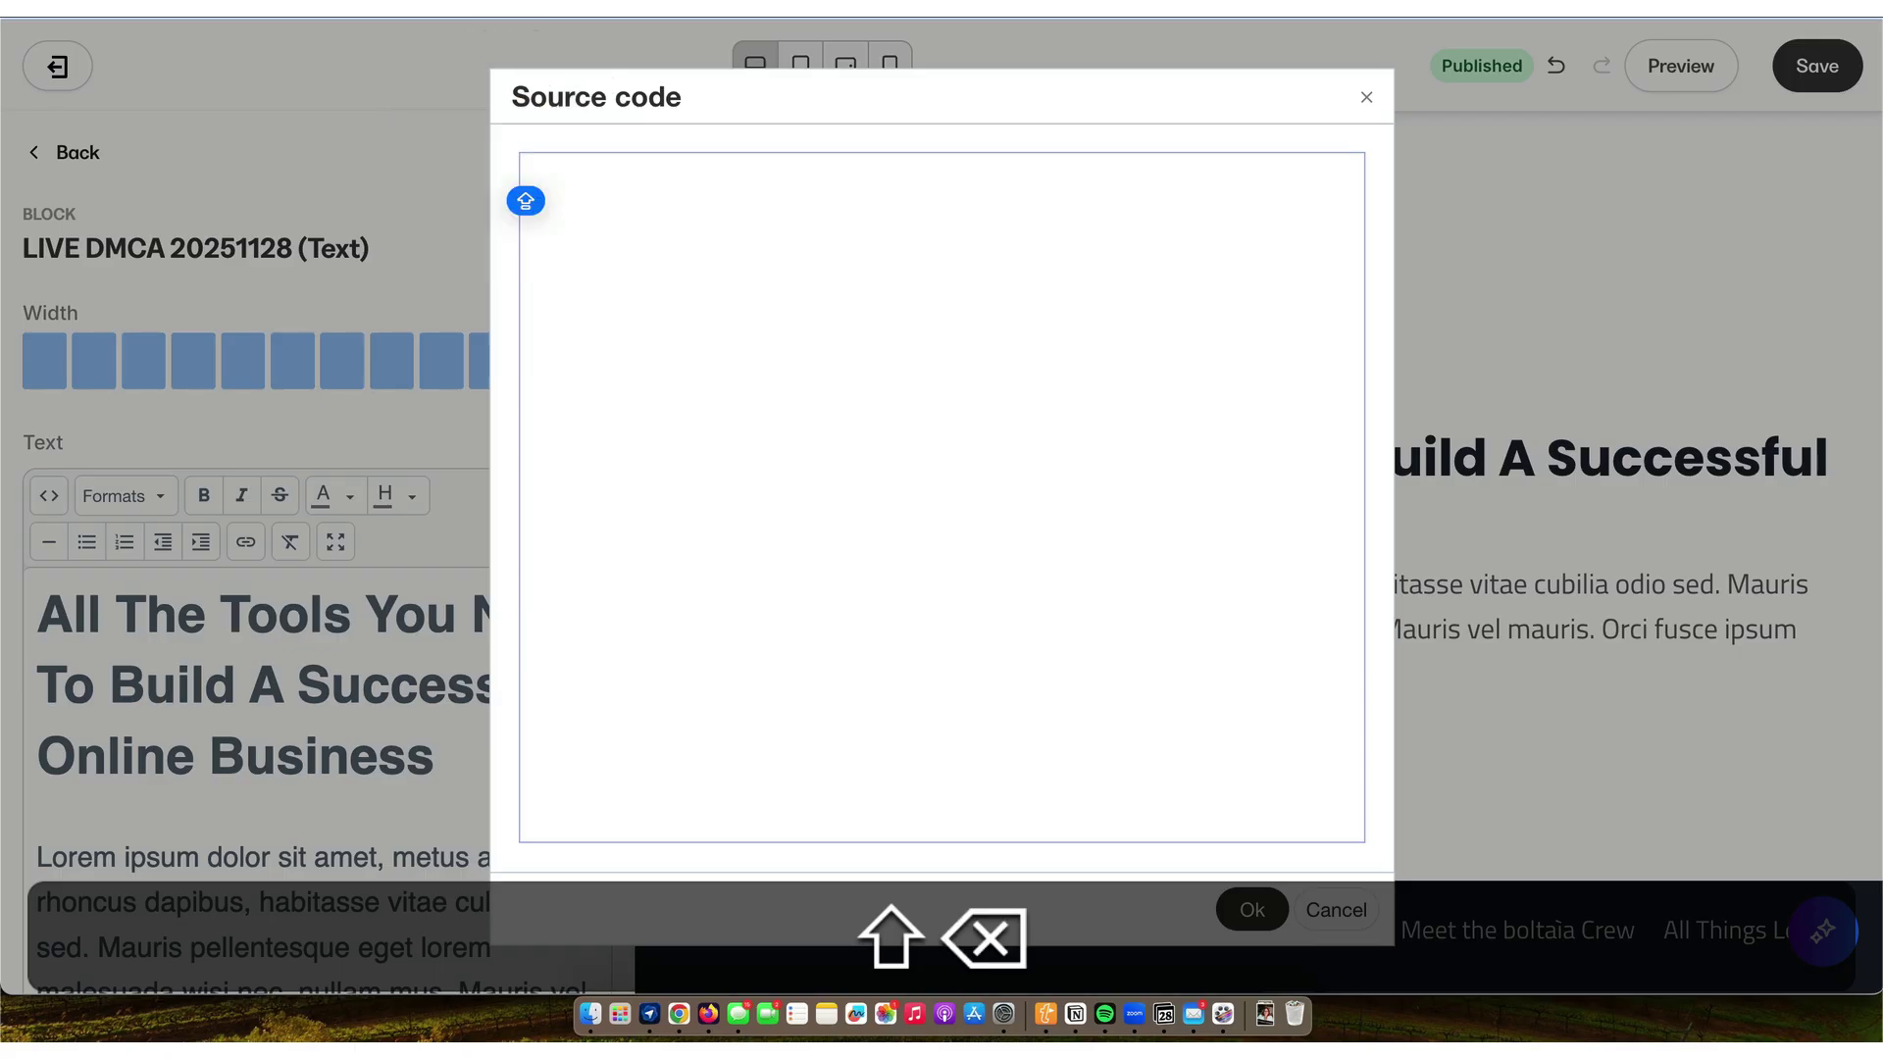
pyautogui.press('super+Tab')
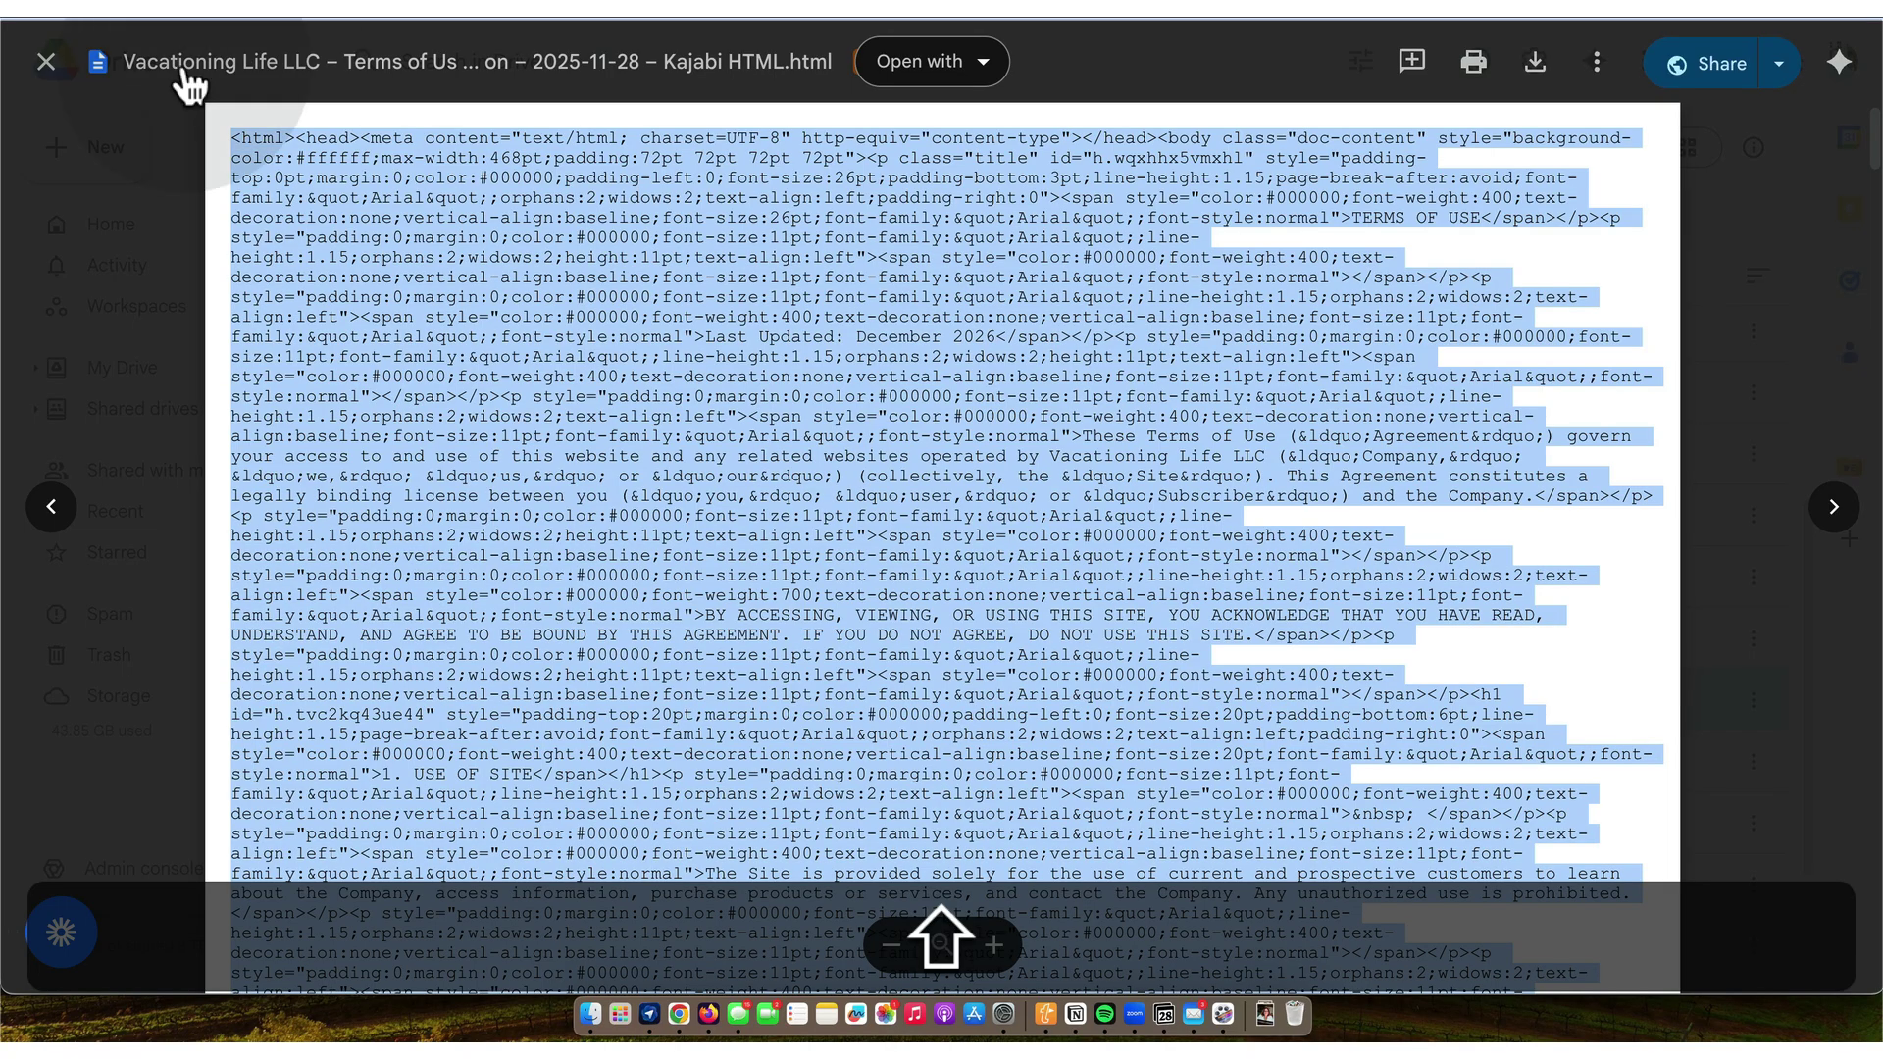
# - Open the 44 KB DMCA Policy Kajabi HTML file in Drive and copy its source
pyautogui.click(49, 65)
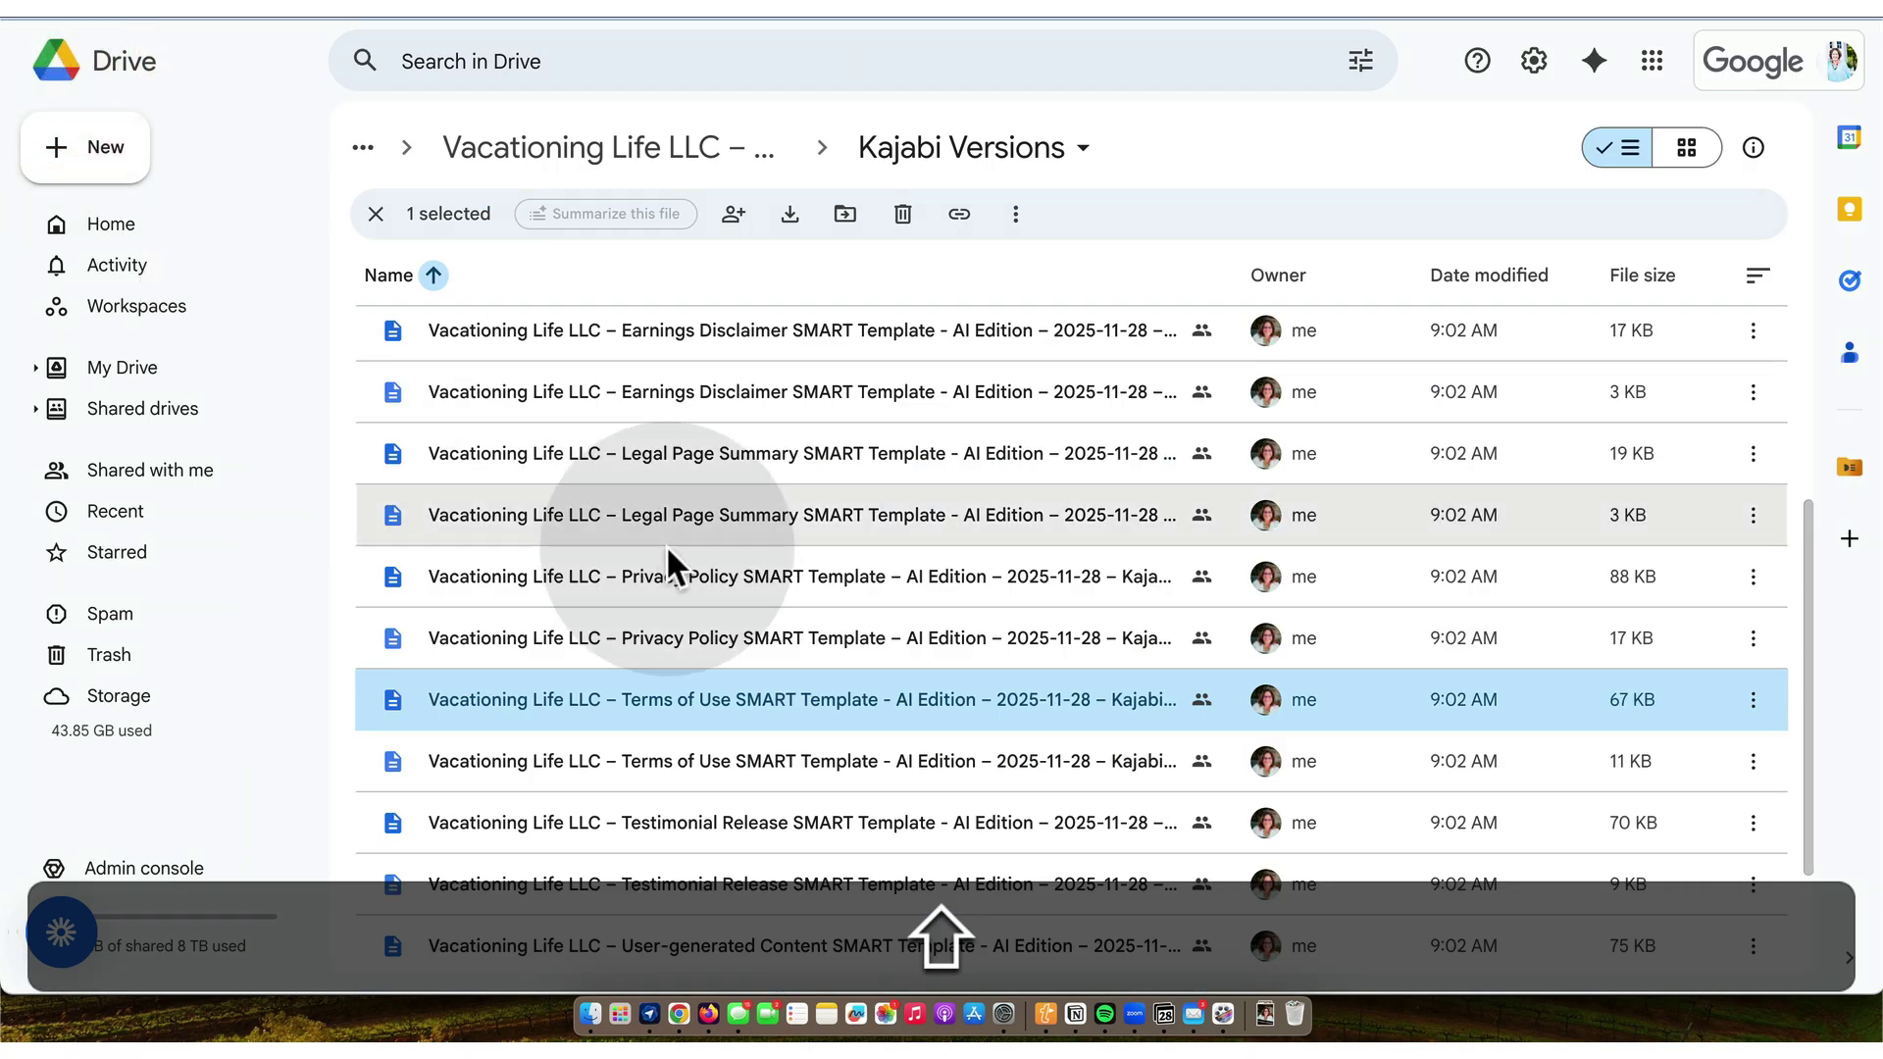
pyautogui.scroll(-3, 667, 551)
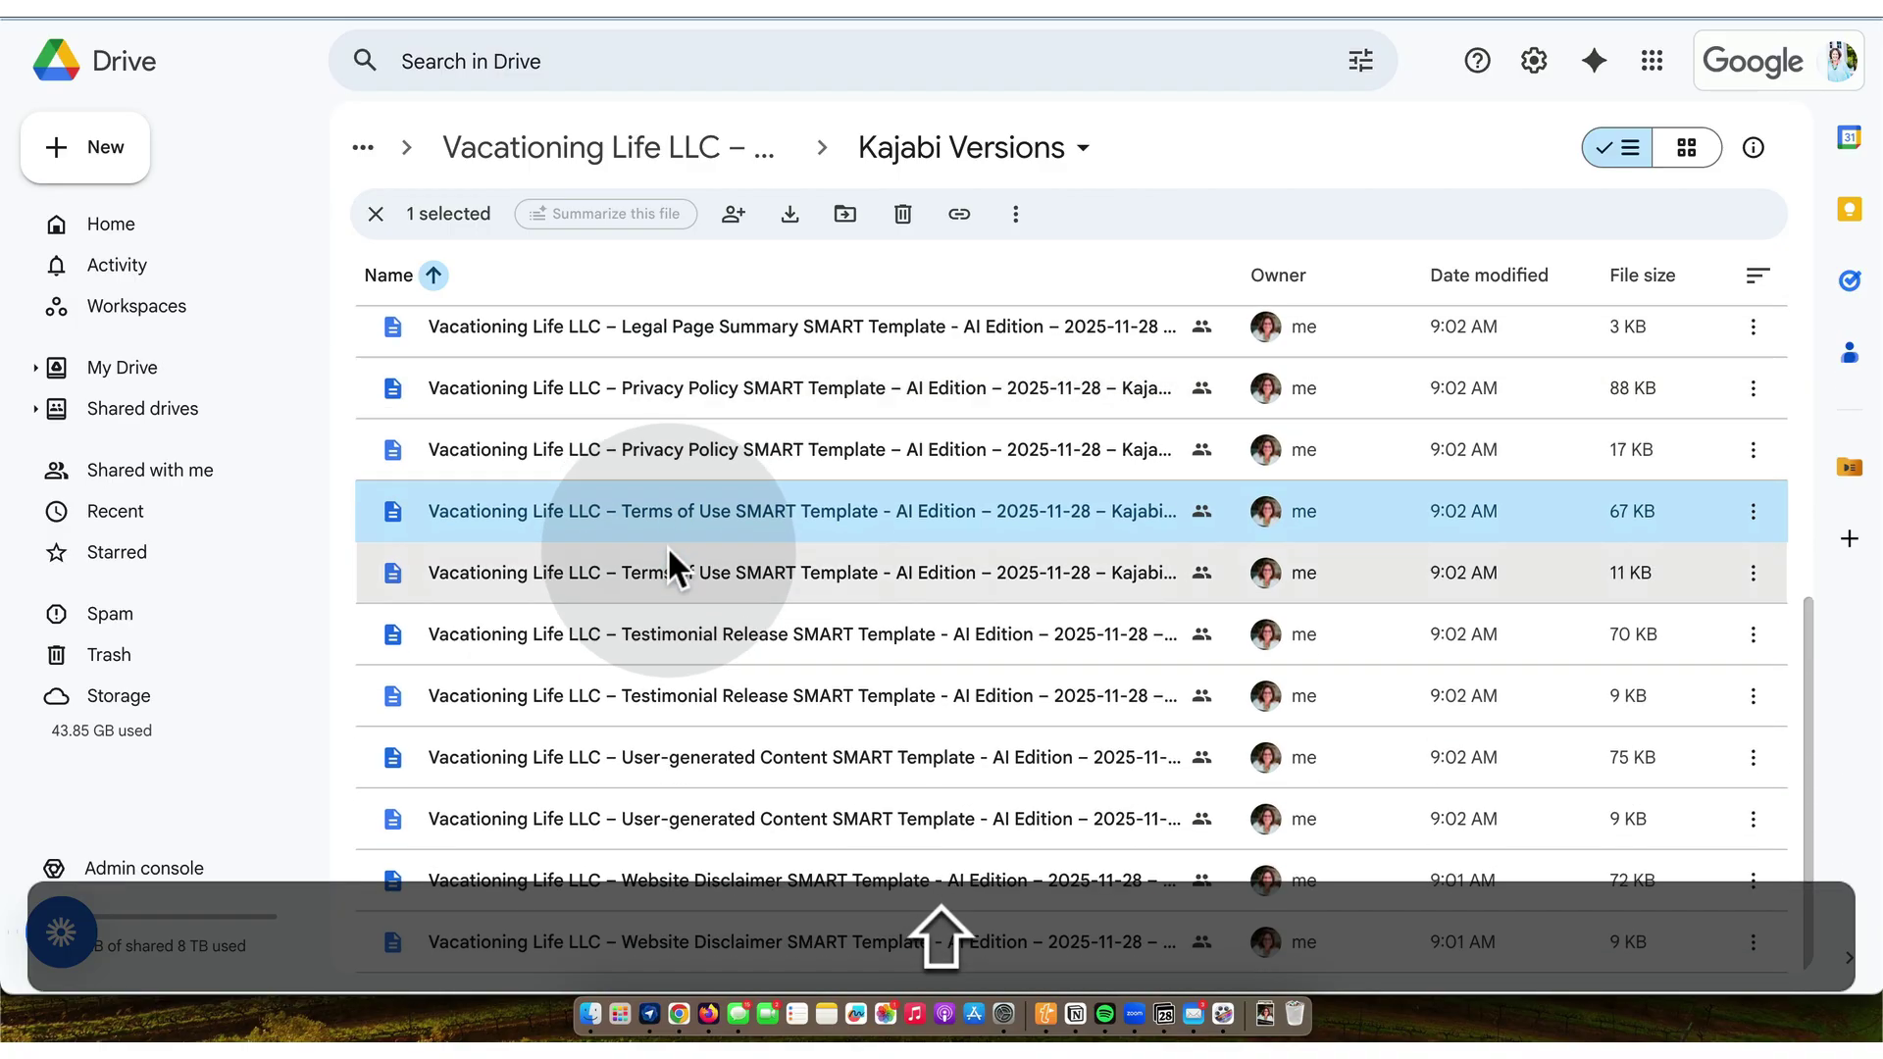
pyautogui.scroll(5, 667, 545)
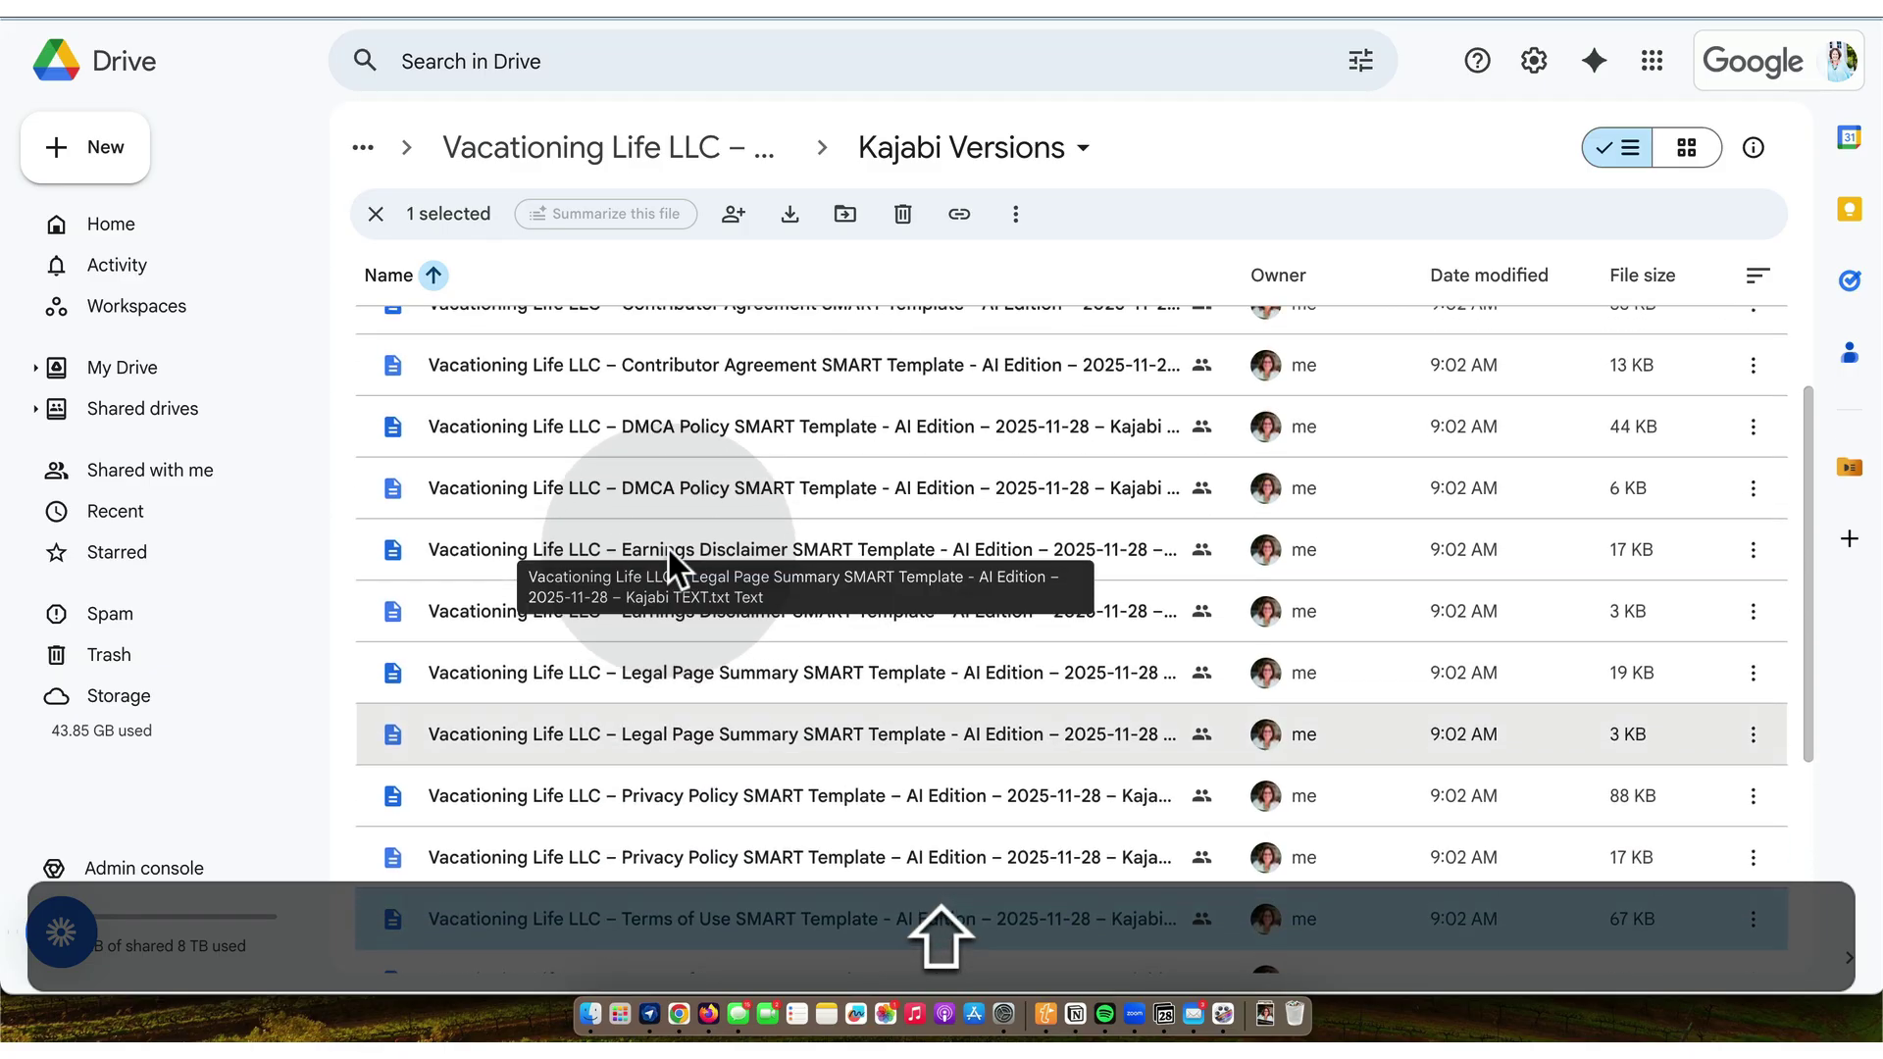
pyautogui.doubleClick(707, 418)
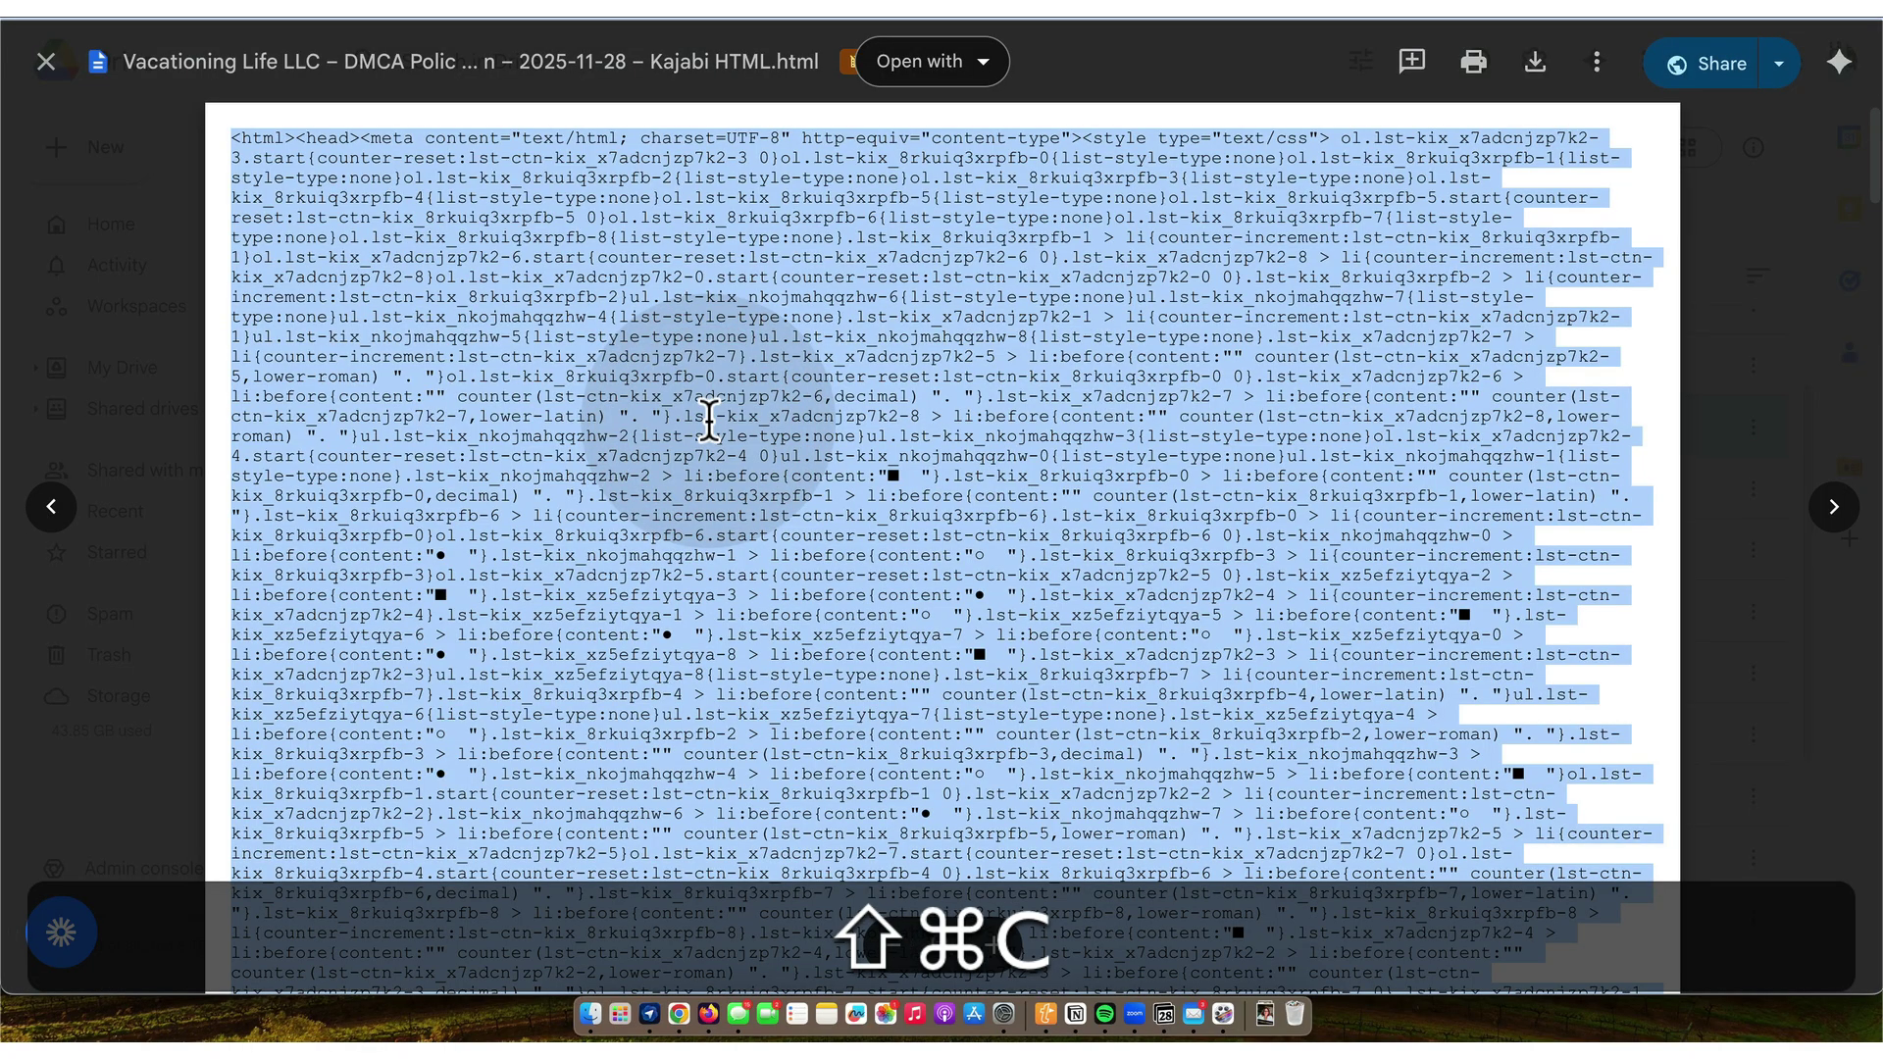
pyautogui.press('shift')
# - Paste the DMCA Policy HTML into the LIVE DMCA block's source and save the page
pyautogui.press('super+Tab')
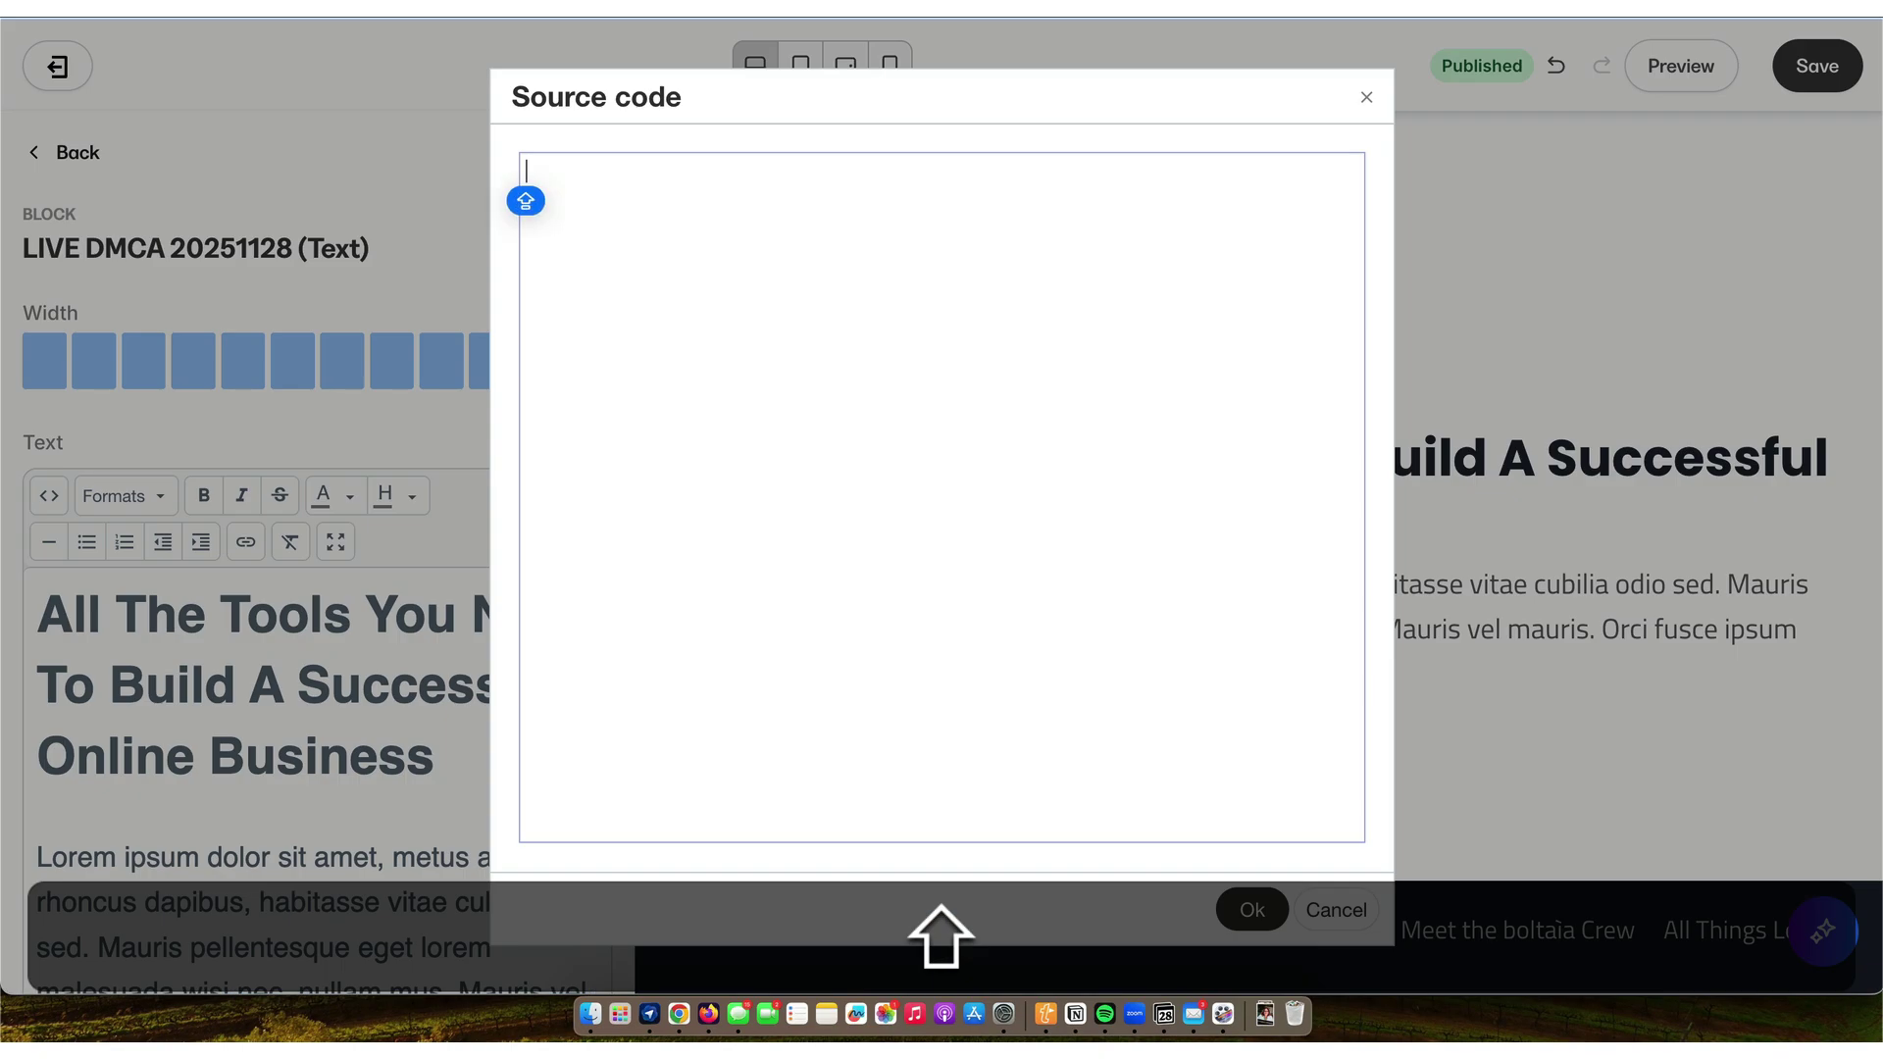
pyautogui.press('super+shift+v')
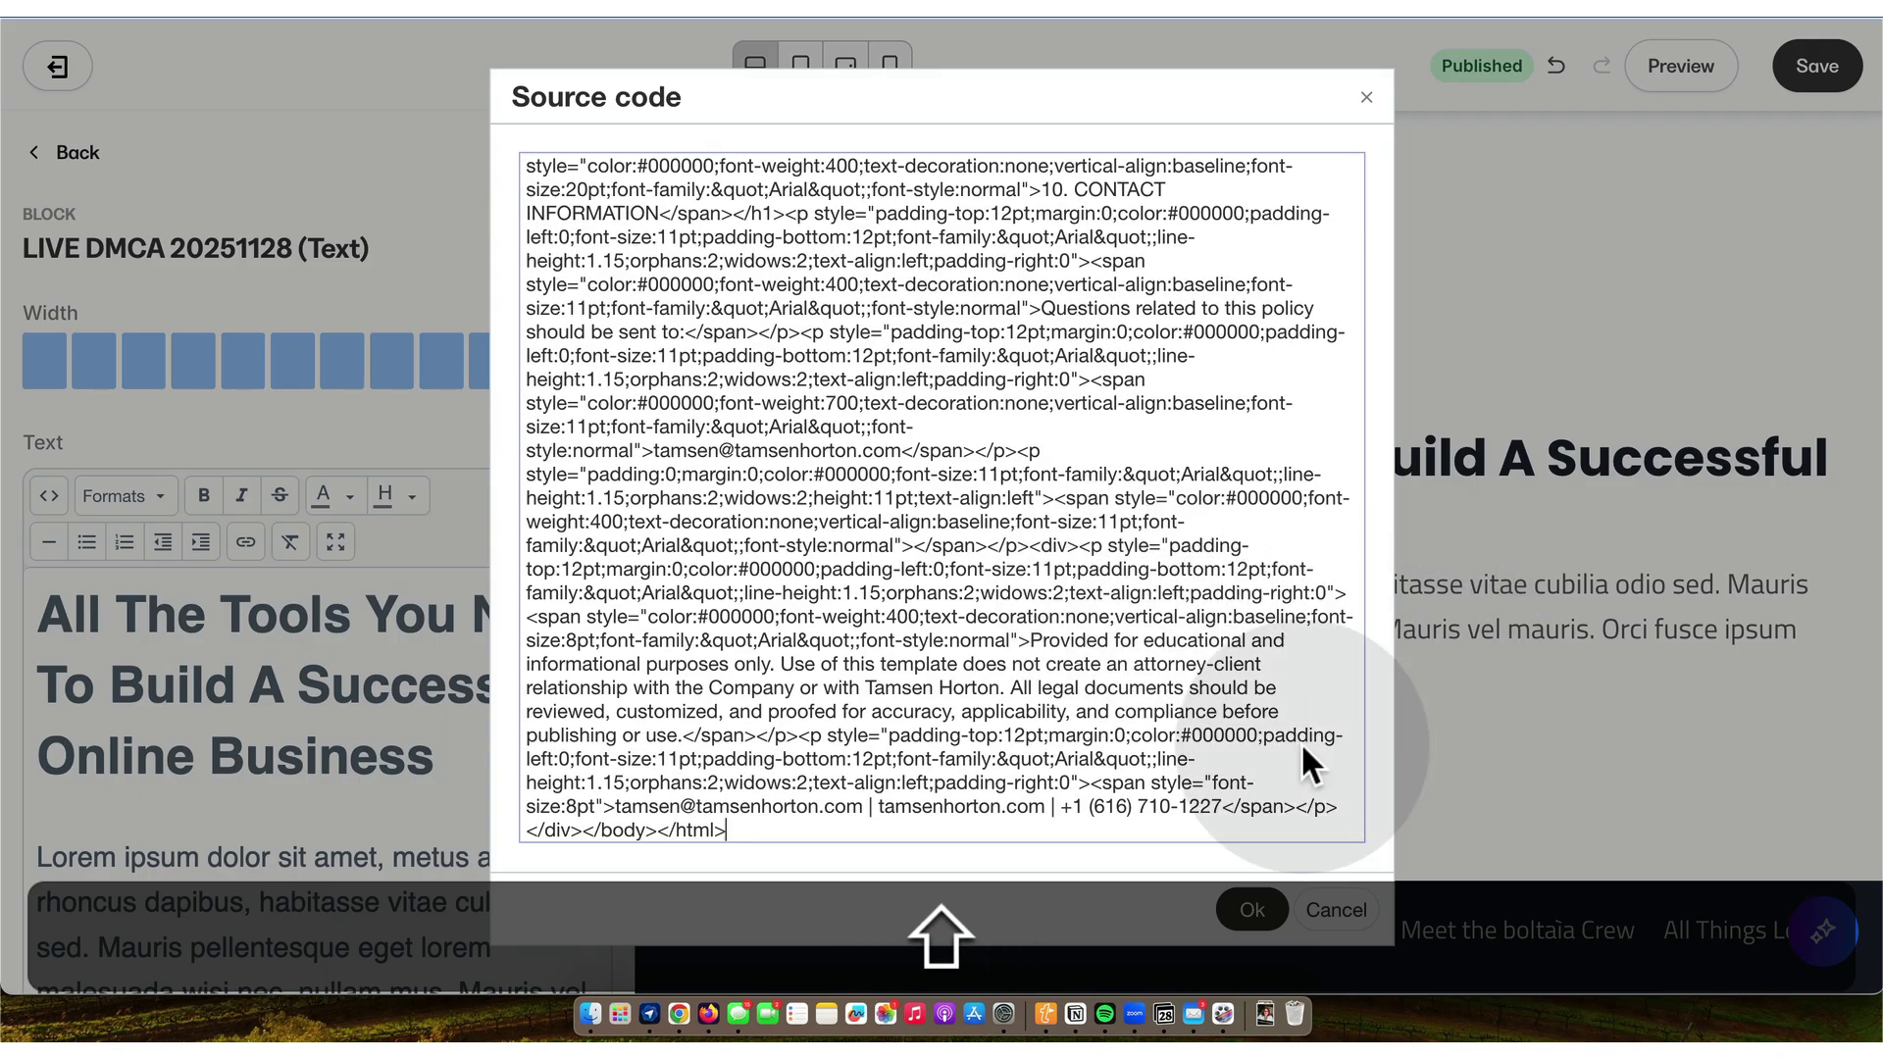
pyautogui.click(1256, 917)
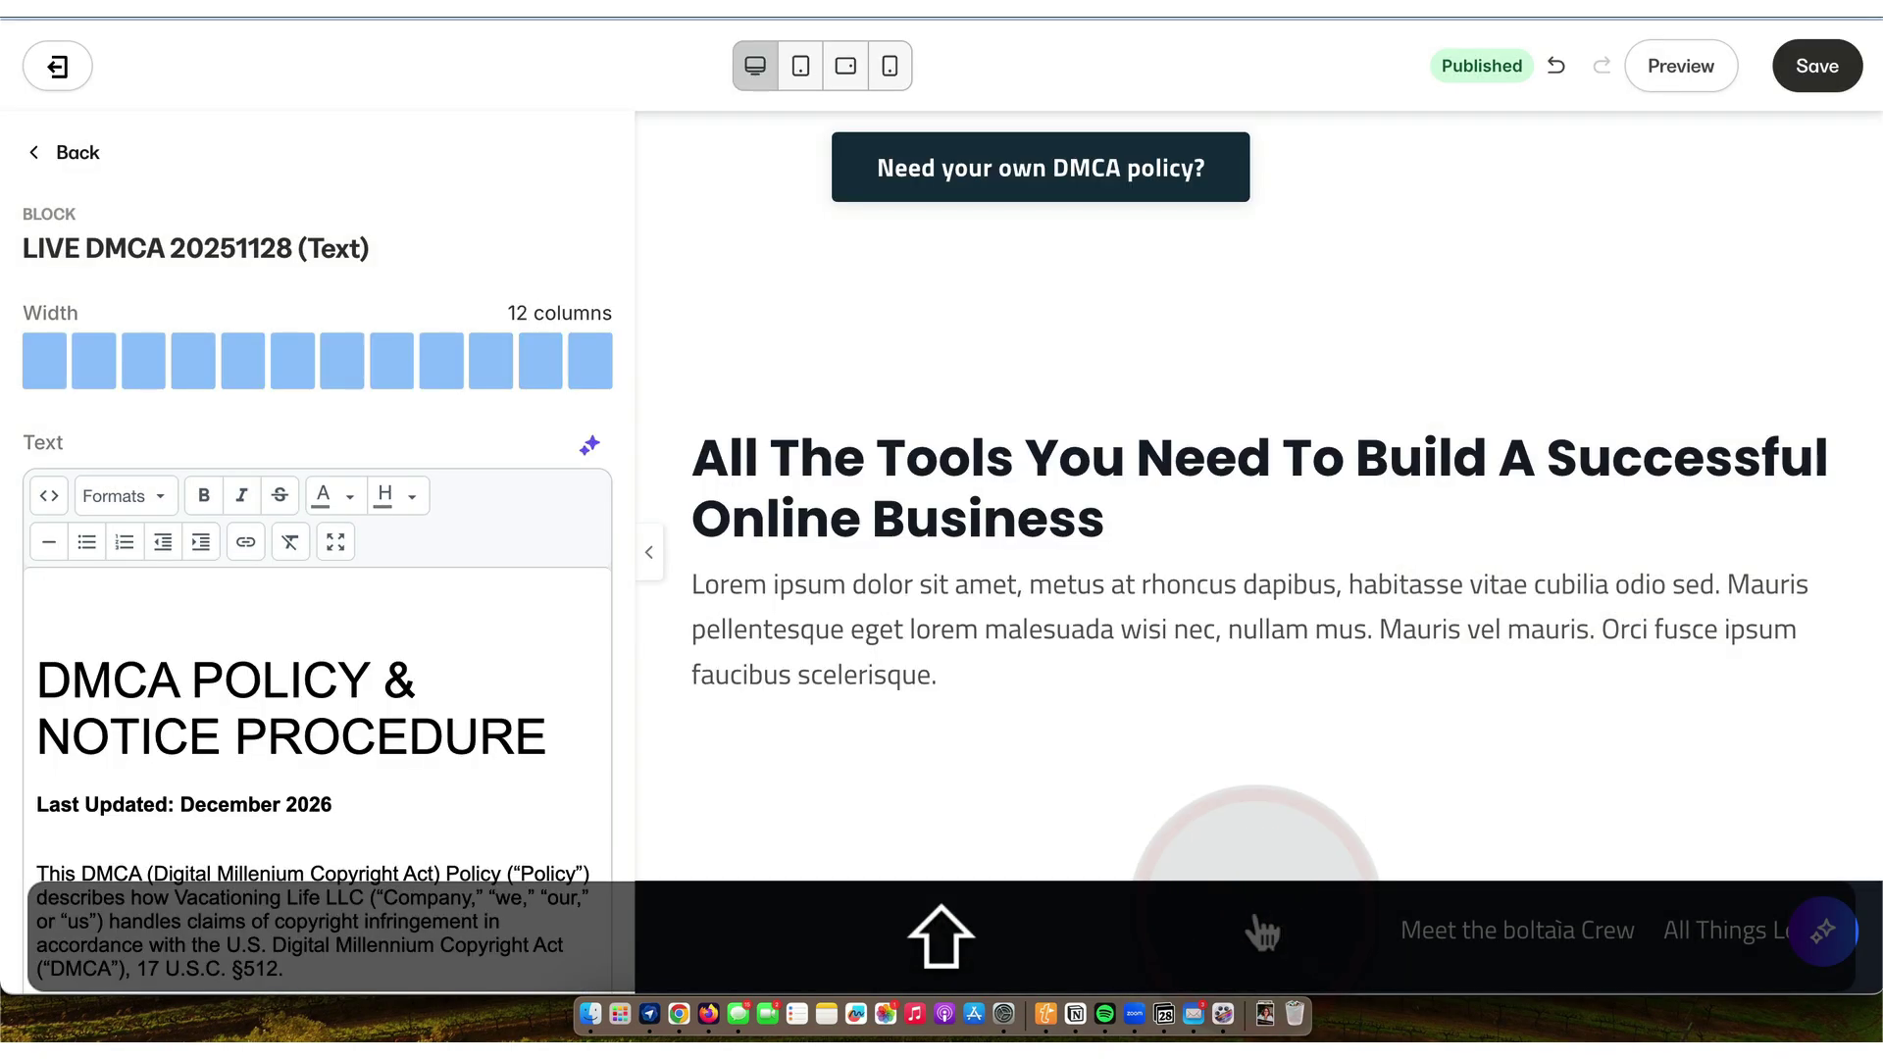
pyautogui.click(1818, 69)
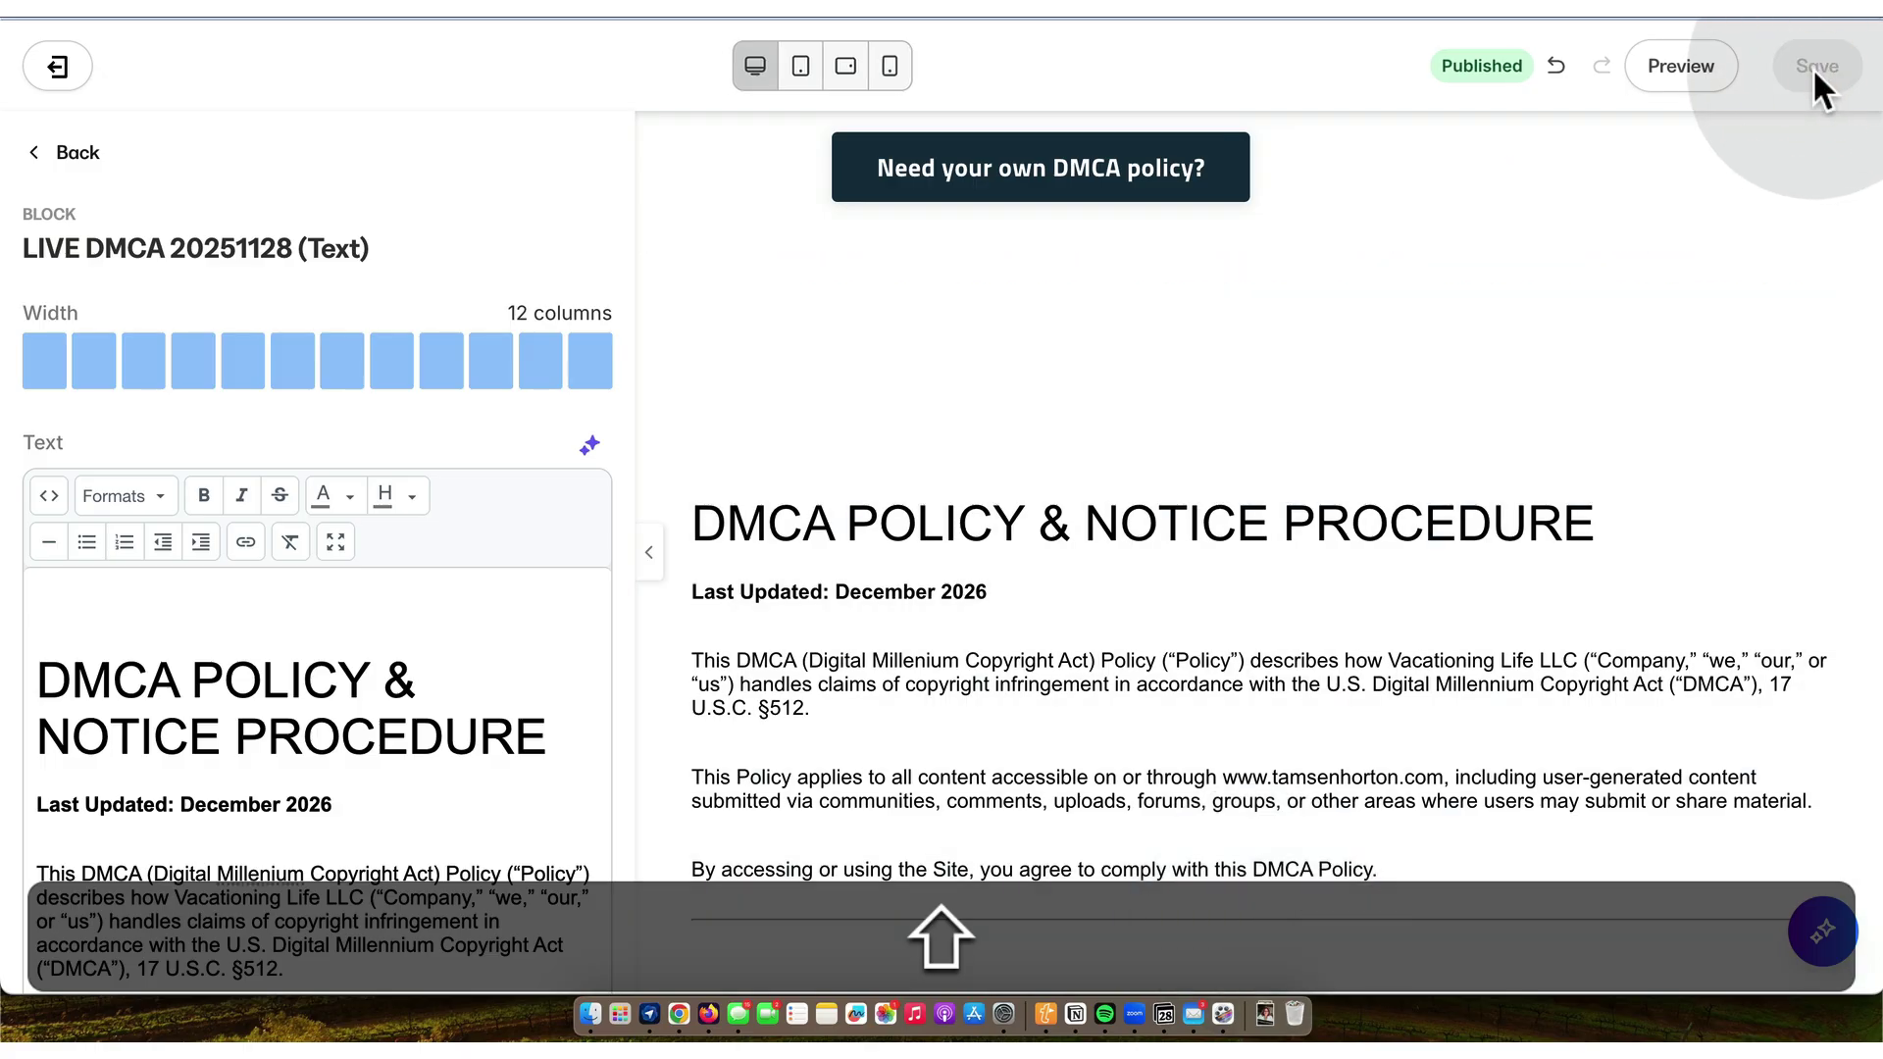
# - Remove the empty leading <p></p> paragraph from the block's source
pyautogui.click(49, 499)
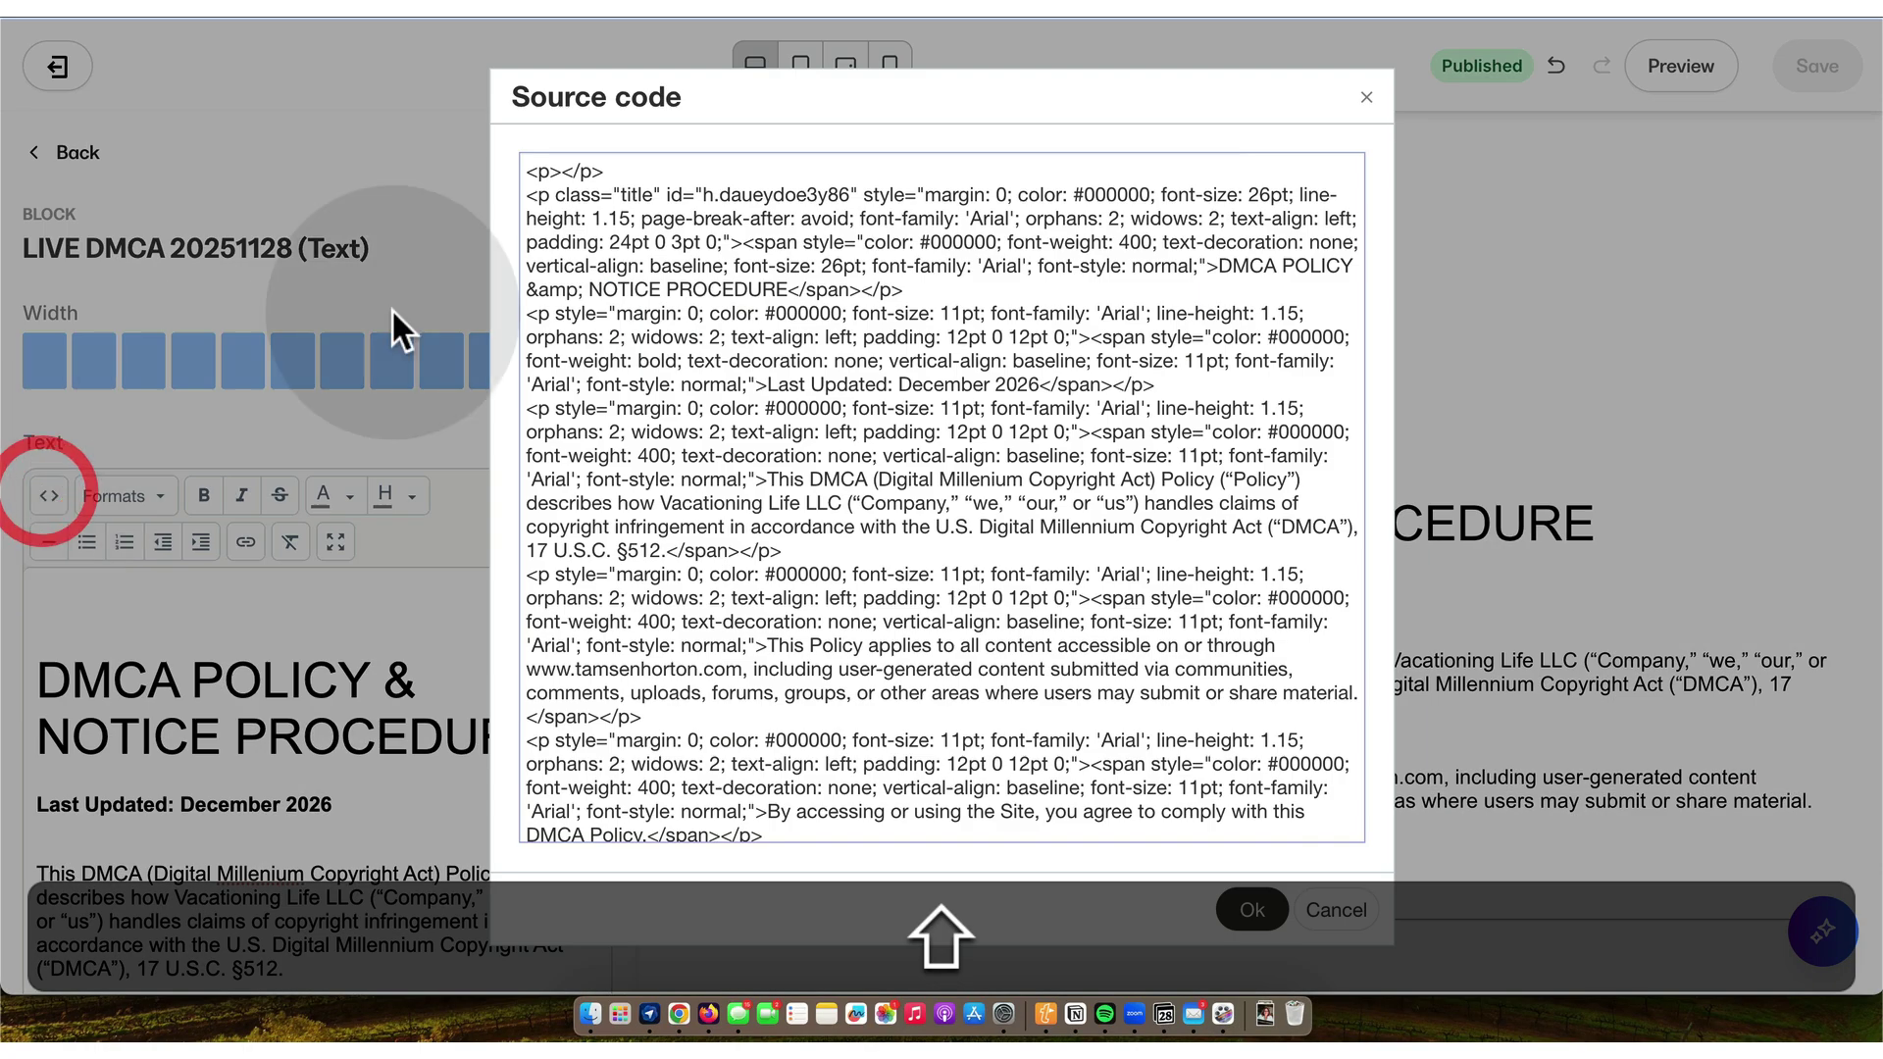
pyautogui.moveTo(618, 176); pyautogui.dragTo(515, 186)
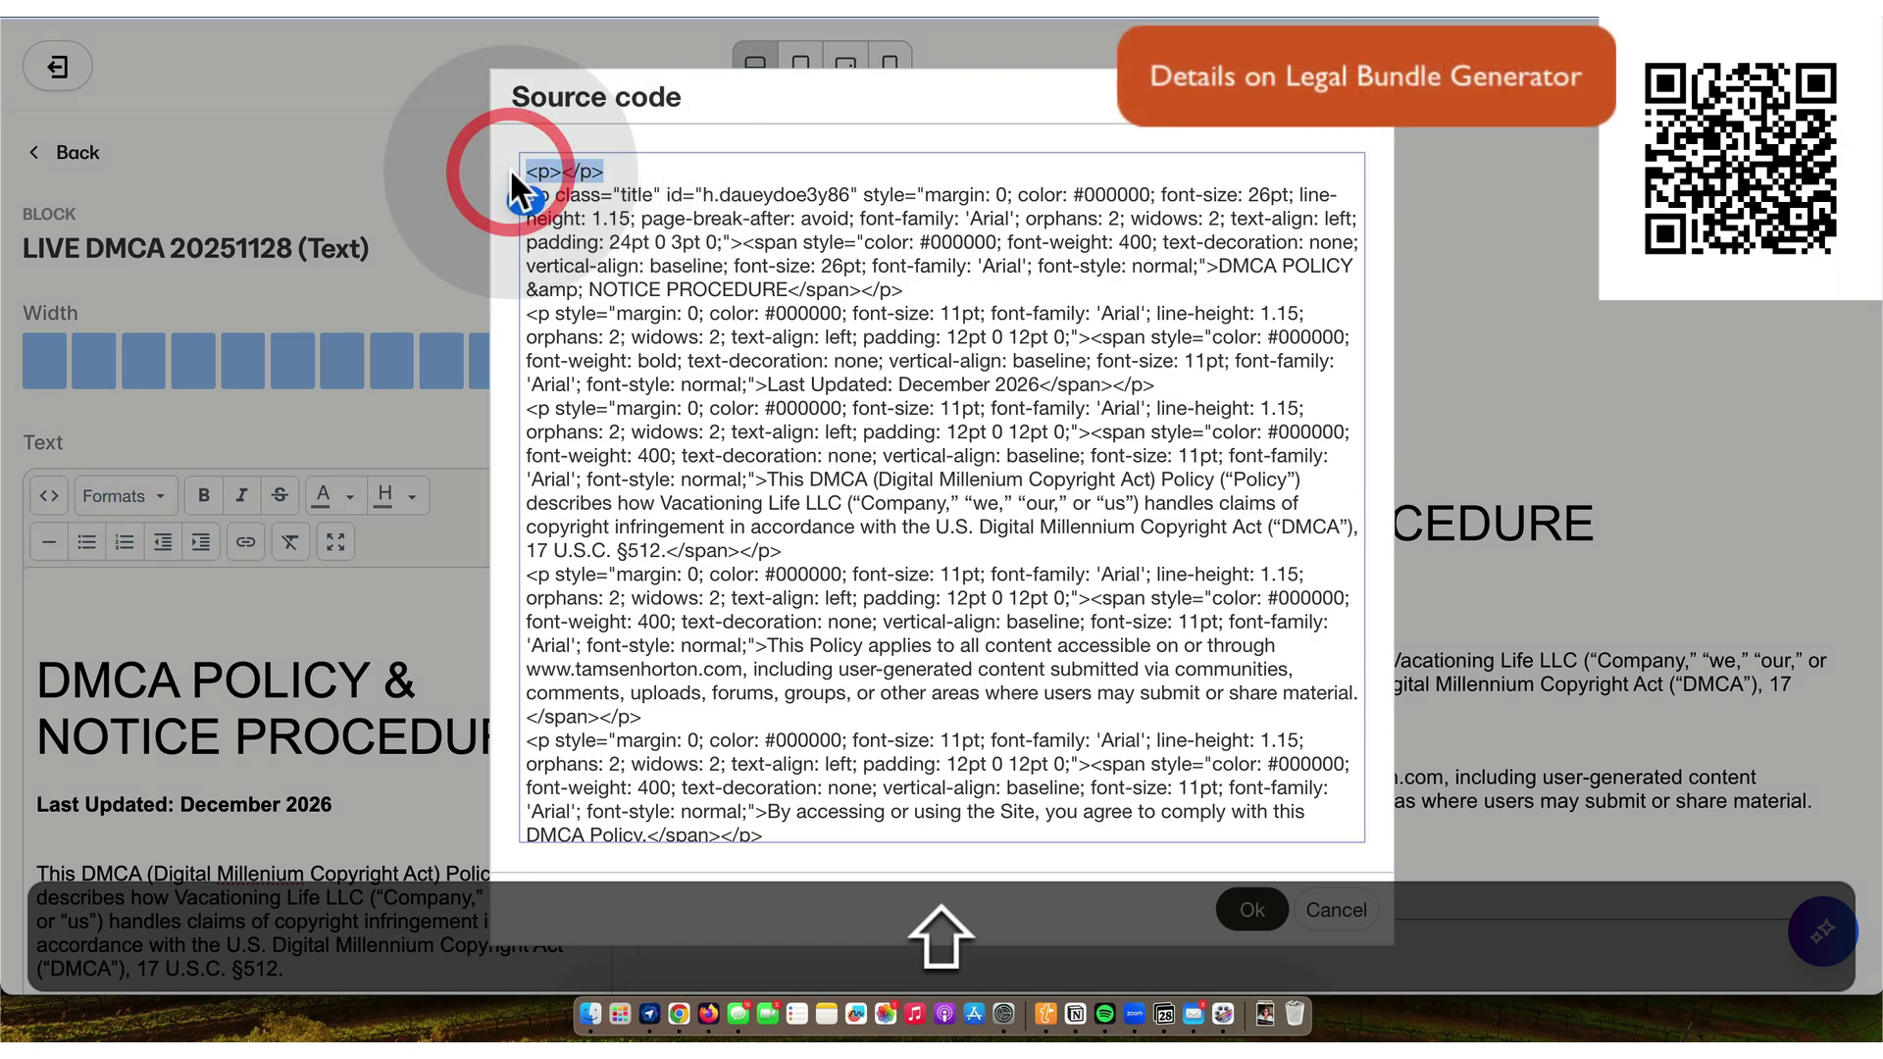
pyautogui.hotkey('shift', 'Delete')
pyautogui.hotkey('shift', 'Delete')
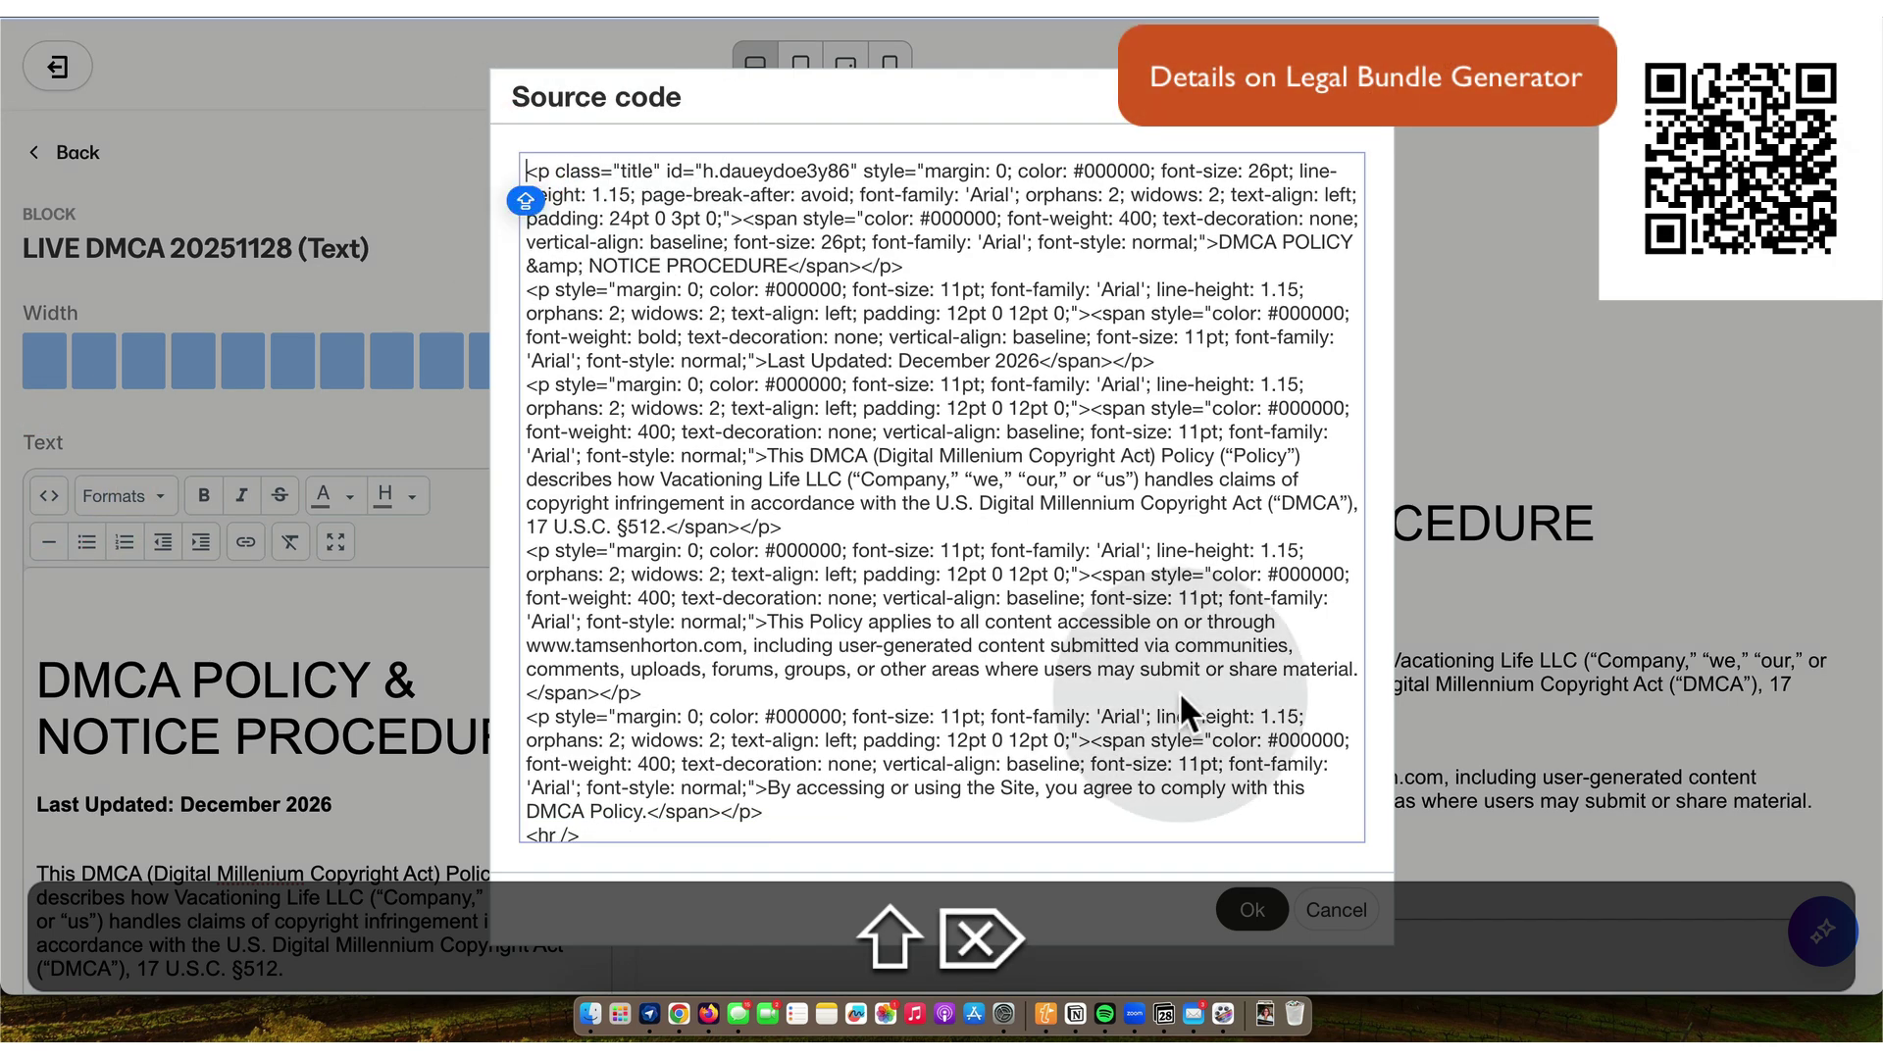
pyautogui.click(1252, 912)
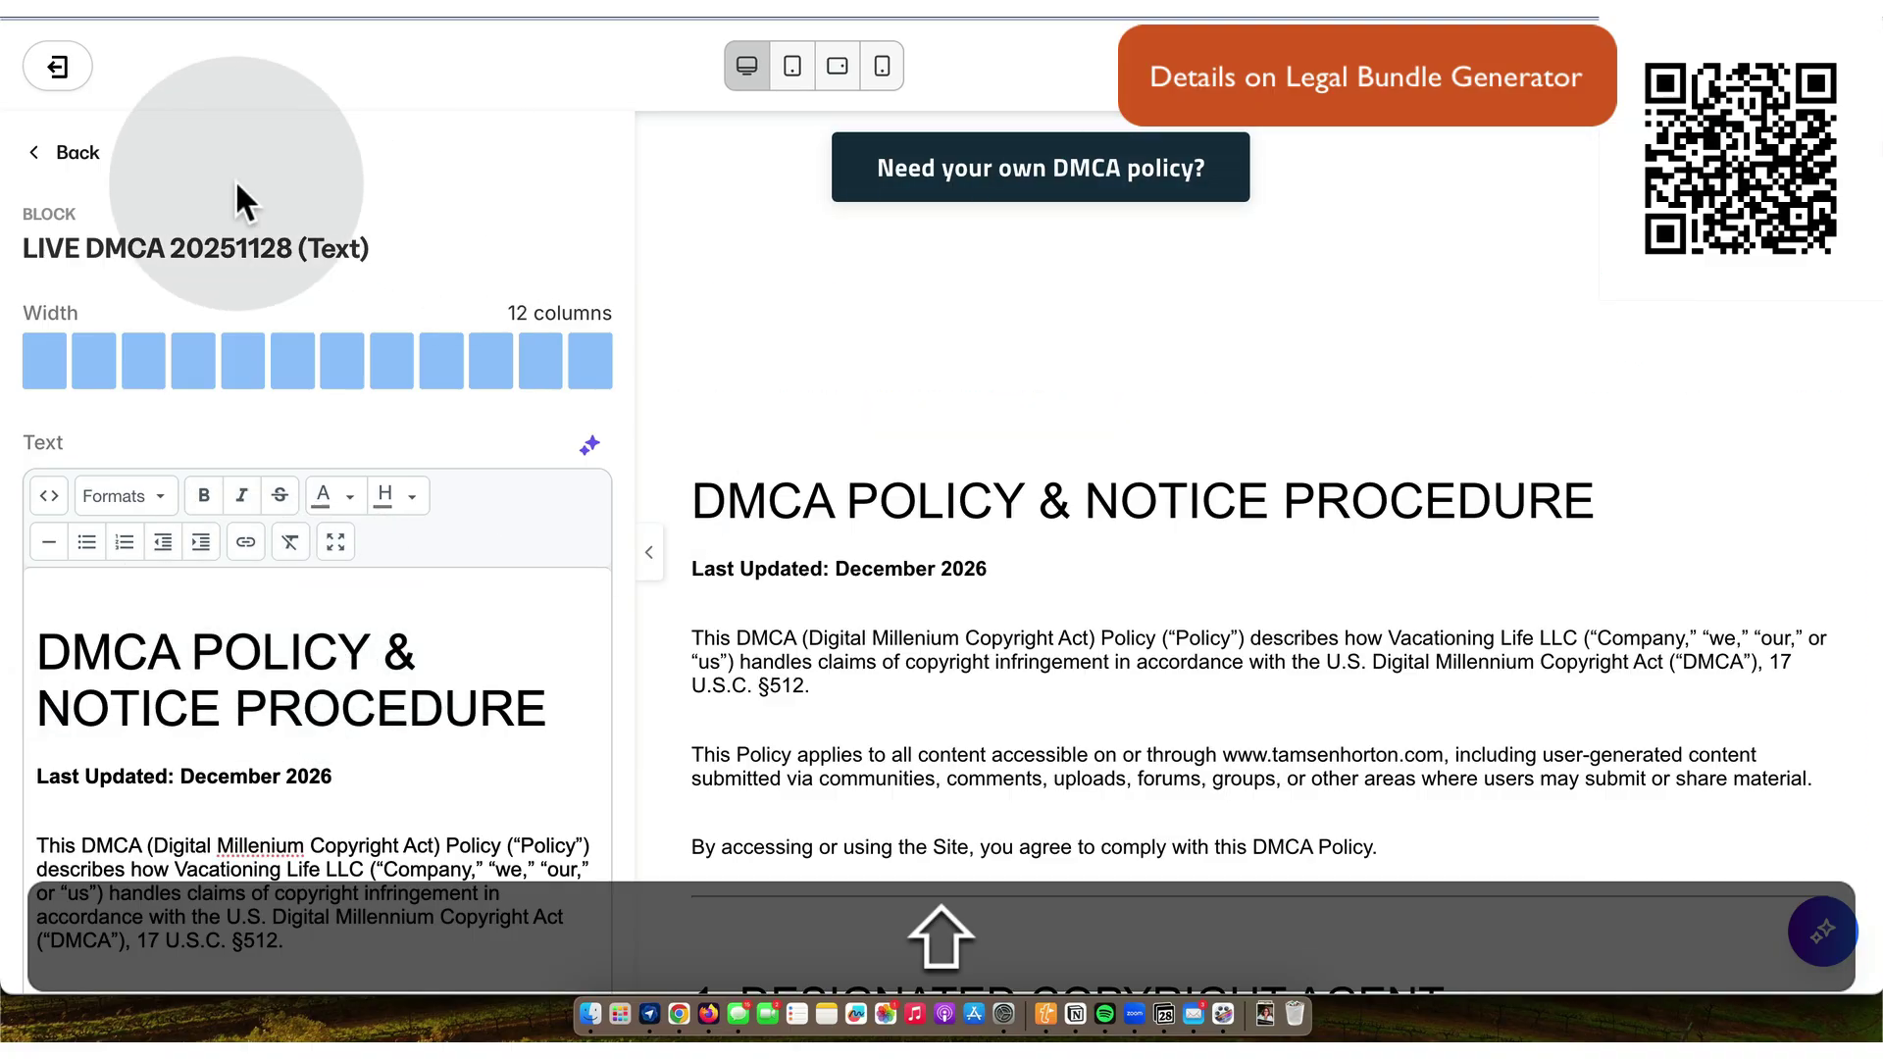
pyautogui.click(37, 154)
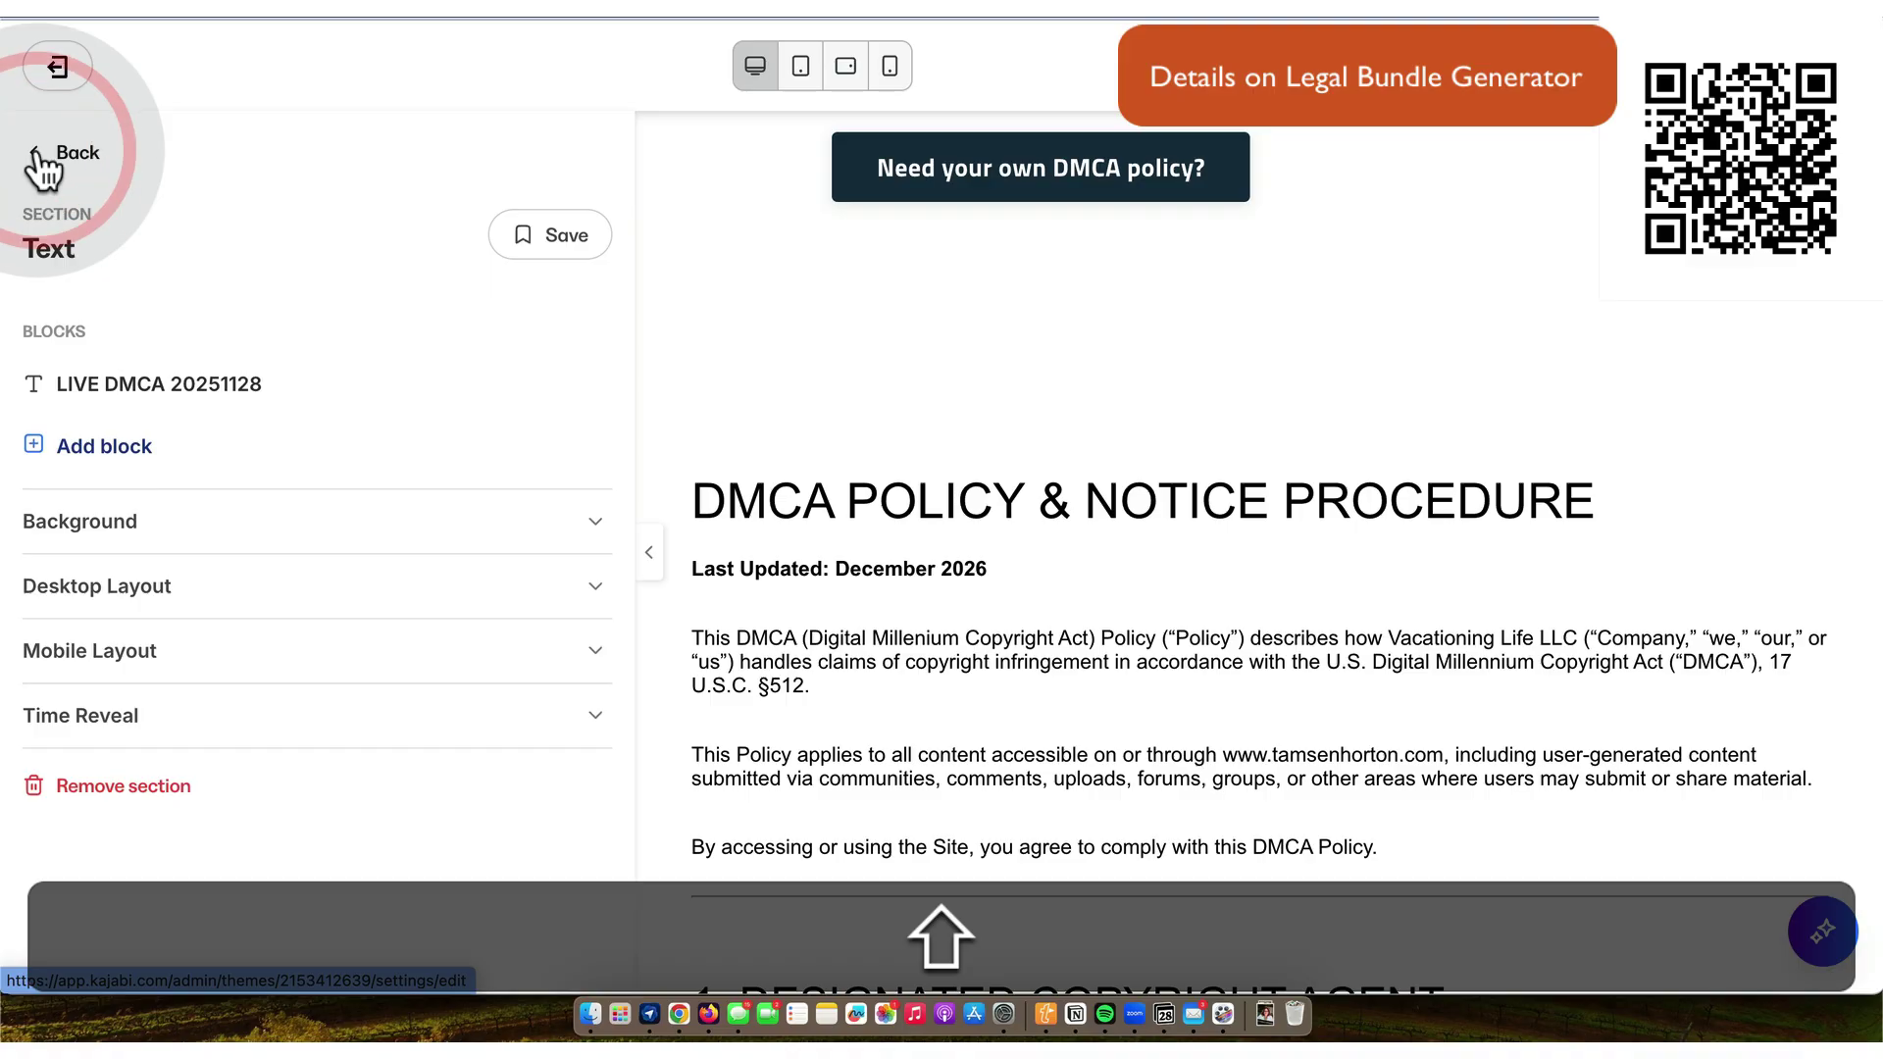
# - Hide the DMCA ARCHIVED section
pyautogui.click(41, 157)
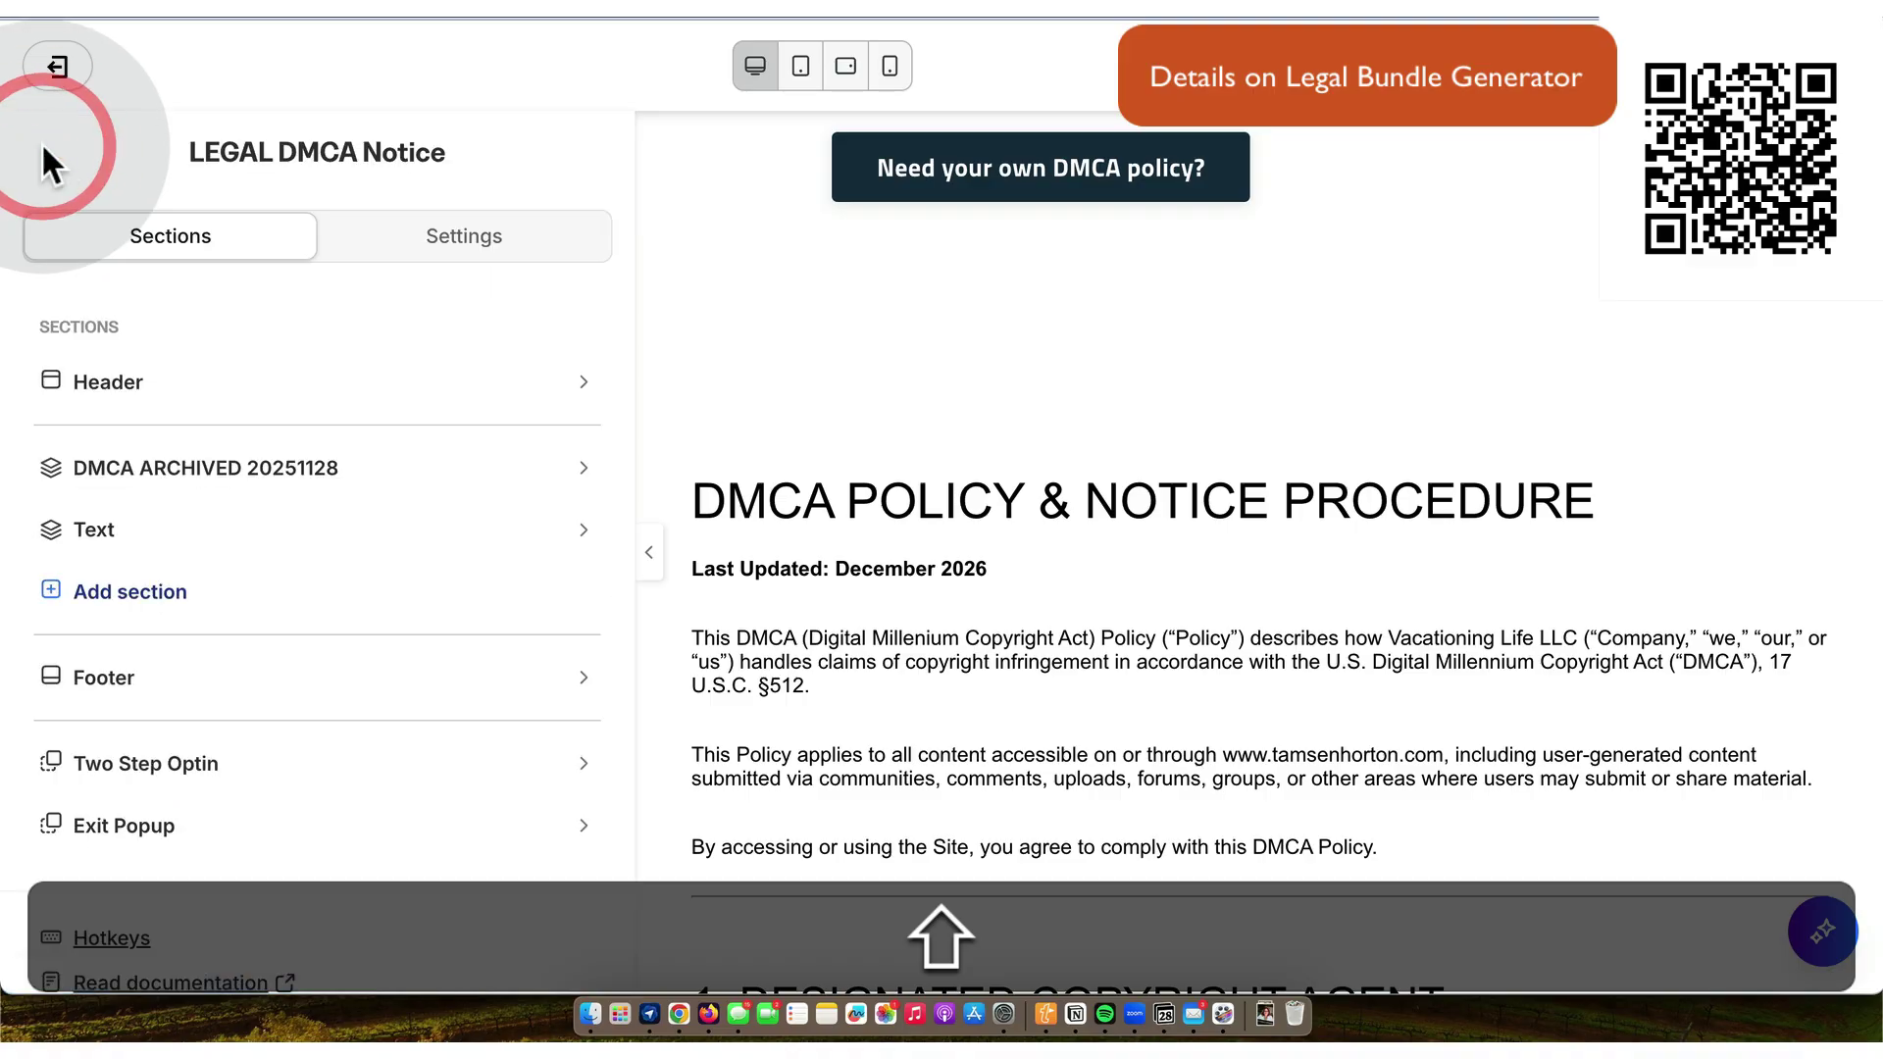
pyautogui.click(584, 468)
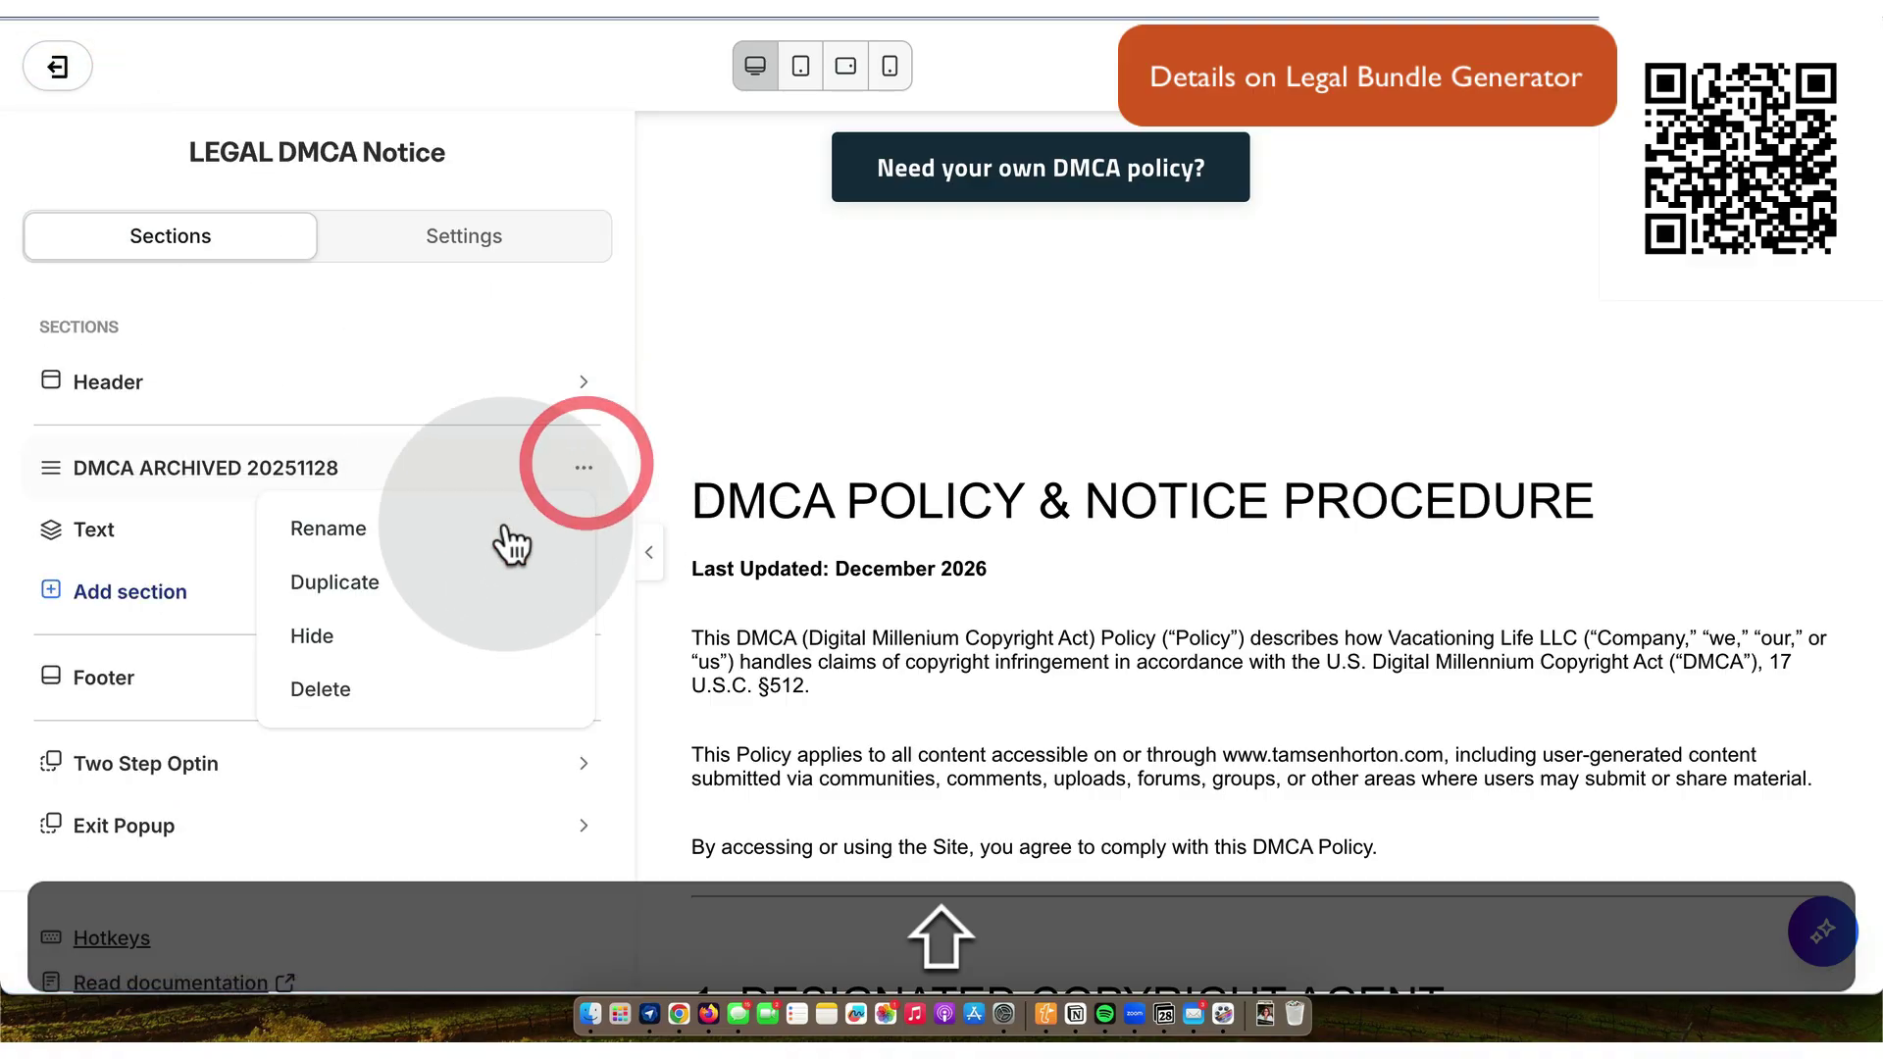
pyautogui.click(355, 635)
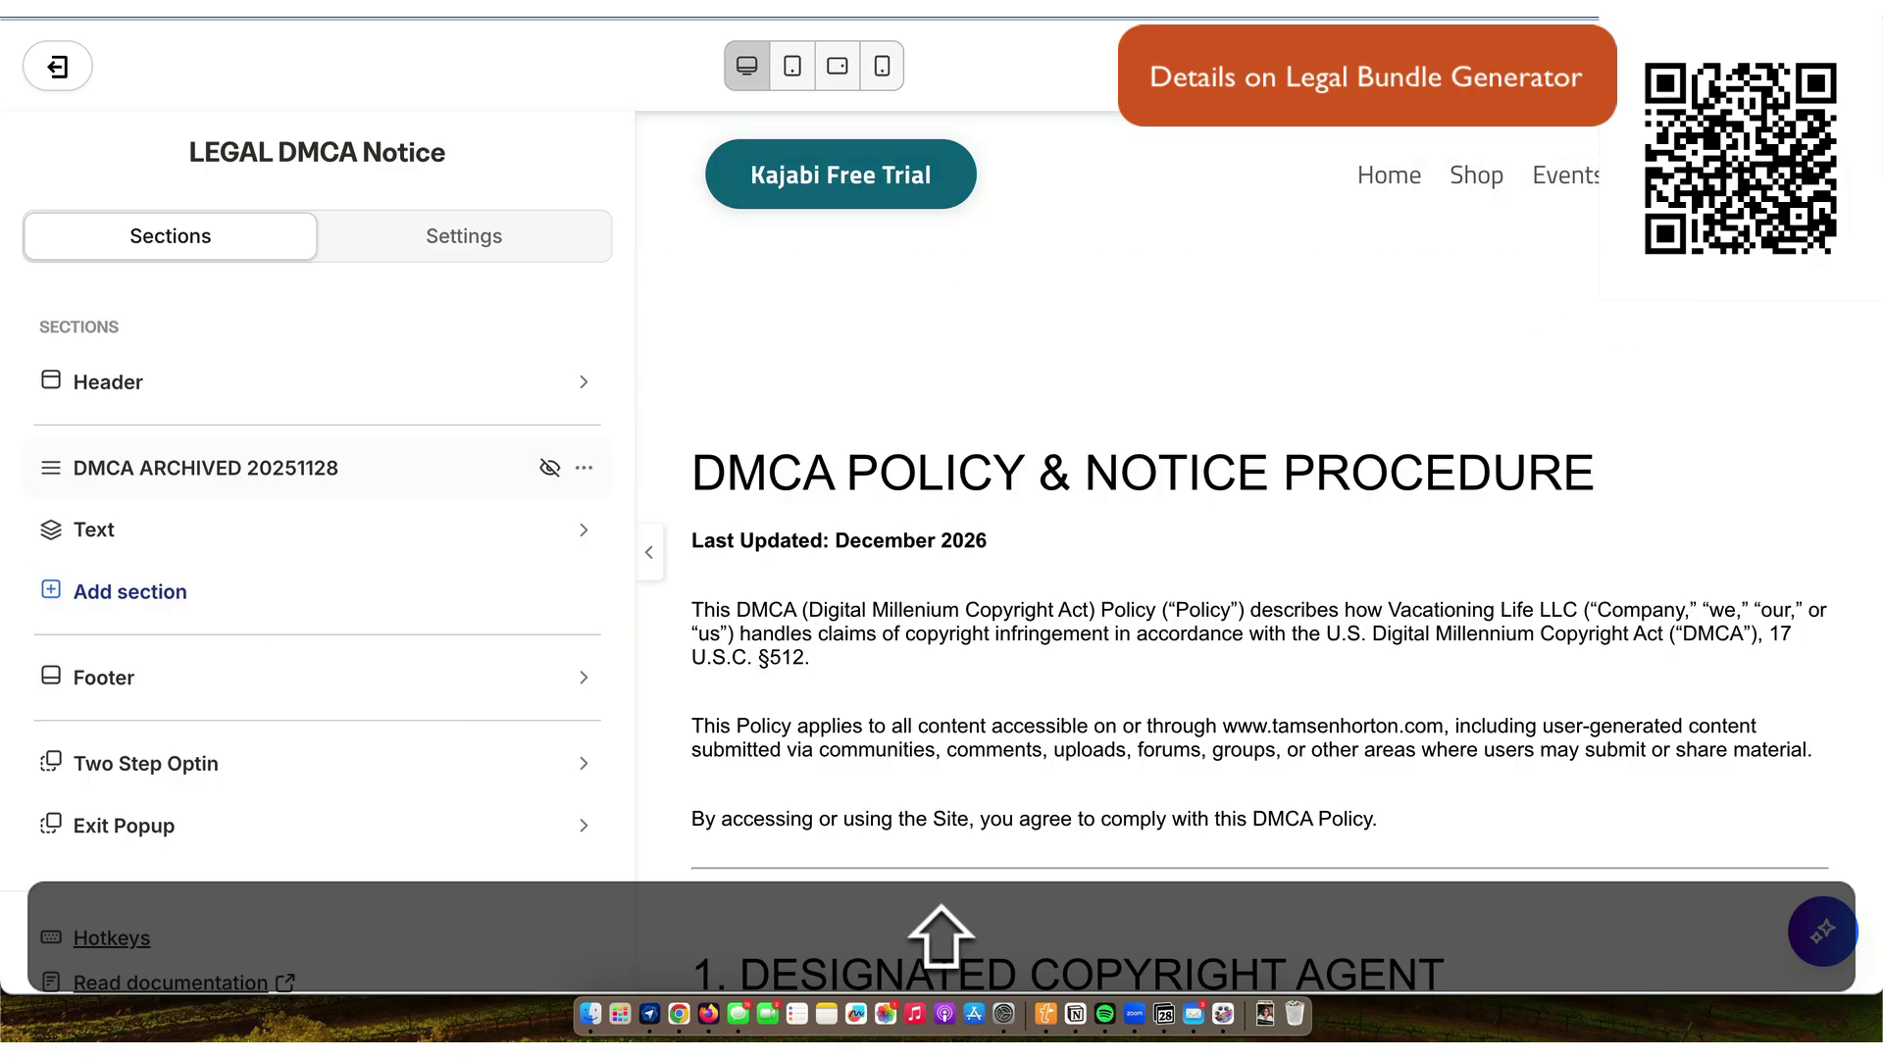
# - Change the live DMCA text's Last Updated year from 2026 to 2025
pyautogui.click(928, 573)
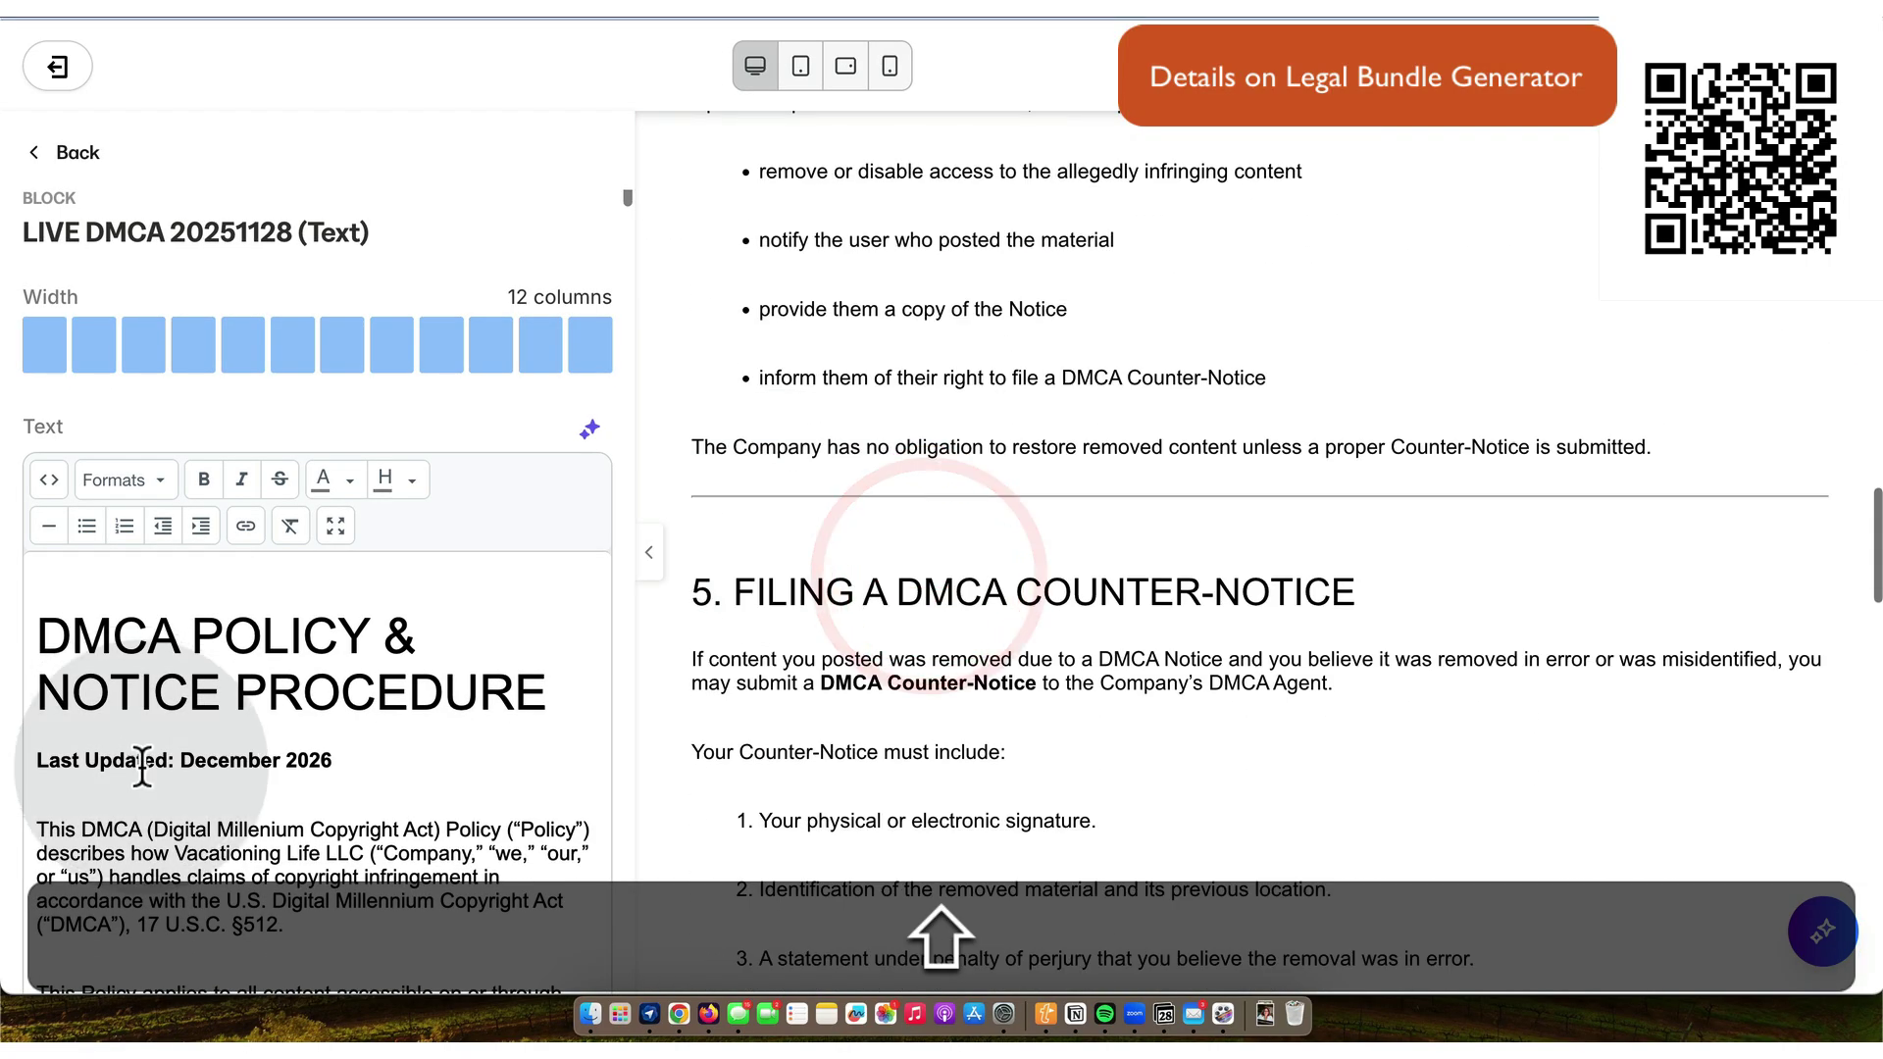
pyautogui.press('BackSpace')
pyautogui.write('5')
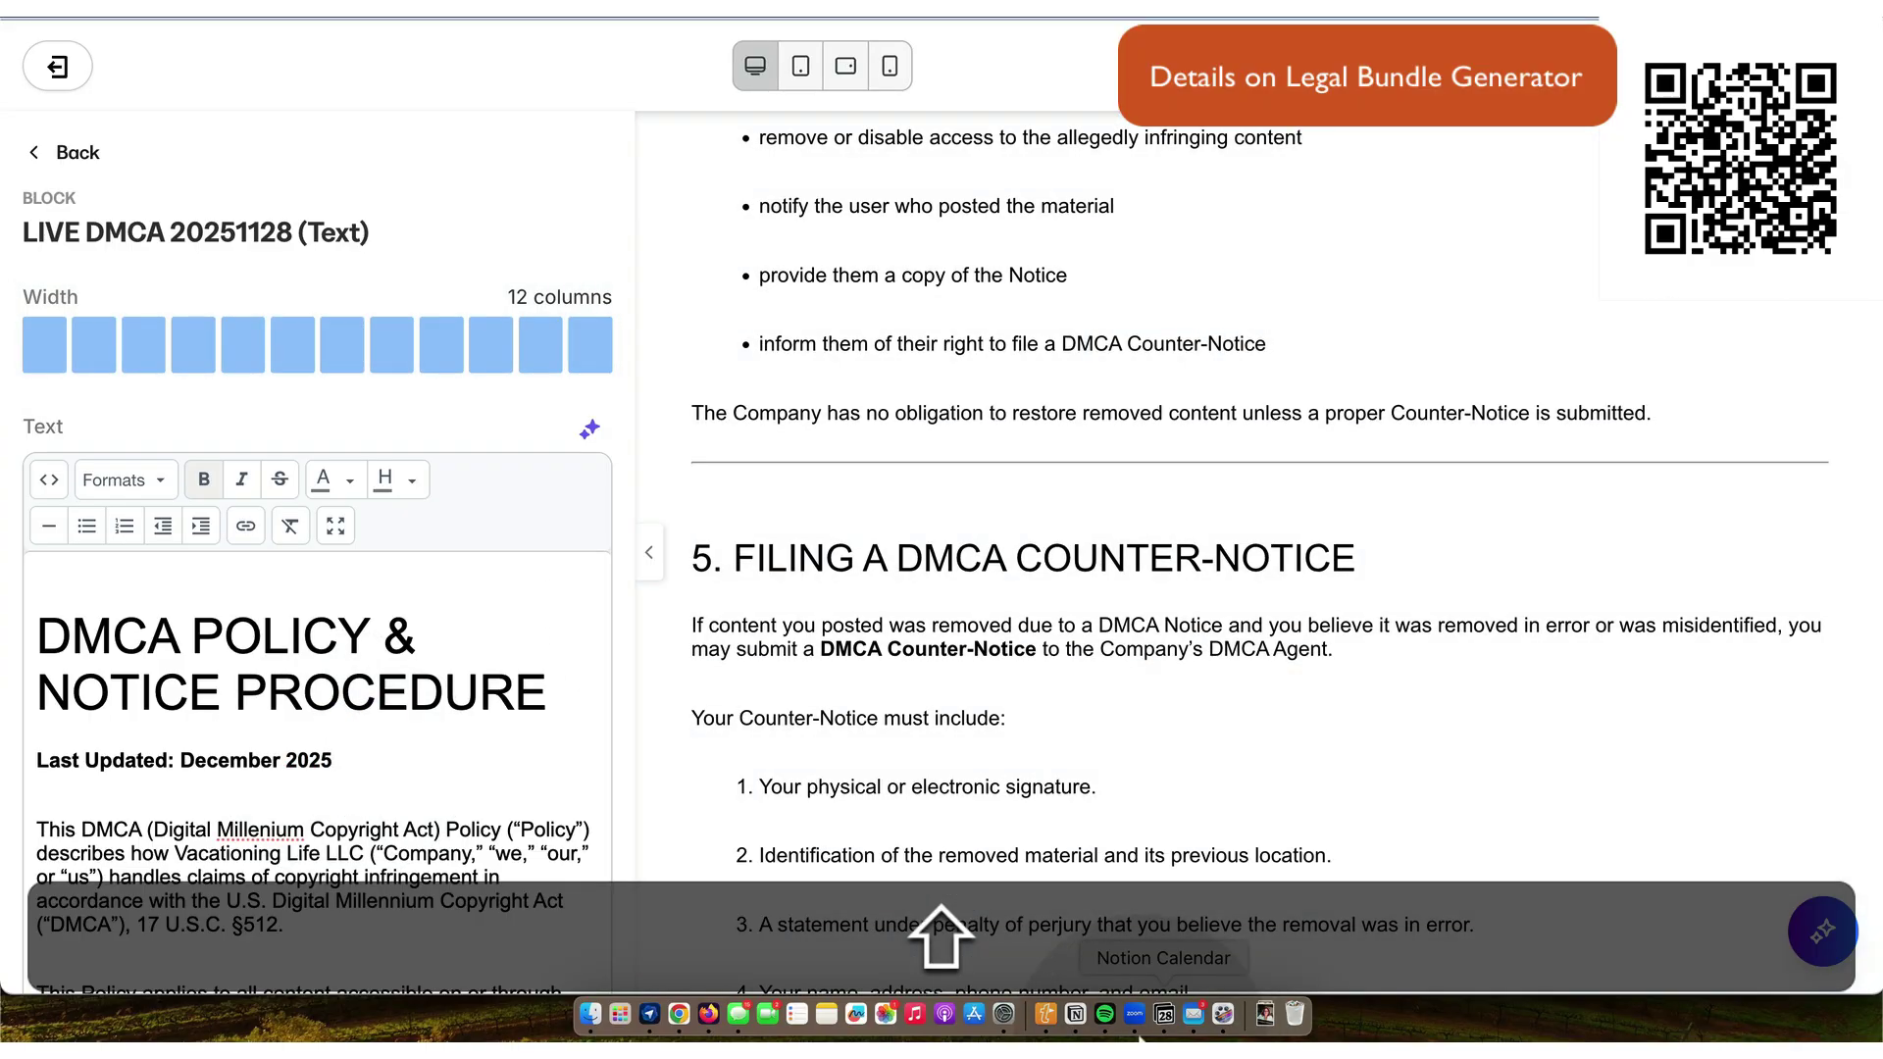
# - Set the LEGAL DMCA entry's date to November 28, 2025
pyautogui.click(1077, 1013)
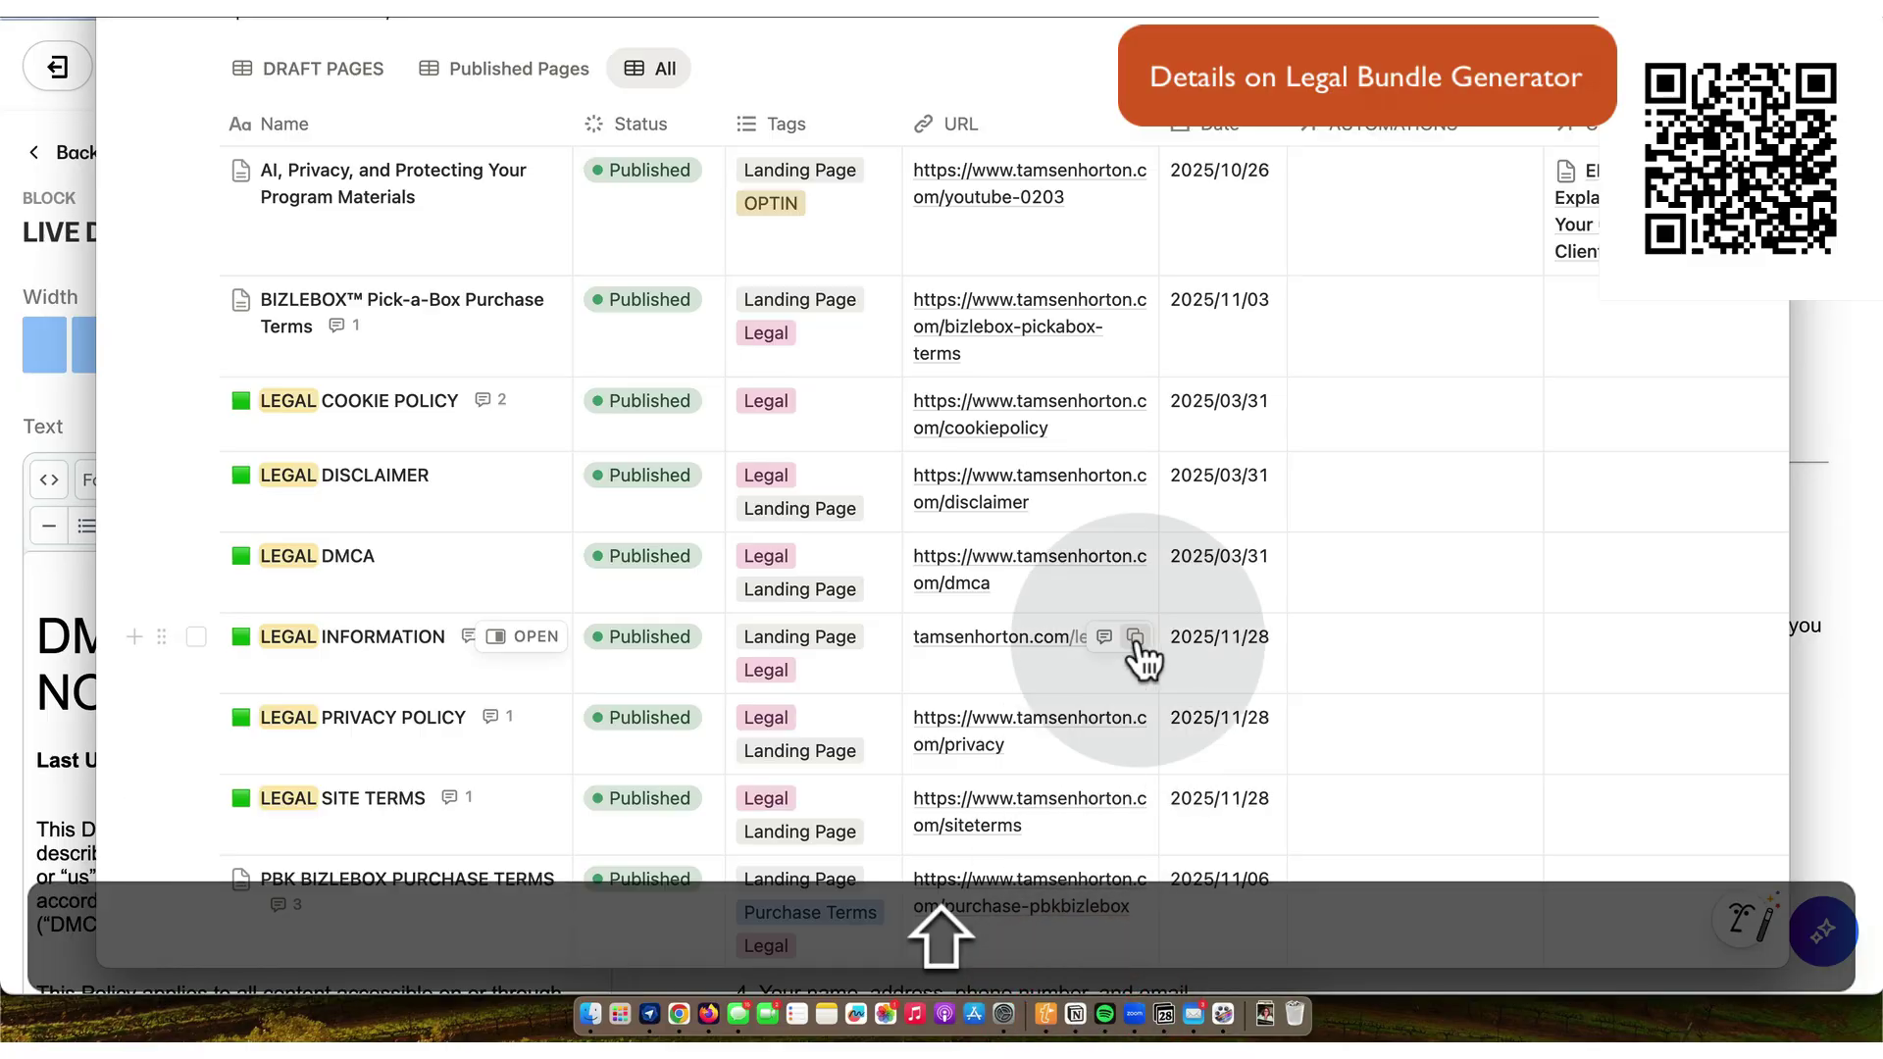
pyautogui.click(538, 558)
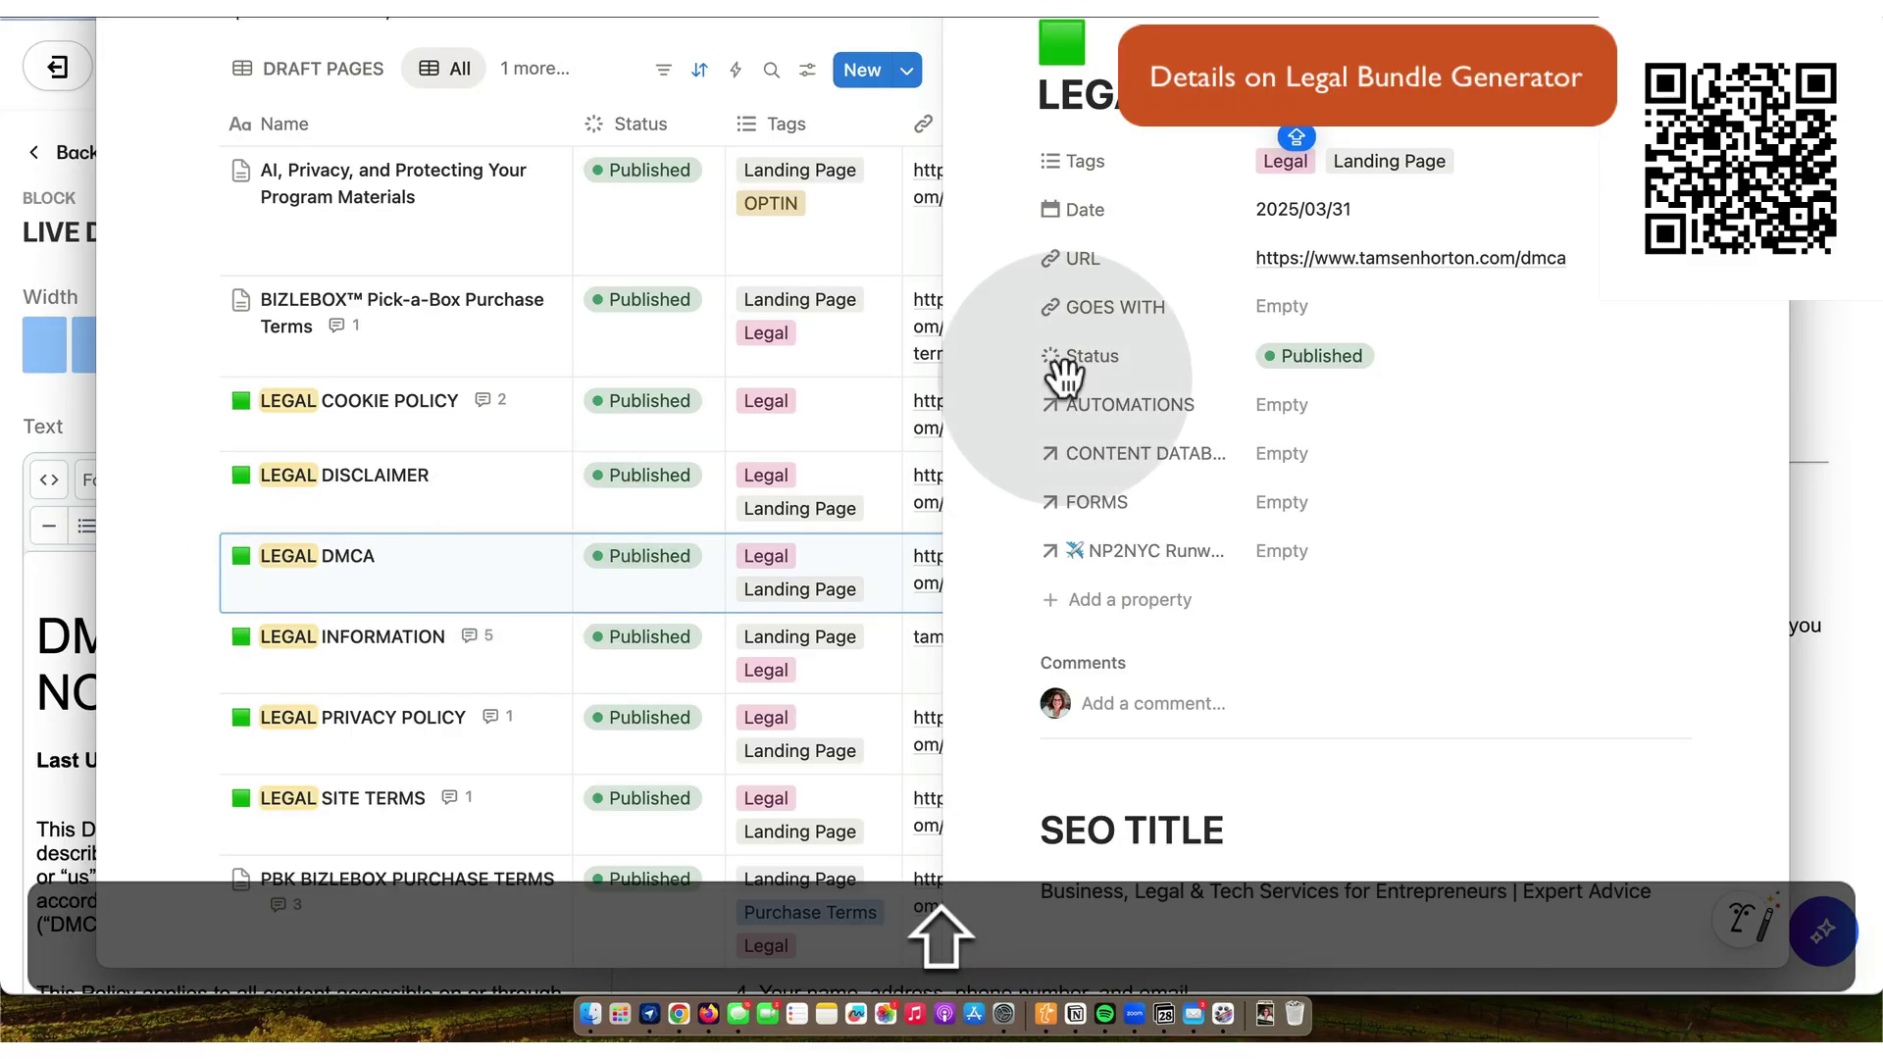
pyautogui.click(1277, 217)
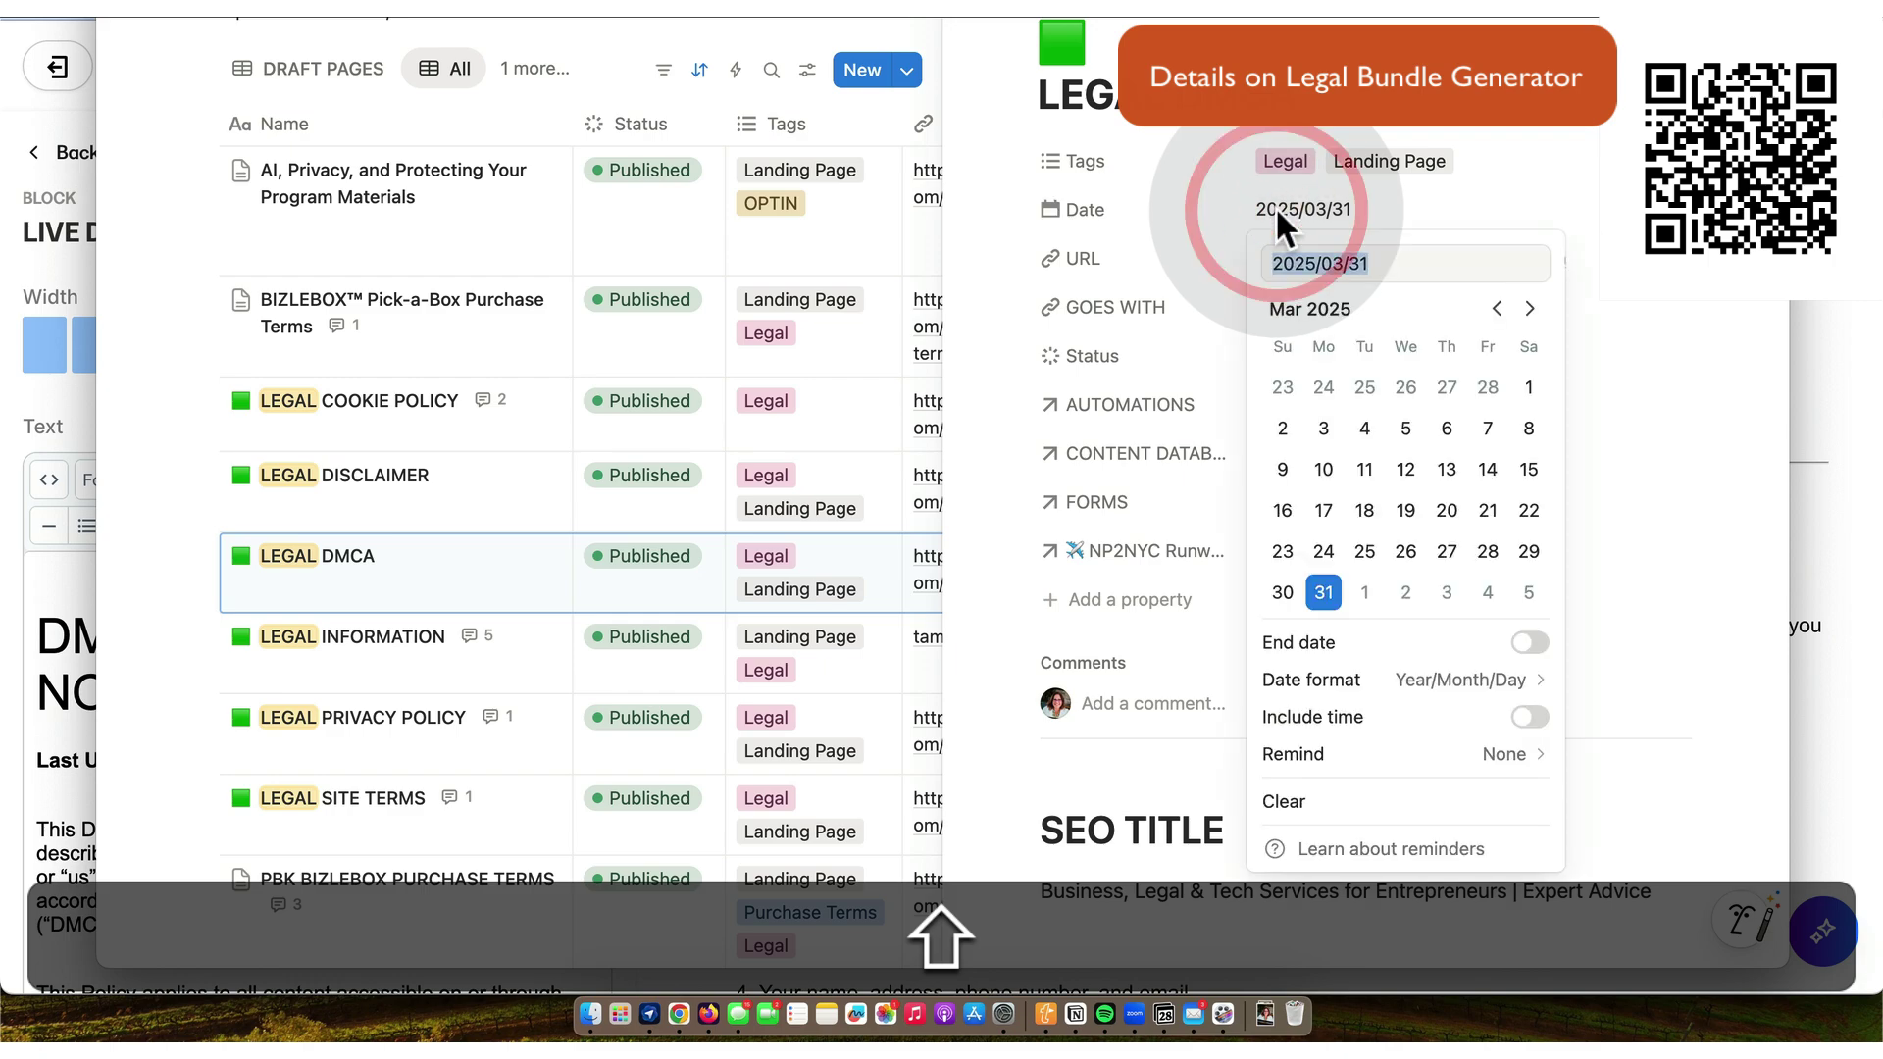
pyautogui.click(1529, 309)
pyautogui.click(1529, 309)
pyautogui.click(1529, 309)
pyautogui.click(1529, 309)
pyautogui.click(1529, 309)
pyautogui.click(1529, 309)
pyautogui.click(1529, 309)
pyautogui.click(1529, 309)
pyautogui.click(1488, 552)
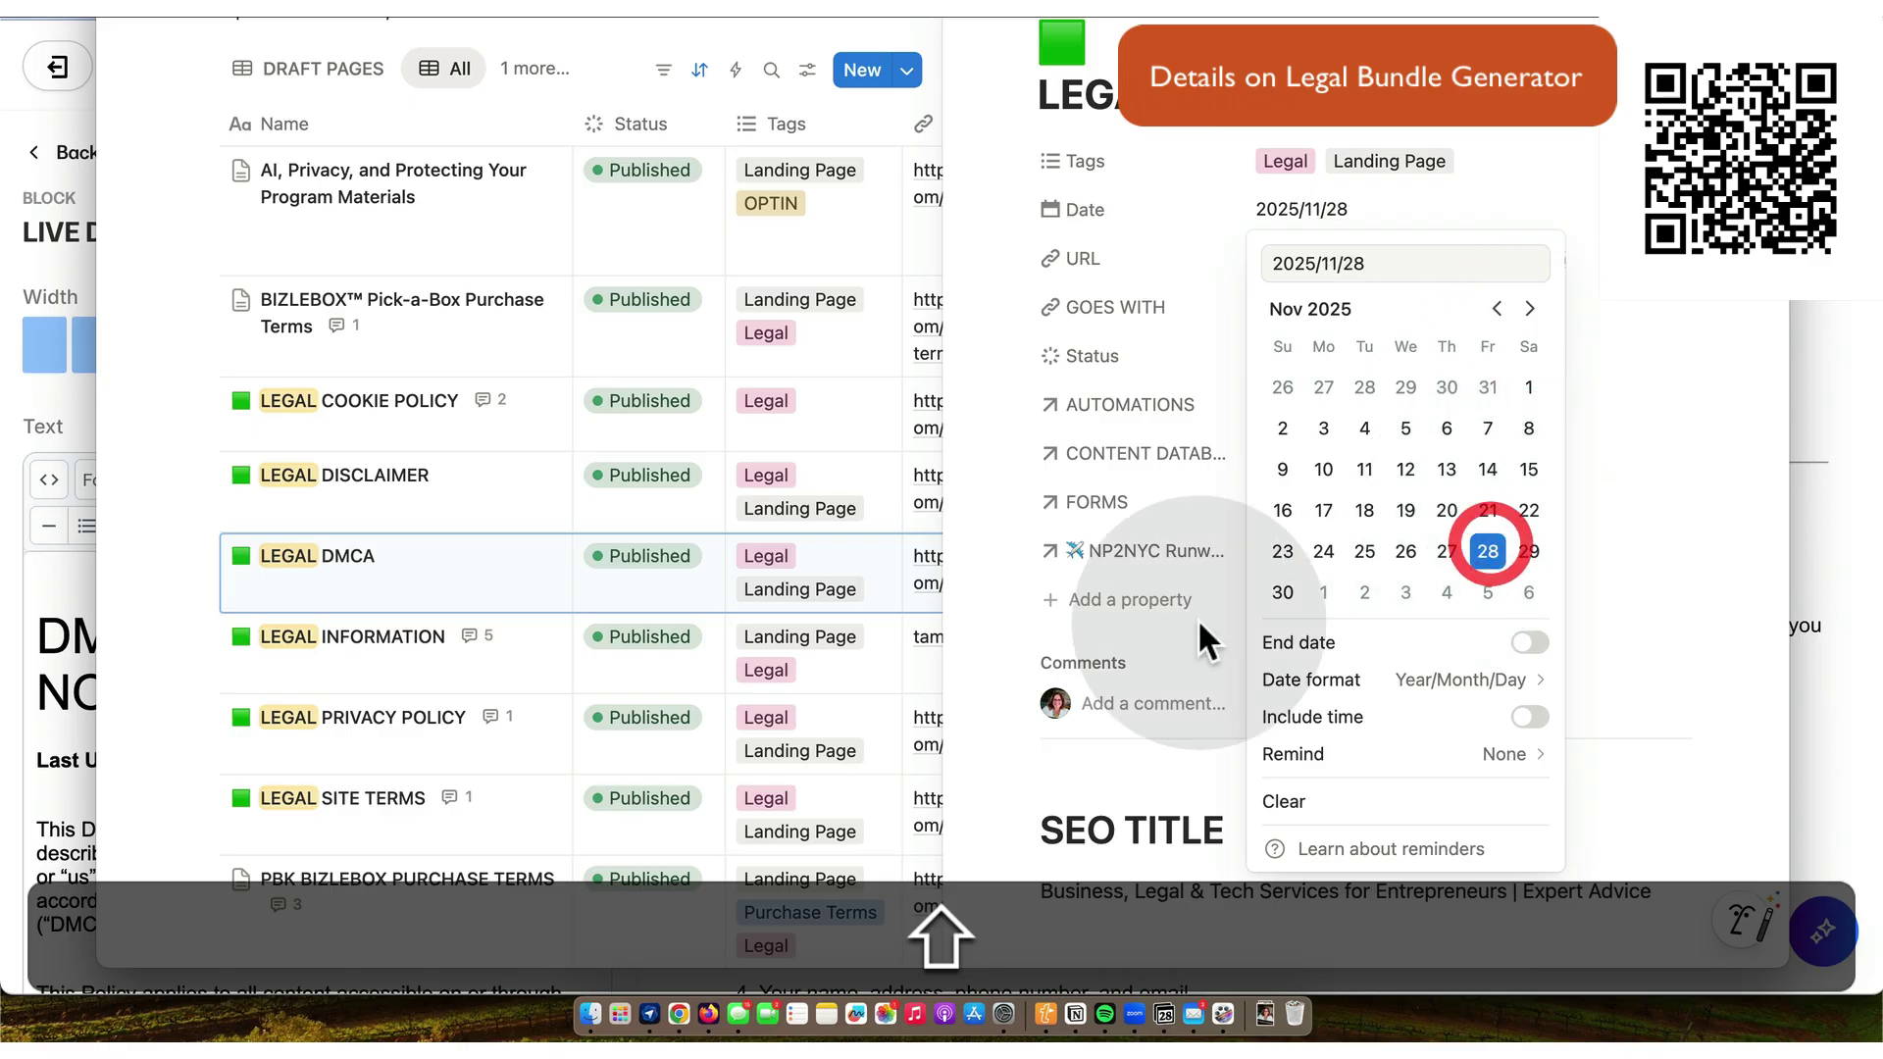
# - Post the comment 'updated from the legal bundle generator' and close the entry
pyautogui.click(1130, 703)
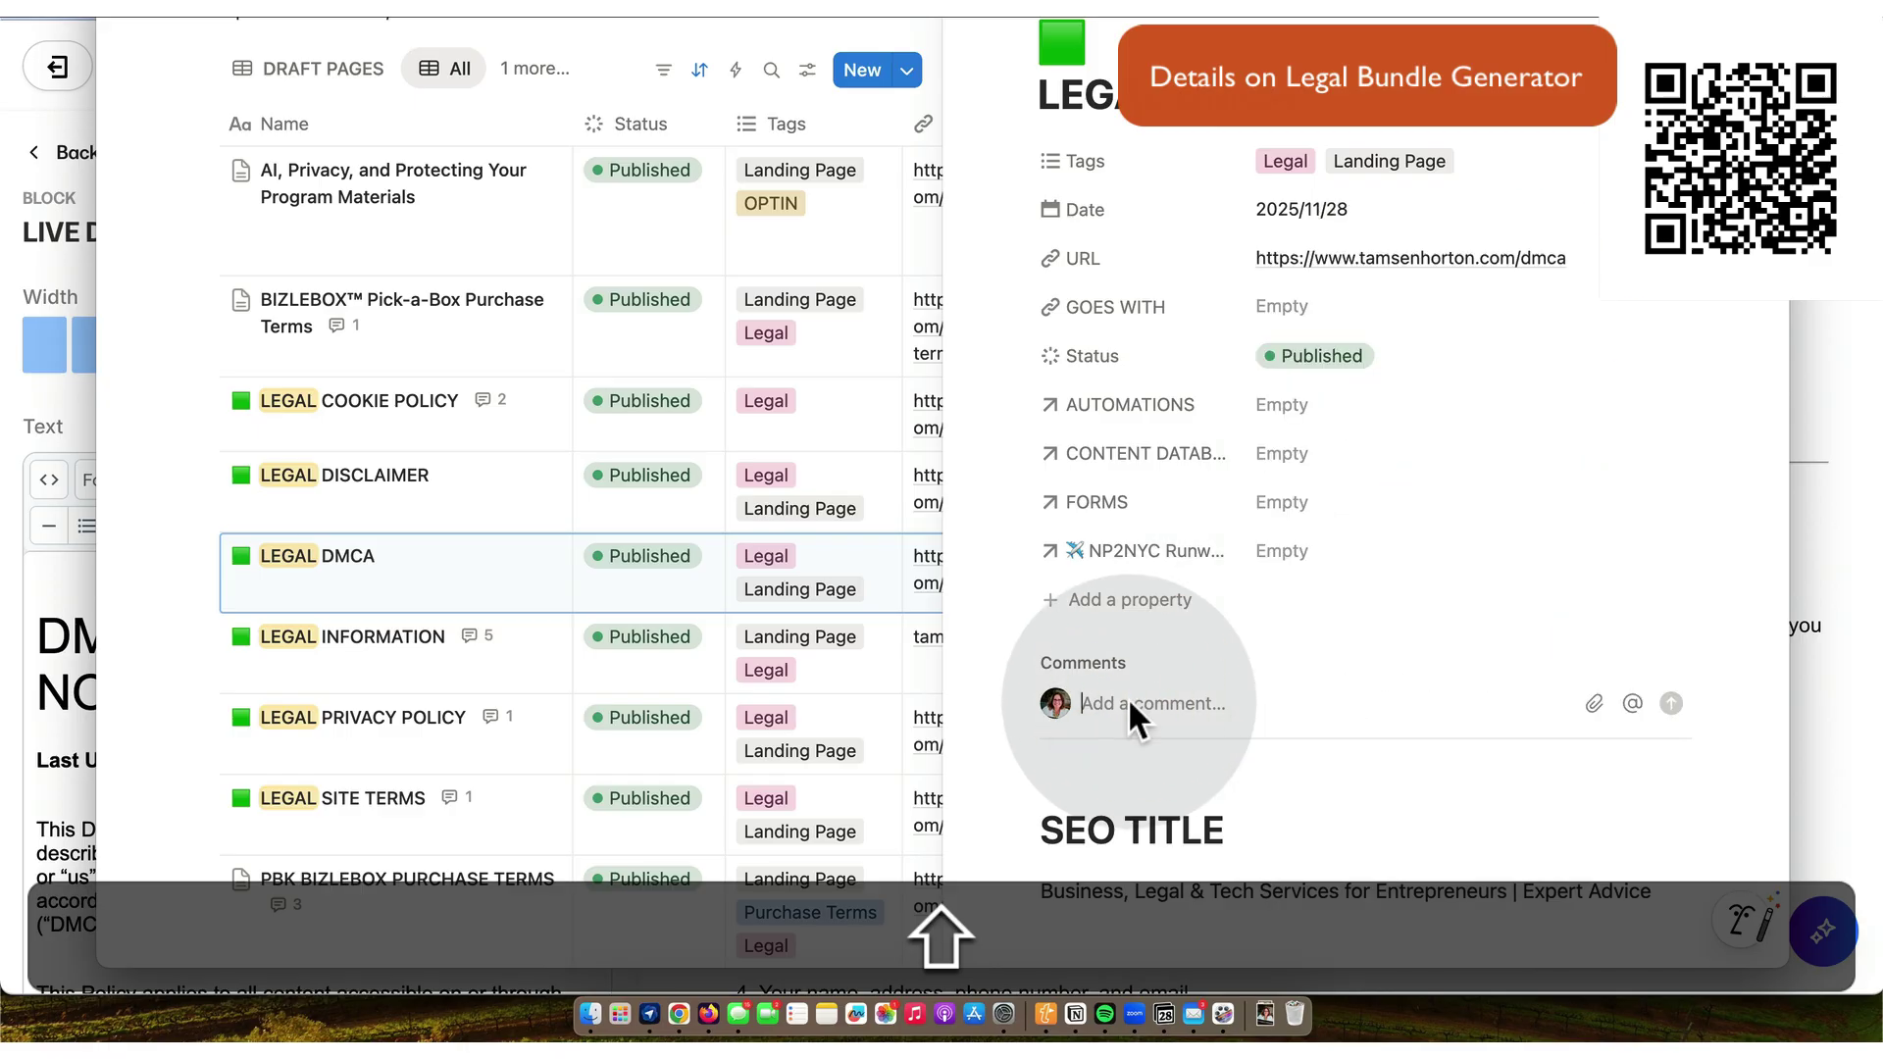
pyautogui.write('updated from the legal bundle generator.//th')
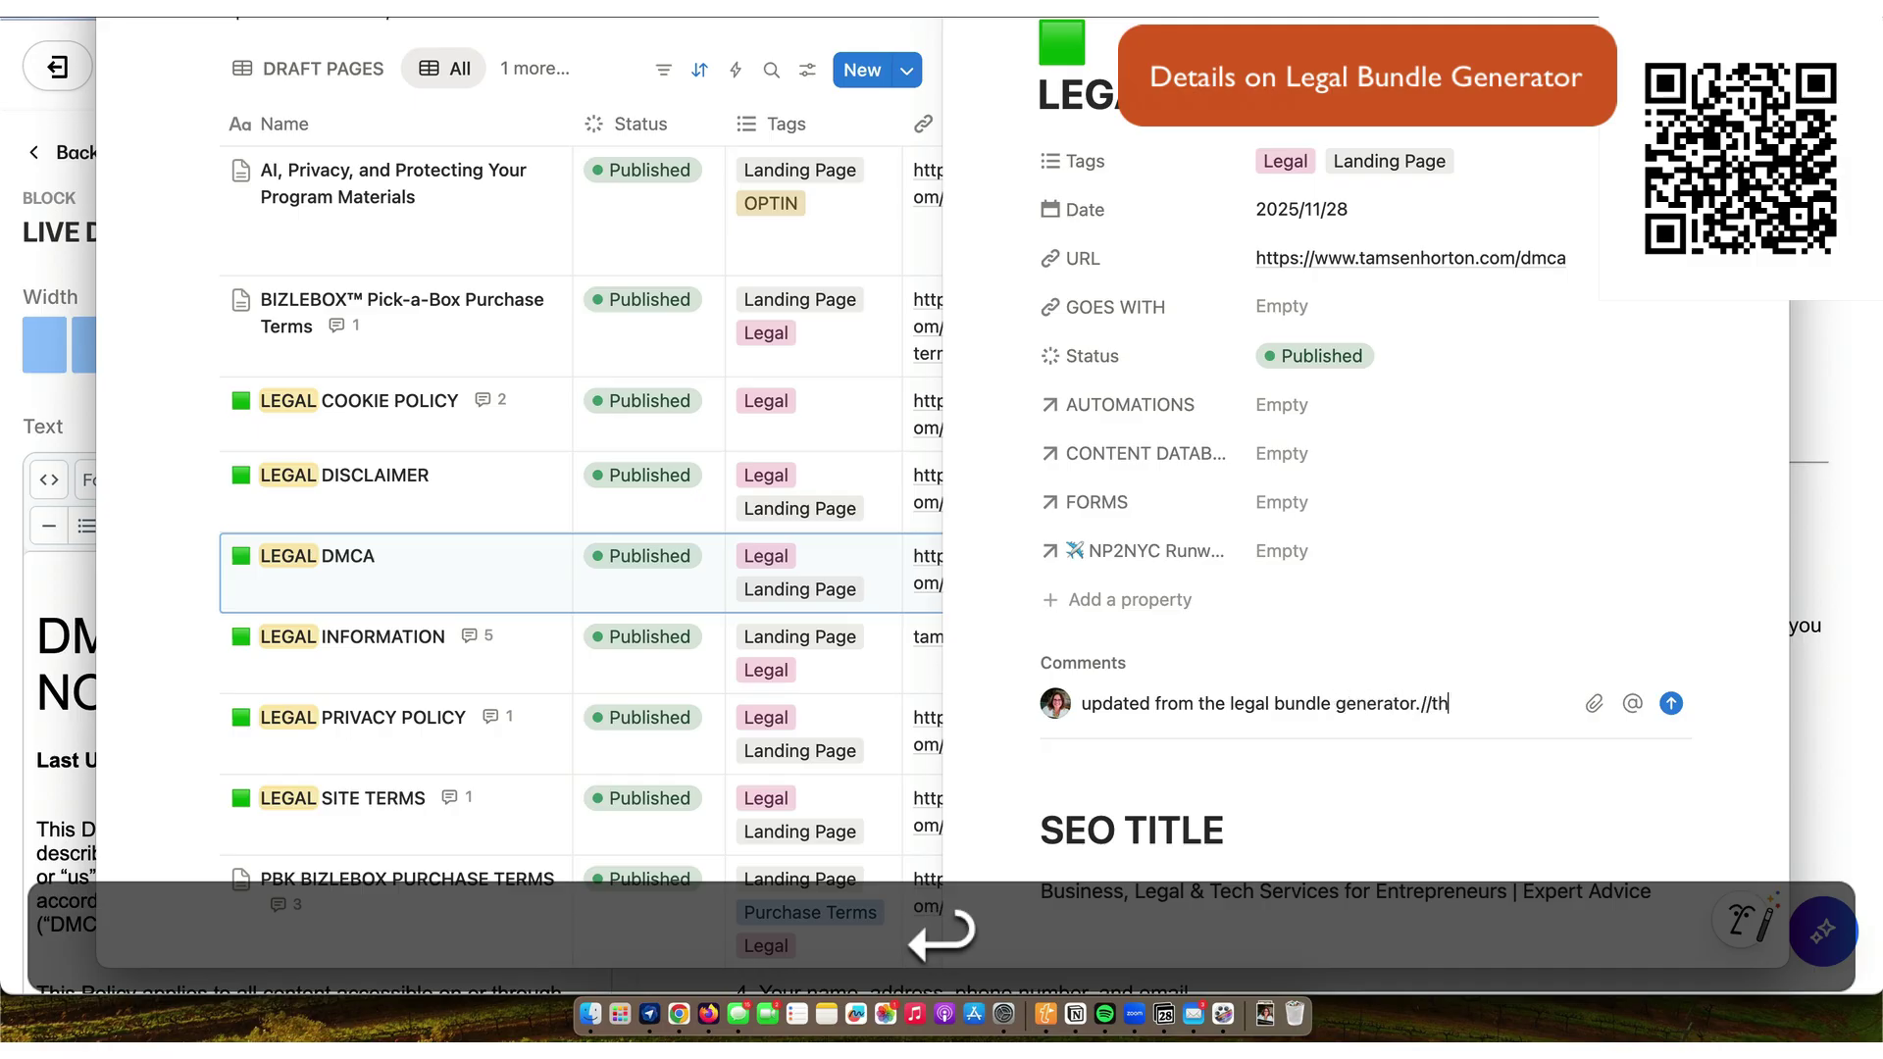
pyautogui.press('Return')
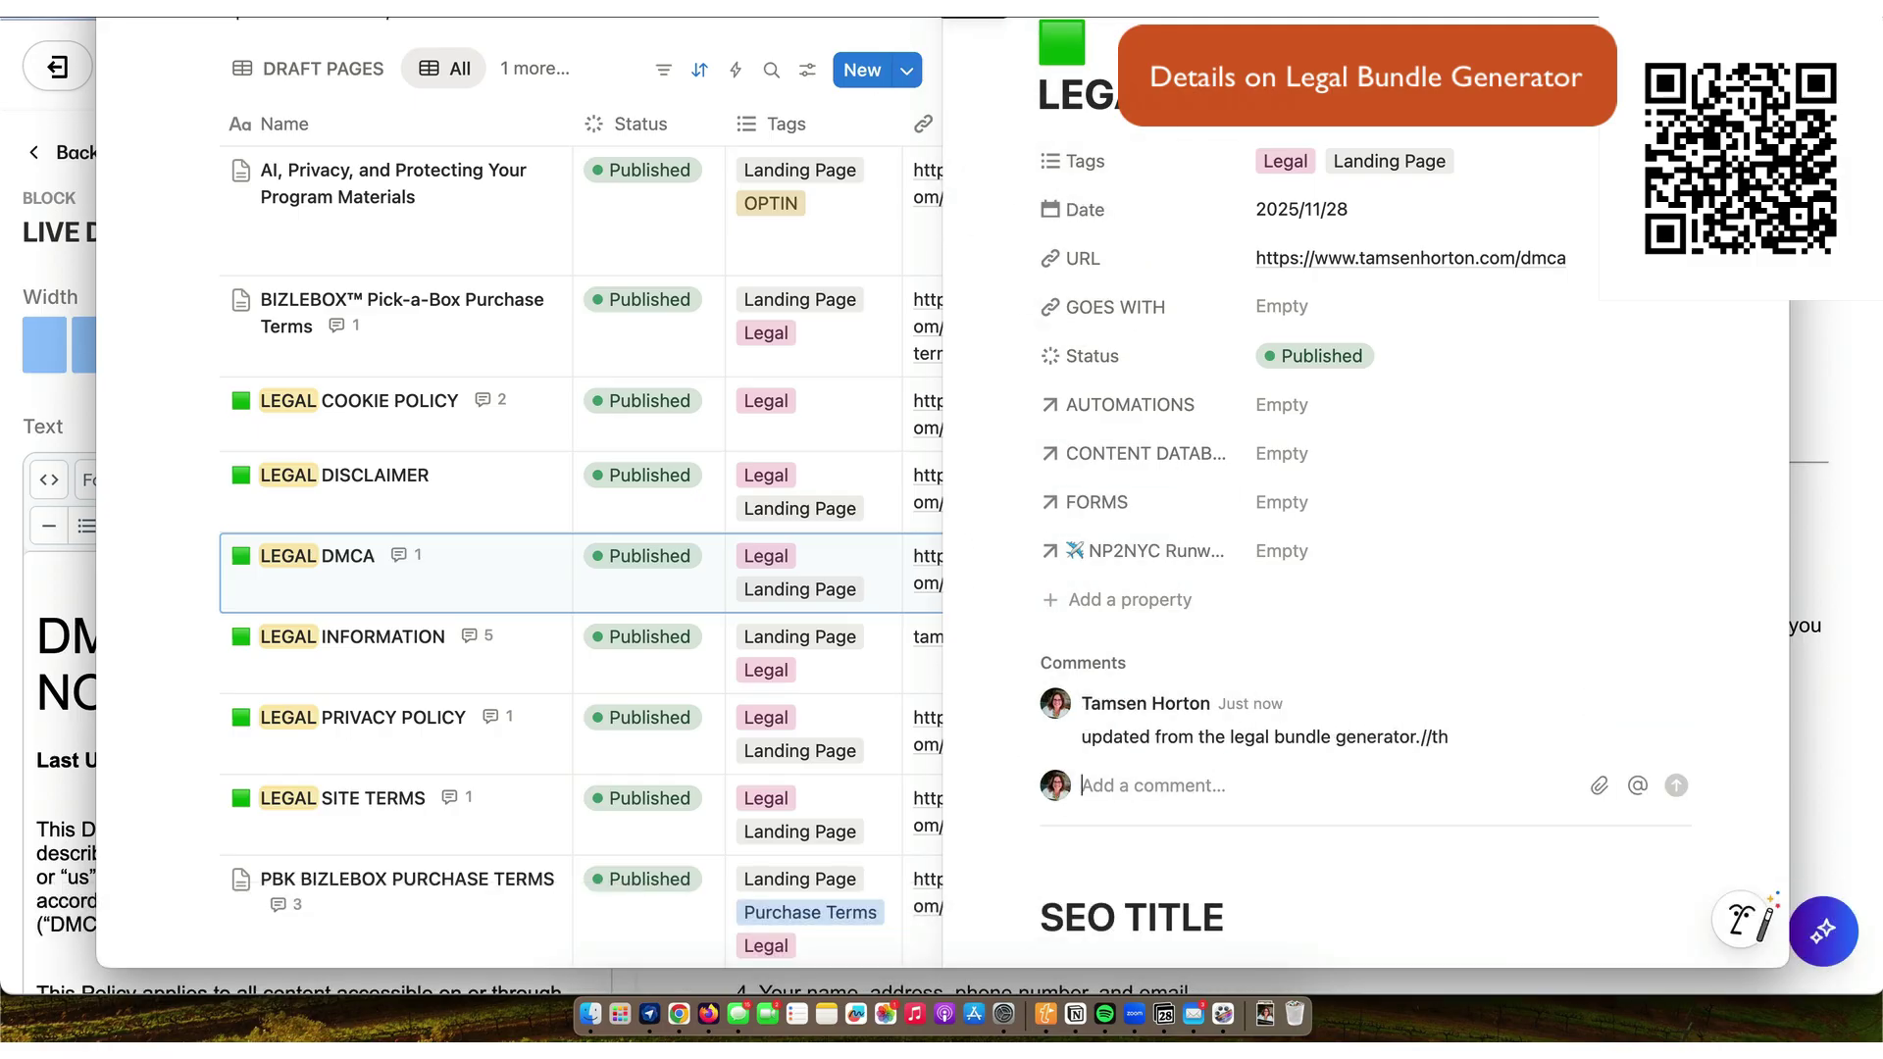
pyautogui.press('Escape')
pyautogui.click(639, 482)
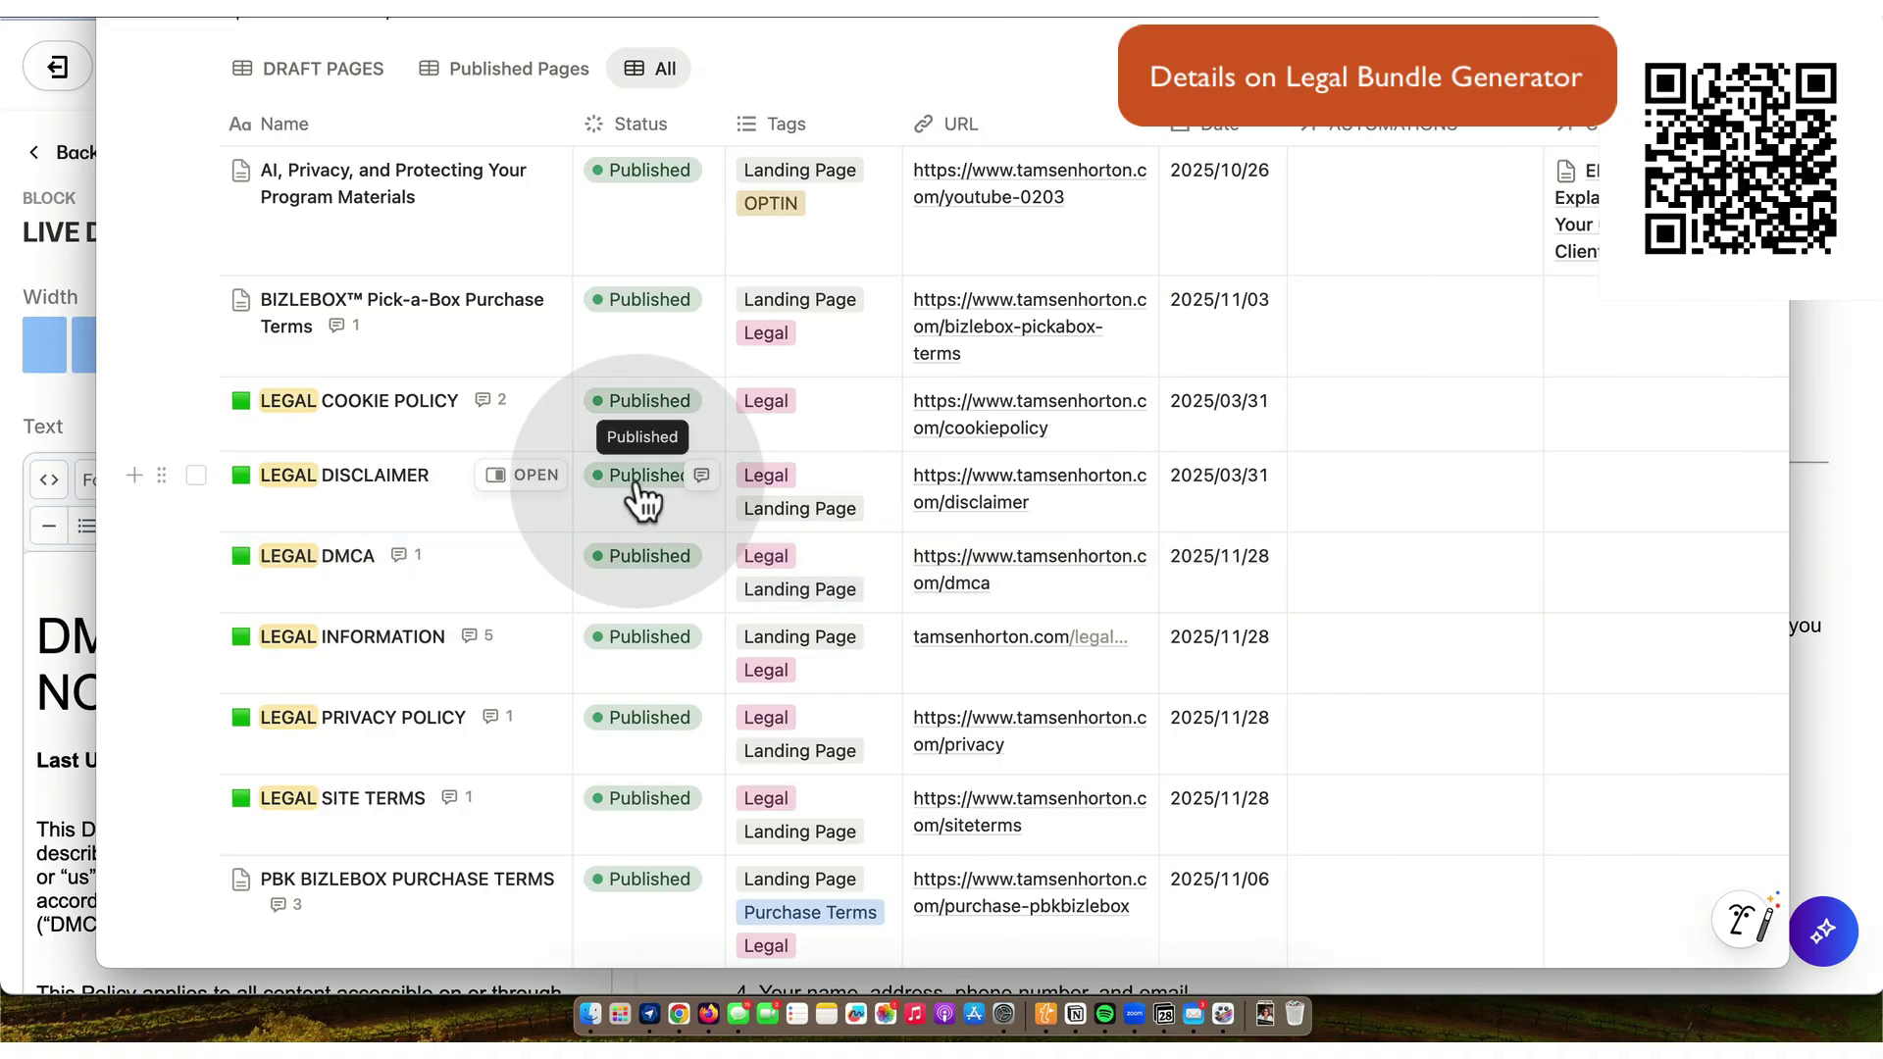
pyautogui.scroll(-3, 525, 530)
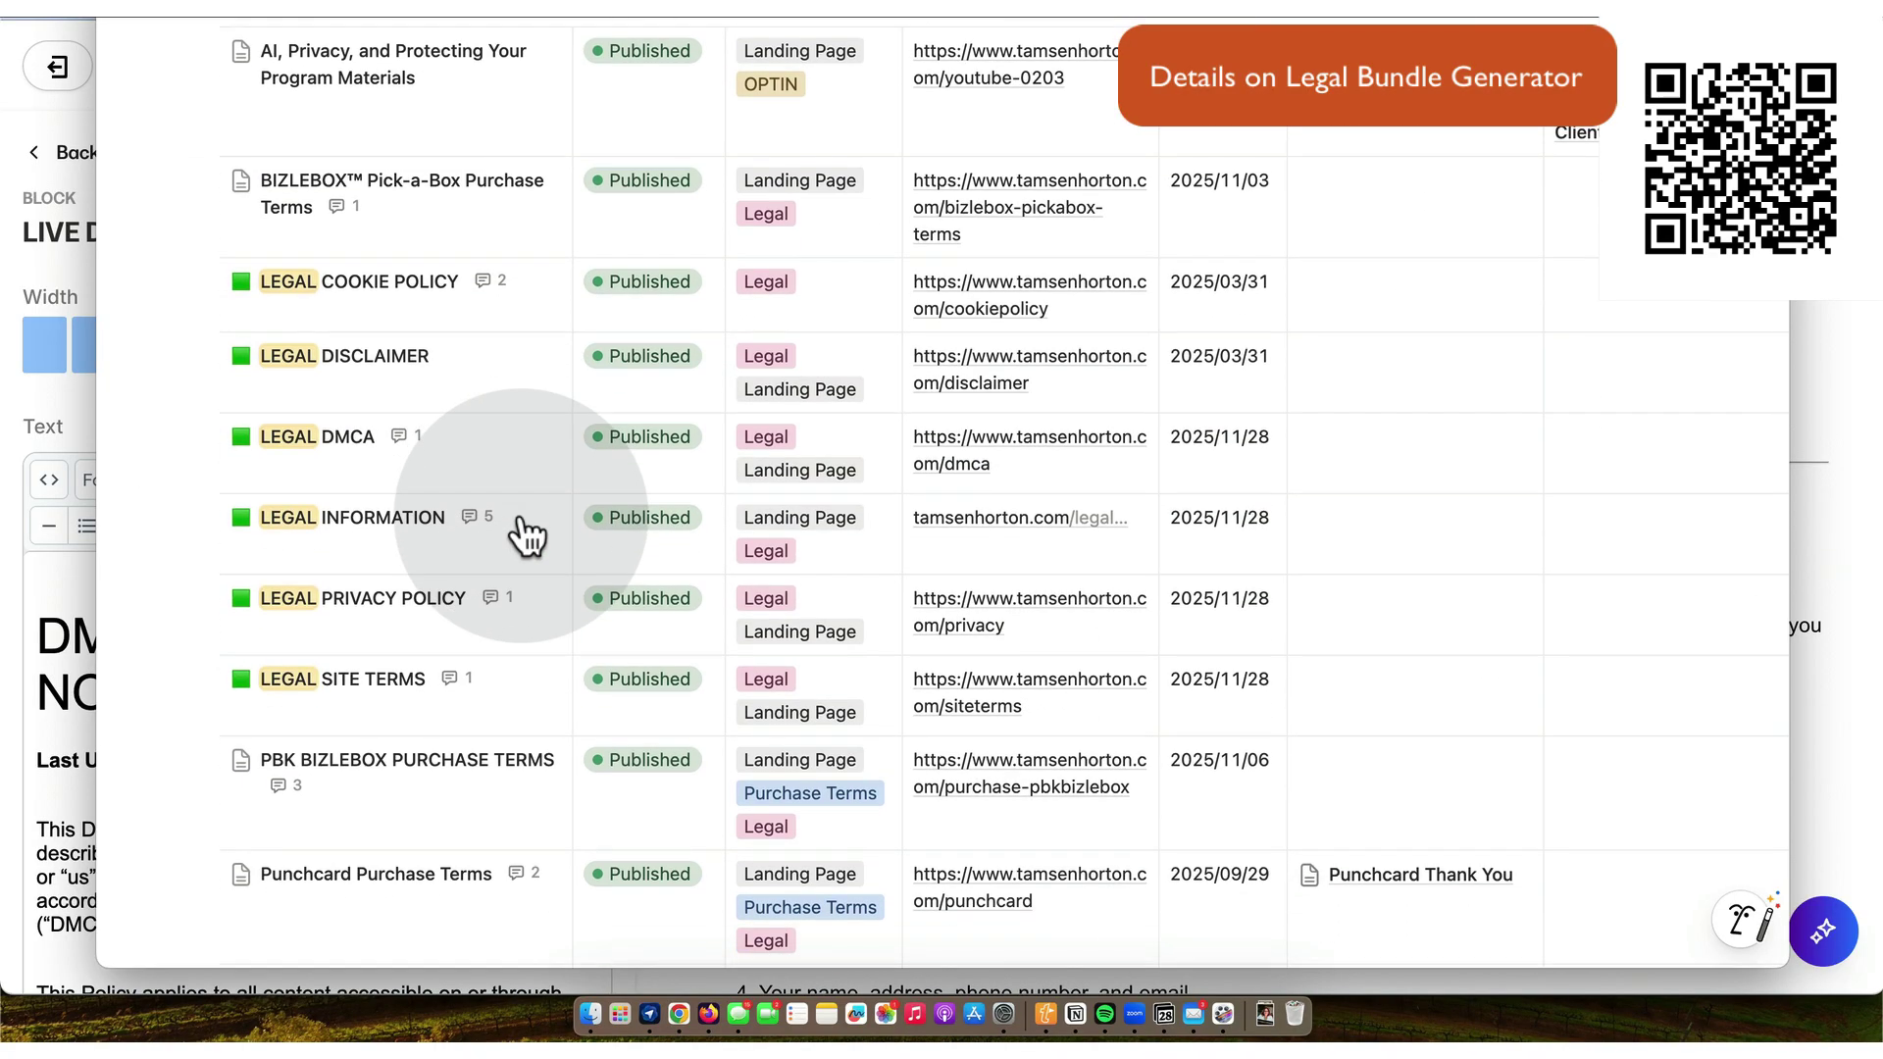
pyautogui.click(680, 1014)
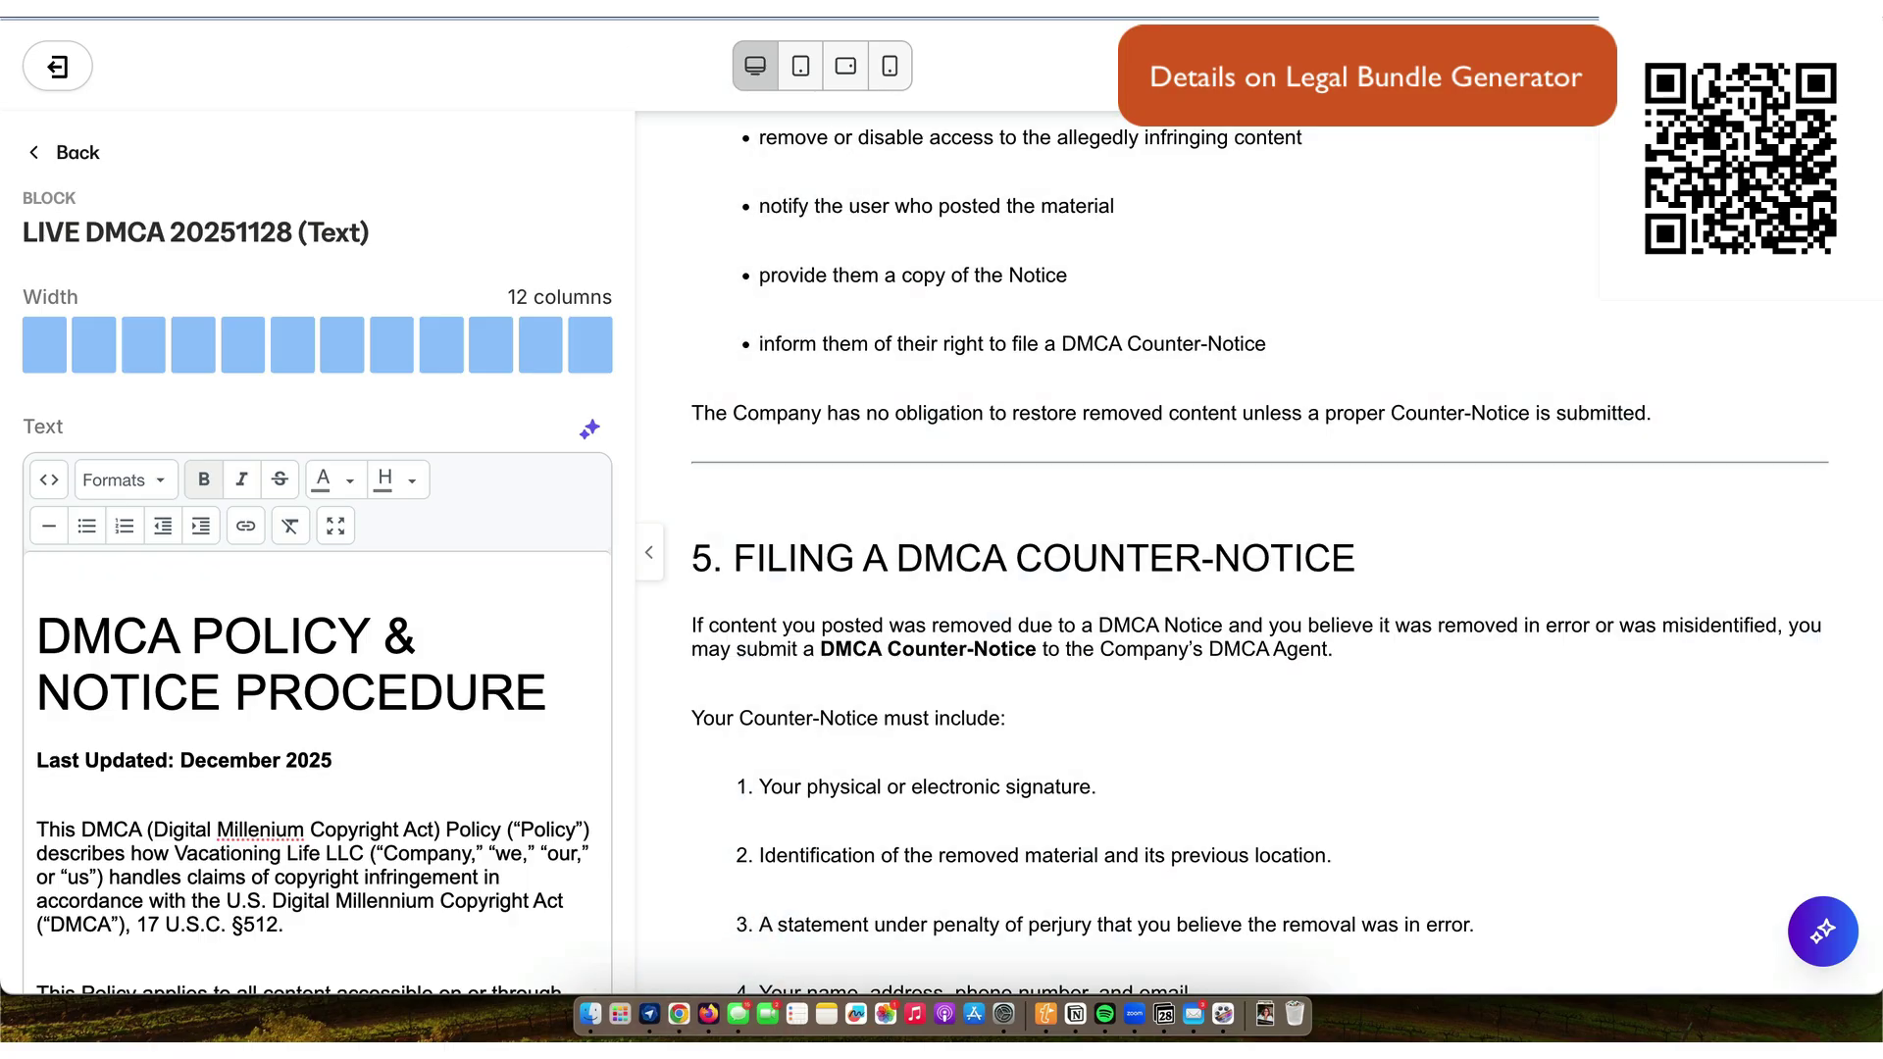
# - Open the 17 KB Earnings Disclaimer Kajabi HTML file in Drive and copy its text
pyautogui.hotkey('ctrl', 'Tab')
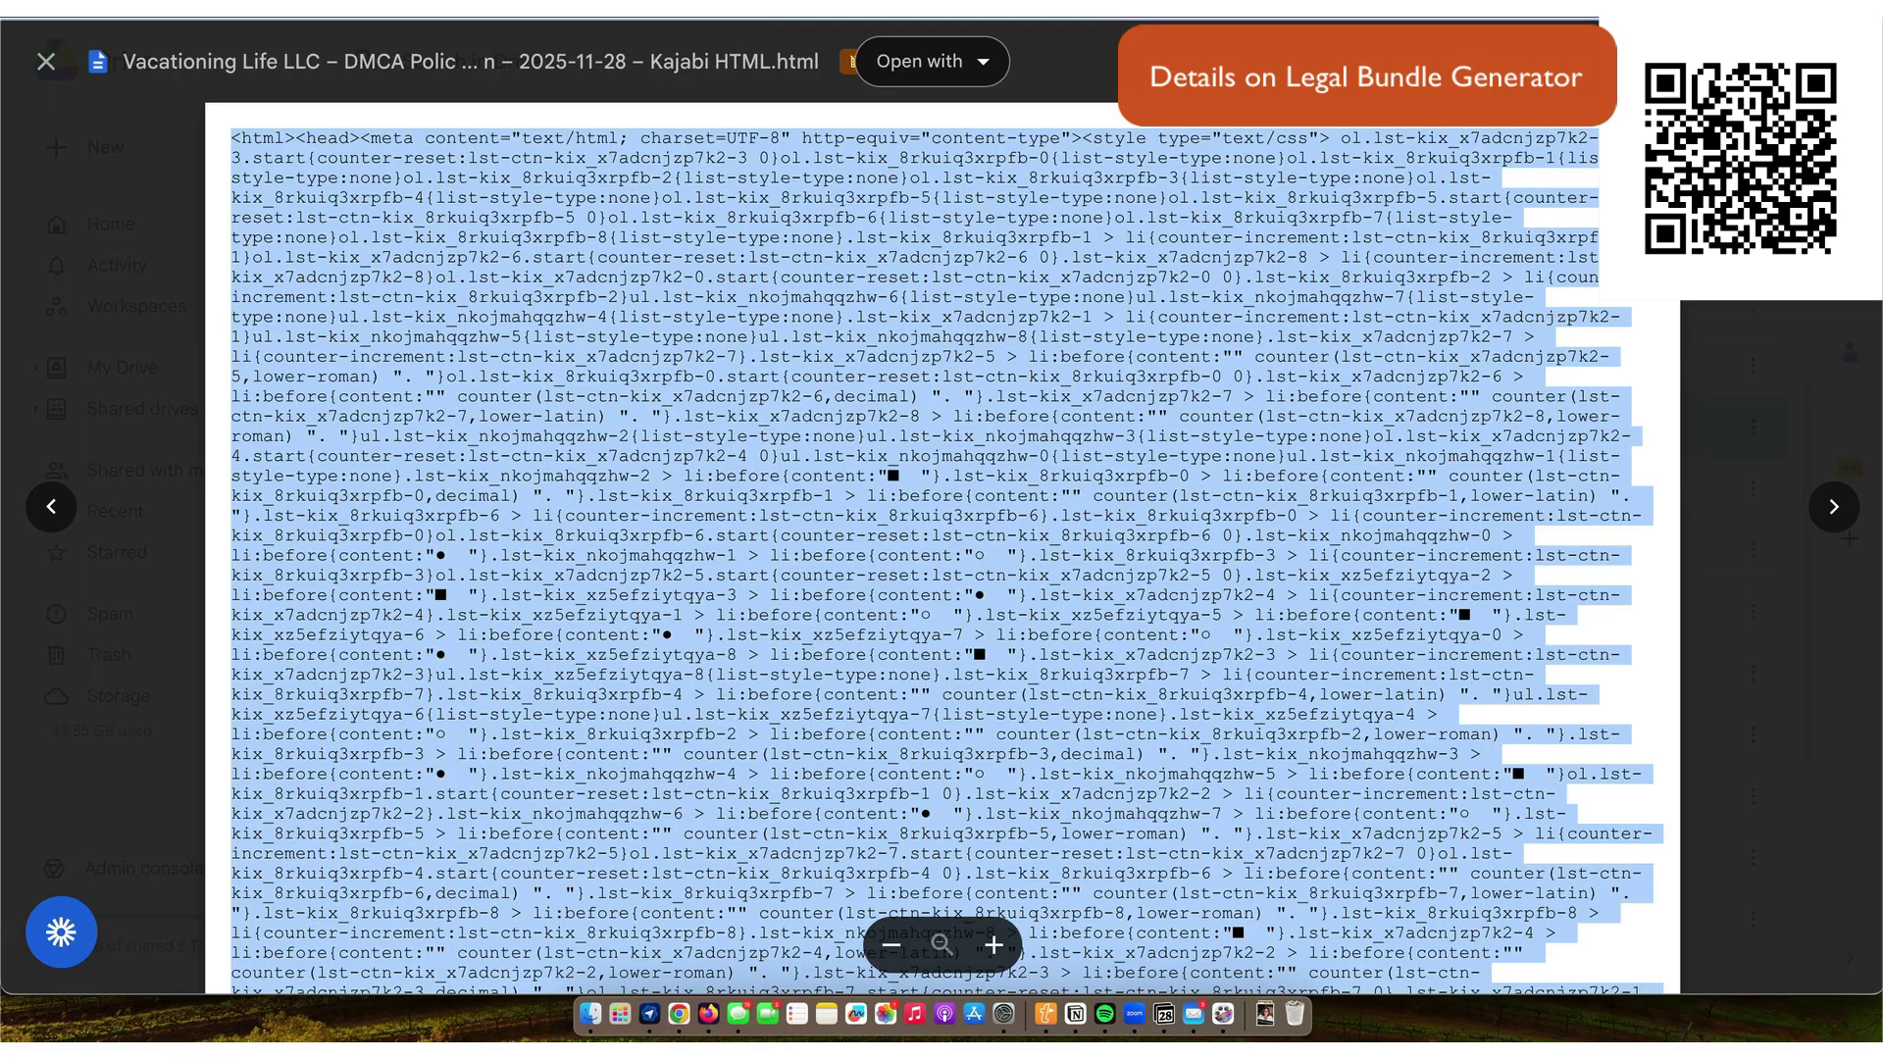
pyautogui.click(47, 65)
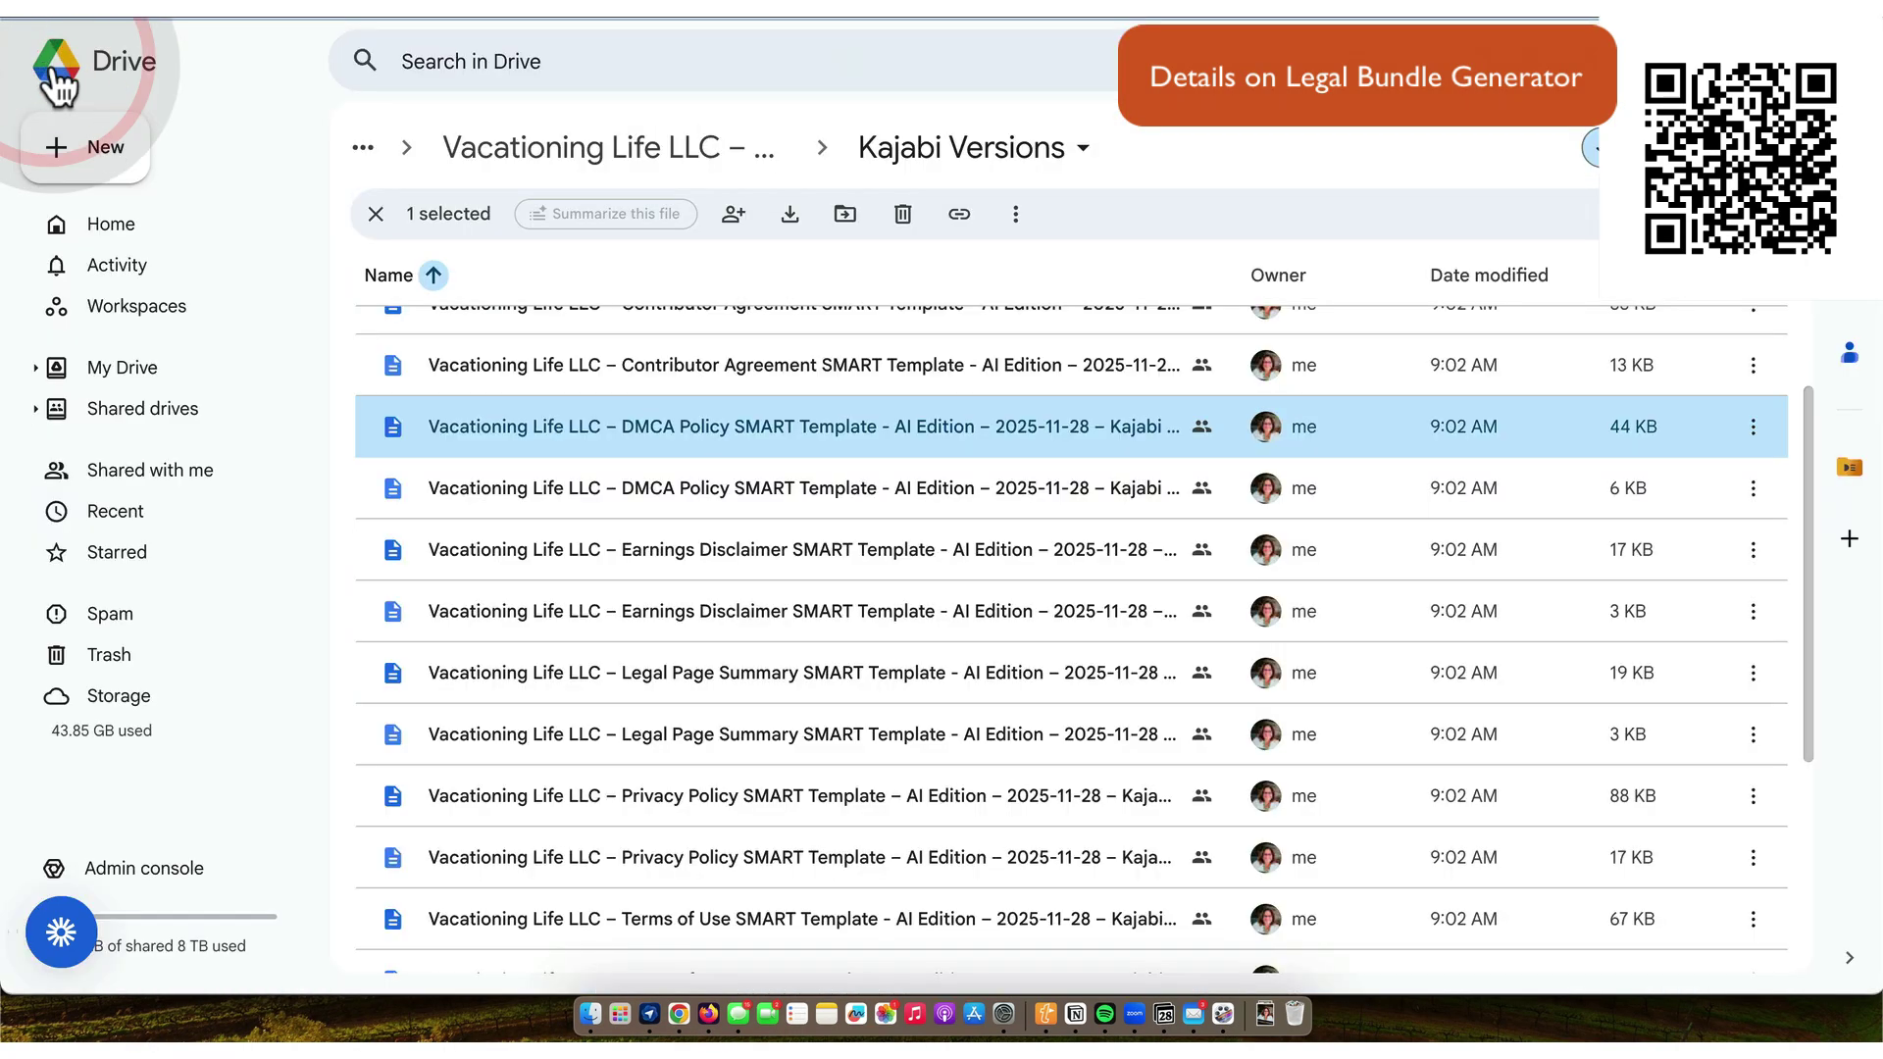
pyautogui.scroll(5, 628, 534)
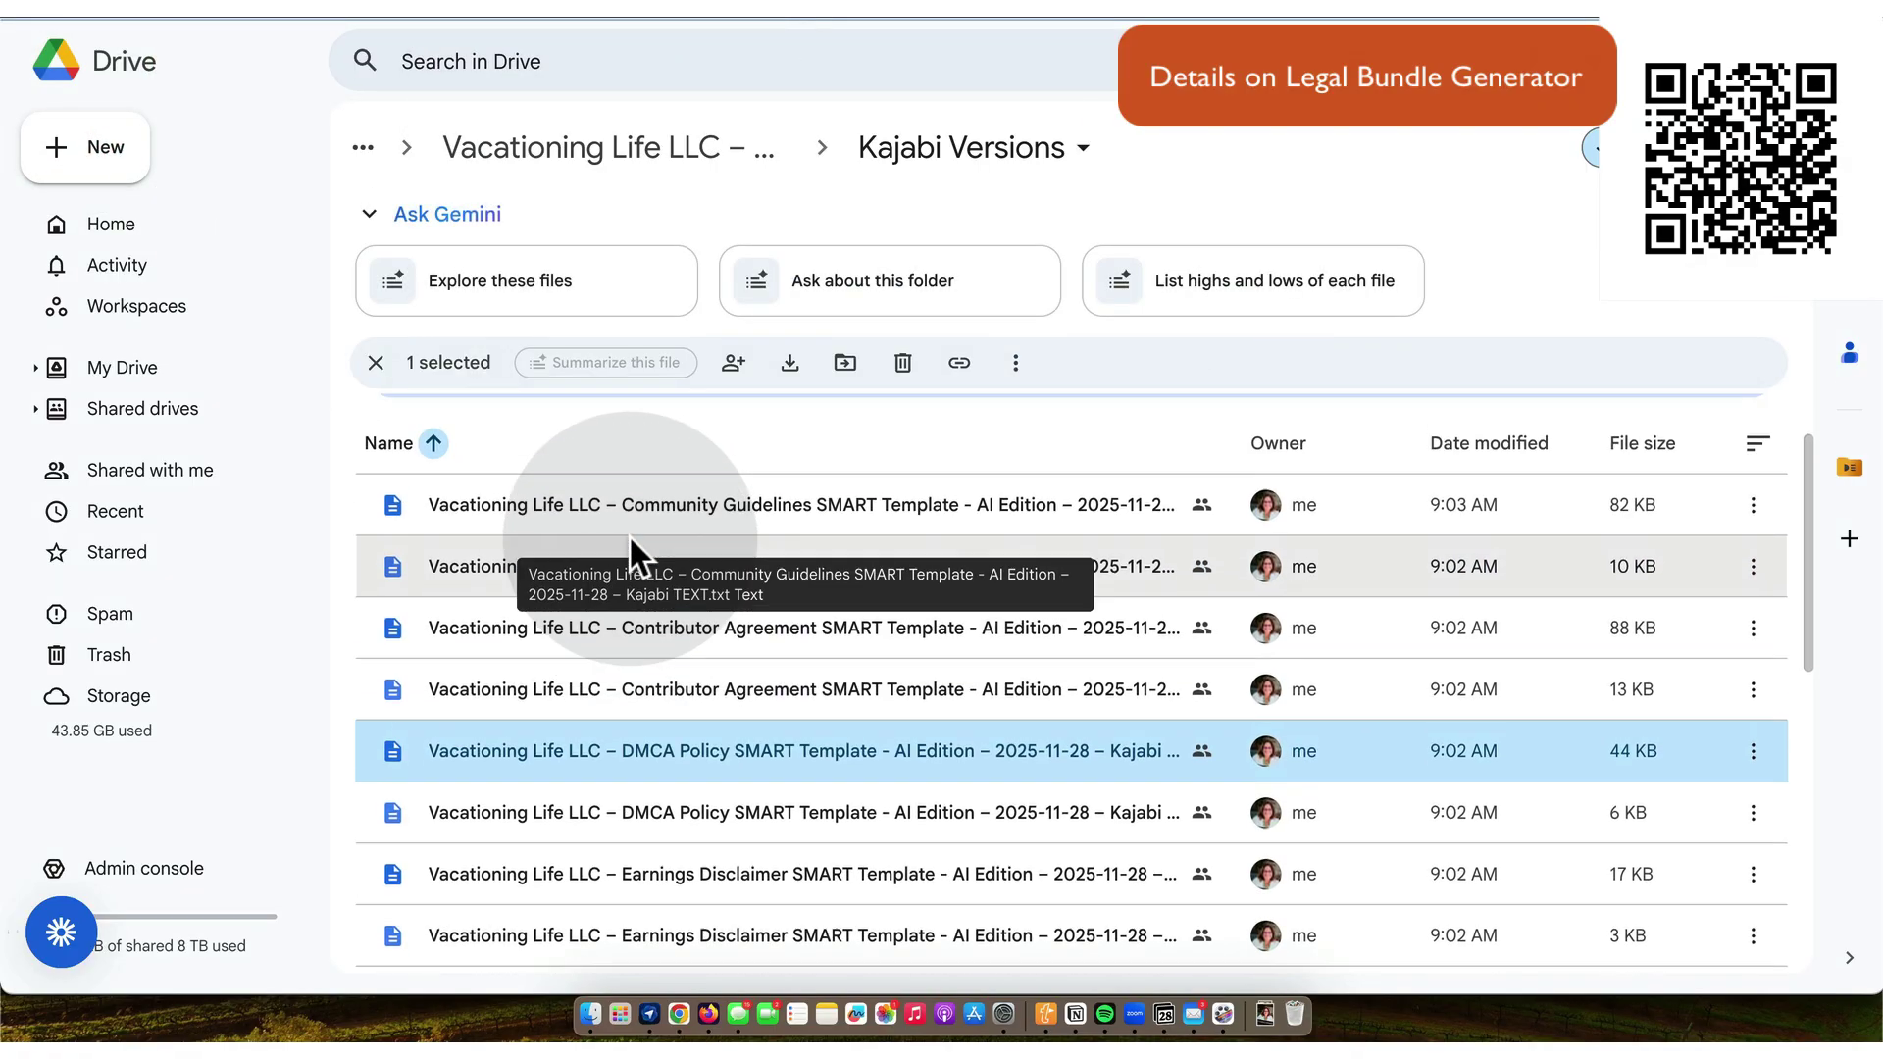
pyautogui.scroll(2, 628, 533)
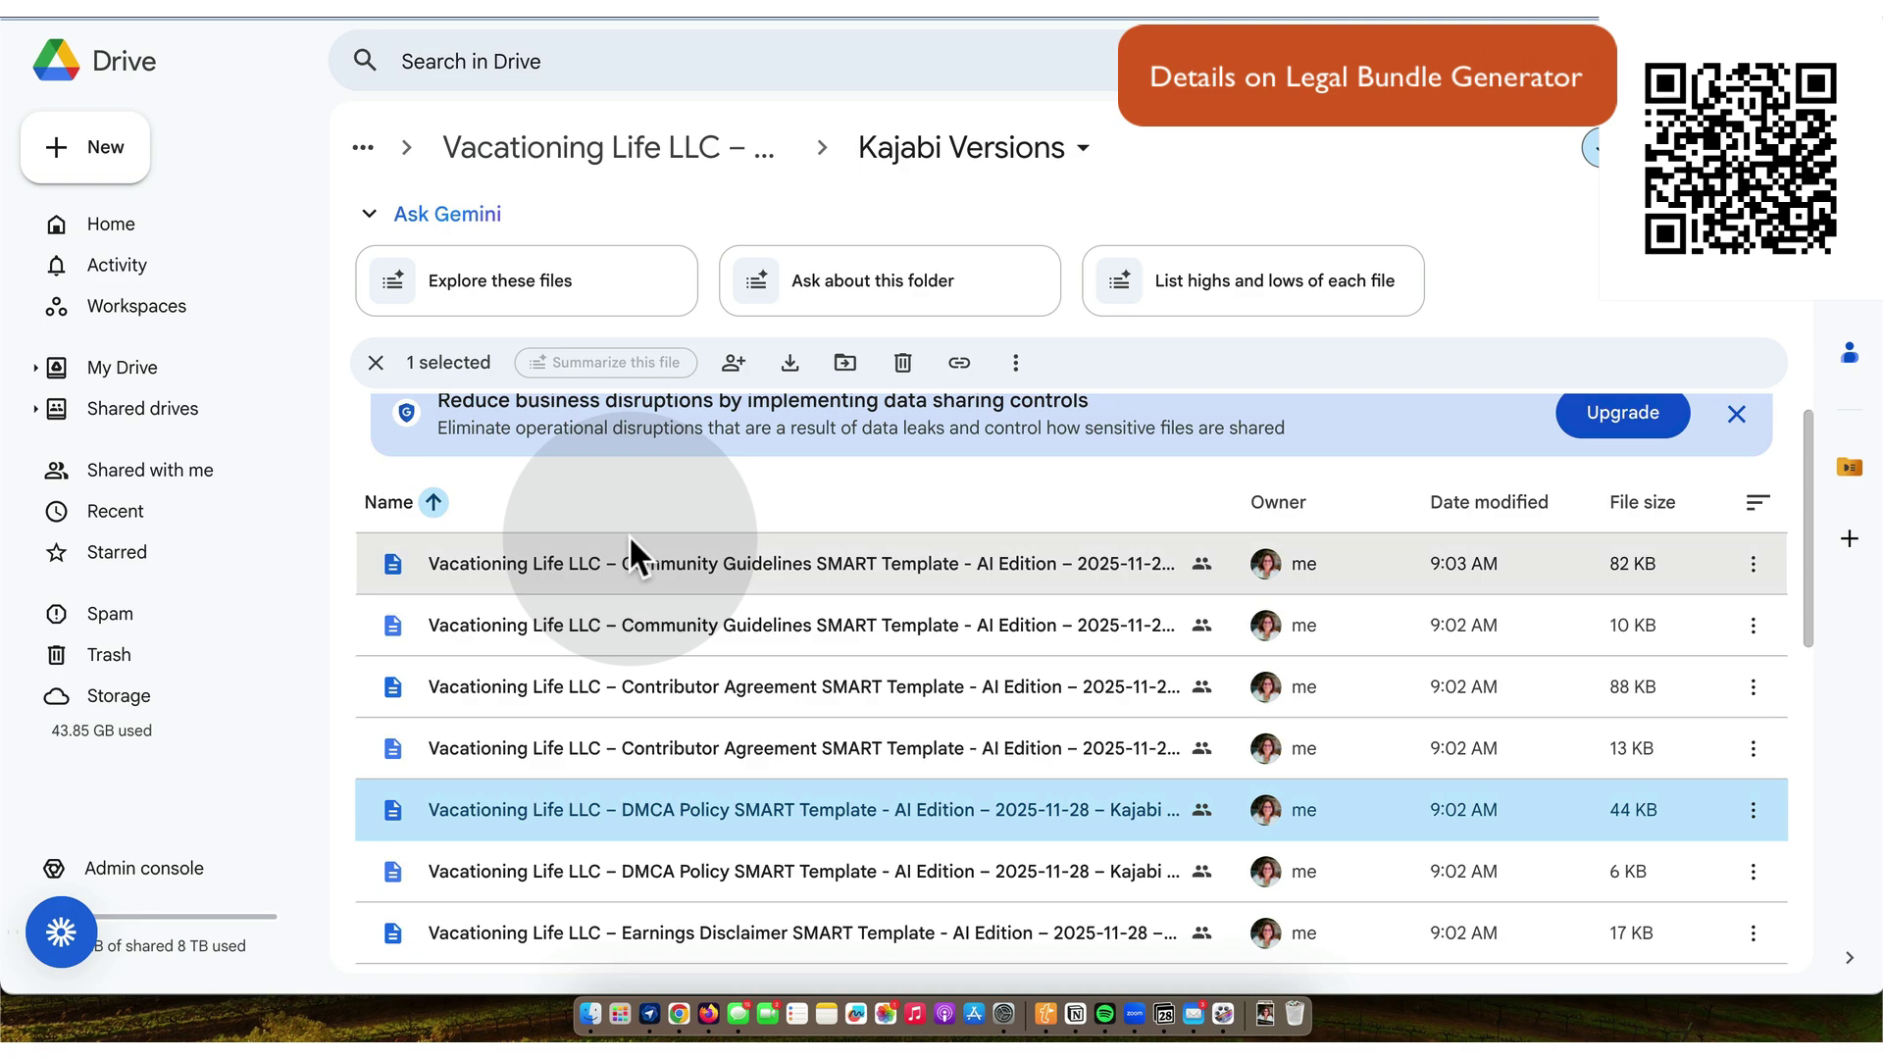
pyautogui.scroll(-2, 637, 608)
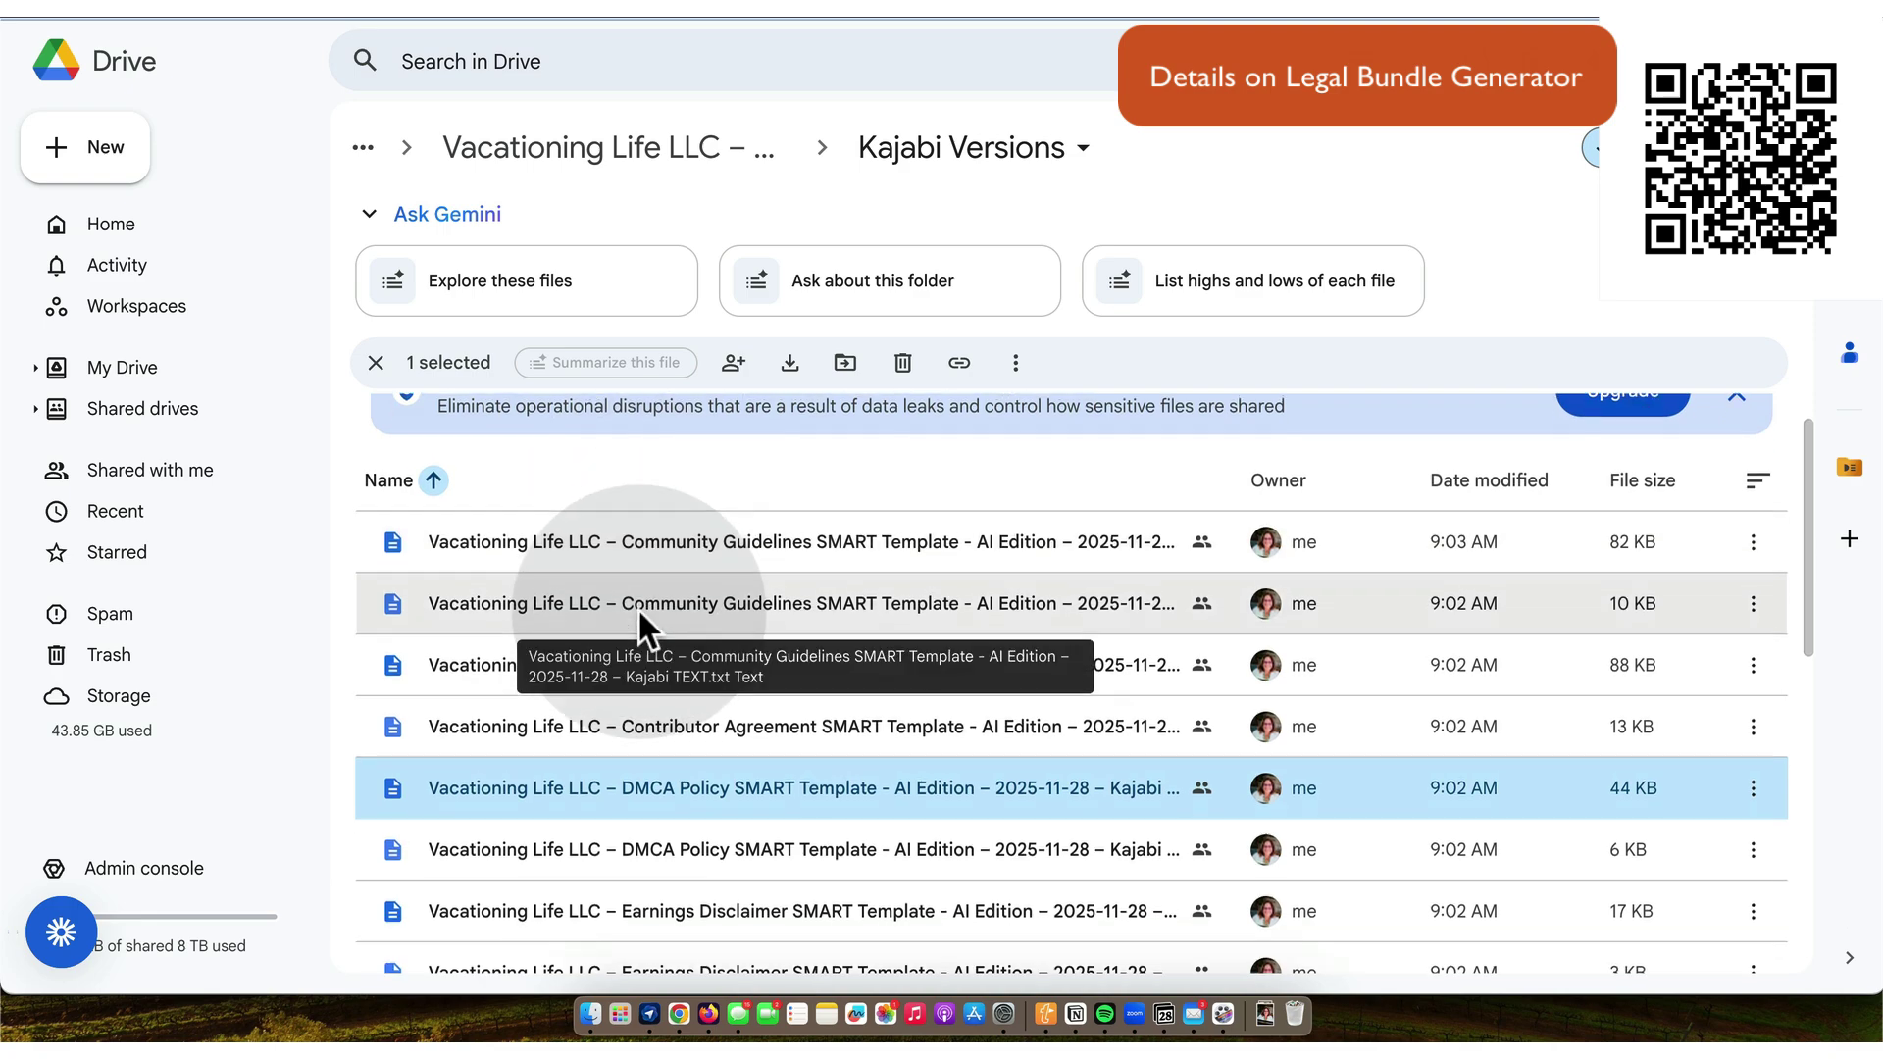
pyautogui.scroll(-2, 638, 609)
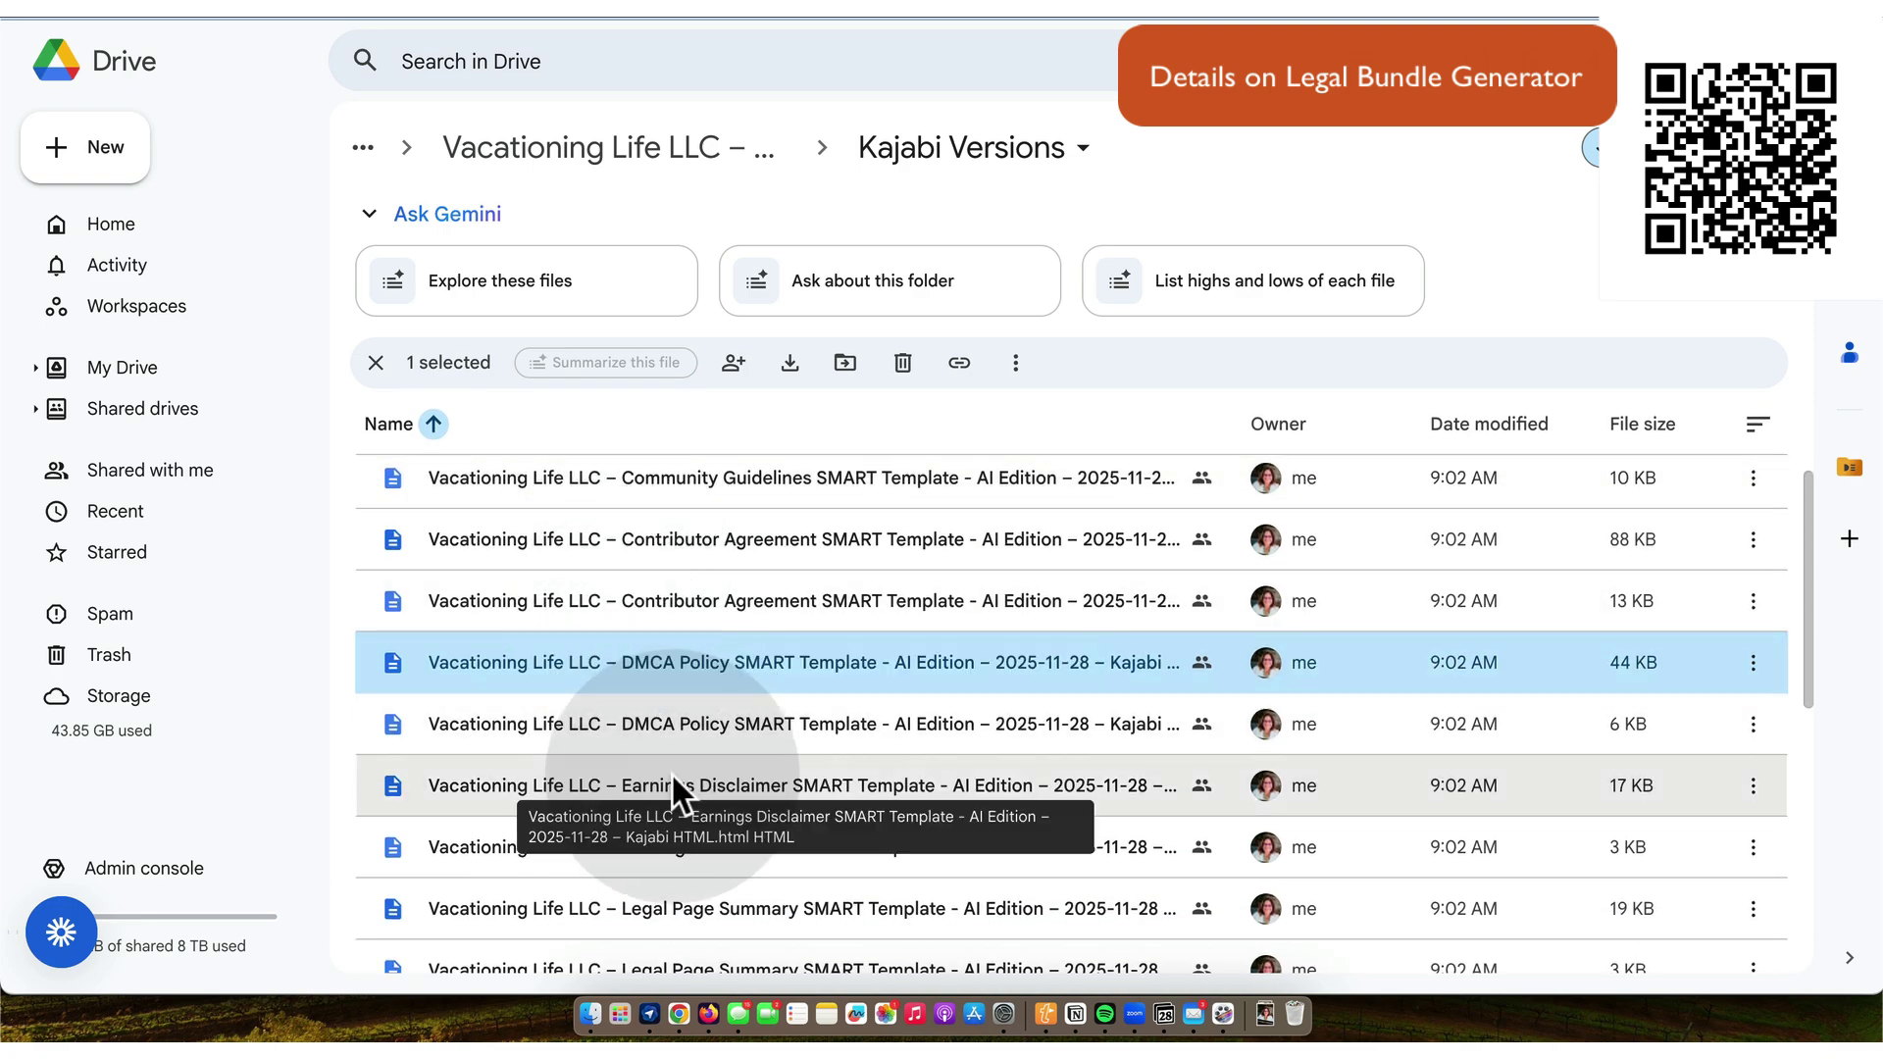
pyautogui.click(673, 785)
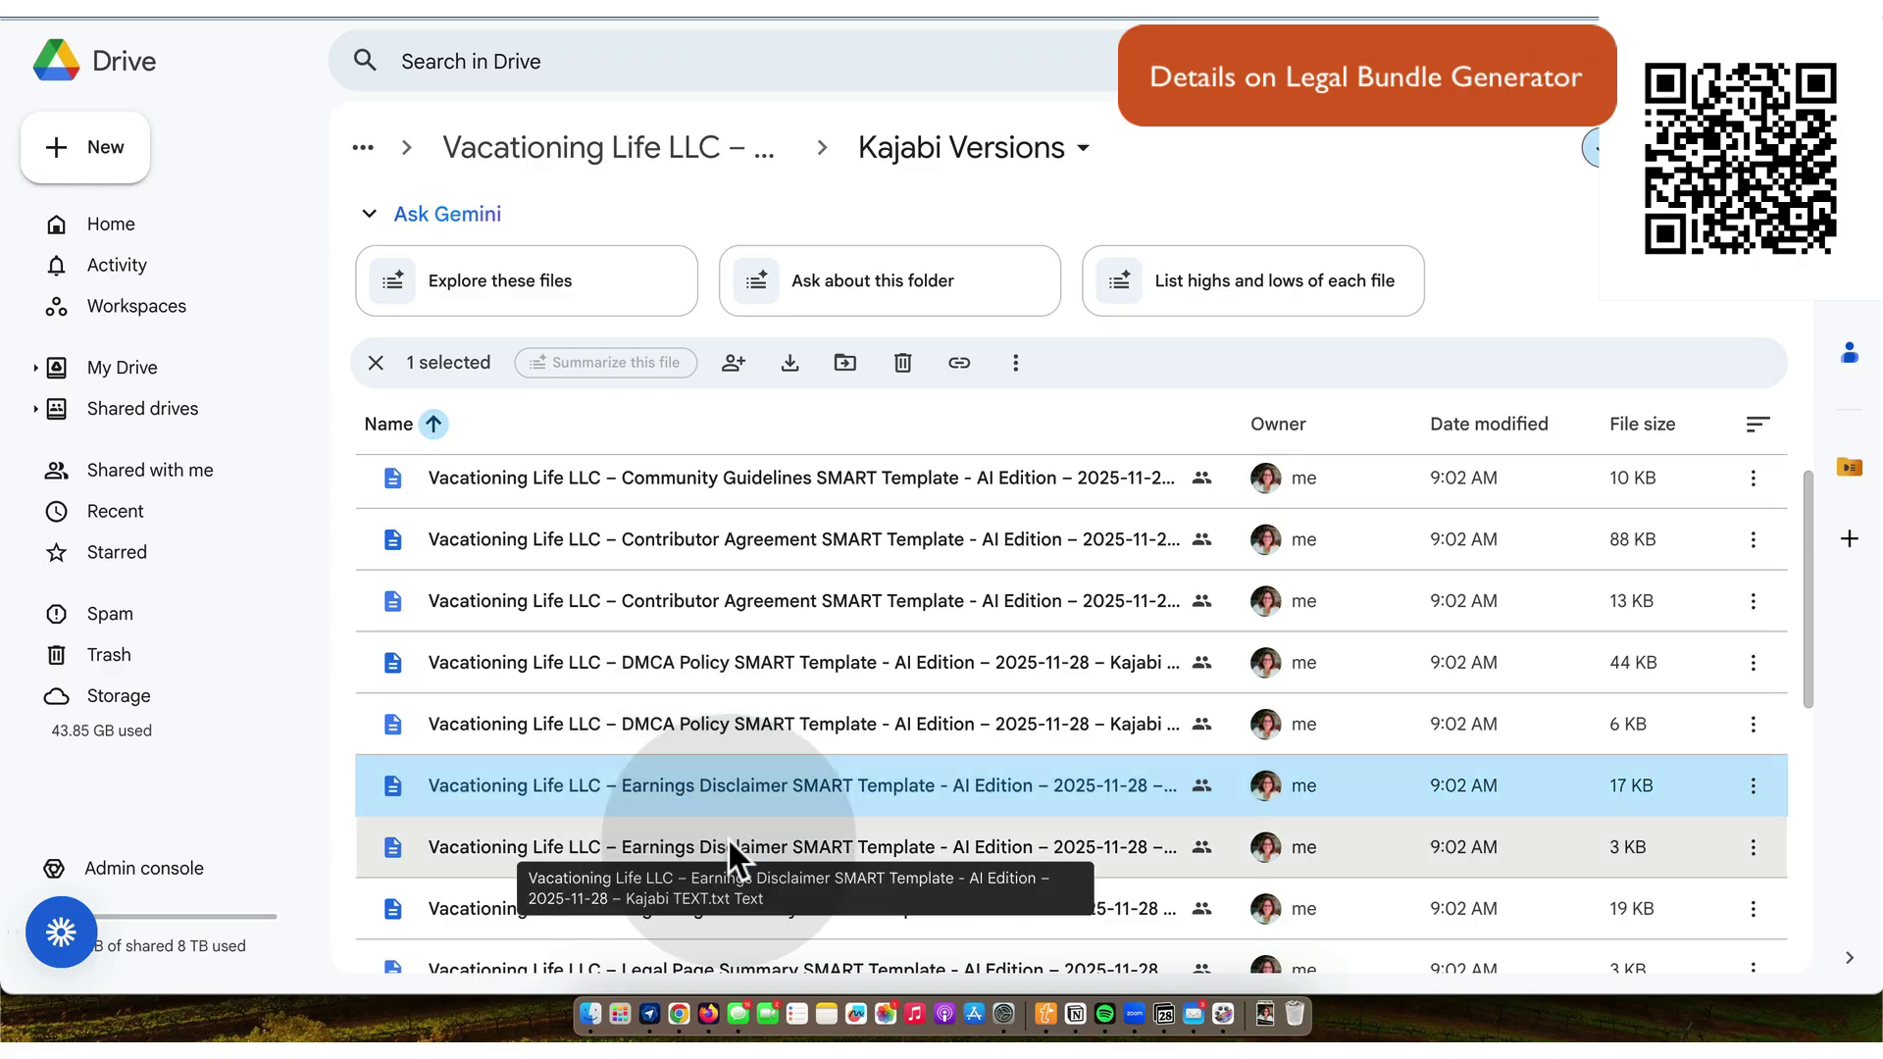
pyautogui.tripleClick(732, 784)
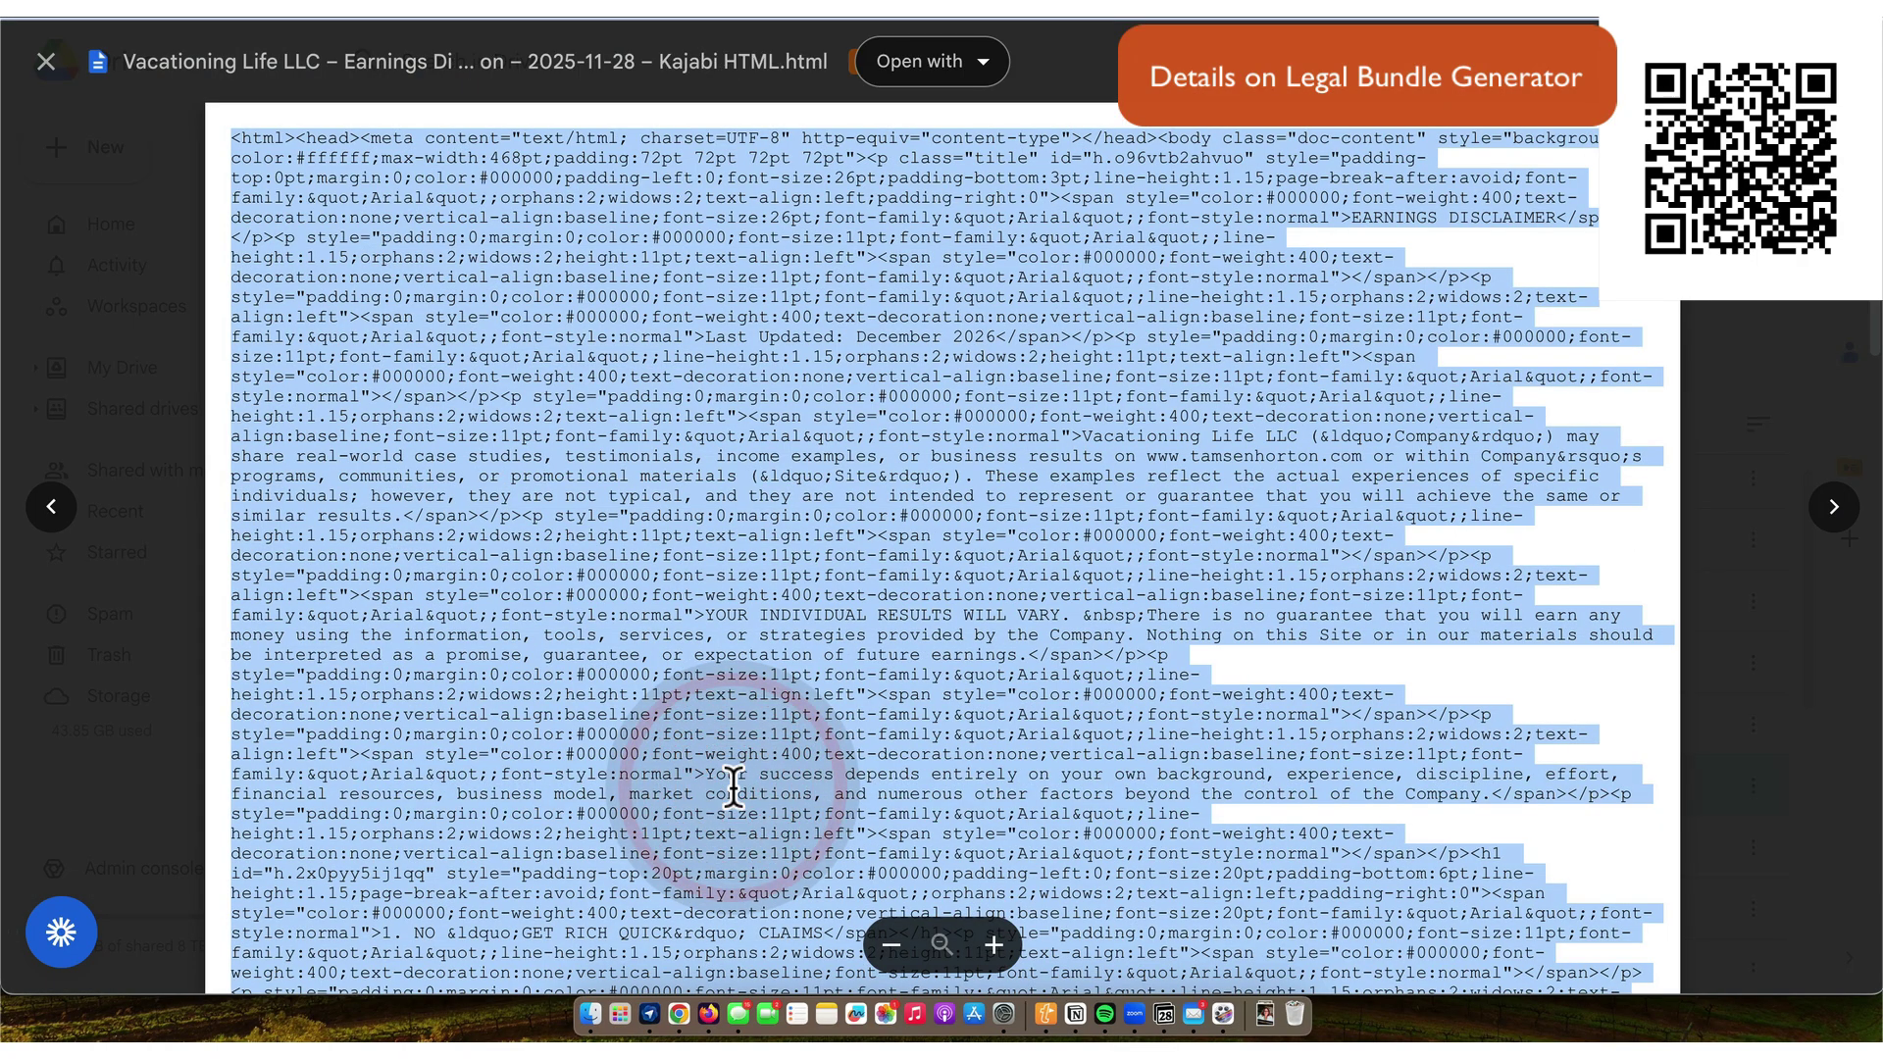
pyautogui.press('super')
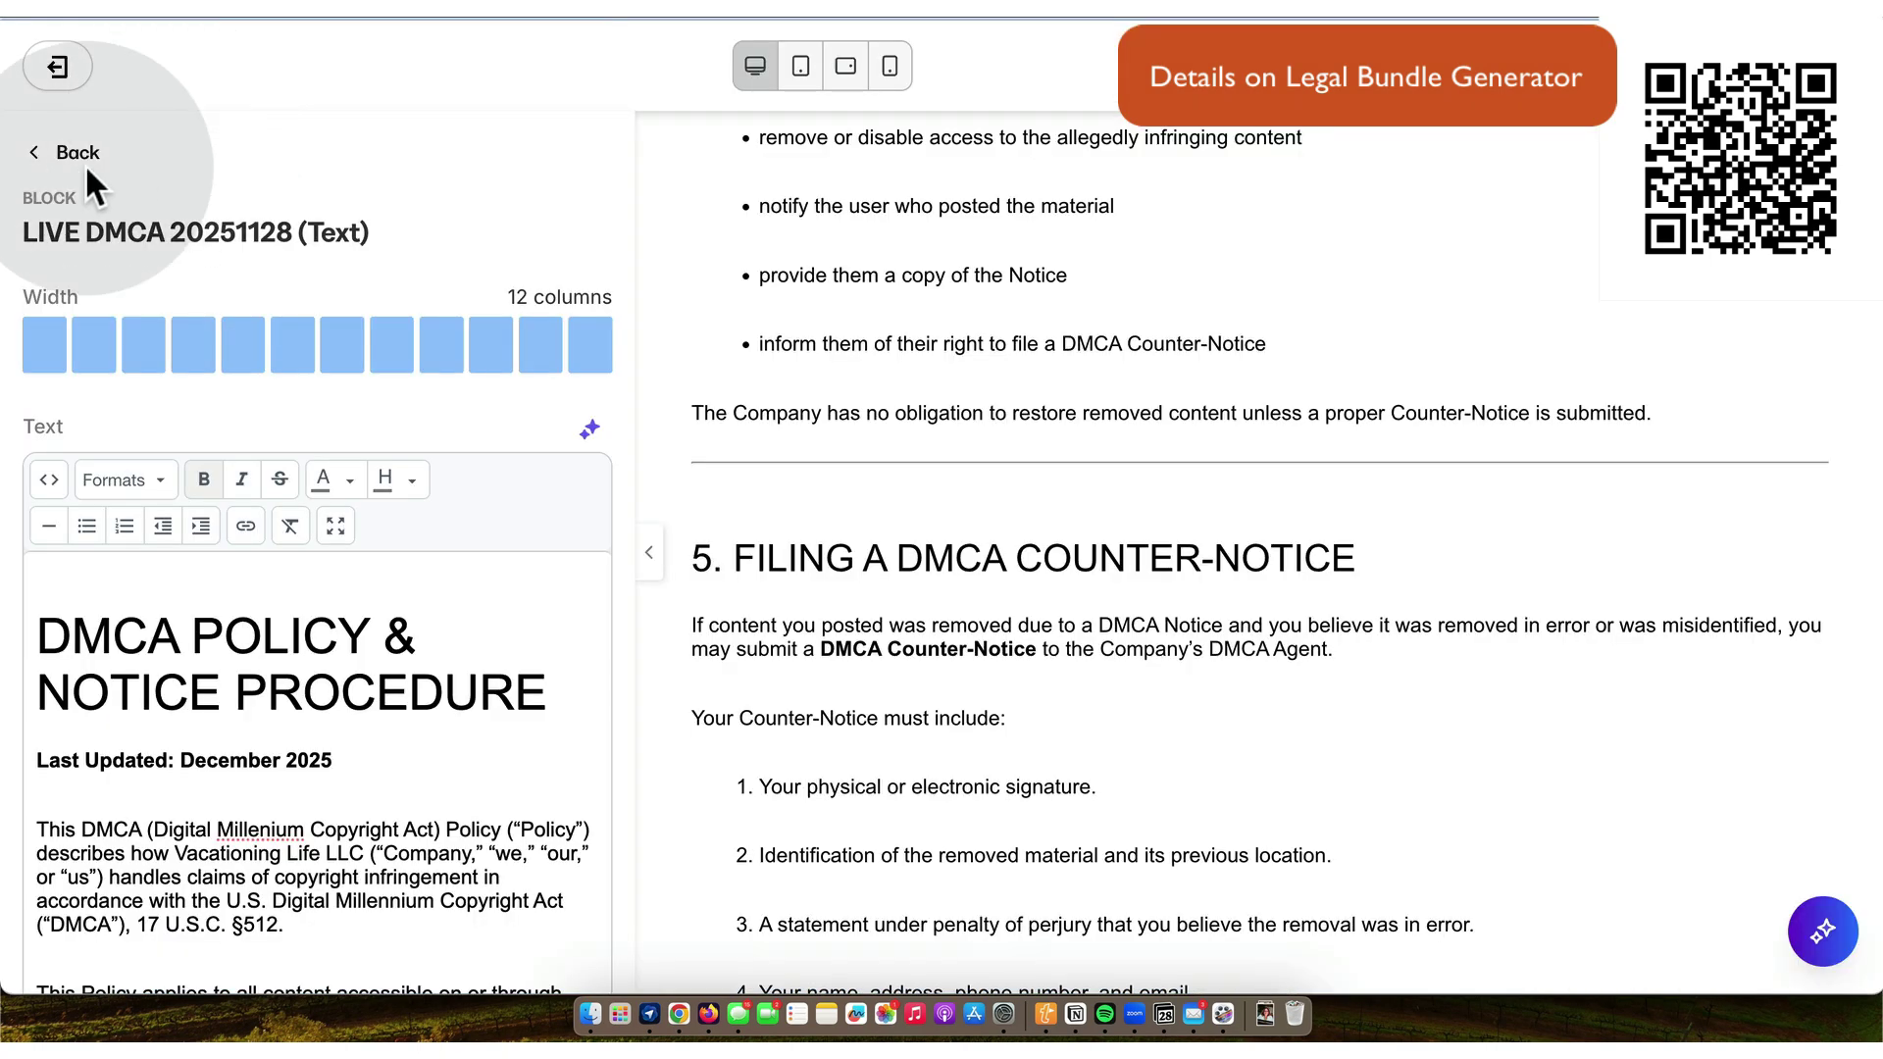
# - Exit the DMCA page editor and return to the Landing Pages list
pyautogui.click(75, 160)
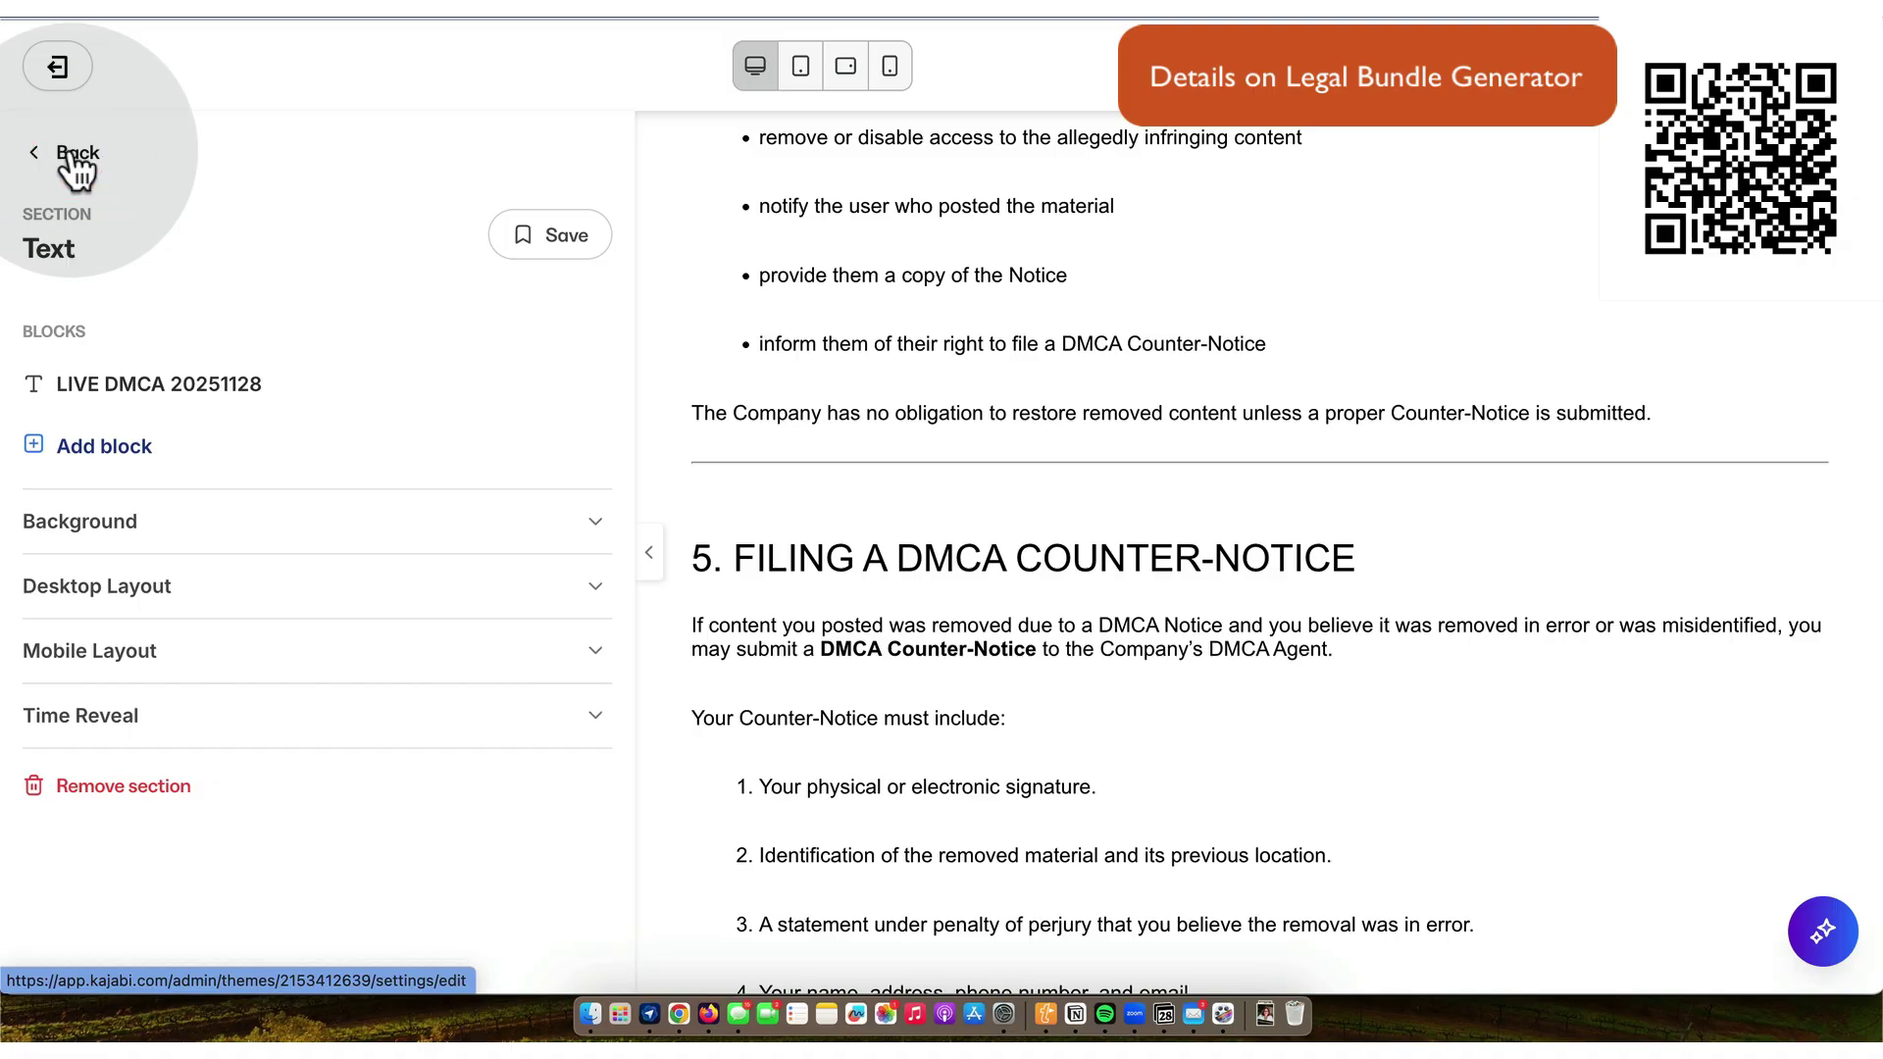
pyautogui.click(75, 157)
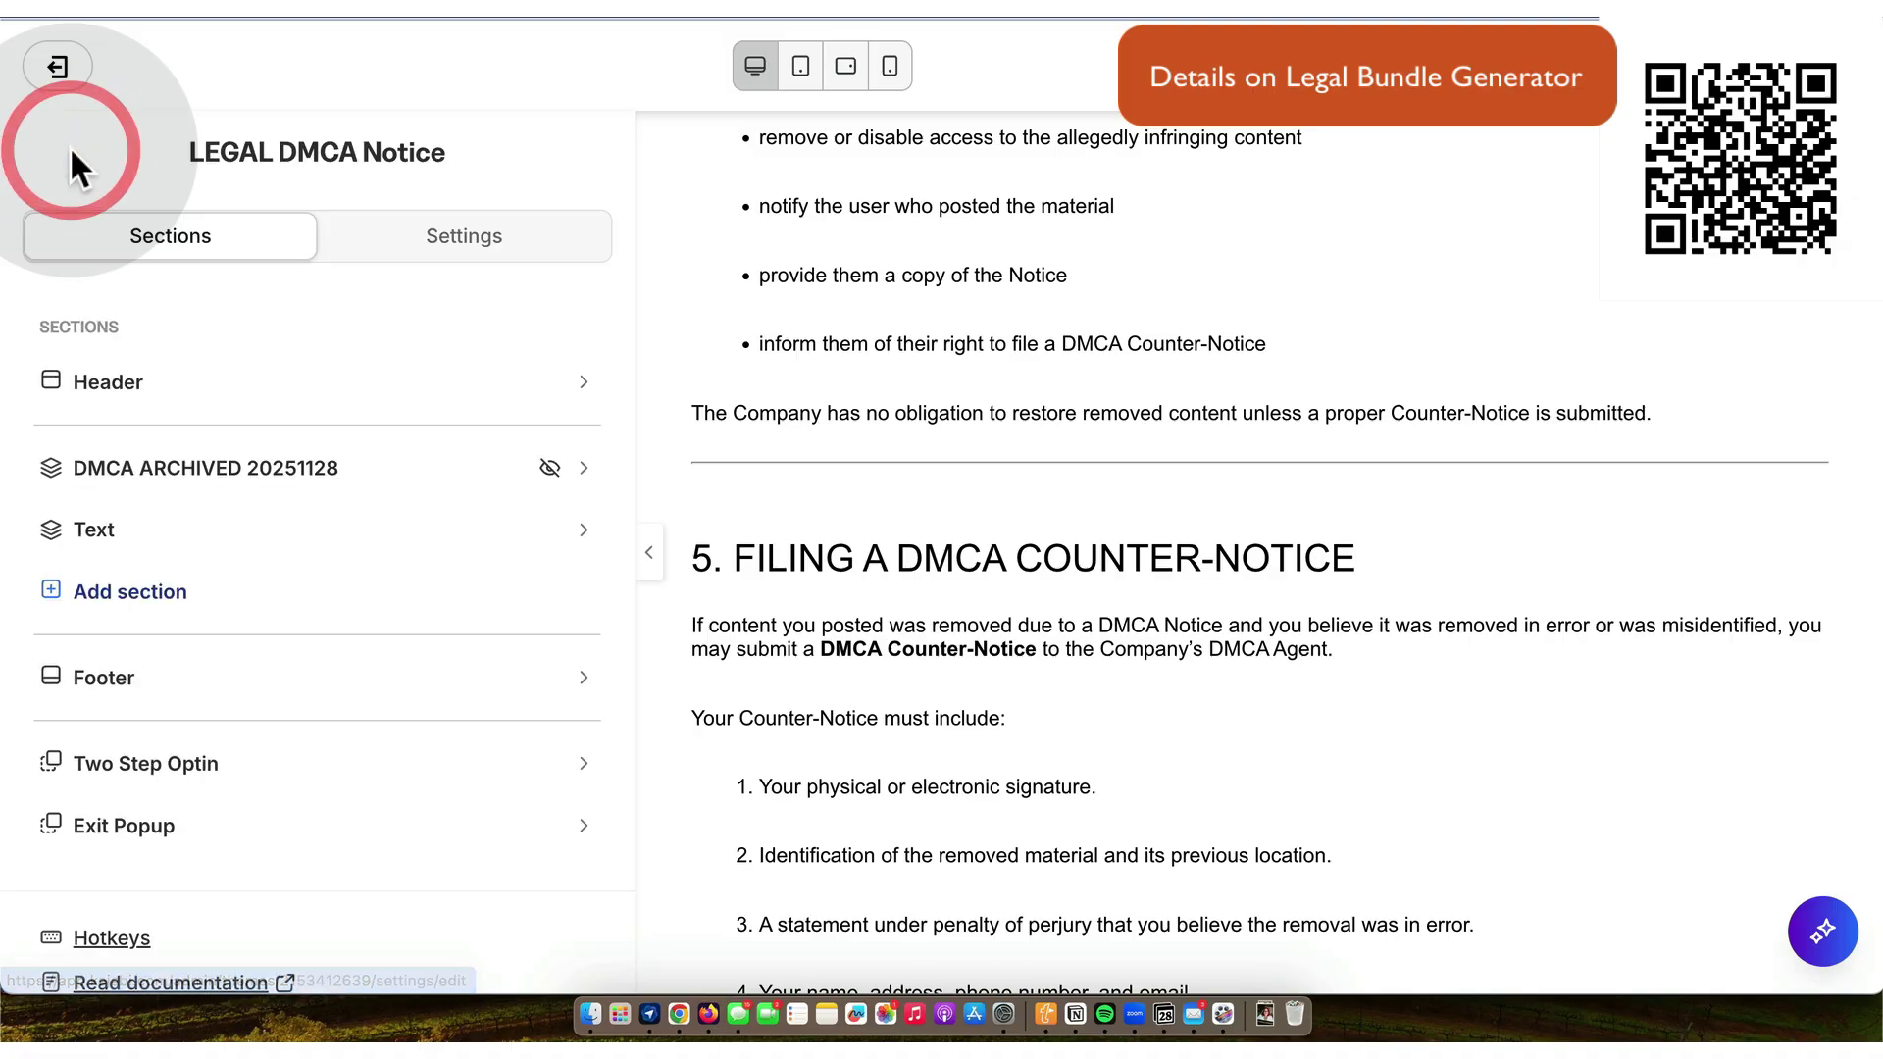
pyautogui.click(74, 63)
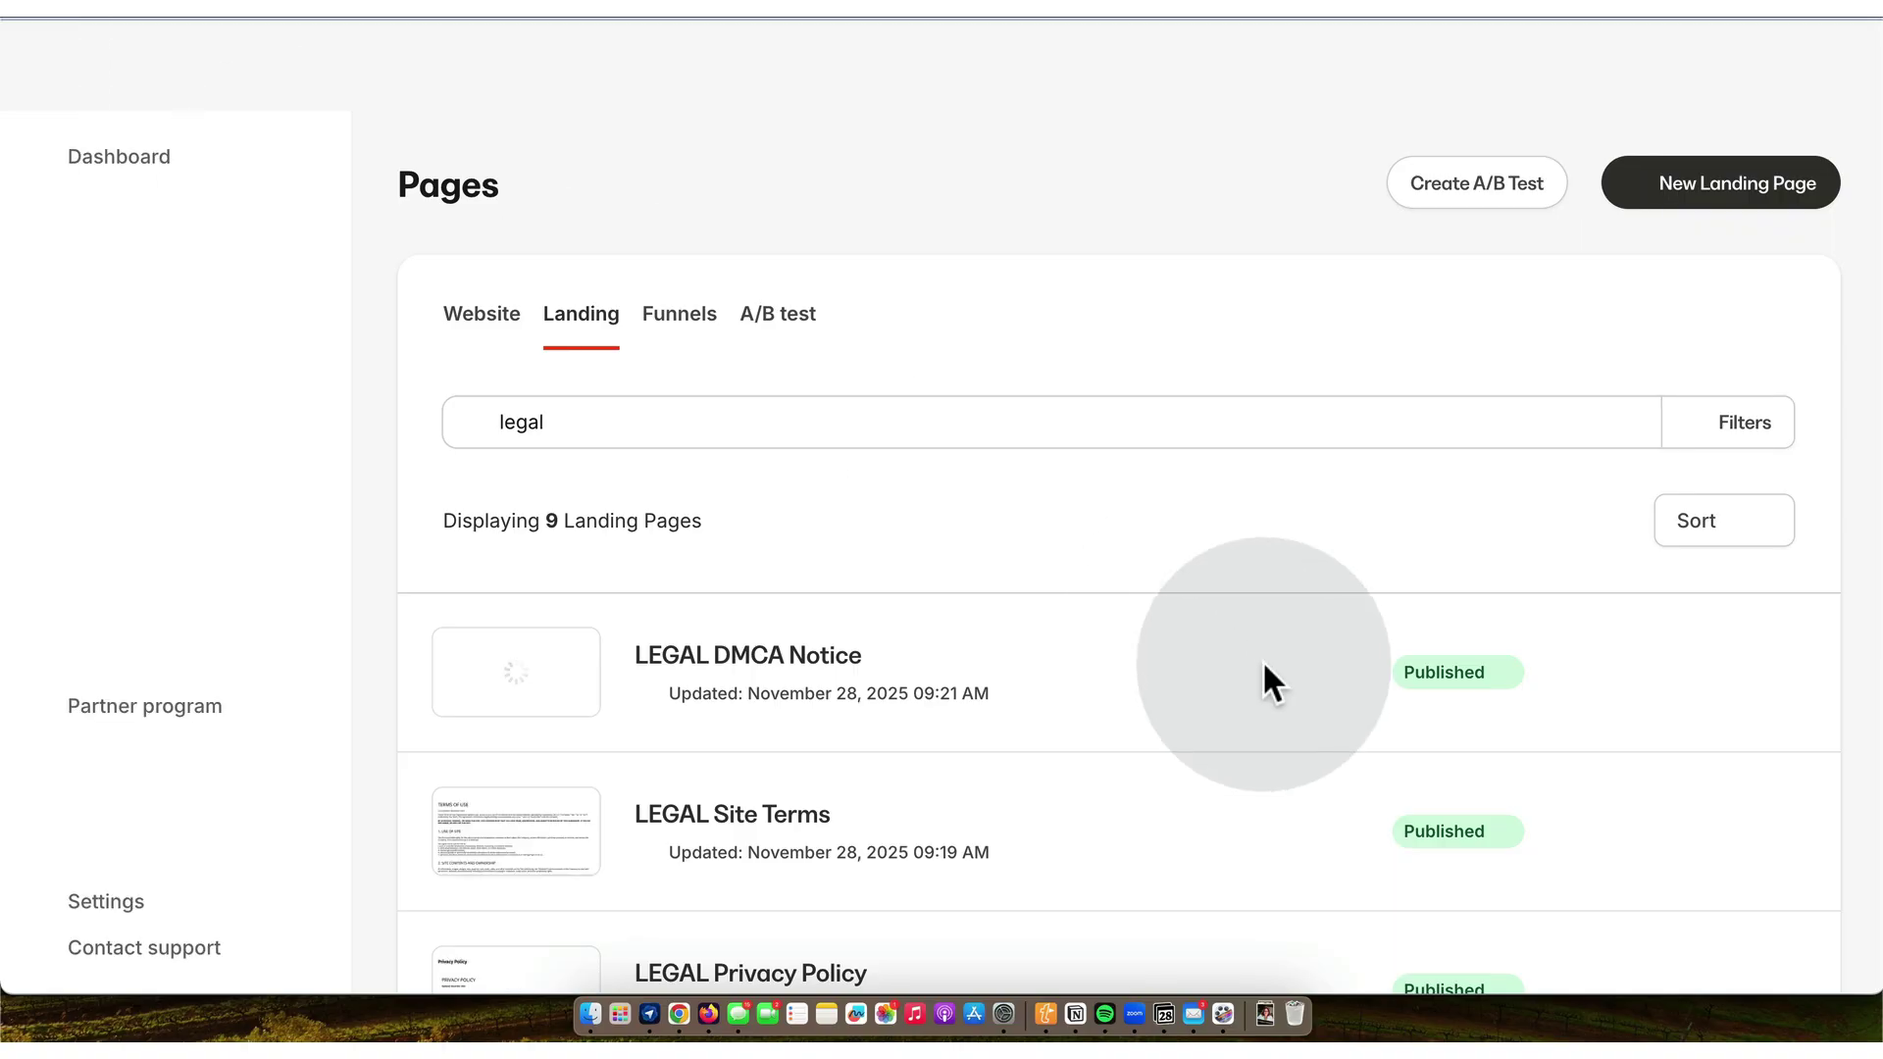
# - Make a duplicate copy of the LEGAL DMCA Notice landing page
pyautogui.scroll(-2, 1263, 661)
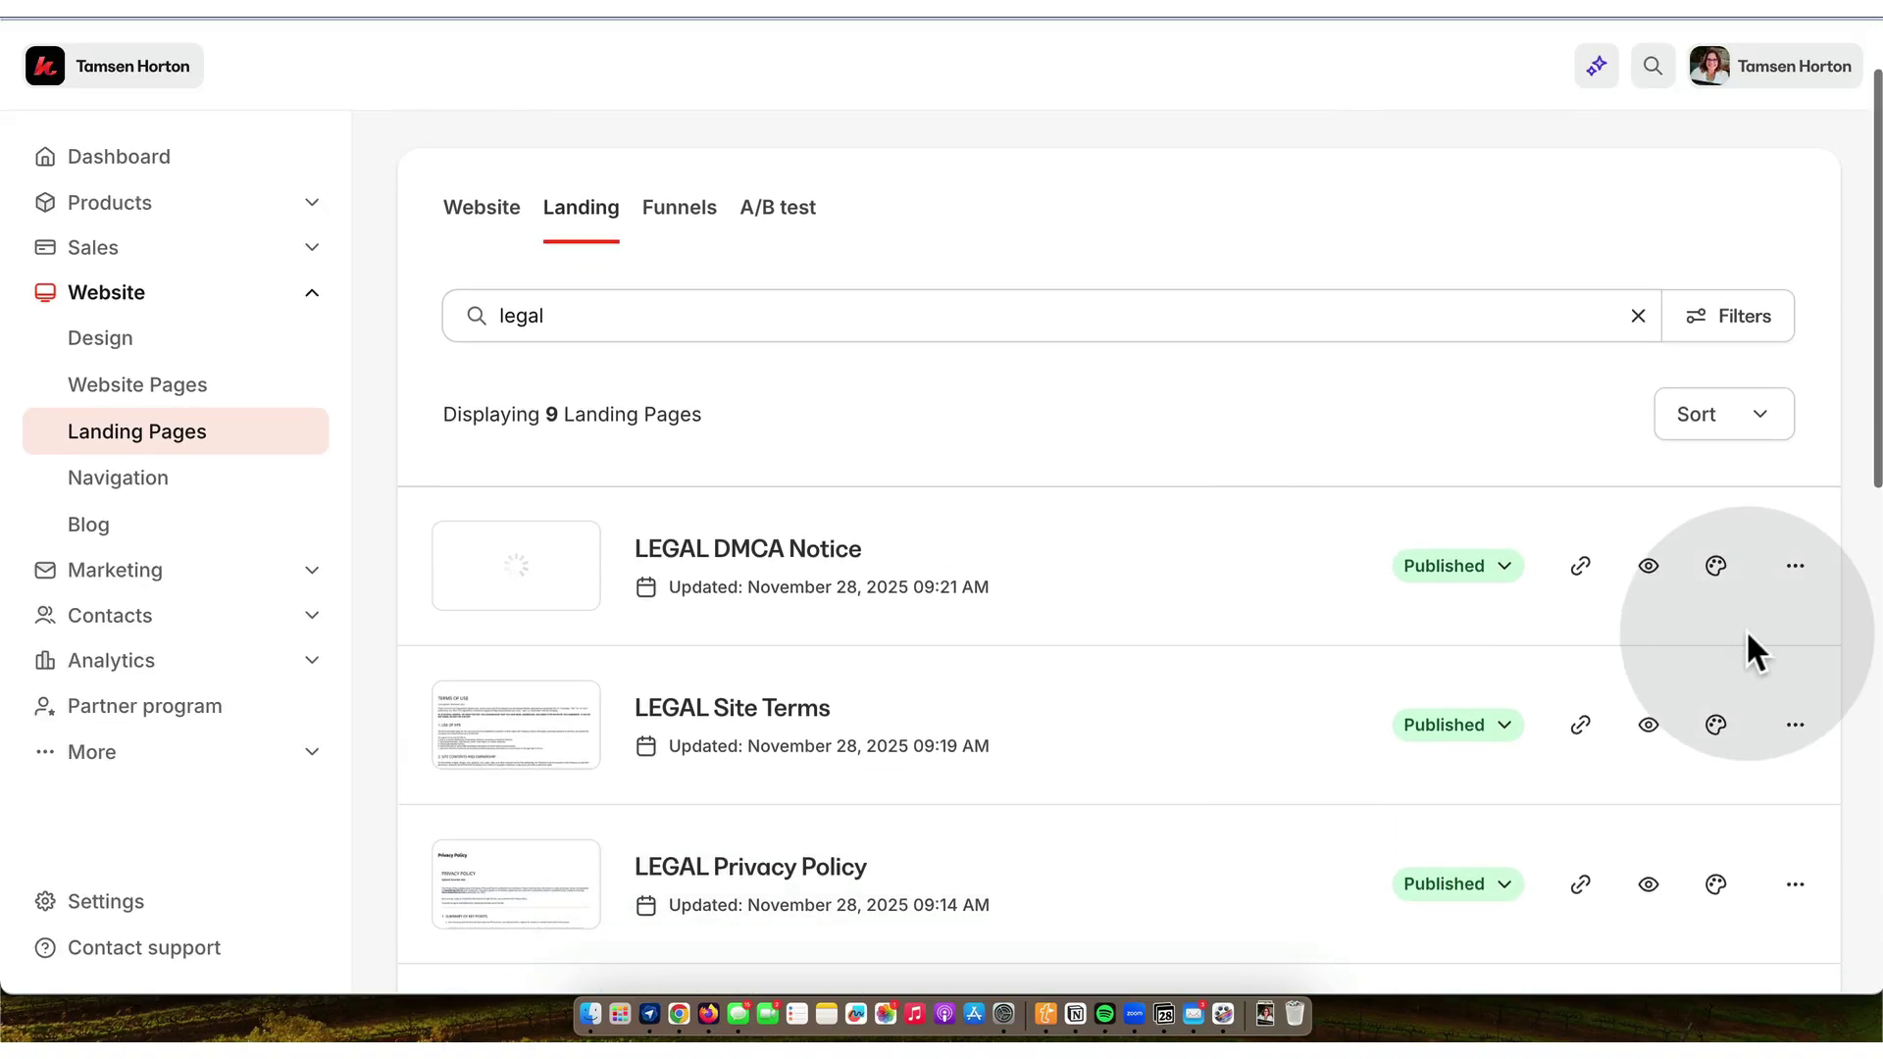
pyautogui.click(1793, 564)
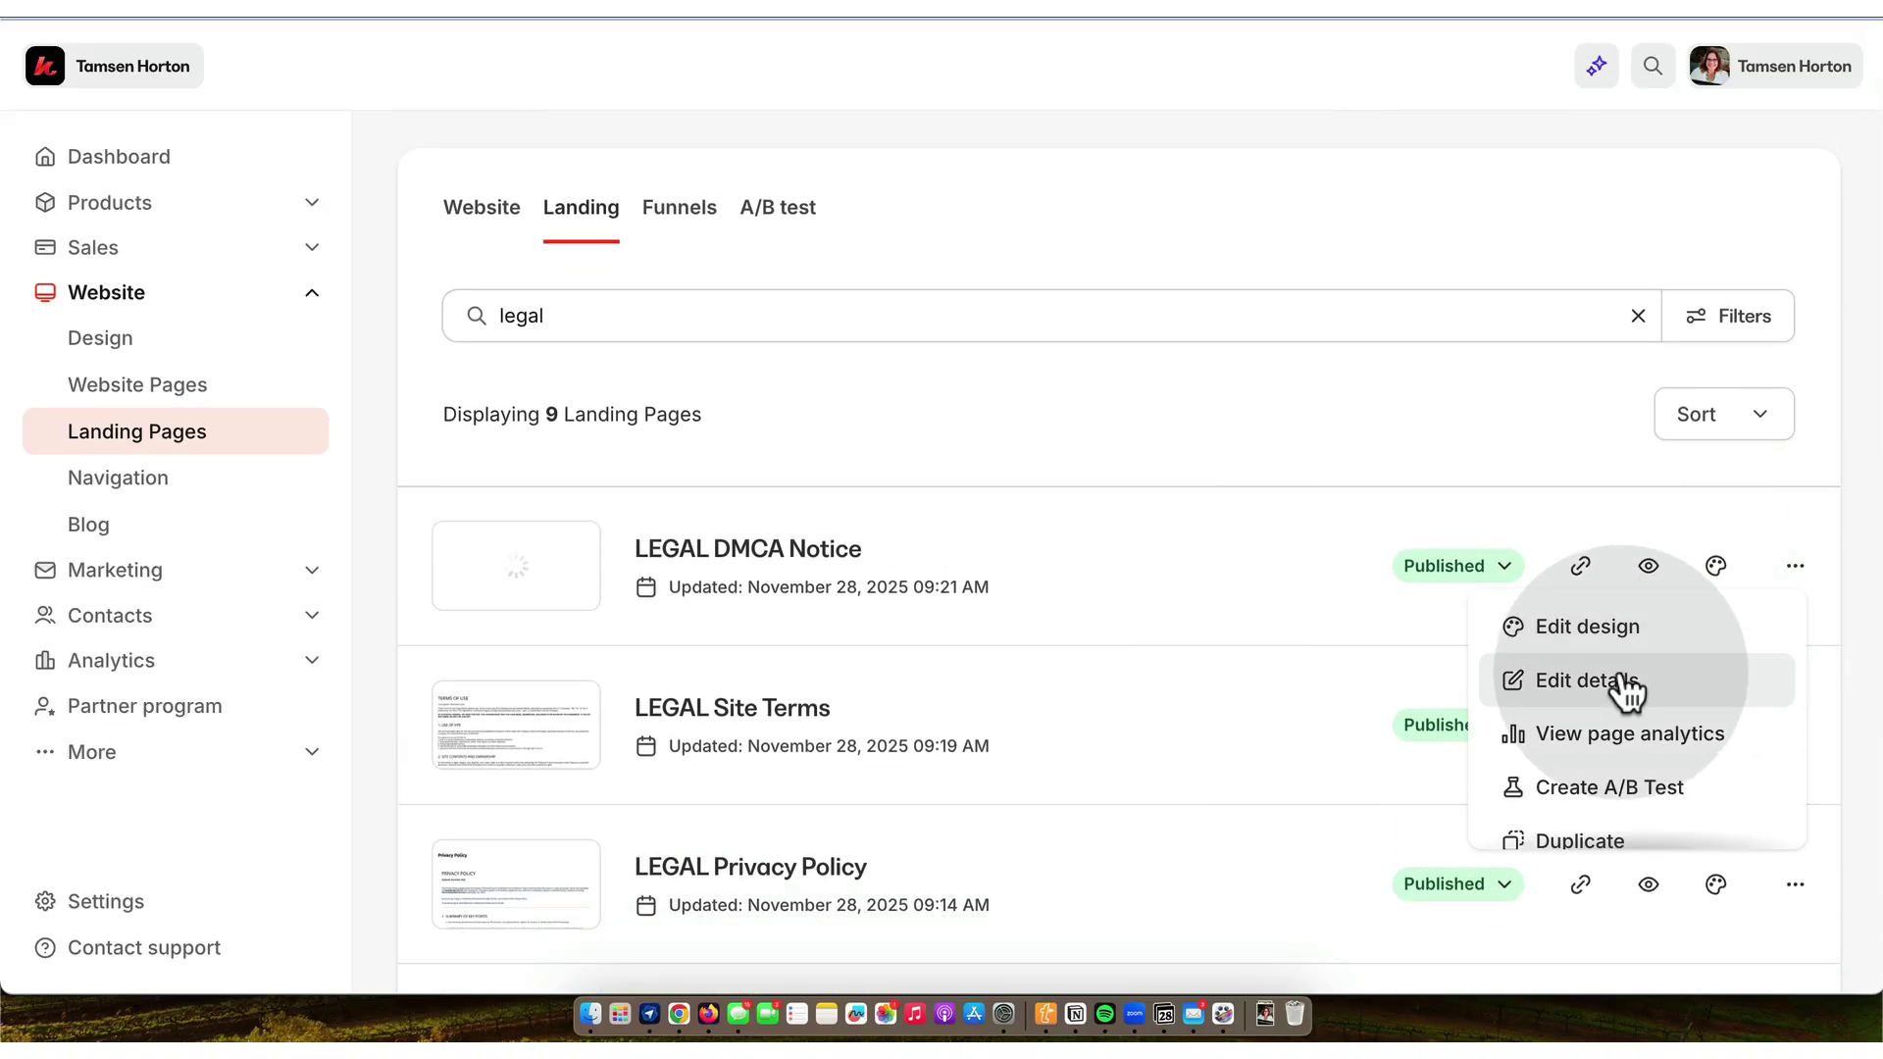
pyautogui.scroll(-2, 1636, 686)
pyautogui.click(1603, 755)
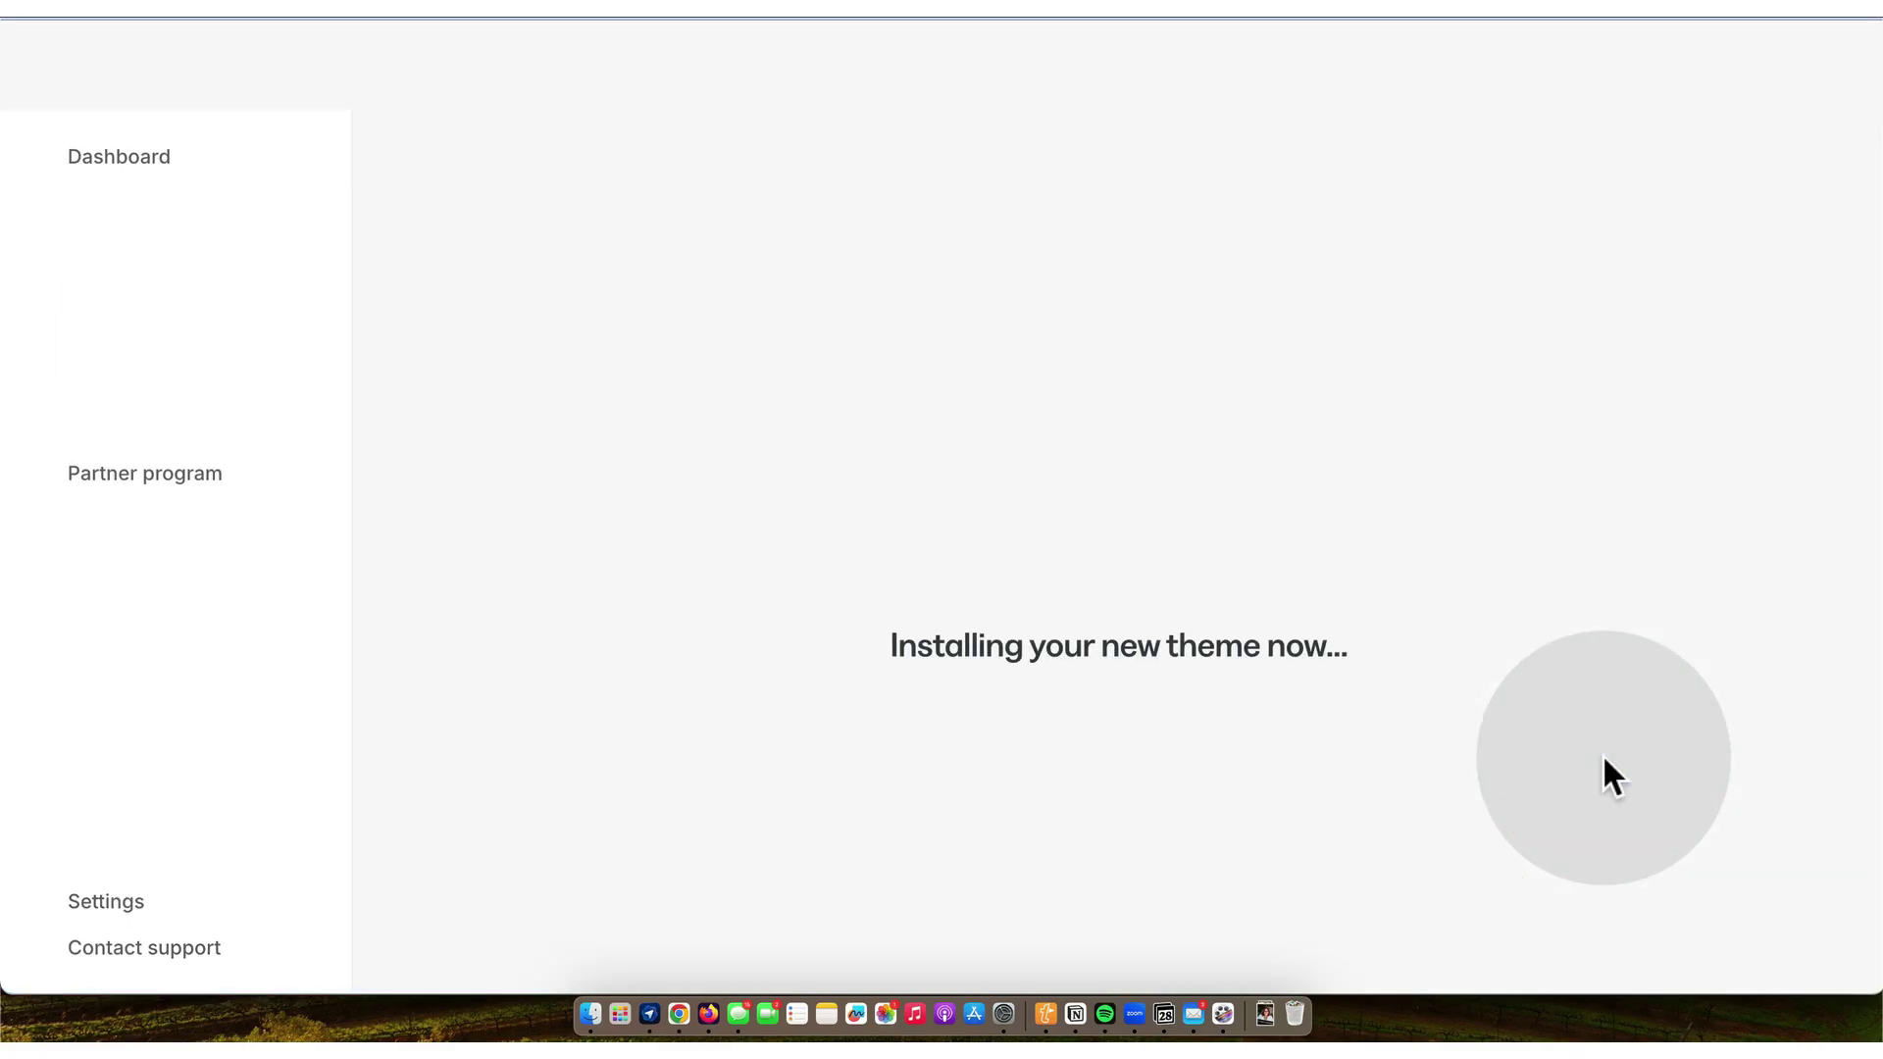
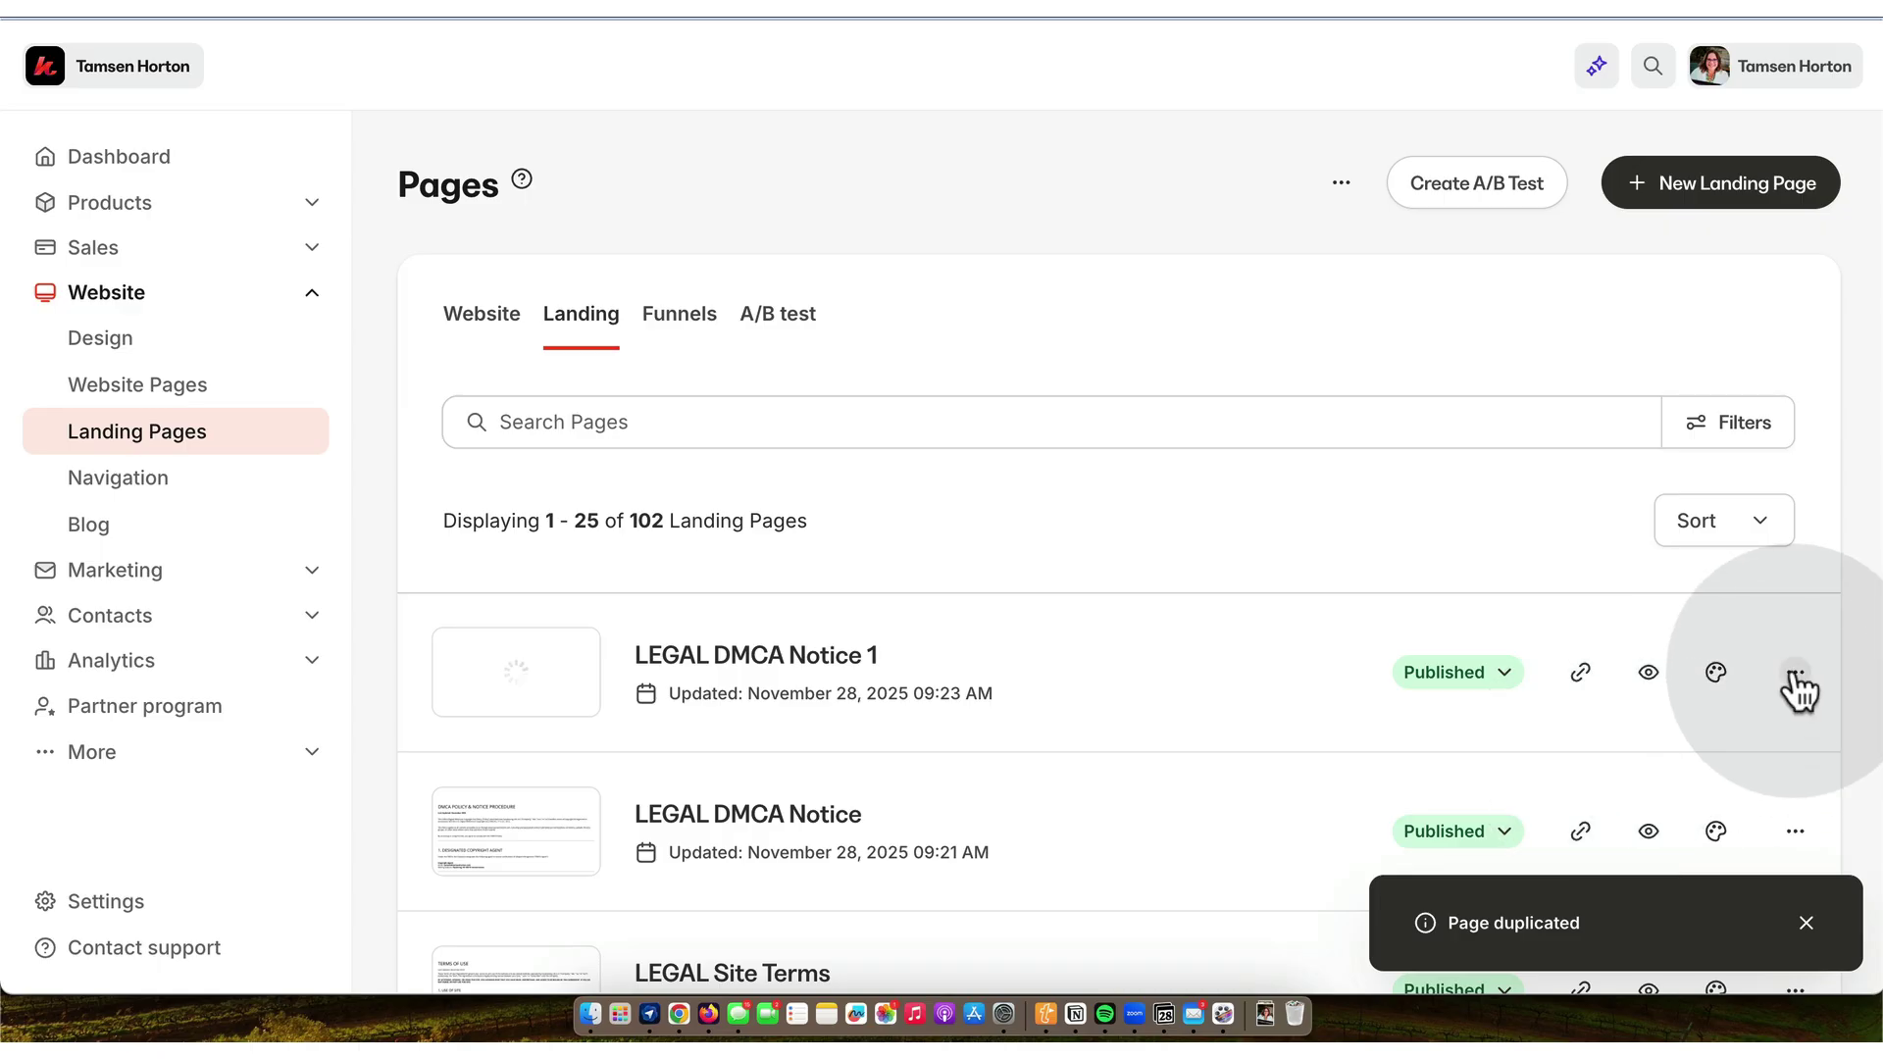
# - Change the duplicated page's URL slug to earnings-disclaimer
pyautogui.click(1796, 675)
pyautogui.click(1621, 781)
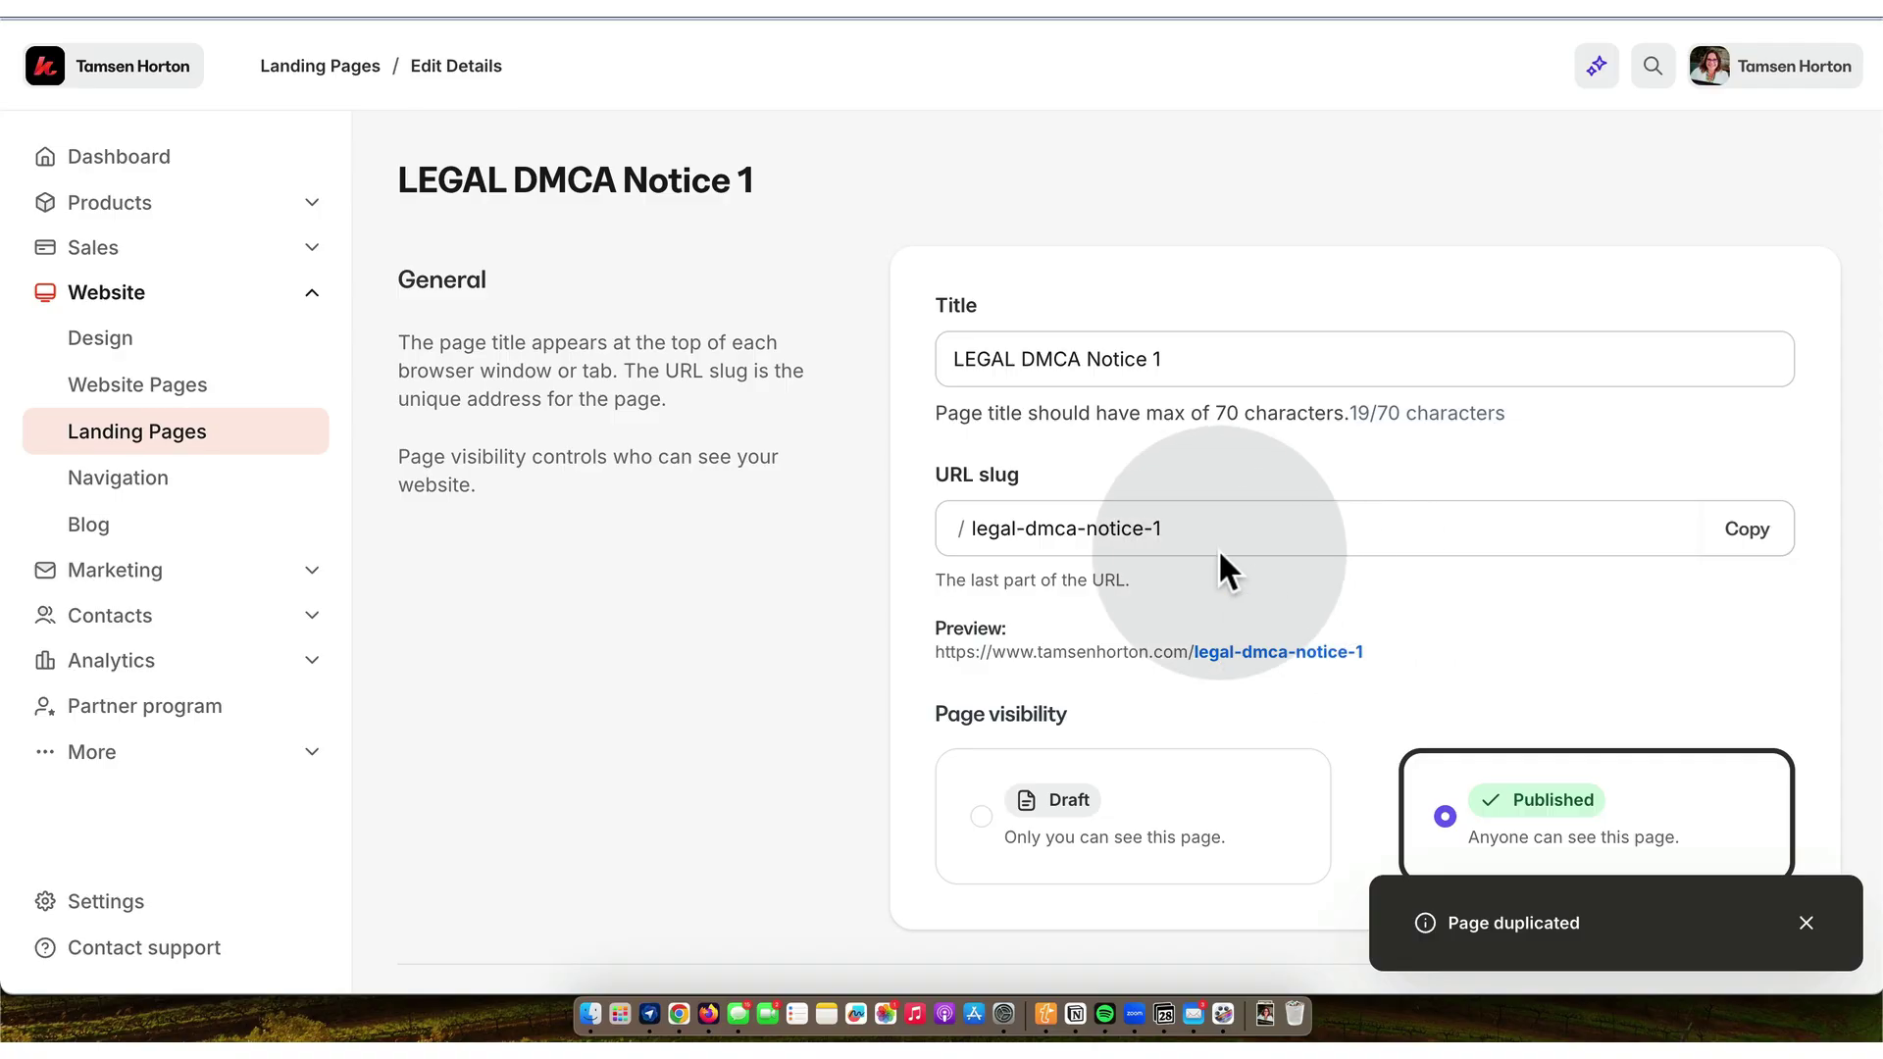
pyautogui.click(1199, 530)
pyautogui.press('BackSpace')
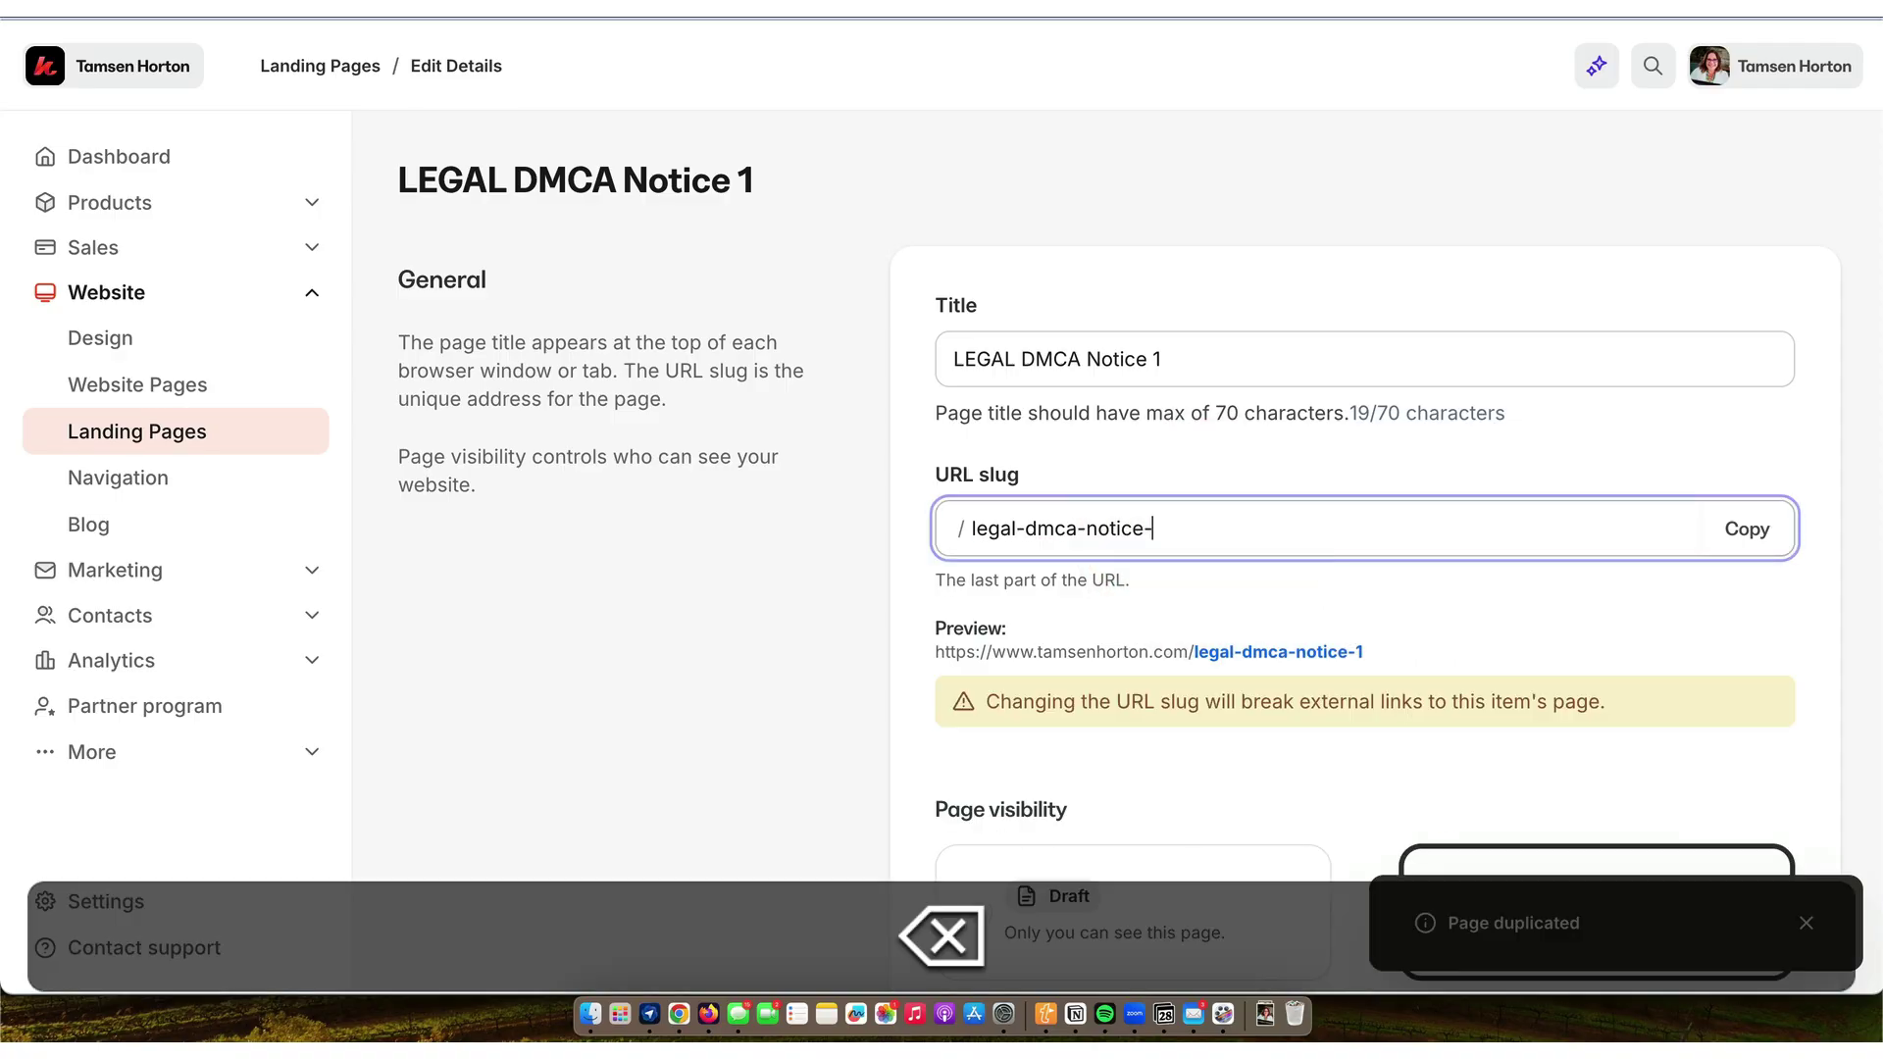
pyautogui.press('BackSpace')
pyautogui.press('BackSpace')
pyautogui.press('BackSpace')
pyautogui.press('BackSpace')
pyautogui.press('BackSpace')
pyautogui.press('BackSpace')
pyautogui.press('BackSpace')
pyautogui.press('BackSpace')
pyautogui.press('BackSpace')
pyautogui.press('BackSpace')
pyautogui.press('BackSpace')
pyautogui.press('BackSpace')
pyautogui.press('BackSpace')
pyautogui.press('BackSpace')
pyautogui.press('BackSpace')
pyautogui.press('BackSpace')
pyautogui.press('BackSpace')
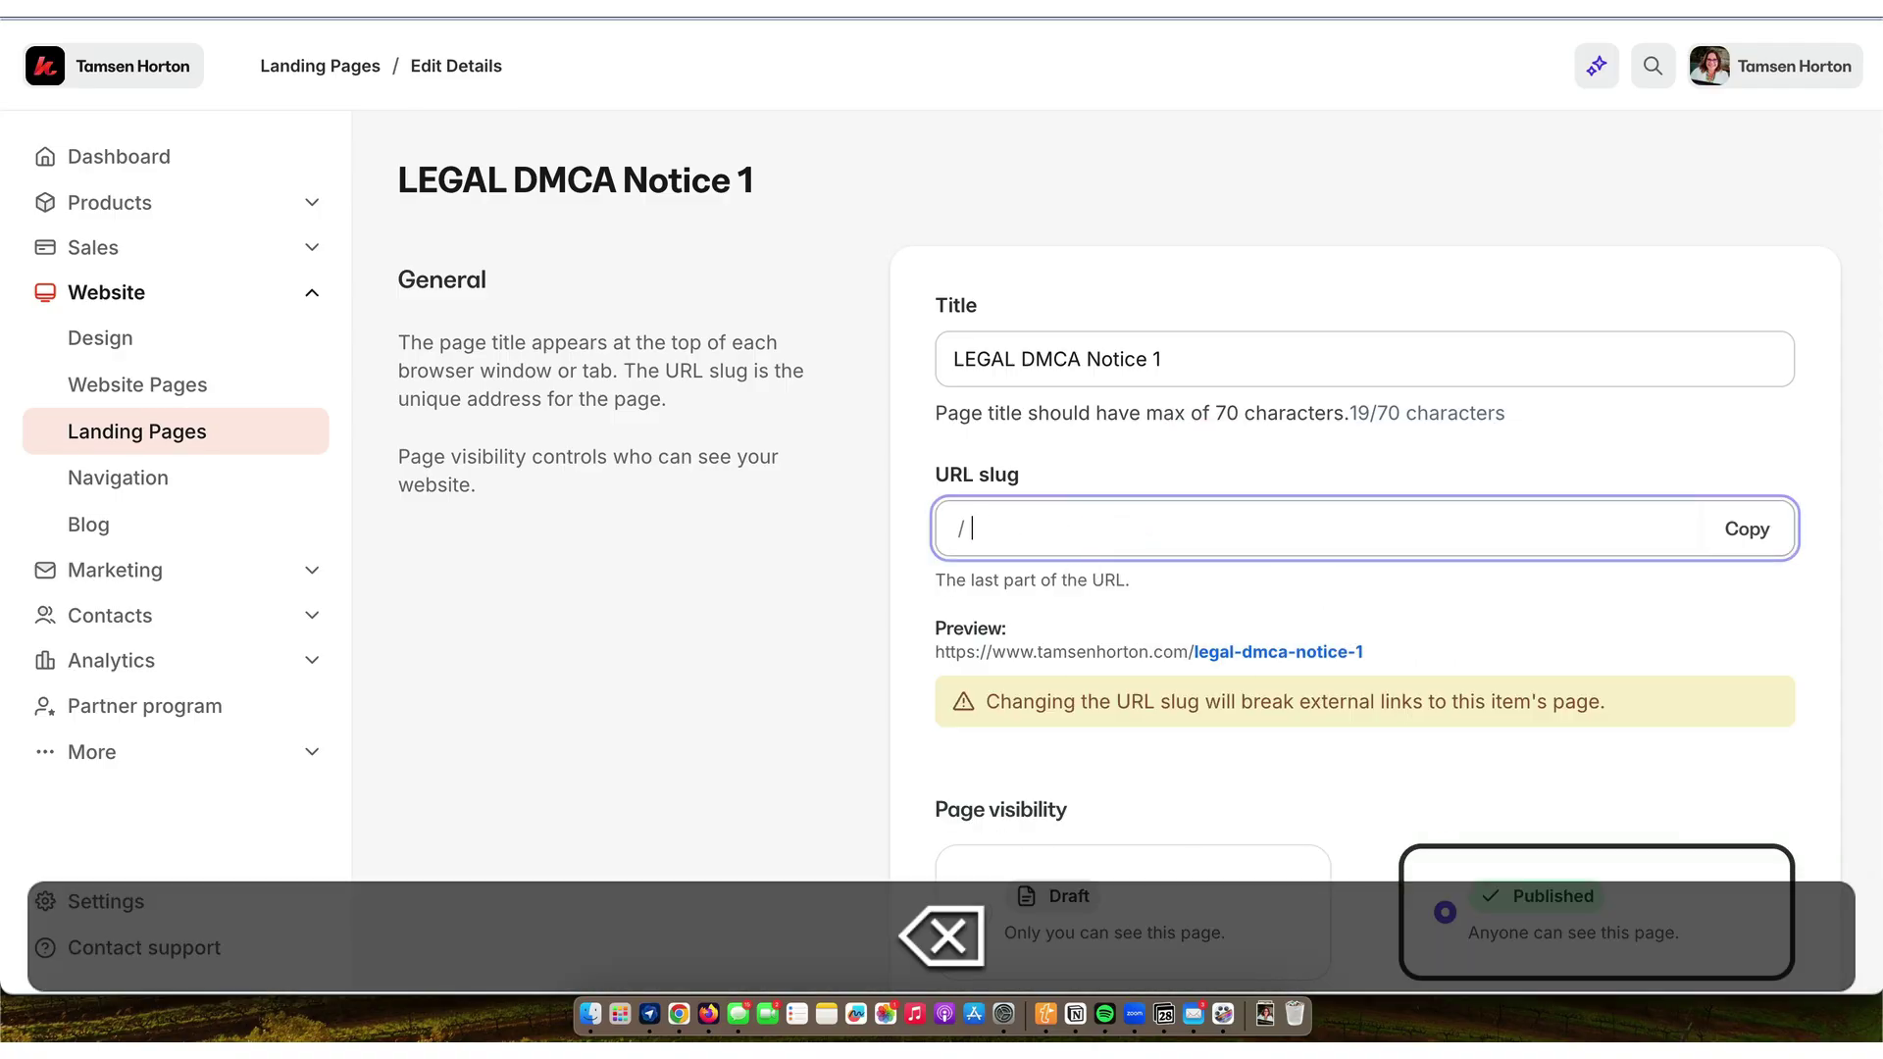
pyautogui.write('earnings-disclaimer')
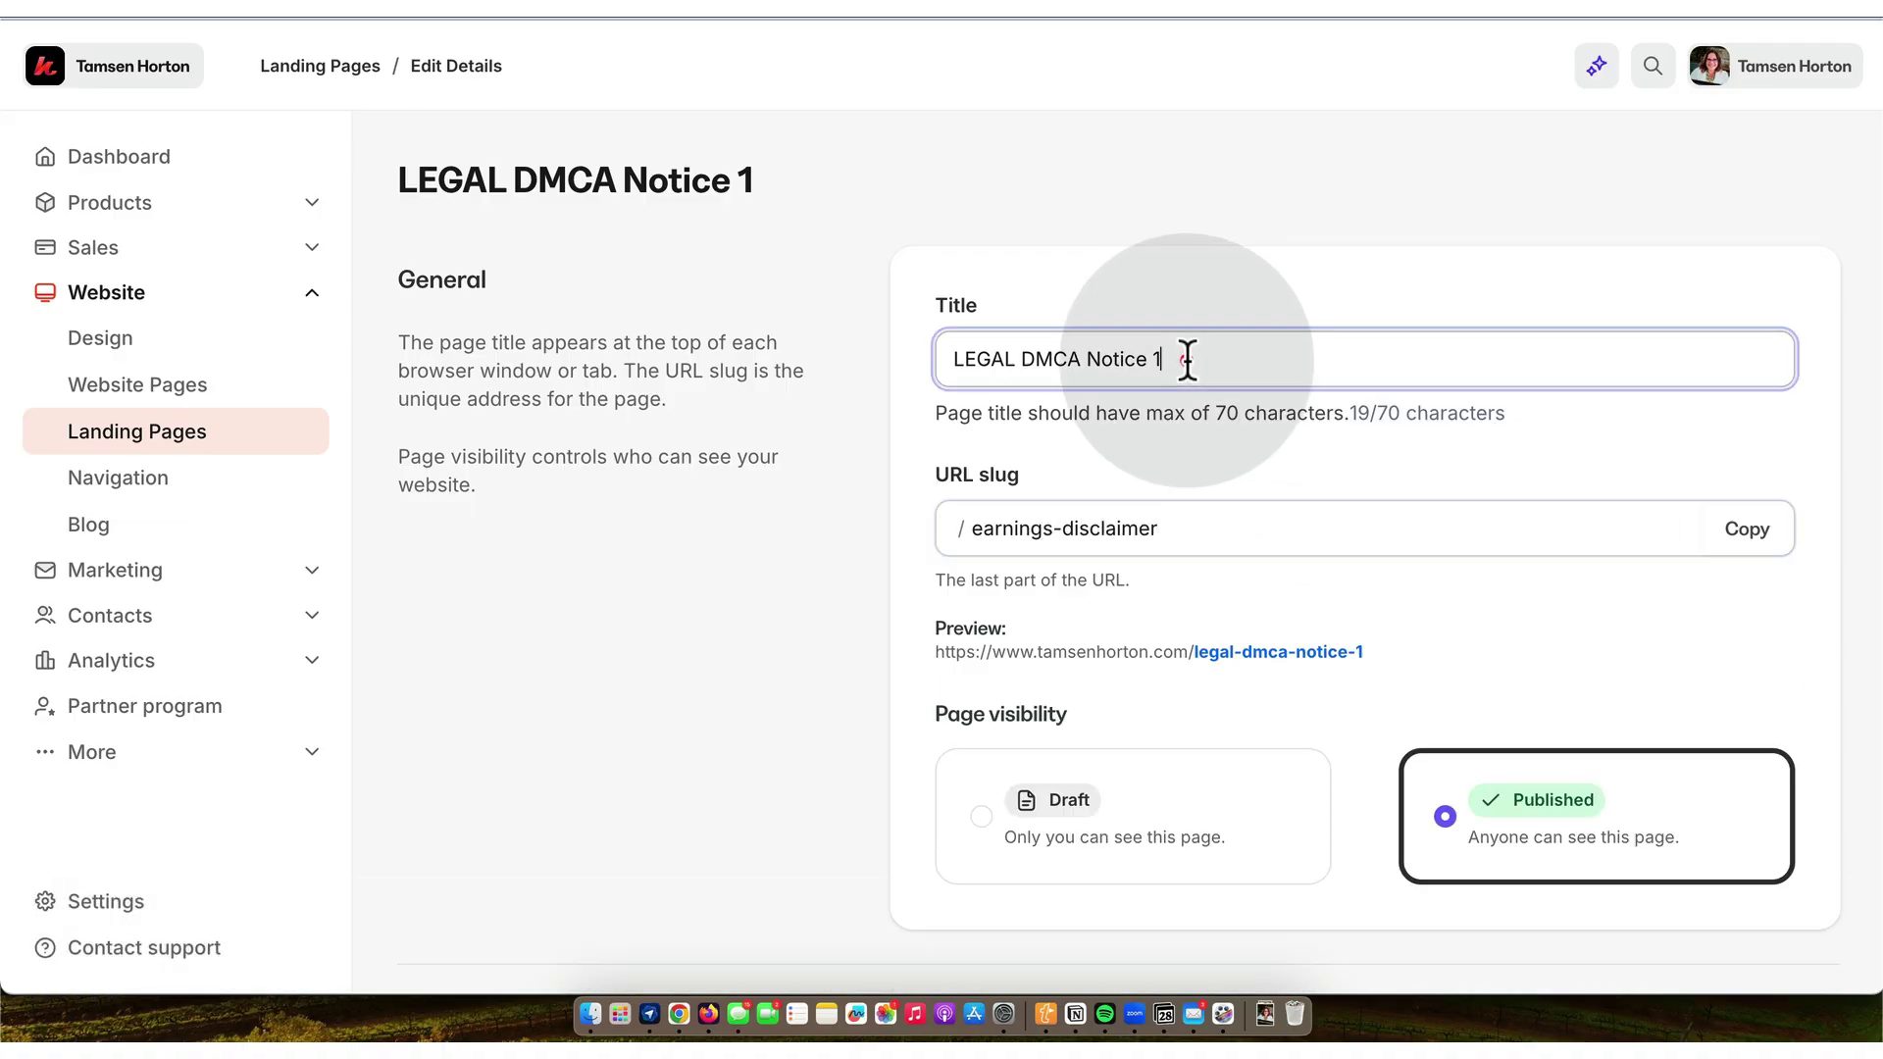
# - Replace the page title with 'Earnings Disclaimer'
pyautogui.tripleClick(1188, 359)
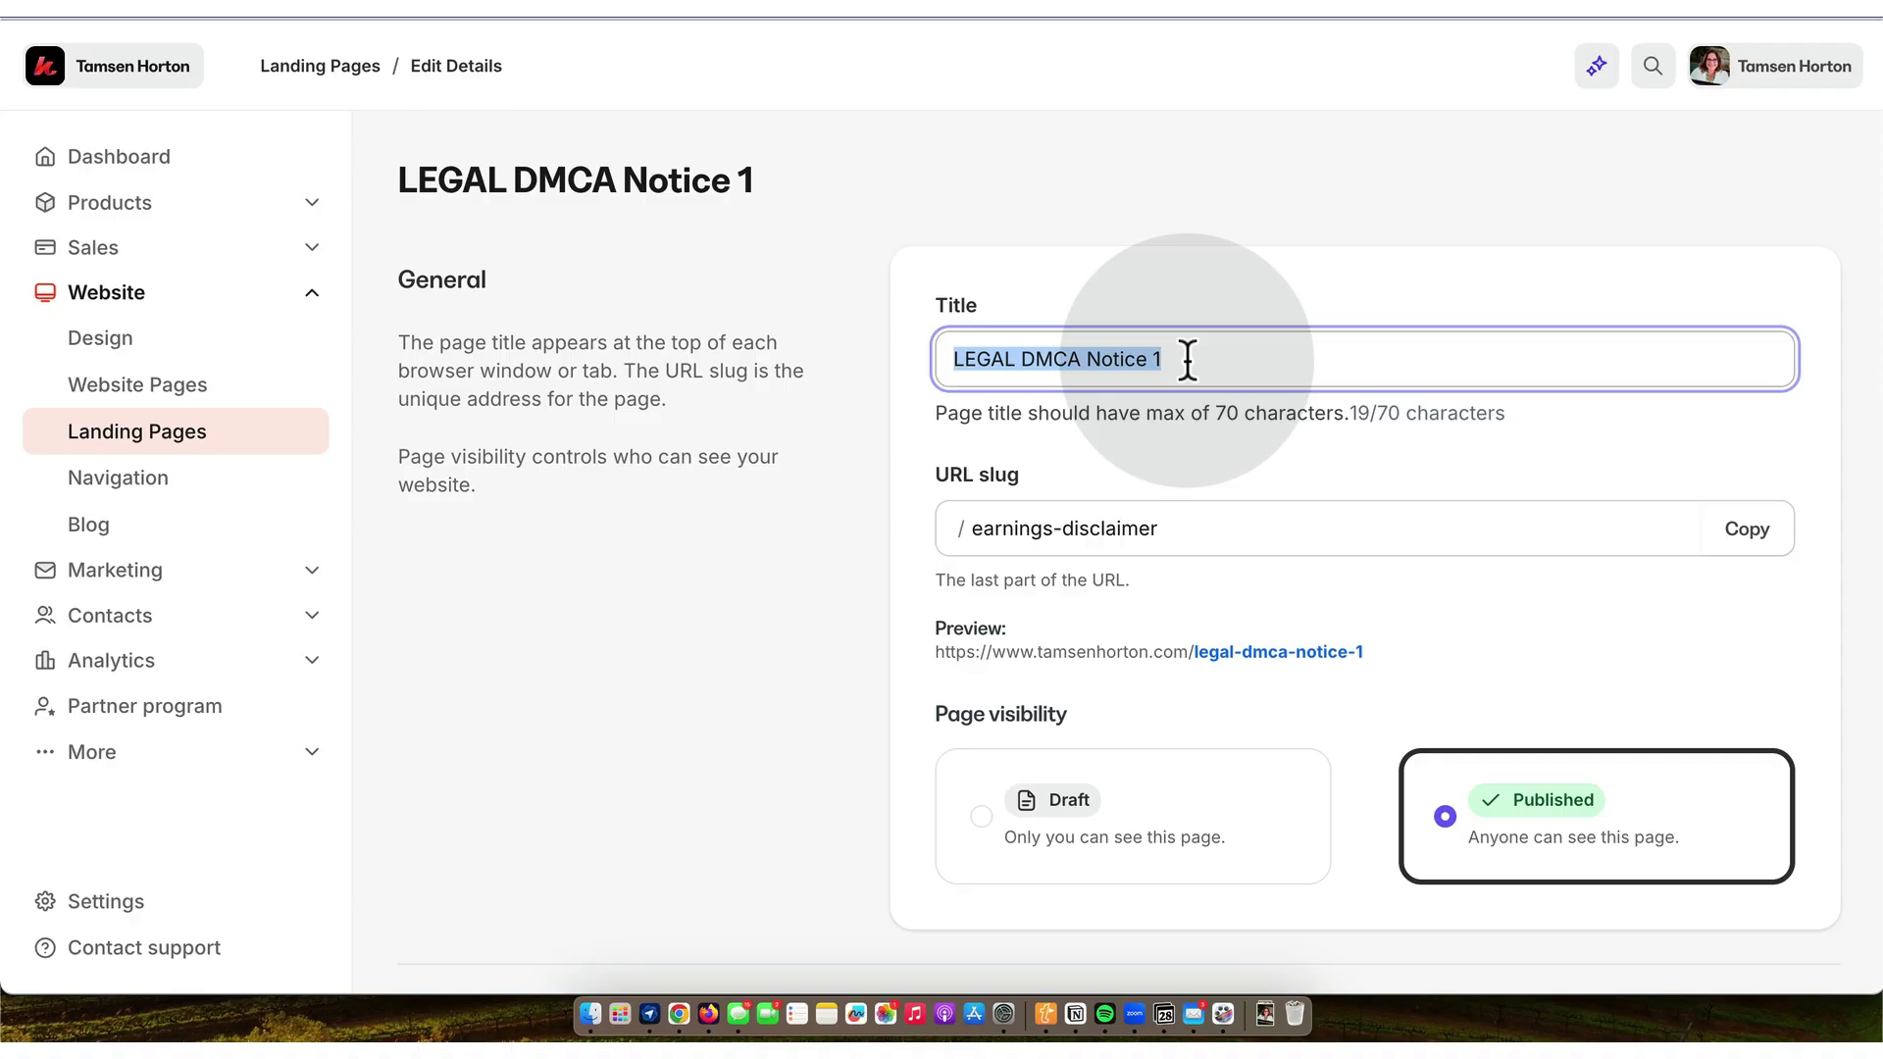
pyautogui.write('Earnings Disclaimer')
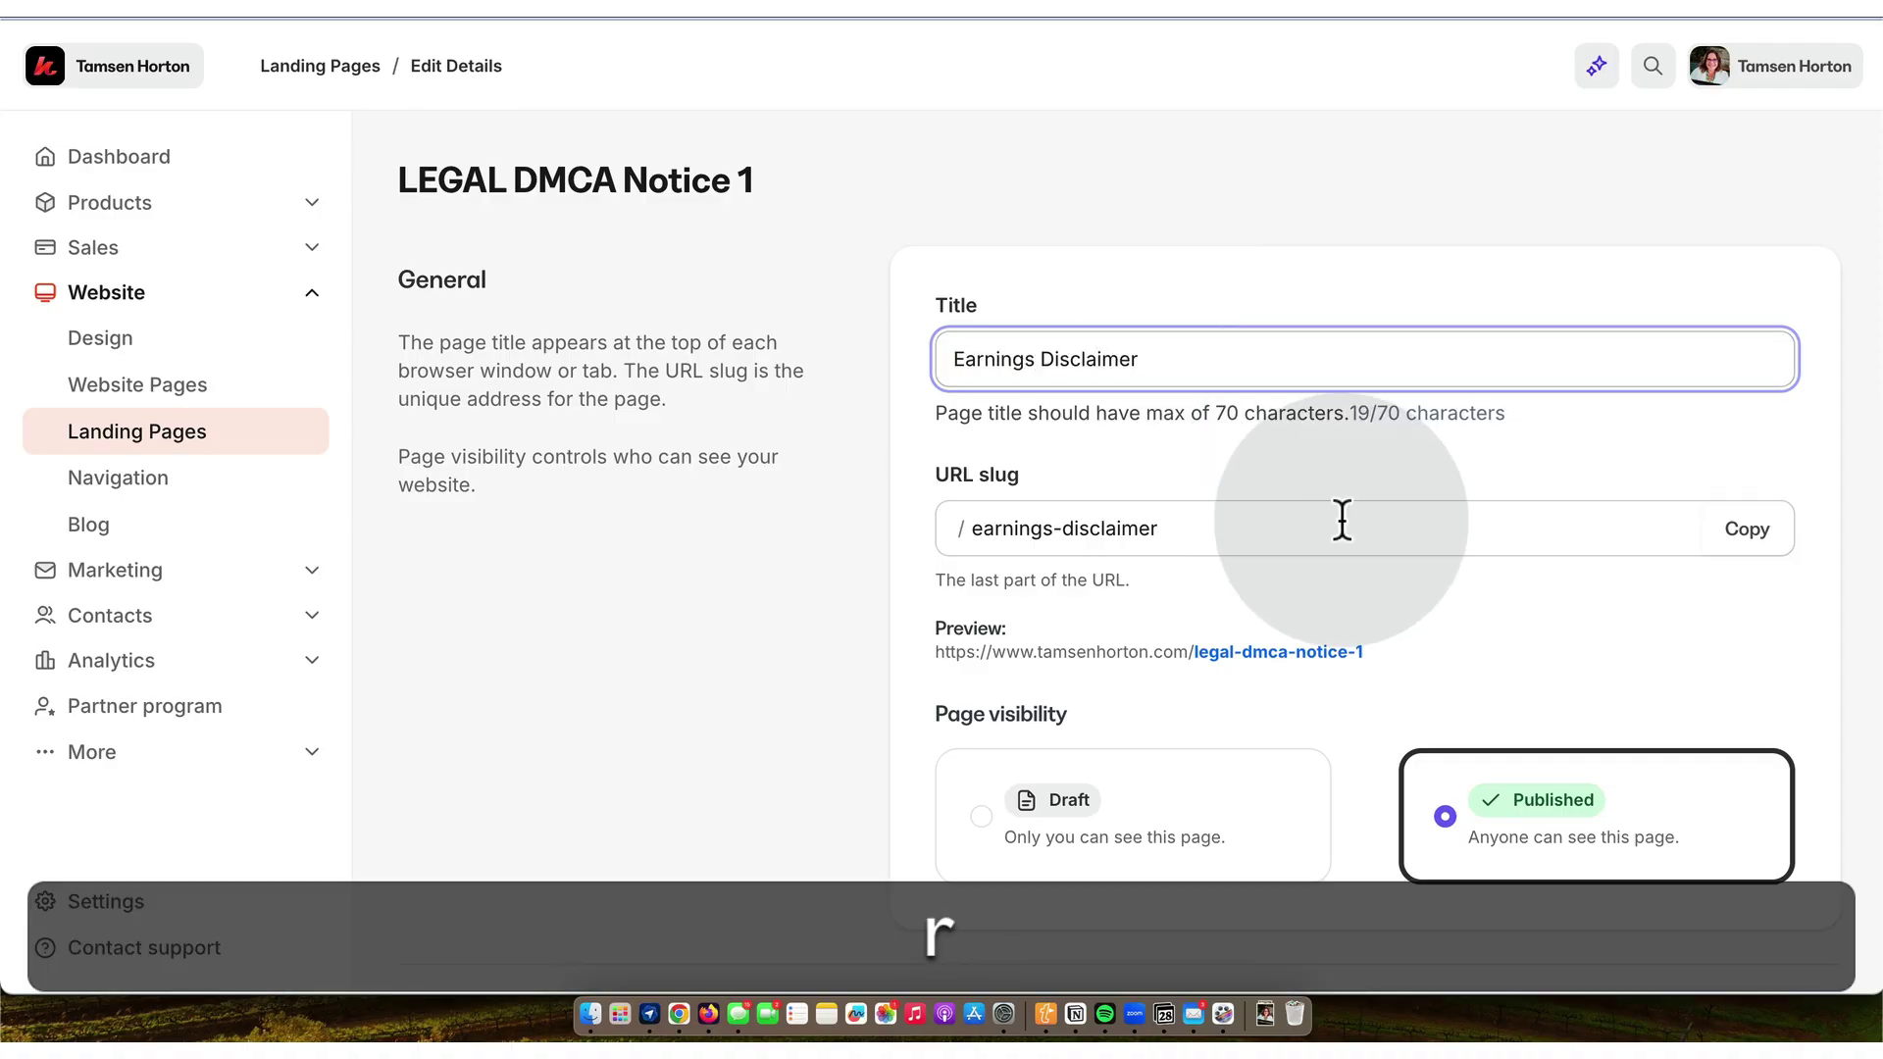
pyautogui.scroll(-3, 1336, 514)
pyautogui.scroll(-5, 1340, 516)
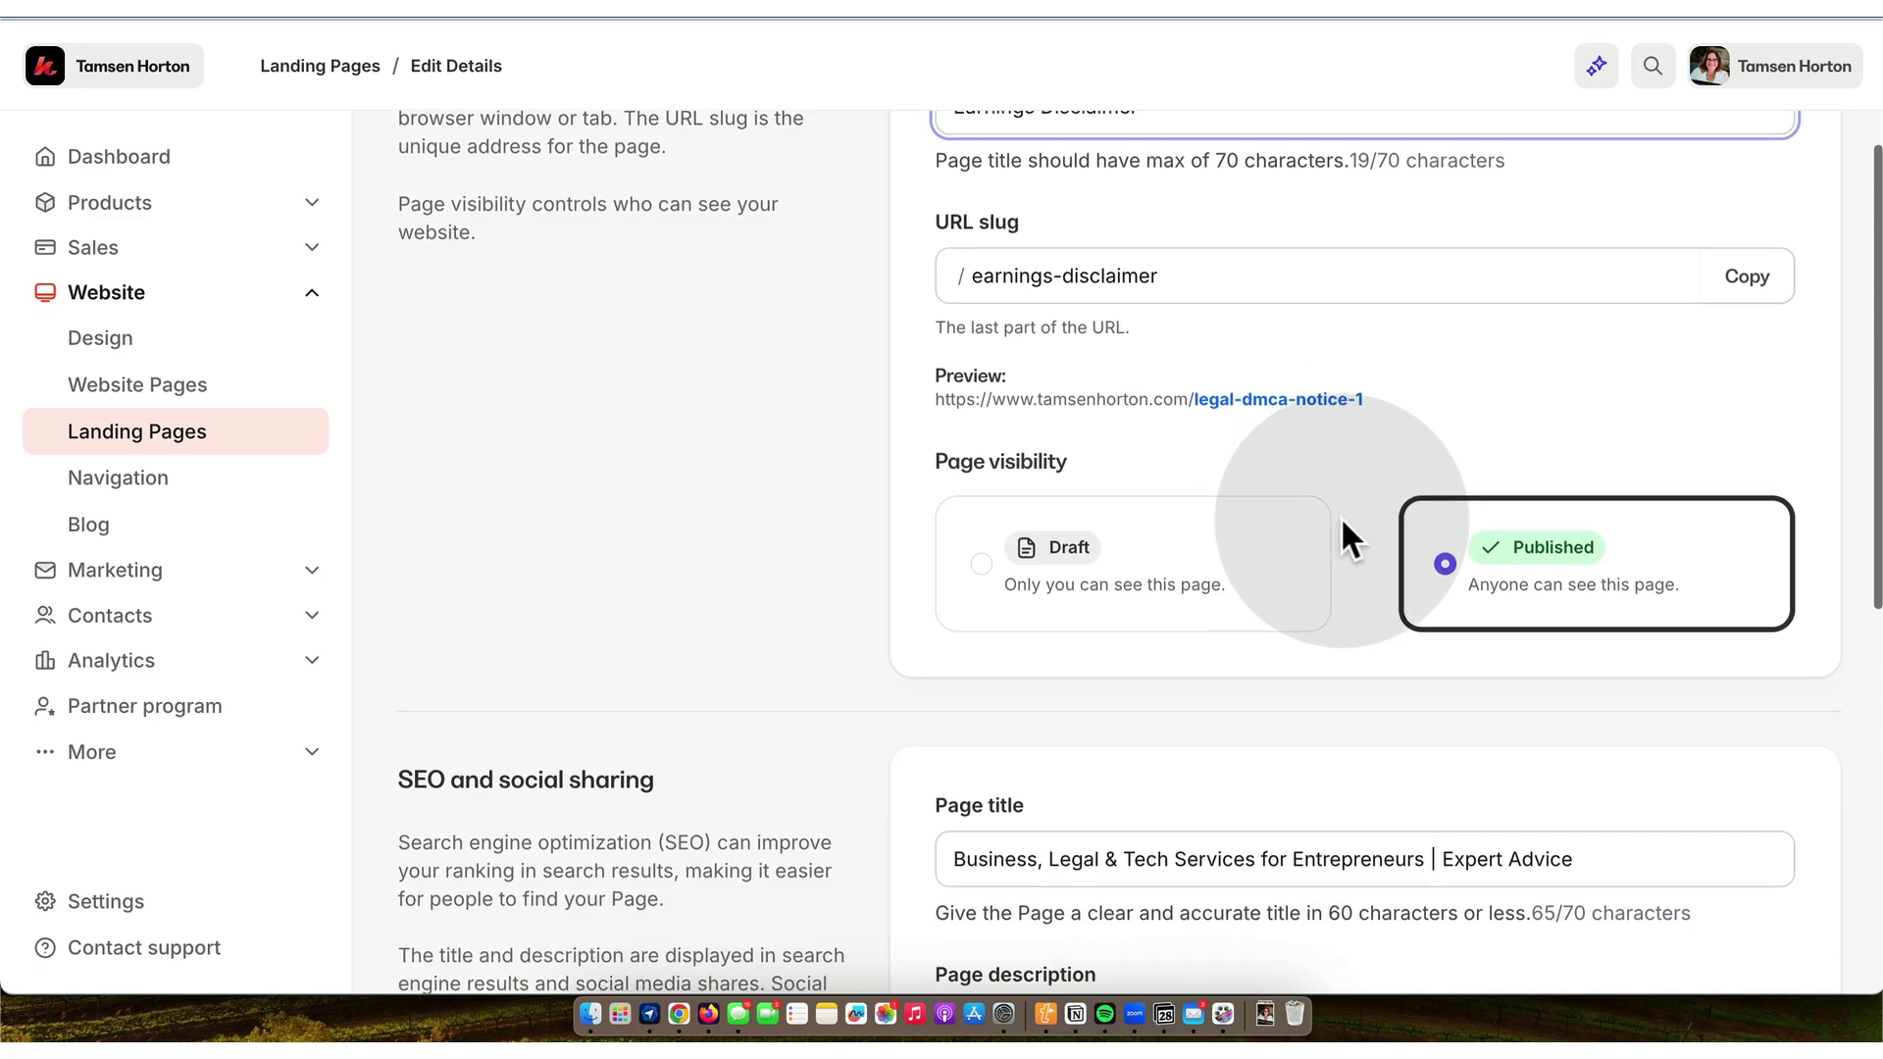
pyautogui.scroll(-5, 1339, 519)
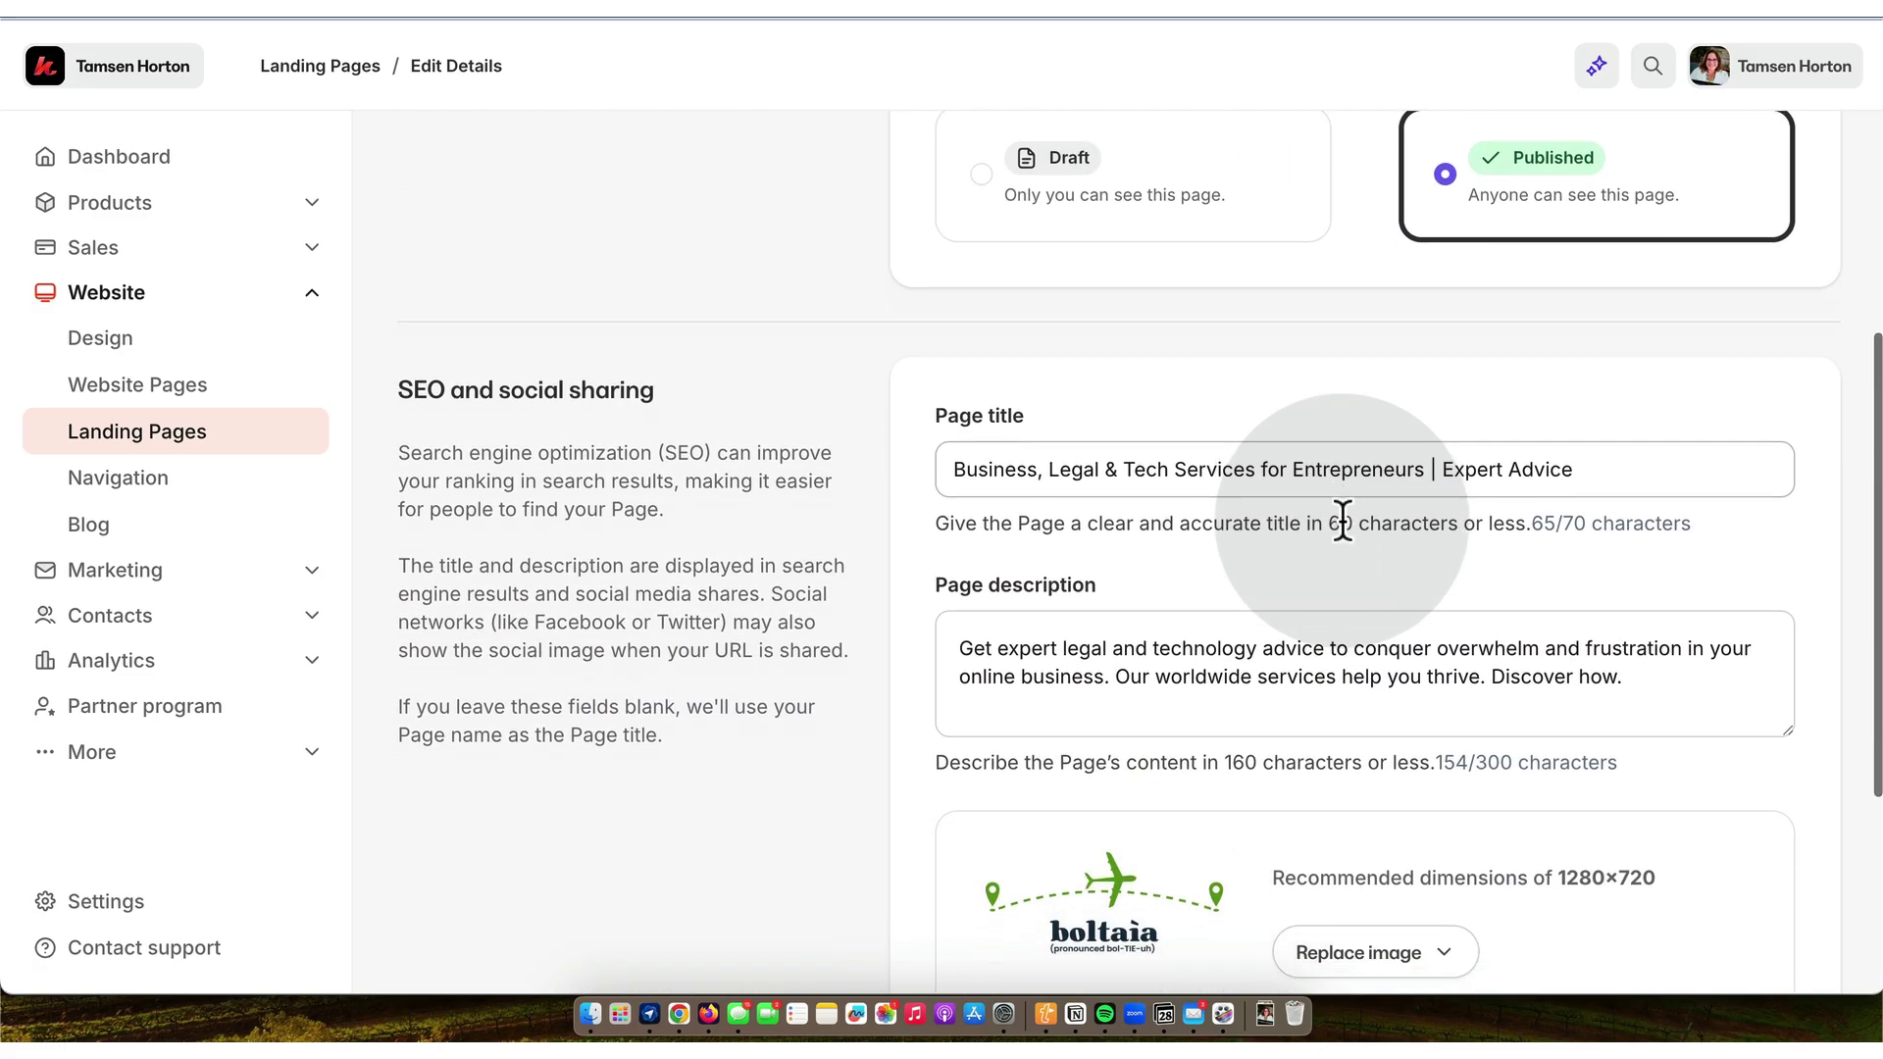
# - Set the recent boltaia logo as the social image, save the details, and copy the page URL
pyautogui.click(1449, 554)
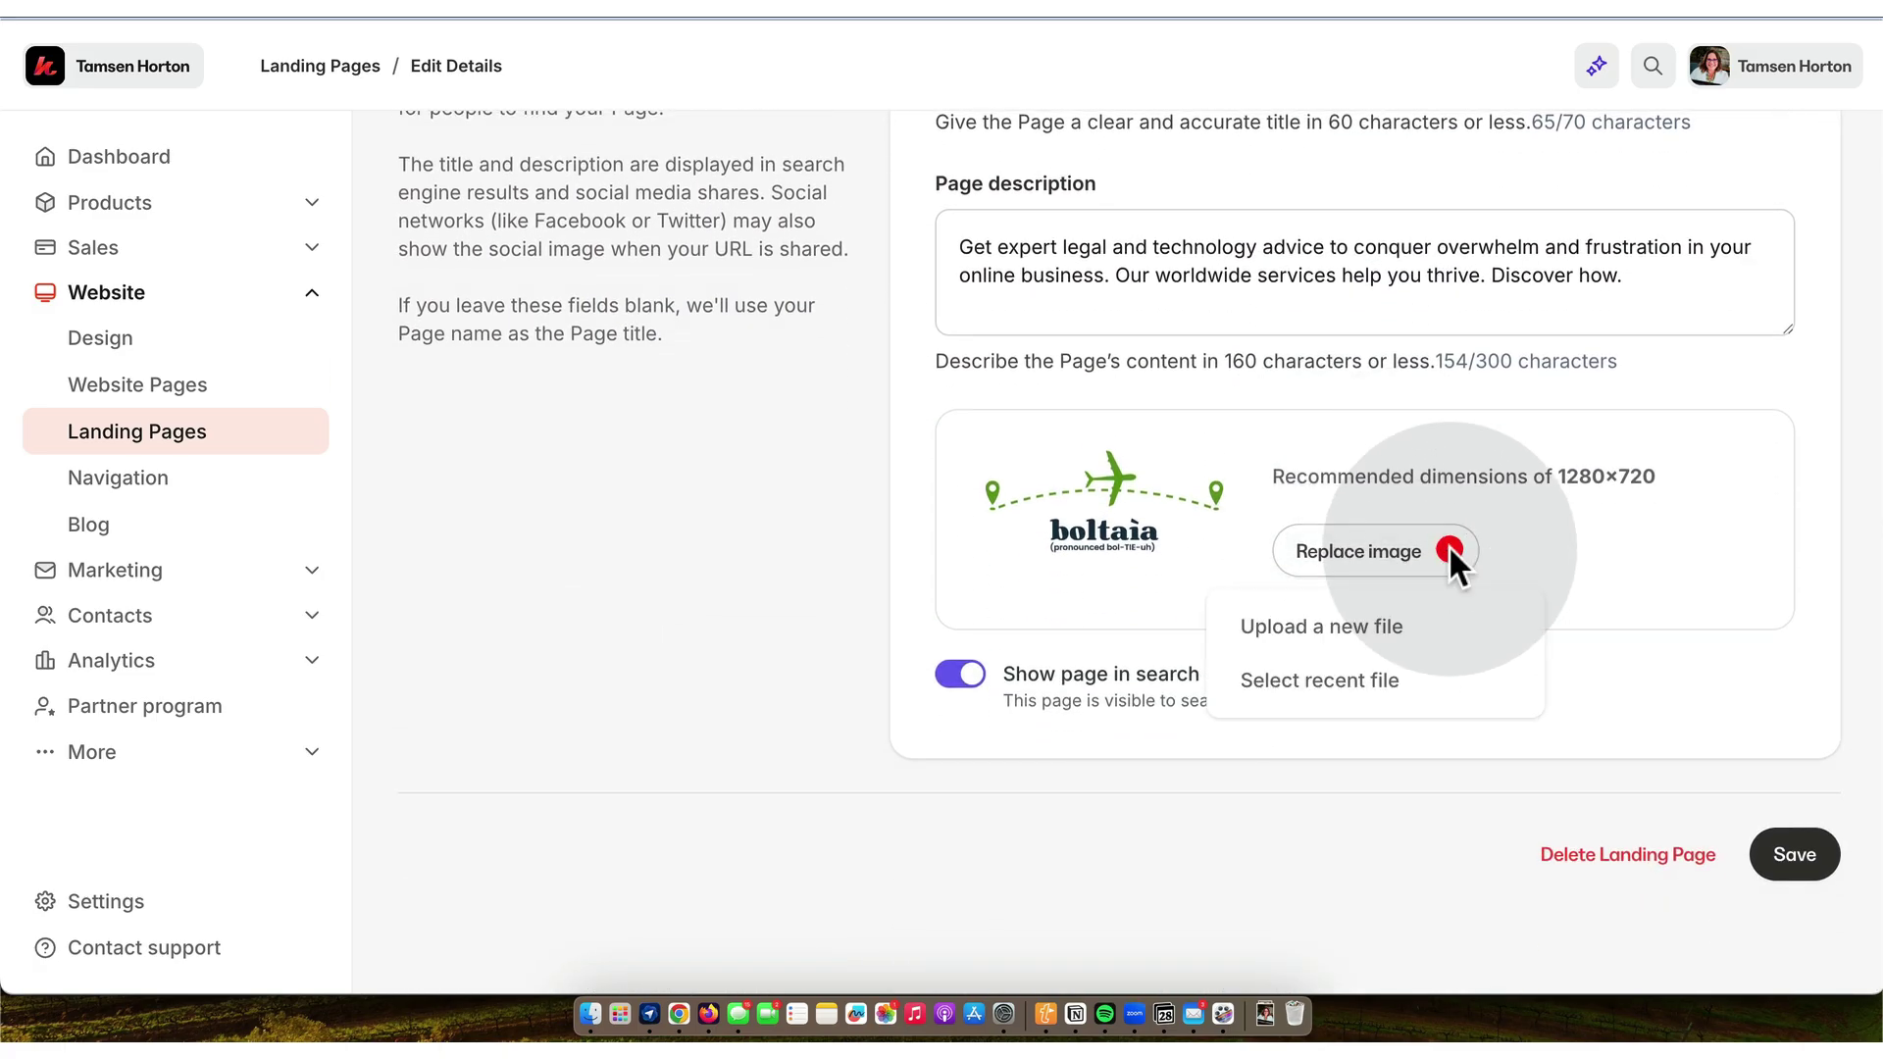
pyautogui.click(1363, 677)
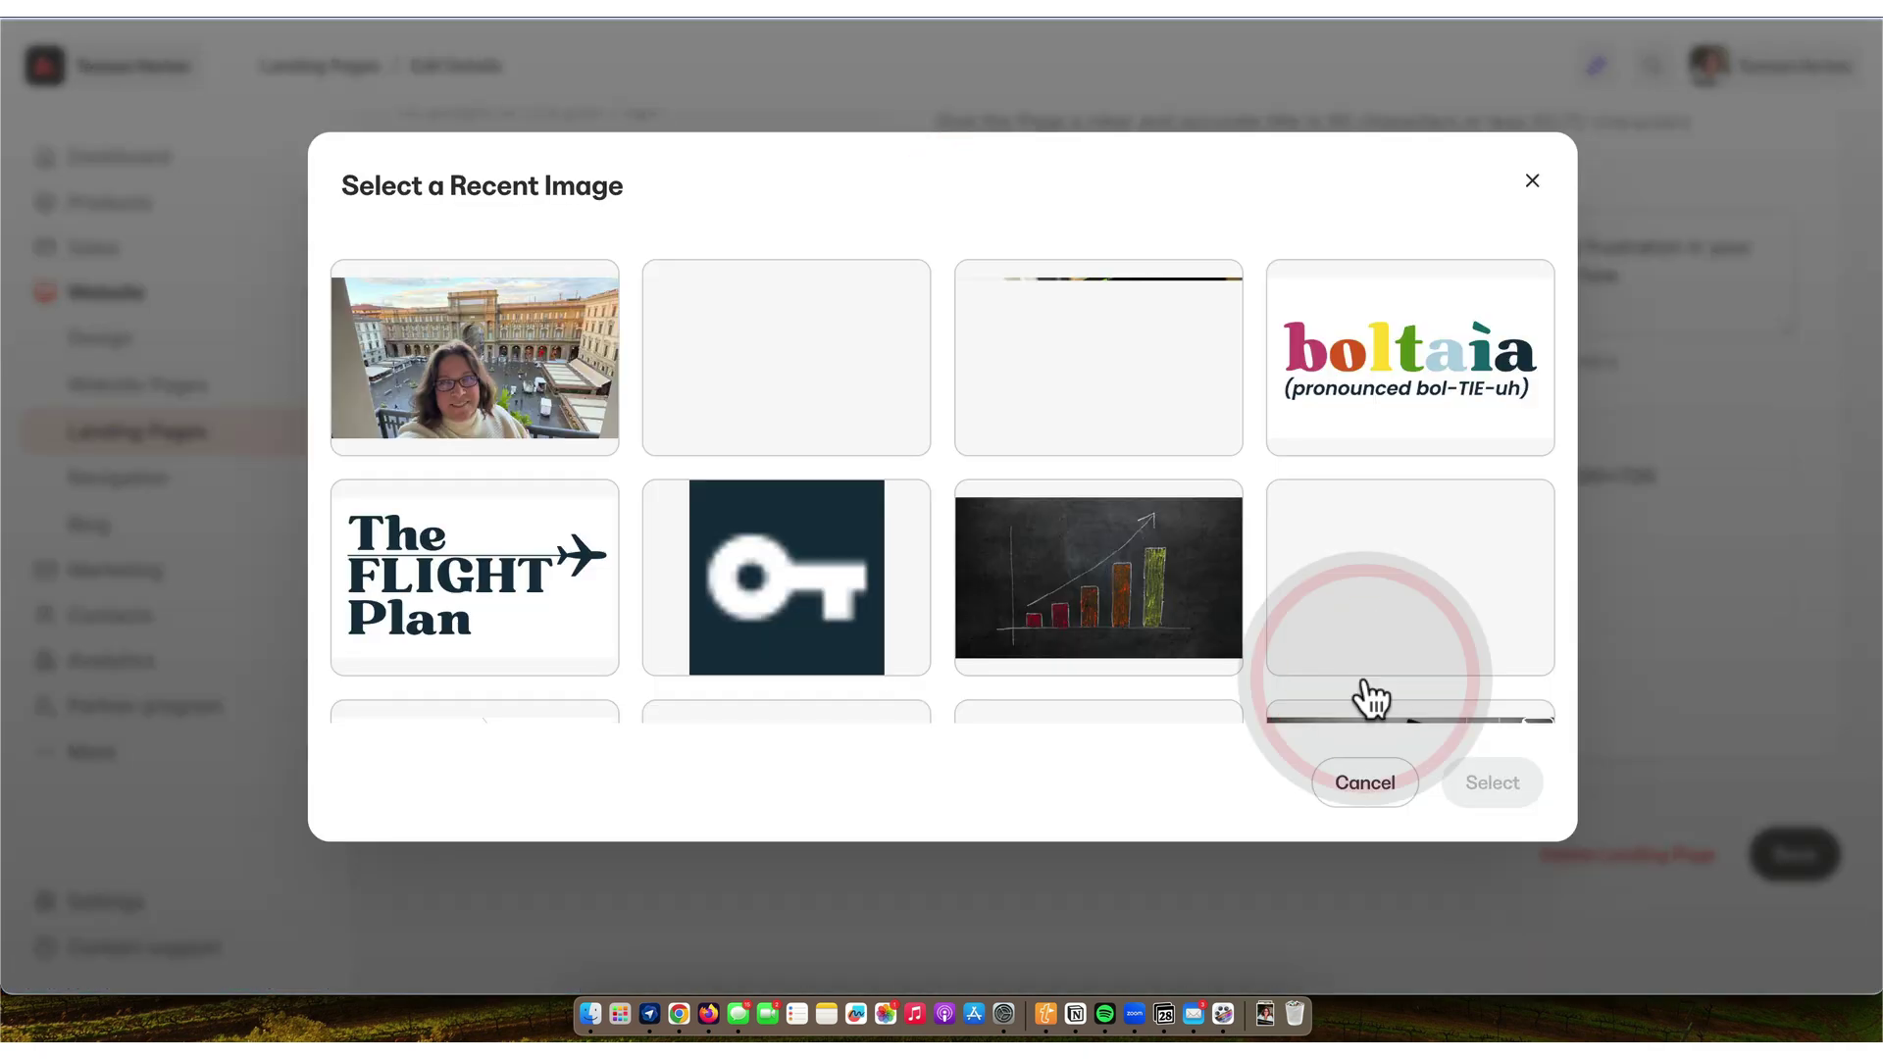
pyautogui.click(1385, 375)
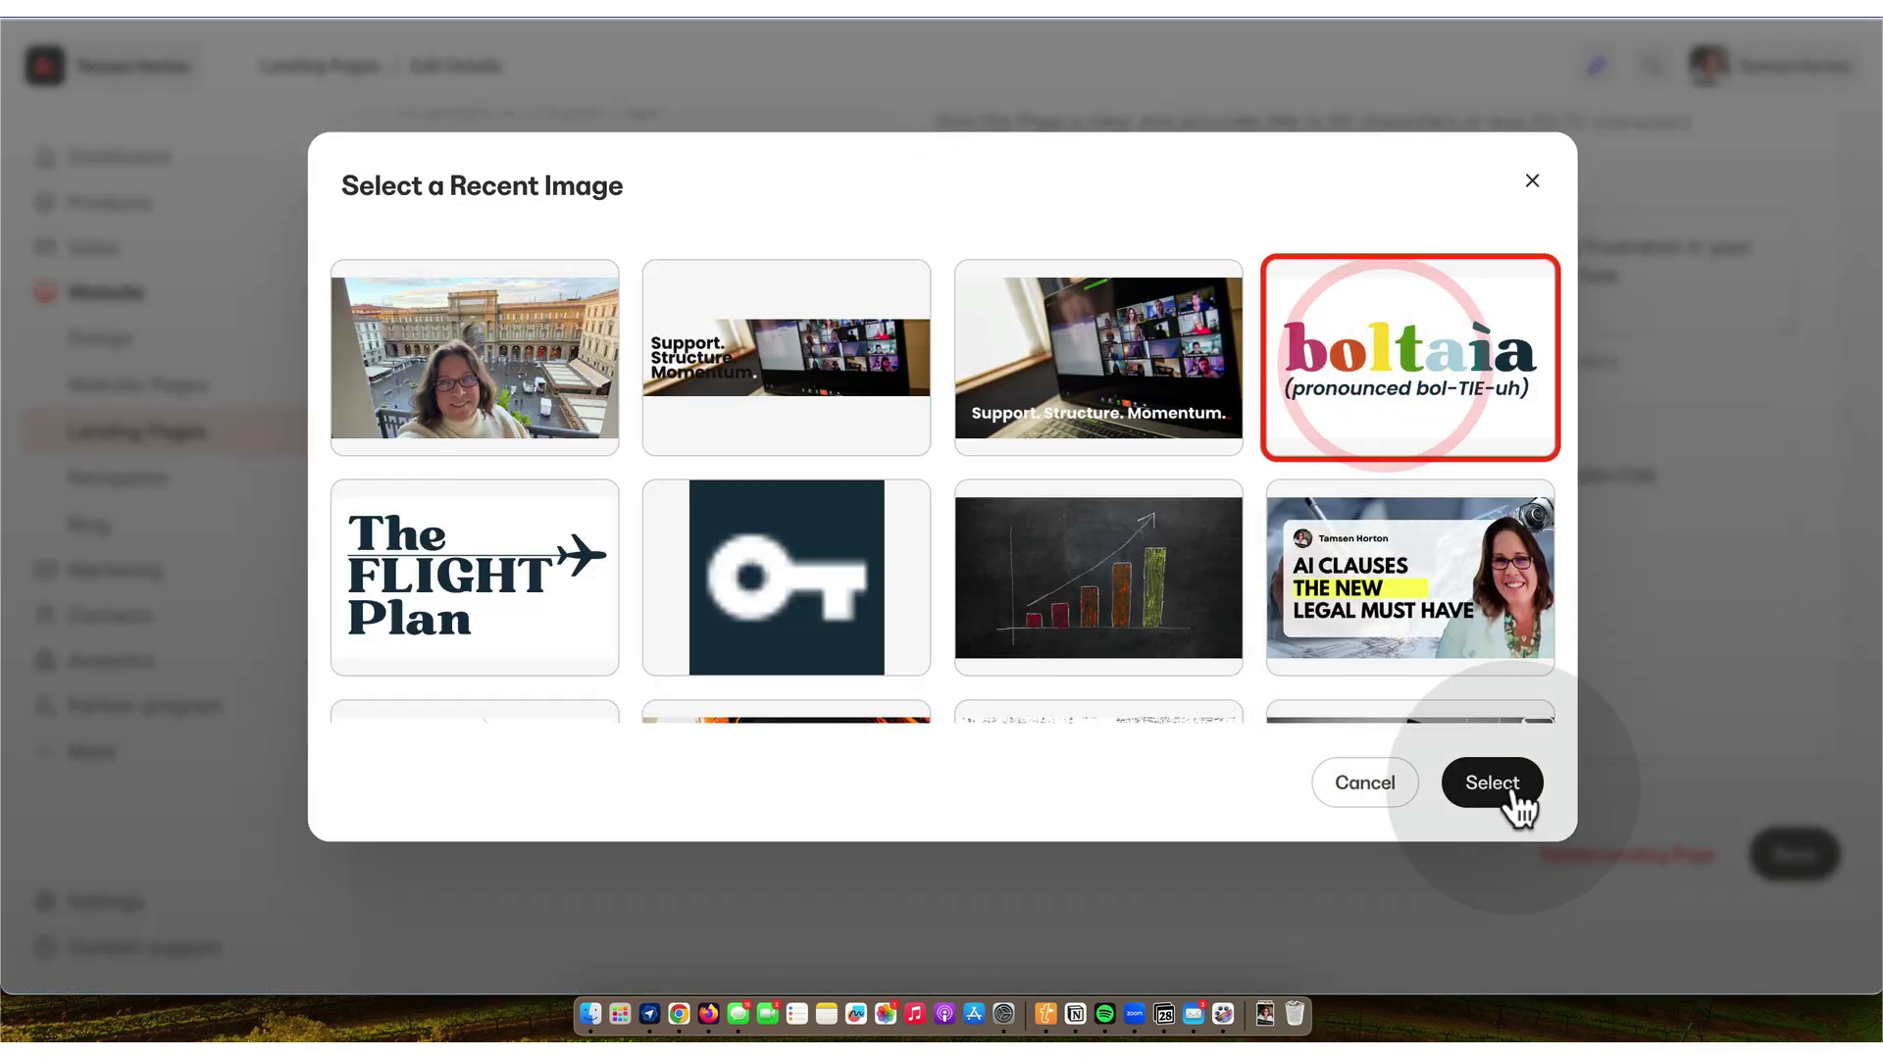
pyautogui.click(1509, 776)
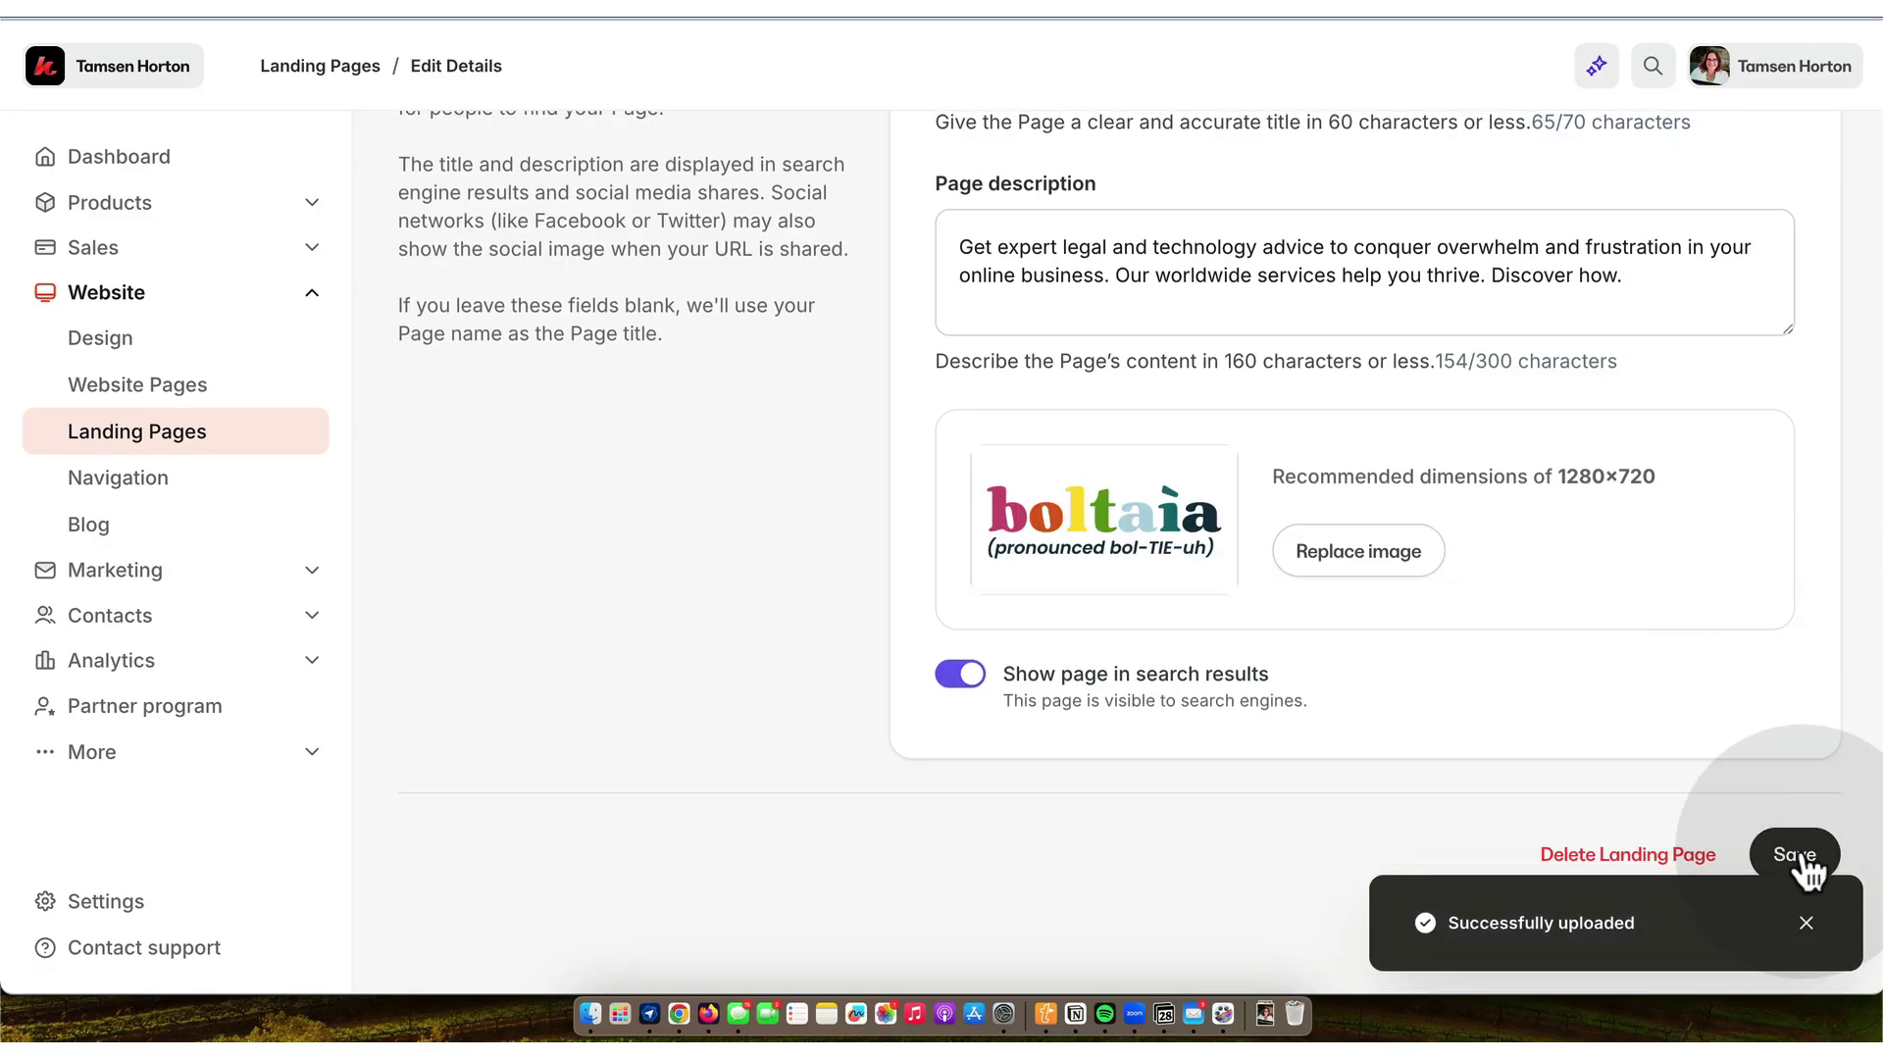
pyautogui.click(1801, 855)
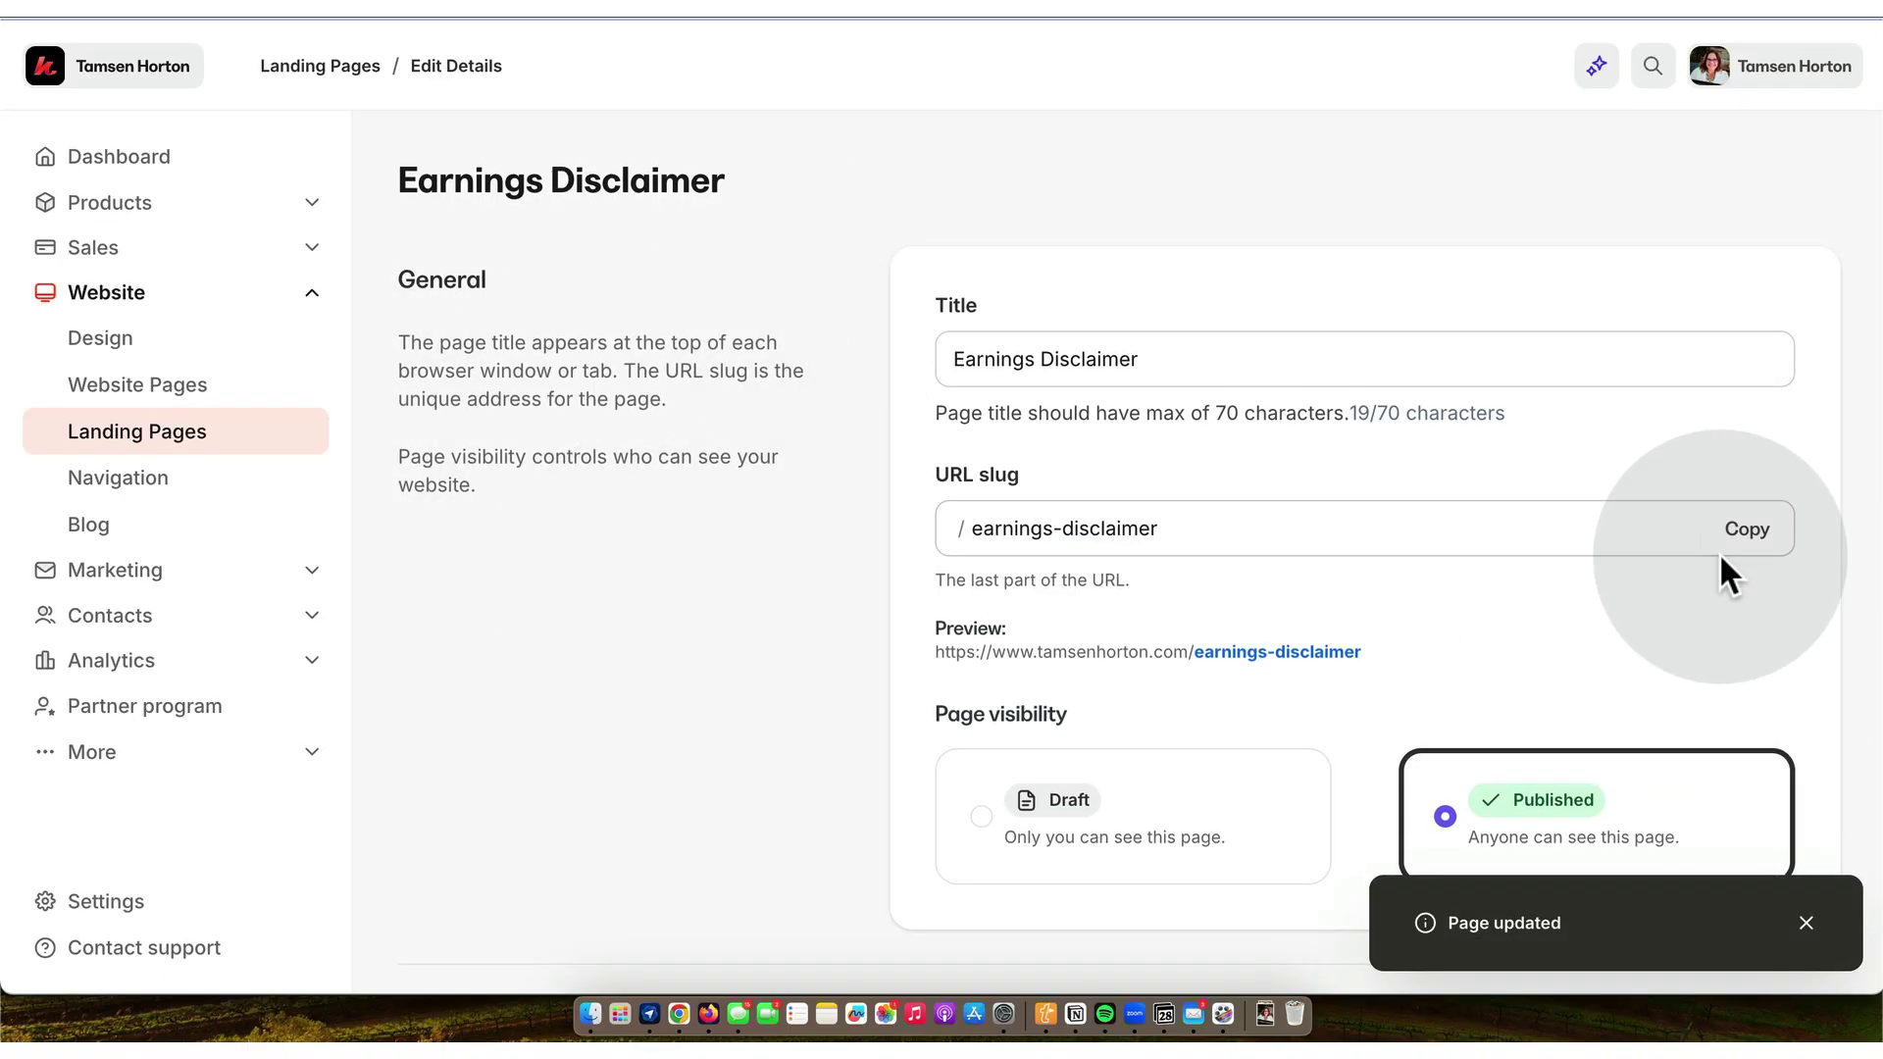
pyautogui.click(1750, 539)
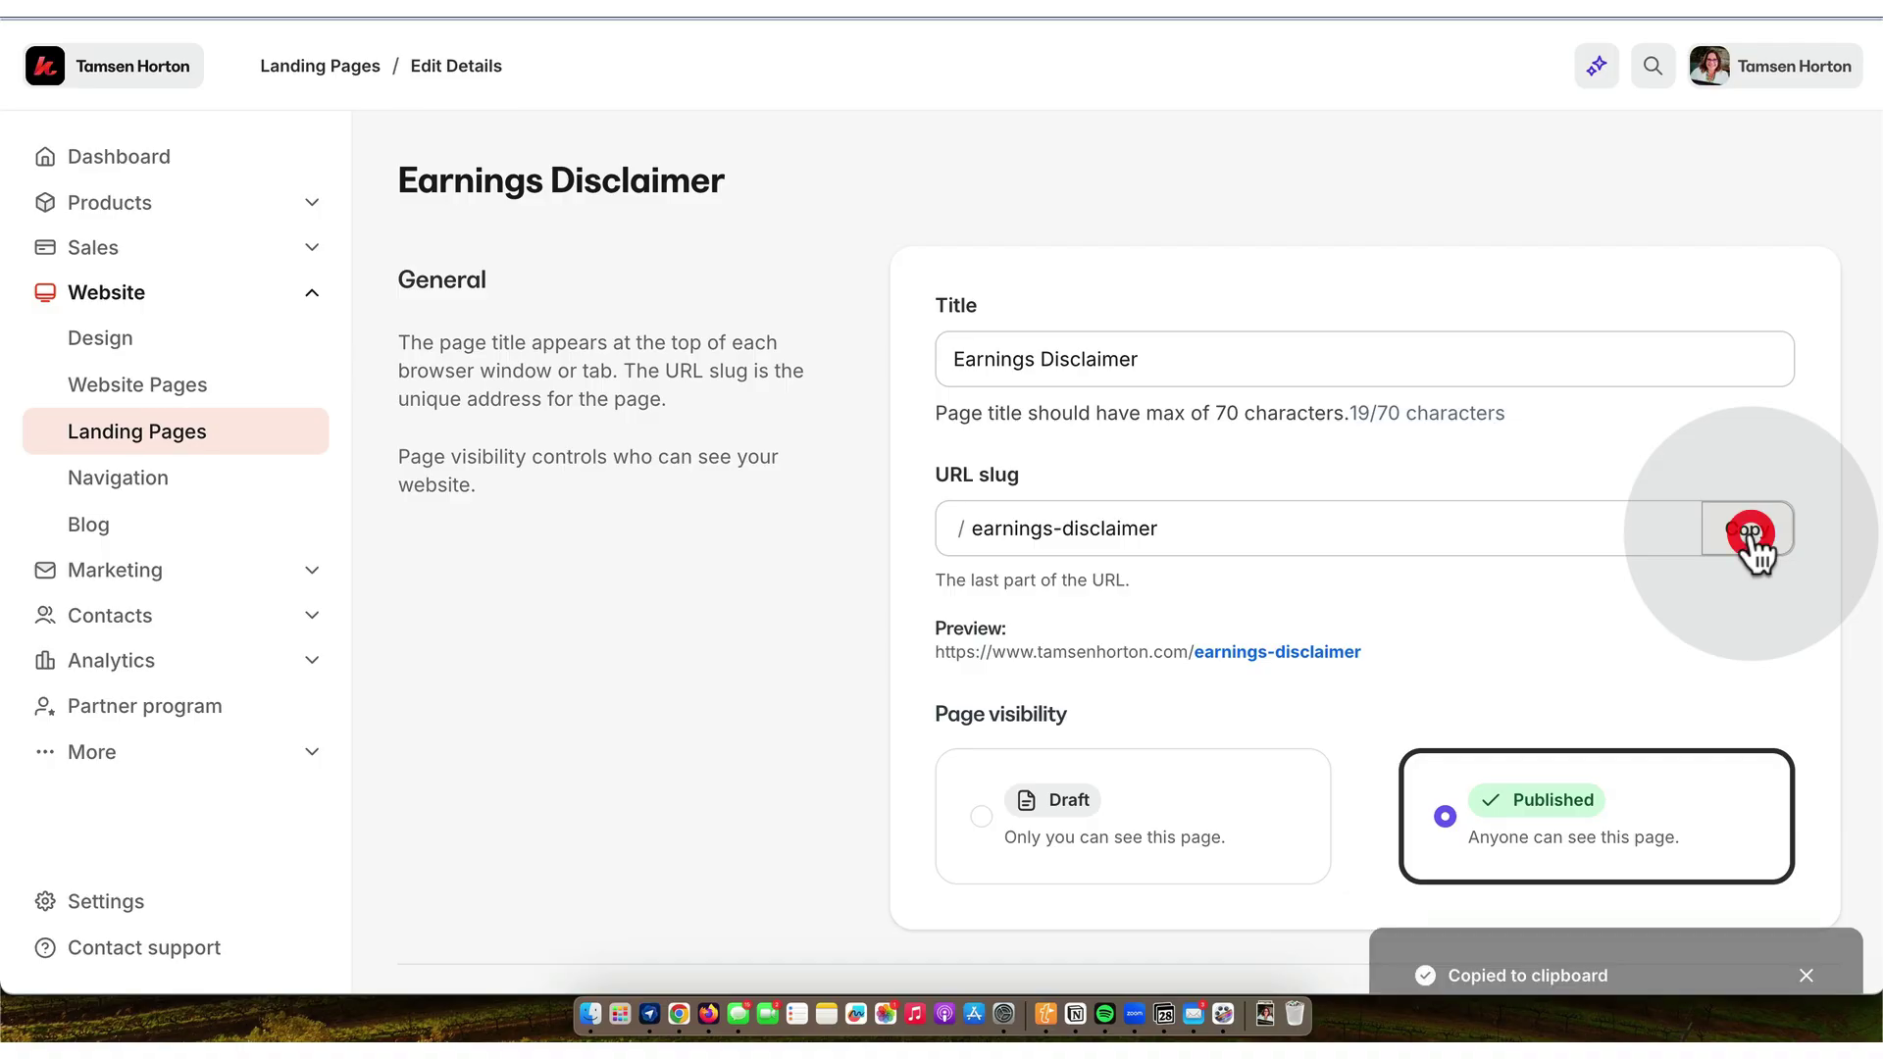
# - Search the Notion tracker for 'earnings' and open the LEGAL EARNINGS DISCLAIMER entry
pyautogui.click(1076, 1016)
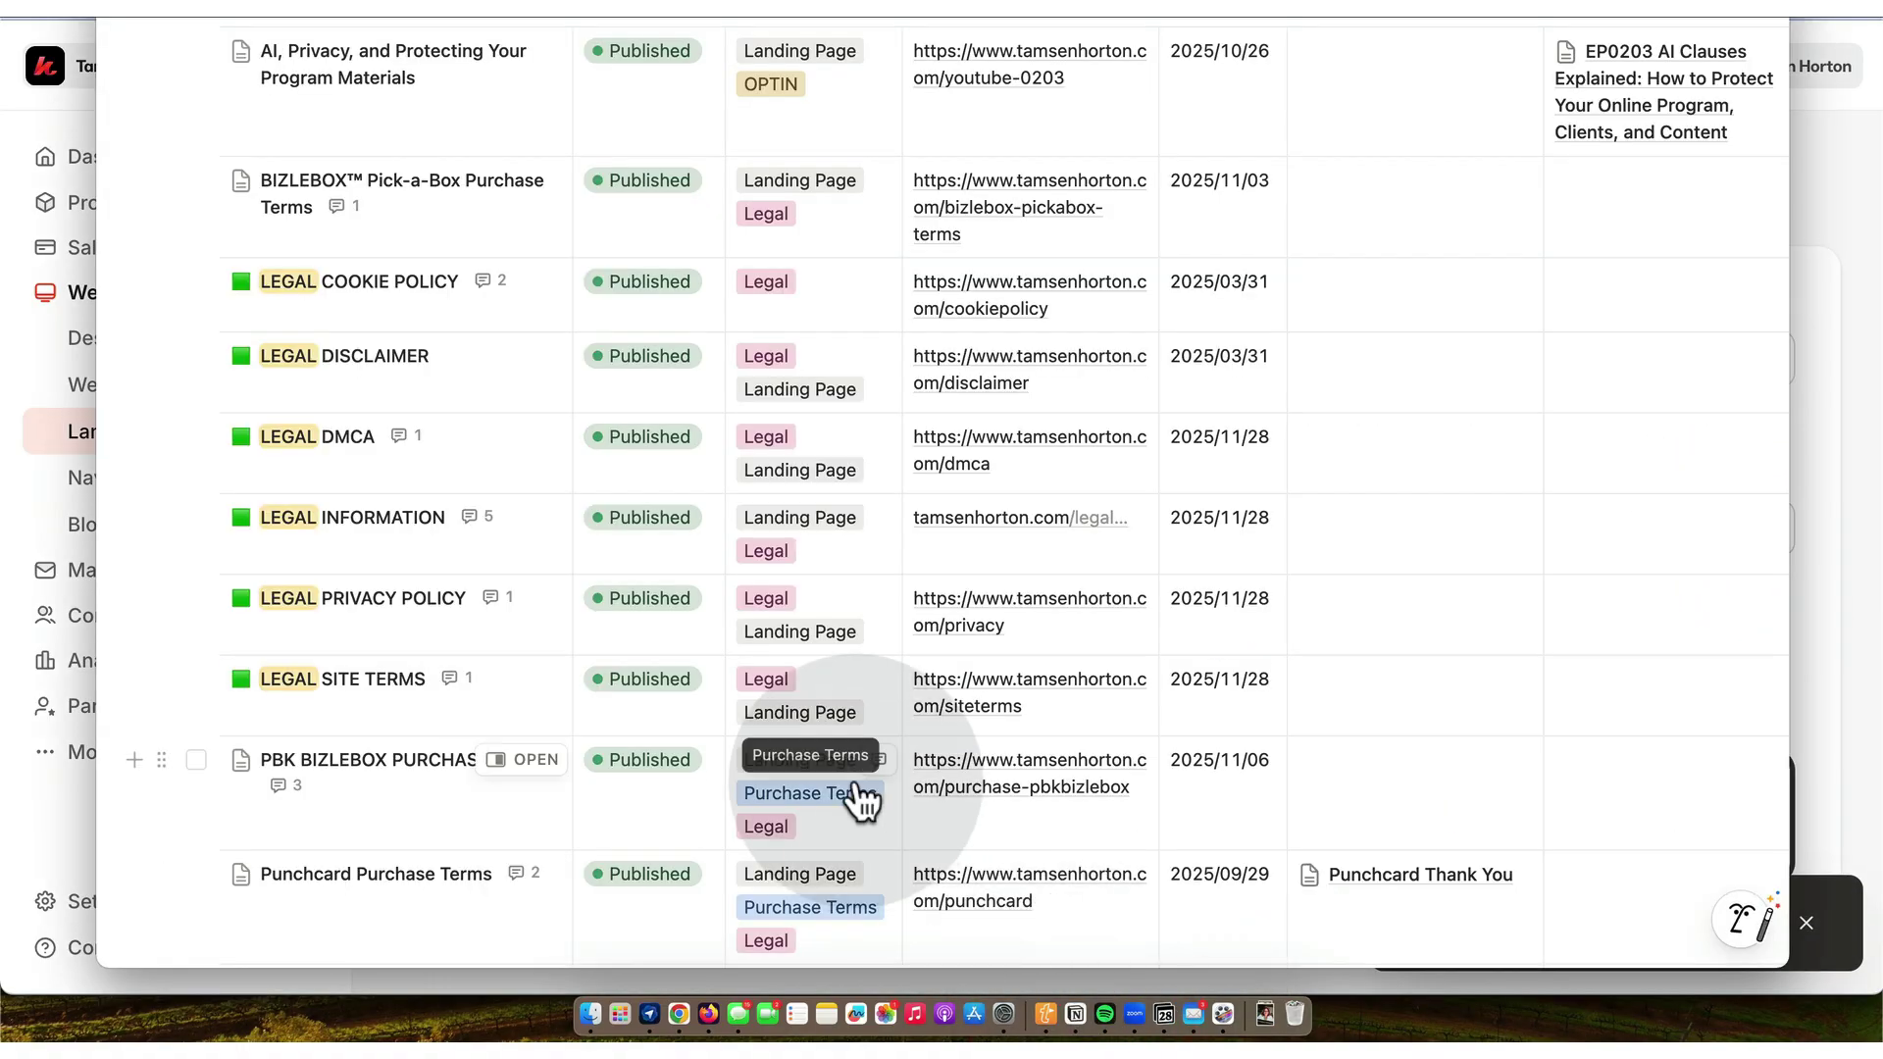
pyautogui.scroll(3, 1016, 517)
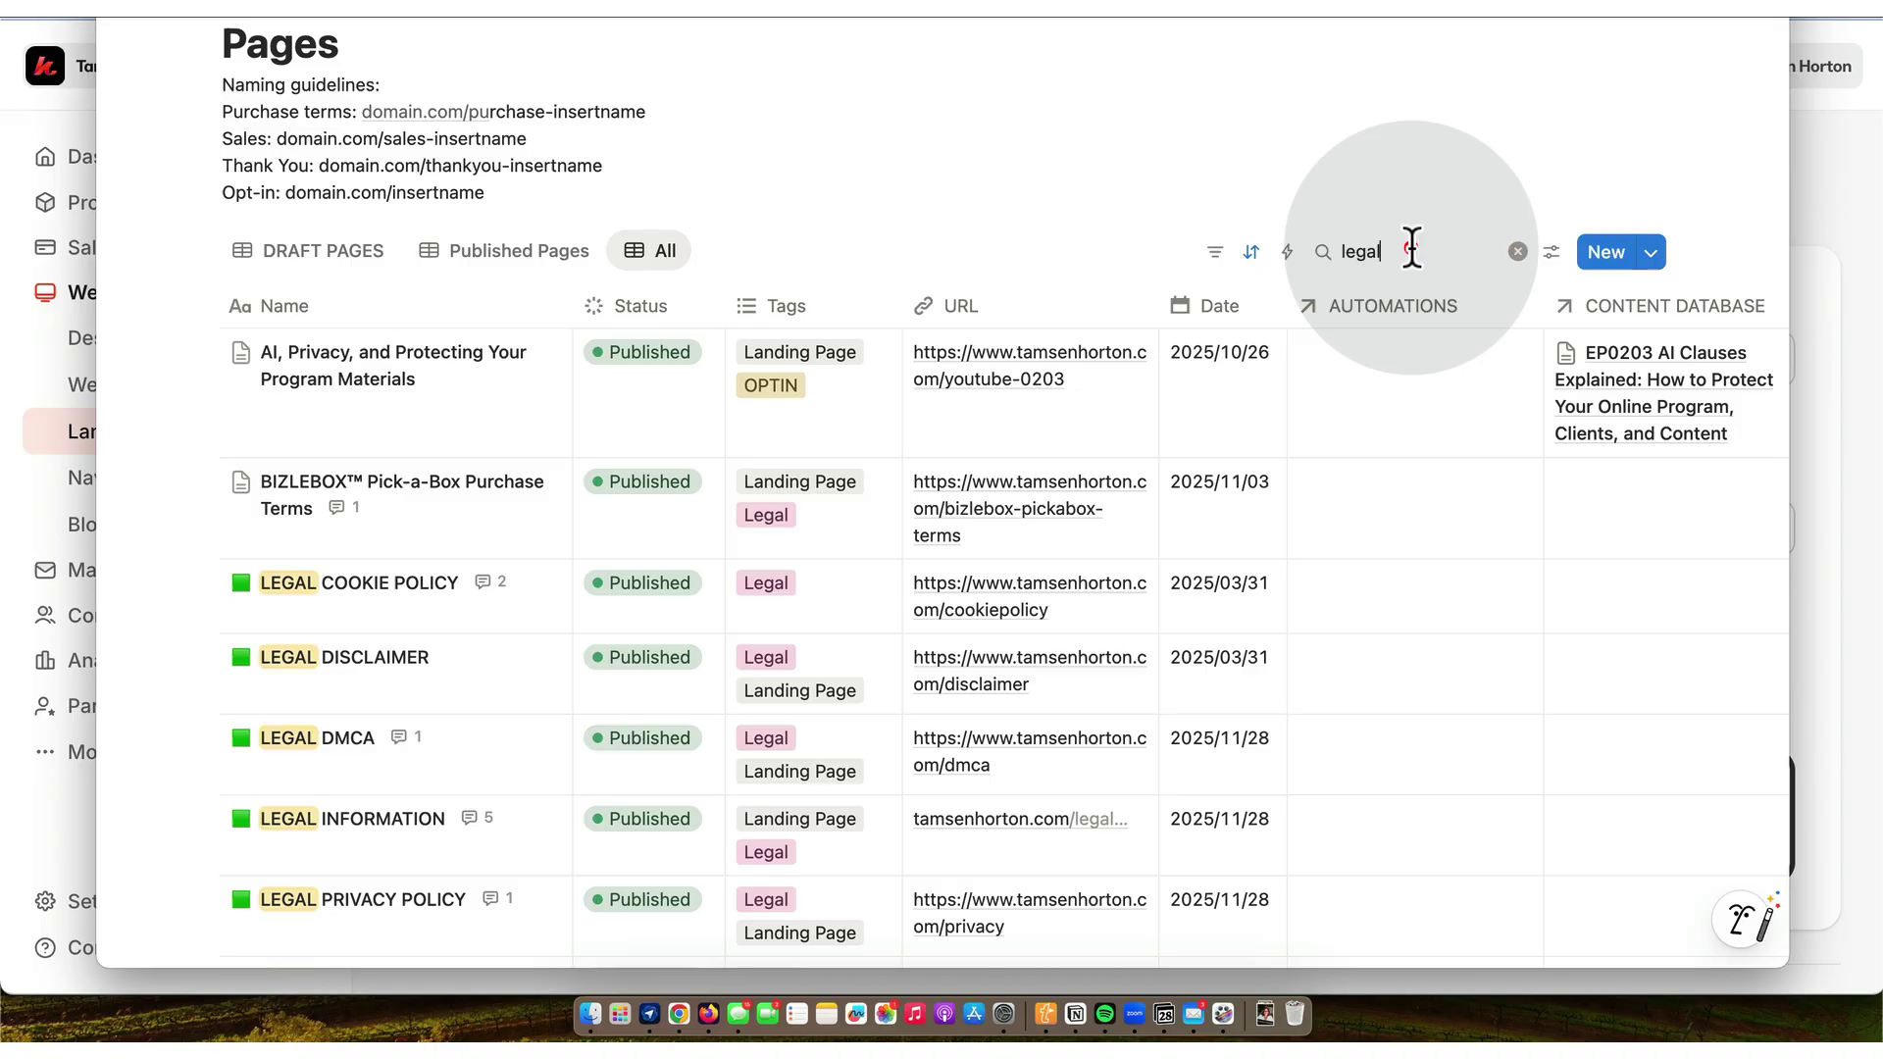
pyautogui.click(1413, 252)
pyautogui.press('BackSpace')
pyautogui.write('earnings')
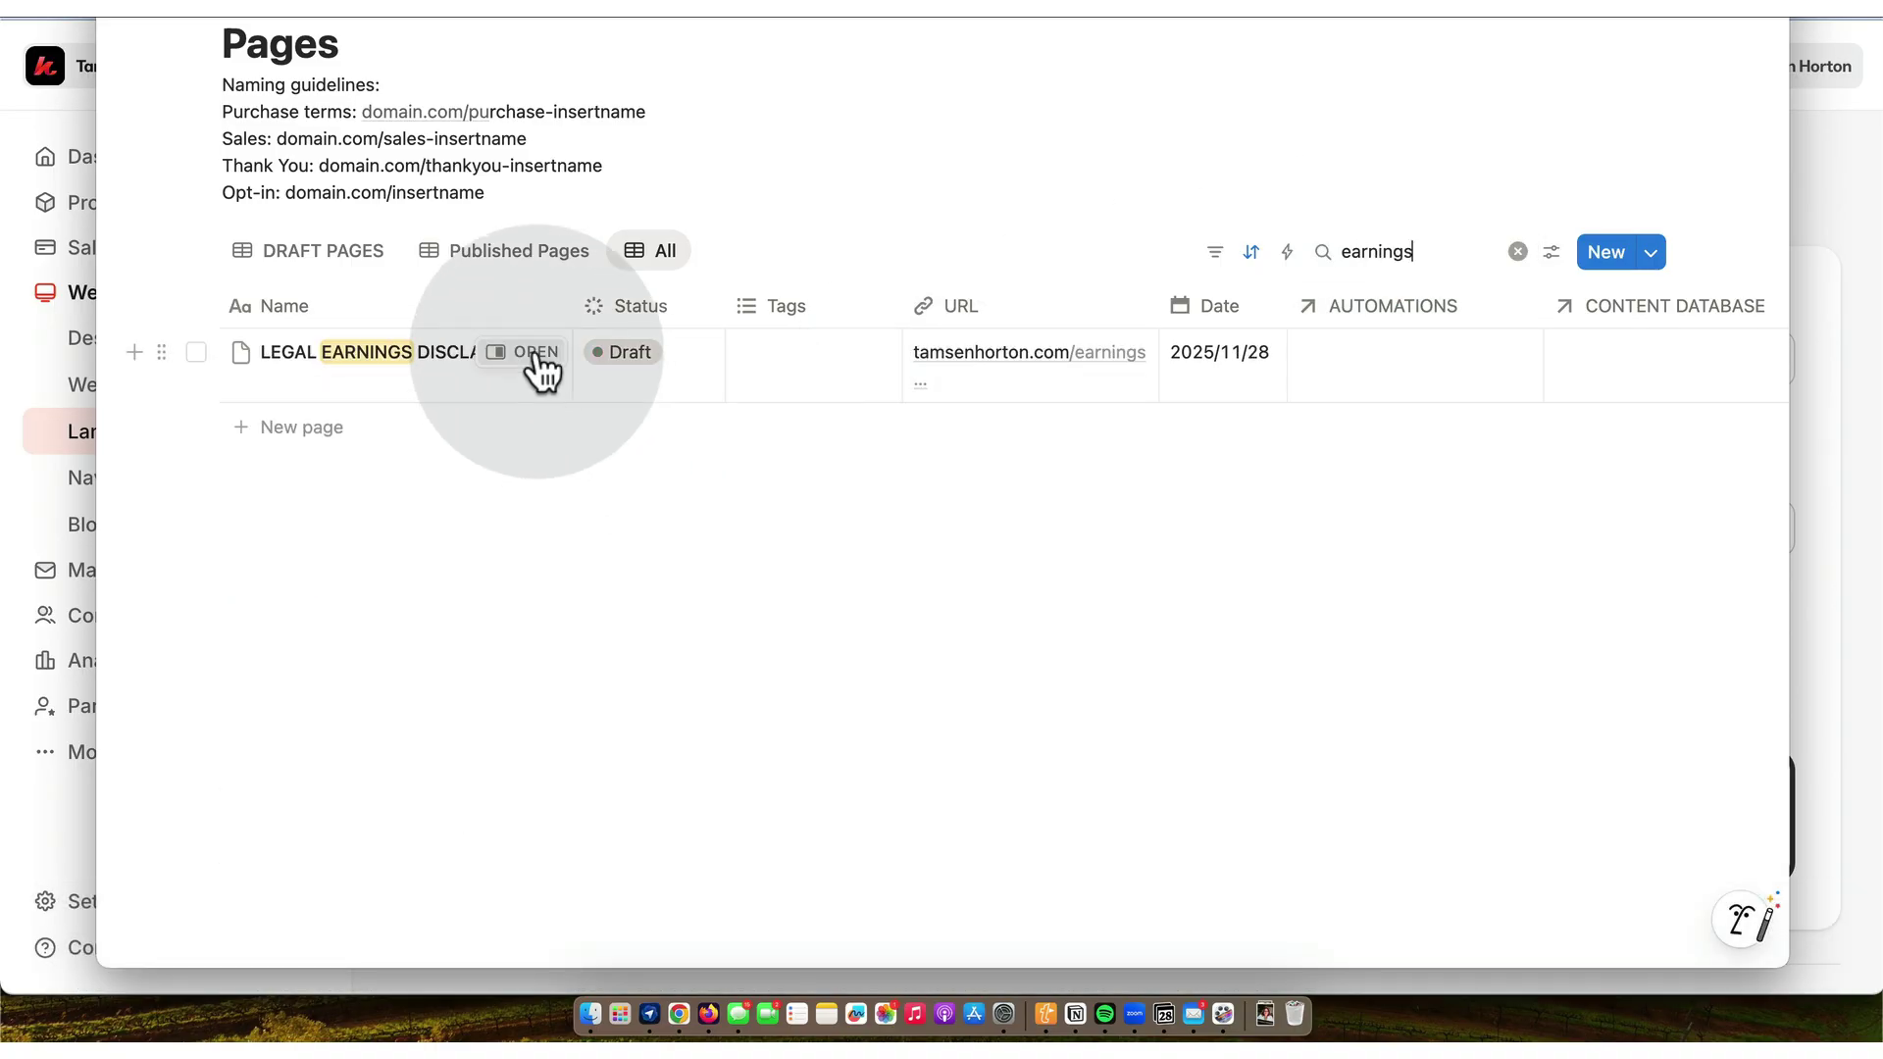
pyautogui.click(530, 356)
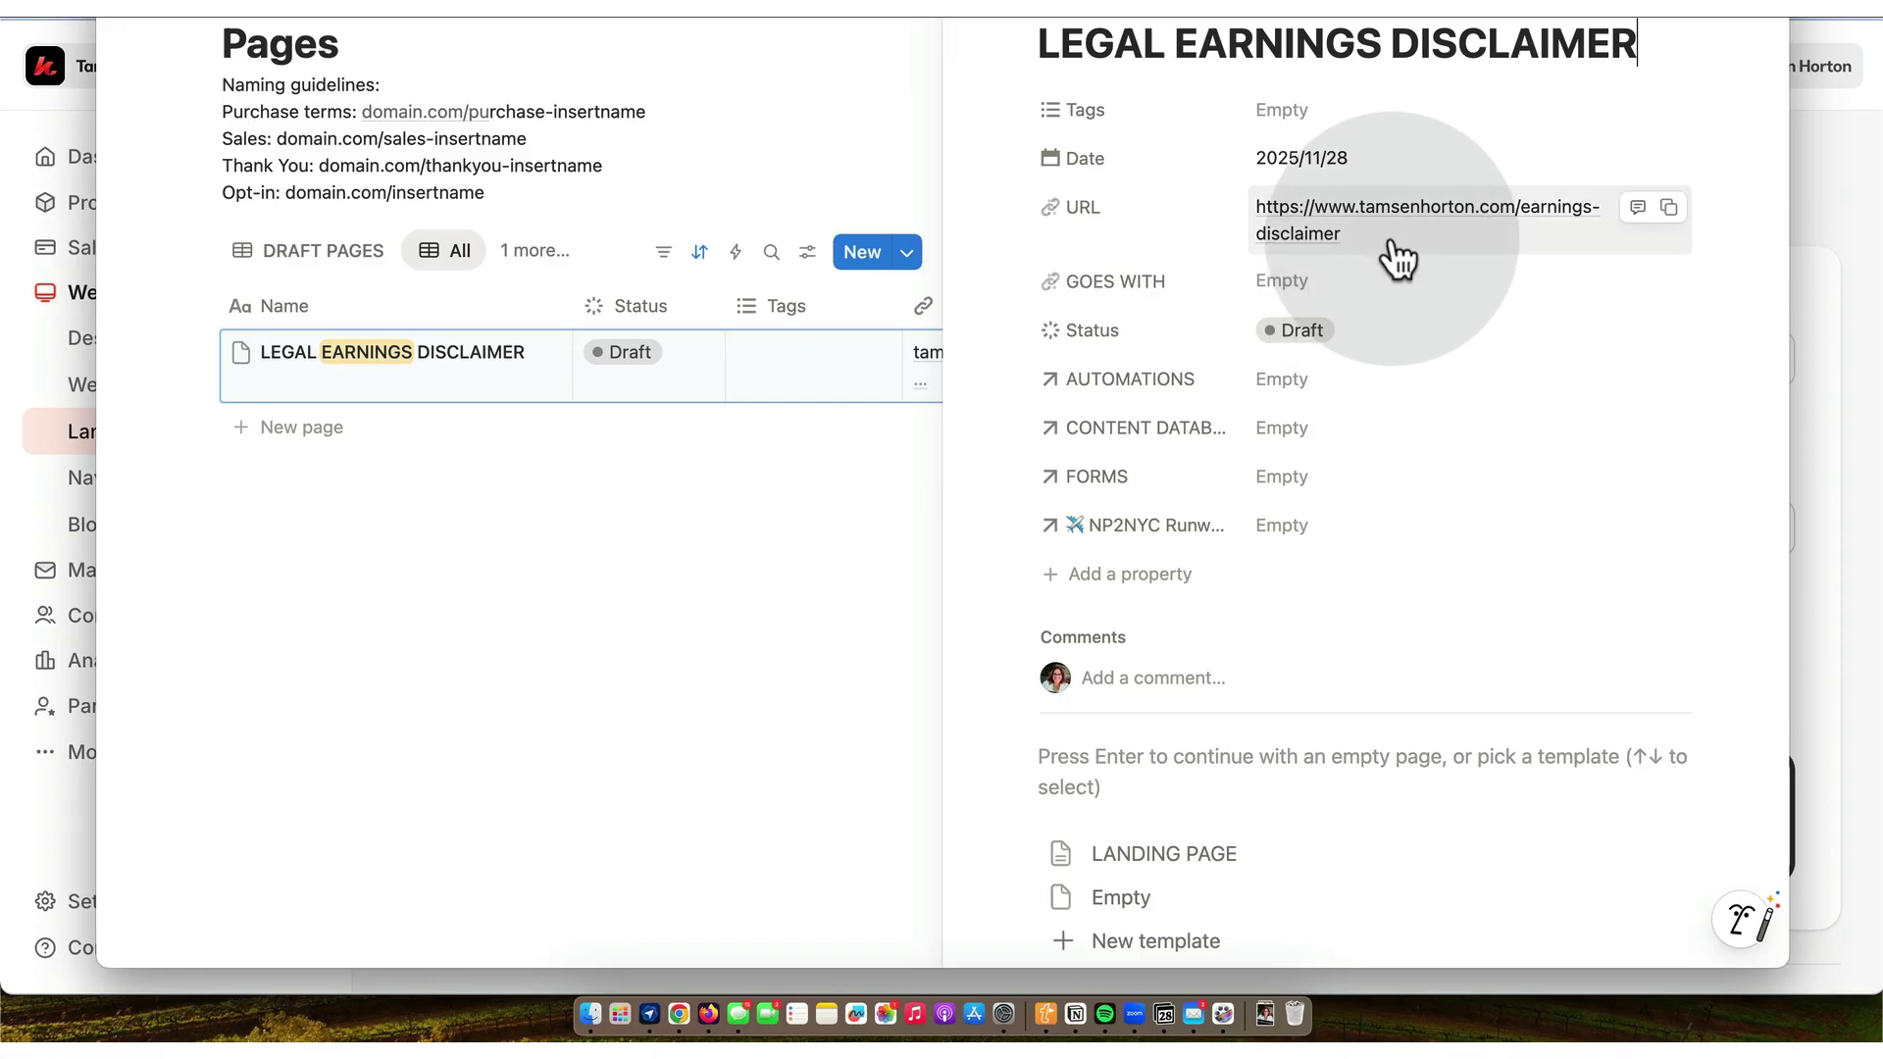
# - Paste the new Kajabi address into the entry's URL and set its status to Published
pyautogui.click(1387, 235)
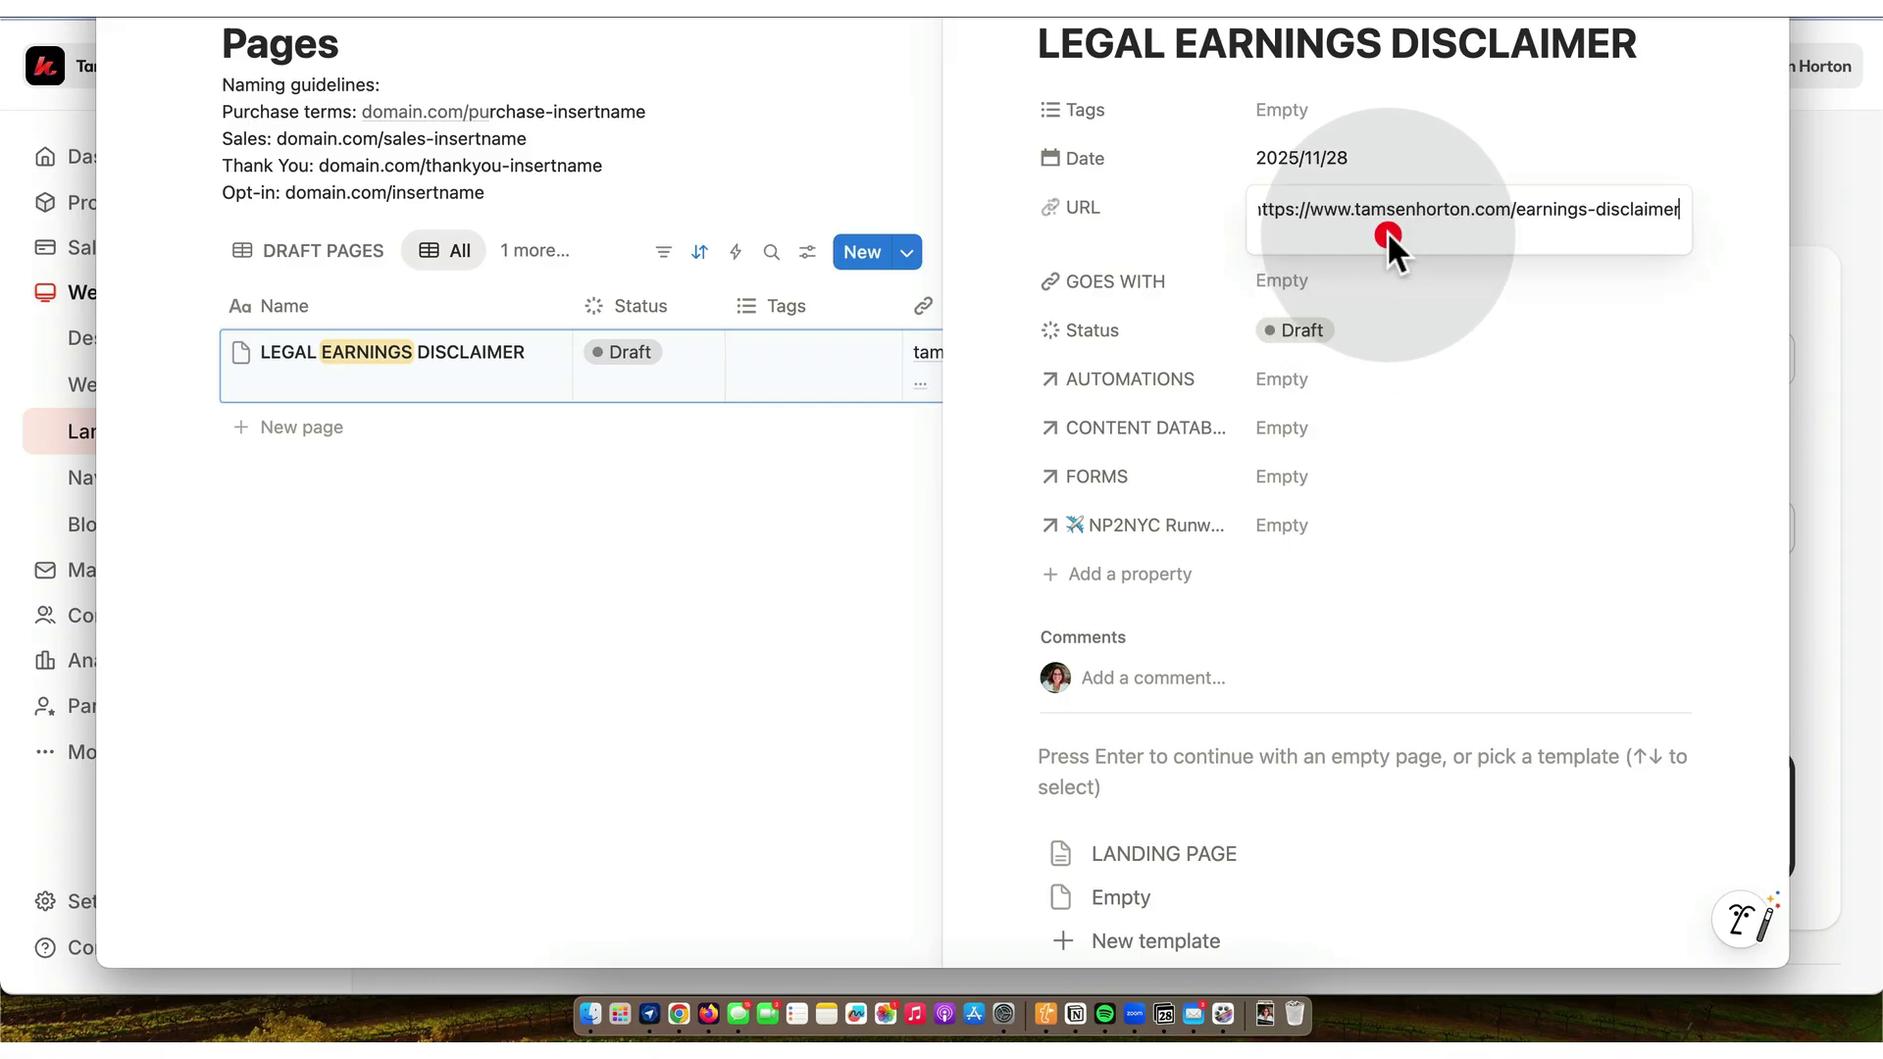
pyautogui.tripleClick(1403, 208)
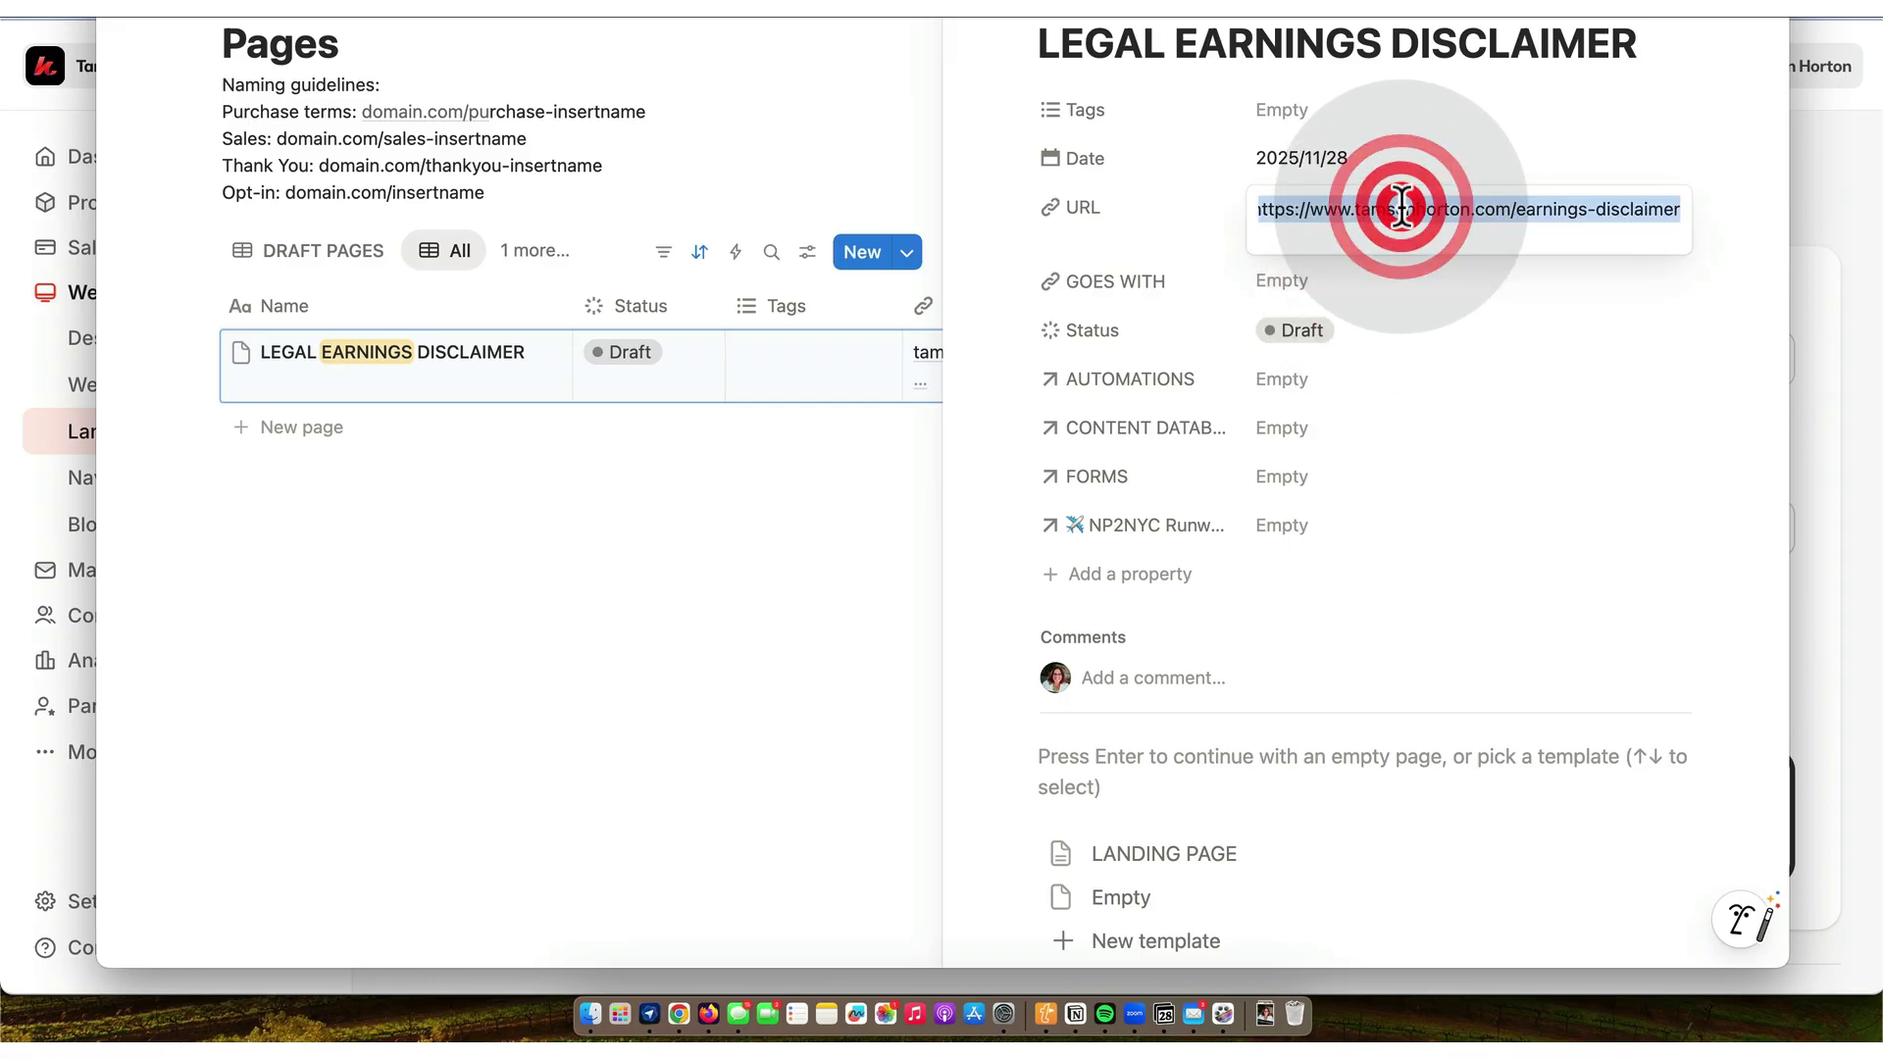
pyautogui.hotkey('ctrl', 'v')
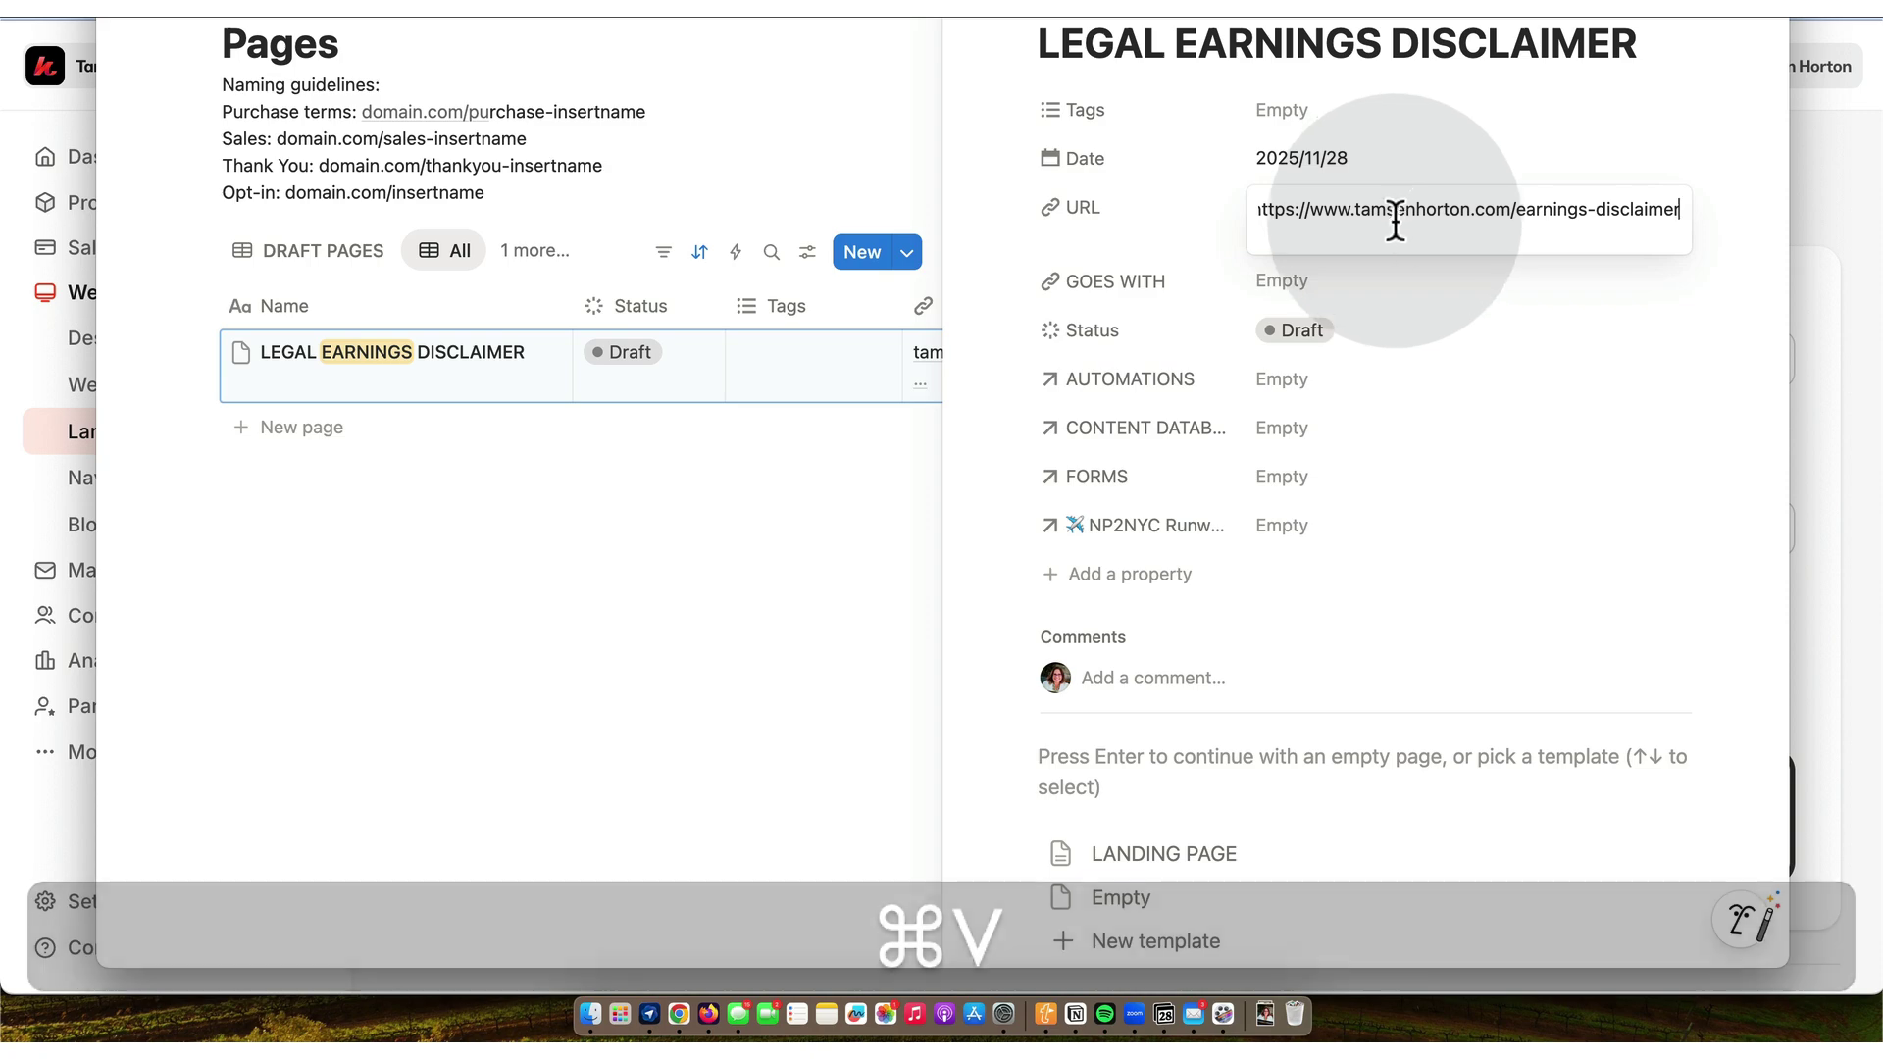
pyautogui.click(1302, 331)
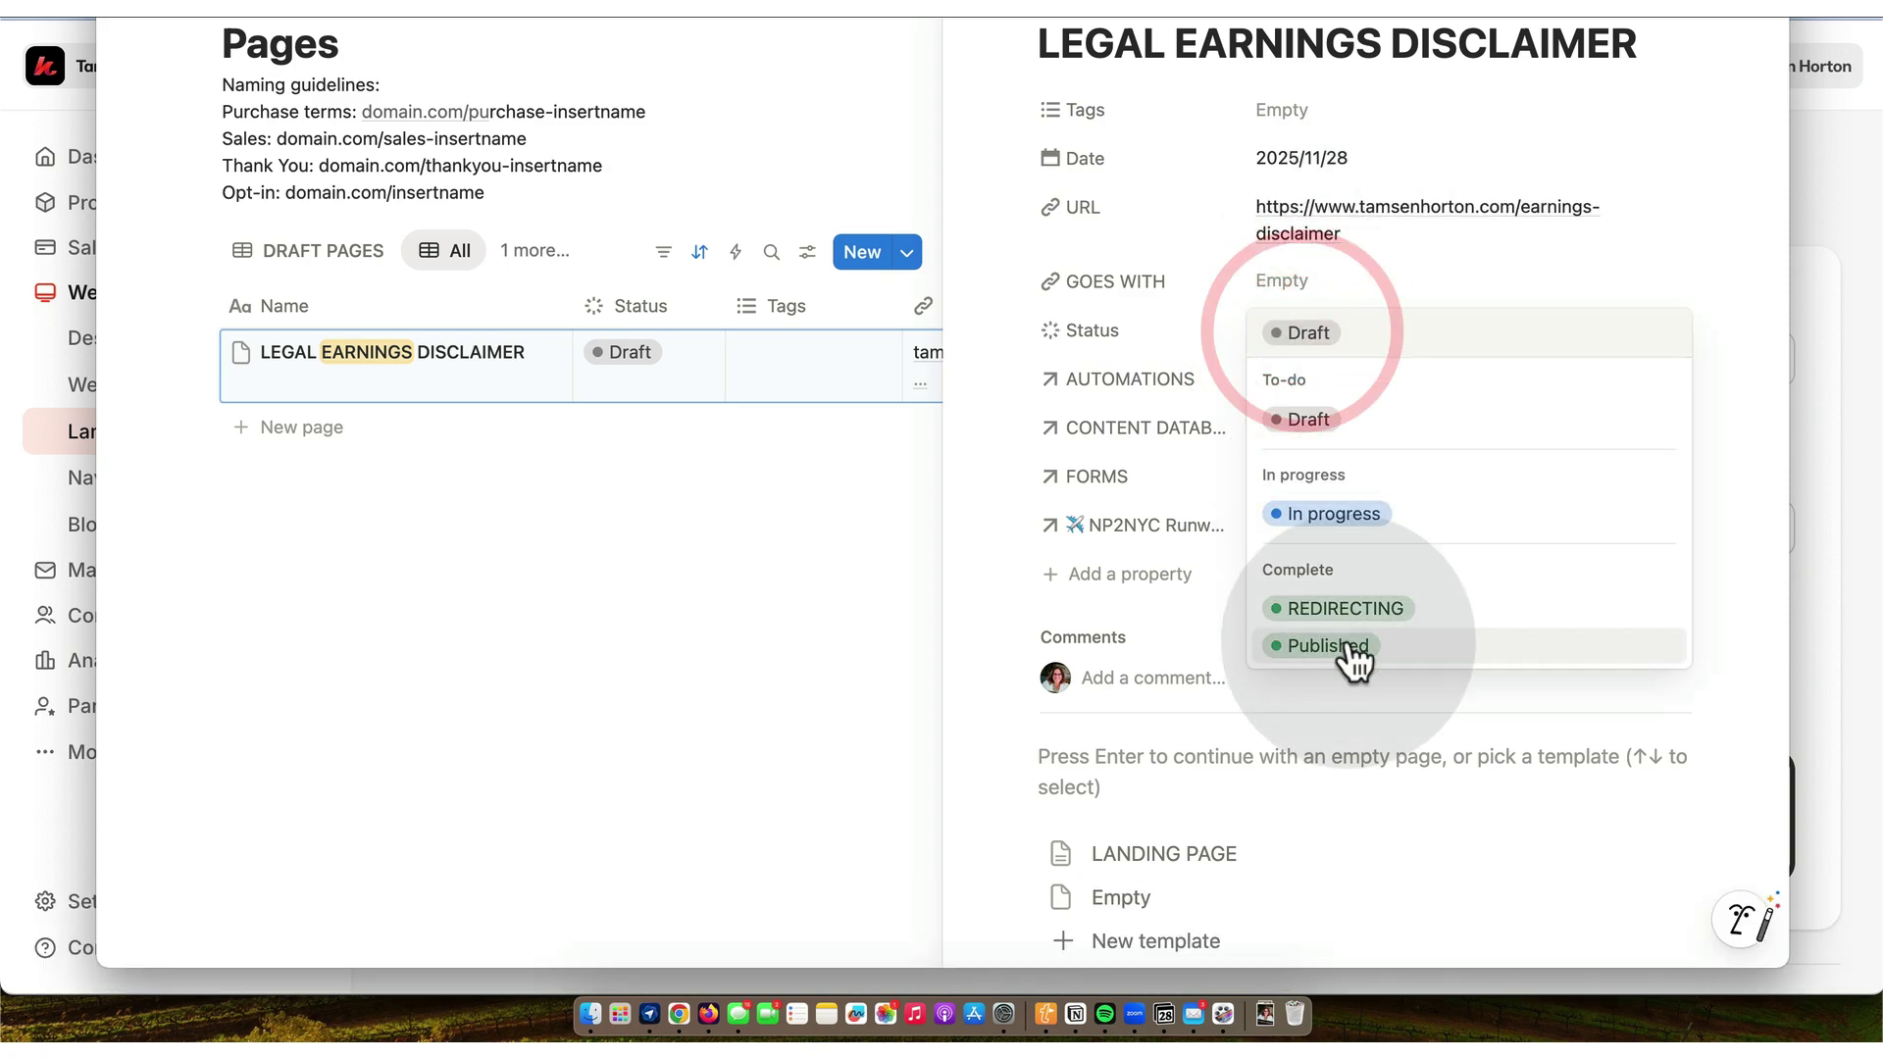
pyautogui.click(1352, 645)
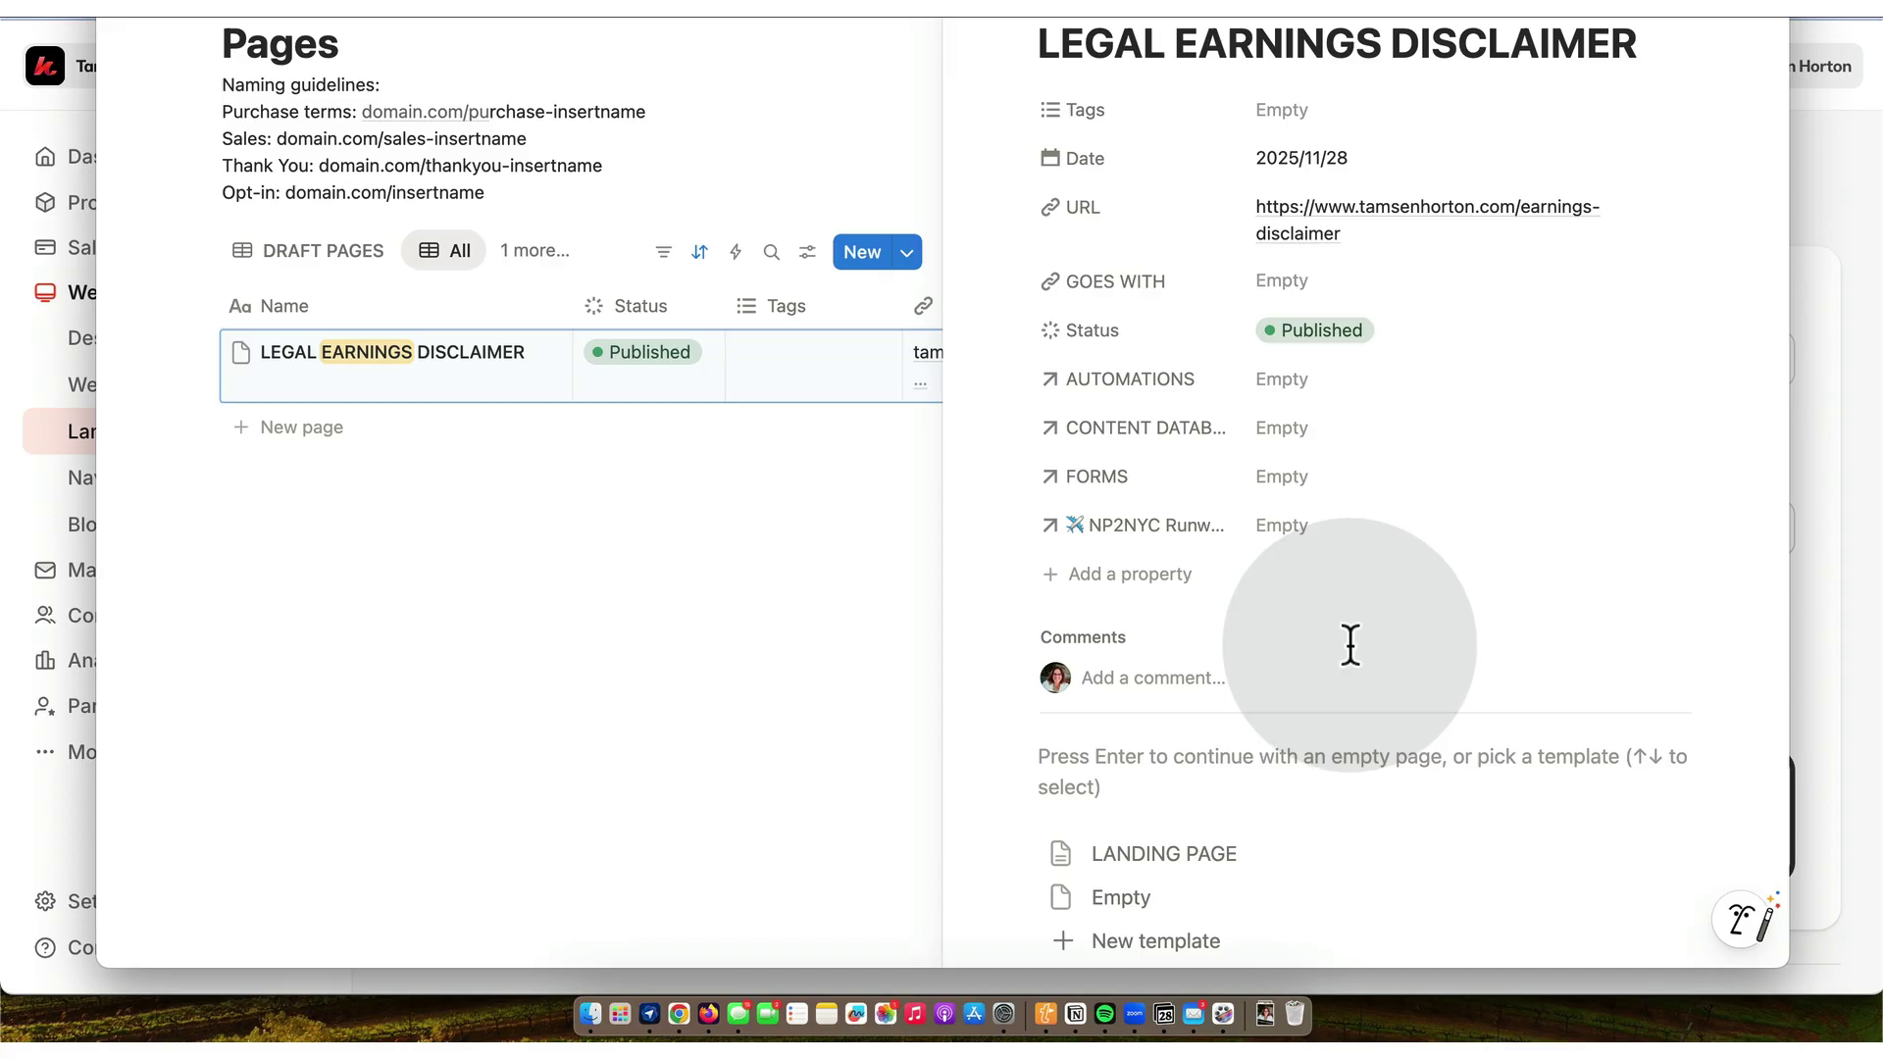
# - Post a comment on the entry and close the side view
pyautogui.click(1138, 677)
pyautogui.write('ad')
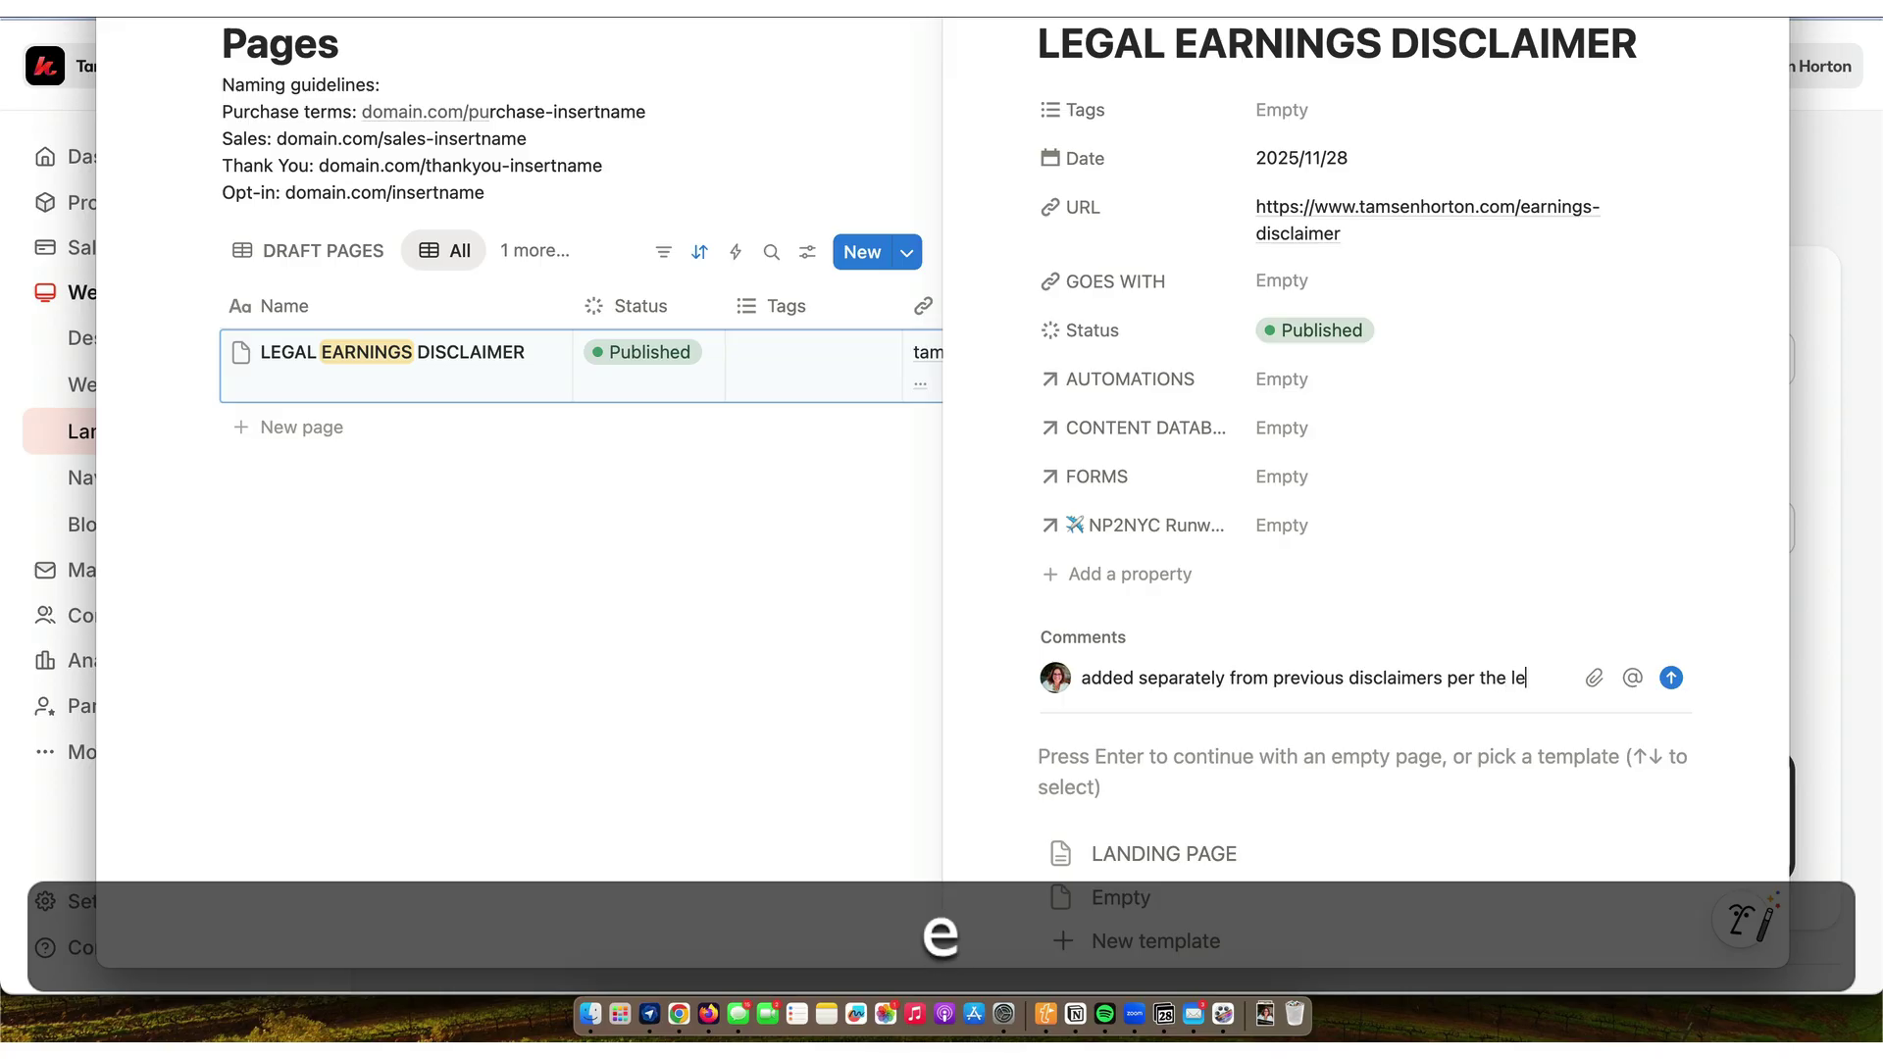
pyautogui.write('bundle gene')
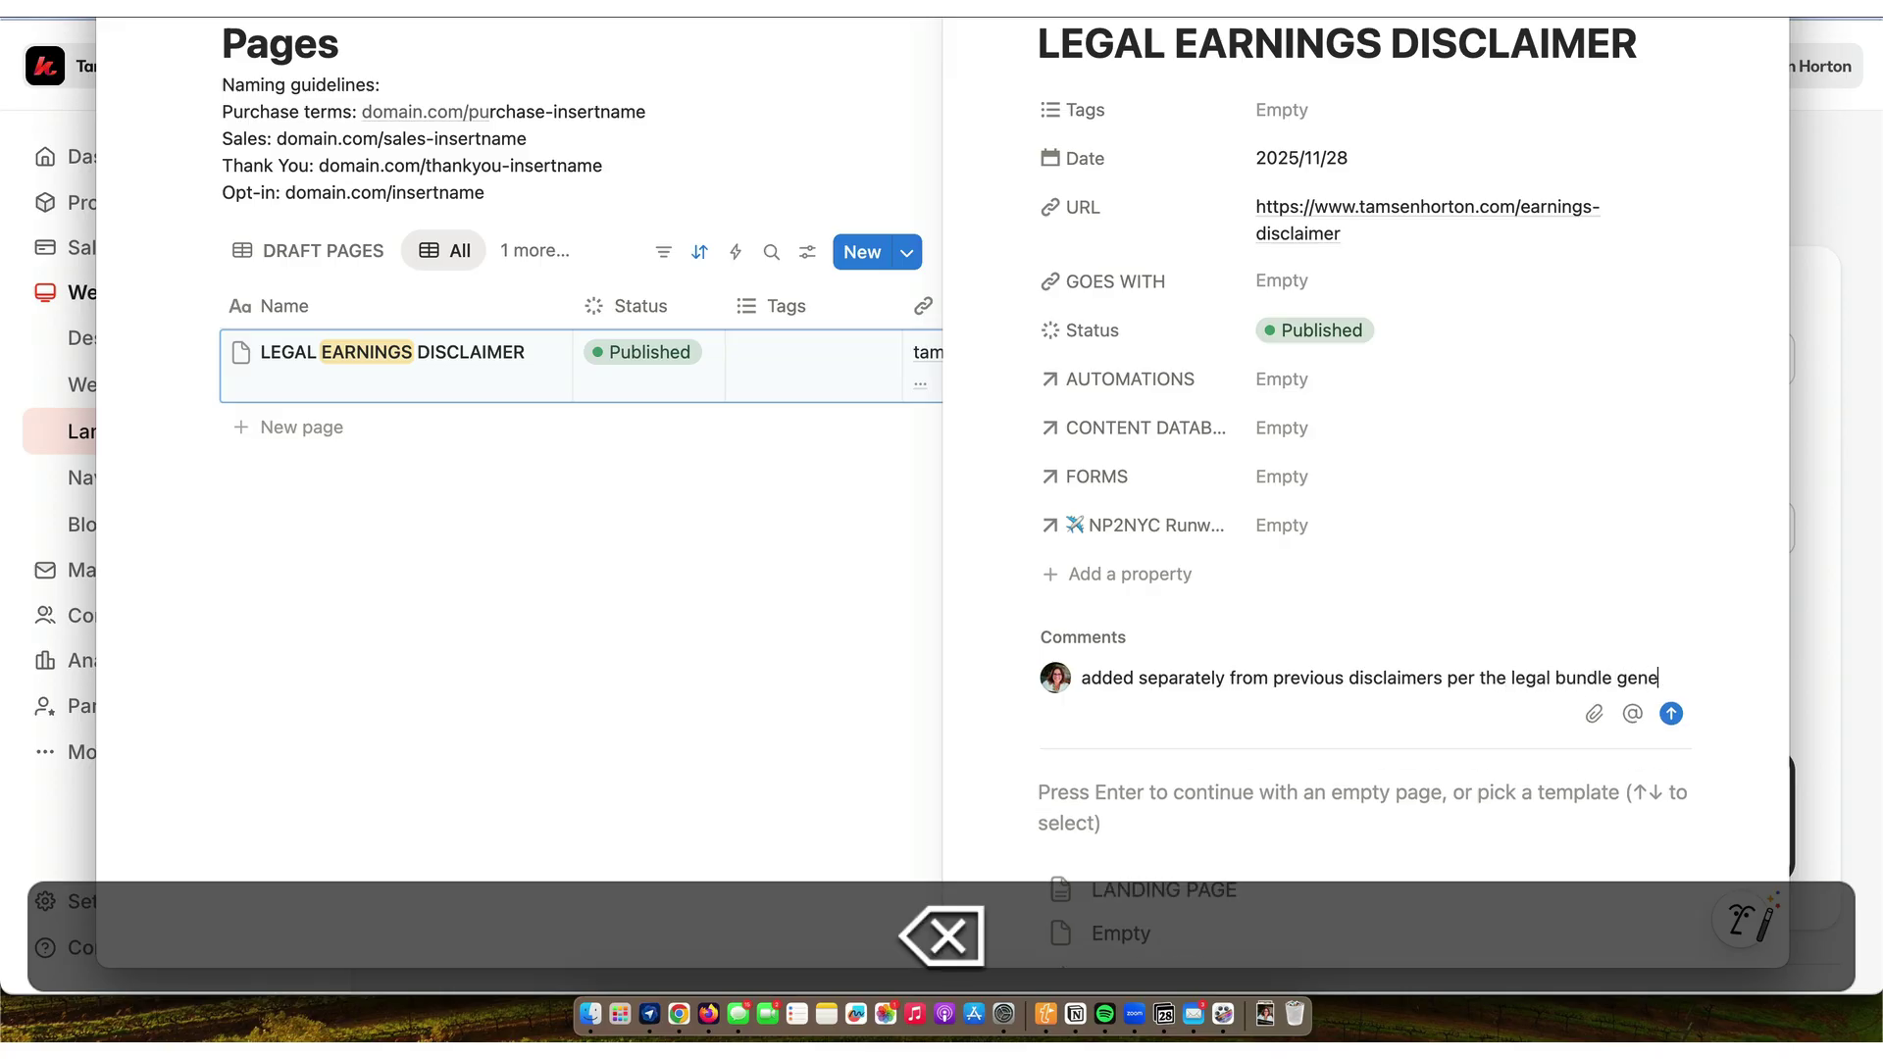
pyautogui.write('tor./th')
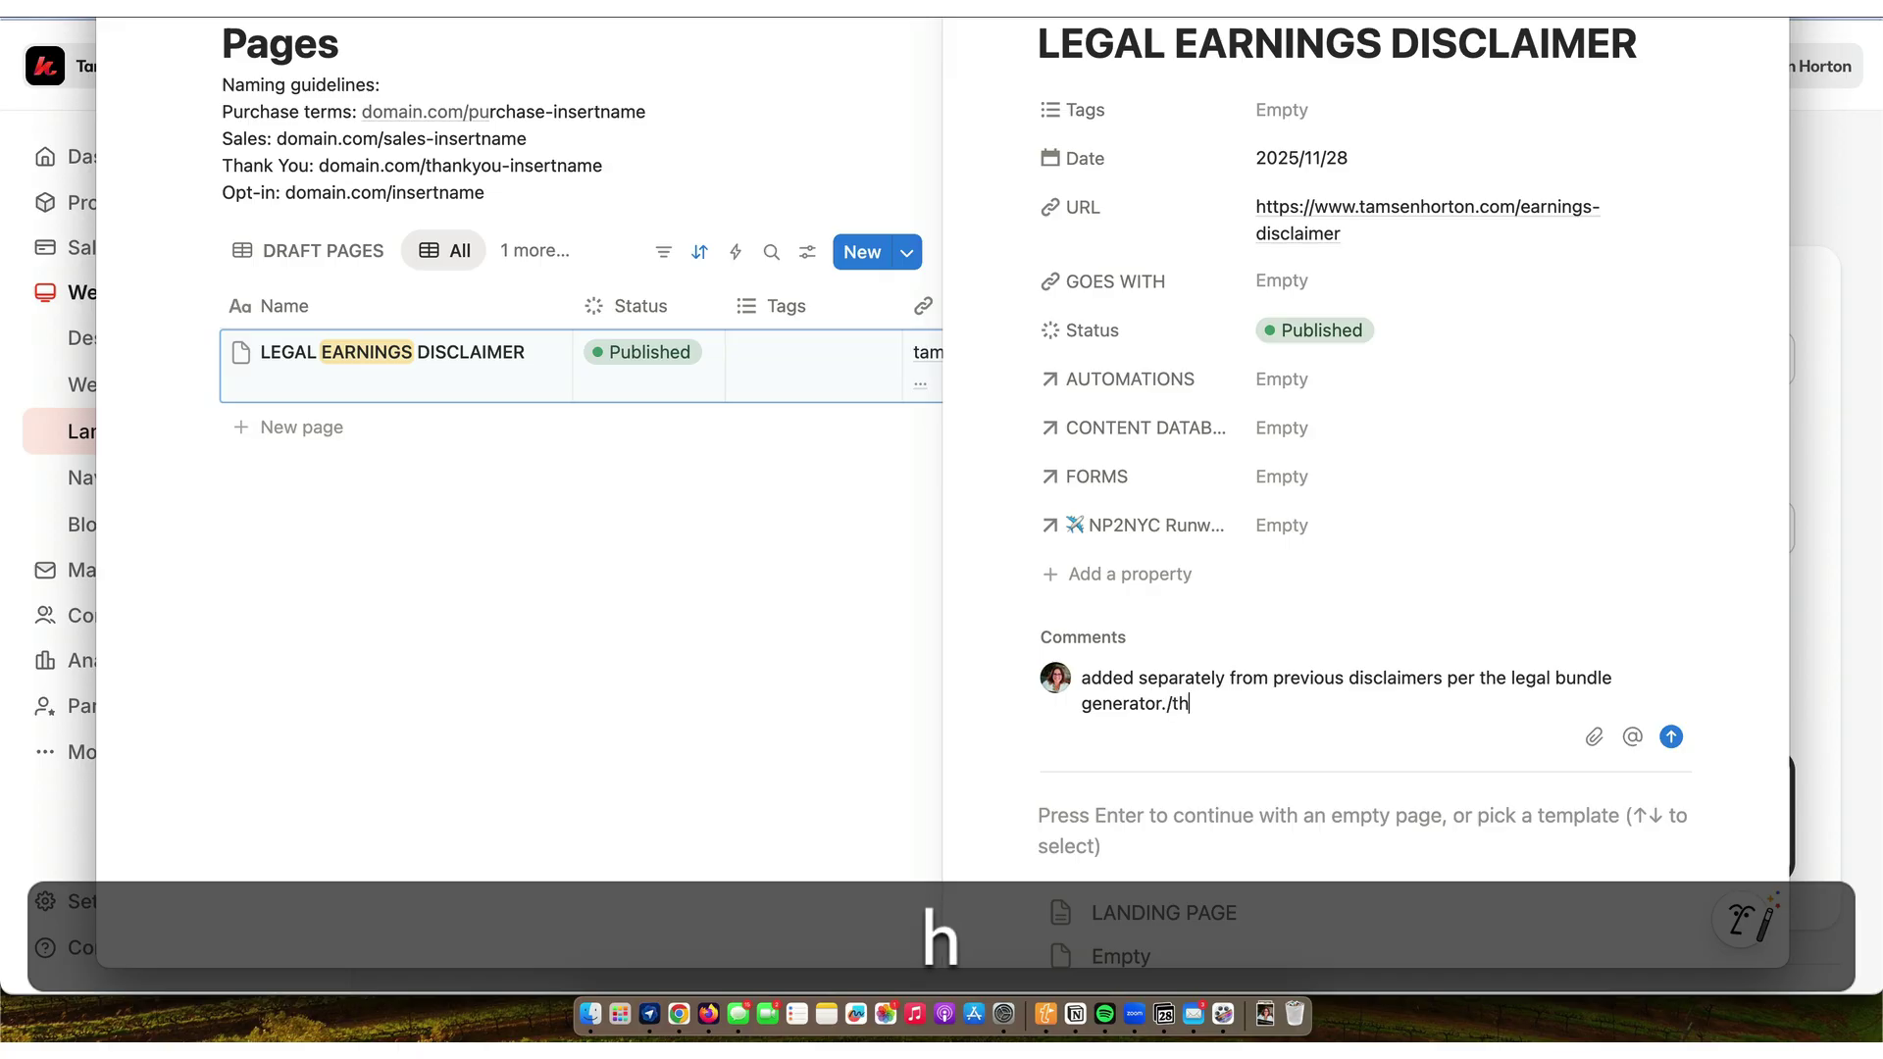
pyautogui.press('Return')
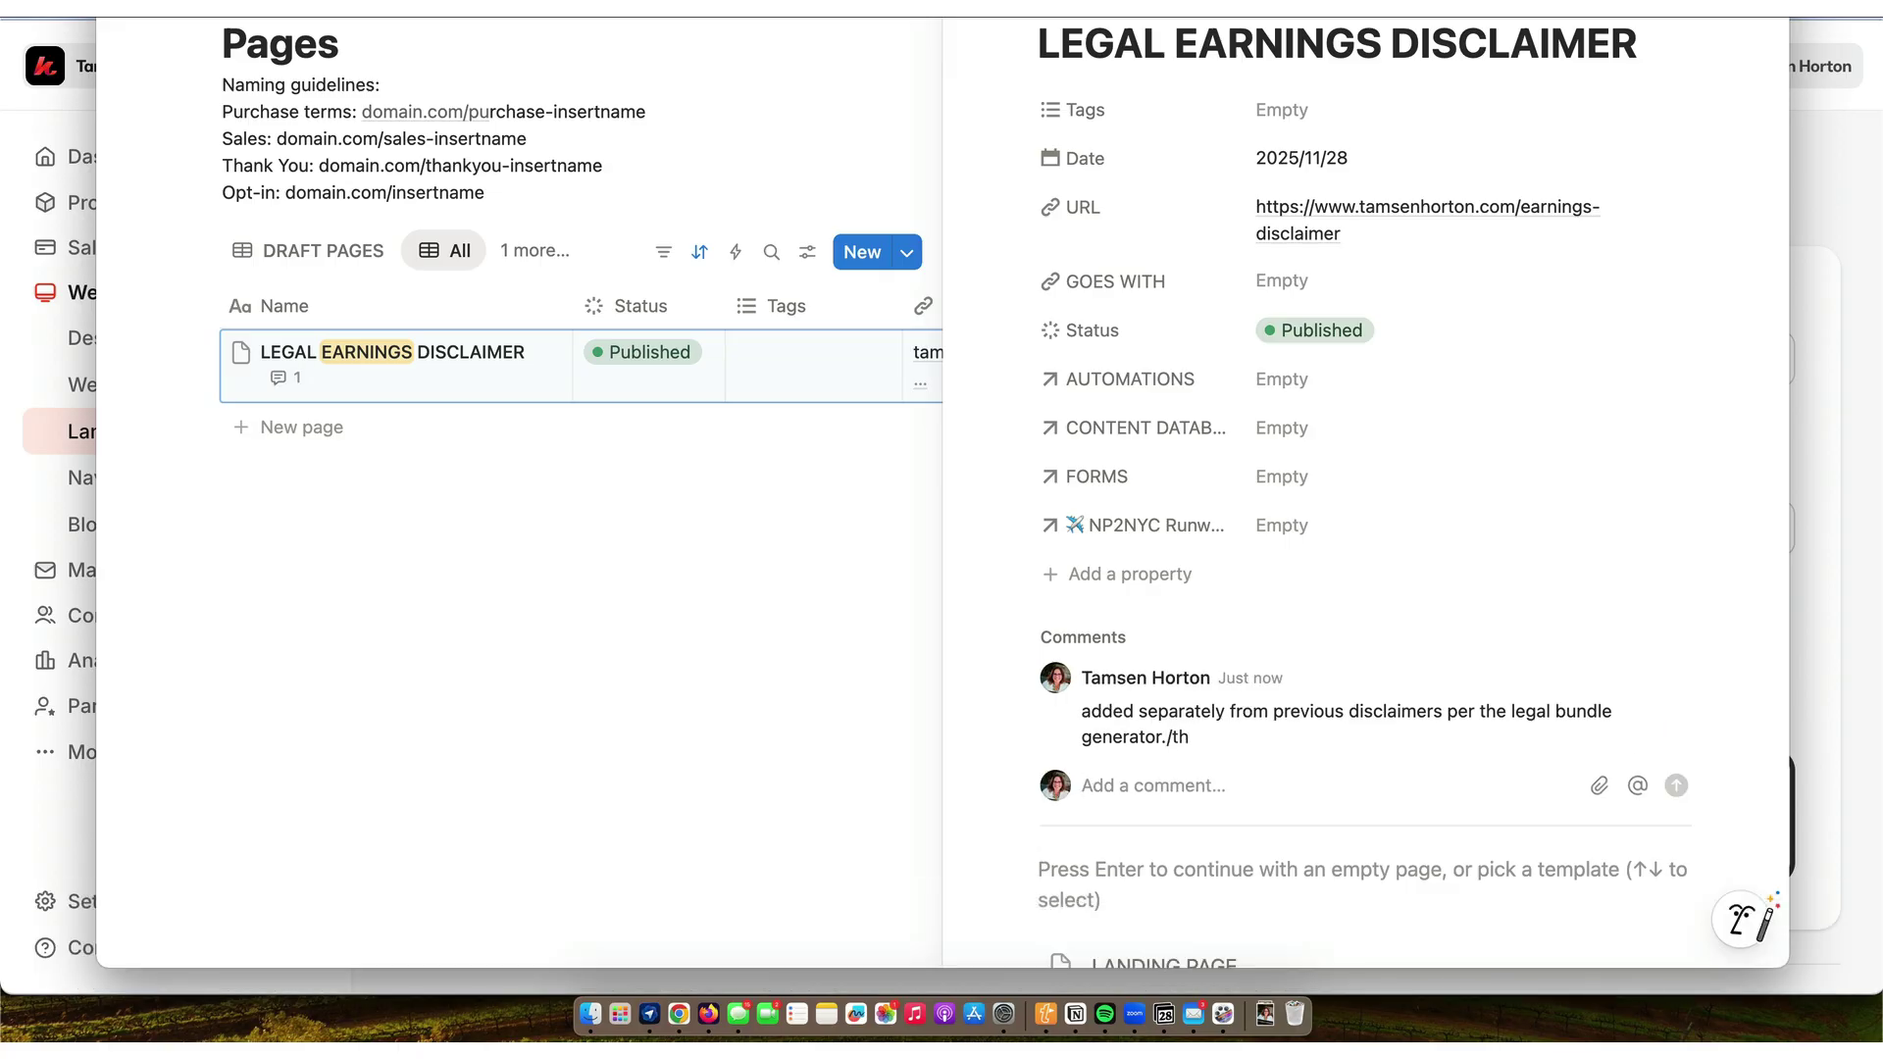
pyautogui.click(1160, 679)
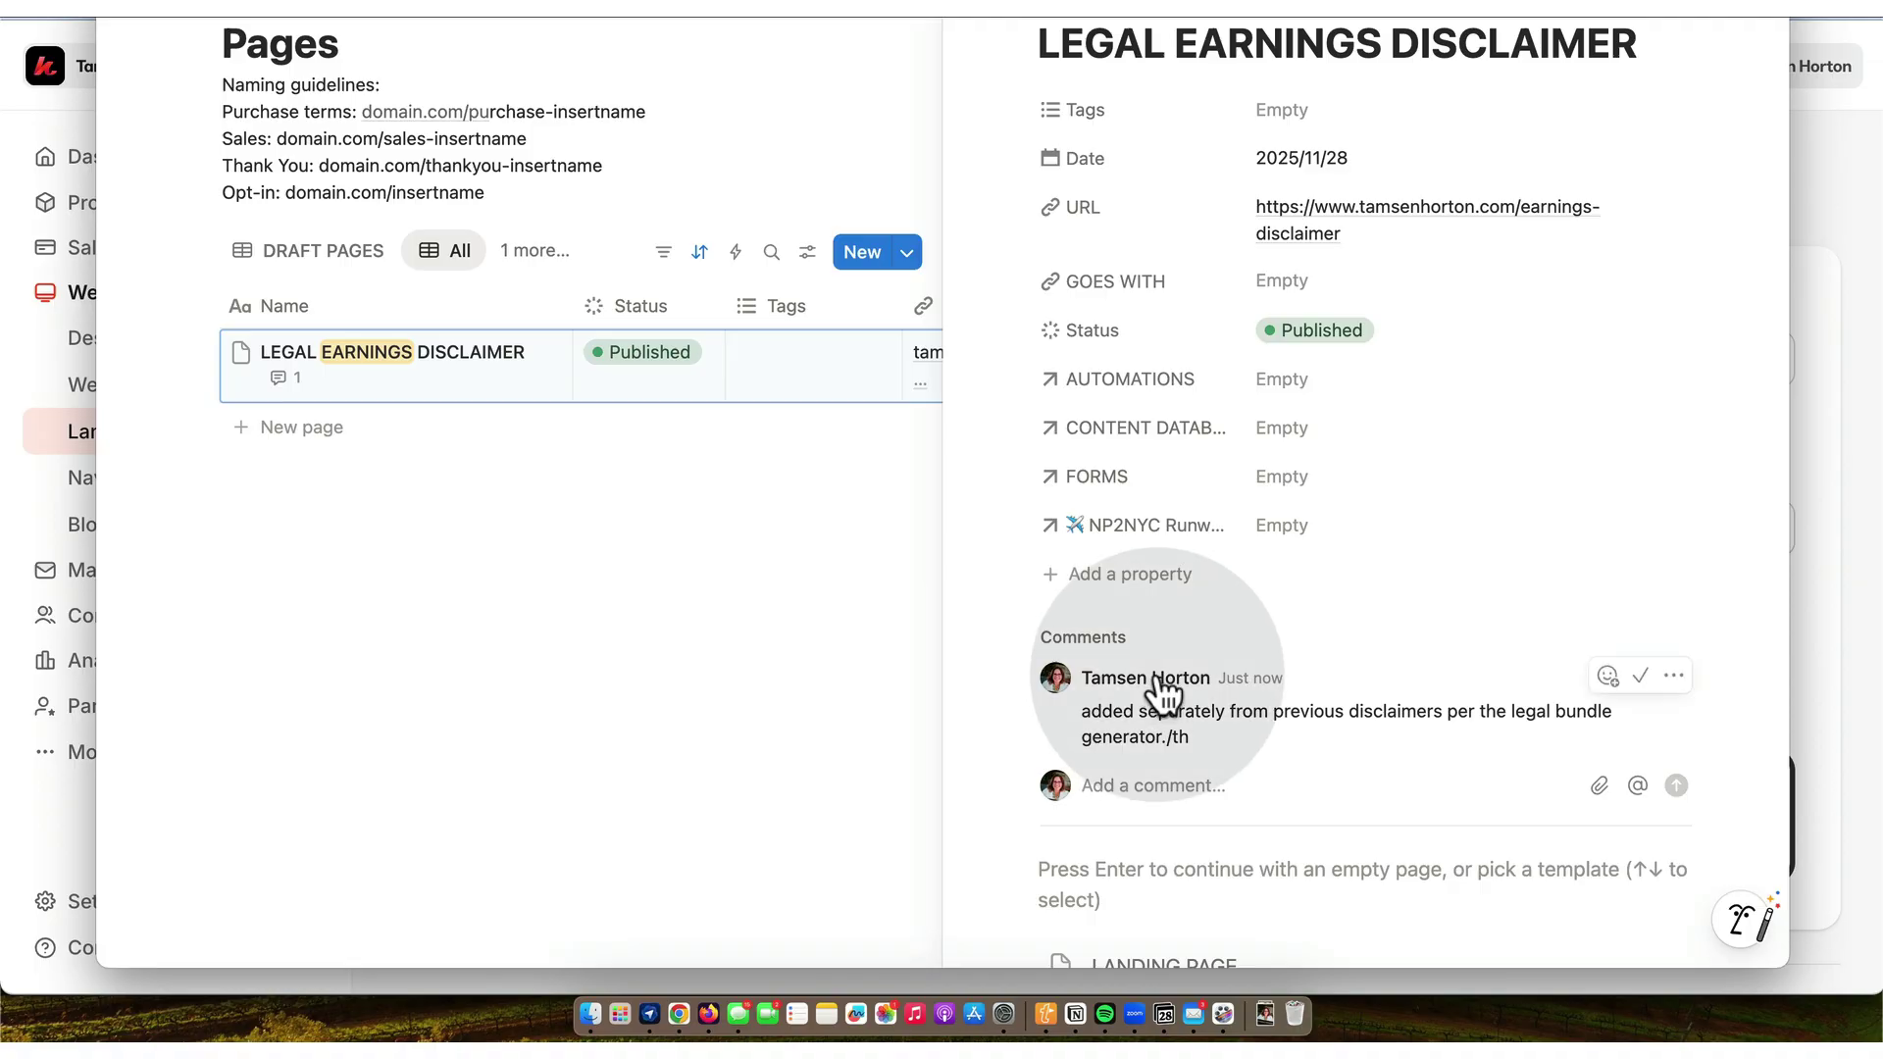
pyautogui.scroll(-3, 1163, 686)
pyautogui.scroll(3, 1161, 692)
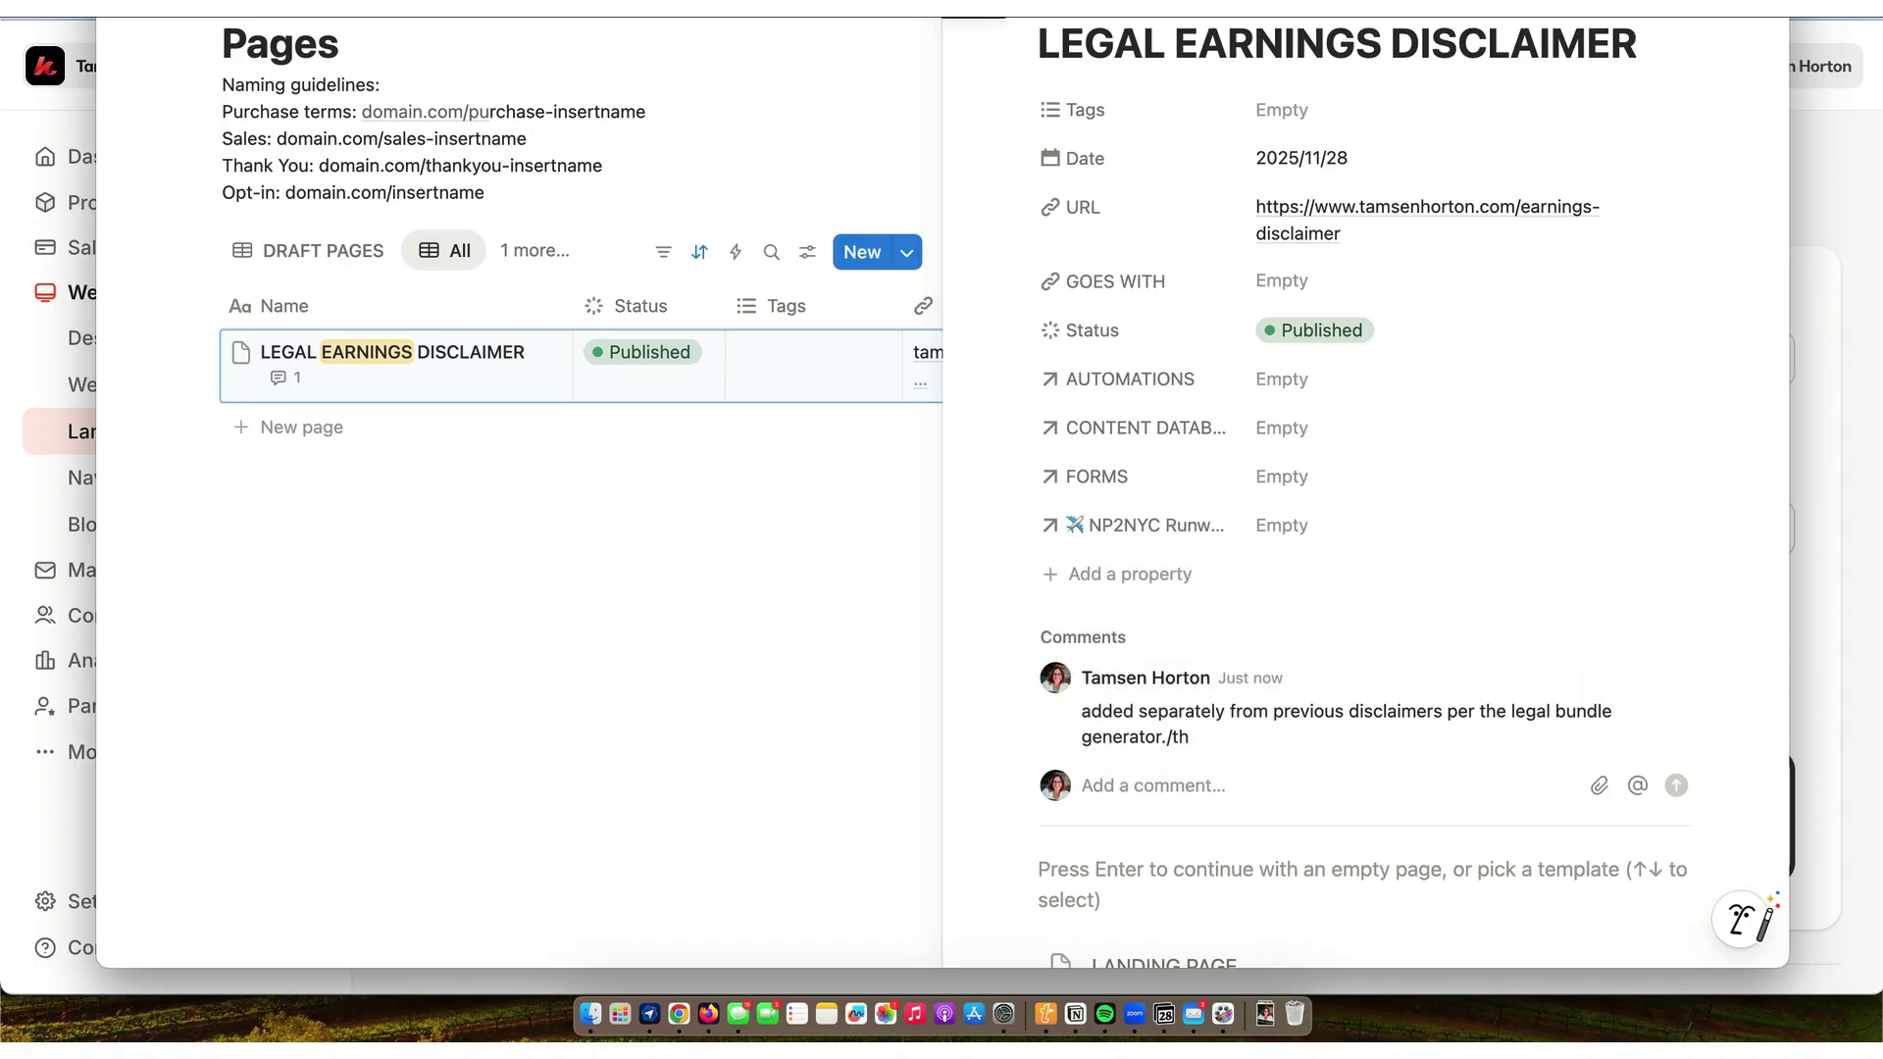
pyautogui.press('Escape')
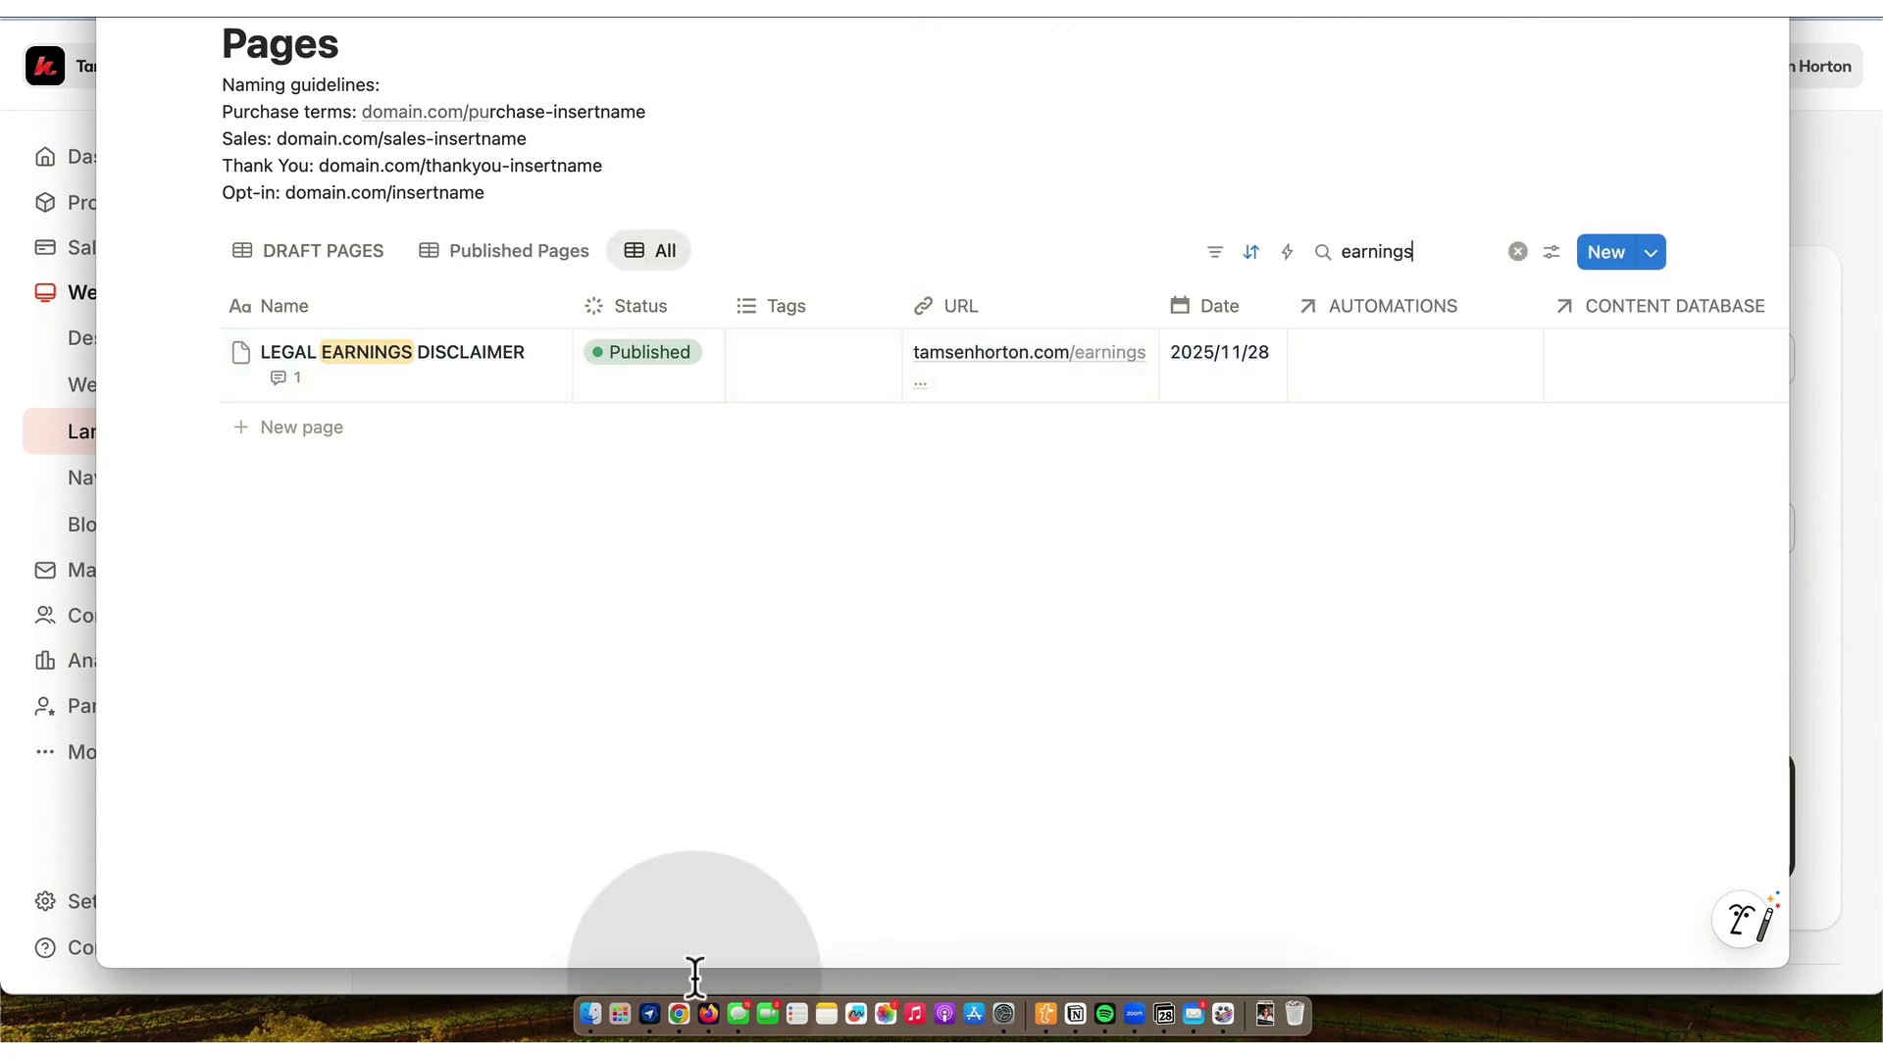
# - Go back to Kajabi's Landing Pages list and open Earnings Disclaimer in the page editor
pyautogui.click(679, 1015)
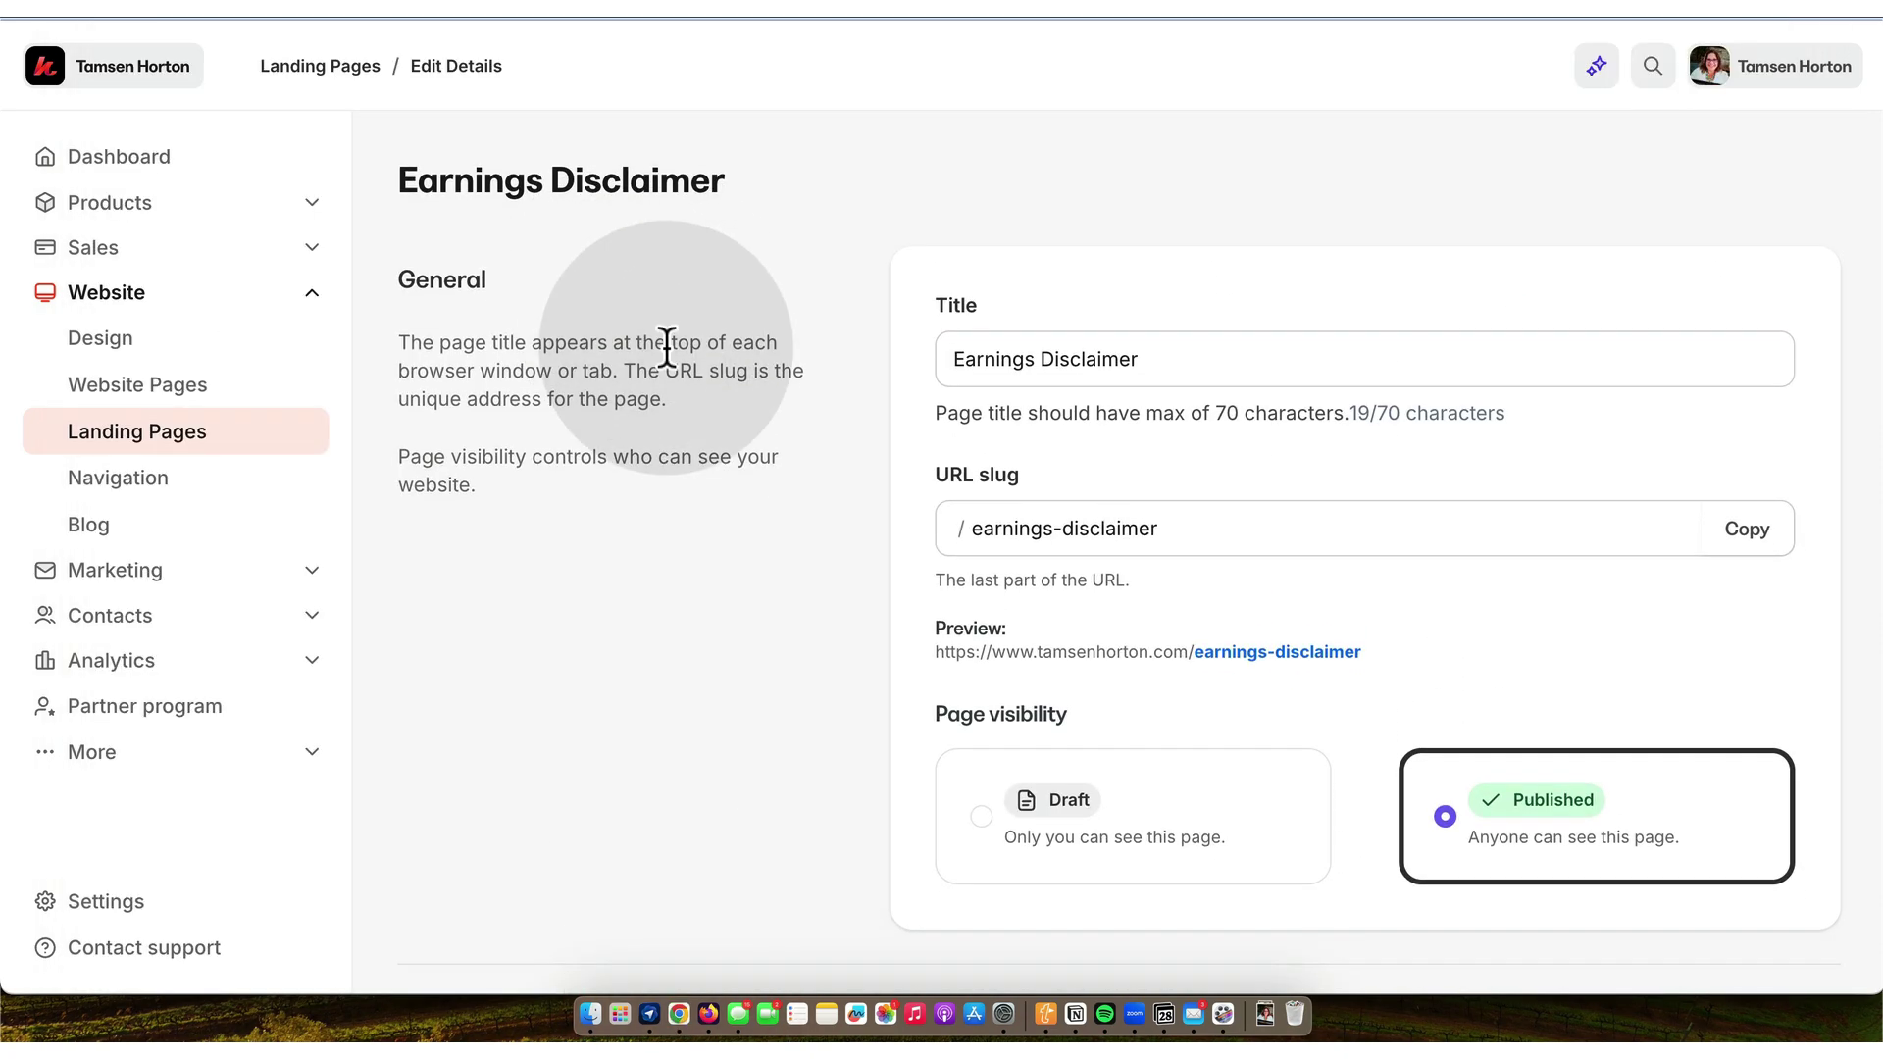
pyautogui.scroll(-10, 664, 344)
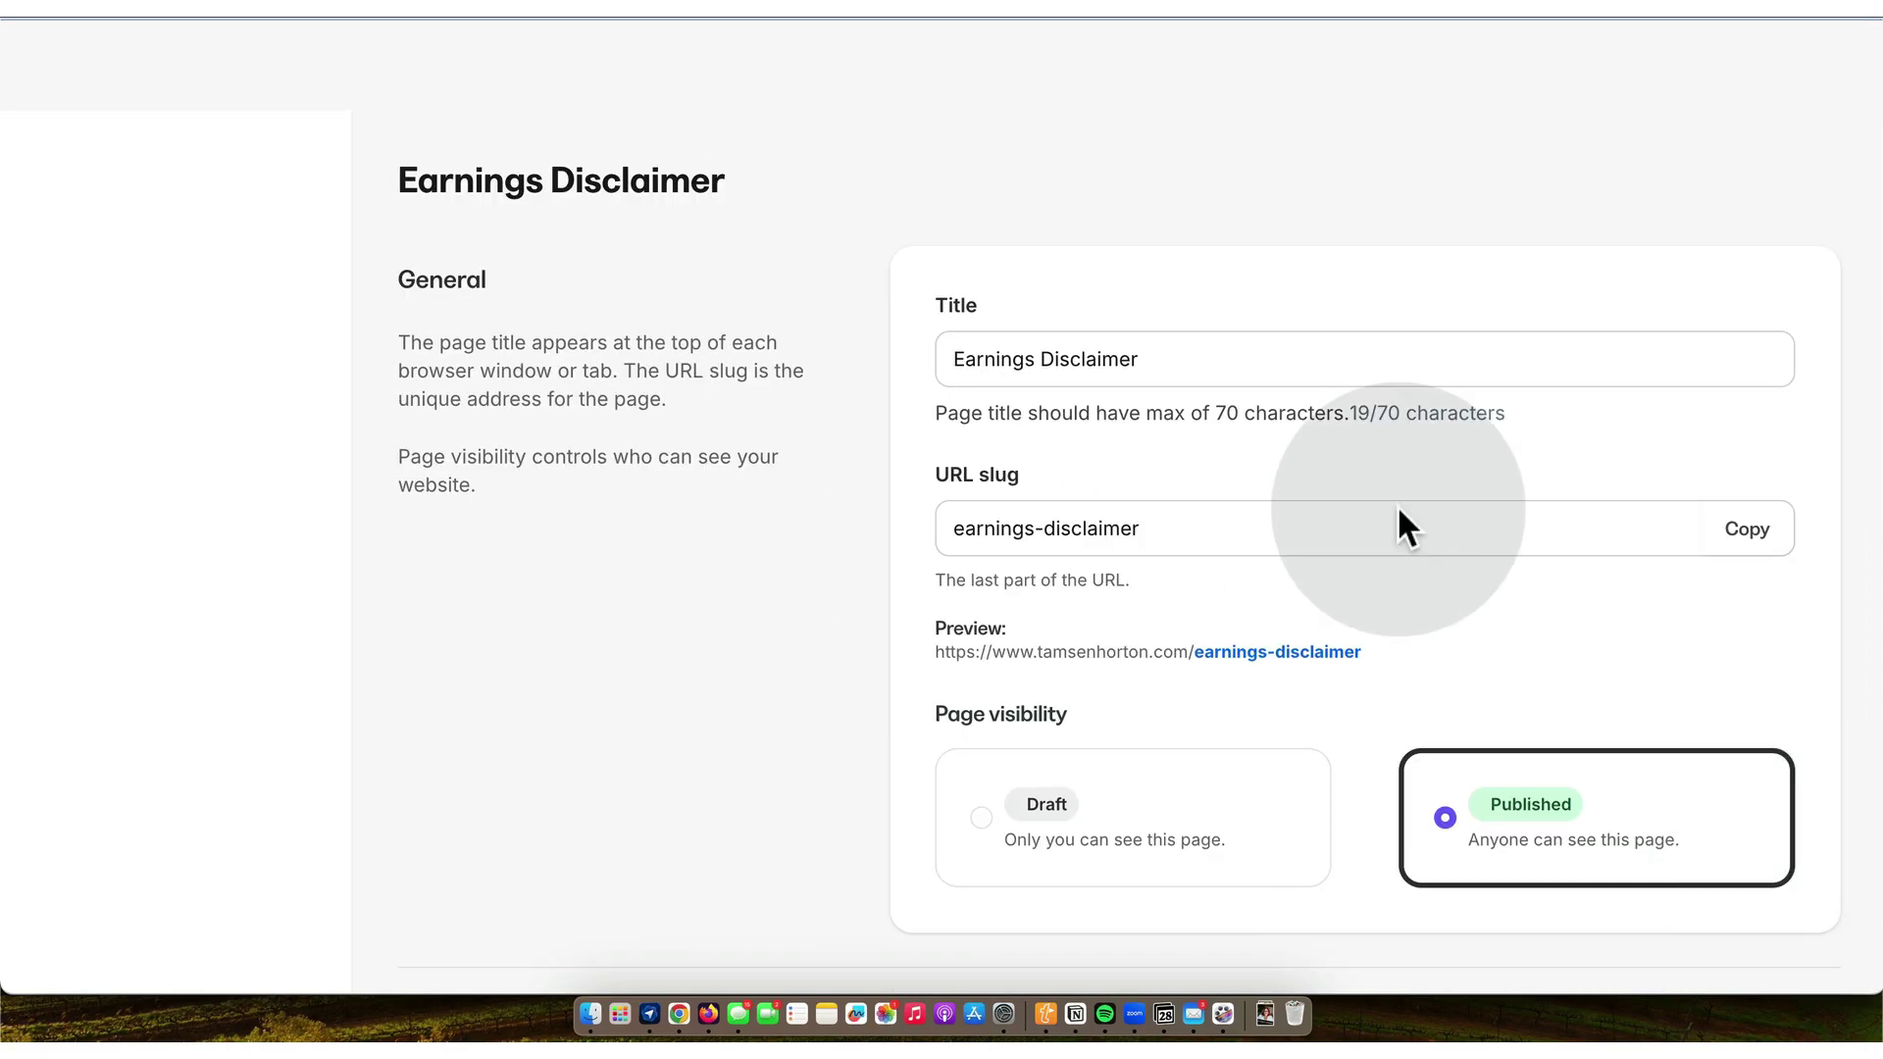
pyautogui.click(181, 432)
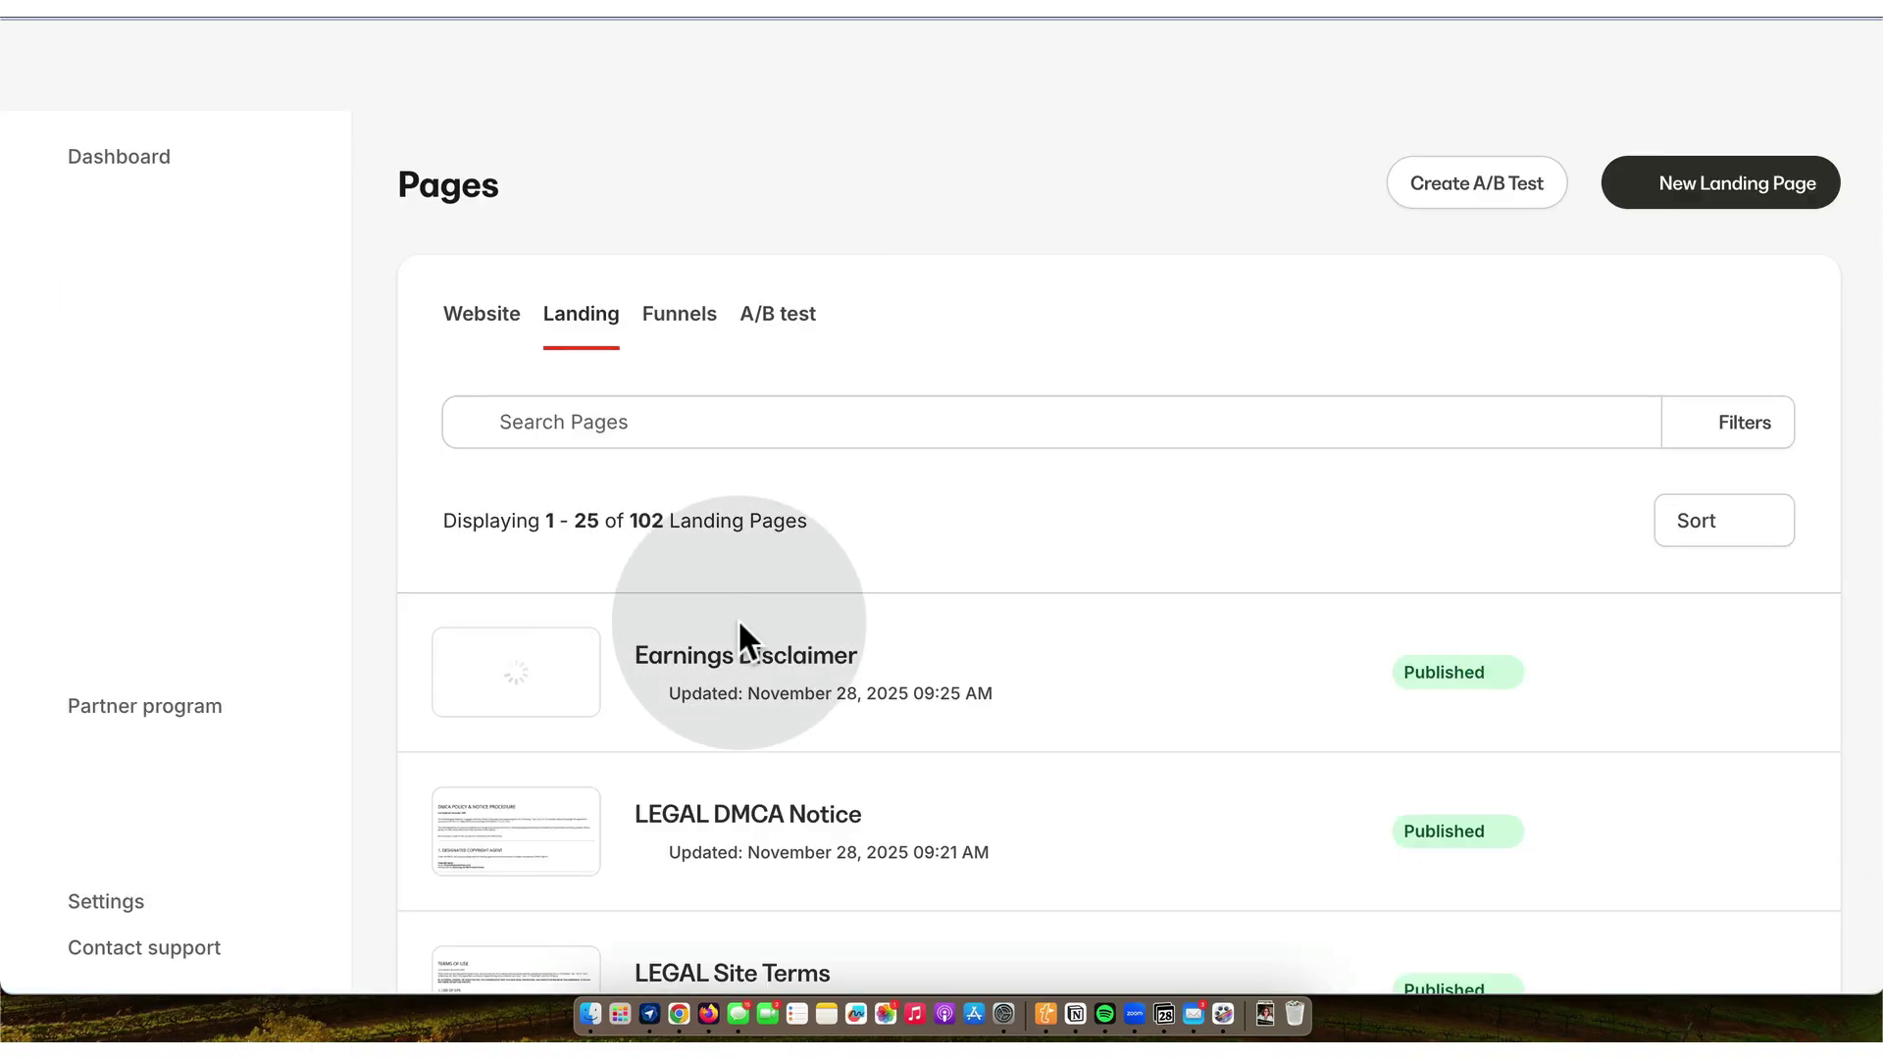
pyautogui.click(746, 655)
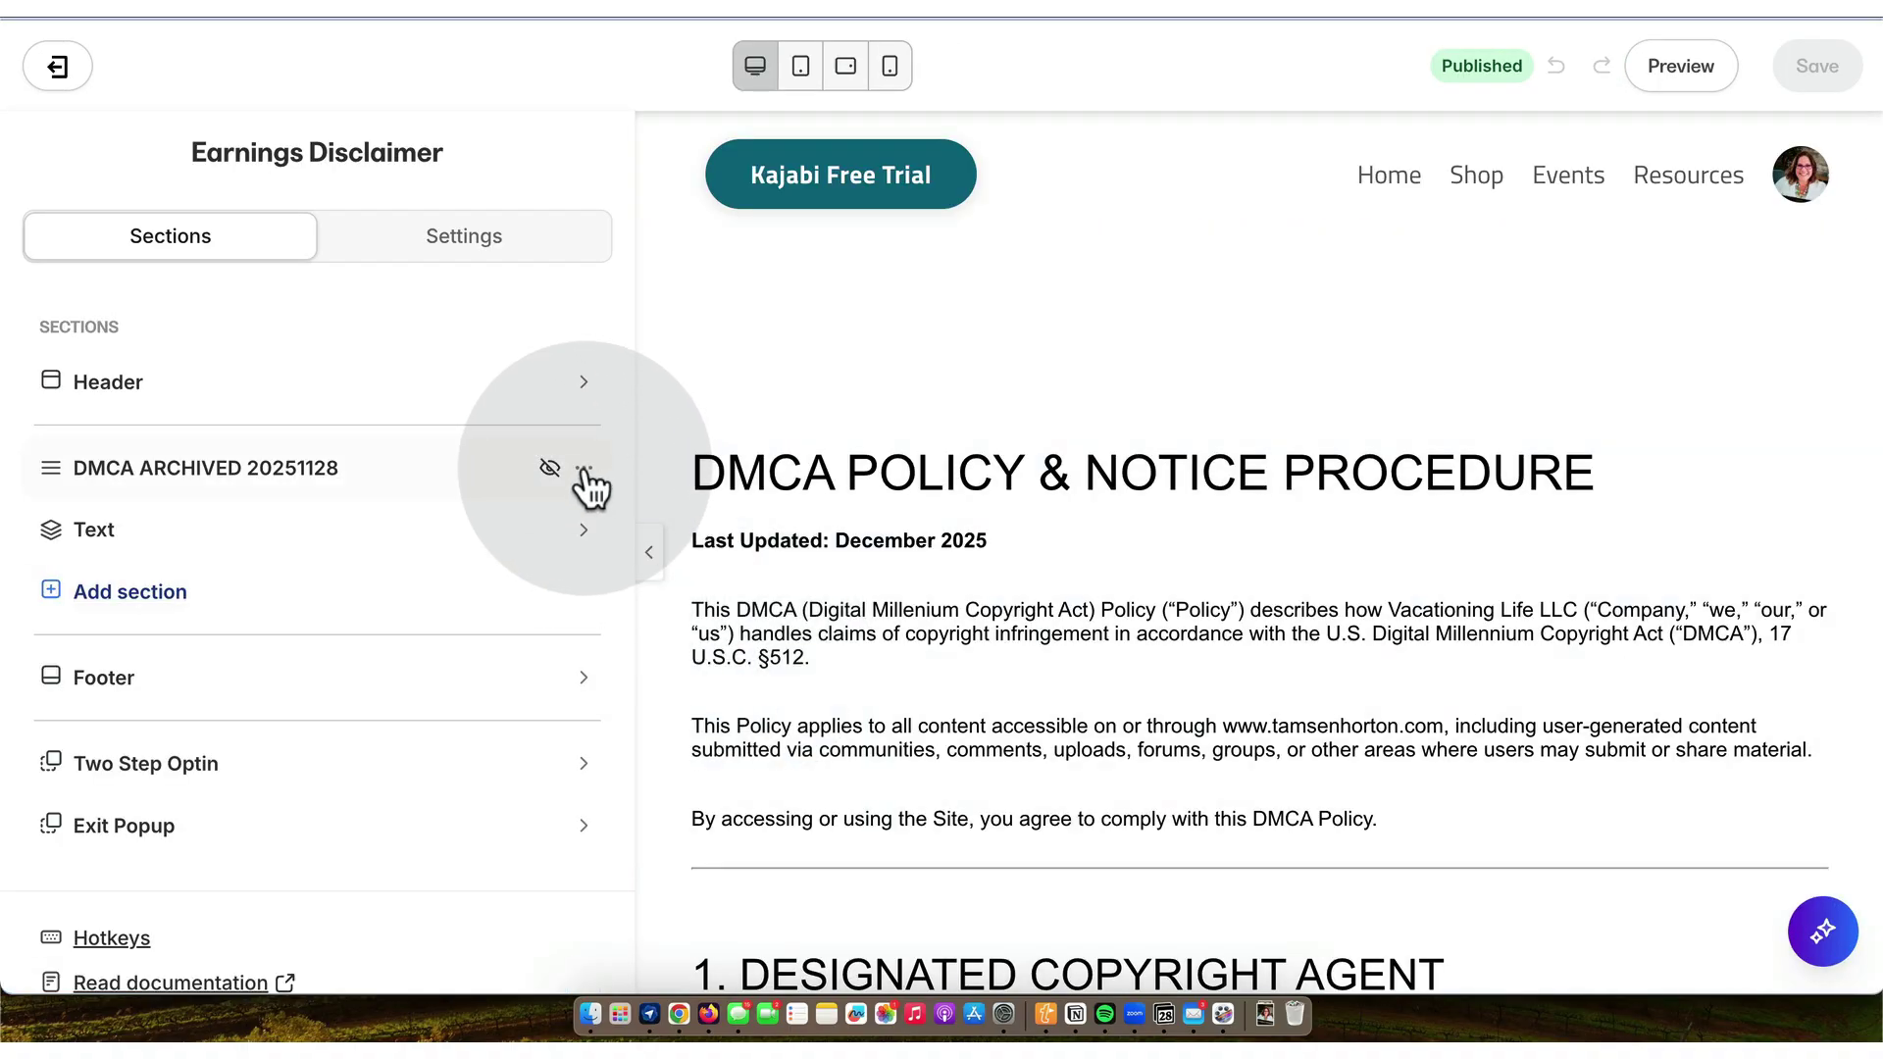
# - Delete the DMCA ARCHIVED section and rename the Text section to LIVE EARNINGS DISCLAIMER 20251128
pyautogui.click(586, 469)
pyautogui.click(377, 691)
pyautogui.moveTo(118, 481)
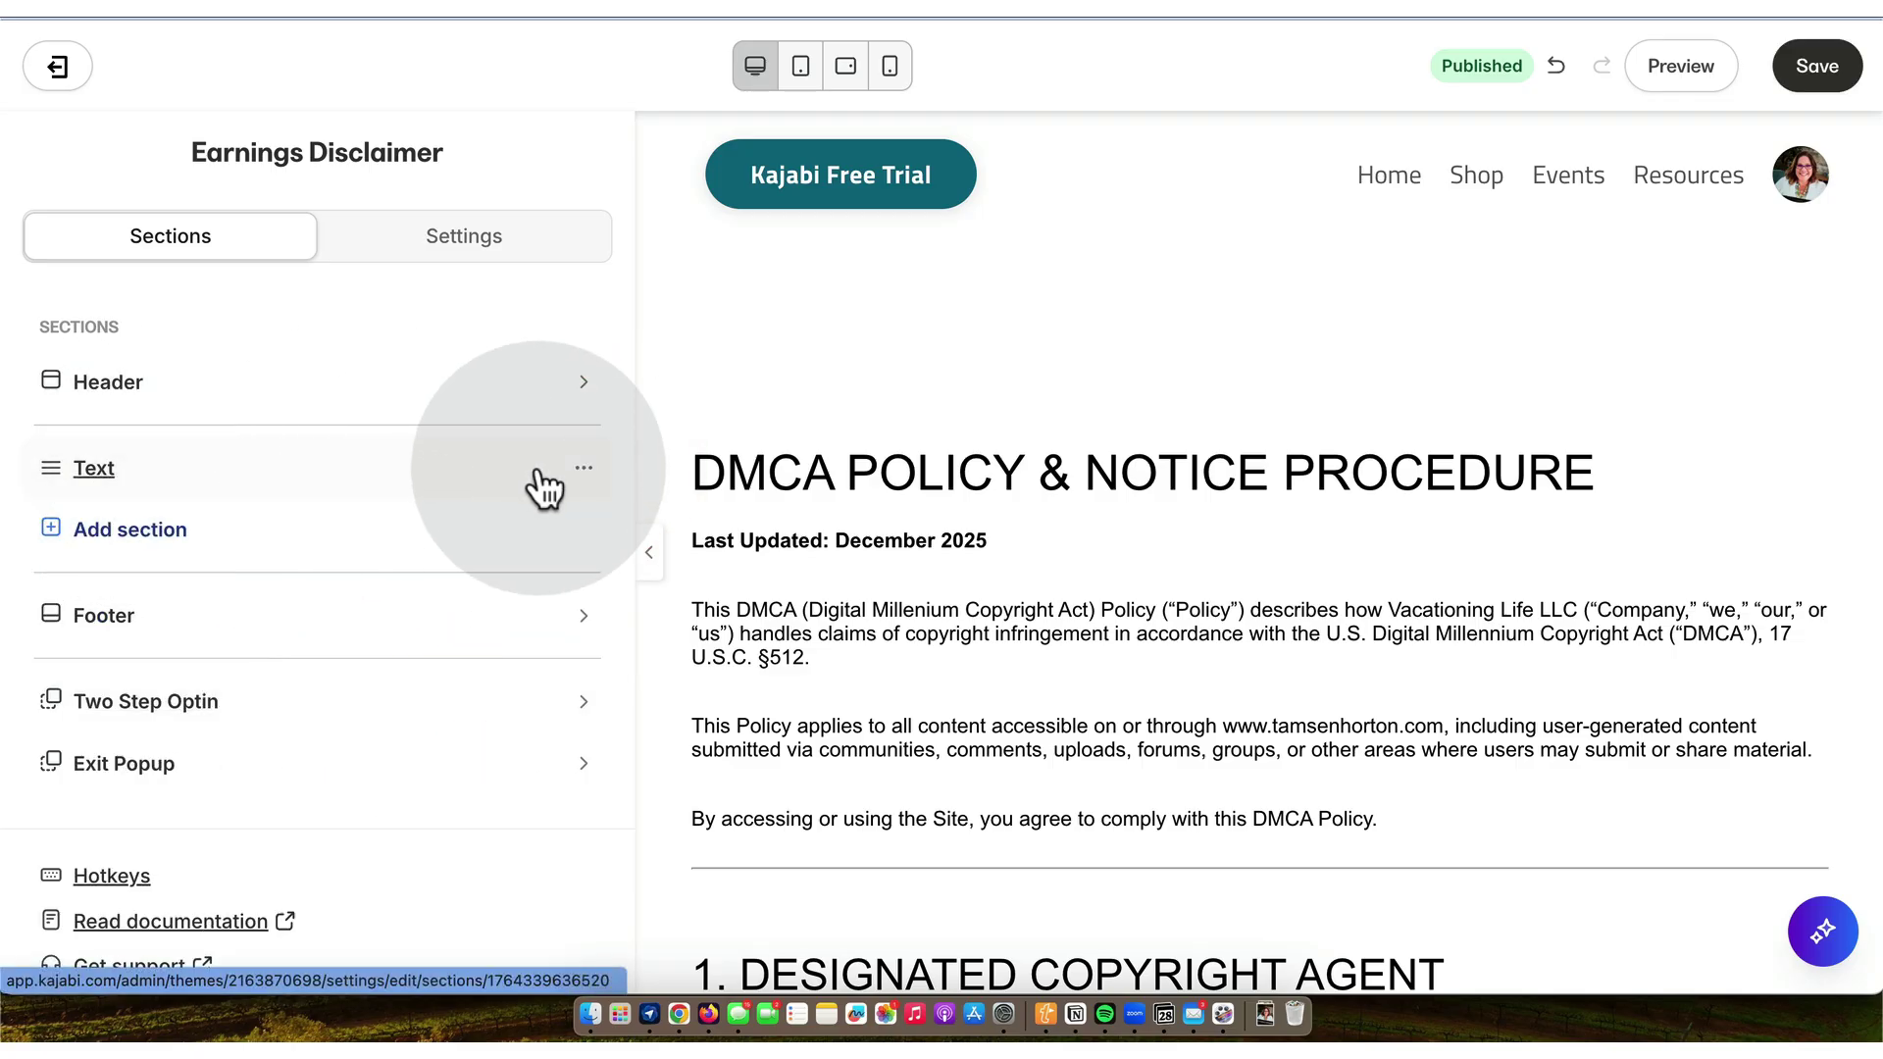
pyautogui.click(583, 471)
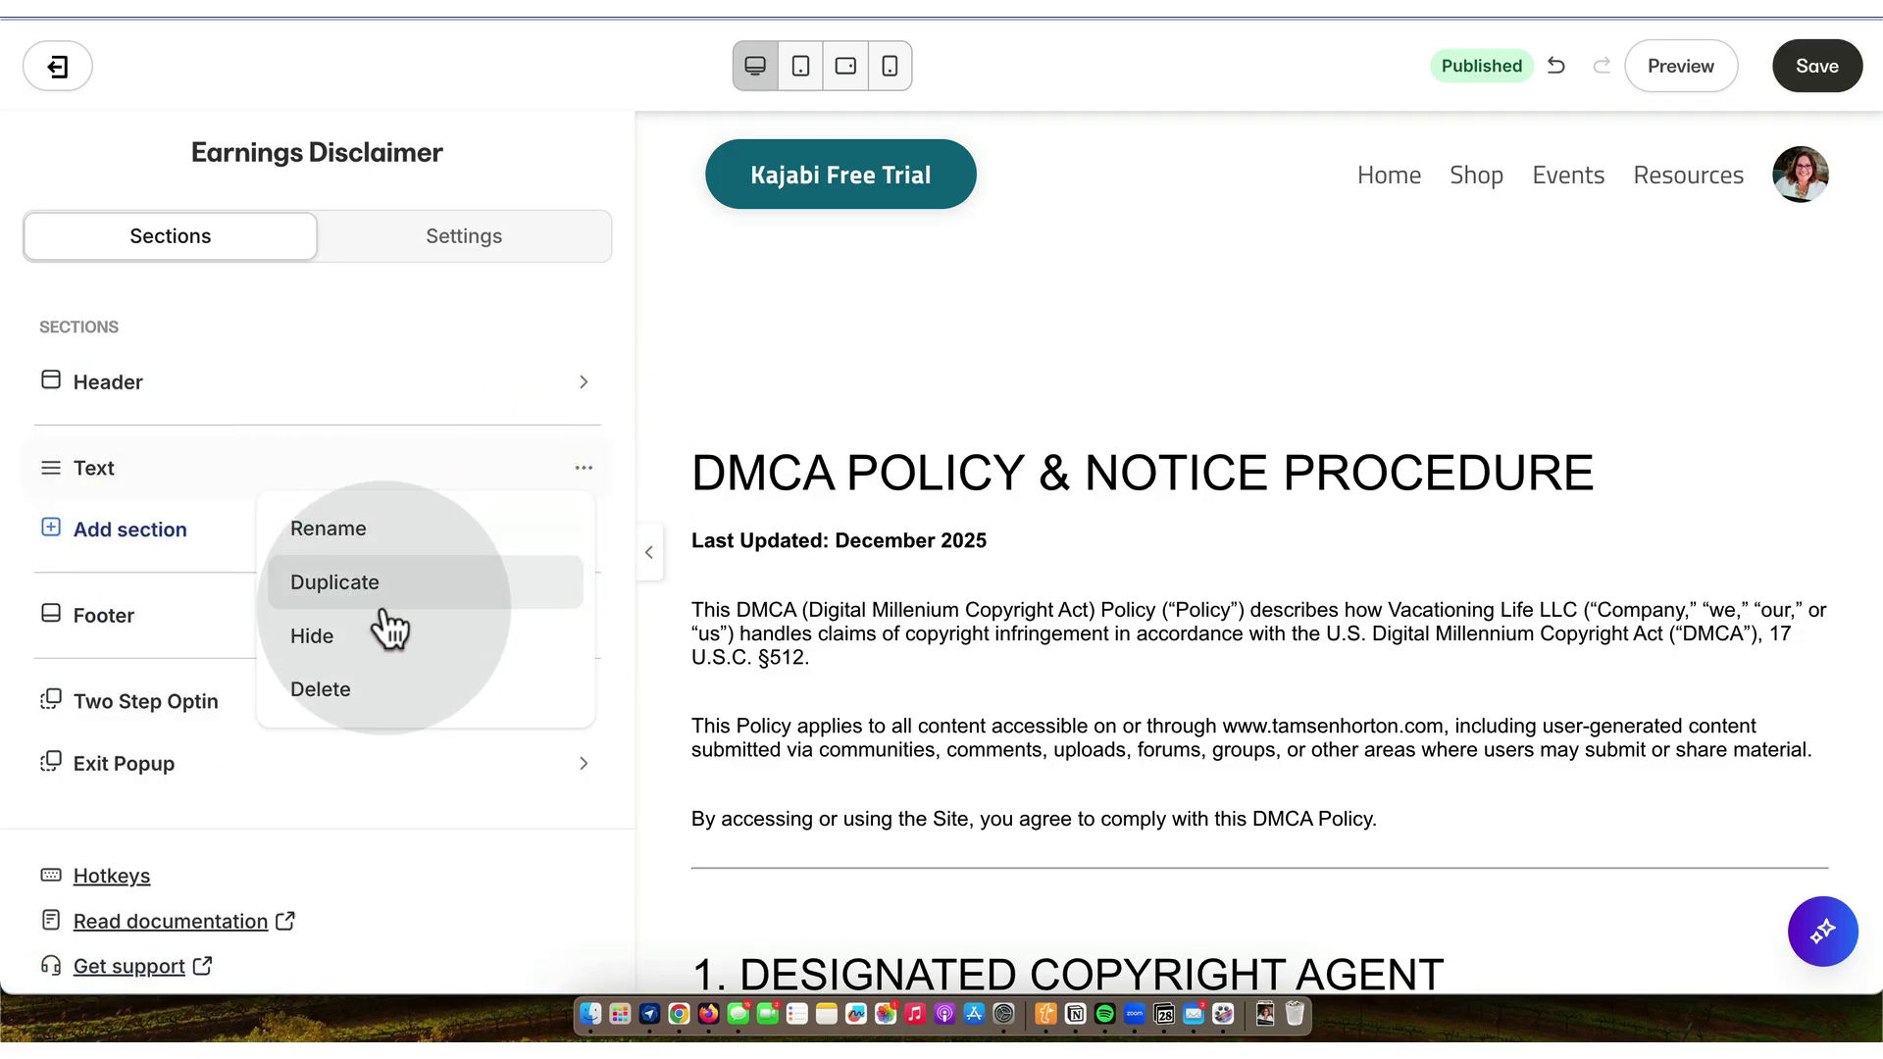
pyautogui.click(353, 535)
pyautogui.click(224, 475)
pyautogui.doubleClick(225, 473)
pyautogui.write('LIVE EARNINGS DISCLAIMER 2025112')
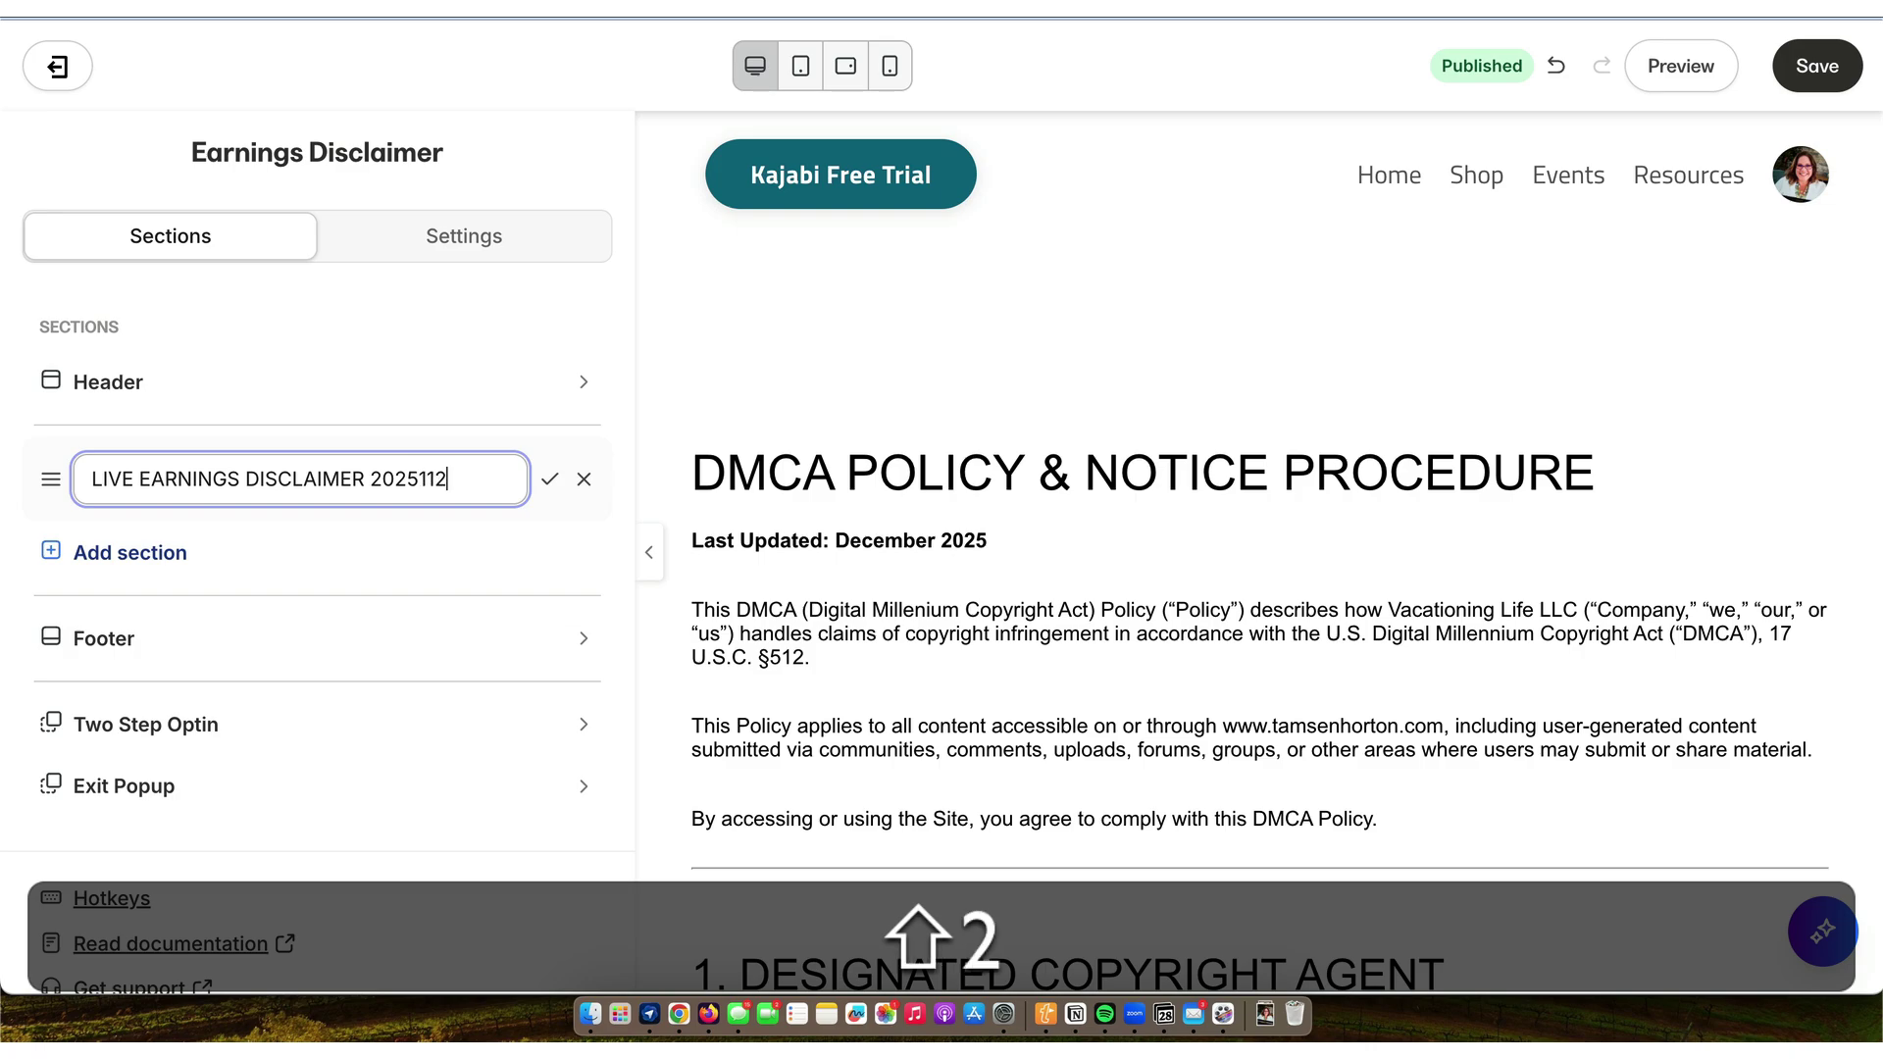
pyautogui.write('8')
pyautogui.hotkey('shift', 'Return')
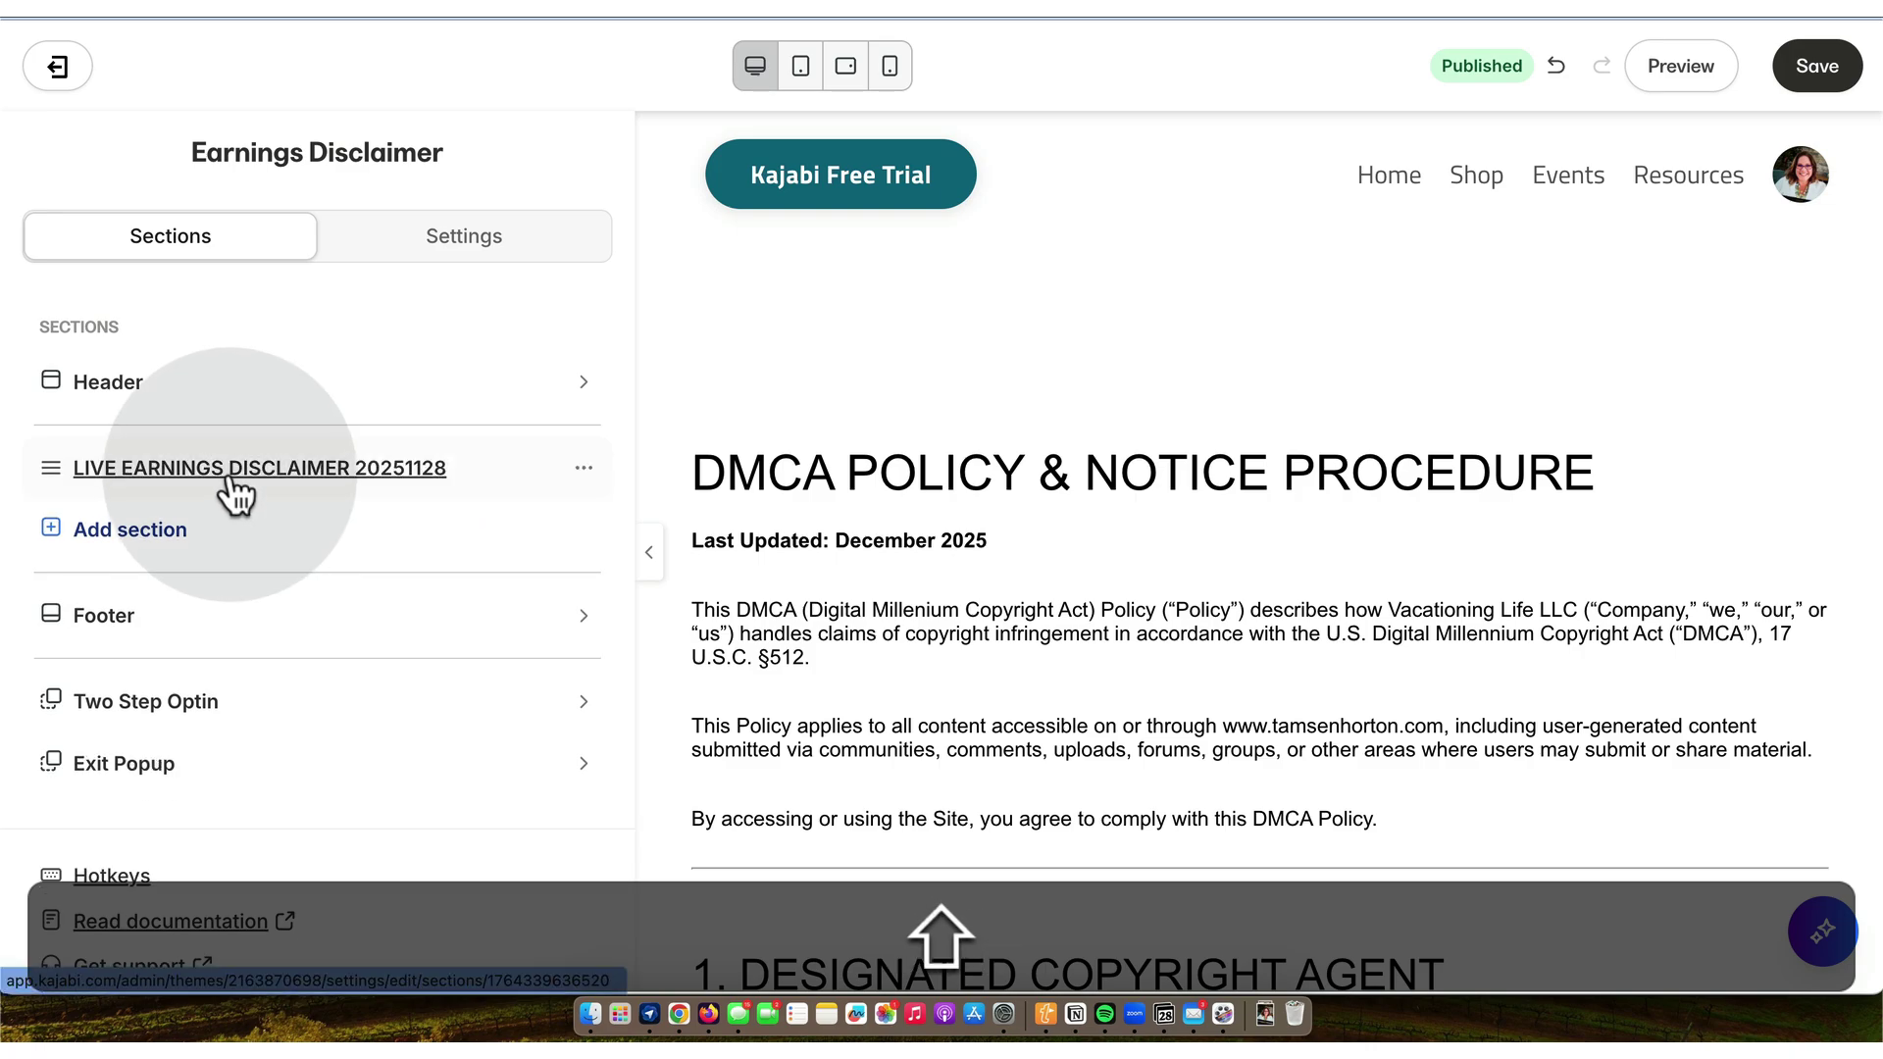
# - Rename the LIVE DMCA 20251128 block to LIVE EARNINGS DISCLAIMER 20251128 and open its HTML source
pyautogui.click(234, 484)
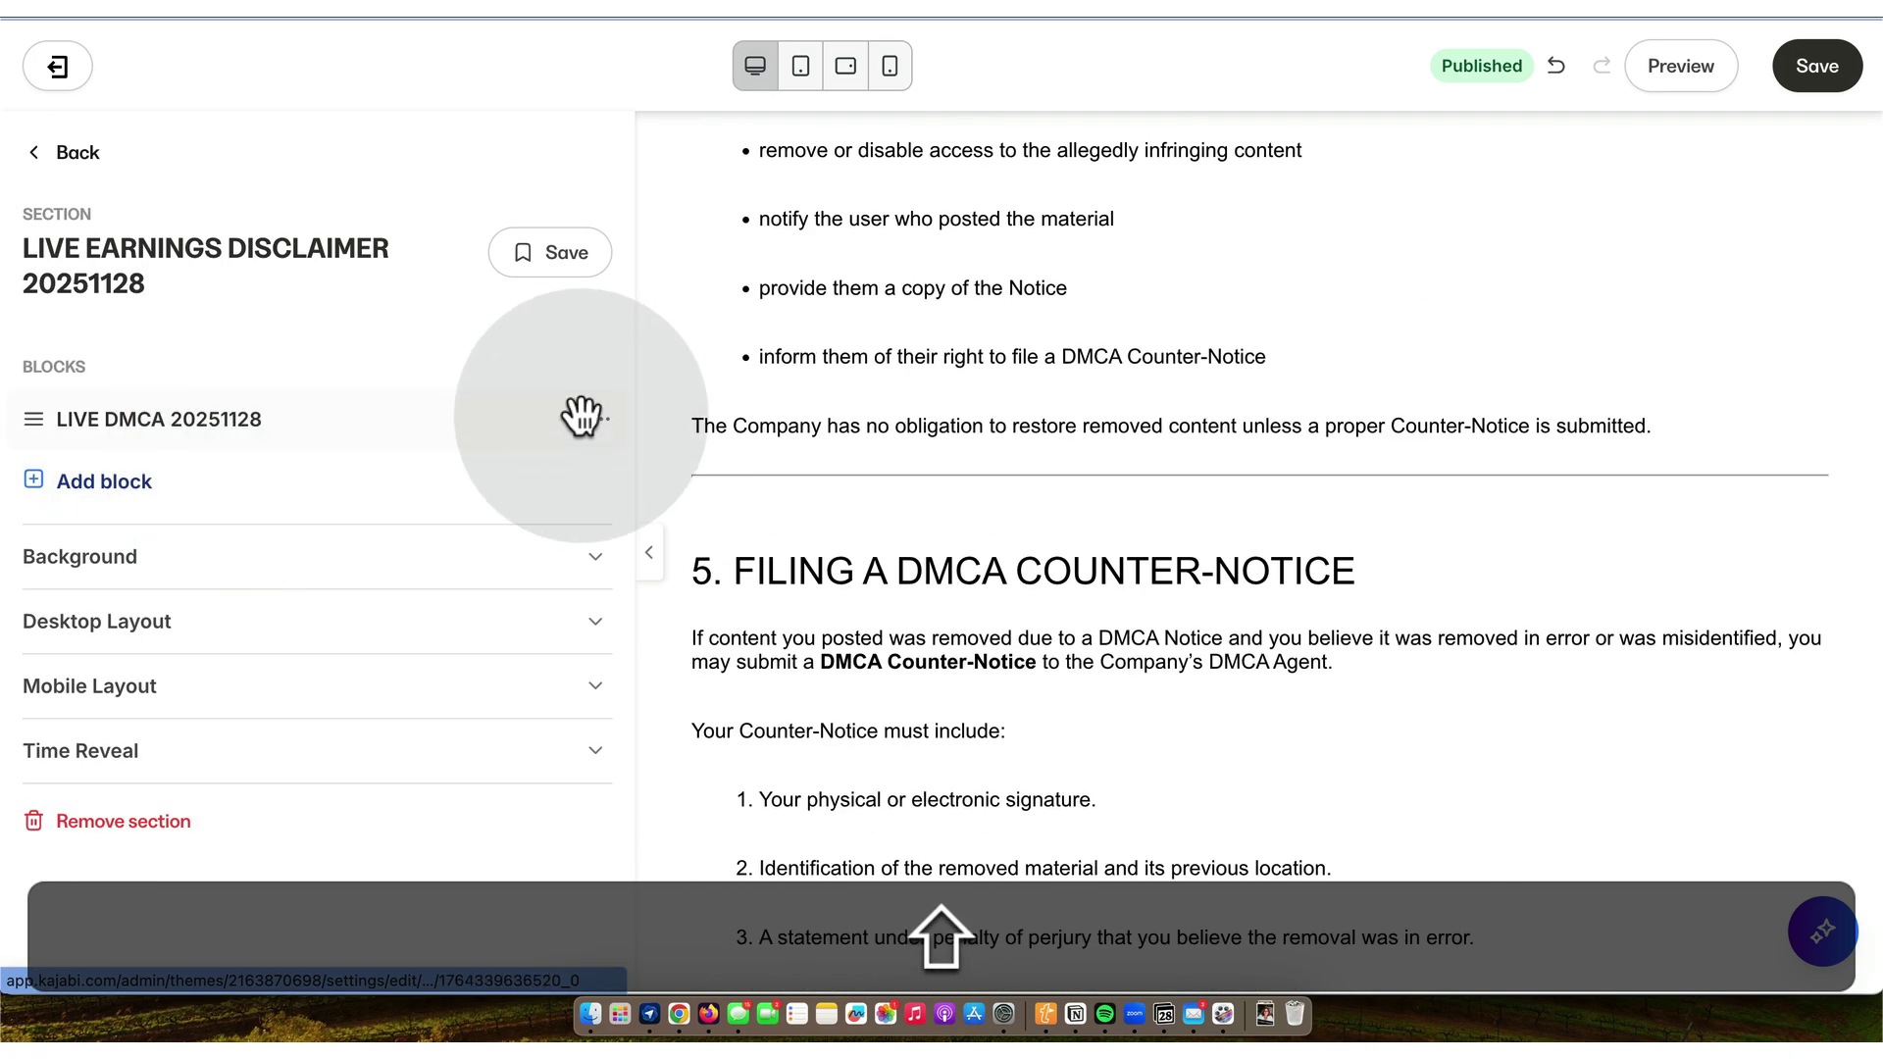
pyautogui.click(601, 423)
pyautogui.click(417, 475)
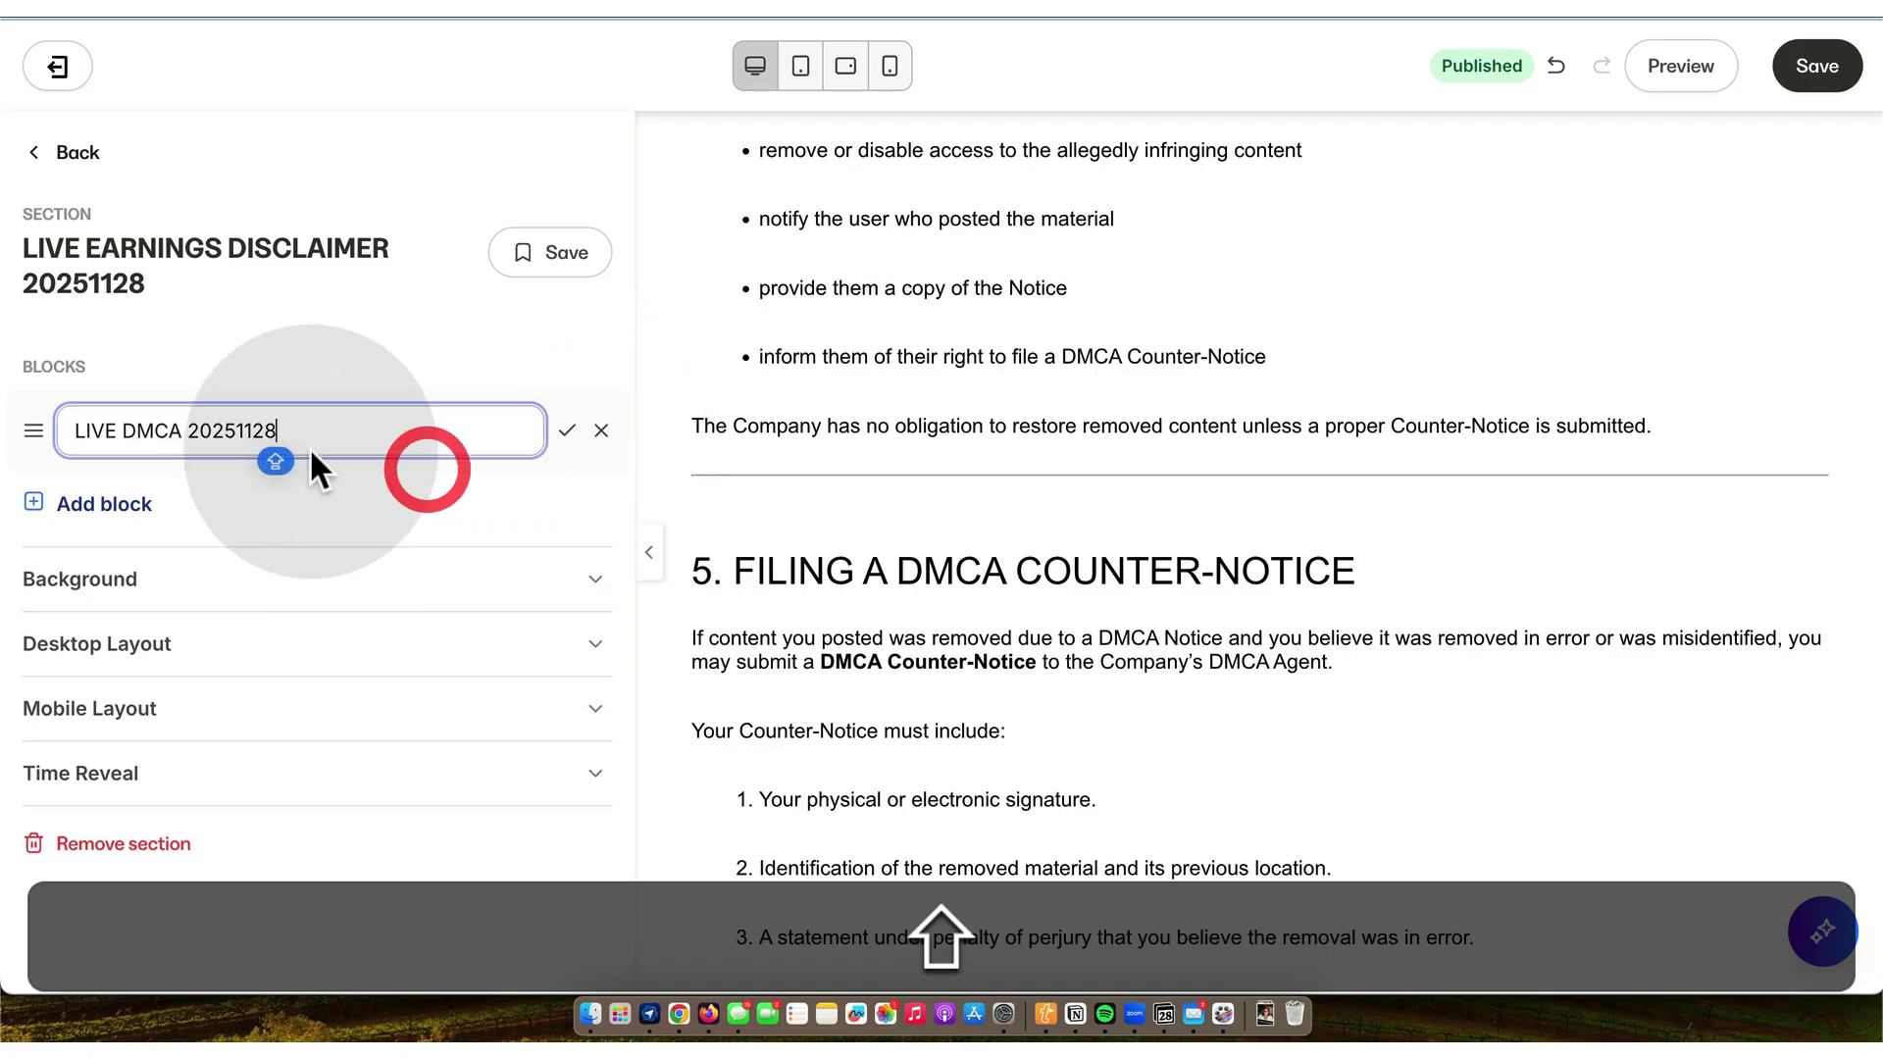
pyautogui.click(183, 437)
pyautogui.press('BackSpace')
pyautogui.press('BackSpace')
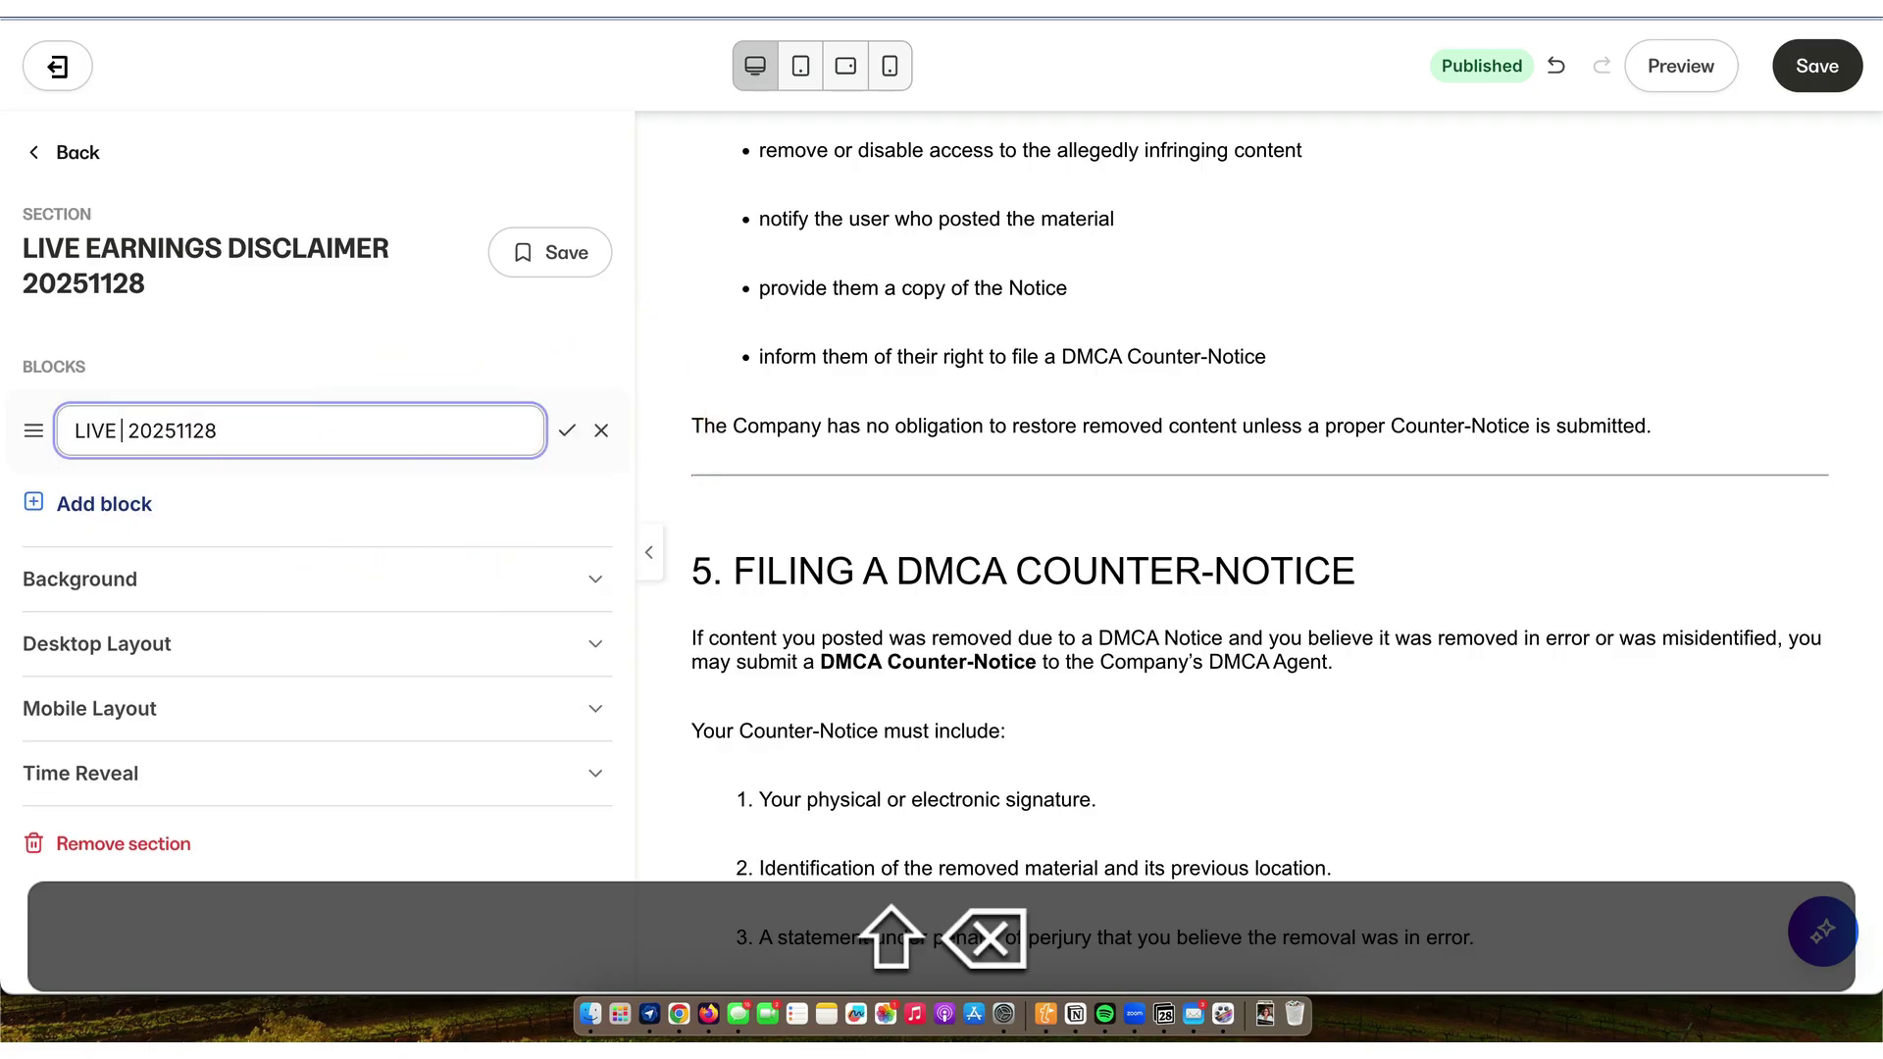
pyautogui.write('EARNINGS DISCLAIM')
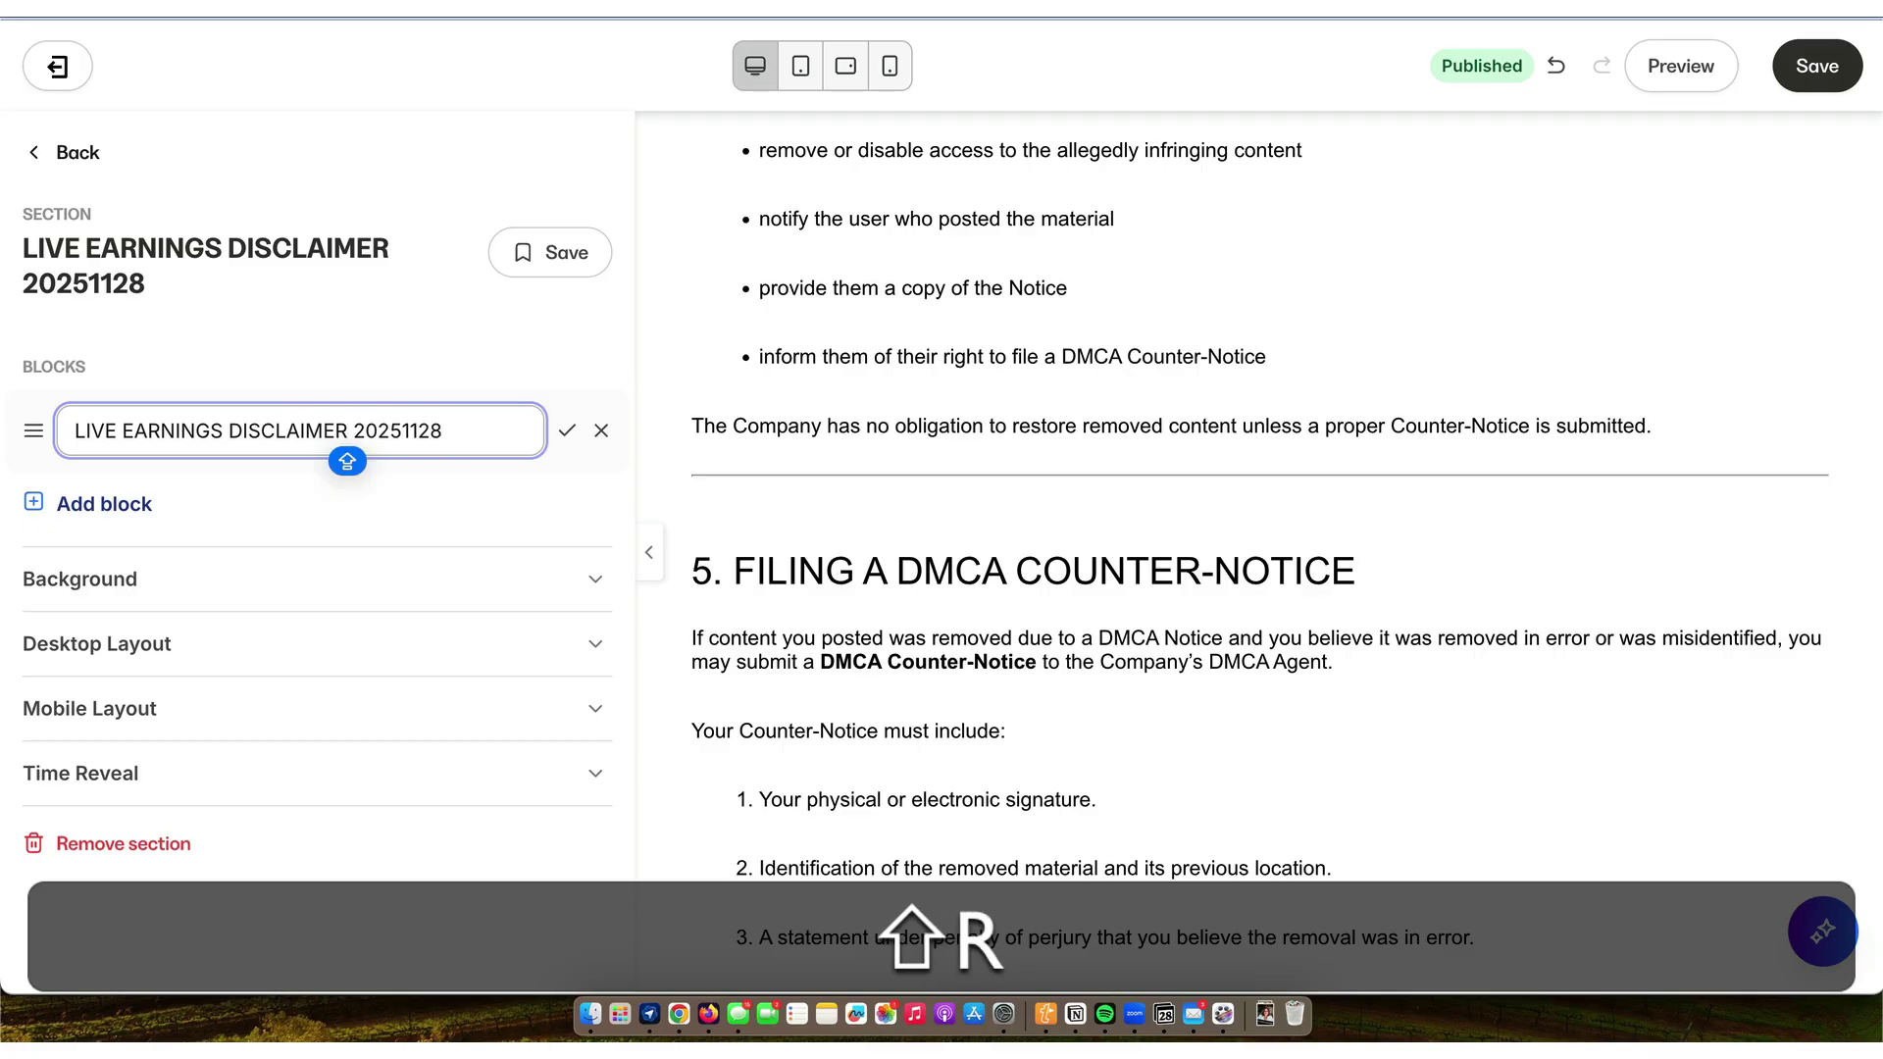
pyautogui.write('ER')
pyautogui.press('Return')
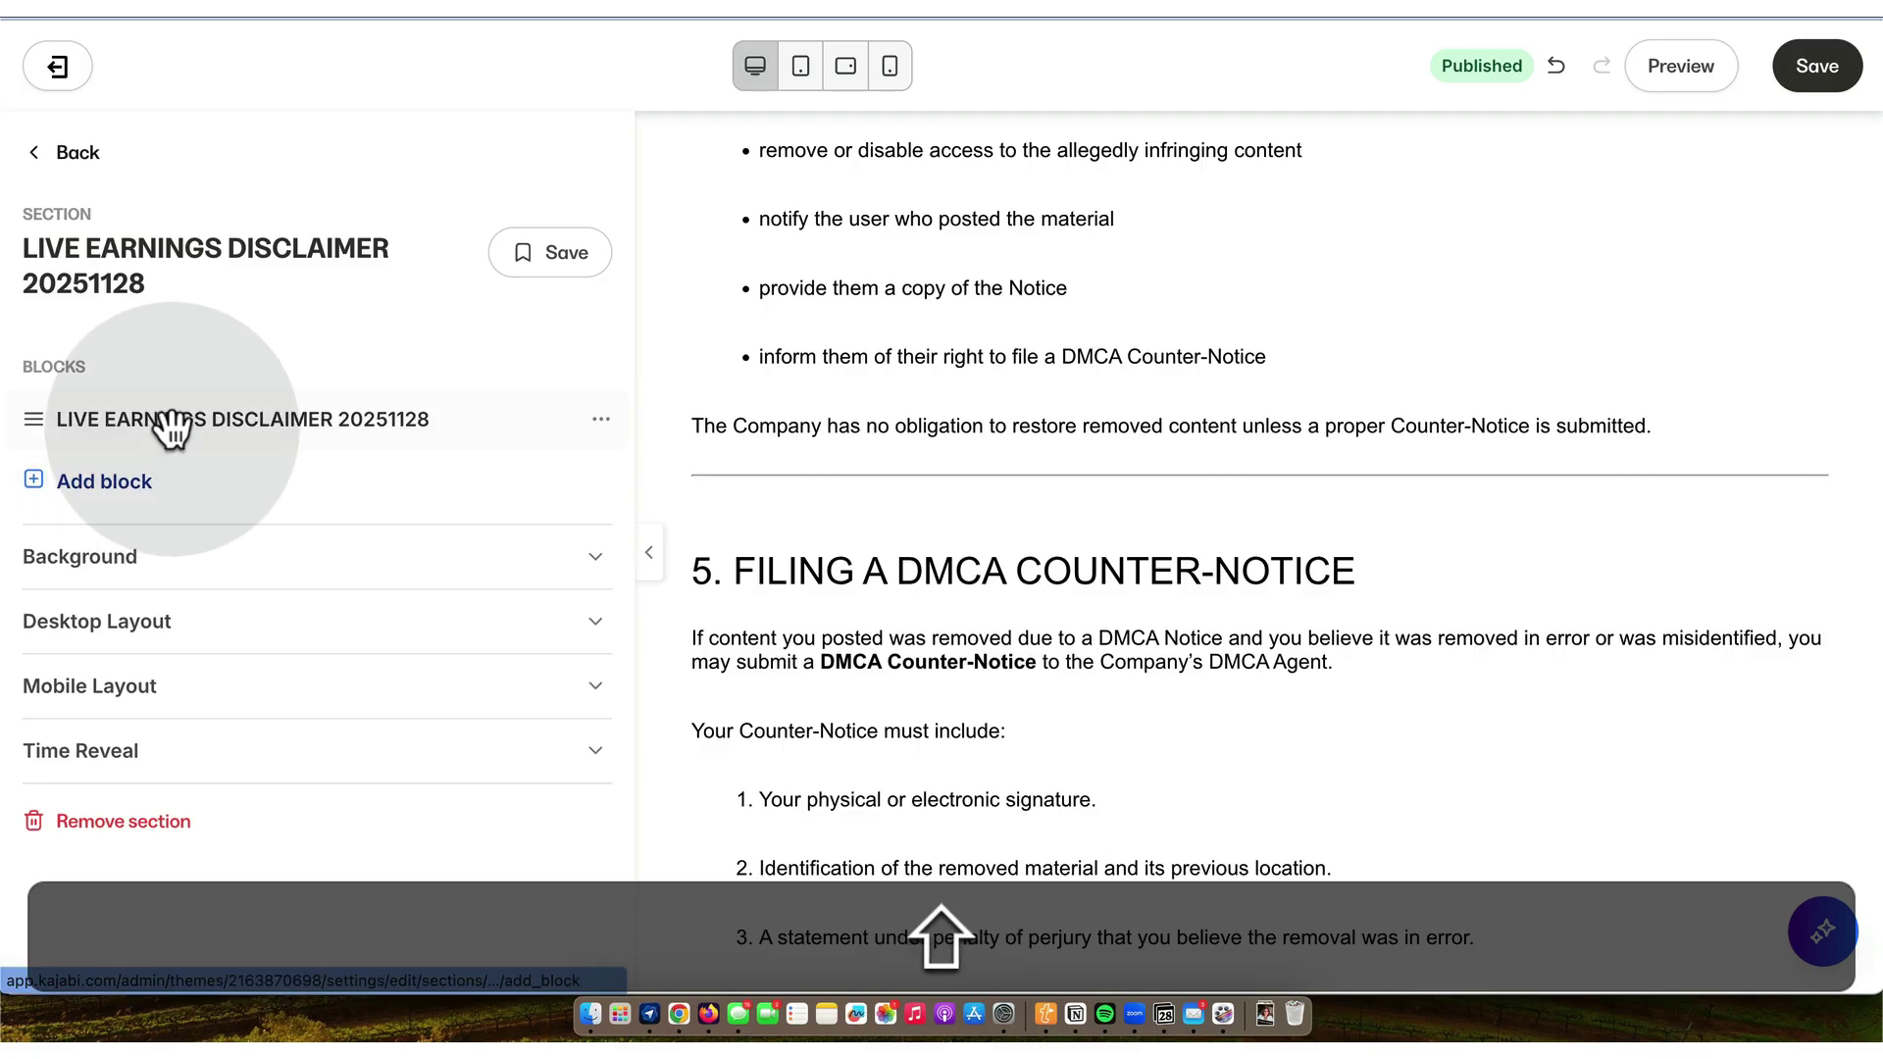
pyautogui.click(172, 420)
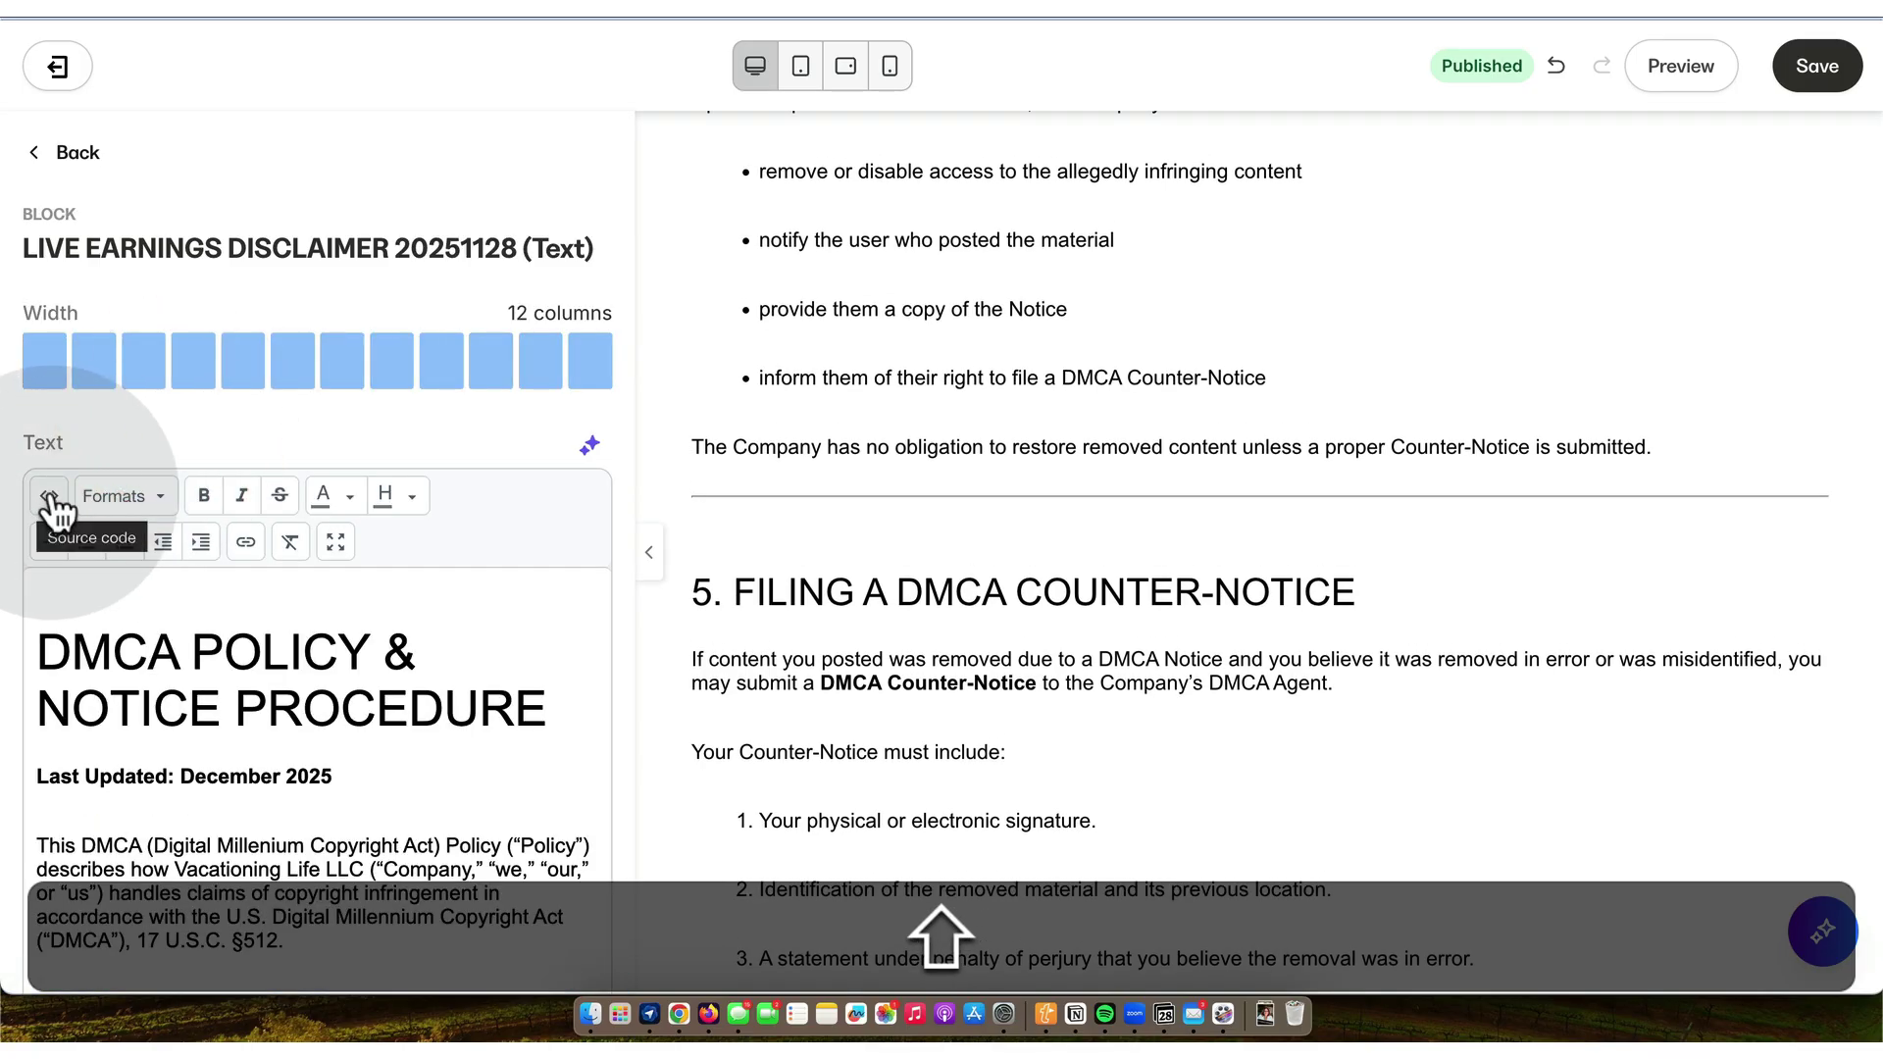
pyautogui.click(50, 492)
# - Swap the block's DMCA HTML for the Earnings Disclaimer HTML copied from the Drive file
pyautogui.click(692, 588)
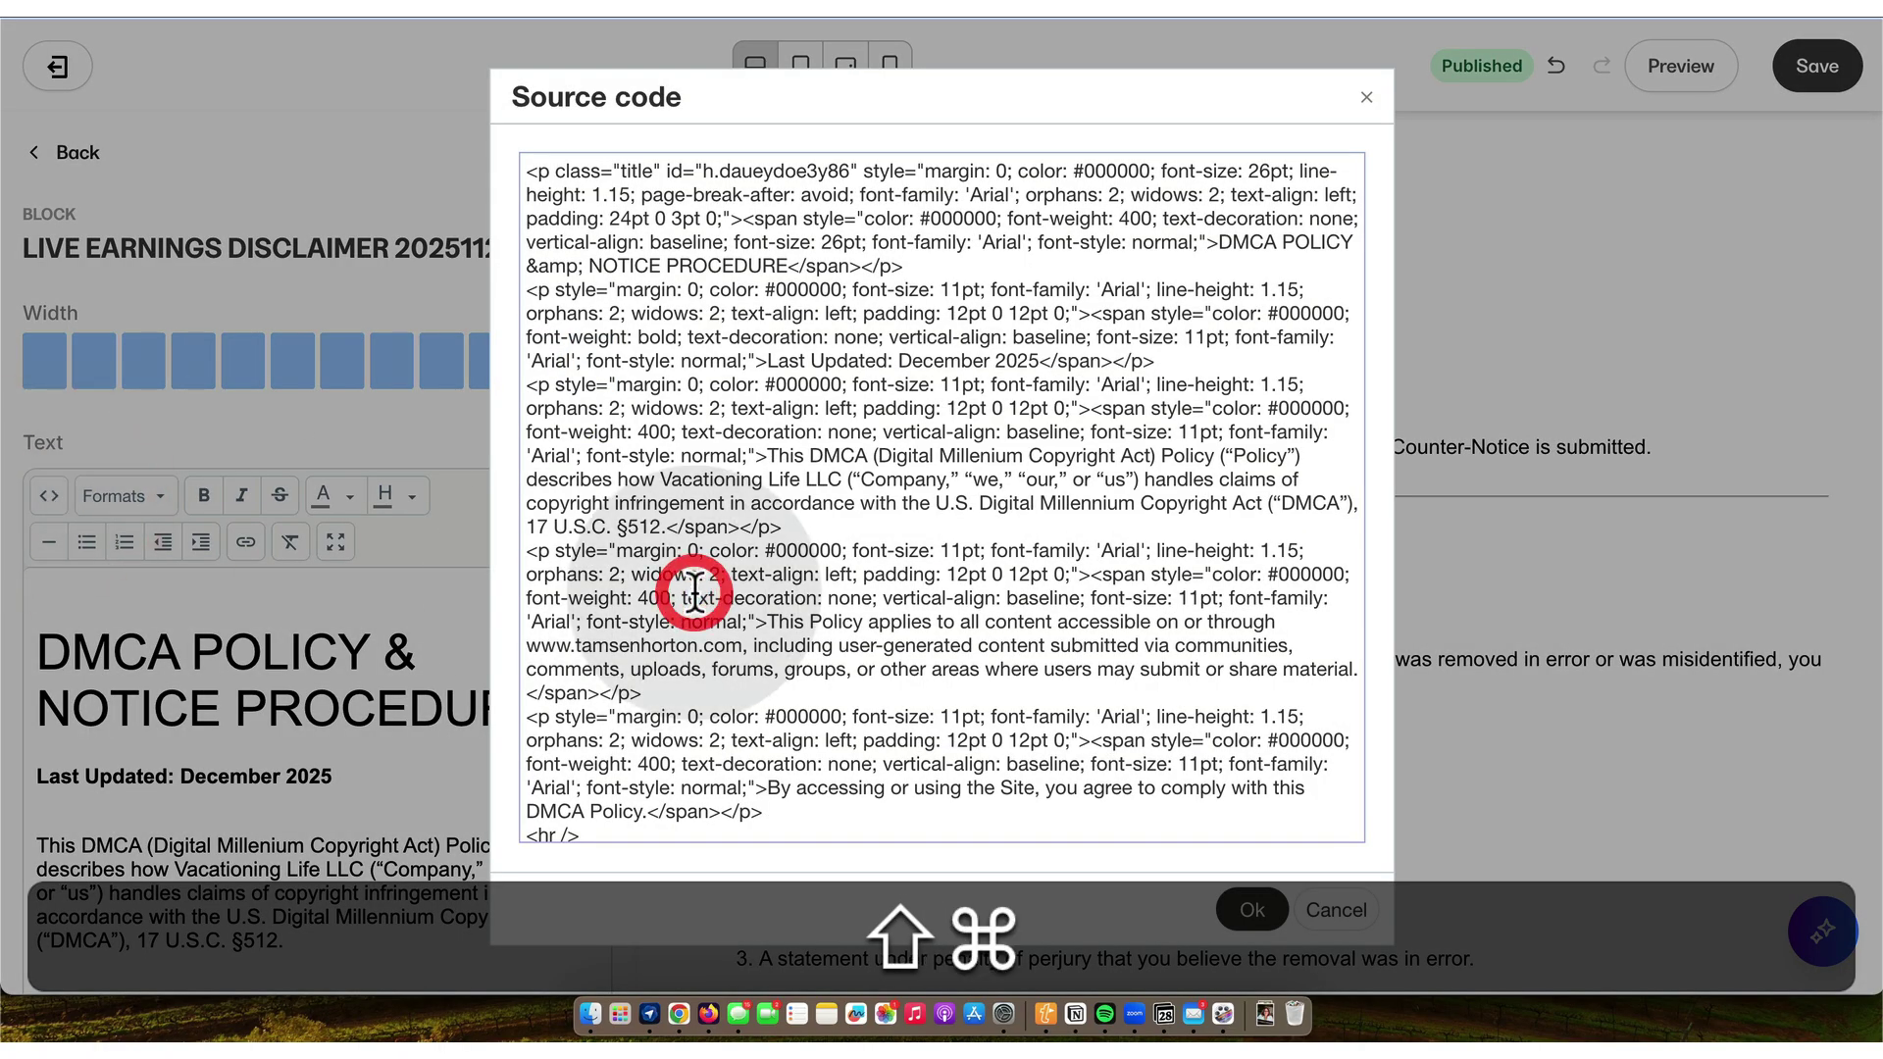
pyautogui.press('shift+super+a')
pyautogui.hotkey('shift', 'BackSpace')
pyautogui.press('shift+super+BackSpace')
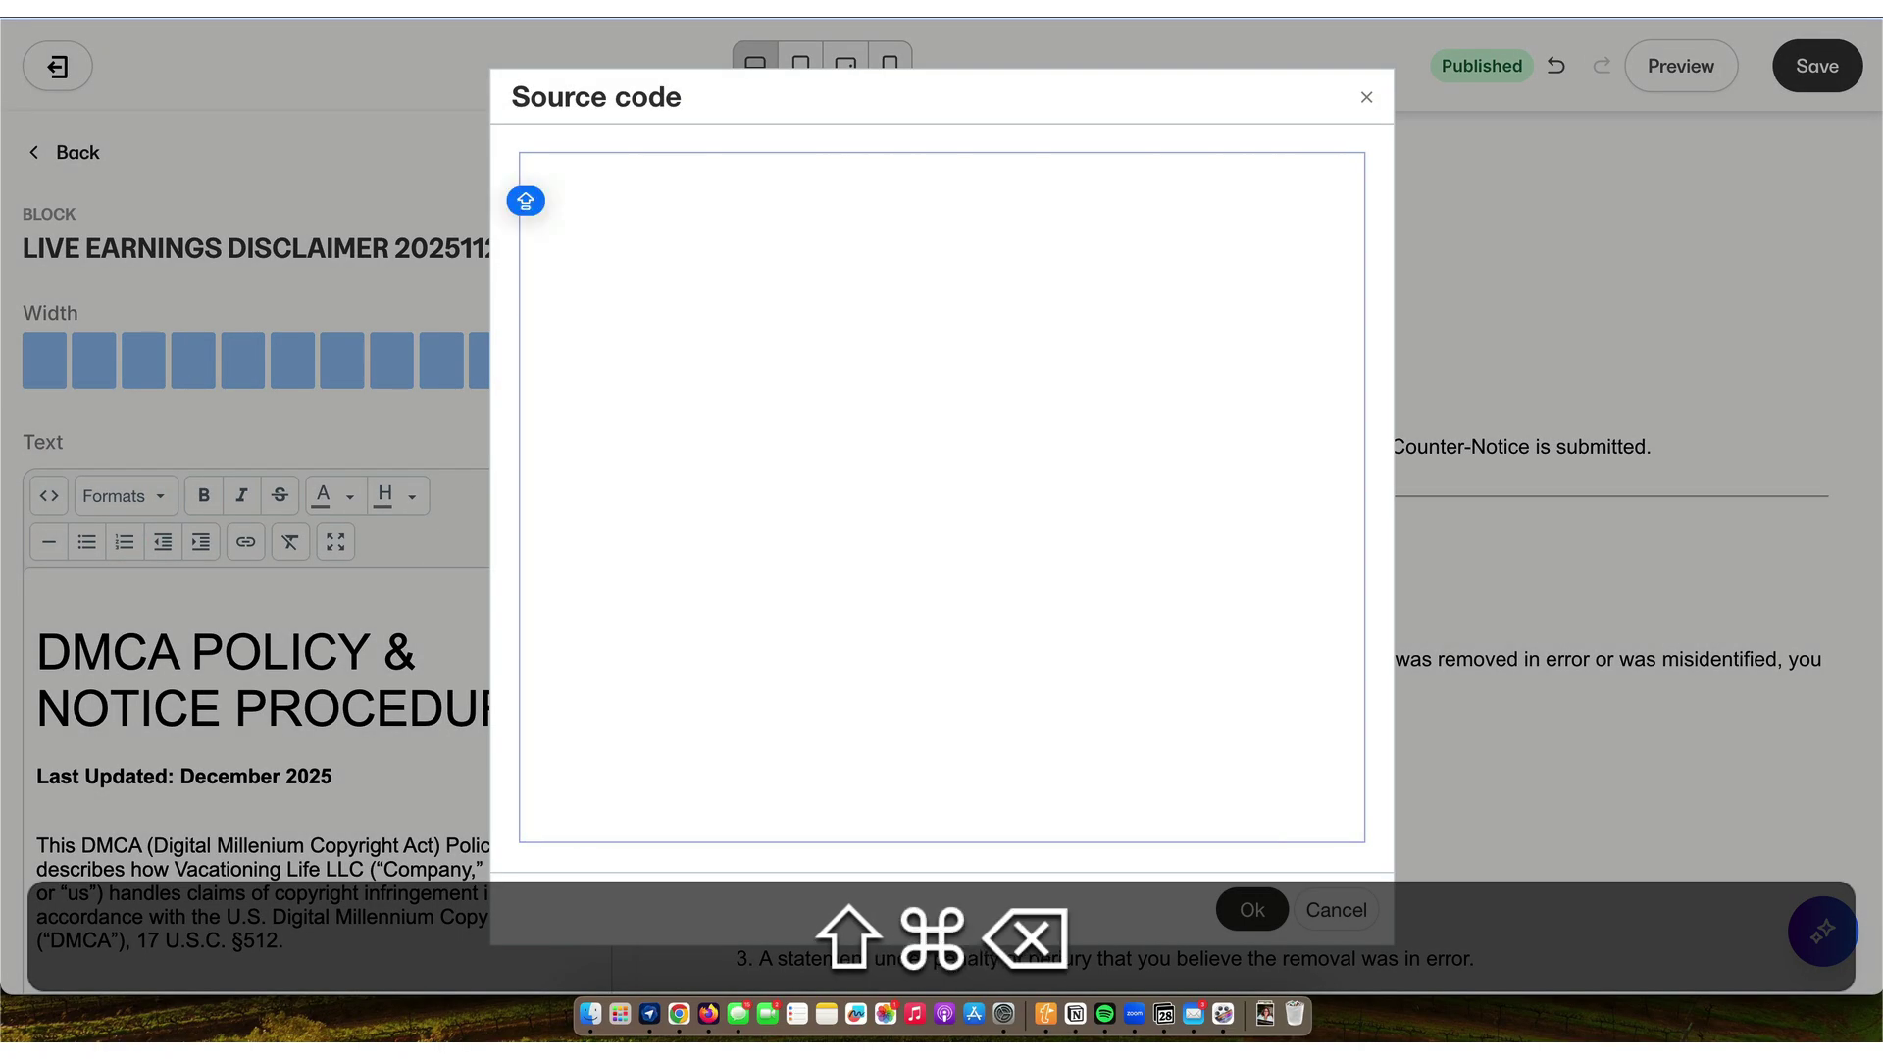
pyautogui.press('shift+super+v')
pyautogui.tripleClick(855, 161)
pyautogui.hotkey('shift', 'BackSpace')
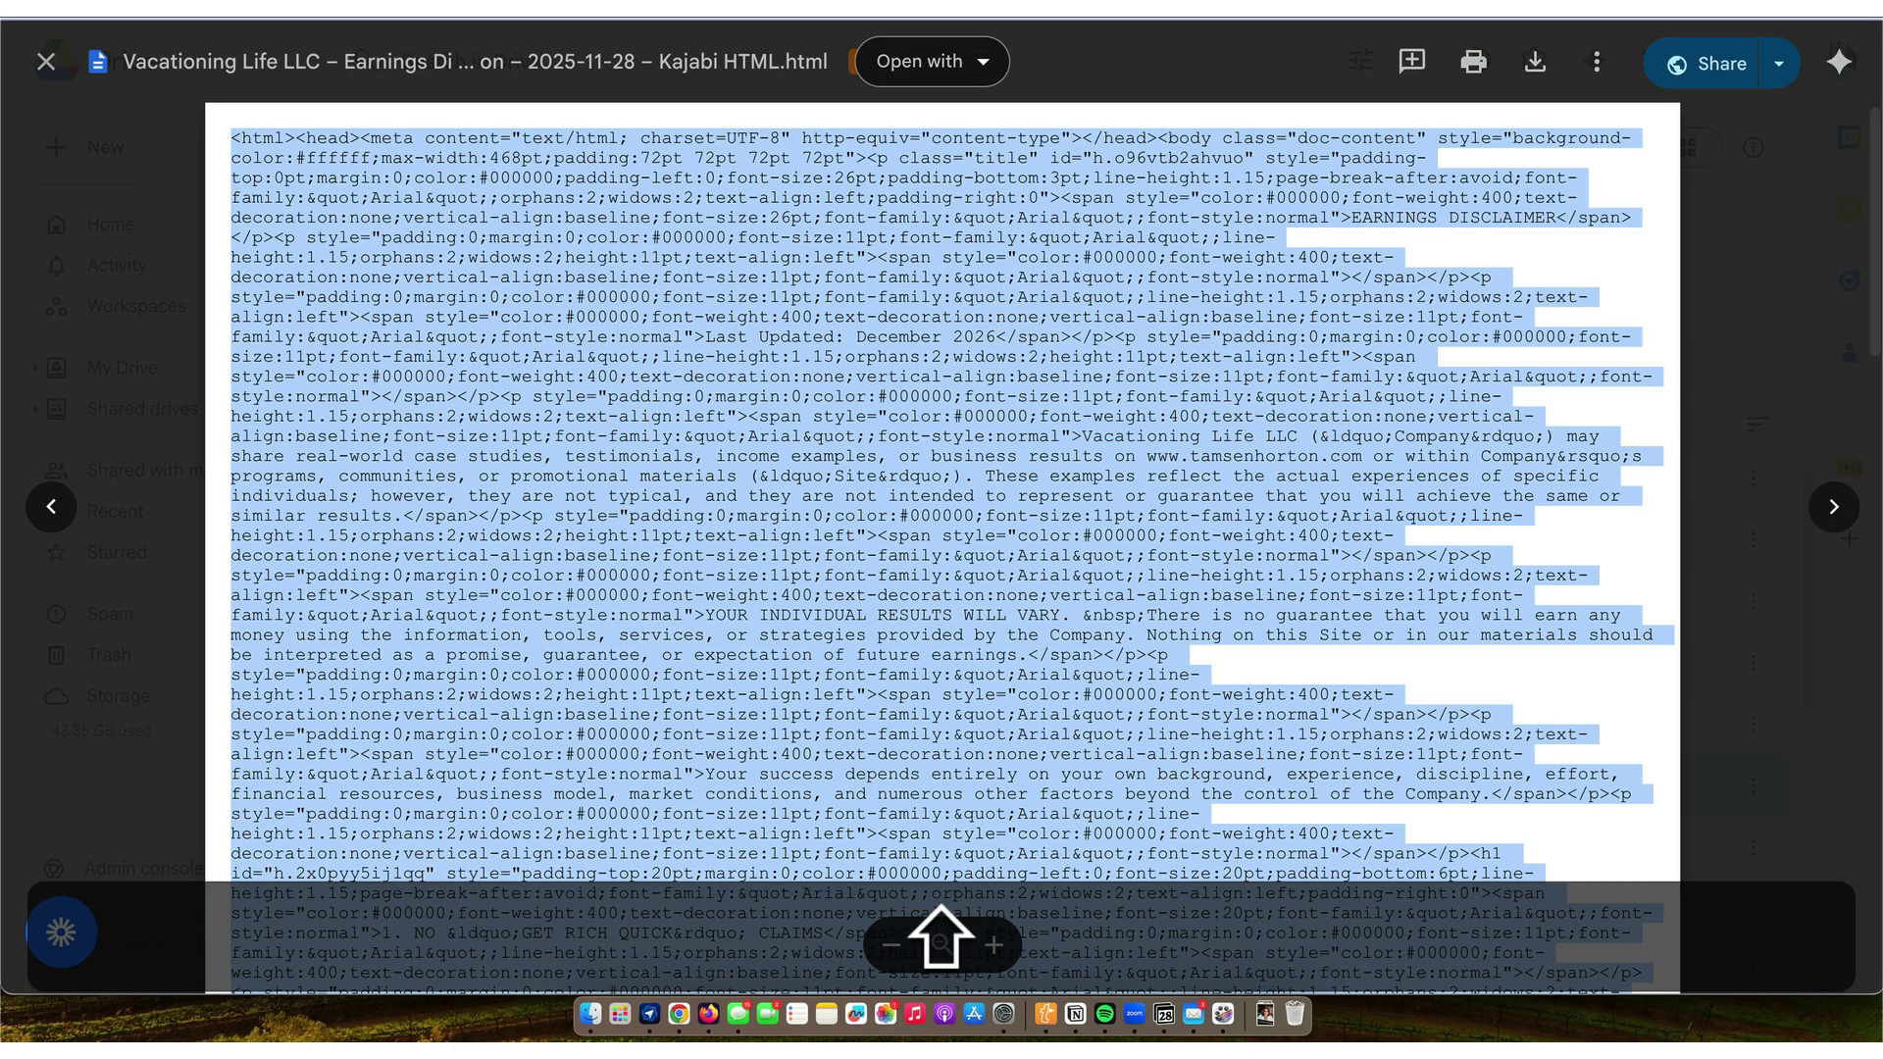
pyautogui.press('shift+super+c')
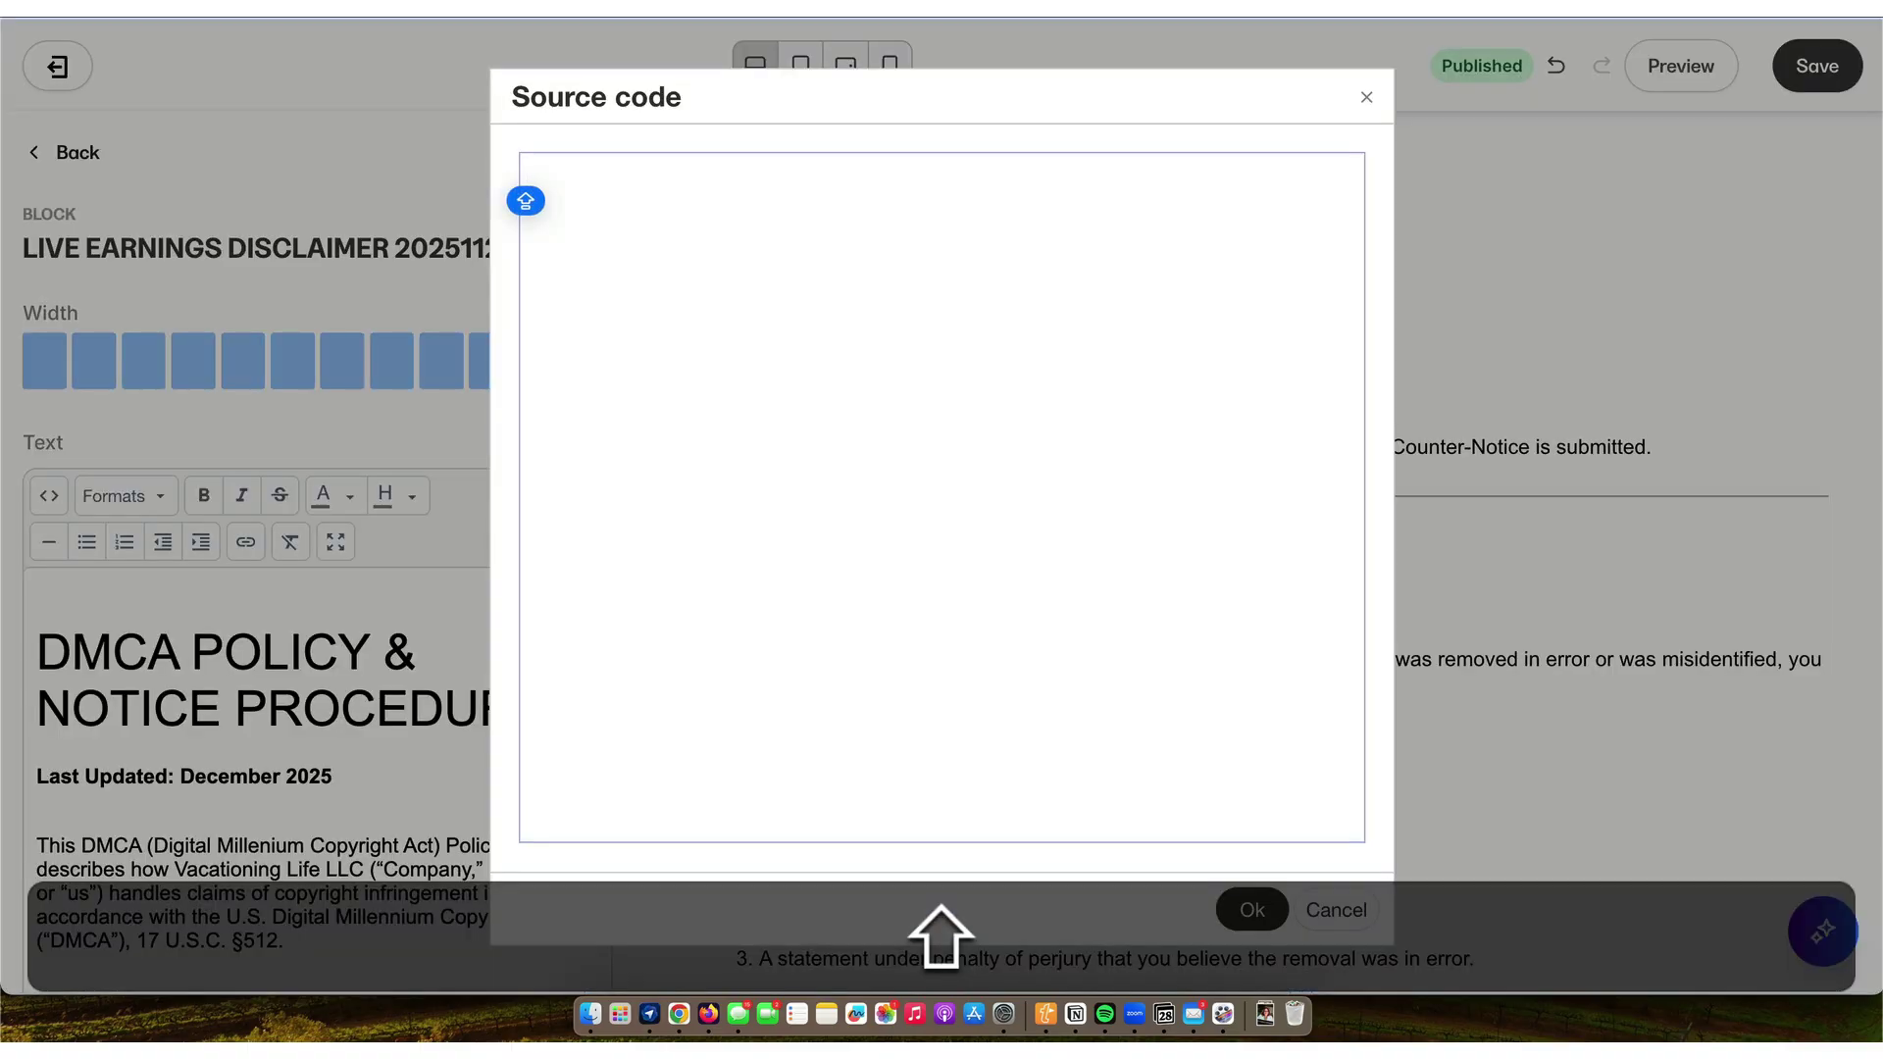
pyautogui.press('shift+super+v')
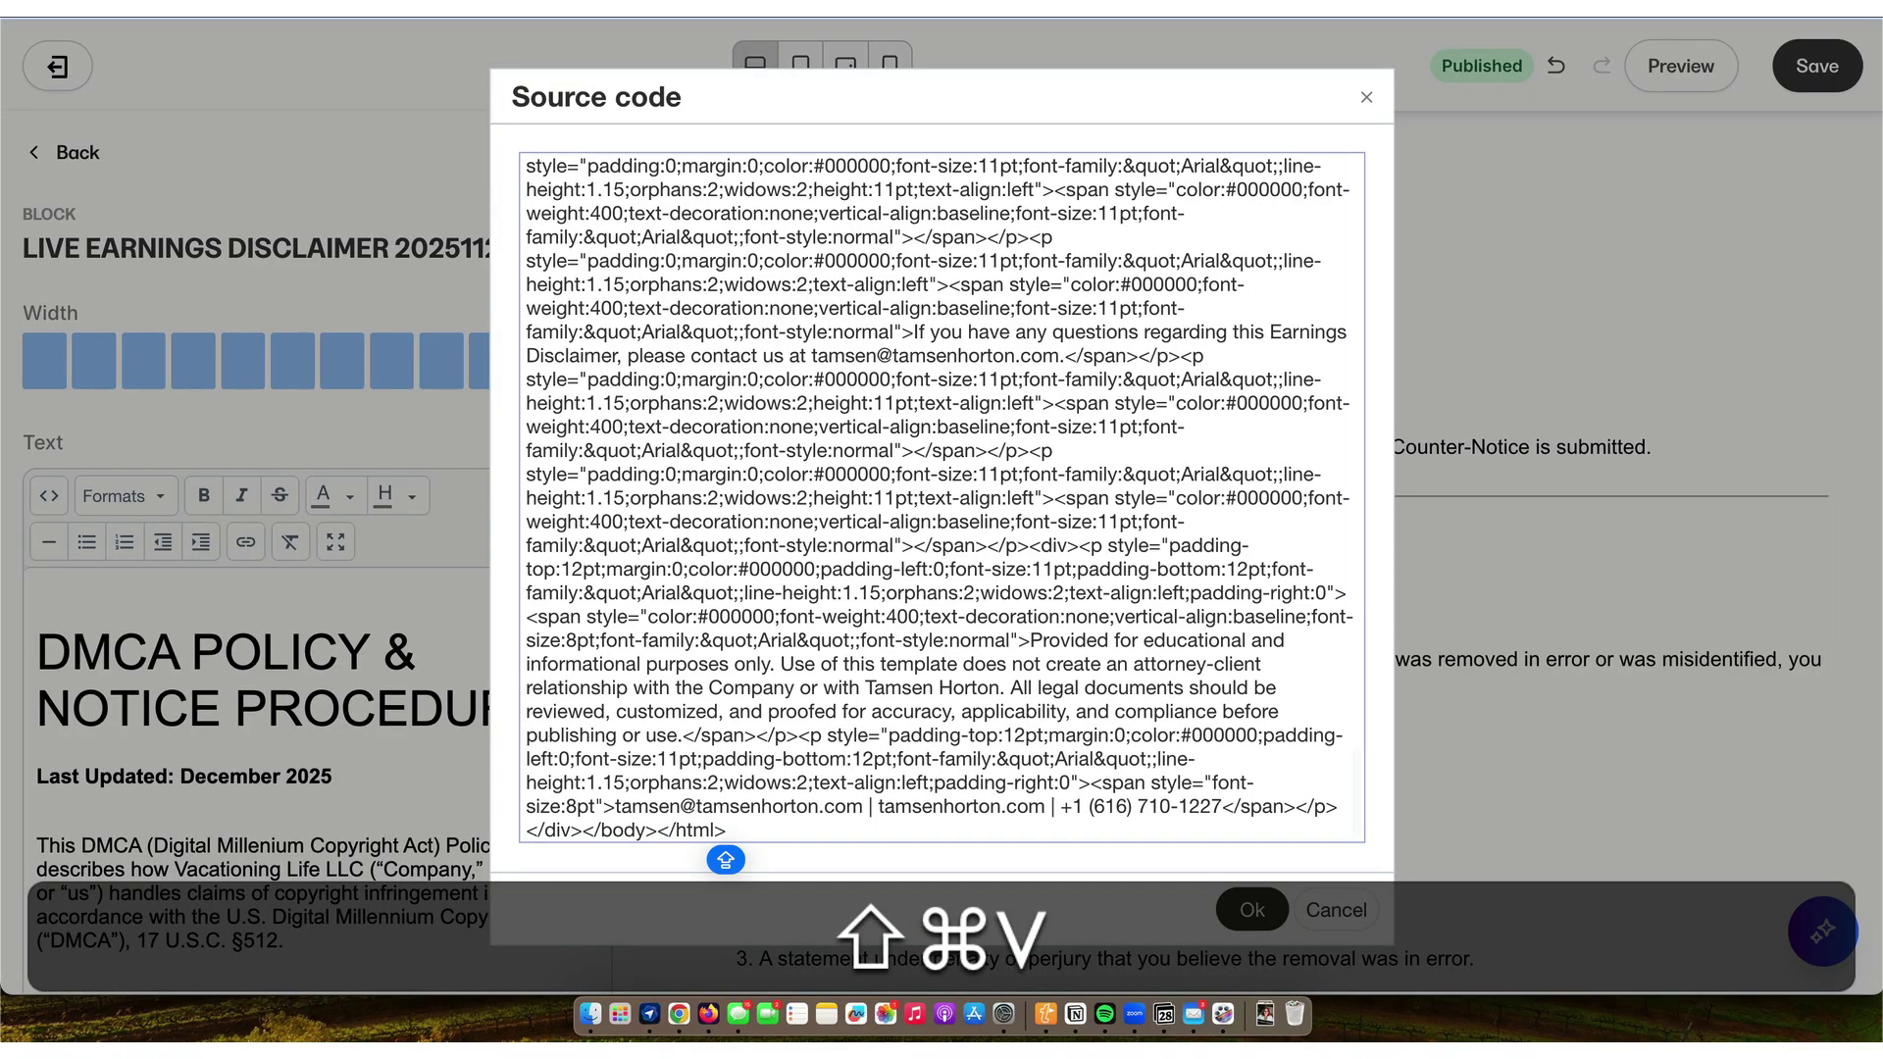
pyautogui.click(1257, 910)
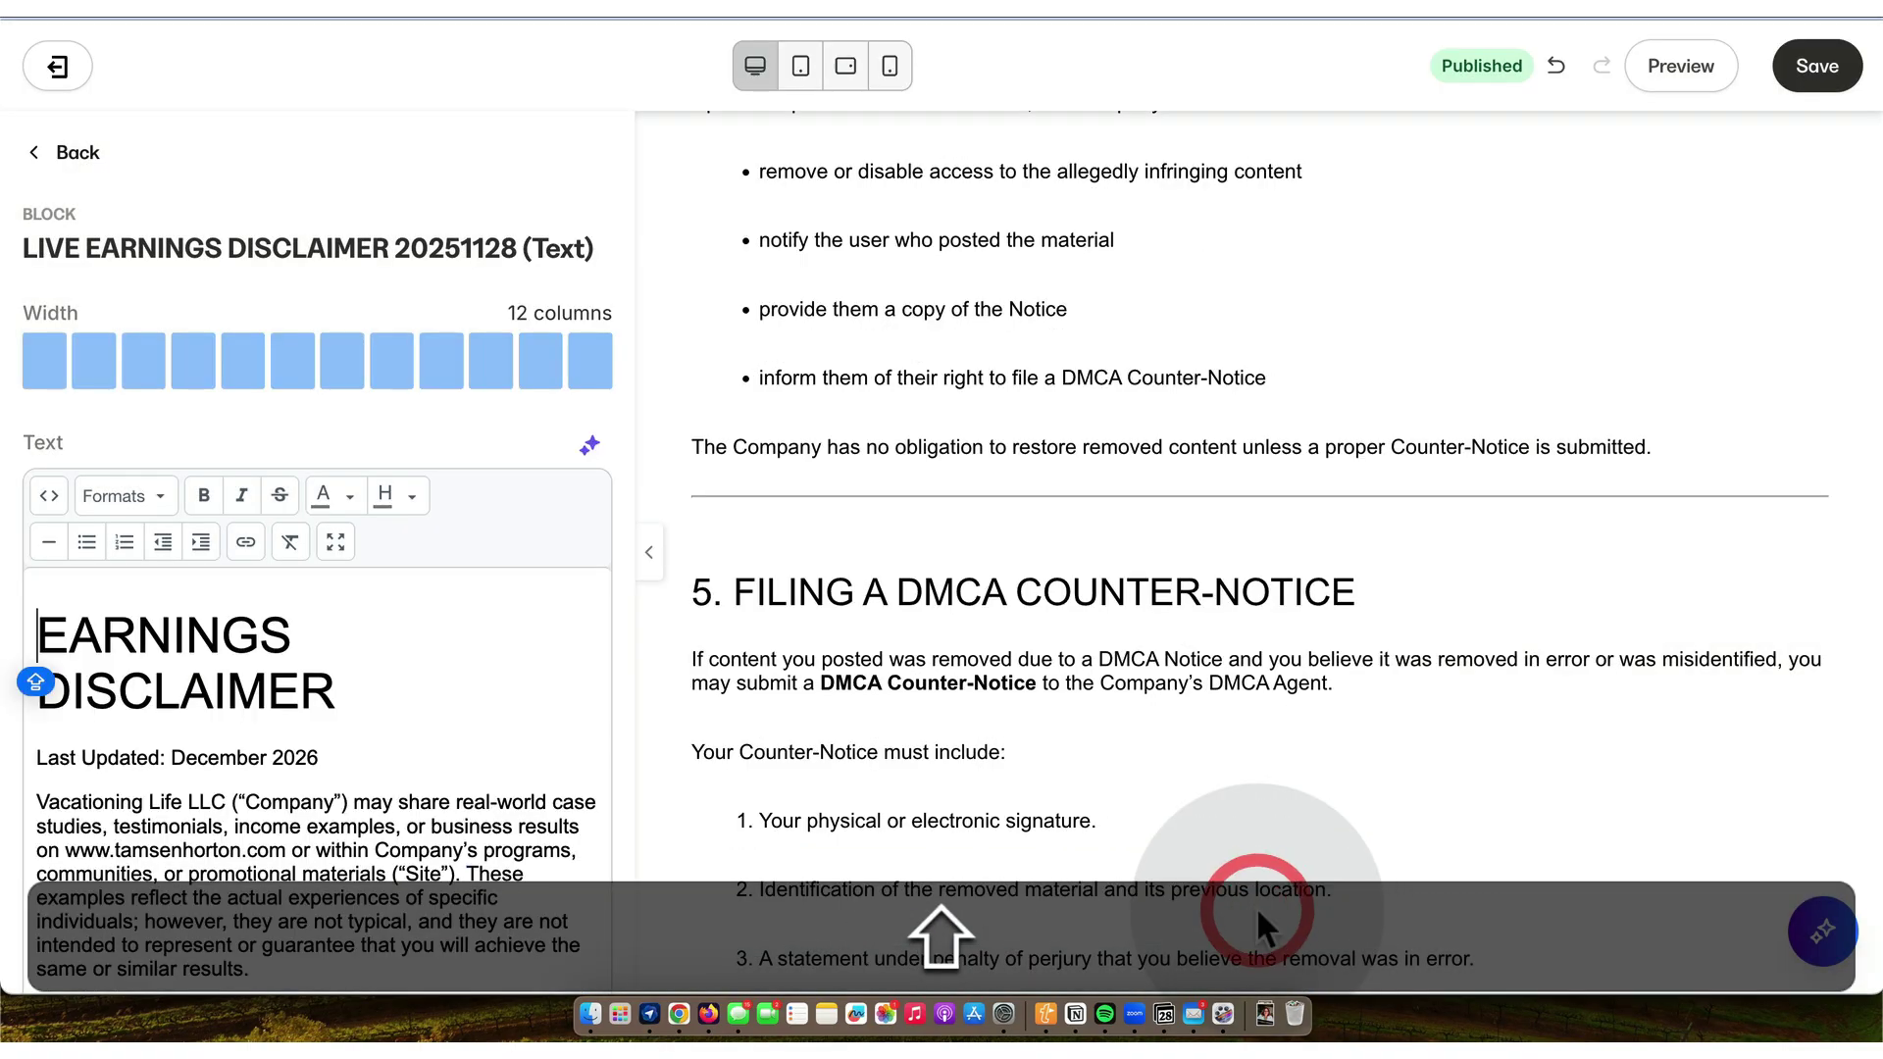
# - Correct the Last Updated year and delete the closing template notice and contact line
pyautogui.click(332, 763)
pyautogui.hotkey('shift', 'BackSpace')
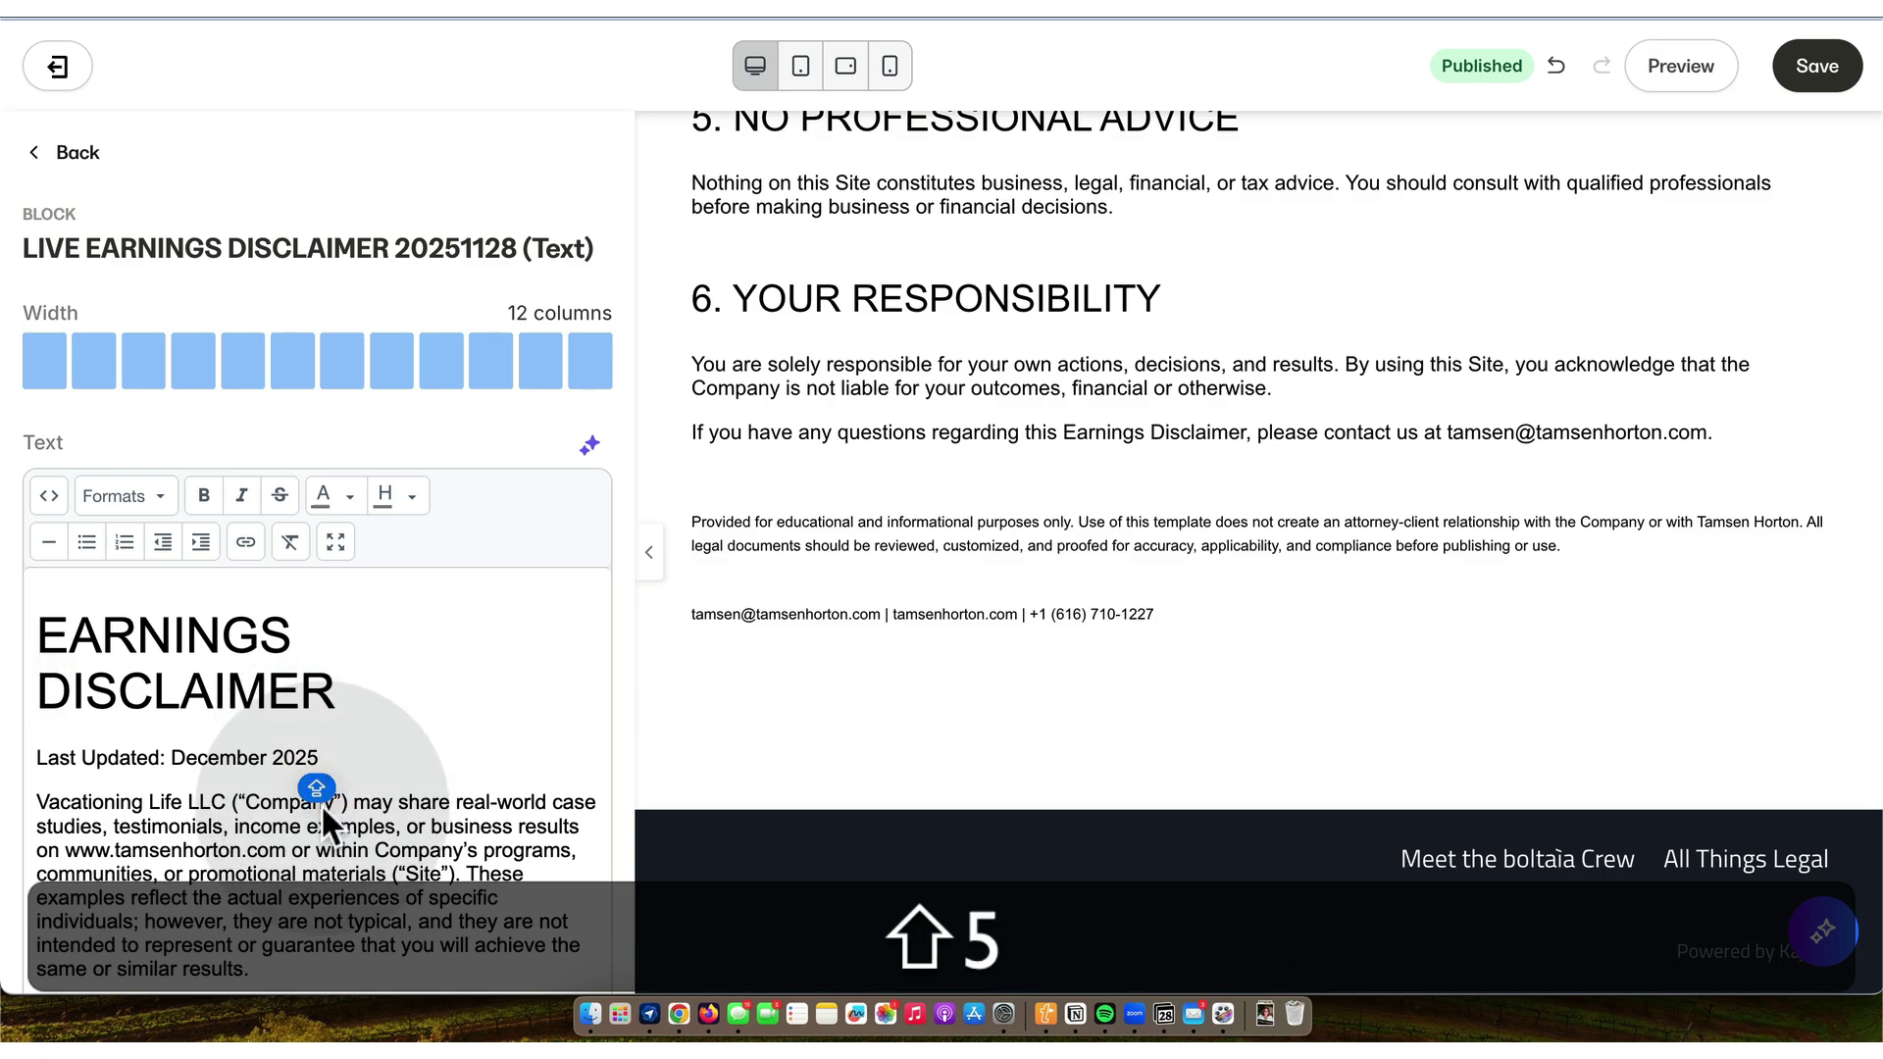
pyautogui.scroll(-5, 321, 803)
pyautogui.scroll(-10, 321, 804)
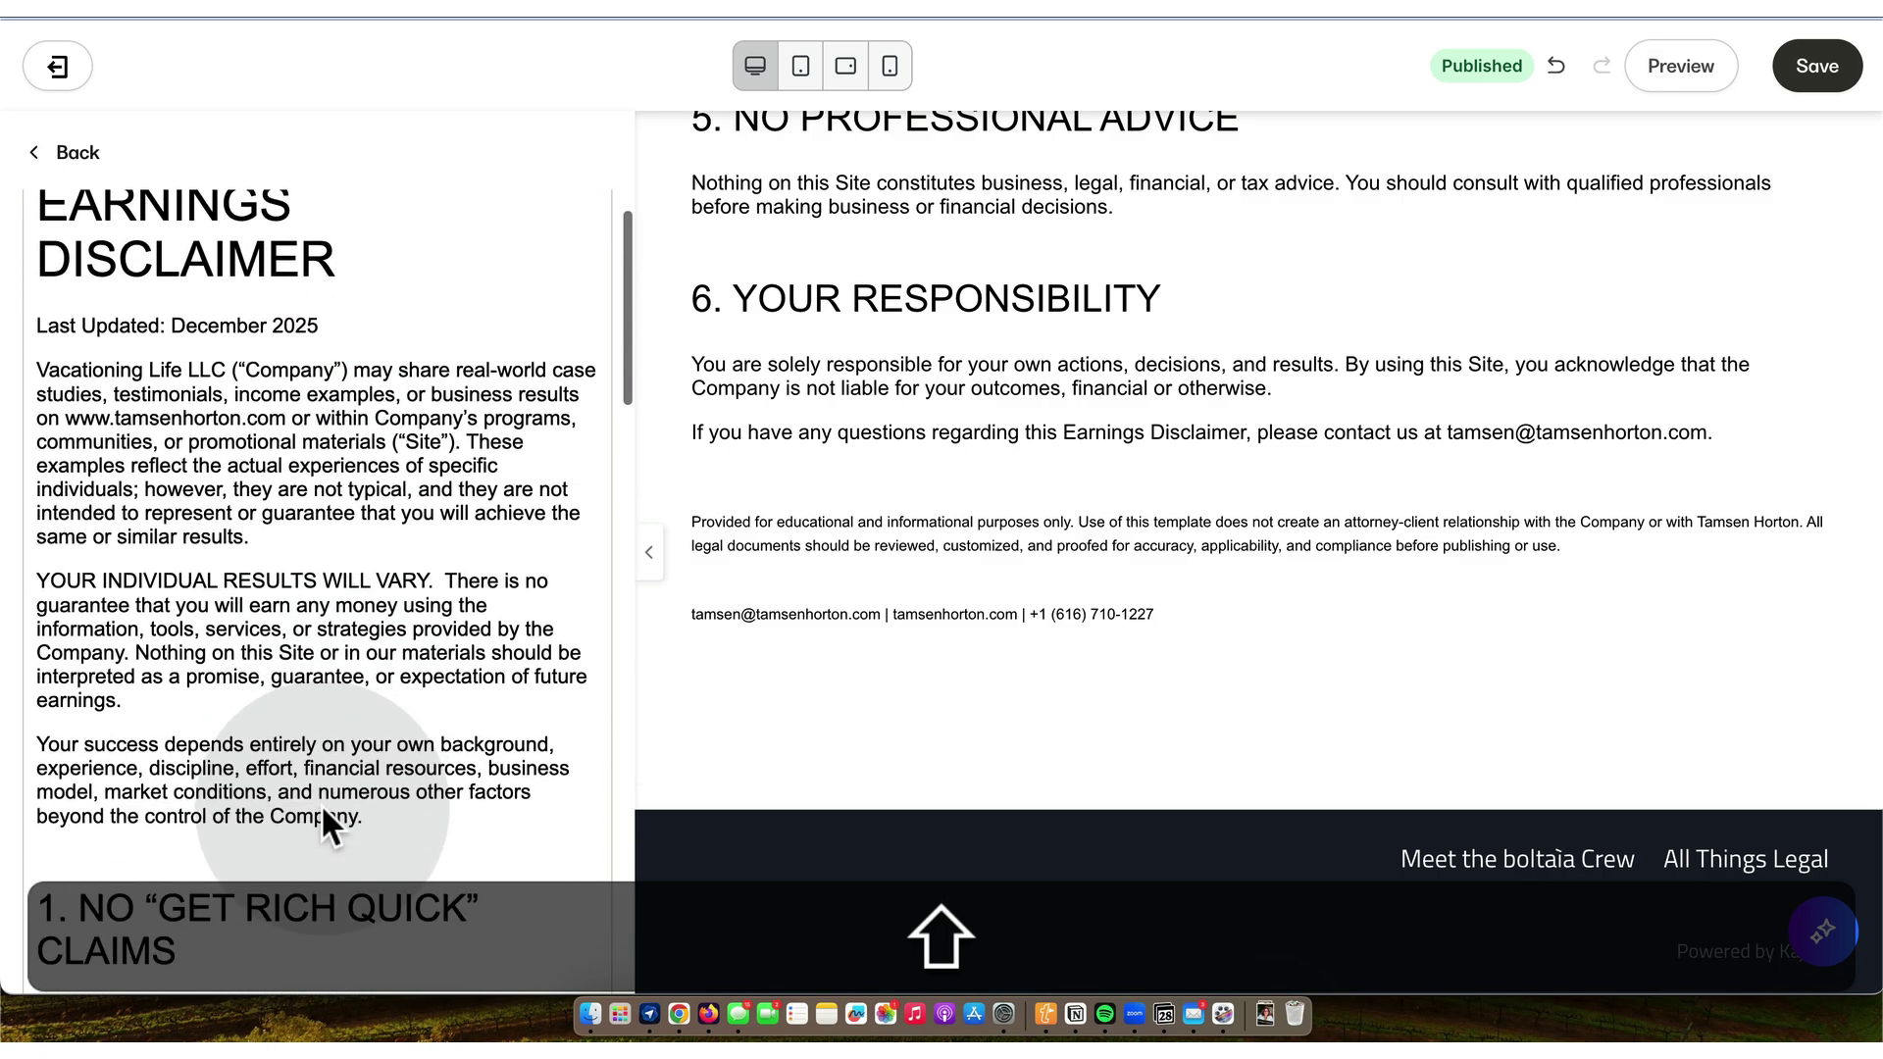
pyautogui.scroll(-10, 324, 810)
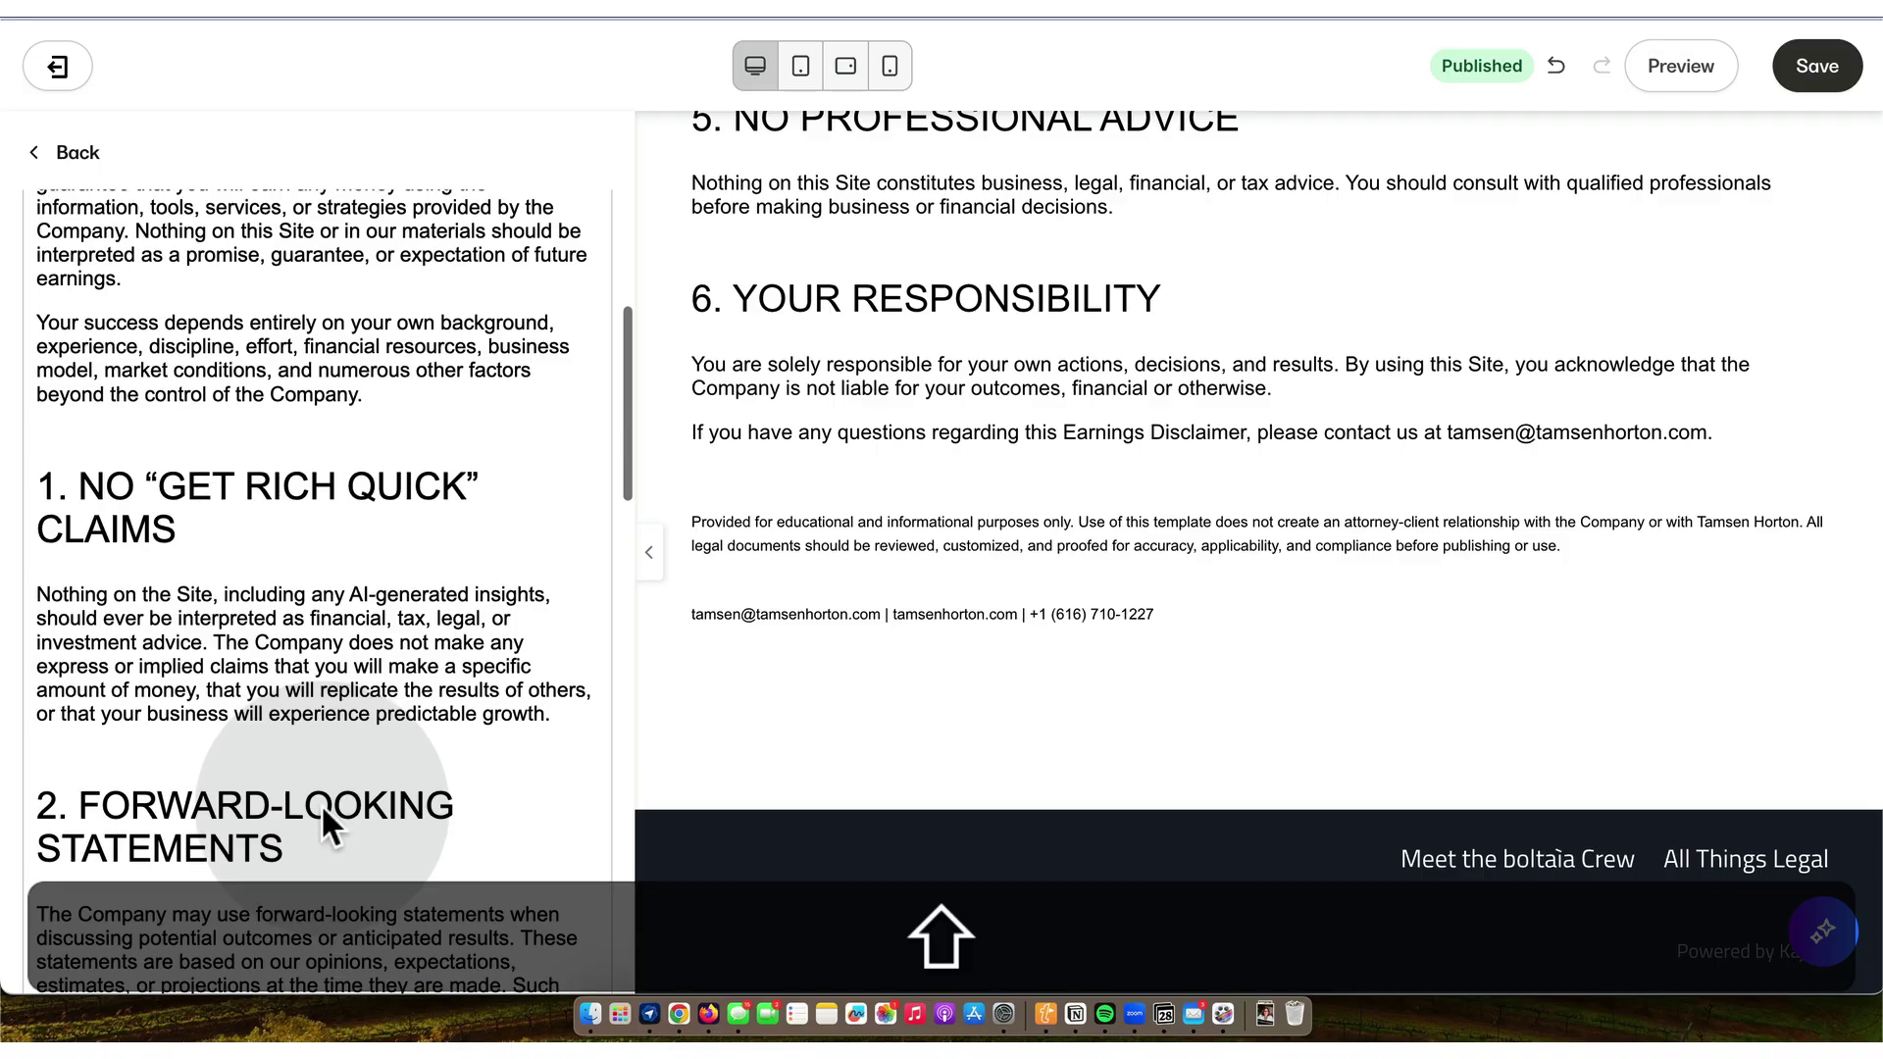
pyautogui.scroll(-10, 324, 810)
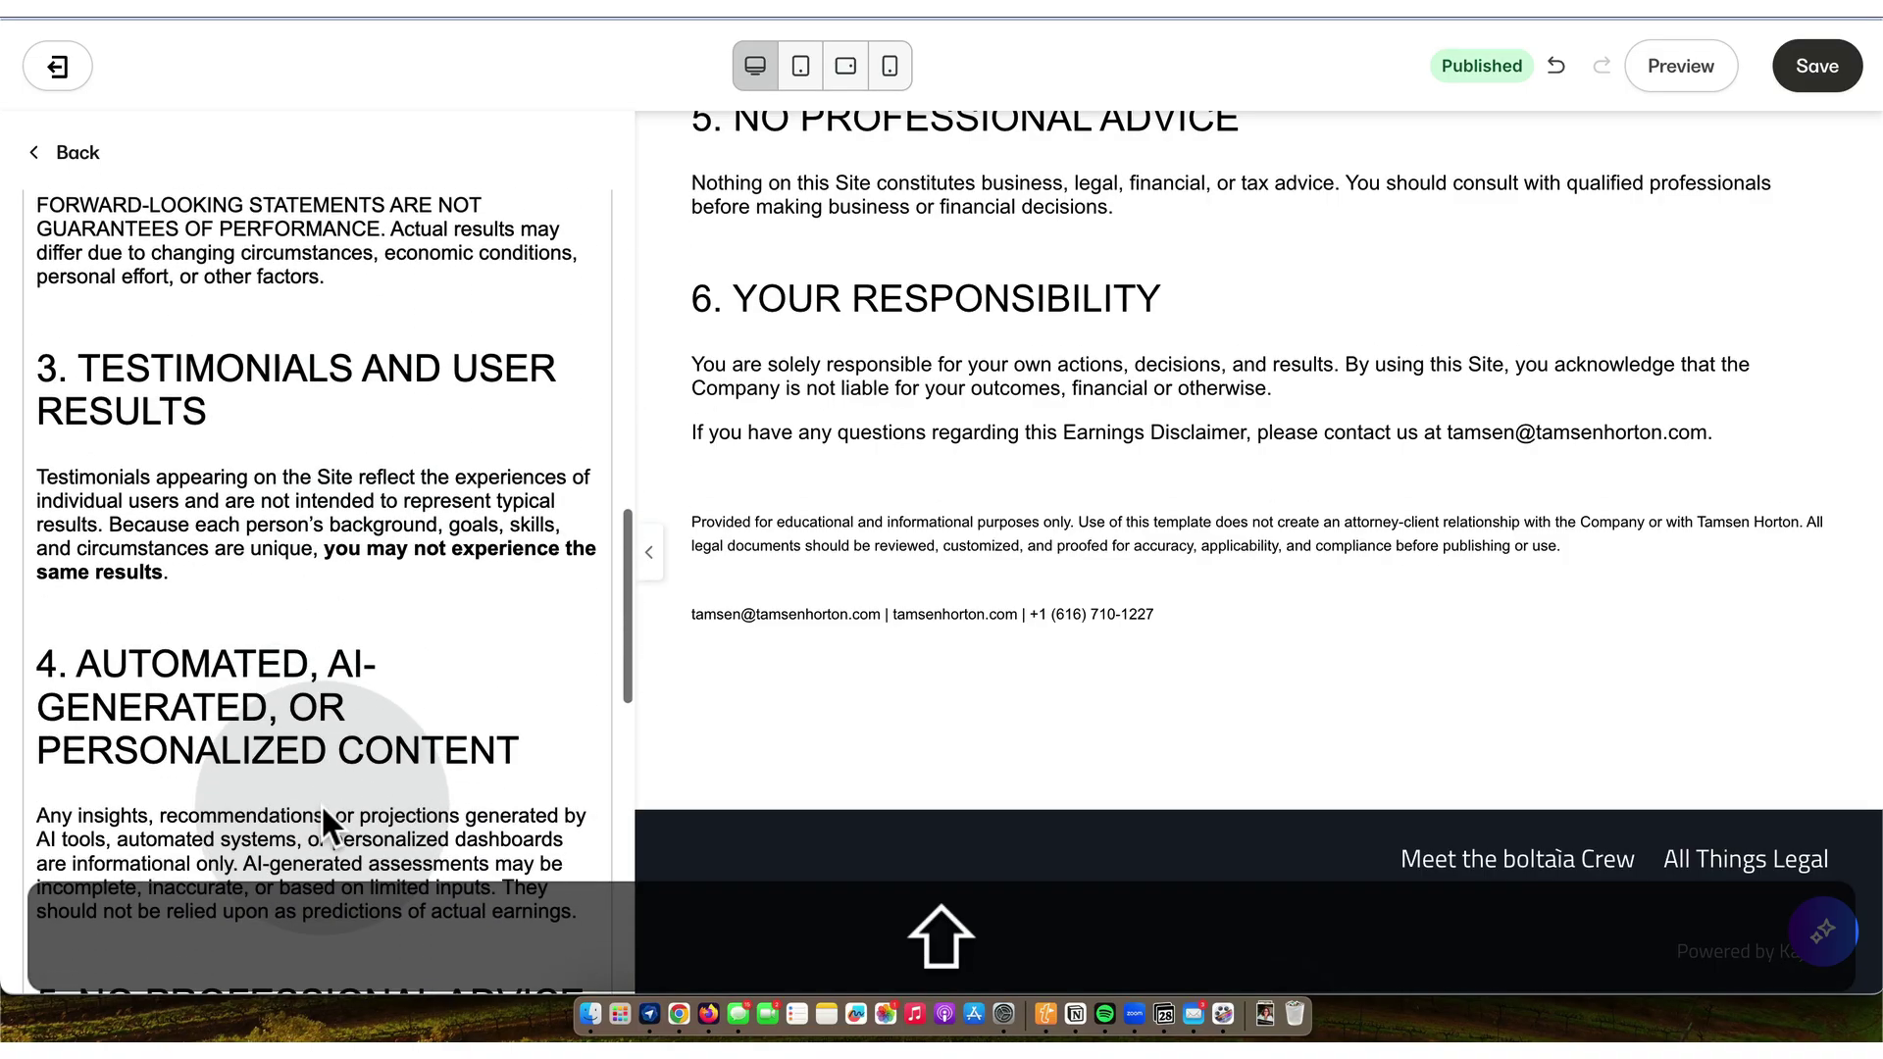
pyautogui.scroll(-10, 321, 819)
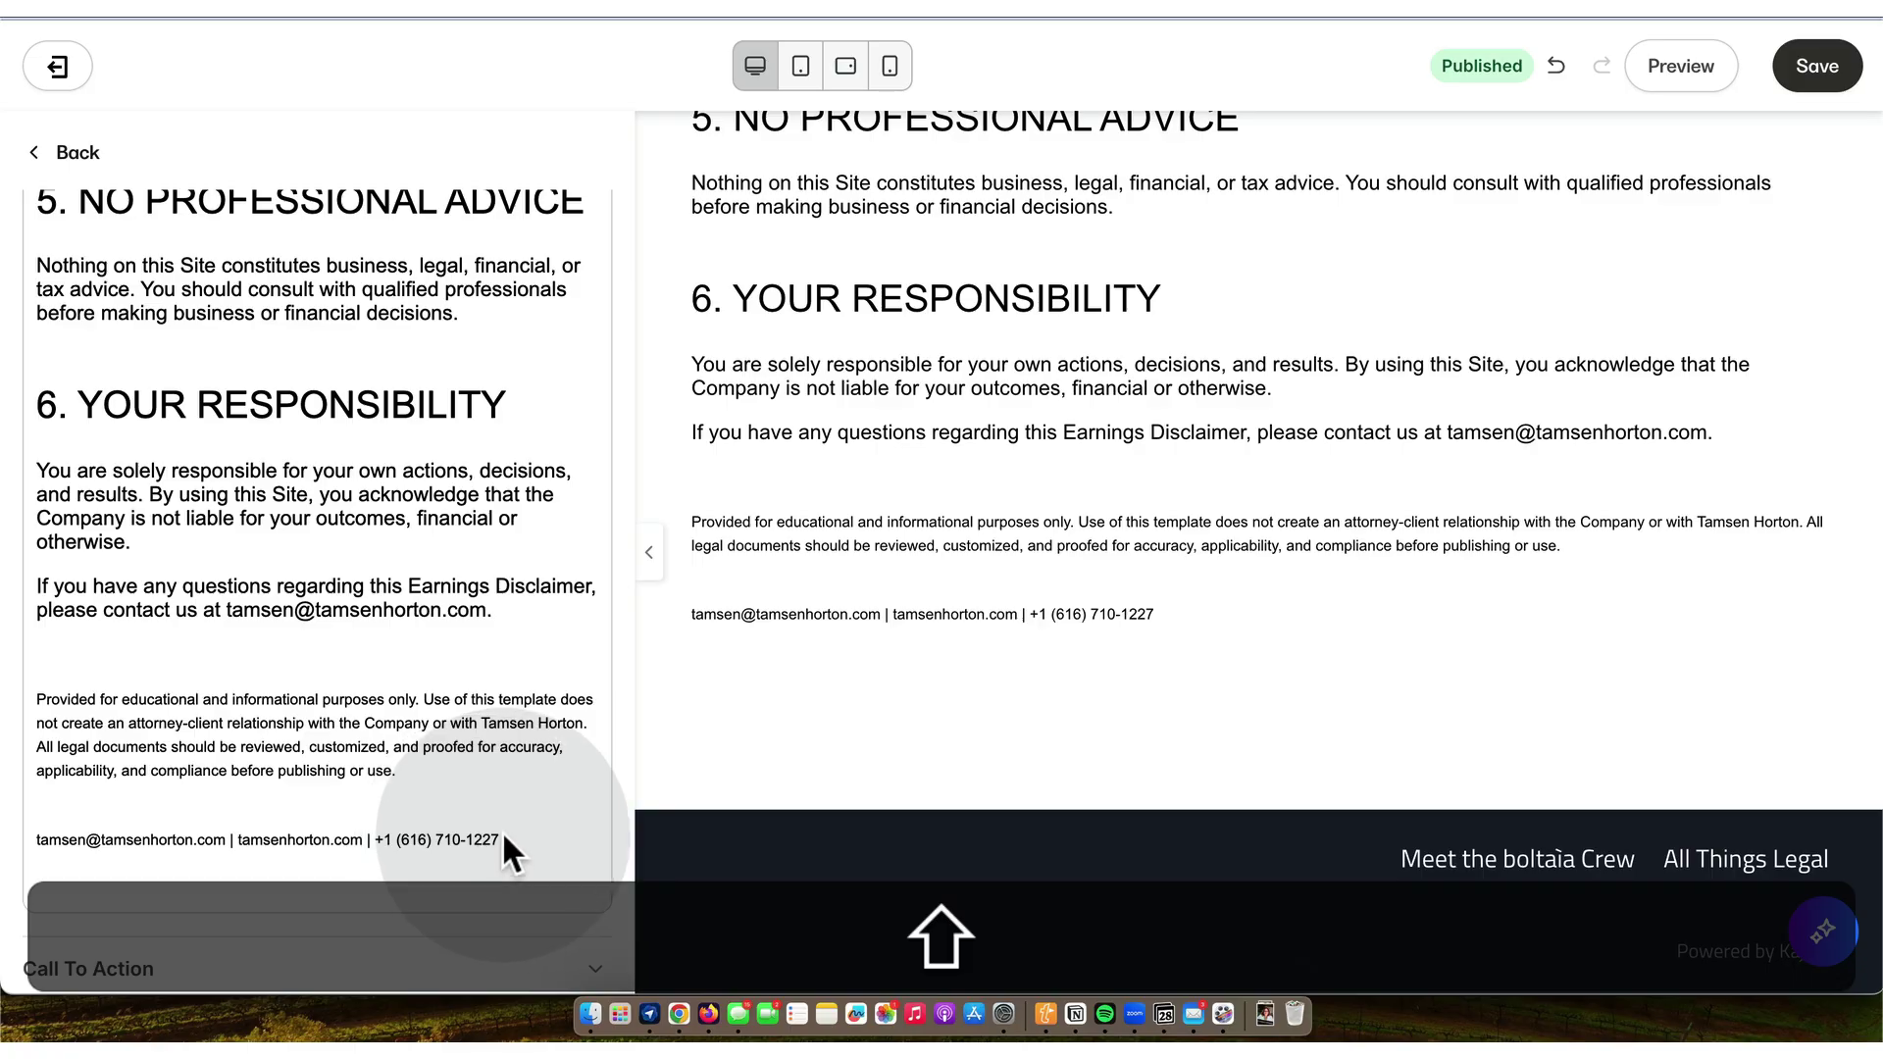
pyautogui.moveTo(502, 839); pyautogui.dragTo(49, 679)
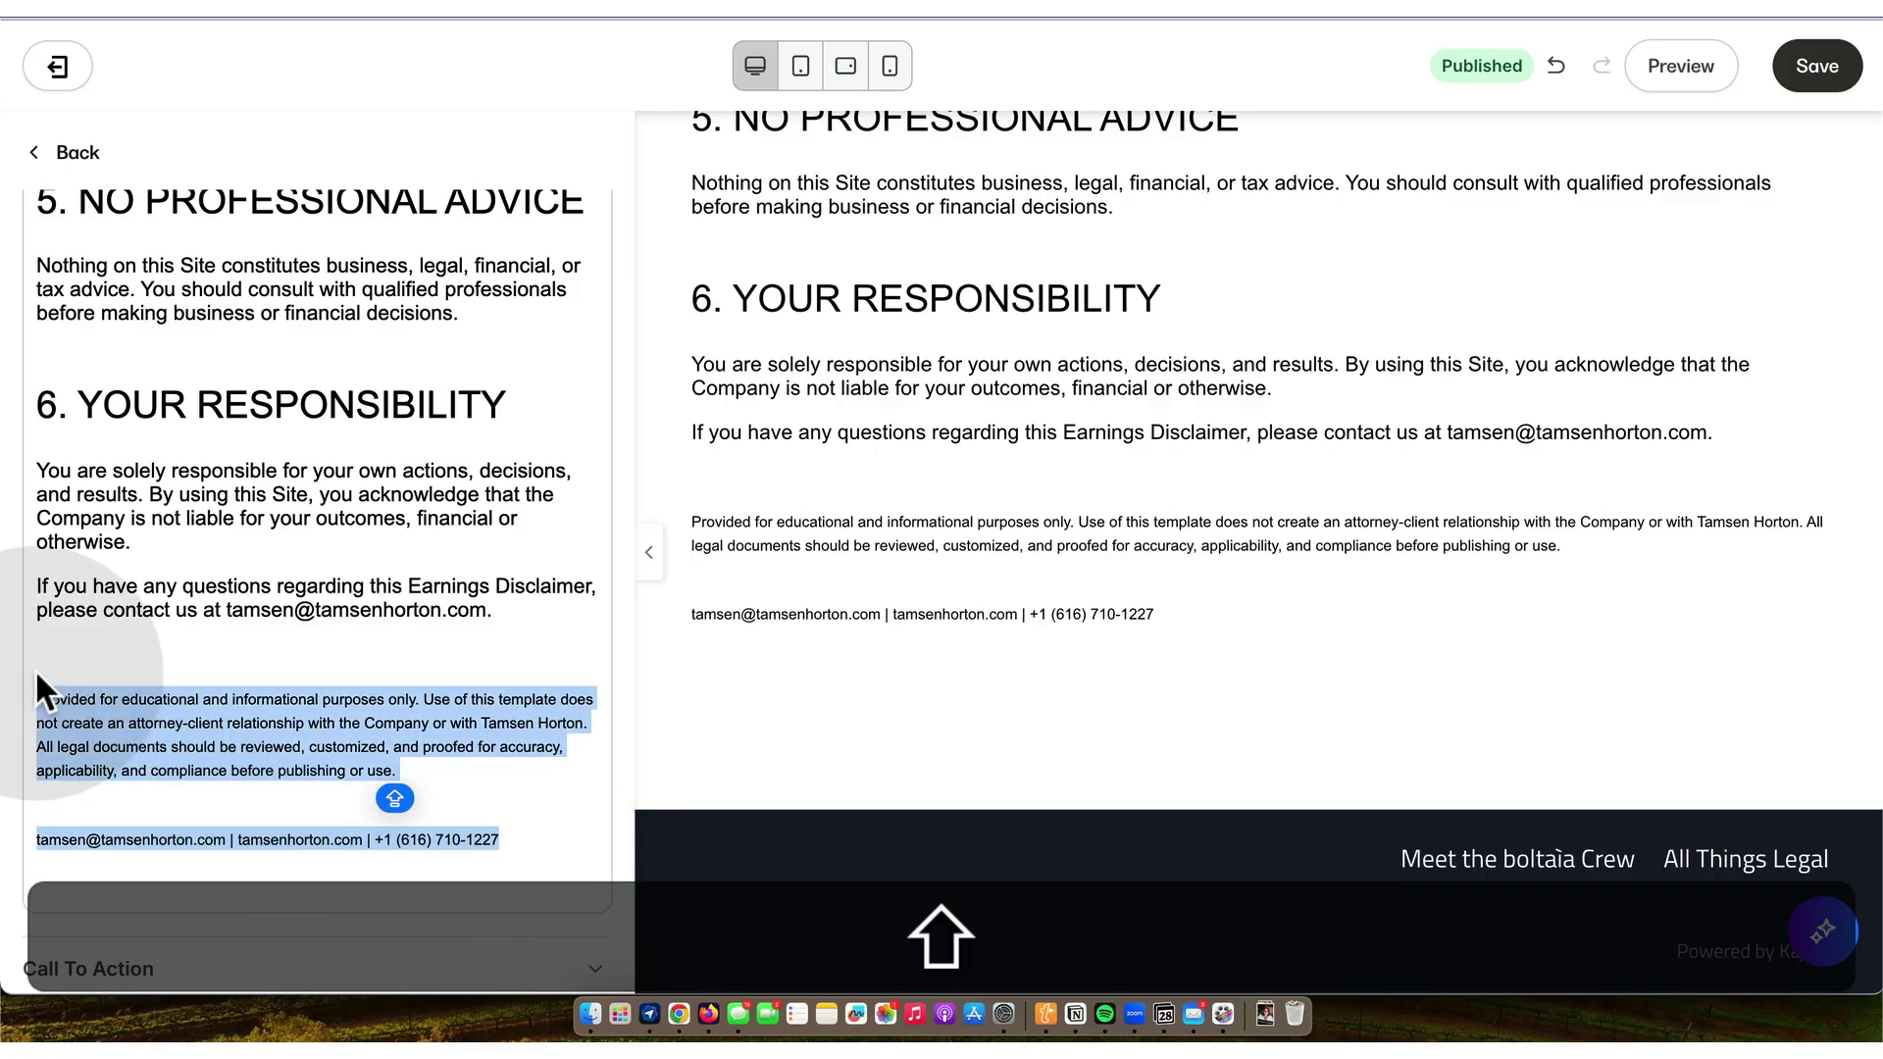
pyautogui.hotkey('shift', 'BackSpace')
pyautogui.hotkey('shift', 'BackSpace')
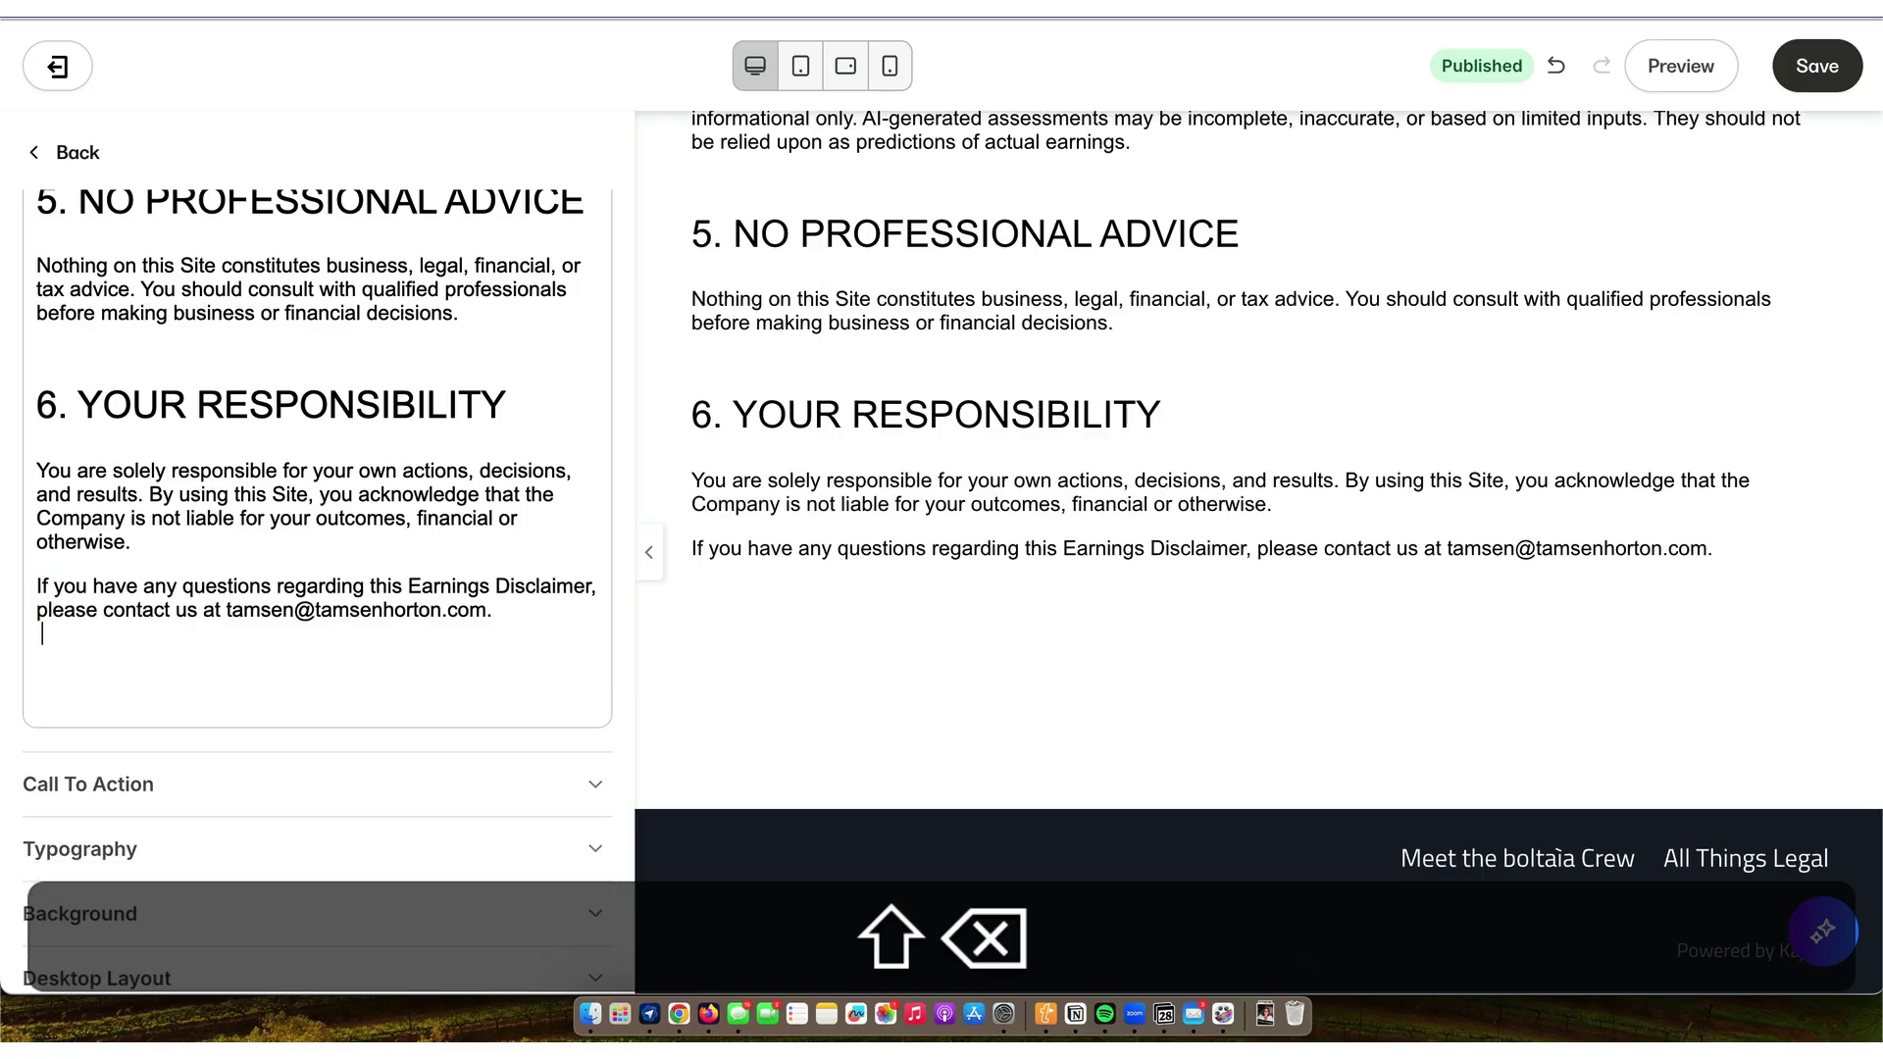
pyautogui.hotkey('shift', 'BackSpace')
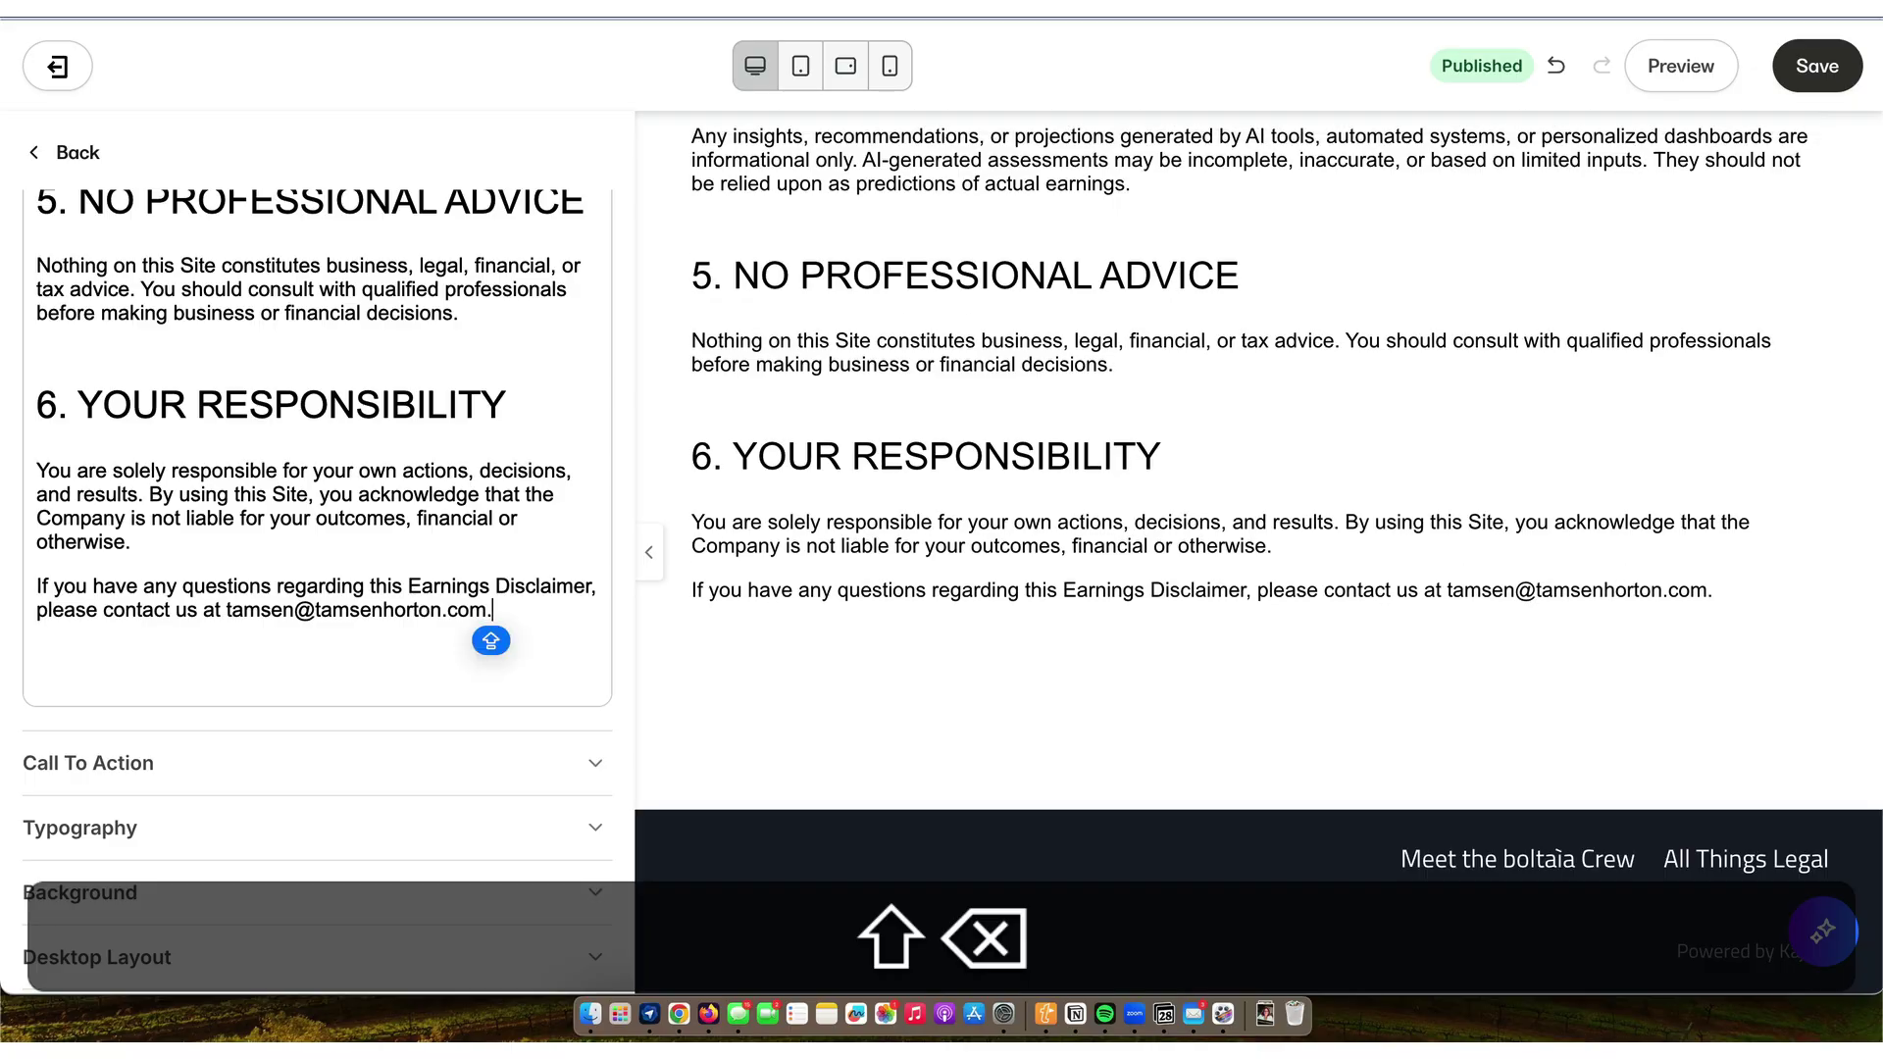
pyautogui.hotkey('shift', 'BackSpace')
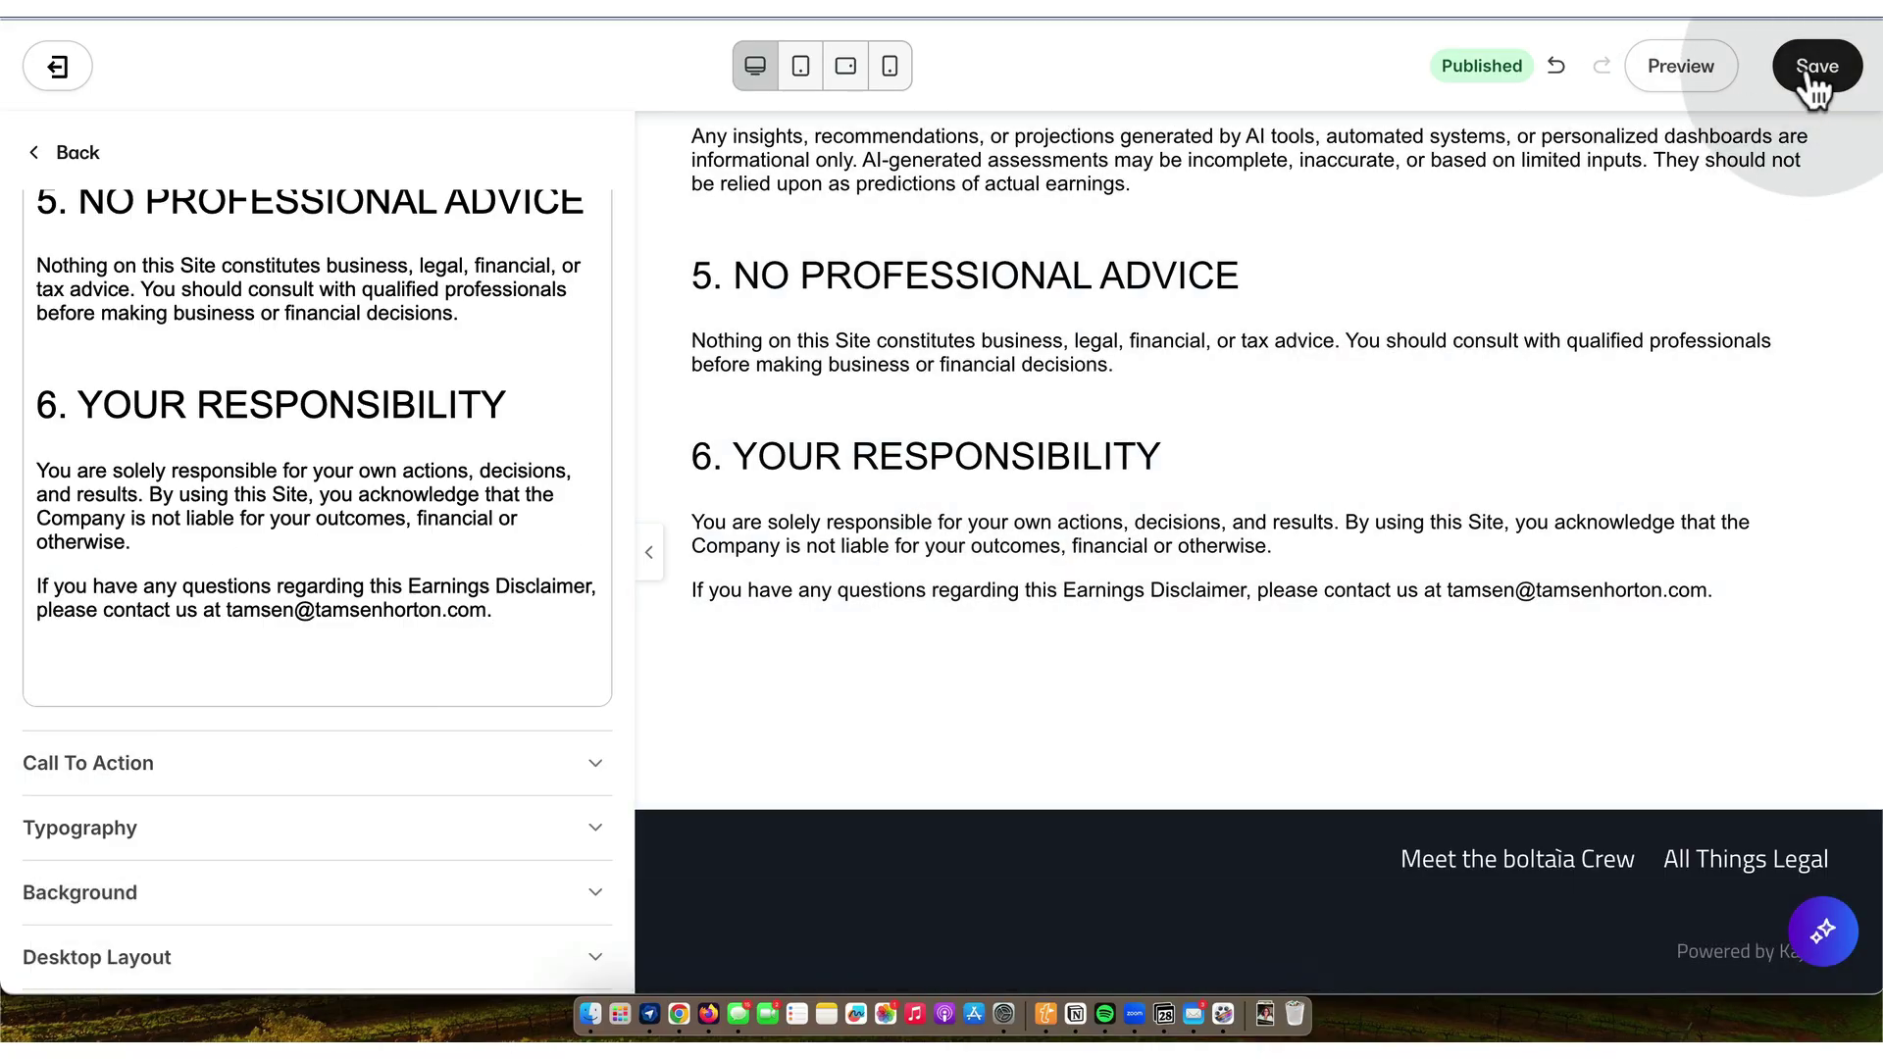
# - Save the Earnings Disclaimer page and exit the editor to the Landing Pages list
pyautogui.click(1807, 65)
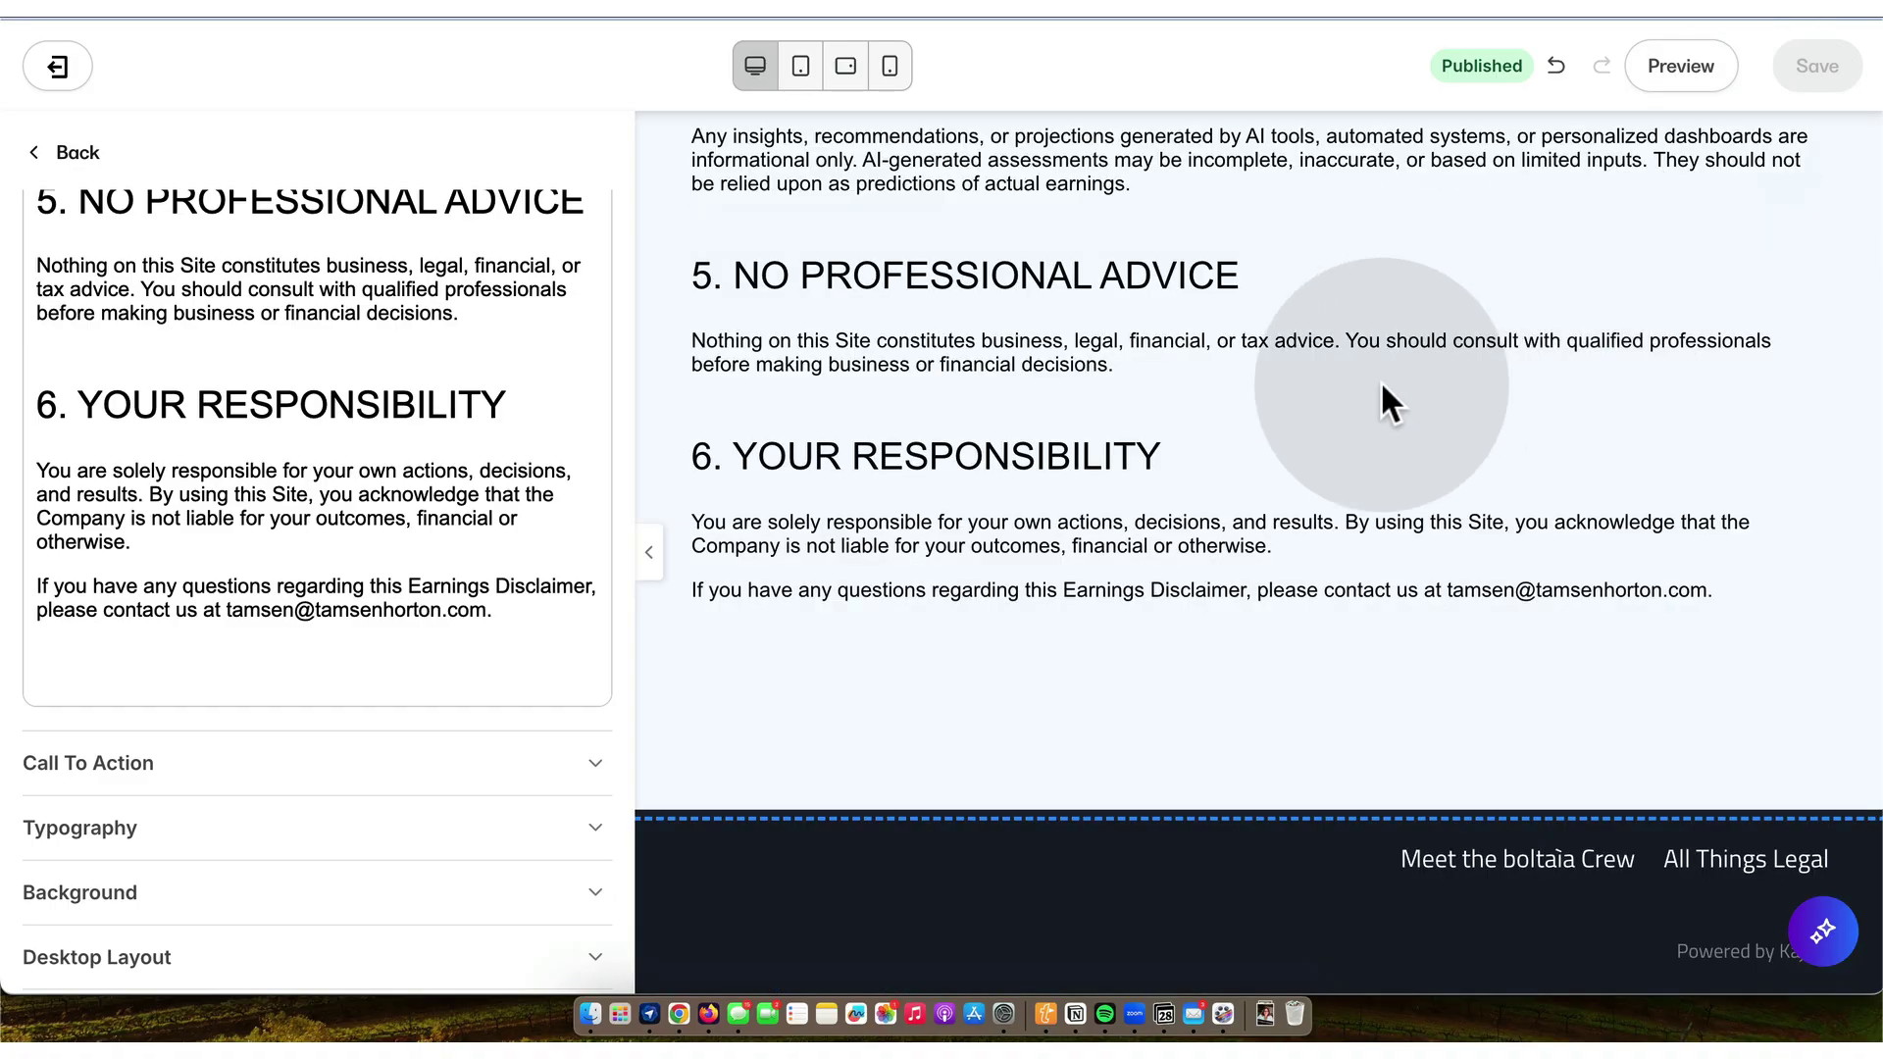
pyautogui.scroll(5, 1064, 461)
pyautogui.scroll(10, 1064, 461)
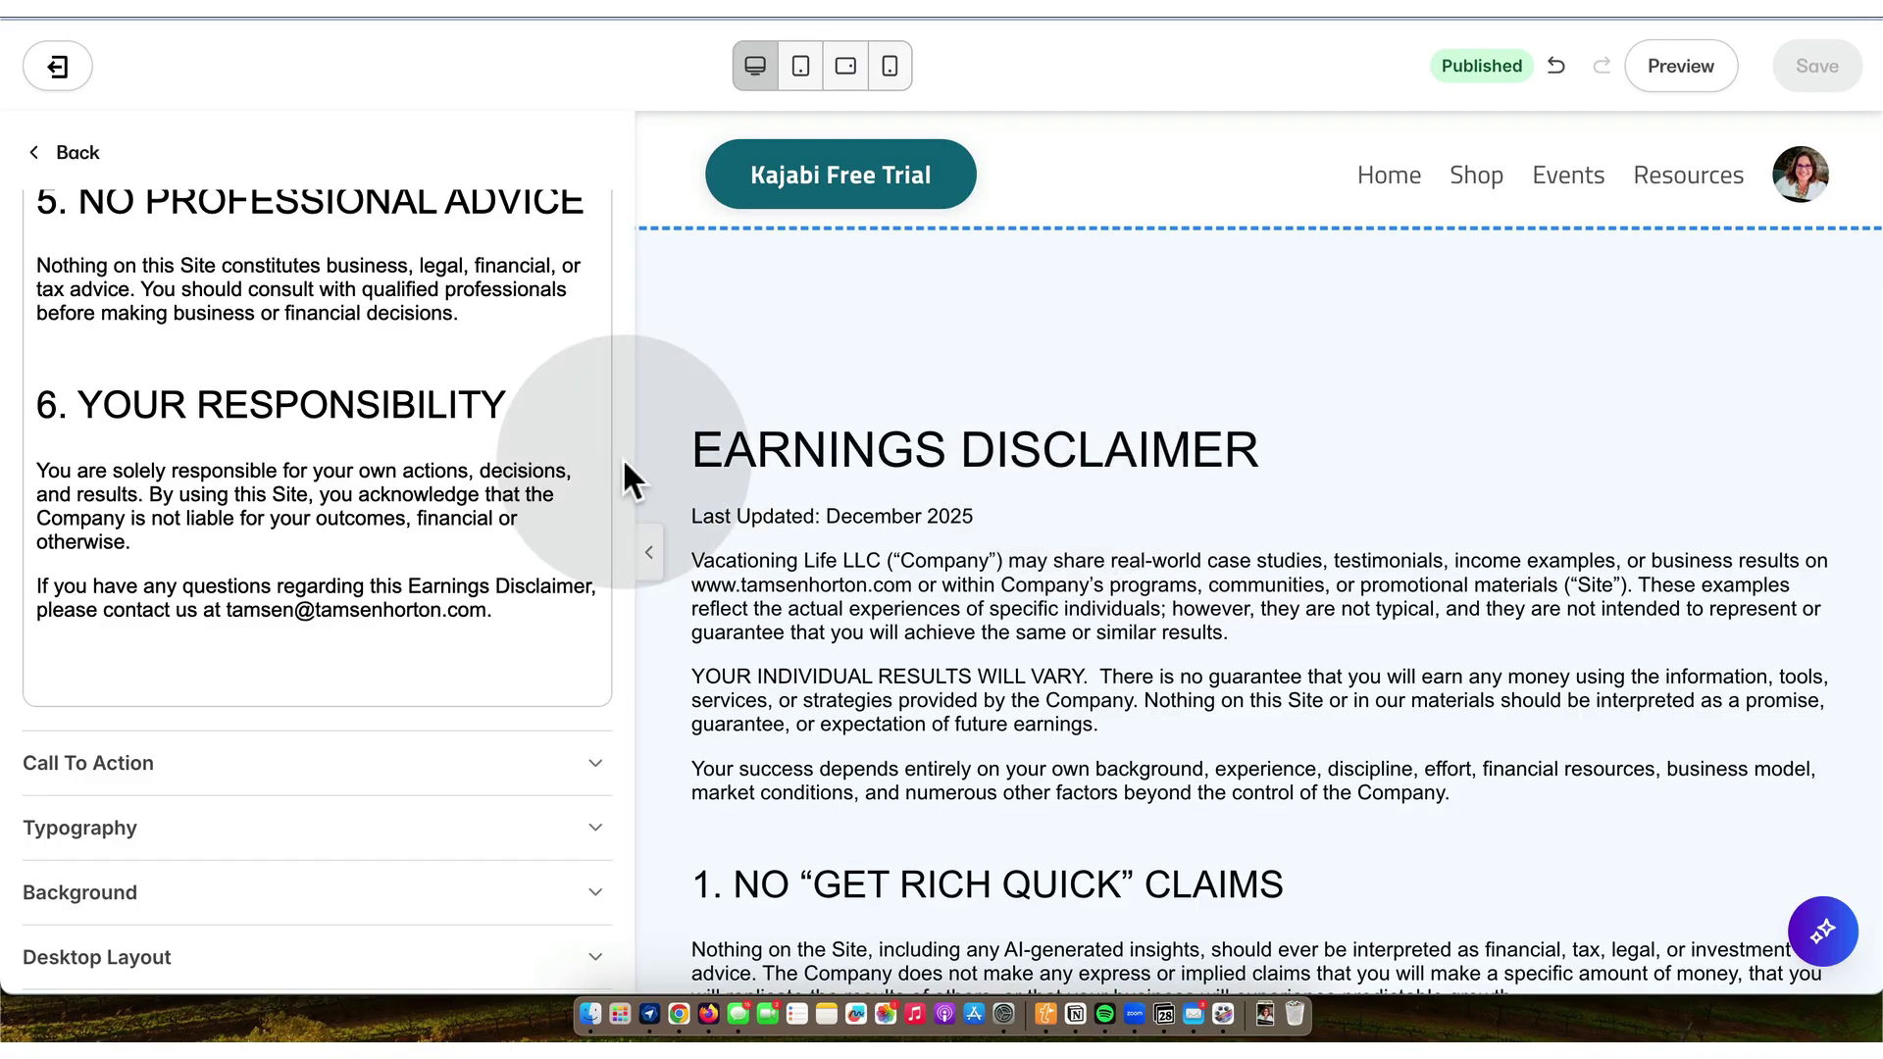
pyautogui.scroll(10, 432, 425)
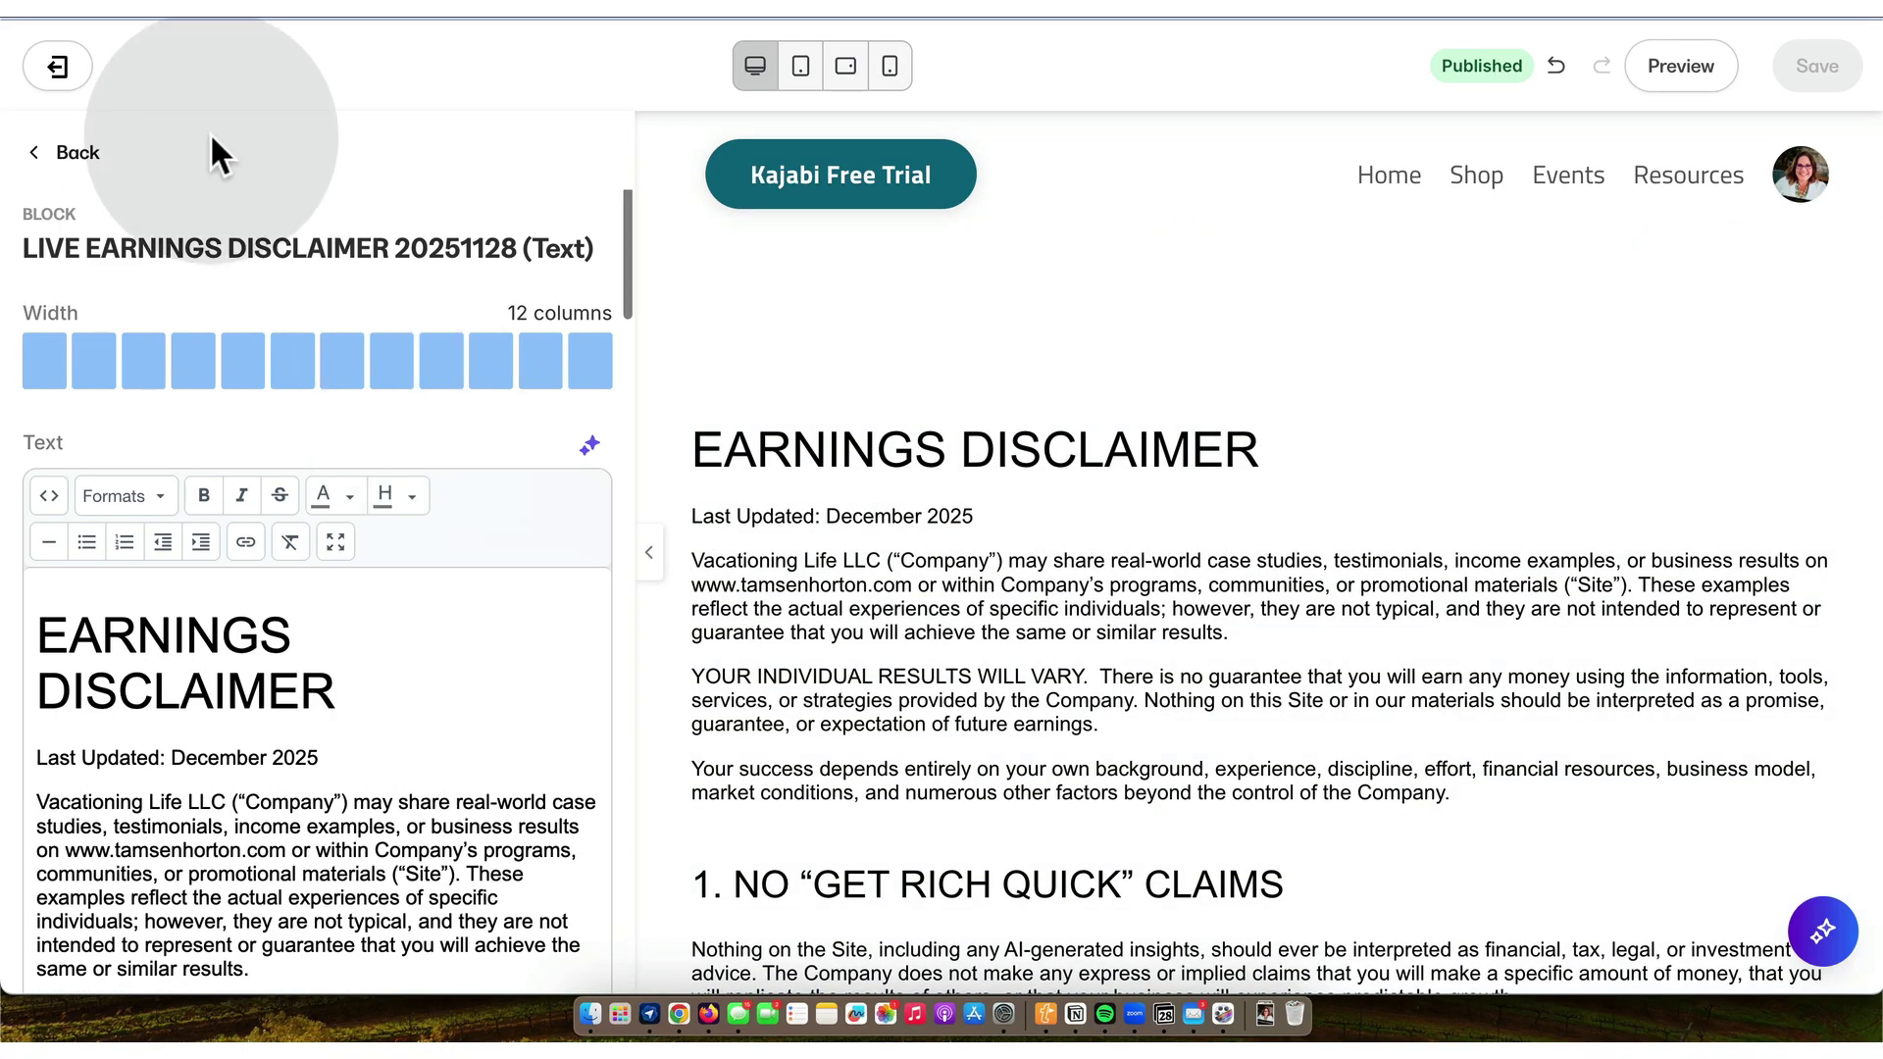
pyautogui.click(65, 147)
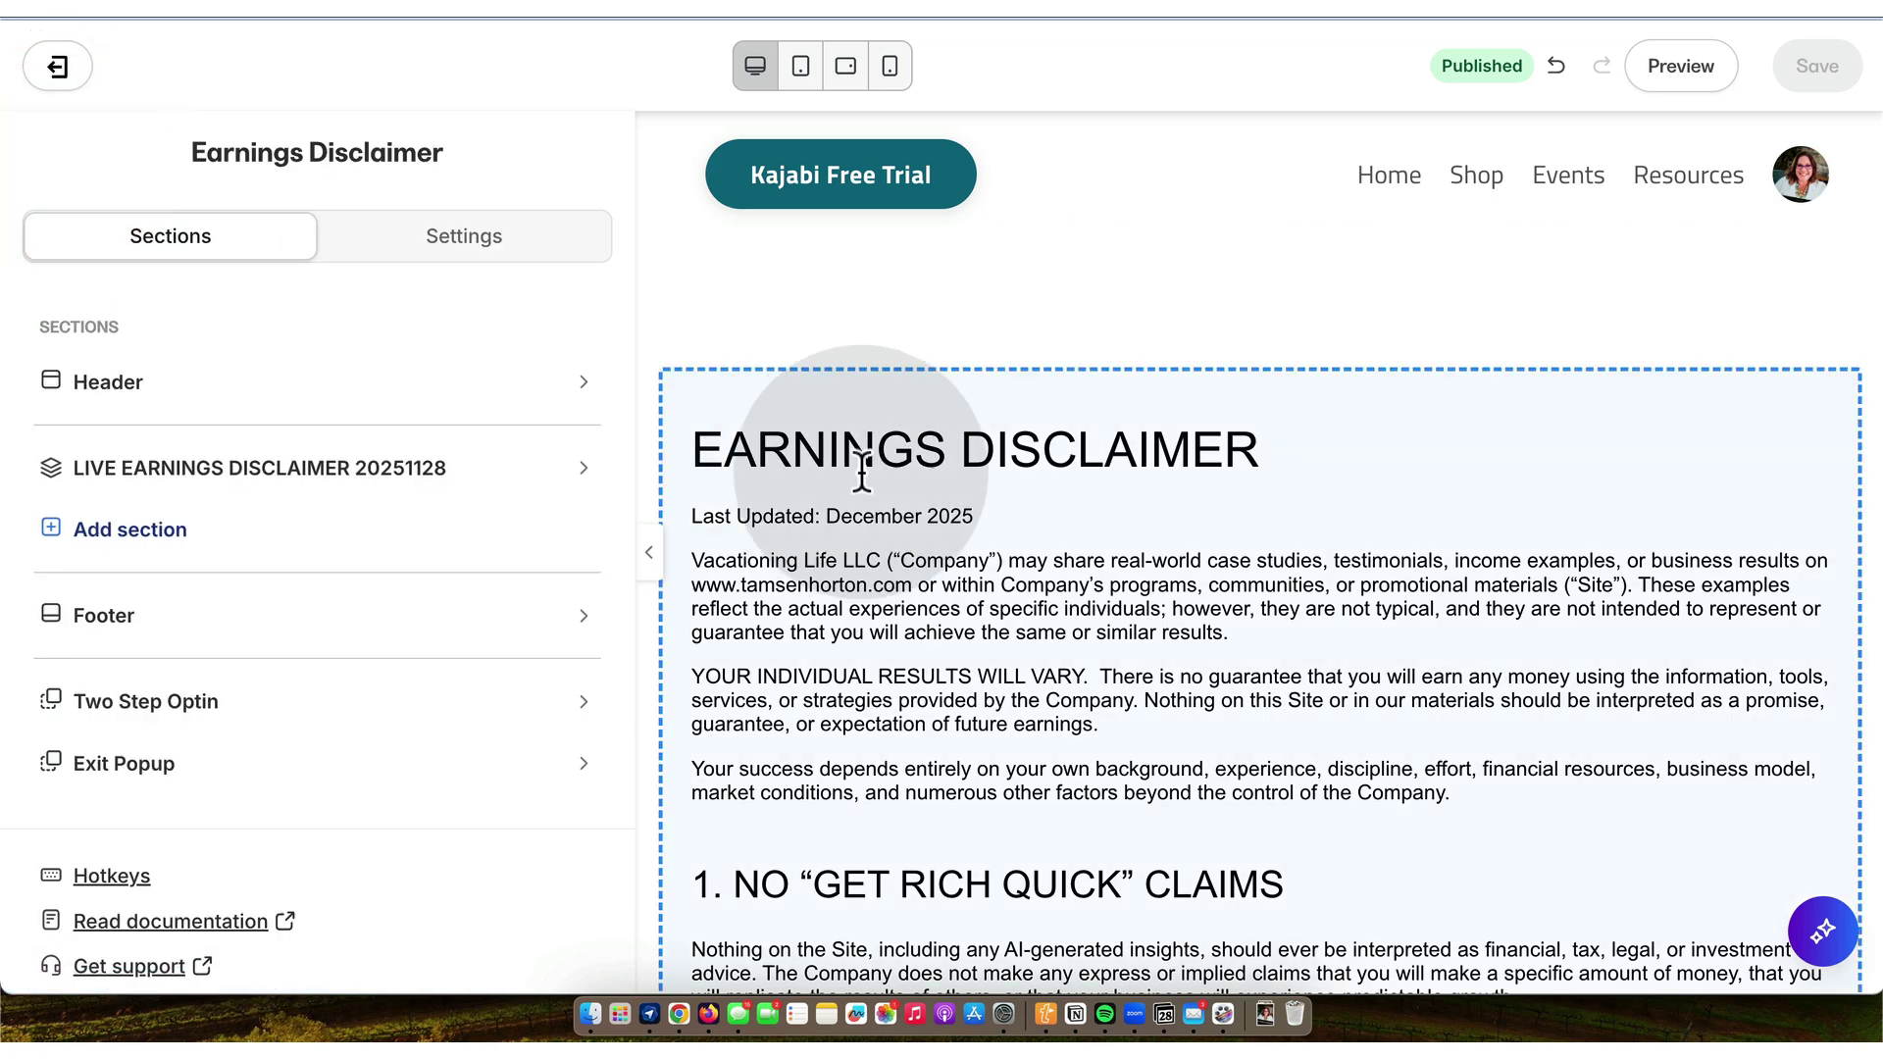
pyautogui.scroll(-1, 861, 471)
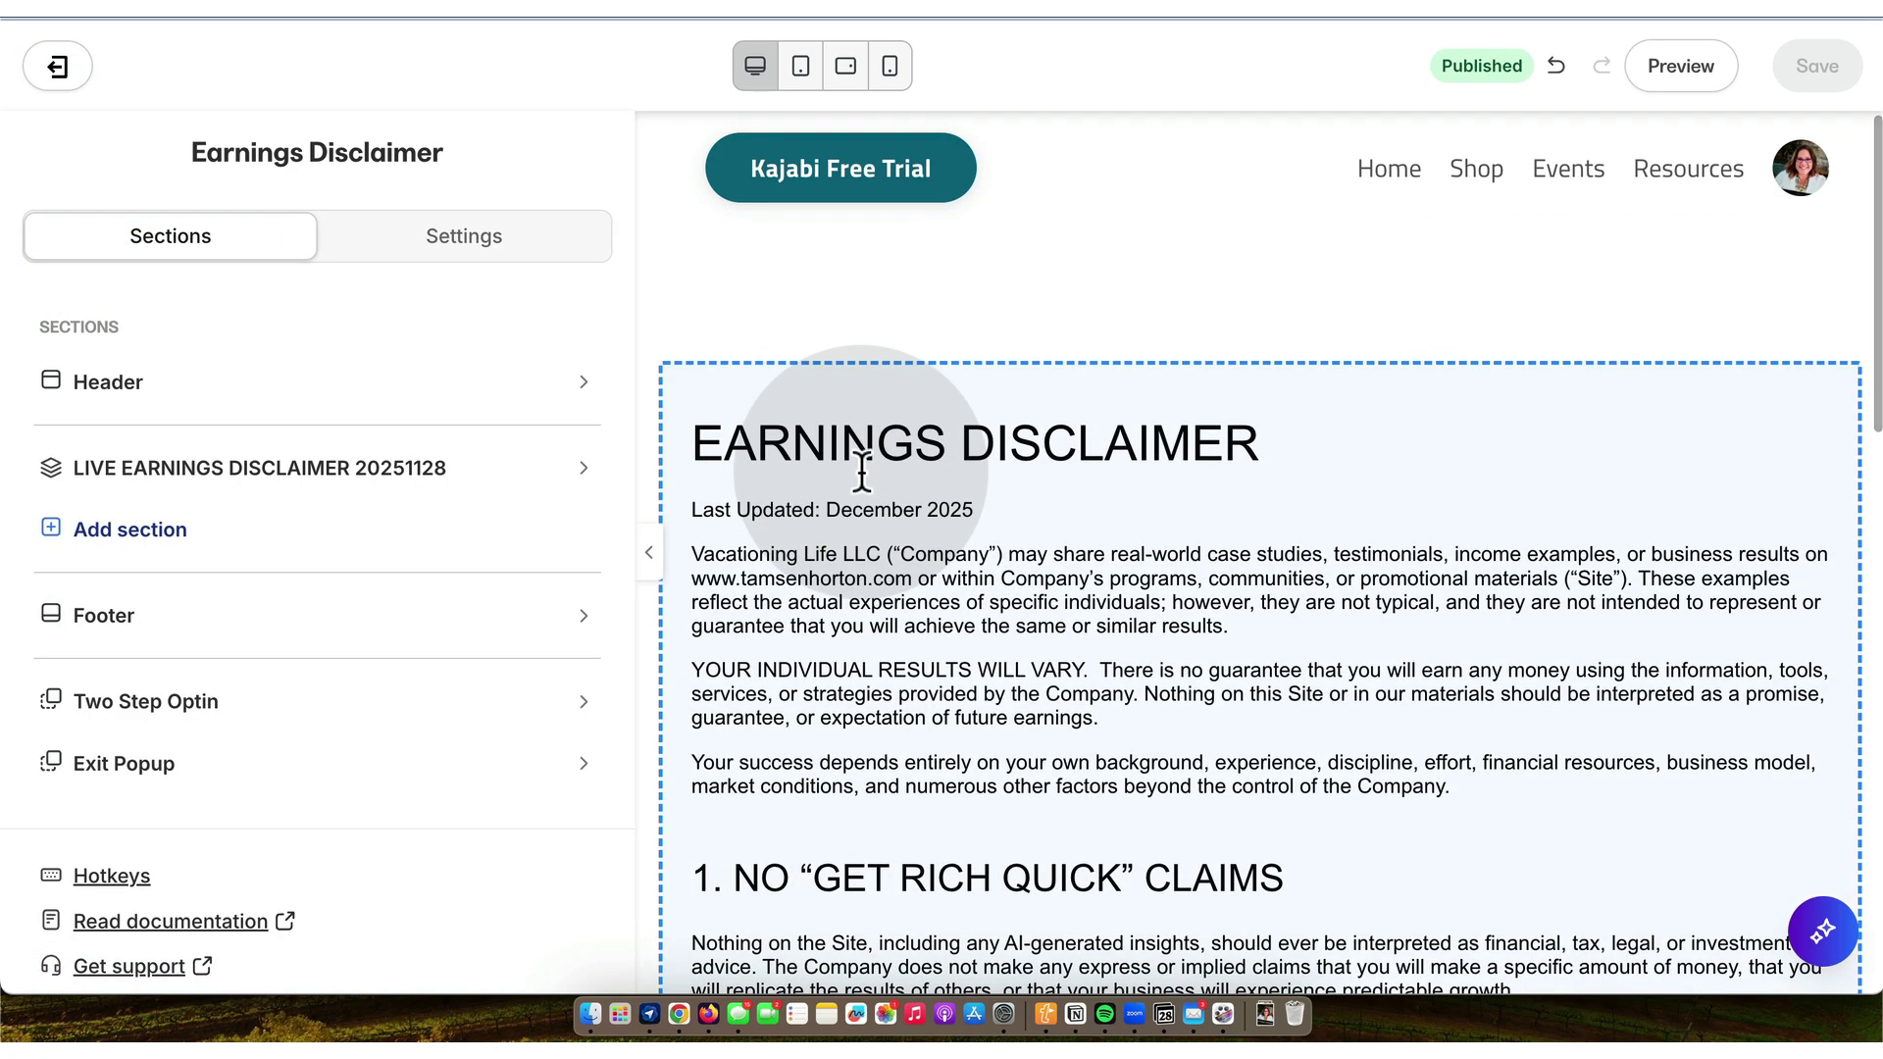
pyautogui.click(61, 67)
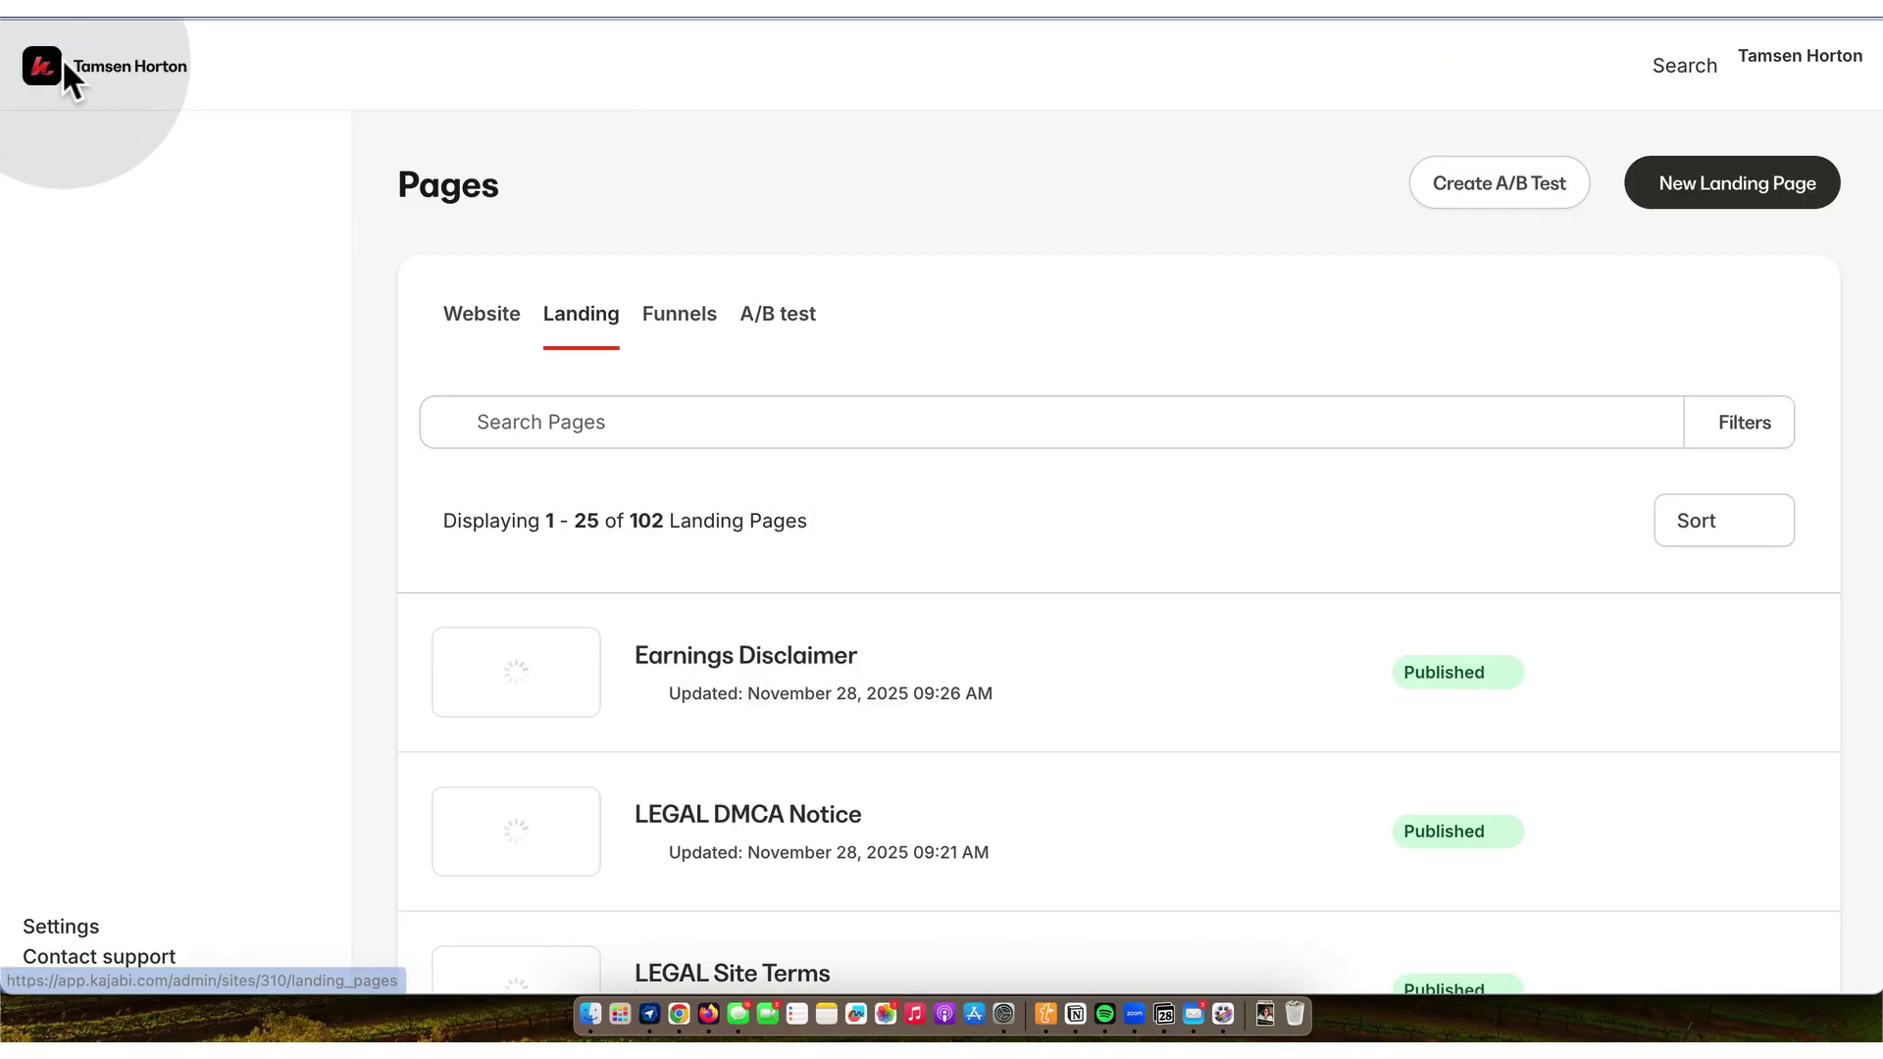
pyautogui.click(698, 640)
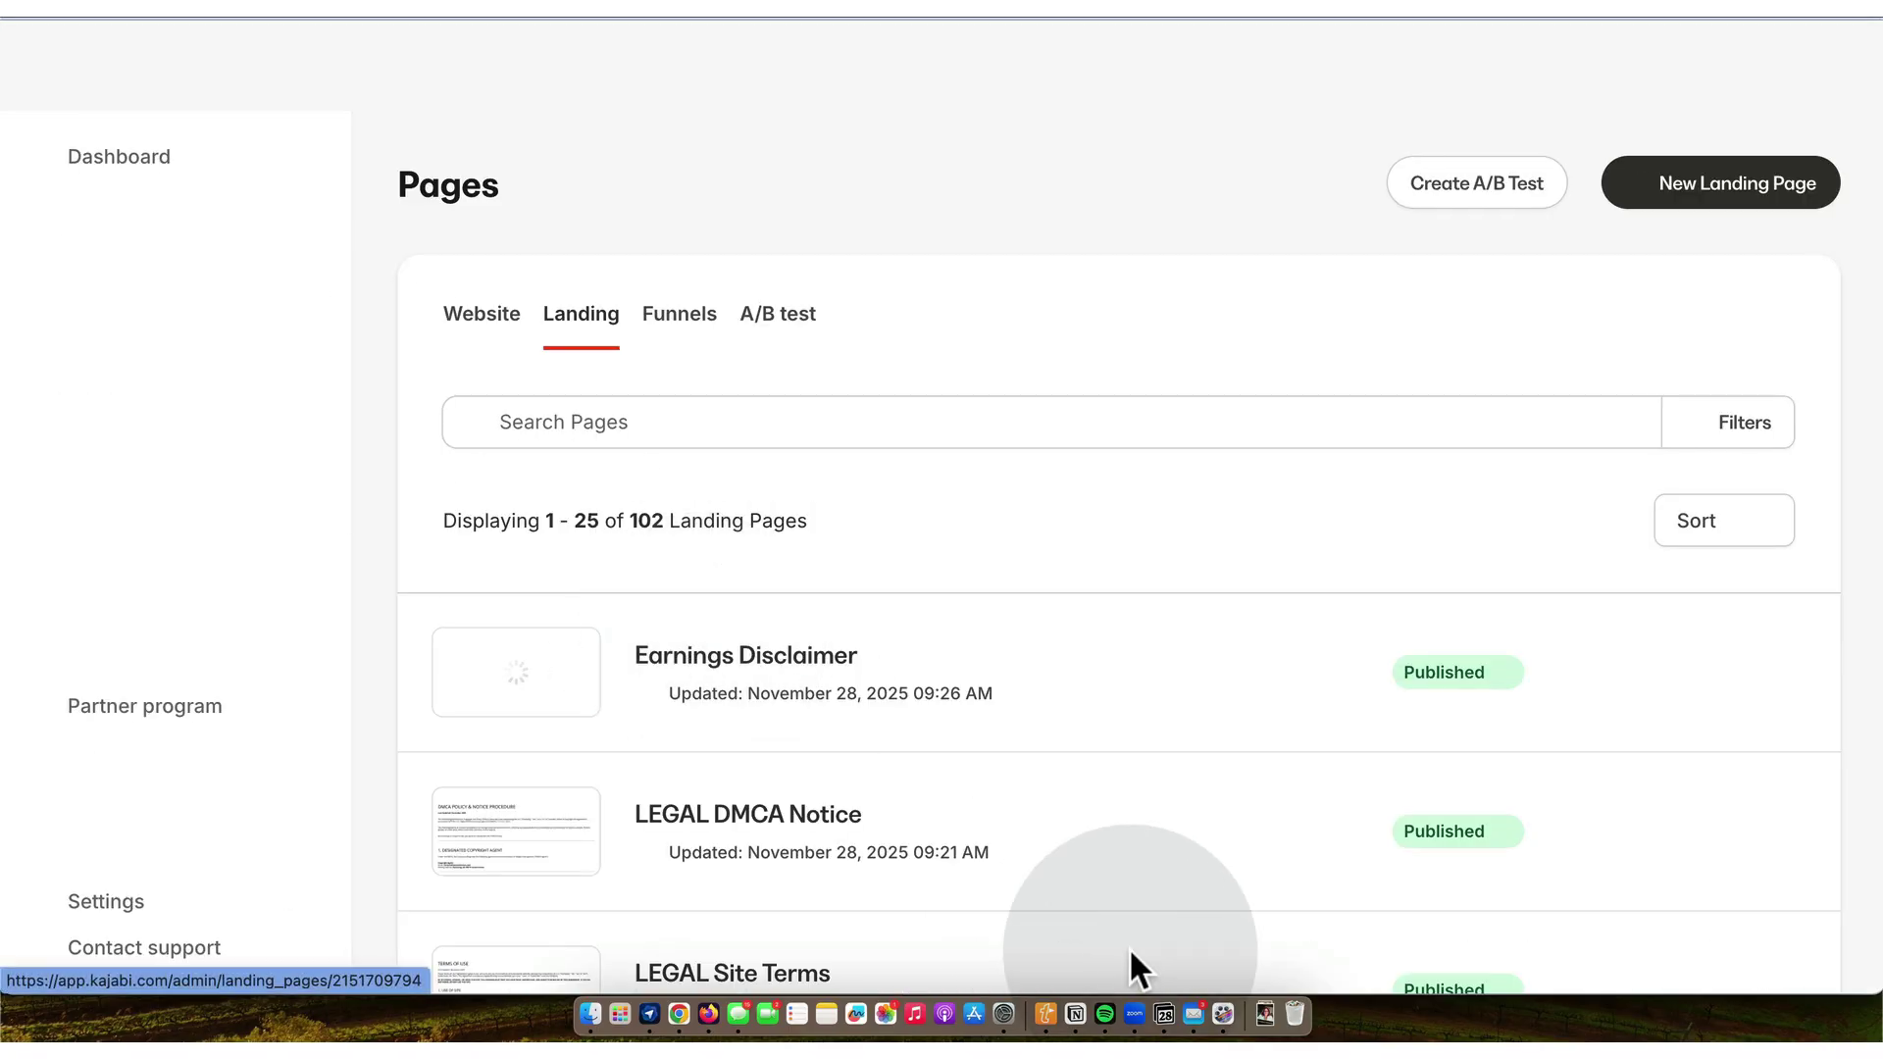
# - In Notion, replace the 'earnings' search with 'legal' and scroll through the legal pages
pyautogui.click(1076, 1015)
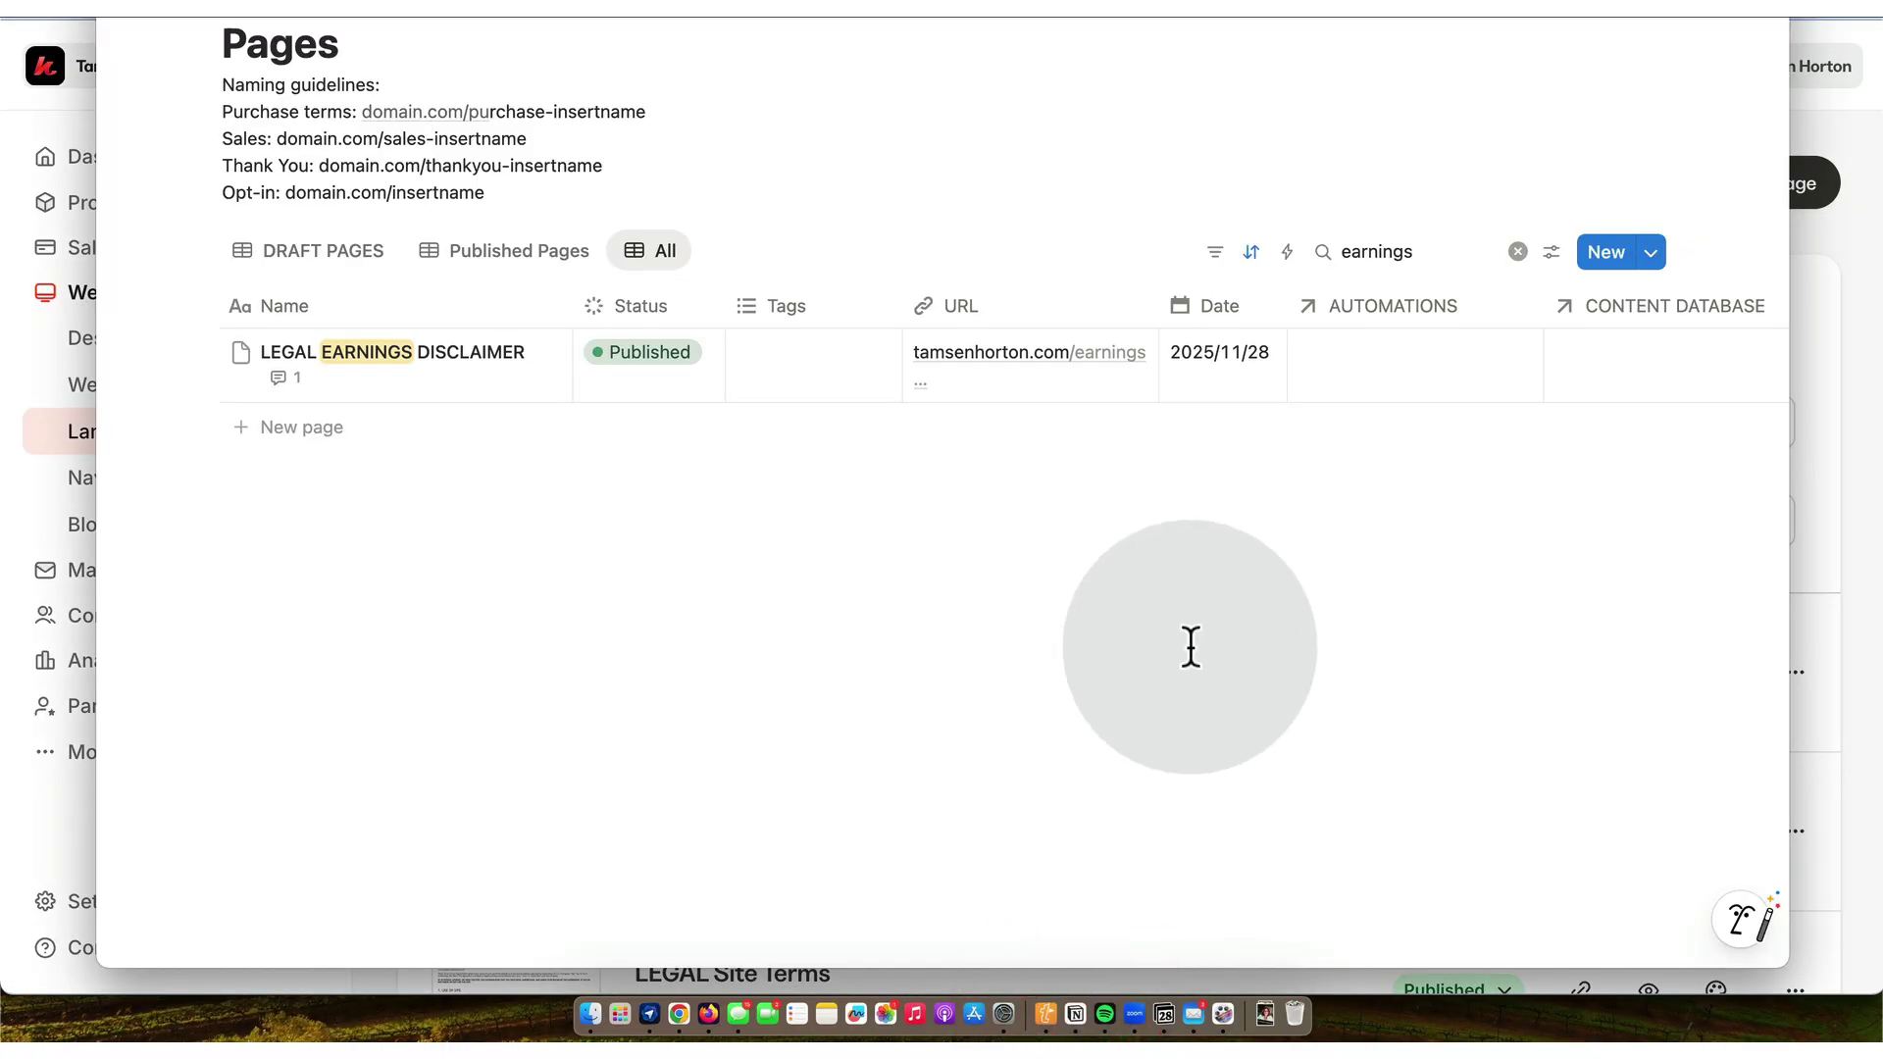
pyautogui.click(1519, 252)
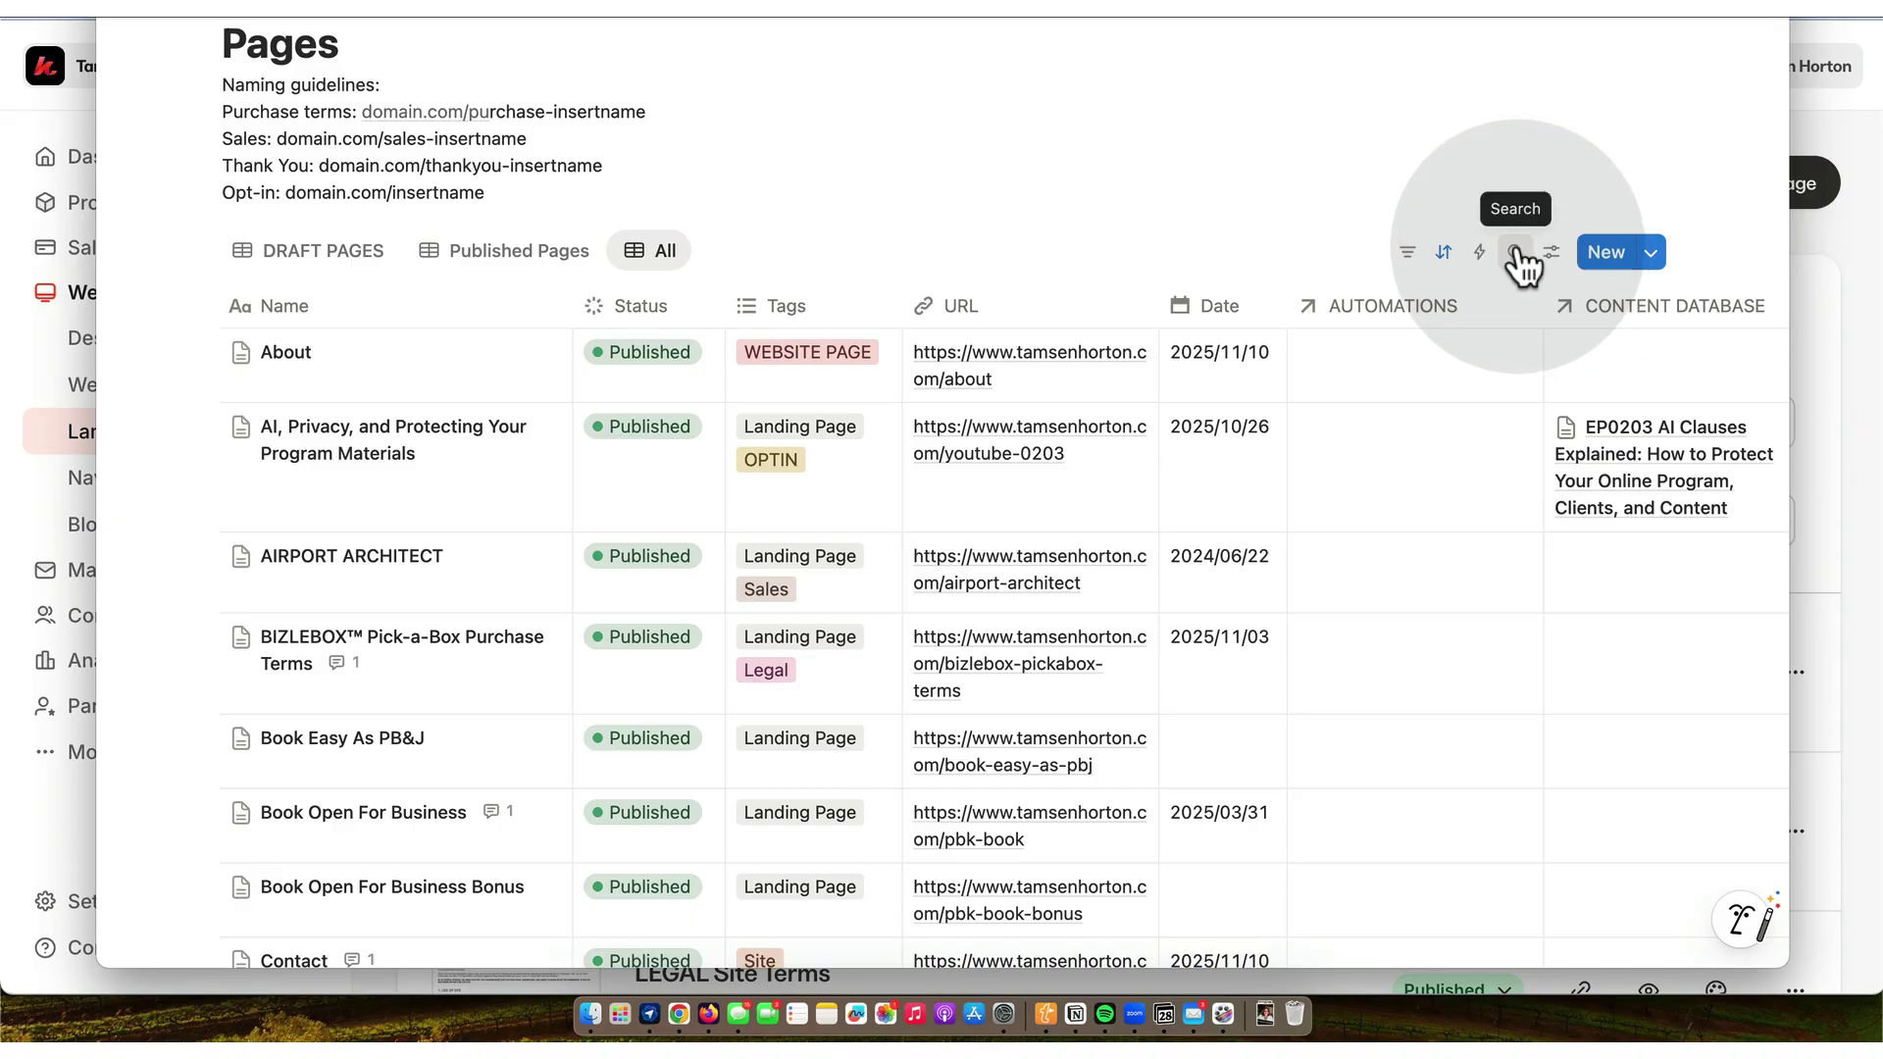
pyautogui.write('leg')
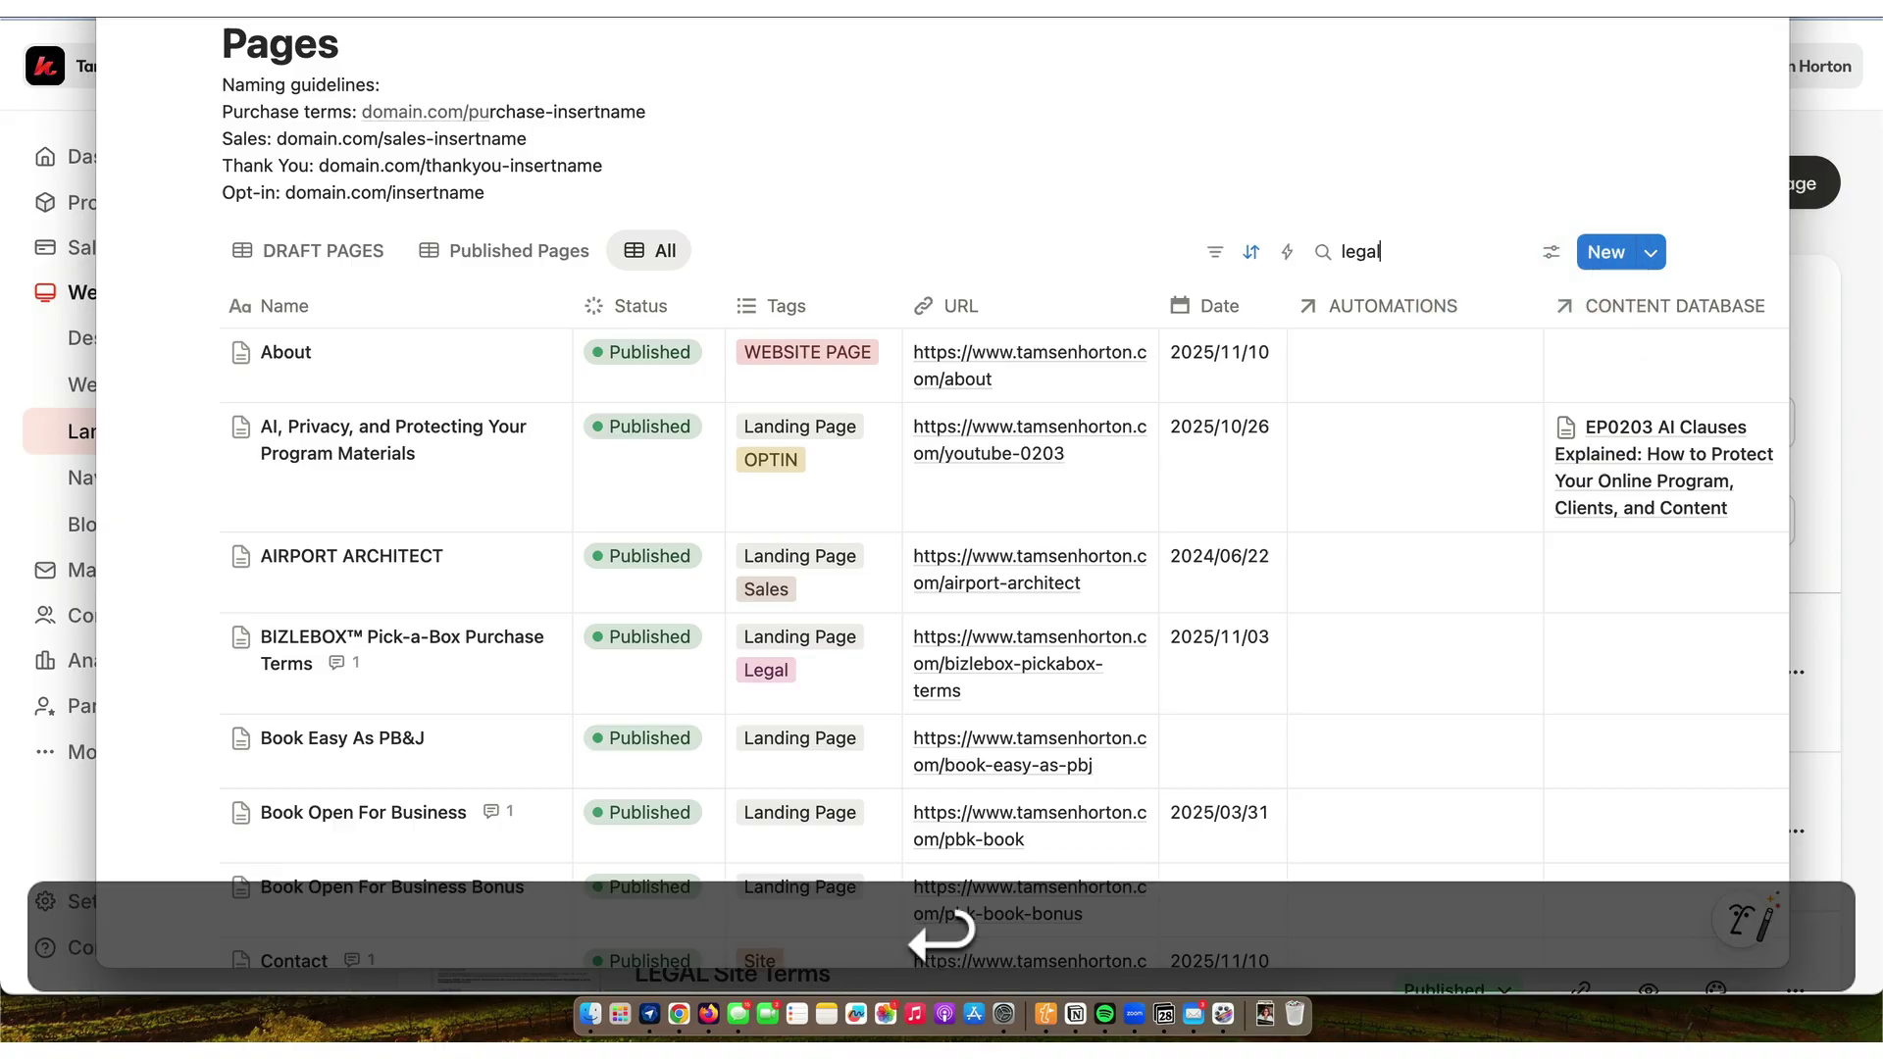
pyautogui.write('al')
pyautogui.press('Return')
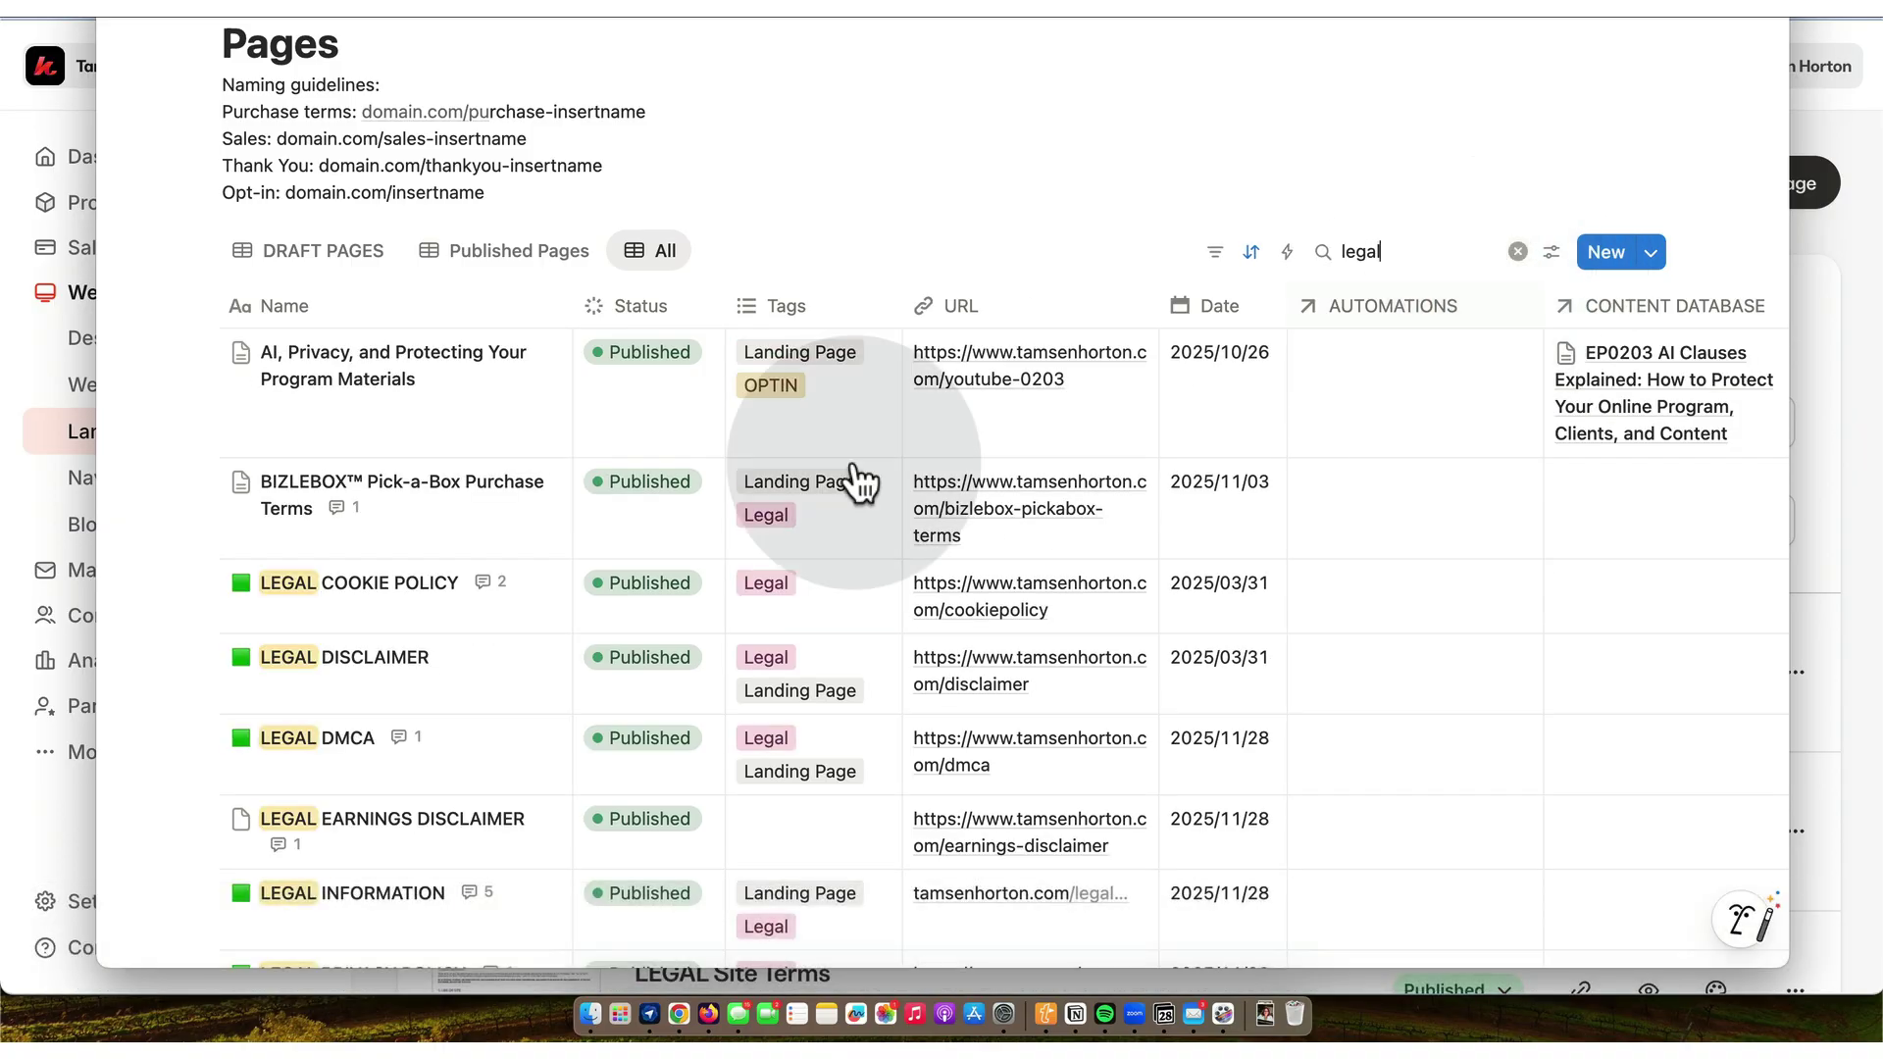
pyautogui.scroll(-3, 439, 461)
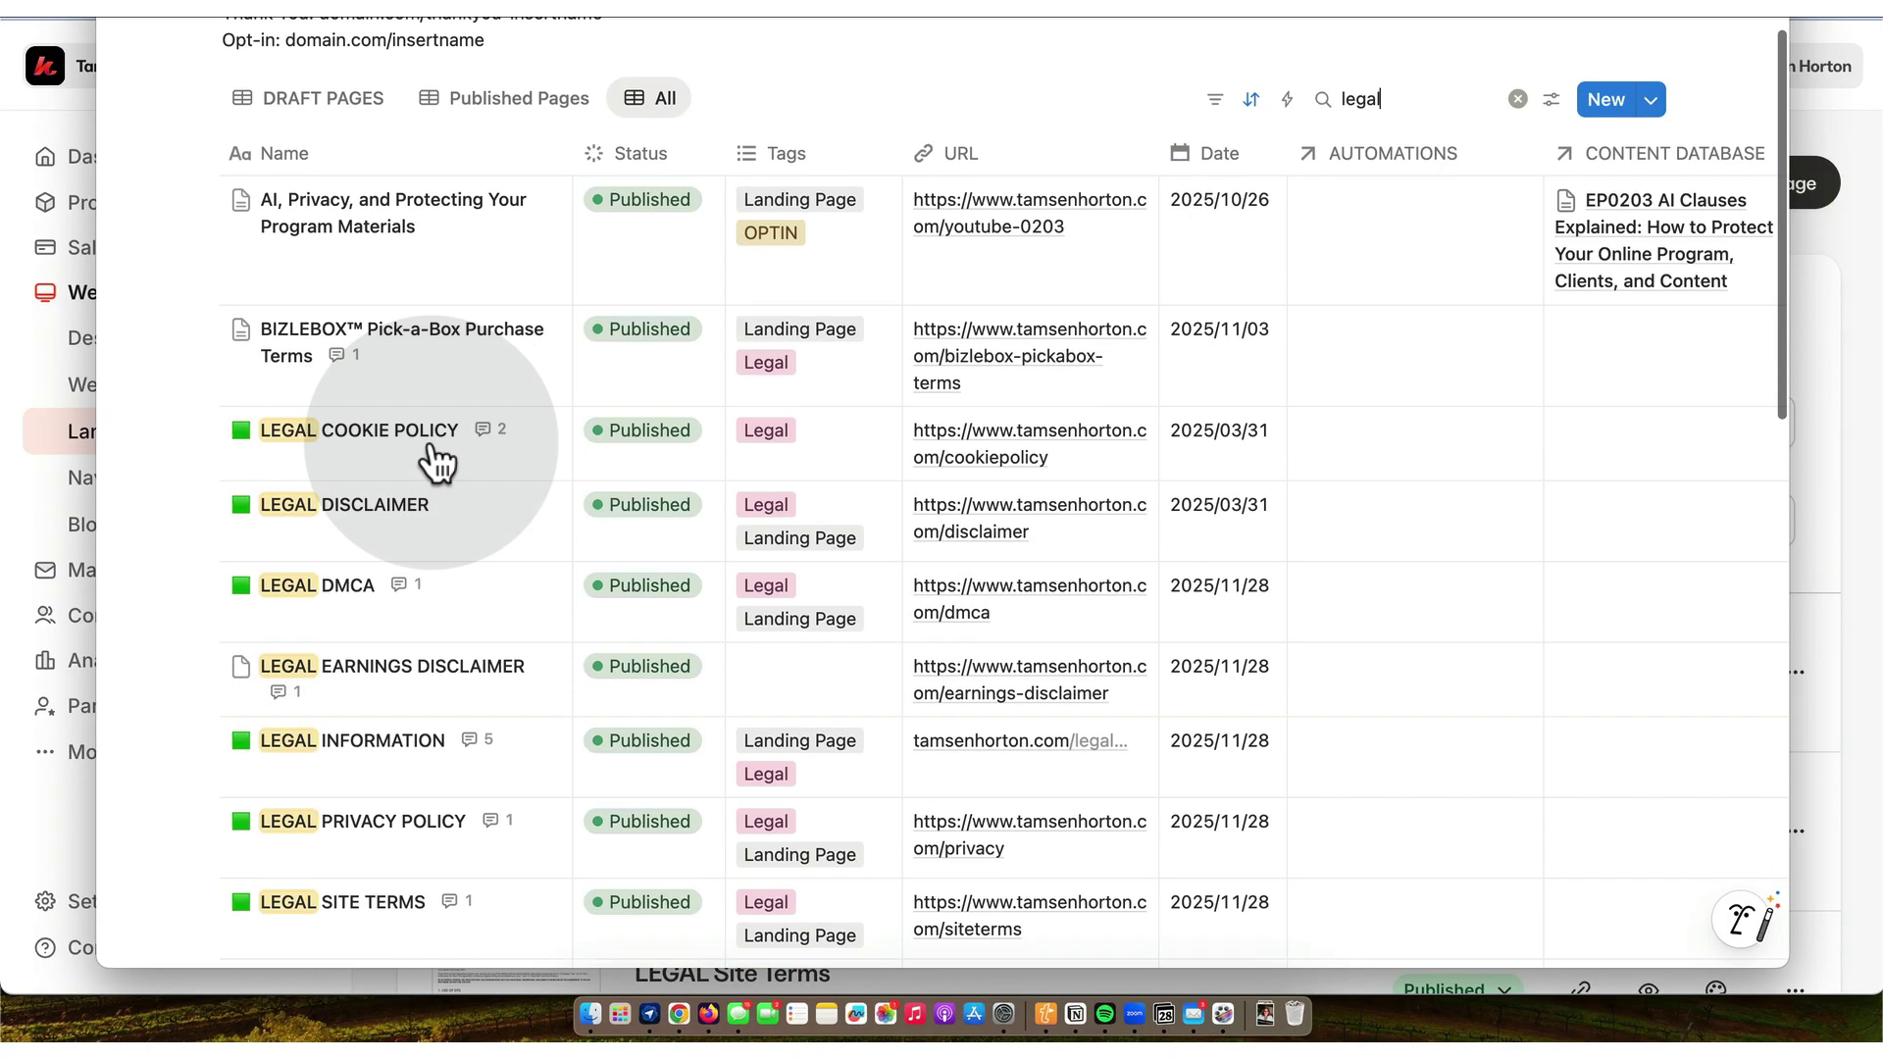
pyautogui.scroll(-2, 446, 524)
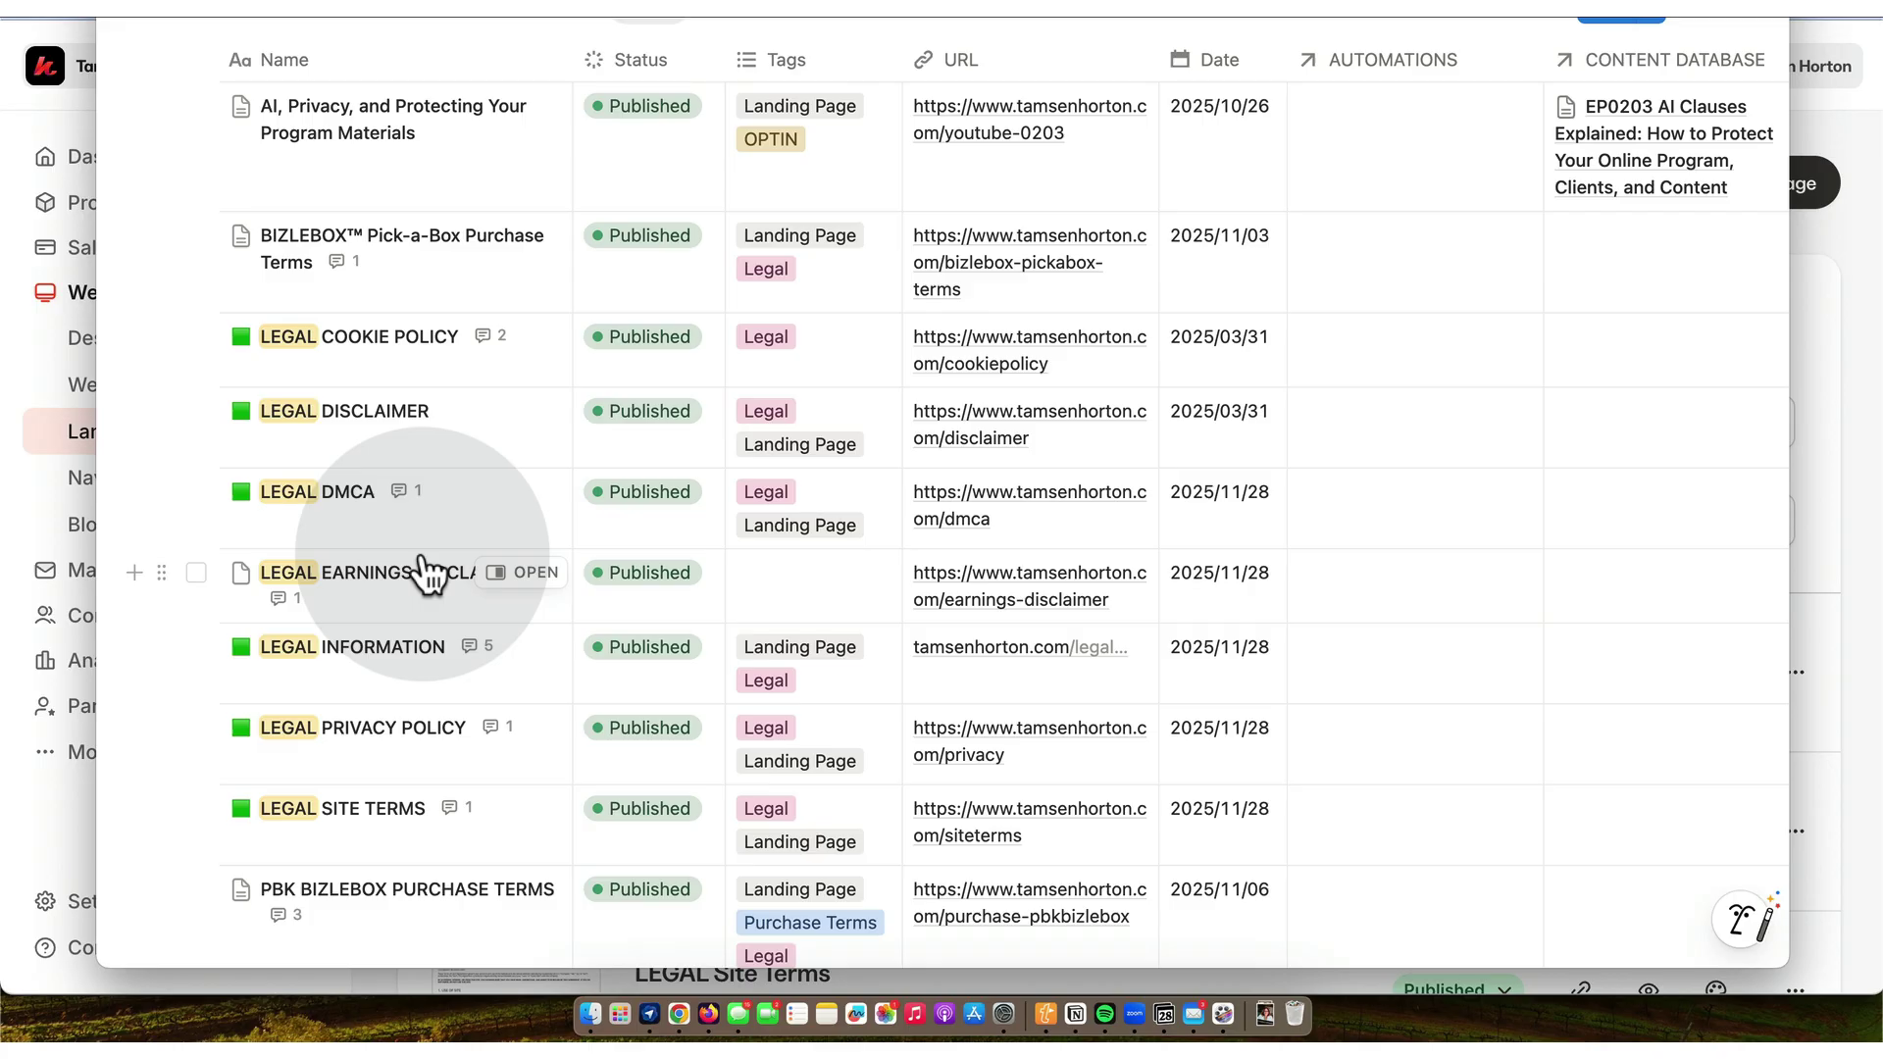
pyautogui.scroll(-8, 429, 573)
pyautogui.scroll(-14, 429, 574)
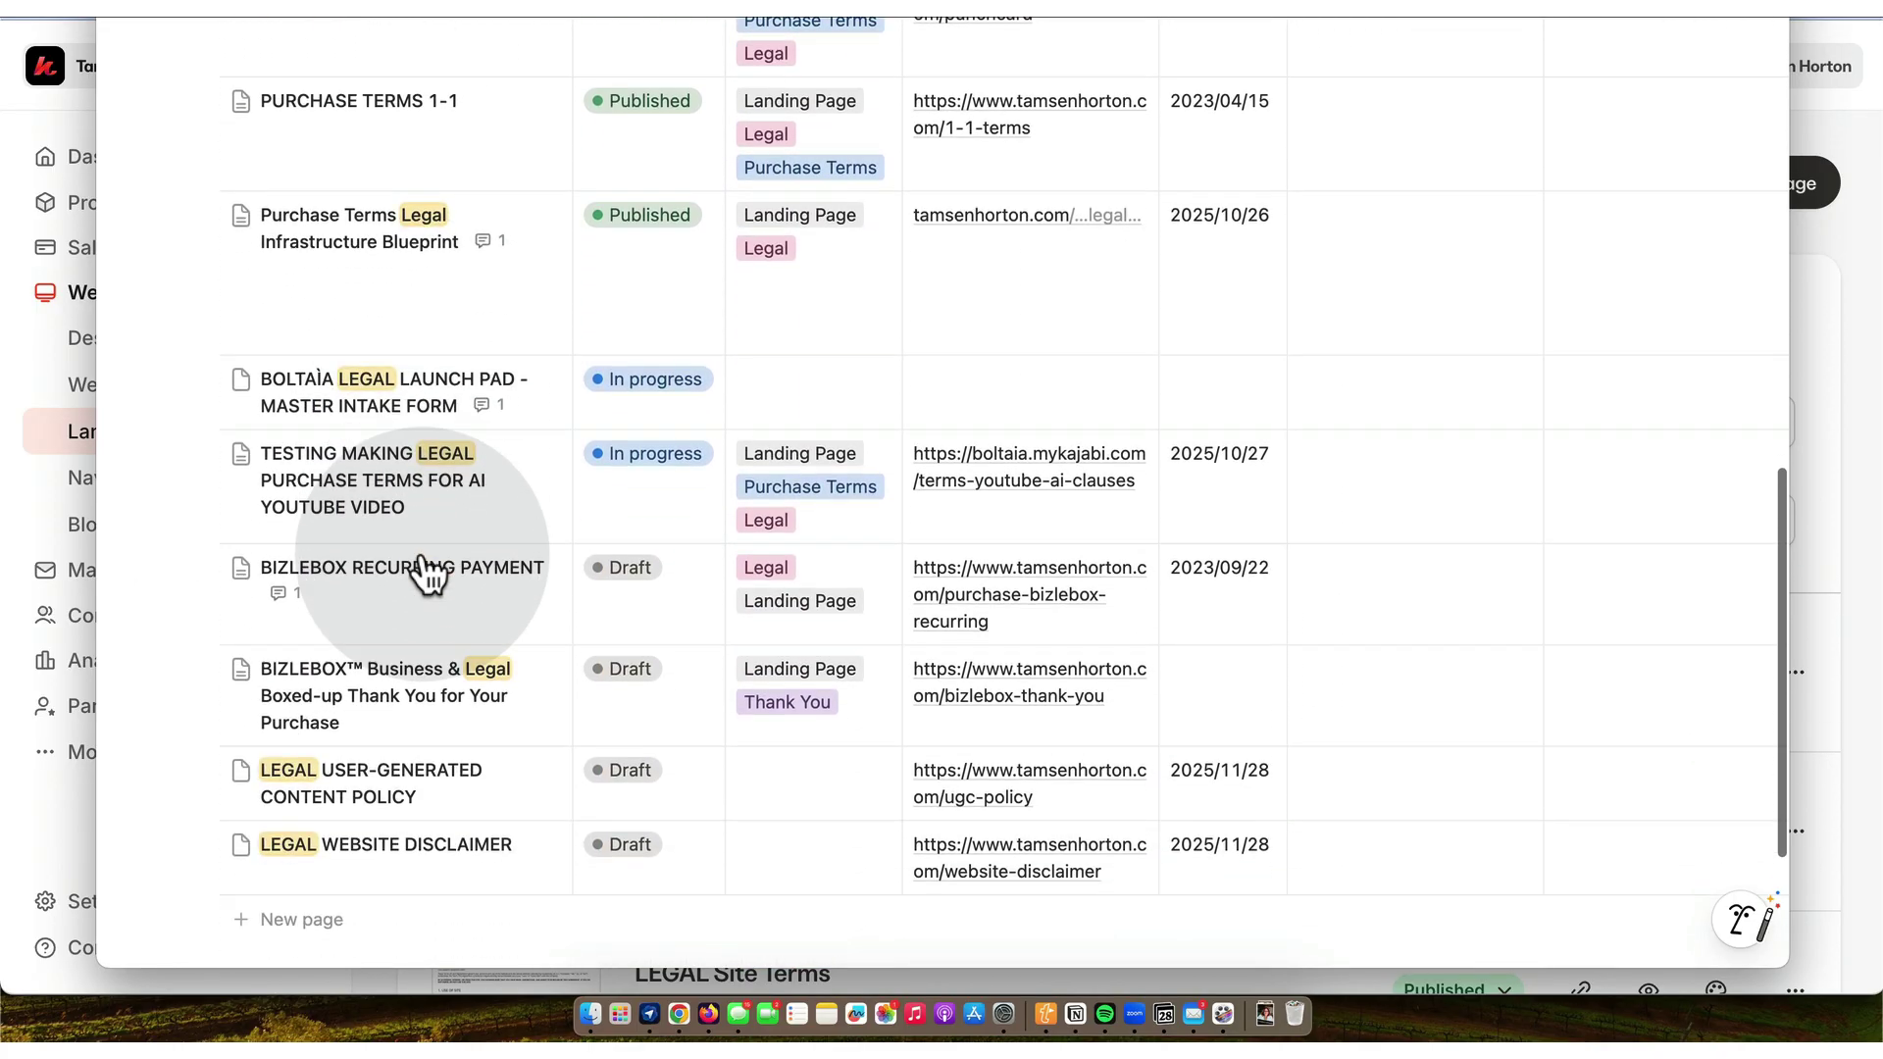
pyautogui.scroll(-5, 452, 573)
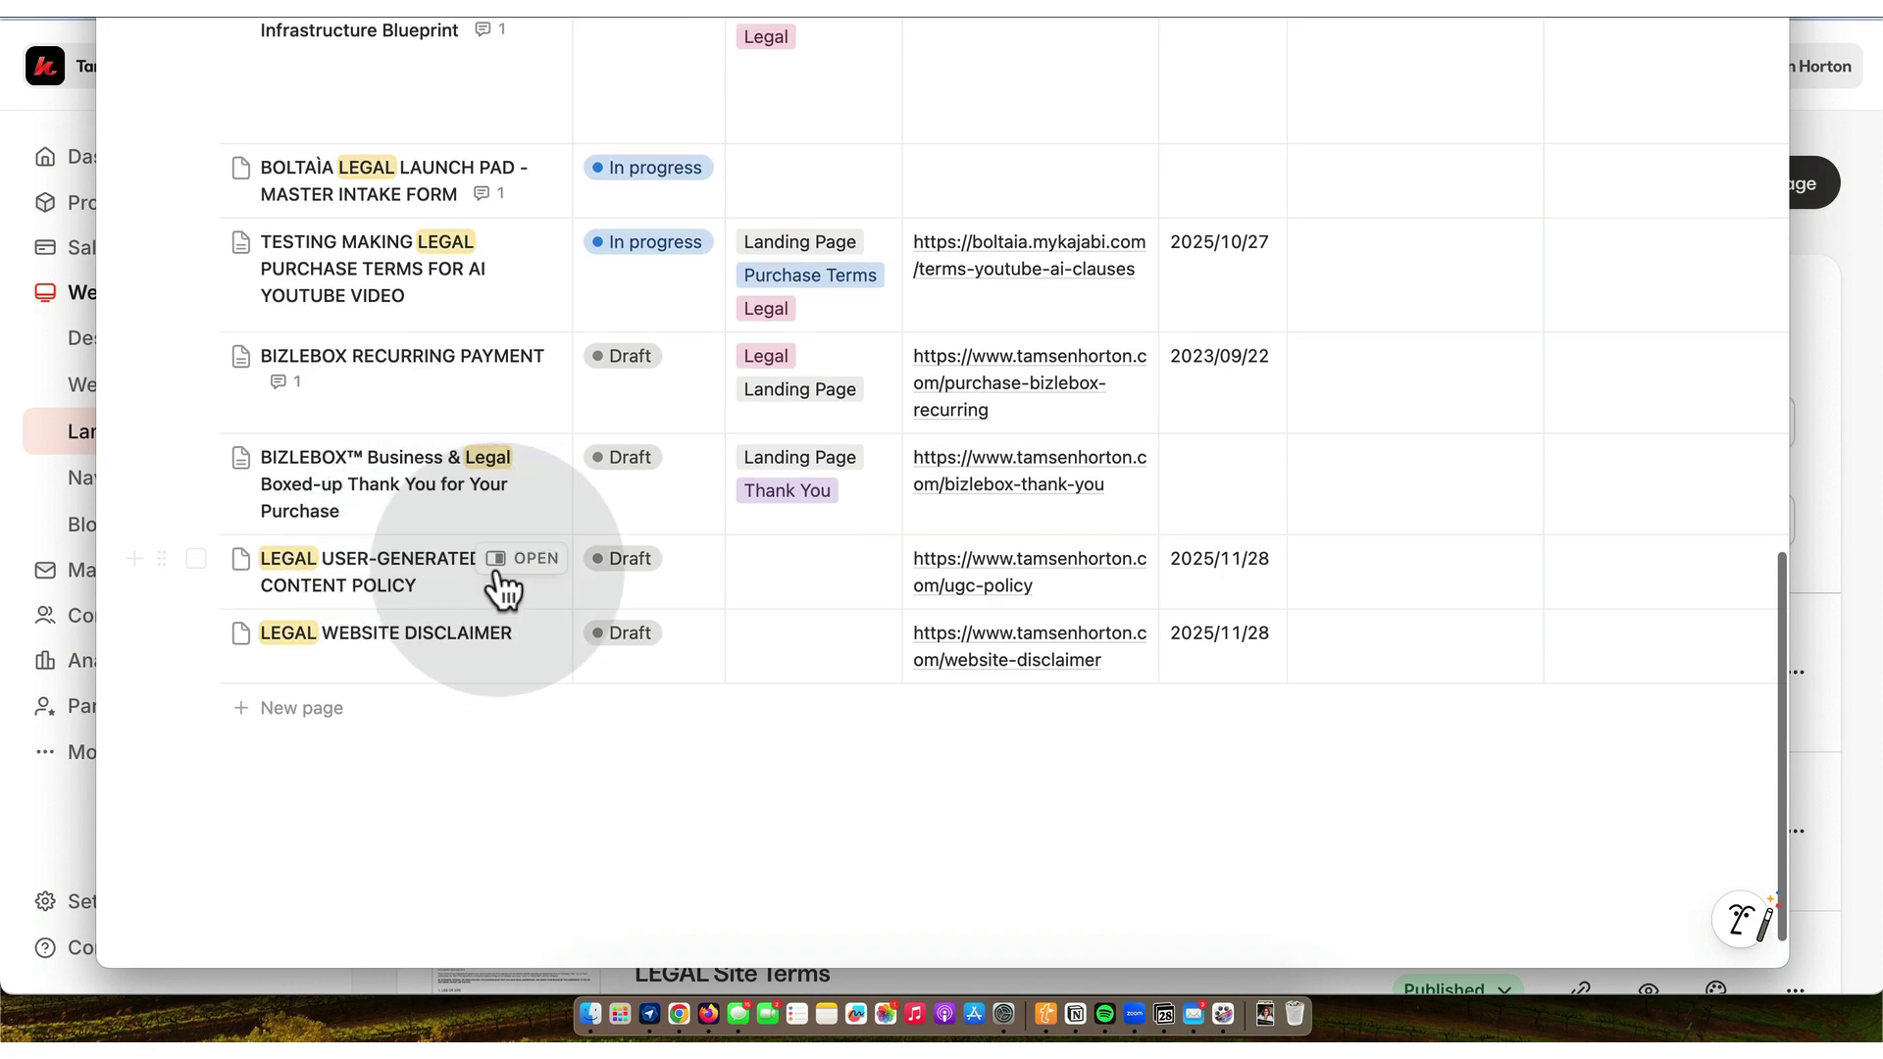
# - Copy the LEGAL USER-GENERATED CONTENT POLICY entry's URL and return to Kajabi
pyautogui.click(535, 560)
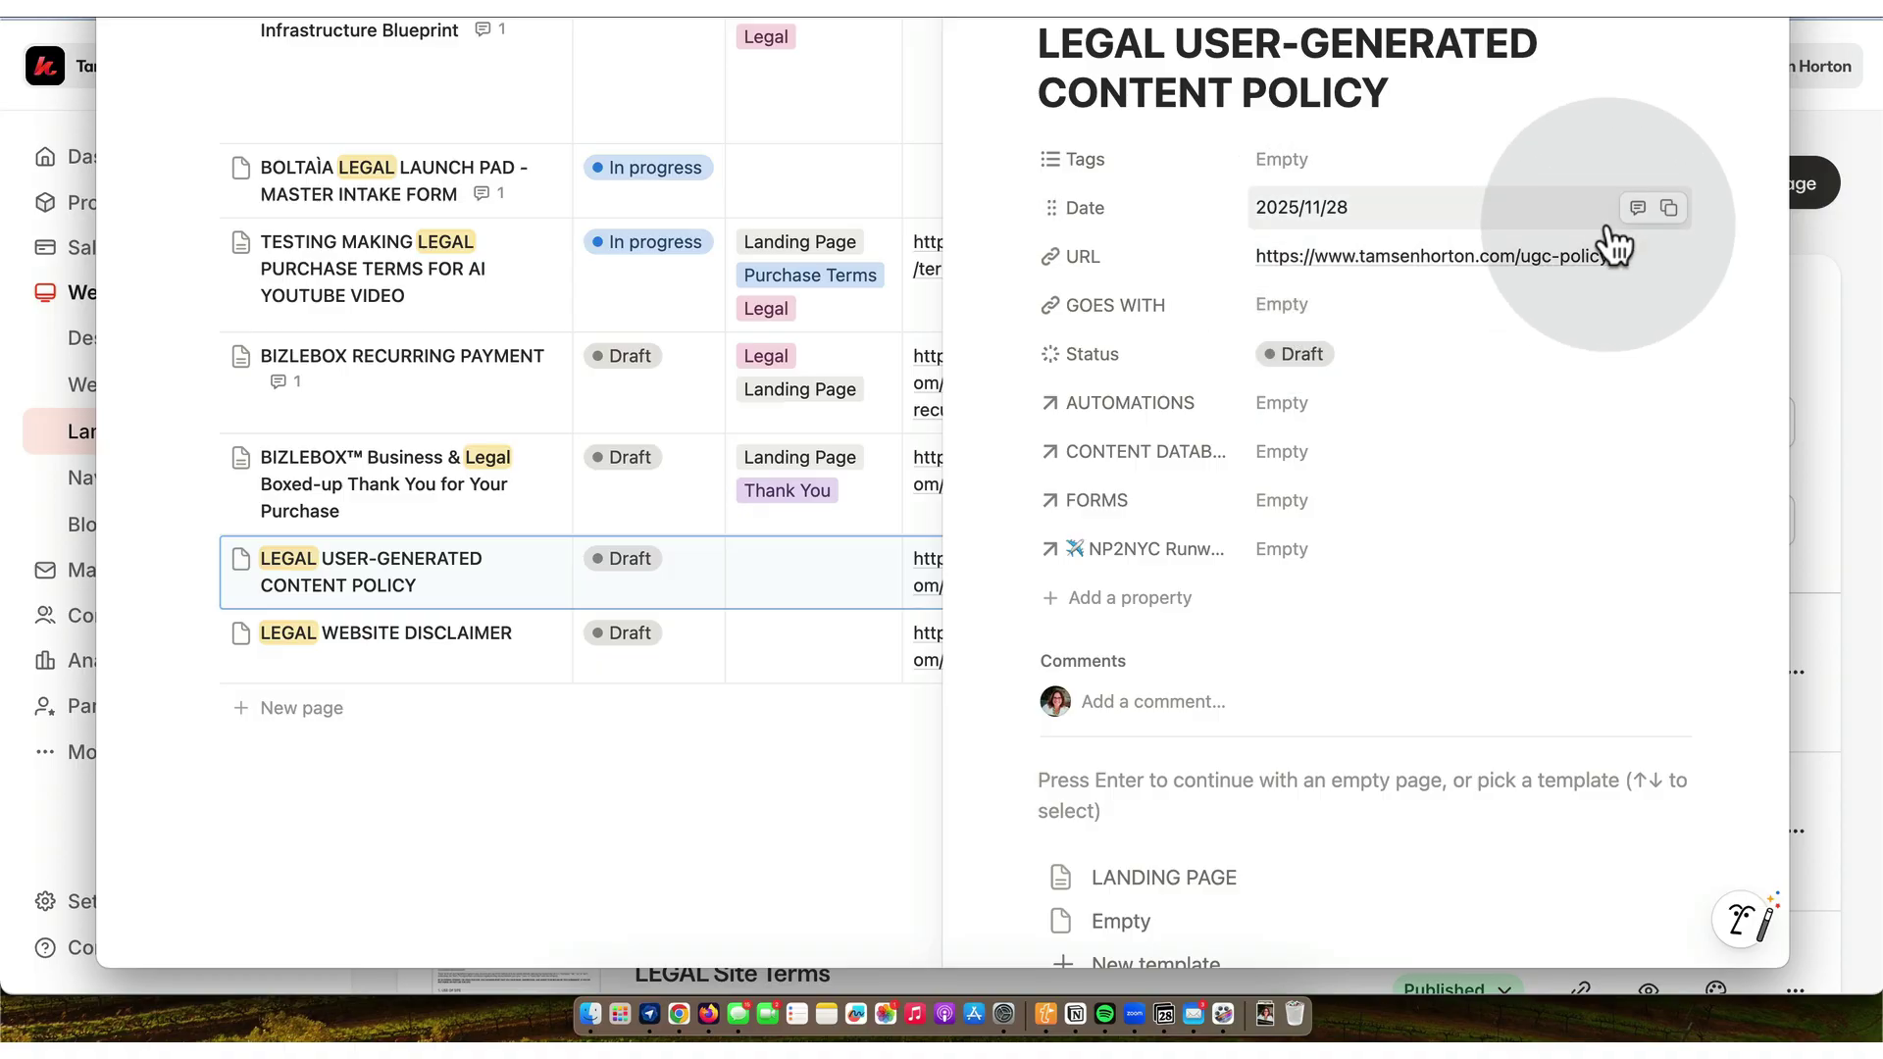
pyautogui.click(1667, 256)
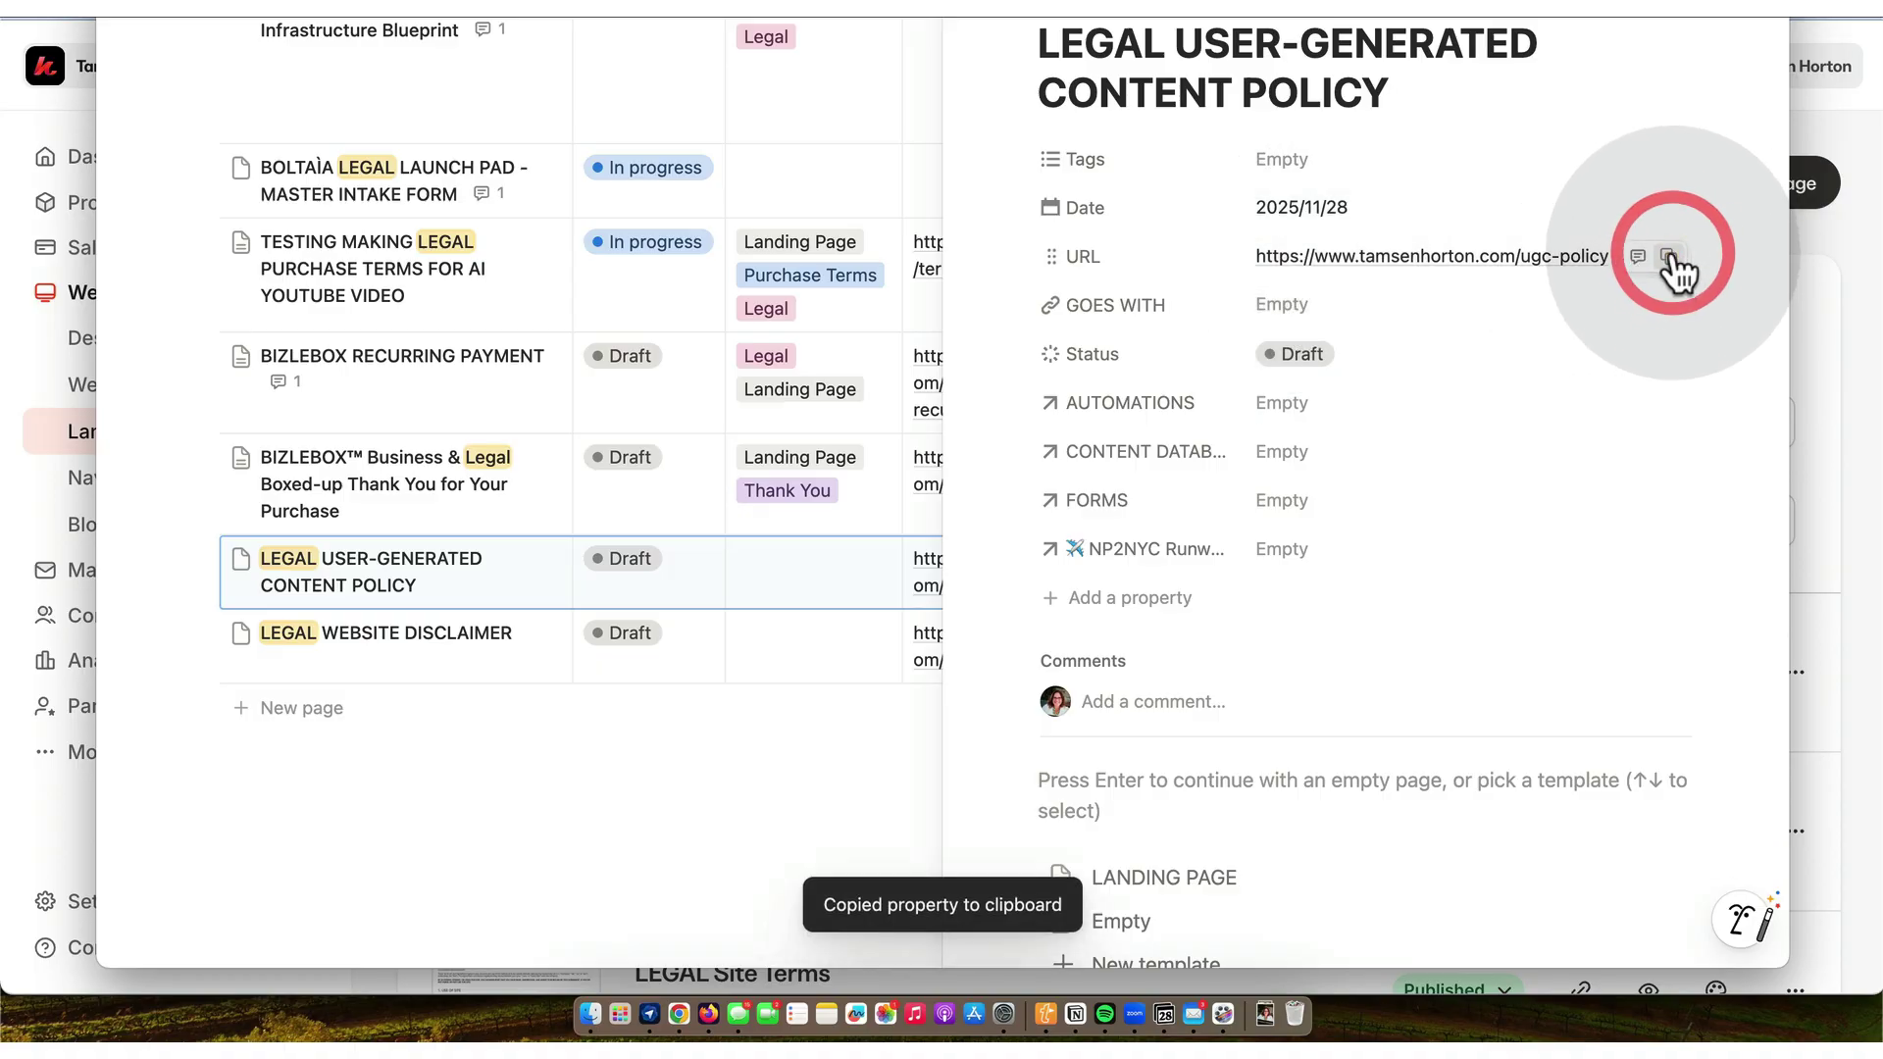
pyautogui.click(677, 1008)
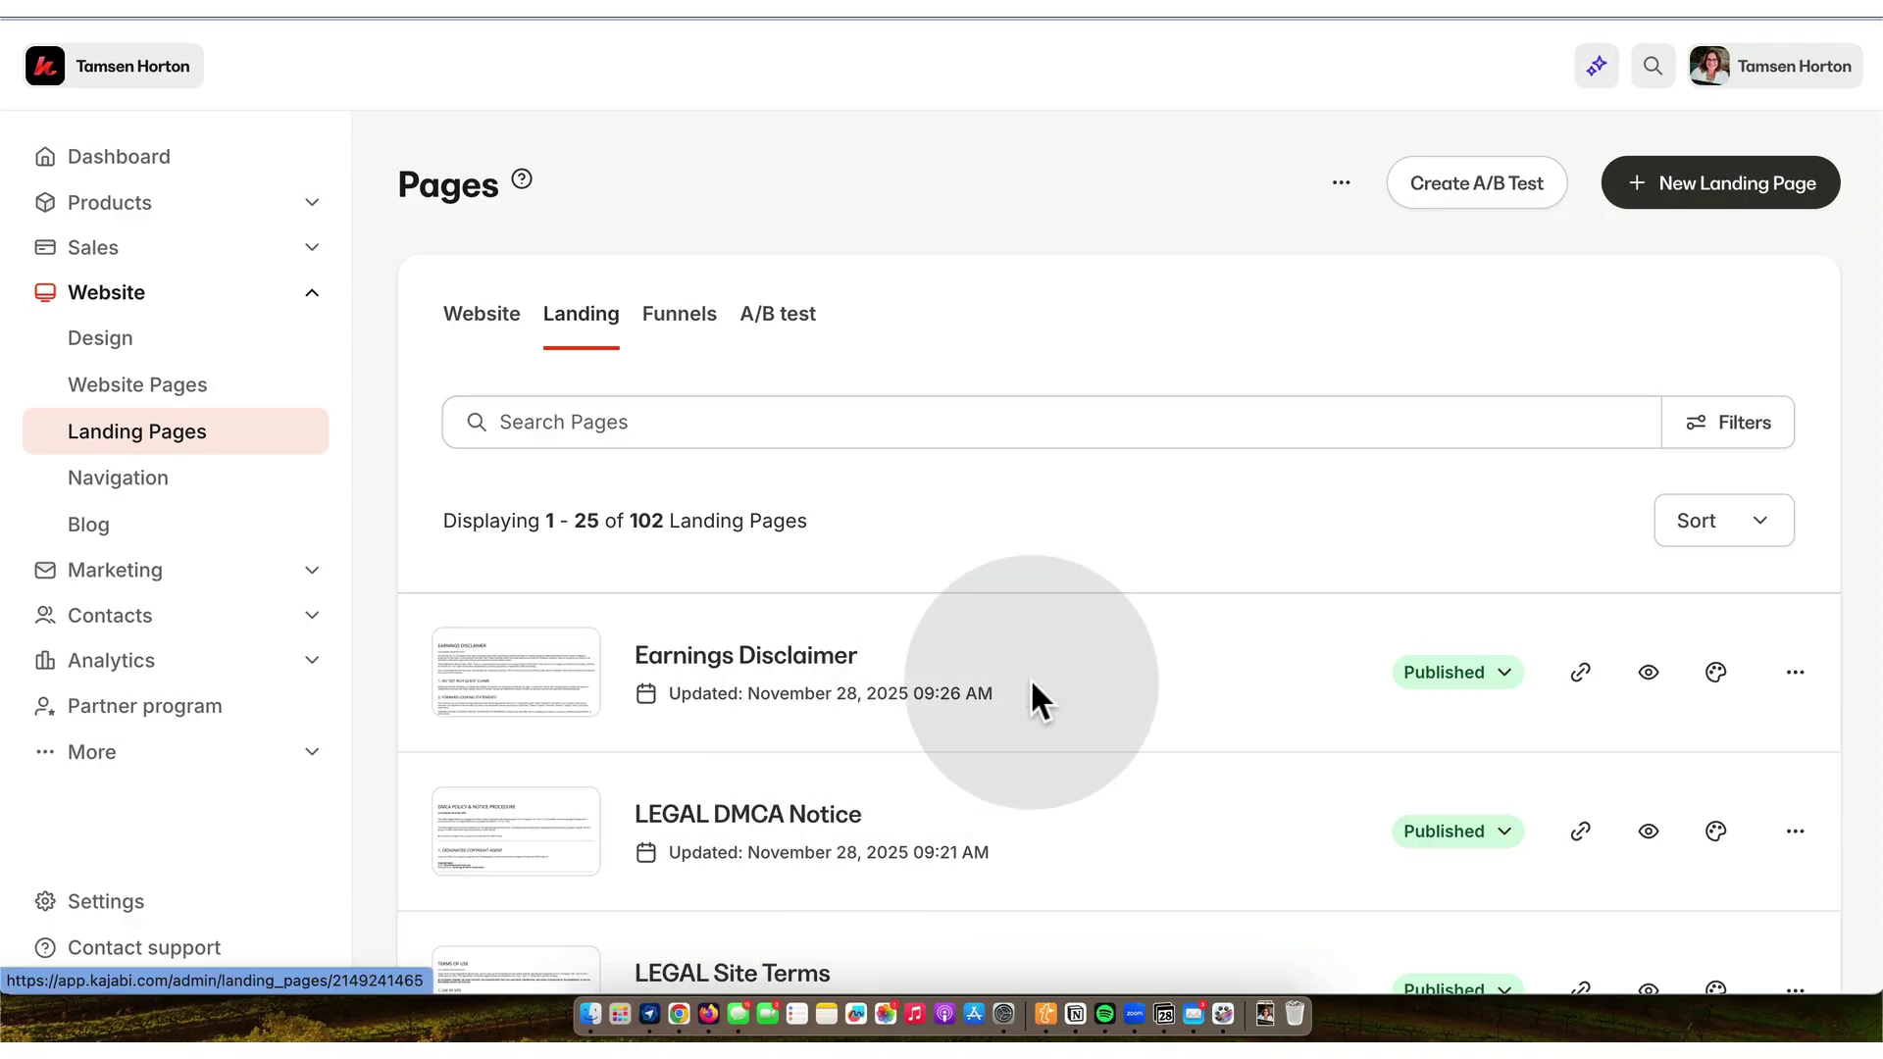
# - Duplicate the Earnings Disclaimer landing page
pyautogui.scroll(-1, 1032, 692)
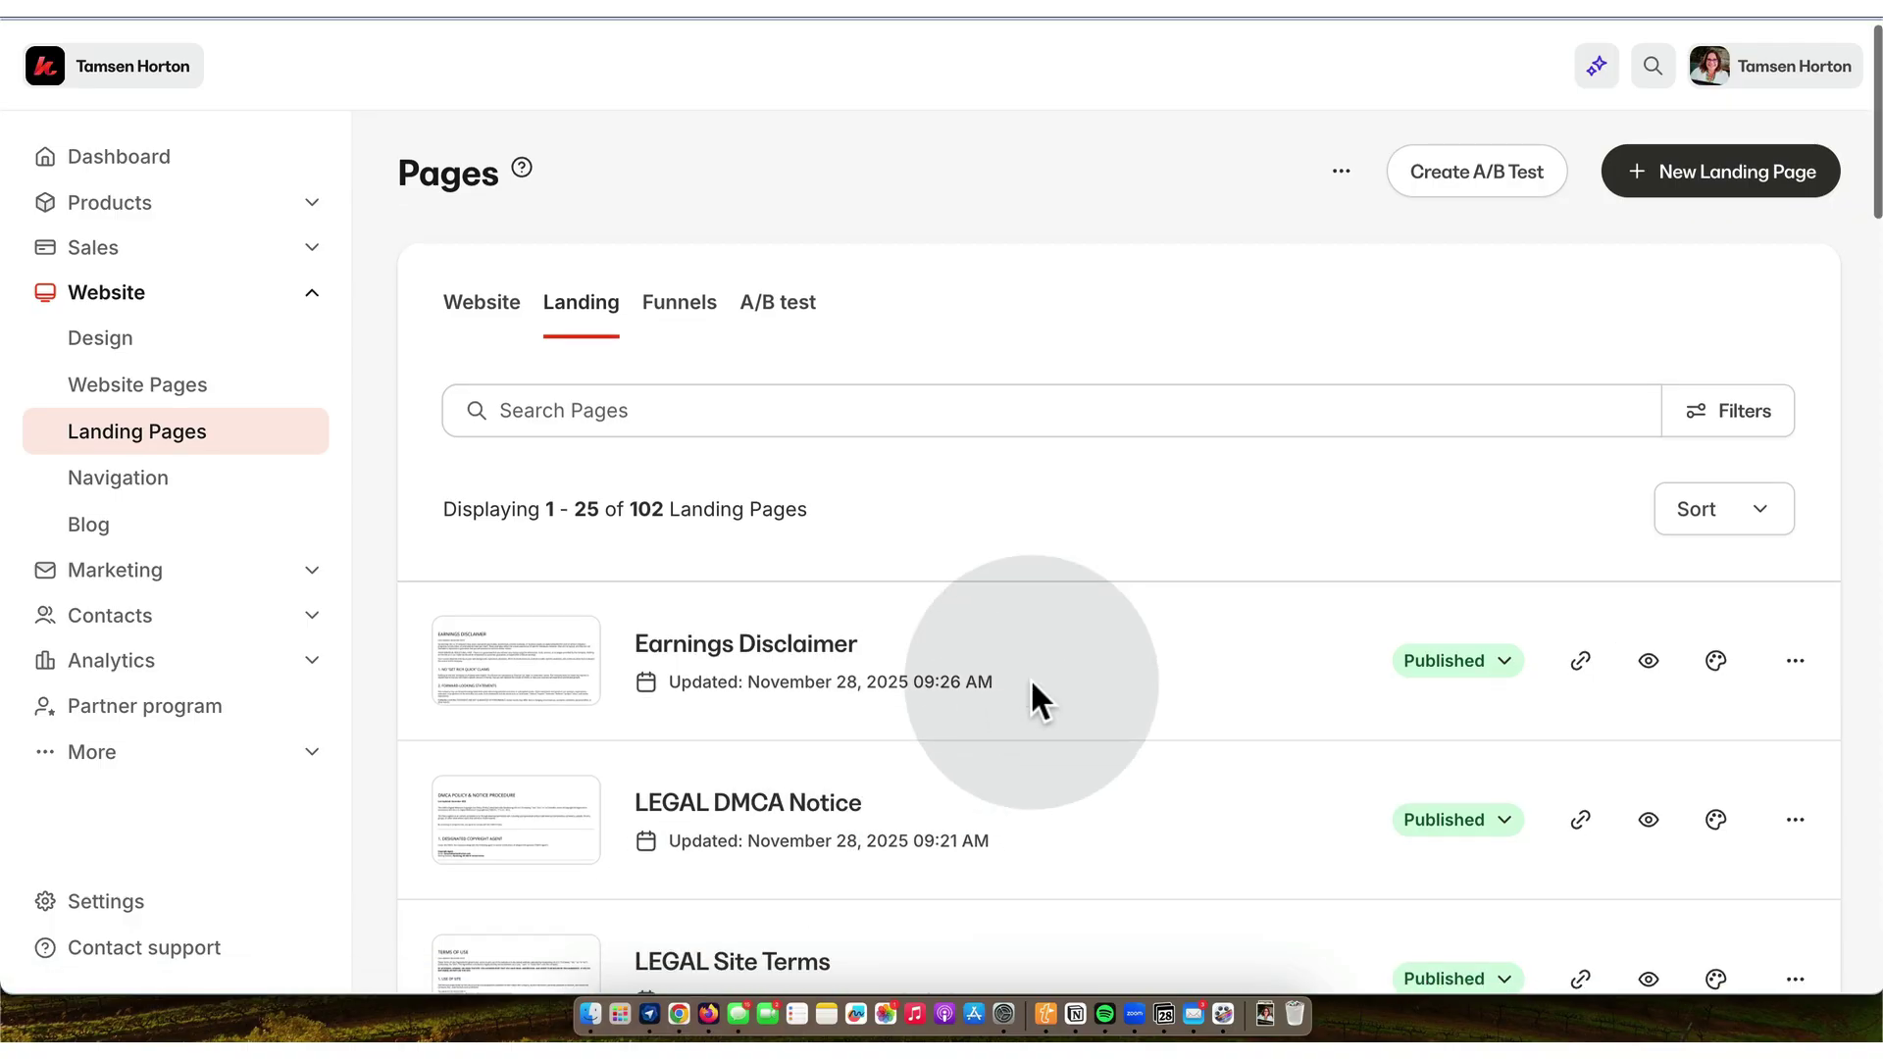
pyautogui.click(1796, 655)
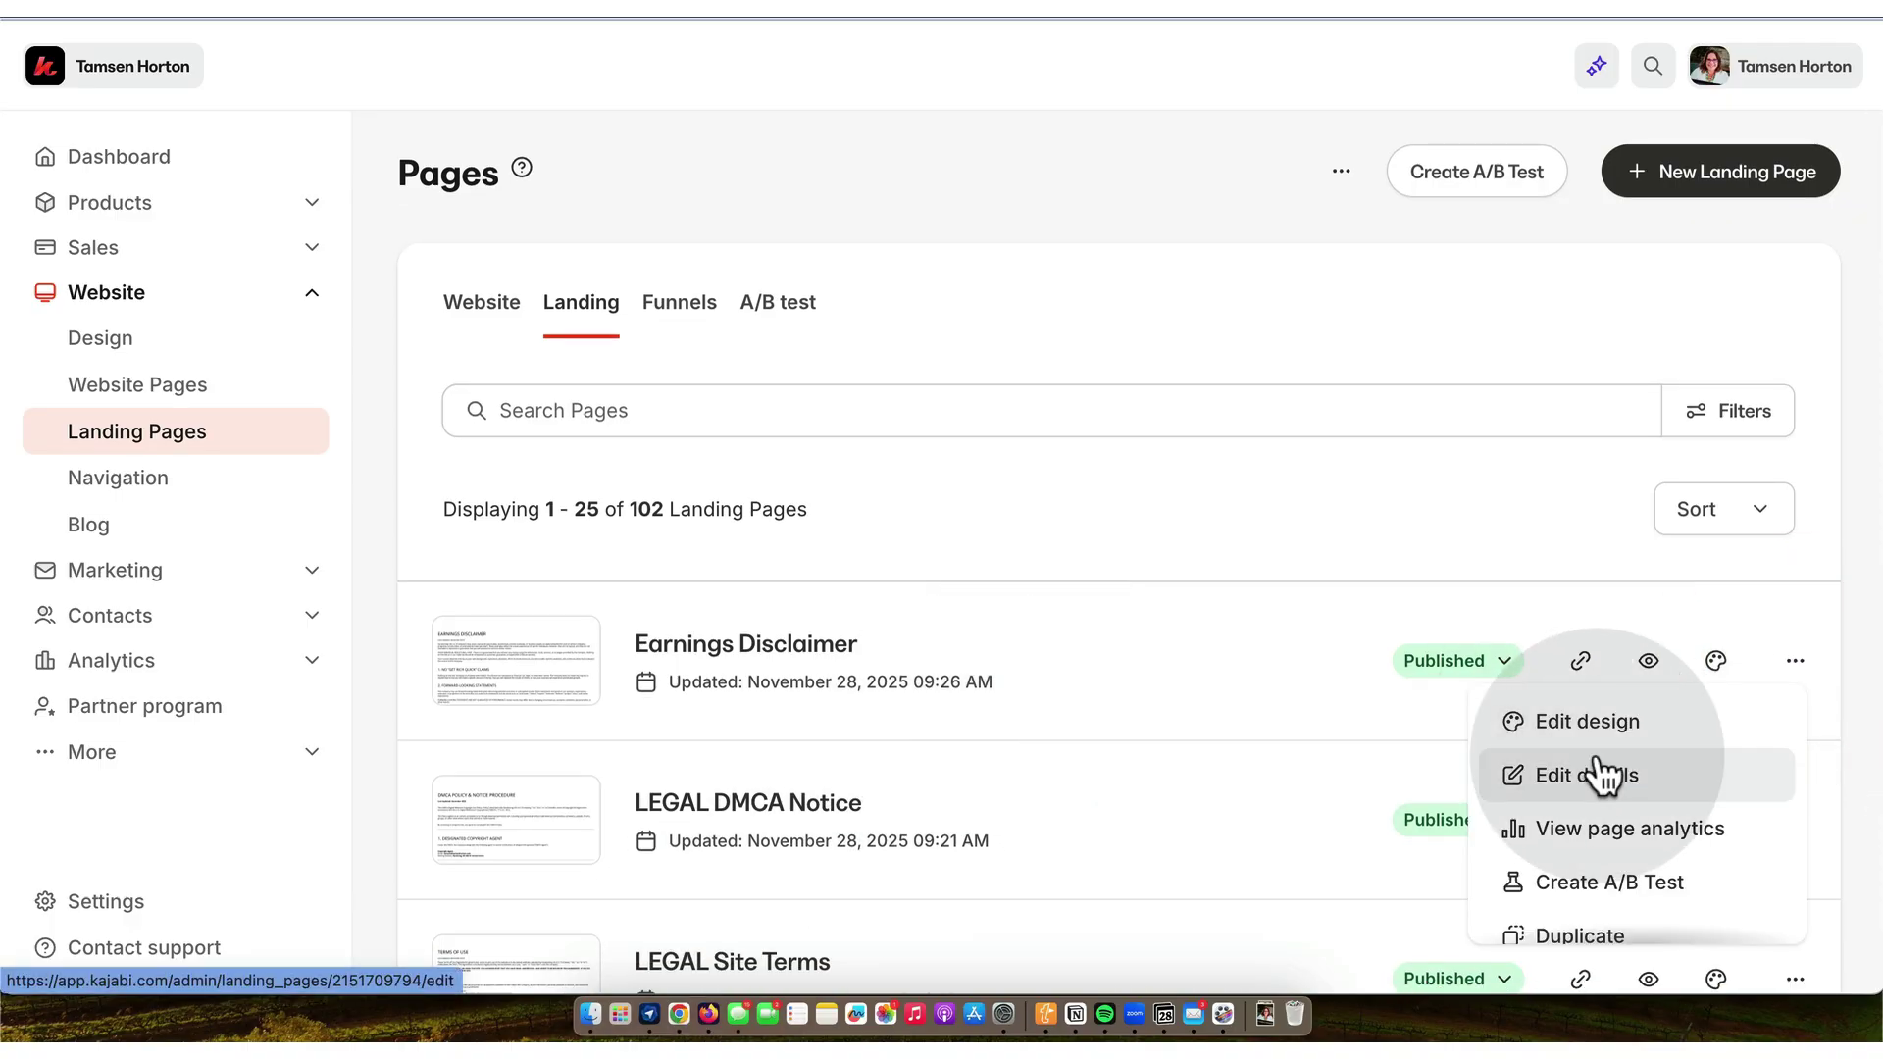
pyautogui.scroll(-2, 1599, 765)
pyautogui.click(1580, 813)
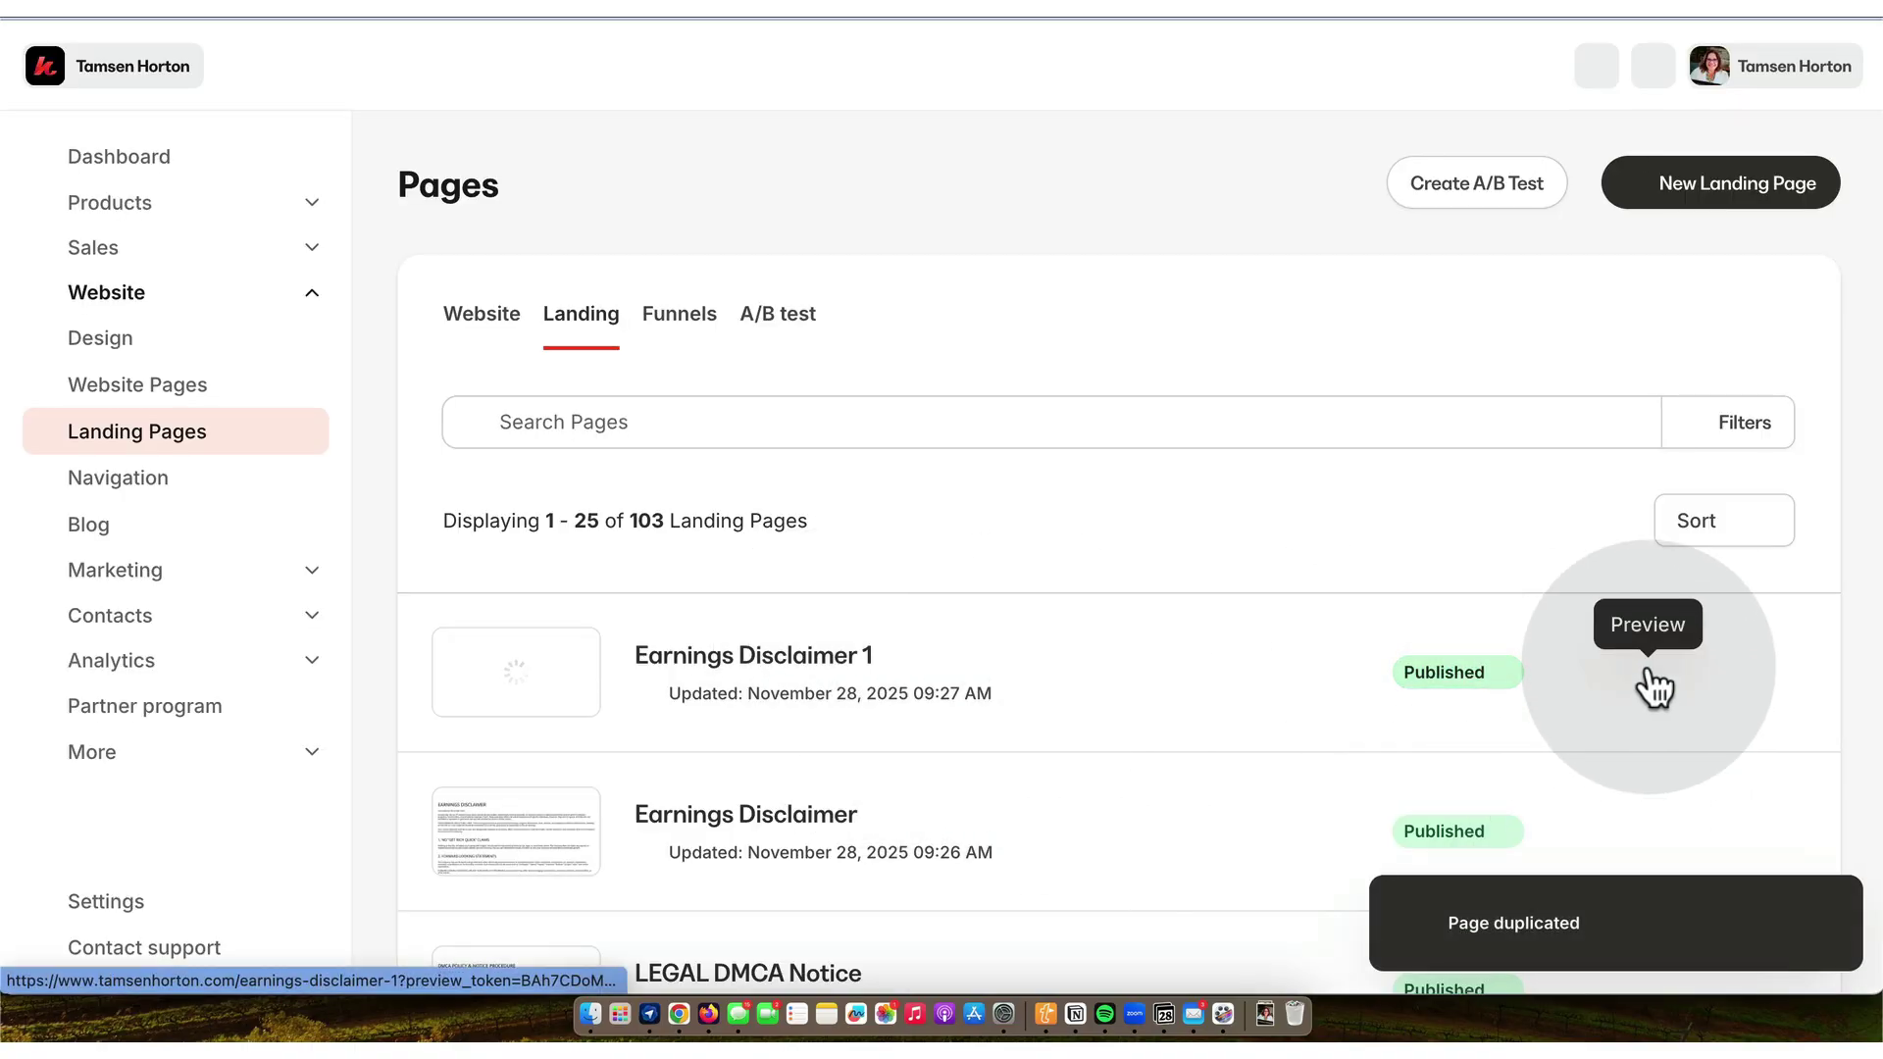
# - Retitle the copy 'Legal User Generated Content Policy' and set its slug to ugc-policy
pyautogui.scroll(-2, 1646, 662)
pyautogui.click(1797, 584)
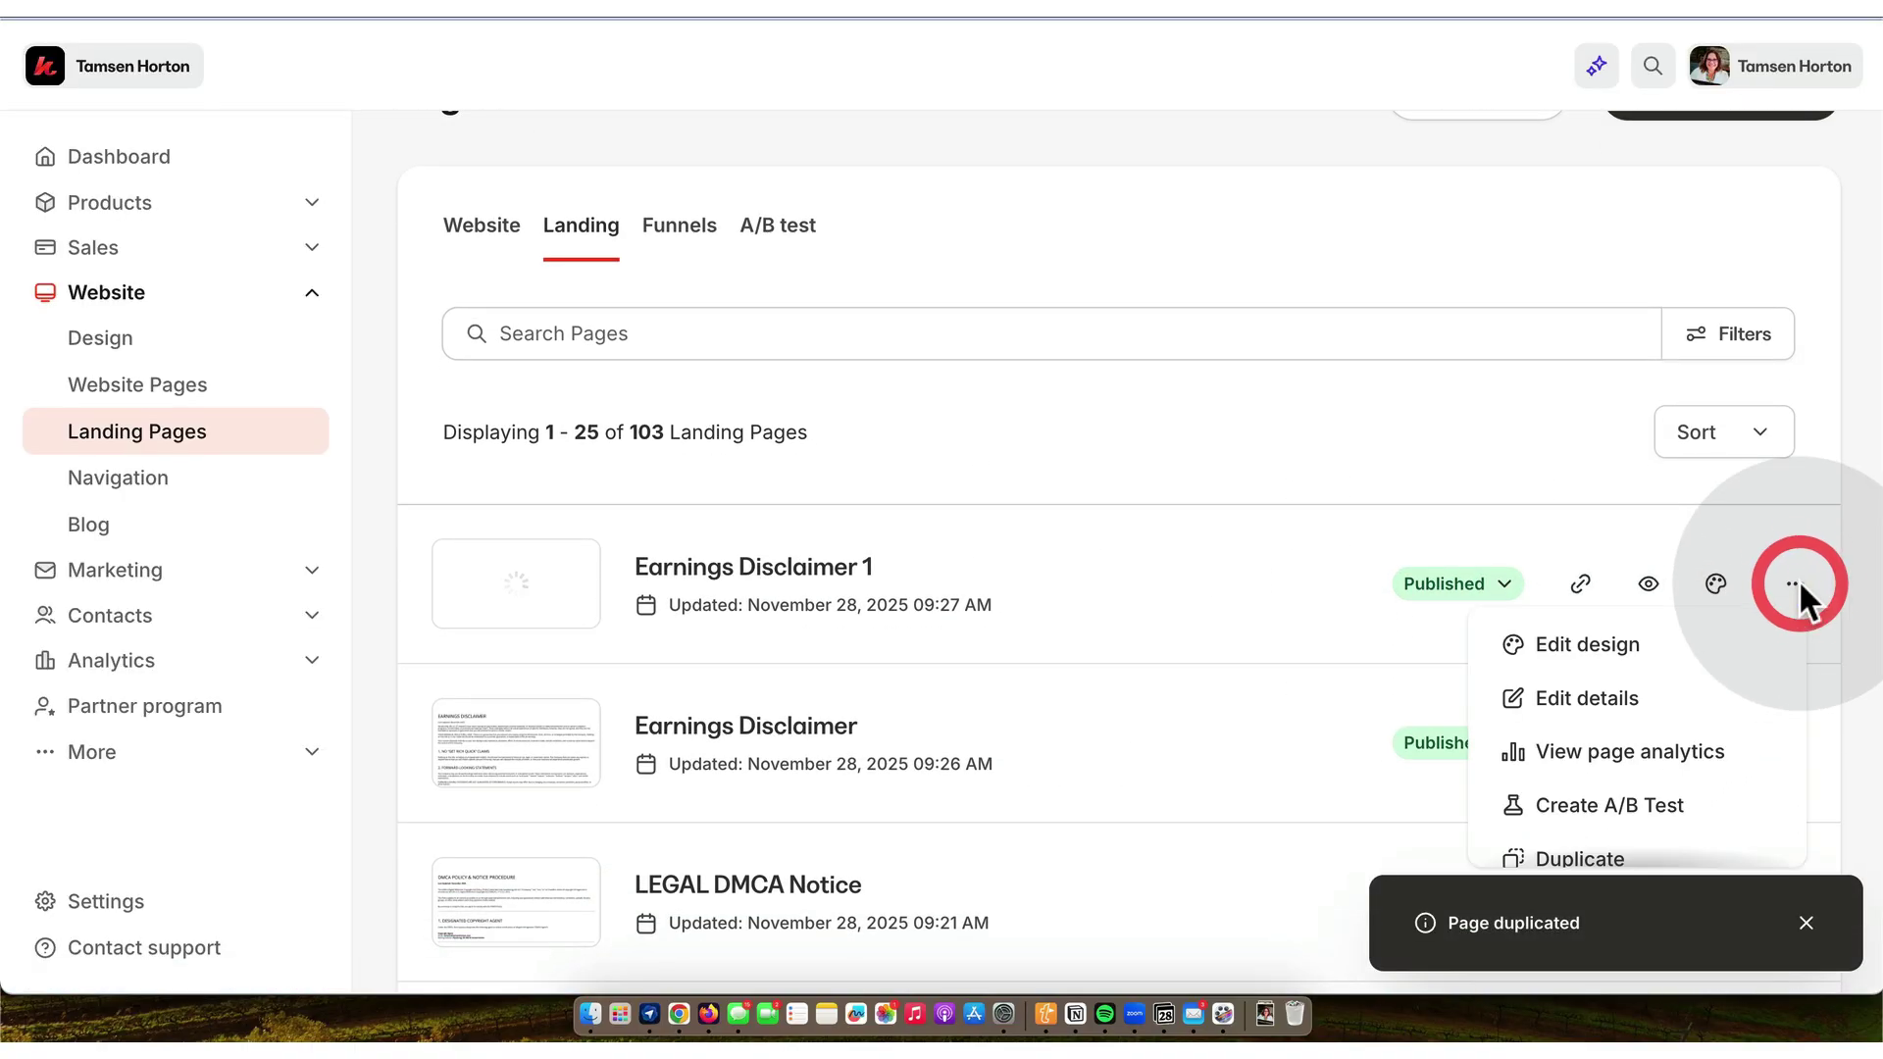
pyautogui.click(1610, 695)
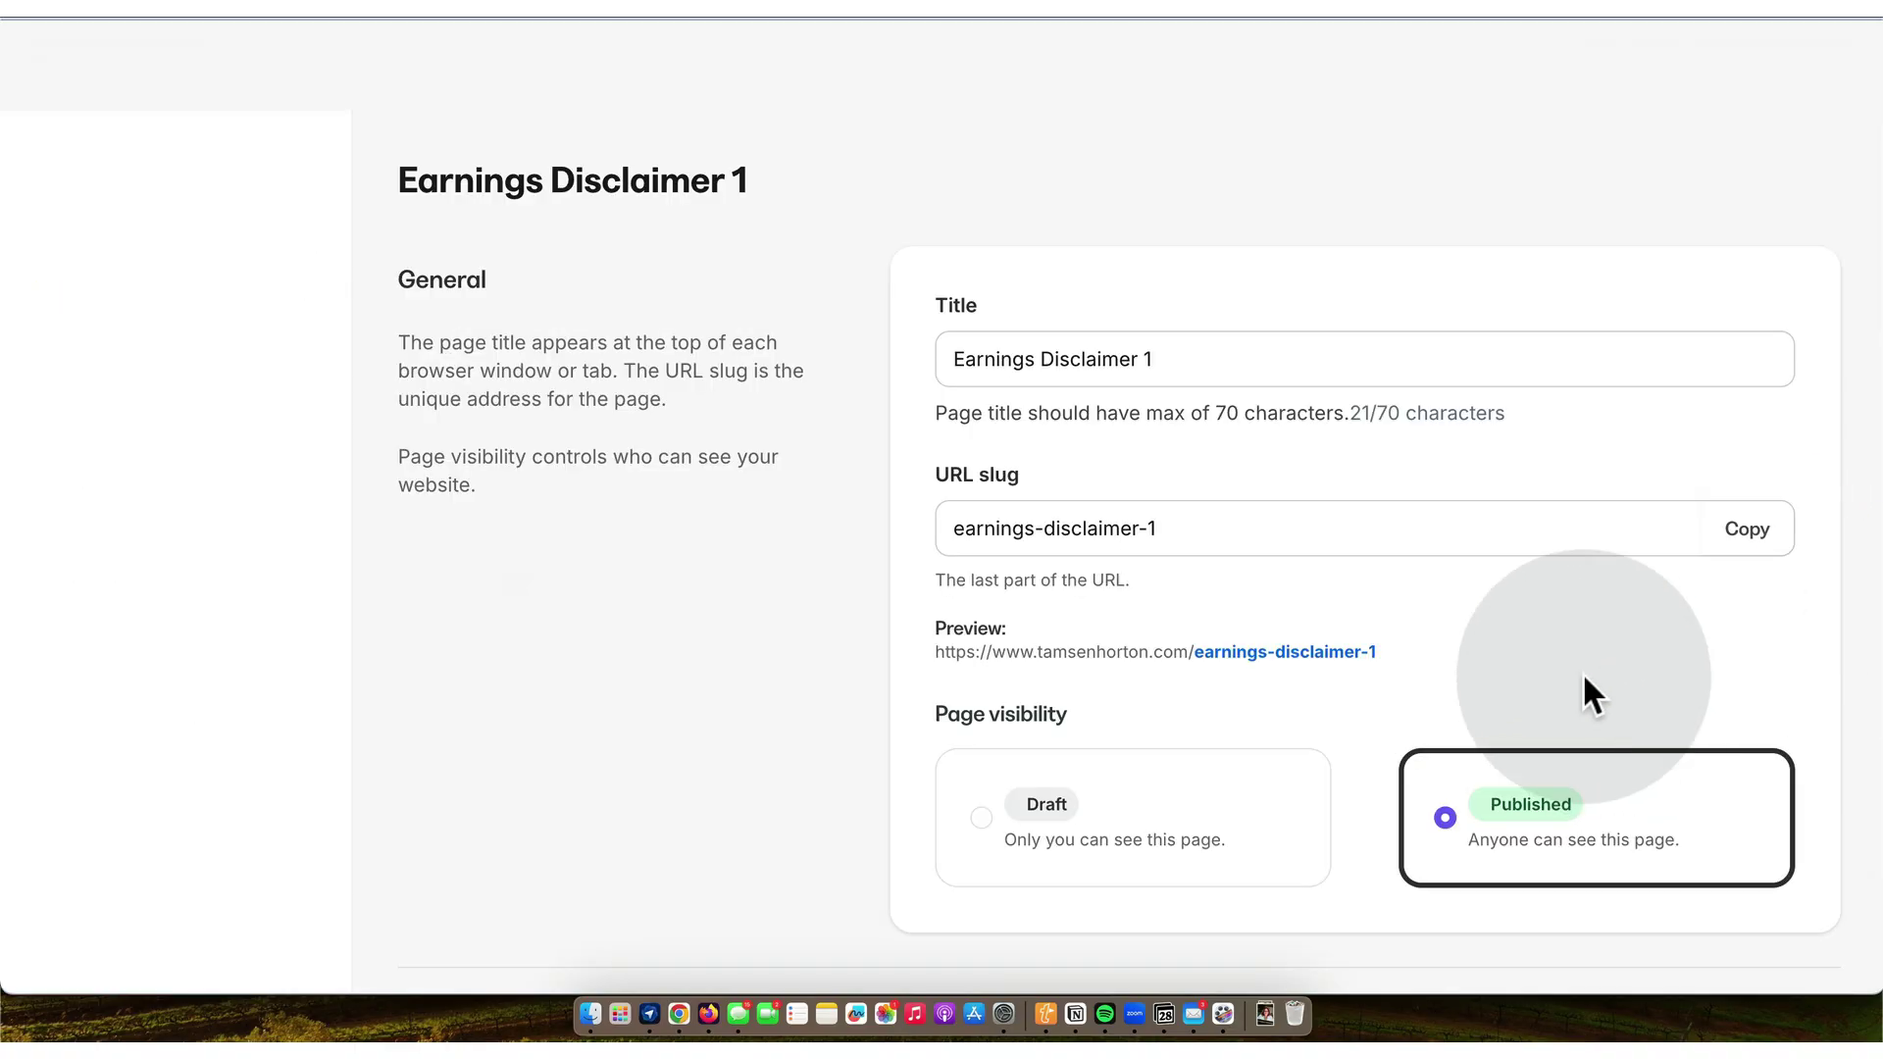
pyautogui.tripleClick(1170, 358)
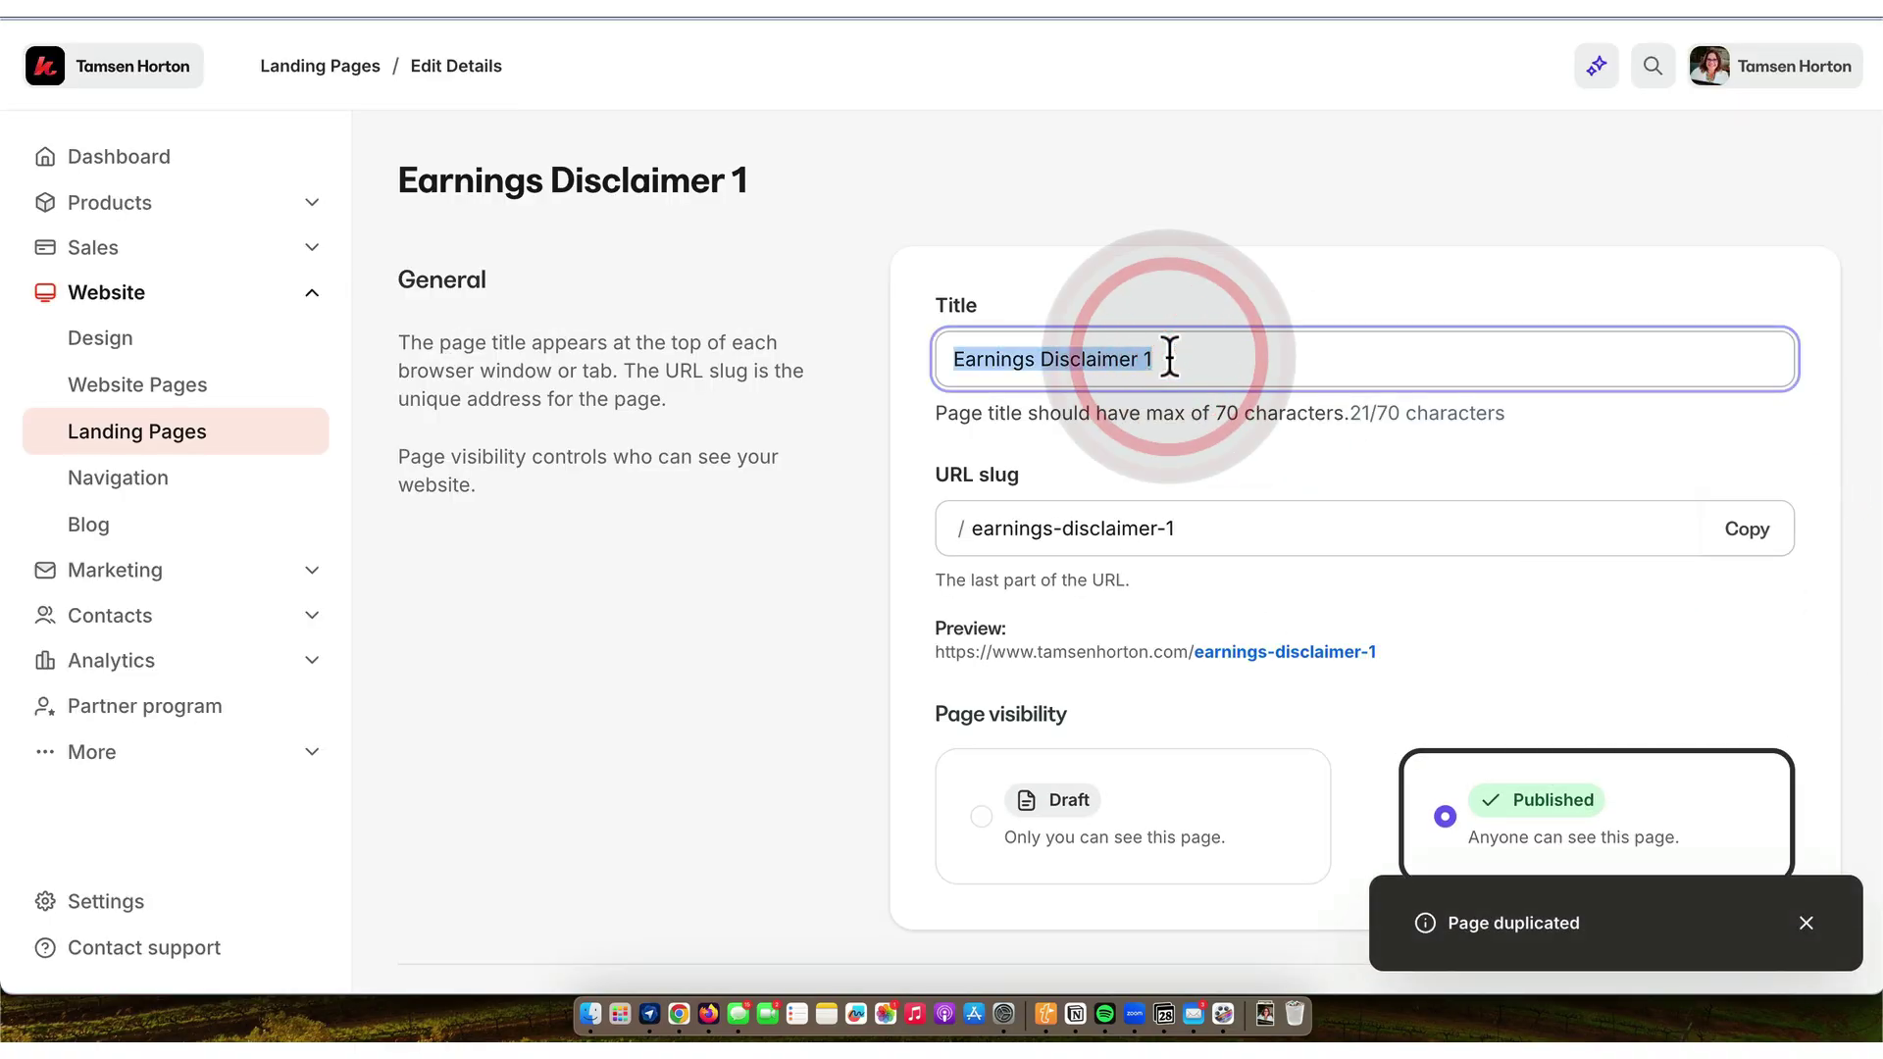
pyautogui.write('Legal User Generated Content Policy')
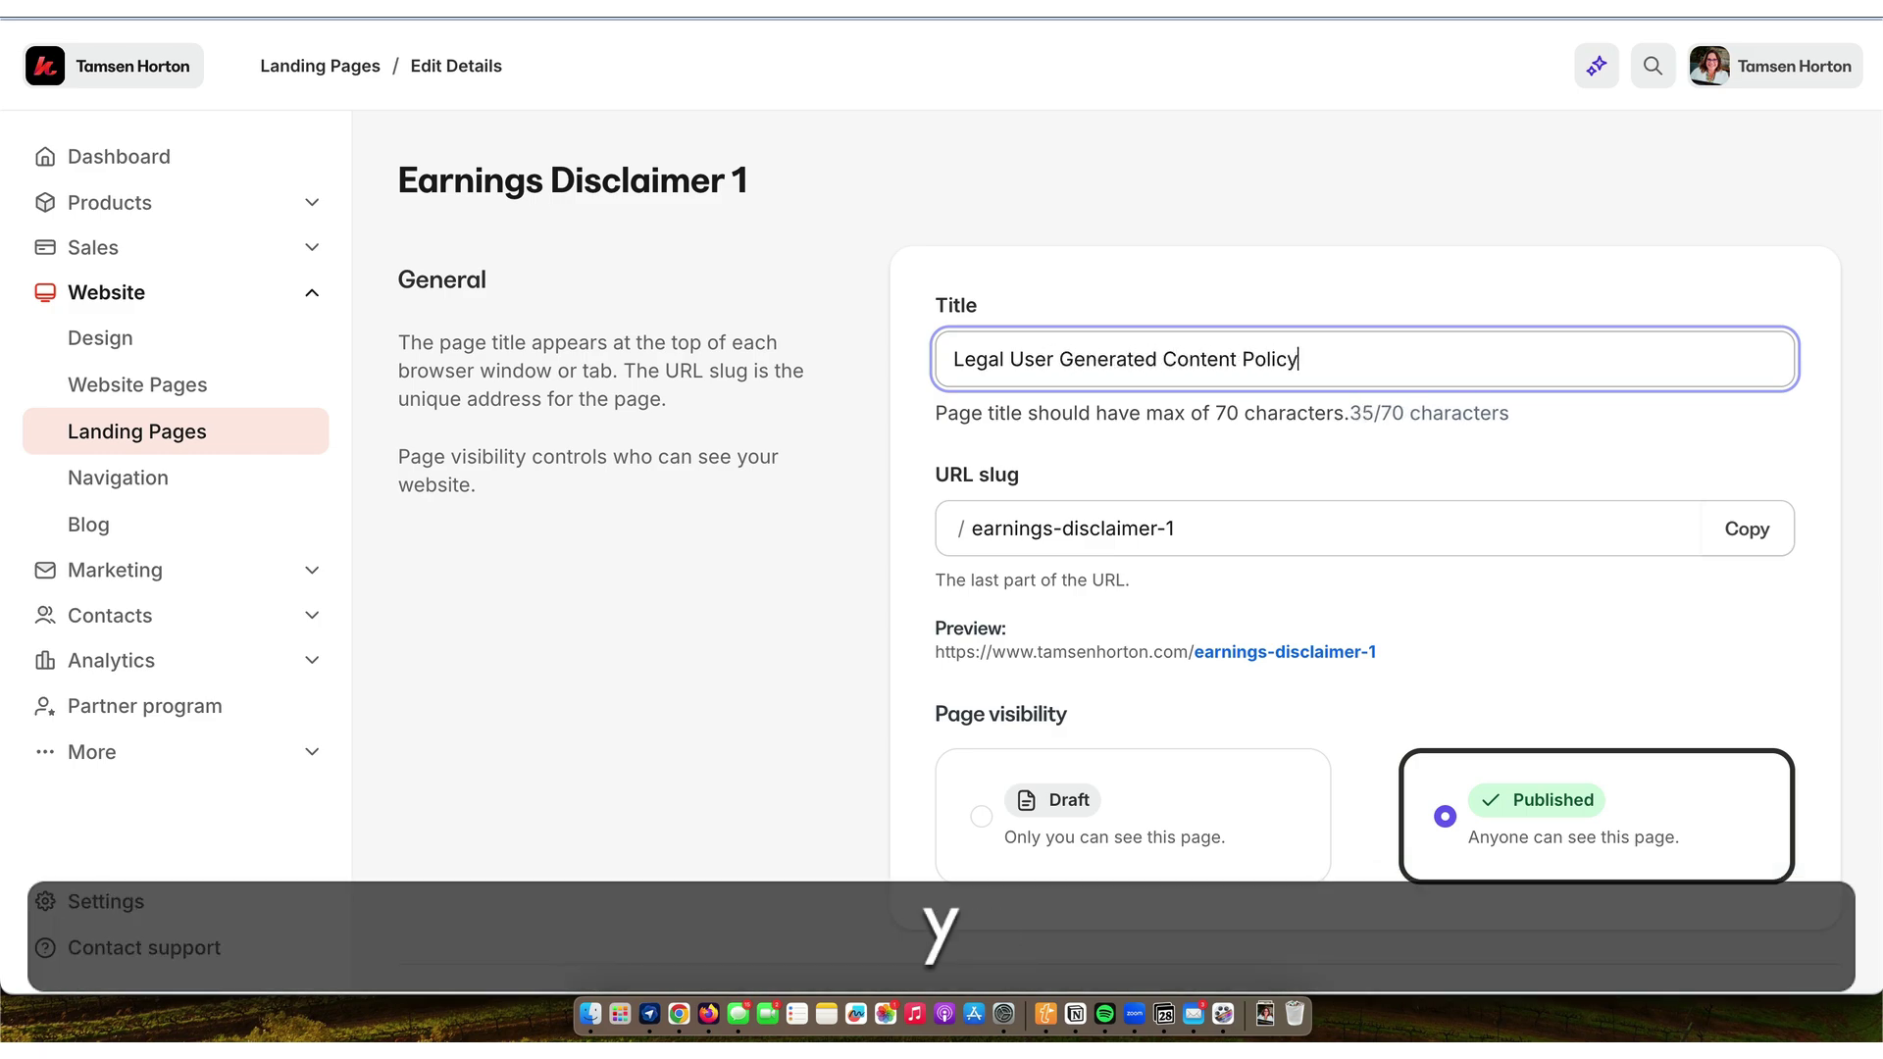
pyautogui.tripleClick(1195, 538)
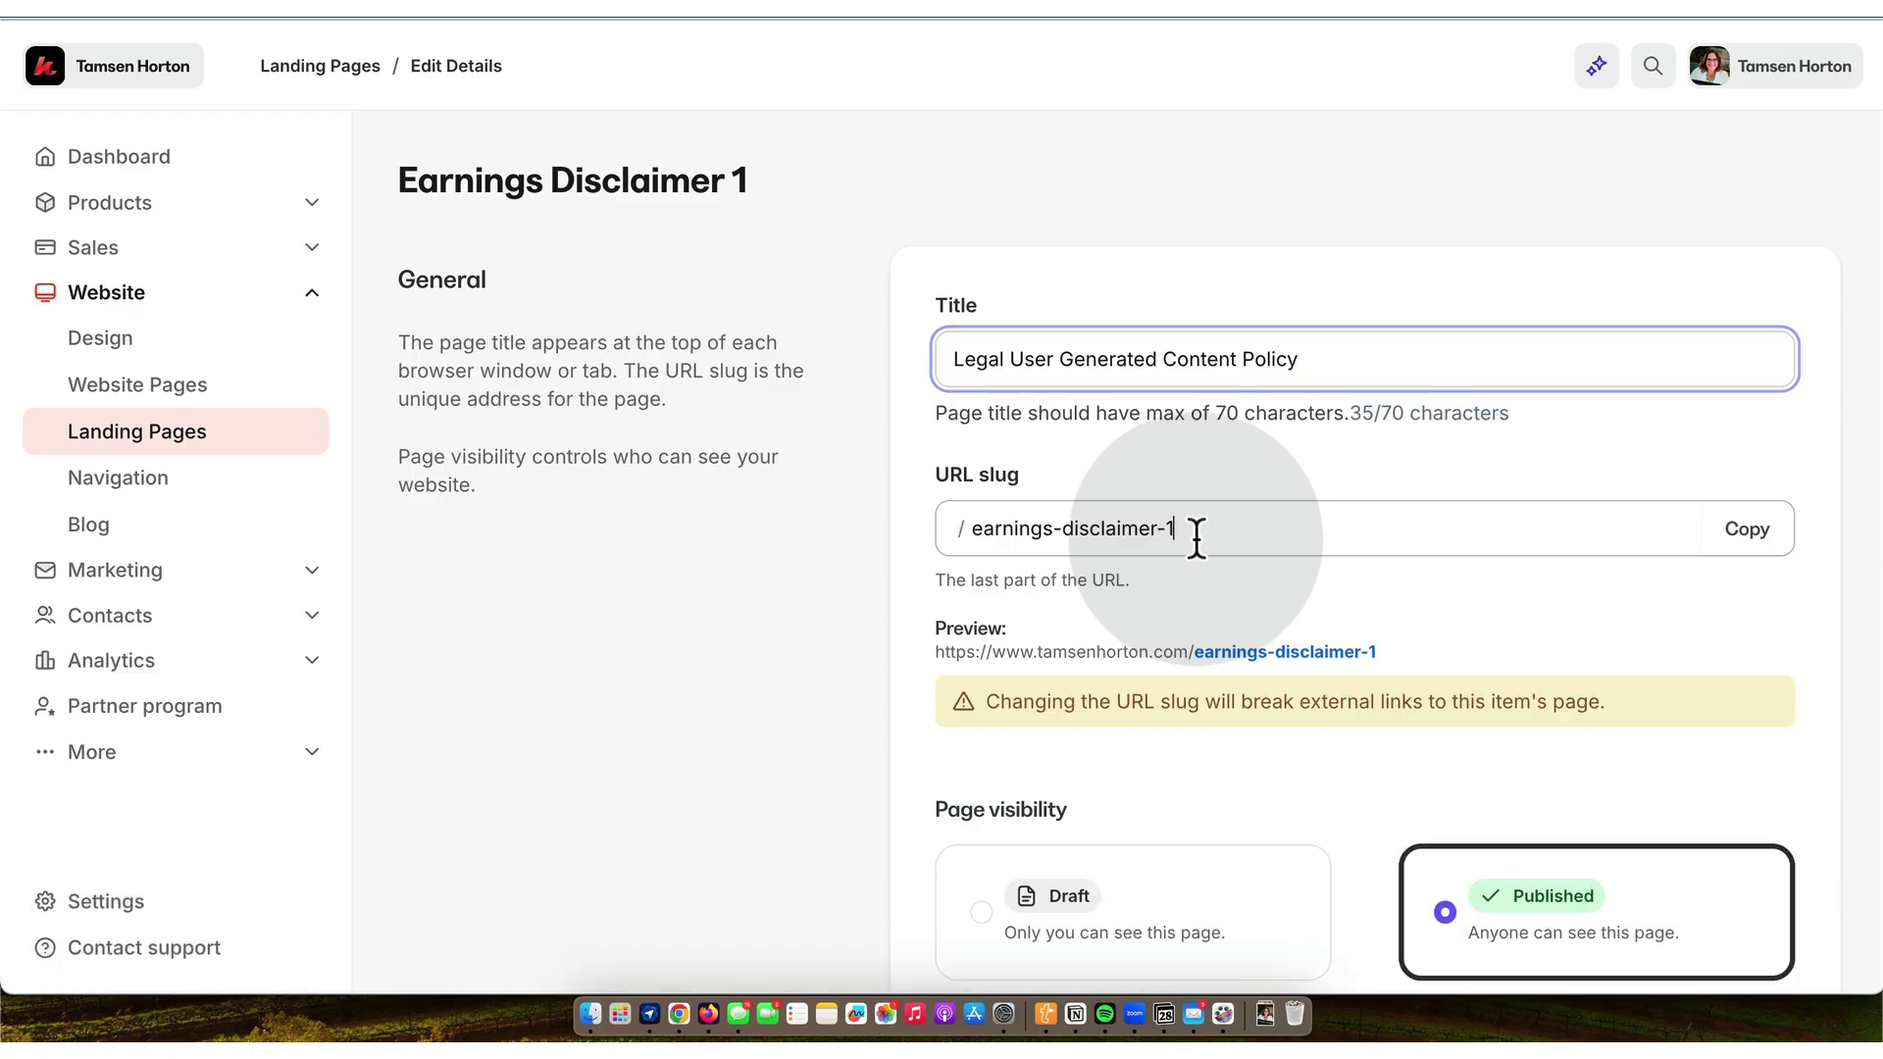
pyautogui.press('BackSpace')
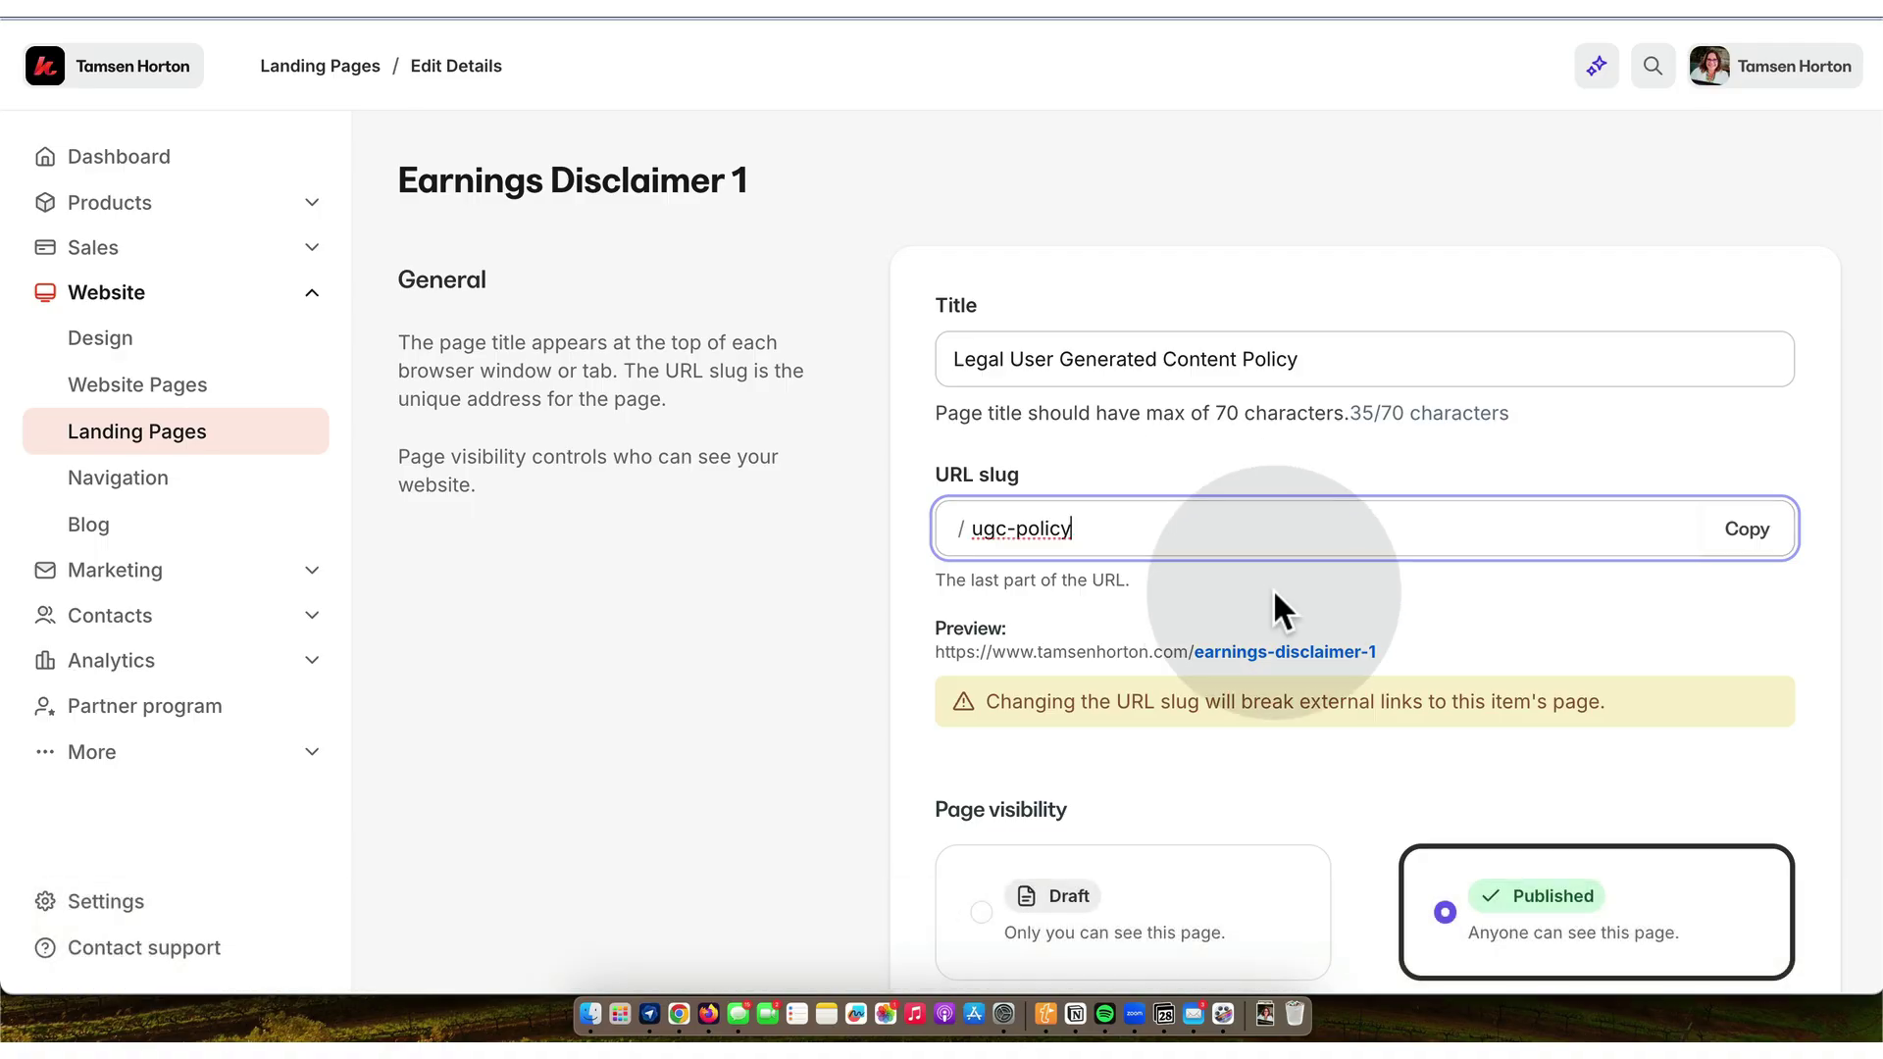
# - Save the details, copy the ugc-policy page address, and switch to Notion
pyautogui.scroll(-5, 1273, 491)
pyautogui.scroll(-10, 1275, 598)
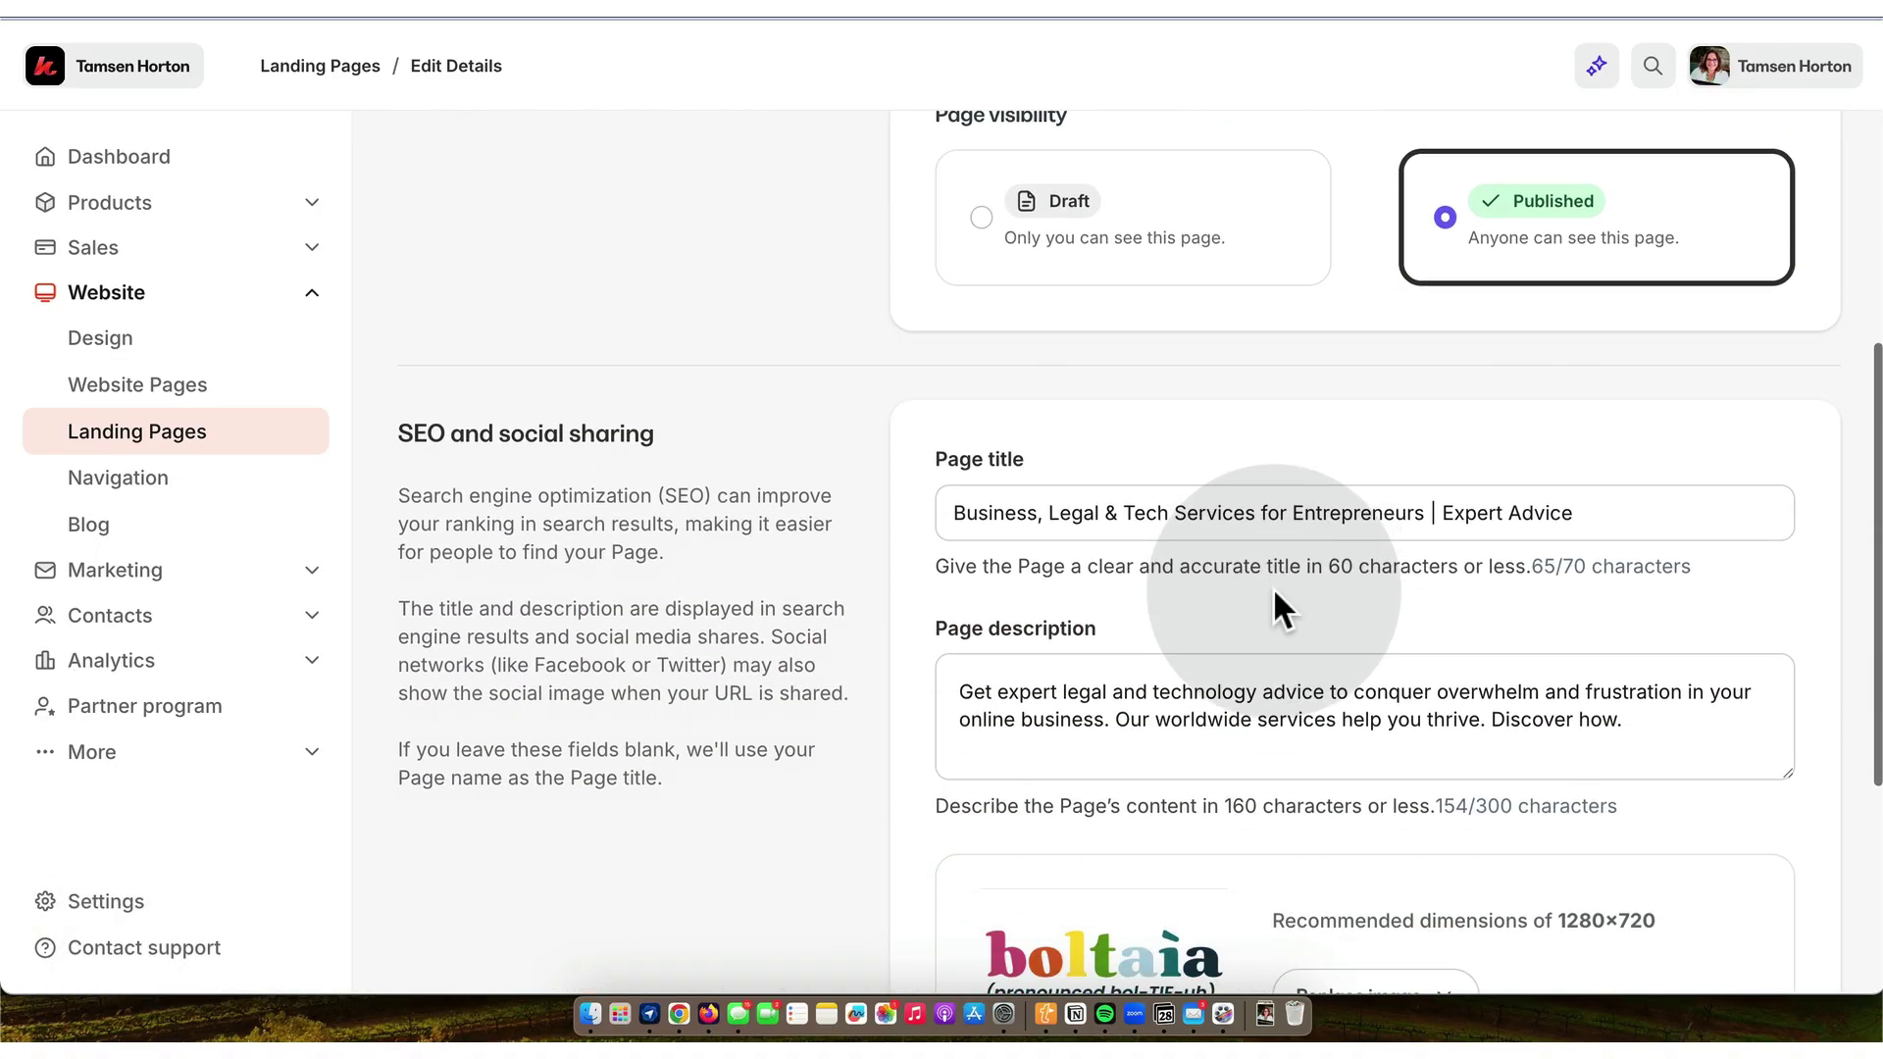
pyautogui.click(1801, 853)
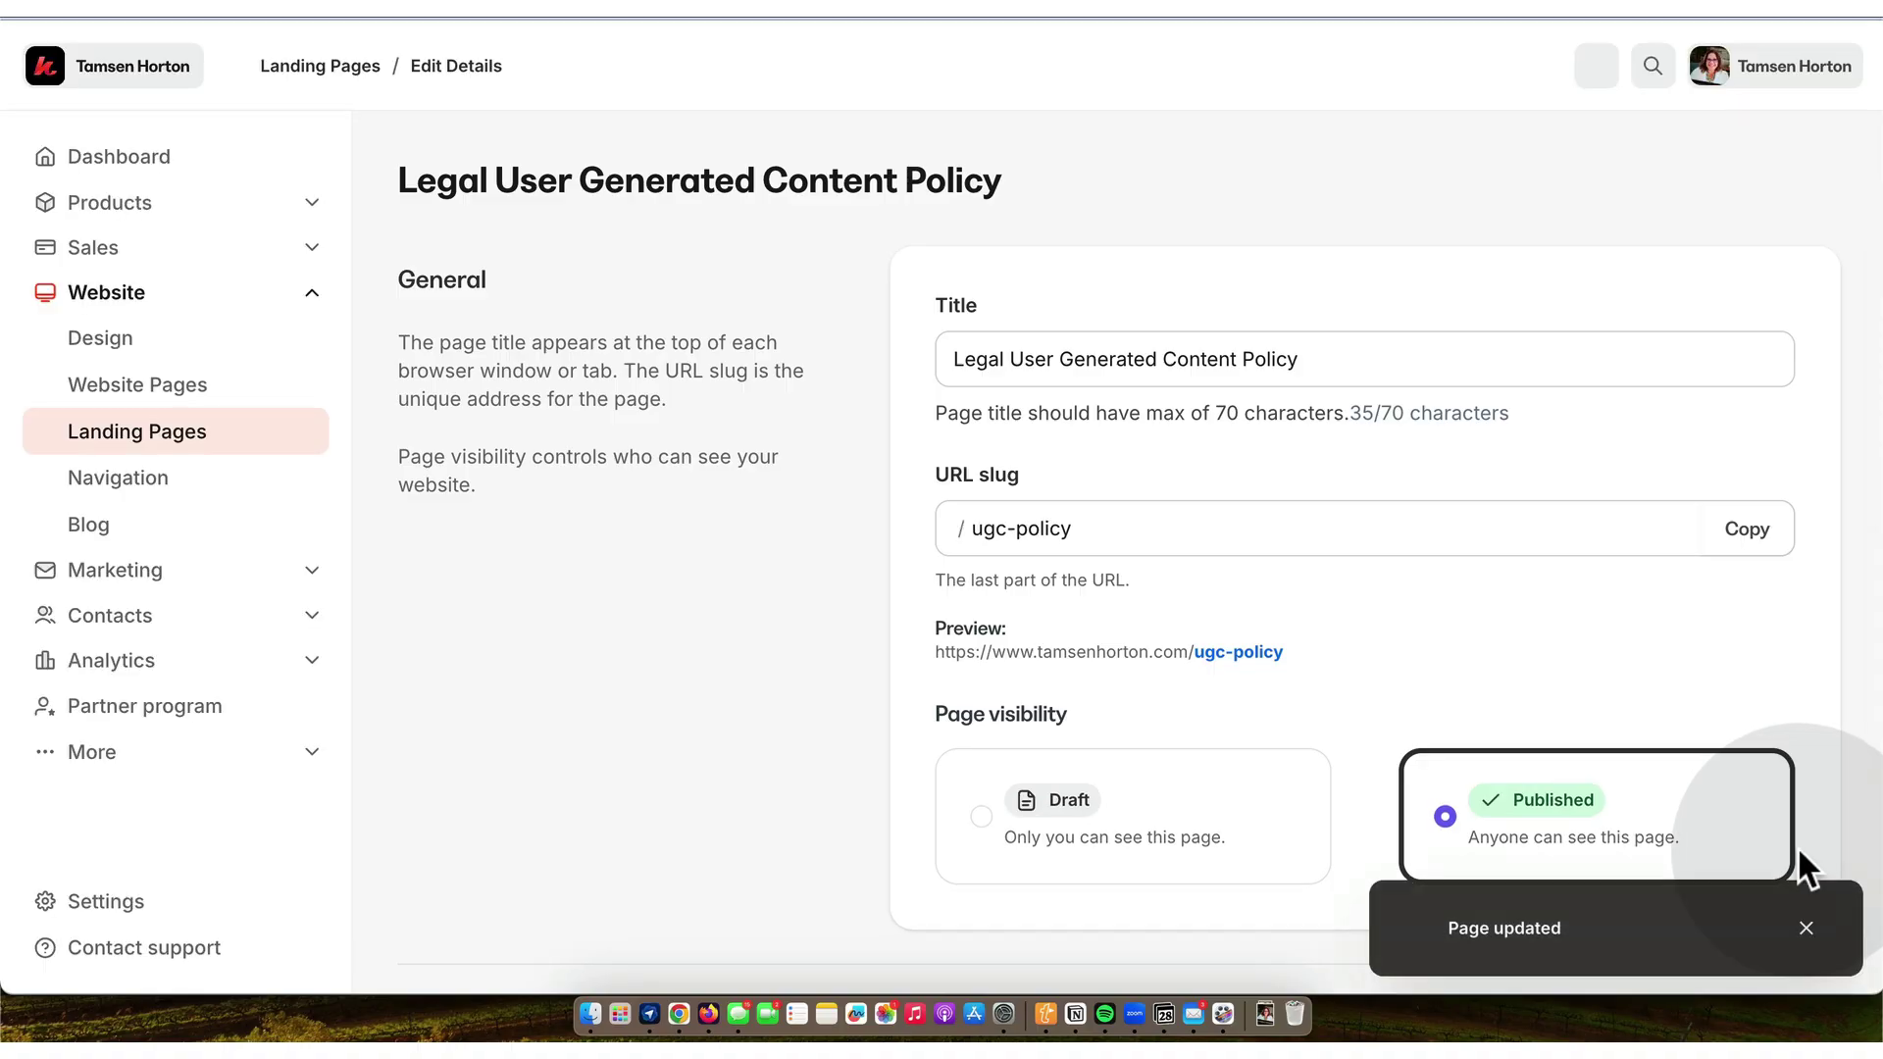
pyautogui.click(1751, 530)
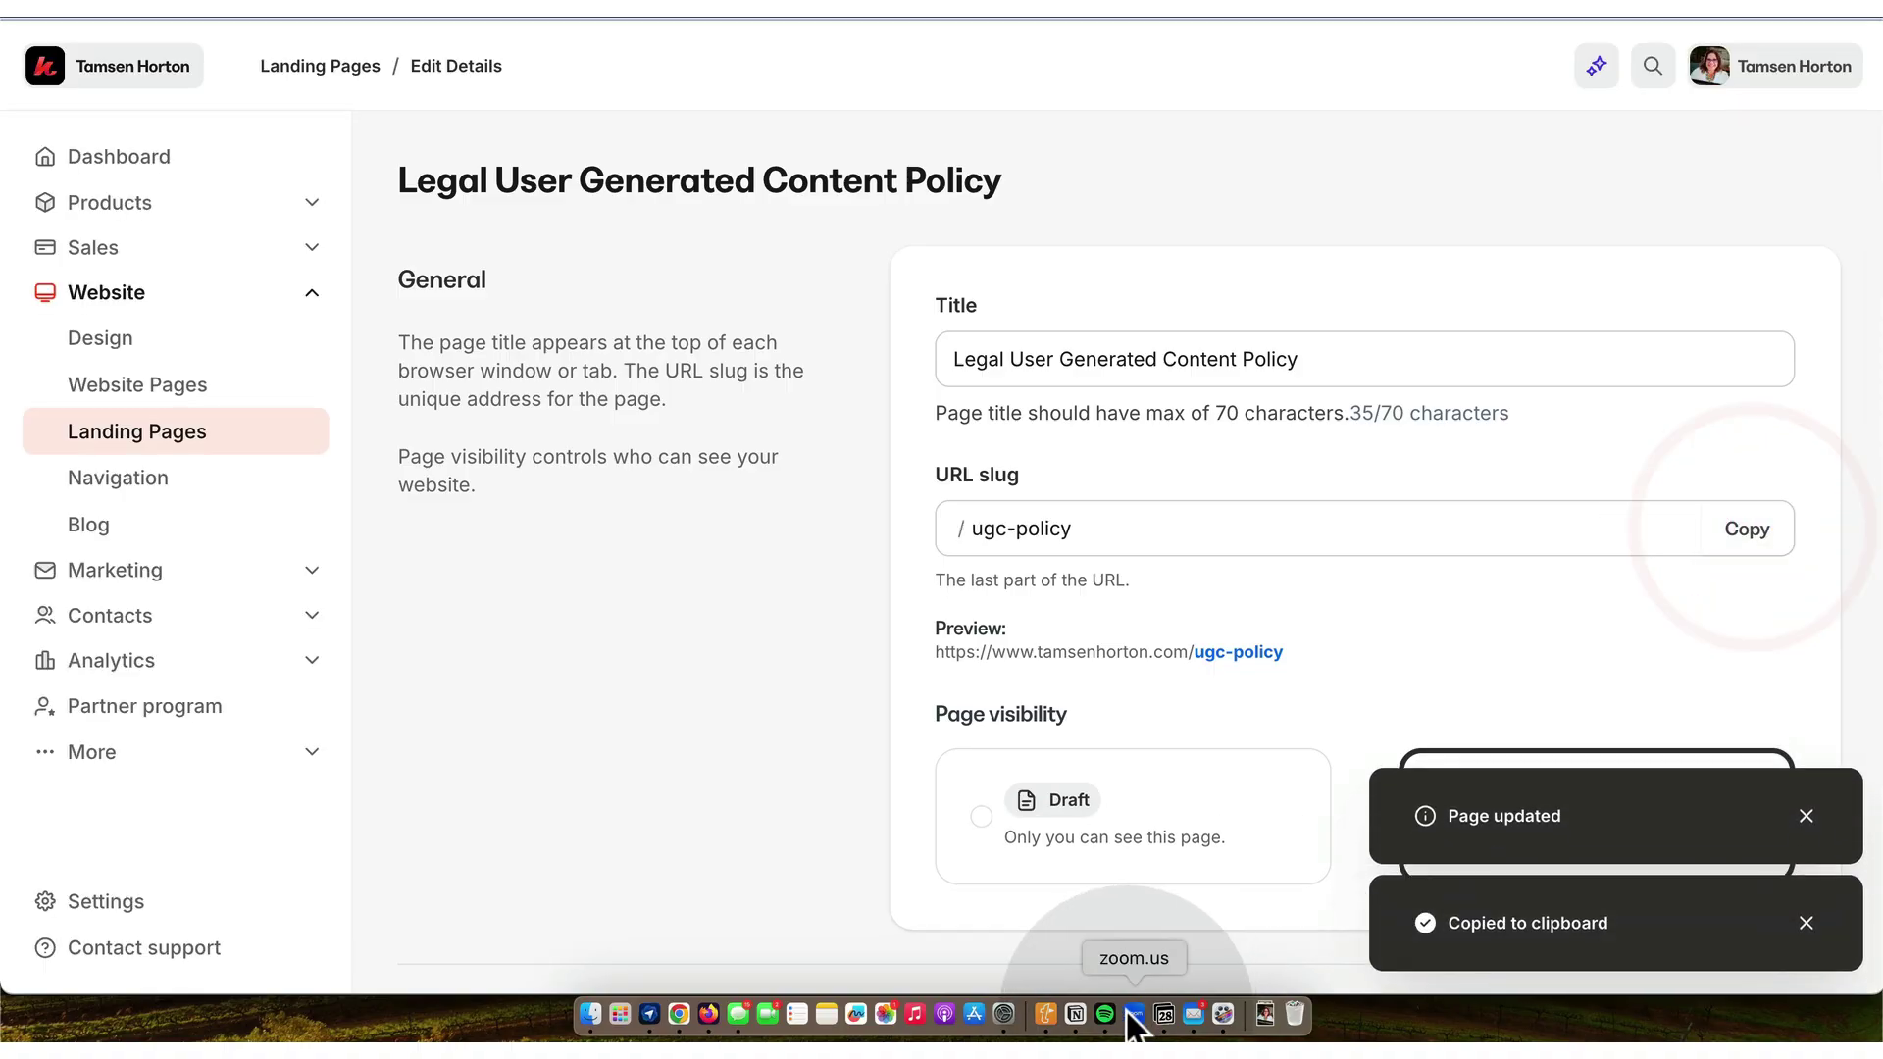
pyautogui.click(1075, 1014)
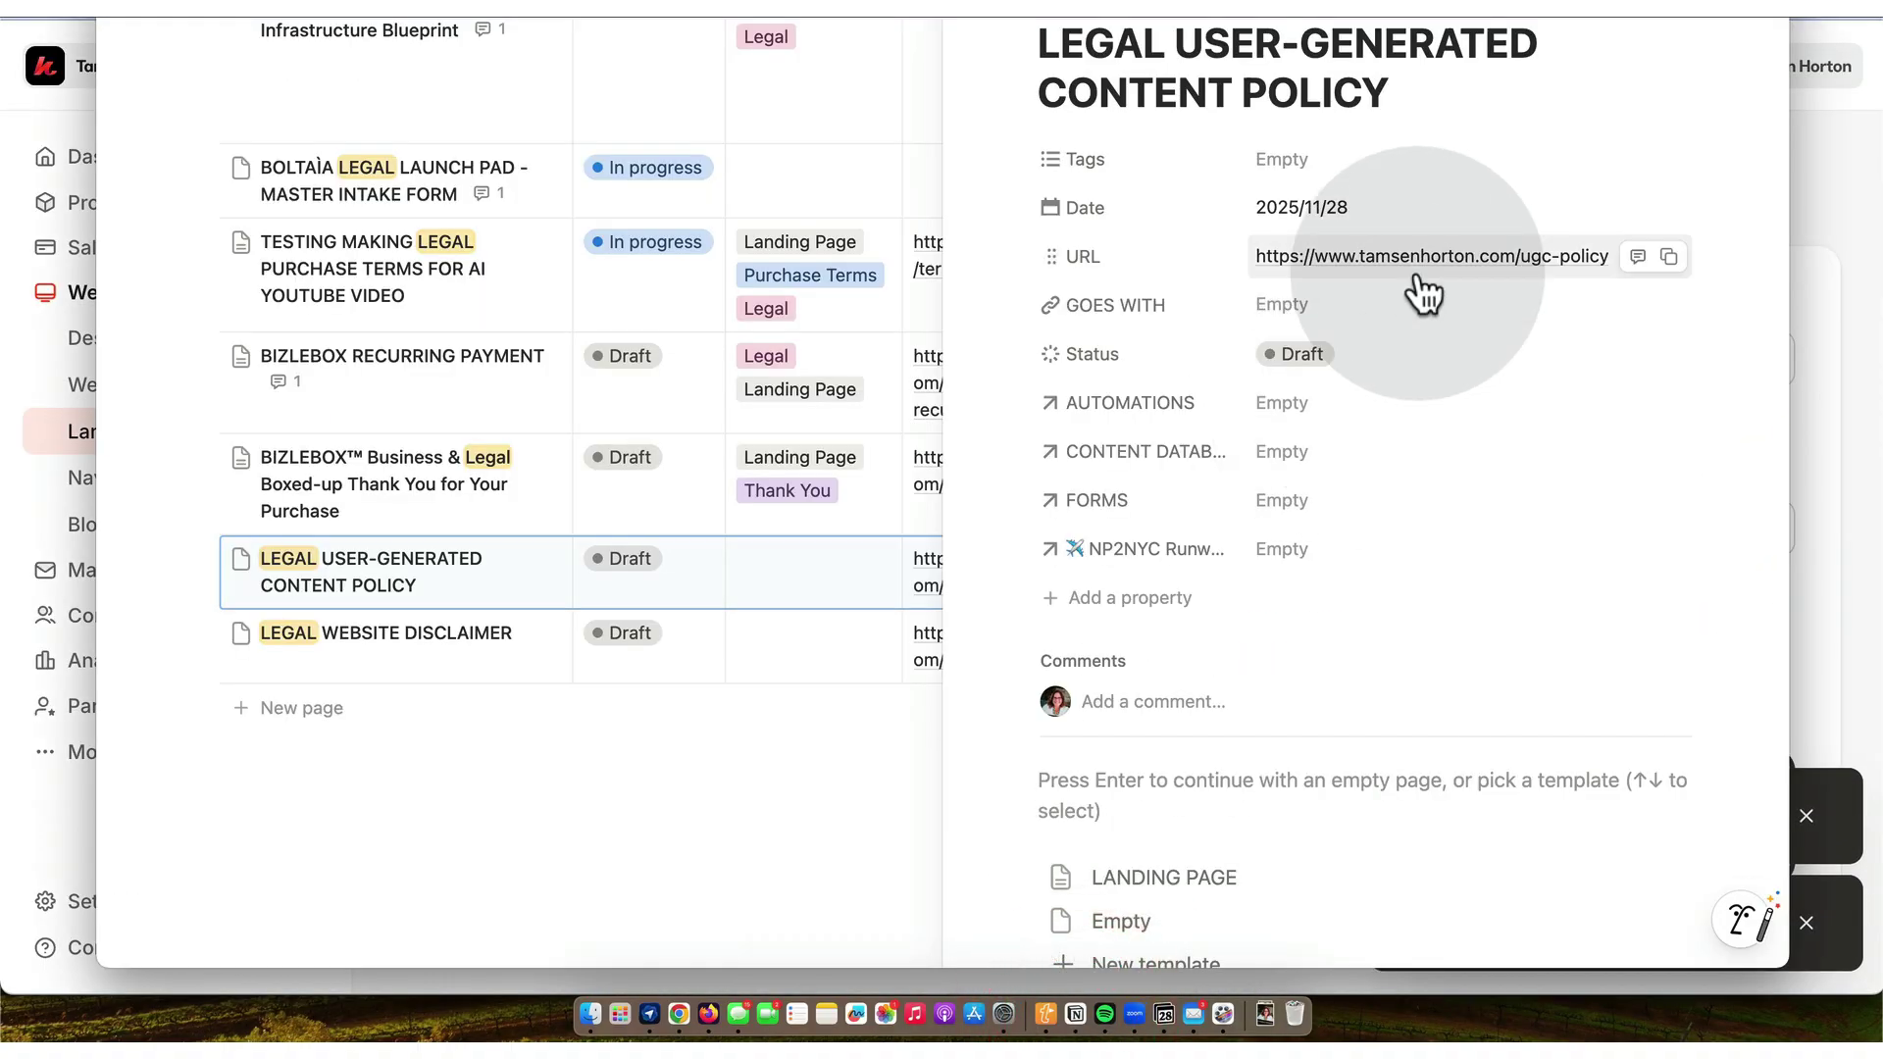
# - Paste the ugc-policy address as the User-Generated Content Policy entry's URL and set status Published
pyautogui.click(1610, 260)
pyautogui.tripleClick(1623, 255)
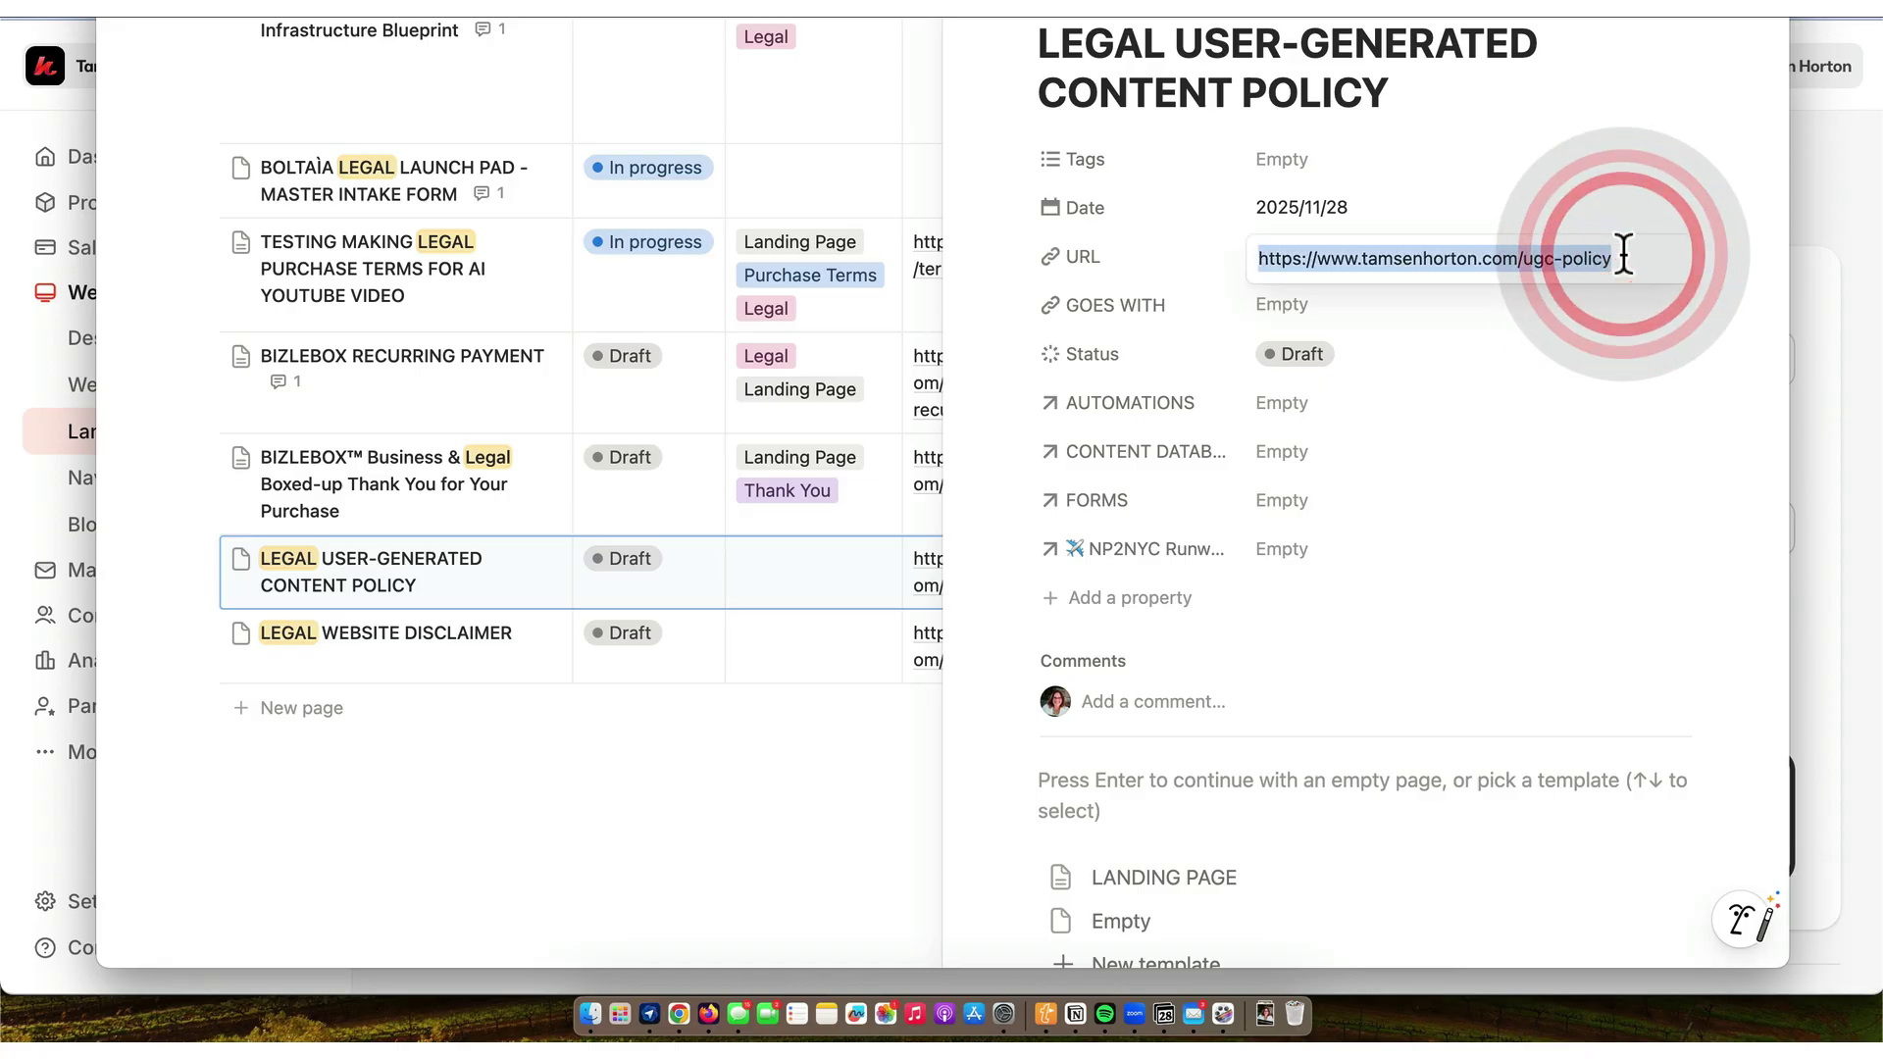
pyautogui.press('super+v')
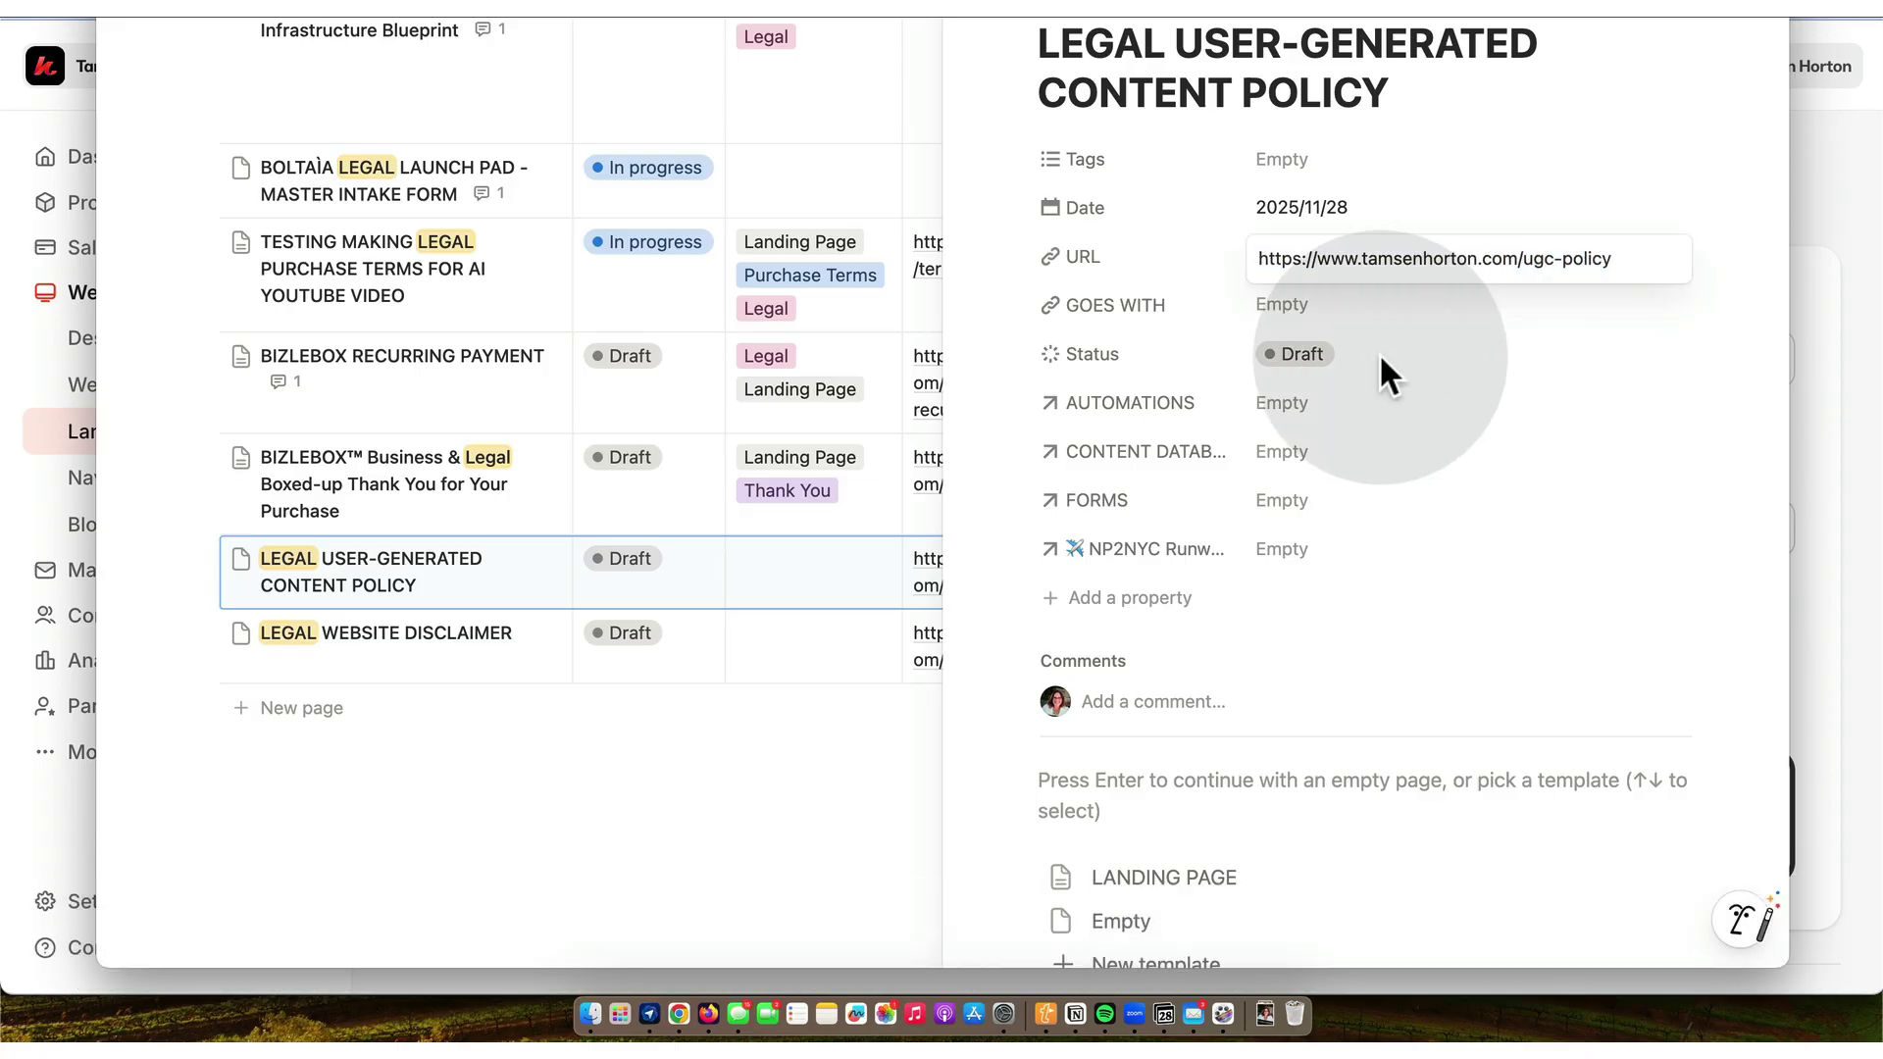
pyautogui.click(1305, 355)
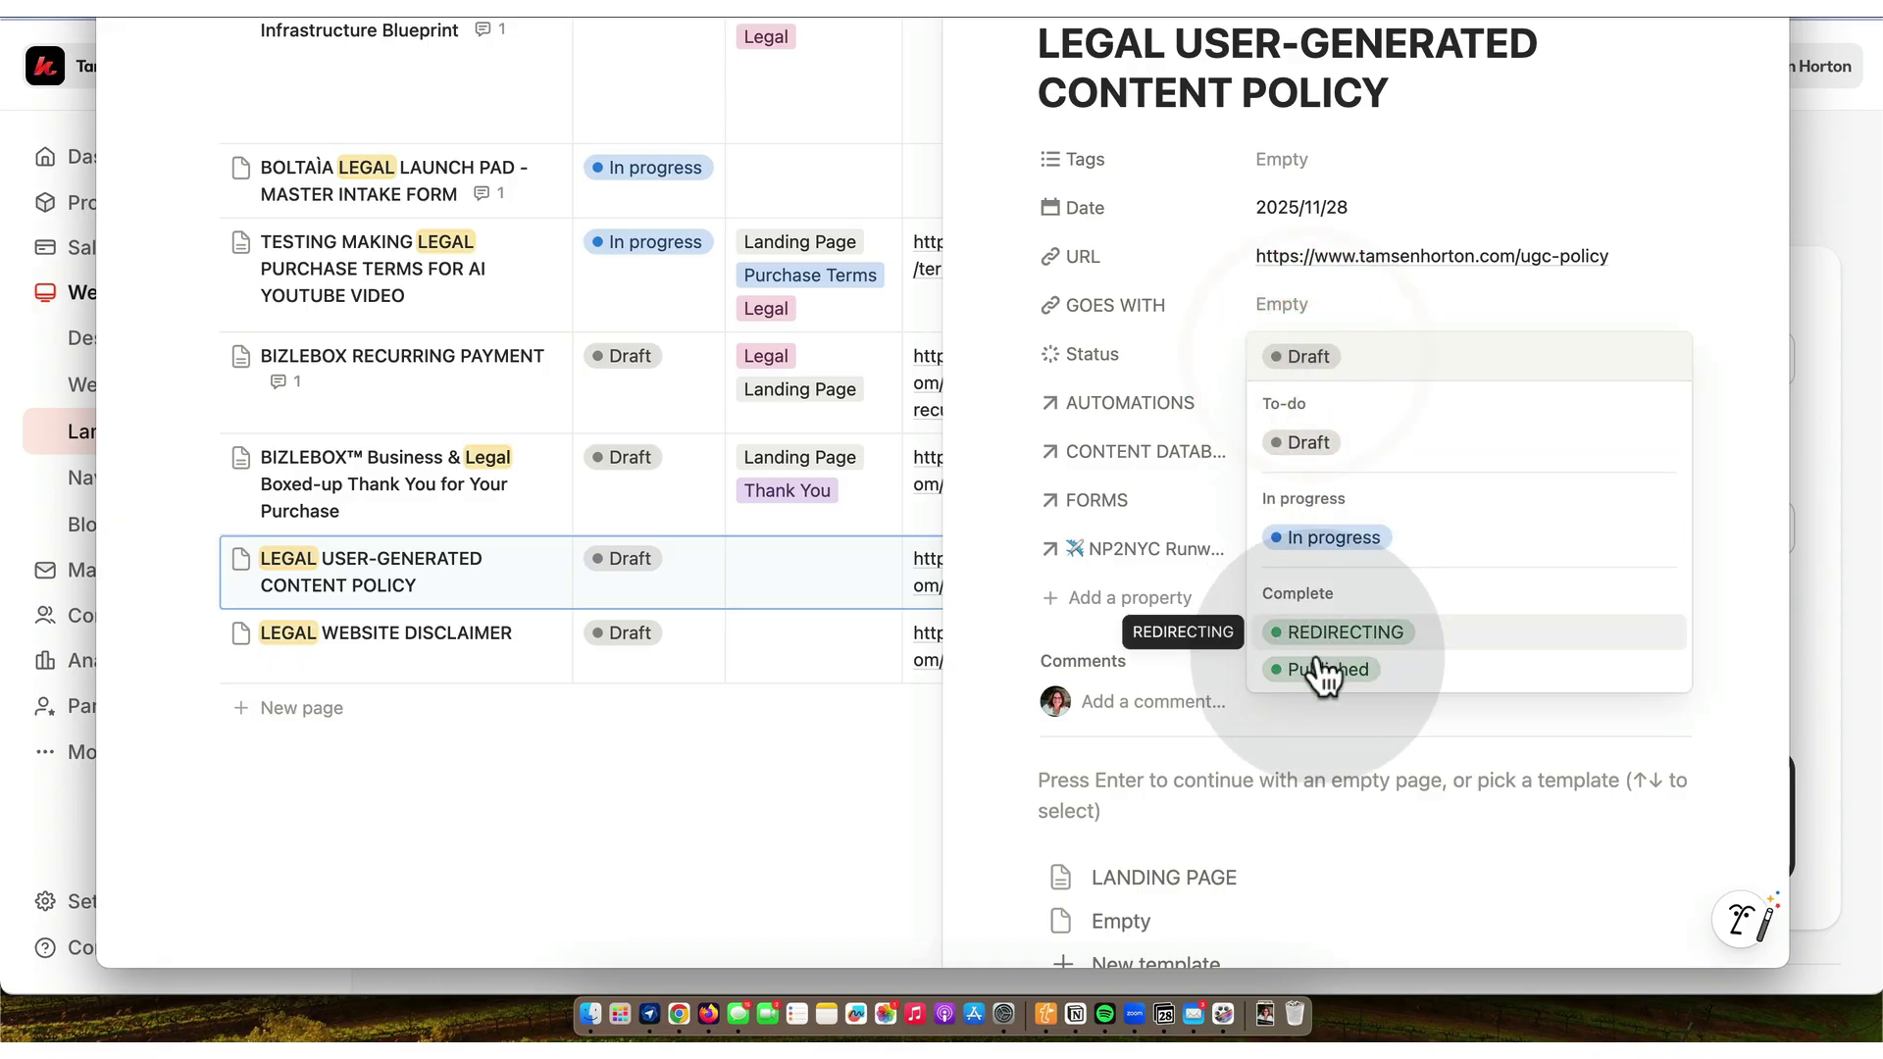
pyautogui.click(1326, 673)
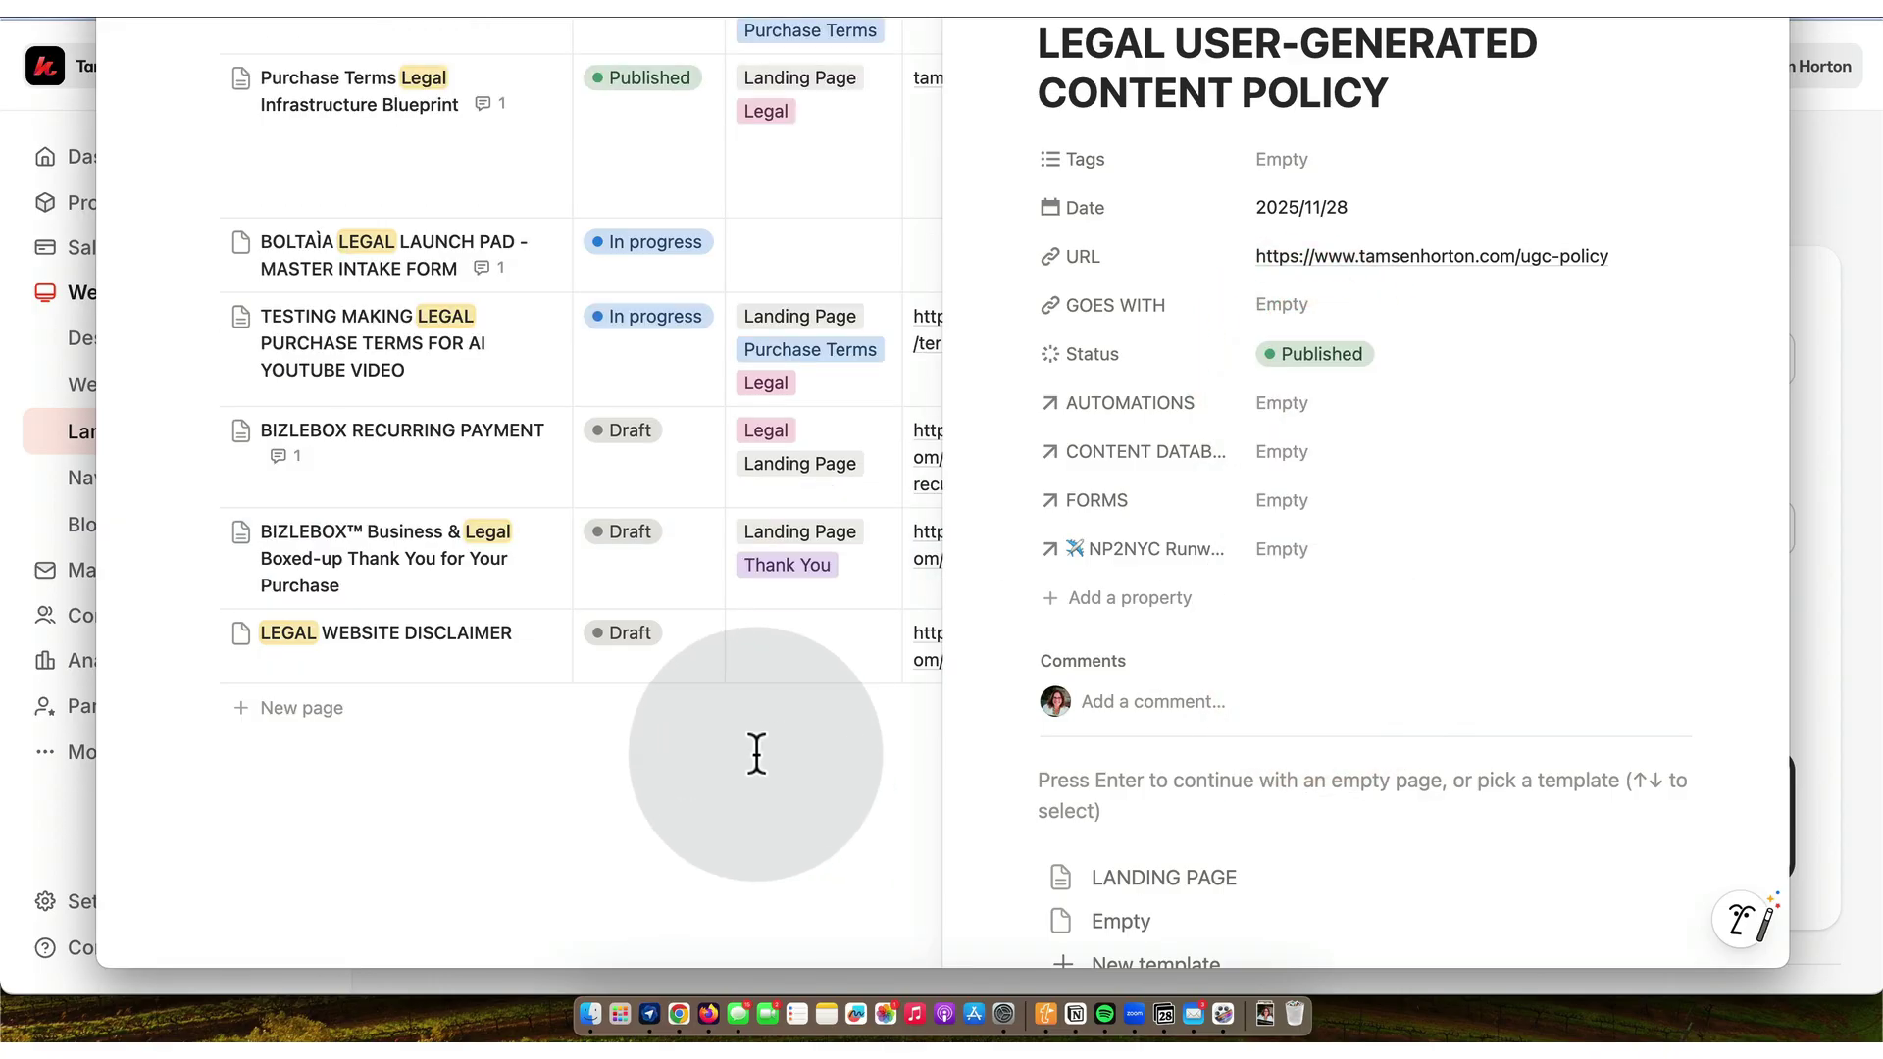
# - Save the Legal User Generated Content Policy page details and return to the Landing Pages list
pyautogui.click(679, 1014)
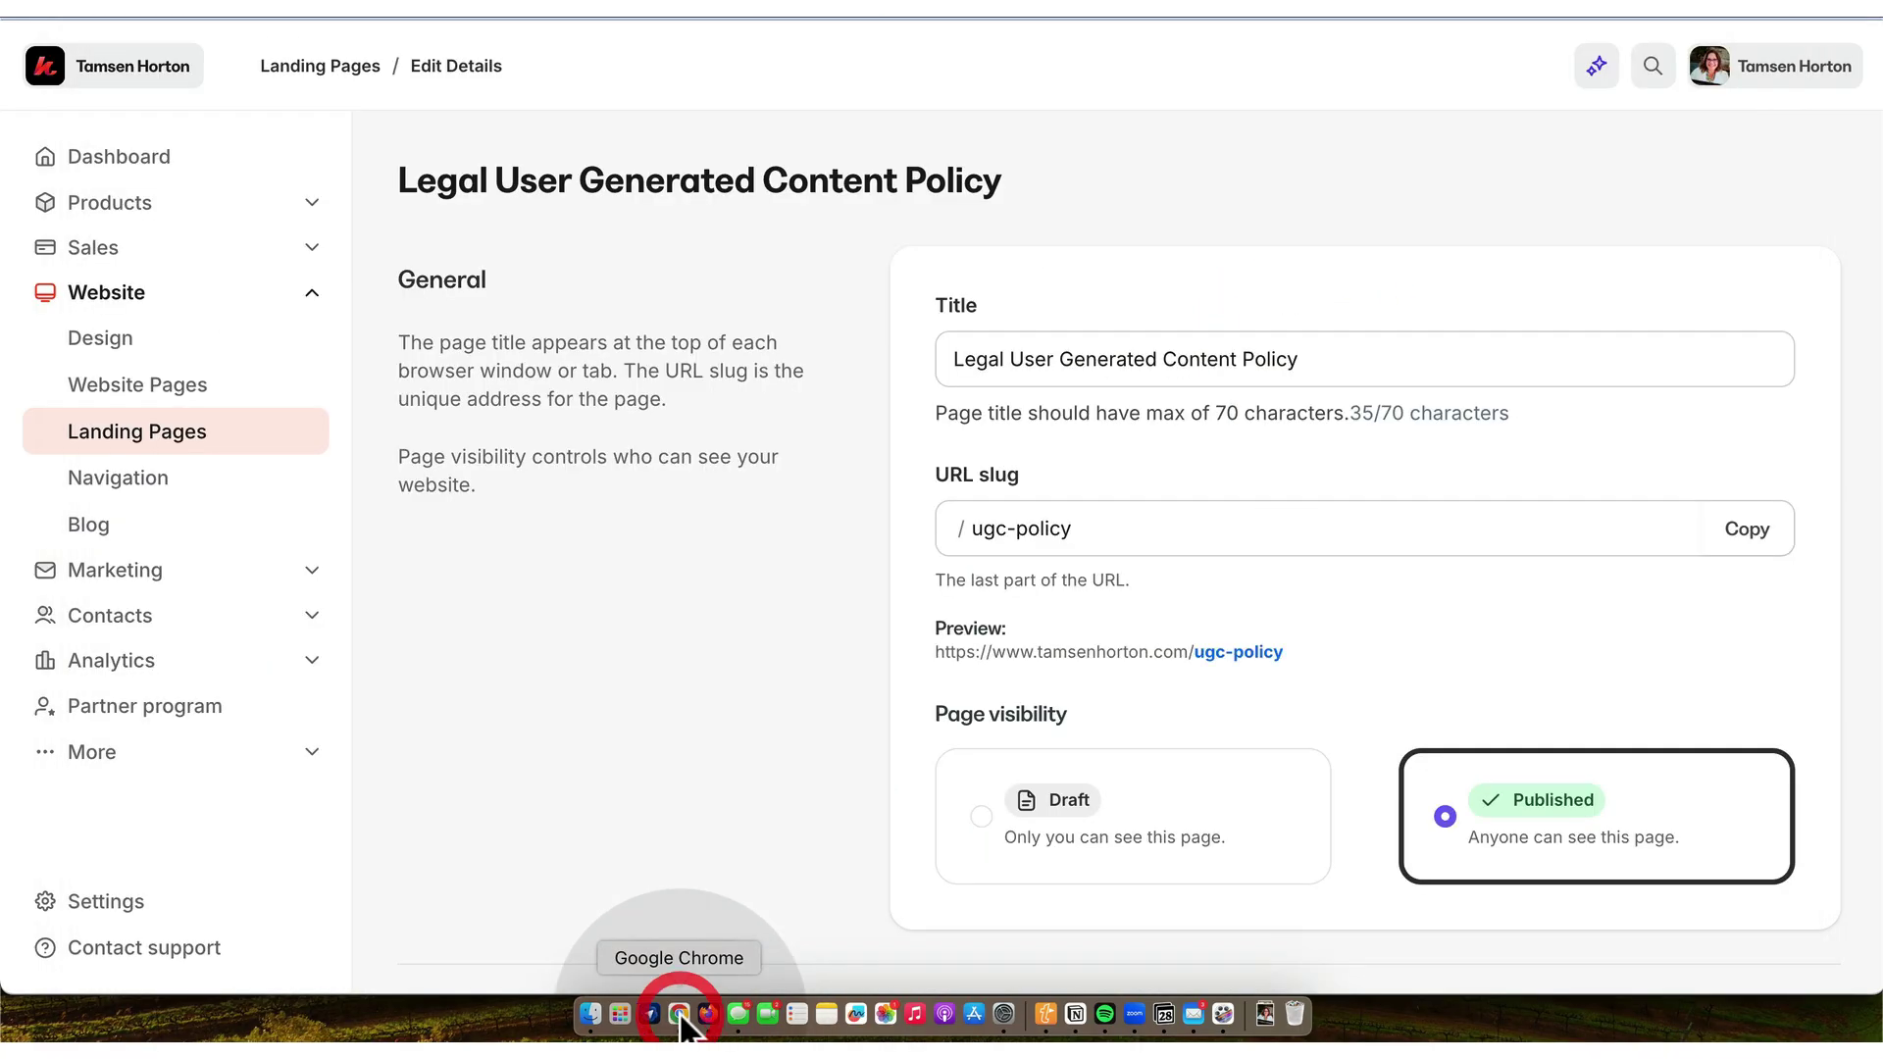
pyautogui.scroll(-10, 969, 556)
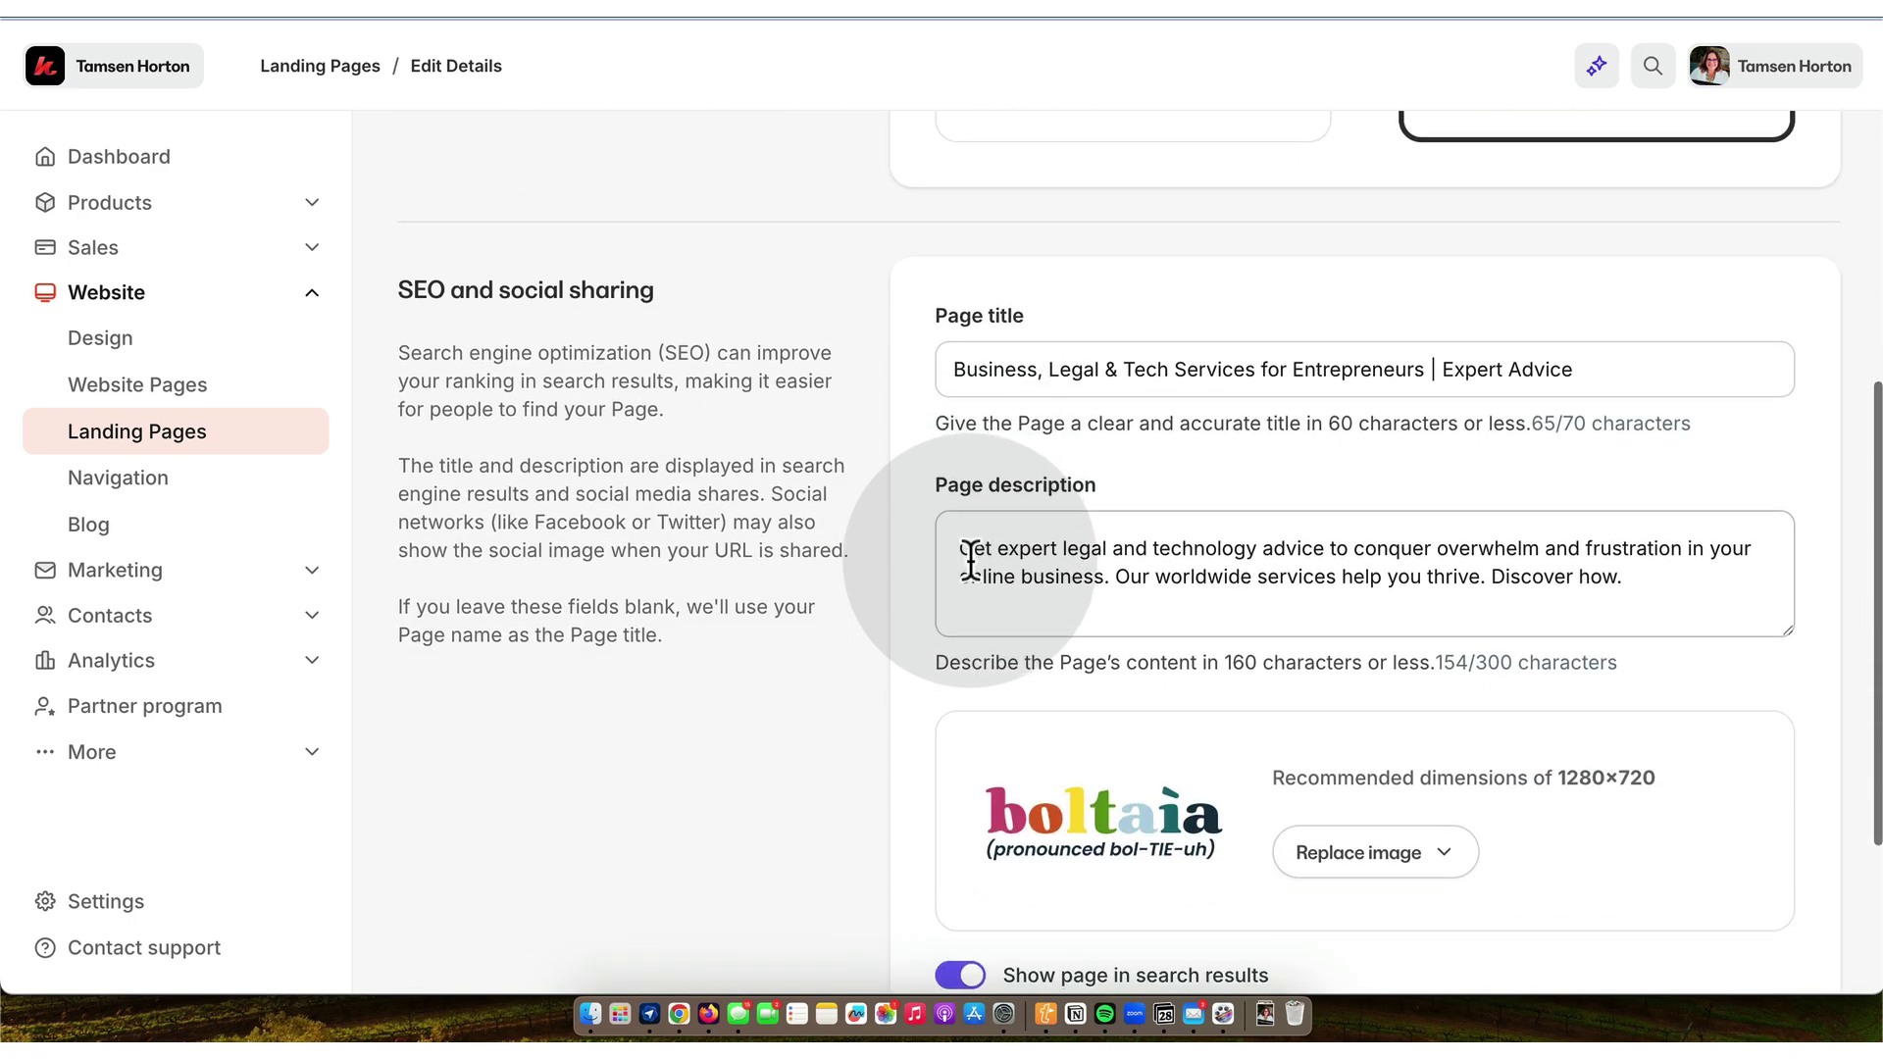
pyautogui.click(1791, 900)
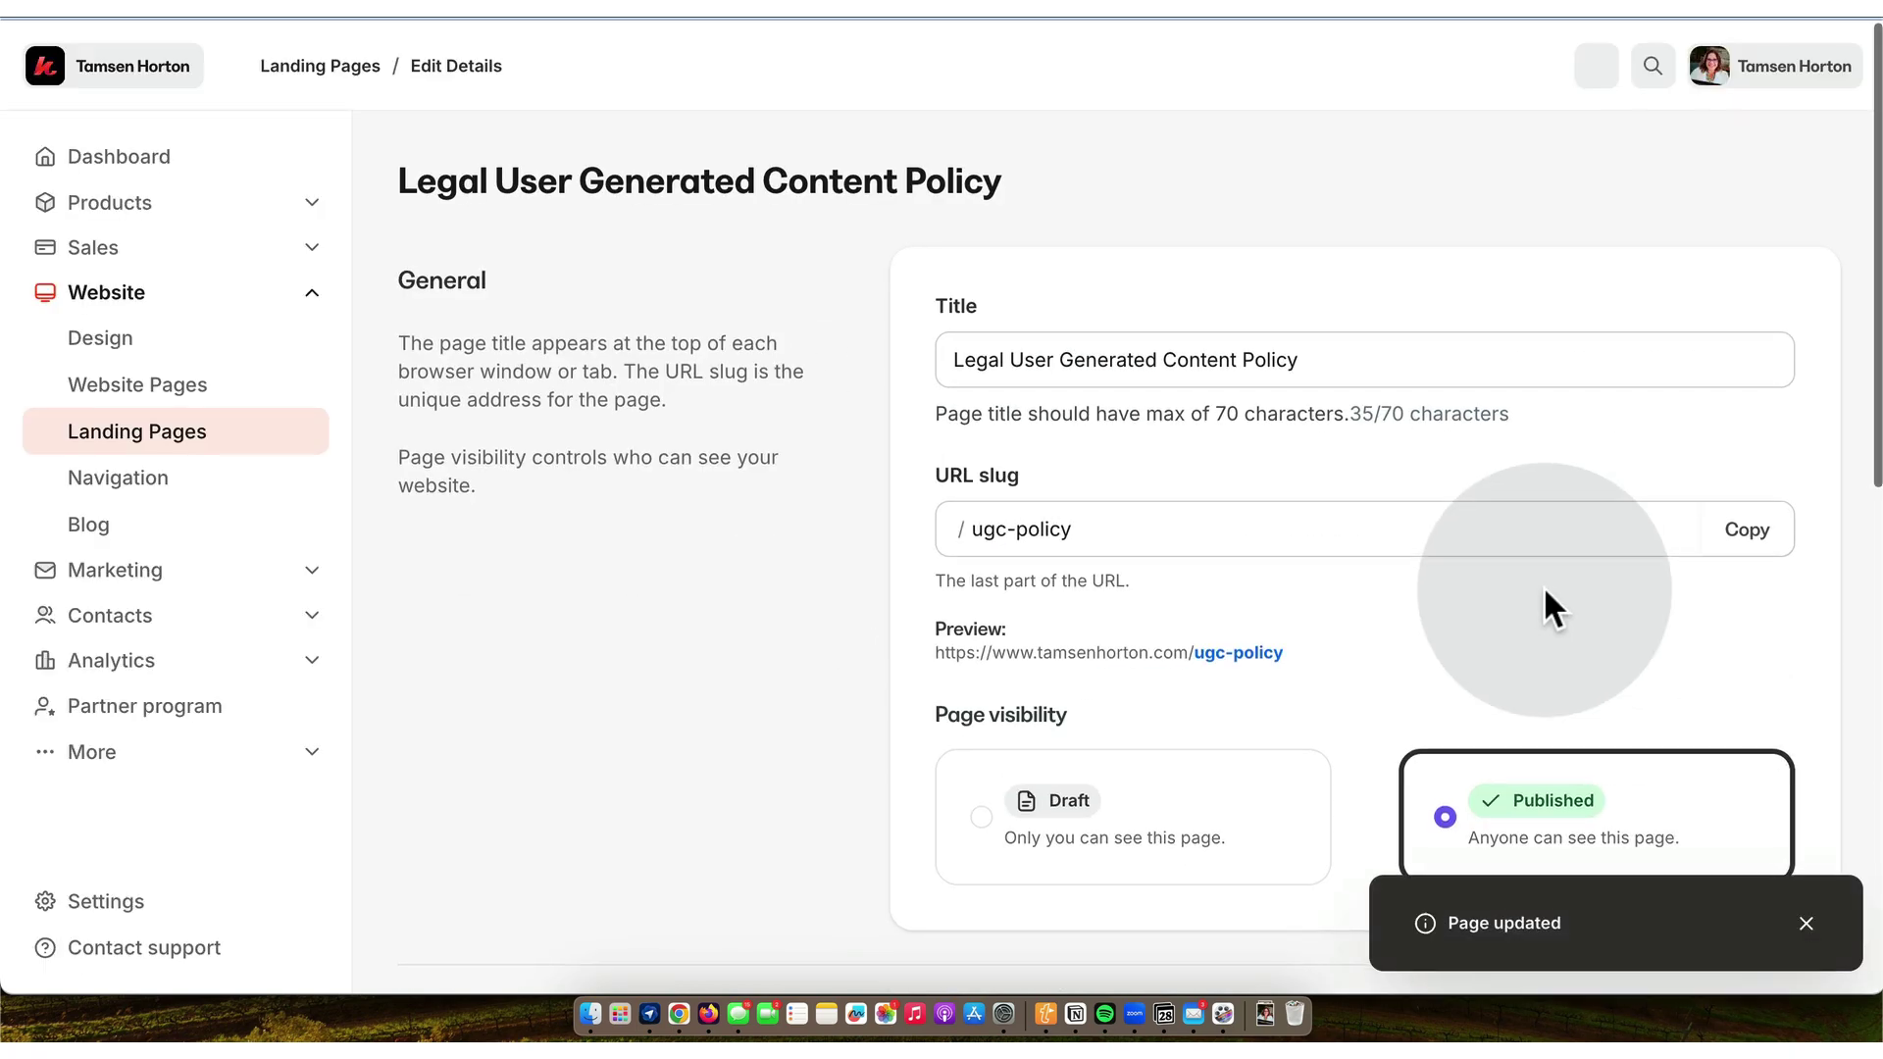
pyautogui.click(201, 450)
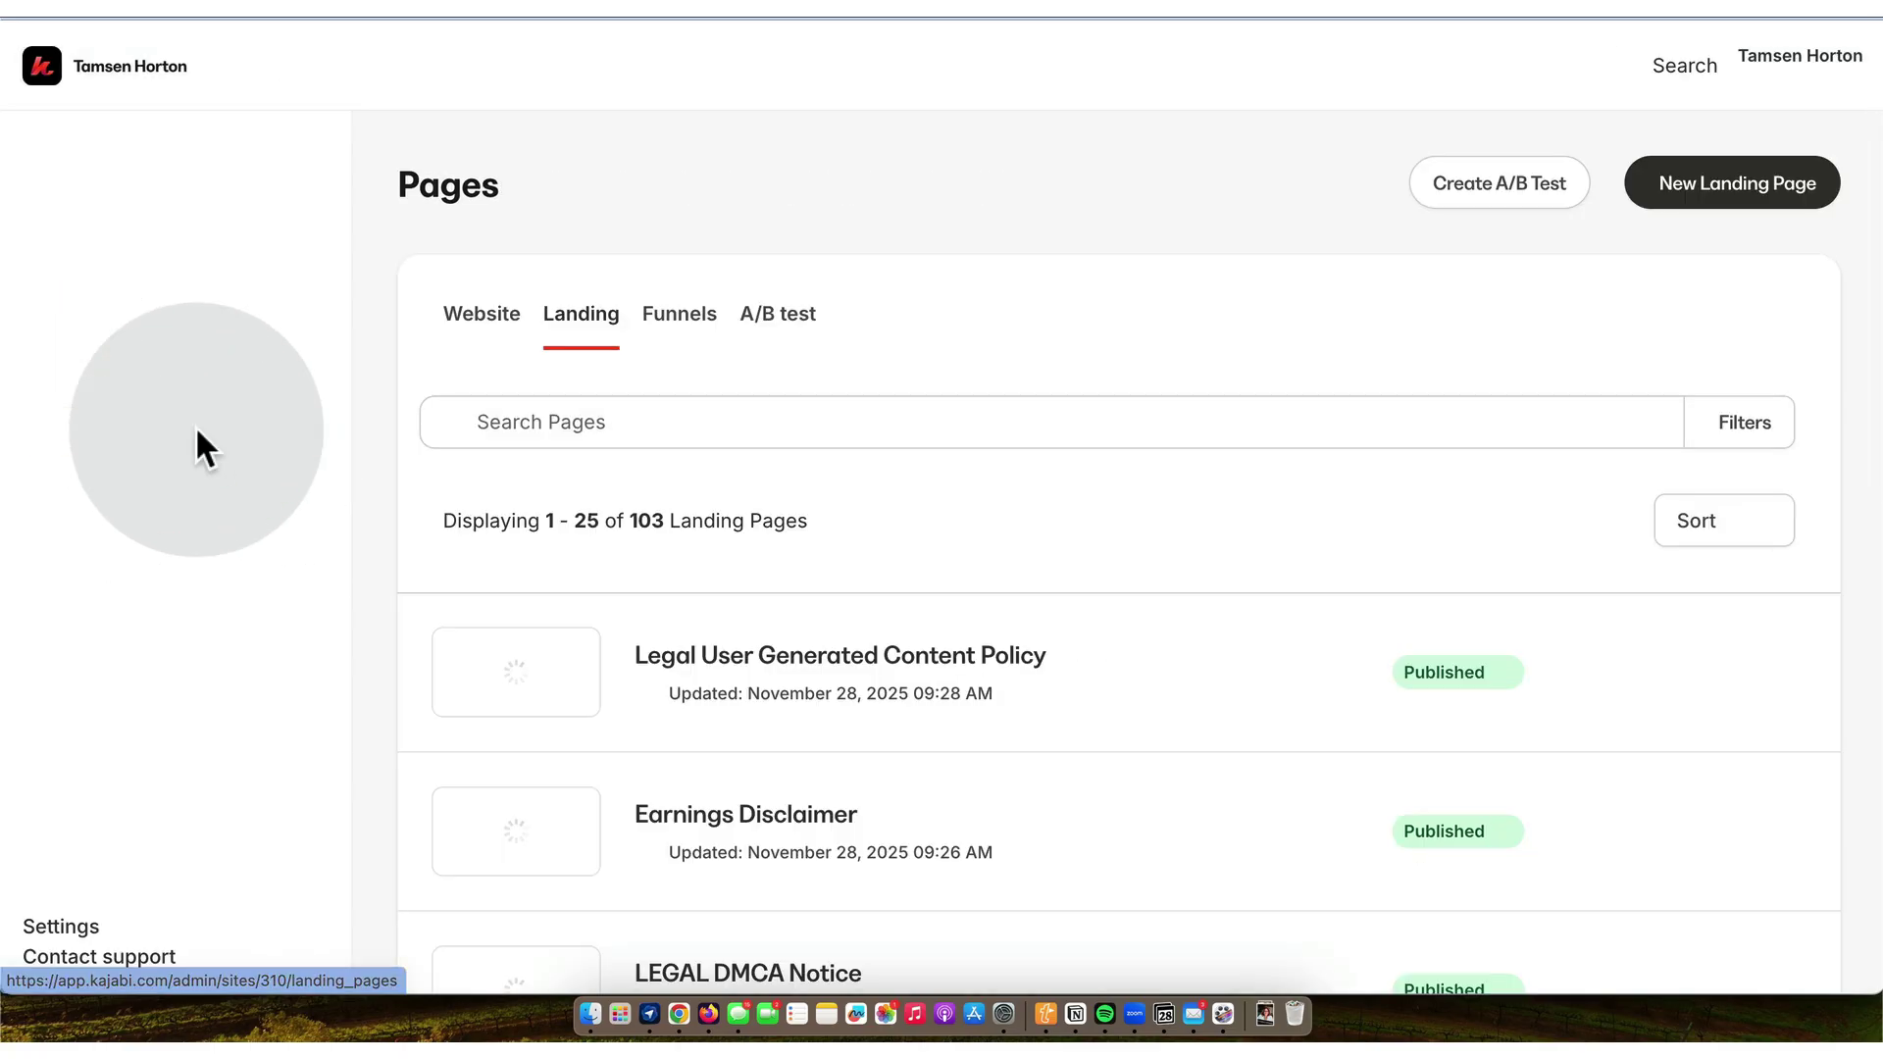
# - Open the policy page and rename its section to LIVE UGC POLICY 20251128
pyautogui.click(685, 657)
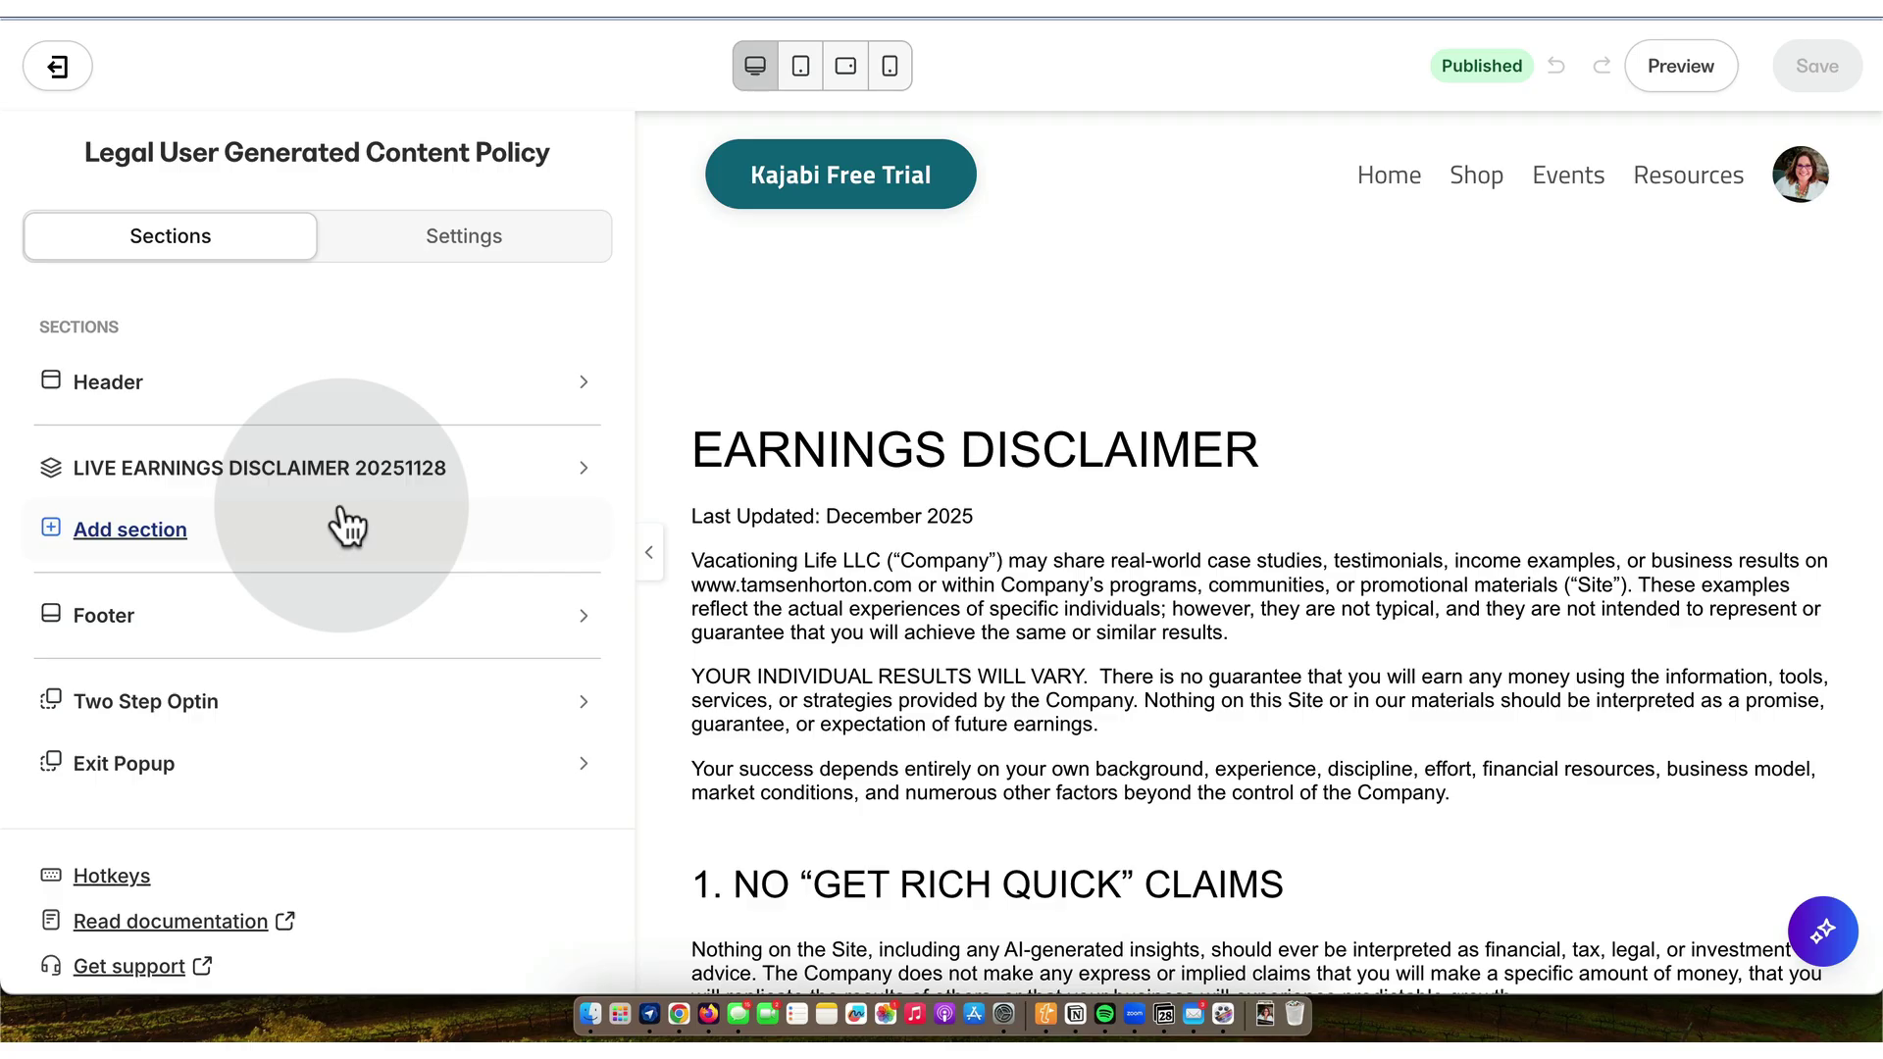
pyautogui.click(584, 469)
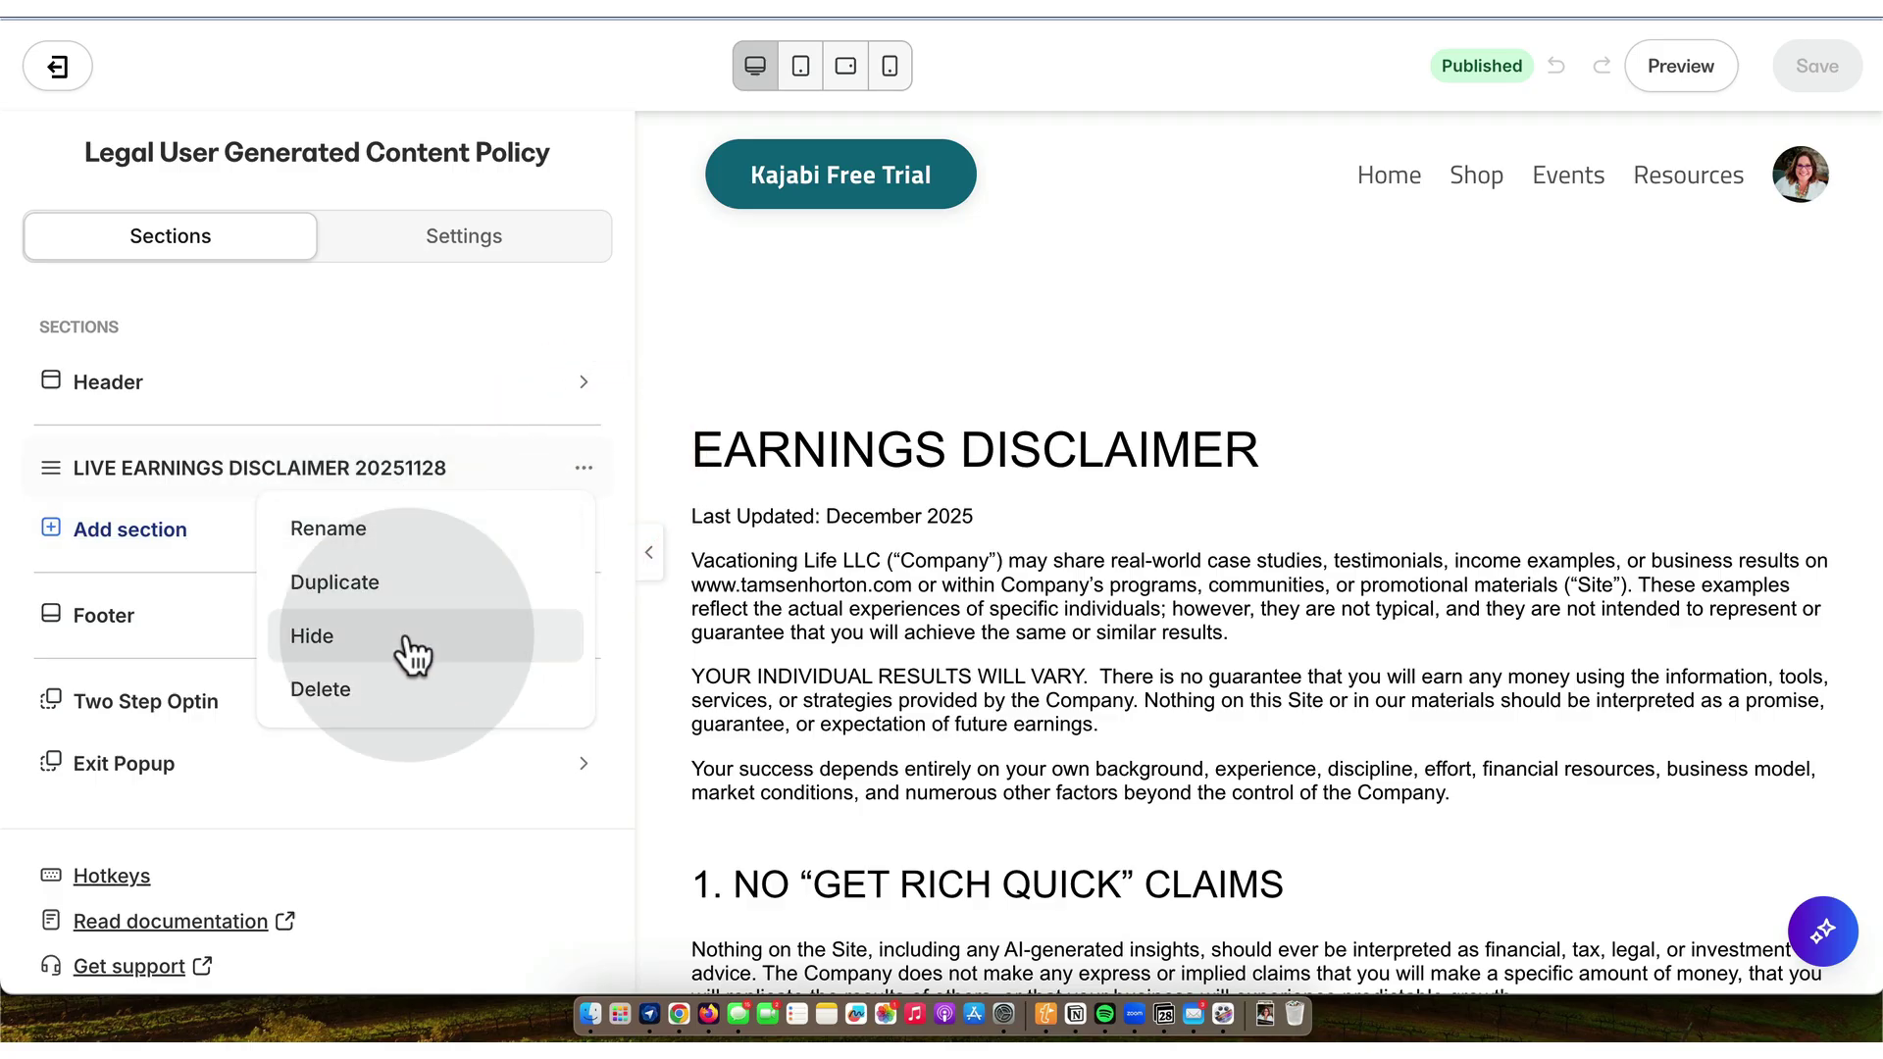
pyautogui.click(386, 535)
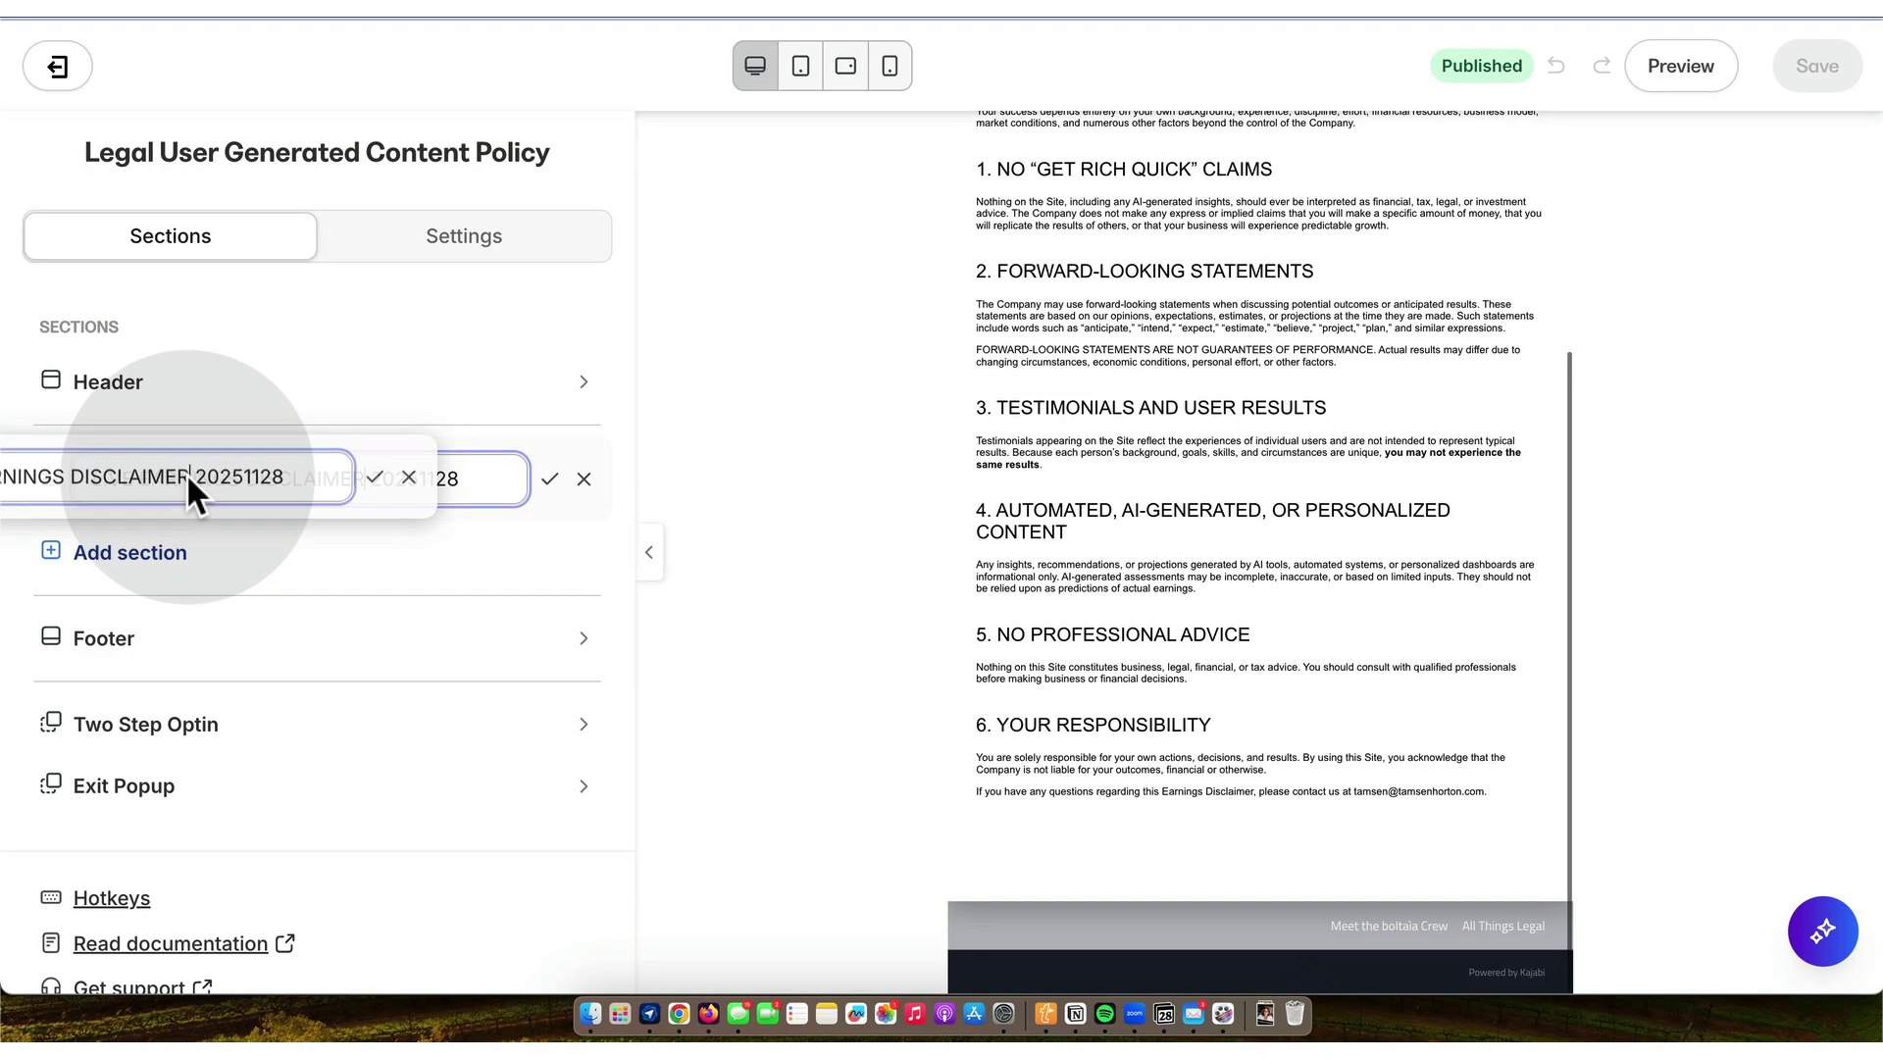
pyautogui.click(294, 481)
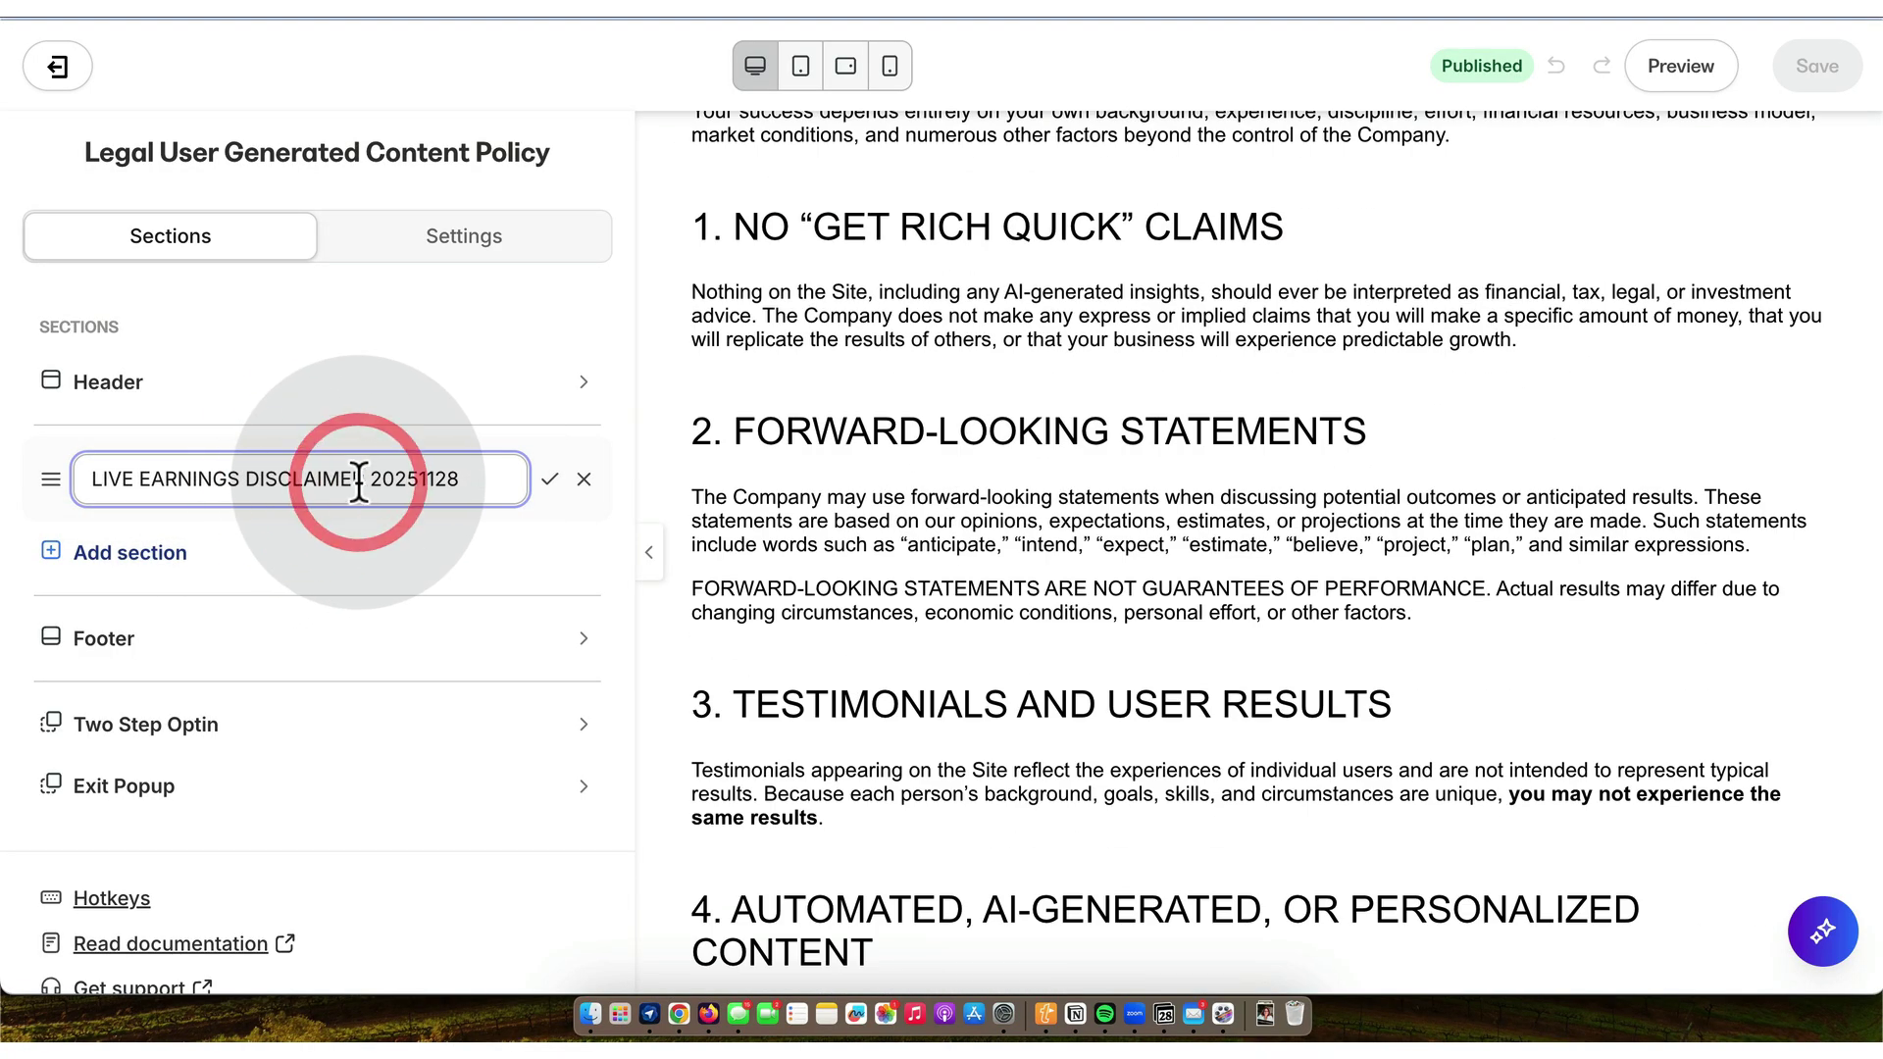
pyautogui.press('BackSpace')
pyautogui.press('BackSpace')
pyautogui.press('BackSpace')
pyautogui.press('BackSpace')
pyautogui.press('BackSpace')
pyautogui.press('BackSpace')
pyautogui.press('BackSpace')
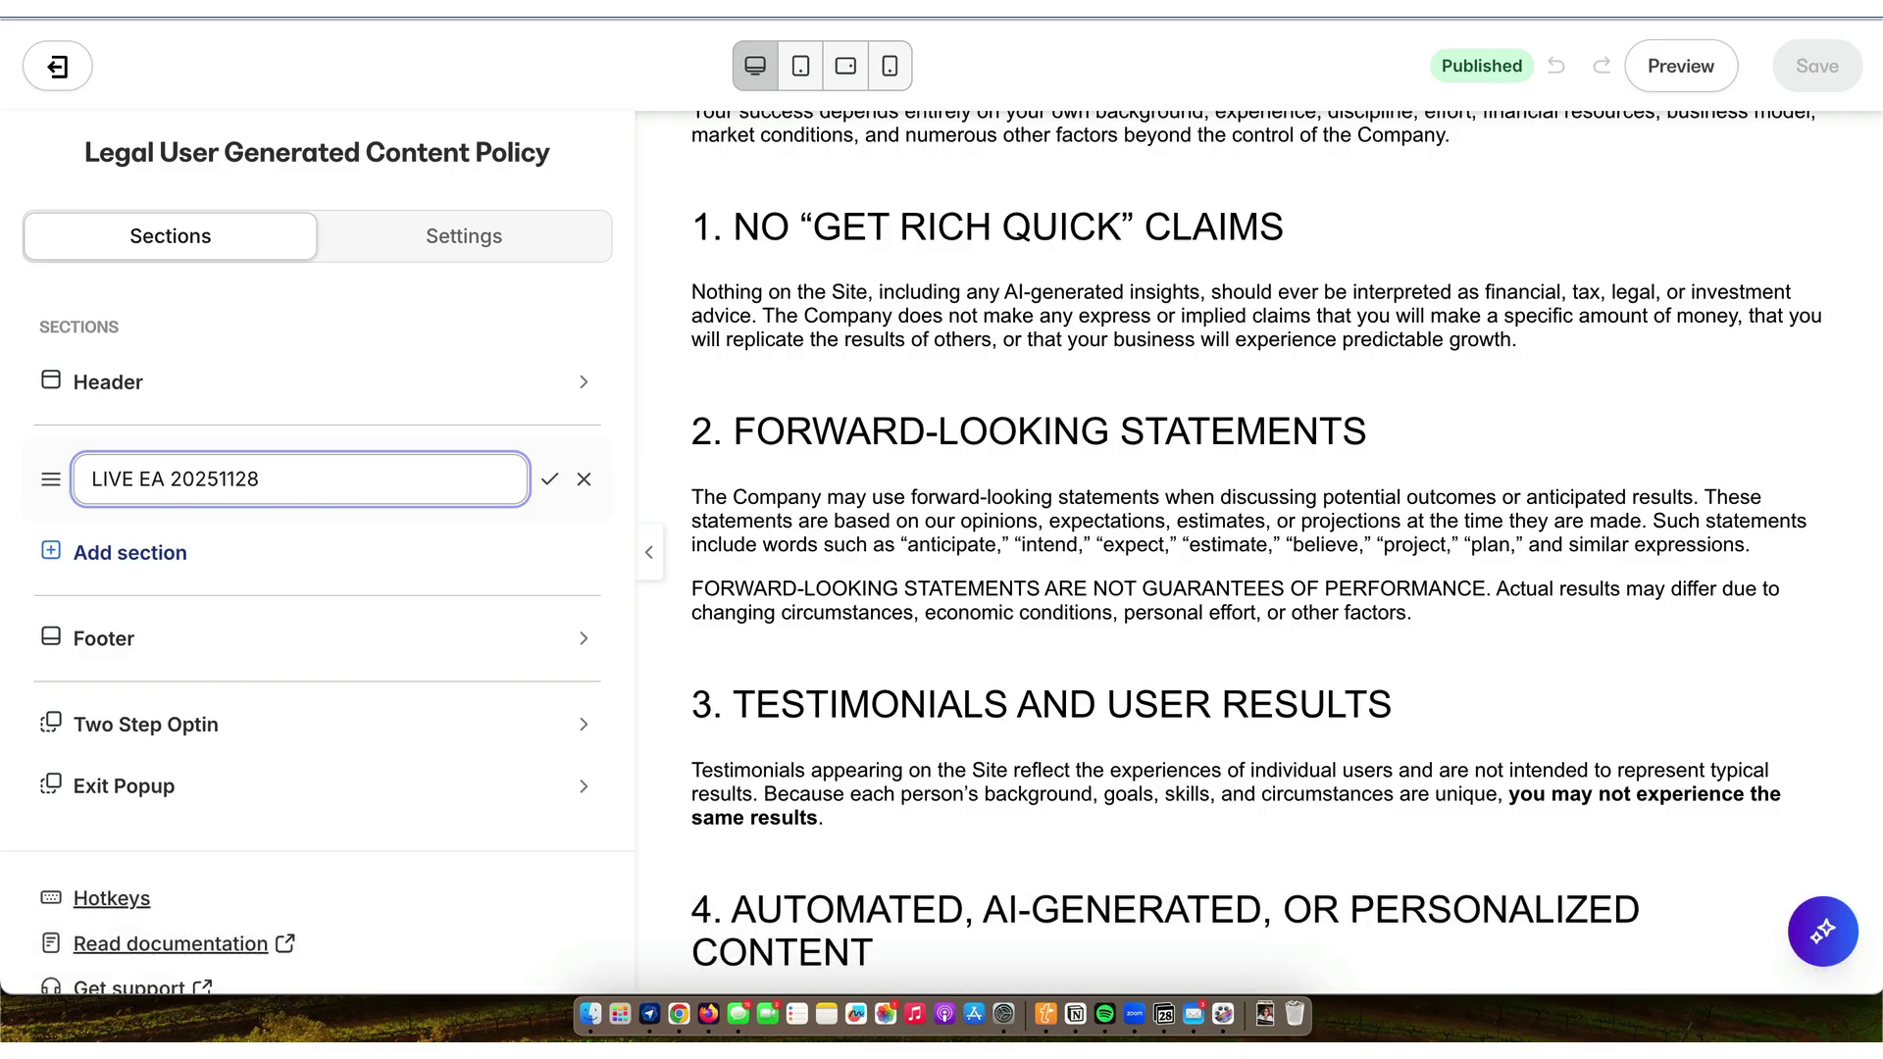
pyautogui.write('UGC POLICY')
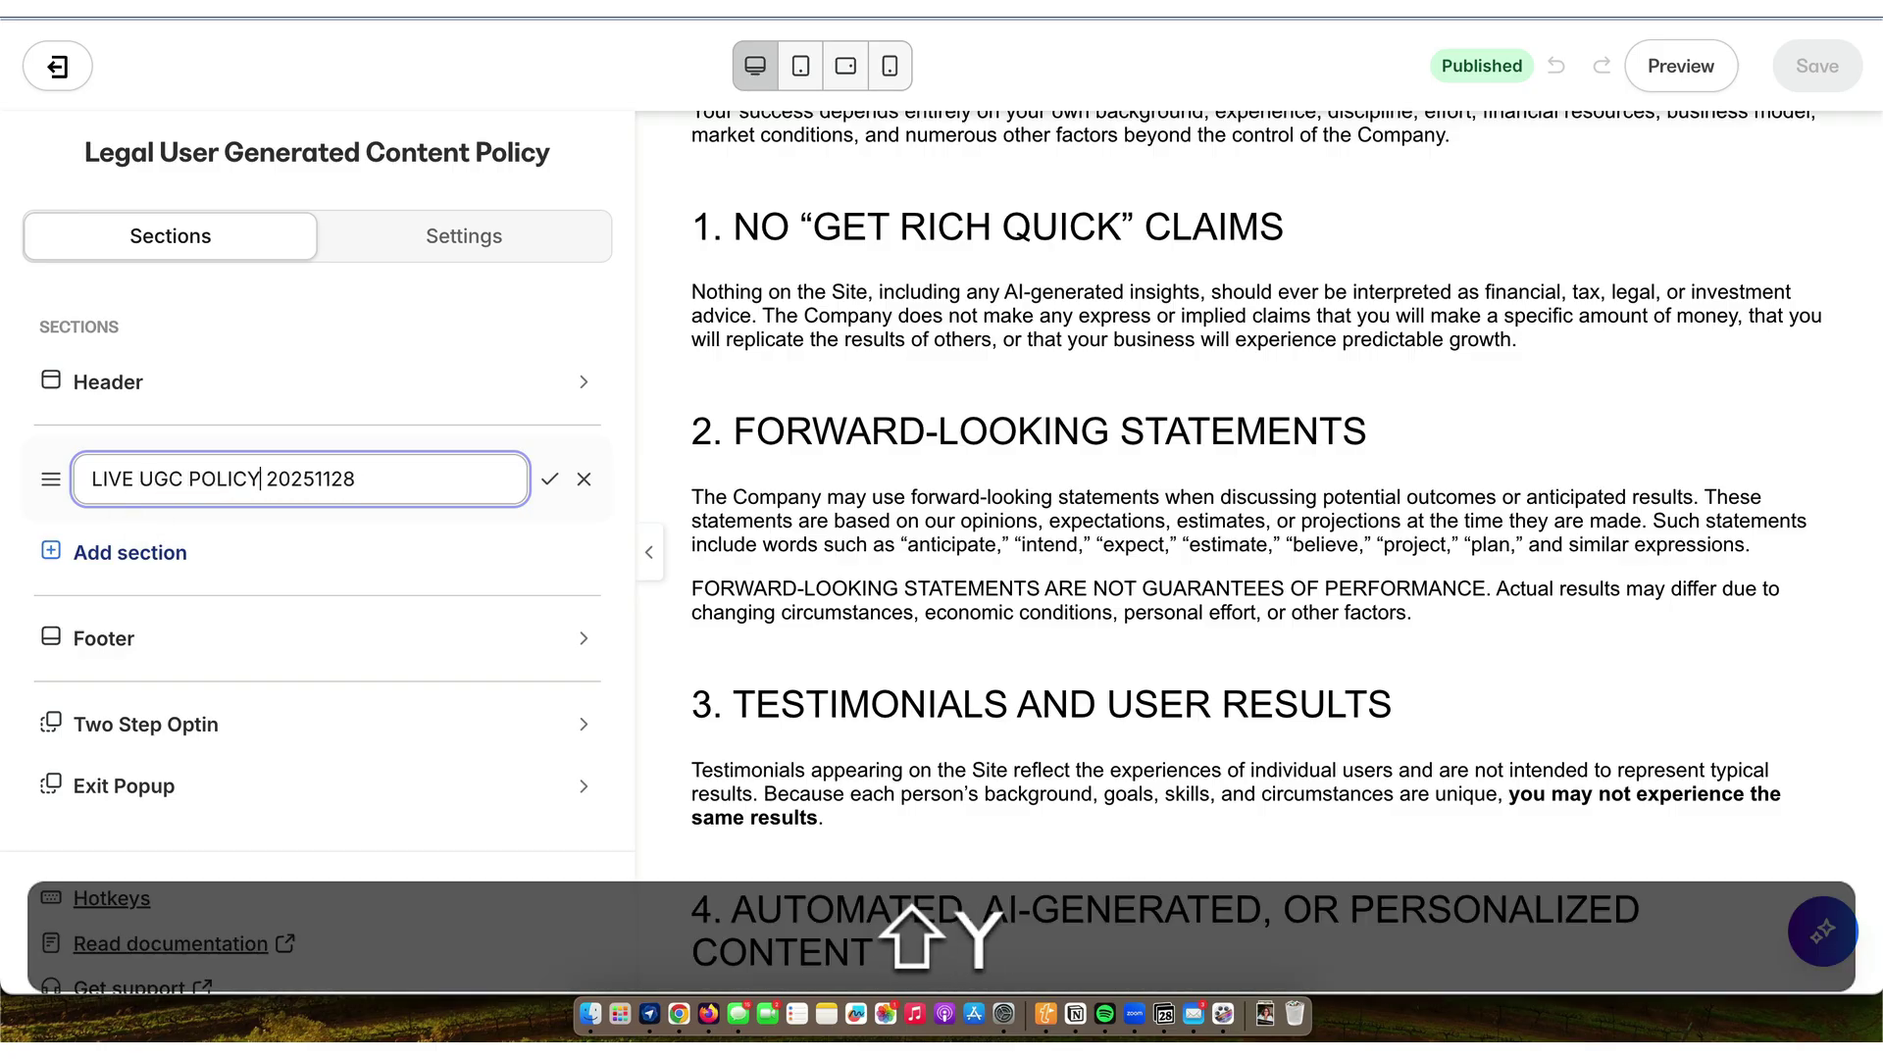
pyautogui.hotkey('shift', 'Return')
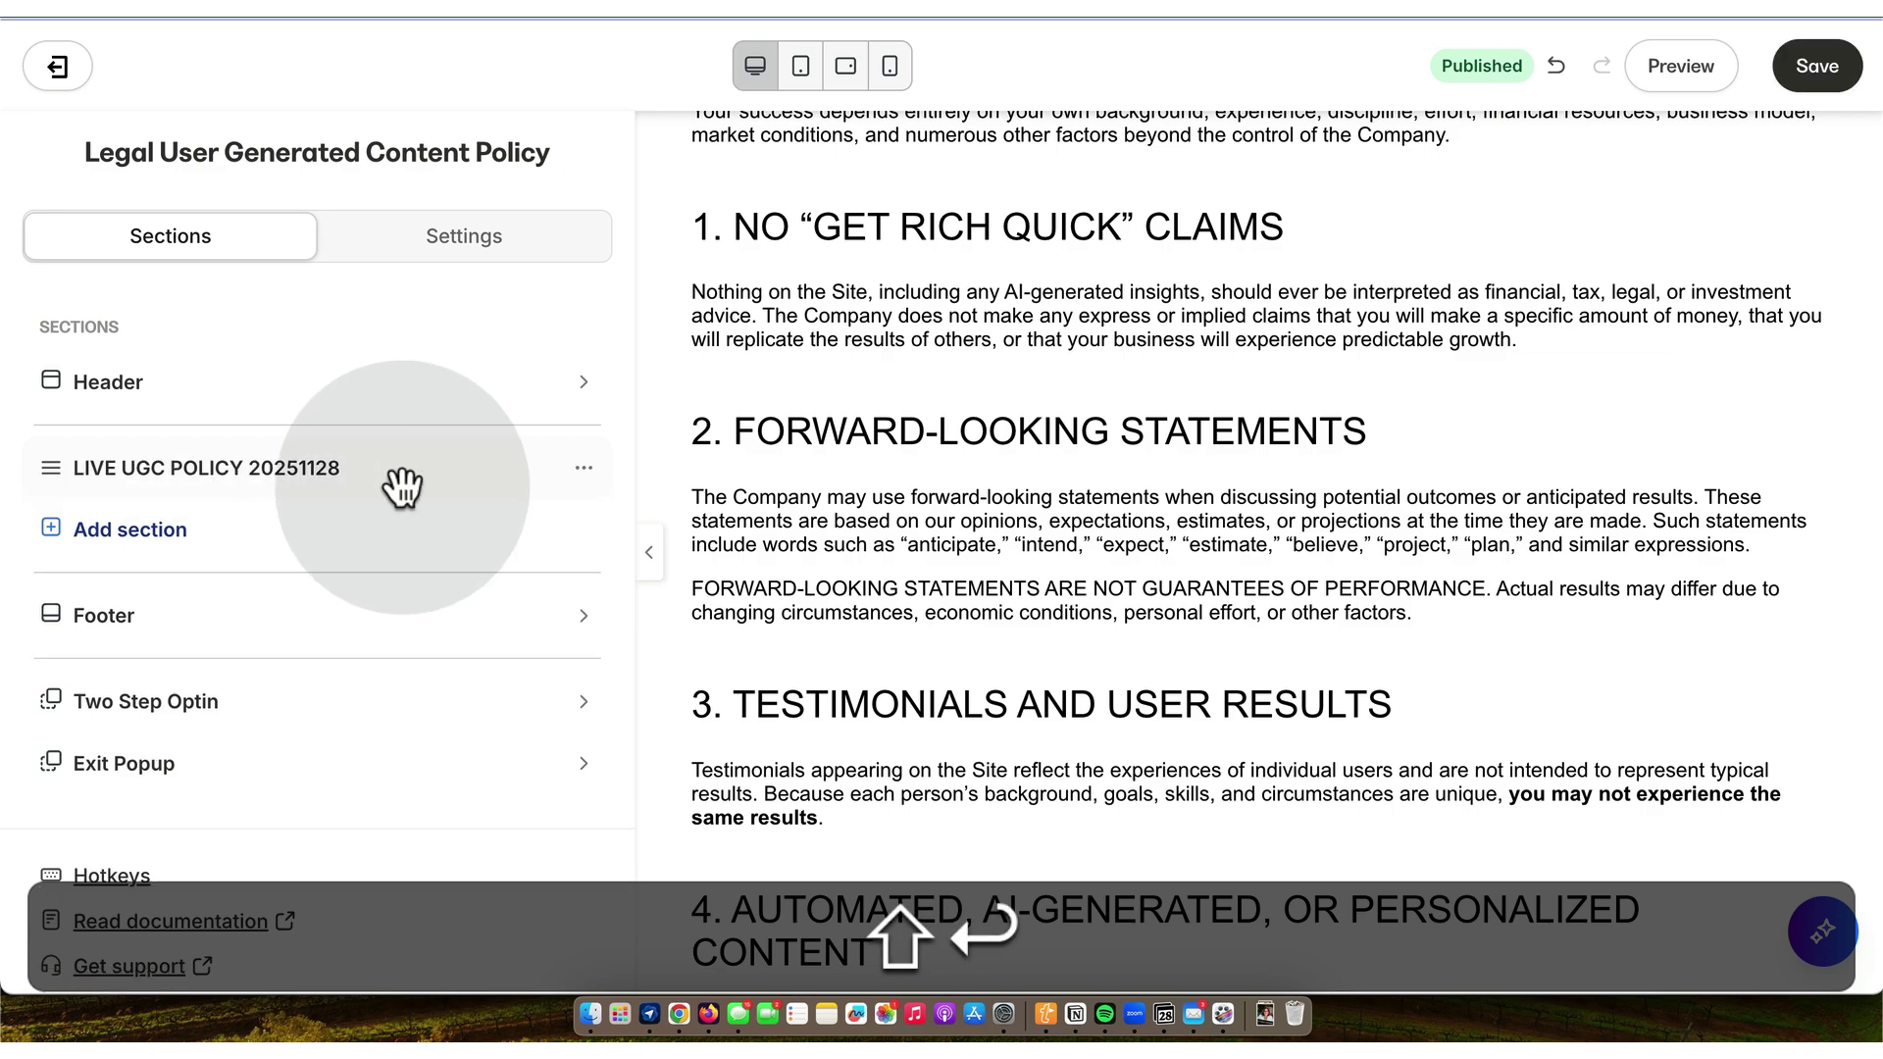
# - Rename the section's block to LIVE UGC 20251128
pyautogui.click(293, 473)
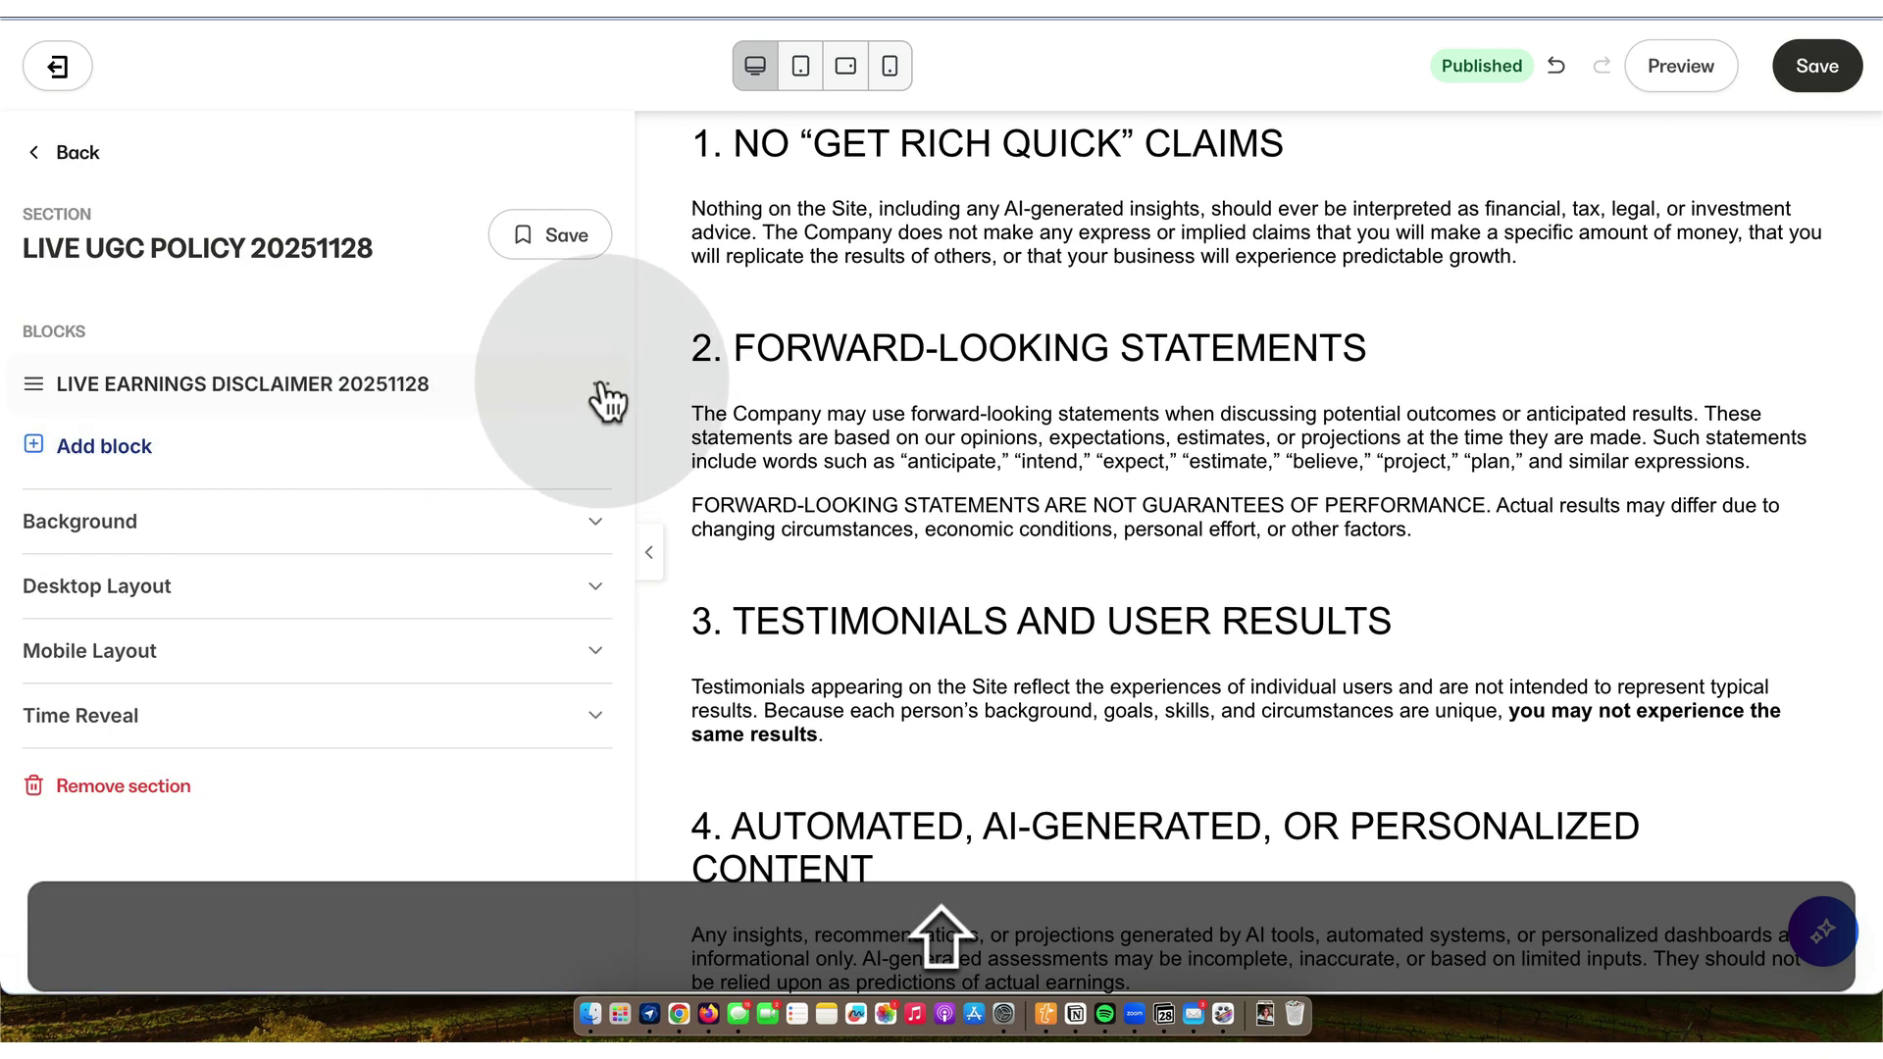
pyautogui.click(416, 445)
pyautogui.click(348, 400)
pyautogui.press('BackSpace')
pyautogui.press('BackSpace')
pyautogui.press('BackSpace')
pyautogui.press('BackSpace')
pyautogui.press('BackSpace')
pyautogui.press('BackSpace')
pyautogui.press('BackSpace')
pyautogui.press('BackSpace')
pyautogui.press('BackSpace')
pyautogui.press('BackSpace')
pyautogui.press('BackSpace')
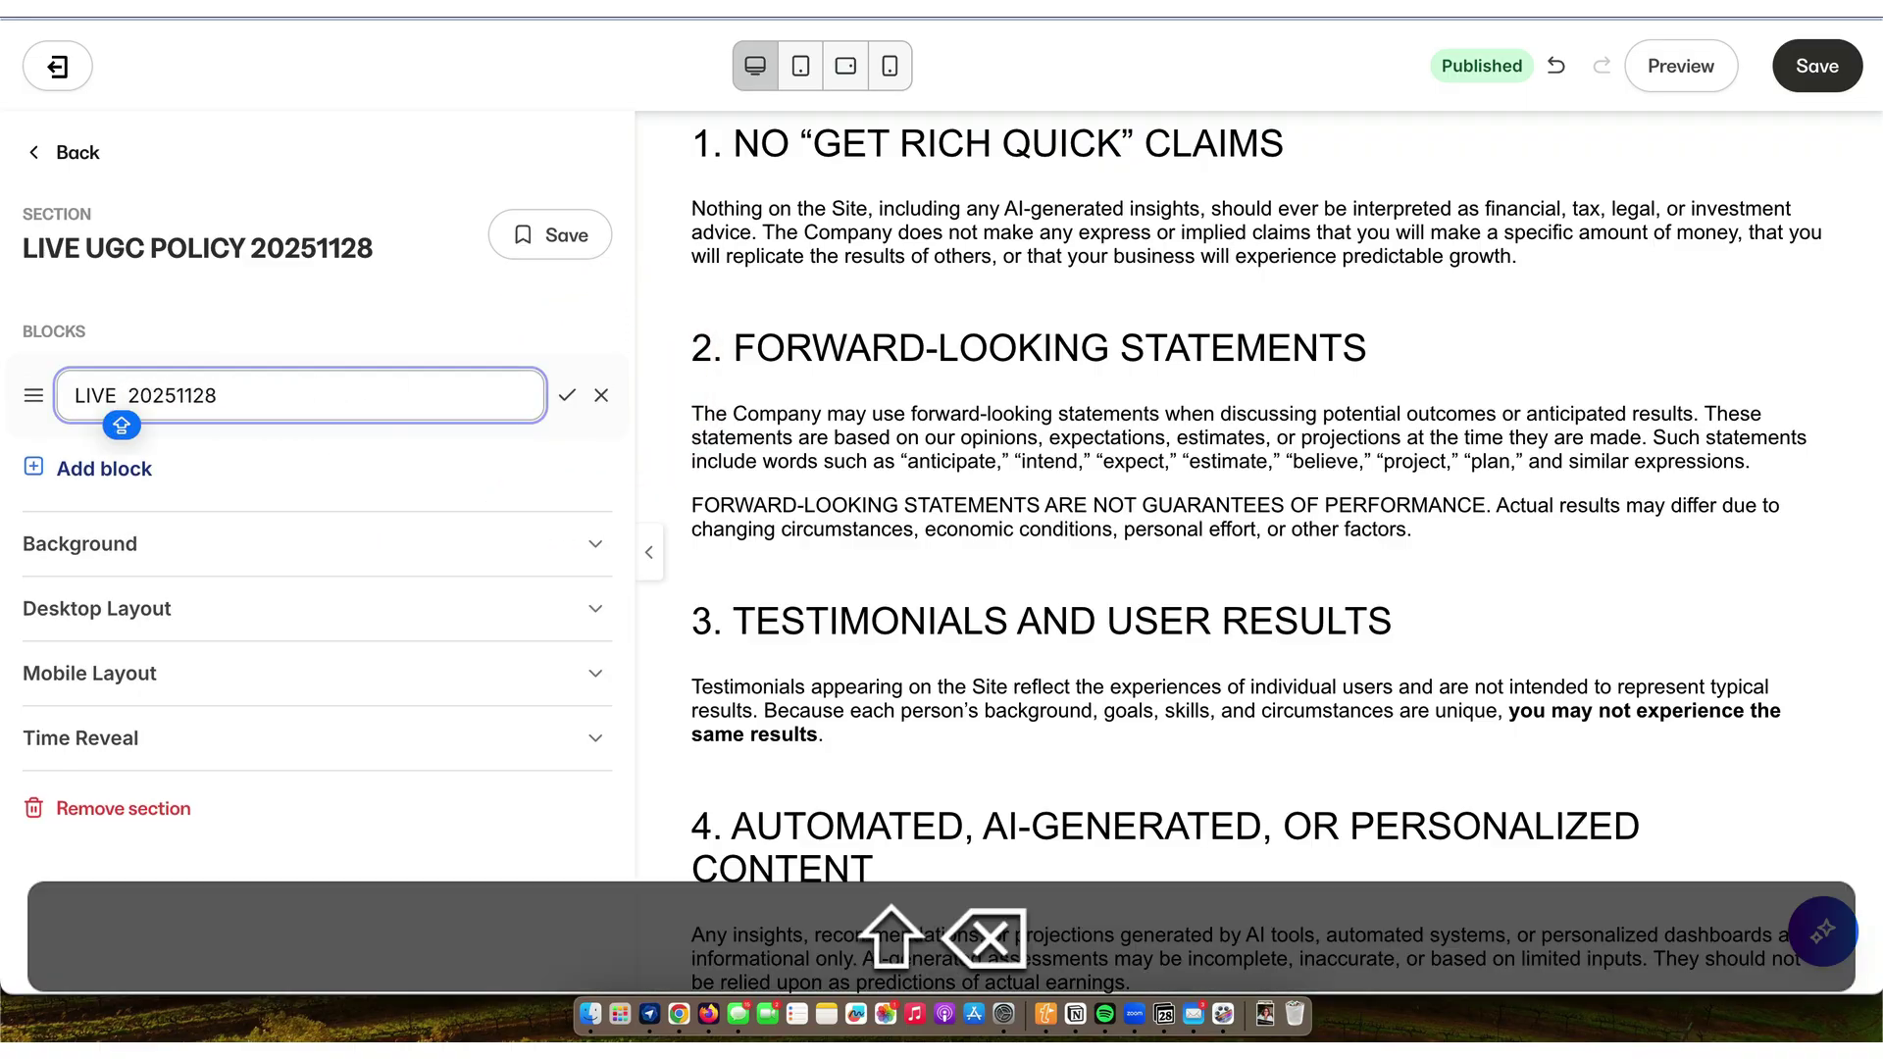
pyautogui.write('UGC')
pyautogui.hotkey('shift', 'Return')
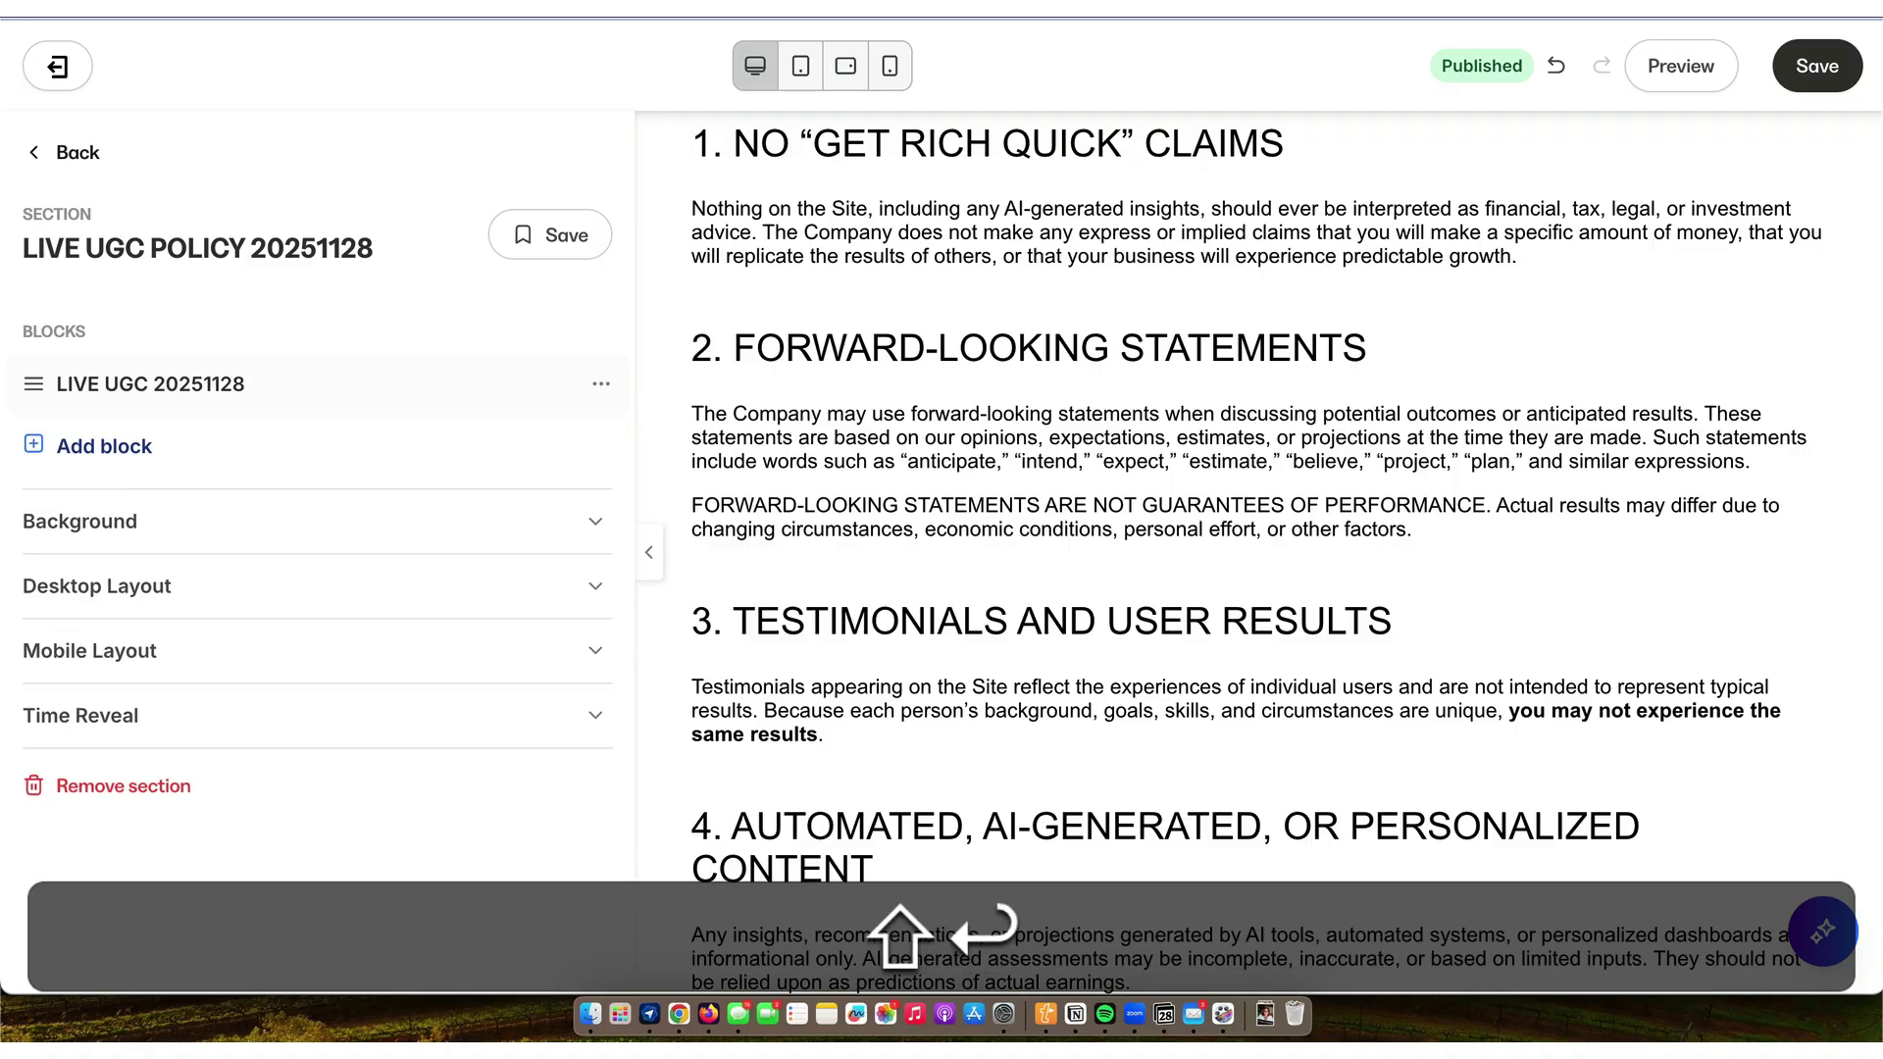
# - Delete all of the existing HTML from the block's source code box
pyautogui.click(186, 384)
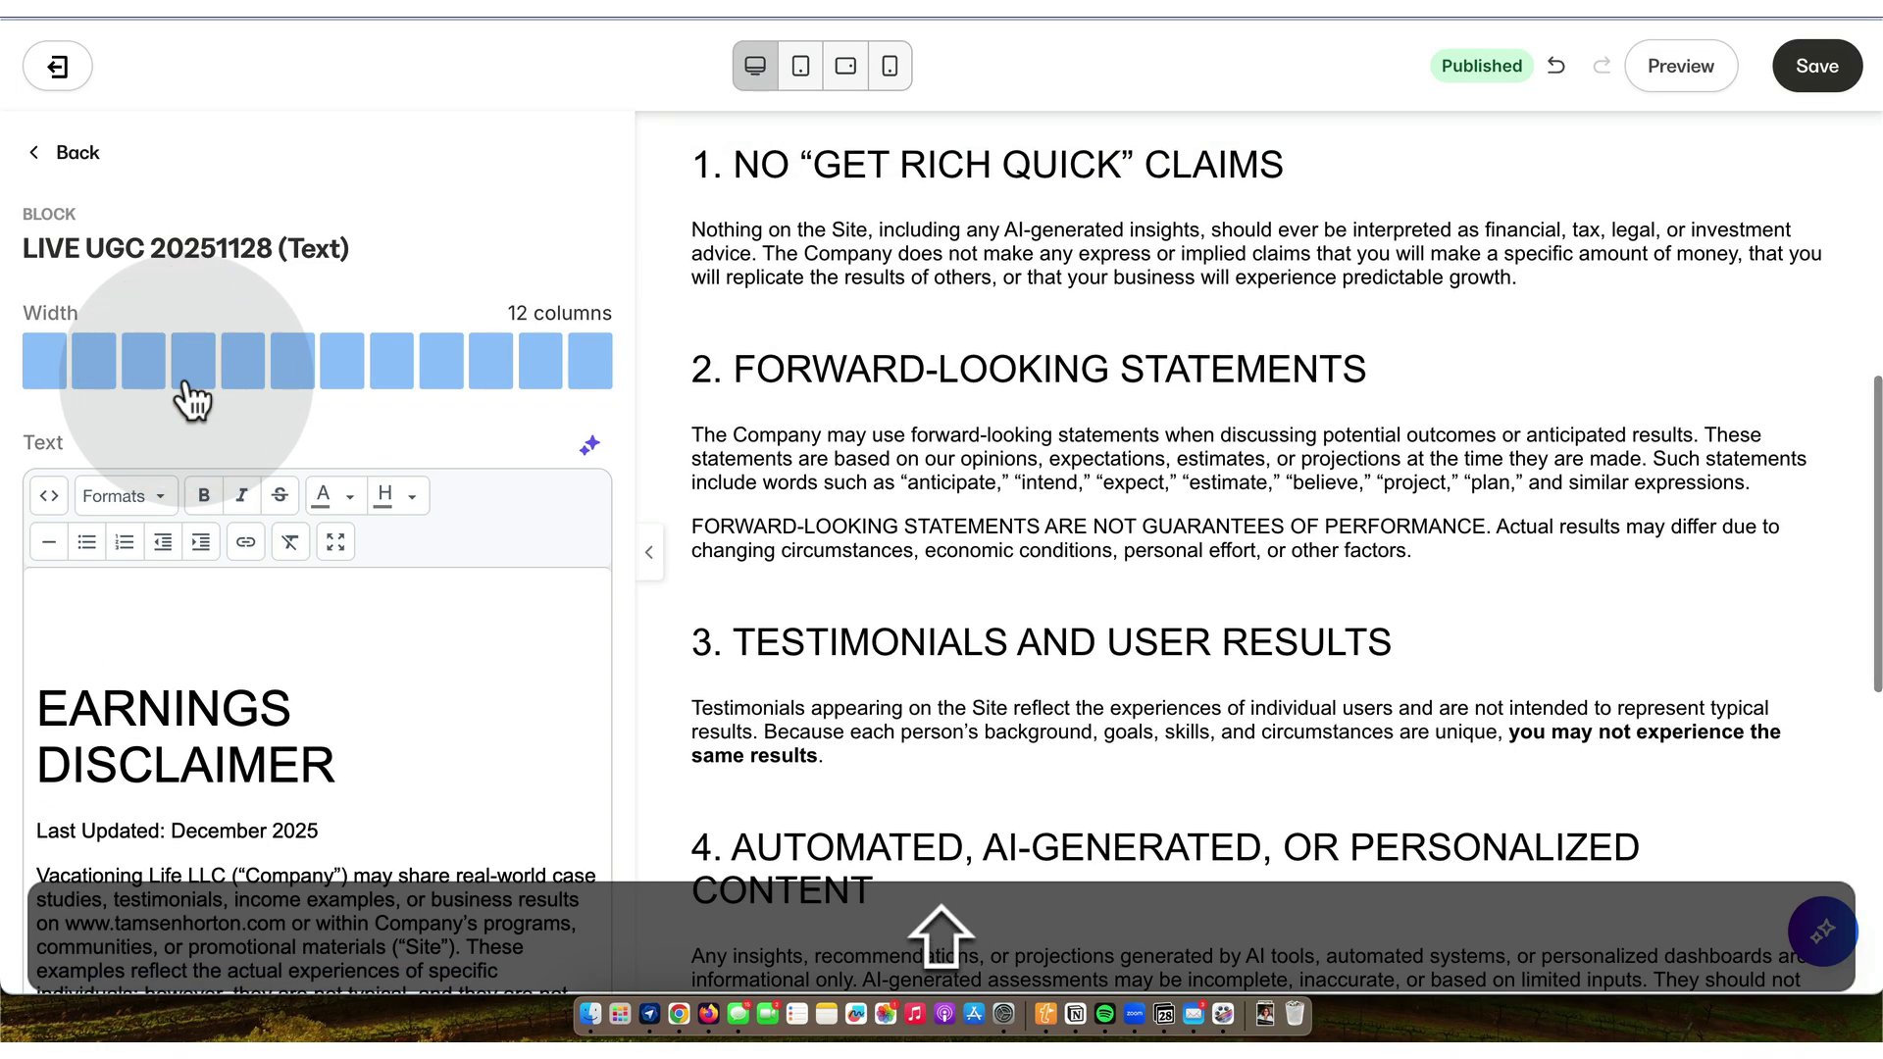
pyautogui.click(49, 496)
pyautogui.click(871, 487)
pyautogui.press('shift+super+a')
pyautogui.press('shift+super+BackSpace')
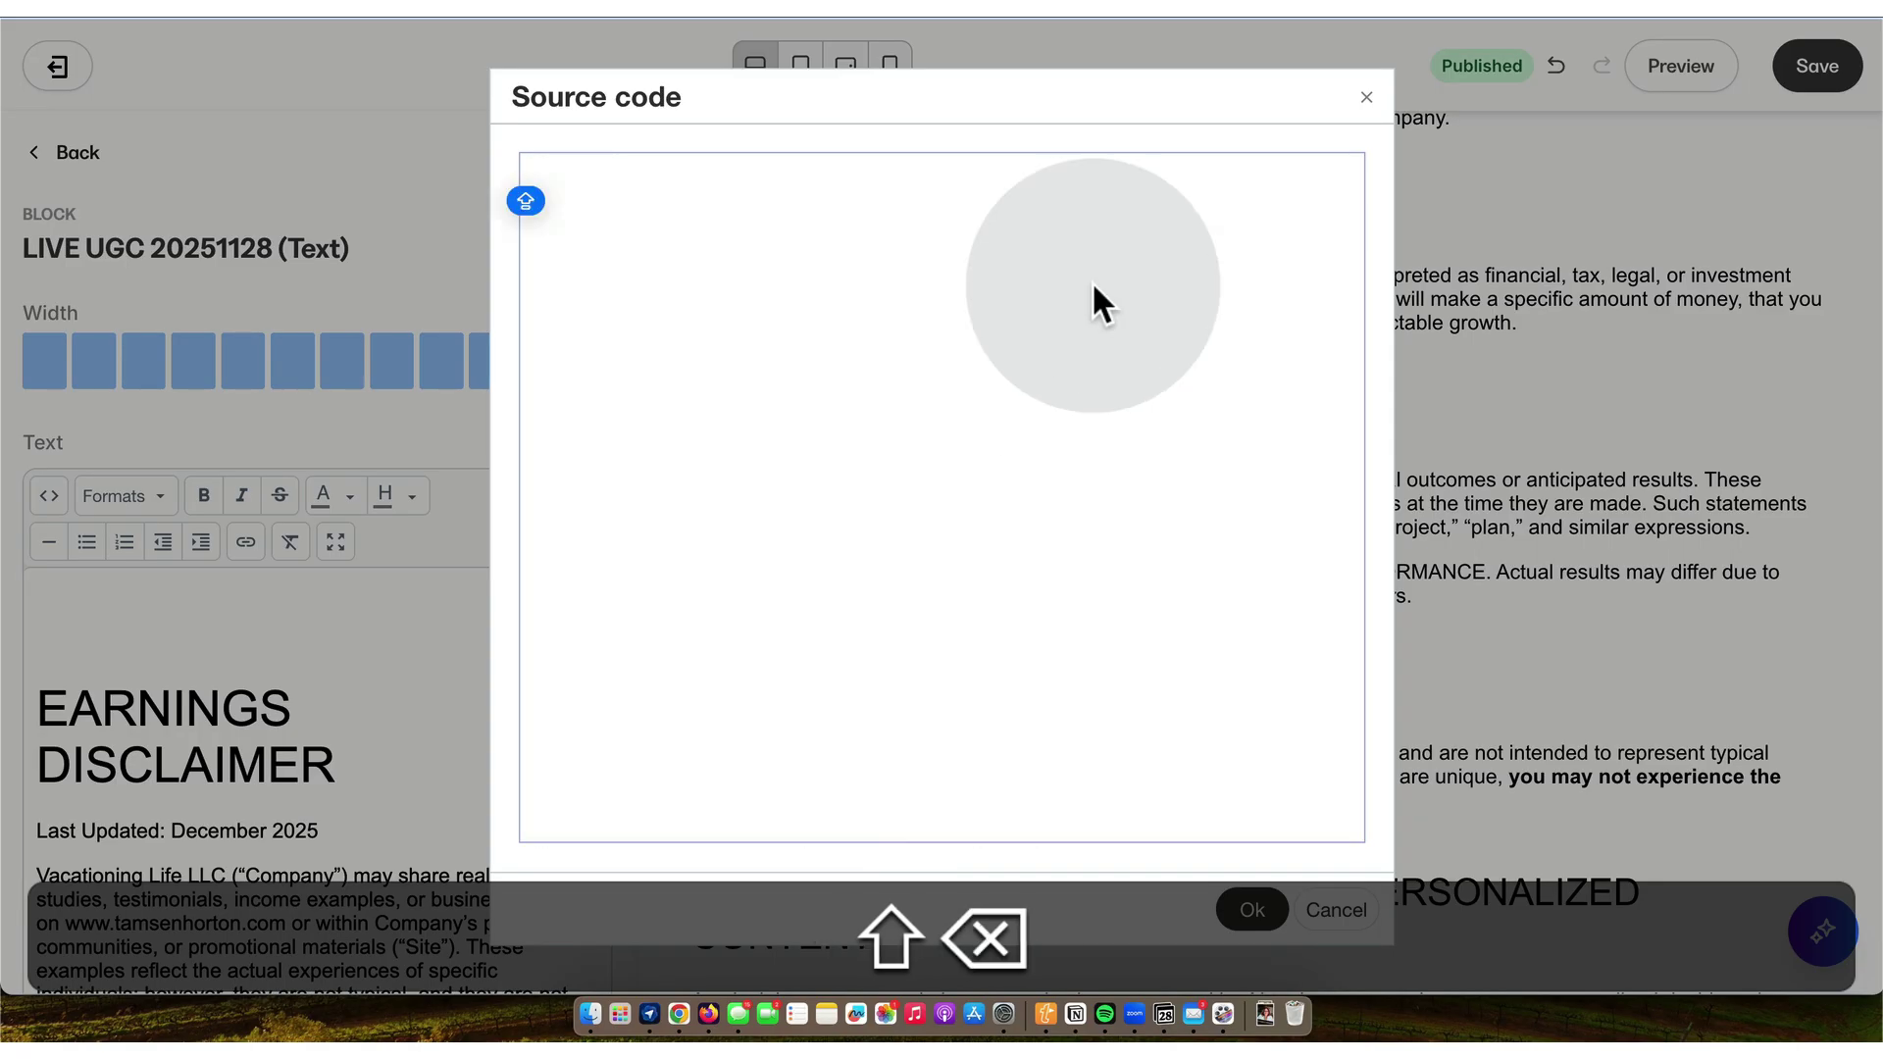
pyautogui.press('super+Tab')
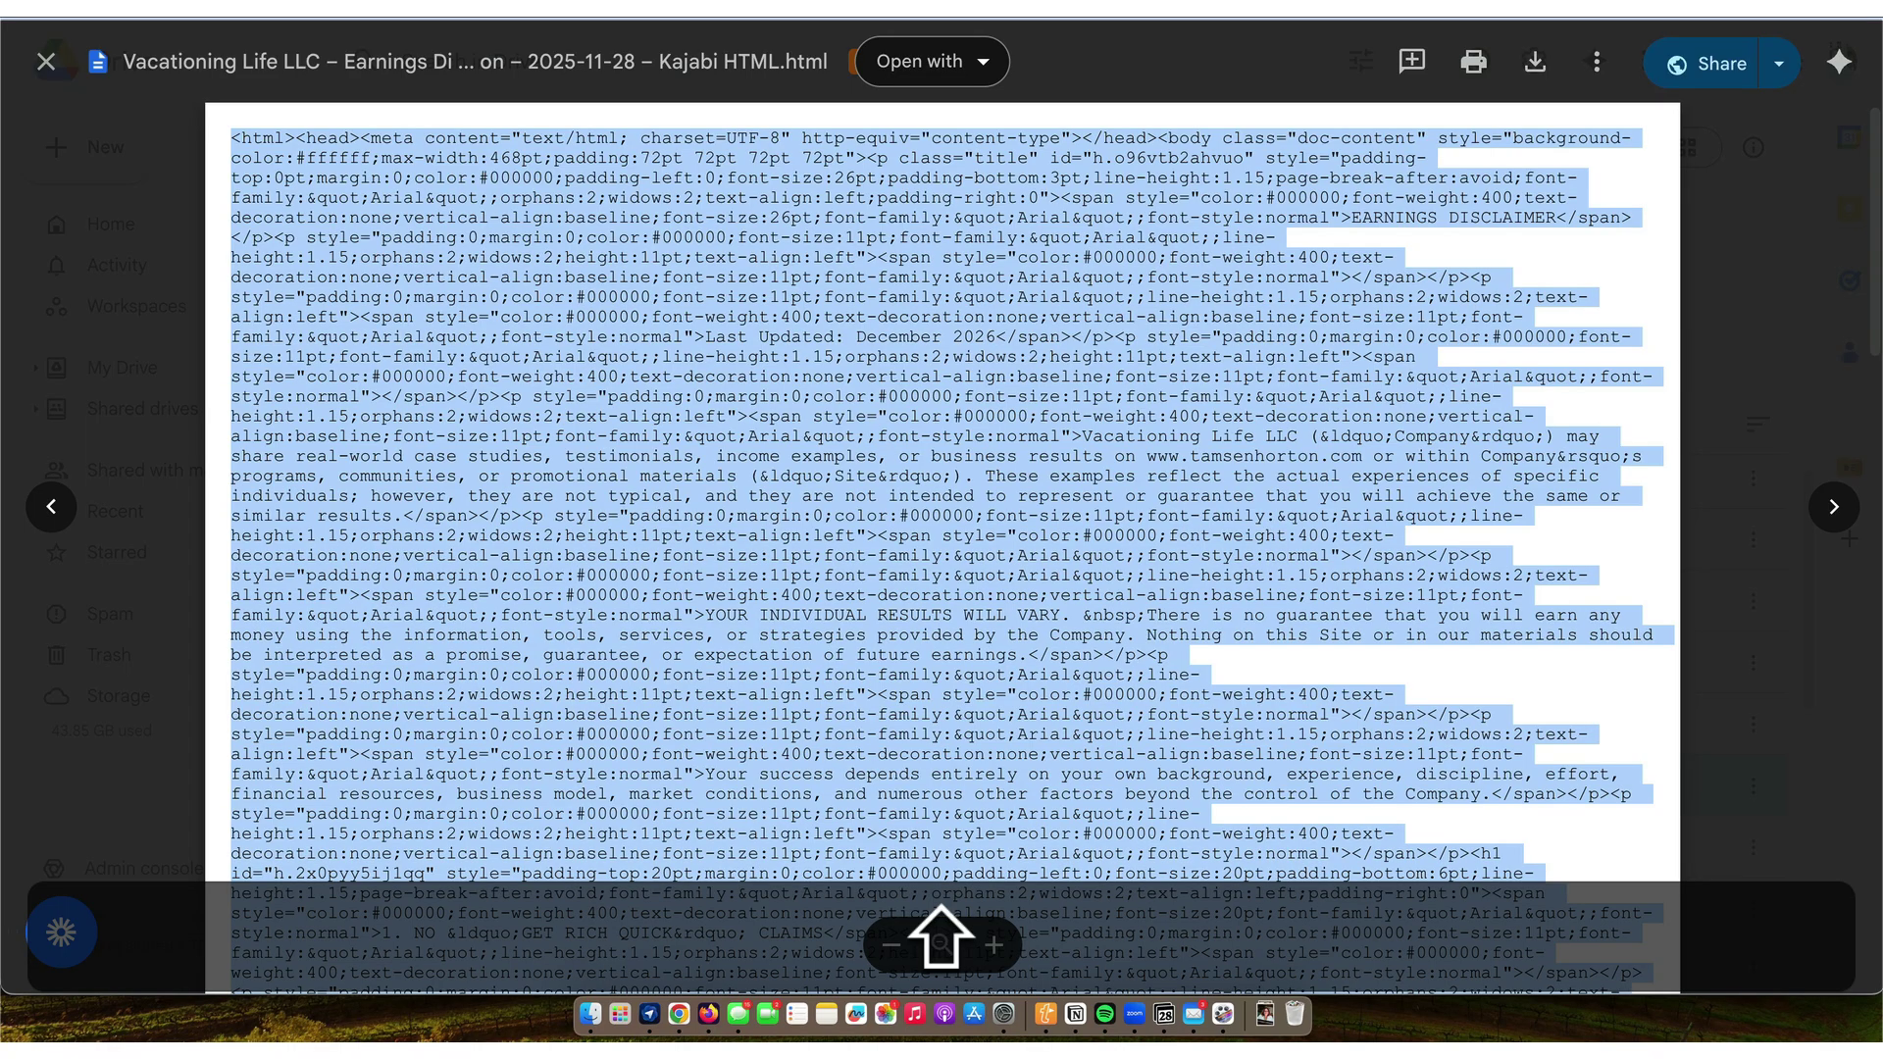
# - Open the User-generated Content HTML file from the Kajabi Versions folder and select its HTML
pyautogui.click(47, 63)
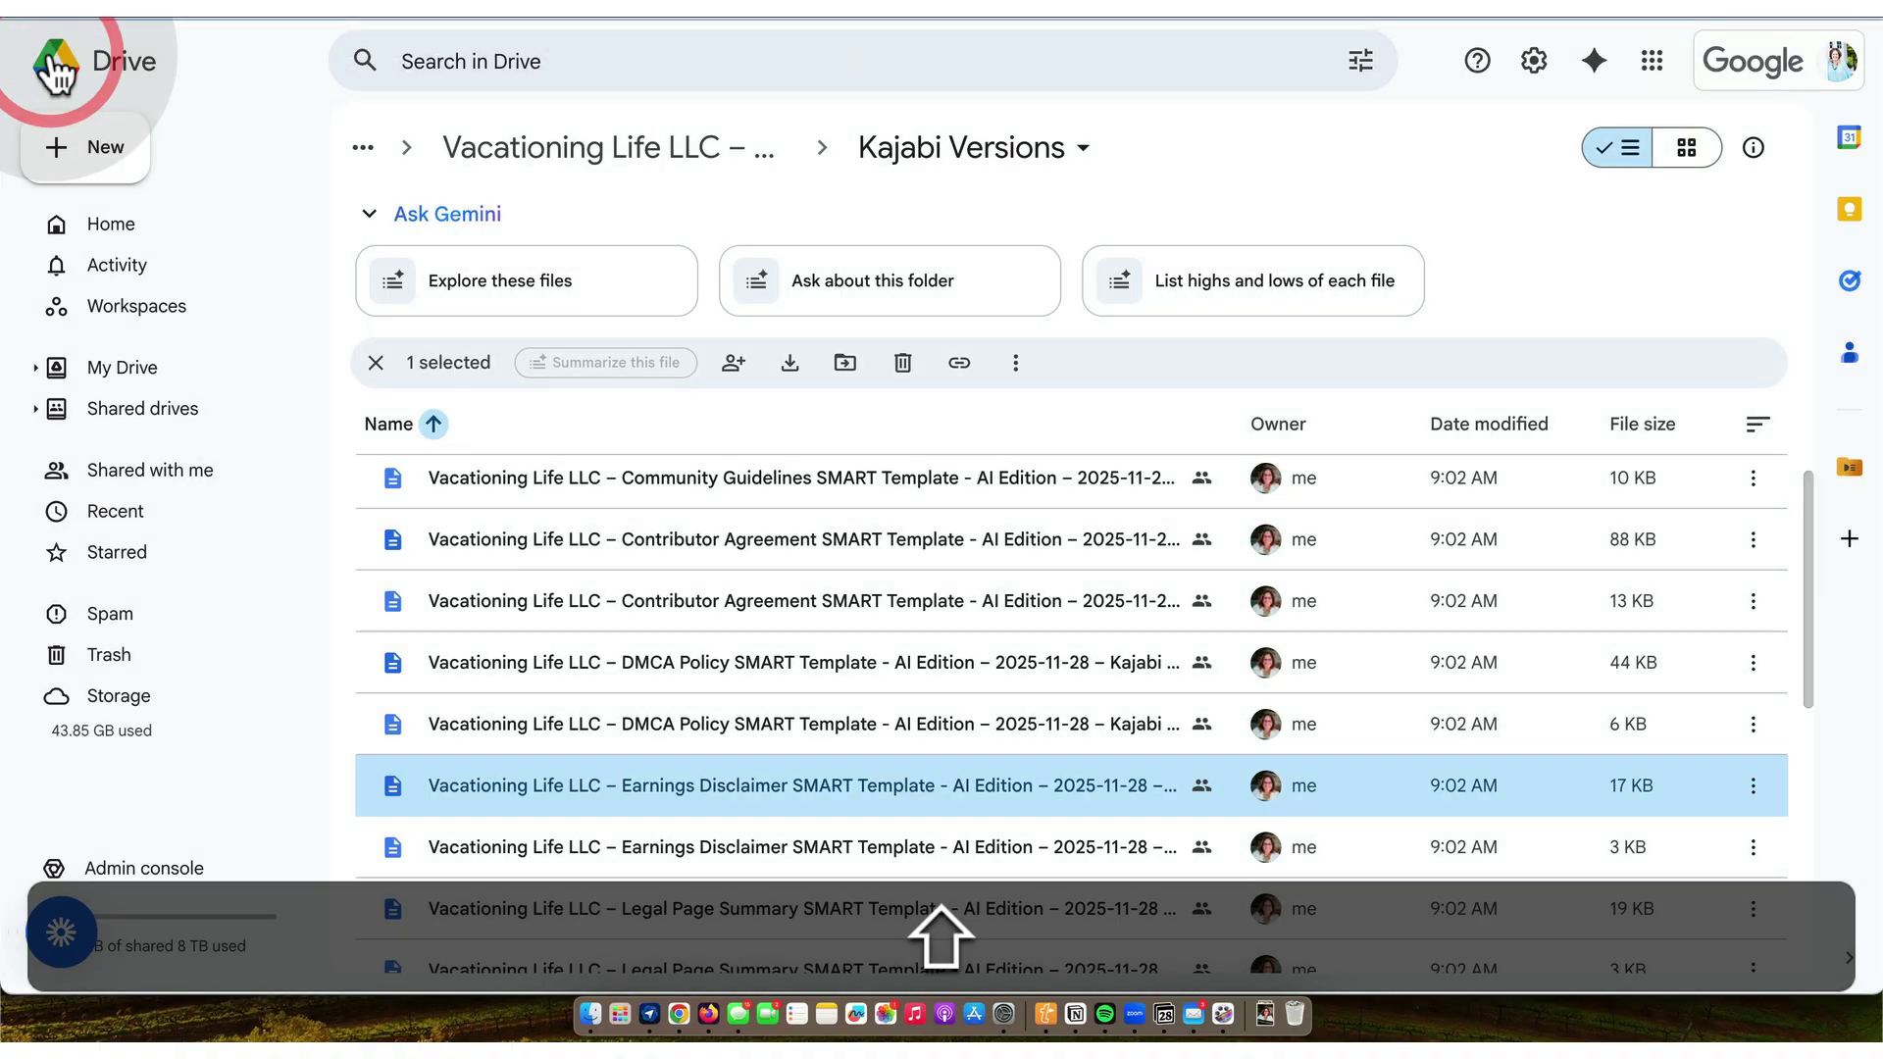
pyautogui.scroll(-3, 708, 549)
pyautogui.scroll(-4, 708, 549)
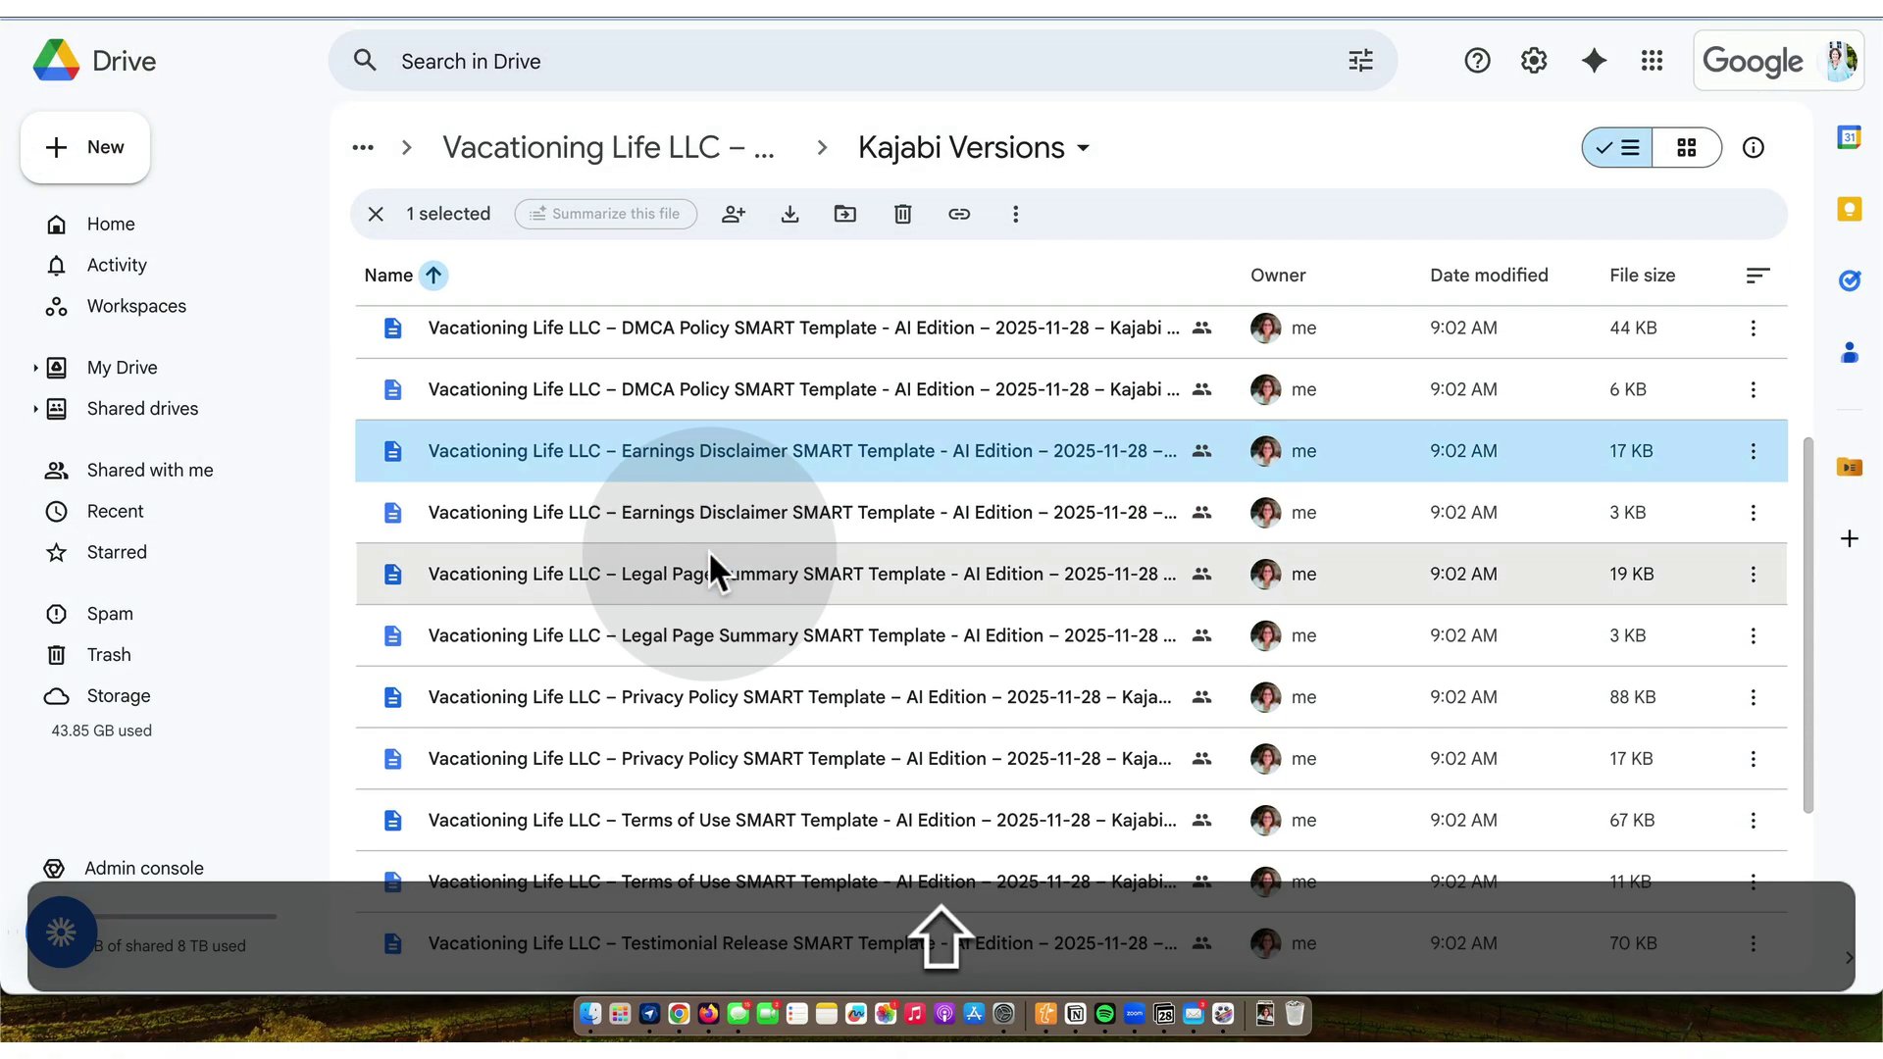
pyautogui.scroll(-2, 708, 554)
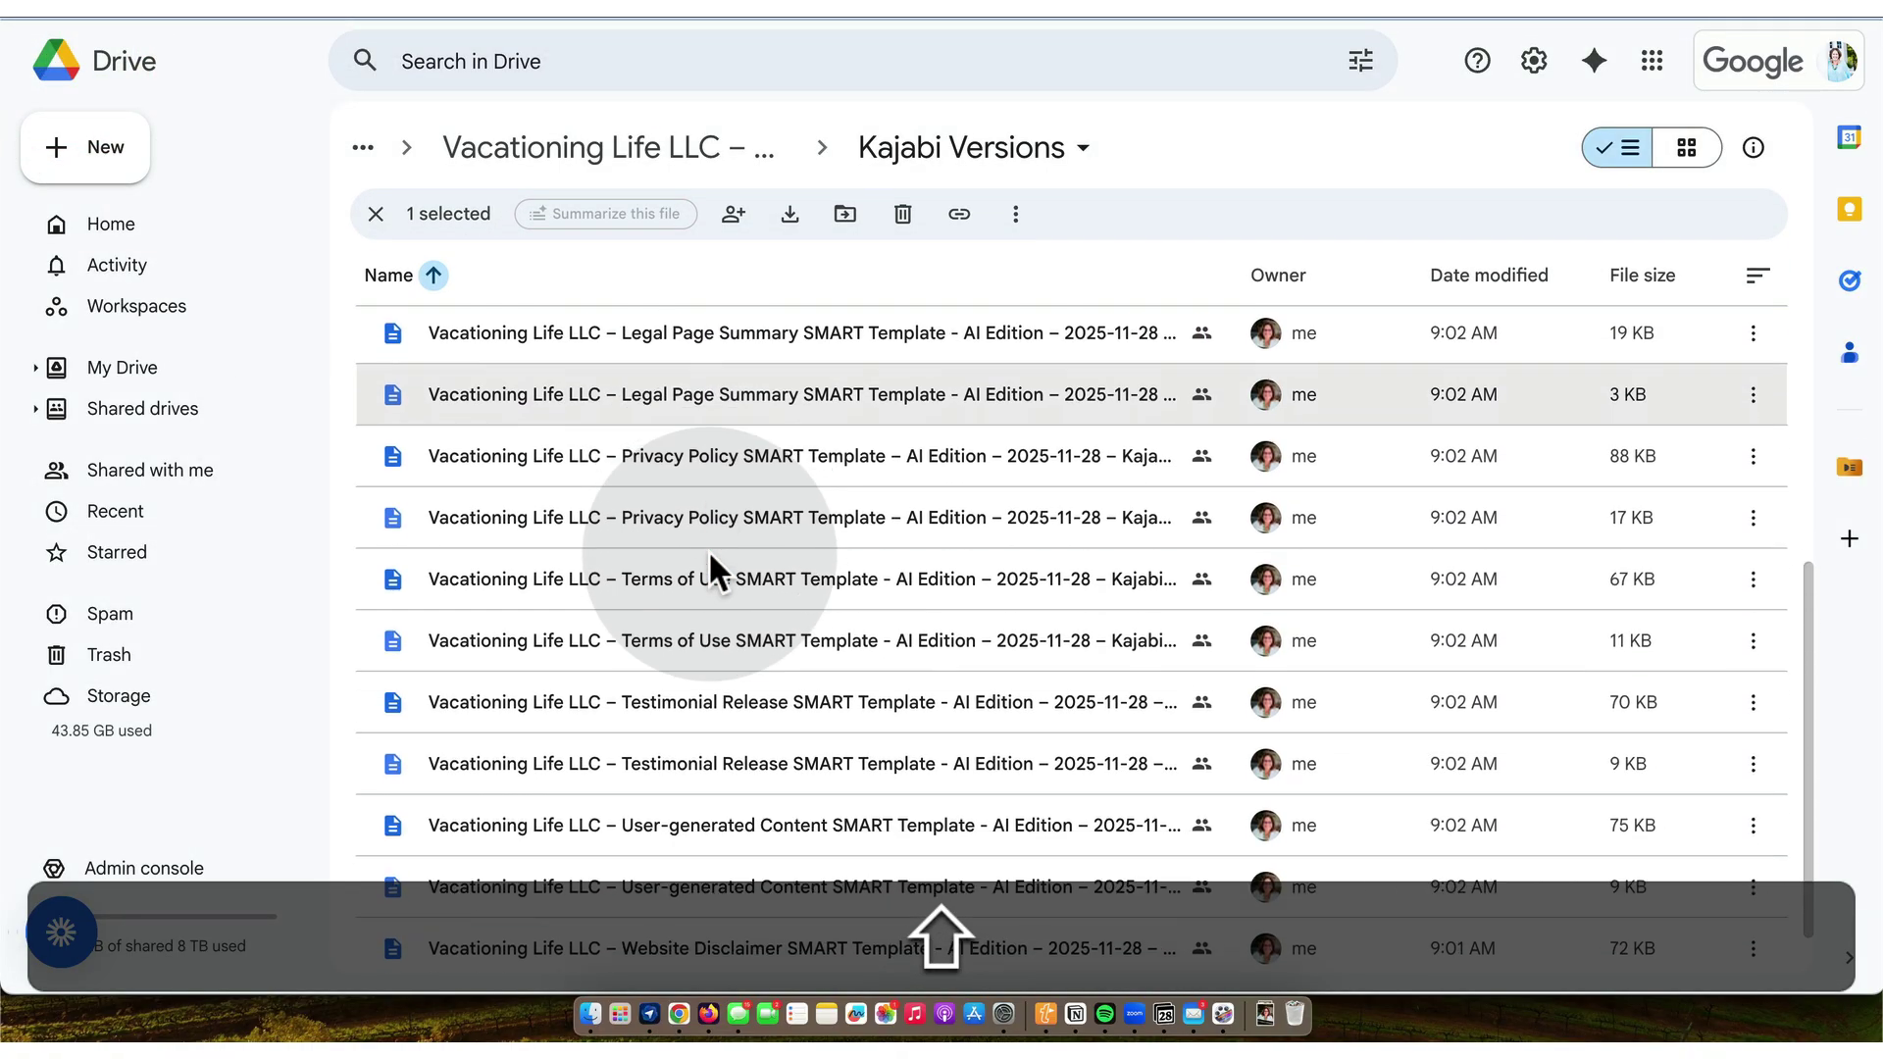
pyautogui.doubleClick(728, 810)
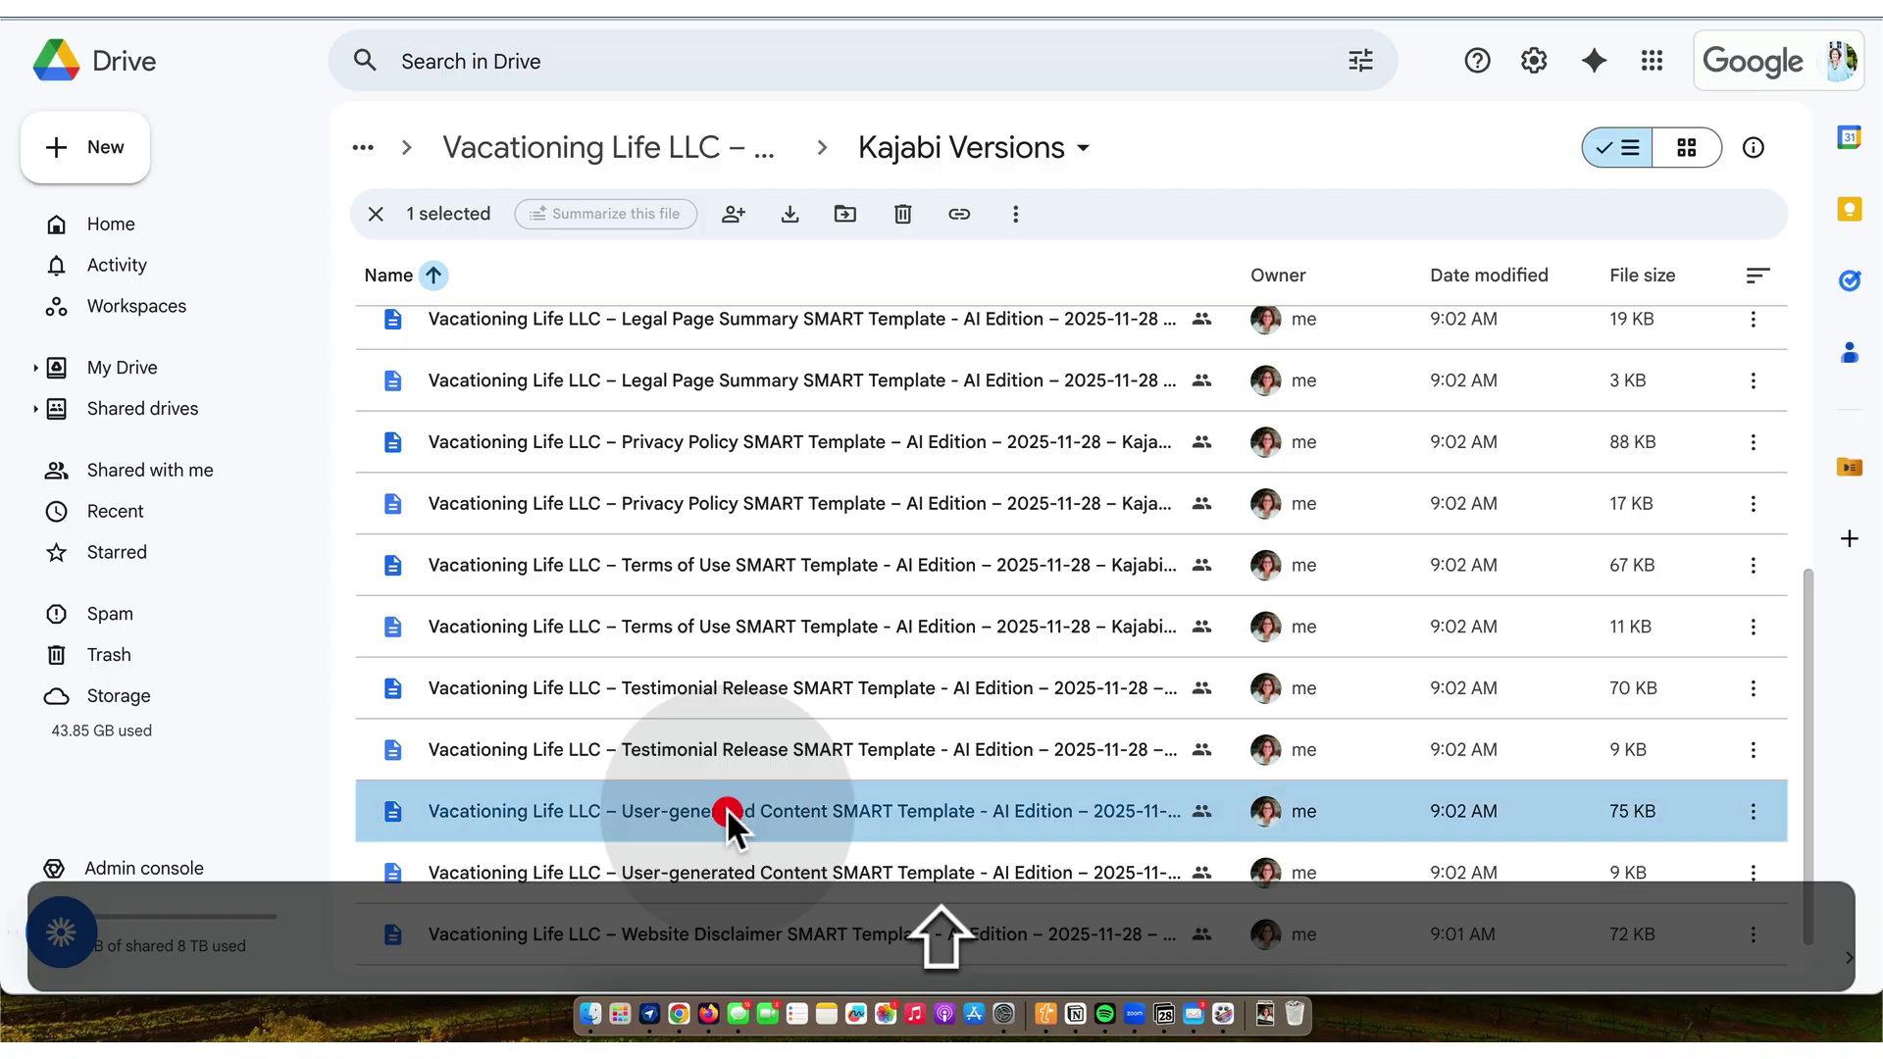
pyautogui.tripleClick(728, 810)
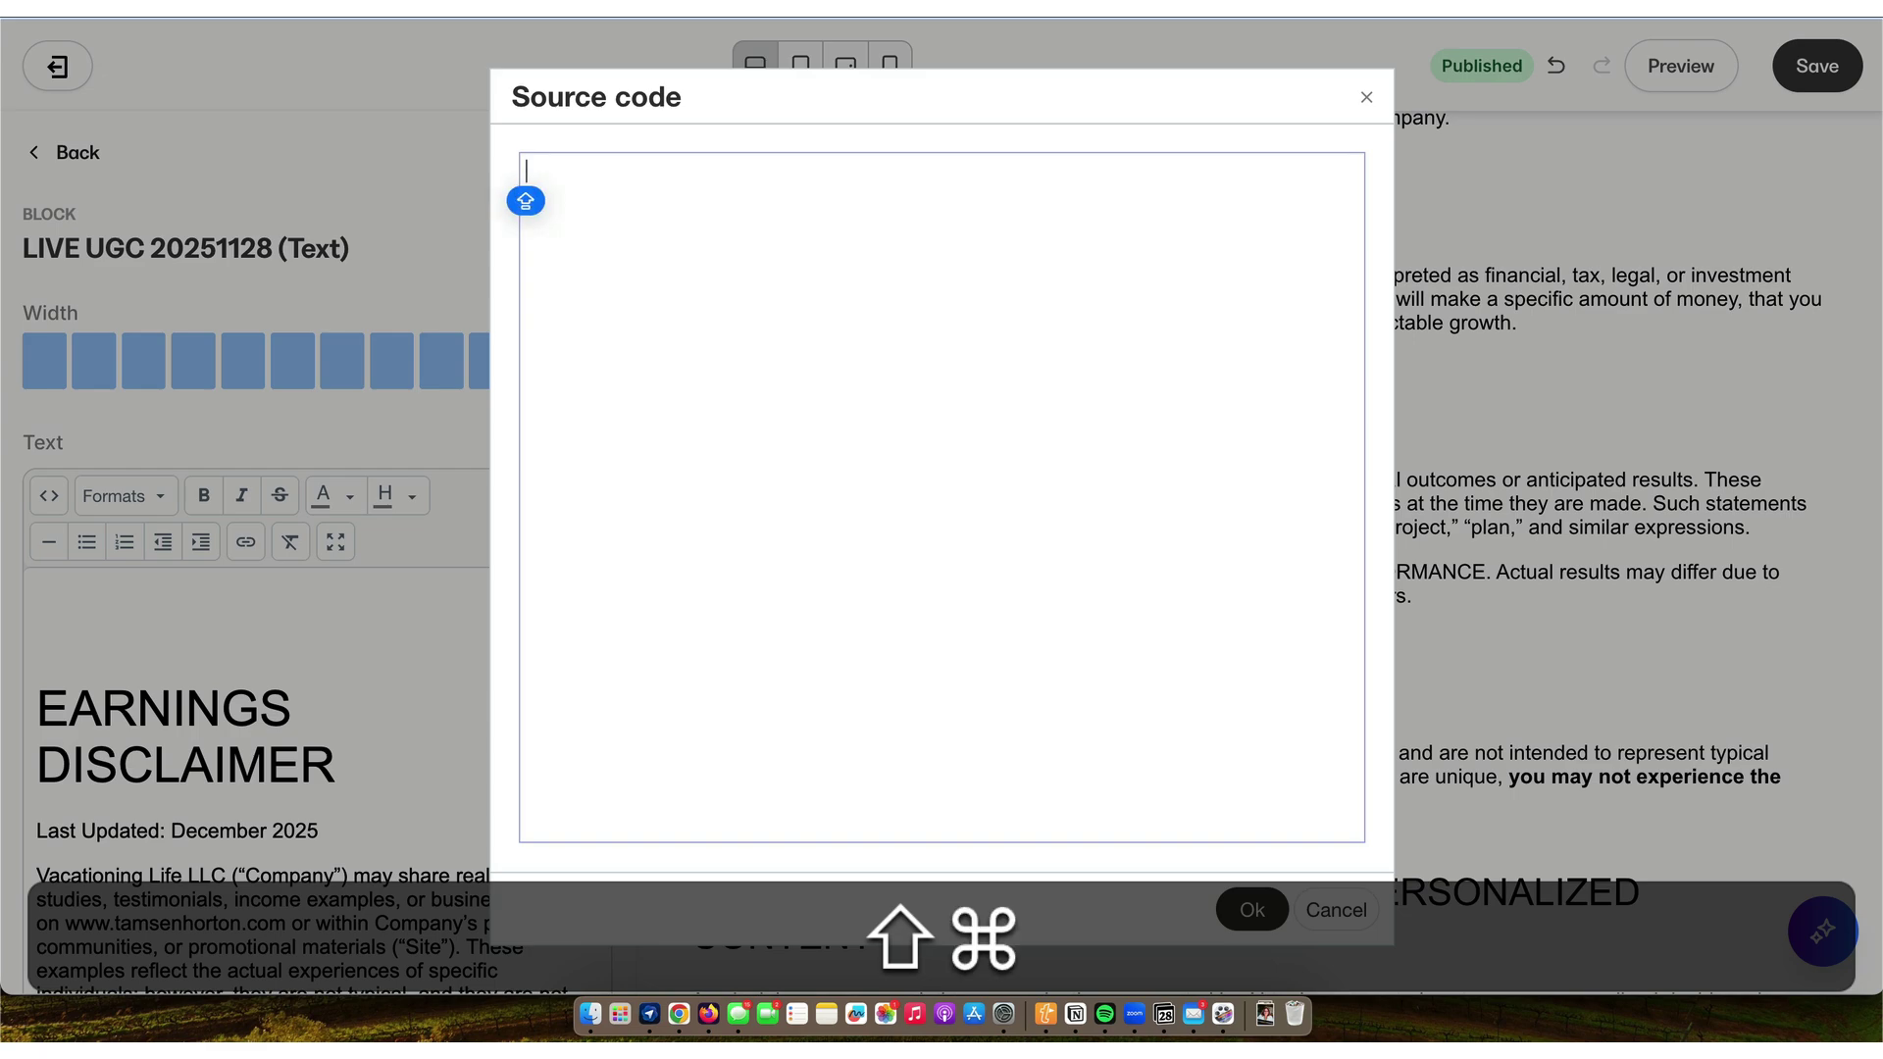
# - Paste the User-generated Content HTML into the block and correct the Last Updated year to 2025
pyautogui.press('shift+super+v')
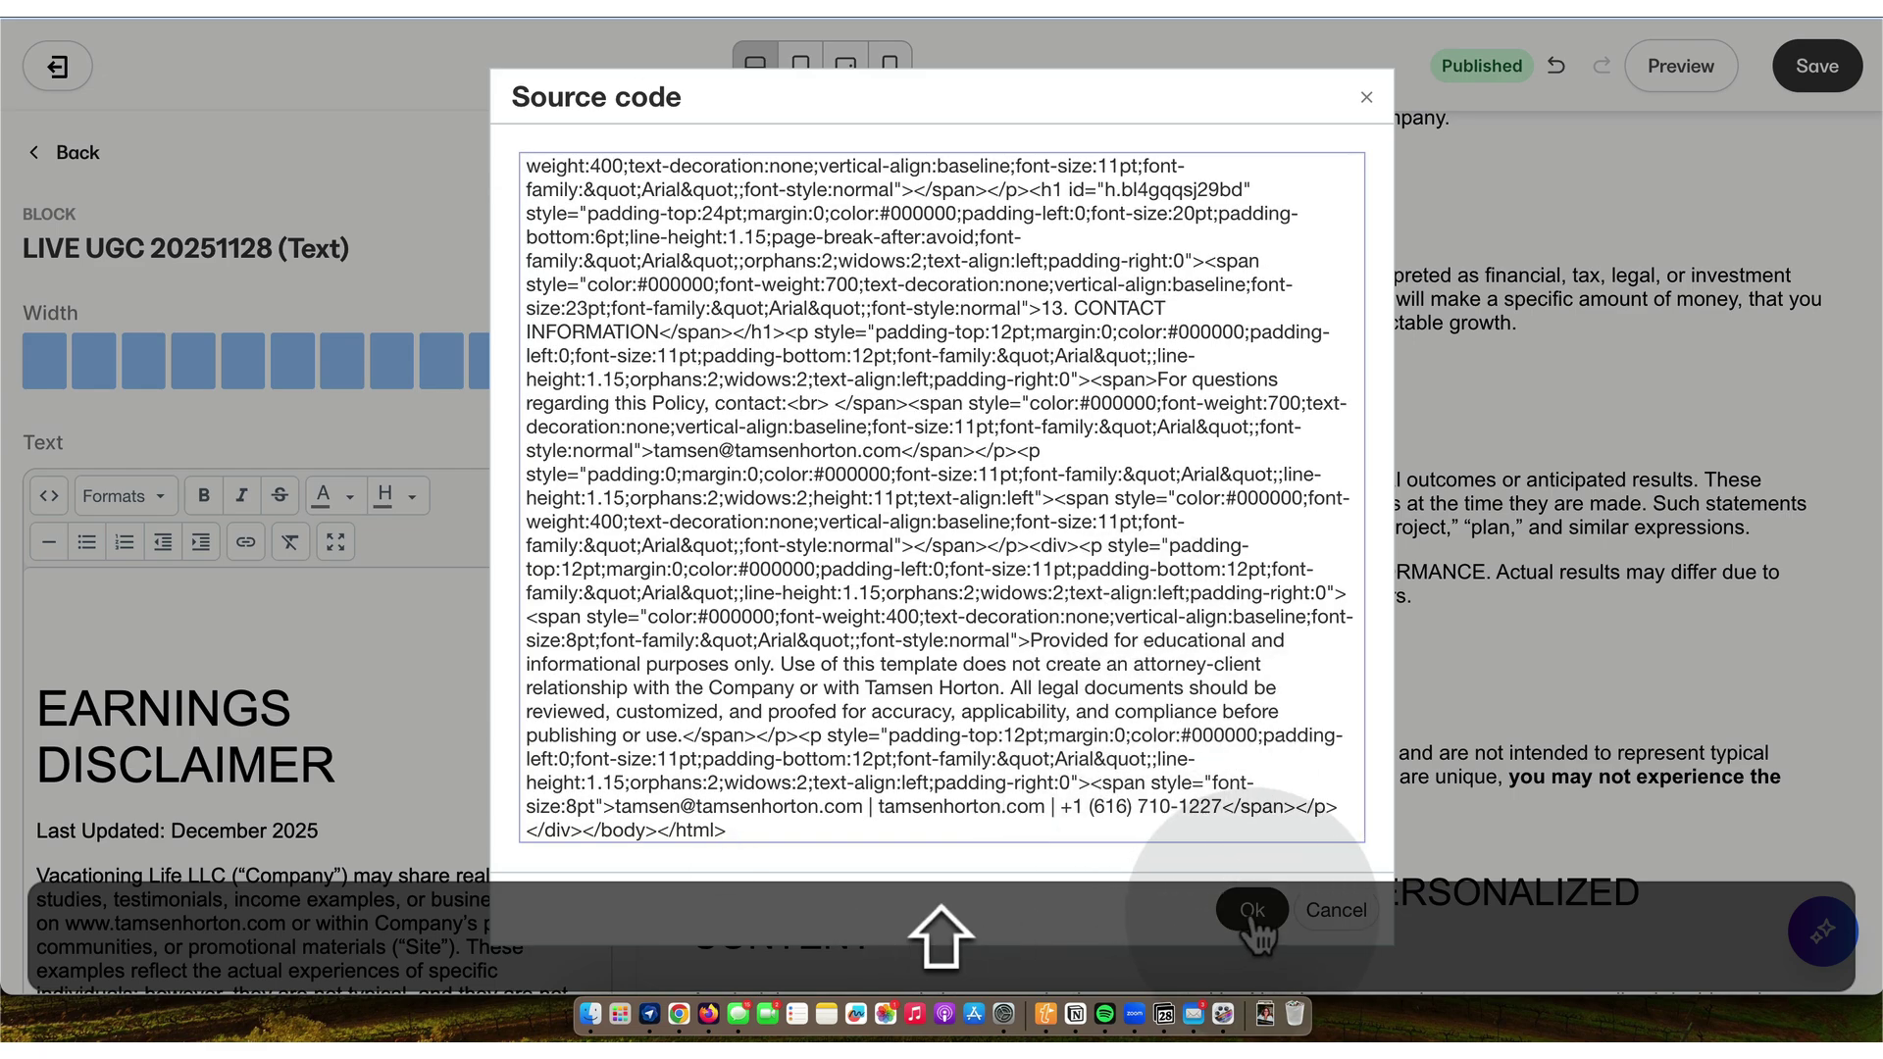
pyautogui.click(1252, 912)
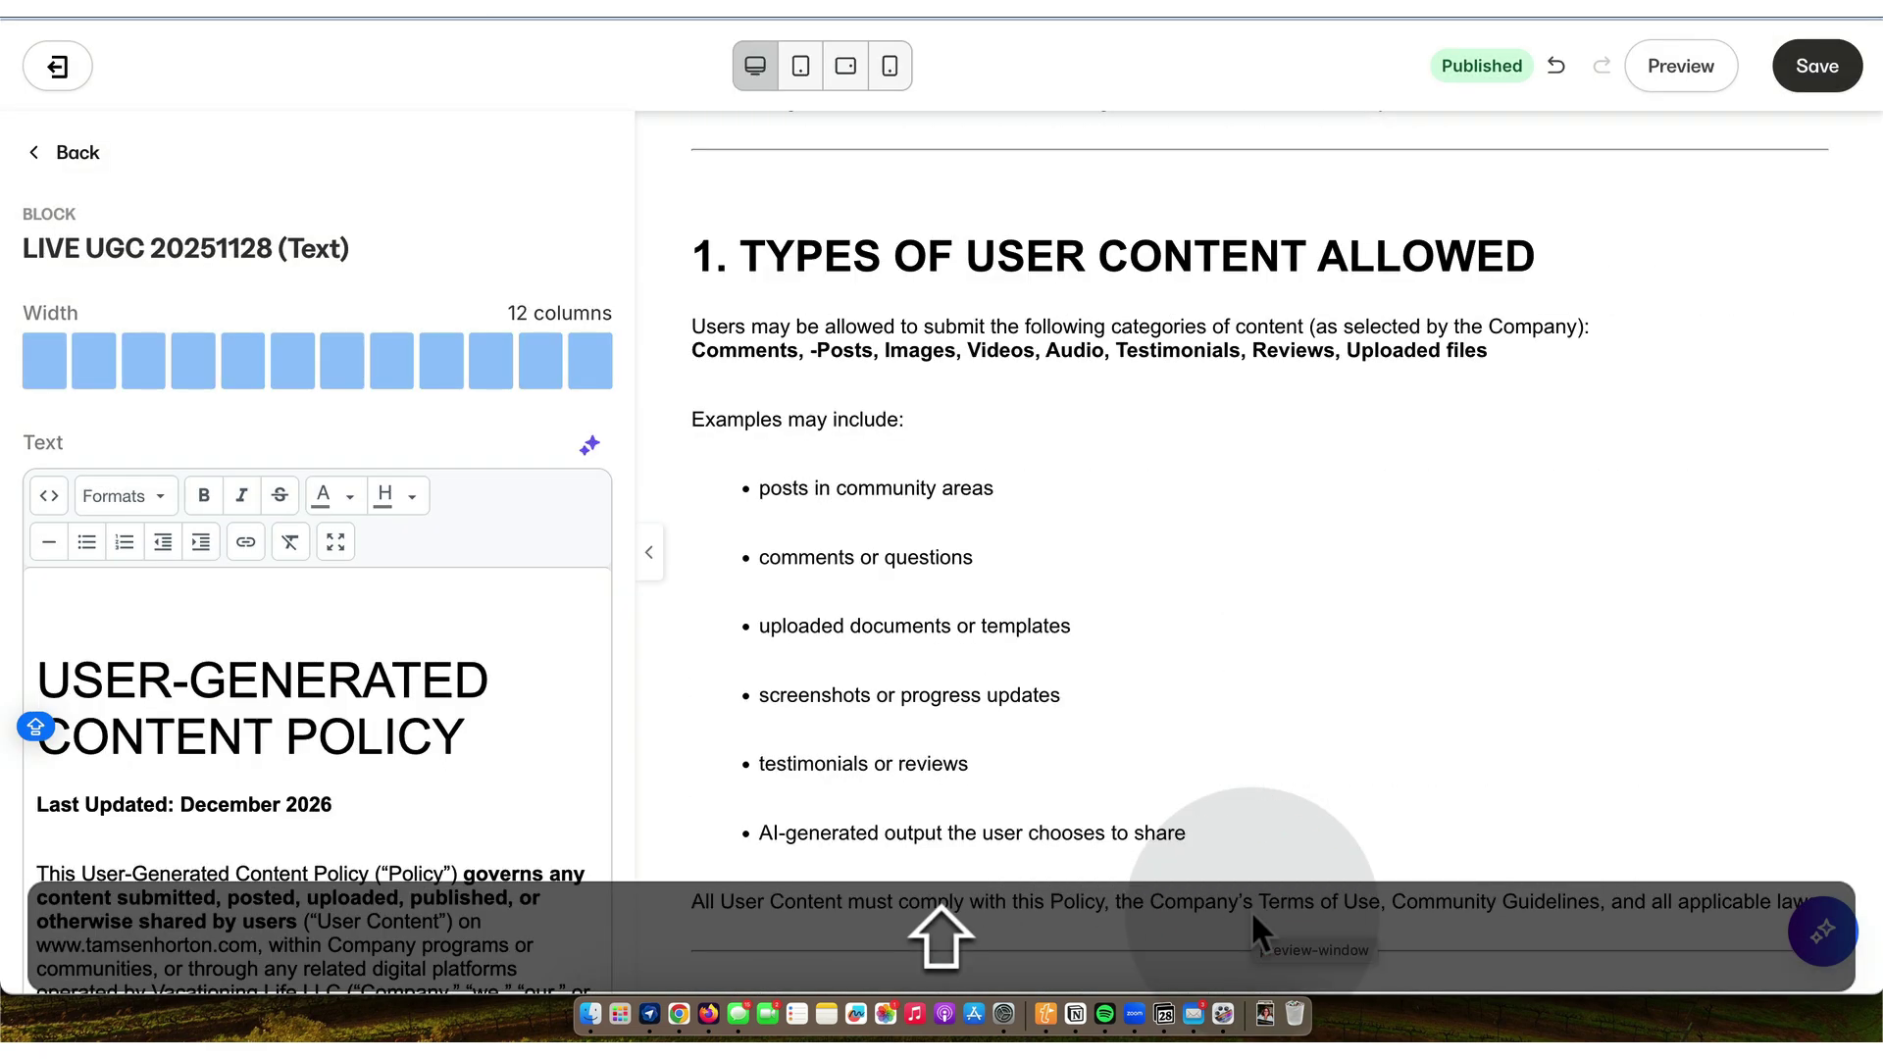
pyautogui.press('BackSpace')
pyautogui.write('5')
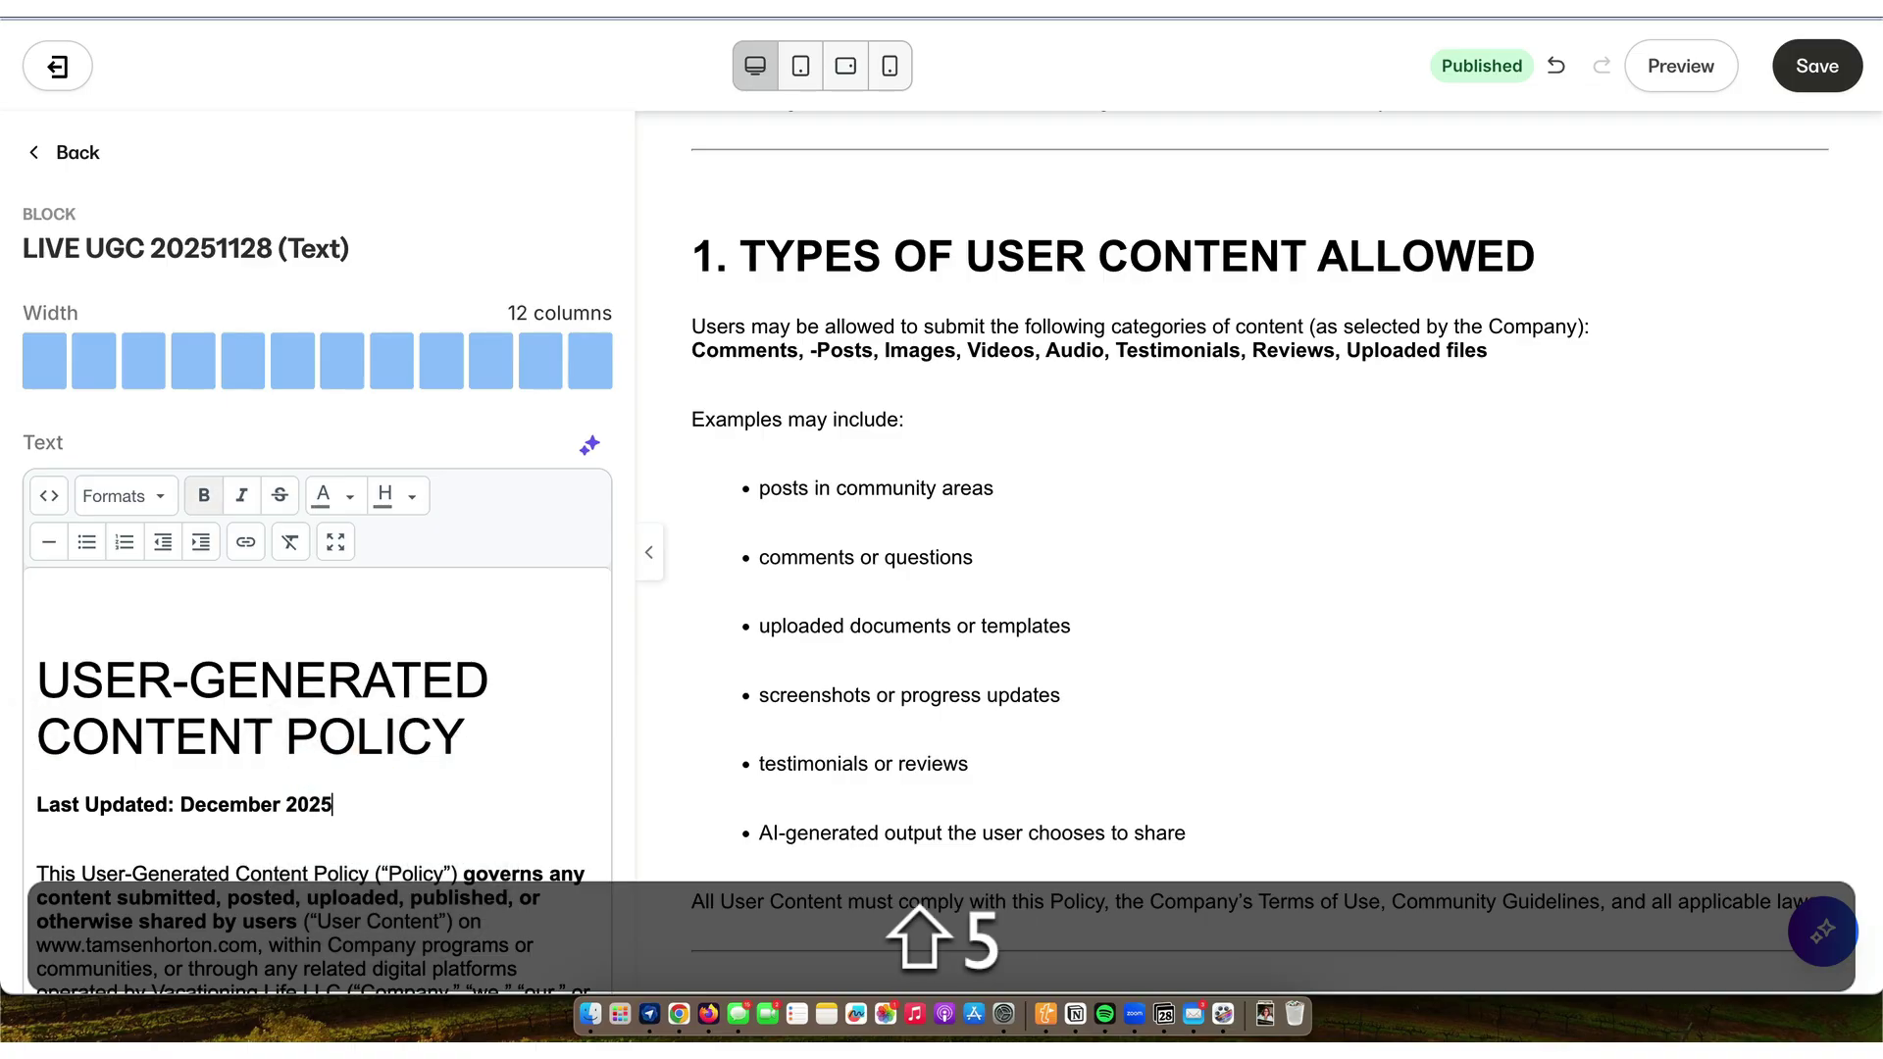
# - Join the locations list onto the "including but not limited to:" line
pyautogui.scroll(-10, 318, 588)
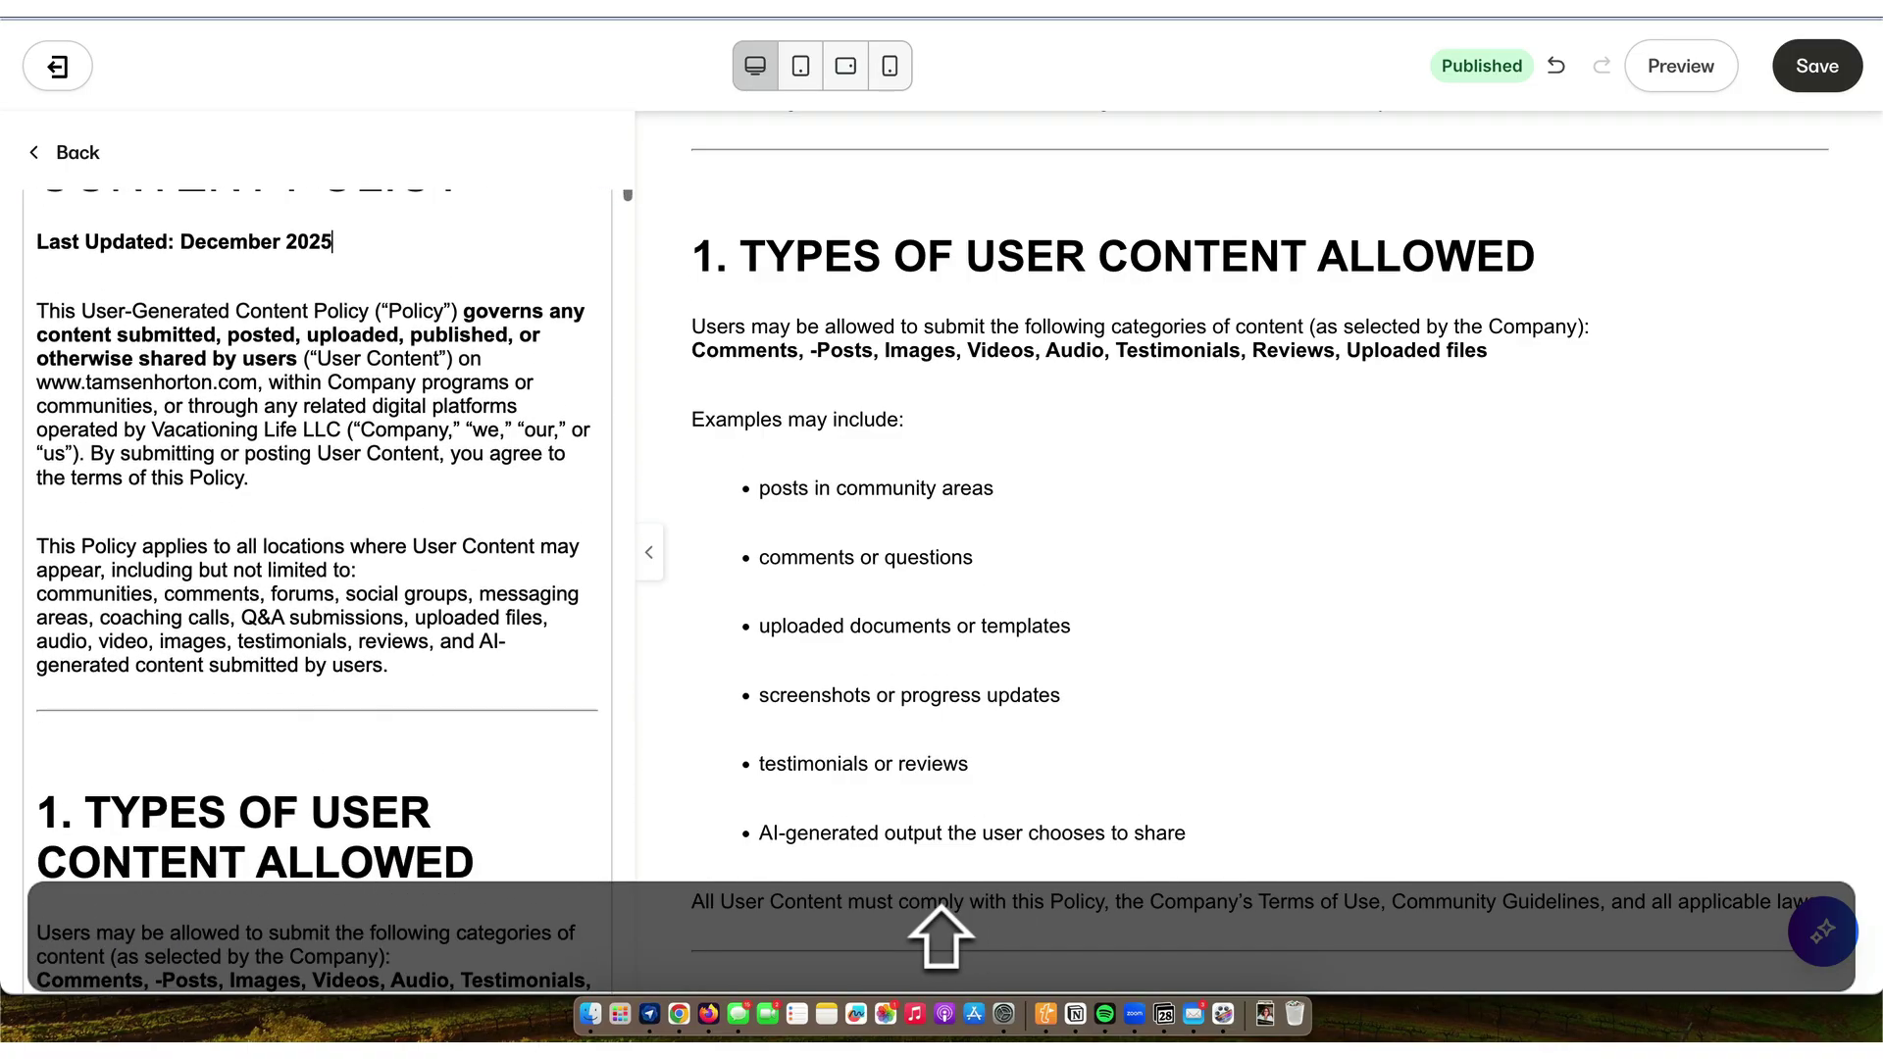
pyautogui.scroll(-2, 318, 588)
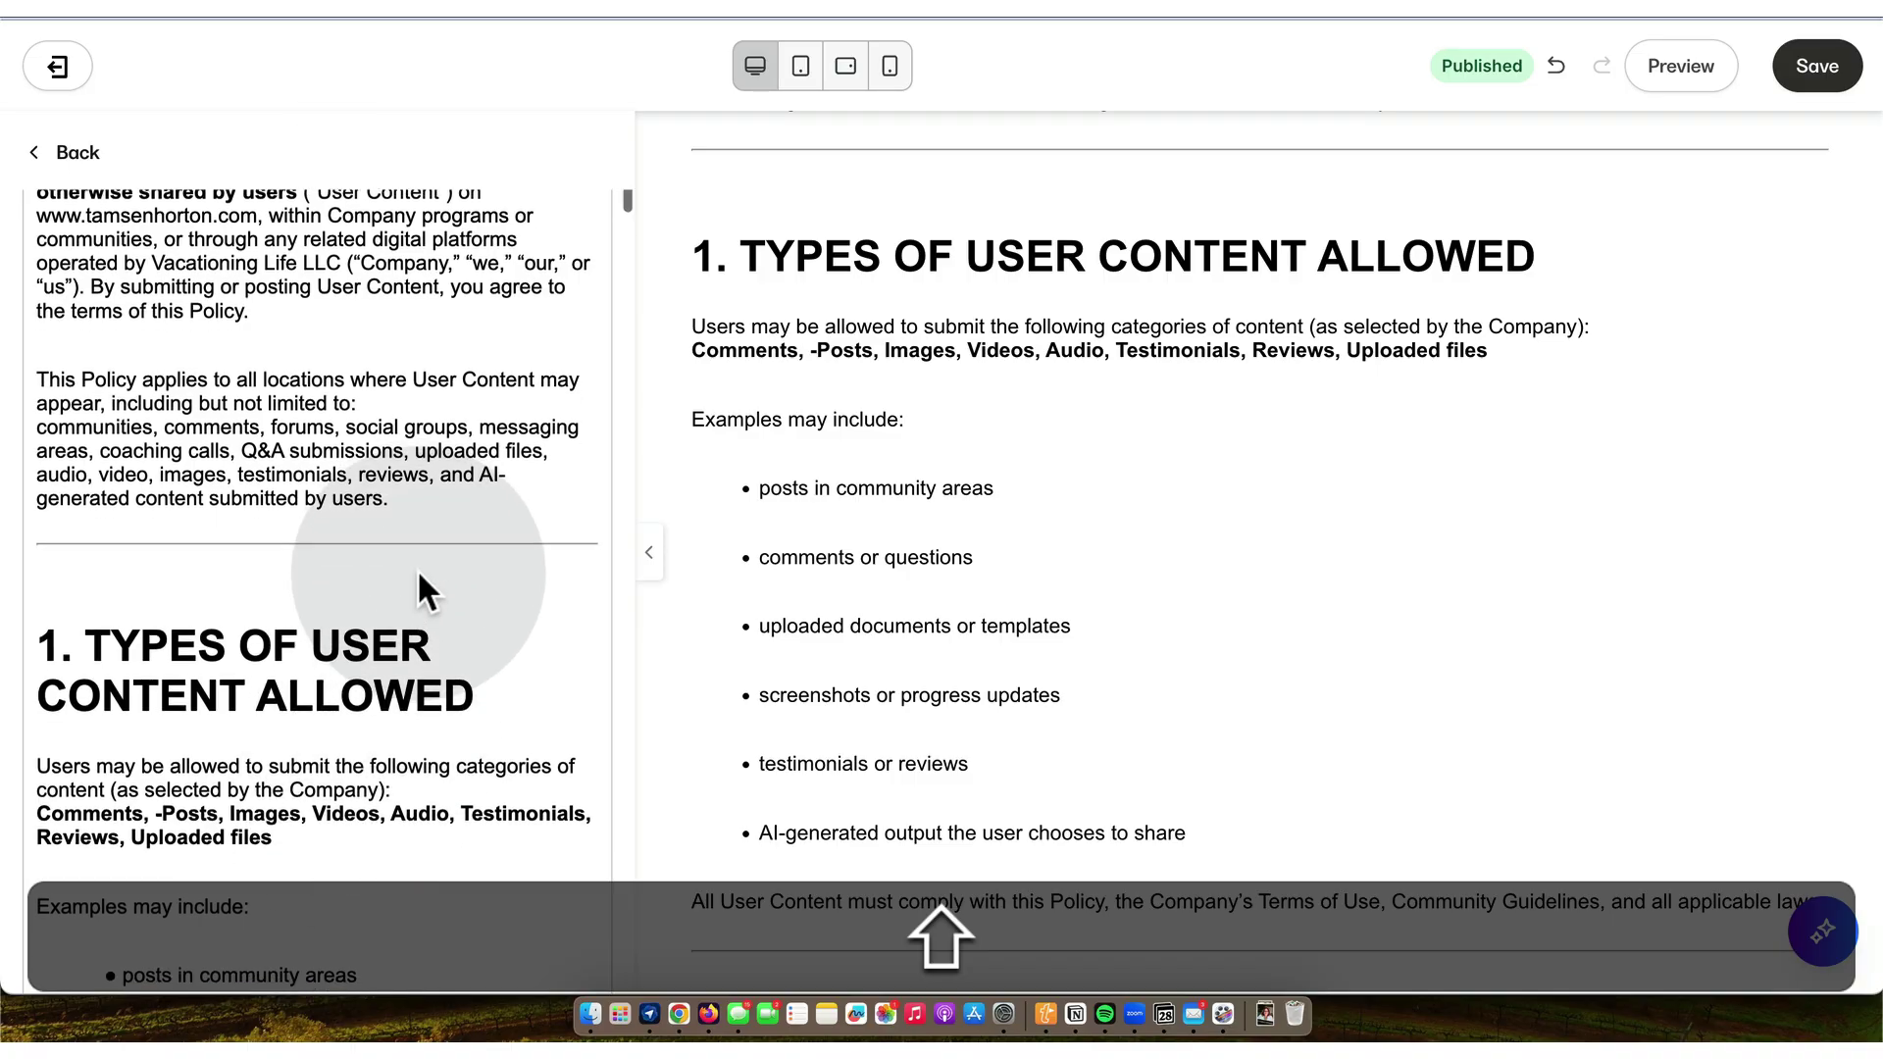
pyautogui.scroll(-1, 416, 569)
pyautogui.click(372, 388)
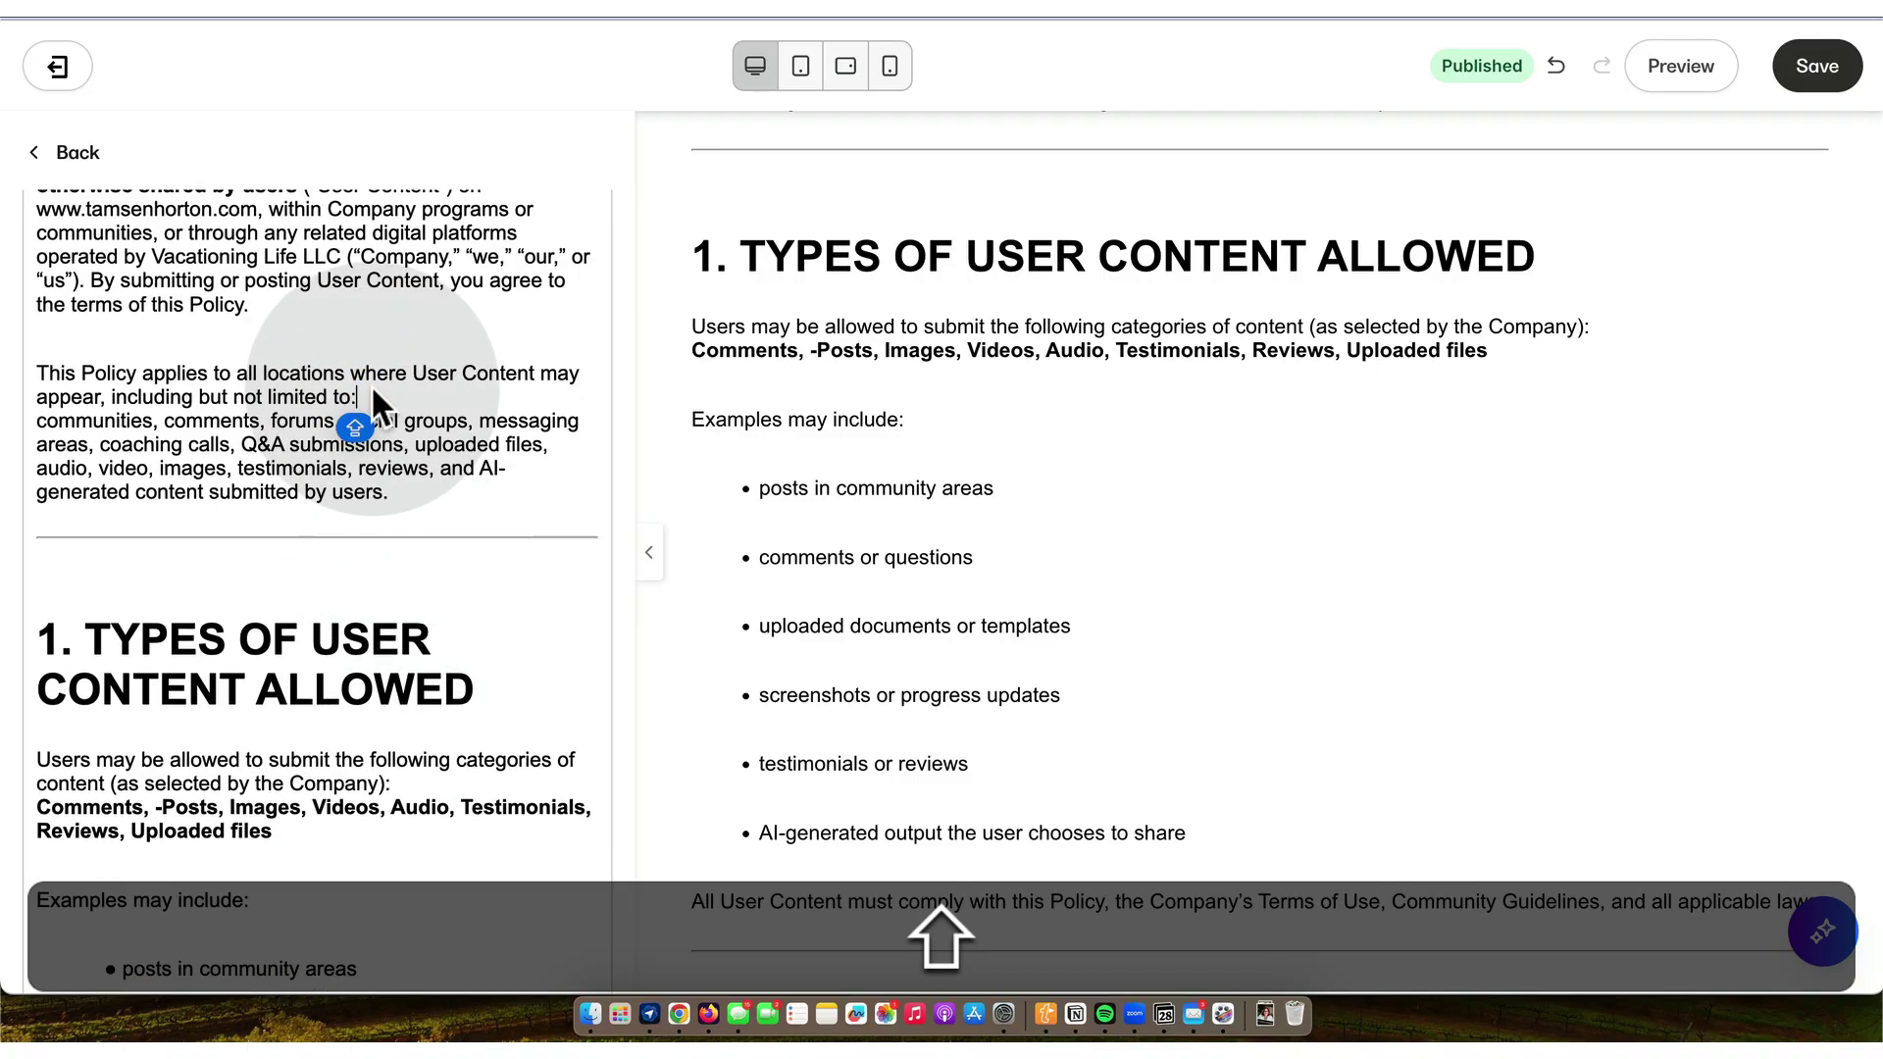
pyautogui.press('Delete')
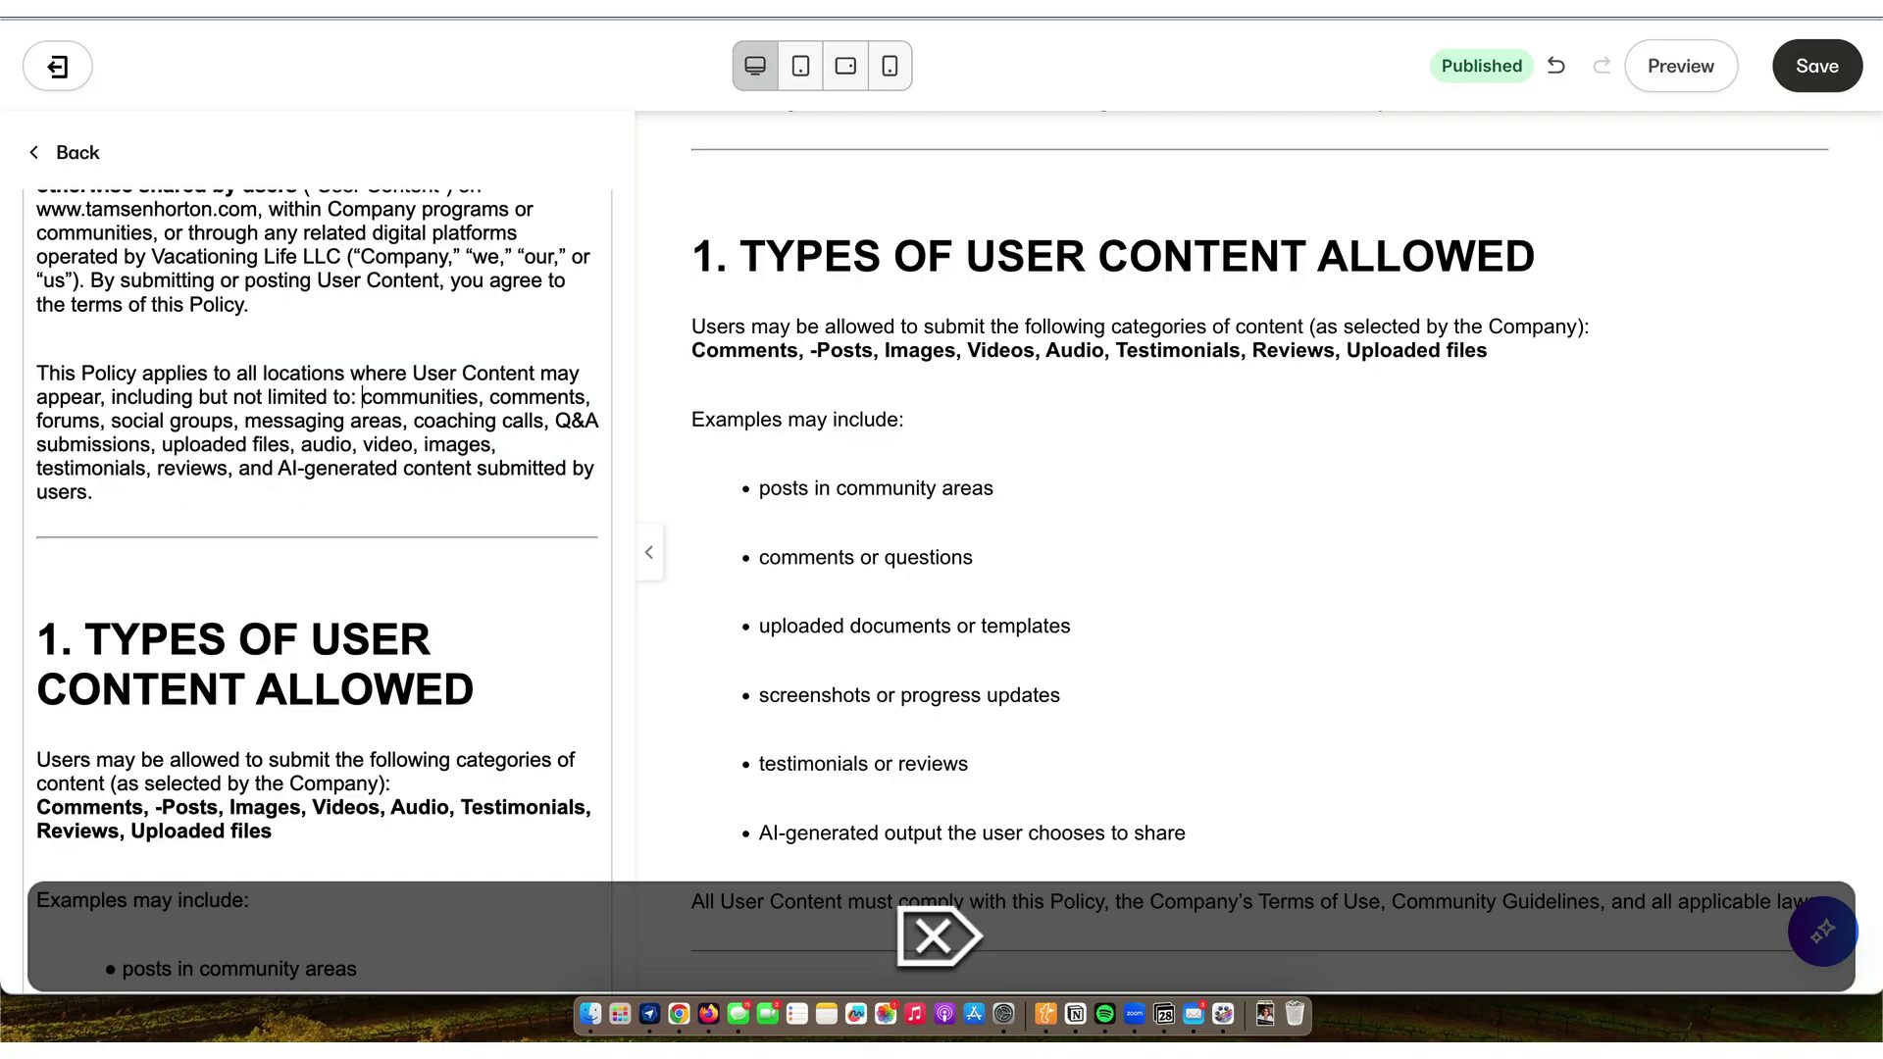
# - Delete the template notice and contact footer so the text ends at section 13, then save
pyautogui.scroll(-5, 373, 407)
pyautogui.scroll(-3, 374, 410)
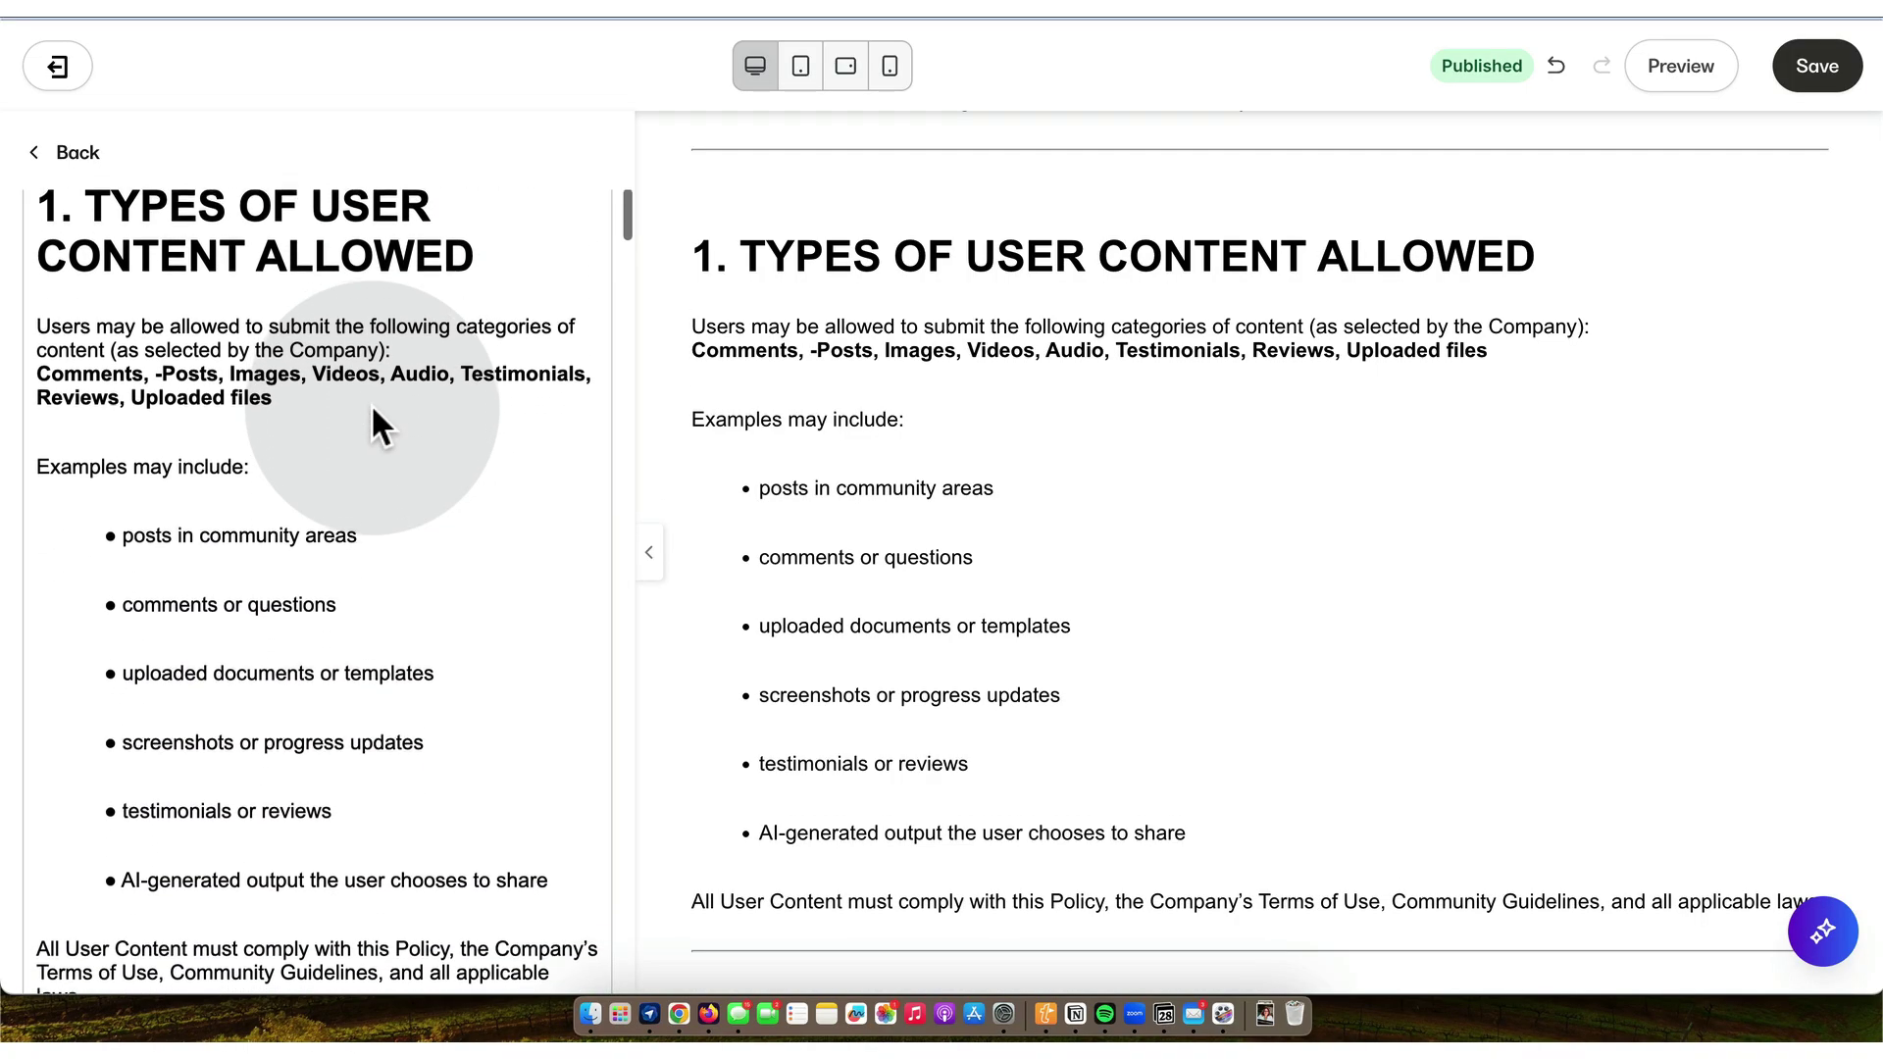
pyautogui.scroll(-8, 373, 410)
pyautogui.scroll(-4, 372, 410)
pyautogui.scroll(-5, 373, 410)
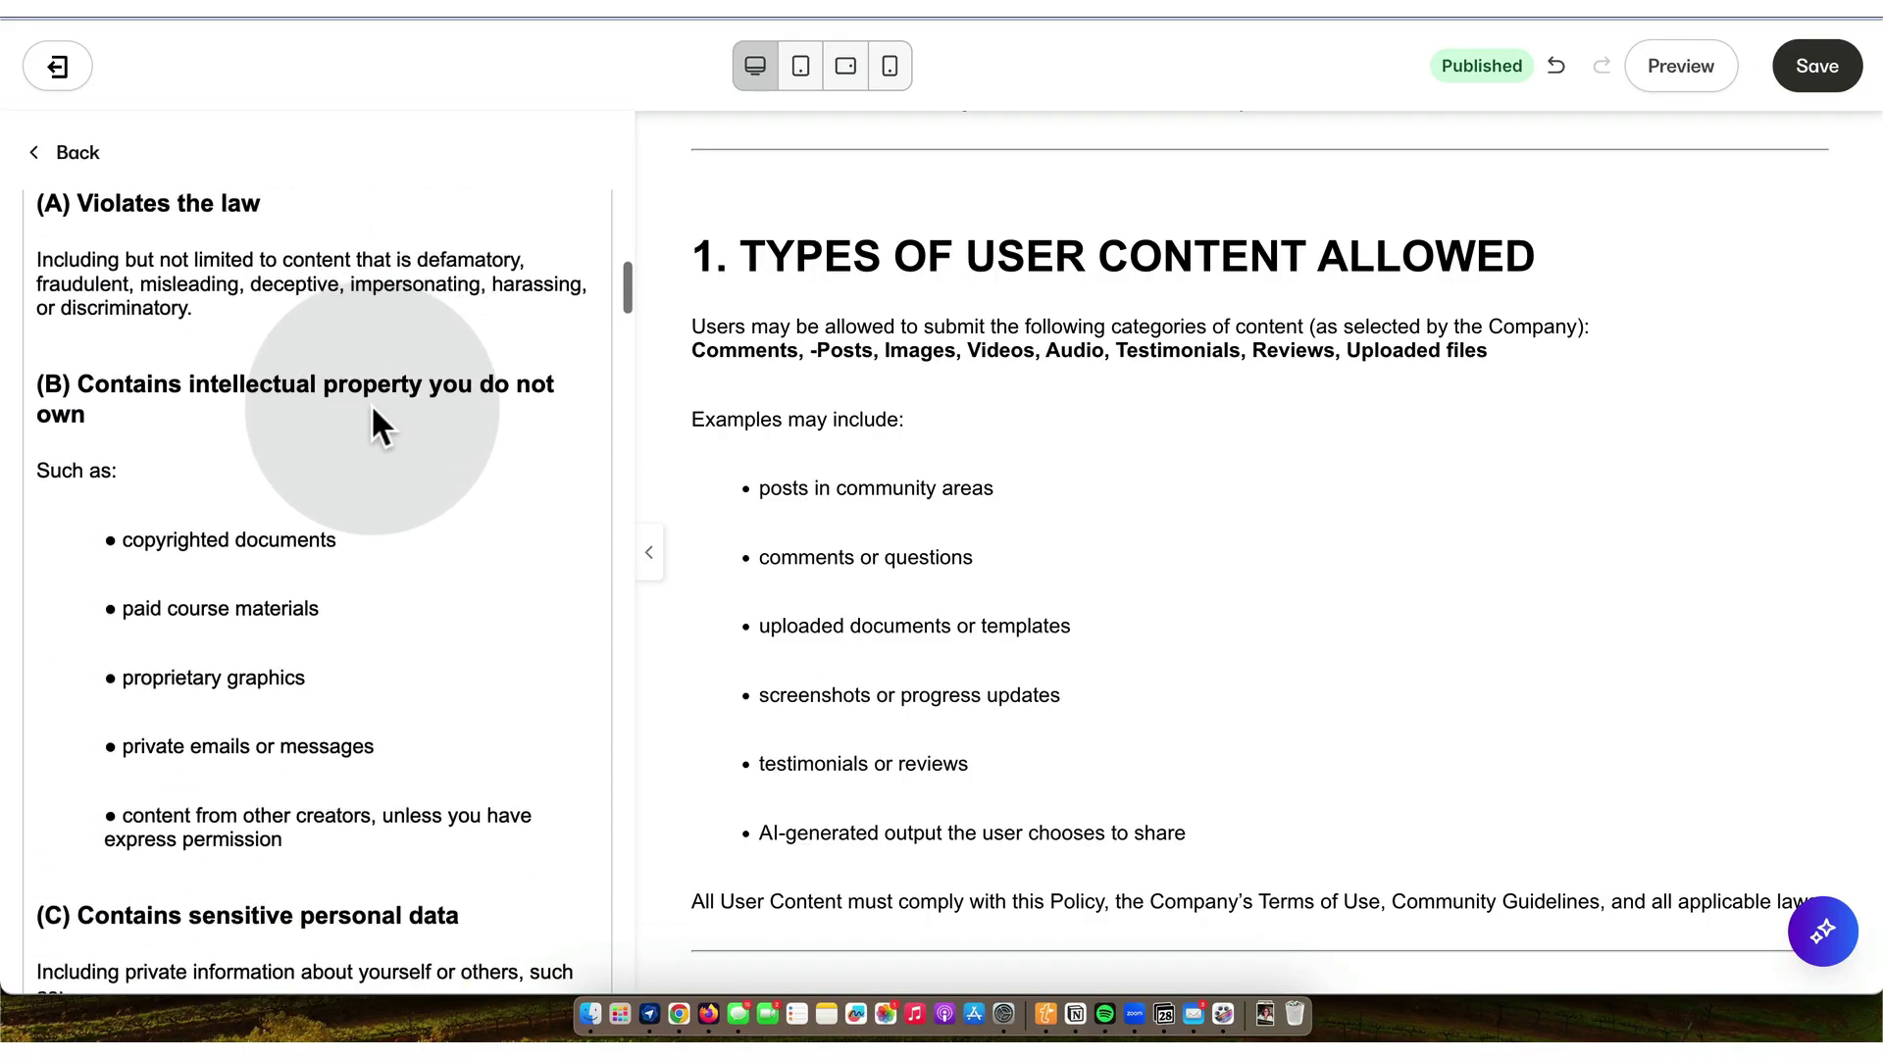
pyautogui.scroll(-8, 372, 410)
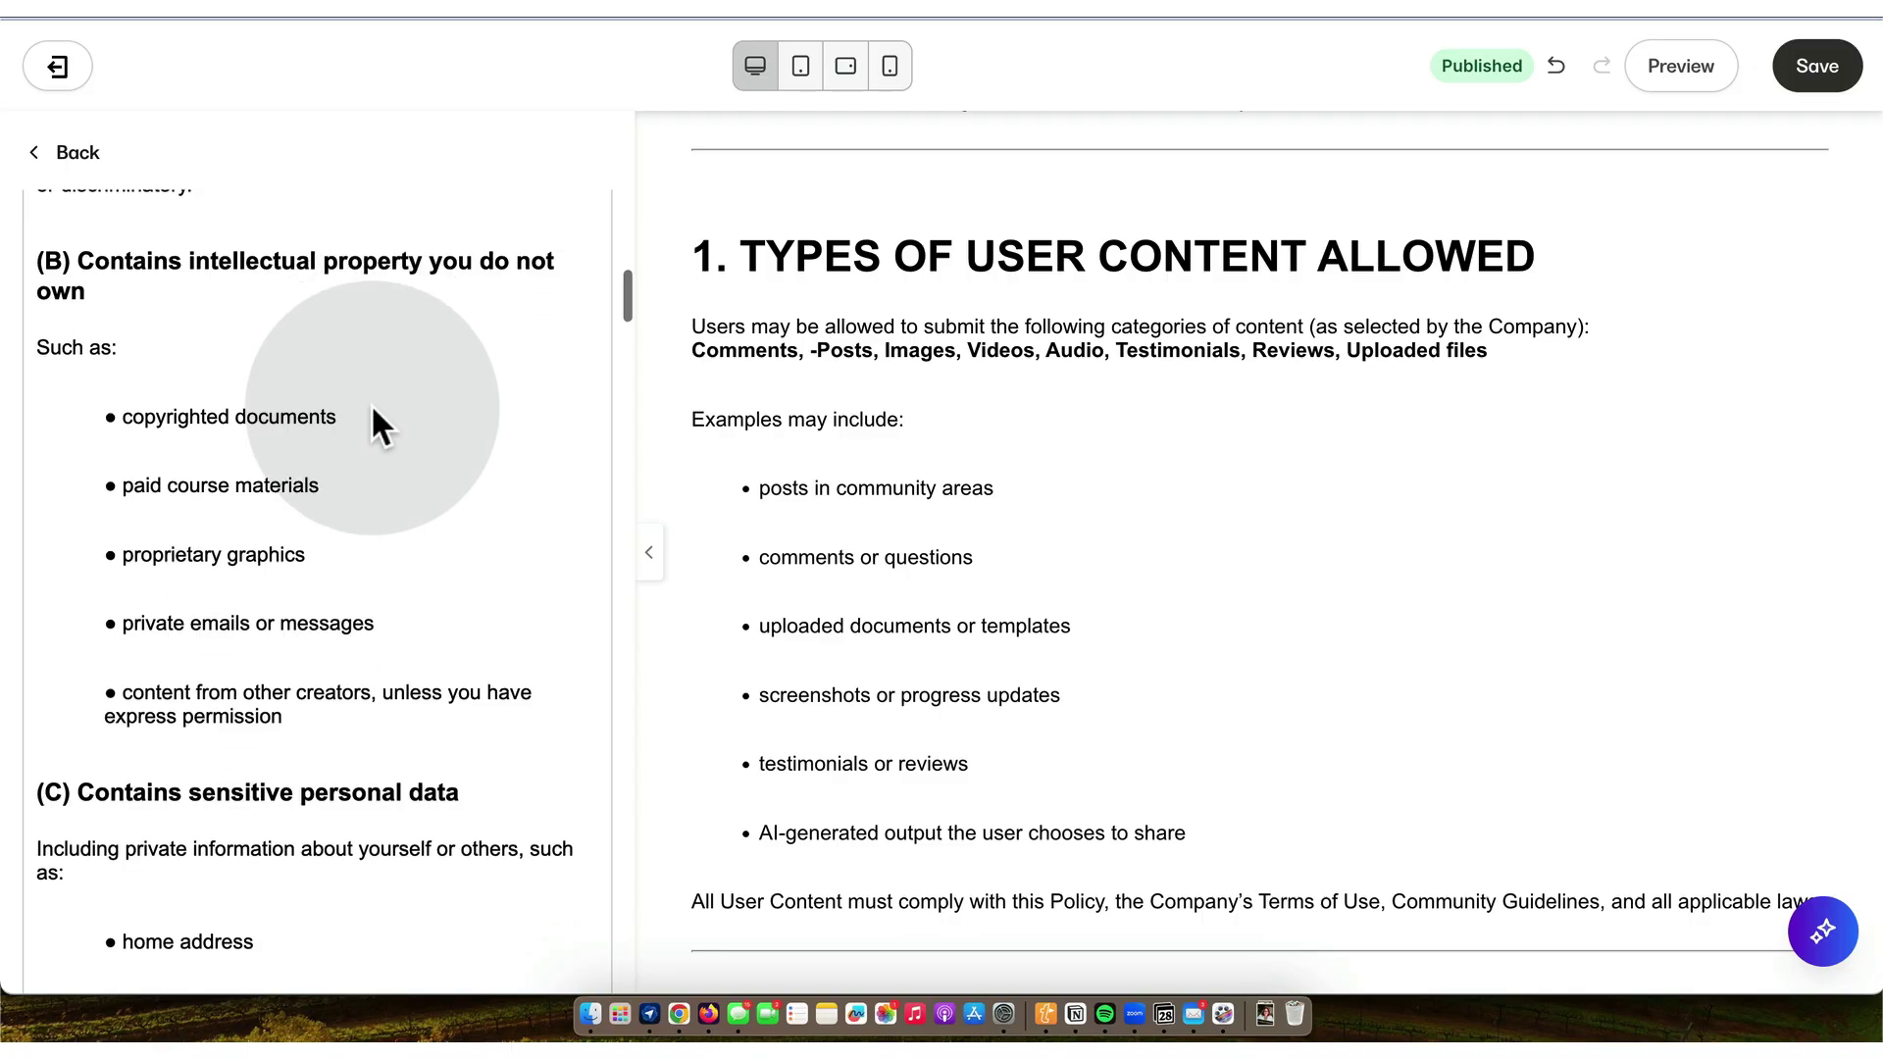
pyautogui.scroll(-6, 373, 410)
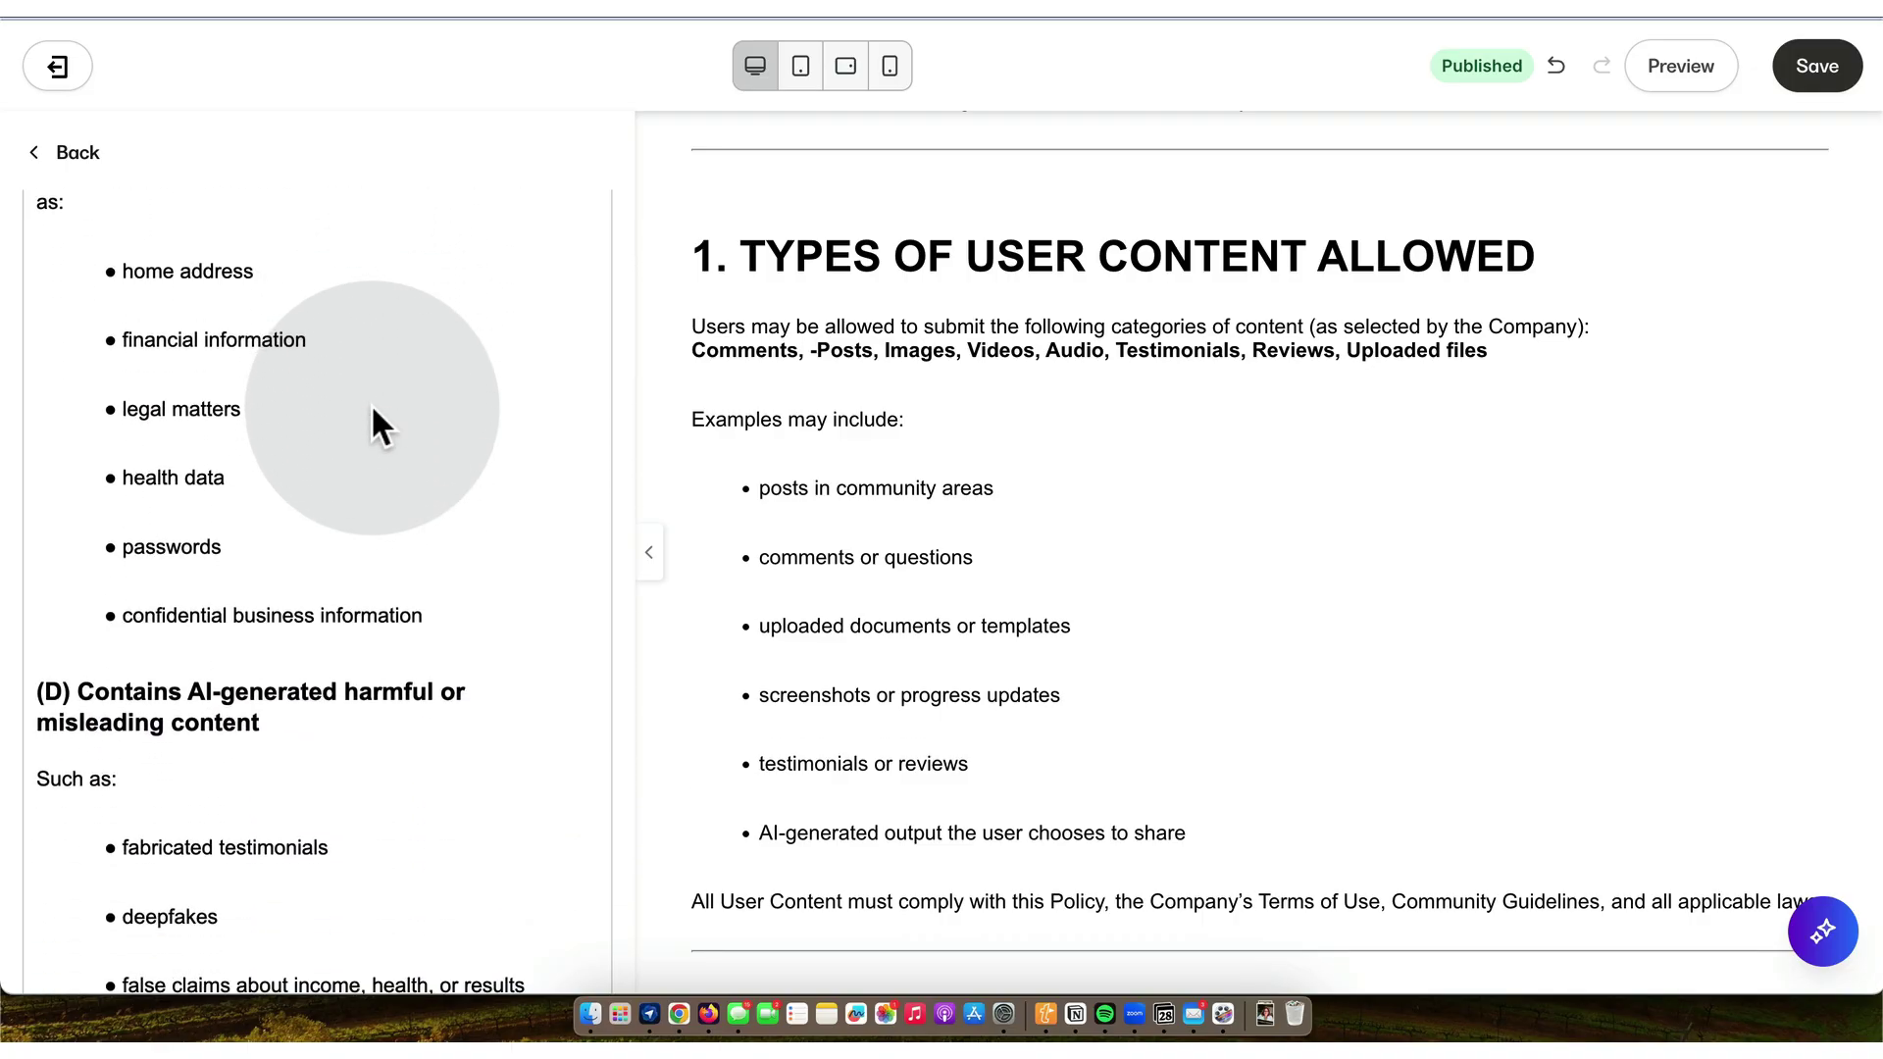
pyautogui.scroll(-9, 373, 410)
pyautogui.scroll(-12, 373, 410)
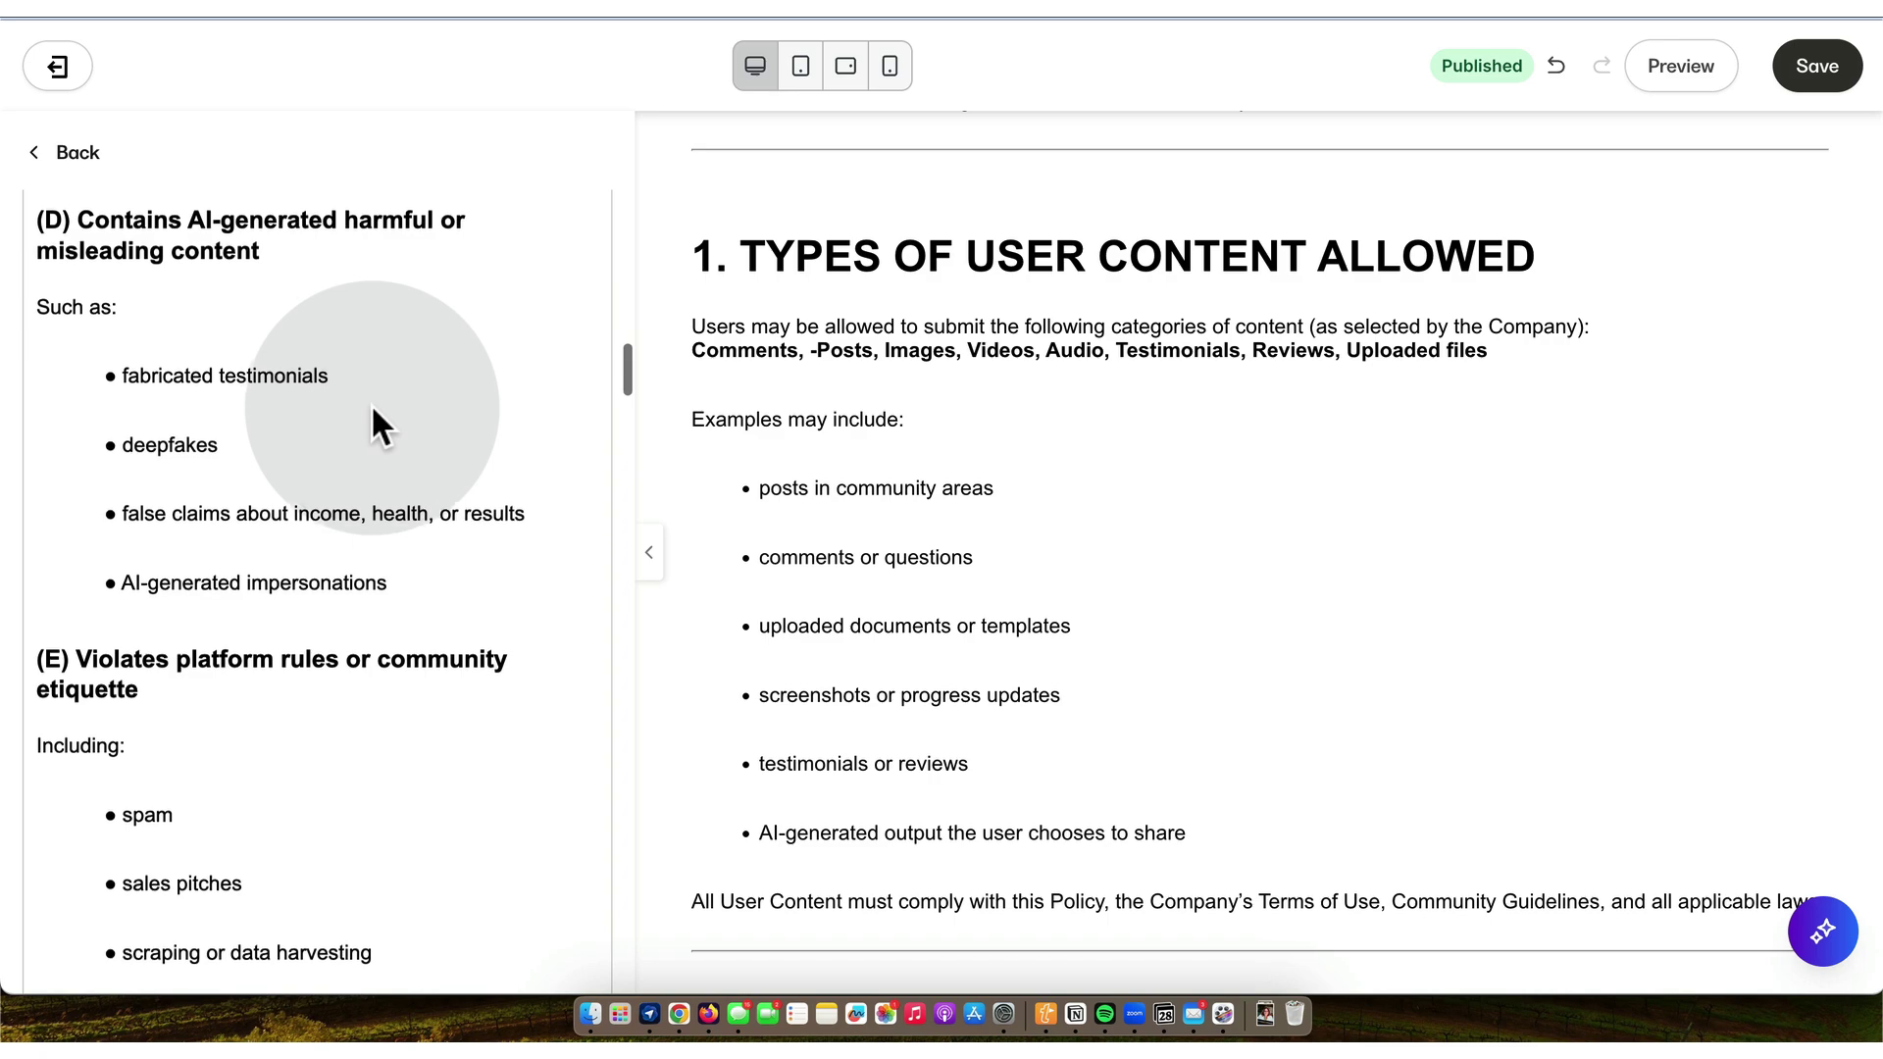
pyautogui.scroll(-9, 372, 410)
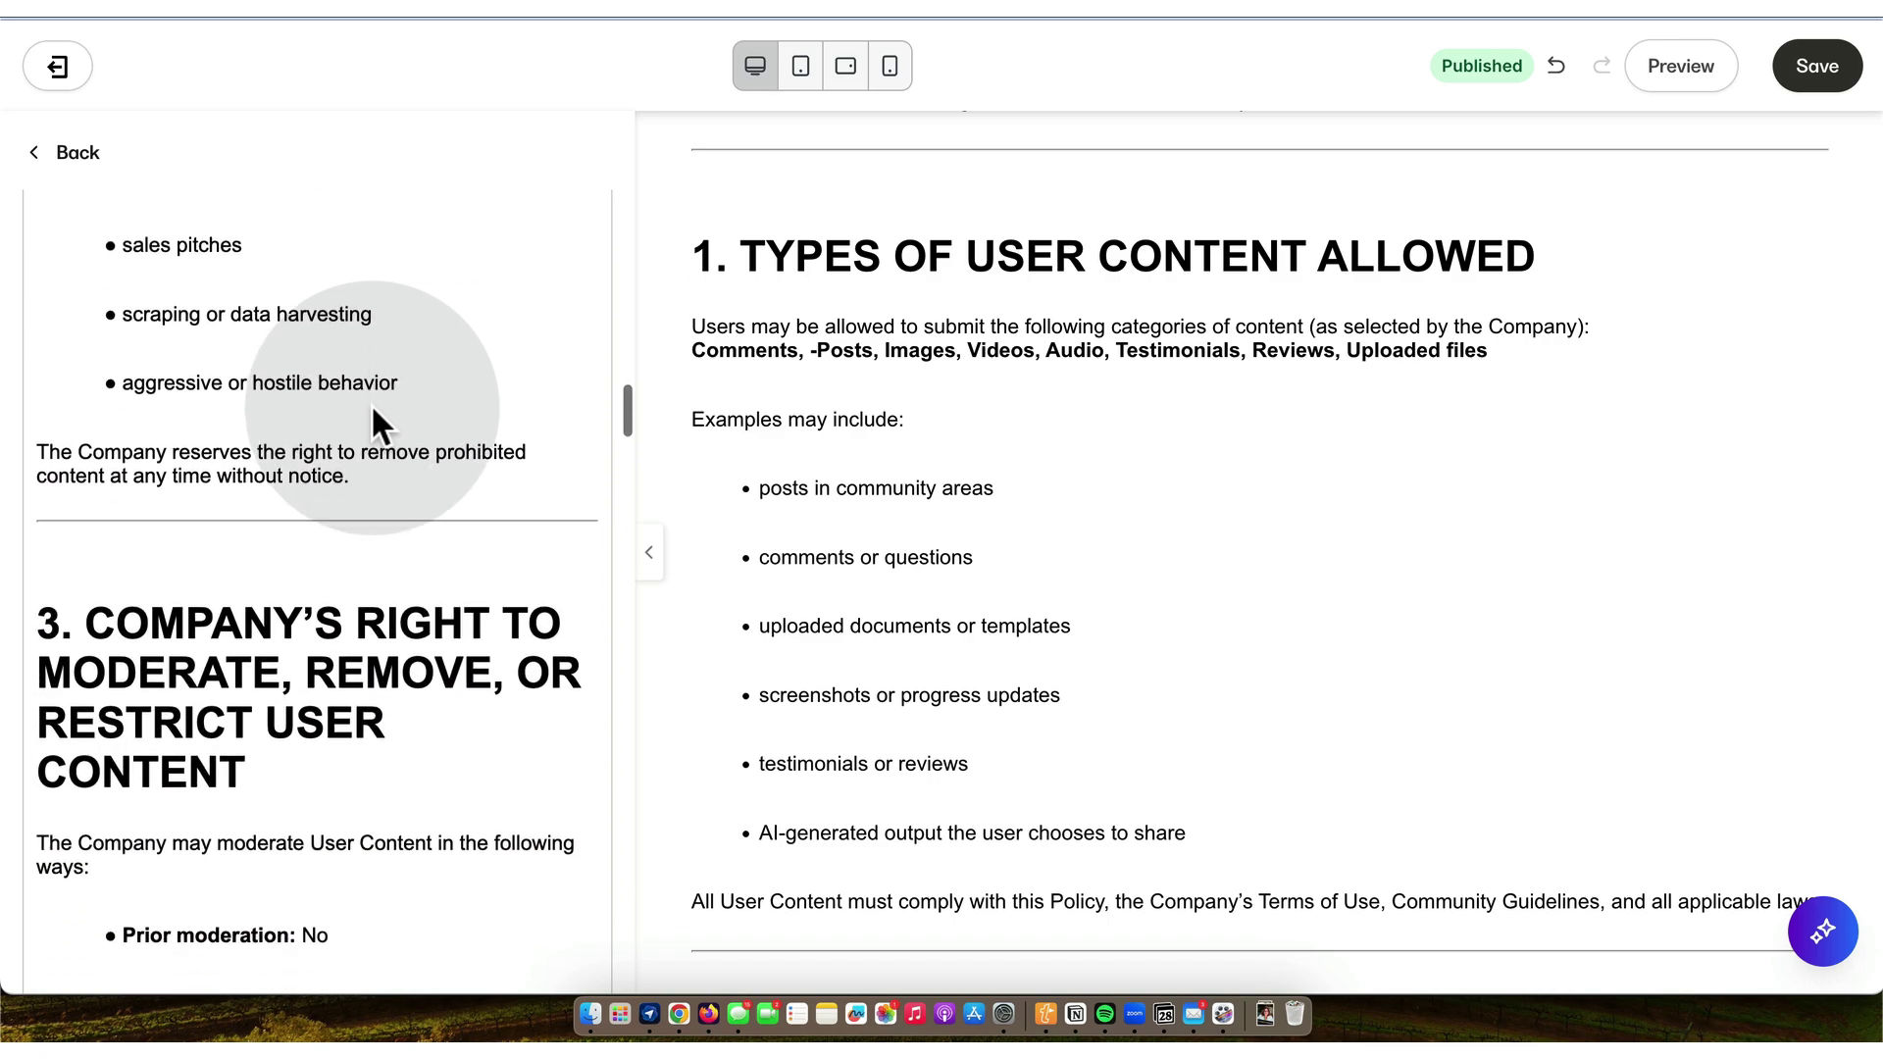
pyautogui.scroll(-2, 373, 410)
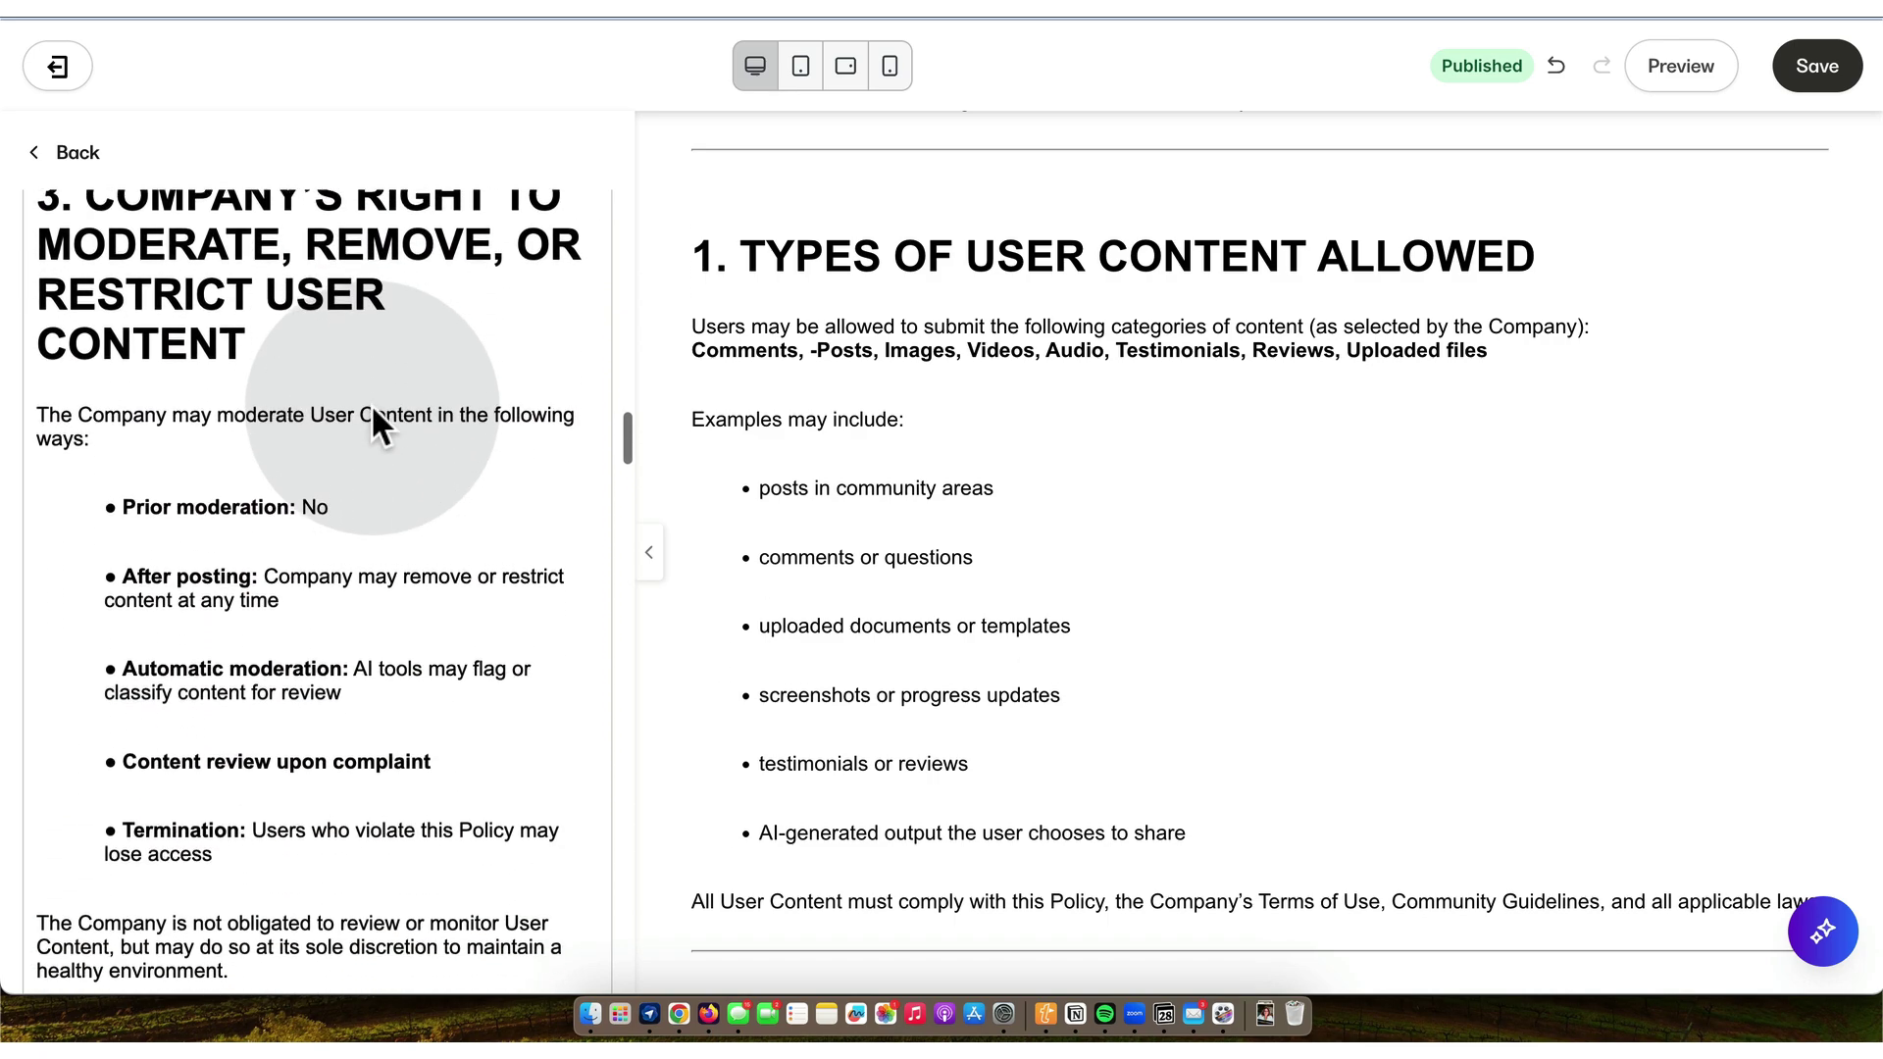
pyautogui.scroll(-3, 372, 410)
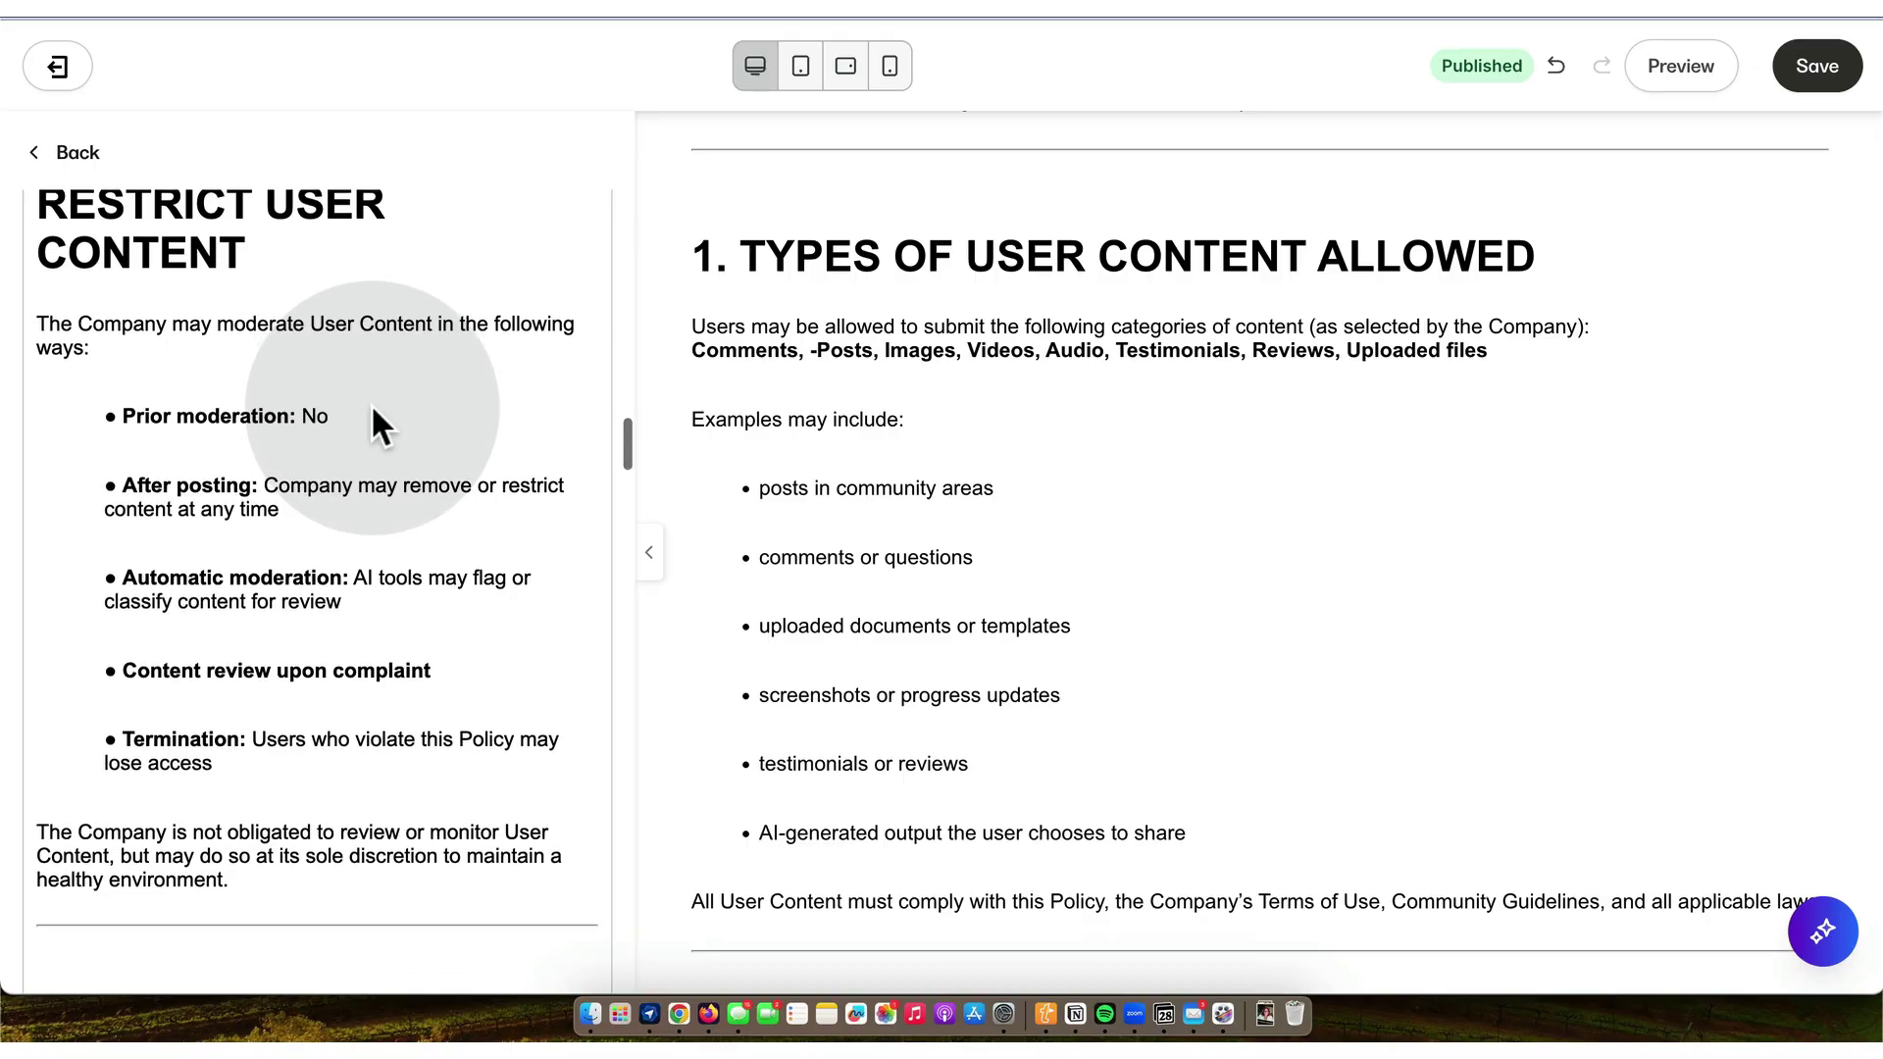
pyautogui.scroll(-5, 373, 410)
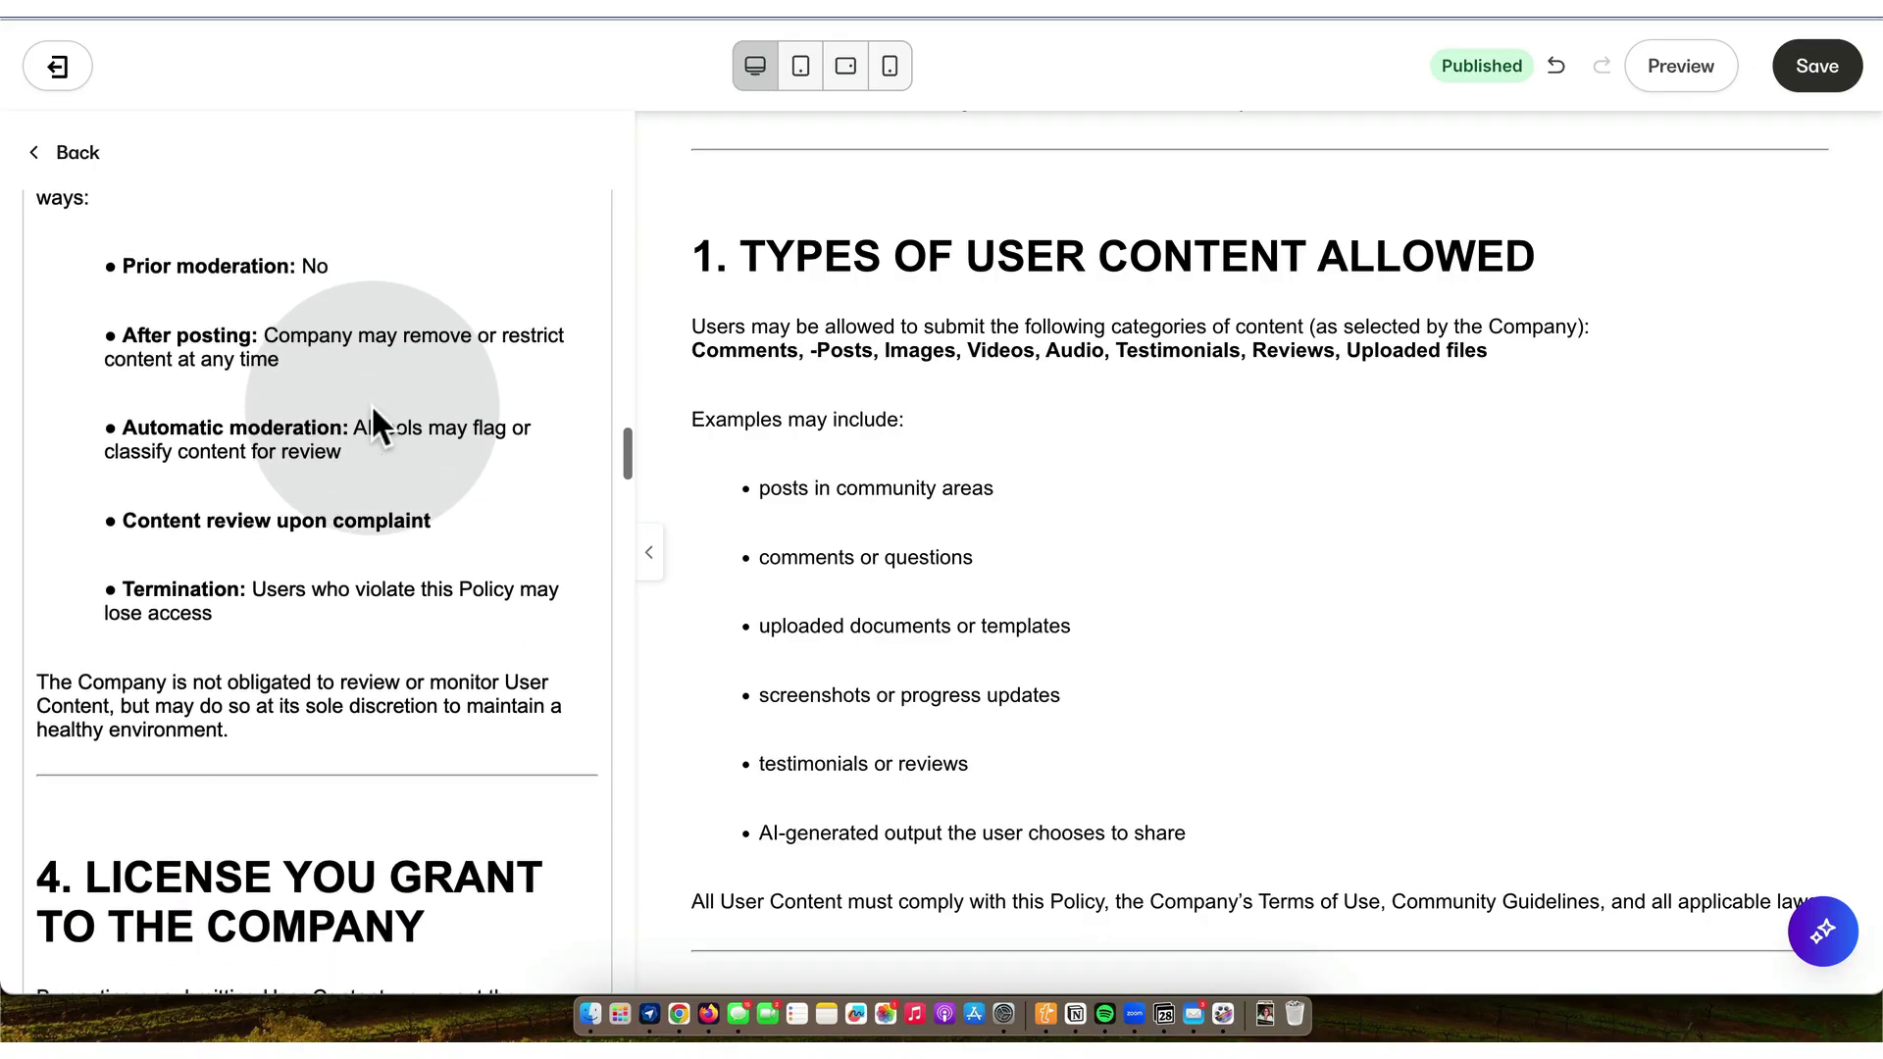
pyautogui.scroll(-5, 373, 410)
pyautogui.scroll(-11, 373, 410)
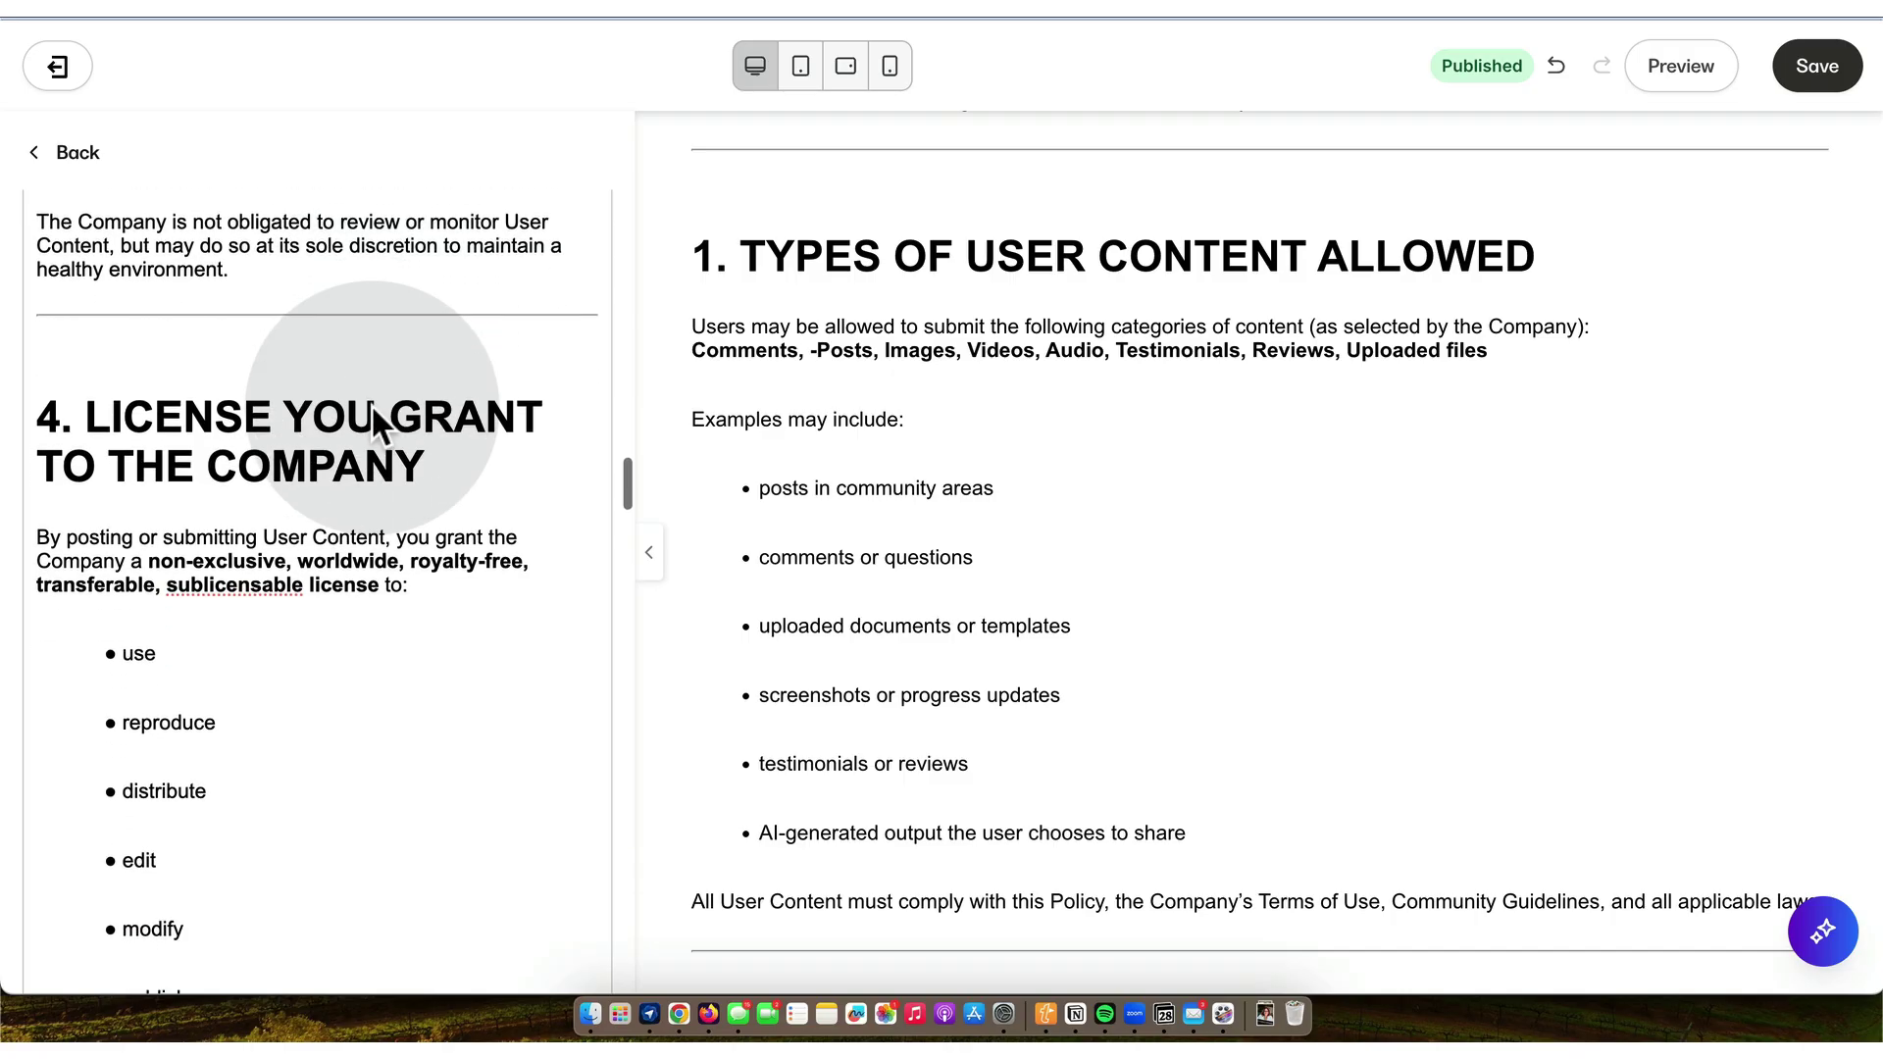
pyautogui.scroll(-9, 373, 410)
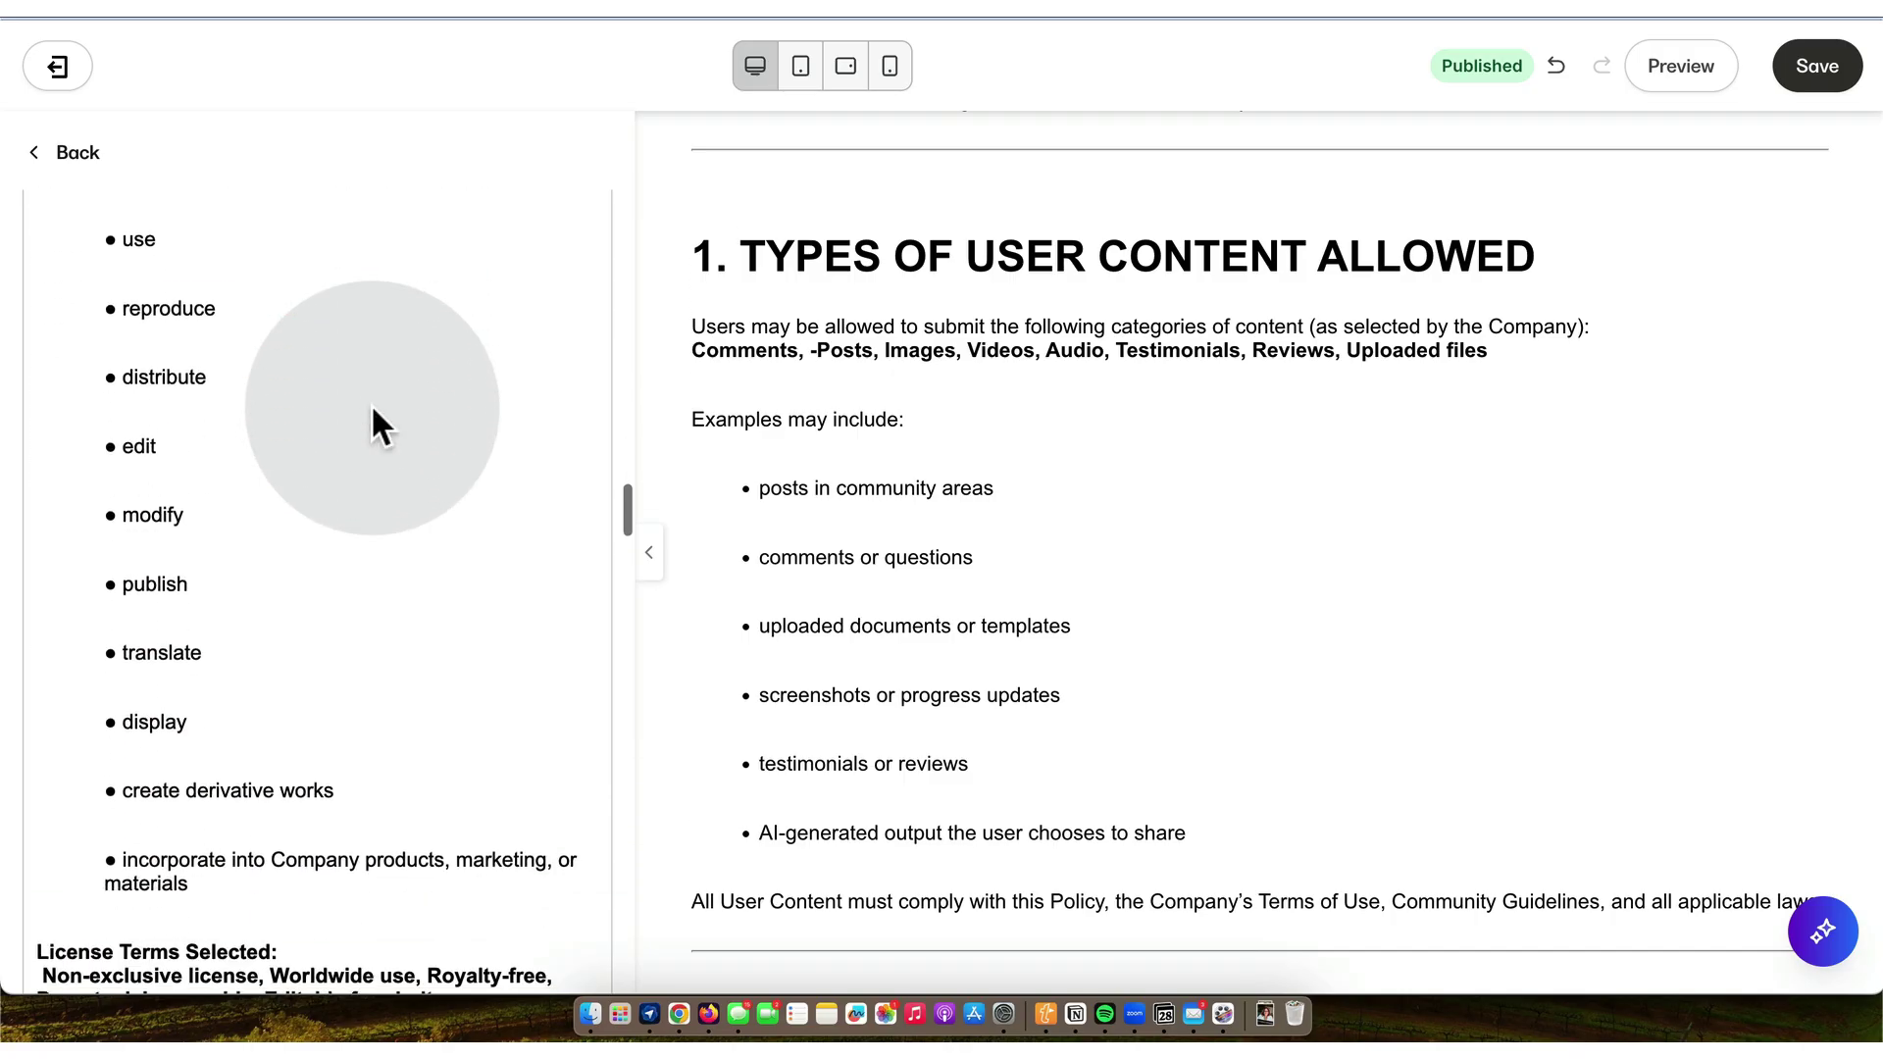
pyautogui.scroll(-4, 371, 404)
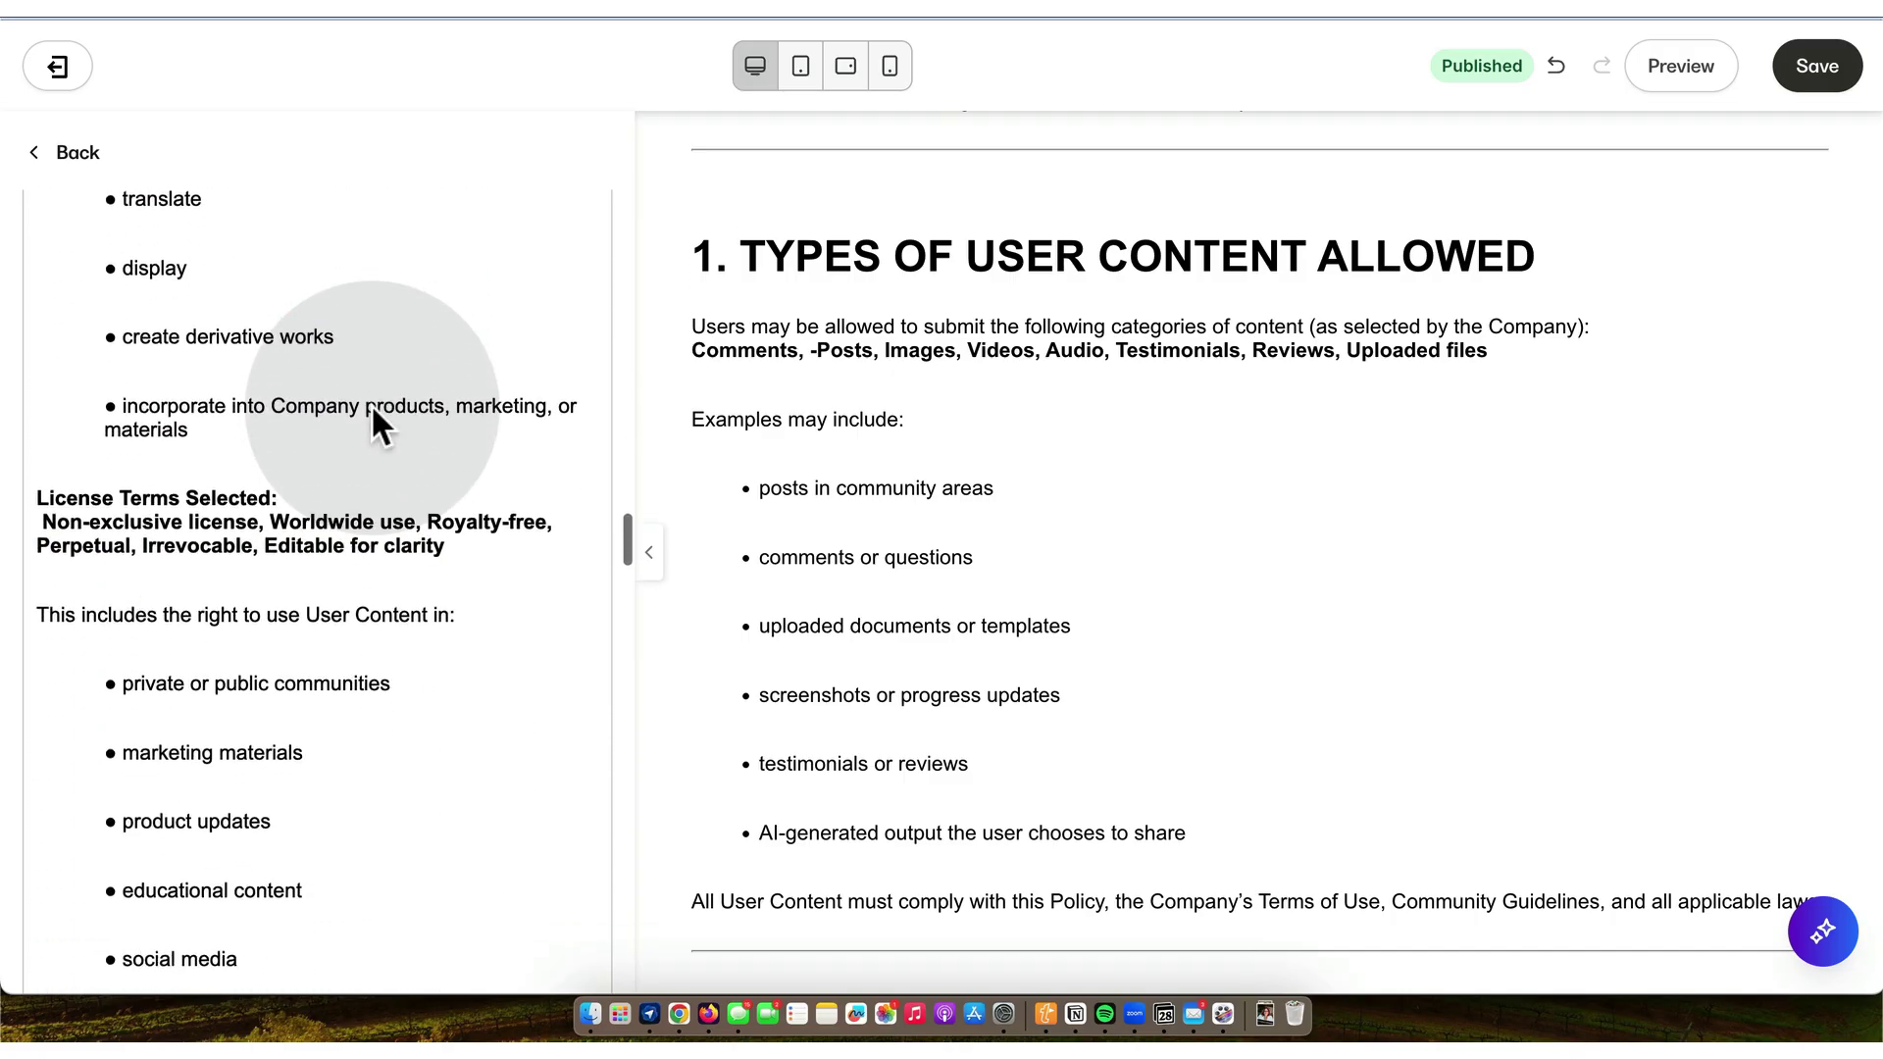
pyautogui.scroll(-12, 371, 403)
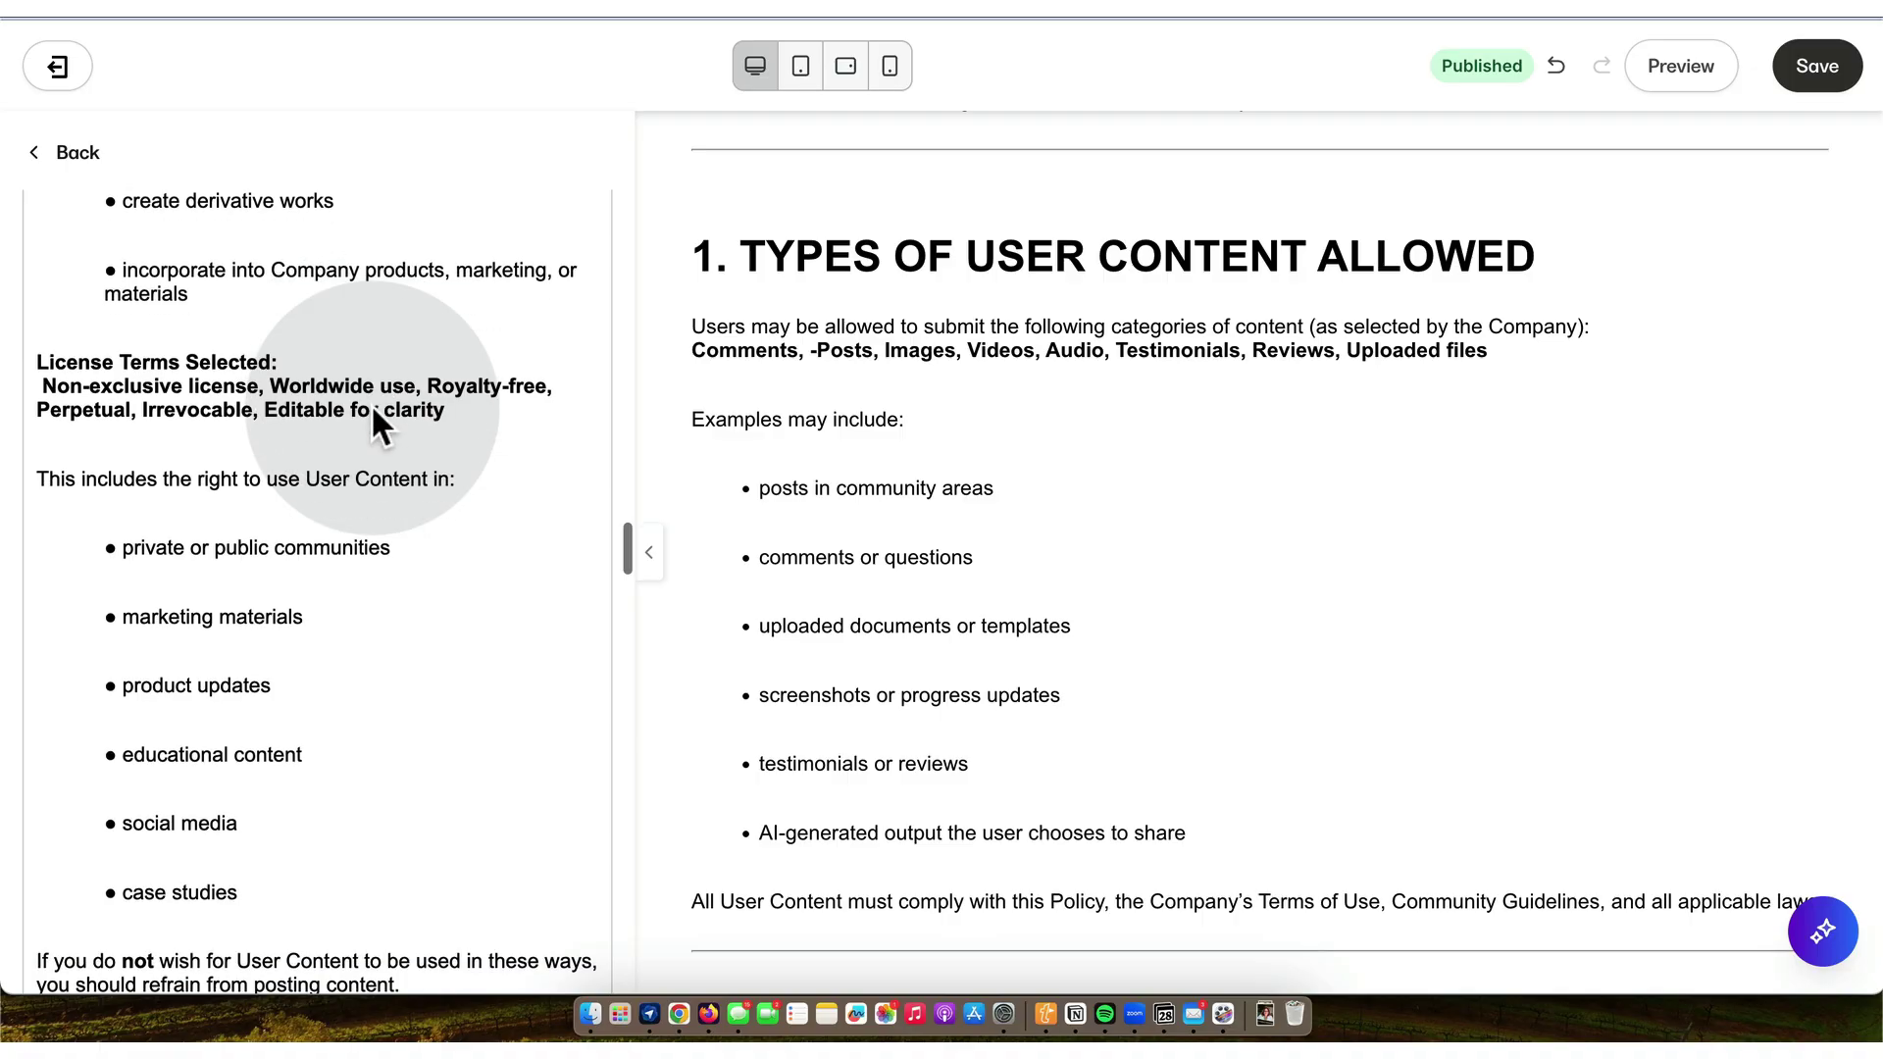
pyautogui.scroll(-14, 371, 402)
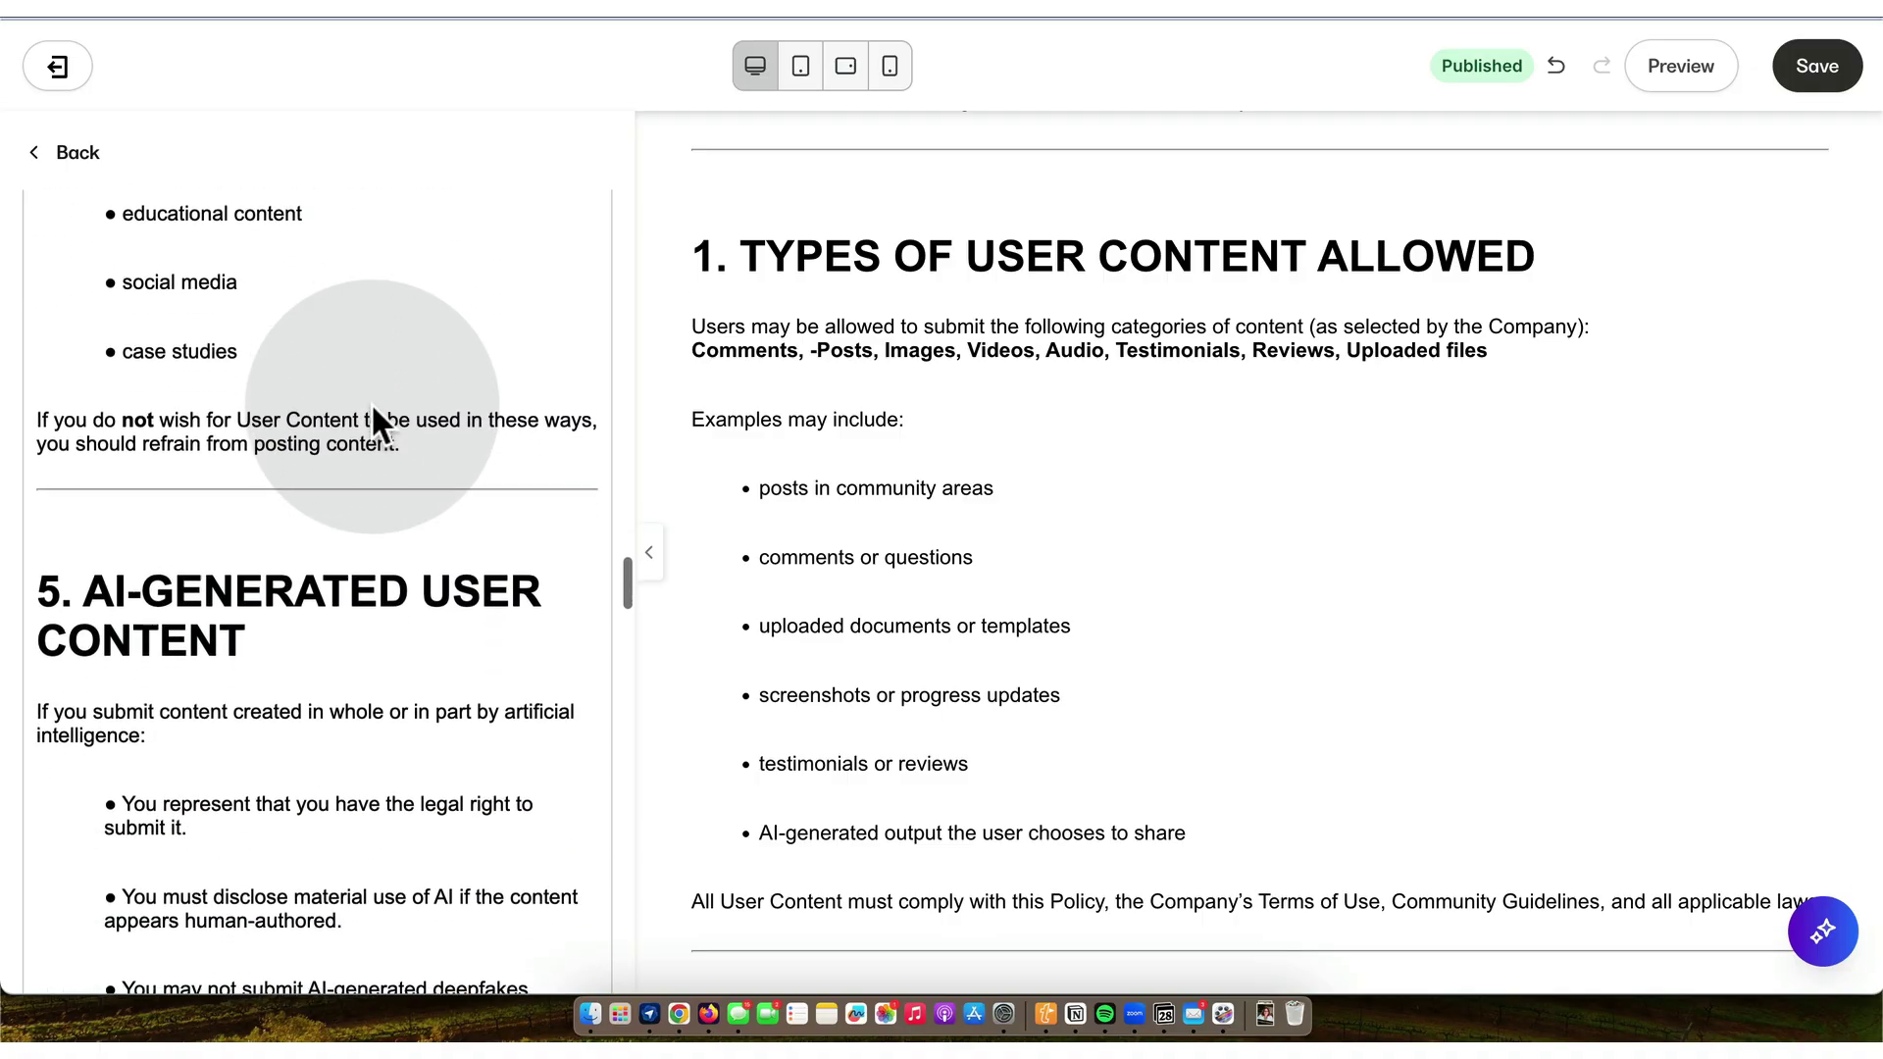
pyautogui.scroll(-20, 371, 402)
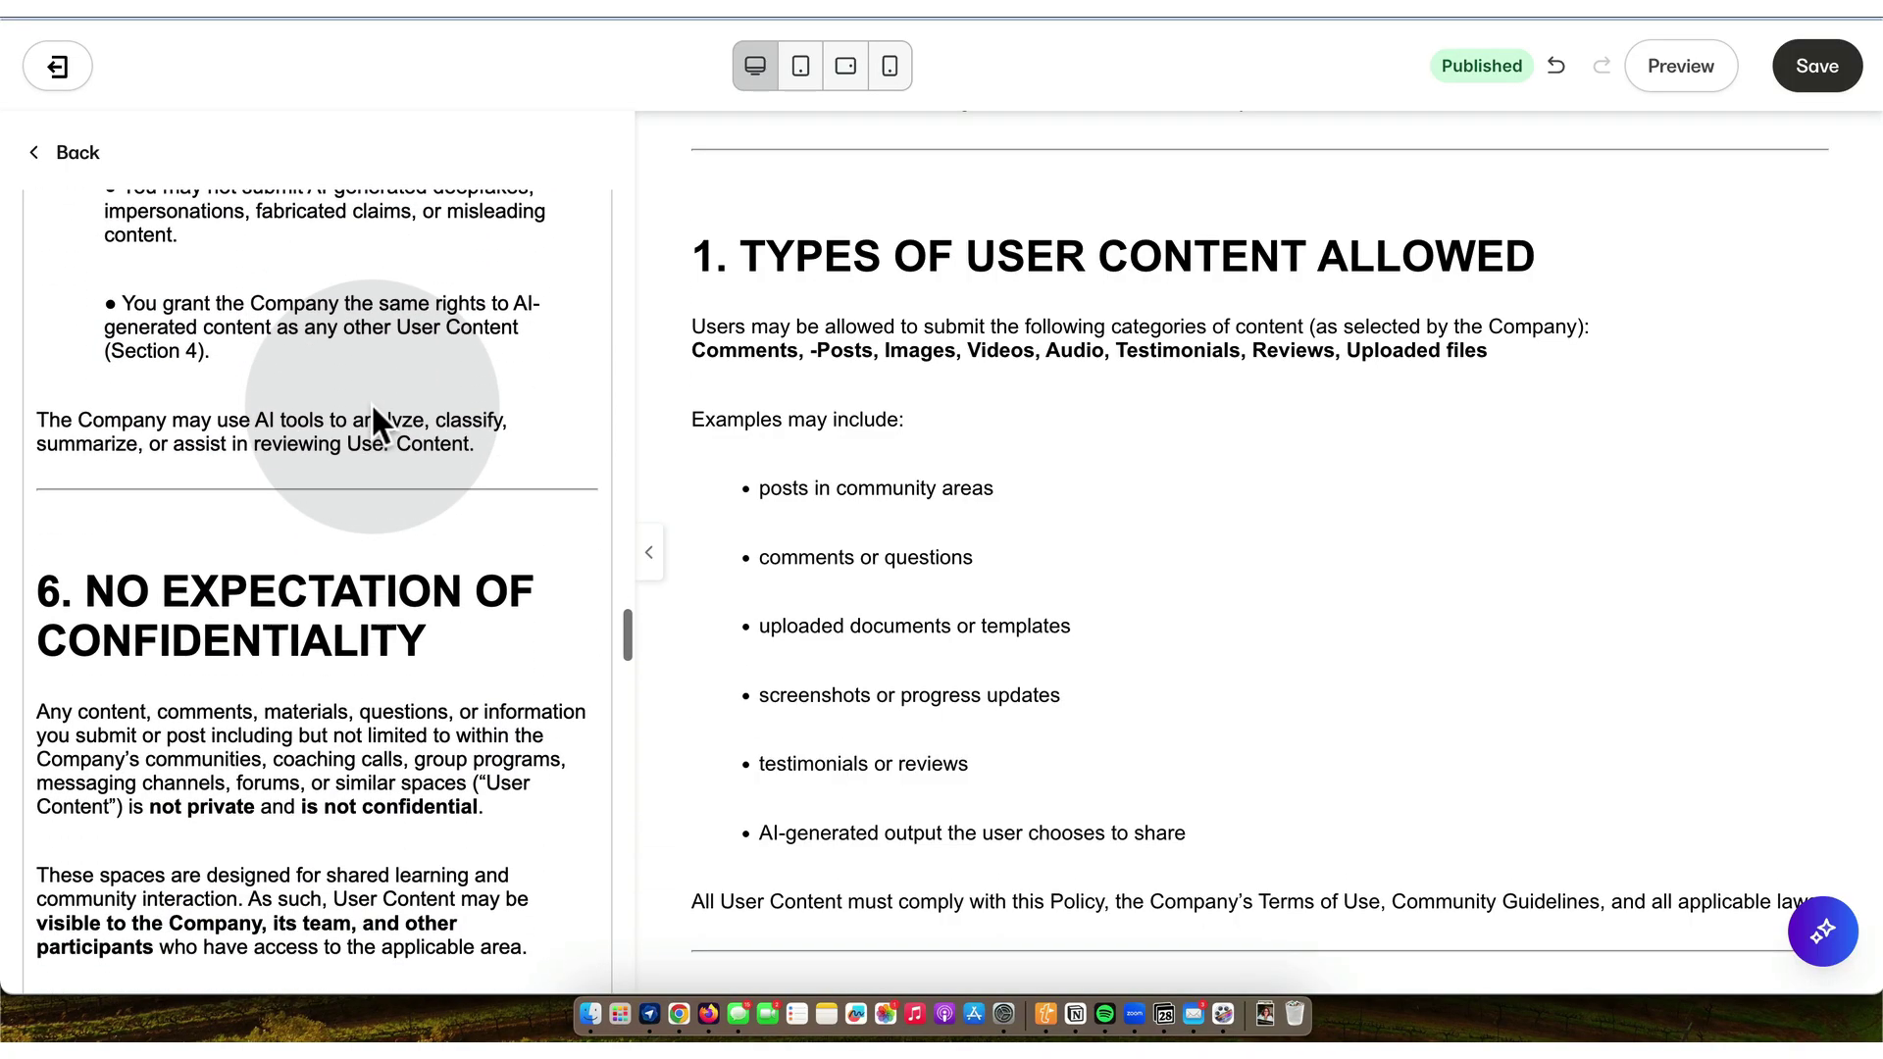
pyautogui.scroll(-19, 371, 402)
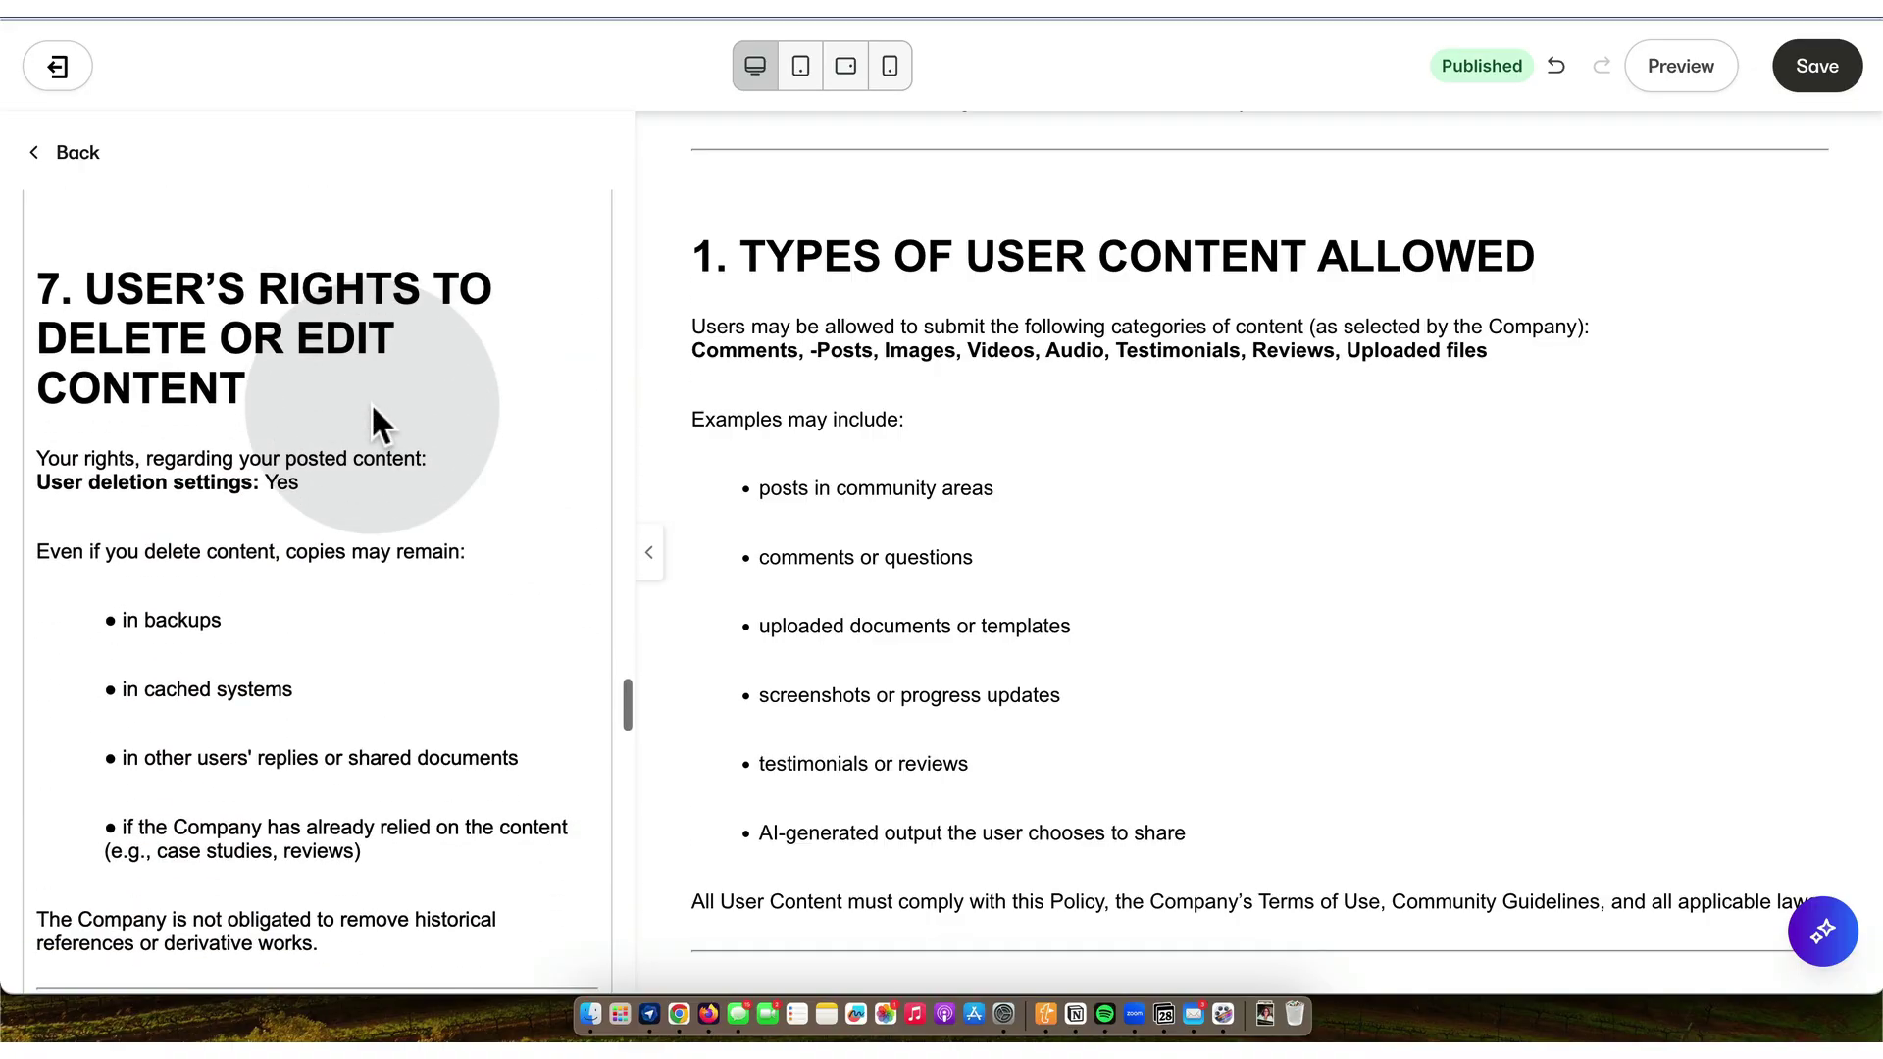
pyautogui.scroll(-20, 371, 402)
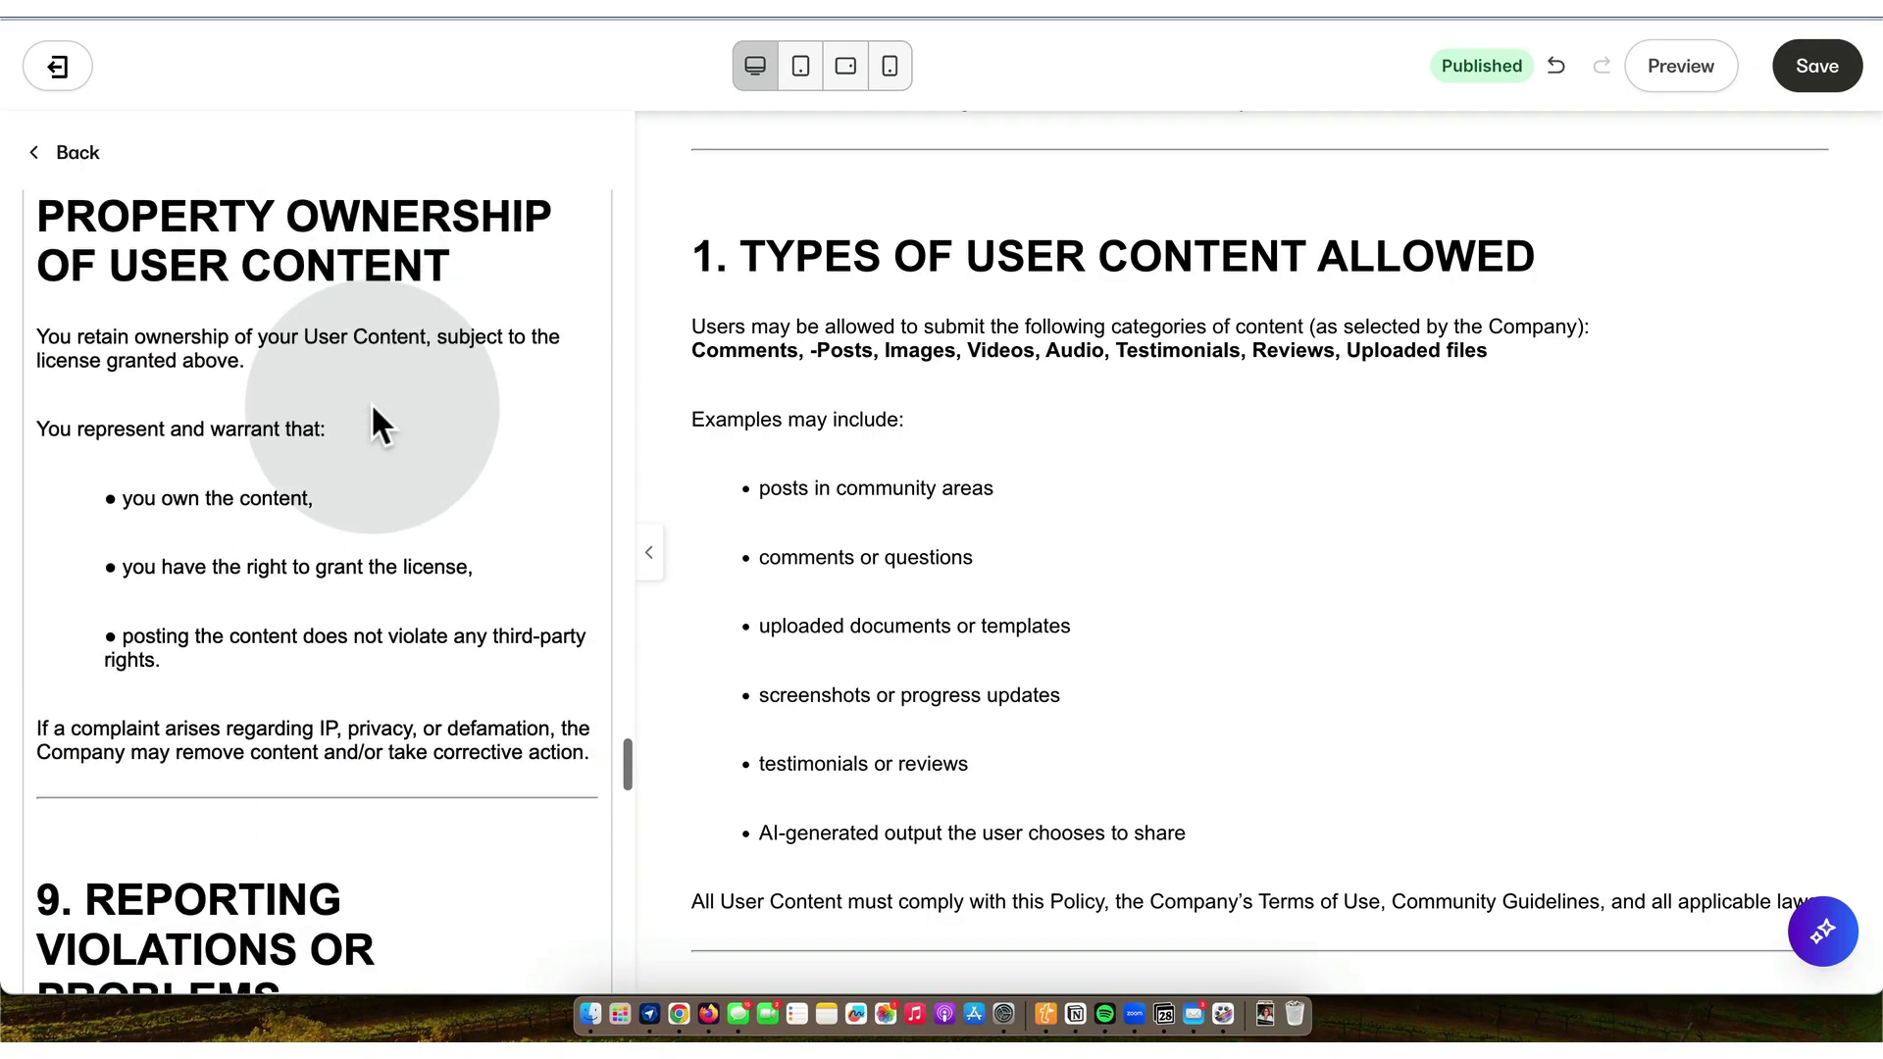
pyautogui.scroll(-14, 371, 402)
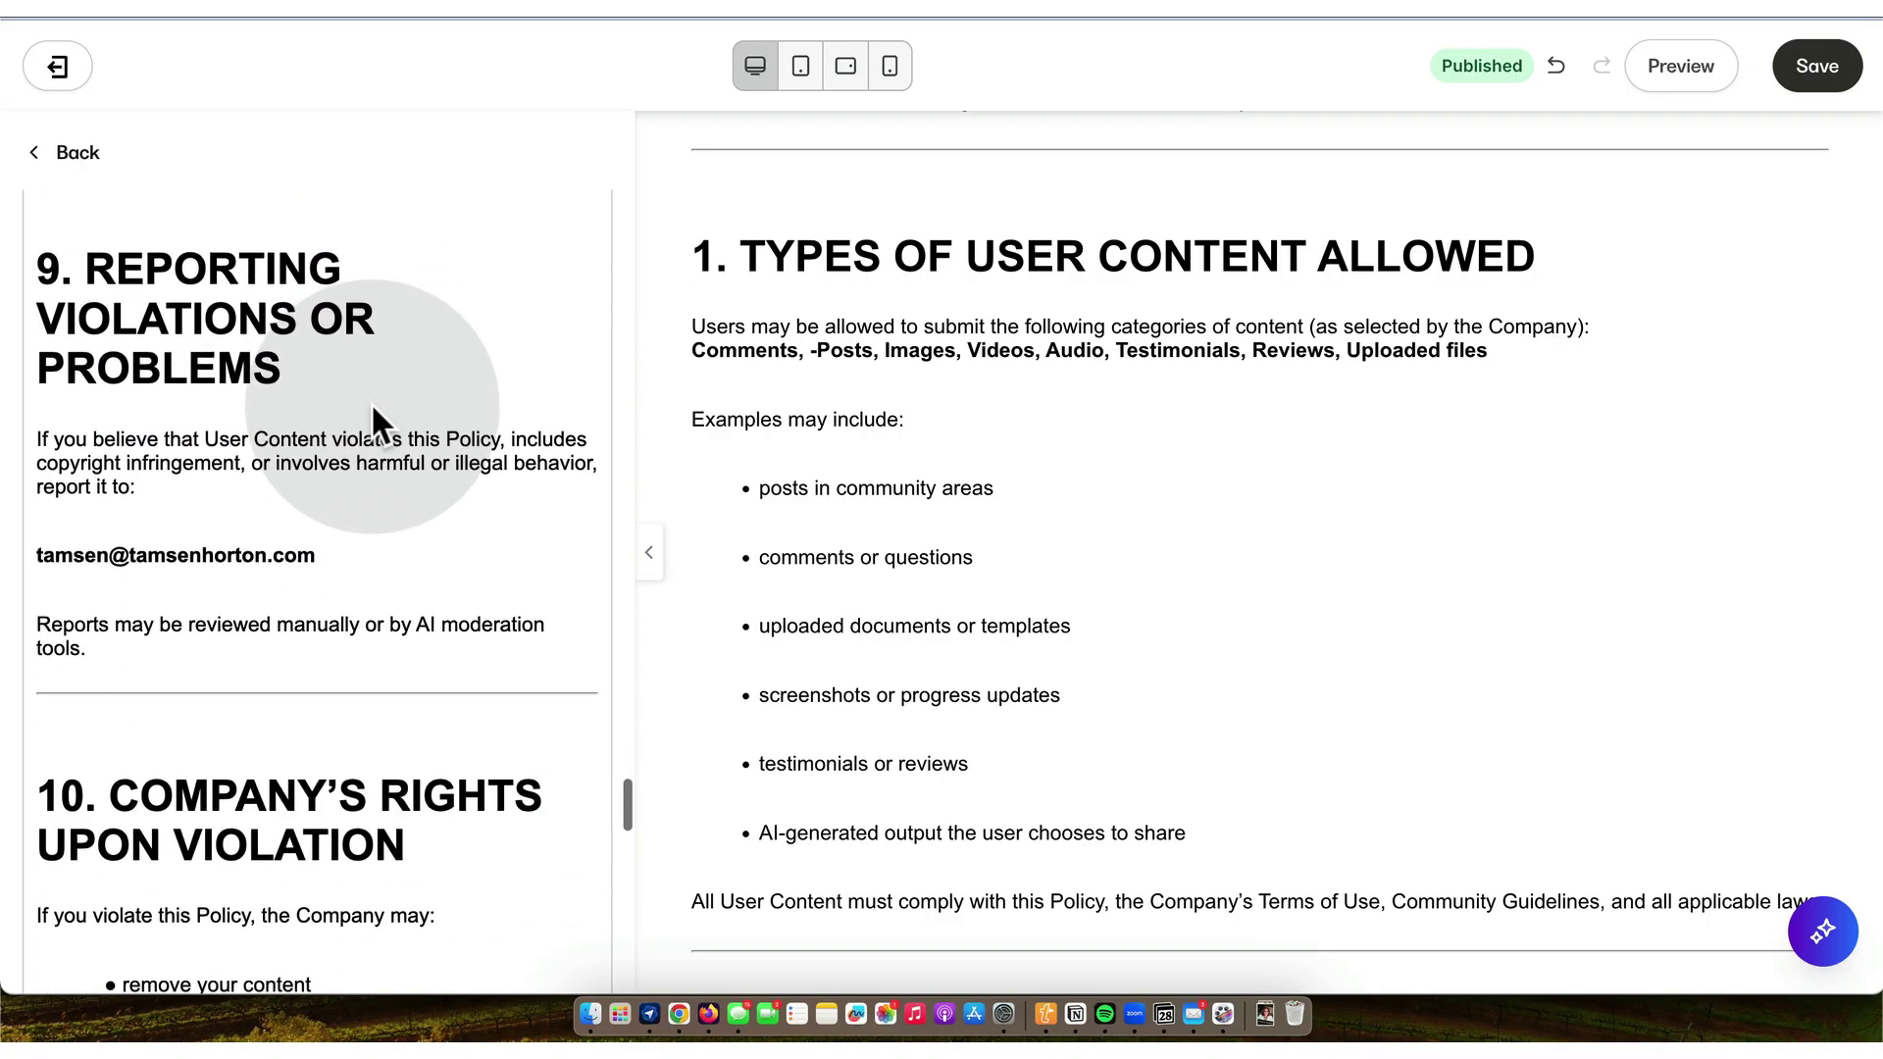
pyautogui.scroll(-13, 371, 402)
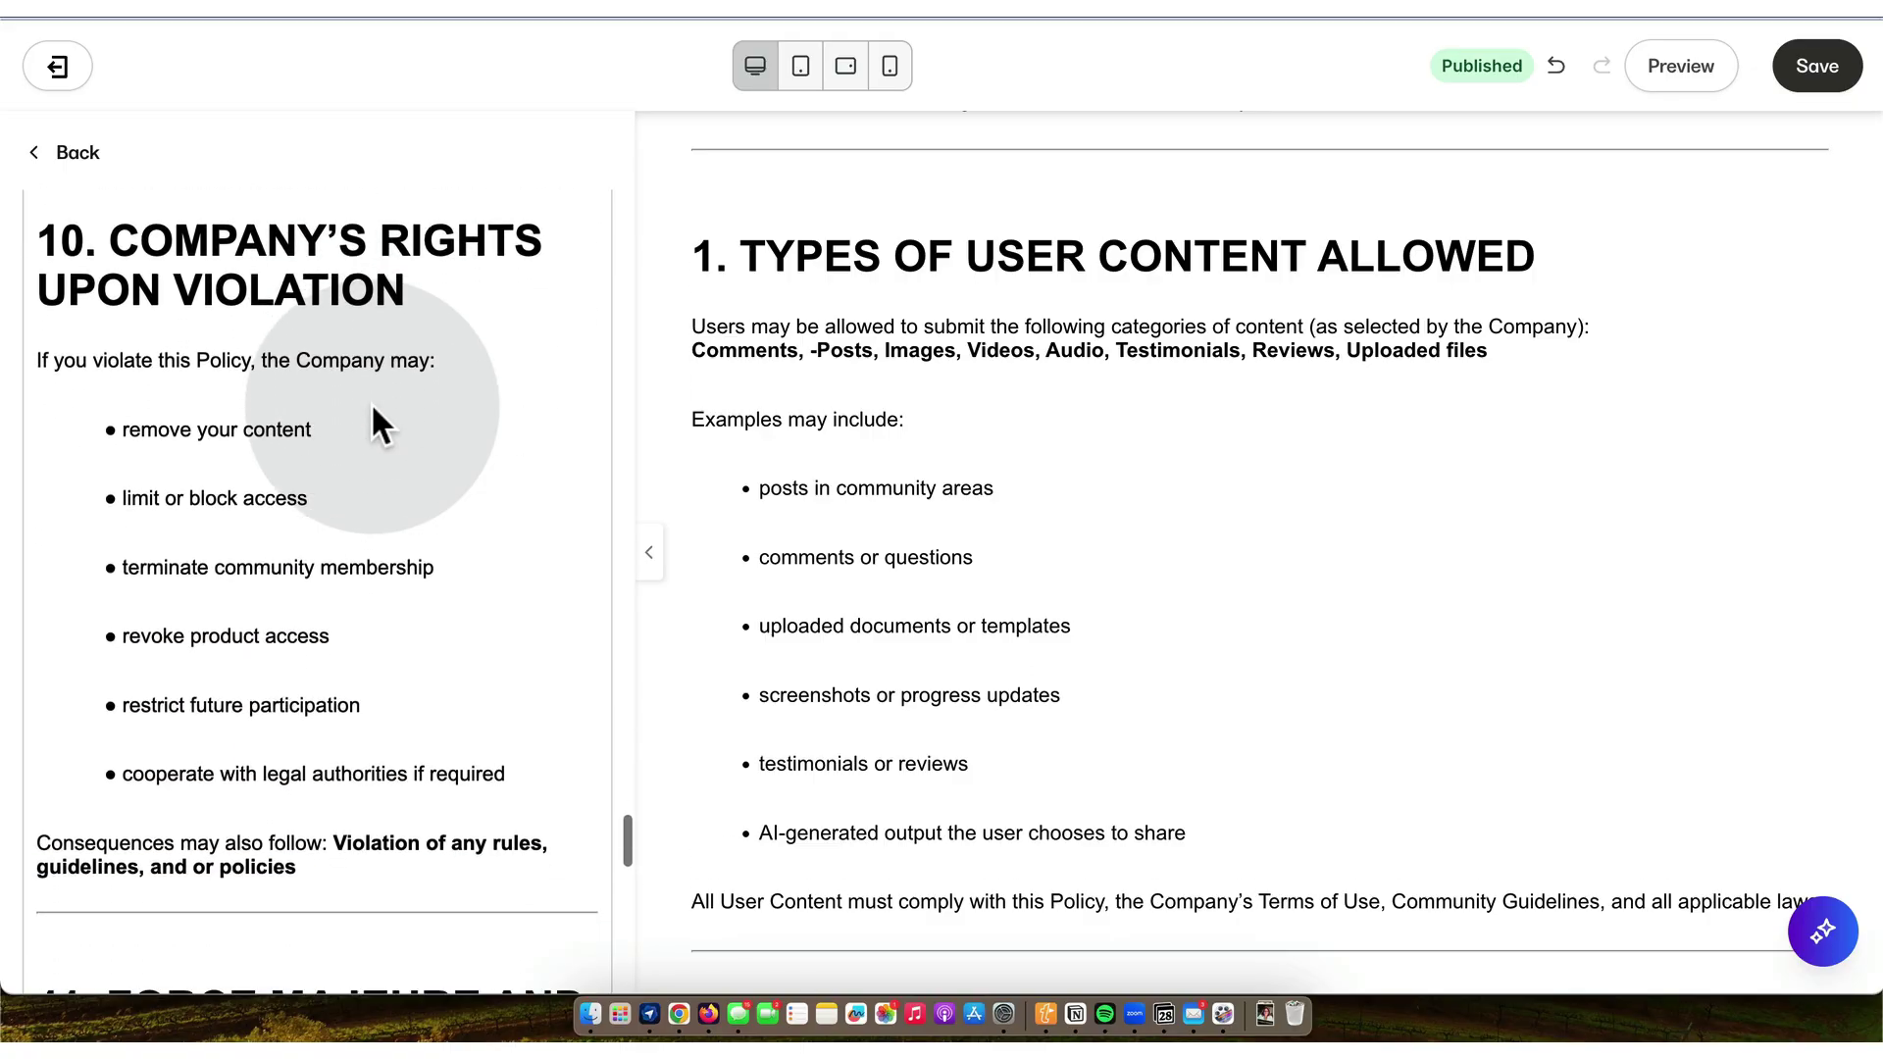
pyautogui.scroll(-18, 371, 402)
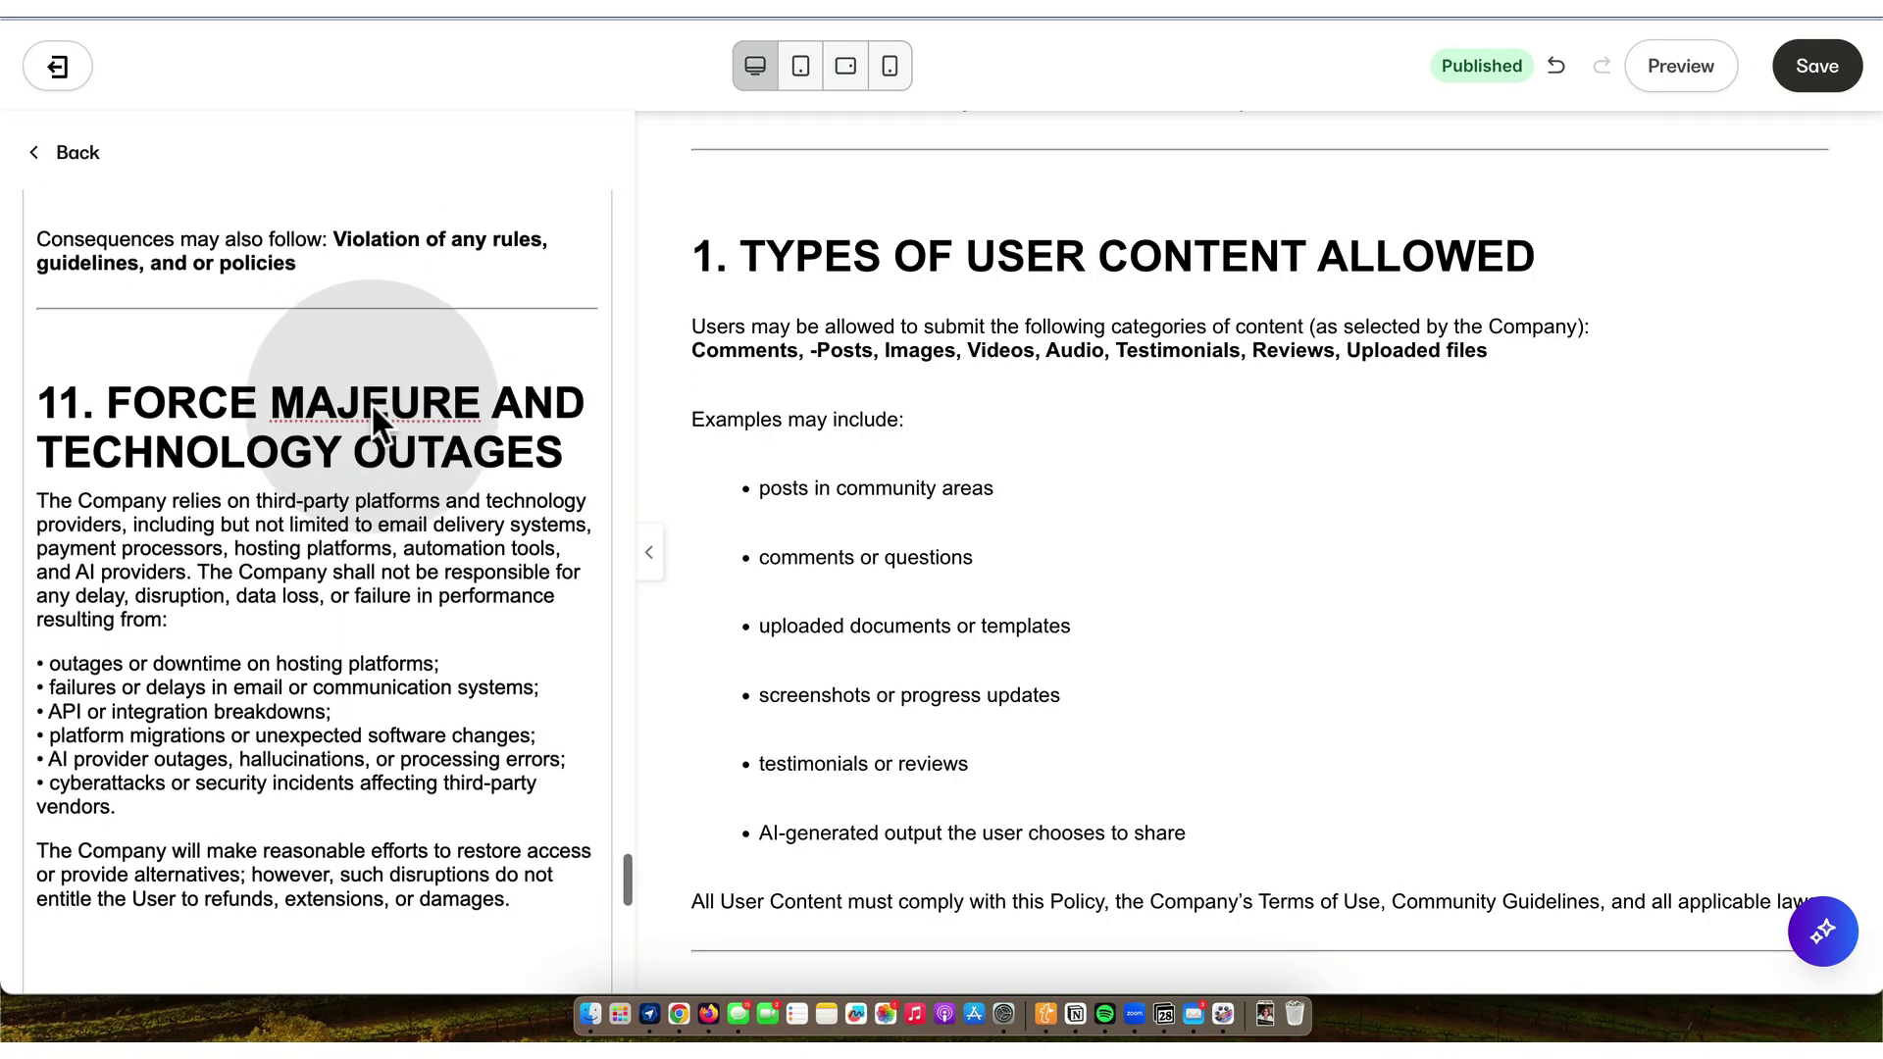
pyautogui.scroll(-8, 371, 402)
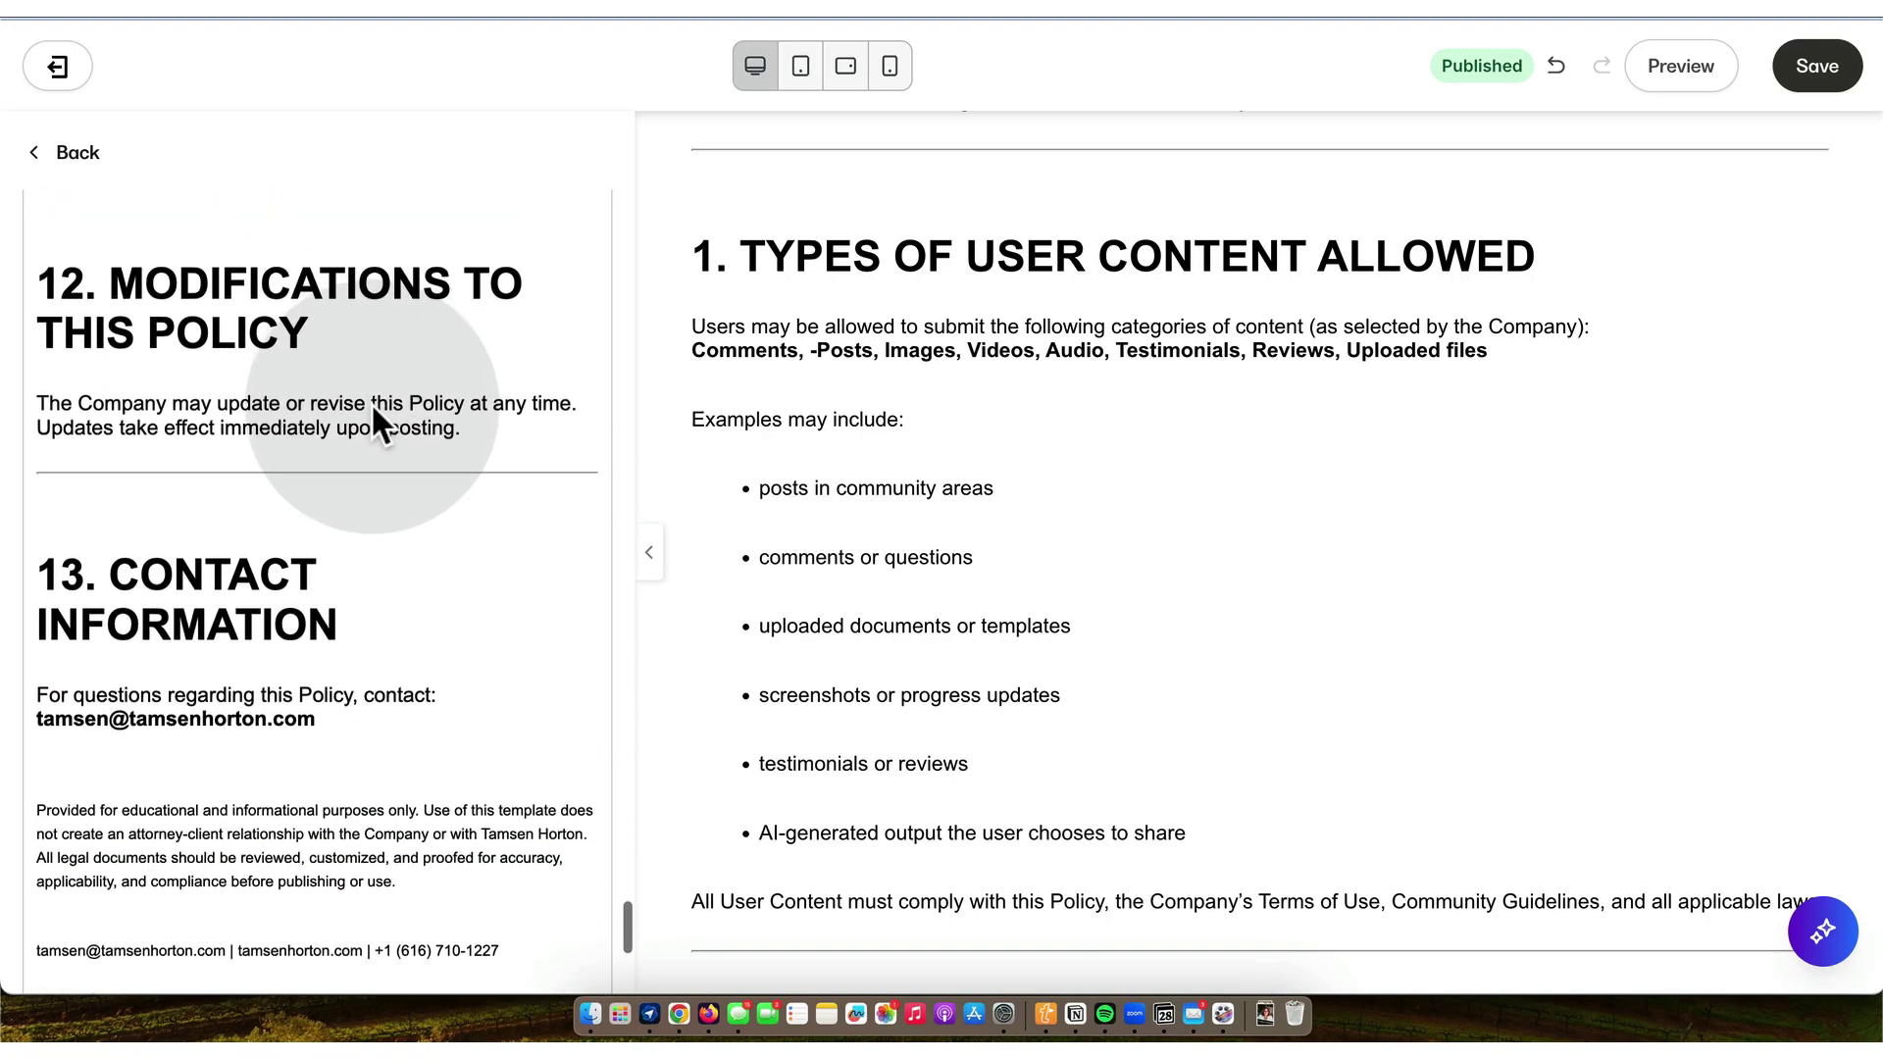
pyautogui.click(516, 590)
pyautogui.moveTo(516, 591); pyautogui.dragTo(33, 432)
pyautogui.press('BackSpace')
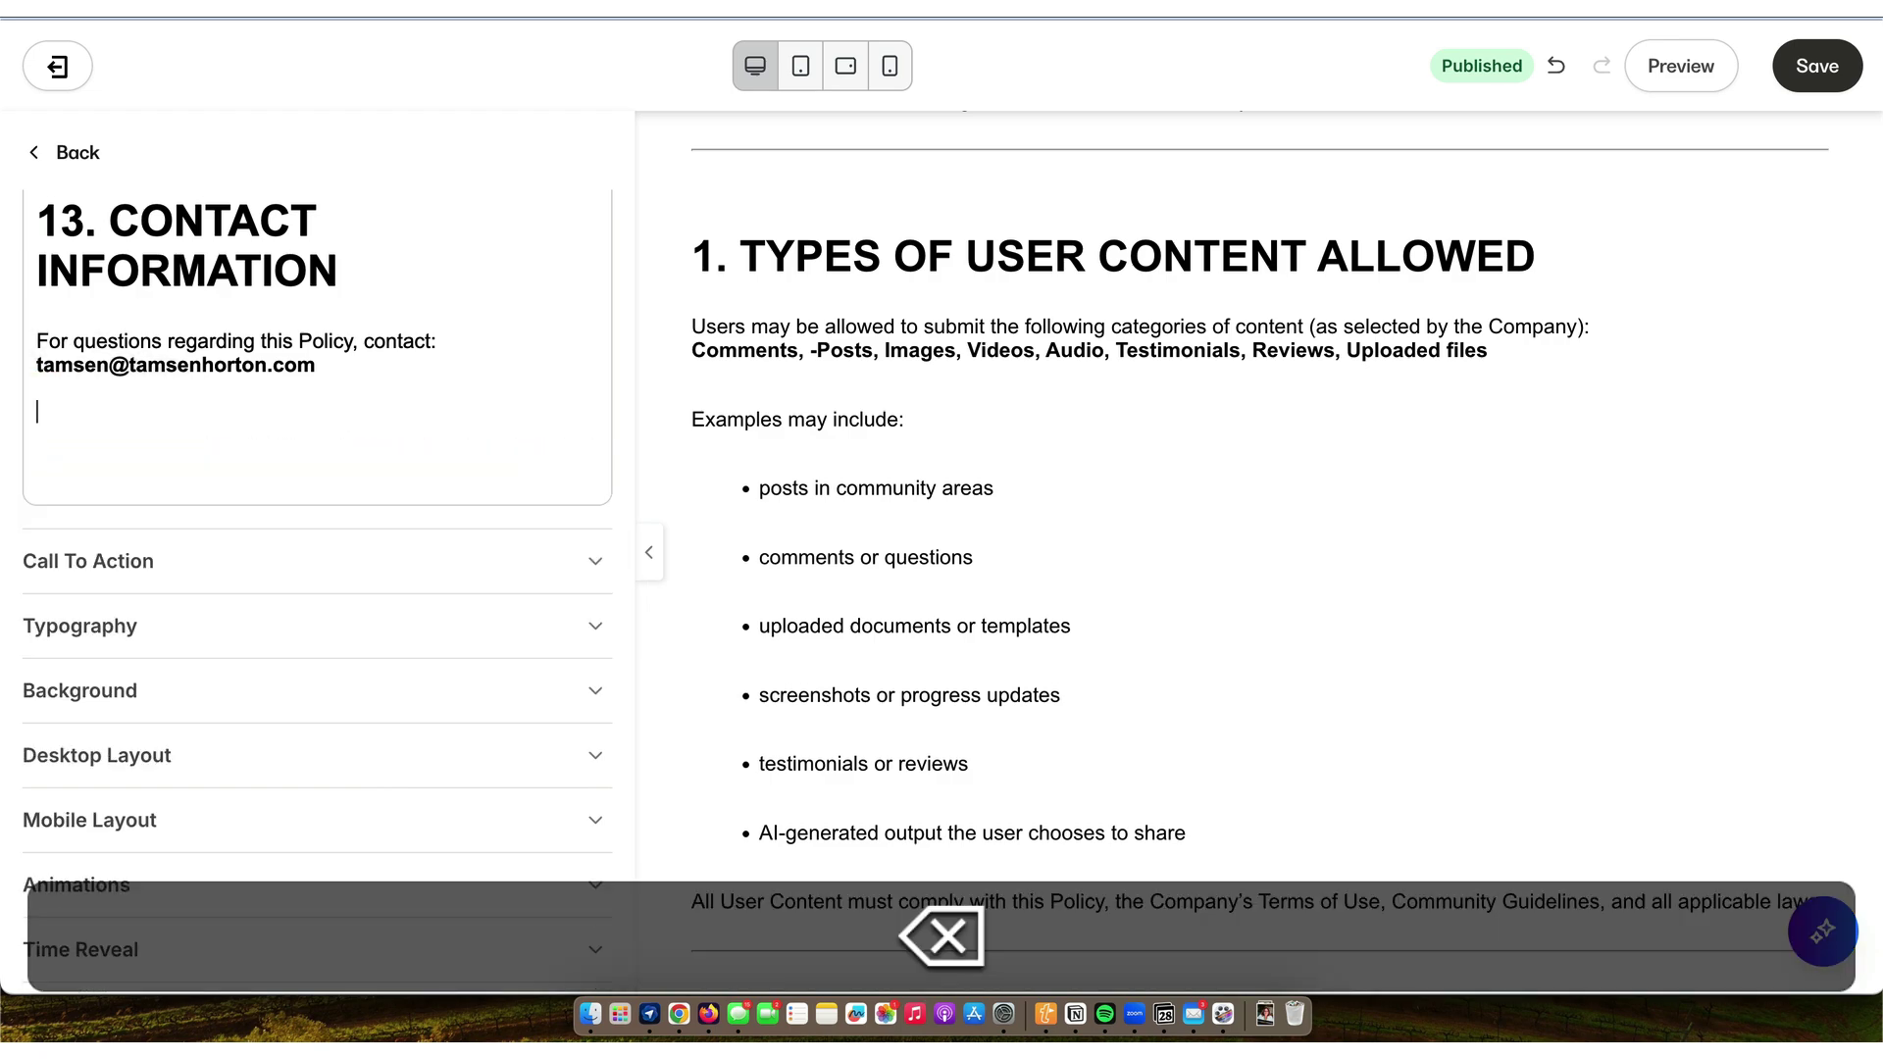
pyautogui.press('BackSpace')
pyautogui.press('Delete')
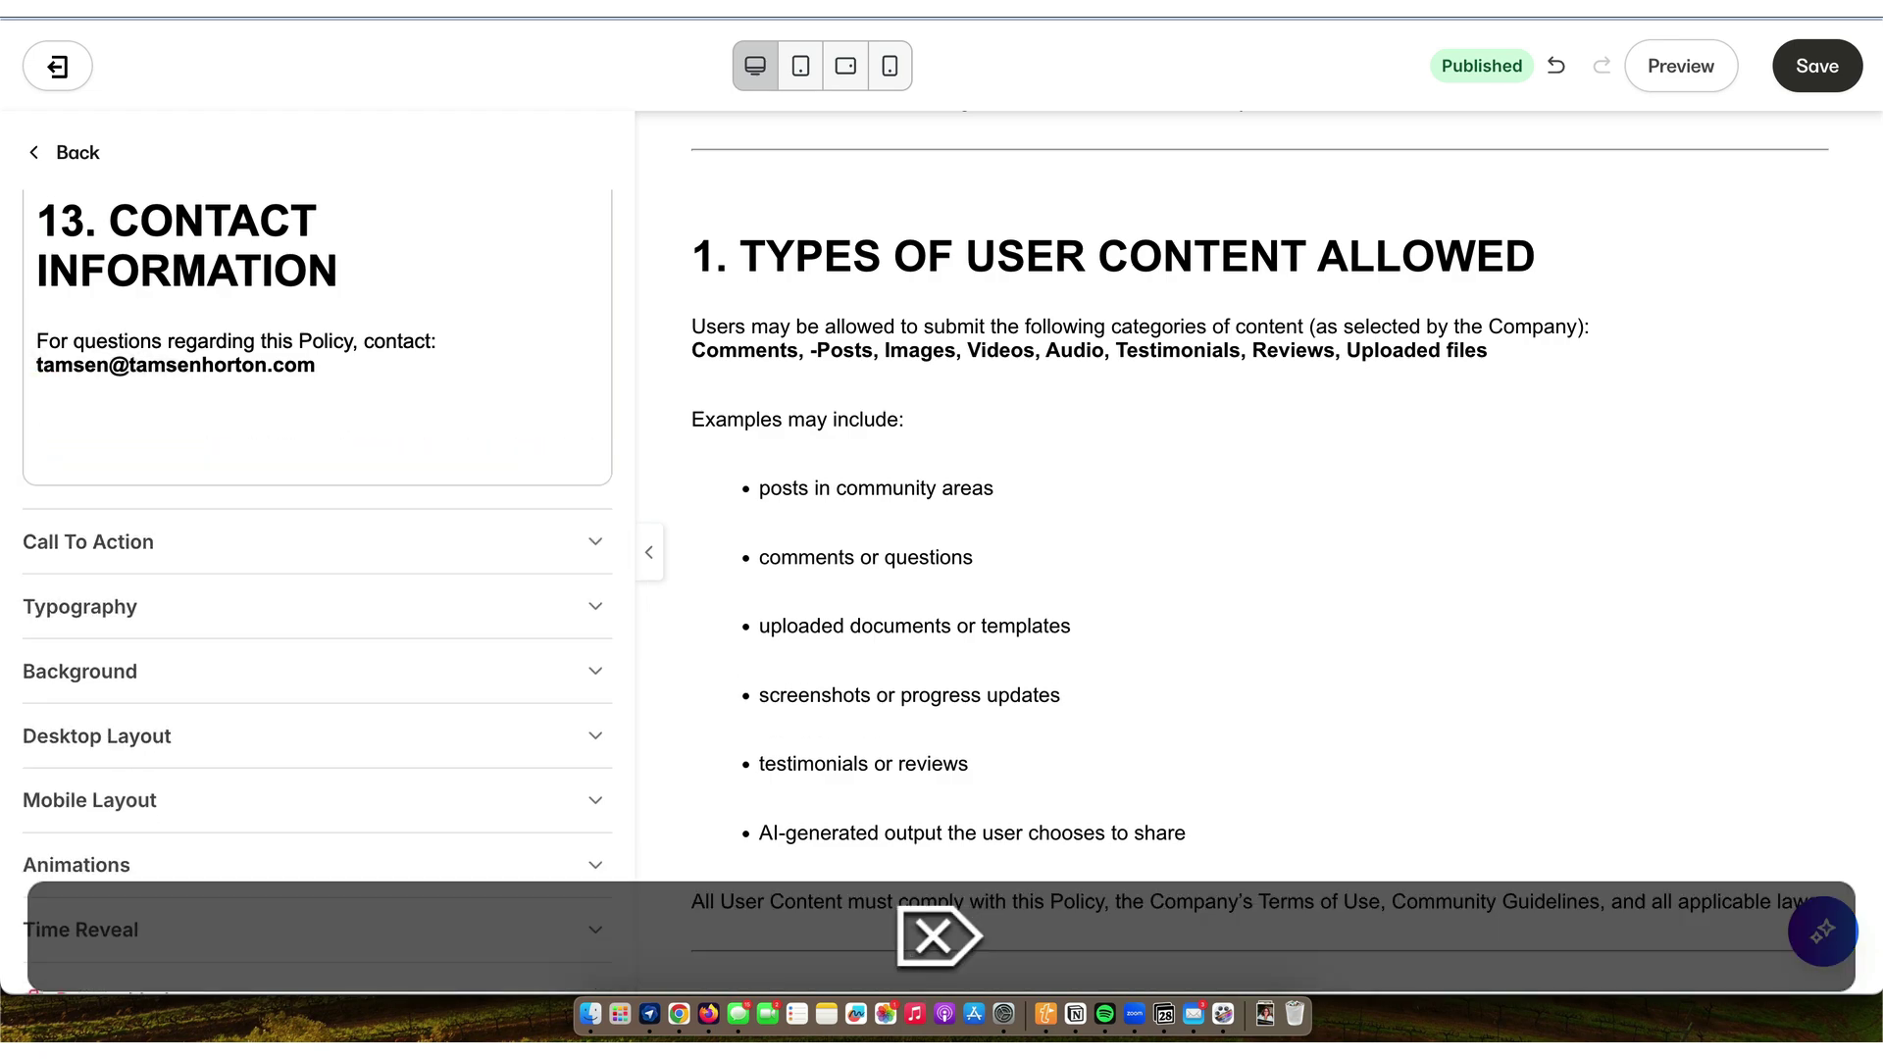
pyautogui.click(1817, 70)
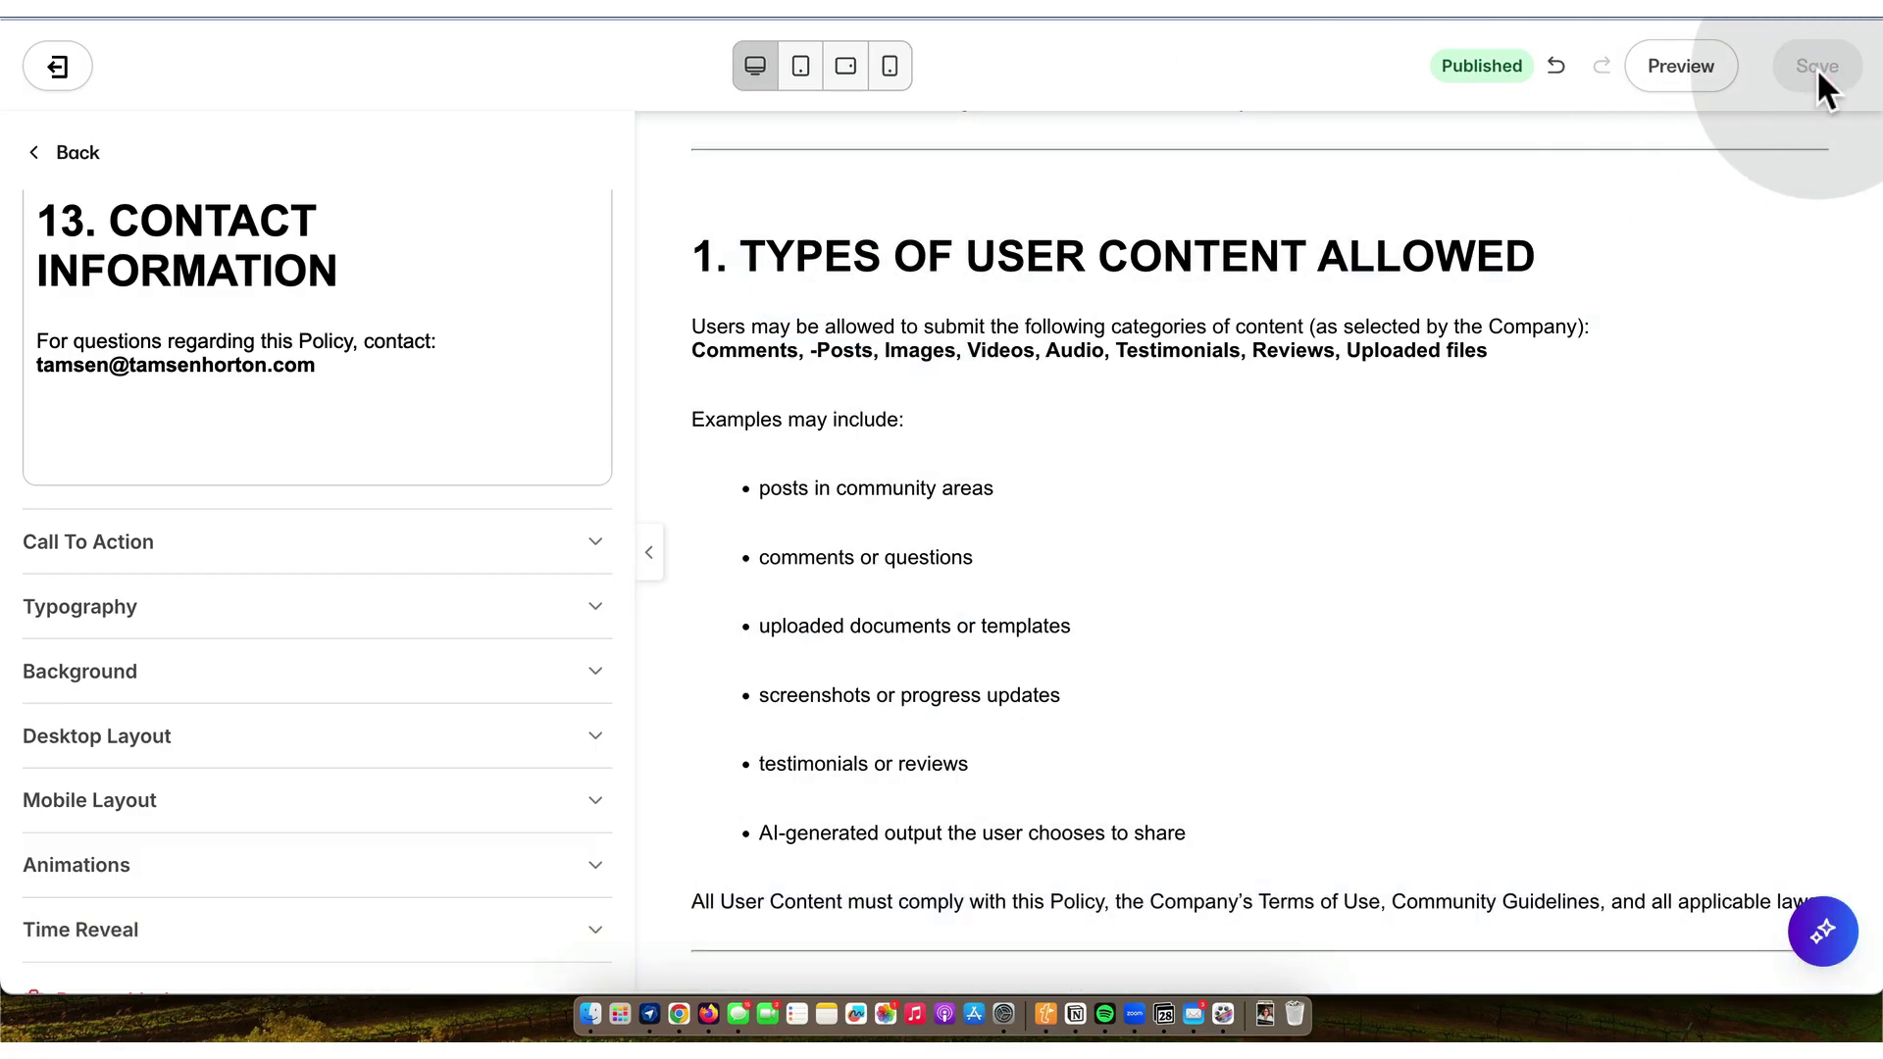
pyautogui.click(78, 153)
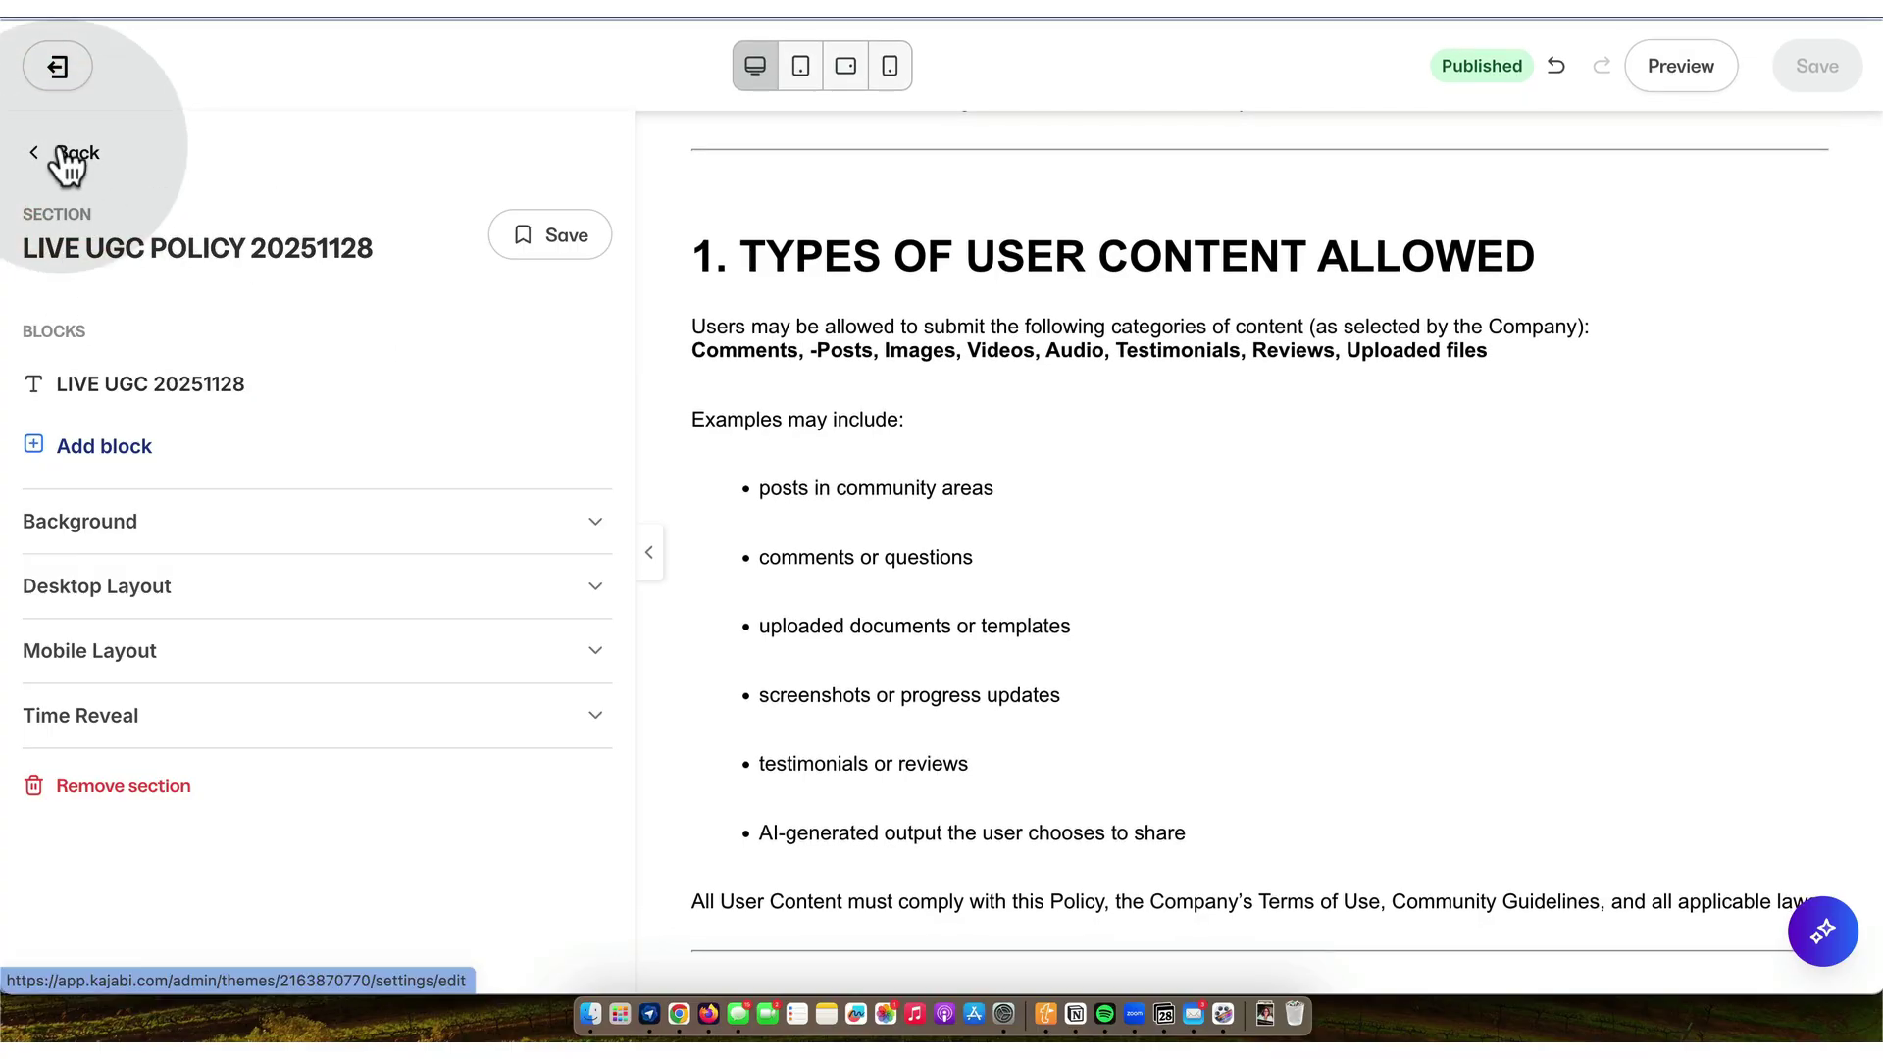
# - Change the Earnings Disclaimer page title to Legal Earnings Disclaimer and save its details
pyautogui.click(61, 152)
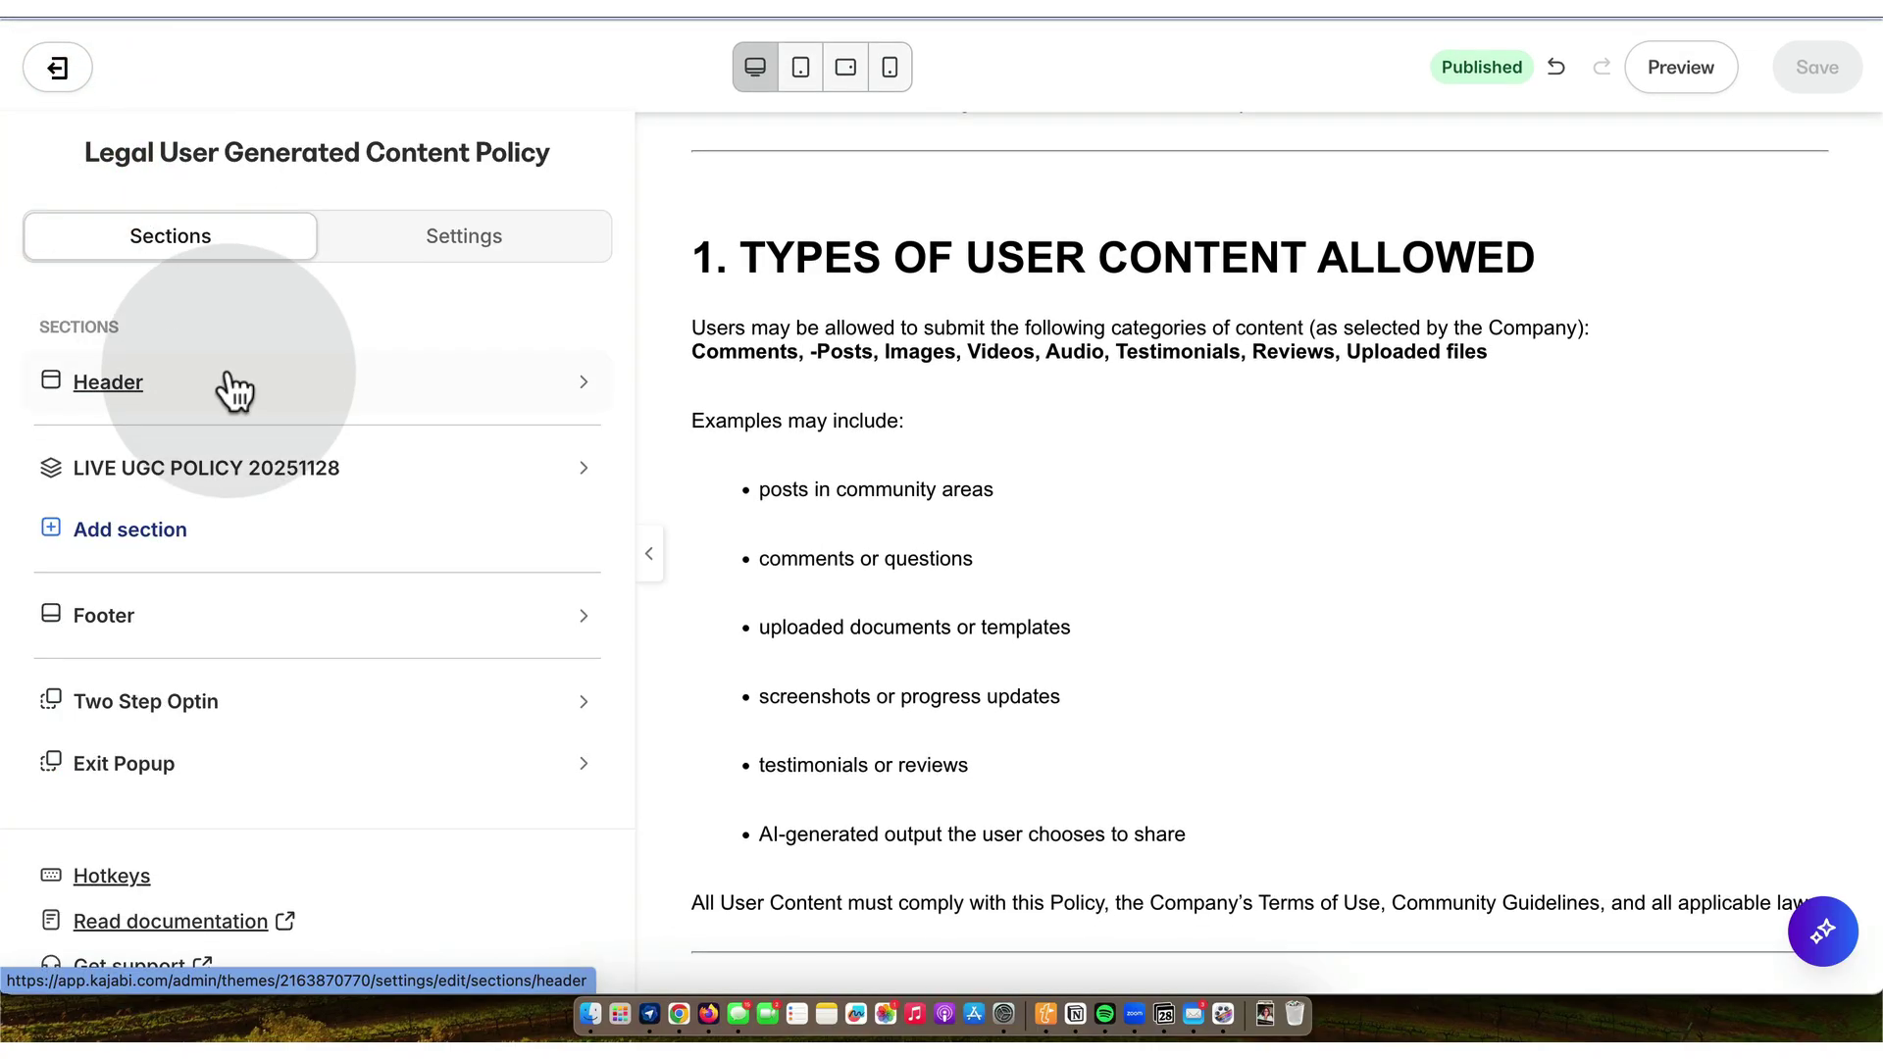
pyautogui.click(59, 66)
pyautogui.scroll(-3, 937, 556)
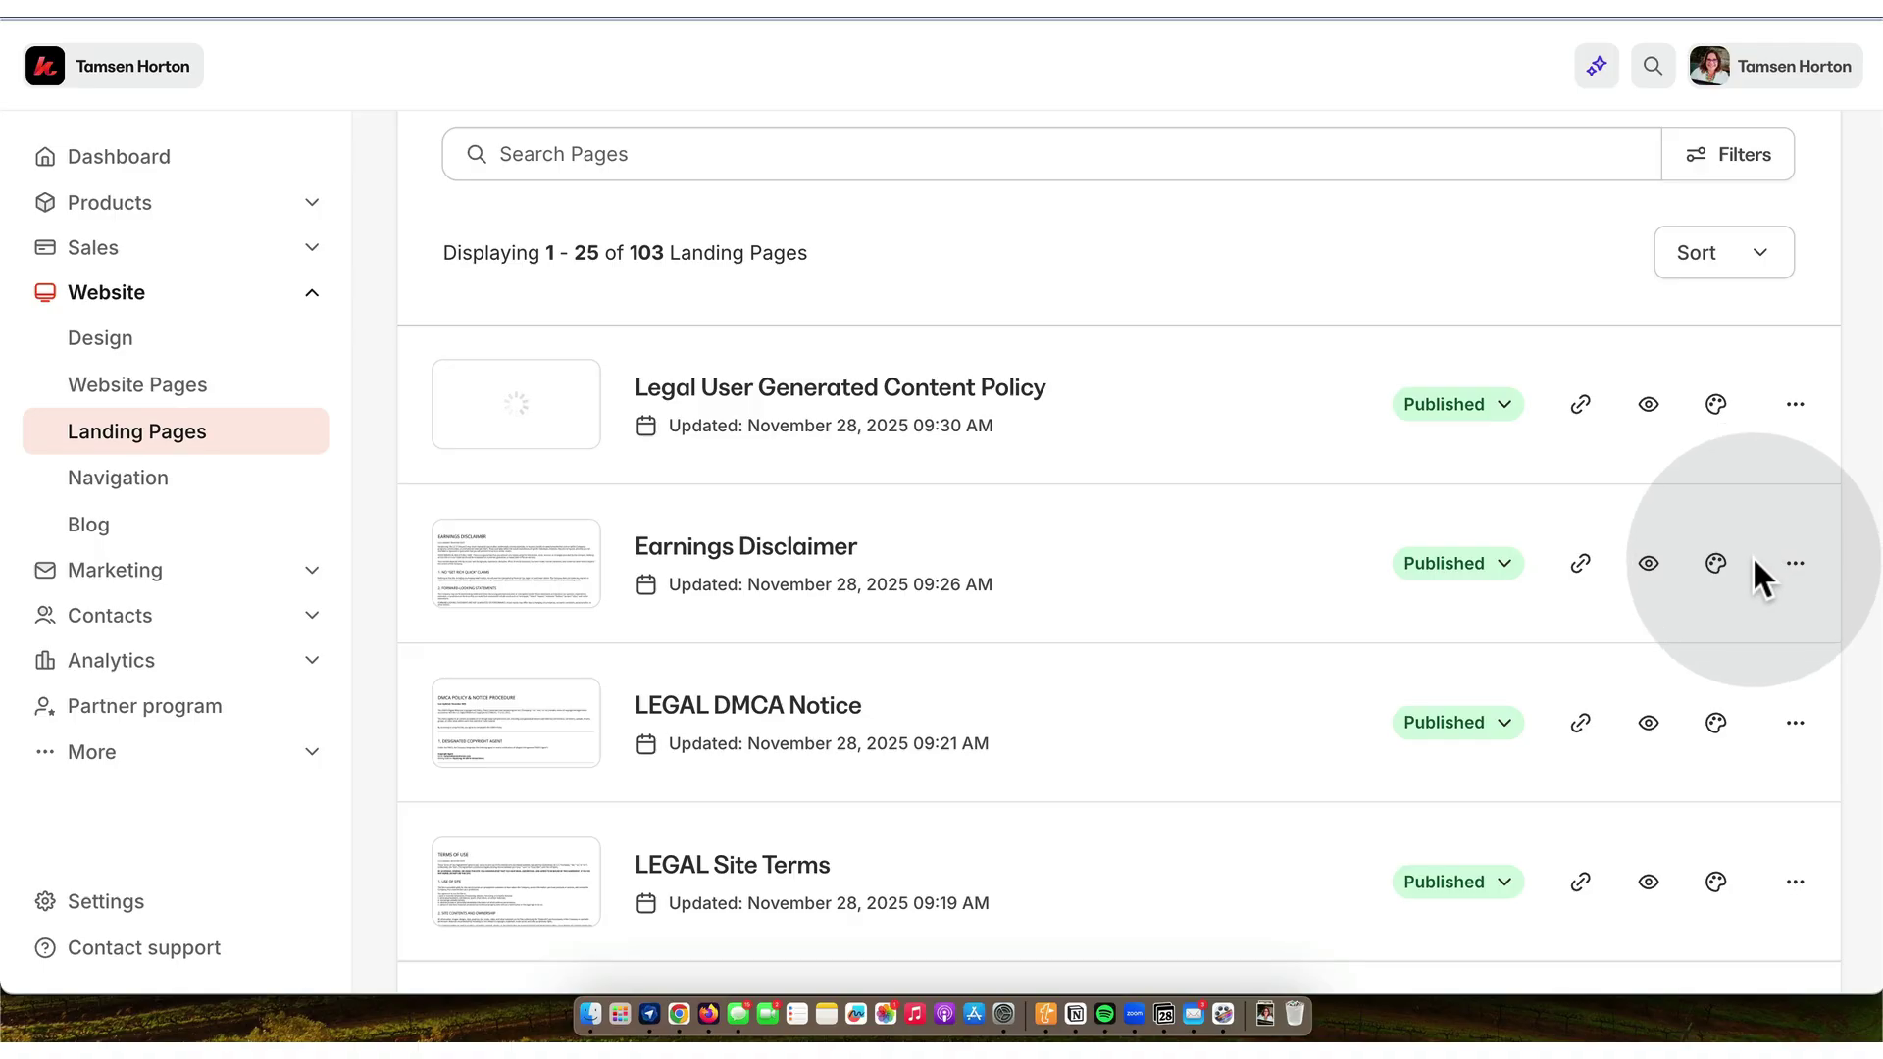
pyautogui.click(1795, 563)
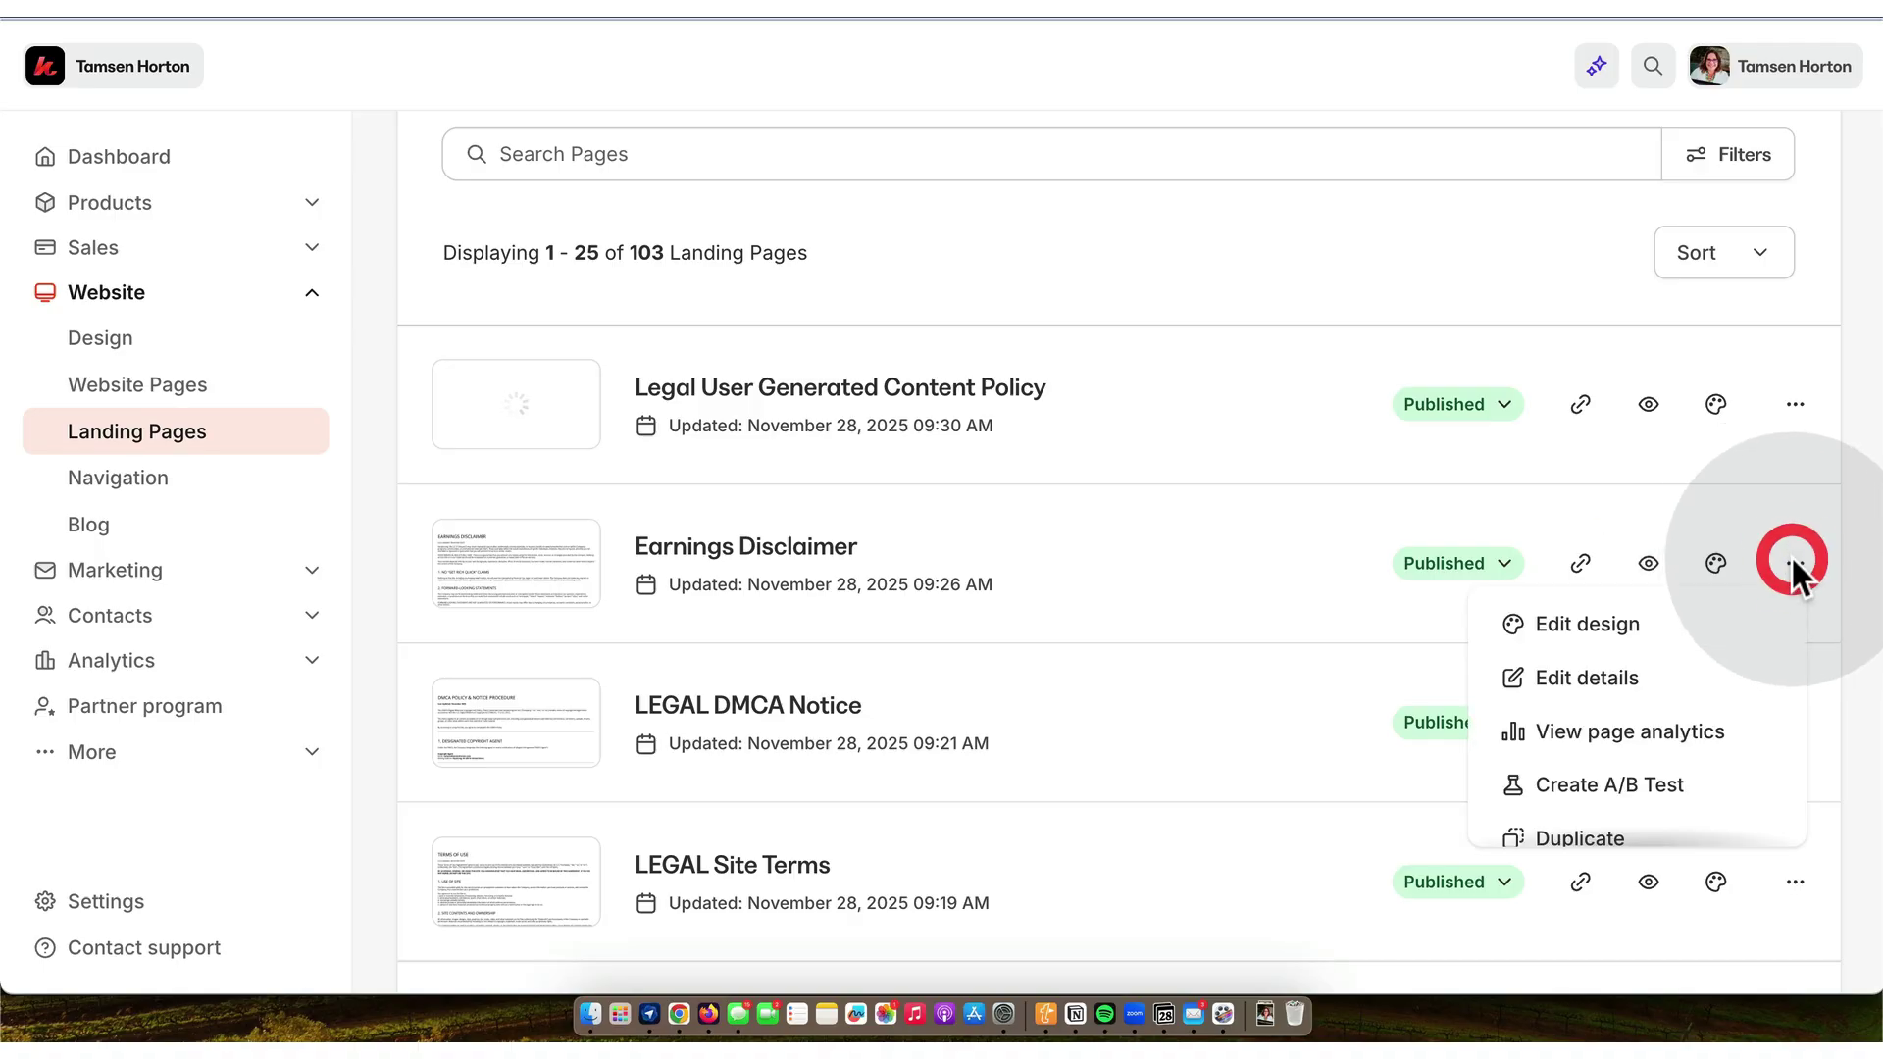
pyautogui.click(1619, 681)
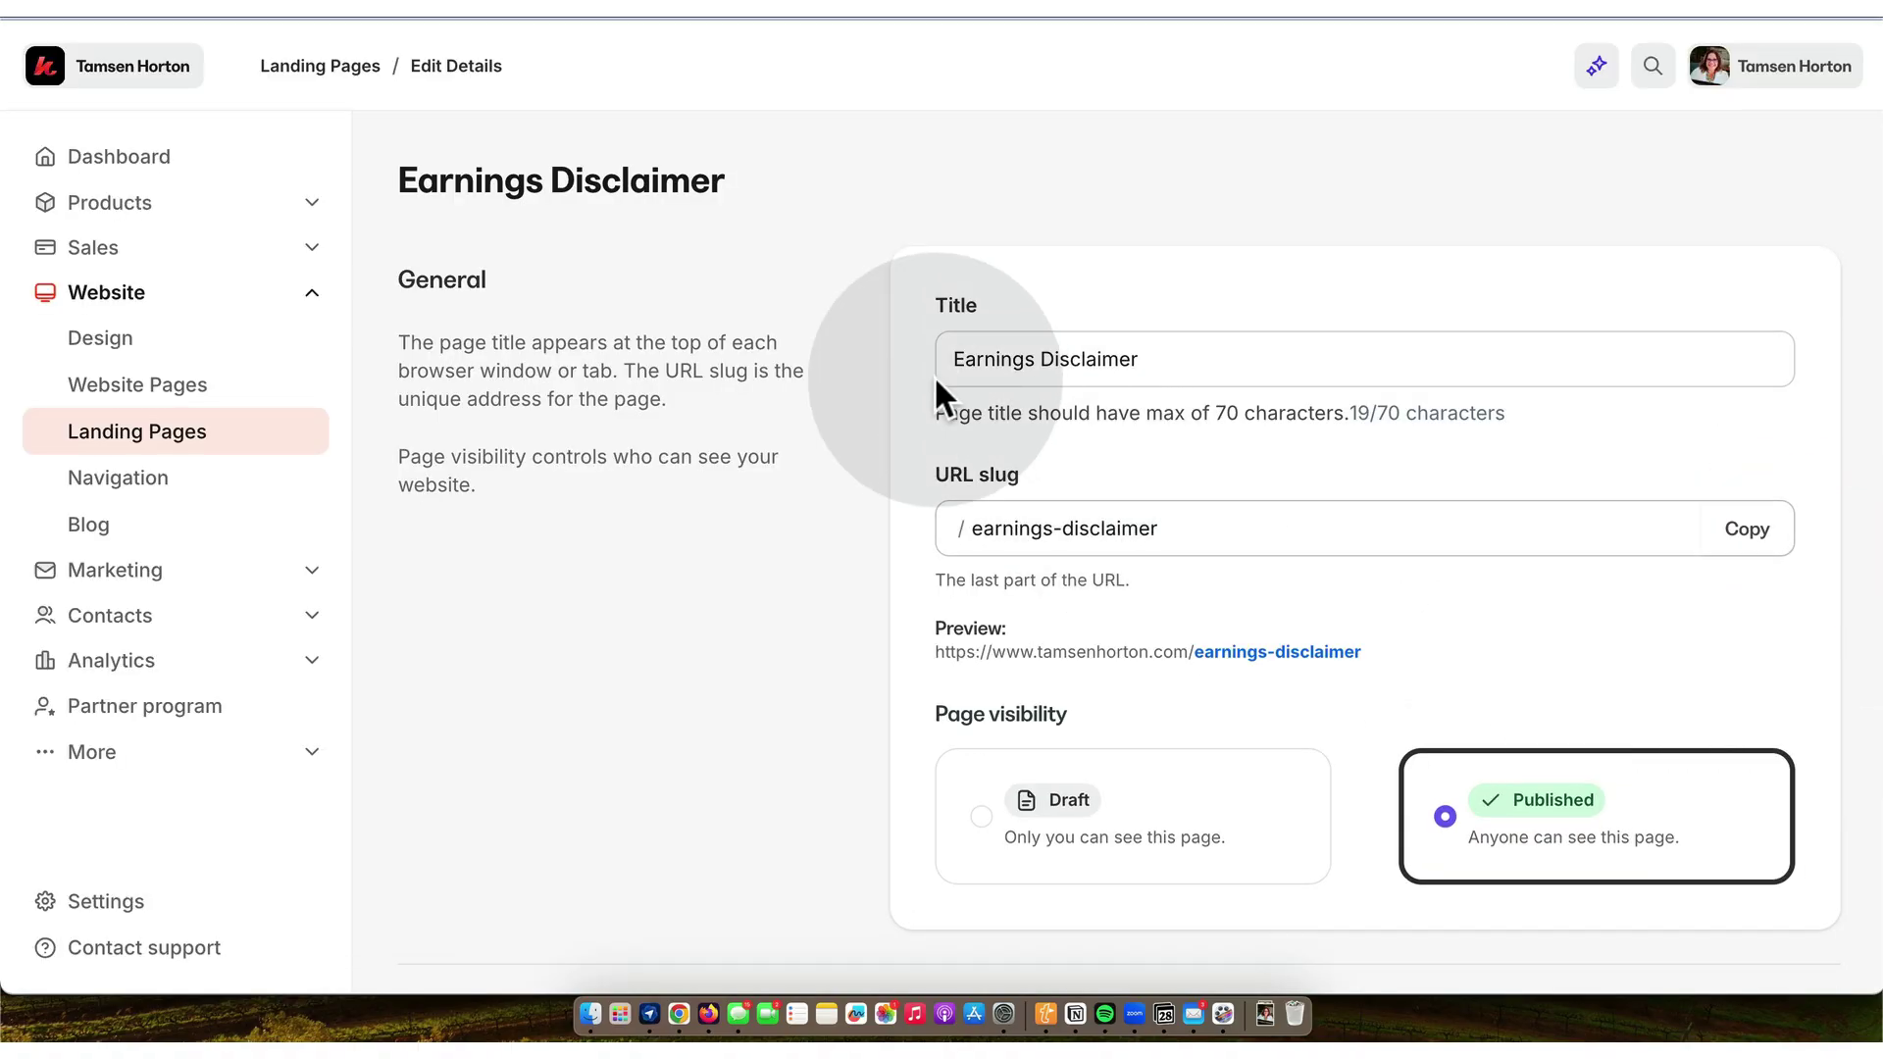
pyautogui.click(956, 361)
pyautogui.write('Legal')
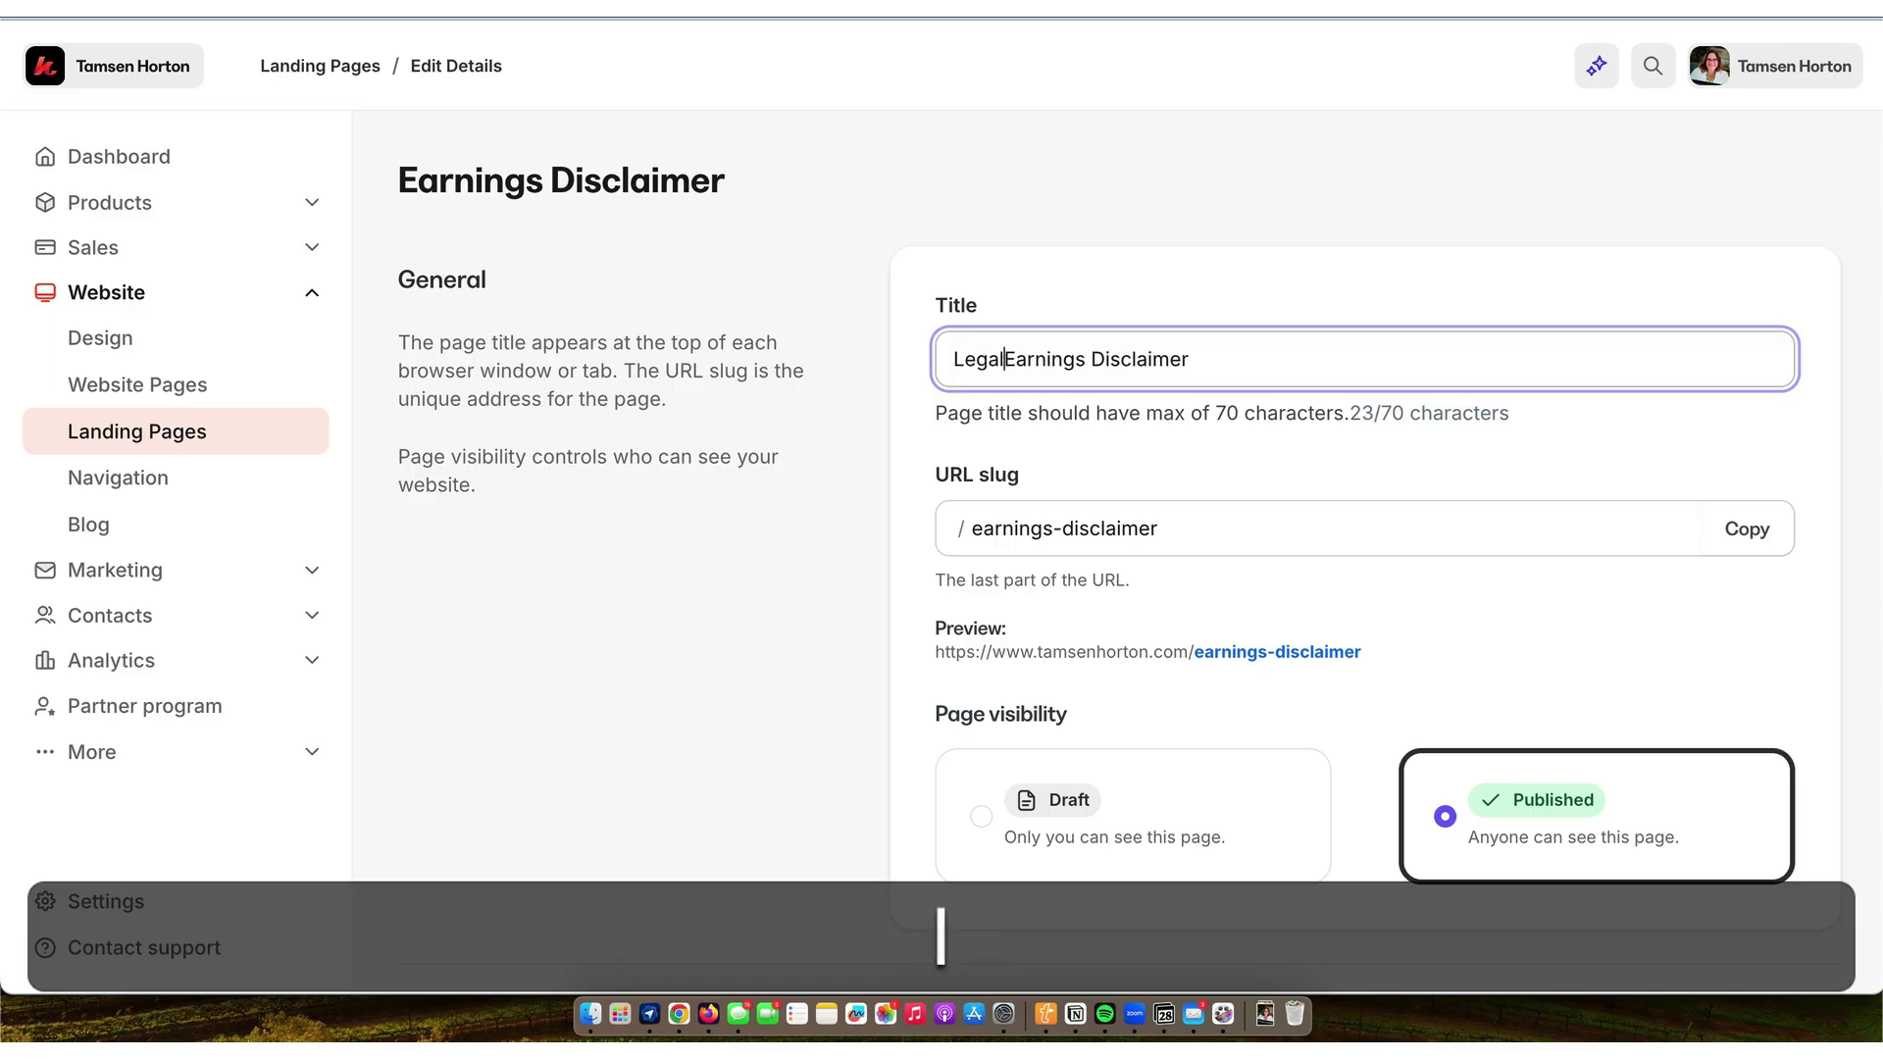
pyautogui.scroll(-10, 1757, 714)
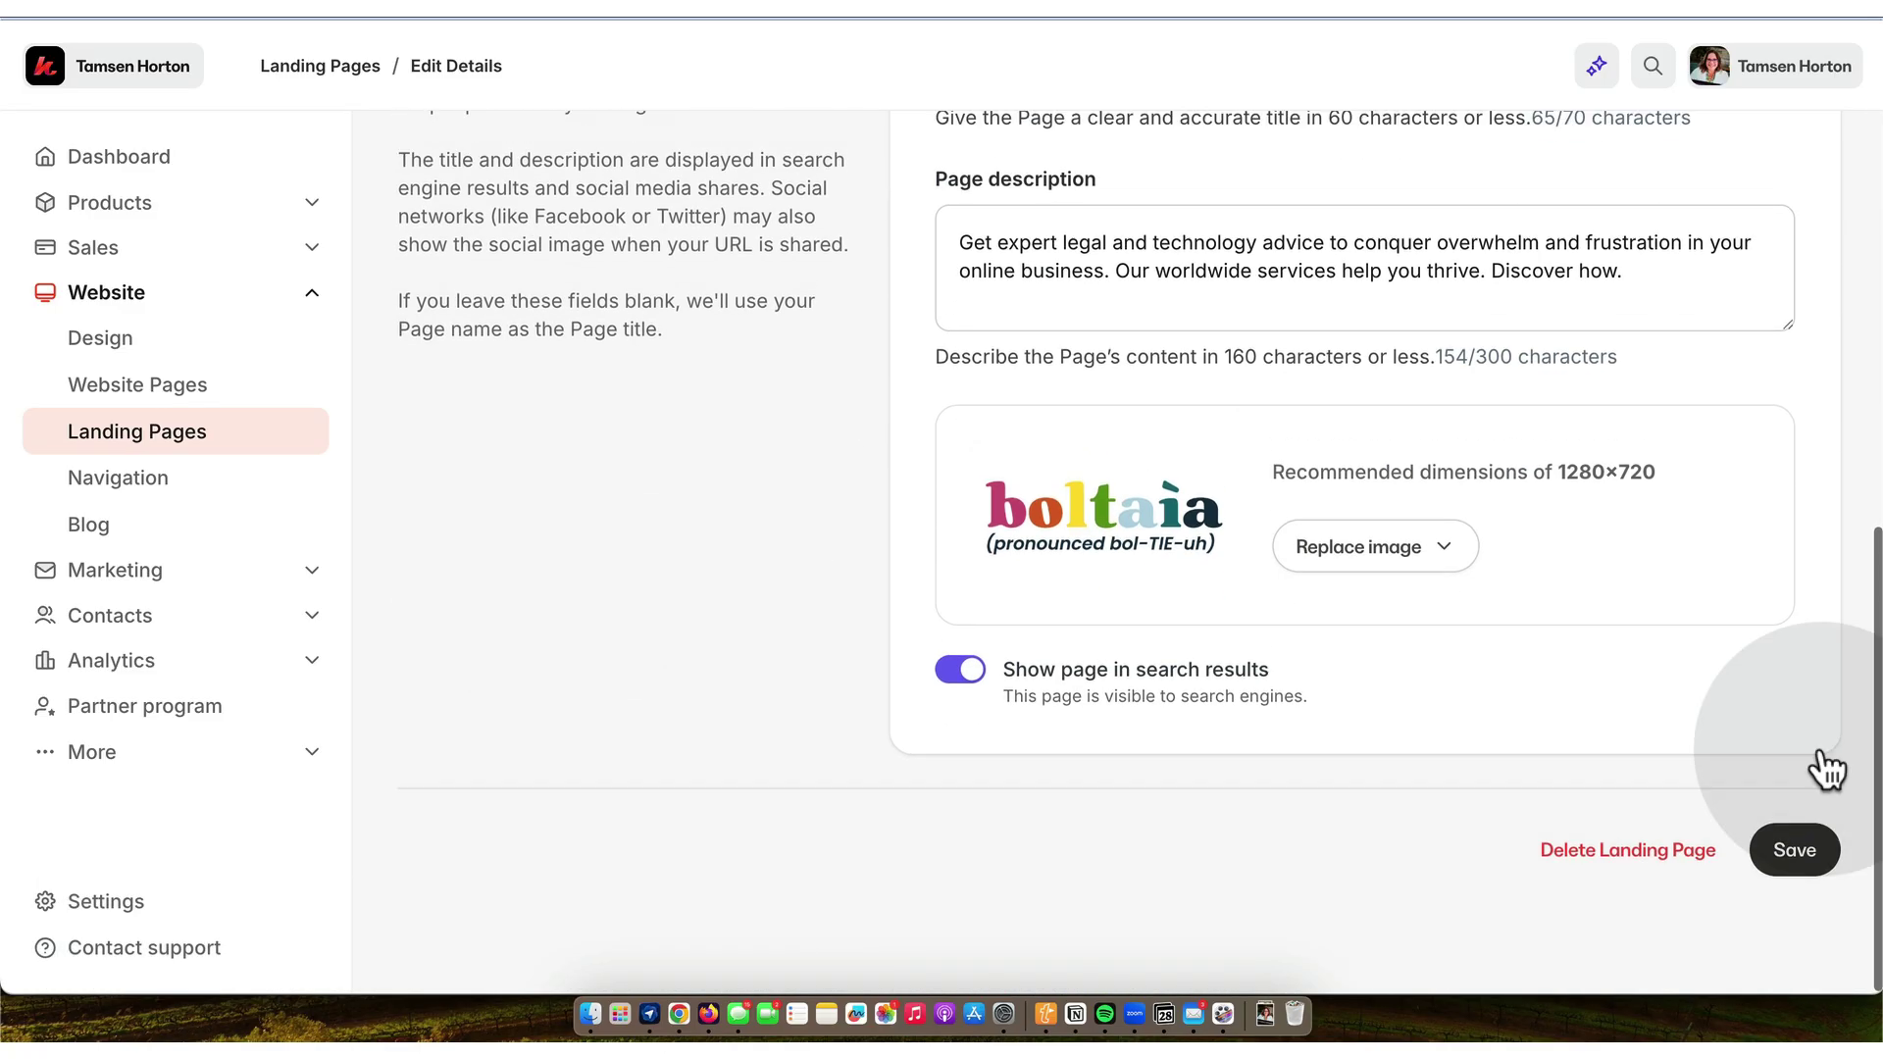
pyautogui.click(1809, 859)
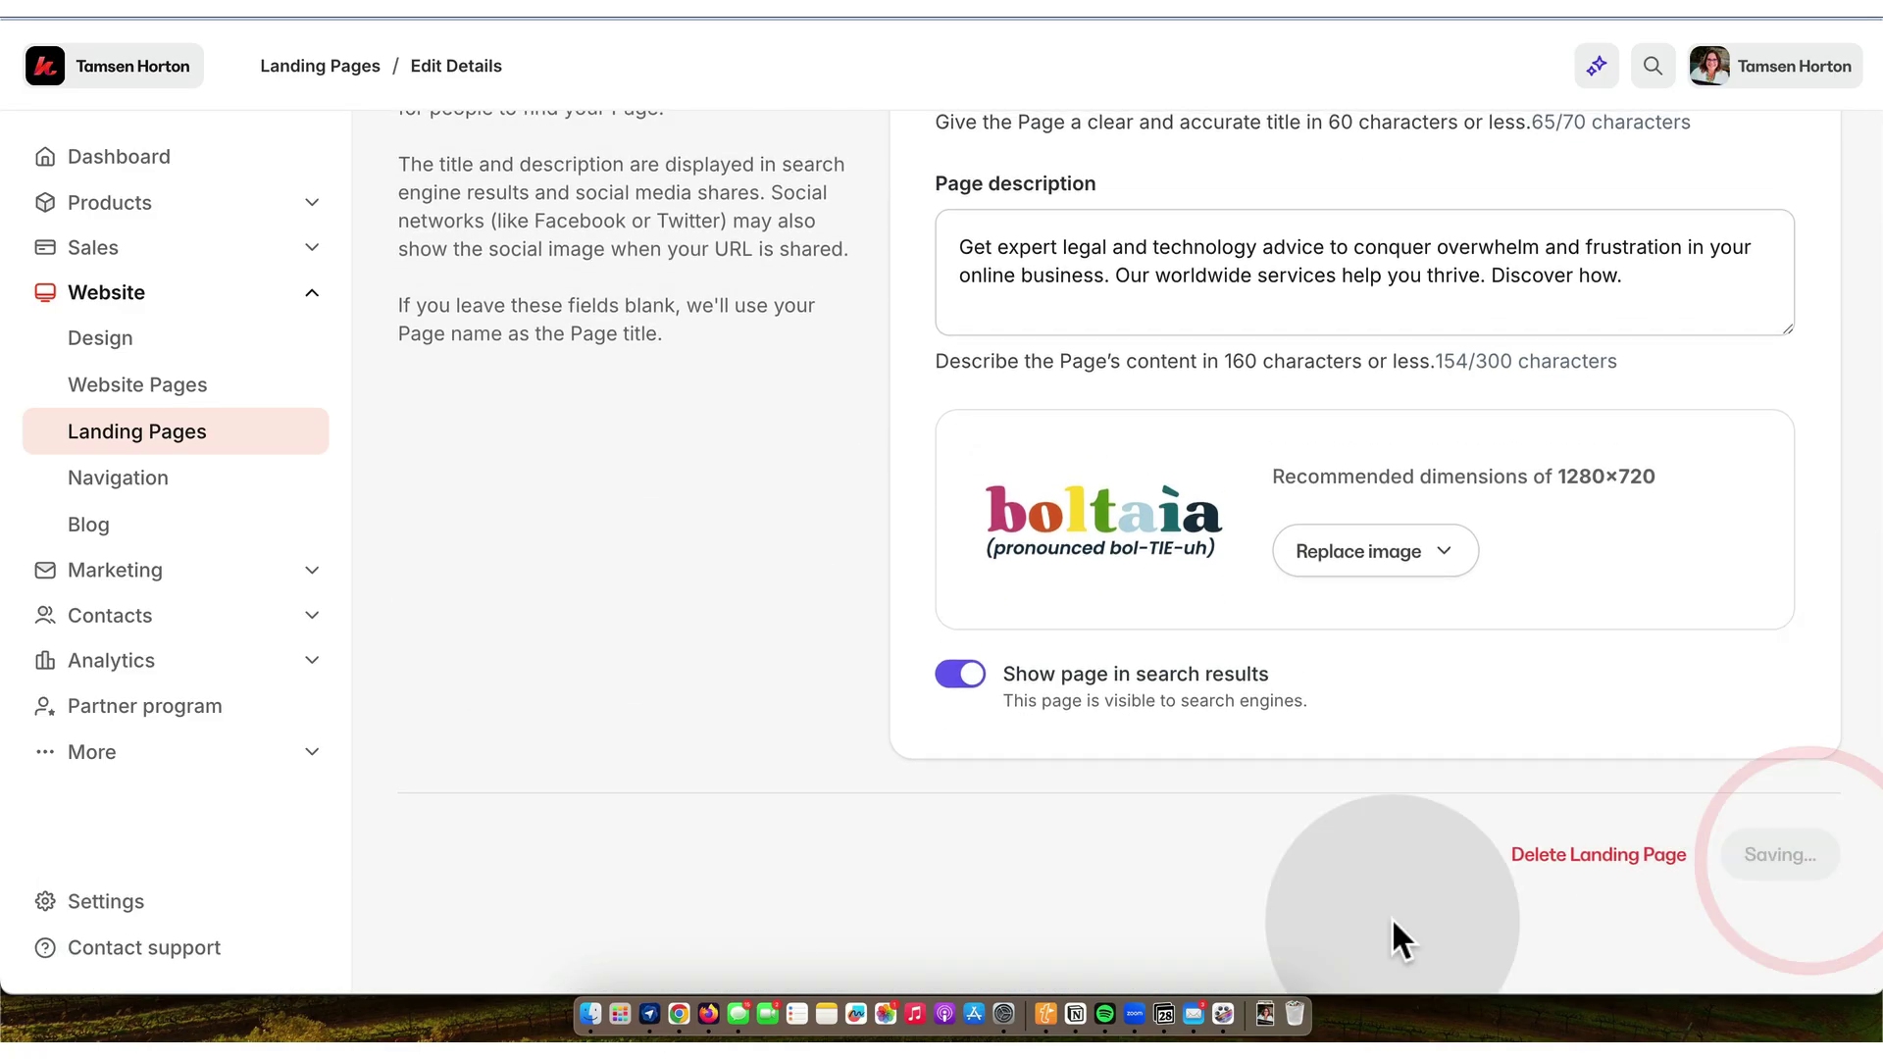
# - Tag the LEGAL USER-GENERATED CONTENT POLICY entry as Legal
pyautogui.click(1076, 1013)
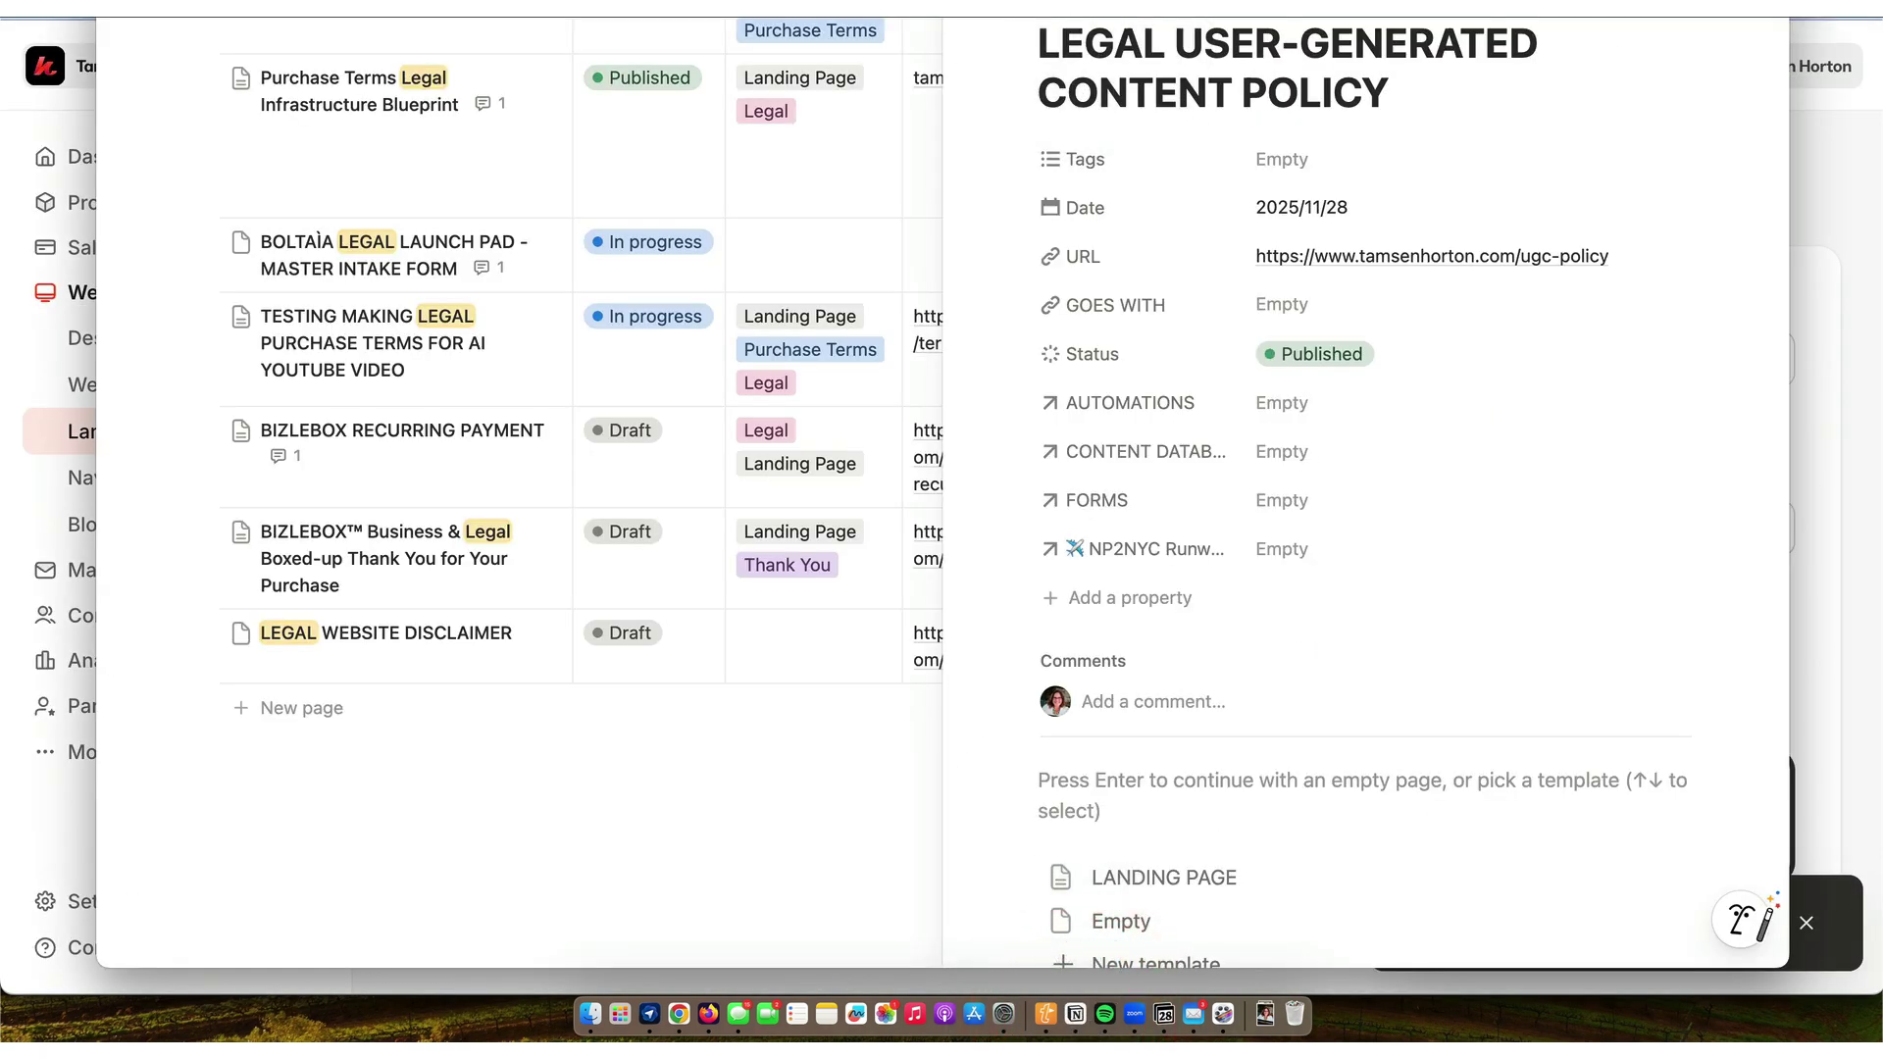
pyautogui.click(635, 304)
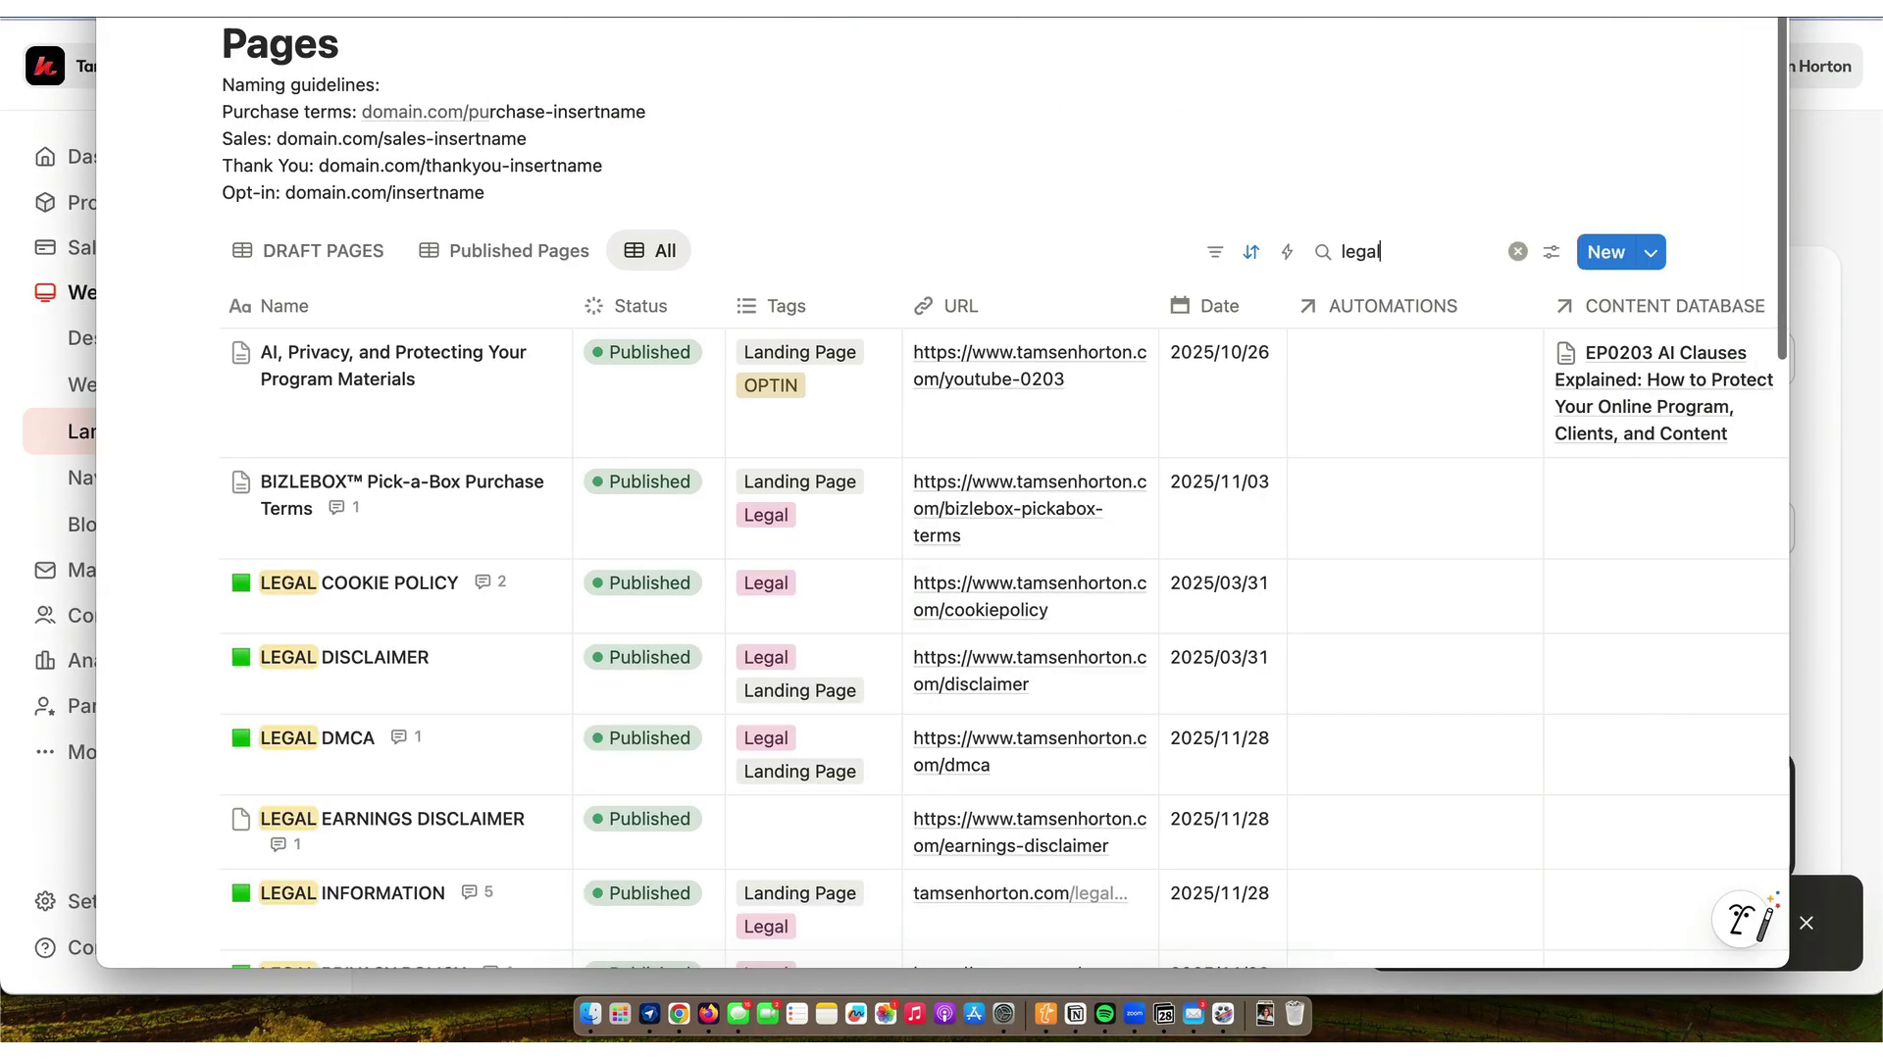
pyautogui.click(636, 304)
pyautogui.click(635, 298)
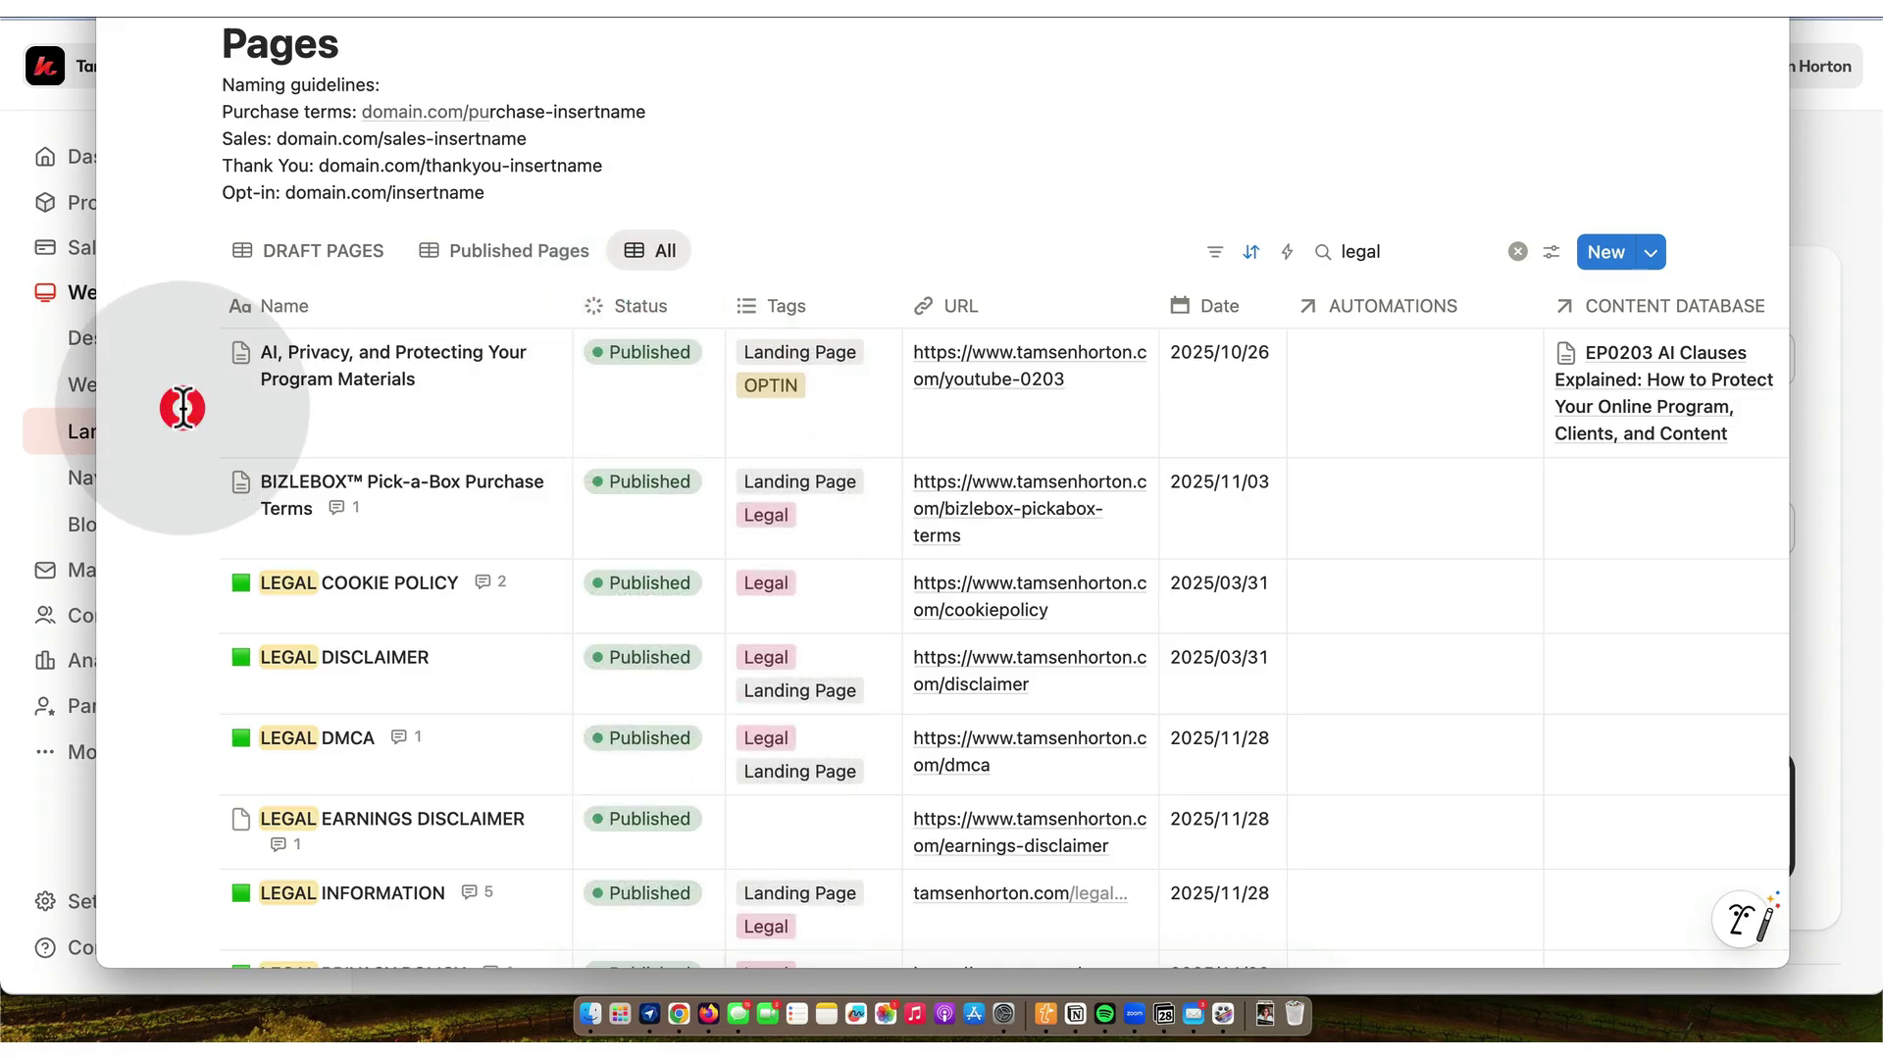
pyautogui.scroll(-6, 183, 407)
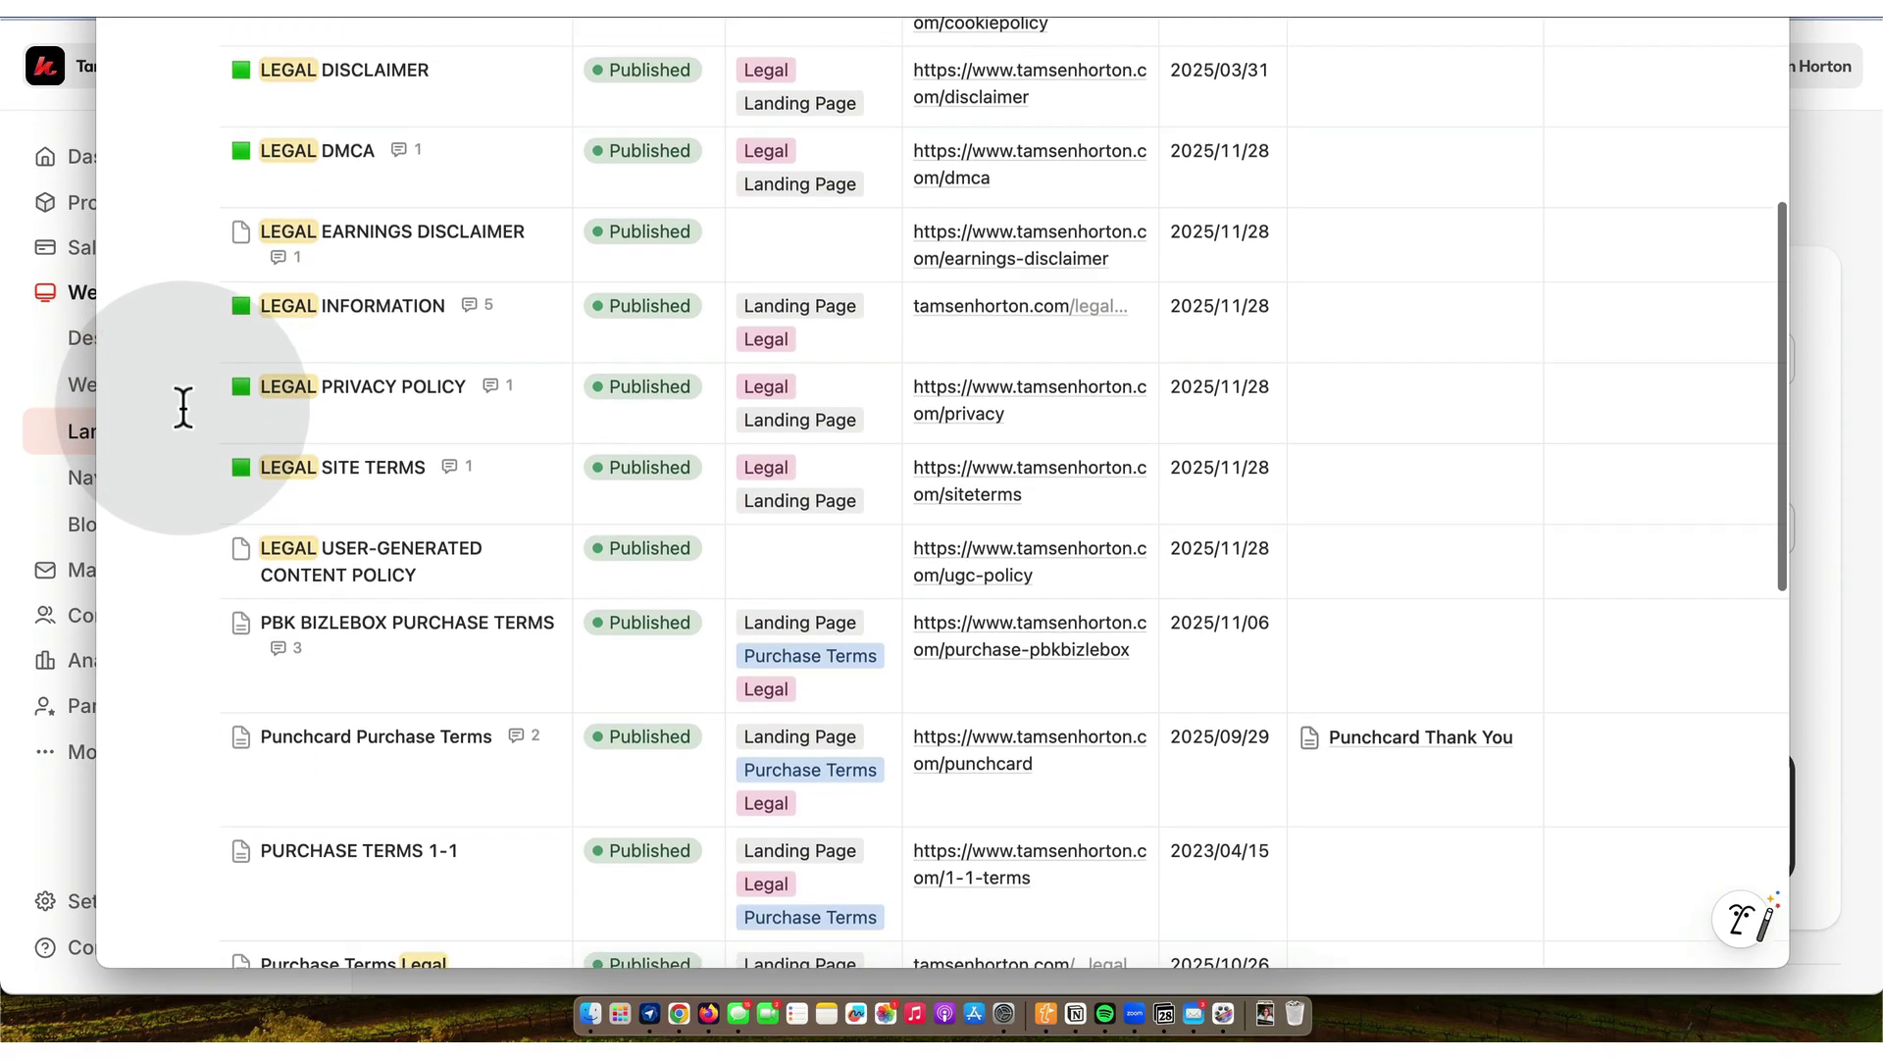
pyautogui.scroll(-1, 184, 417)
pyautogui.scroll(-3, 186, 427)
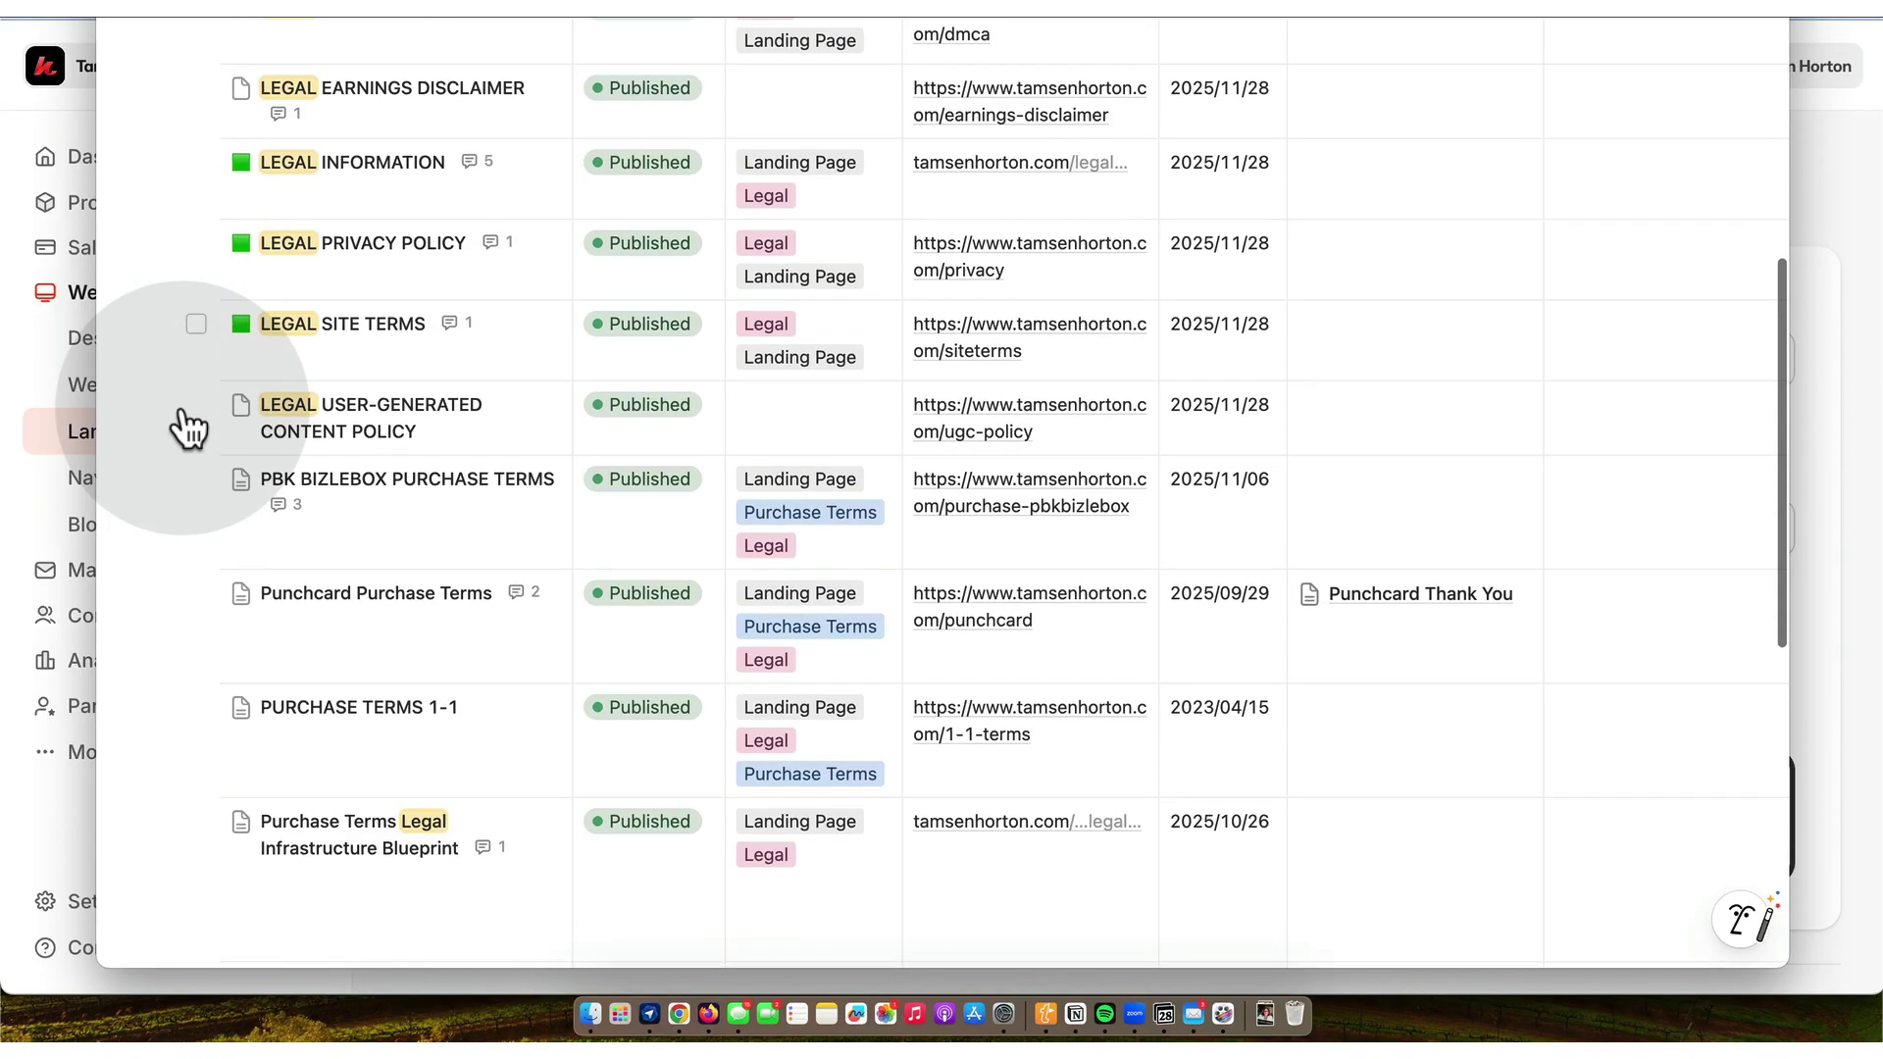
pyautogui.scroll(-1, 187, 427)
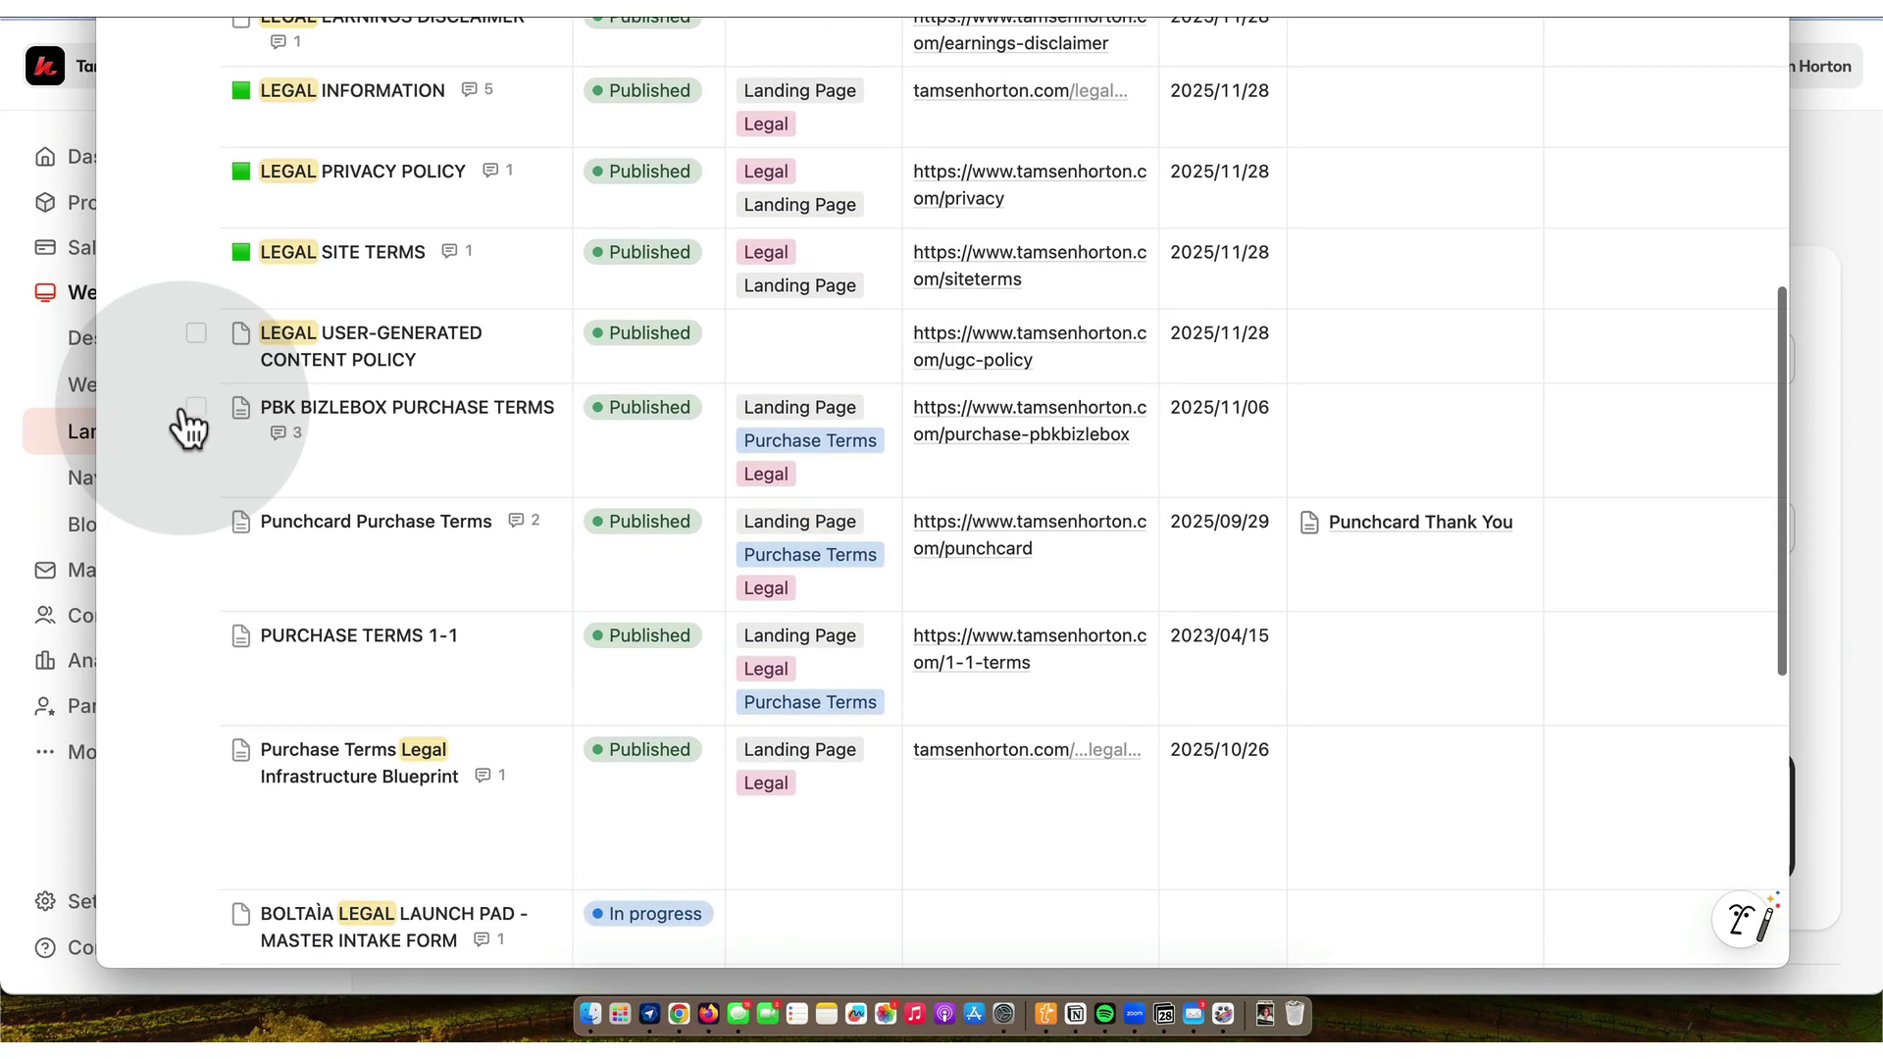
pyautogui.click(535, 334)
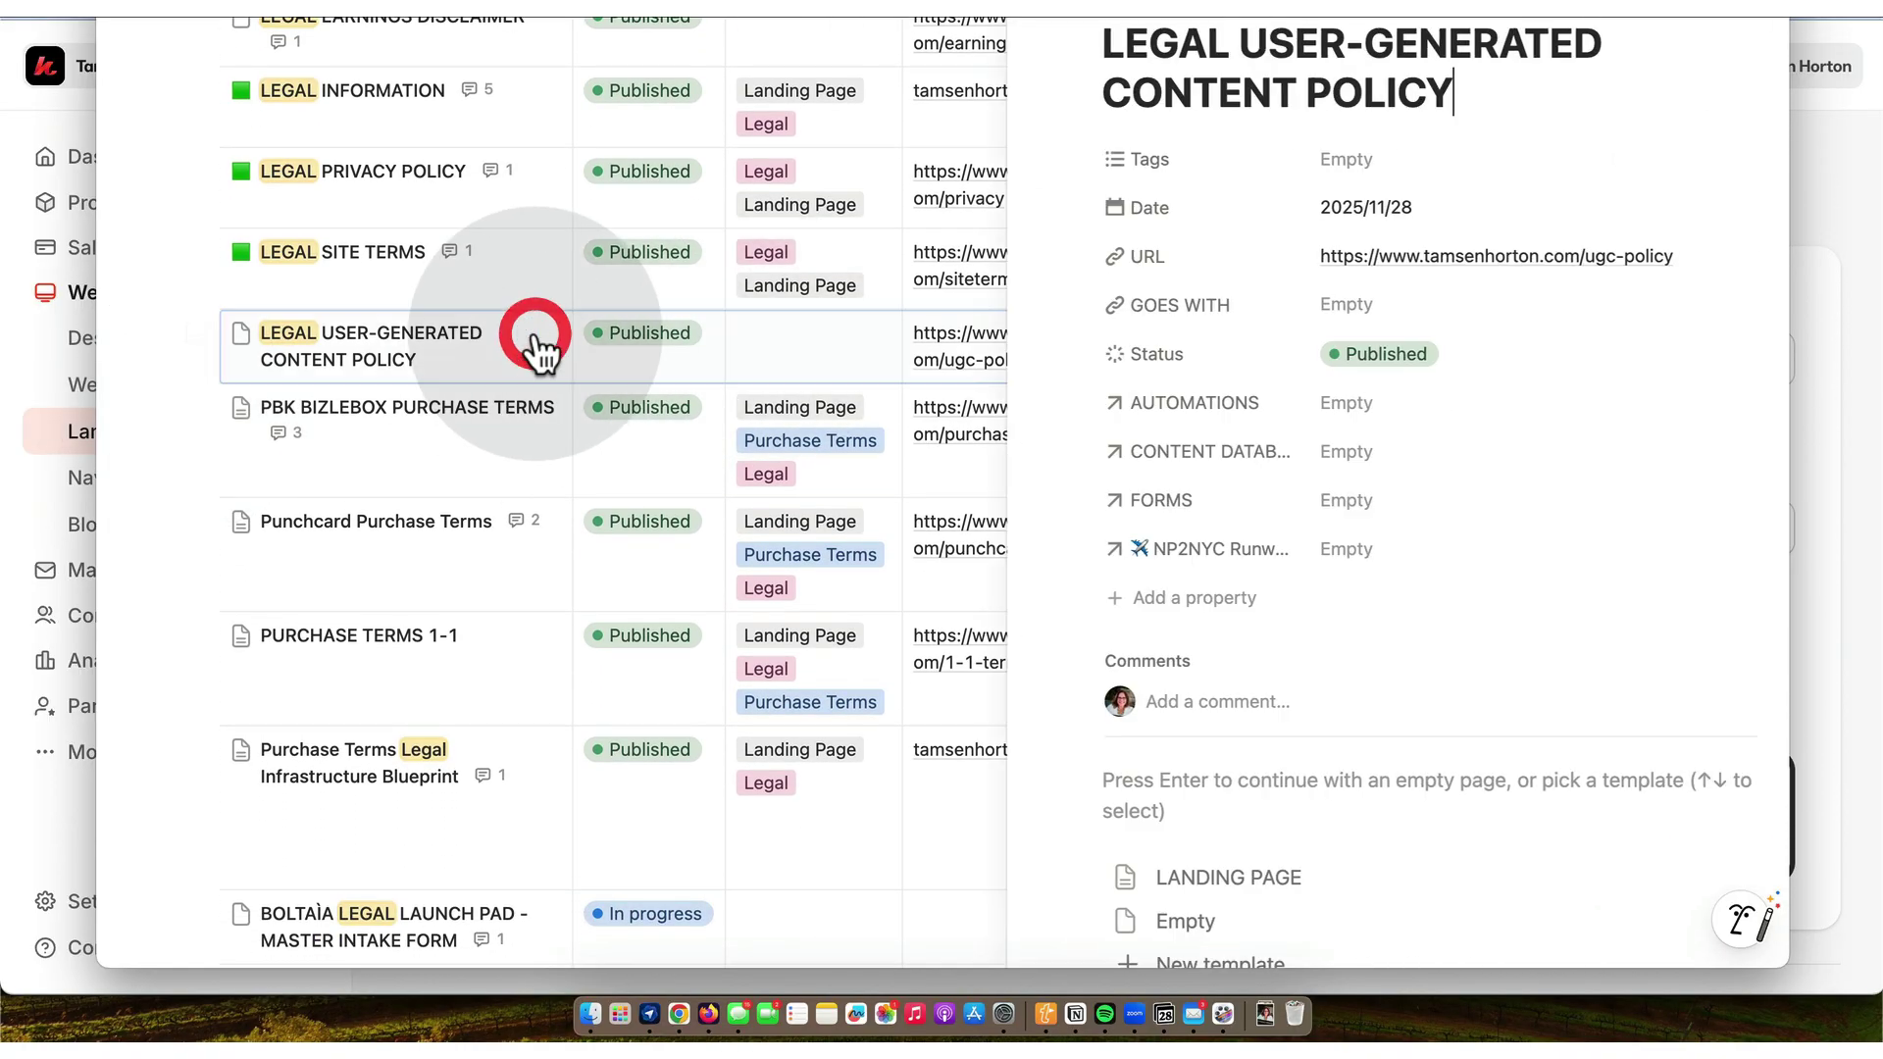
pyautogui.click(1287, 163)
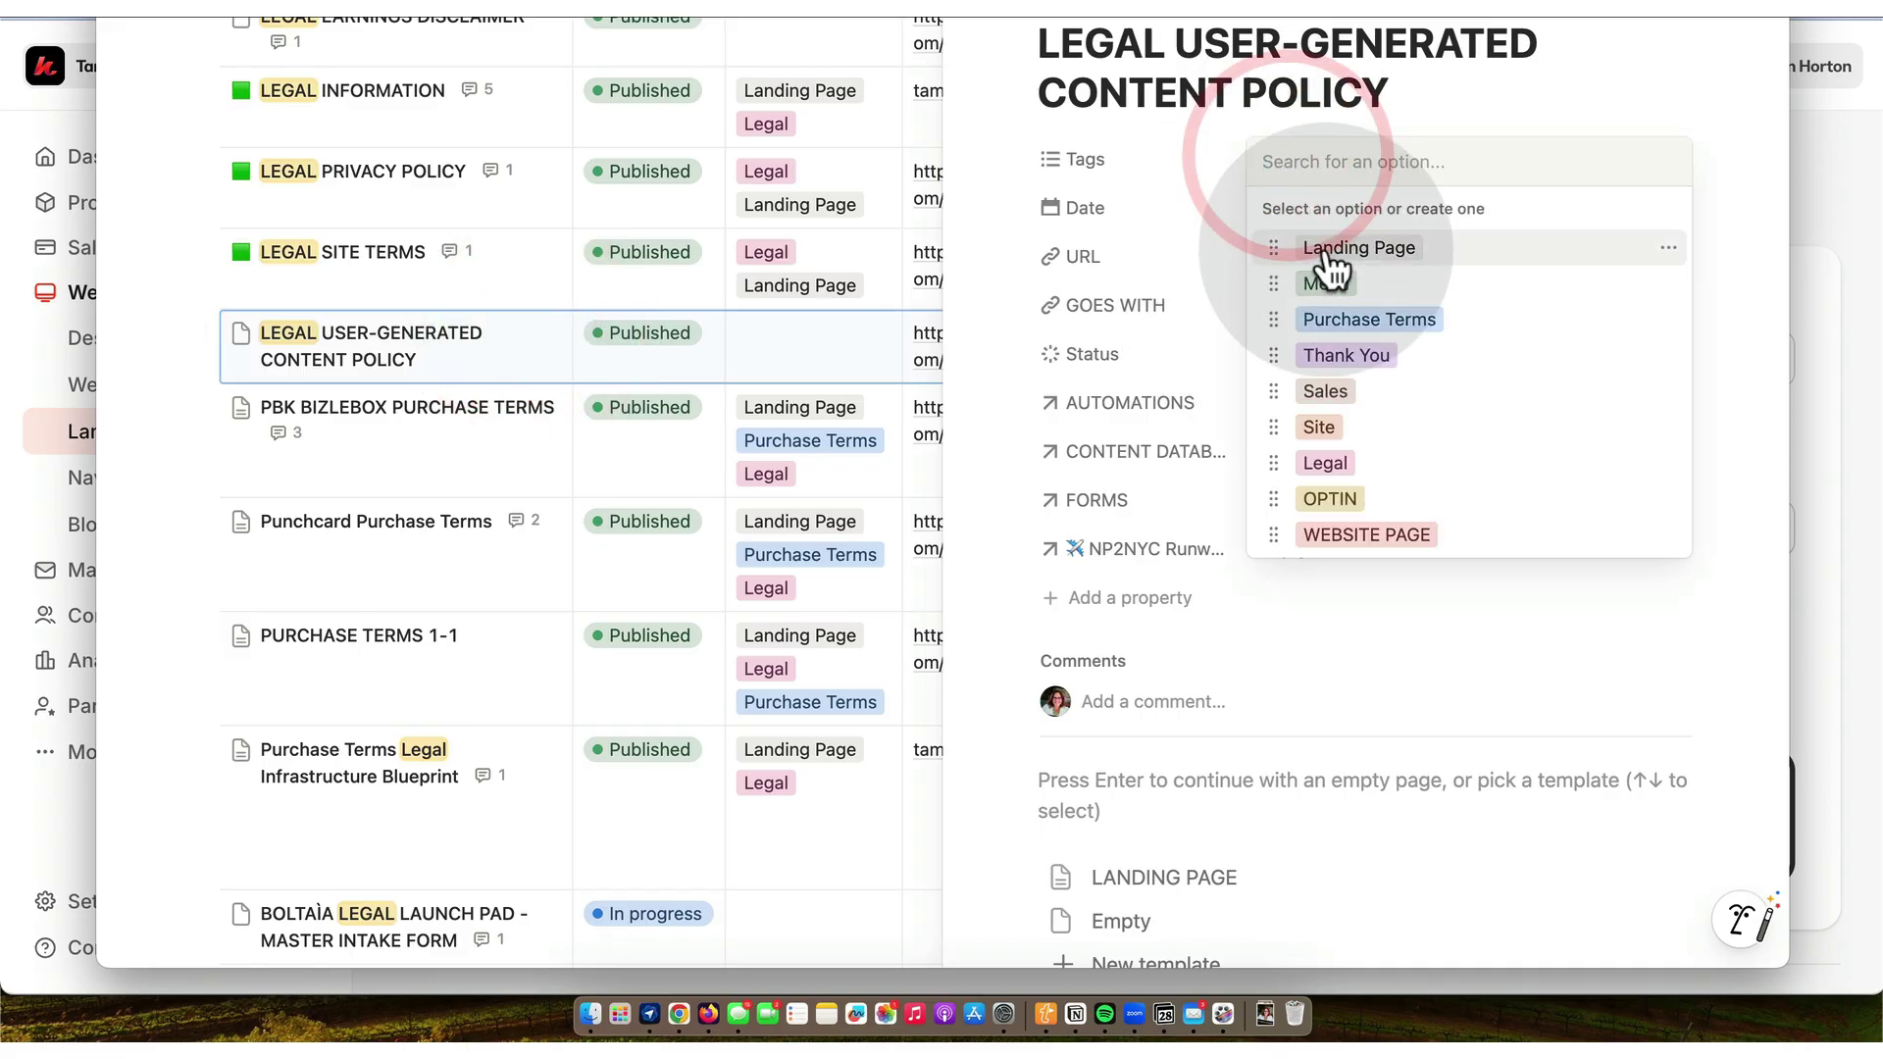
pyautogui.click(1329, 466)
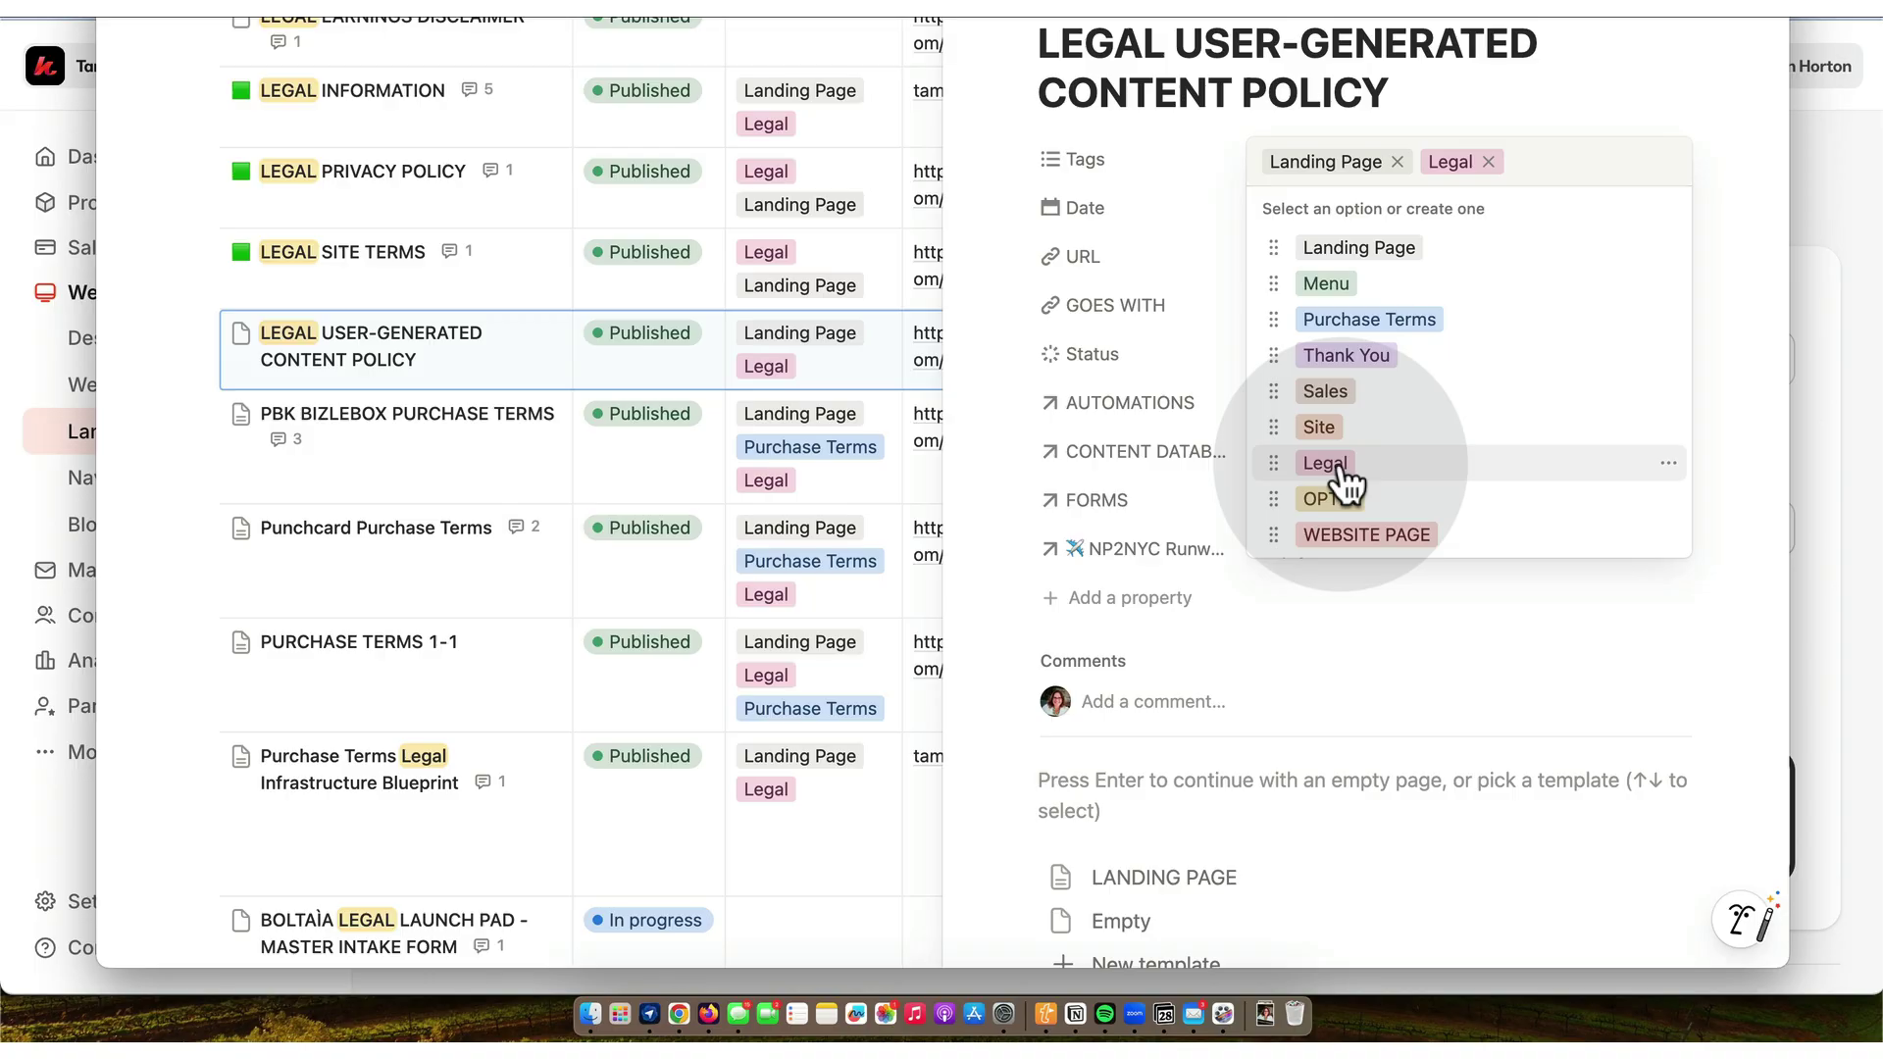
pyautogui.click(974, 117)
pyautogui.press('Escape')
# - Tag the LEGAL EARNINGS DISCLAIMER entry as Legal
pyautogui.click(728, 454)
pyautogui.scroll(-5, 734, 471)
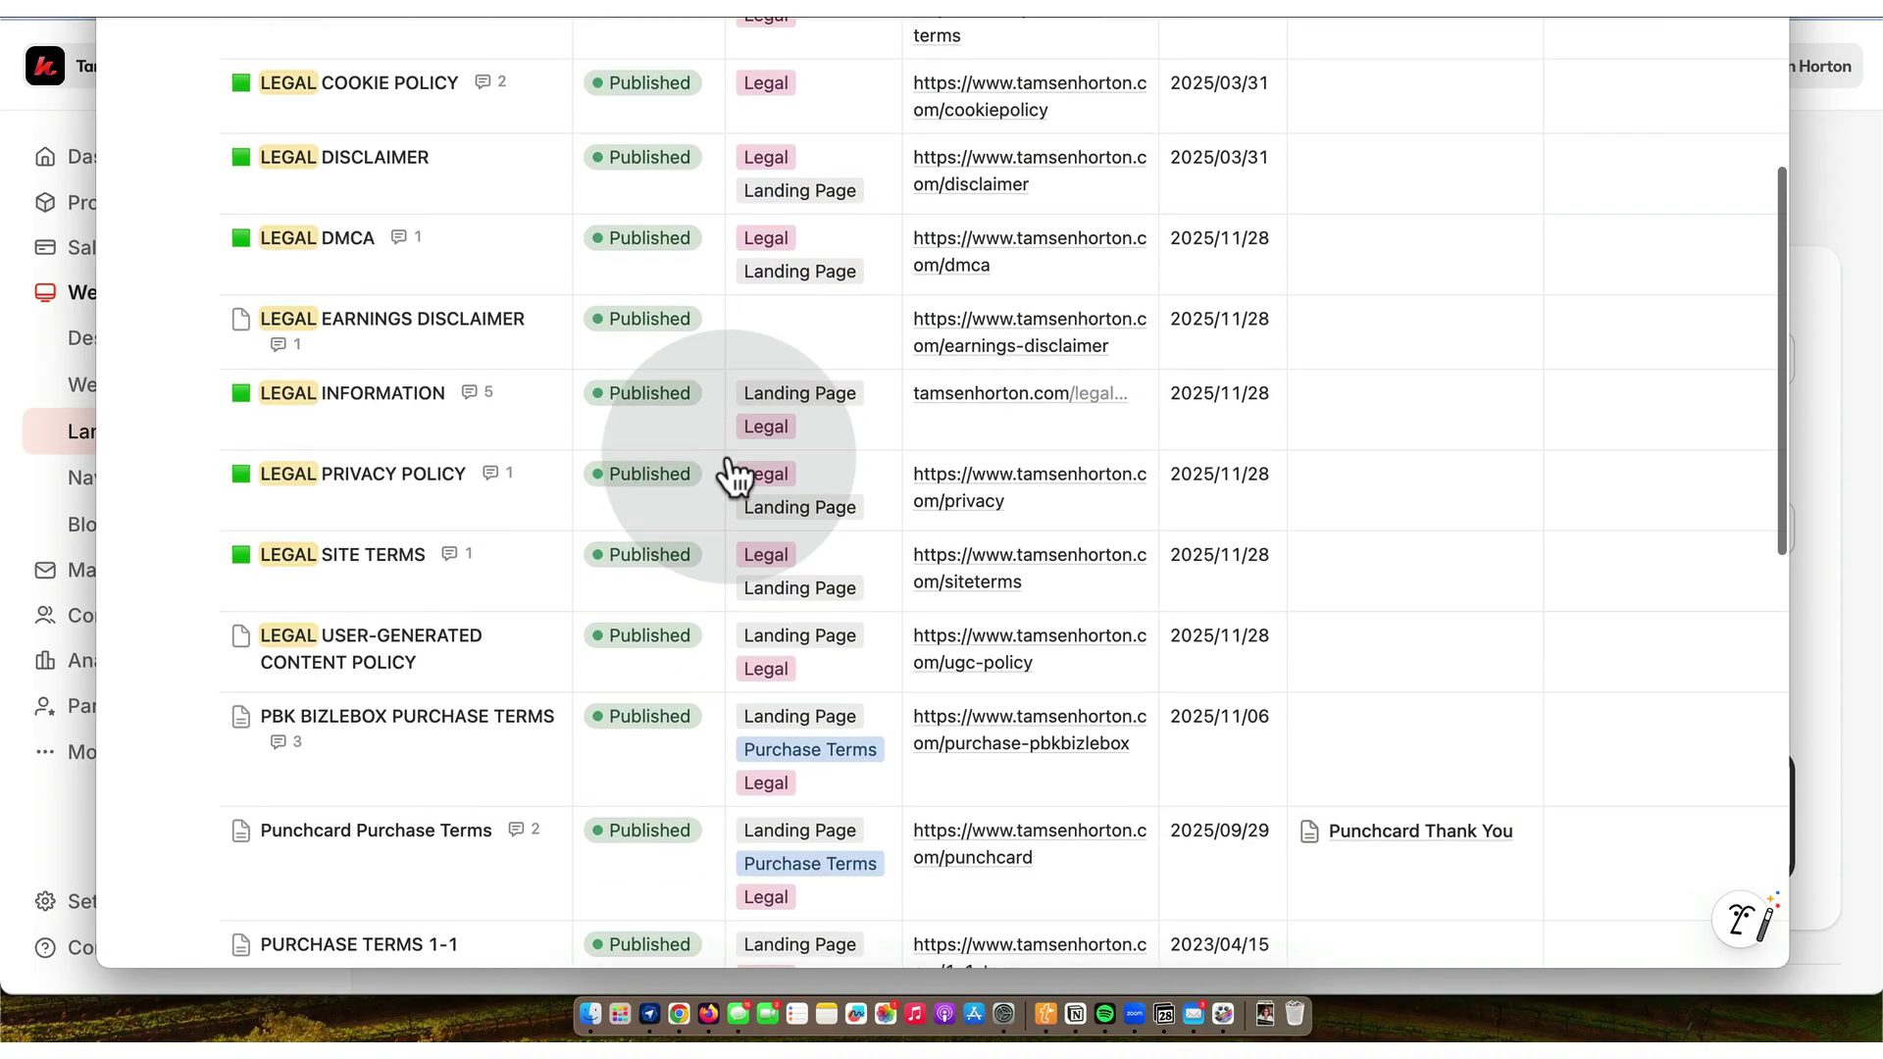
pyautogui.click(820, 314)
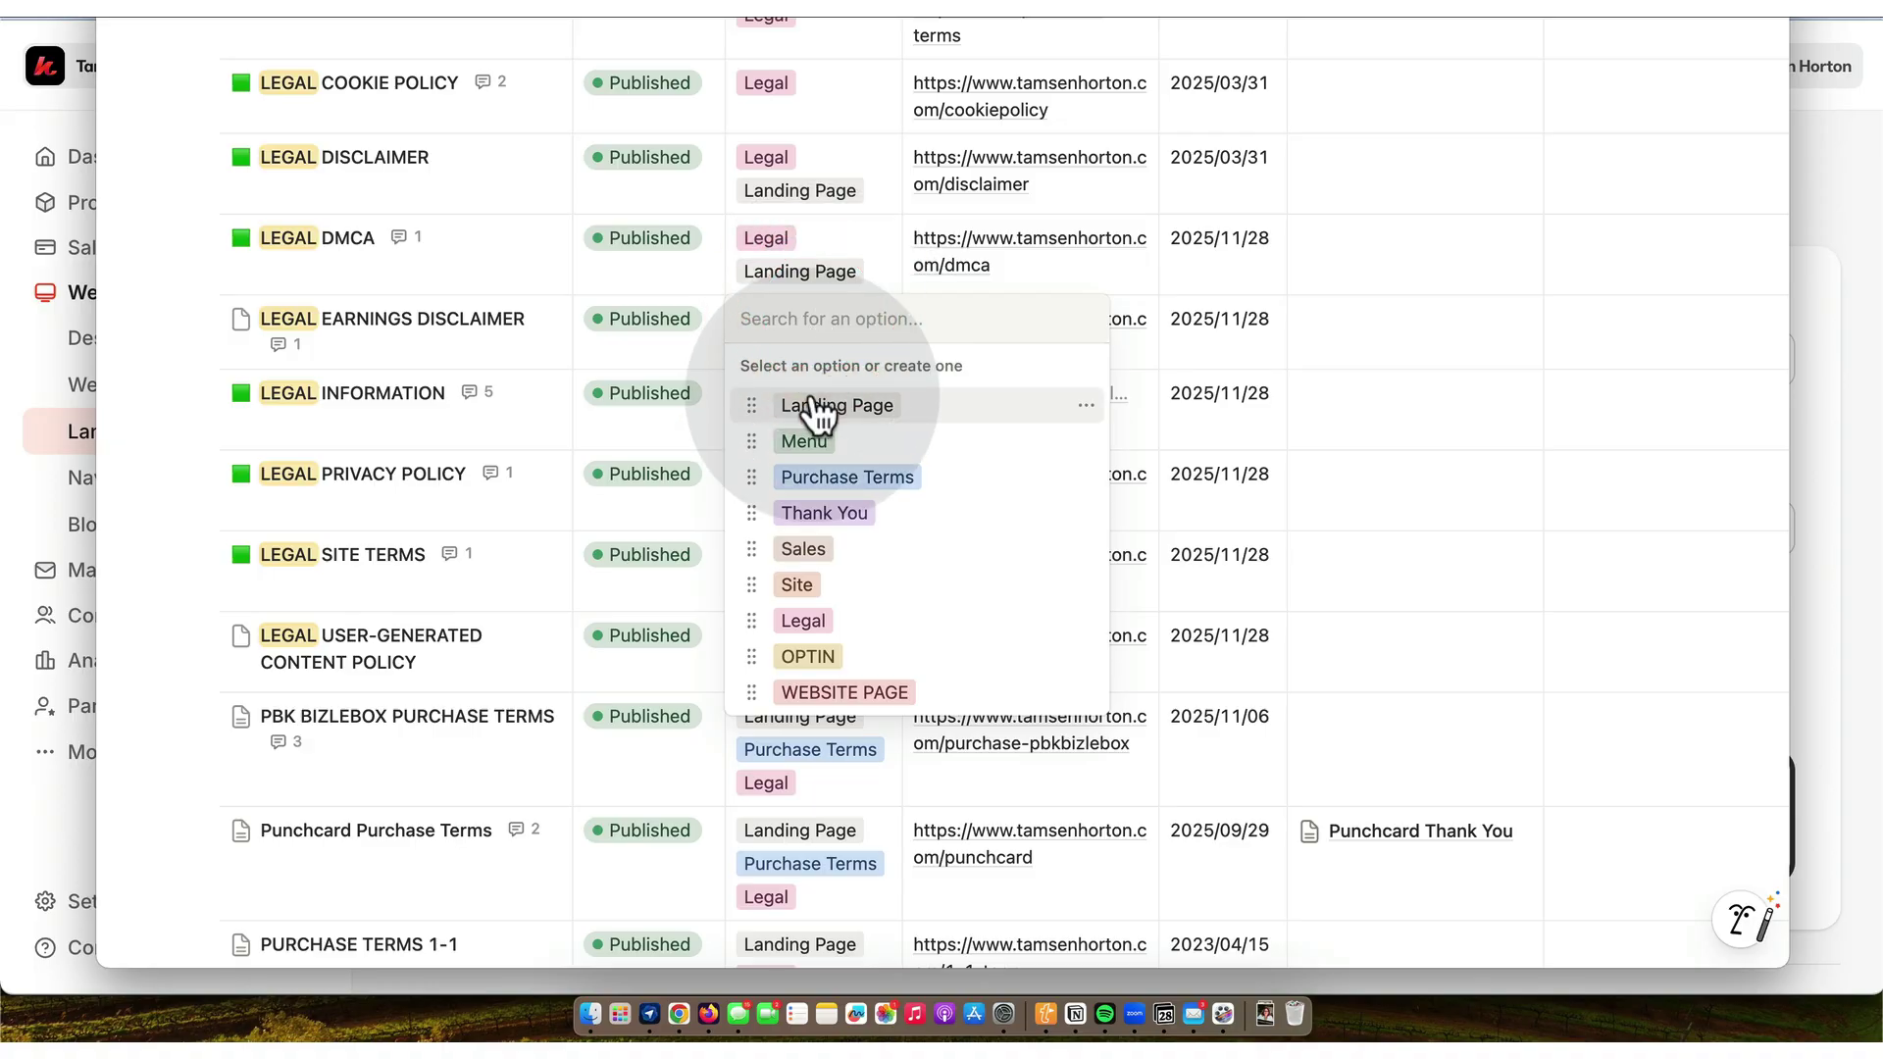
pyautogui.click(806, 622)
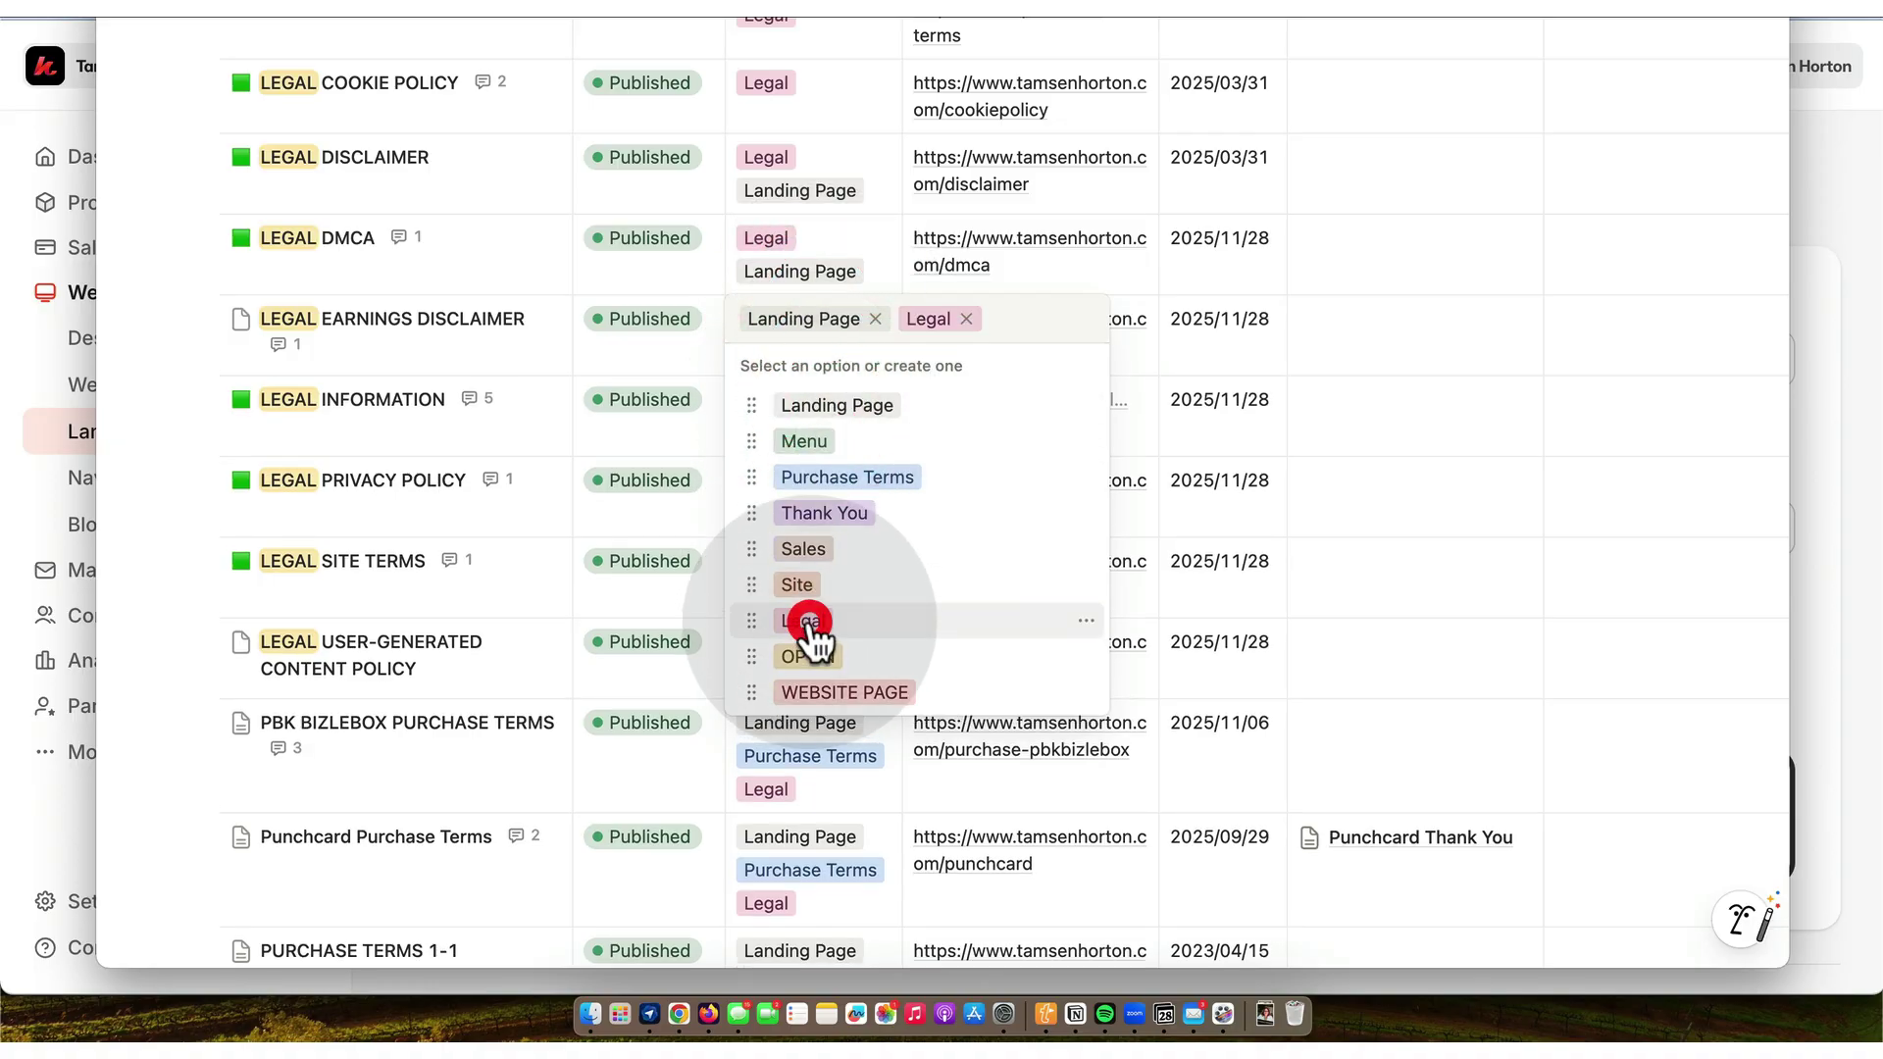
pyautogui.click(197, 525)
# - Tag LEGAL WEBSITE DISCLAIMER as Legal and set its status to Published
pyautogui.scroll(-5, 197, 528)
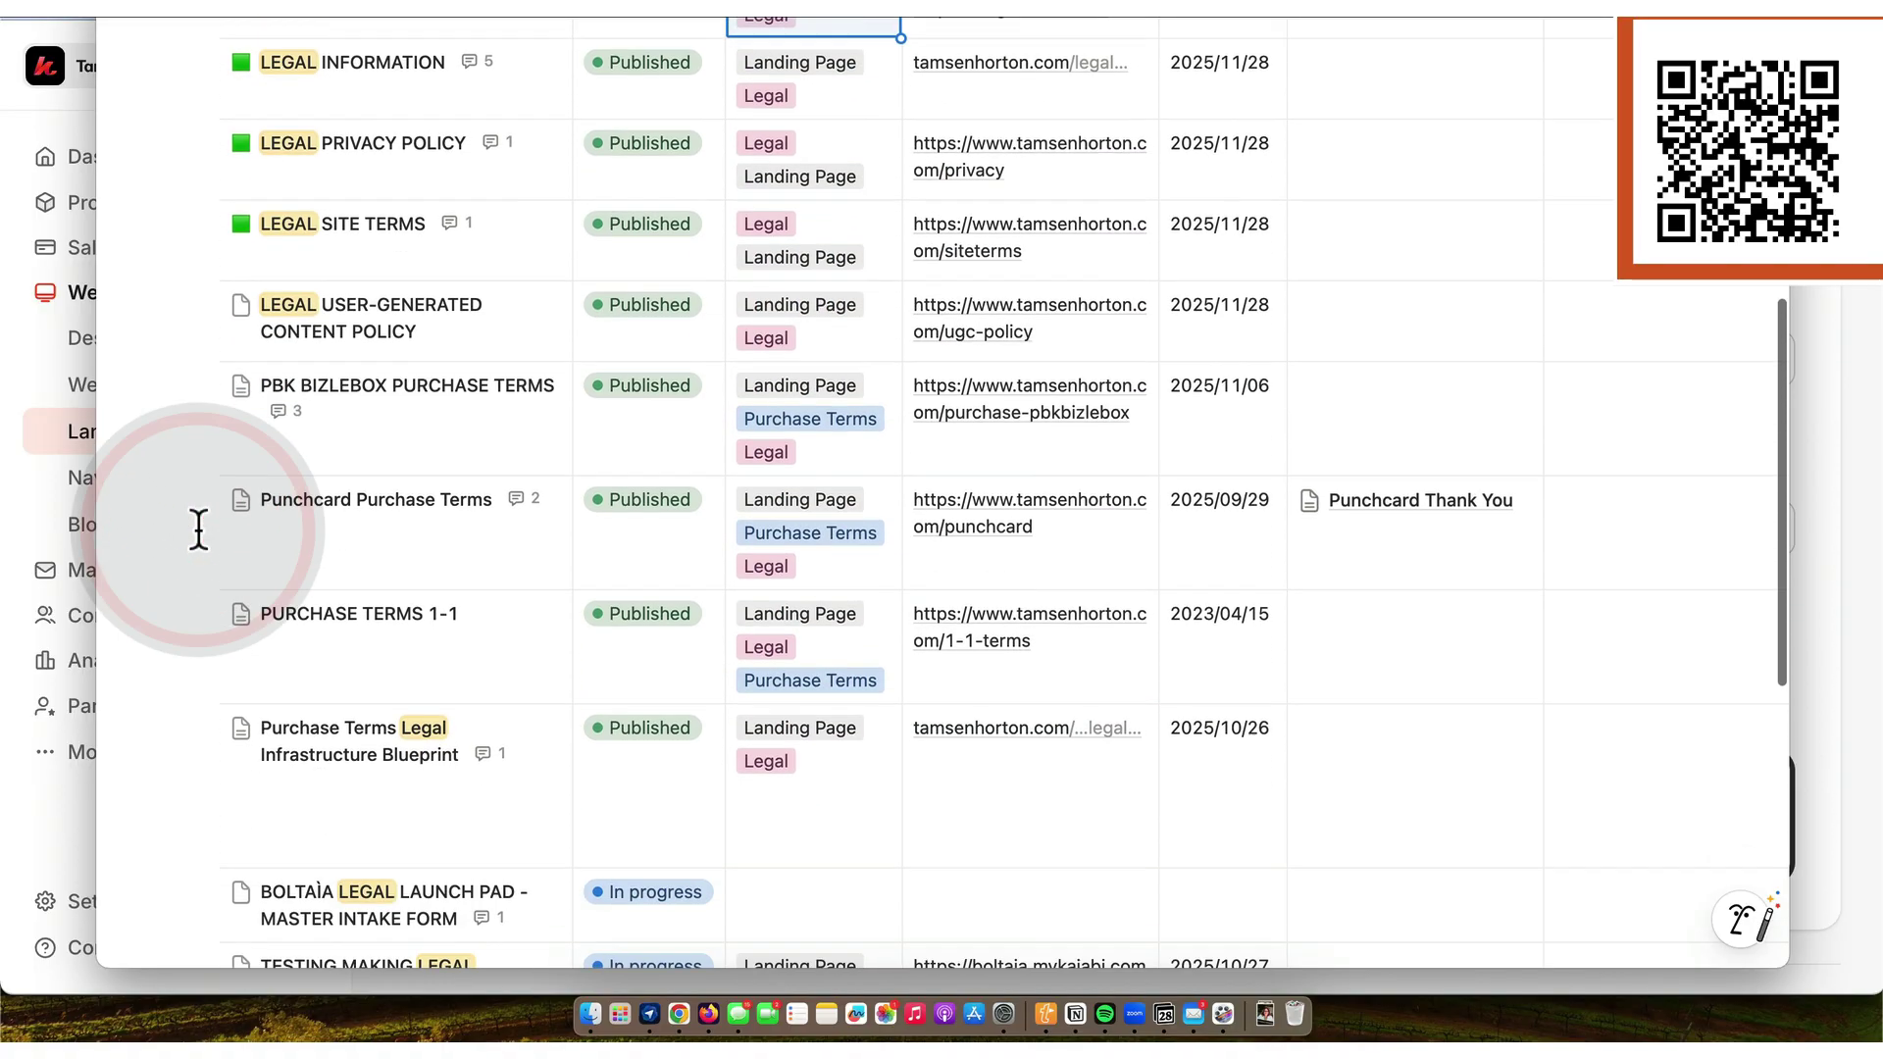
pyautogui.scroll(-5, 197, 530)
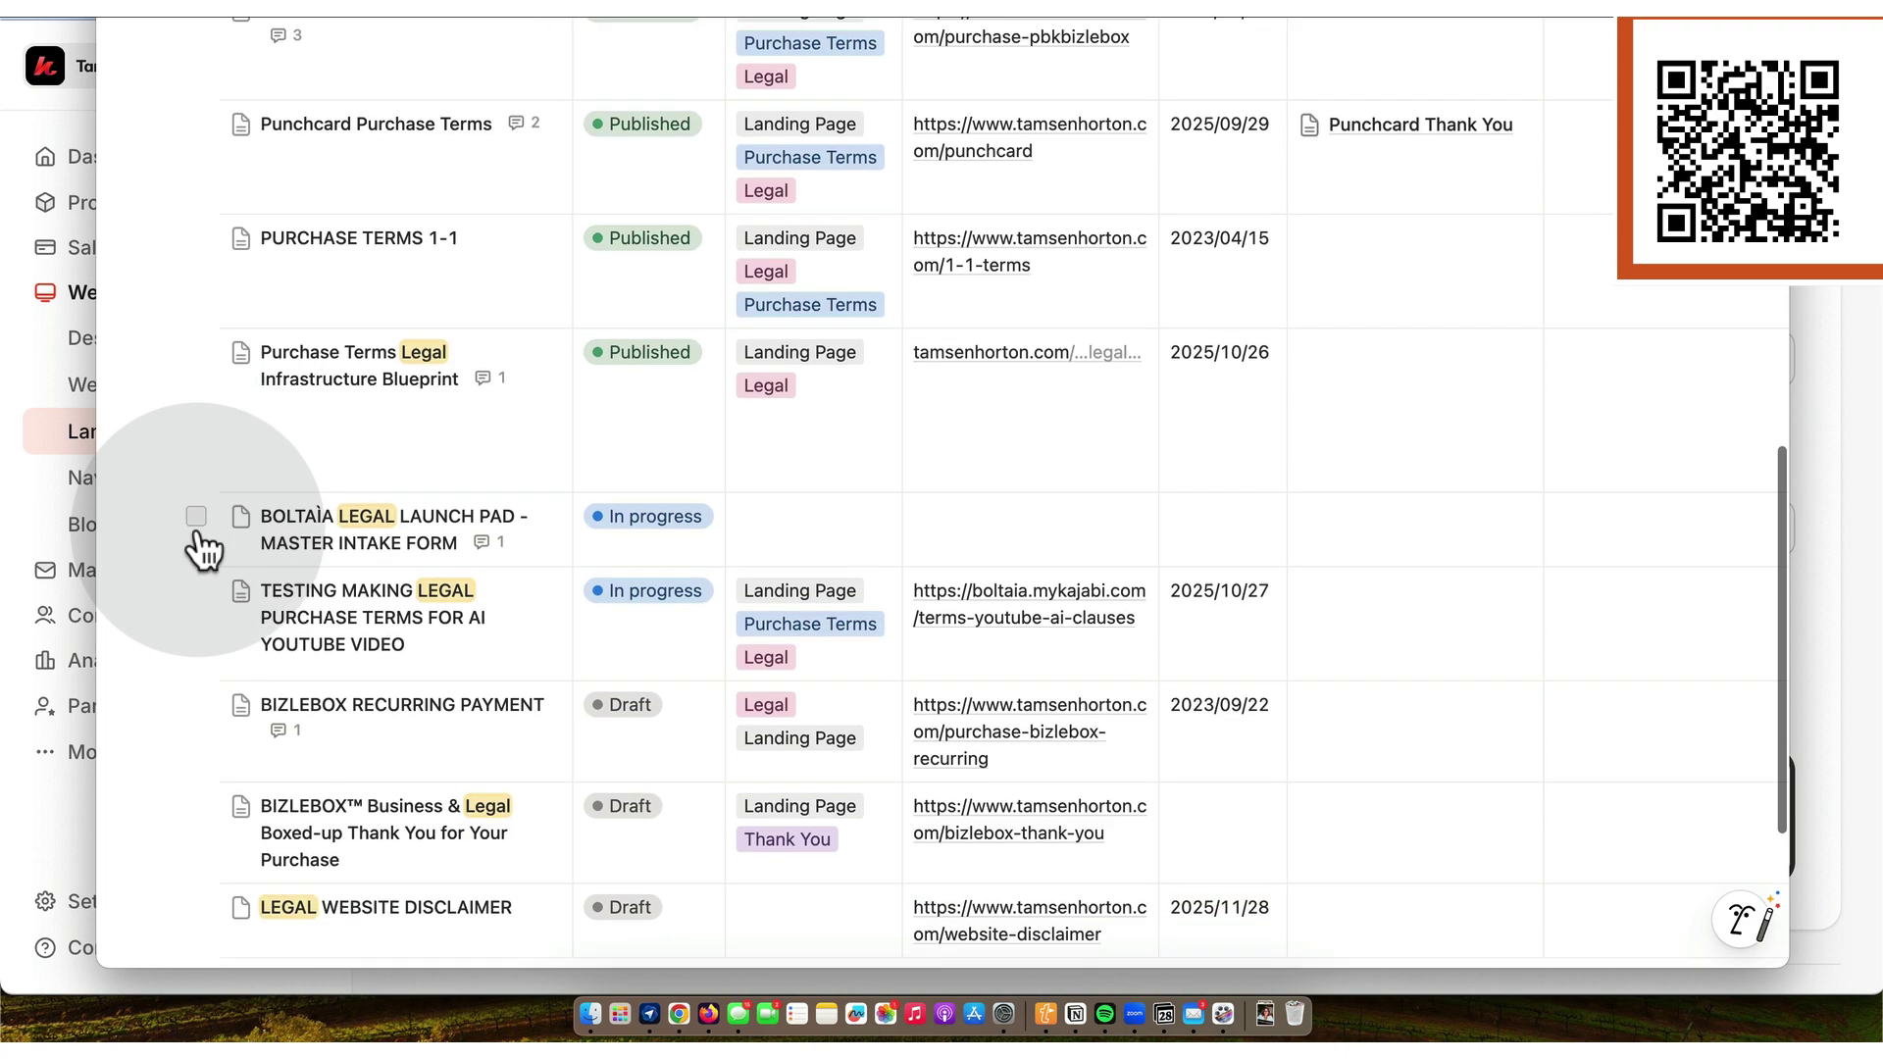
pyautogui.scroll(-2, 203, 549)
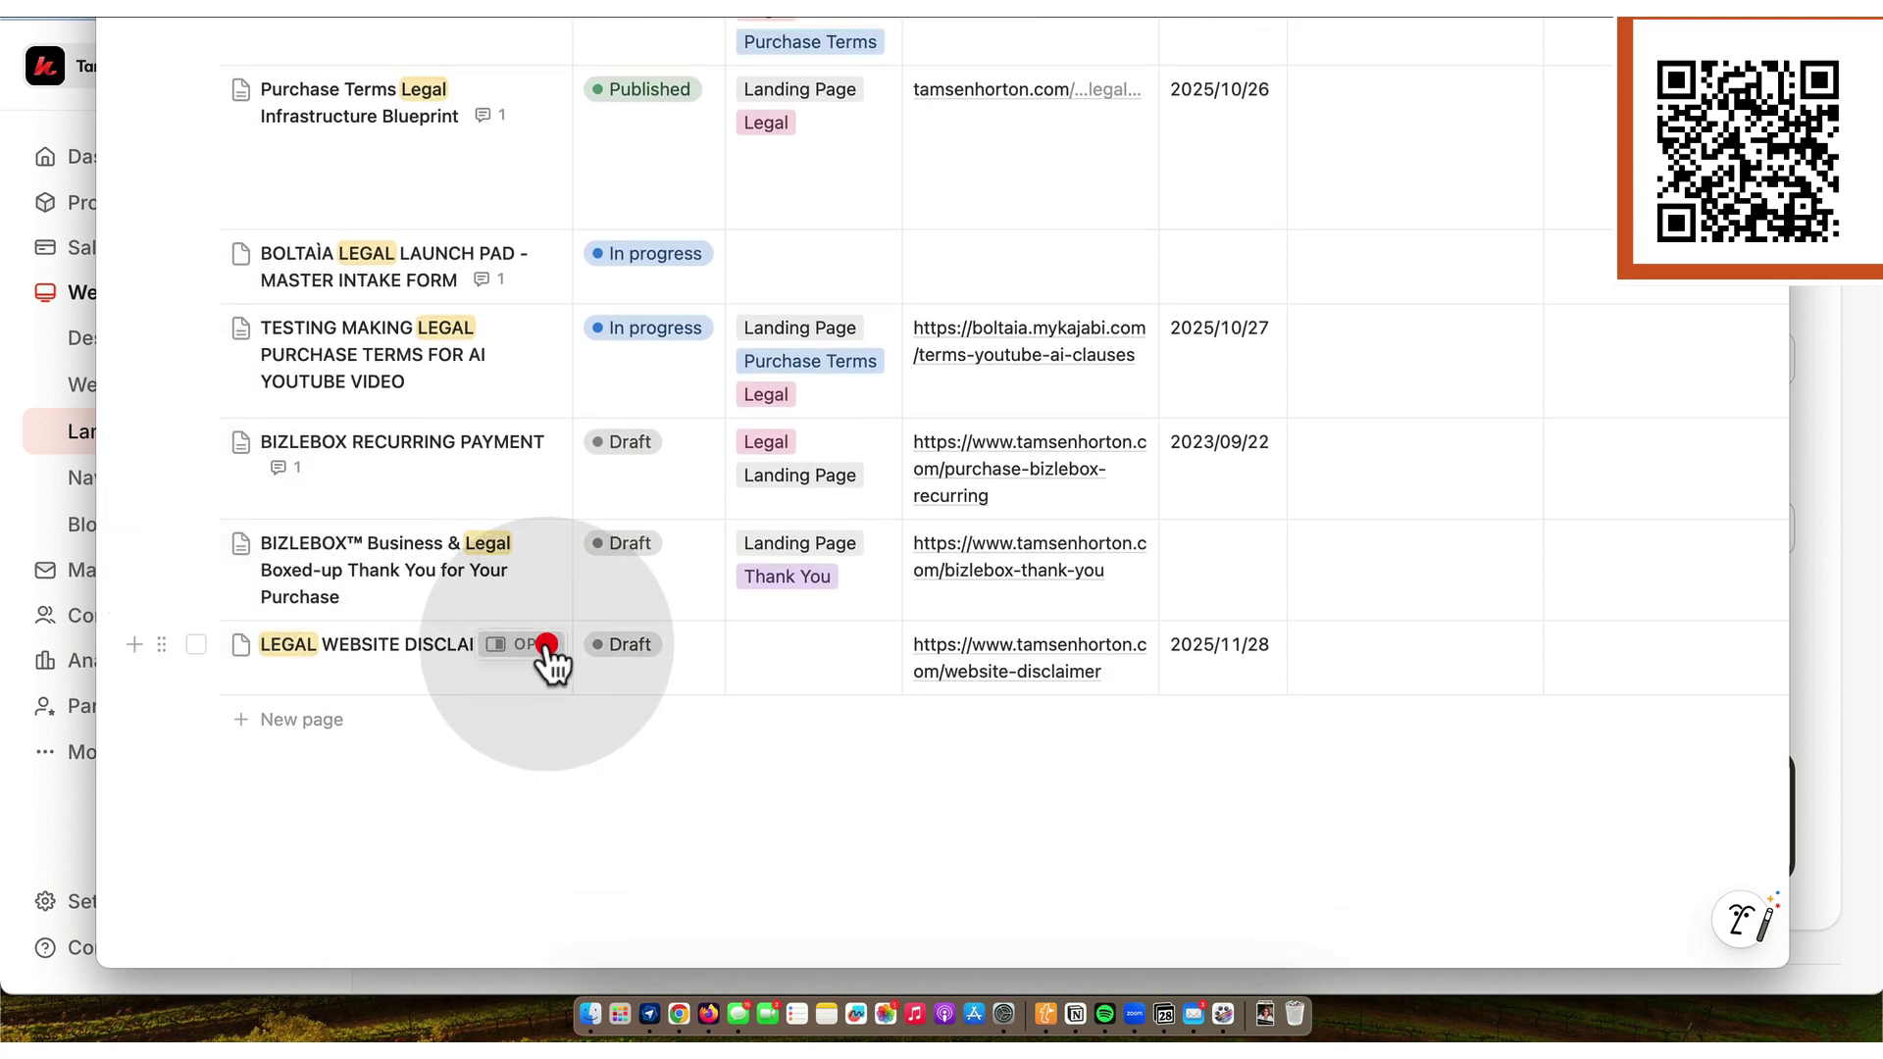
pyautogui.click(547, 645)
pyautogui.click(1288, 112)
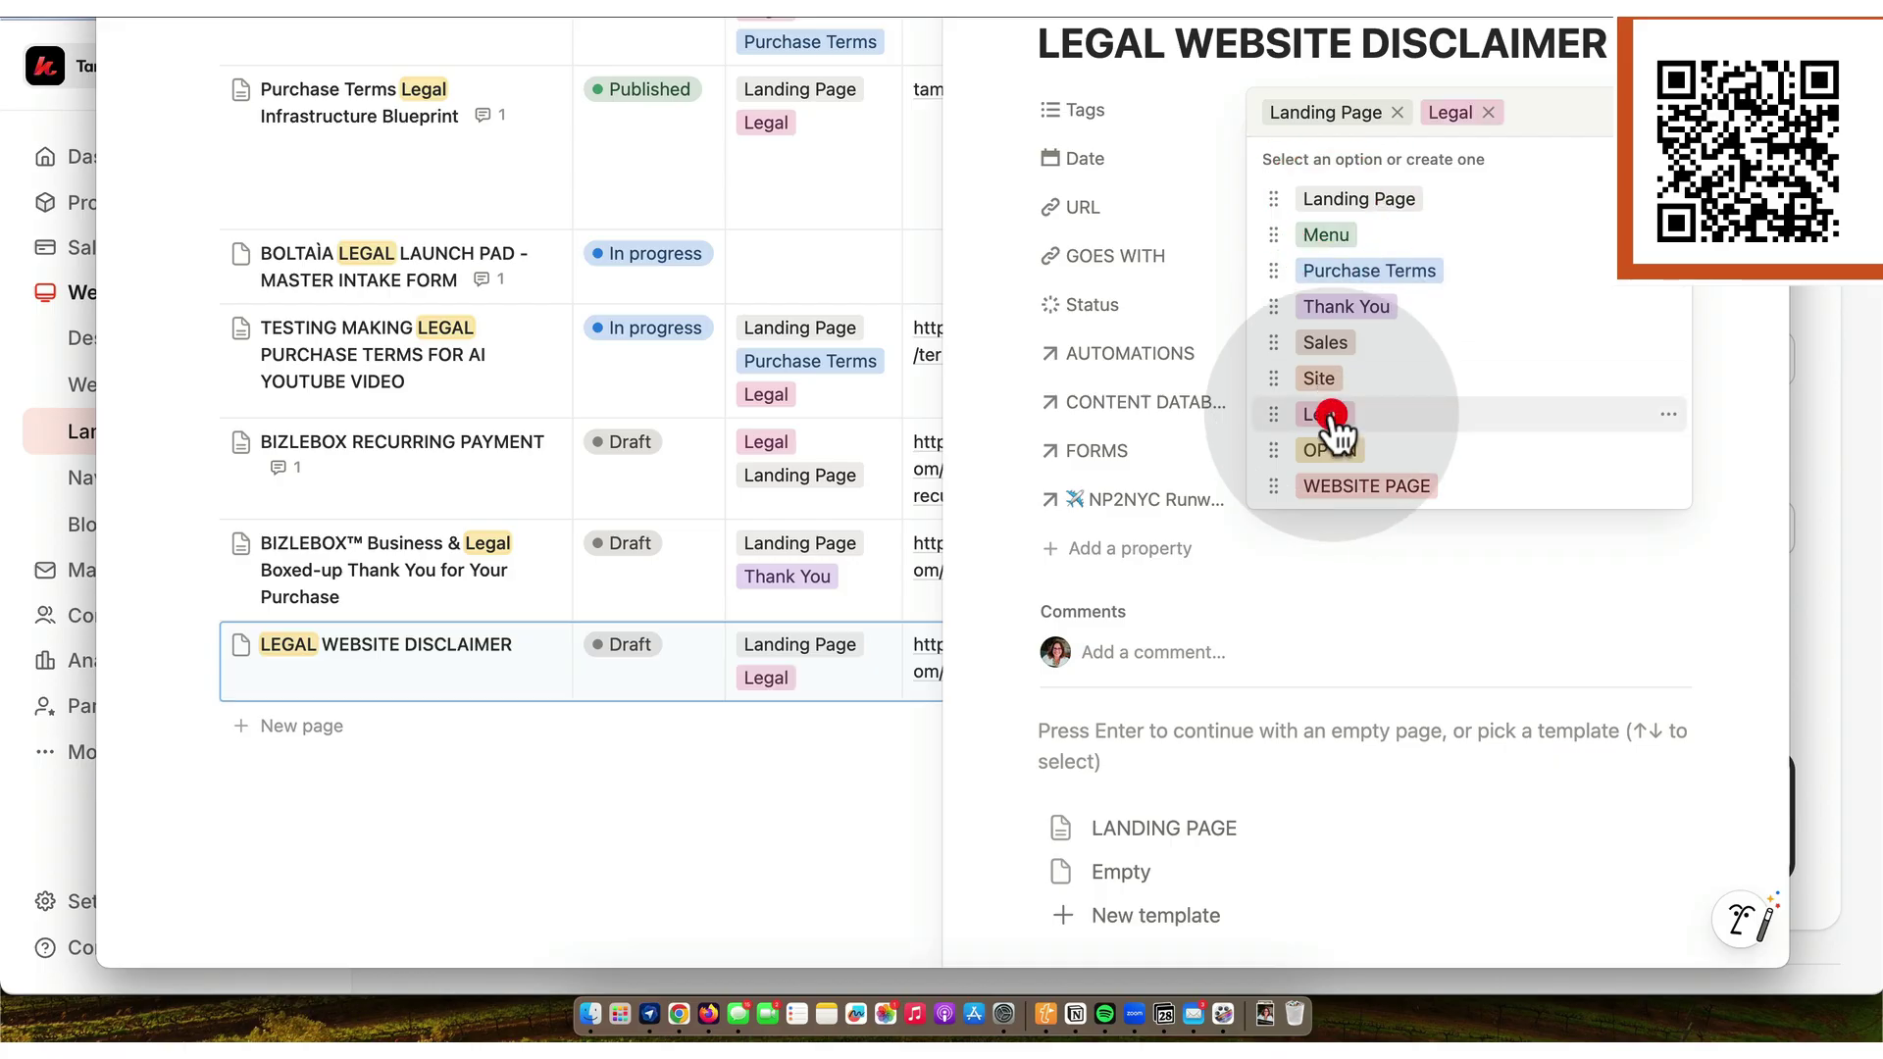
pyautogui.click(997, 219)
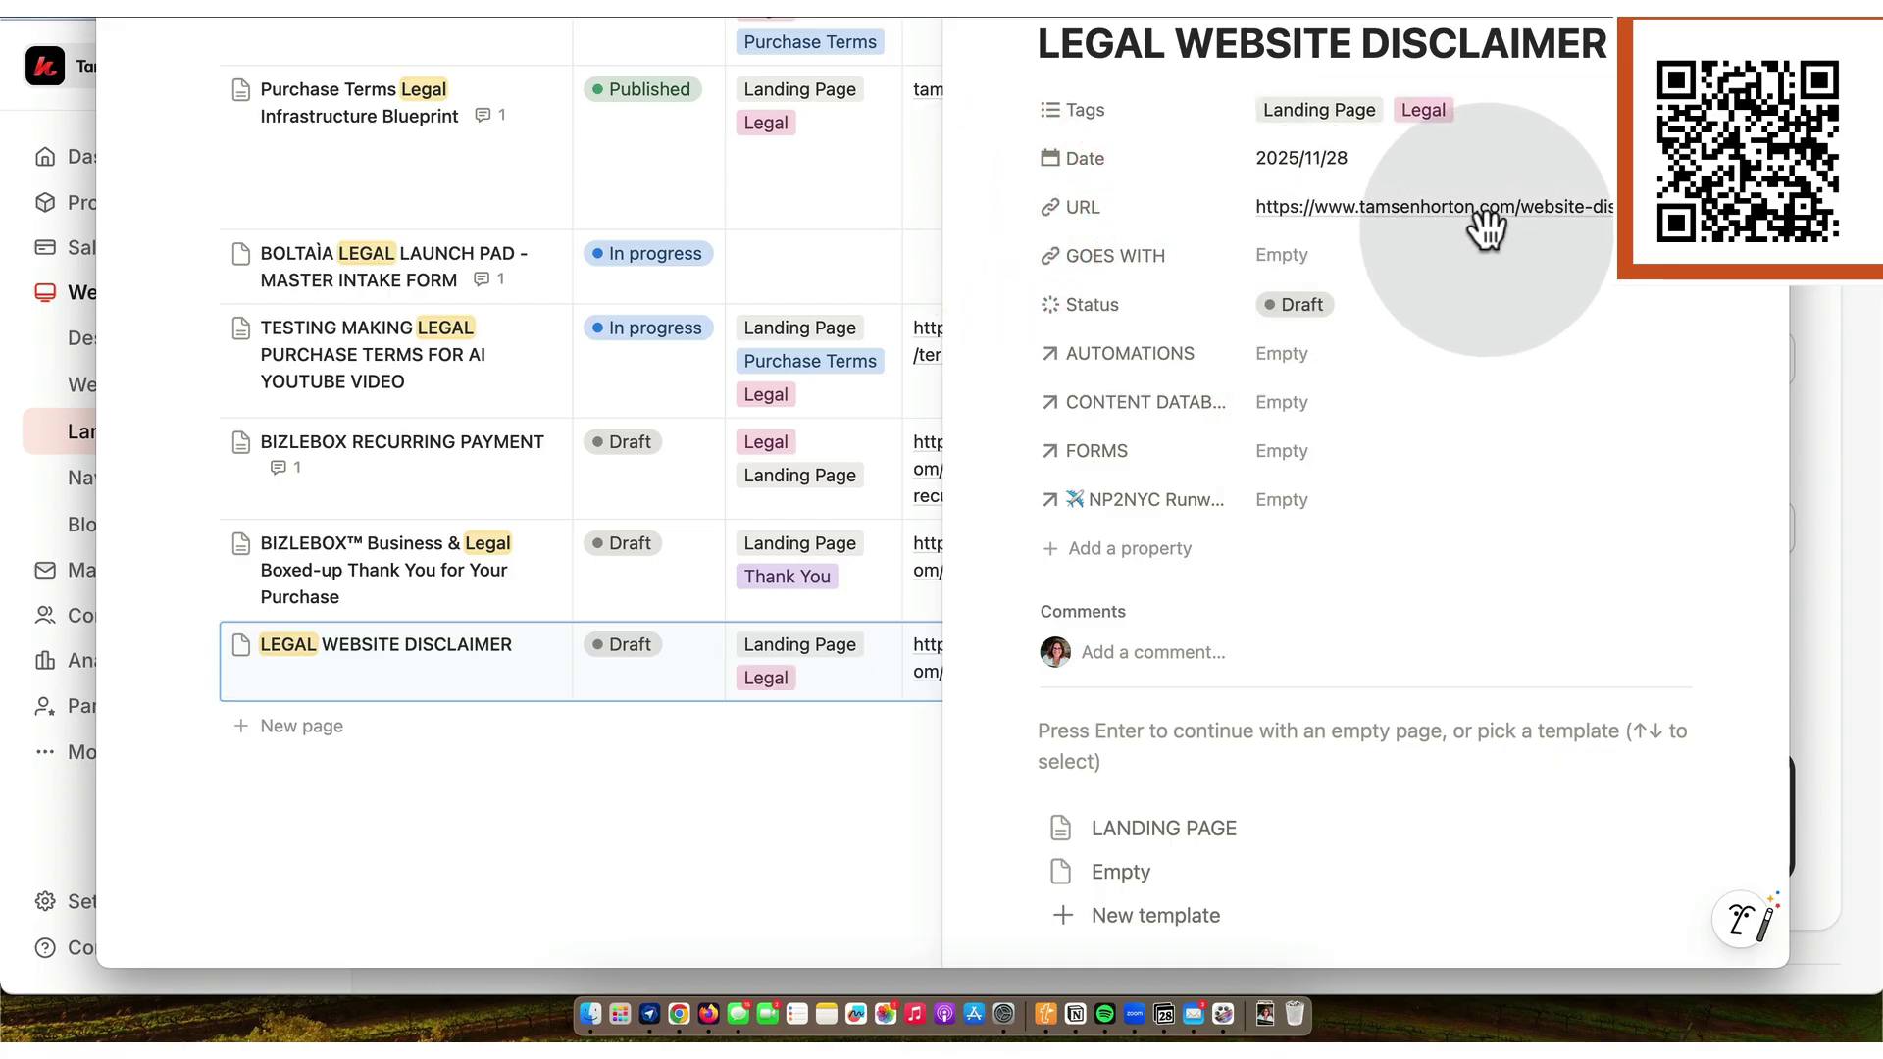
pyautogui.scroll(-1, 1416, 285)
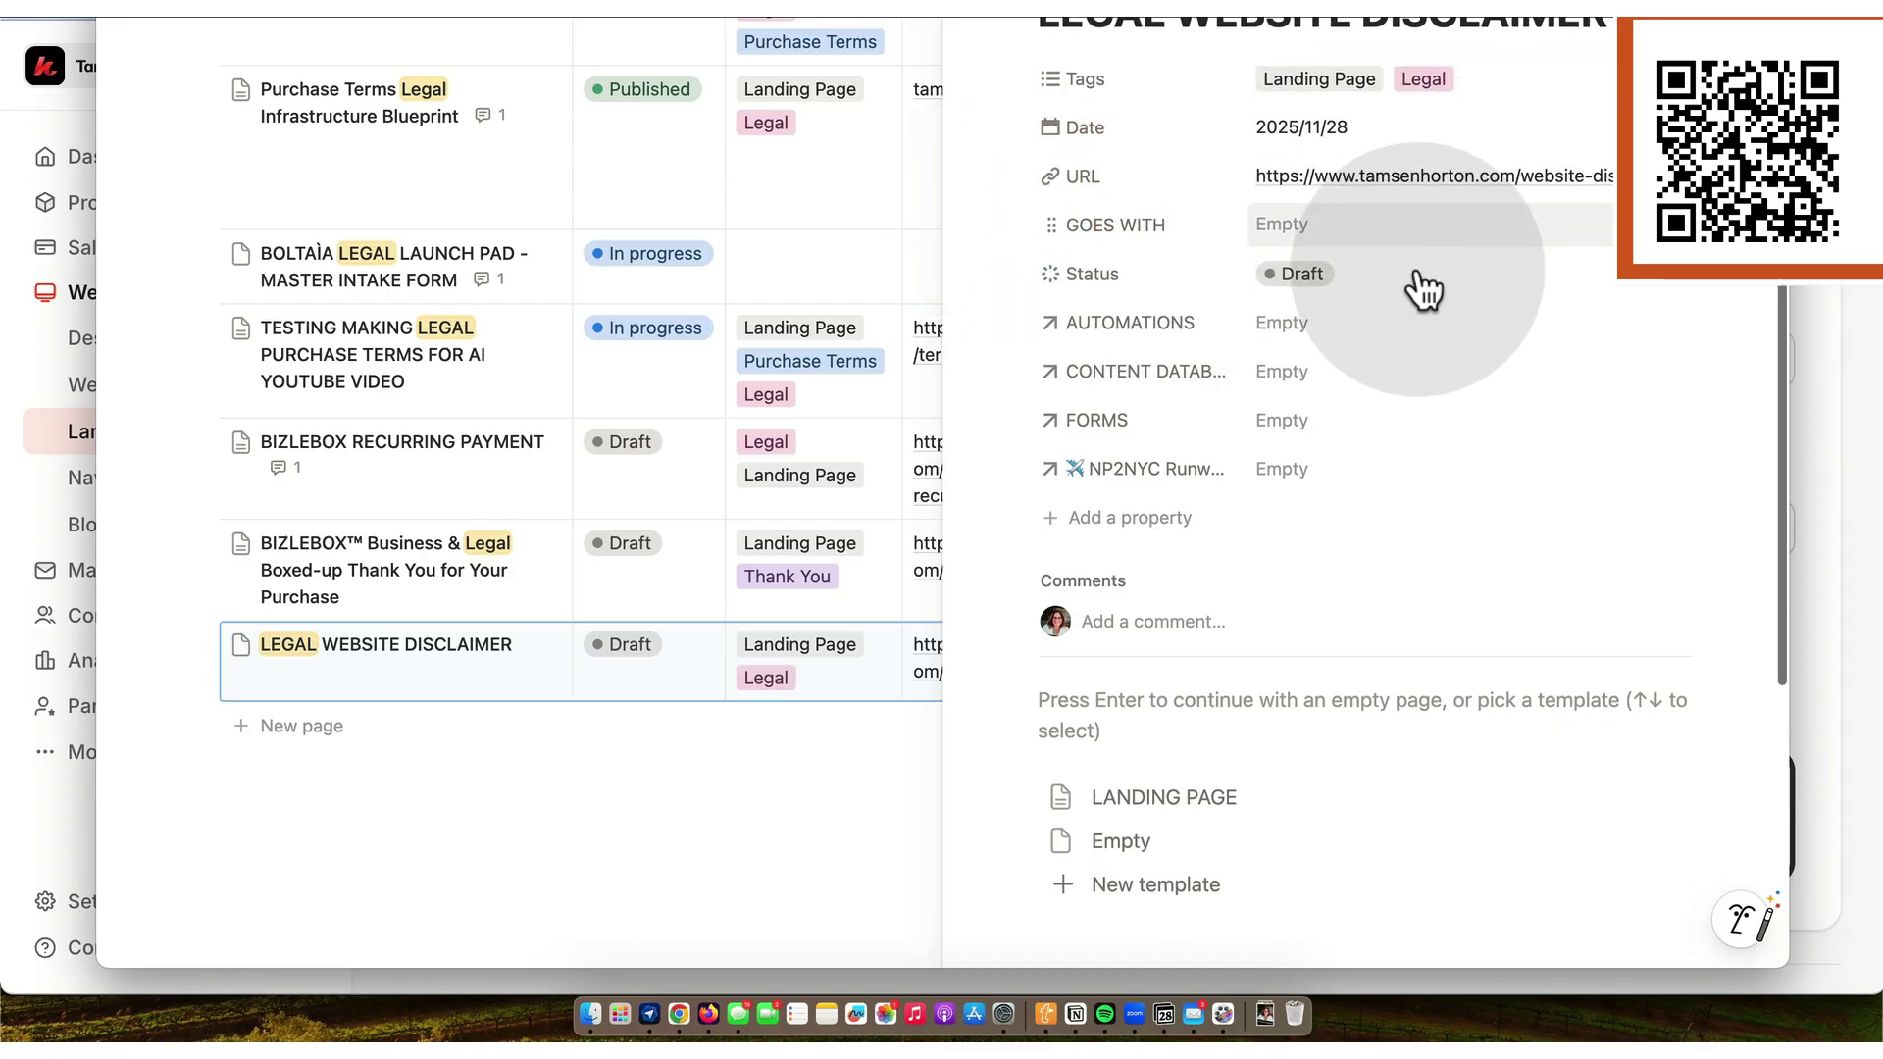
pyautogui.click(1329, 270)
pyautogui.click(1330, 583)
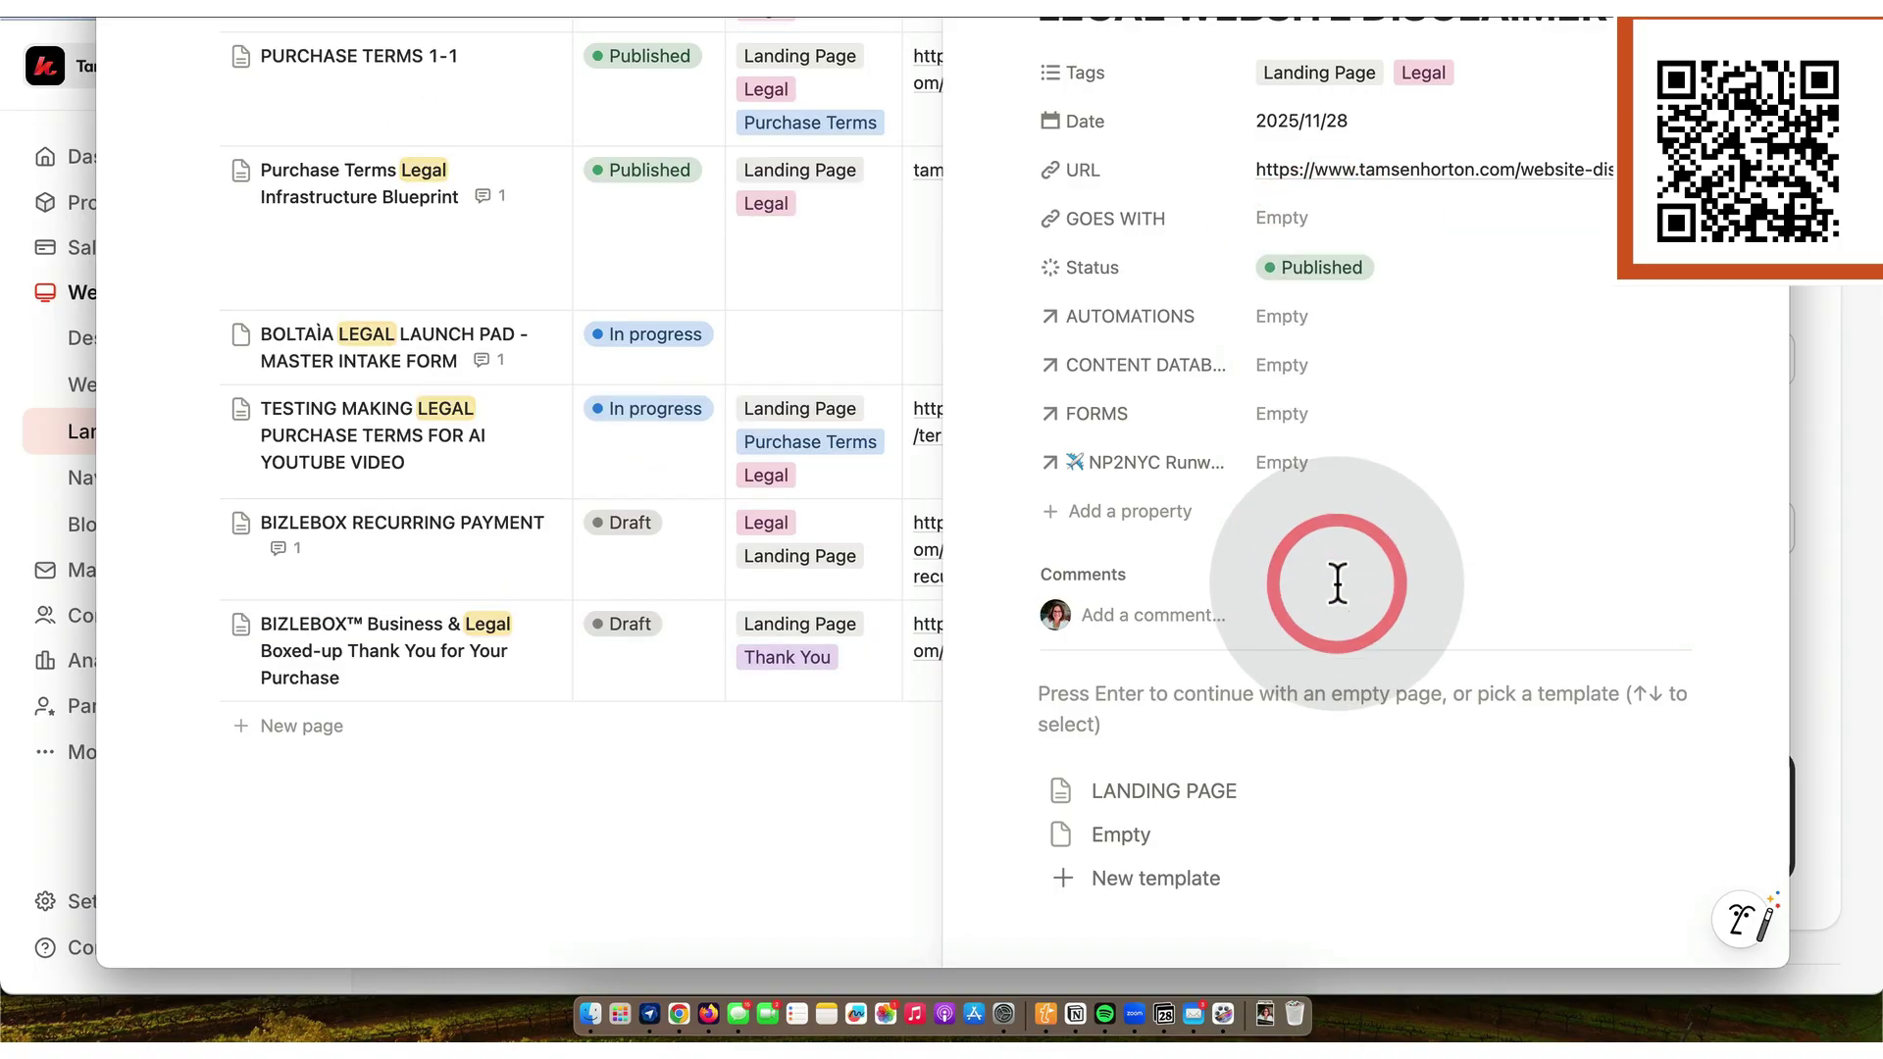
# - Duplicate the Legal Earnings Disclaimer landing page, creating Legal Earnings Disclaimer 1
pyautogui.click(679, 1017)
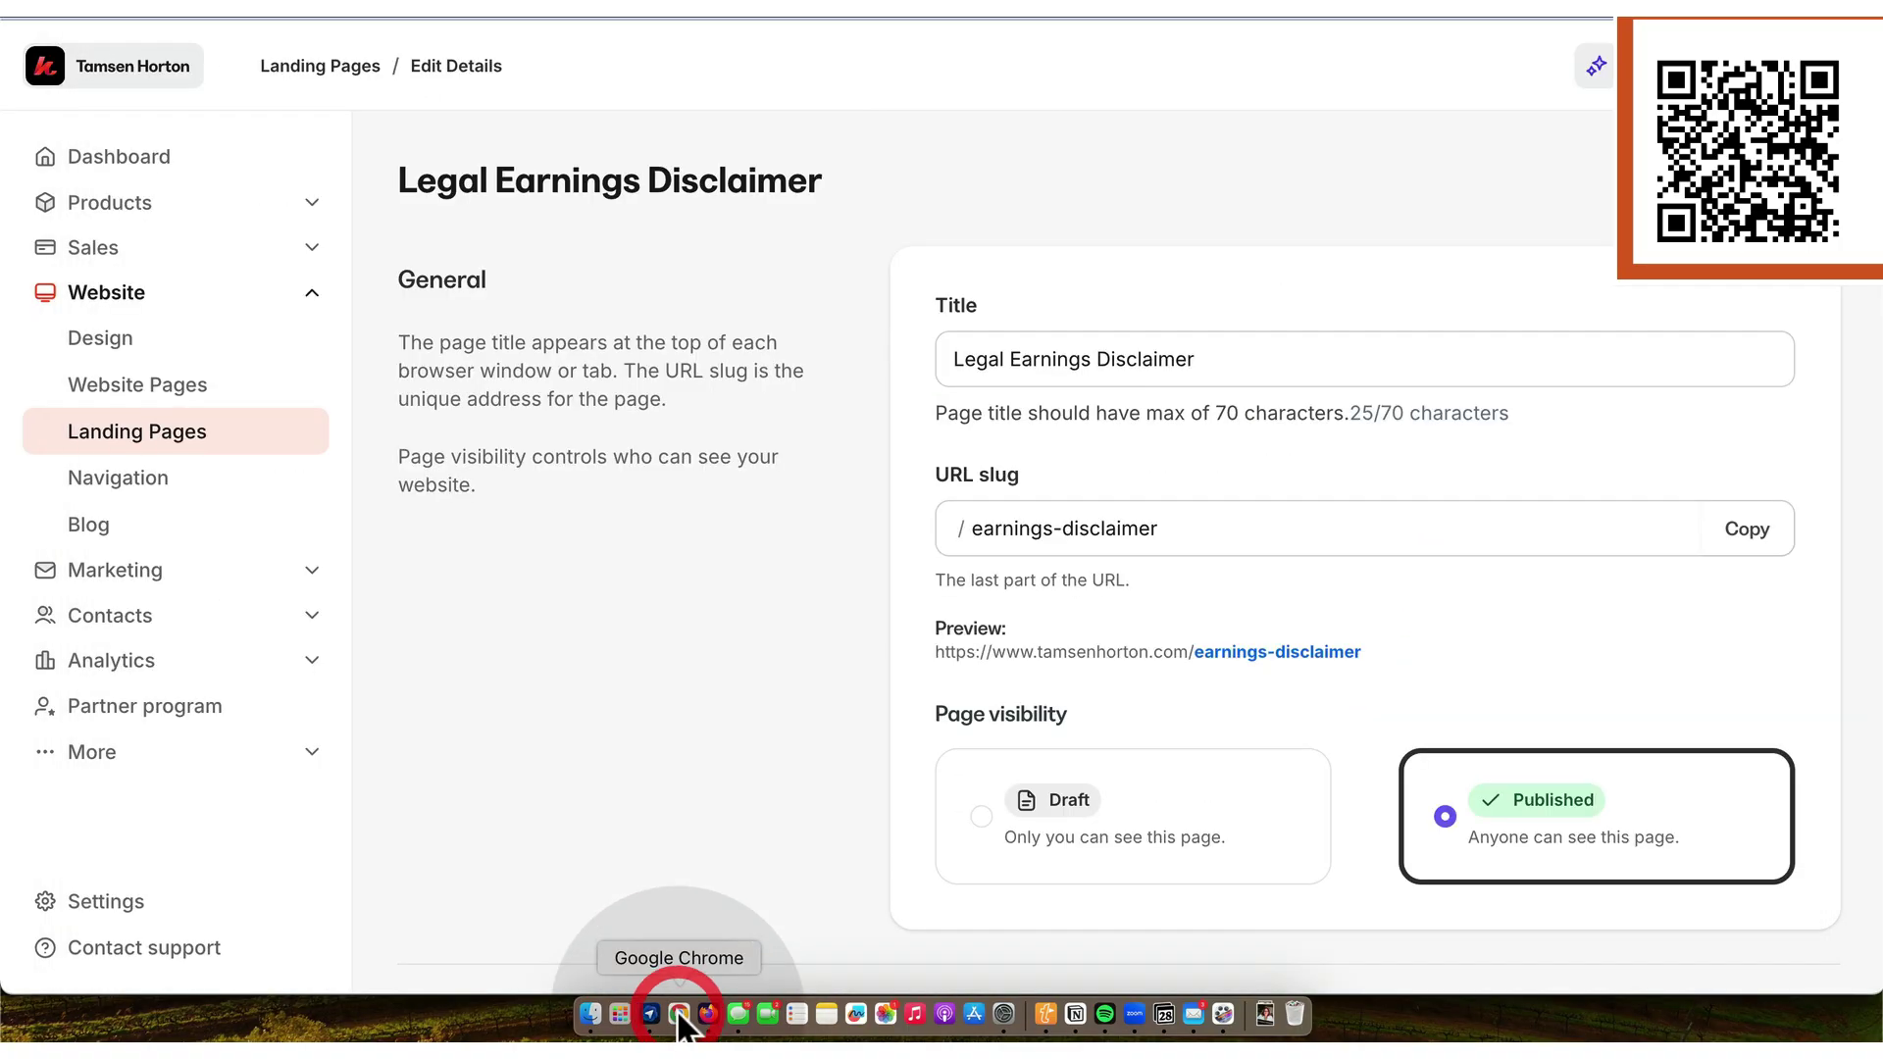
pyautogui.click(159, 431)
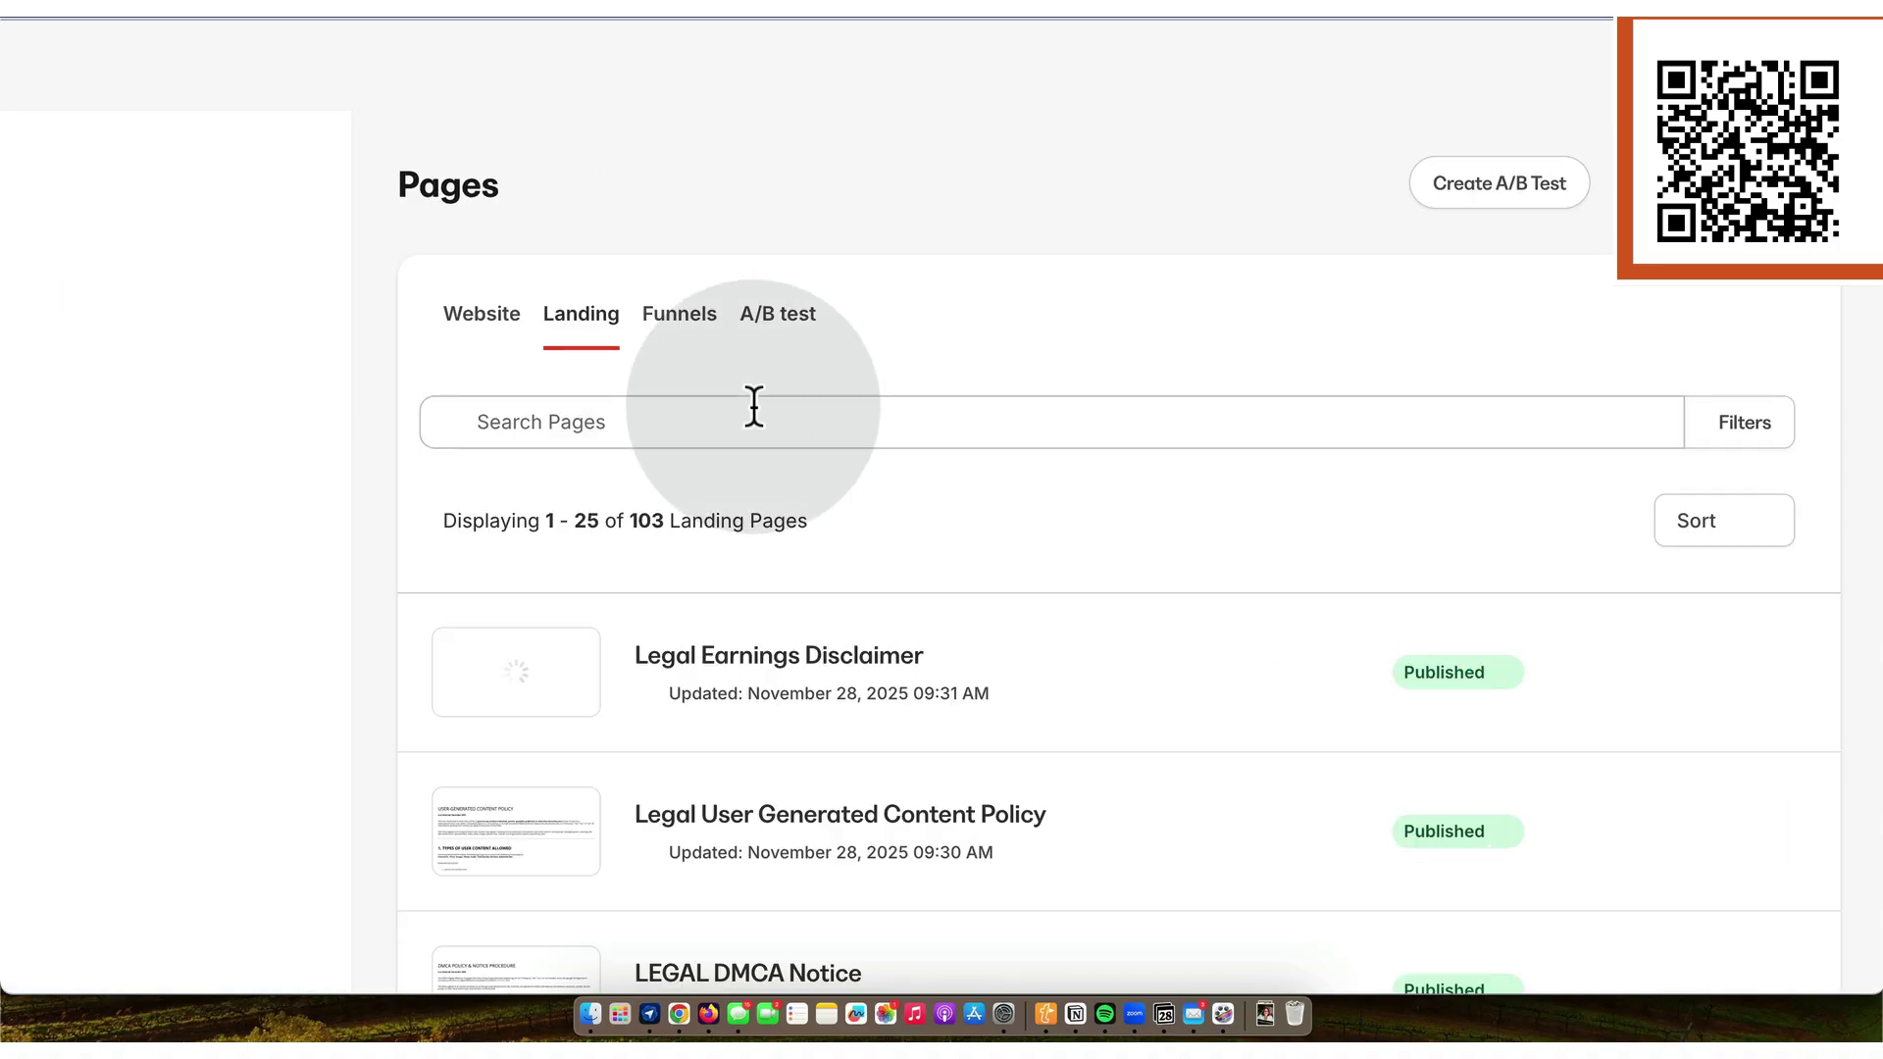
pyautogui.scroll(-2, 1126, 462)
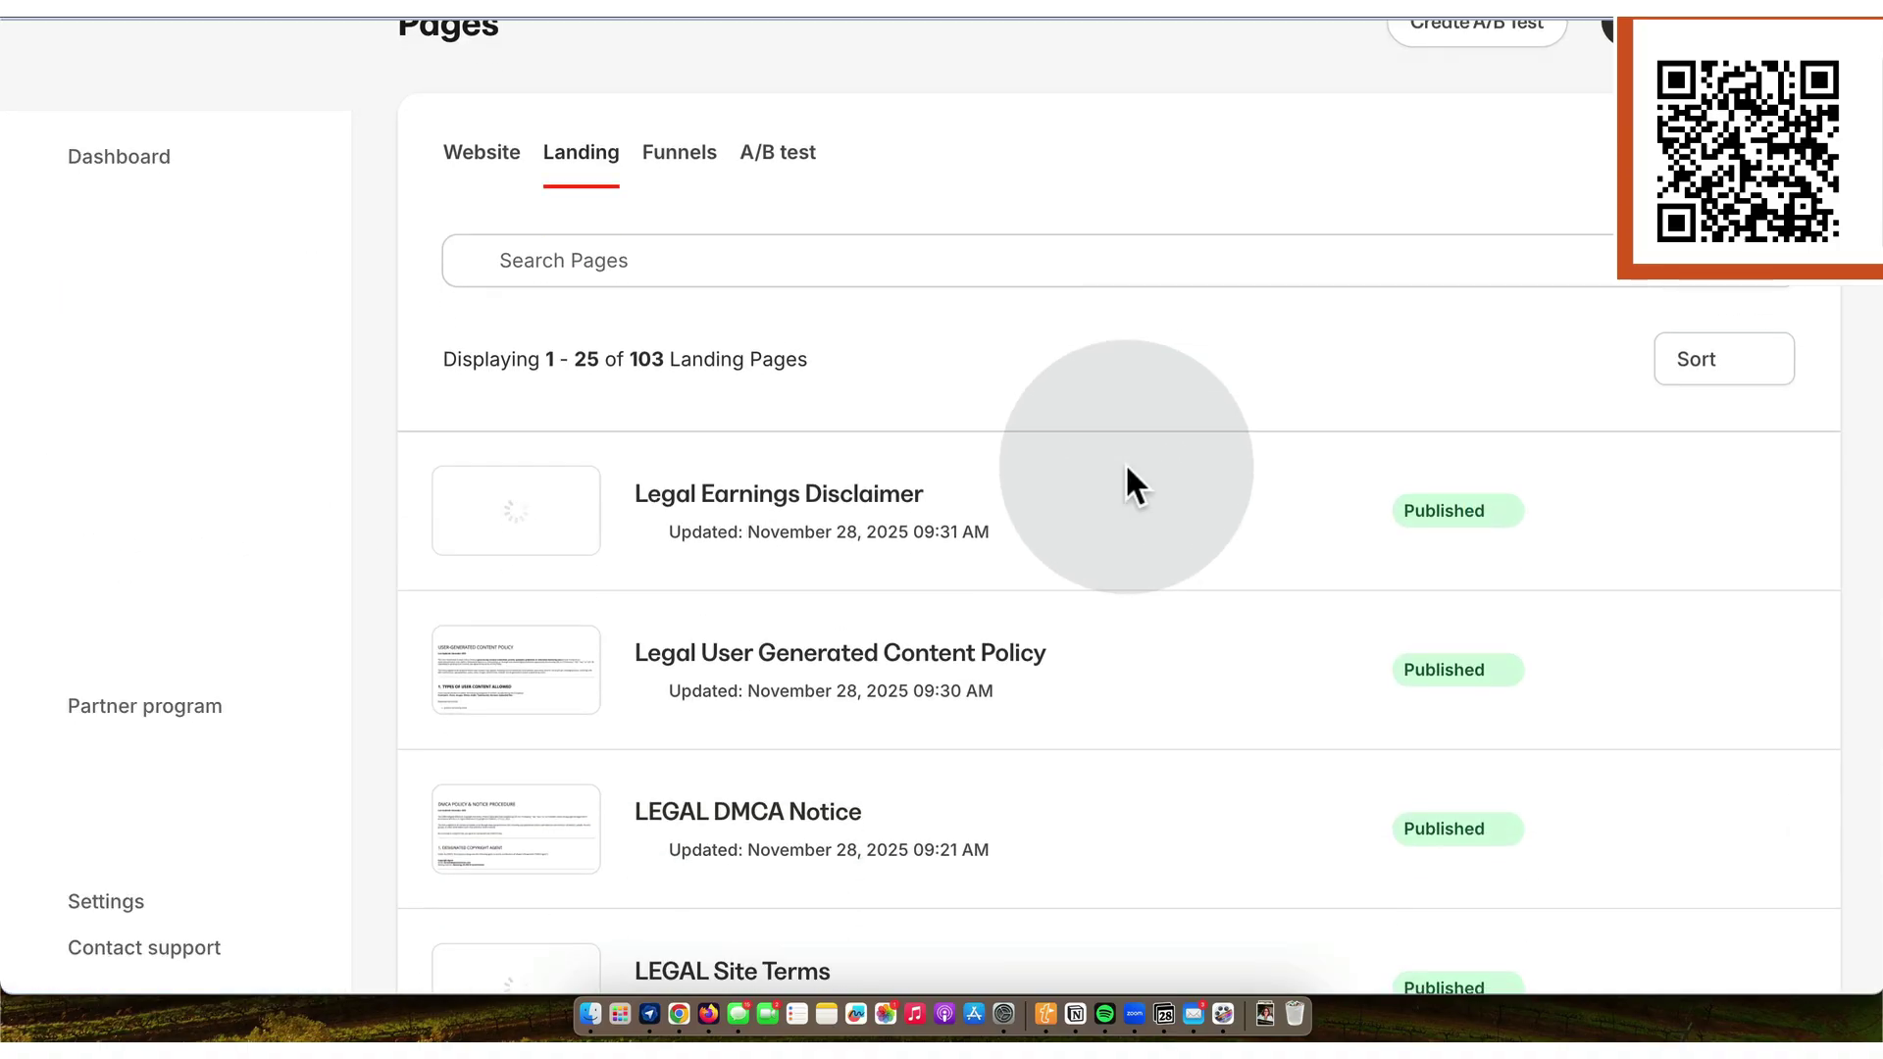
pyautogui.click(1794, 511)
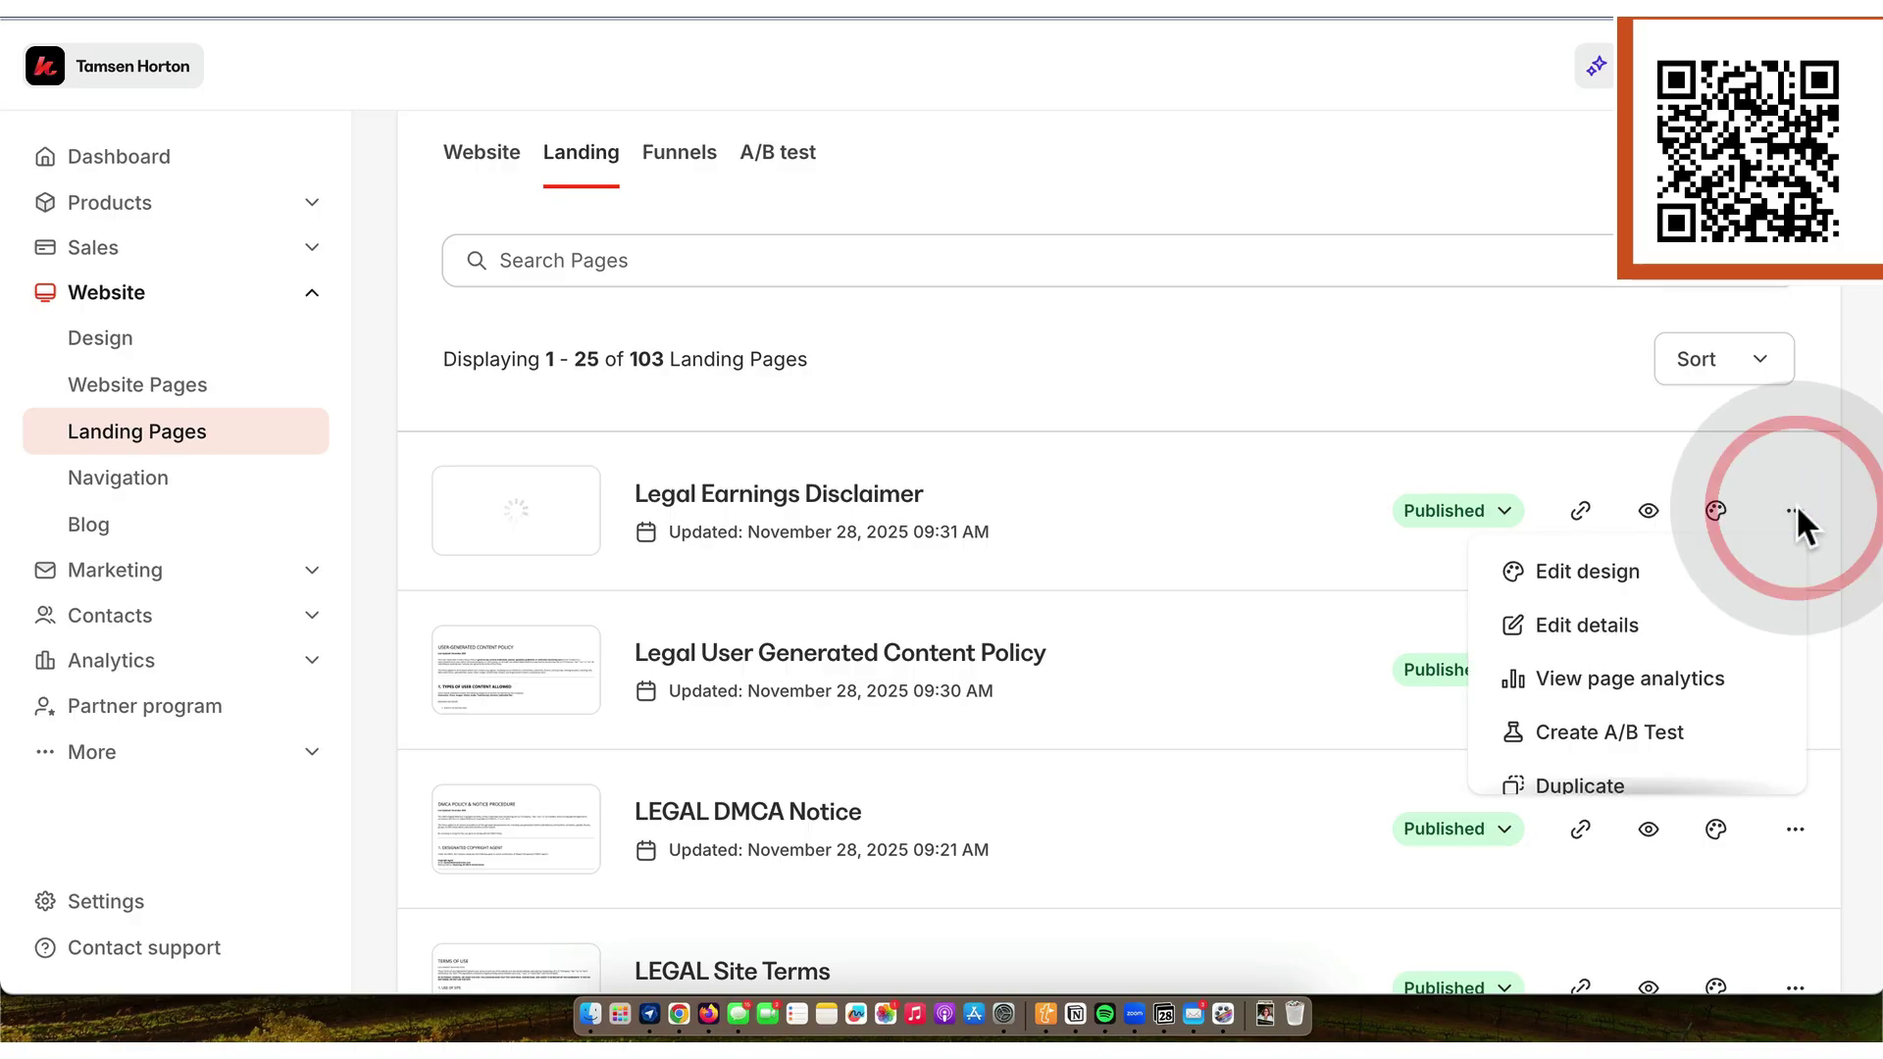
pyautogui.scroll(-2, 1609, 692)
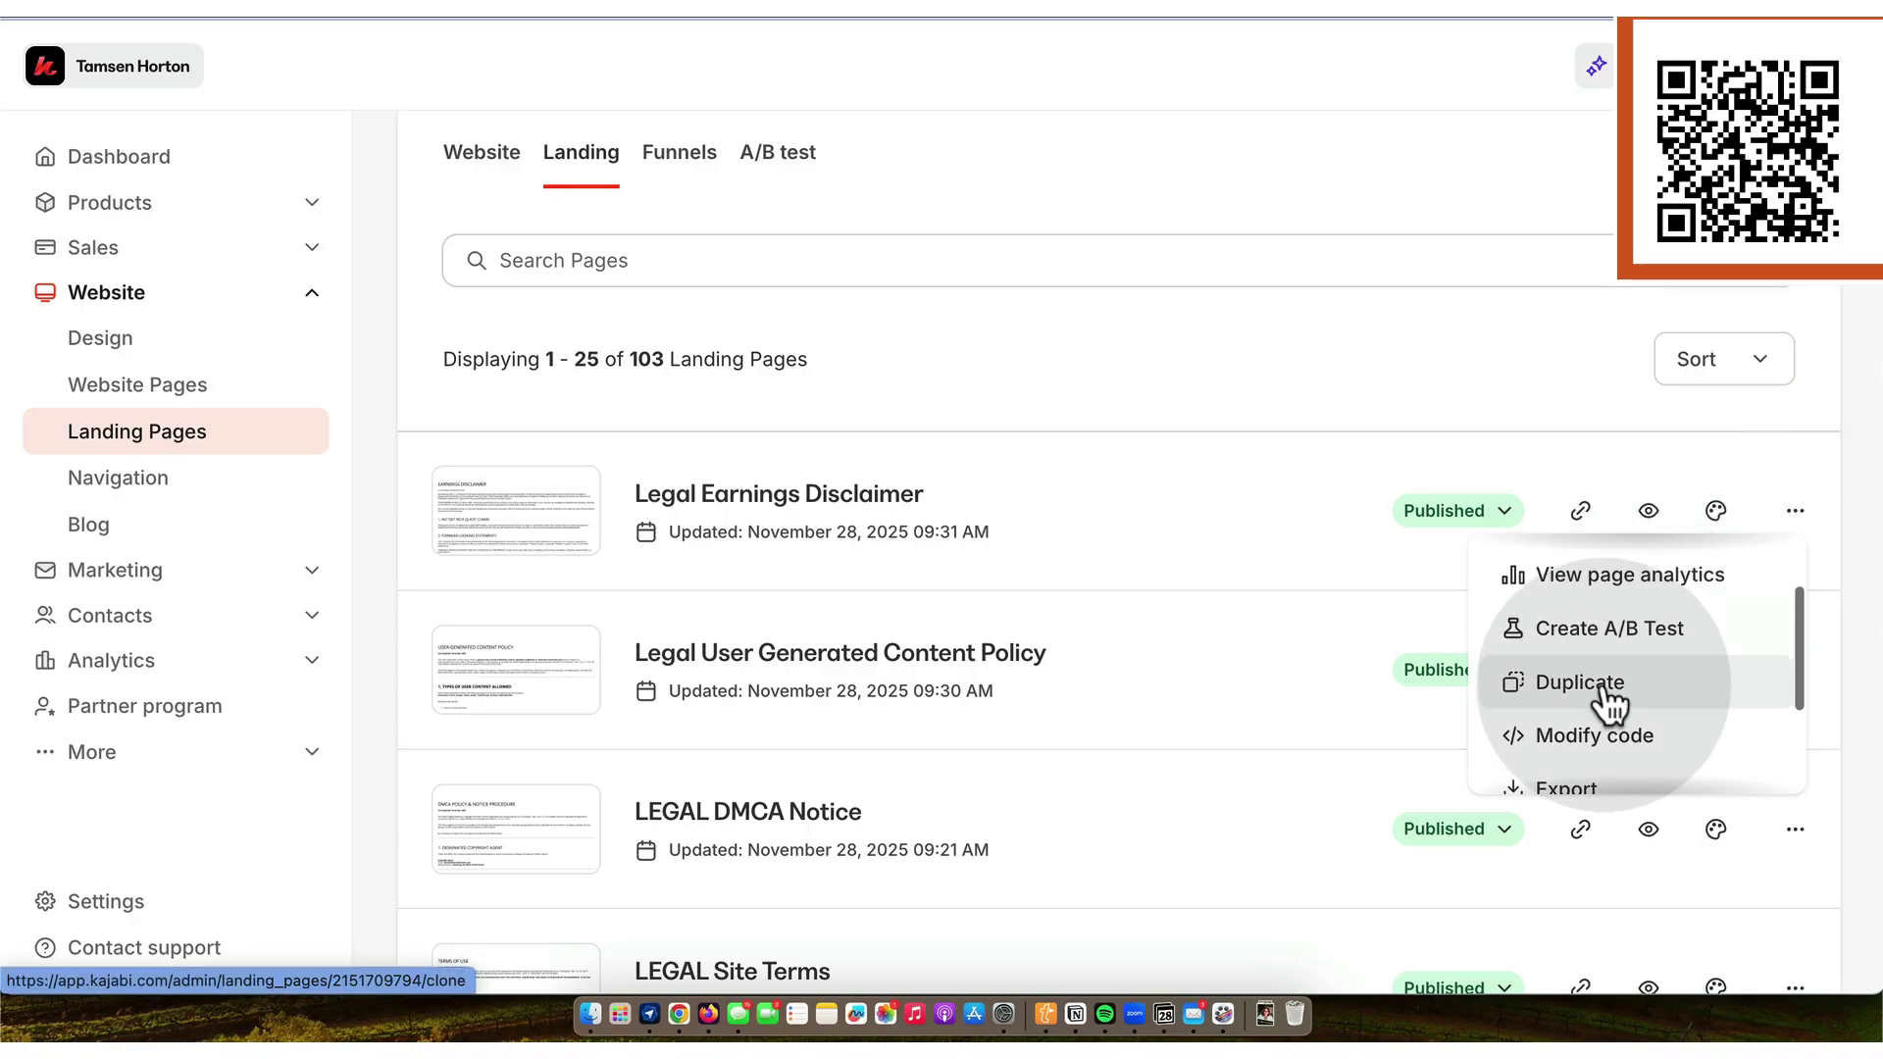
pyautogui.click(1610, 687)
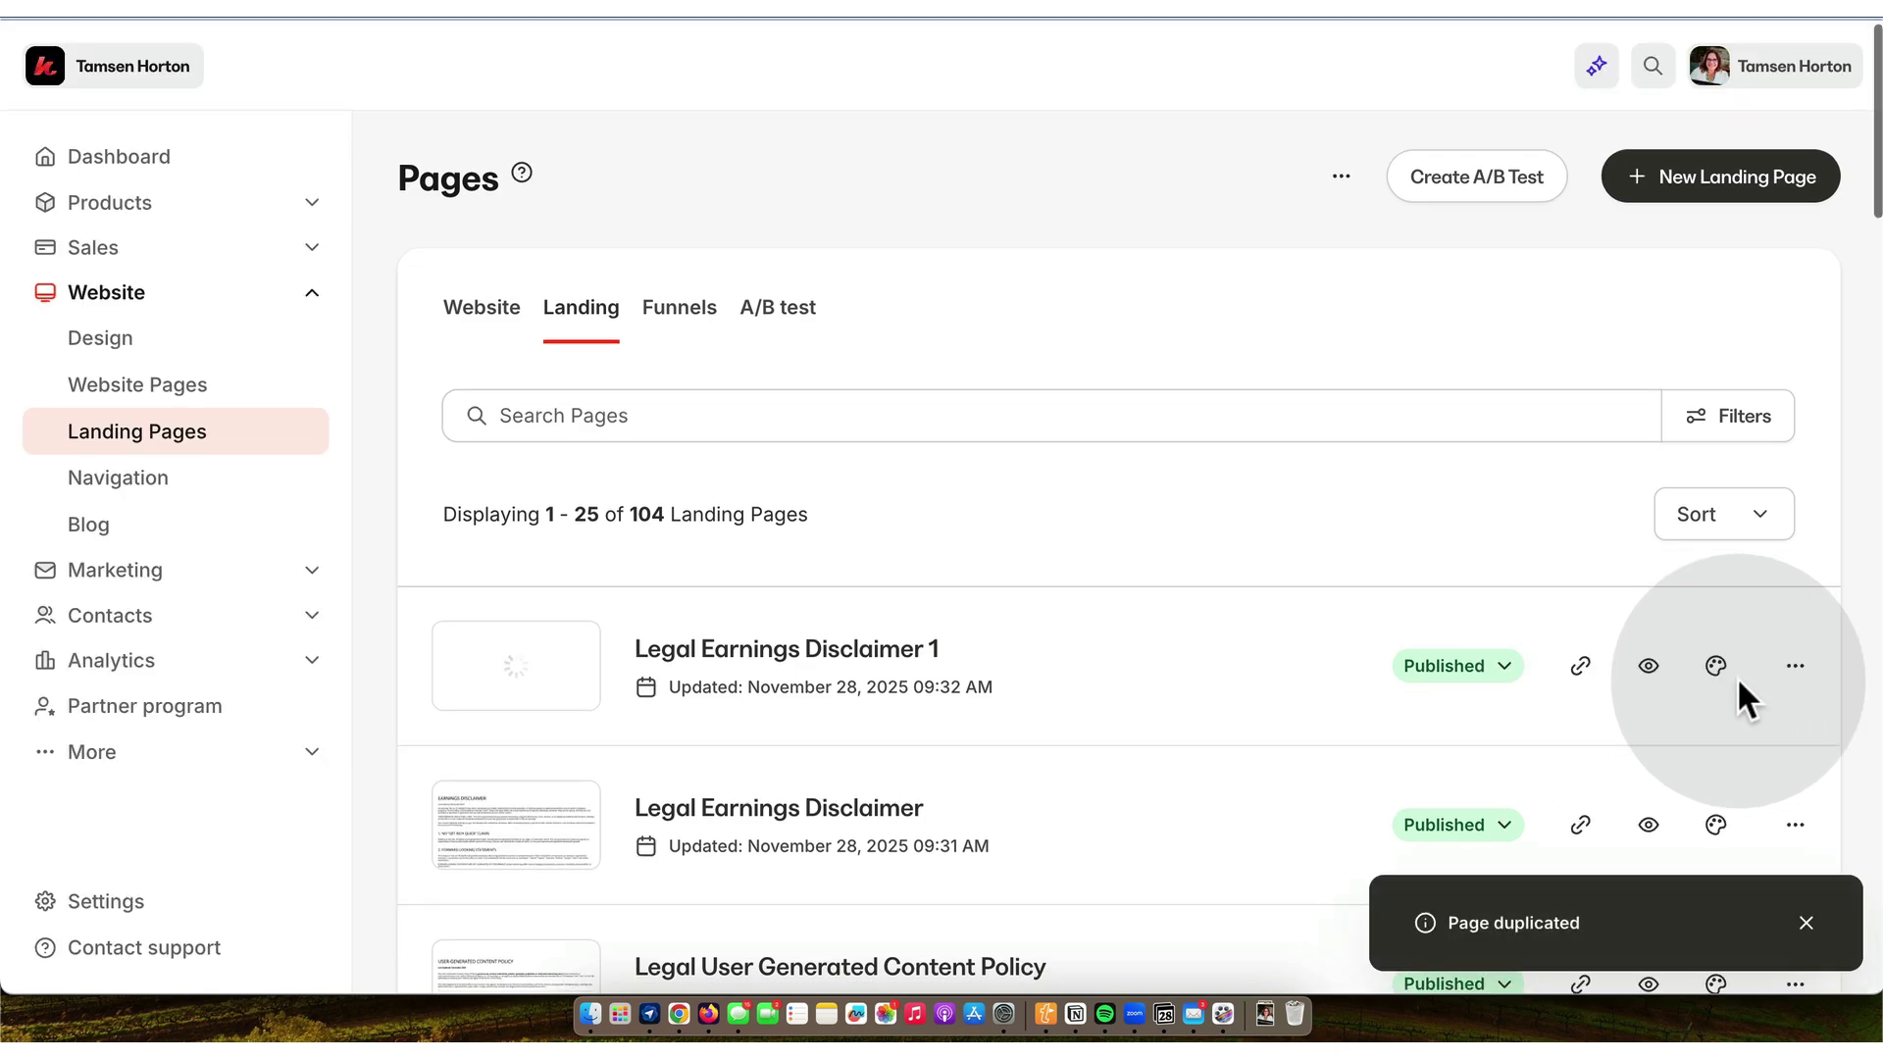
pyautogui.click(1797, 677)
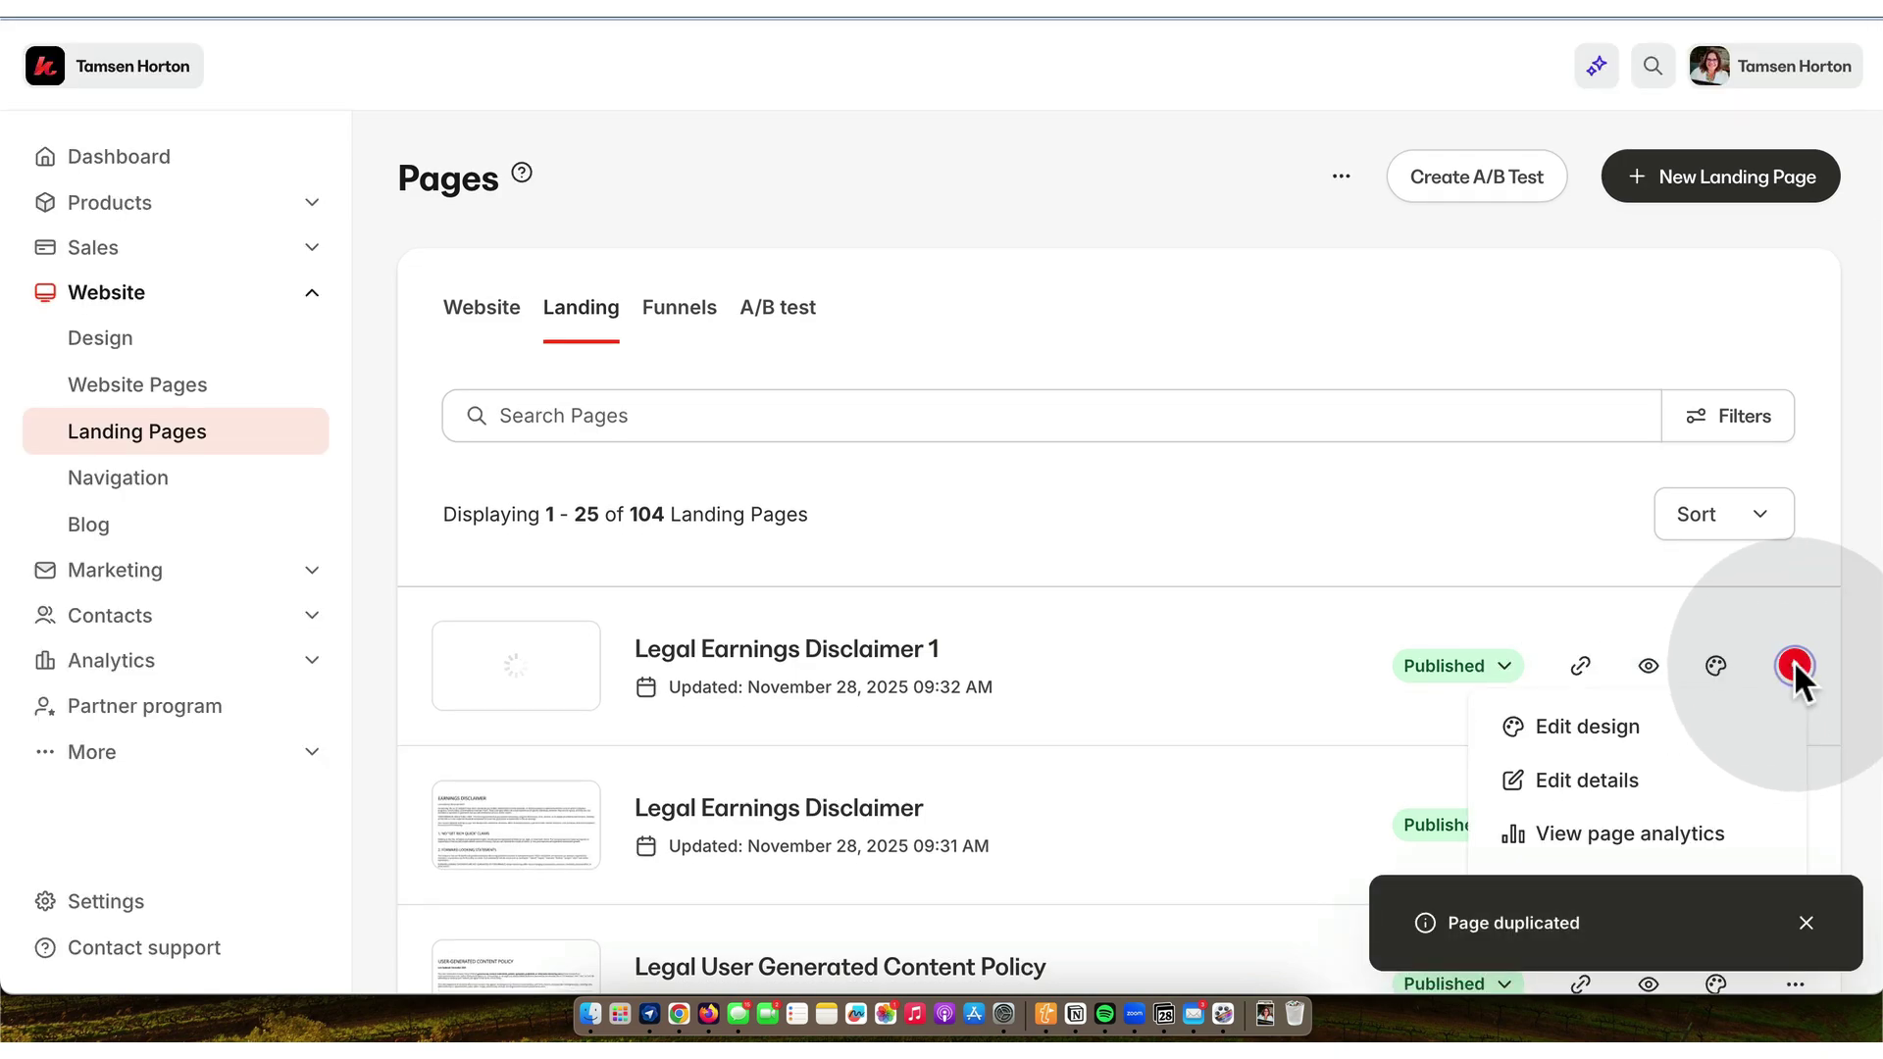
# - Retitle the duplicate 'Legal Website Disclaimer' with slug website-disclaimer, save it, and copy its URL
pyautogui.click(1597, 775)
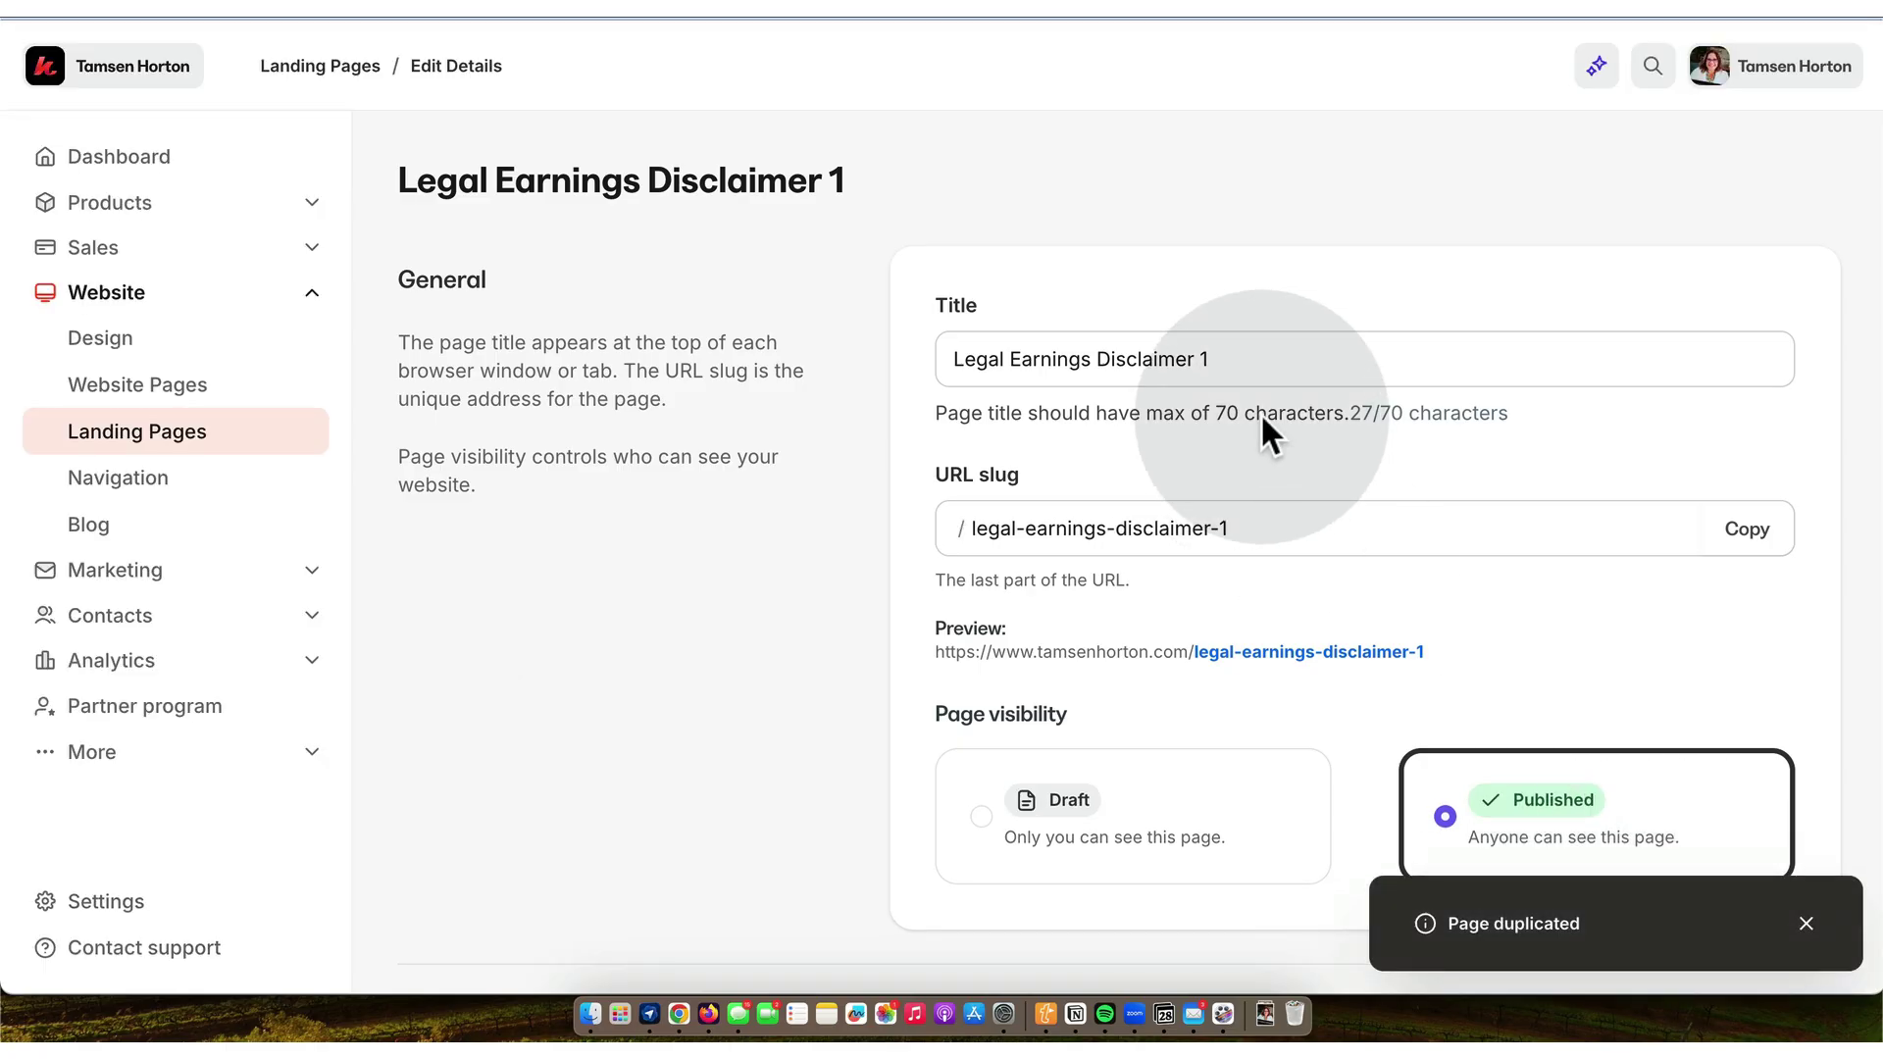
pyautogui.write('Legal Website Dis')
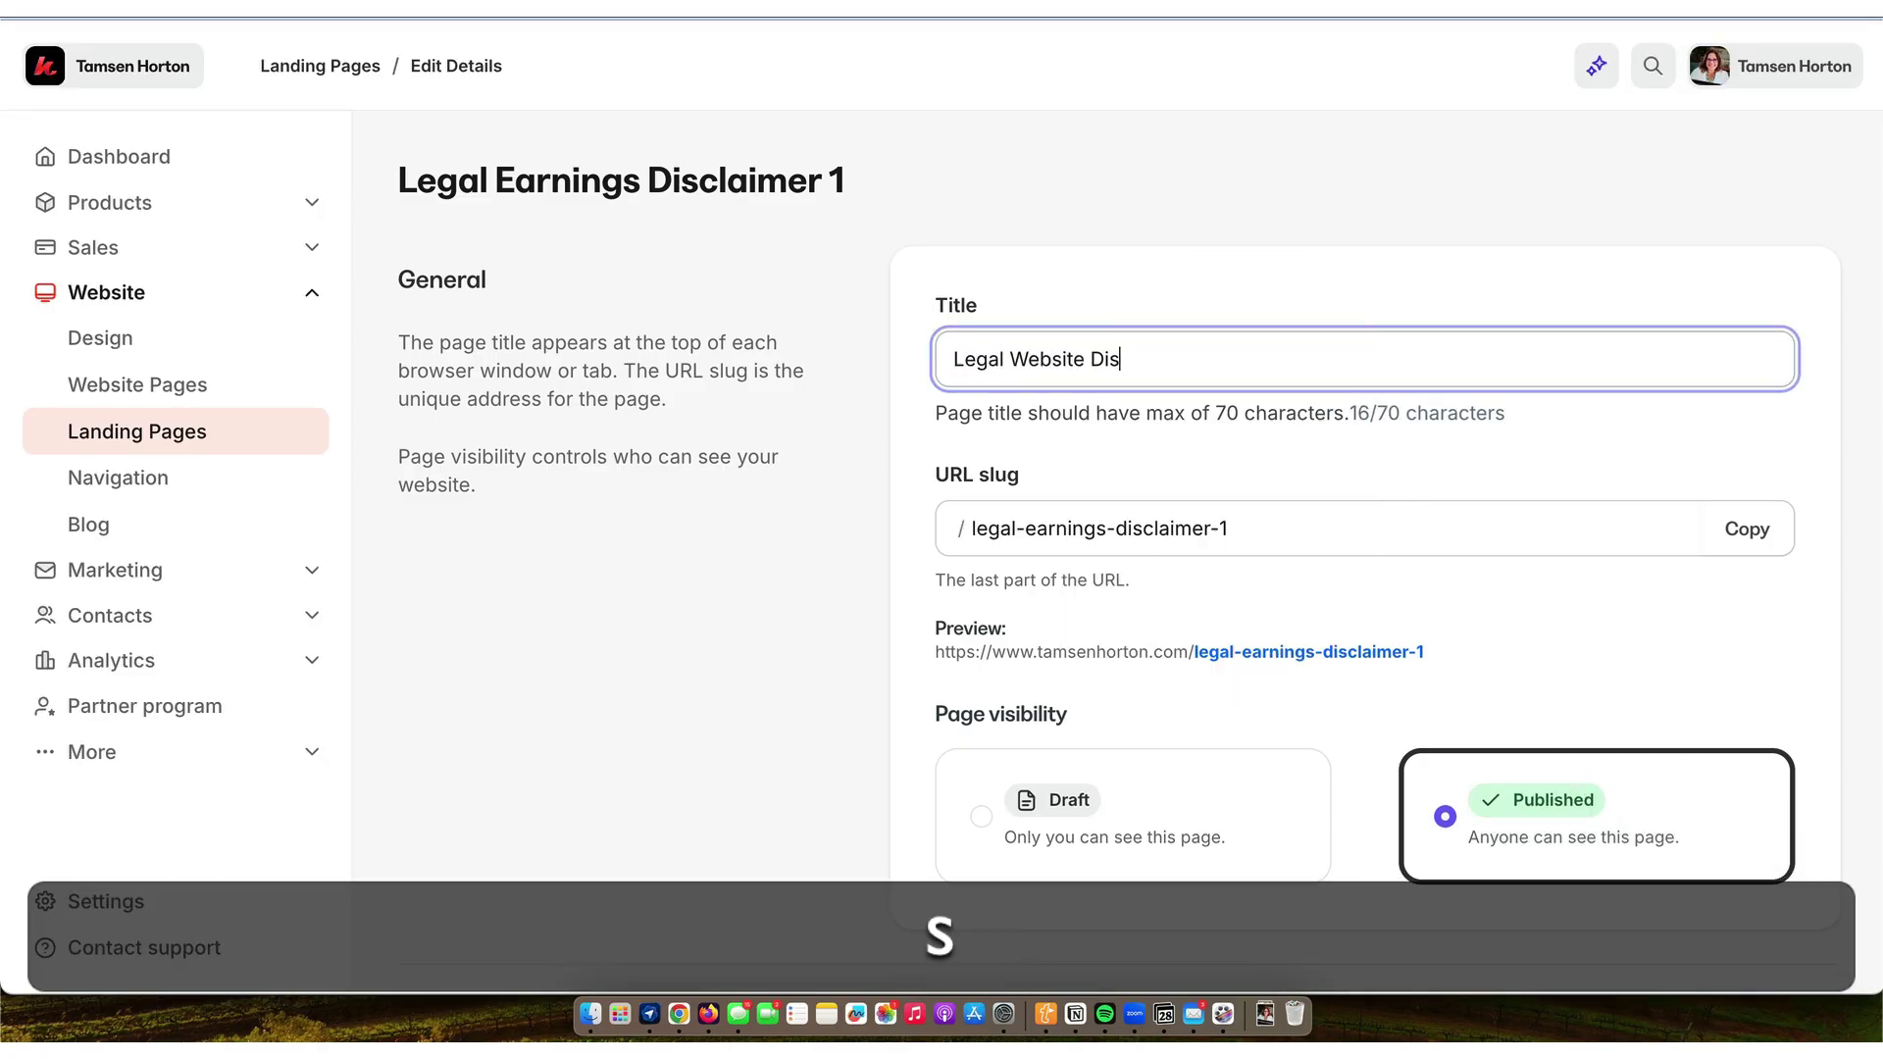
pyautogui.write('claimer')
pyautogui.click(1275, 527)
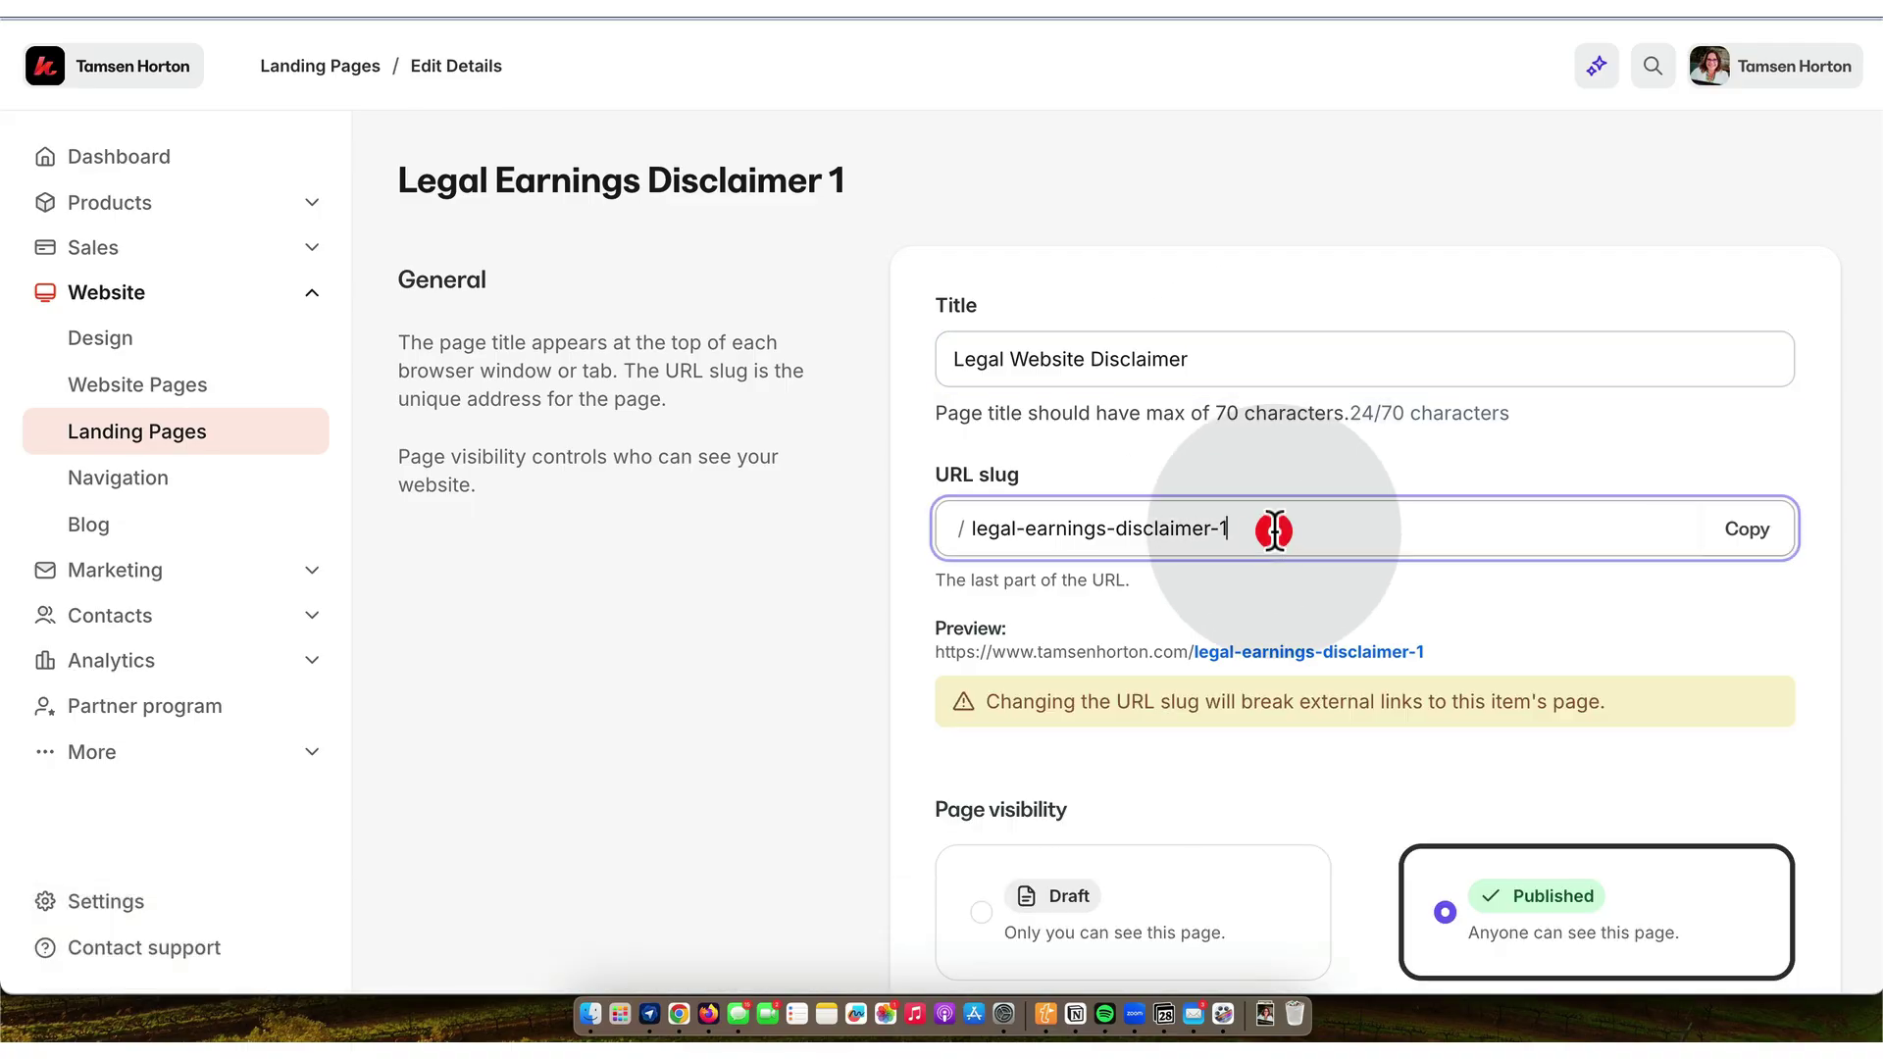
pyautogui.press('BackSpace')
pyautogui.press('BackSpace')
pyautogui.press('BackSpace')
pyautogui.press('BackSpace')
pyautogui.press('BackSpace')
pyautogui.press('BackSpace')
pyautogui.press('BackSpace')
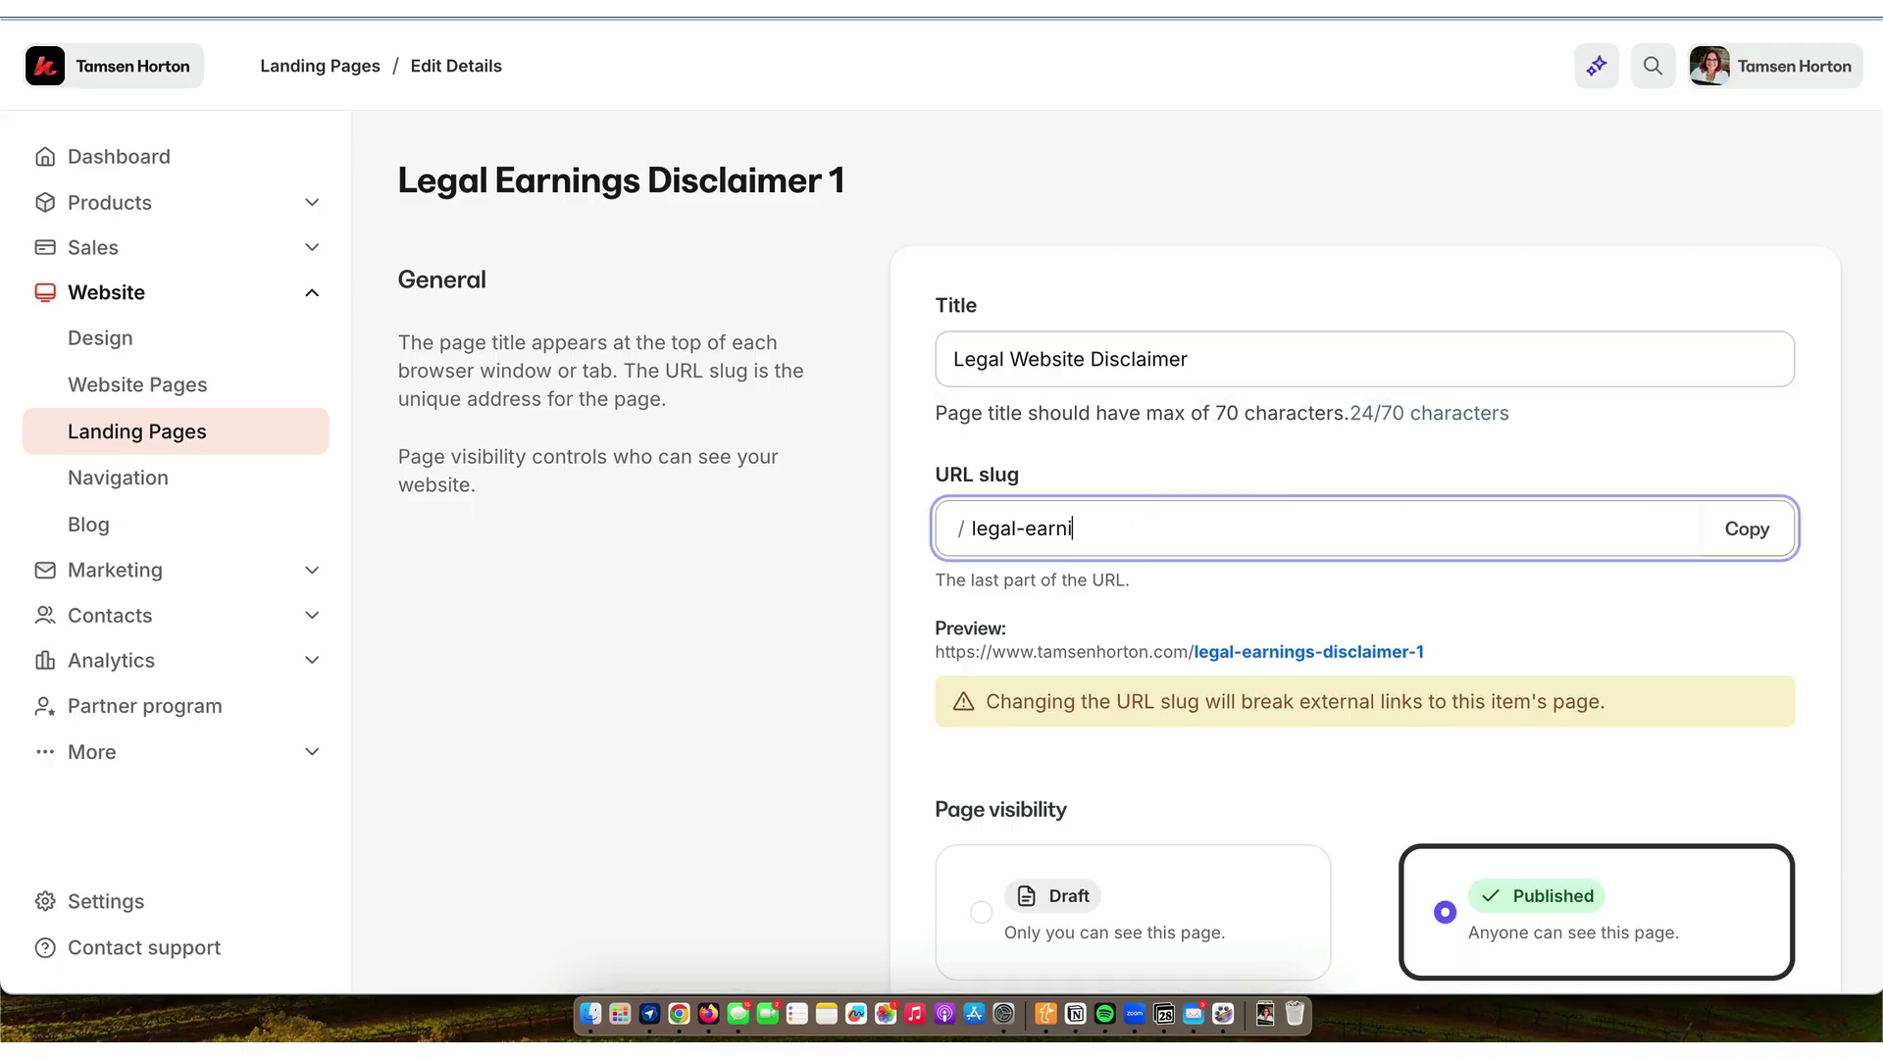
pyautogui.press('BackSpace')
pyautogui.press('BackSpace')
pyautogui.press('BackSpace')
pyautogui.press('BackSpace')
pyautogui.press('BackSpace')
pyautogui.press('BackSpace')
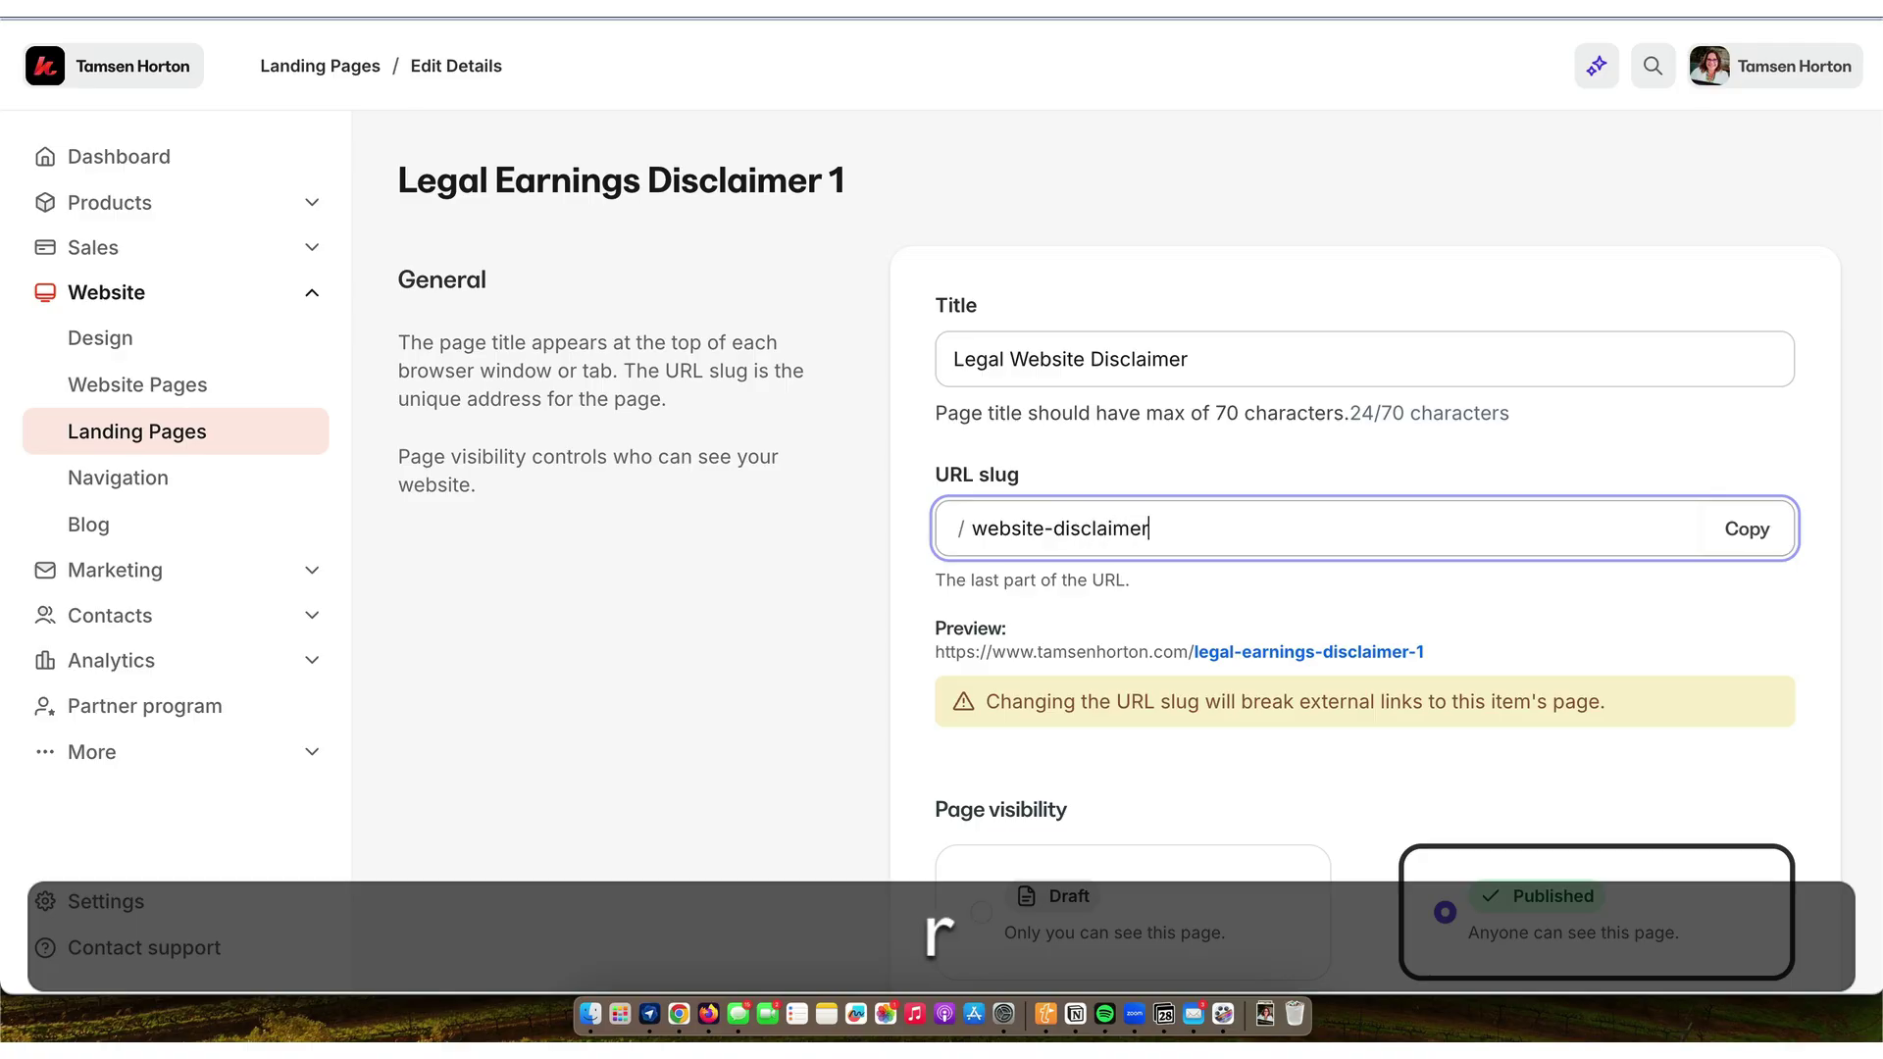
pyautogui.write('website-disclaimer')
pyautogui.scroll(-12, 1363, 550)
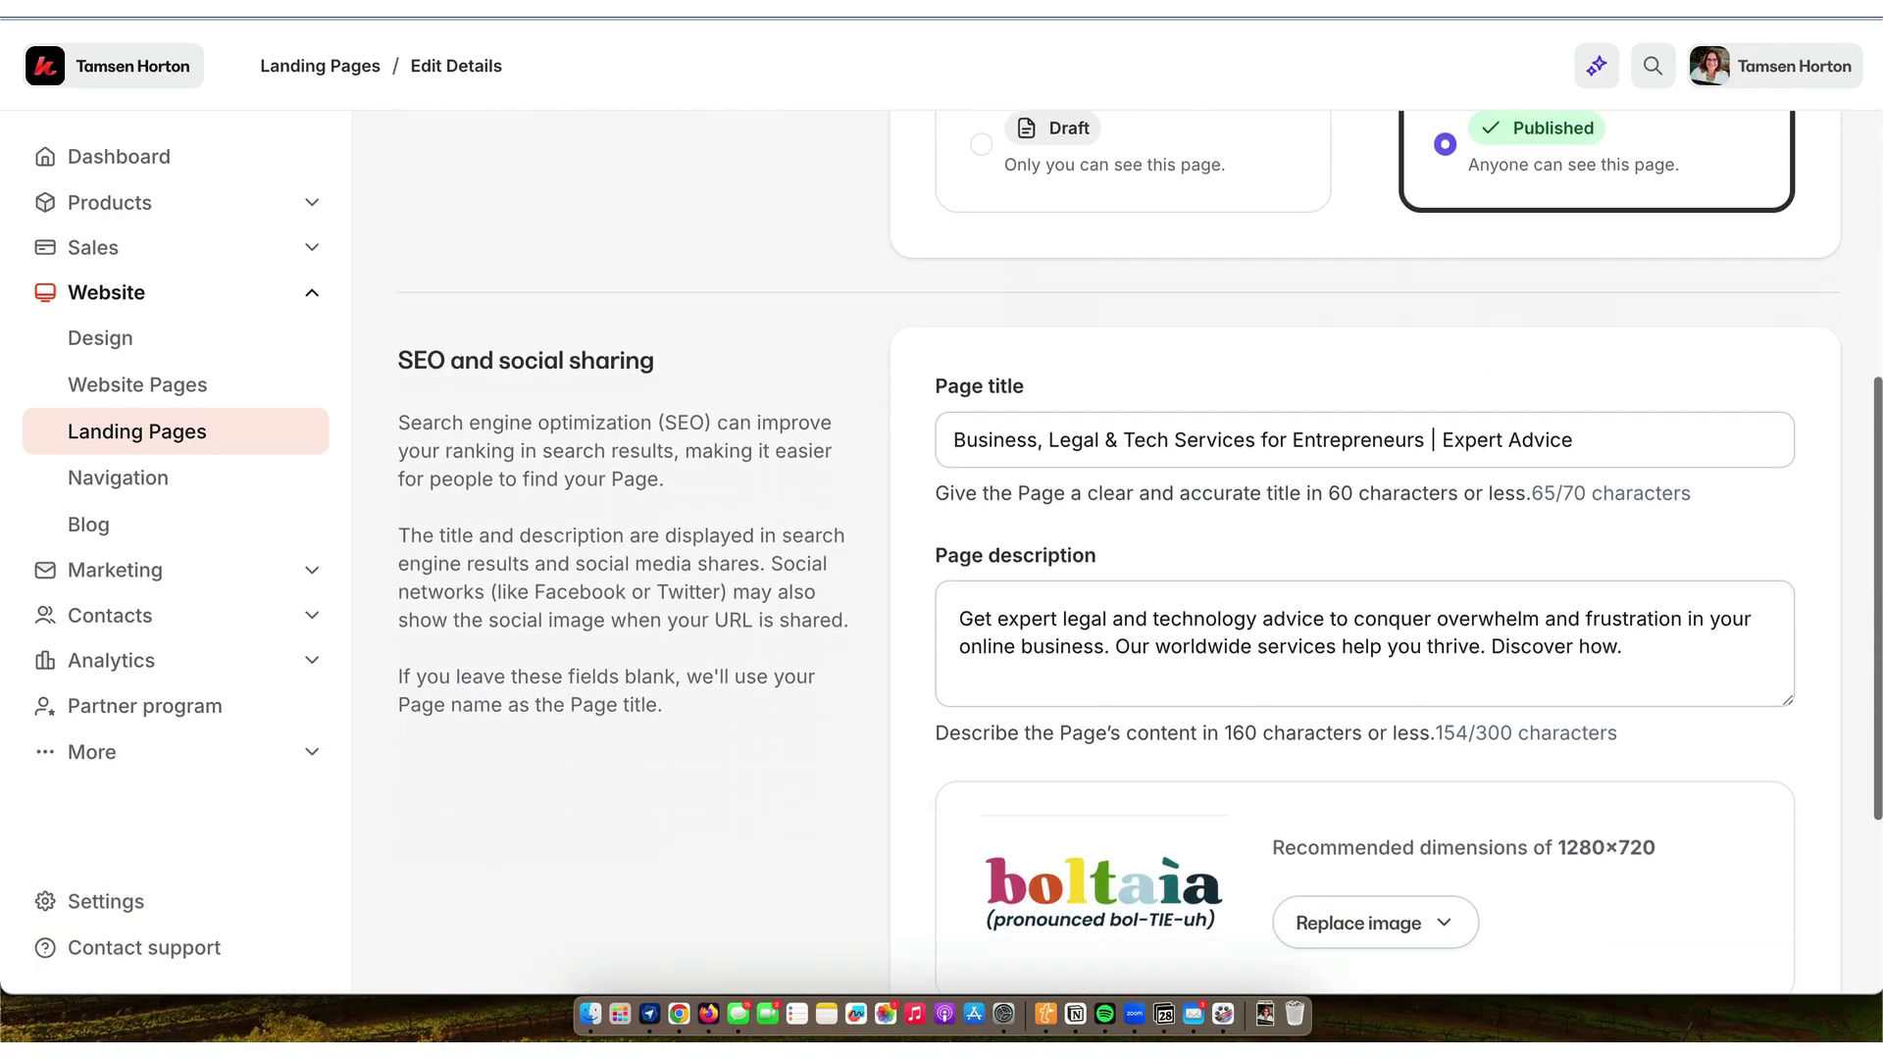
pyautogui.click(1795, 859)
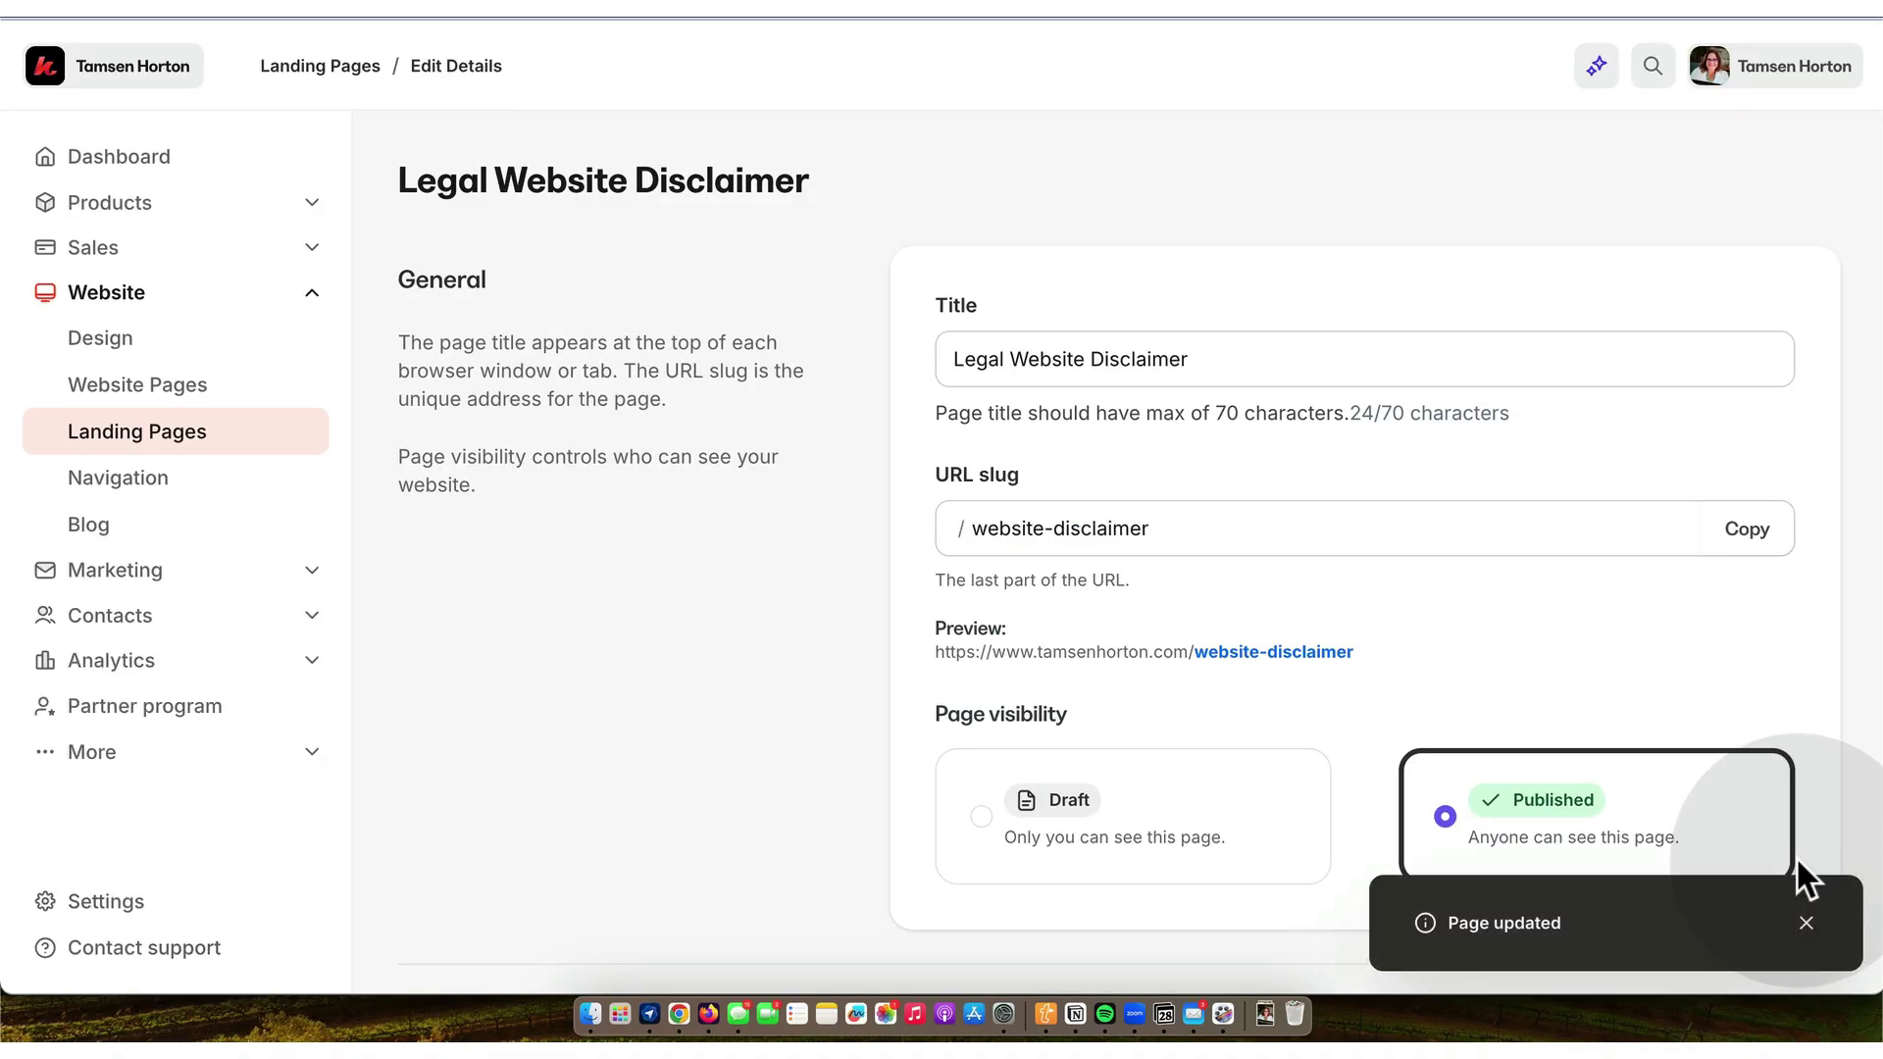
pyautogui.click(1749, 534)
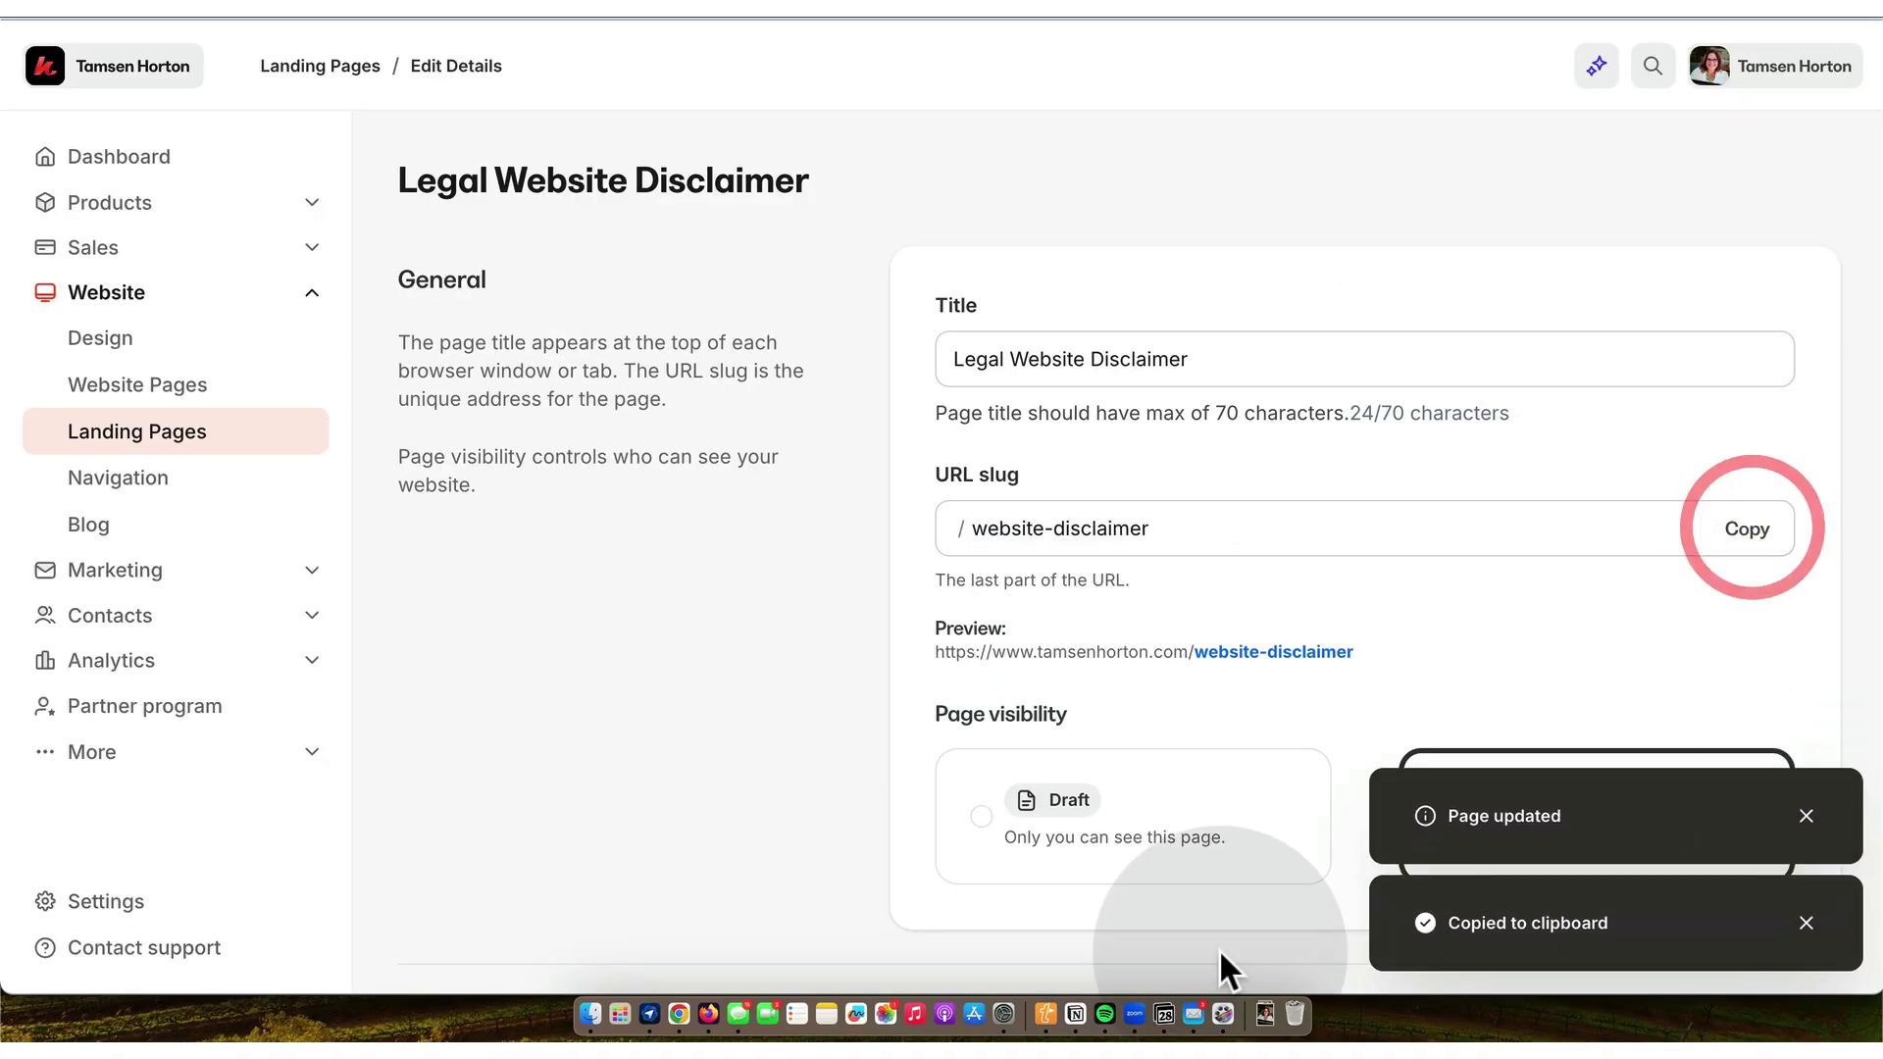
# - Paste the website-disclaimer address into the Notion entry's URL property, then go back to Kajabi
pyautogui.click(1075, 1015)
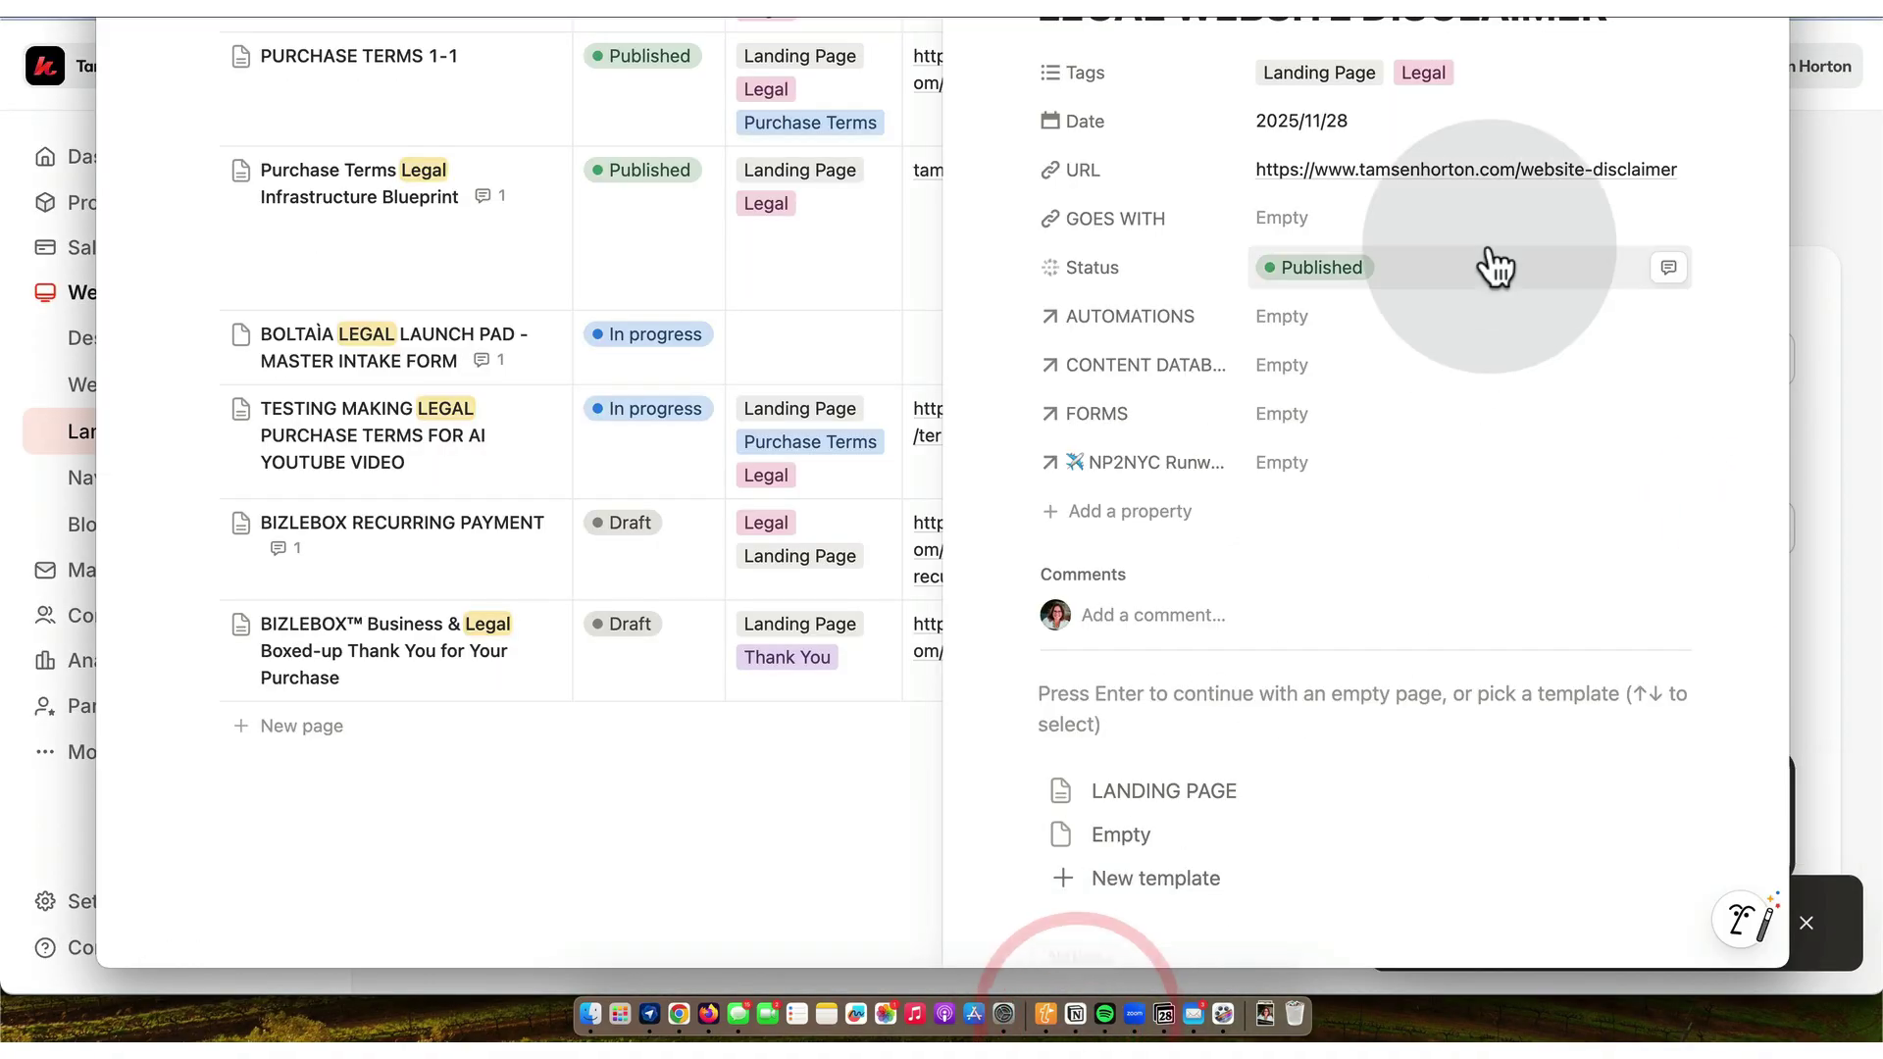
pyautogui.click(1615, 169)
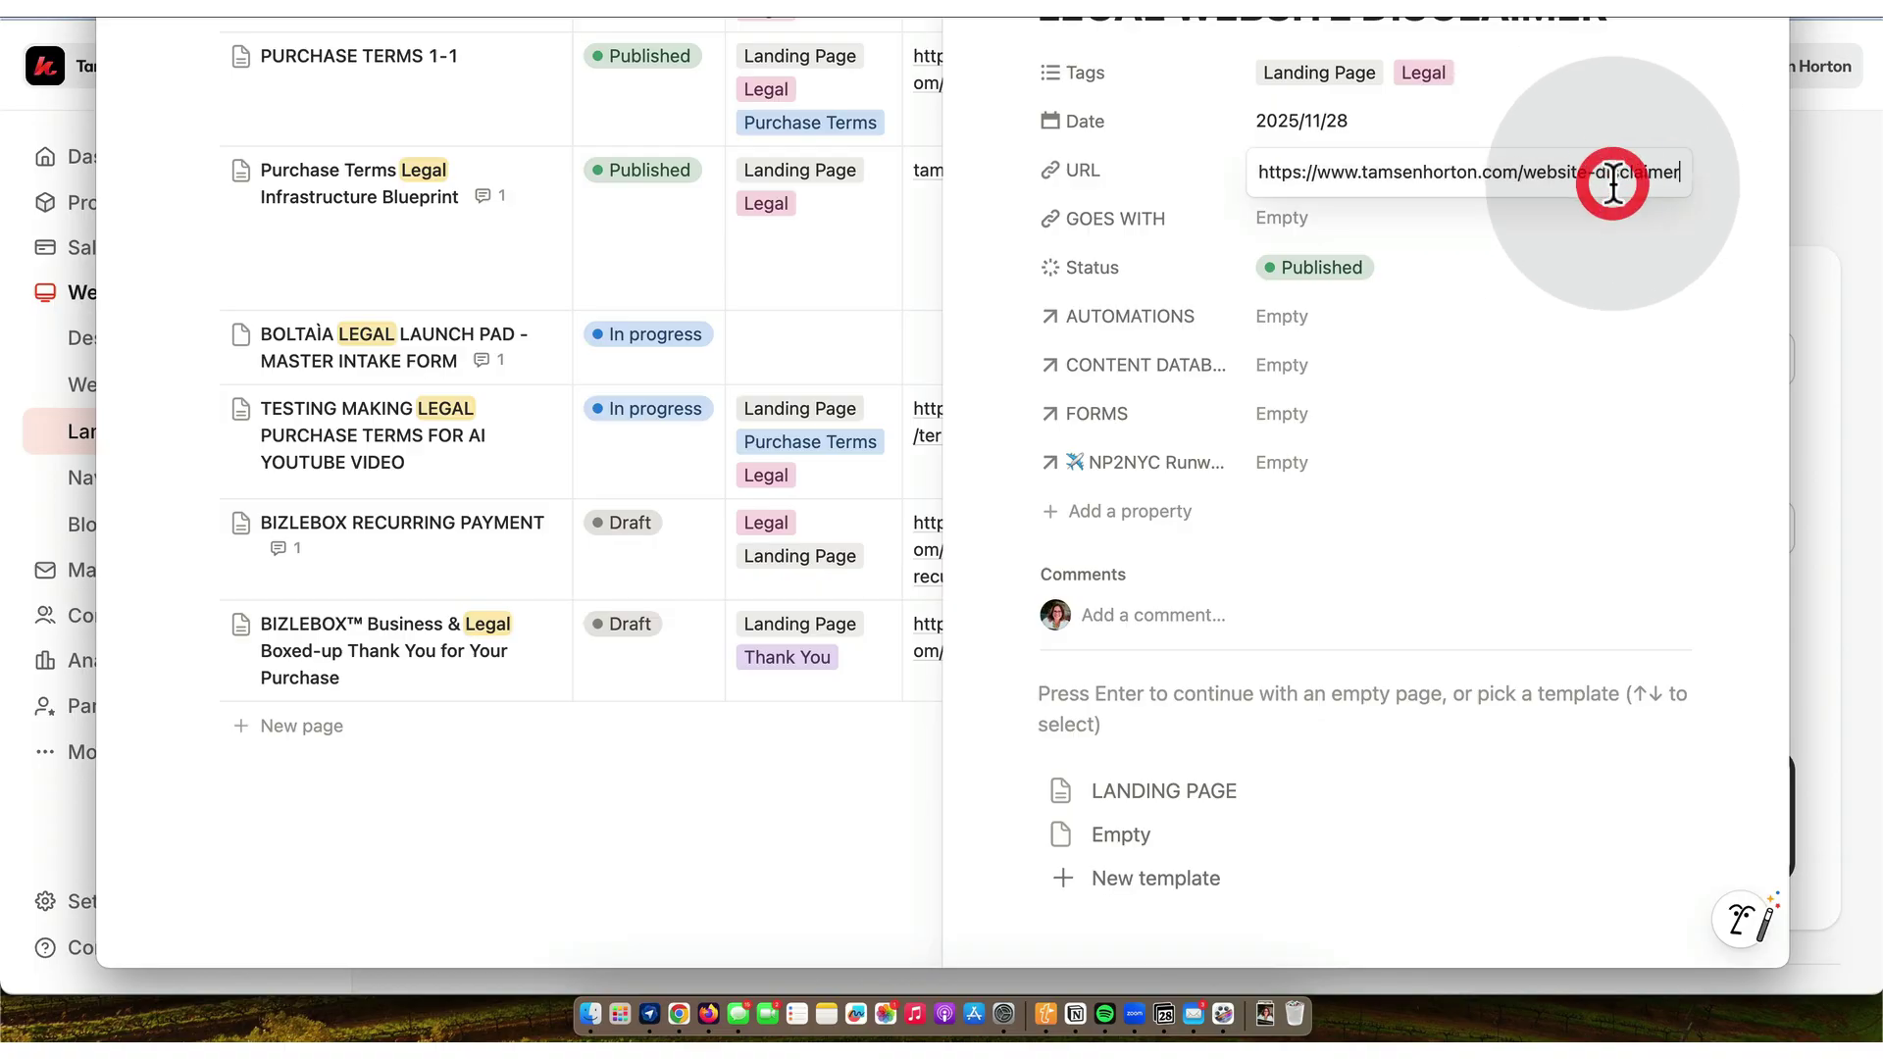
pyautogui.press('super+v')
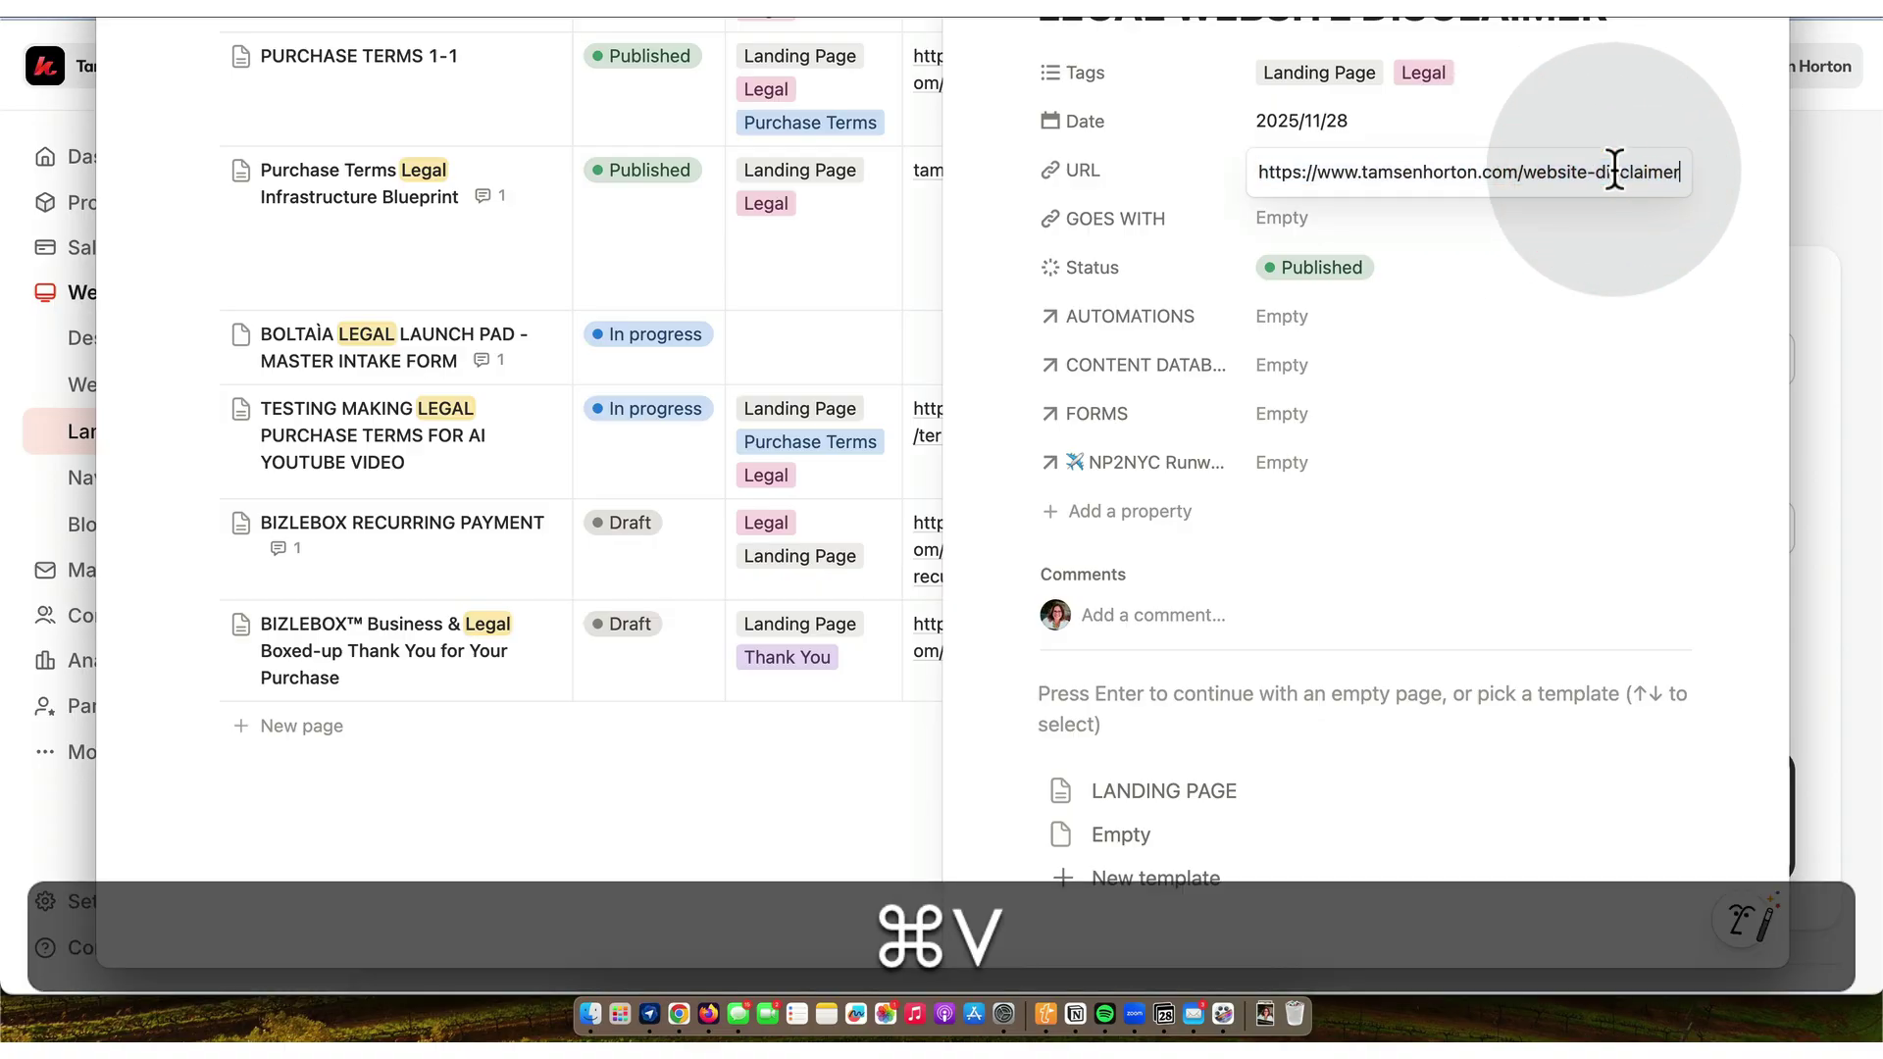
pyautogui.press('Return')
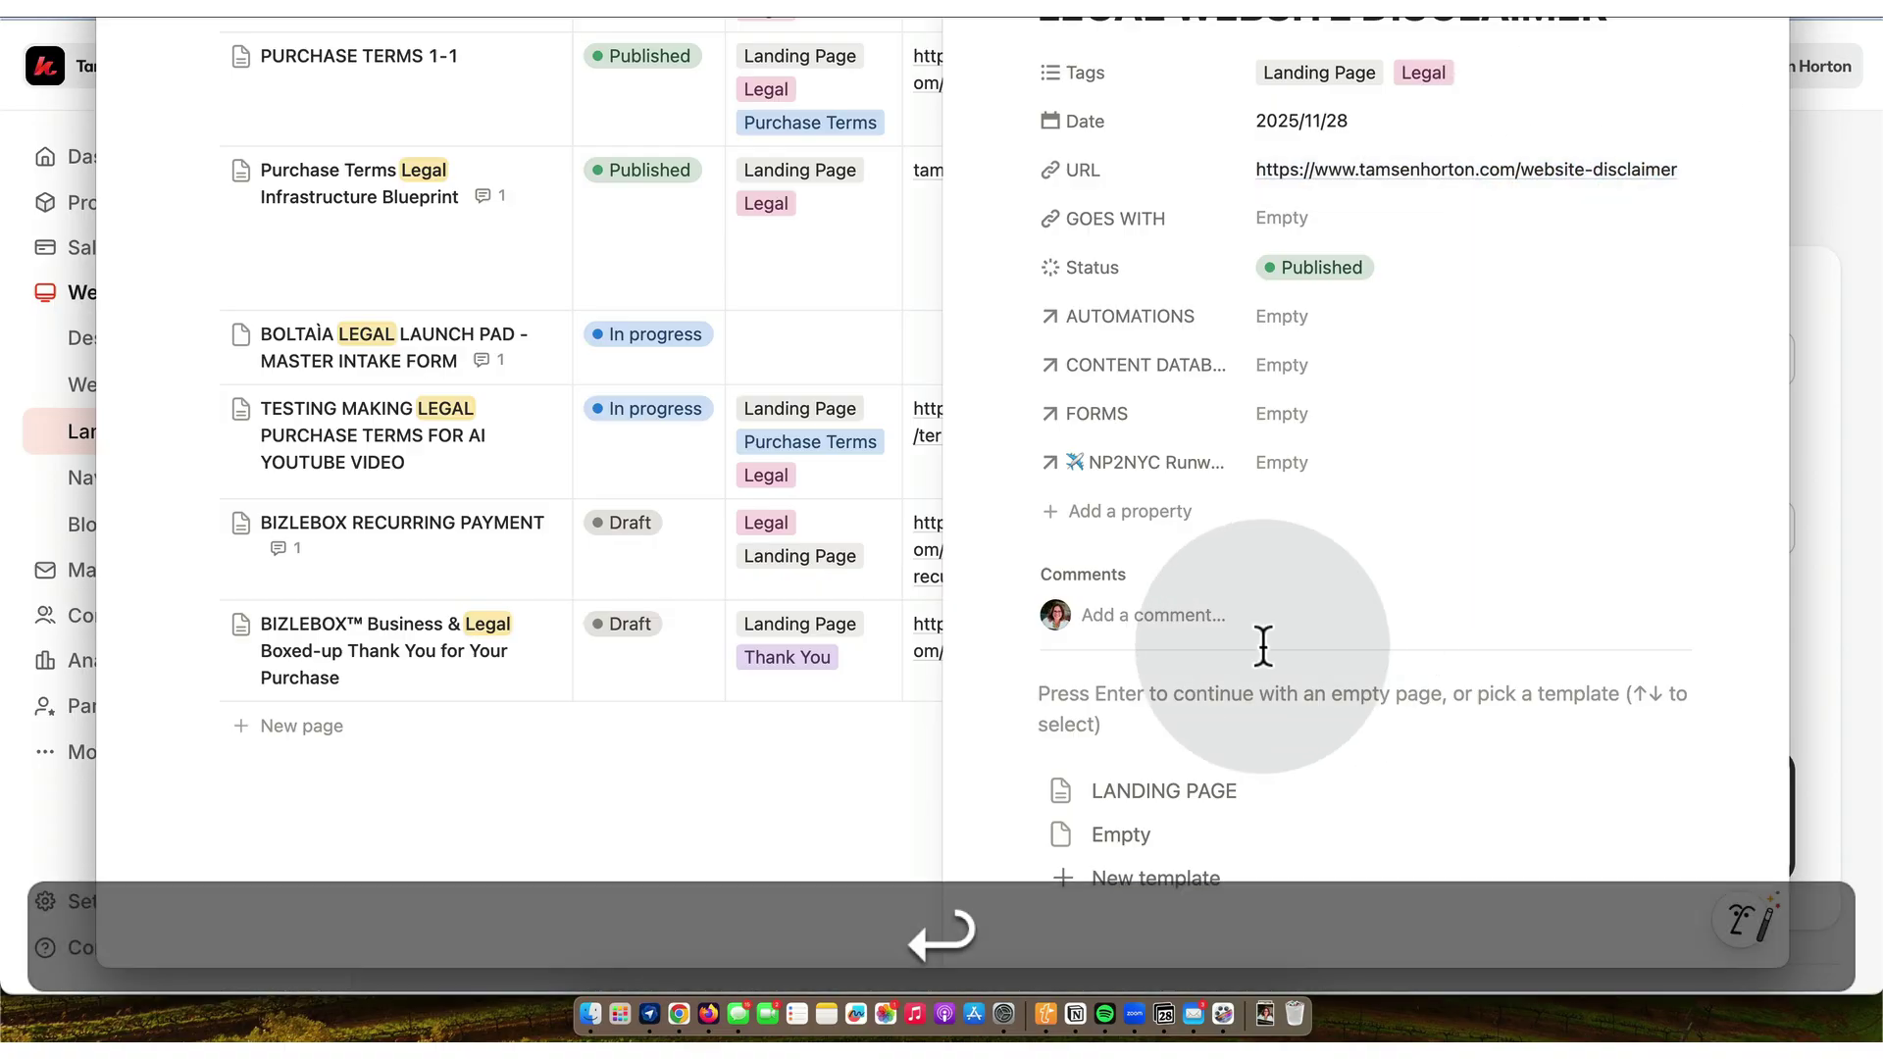
pyautogui.click(677, 1009)
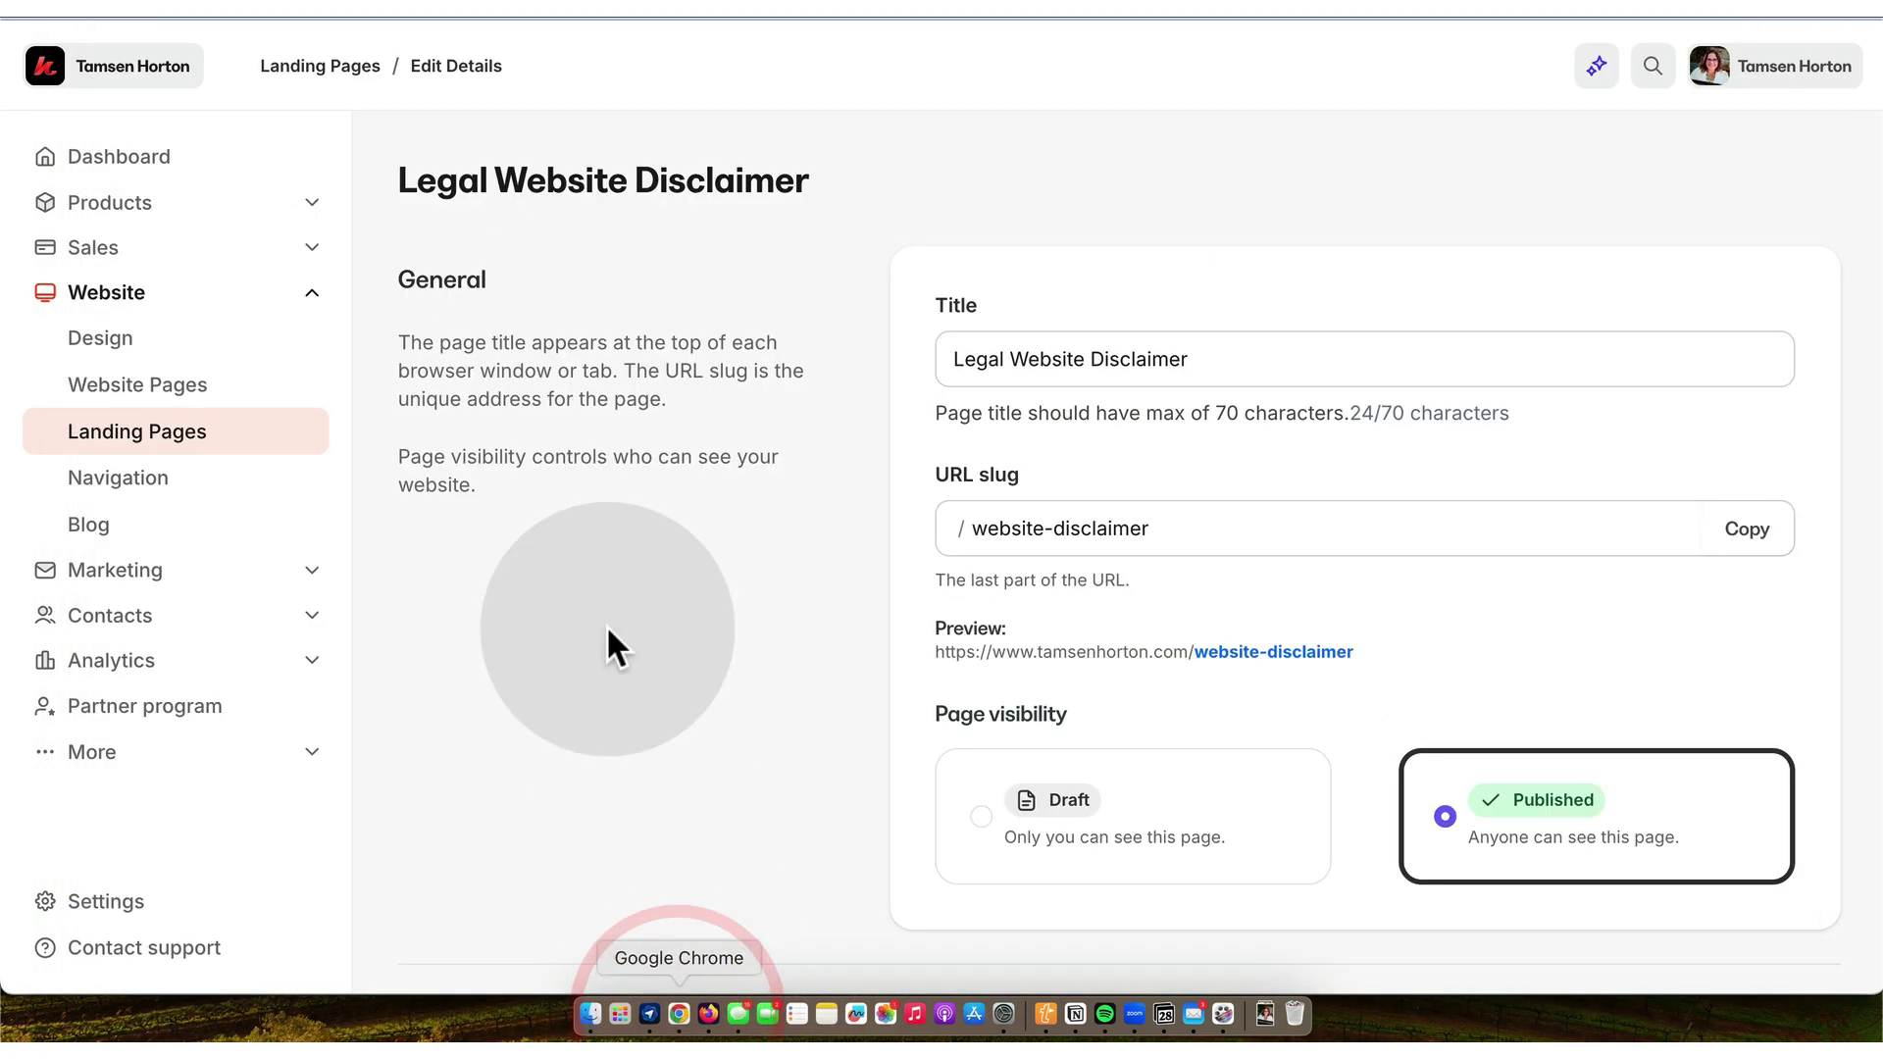
# - Open the Legal Website Disclaimer page in the editor and rename its section LIVE WEBSITE DISCLAIMER 20251128
pyautogui.click(202, 433)
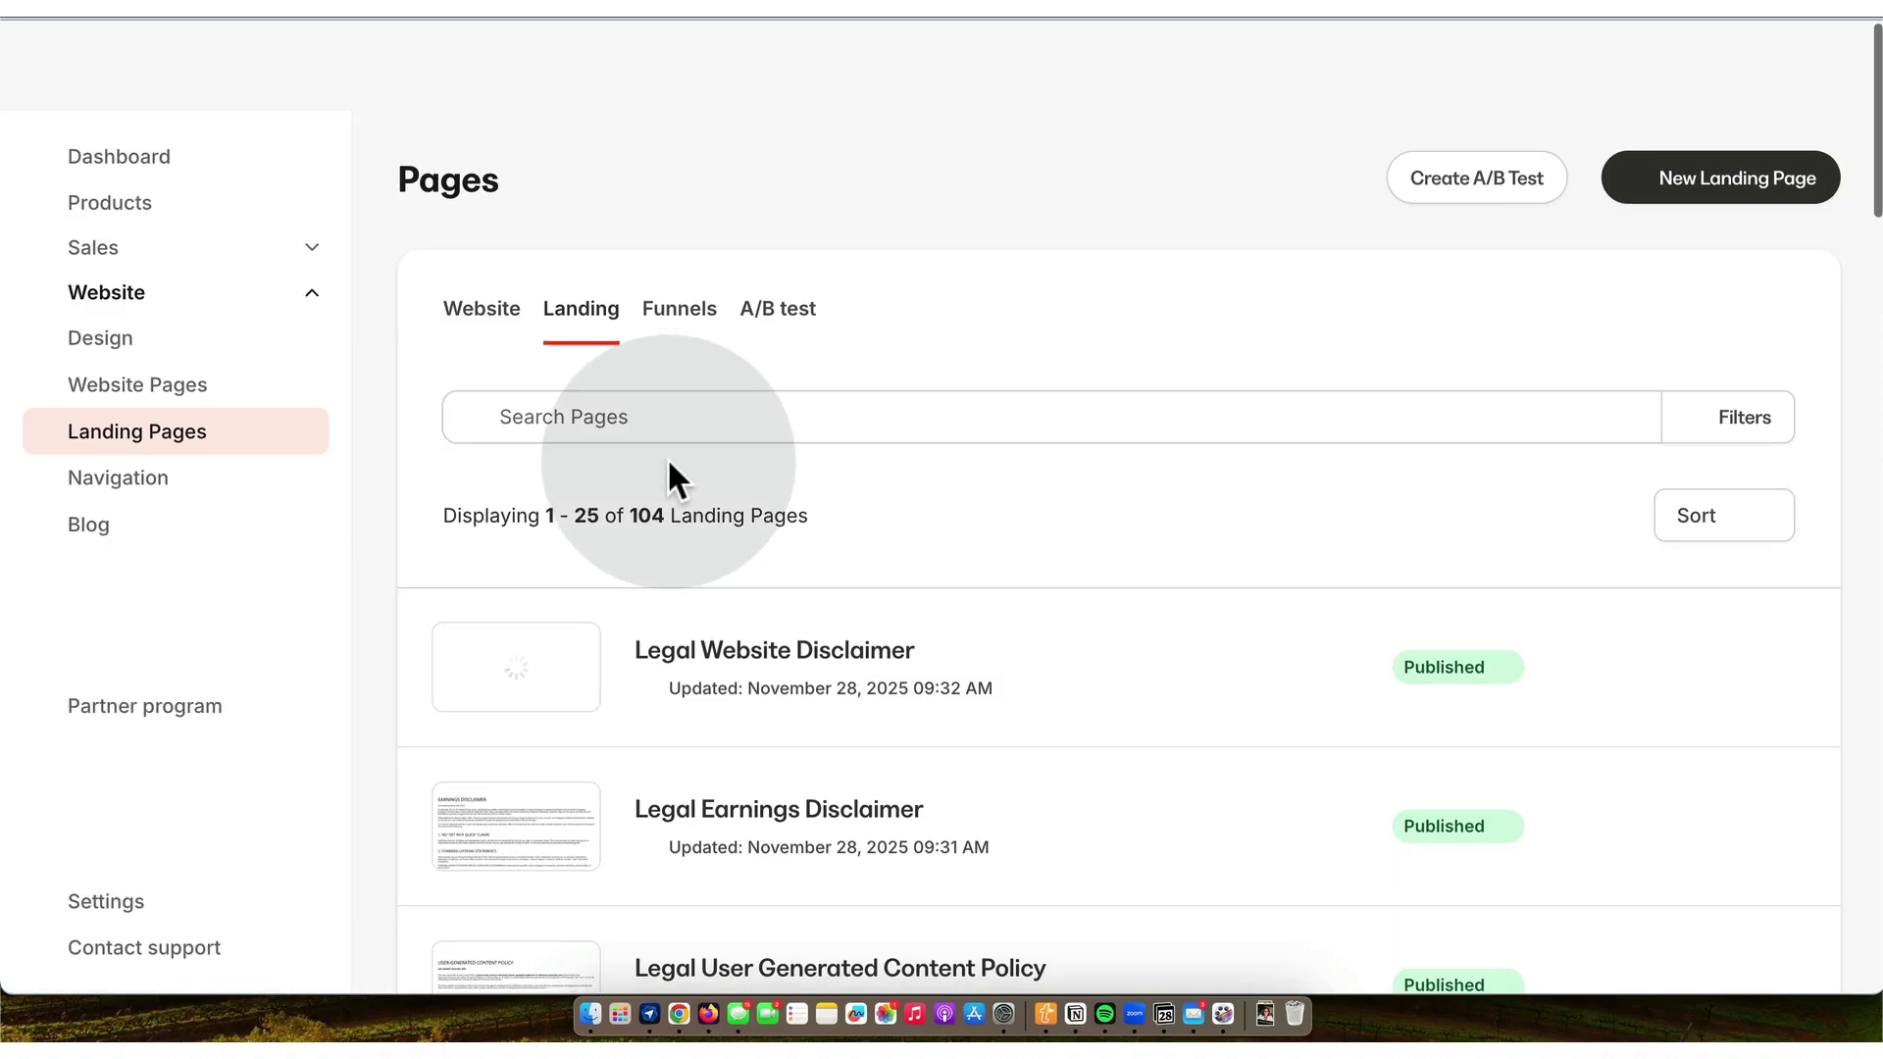
pyautogui.click(727, 517)
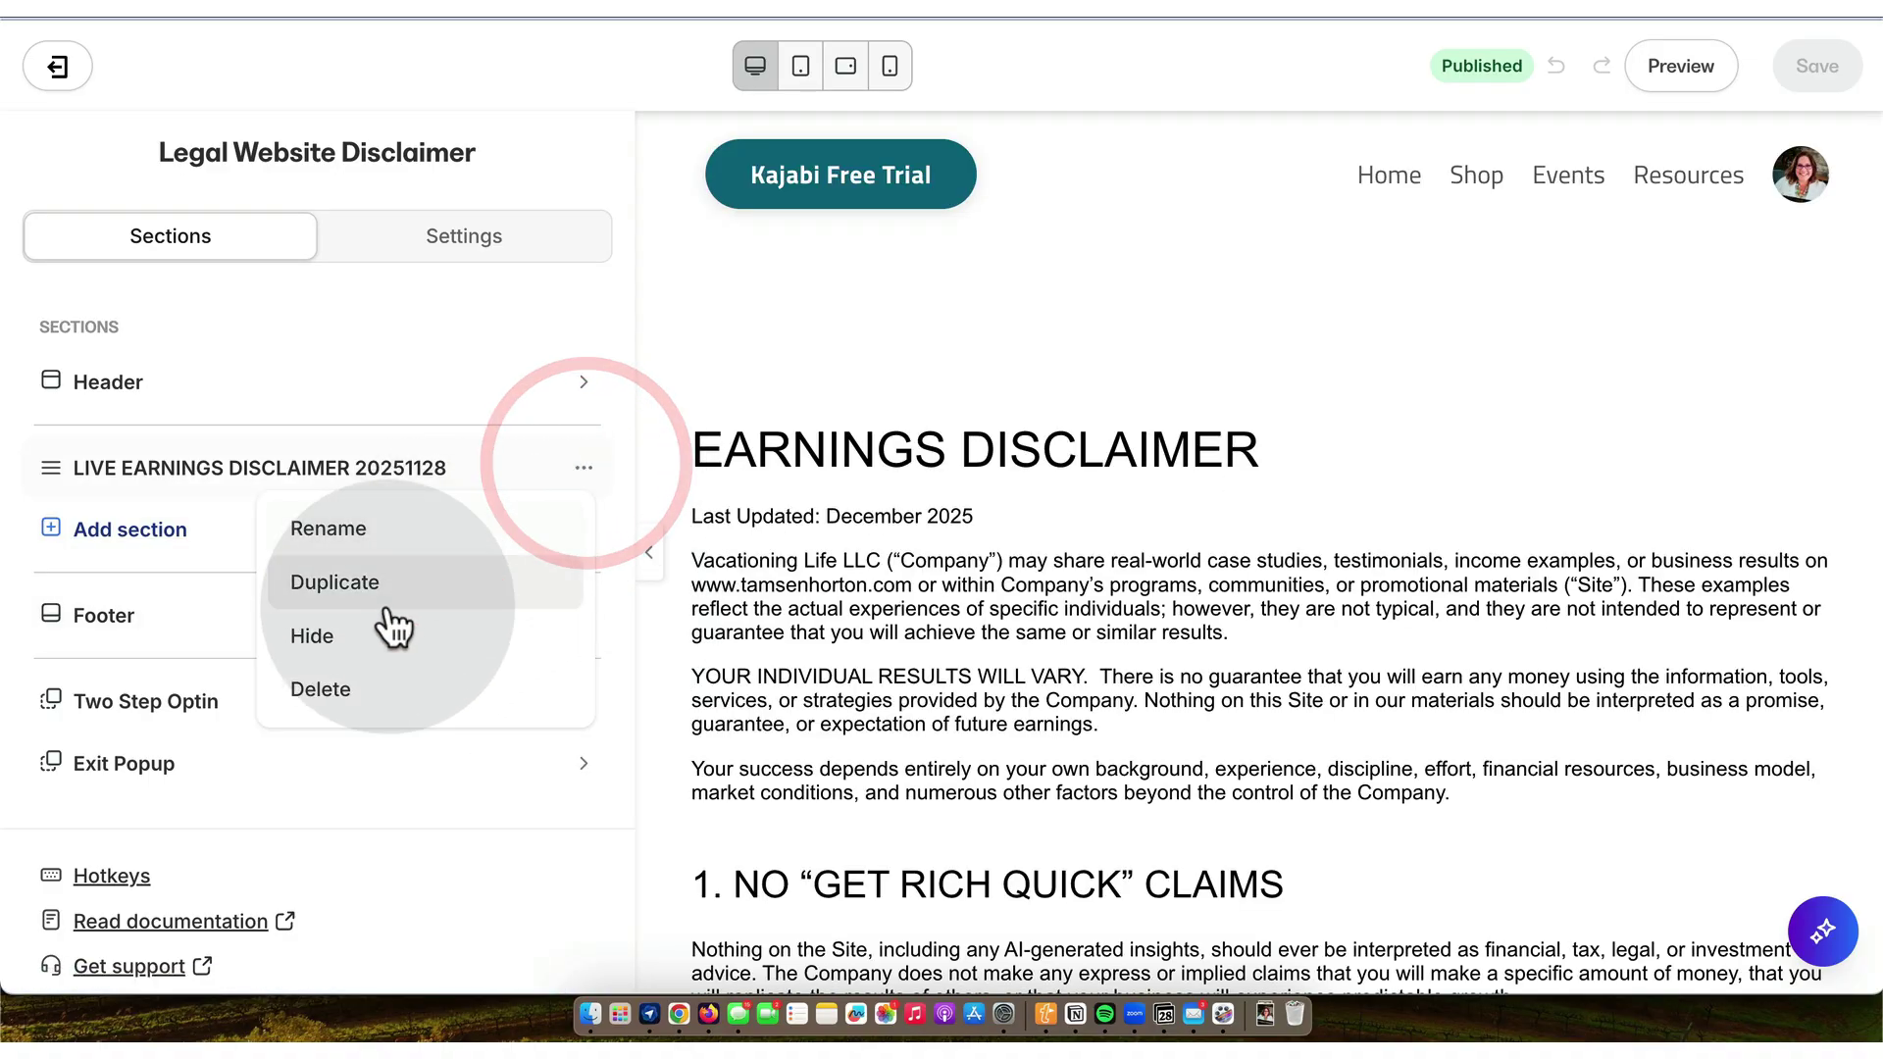
pyautogui.click(365, 531)
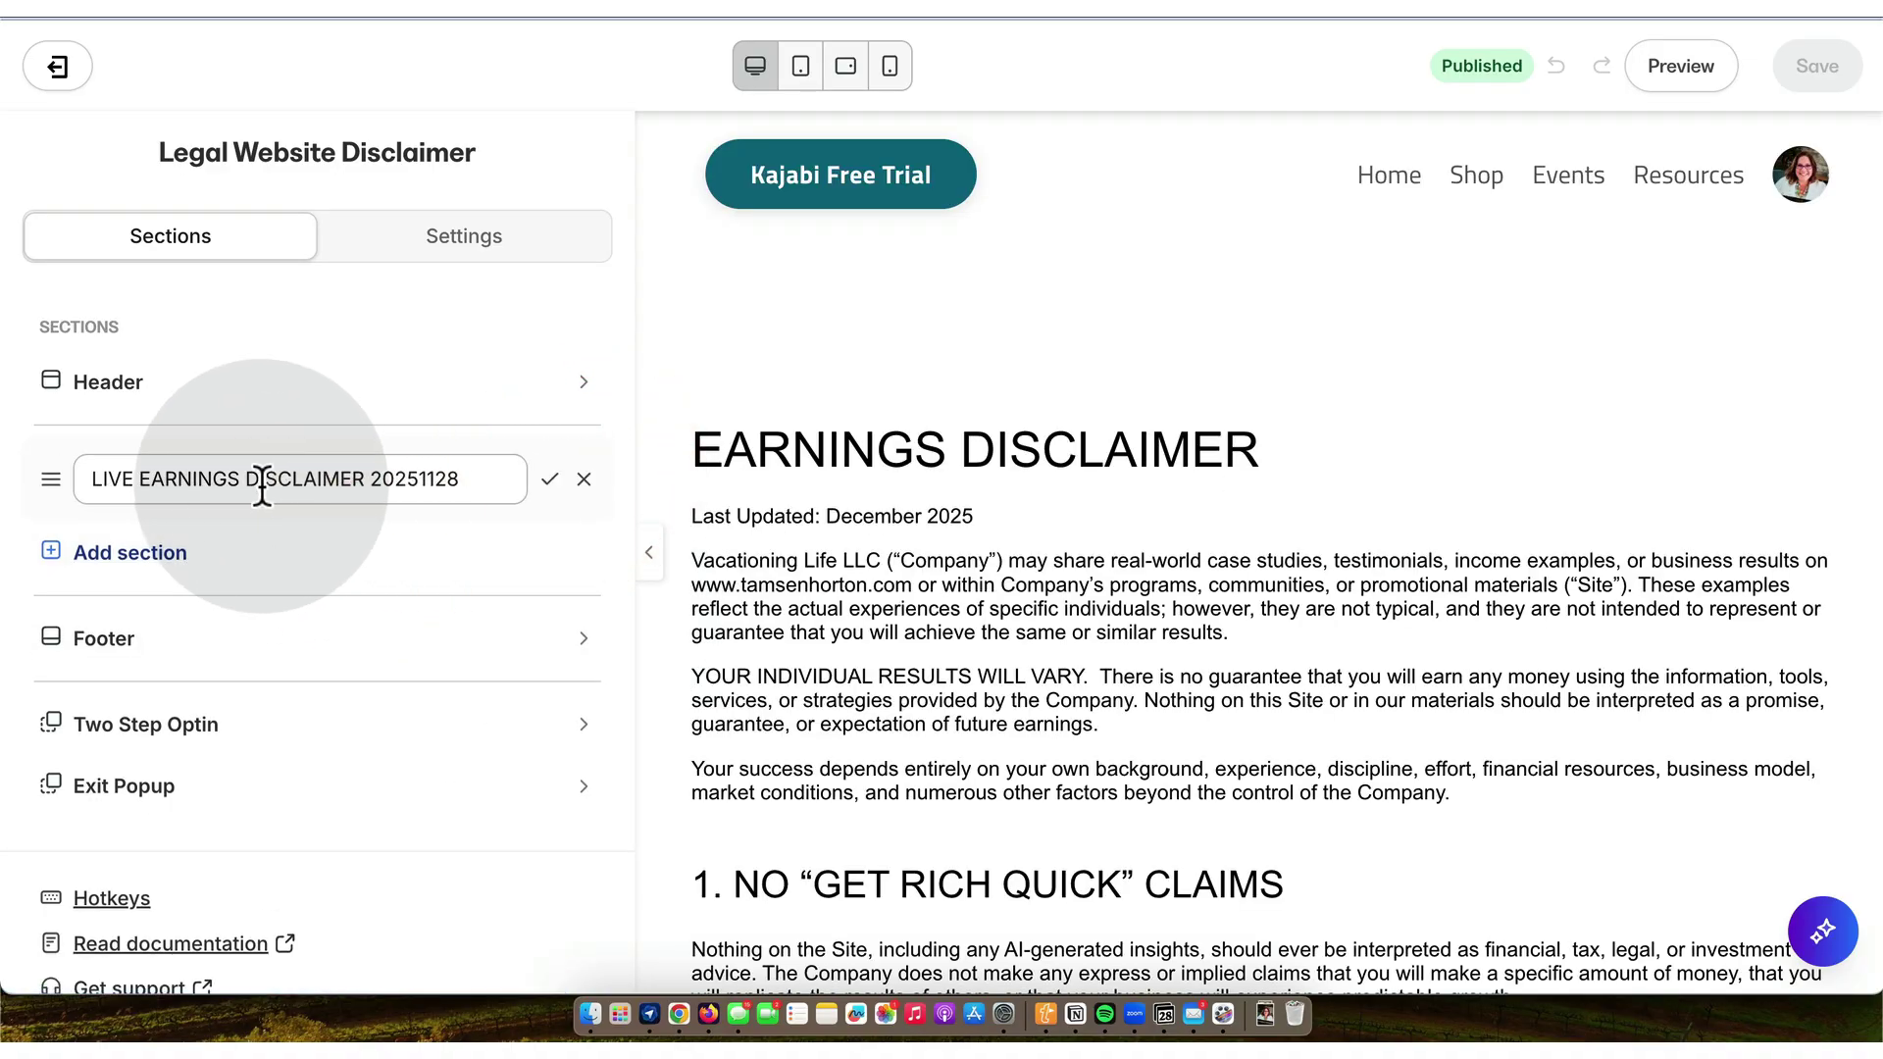
pyautogui.press('BackSpace')
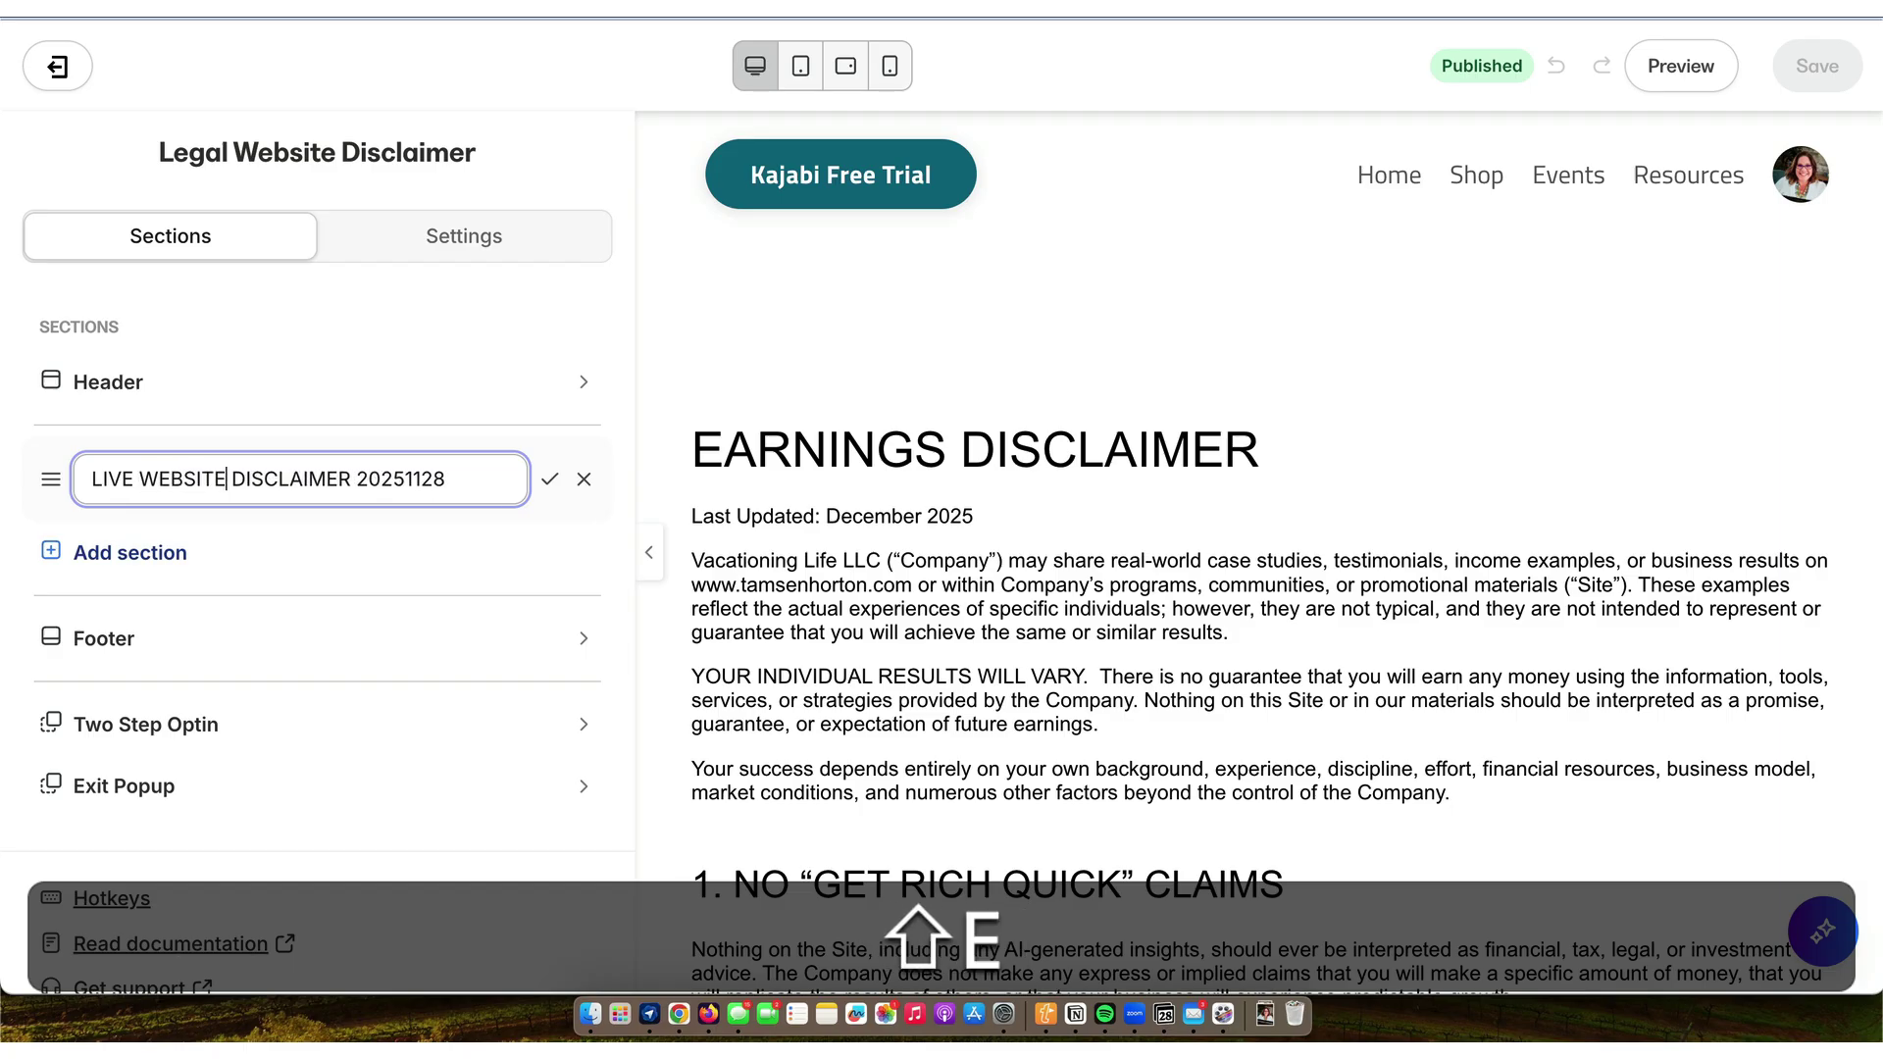
pyautogui.hotkey('shift', 'Return')
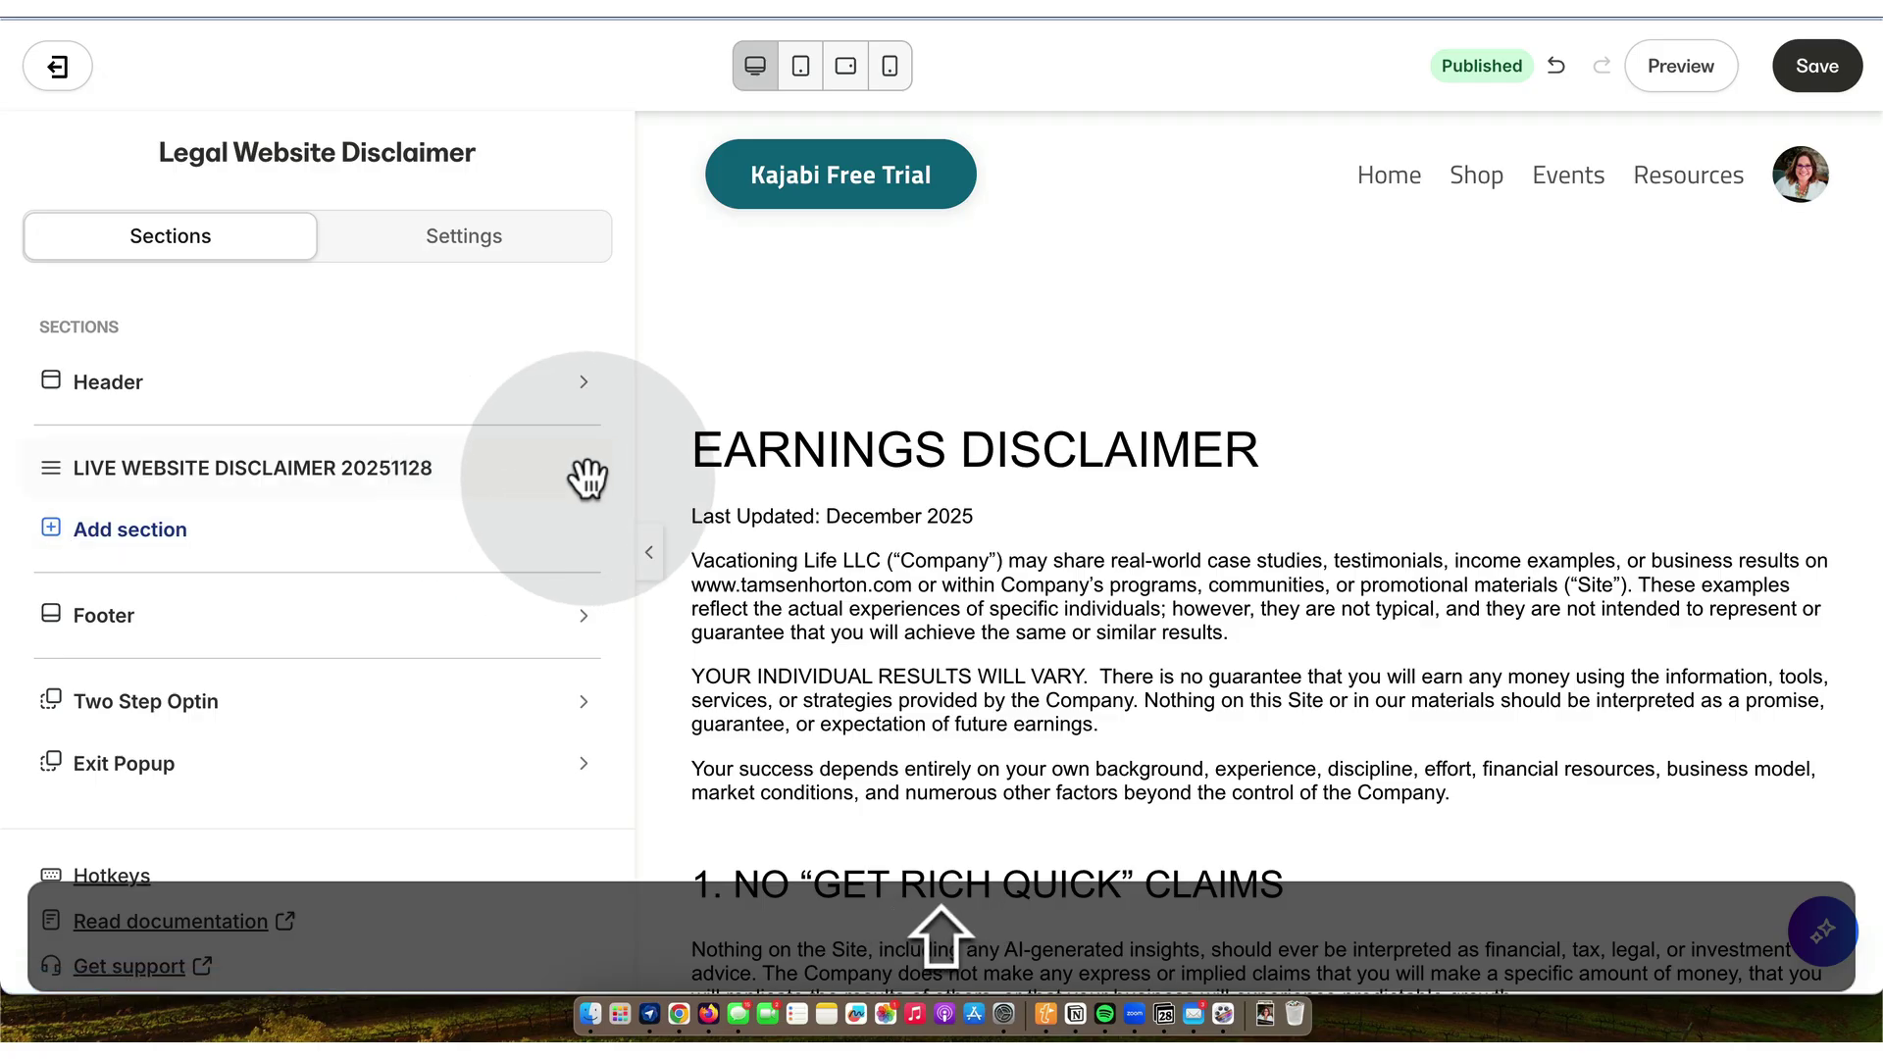
# - Rename the section's text block to LIVE WEBSITE DISCLAIMER 20251128 as well
pyautogui.click(461, 469)
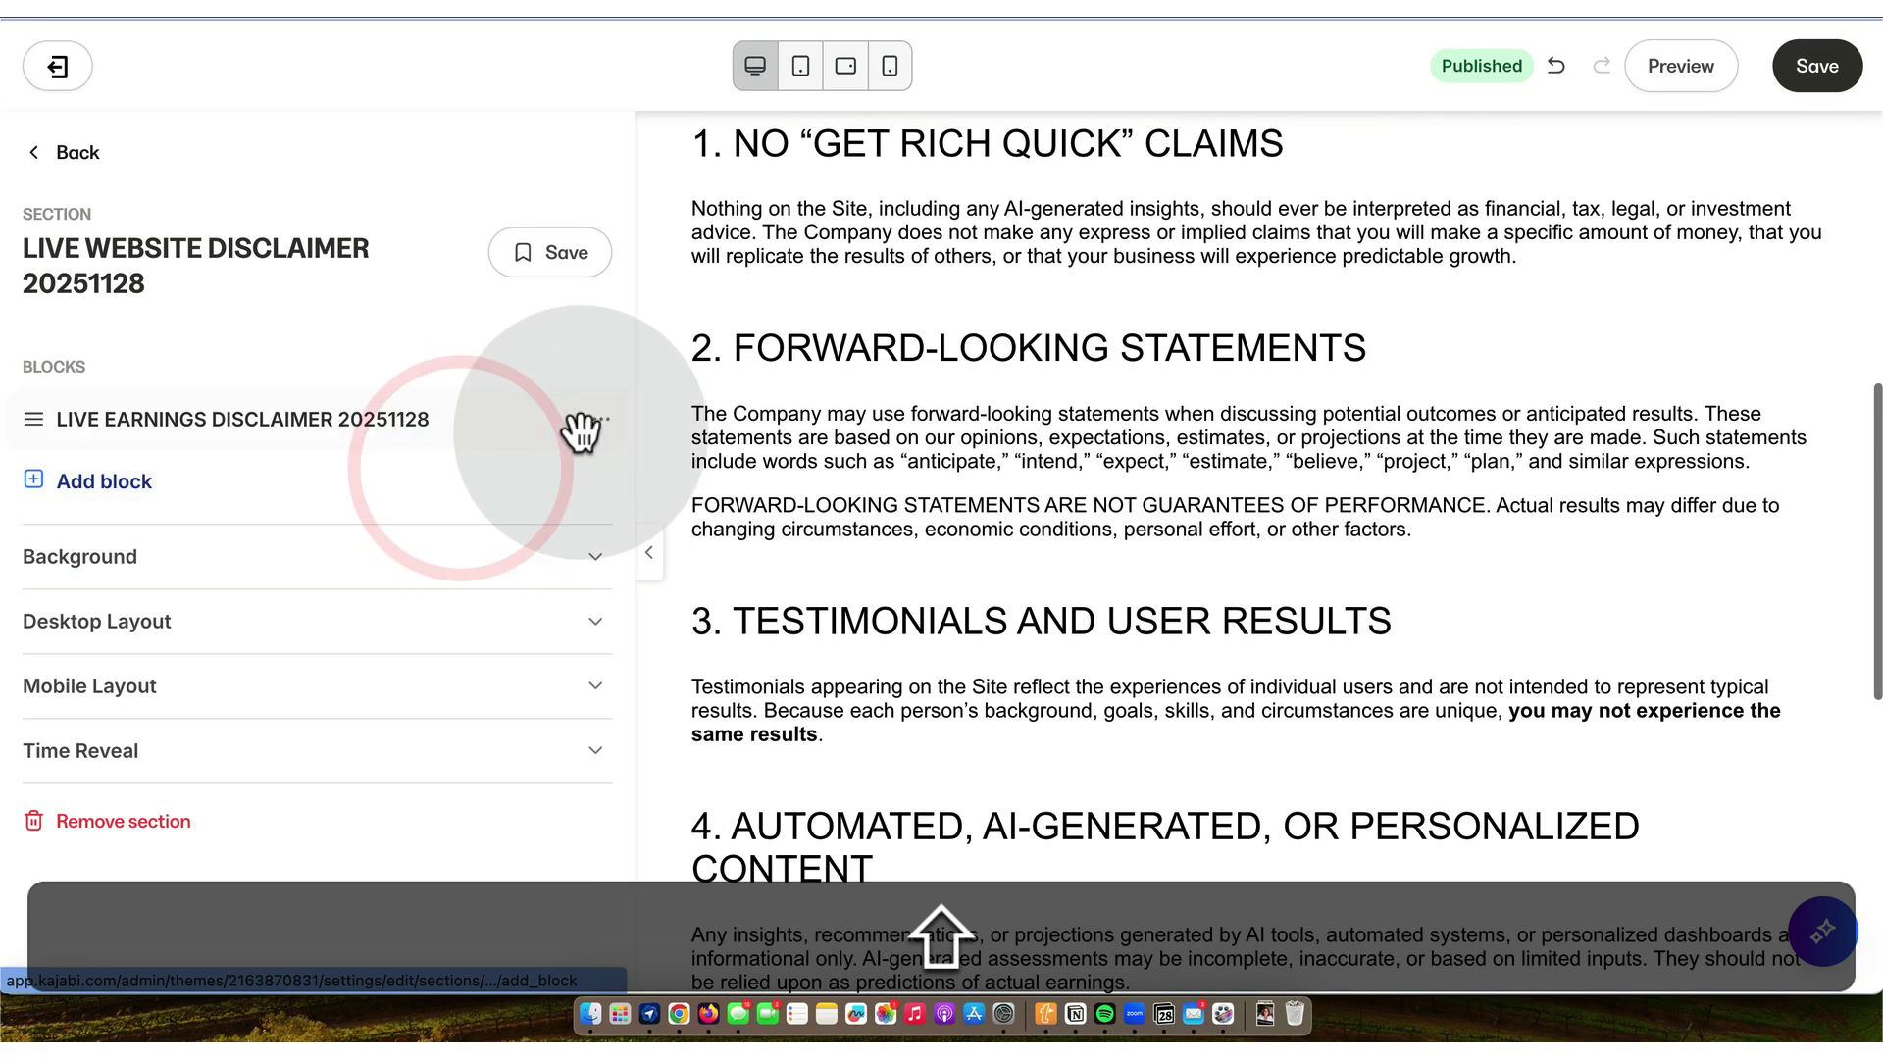
pyautogui.click(602, 422)
pyautogui.click(447, 485)
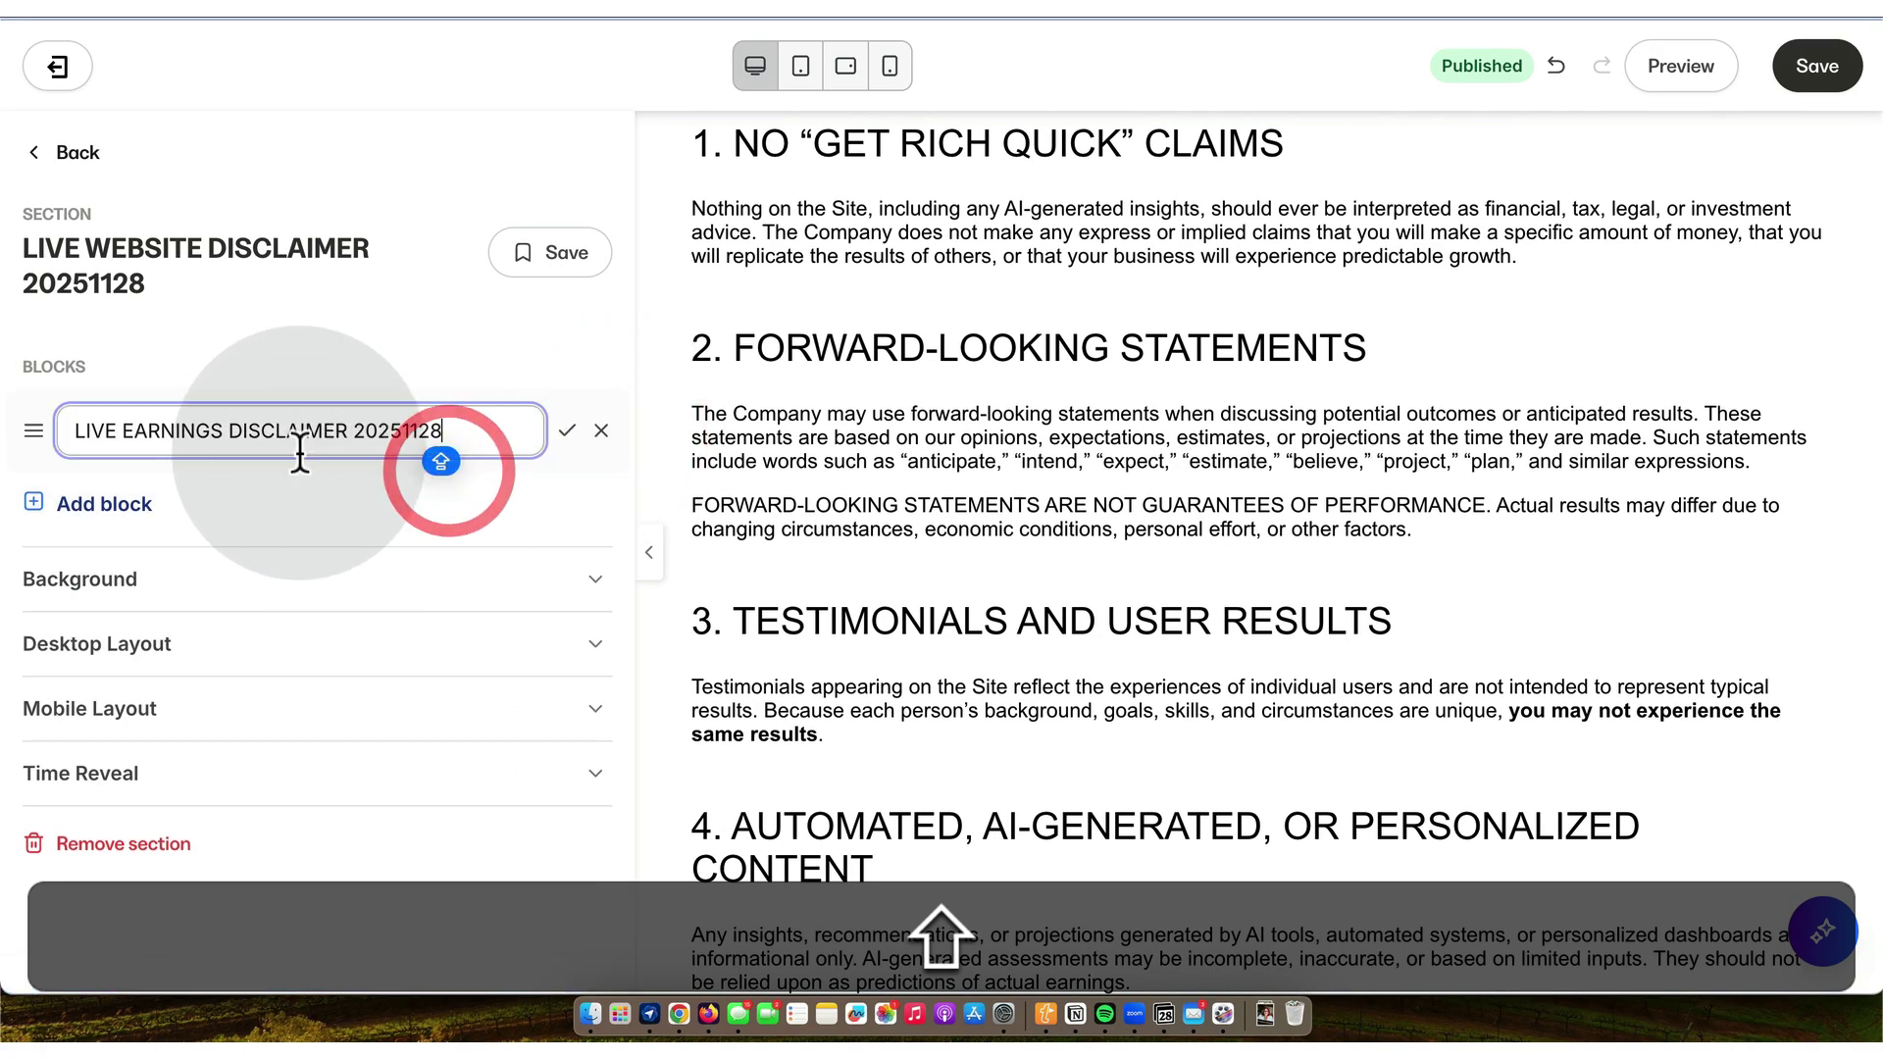
pyautogui.press('BackSpace')
pyautogui.press('BackSpace')
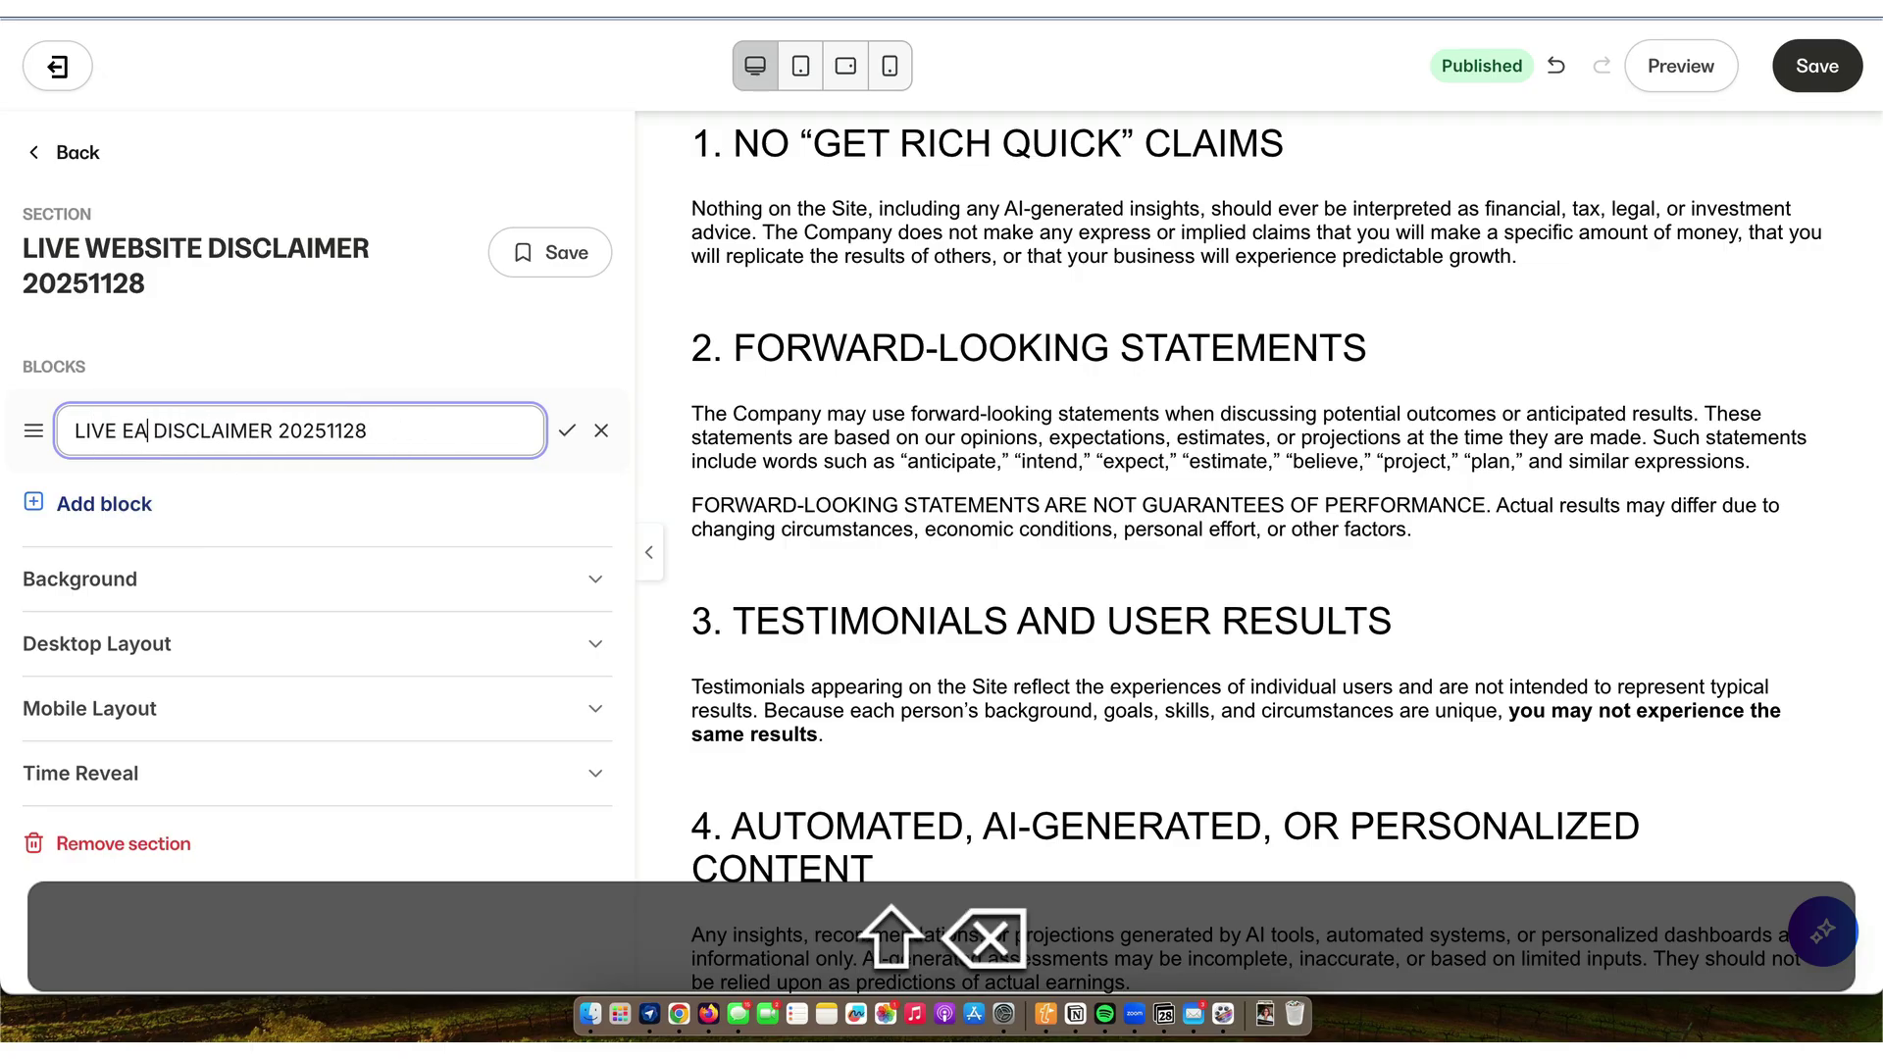
pyautogui.press('Return')
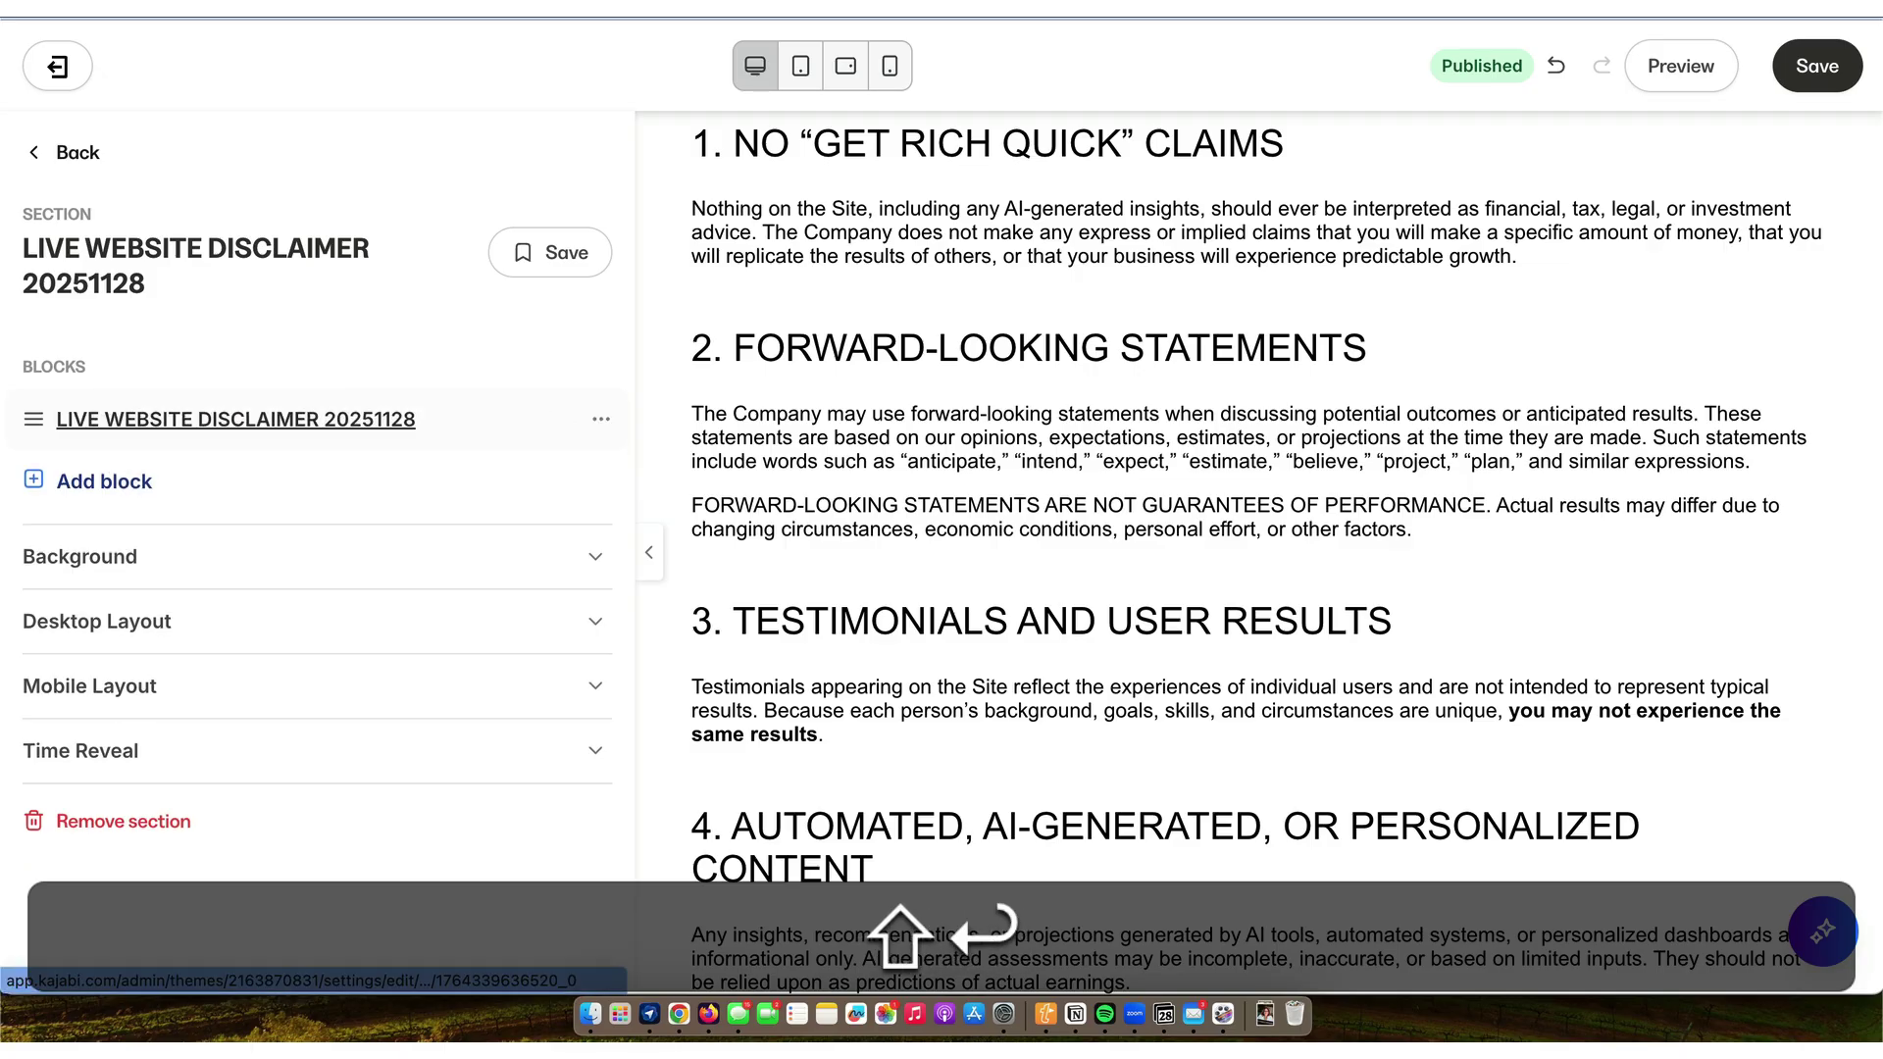
pyautogui.click(230, 420)
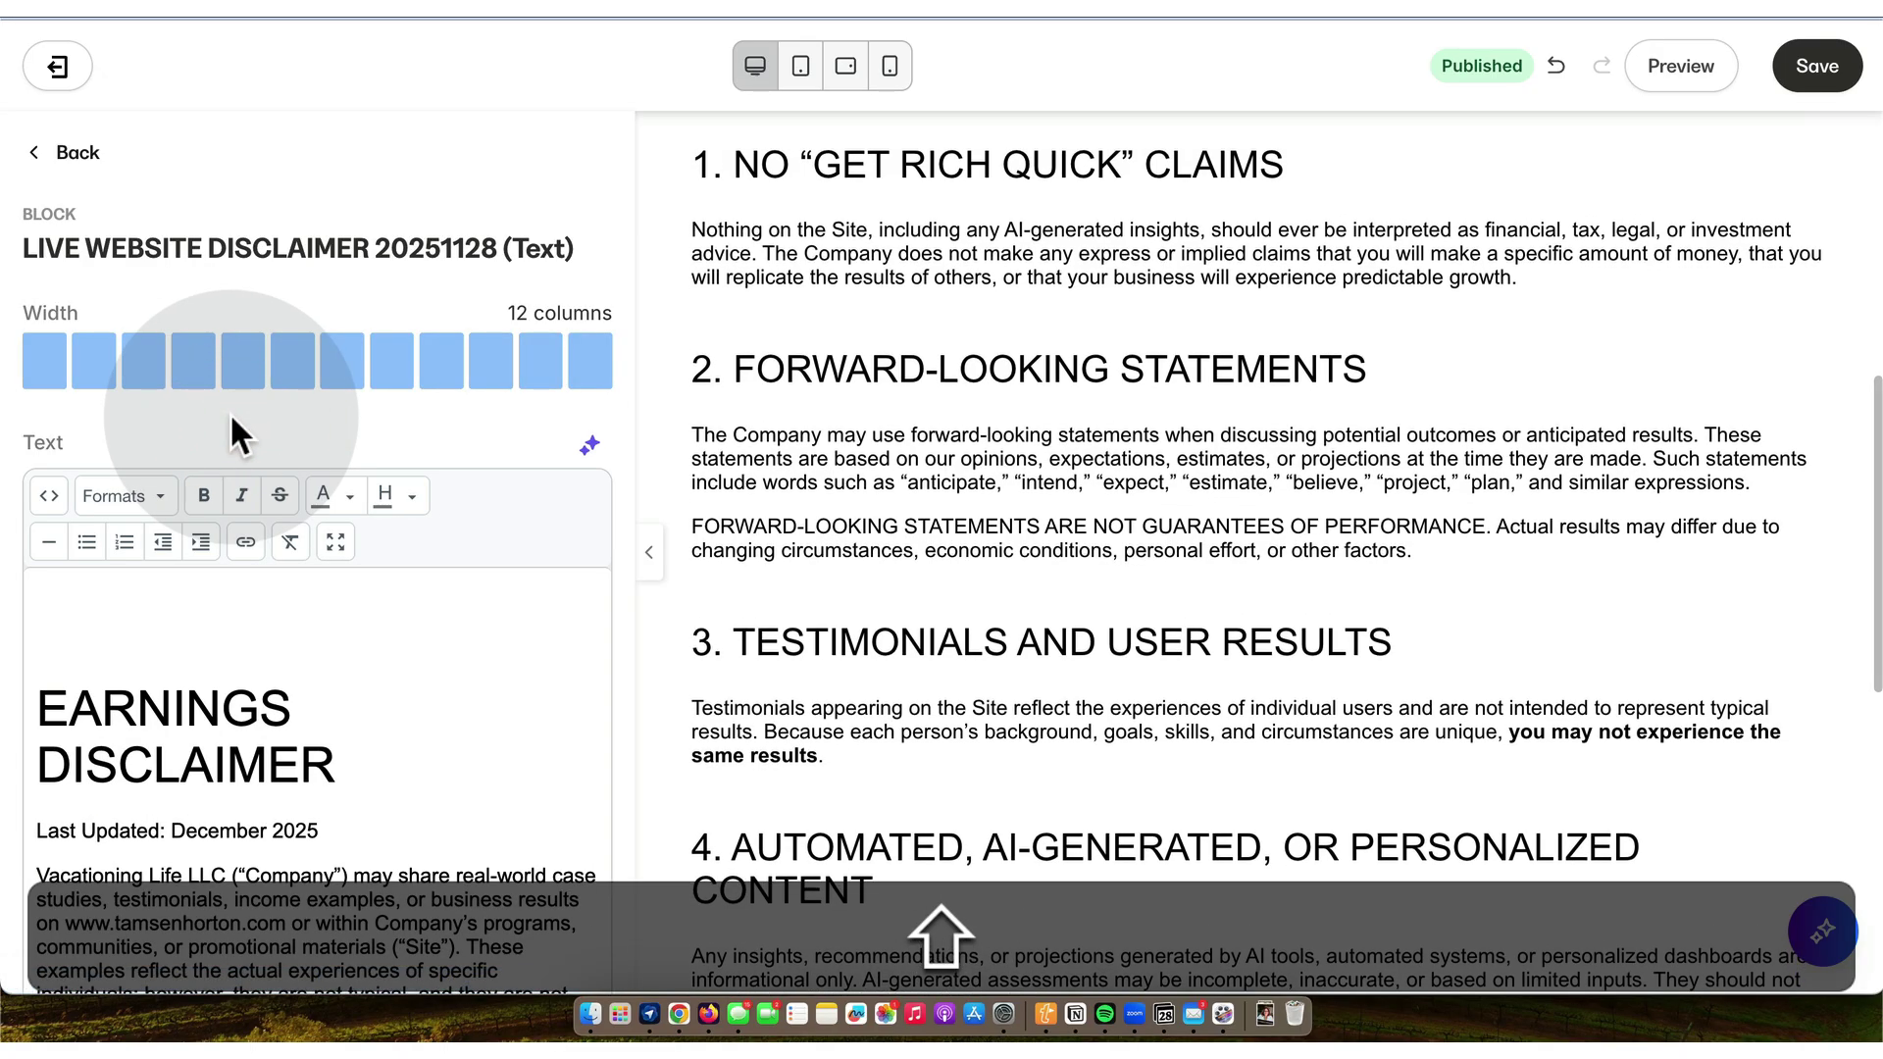
# - Clear all the old disclaimer HTML from the block's source code
pyautogui.click(48, 496)
pyautogui.click(905, 592)
pyautogui.press('super+a')
pyautogui.press('shift+super+BackSpace')
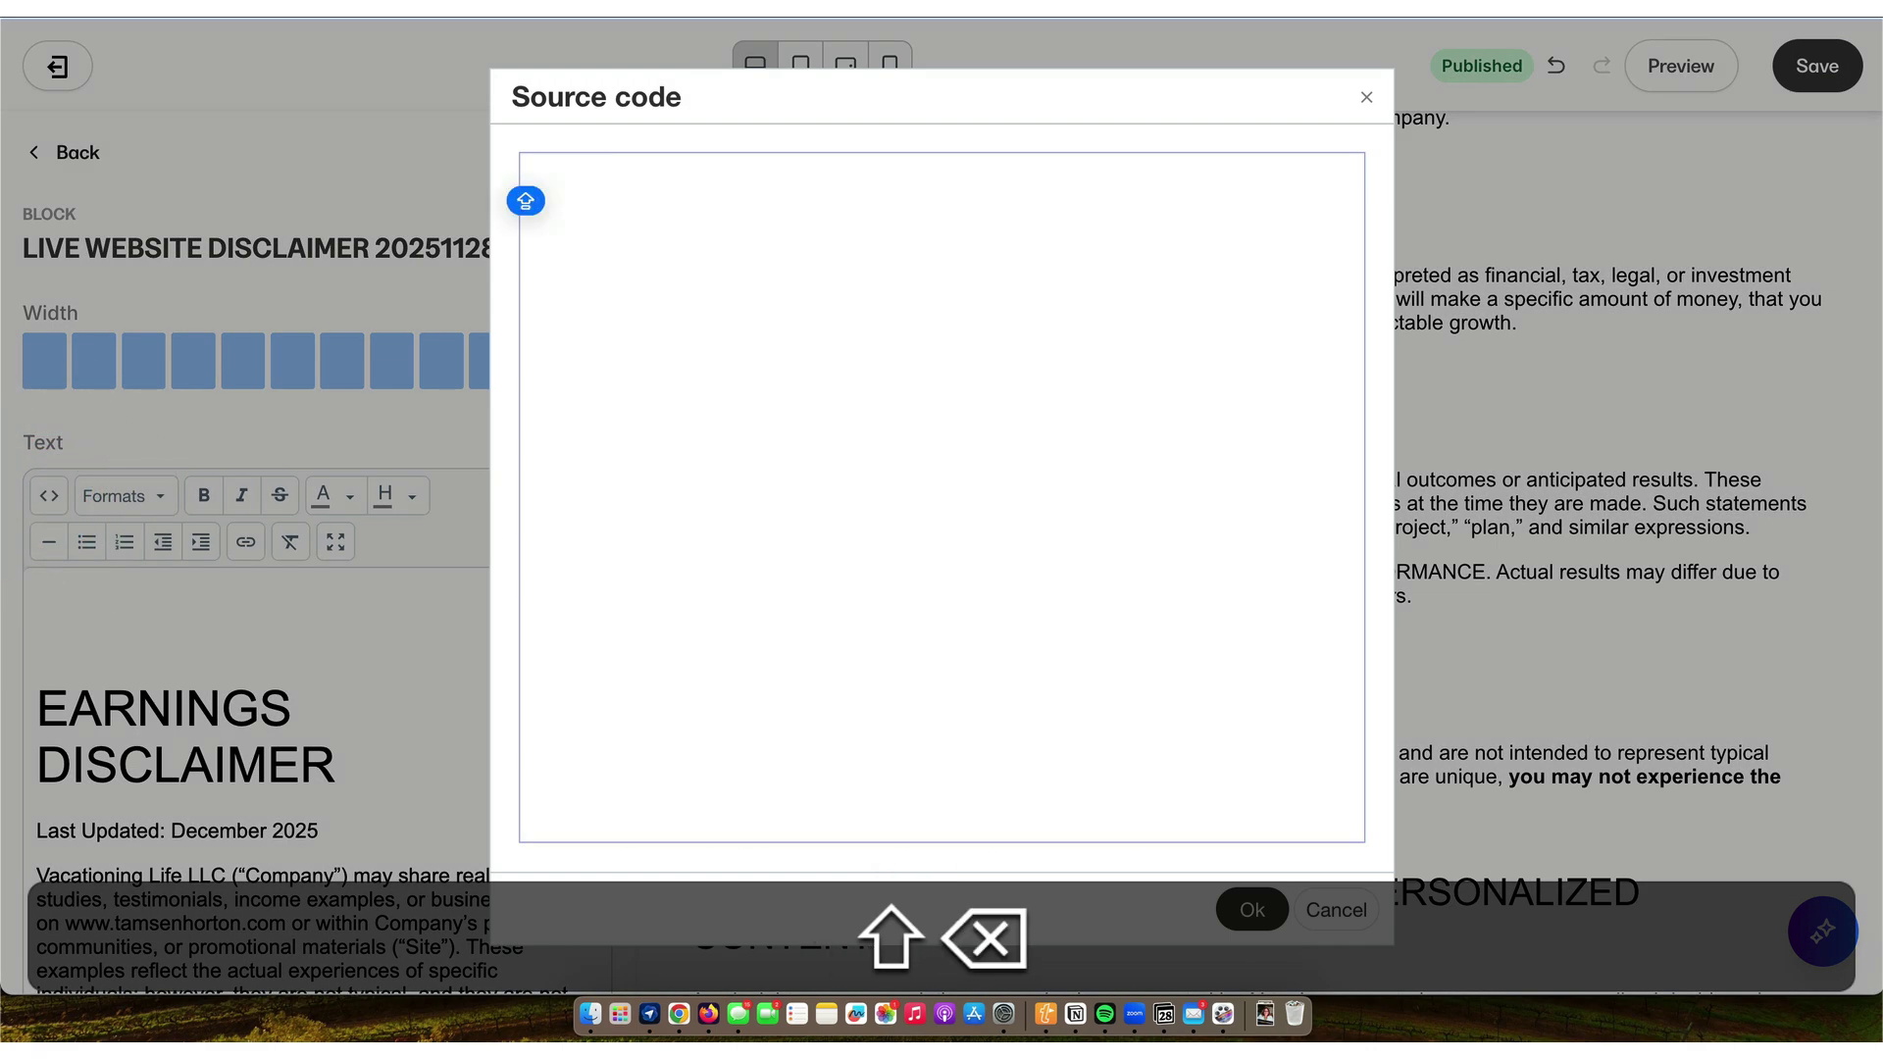
# - Open the 72 KB Website Disclaimer HTML file in Google Drive and copy its contents
pyautogui.press('super+Tab')
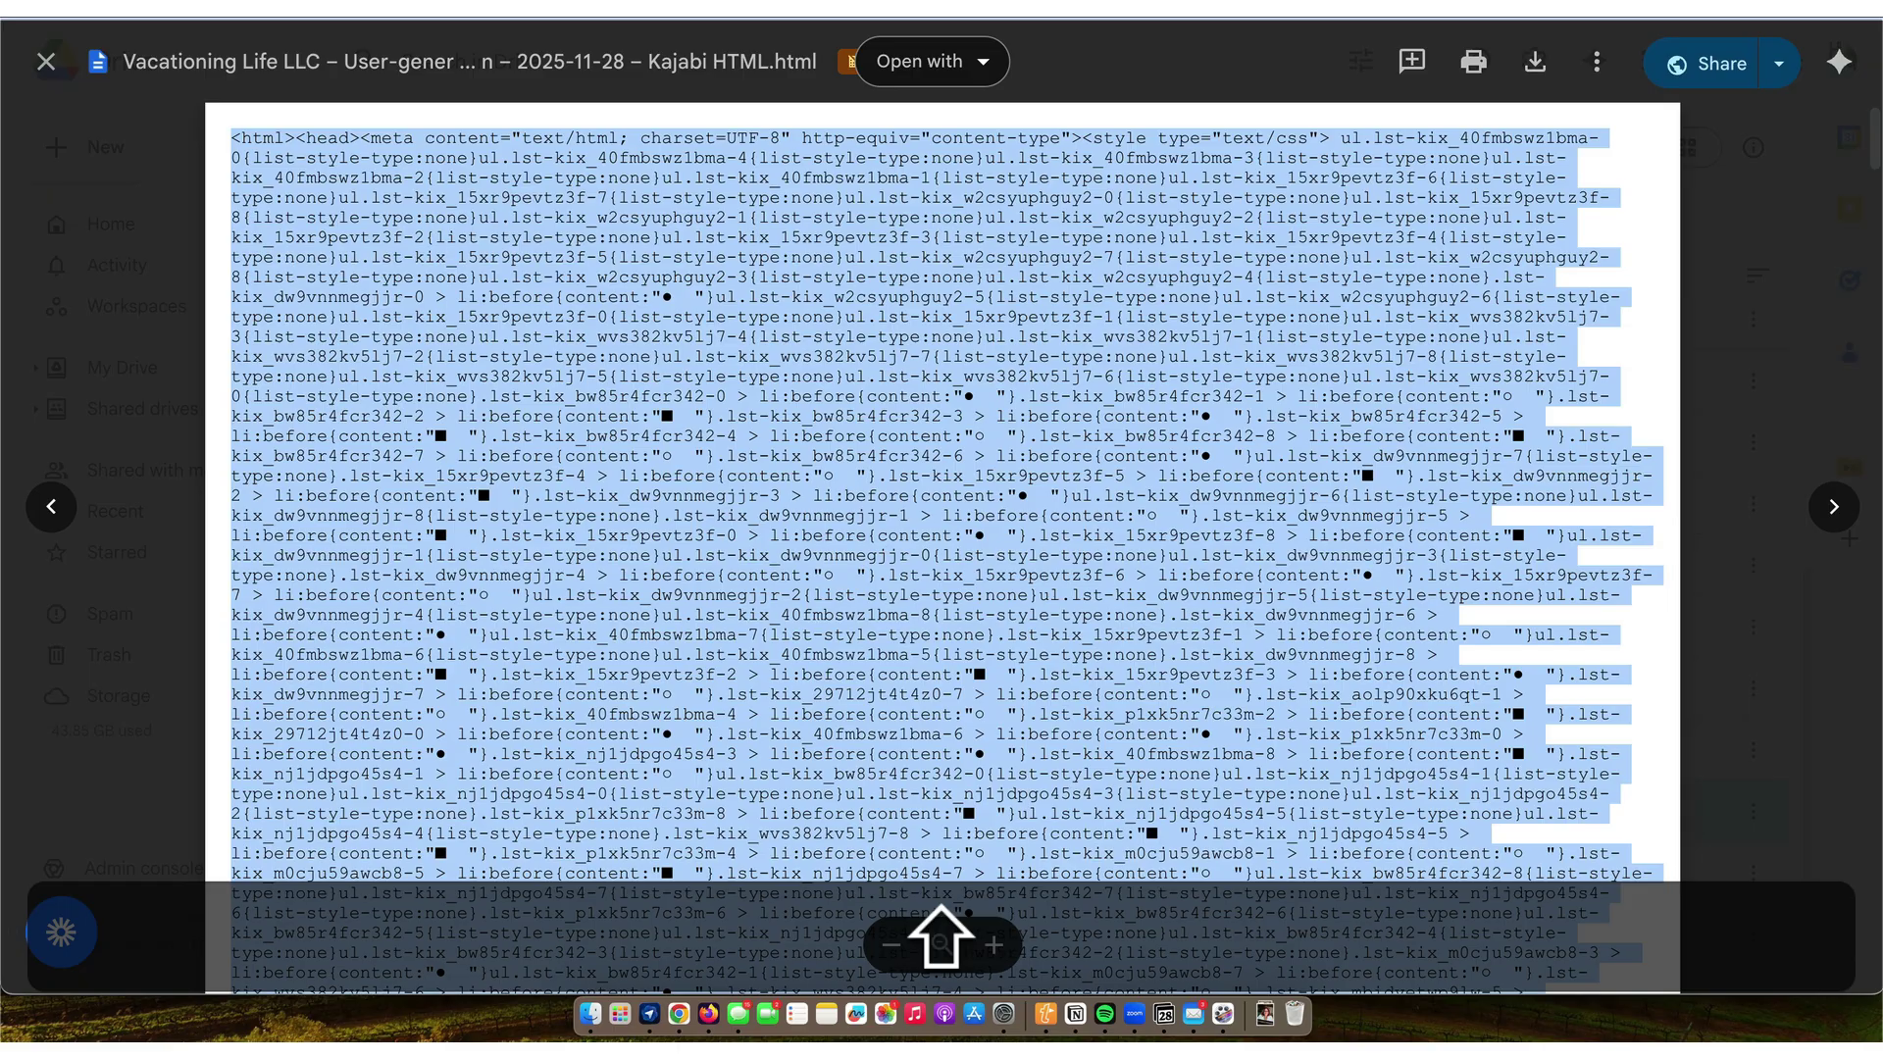
pyautogui.click(46, 63)
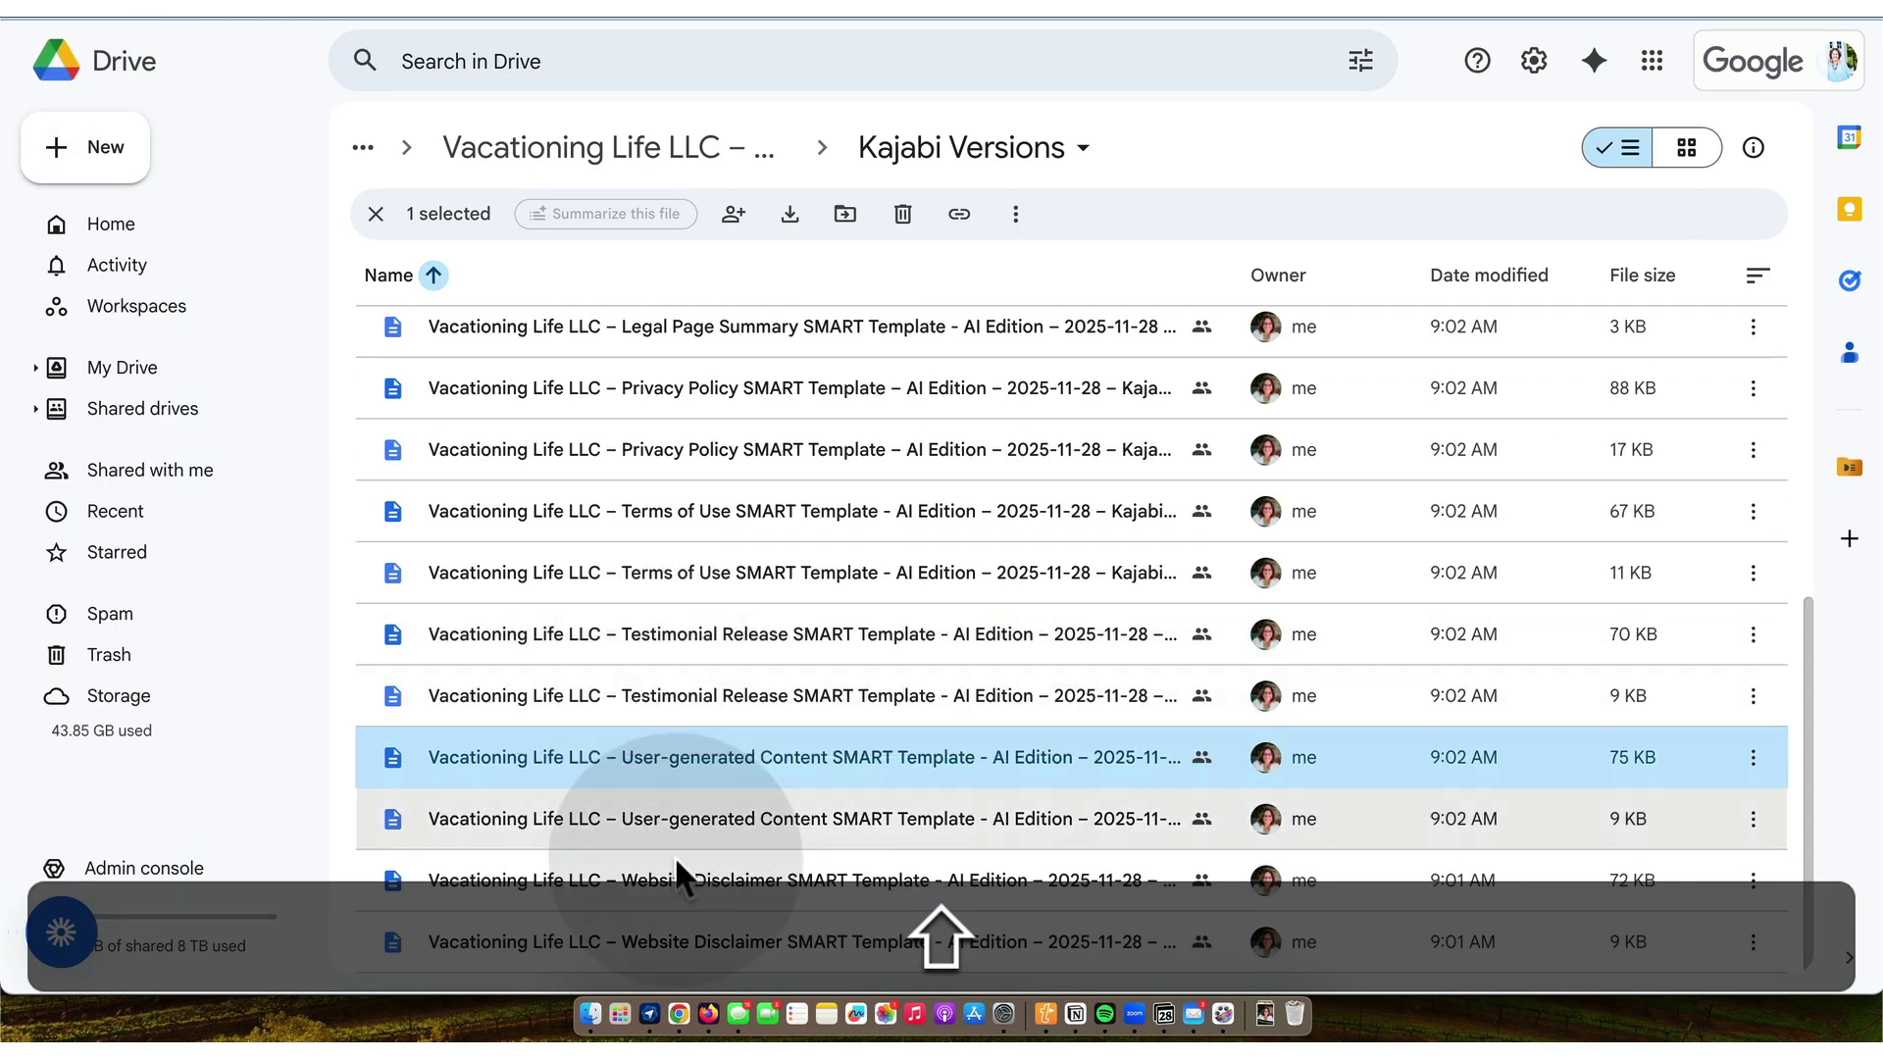
pyautogui.scroll(-1, 667, 801)
pyautogui.click(691, 880)
pyautogui.doubleClick(691, 880)
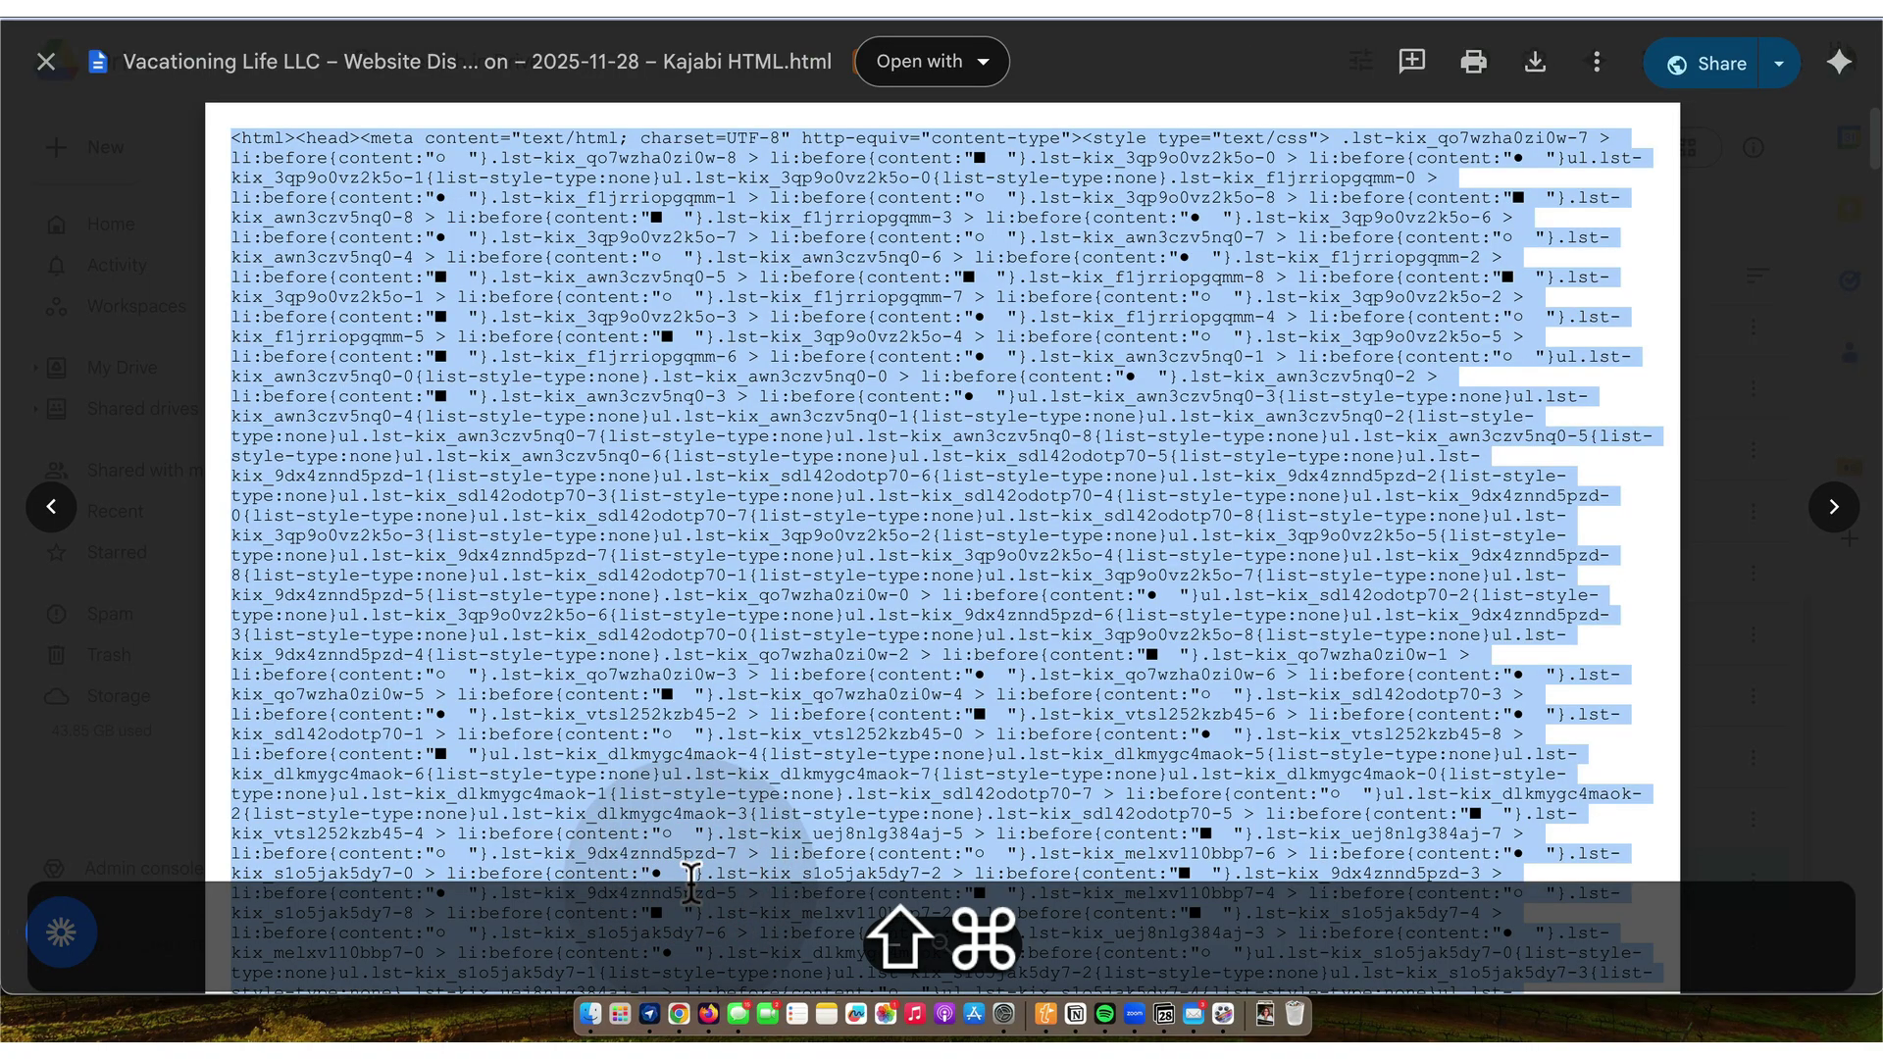
pyautogui.press('shift')
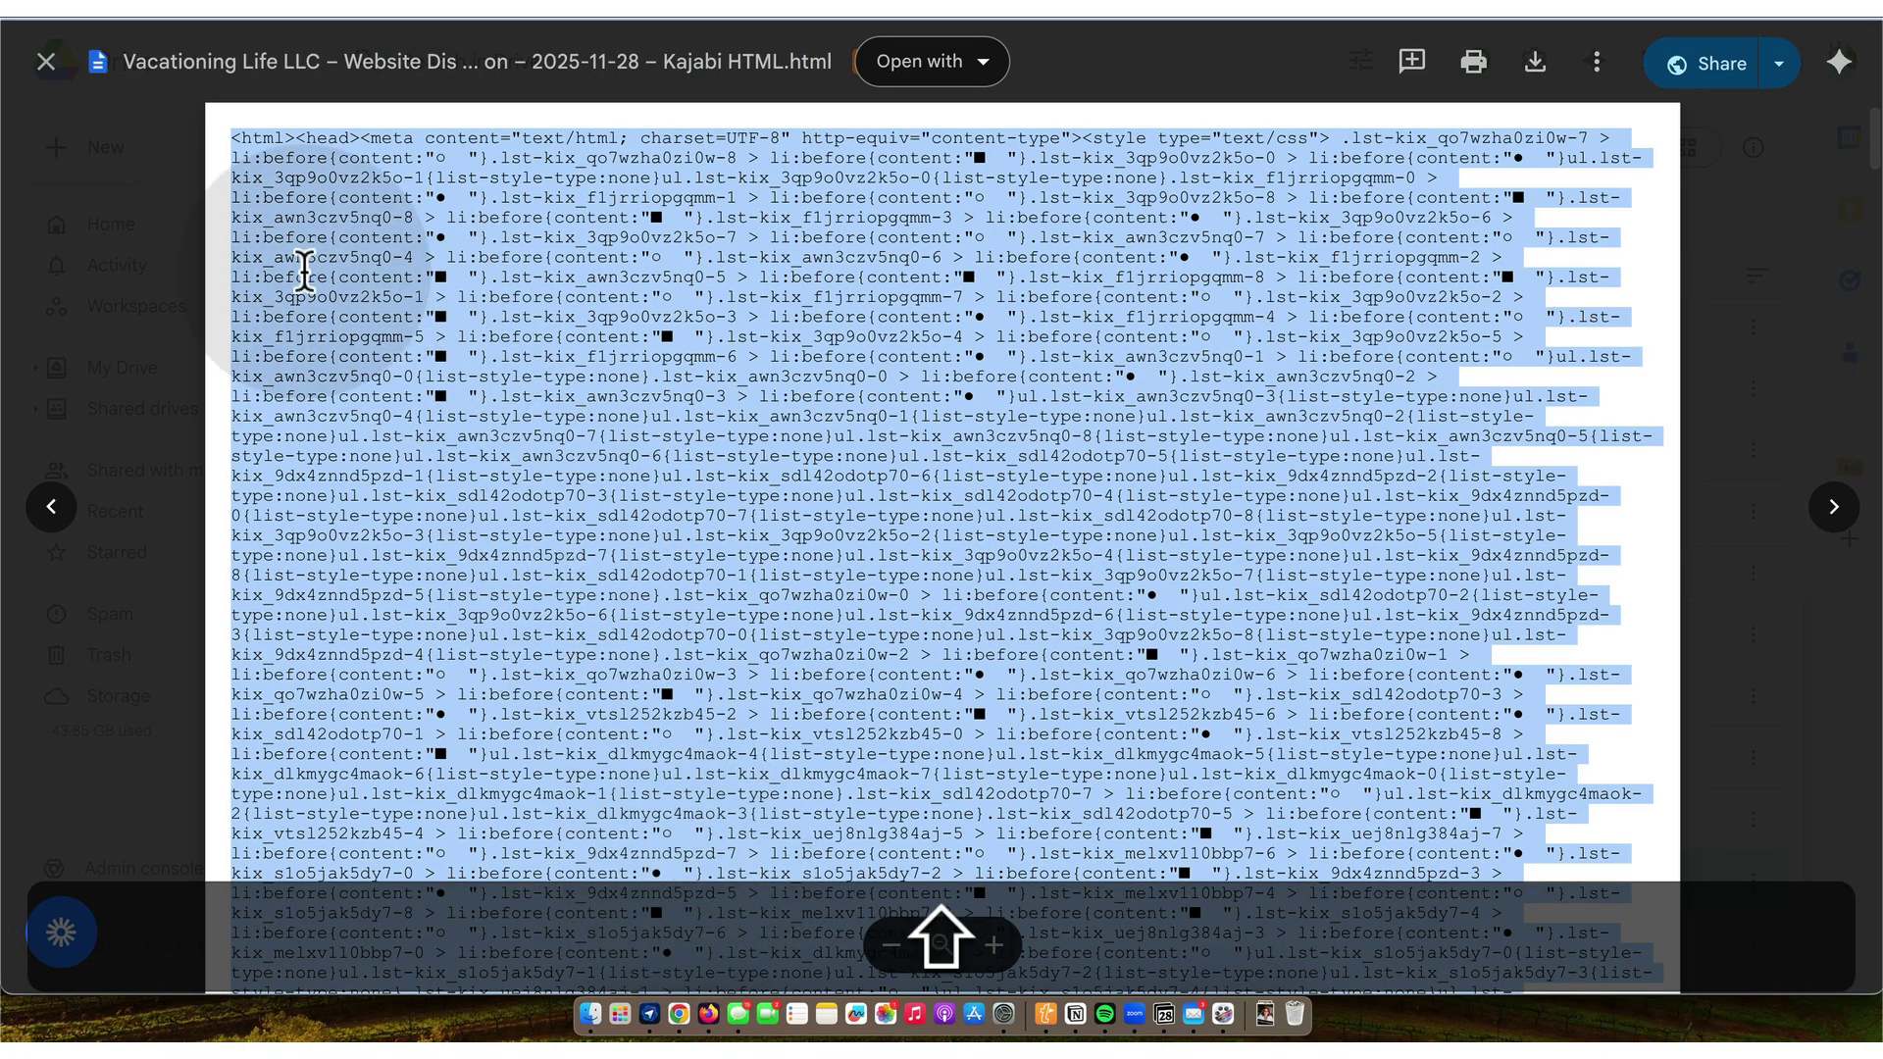
# - Paste the Website Disclaimer HTML into the block's source code and apply it
pyautogui.press('super+Tab')
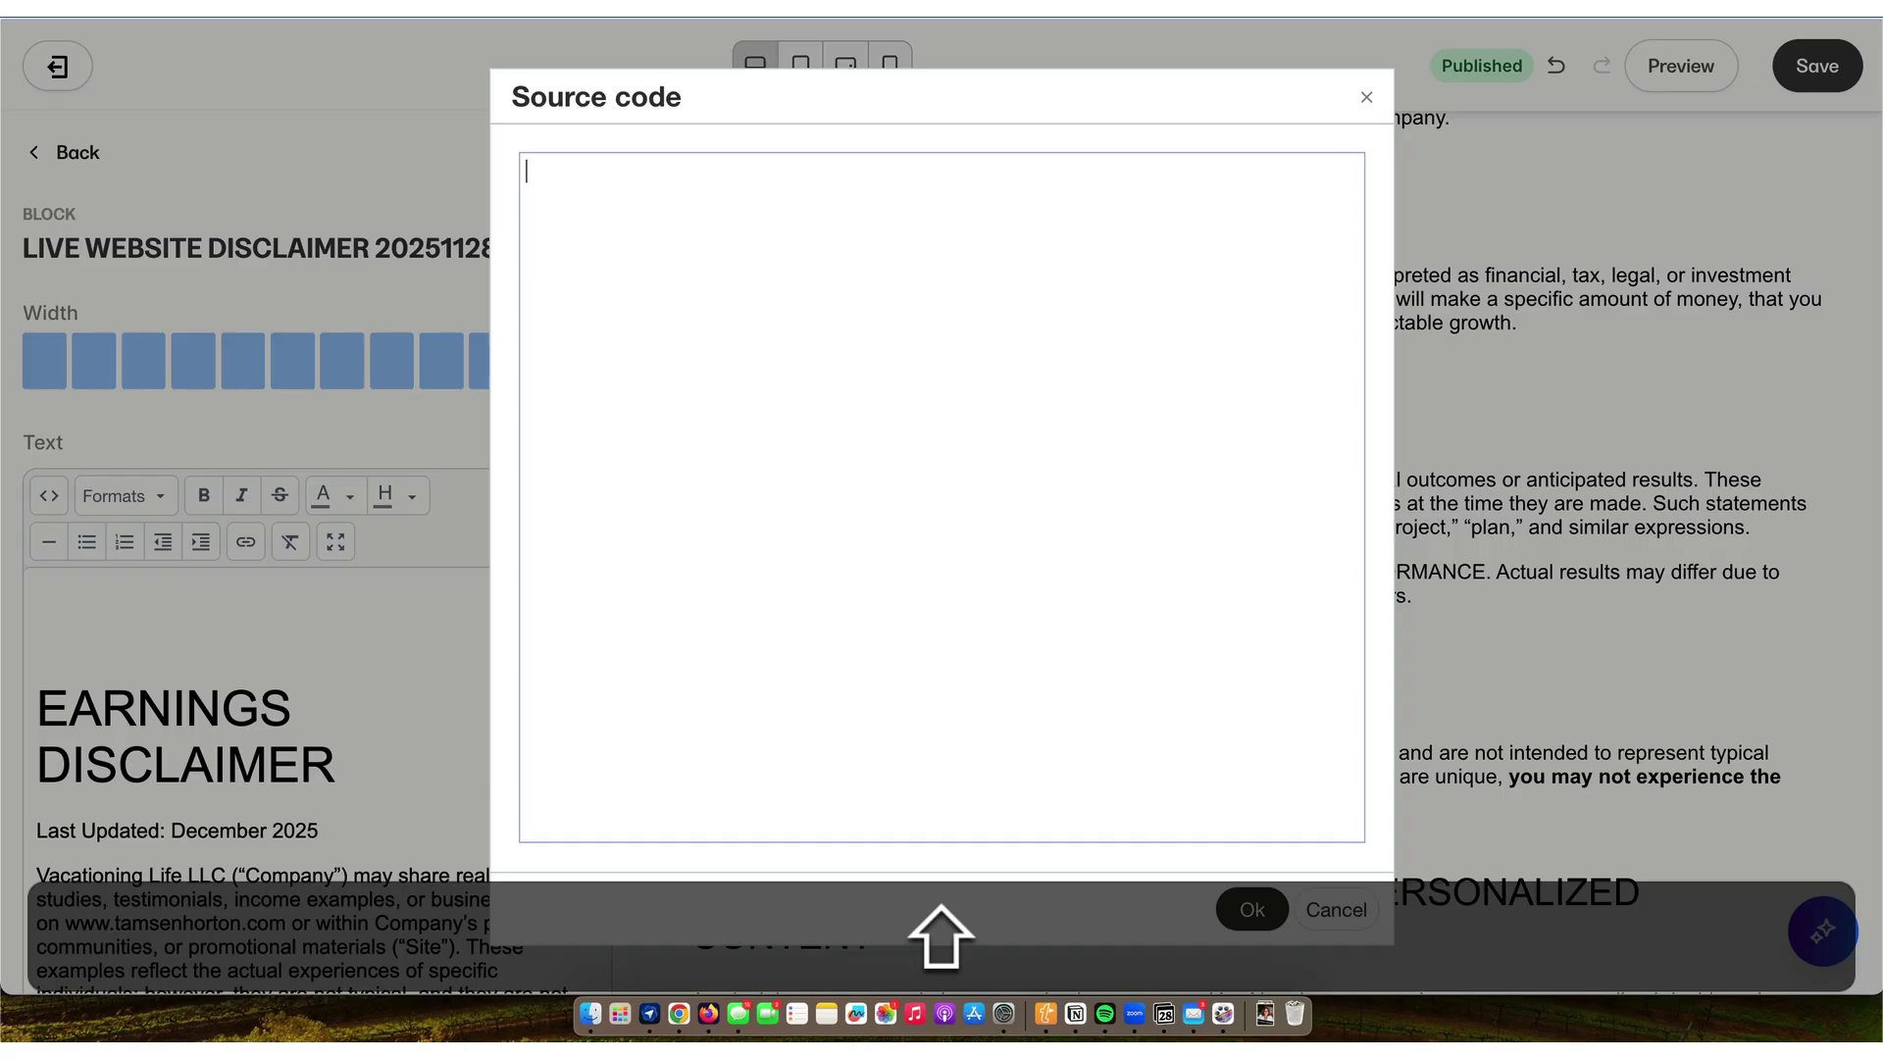
pyautogui.press('super+shift+v')
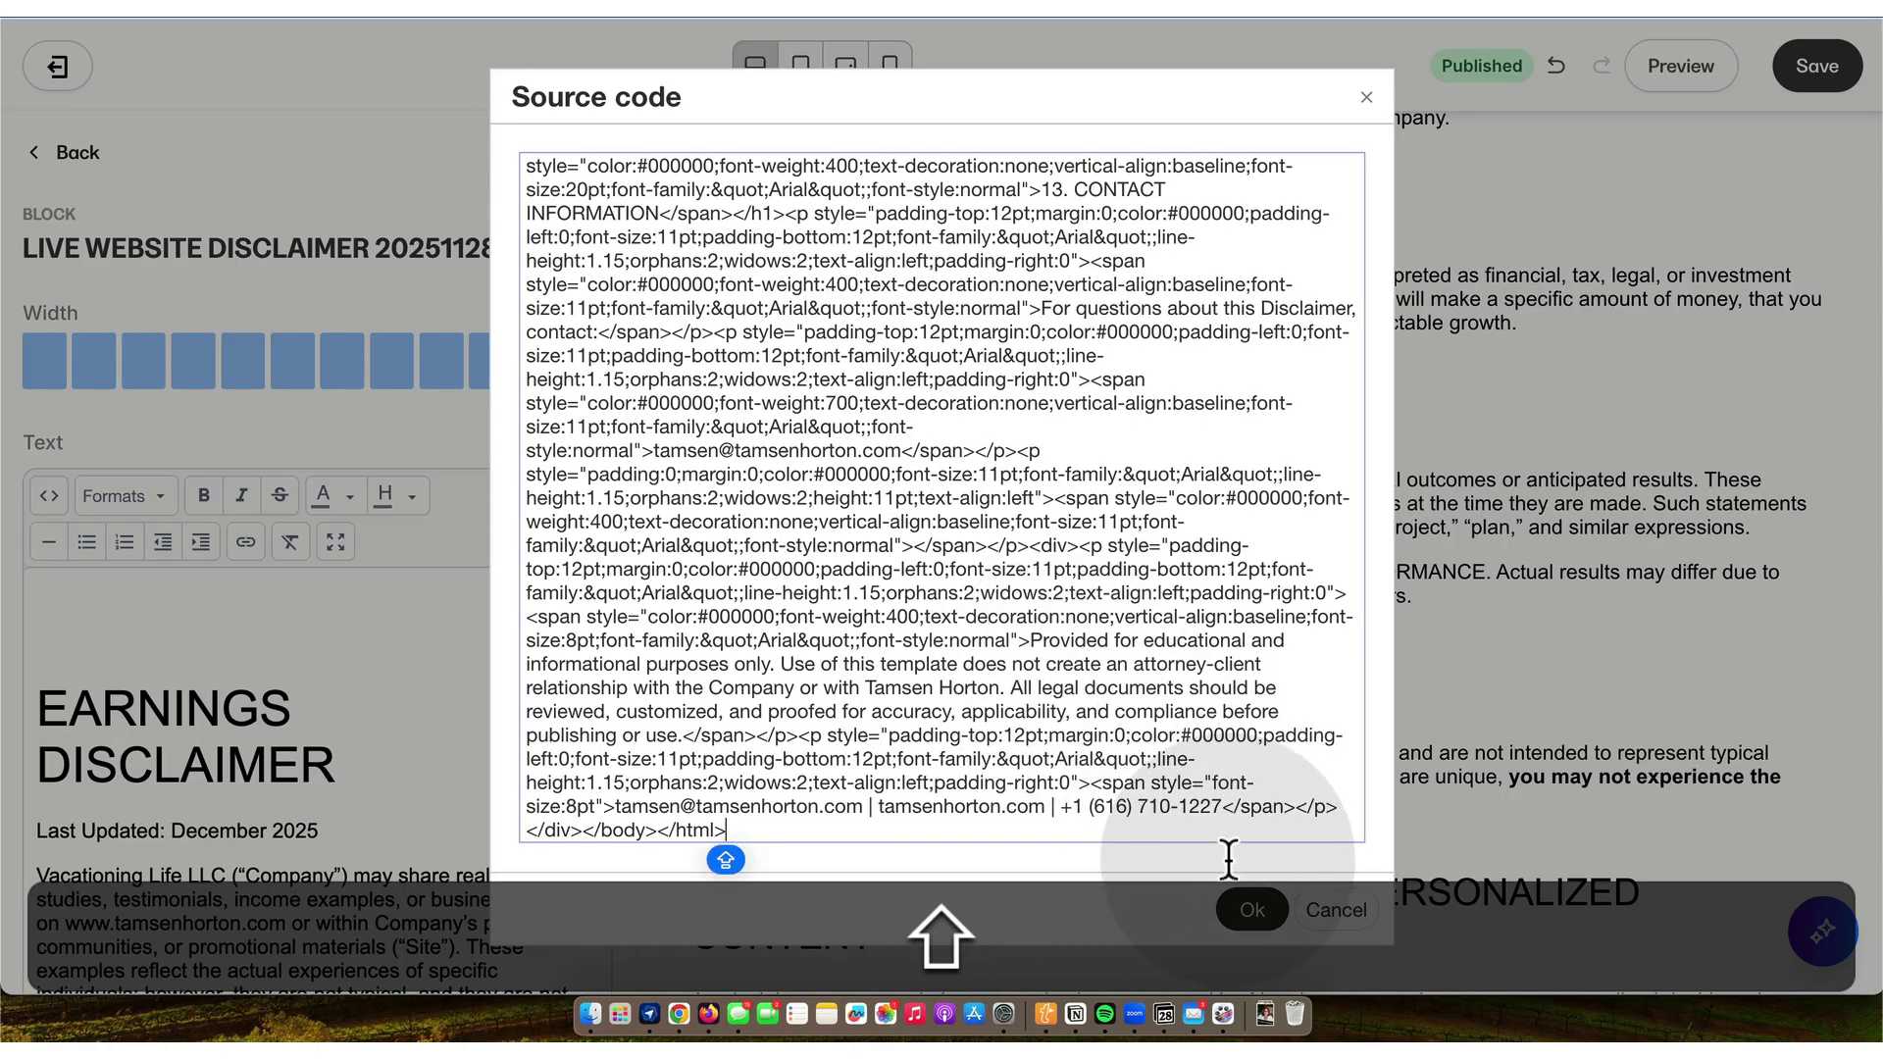
pyautogui.click(1252, 910)
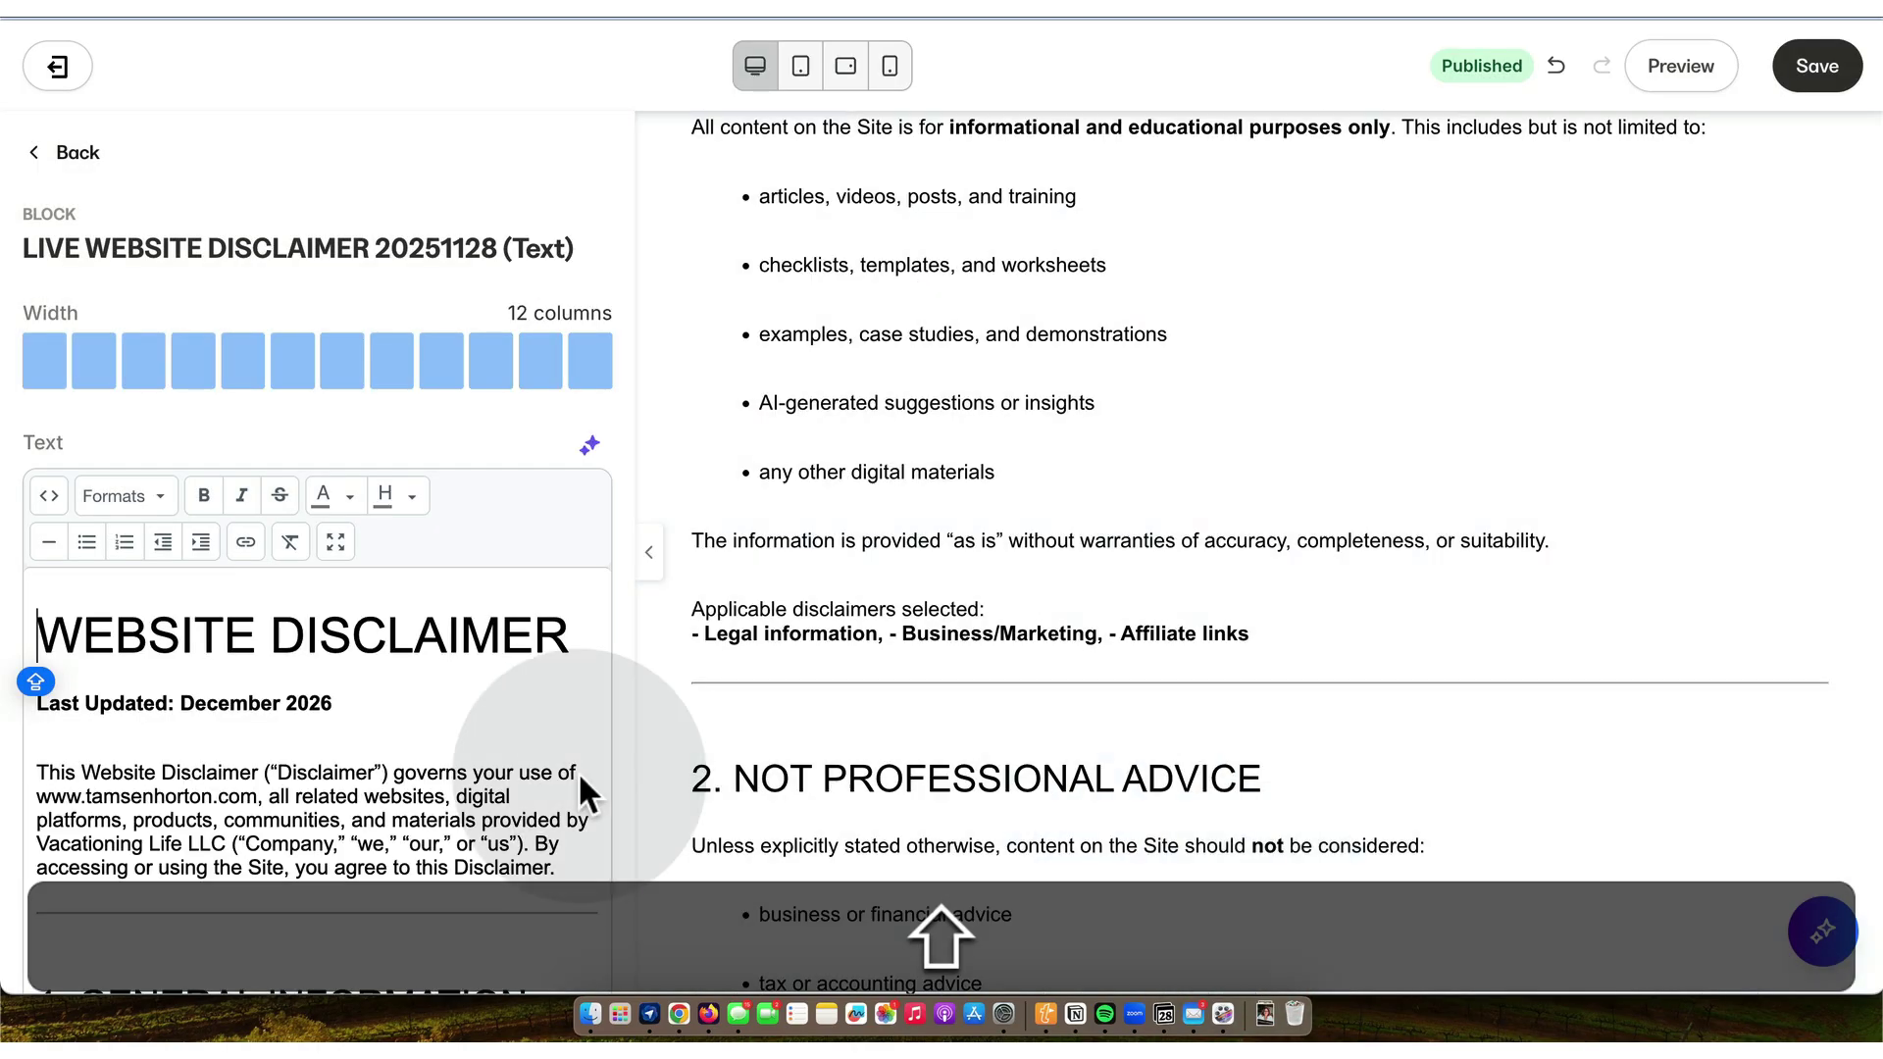
# - Correct the Last Updated date from December 2026 to December 2025
pyautogui.click(332, 705)
pyautogui.press('BackSpace')
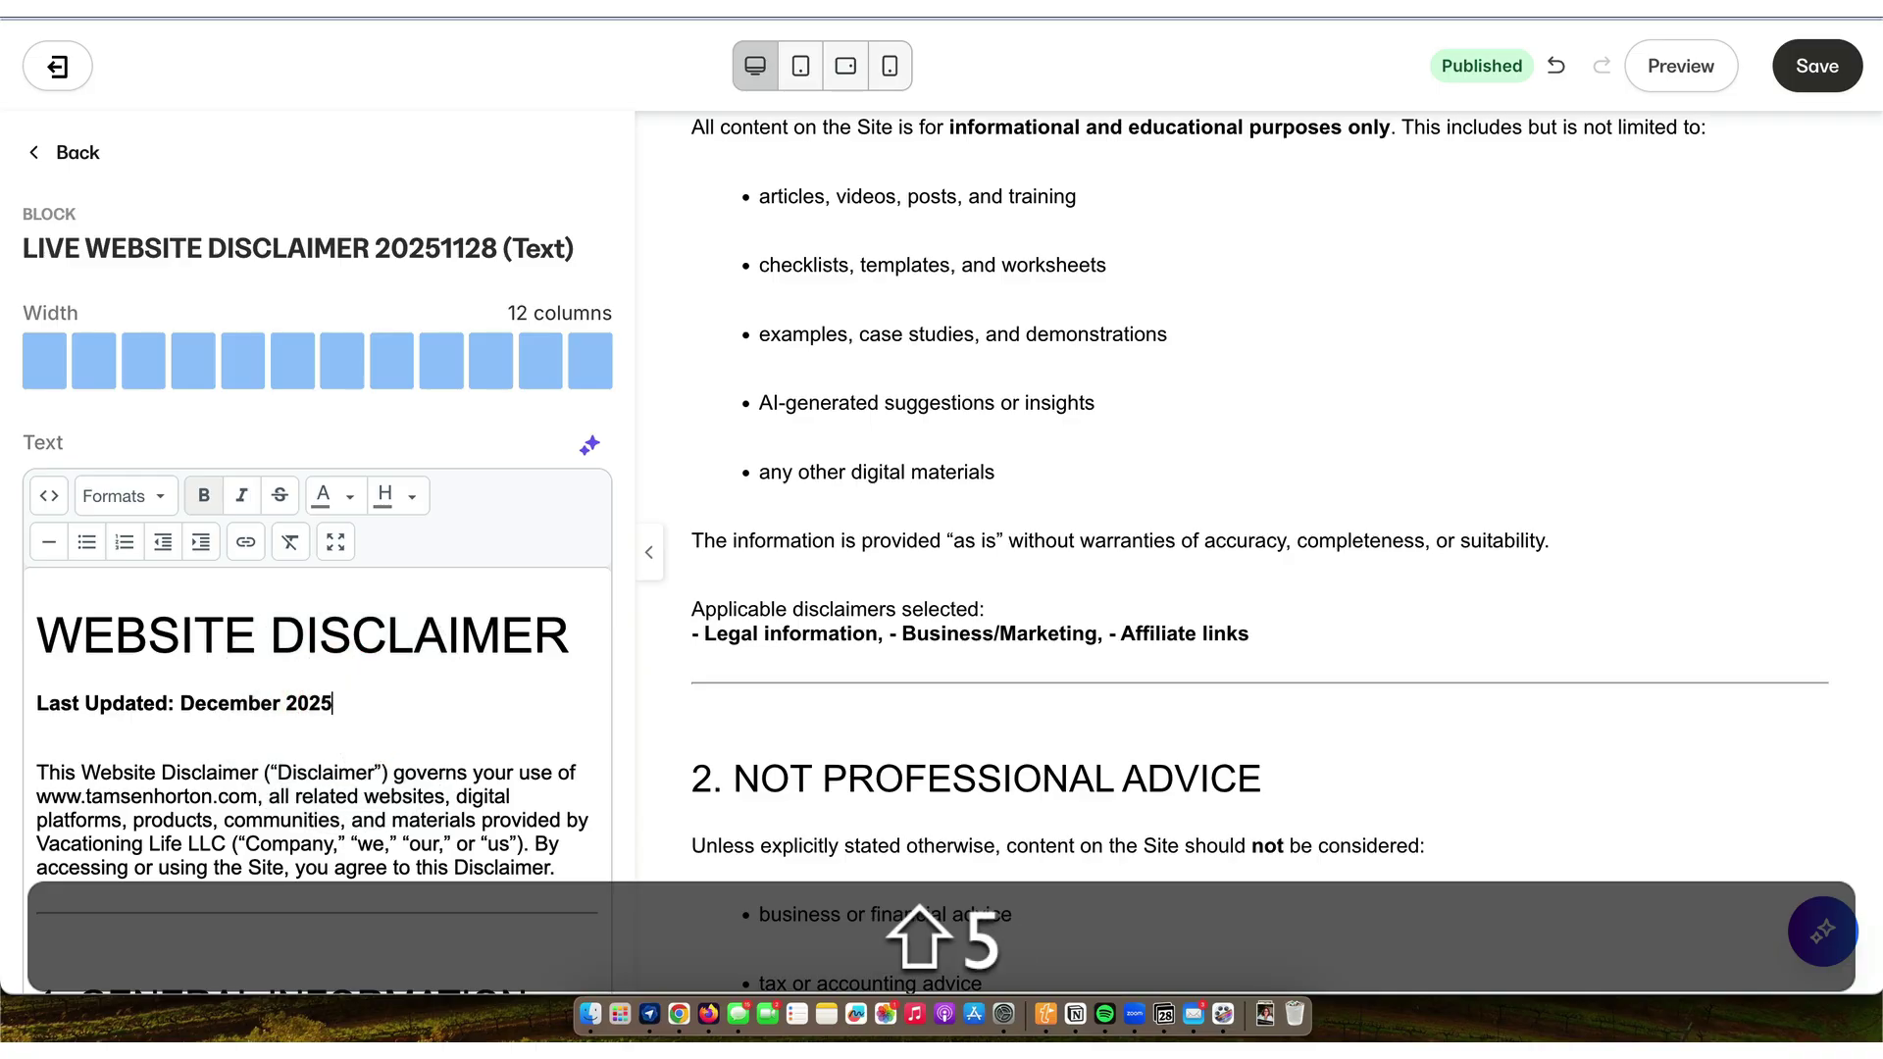
pyautogui.write('5')
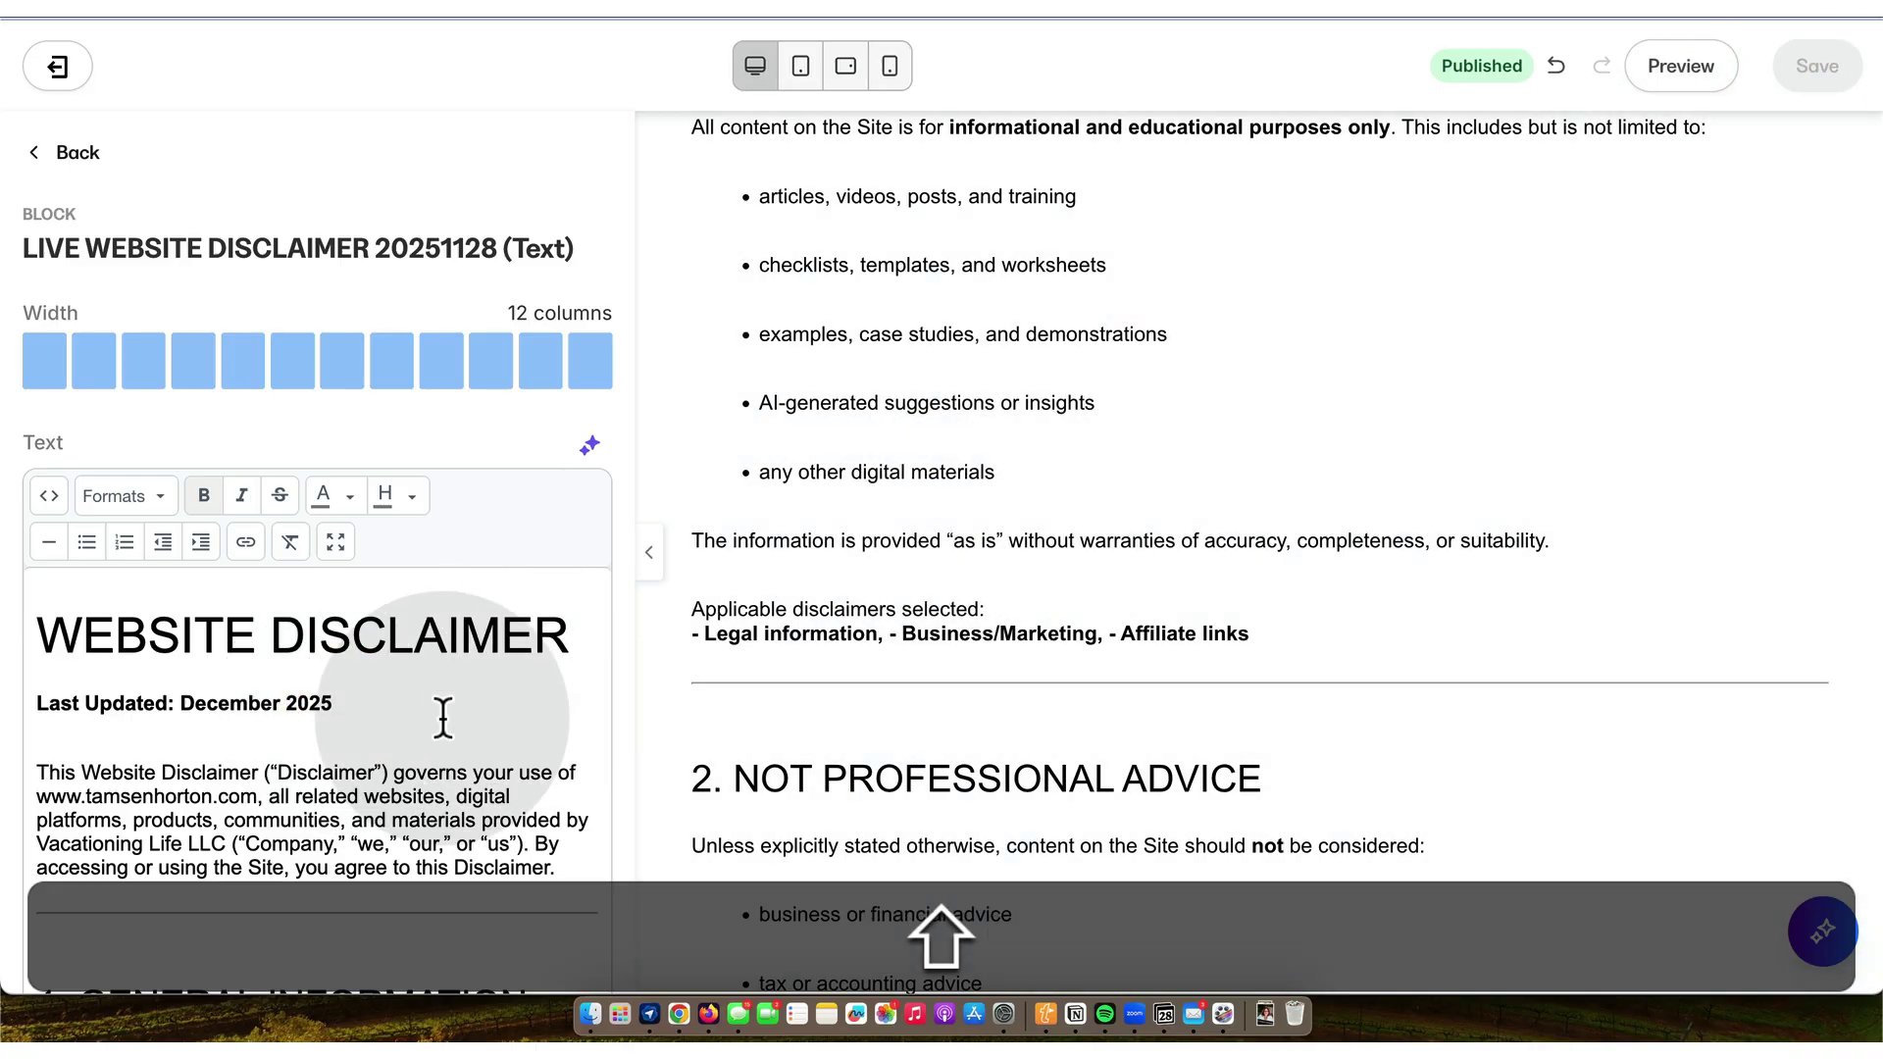
# - Delete the empty paragraph after section 10's summary in the disclaimer text
pyautogui.scroll(-3, 437, 726)
pyautogui.scroll(-10, 437, 726)
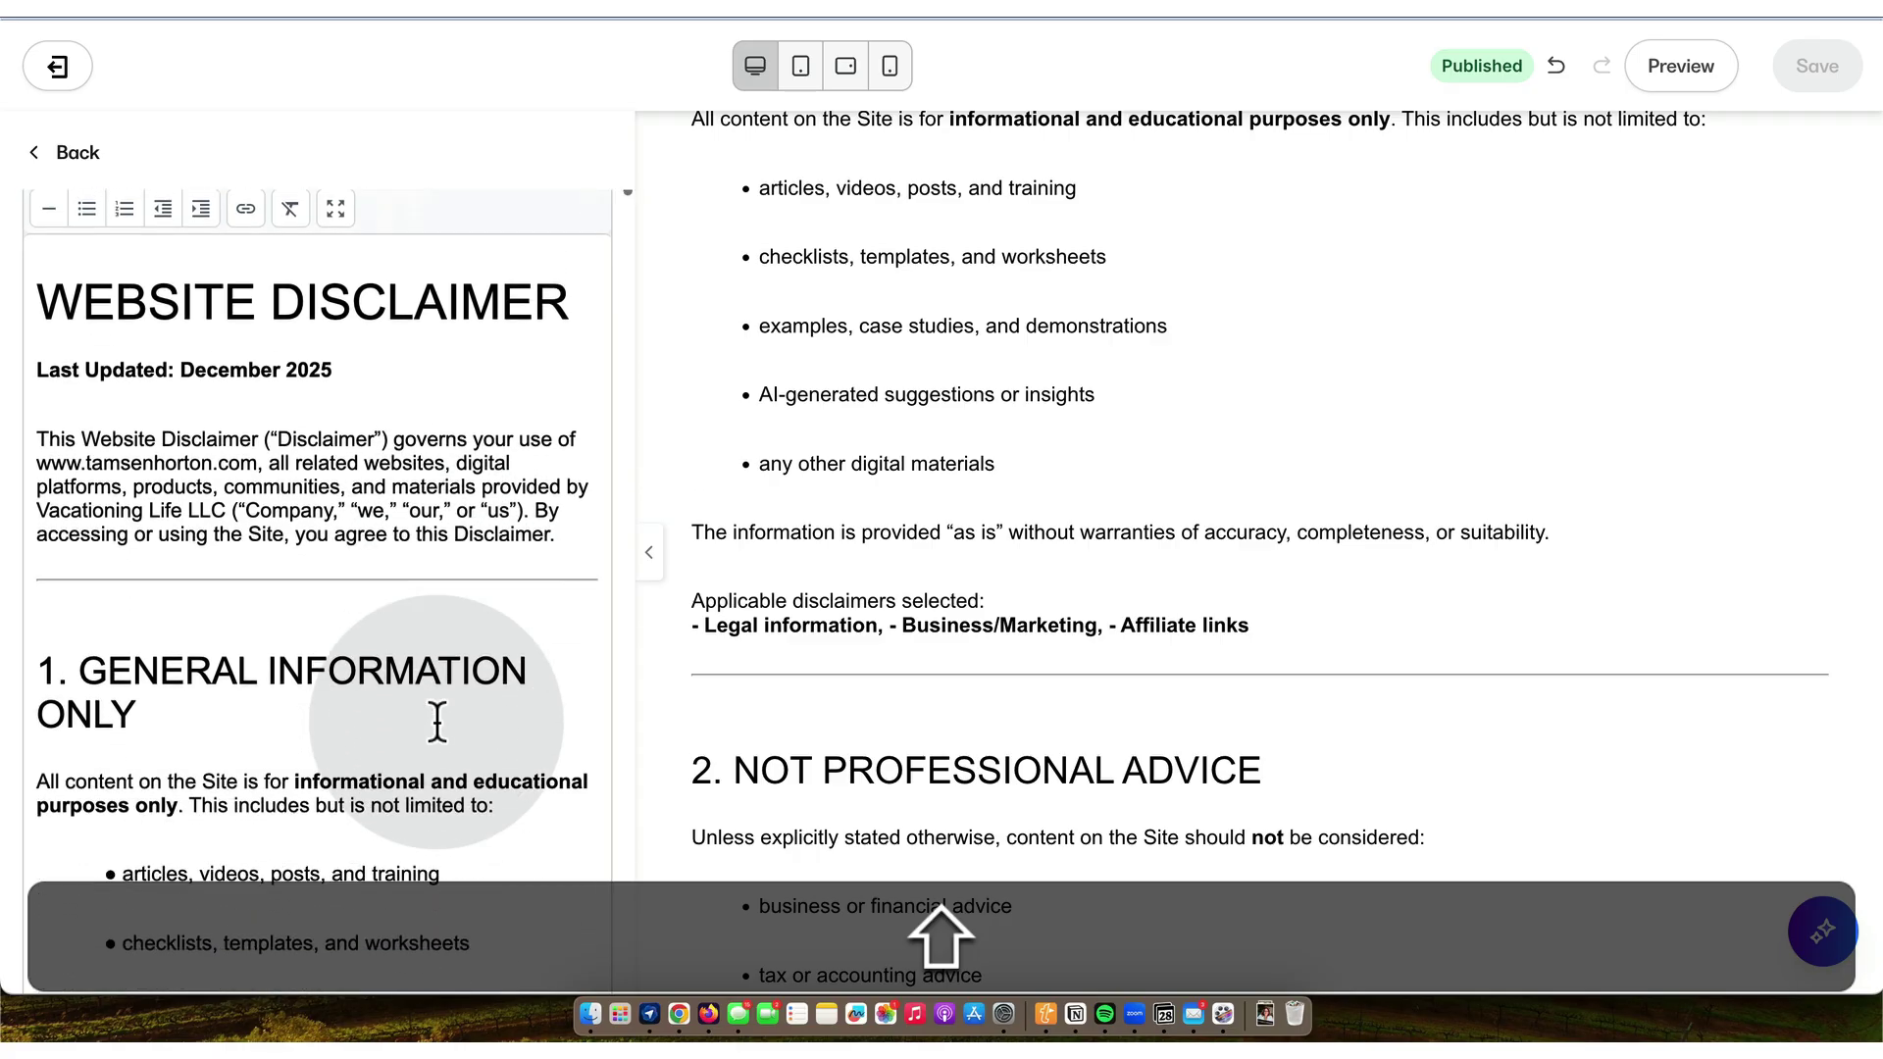
pyautogui.scroll(-6, 438, 723)
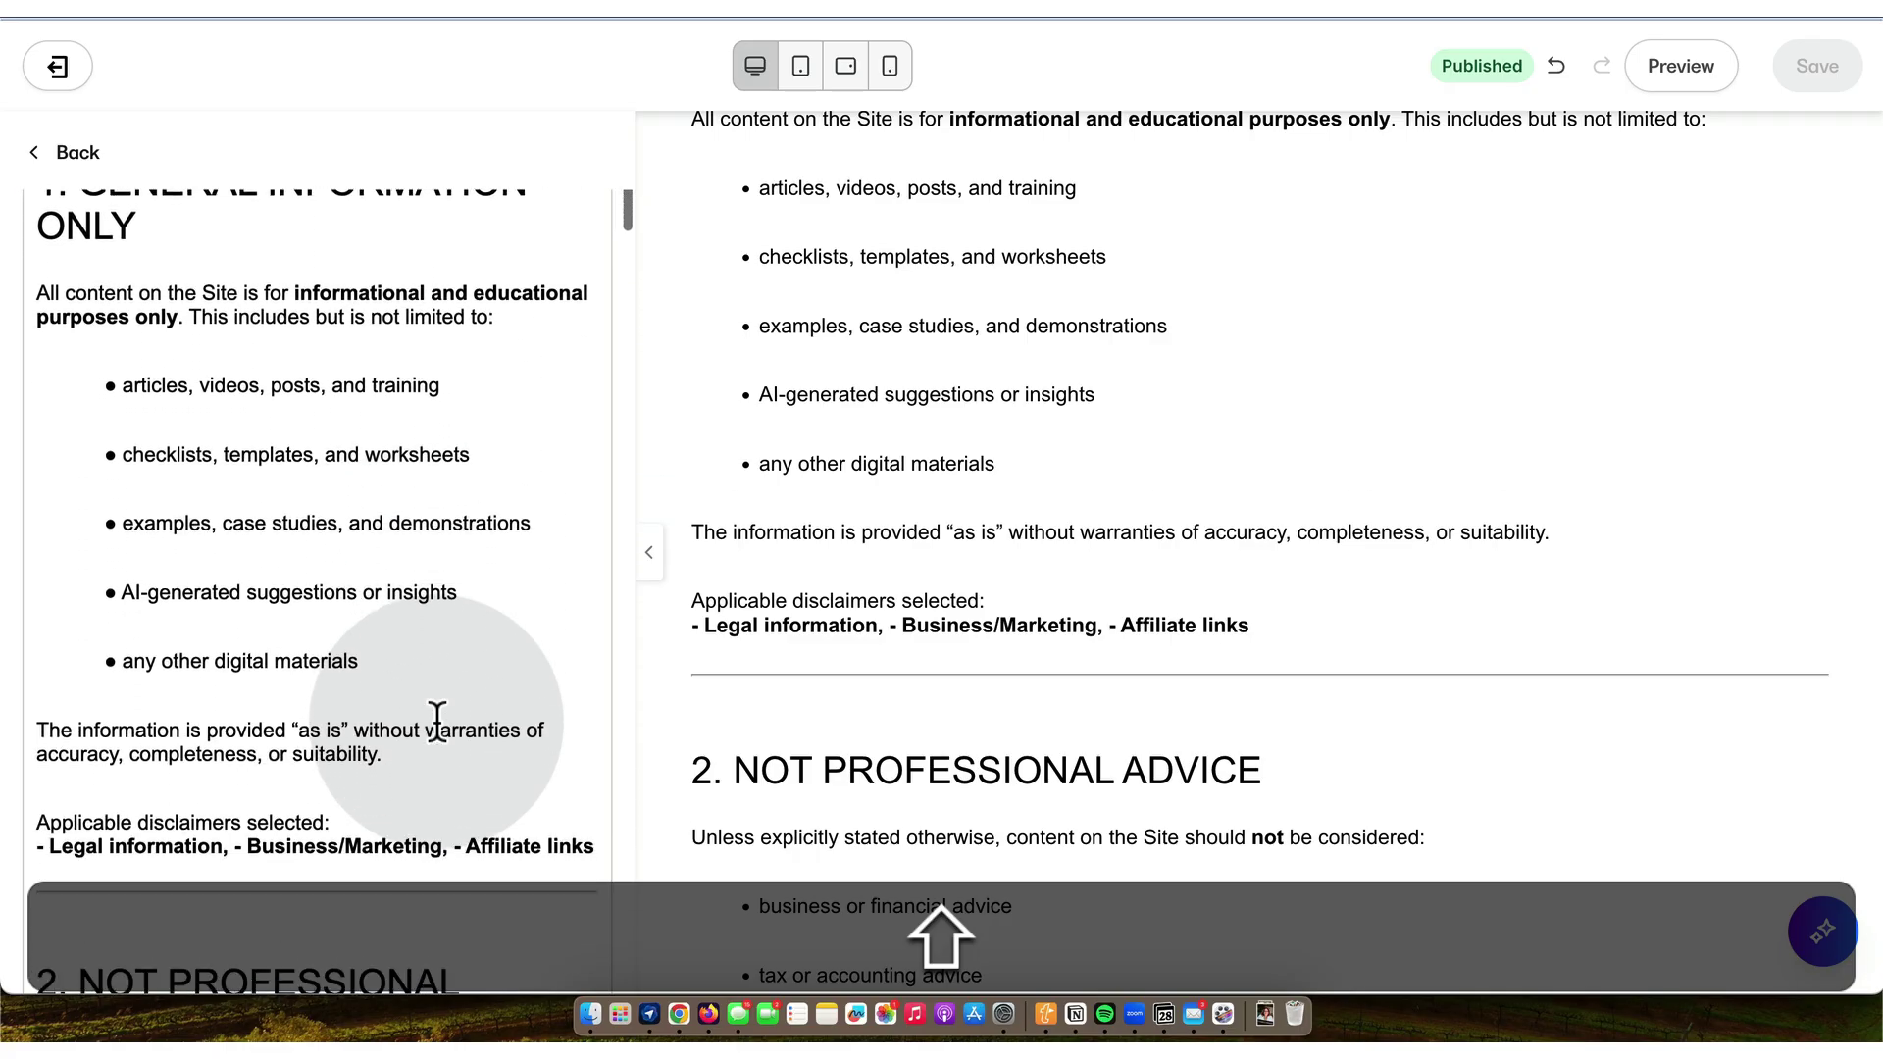
pyautogui.scroll(-3, 438, 723)
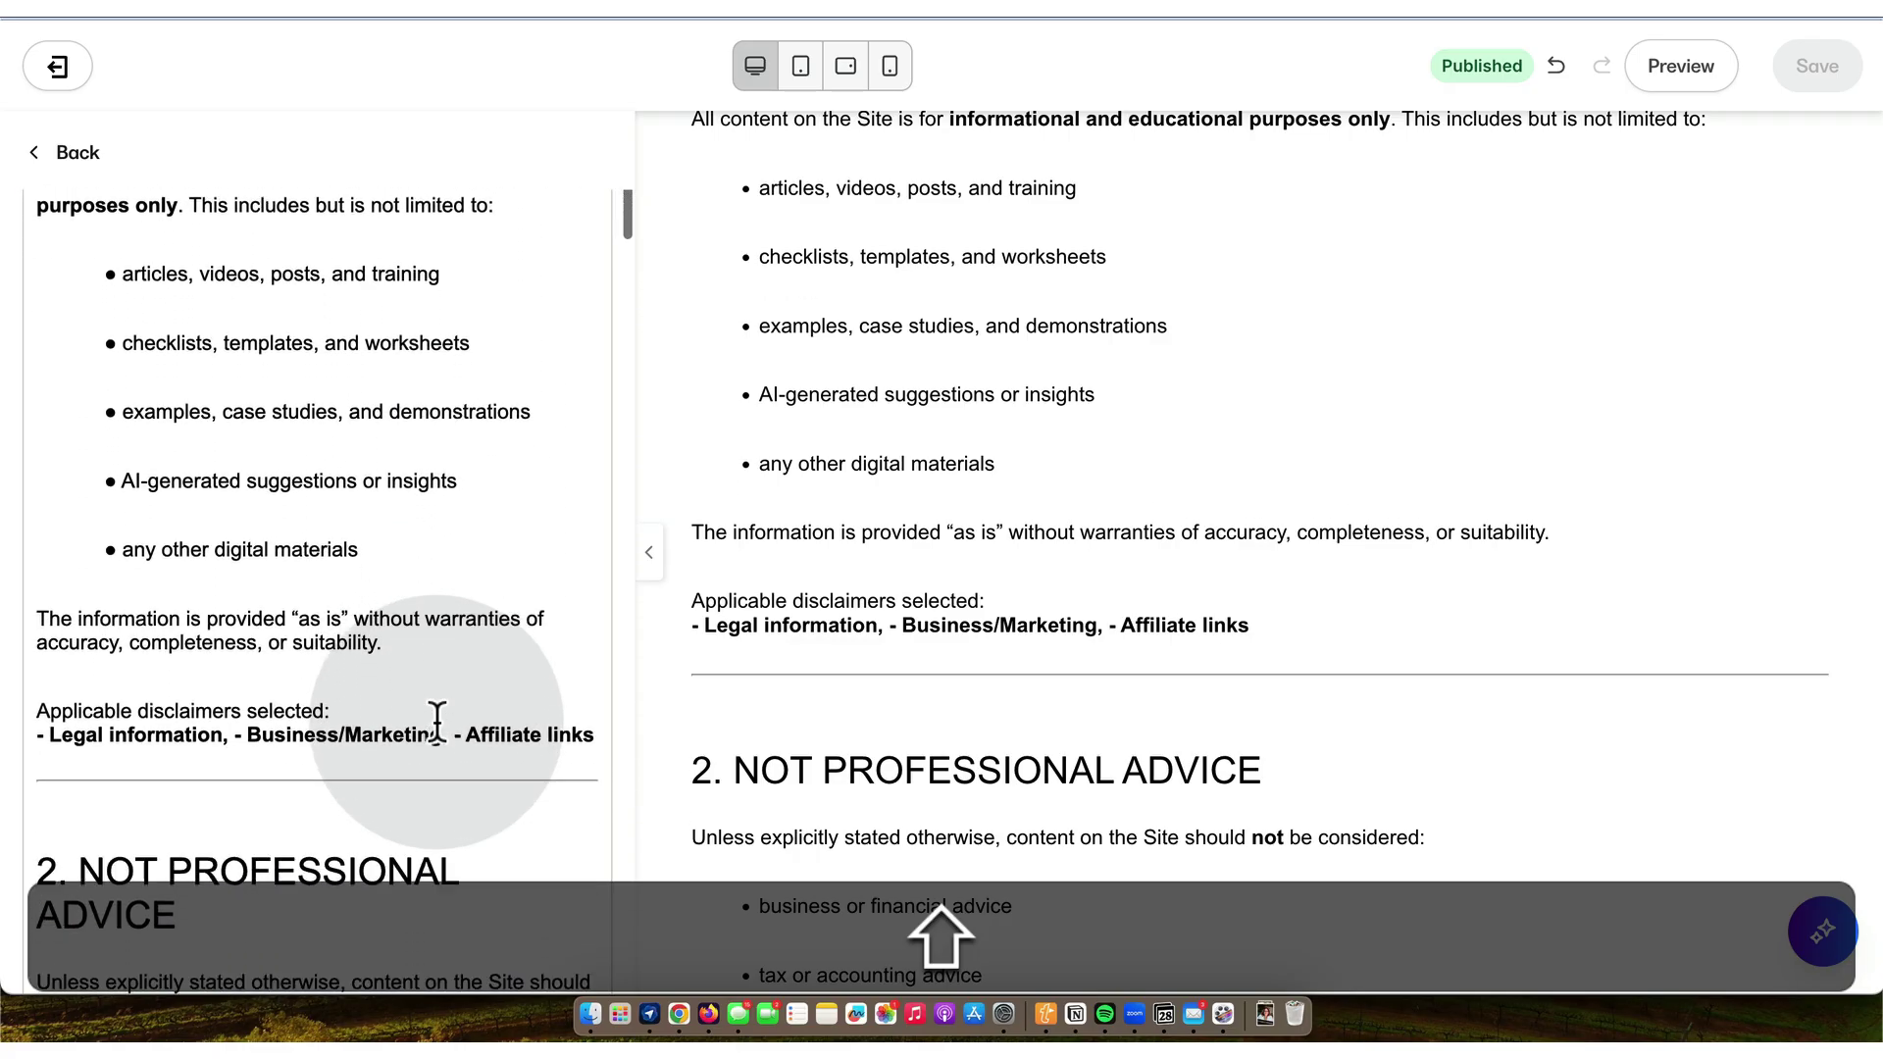
pyautogui.scroll(-8, 438, 723)
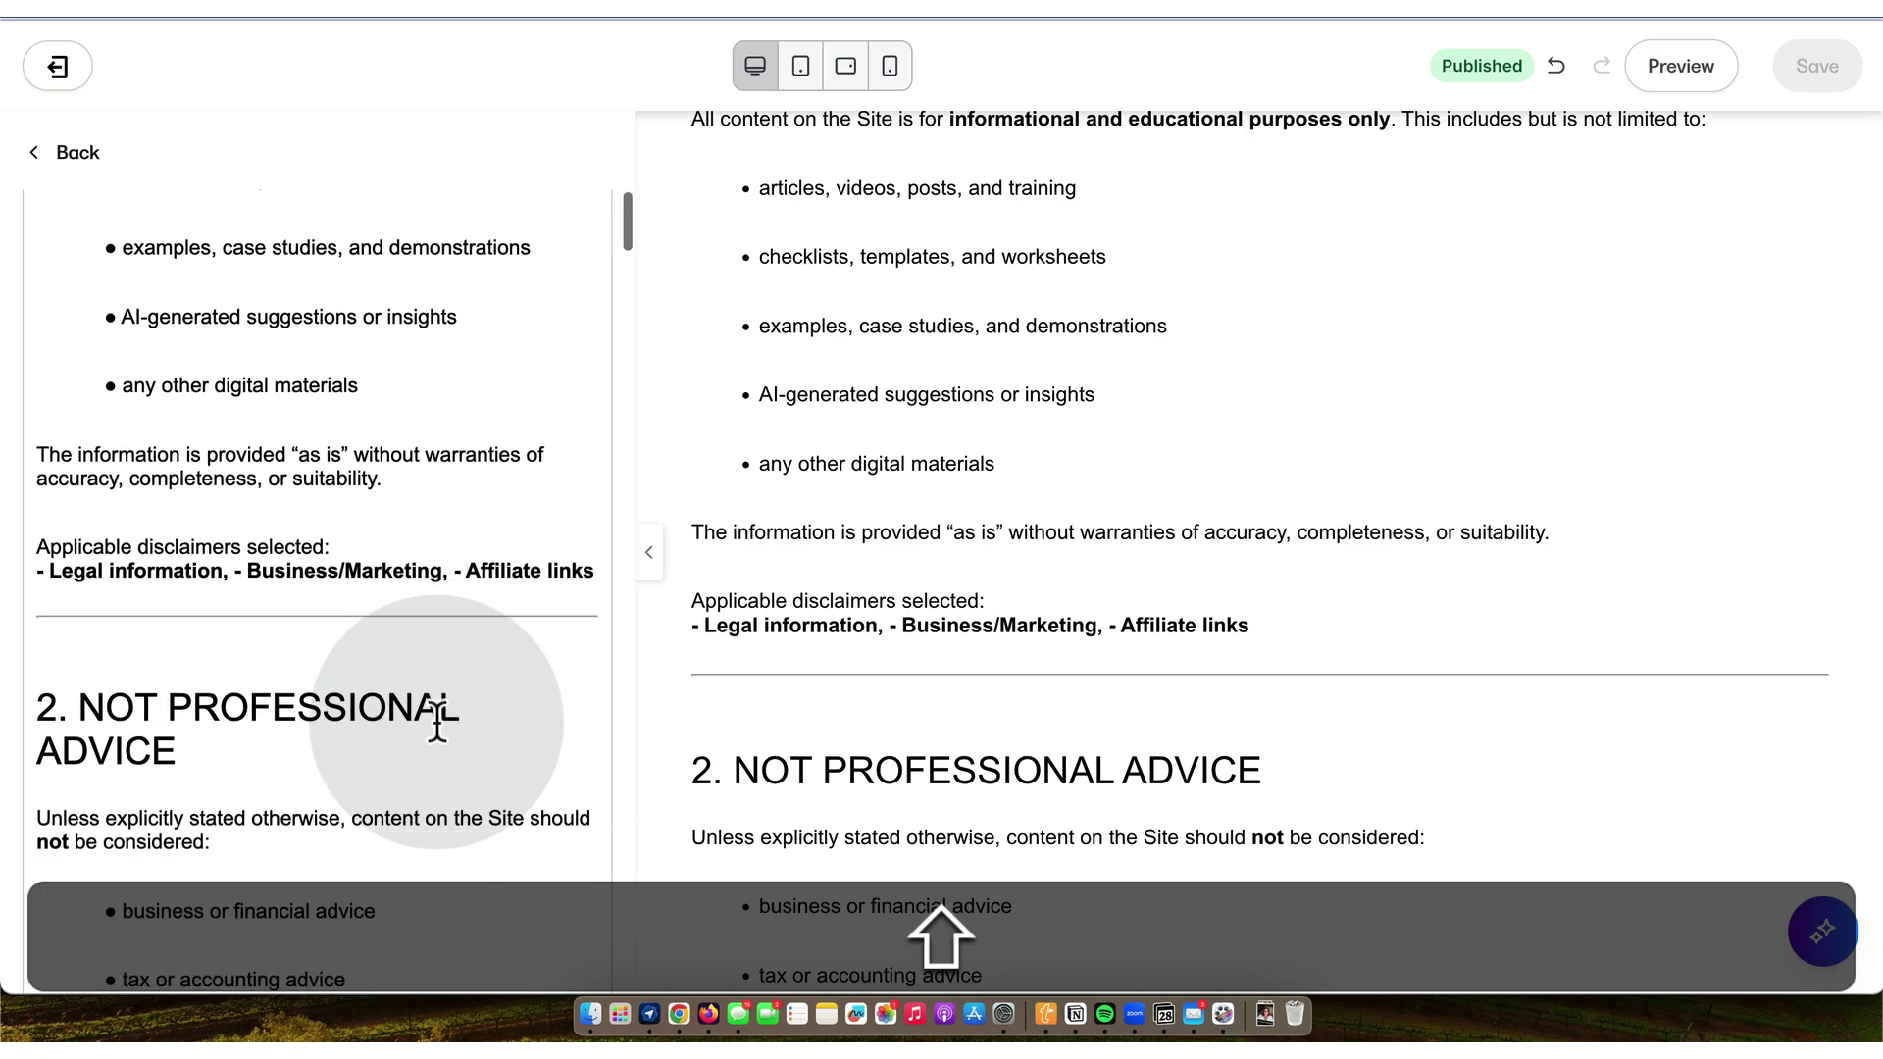
pyautogui.scroll(-10, 438, 723)
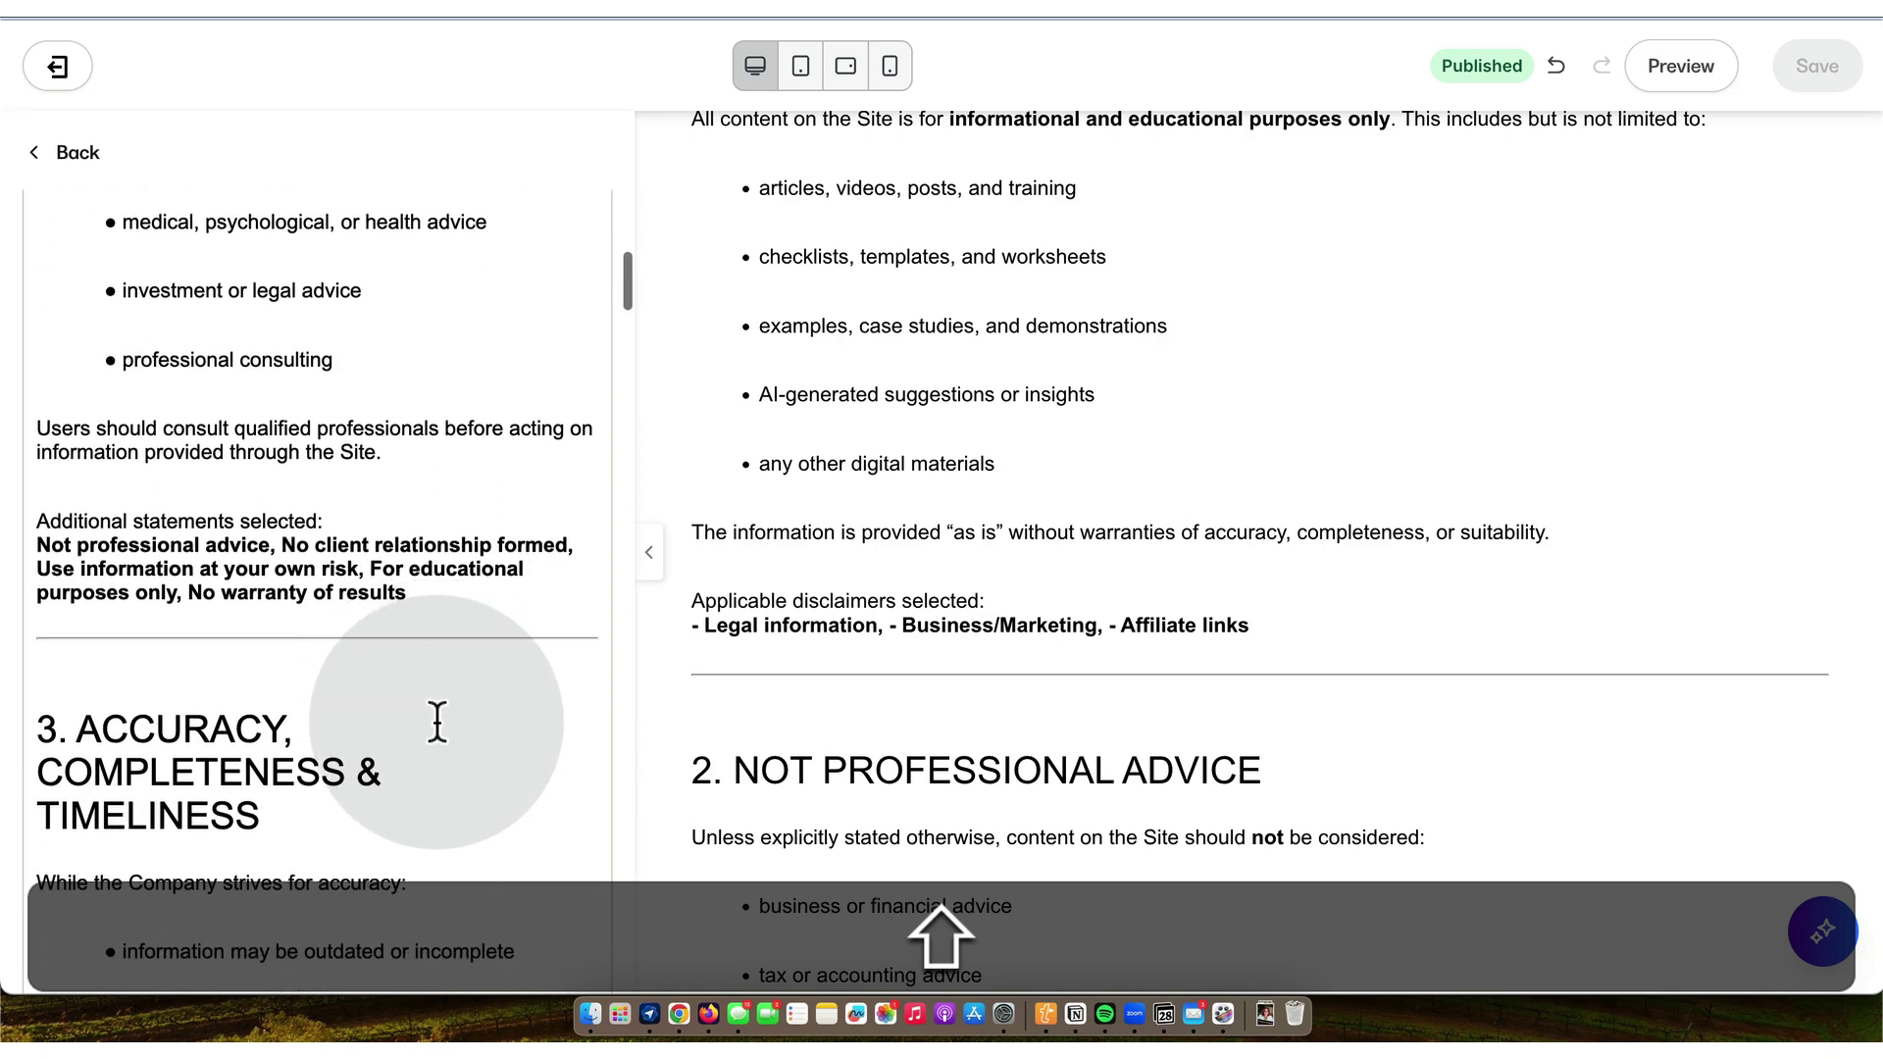
pyautogui.scroll(-6, 437, 723)
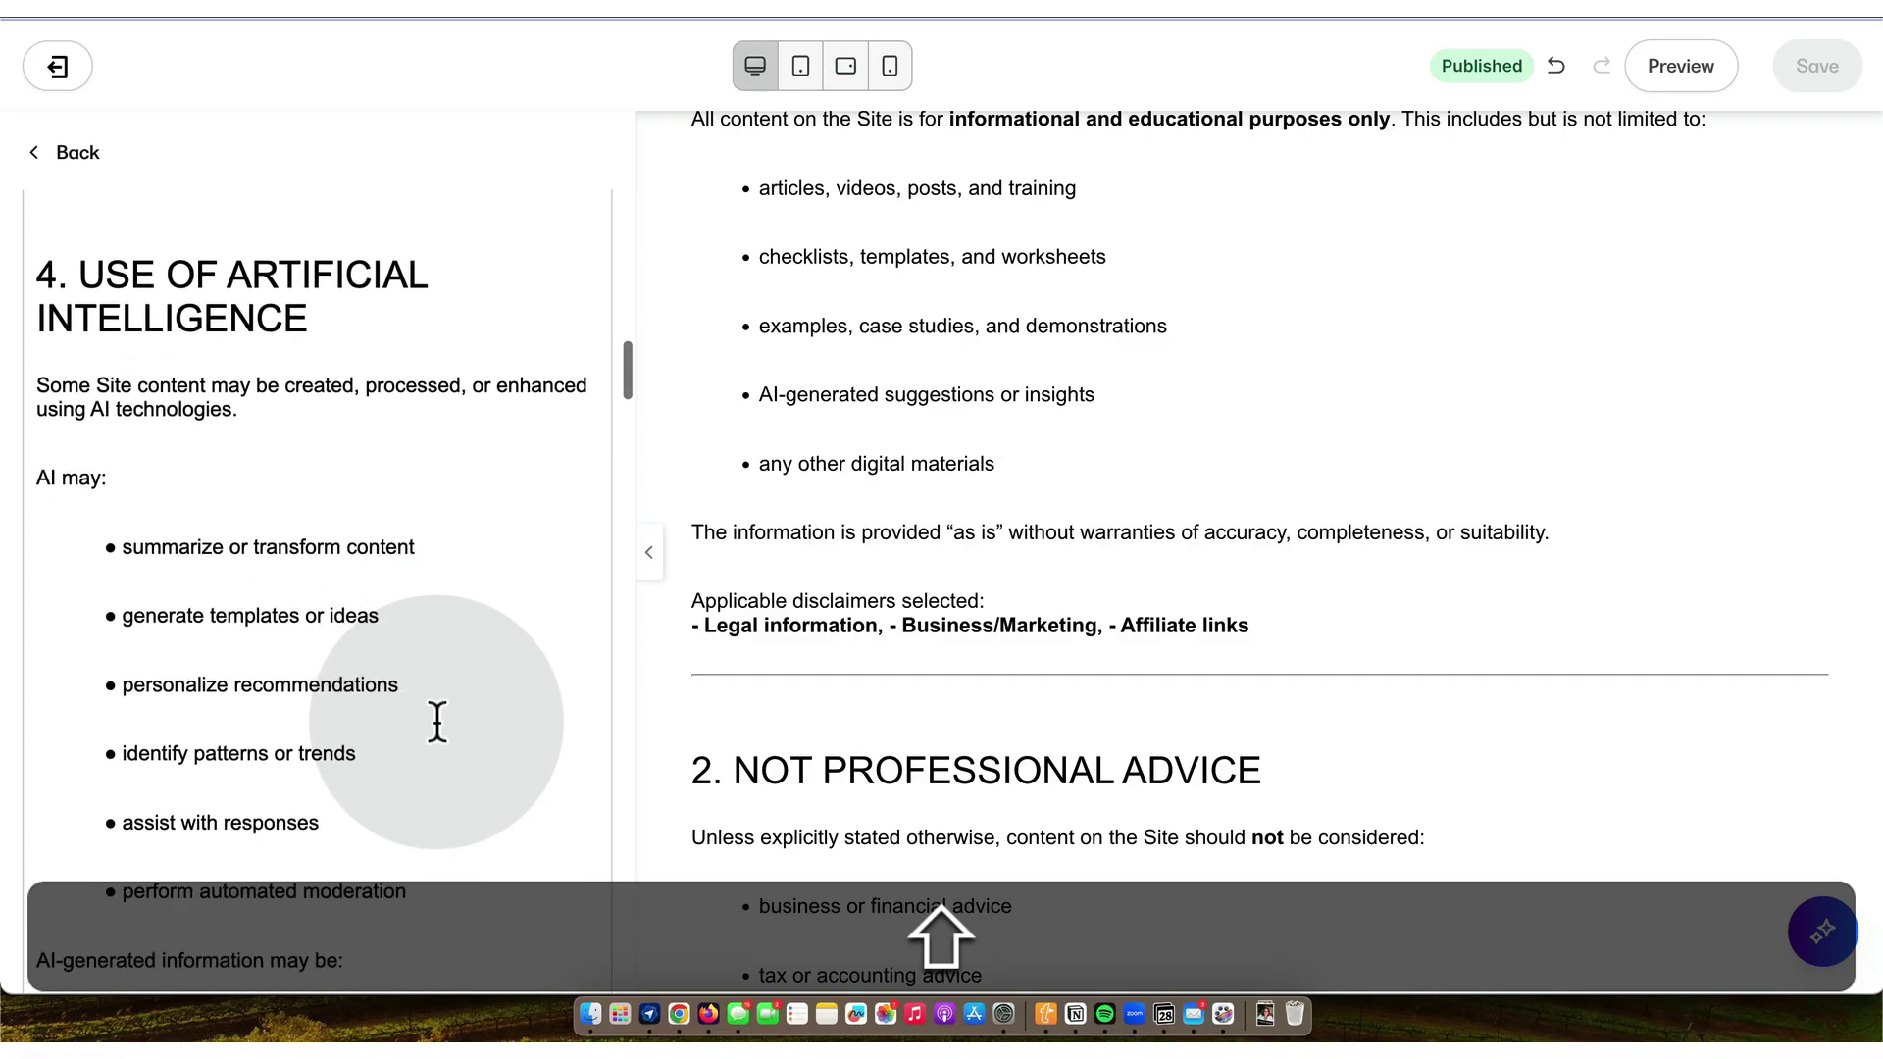
pyautogui.scroll(-13, 438, 723)
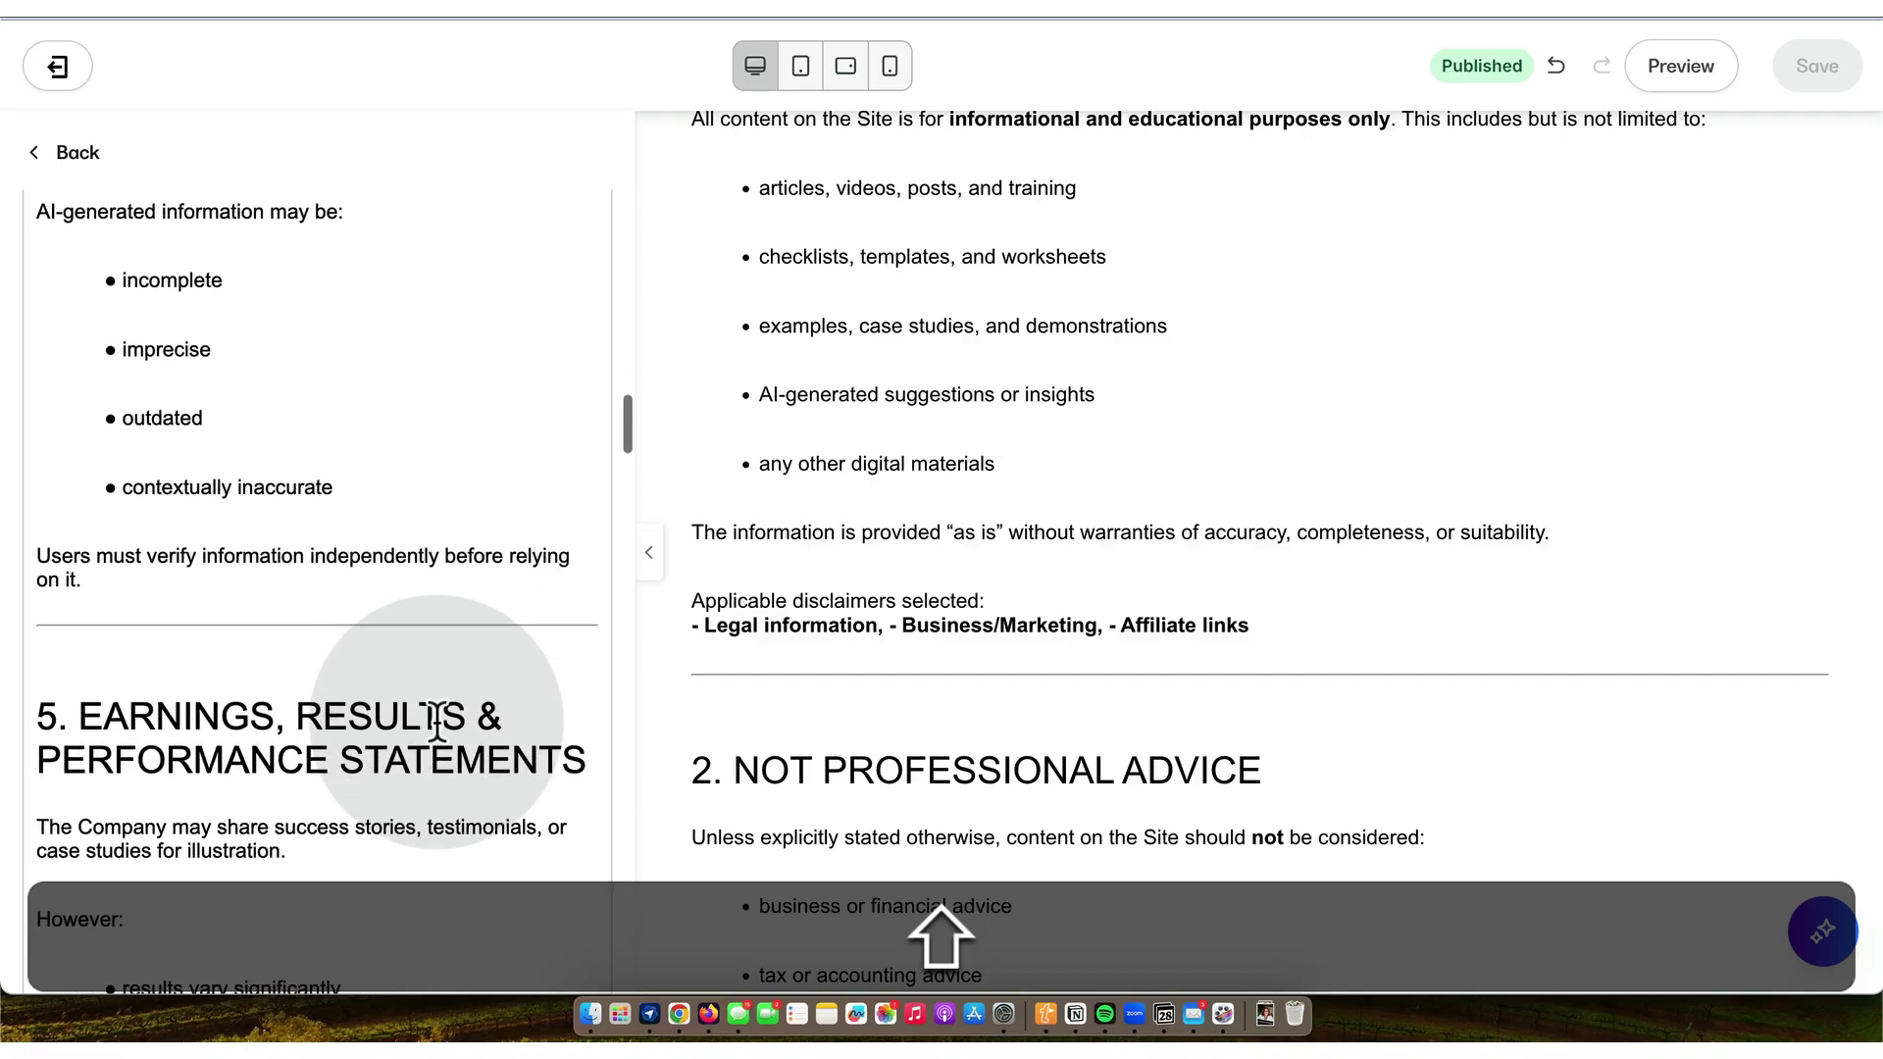
pyautogui.scroll(-5, 437, 723)
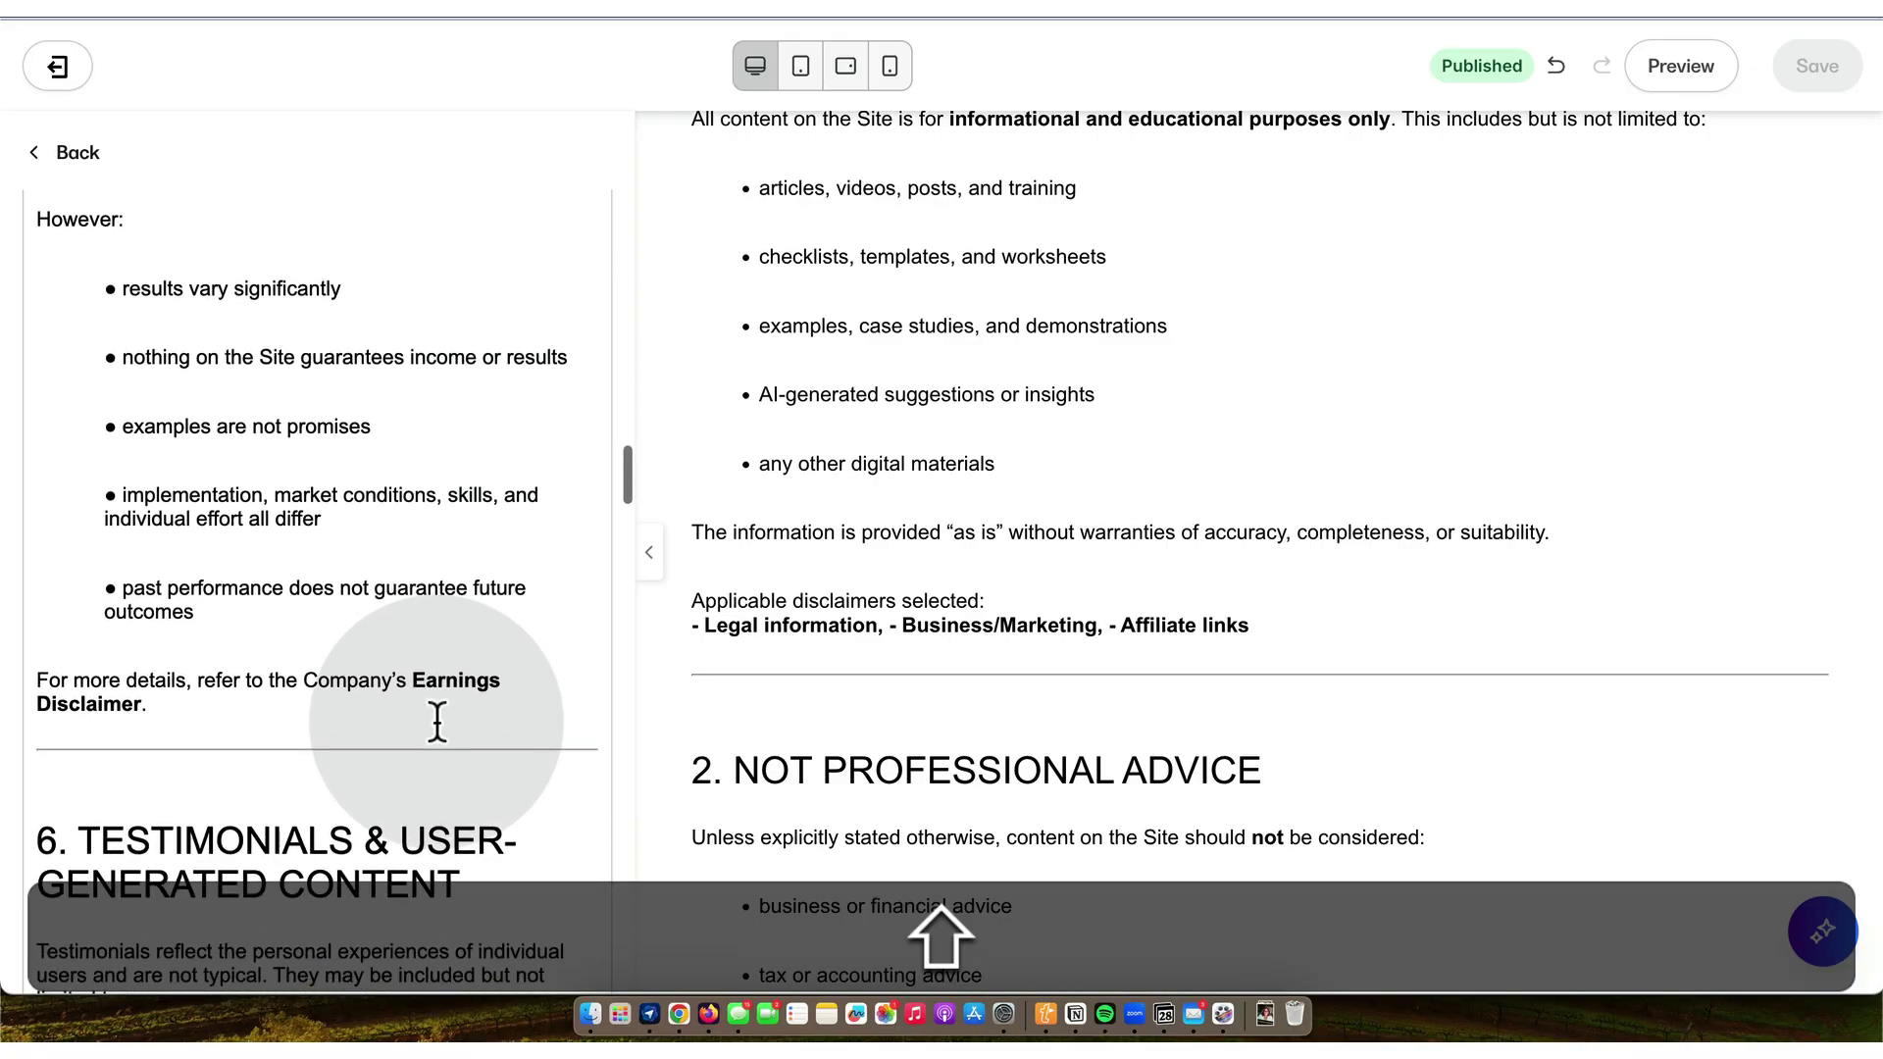
pyautogui.scroll(-15, 437, 723)
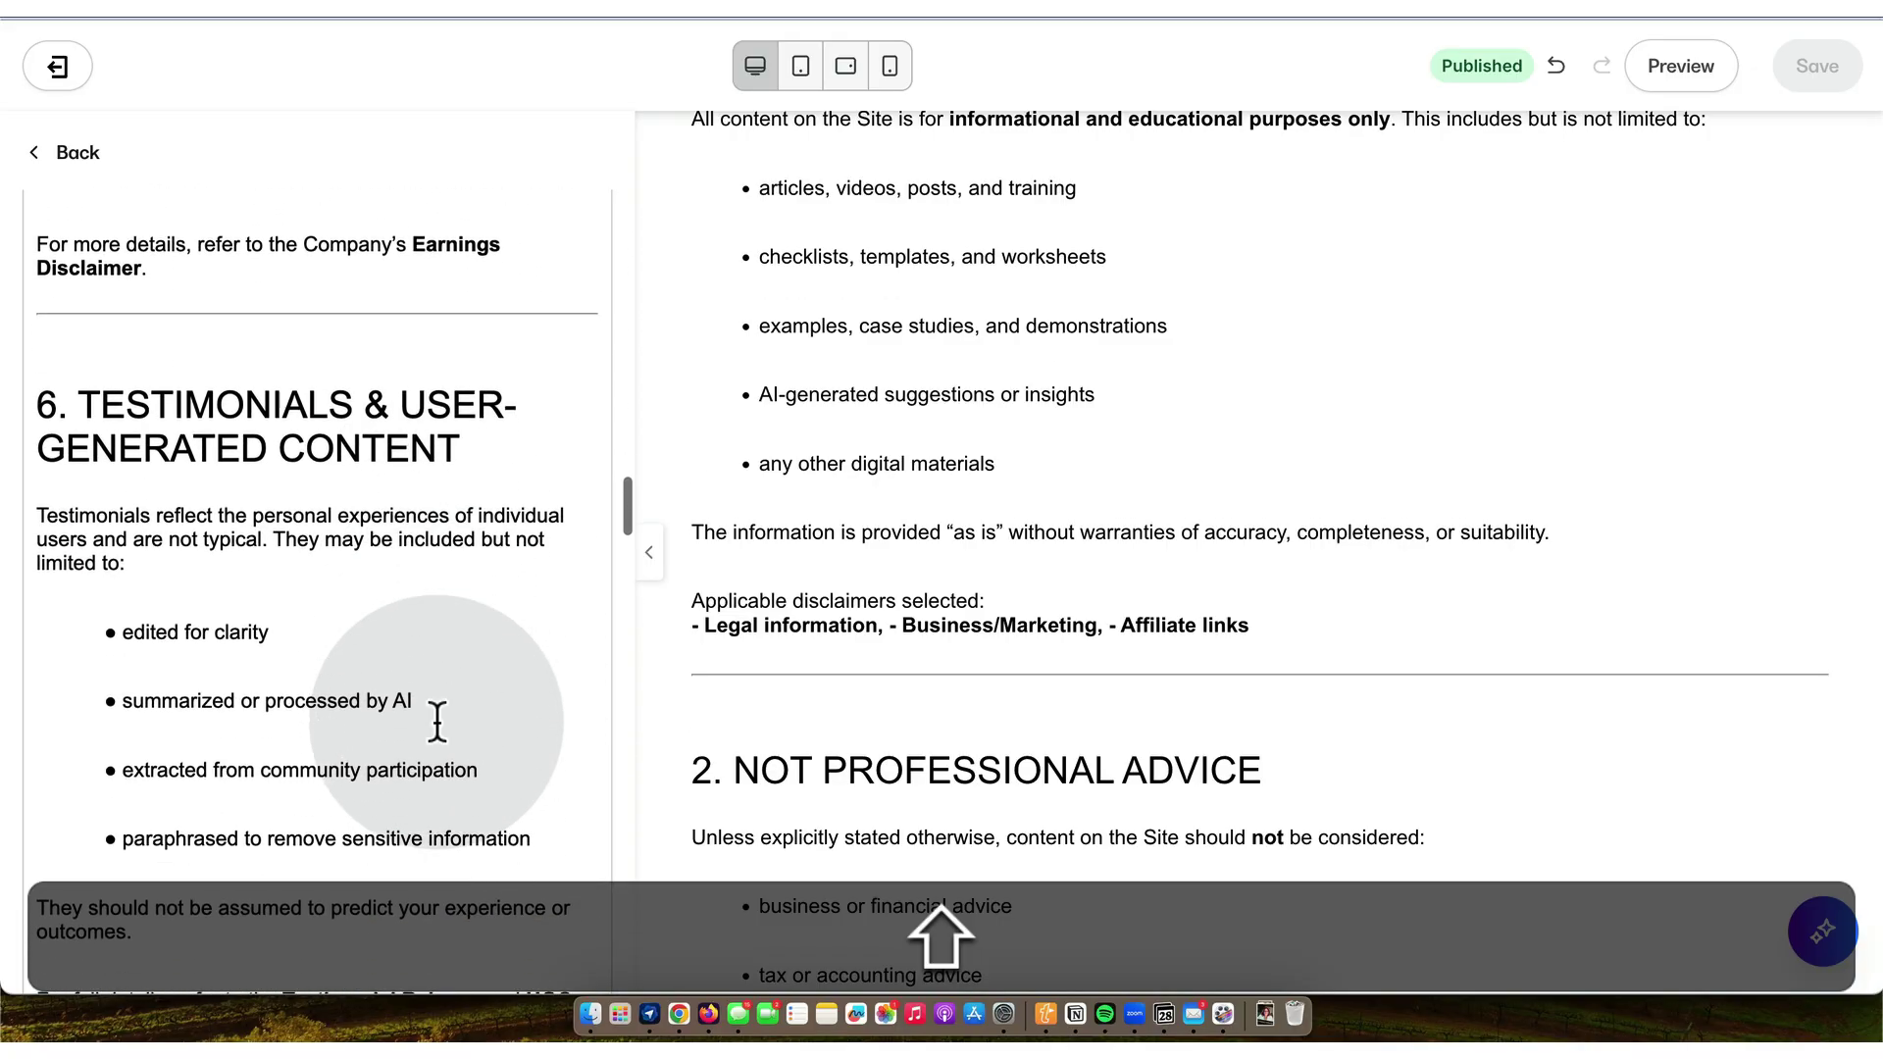
pyautogui.scroll(-9, 438, 722)
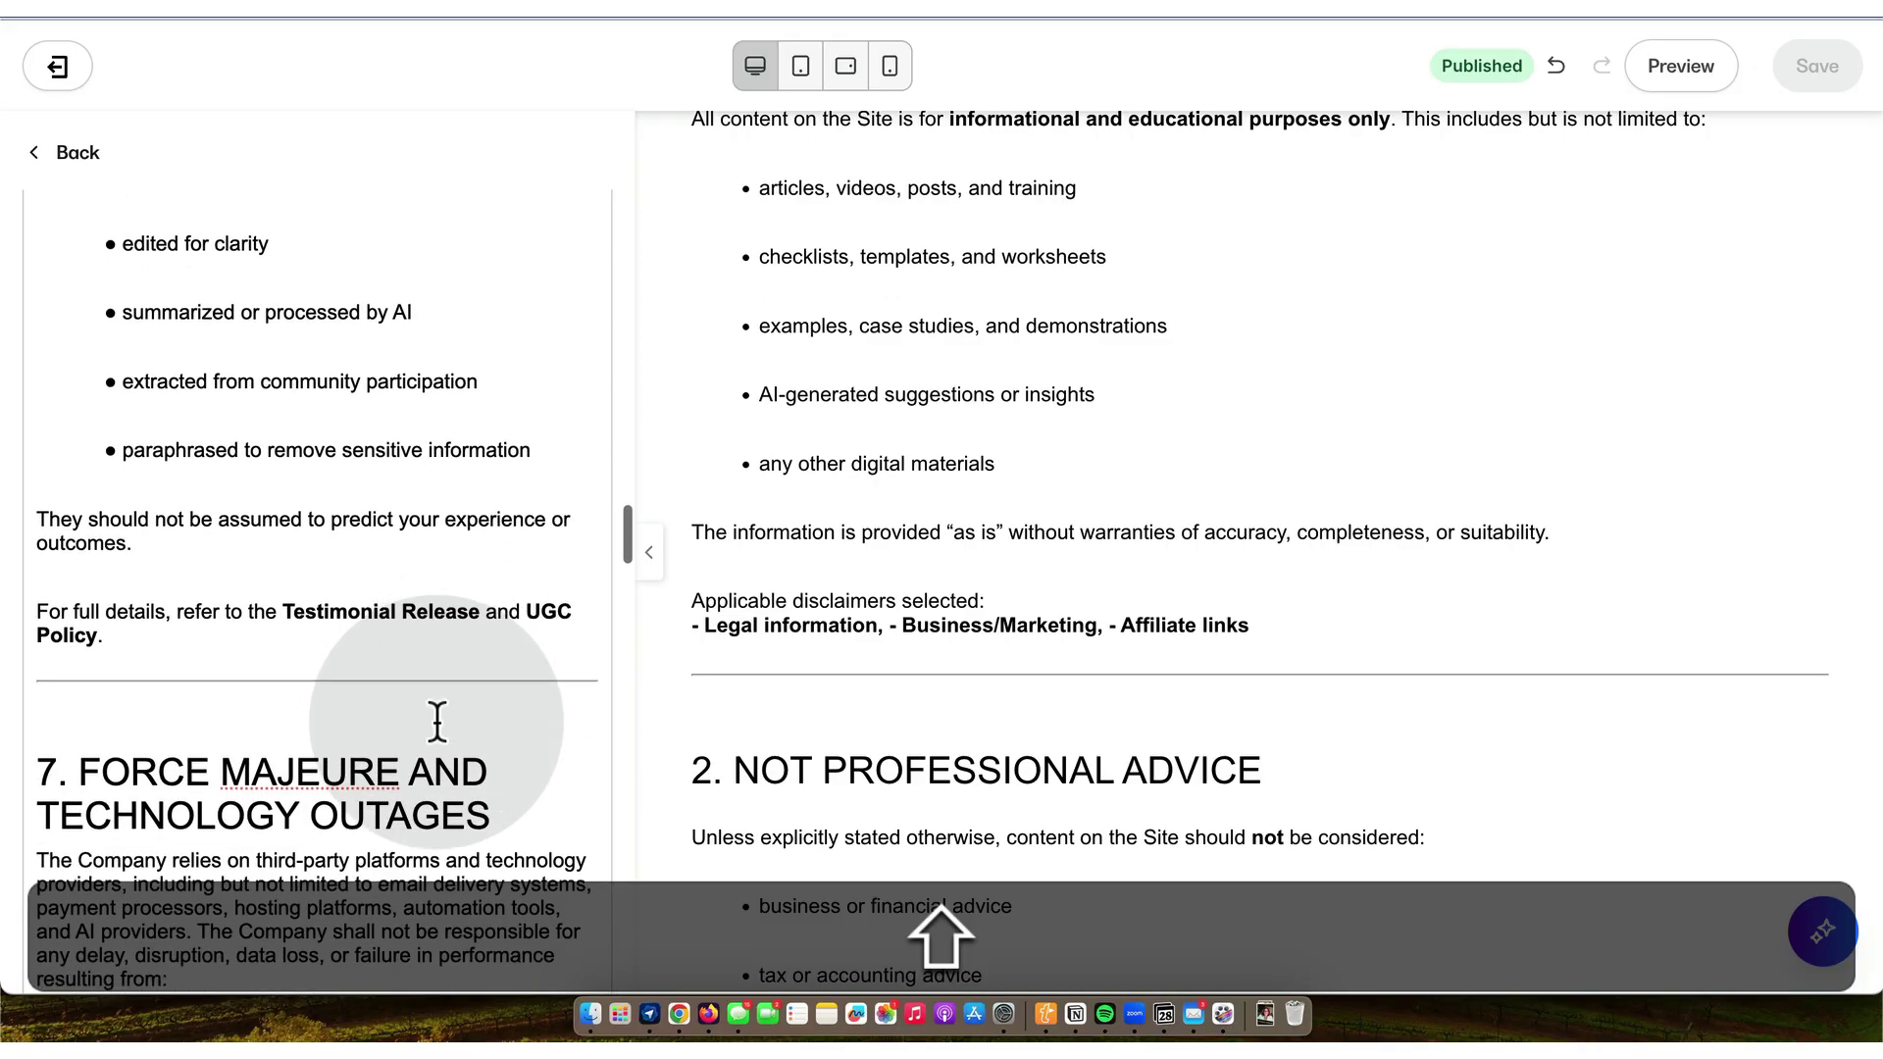
pyautogui.scroll(-8, 438, 723)
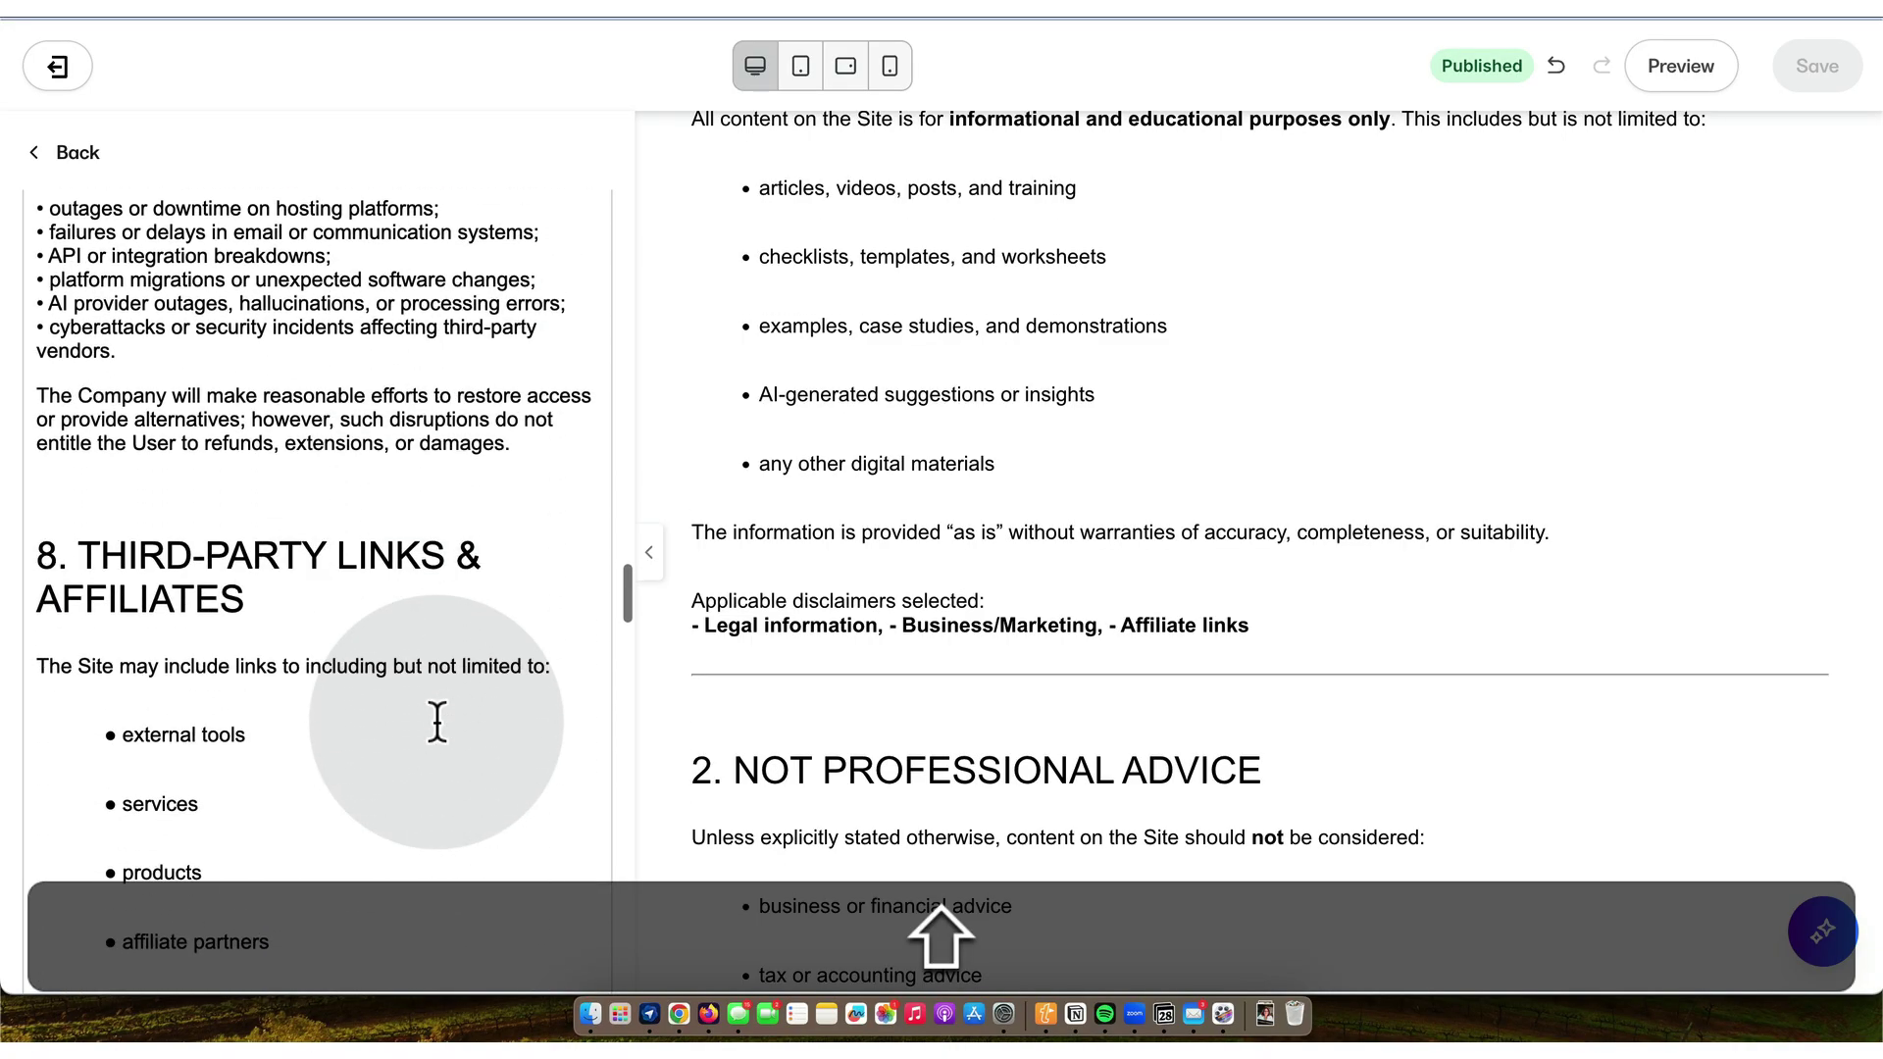
pyautogui.scroll(-11, 438, 722)
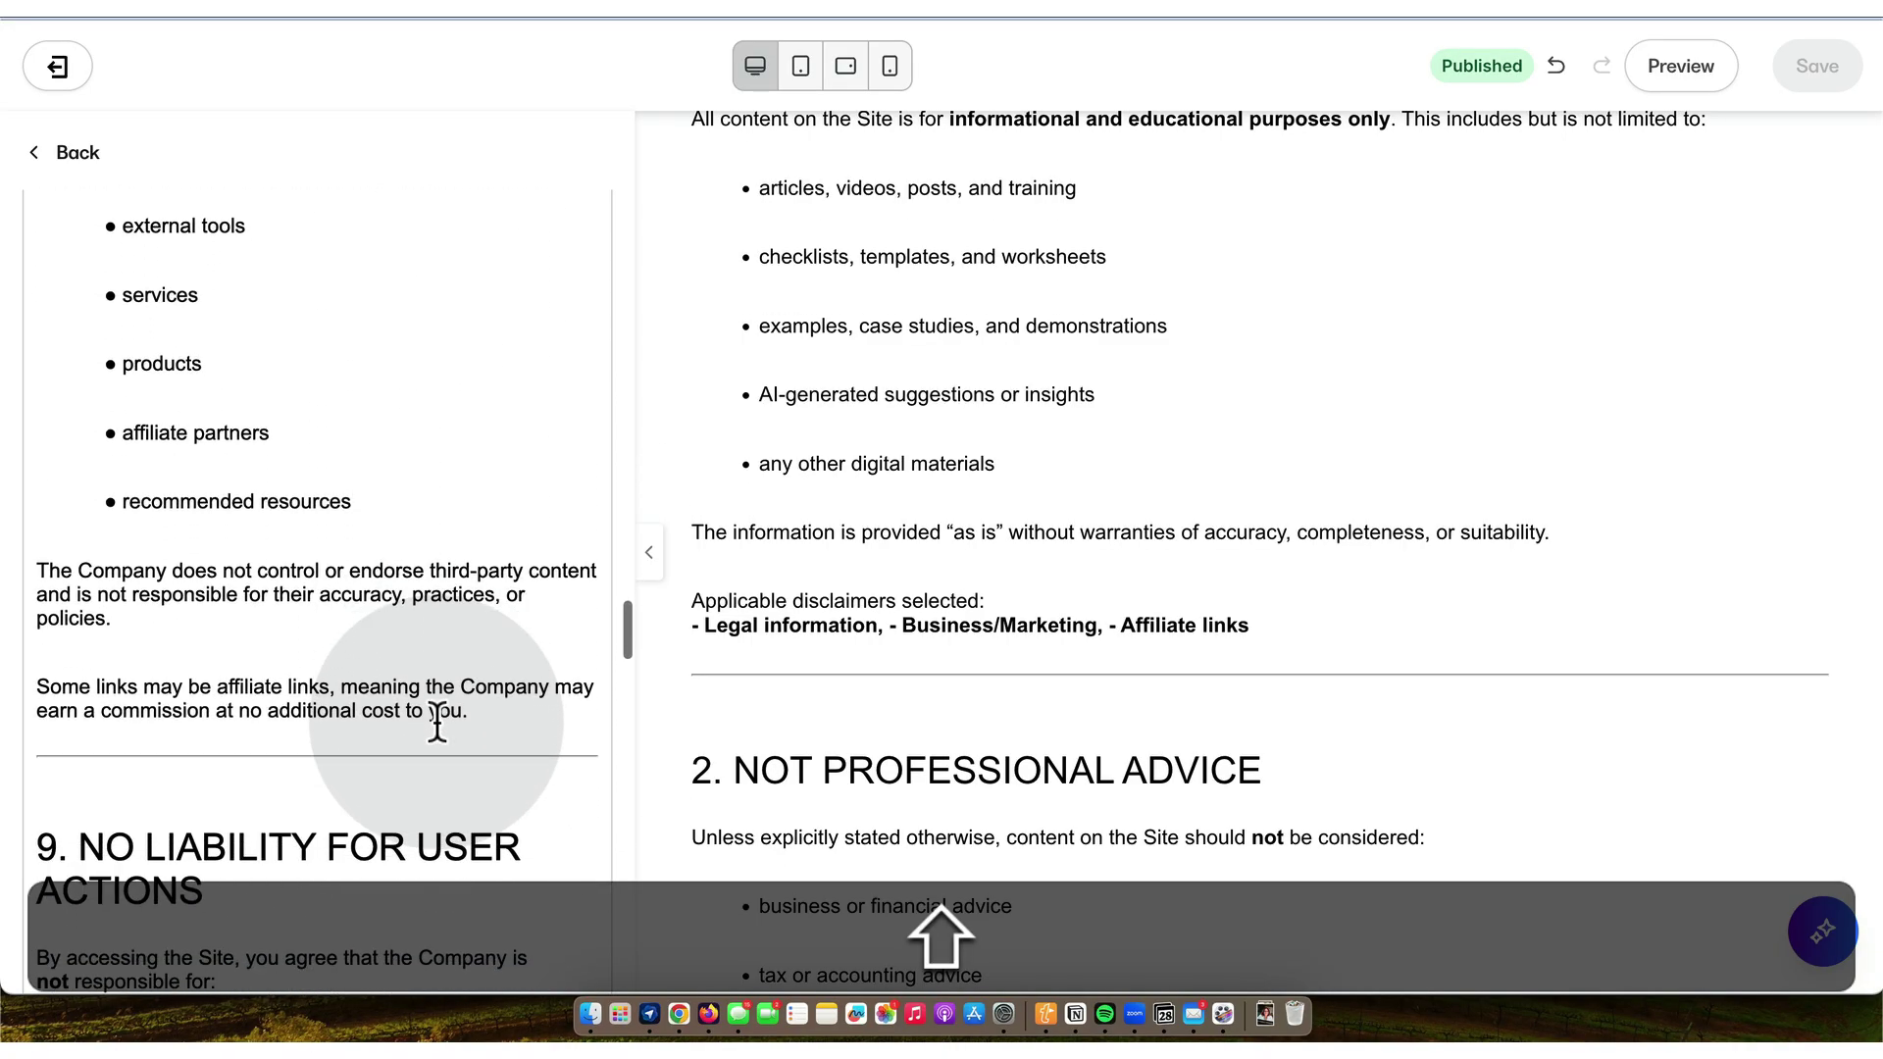
pyautogui.scroll(-9, 438, 723)
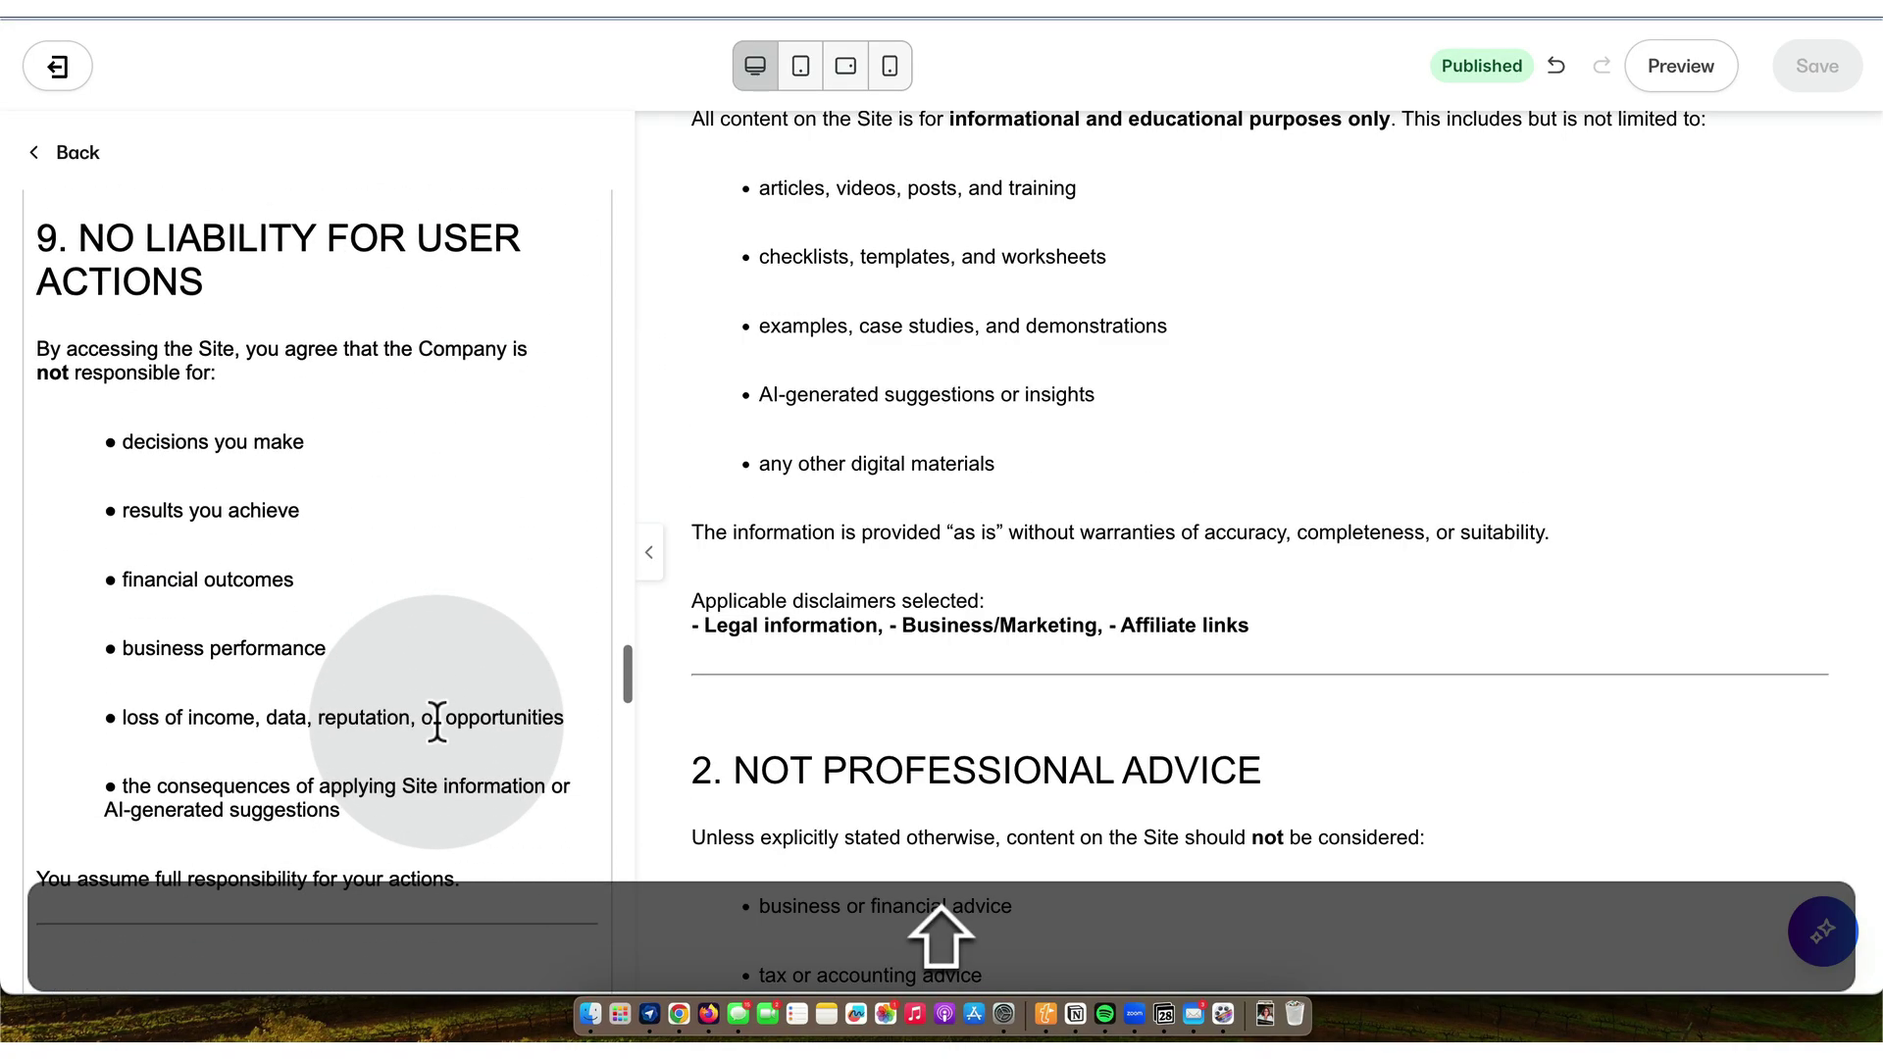
pyautogui.scroll(-16, 437, 723)
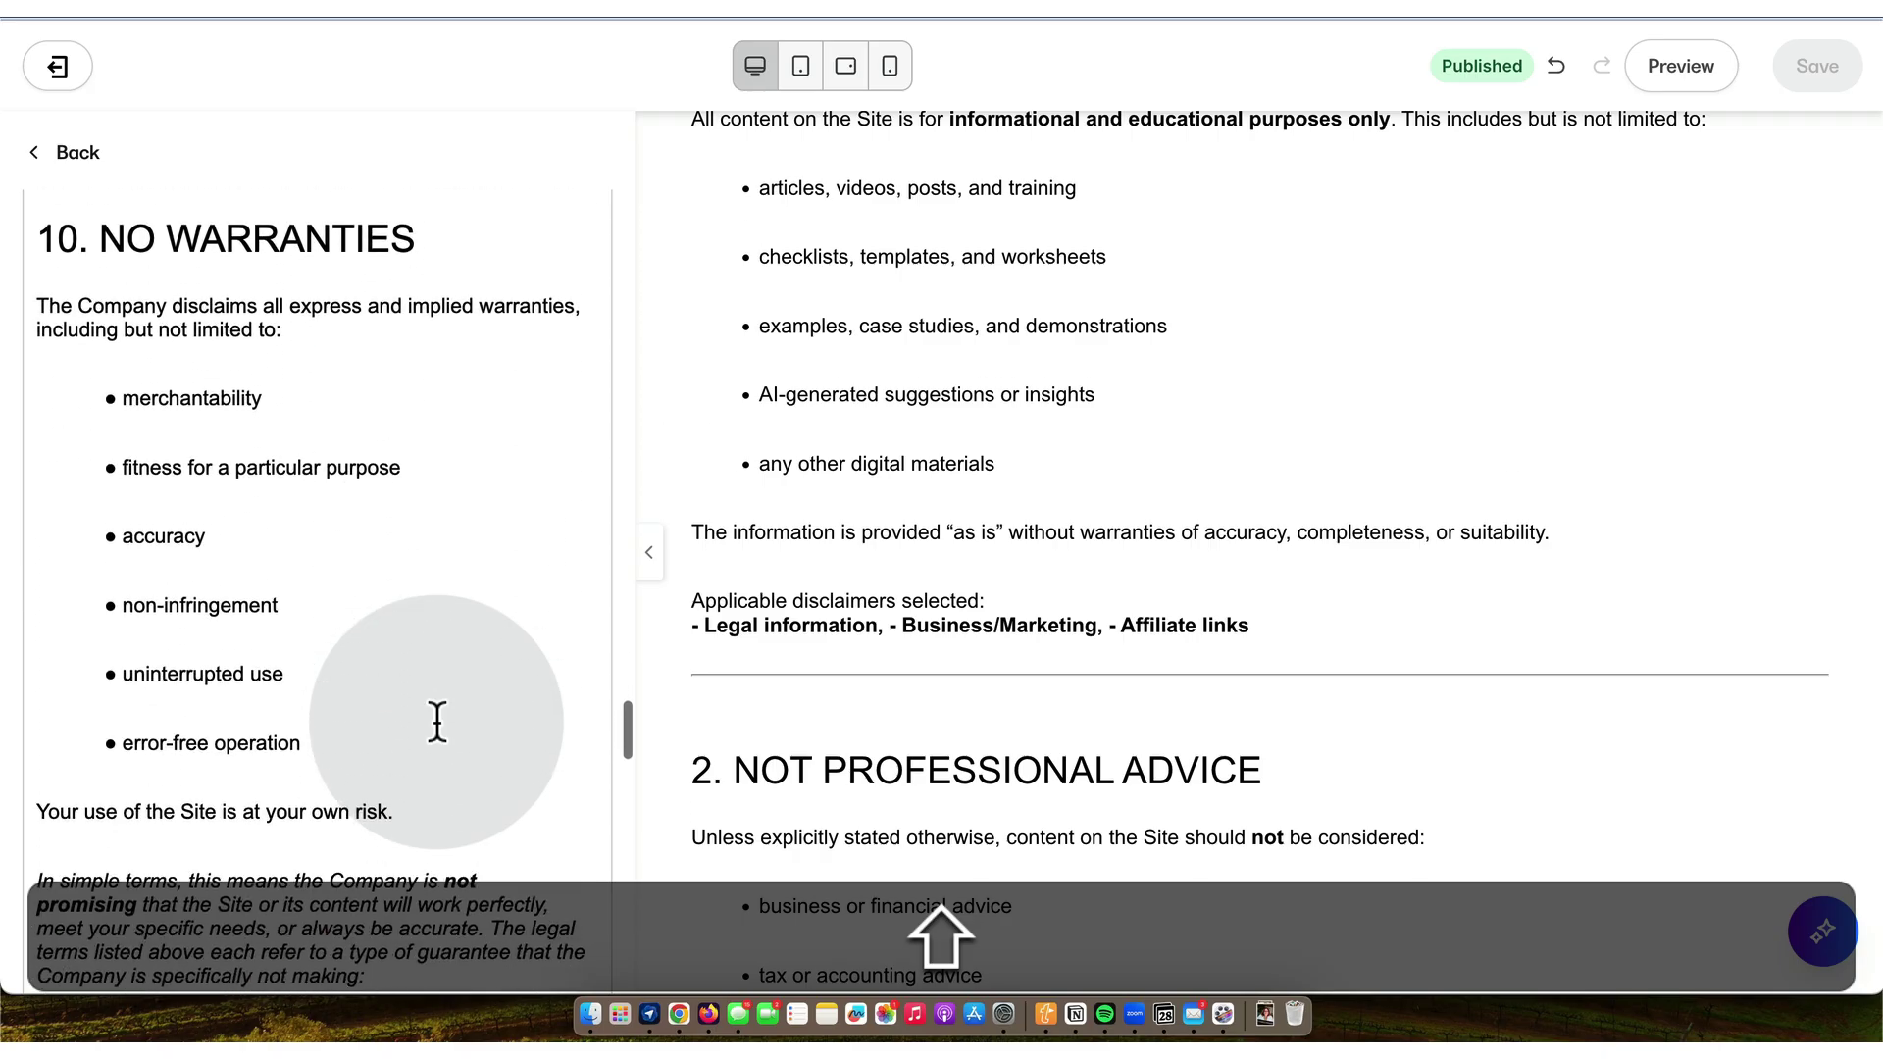
pyautogui.scroll(-17, 438, 723)
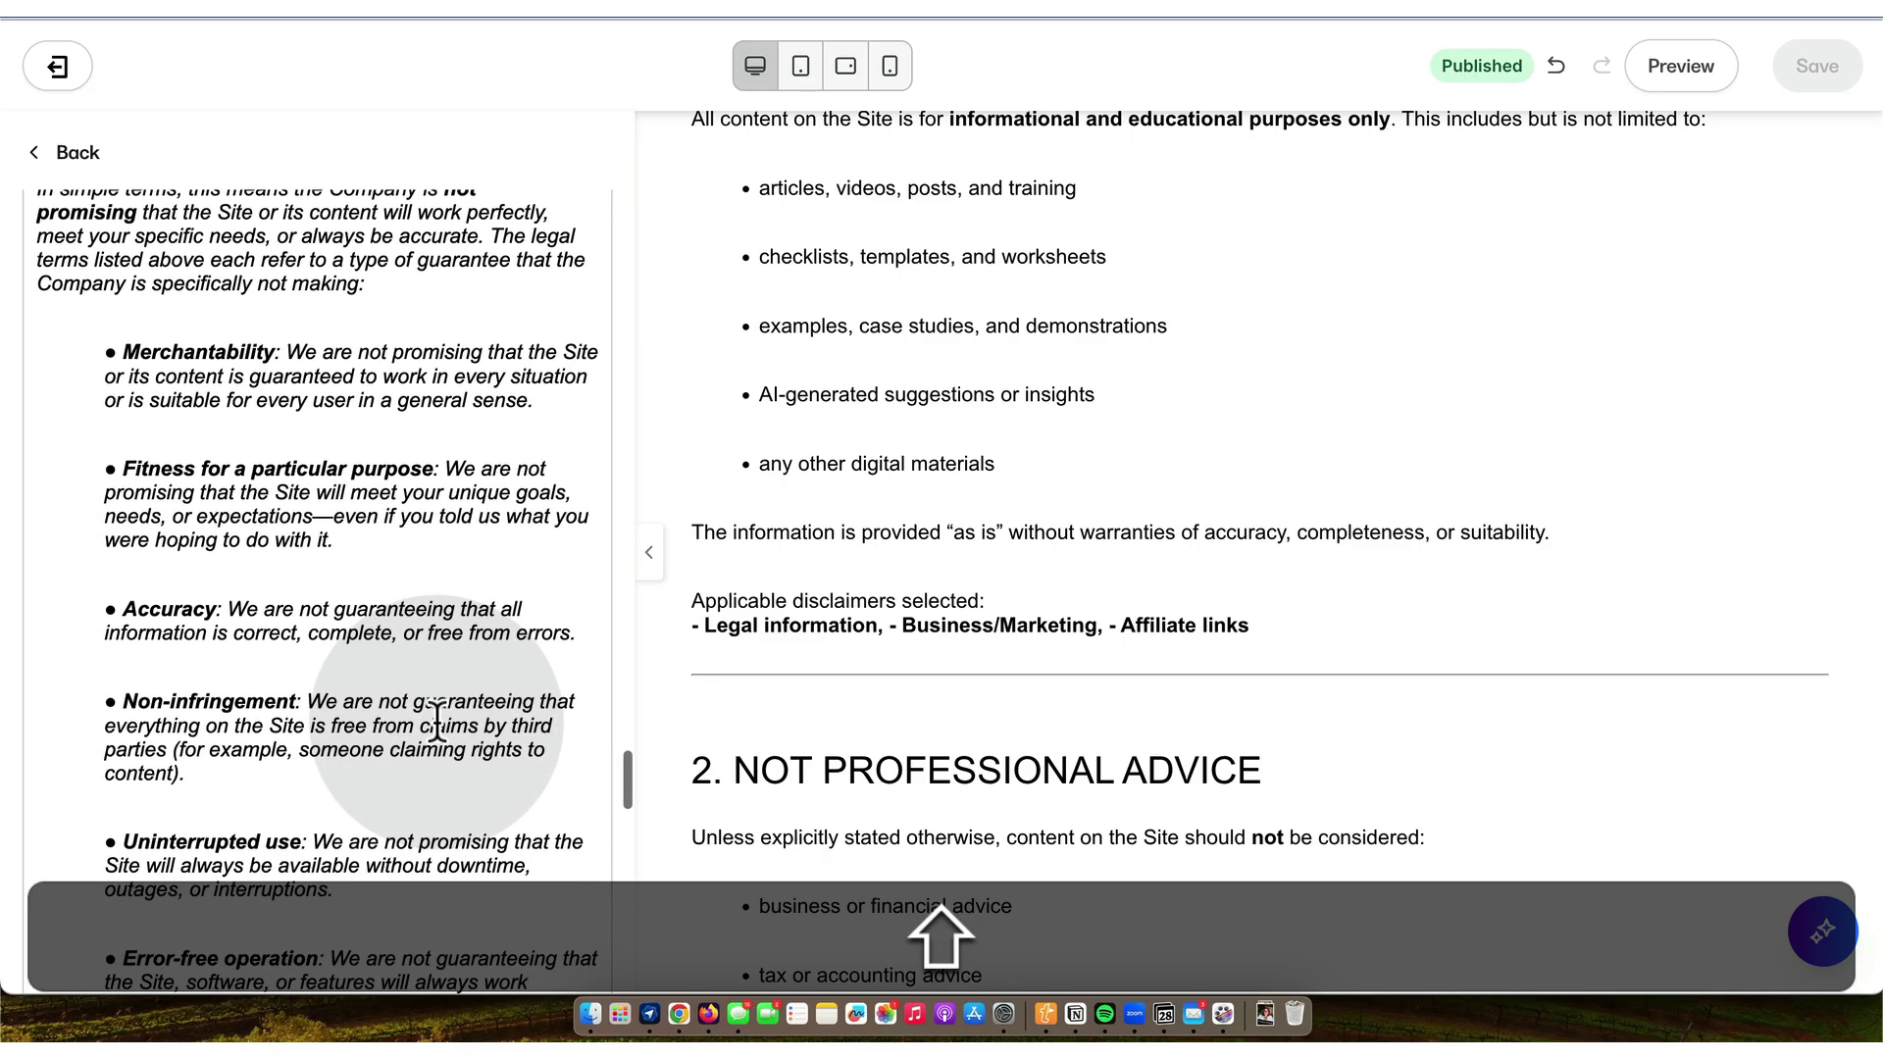
pyautogui.scroll(-13, 438, 723)
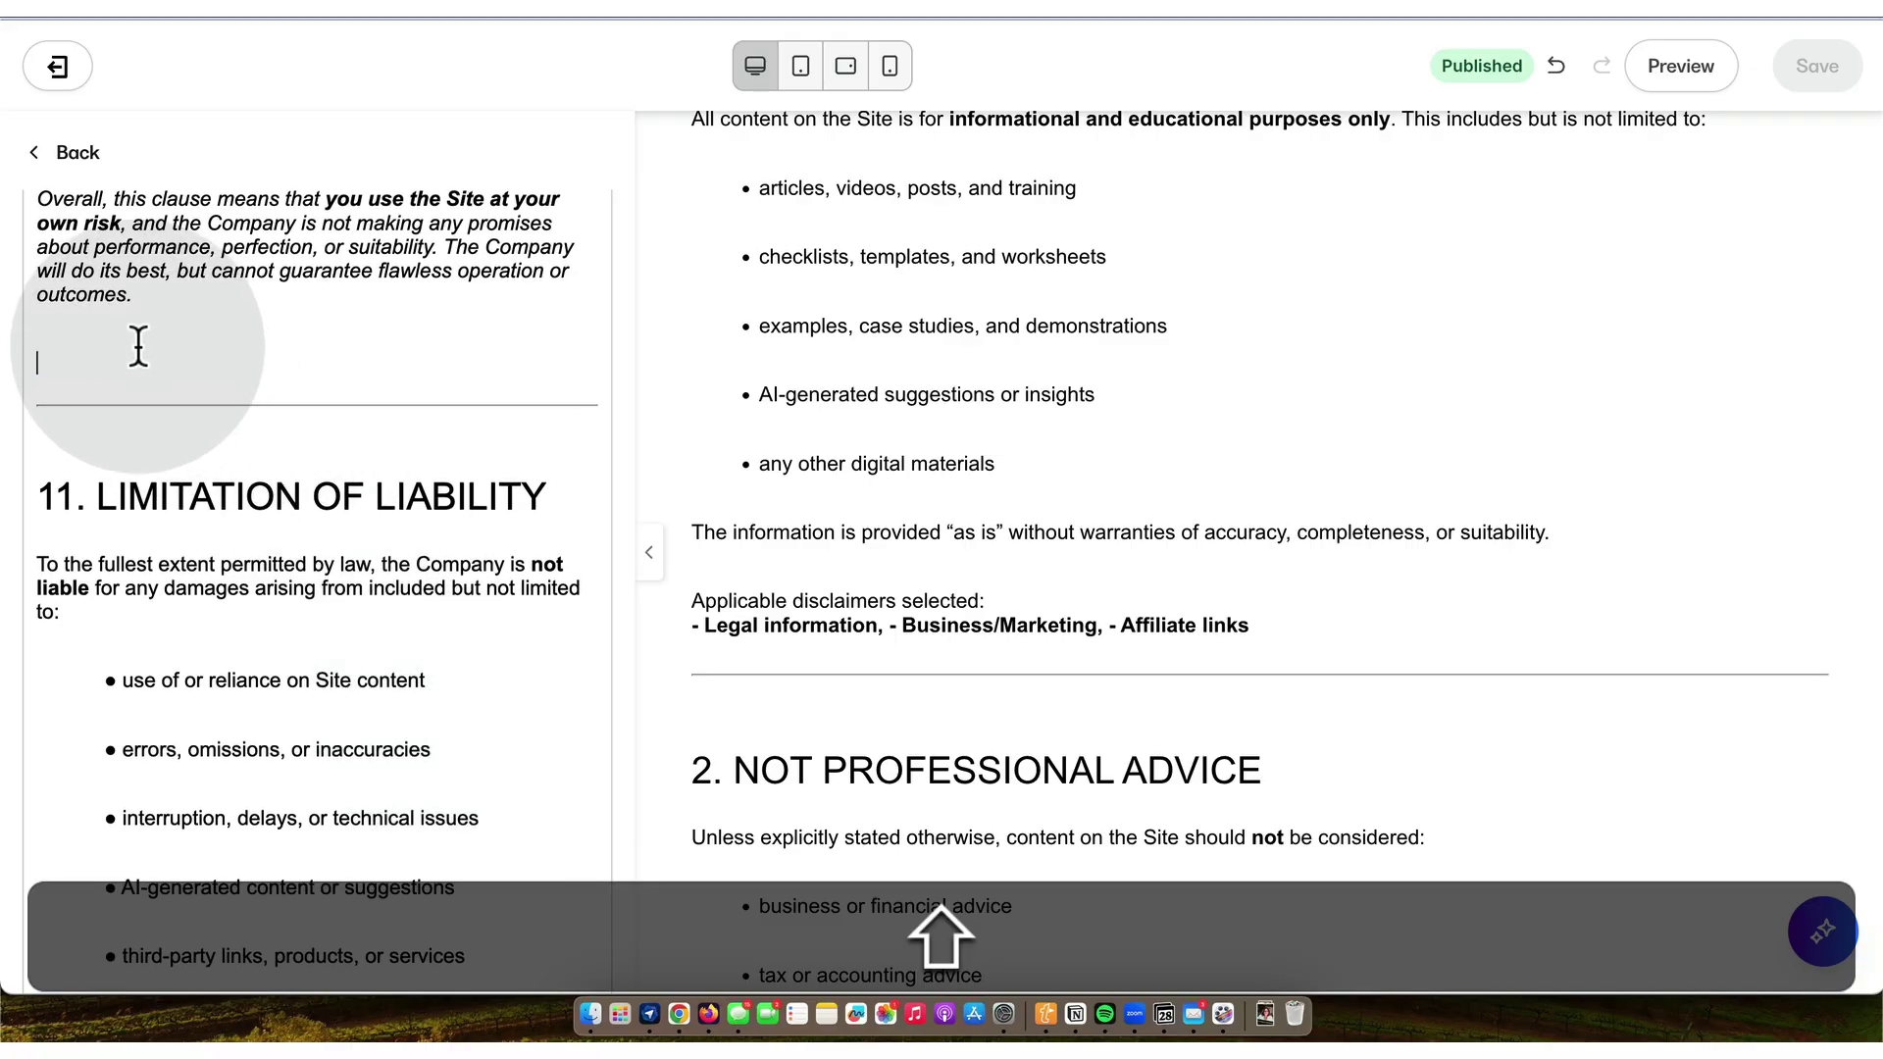
pyautogui.hotkey('shift', 'BackSpace')
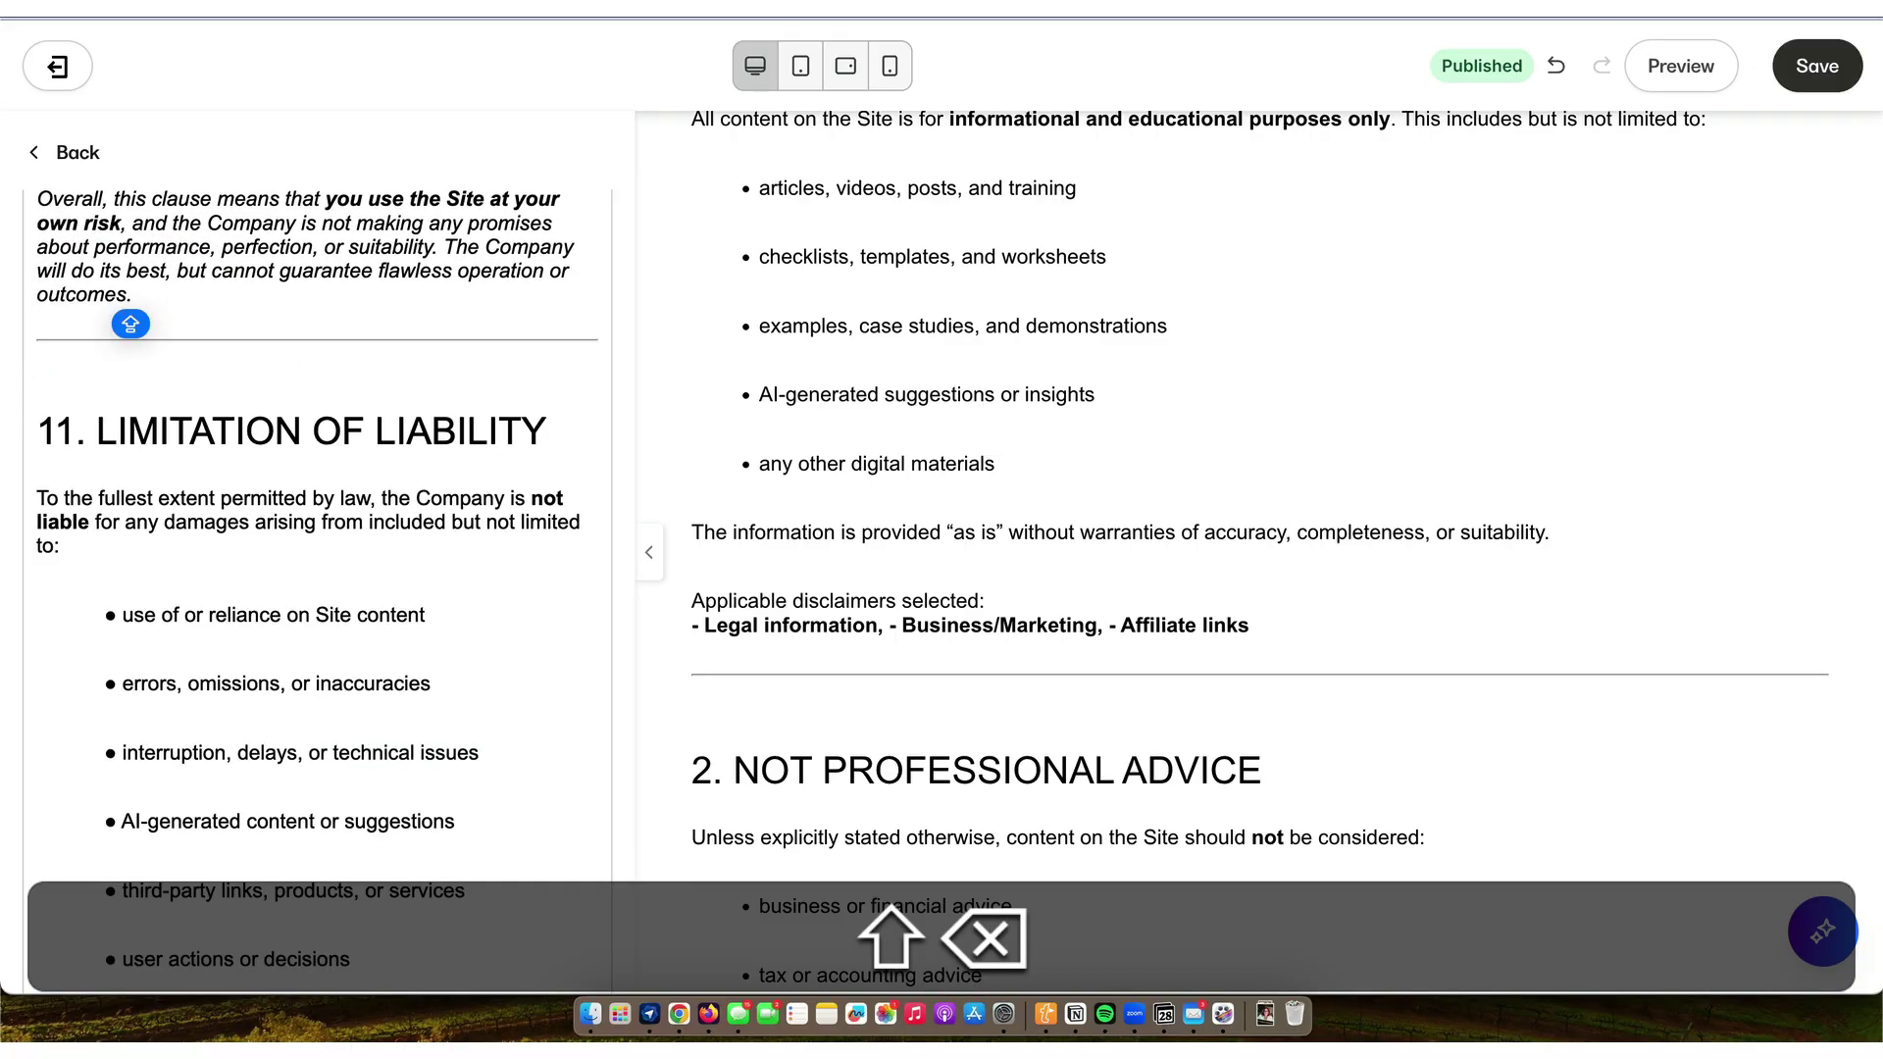
# - Delete the trailing template notice and footer contact line
pyautogui.scroll(-11, 170, 409)
pyautogui.scroll(-14, 171, 409)
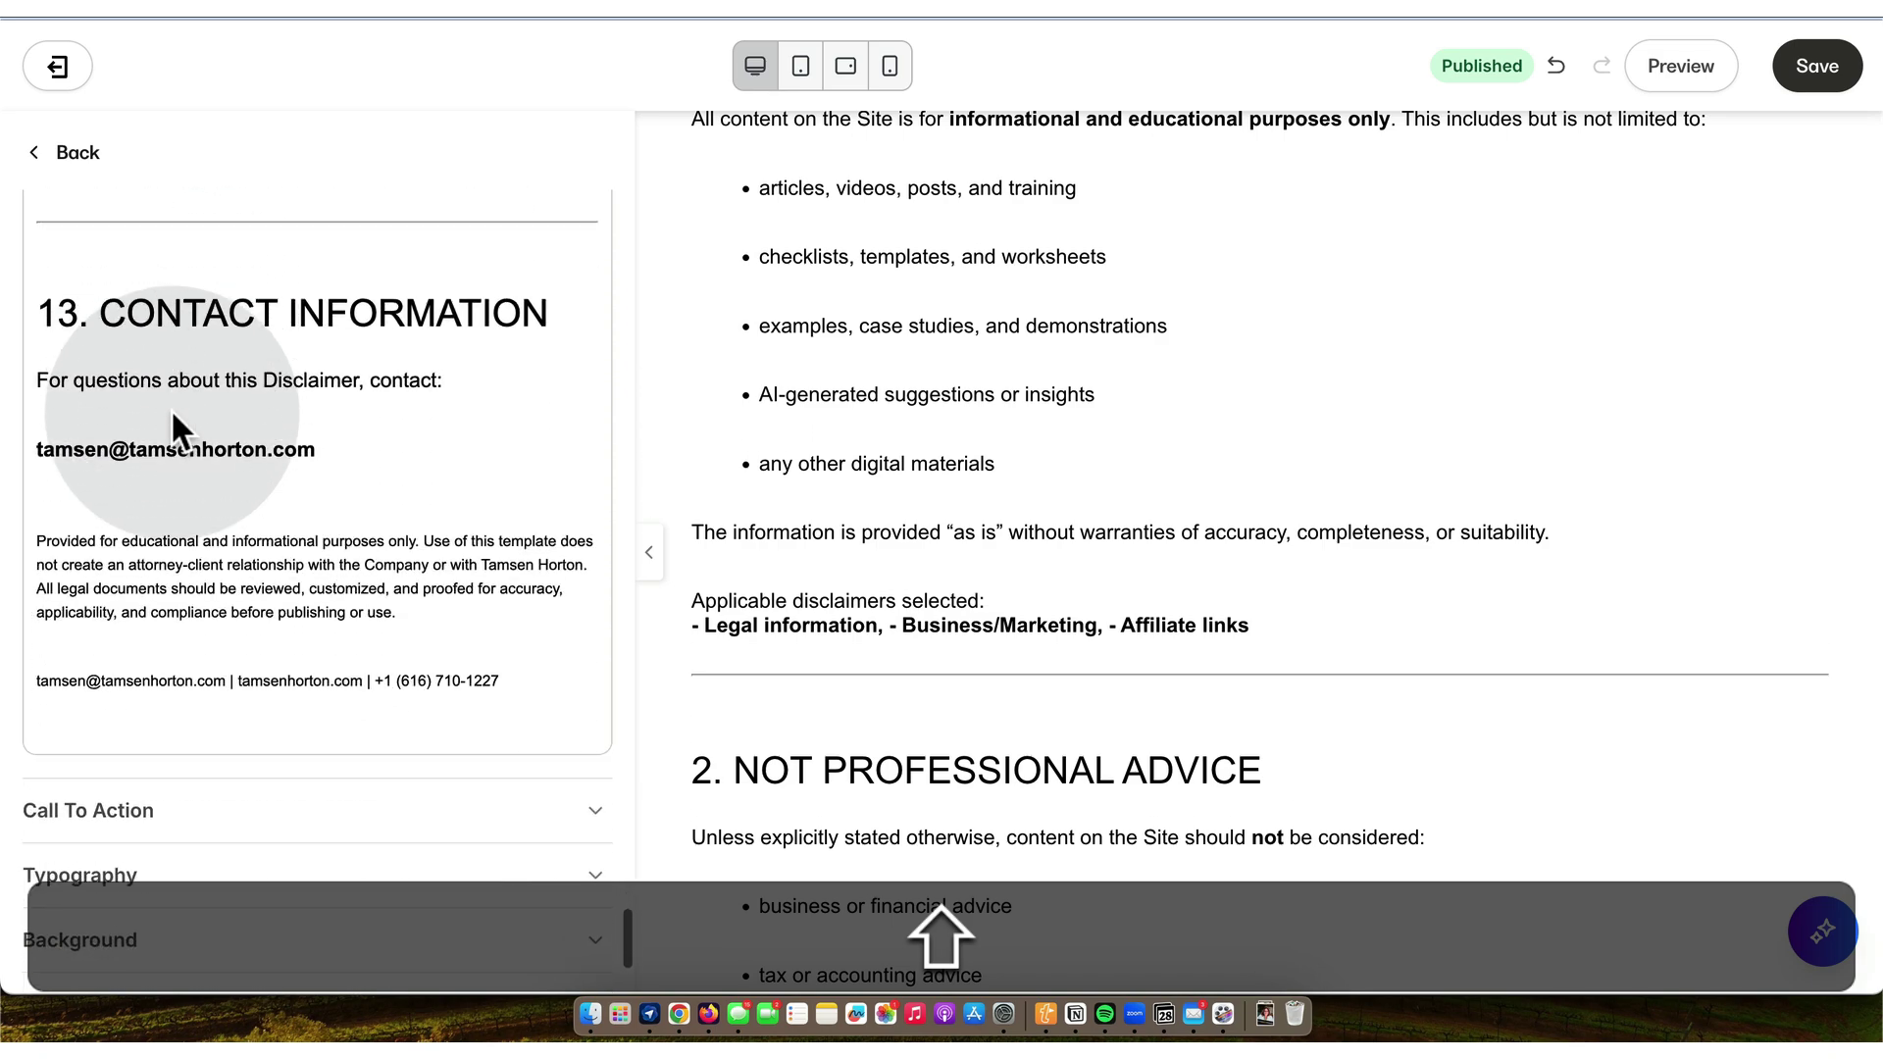
pyautogui.moveTo(523, 667); pyautogui.dragTo(70, 495)
pyautogui.hotkey('shift', 'BackSpace')
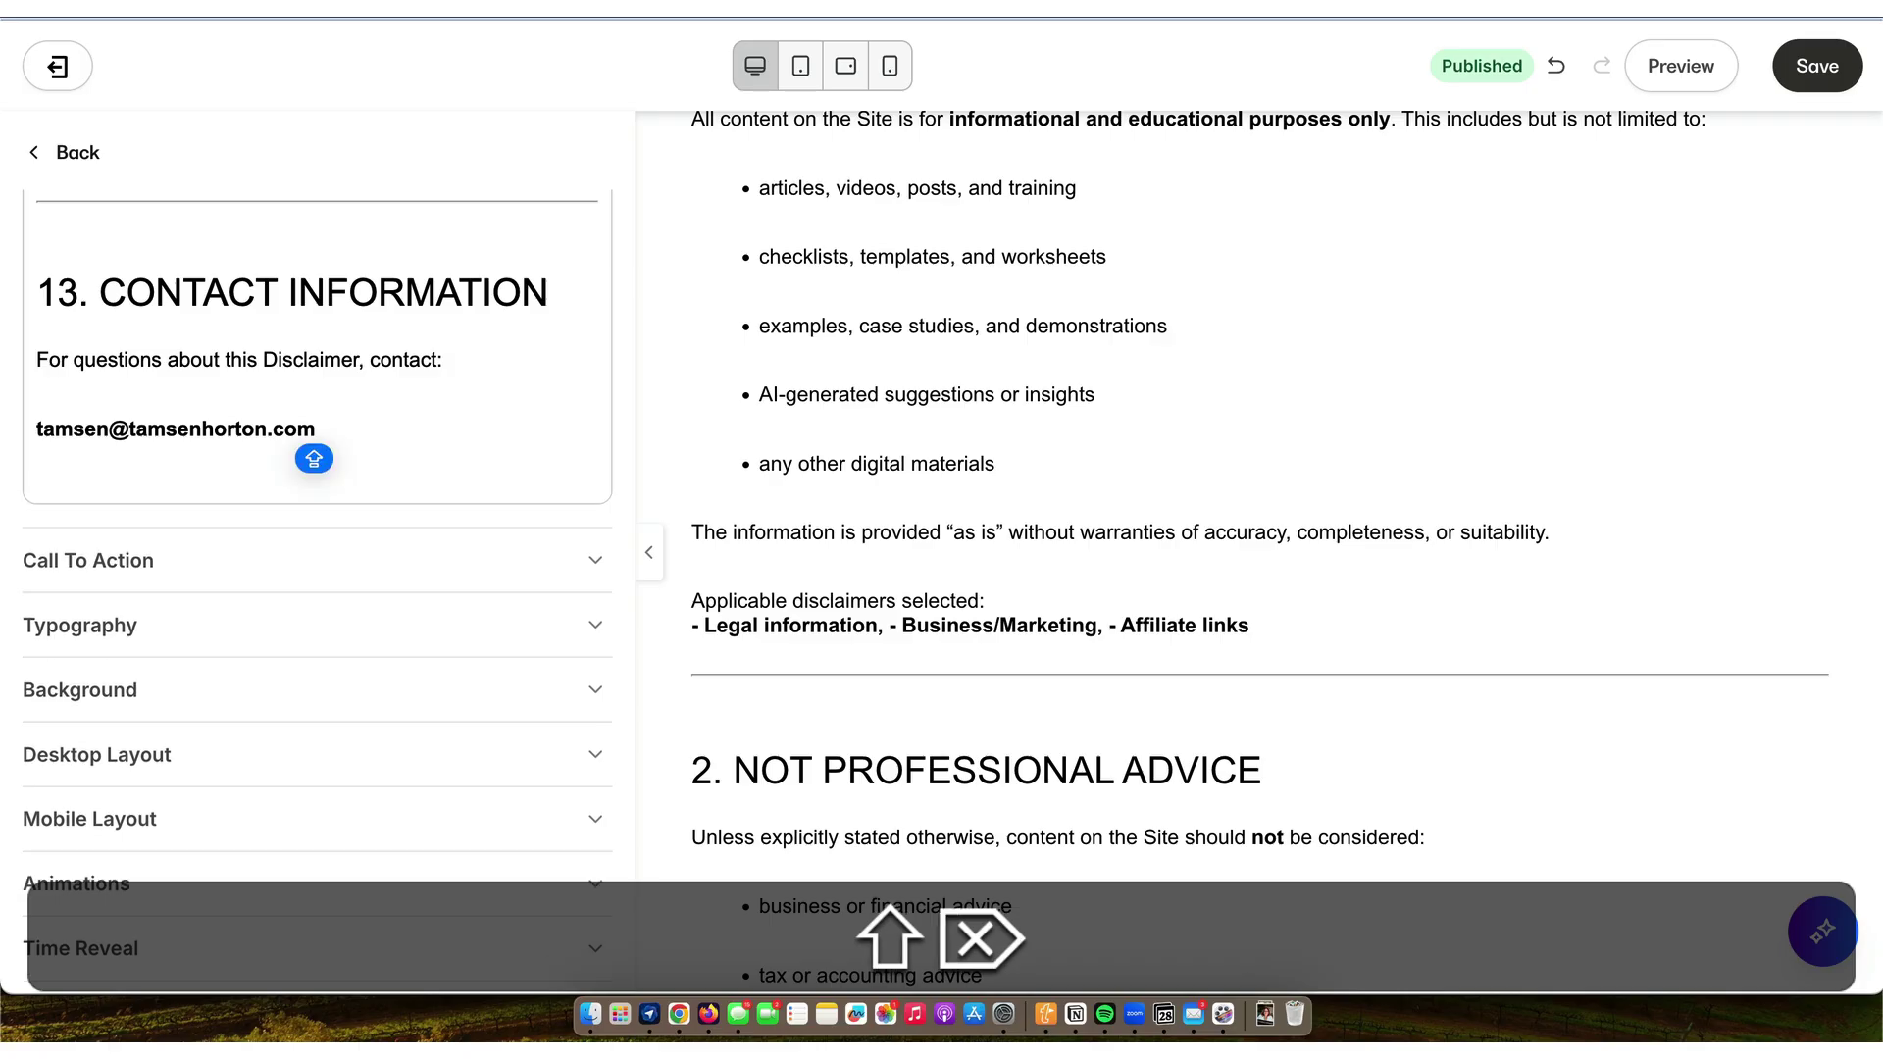
# - Save the disclaimer page and exit the editor to the Landing Pages list
pyautogui.click(1813, 69)
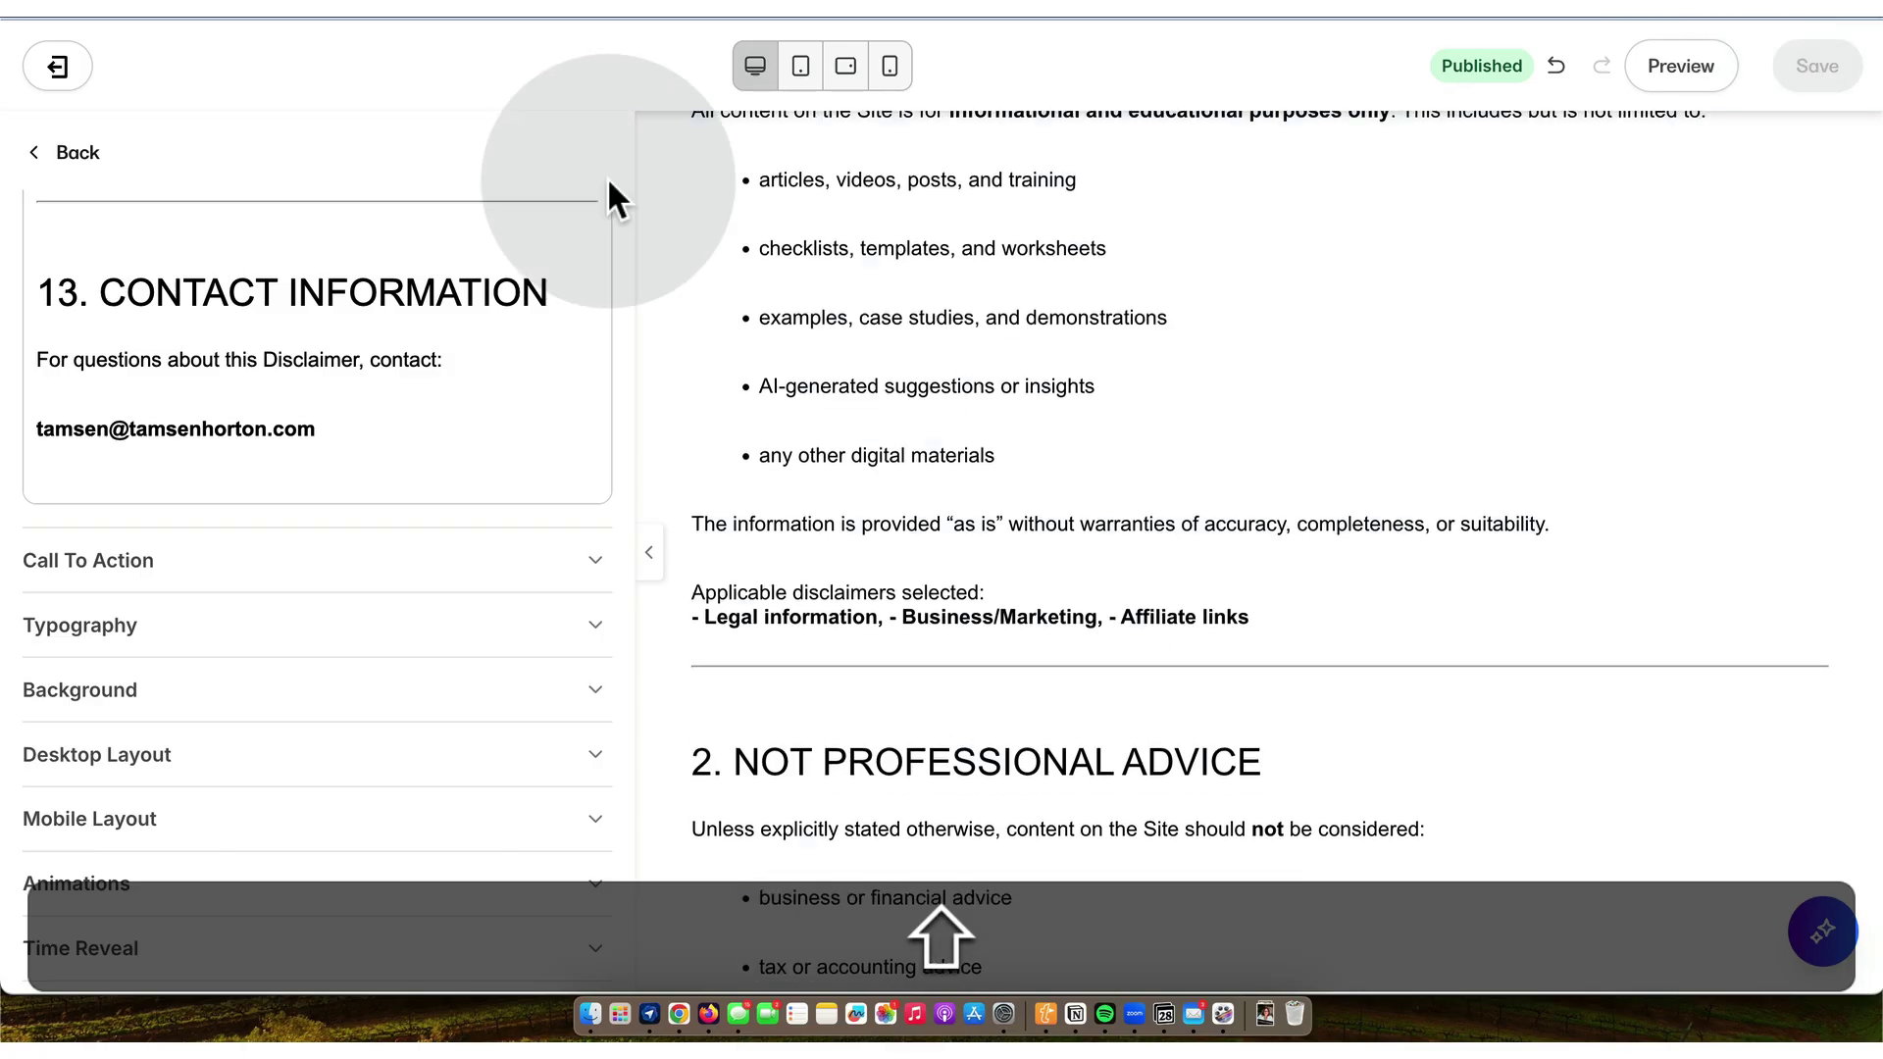
pyautogui.click(74, 157)
pyautogui.click(68, 154)
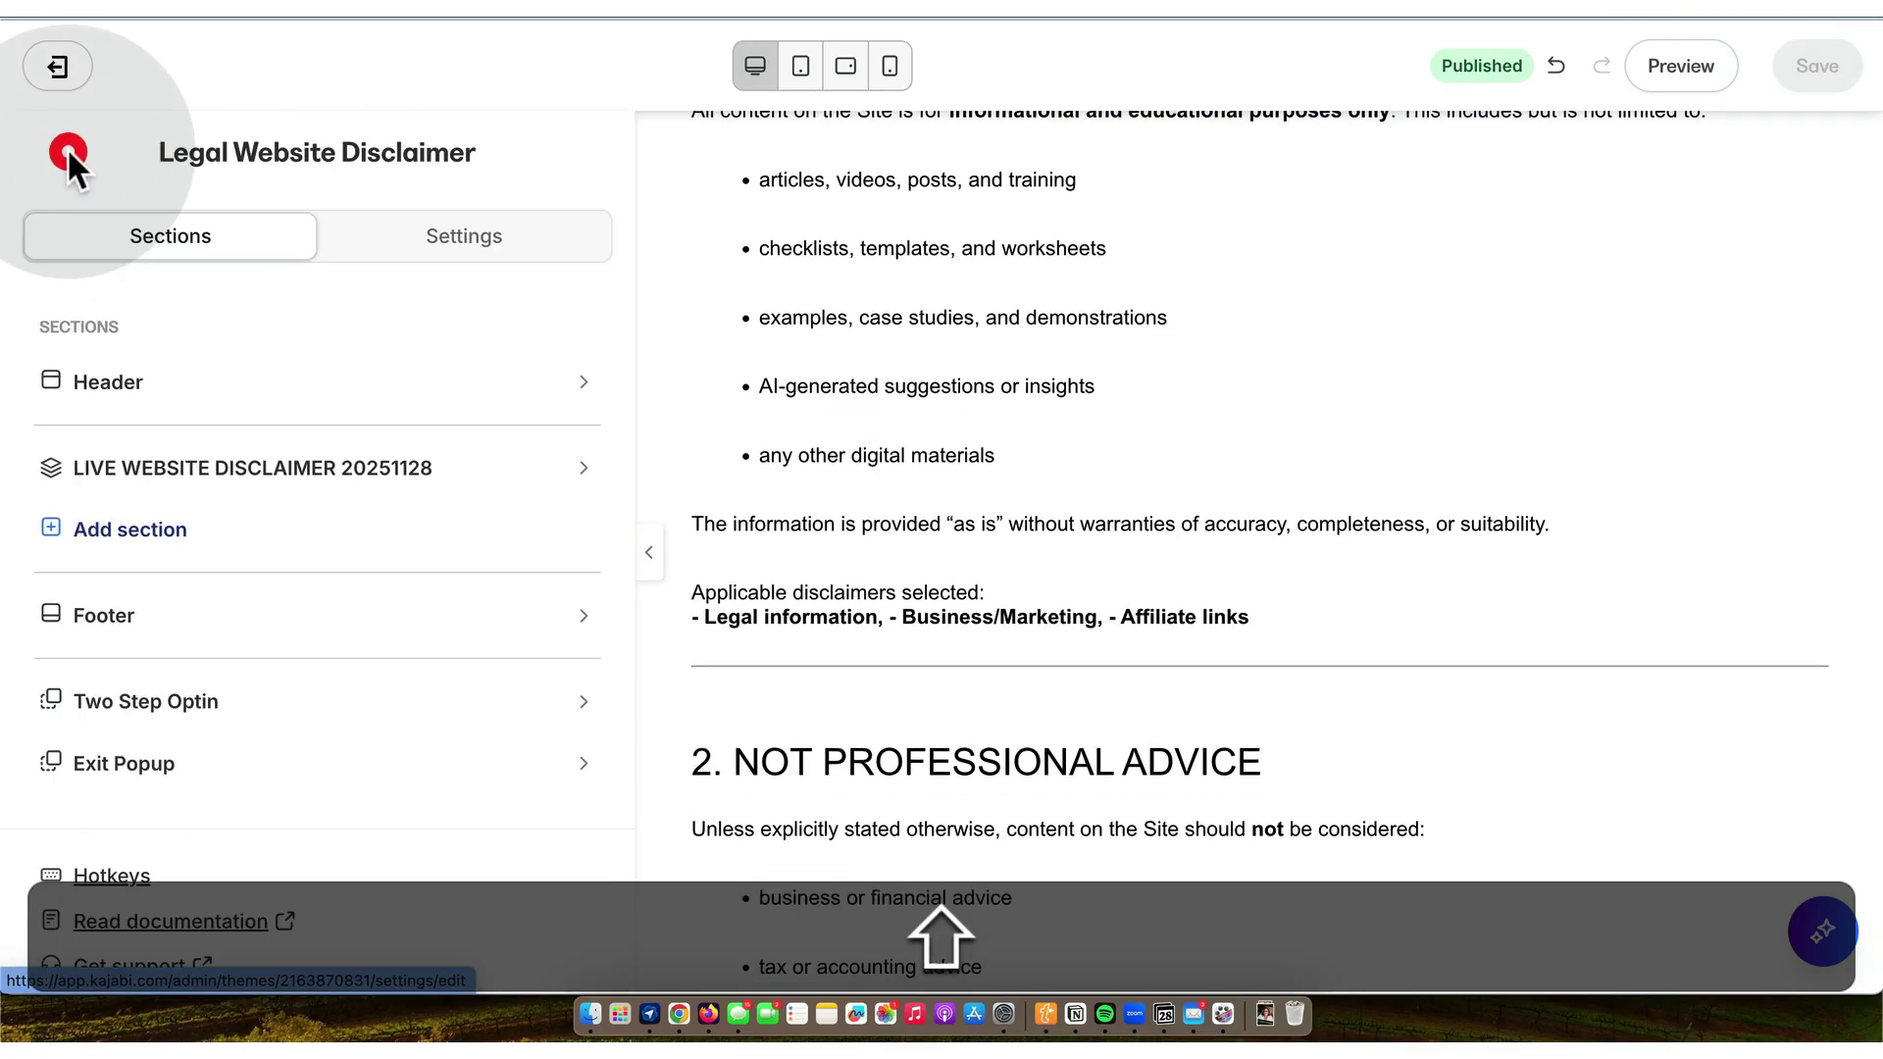
pyautogui.click(61, 66)
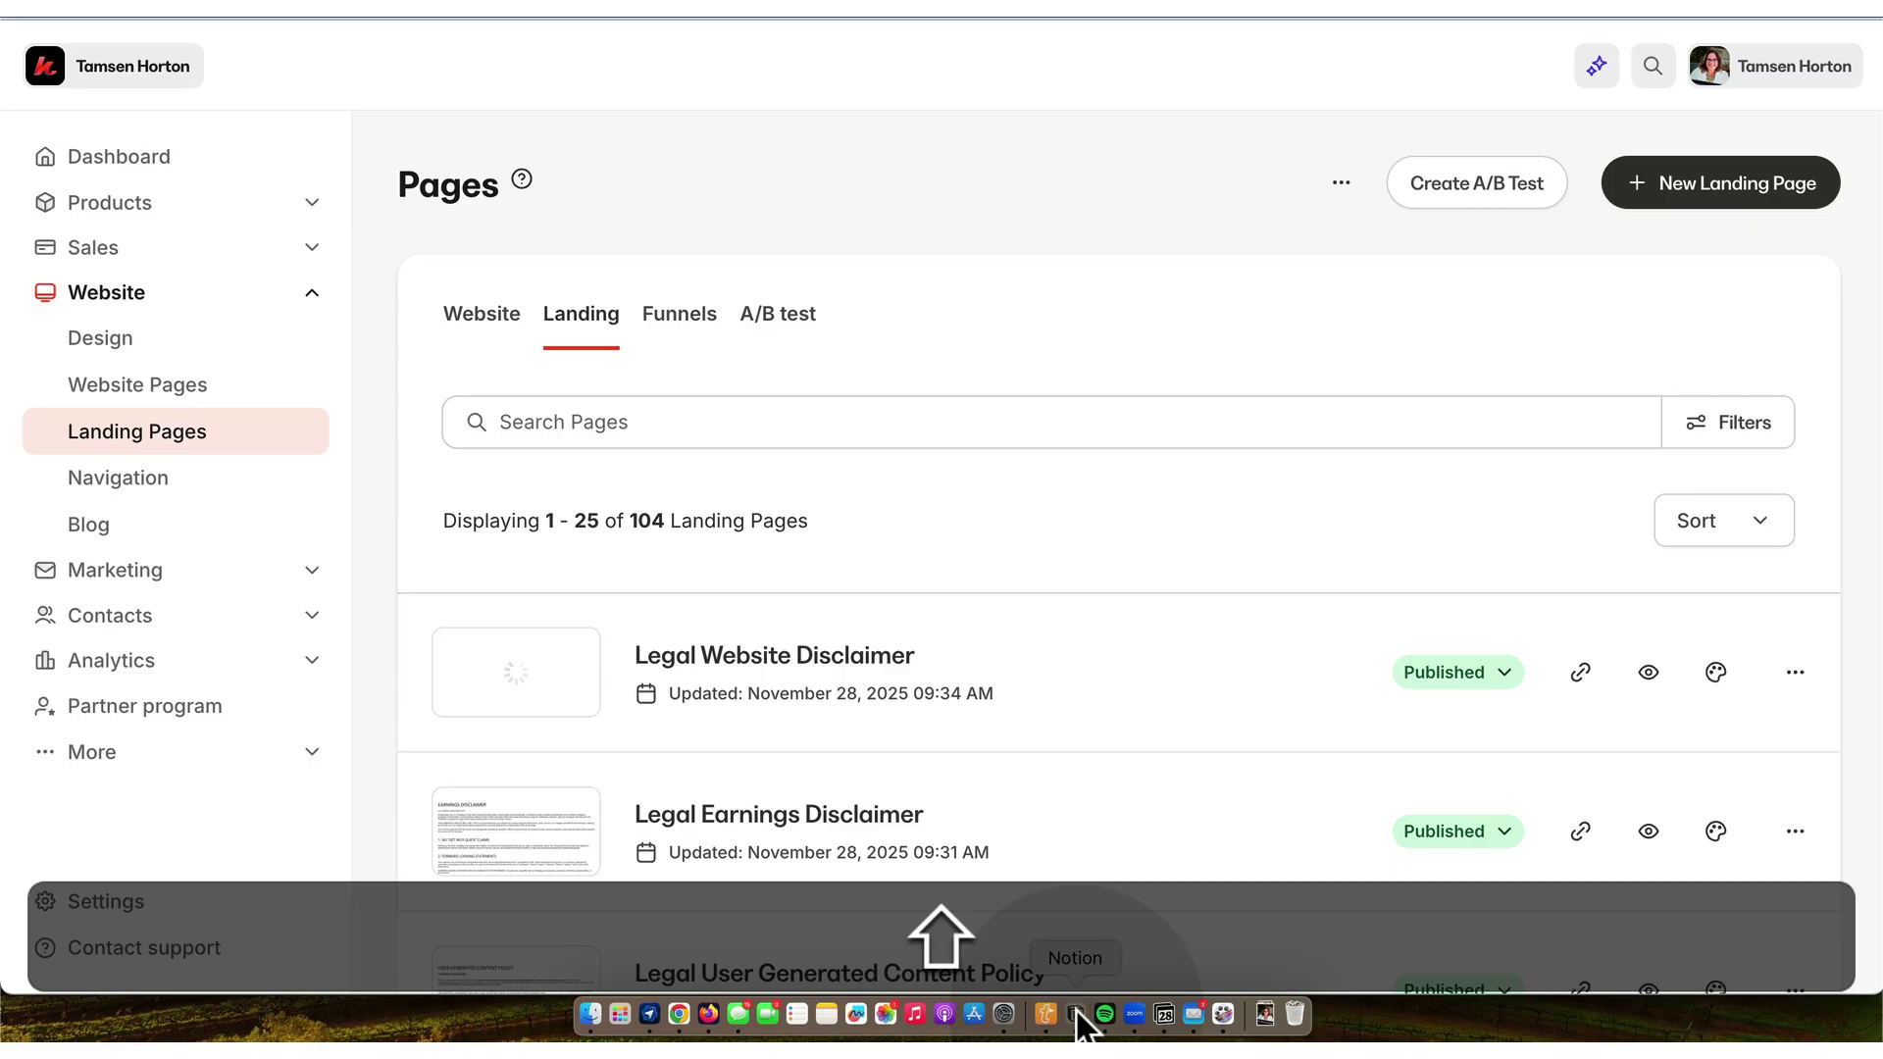
pyautogui.click(1075, 1010)
# - Give the LEGAL EARNINGS DISCLAIMER page a green square icon
pyautogui.scroll(1, 1166, 667)
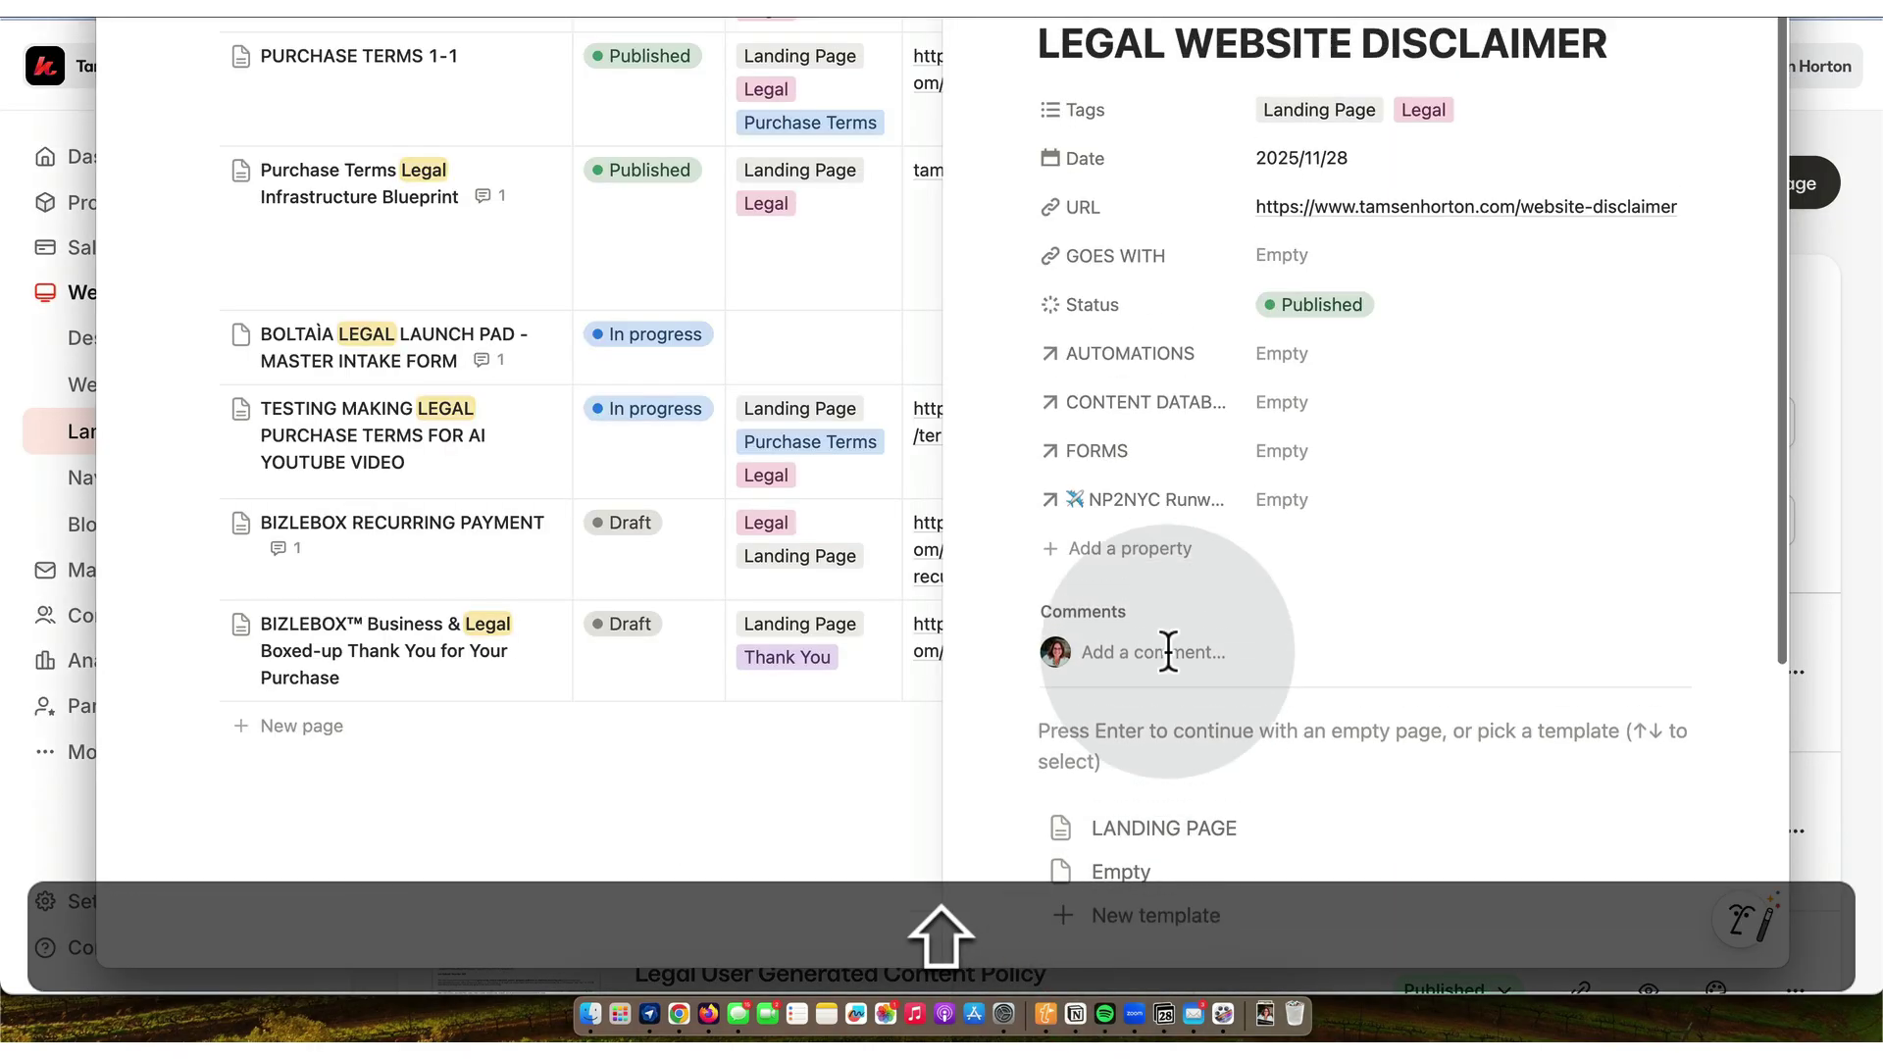
pyautogui.press('Escape')
pyautogui.click(766, 512)
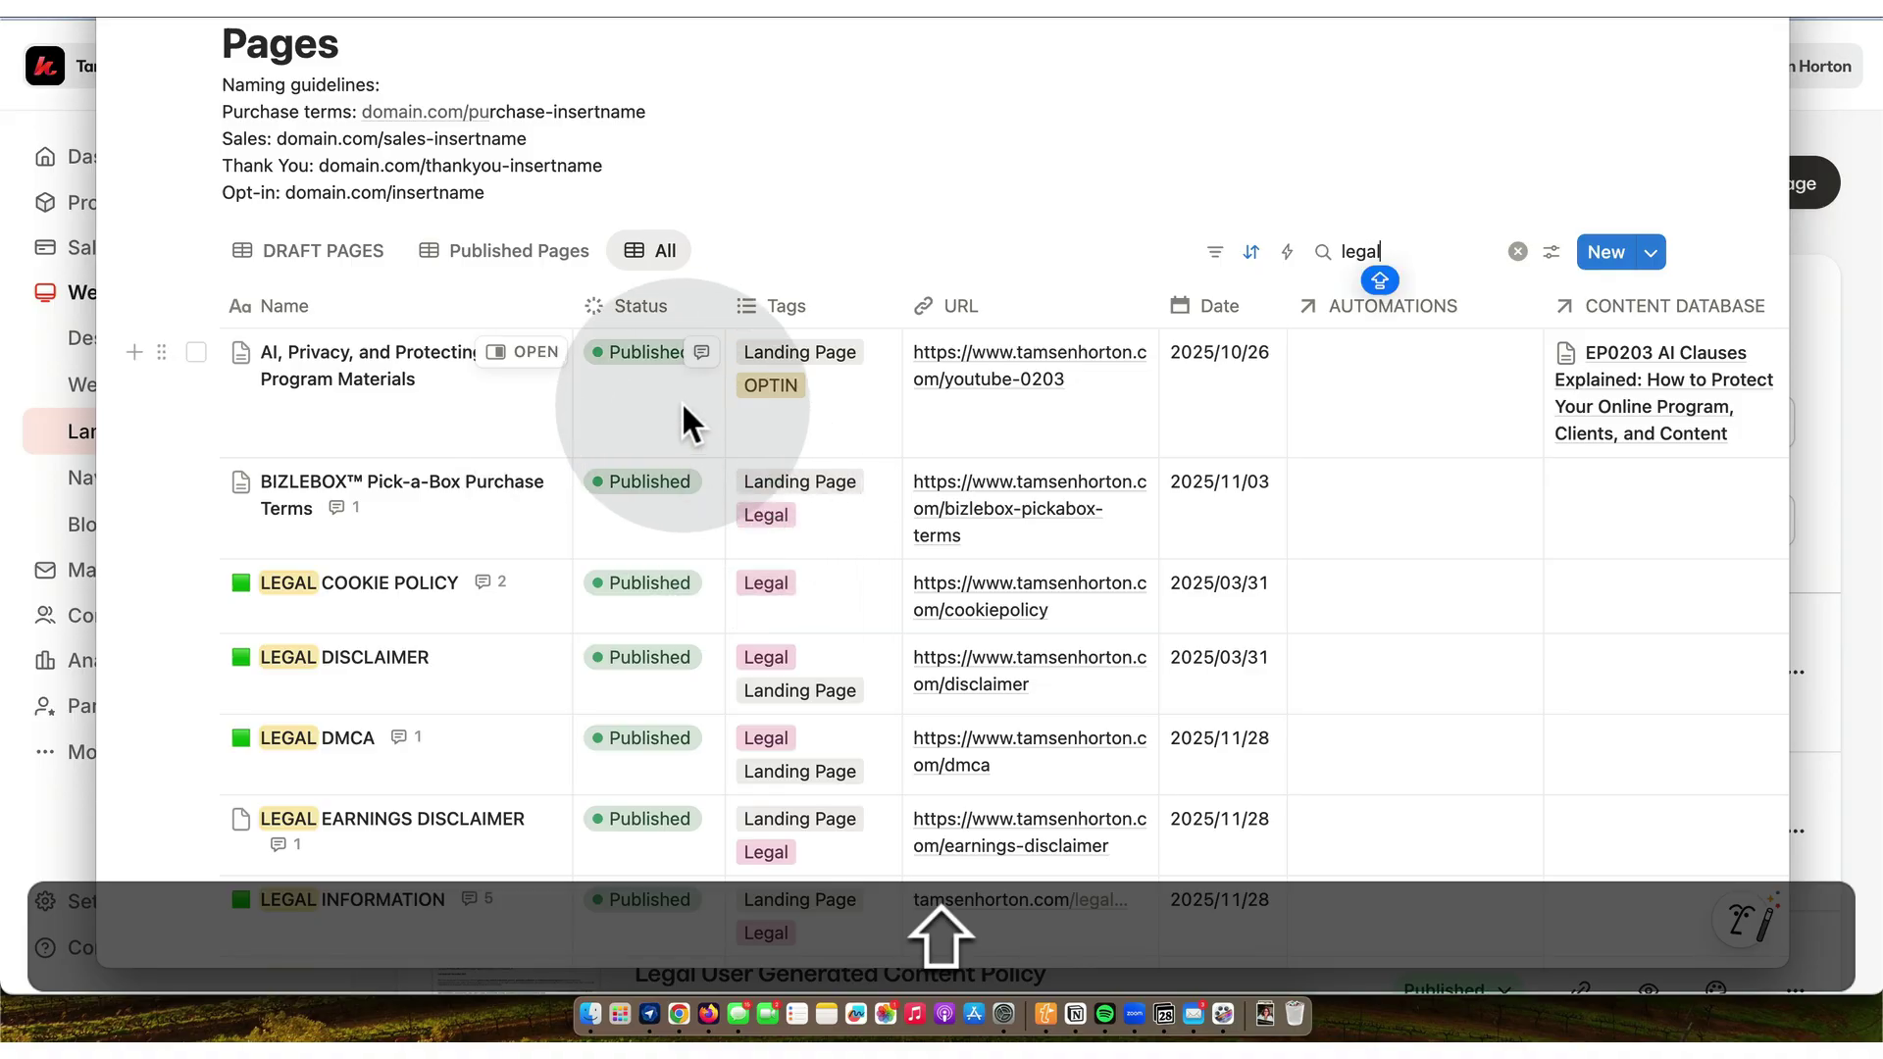
pyautogui.scroll(-3, 681, 402)
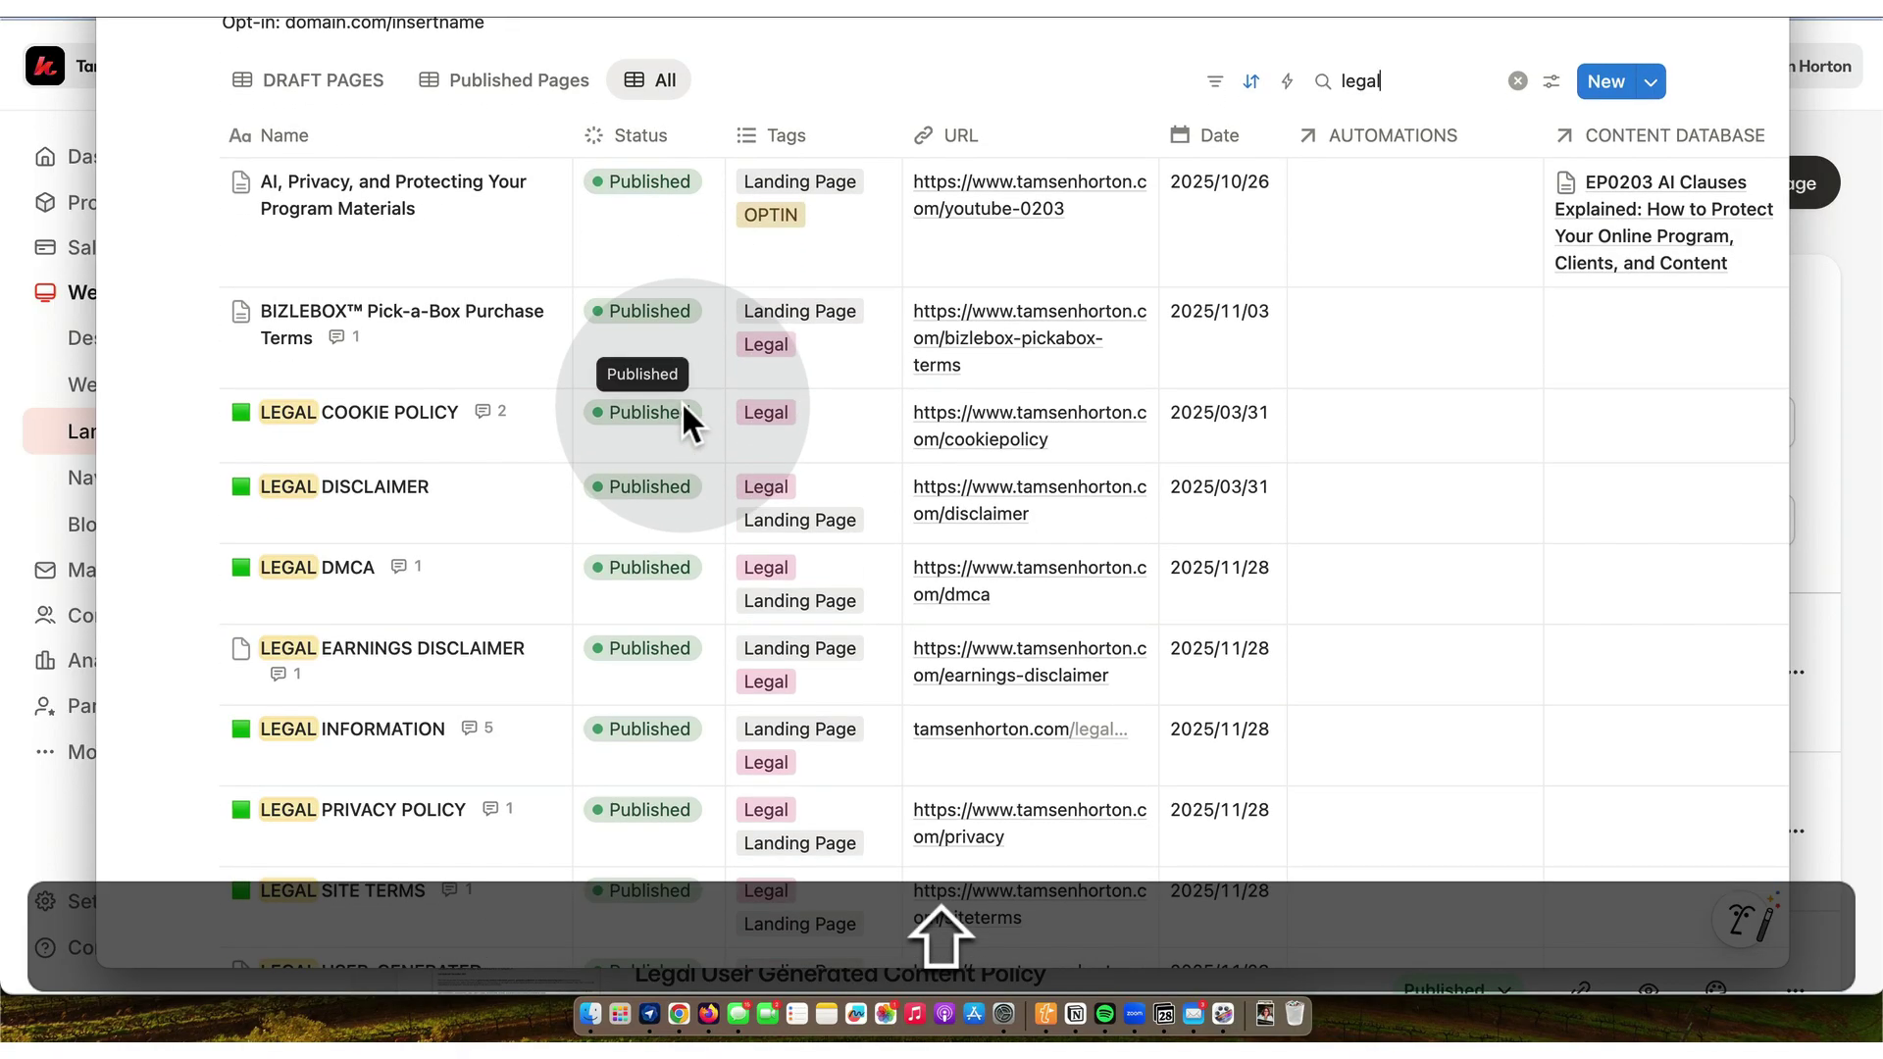
pyautogui.scroll(-4, 655, 425)
pyautogui.click(528, 467)
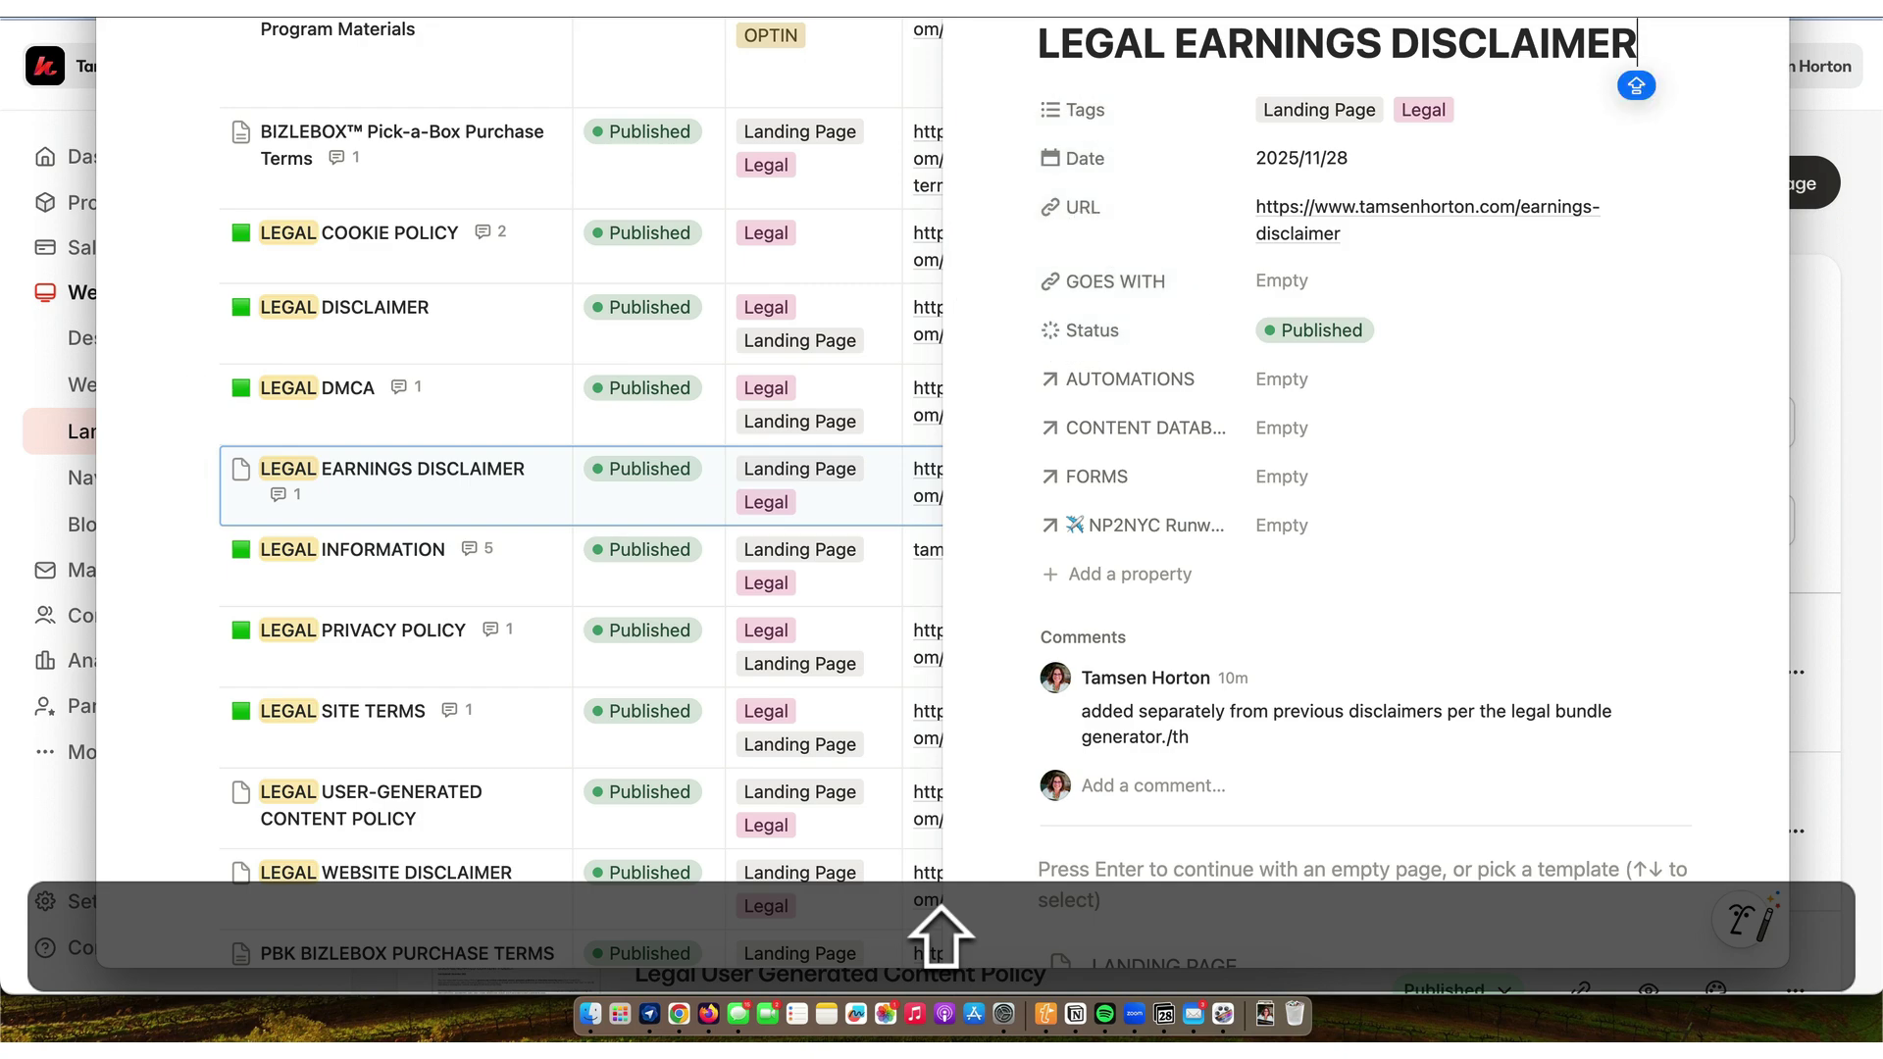
pyautogui.click(1070, 21)
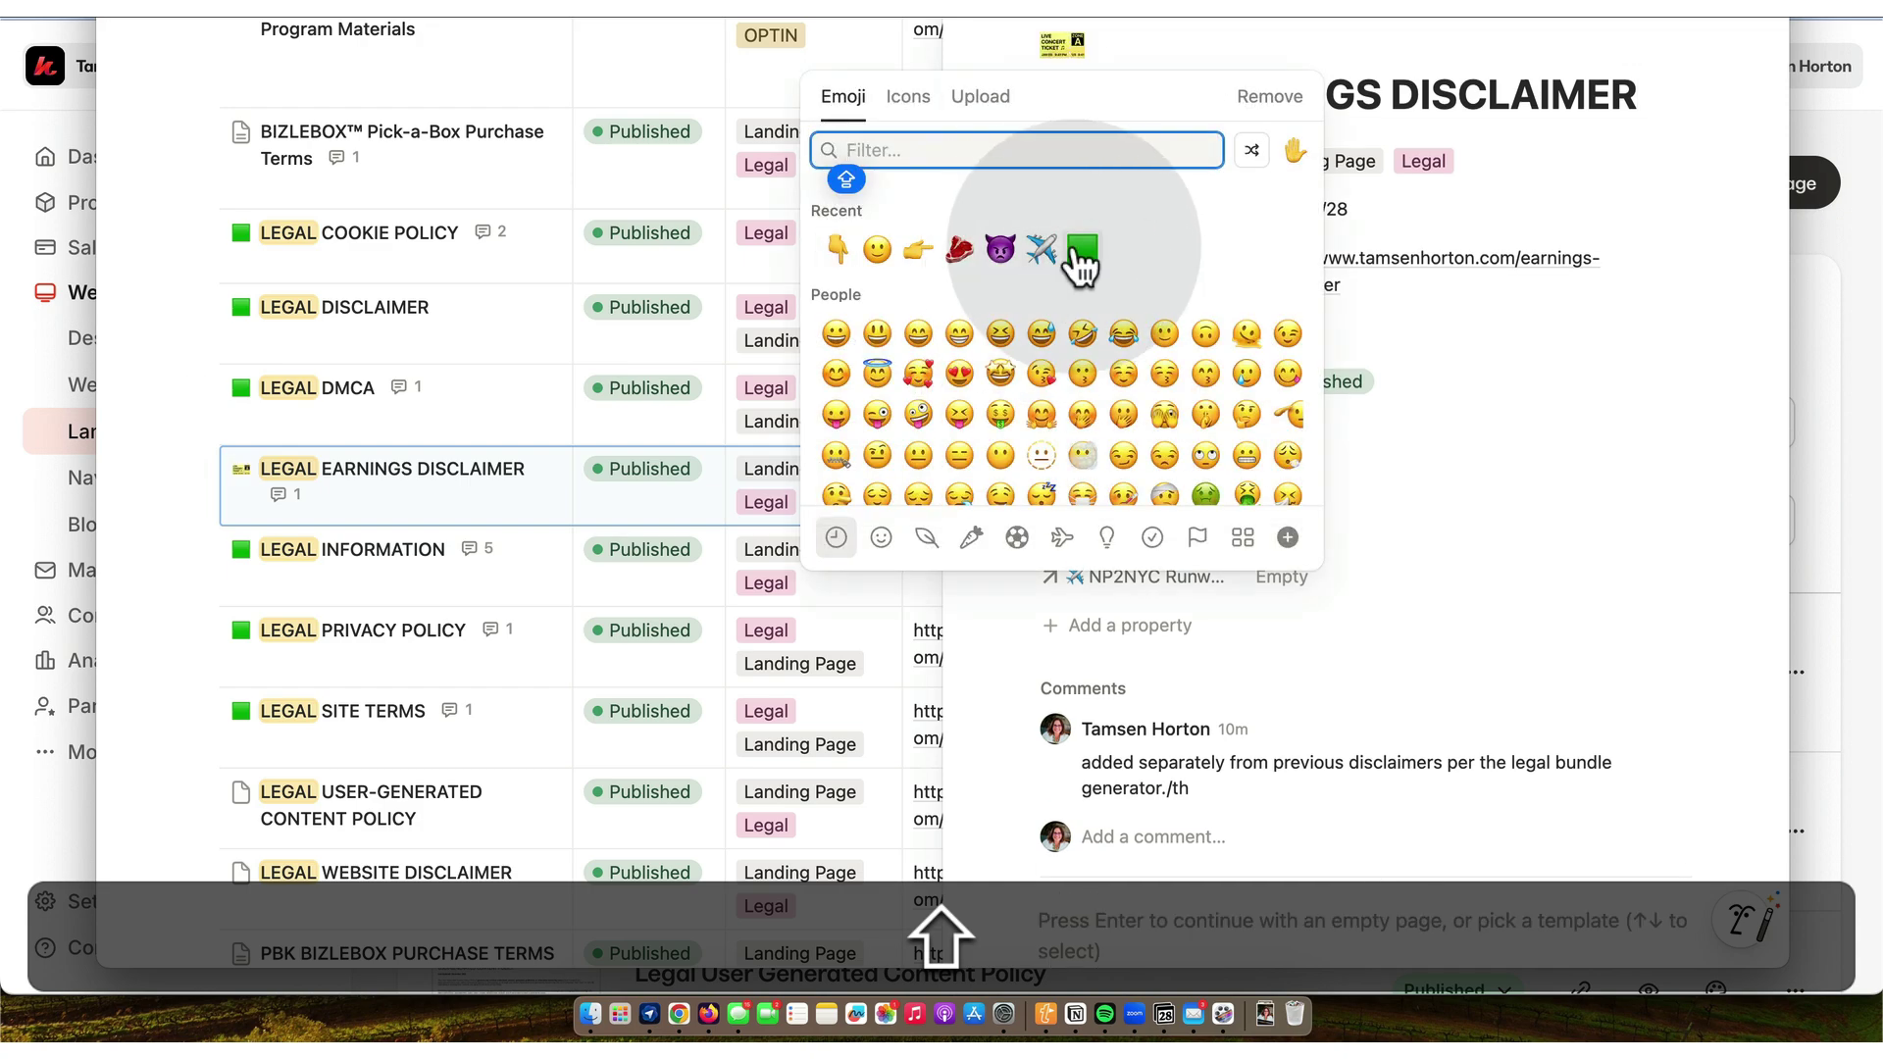
pyautogui.click(1080, 253)
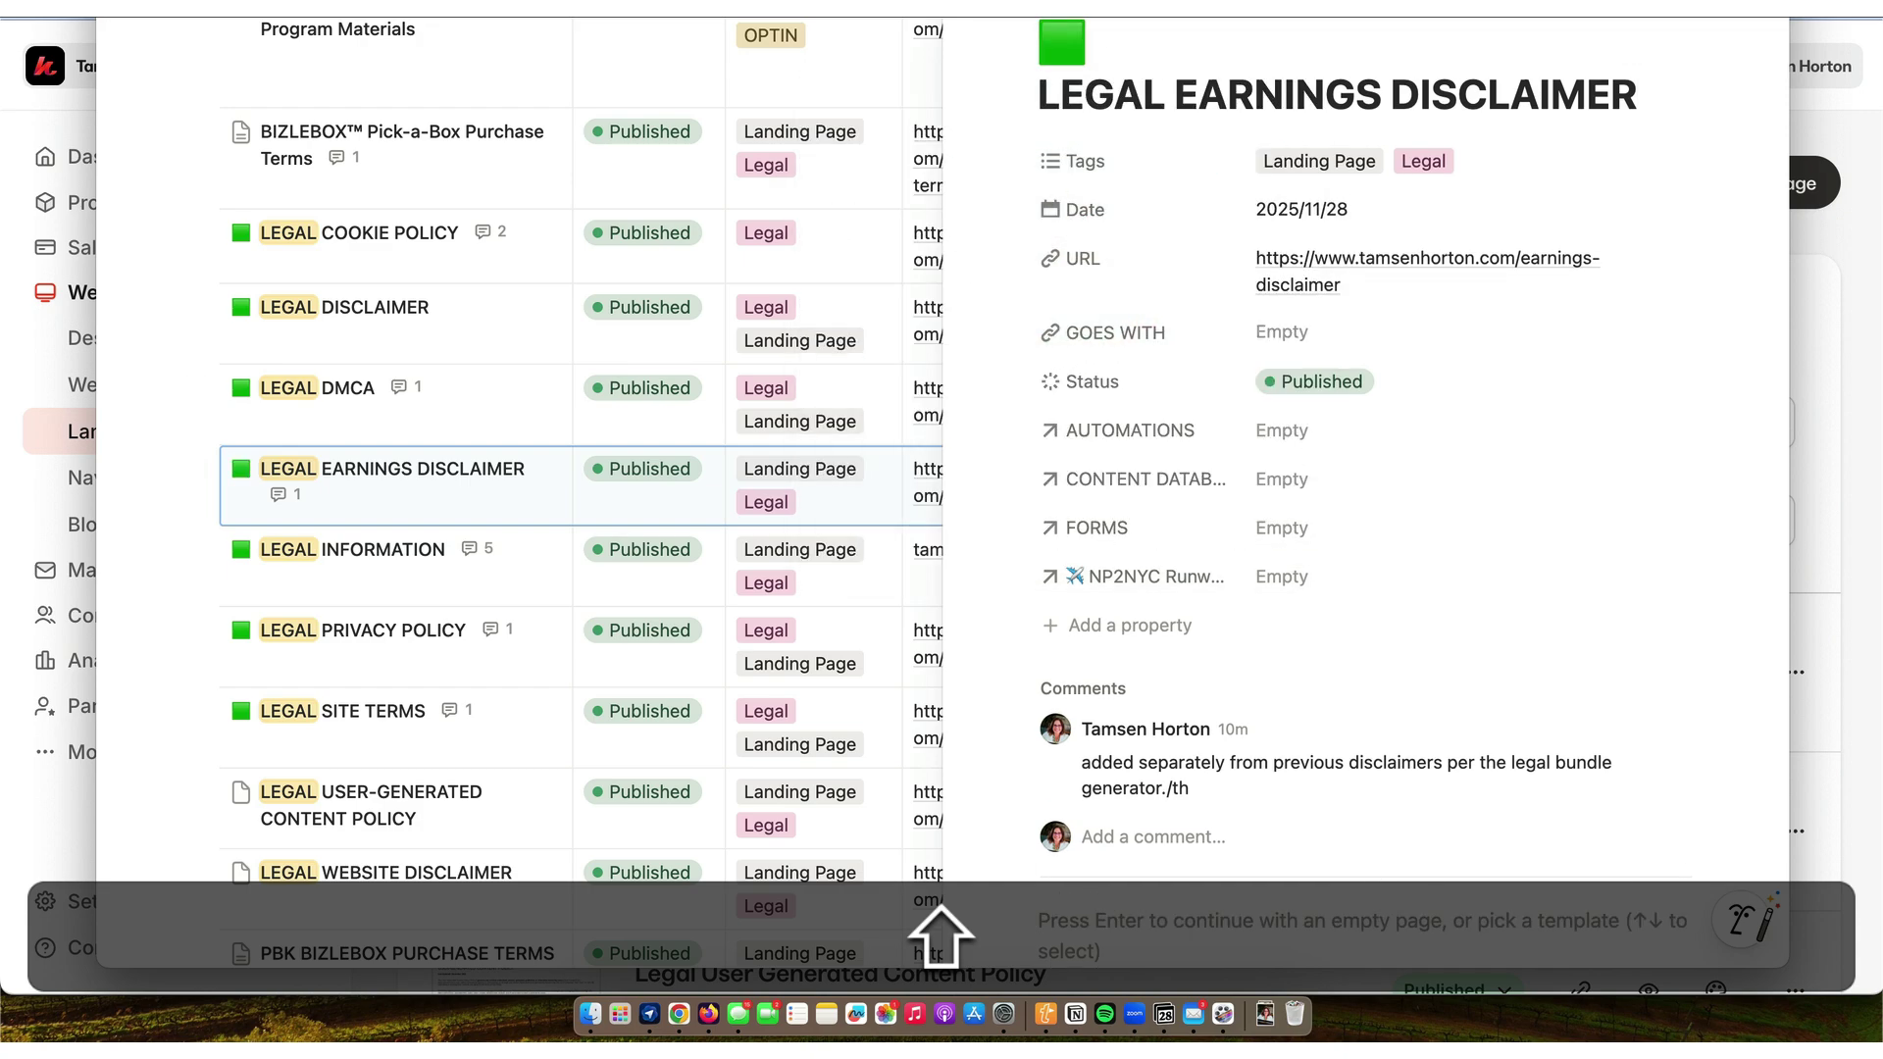
pyautogui.press('Escape')
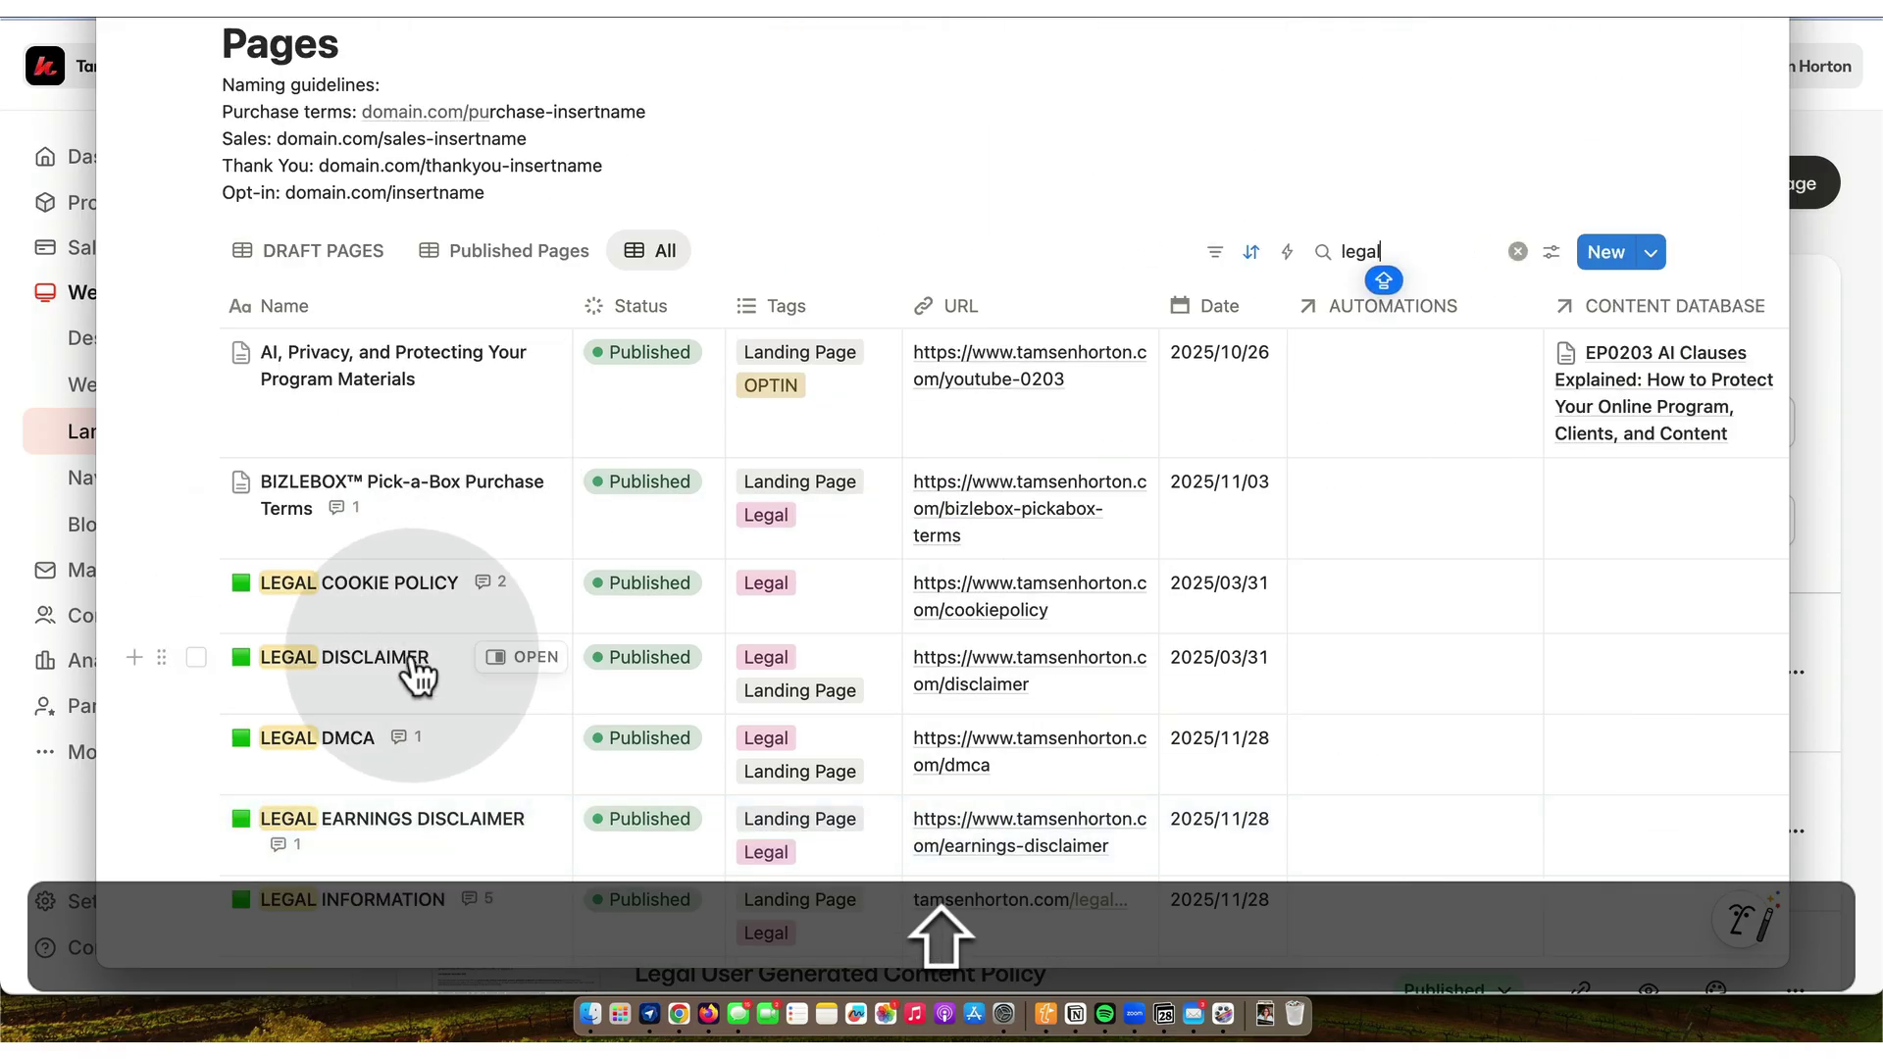
# - Give the LEGAL USER-GENERATED CONTENT POLICY page a green square icon
pyautogui.scroll(-3, 442, 669)
pyautogui.scroll(-5, 417, 674)
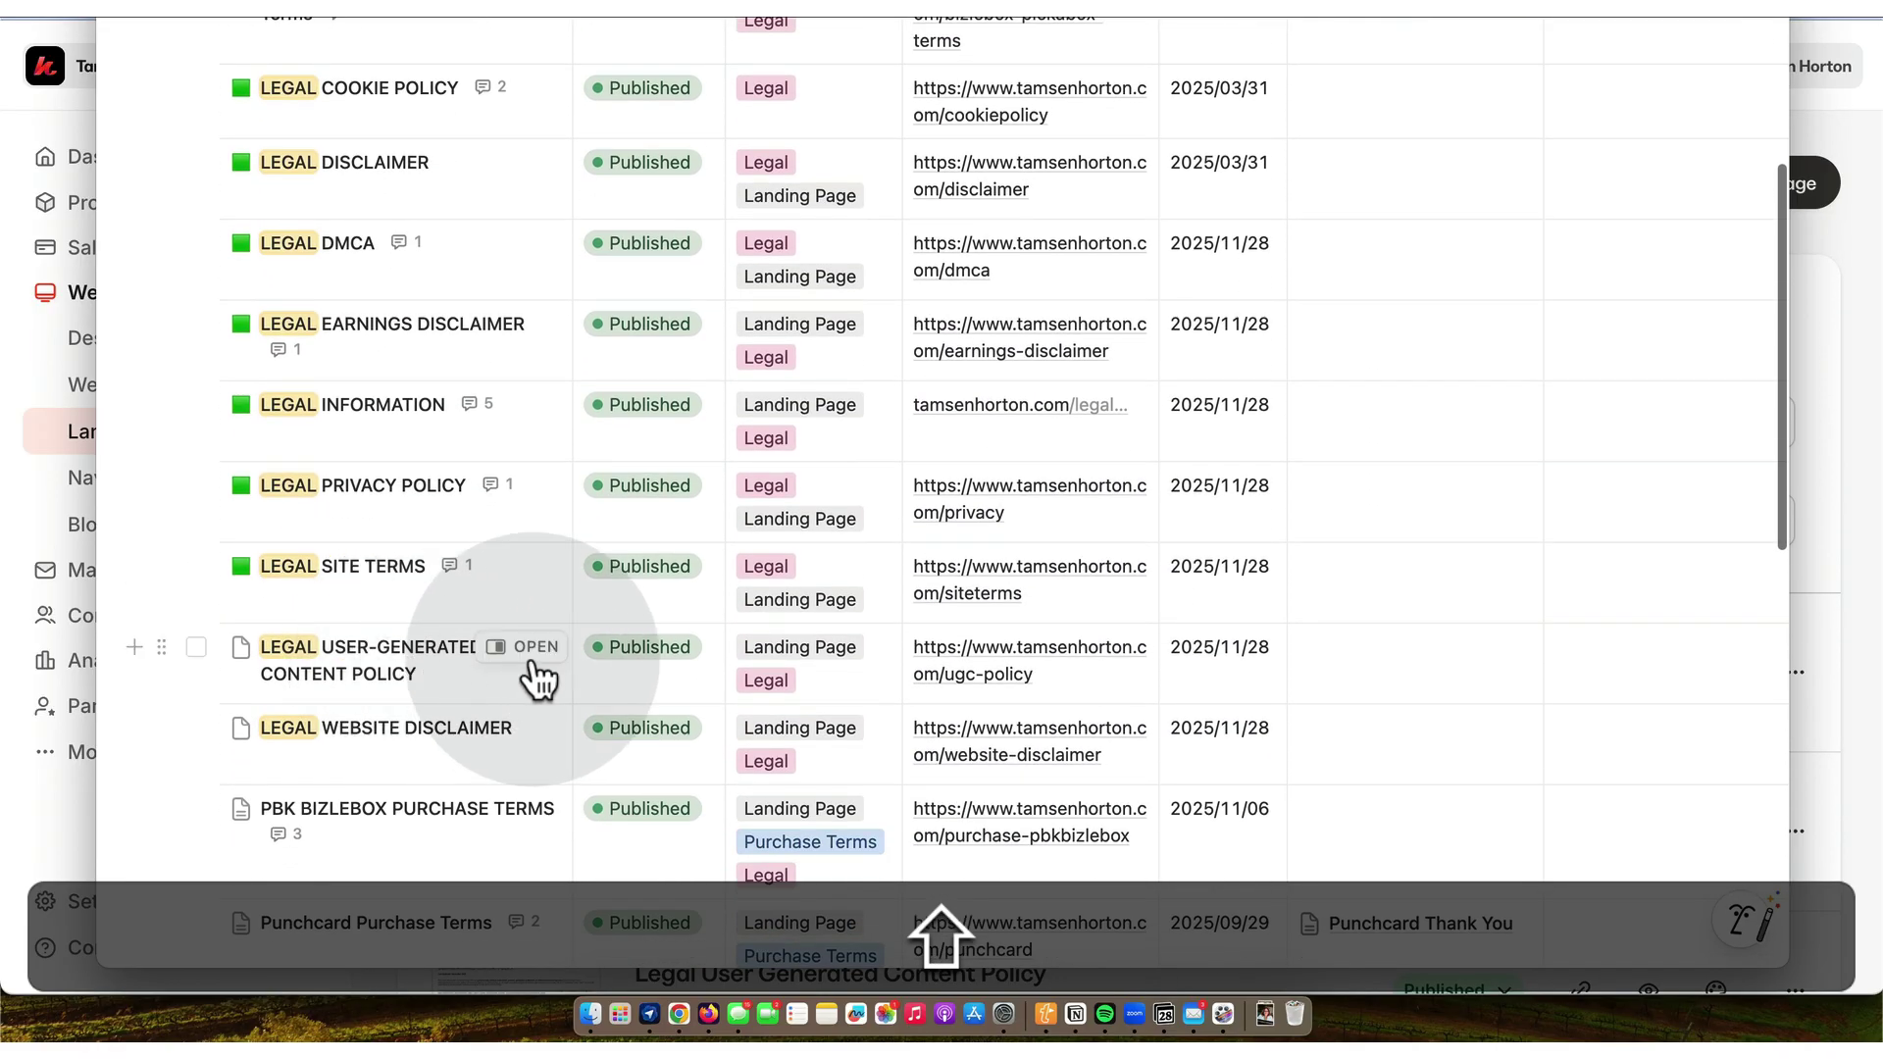
pyautogui.click(534, 650)
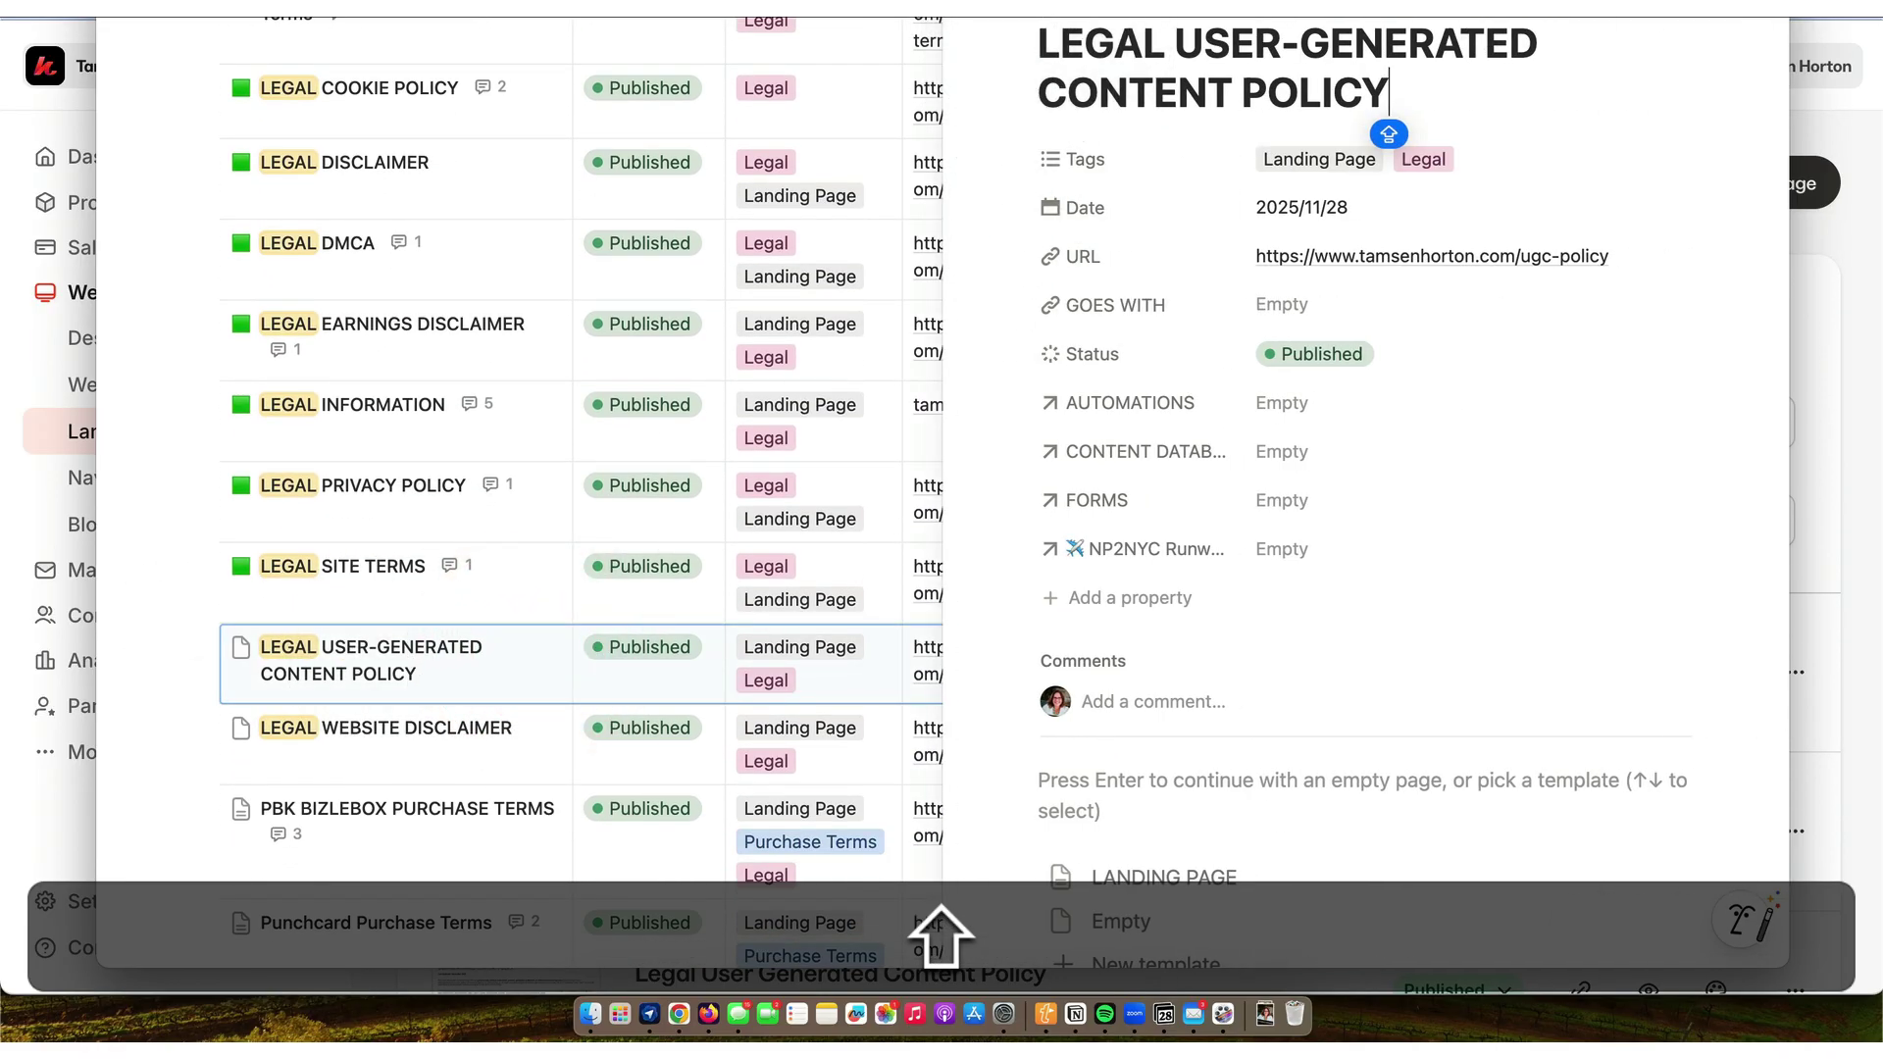
pyautogui.click(1064, 34)
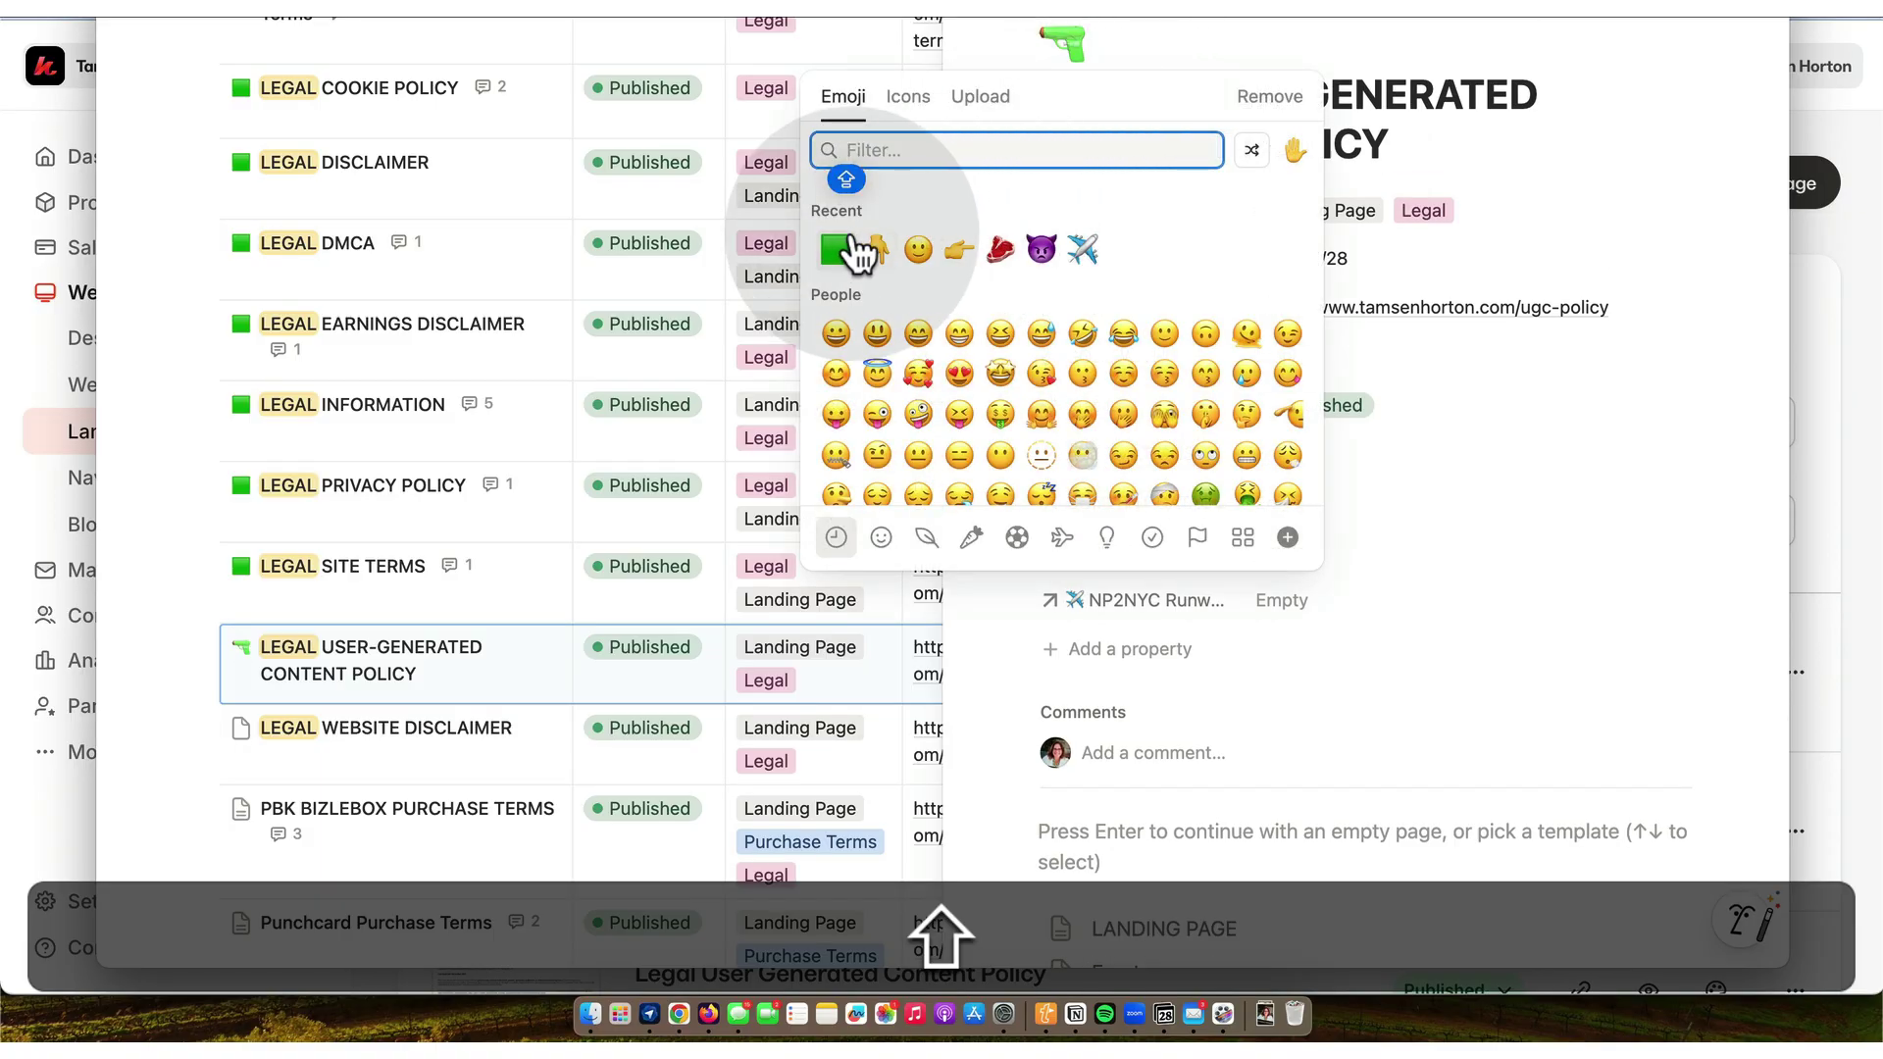
pyautogui.click(846, 263)
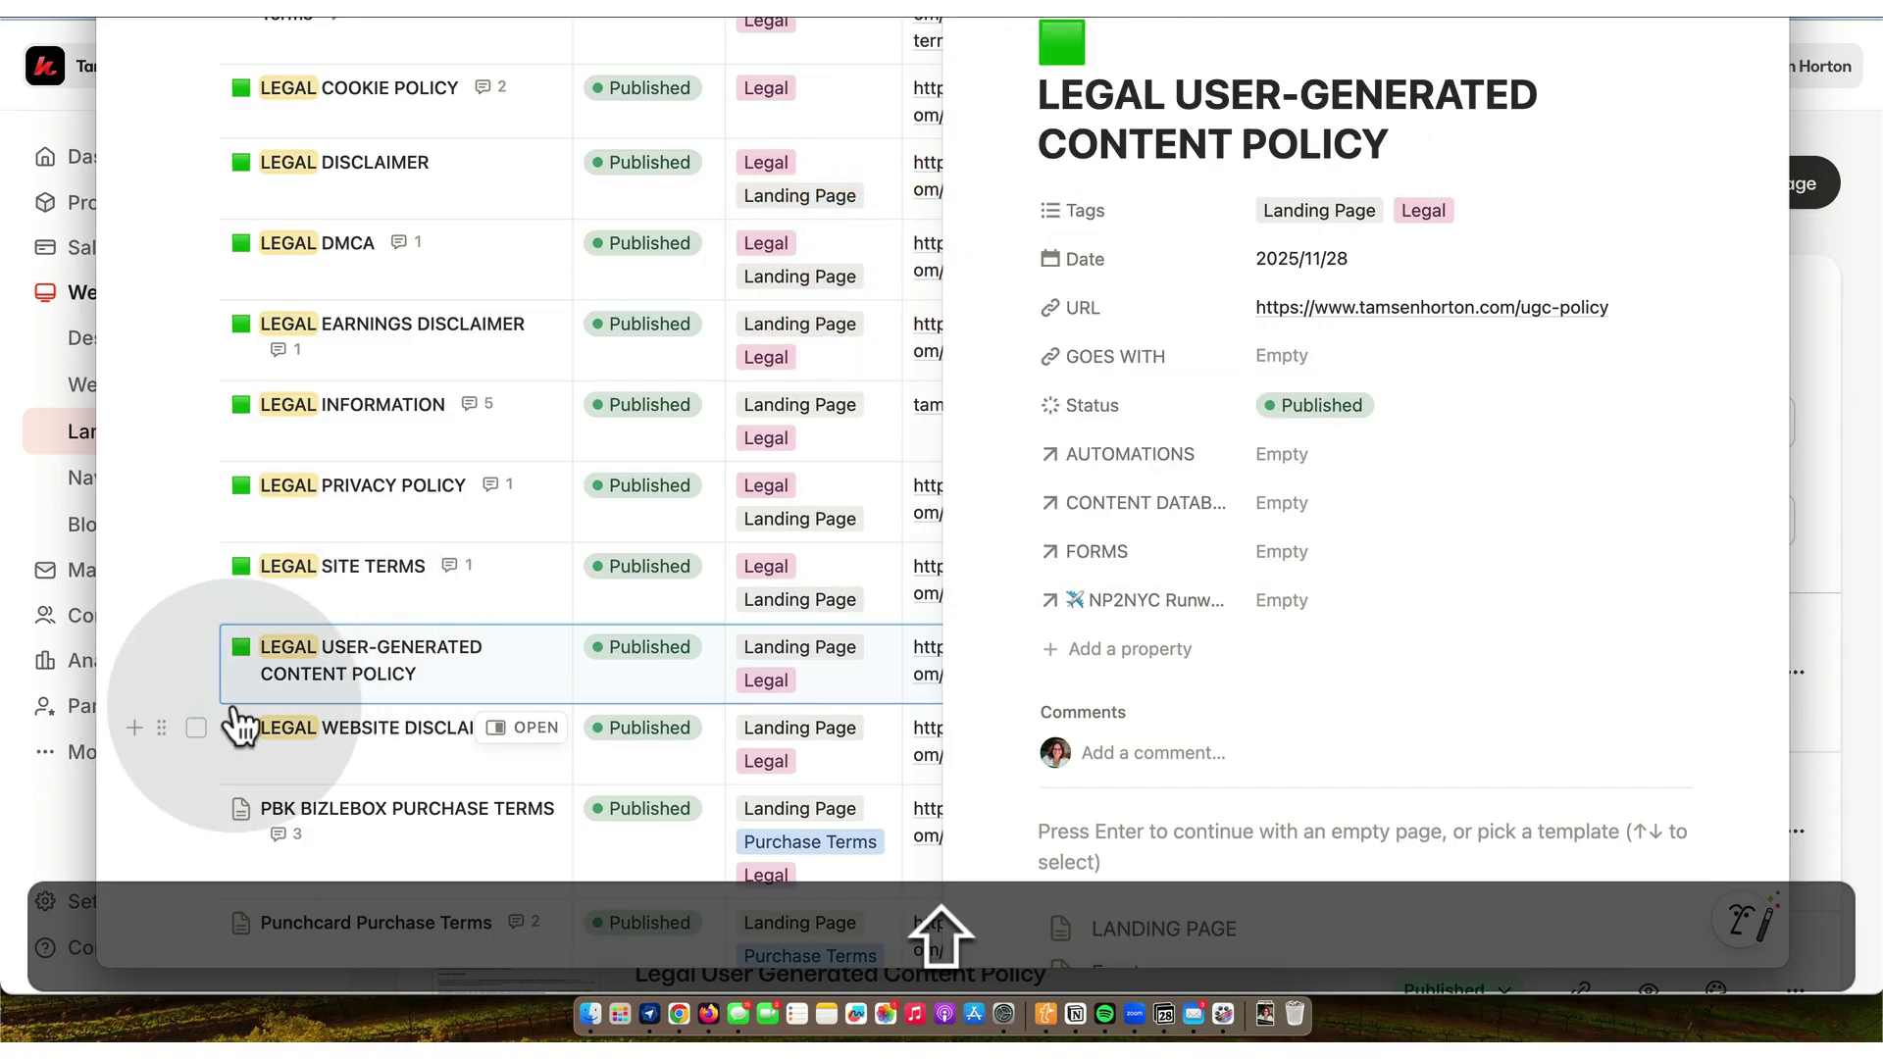
pyautogui.click(153, 790)
# - Give the LEGAL WEBSITE DISCLAIMER page a green square icon
pyautogui.scroll(-5, 155, 797)
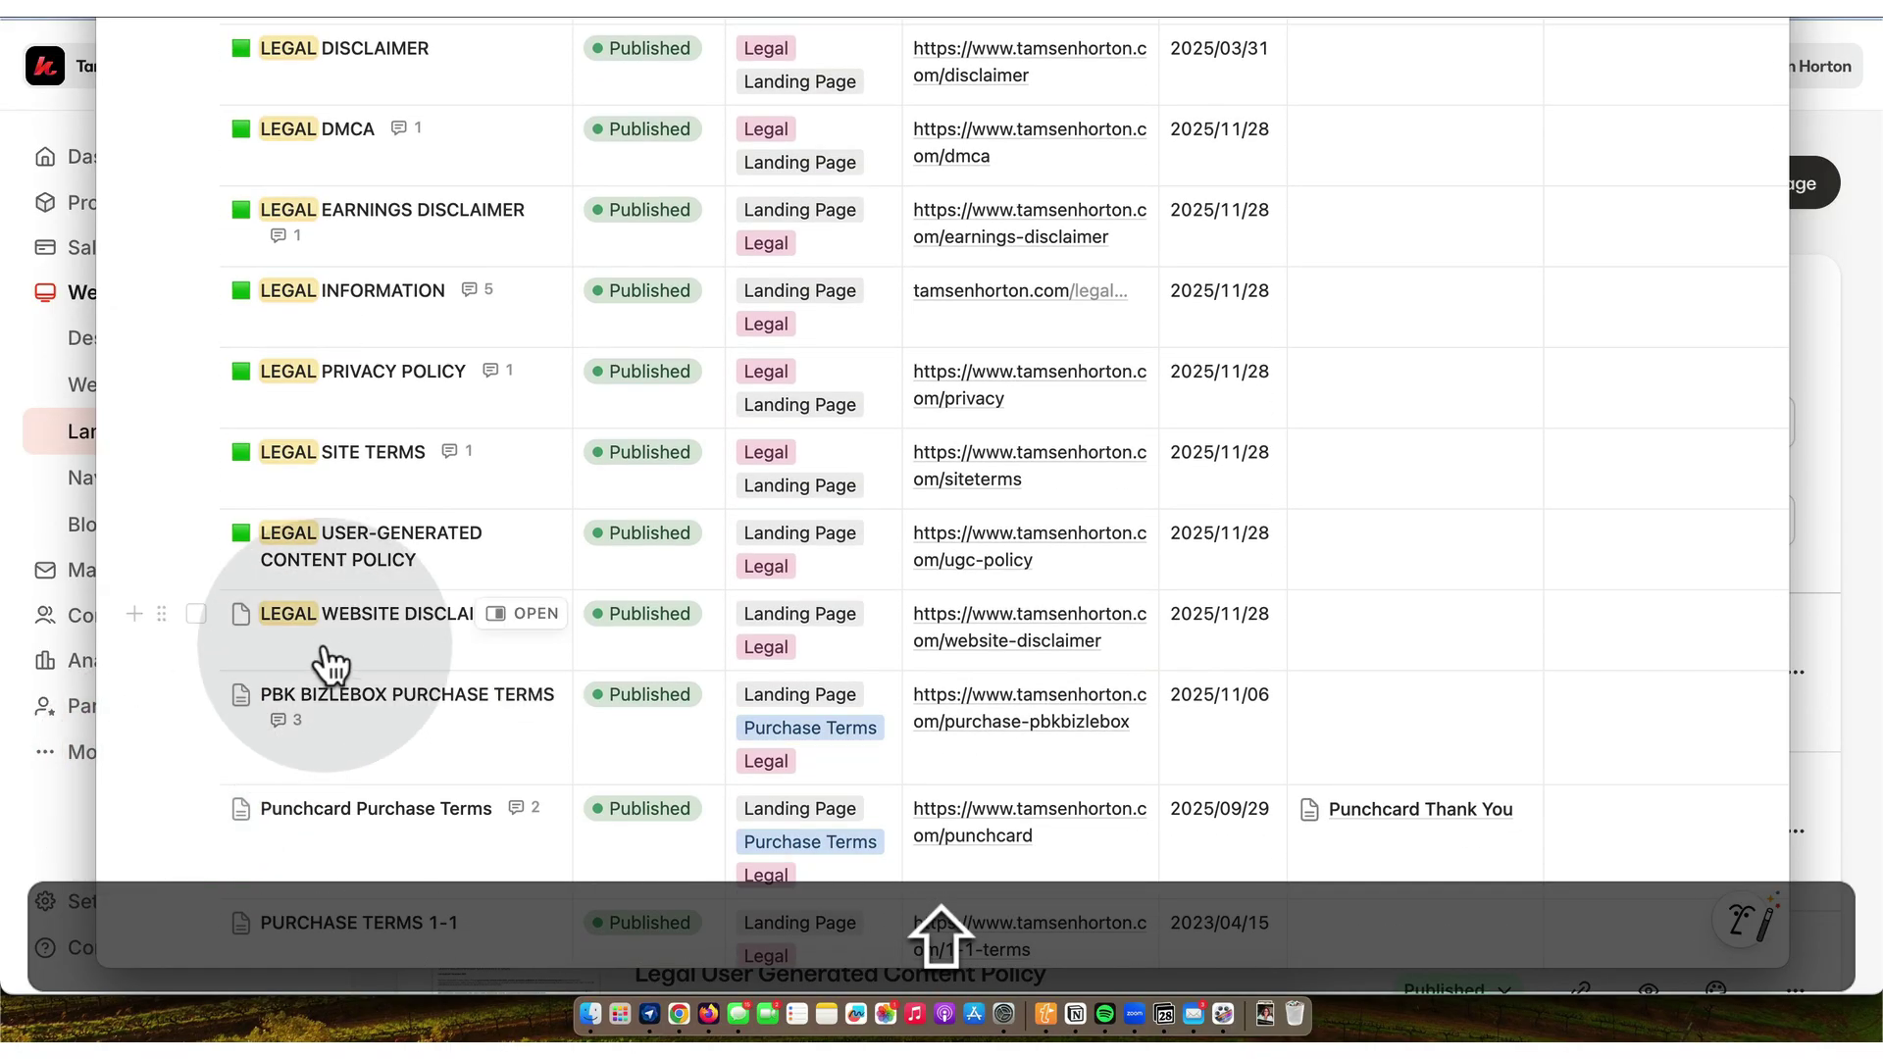
pyautogui.click(543, 616)
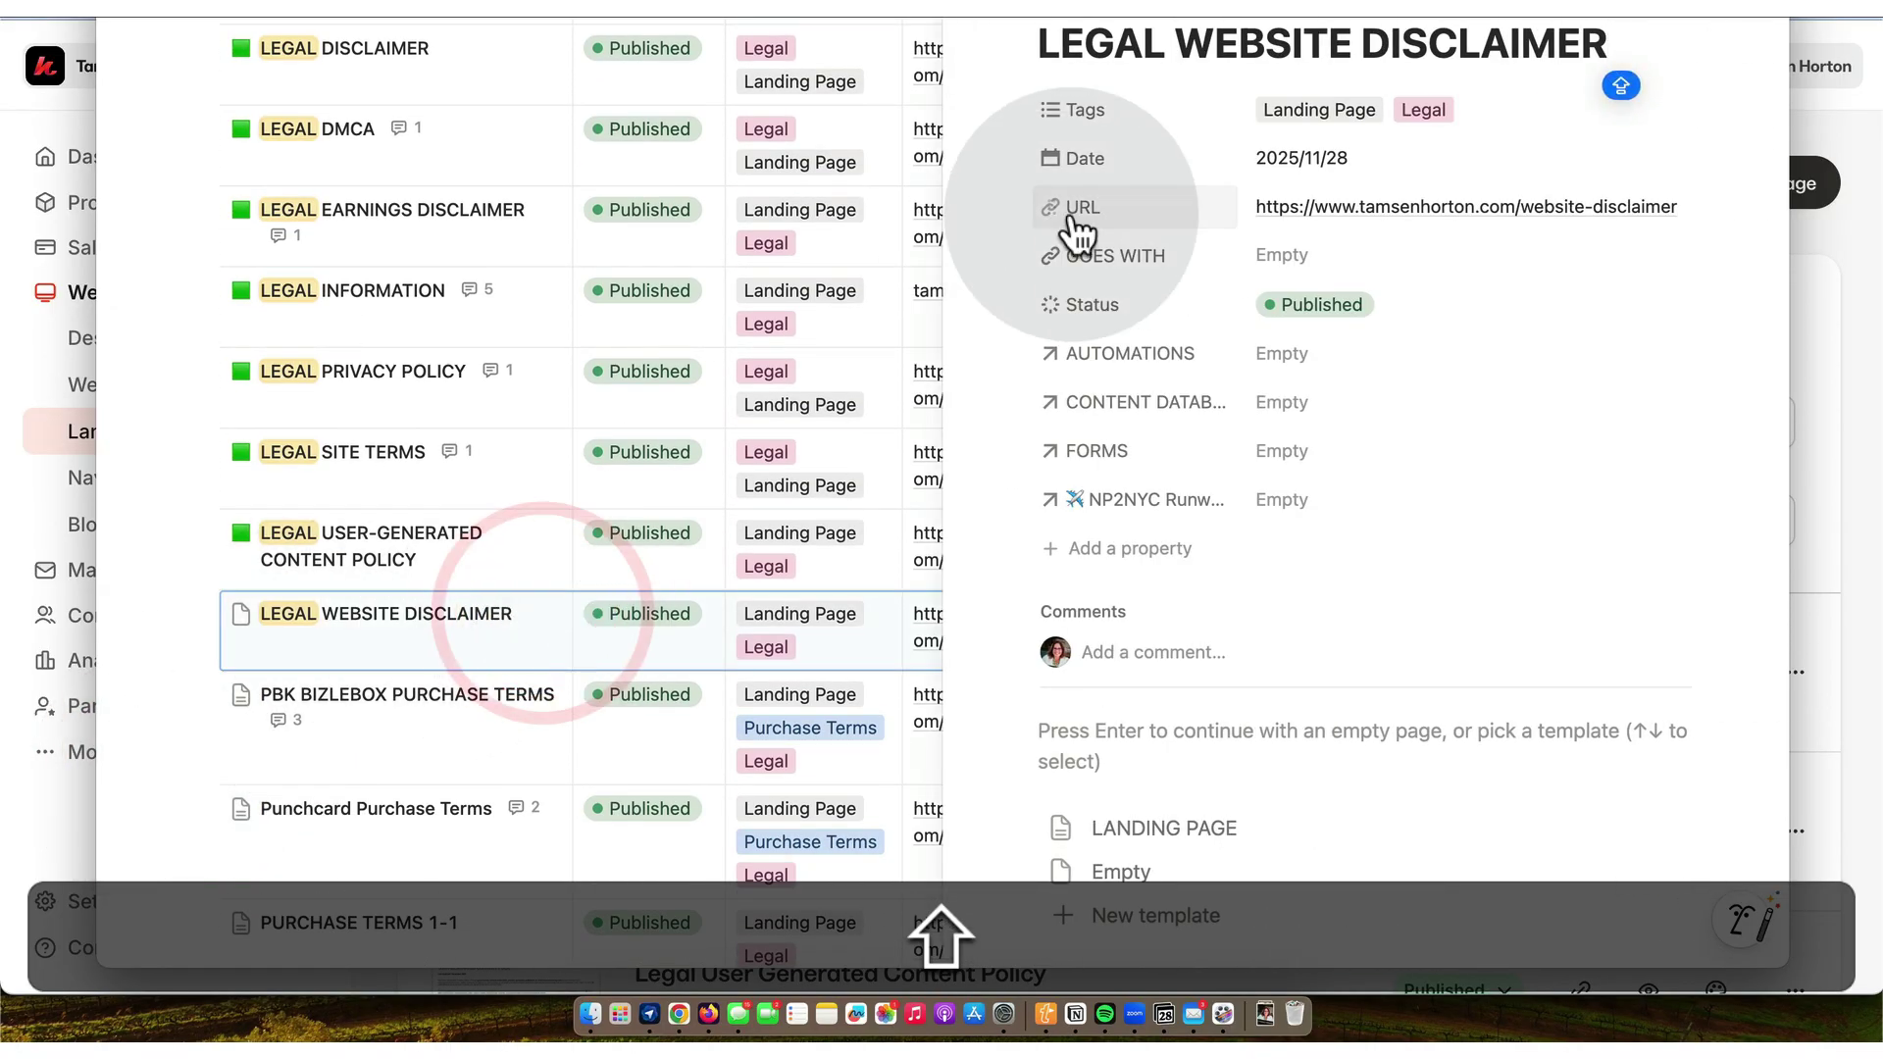
pyautogui.click(1064, 29)
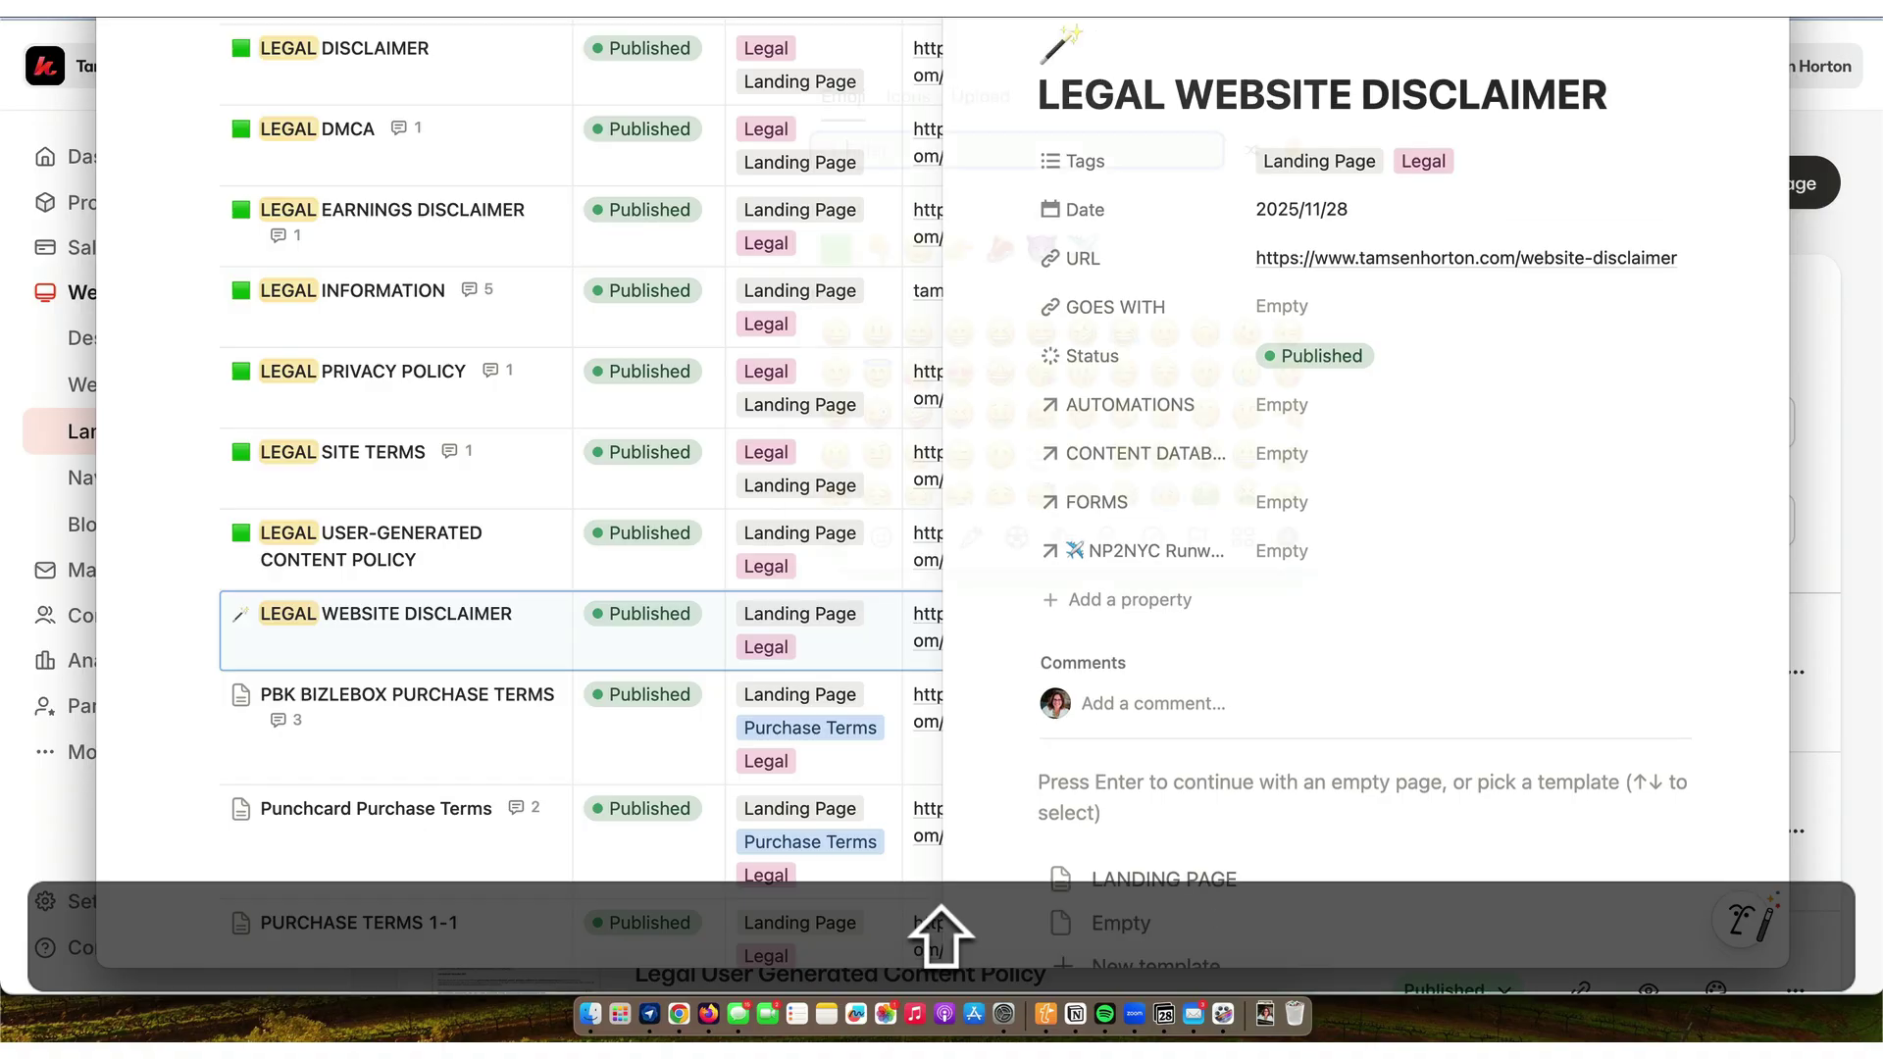
pyautogui.click(1060, 44)
pyautogui.click(835, 250)
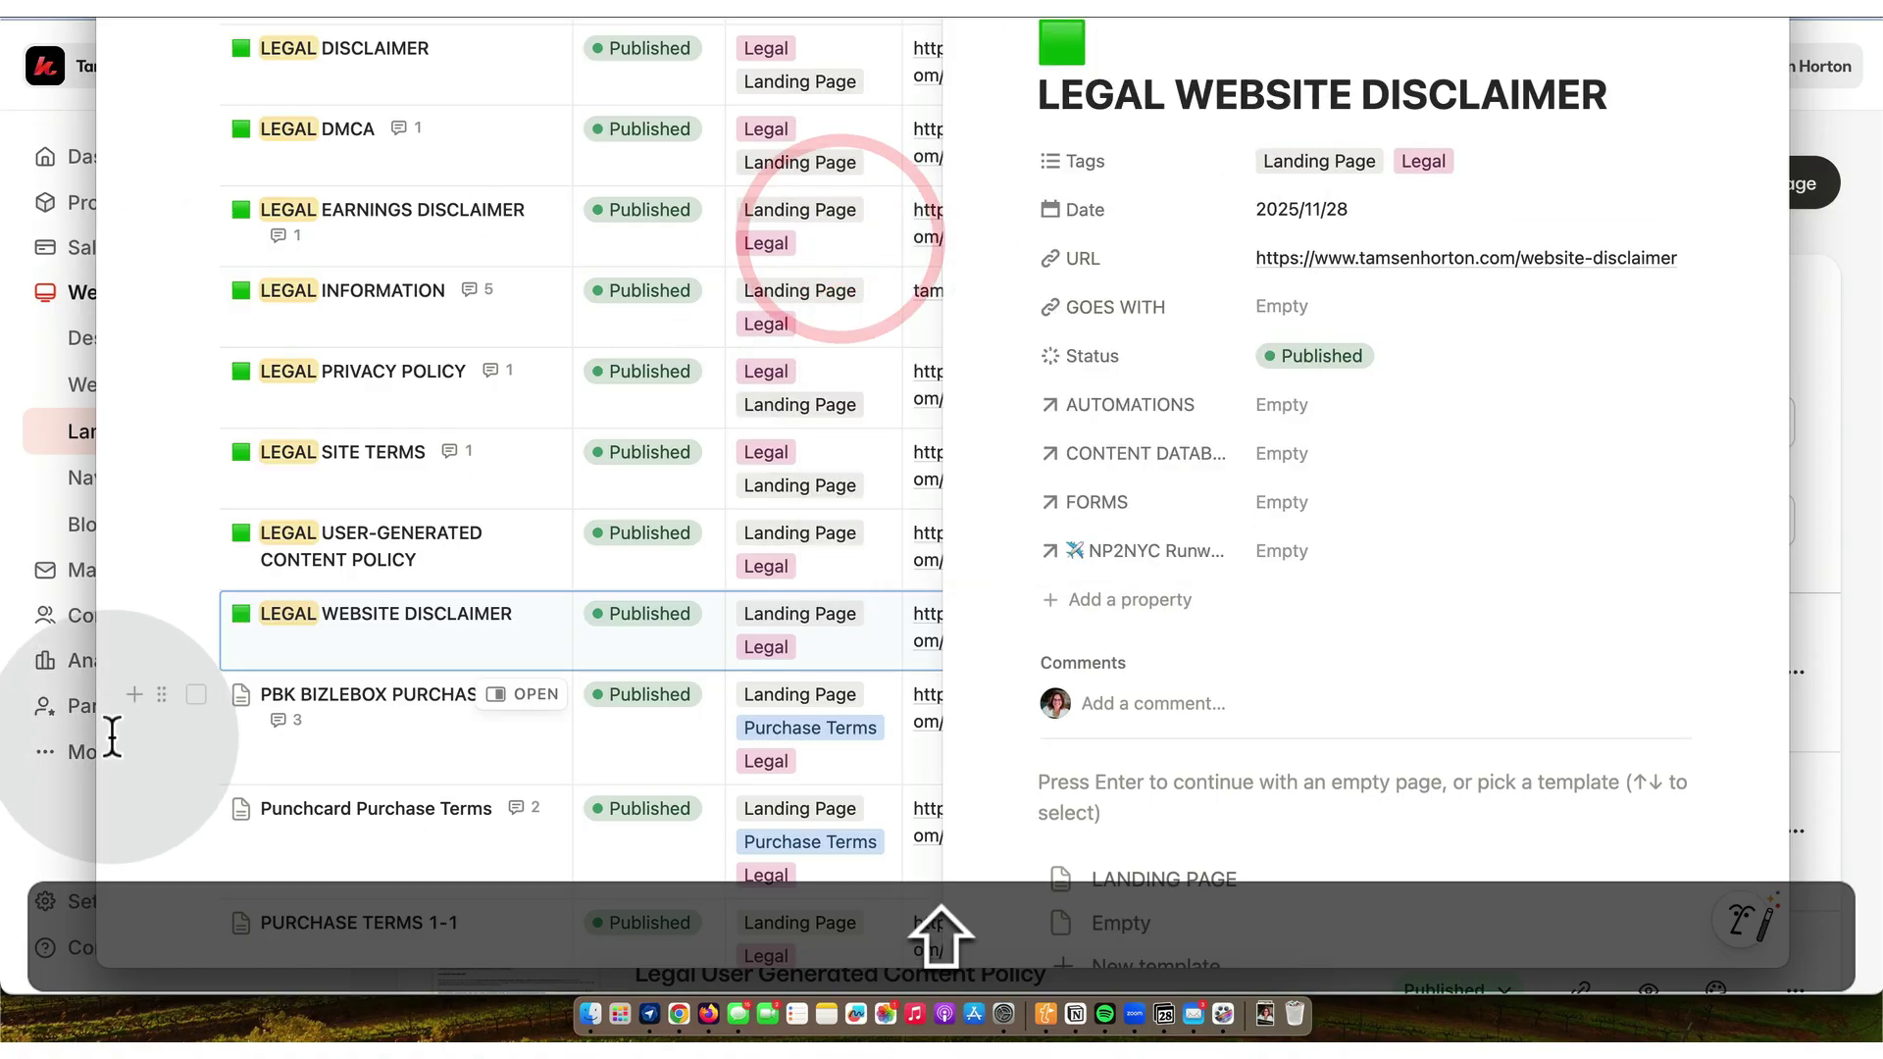
pyautogui.click(179, 760)
pyautogui.scroll(-5, 182, 770)
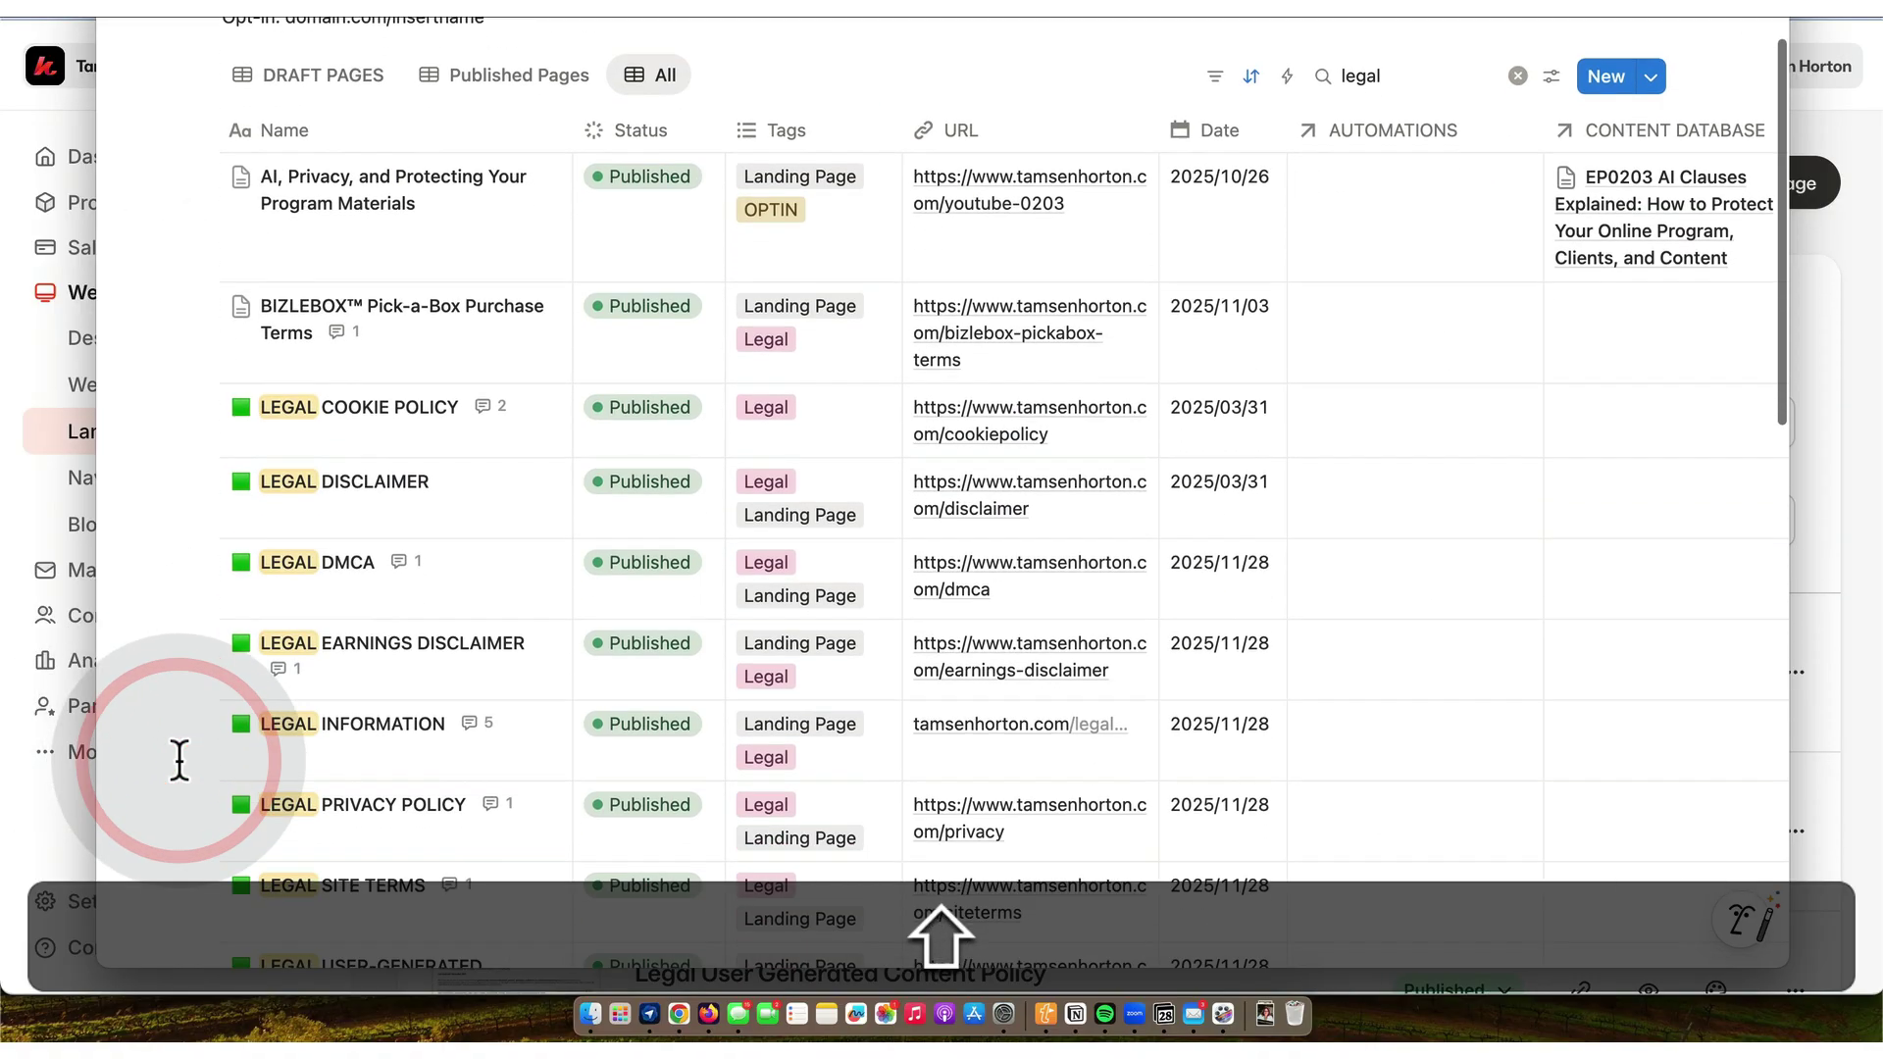
pyautogui.scroll(-5, 187, 780)
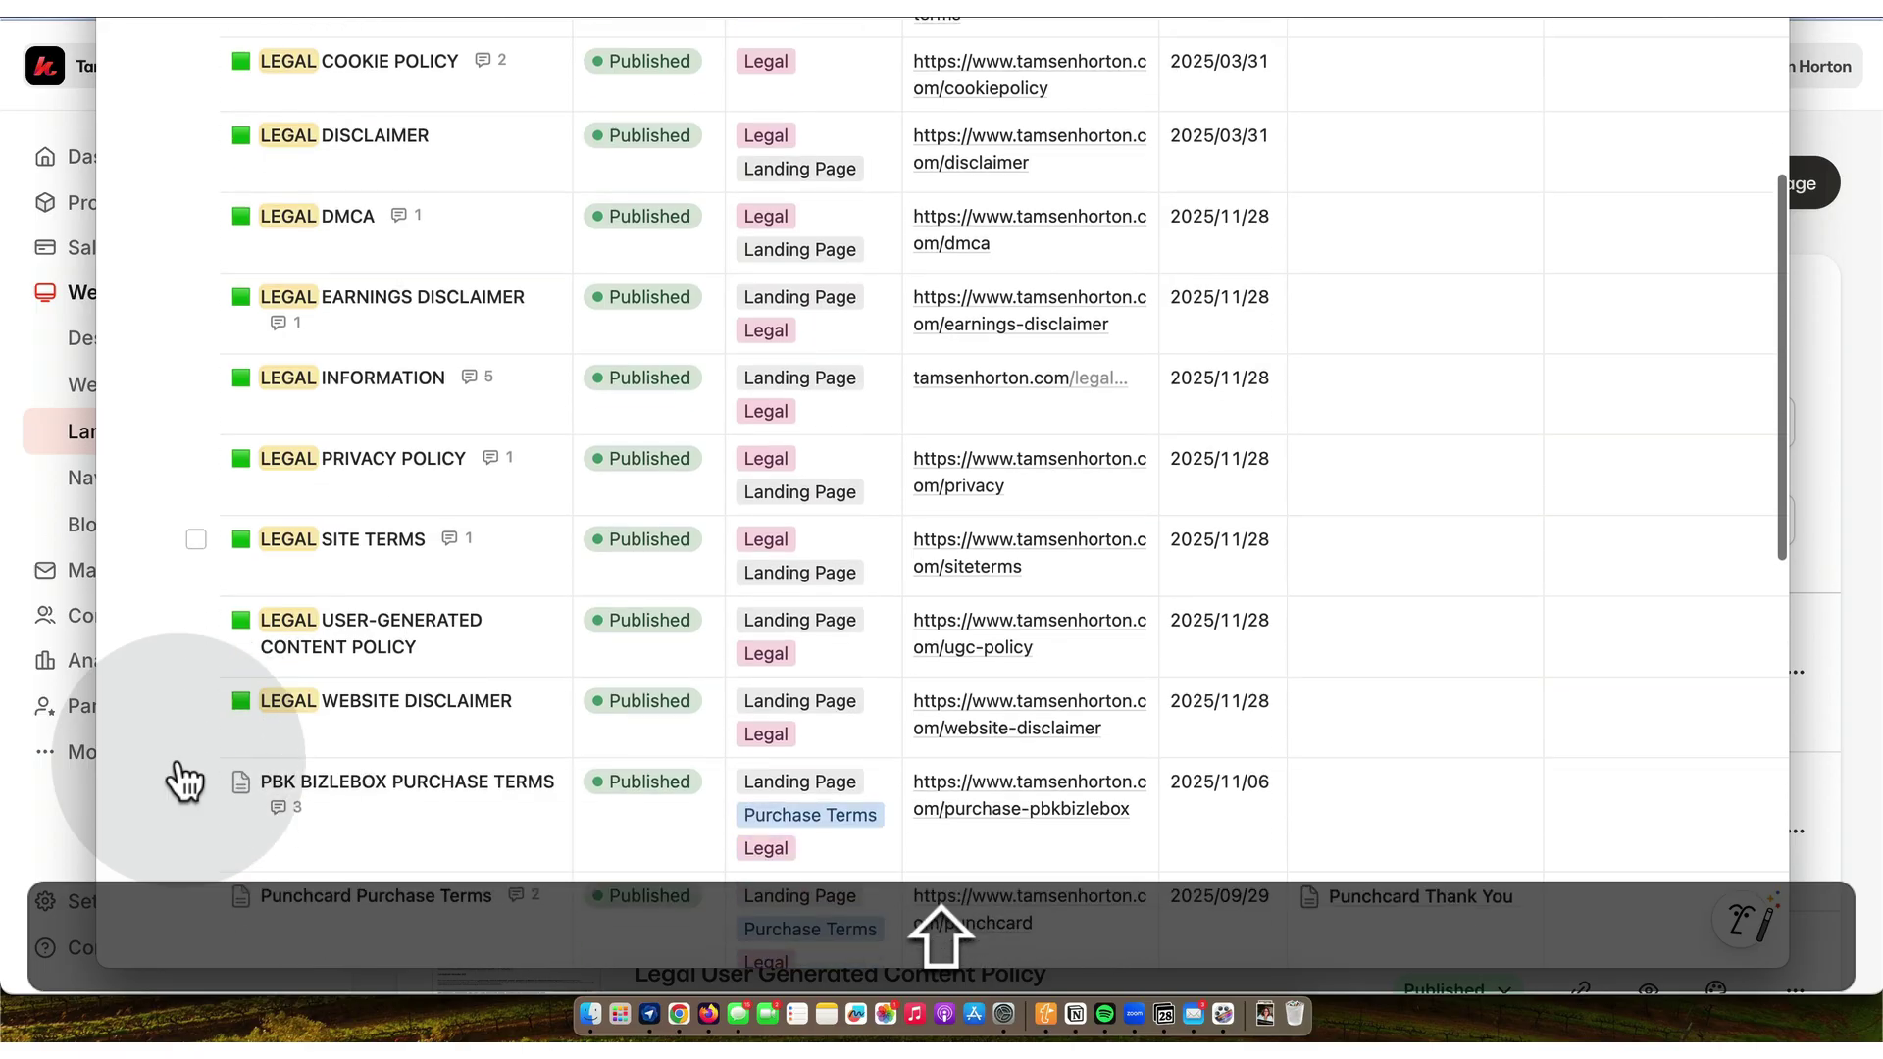
pyautogui.scroll(-5, 179, 760)
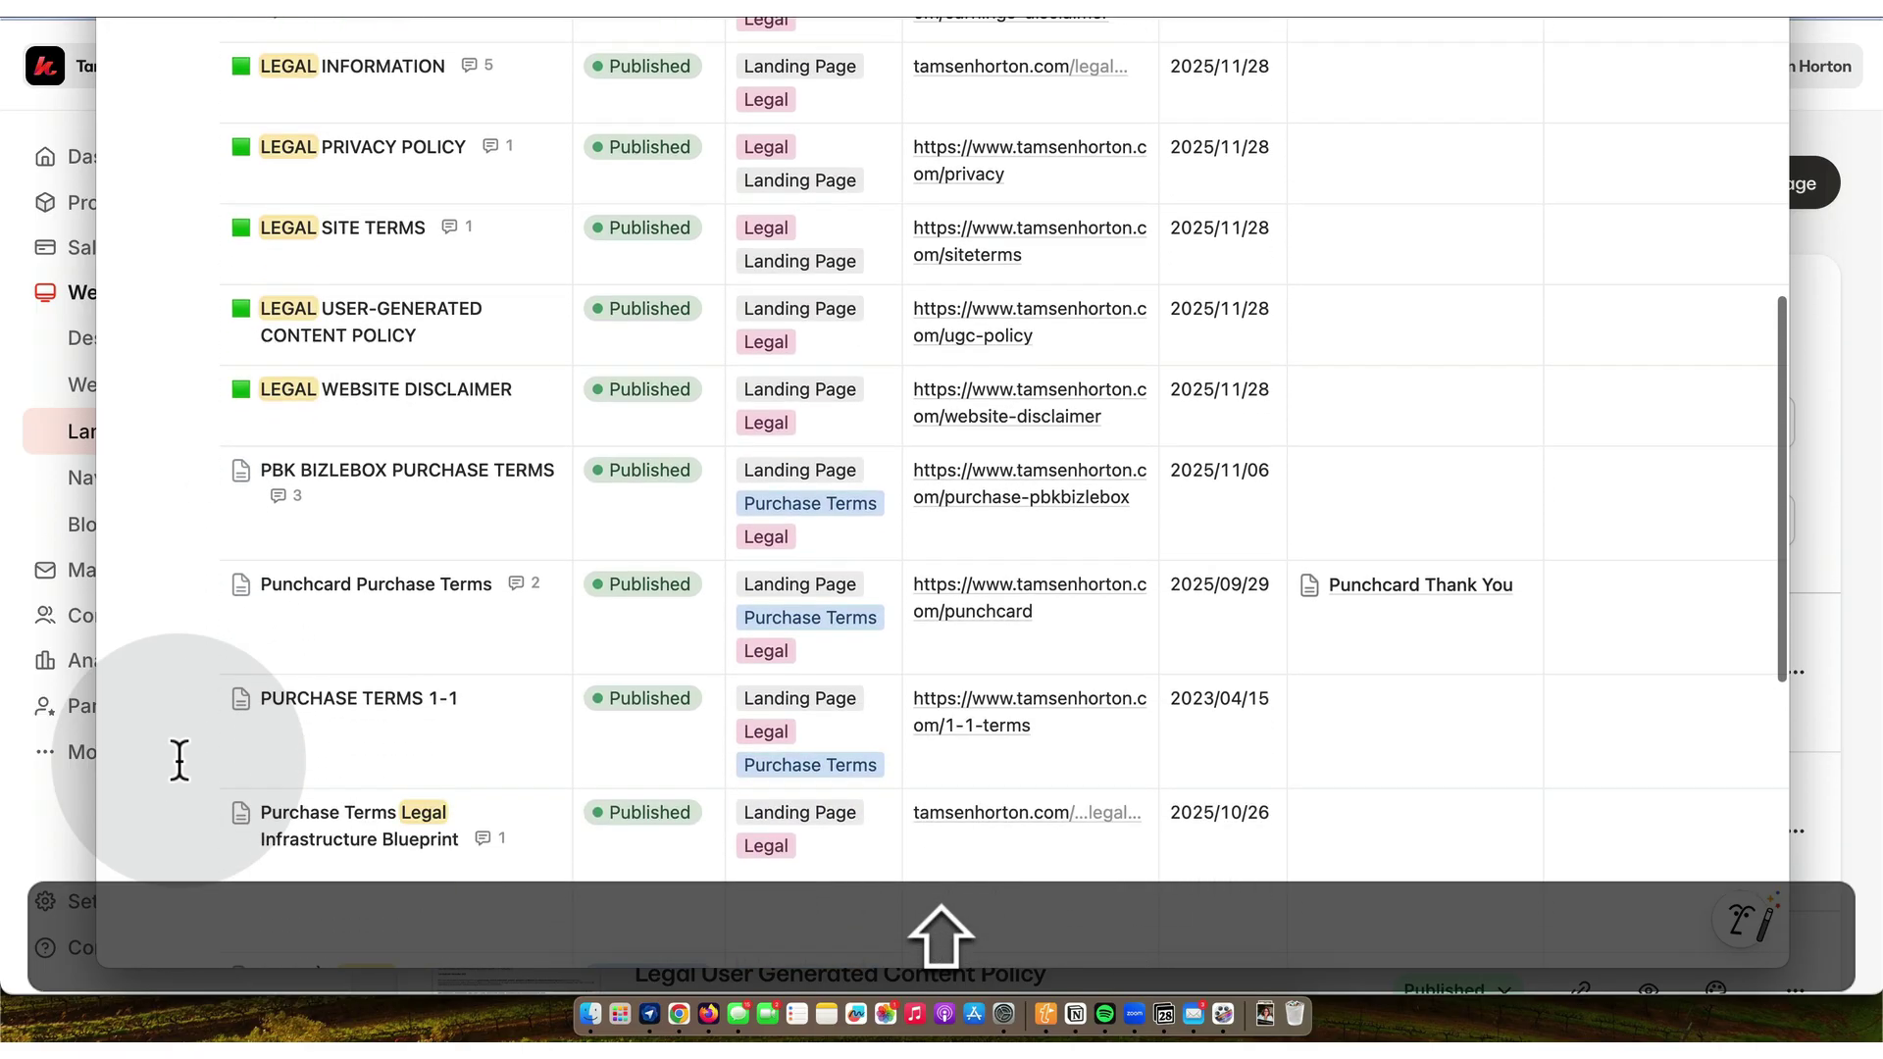
pyautogui.scroll(-4, 179, 760)
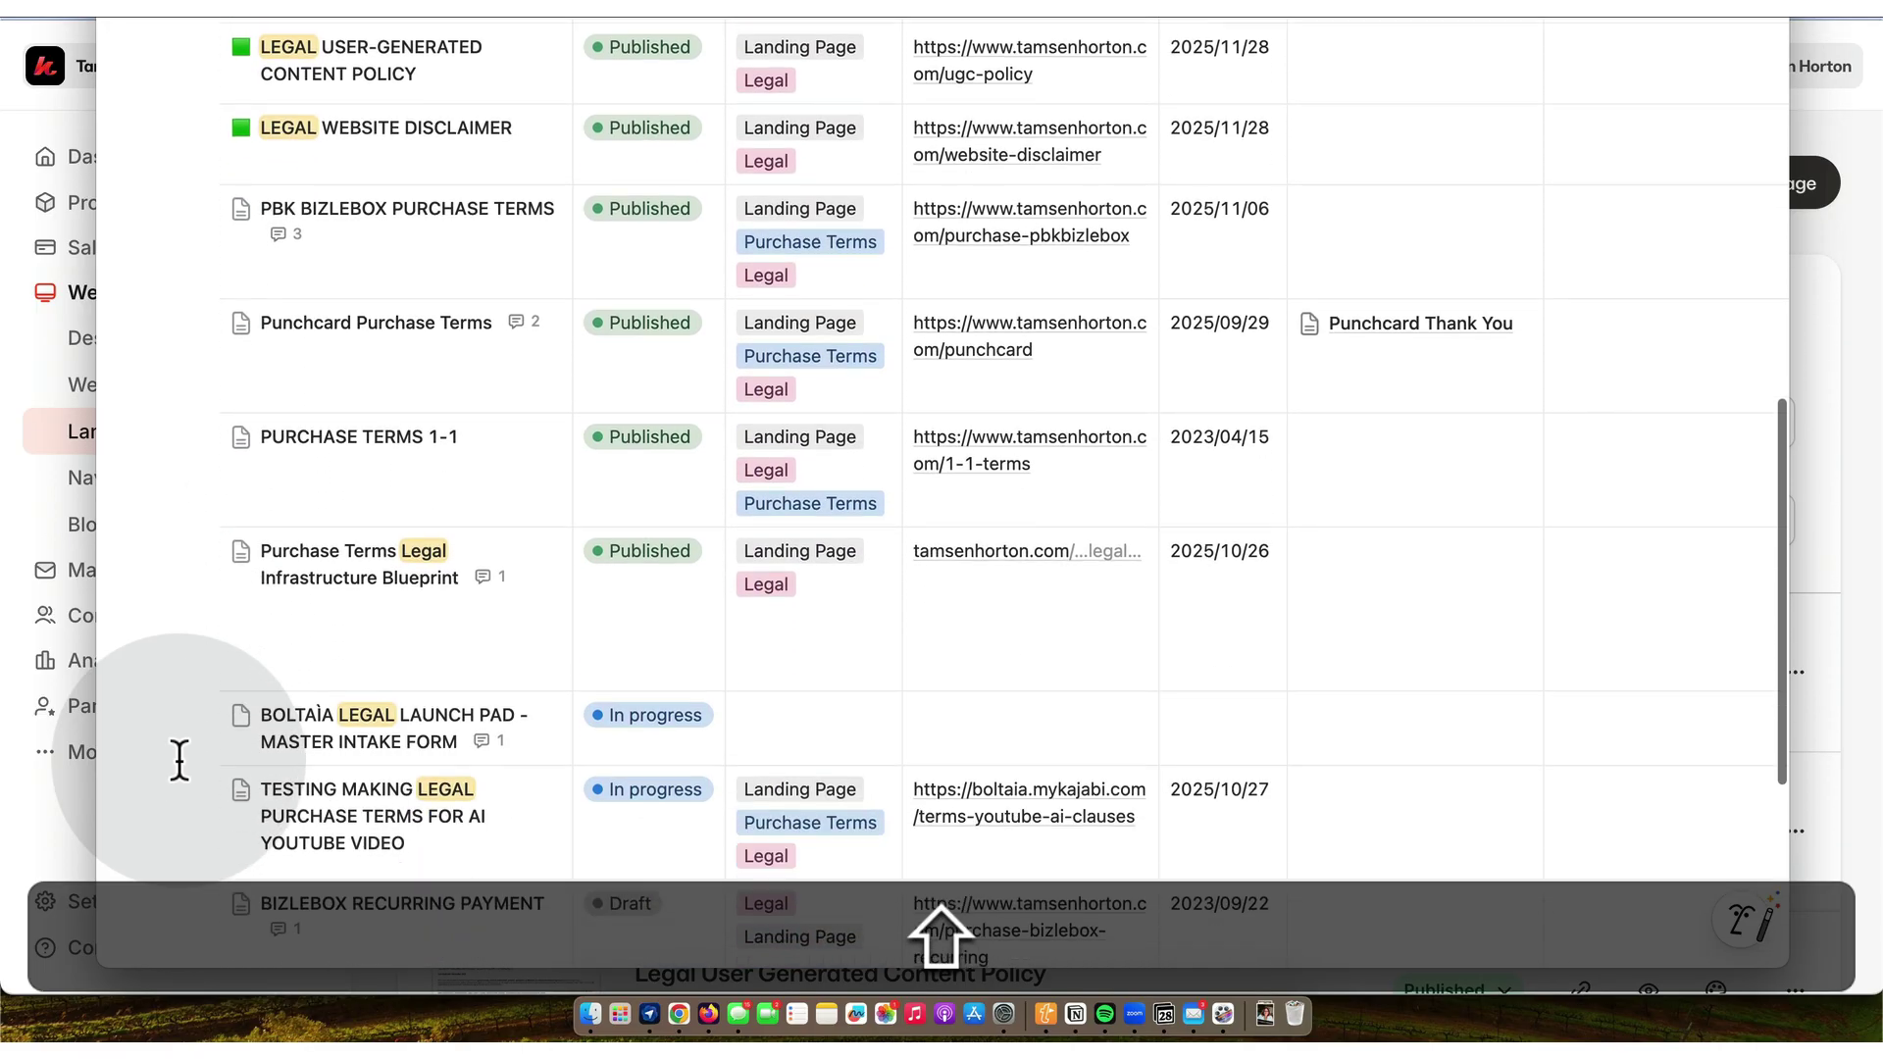
pyautogui.scroll(-2, 185, 781)
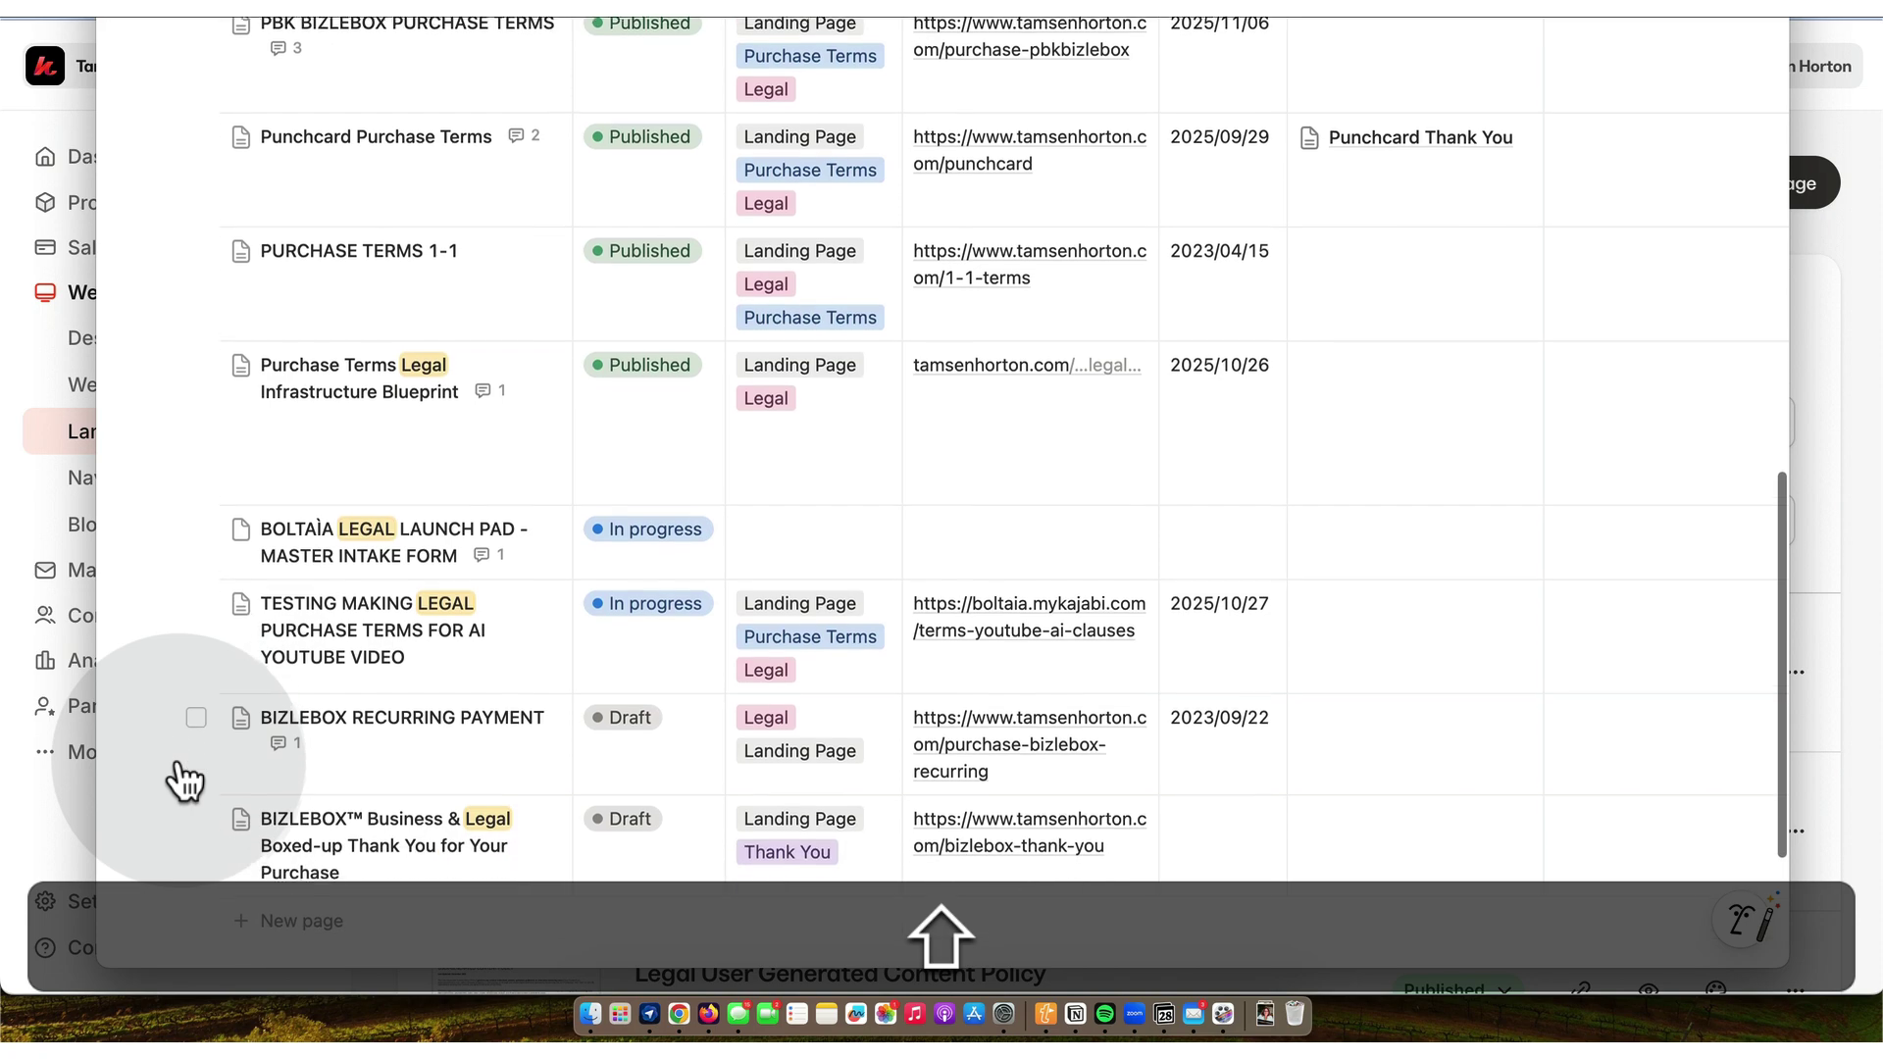
pyautogui.scroll(-1, 184, 782)
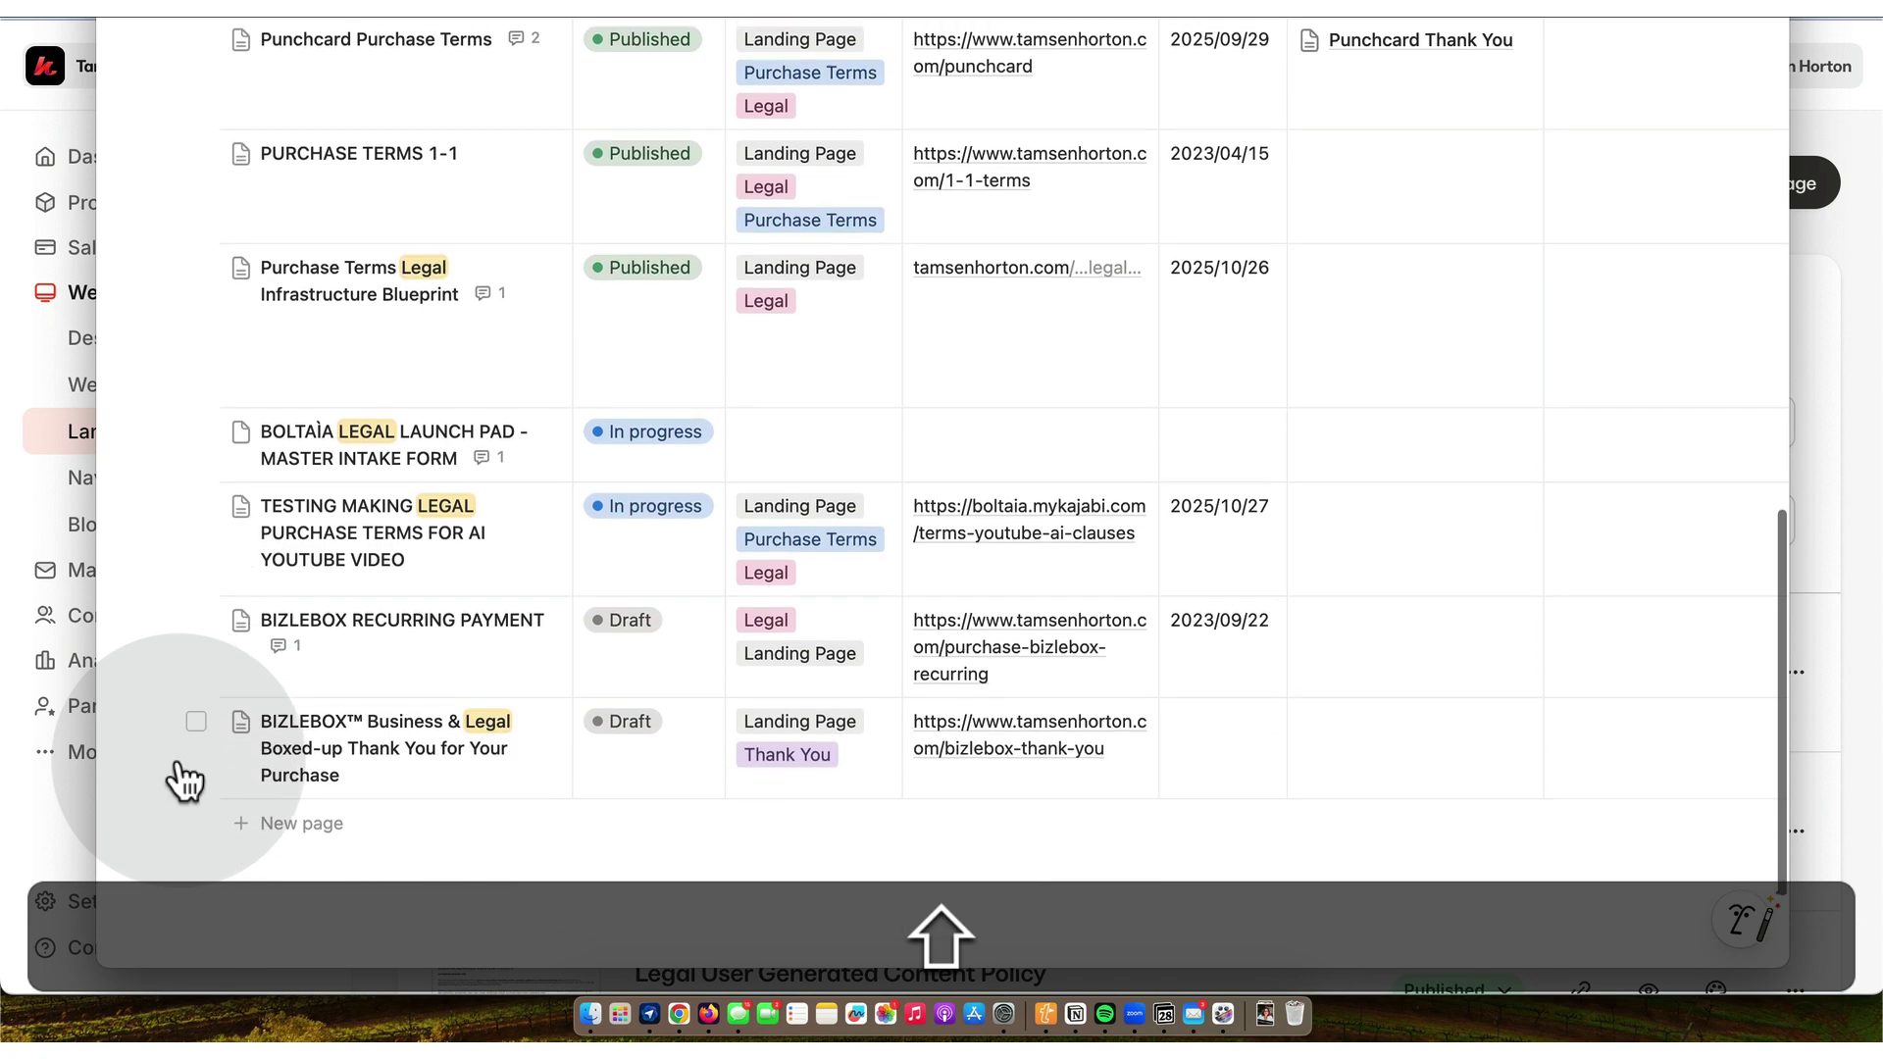
pyautogui.scroll(4, 247, 581)
pyautogui.scroll(9, 247, 582)
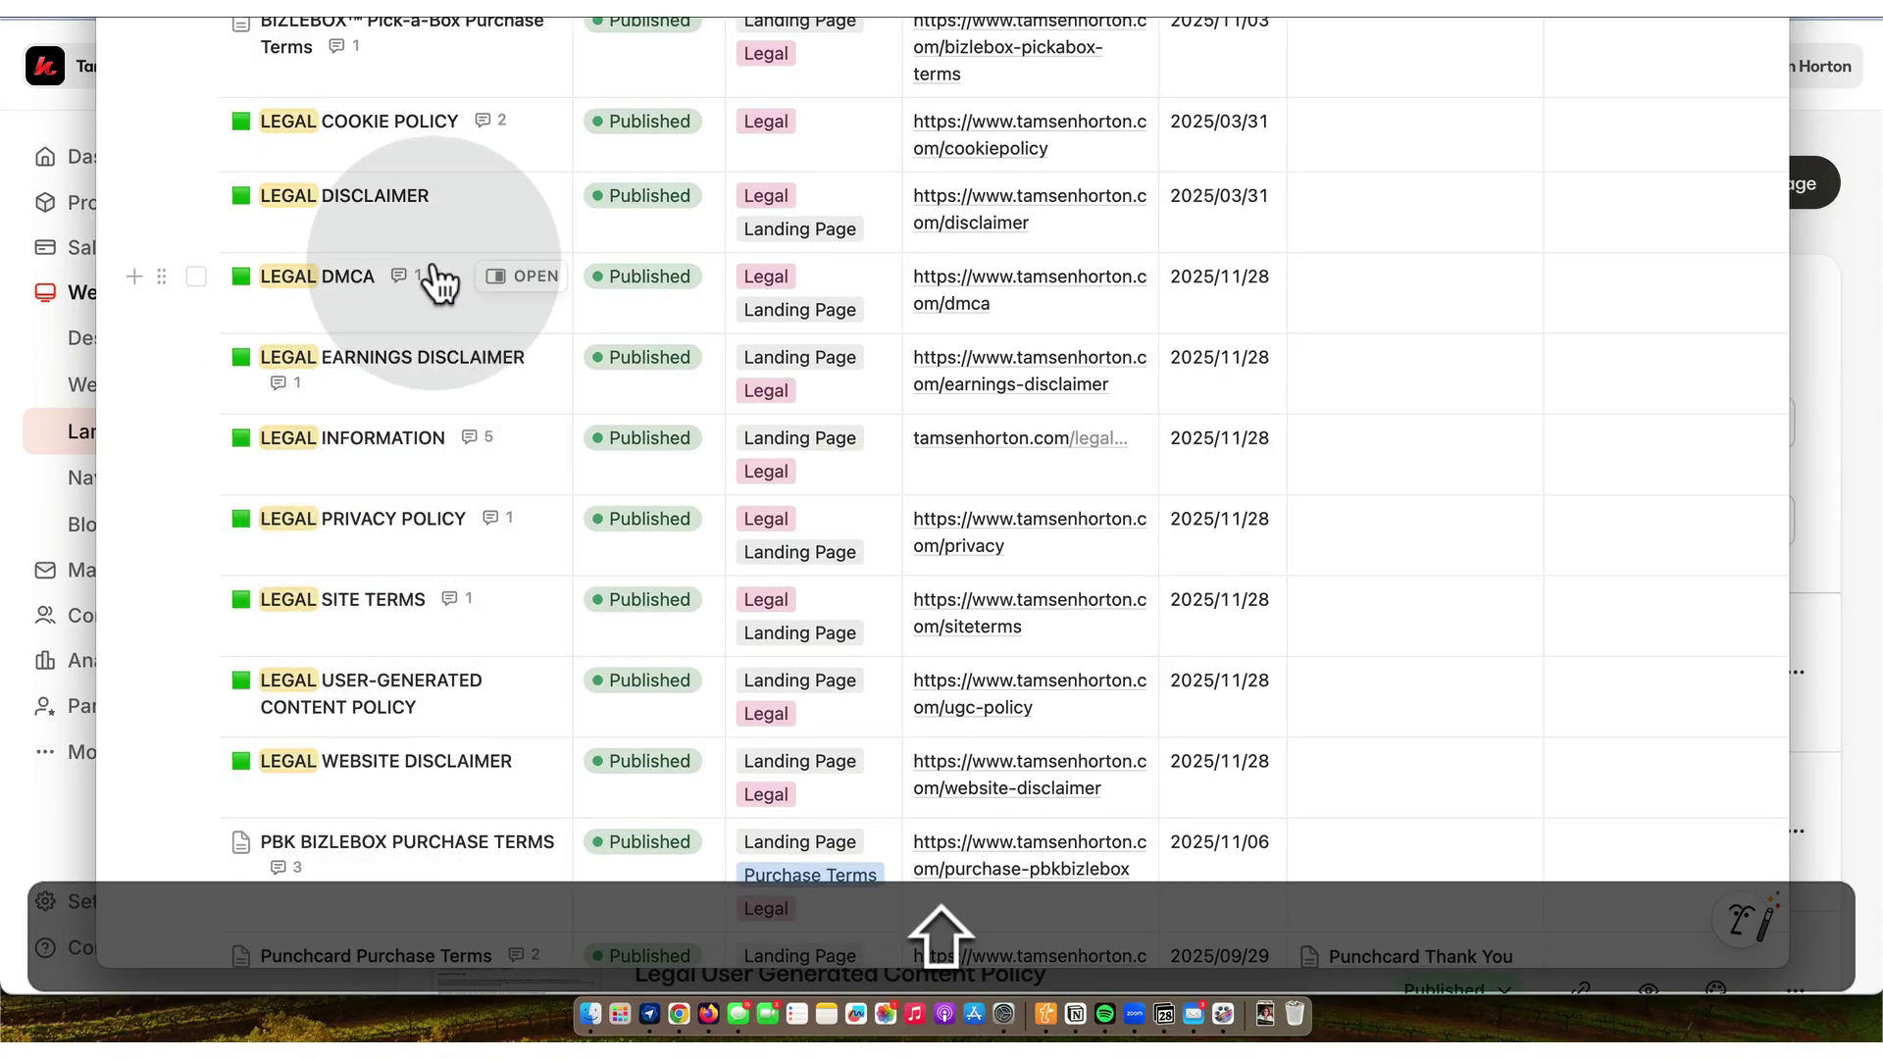
pyautogui.scroll(2, 500, 233)
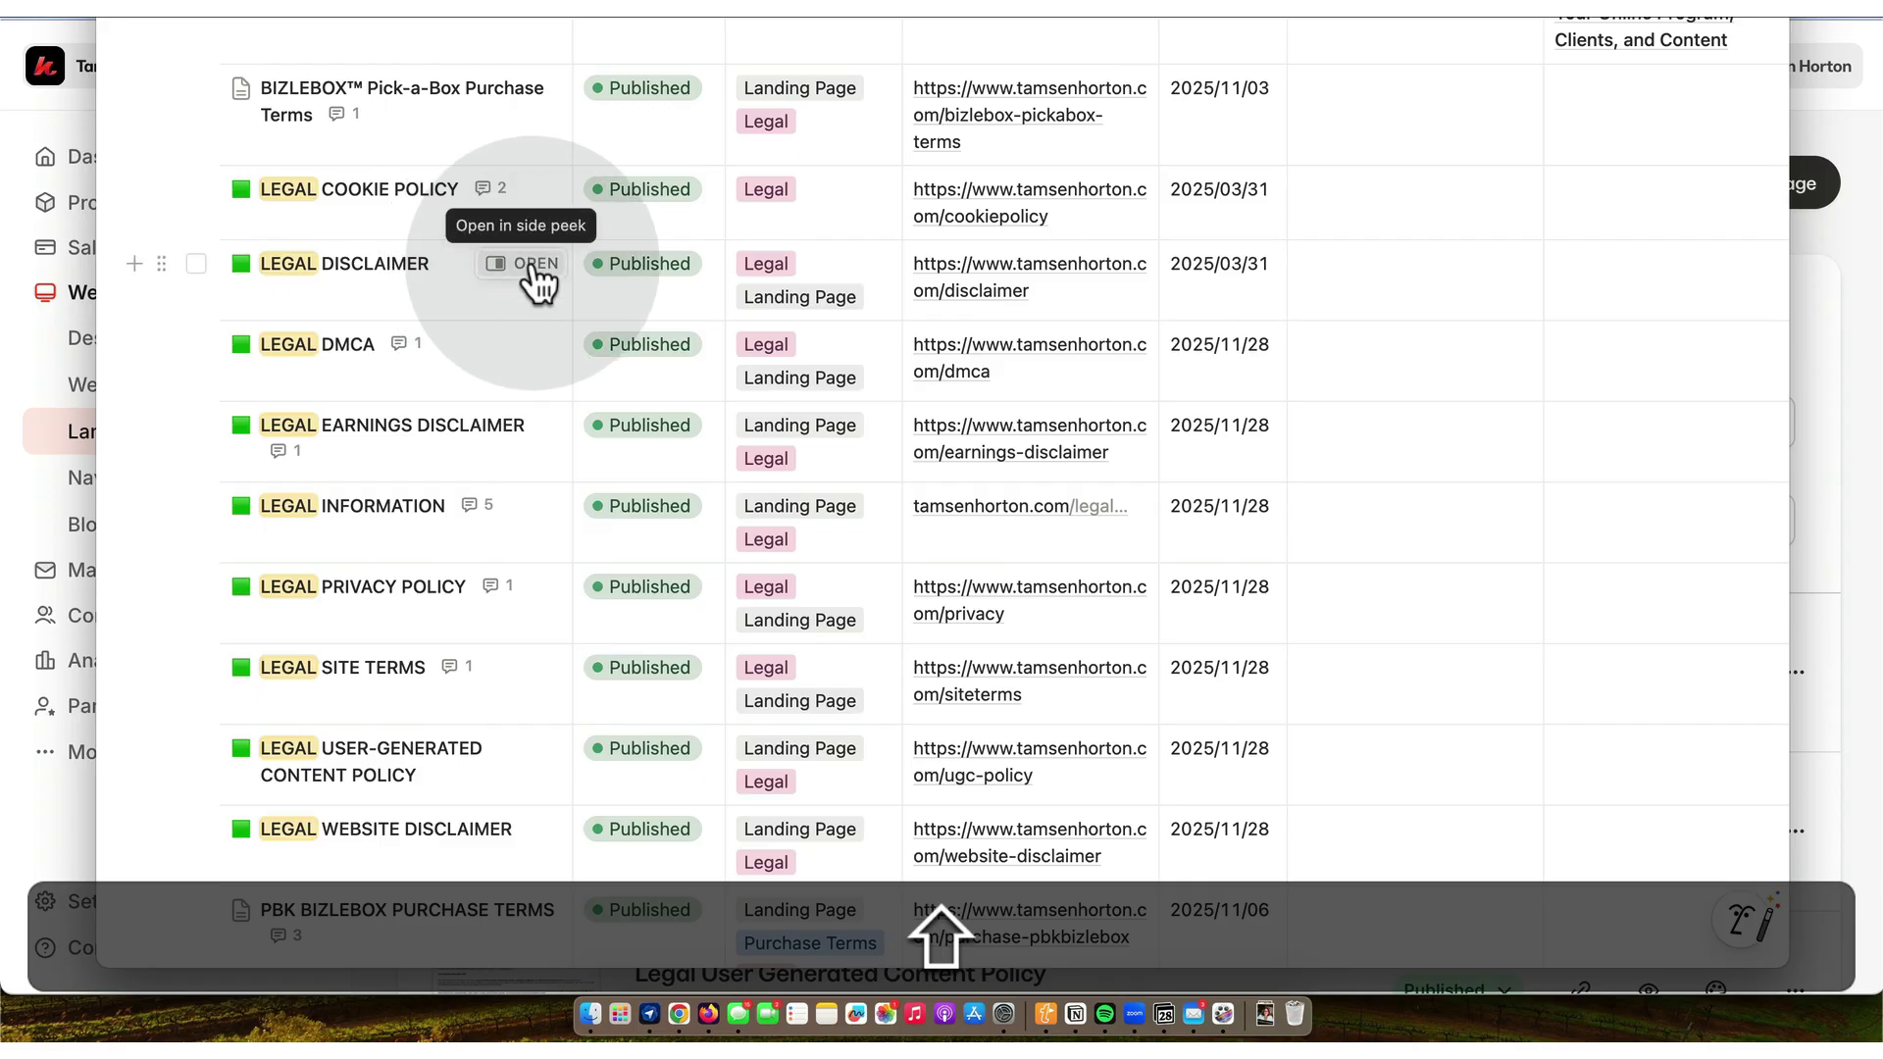
# - Open the LEGAL DISCLAIMER page and set its status to Draft
pyautogui.click(533, 264)
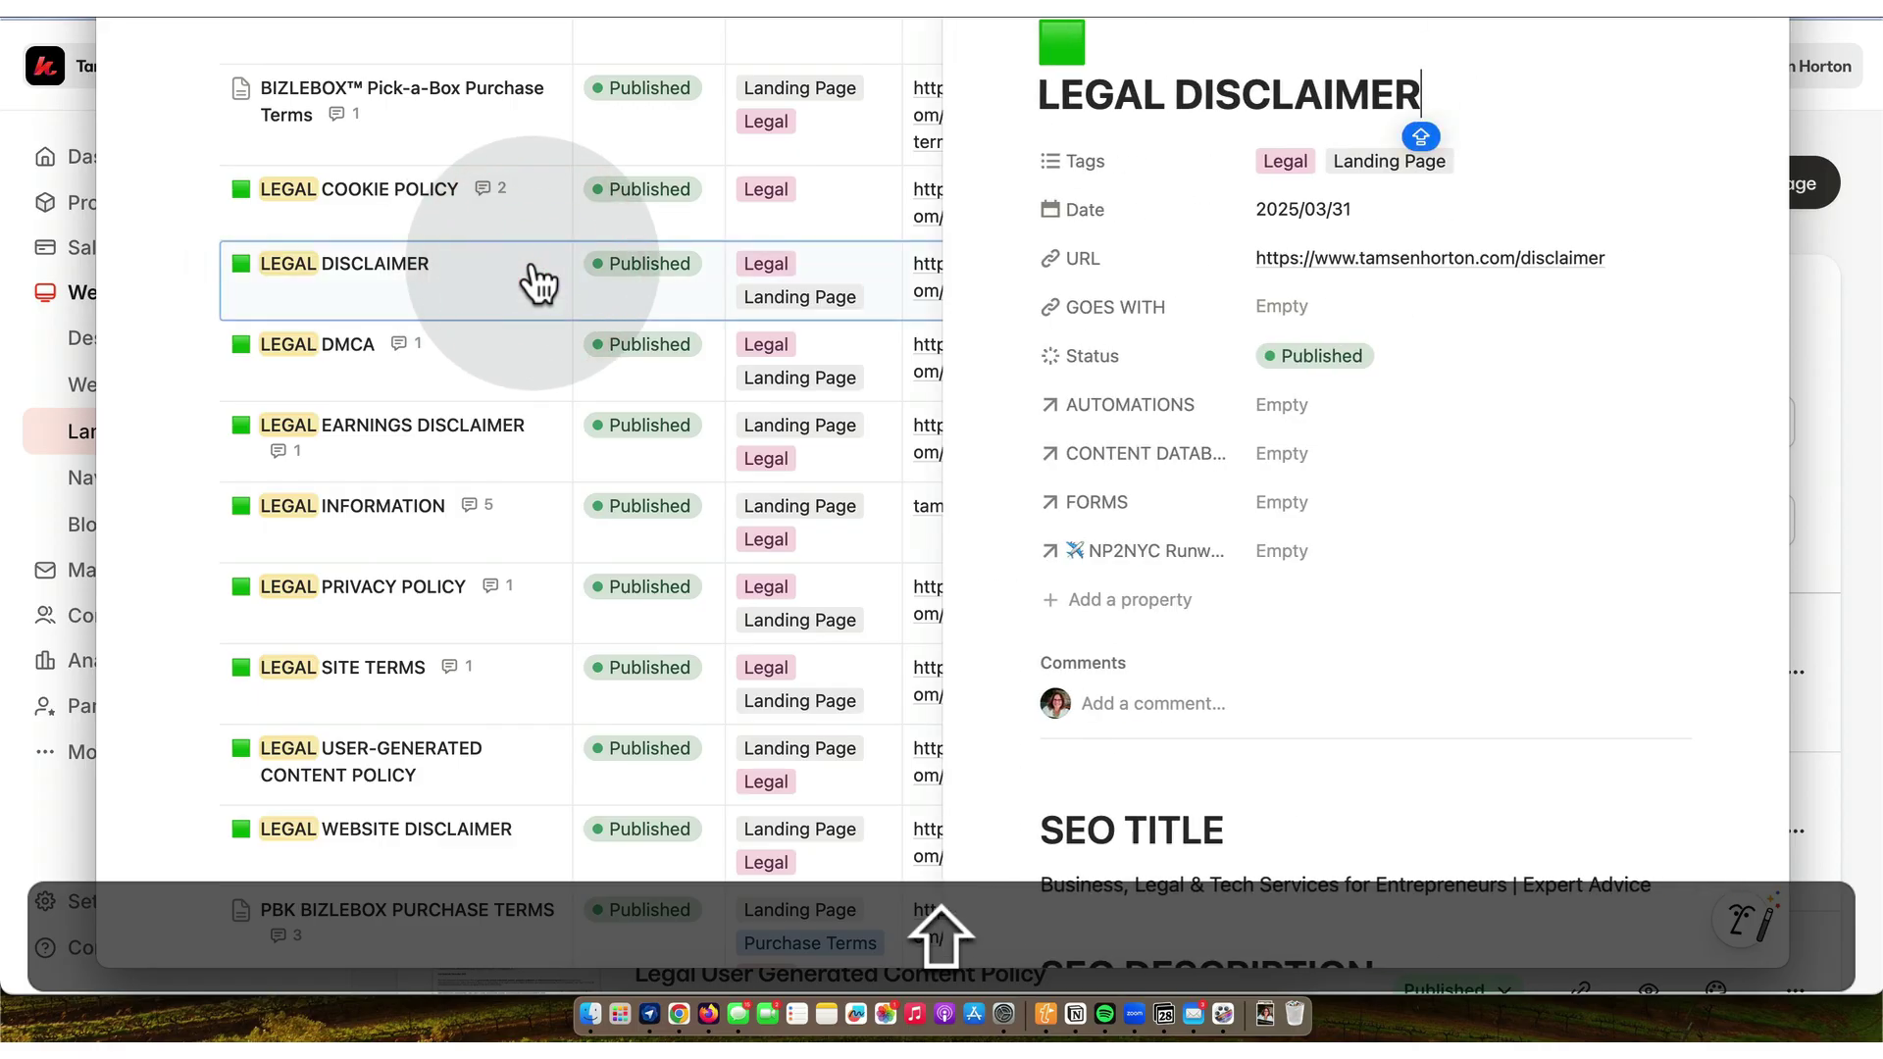
pyautogui.scroll(-10, 1204, 564)
pyautogui.scroll(-8, 1204, 564)
pyautogui.scroll(15, 1204, 564)
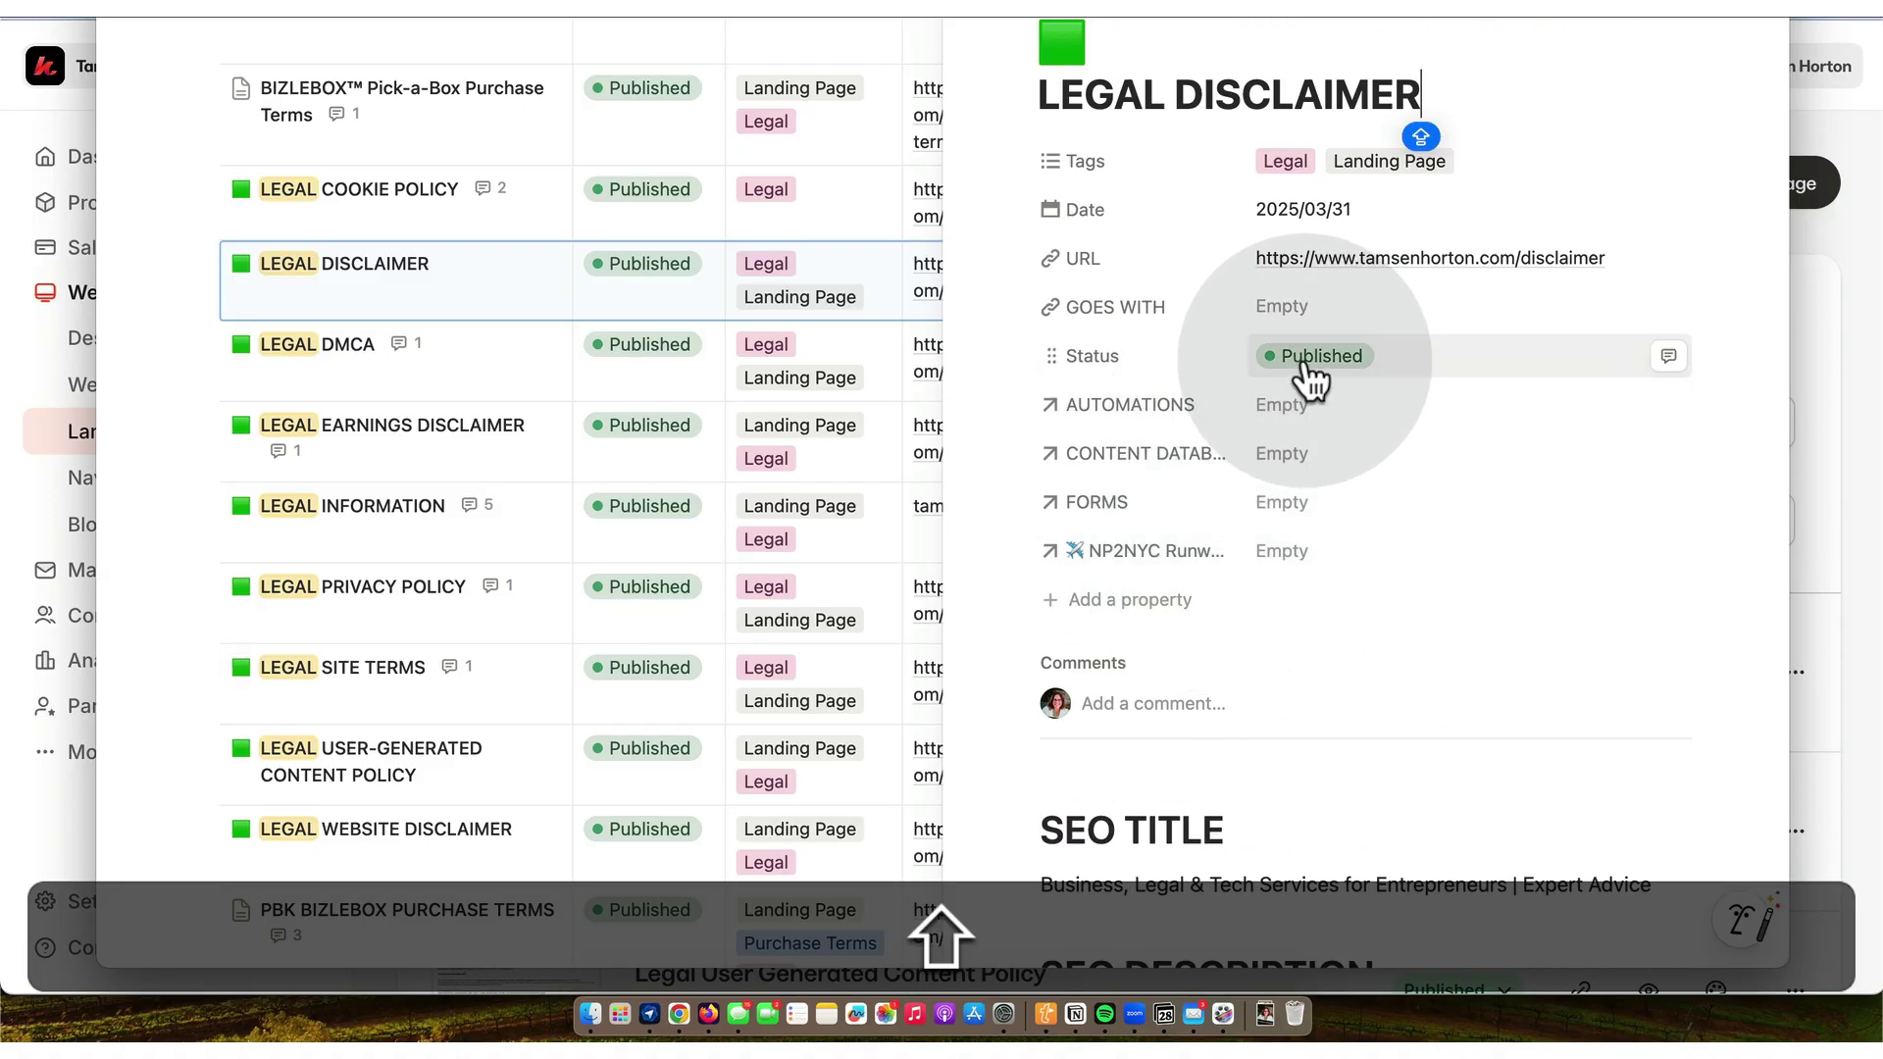
pyautogui.click(1306, 363)
pyautogui.click(1311, 451)
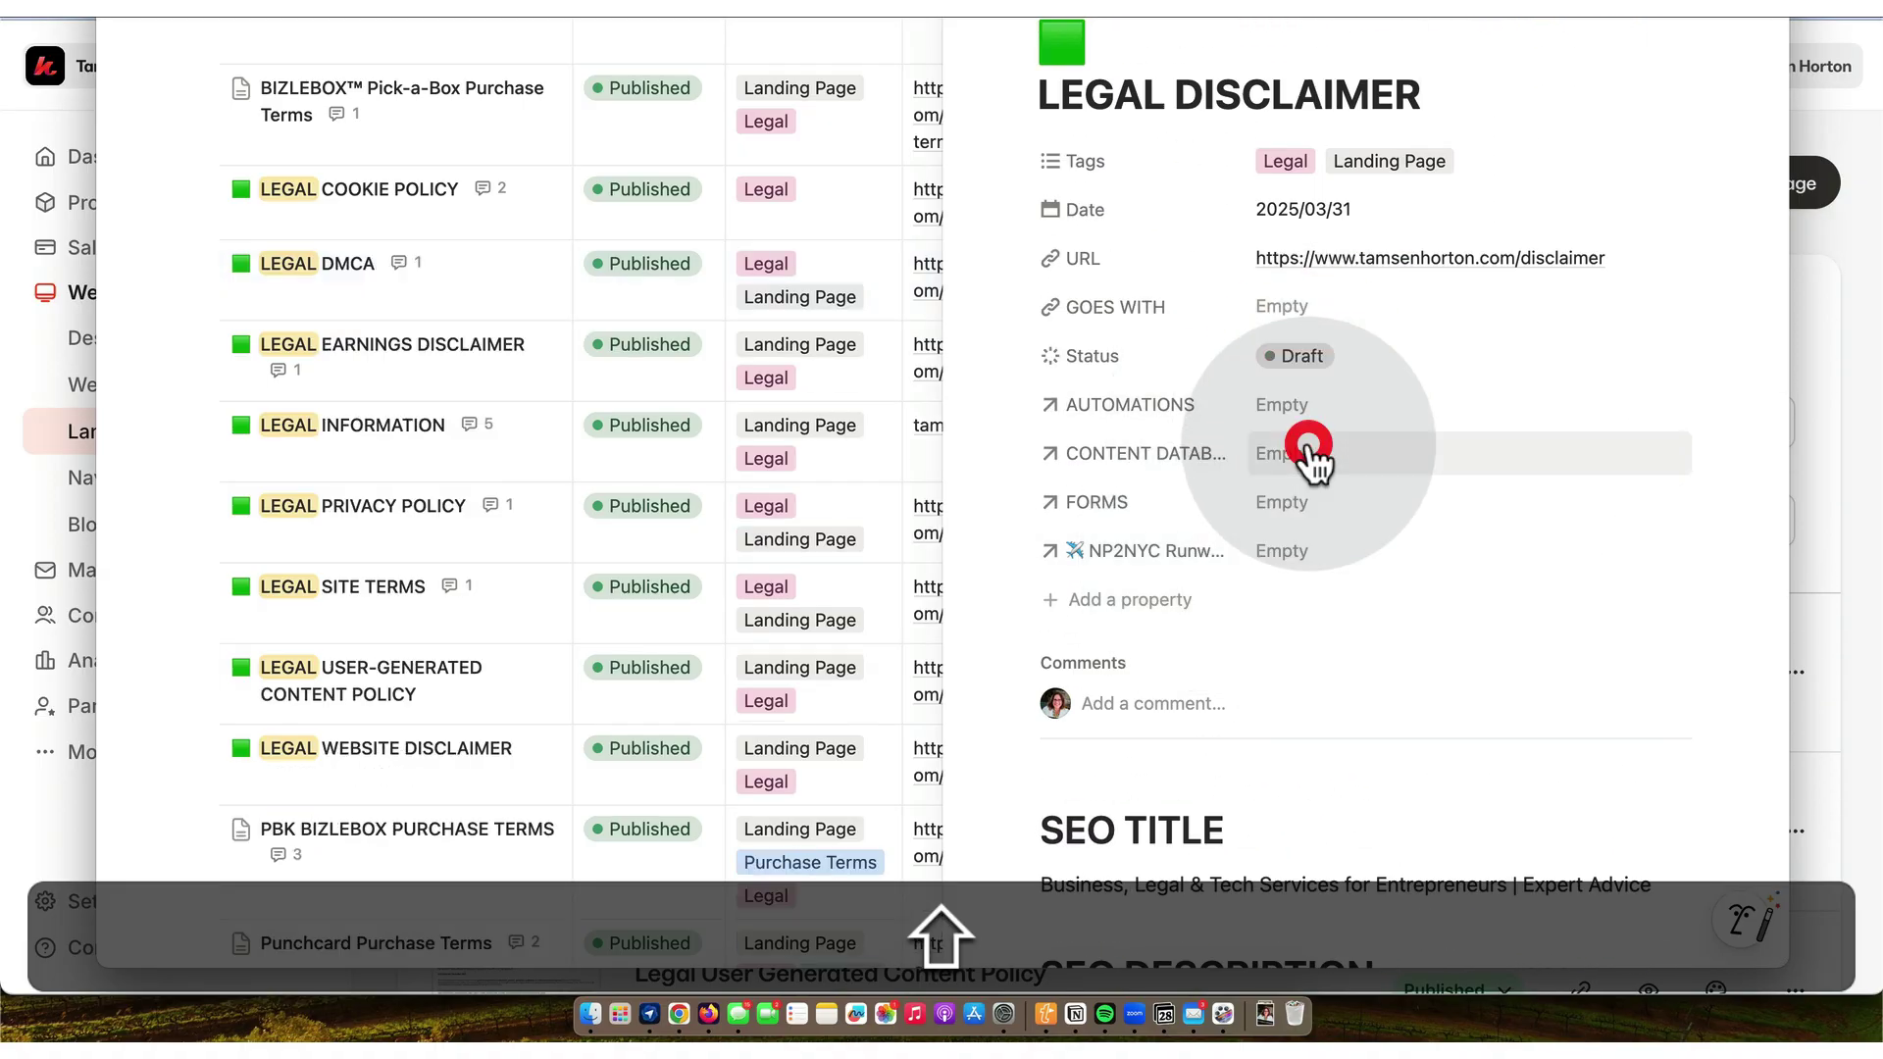
# - Change its date to 2025/11/28 and begin a comment explaining the disclaimer changes
pyautogui.click(1313, 208)
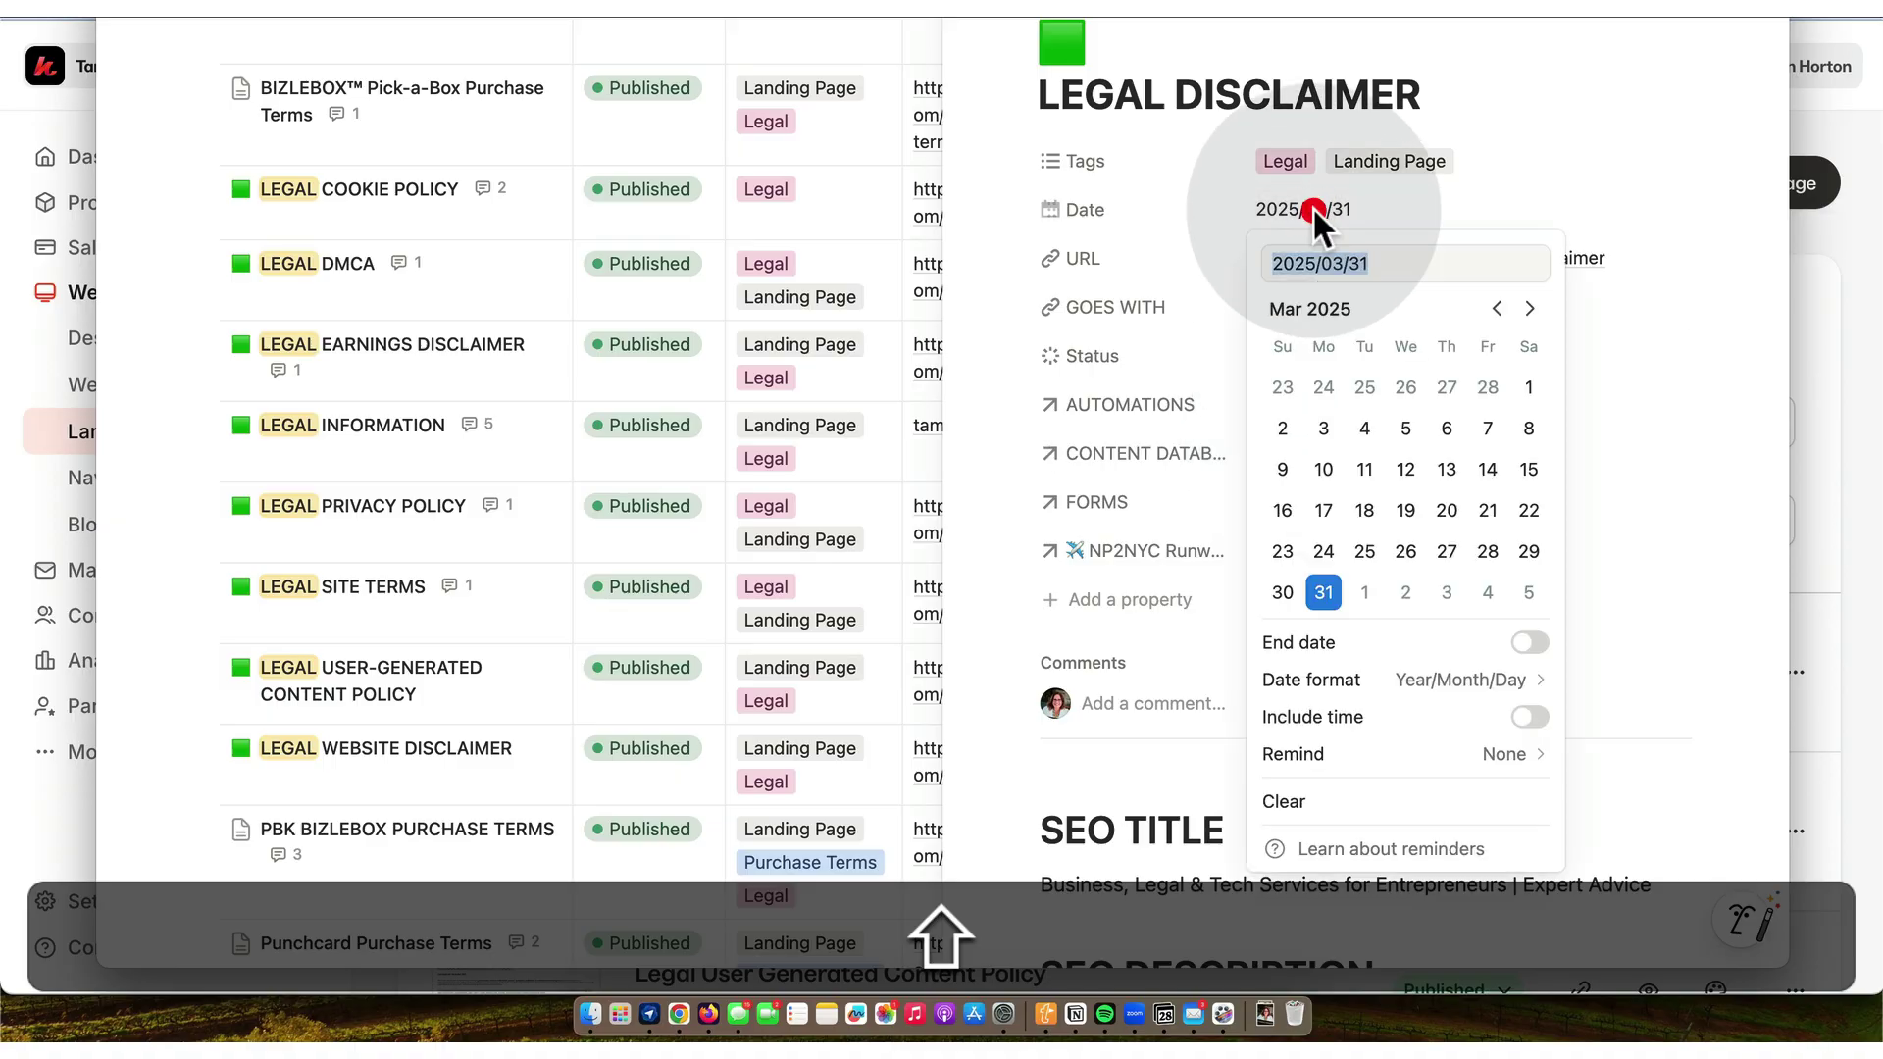
pyautogui.click(1528, 308)
pyautogui.click(1529, 308)
pyautogui.click(1529, 308)
pyautogui.click(1528, 308)
pyautogui.click(1528, 308)
pyautogui.click(1529, 308)
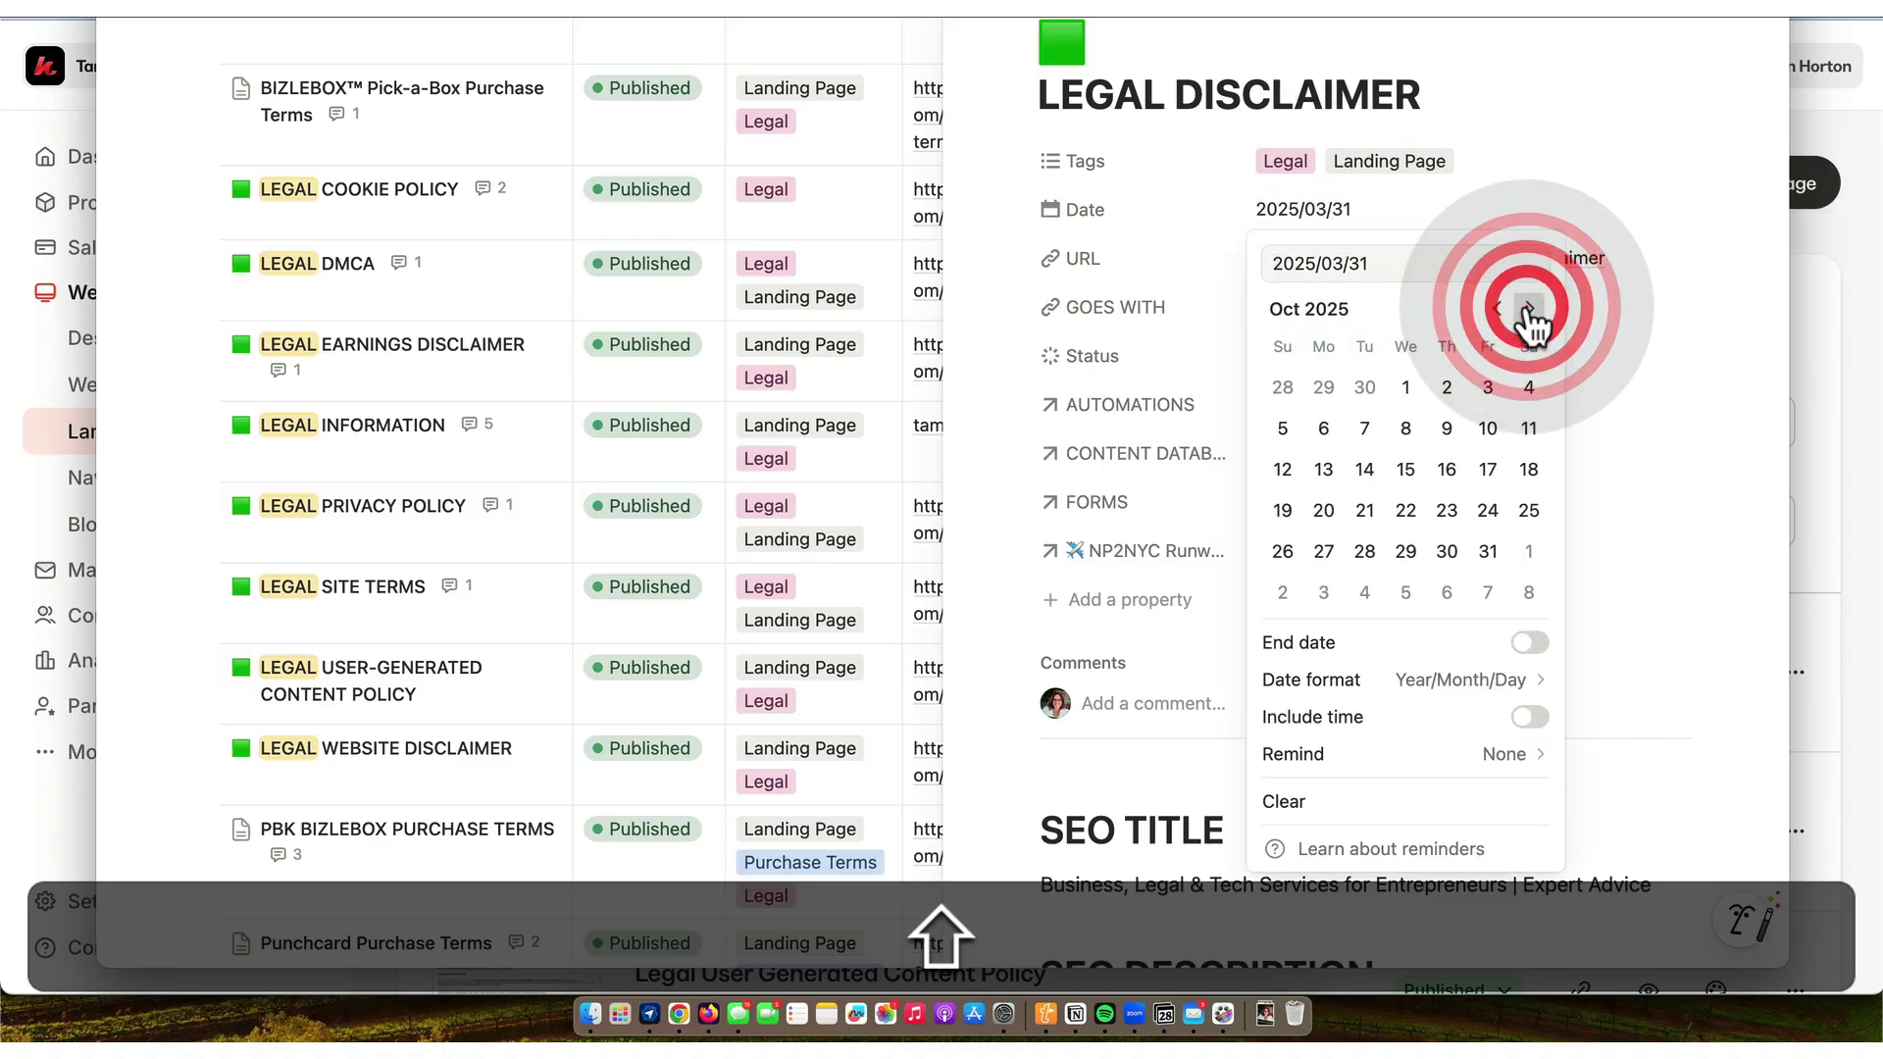
pyautogui.click(1528, 308)
pyautogui.click(1488, 552)
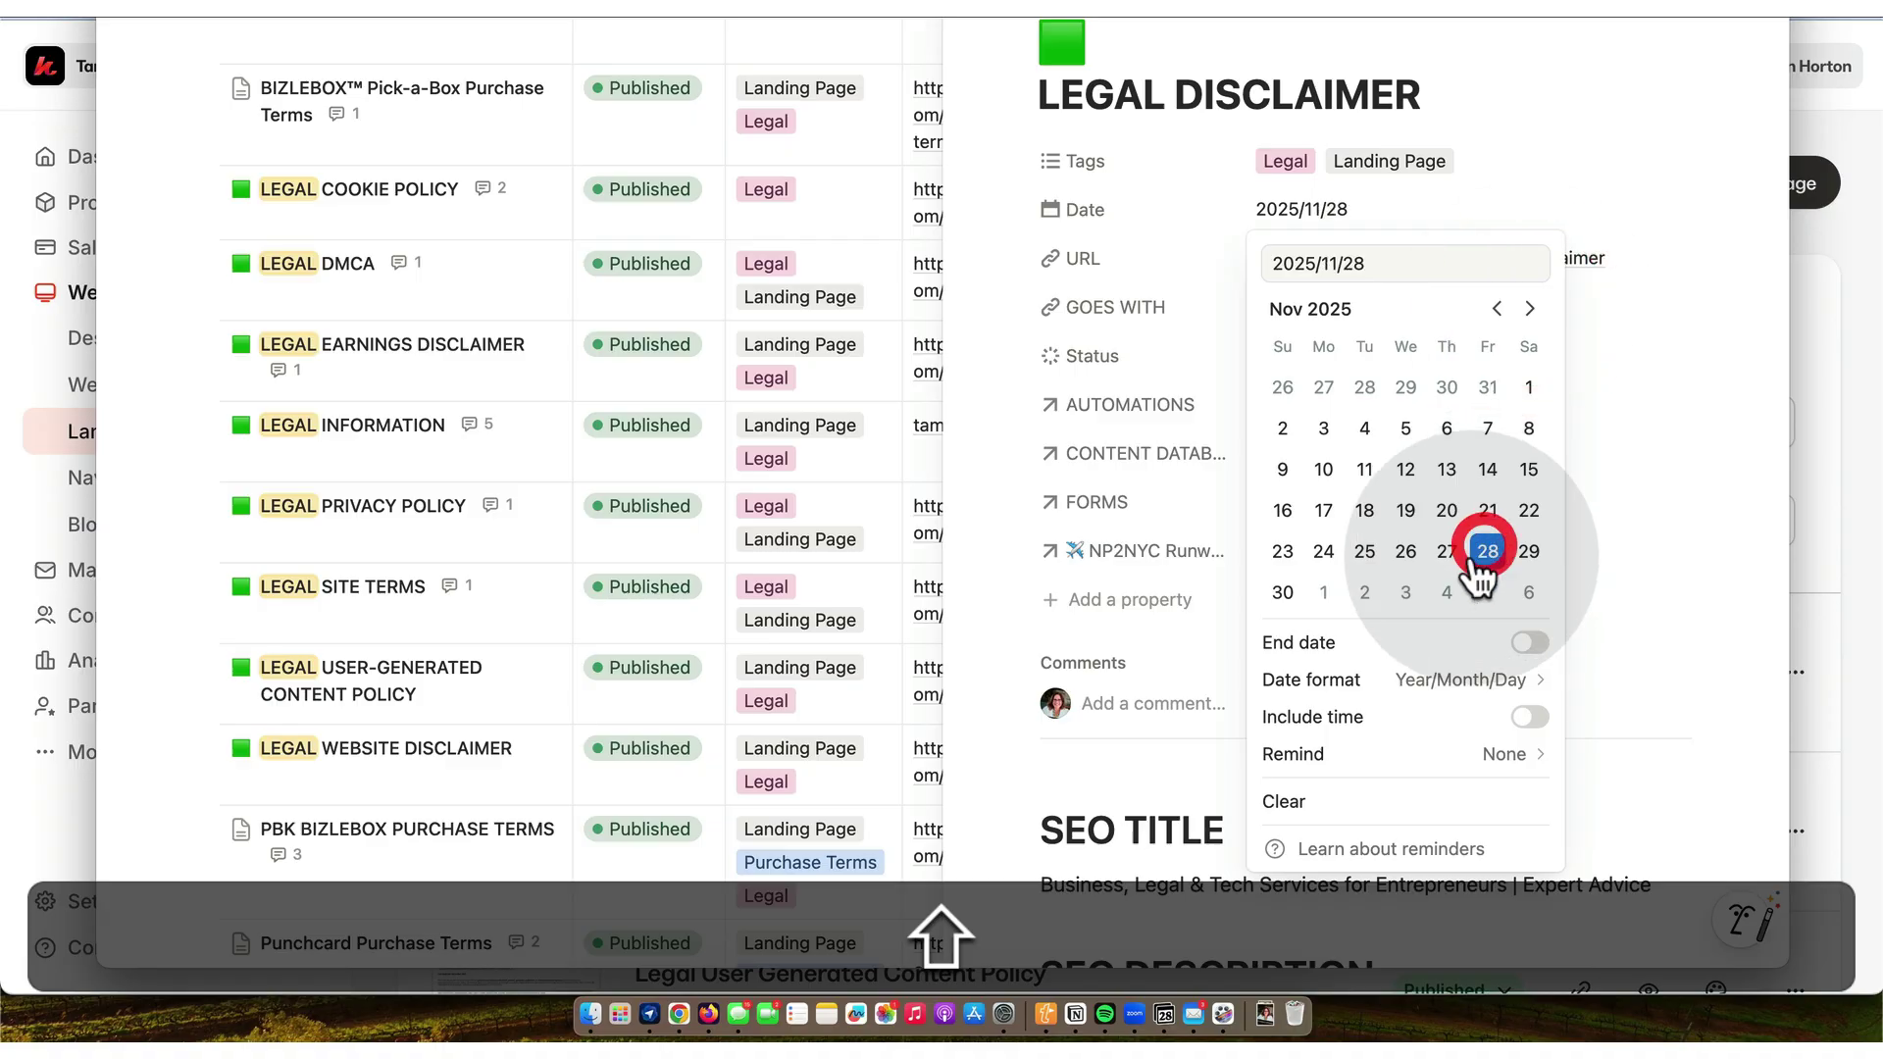
pyautogui.click(1118, 706)
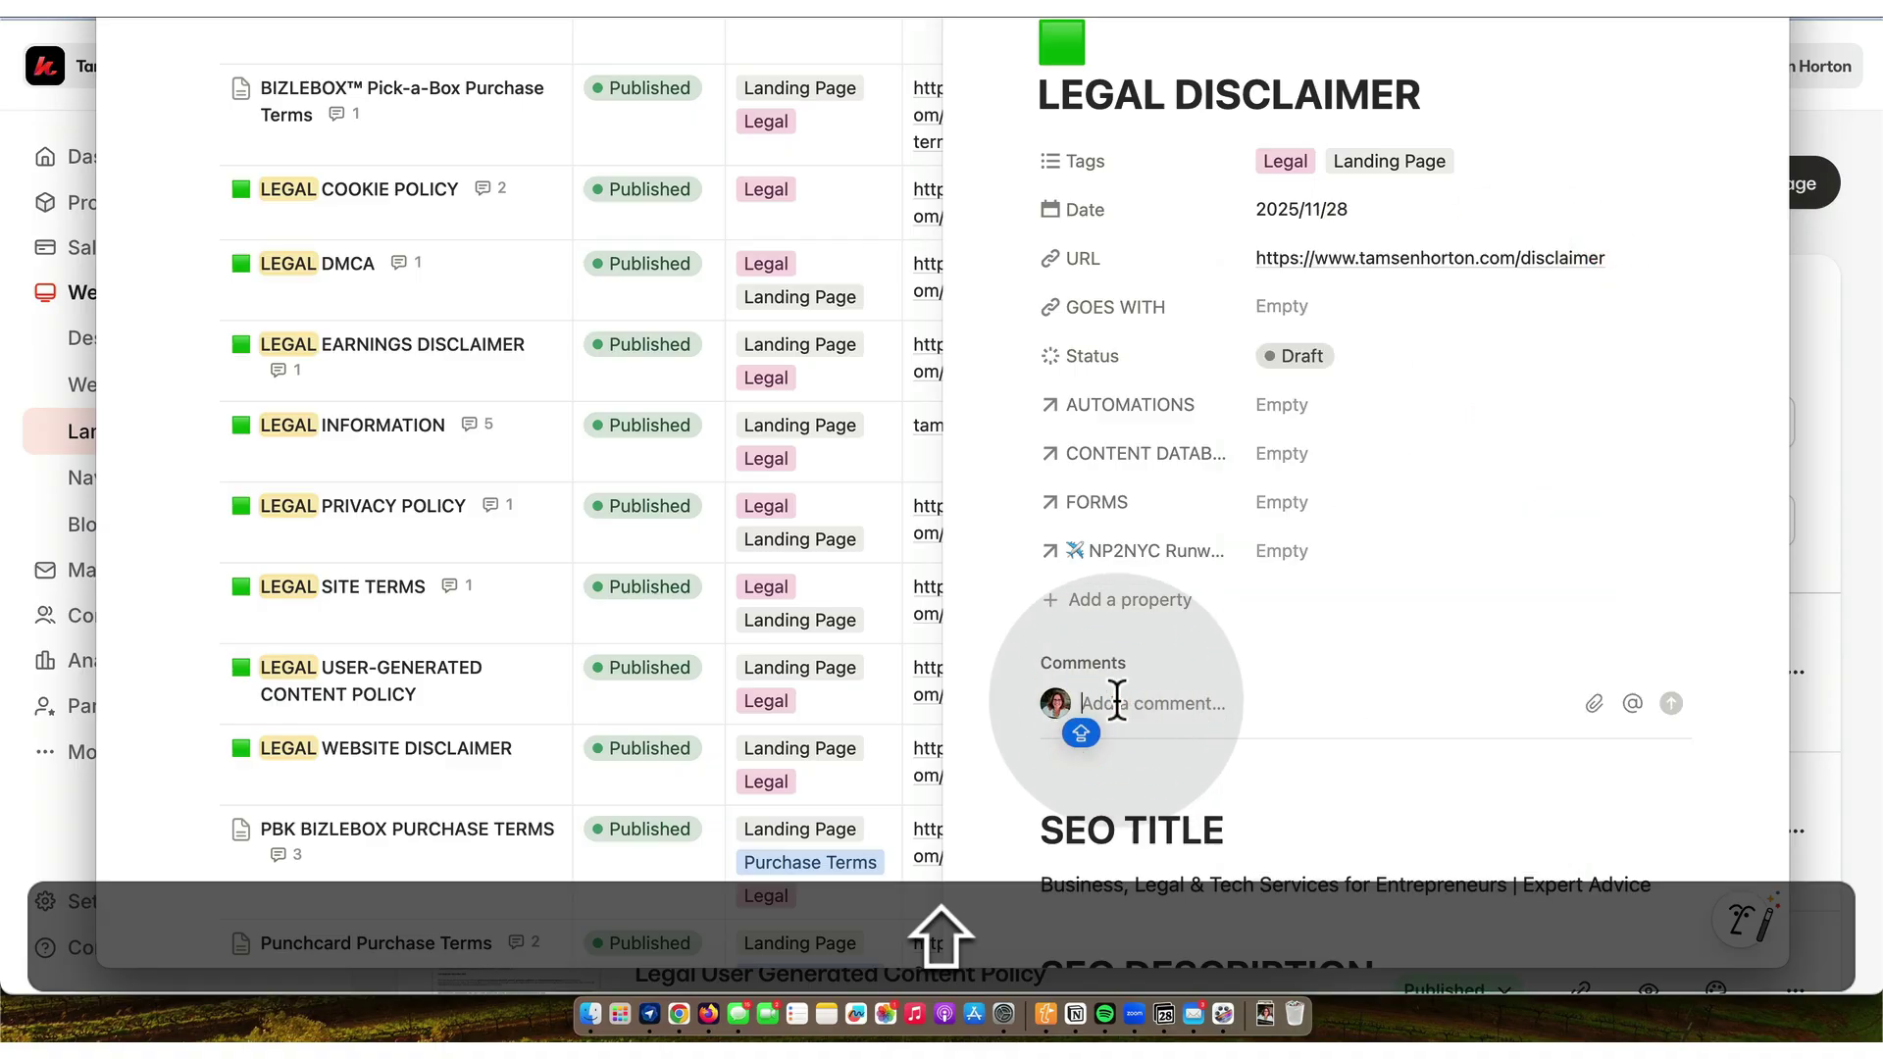
pyautogui.write('CHANGED how I did disclaimers so am not using this one now.//th')
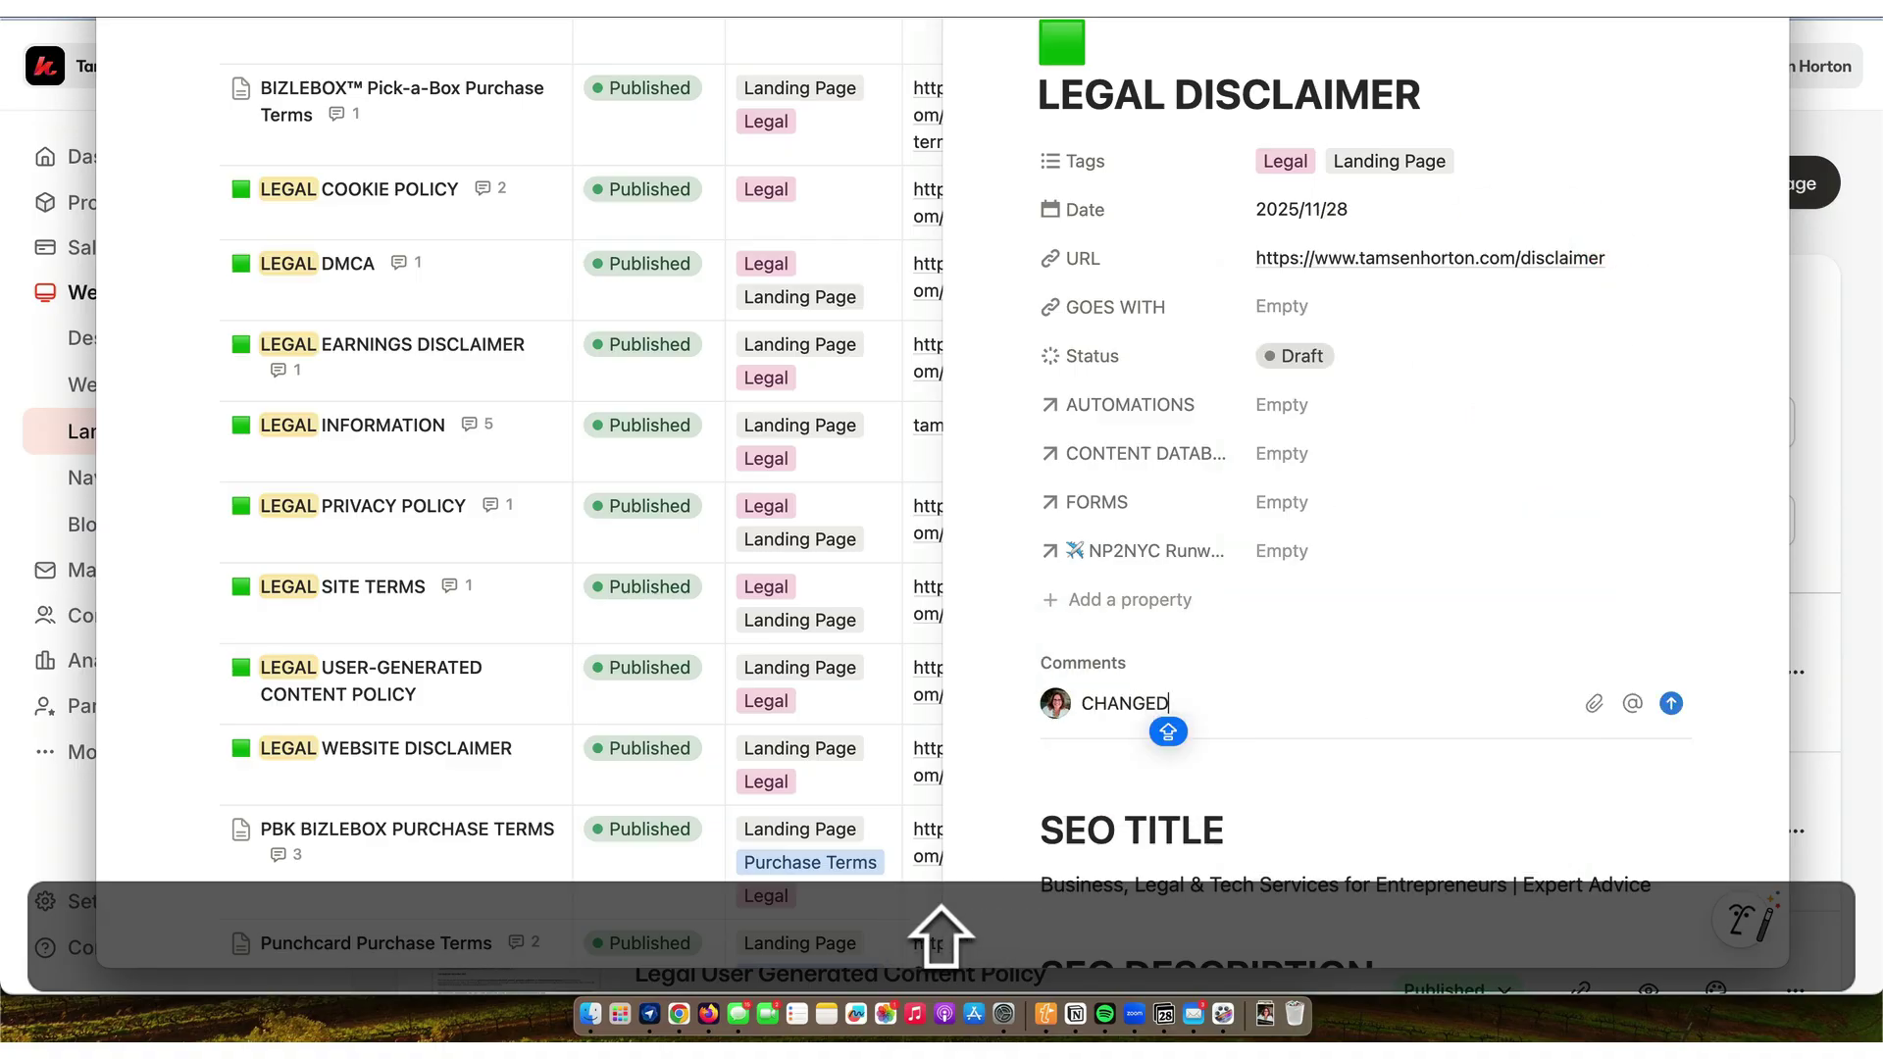
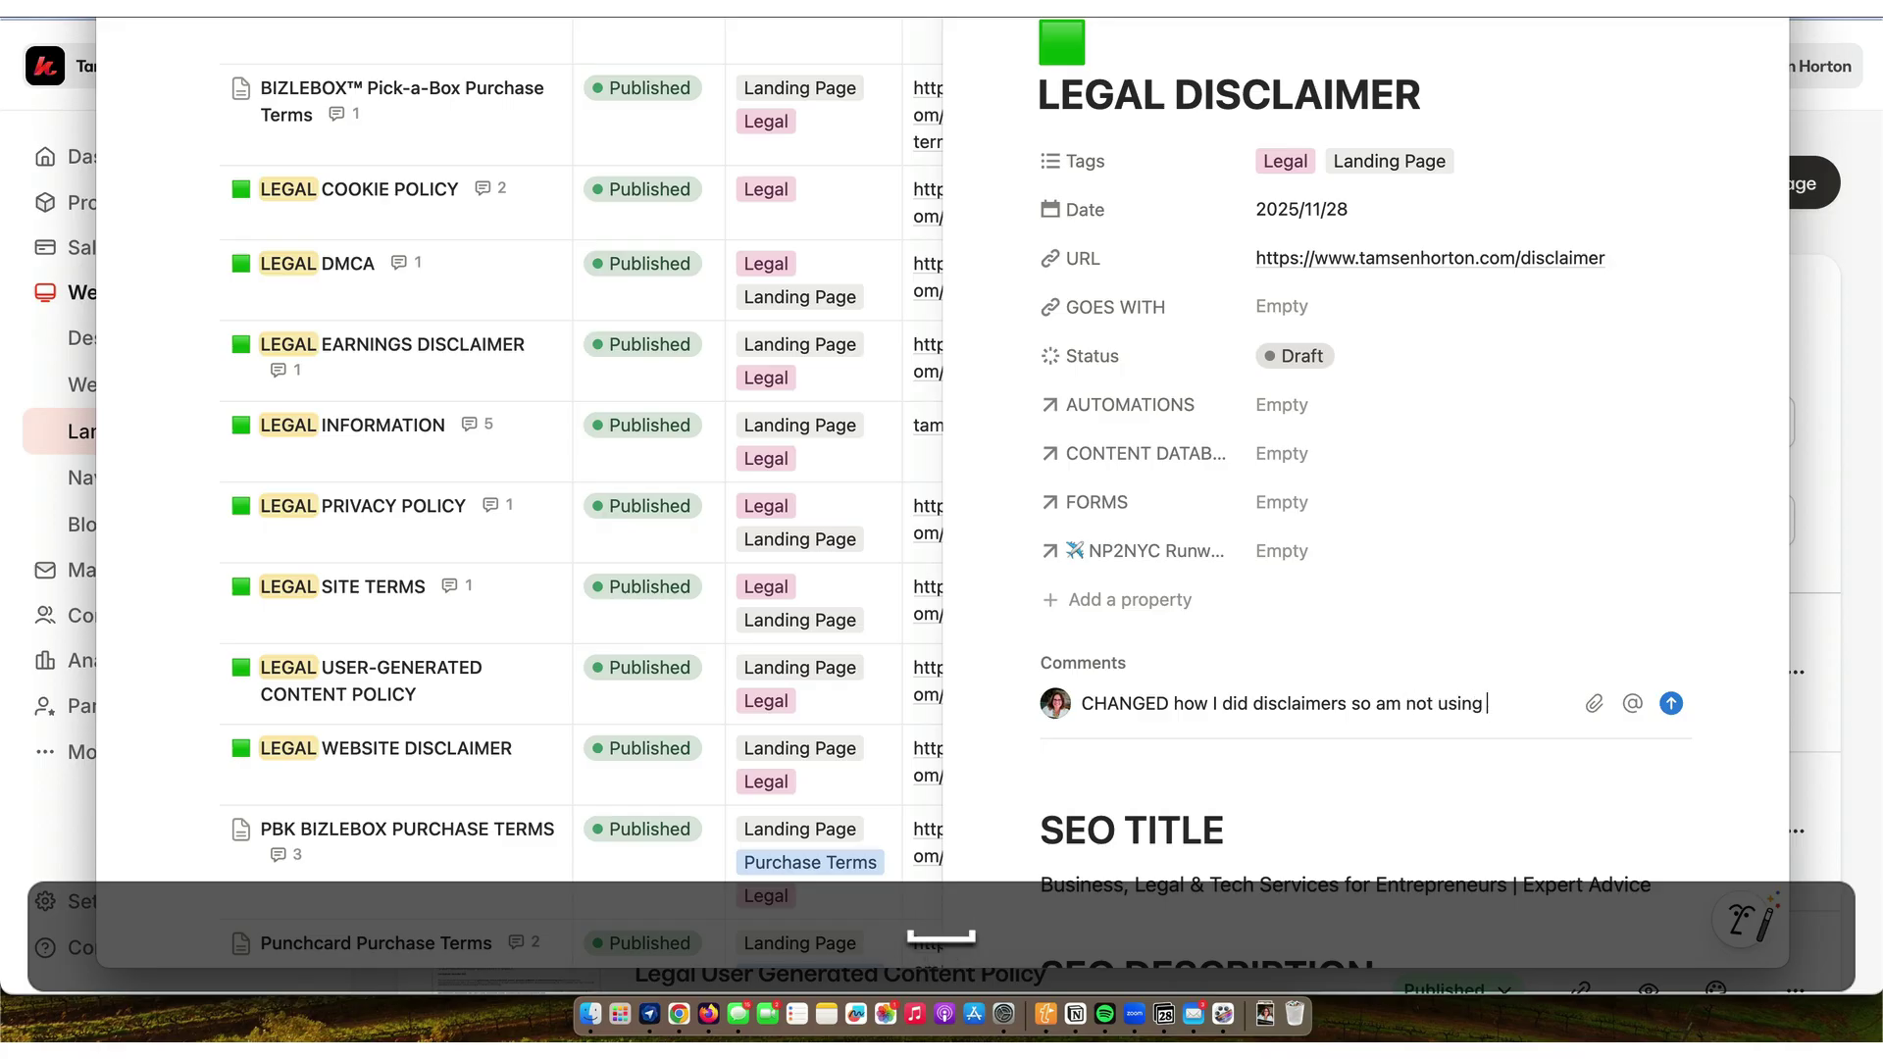
# - Post a comment that the disclaimer is no longer used, remove its green icon, and close it
pyautogui.write('now.//th')
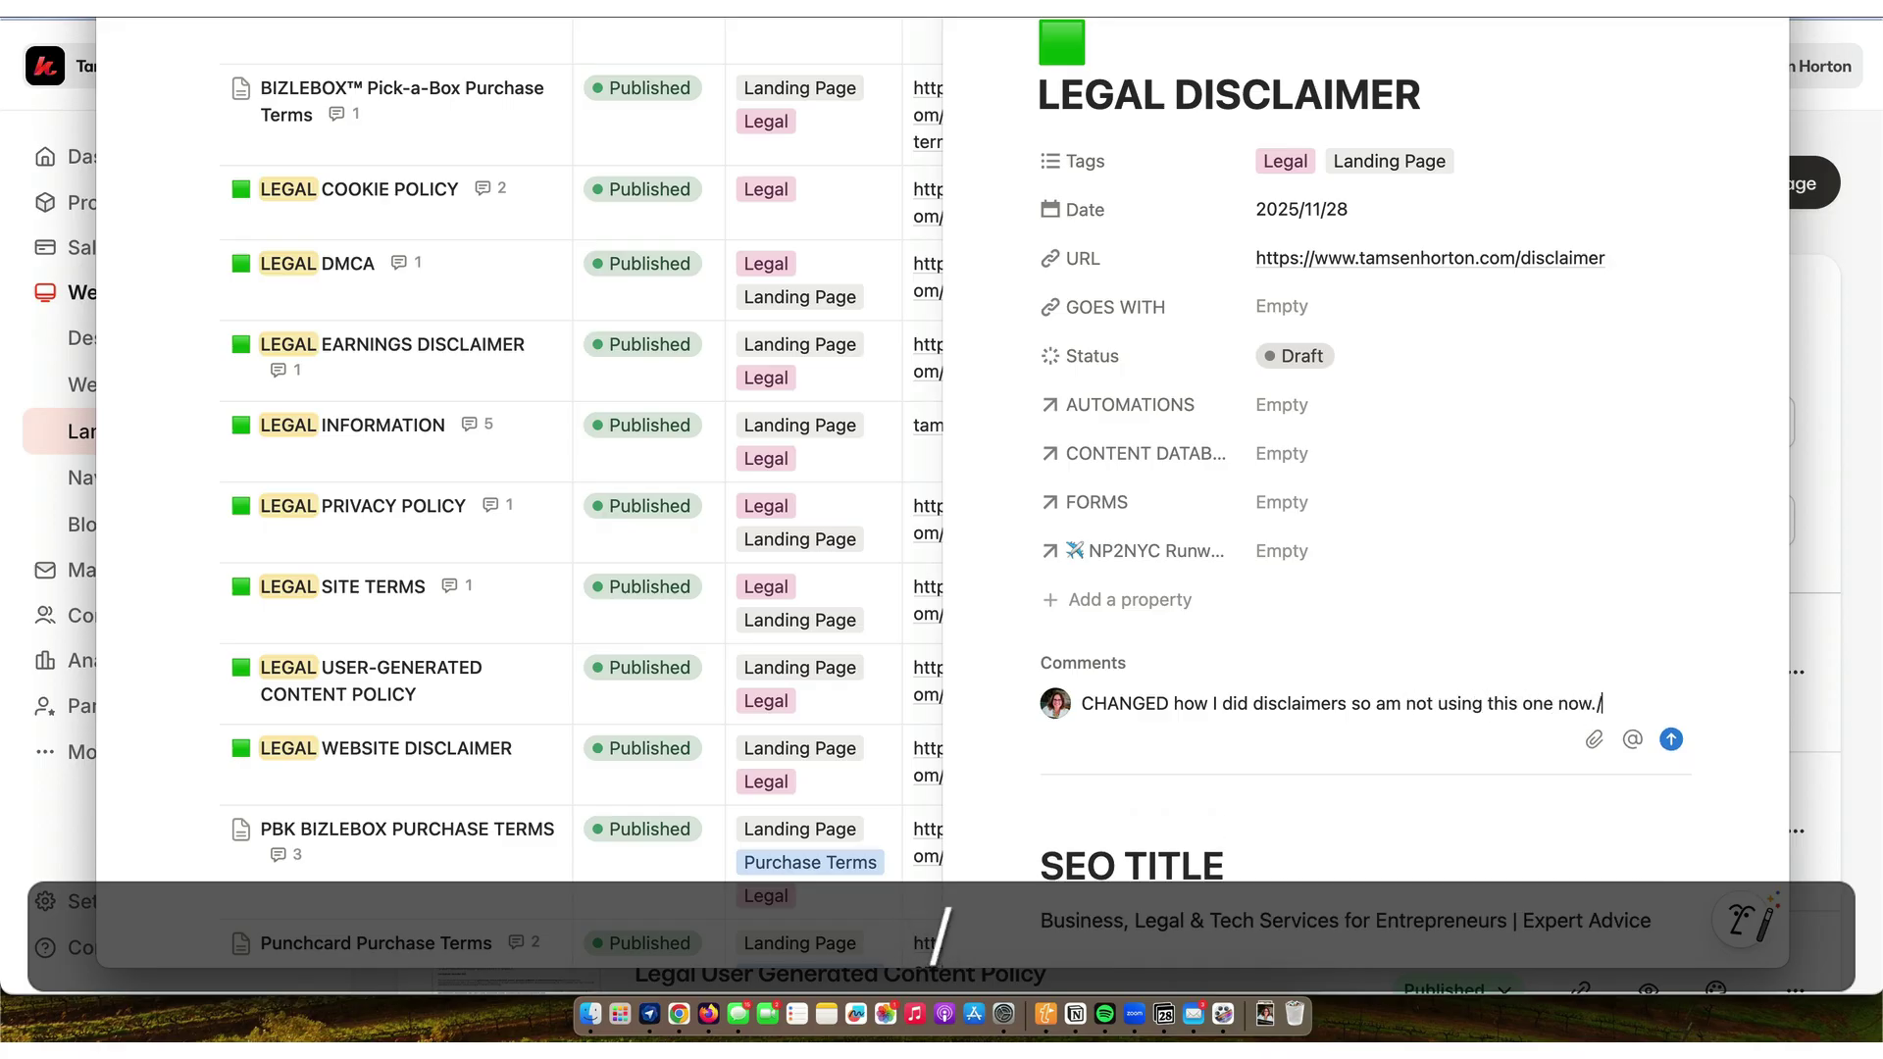
pyautogui.click(1674, 735)
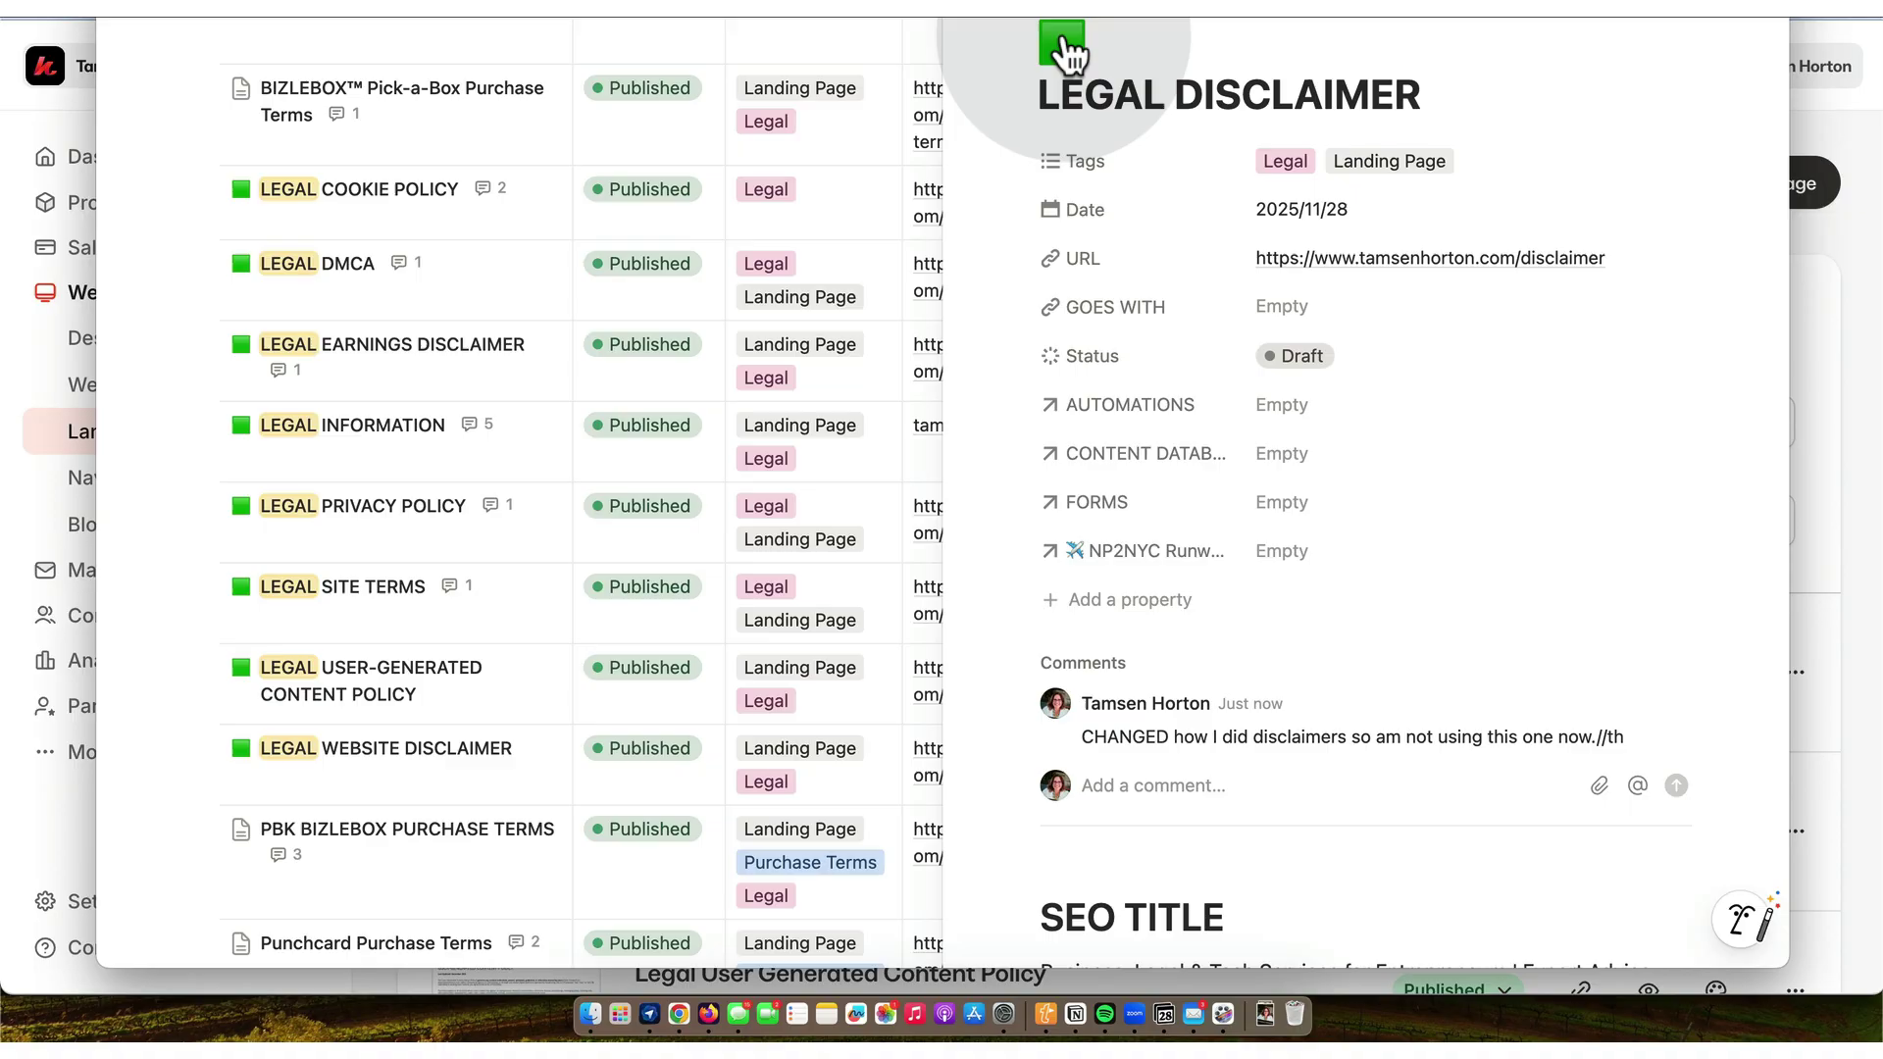
pyautogui.click(1062, 44)
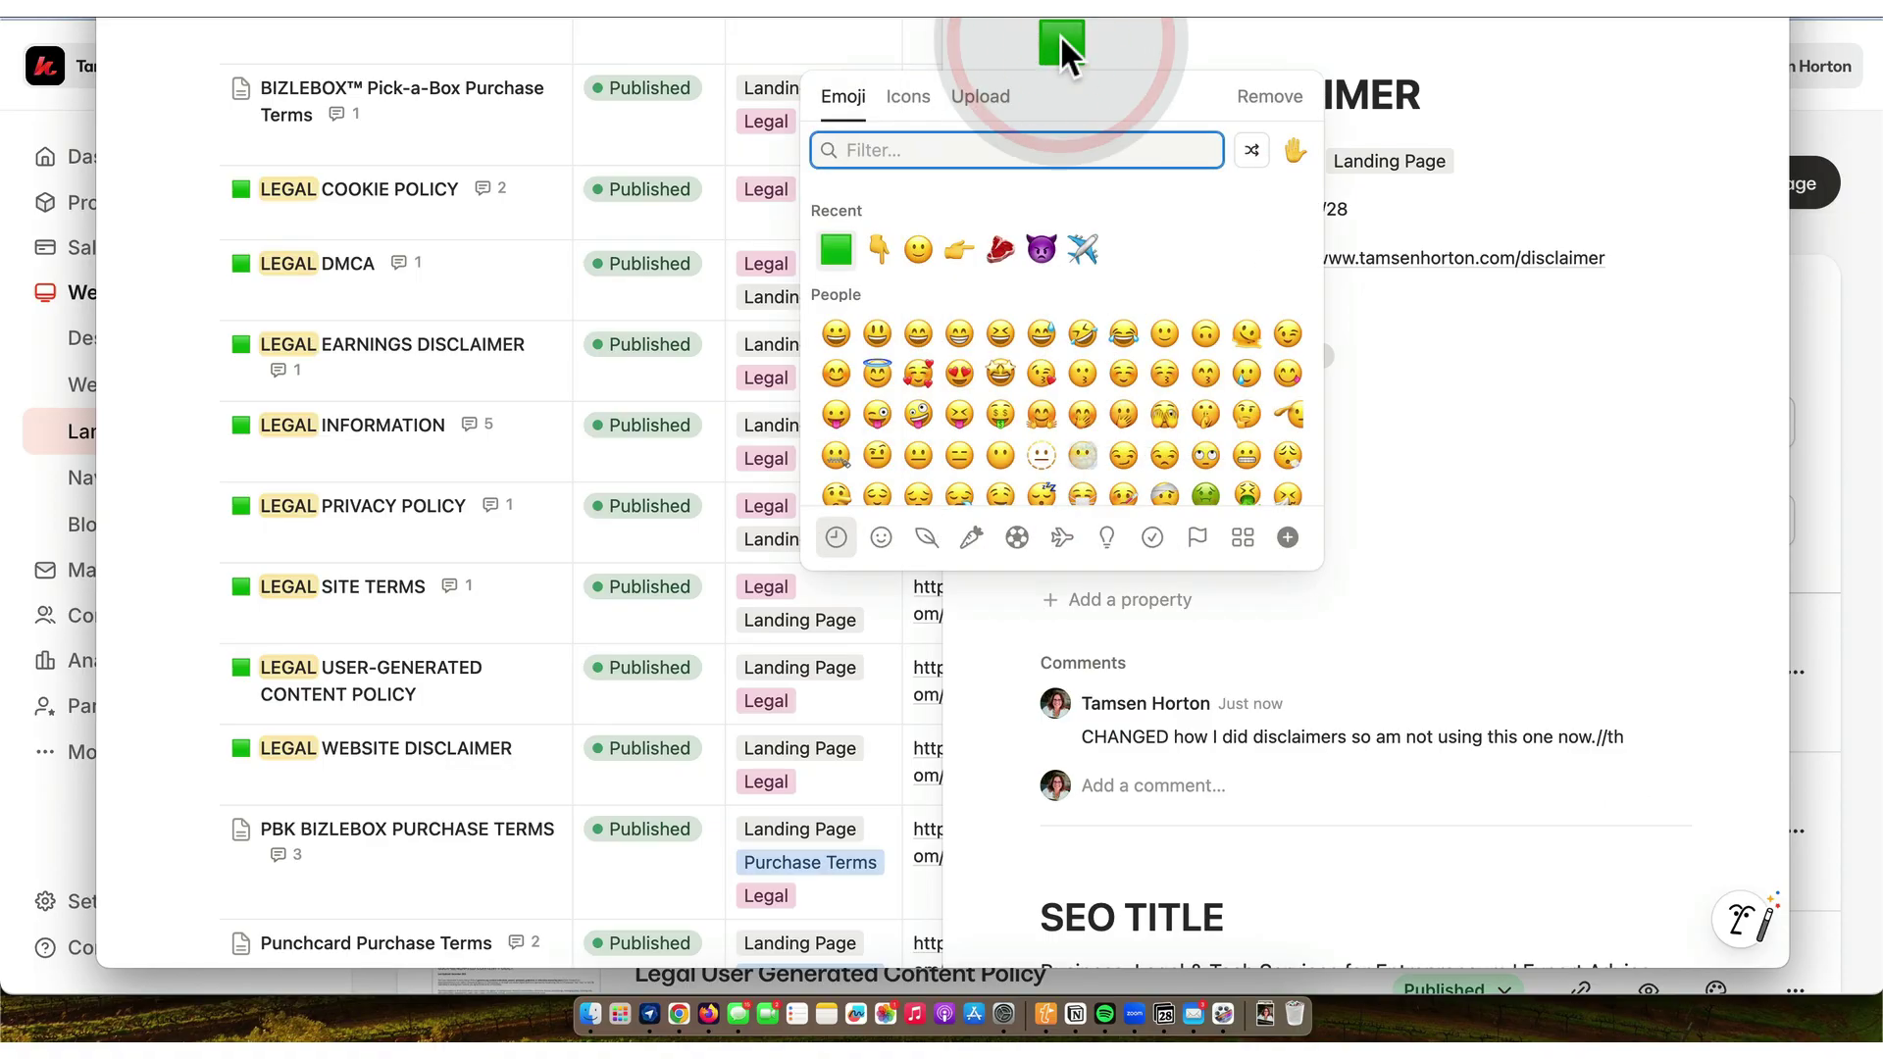
pyautogui.click(1270, 96)
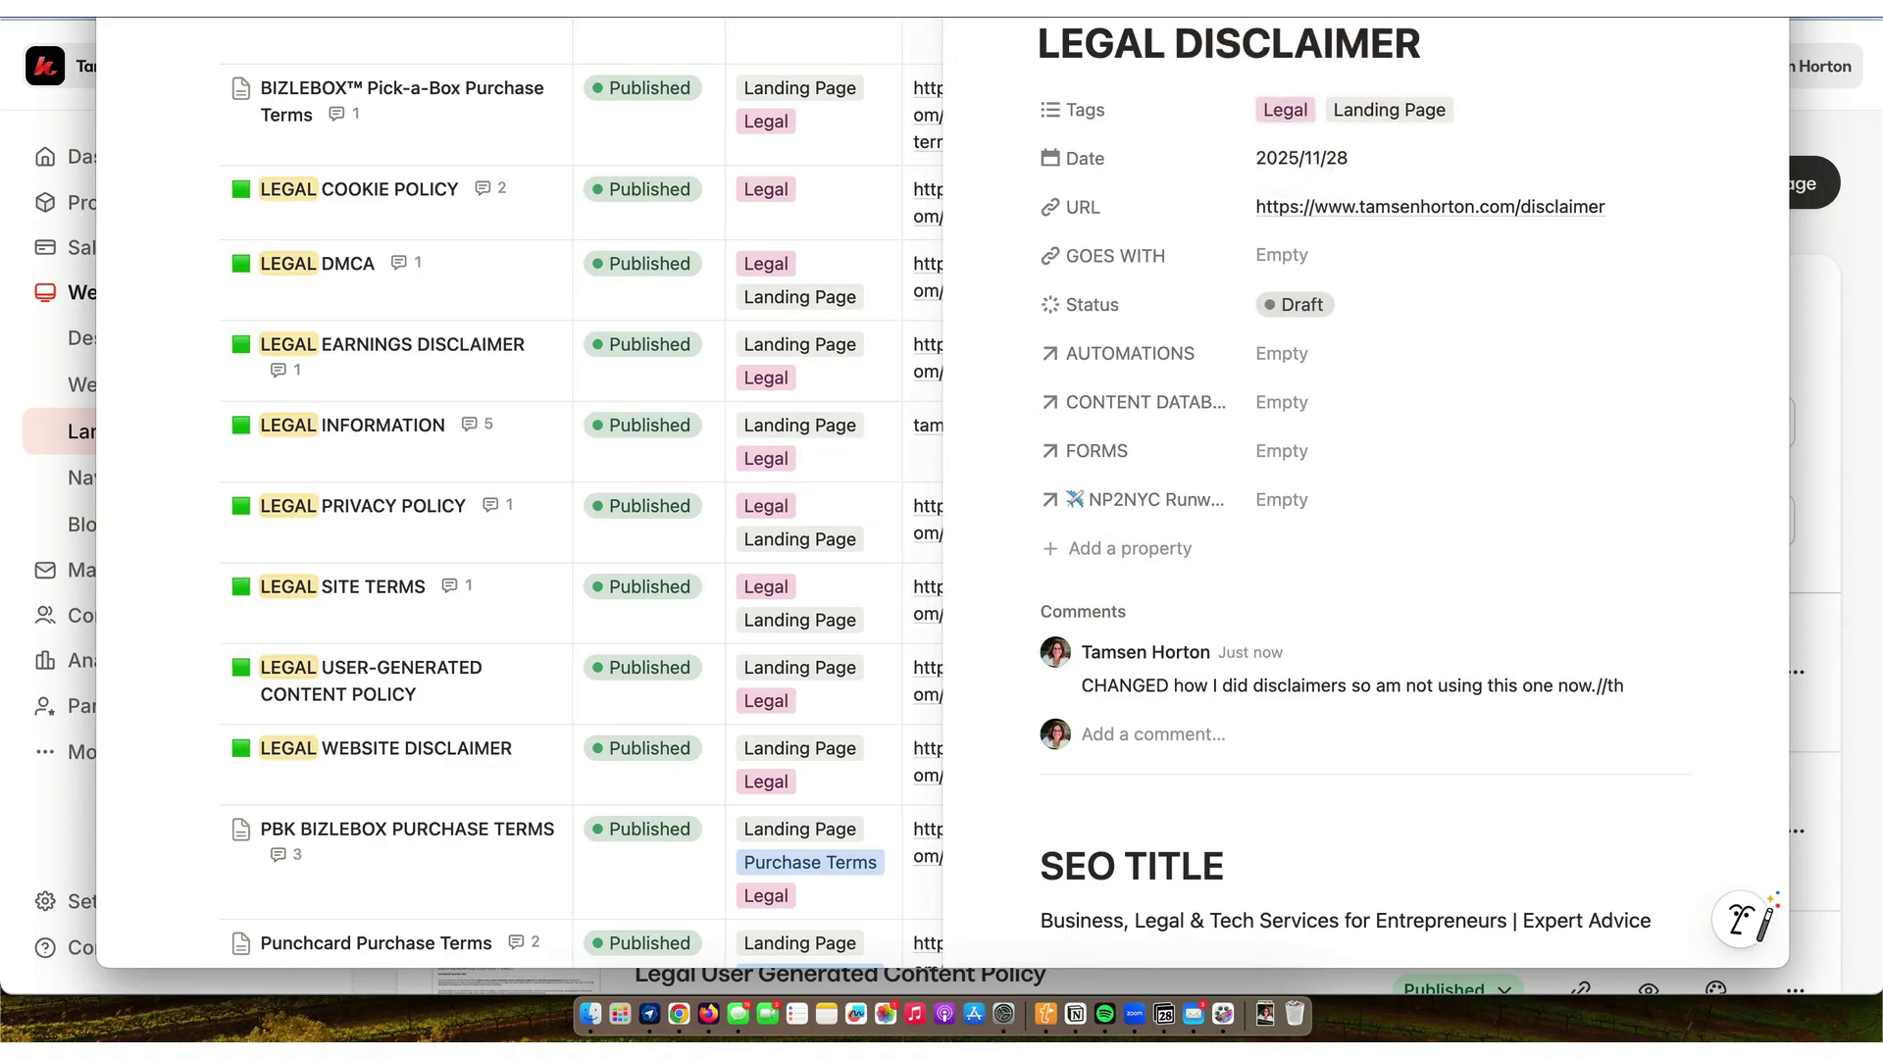
pyautogui.press('Escape')
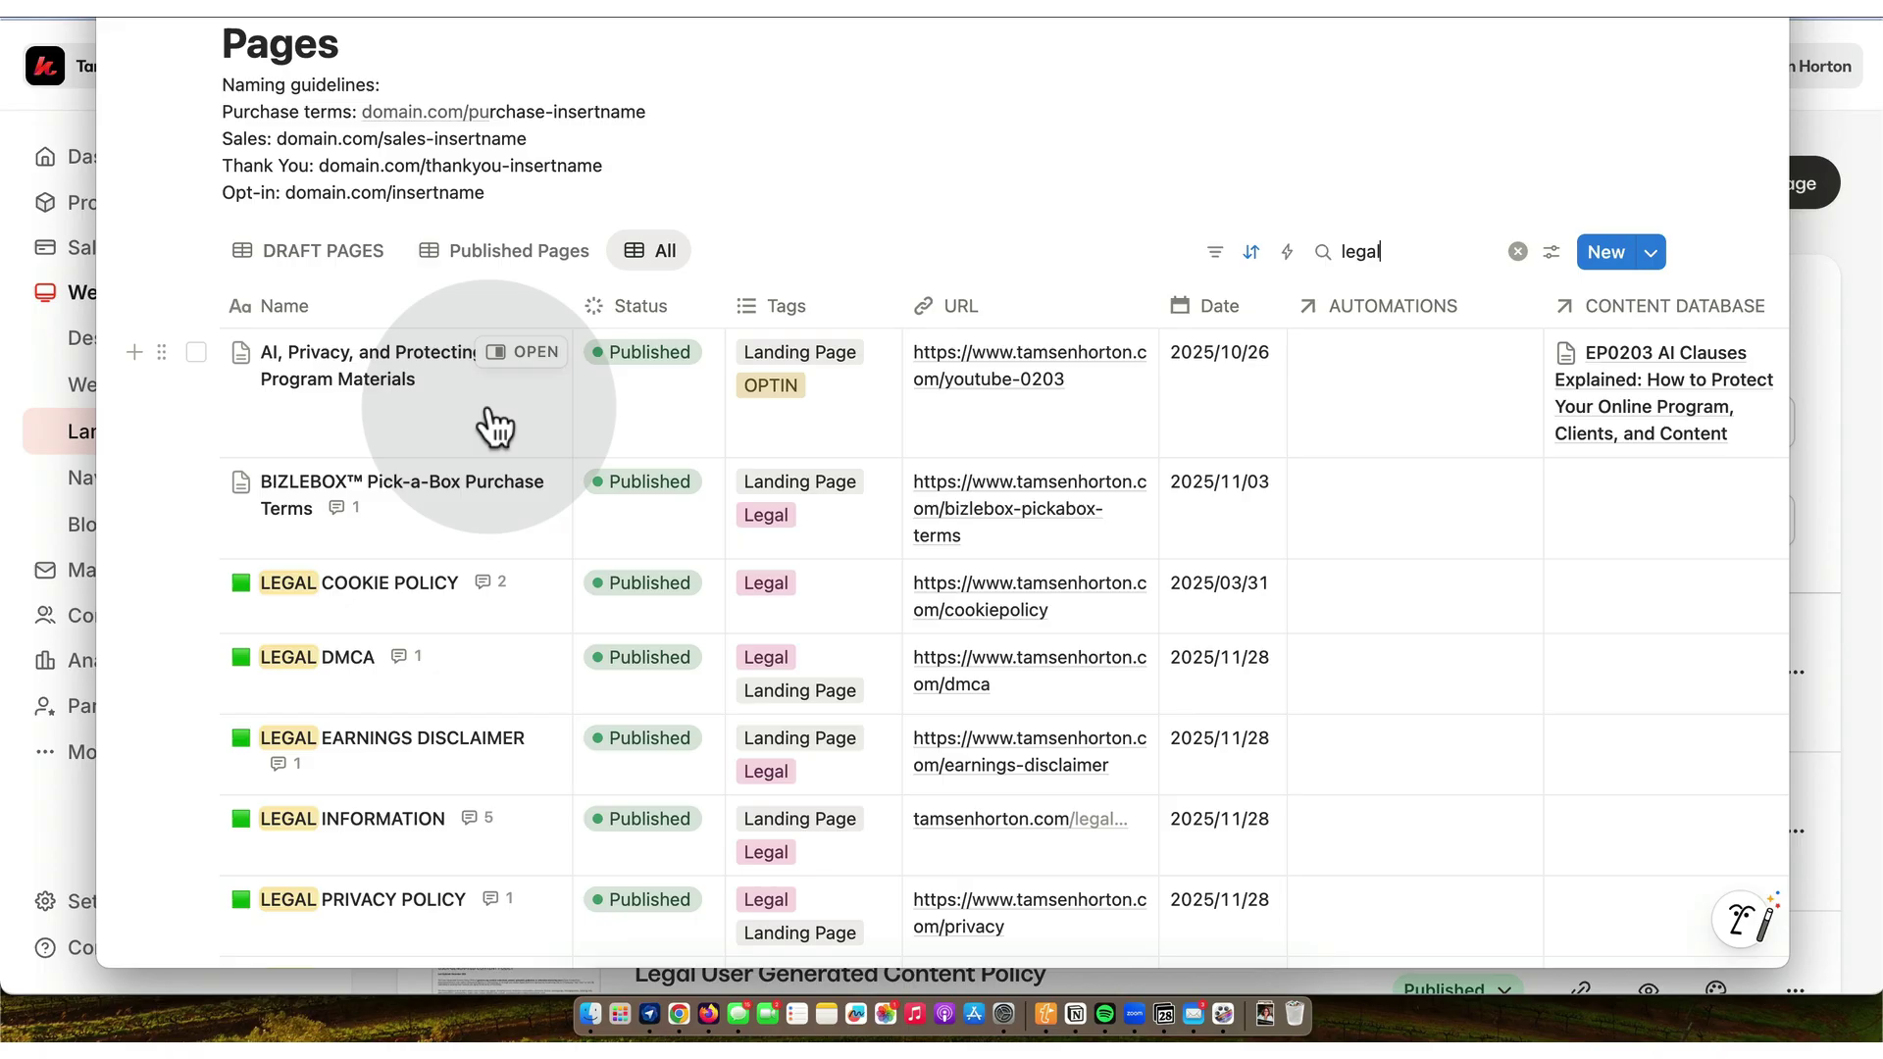
# - Open the LEGAL COOKIE POLICY entry in side peek and follow its URL link to the live page
pyautogui.scroll(-2, 495, 424)
pyautogui.moveTo(530, 480)
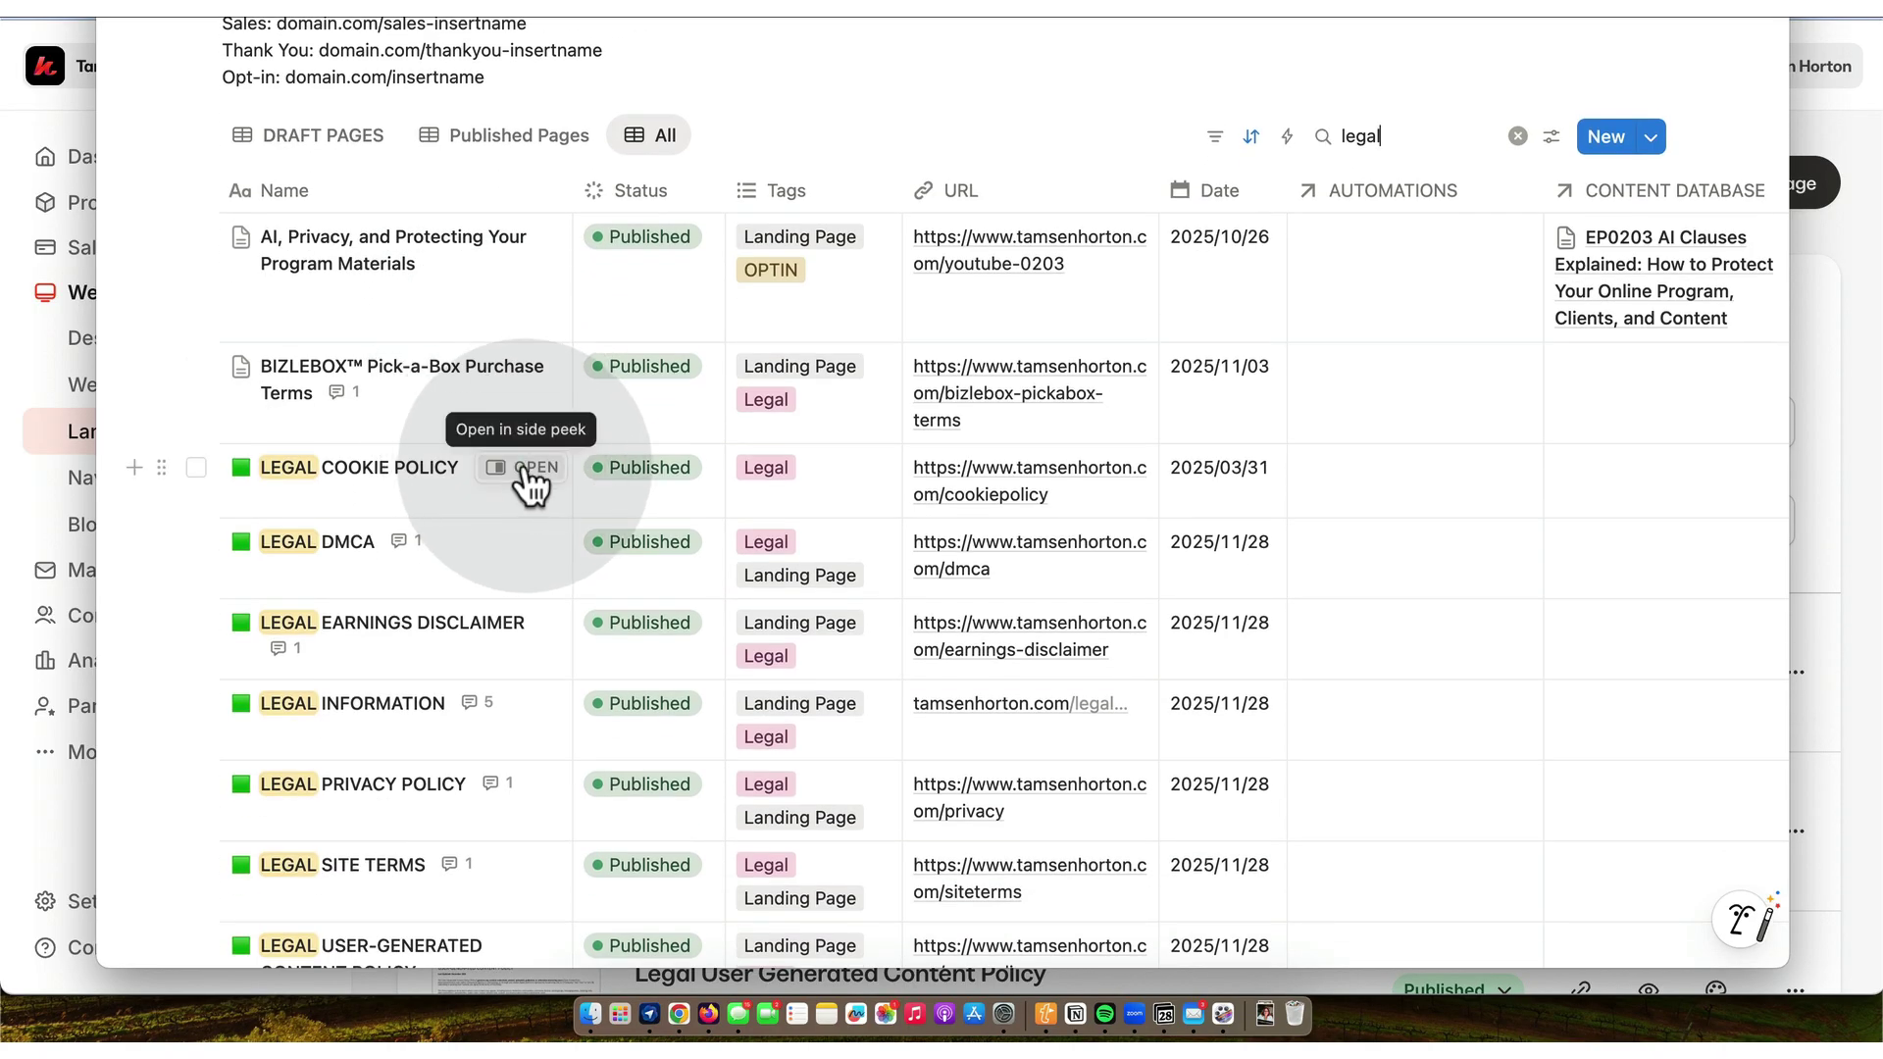
pyautogui.click(527, 469)
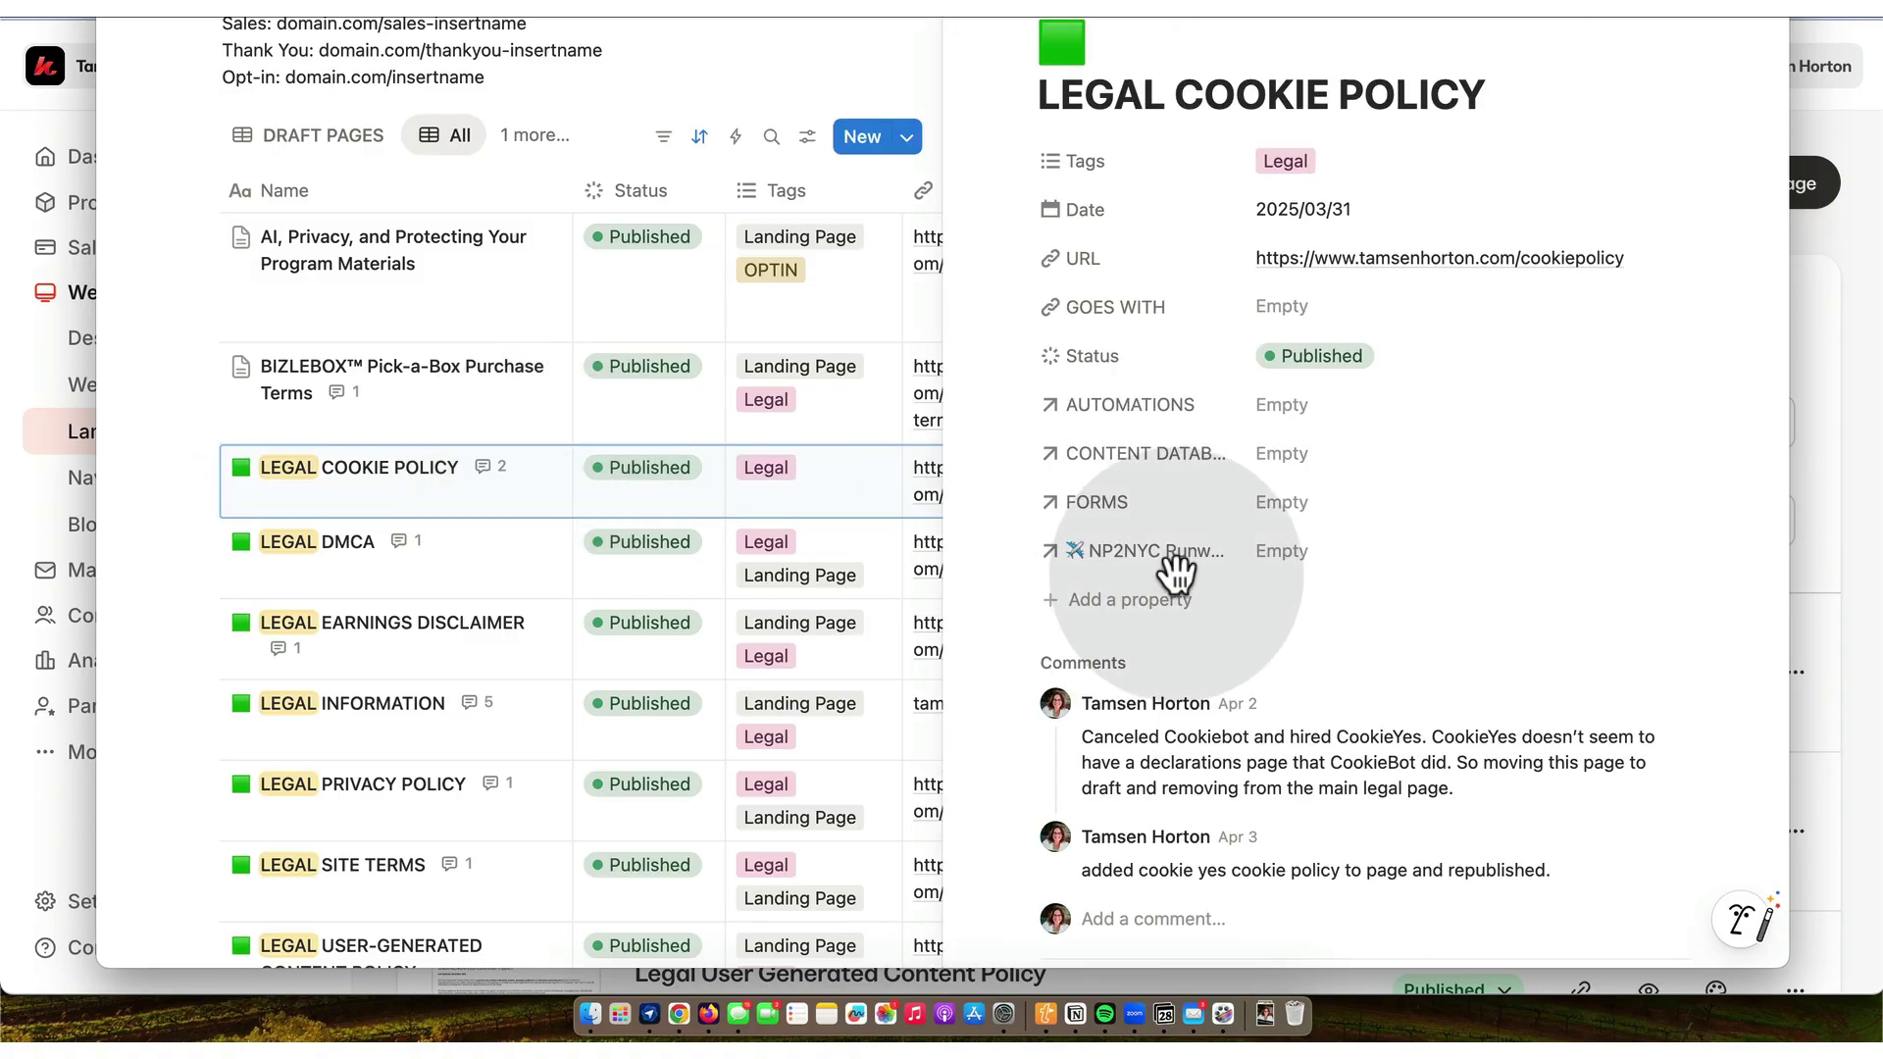
pyautogui.scroll(-1, 1177, 574)
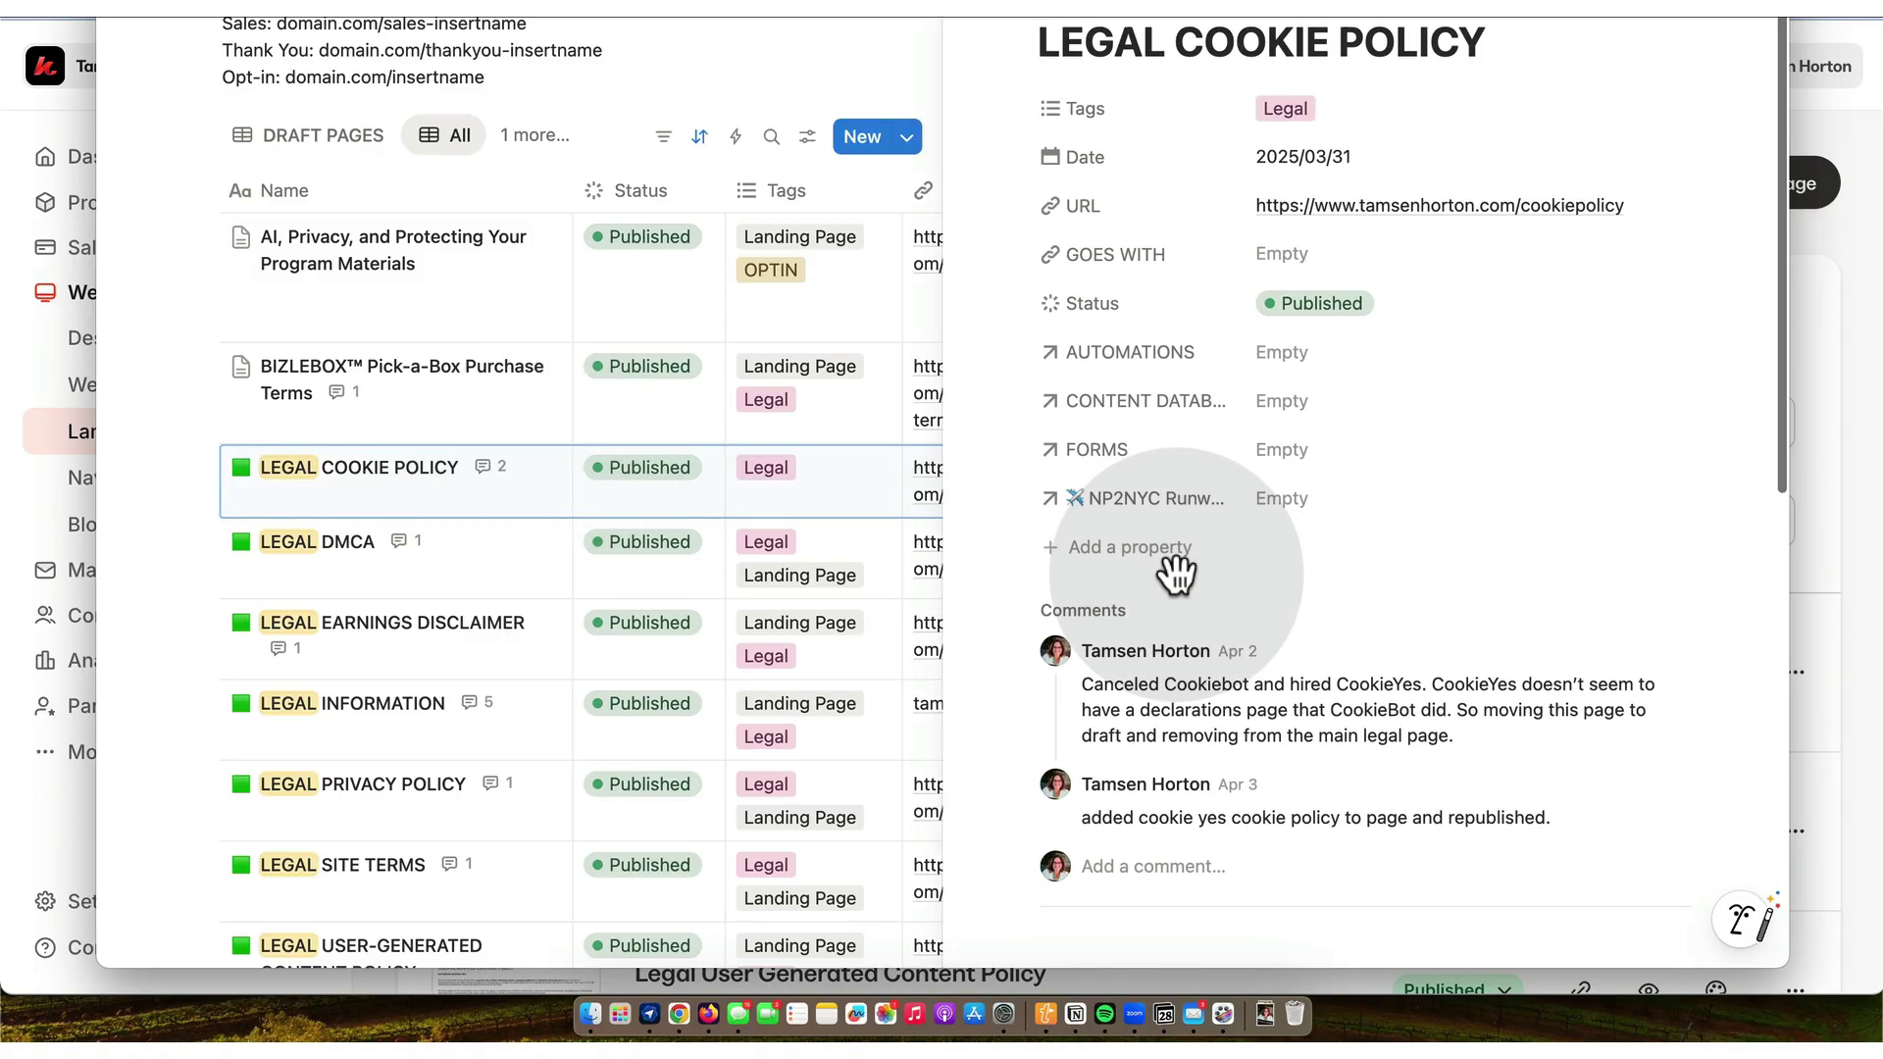
pyautogui.scroll(1, 1177, 574)
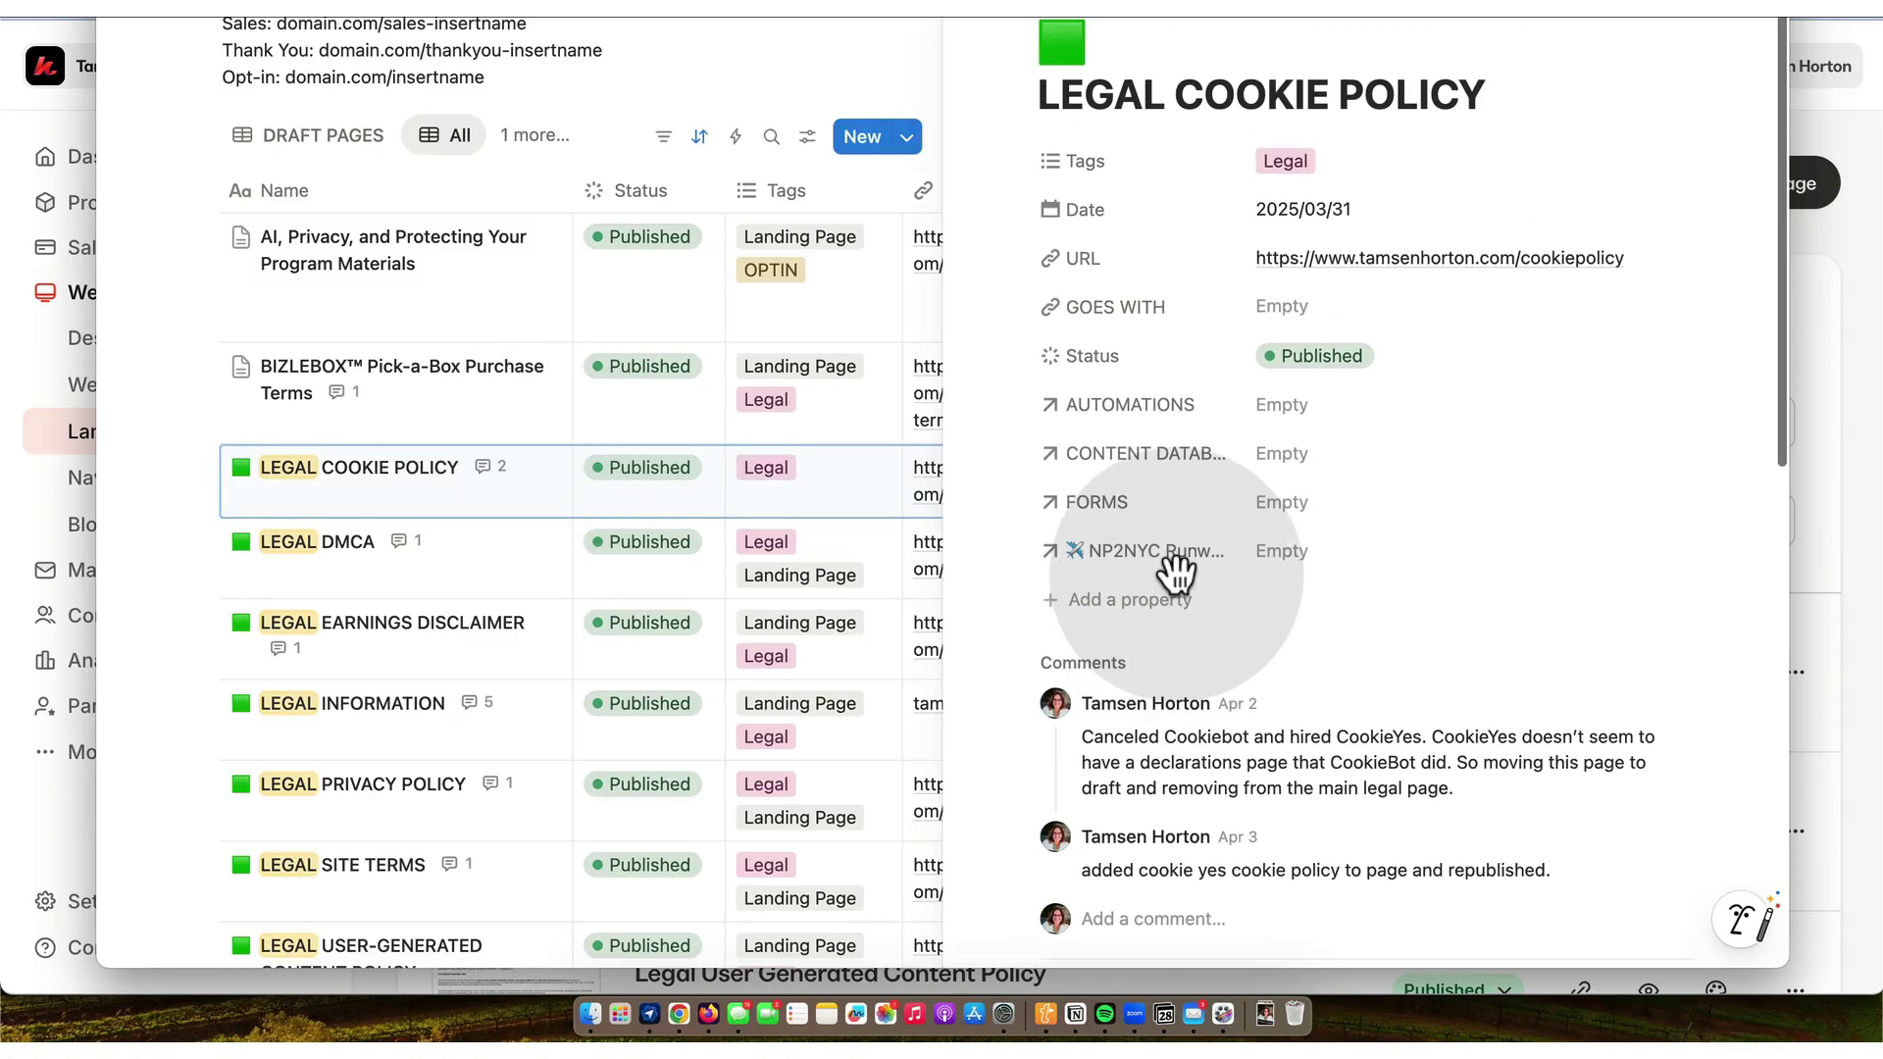
pyautogui.click(1463, 259)
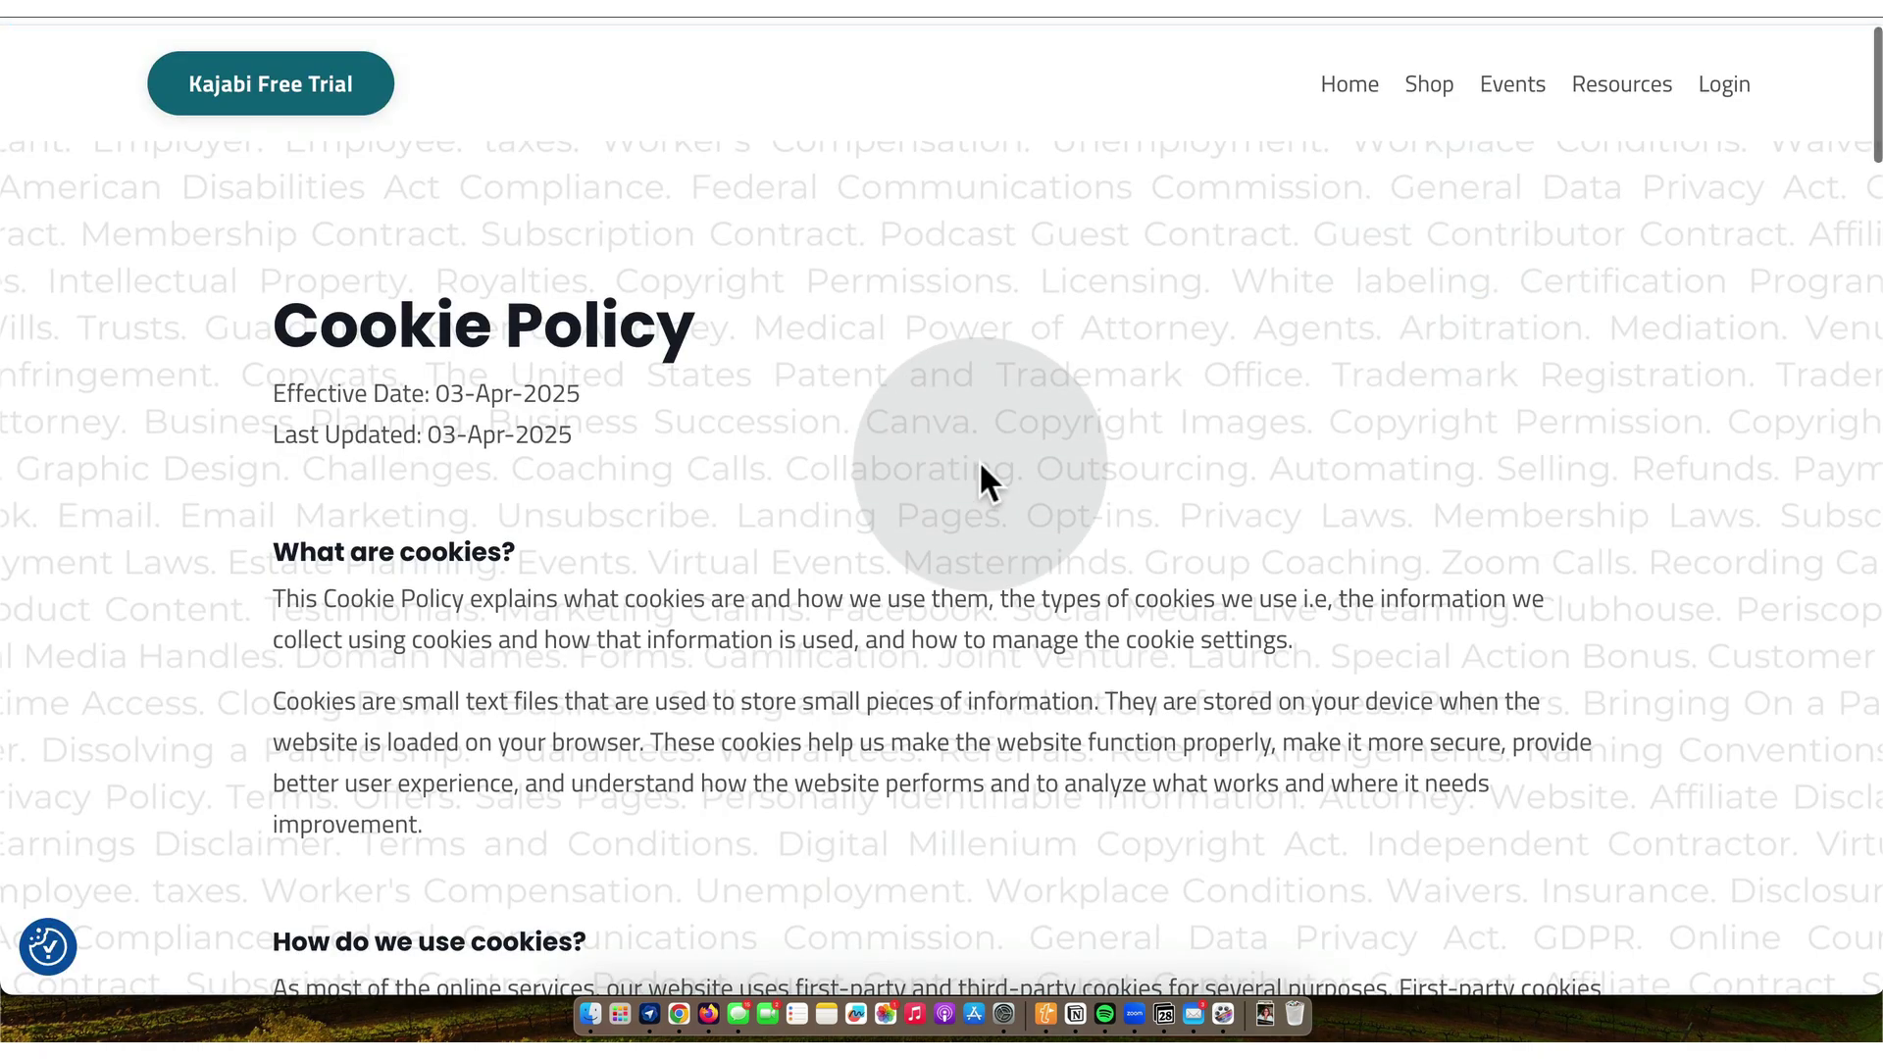
# - Review the live Cookie Policy page dated 03-Apr-2025, then return to the Kajabi pages window
pyautogui.scroll(-10, 981, 469)
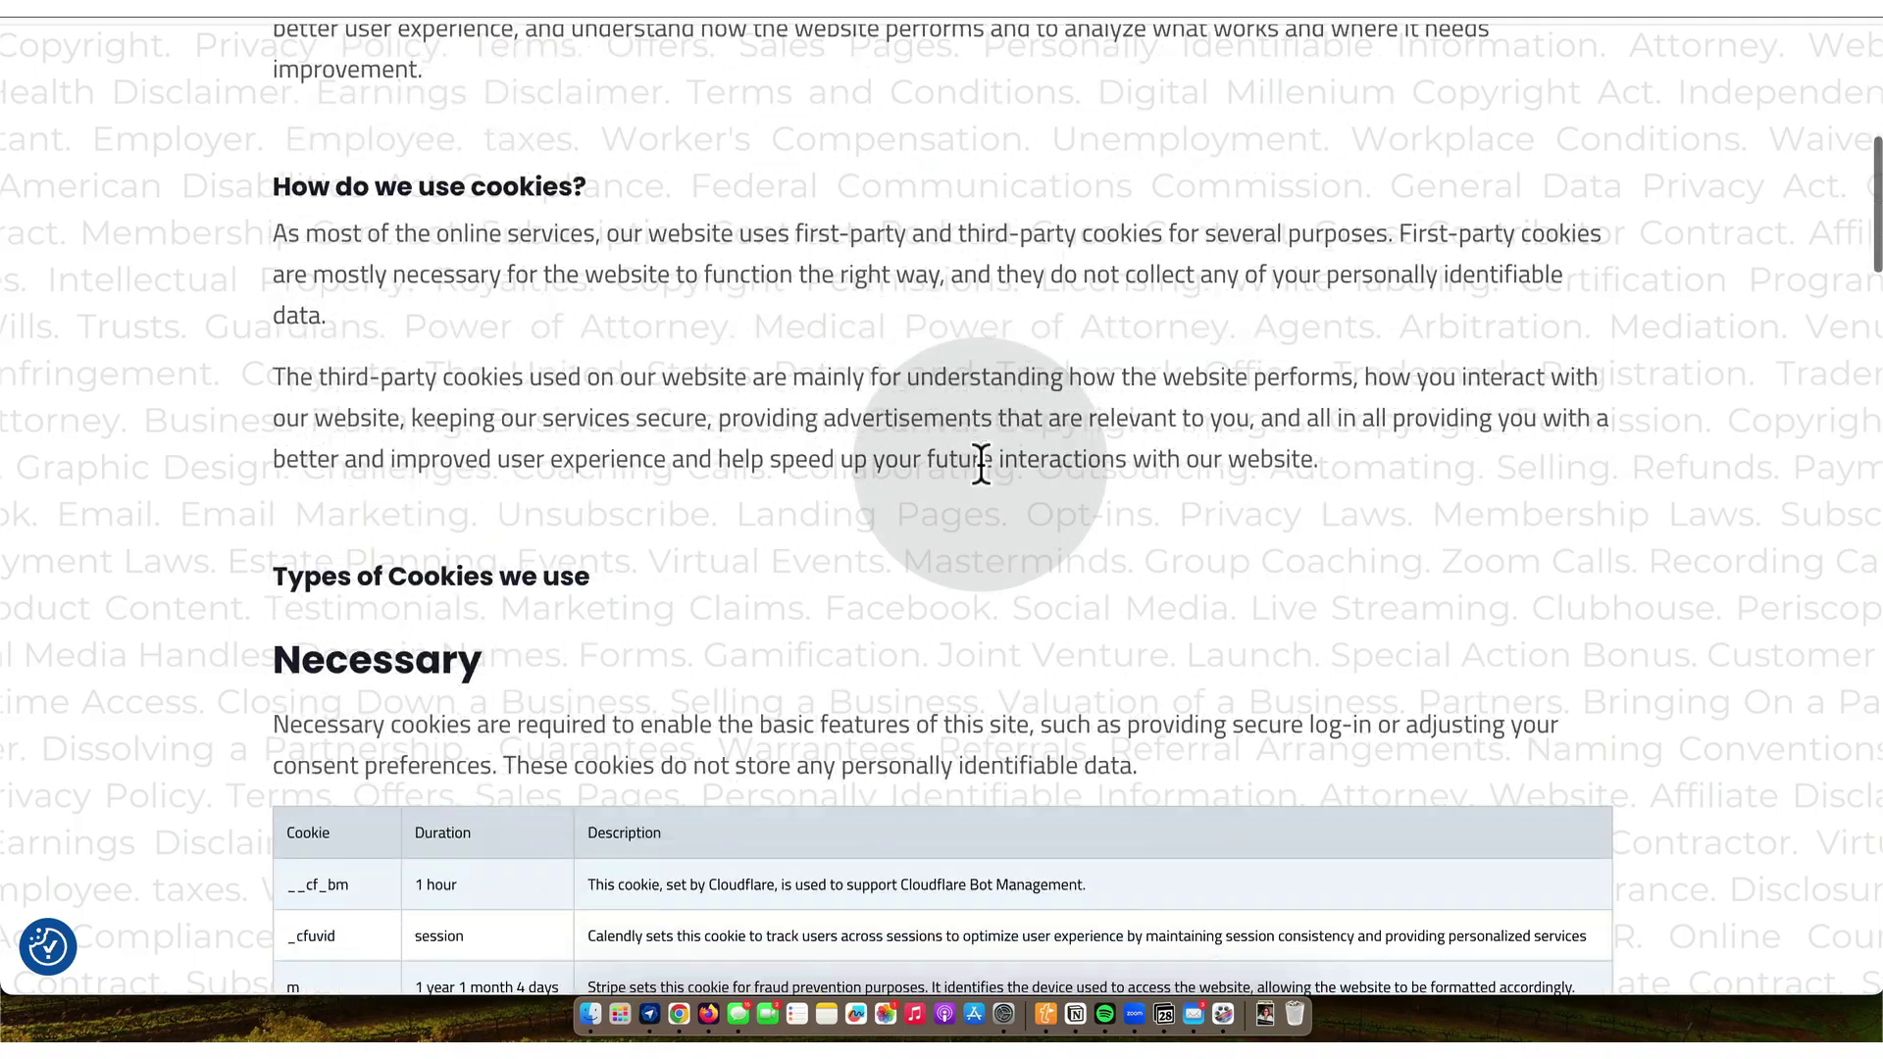
pyautogui.scroll(-15, 981, 469)
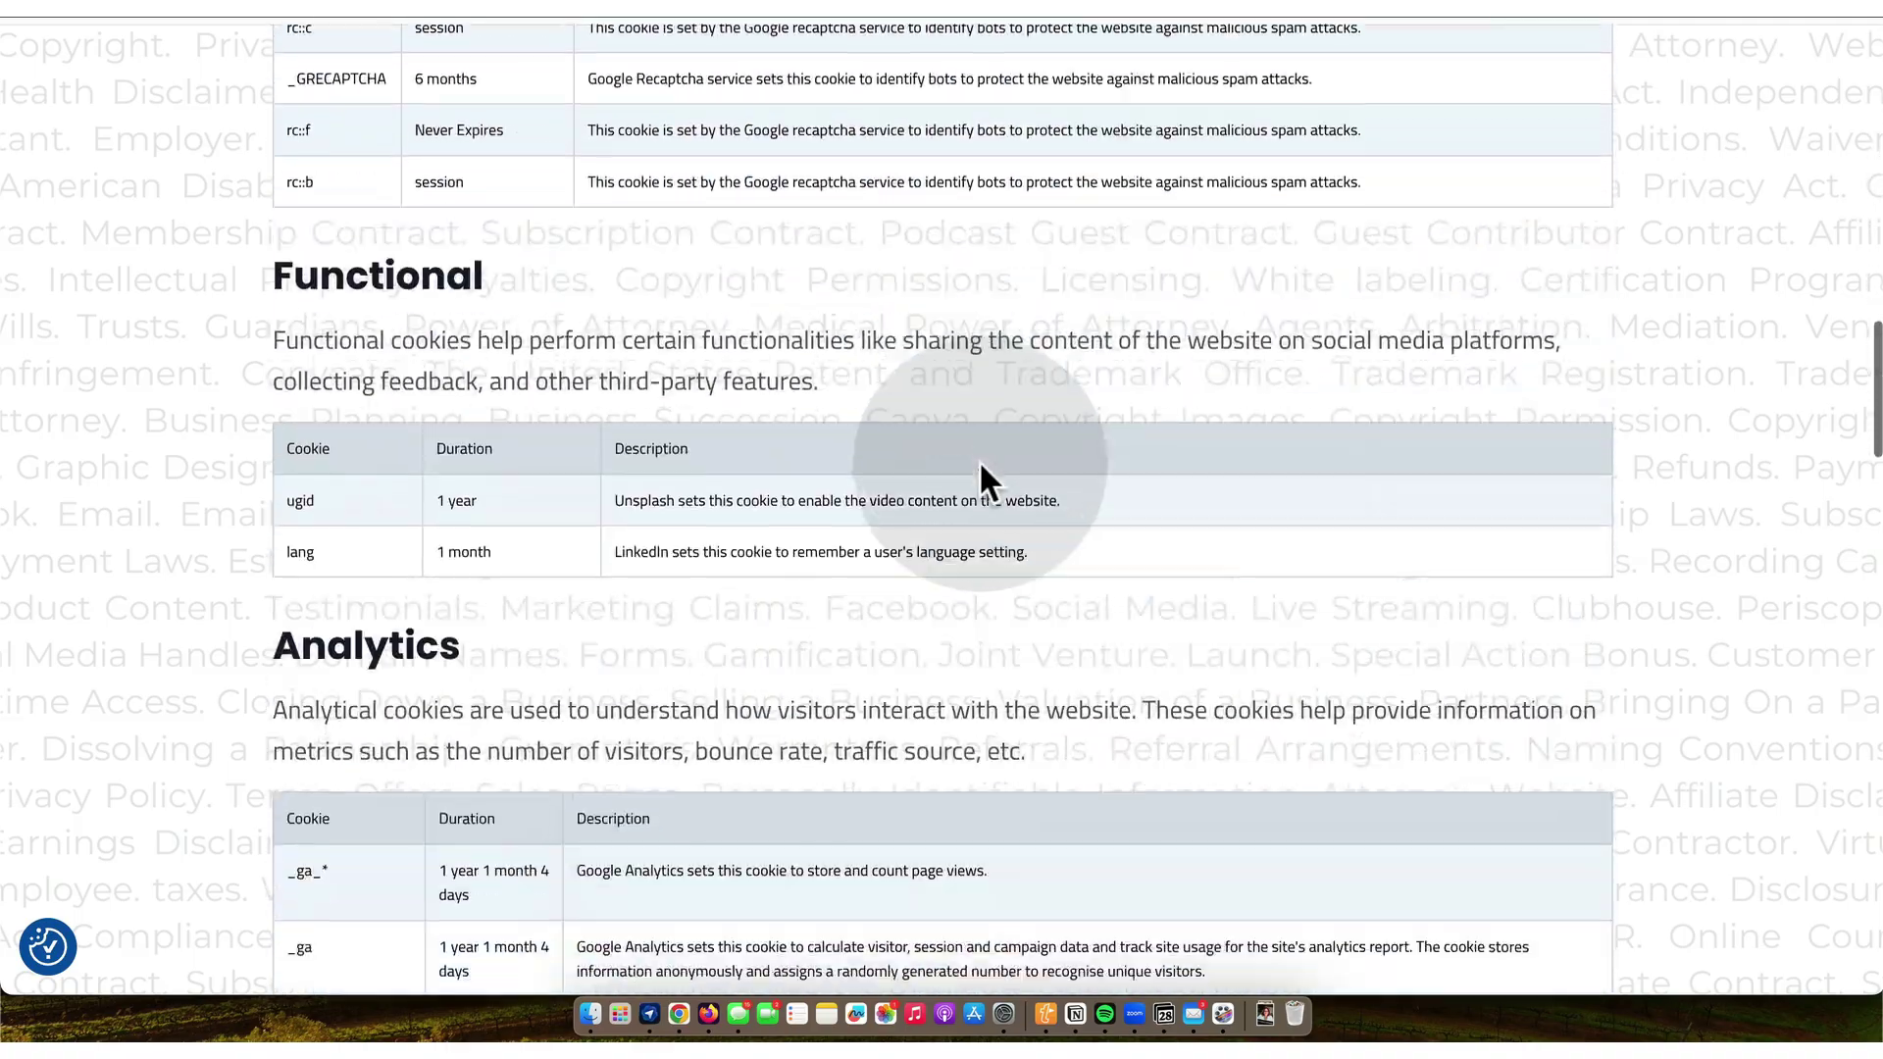
pyautogui.scroll(-17, 981, 463)
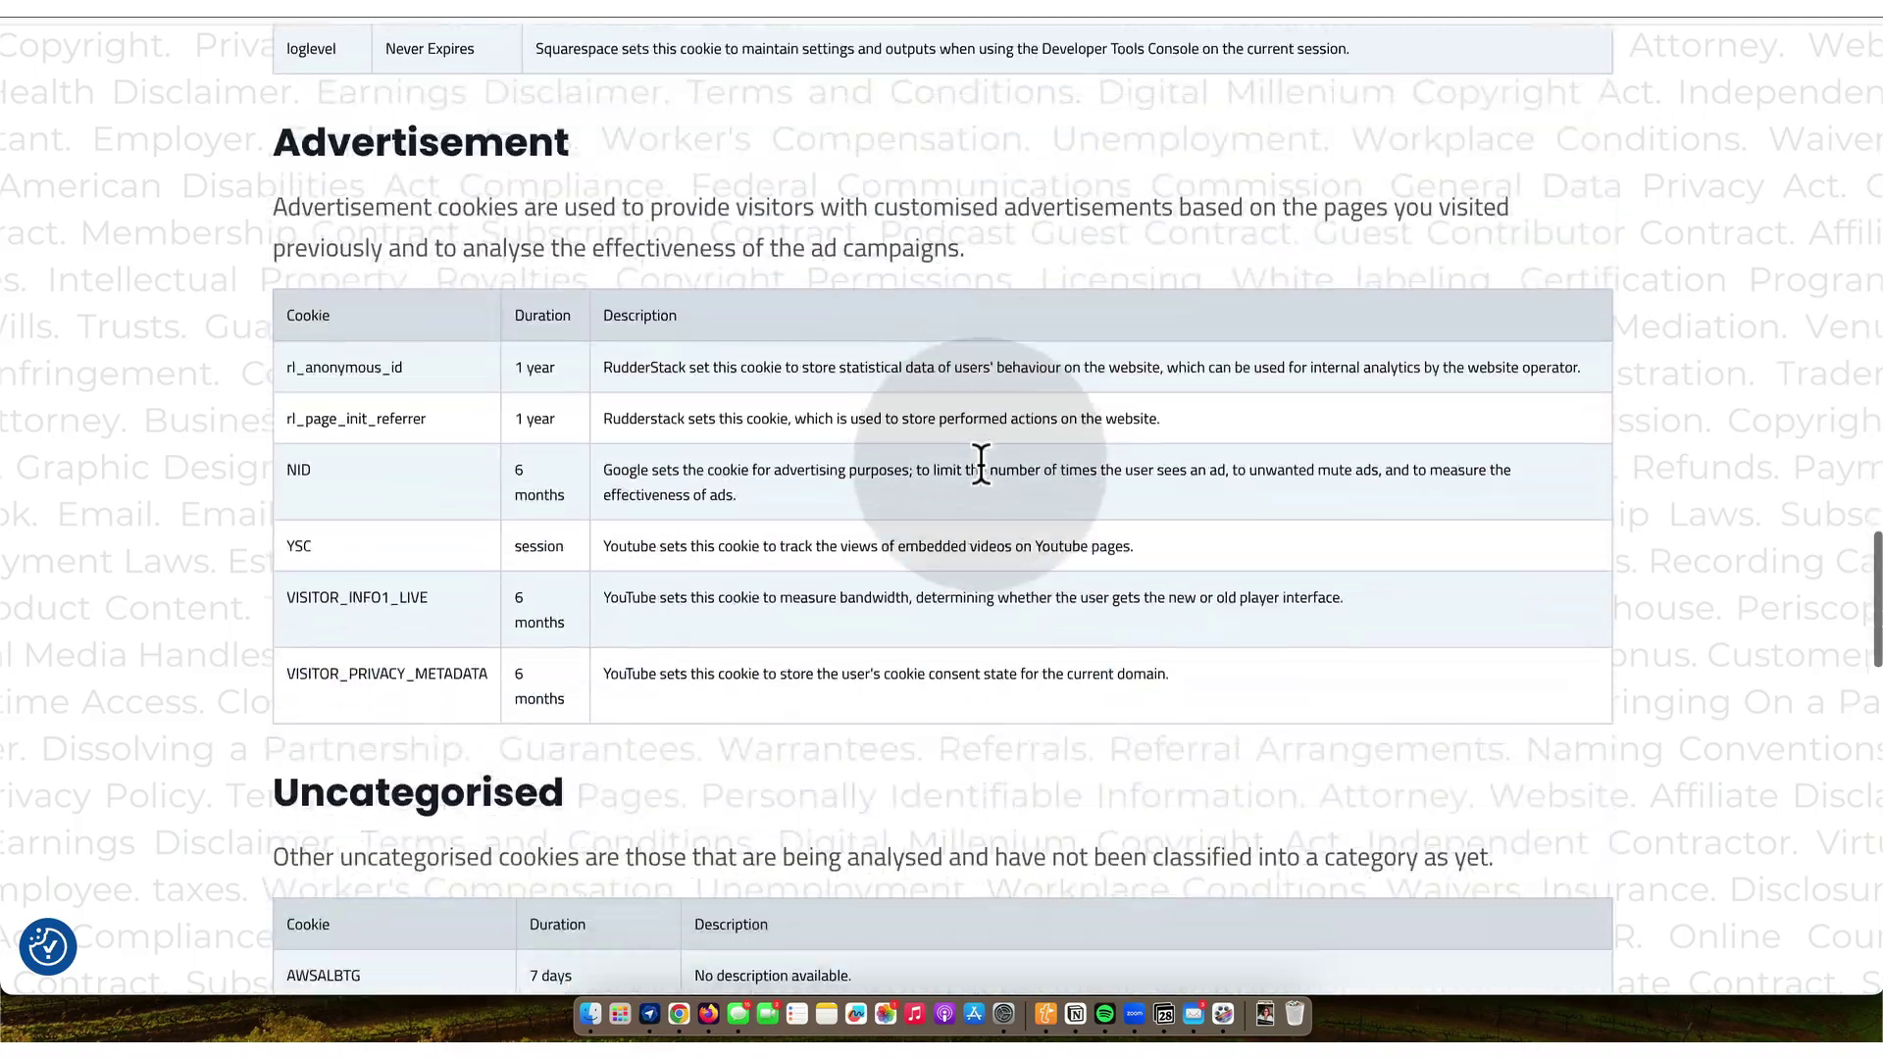
pyautogui.scroll(20, 981, 463)
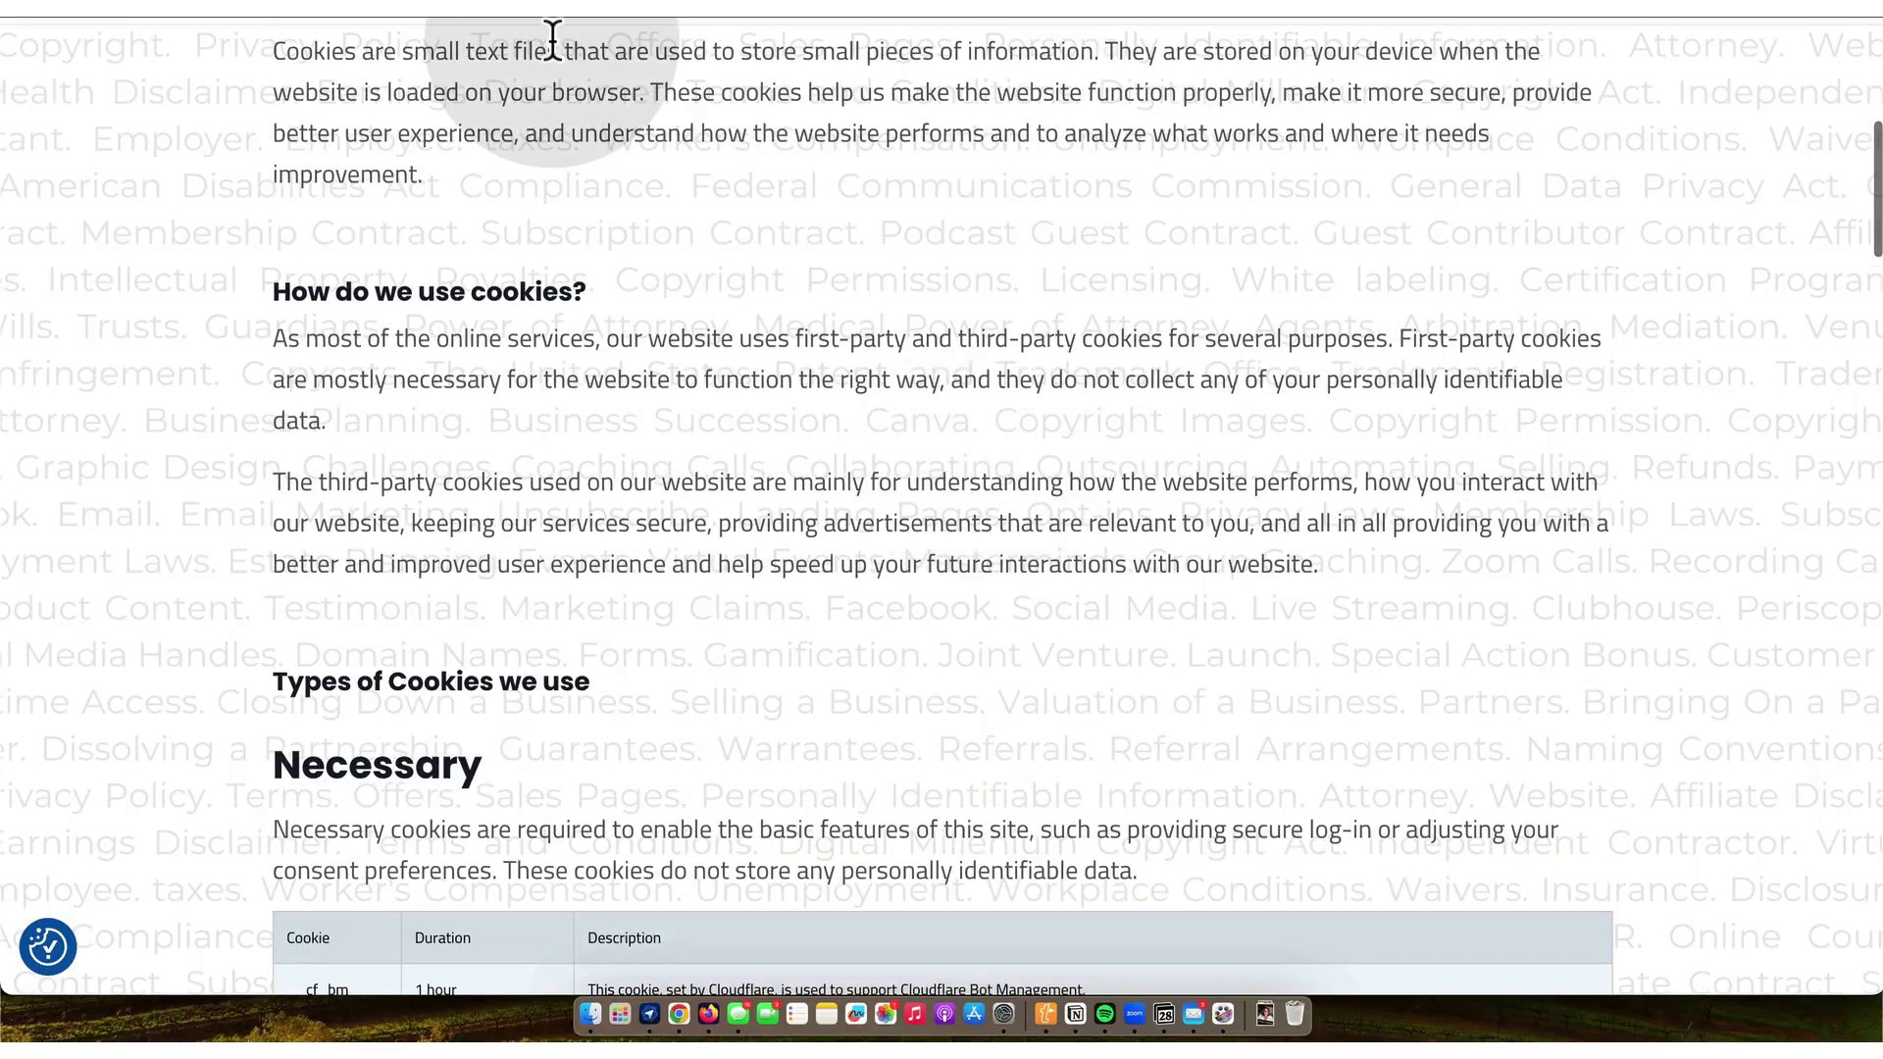
pyautogui.scroll(7, 724, 255)
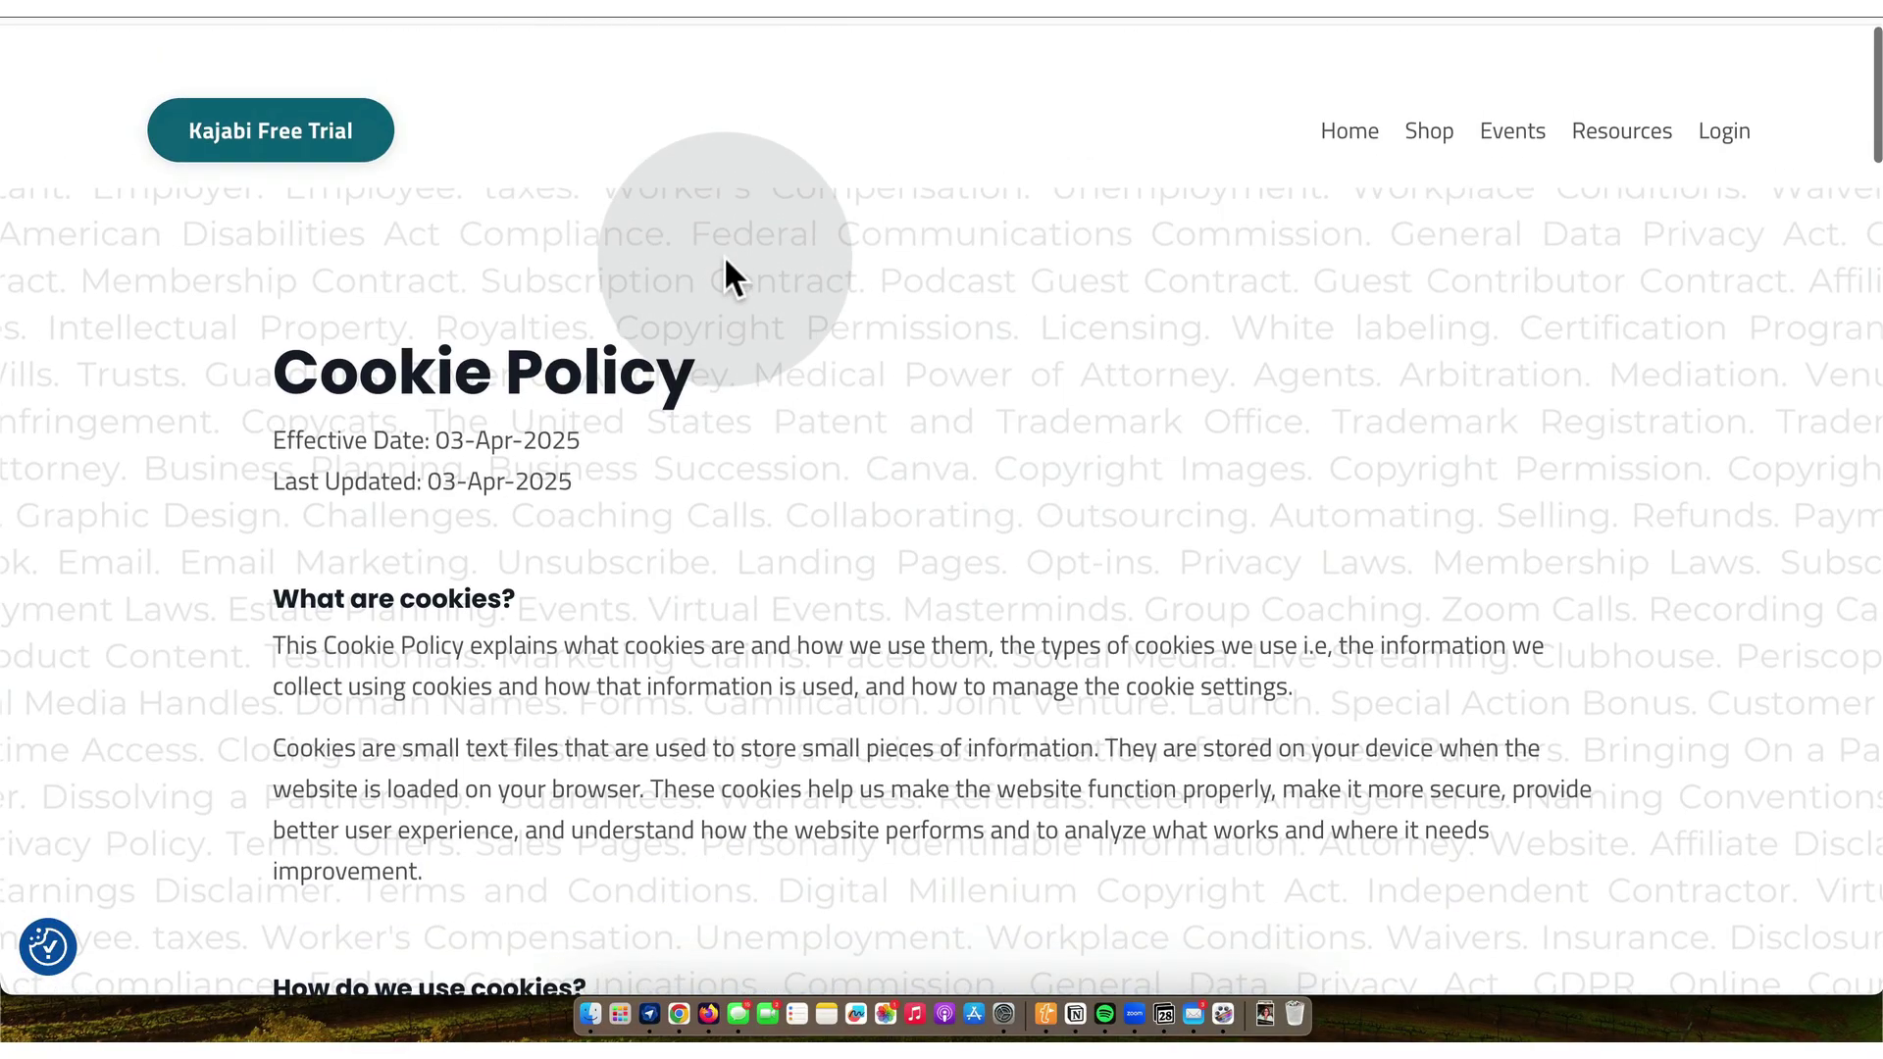
pyautogui.click(679, 1016)
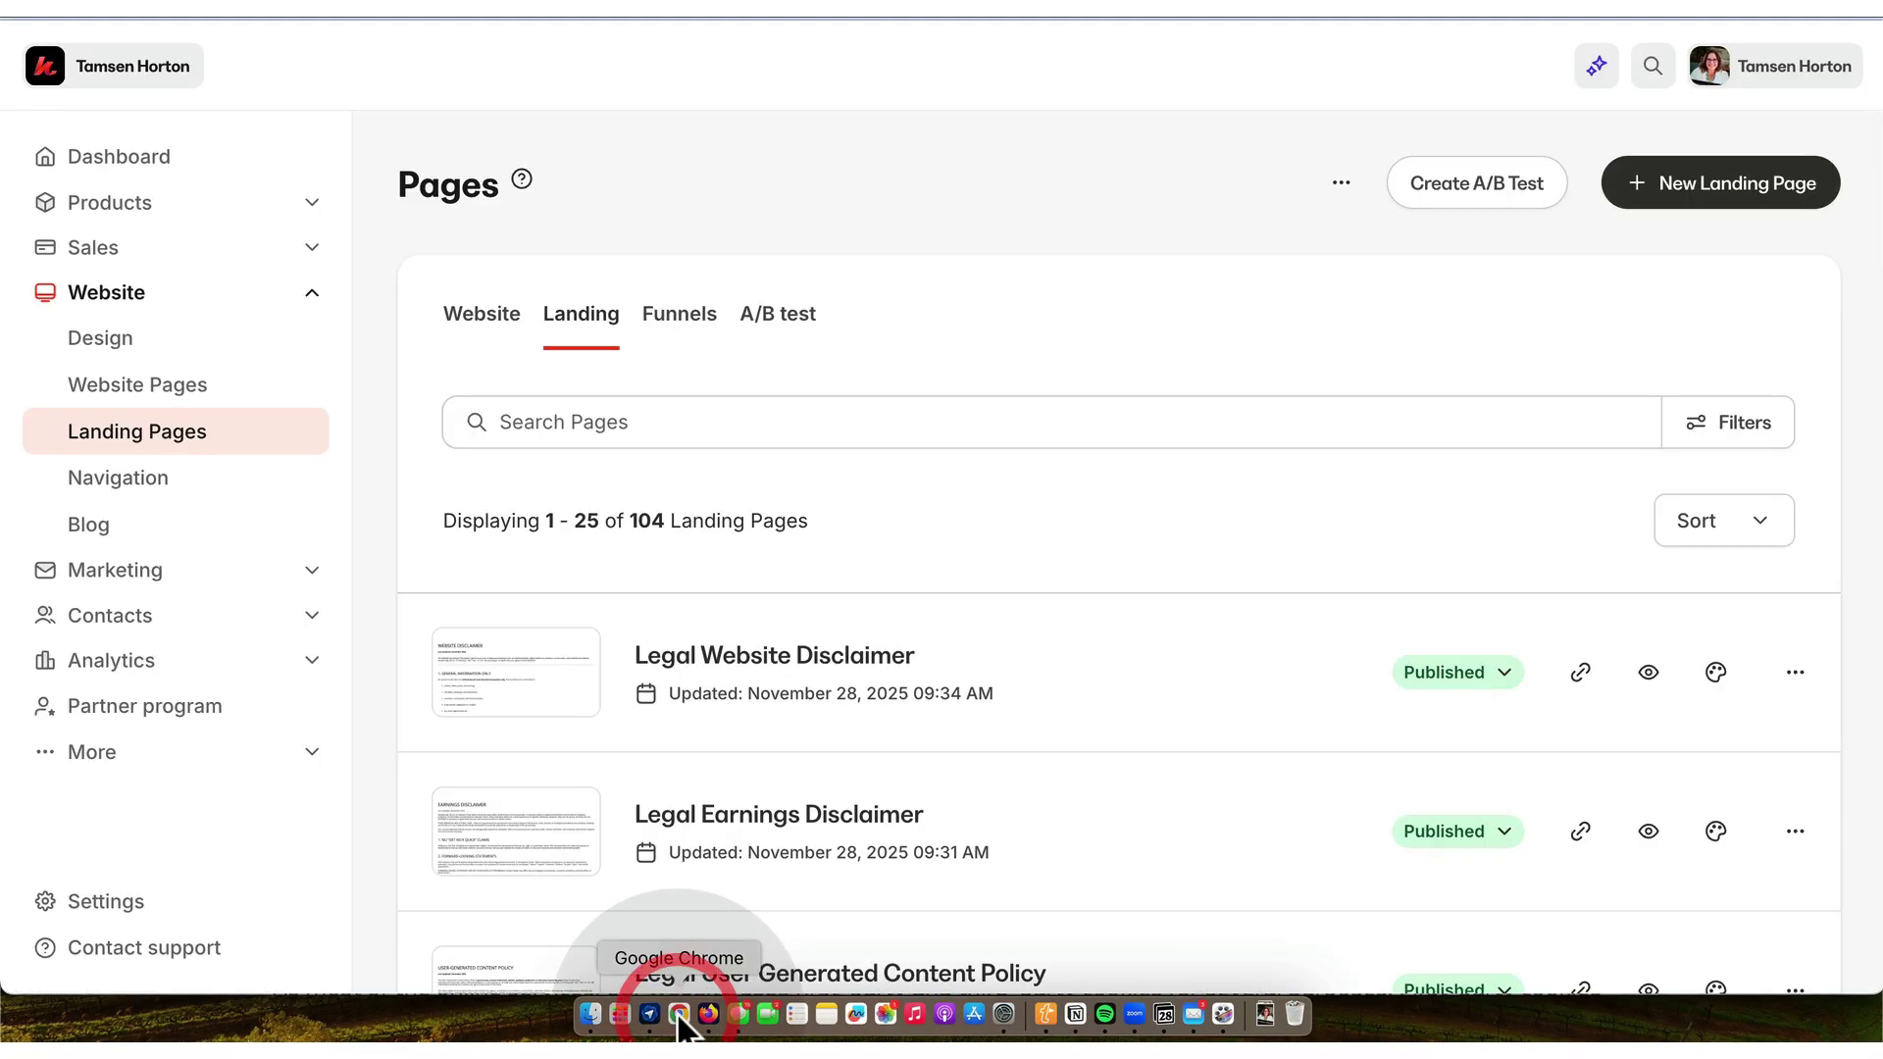
# - Search the landing pages for 'cookie' and open LEGAL Cookie Policy in the editor
pyautogui.click(764, 424)
pyautogui.write('cookie')
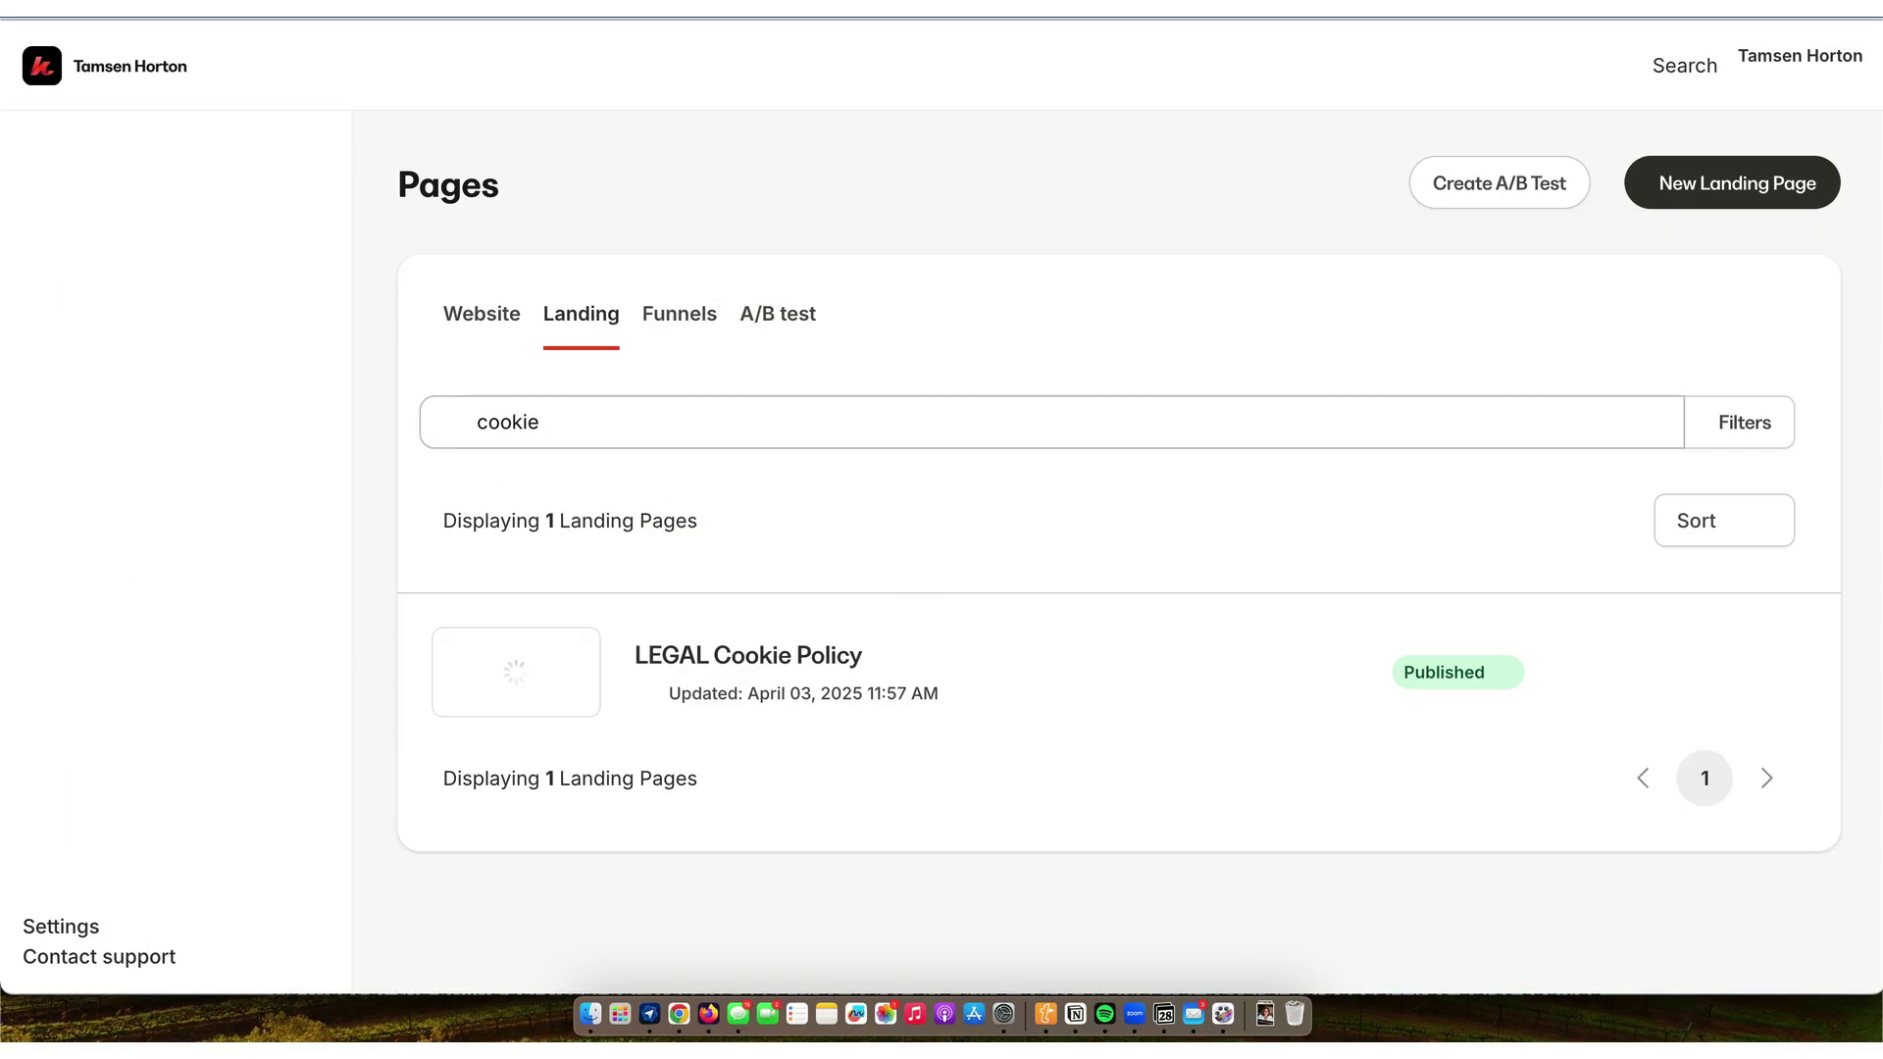
pyautogui.click(791, 657)
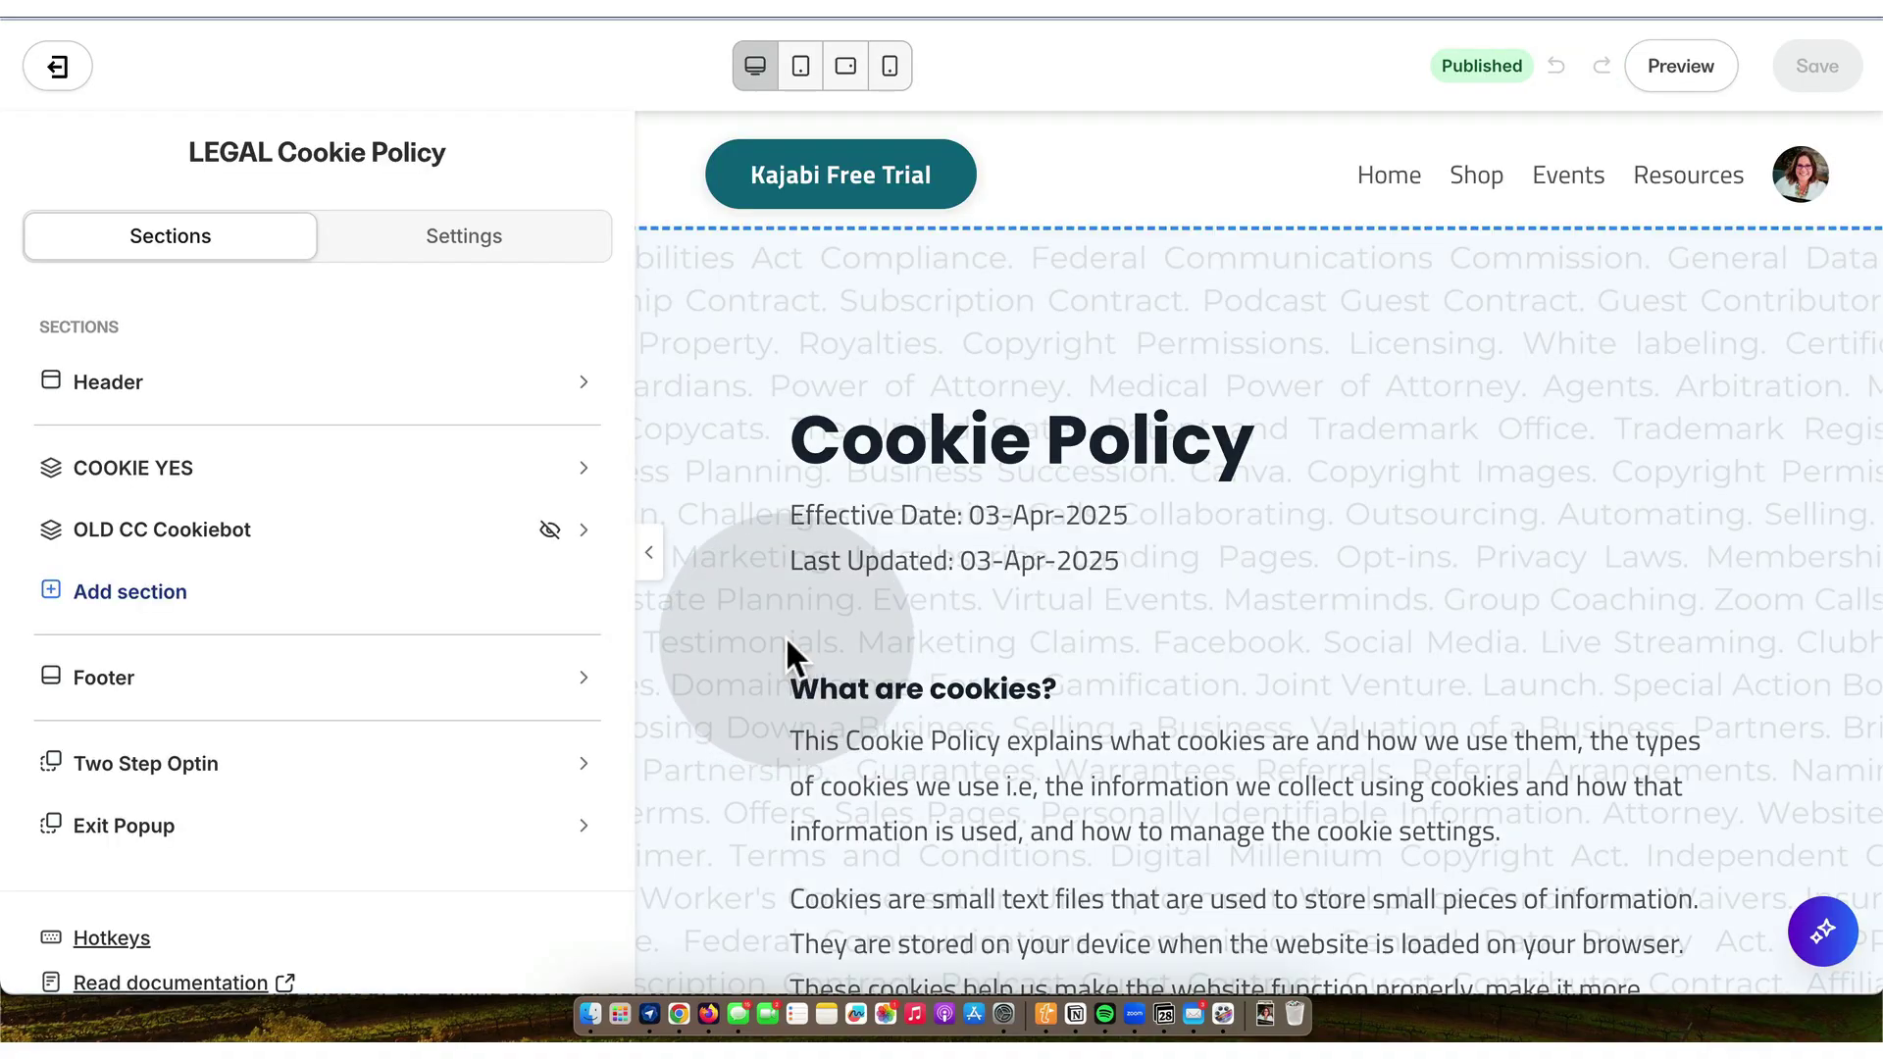
# - Set the COOKIE YES section's background media to None and save
pyautogui.click(740, 332)
pyautogui.scroll(-10, 740, 327)
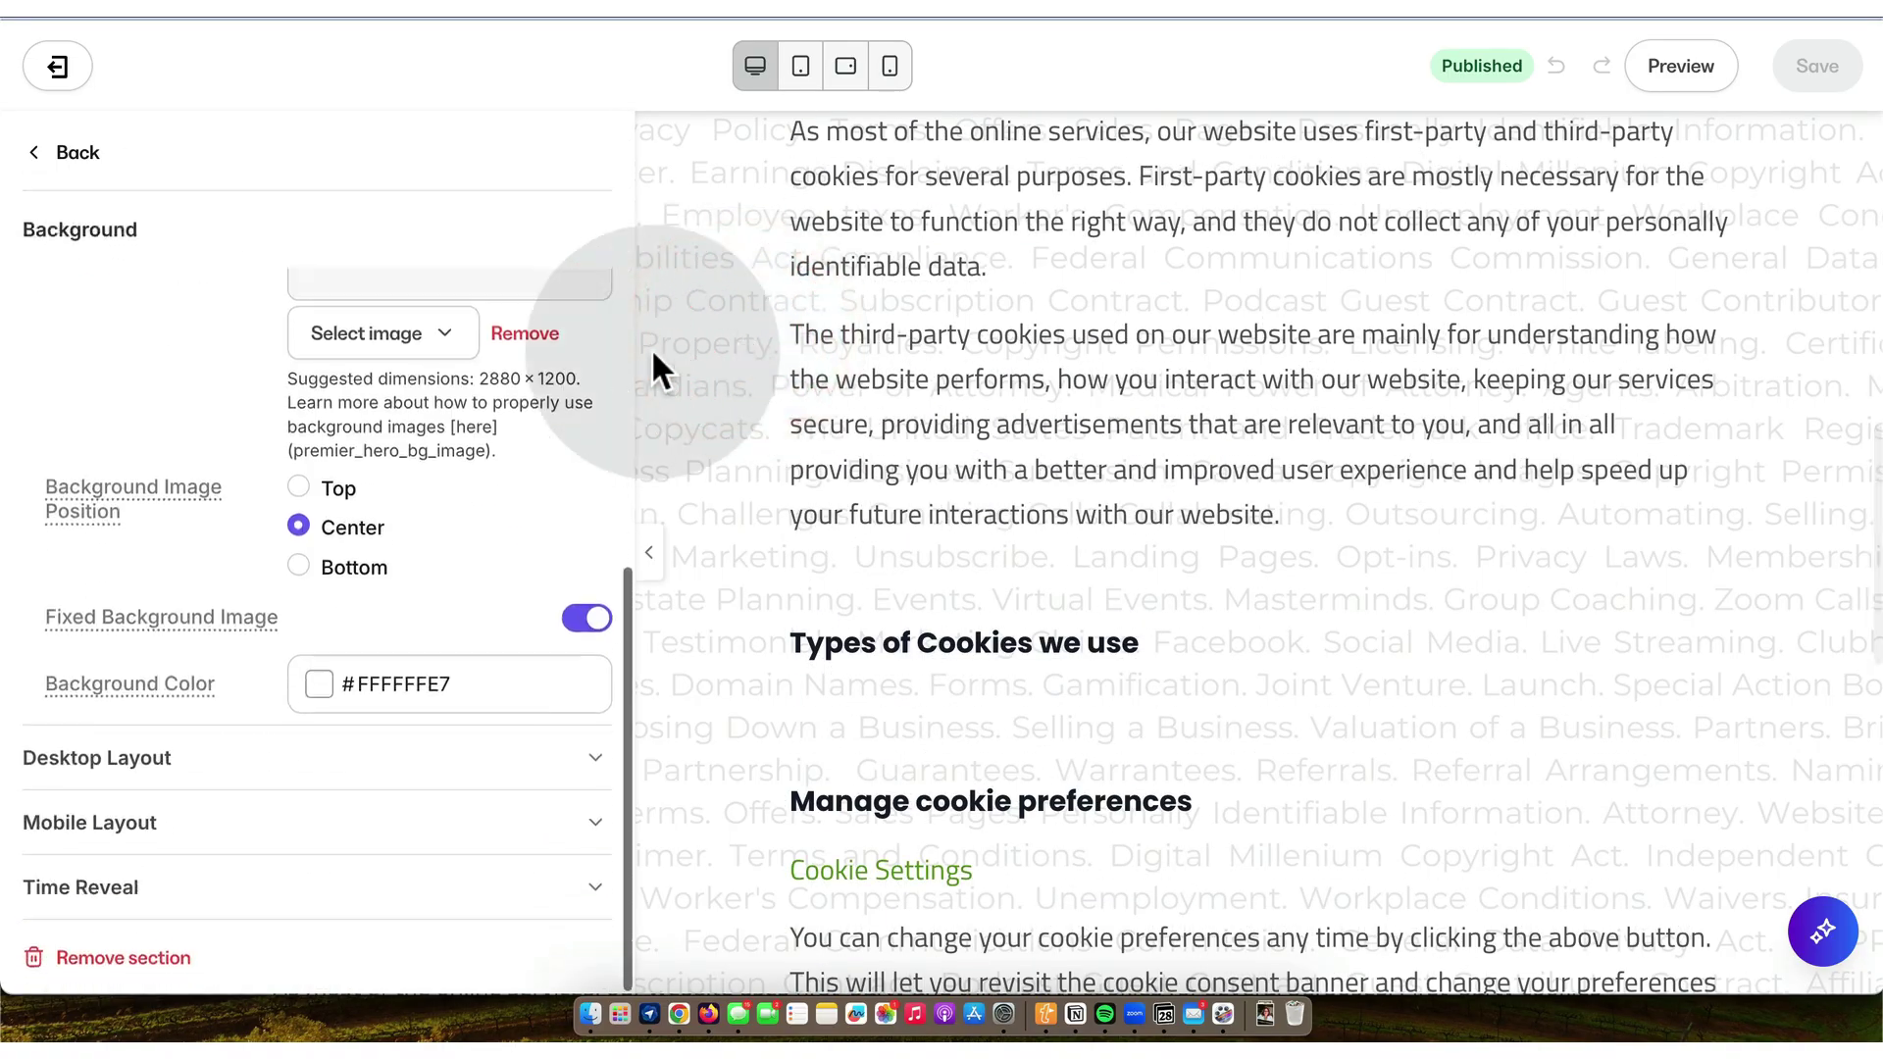
pyautogui.scroll(10, 448, 410)
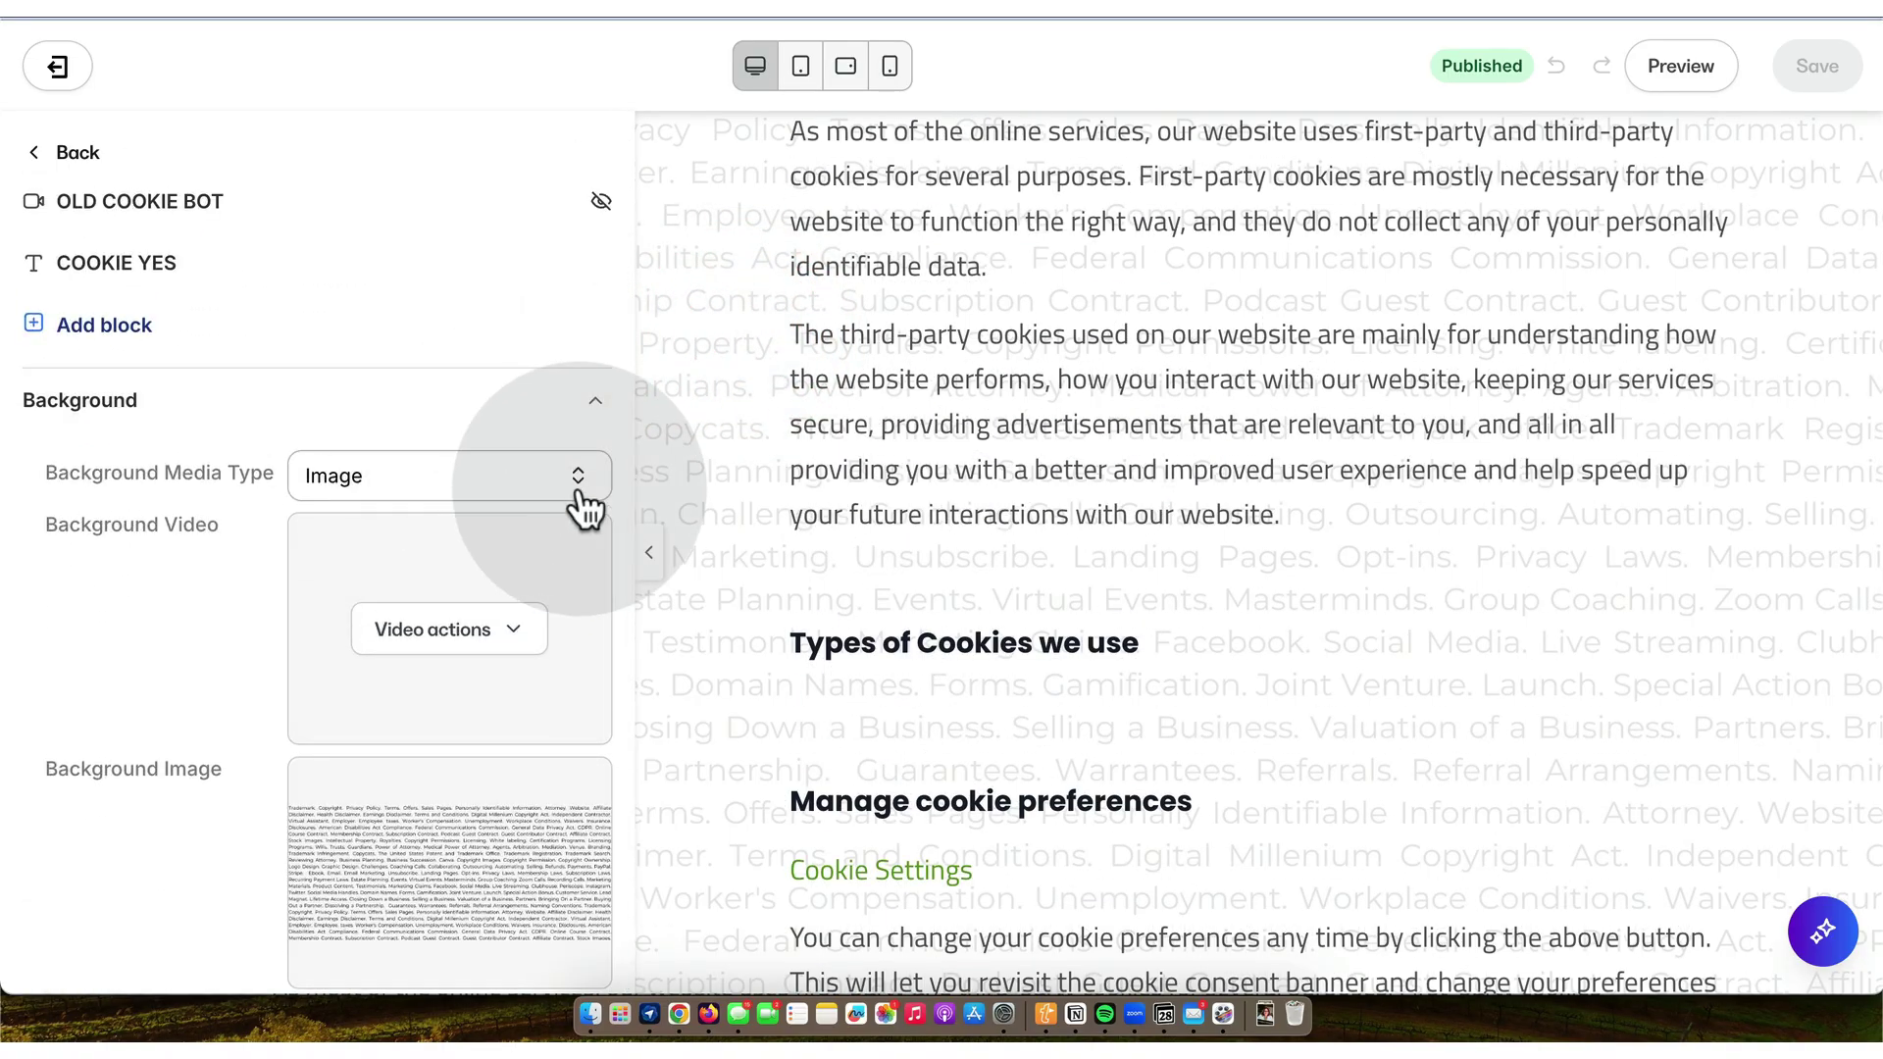
pyautogui.click(581, 479)
pyautogui.click(421, 440)
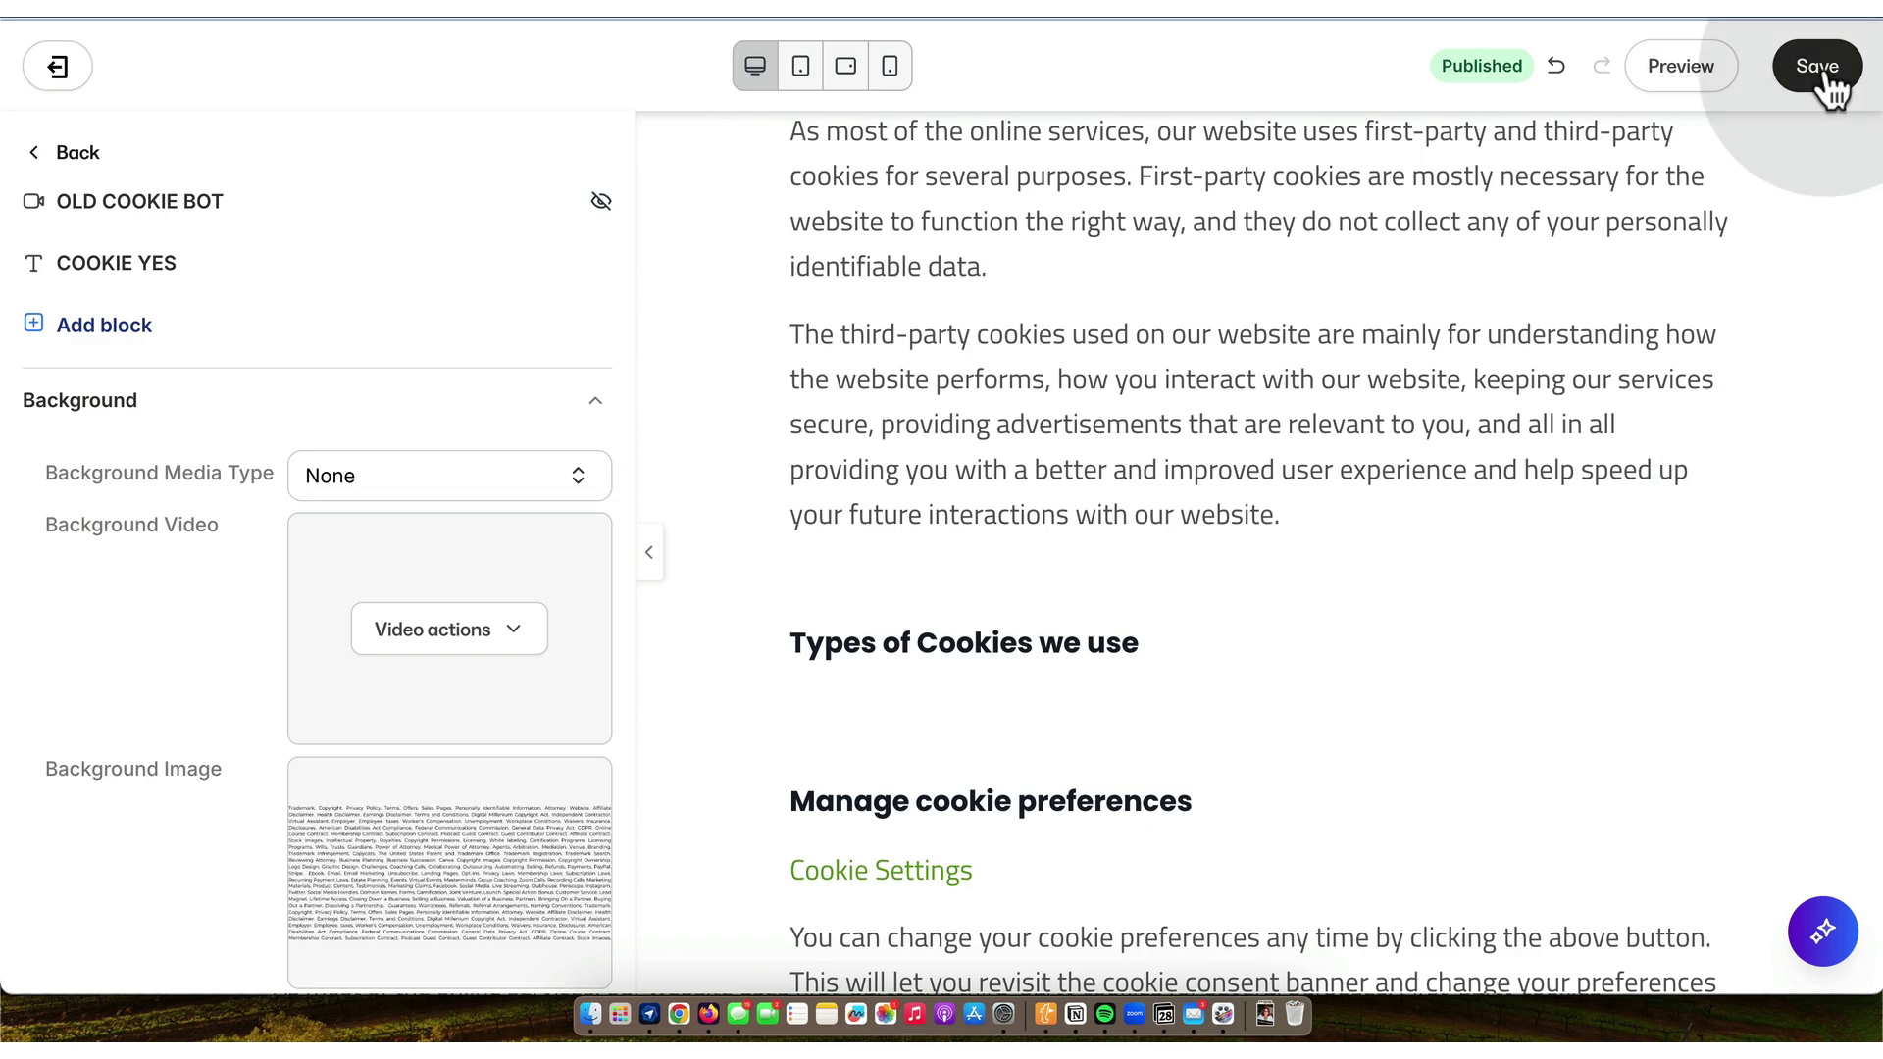
pyautogui.click(1818, 68)
# - Widen the COOKIE YES text block to 12 columns and save the page
pyautogui.scroll(3, 1232, 336)
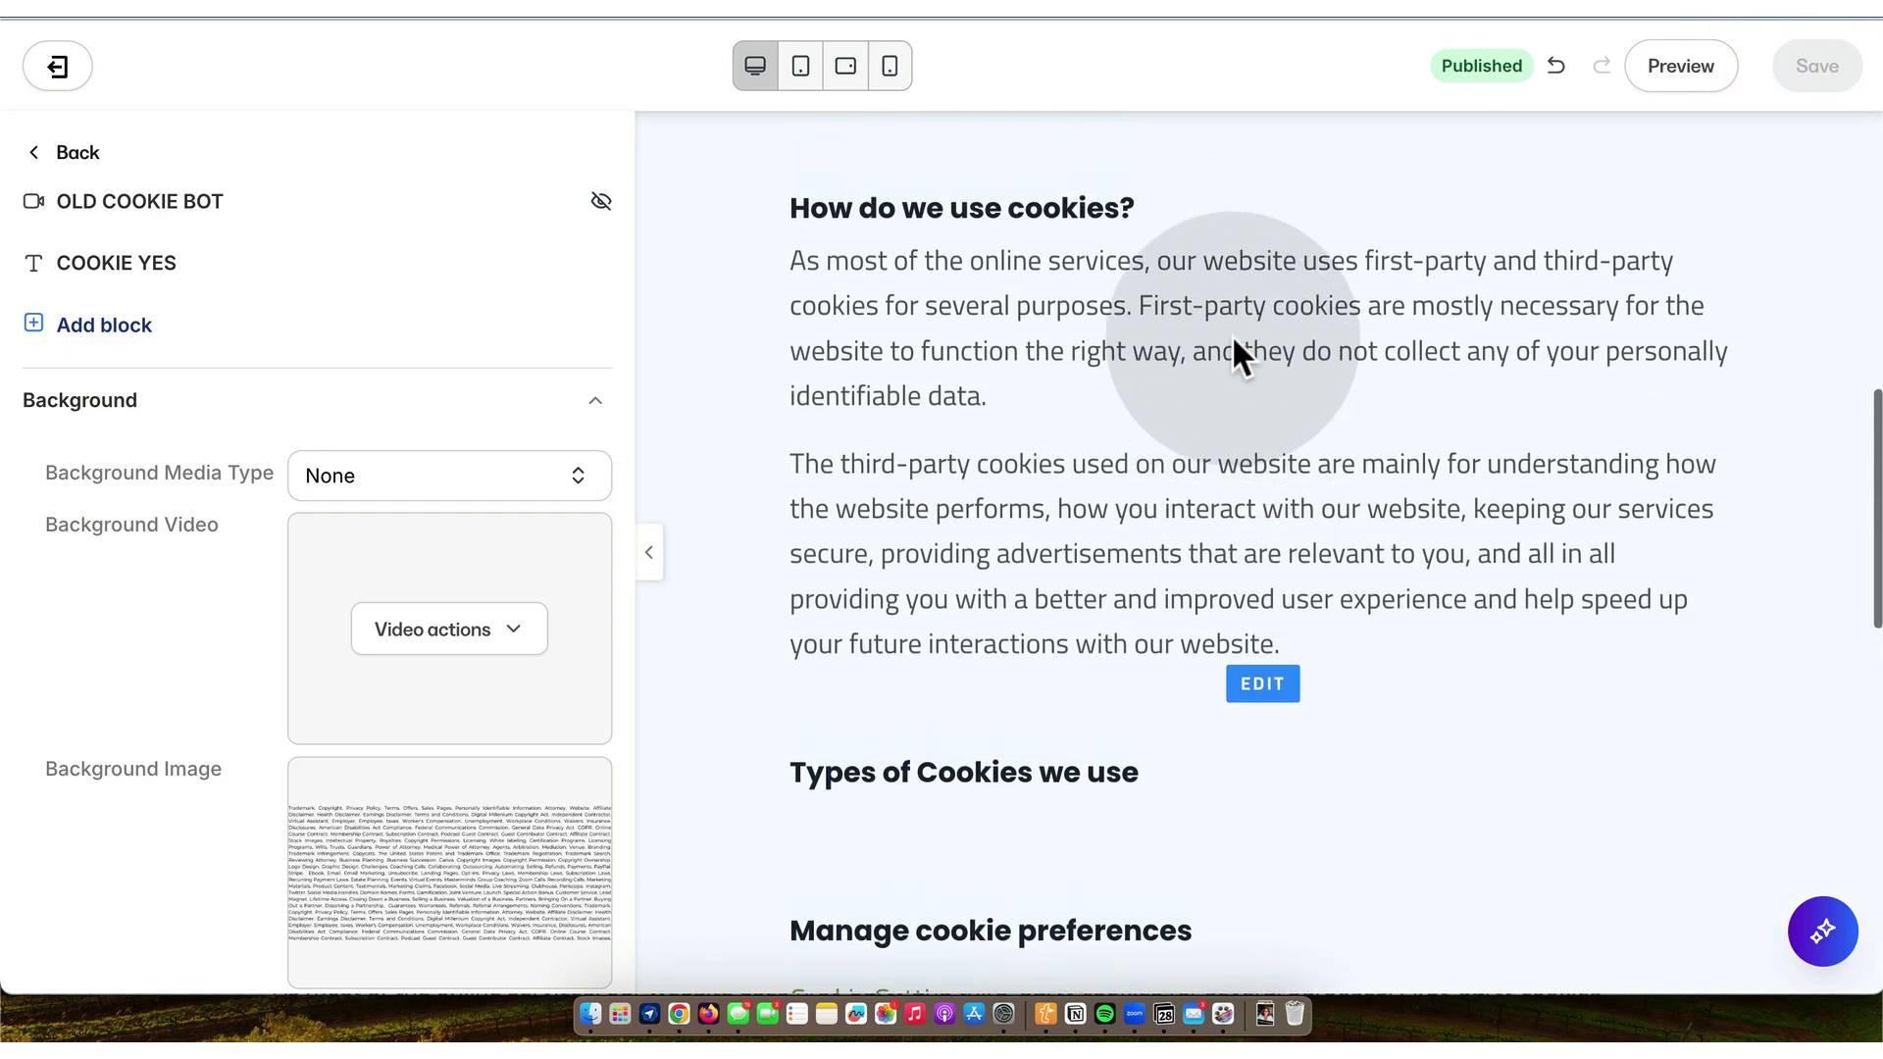
pyautogui.click(172, 261)
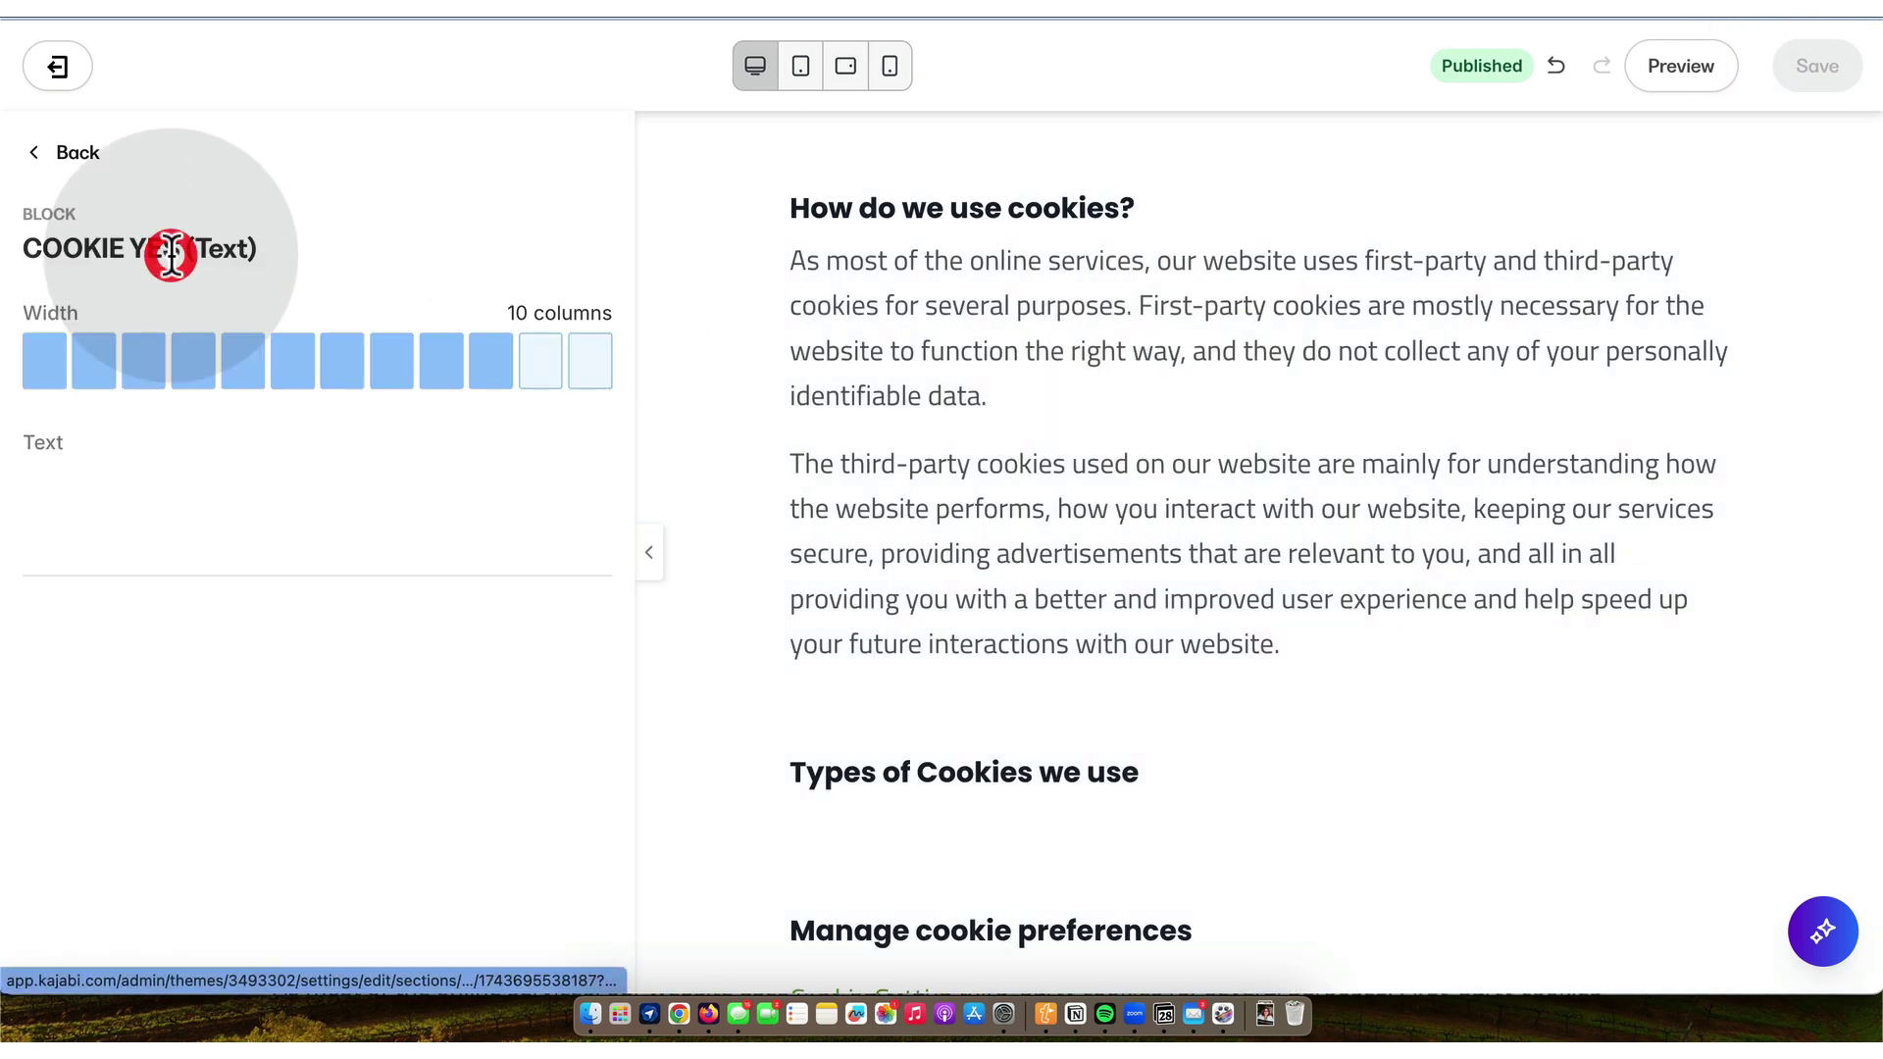
pyautogui.scroll(-20, 172, 257)
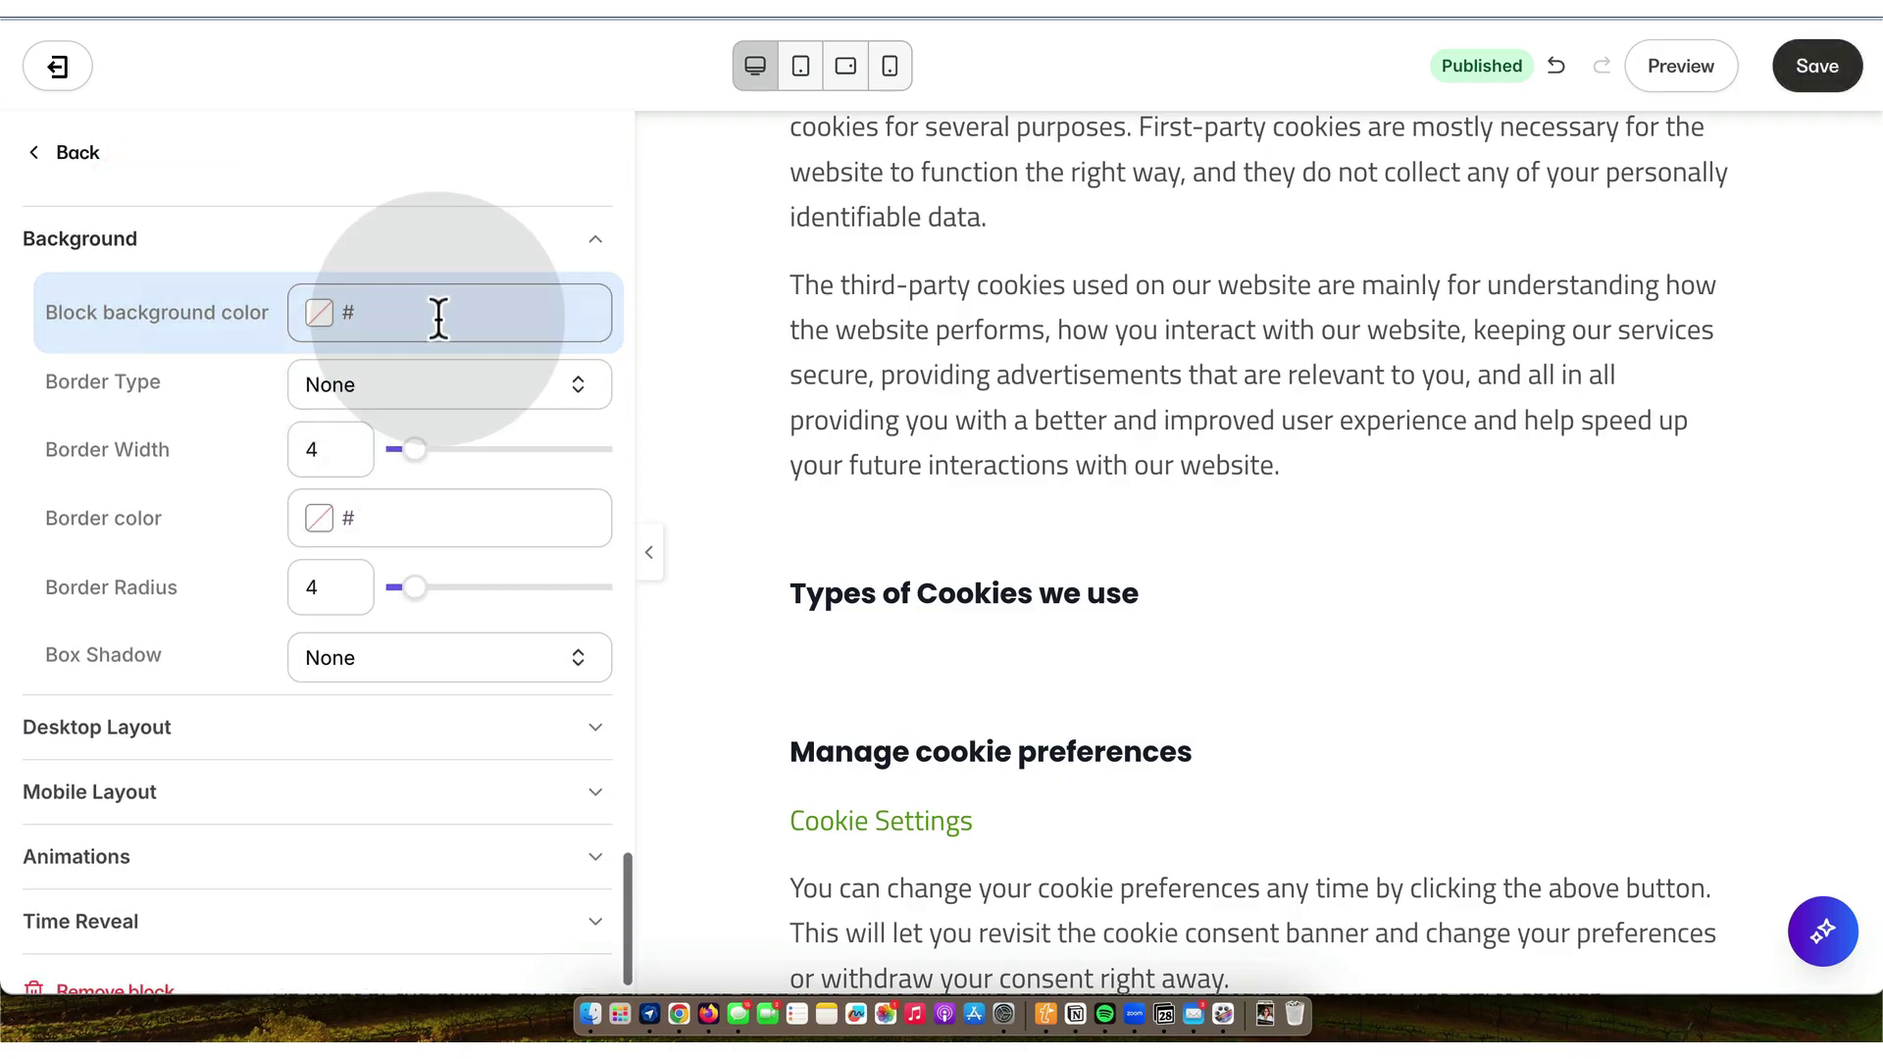
pyautogui.scroll(6, 438, 319)
pyautogui.scroll(15, 439, 319)
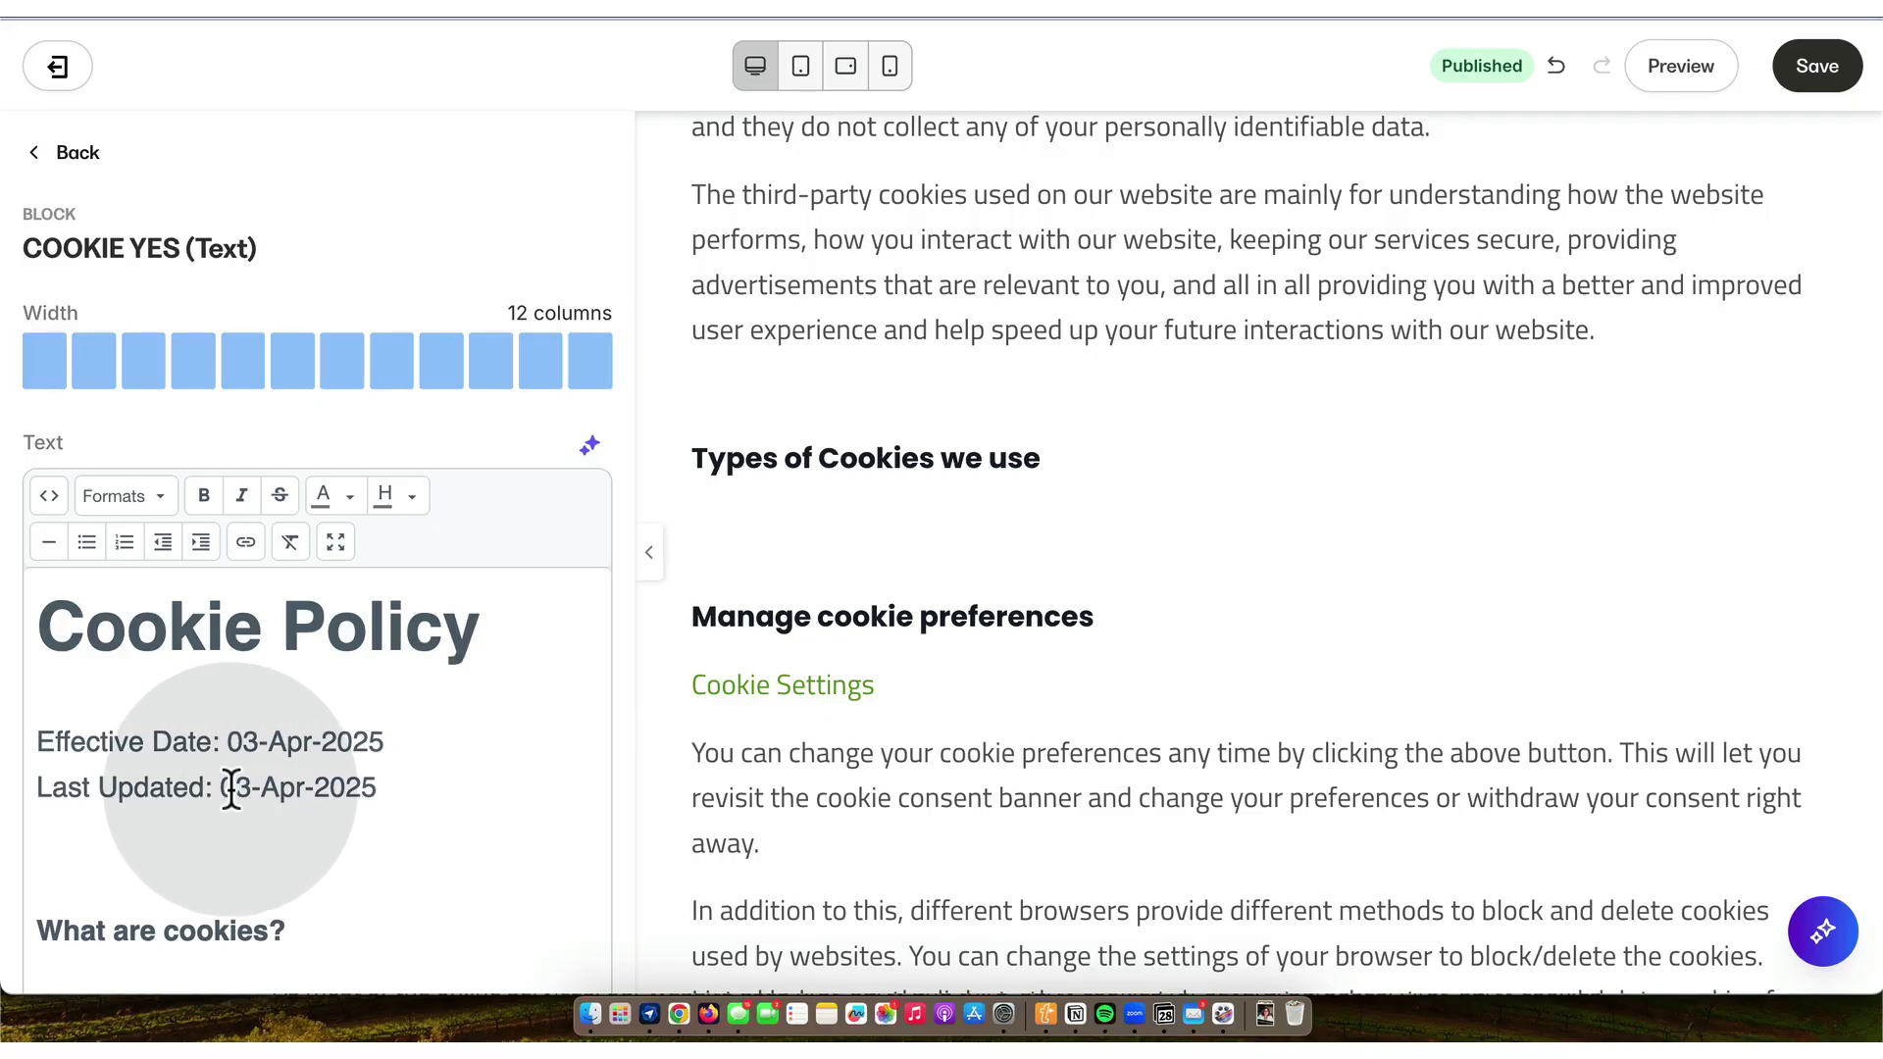
pyautogui.moveTo(224, 790); pyautogui.dragTo(404, 796)
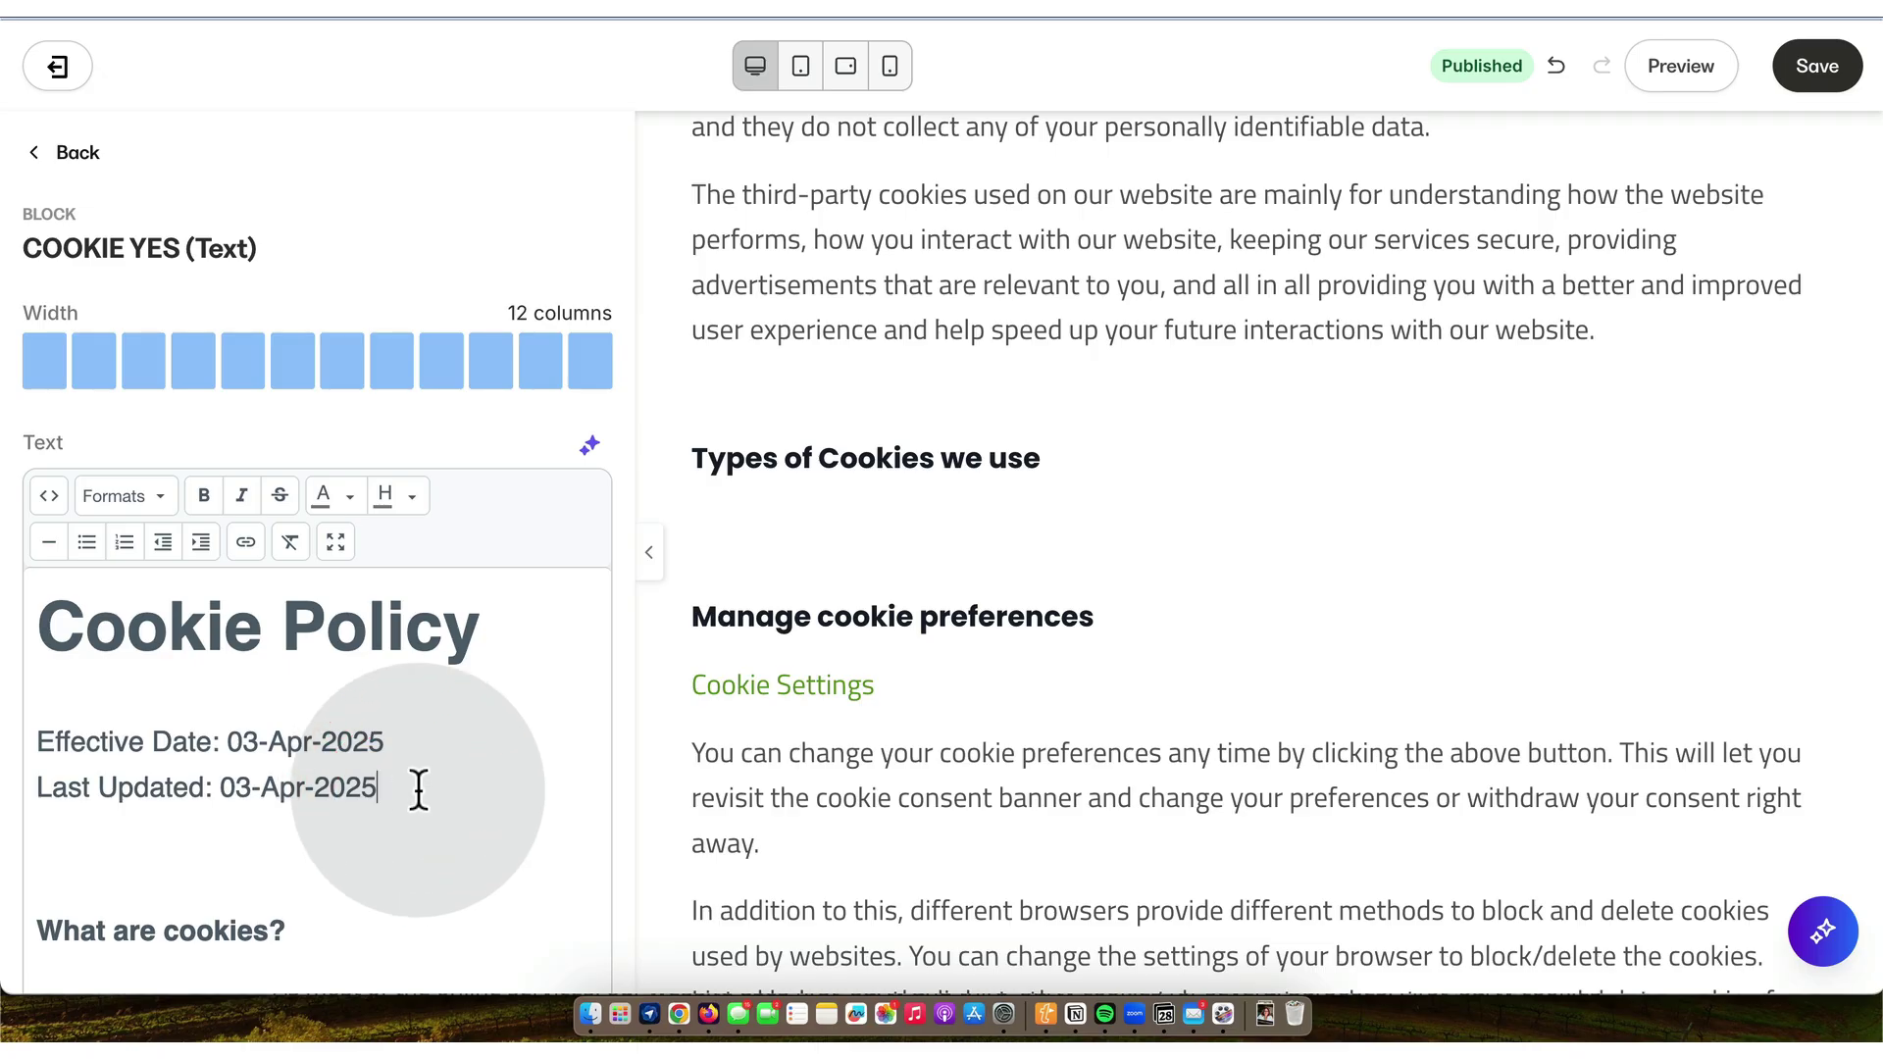
pyautogui.click(1812, 78)
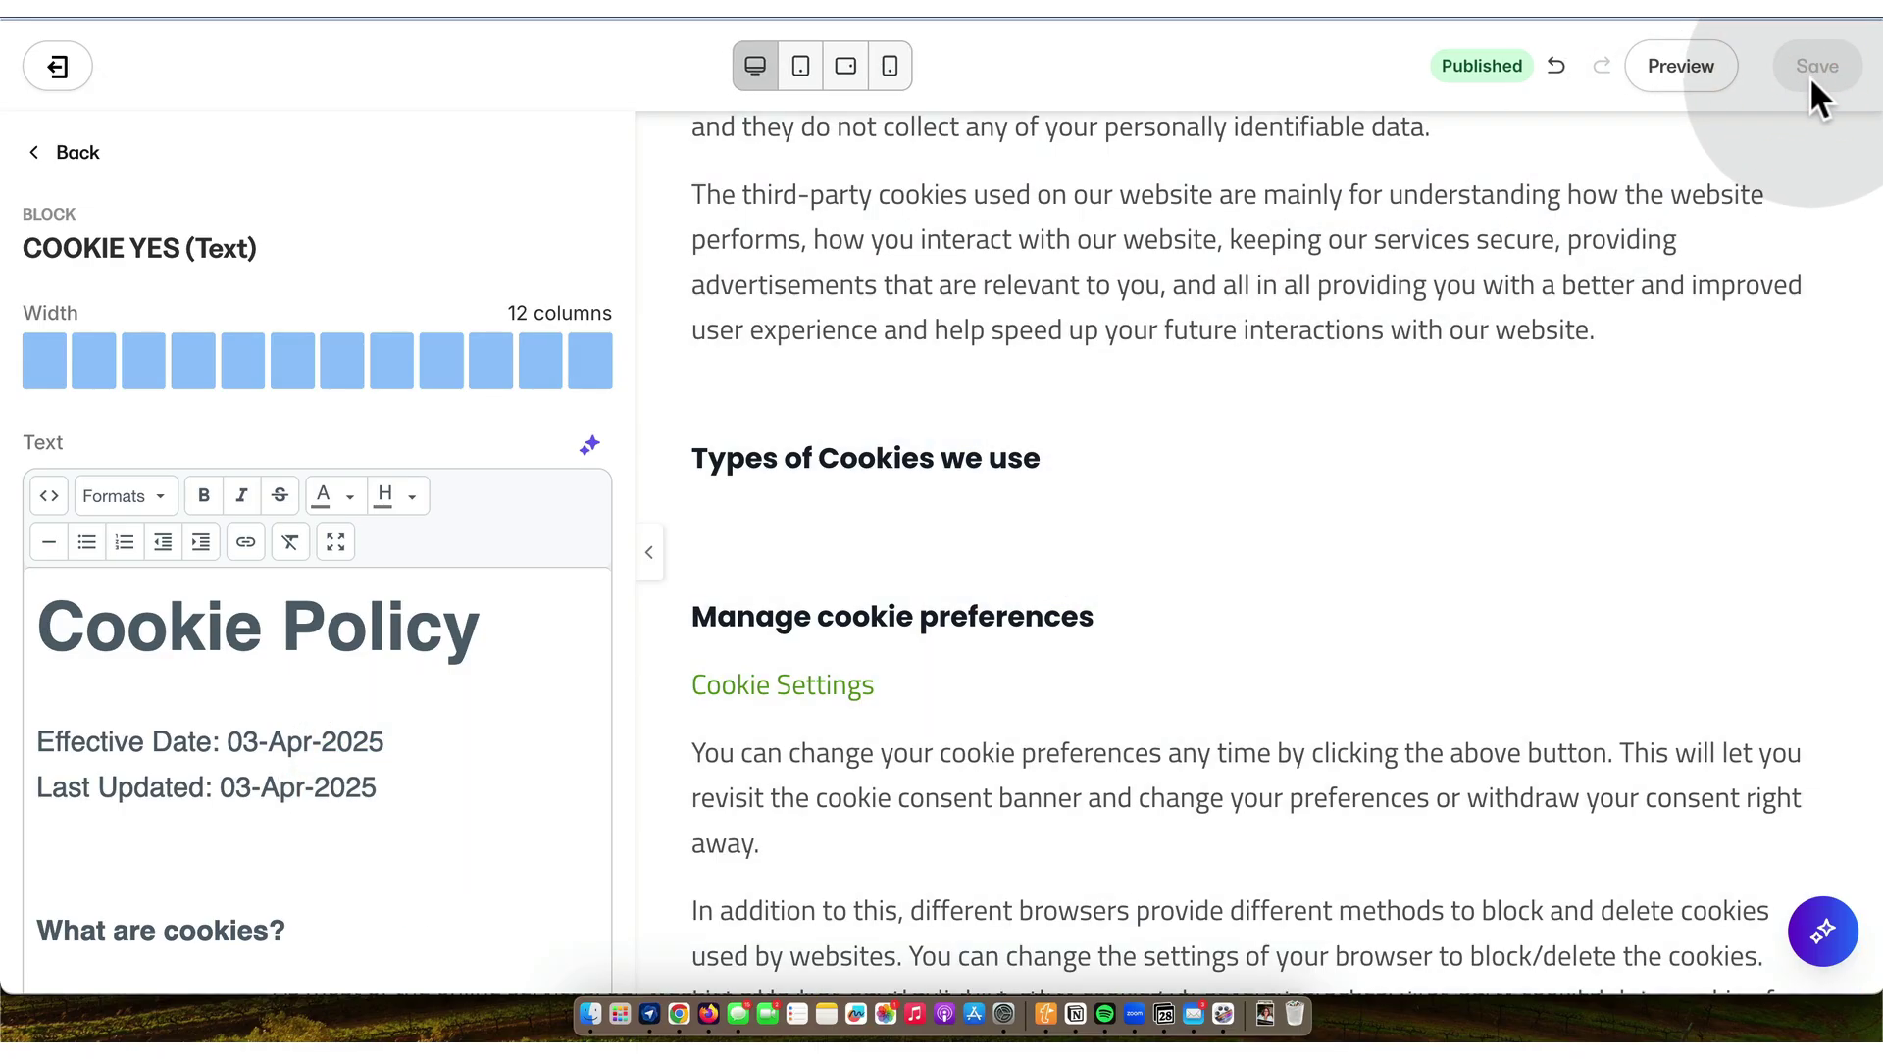
# - Read through the COOKIE YES text and preview, then go back to the page's Sections list
pyautogui.scroll(-3, 1432, 409)
pyautogui.scroll(-1, 1434, 410)
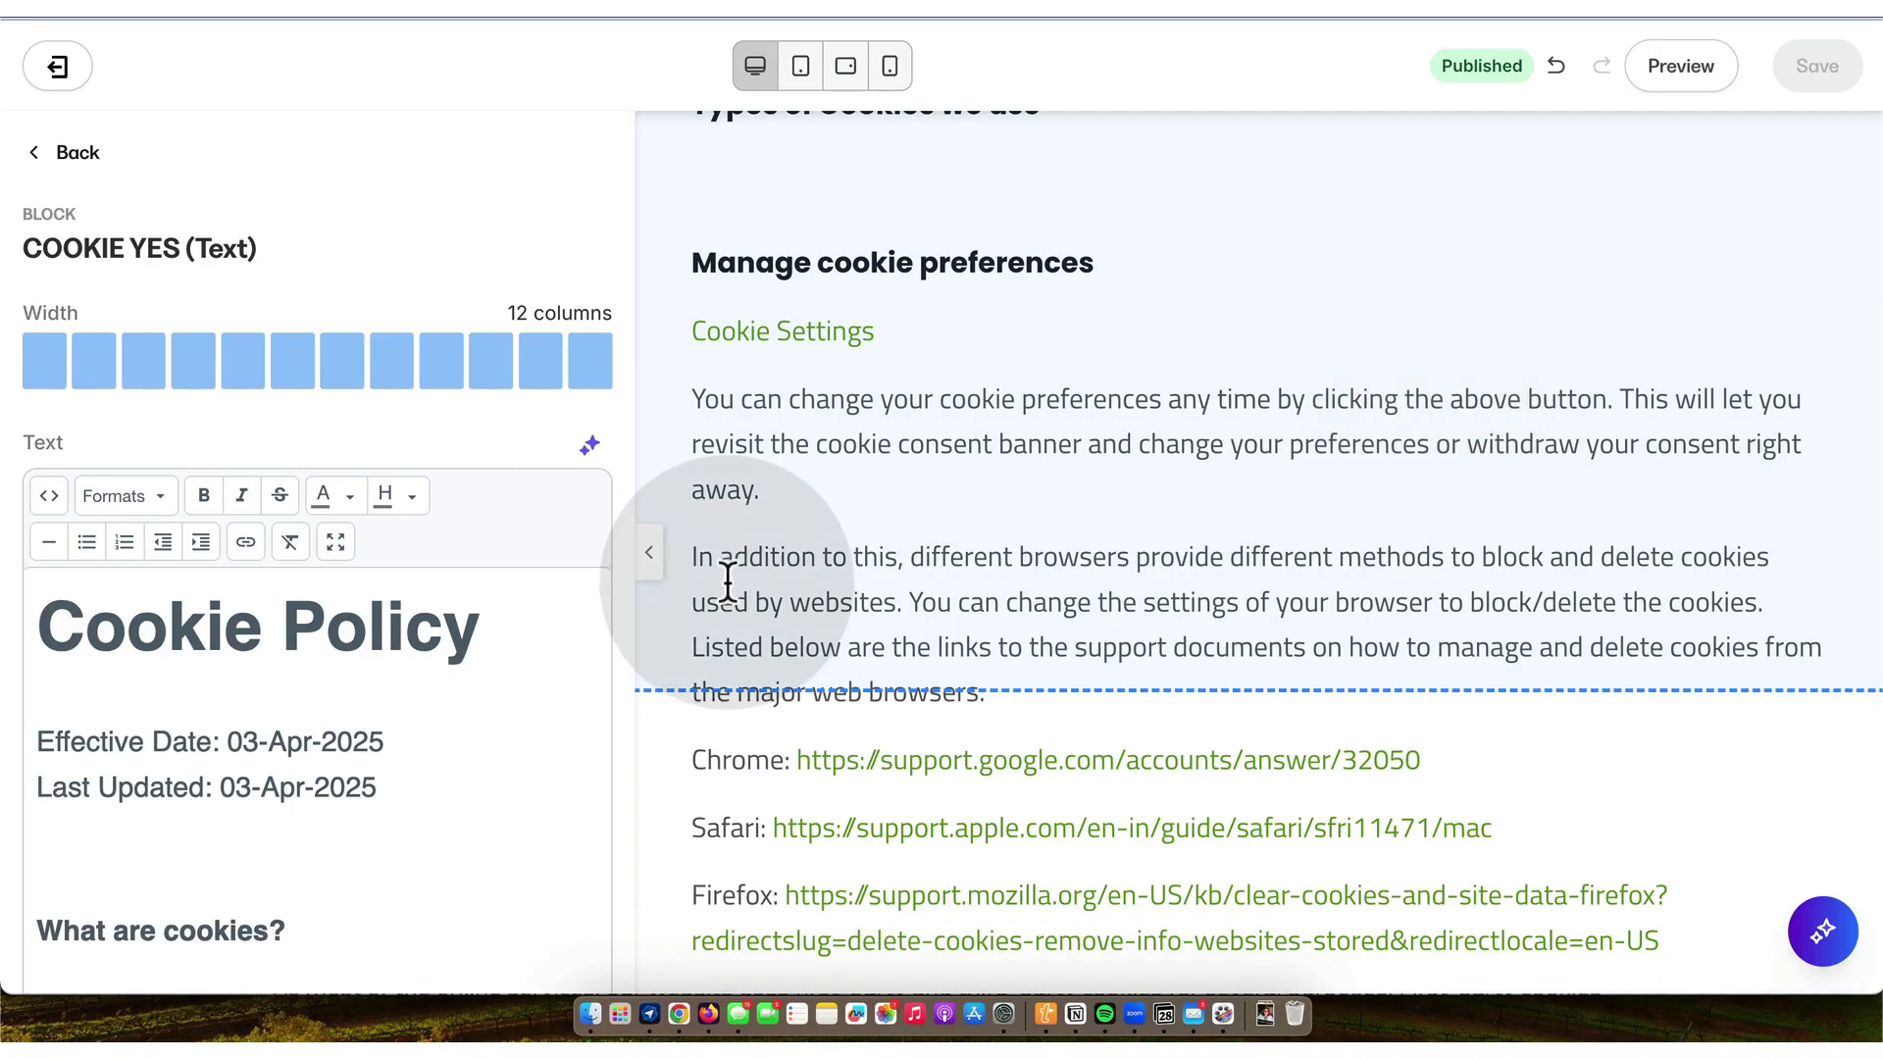
pyautogui.scroll(-5, 520, 664)
pyautogui.scroll(-10, 521, 667)
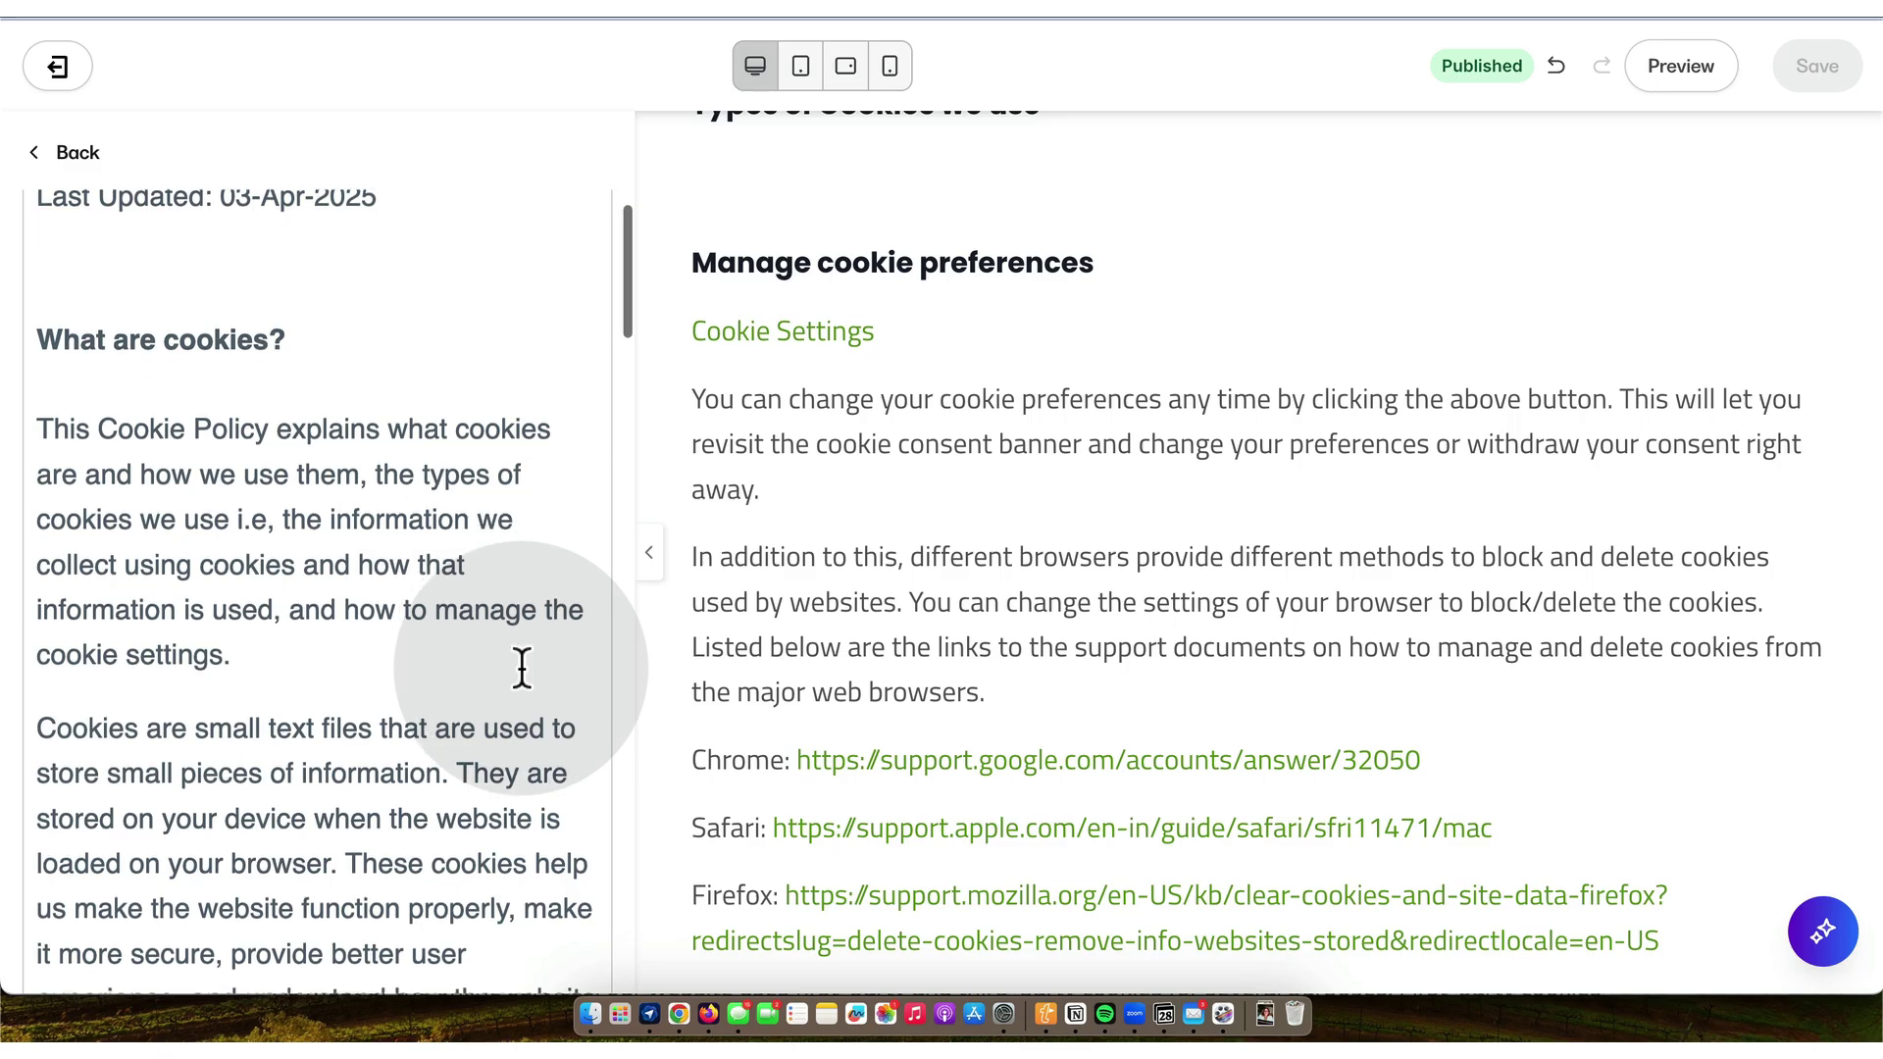
pyautogui.scroll(-10, 521, 667)
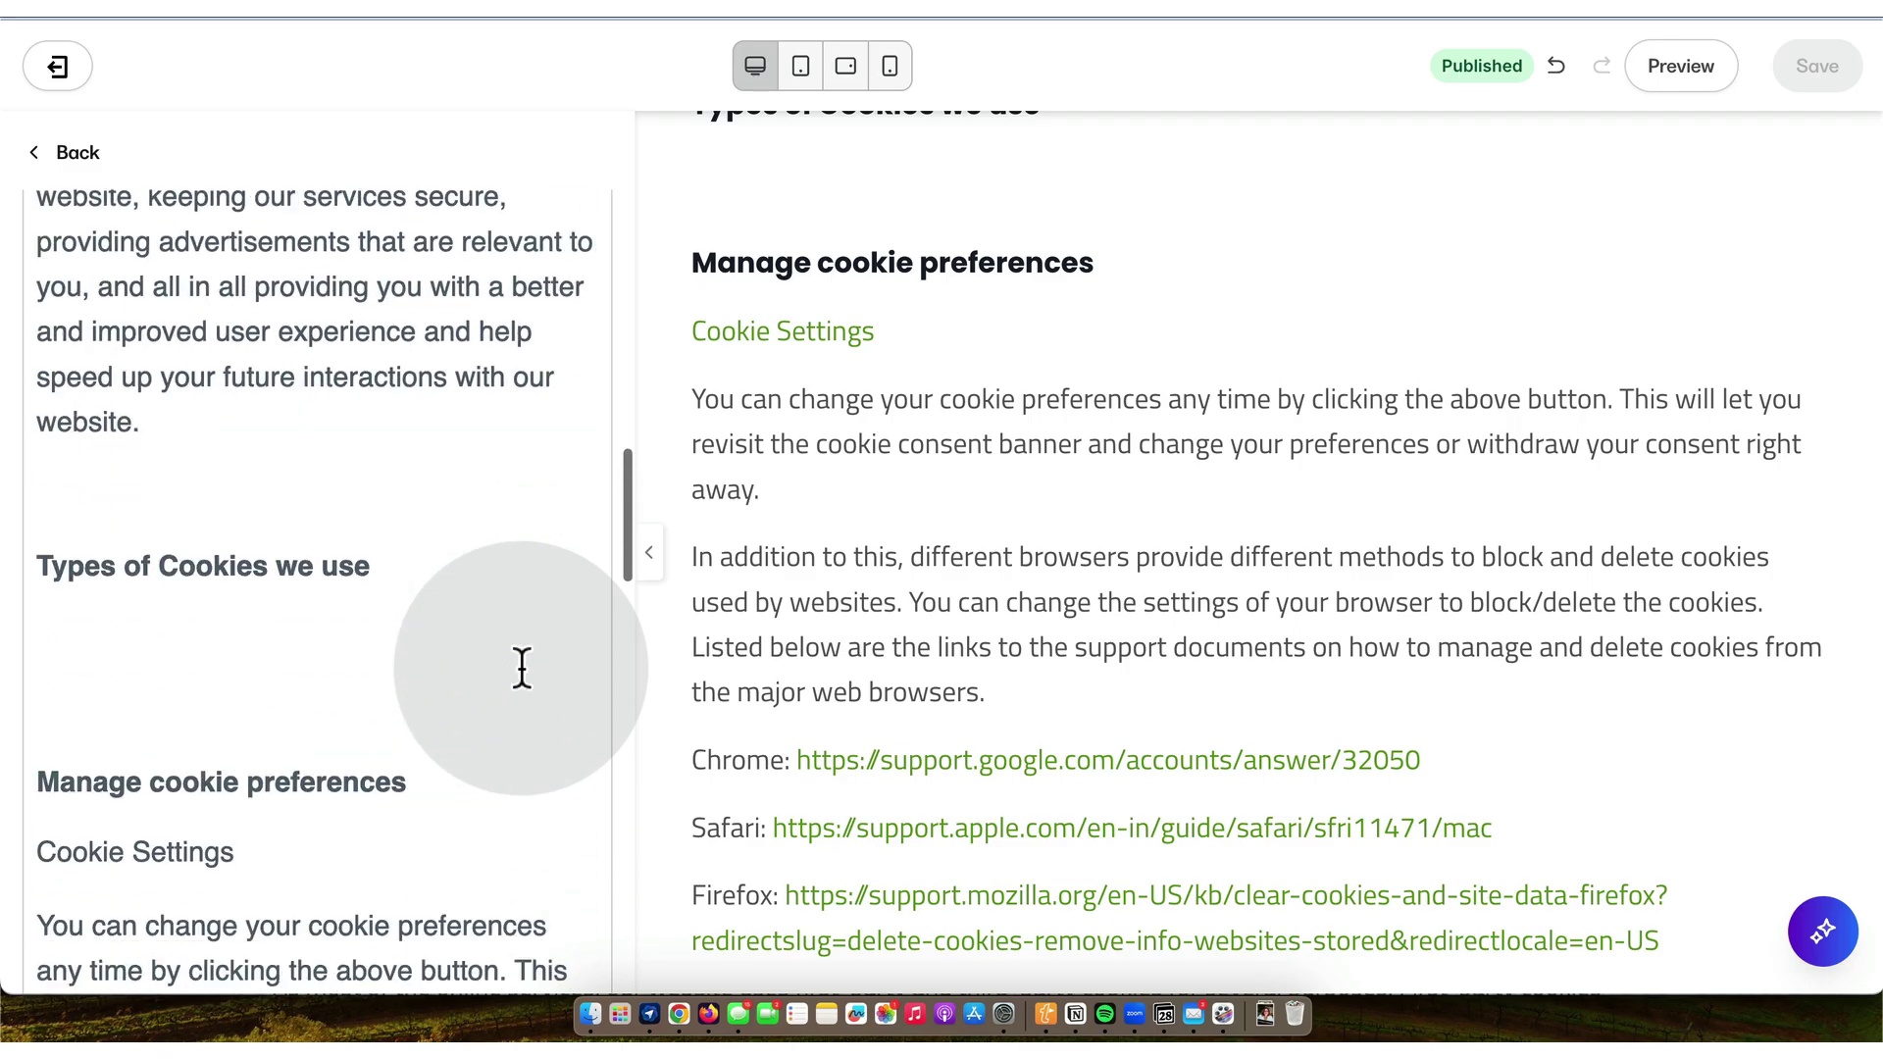
pyautogui.scroll(-2, 521, 667)
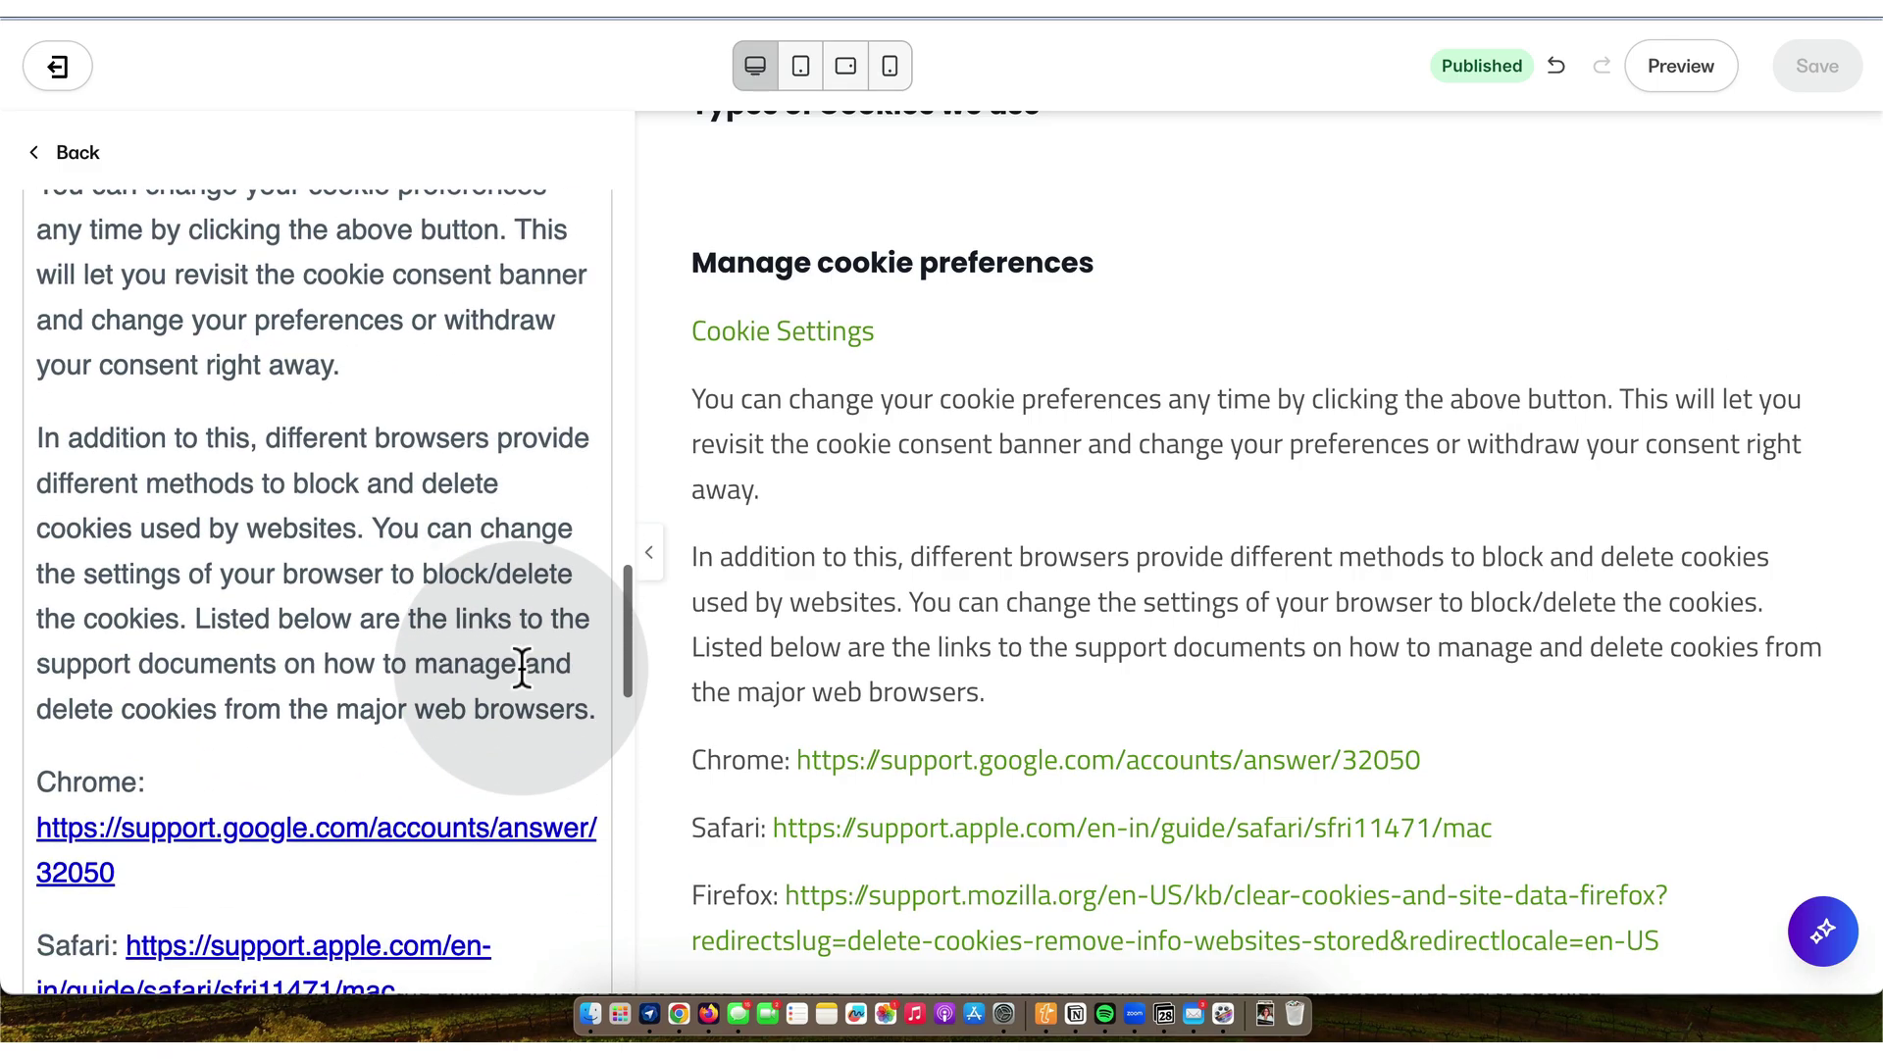
pyautogui.scroll(-12, 521, 667)
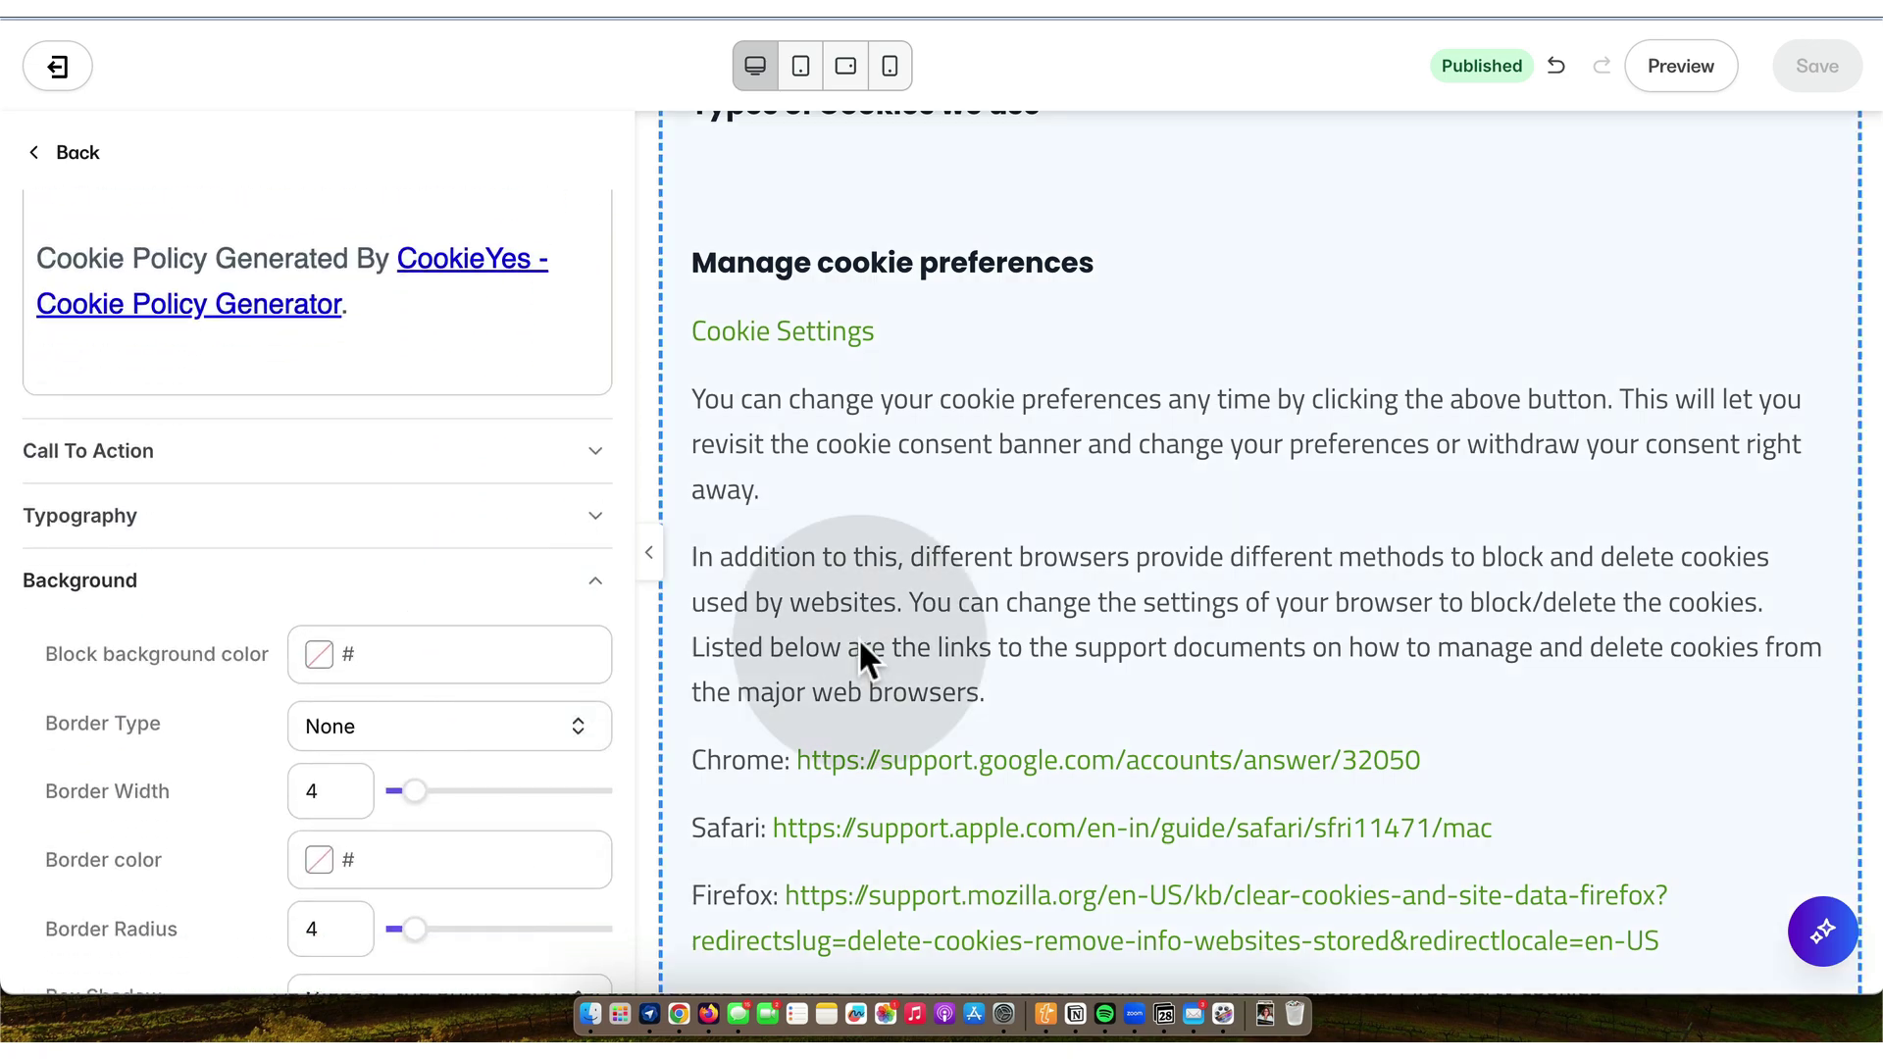
pyautogui.scroll(-5, 1106, 638)
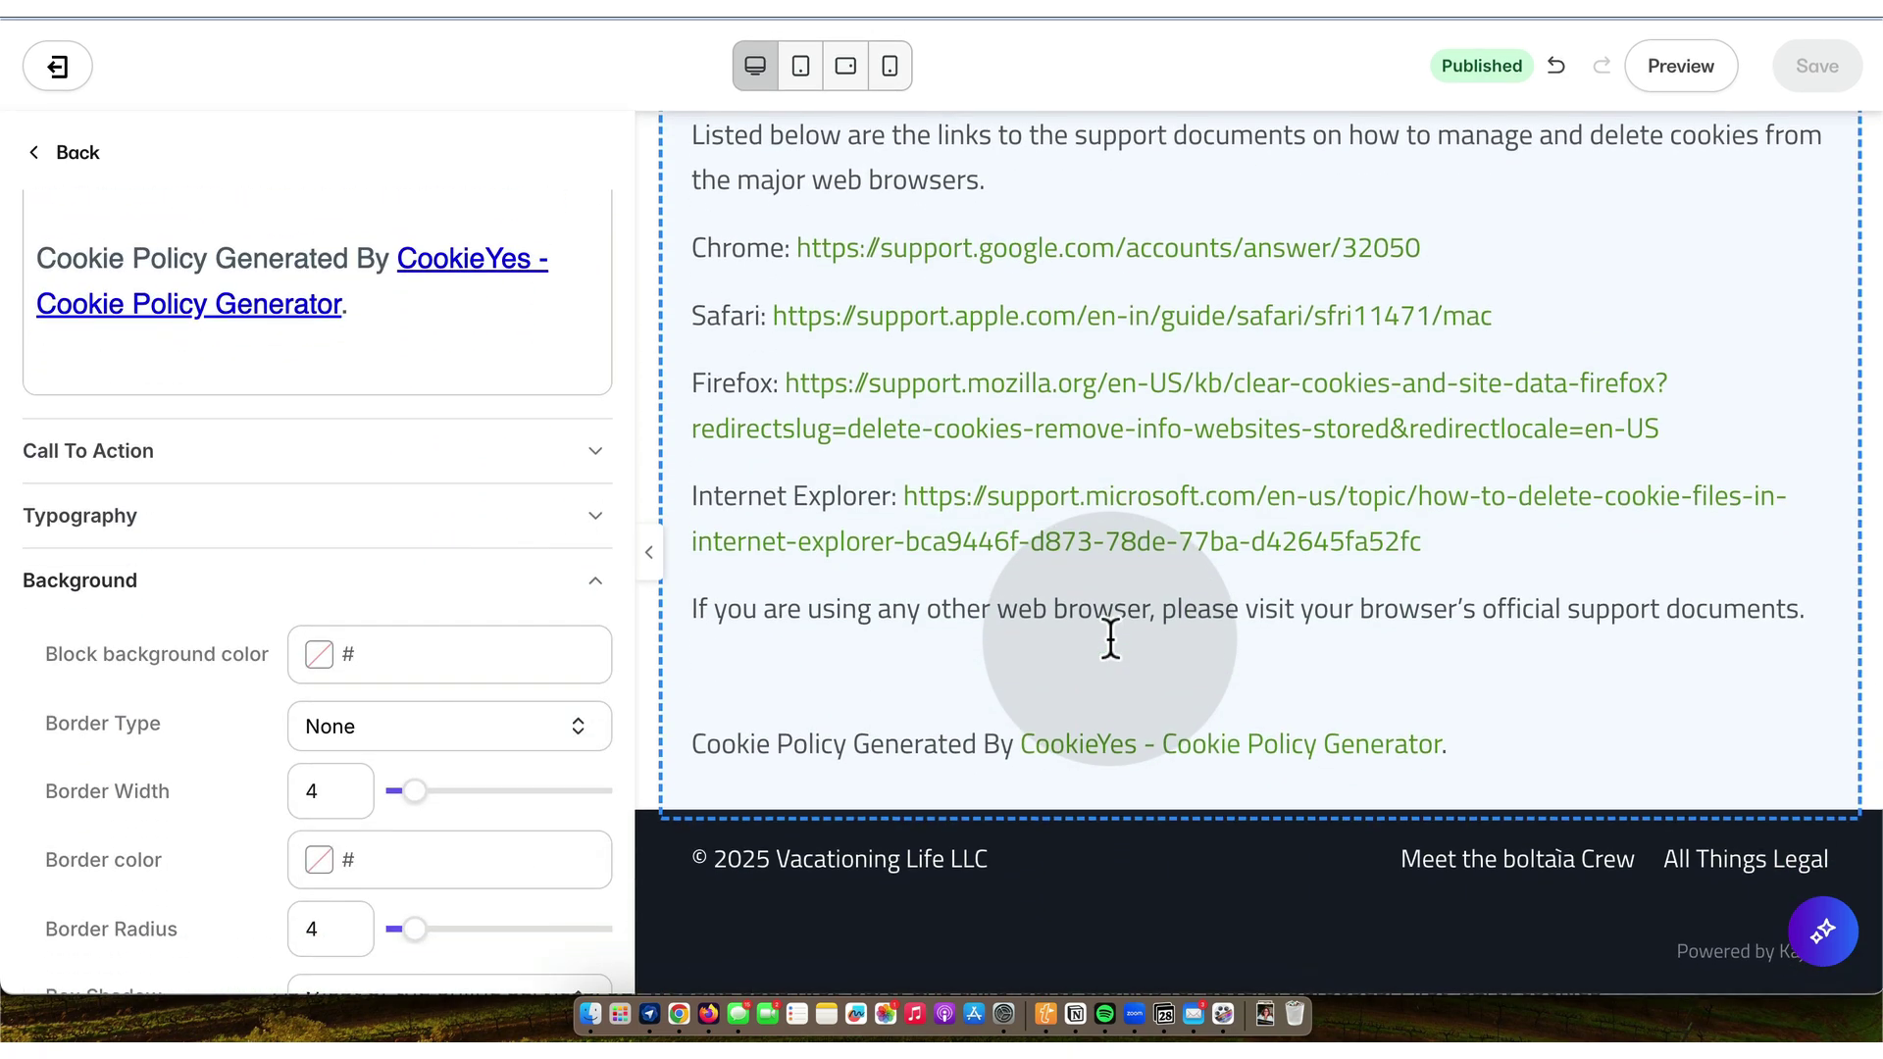
pyautogui.scroll(1, 1110, 638)
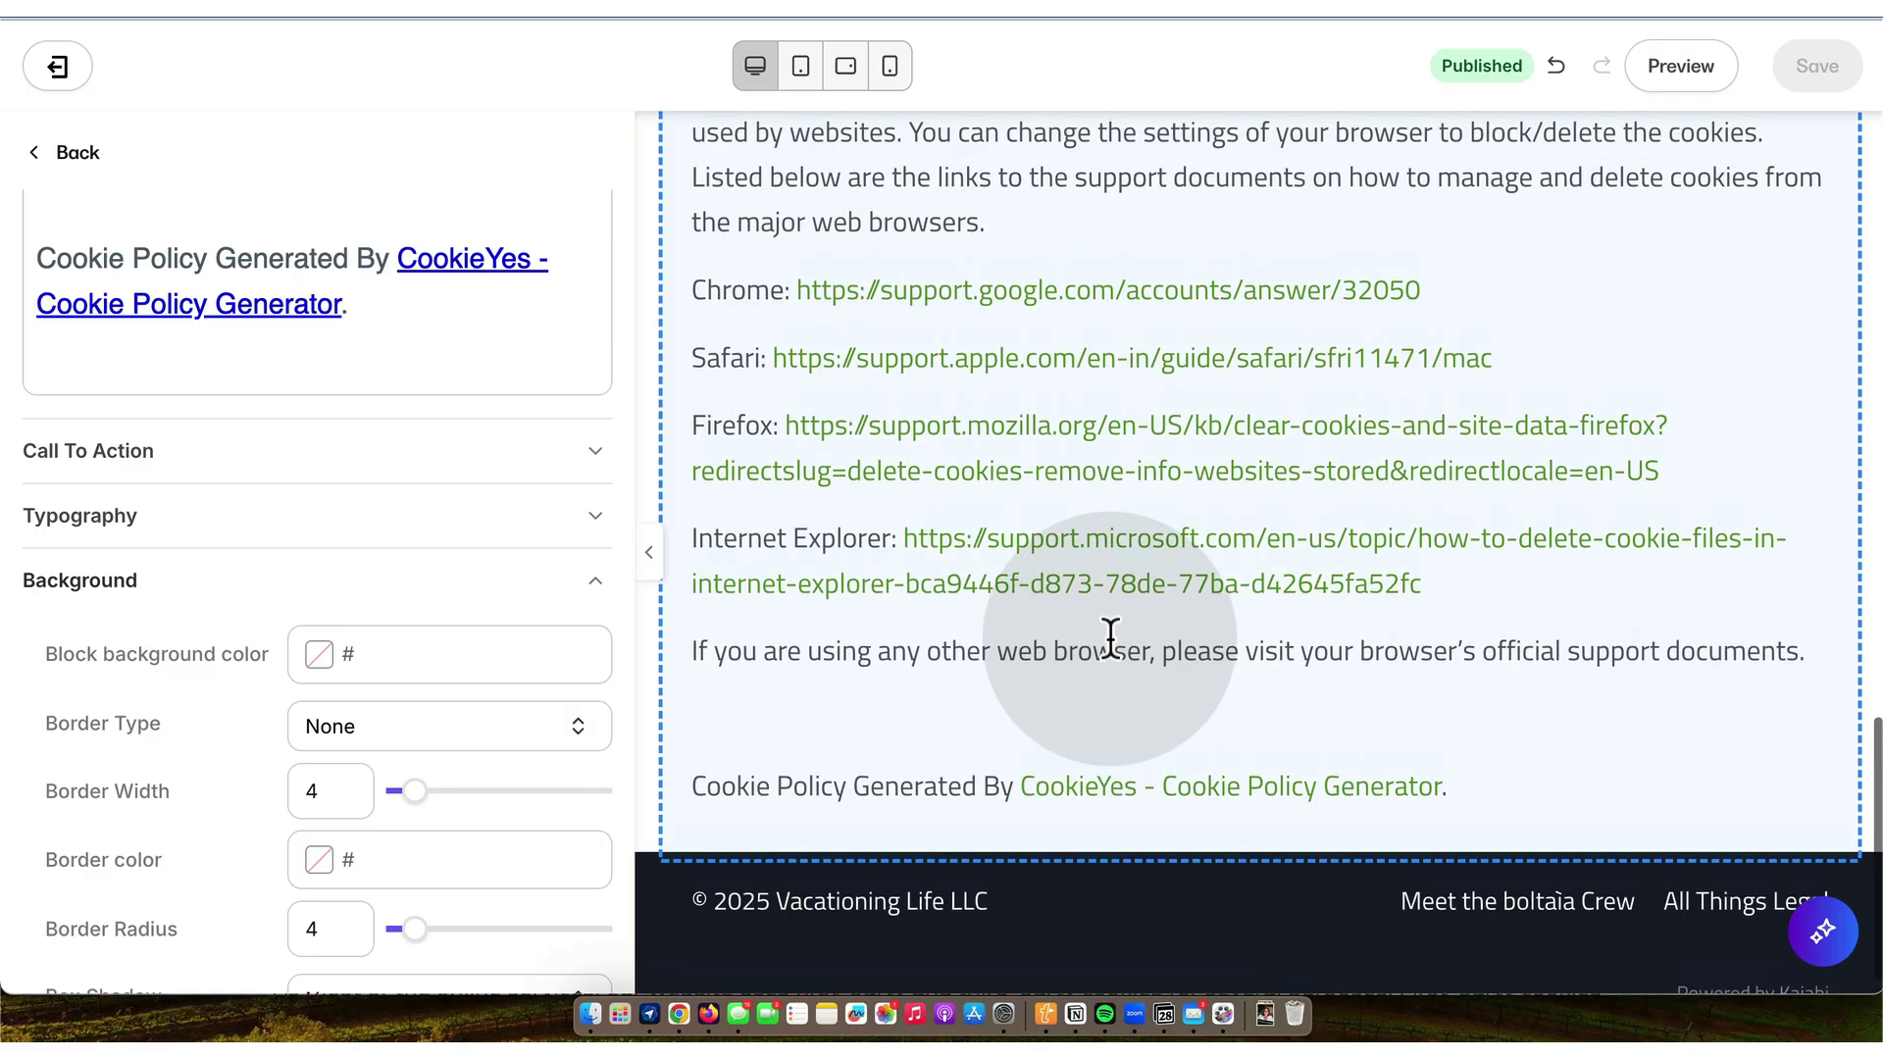
pyautogui.scroll(20, 1110, 638)
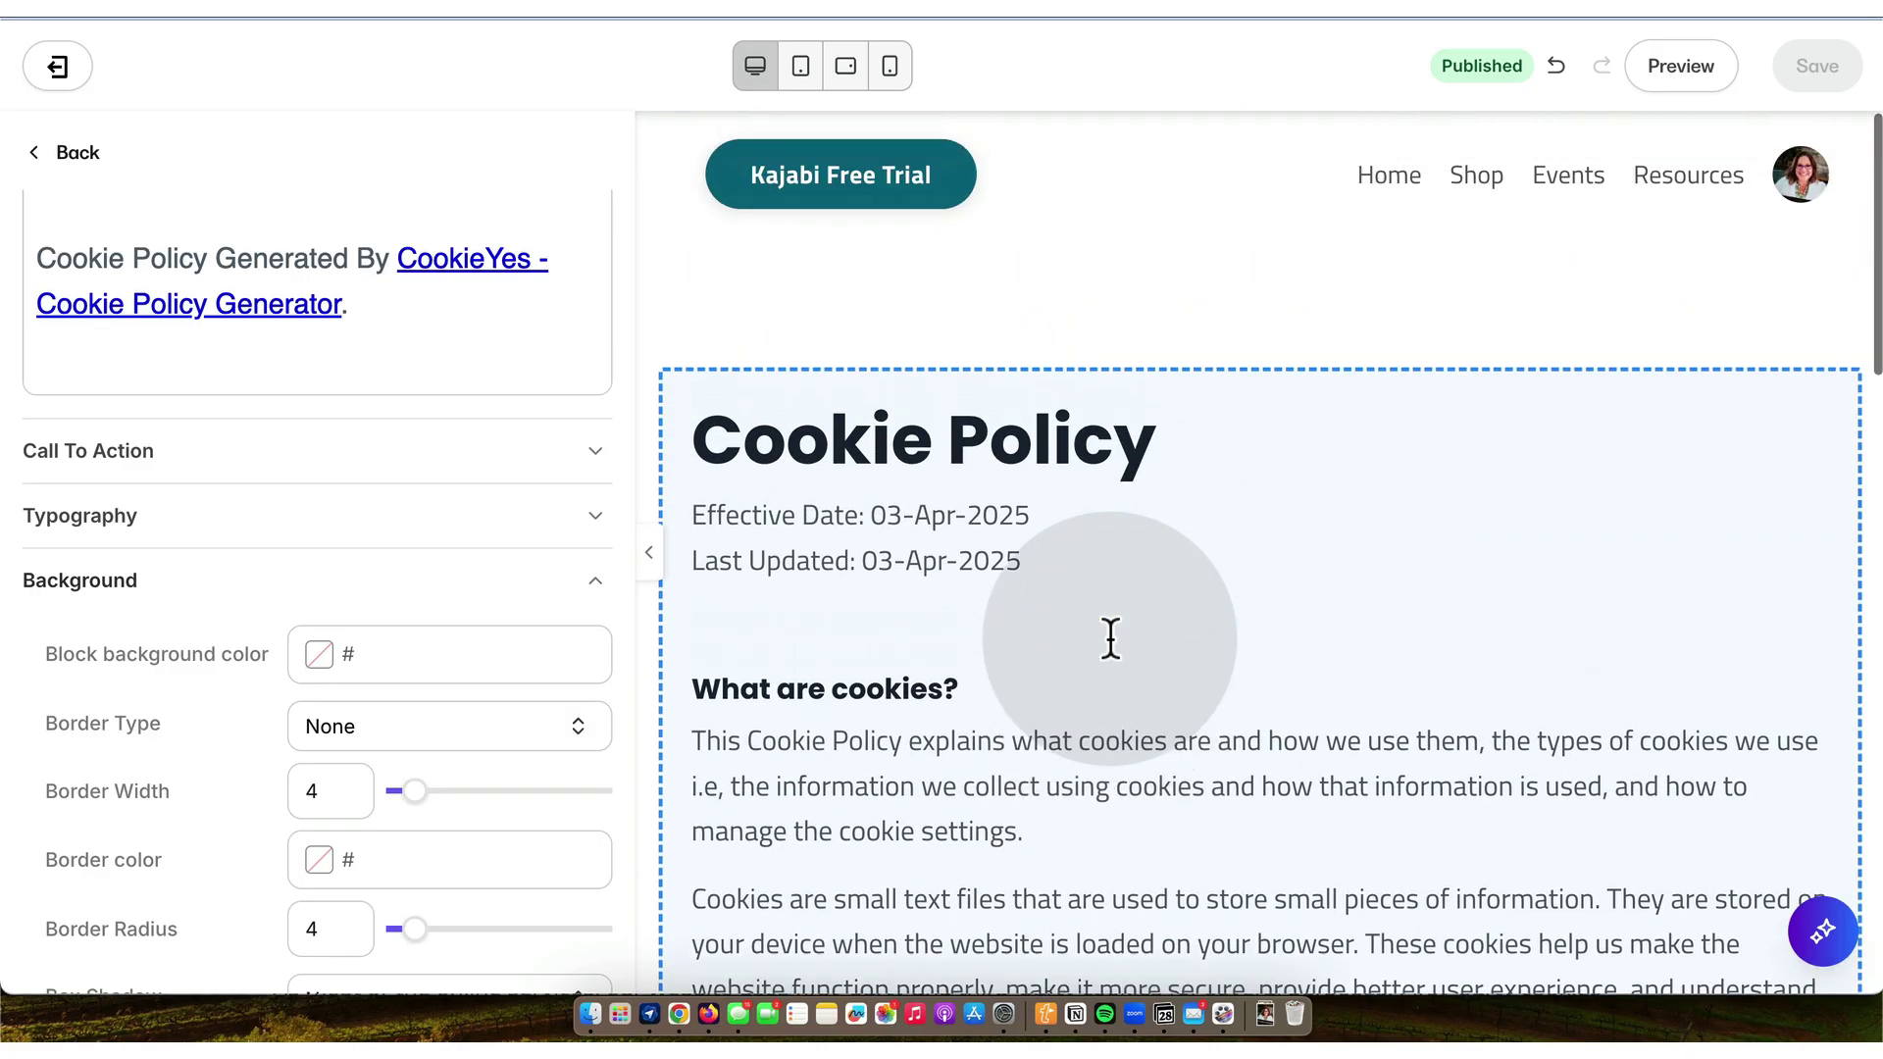
pyautogui.click(65, 153)
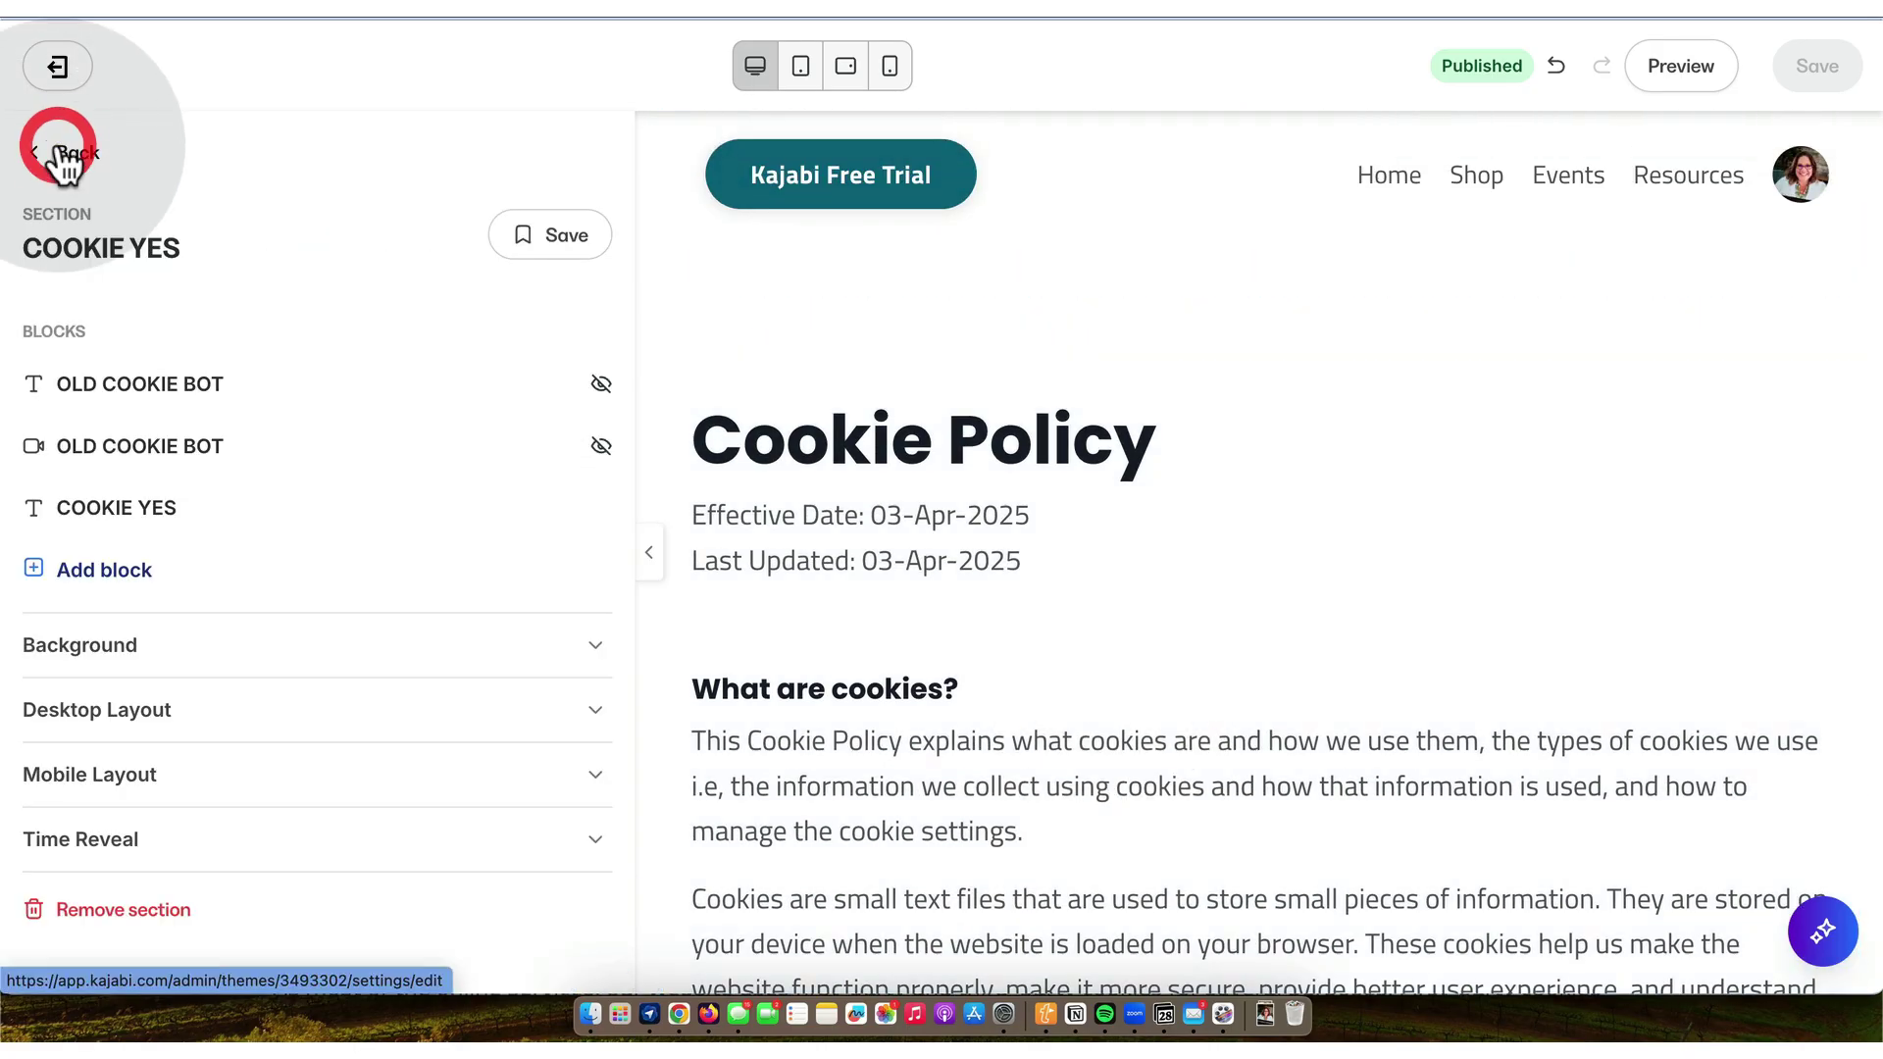
pyautogui.click(74, 155)
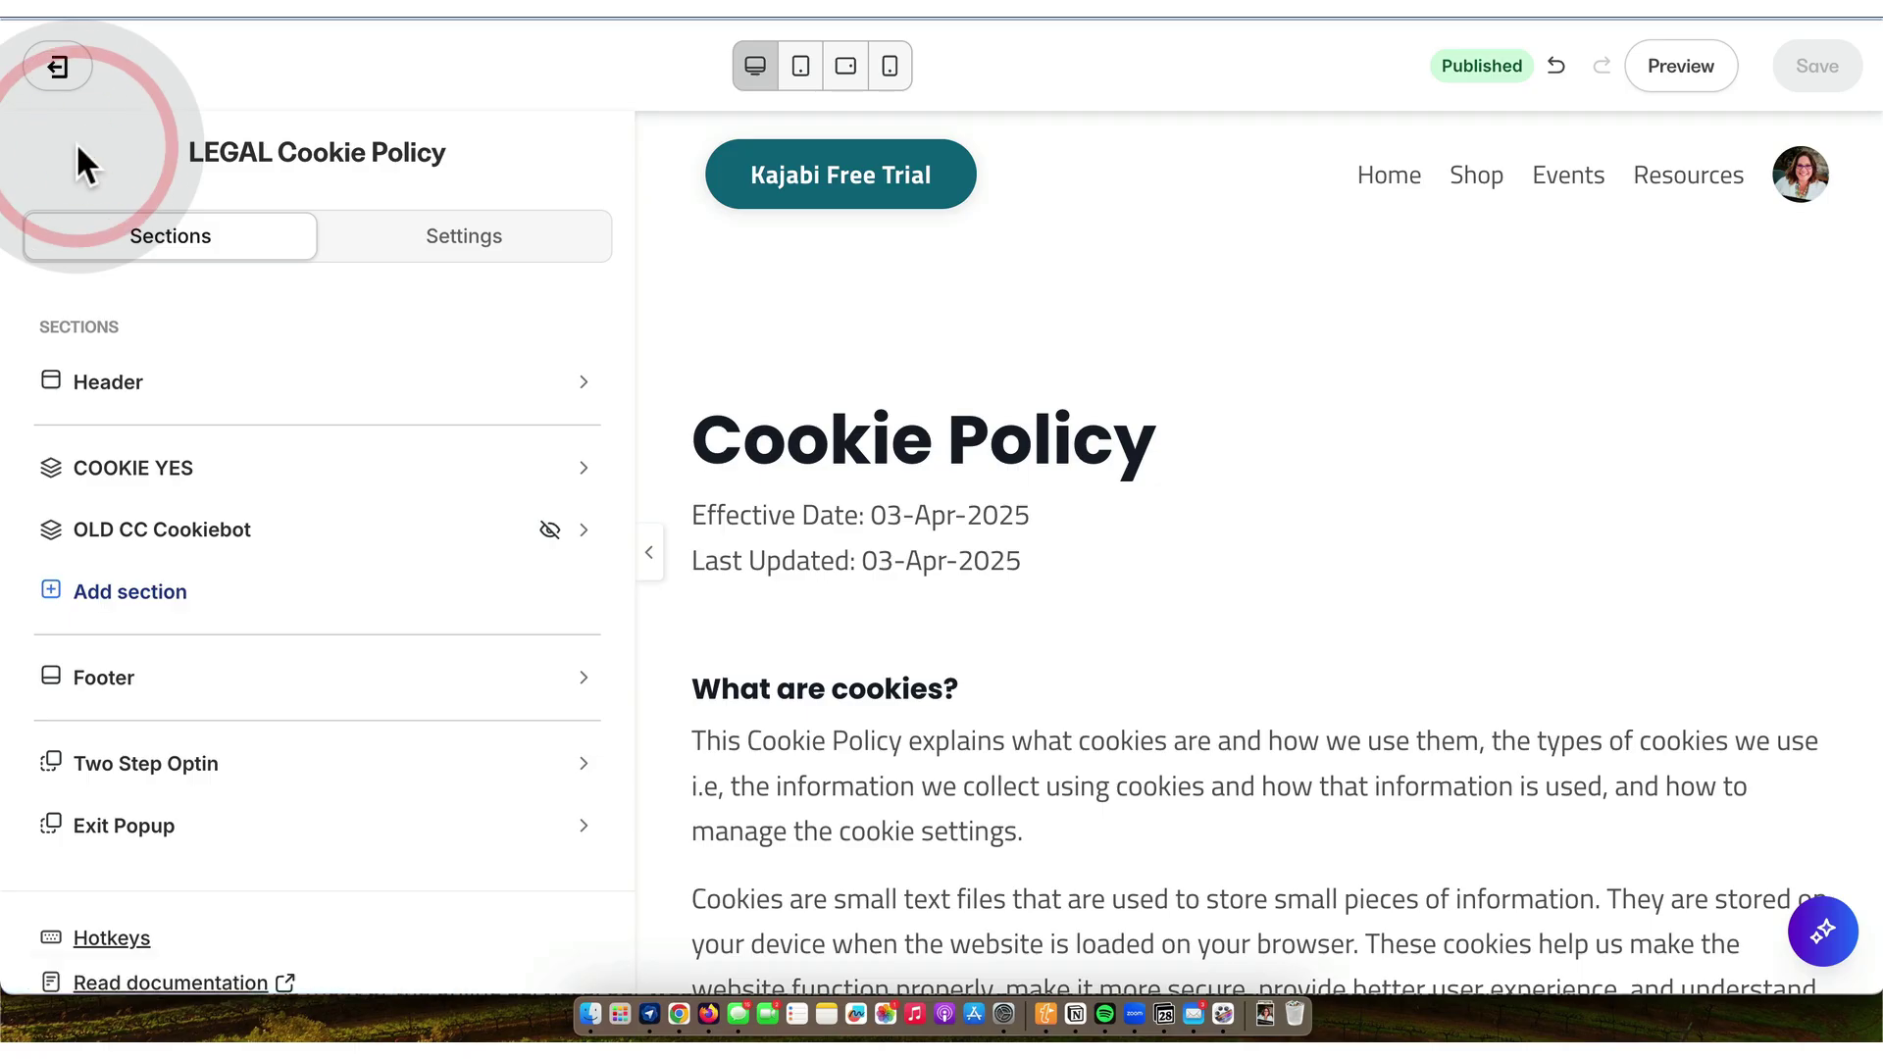
# - Exit the editor to Landing Pages and switch to Notion's LEGAL COOKIE POLICY entry
pyautogui.click(59, 69)
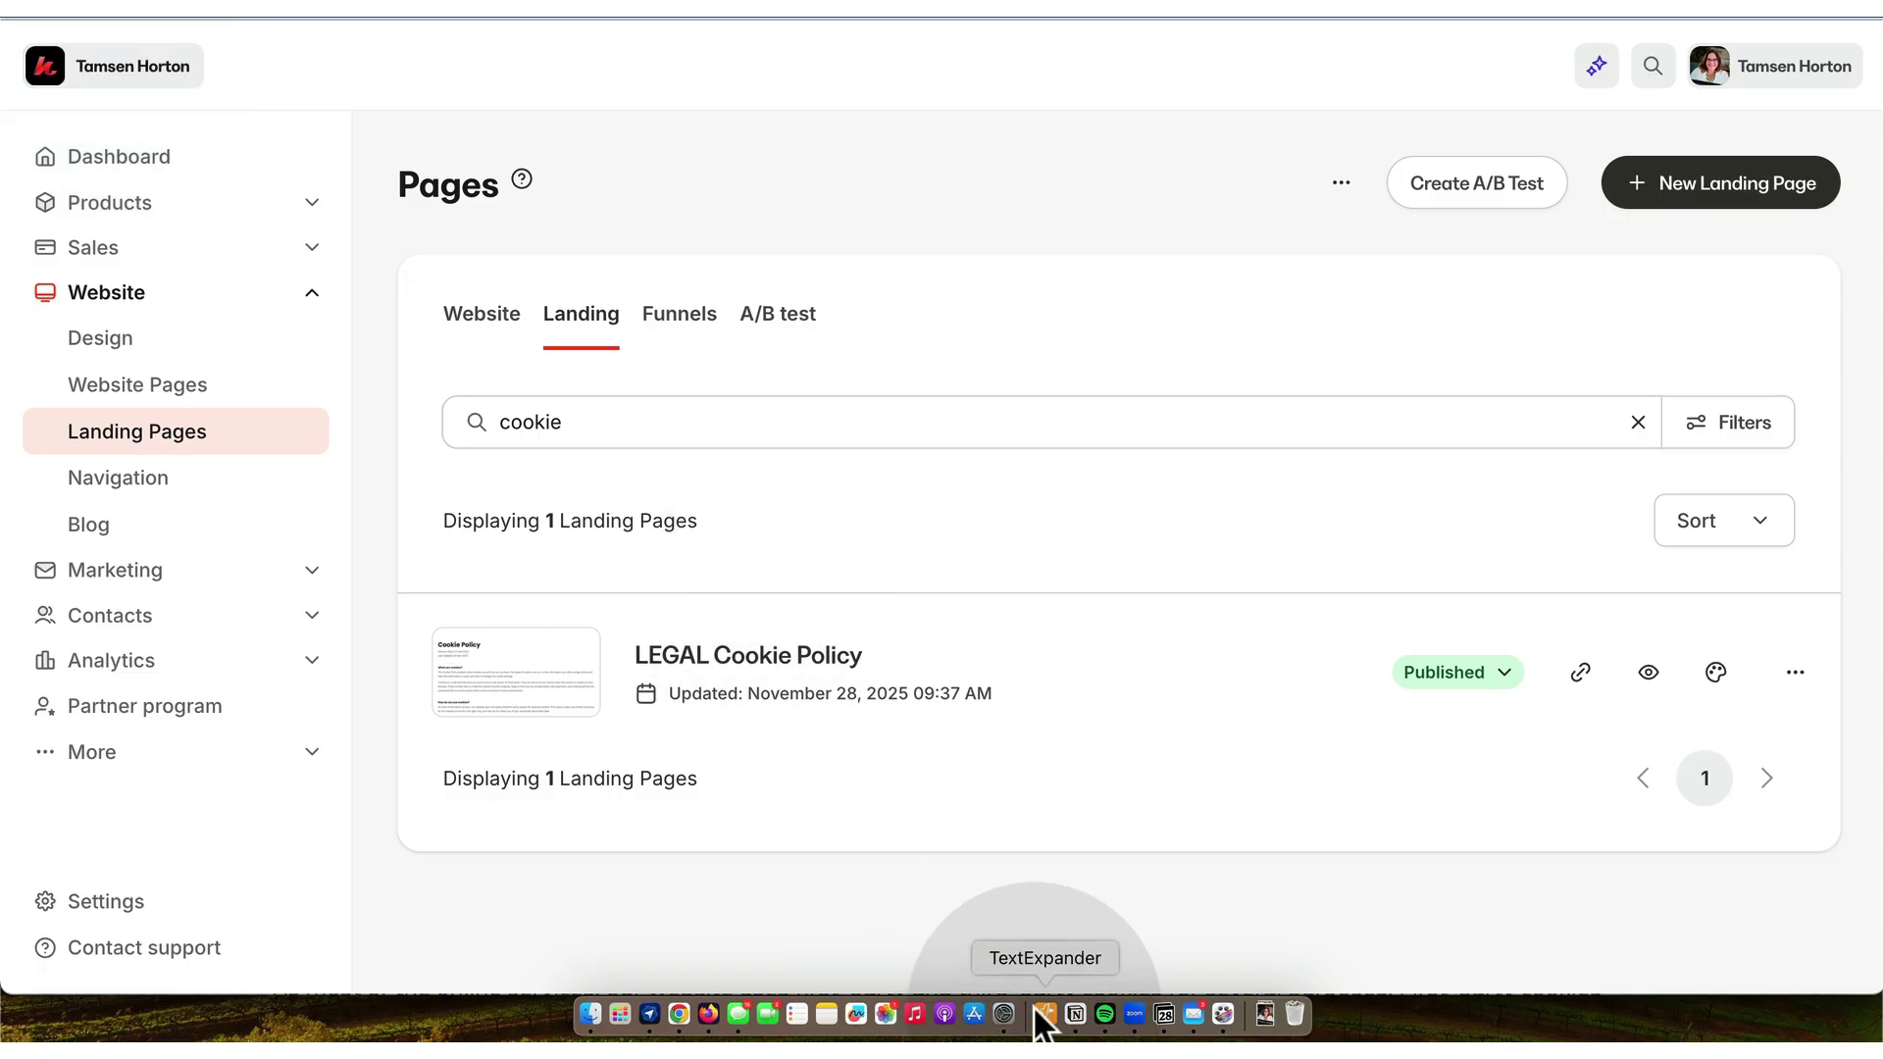
pyautogui.click(1080, 1015)
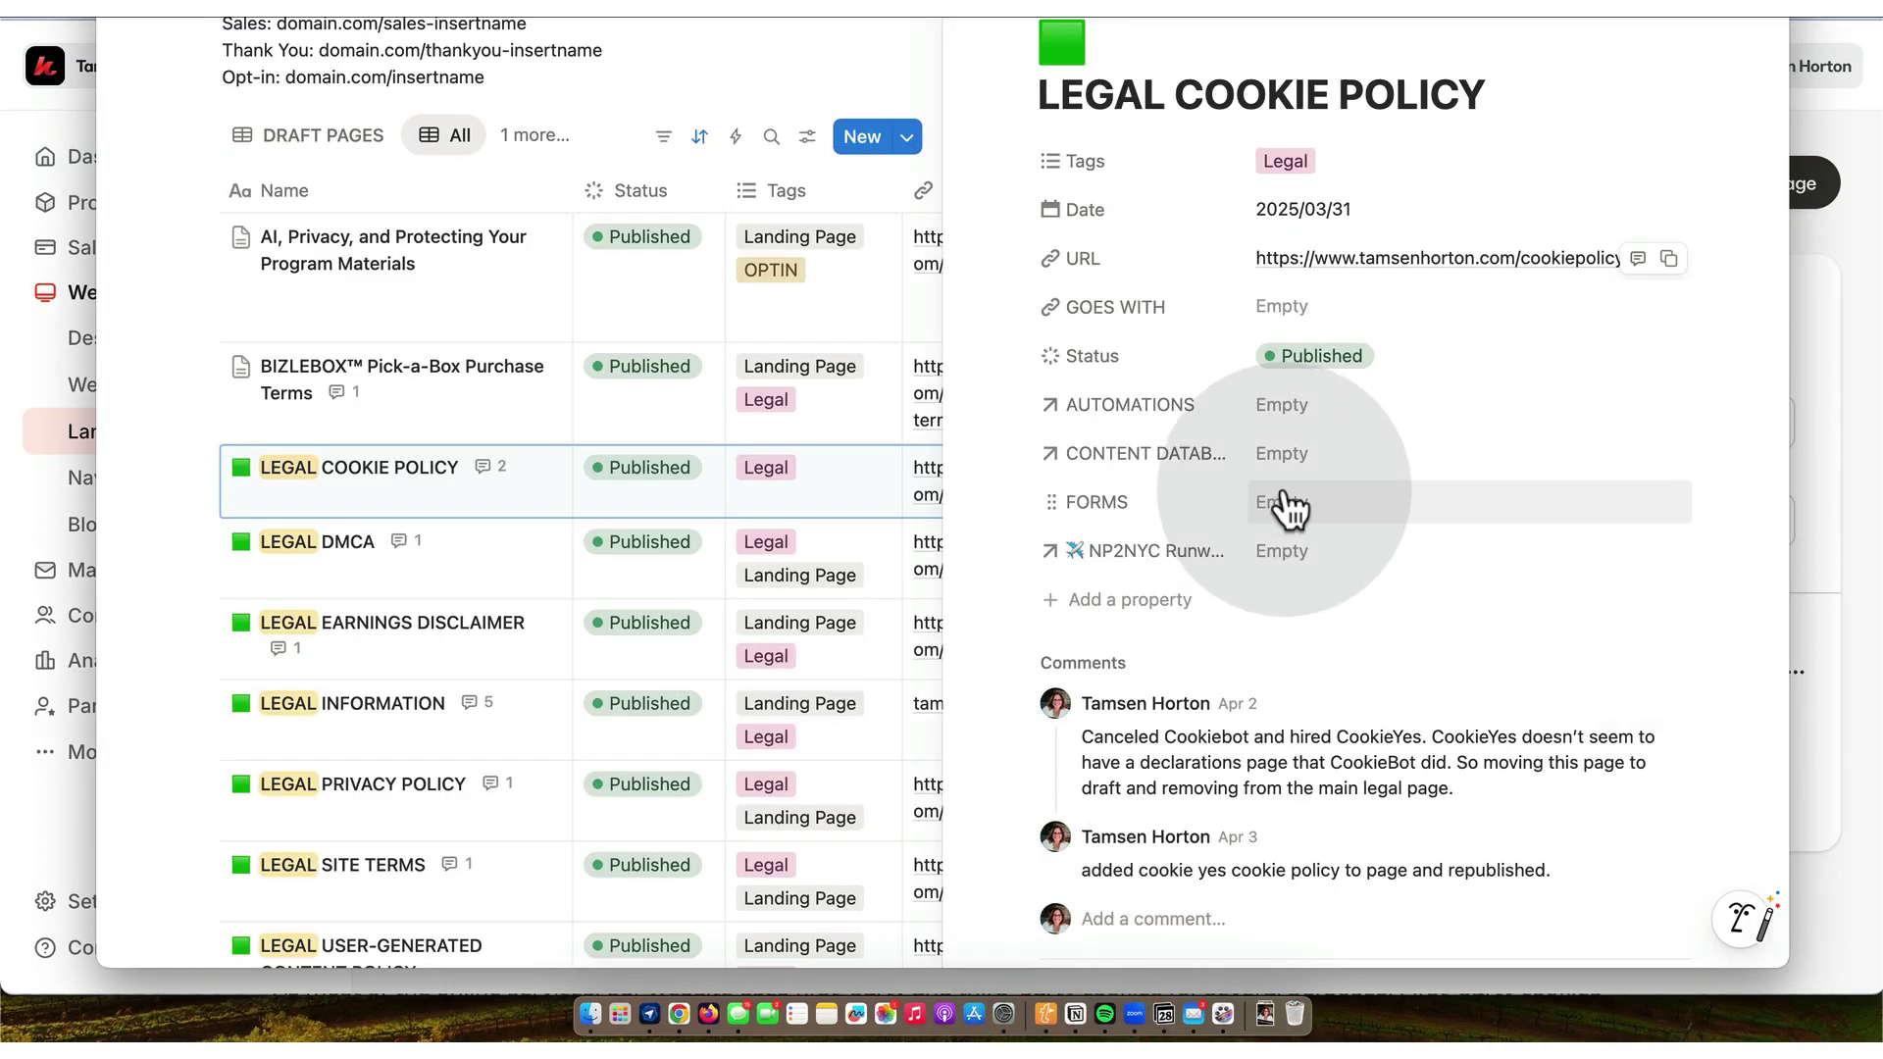
# - Set the LEGAL COOKIE POLICY entry's date to November 28, 2025
pyautogui.click(1317, 210)
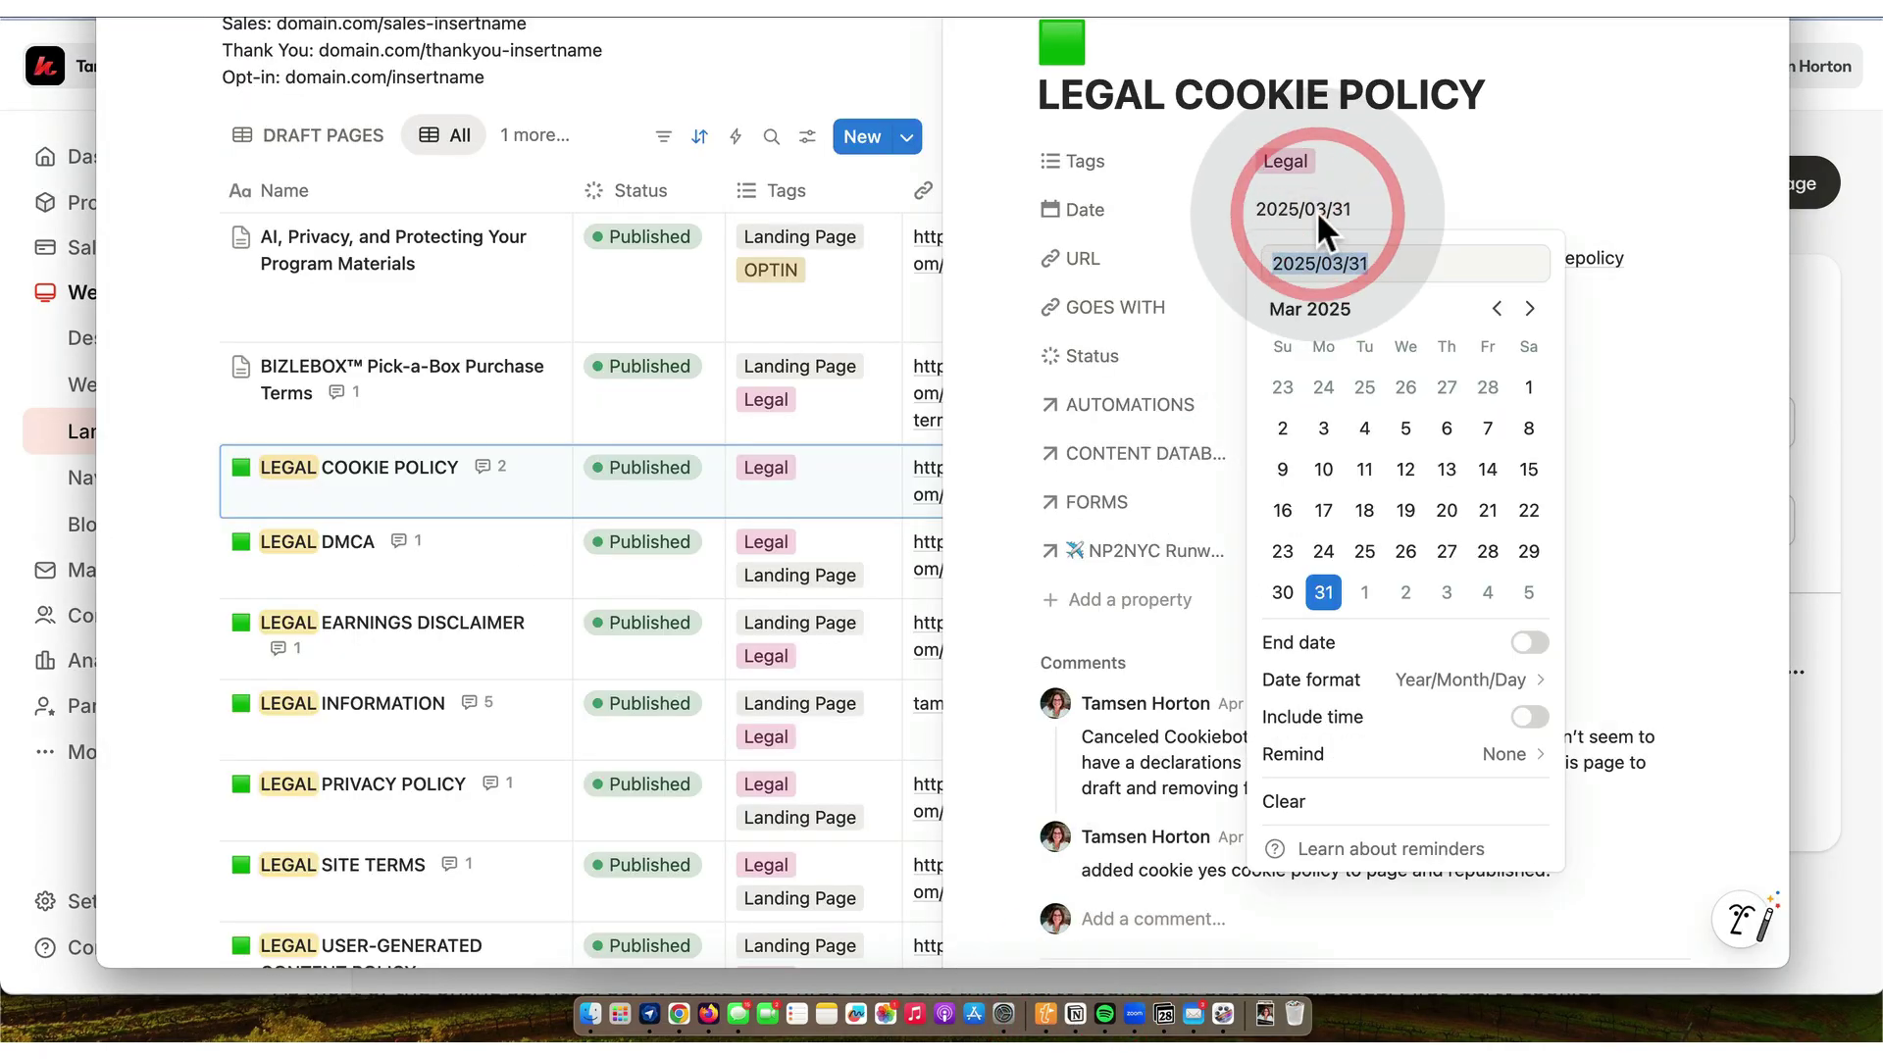
pyautogui.click(1529, 309)
pyautogui.click(1530, 309)
pyautogui.click(1529, 309)
pyautogui.click(1529, 309)
pyautogui.click(1530, 309)
pyautogui.click(1529, 309)
pyautogui.click(1529, 309)
pyautogui.click(1530, 309)
pyautogui.click(1488, 551)
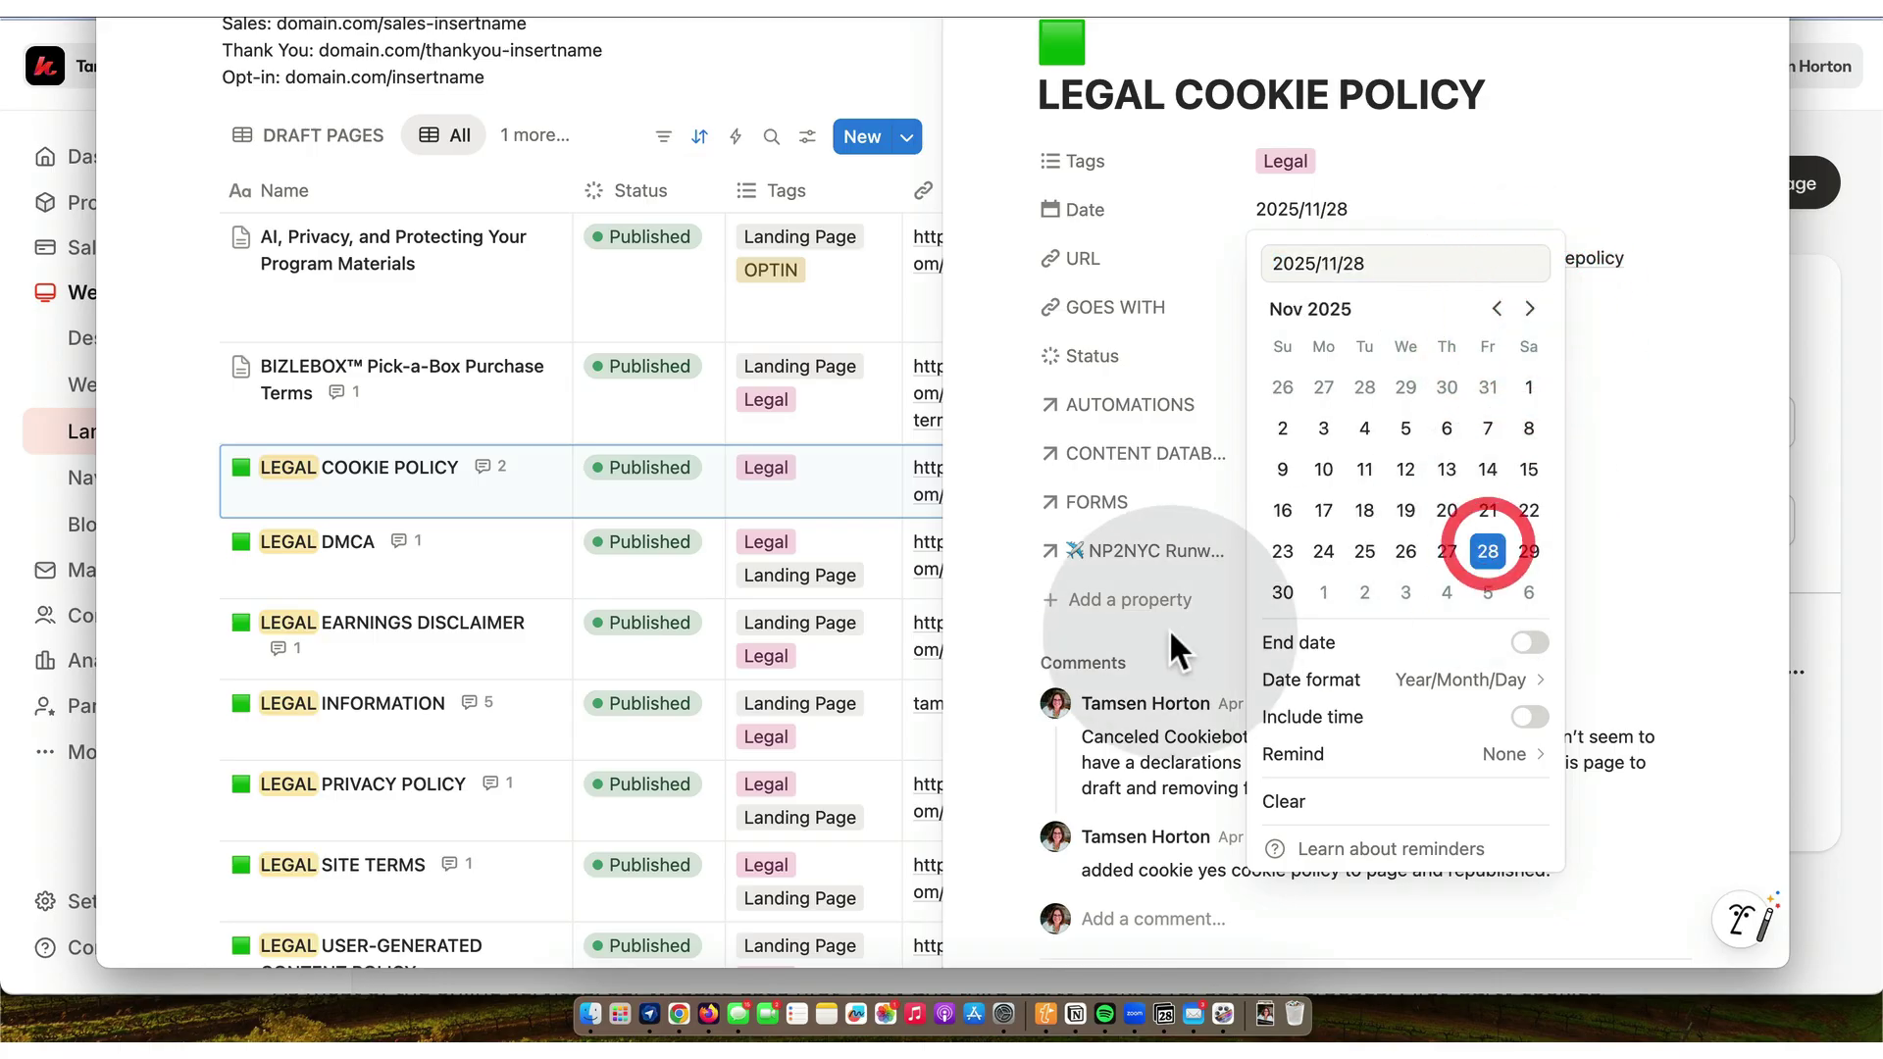
# - Comment that the background image was removed to match other pages, then close the entry
pyautogui.click(1111, 918)
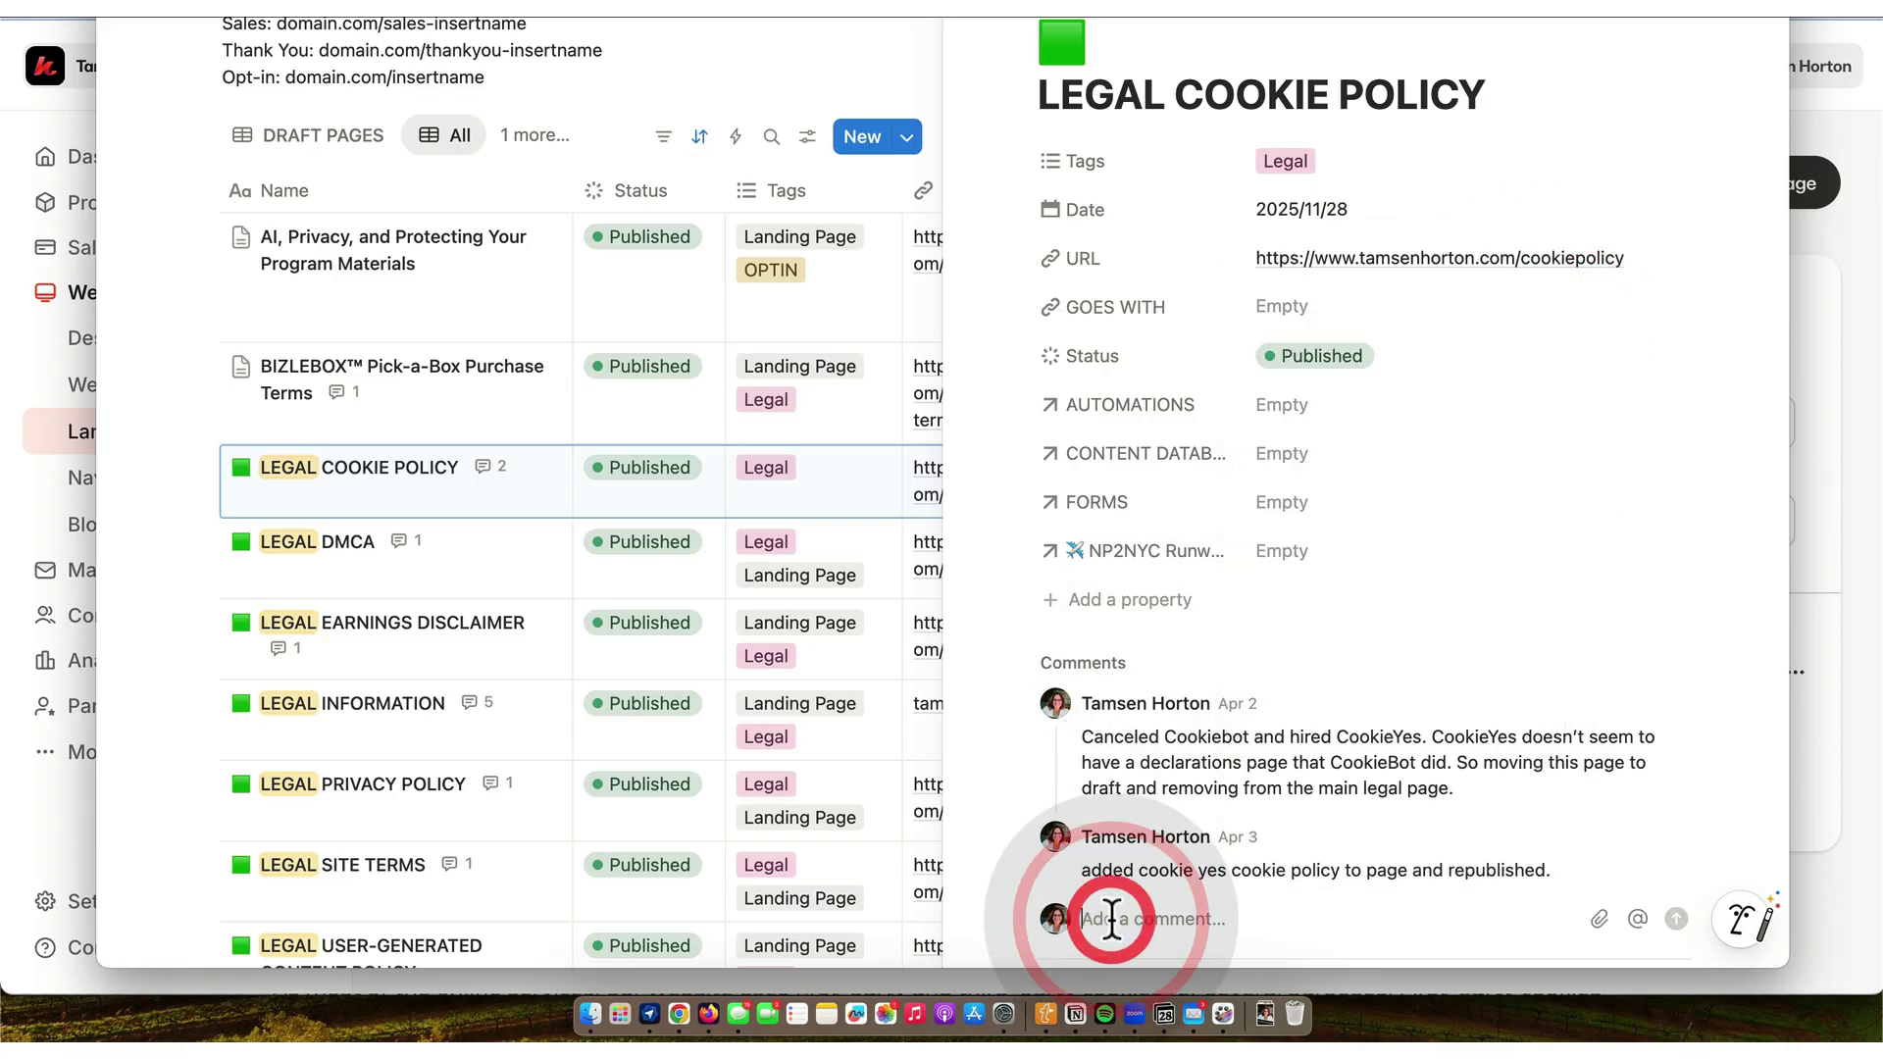
pyautogui.write('removed background image to match other pages.//th')
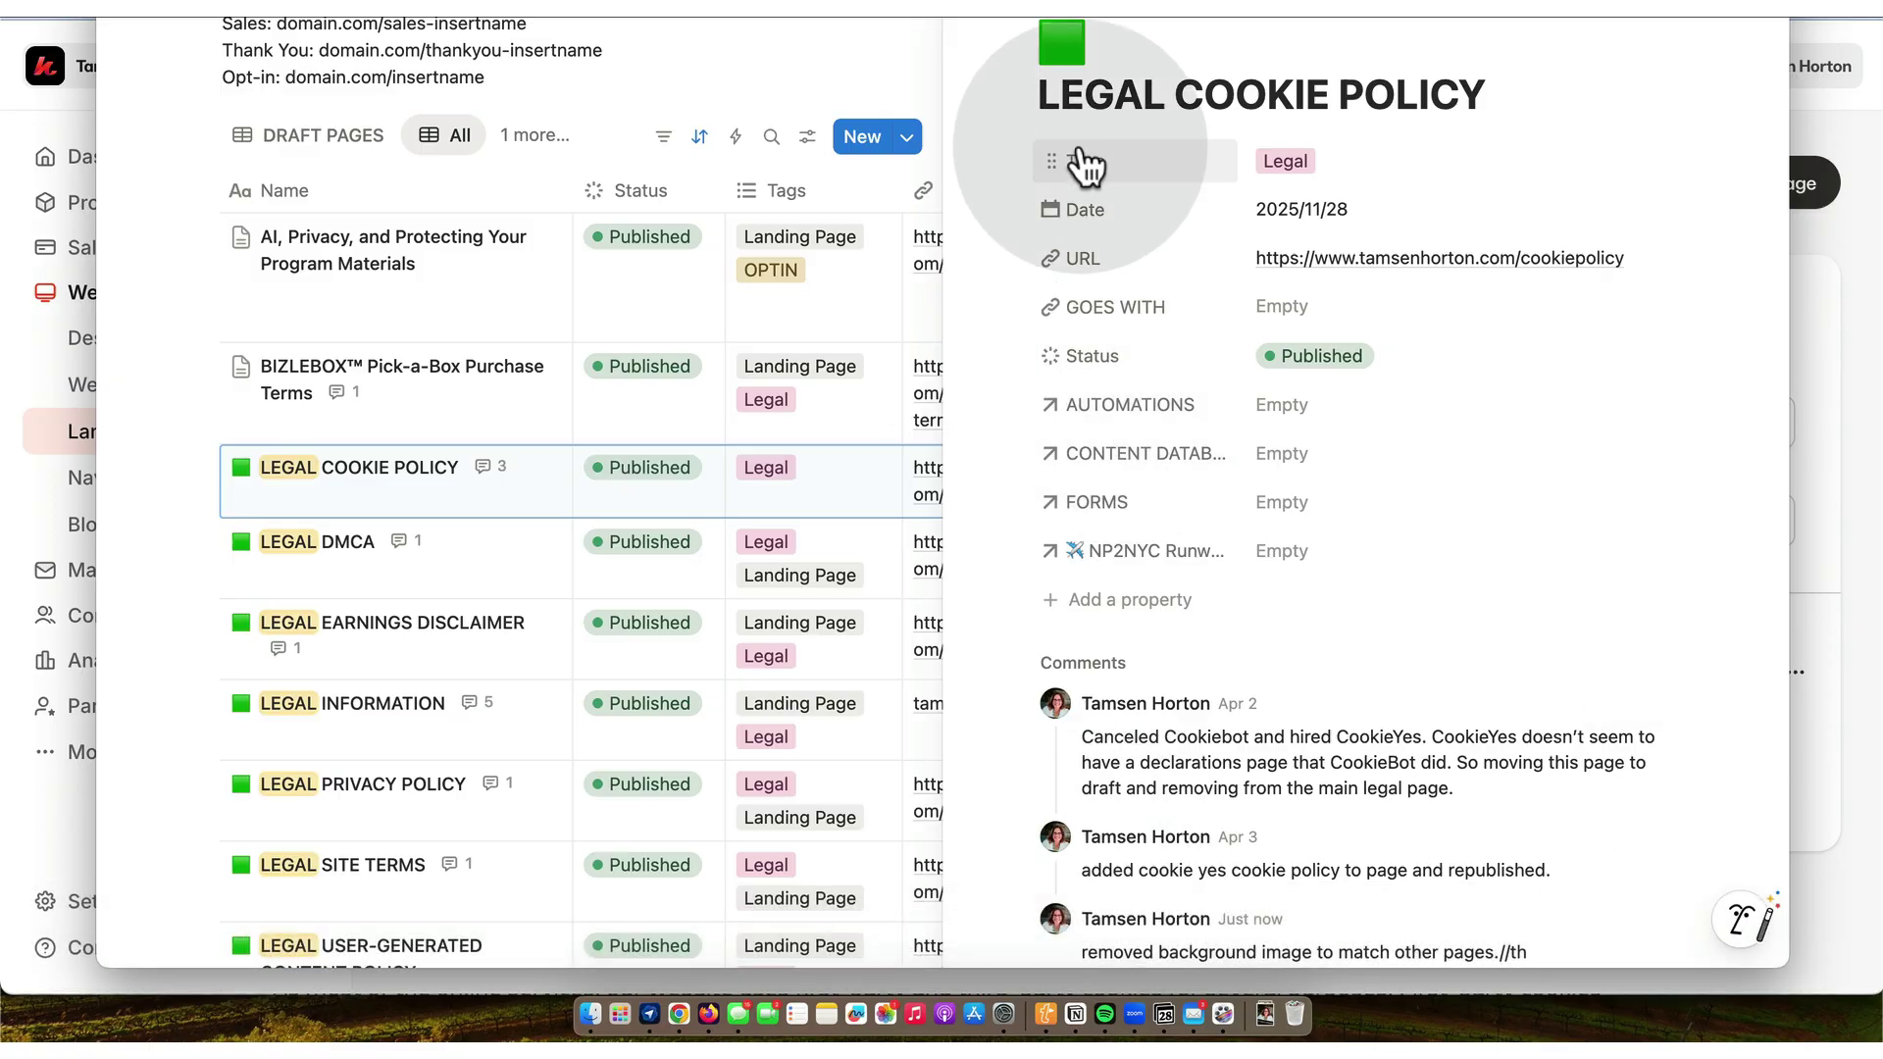
pyautogui.click(530, 538)
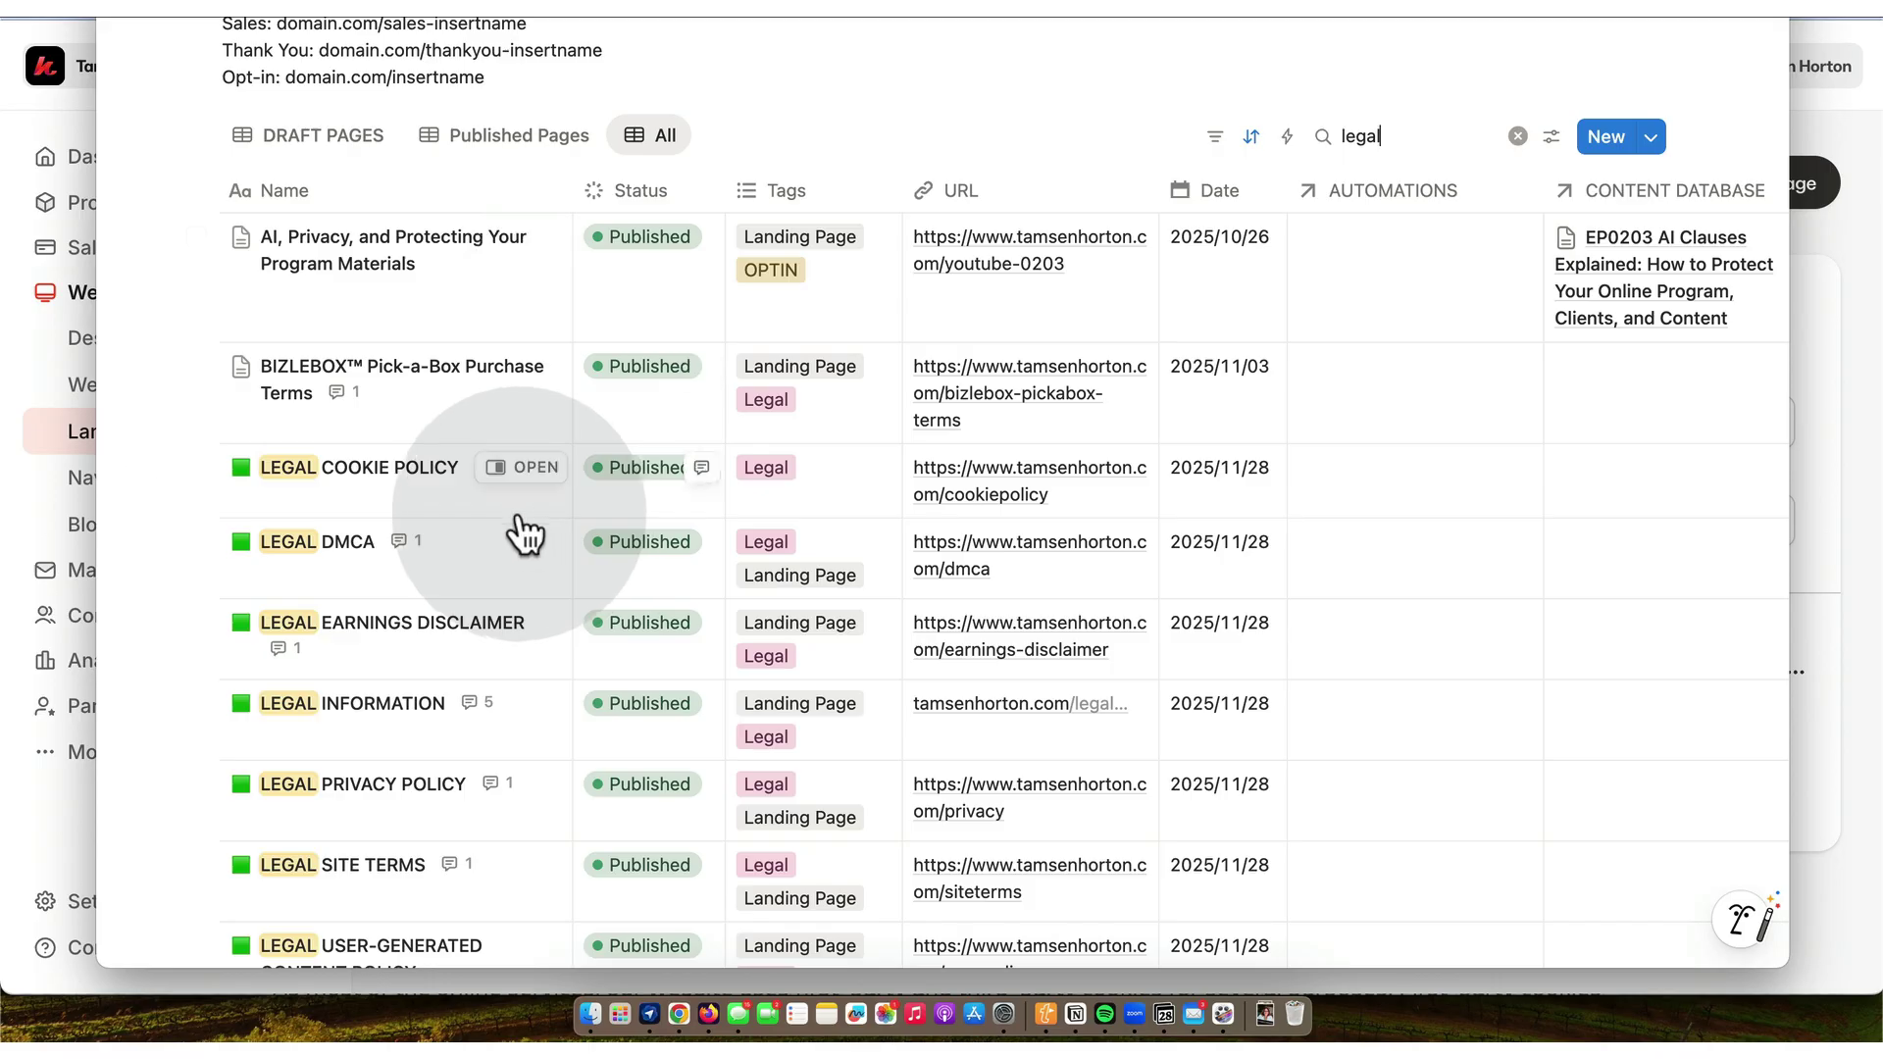
pyautogui.scroll(-3, 542, 530)
pyautogui.scroll(5, 542, 529)
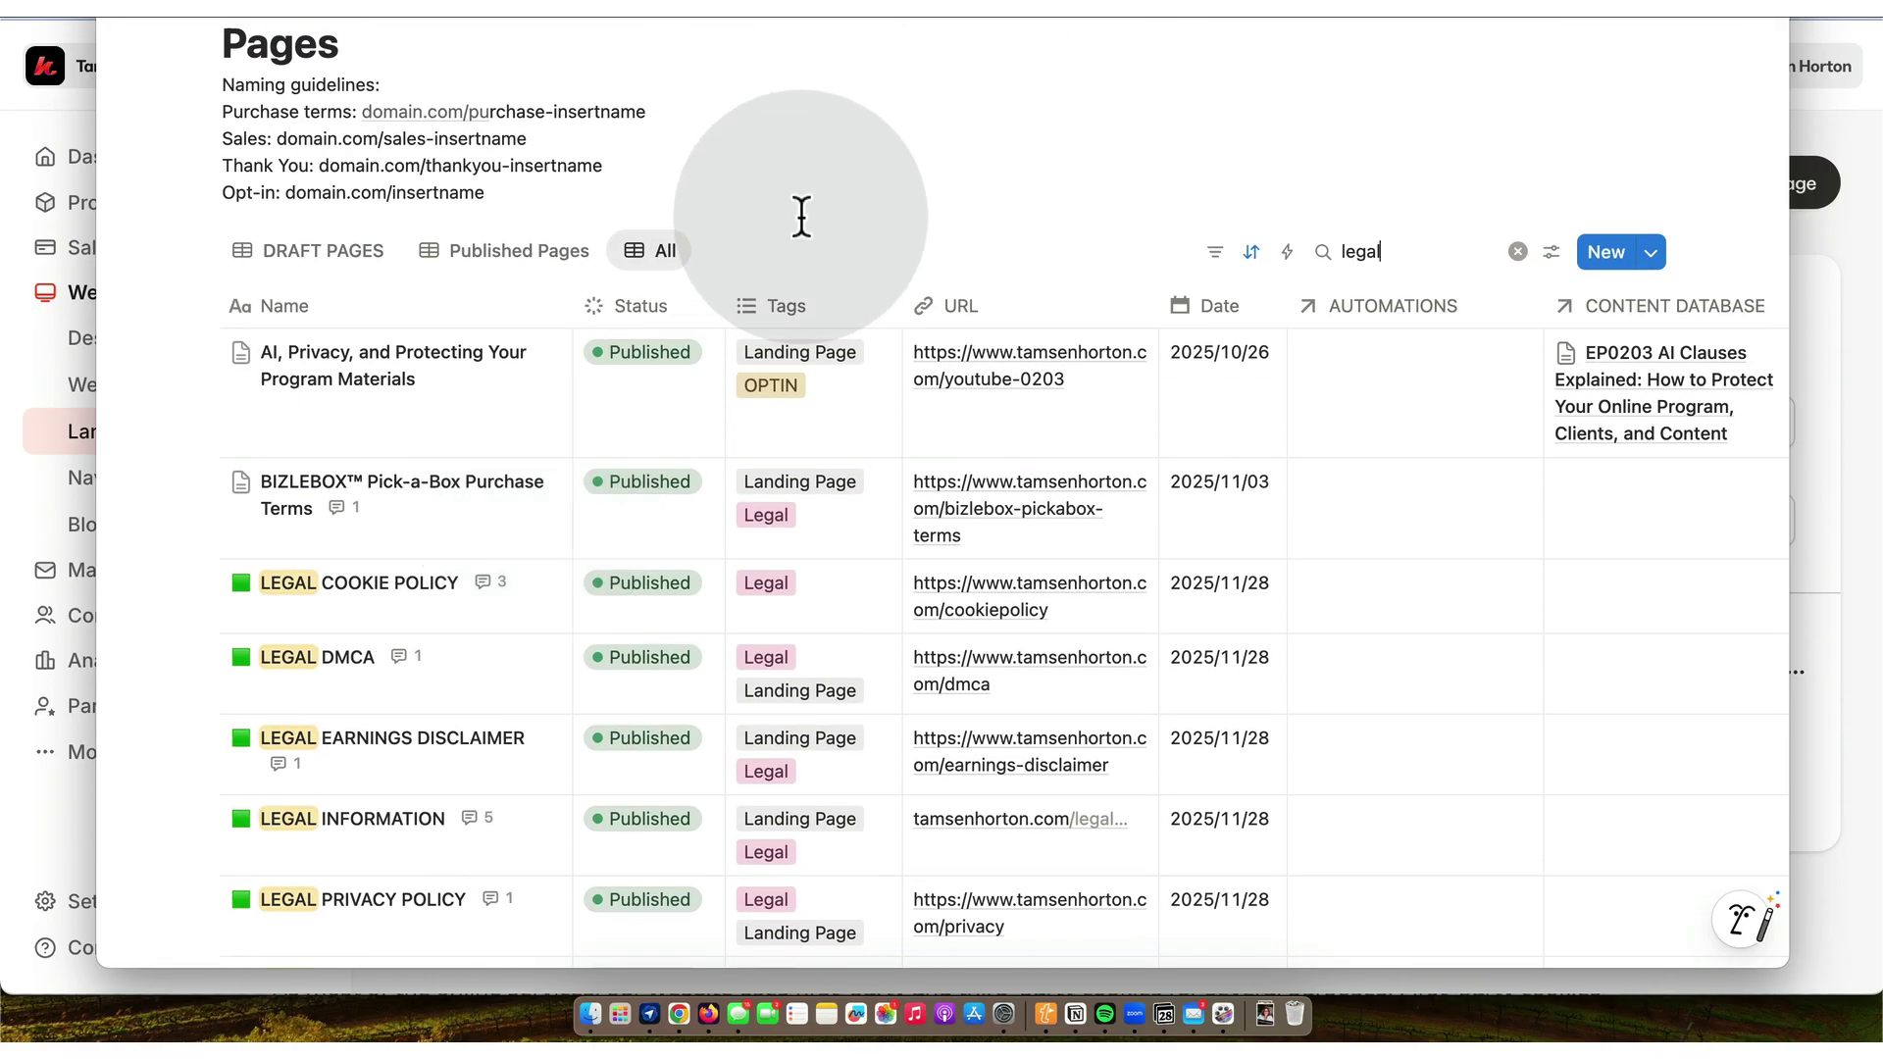
# - Open the live legal summary page on tamsenhorton.com in a new Chrome tab
pyautogui.click(680, 1016)
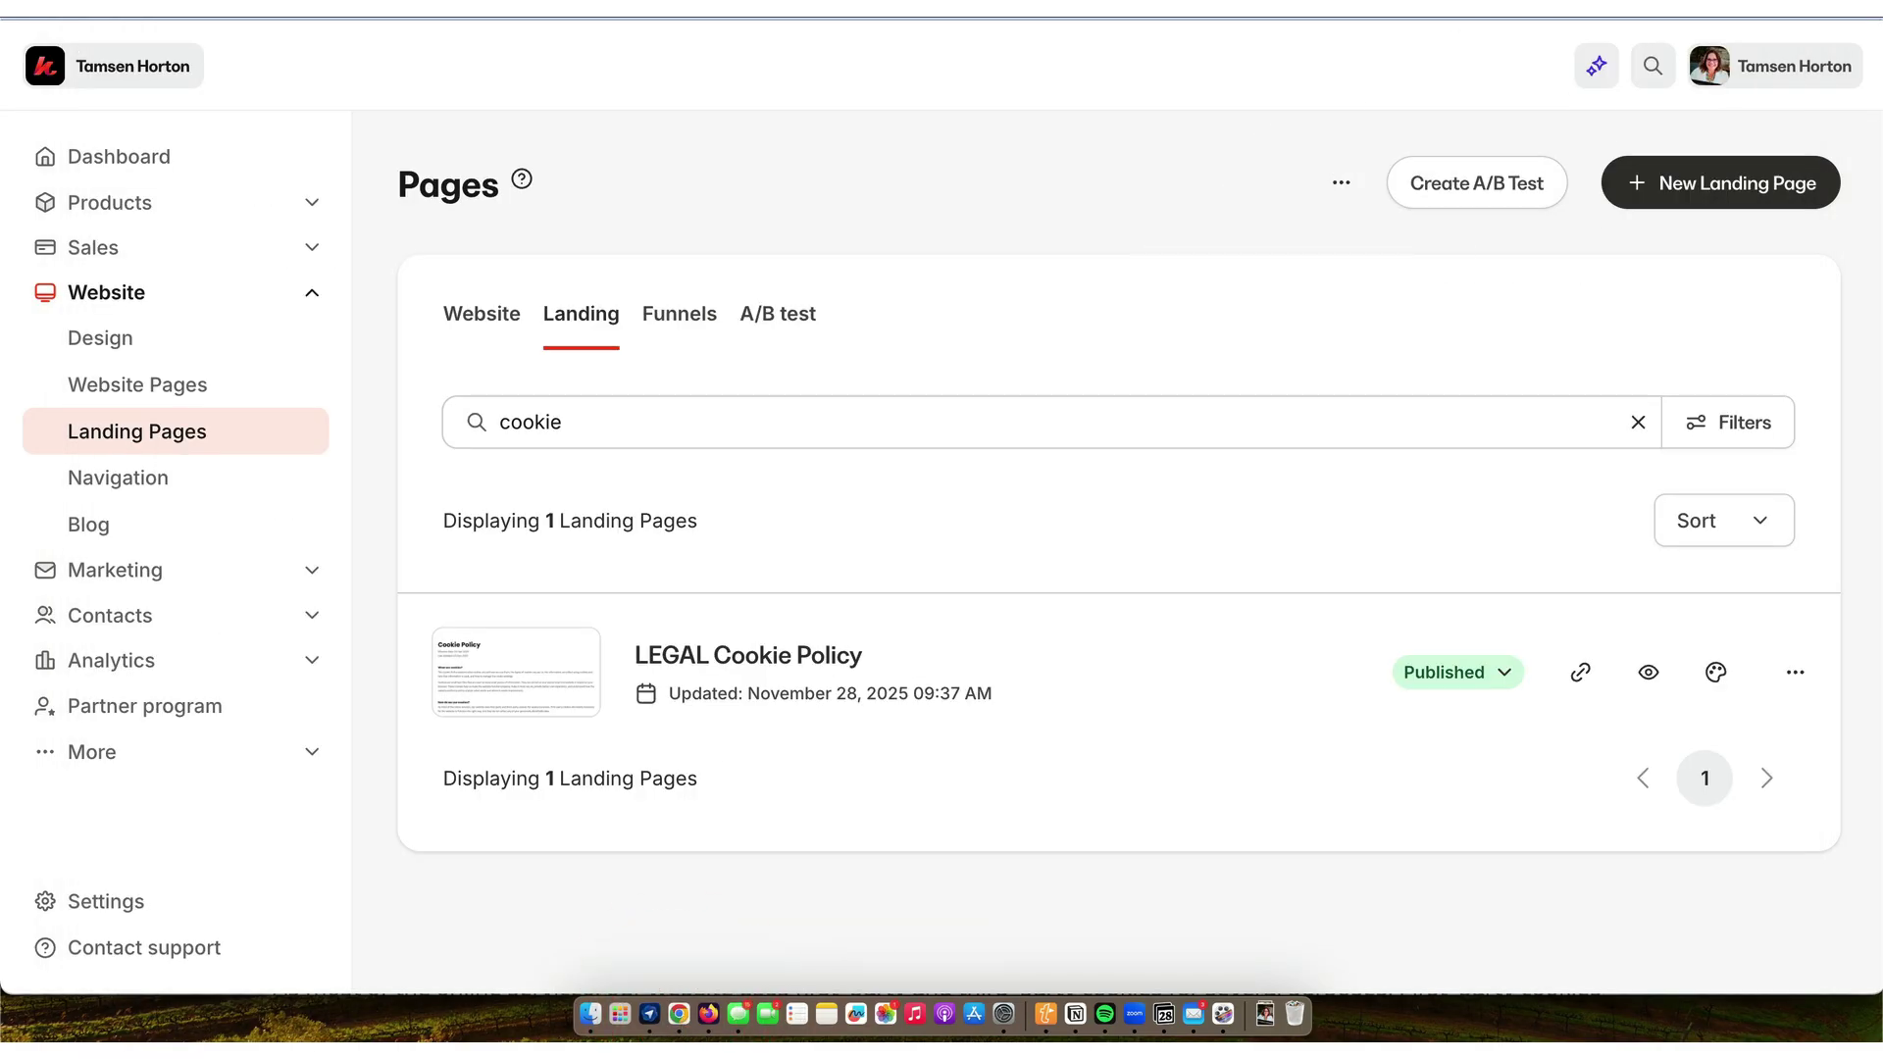
pyautogui.press('super+t')
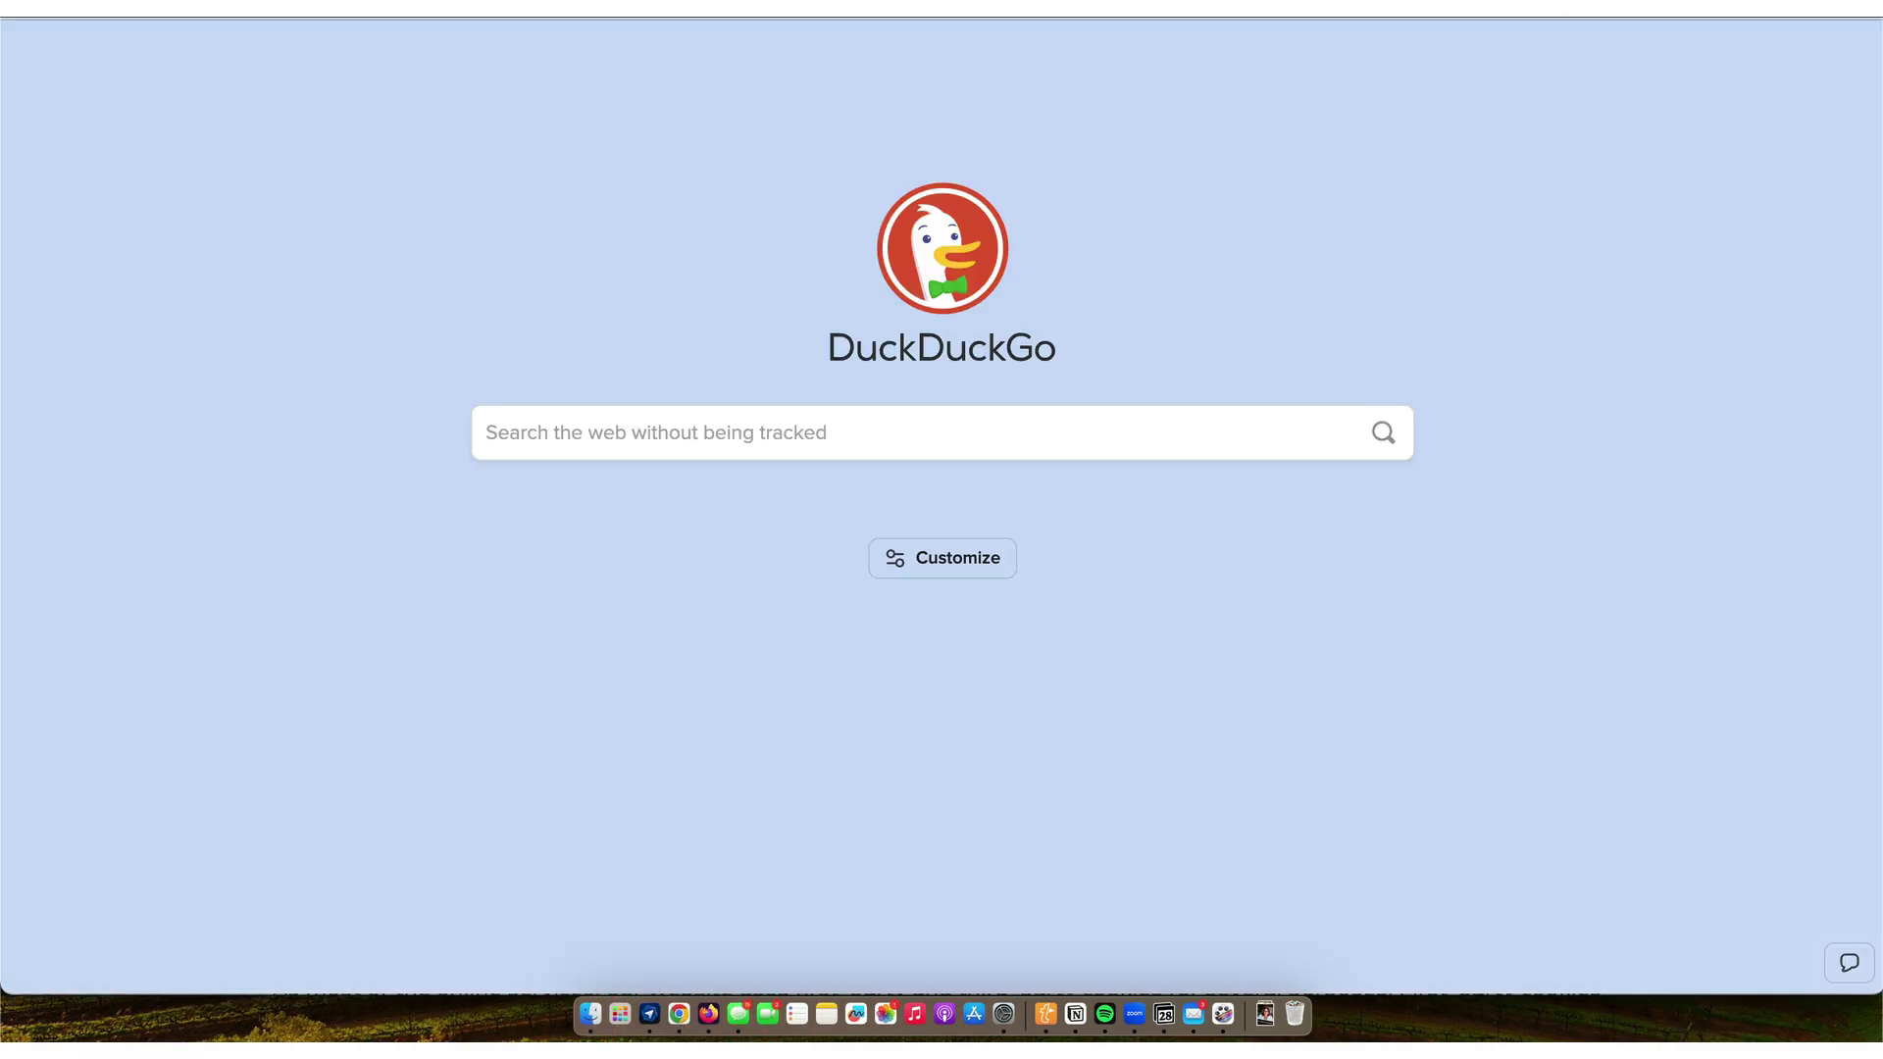
pyautogui.write('www.tamsenhorton')
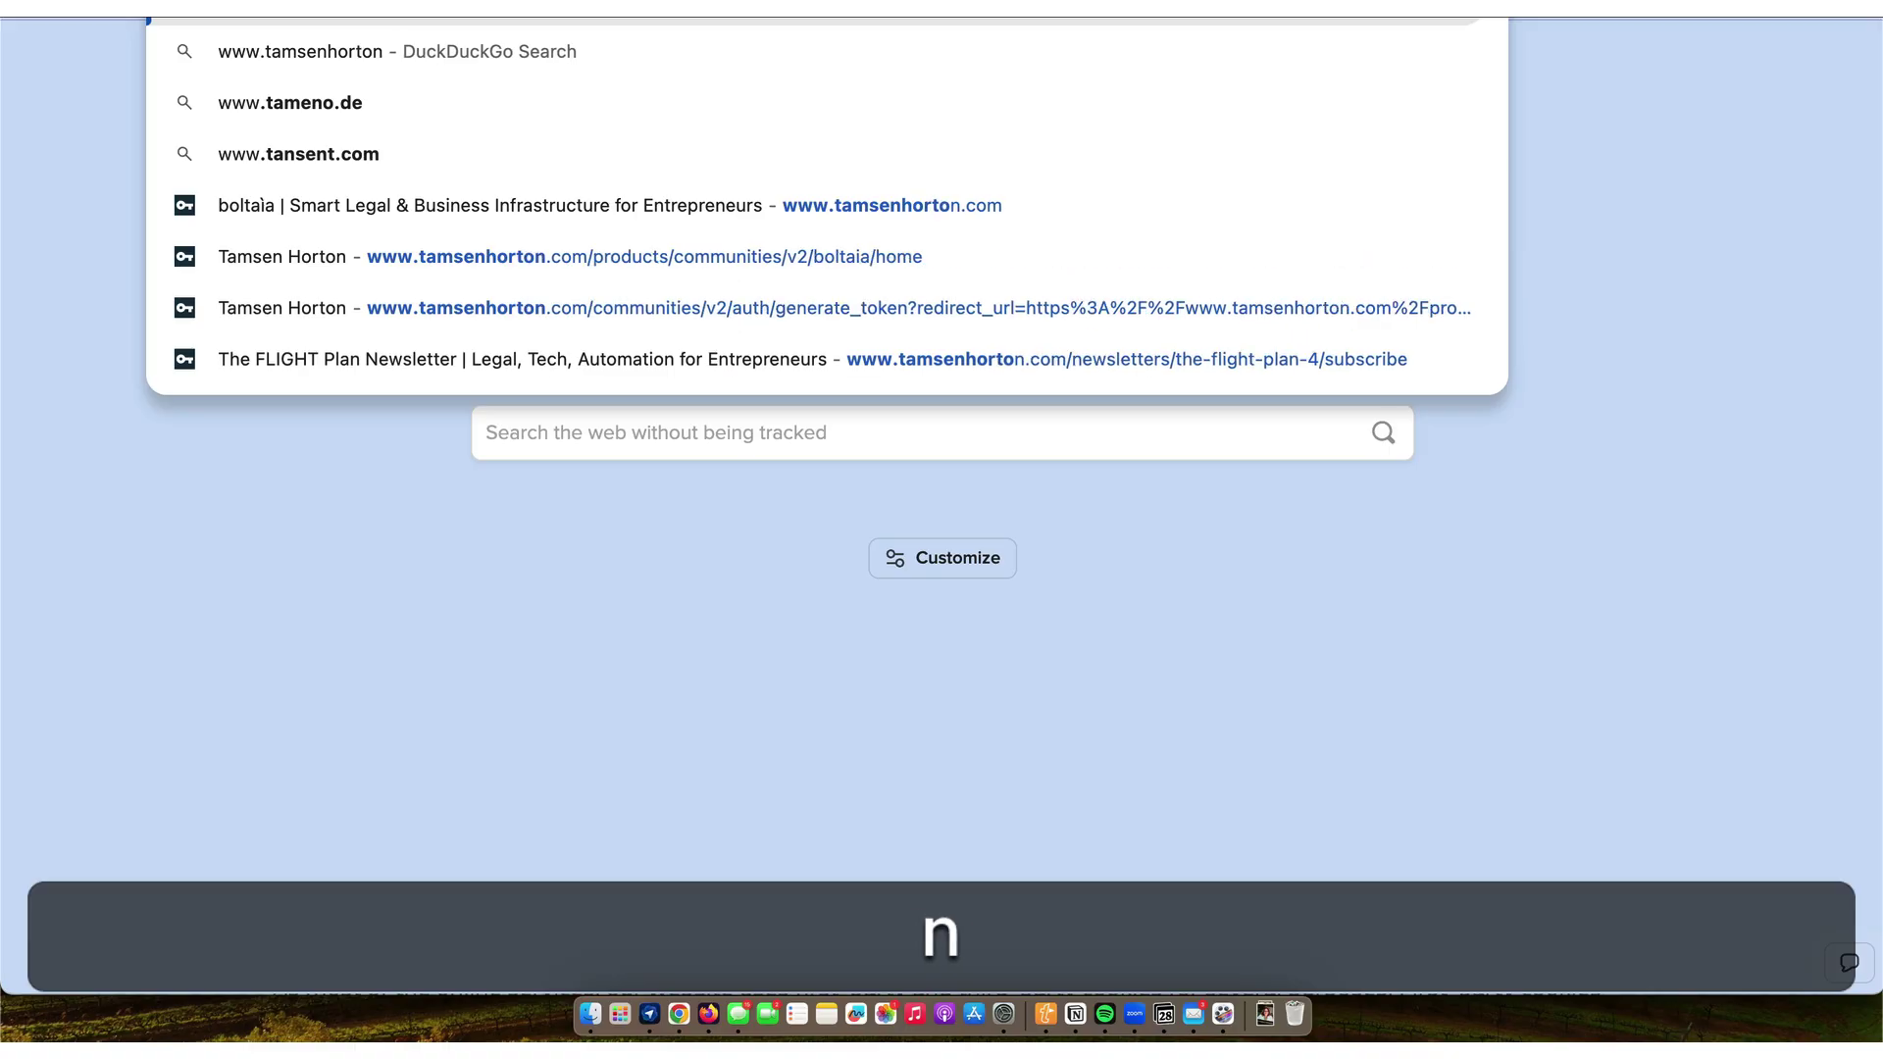
pyautogui.write('.com/le')
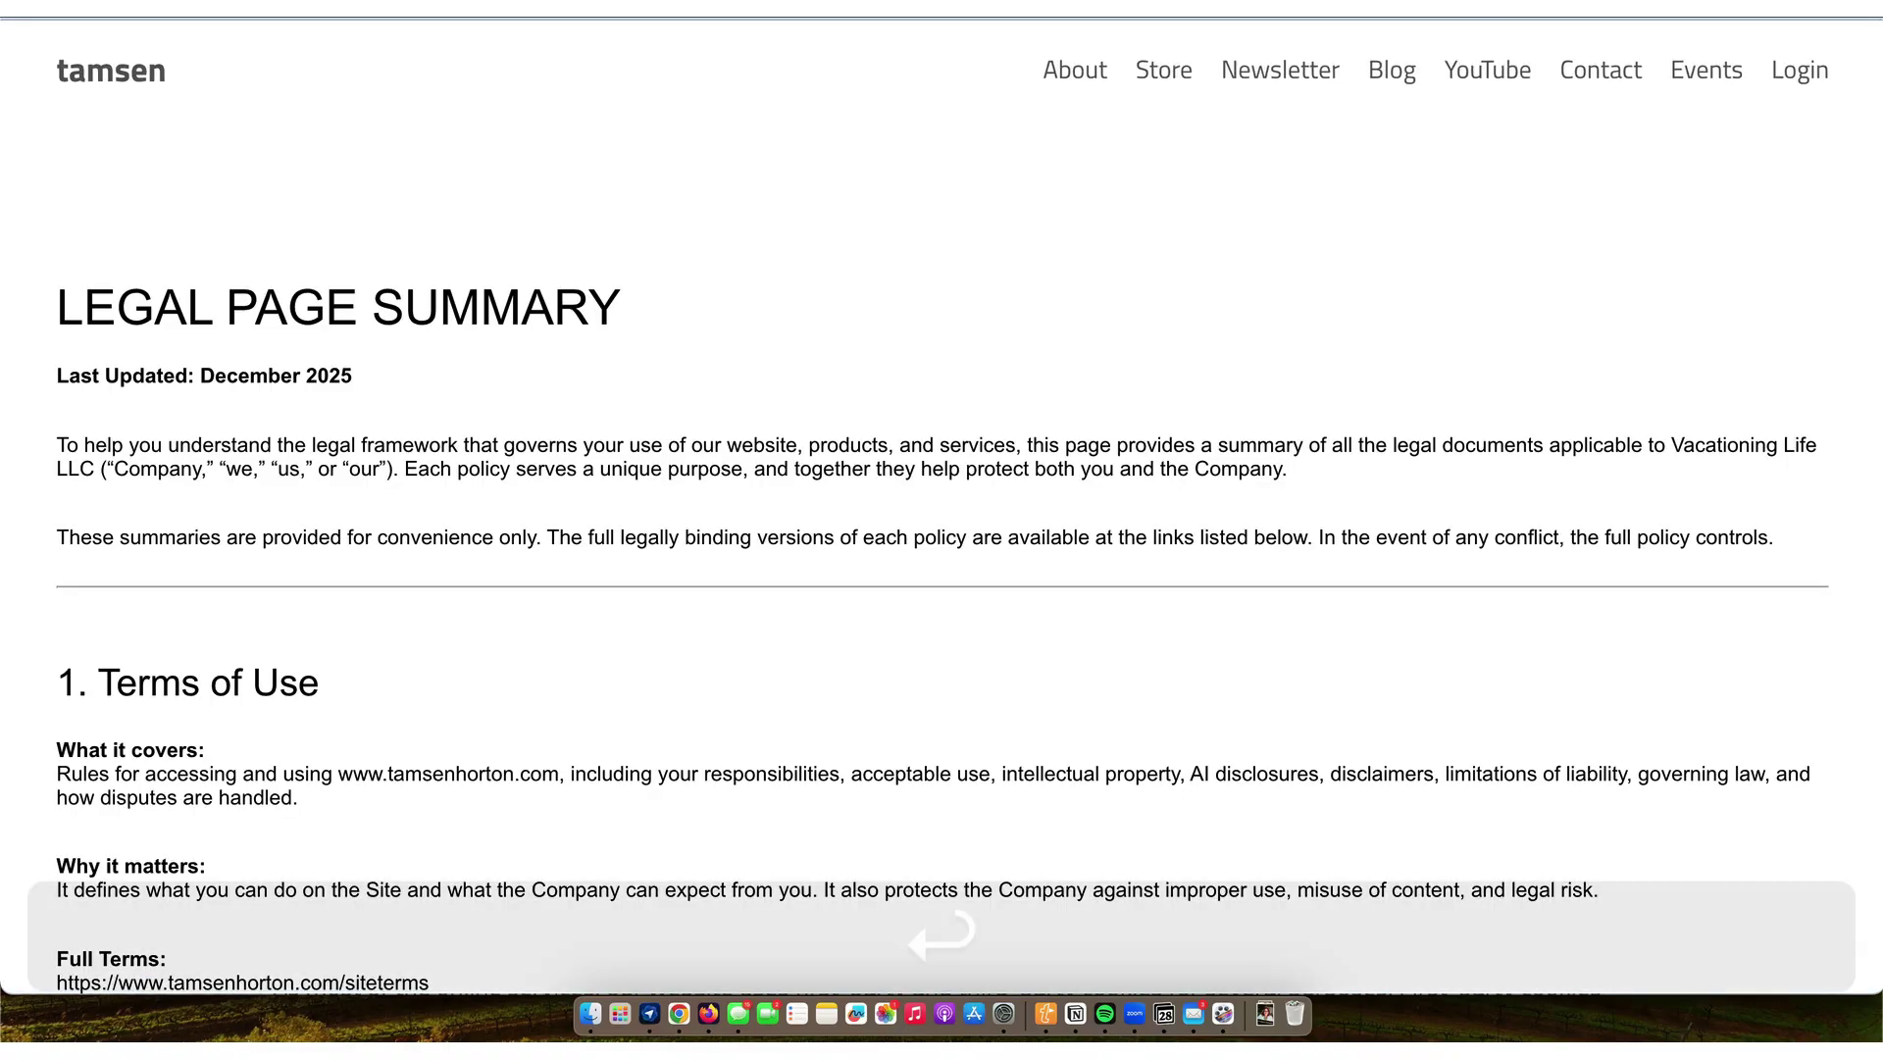
pyautogui.click(1694, 224)
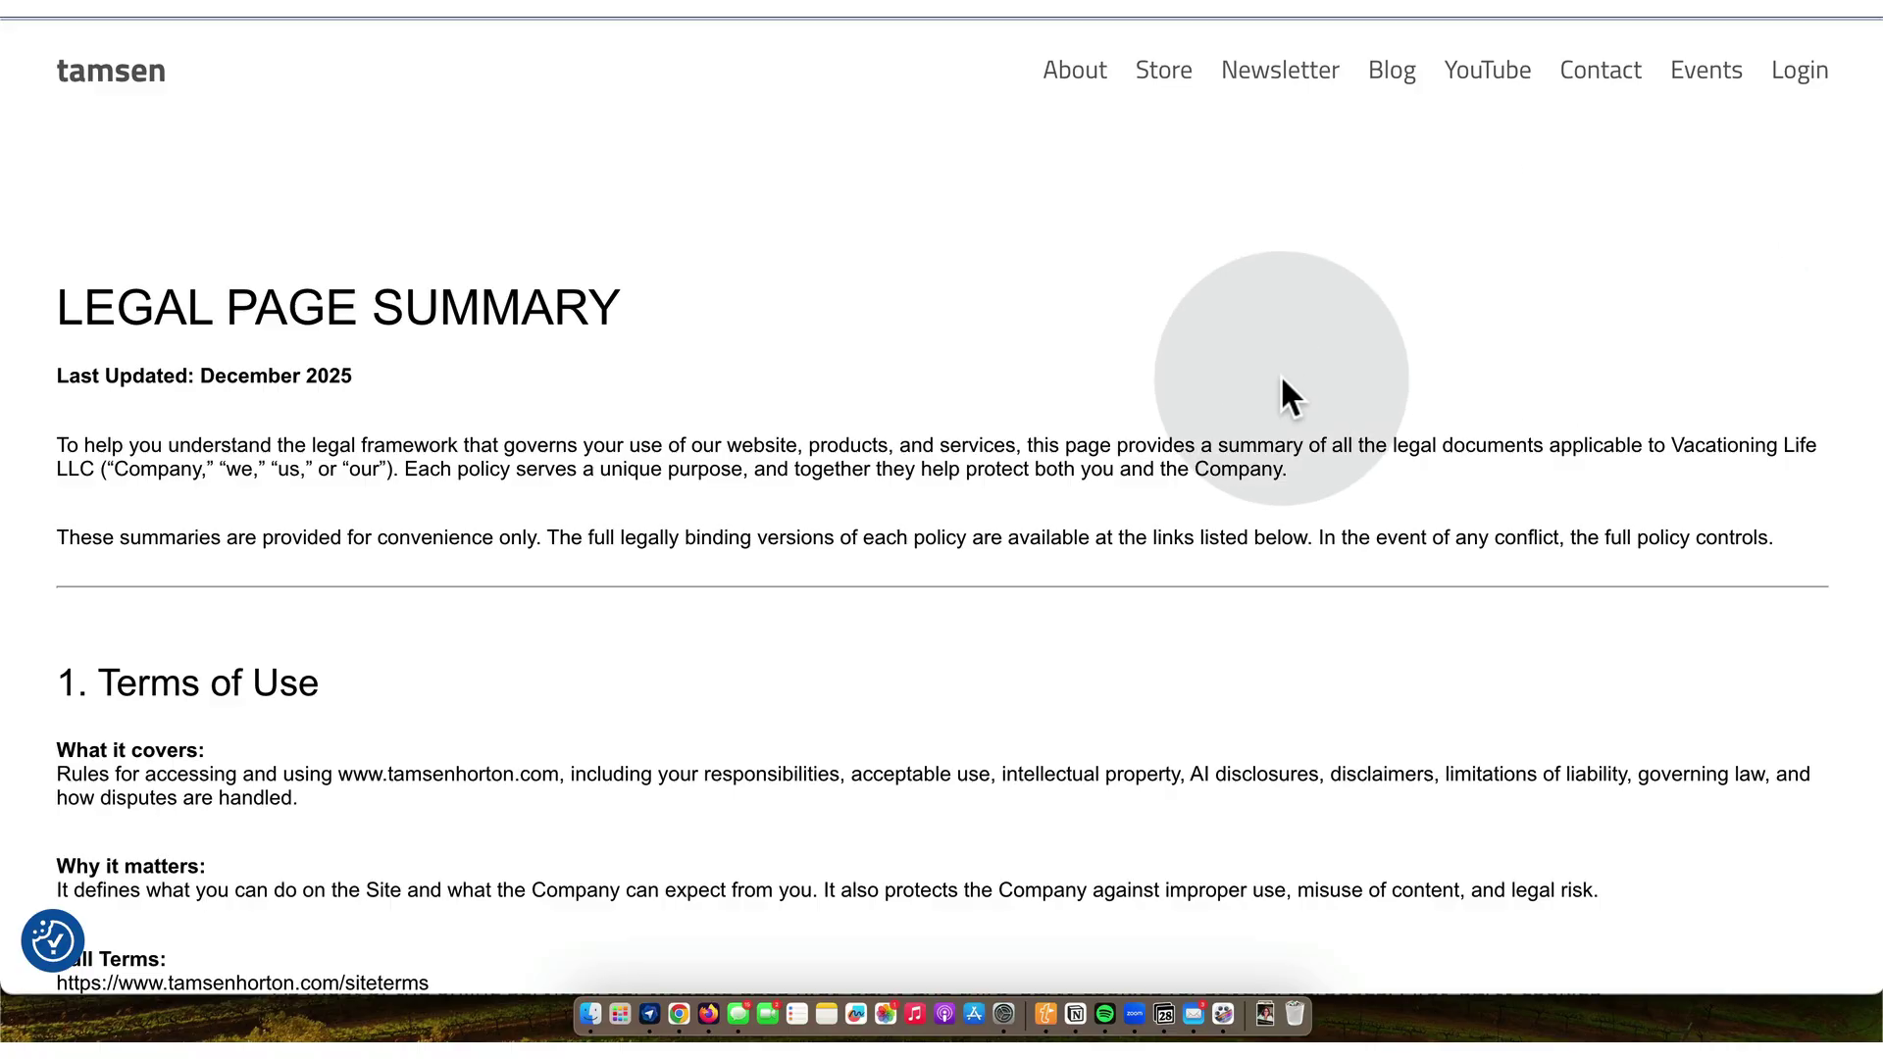
# - Read through all the summary's policy sections, then return to the Kajabi landing pages tab
pyautogui.scroll(-3, 1280, 374)
pyautogui.scroll(-6, 1280, 373)
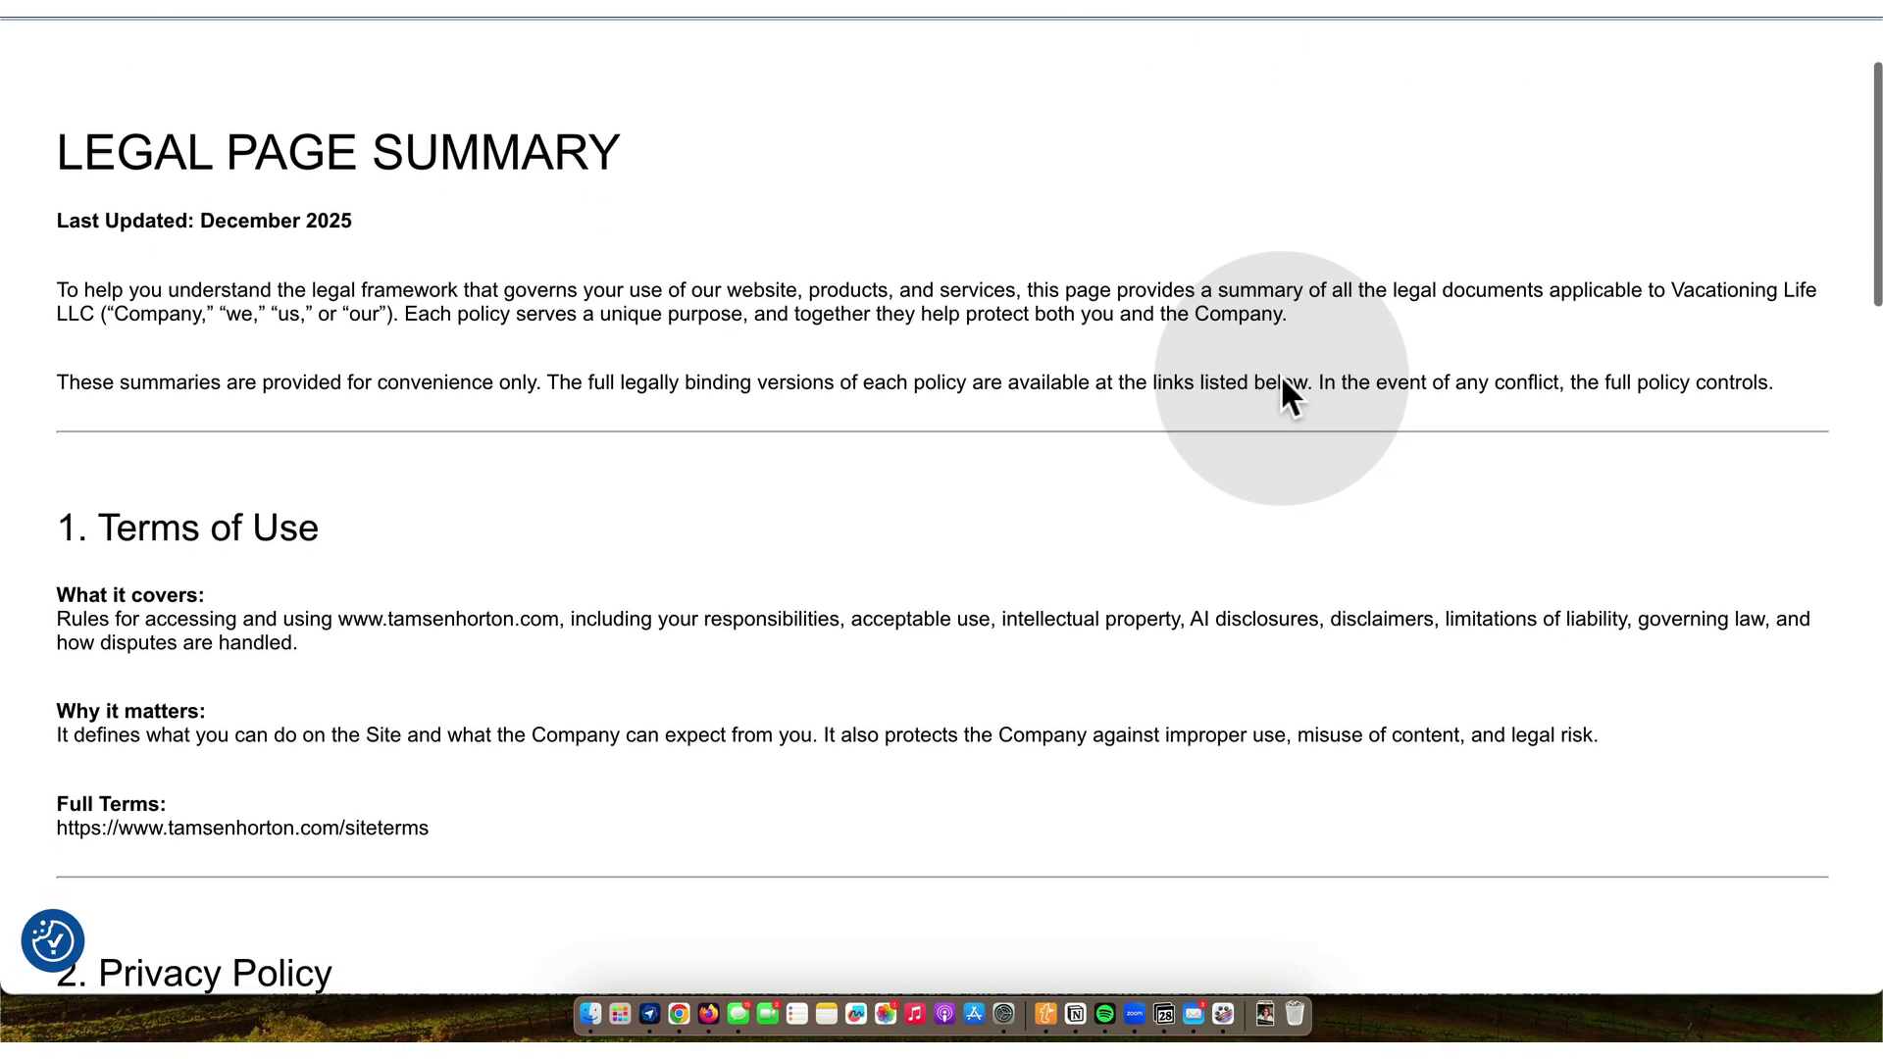
pyautogui.scroll(-5, 1282, 379)
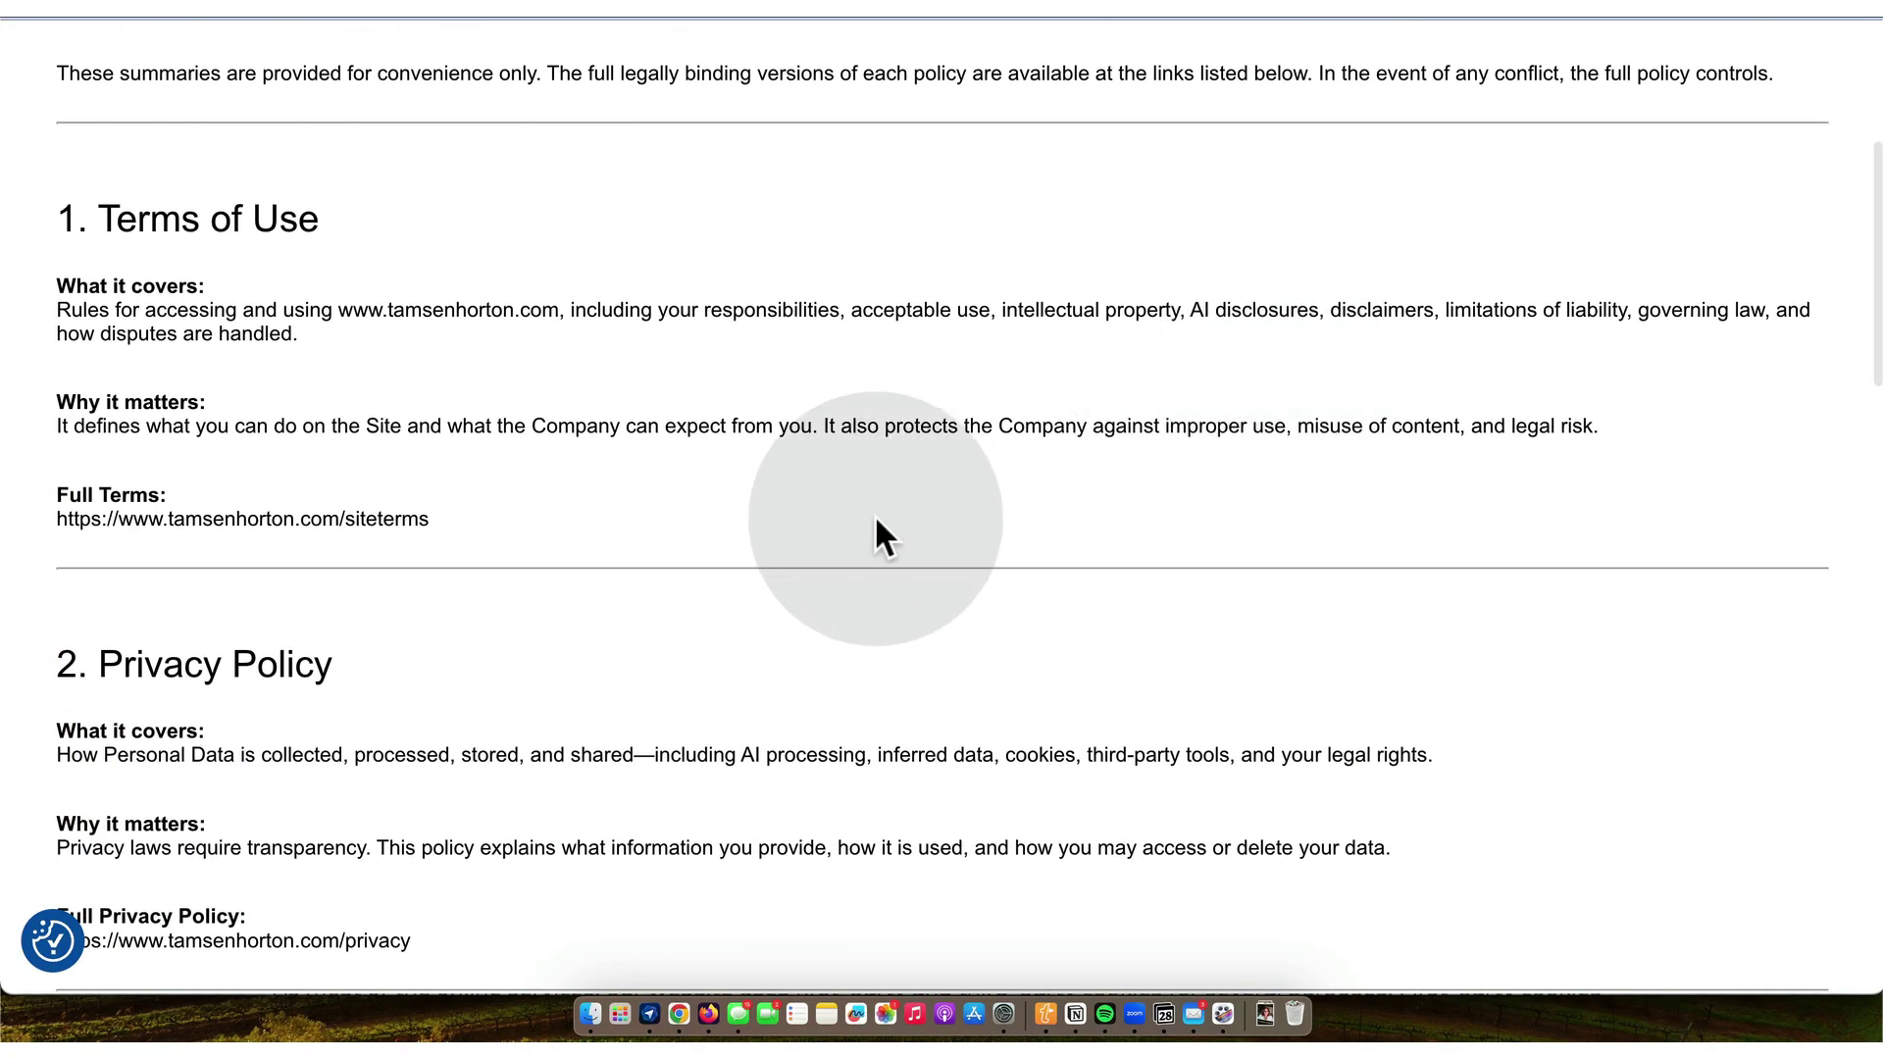
pyautogui.click(432, 520)
pyautogui.scroll(-6, 432, 519)
pyautogui.scroll(-10, 432, 520)
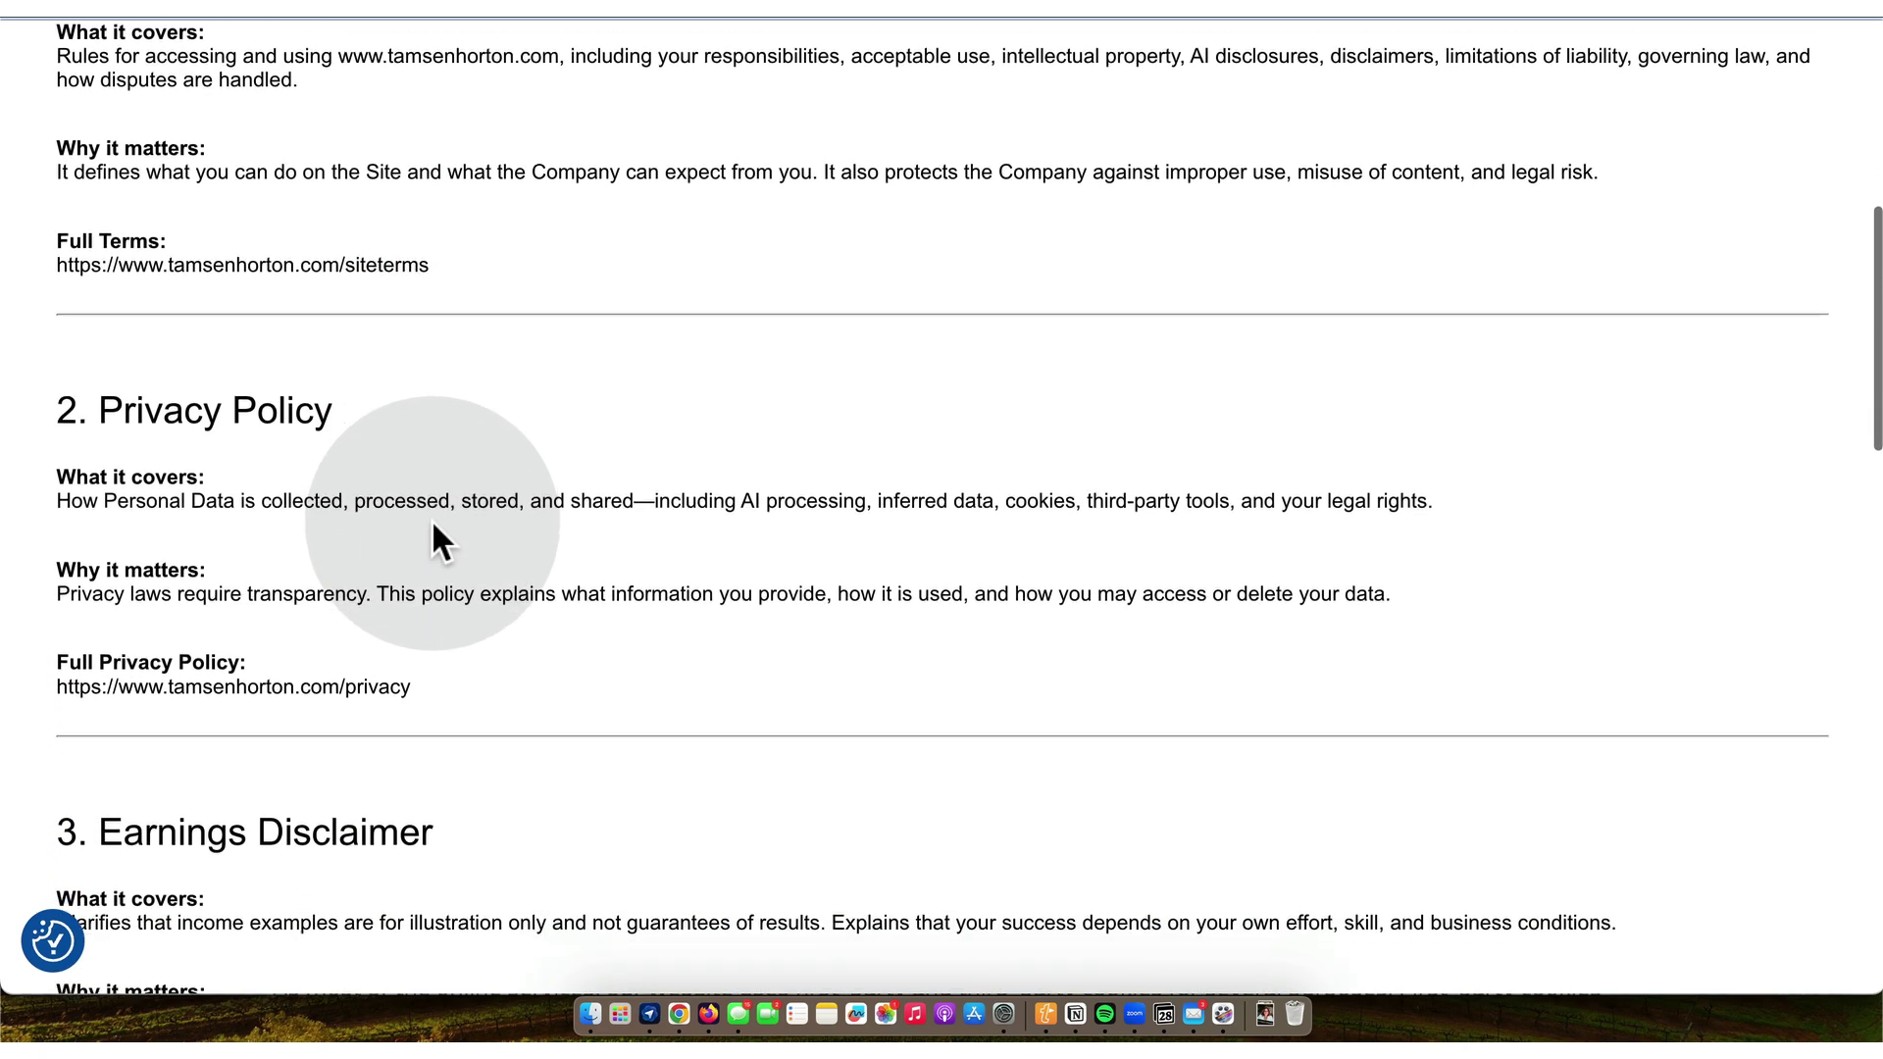
pyautogui.scroll(-20, 432, 520)
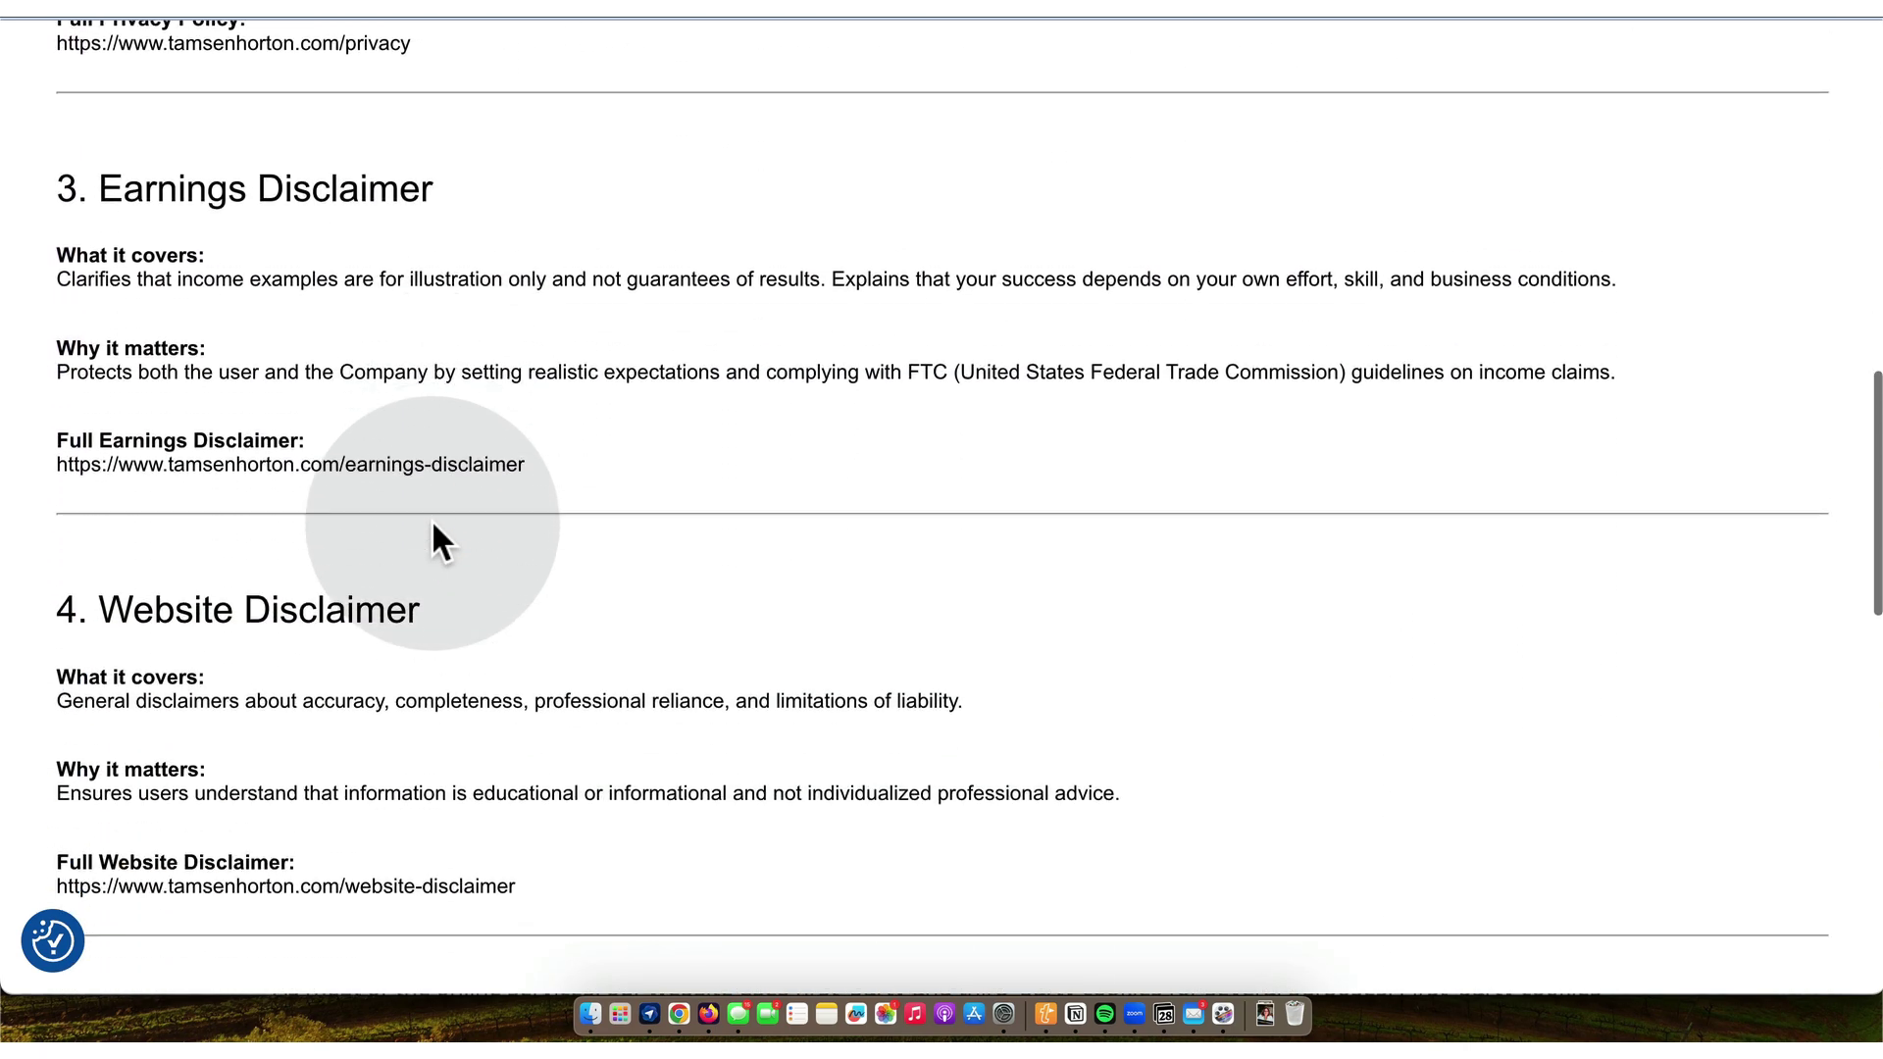
pyautogui.scroll(-20, 431, 520)
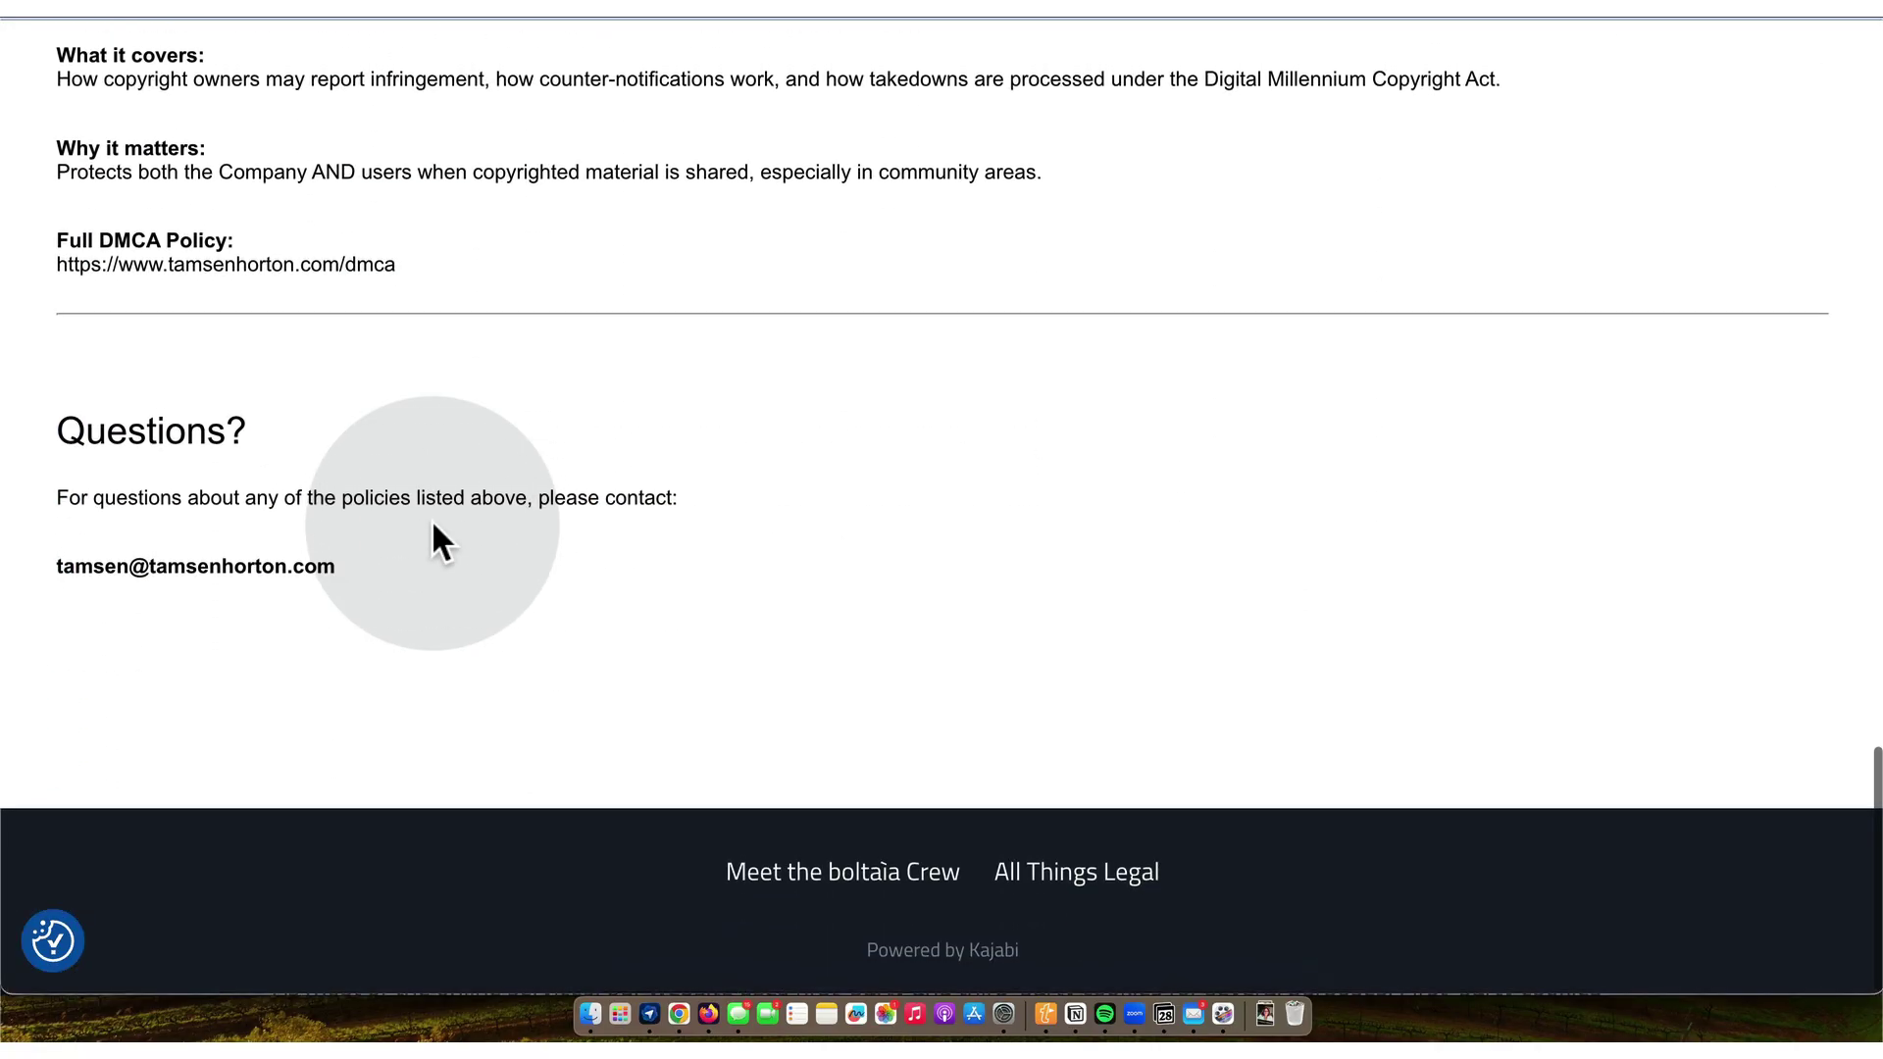
pyautogui.scroll(20, 431, 520)
pyautogui.scroll(15, 431, 520)
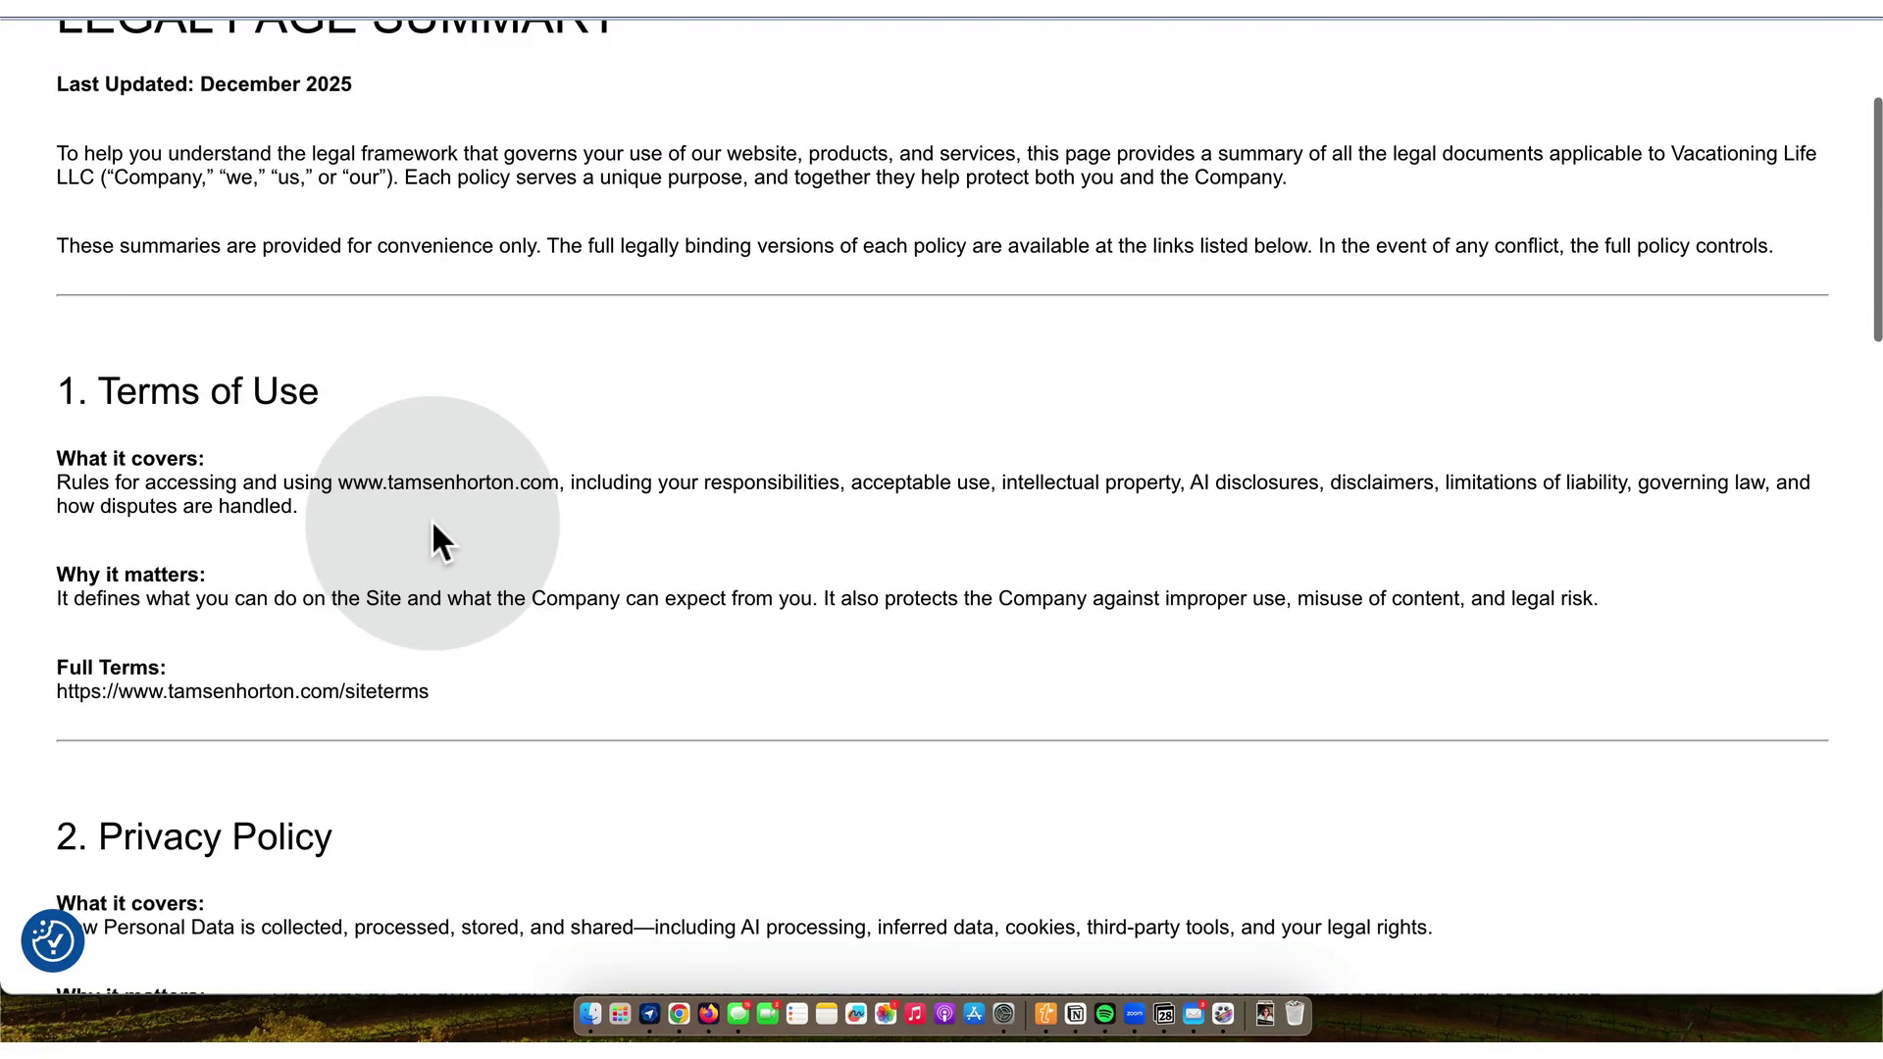
pyautogui.scroll(3, 434, 523)
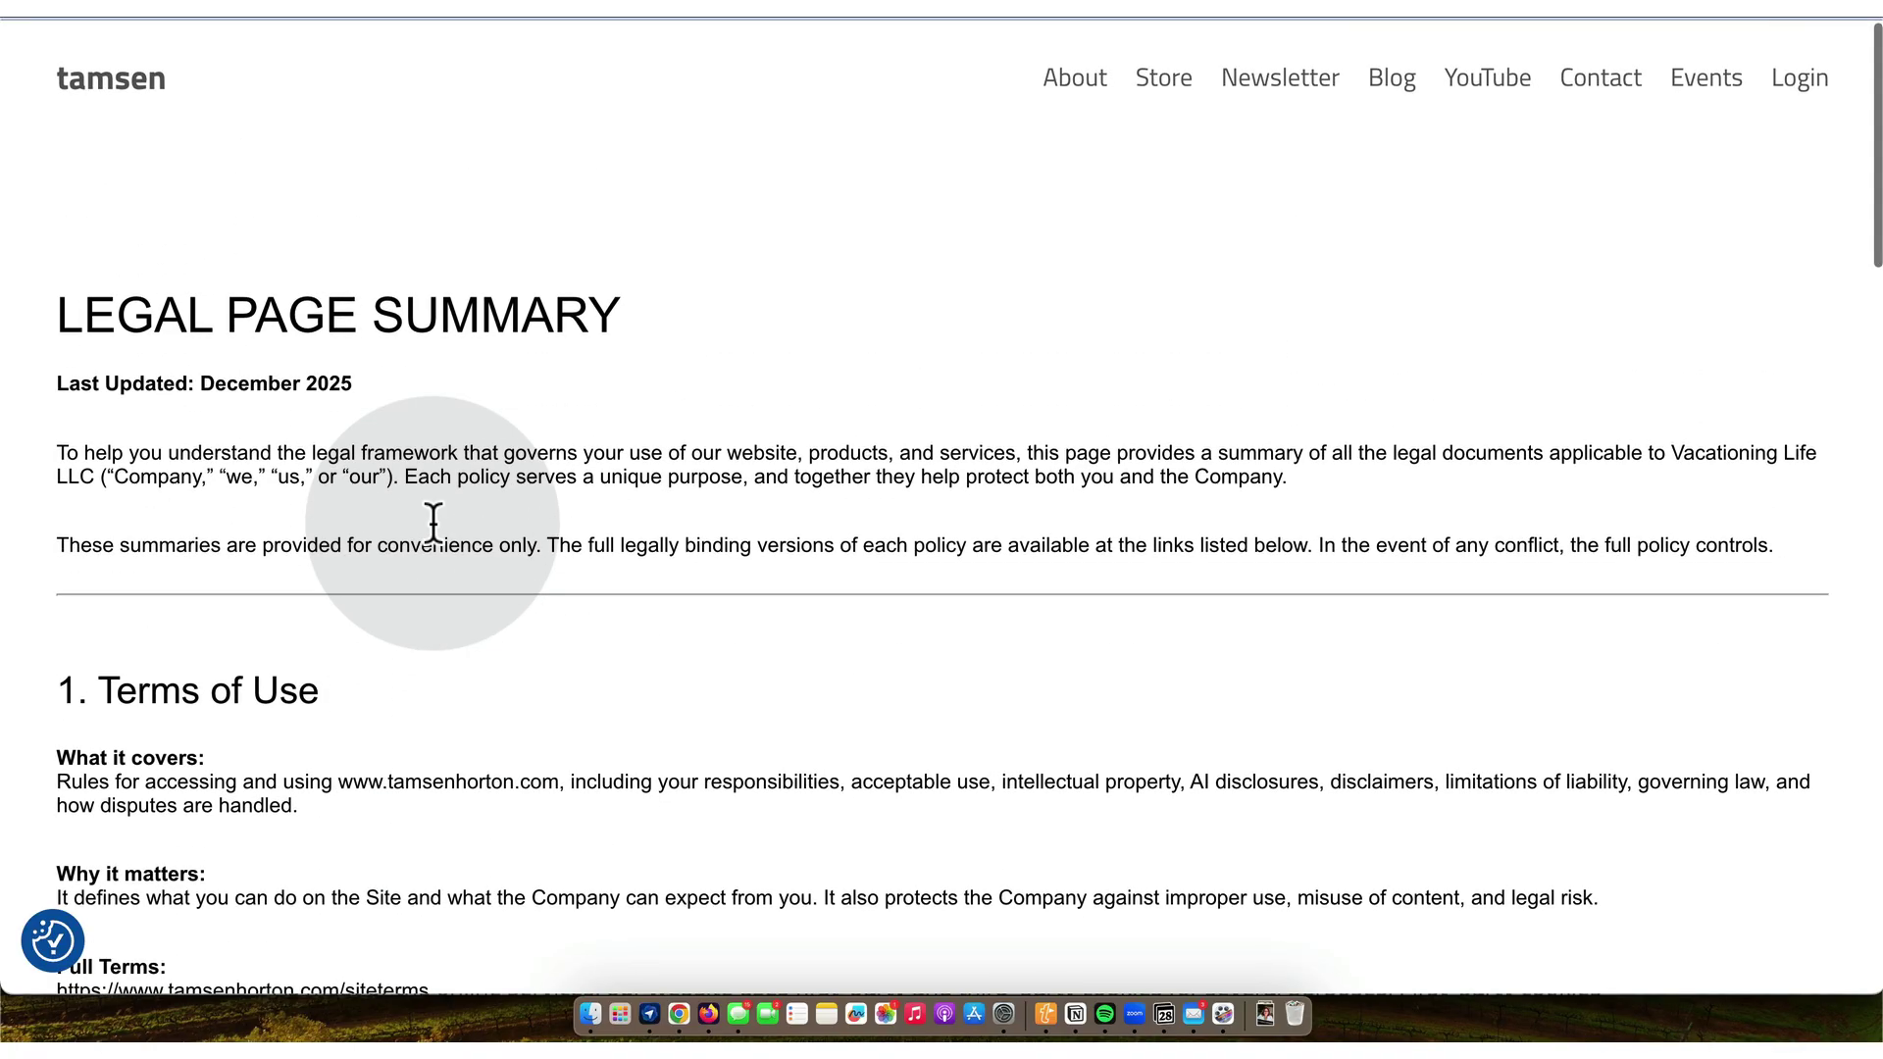
pyautogui.hotkey('ctrl', 'Tab')
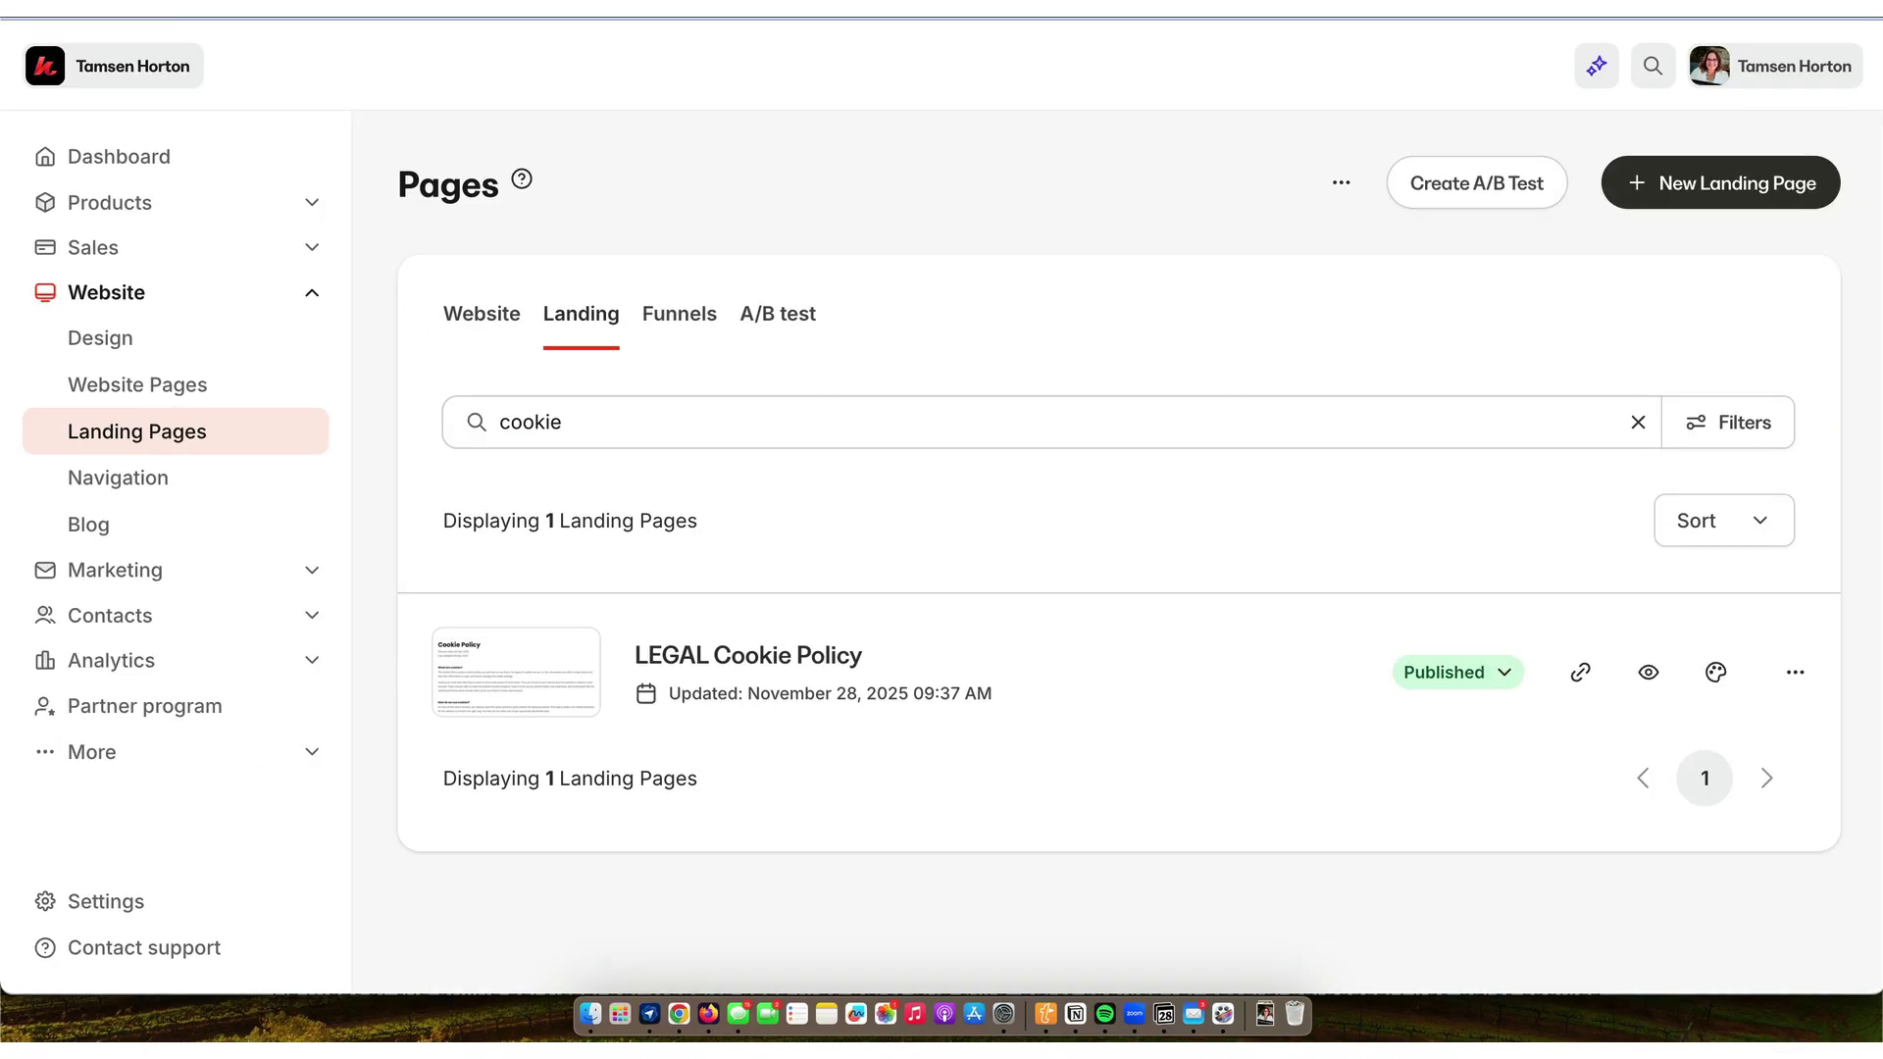
# - Search the landing pages for 'legal' and open Legal Information in the editor
pyautogui.doubleClick(684, 420)
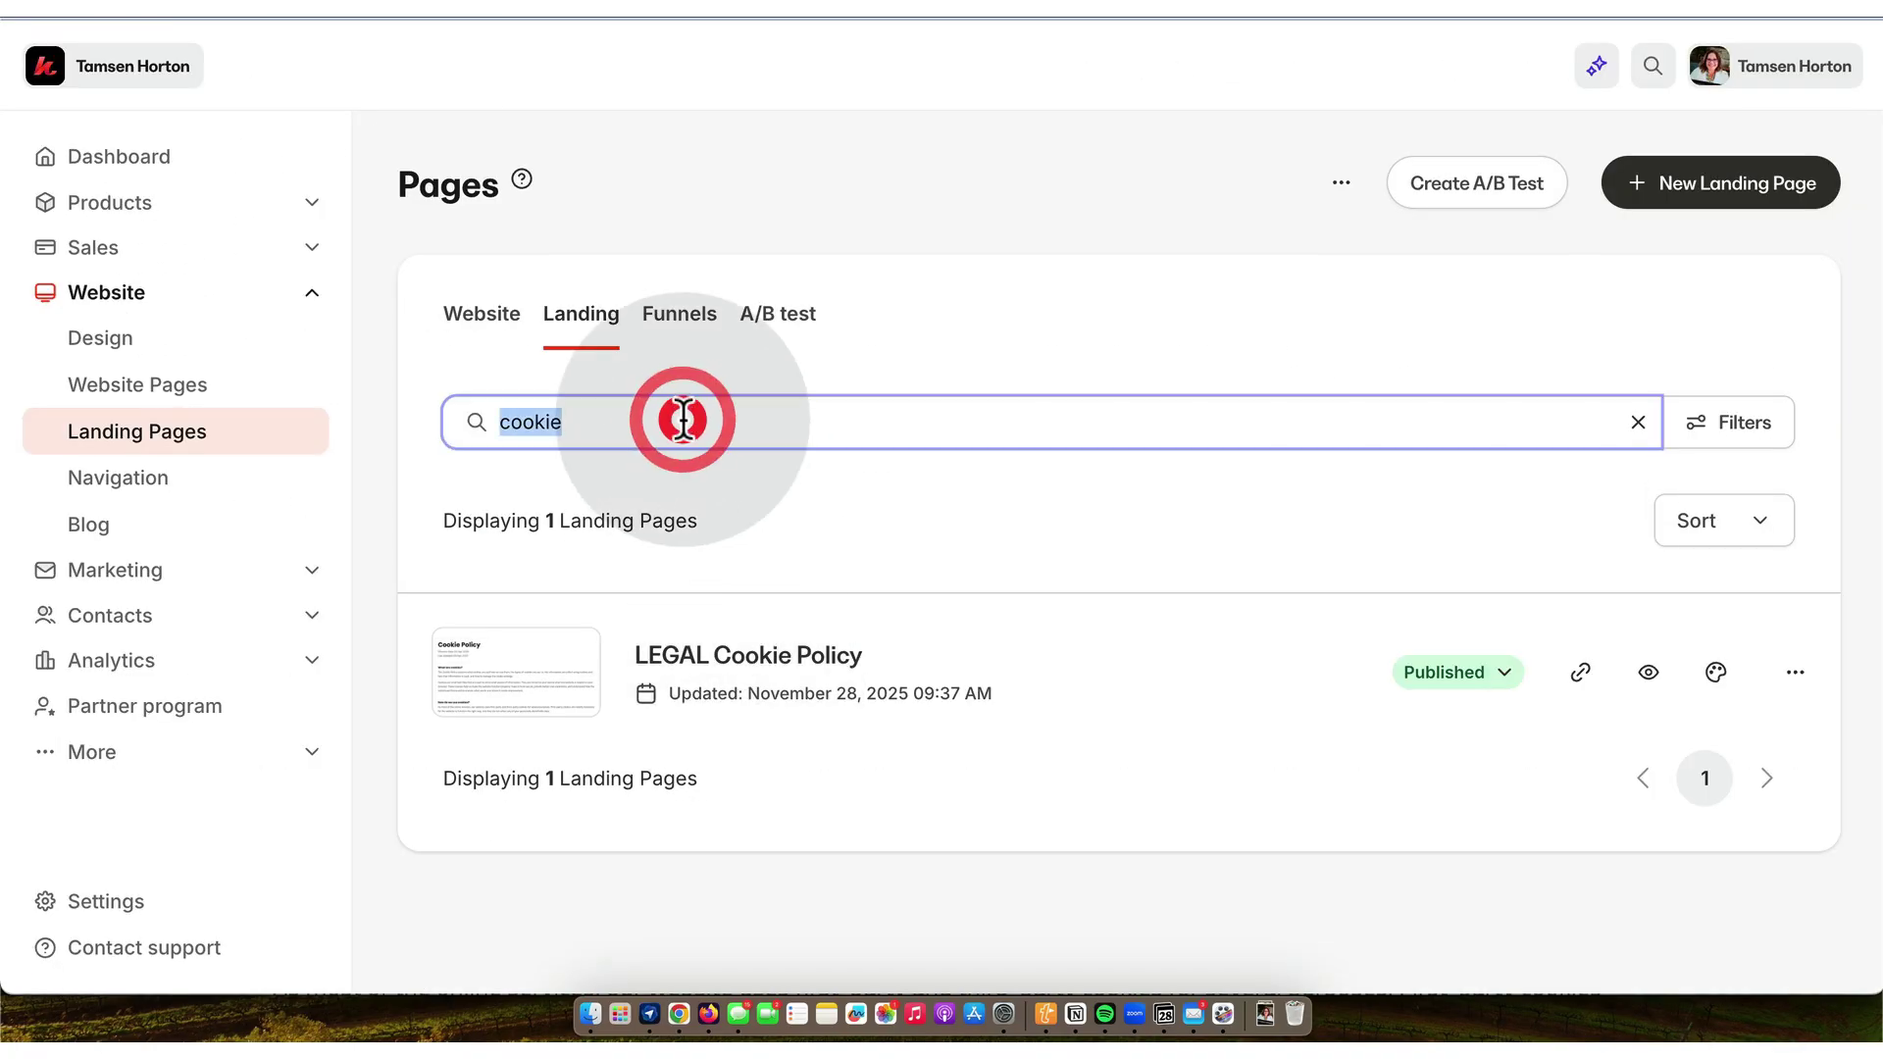
pyautogui.write('legal')
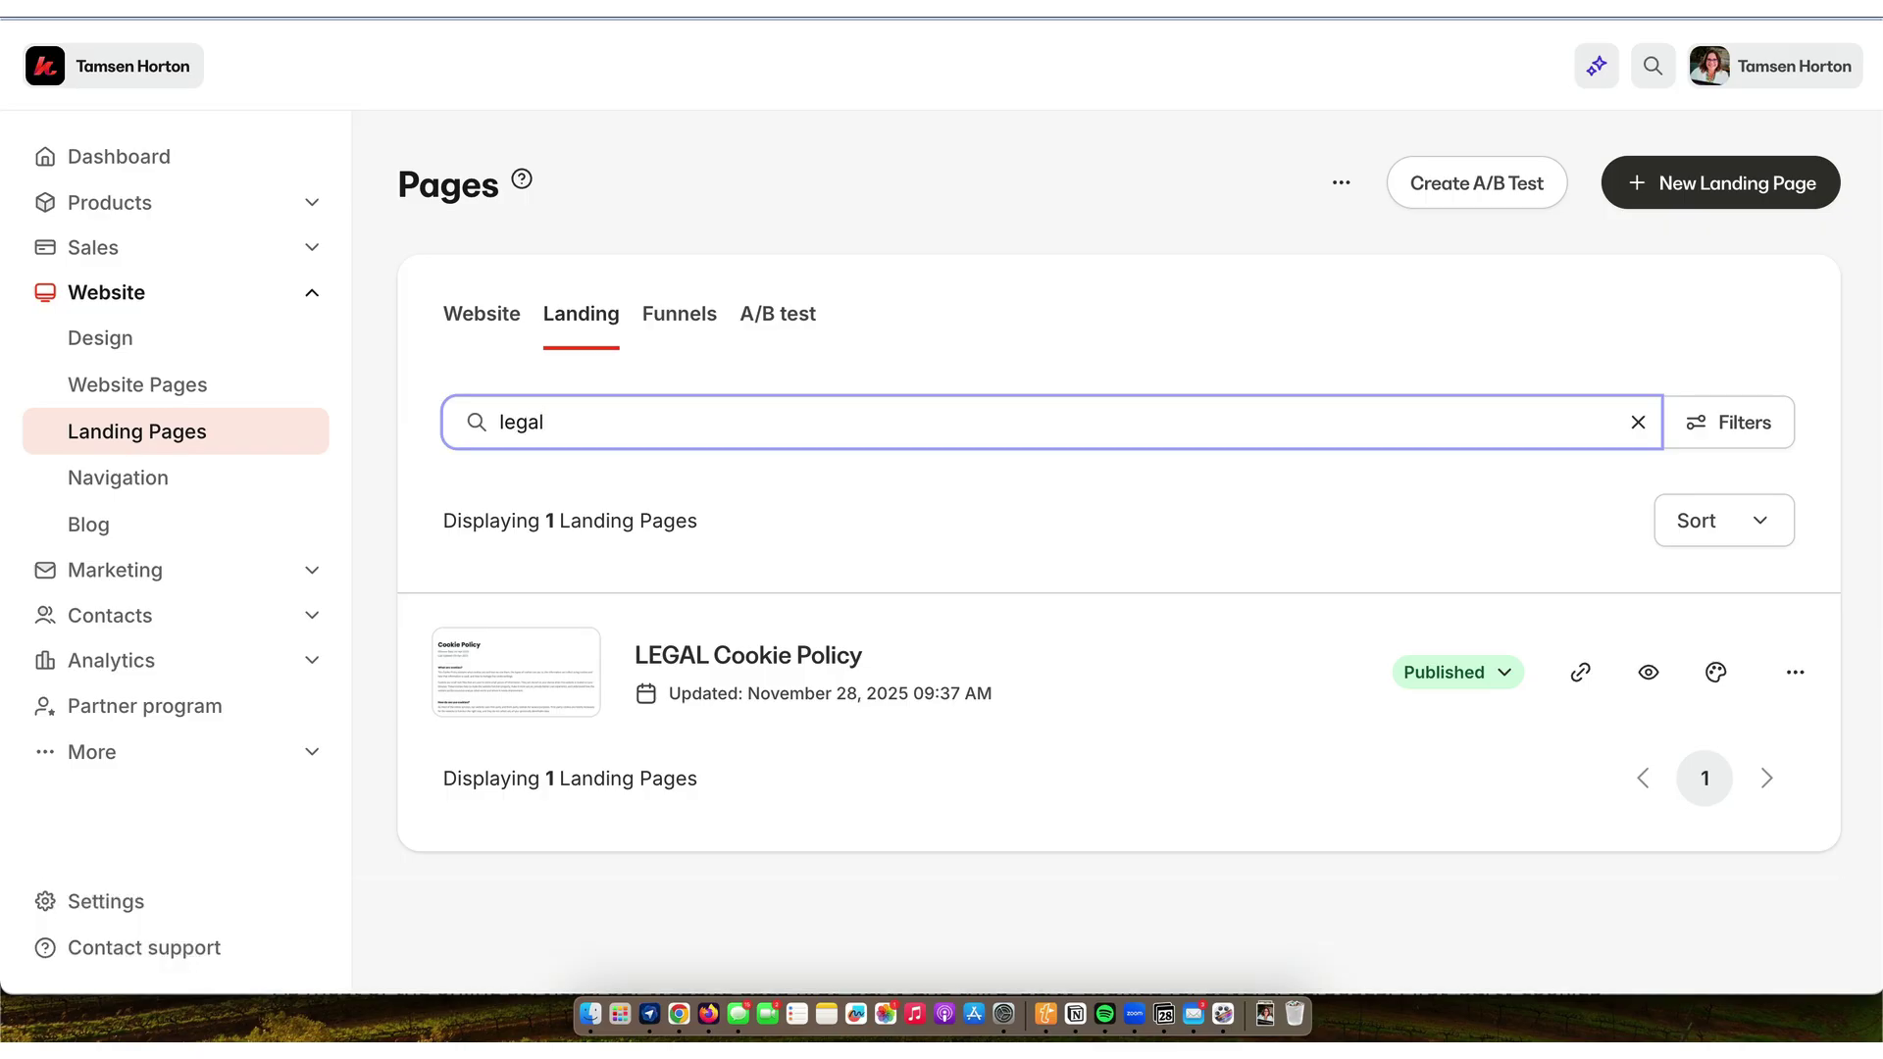
pyautogui.scroll(-2, 763, 569)
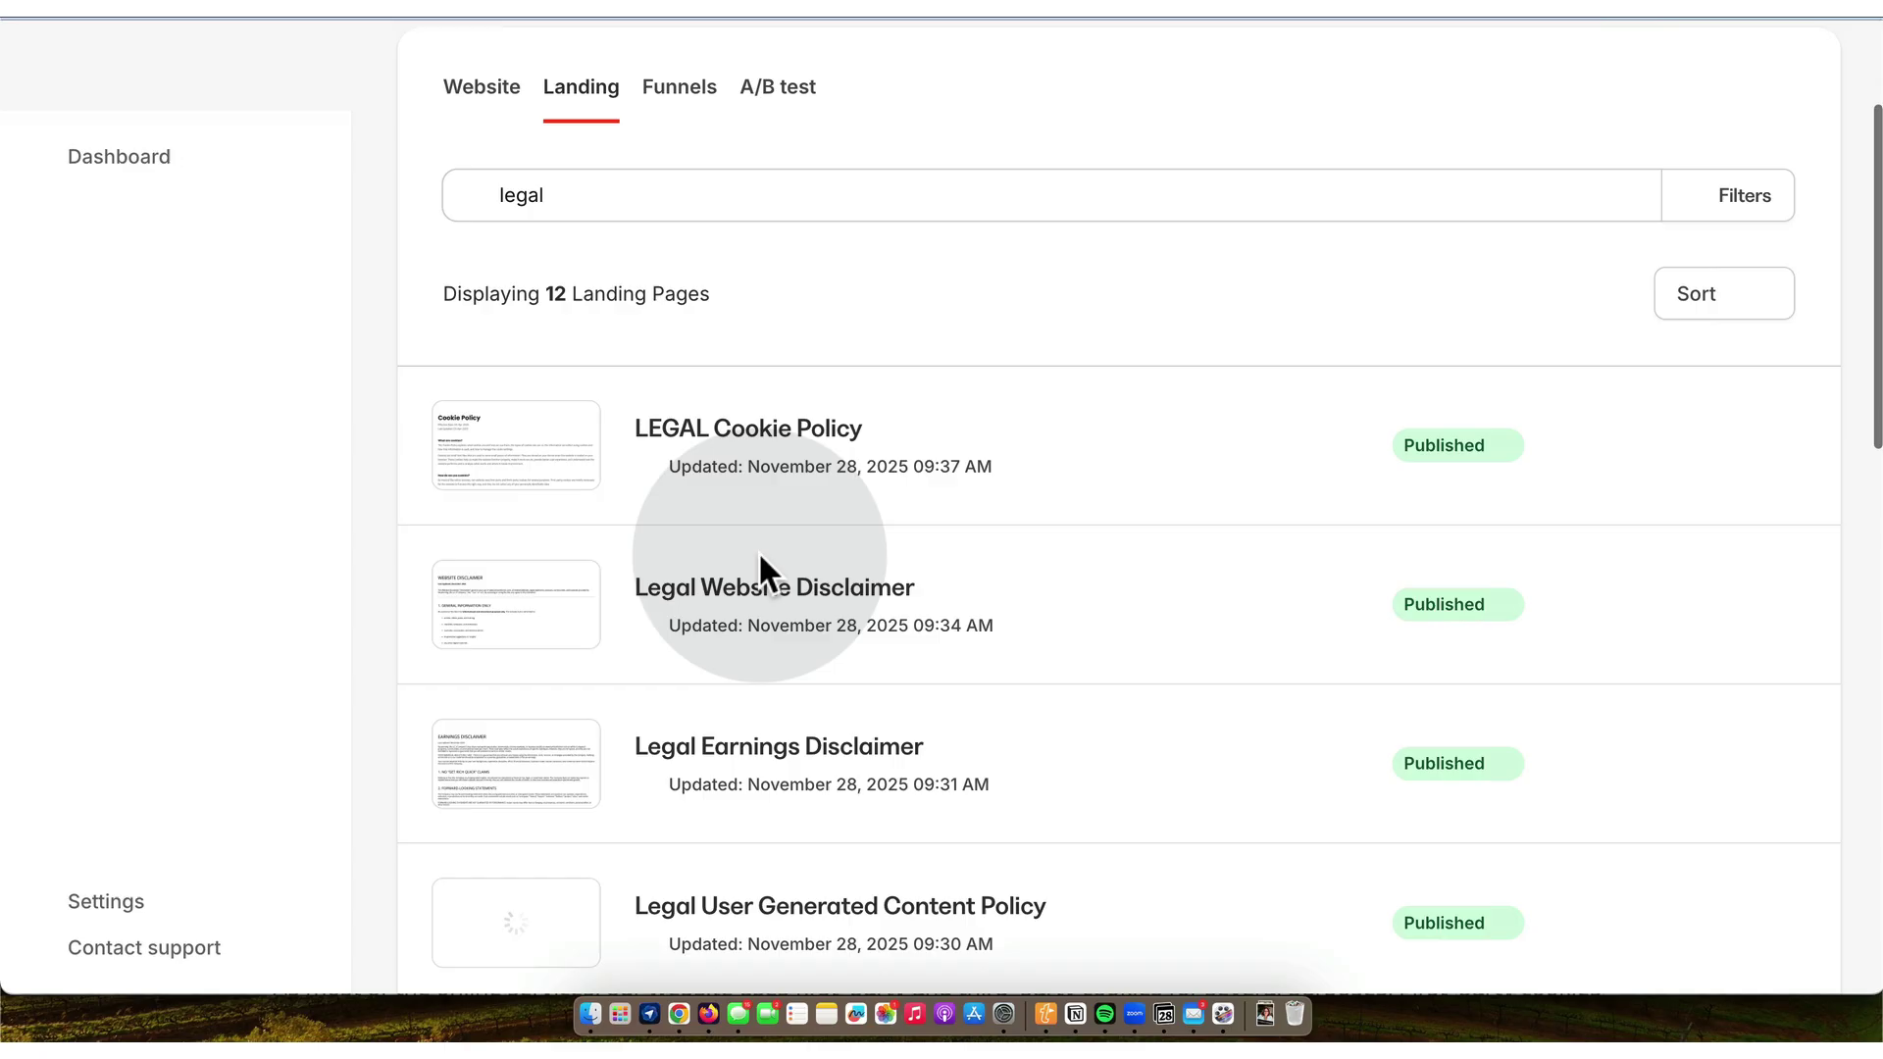
pyautogui.scroll(-7, 757, 551)
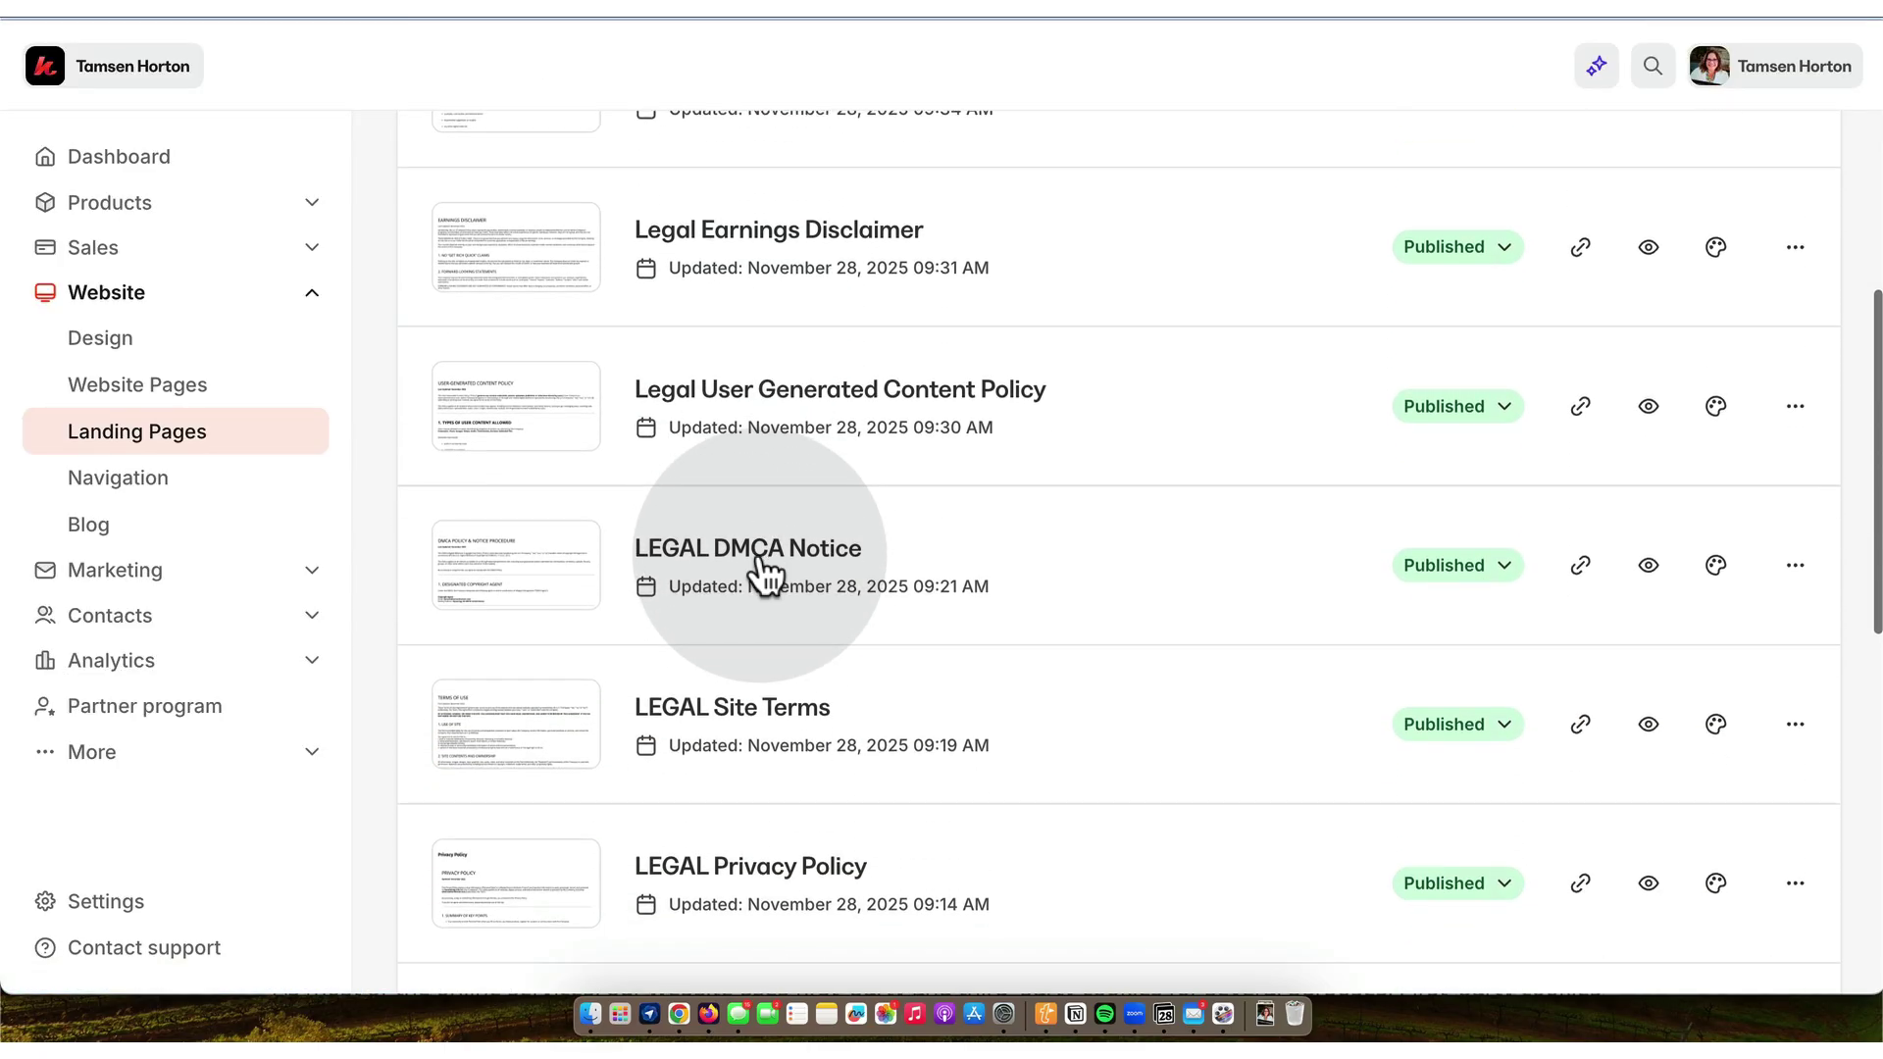
pyautogui.scroll(-4, 760, 569)
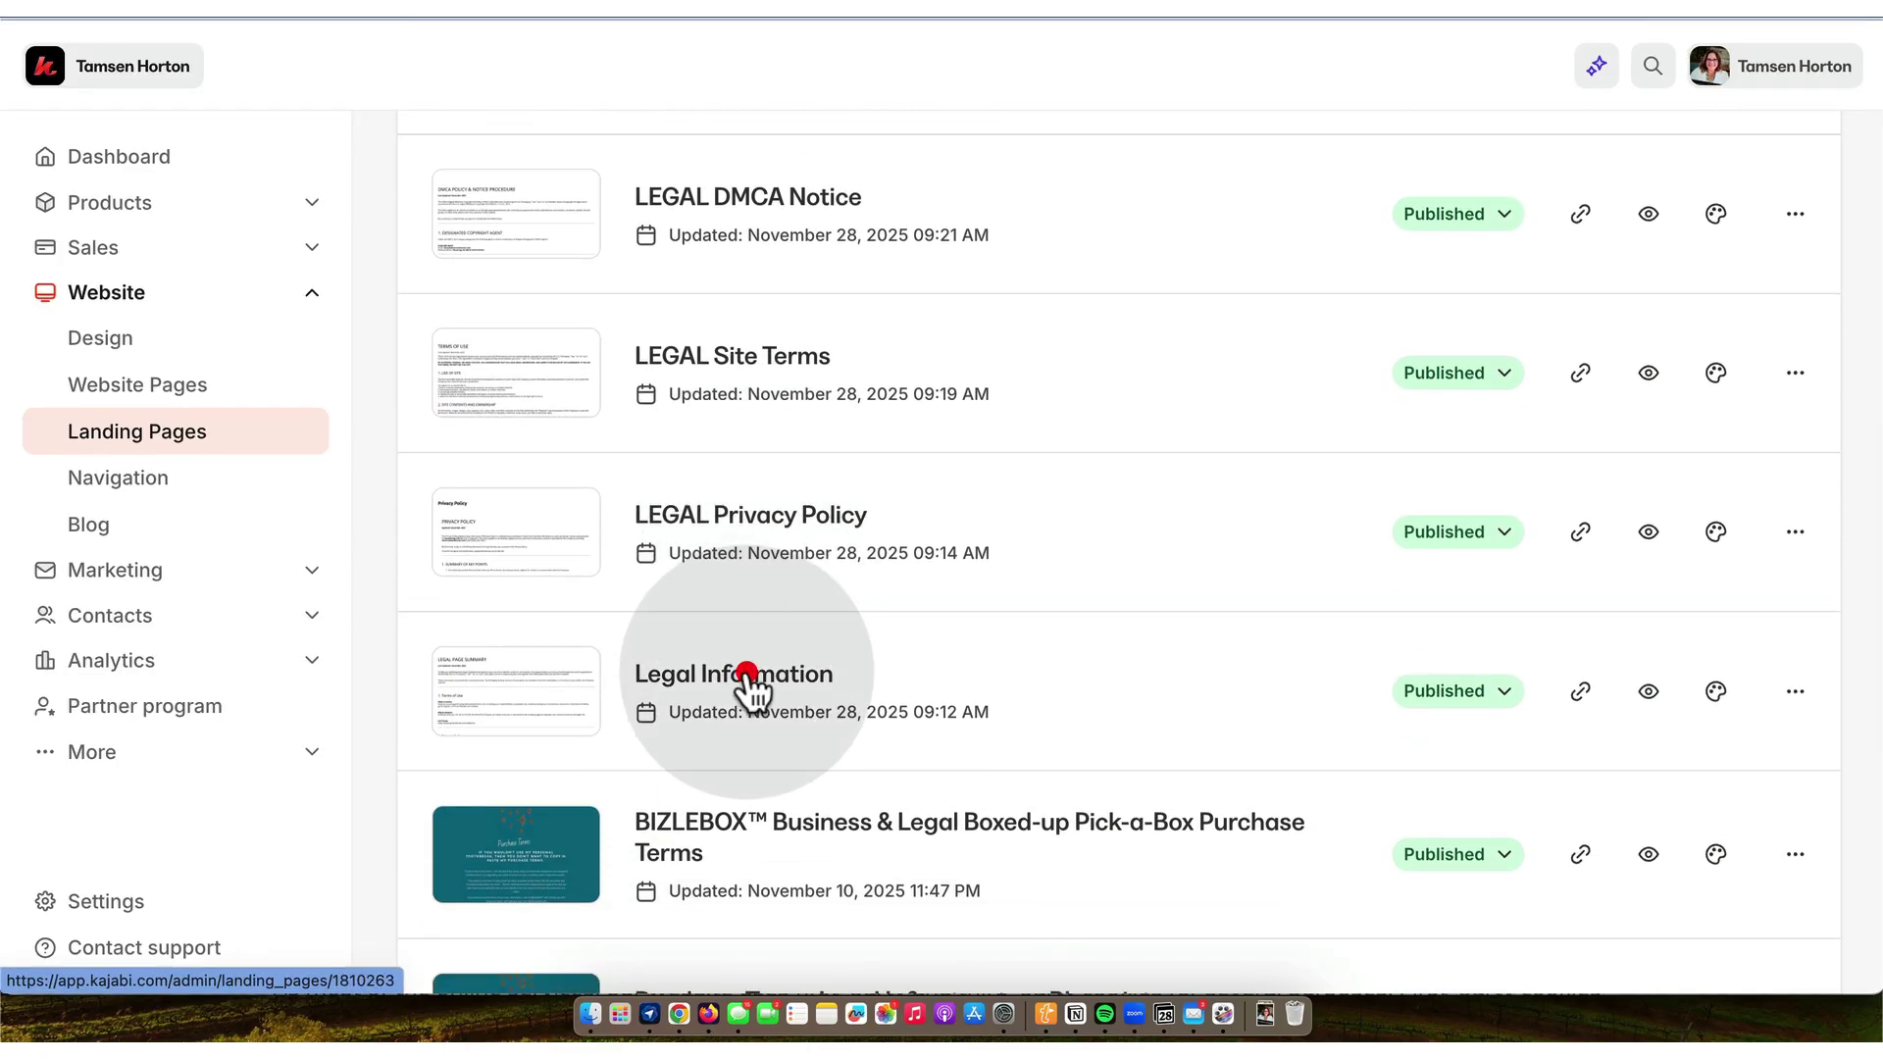
pyautogui.click(747, 679)
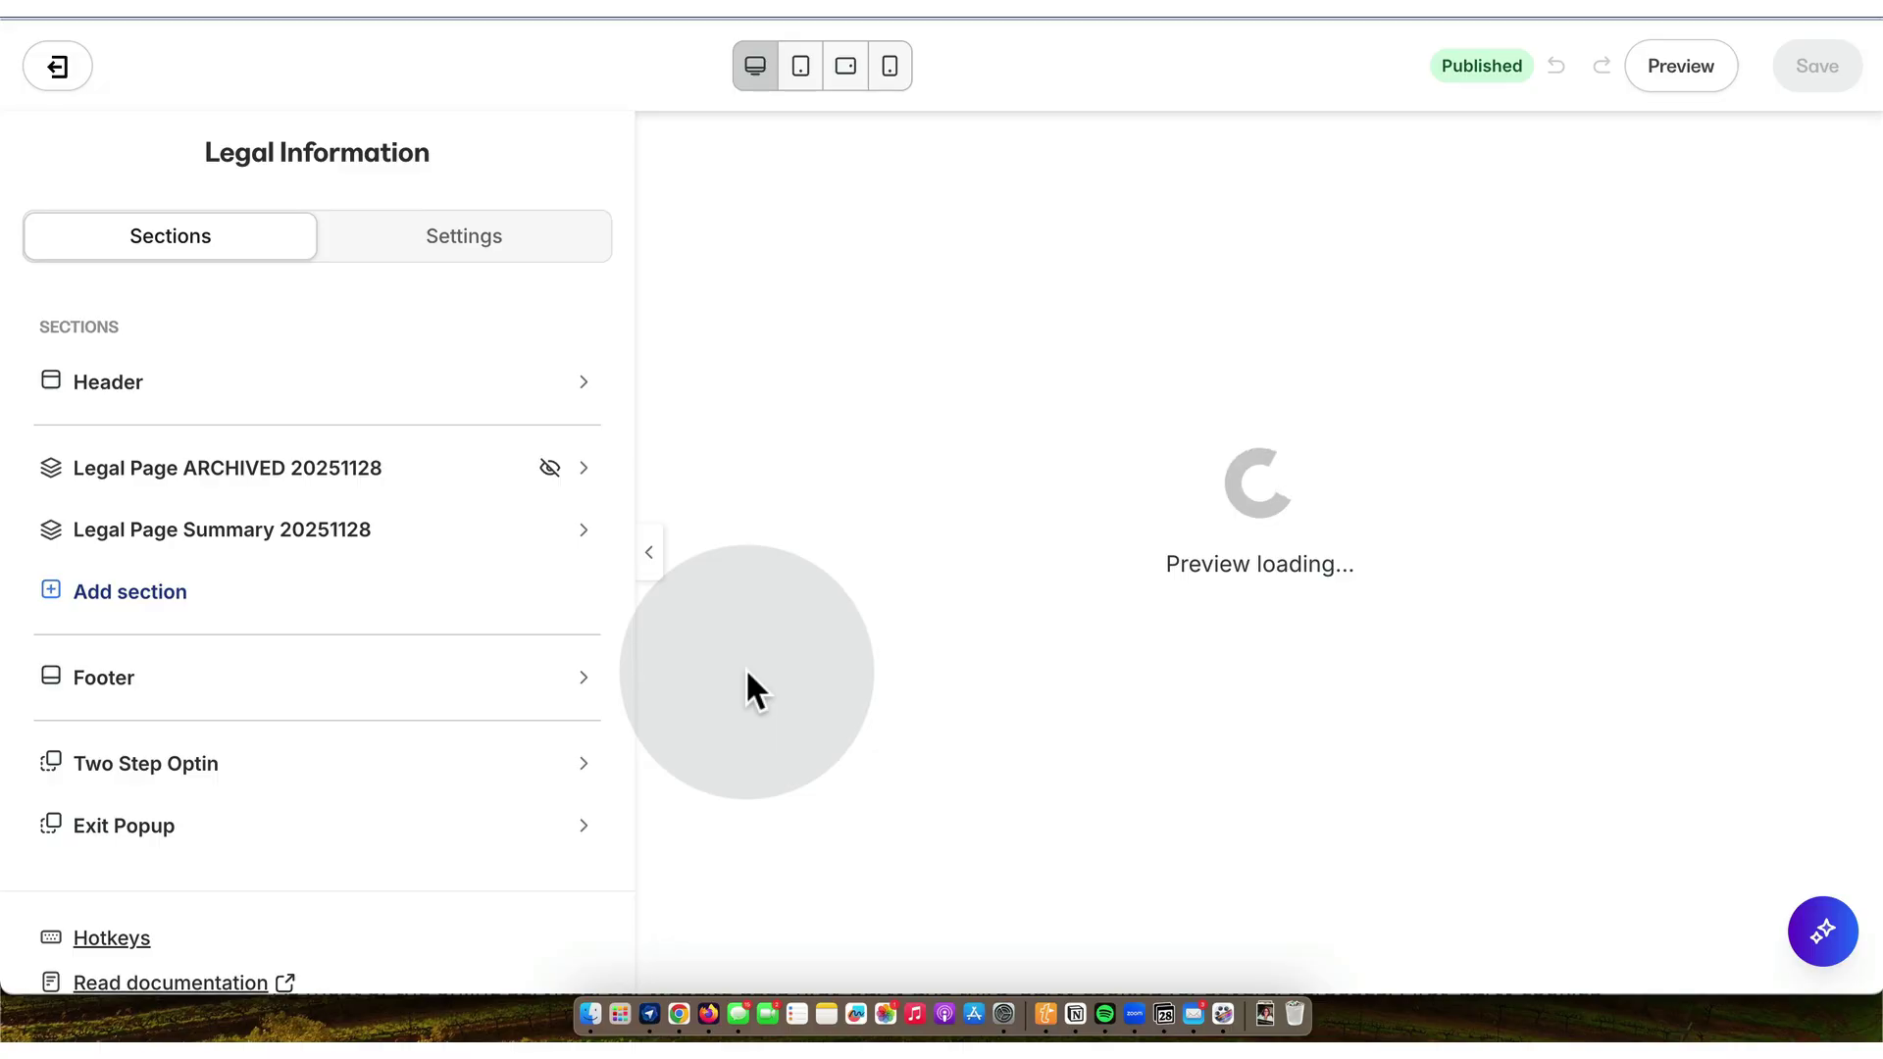
# - Open the Legal Page Summary text and copy its full Terms of Use (siteterms) URL
pyautogui.click(871, 628)
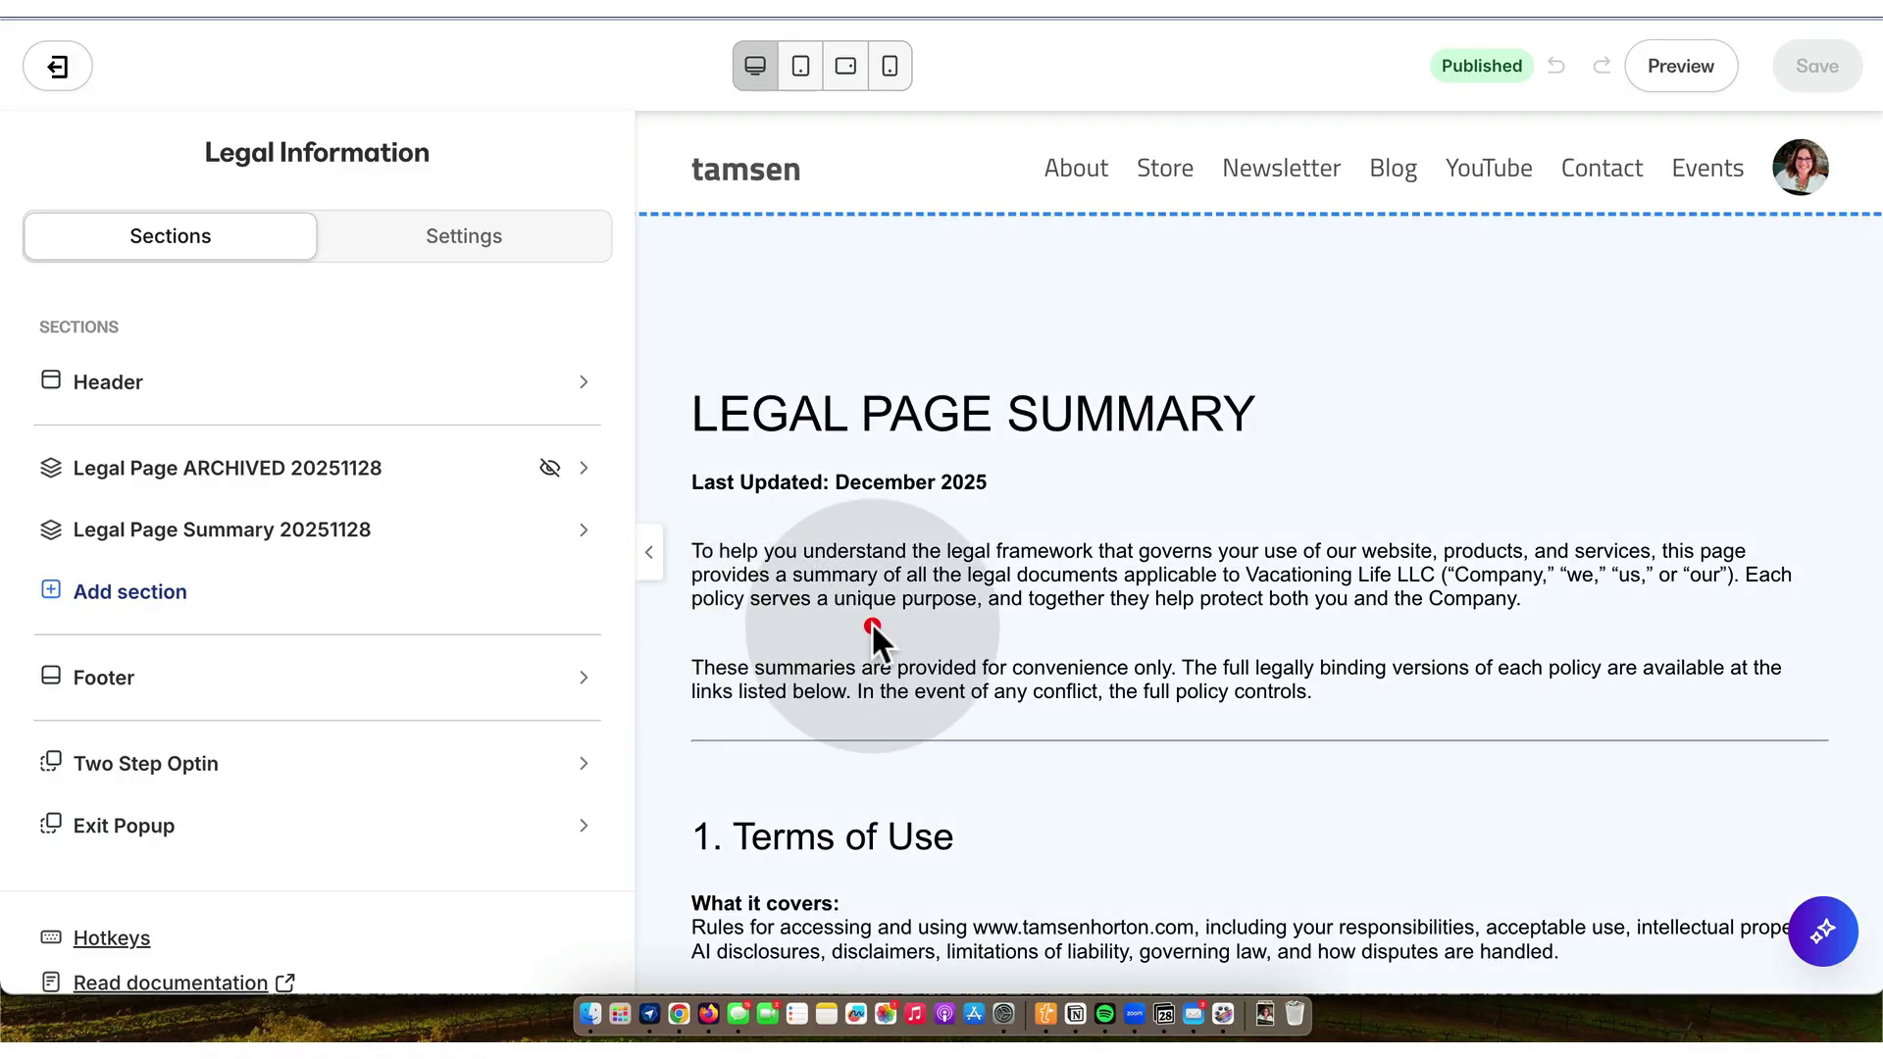
pyautogui.click(421, 756)
pyautogui.scroll(-4, 424, 755)
pyautogui.scroll(-5, 425, 755)
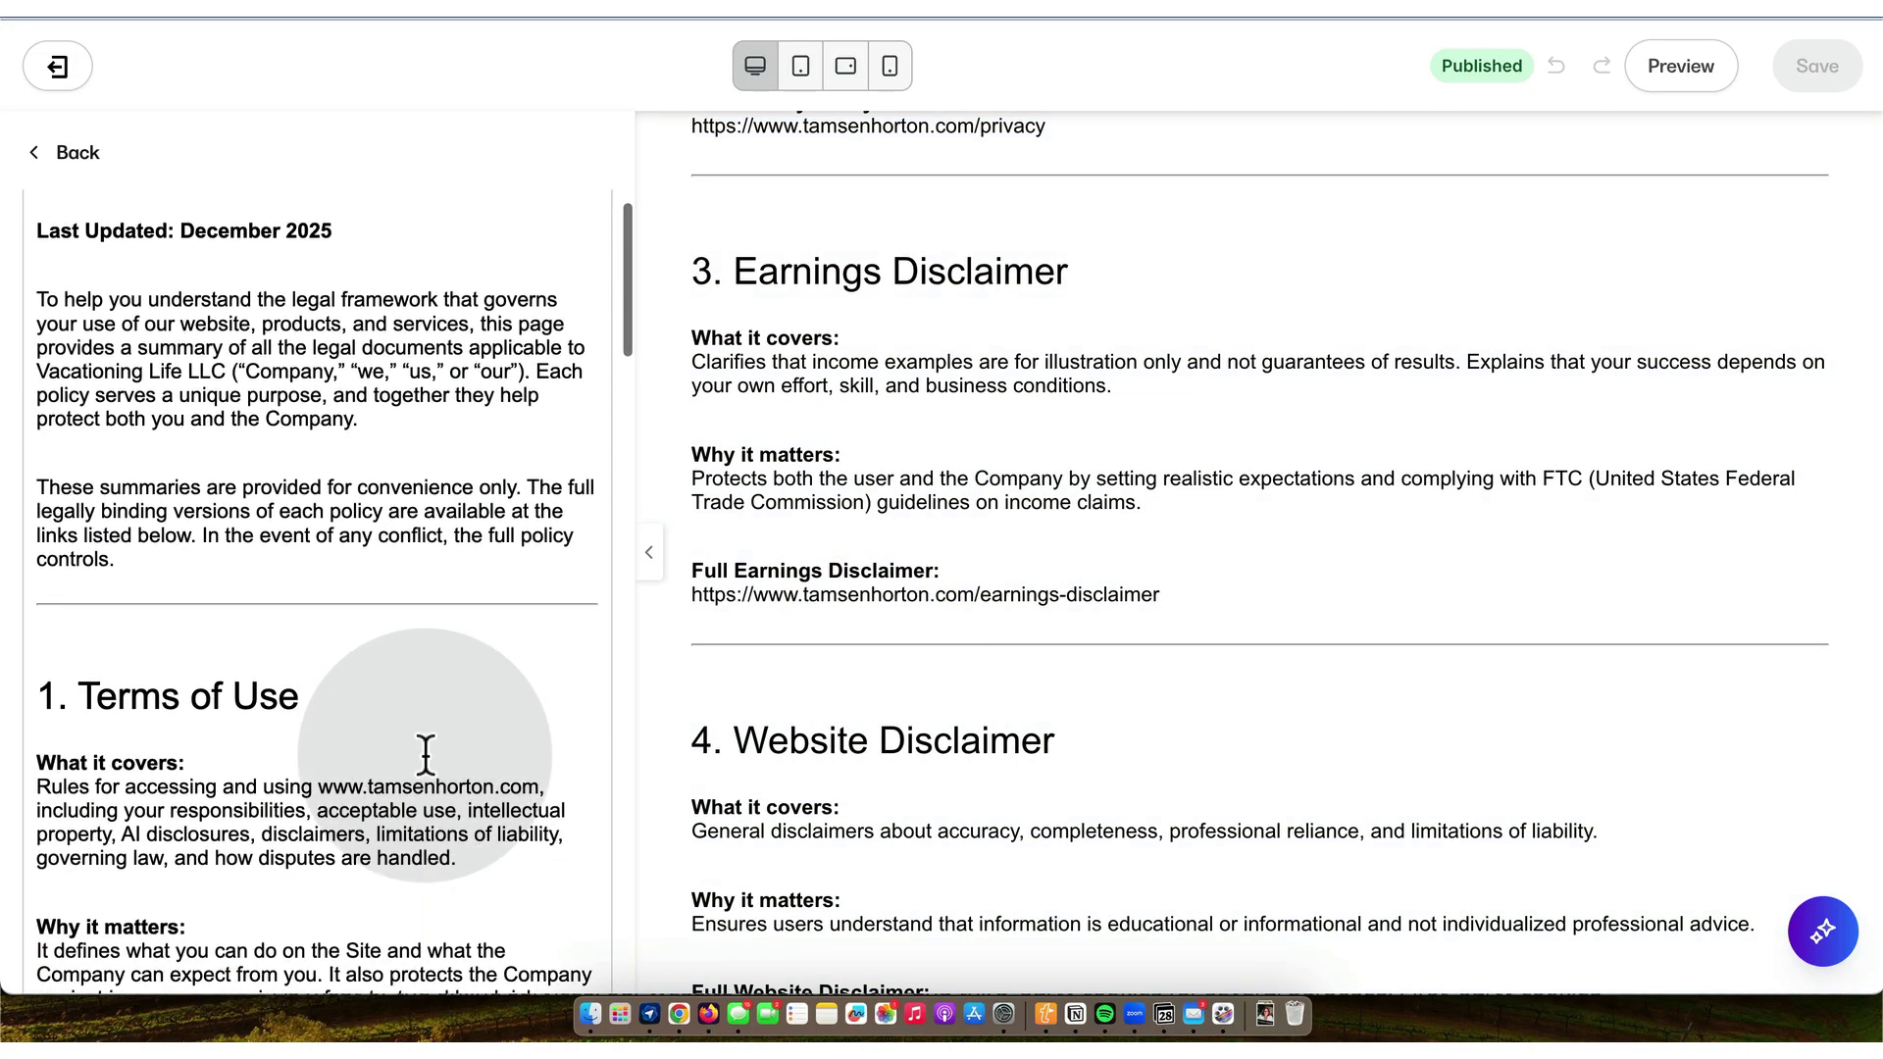
pyautogui.moveTo(423, 866); pyautogui.dragTo(26, 865)
pyautogui.press('super+c')
# - Turn the selected Terms of Use URL into a link that opens in a new window
pyautogui.scroll(10, 350, 495)
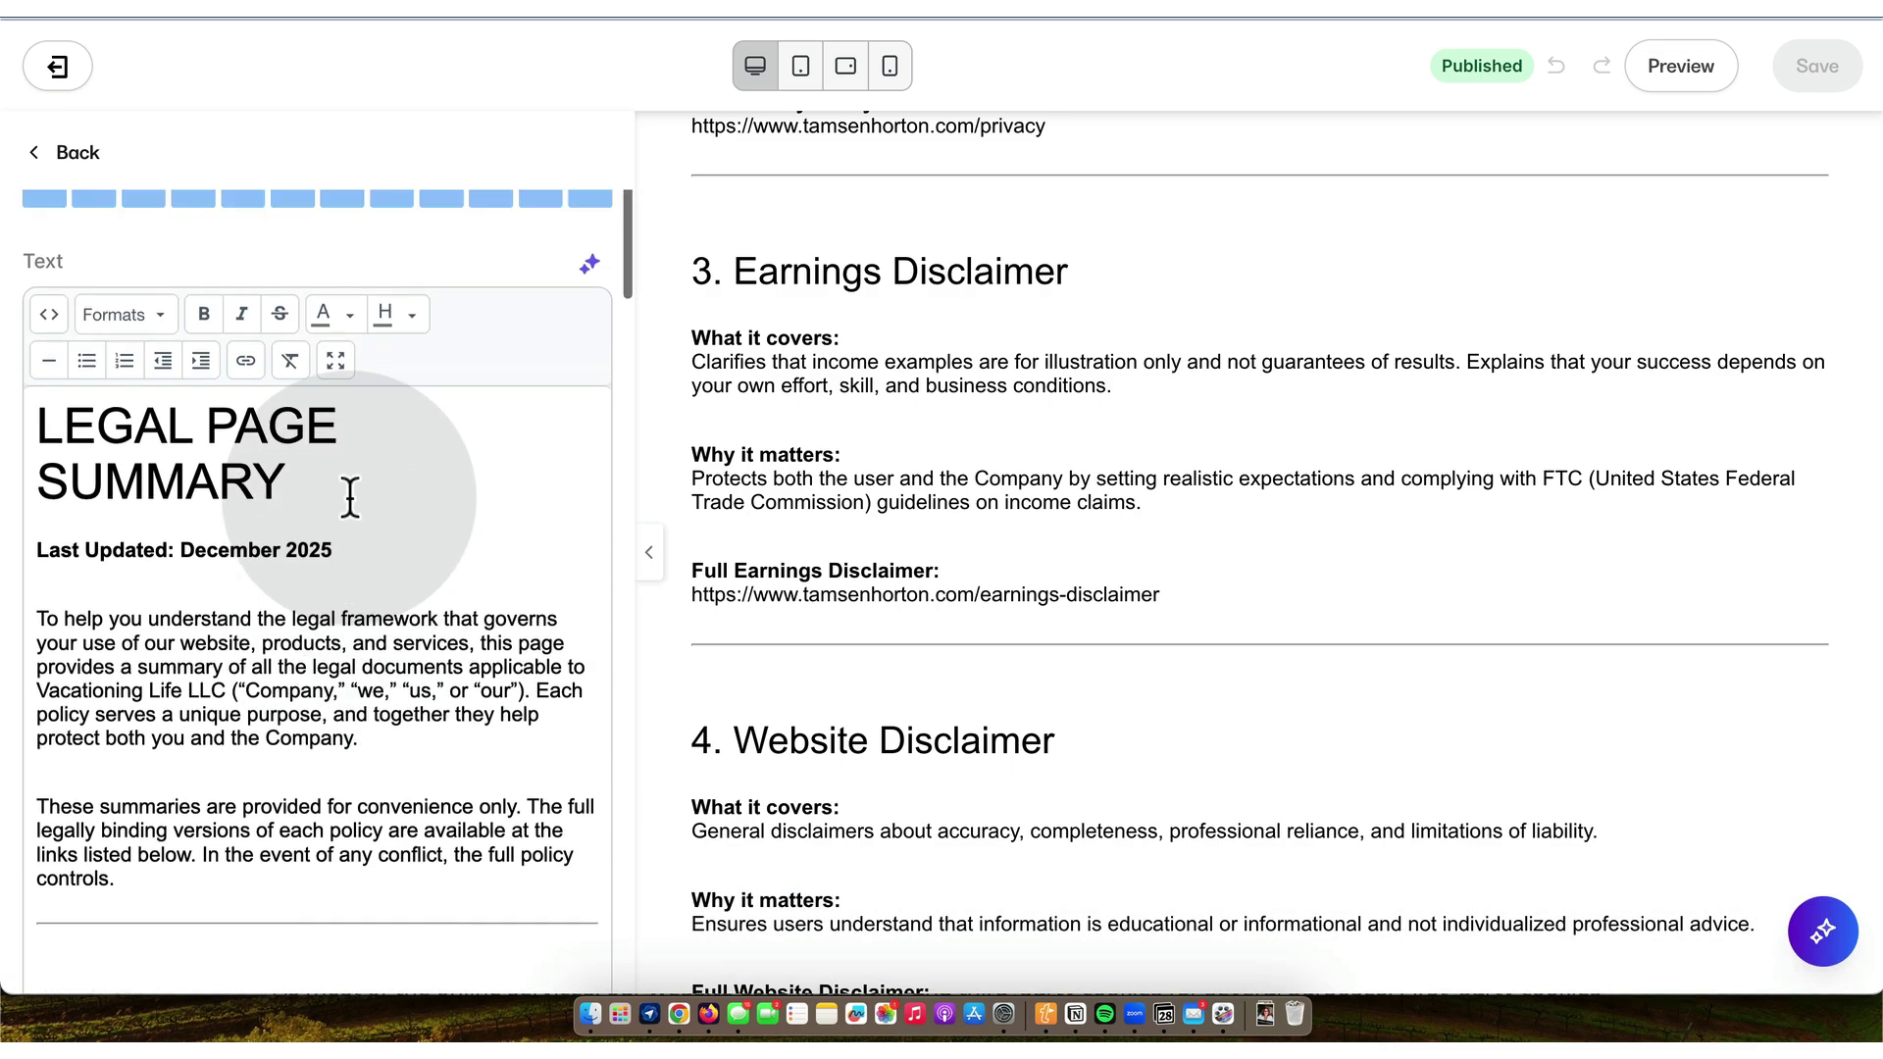
pyautogui.click(246, 525)
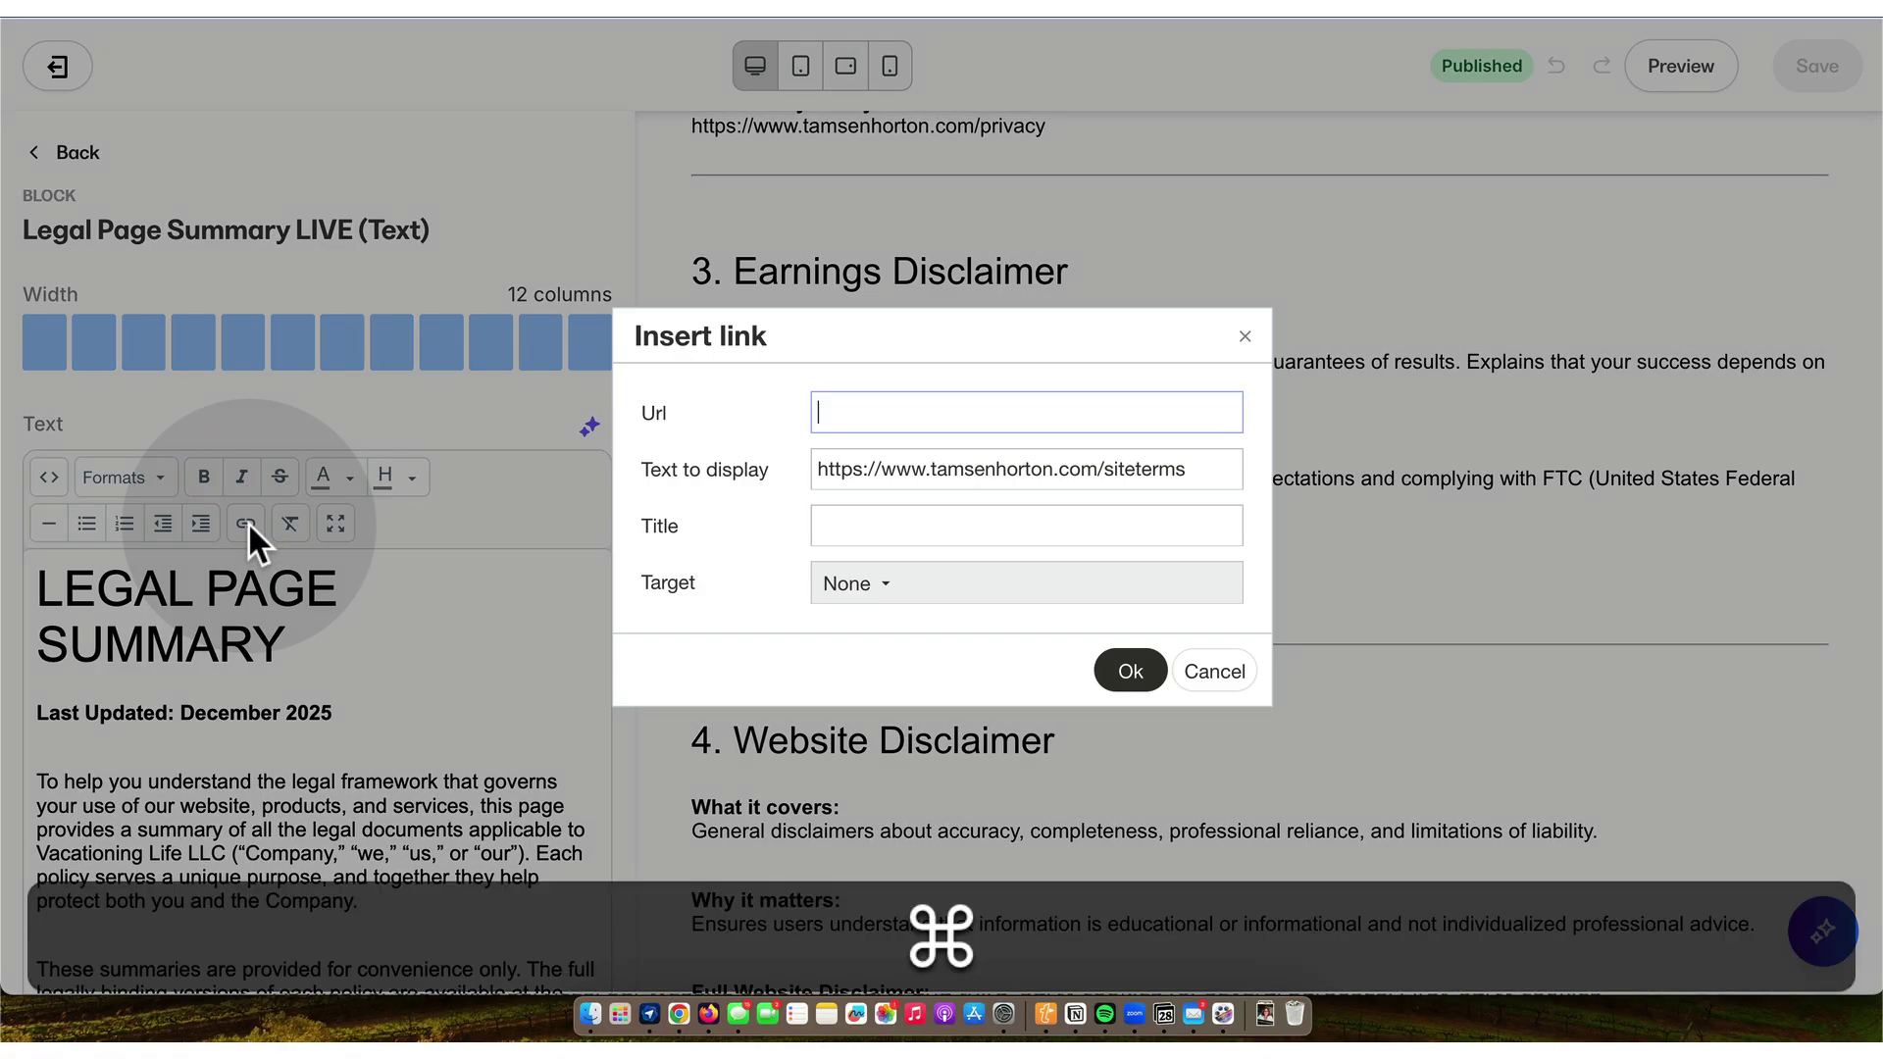
pyautogui.click(882, 584)
pyautogui.click(885, 693)
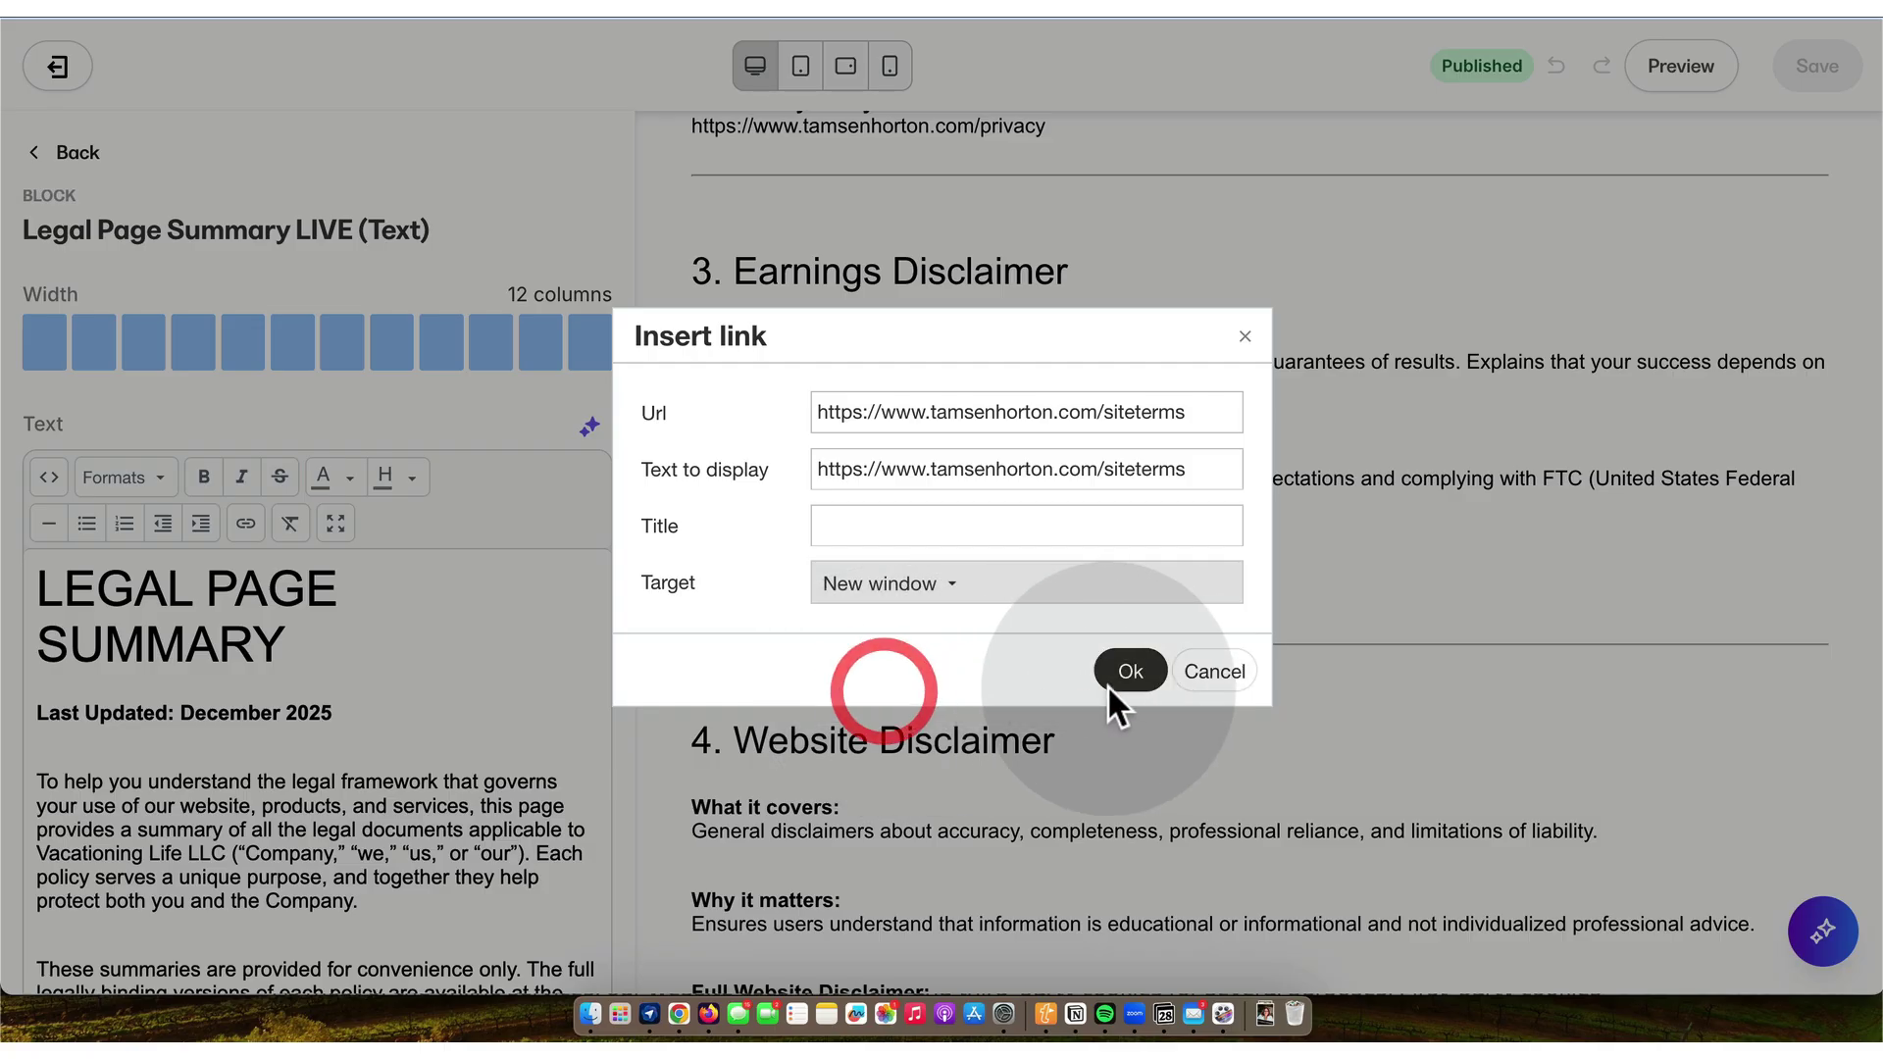
pyautogui.click(1131, 673)
# - Copy the Privacy Policy URL and make it a link that opens in a new window
pyautogui.scroll(-5, 272, 699)
pyautogui.moveTo(394, 704); pyautogui.dragTo(44, 704)
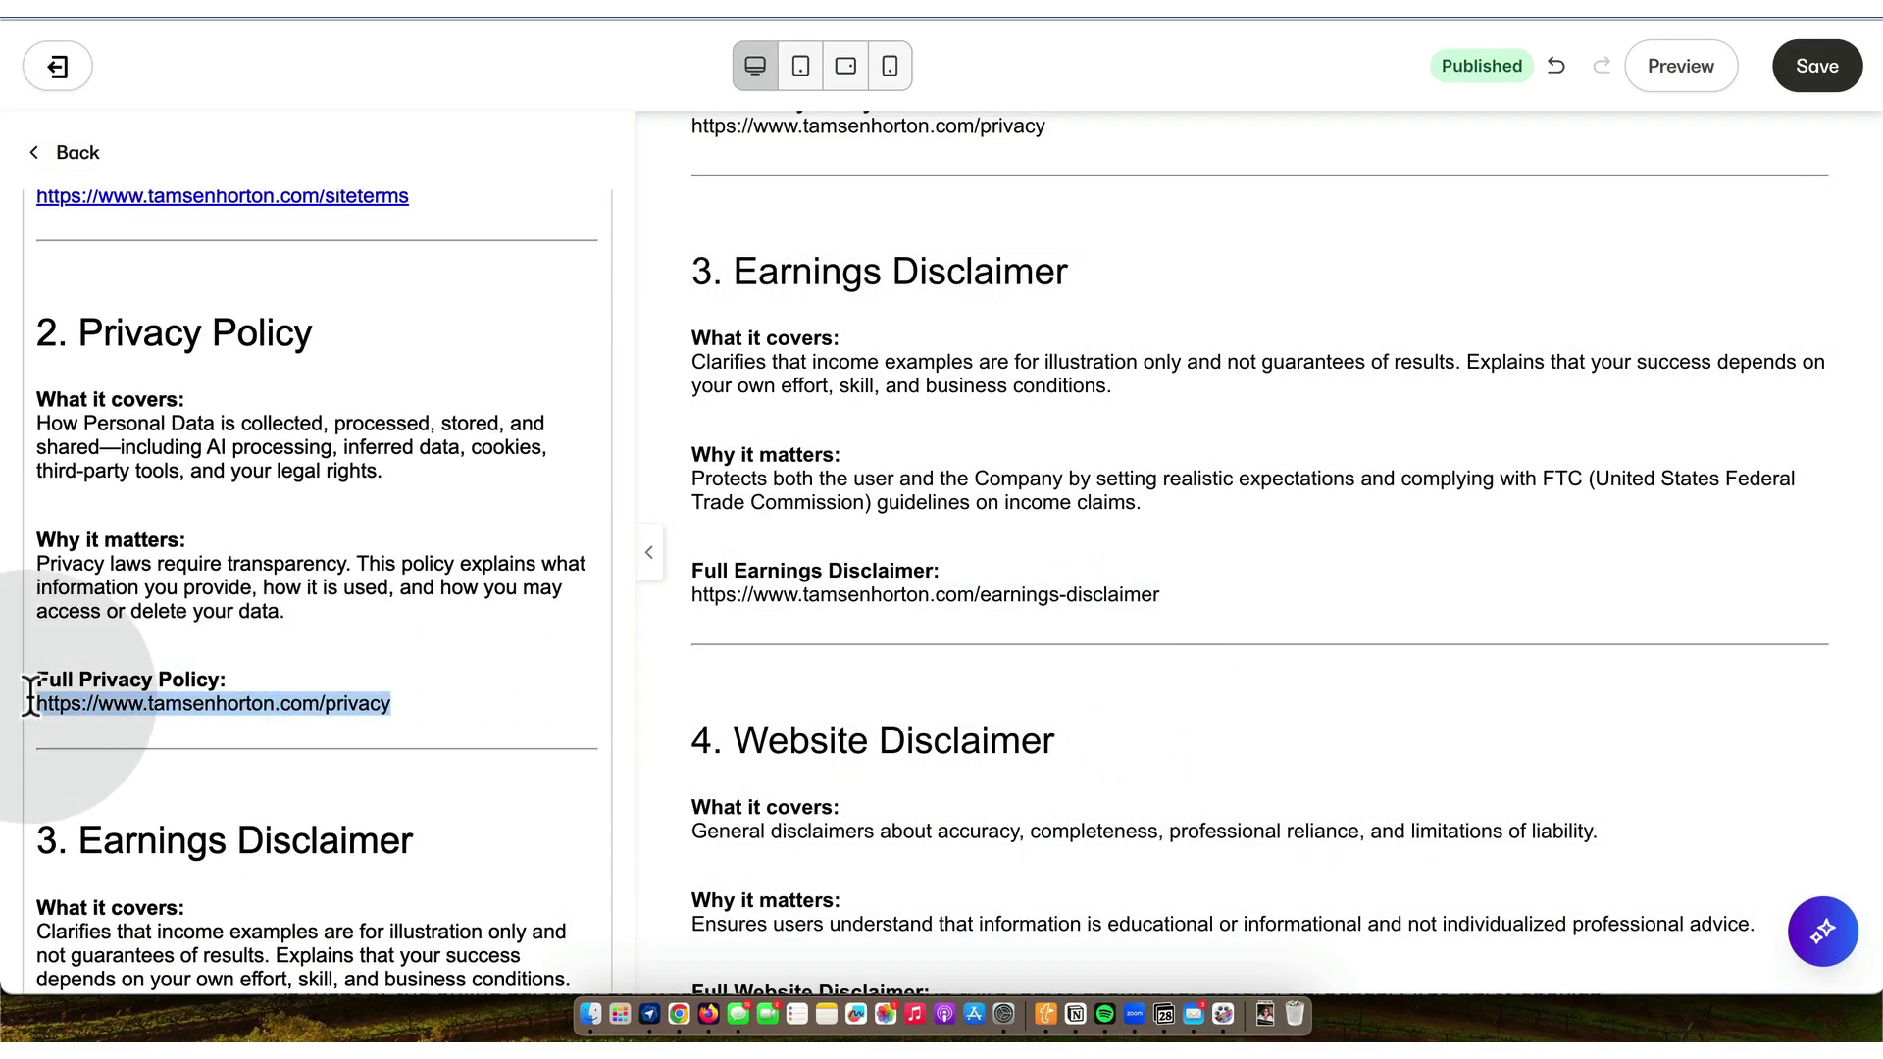
pyautogui.press('super+c')
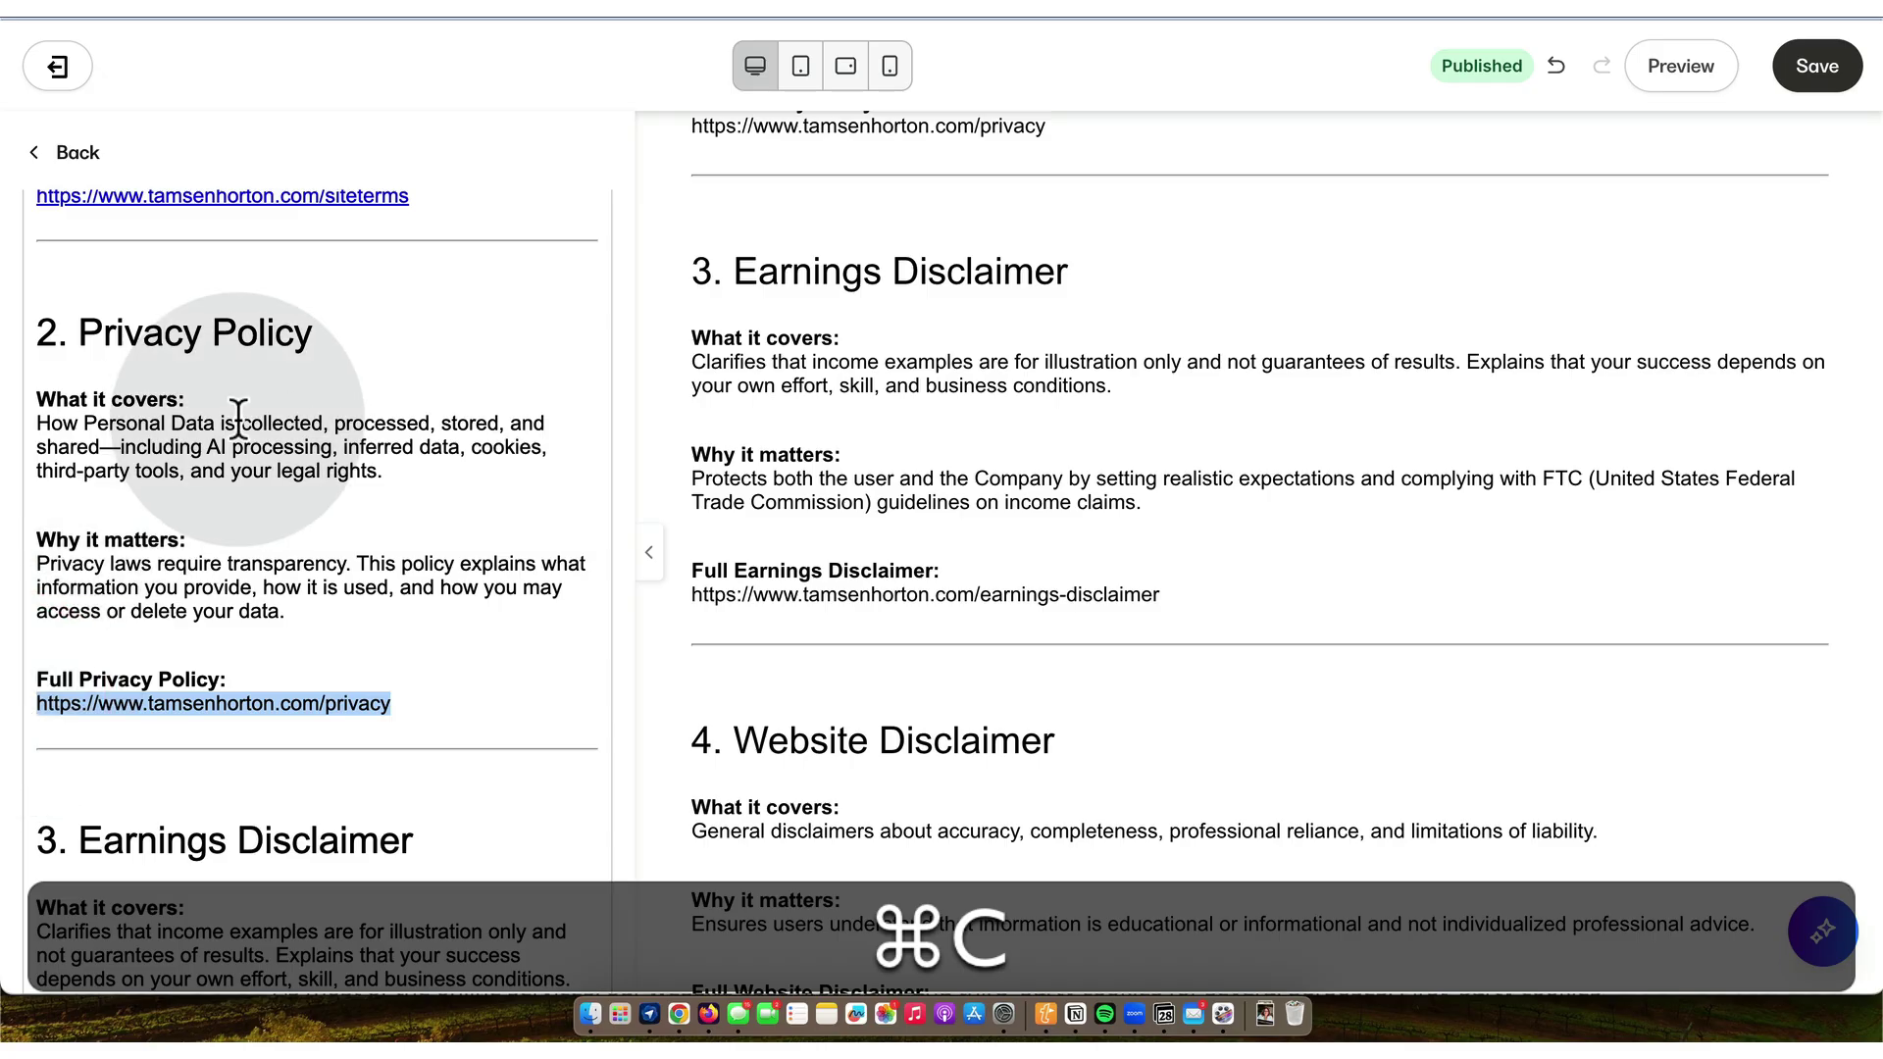
pyautogui.scroll(3, 239, 420)
pyautogui.scroll(10, 239, 420)
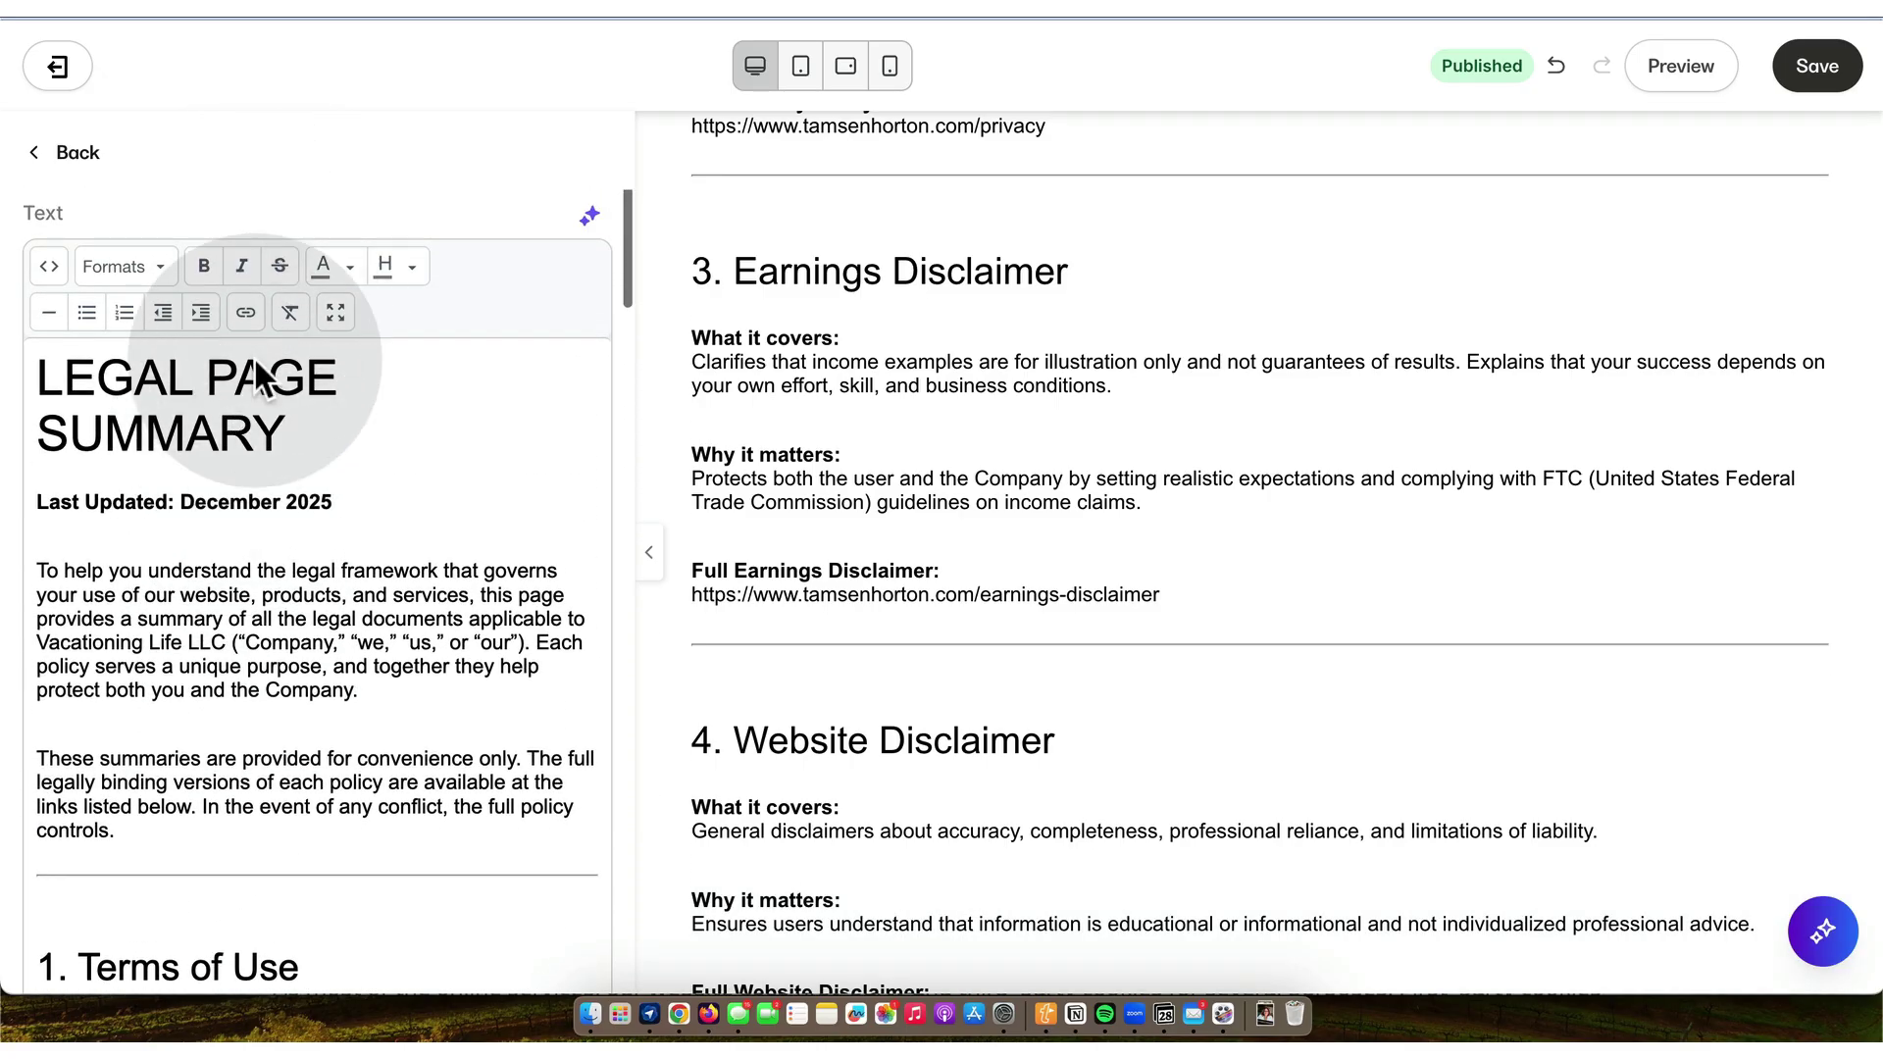
pyautogui.click(245, 312)
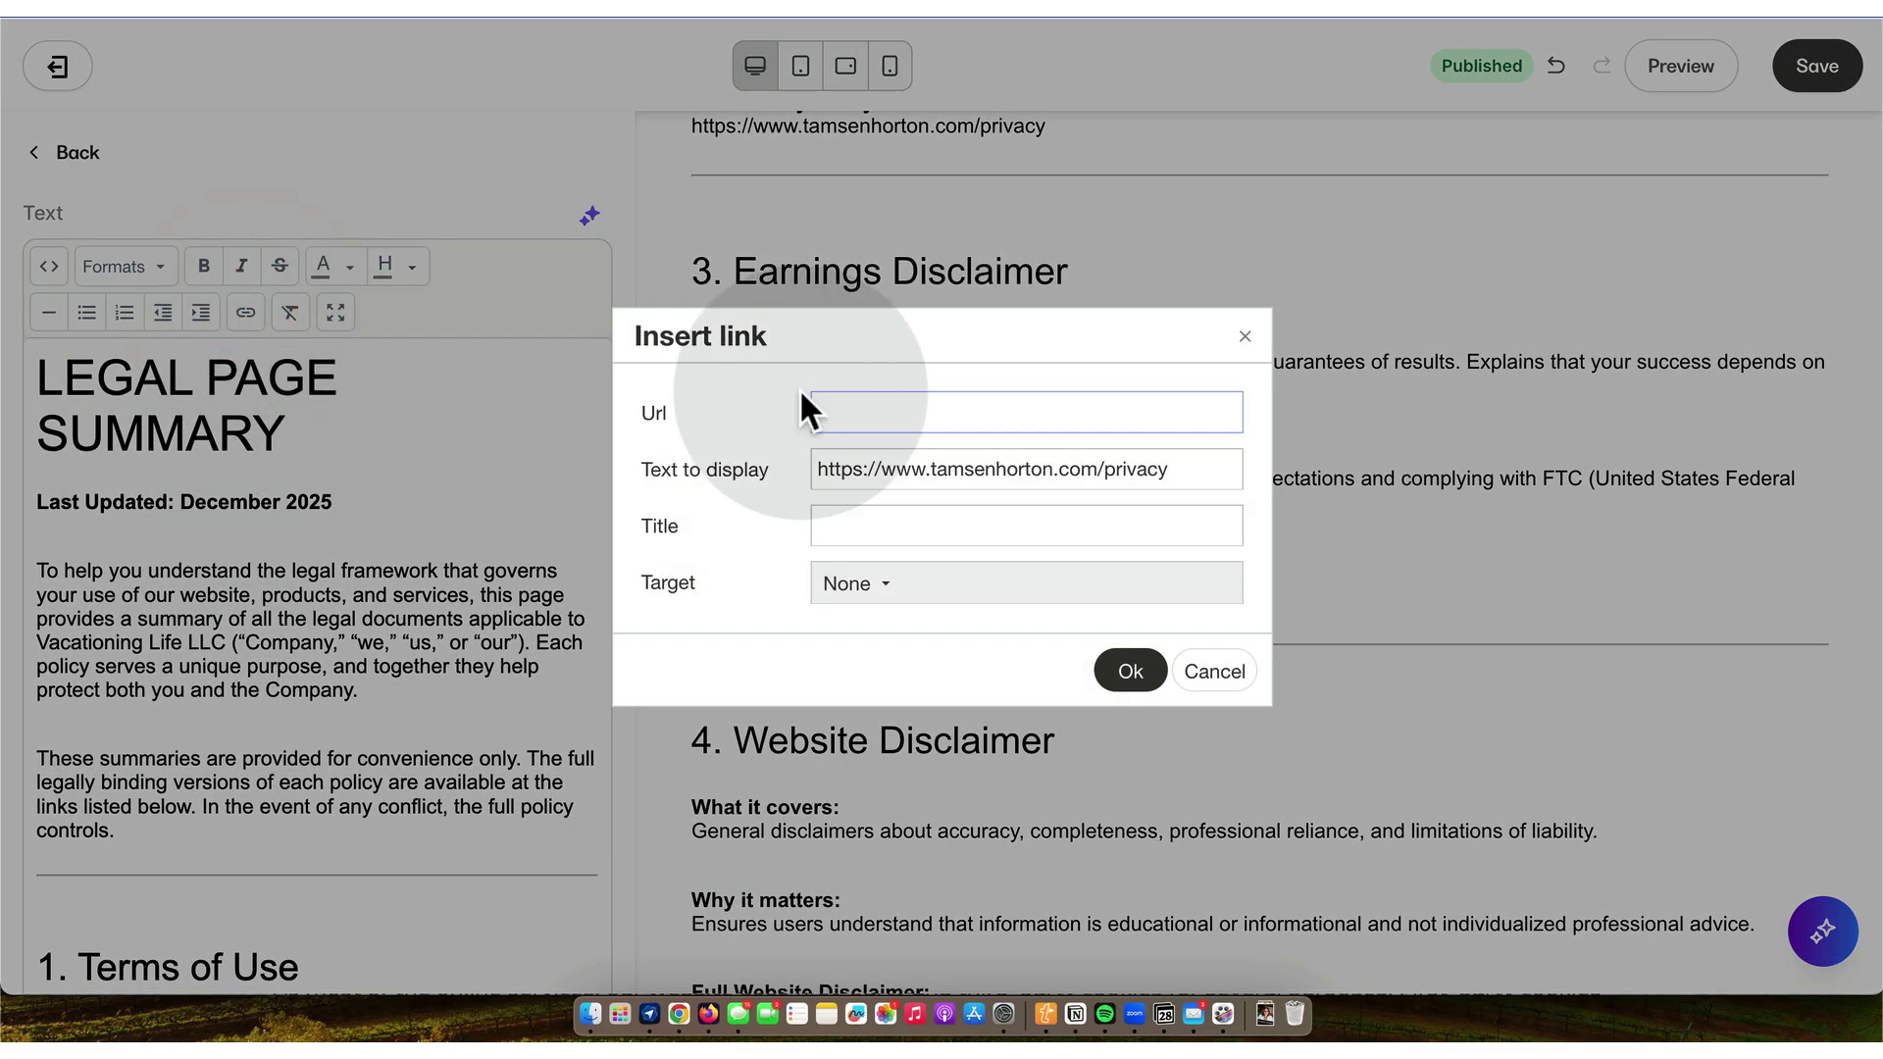
pyautogui.press('super+v')
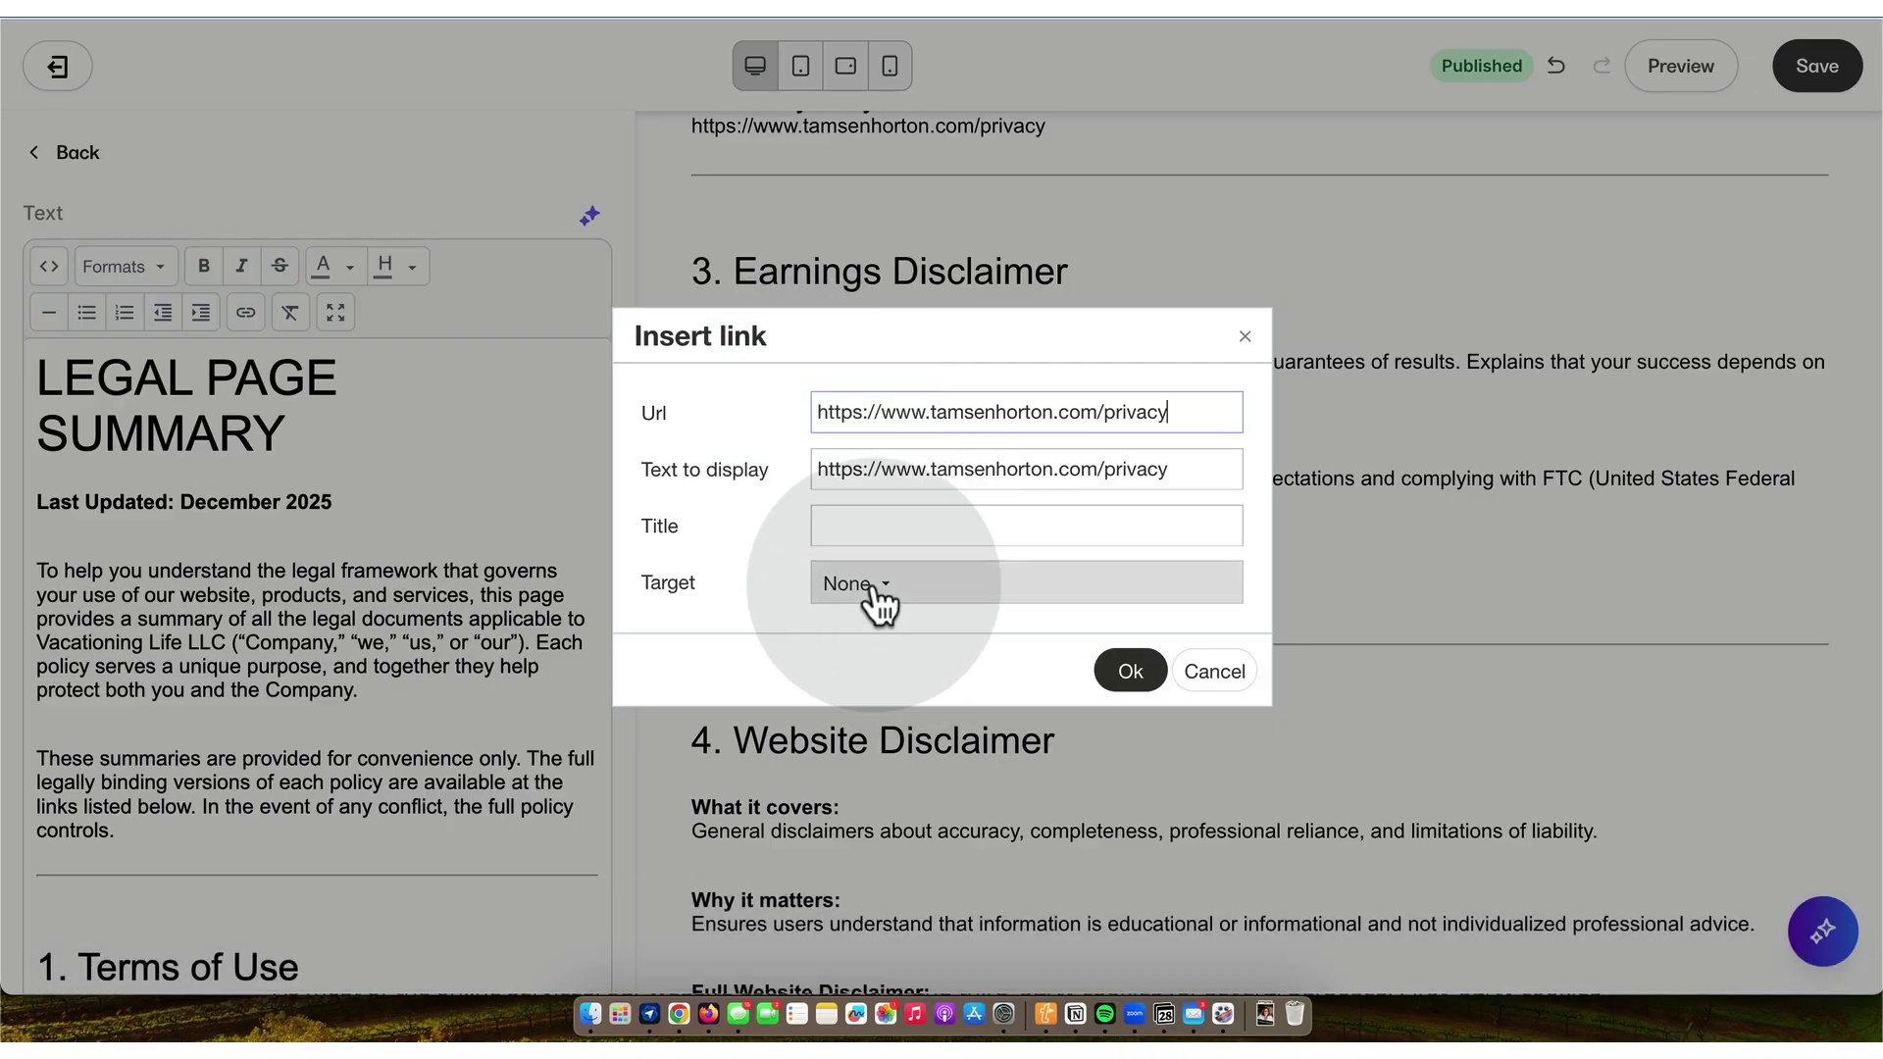
pyautogui.click(872, 586)
pyautogui.click(878, 692)
pyautogui.click(1126, 674)
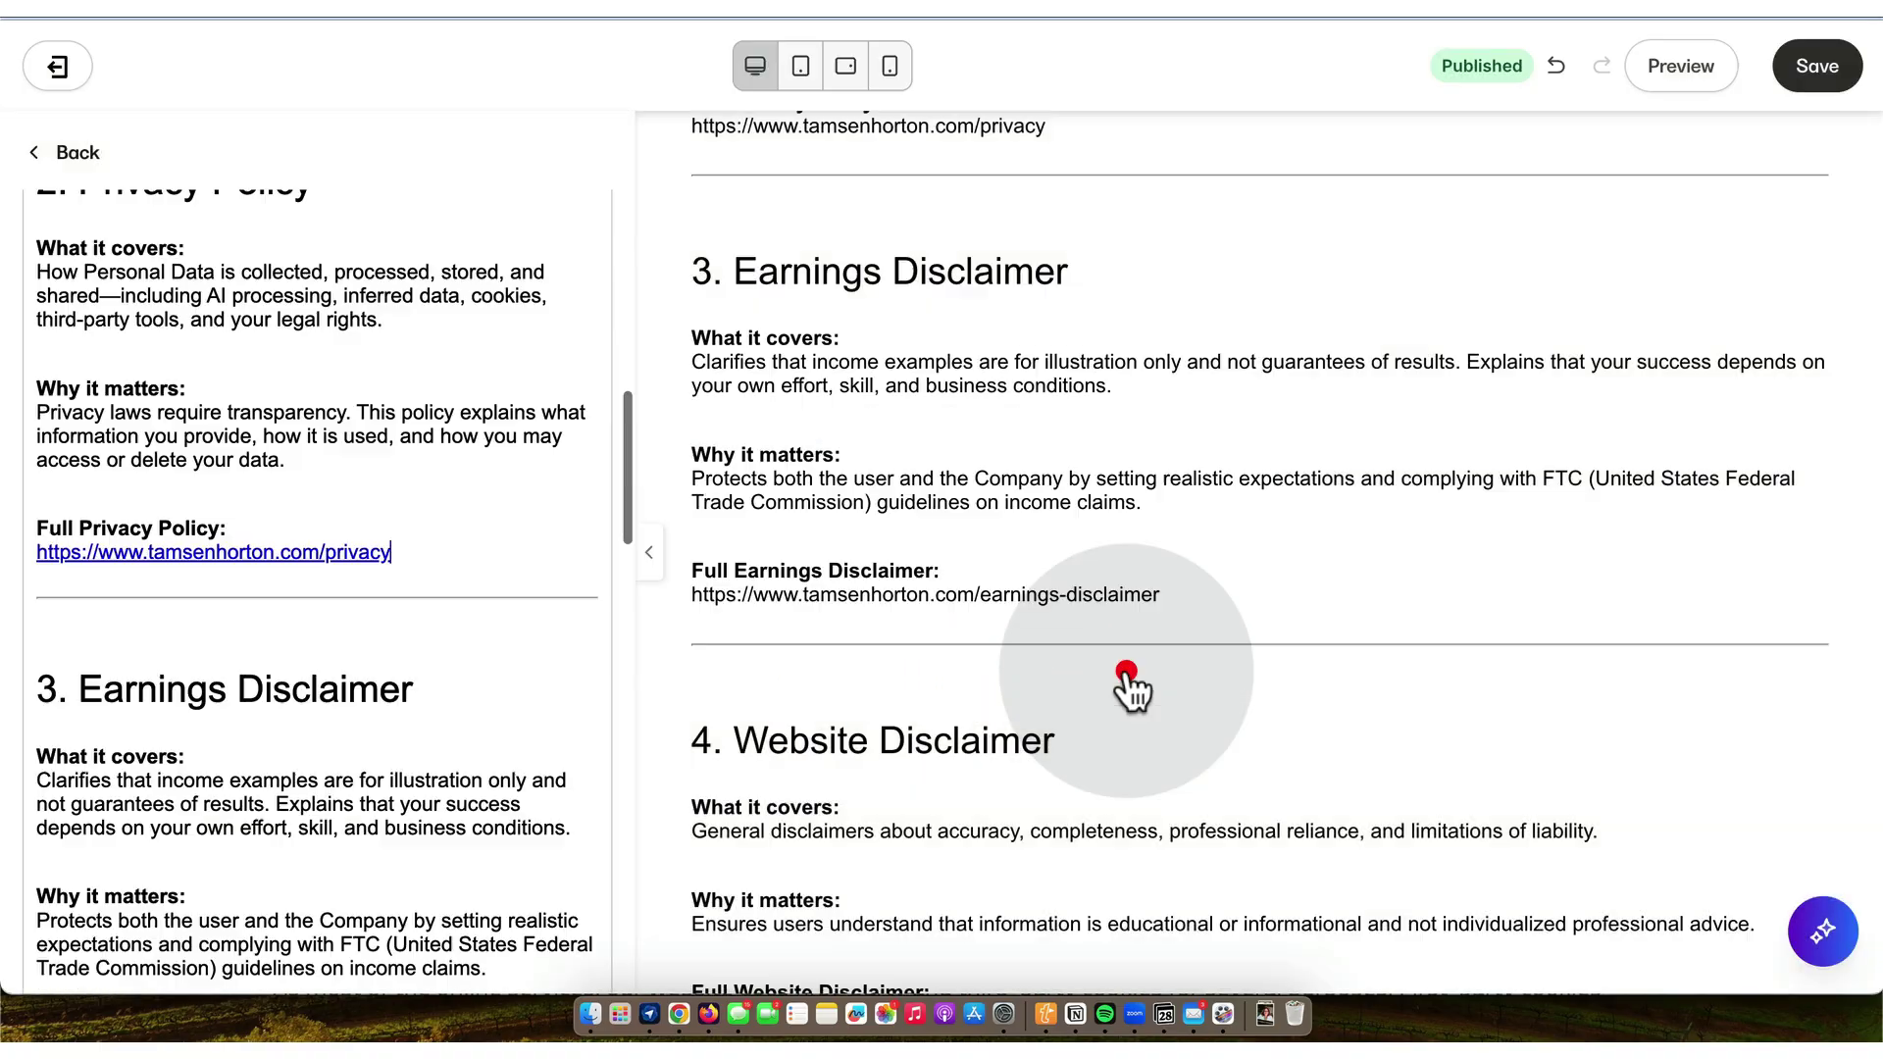
# - Make the Earnings Disclaimer URL a link that opens in a new window
pyautogui.scroll(-5, 368, 704)
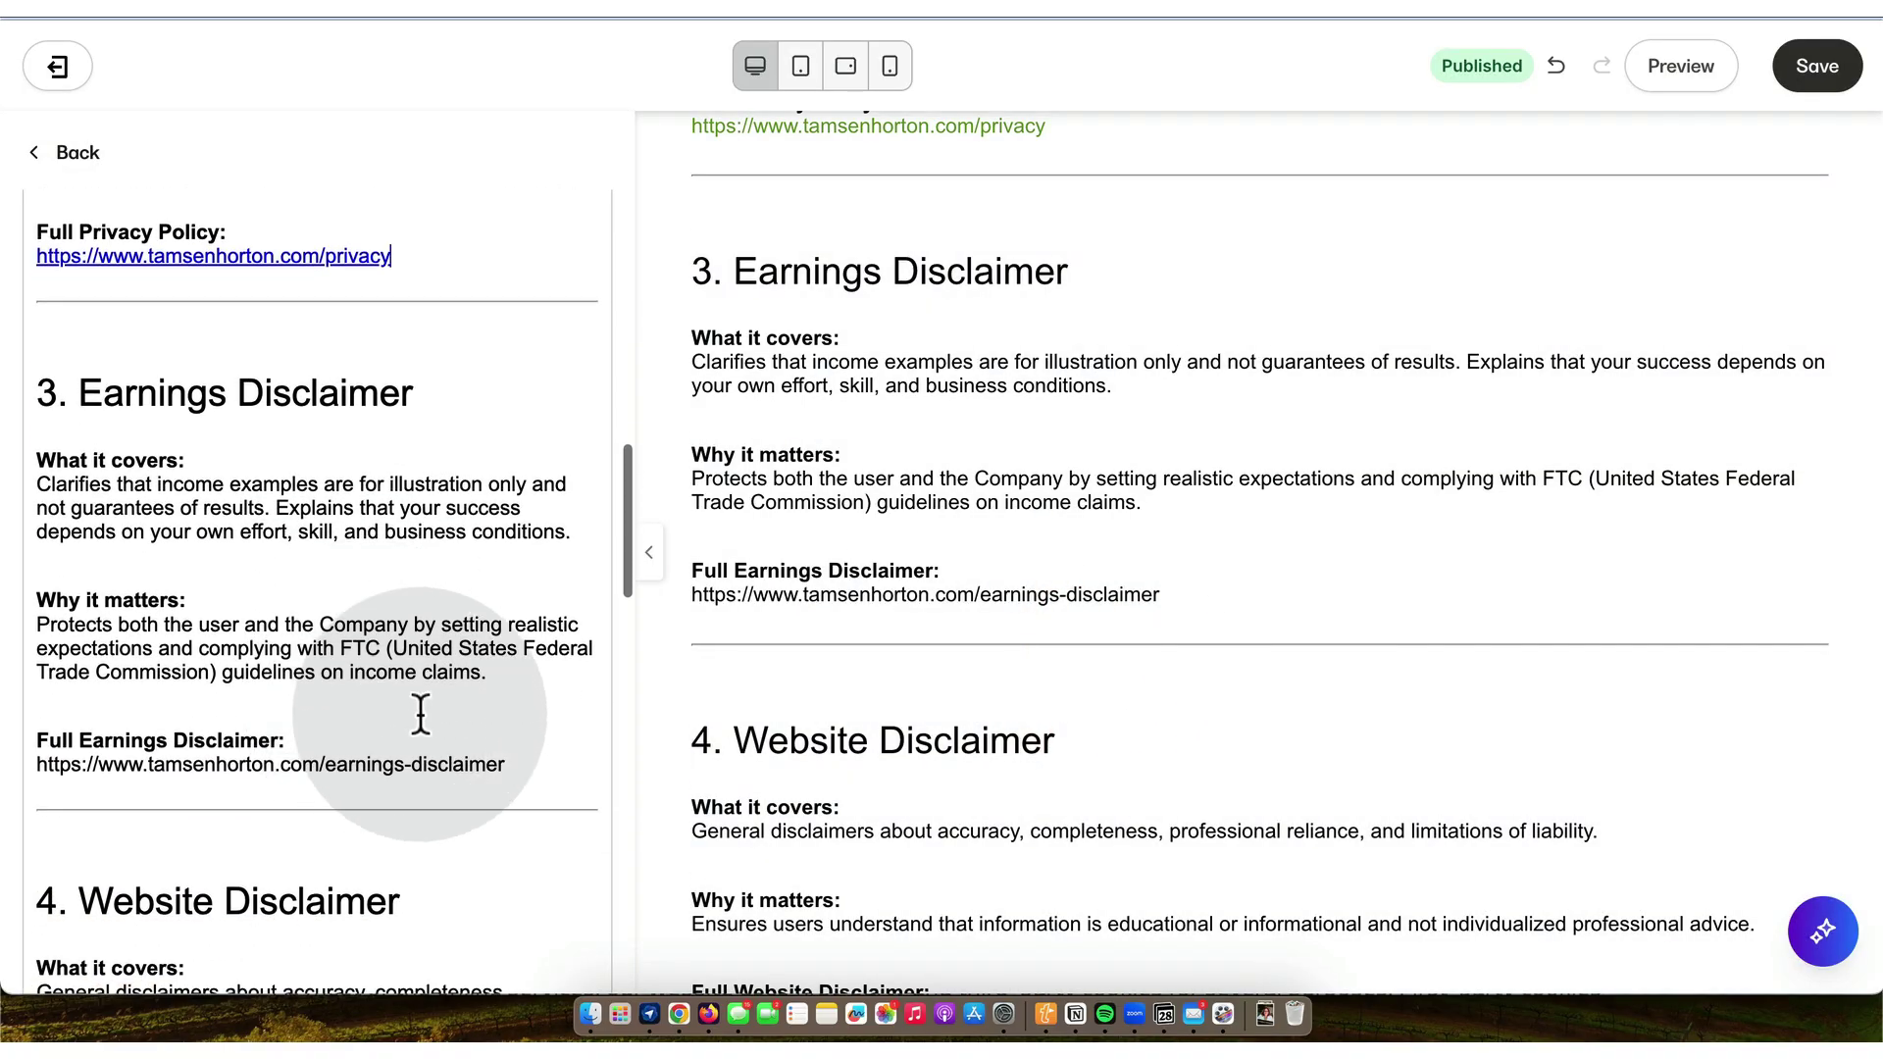
pyautogui.moveTo(517, 763); pyautogui.dragTo(88, 753)
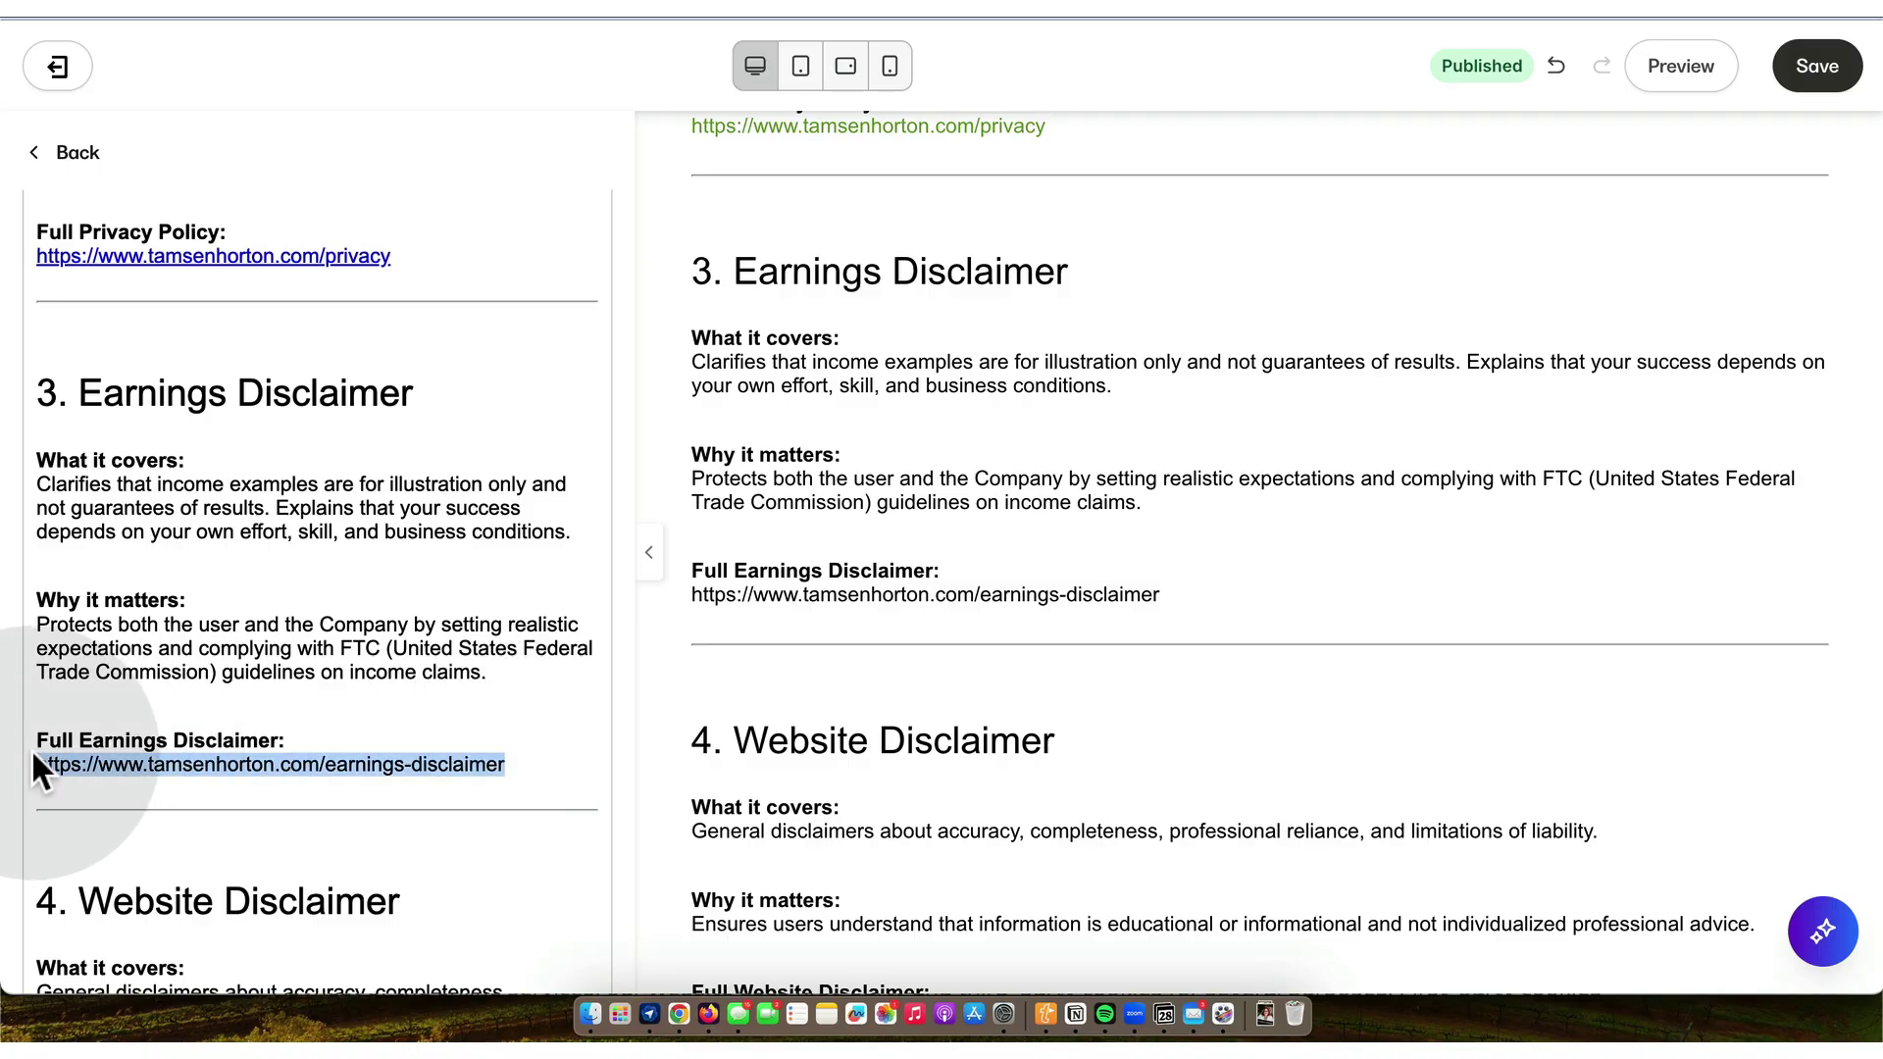
pyautogui.press('super+c')
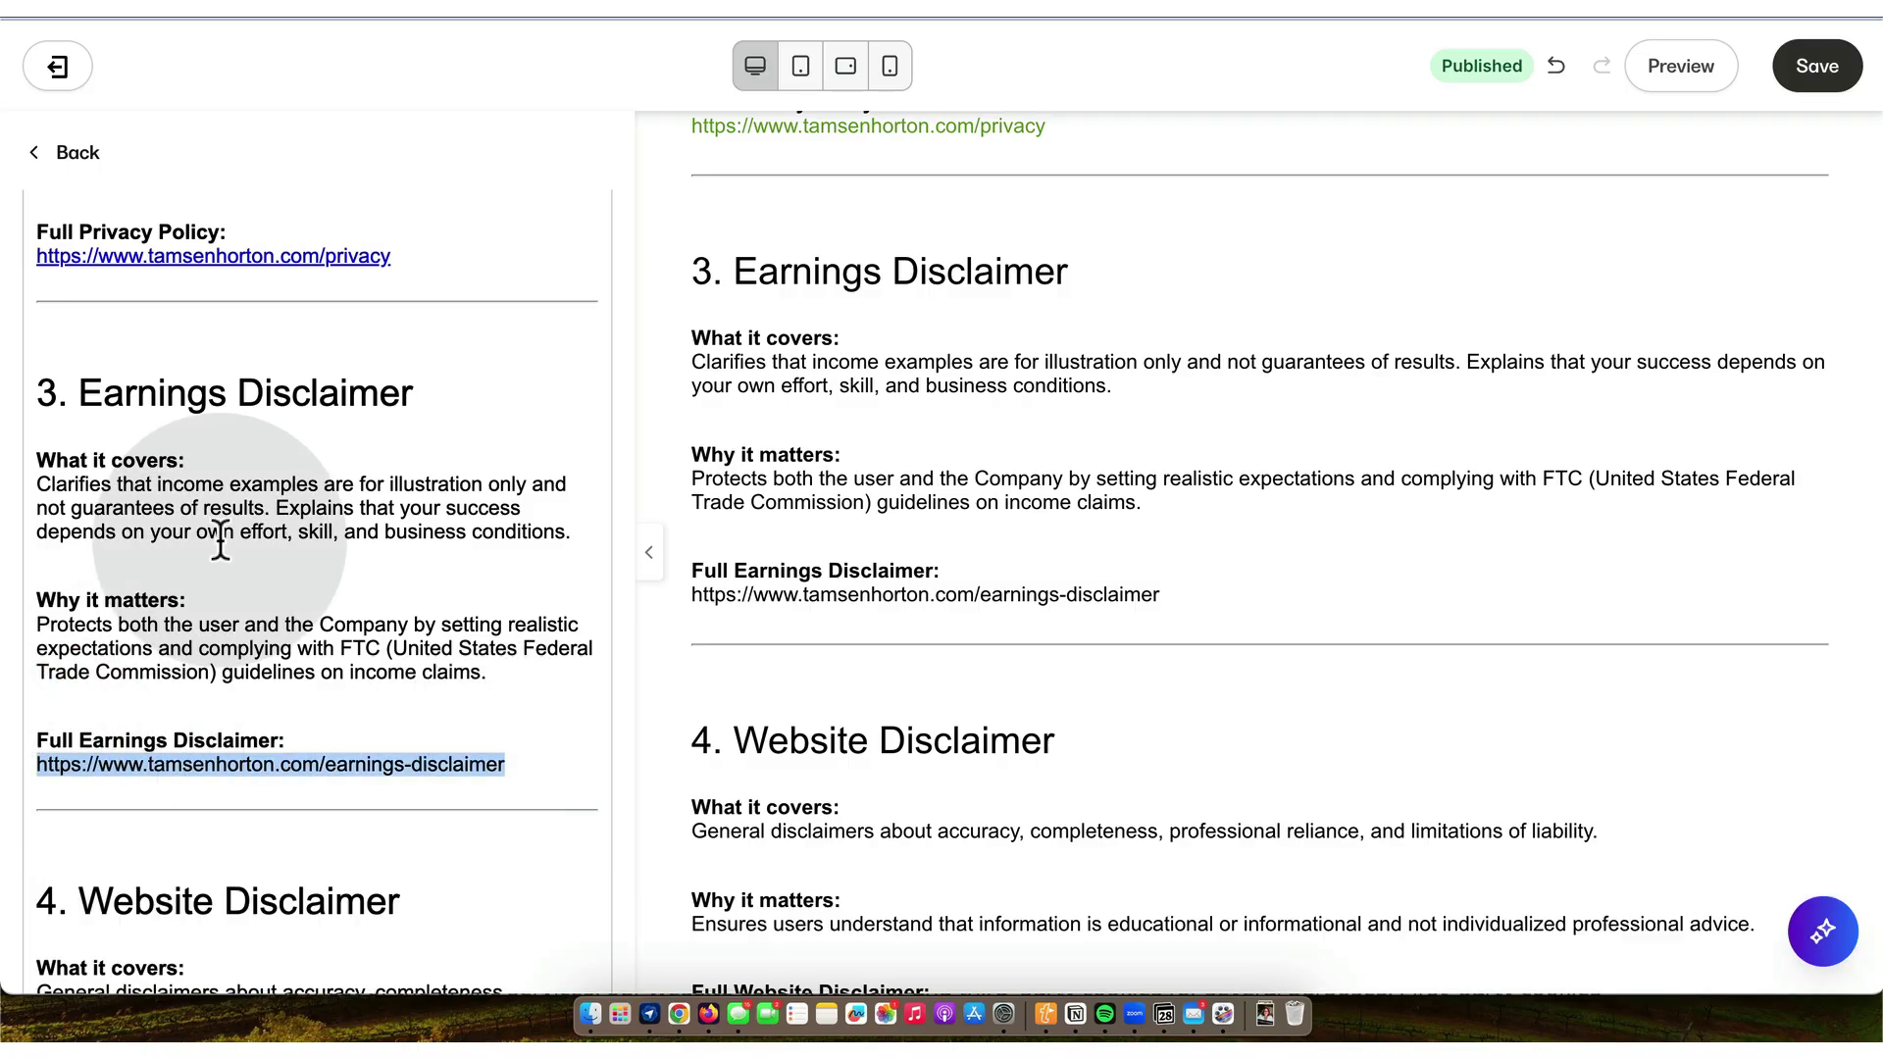
pyautogui.scroll(15, 221, 540)
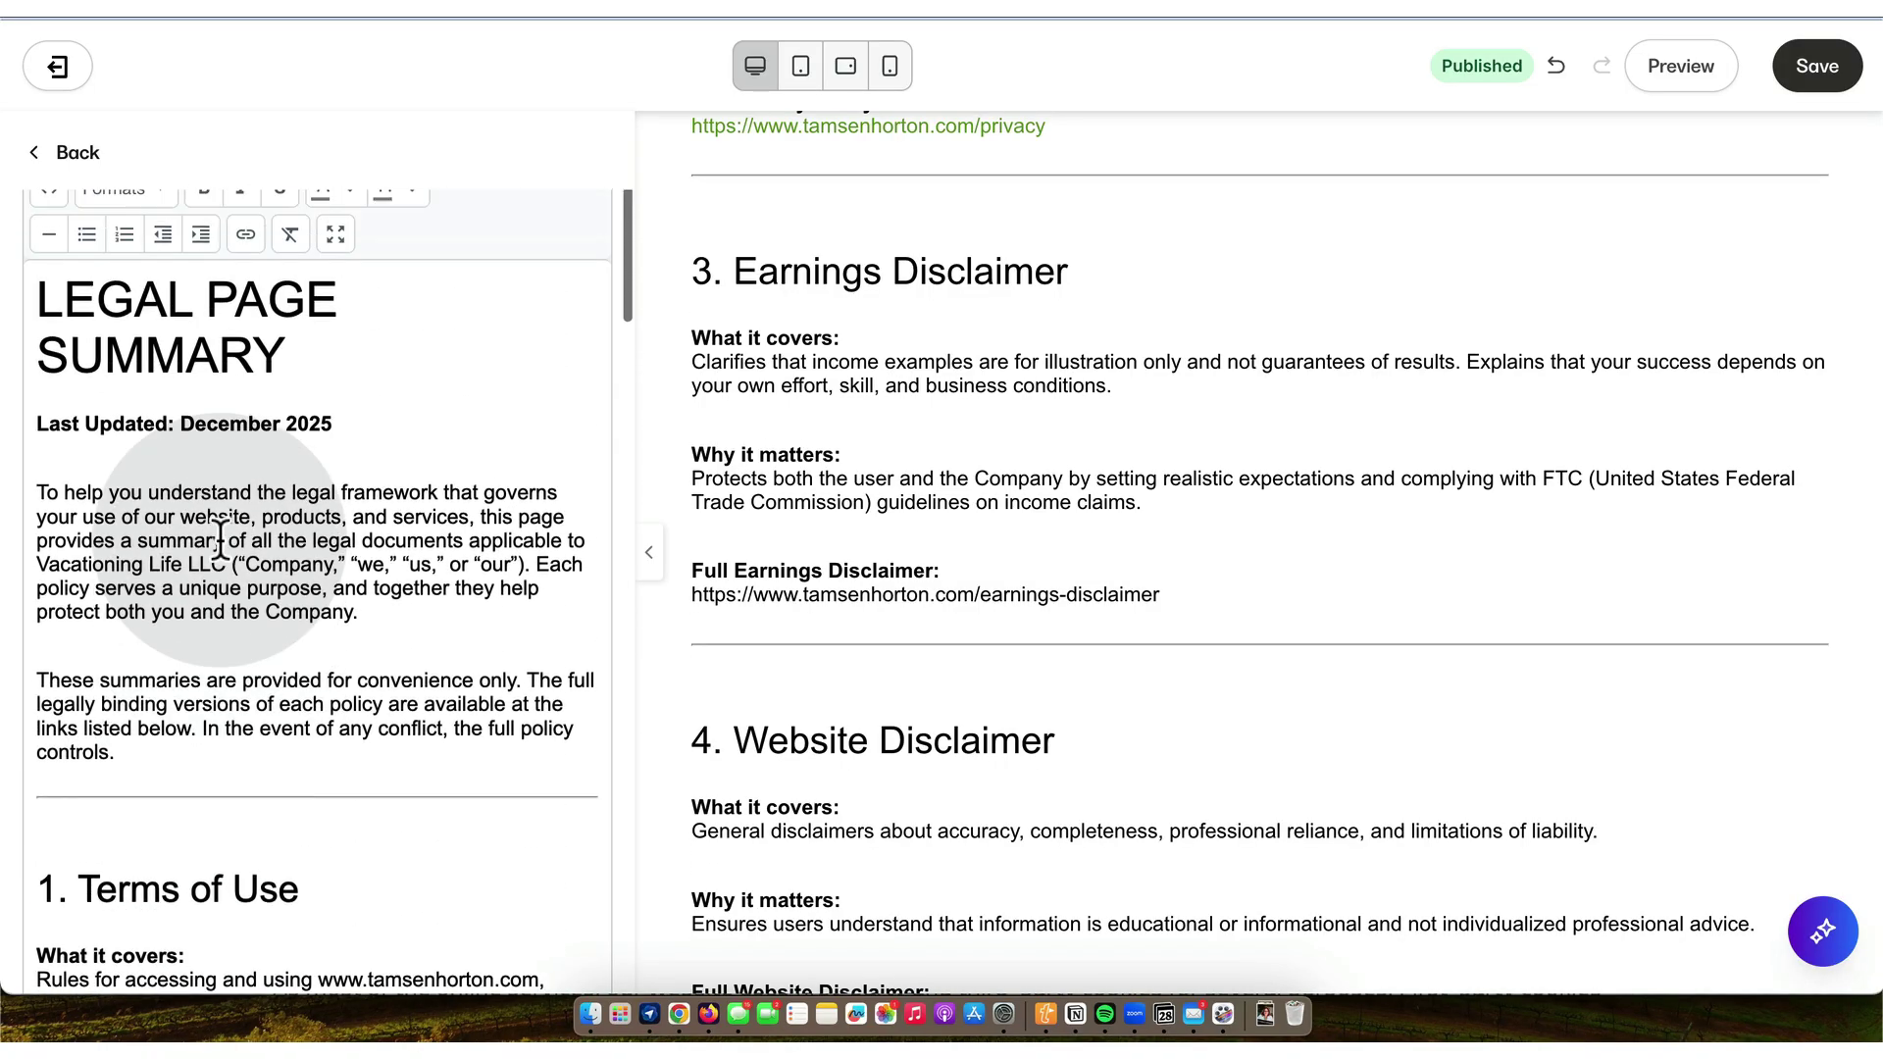
pyautogui.scroll(4, 220, 540)
pyautogui.click(246, 429)
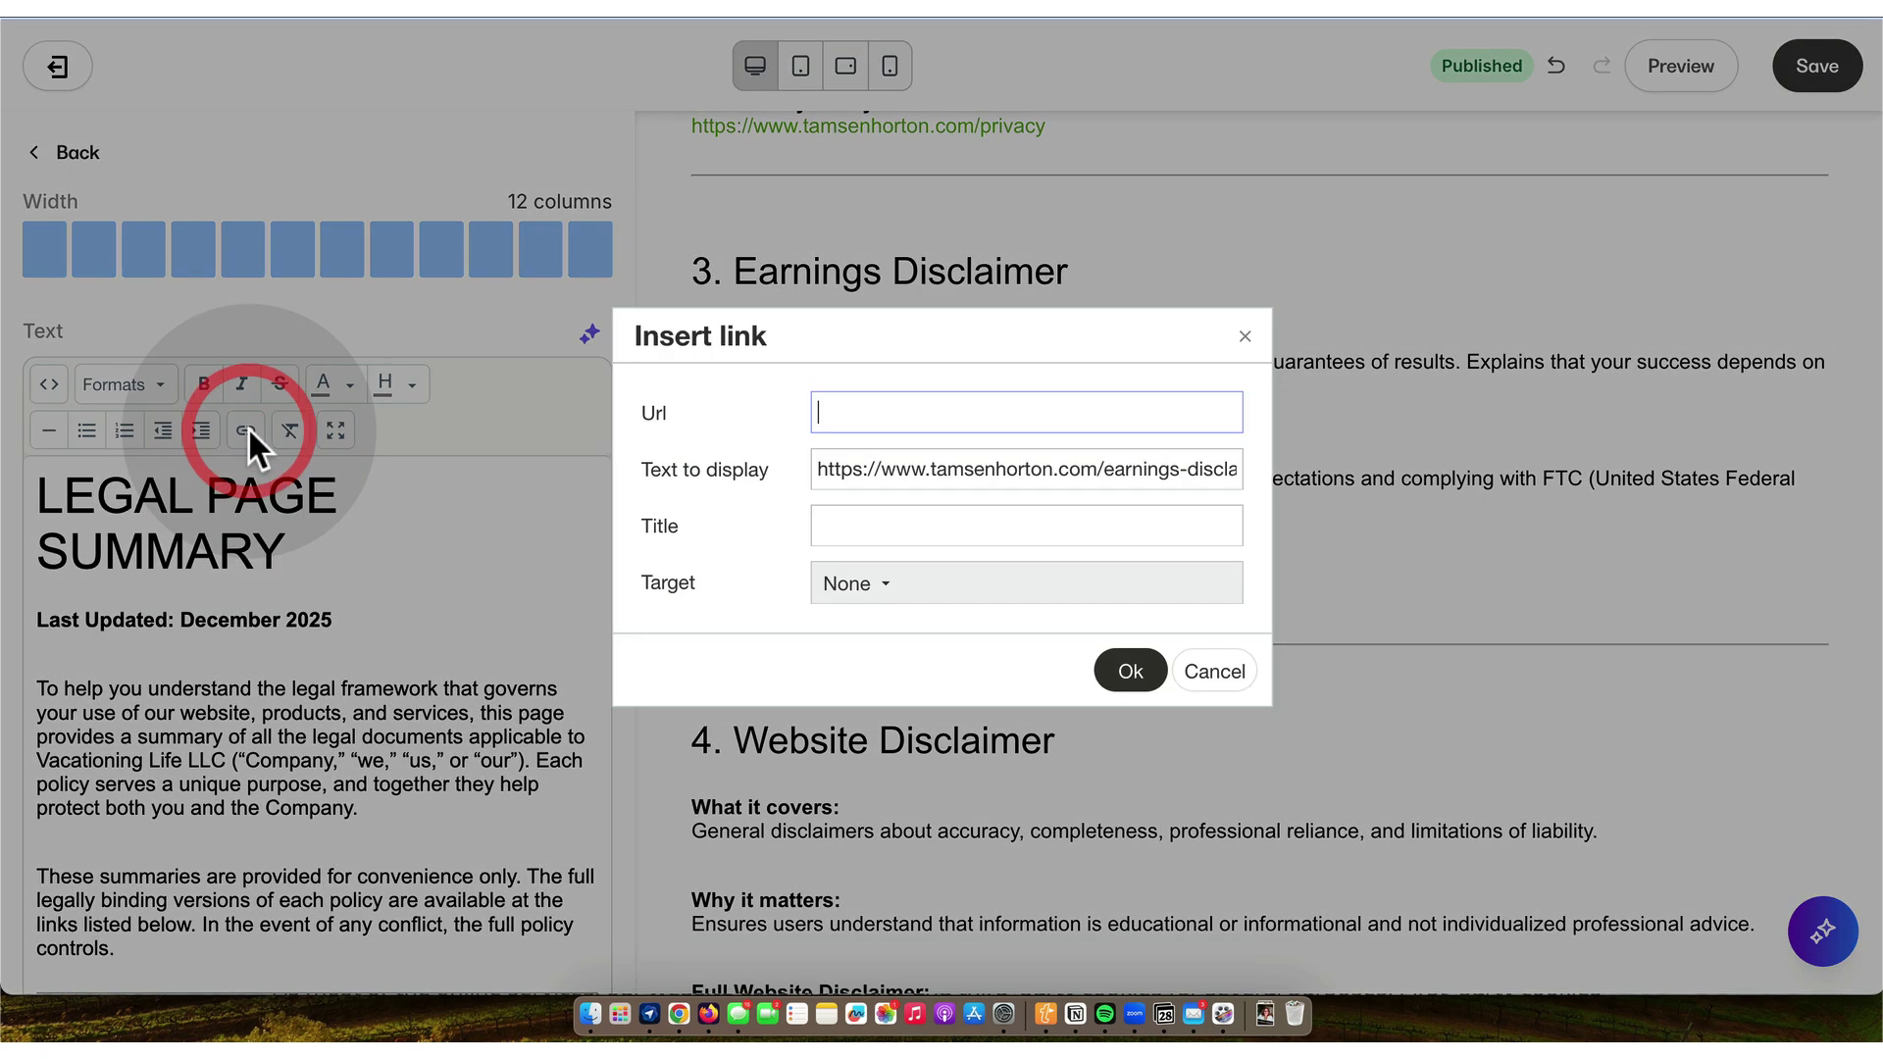
pyautogui.press('super+v')
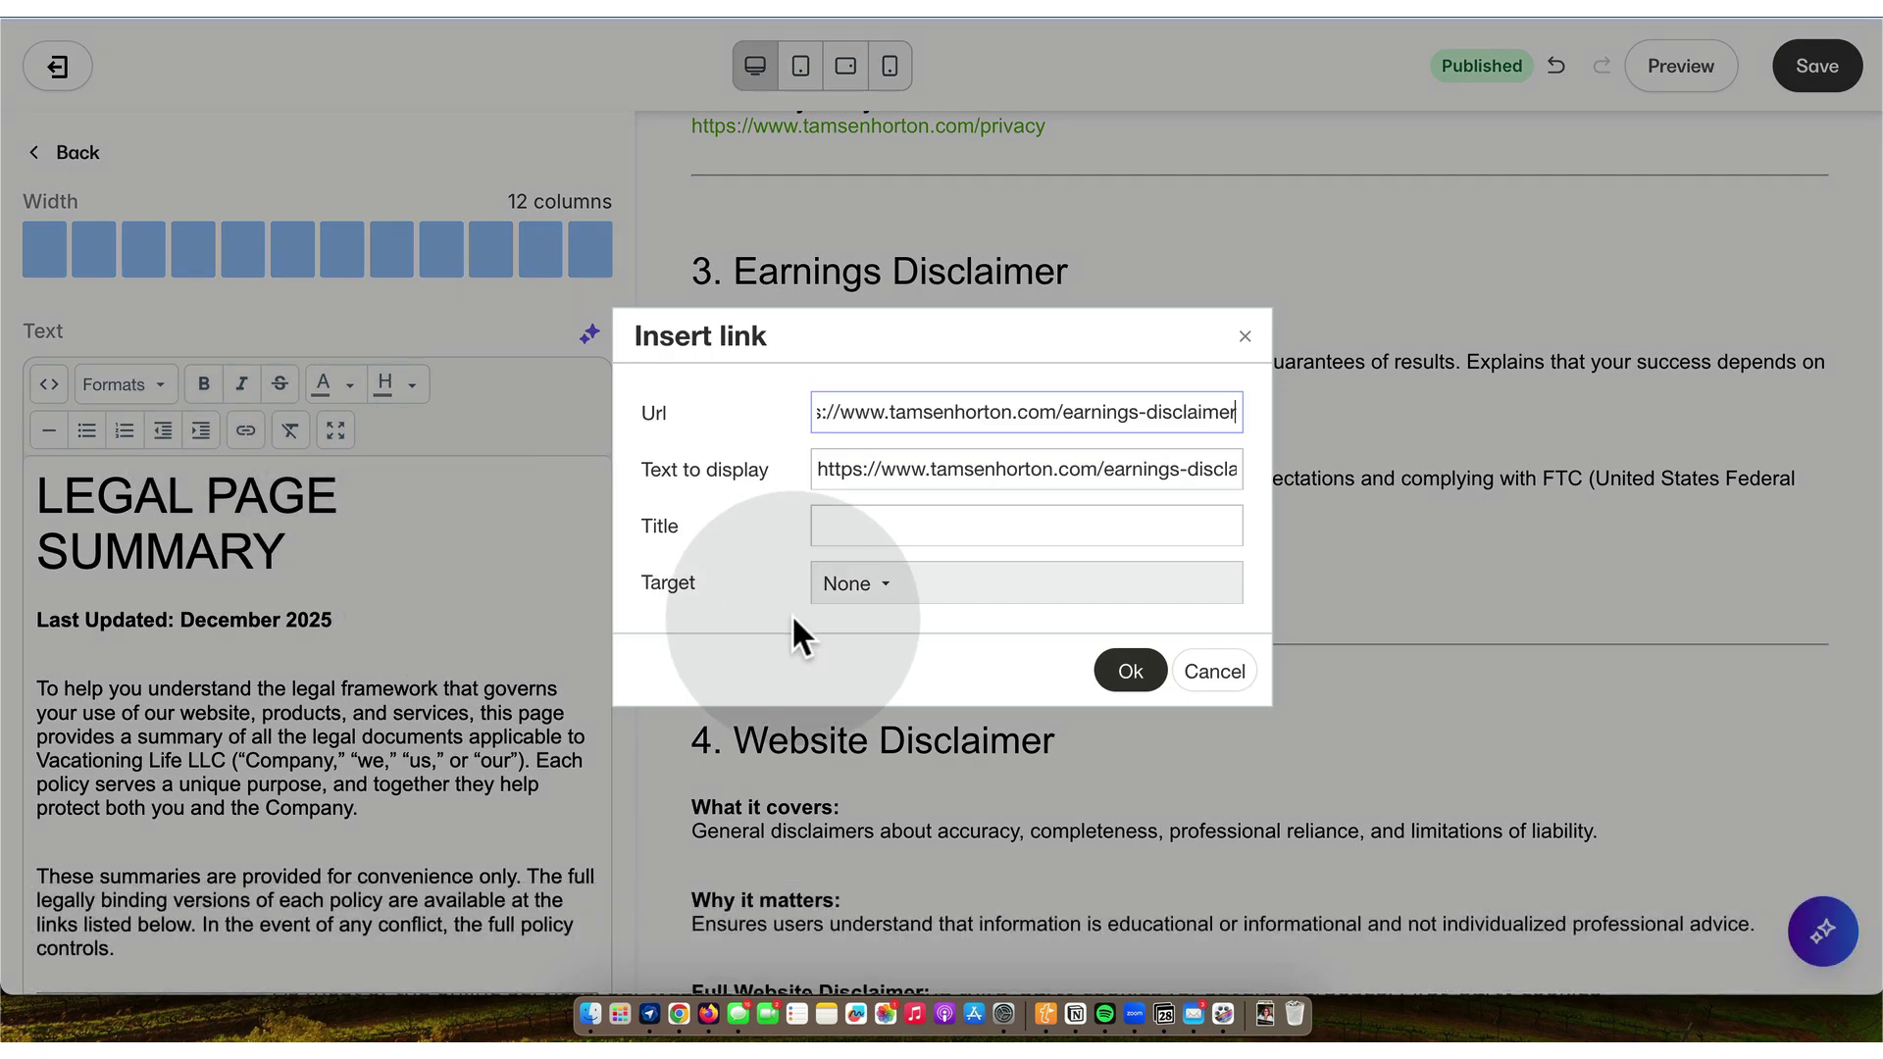
pyautogui.click(878, 586)
pyautogui.click(880, 690)
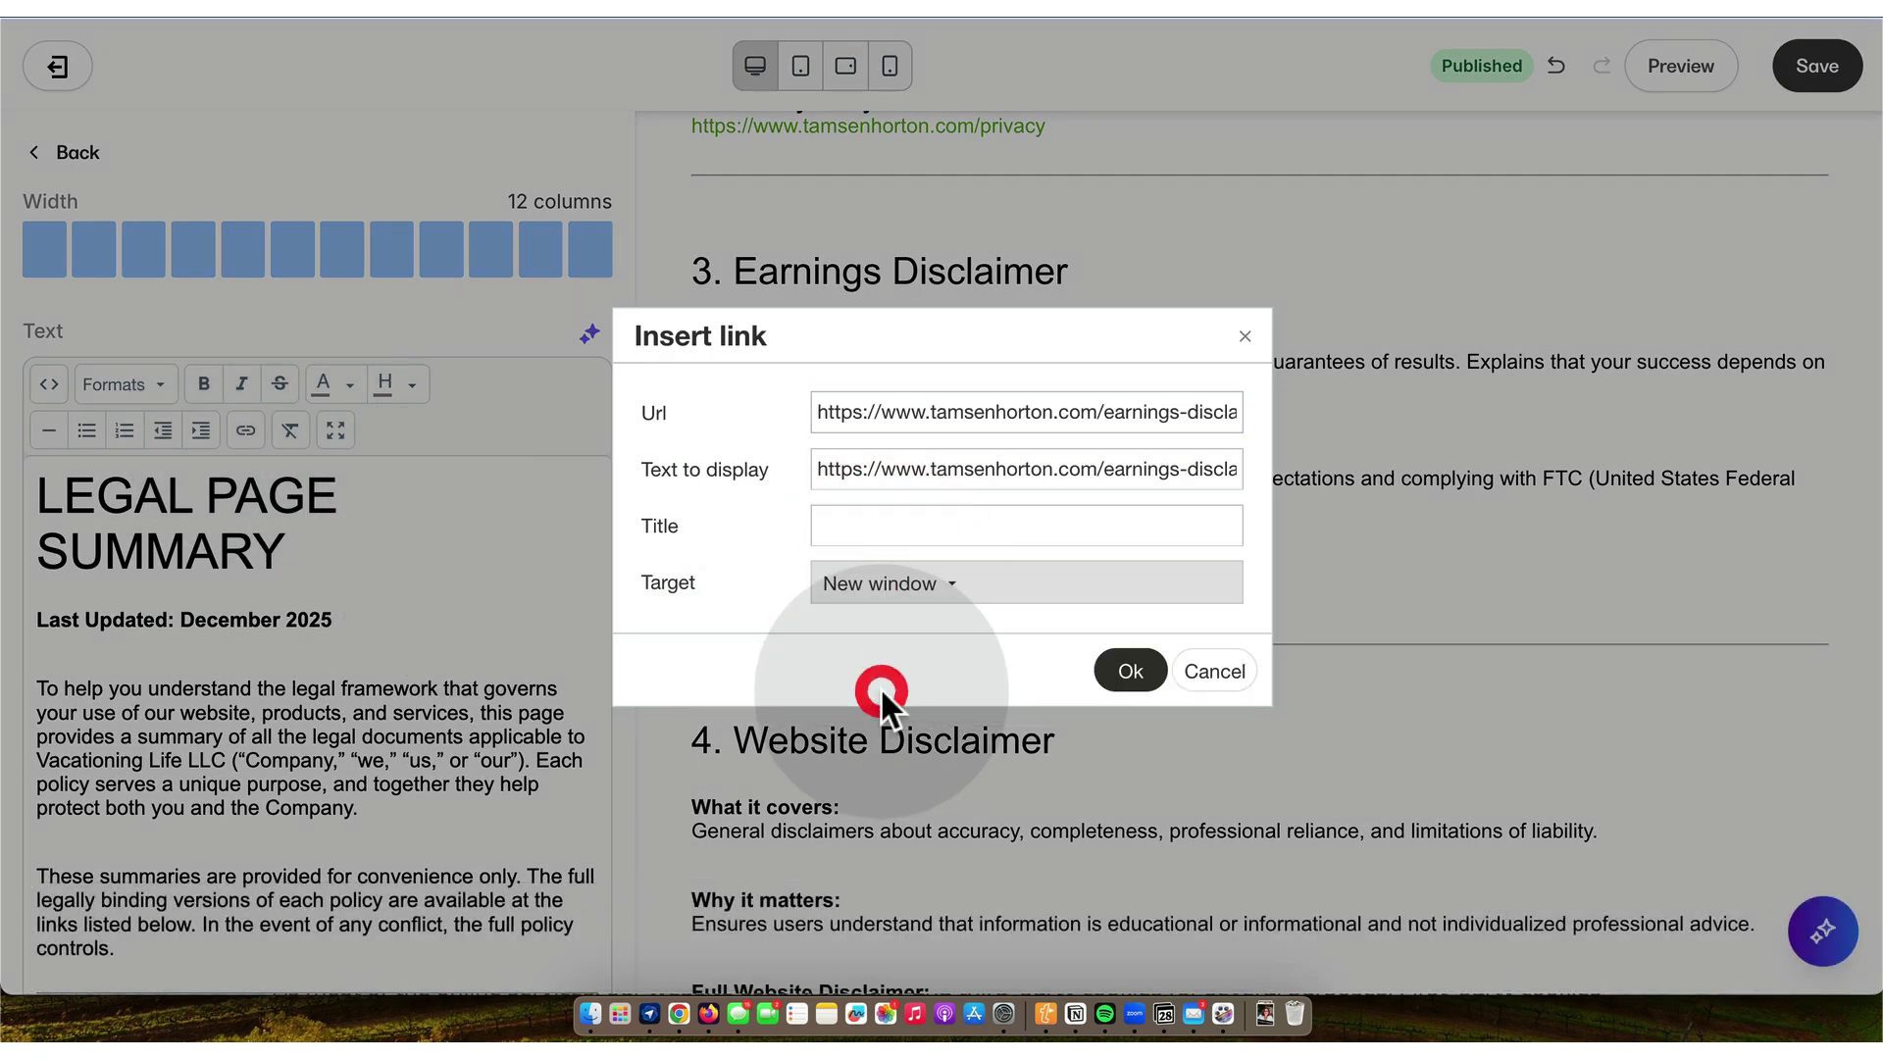
pyautogui.click(1128, 676)
# - Make the Website Disclaimer URL a link that opens in a new window
pyautogui.scroll(-2, 419, 751)
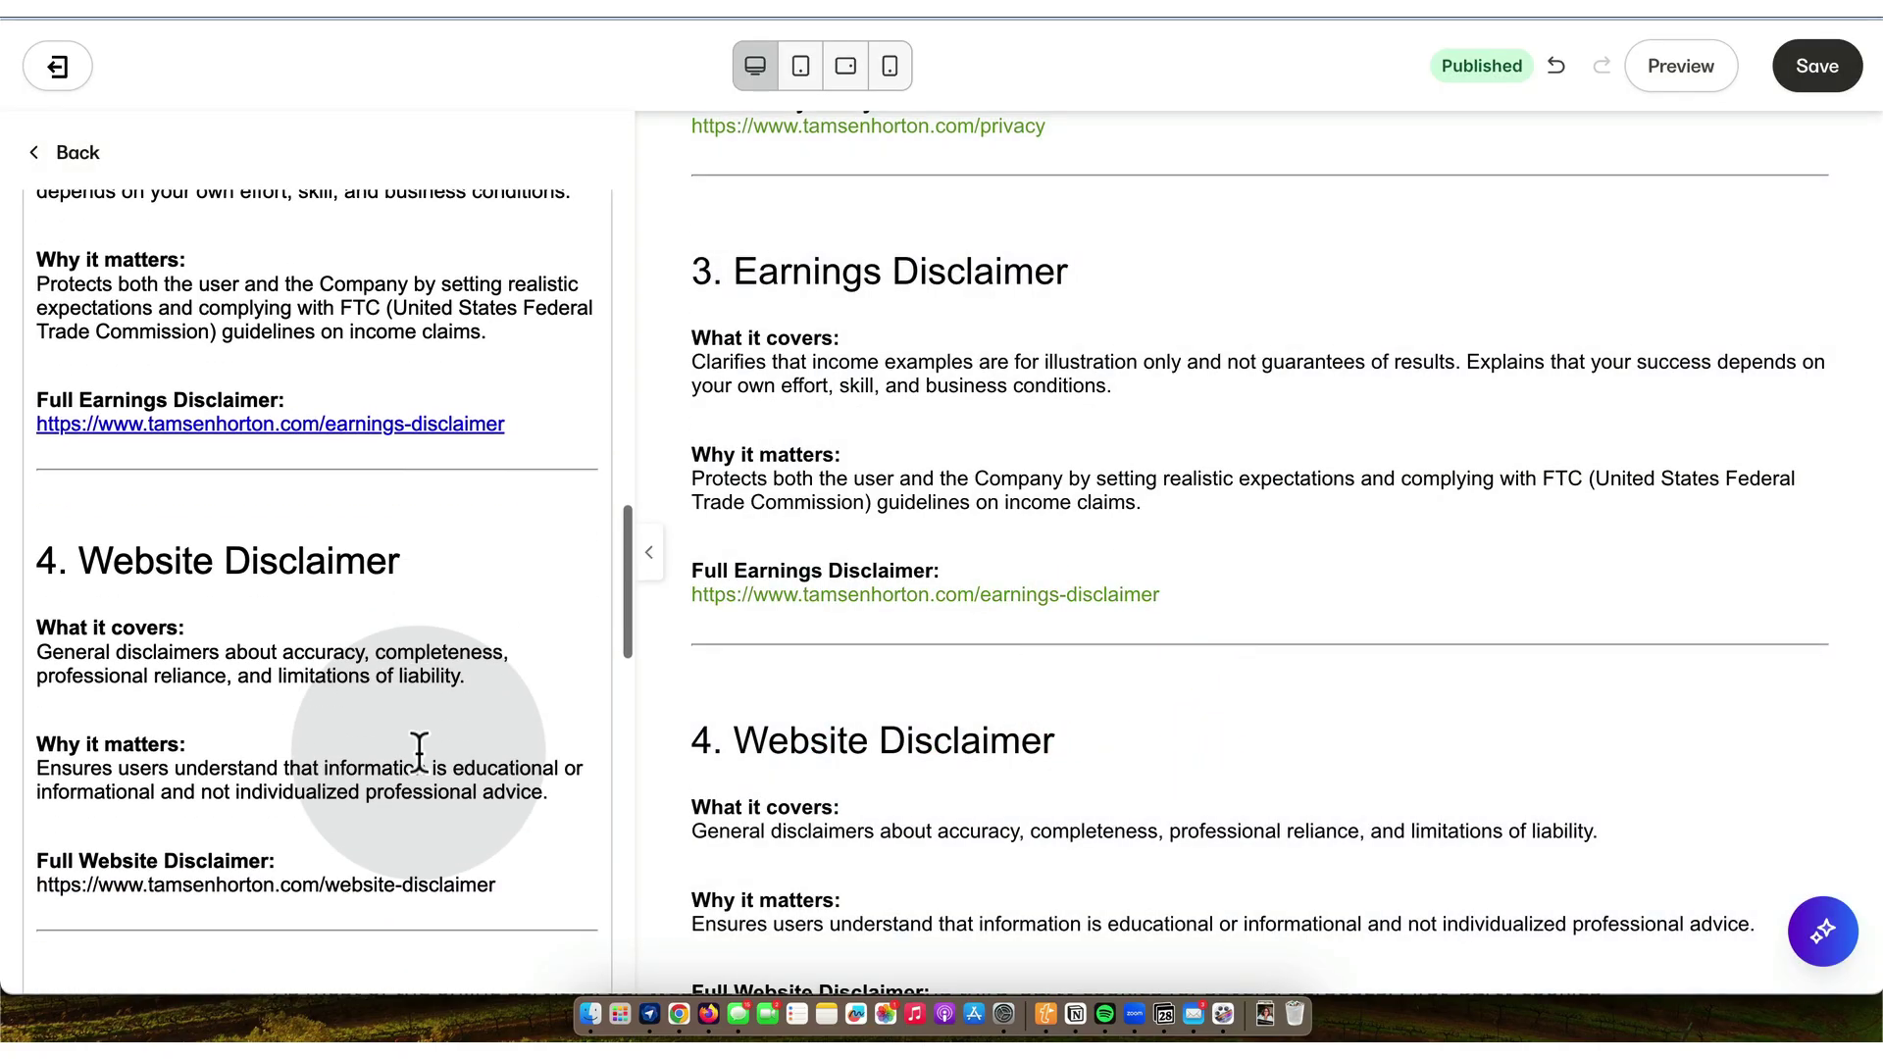
pyautogui.scroll(-2, 419, 751)
pyautogui.moveTo(497, 780); pyautogui.dragTo(51, 790)
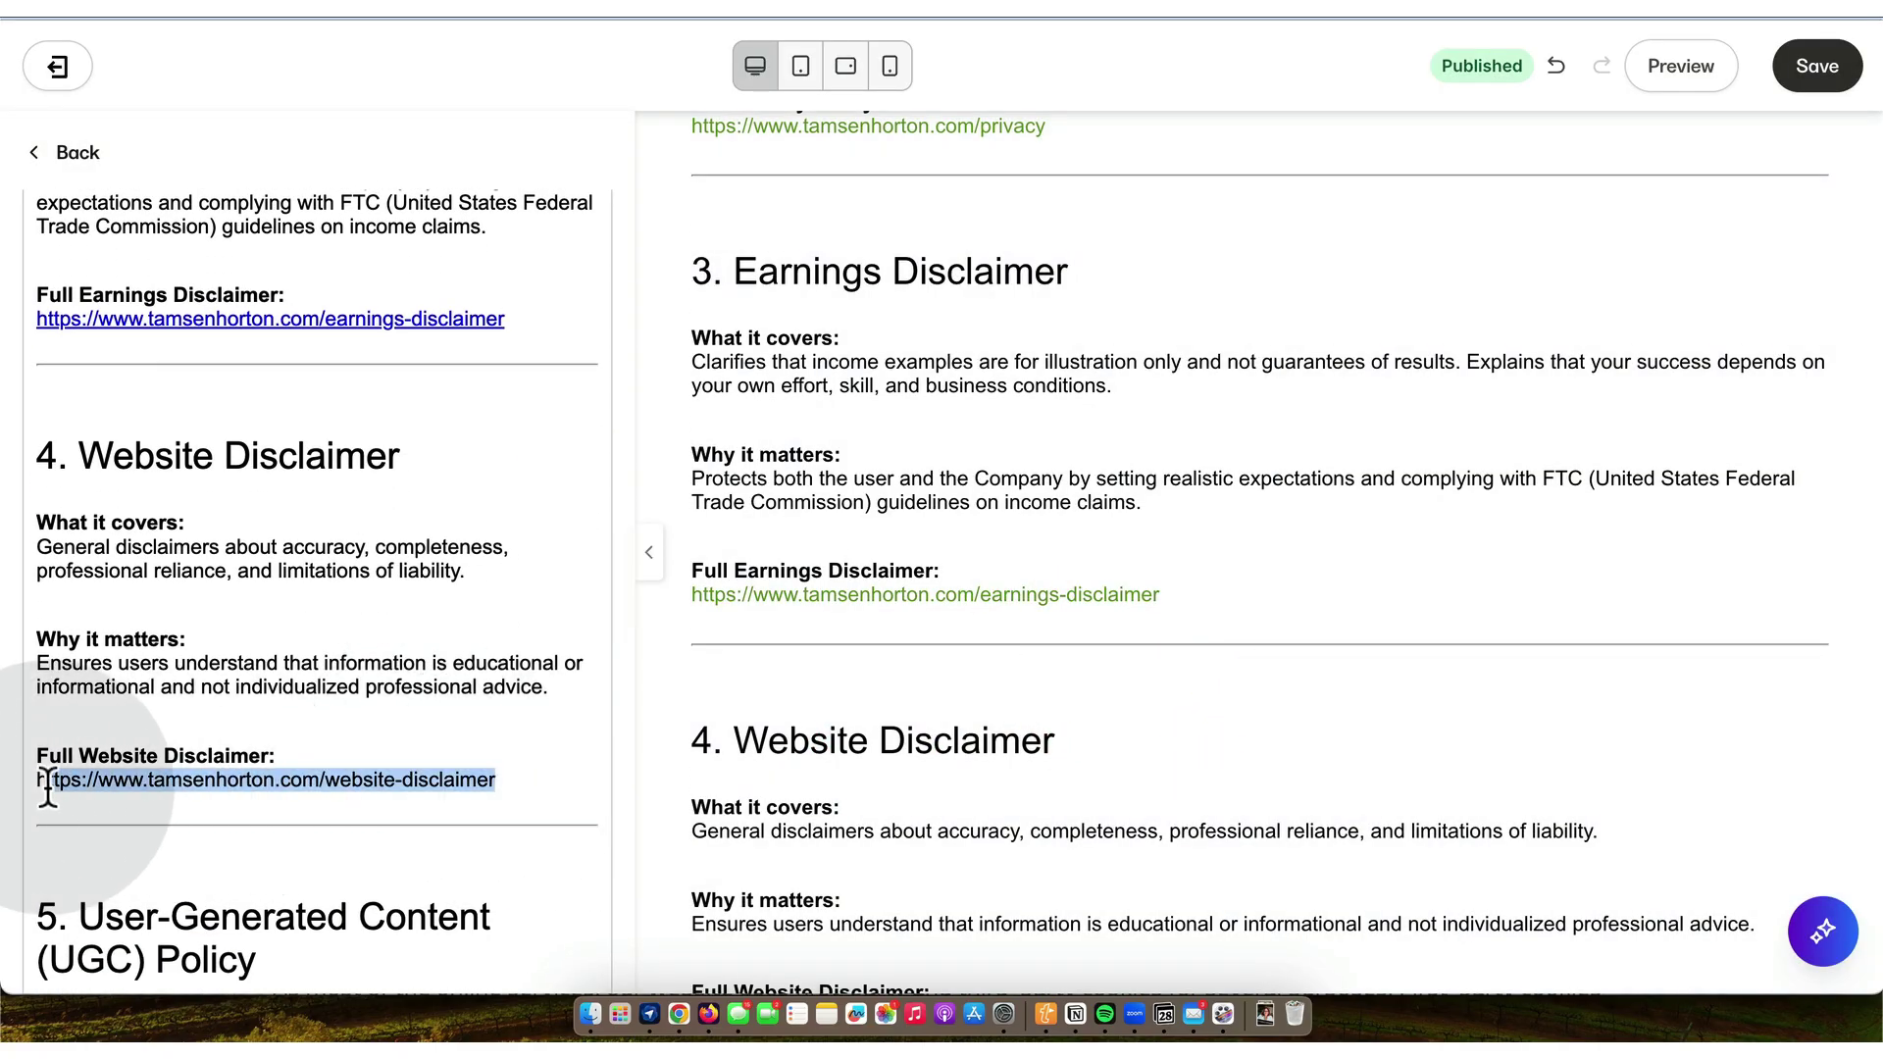
pyautogui.press('super+c')
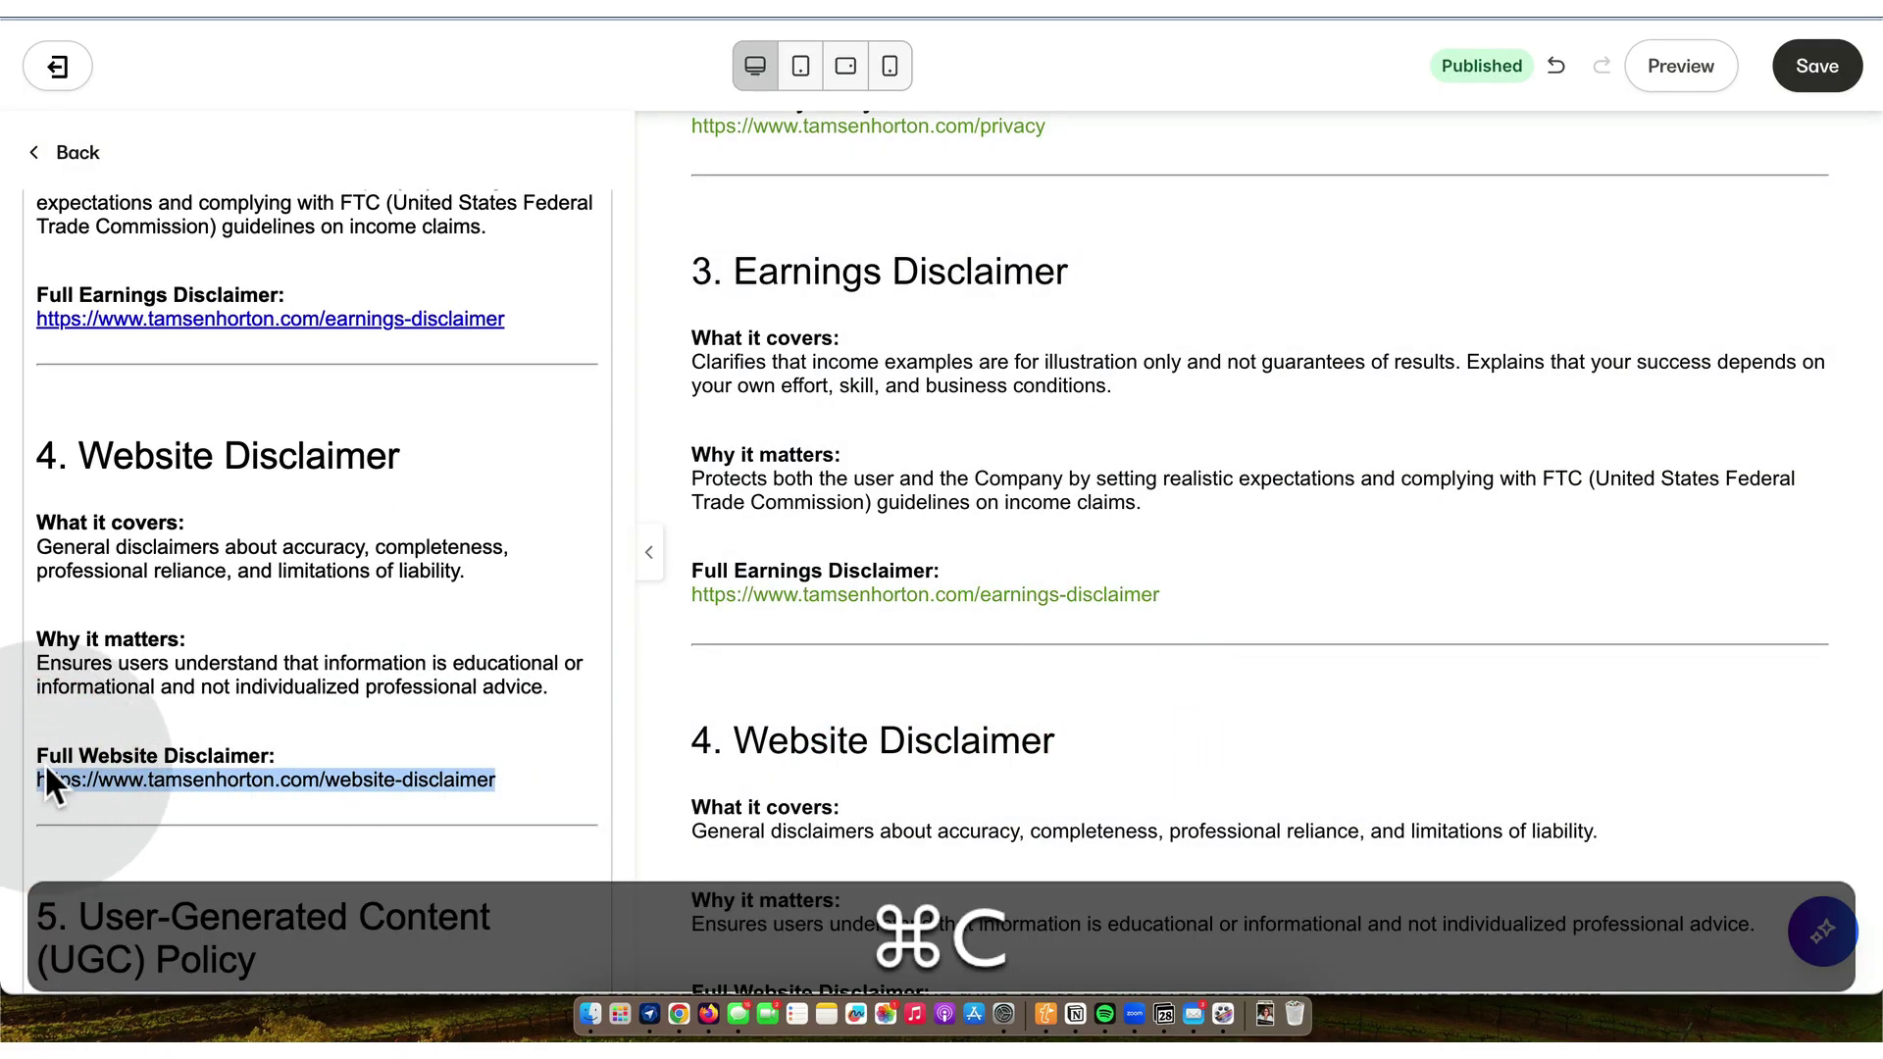
pyautogui.scroll(1, 230, 572)
pyautogui.scroll(15, 230, 572)
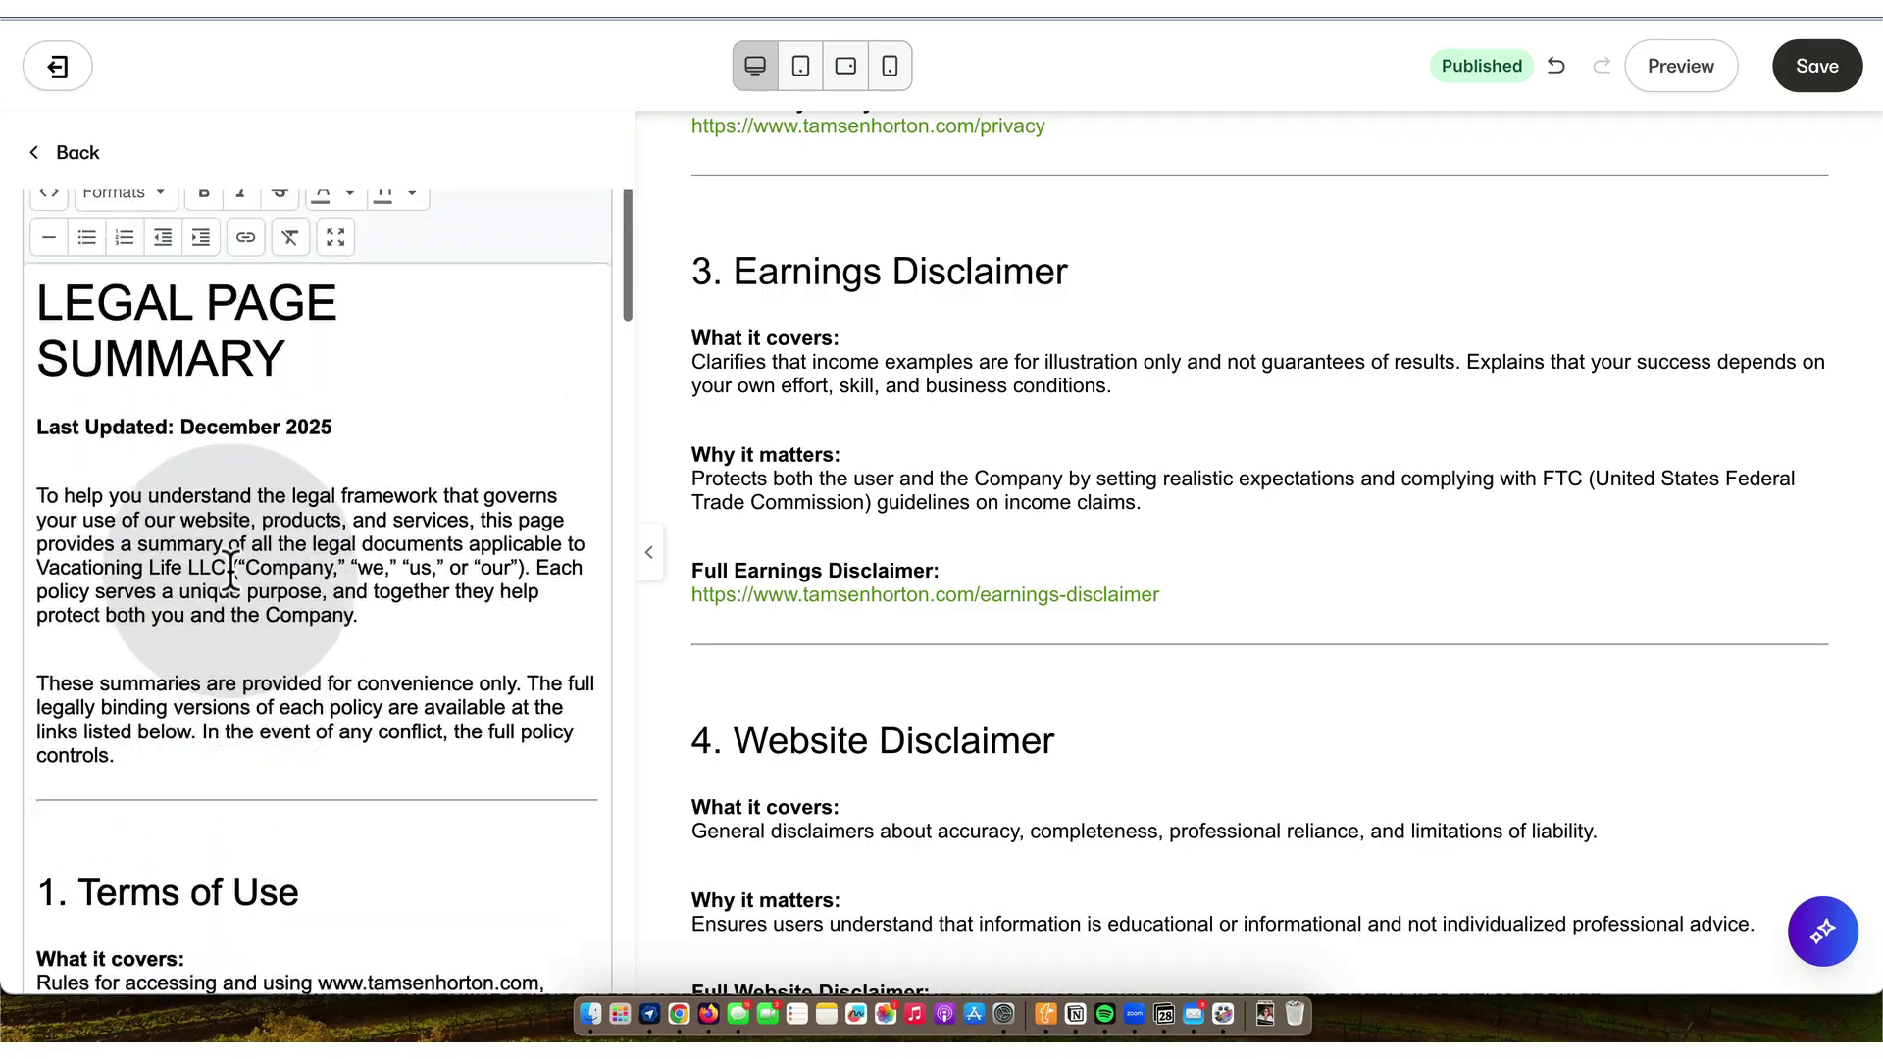
pyautogui.click(246, 541)
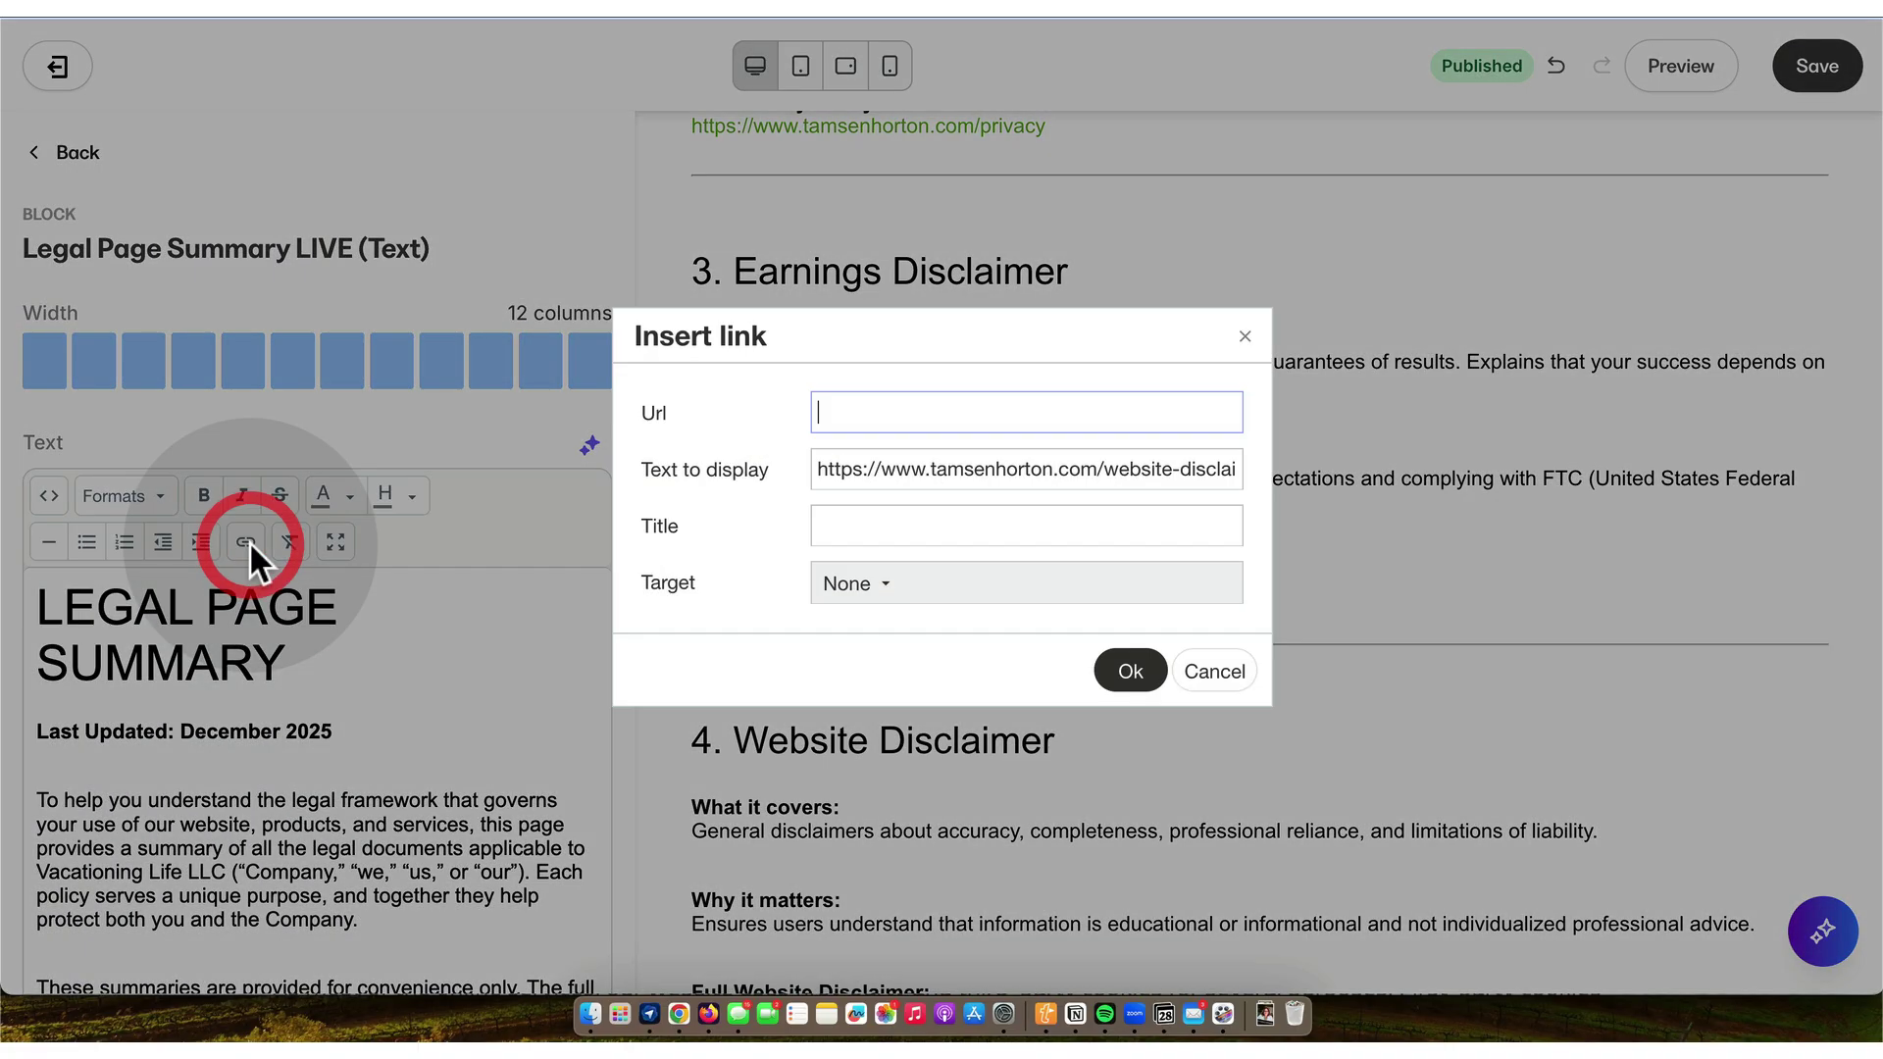
pyautogui.press('super+v')
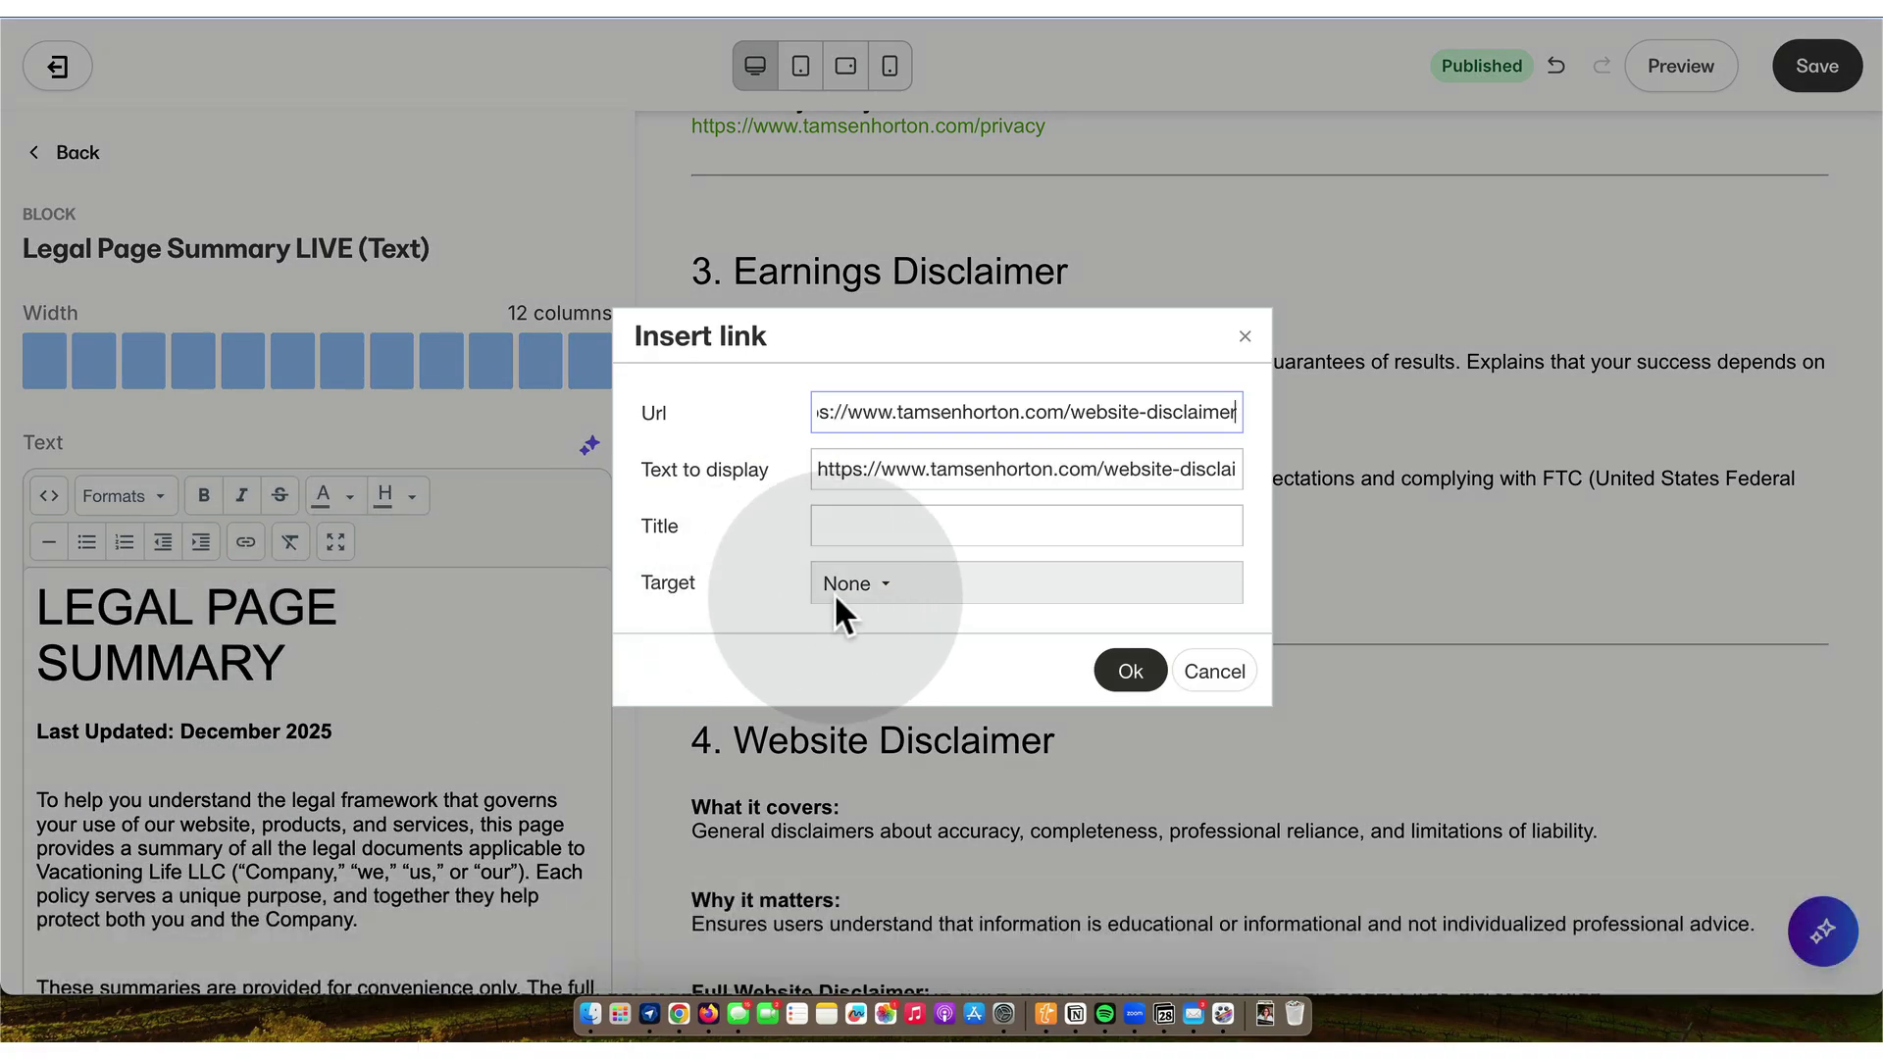
pyautogui.click(891, 588)
pyautogui.click(893, 693)
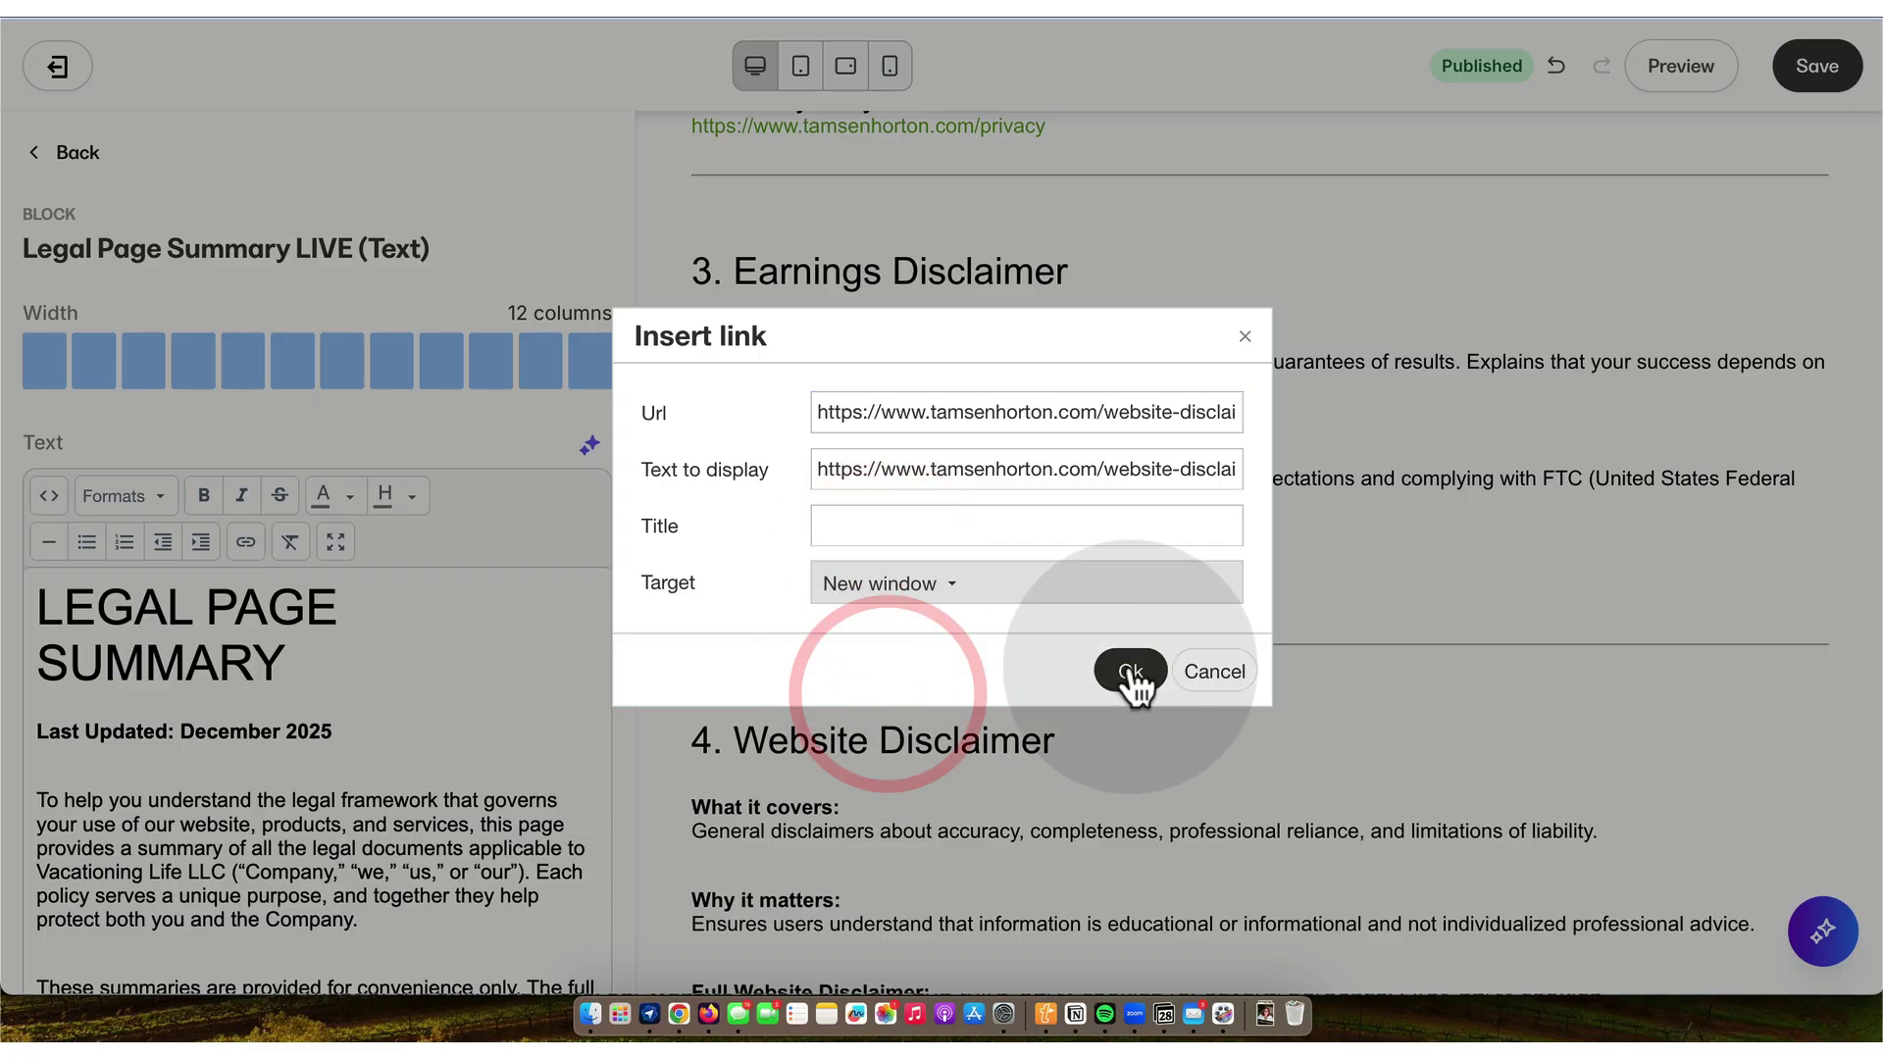
pyautogui.click(1131, 671)
# - Make the UGC Policy URL a link that opens in a new window
pyautogui.scroll(-5, 324, 744)
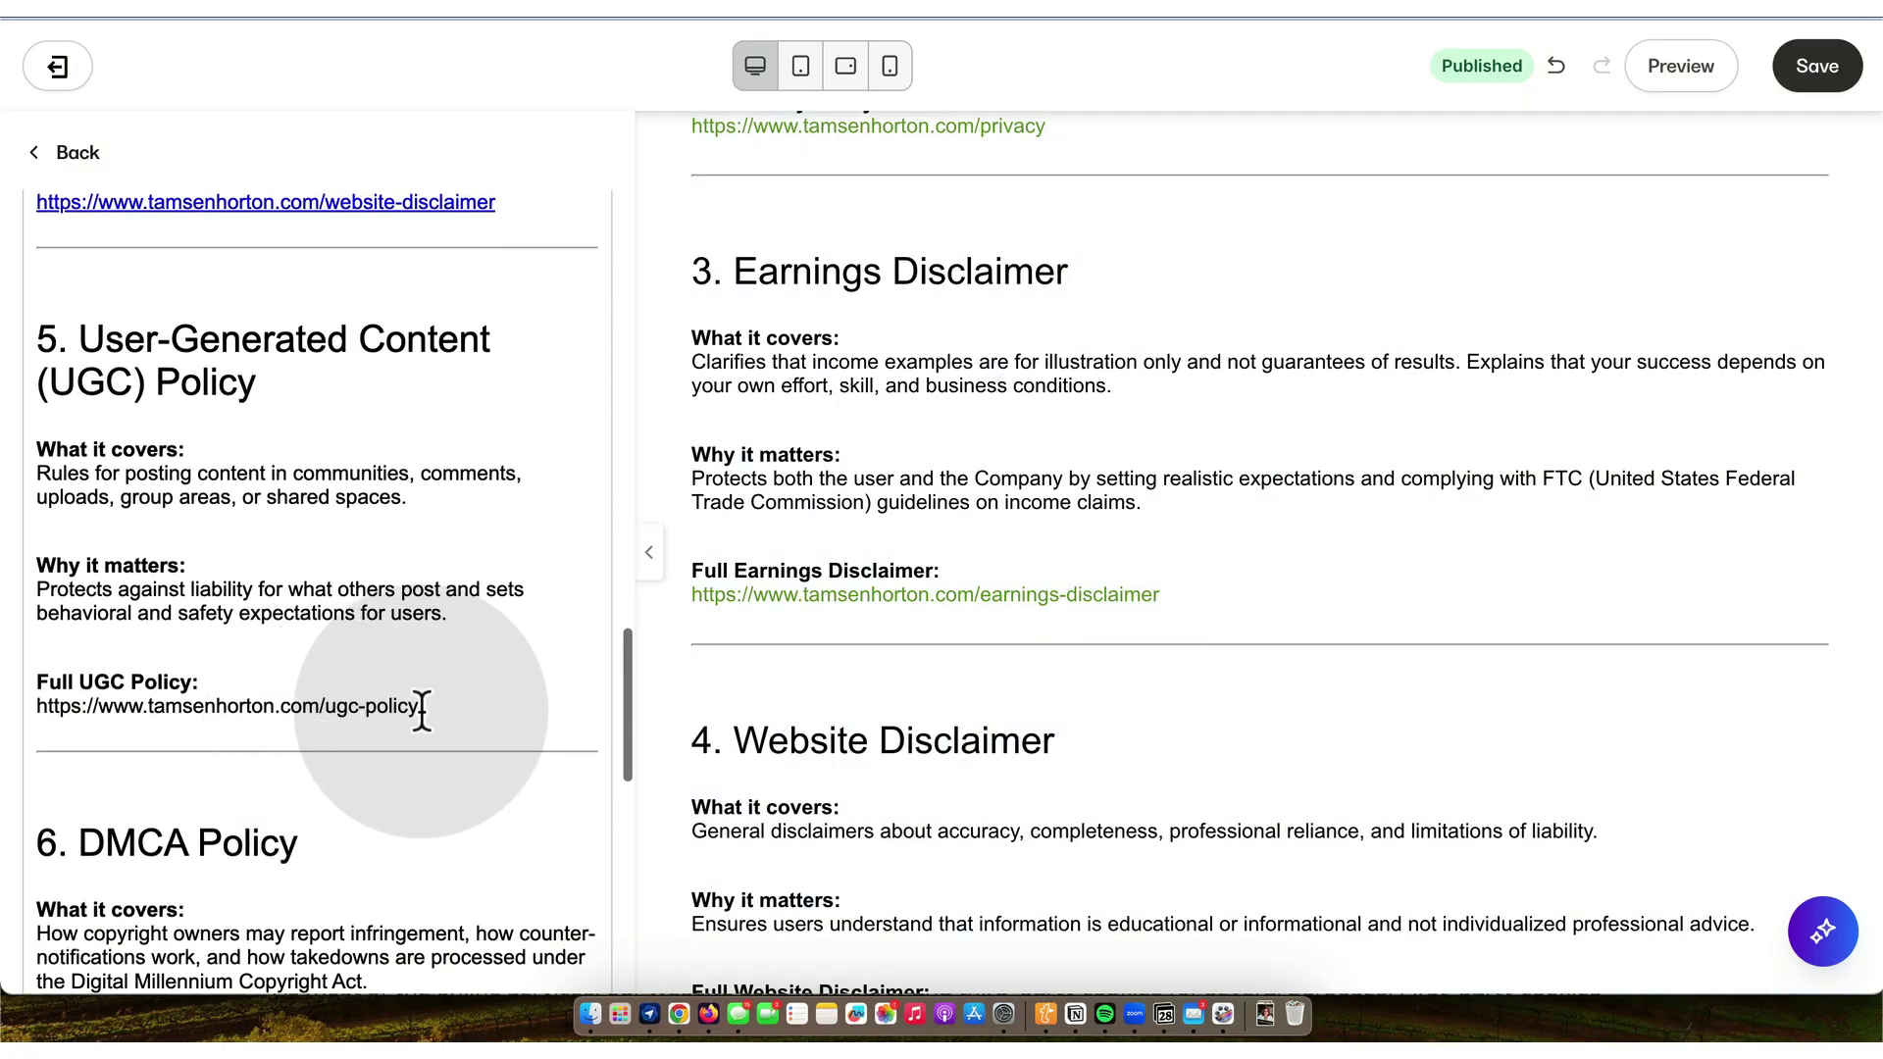
pyautogui.moveTo(442, 704); pyautogui.dragTo(33, 698)
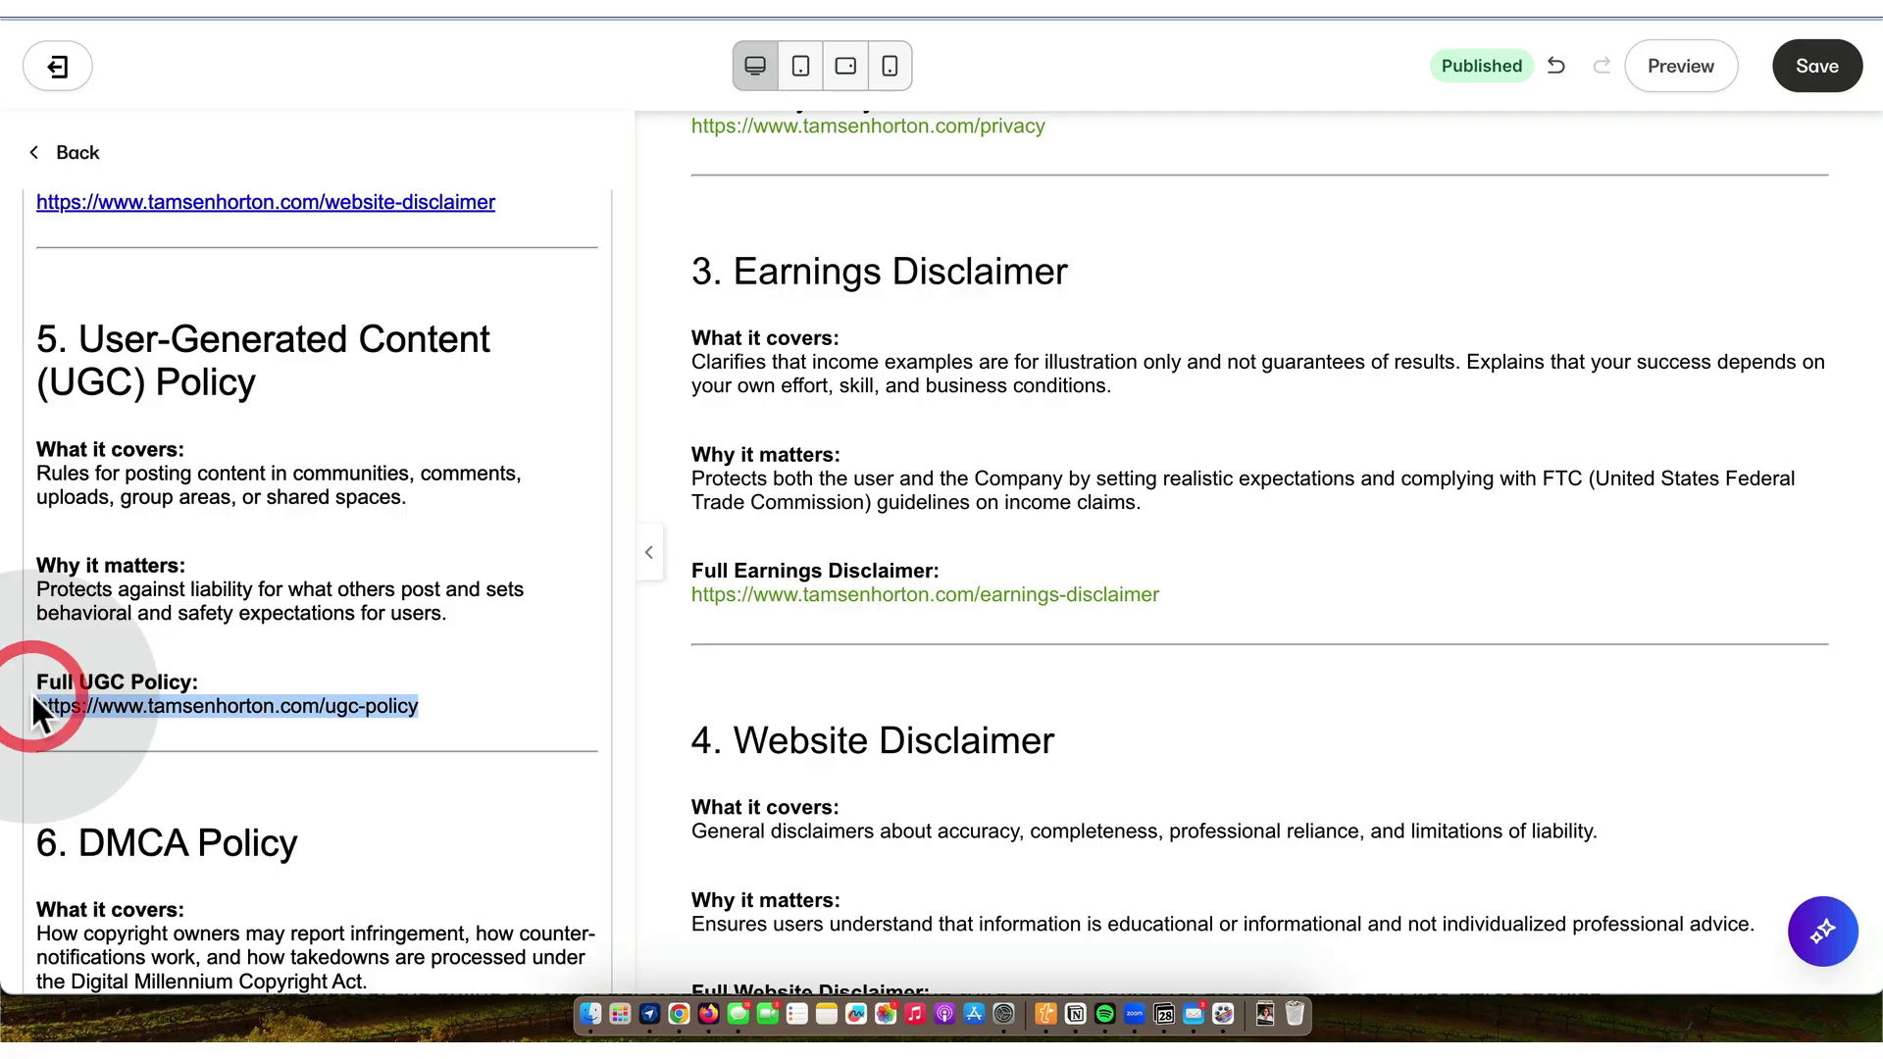
pyautogui.press('super+c')
pyautogui.scroll(1, 253, 463)
pyautogui.scroll(15, 253, 463)
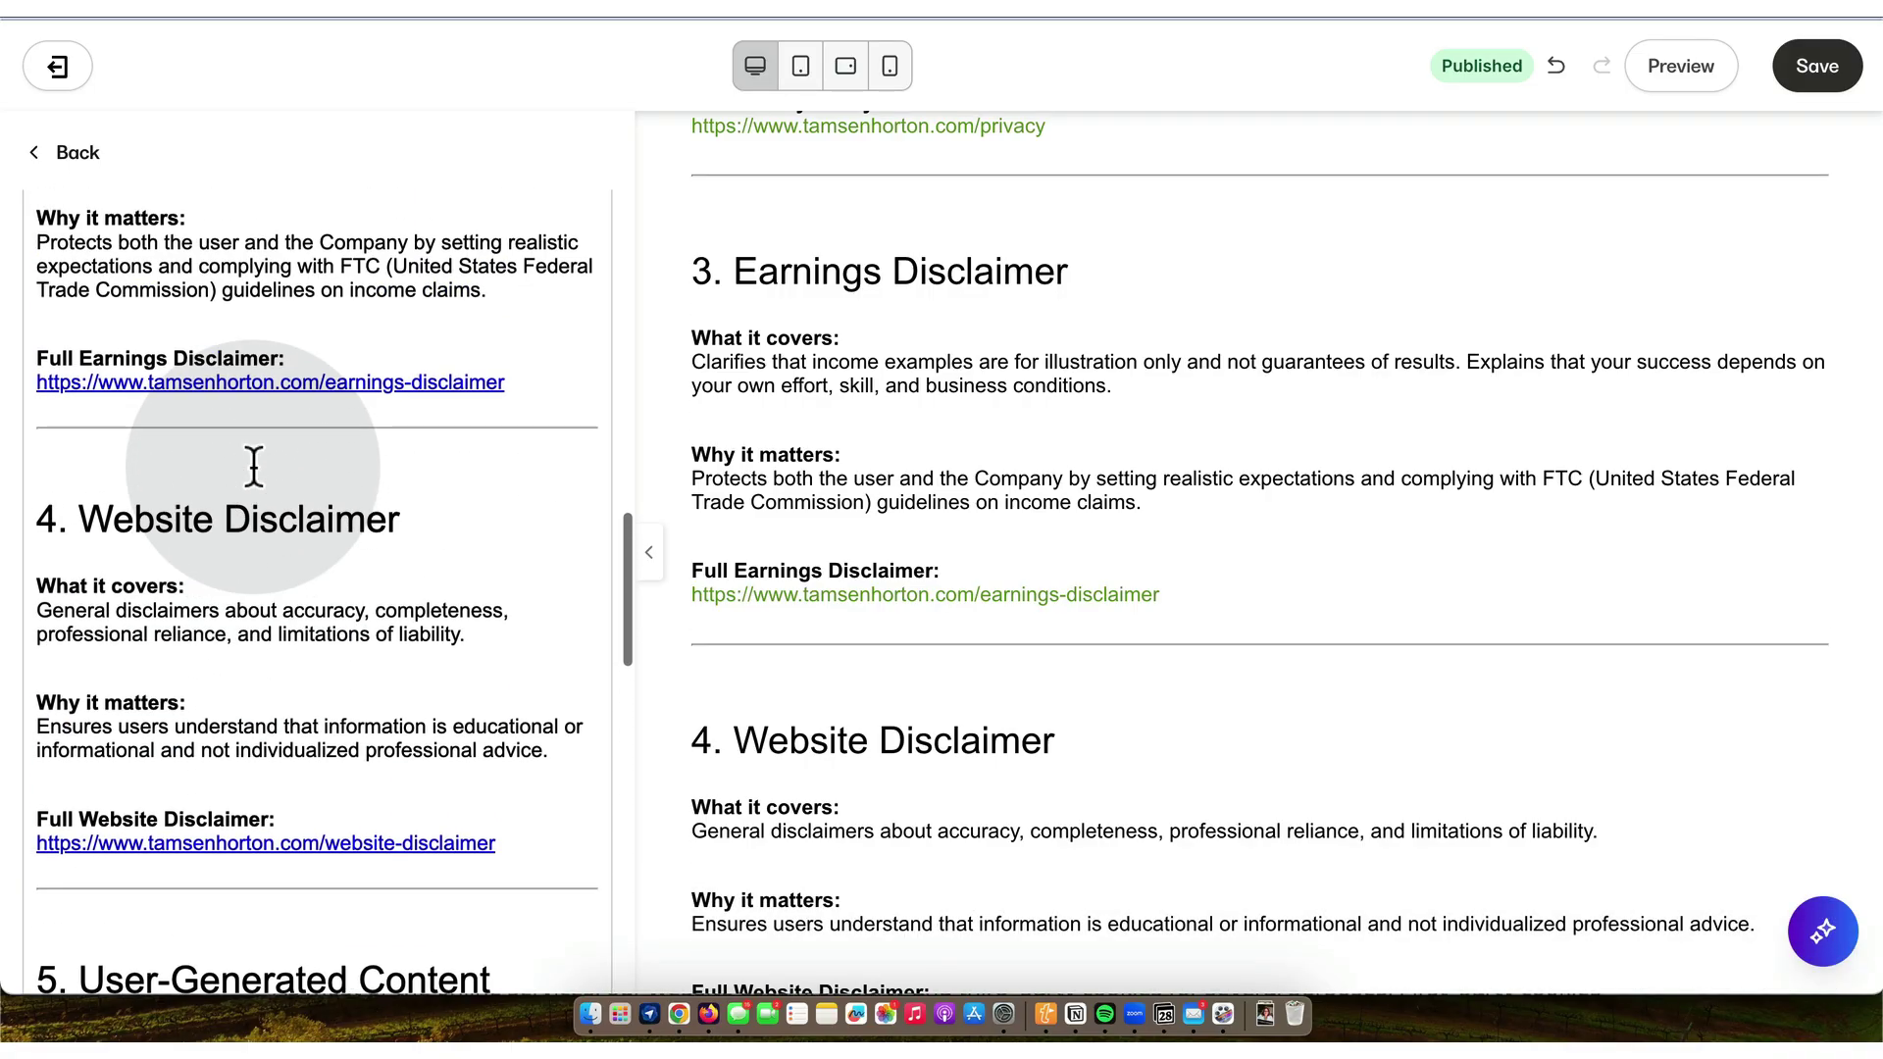
pyautogui.scroll(5, 286, 401)
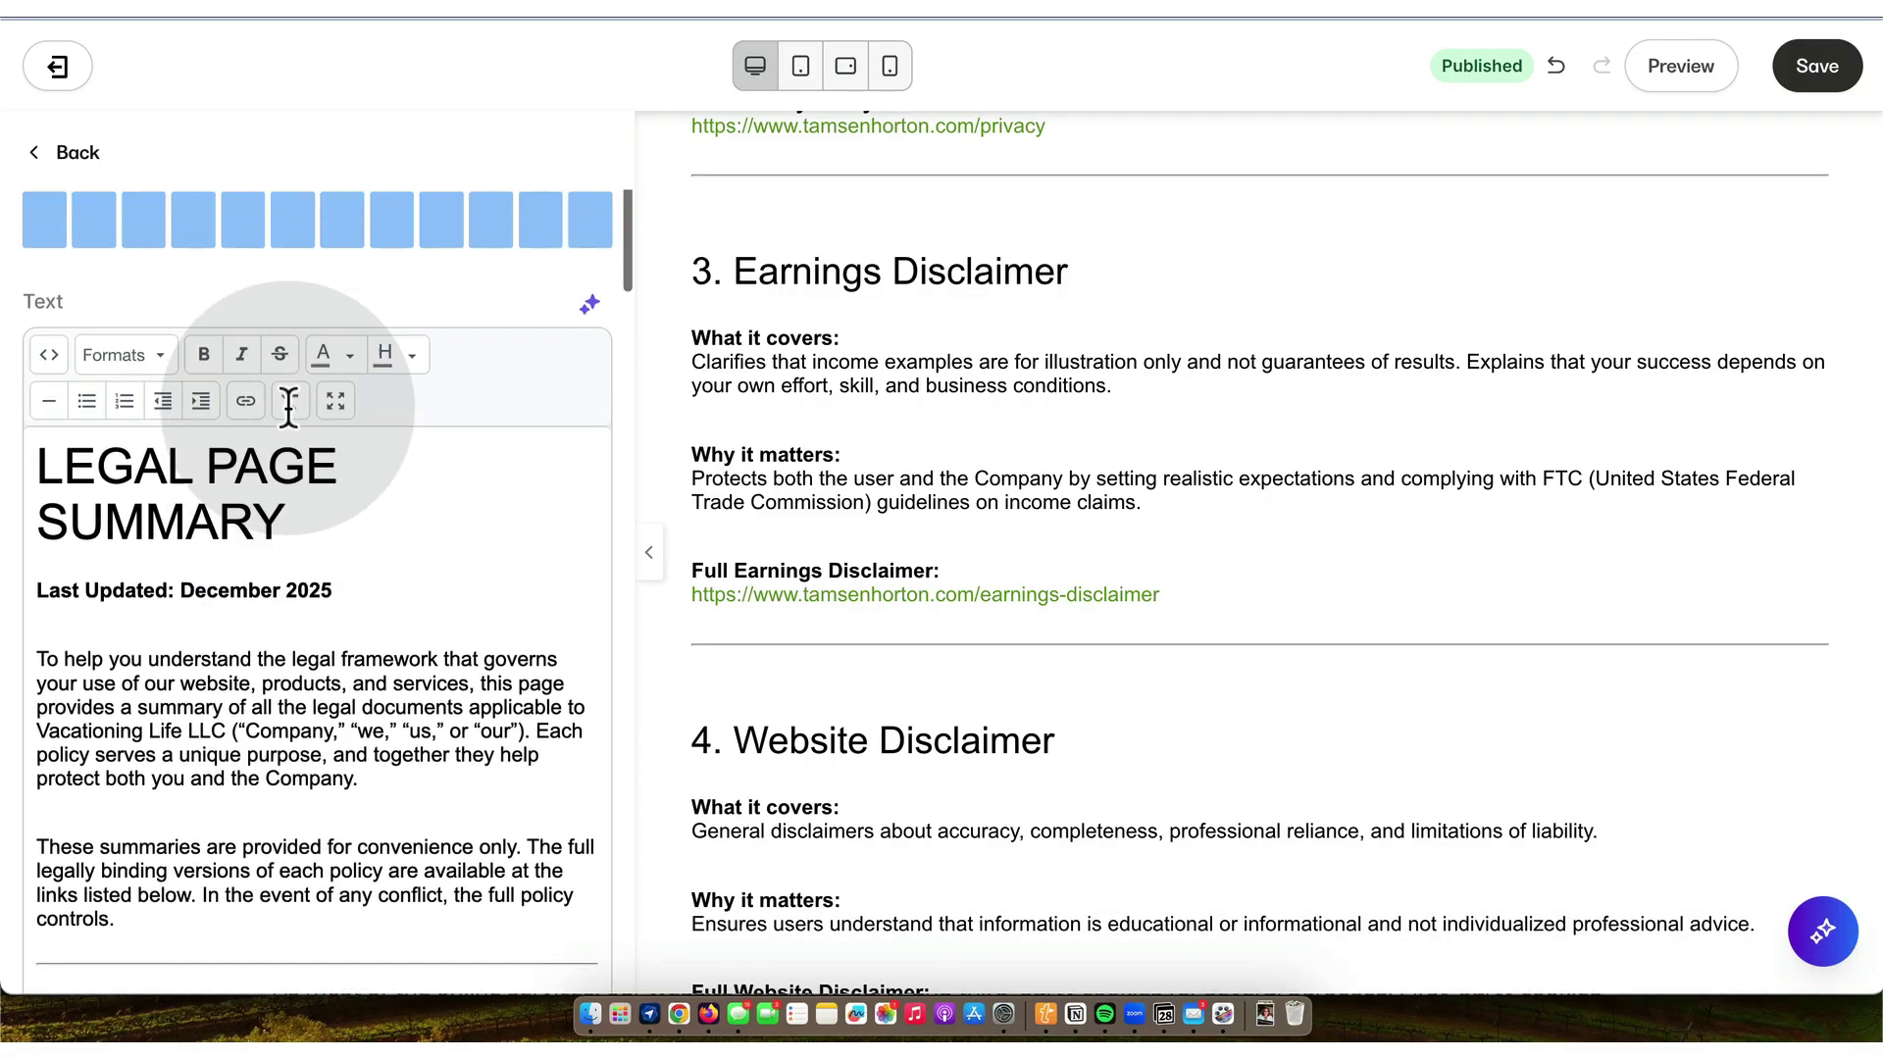
pyautogui.click(247, 535)
pyautogui.press('super+v')
pyautogui.click(883, 588)
pyautogui.click(888, 689)
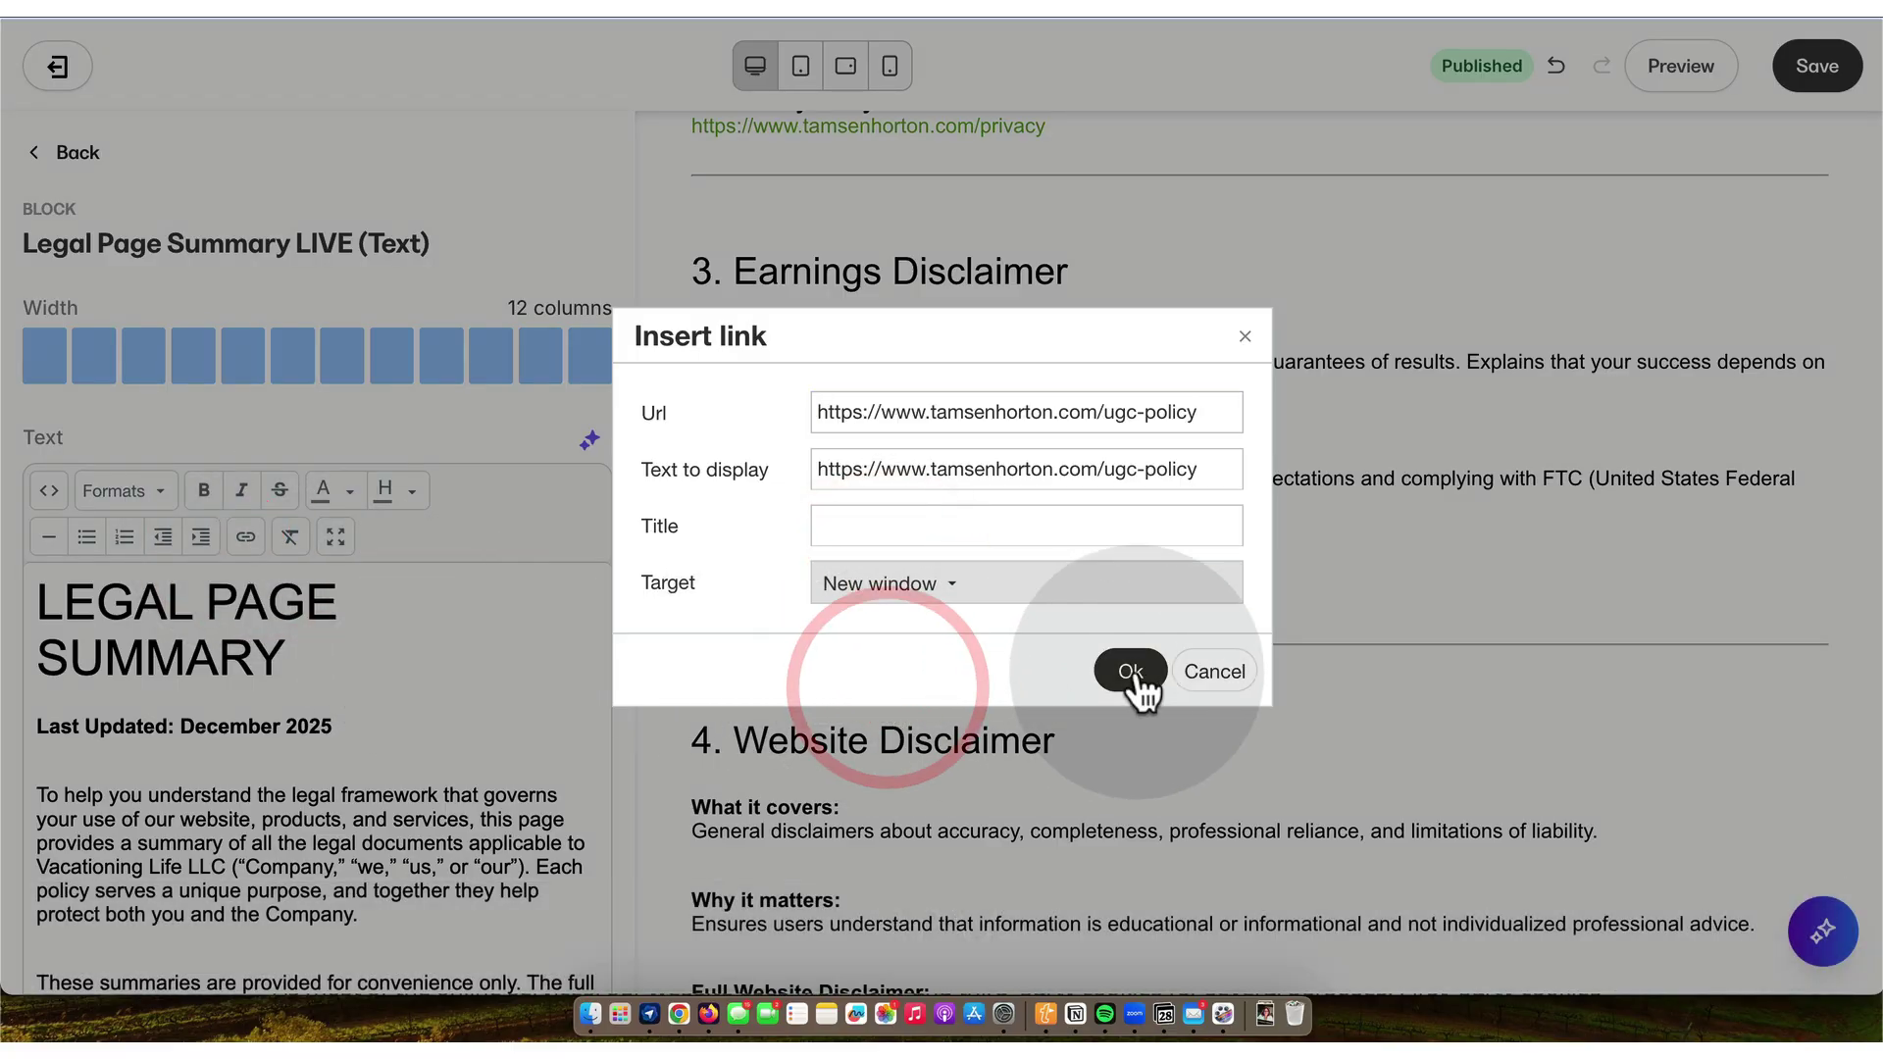
pyautogui.click(1130, 671)
# - Make the DMCA Policy URL a link that opens in a new window
pyautogui.moveTo(382, 730); pyautogui.dragTo(24, 745)
pyautogui.press('super+c')
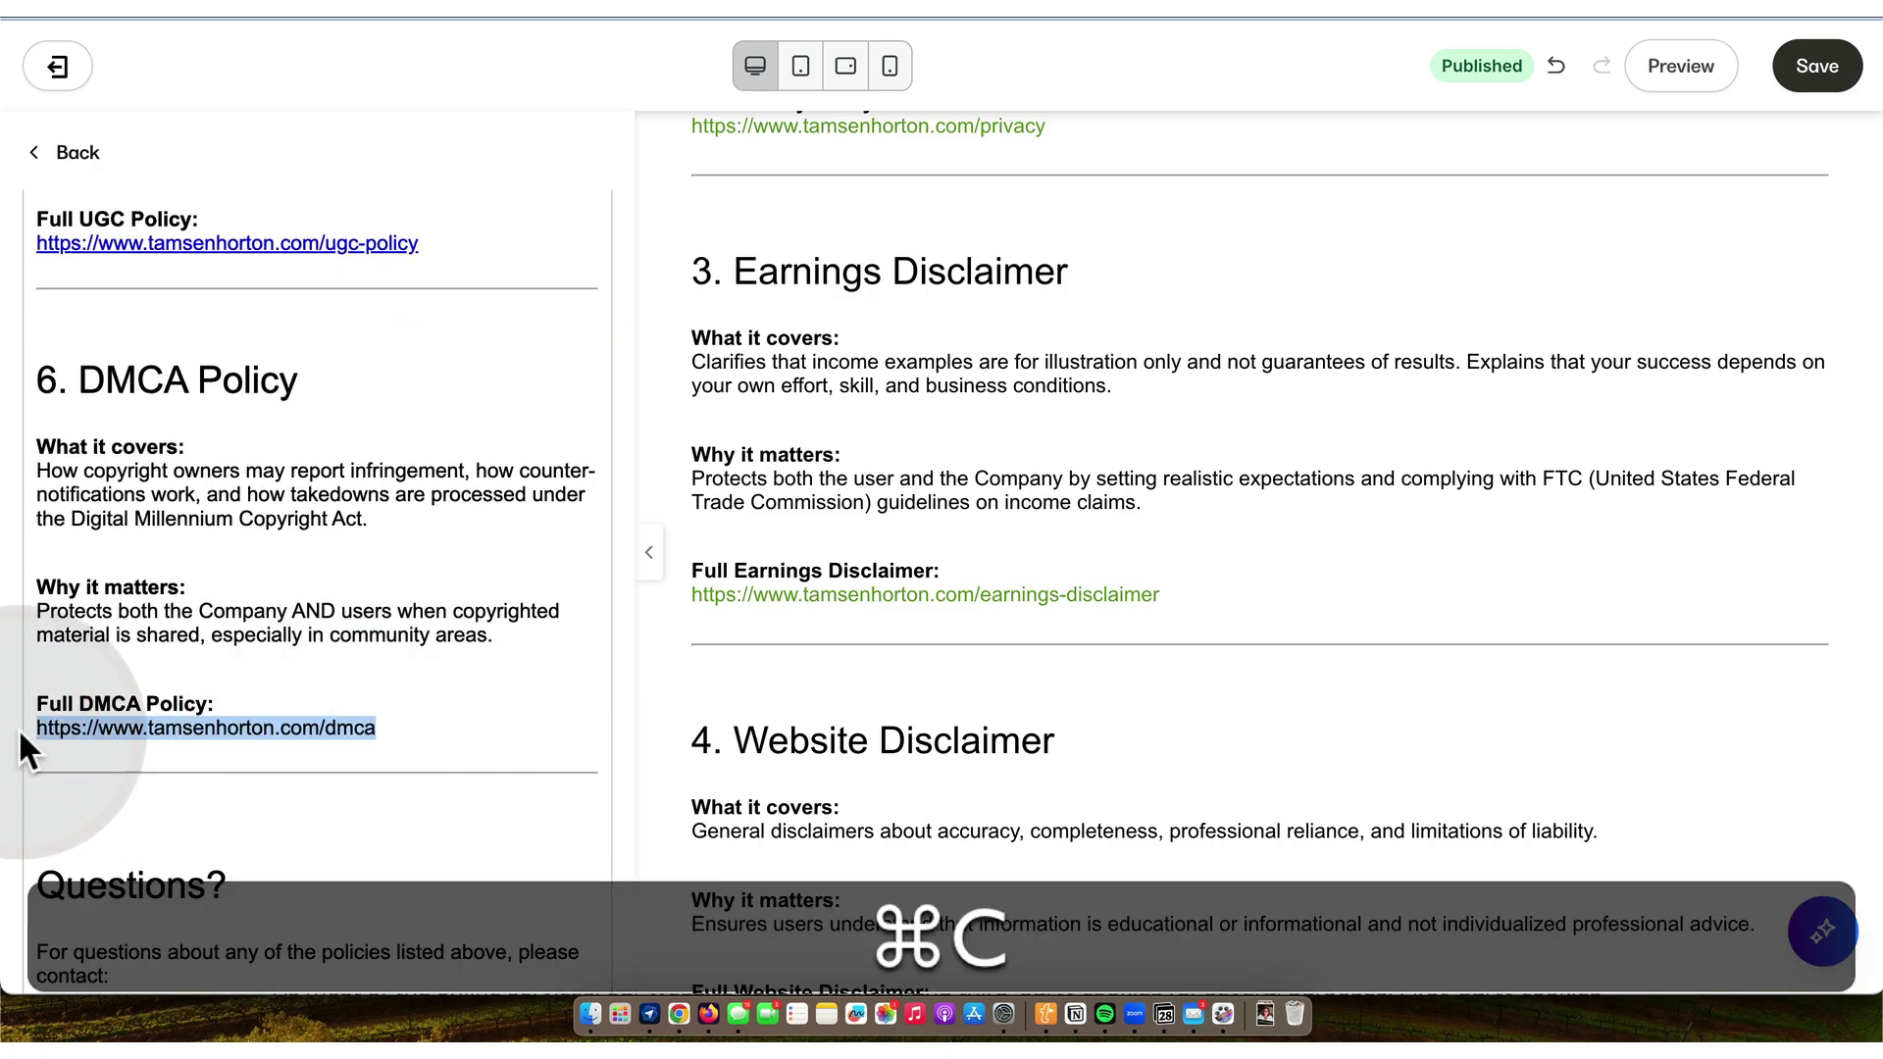
pyautogui.scroll(13, 162, 579)
pyautogui.scroll(15, 169, 571)
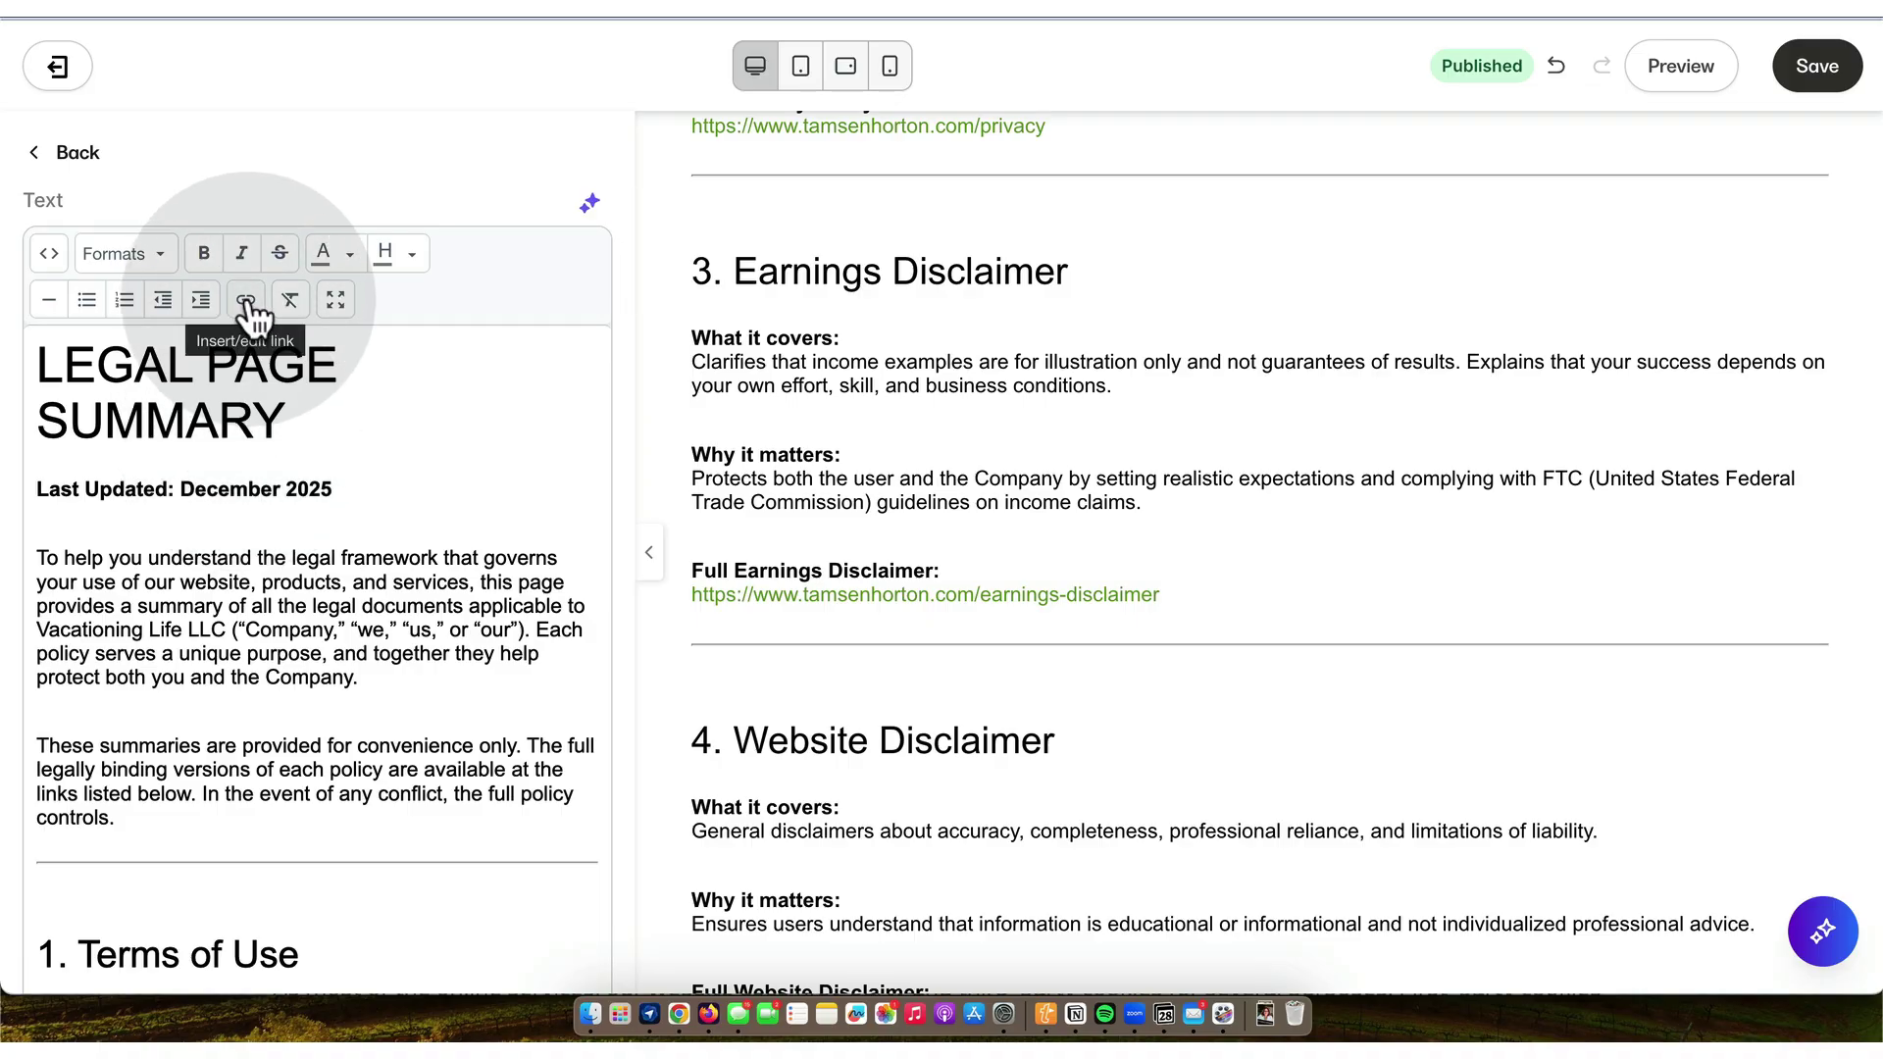
pyautogui.click(247, 299)
pyautogui.press('super+v')
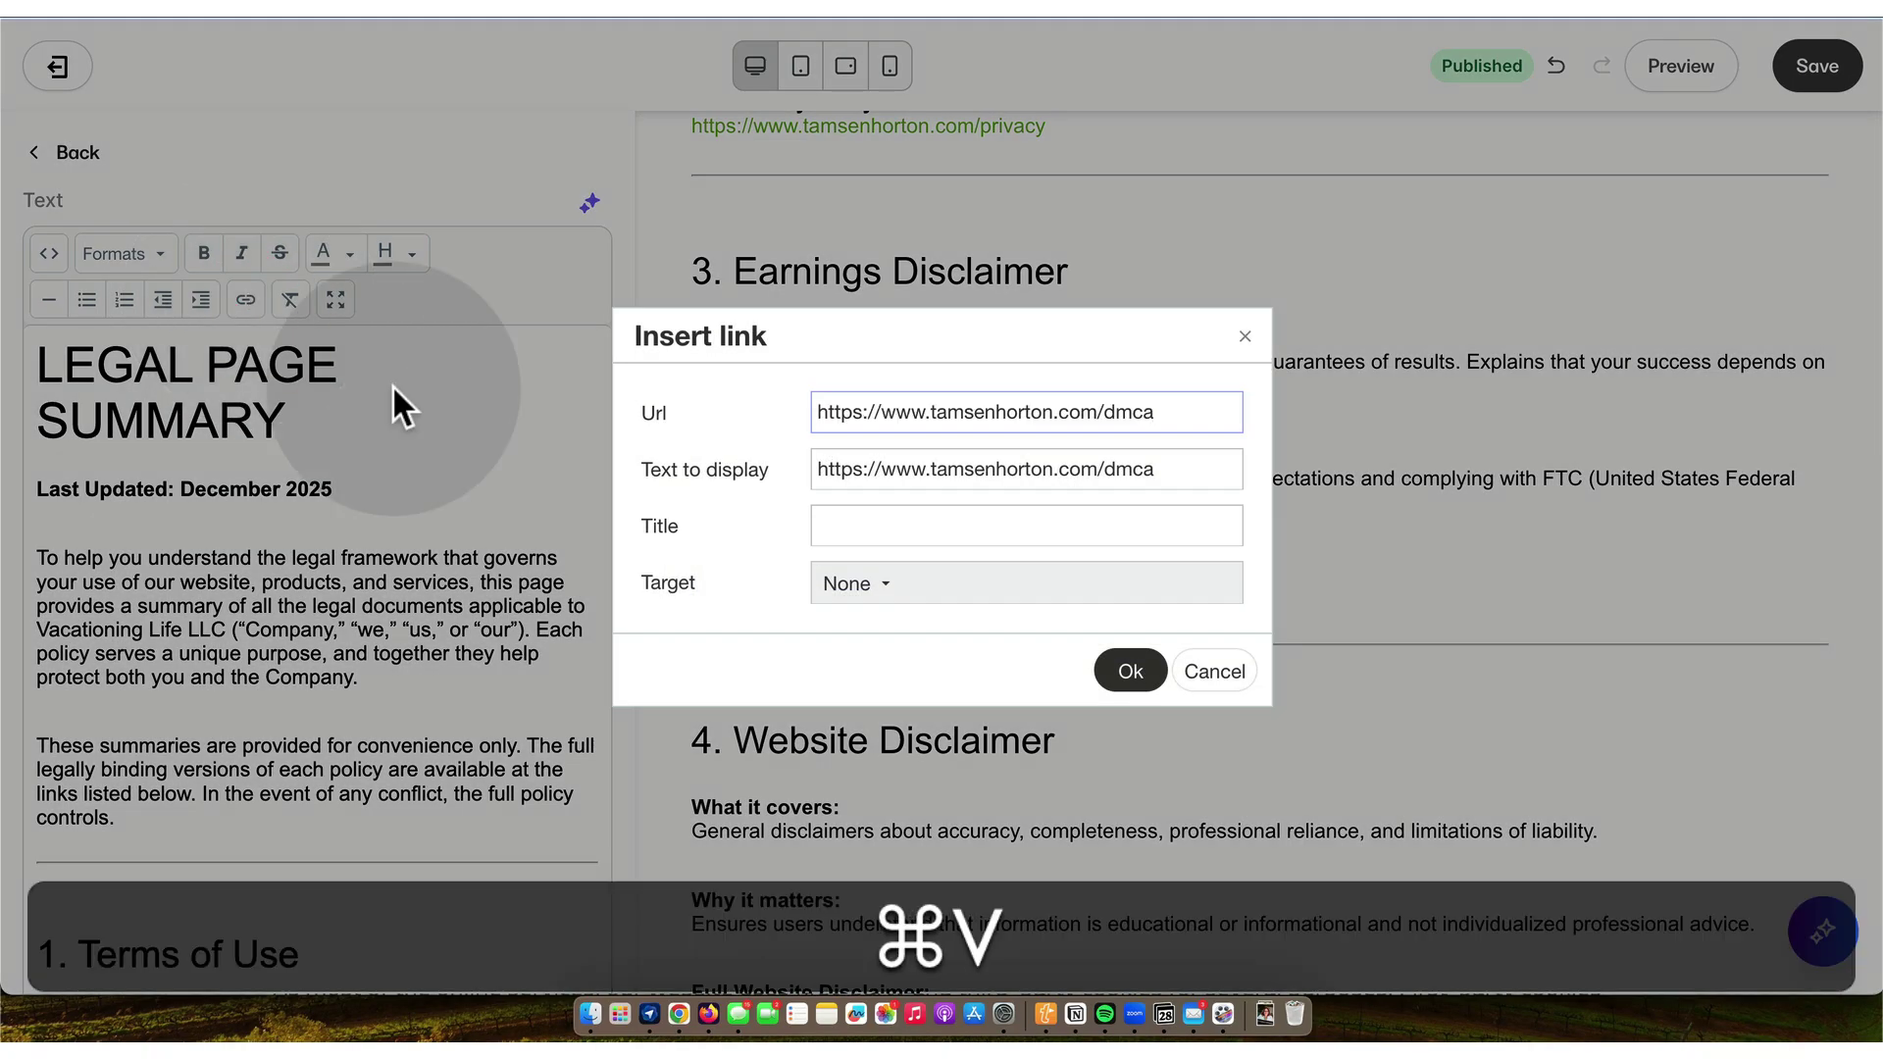
pyautogui.click(887, 588)
pyautogui.click(901, 691)
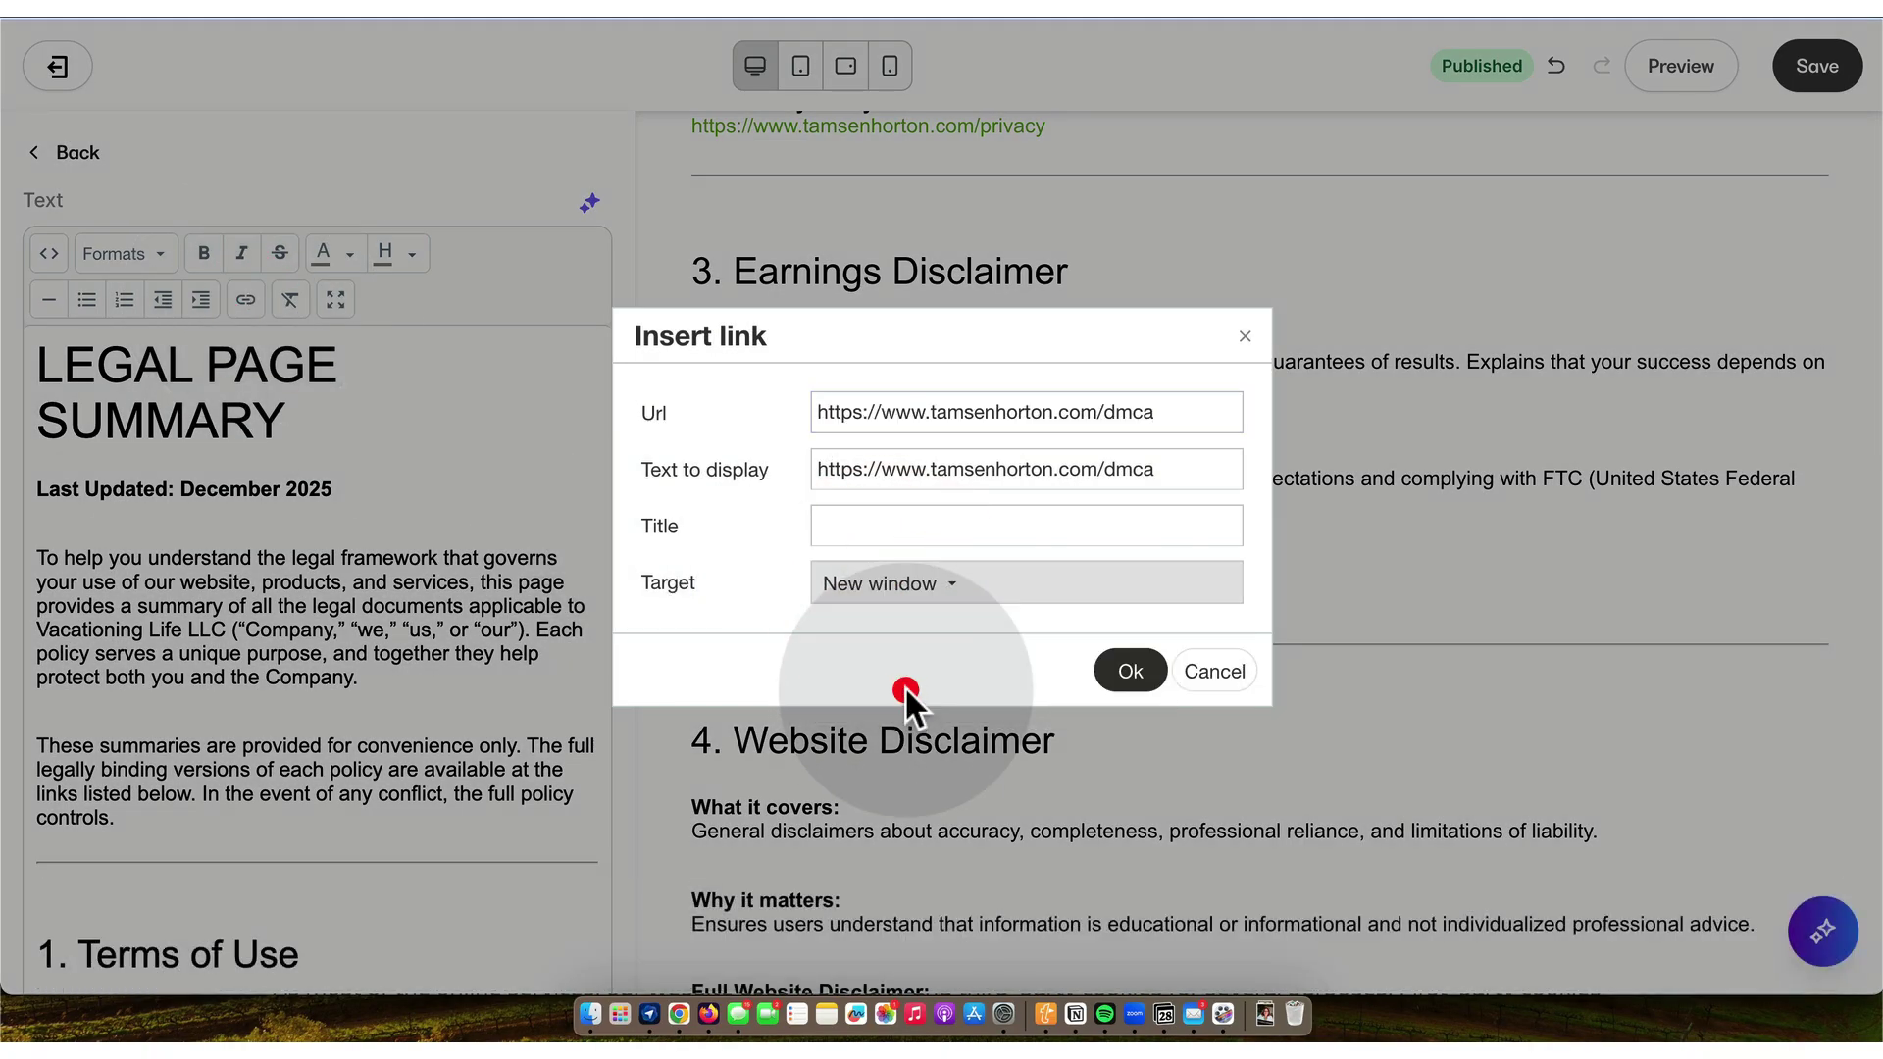
pyautogui.click(1131, 675)
pyautogui.scroll(-1, 280, 710)
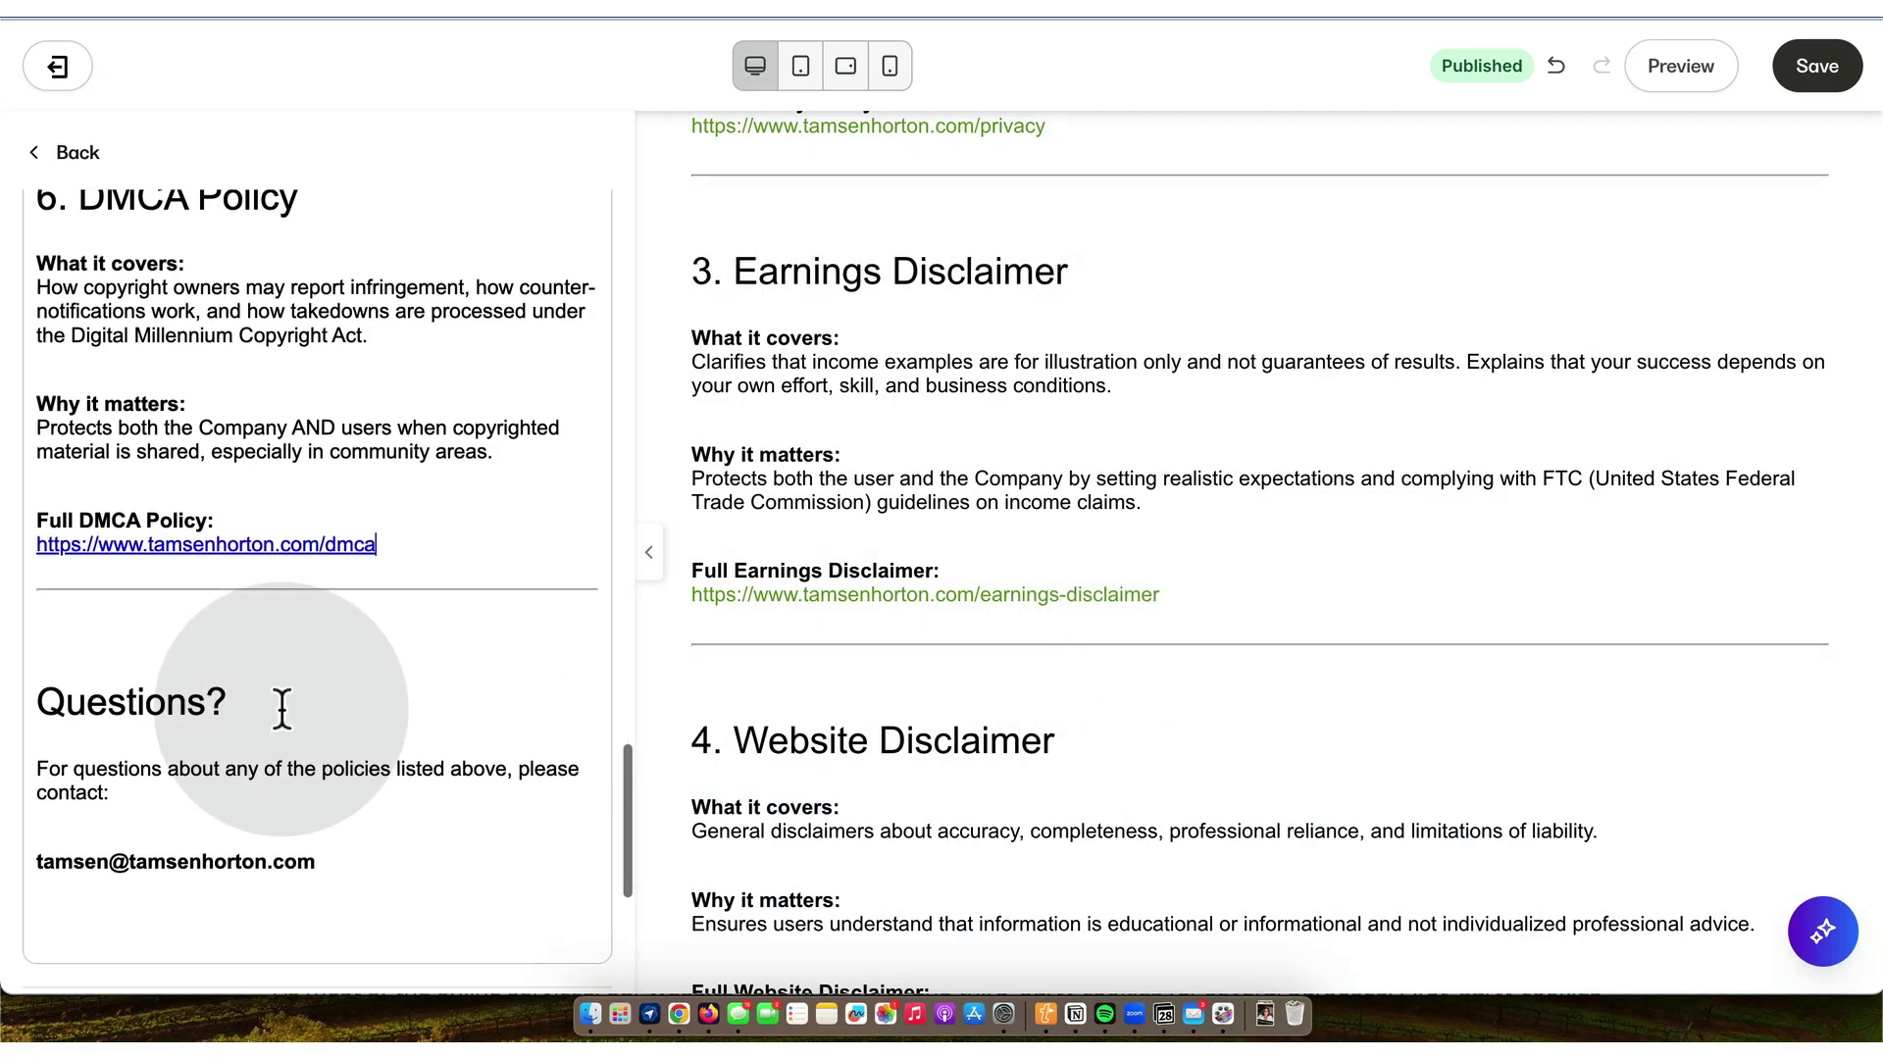
# - Delete the extra blank lines and leading space above Questions? and save the page
pyautogui.click(58, 627)
pyautogui.press('BackSpace')
pyautogui.press('BackSpace')
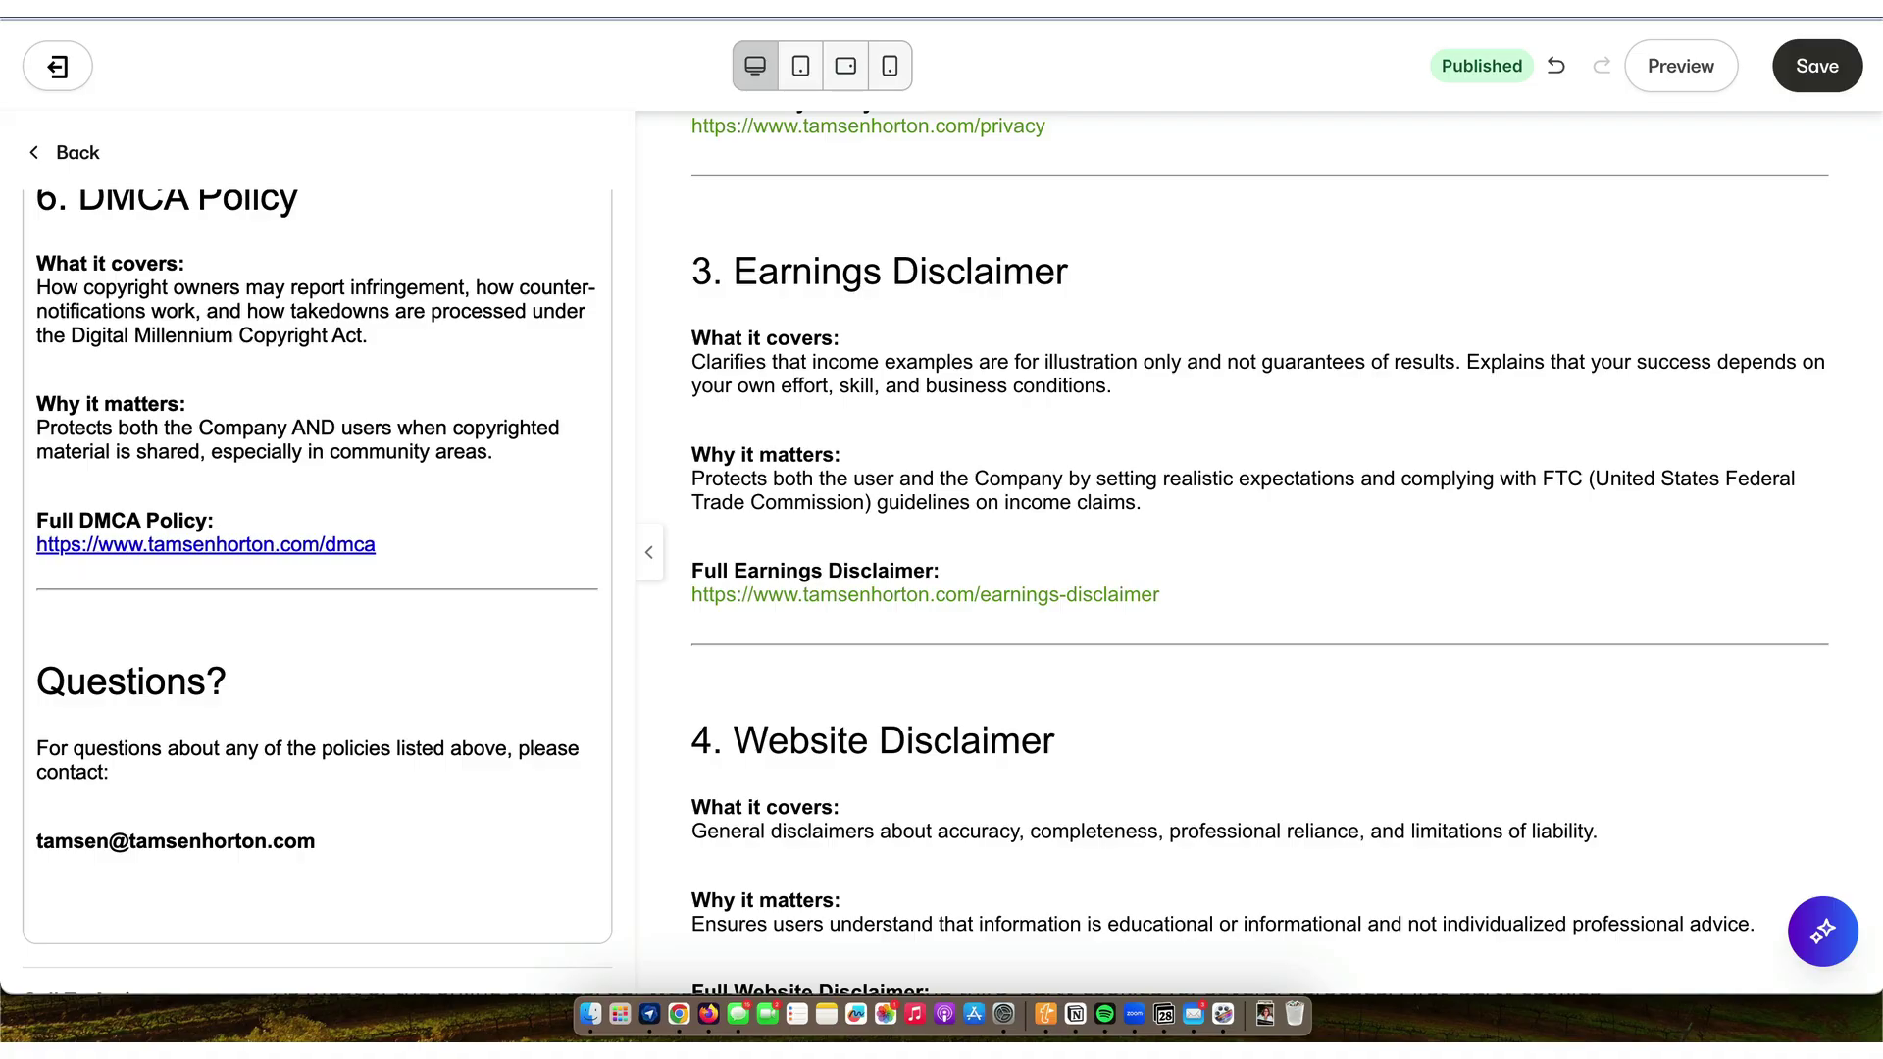
pyautogui.press('BackSpace')
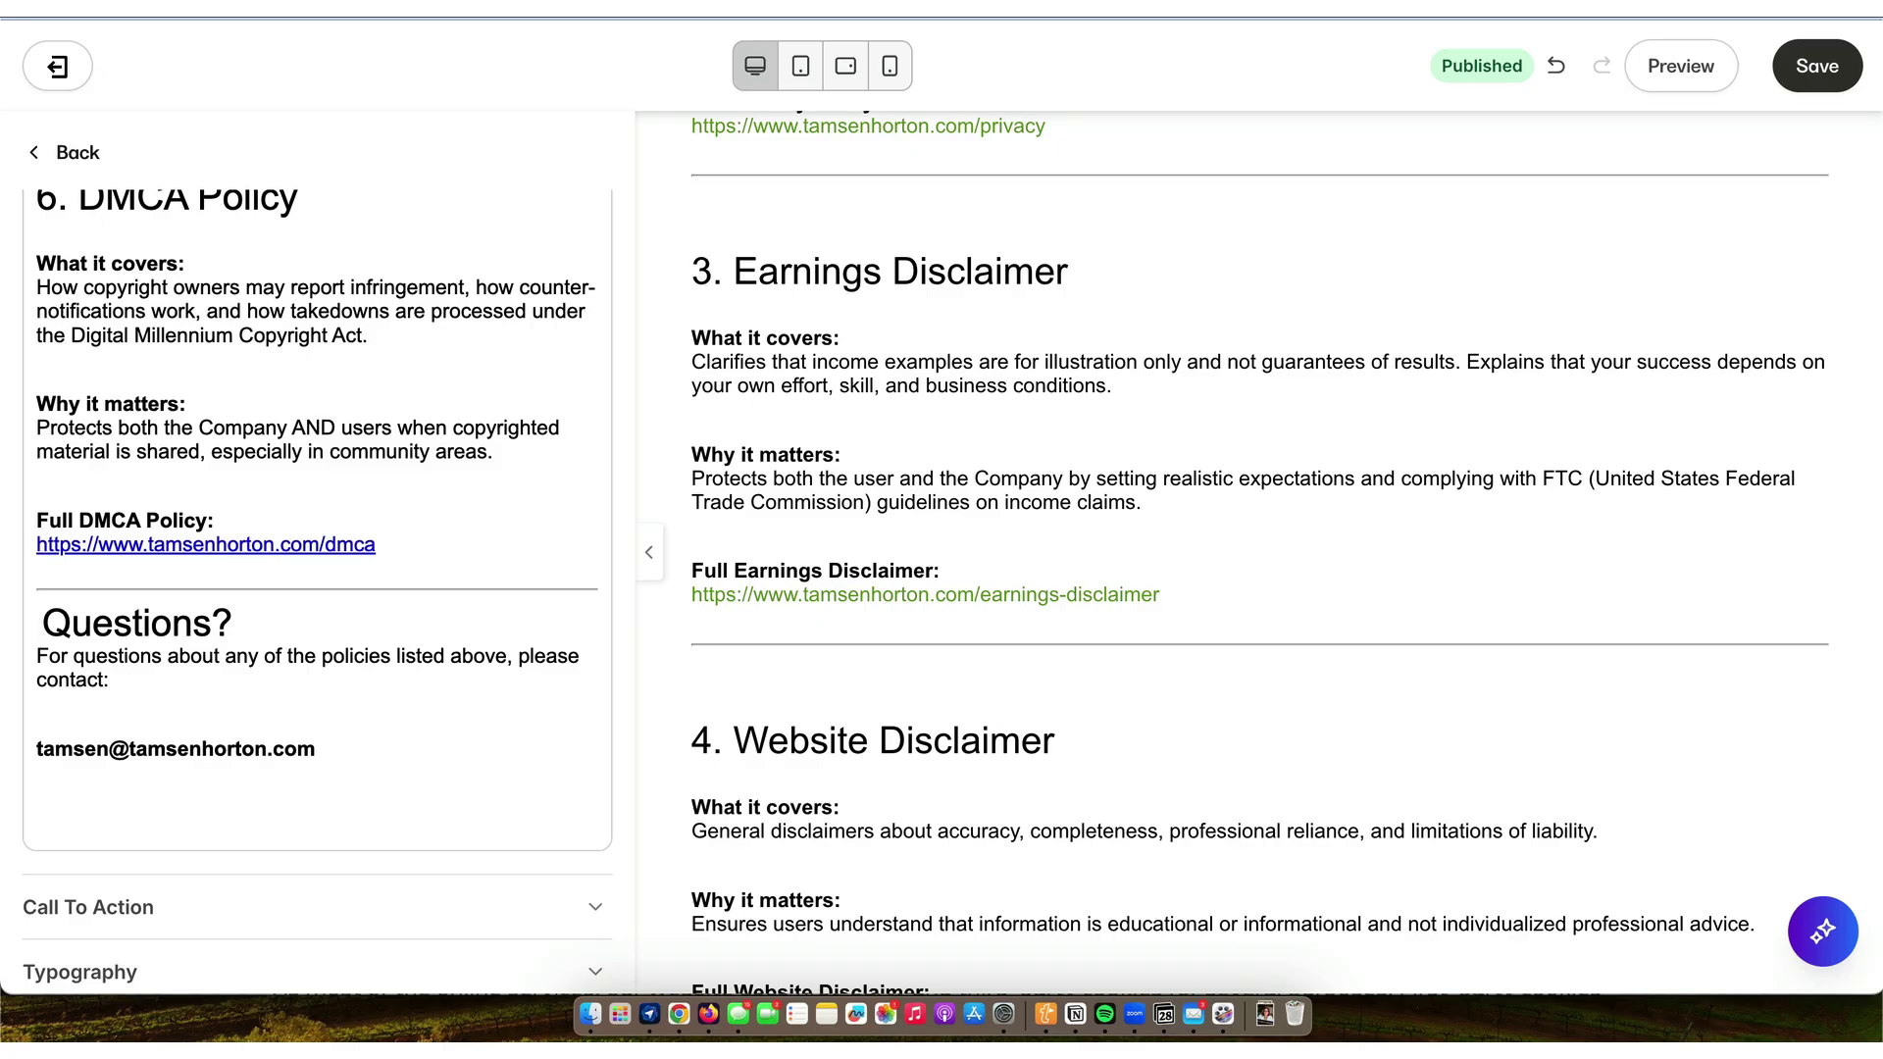
pyautogui.press('BackSpace')
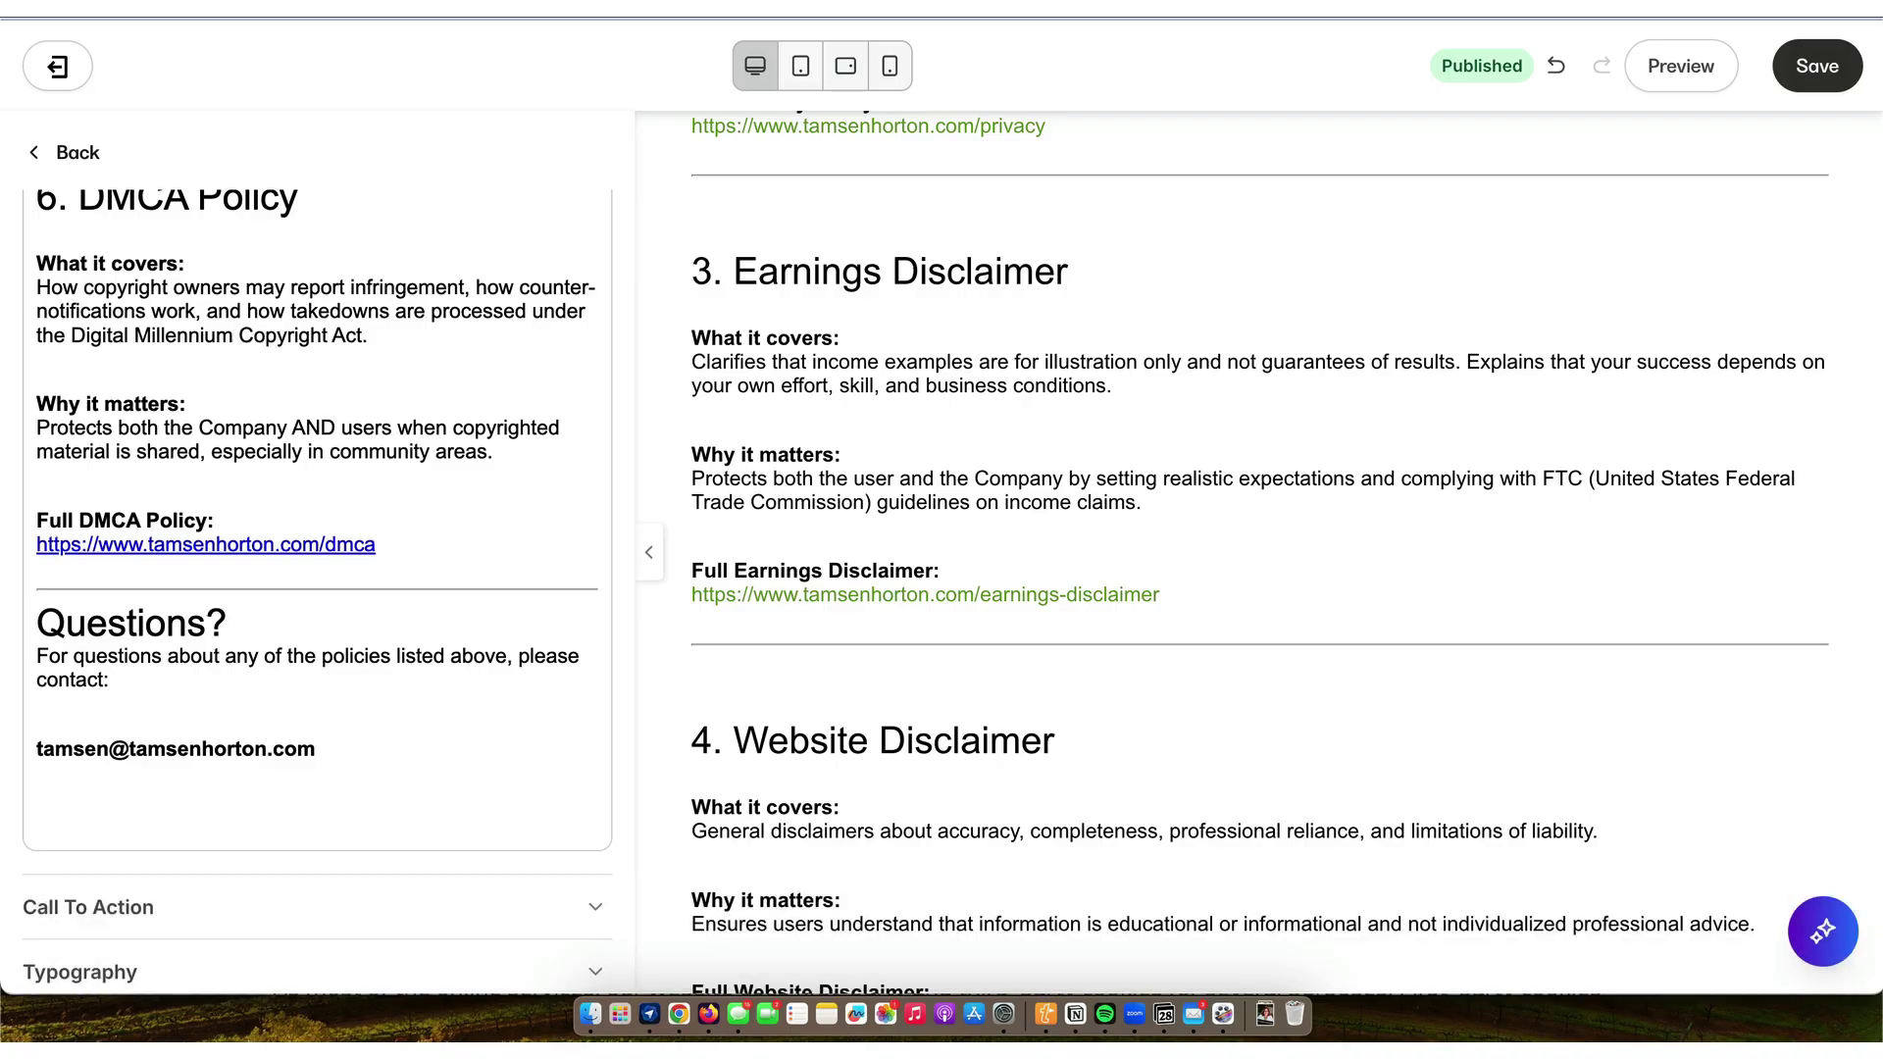
pyautogui.press('shift')
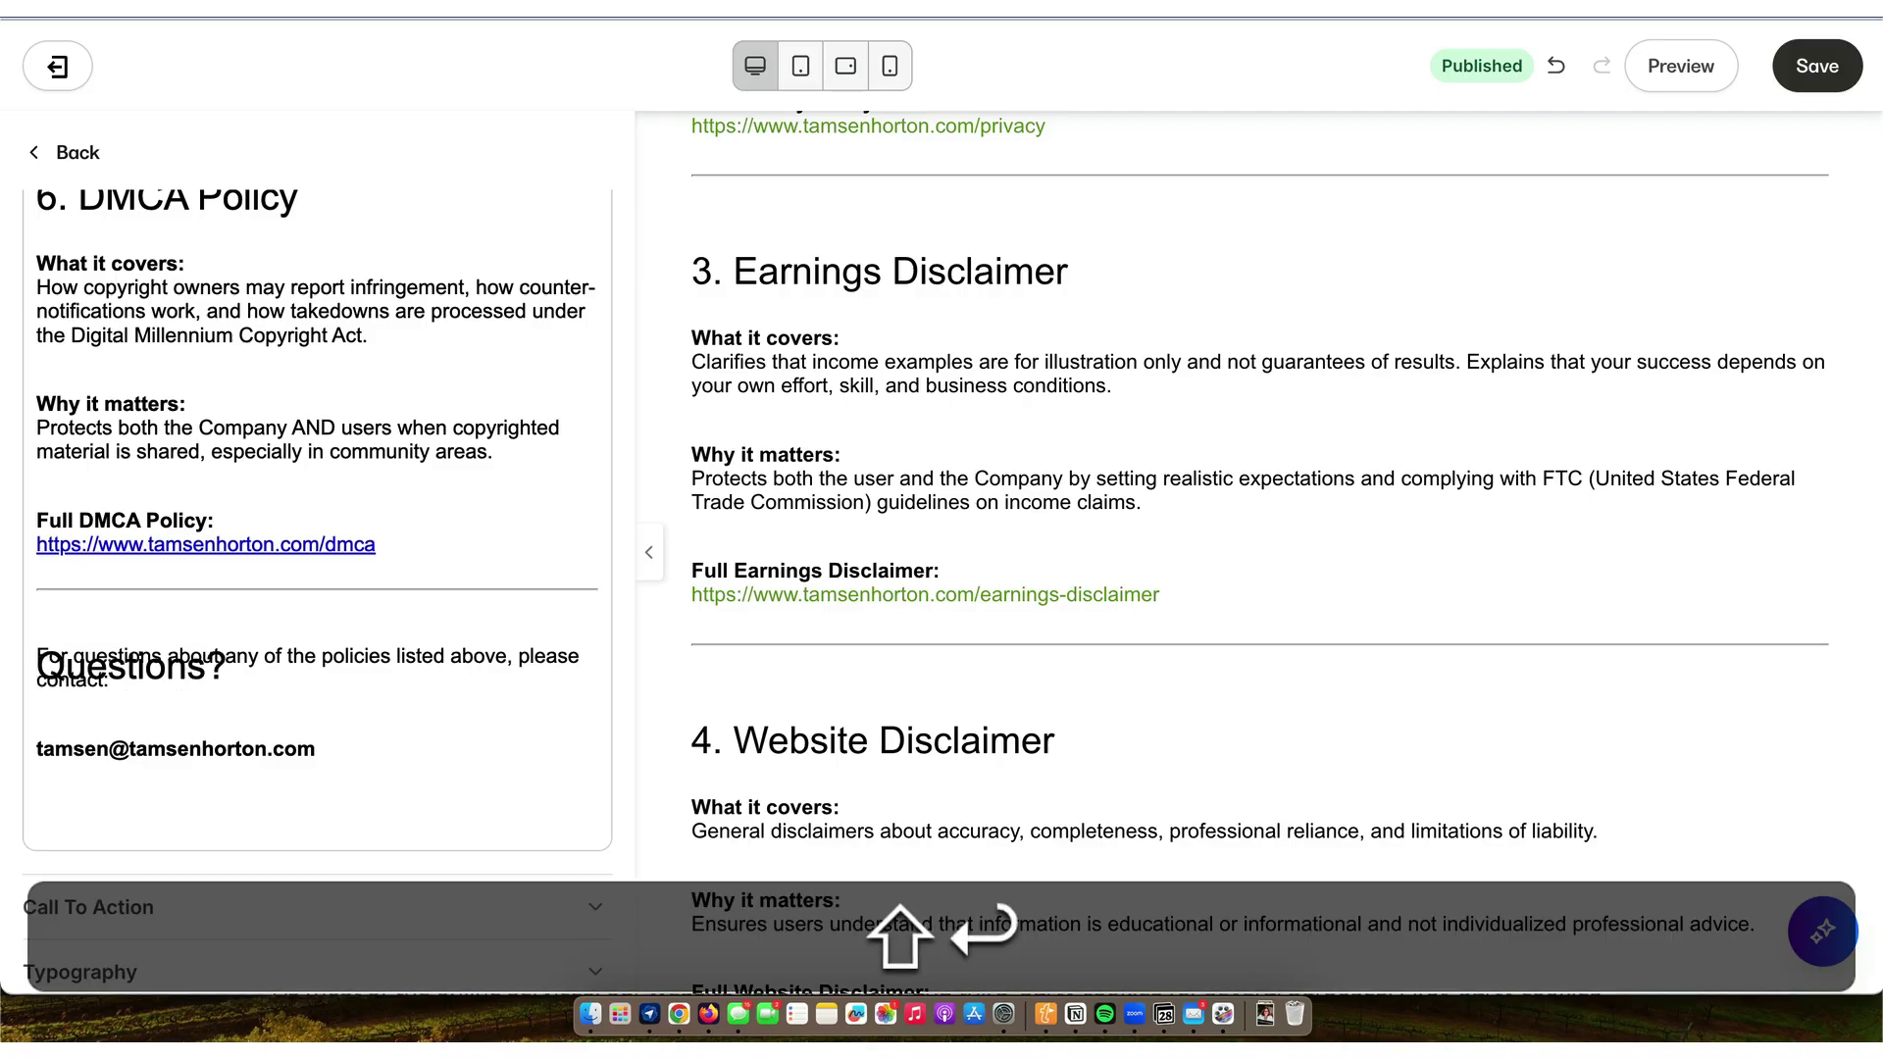
pyautogui.press('BackSpace')
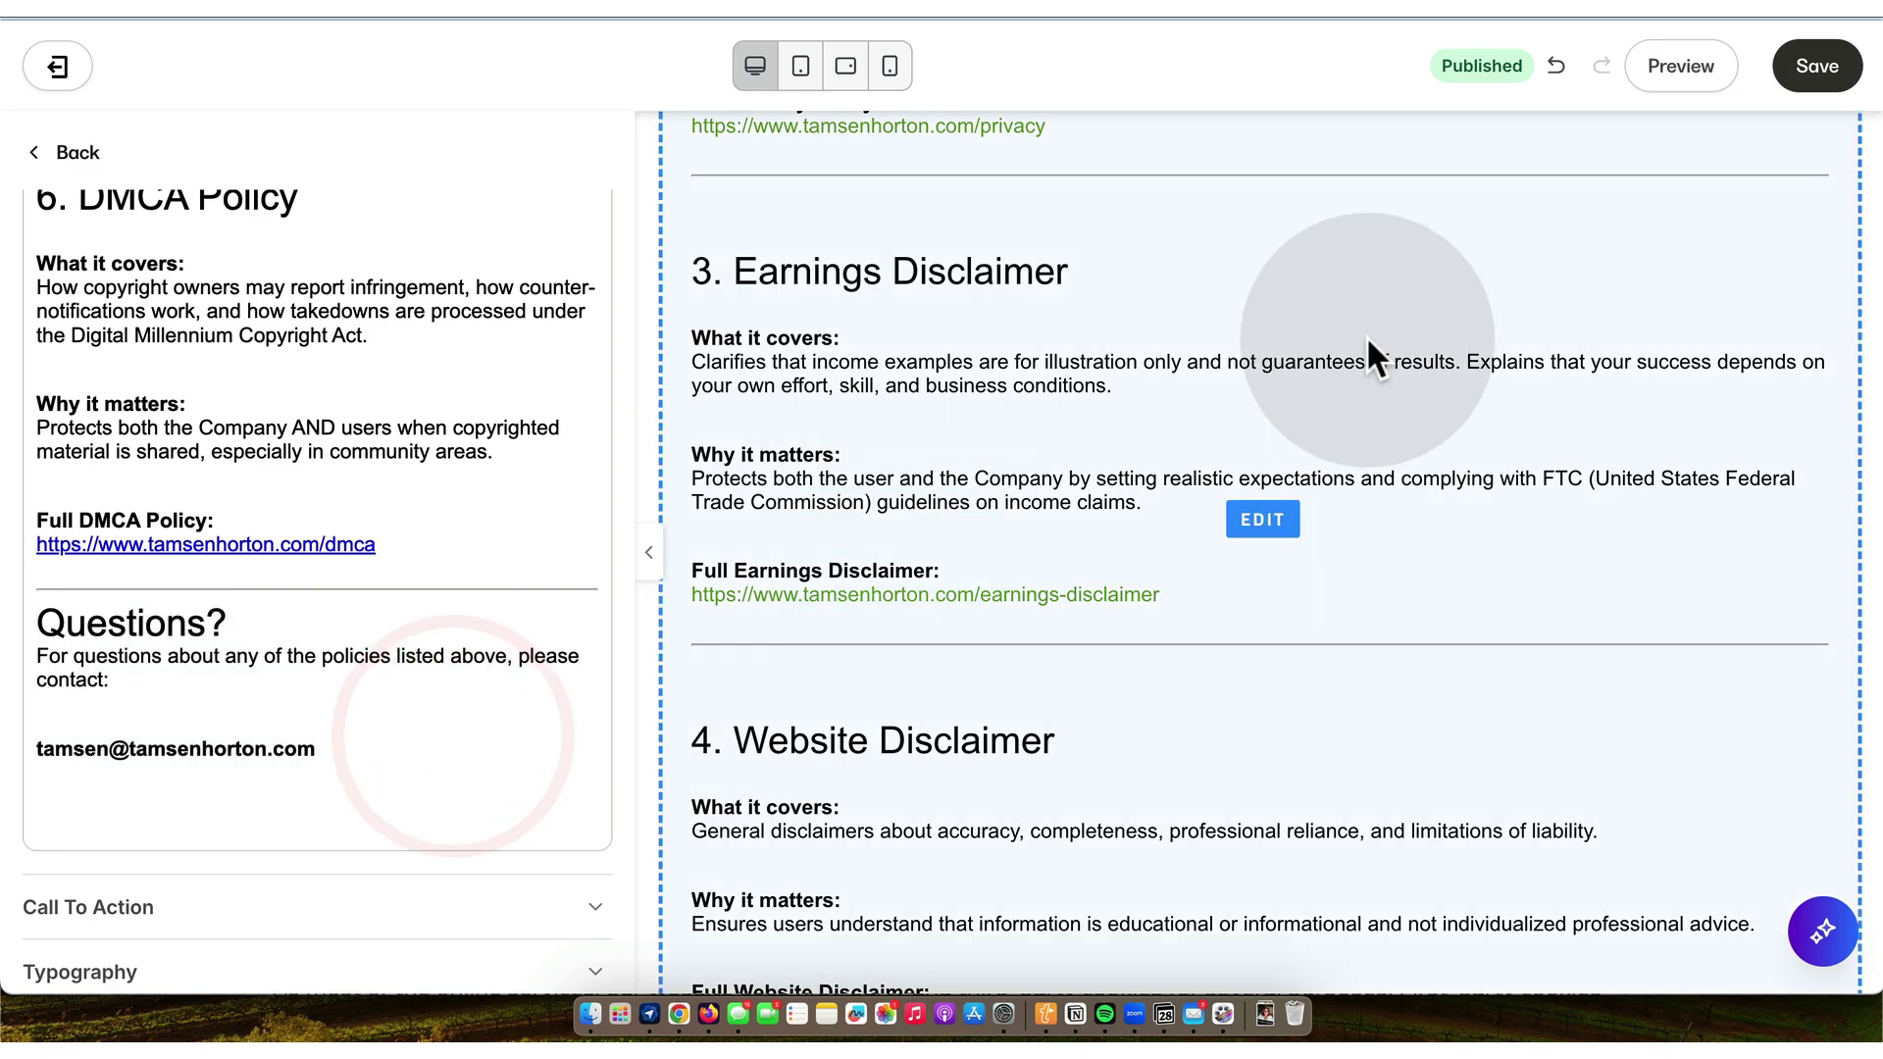
pyautogui.click(1818, 62)
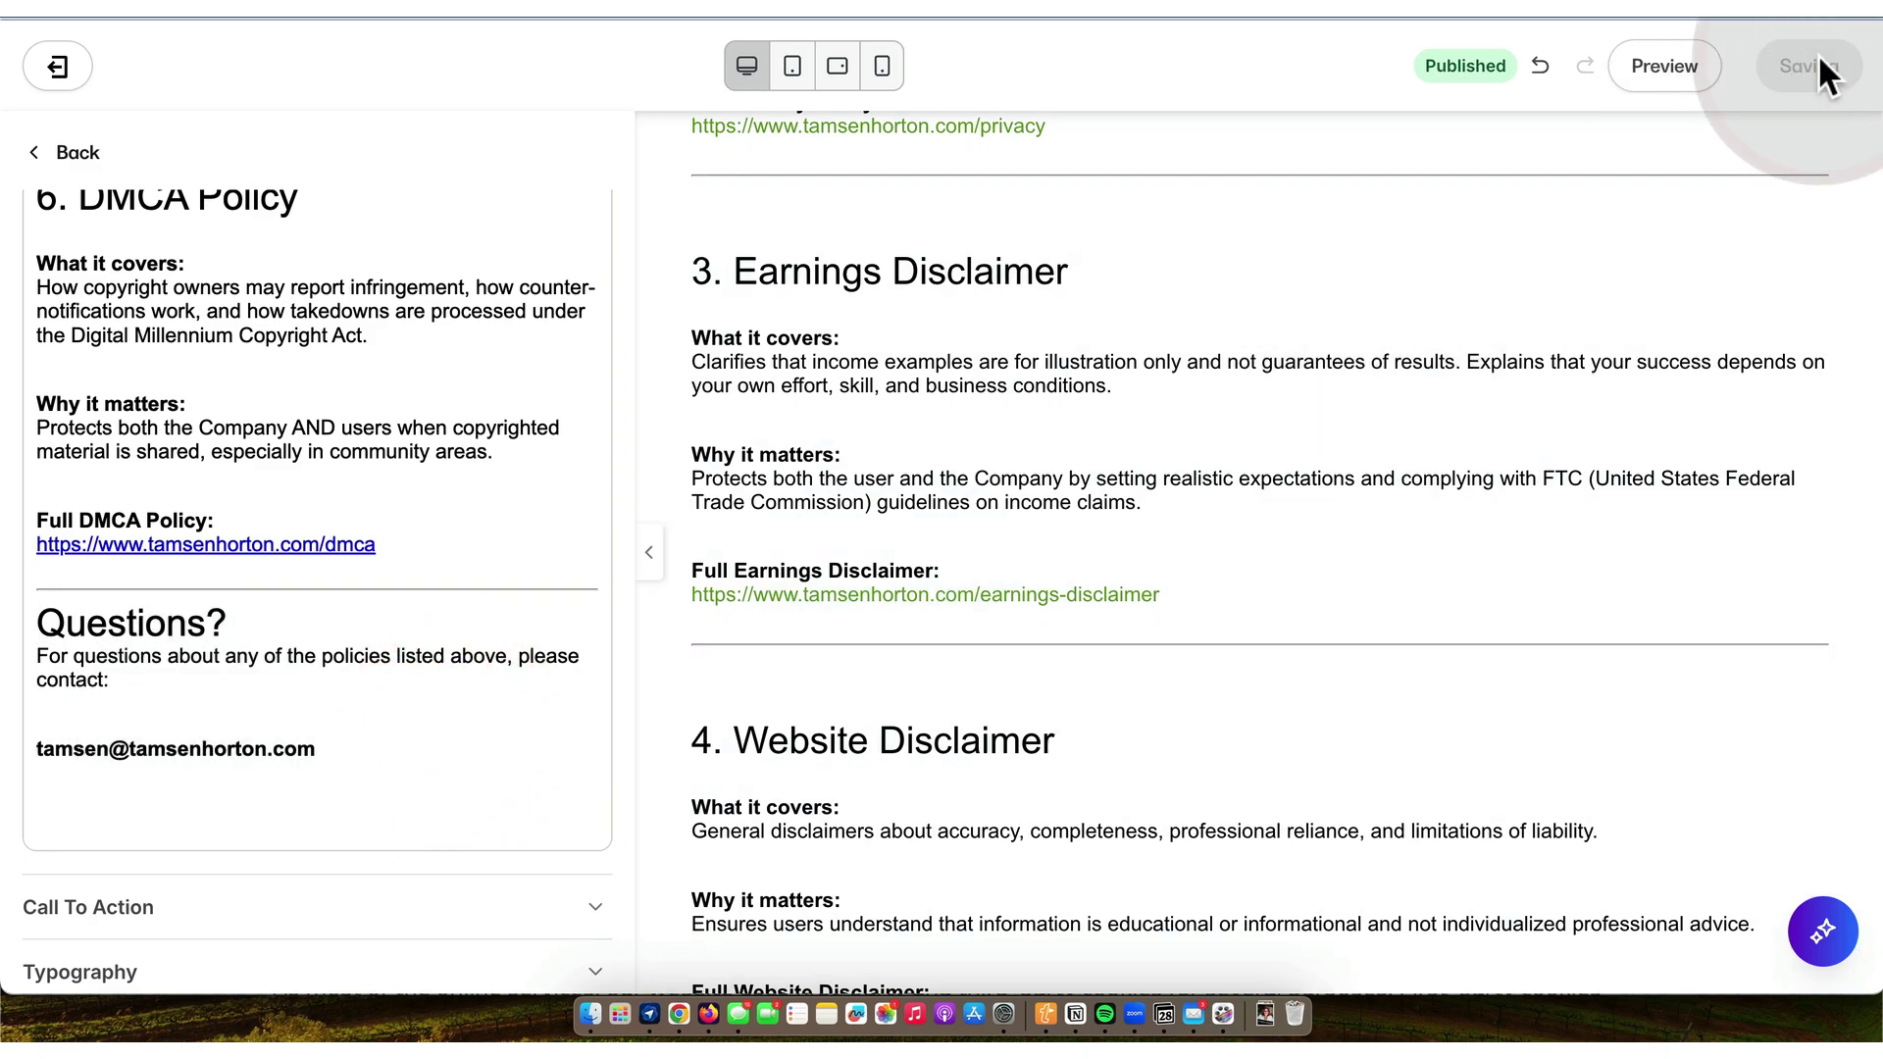
# - Add one blank line above Questions? and save the summary page again
pyautogui.scroll(-15, 1291, 466)
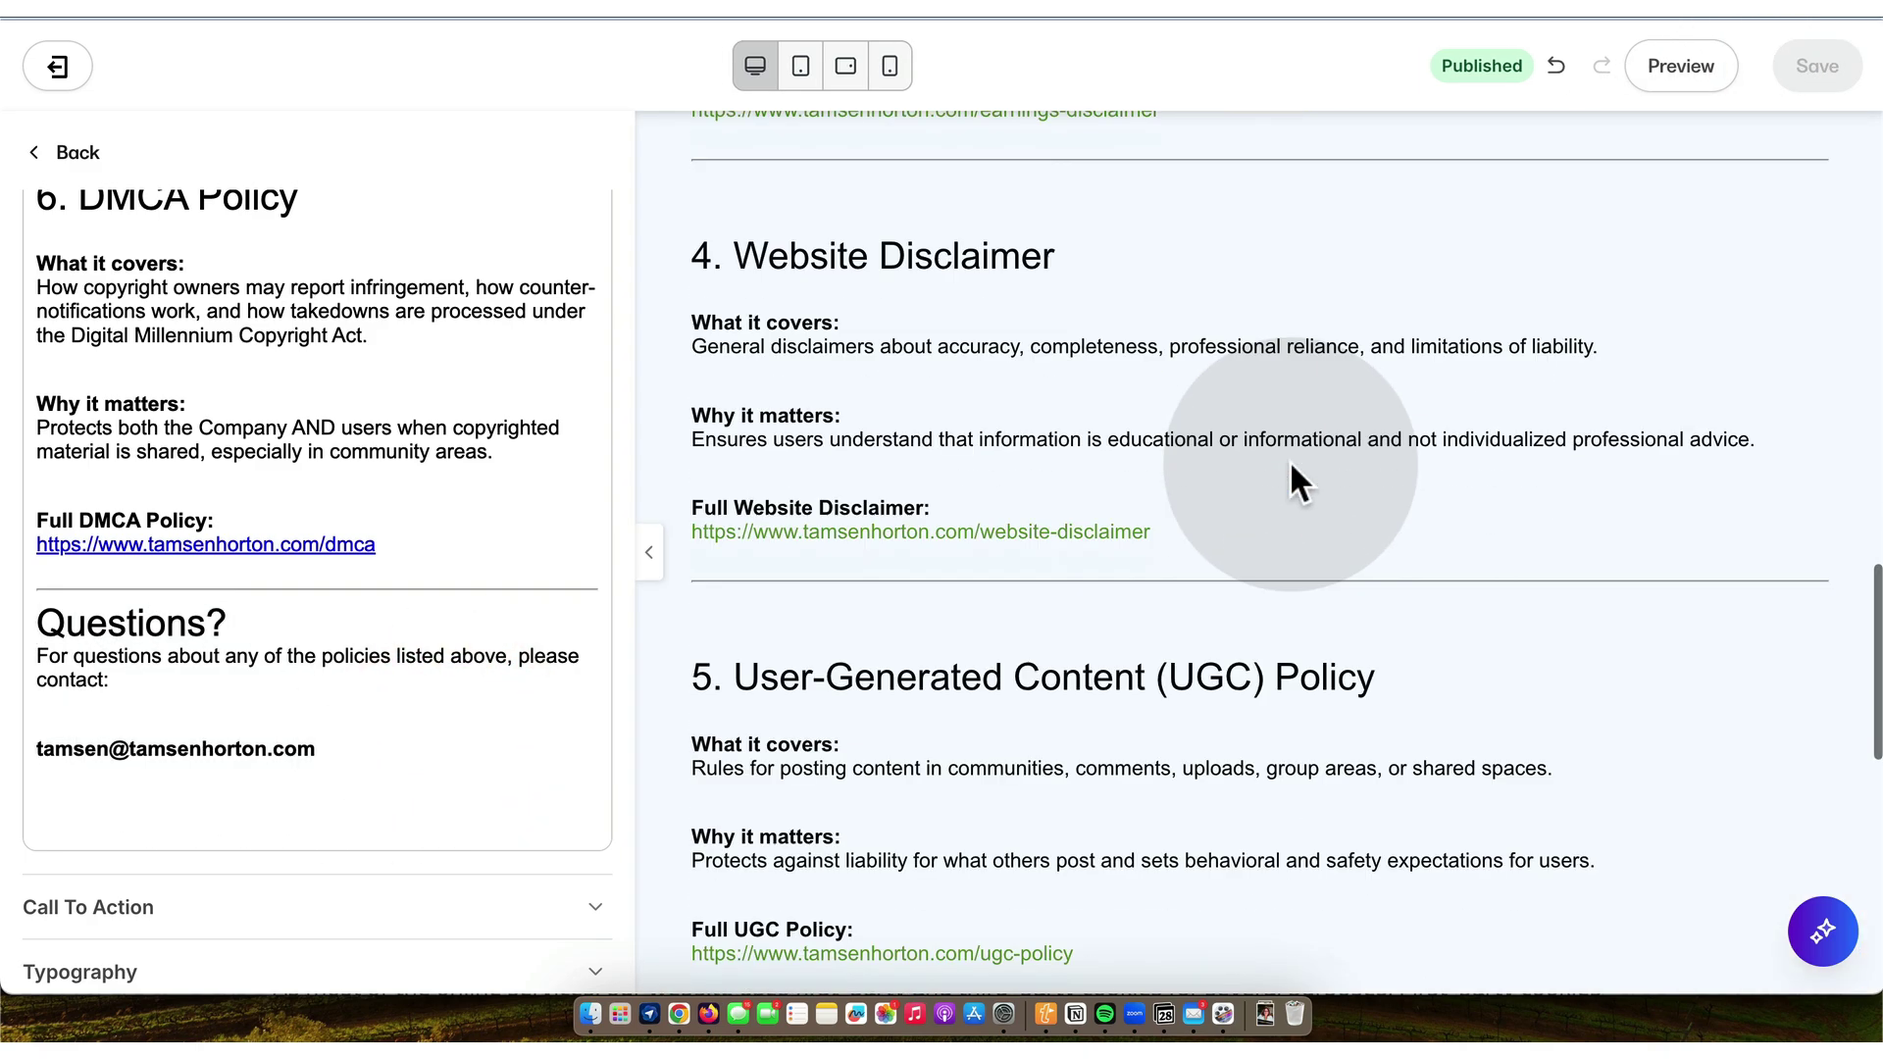
pyautogui.scroll(-2, 1291, 466)
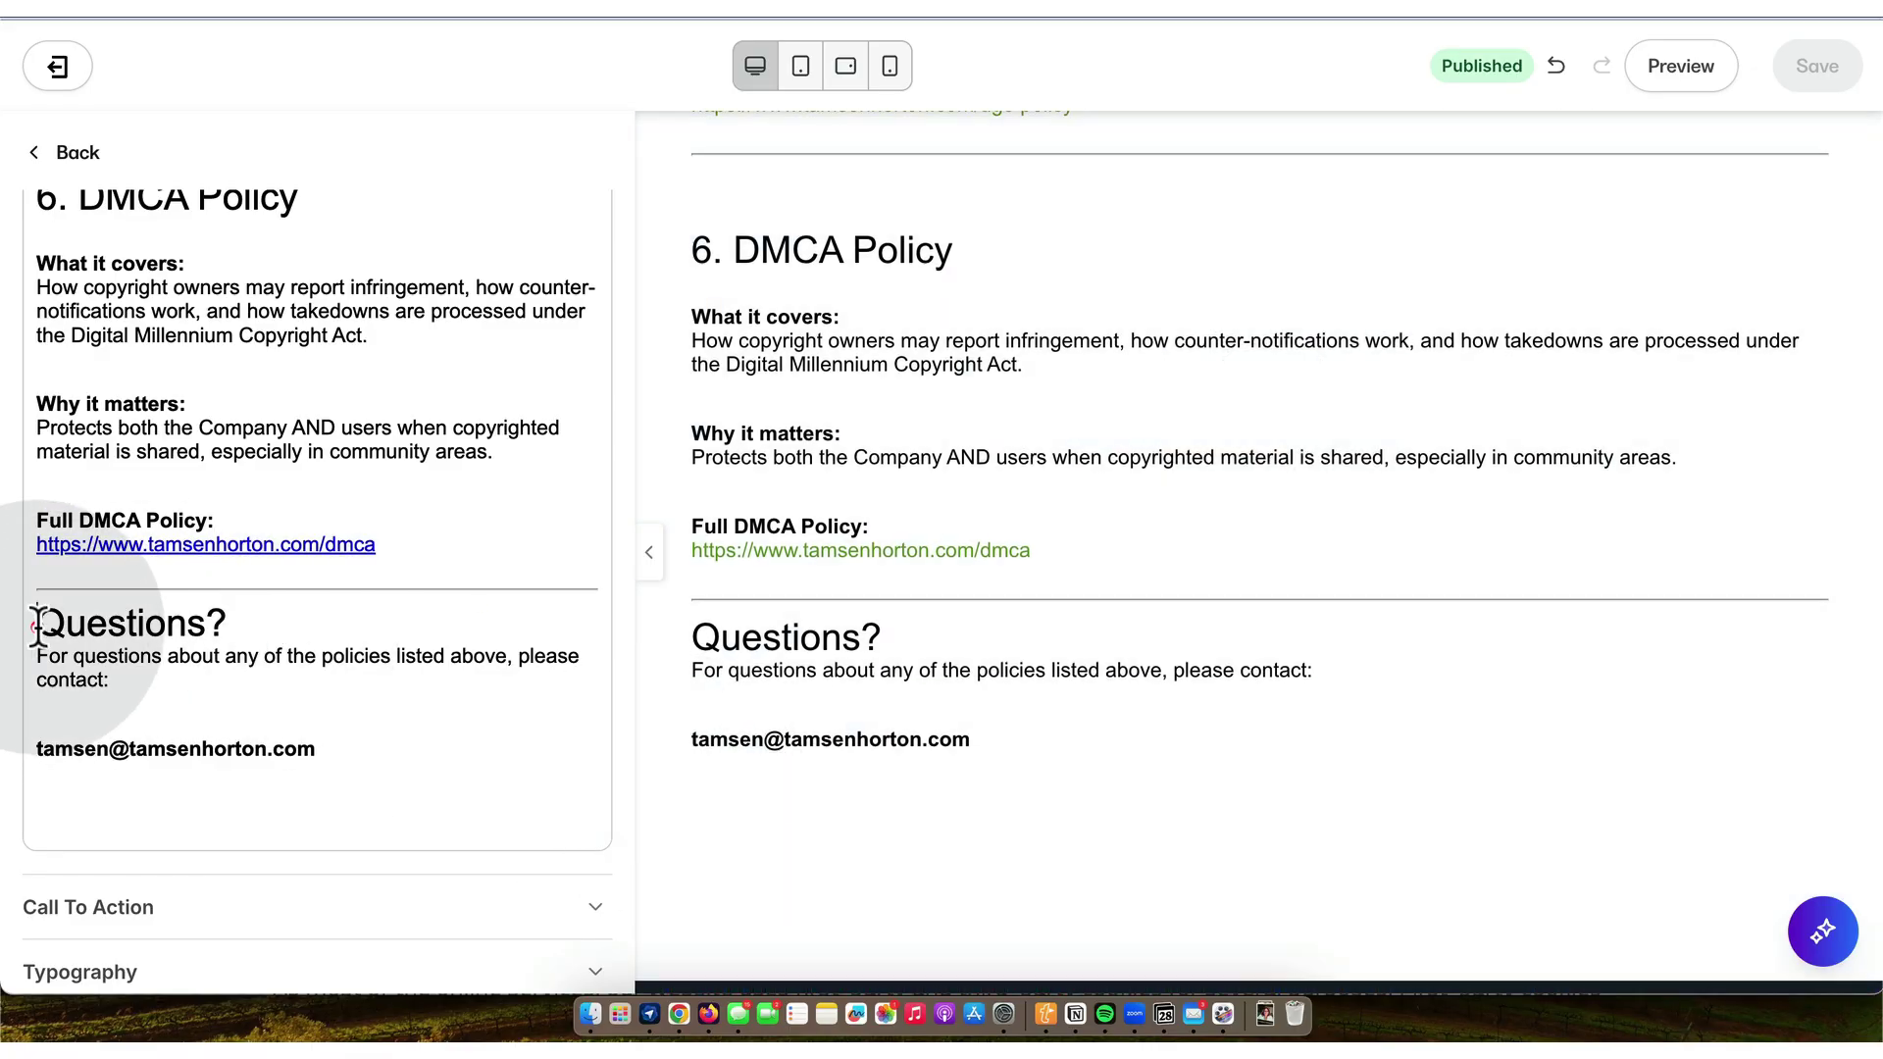
pyautogui.press('Return')
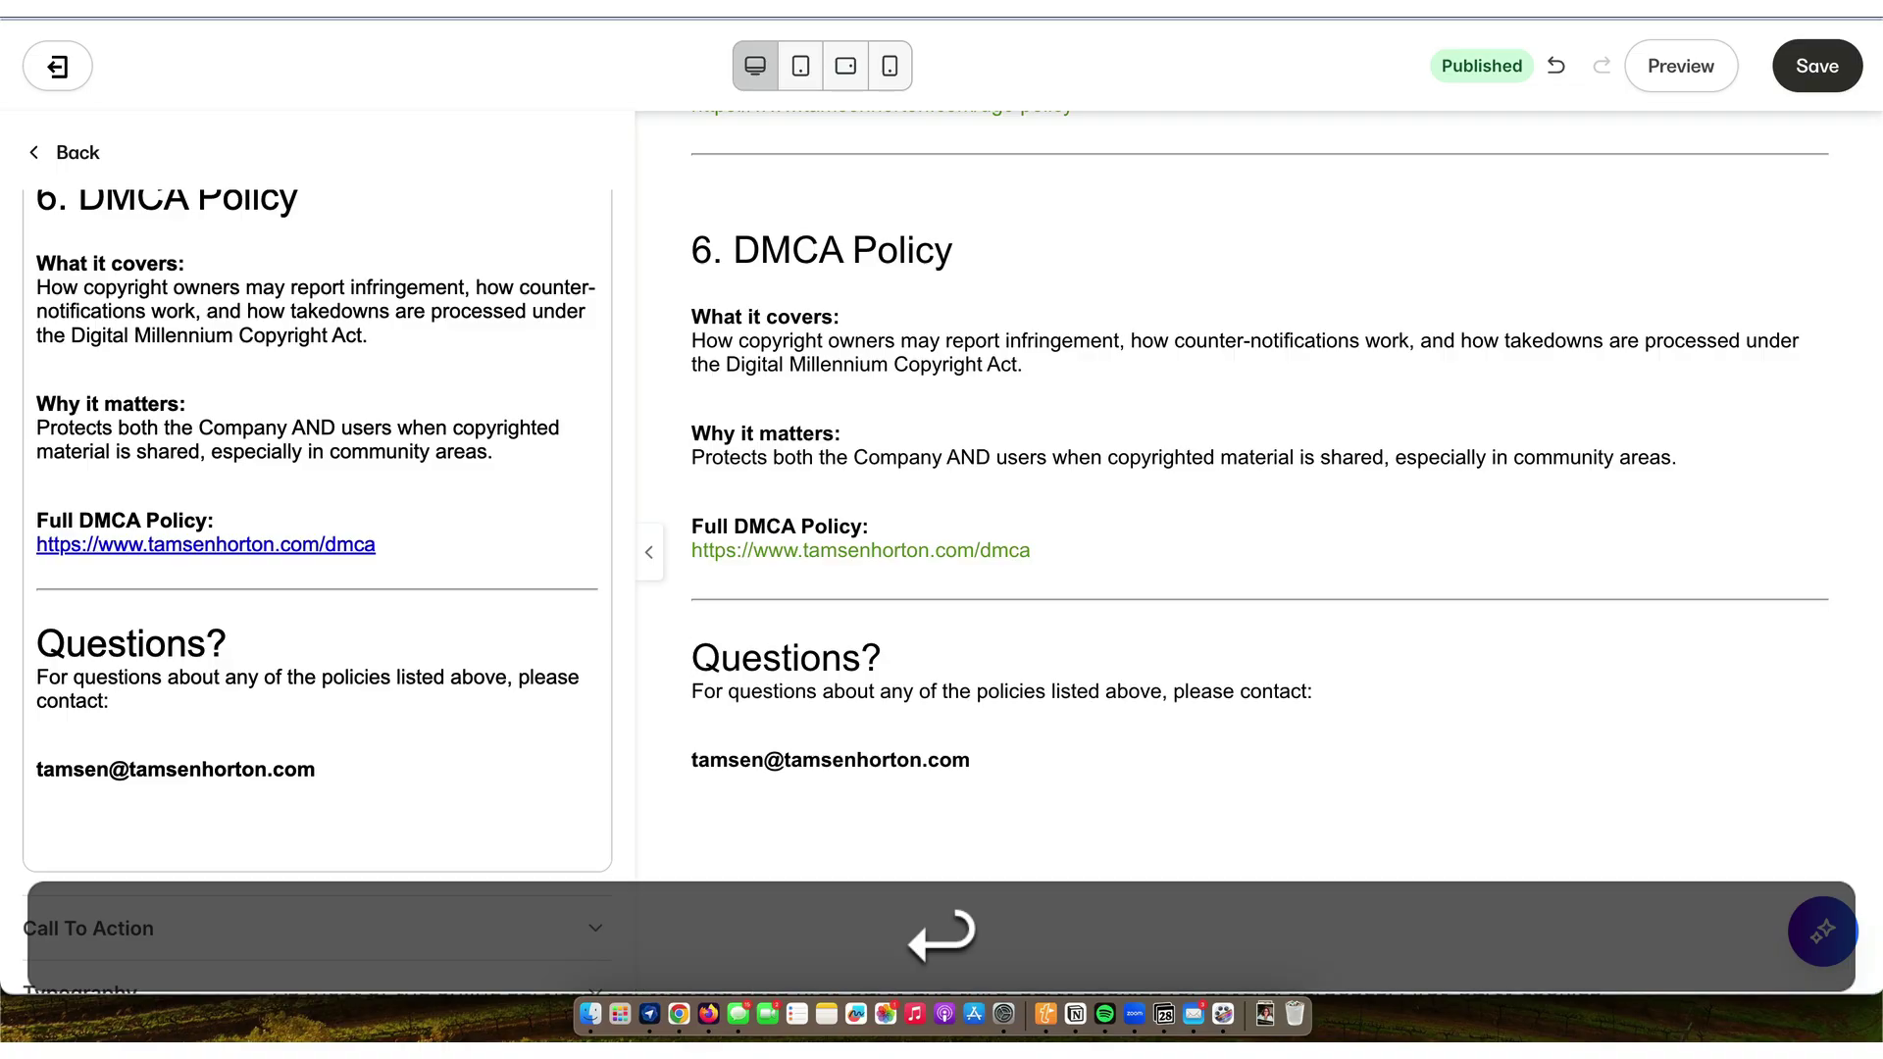
pyautogui.click(1817, 68)
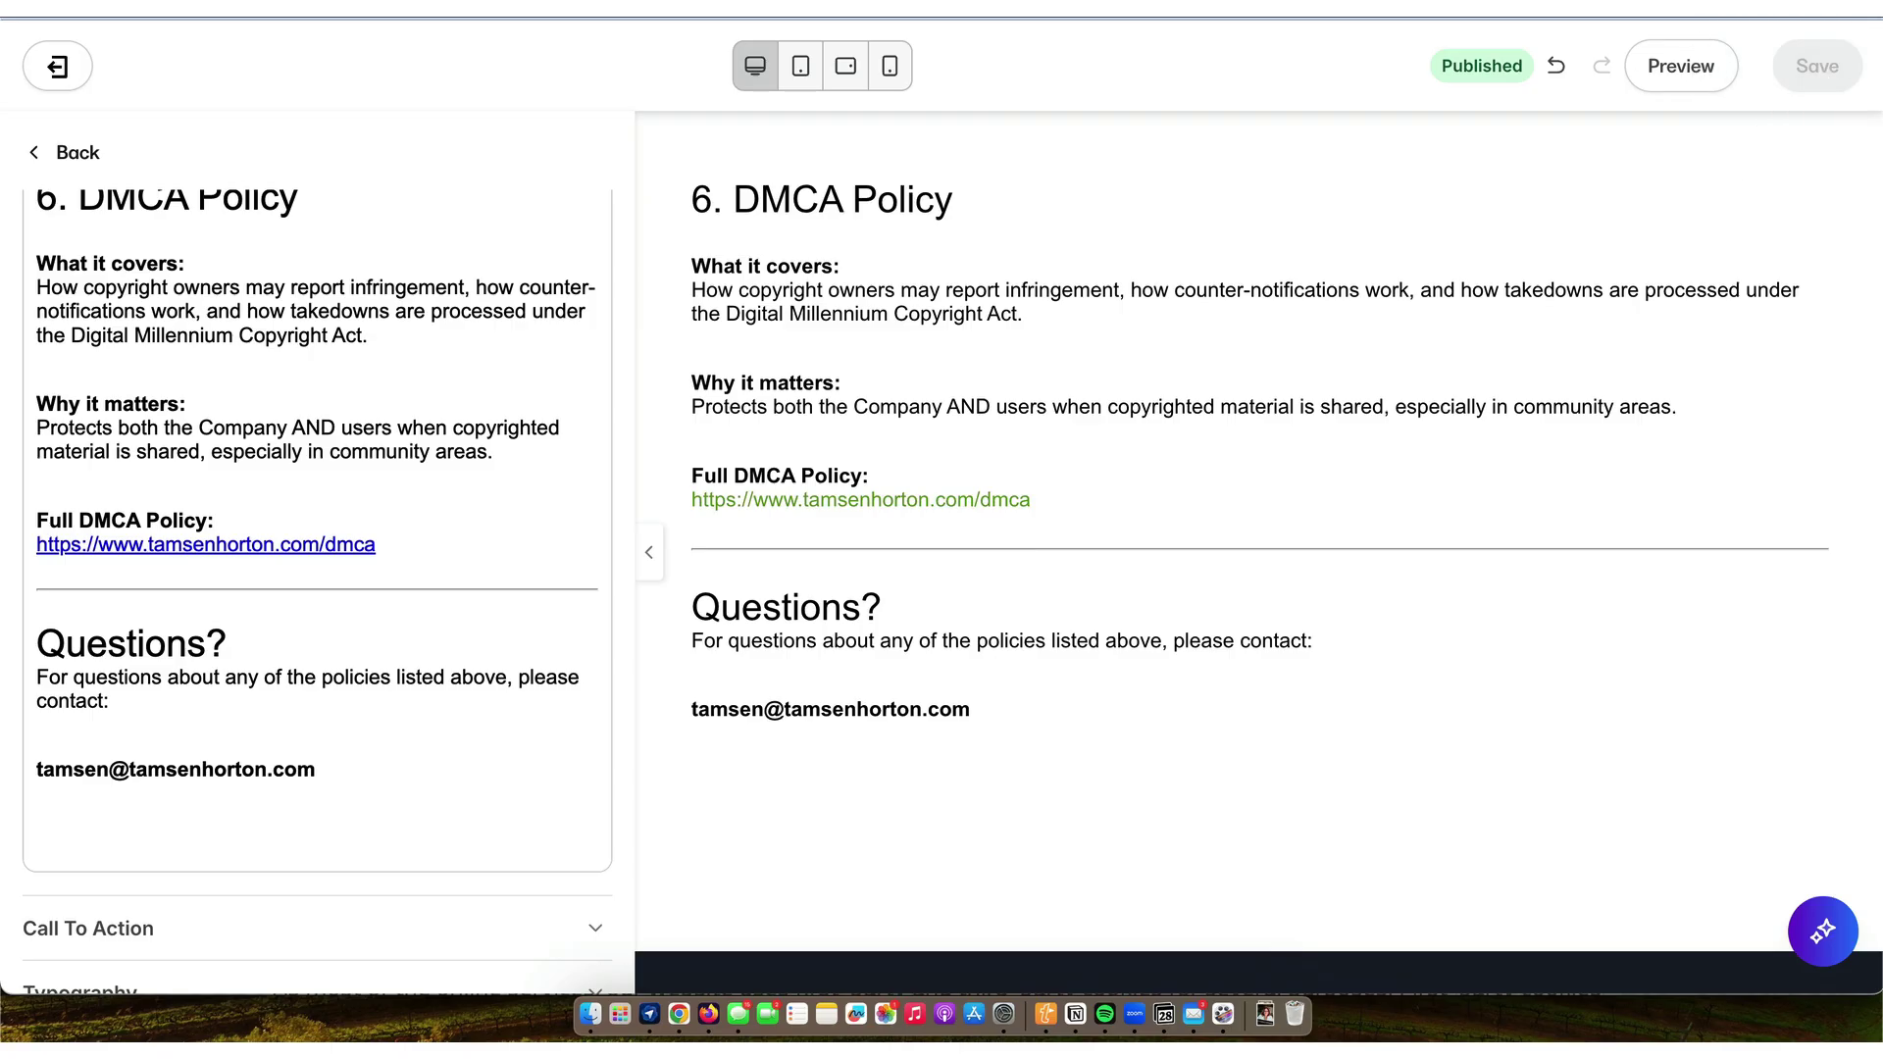
# - Leave the text block for the page's section list and preview the legal page
pyautogui.scroll(1, 1226, 397)
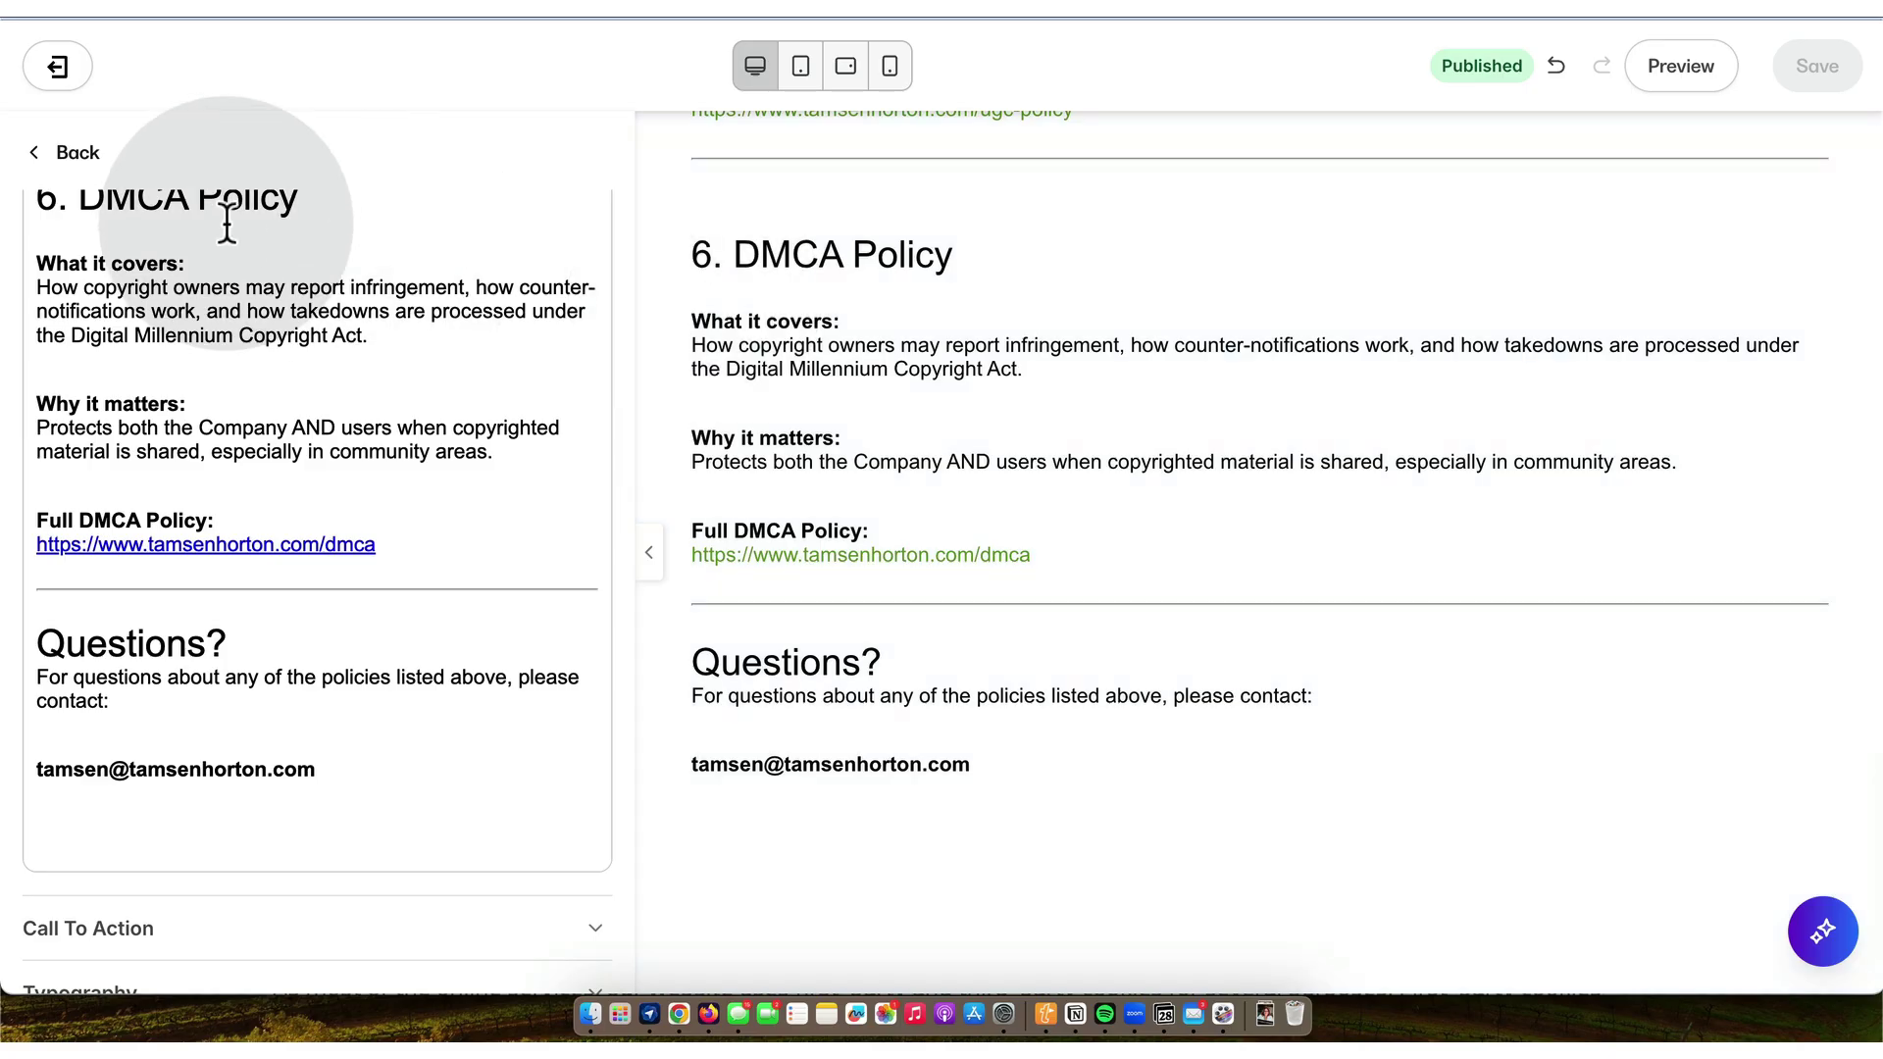
pyautogui.click(79, 155)
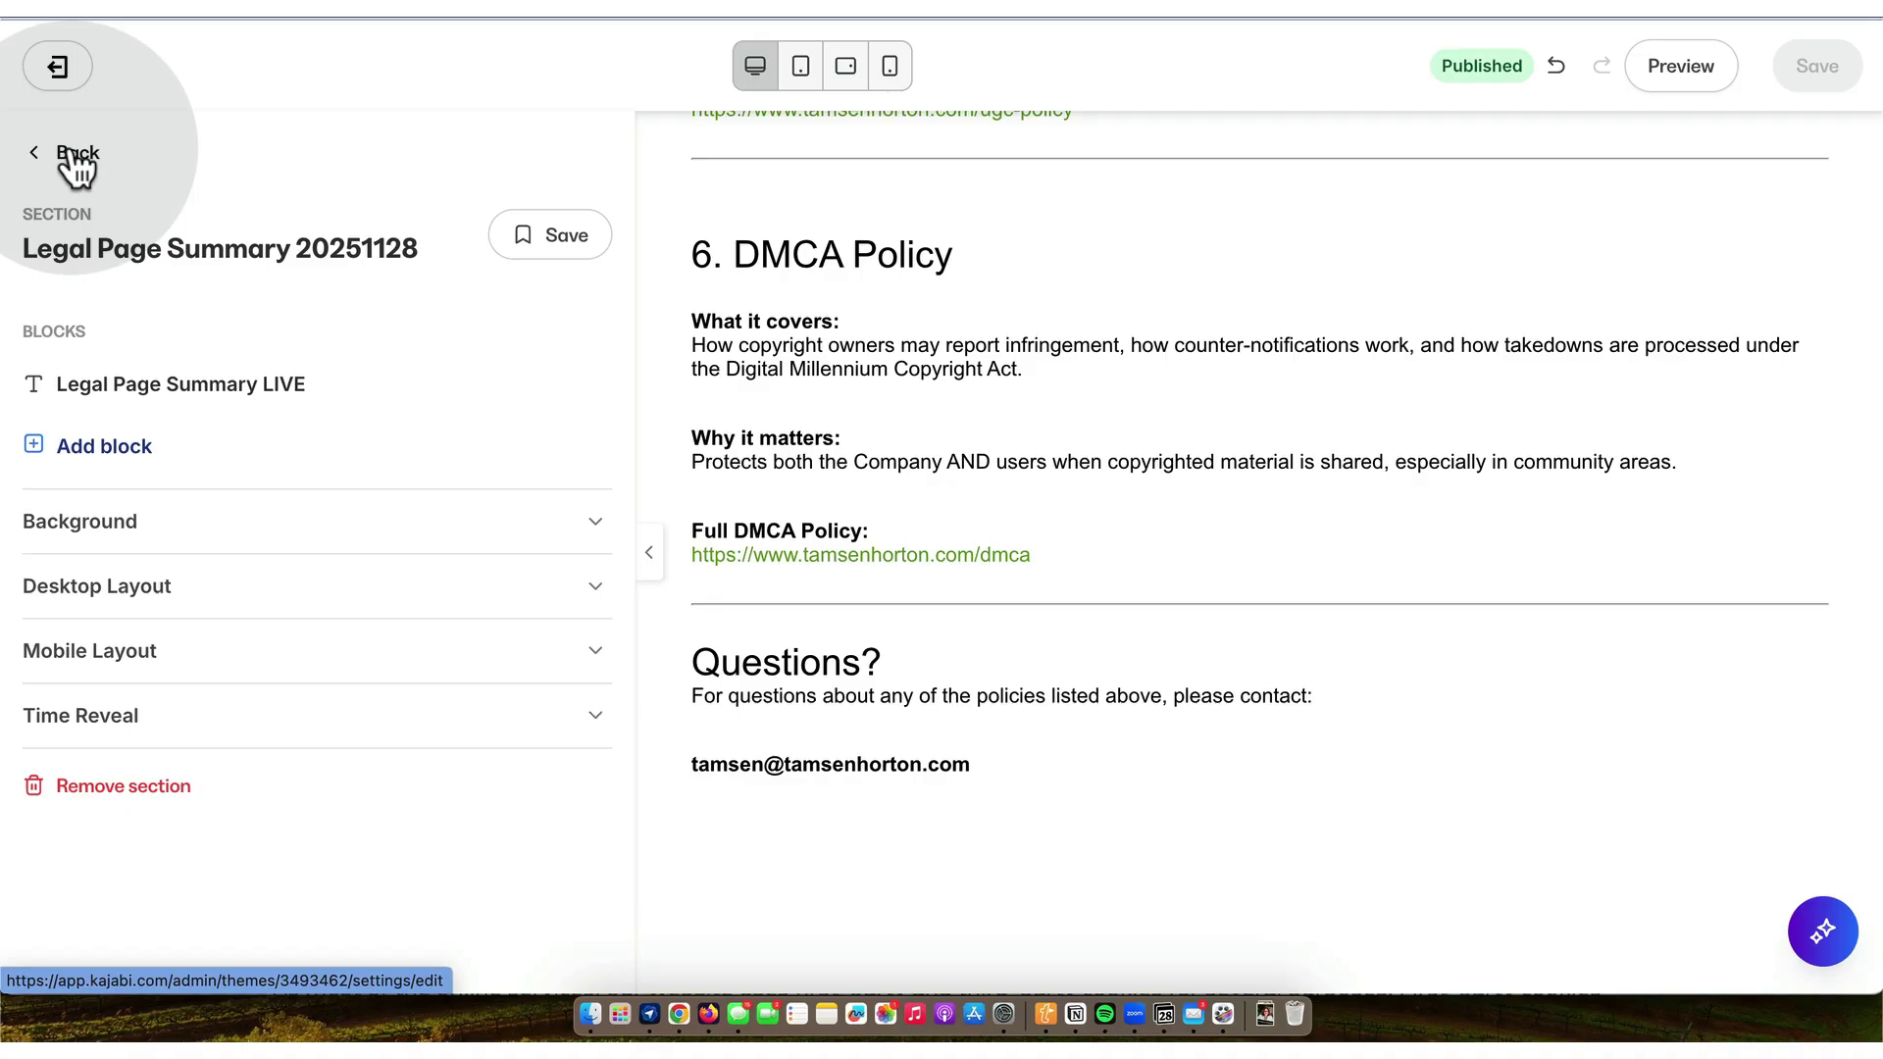
pyautogui.click(70, 155)
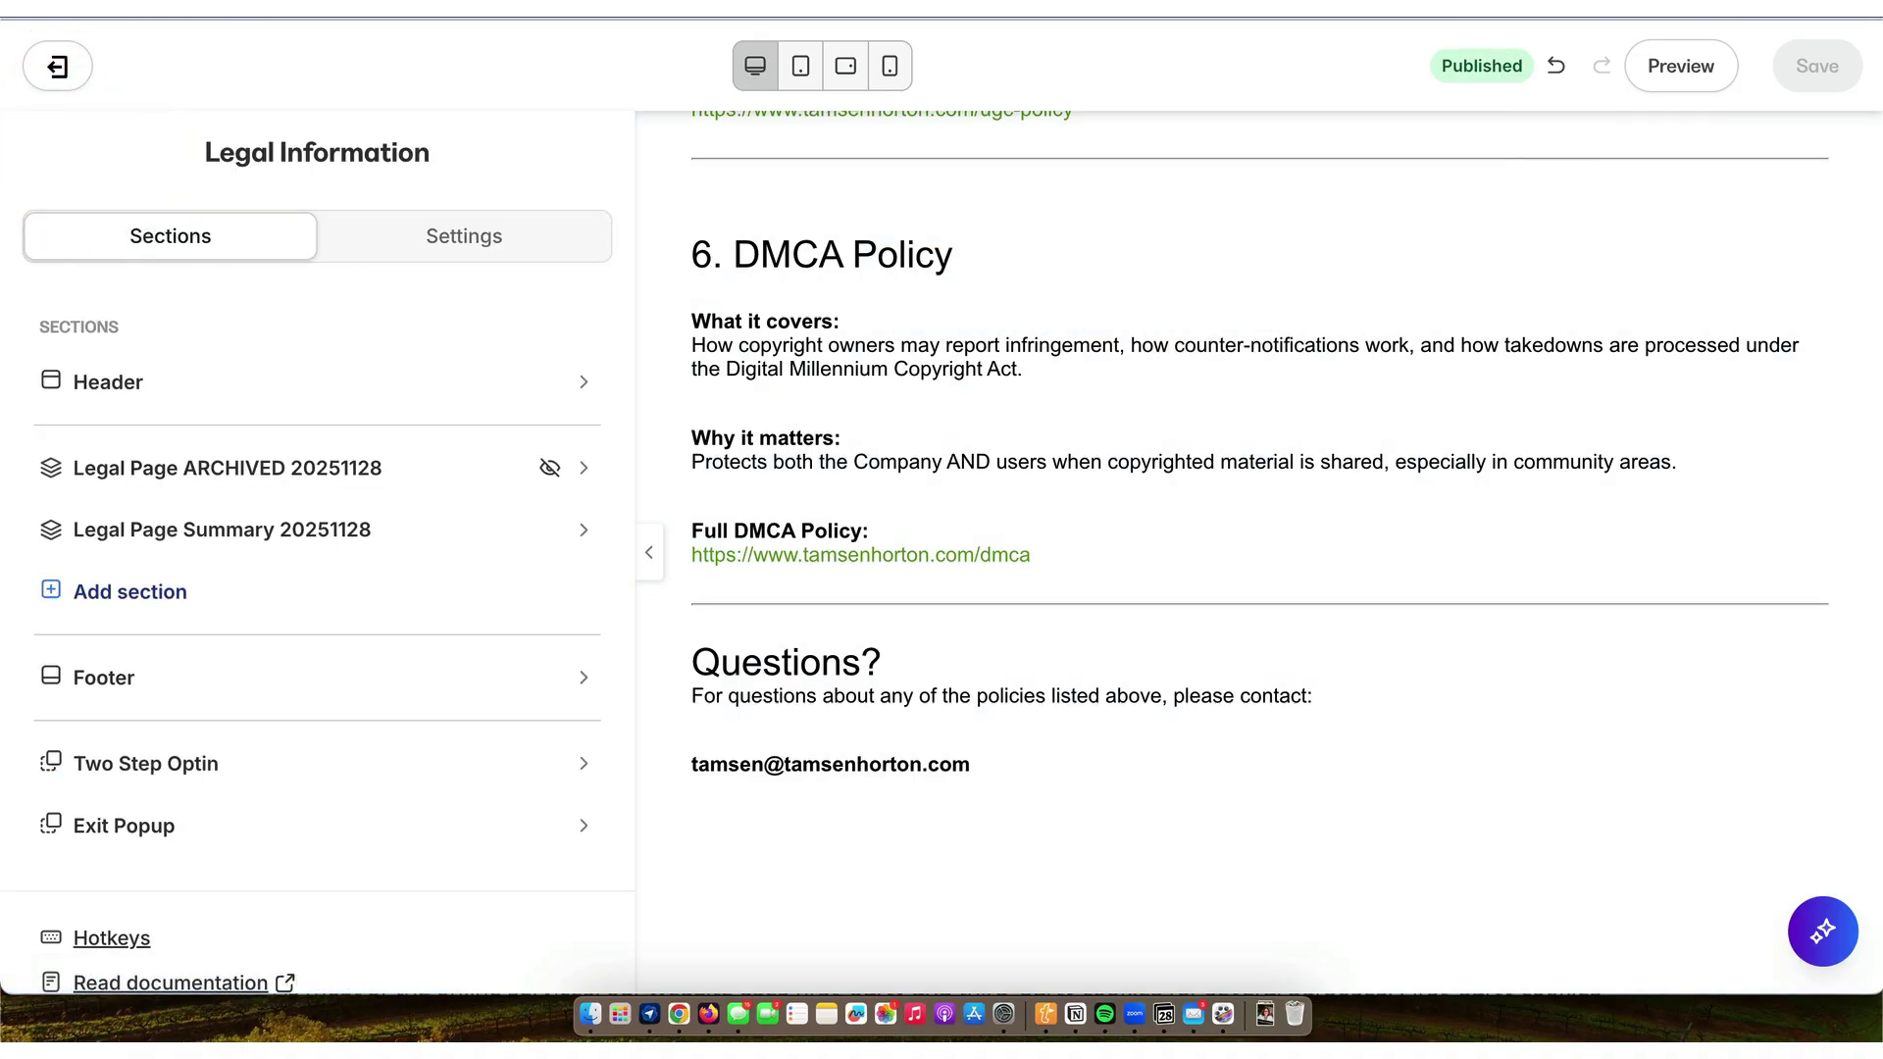
pyautogui.click(1683, 69)
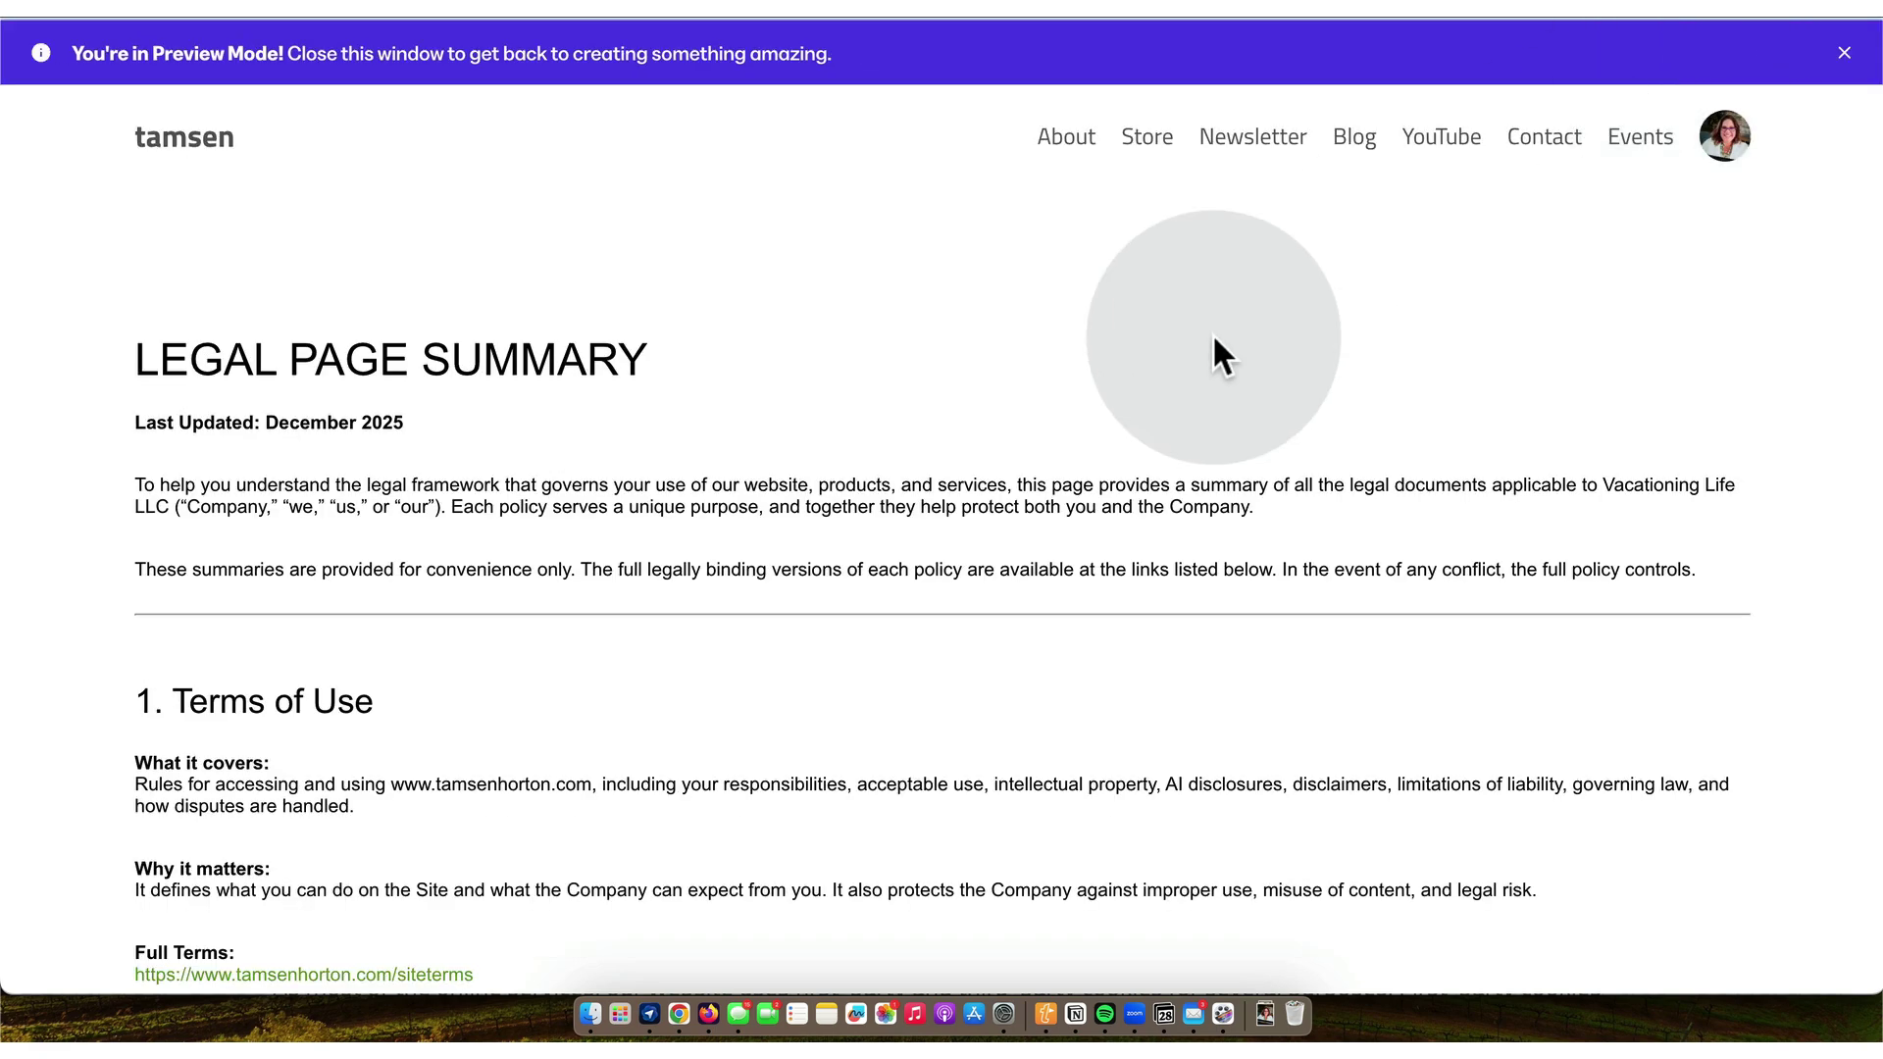
# - Confirm the Terms of Use and Privacy Policy links open live pages, then return to Landing Pages
pyautogui.scroll(-5, 1212, 333)
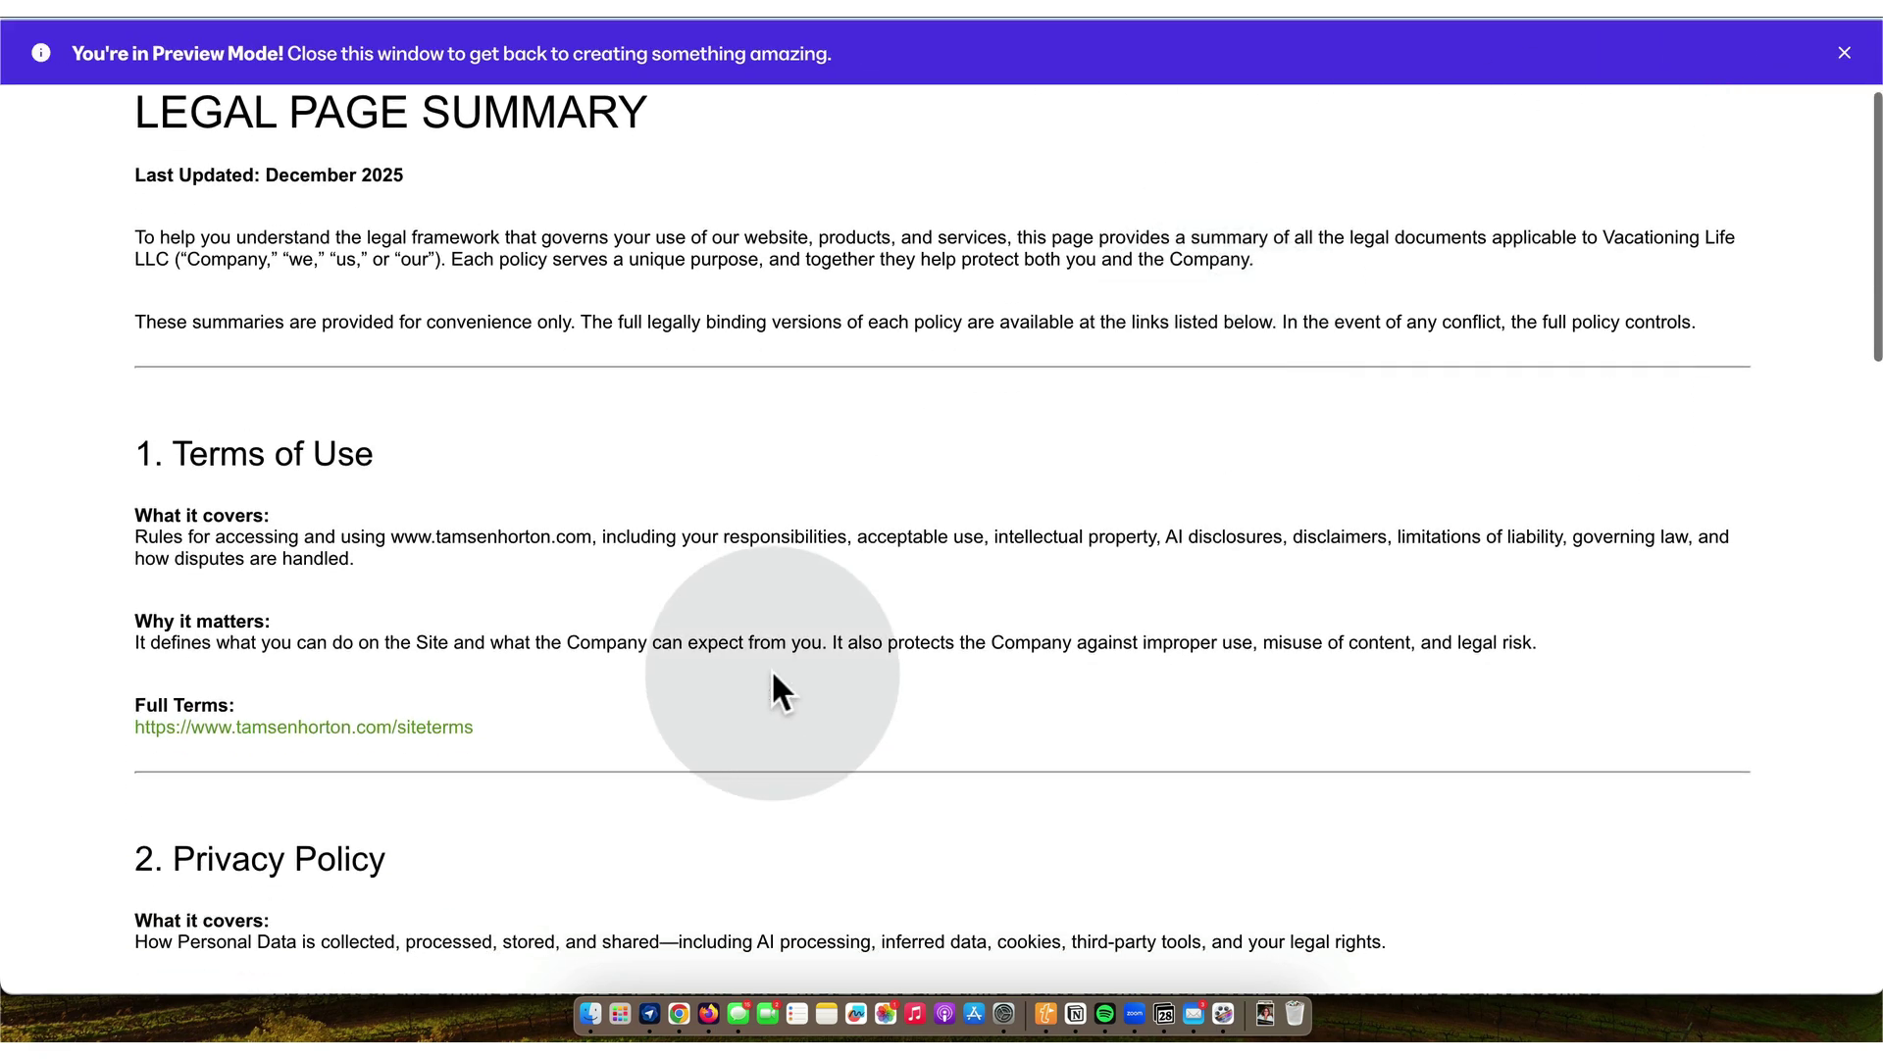
pyautogui.click(441, 729)
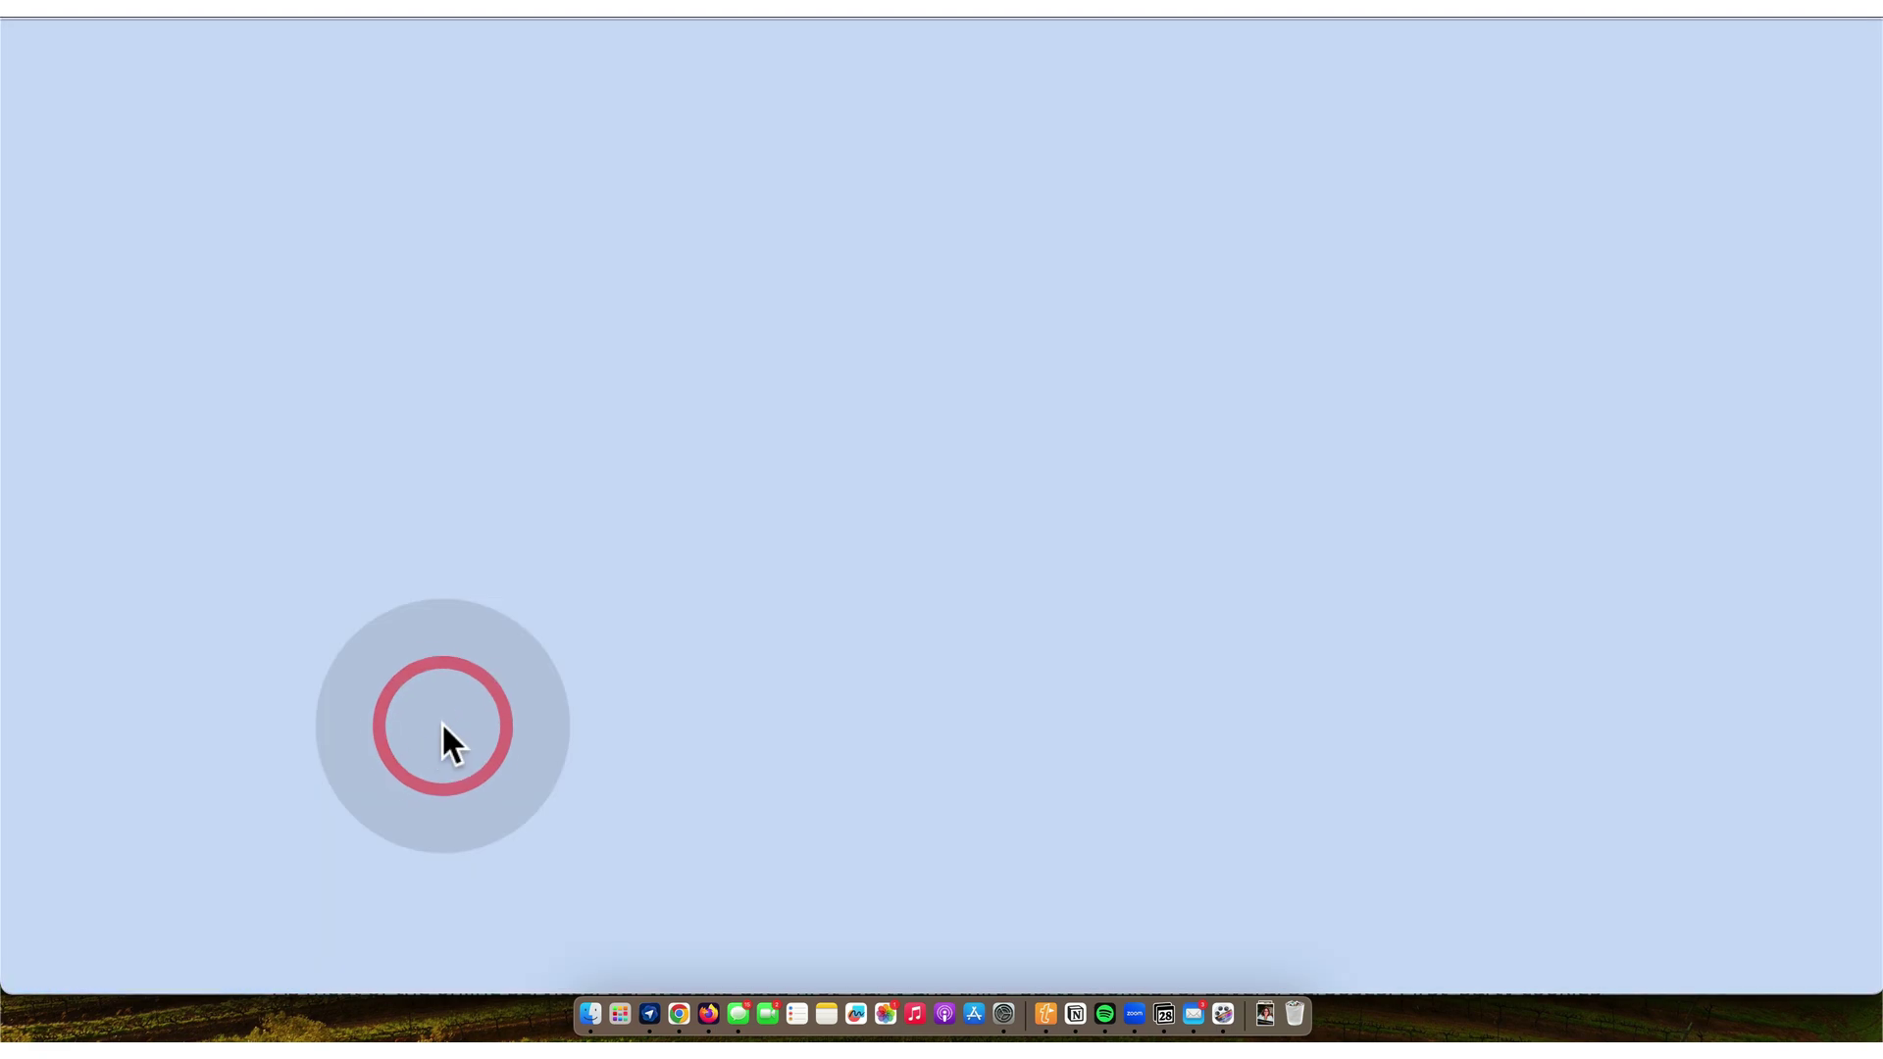
pyautogui.scroll(-1, 443, 726)
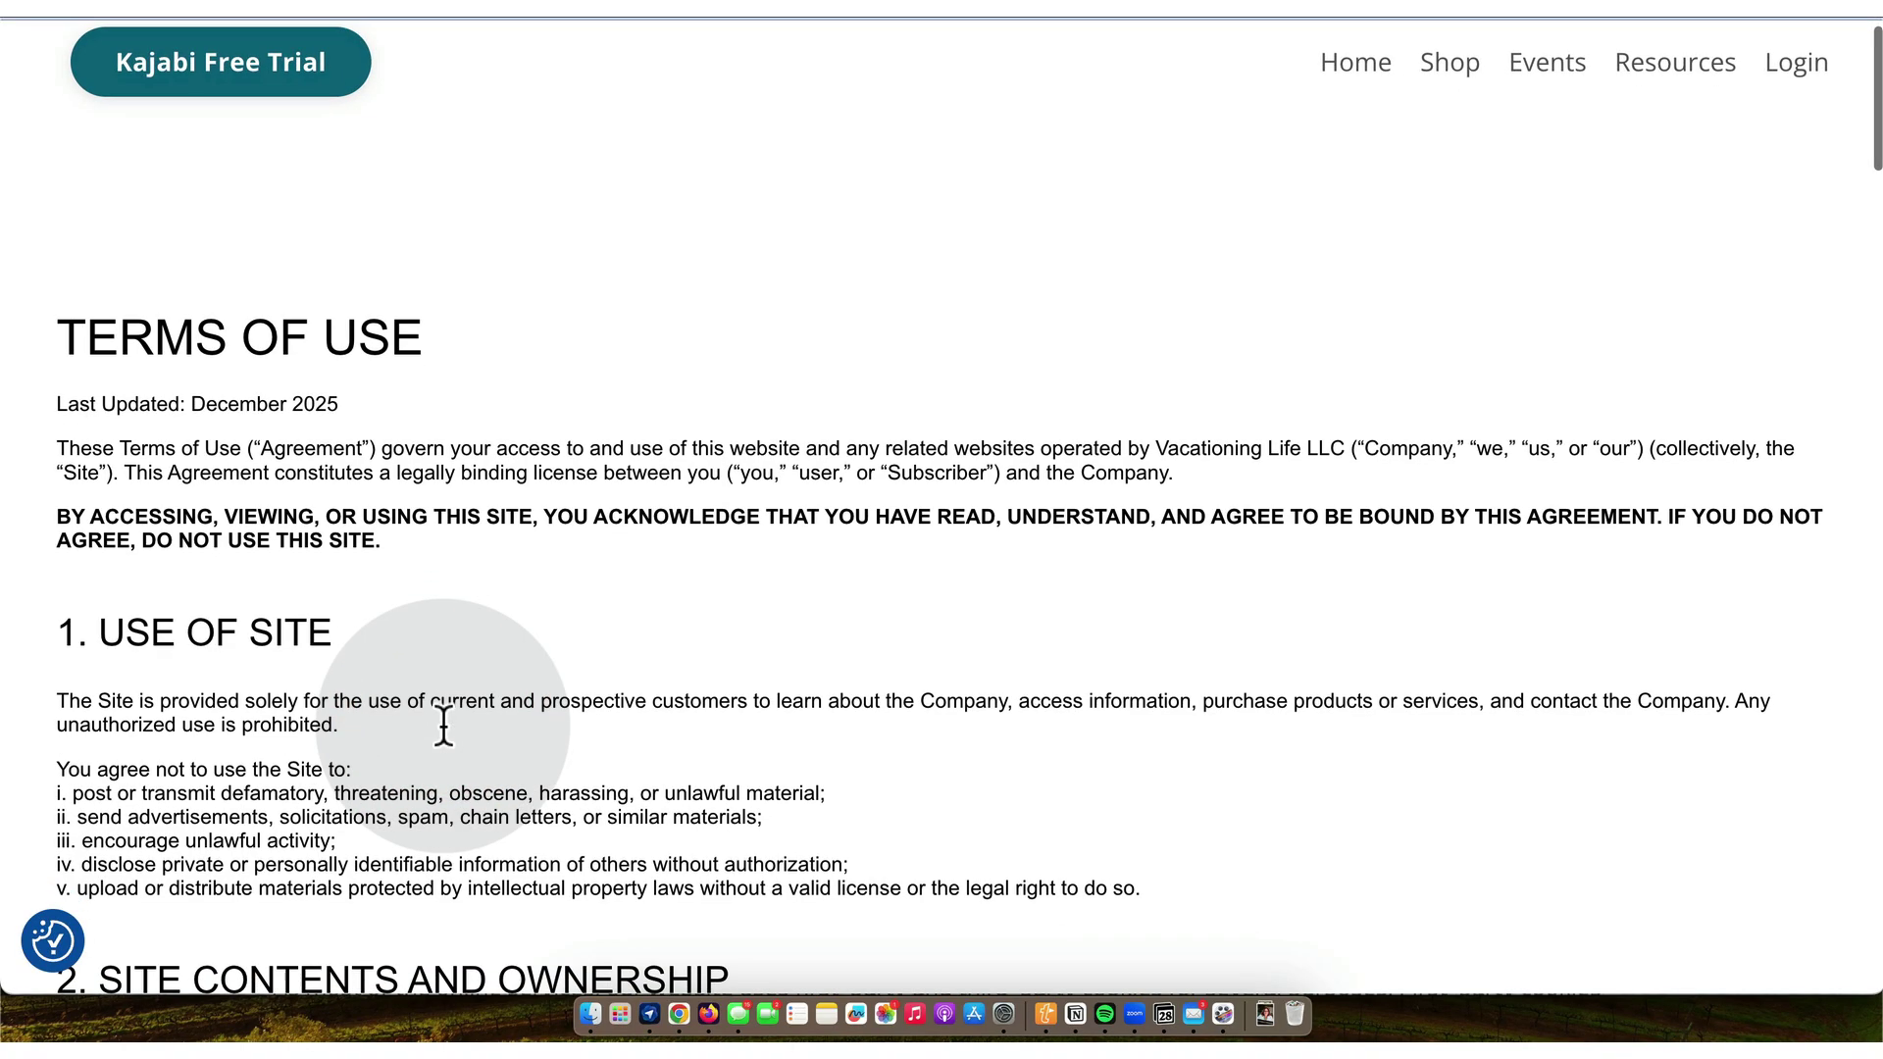
pyautogui.press('super+w')
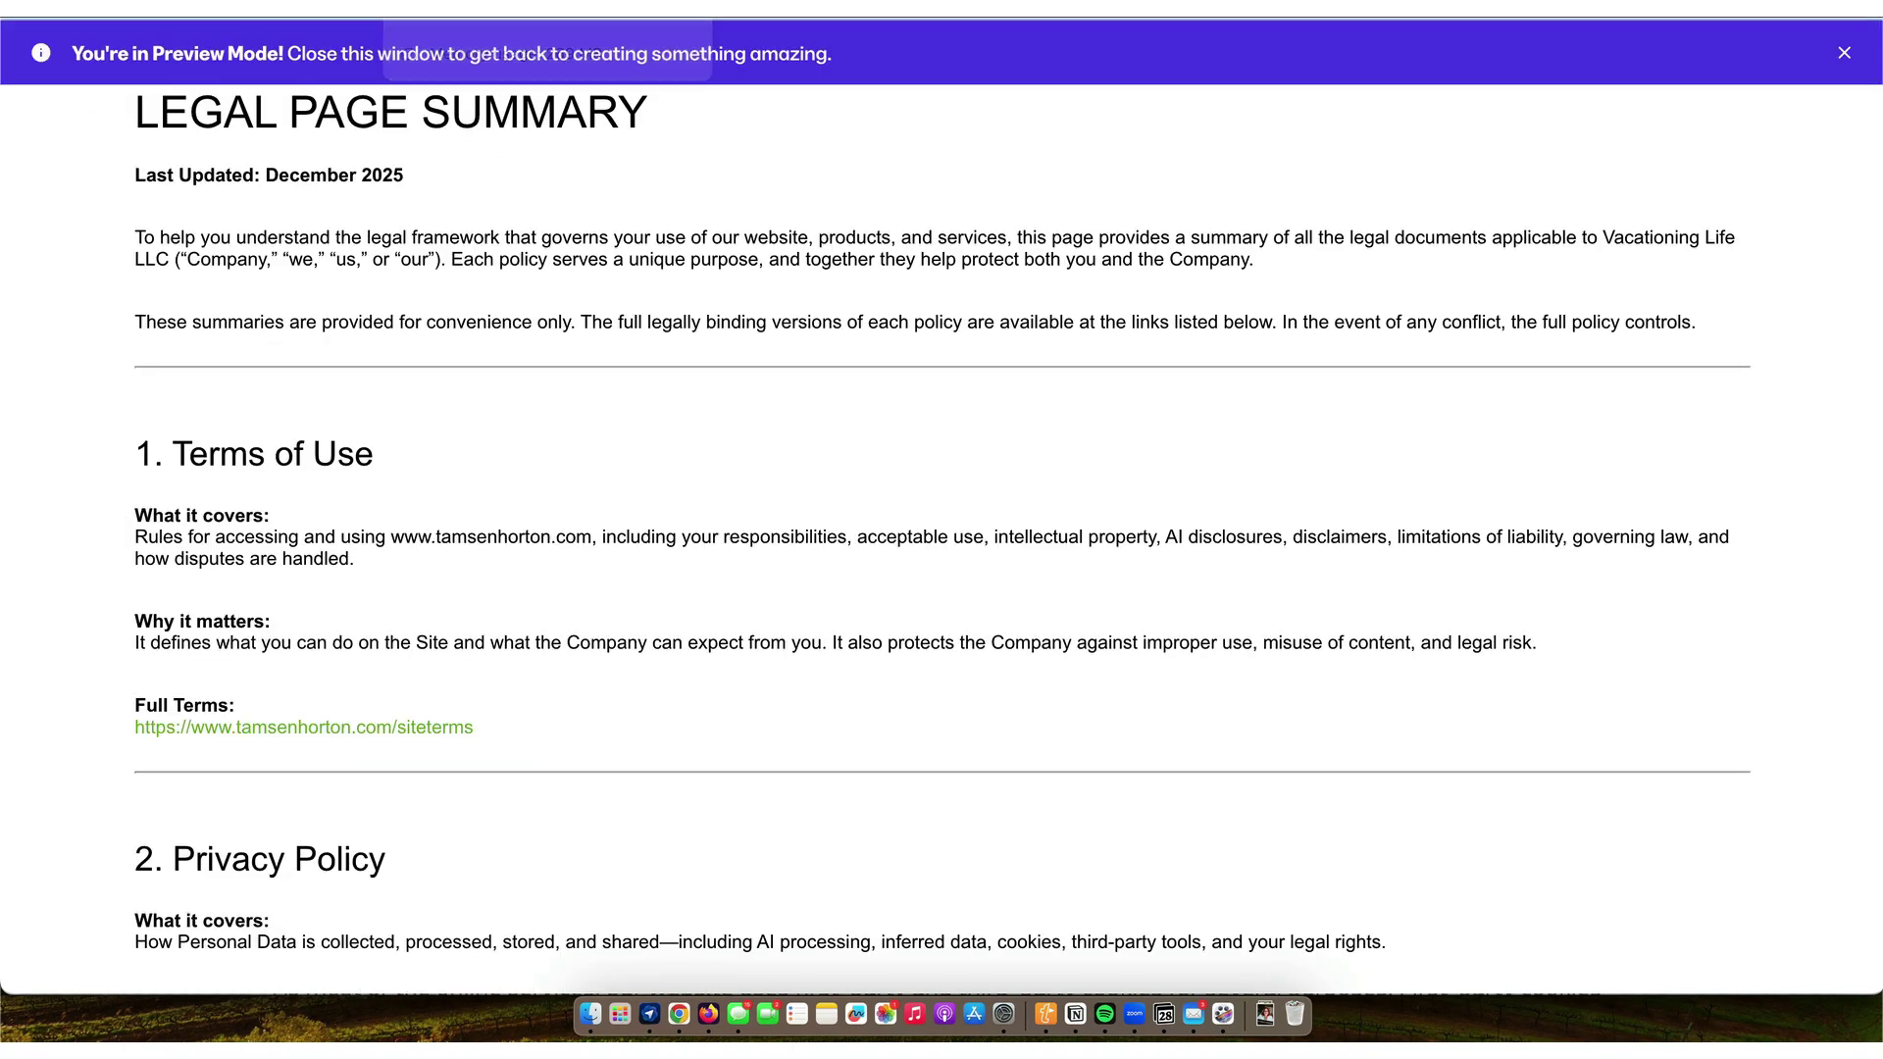
pyautogui.scroll(-5, 359, 515)
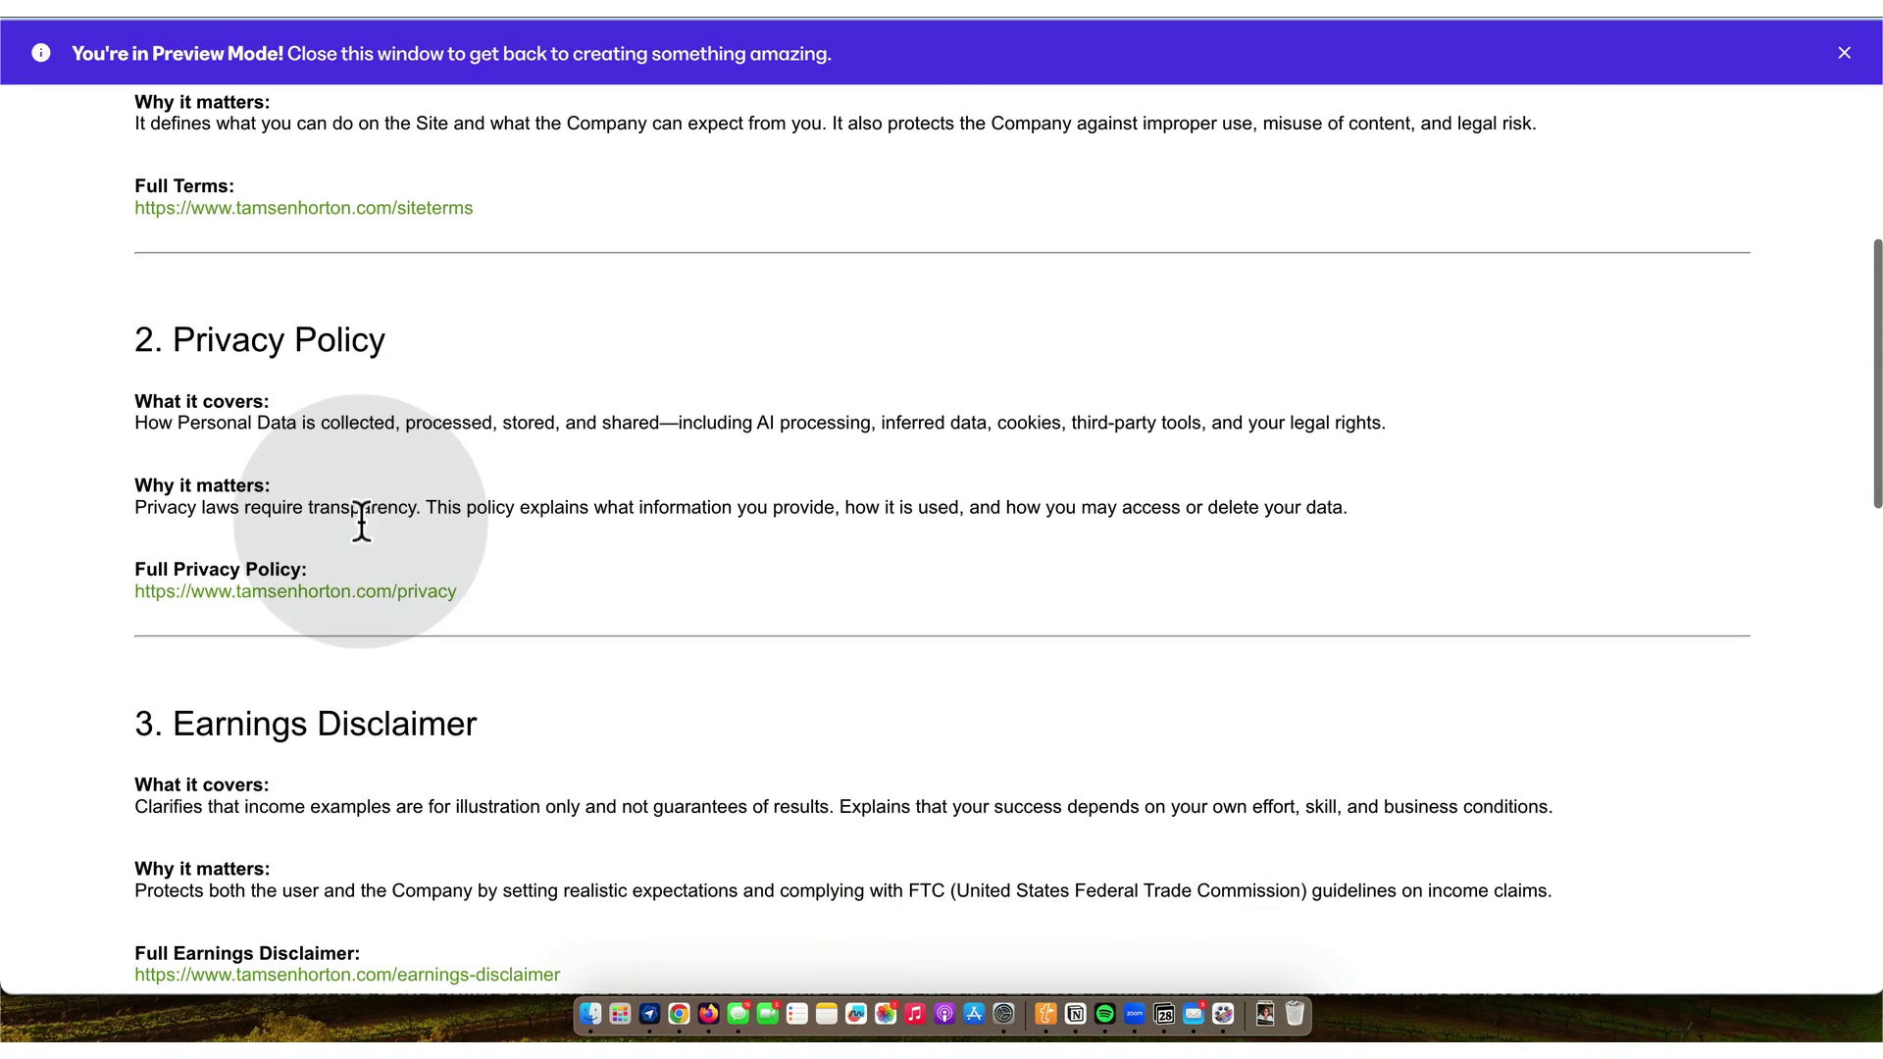
pyautogui.click(369, 592)
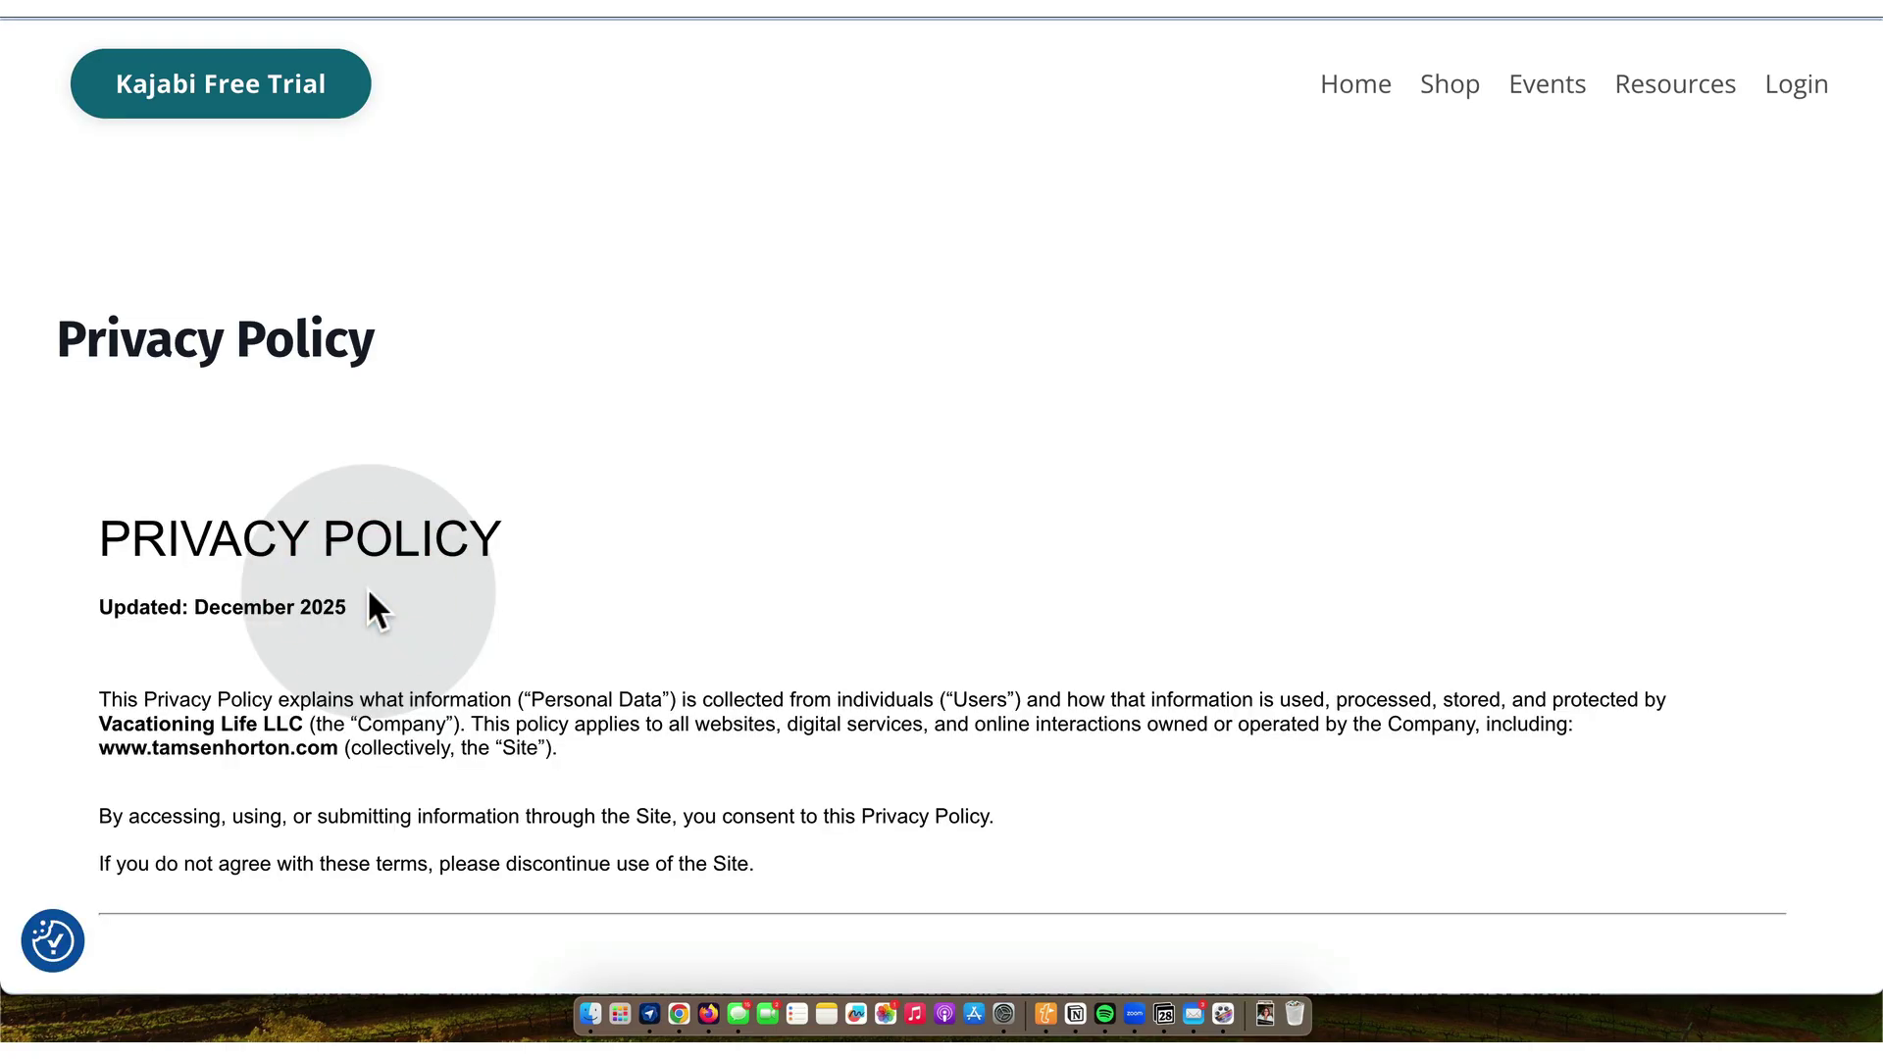
pyautogui.scroll(-1, 369, 590)
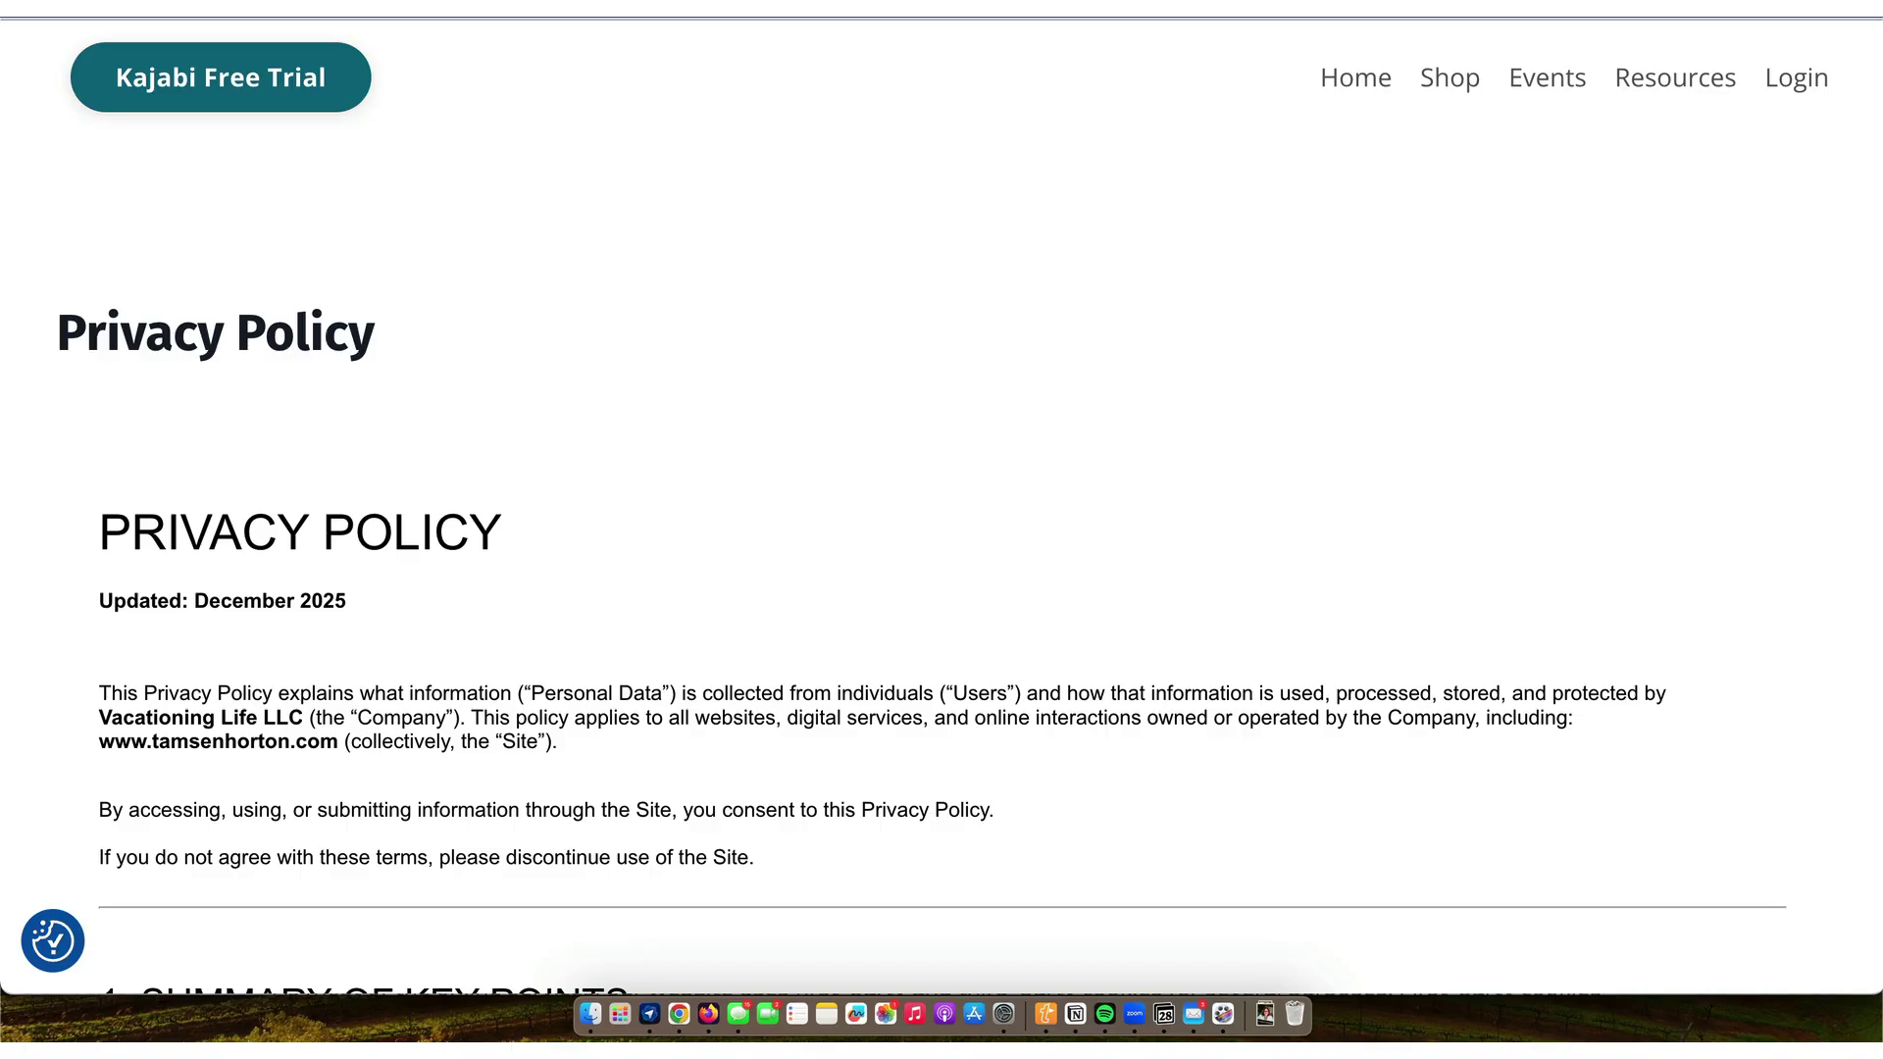
pyautogui.press('super+w')
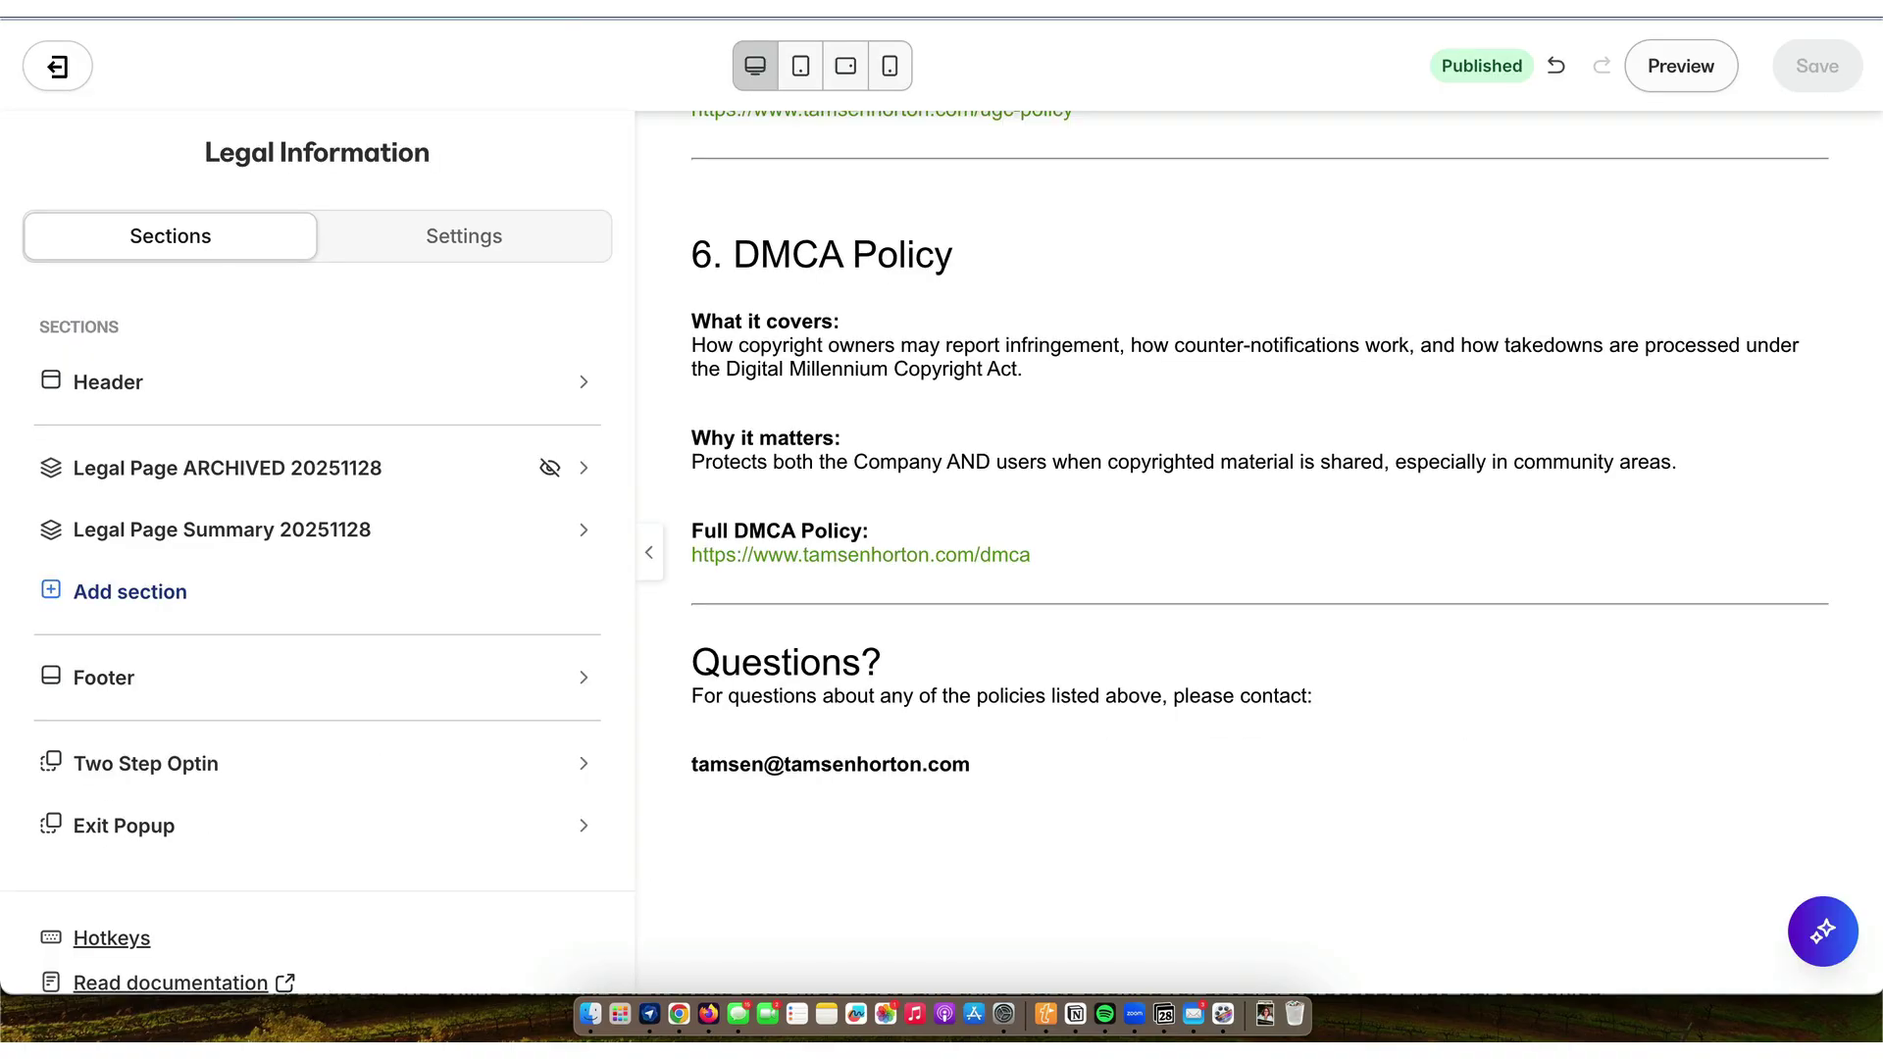
pyautogui.click(59, 66)
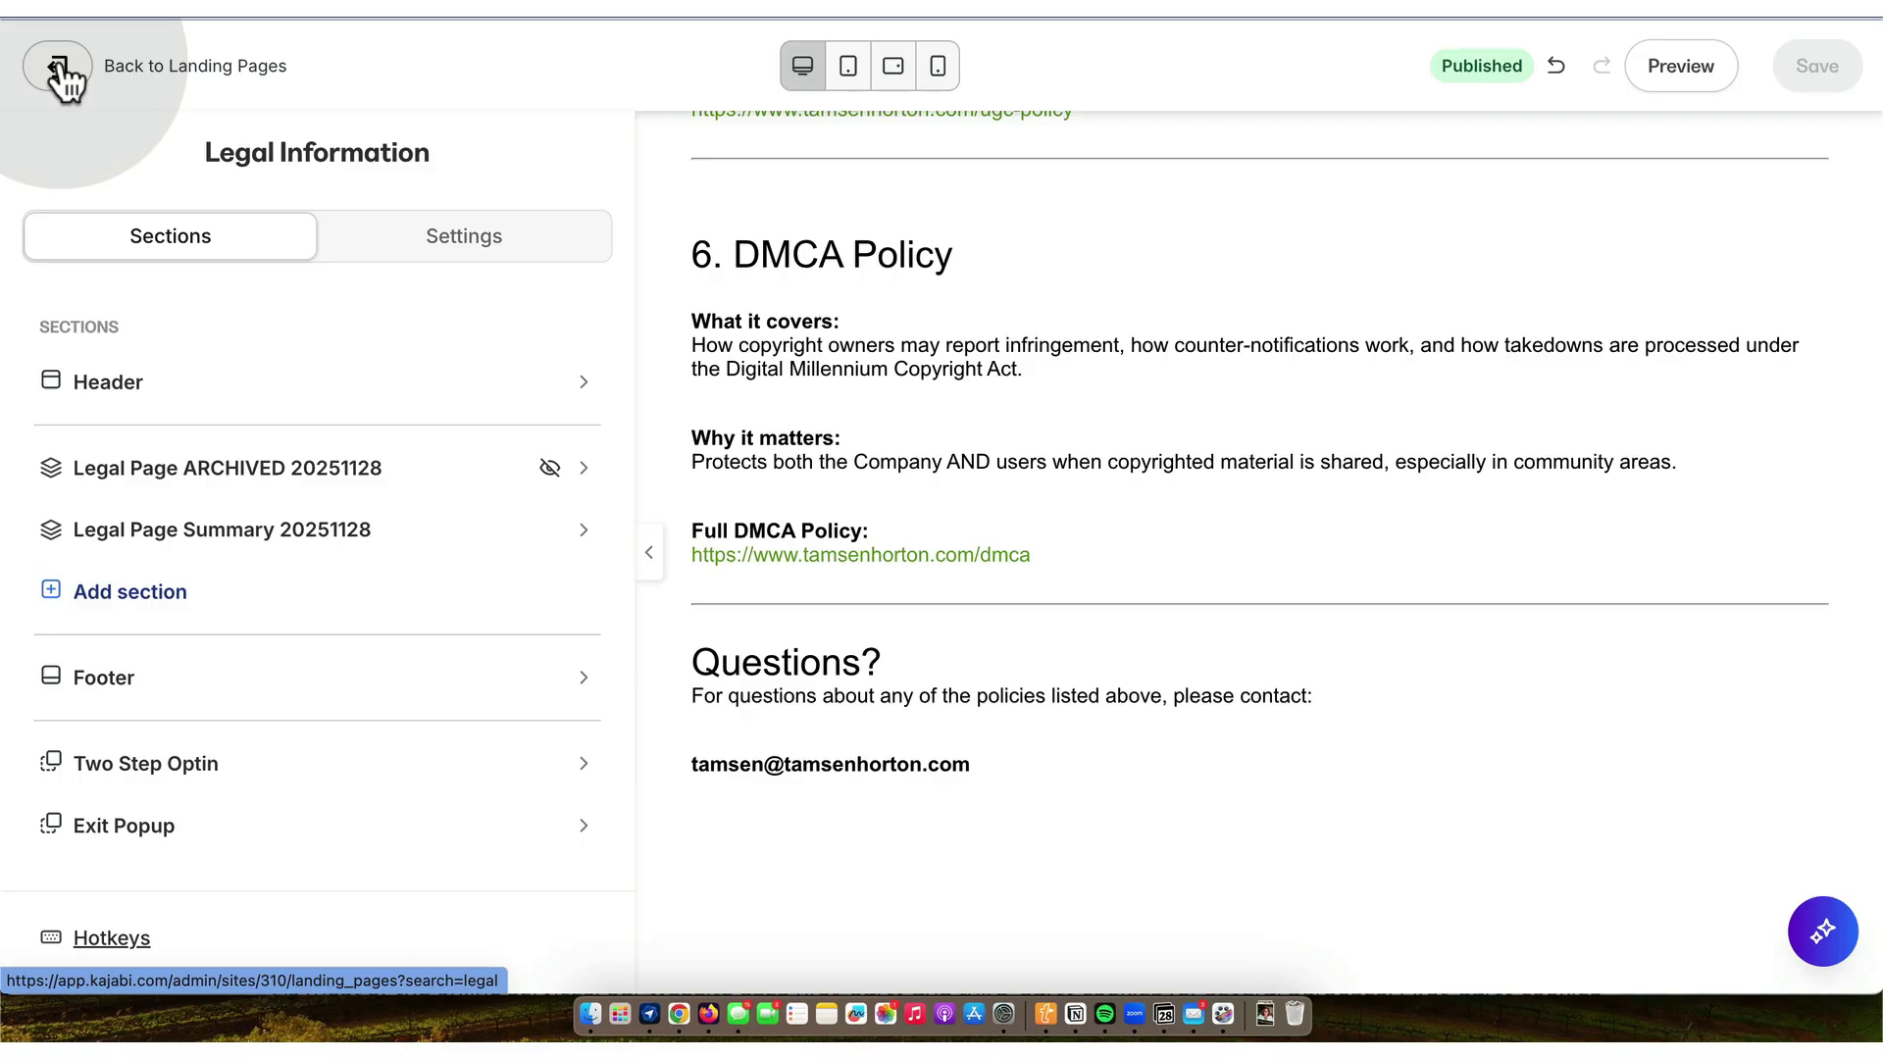
# - Find LEGAL Privacy Policy via search 'priva', hide its Privacy Policy heading block, and save
pyautogui.click(627, 416)
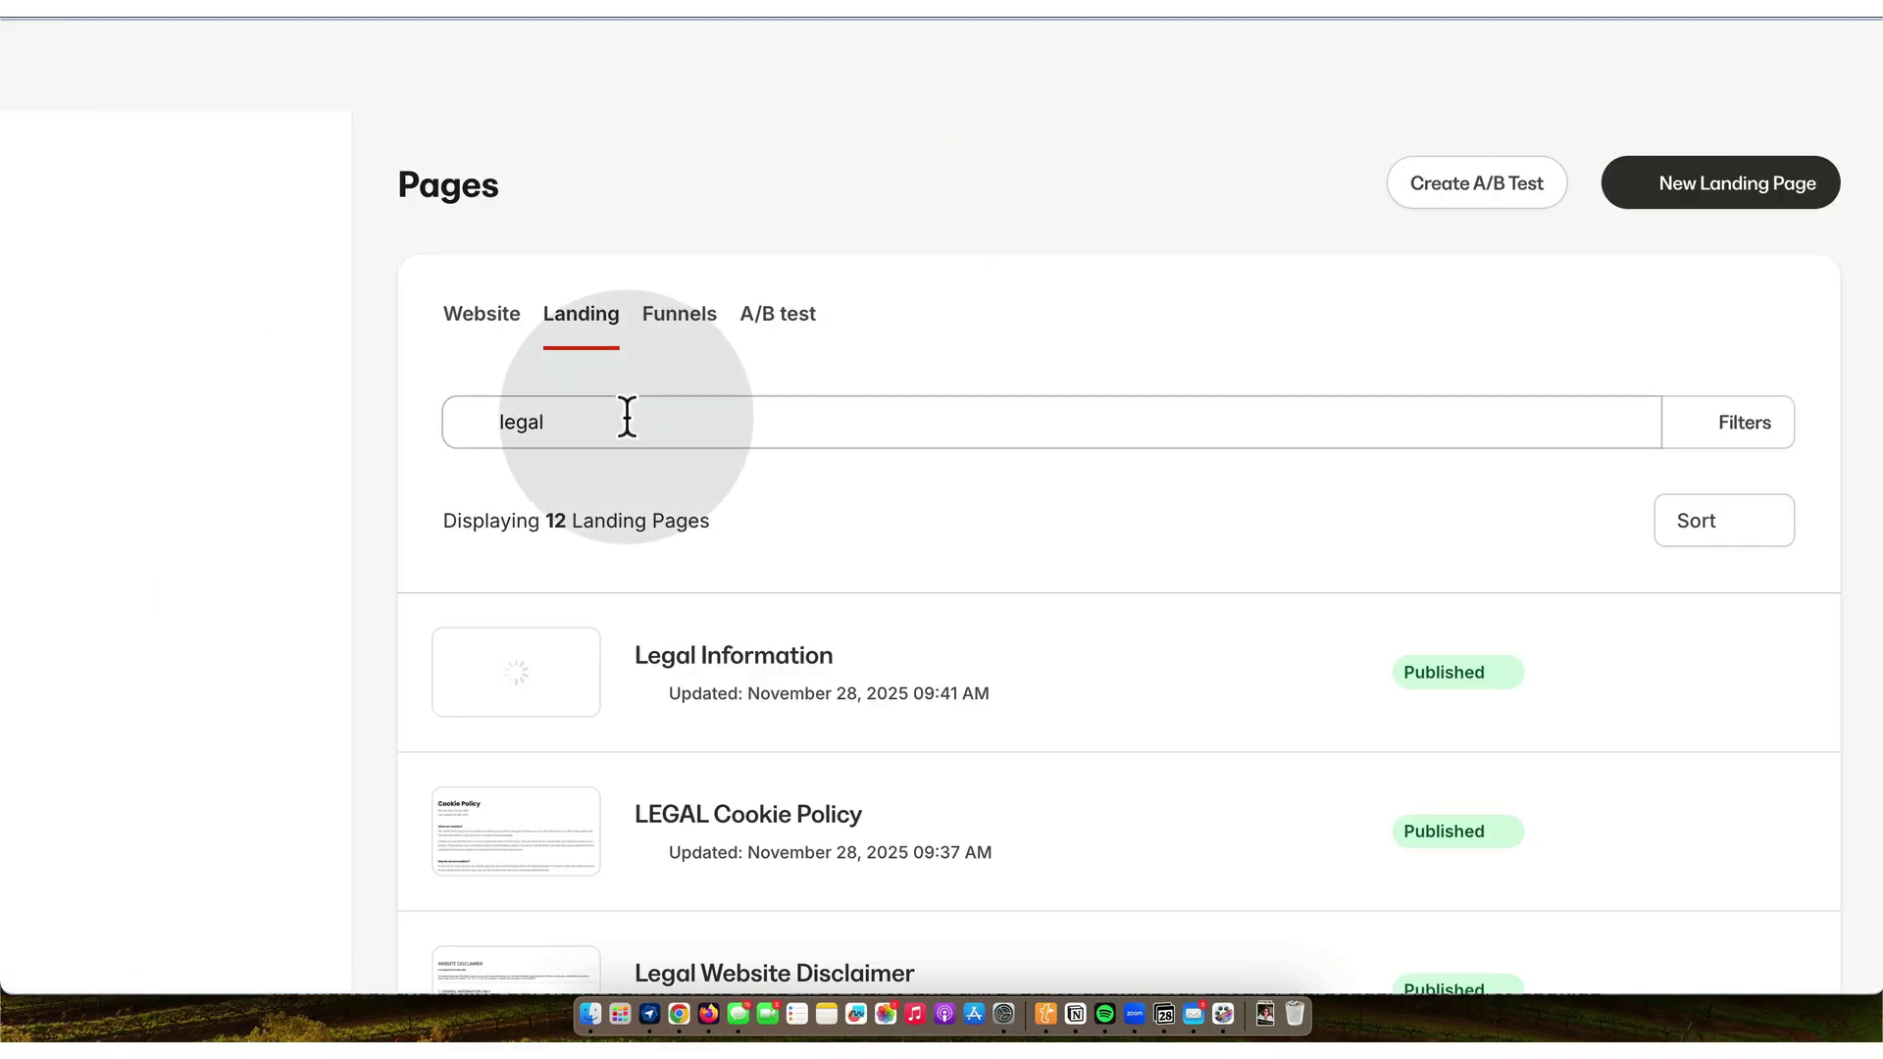
pyautogui.write('privacy')
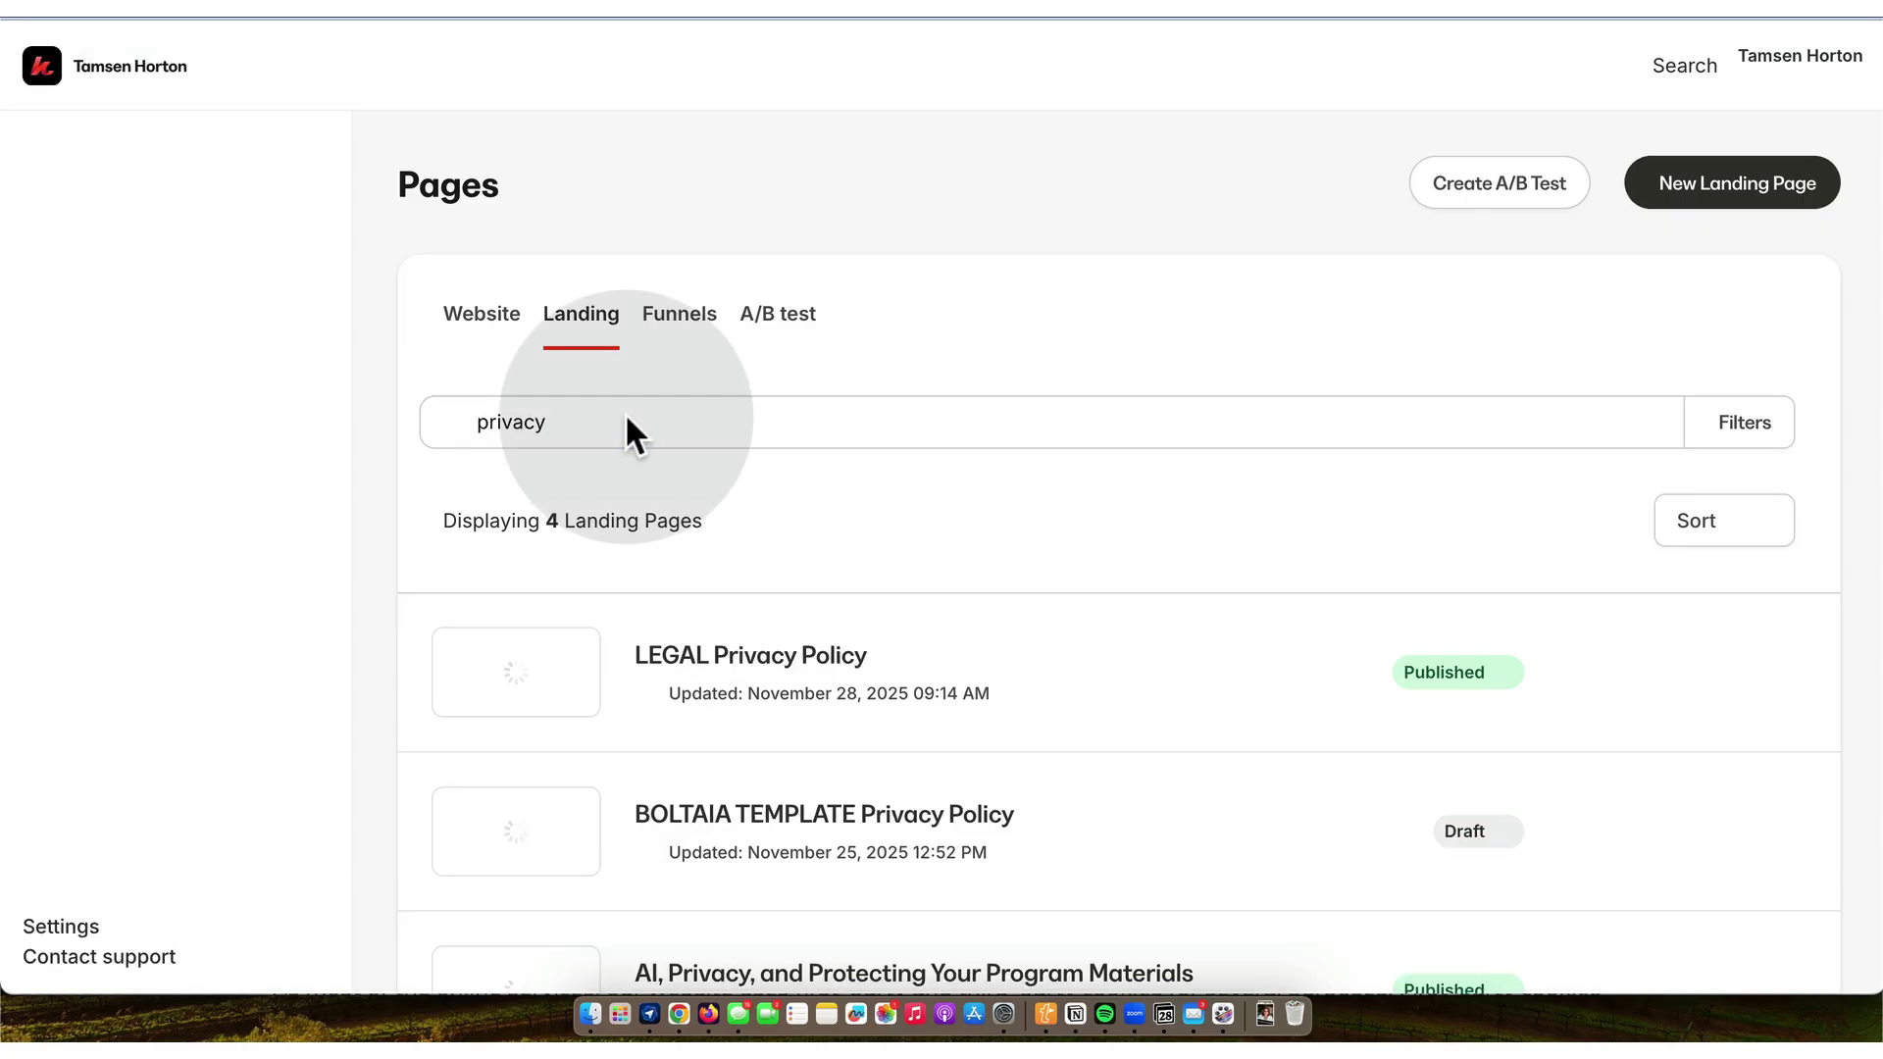
pyautogui.click(782, 661)
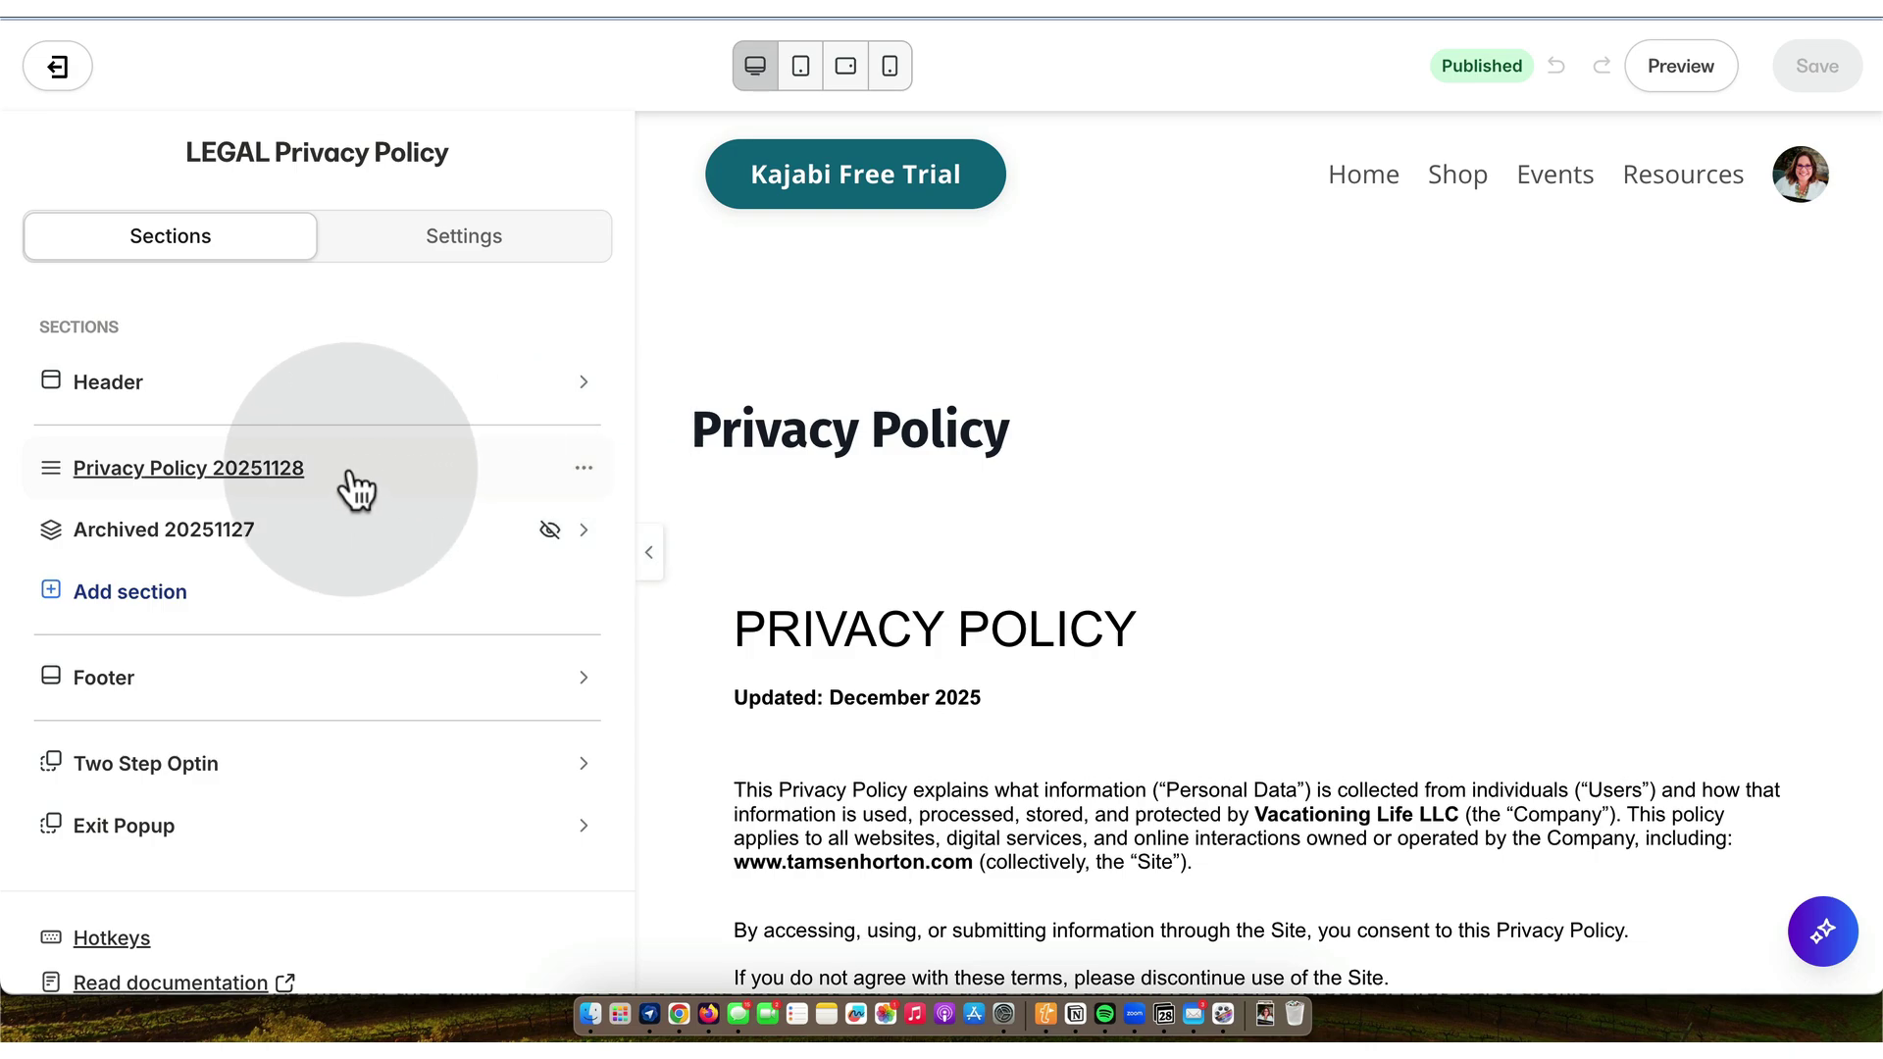
pyautogui.click(402, 471)
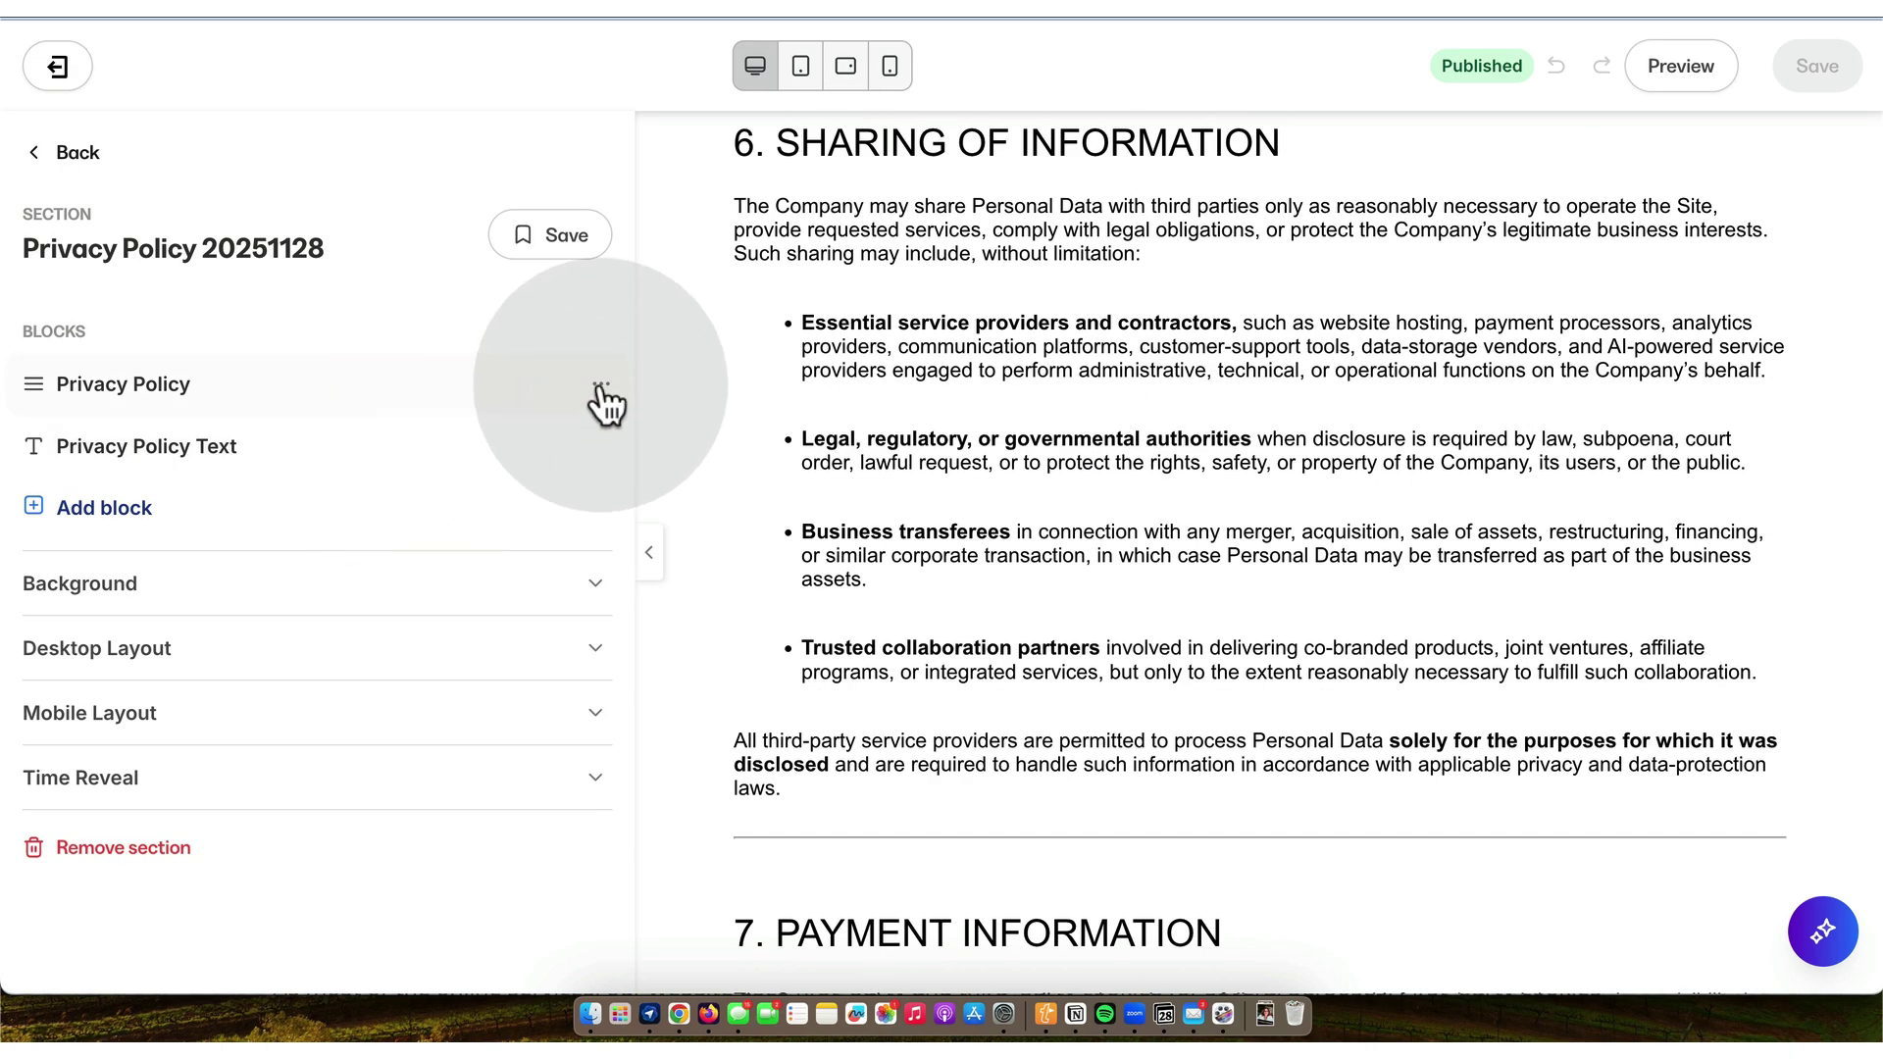
pyautogui.click(601, 384)
pyautogui.click(416, 555)
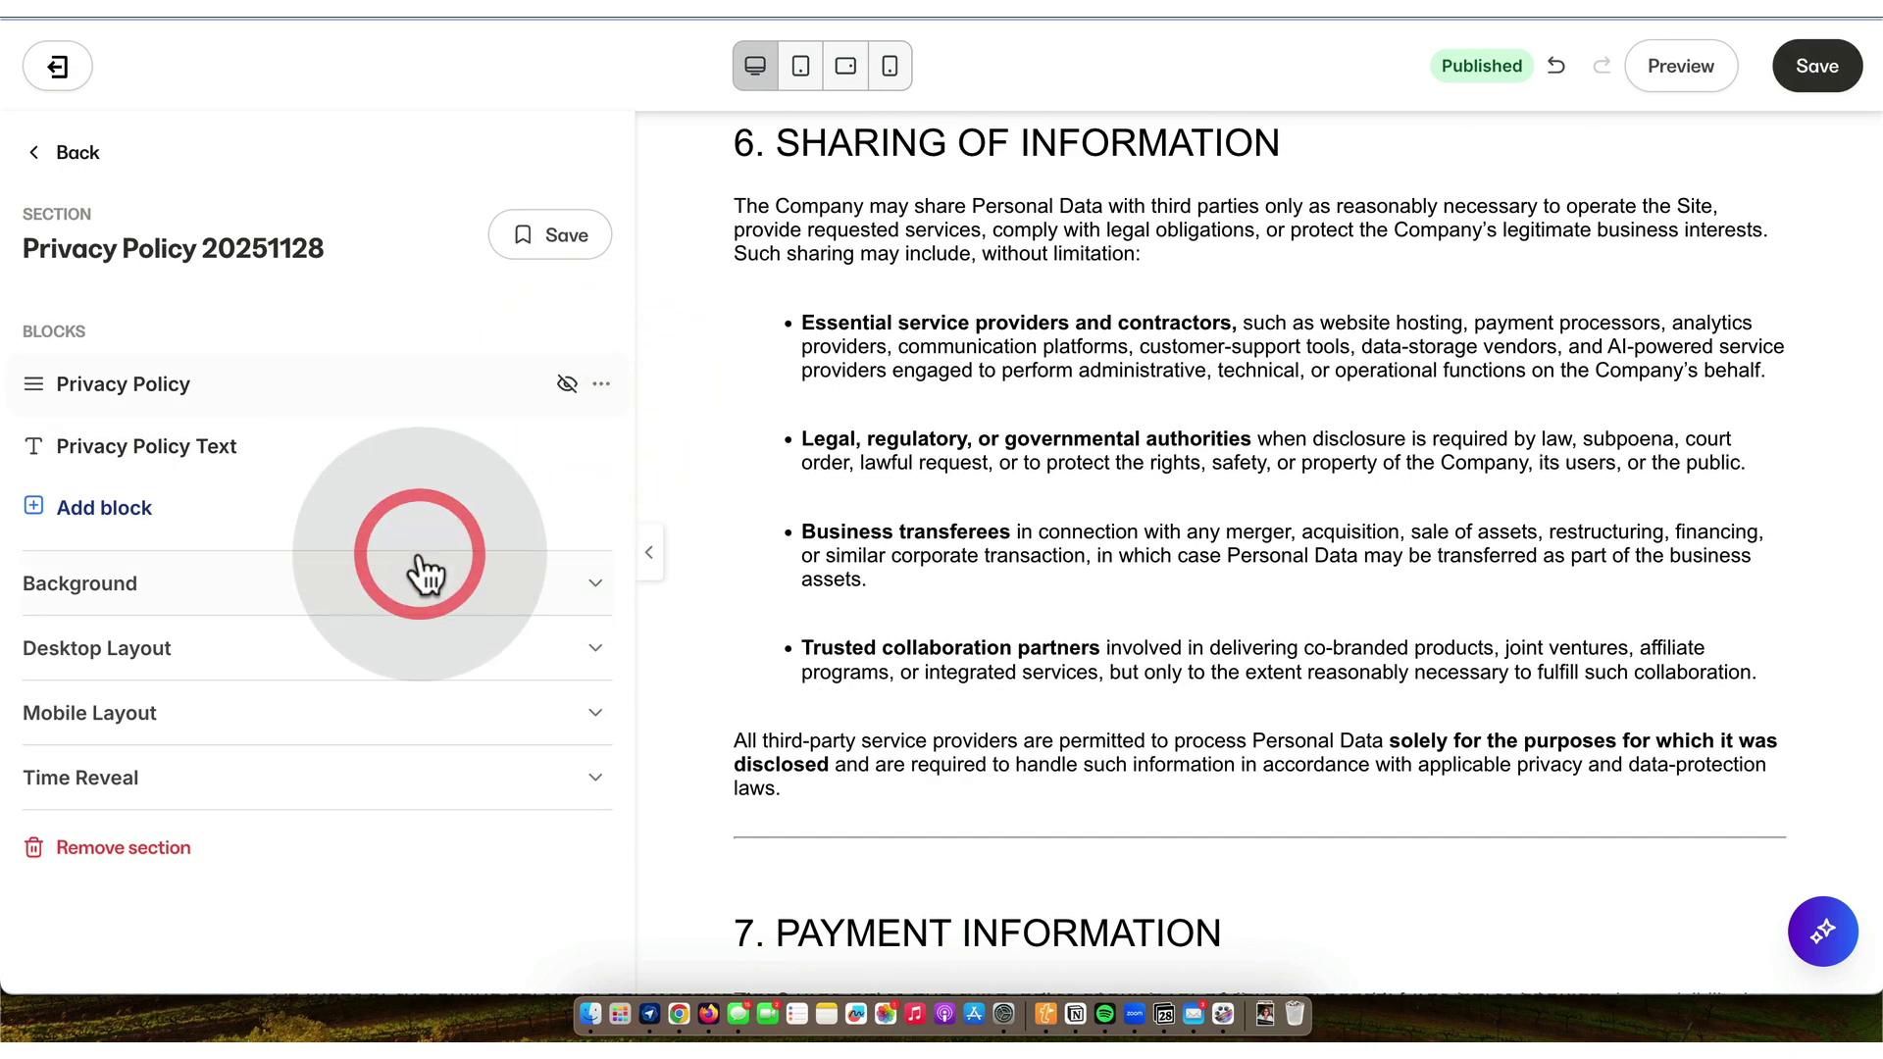
pyautogui.click(1818, 66)
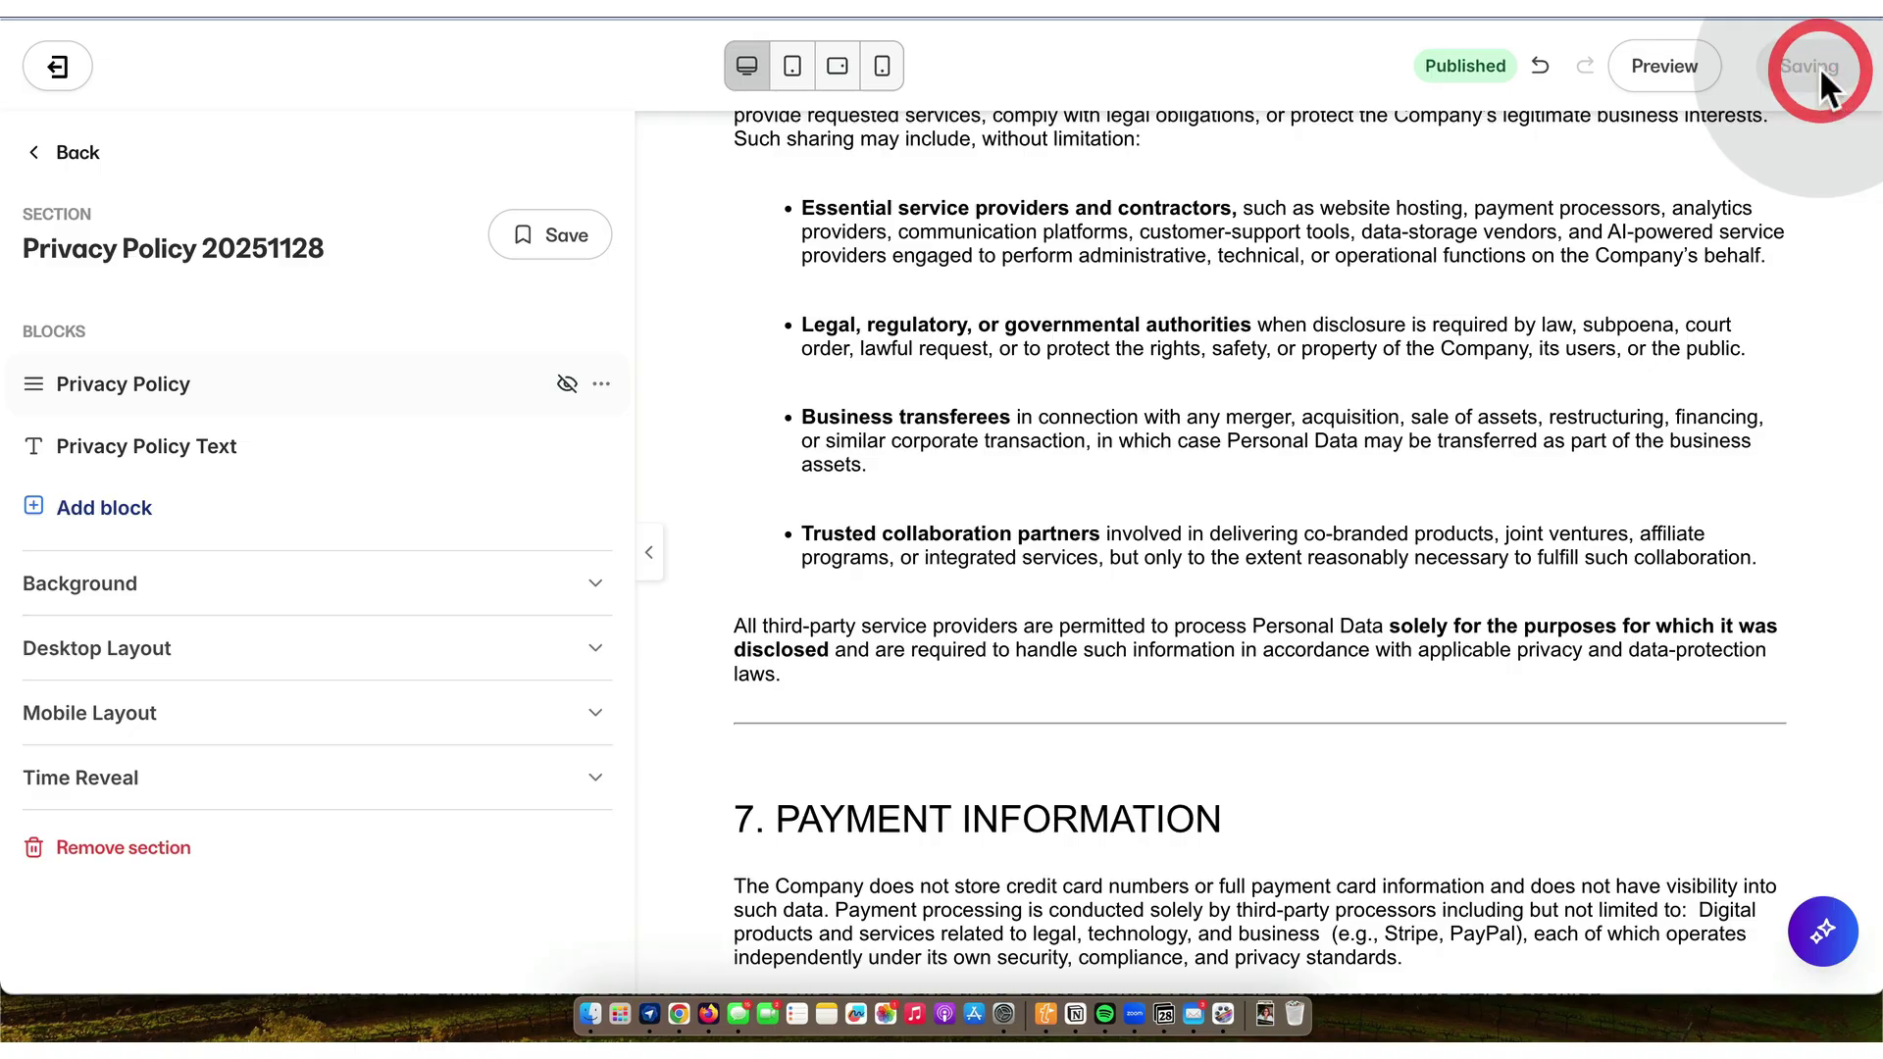
# - Review the live Privacy Policy page, then go back to the legal summary preview
pyautogui.hotkey('ctrl', 'Tab')
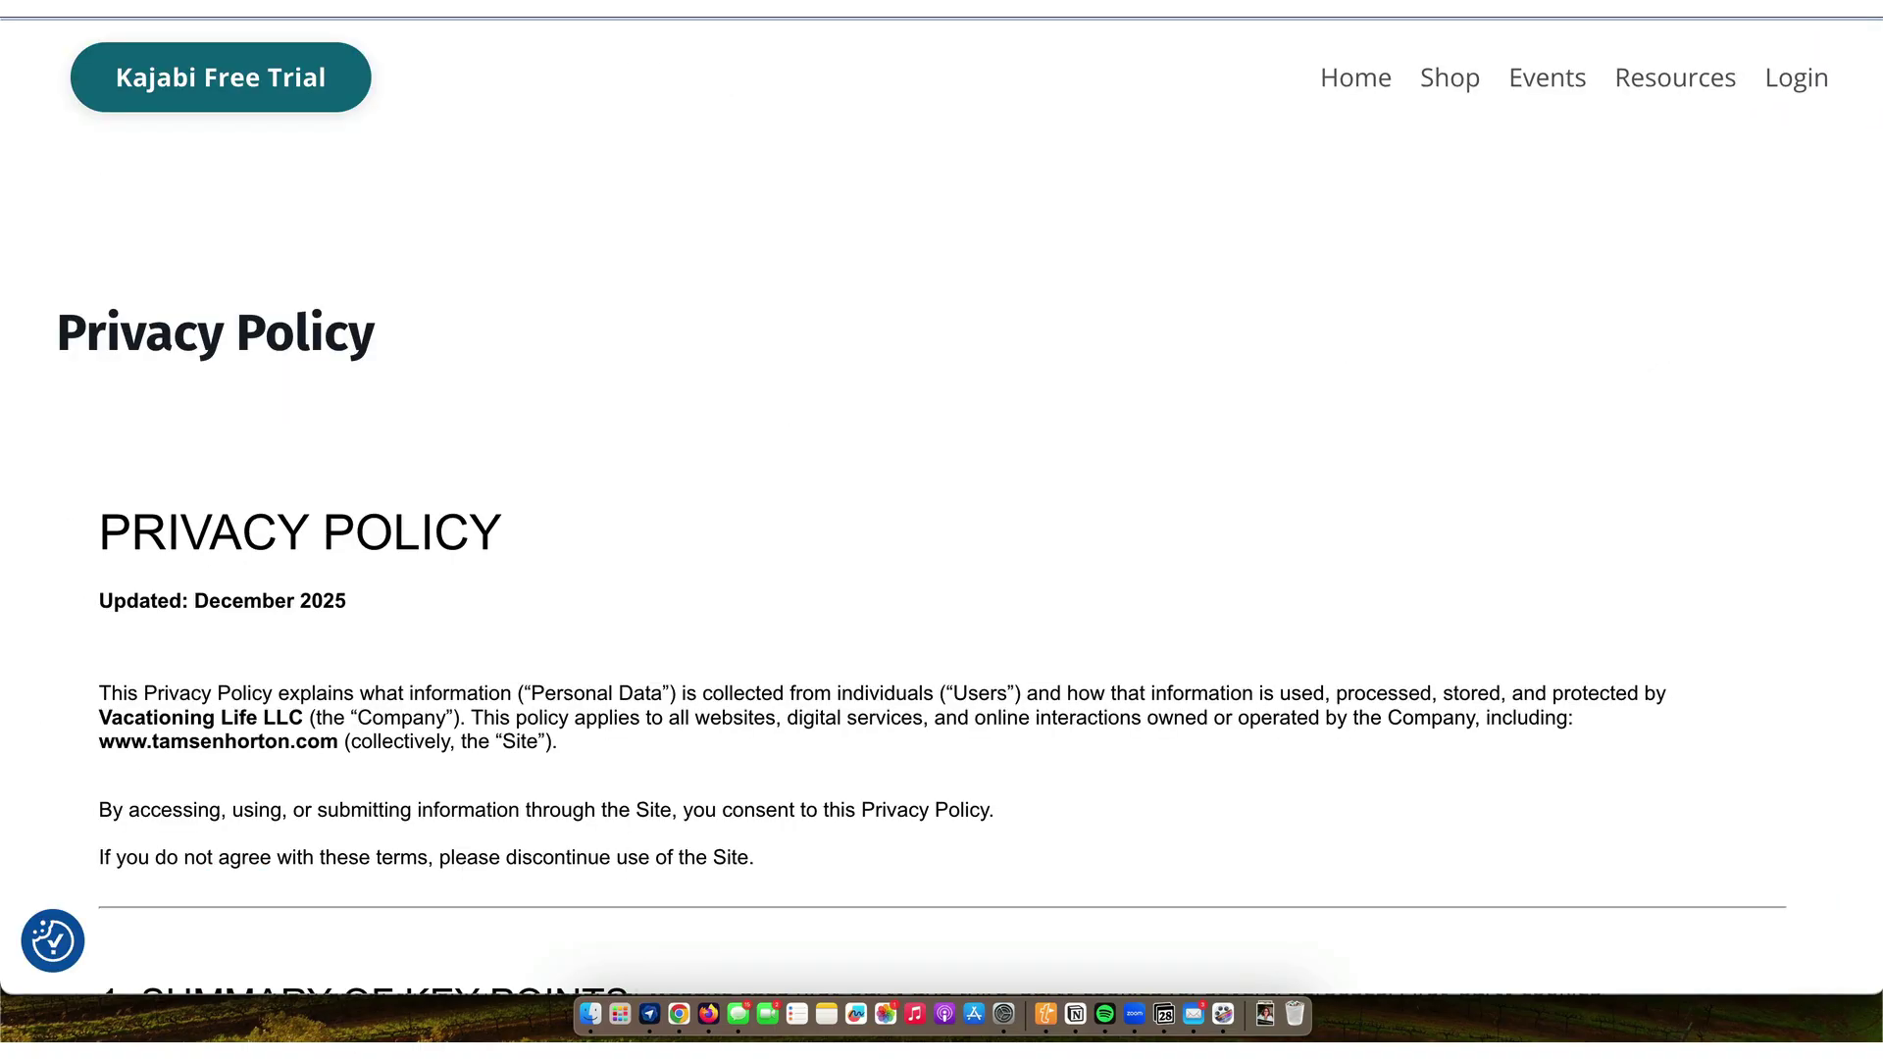
pyautogui.scroll(-2, 942, 647)
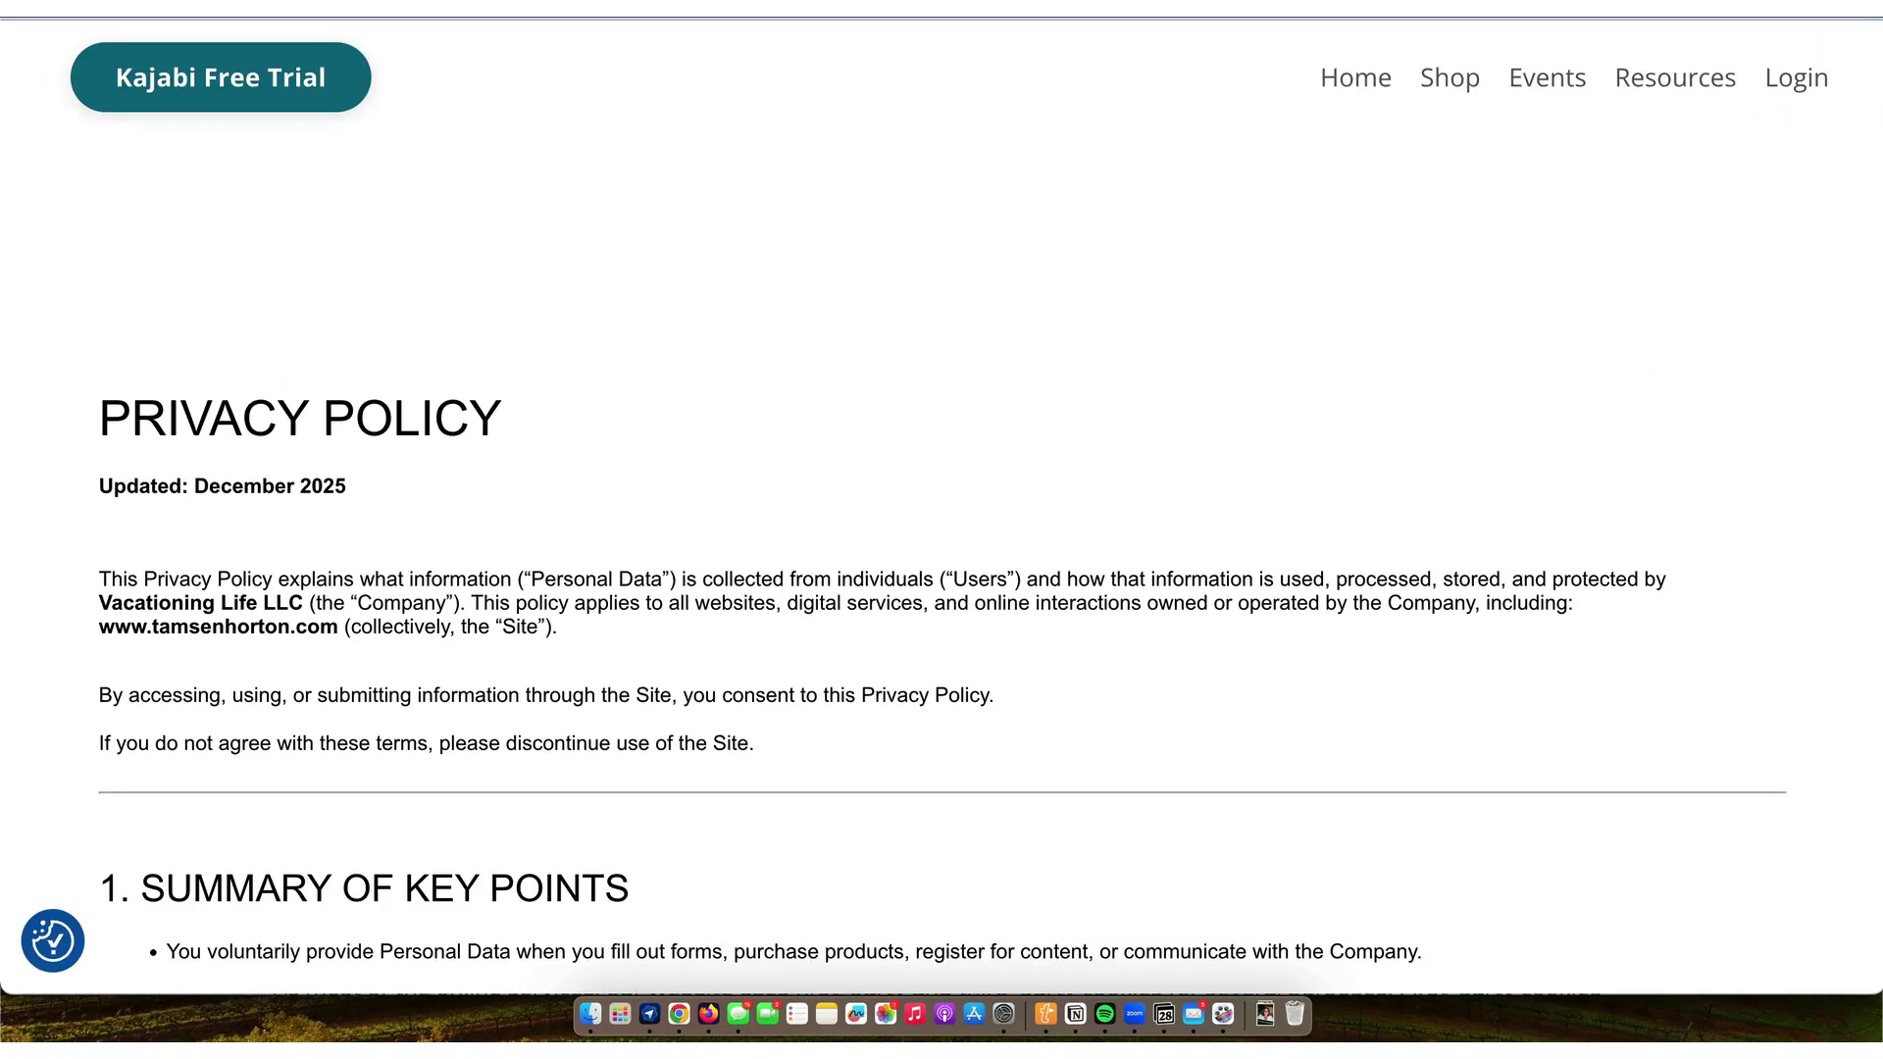
pyautogui.hotkey('ctrl', 'shift', 'Tab')
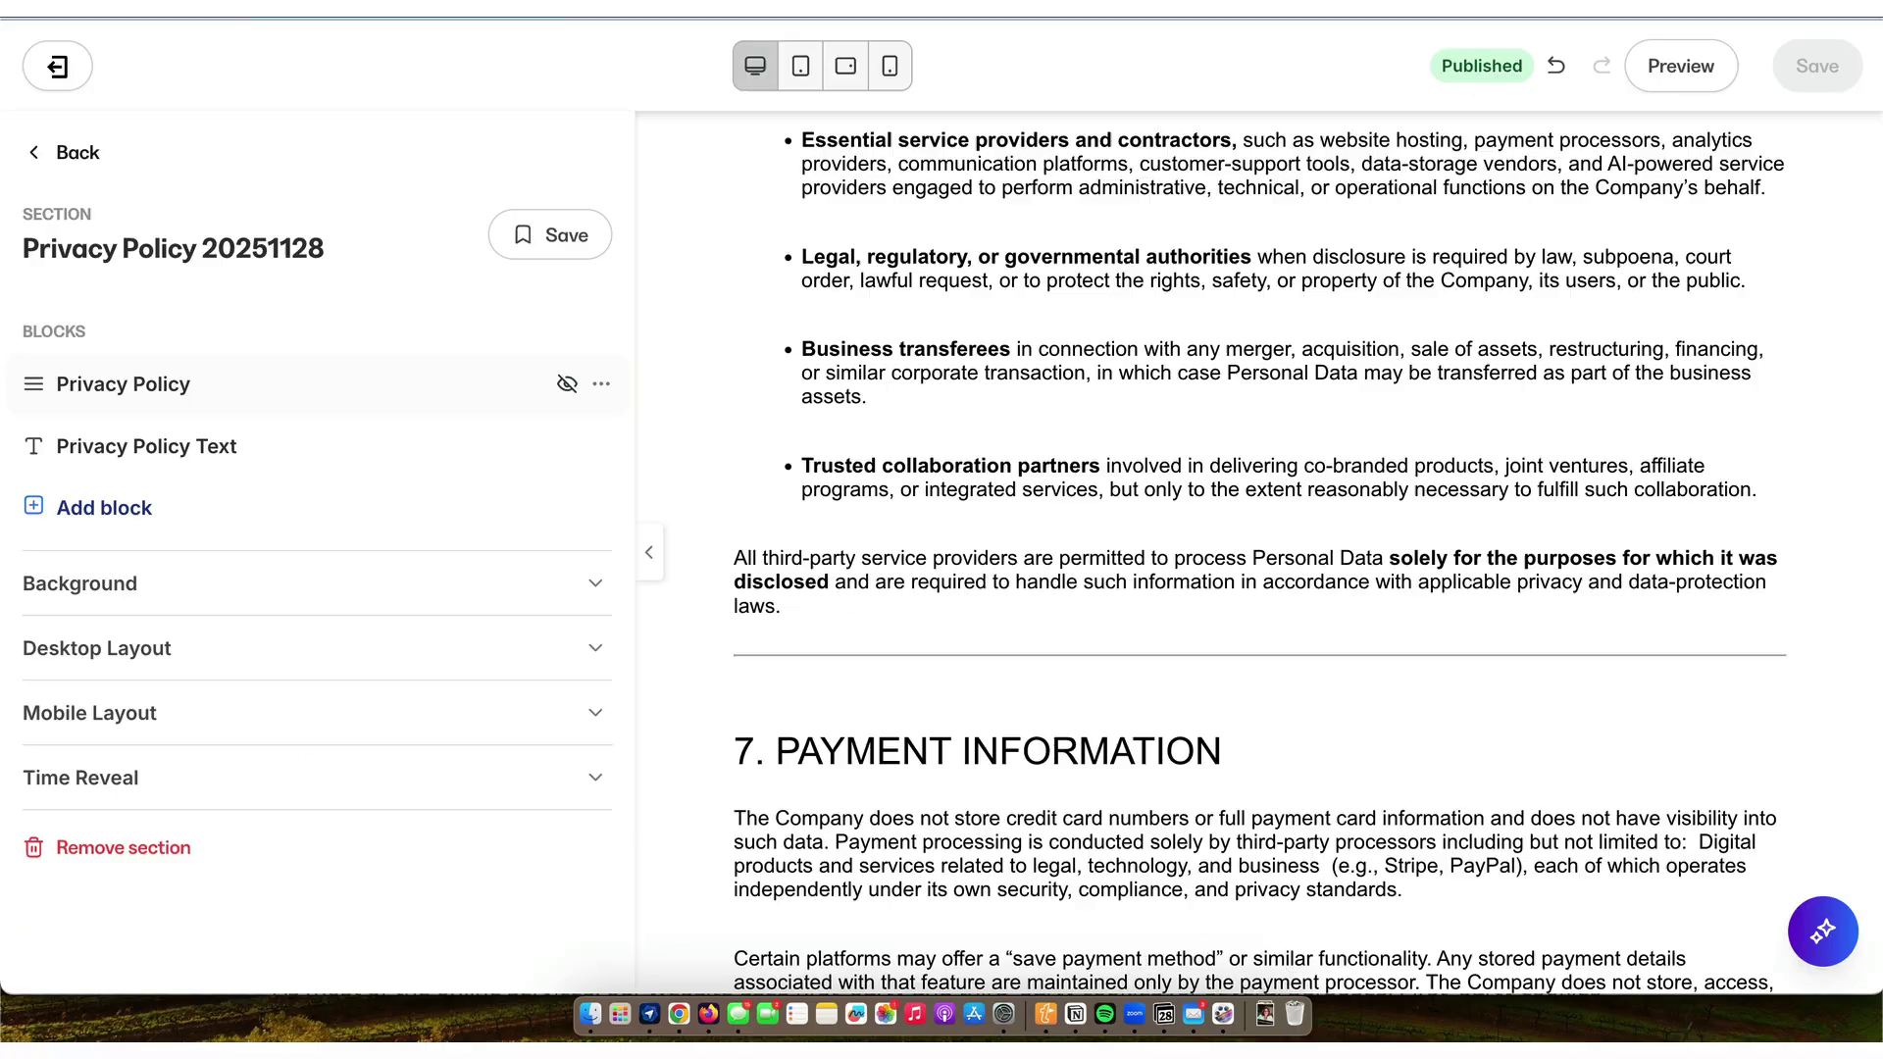
pyautogui.click(79, 154)
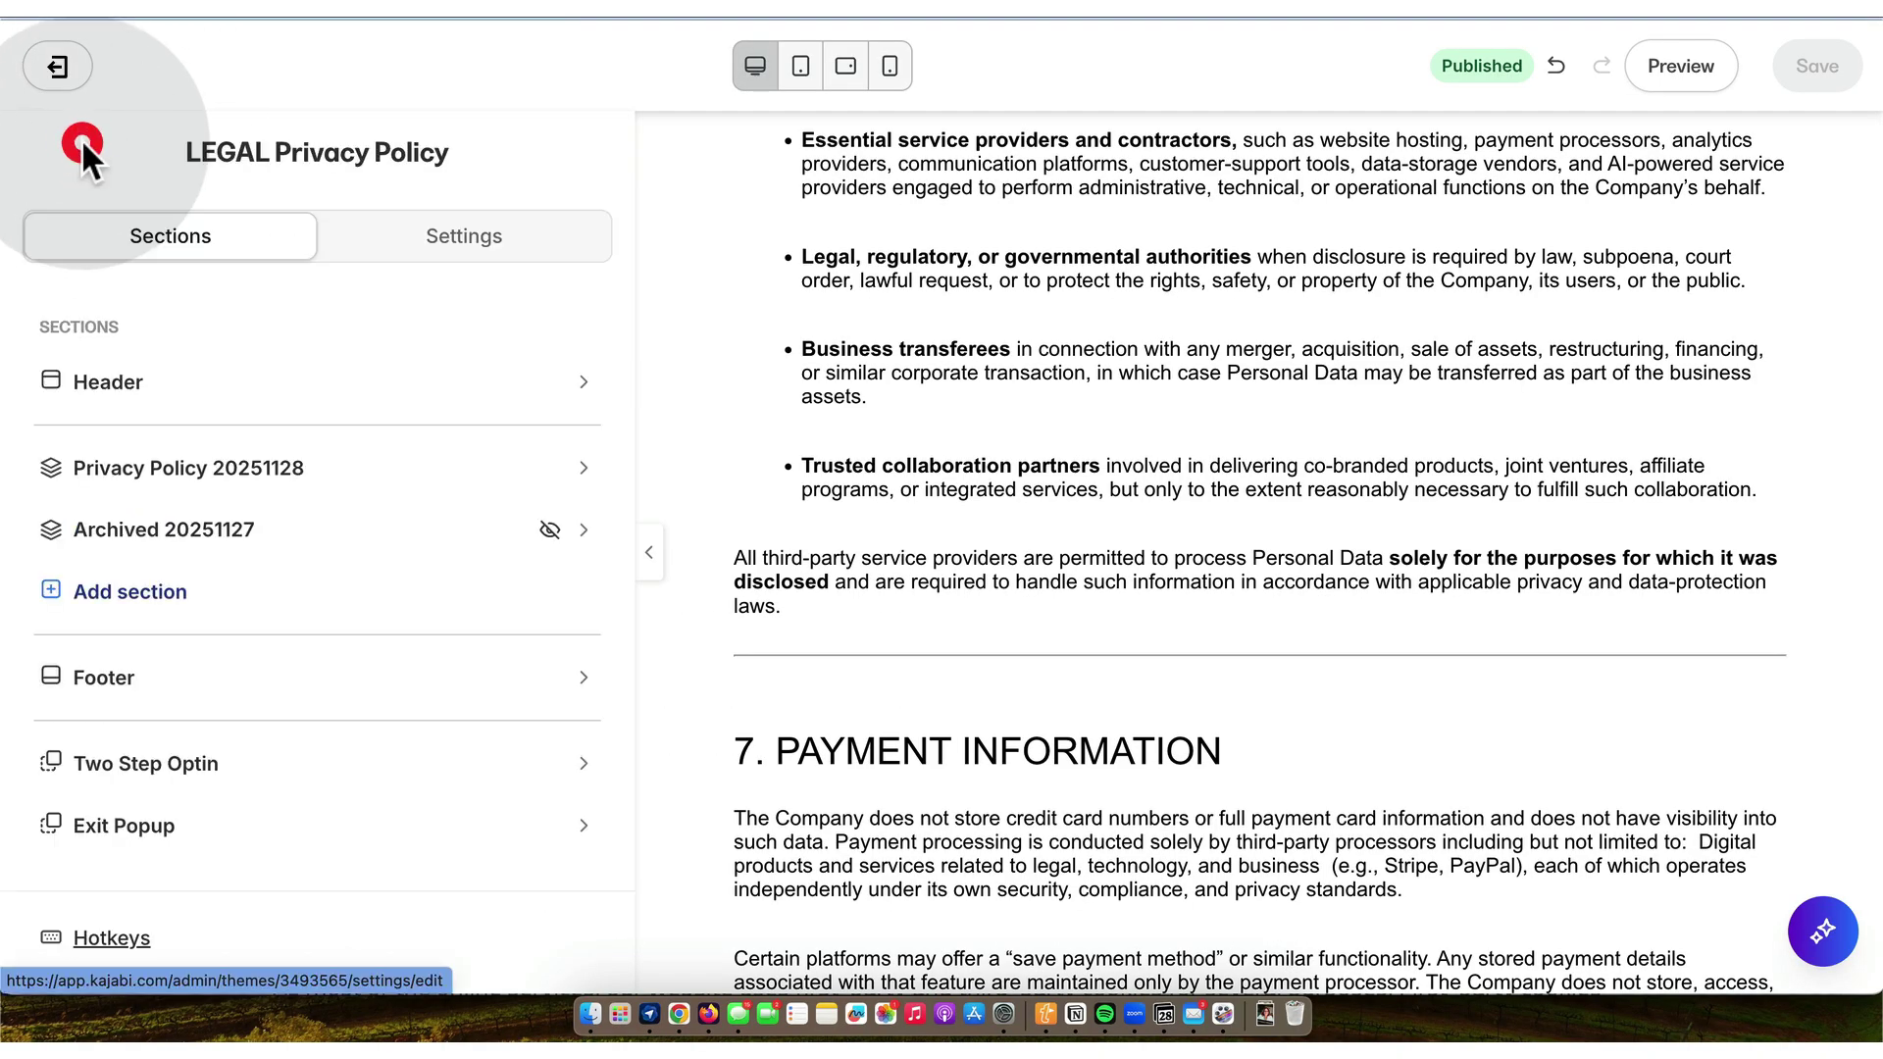
pyautogui.hotkey('ctrl', 'Tab')
pyautogui.scroll(-4, 349, 501)
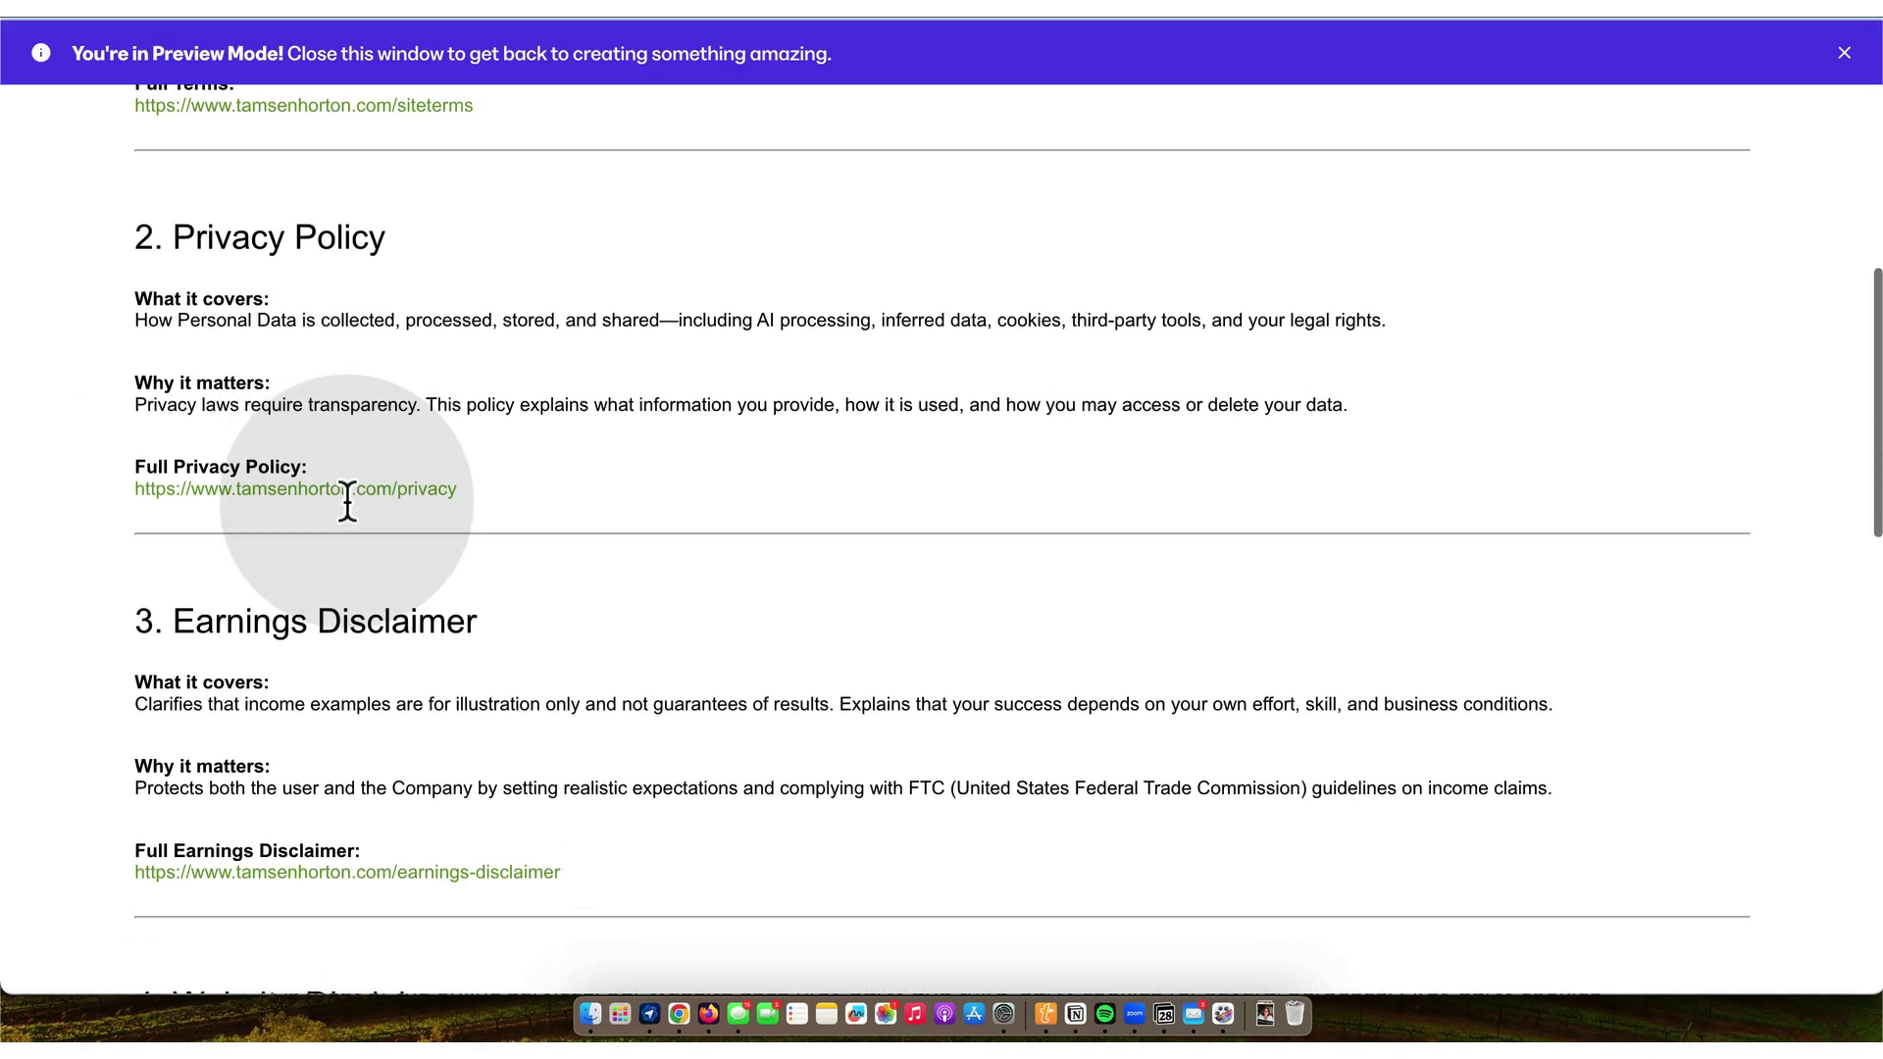
# - Verify the Earnings Disclaimer and Website Disclaimer links open their policy pages
pyautogui.click(388, 638)
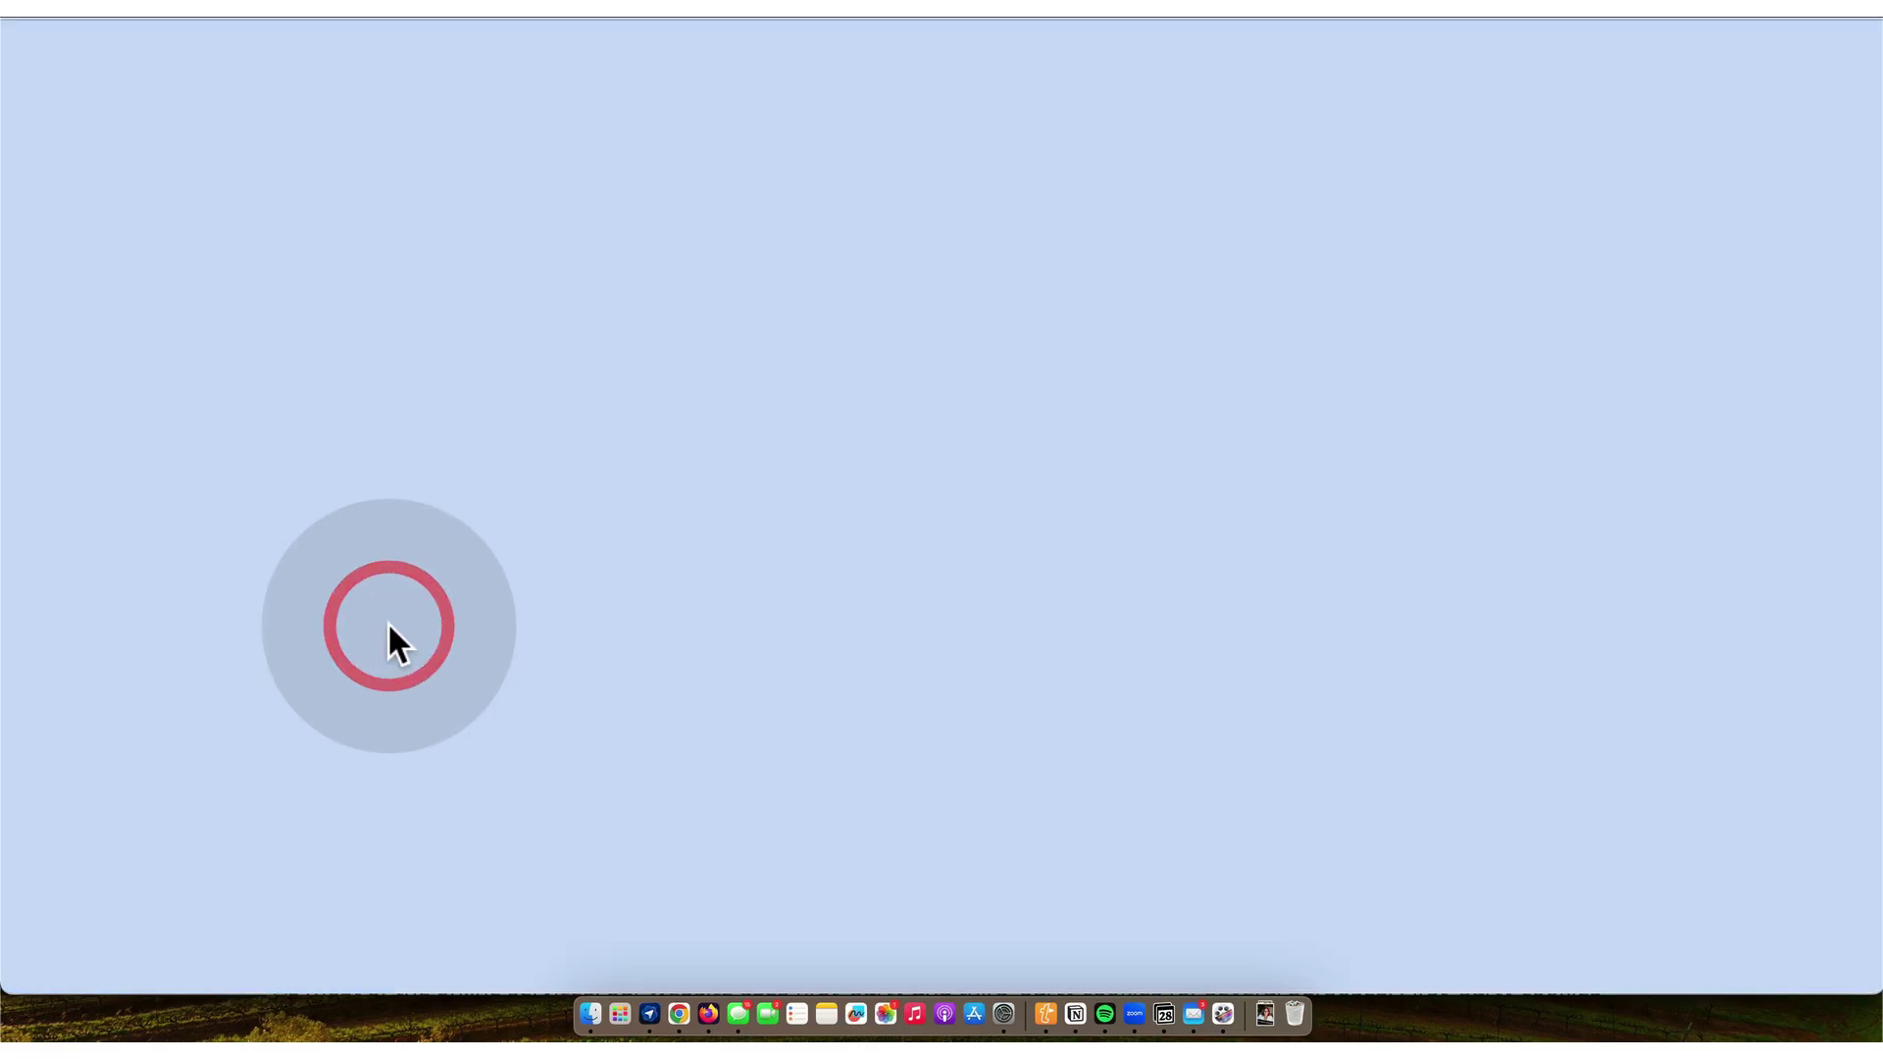
pyautogui.scroll(-5, 389, 628)
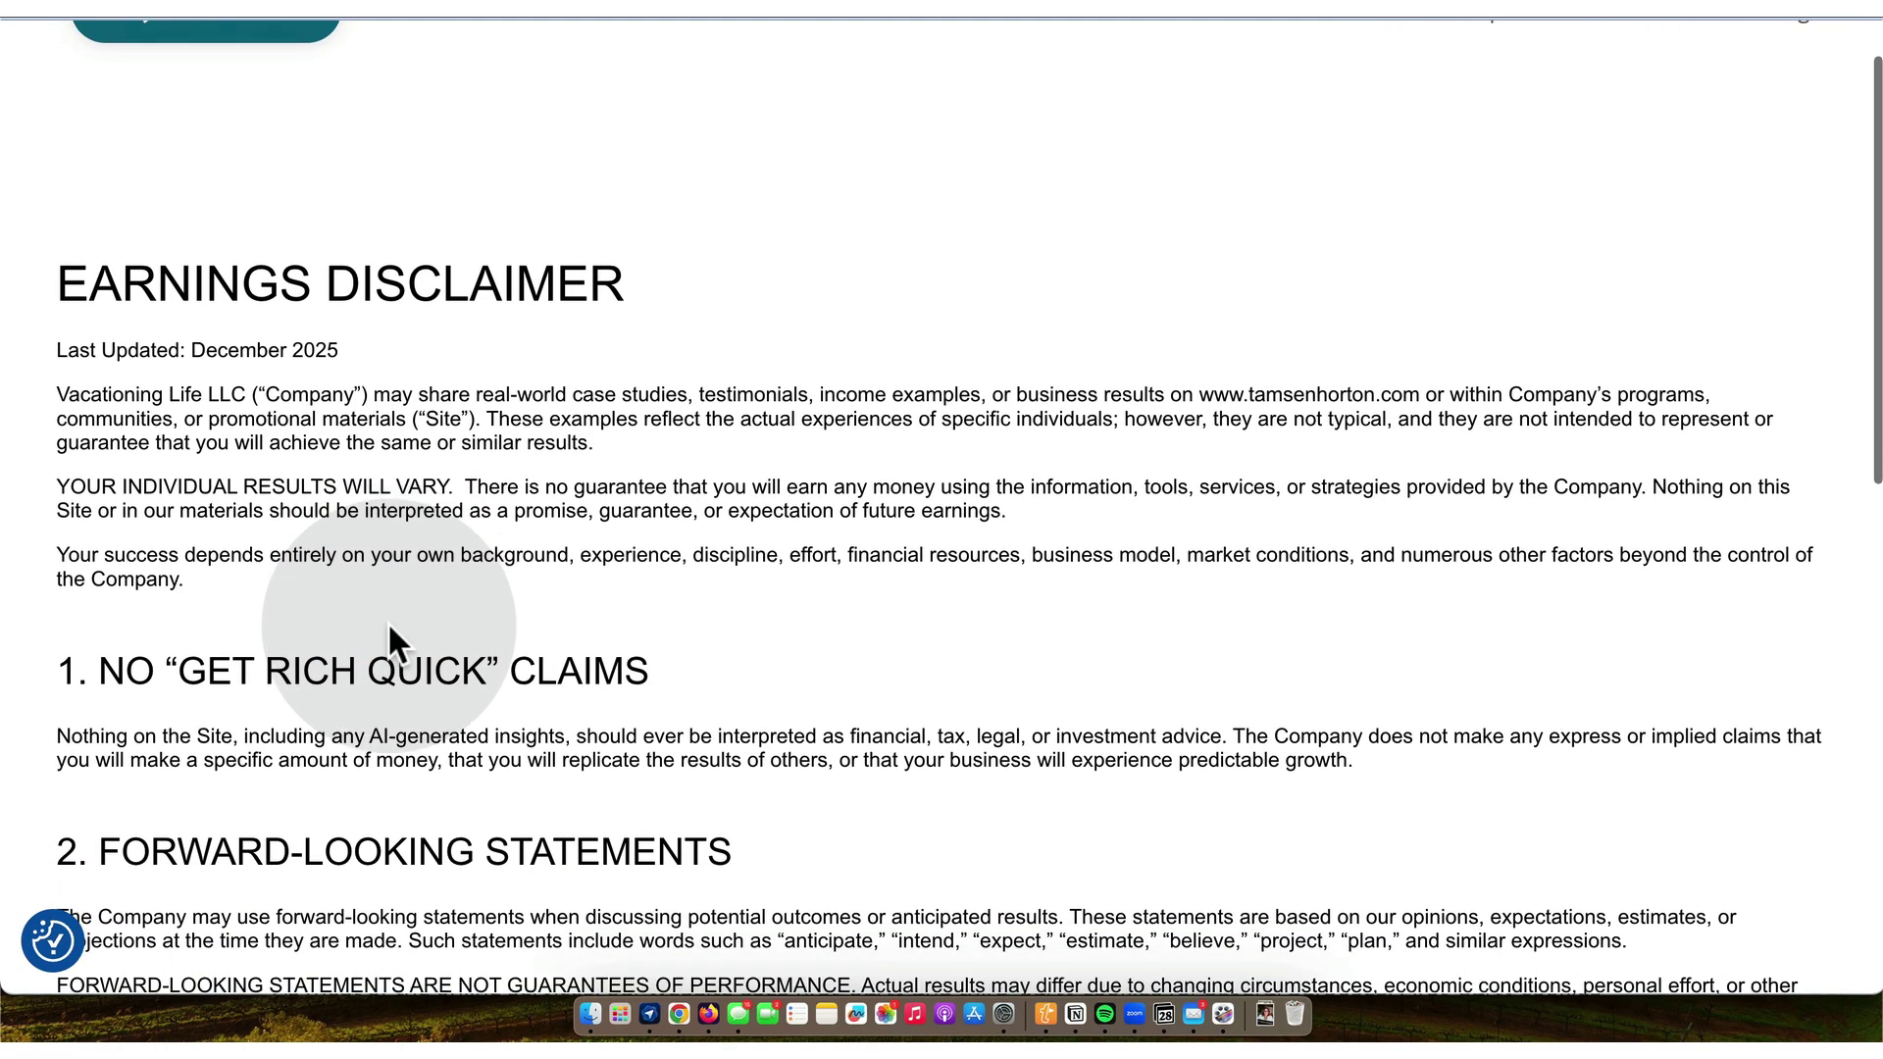
pyautogui.scroll(-8, 388, 638)
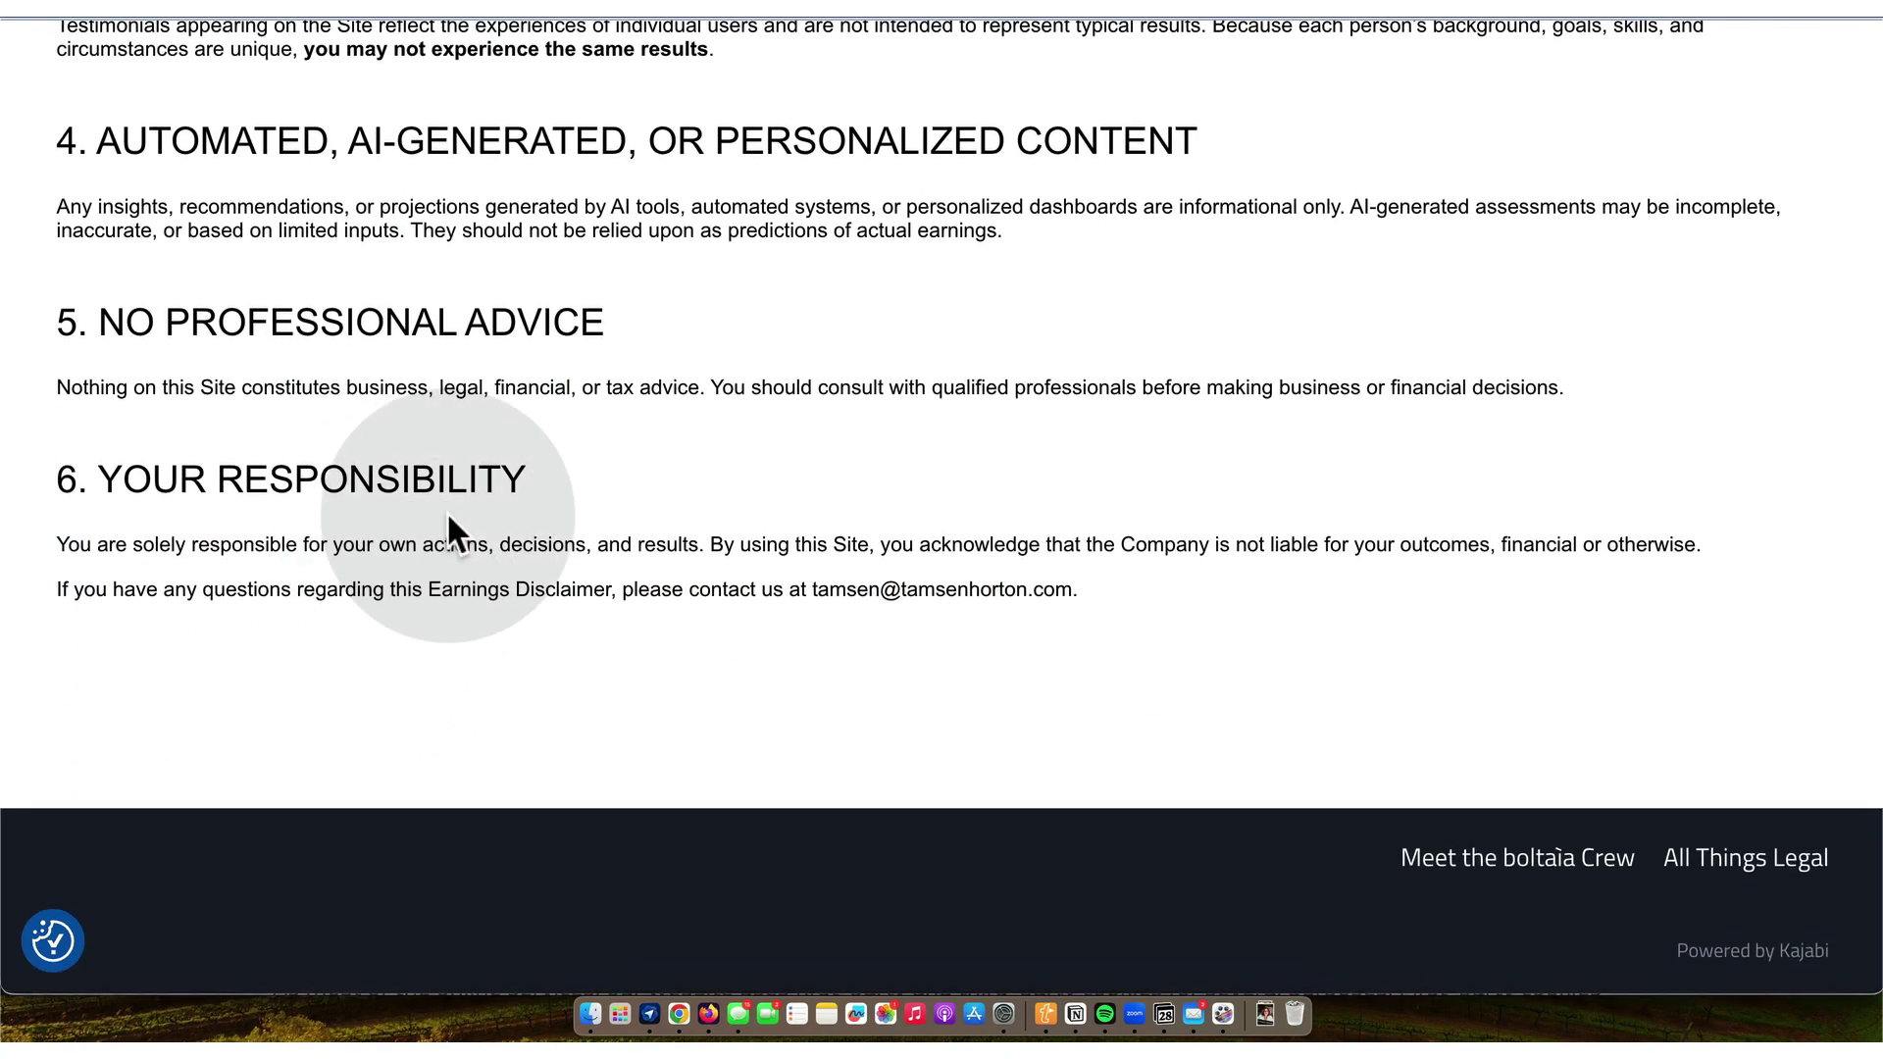
pyautogui.scroll(20, 454, 533)
pyautogui.press('super+w')
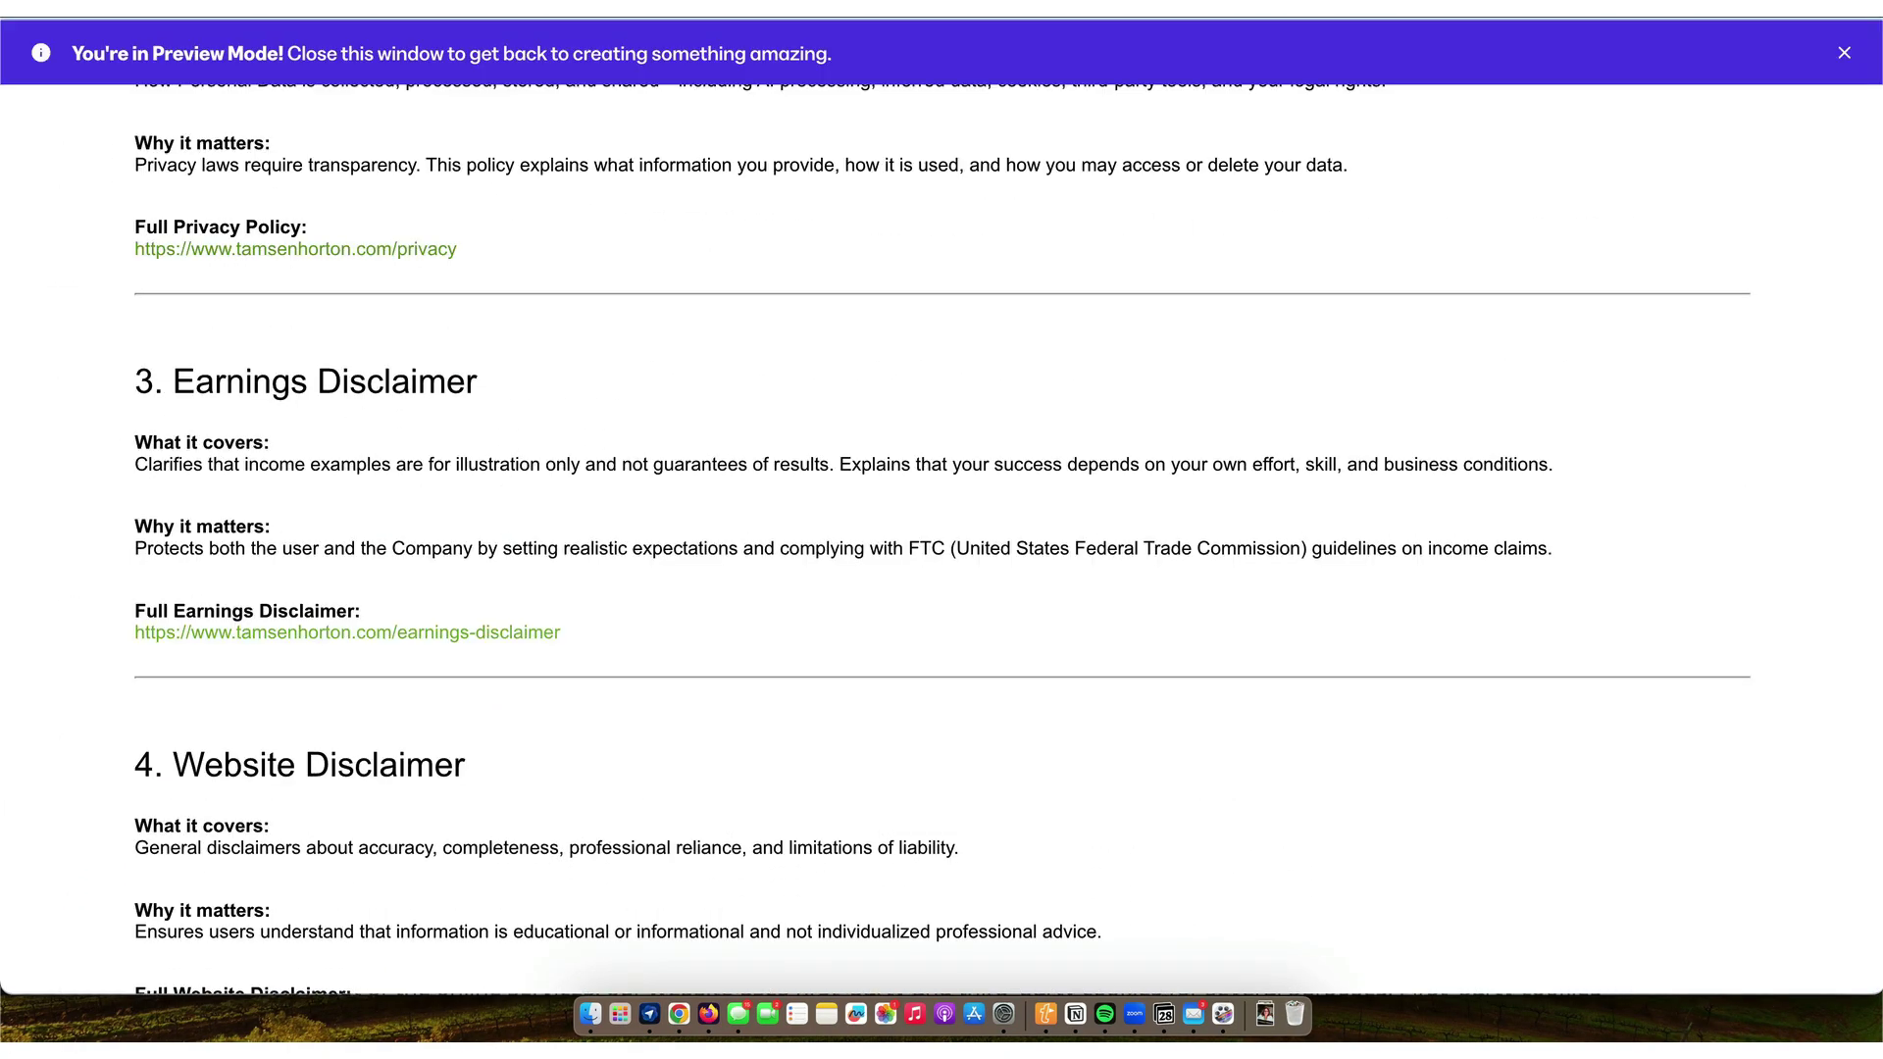
pyautogui.click(369, 704)
pyautogui.click(404, 599)
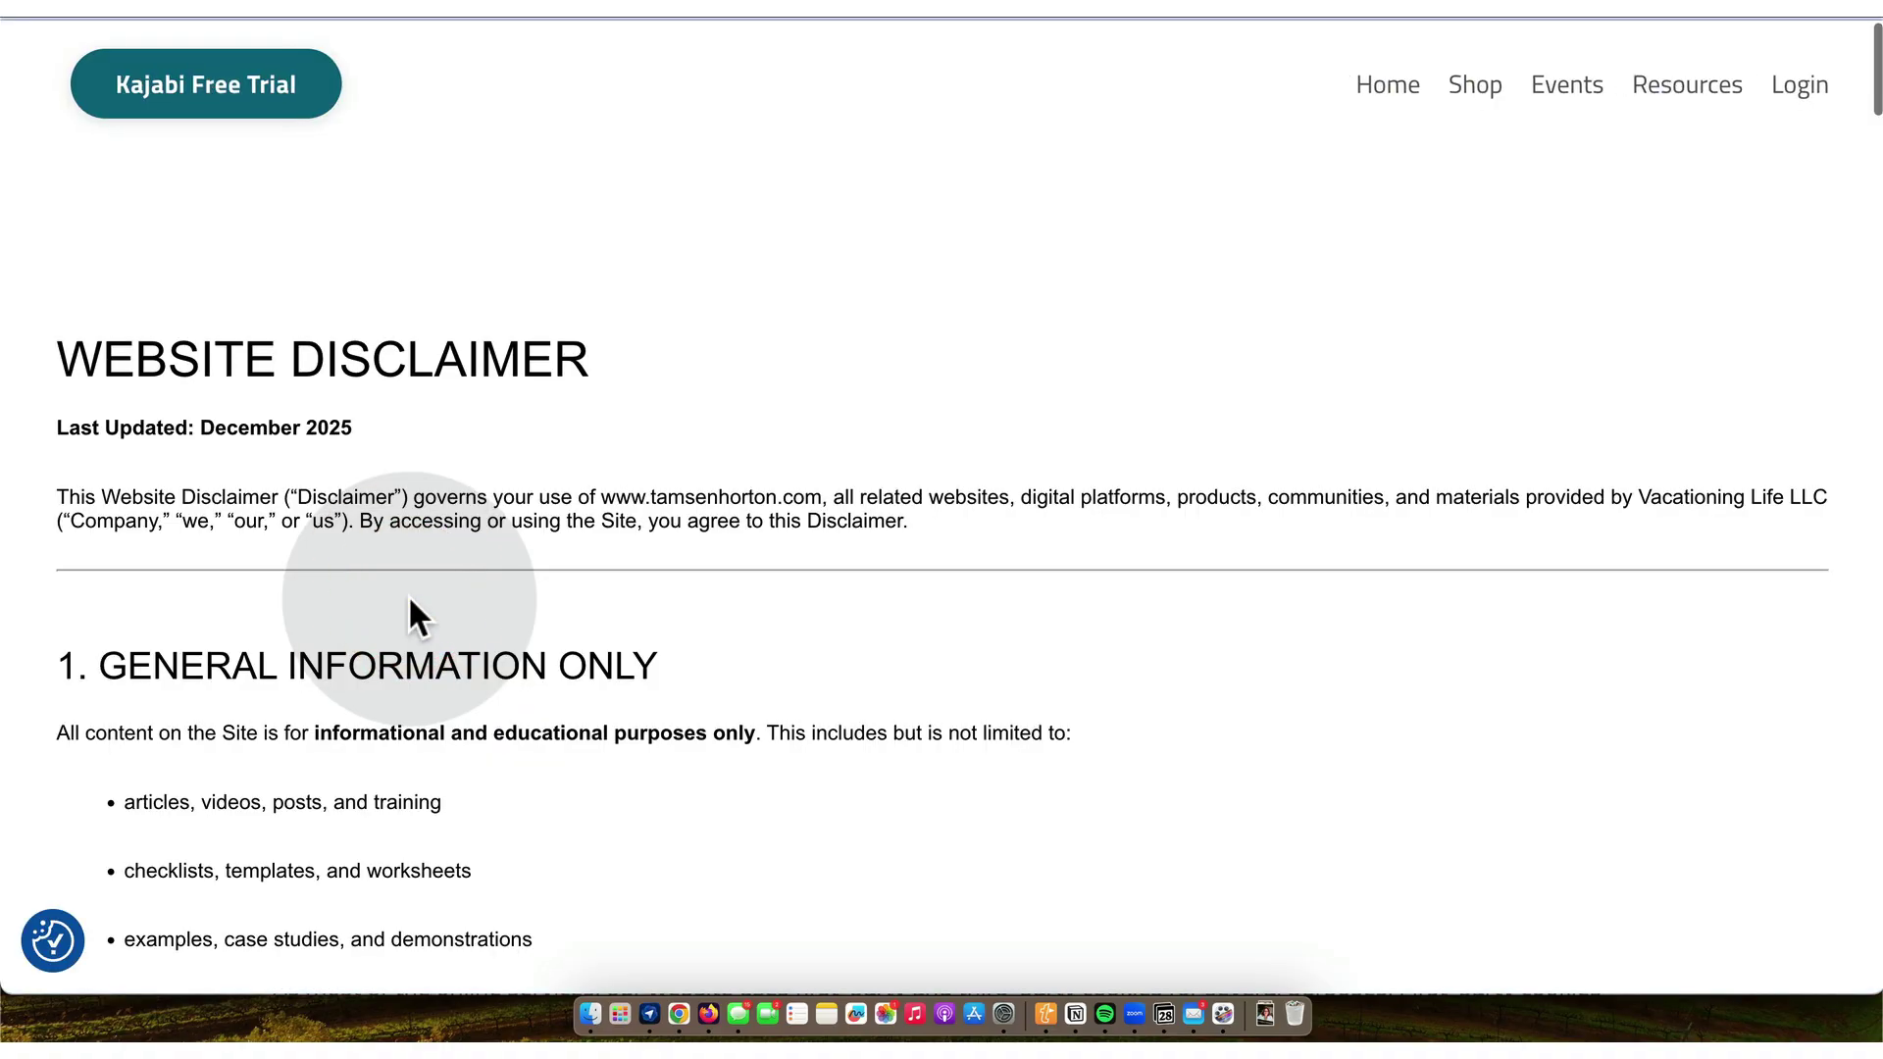
pyautogui.scroll(-6, 408, 595)
pyautogui.scroll(-15, 410, 595)
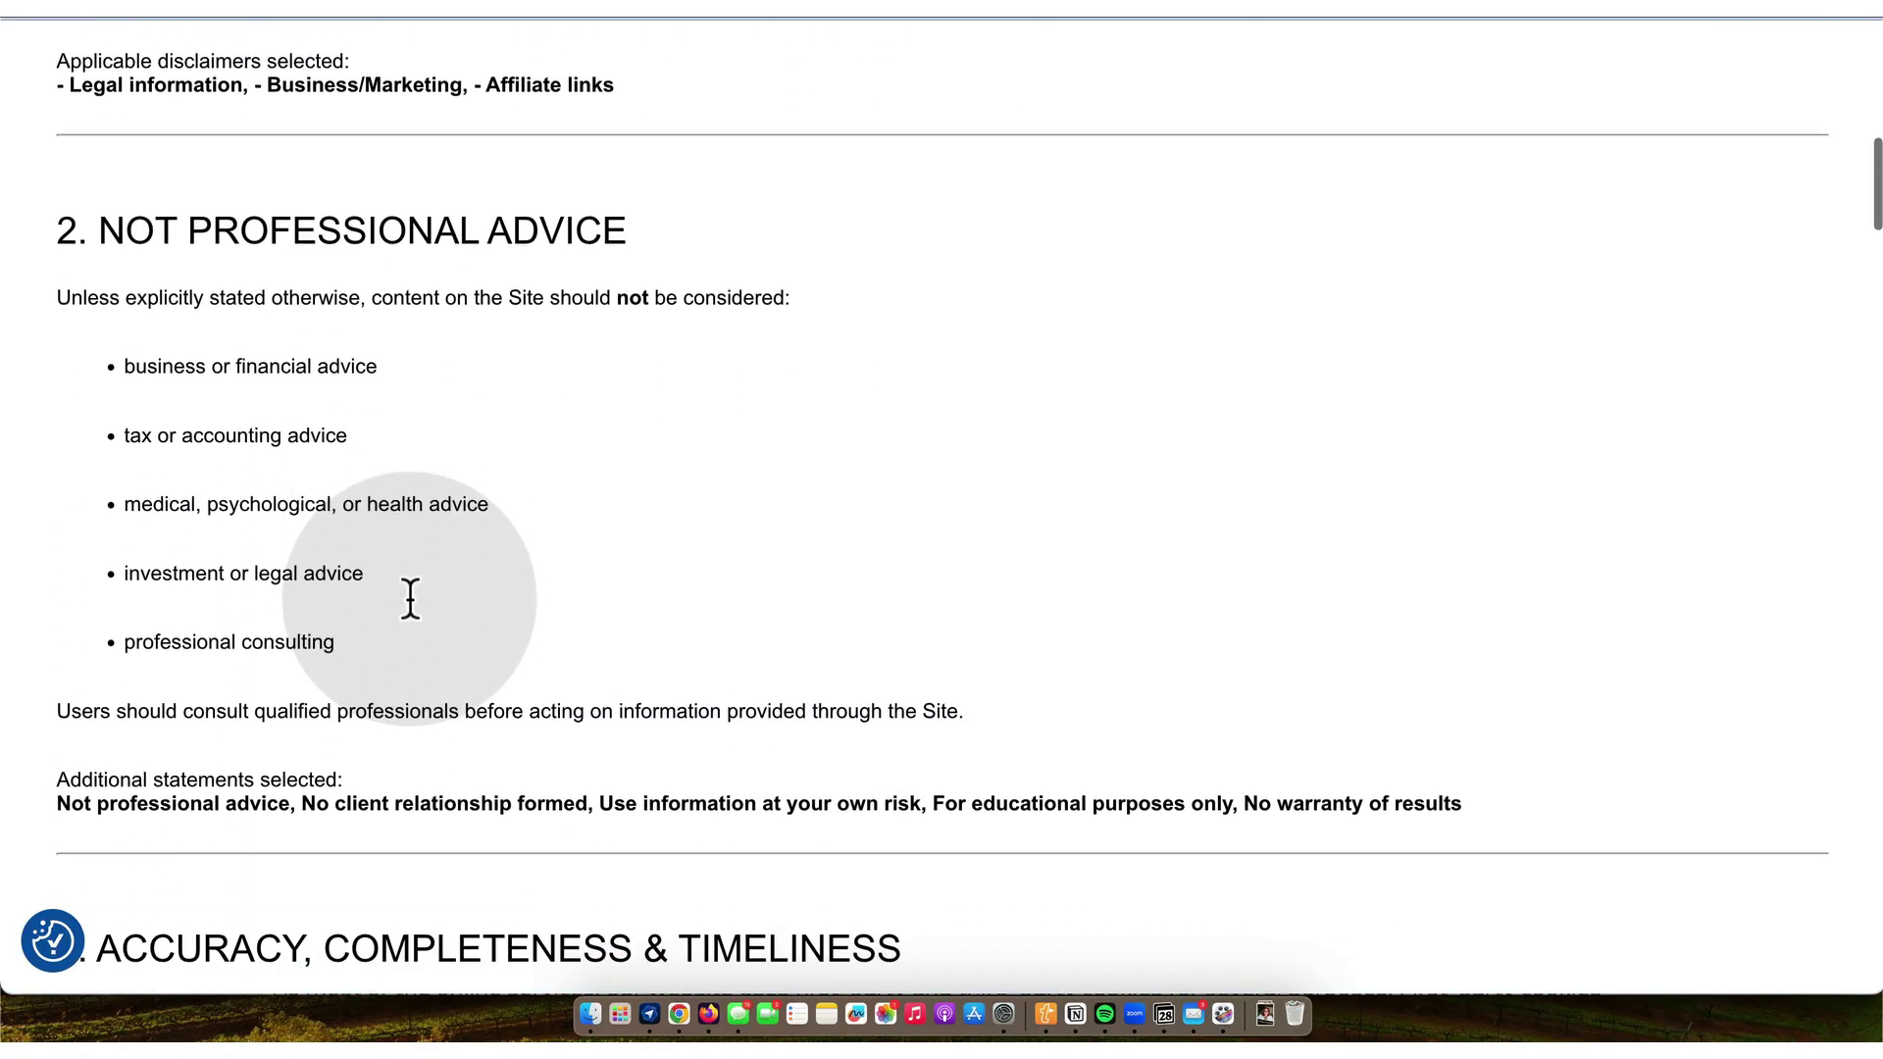
pyautogui.scroll(-10, 410, 600)
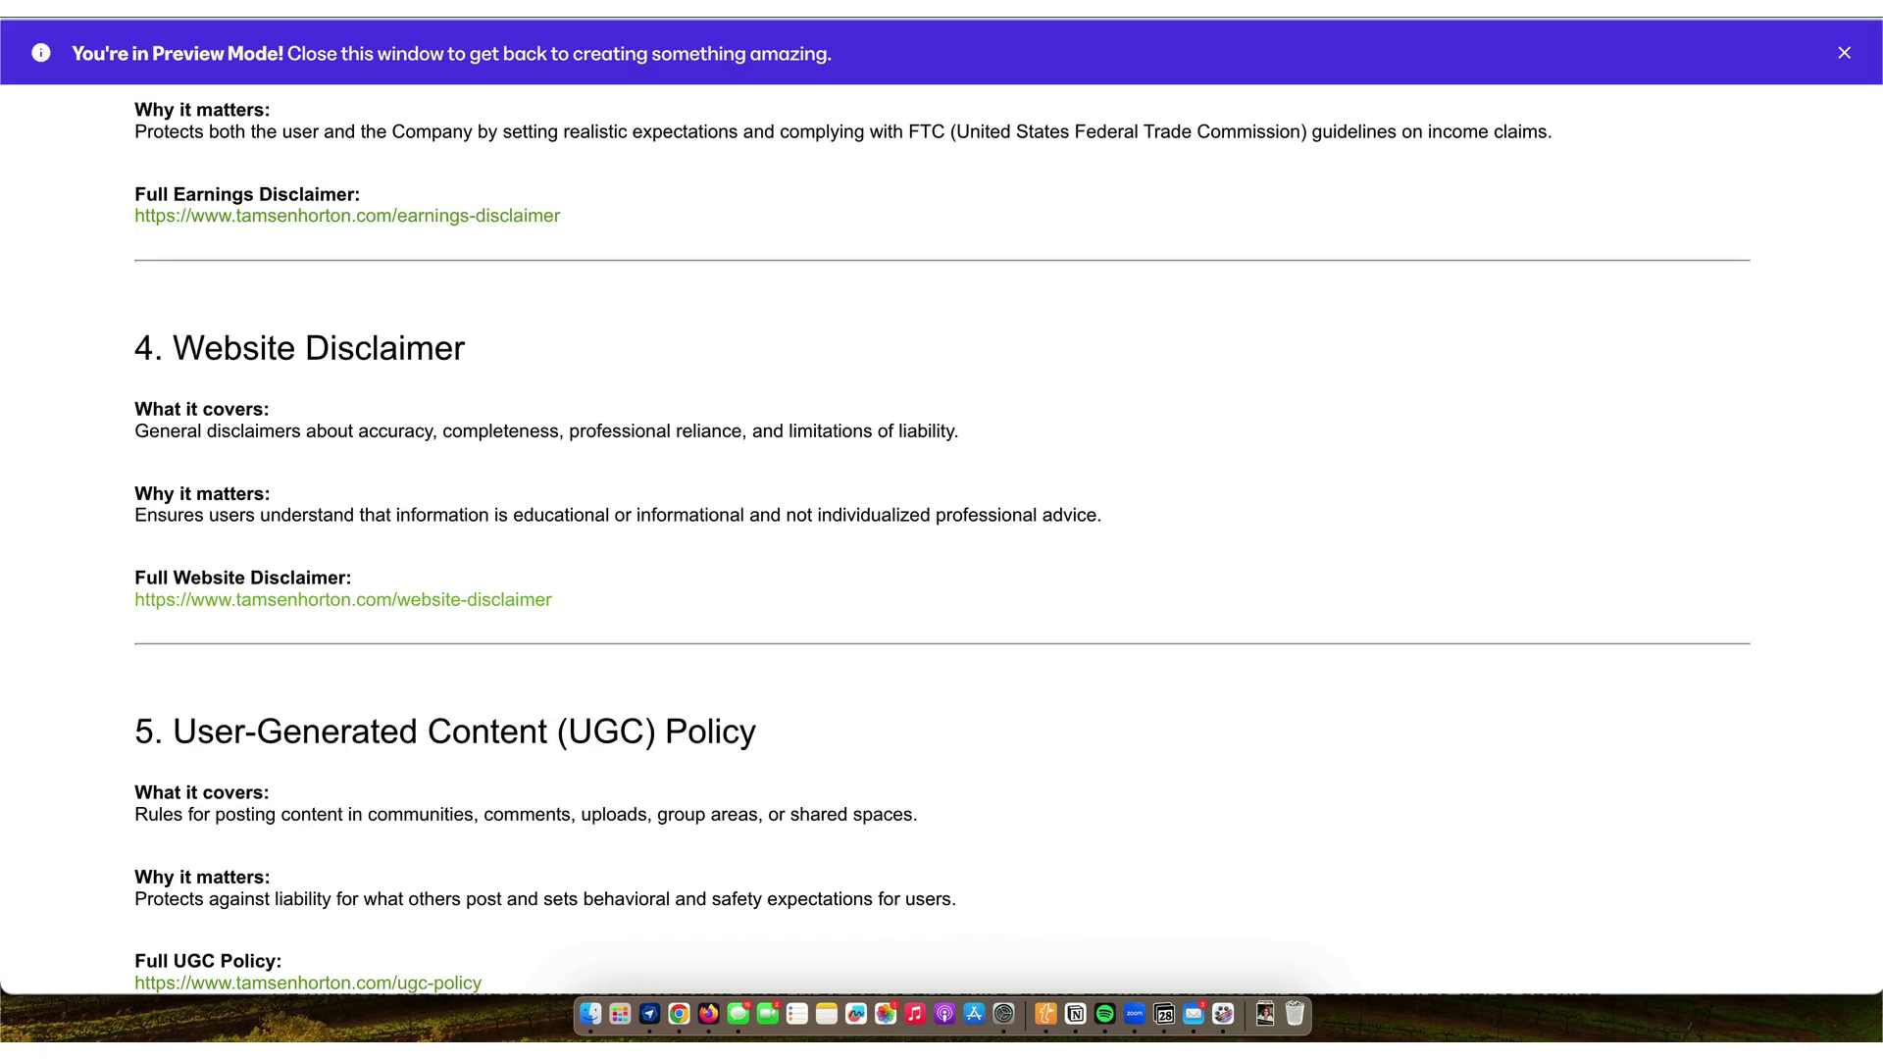
pyautogui.click(367, 402)
# - Verify the UGC Policy and DMCA Policy links open their policy pages
pyautogui.scroll(-5, 367, 402)
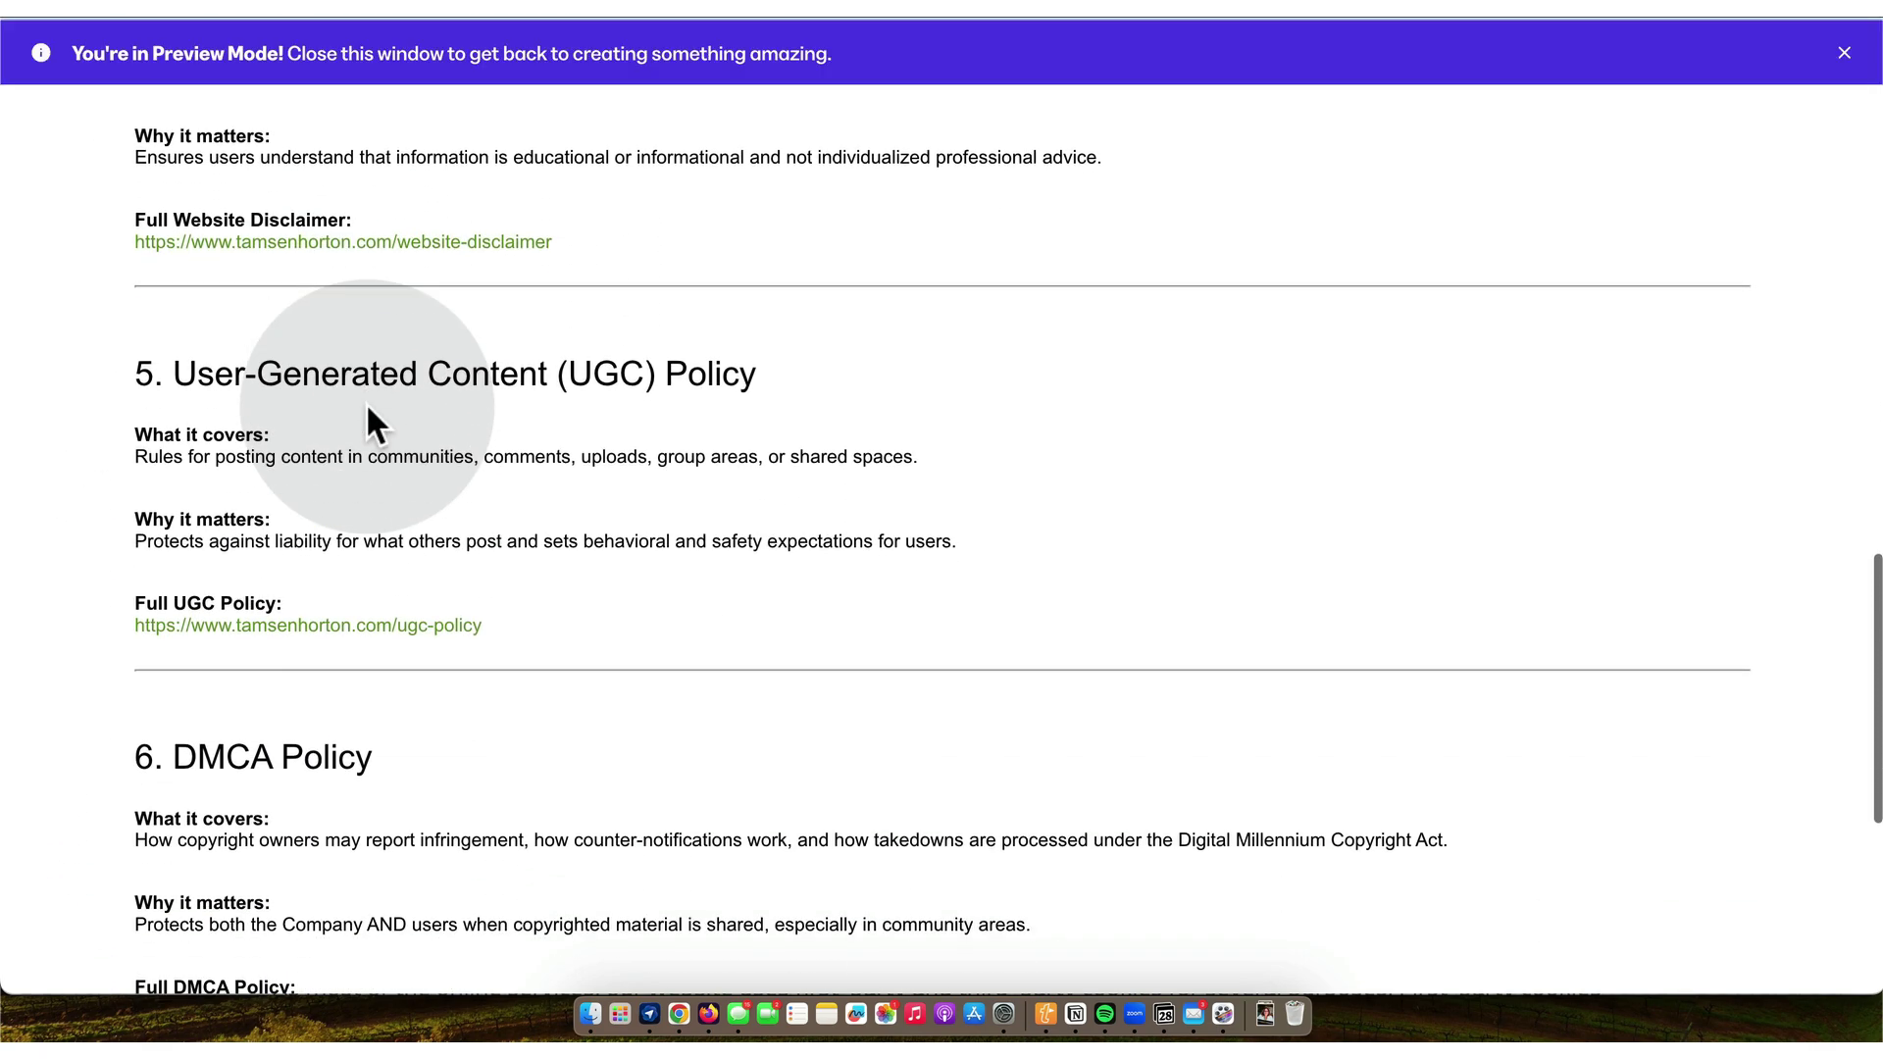
pyautogui.click(378, 522)
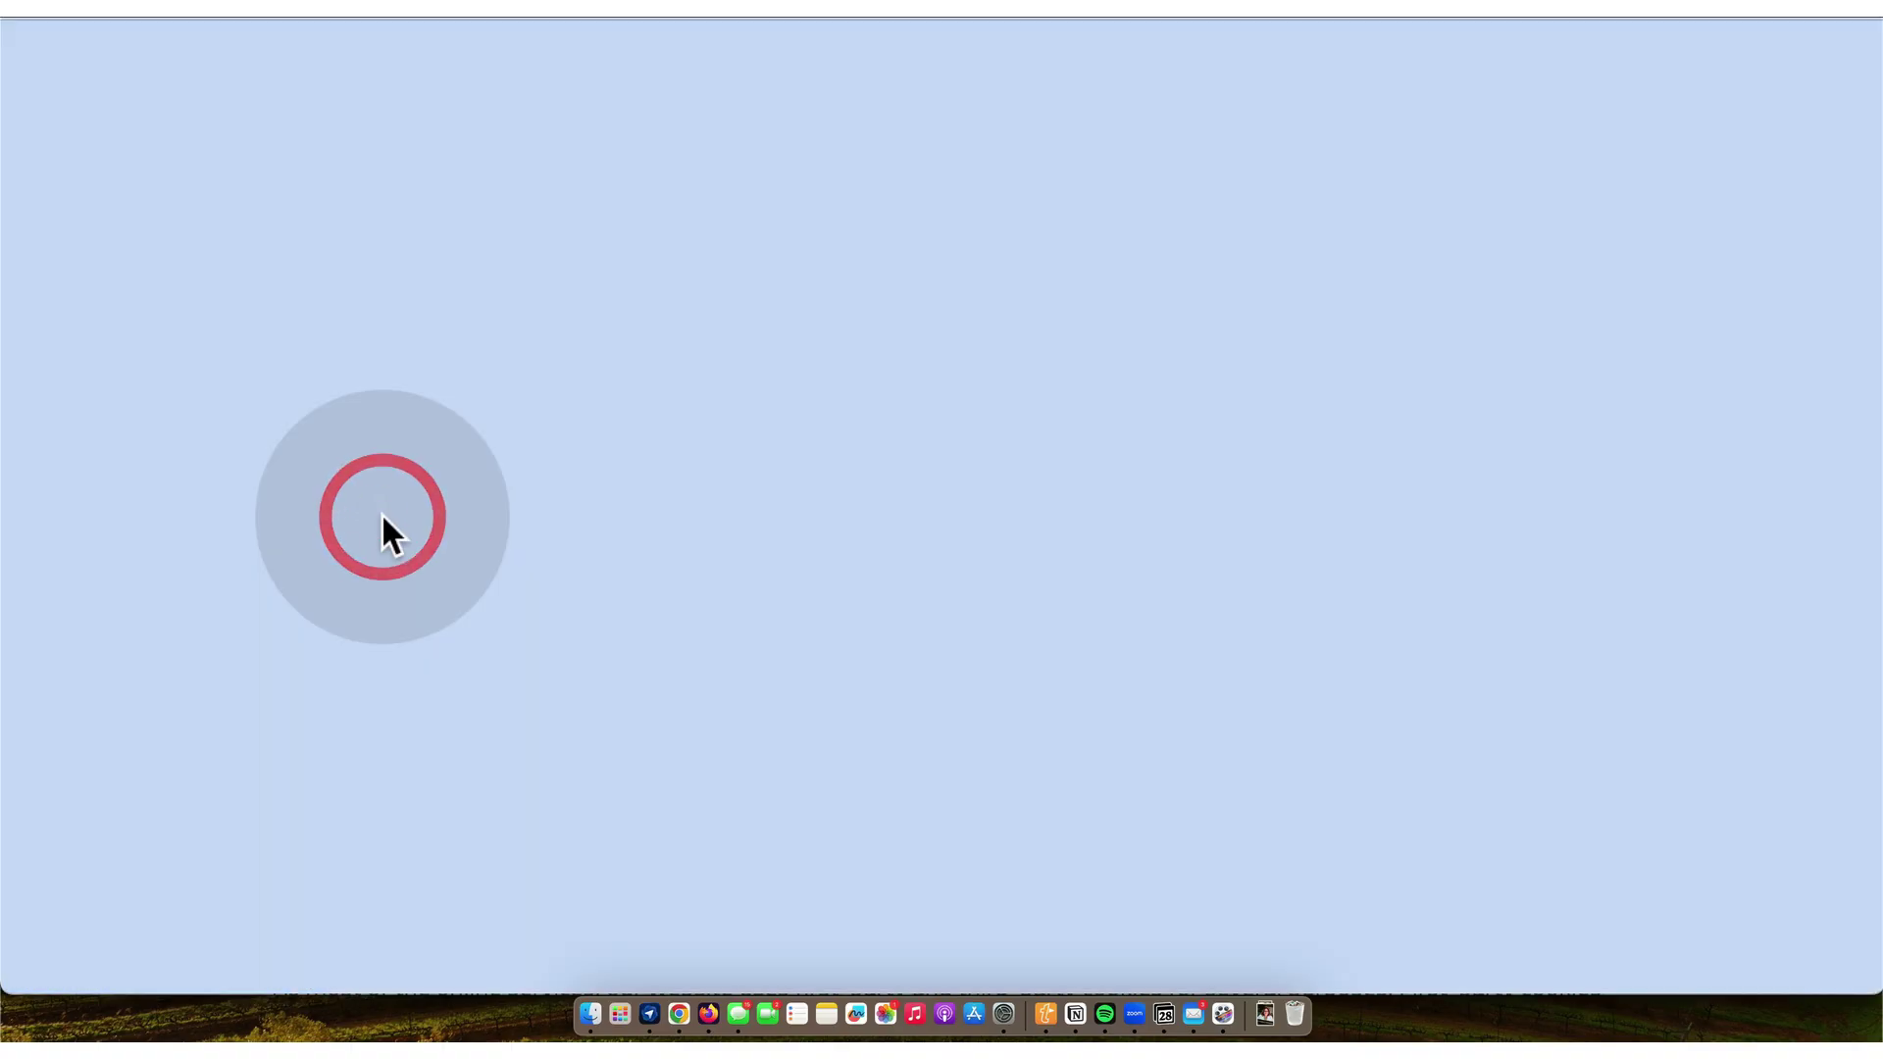
pyautogui.scroll(-5, 382, 517)
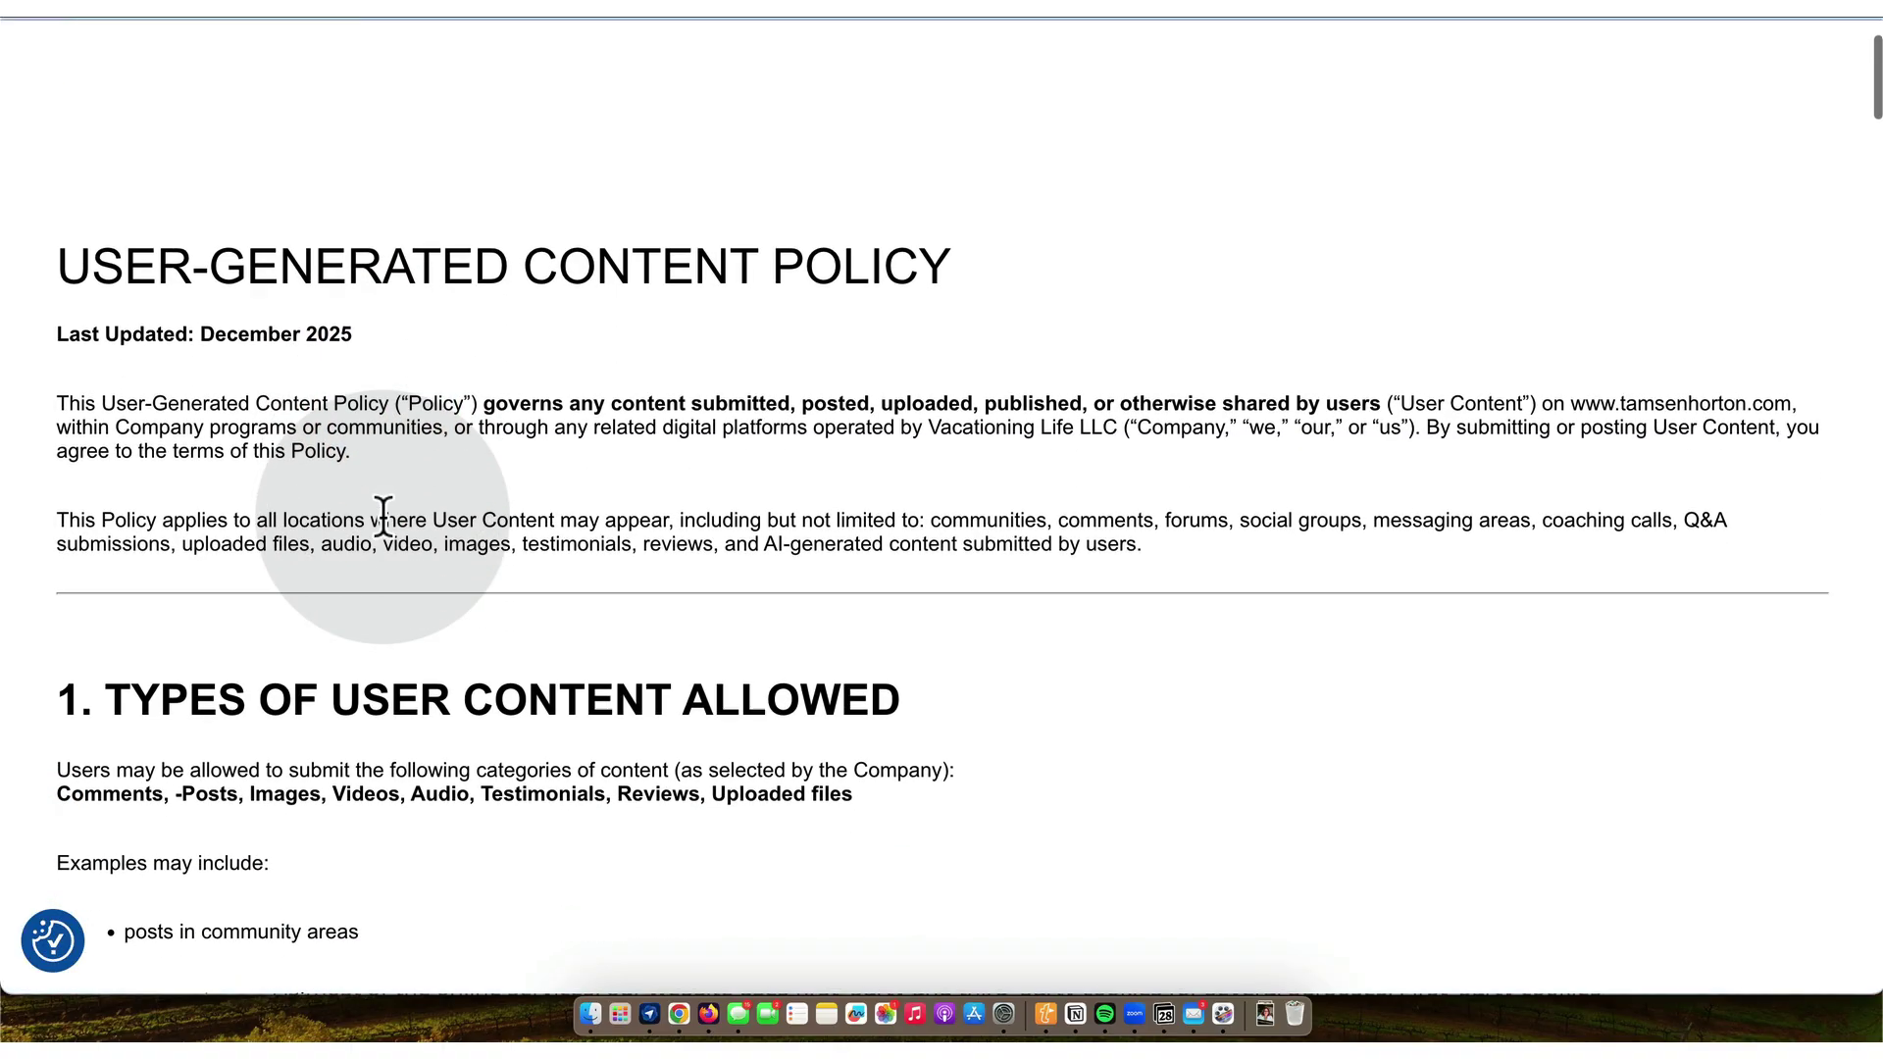
pyautogui.scroll(-15, 382, 517)
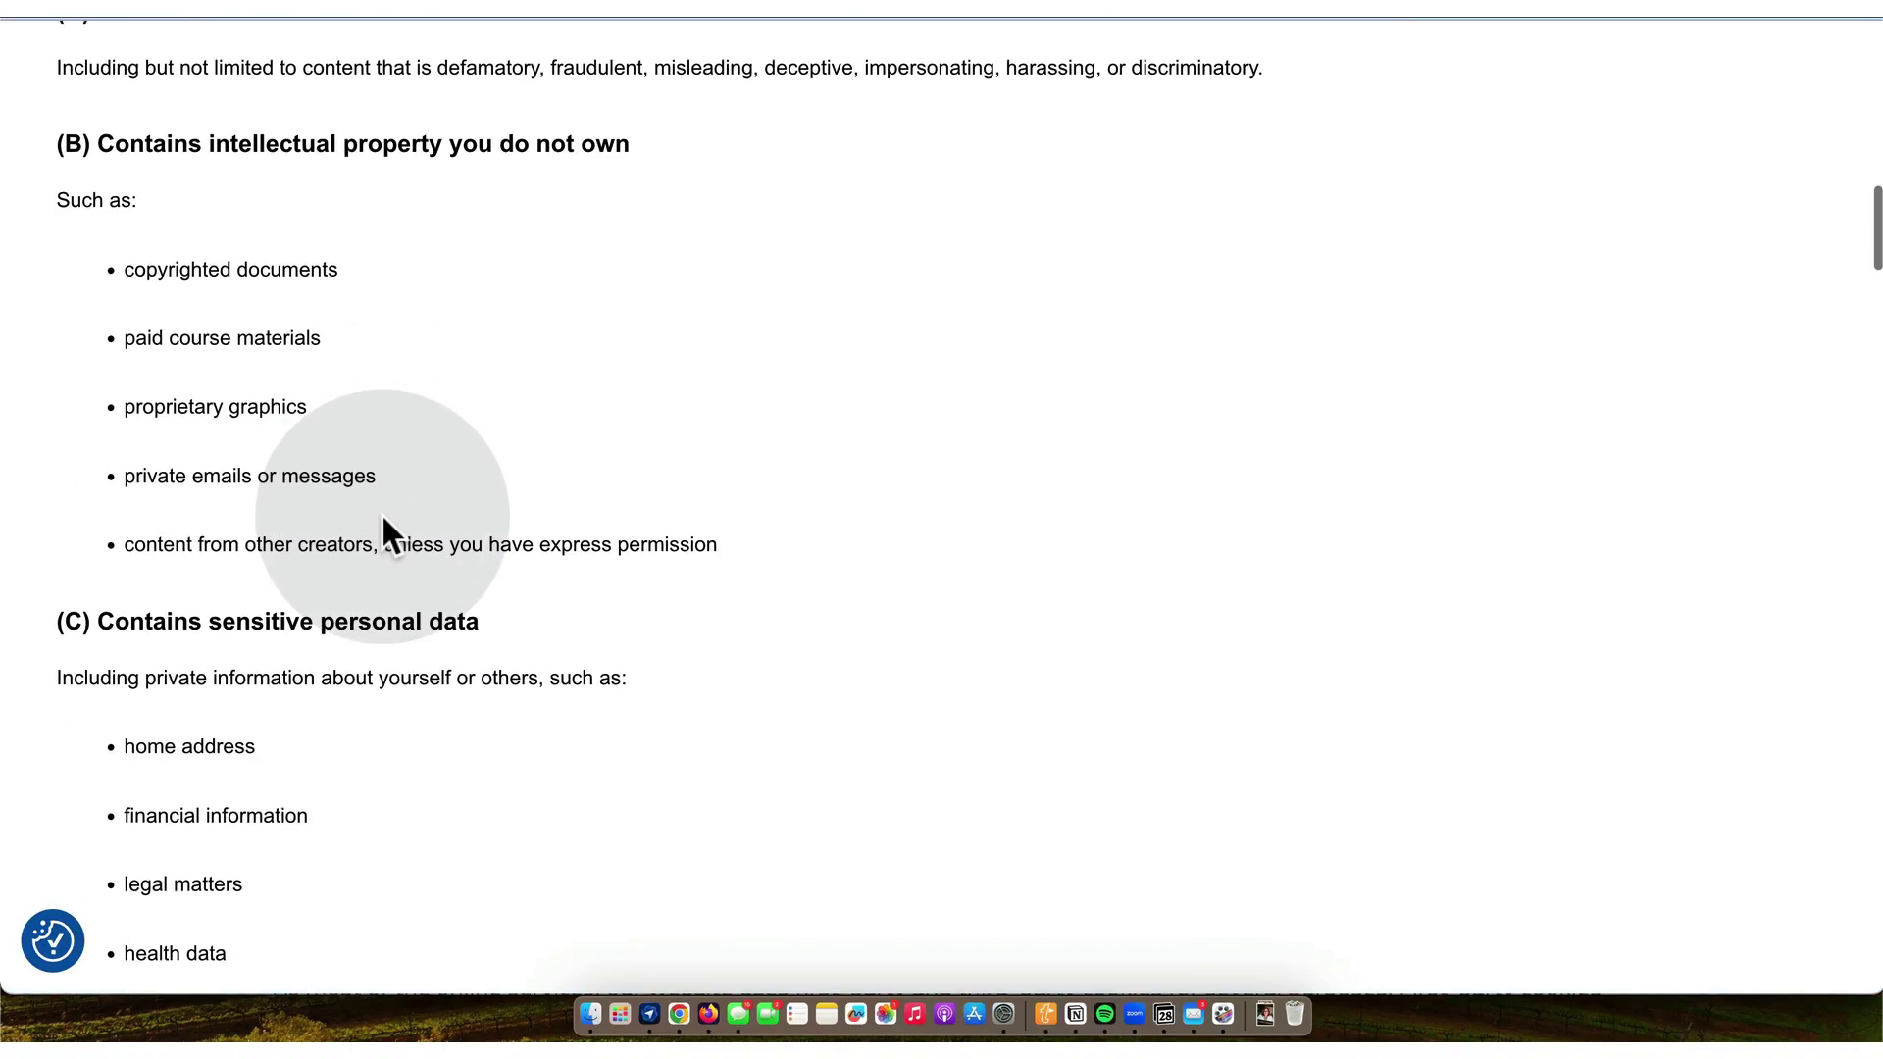
pyautogui.scroll(-15, 382, 517)
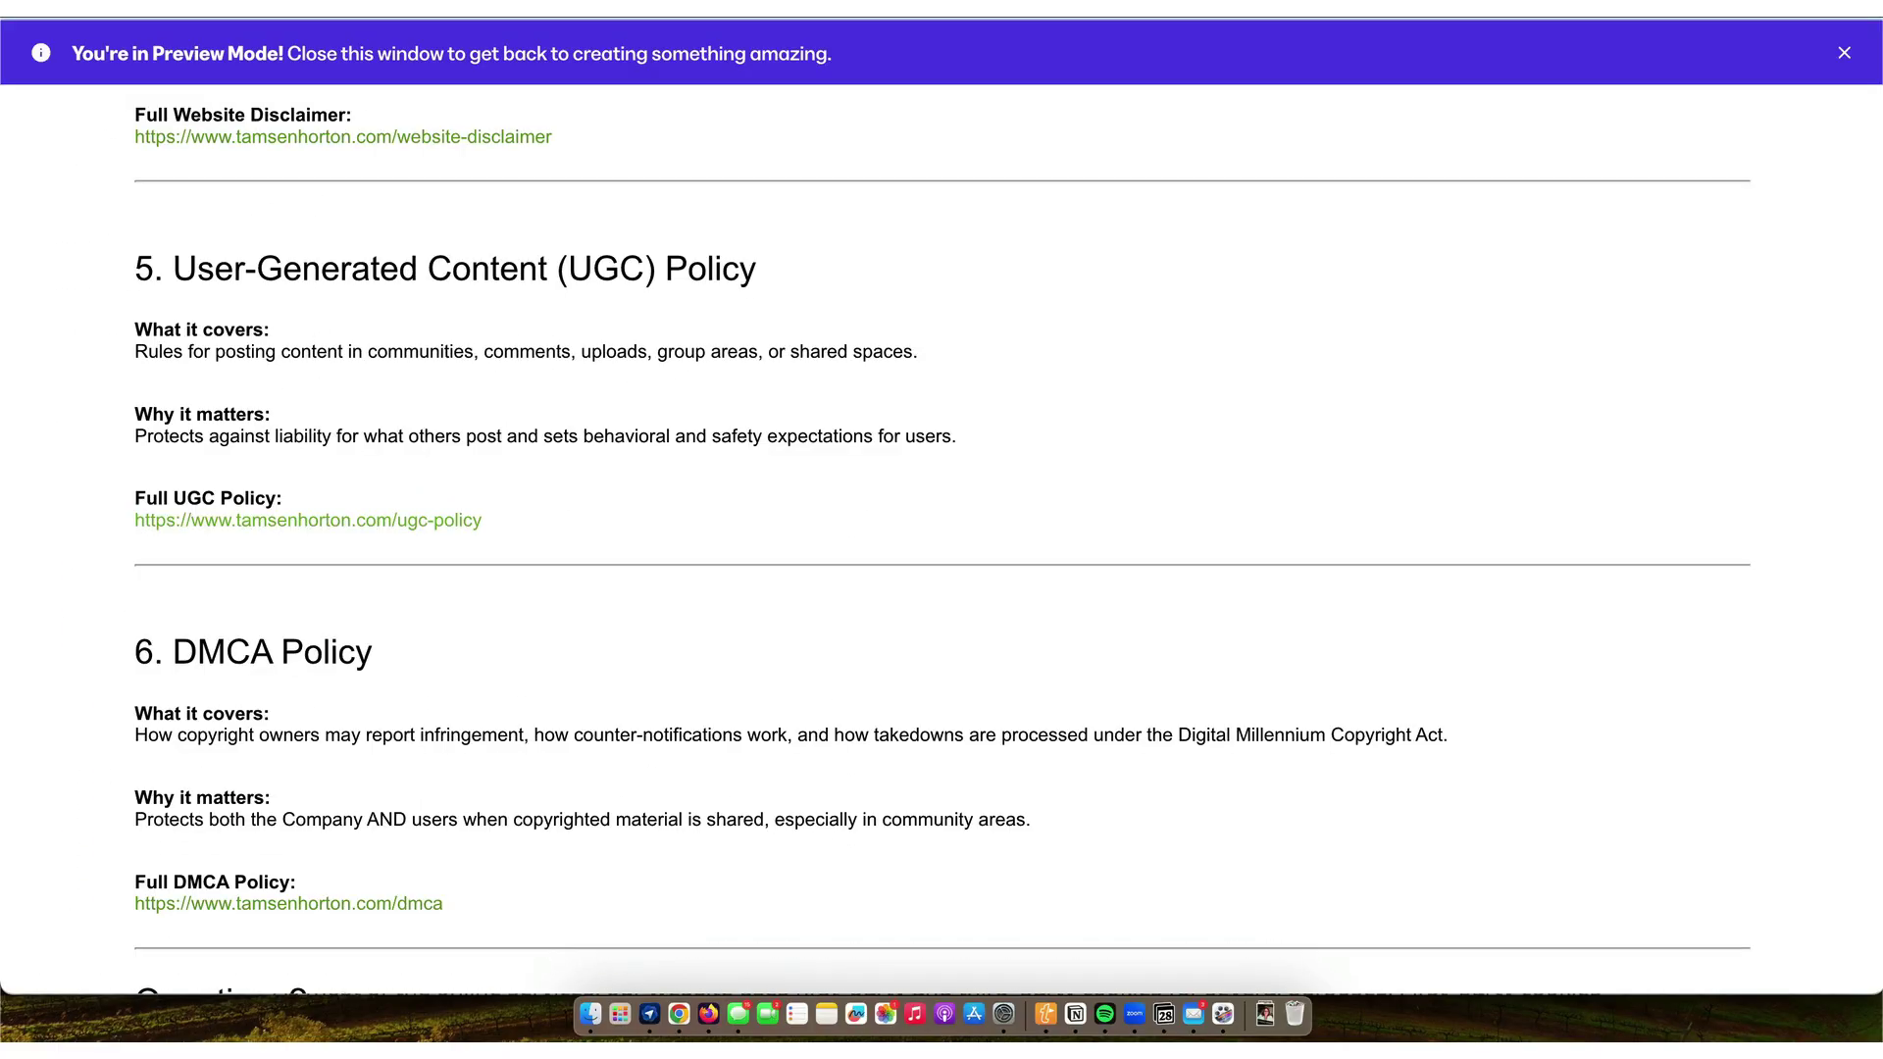
pyautogui.scroll(-5, 367, 528)
pyautogui.click(375, 647)
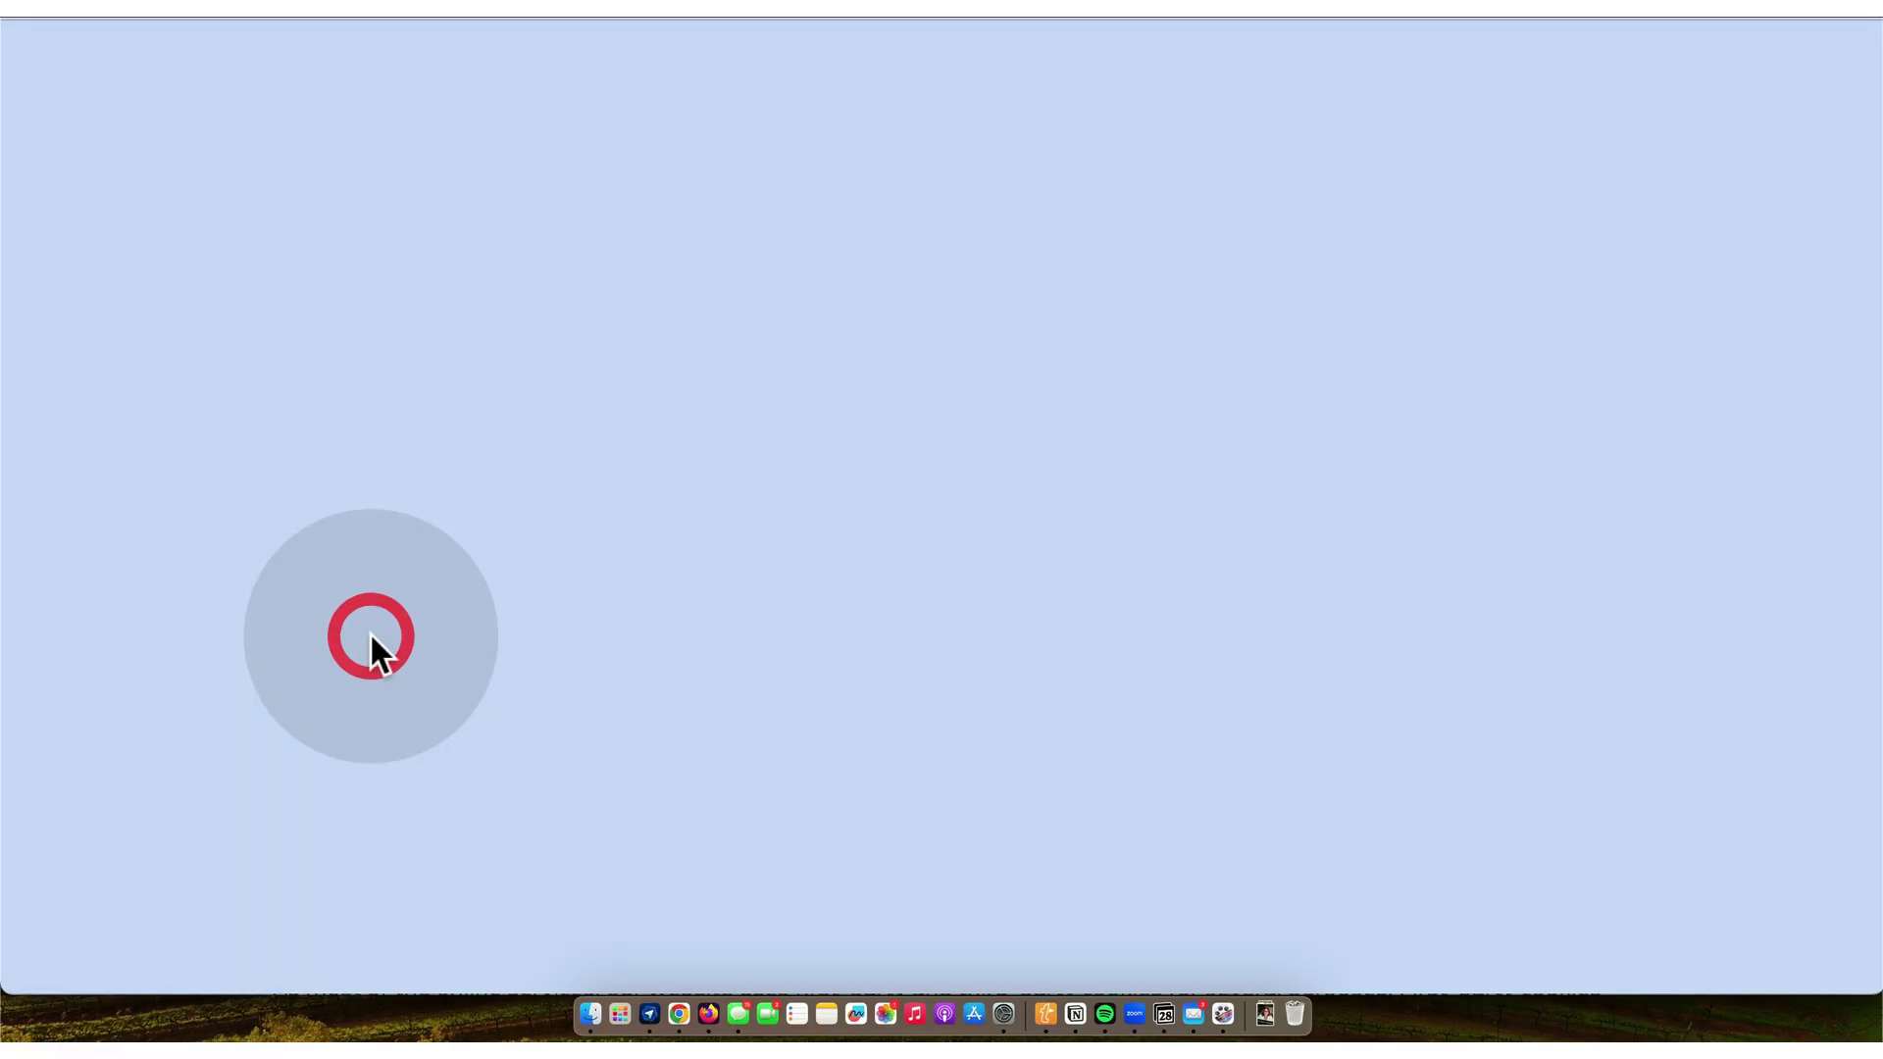
pyautogui.scroll(-10, 372, 638)
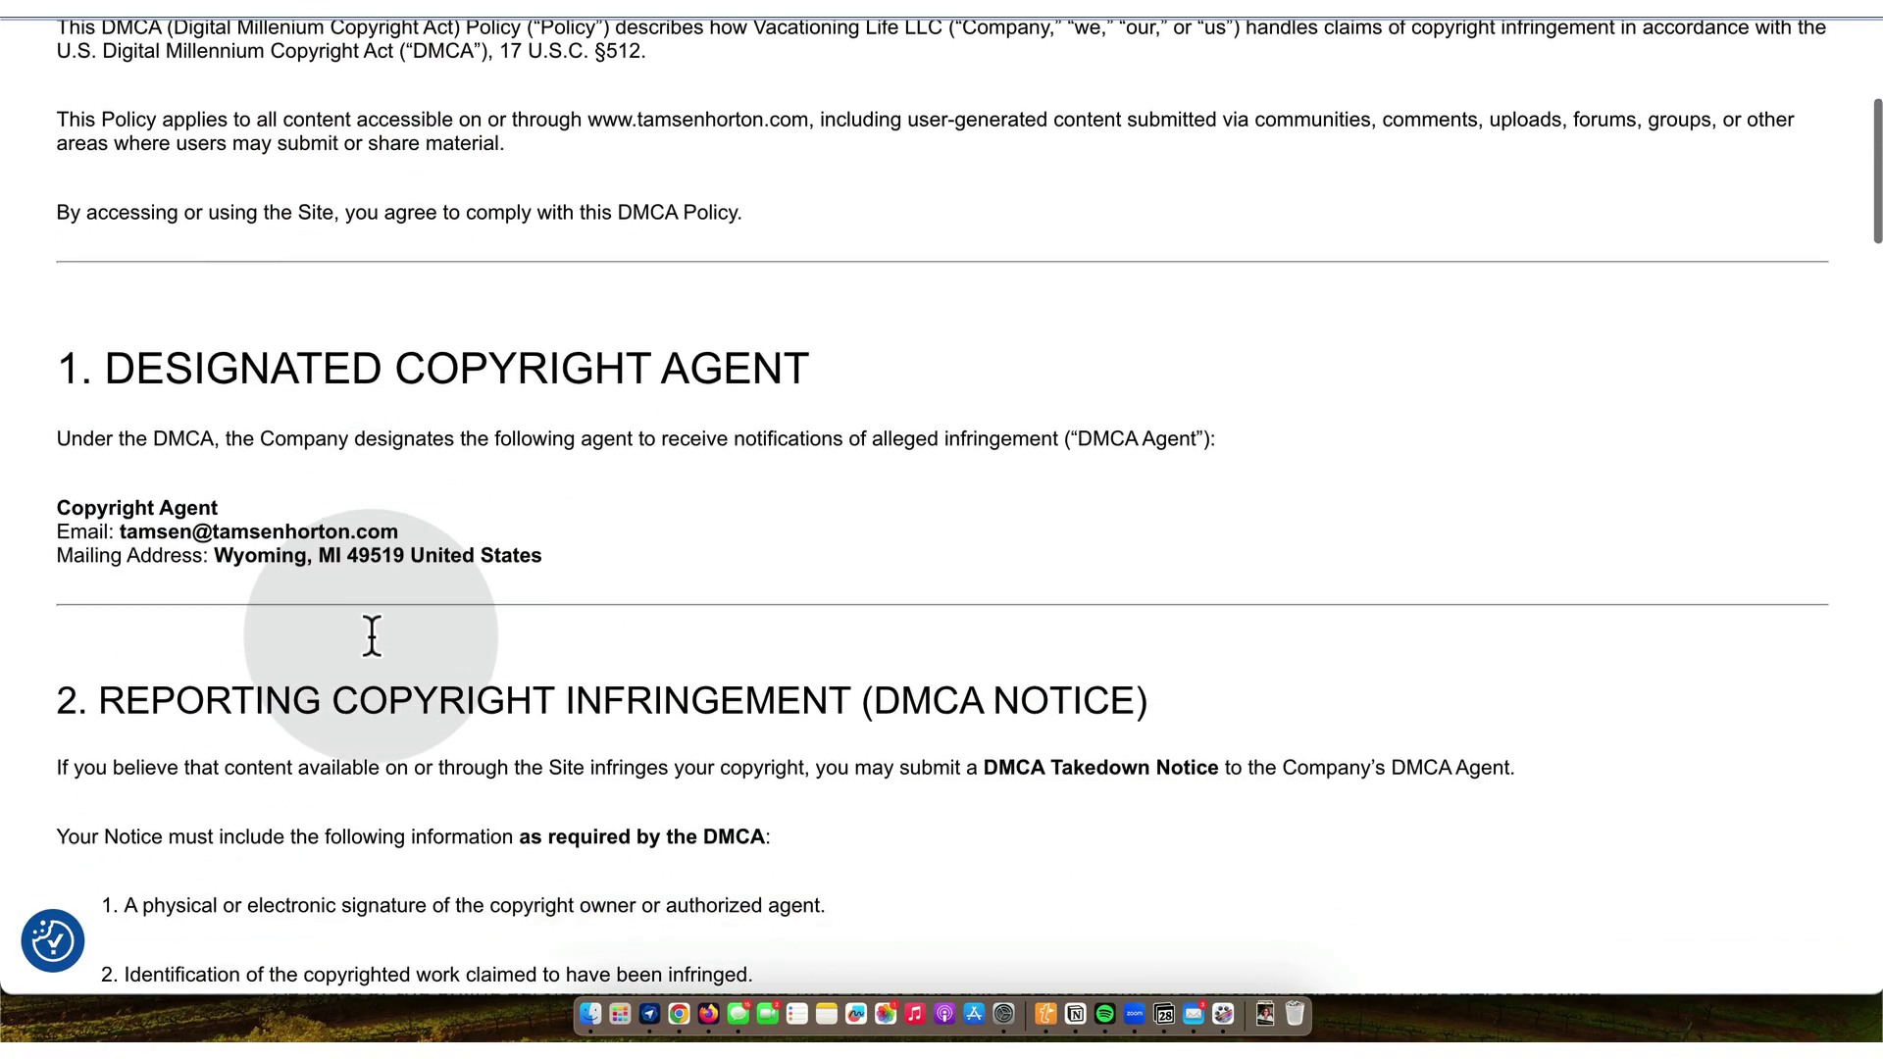
pyautogui.scroll(-12, 372, 640)
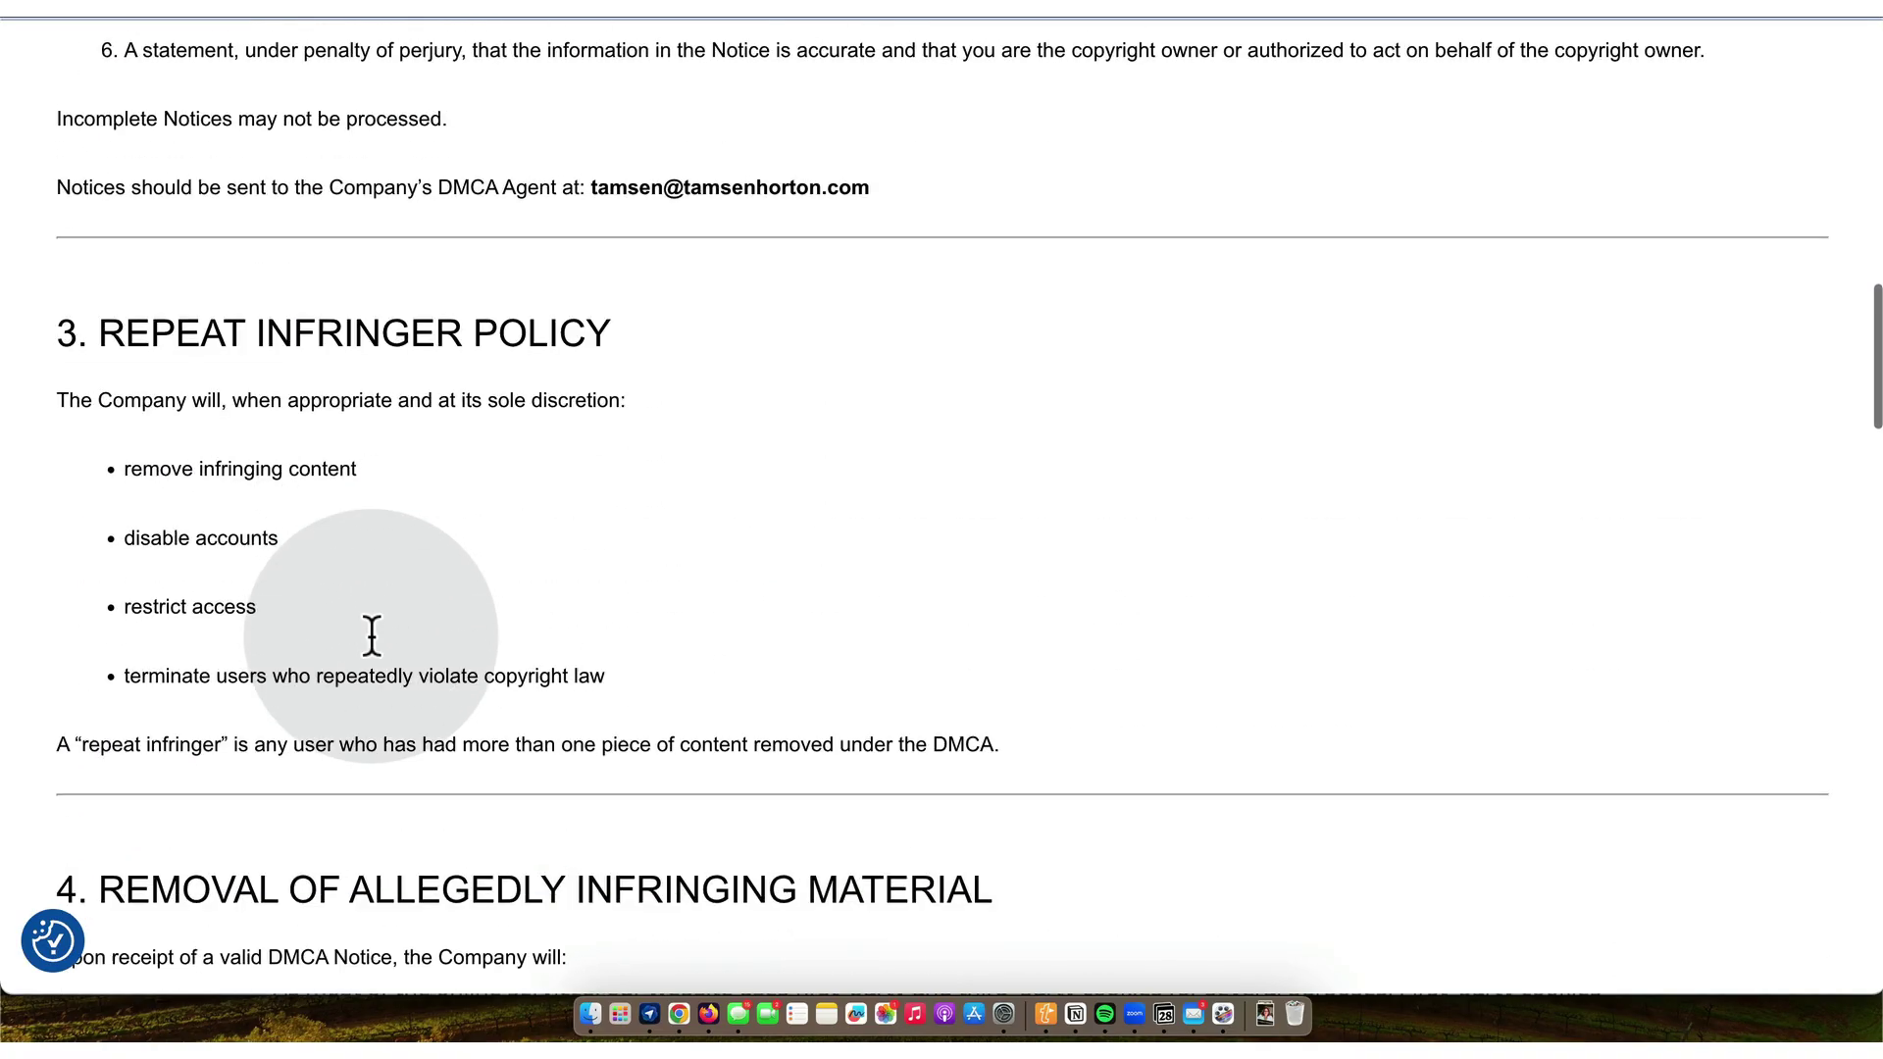
pyautogui.scroll(-15, 372, 648)
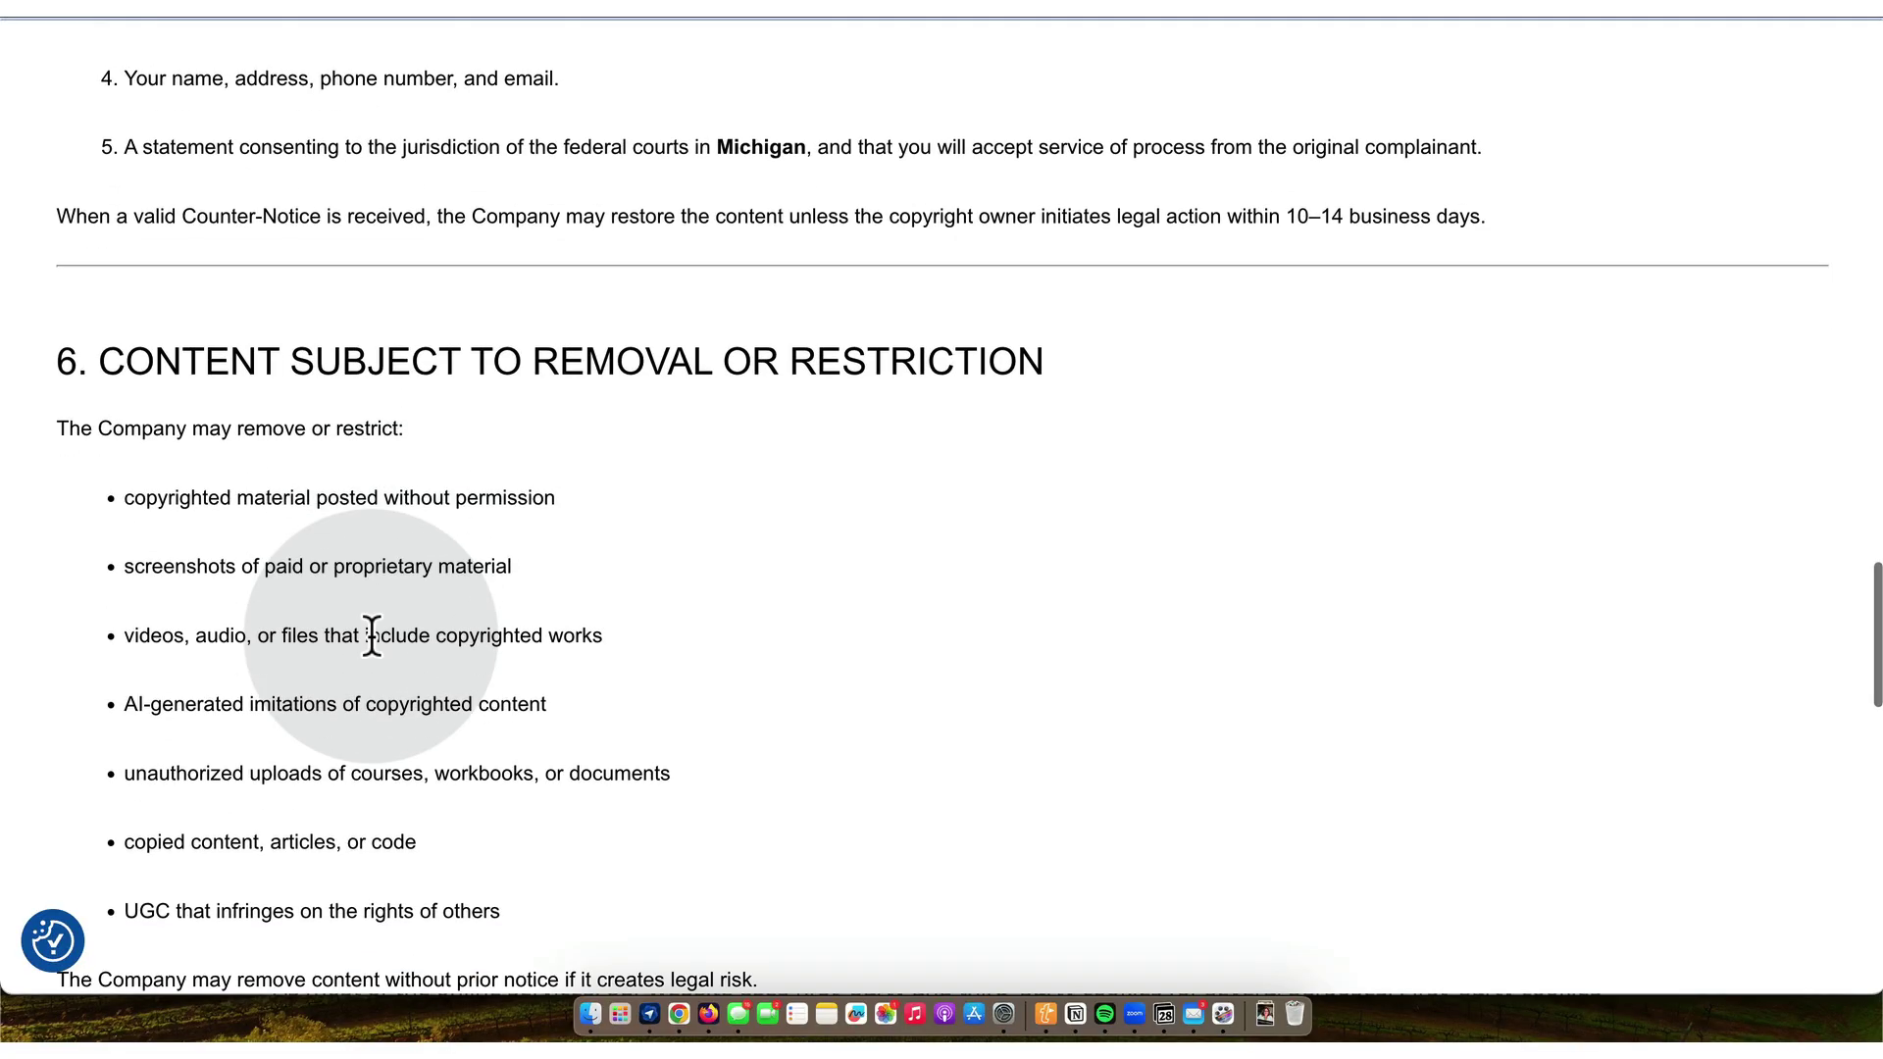
pyautogui.scroll(-5, 371, 638)
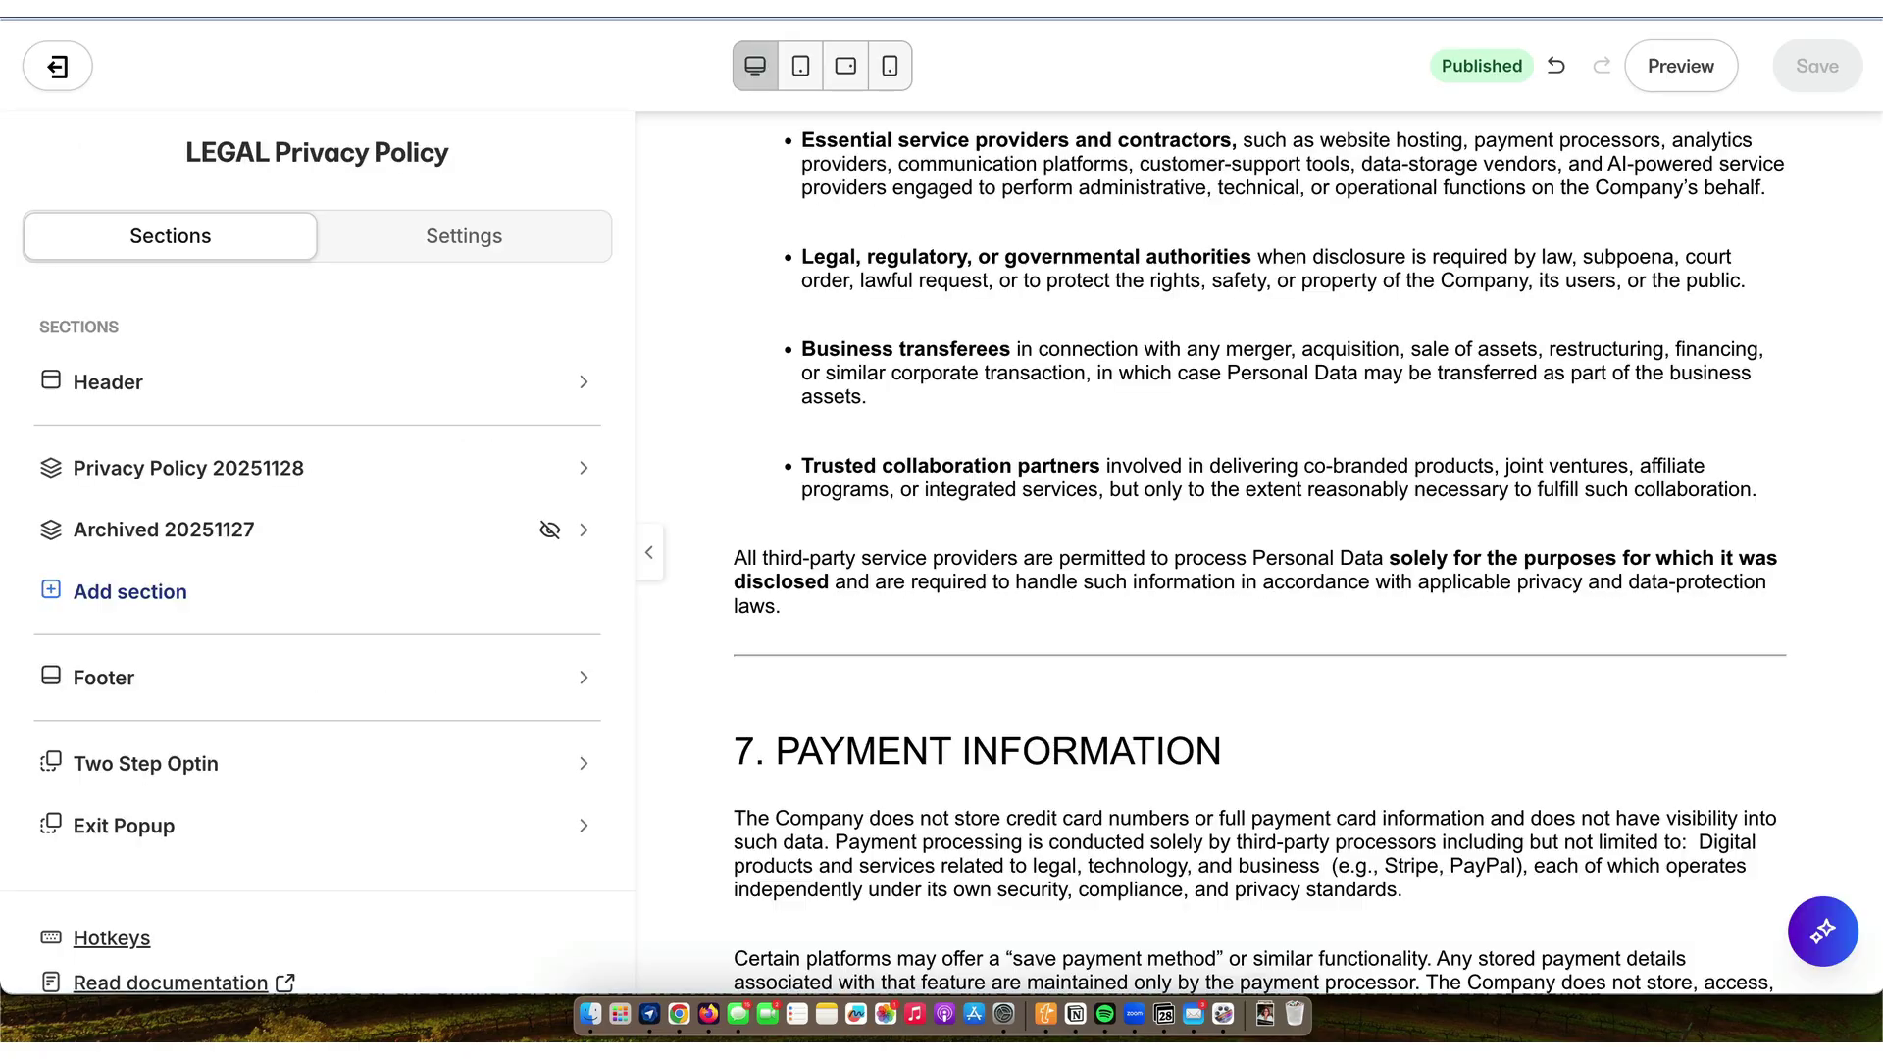
# - Search Landing Pages for 'dmca' and open the LEGAL DMCA Notice page
pyautogui.click(57, 71)
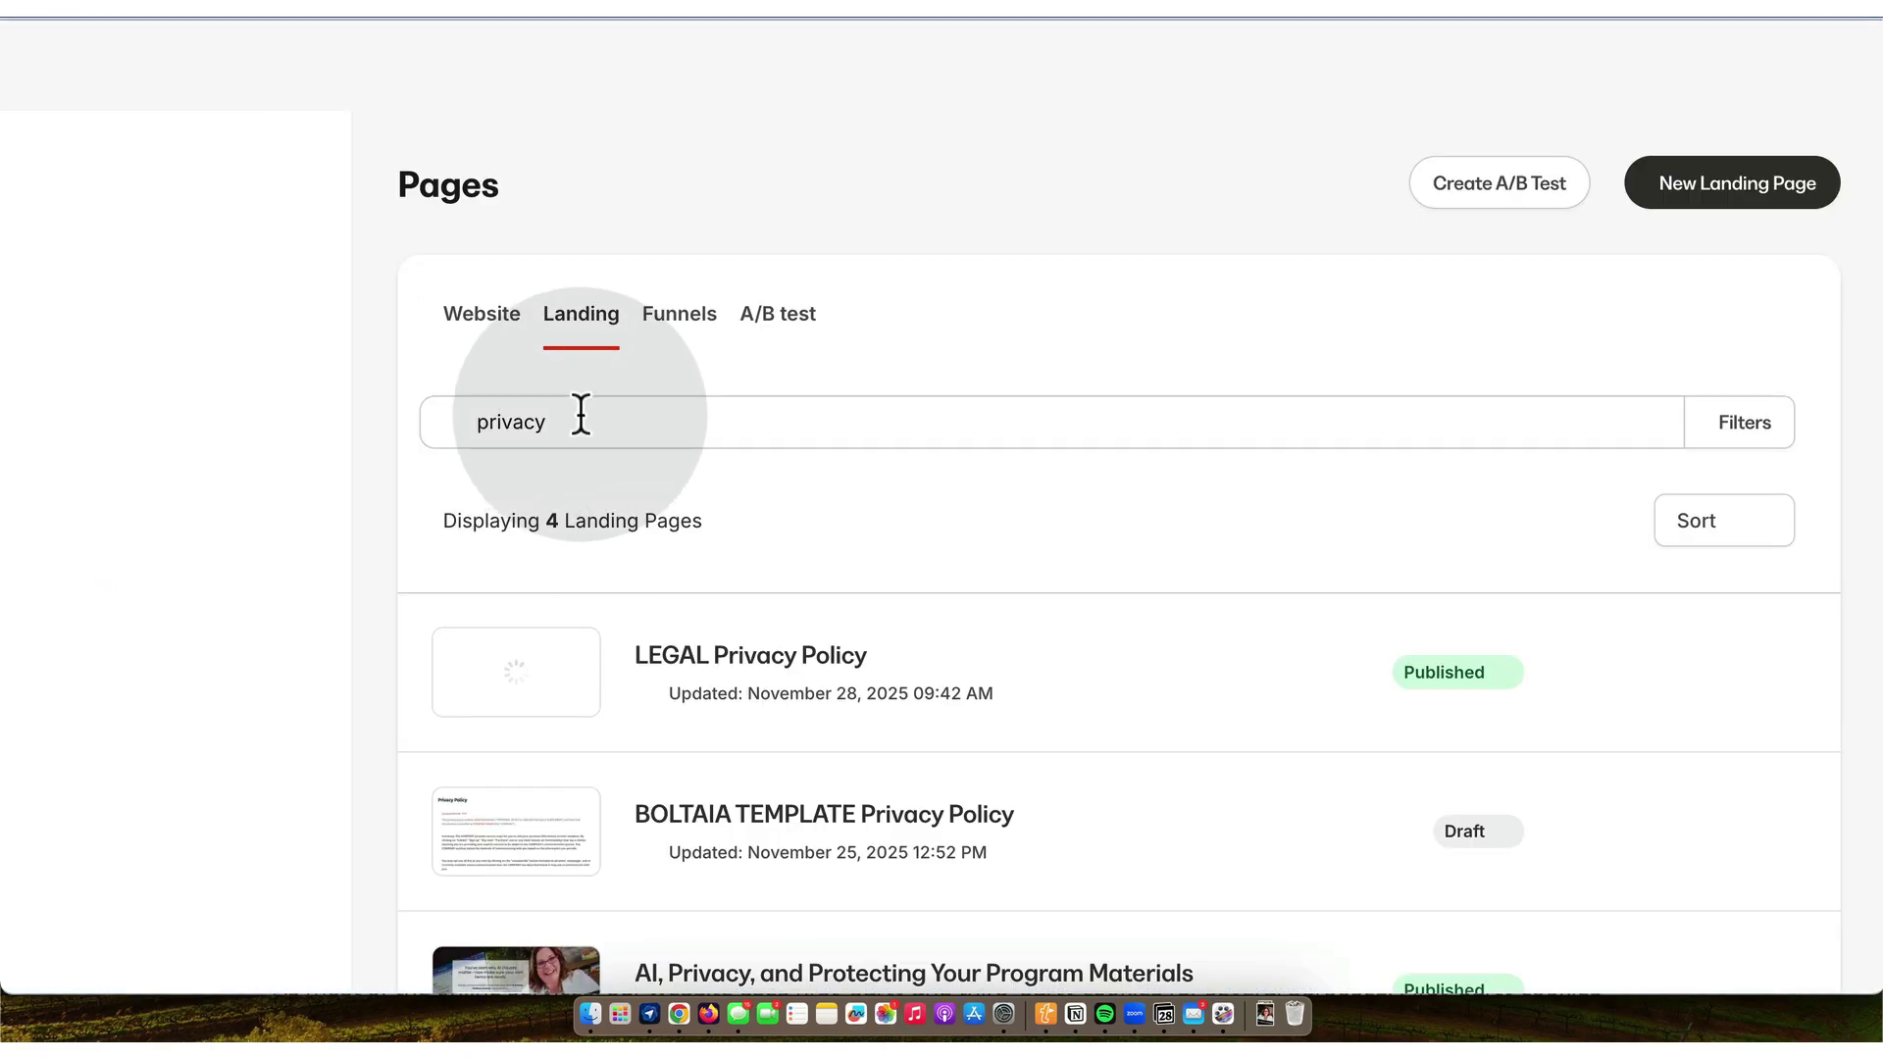
pyautogui.doubleClick(581, 415)
pyautogui.write('dmca')
pyautogui.press('Return')
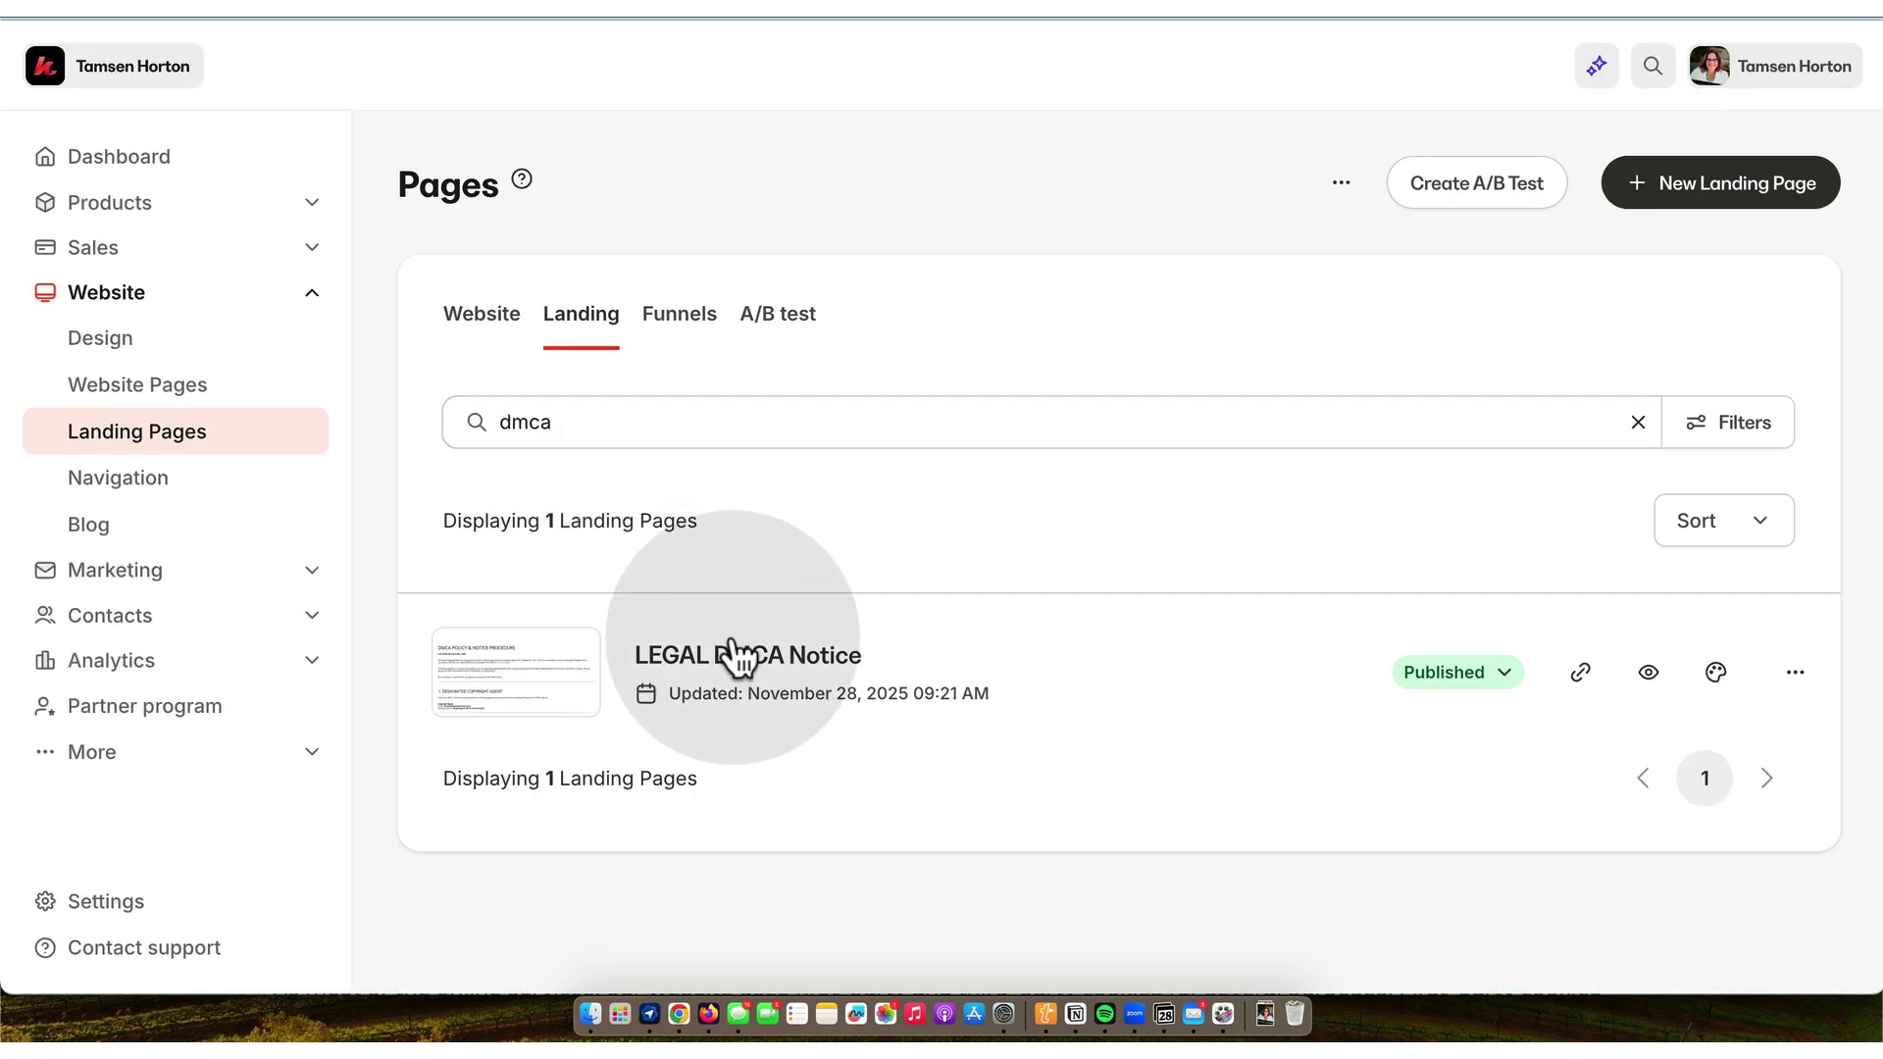
pyautogui.click(746, 667)
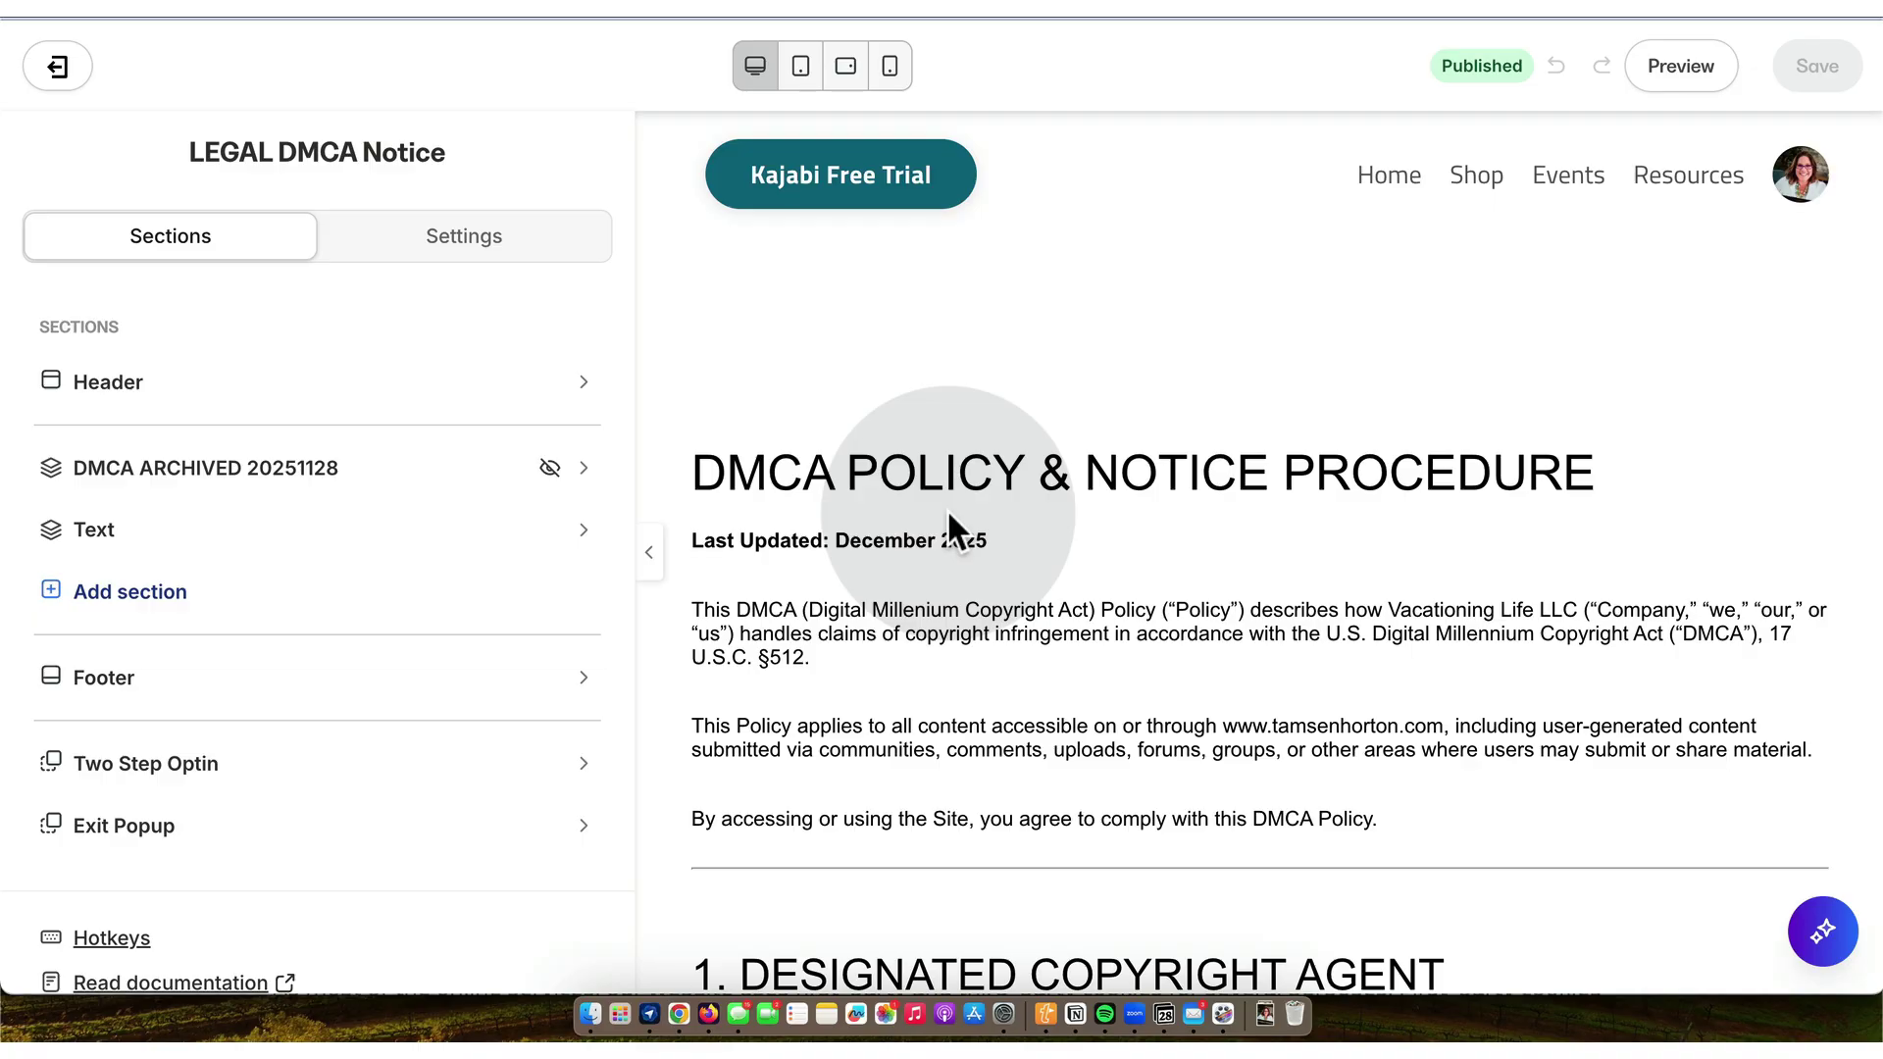
# - Delete the closing disclaimer and contact line from the DMCA text and save
pyautogui.click(947, 510)
pyautogui.scroll(-15, 393, 708)
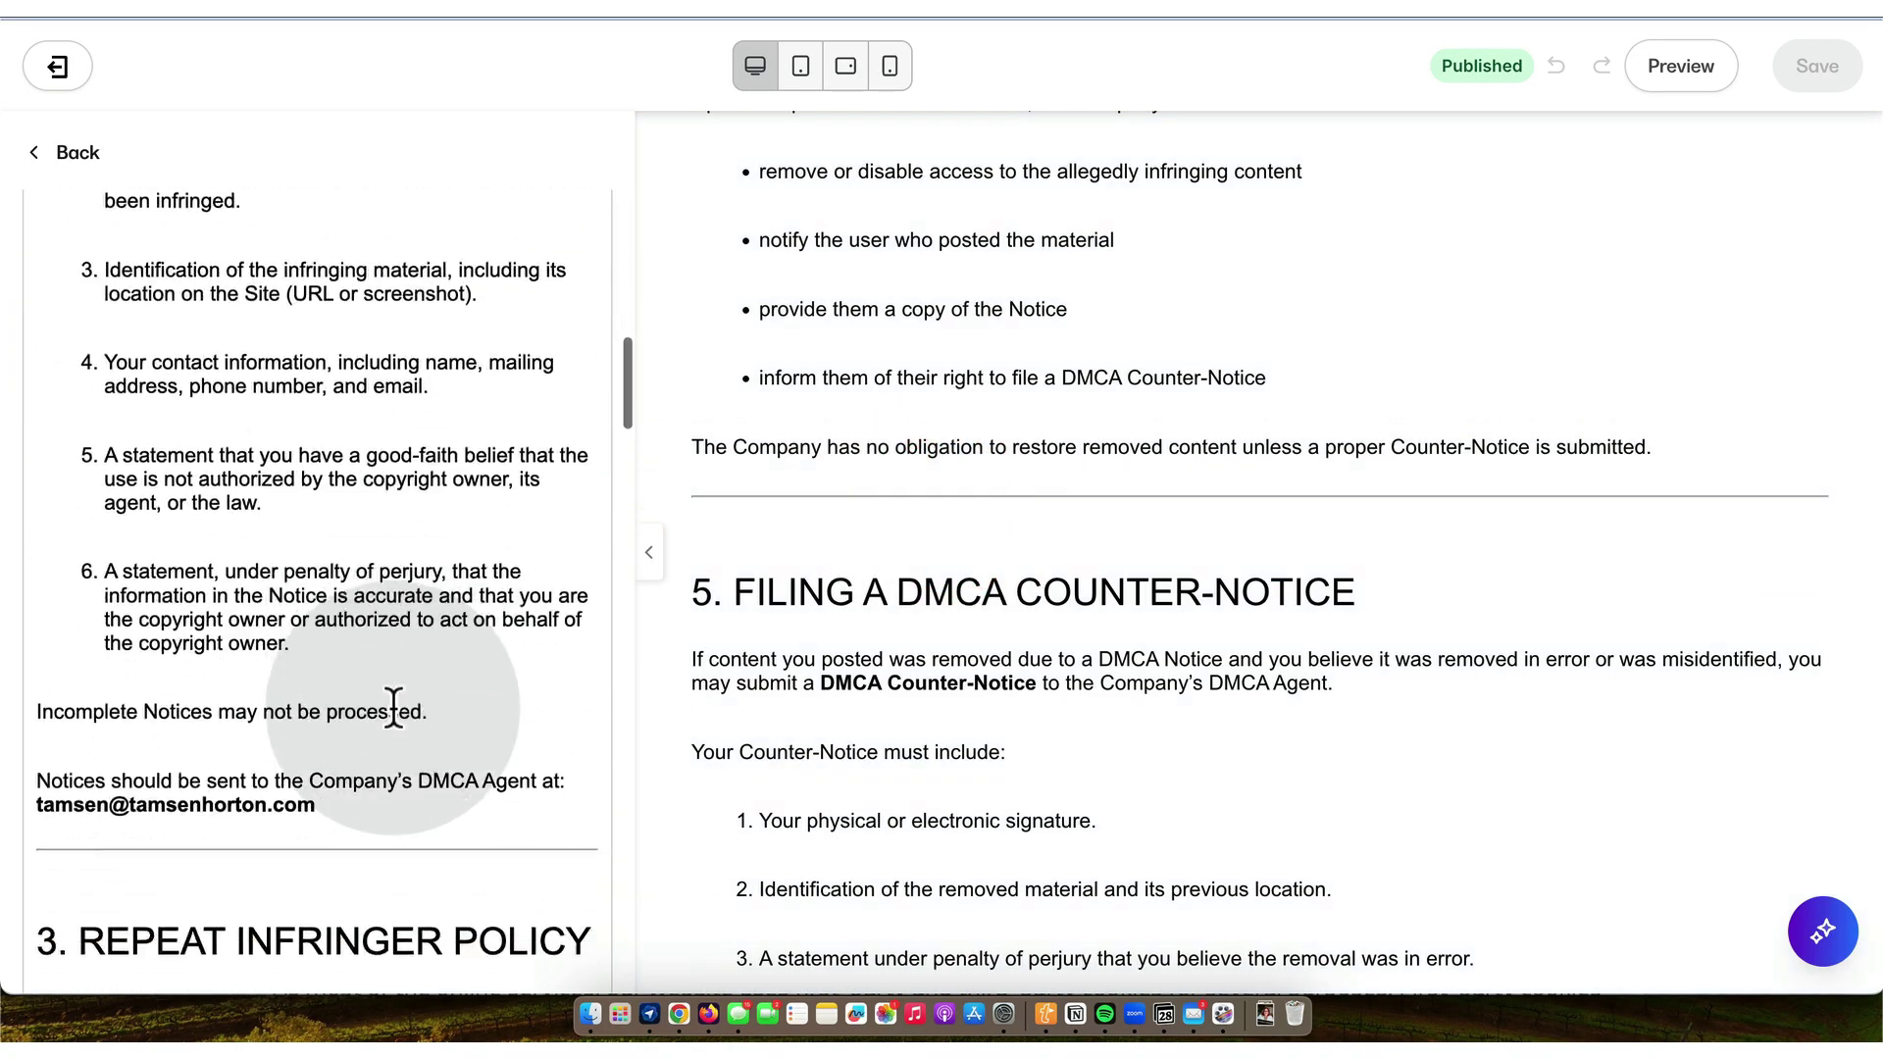
pyautogui.scroll(-20, 393, 708)
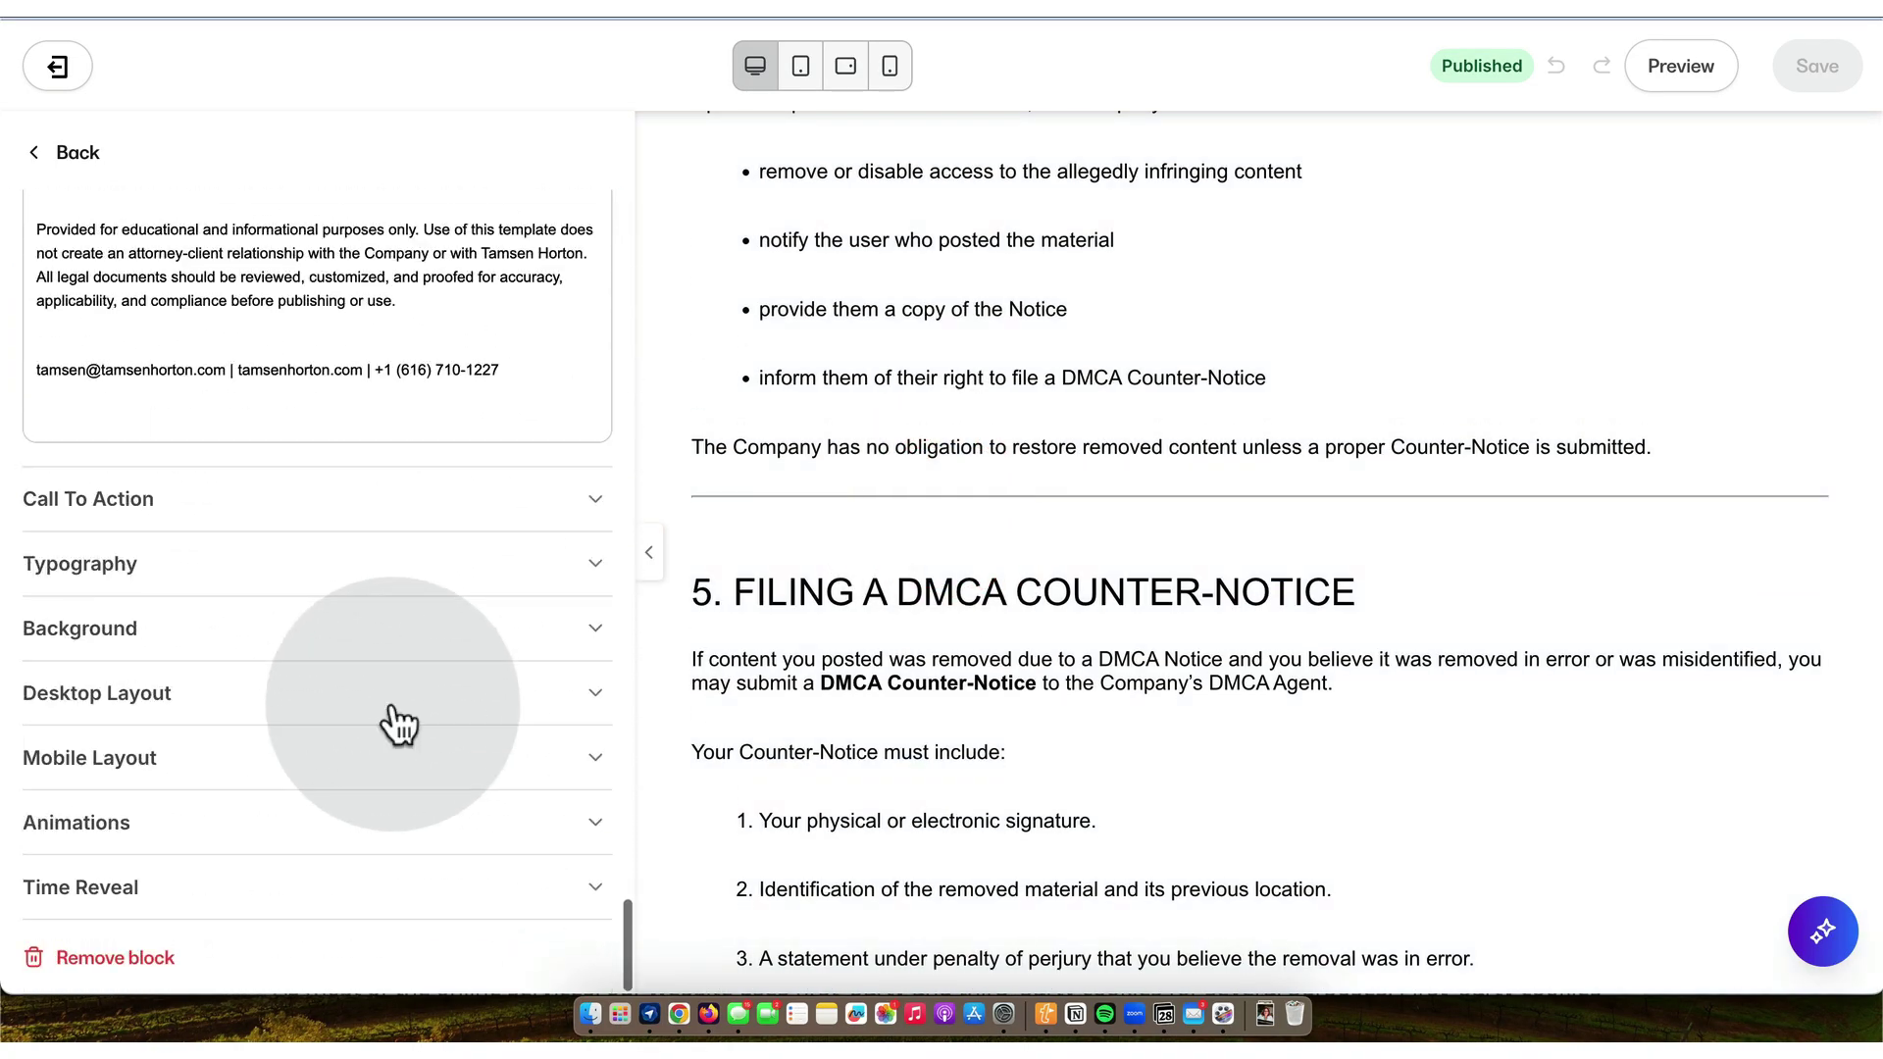
pyautogui.moveTo(494, 424); pyautogui.dragTo(46, 206)
pyautogui.press('BackSpace')
pyautogui.press('BackSpace')
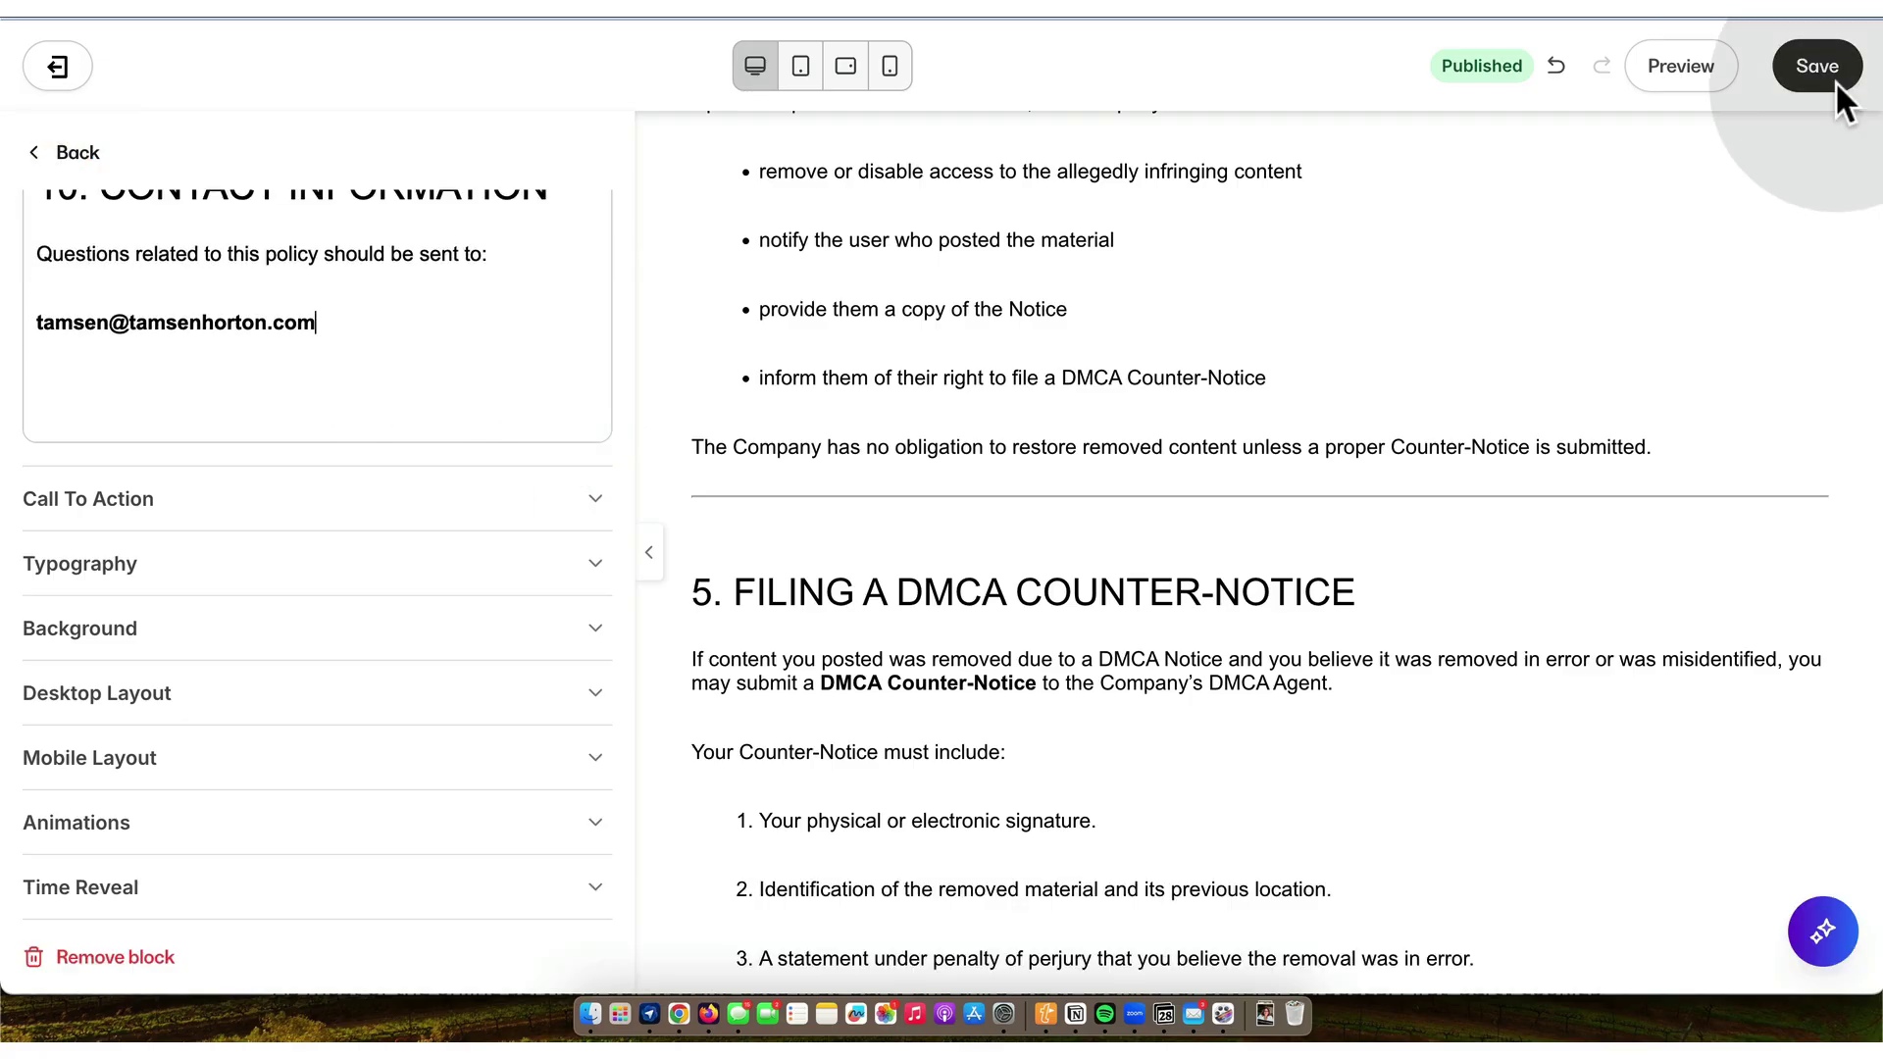
pyautogui.click(1815, 69)
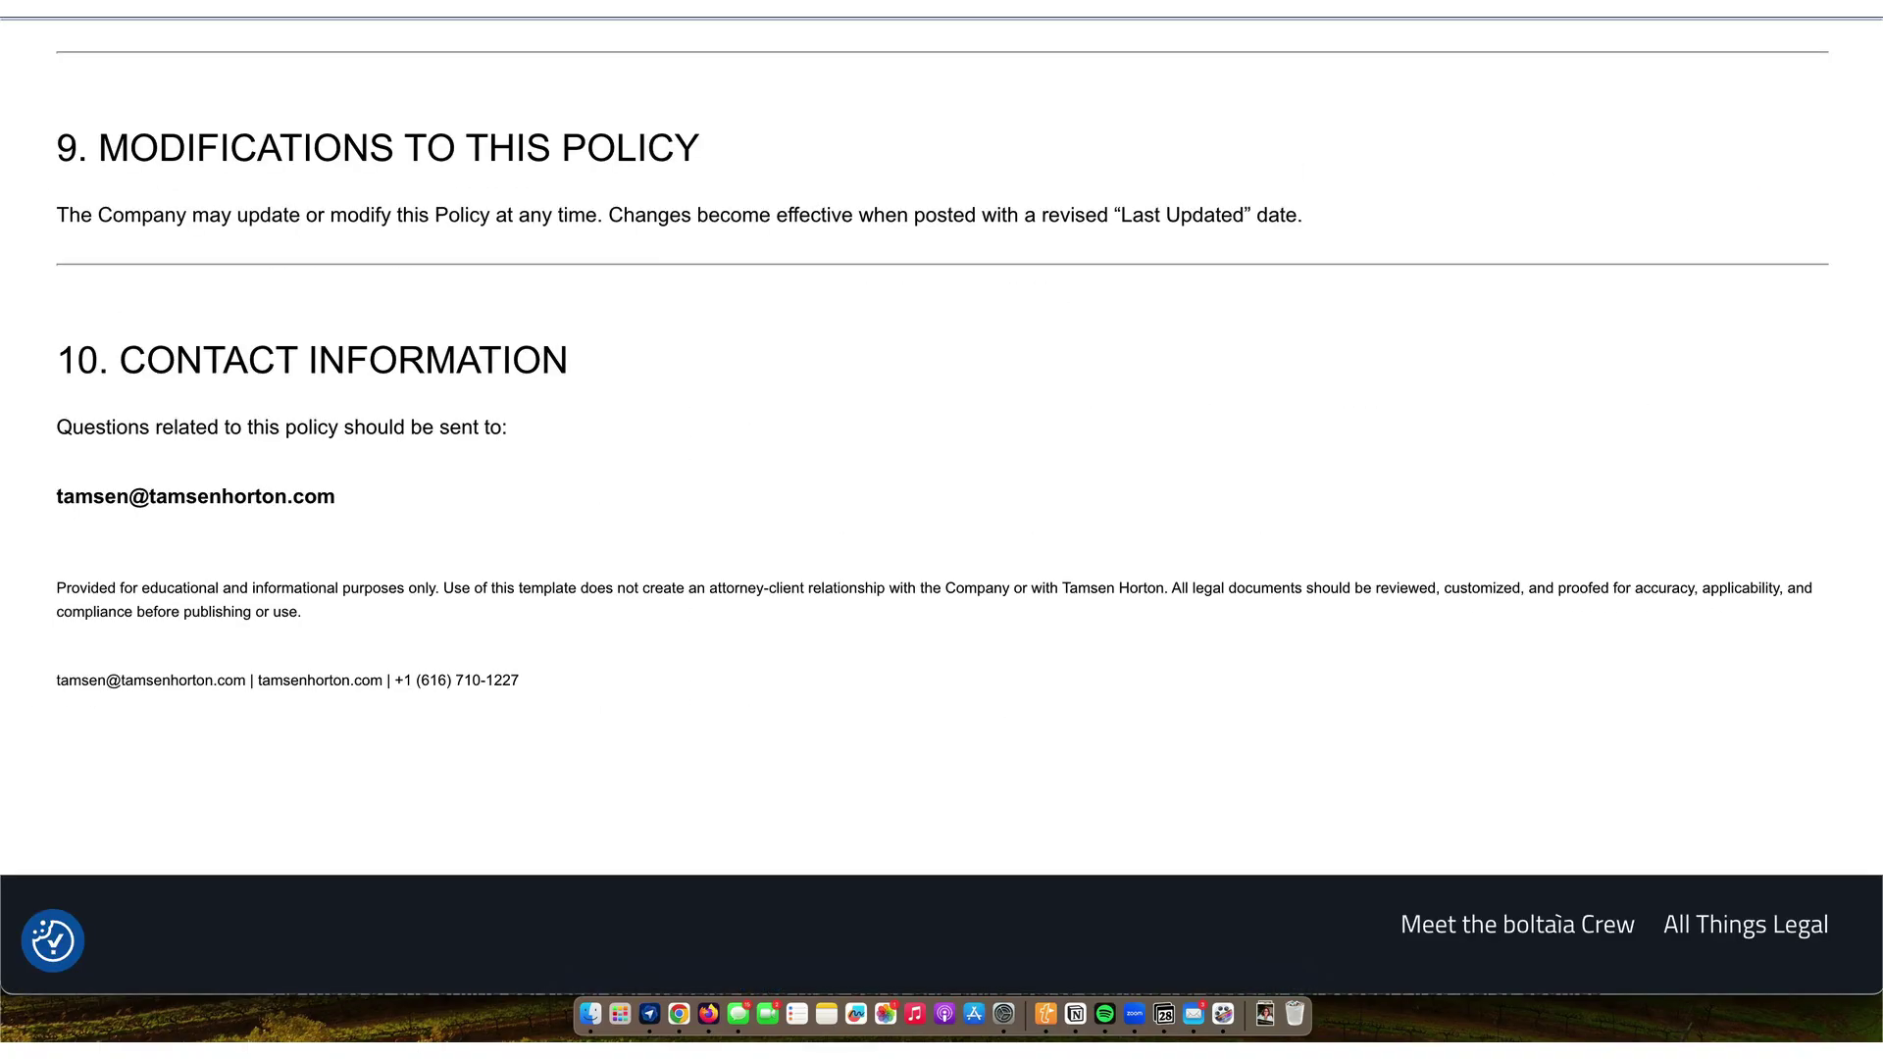
# - Scroll the live DMCA page to its footer and follow the All Things Legal link
pyautogui.scroll(4, 684, 431)
pyautogui.scroll(15, 683, 432)
pyautogui.scroll(8, 684, 431)
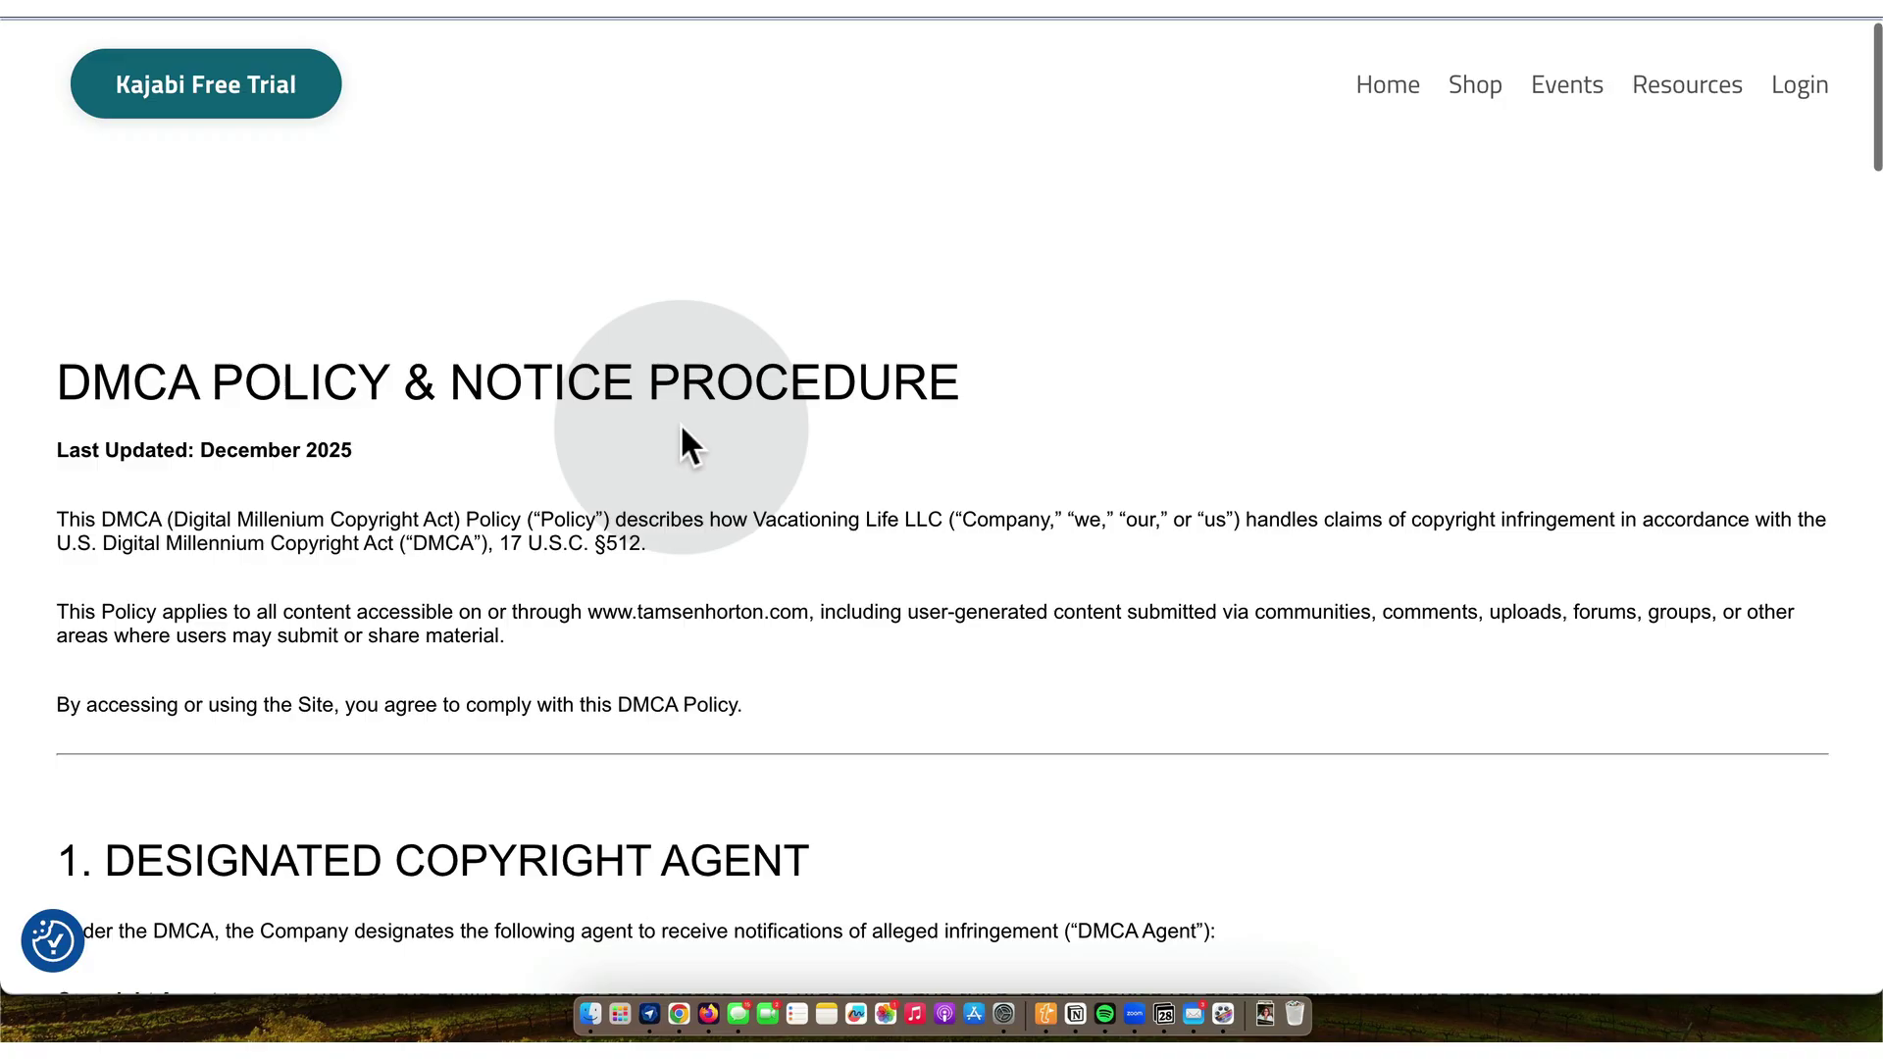
pyautogui.scroll(-20, 684, 436)
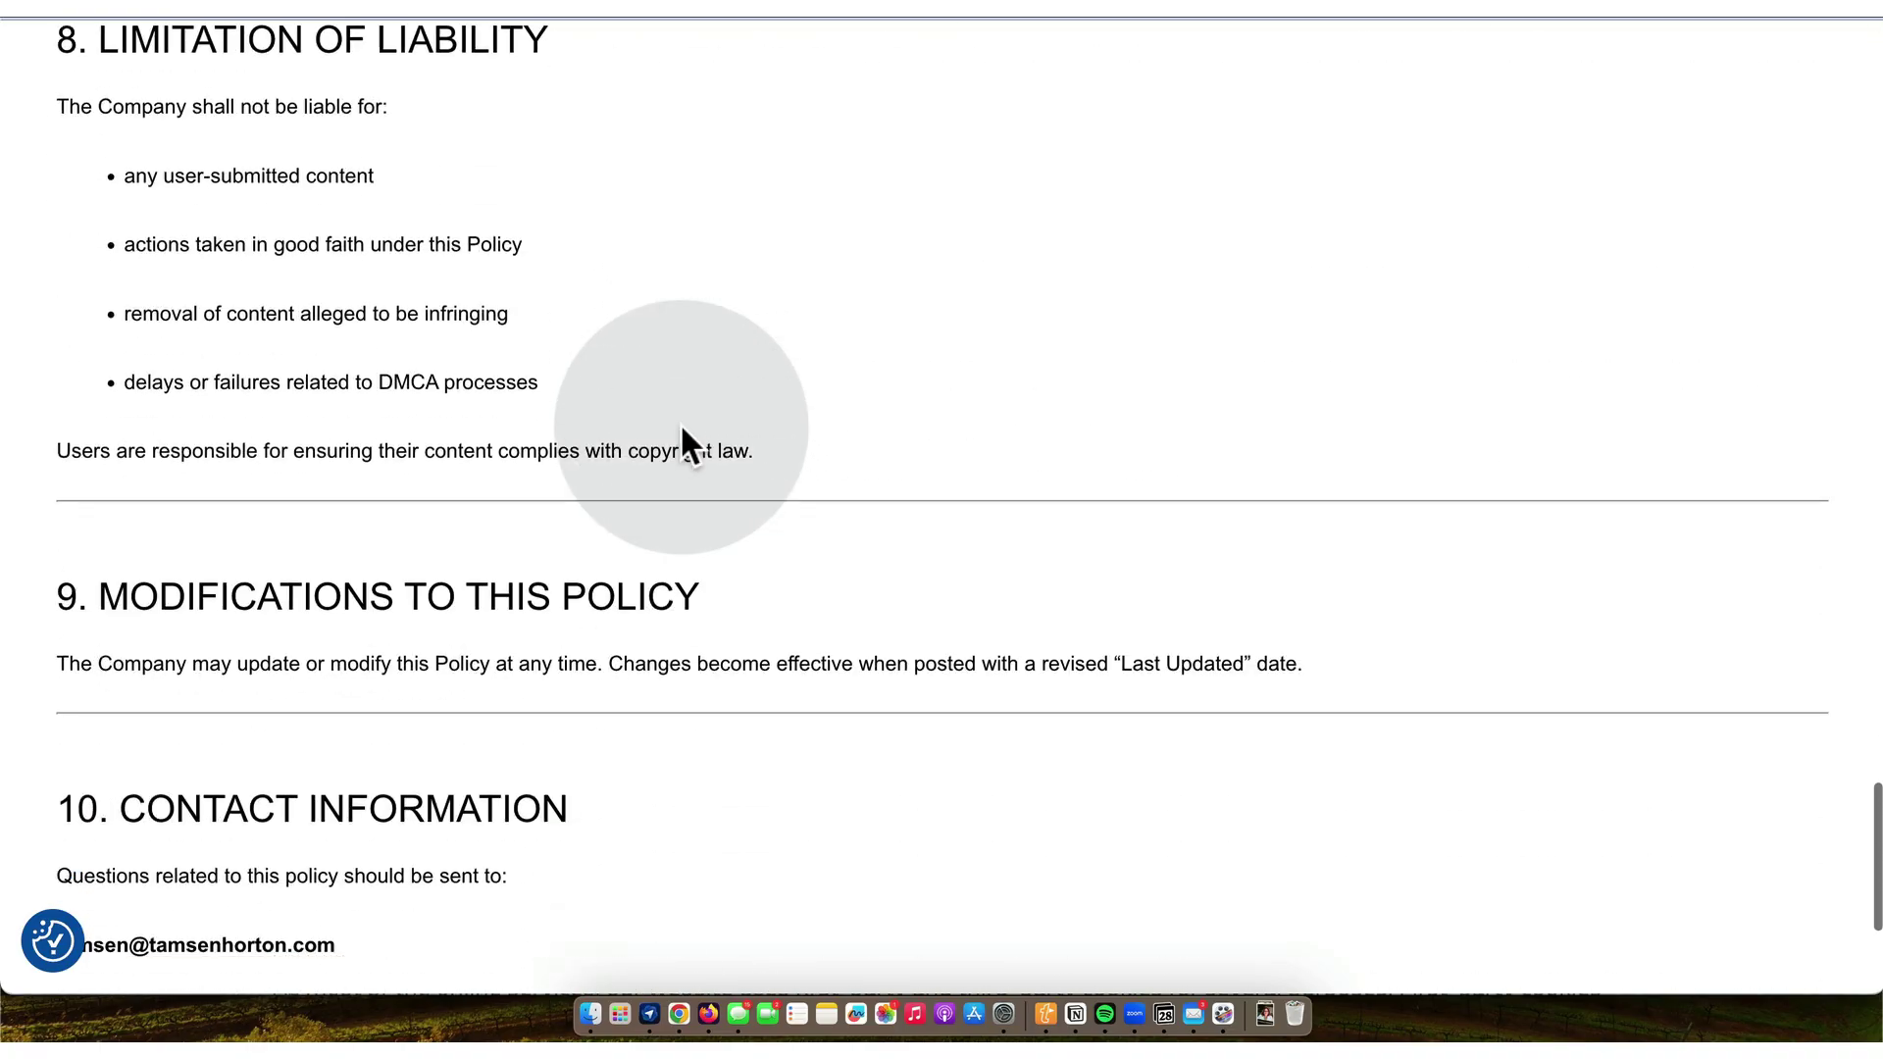
pyautogui.scroll(-5, 684, 432)
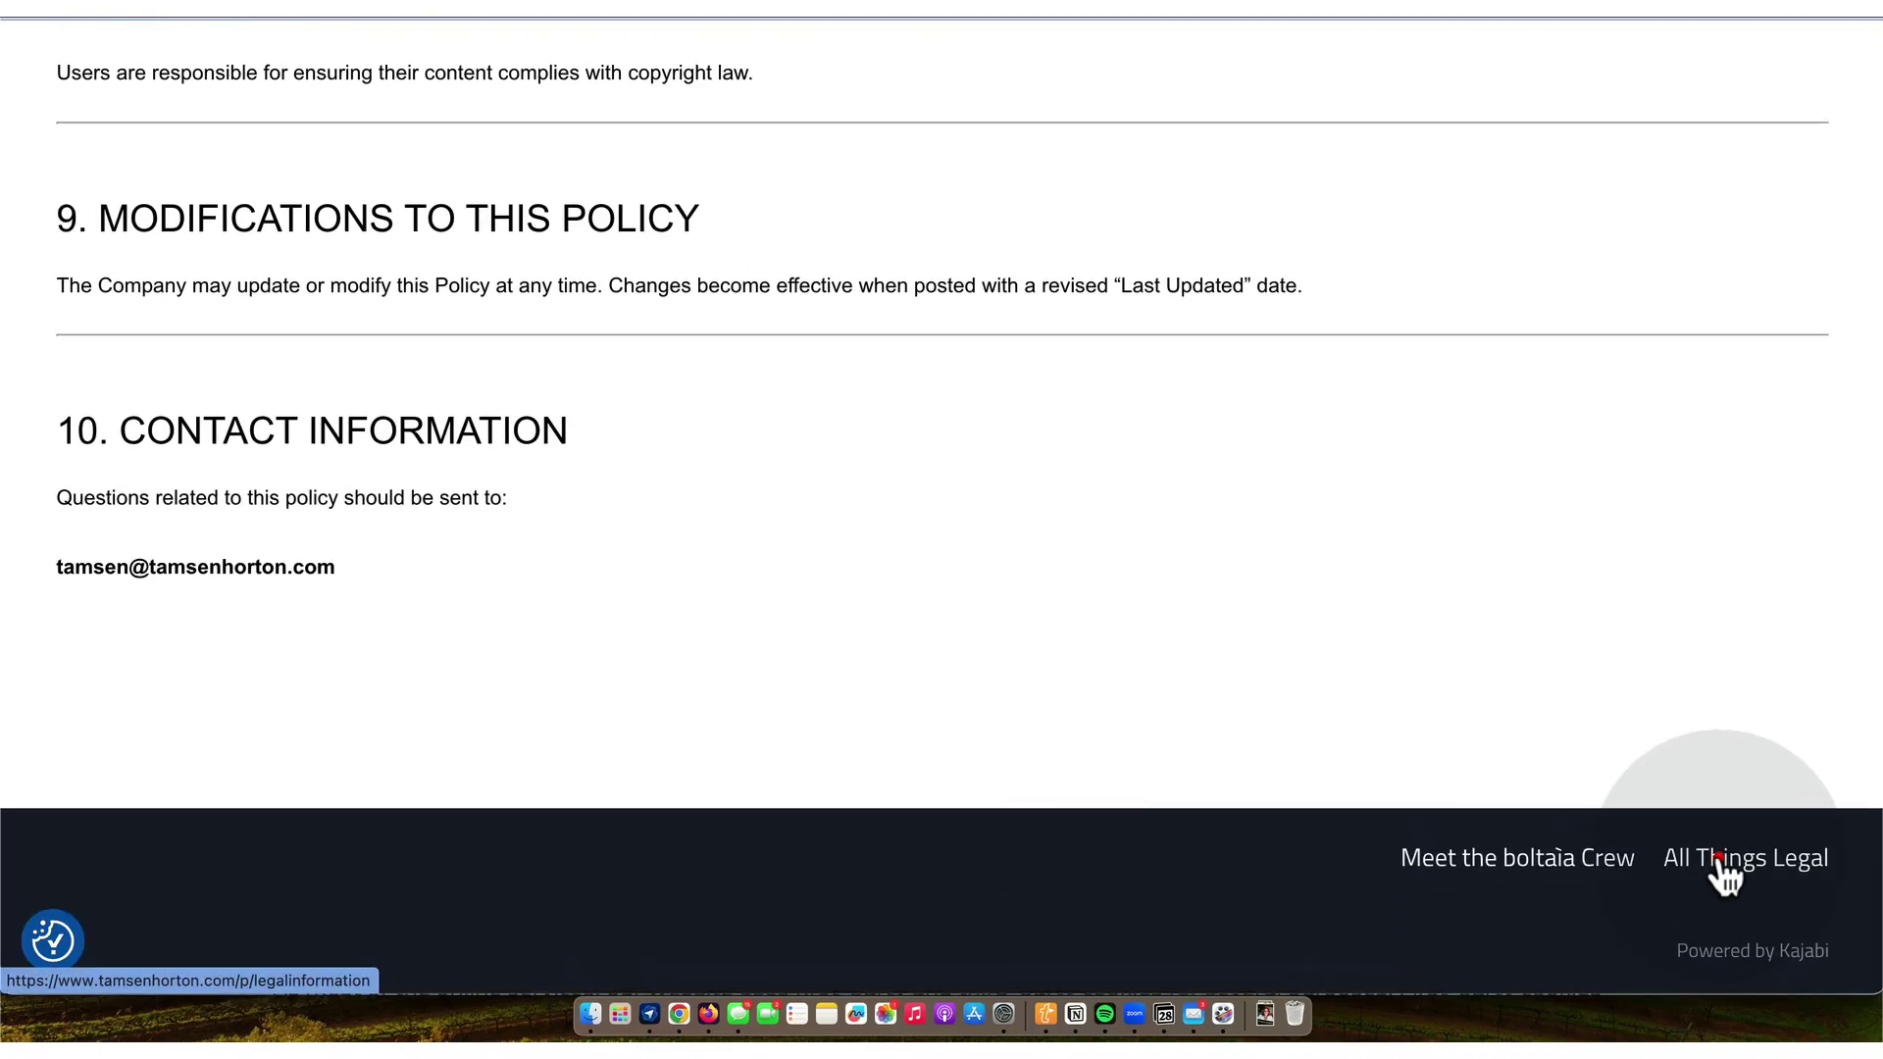
pyautogui.click(1724, 873)
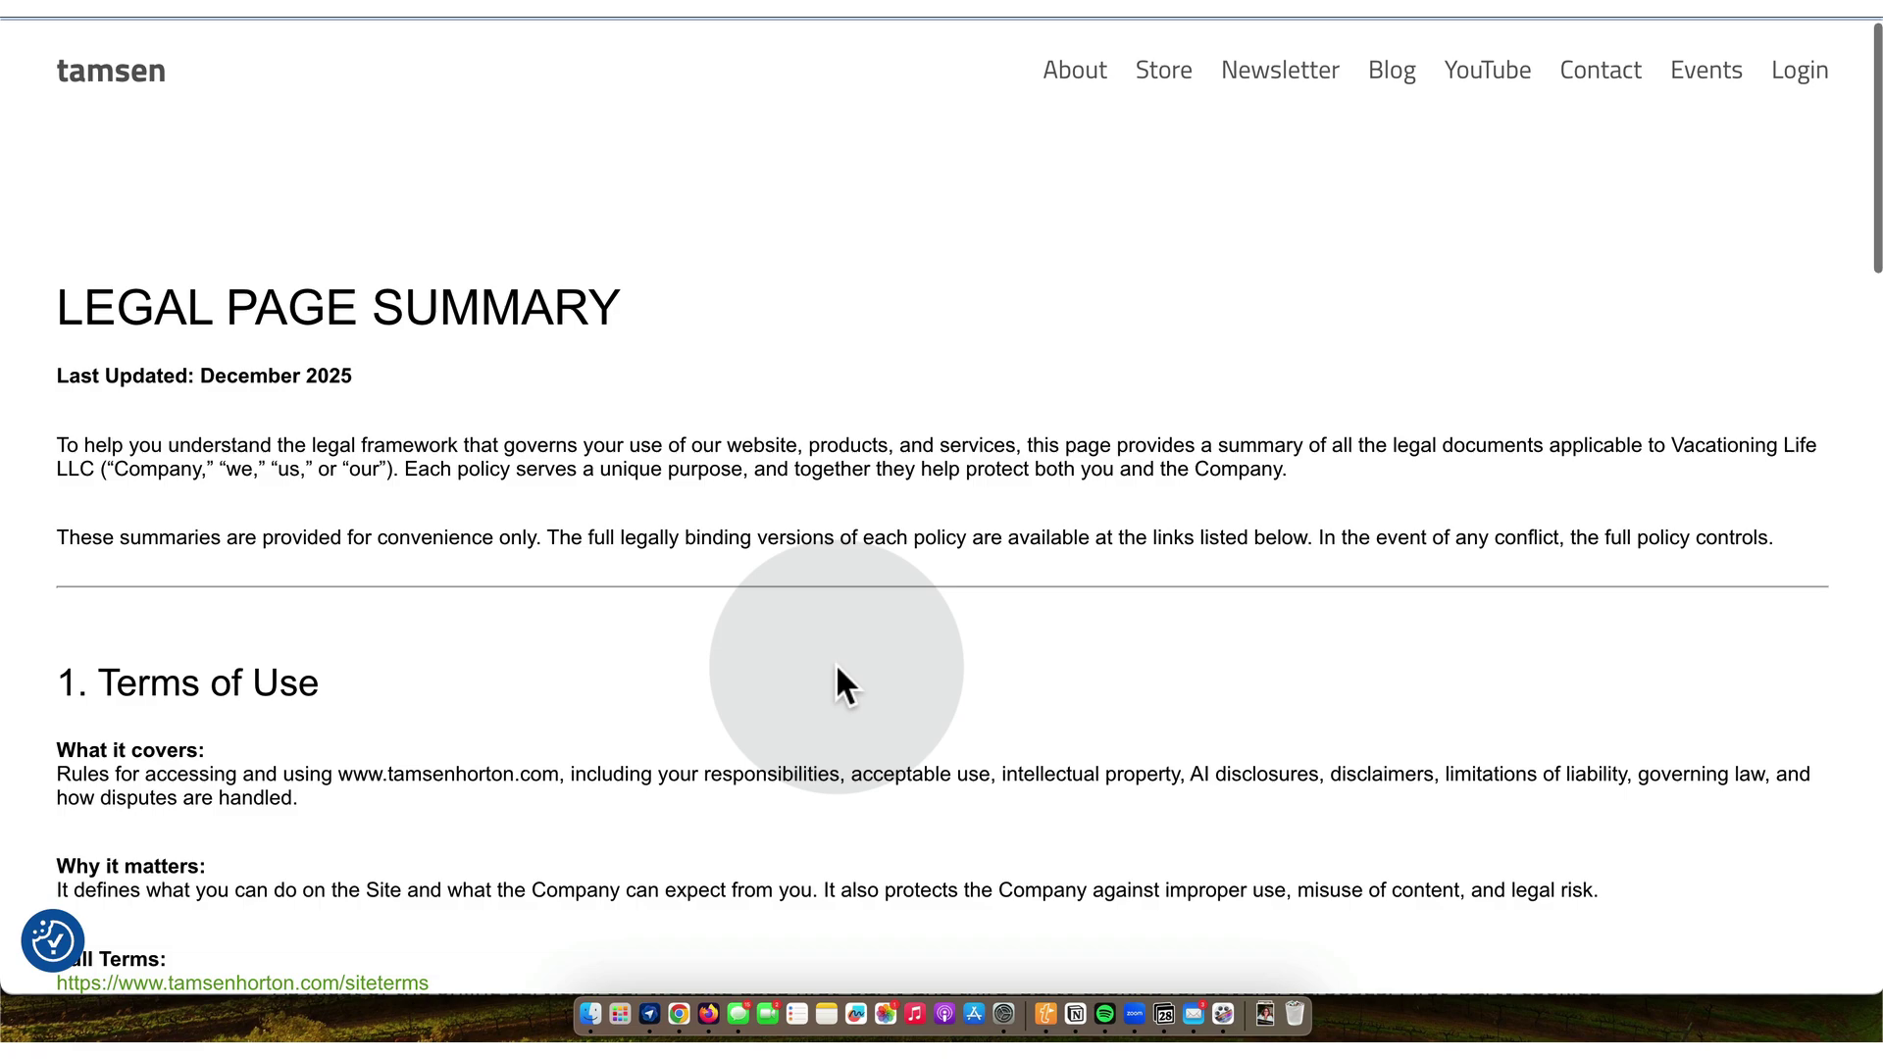
# - Scroll through the live Legal Page Summary's policy sections
pyautogui.scroll(-5, 839, 670)
pyautogui.scroll(-15, 836, 666)
pyautogui.scroll(-10, 837, 666)
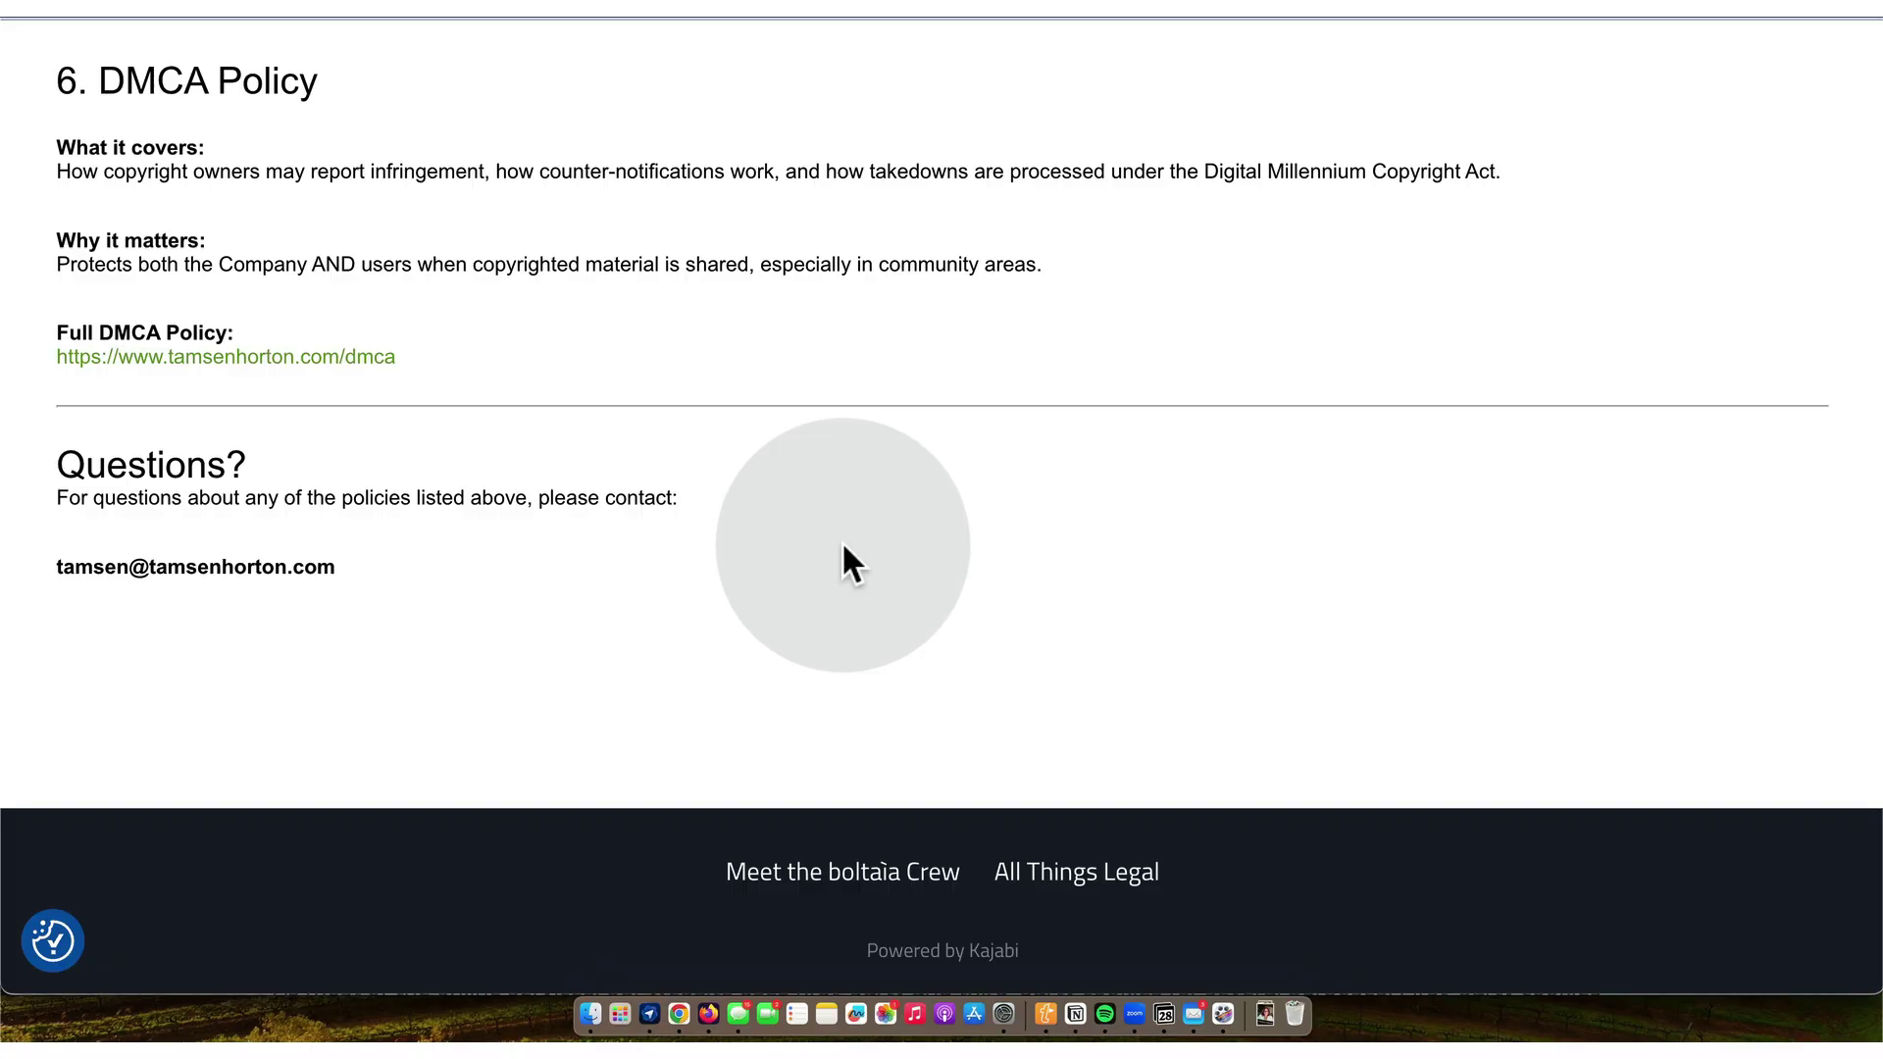
pyautogui.scroll(20, 842, 540)
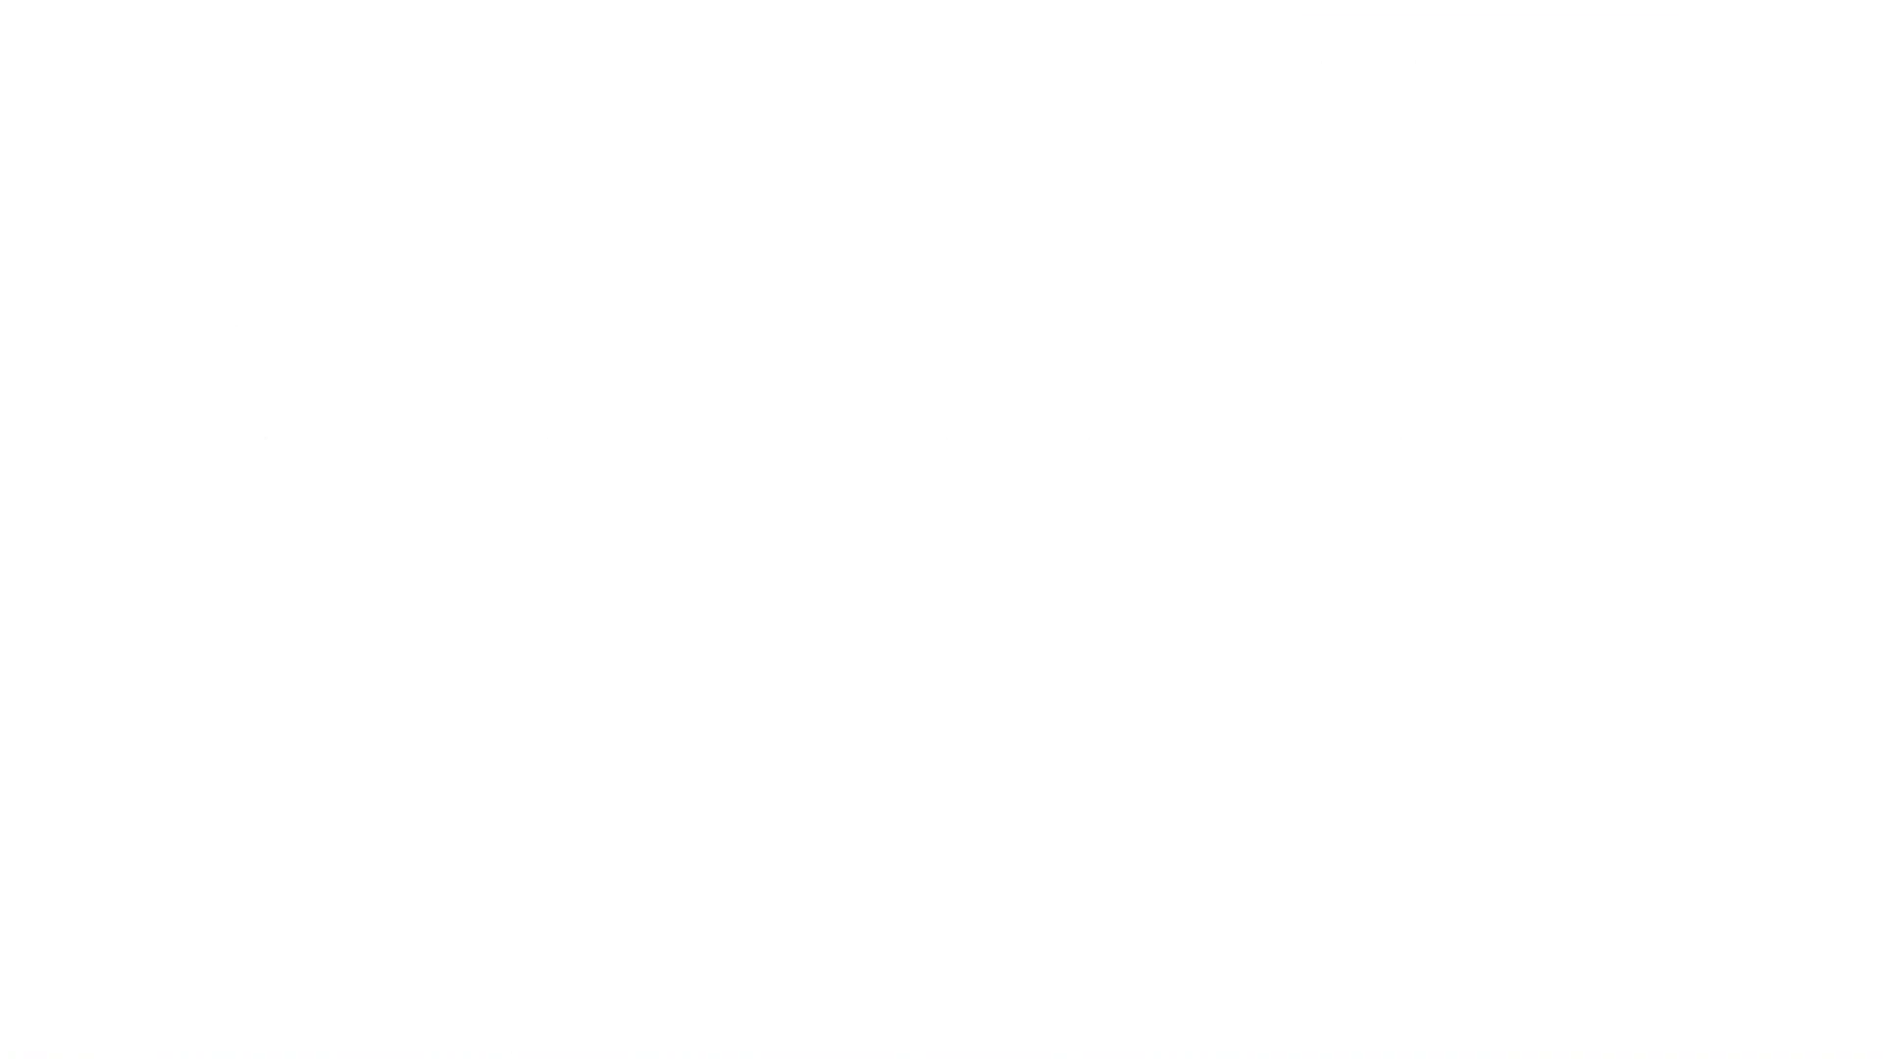
# - In Navigation, confirm the All Things Legal footer link points to /p/legalinformation, closing without changes
pyautogui.click(679, 1014)
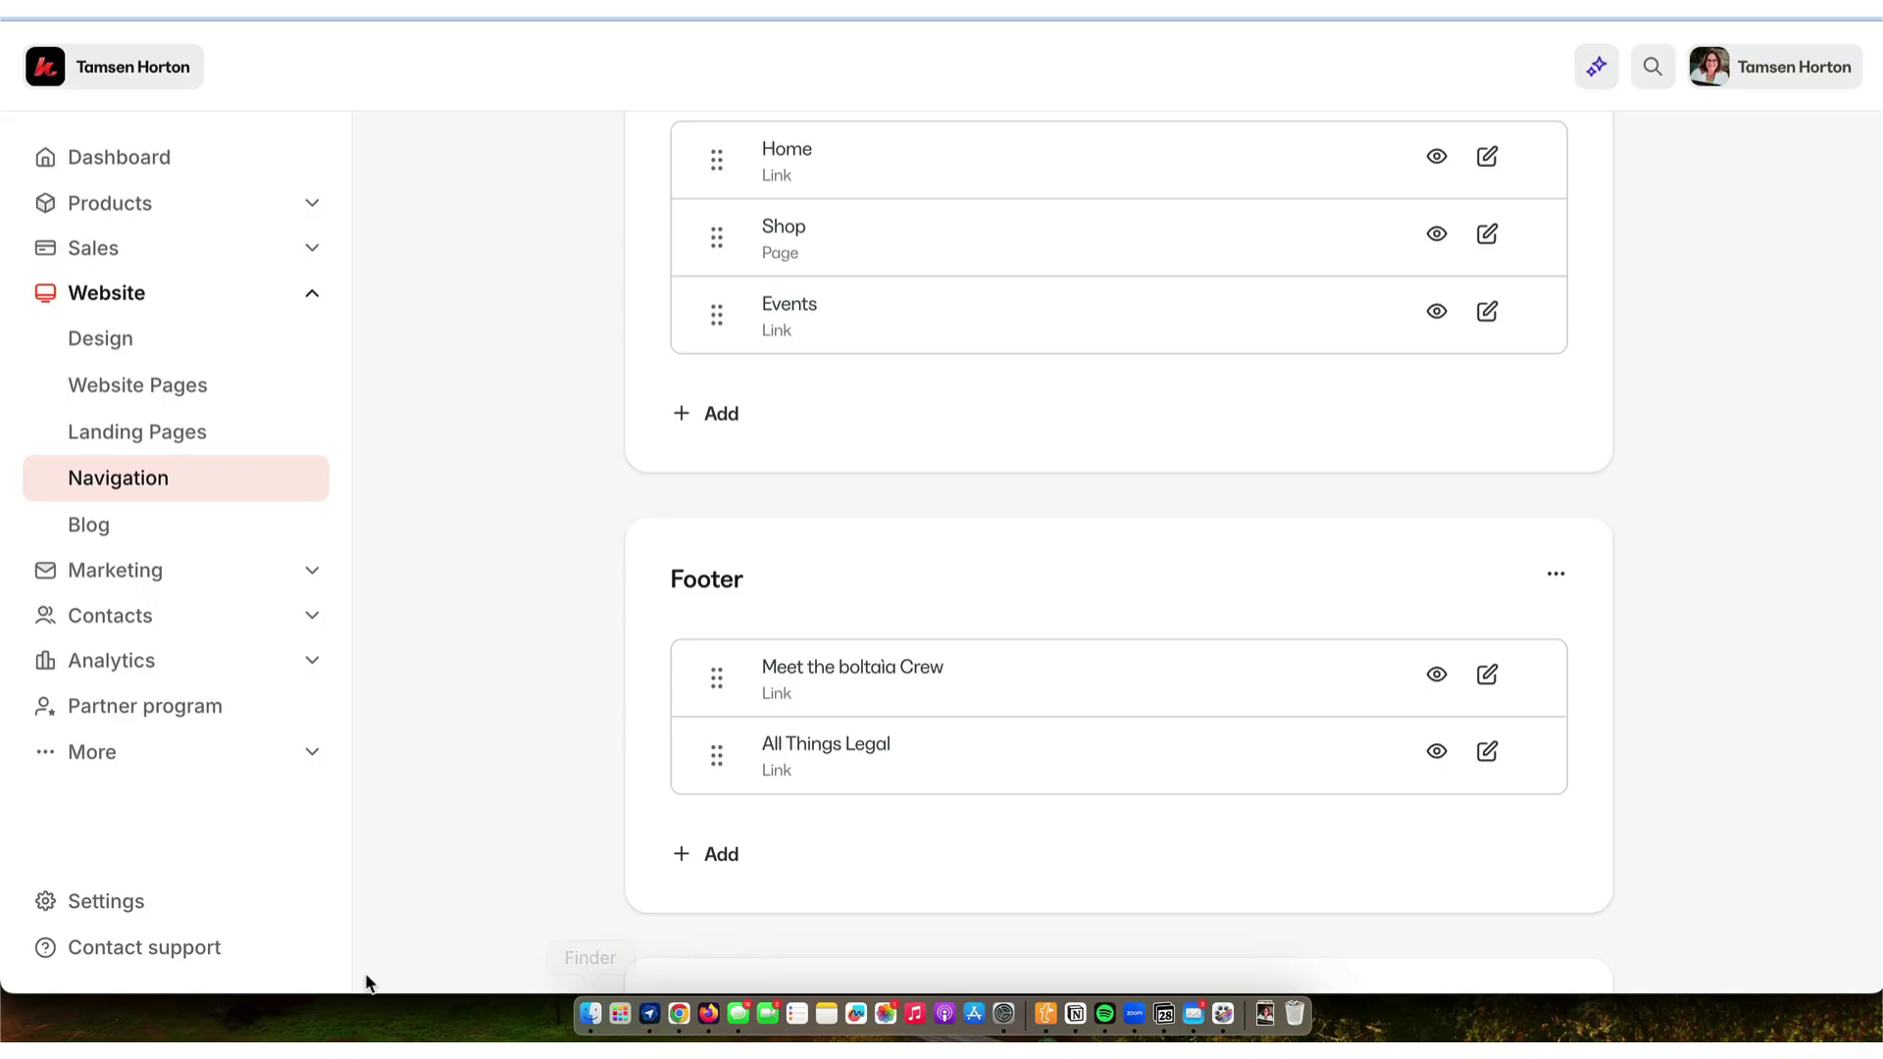
pyautogui.scroll(-2, 474, 684)
pyautogui.scroll(-1, 474, 685)
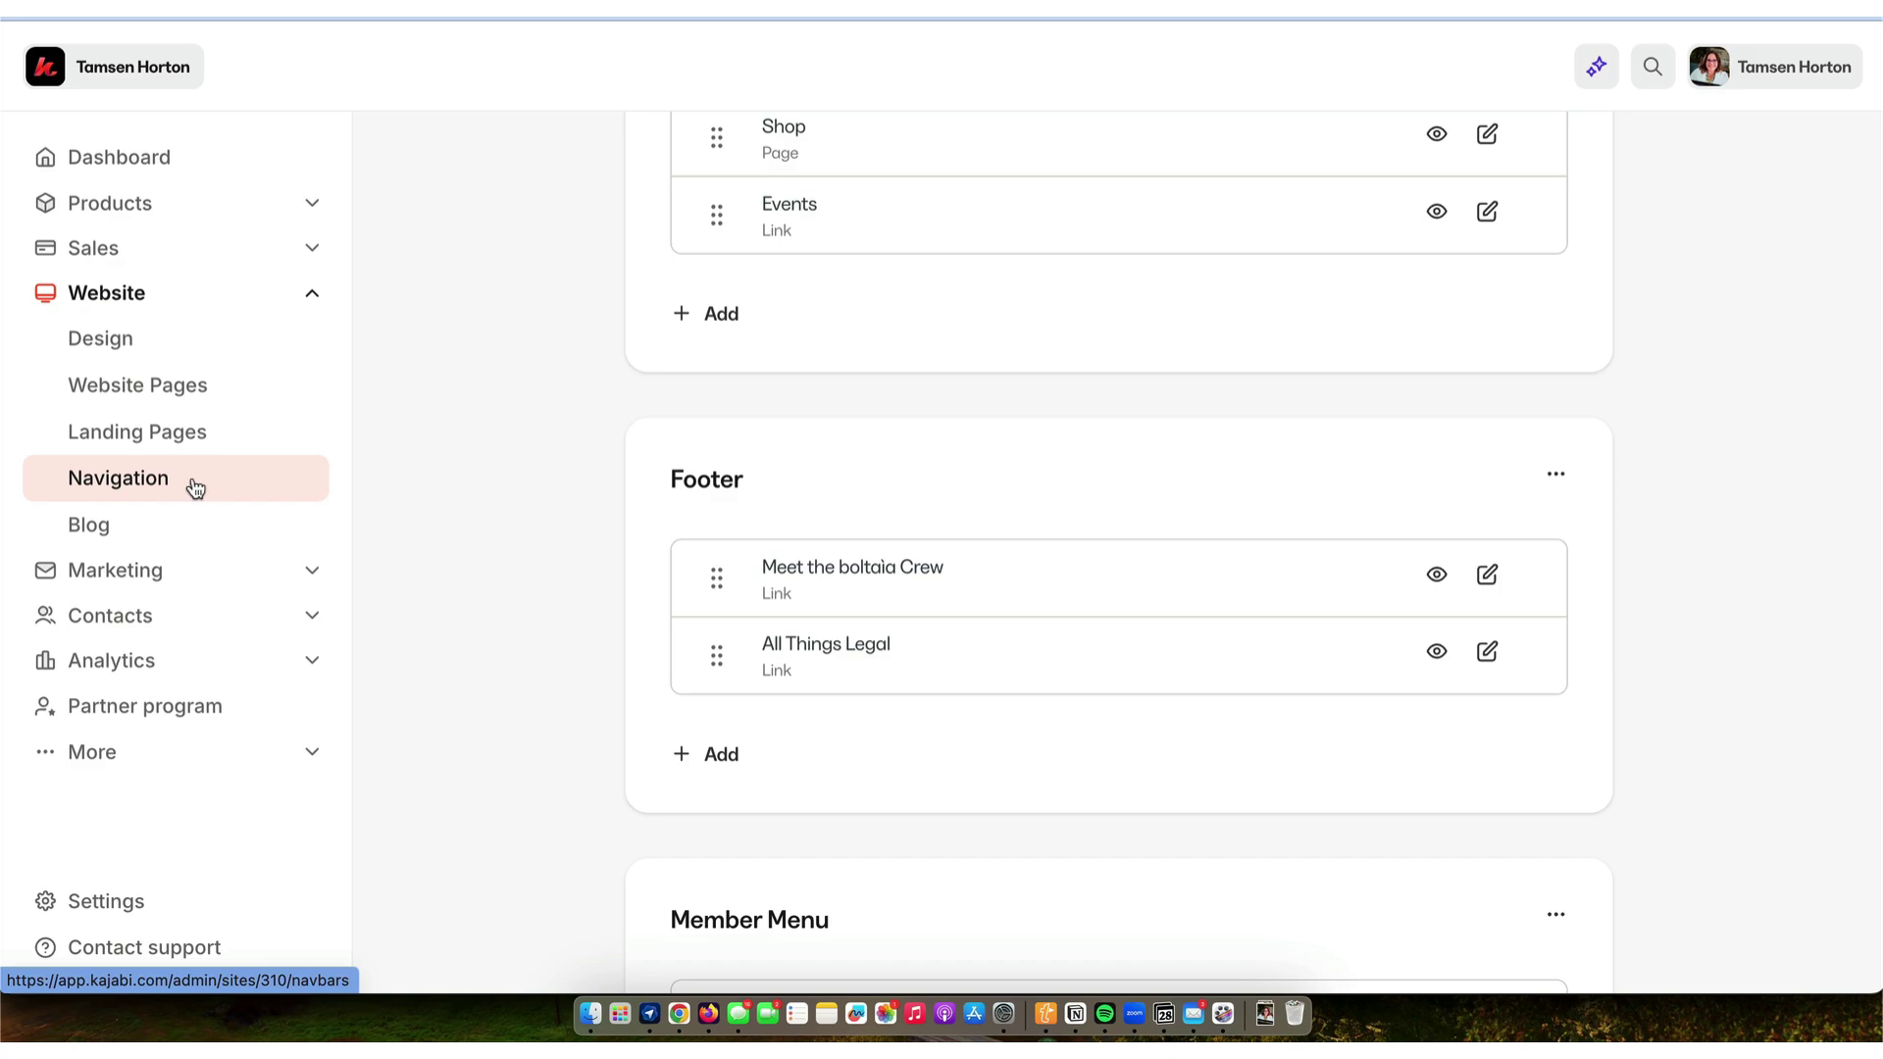
pyautogui.scroll(-1, 742, 508)
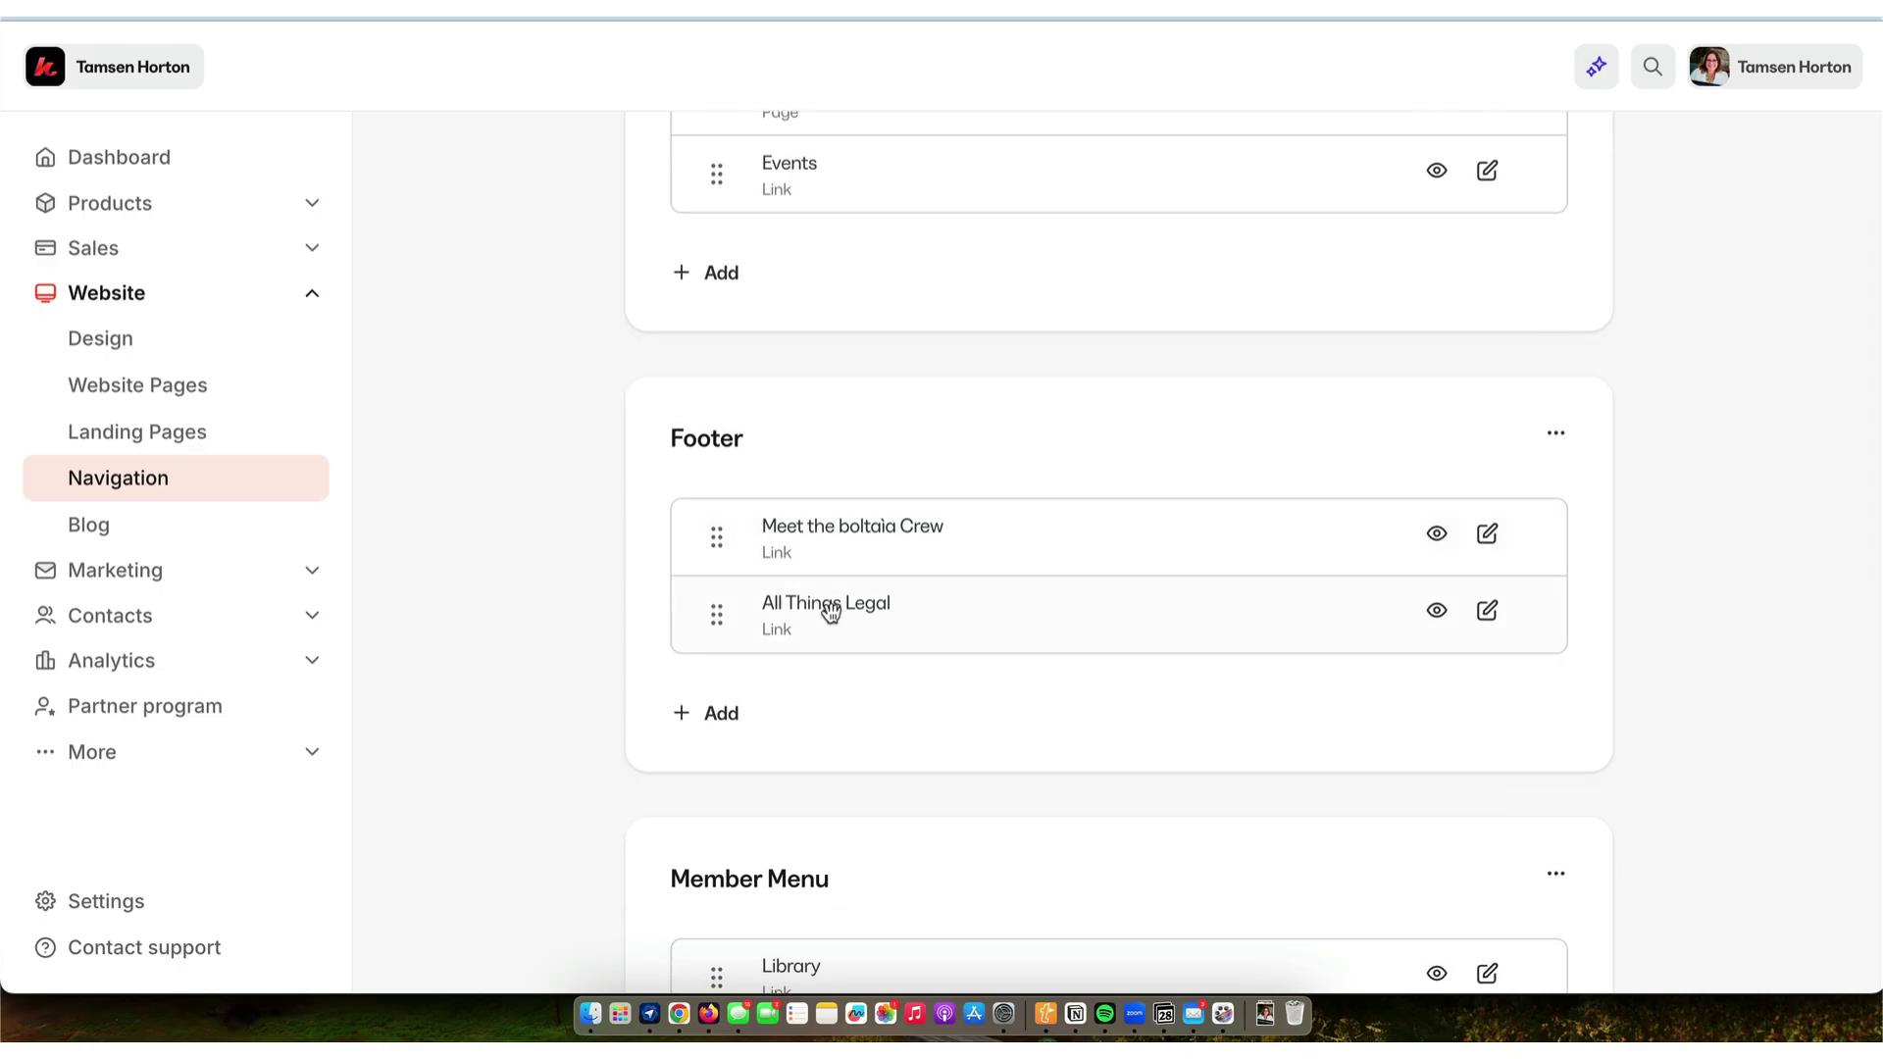
pyautogui.click(1489, 614)
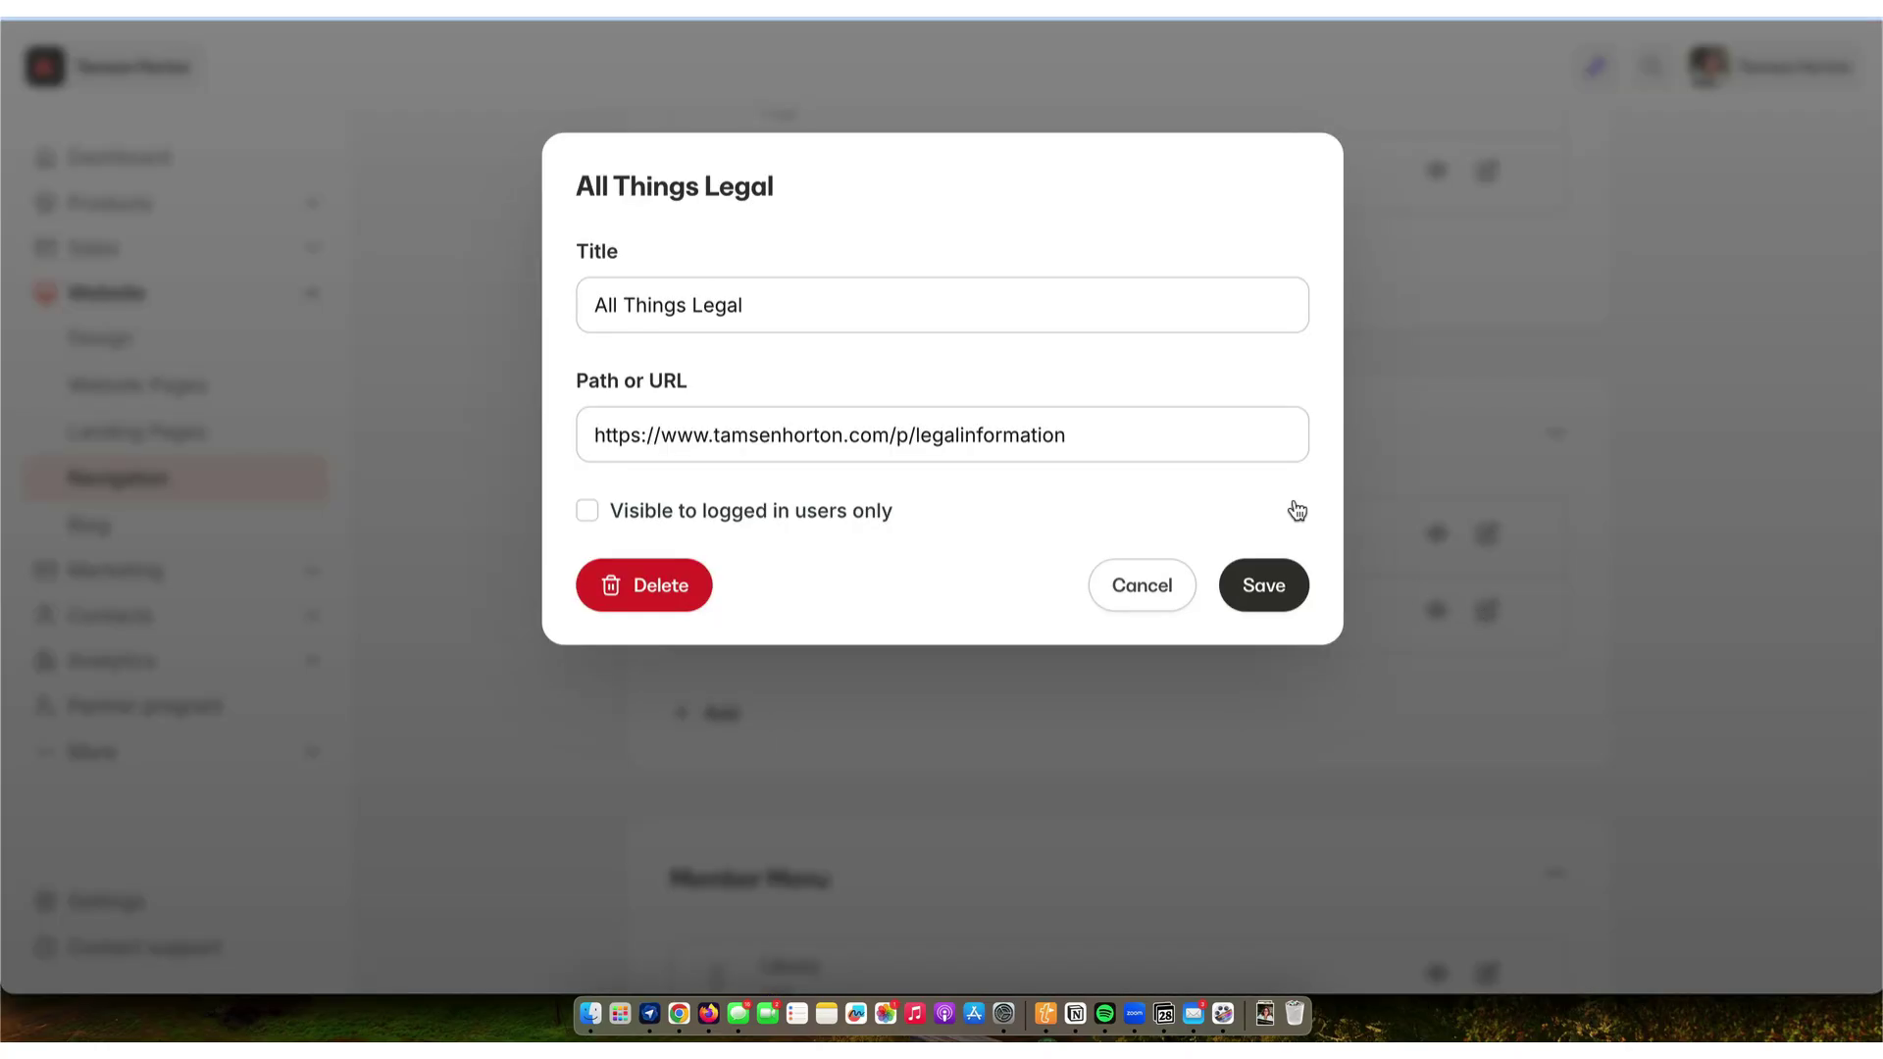
pyautogui.click(1086, 435)
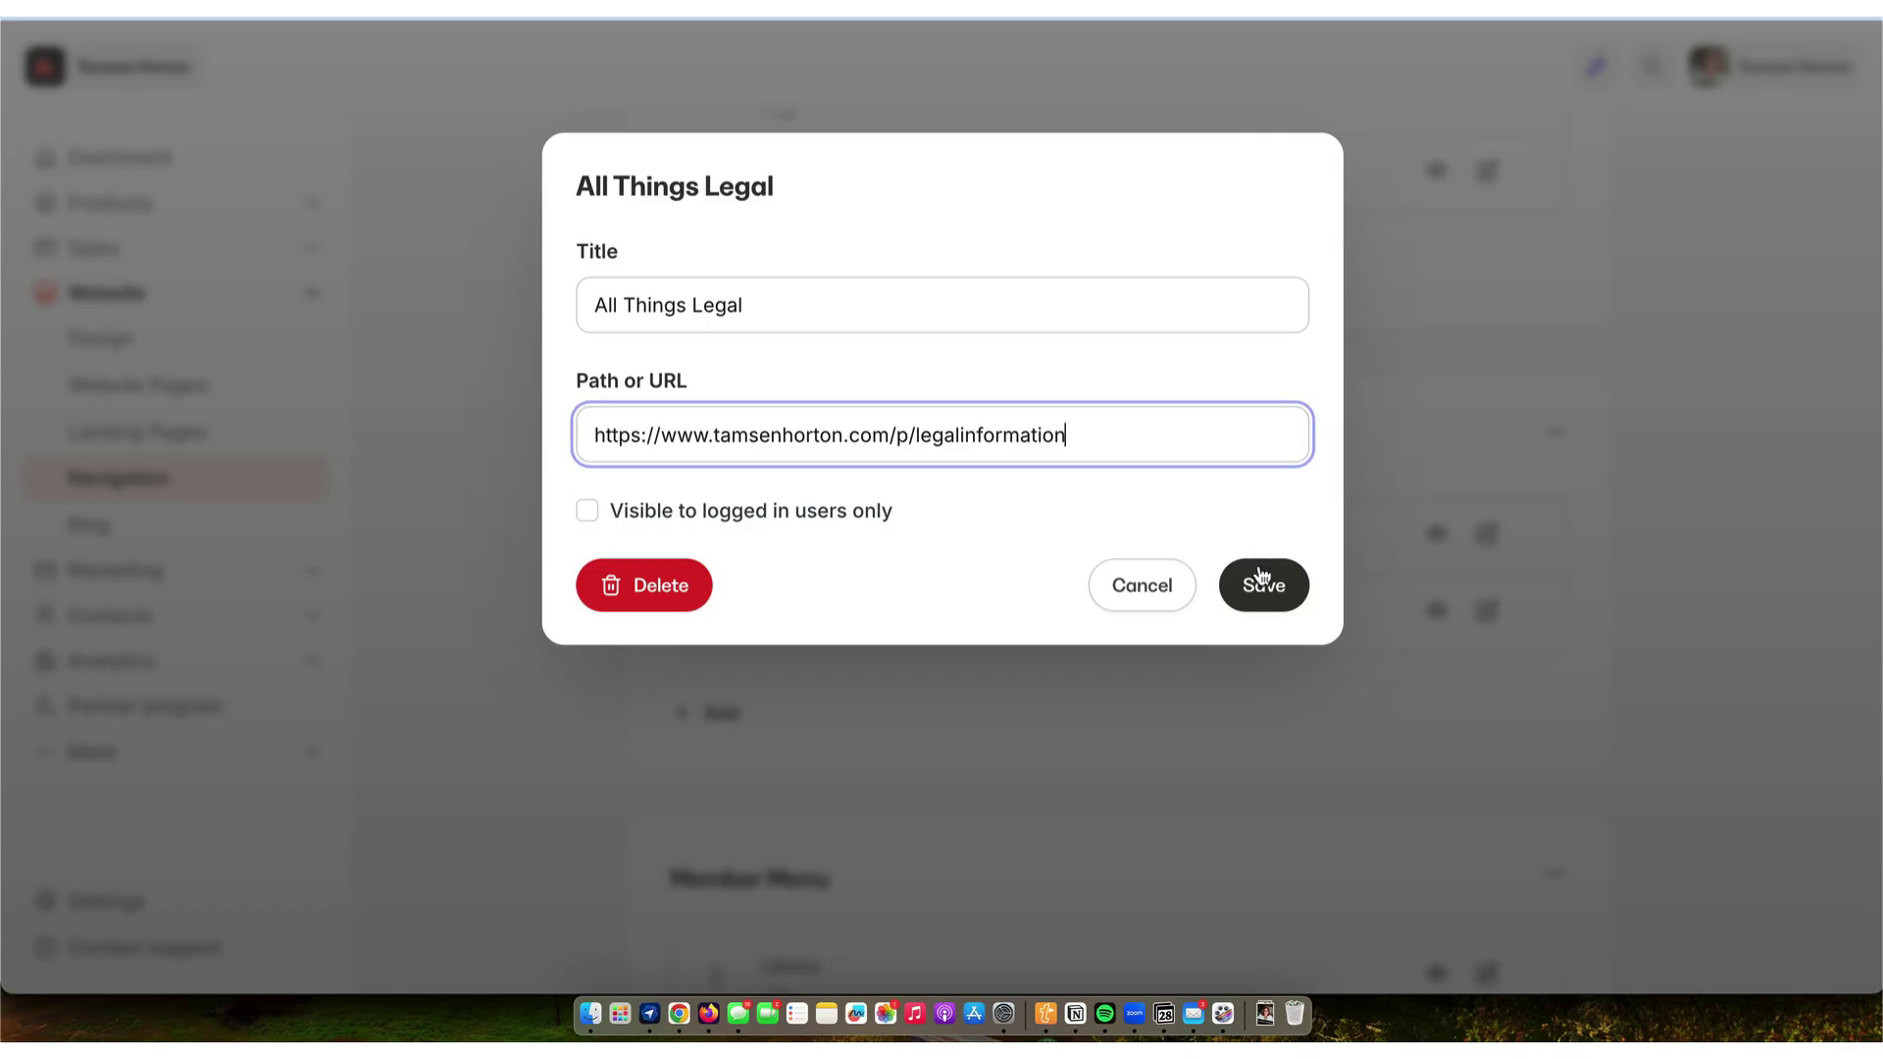
pyautogui.click(1154, 585)
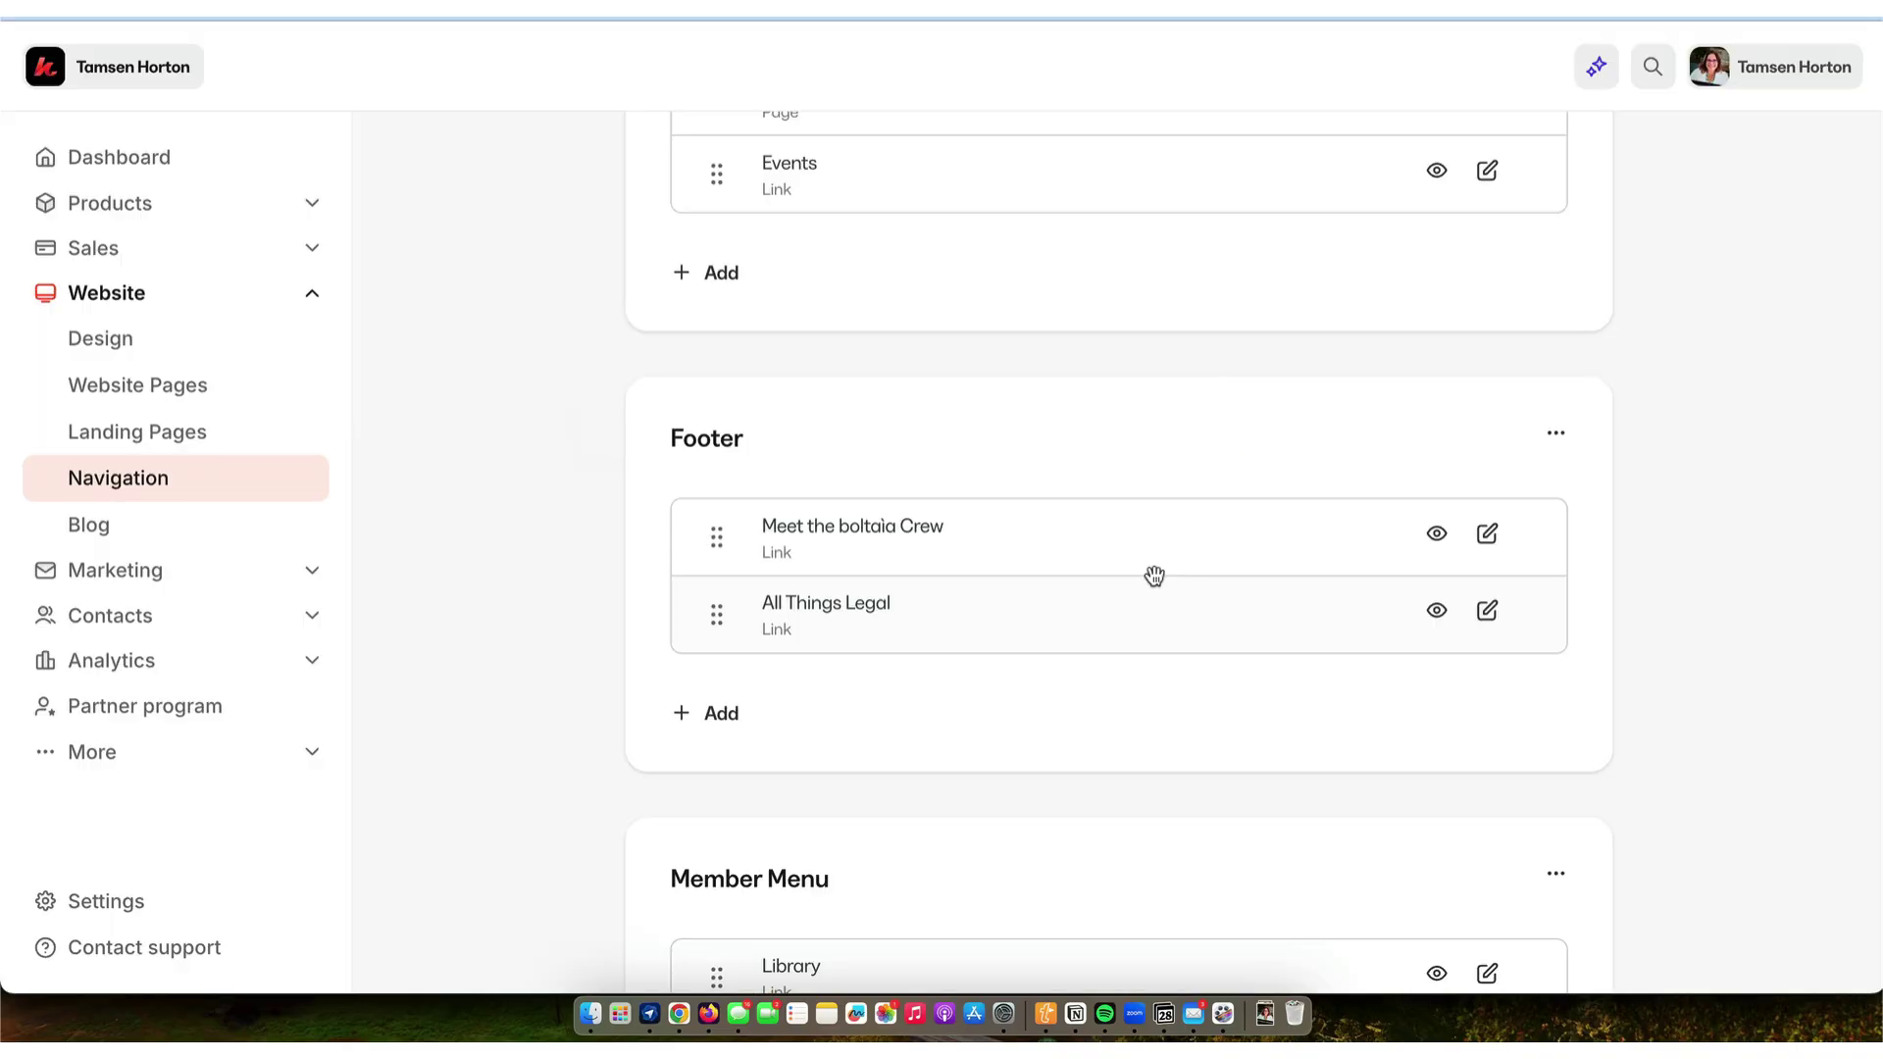
pyautogui.scroll(-1, 1153, 575)
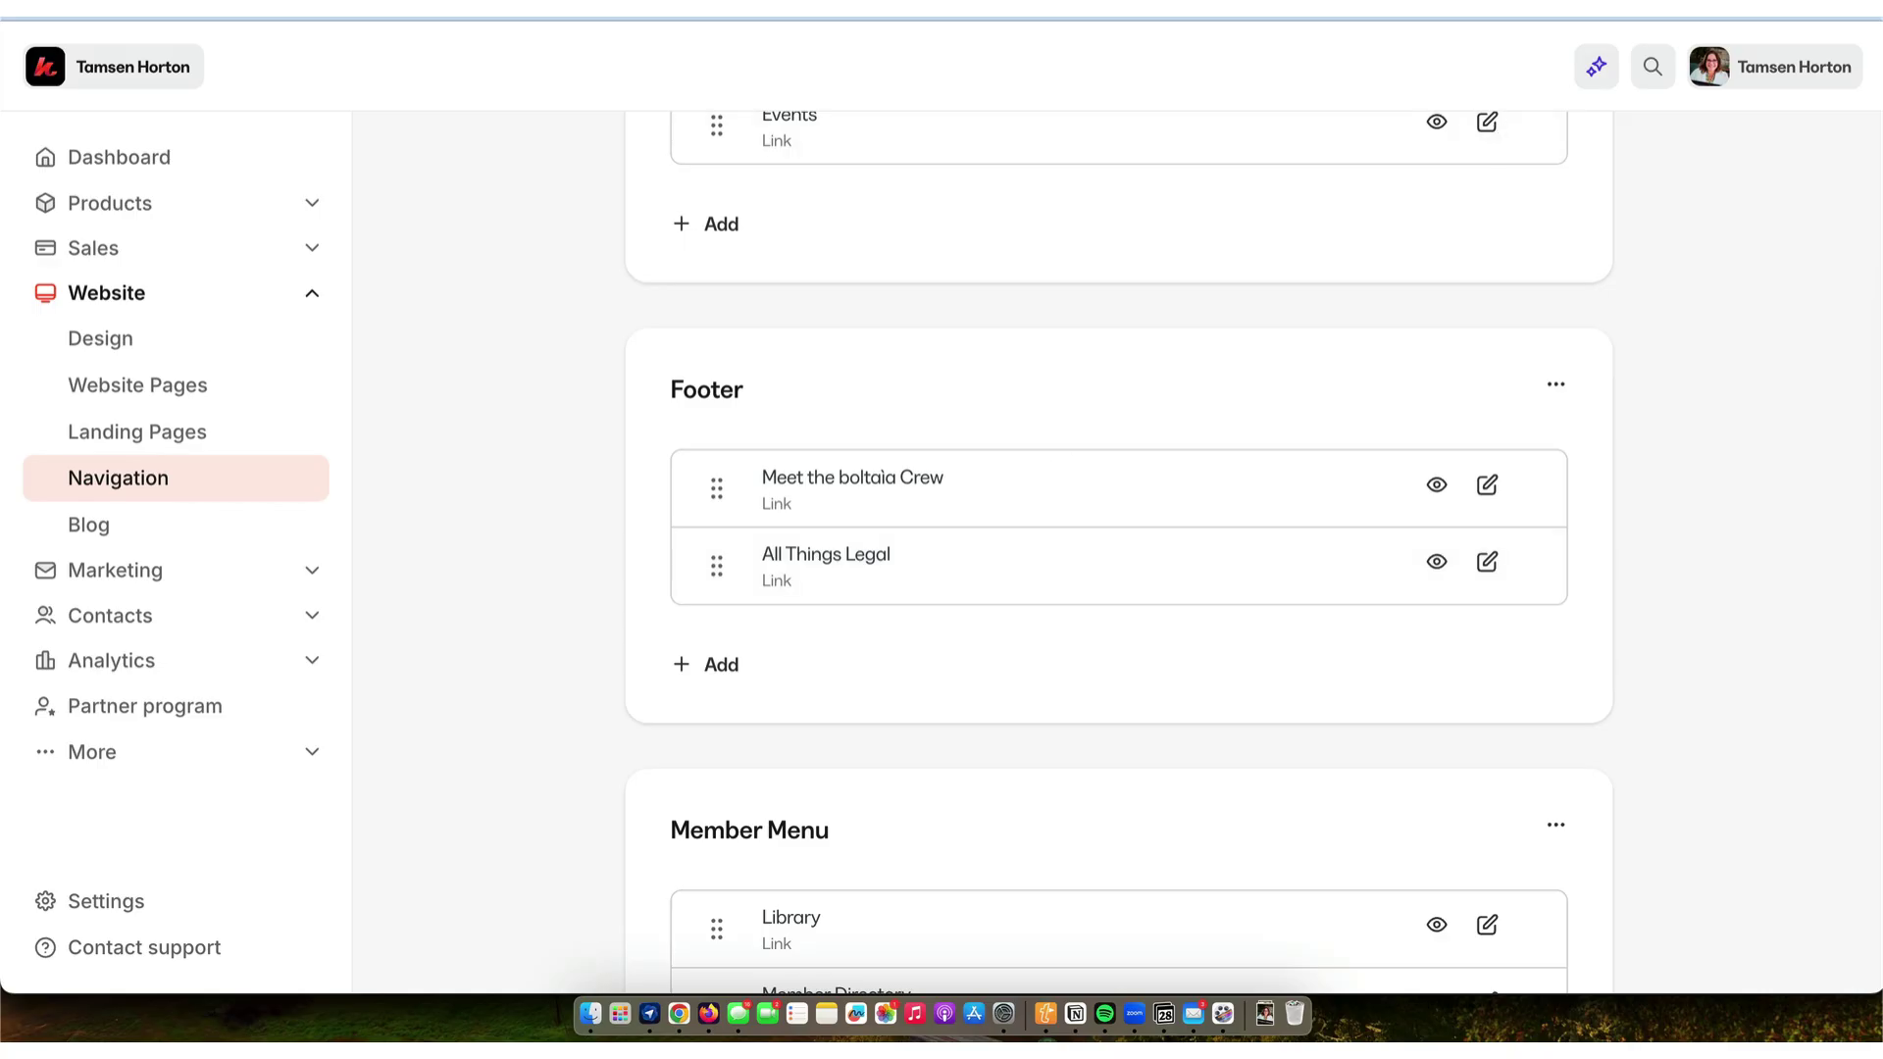
# - Load the live site's homepage in a new browser tab
pyautogui.press('super+t')
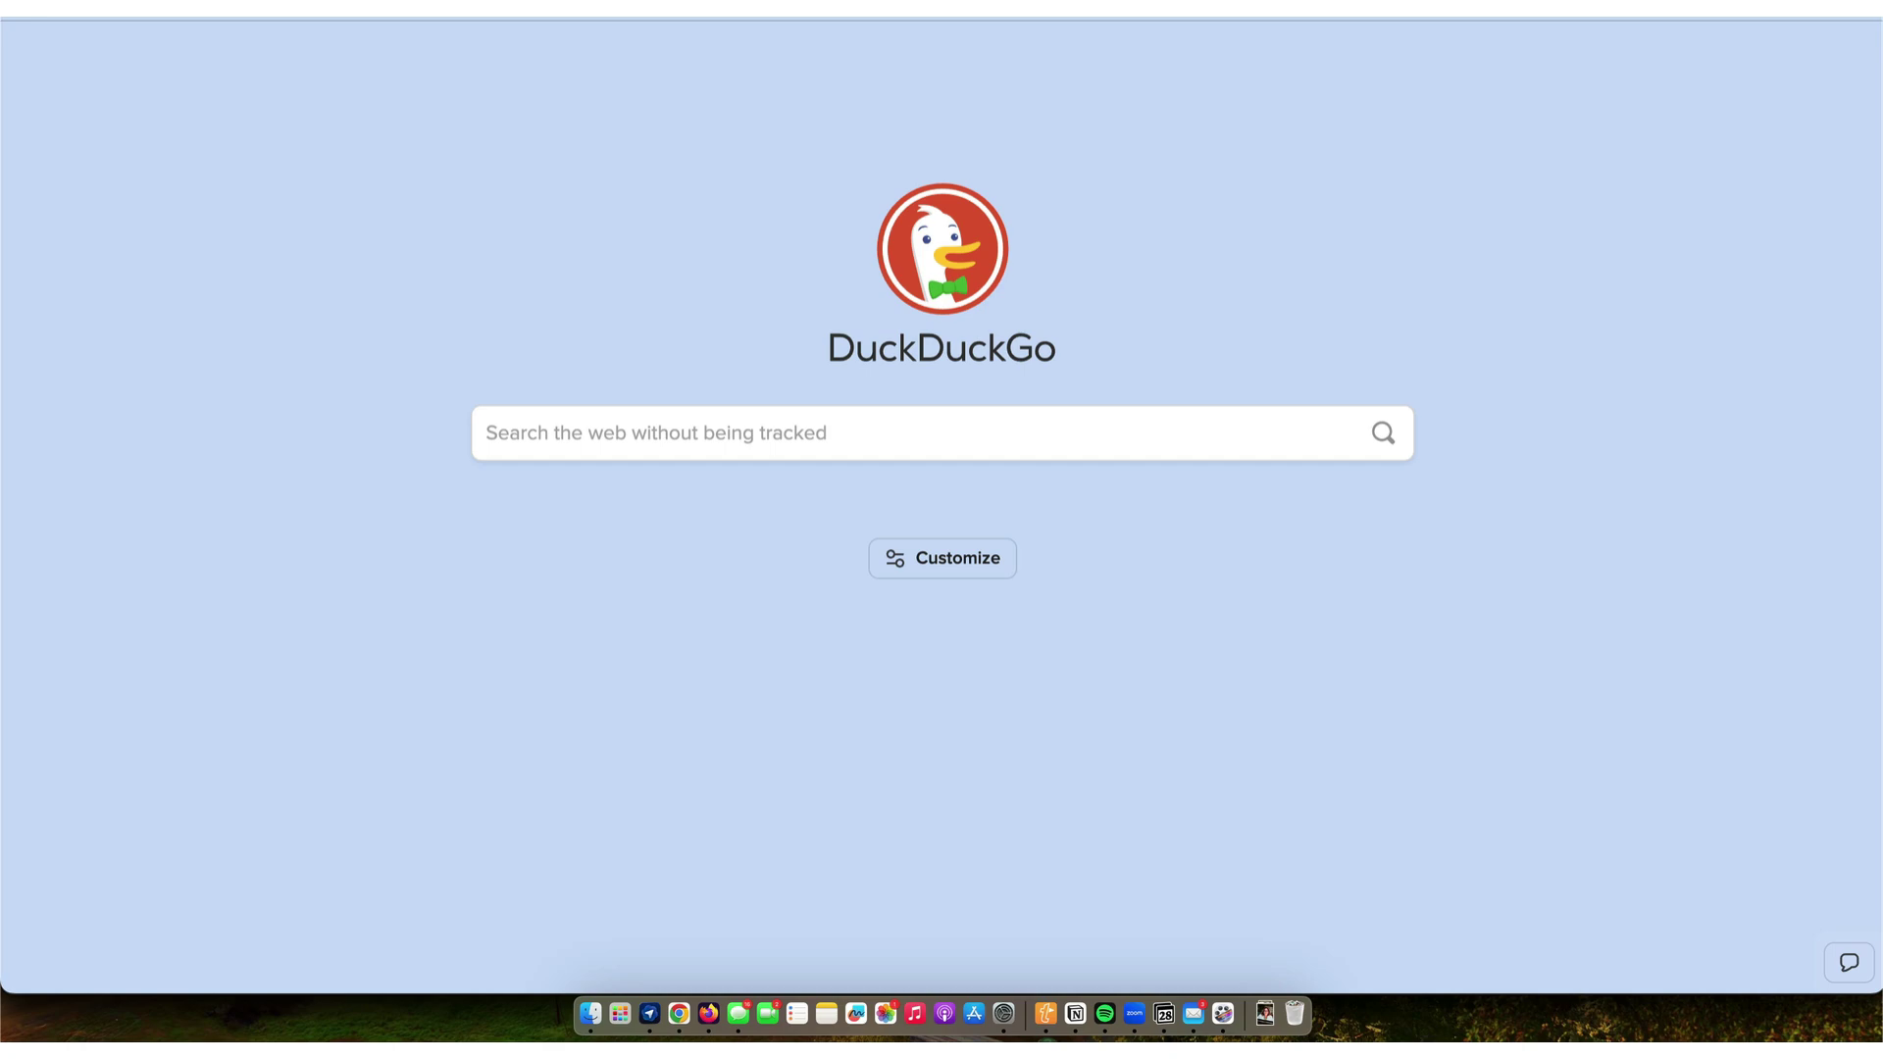
pyautogui.write('tamsenhorton.com')
pyautogui.press('Return')
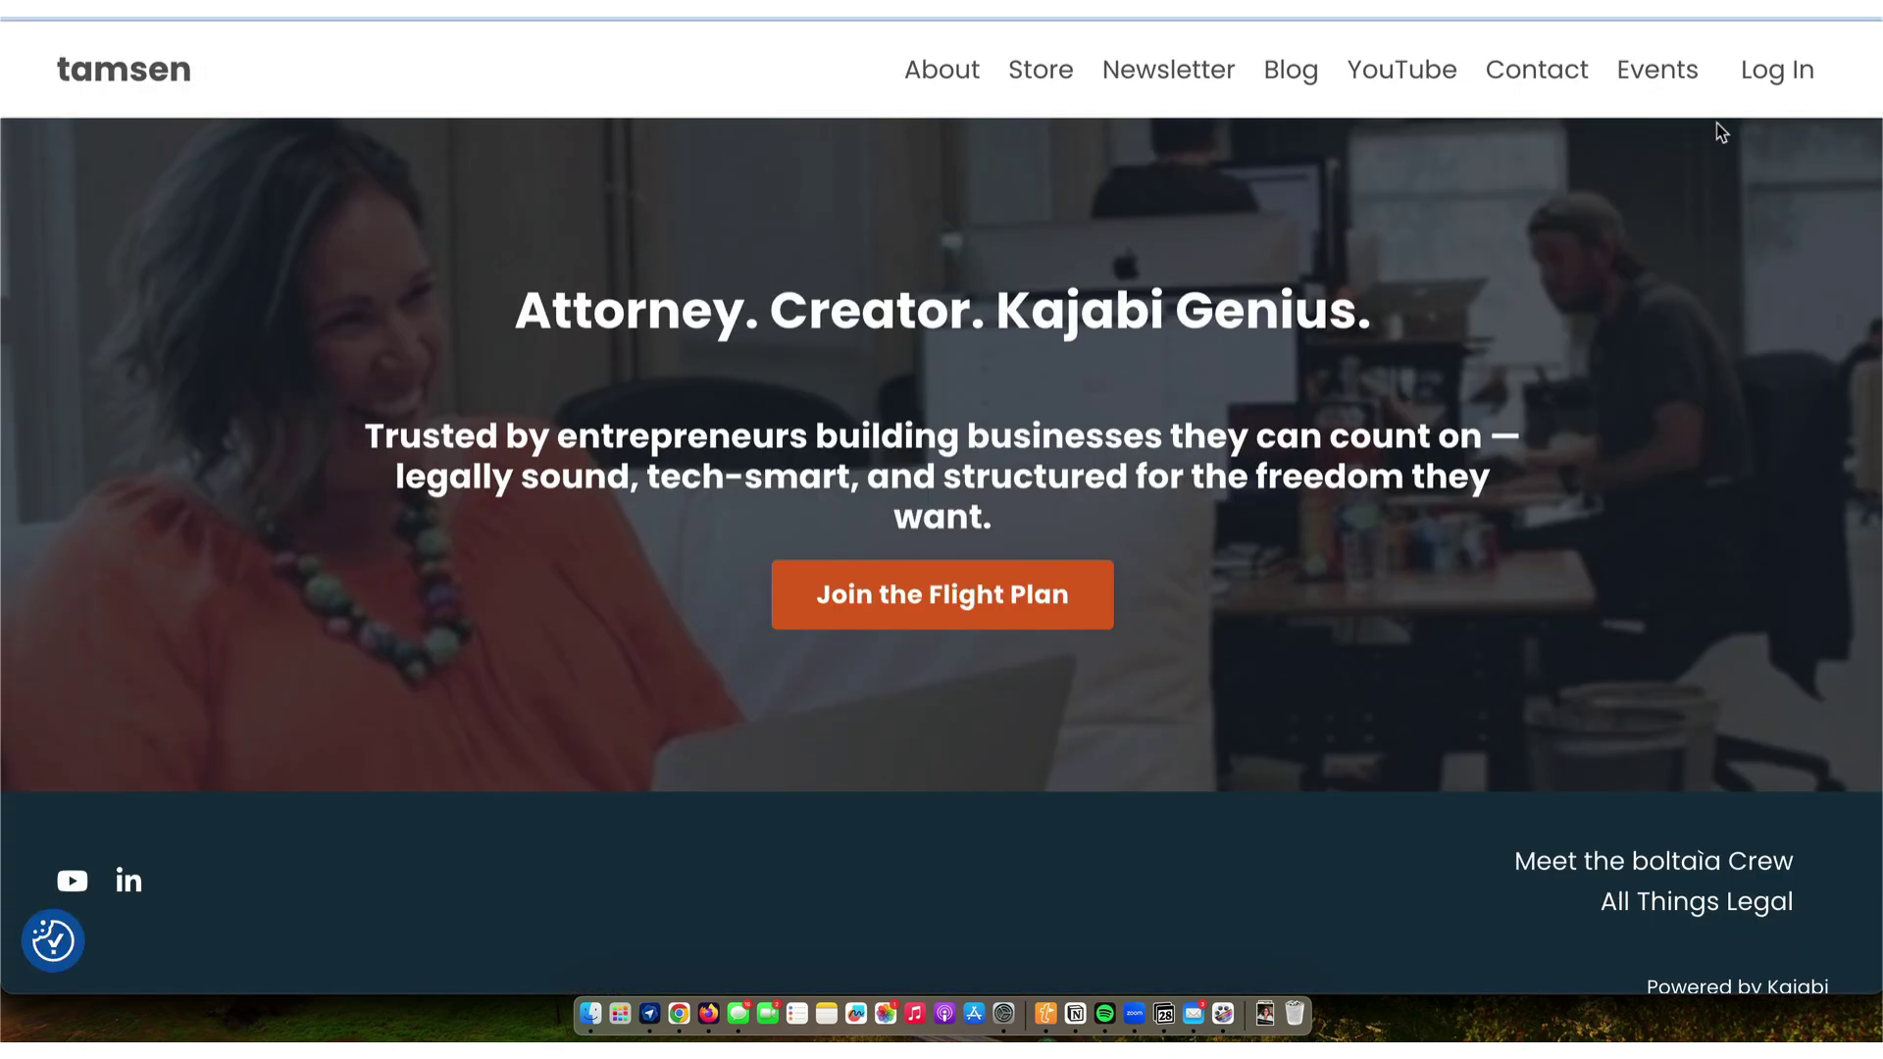
pyautogui.scroll(-2, 1649, 338)
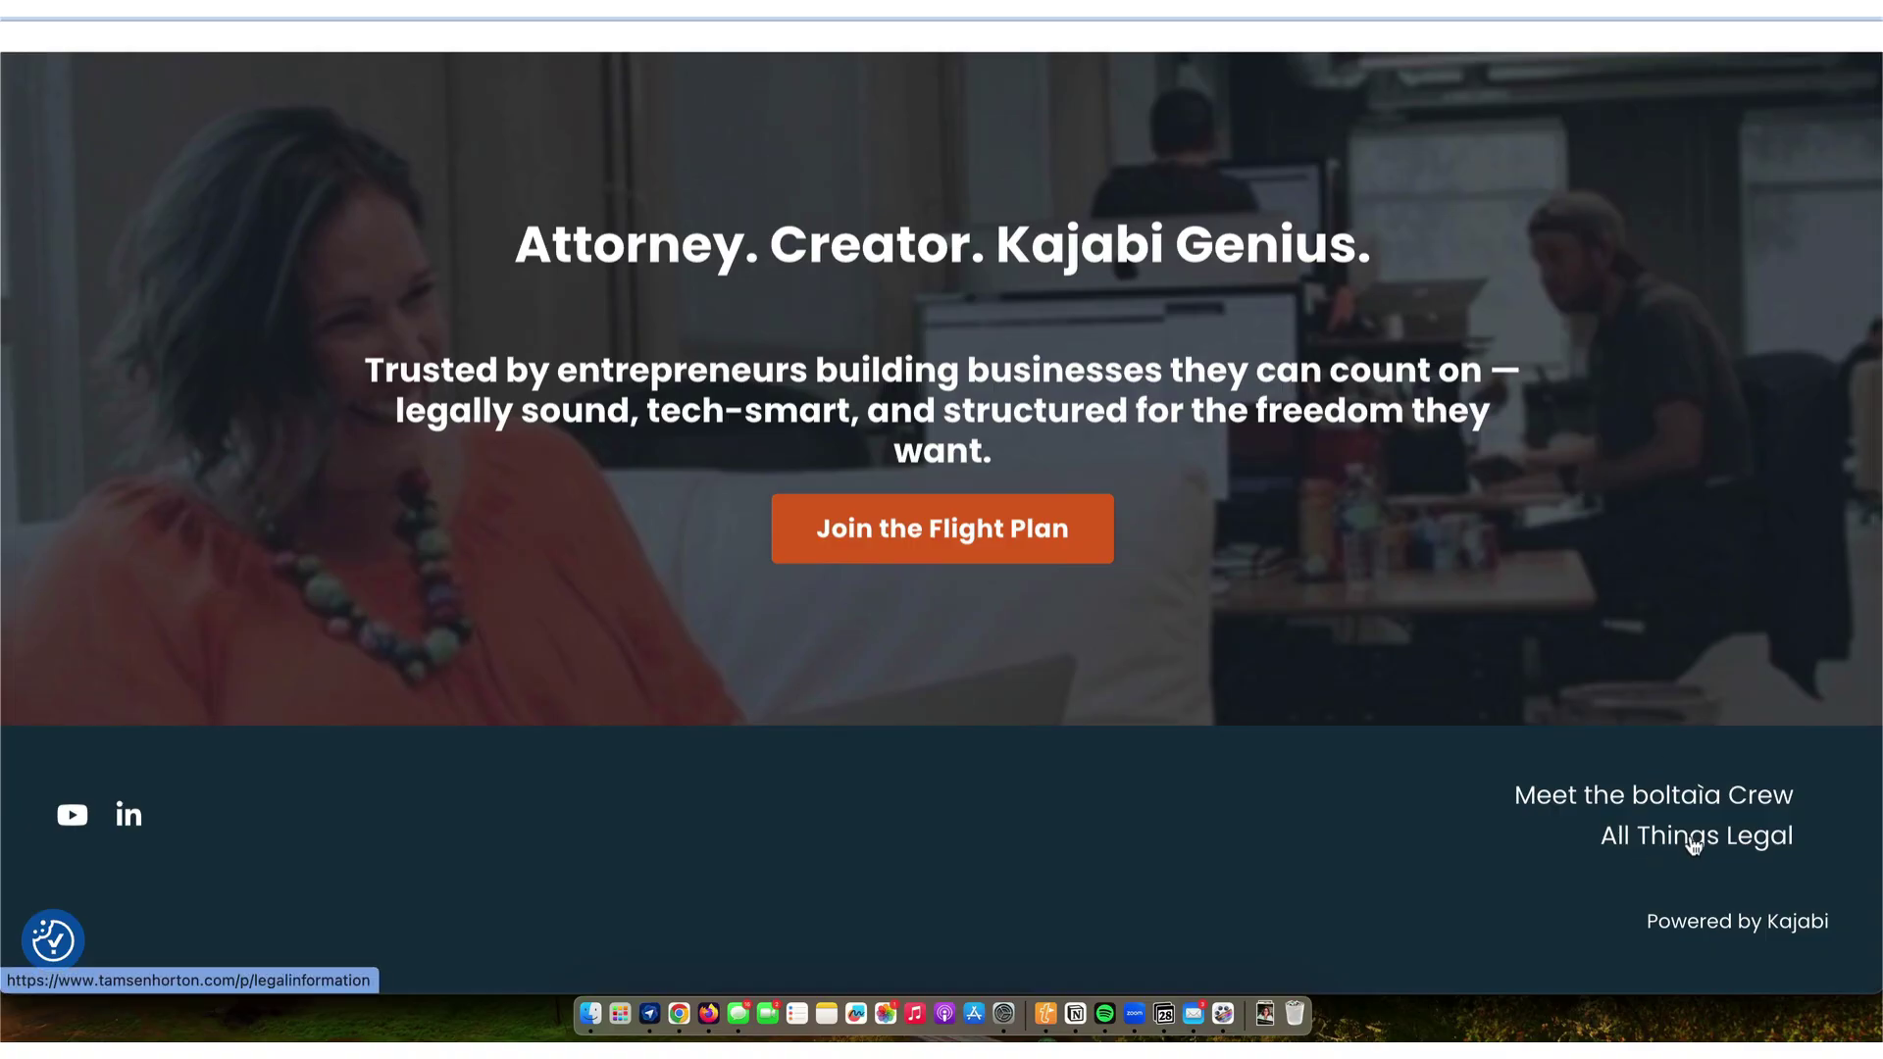
pyautogui.scroll(1, 1694, 846)
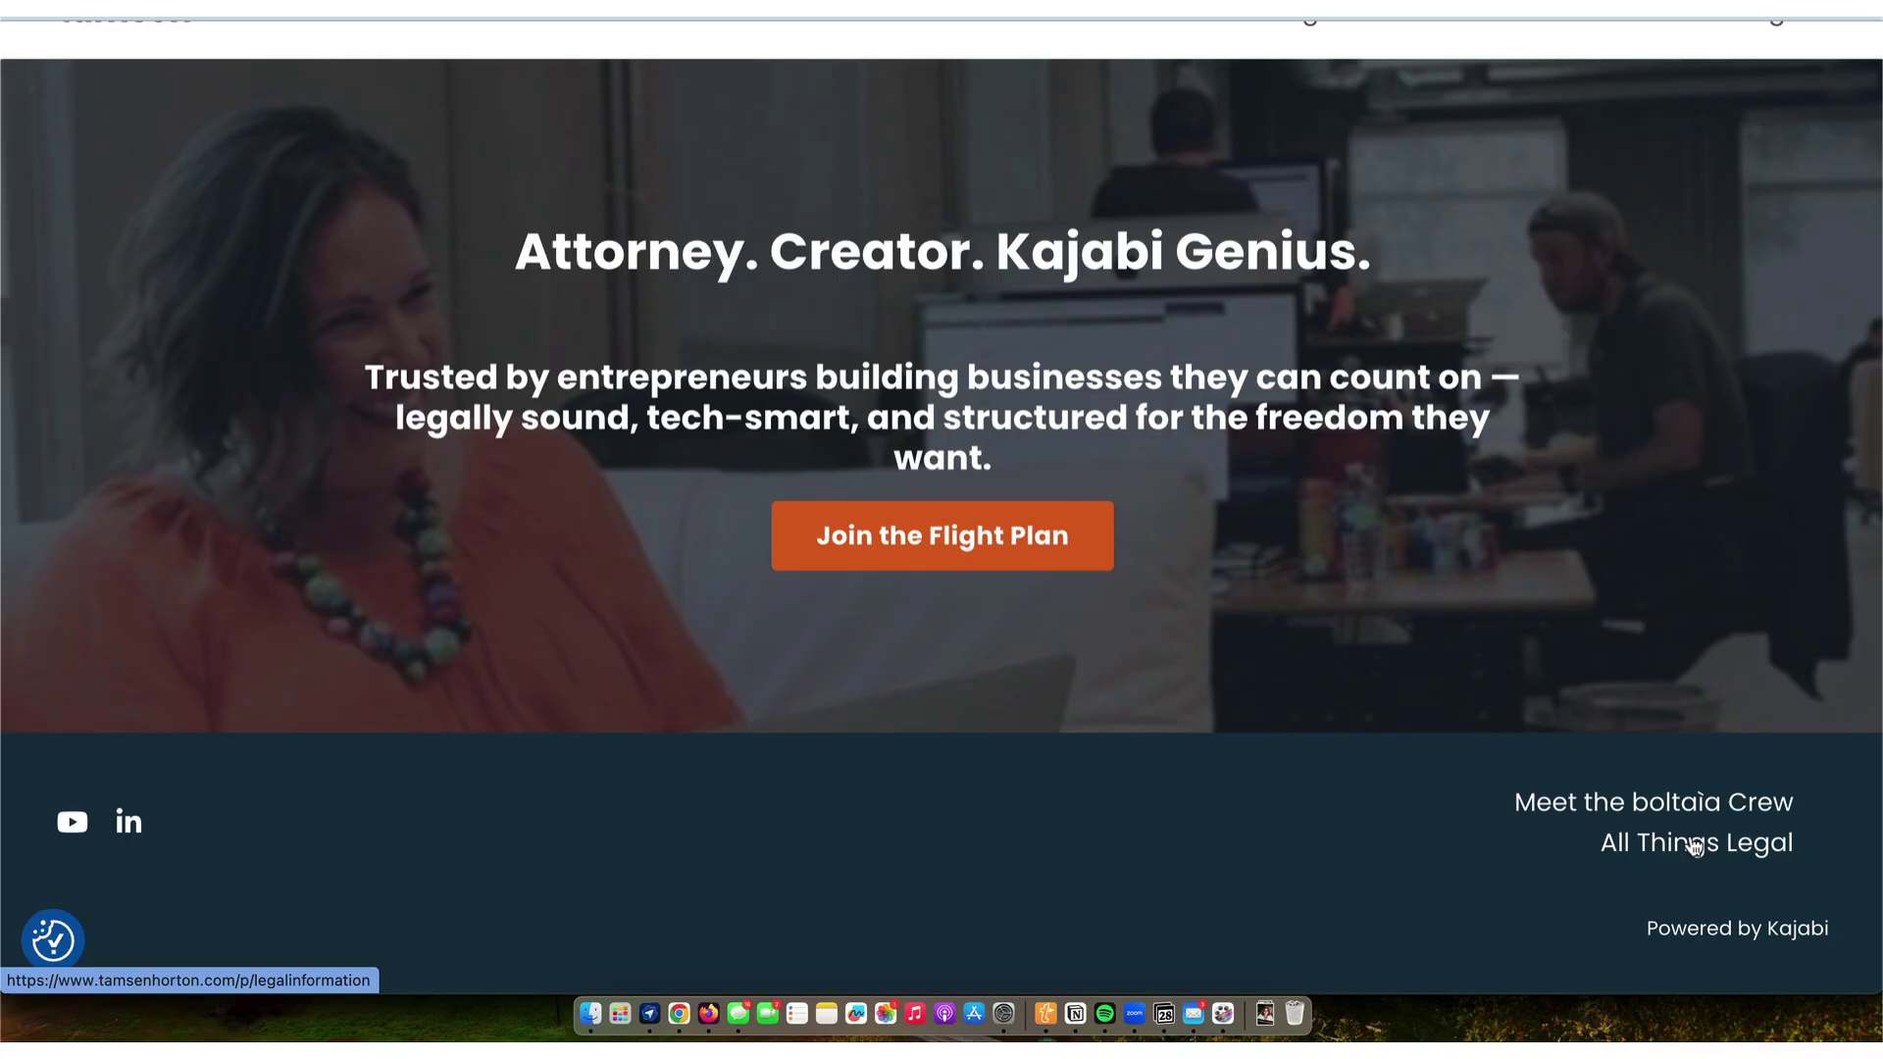
# - Follow the footer's All Things Legal link and scroll through the Legal Page Summary
pyautogui.click(1684, 845)
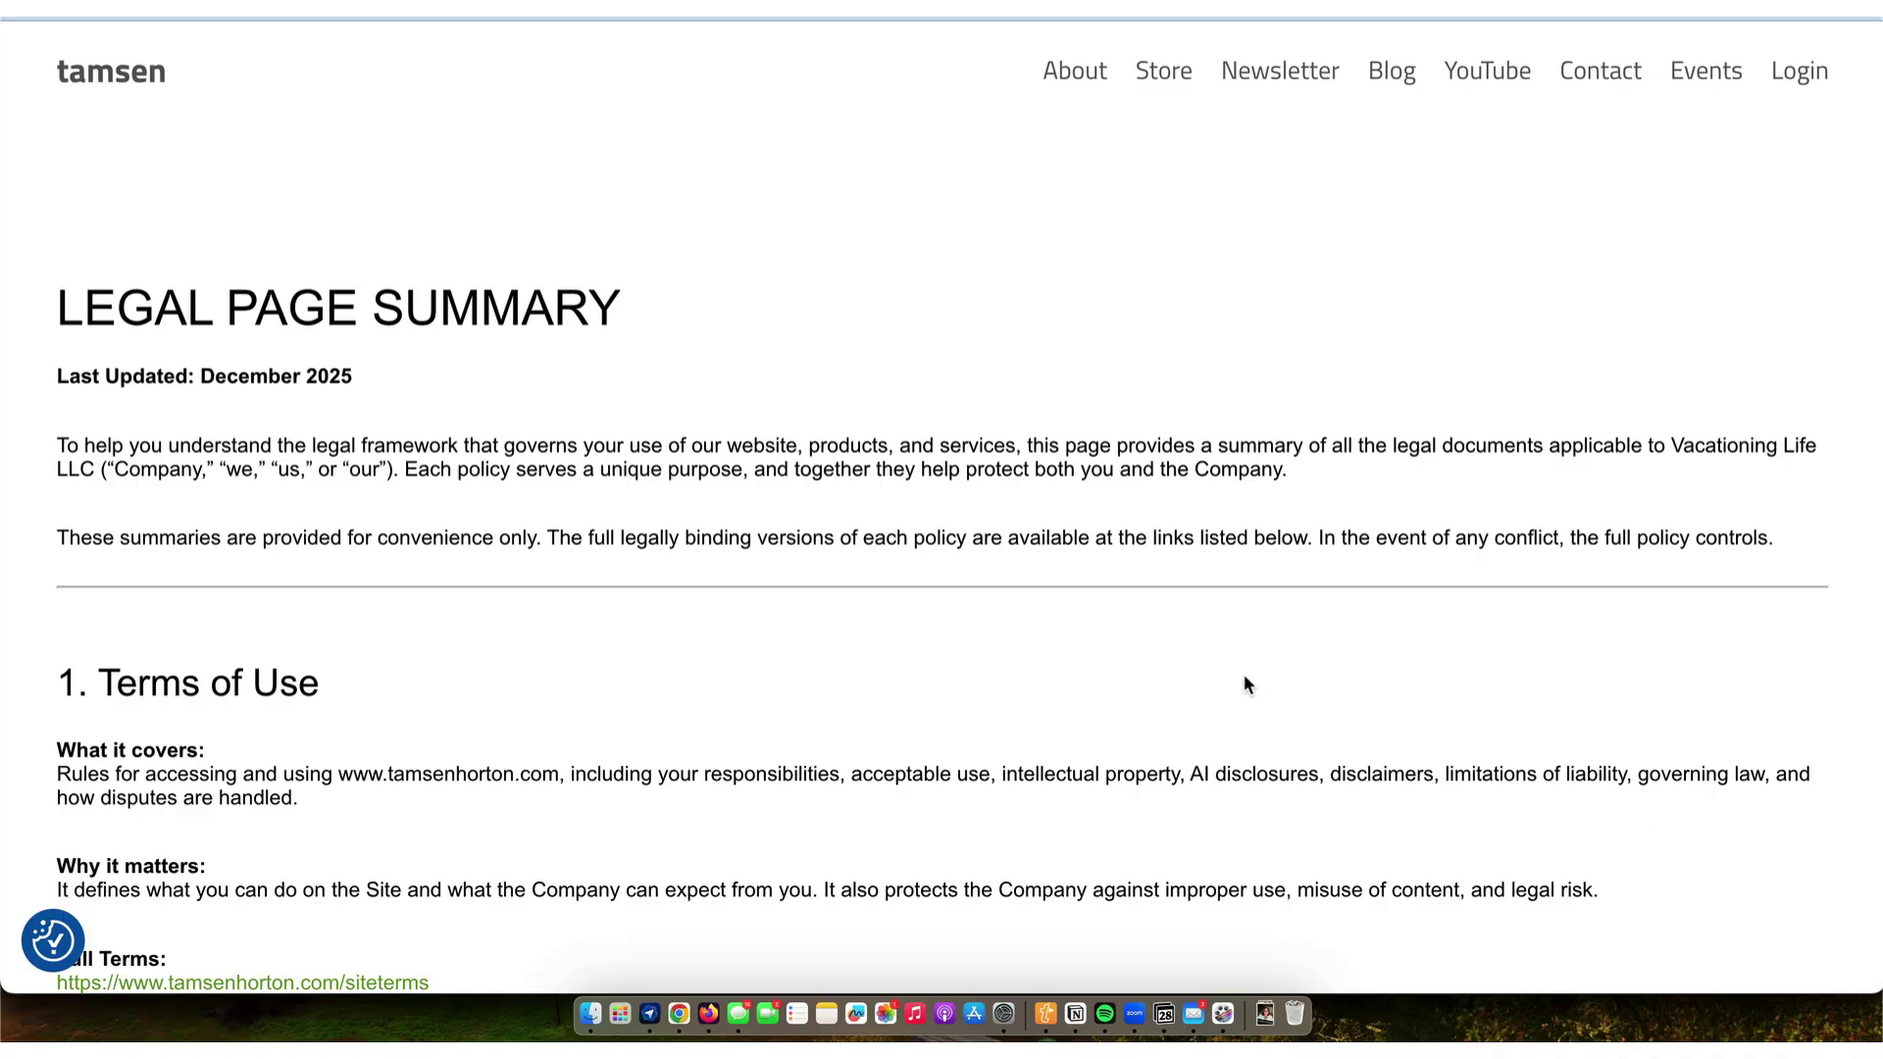
pyautogui.scroll(-10, 1245, 678)
pyautogui.scroll(-6, 1245, 678)
pyautogui.scroll(-7, 1245, 679)
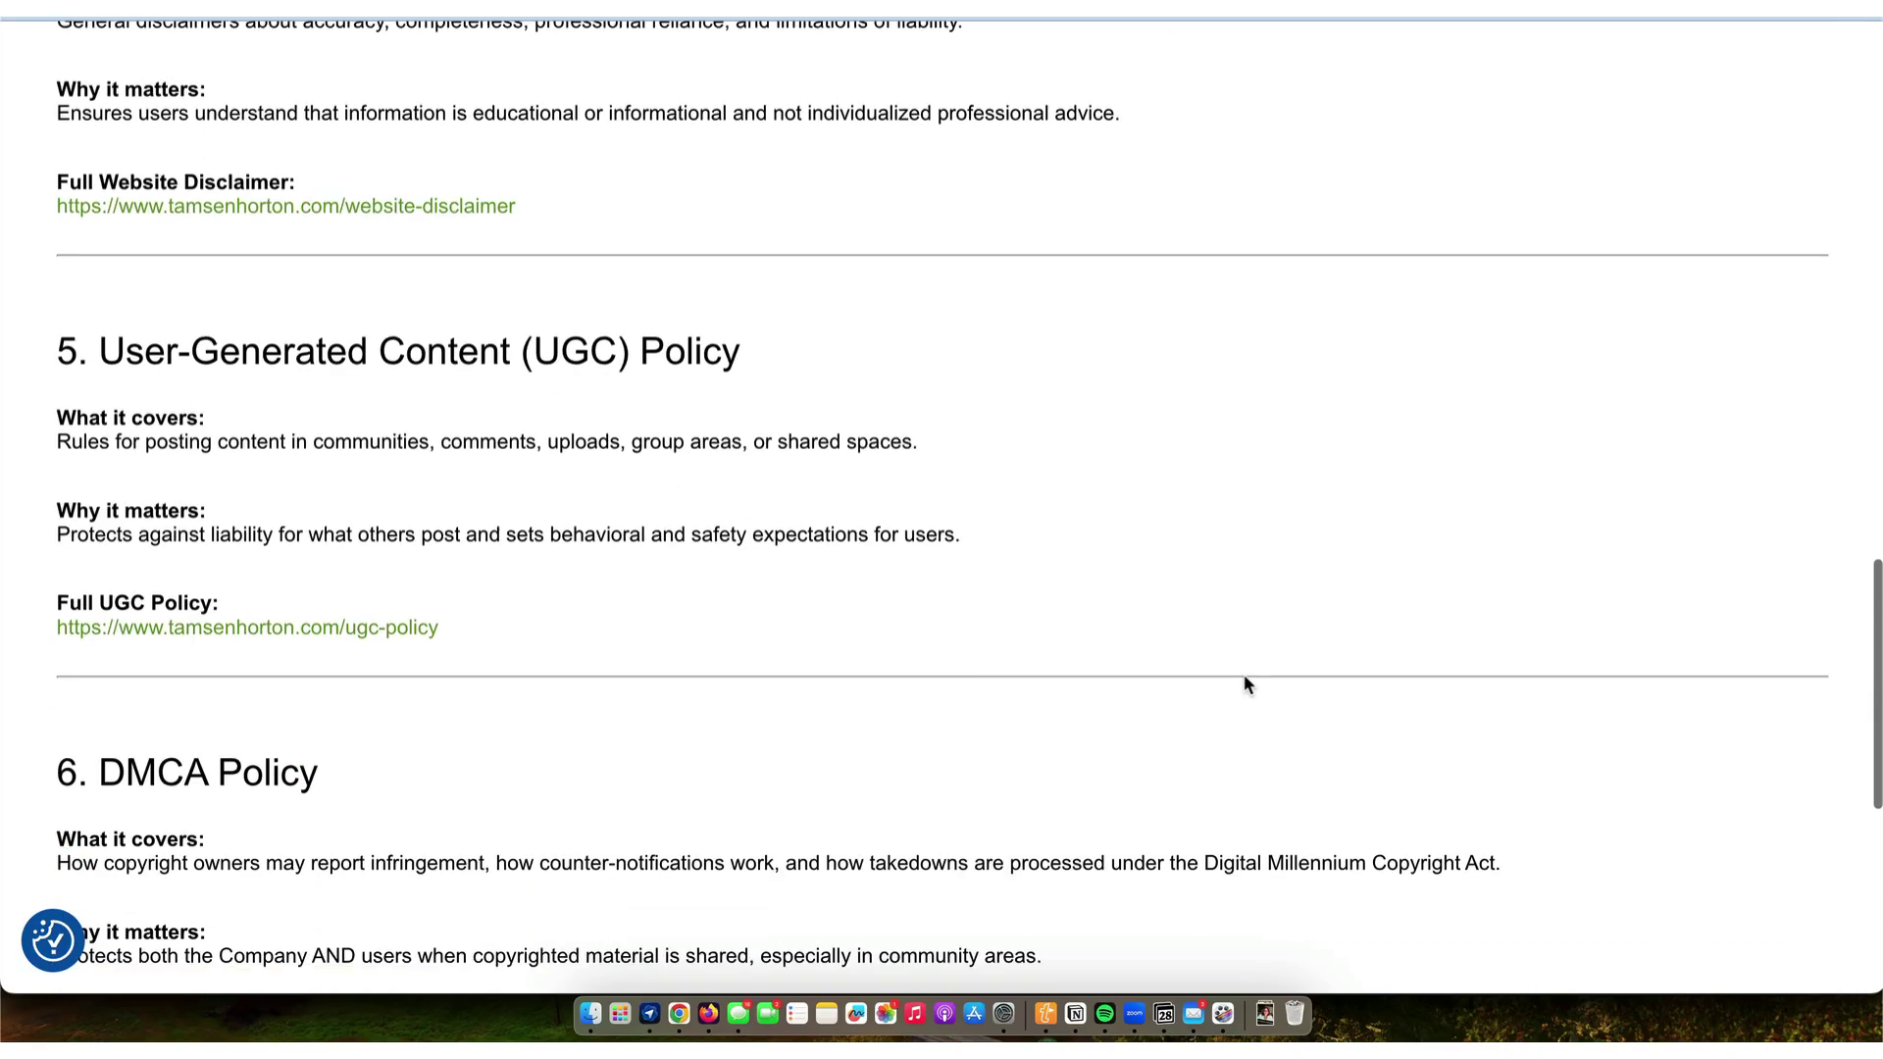
pyautogui.scroll(-8, 1245, 679)
pyautogui.scroll(17, 1245, 679)
pyautogui.scroll(15, 1246, 684)
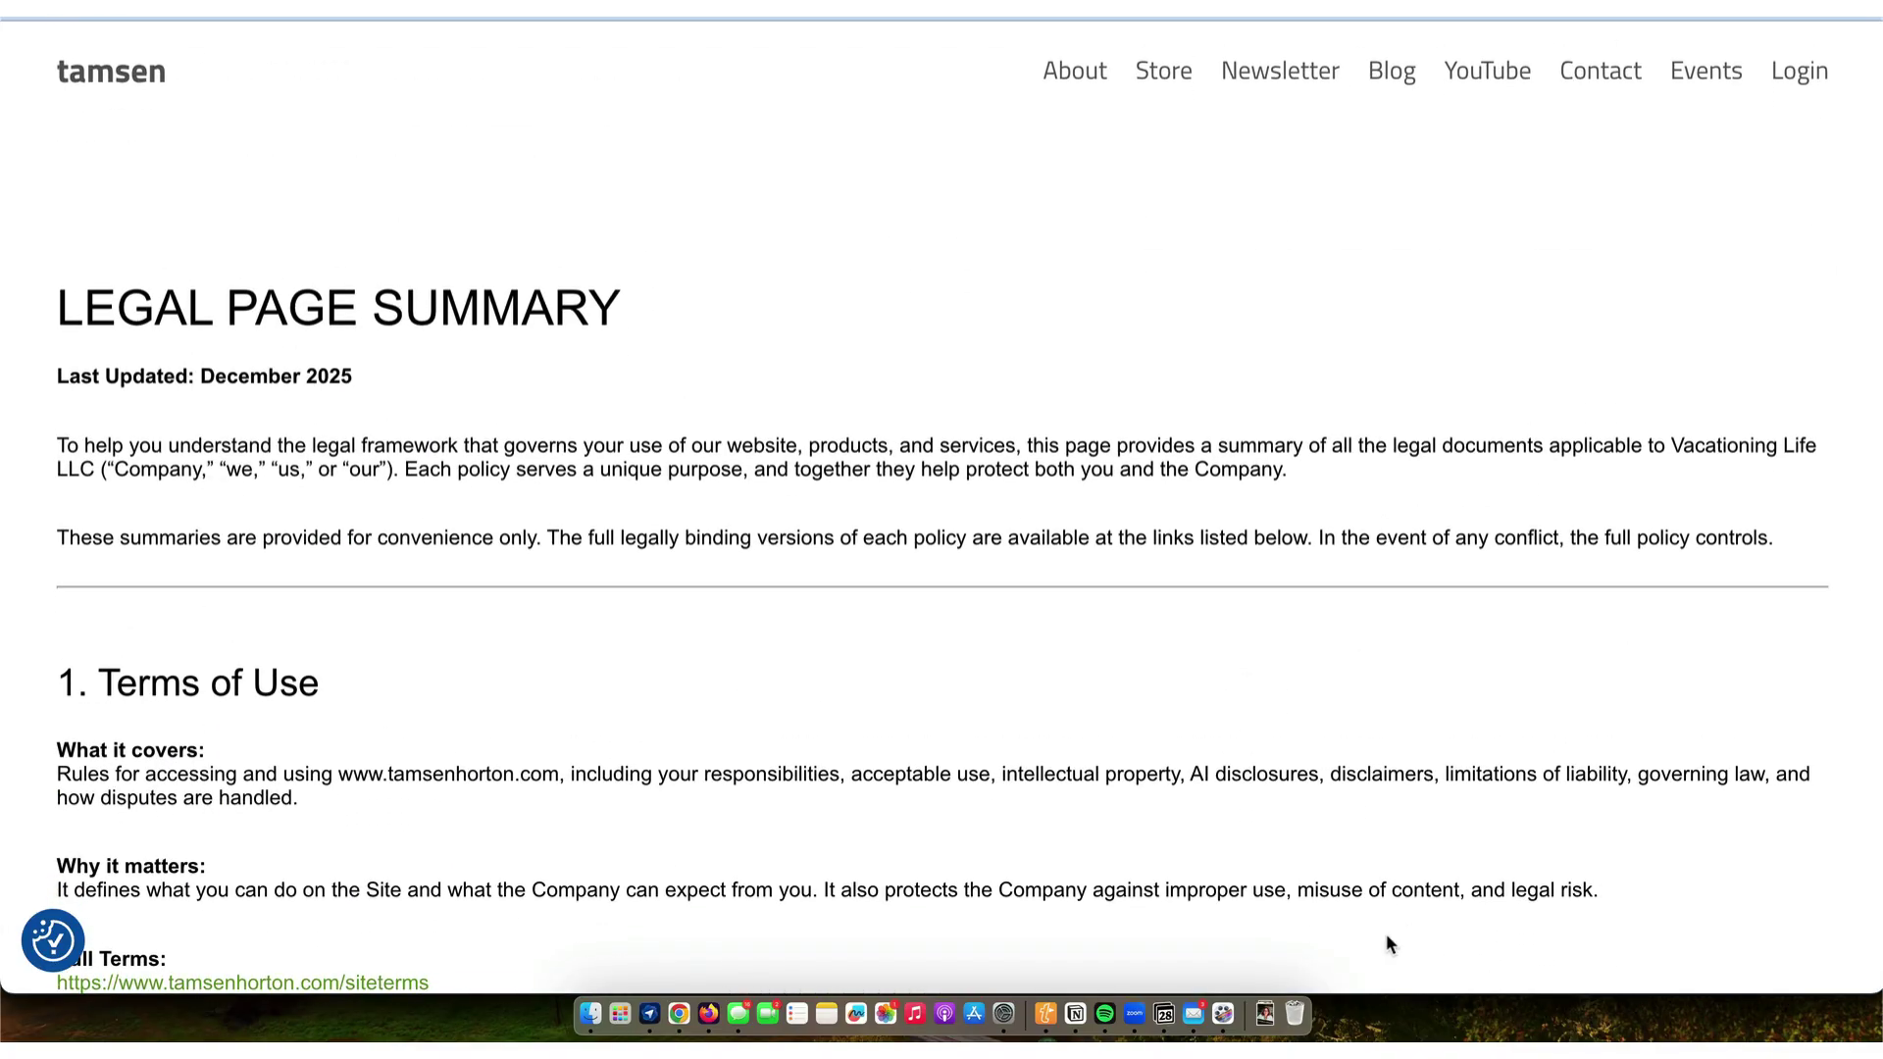
pyautogui.click(1223, 1013)
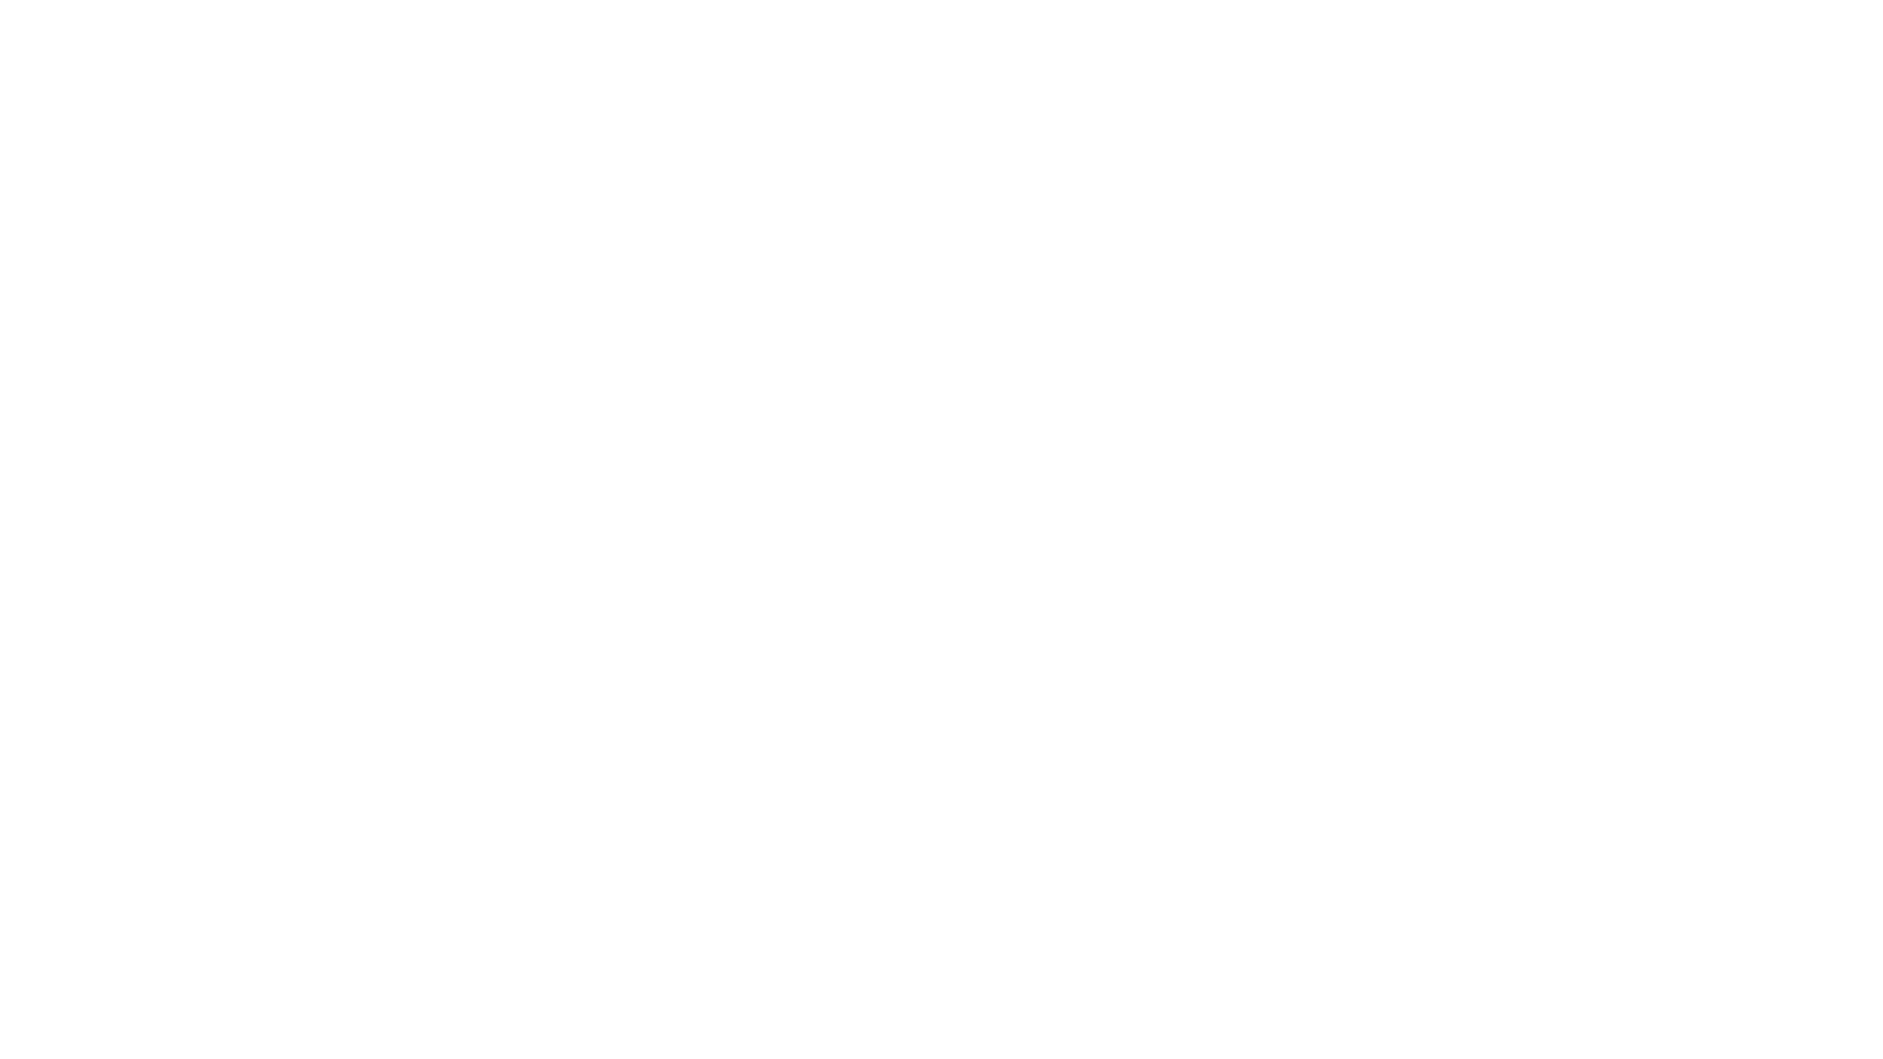